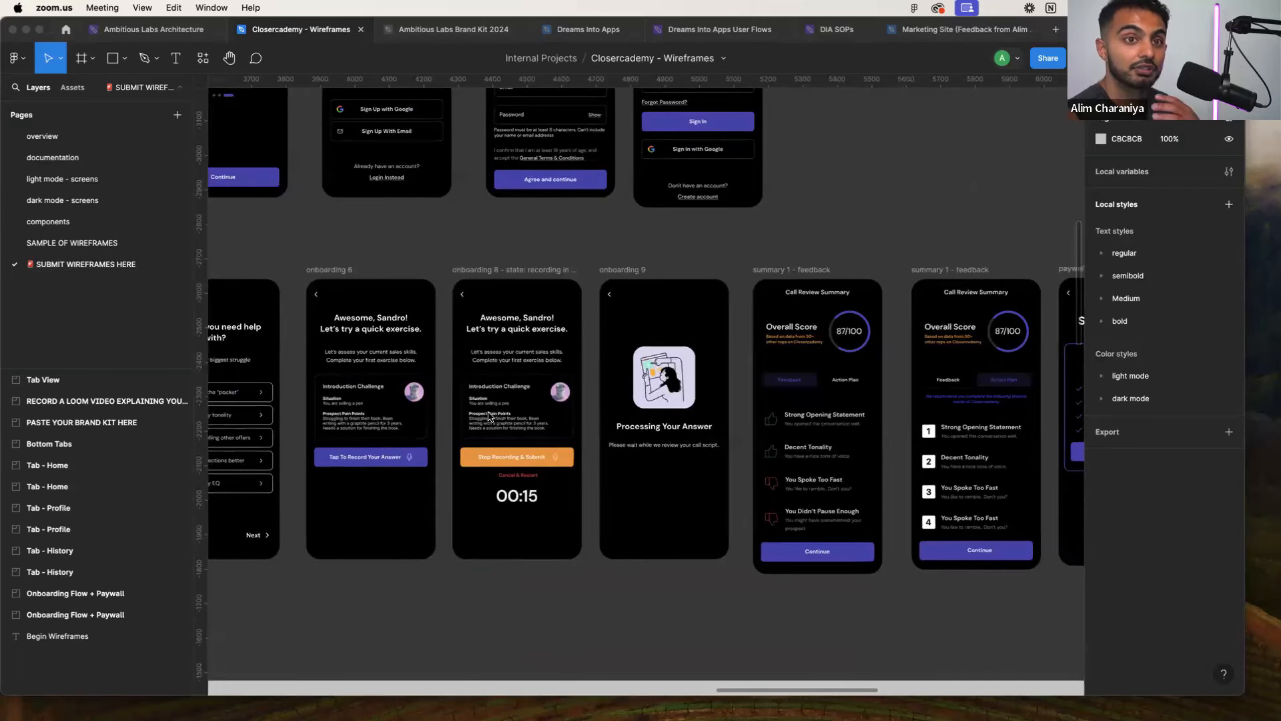
Scroll around the current window's content before moving to the browser
scroll(490, 415, down, 2)
scroll(489, 416, right, 5)
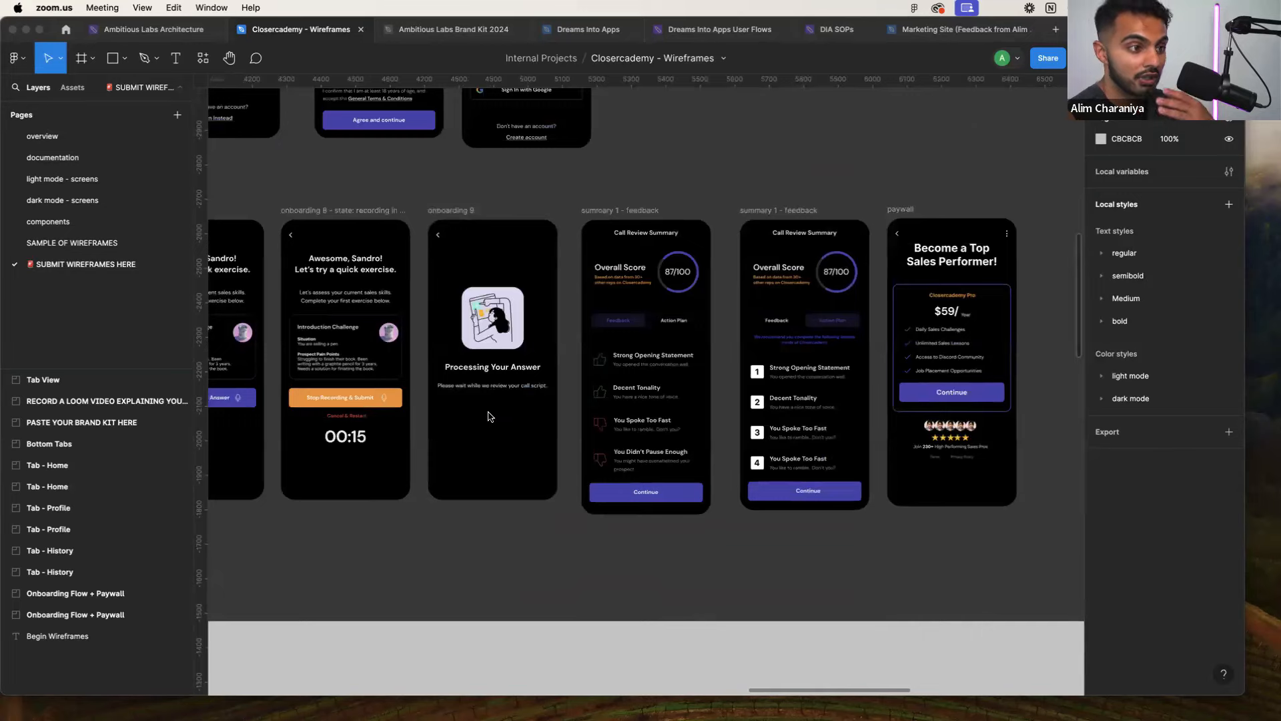
scroll(633, 429, right, 1)
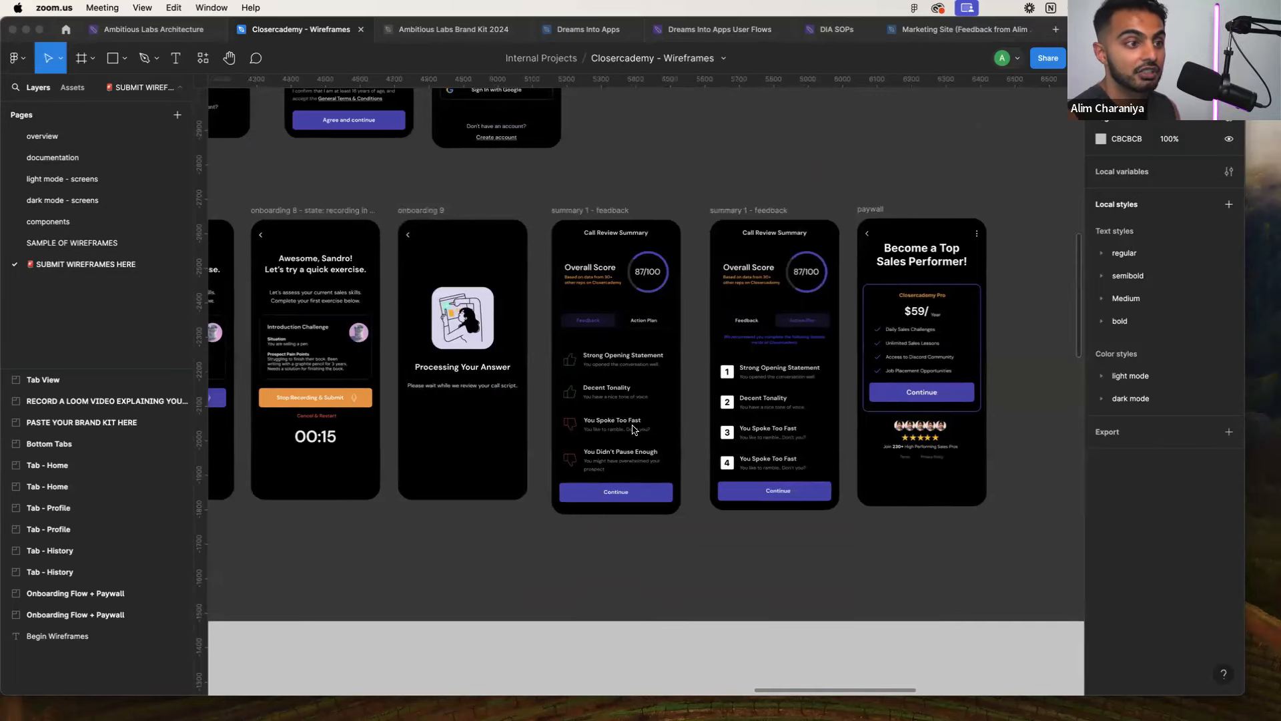
scroll(872, 405, up, 5)
scroll(867, 409, up, 5)
scroll(868, 408, right, 5)
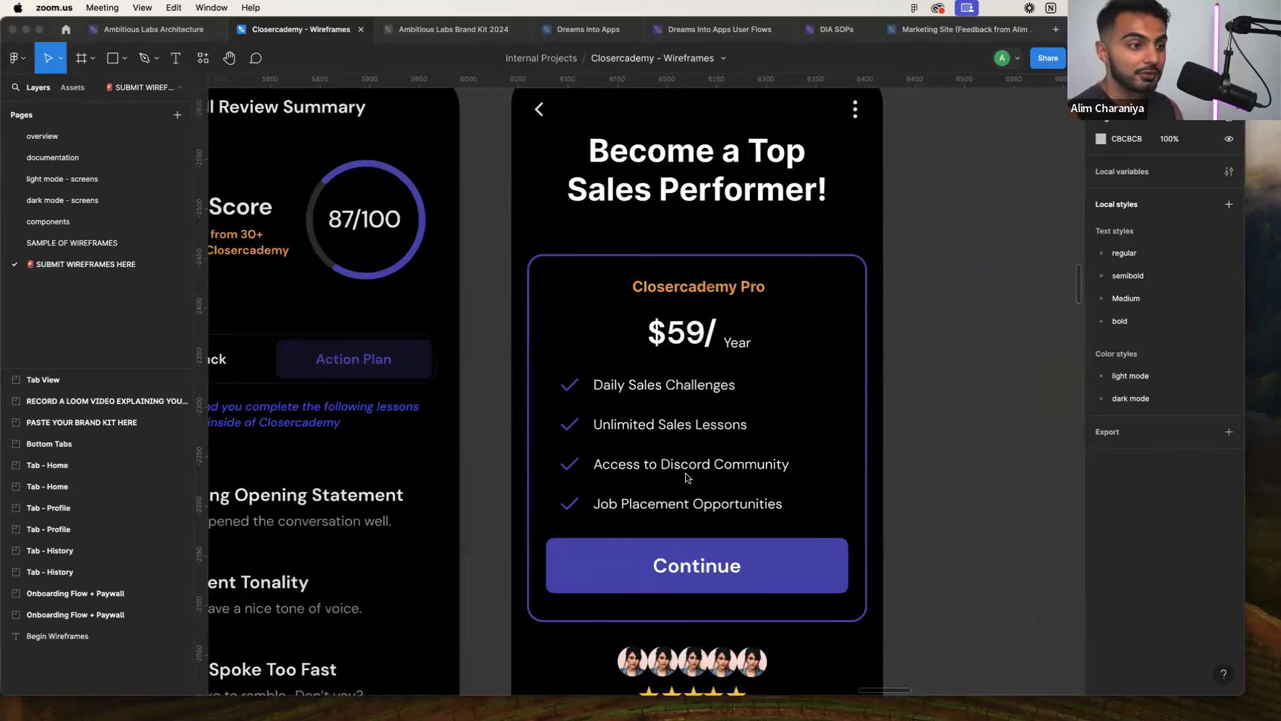
scroll(684, 479, down, 15)
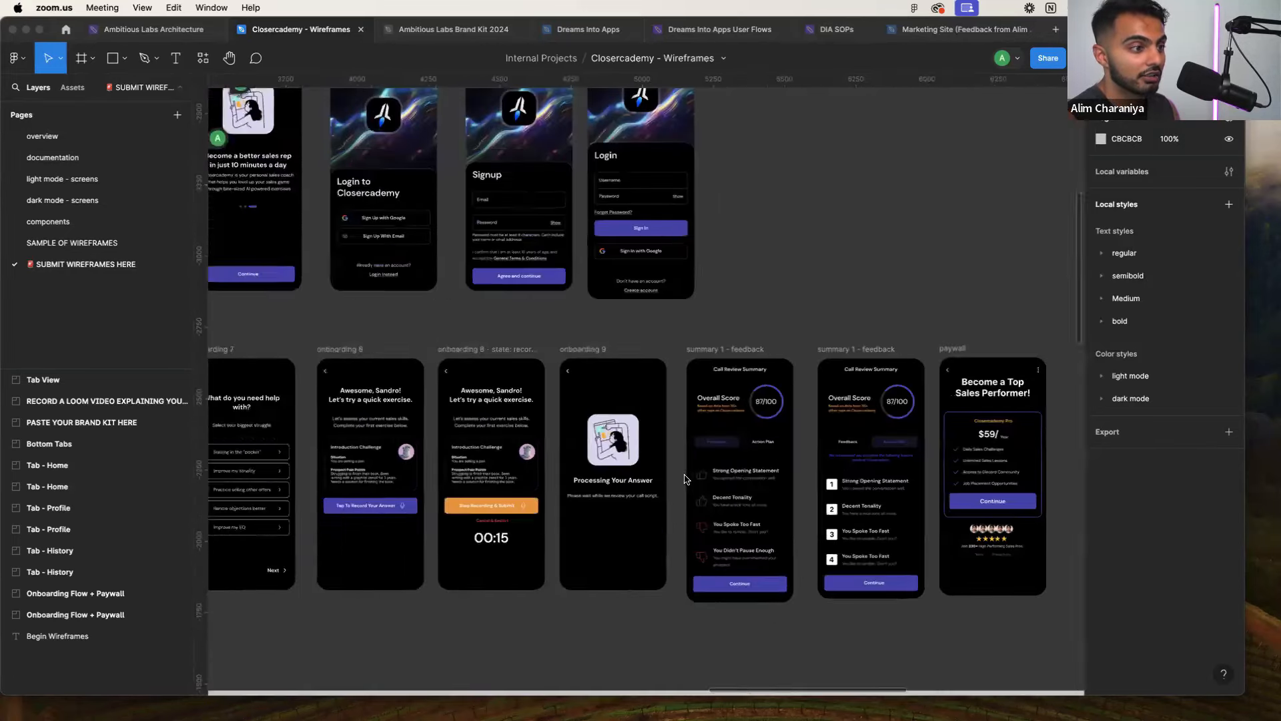
scroll(685, 478, down, 20)
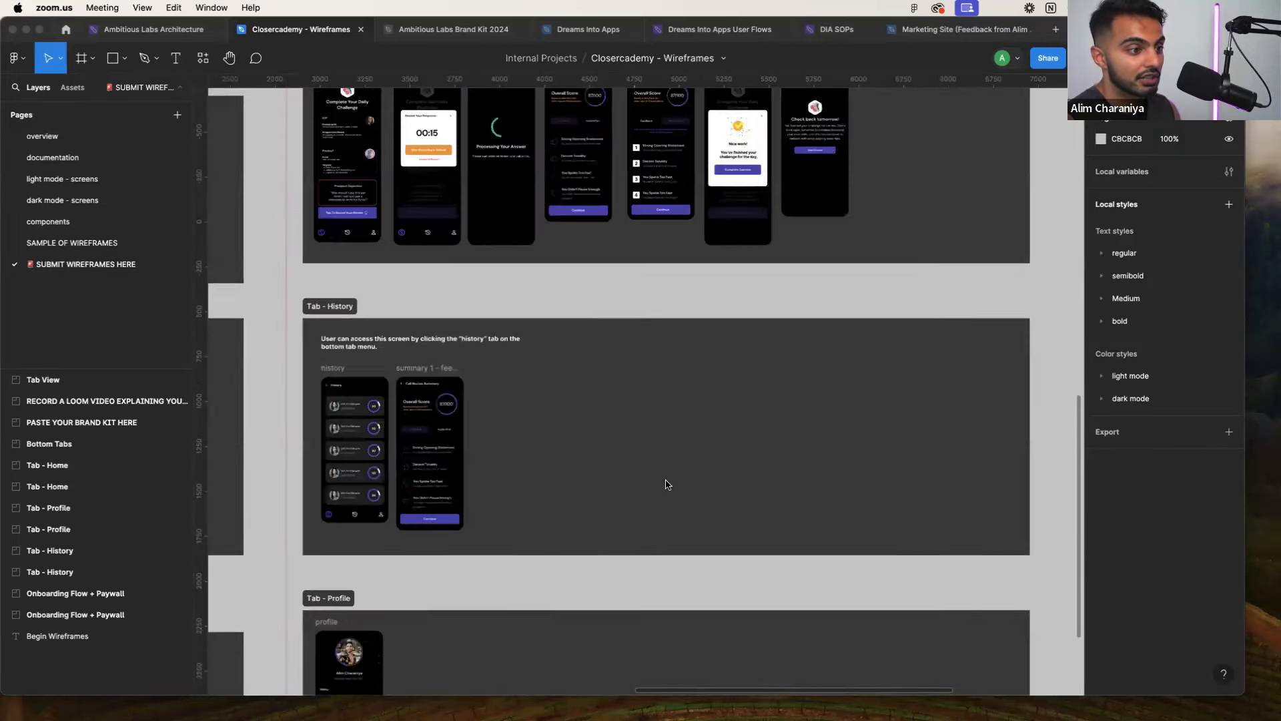
scroll(666, 484, down, 3)
scroll(640, 466, up, 7)
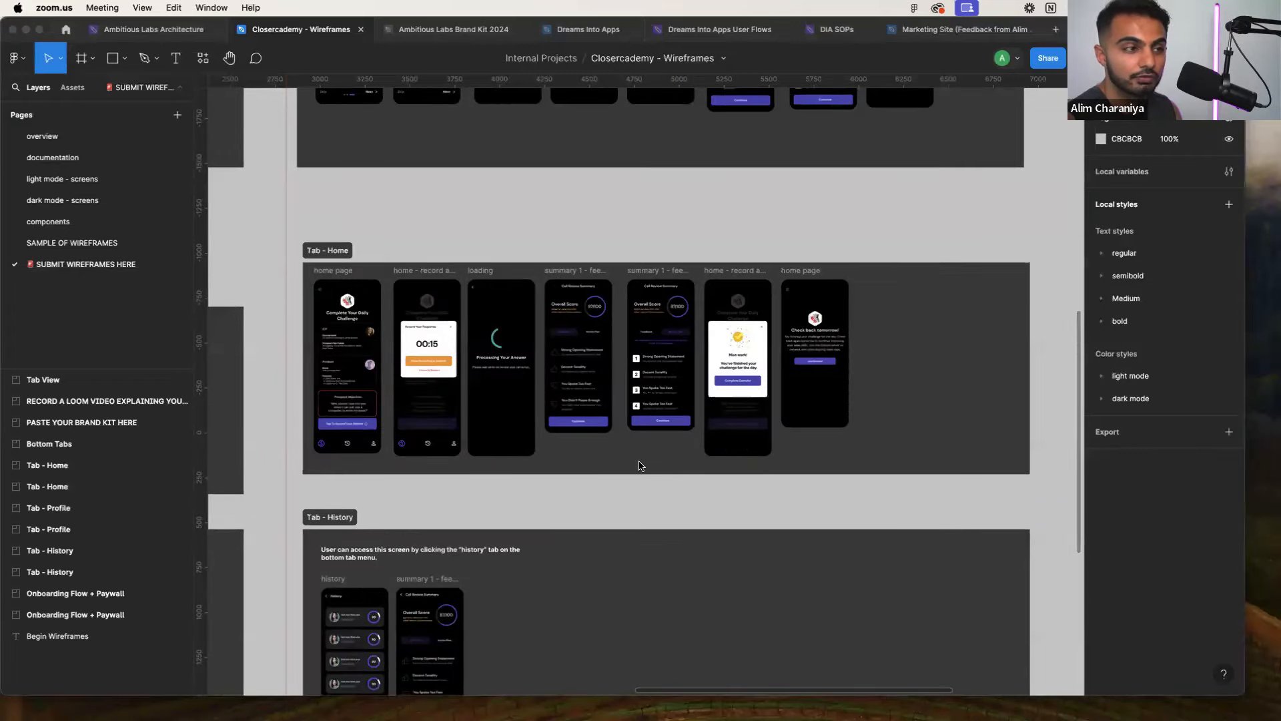
scroll(637, 465, down, 5)
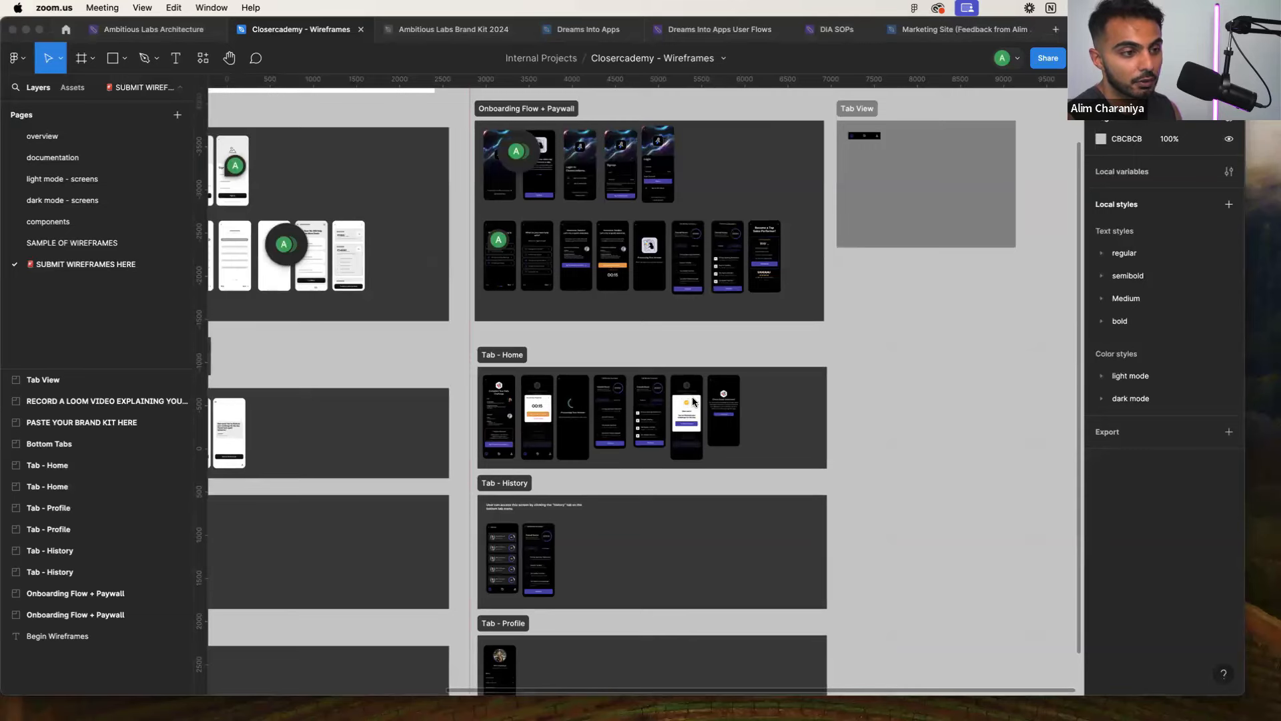
scroll(500, 446, down, 4)
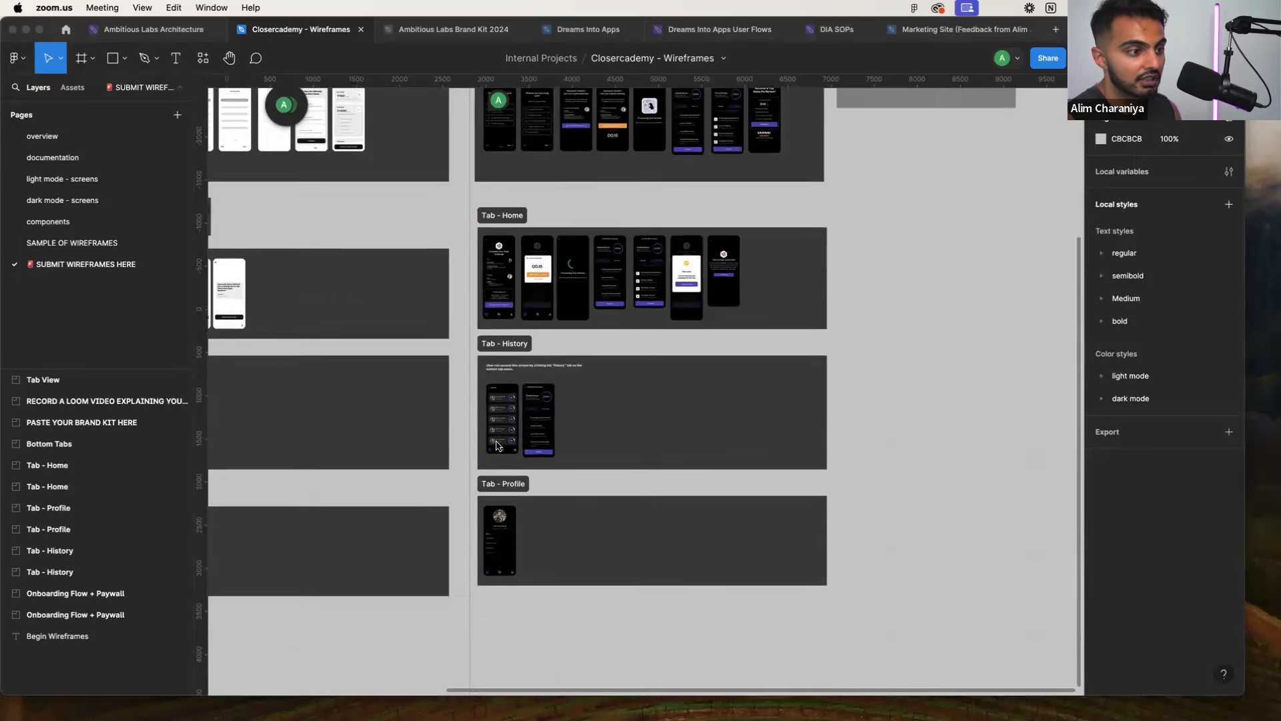
scroll(738, 427, up, 3)
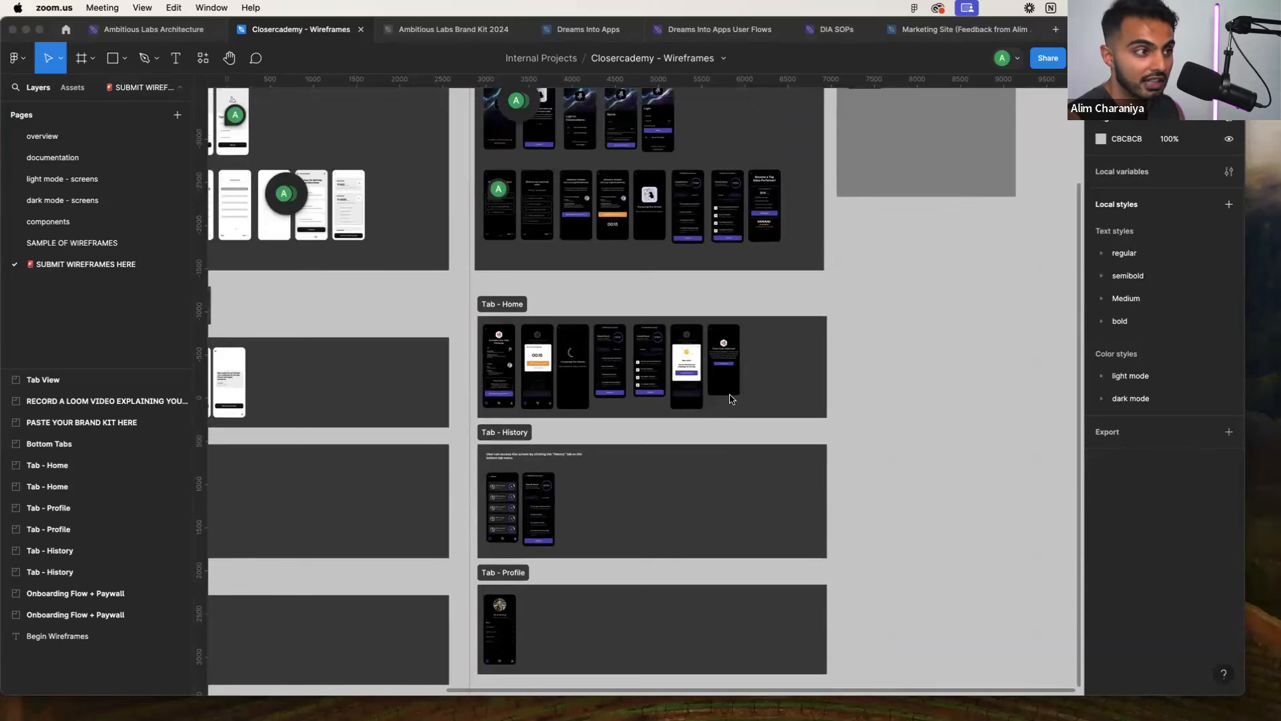
scroll(732, 404, up, 3)
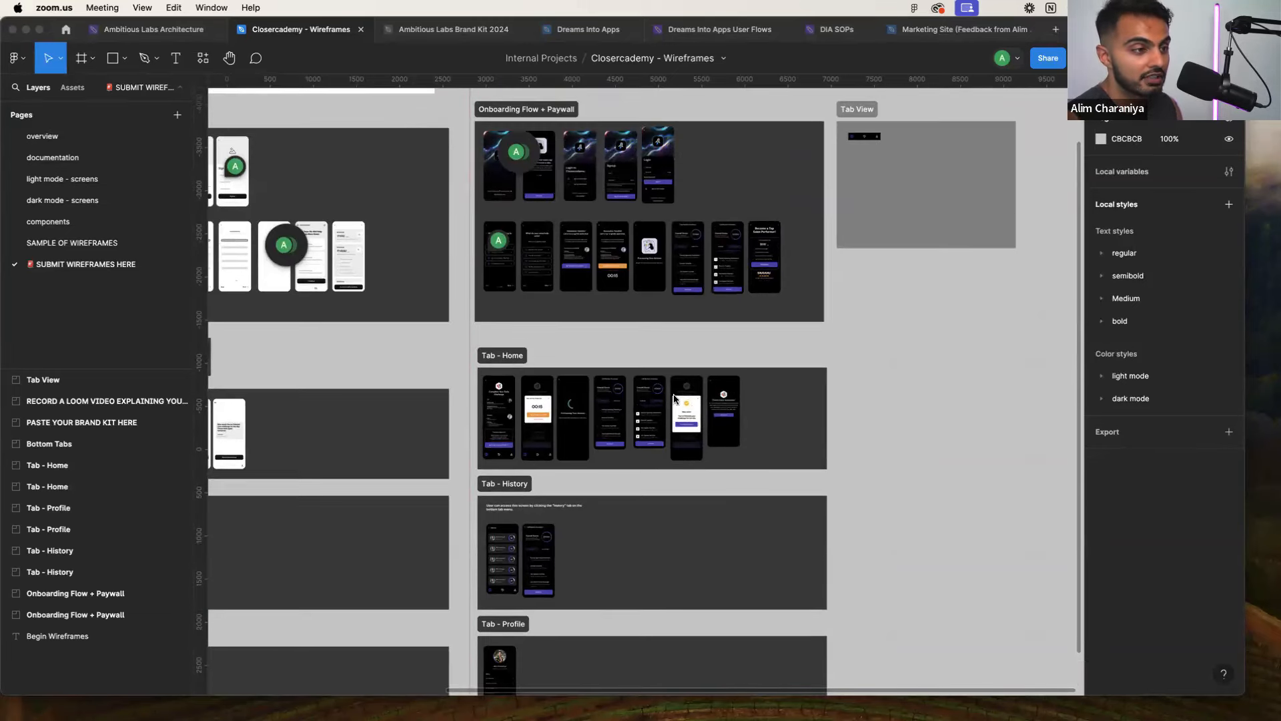
scroll(677, 399, up, 3)
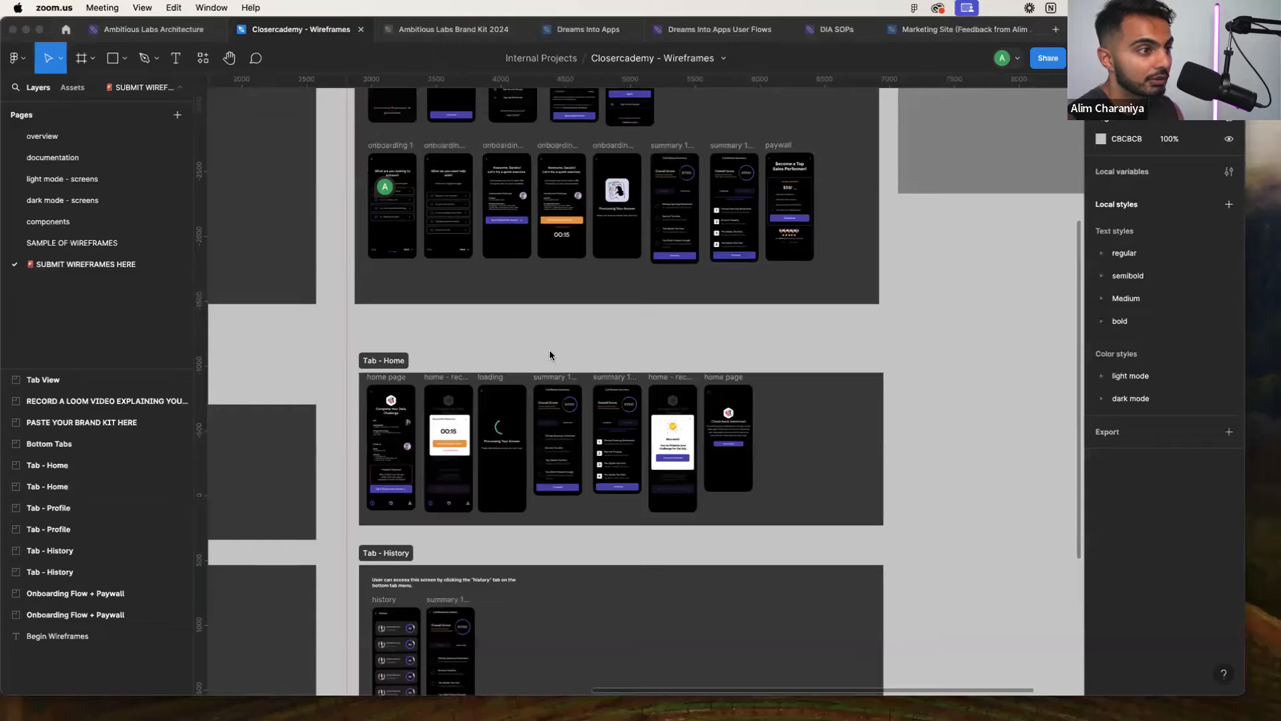
scroll(552, 355, up, 5)
scroll(520, 333, up, 3)
scroll(513, 327, down, 4)
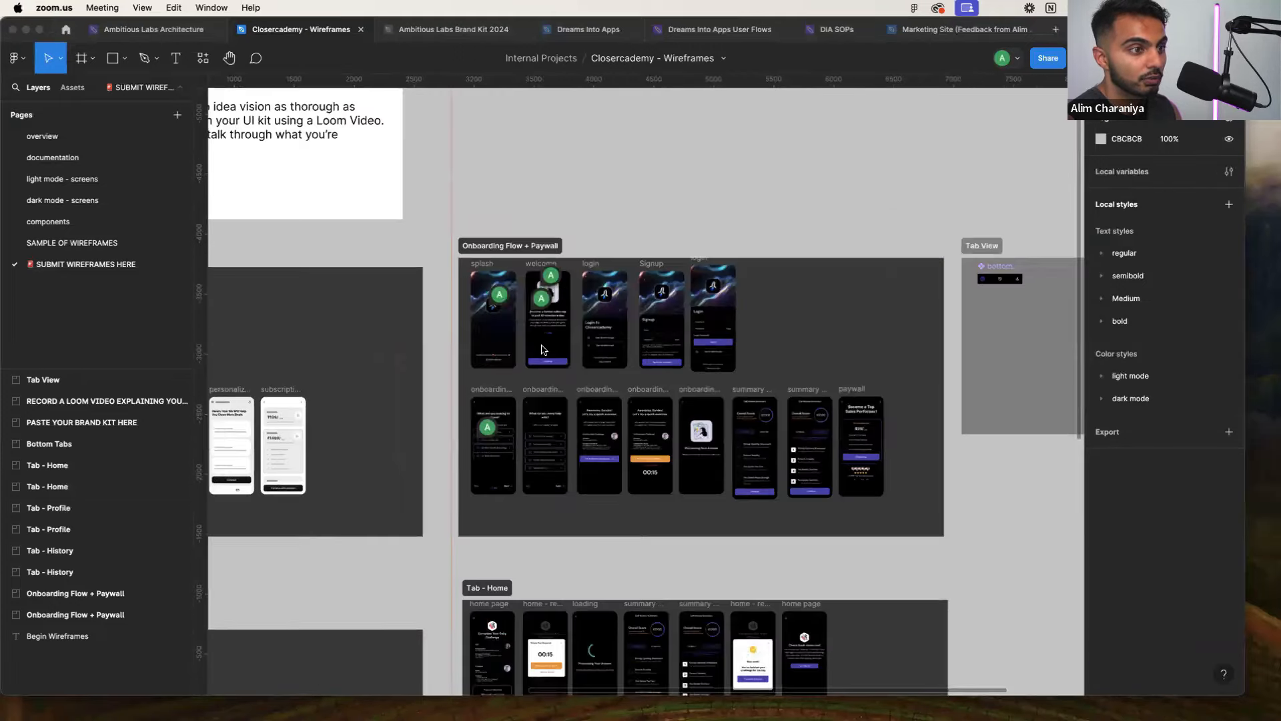
Load flutterflow.io in a new Chrome window and sign in to the Projects dashboard
key(super+Tab)
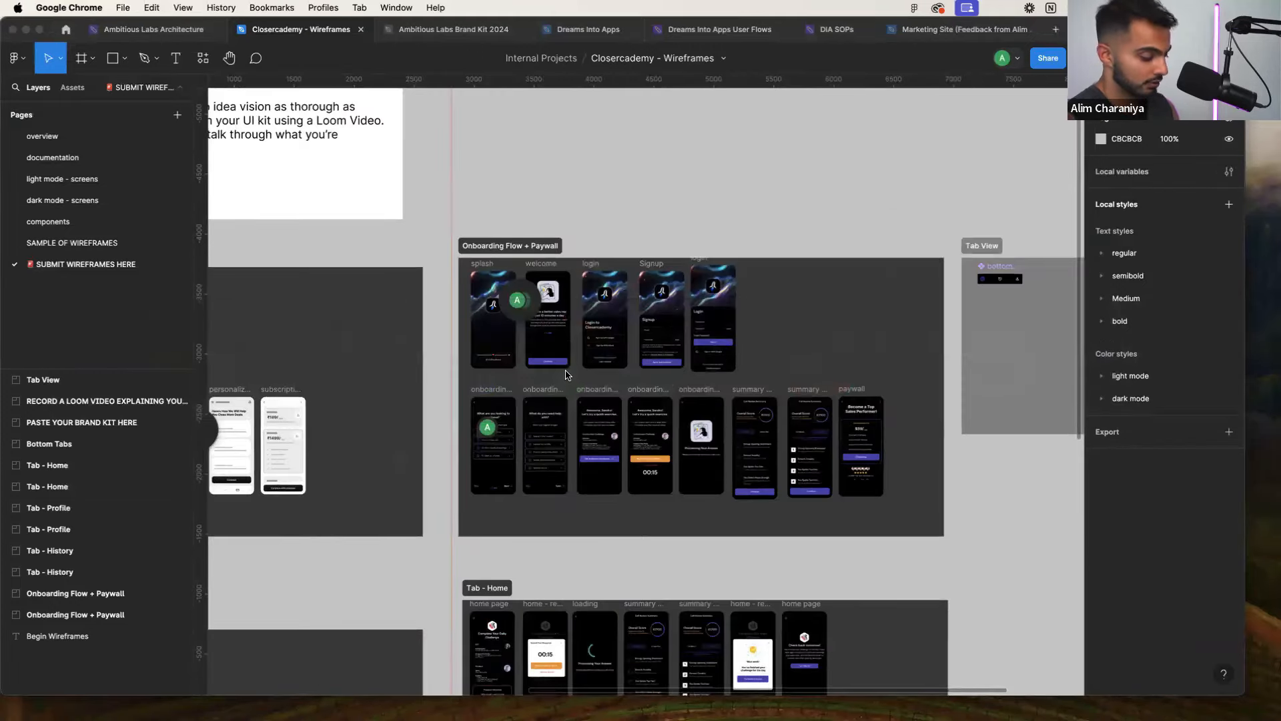
key(super+n)
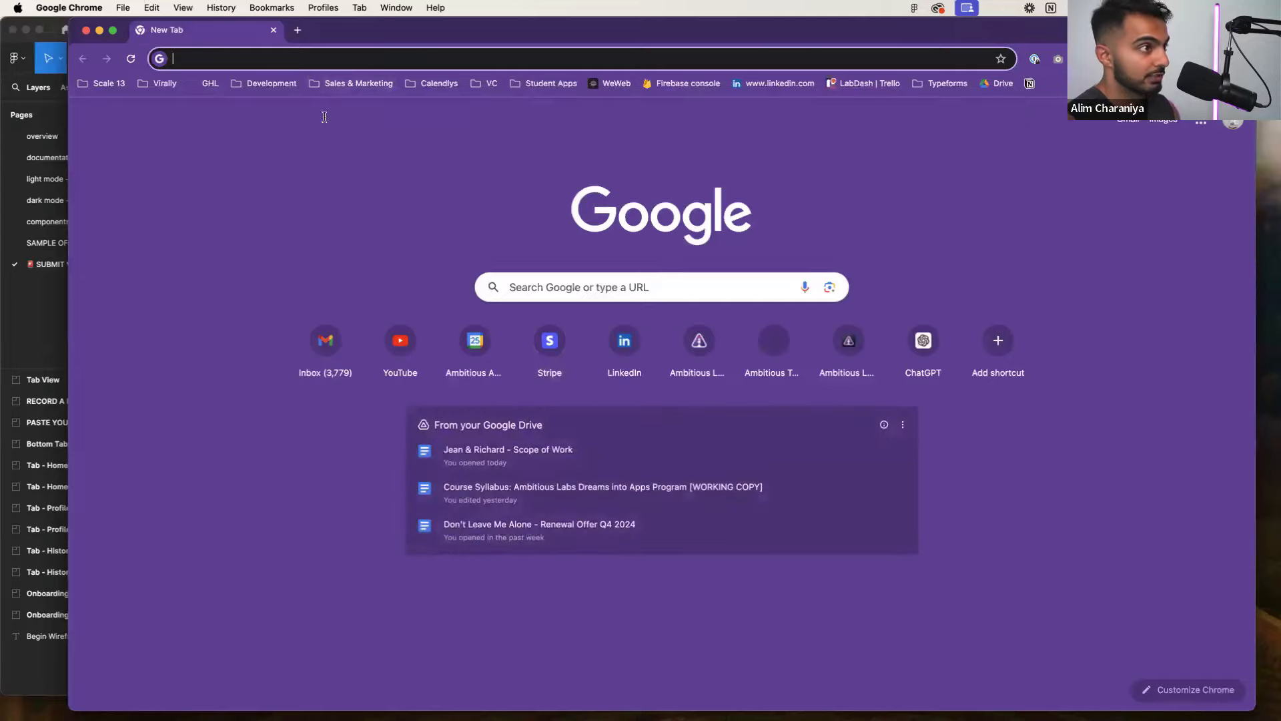
click(282, 54)
text(flutter)
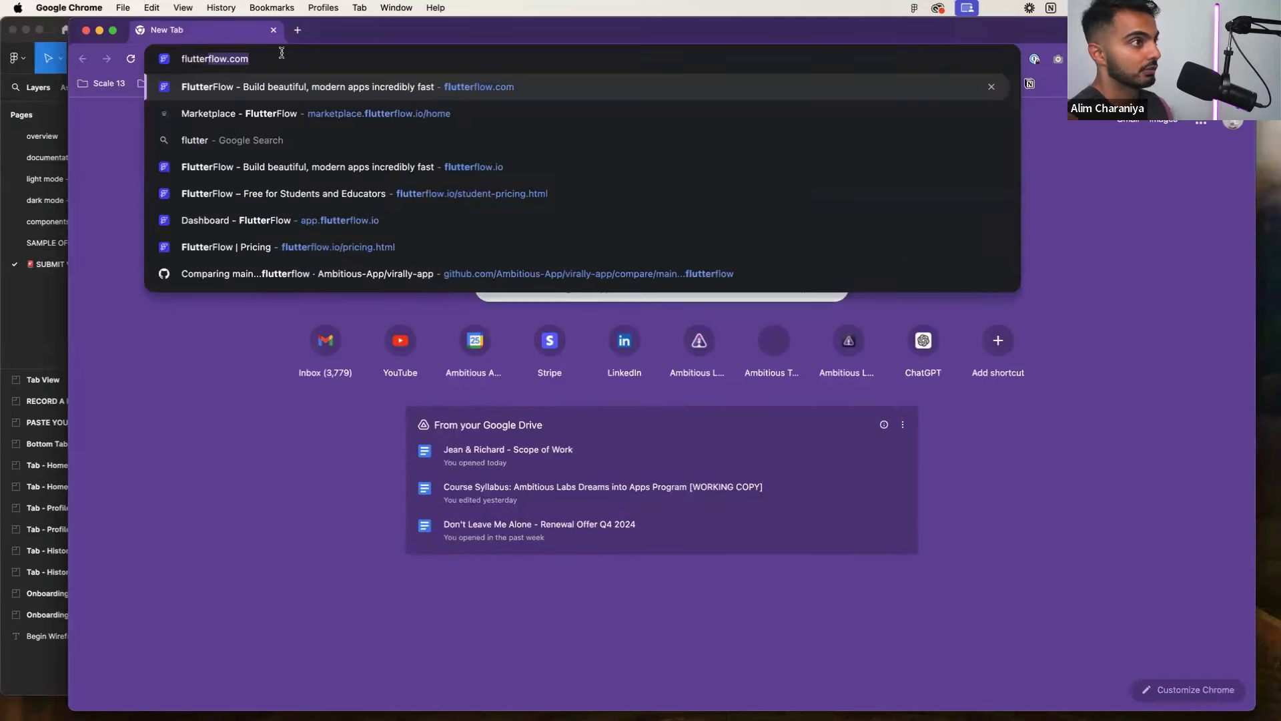
key(Return)
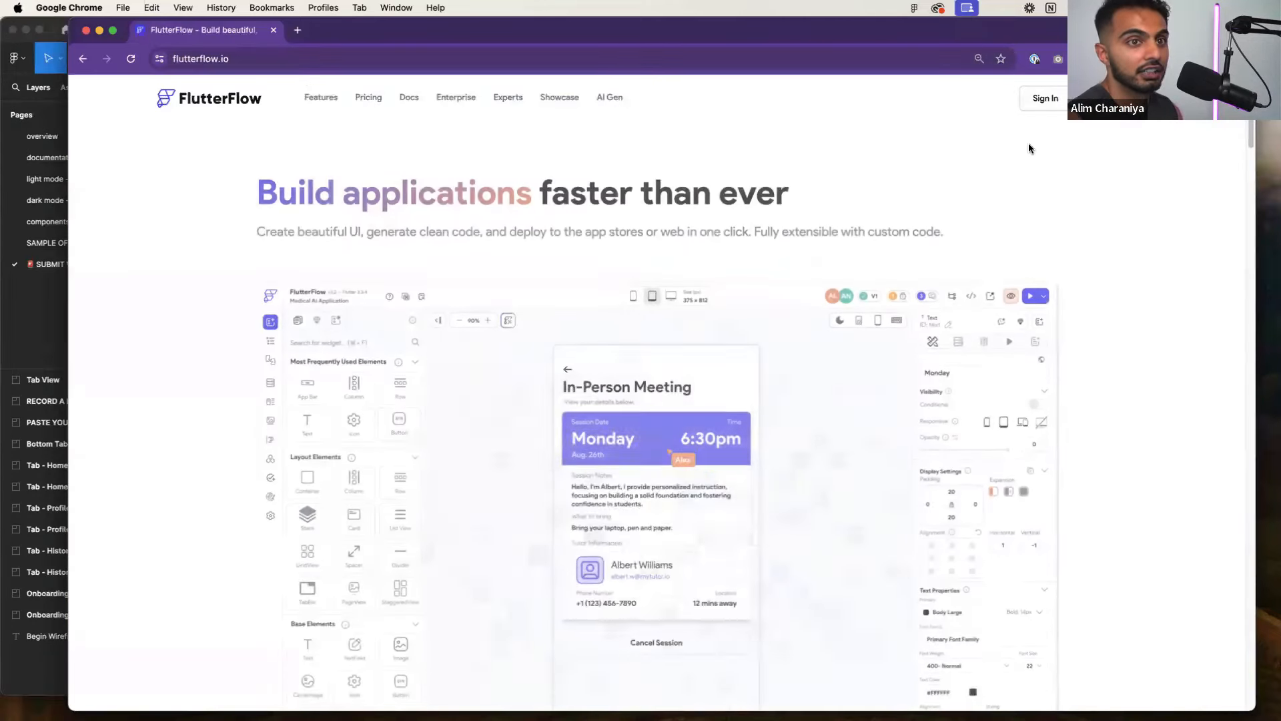
click(1045, 100)
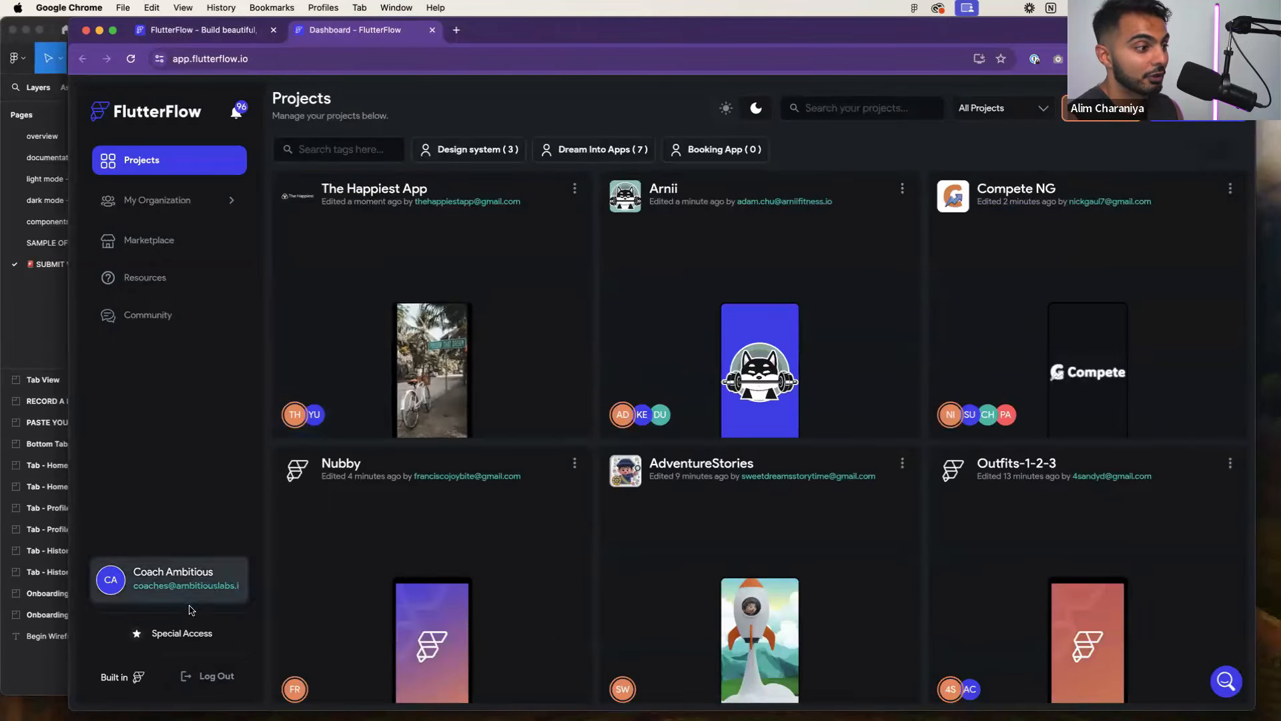
Start a new project from the dashboard and look over the blank app and template options
click(1198, 109)
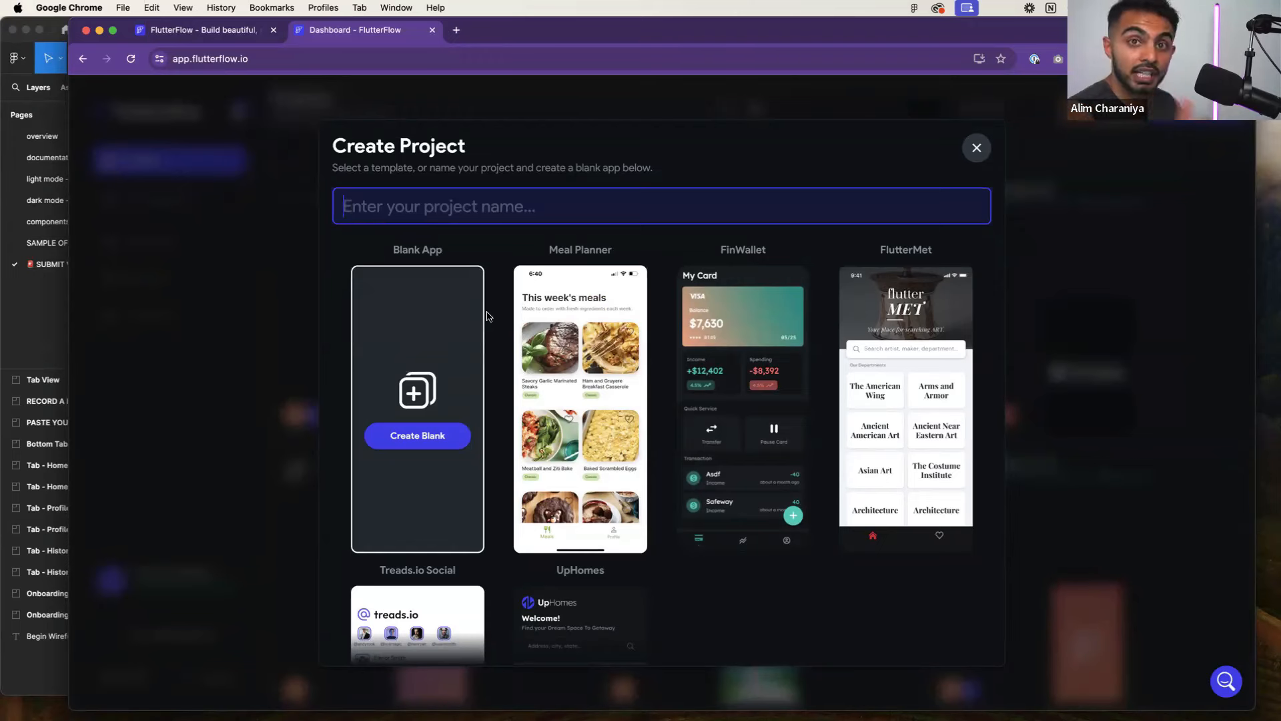
scroll(491, 365, down, 2)
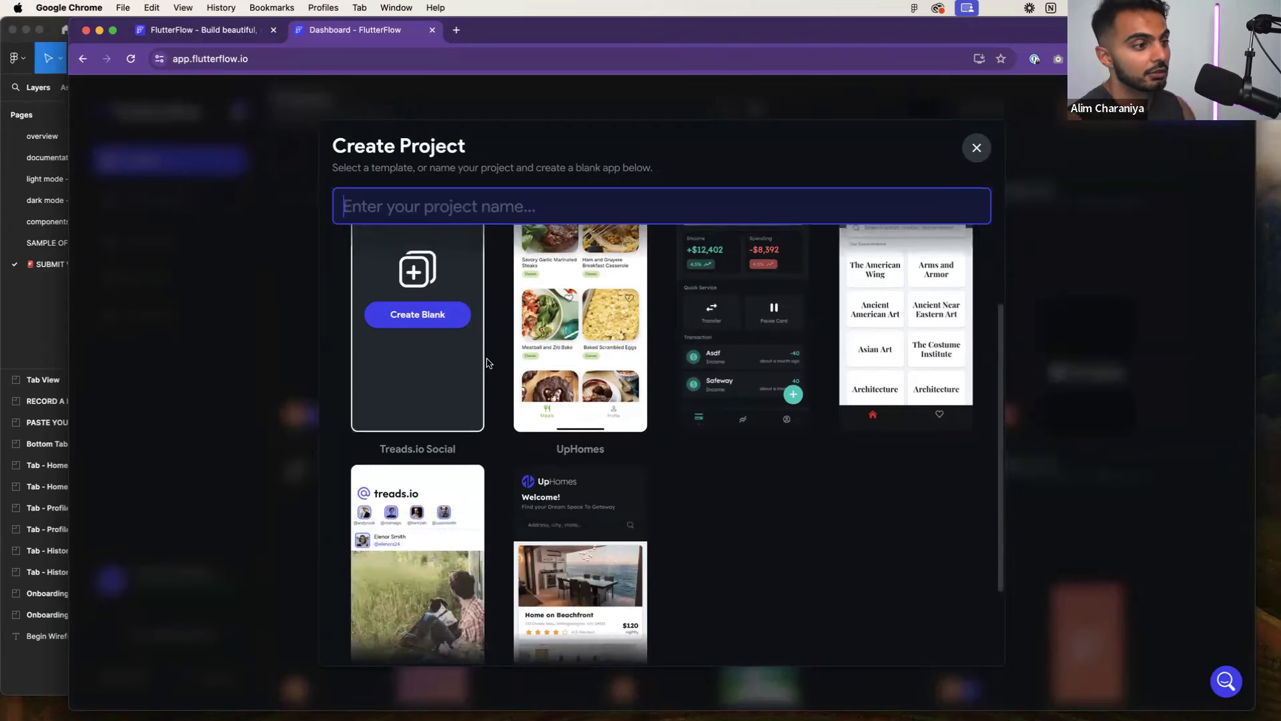
scroll(490, 365, up, 2)
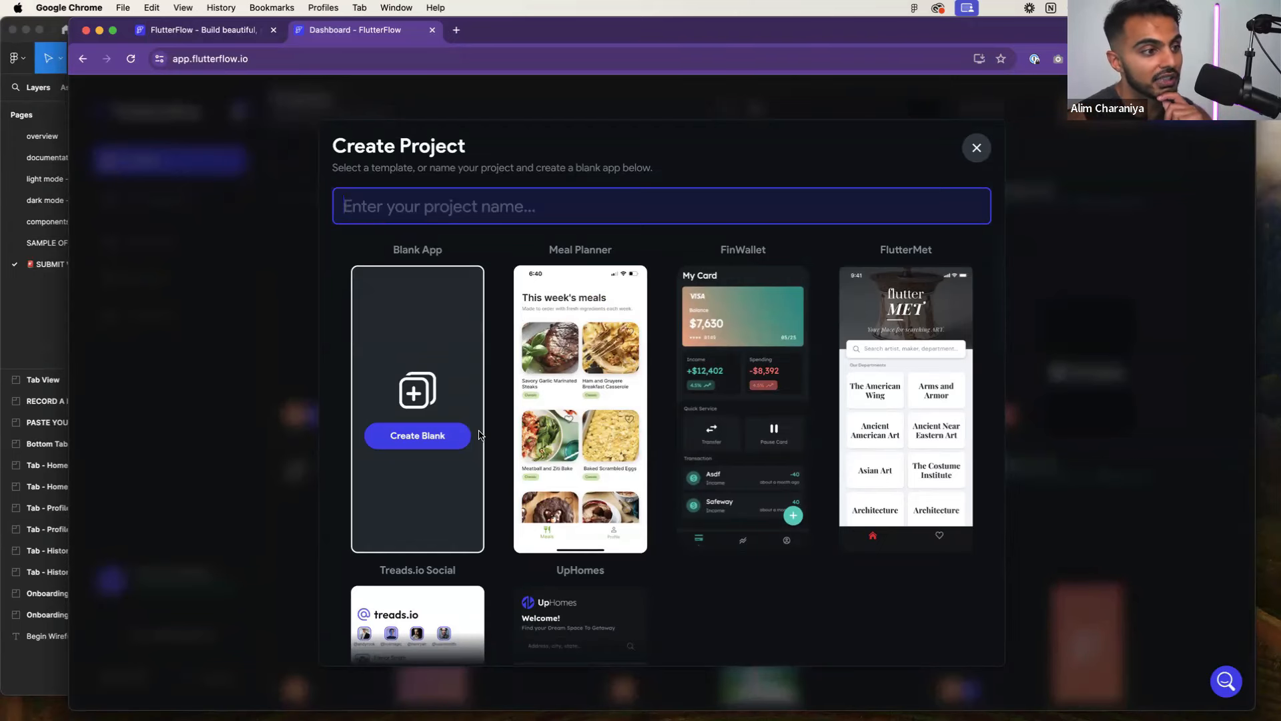
Name the project Closercademy and choose a blank app
text(Closercademy)
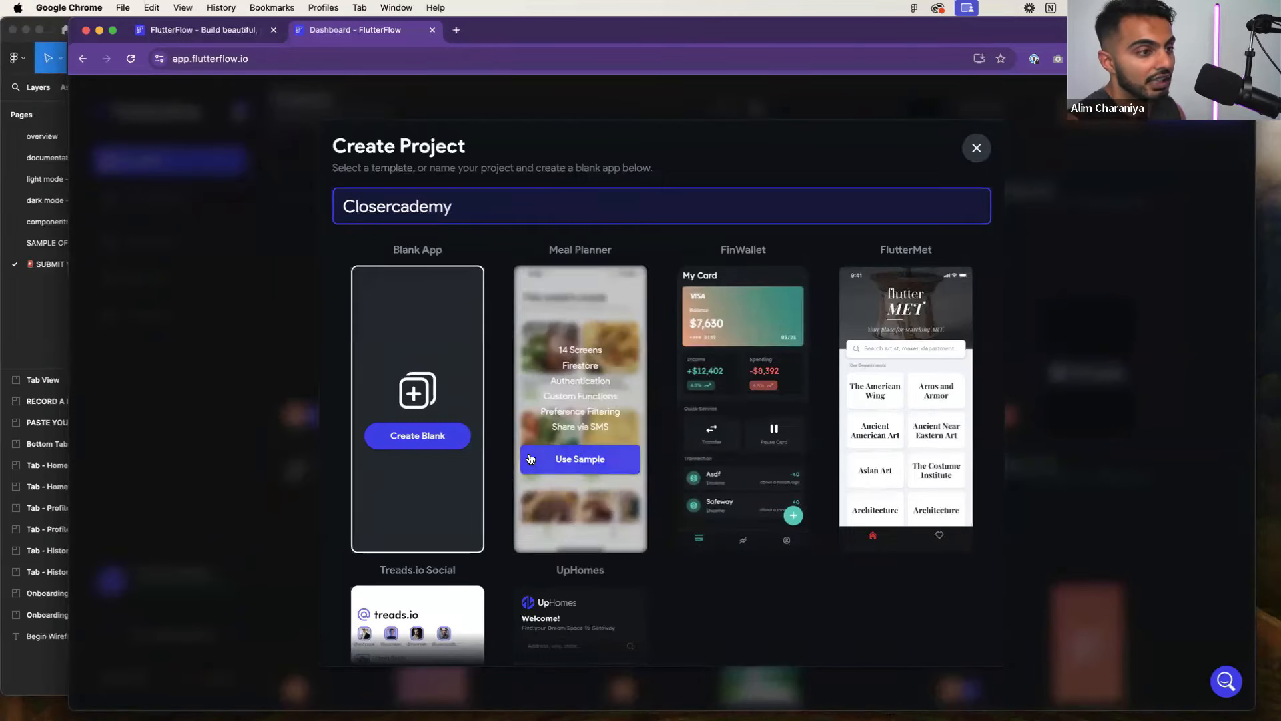
scroll(490, 430, down, 2)
scroll(468, 437, up, 2)
click(452, 441)
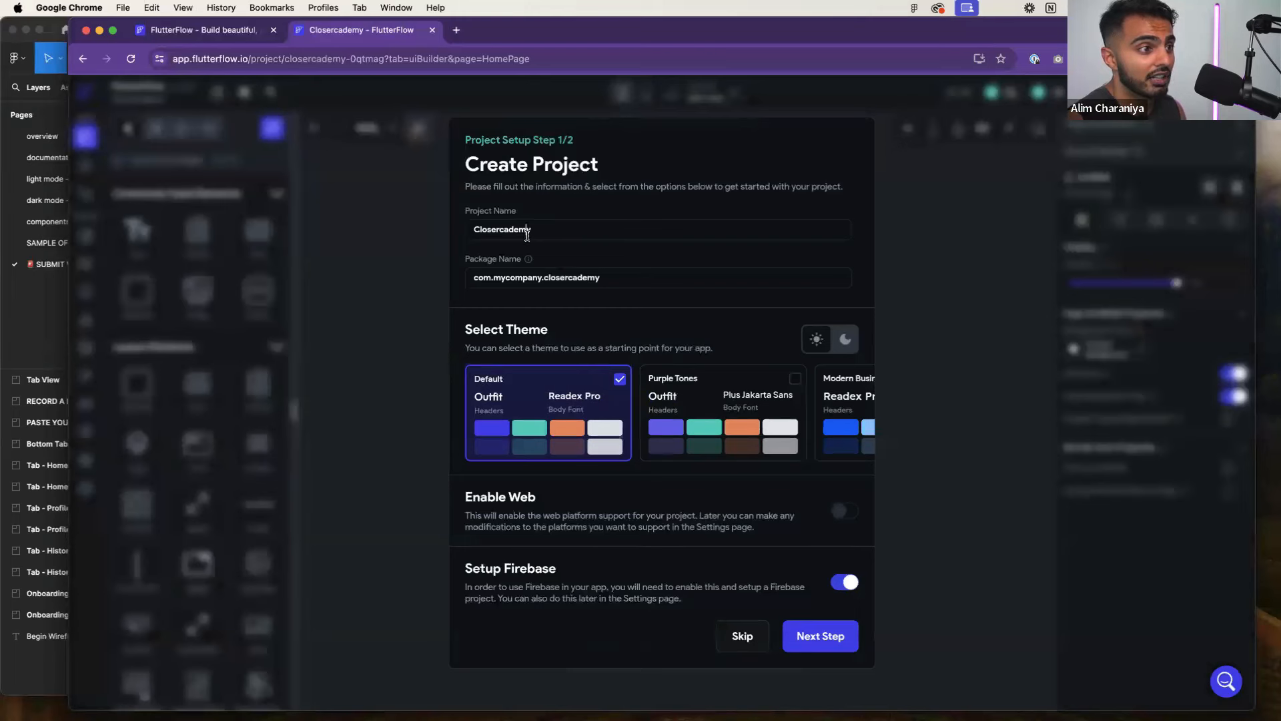
Change the package name to com.ambitious.closercademy and open a new browser tab
double_click(510, 281)
text(ambitious)
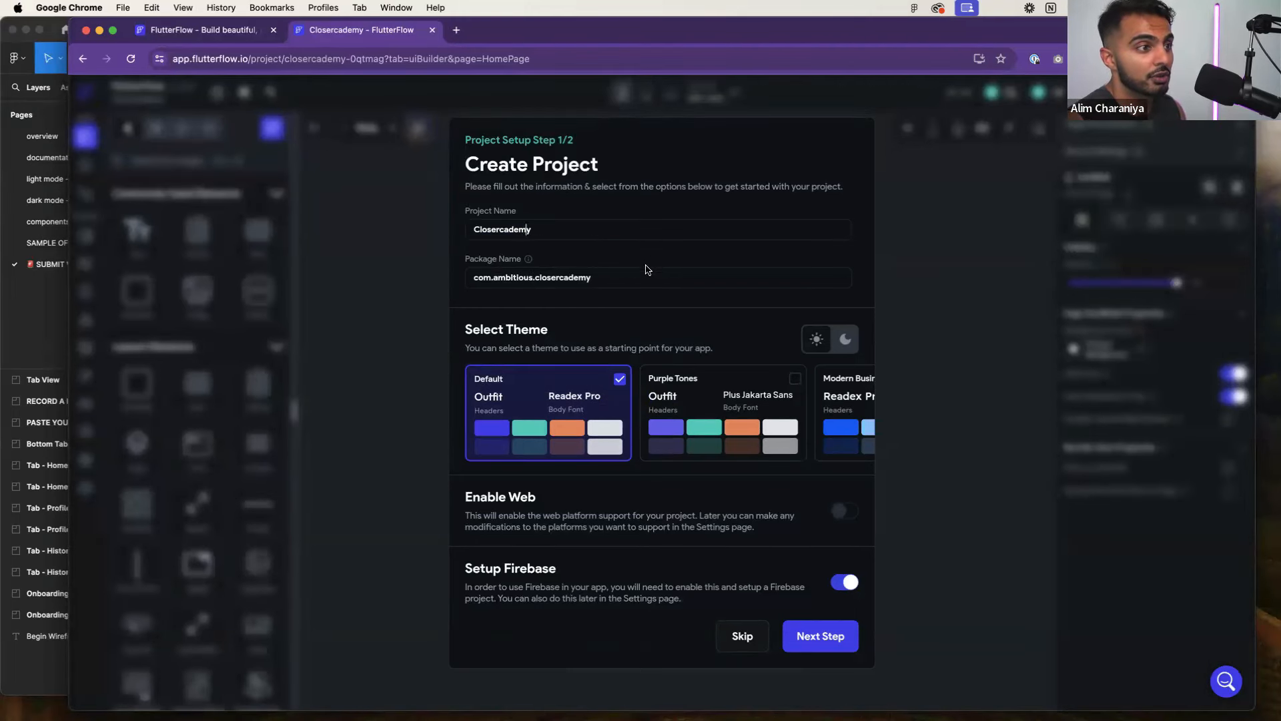
click(617, 281)
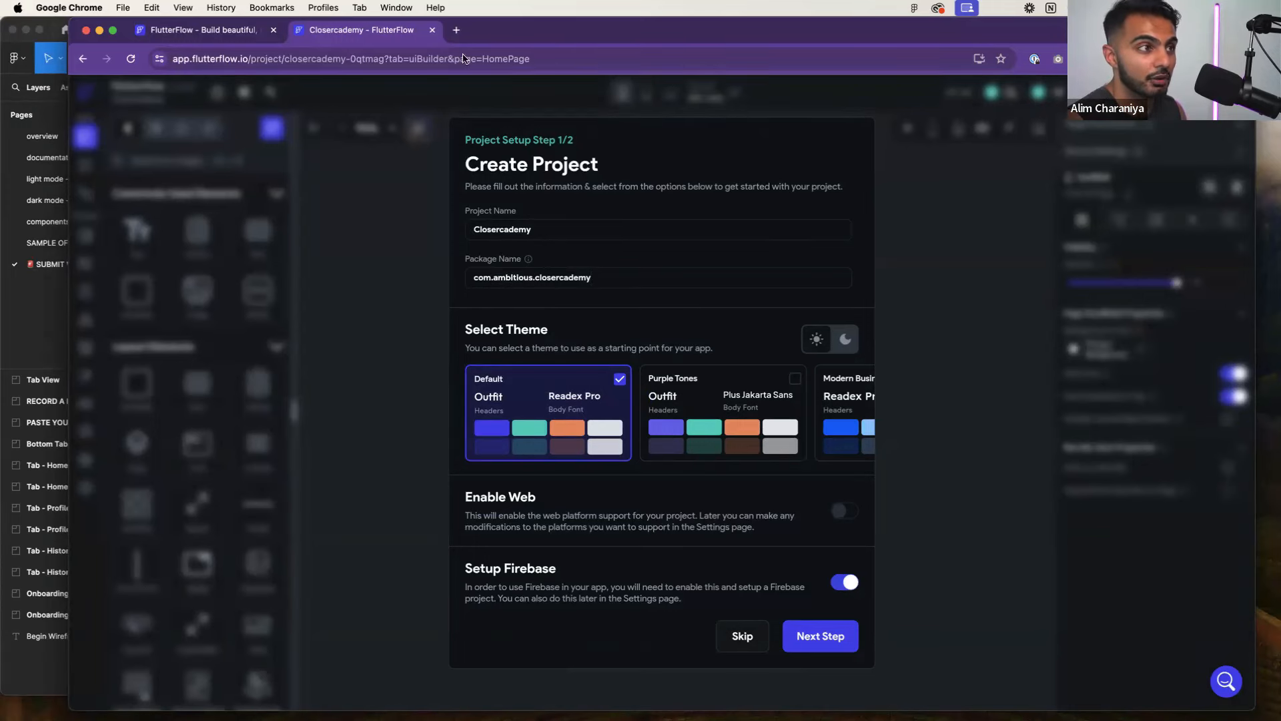
click(457, 32)
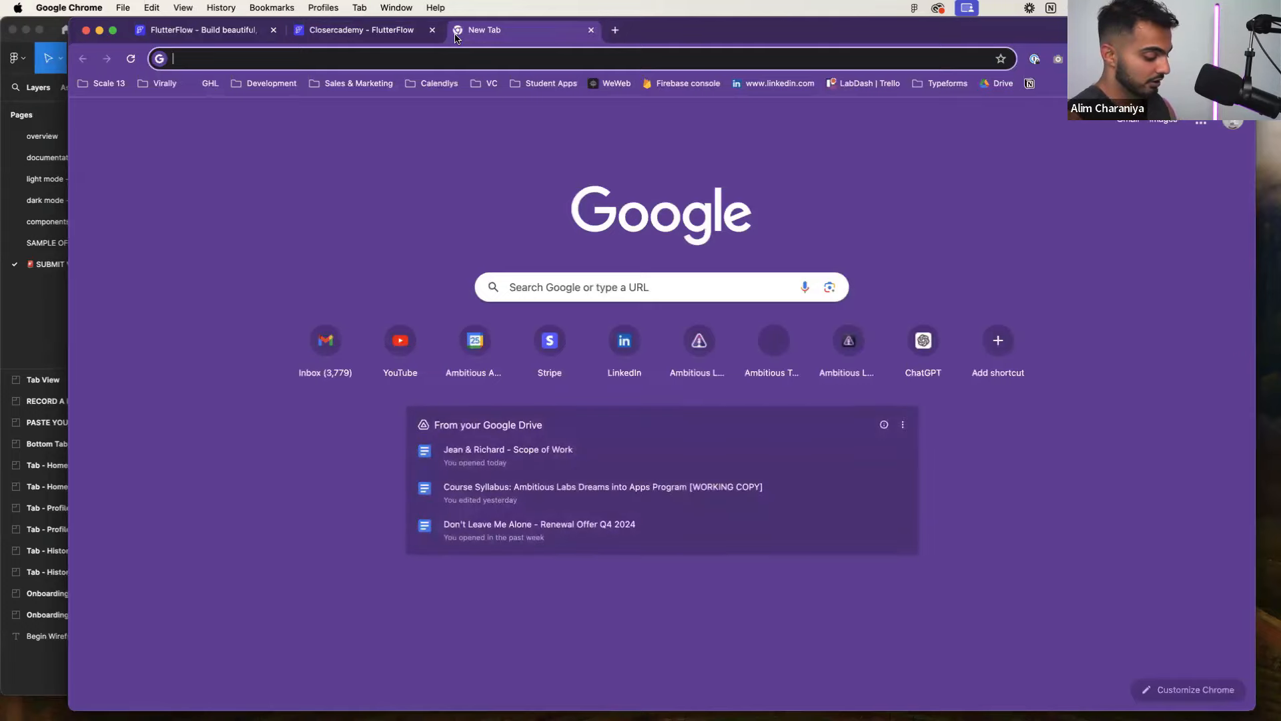
Search 'ios package name', check the Stack Overflow answer, then open Apple's Bundle IDs page
text(ios package name)
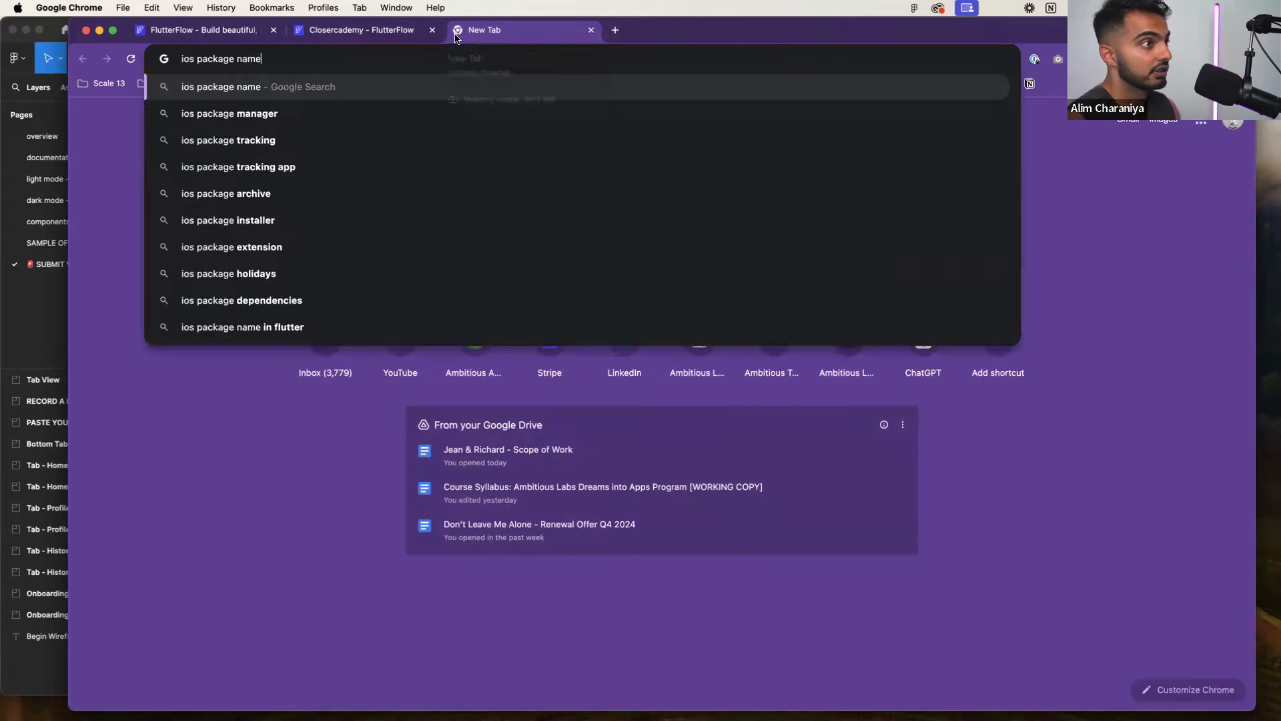
key(Return)
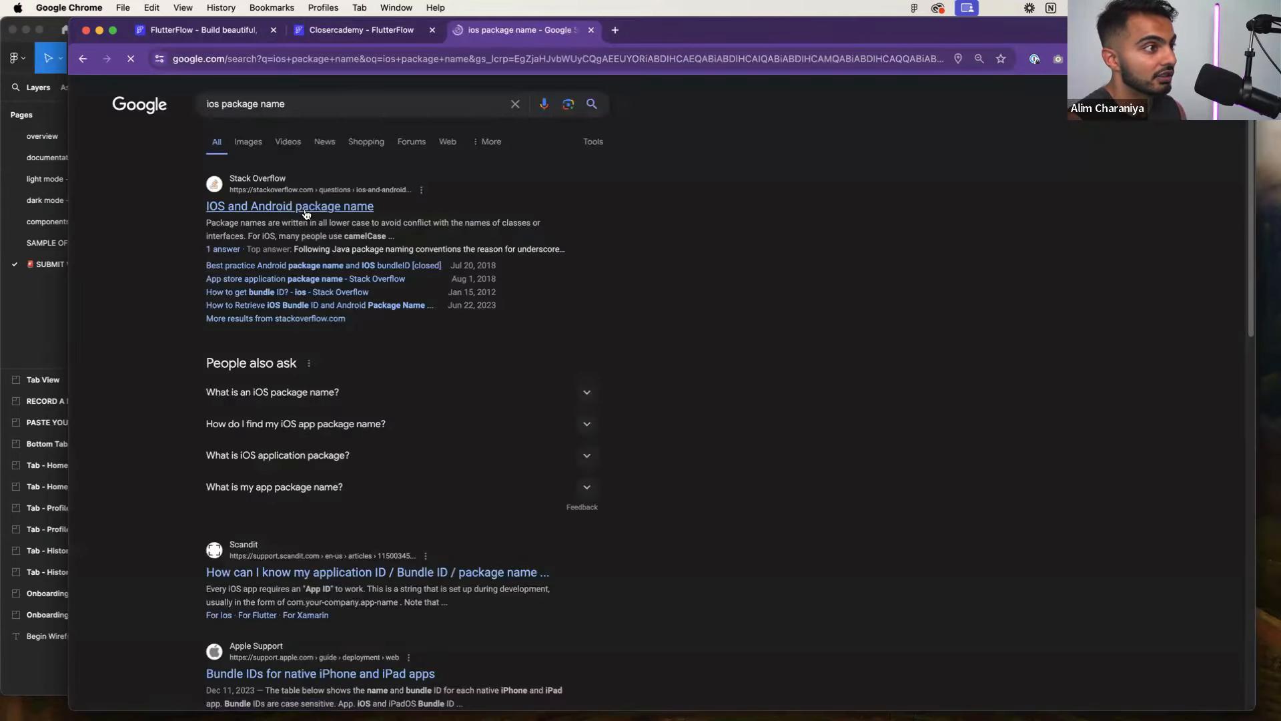
click(305, 211)
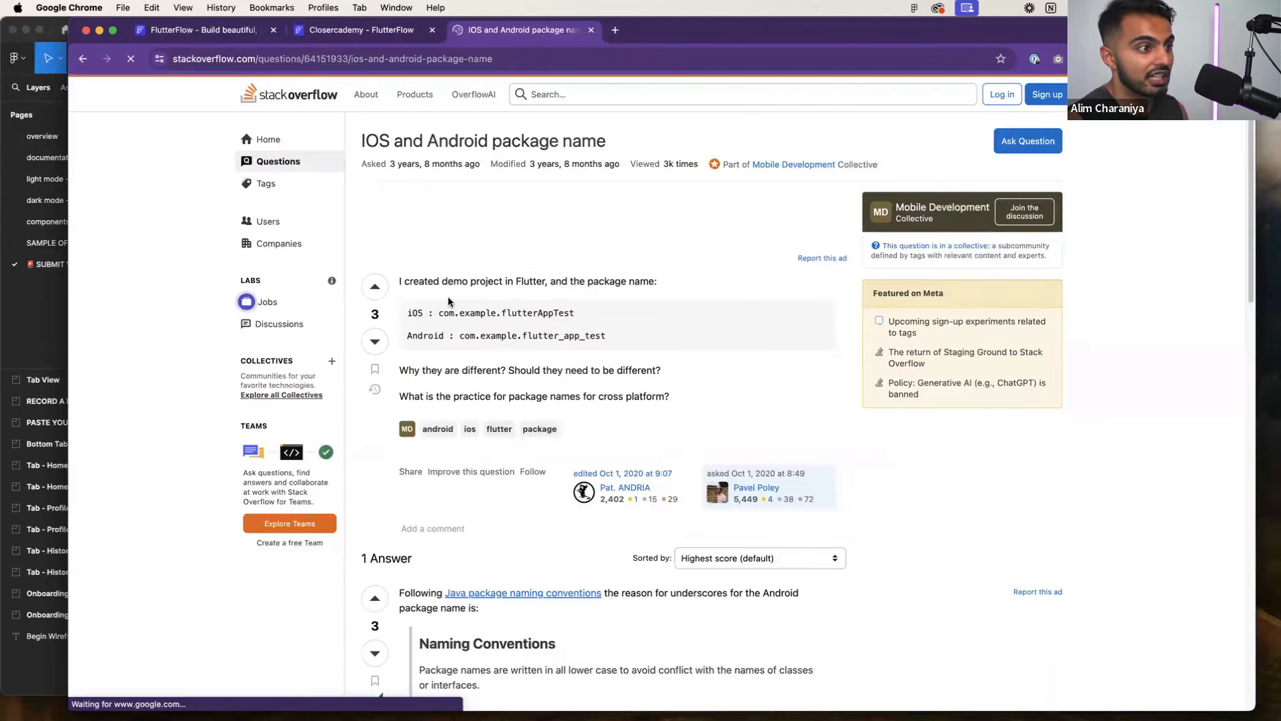
scroll(470, 267, down, 5)
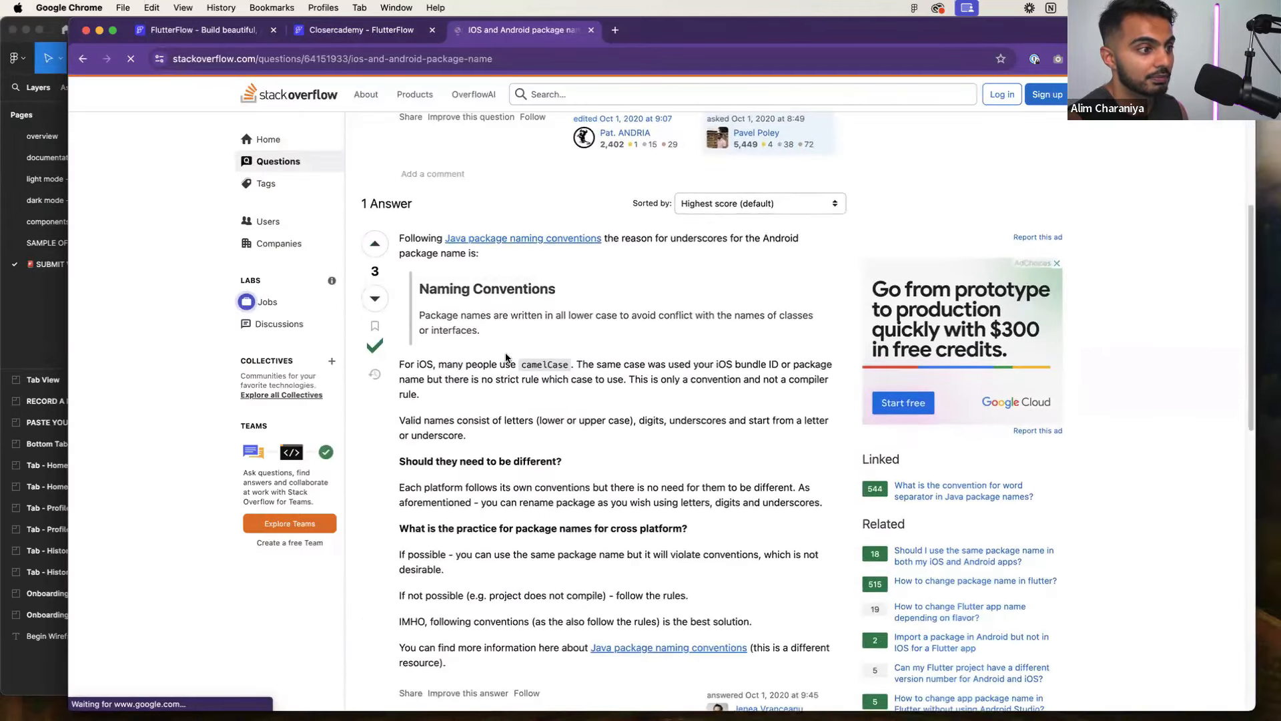
key(super+bracketleft)
scroll(427, 327, down, 3)
scroll(422, 327, down, 2)
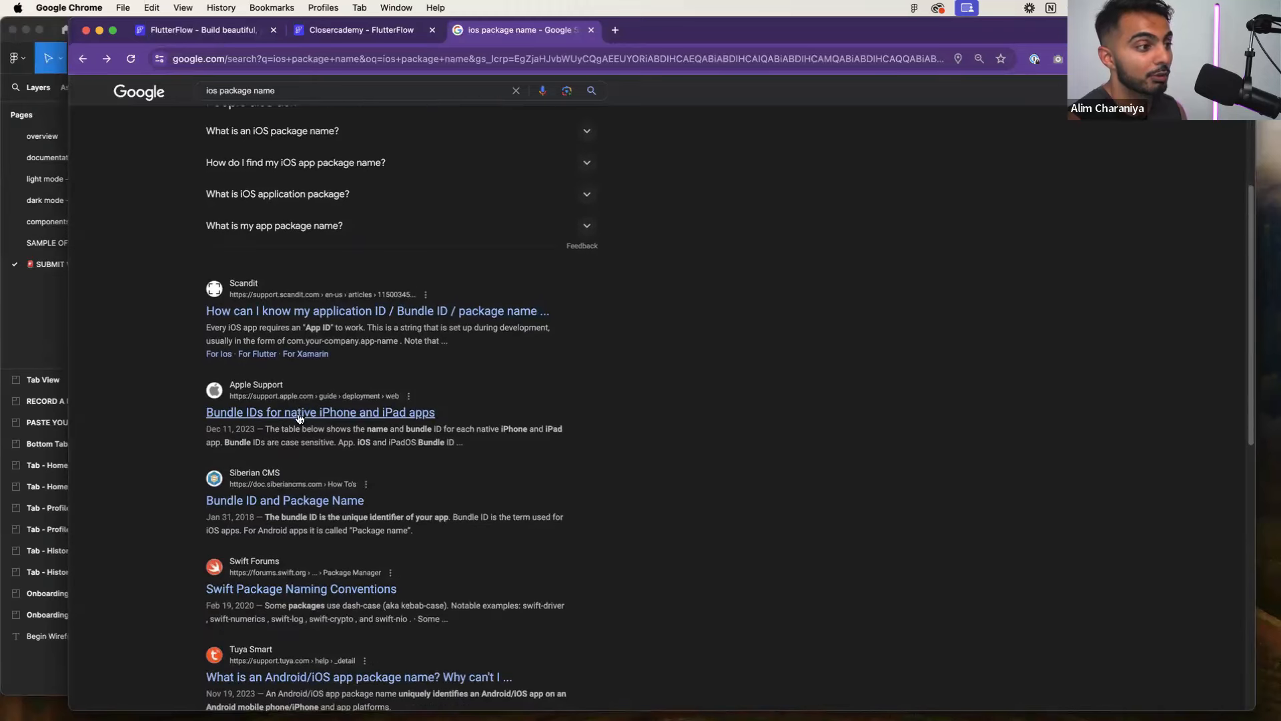
click(294, 414)
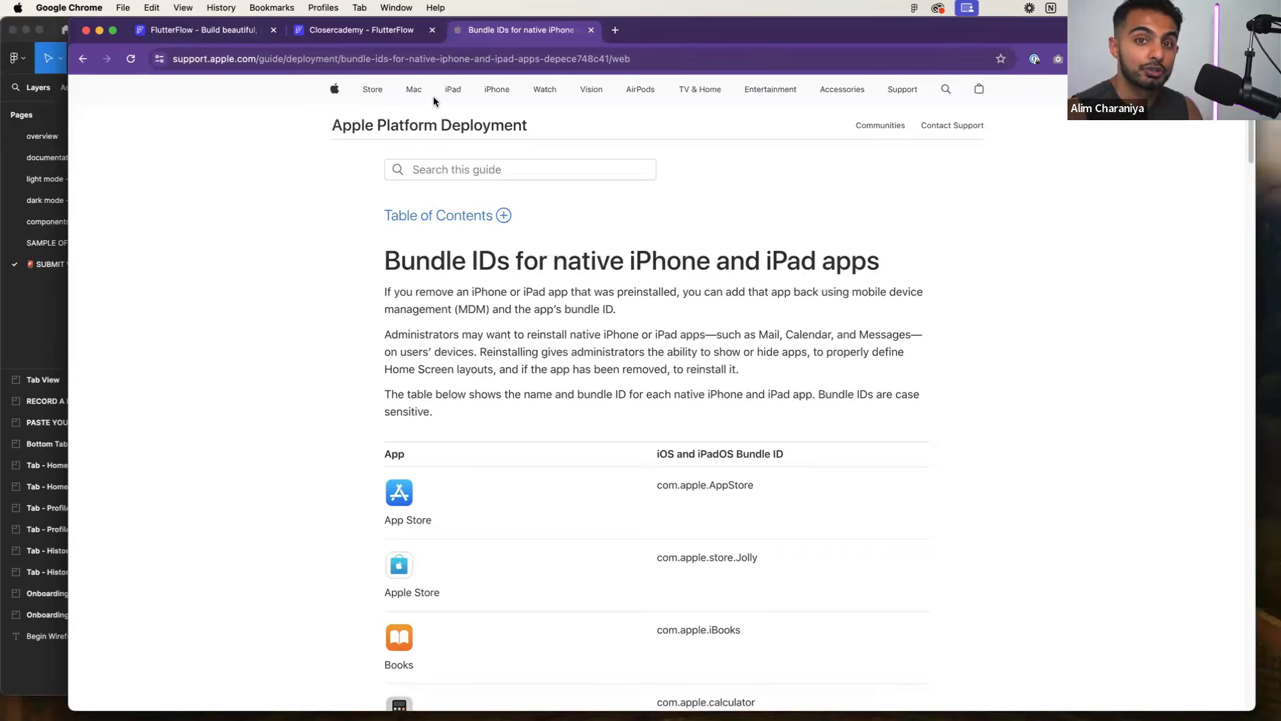
Compare the Closercademy setup with Apple's example bundle IDs, highlighting ones like com.apple.AppStore
click(384, 30)
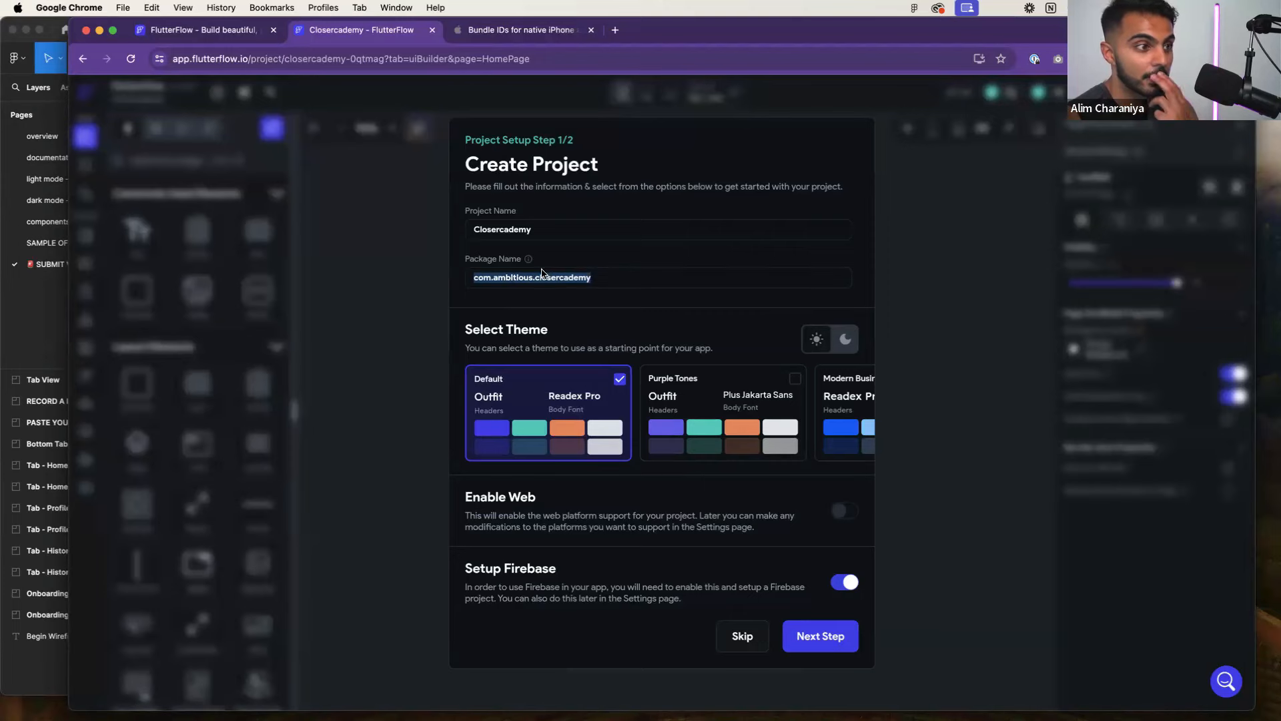
click(514, 31)
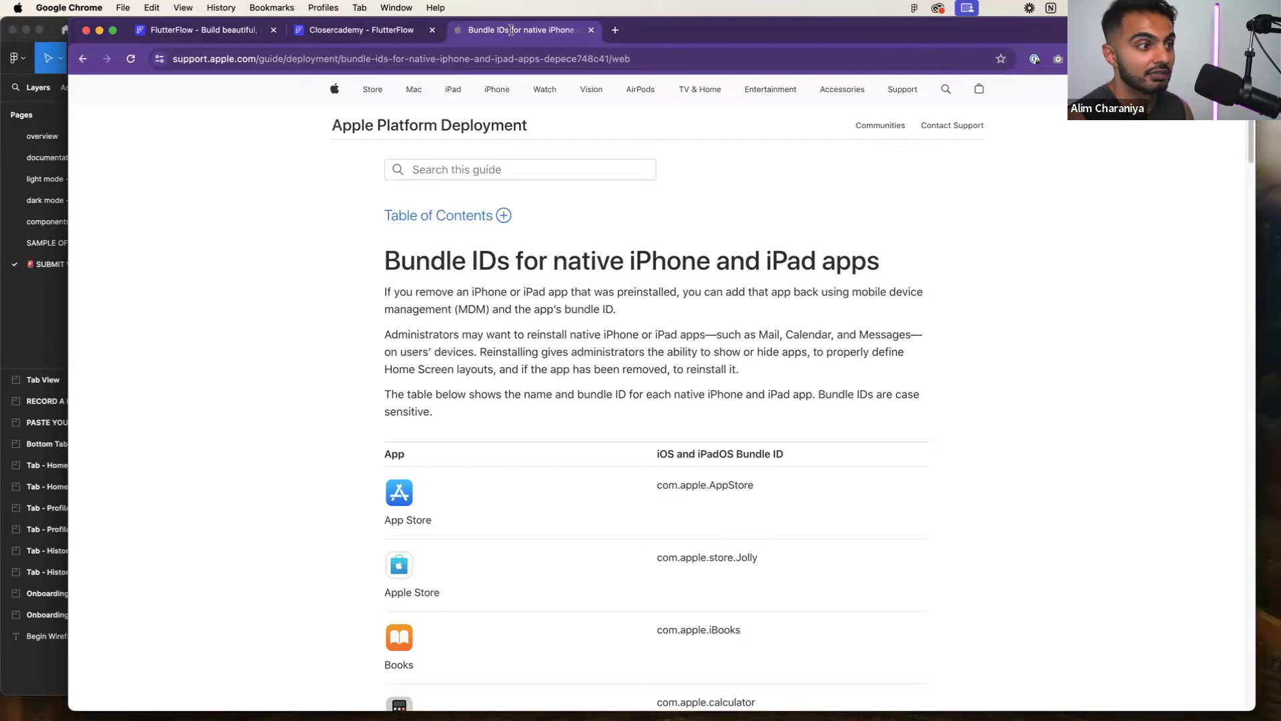
scroll(611, 331, down, 3)
drag(666, 354, 750, 355)
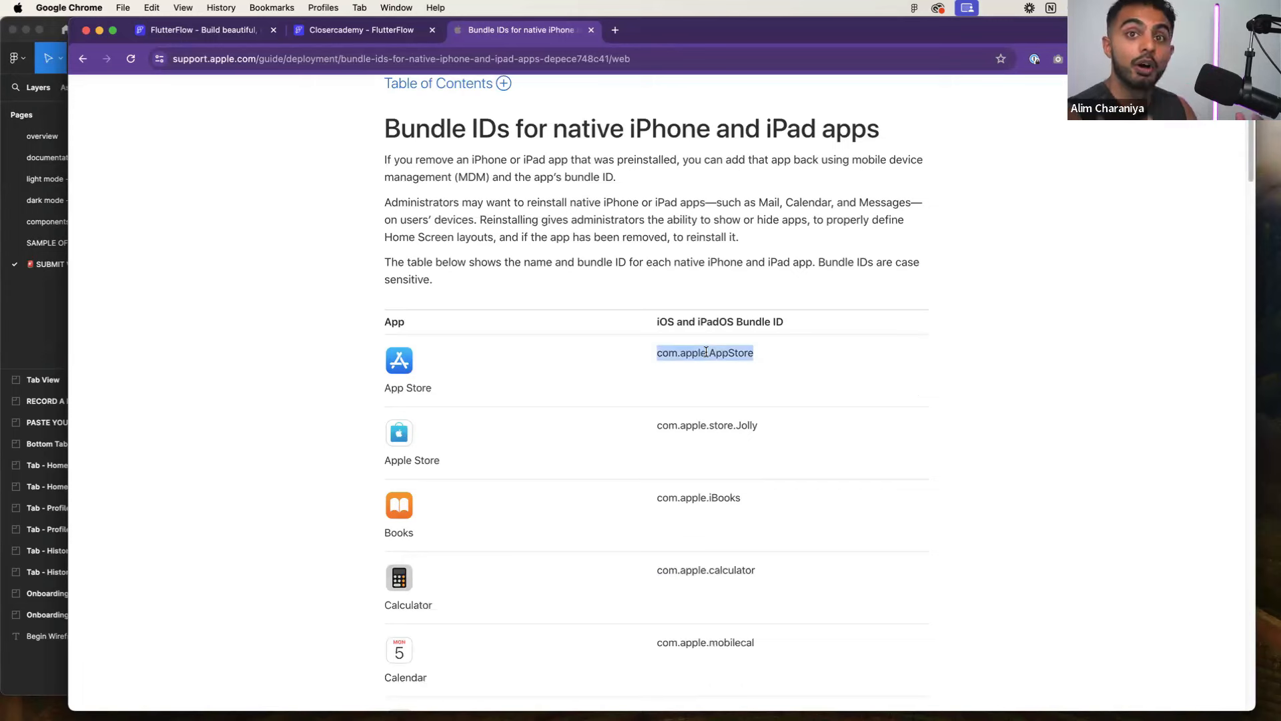
scroll(713, 351, down, 5)
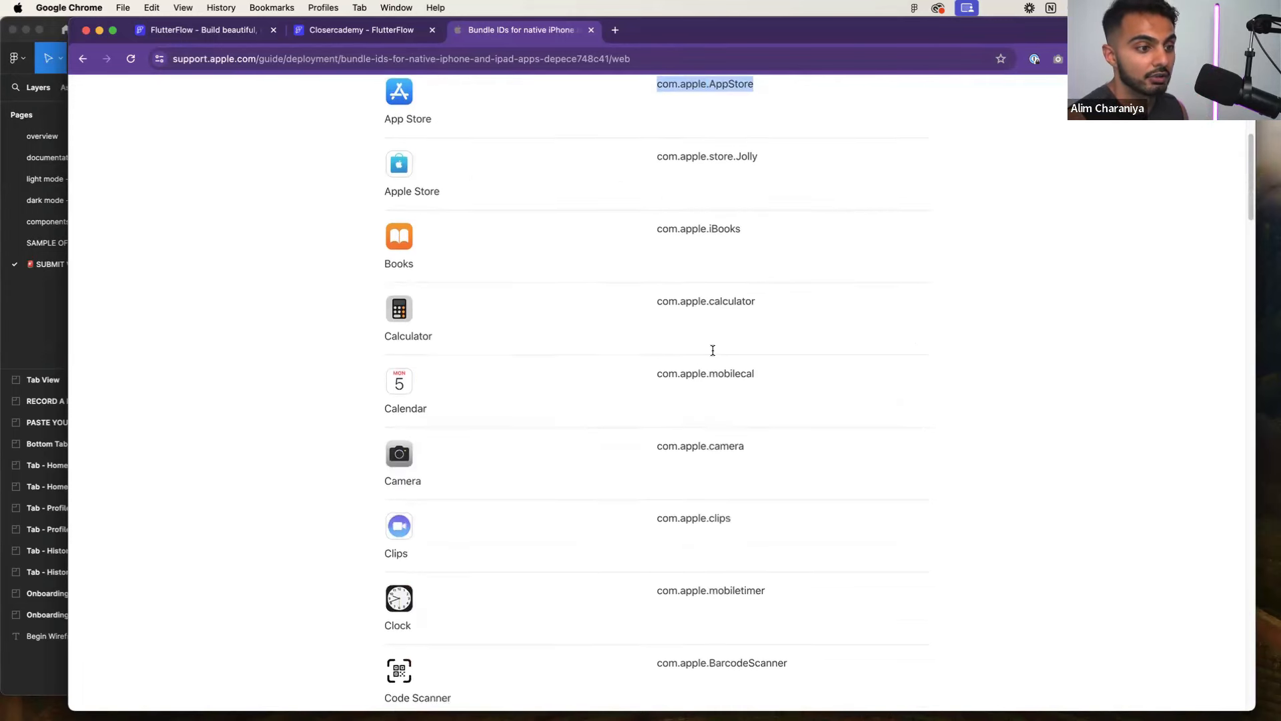
drag(662, 417, 725, 416)
drag(669, 488, 744, 489)
scroll(687, 547, down, 2)
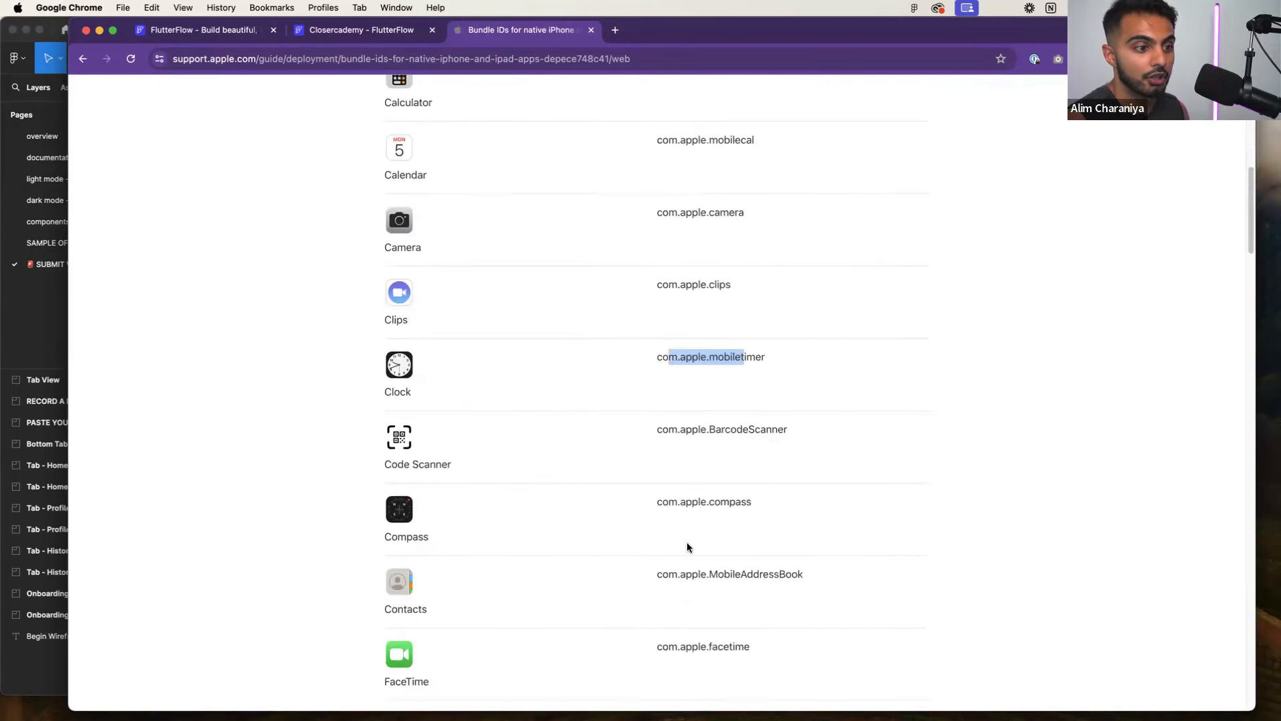
drag(669, 431, 723, 431)
scroll(686, 458, up, 9)
click(376, 34)
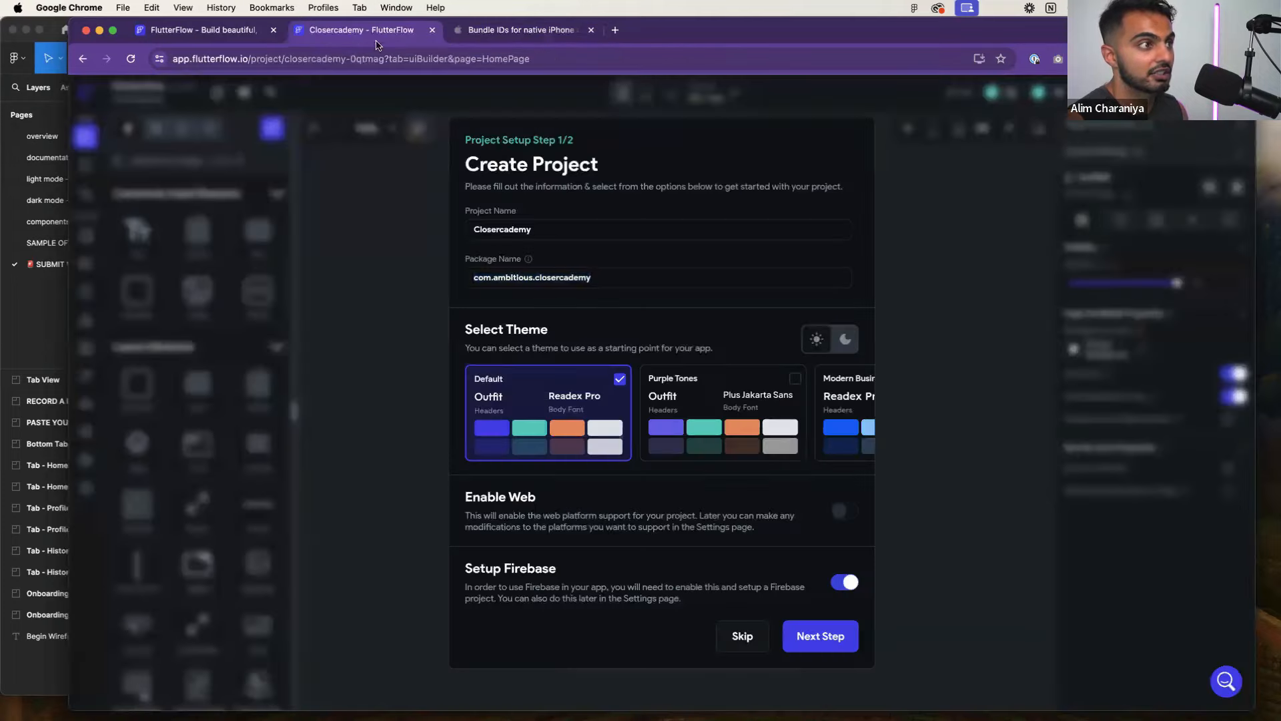
click(523, 261)
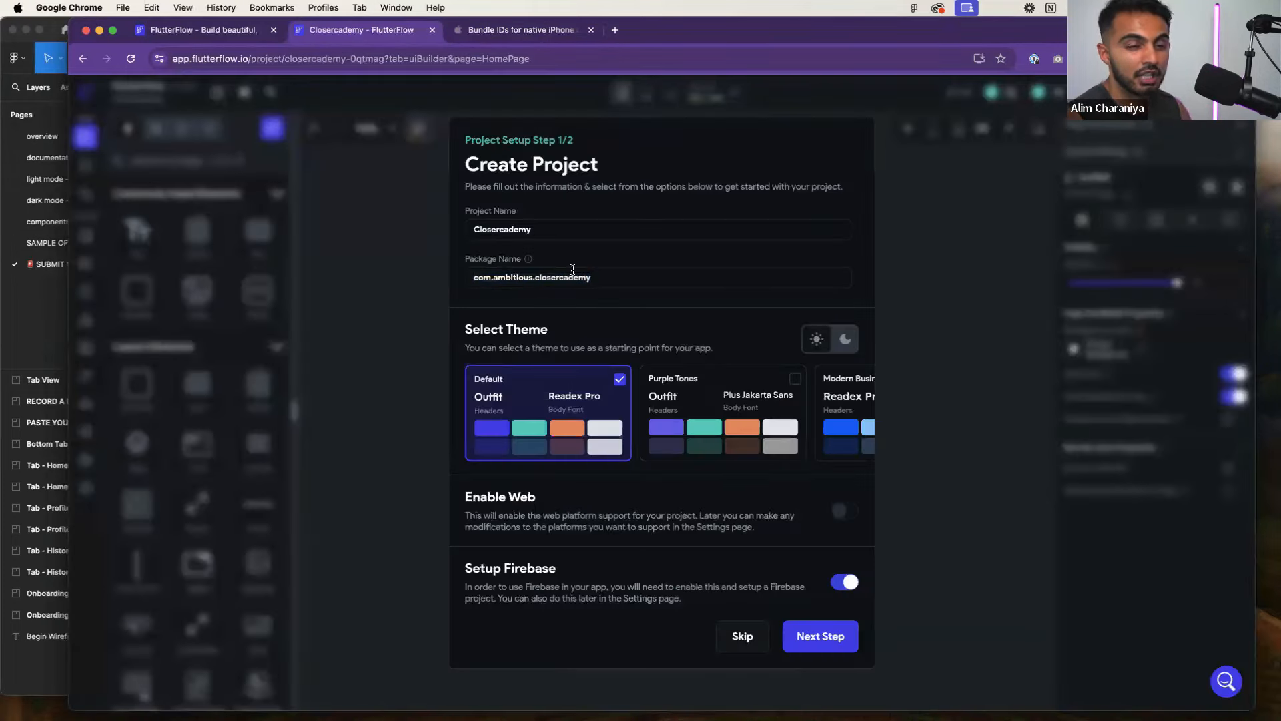
double_click(483, 281)
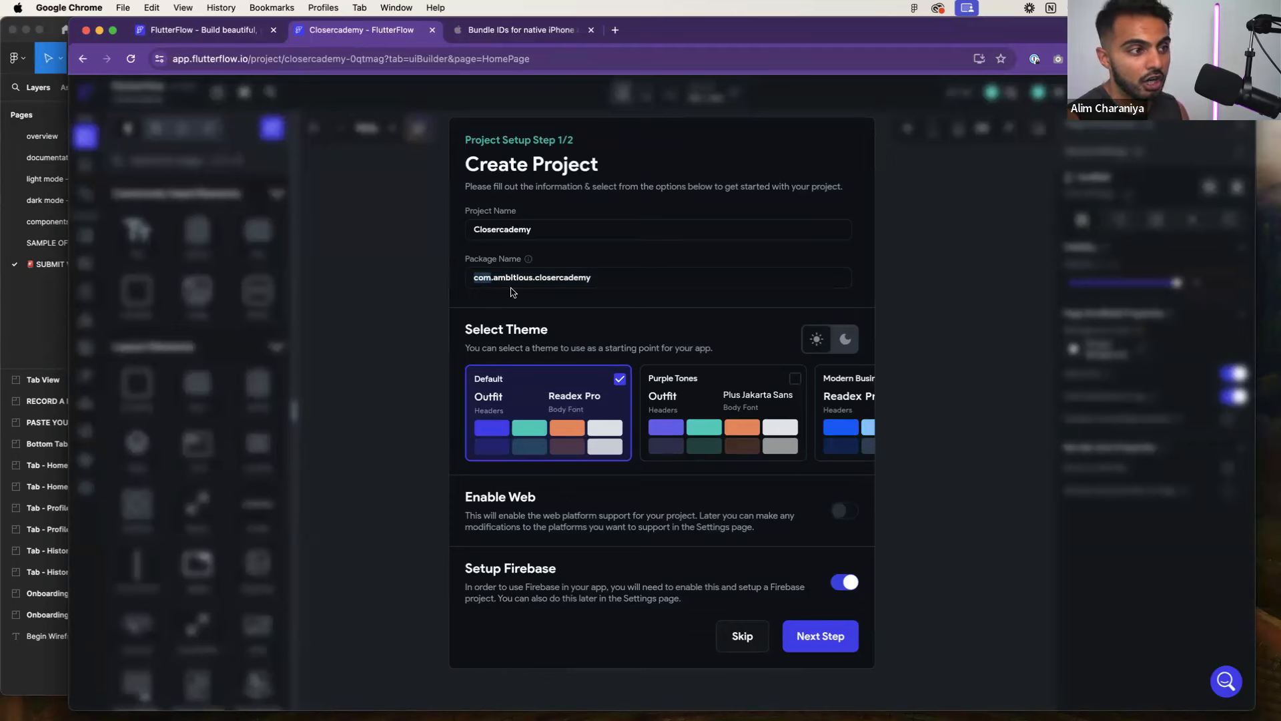
double_click(511, 277)
double_click(554, 276)
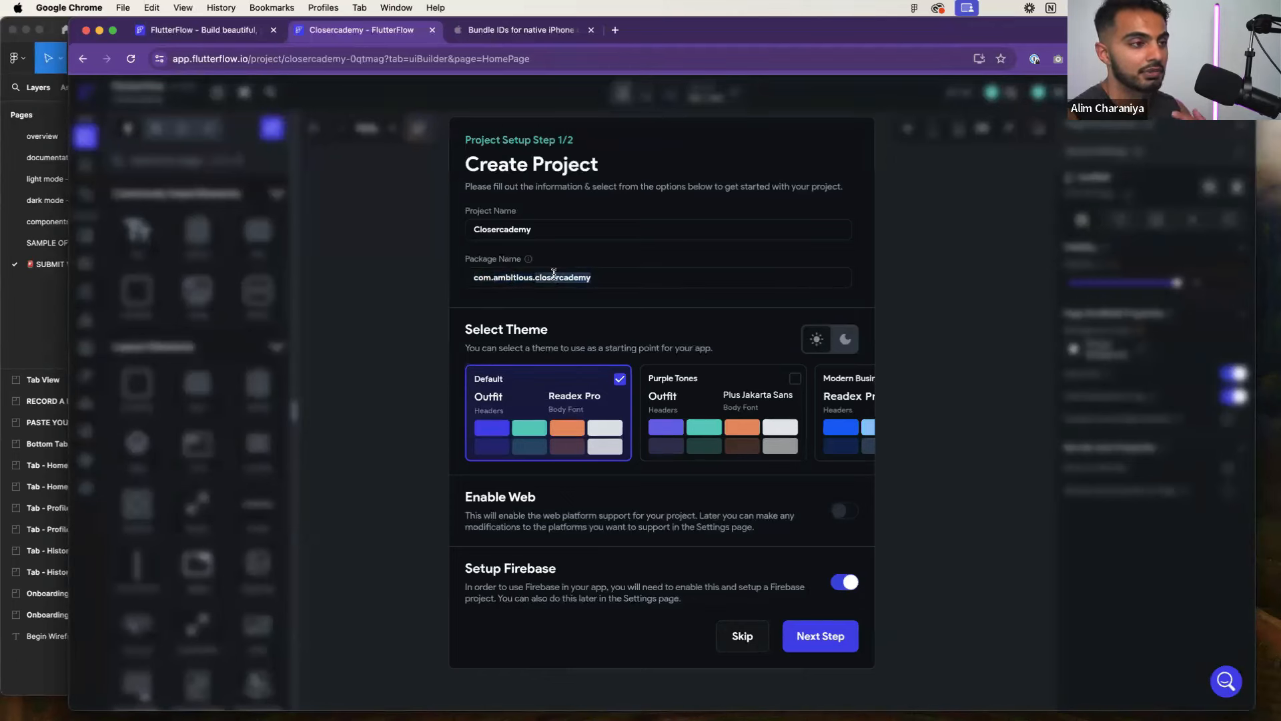
double_click(513, 279)
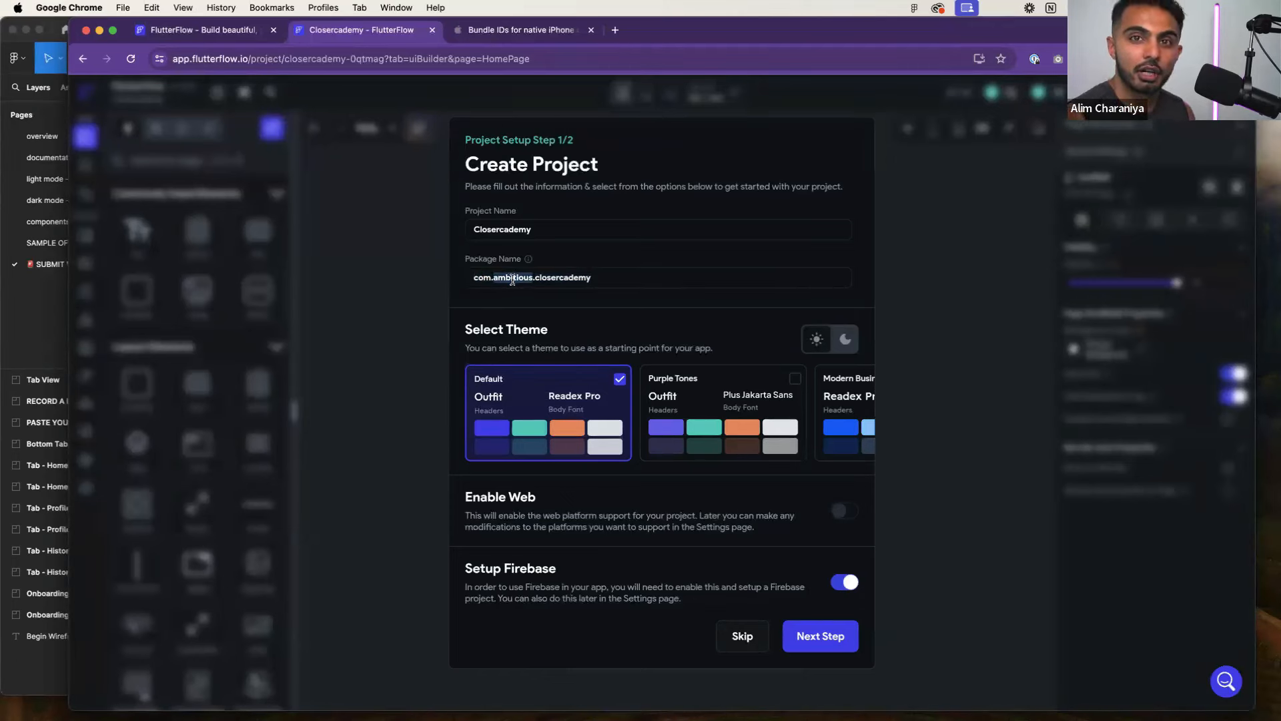
click(510, 278)
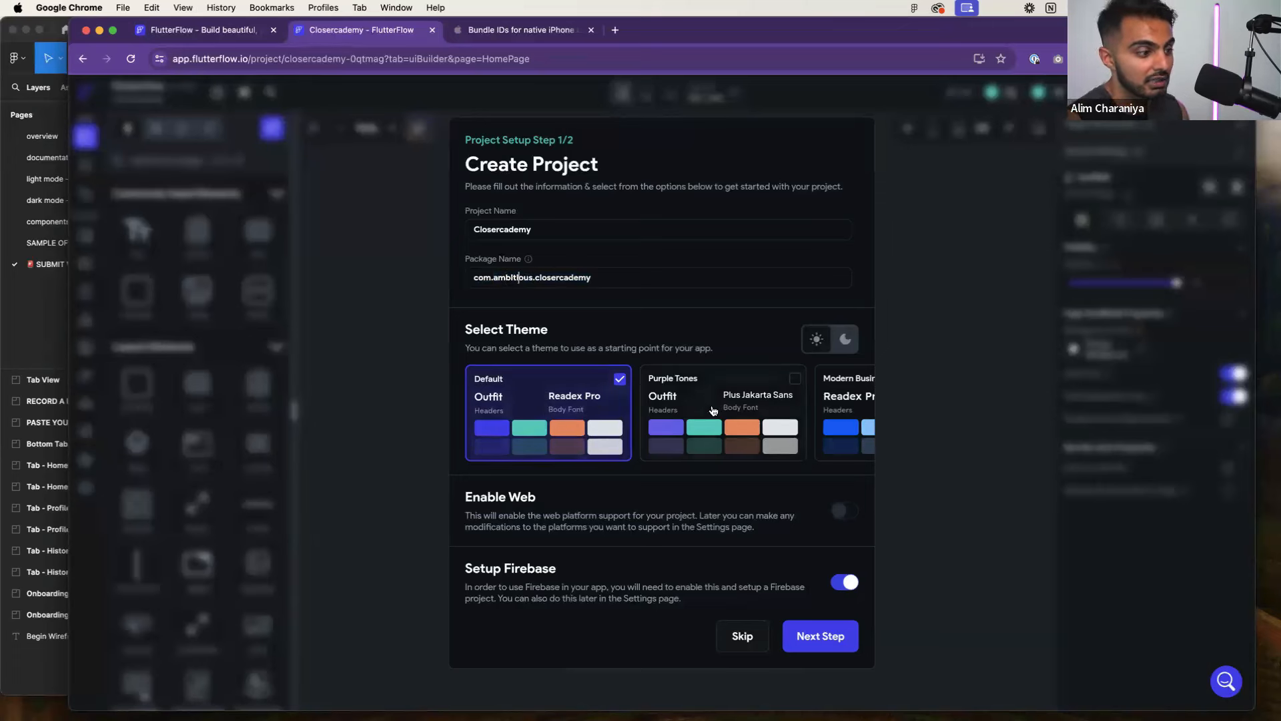
click(714, 410)
click(591, 392)
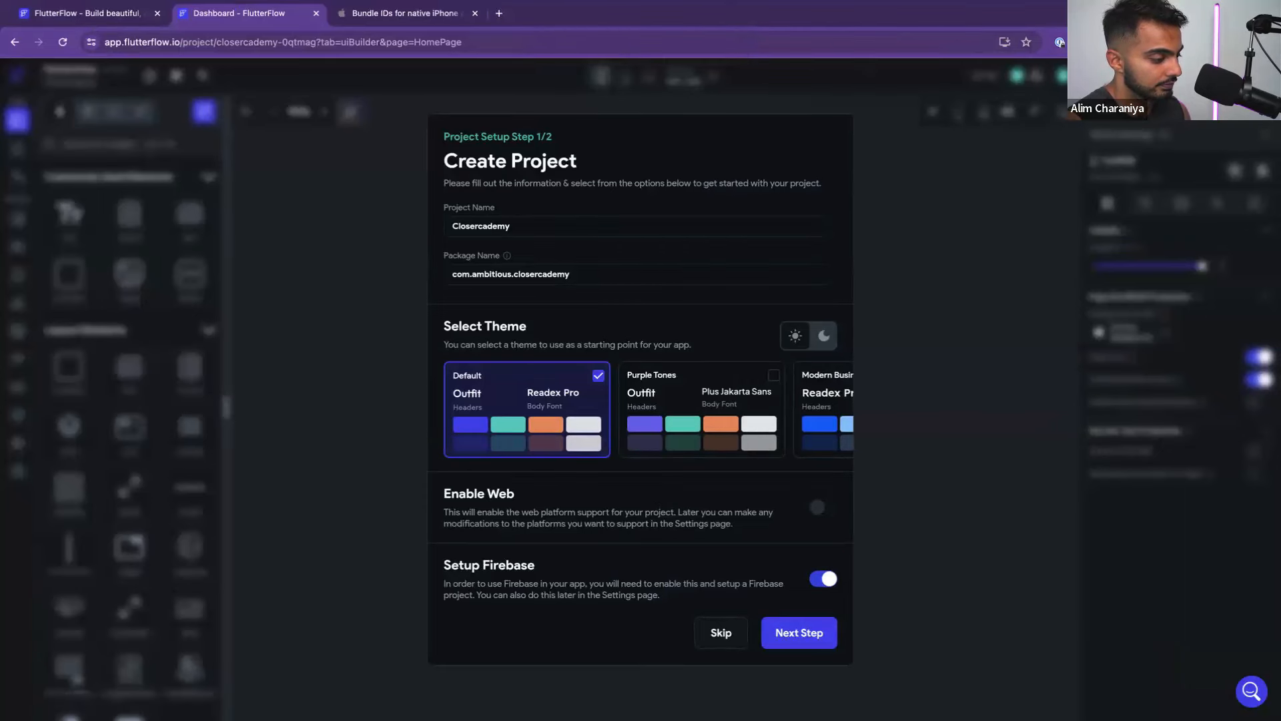
Continue to Firebase setup and create a new Firebase project in region nam5 (United States)
click(791, 631)
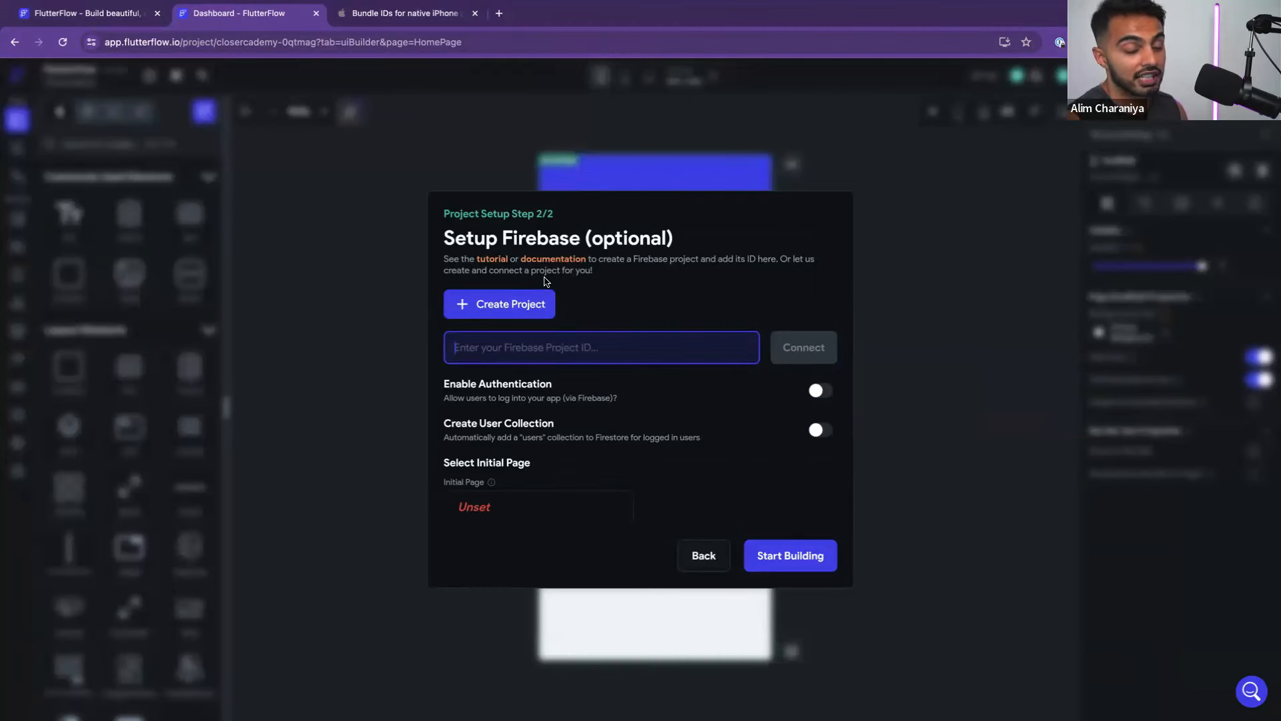
click(494, 312)
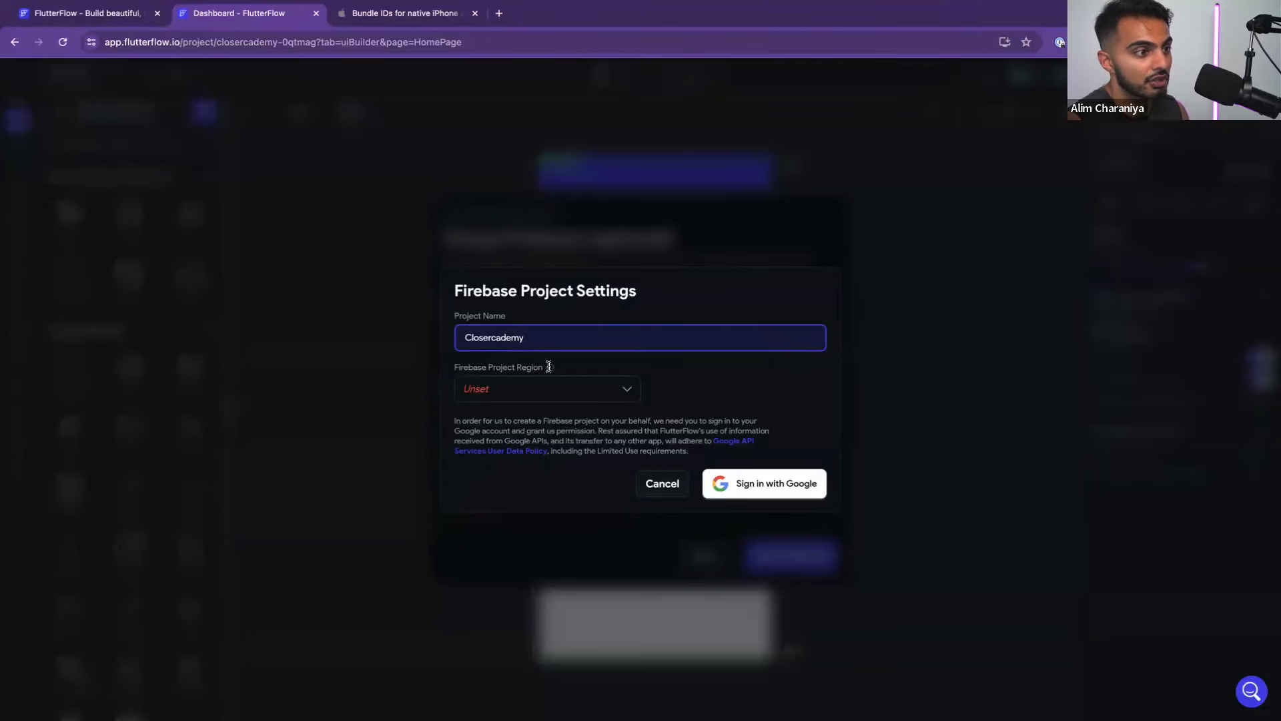
click(550, 392)
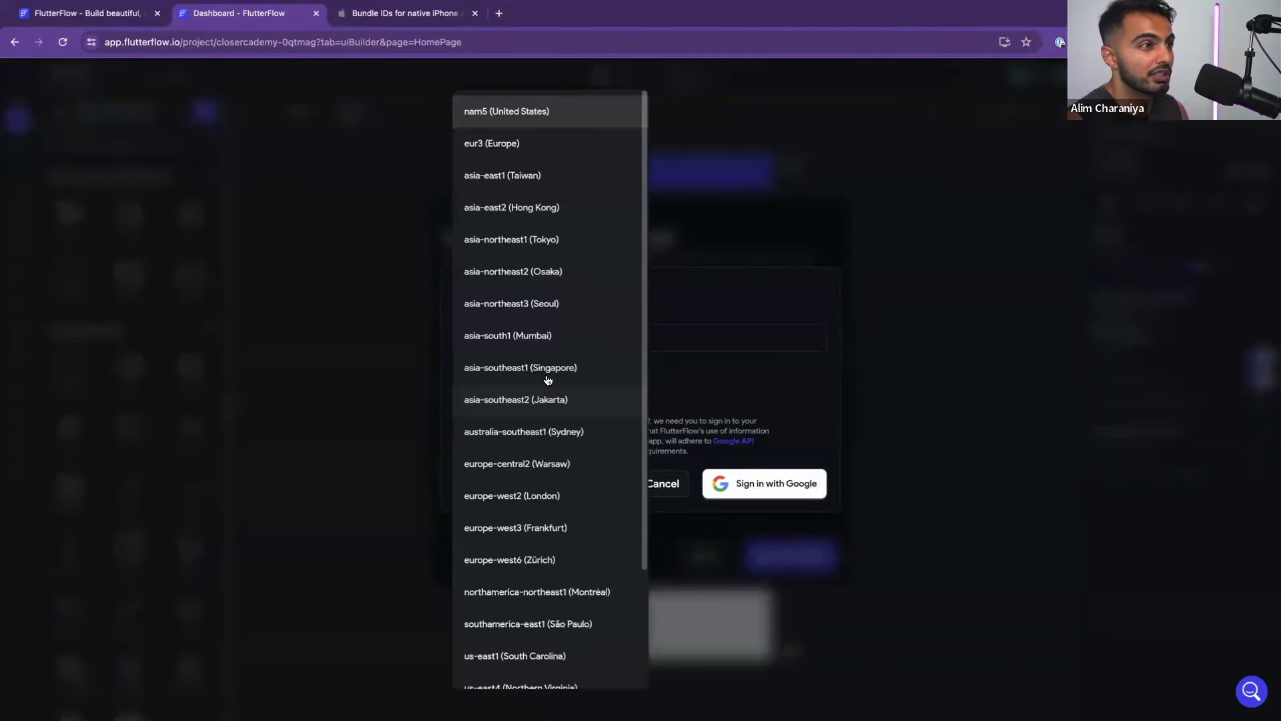
click(509, 117)
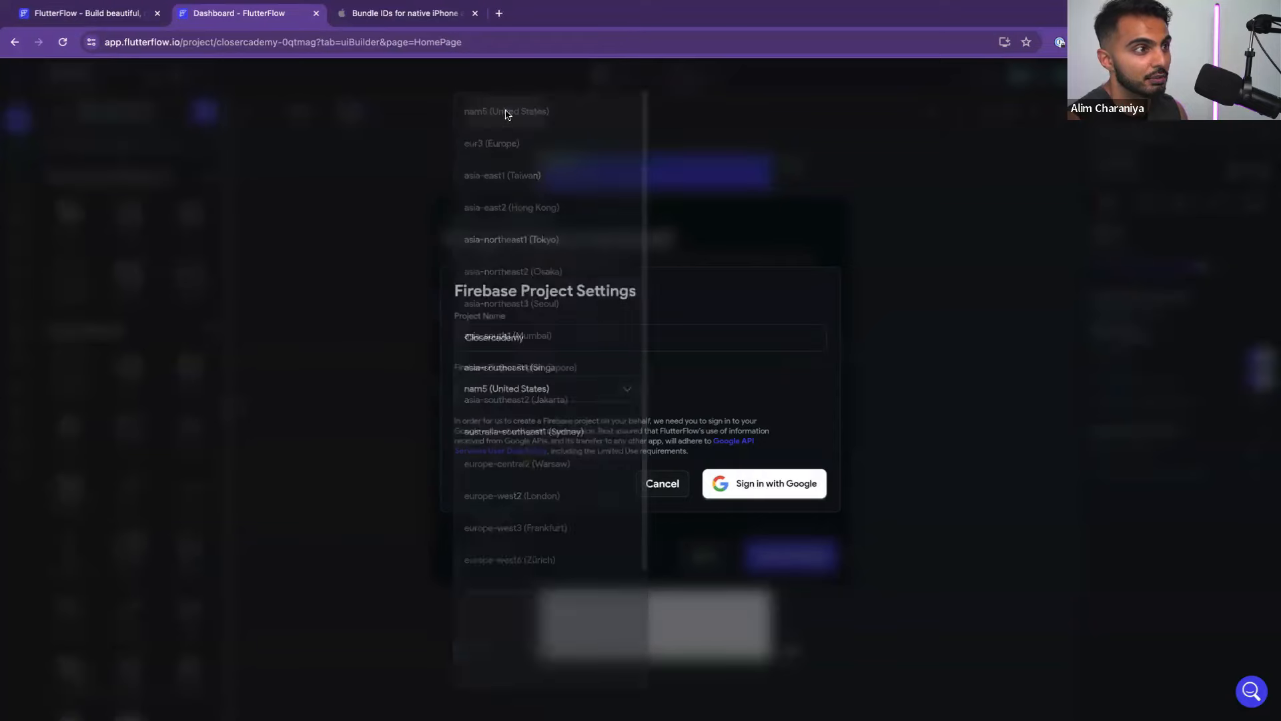
Authorize with a Google account so the Firebase project is created, then open a blank tab
click(721, 483)
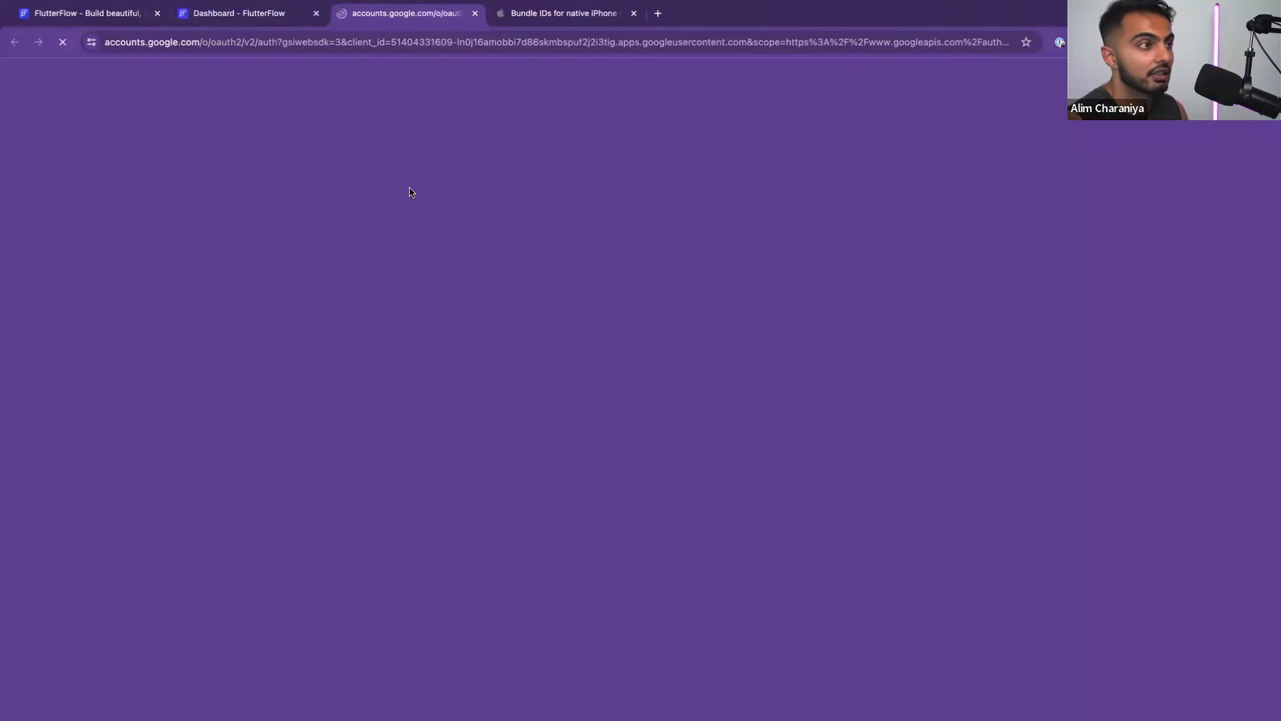
click(752, 200)
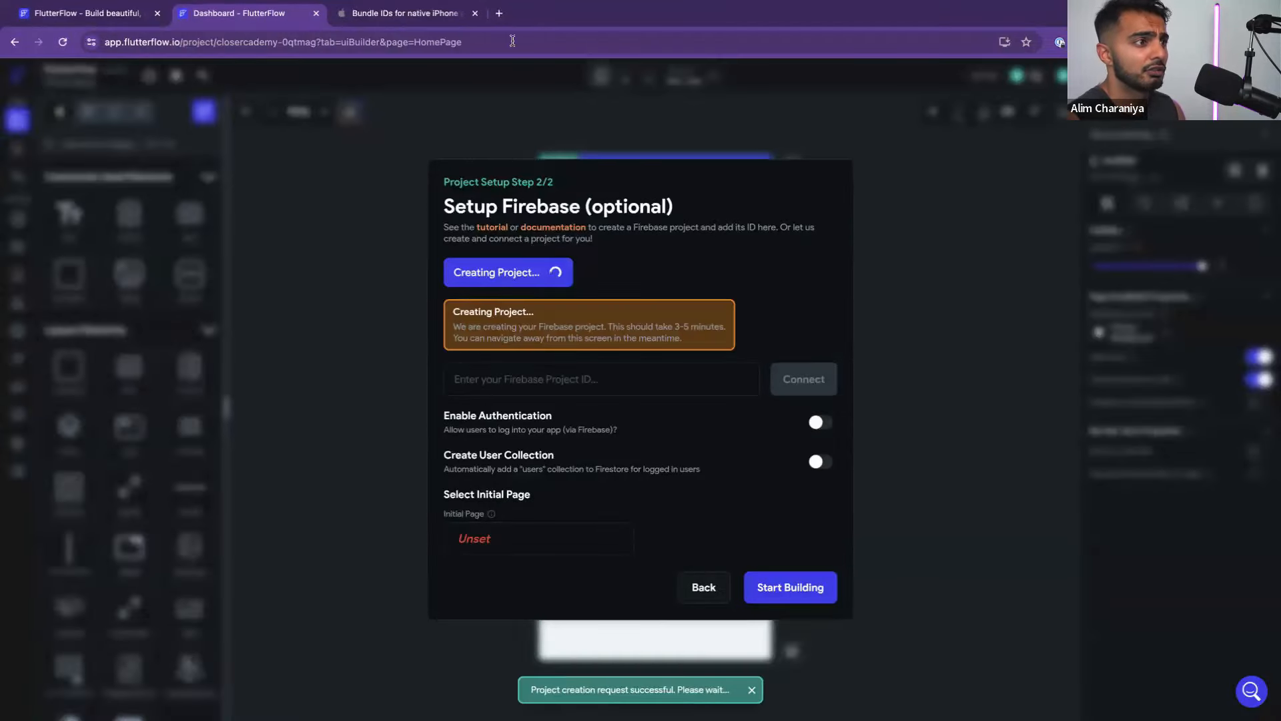
click(499, 13)
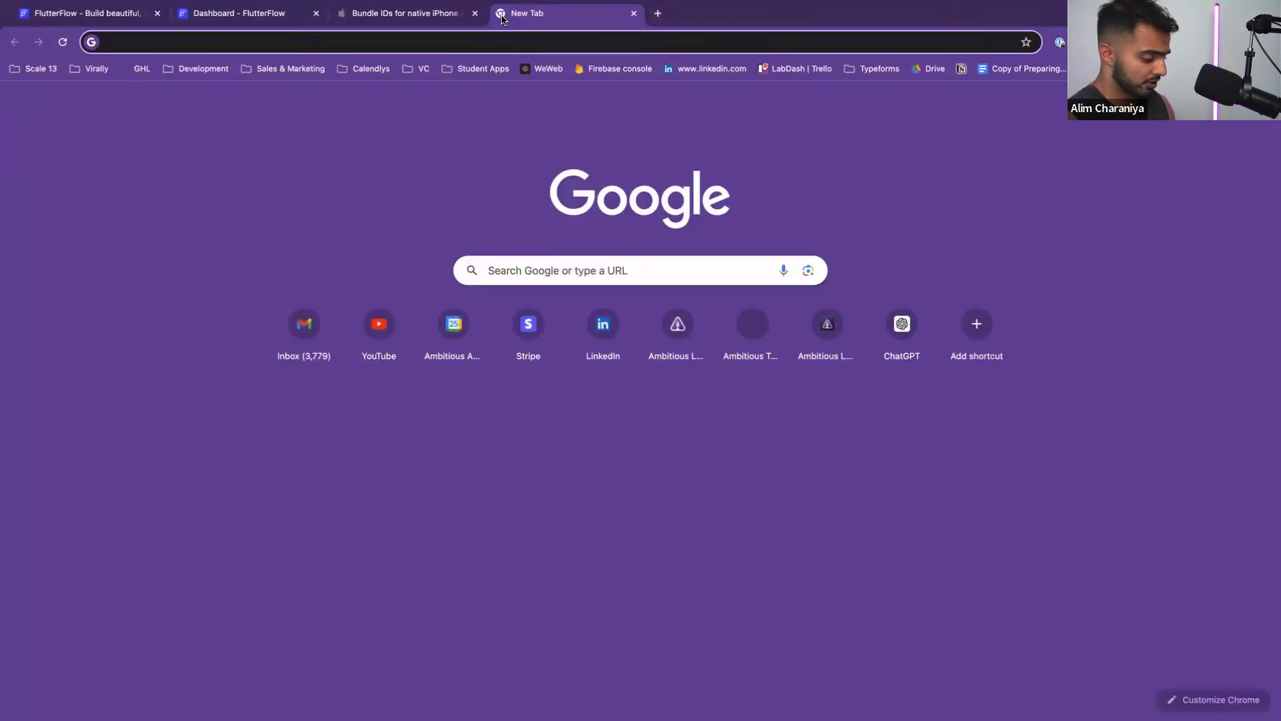
Load the Firebase website and go to the Cloud Firestore product page
text(fireb)
key(Return)
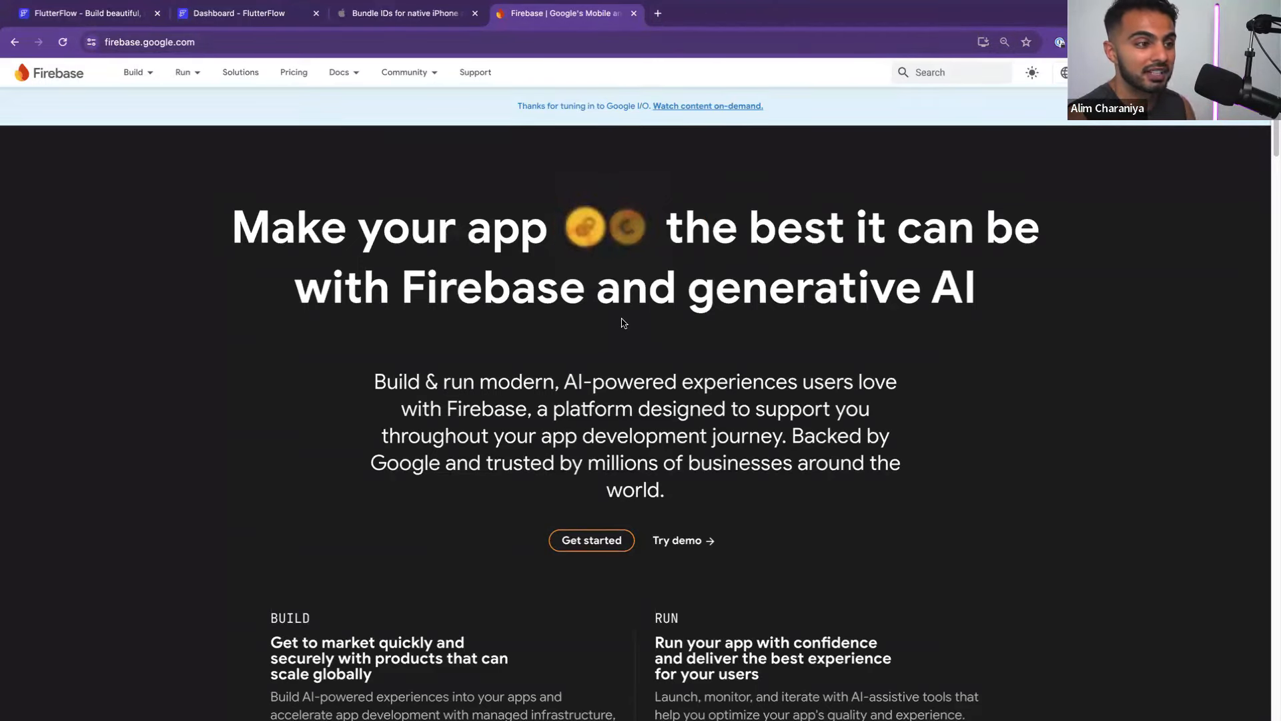
scroll(619, 327, down, 1)
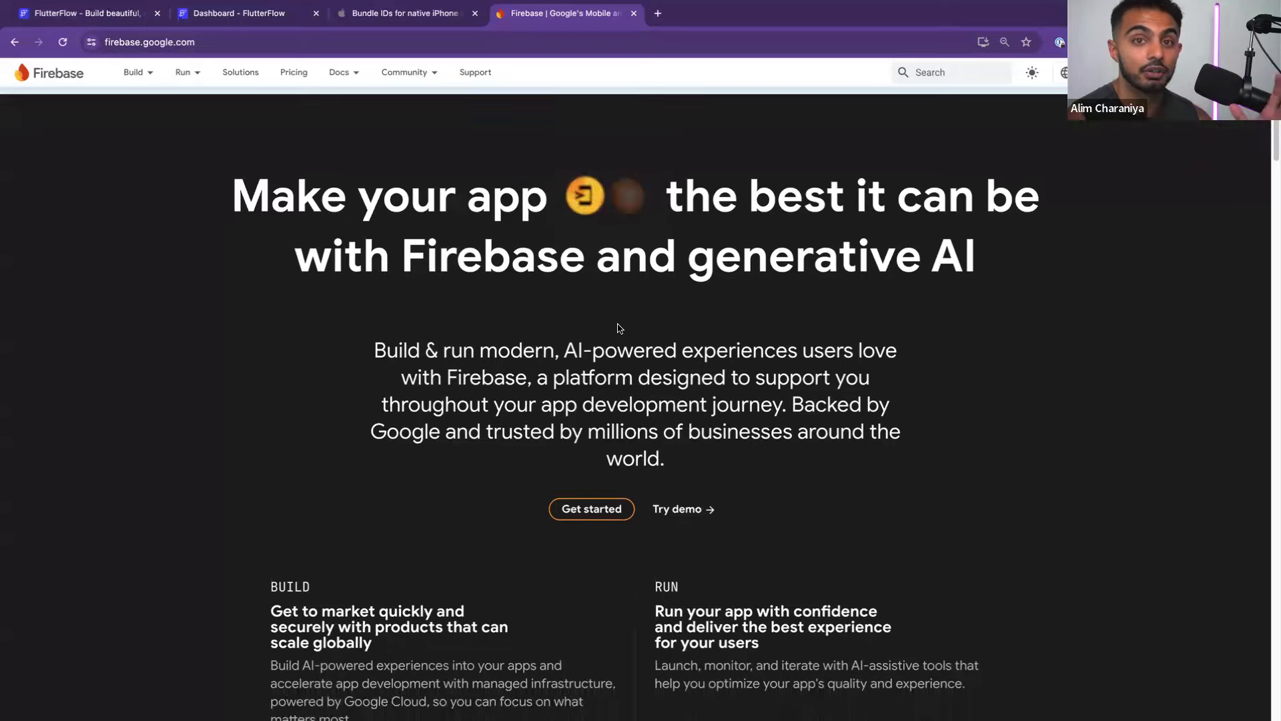
scroll(619, 326, up, 1)
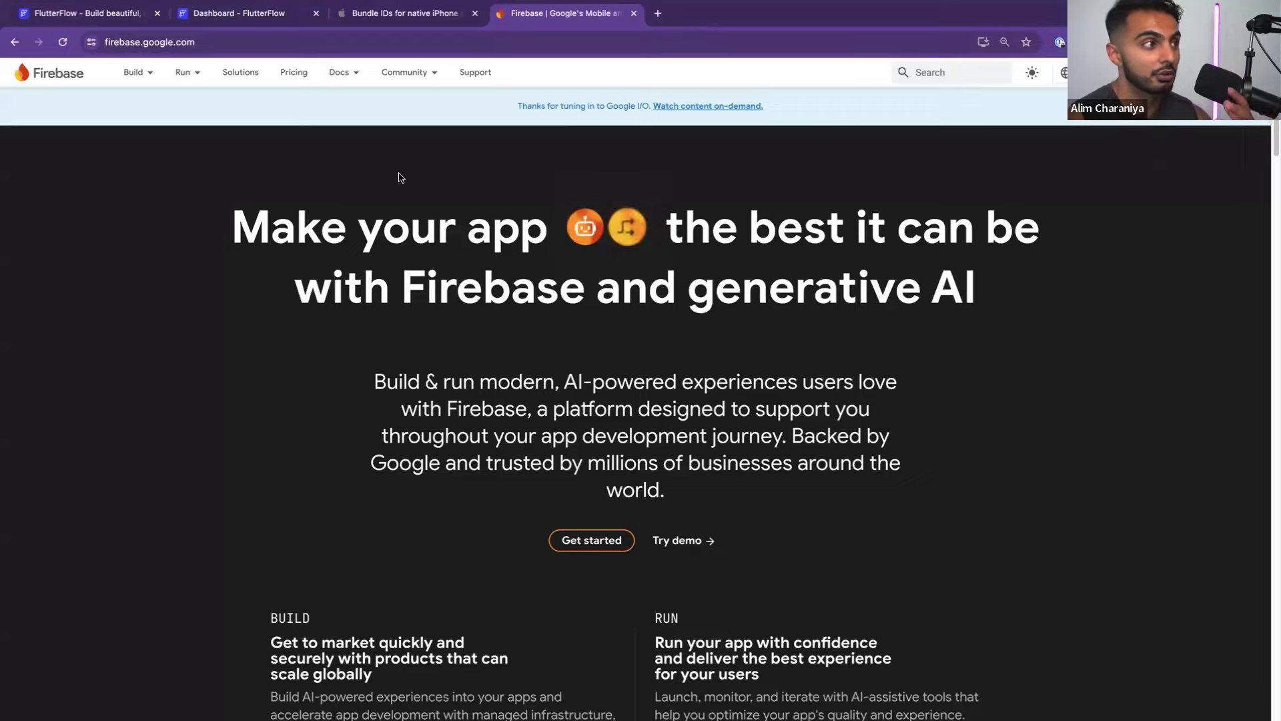
mouse_move(131, 75)
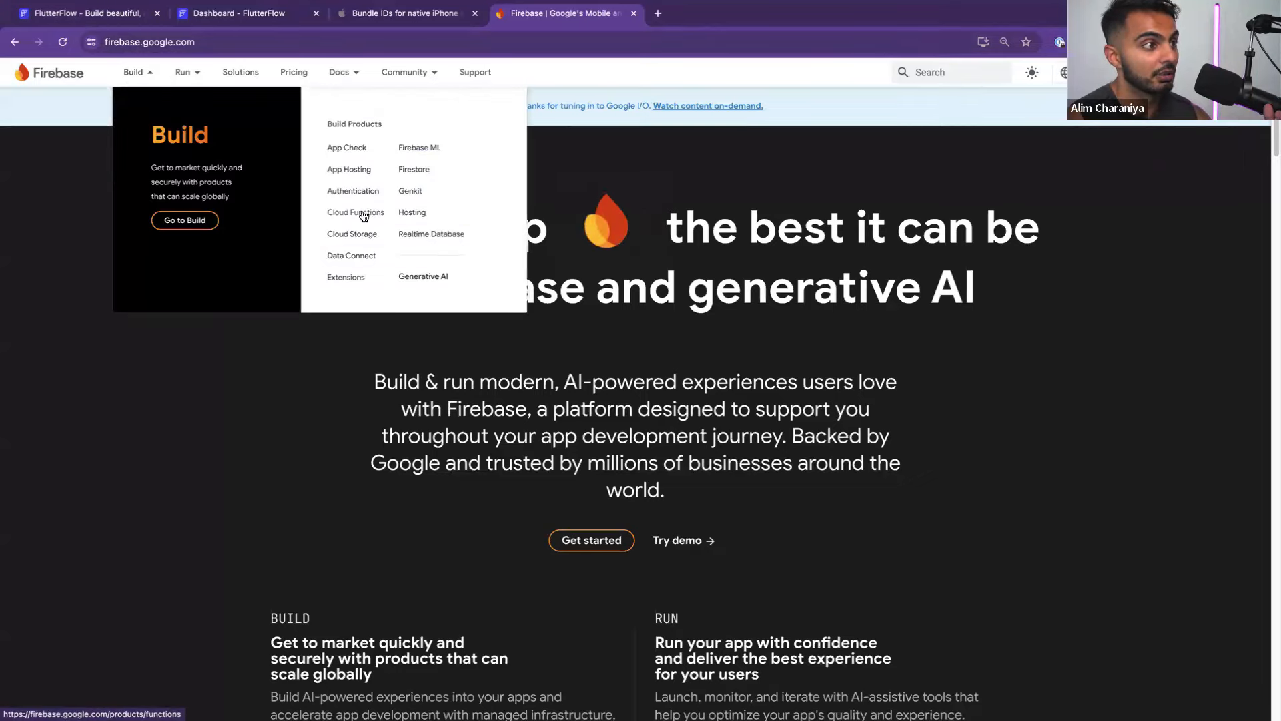
click(406, 170)
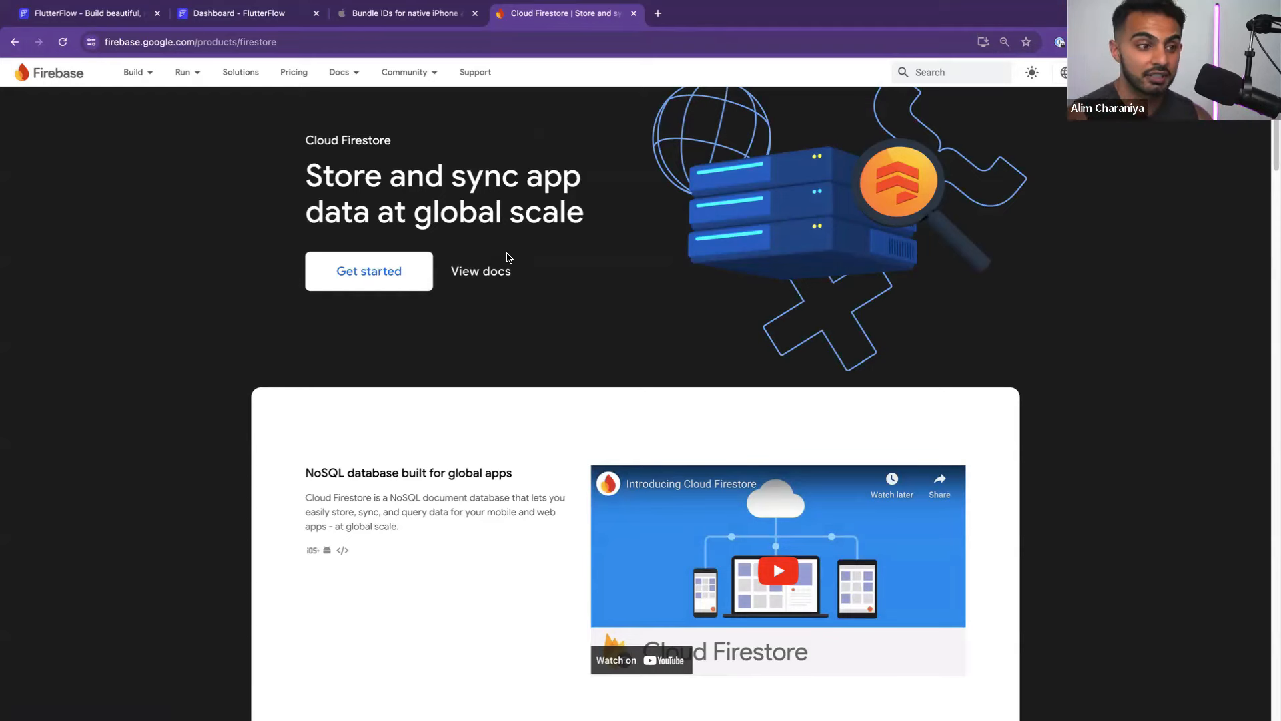
Highlight the word NoSQL in the Cloud Firestore heading
scroll(504, 258, down, 3)
scroll(505, 257, up, 1)
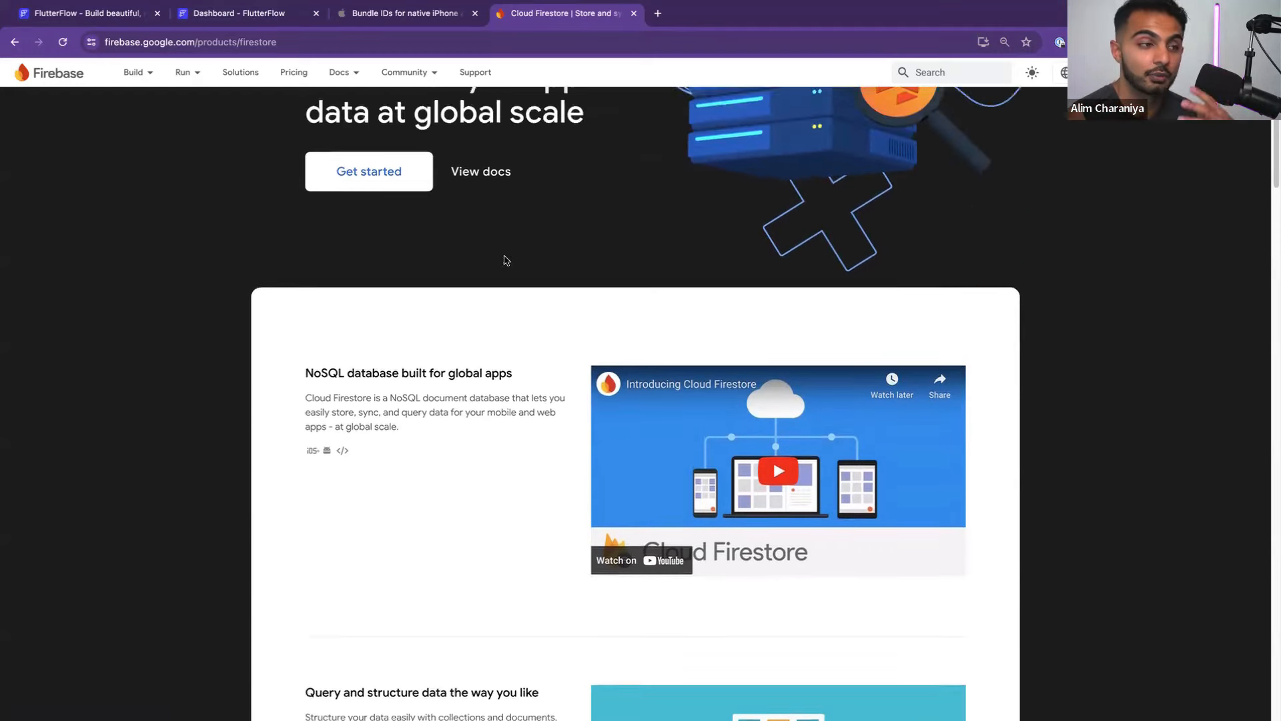
scroll(505, 261, up, 2)
scroll(504, 262, down, 2)
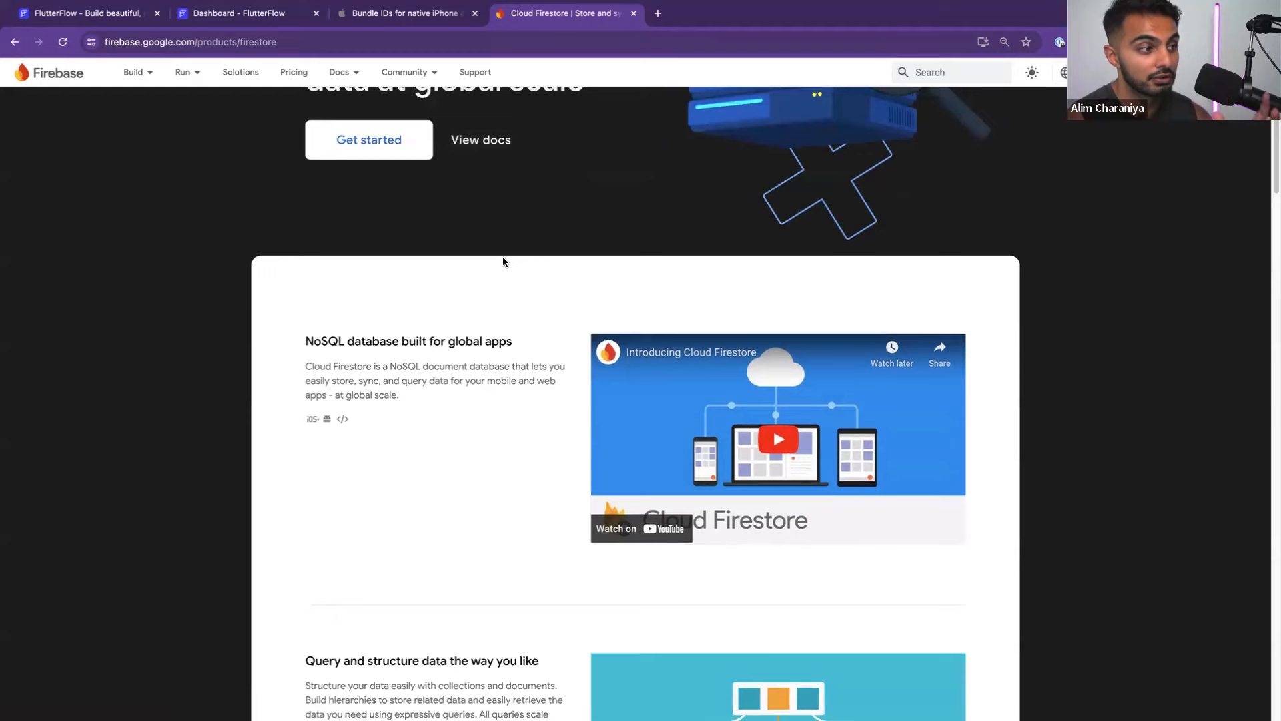
scroll(500, 258, up, 1)
scroll(352, 466, down, 2)
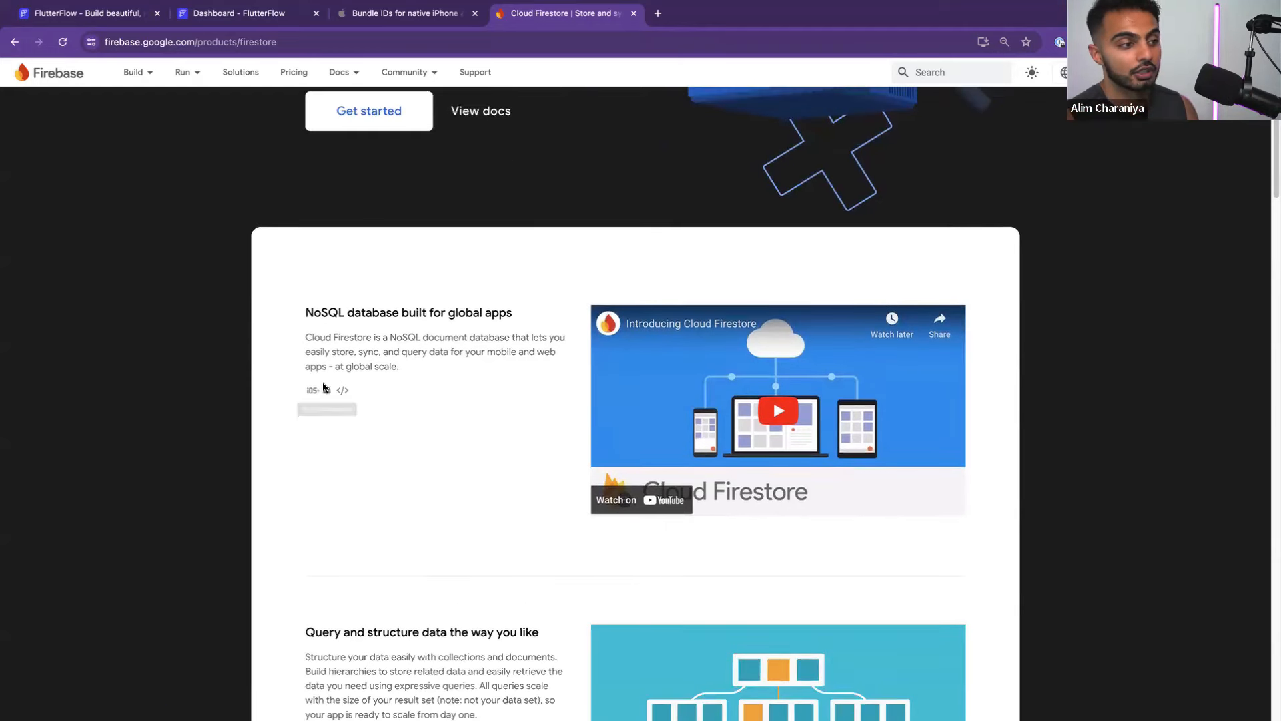
double_click(327, 313)
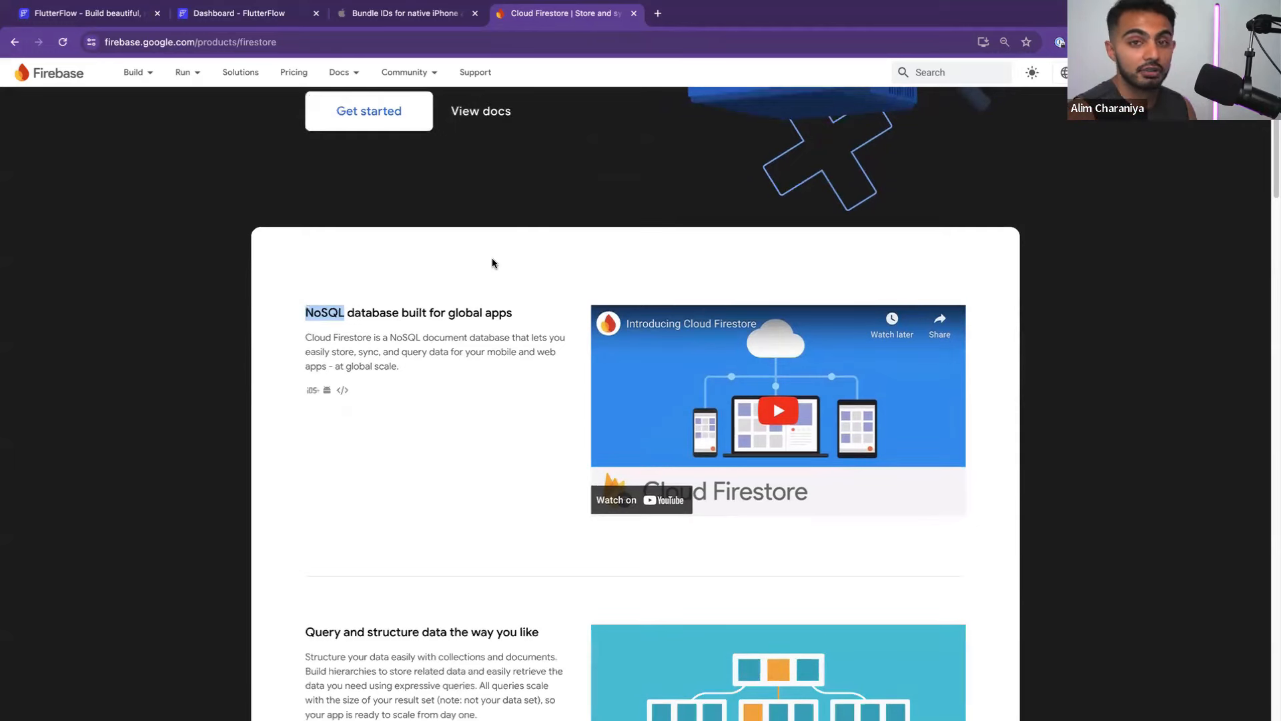
scroll(493, 263, up, 2)
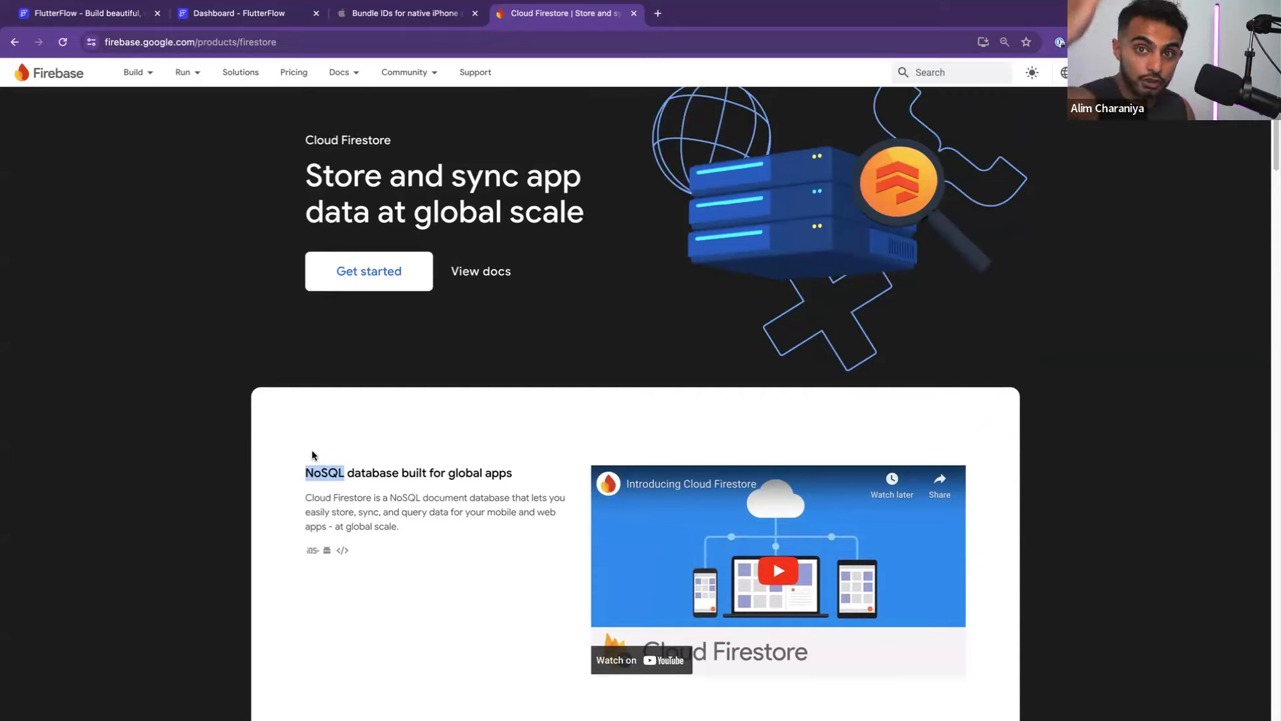
click(659, 14)
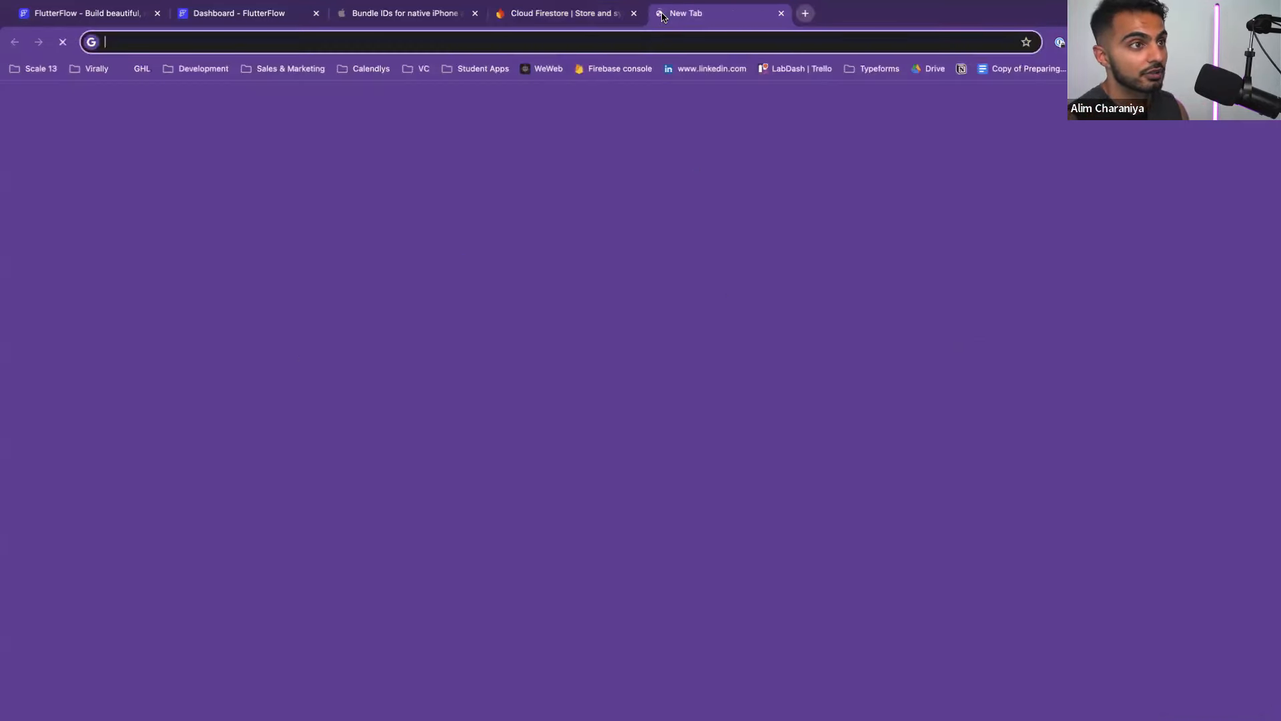
text(nosql v)
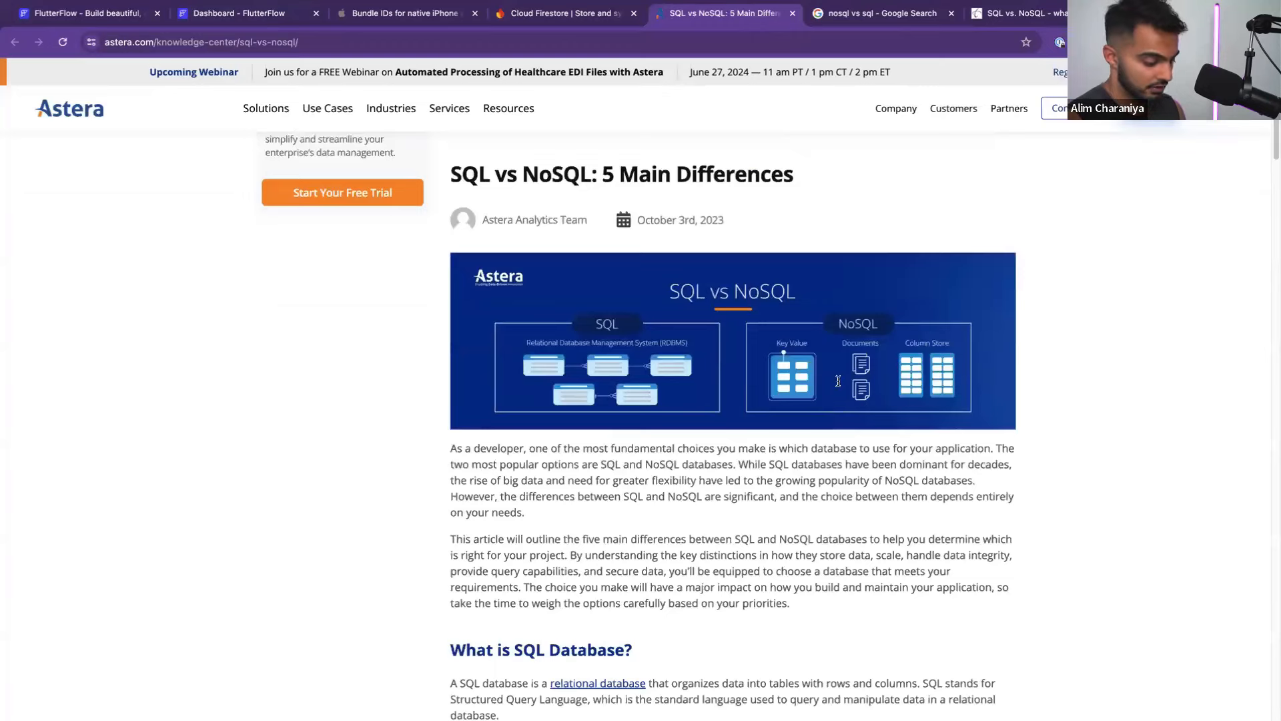
scroll(839, 382, down, 2)
key(super+equal)
key(super+equal)
key(super+equal)
key(super+equal)
key(super+equal)
key(super+equal)
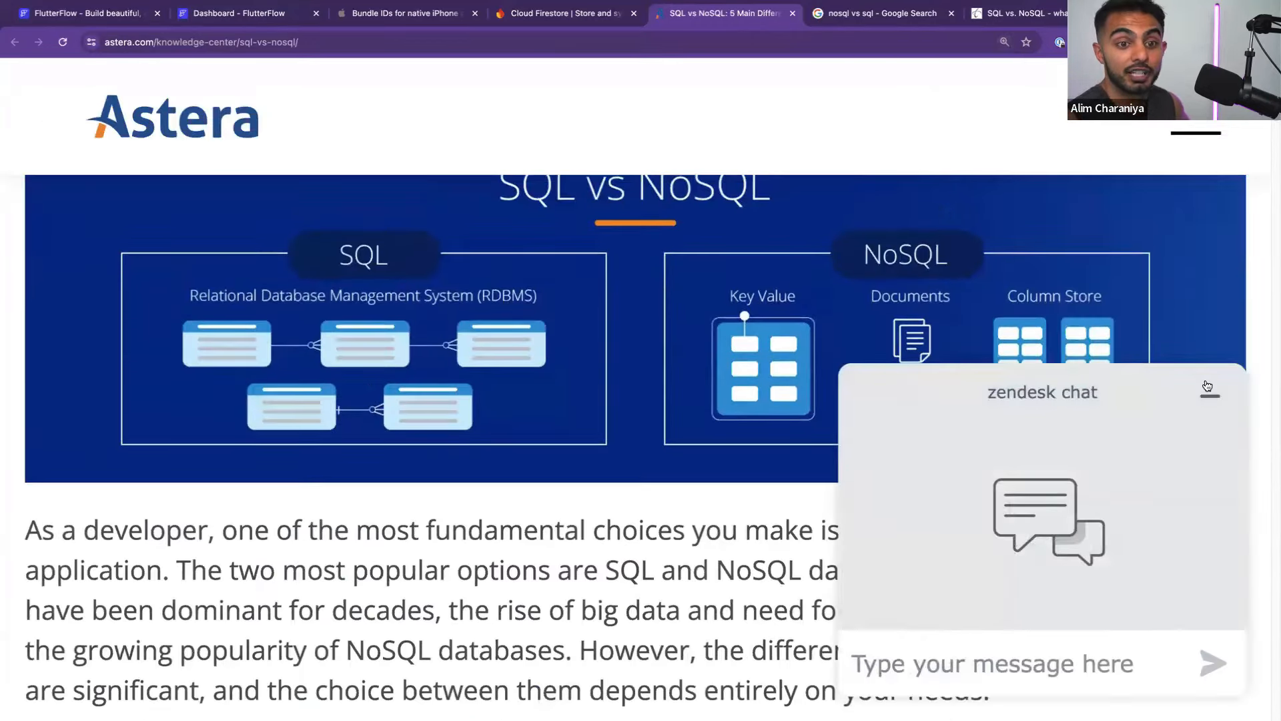
click(1207, 387)
scroll(863, 430, up, 1)
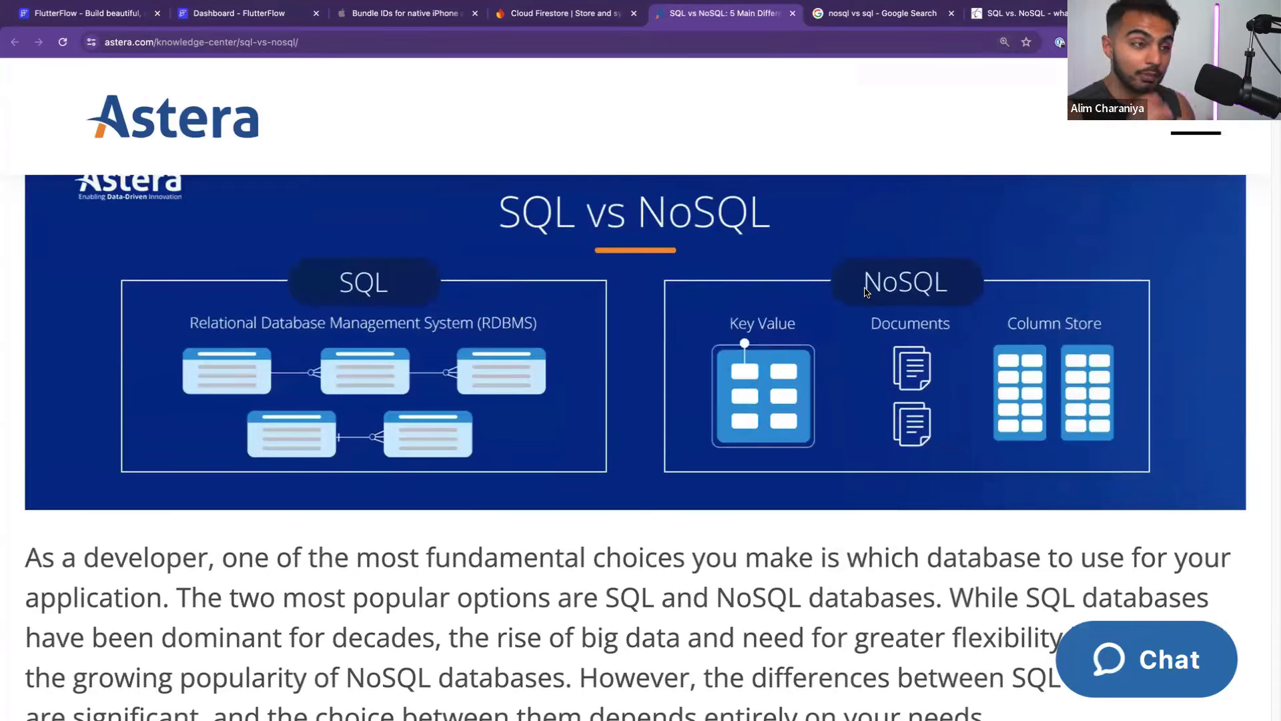
click(747, 38)
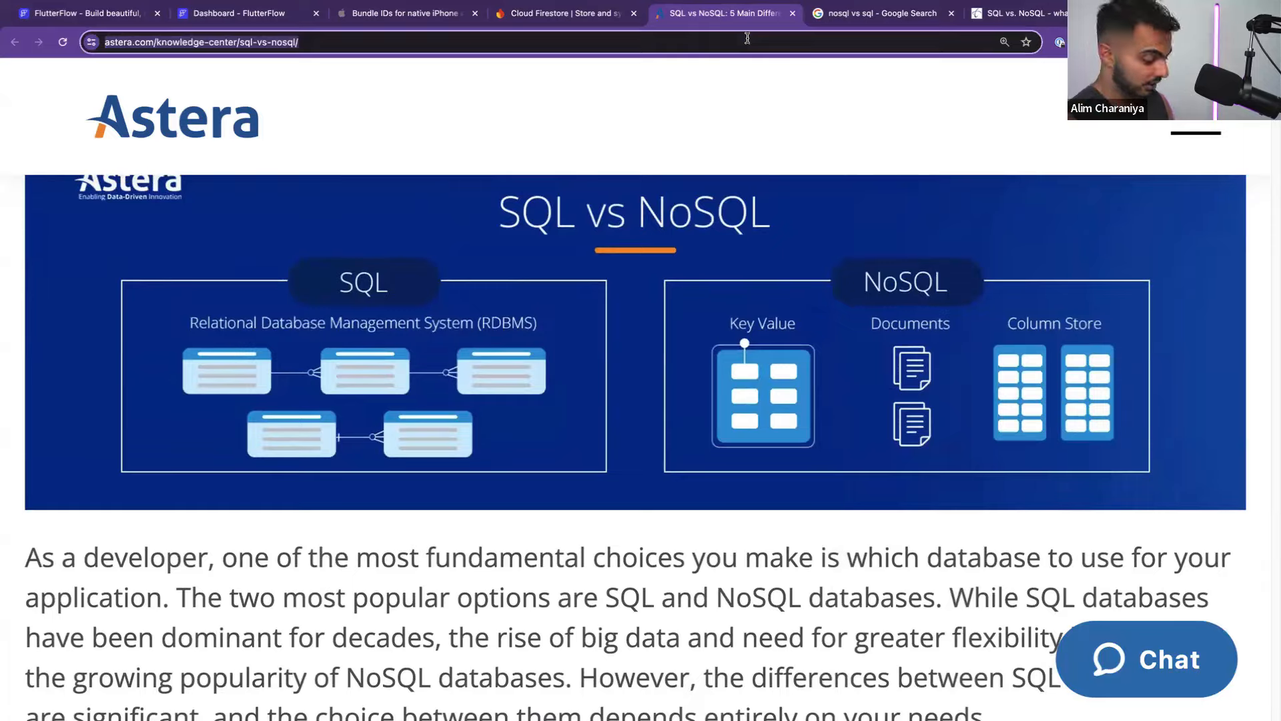
key(super+w)
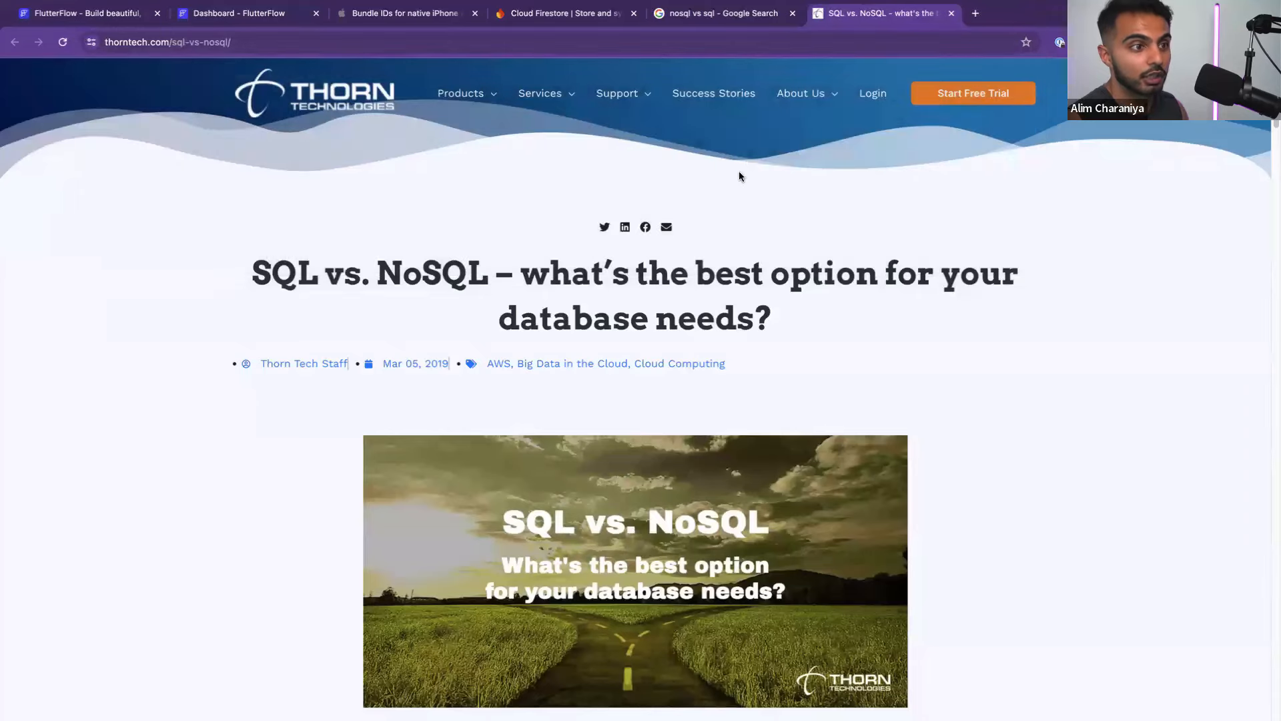
key(super+w)
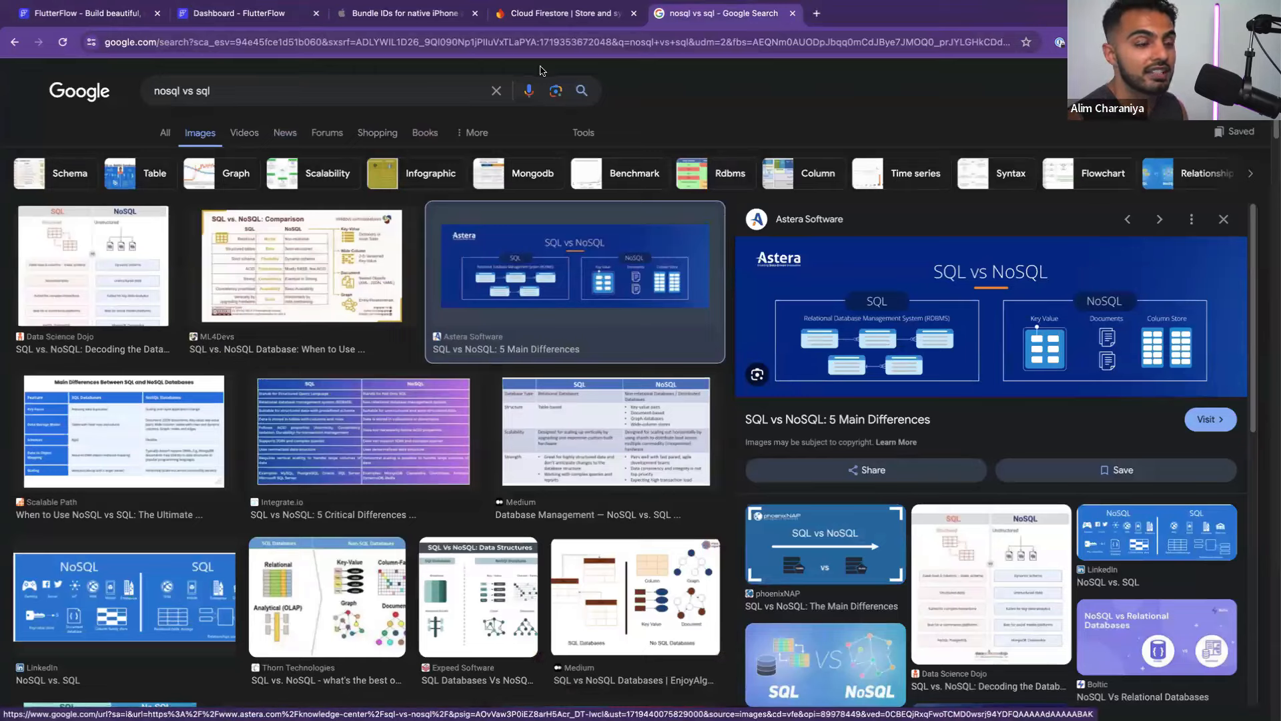
key(super+w)
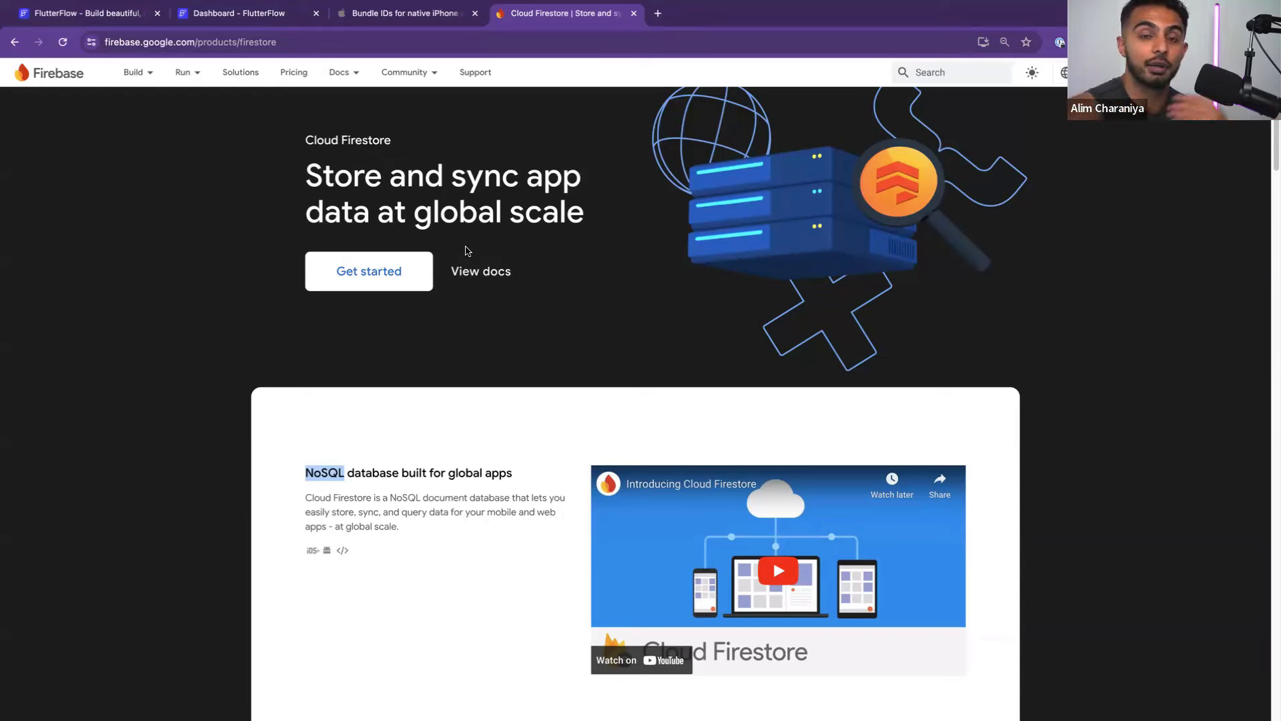
click(463, 403)
scroll(450, 414, down, 4)
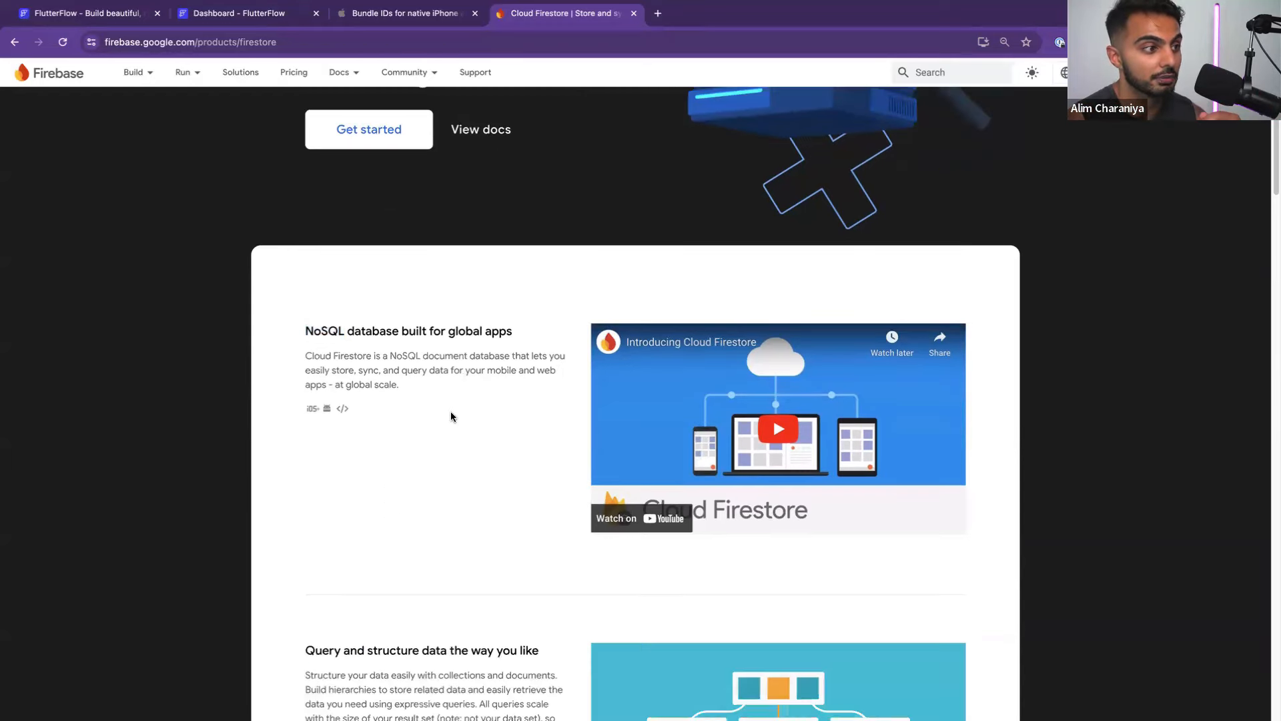
scroll(451, 417, up, 4)
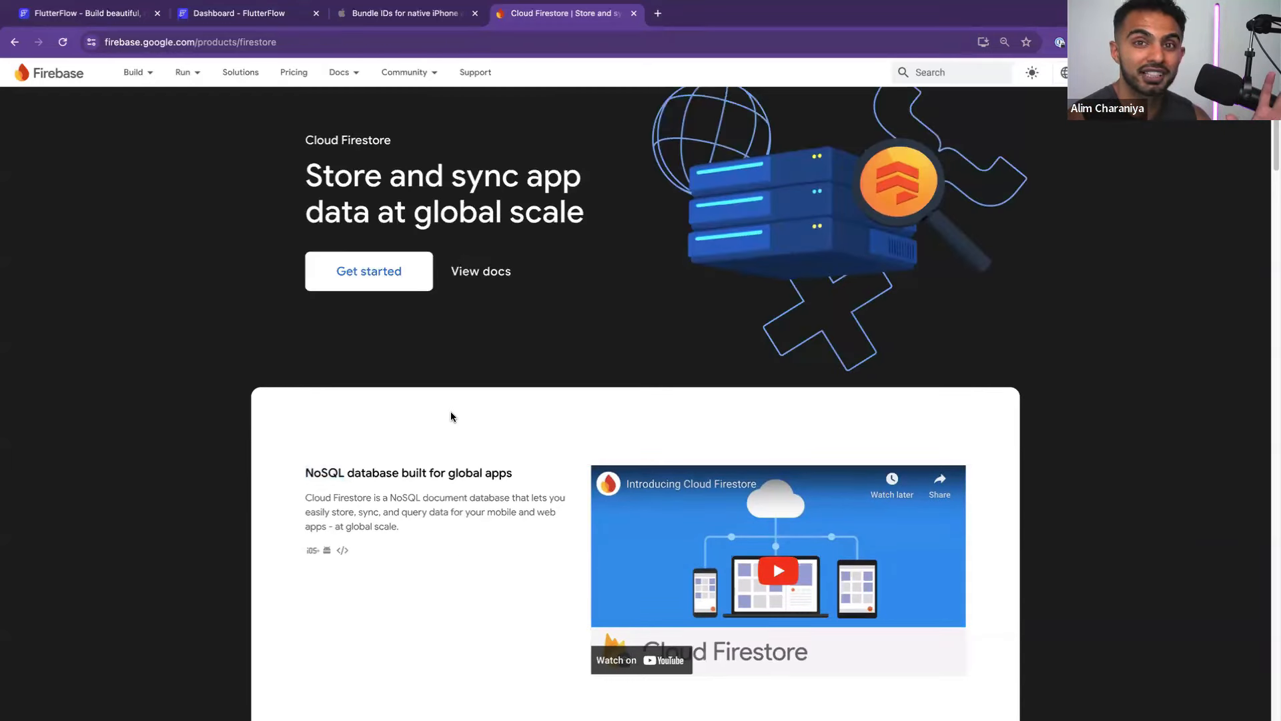
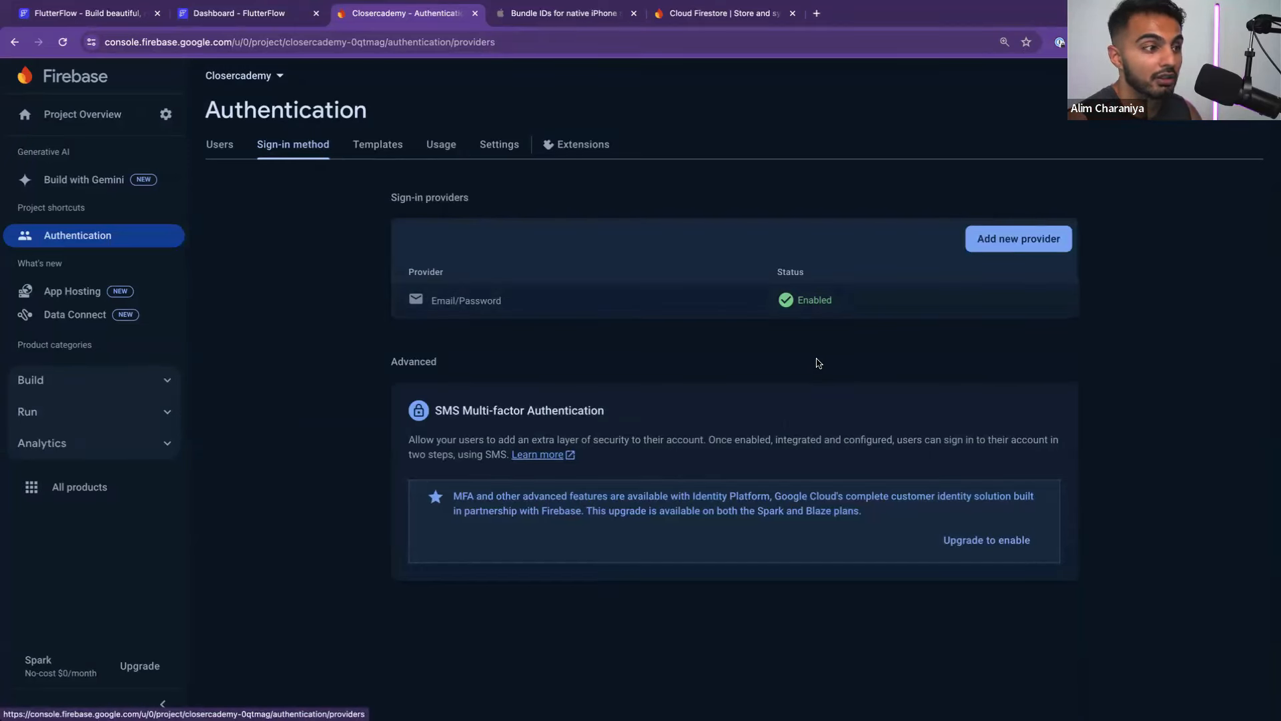
Confirm only Email/Password sign-in is enabled and no users exist, then go back to FlutterFlow
click(978, 253)
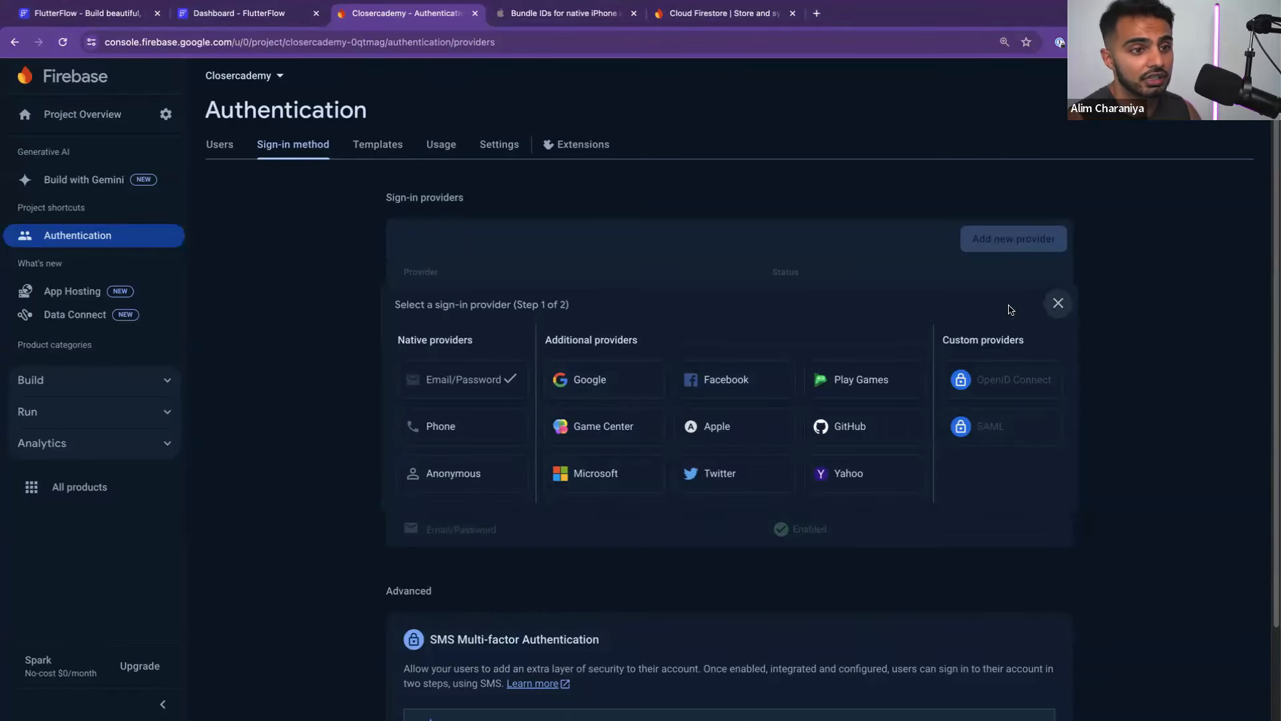
click(1056, 301)
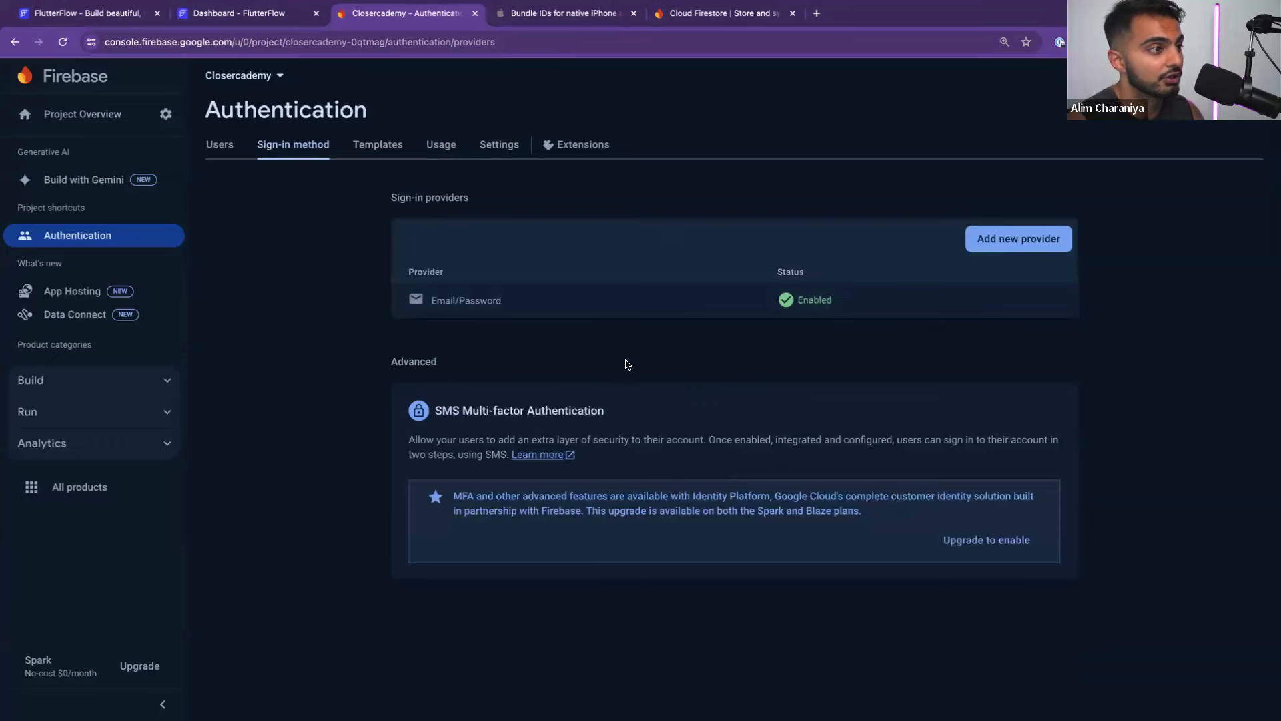
click(220, 155)
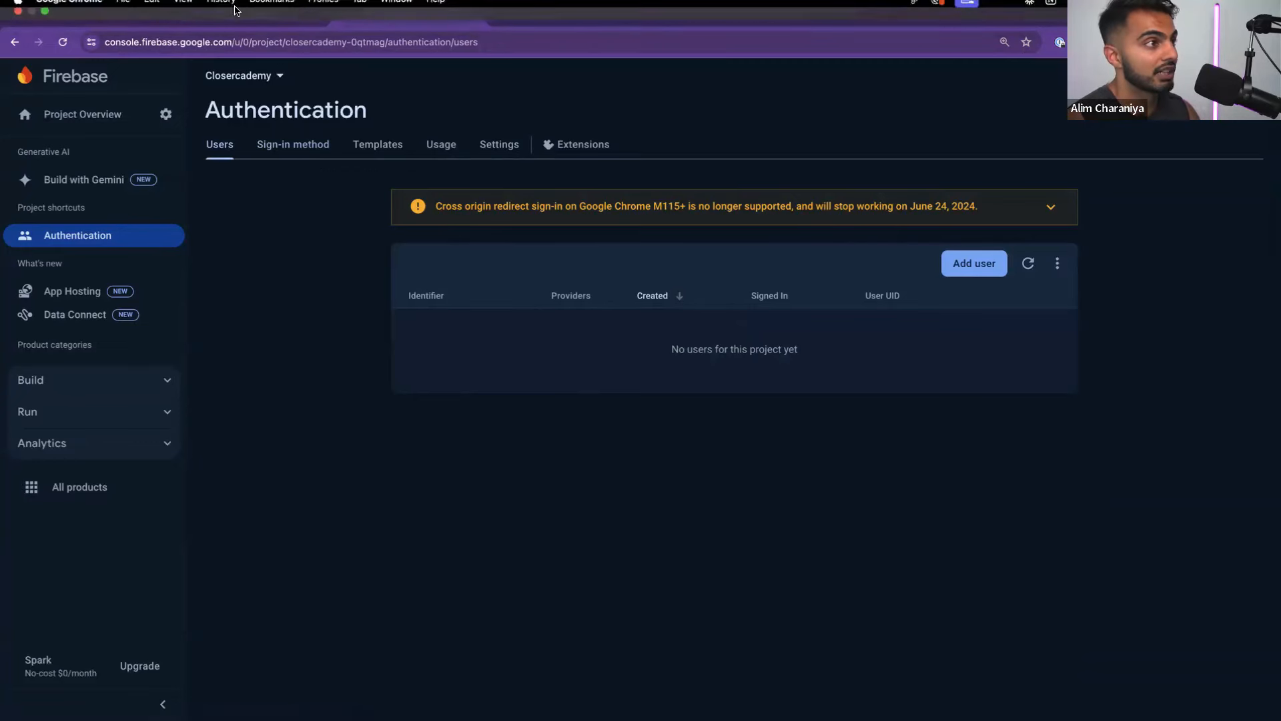
click(263, 13)
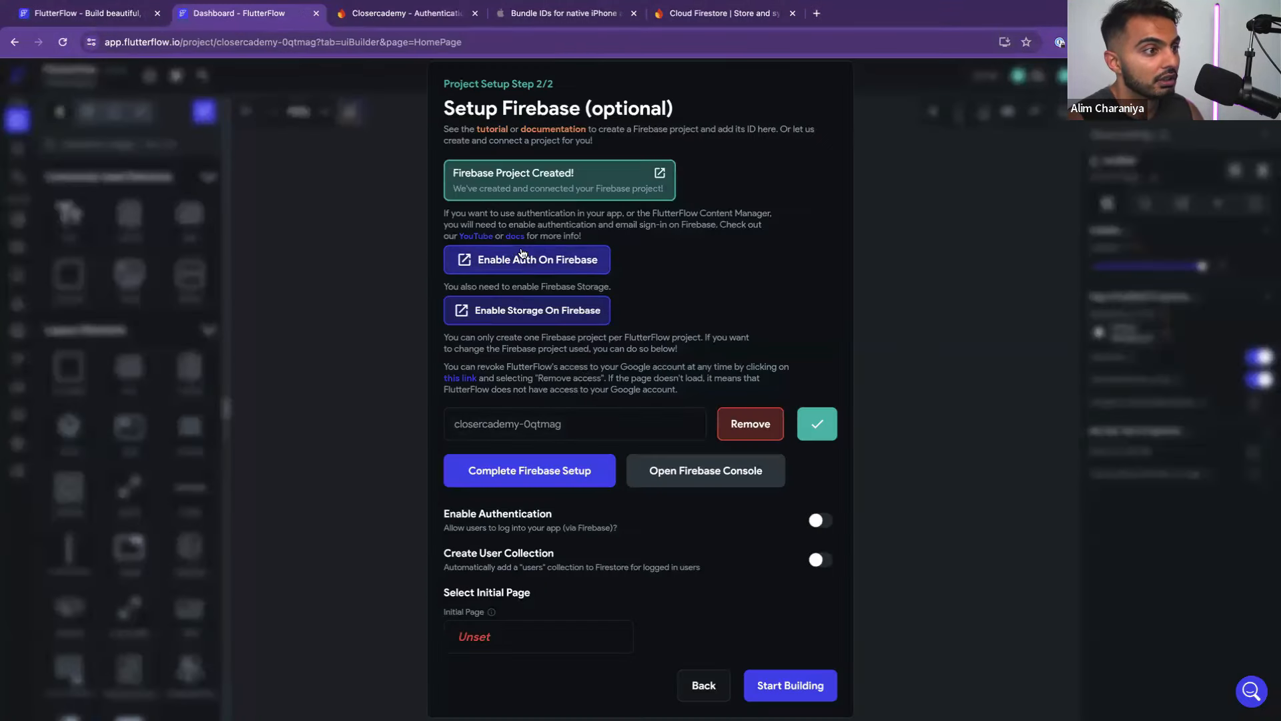
Set up Firebase Cloud Storage in test mode at nam5 (us-central), creating the default bucket
click(533, 312)
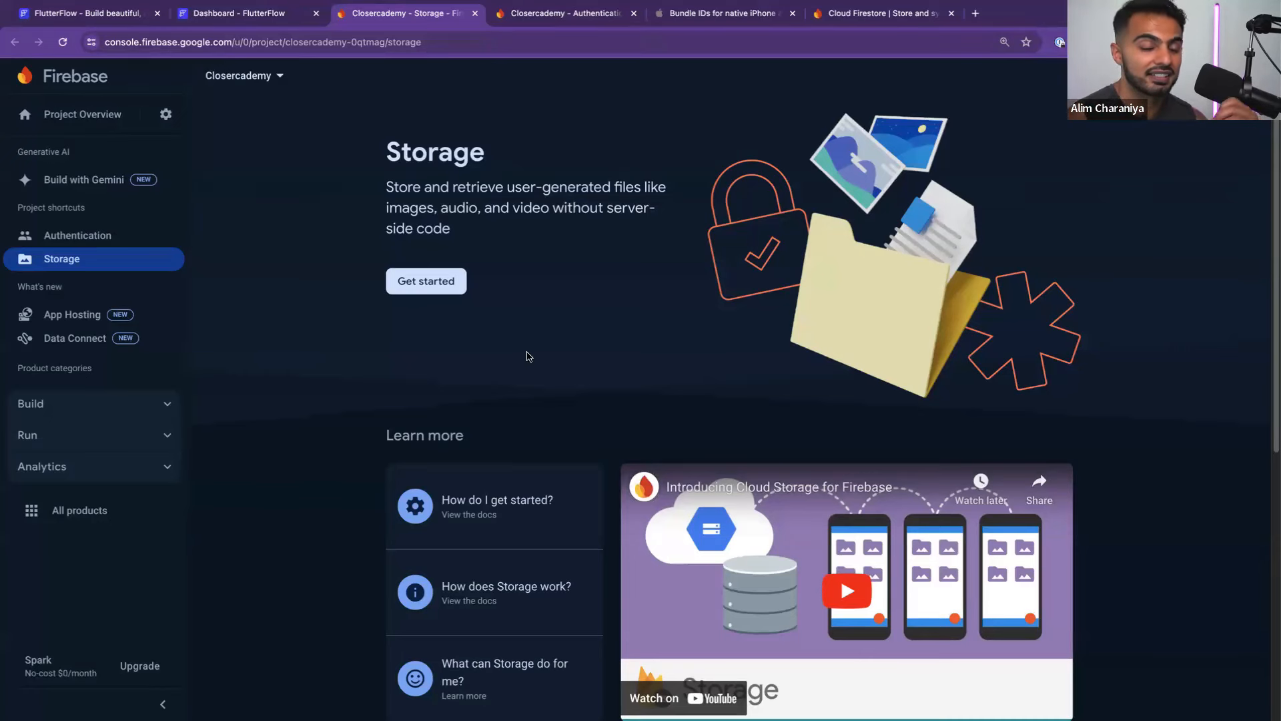
click(421, 293)
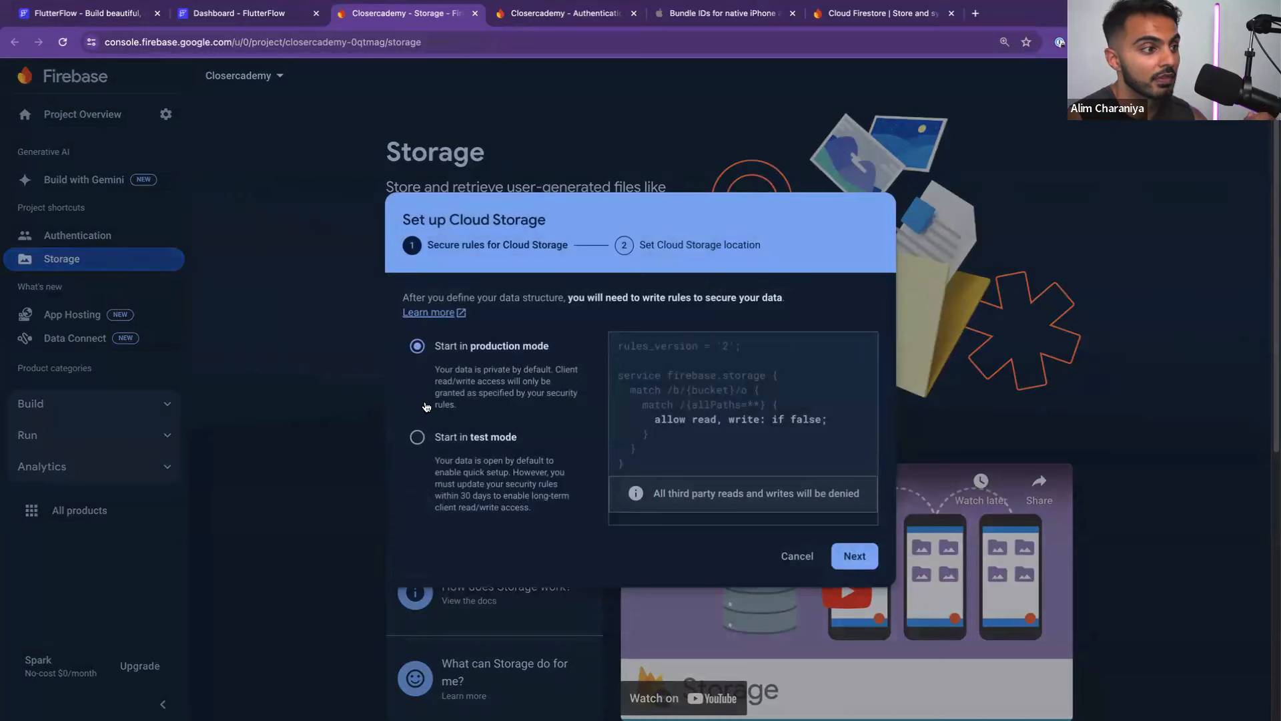
click(426, 440)
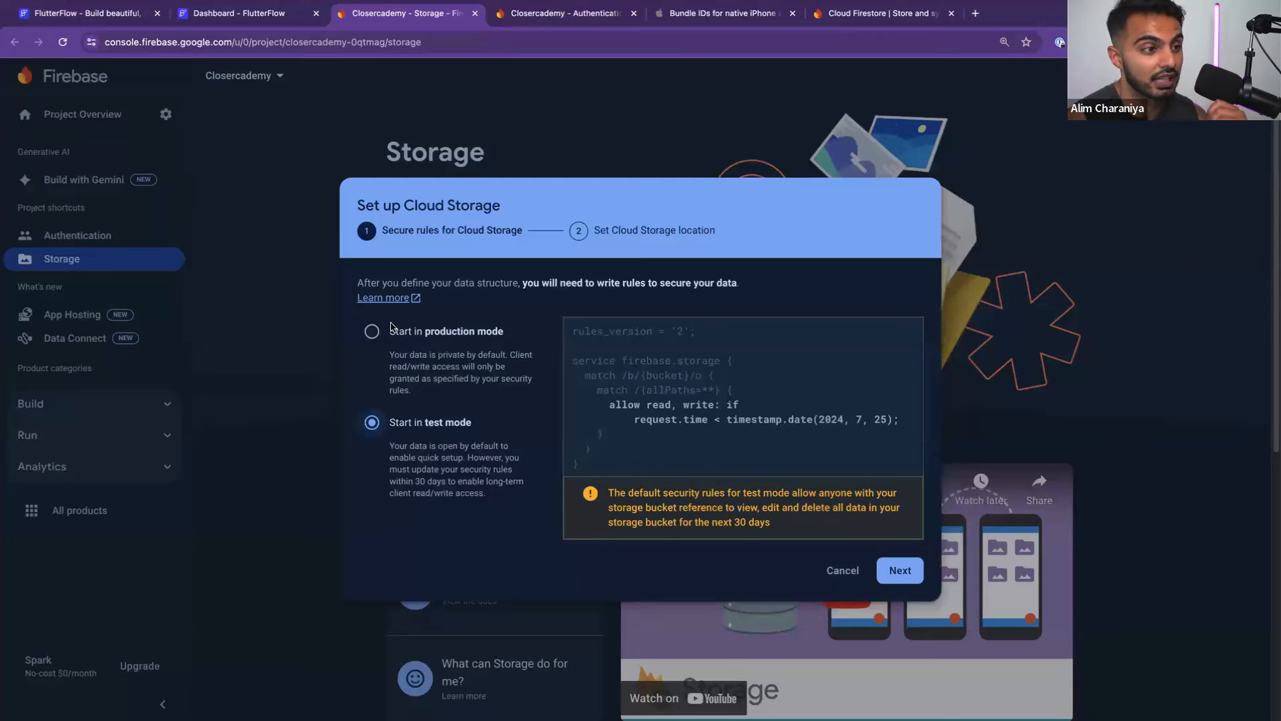
click(901, 573)
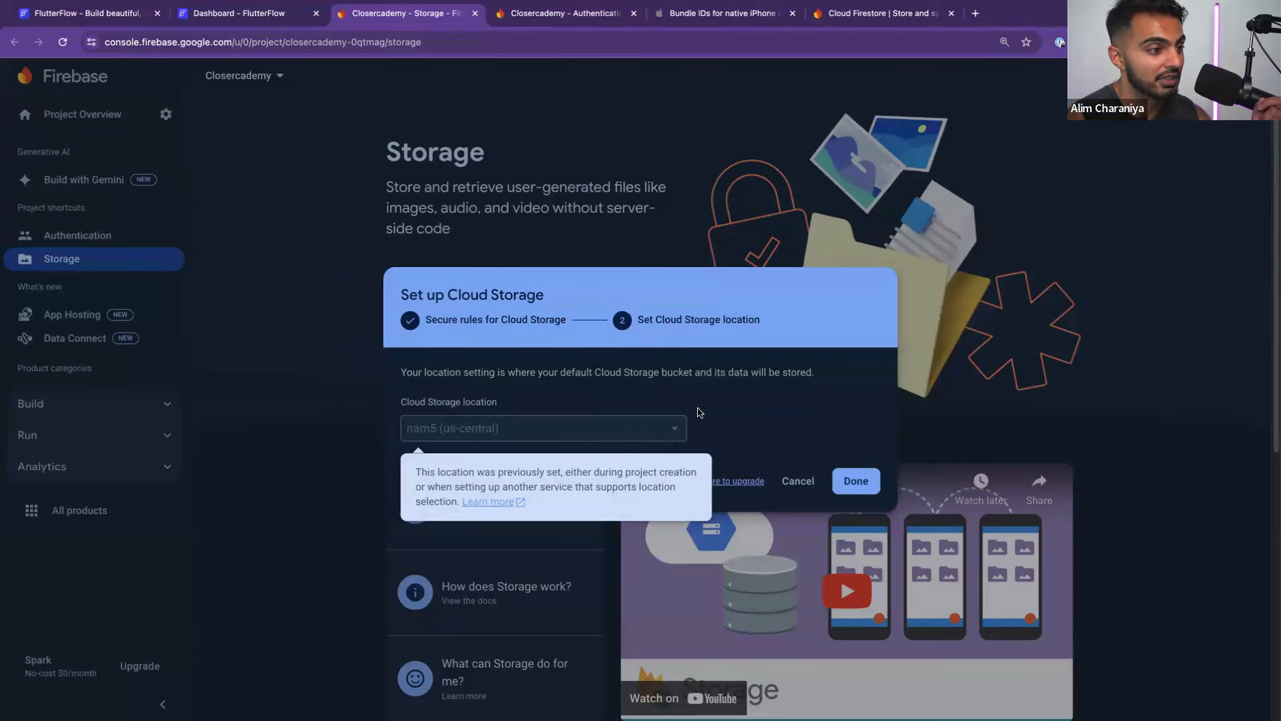
click(850, 482)
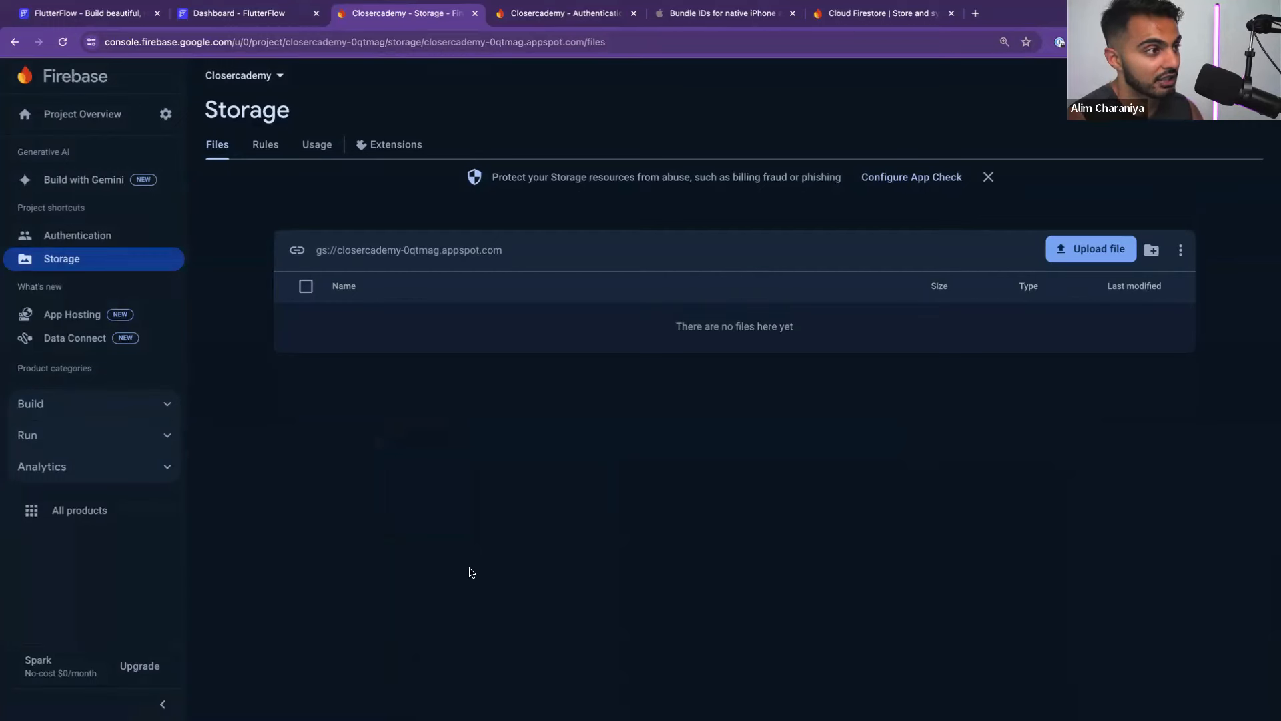
click(265, 146)
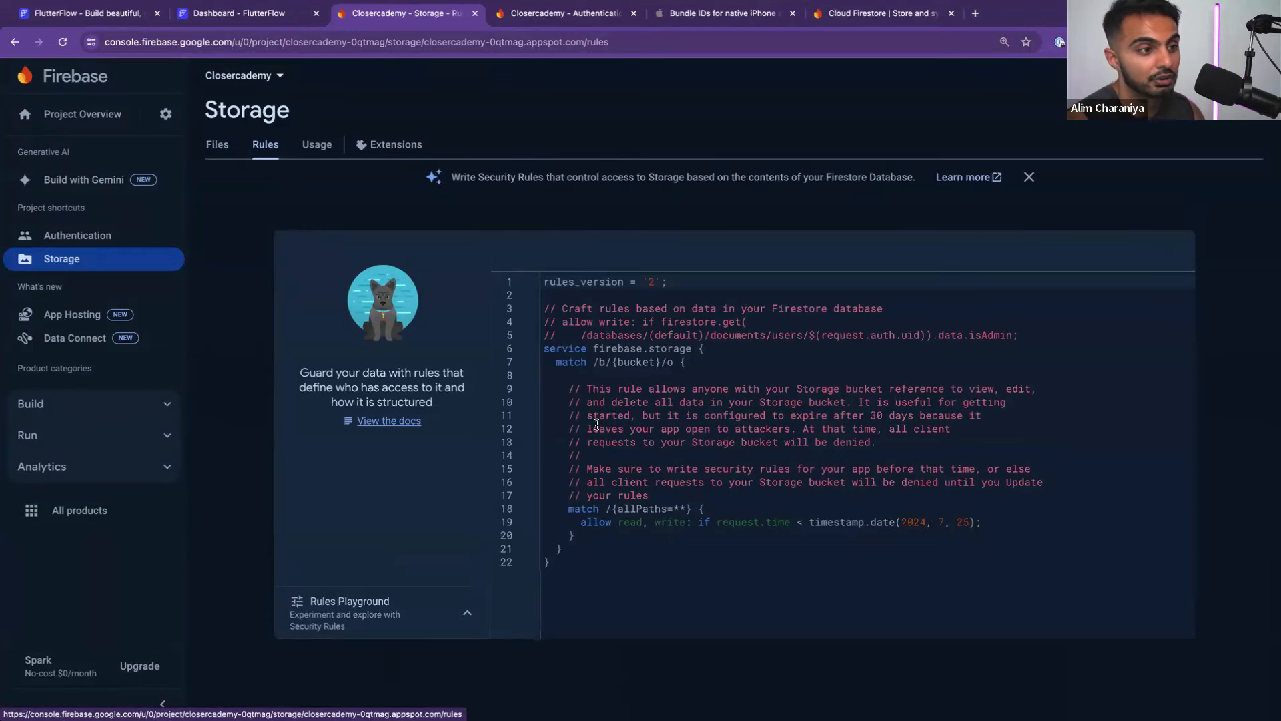
drag(576, 564, 552, 328)
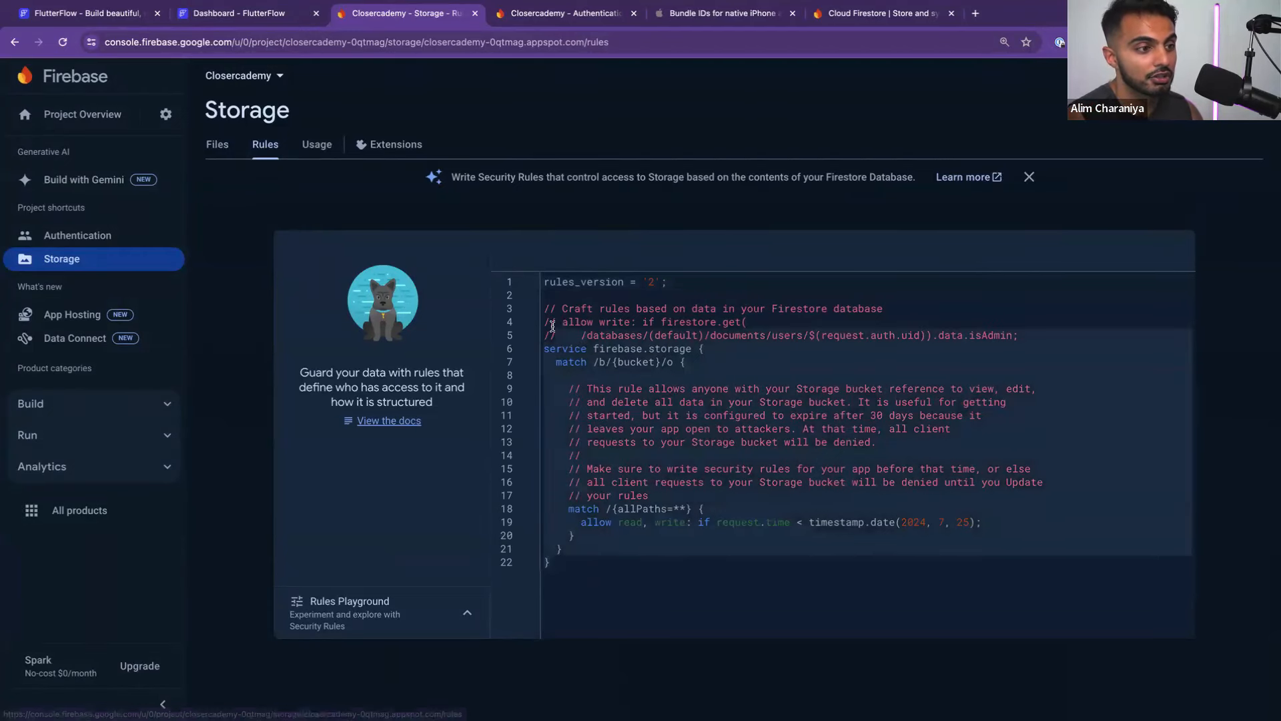
click(737, 392)
drag(699, 581, 549, 307)
click(785, 453)
drag(674, 591, 637, 337)
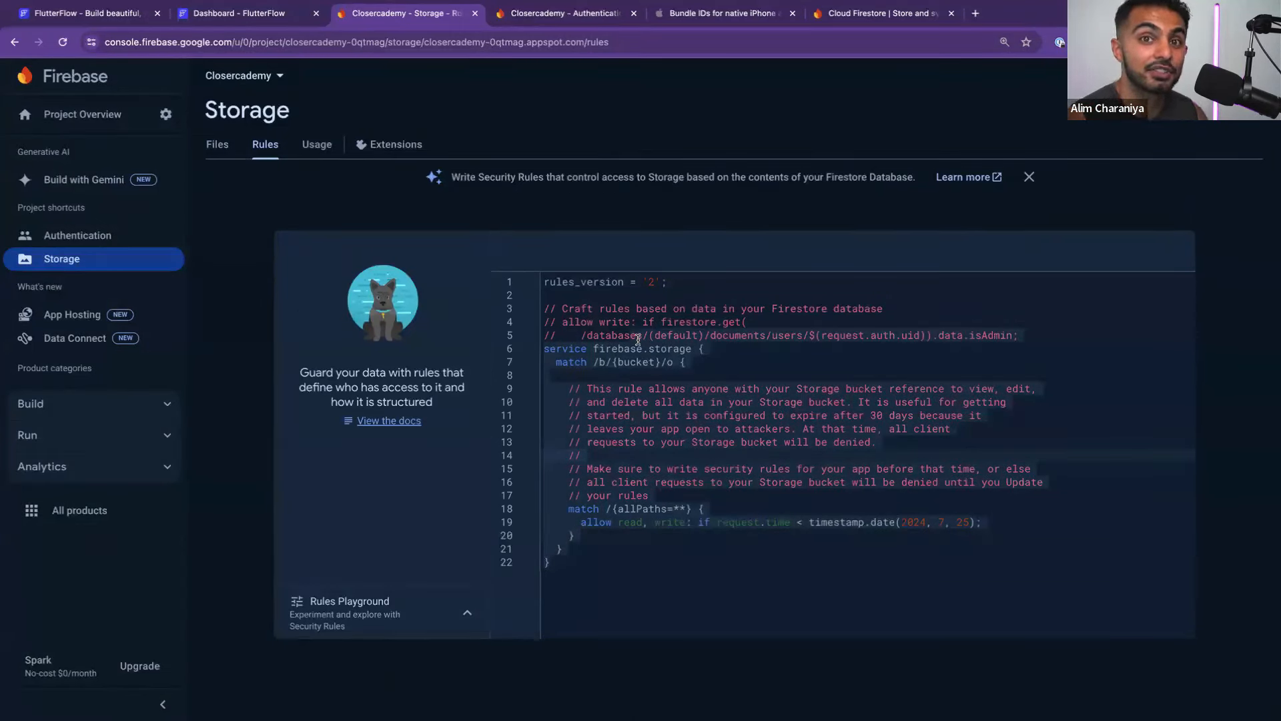
click(676, 581)
click(667, 362)
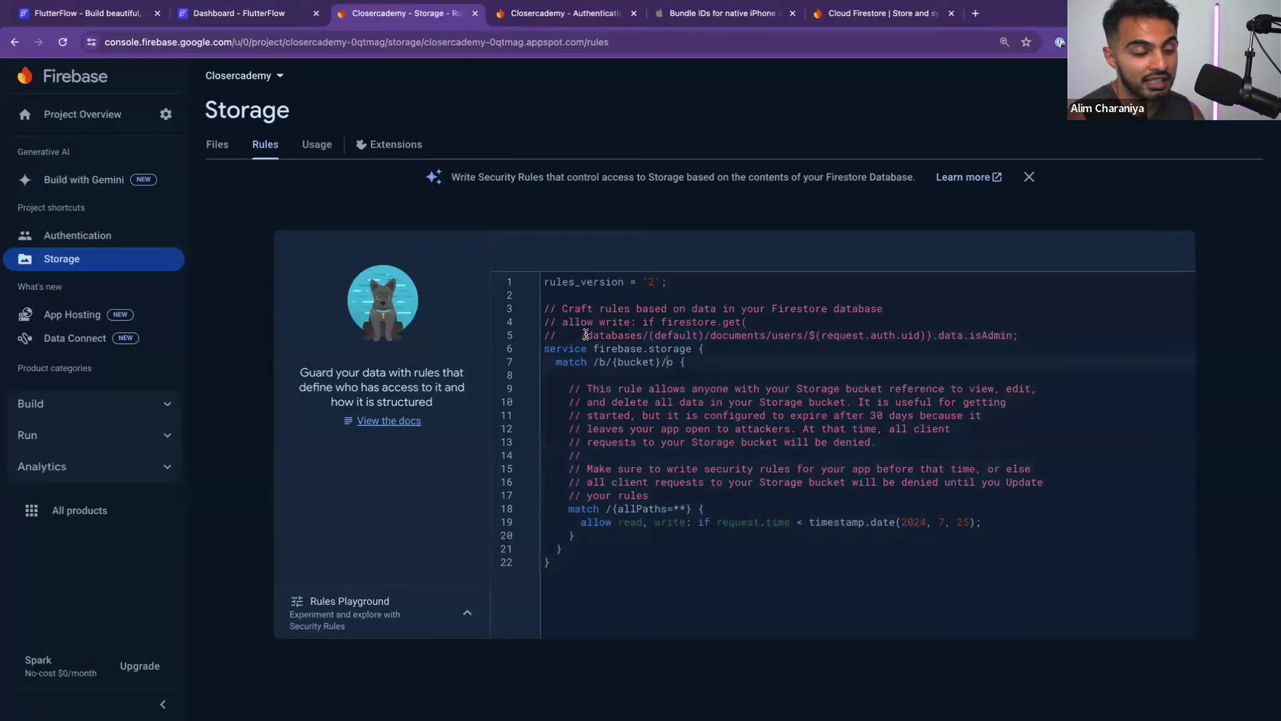
drag(557, 299, 658, 596)
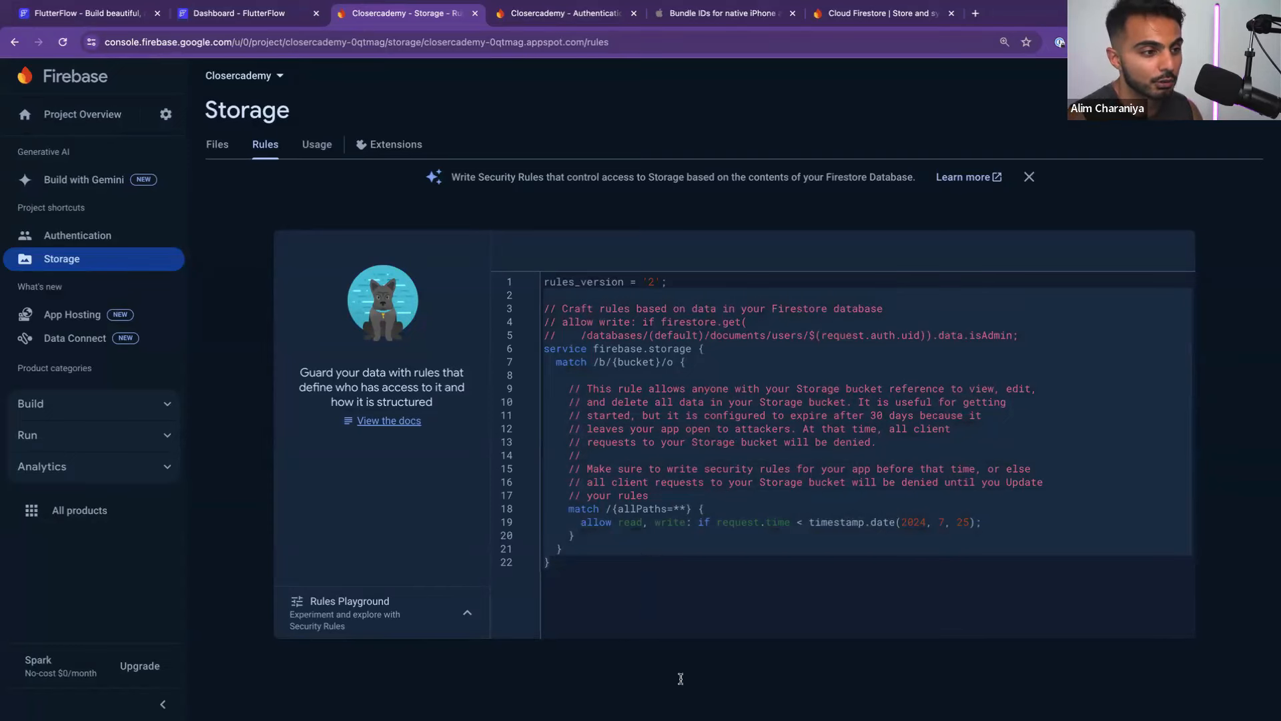
click(669, 507)
drag(548, 295, 632, 564)
click(631, 564)
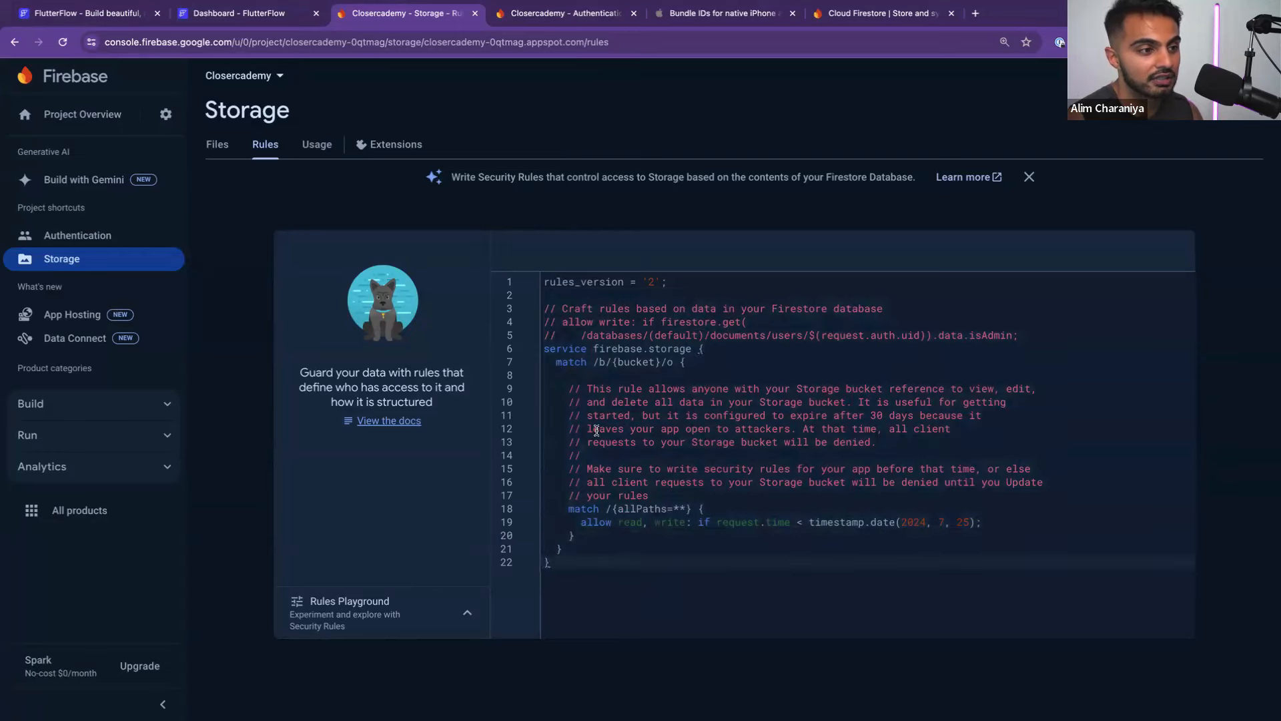
click(679, 441)
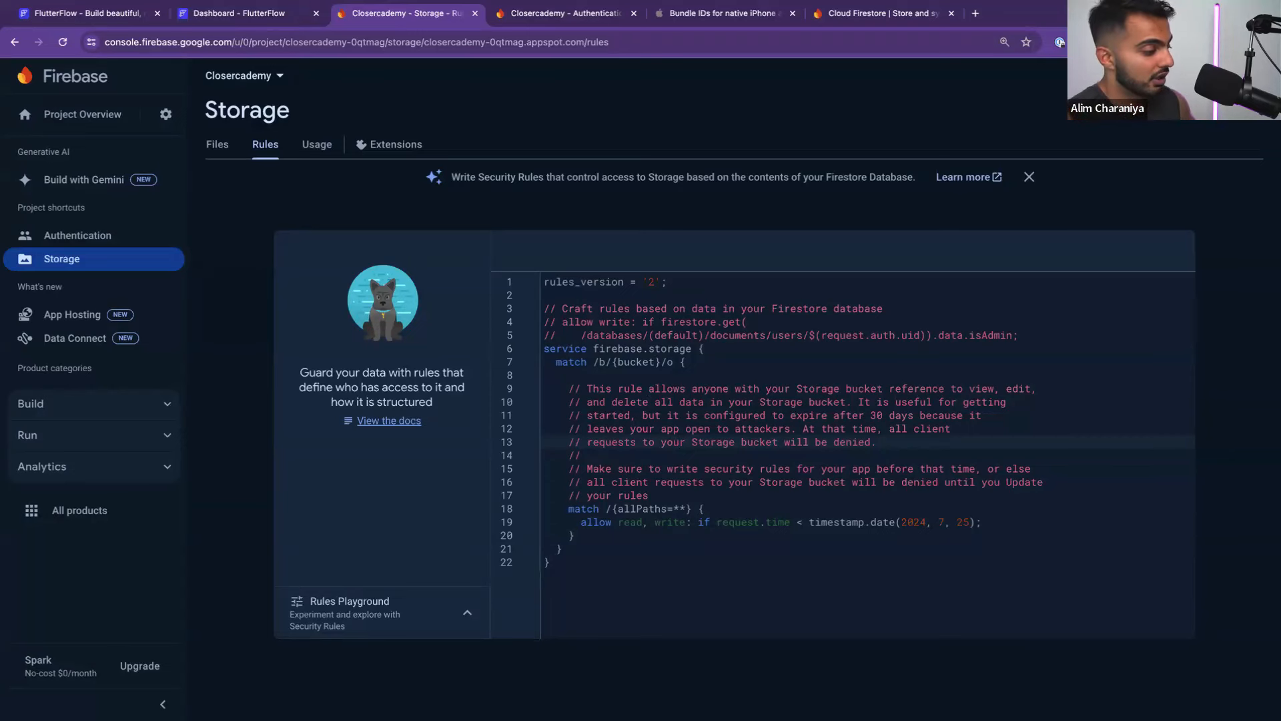
click(911, 441)
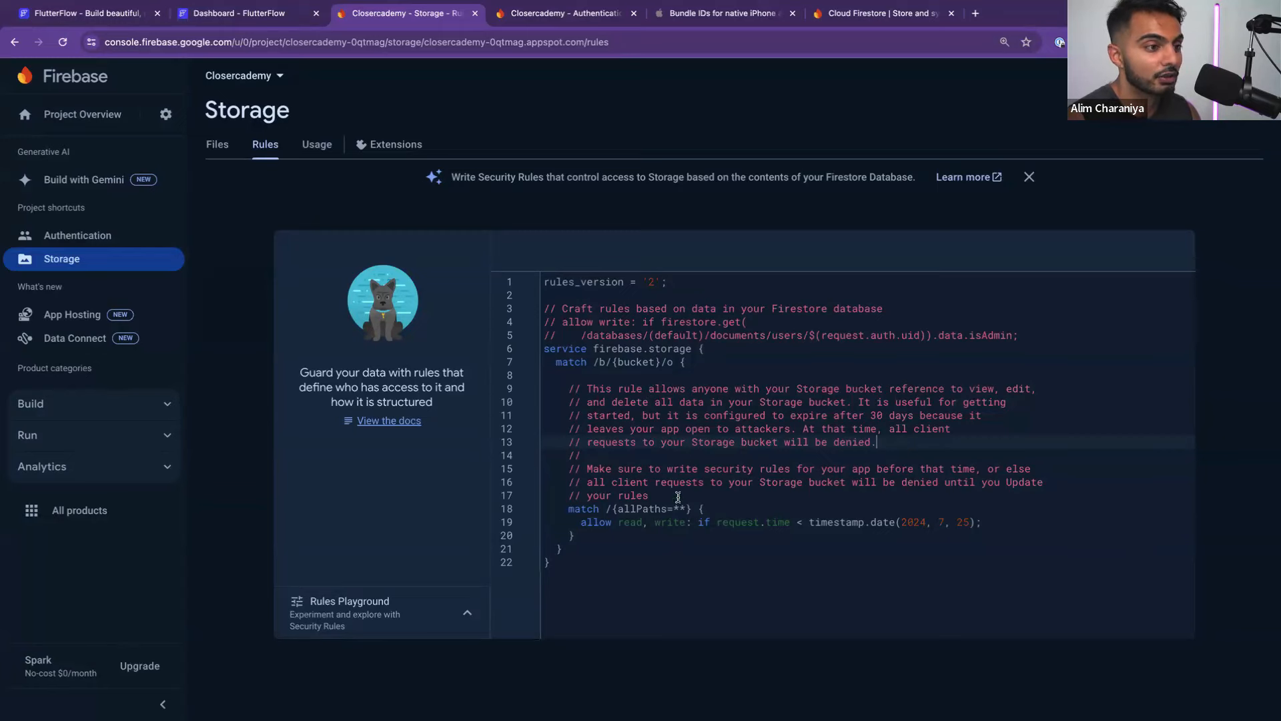
click(219, 146)
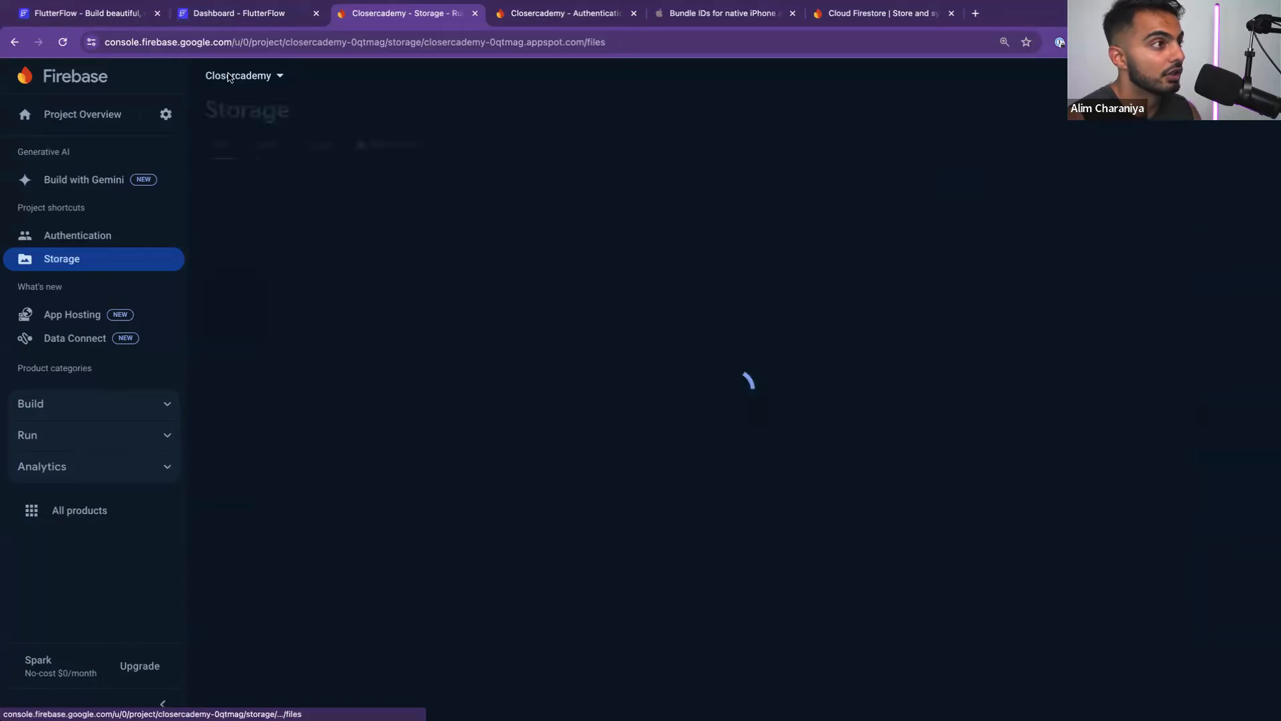
Generate the Firebase config files and switch on Enable Authentication and Create User Collection
click(240, 14)
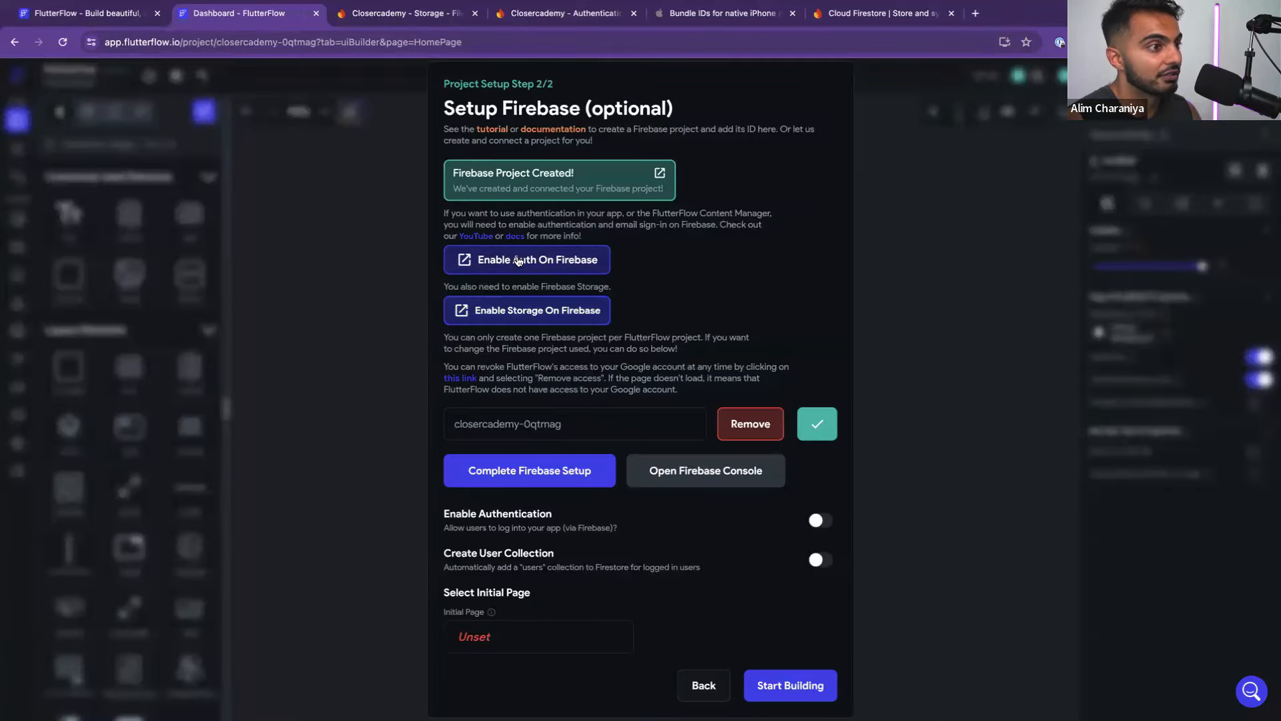
click(526, 466)
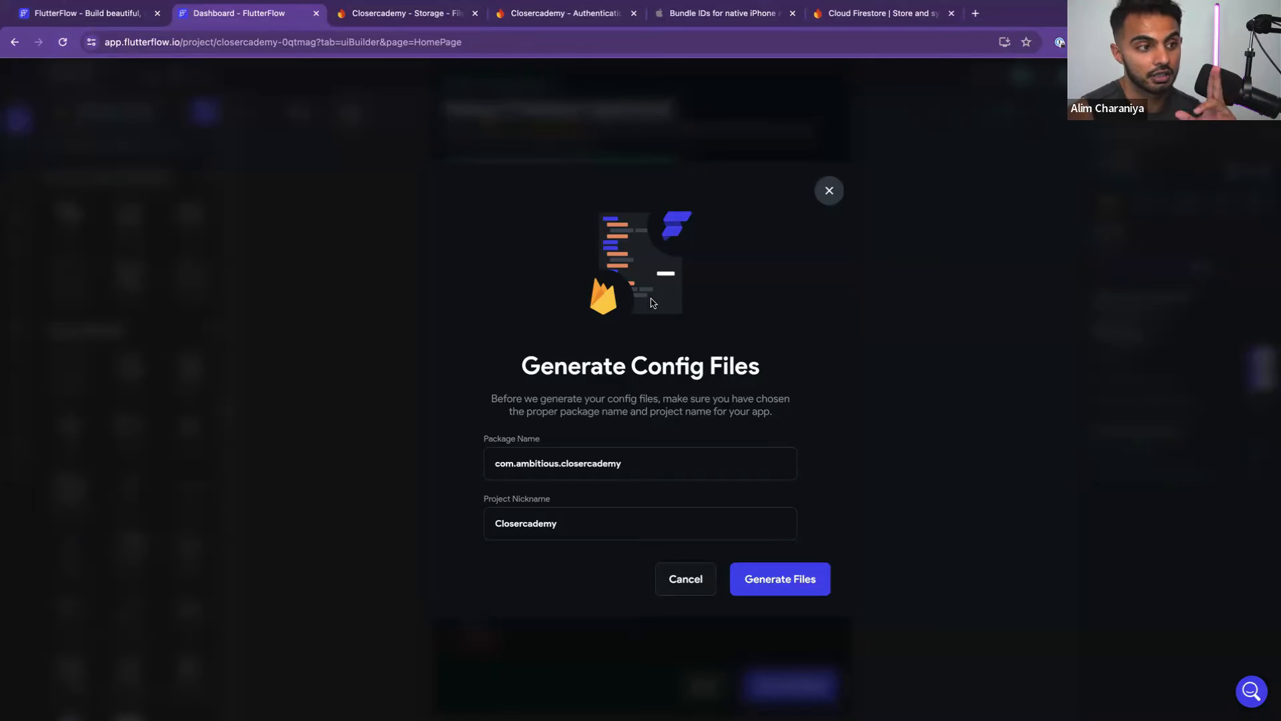
click(772, 578)
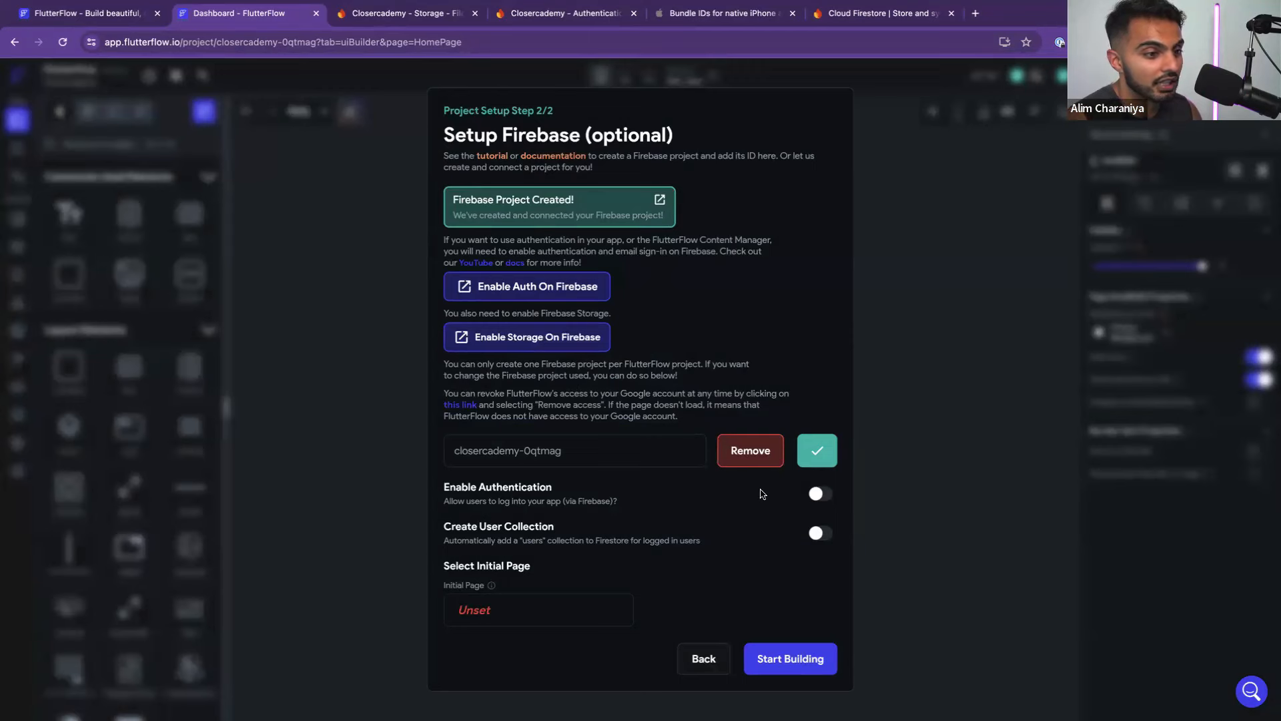
click(821, 494)
click(820, 534)
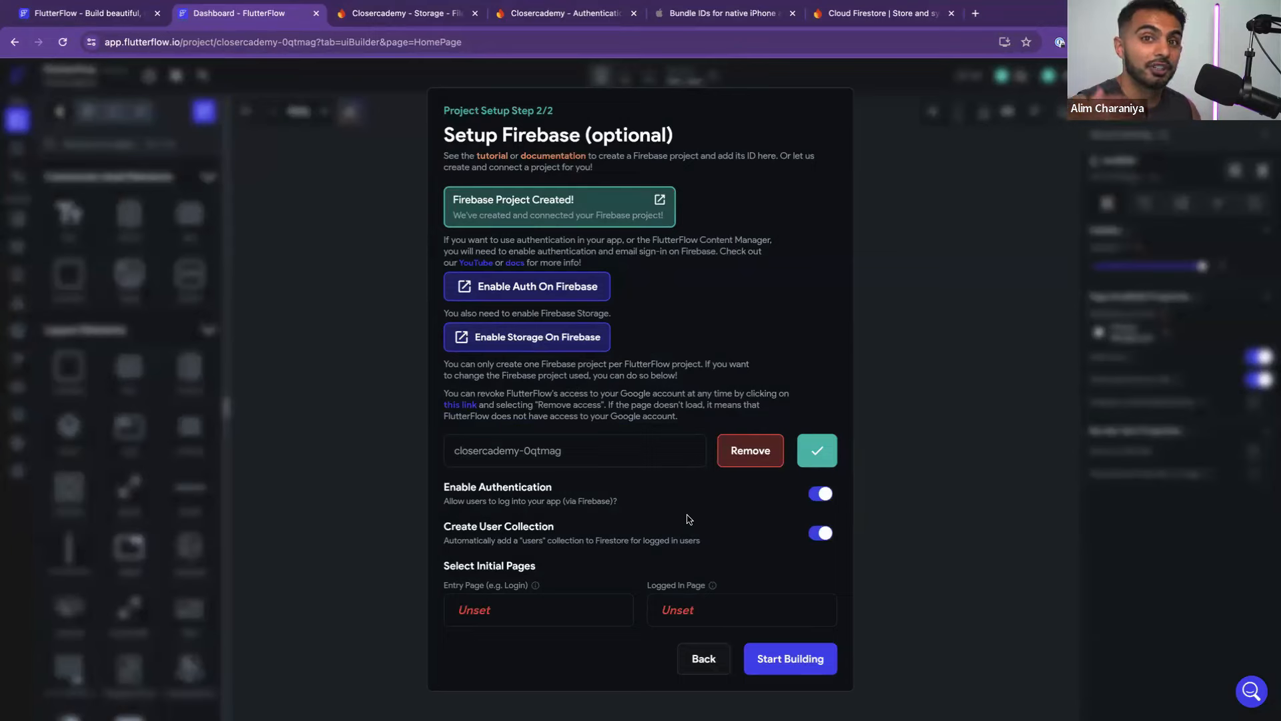
Browse the entry-page templates and filter them to the Auth category
click(541, 604)
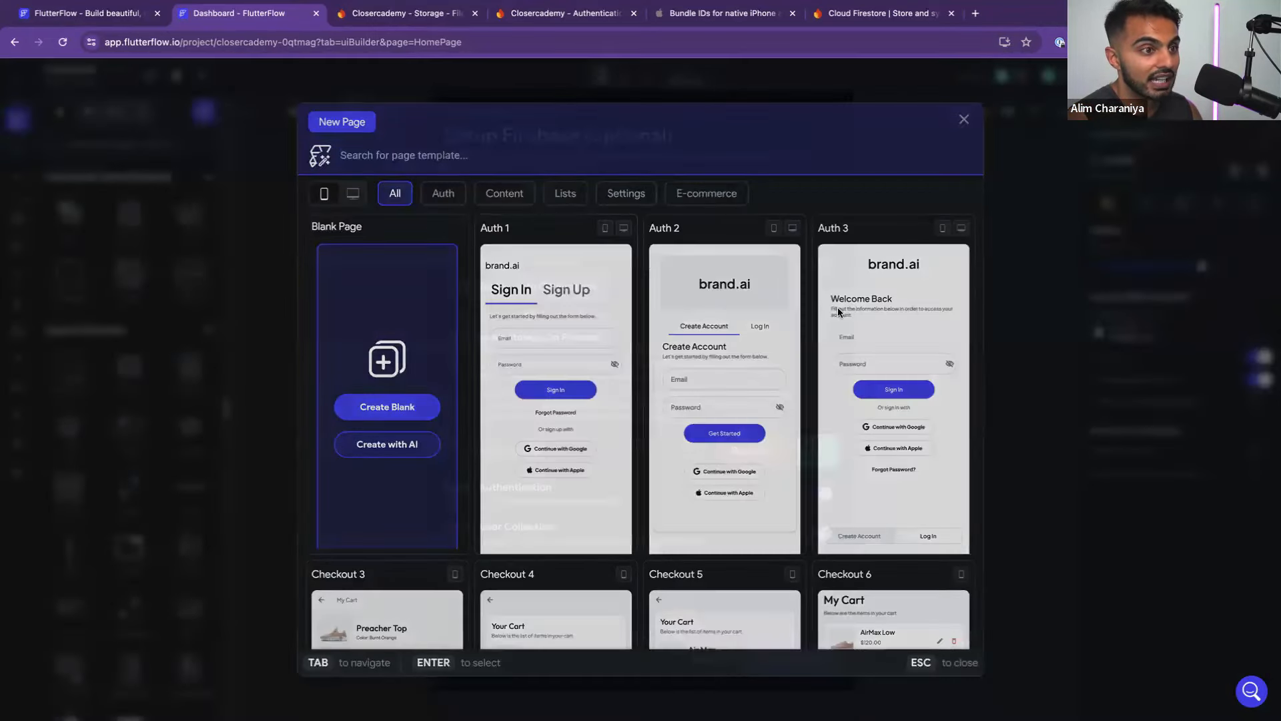
key(Escape)
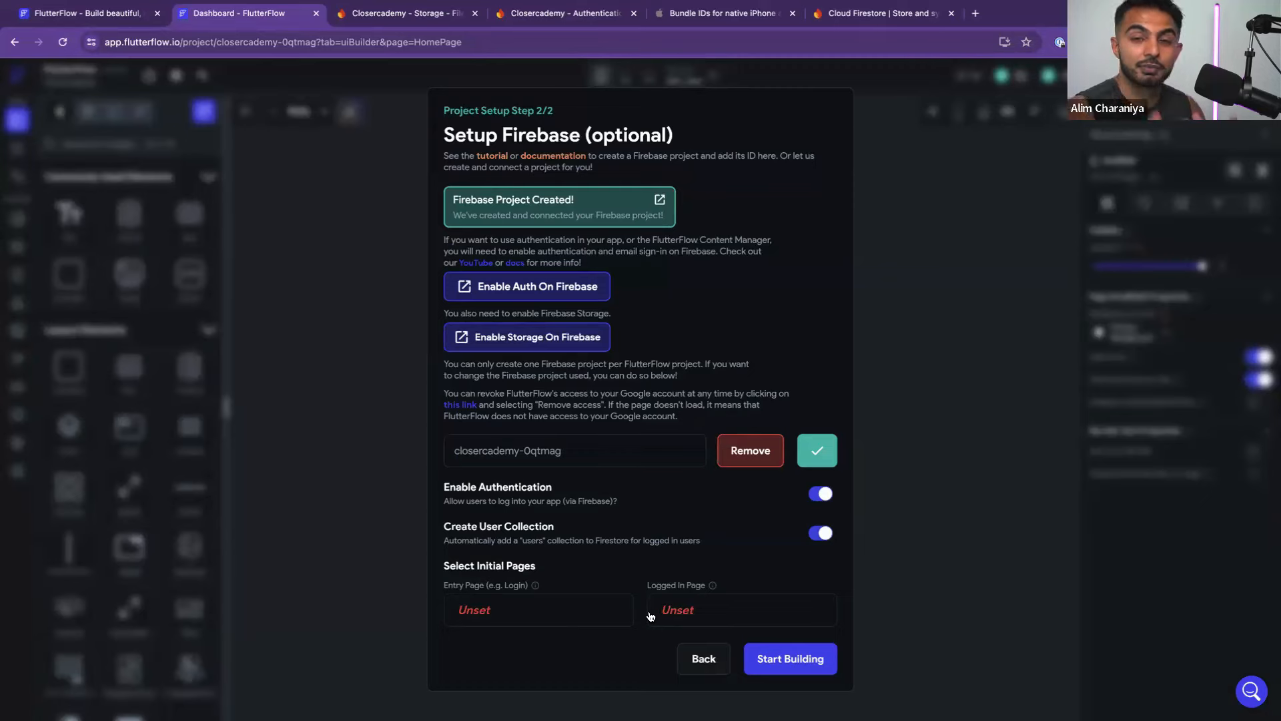
click(567, 608)
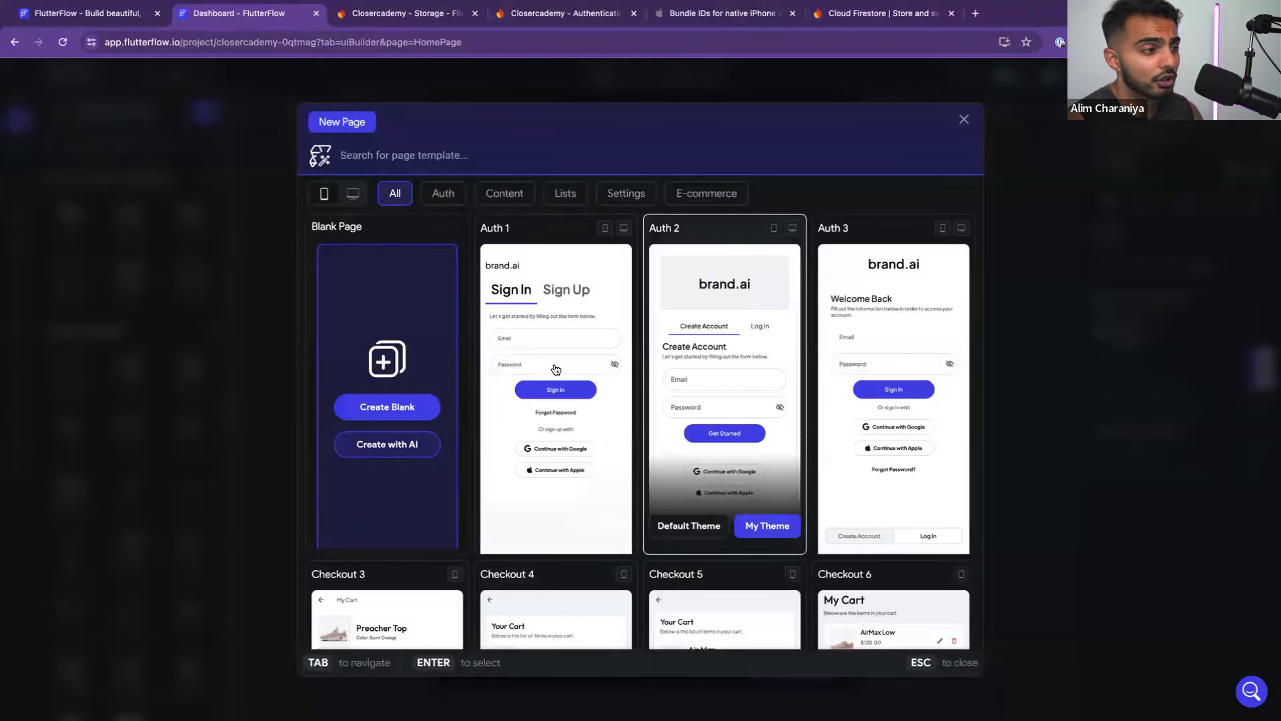
scroll(550, 474, down, 2)
scroll(549, 473, down, 3)
scroll(534, 468, up, 6)
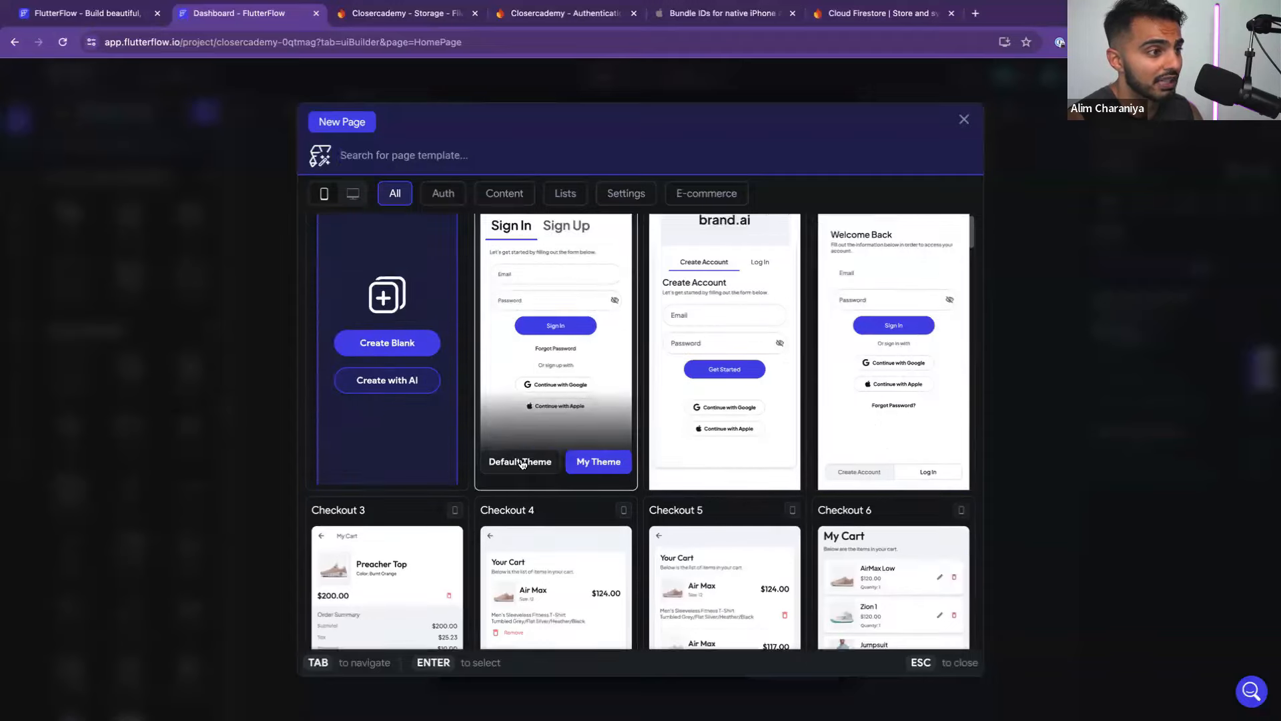
scroll(516, 462, down, 6)
scroll(515, 463, down, 4)
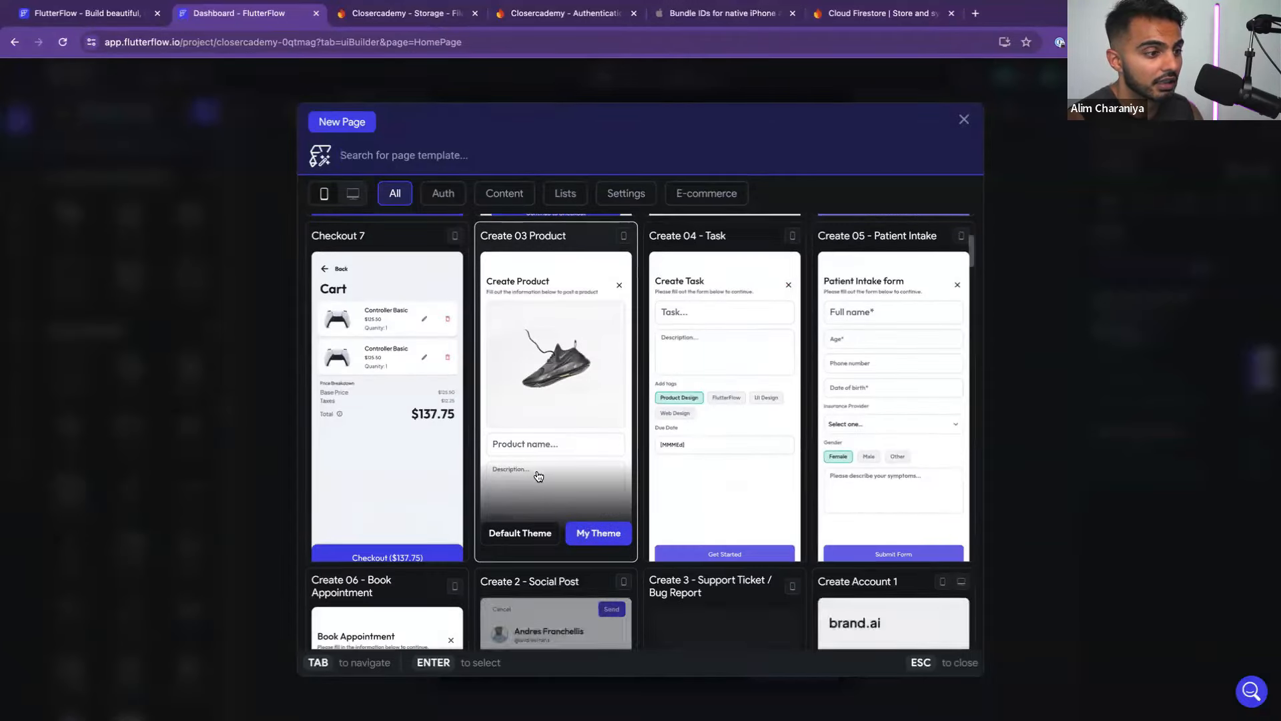
scroll(516, 463, down, 5)
scroll(507, 401, up, 12)
text(welcome)
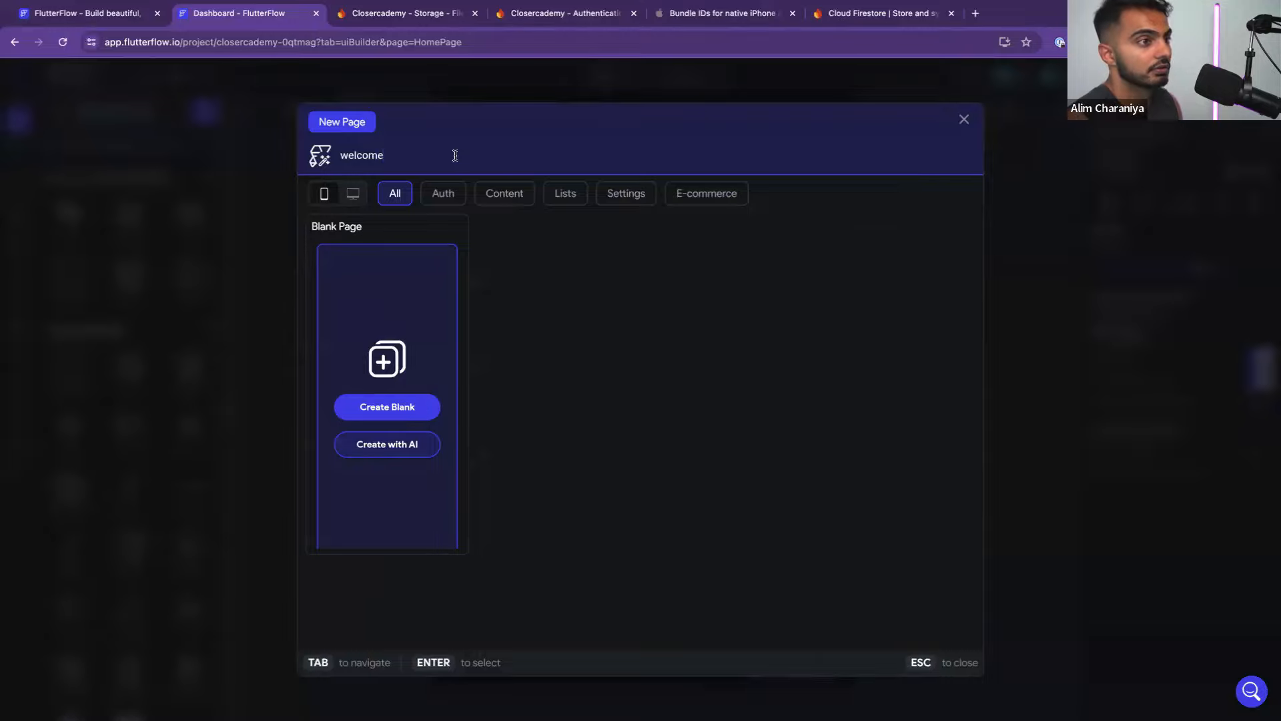
key(BackSpace)
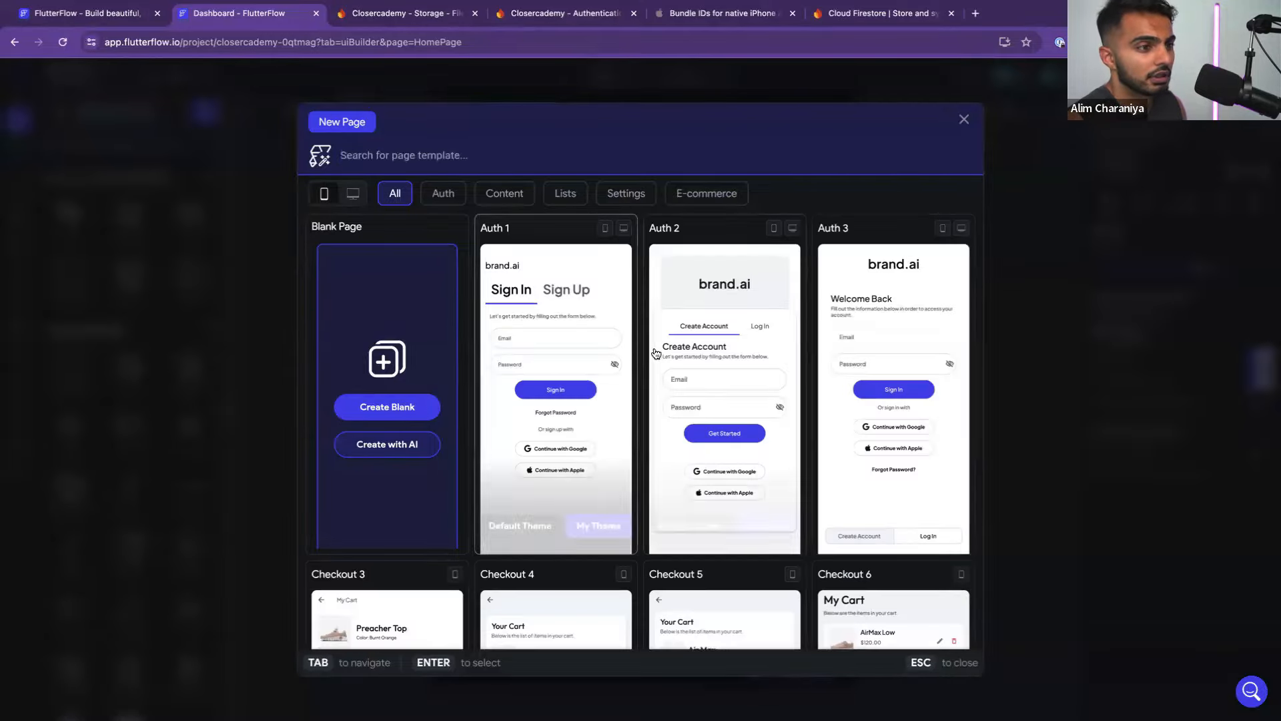
scroll(656, 353, down, 15)
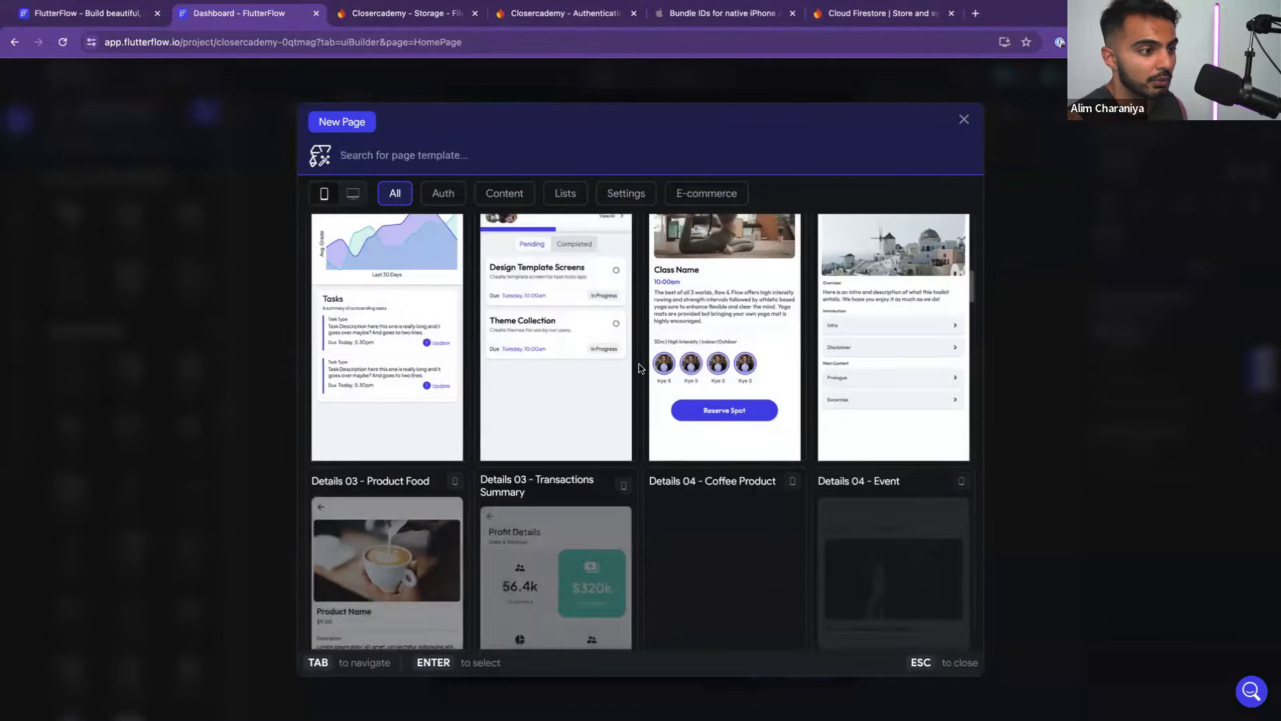
scroll(640, 369, down, 18)
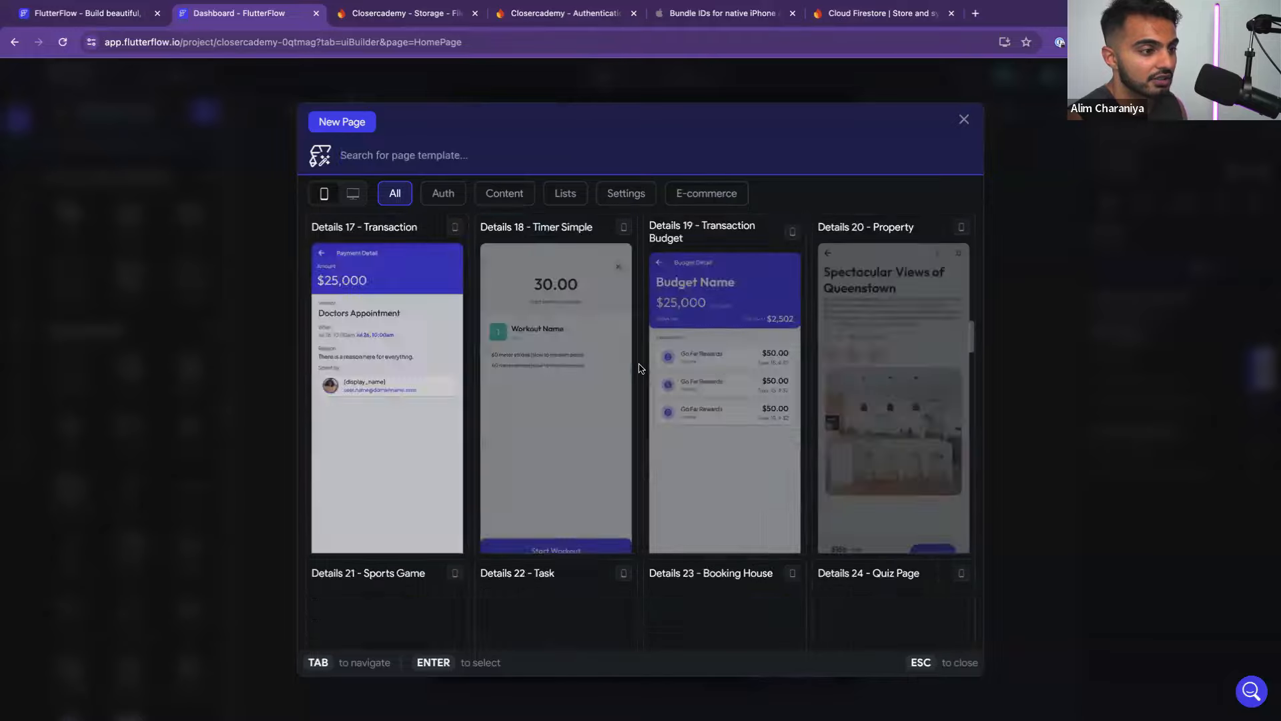
scroll(640, 369, down, 15)
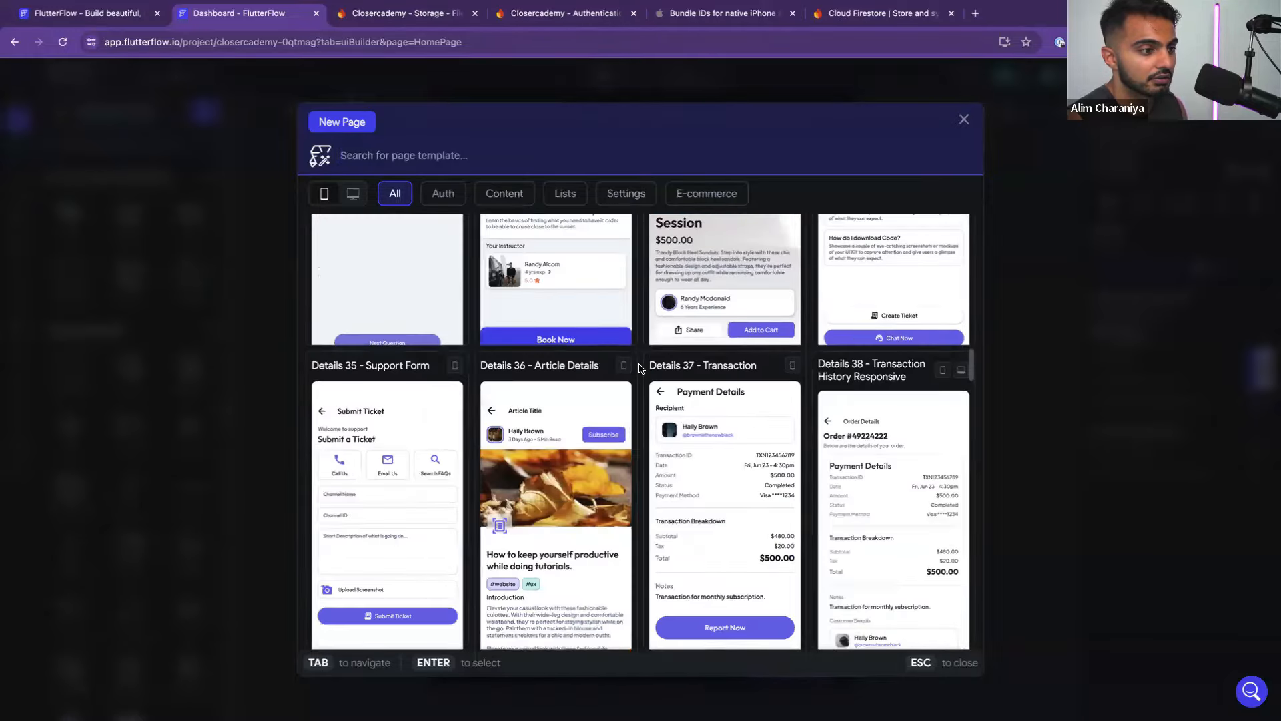
scroll(639, 368, down, 15)
scroll(640, 368, up, 20)
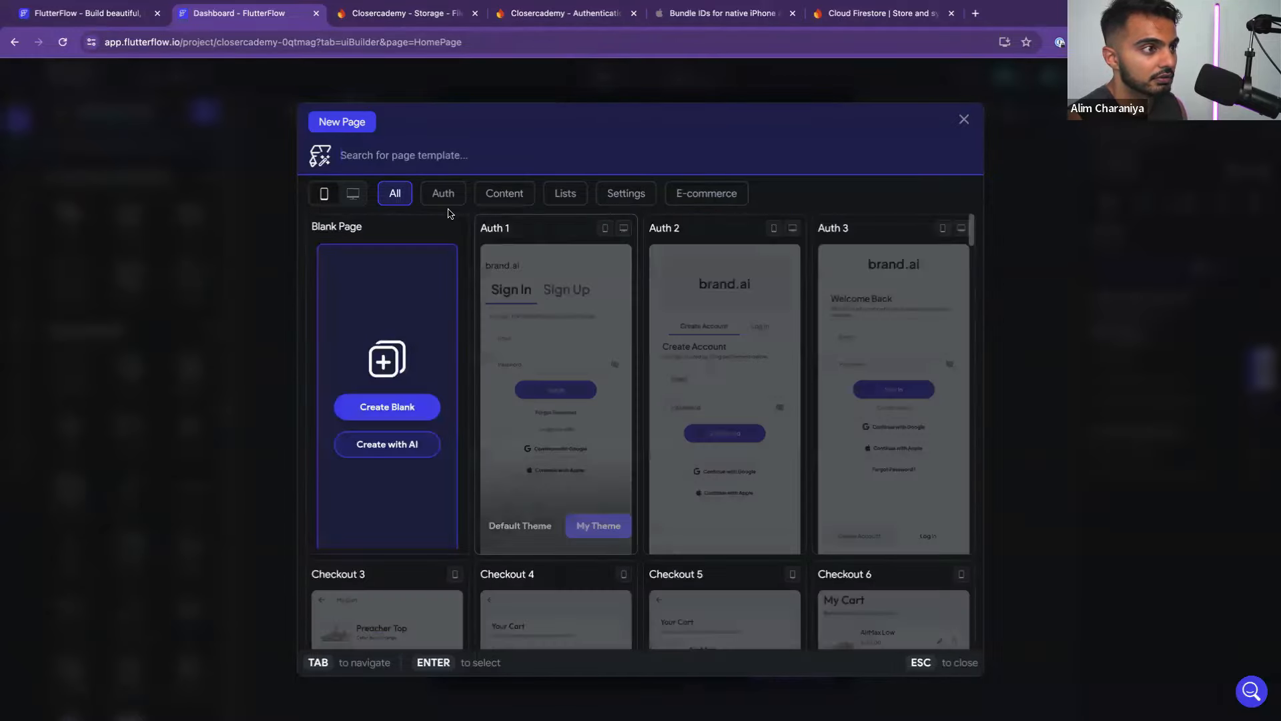
click(444, 193)
scroll(622, 348, down, 8)
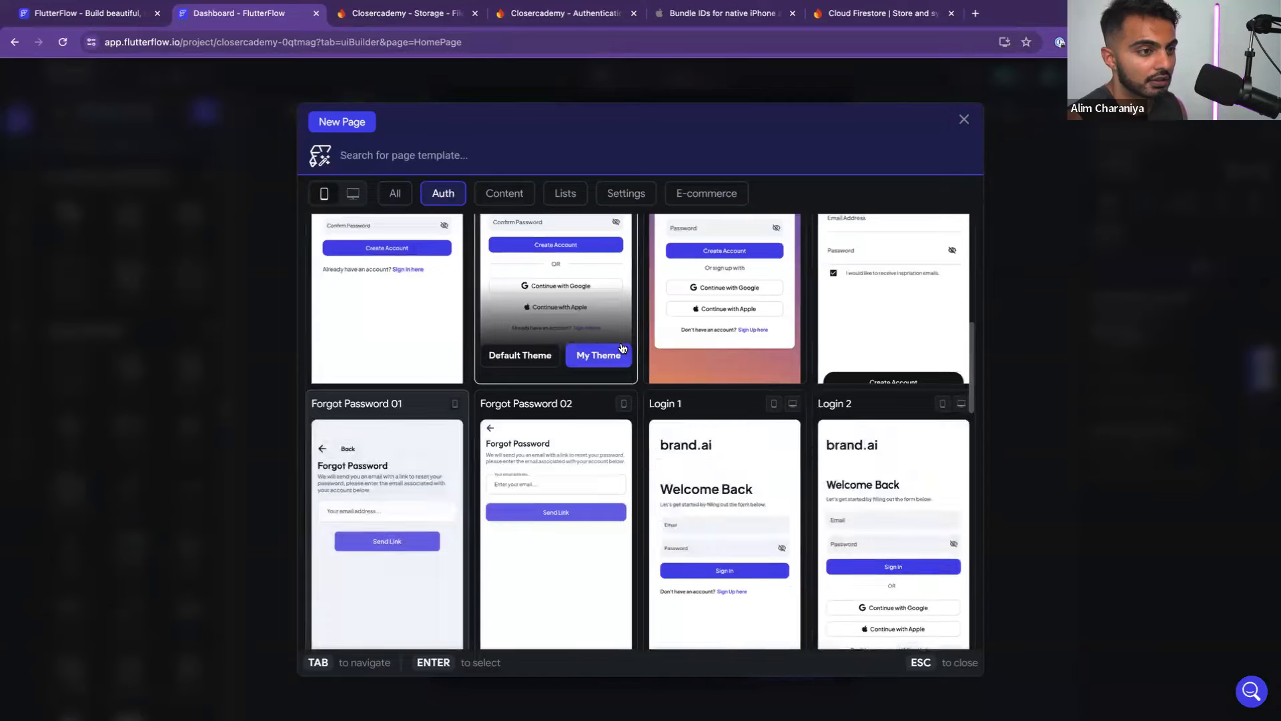
scroll(622, 348, down, 10)
Look over the Figma welcome, login and signup wireframes for reference
key(super+Tab)
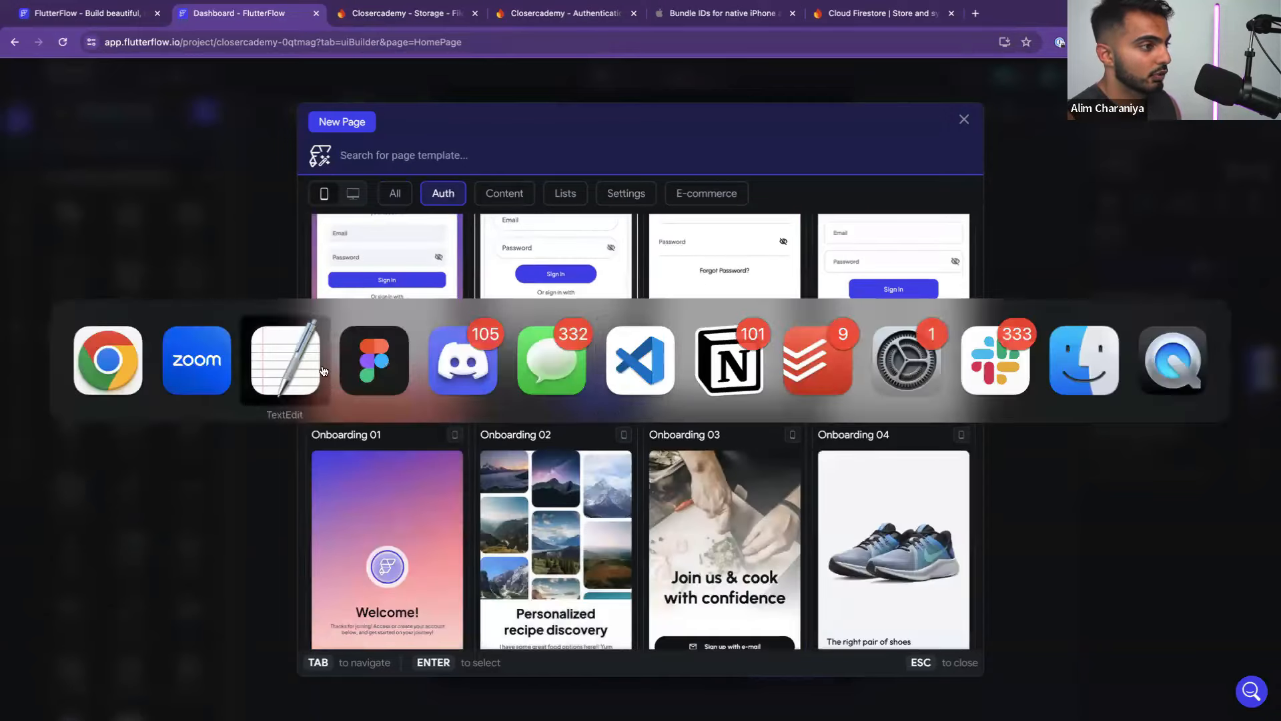
click(374, 360)
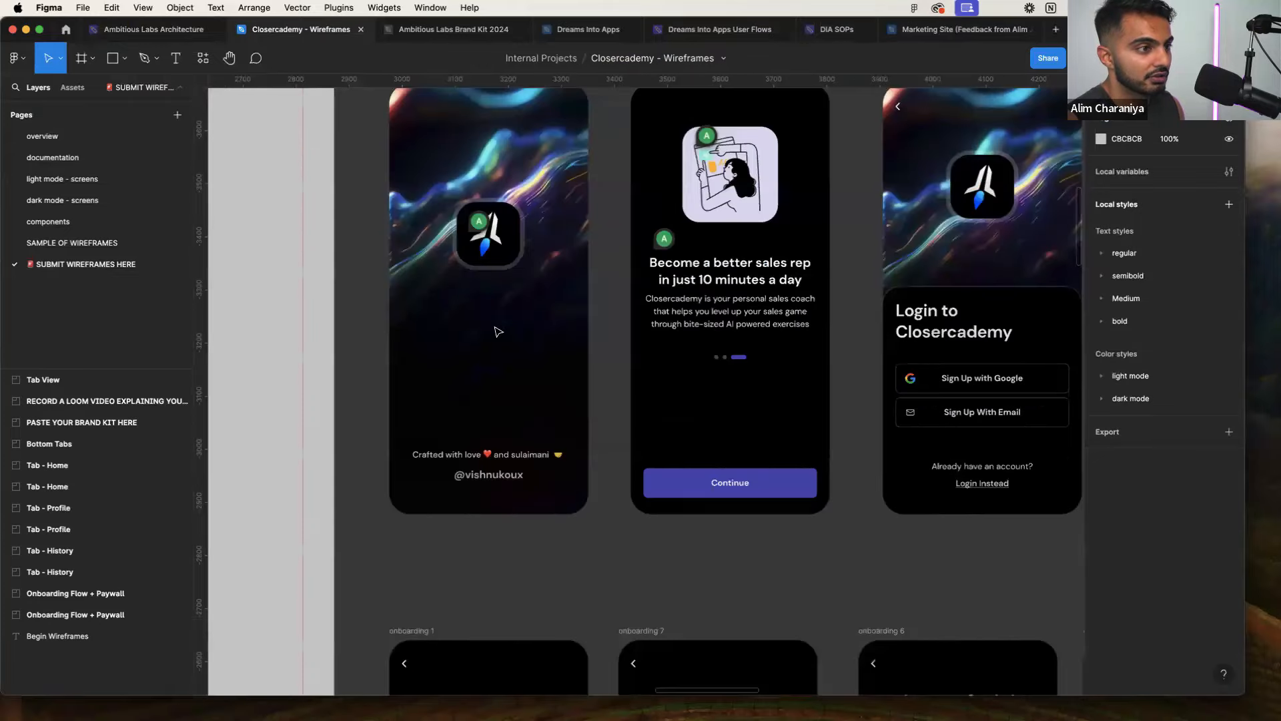
scroll(499, 330, right, 1)
scroll(498, 329, up, 2)
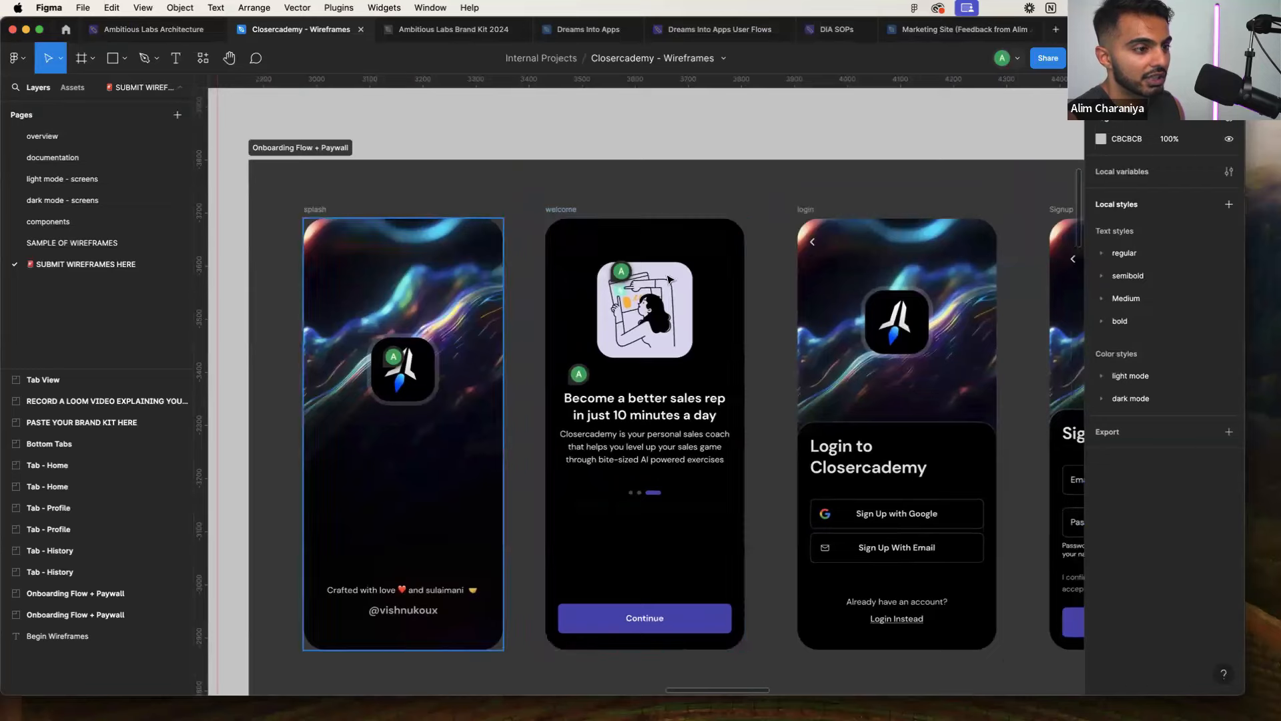
scroll(590, 369, right, 2)
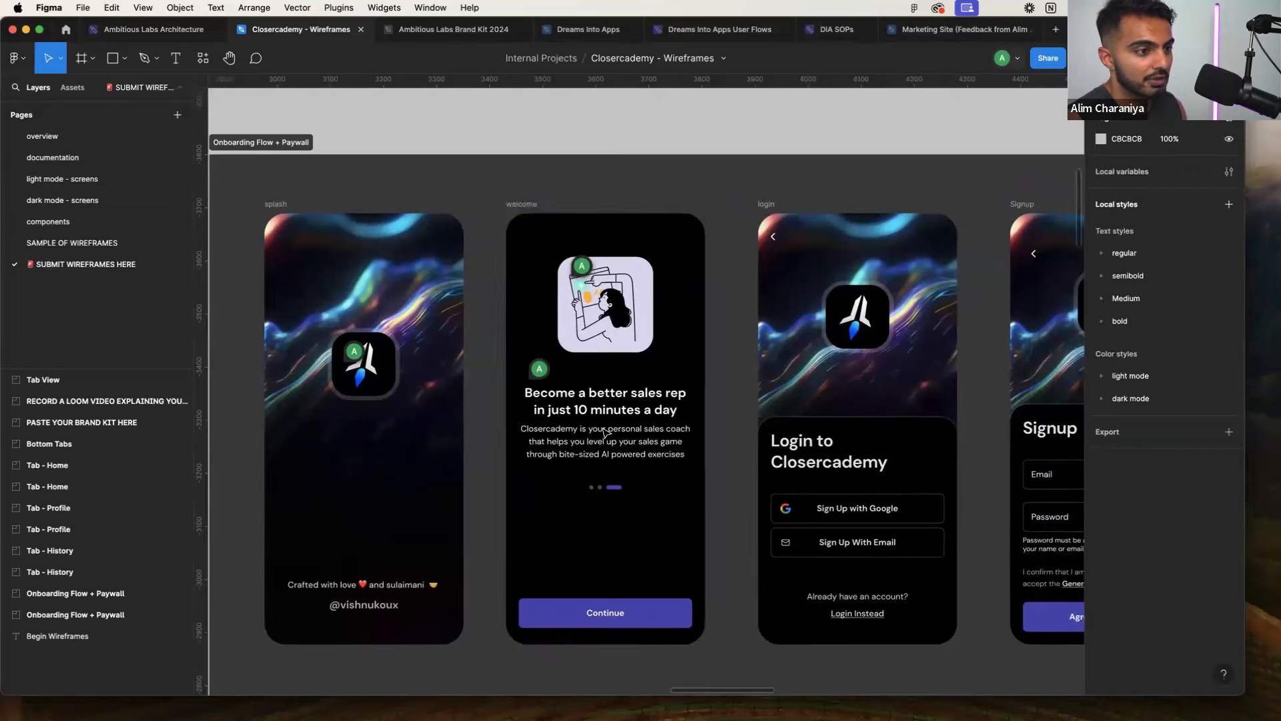
scroll(597, 356, down, 3)
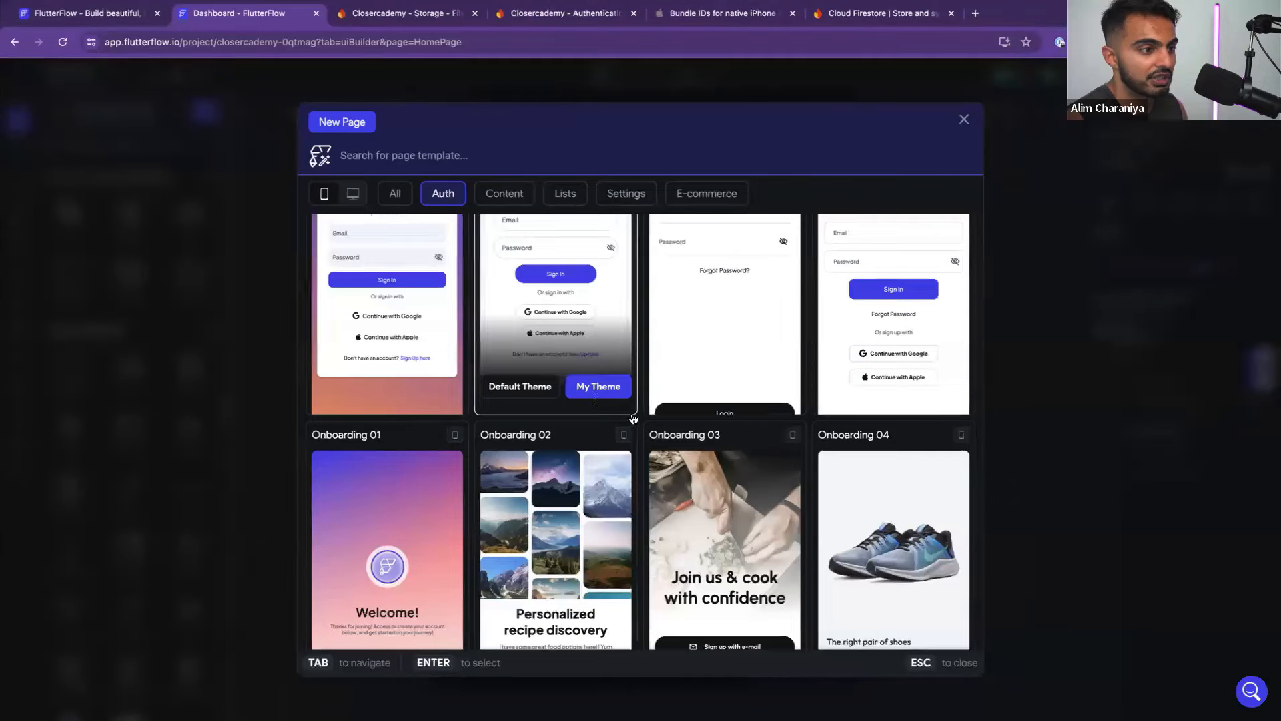
scroll(757, 581, down, 4)
scroll(692, 550, up, 2)
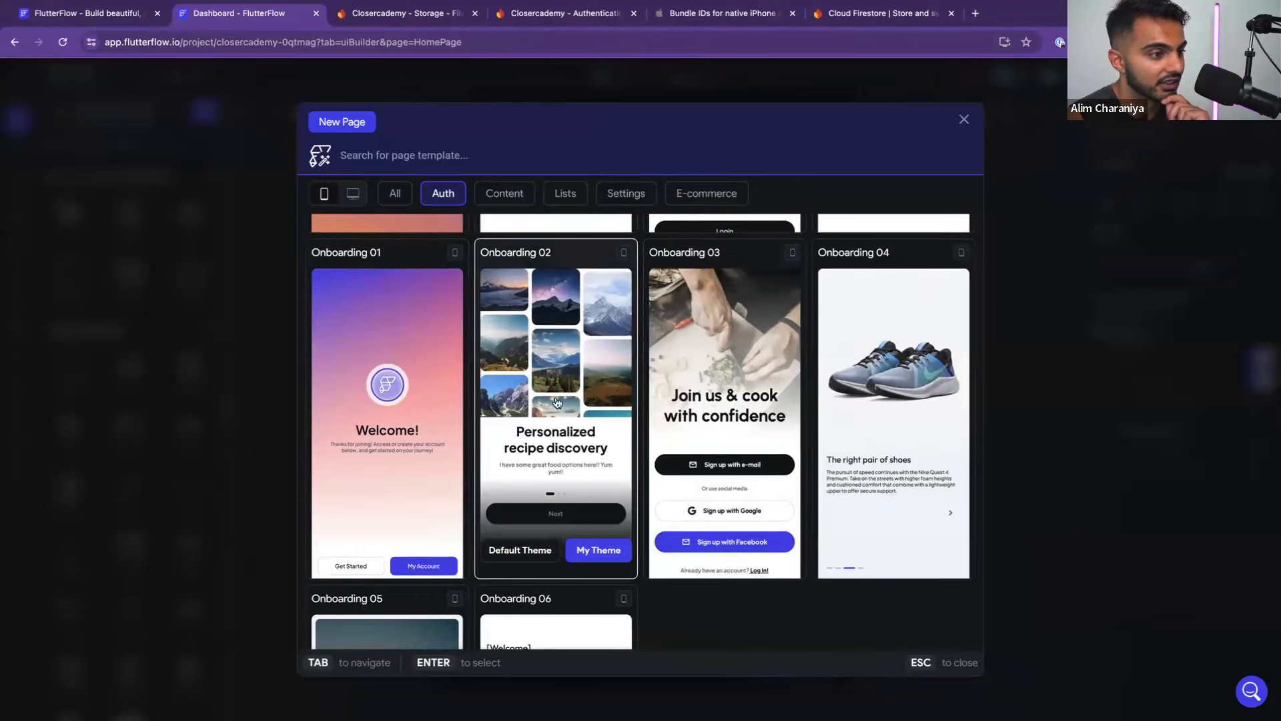
scroll(564, 431, up, 4)
scroll(574, 449, down, 4)
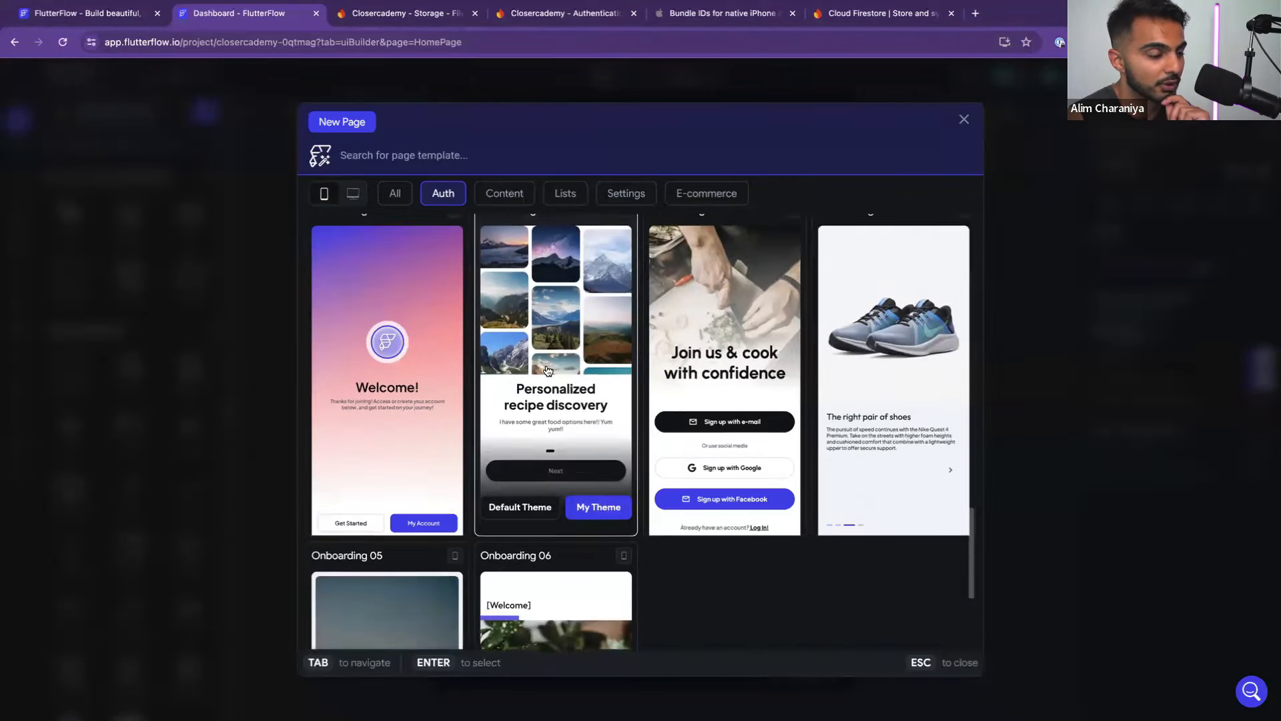
Create a page named Welcome from the Onboarding 02 template using My Theme
click(598, 531)
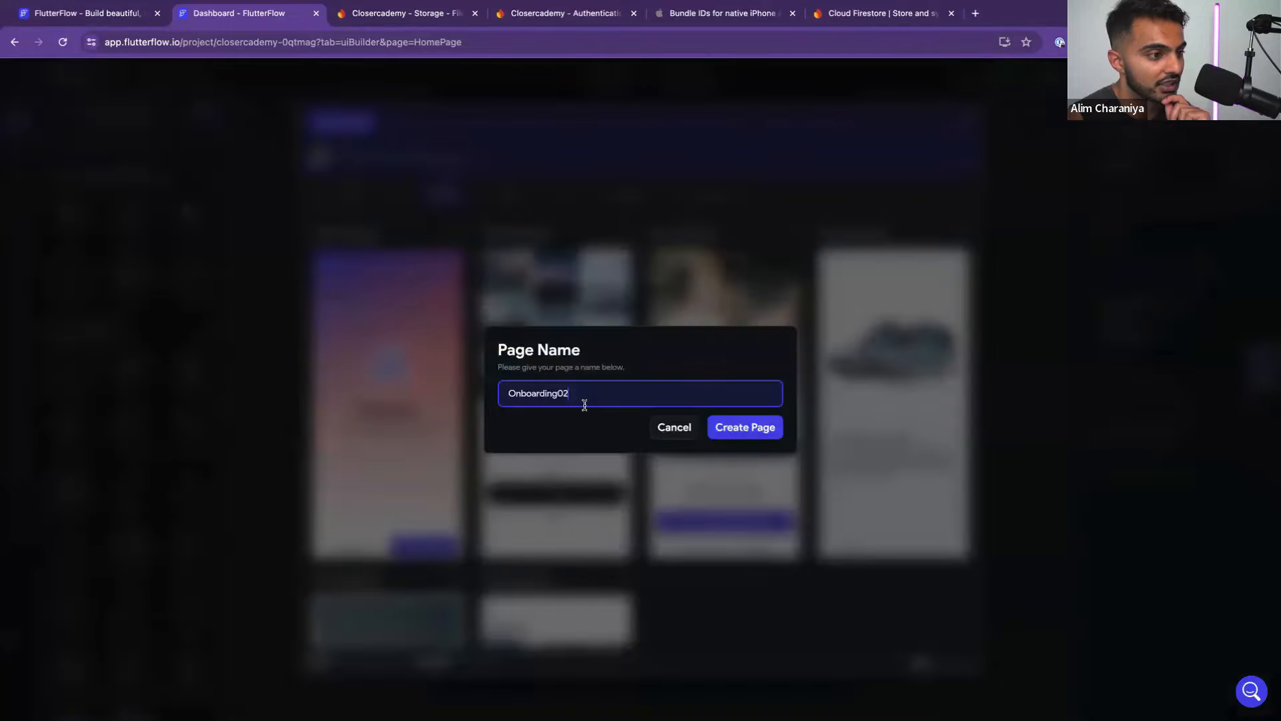
double_click(558, 394)
text(Welcome)
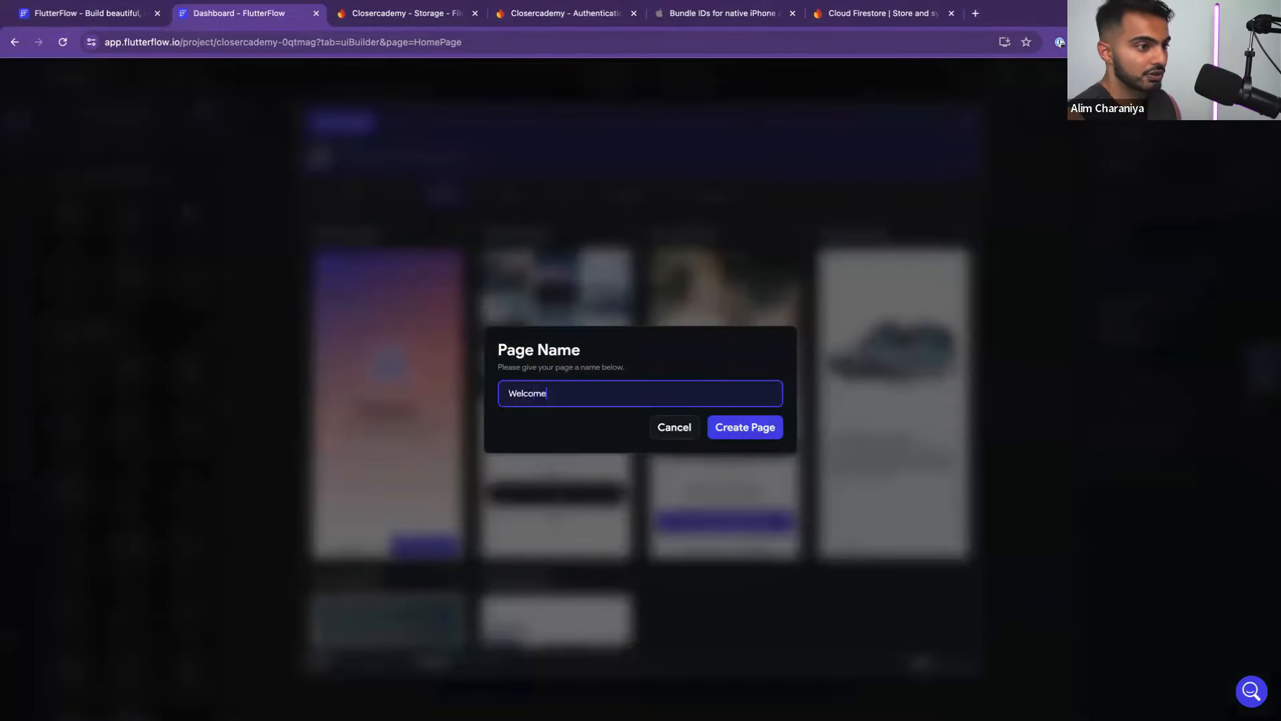
click(772, 428)
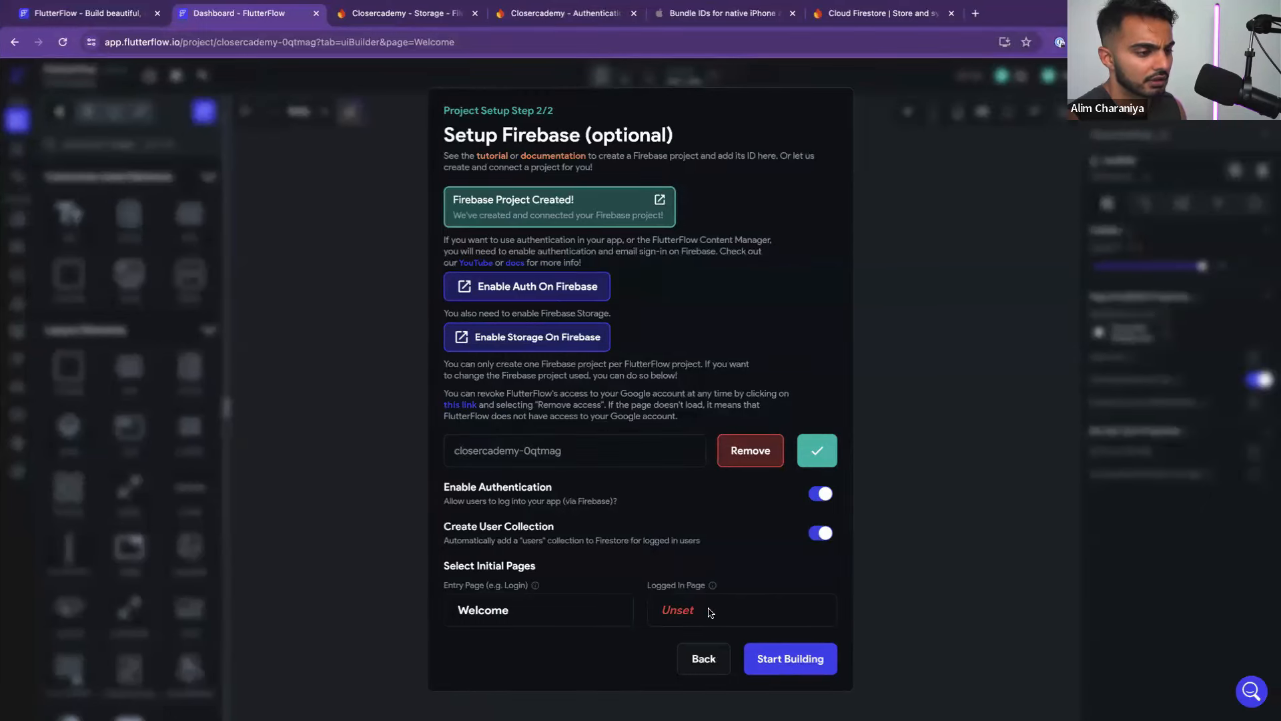
Start choosing the logged-in page by browsing its template picker
click(709, 612)
scroll(646, 414, down, 1)
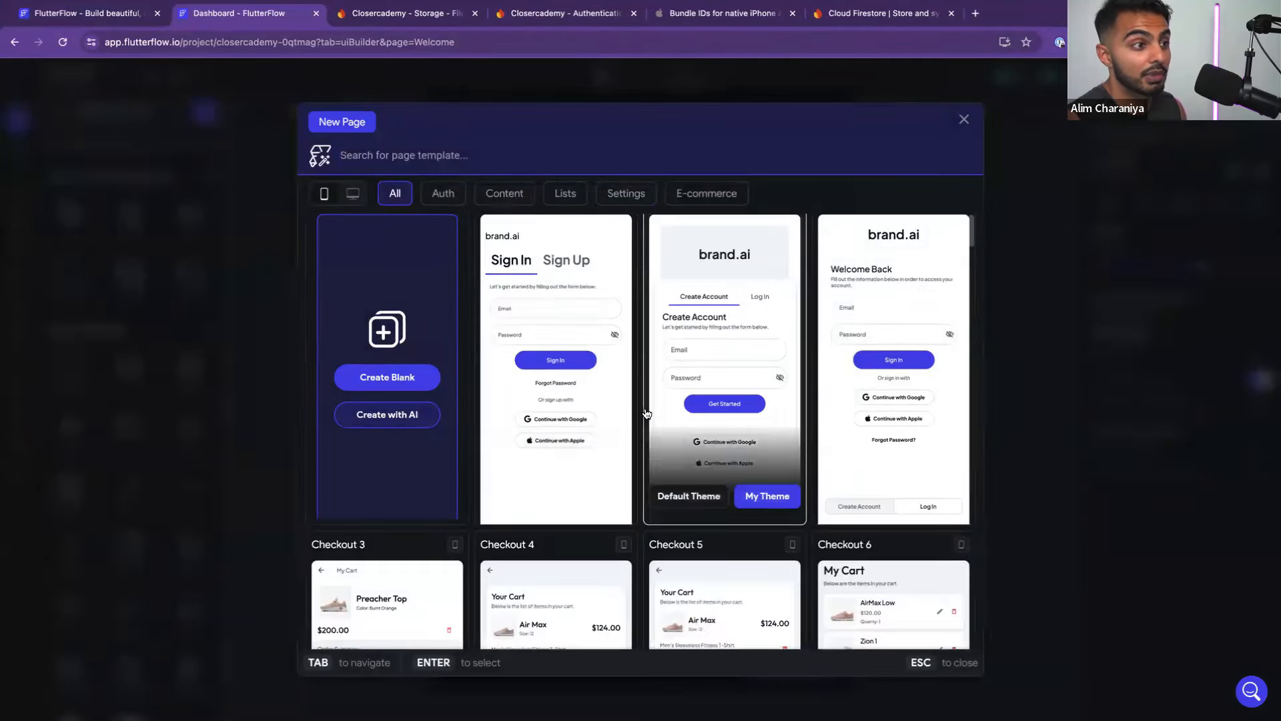
scroll(646, 414, up, 1)
scroll(713, 472, down, 4)
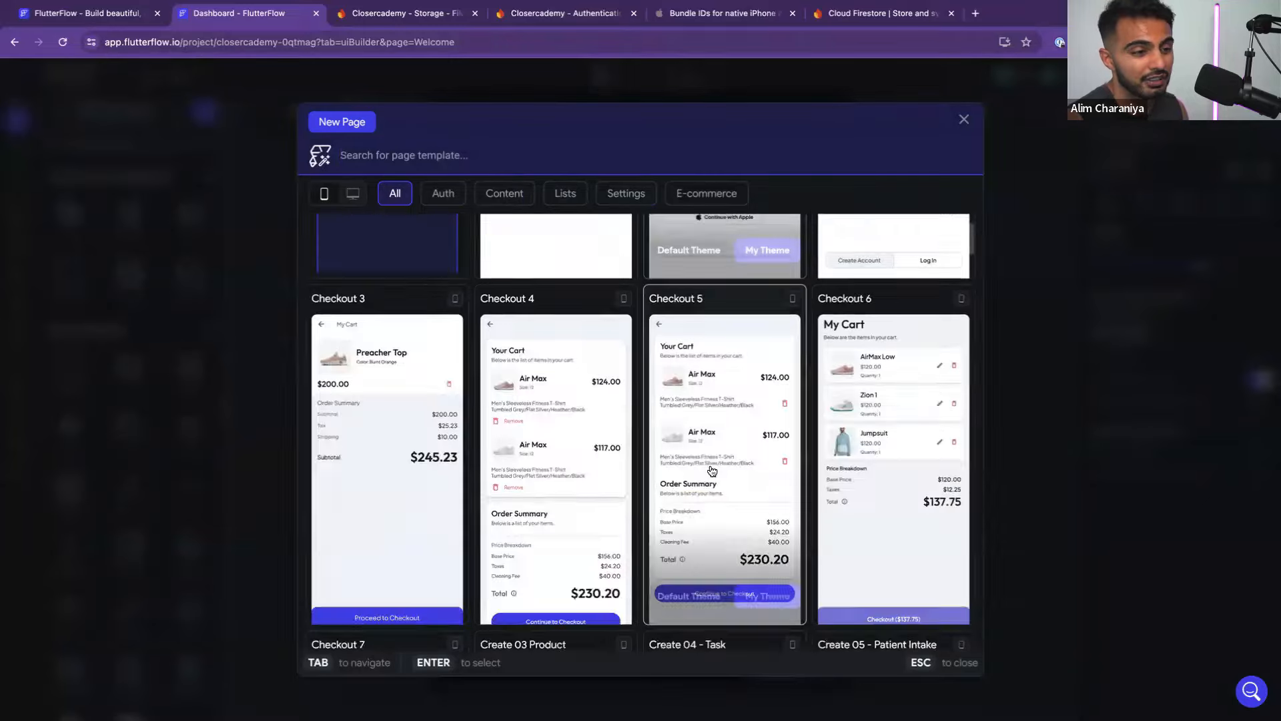
scroll(712, 471, down, 5)
scroll(604, 452, up, 2)
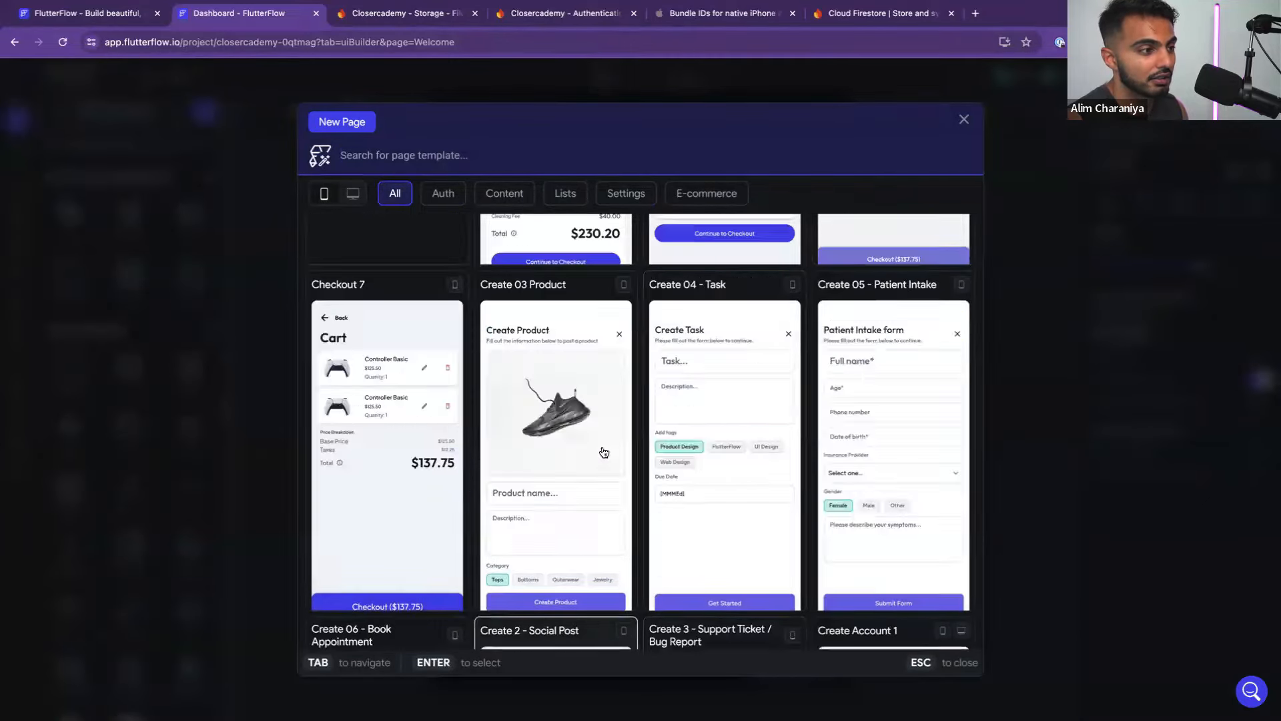
scroll(604, 453, up, 10)
key(super+Tab)
key(super+Tab)
key(super+Tab)
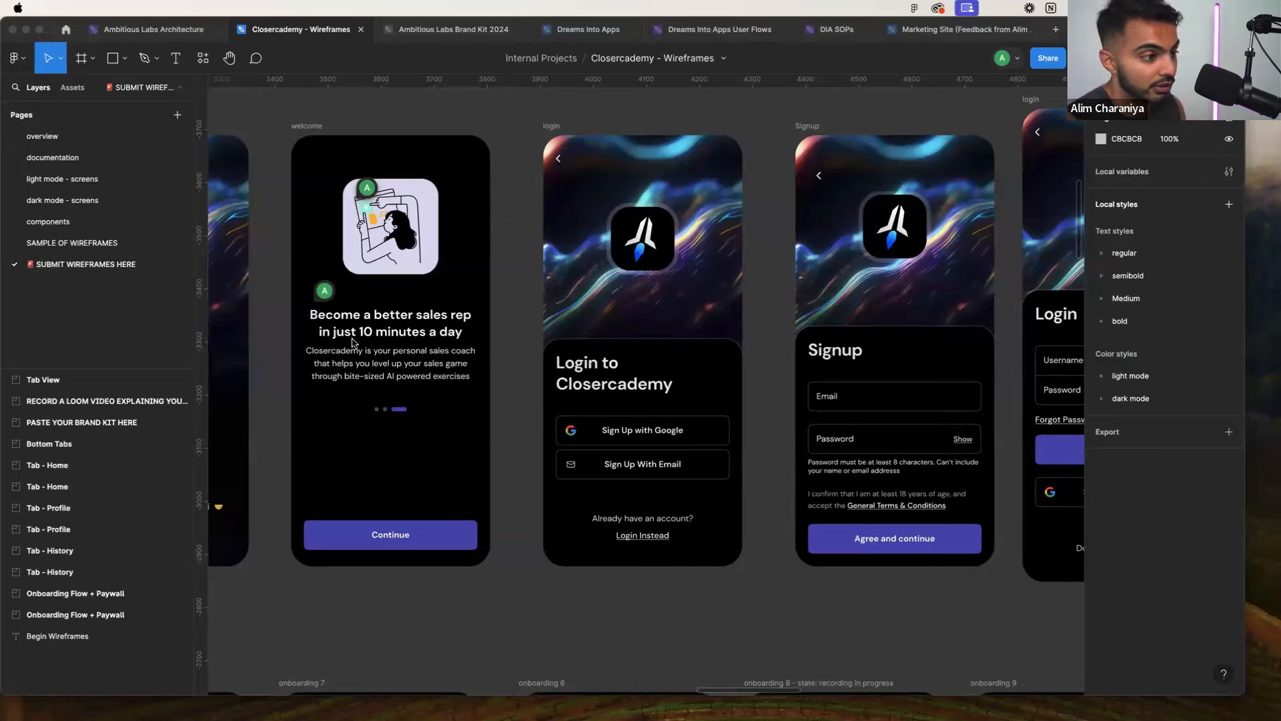
Scroll through the Figma welcome and home-page wireframes
key(super+Tab)
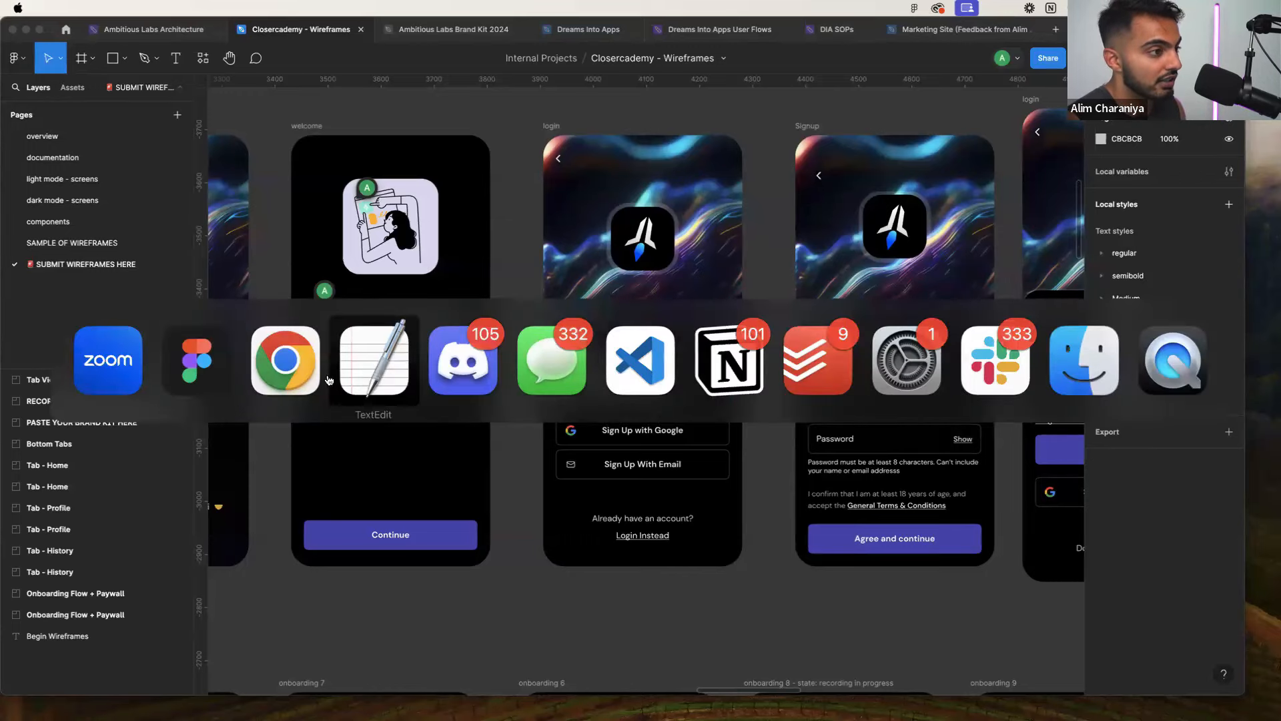
click(462, 360)
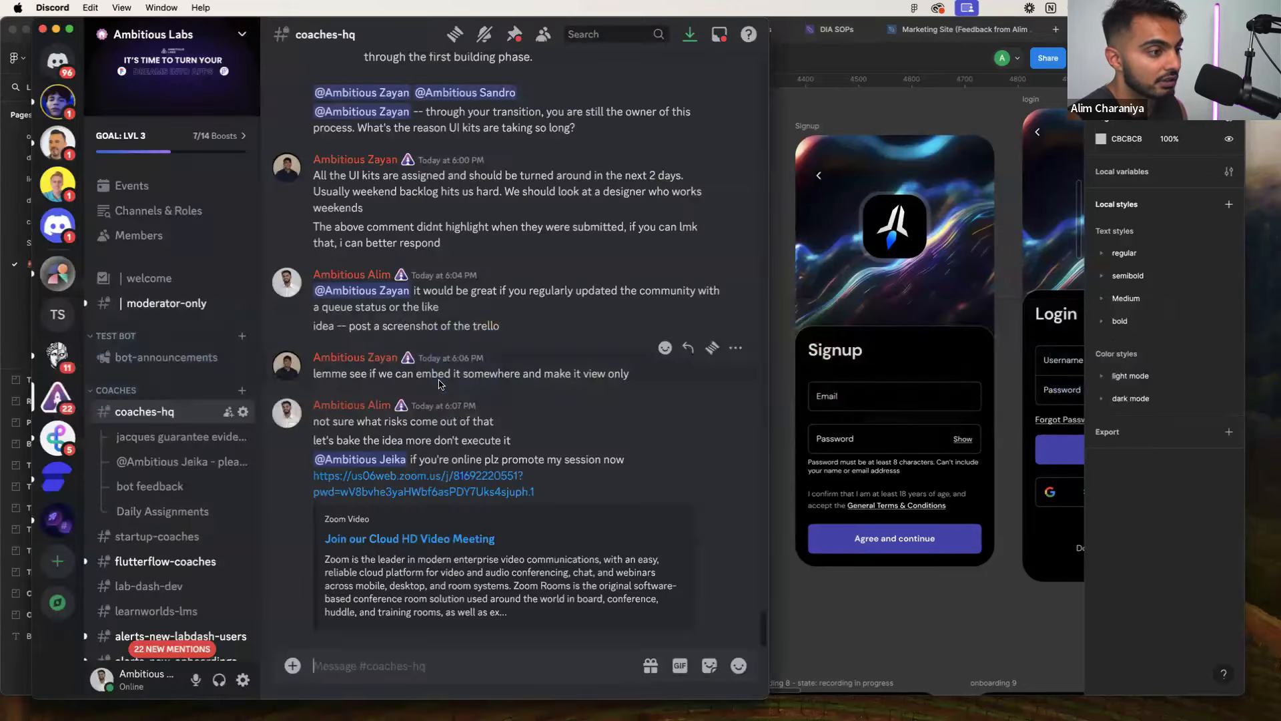
key(super+Tab)
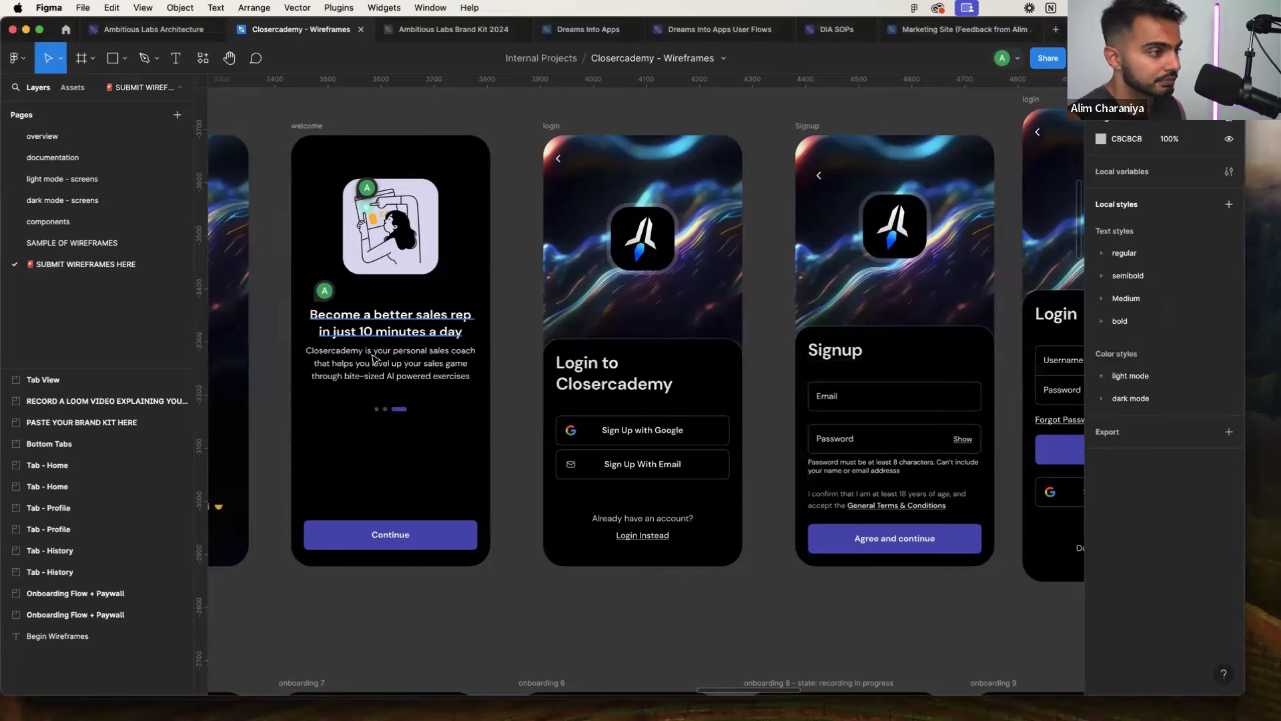
key(super+Tab)
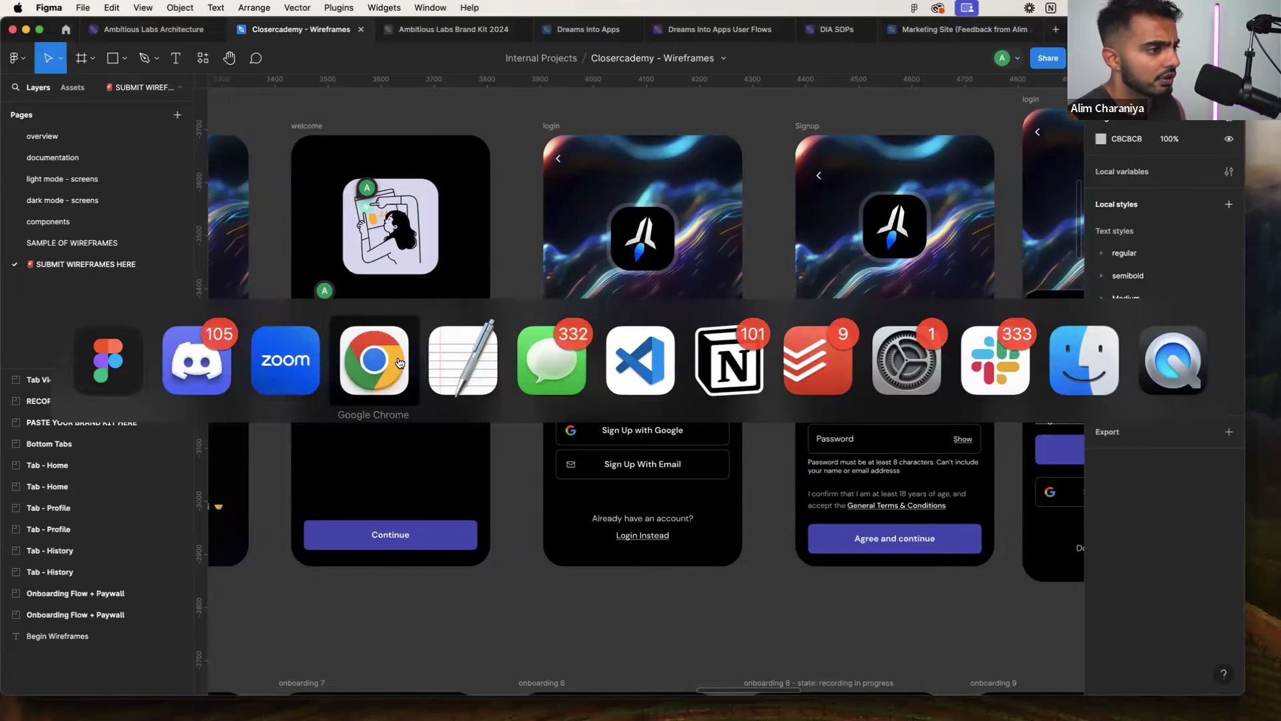
key(Escape)
key(super+Tab)
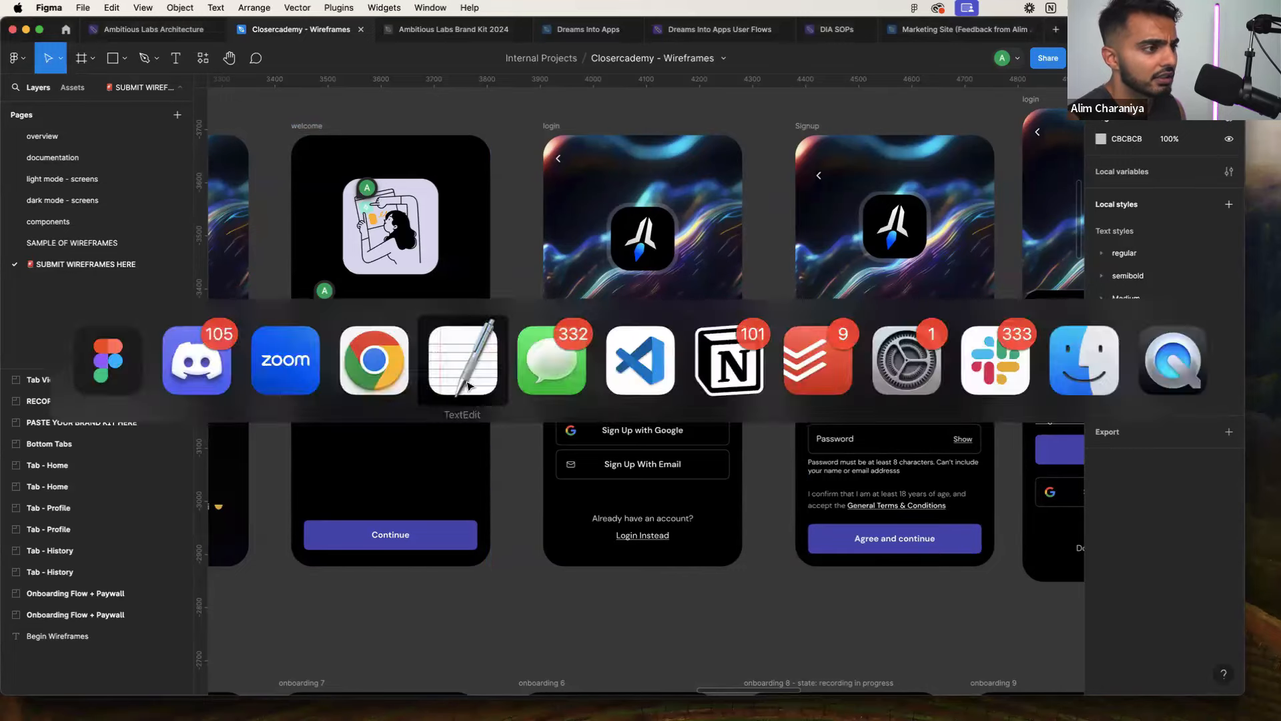
key(Escape)
scroll(525, 404, down, 5)
scroll(449, 462, down, 11)
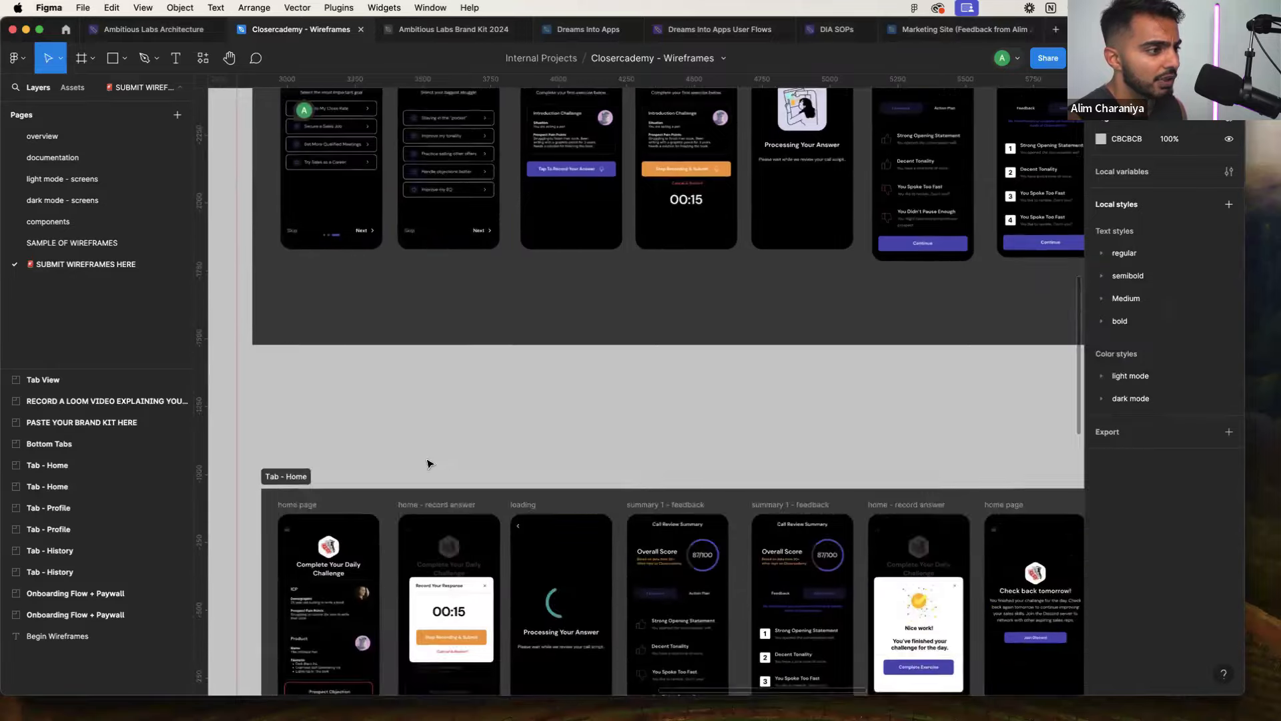
scroll(288, 425, up, 10)
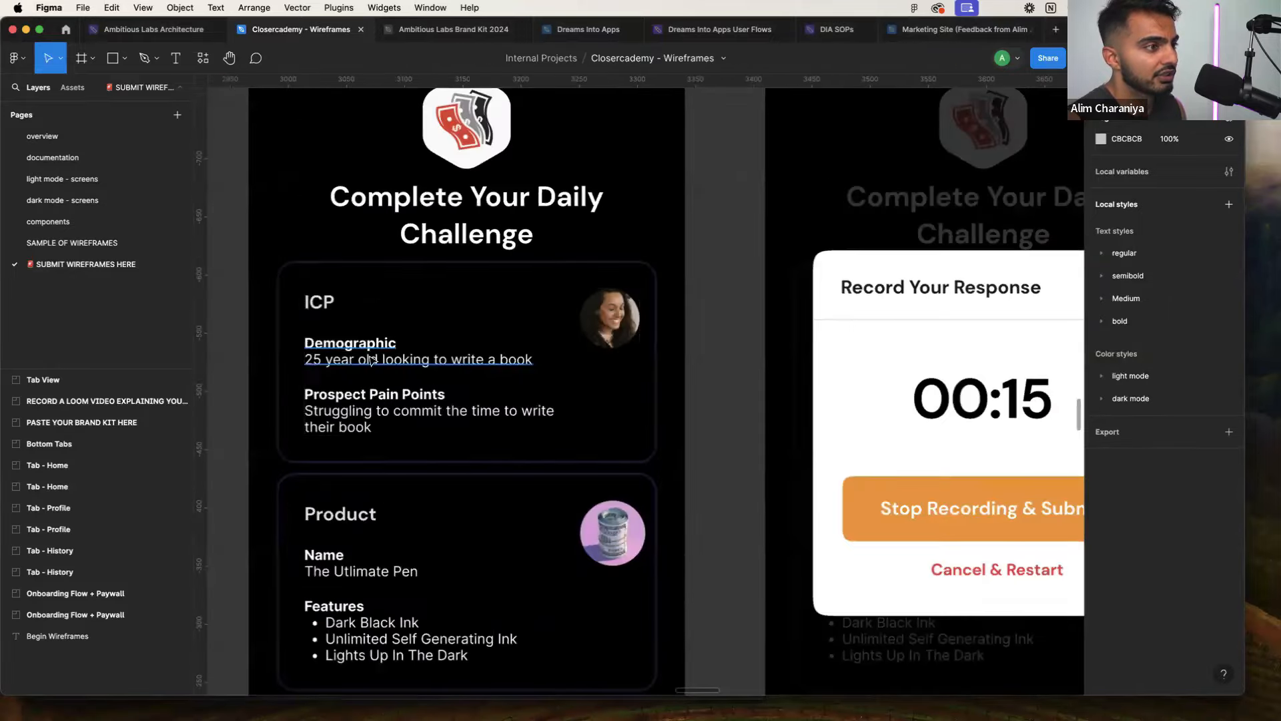
scroll(375, 379, down, 5)
scroll(393, 360, down, 8)
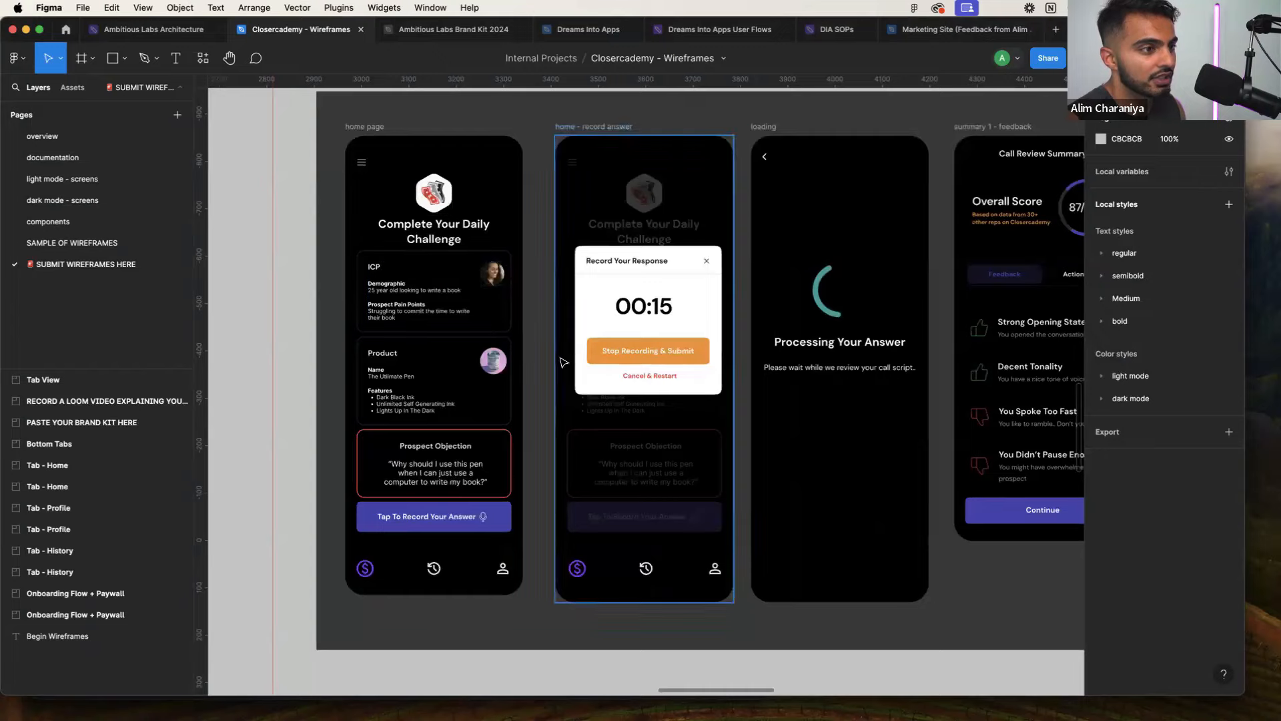
Close Discord and return to FlutterFlow's New Page template picker in Chrome
key(super+Tab)
key(super+q)
key(super+Tab)
key(super+Tab)
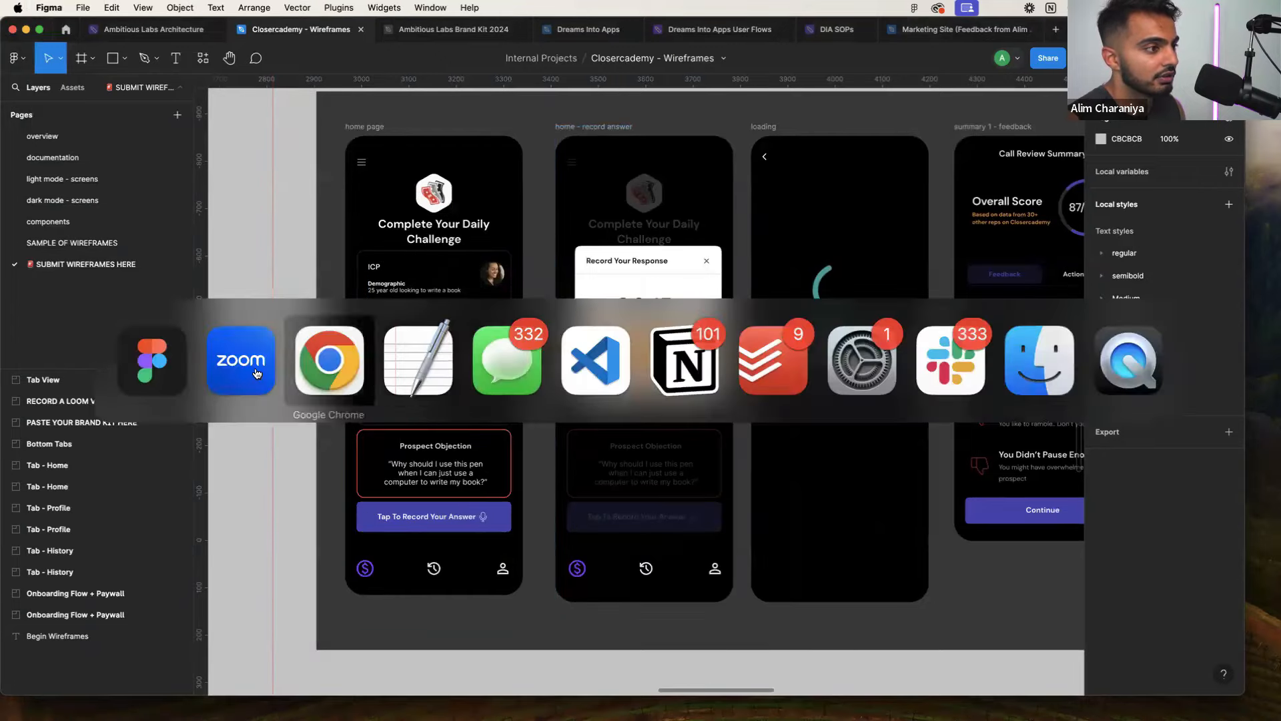
click(326, 376)
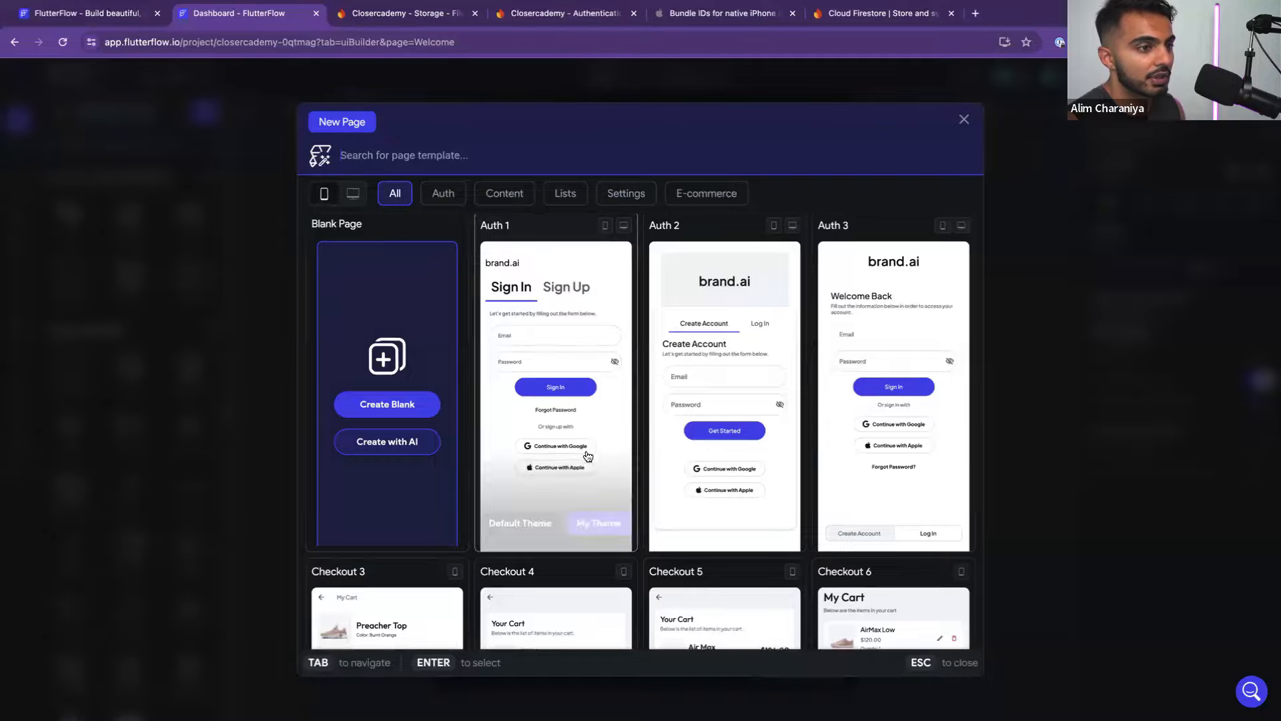
Browse the page templates while comparing them against the Figma wireframes
scroll(586, 467, down, 15)
scroll(585, 481, down, 20)
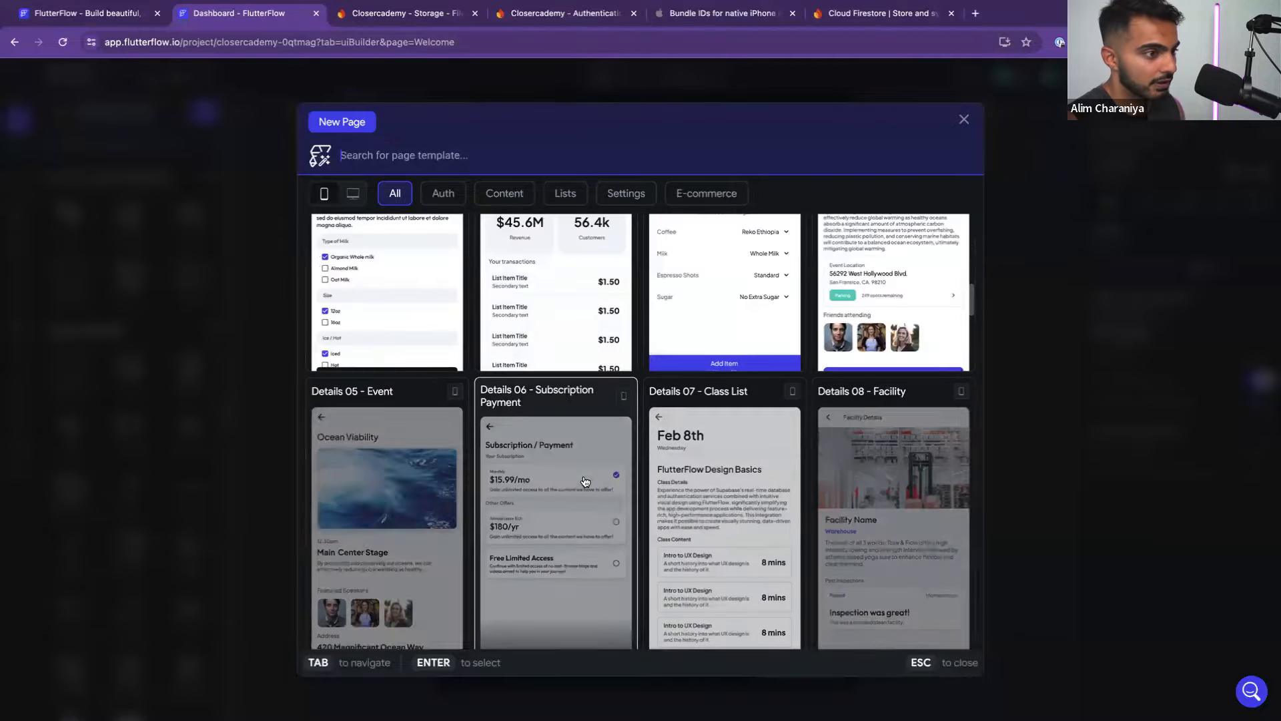
scroll(585, 481, down, 10)
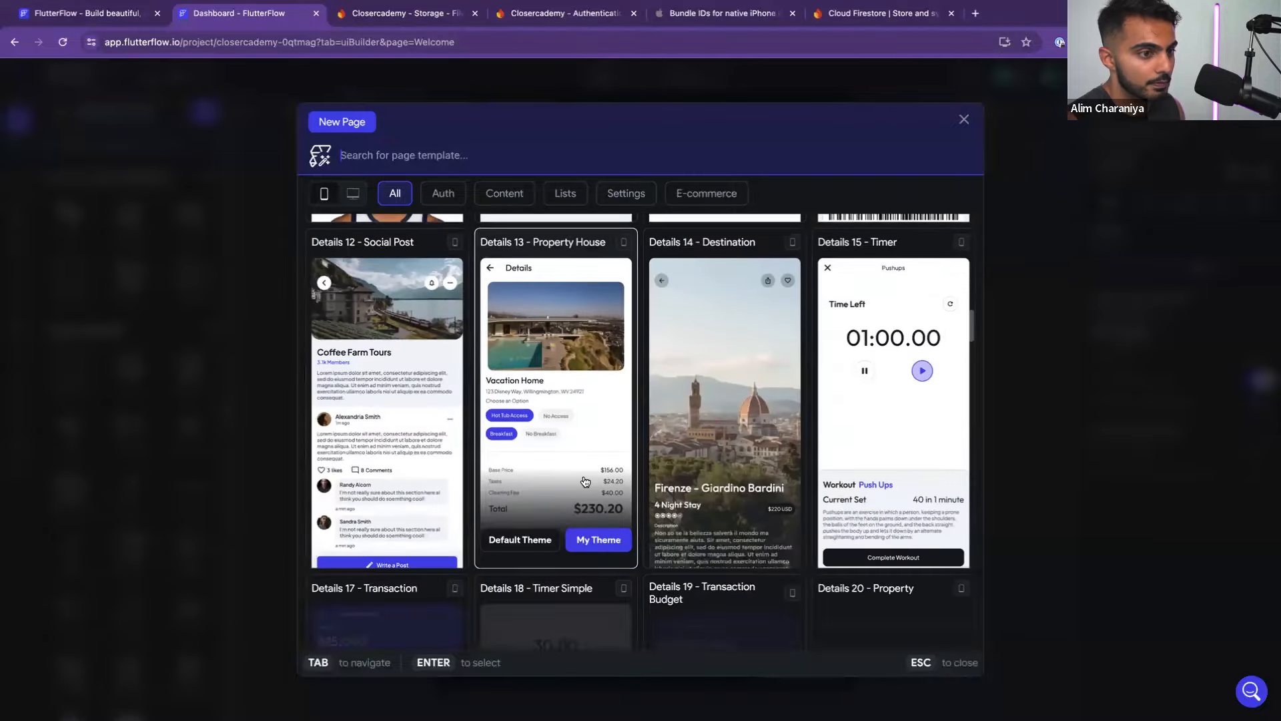
key(ctrl+Left)
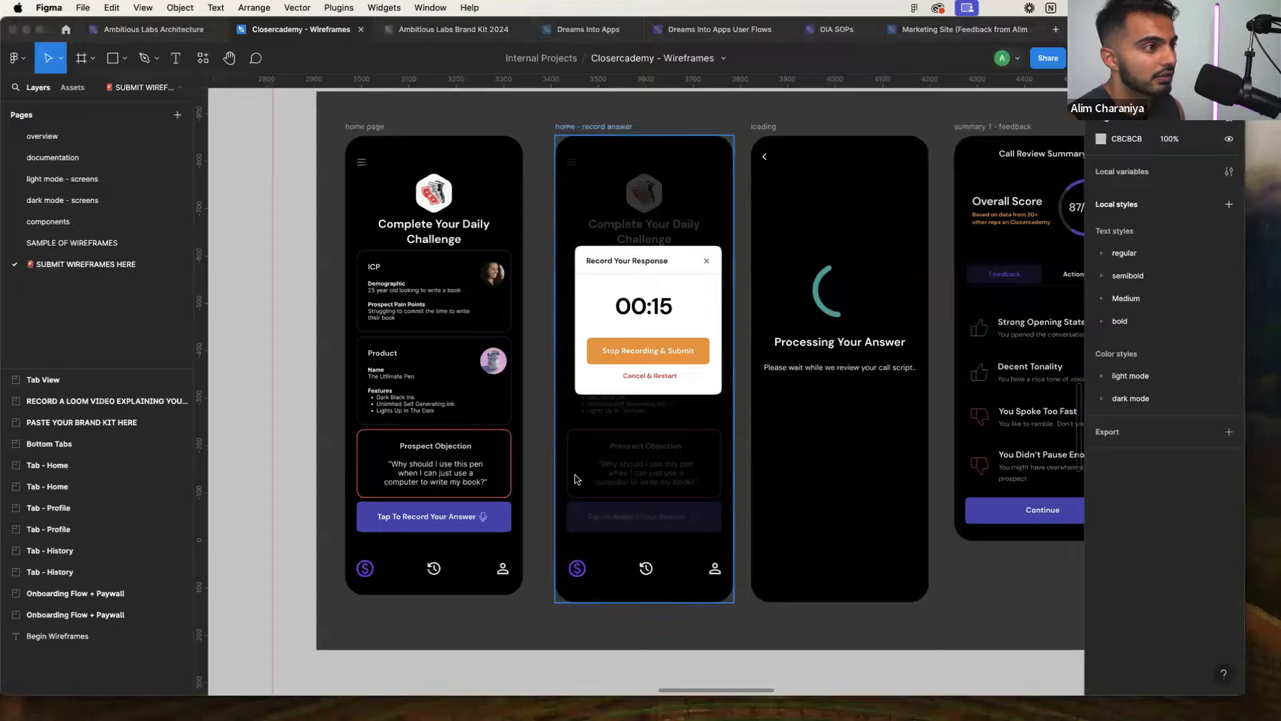
key(ctrl+Right)
scroll(576, 481, down, 5)
scroll(575, 480, down, 4)
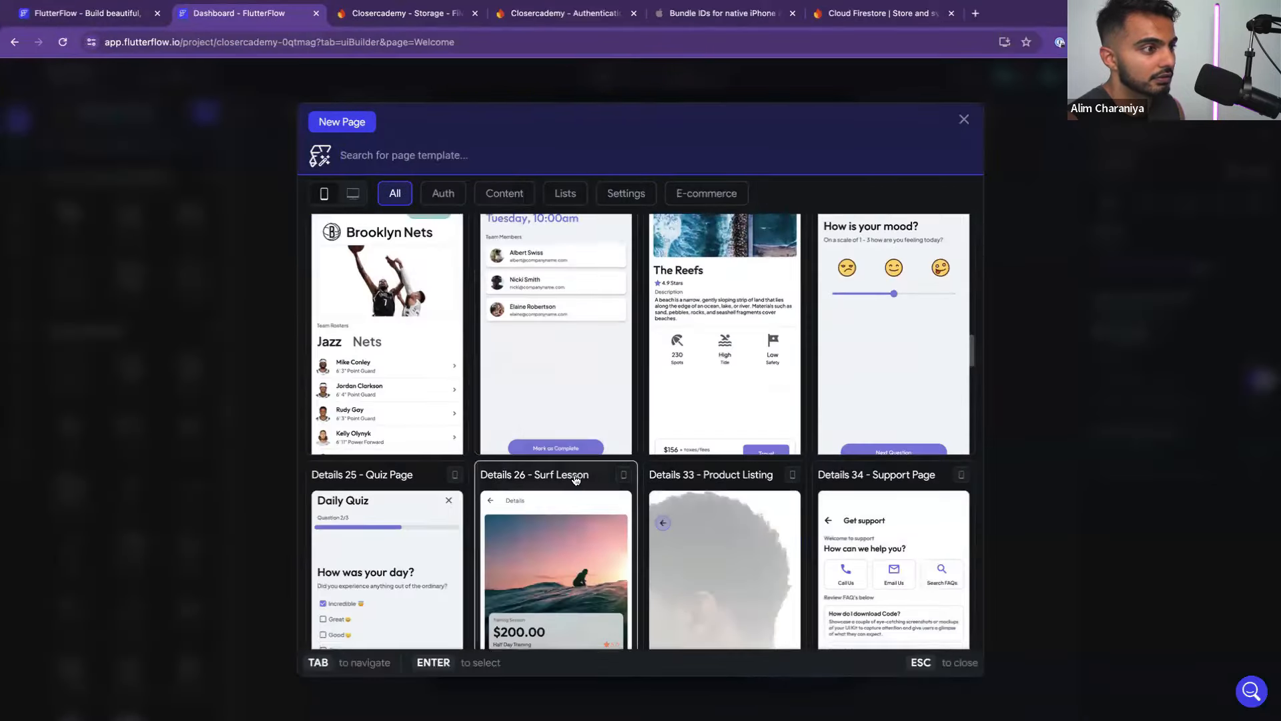
scroll(574, 479, up, 3)
scroll(573, 479, down, 1)
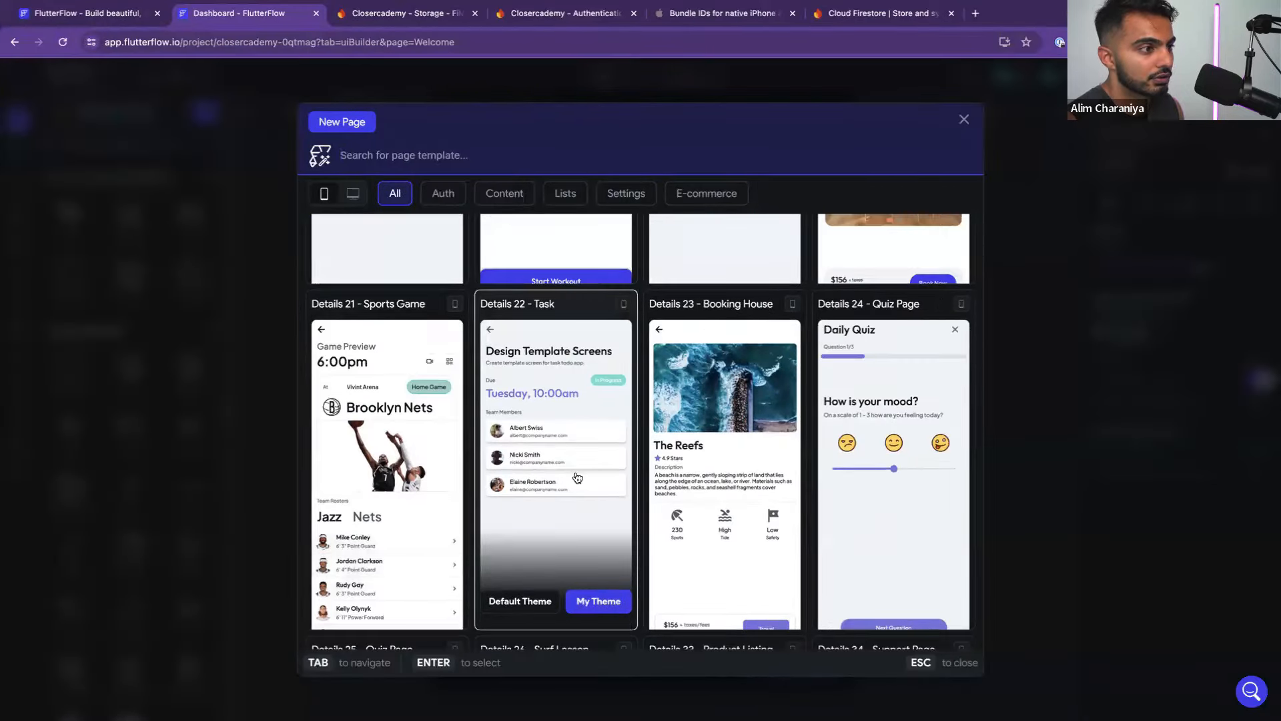
key(ctrl+Right)
key(ctrl+Left)
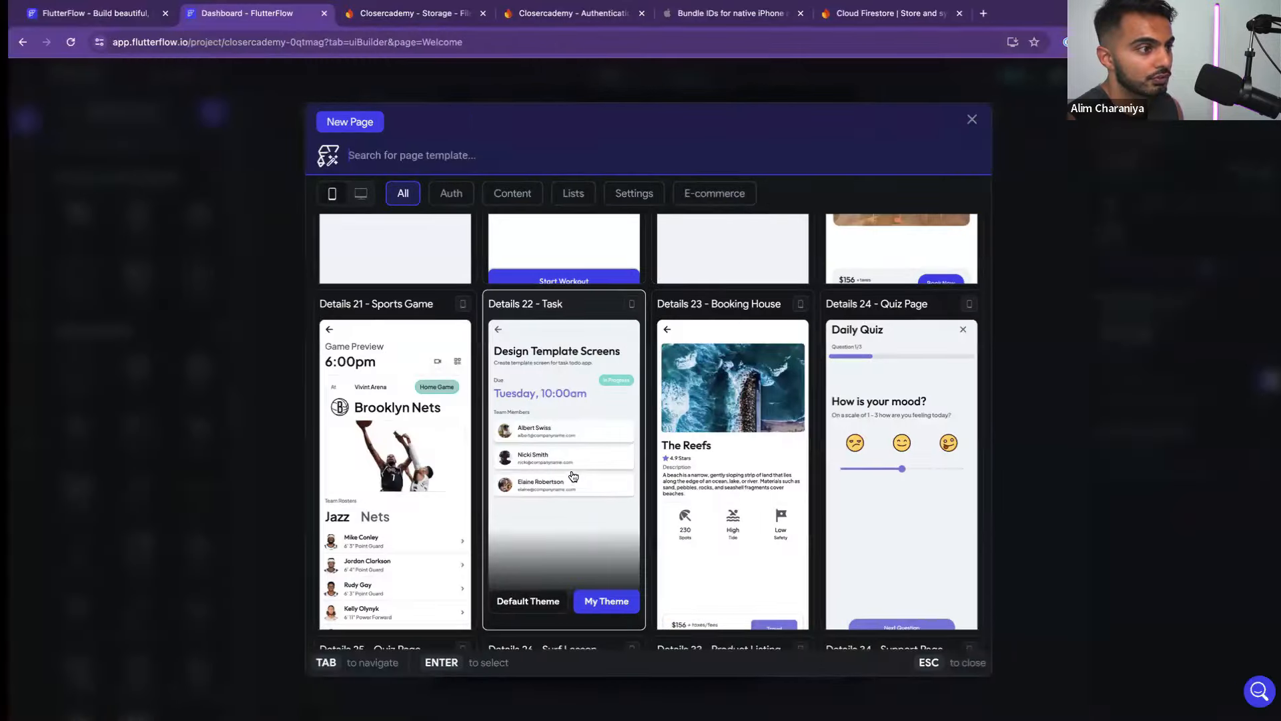
scroll(567, 481, down, 1)
scroll(566, 481, down, 15)
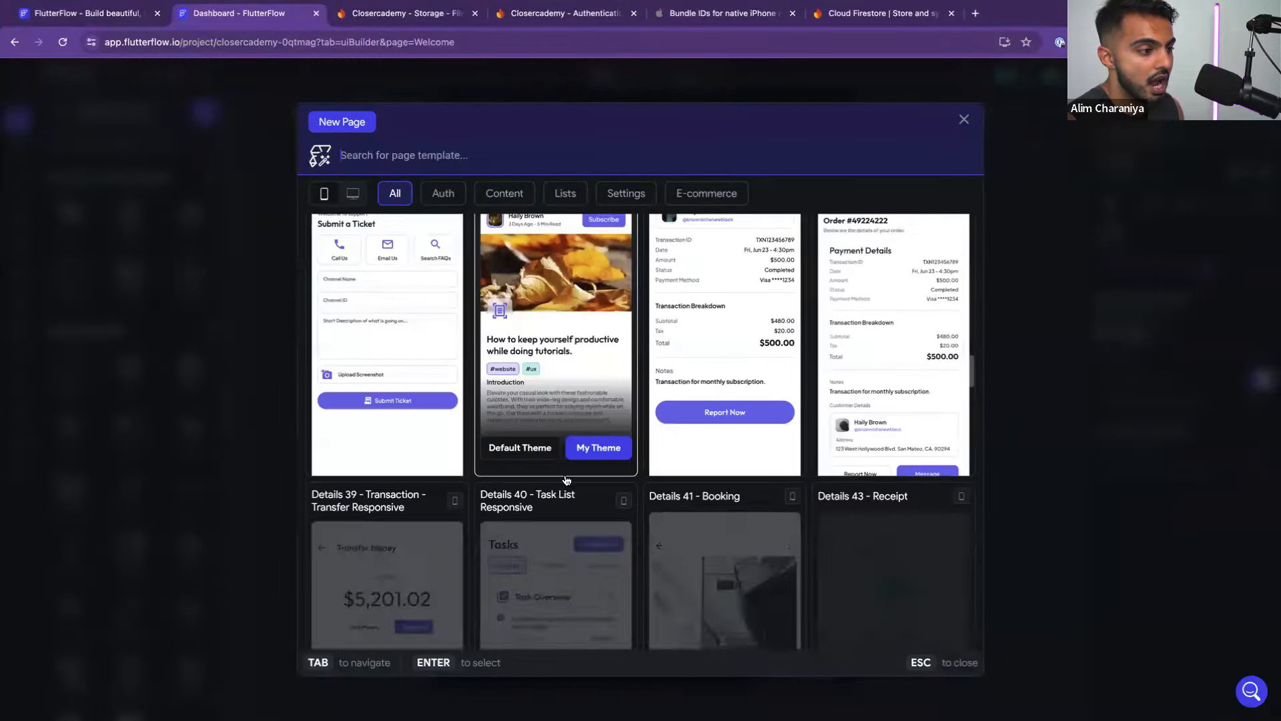
scroll(567, 481, down, 4)
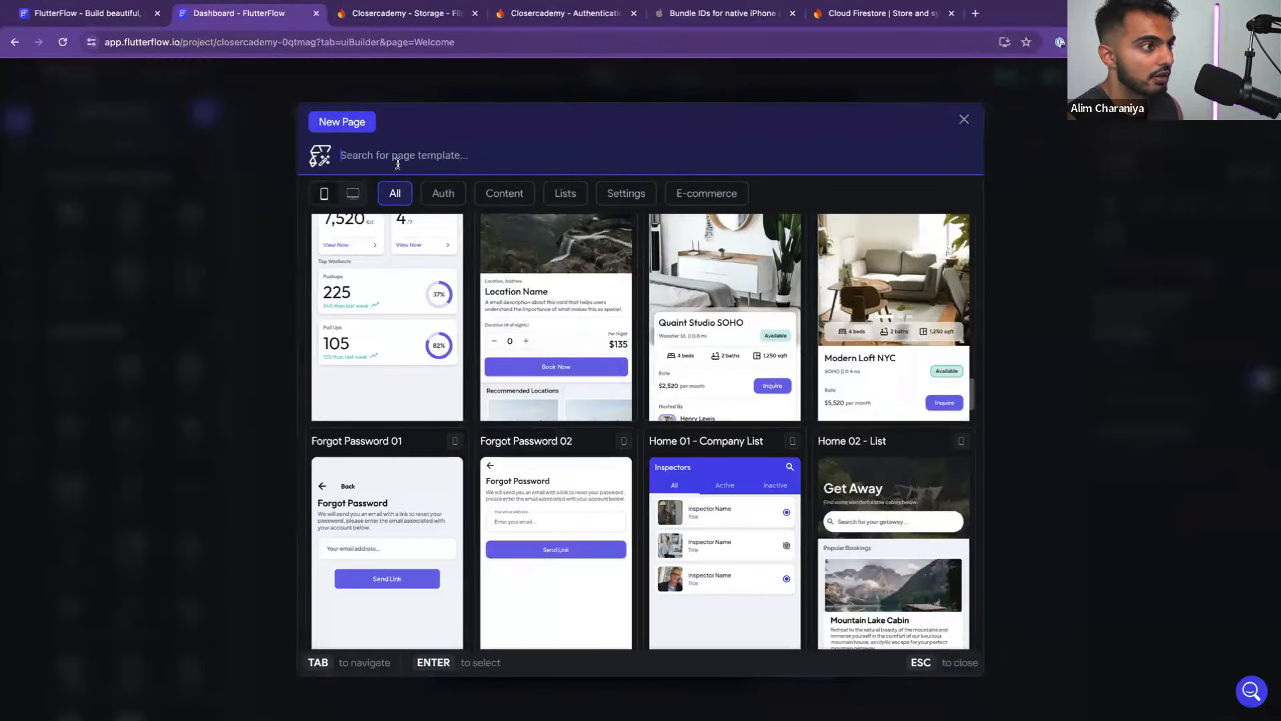
Search 'dashboard' and create a page named Home from the Dashboard 5 template
text(dsahbo)
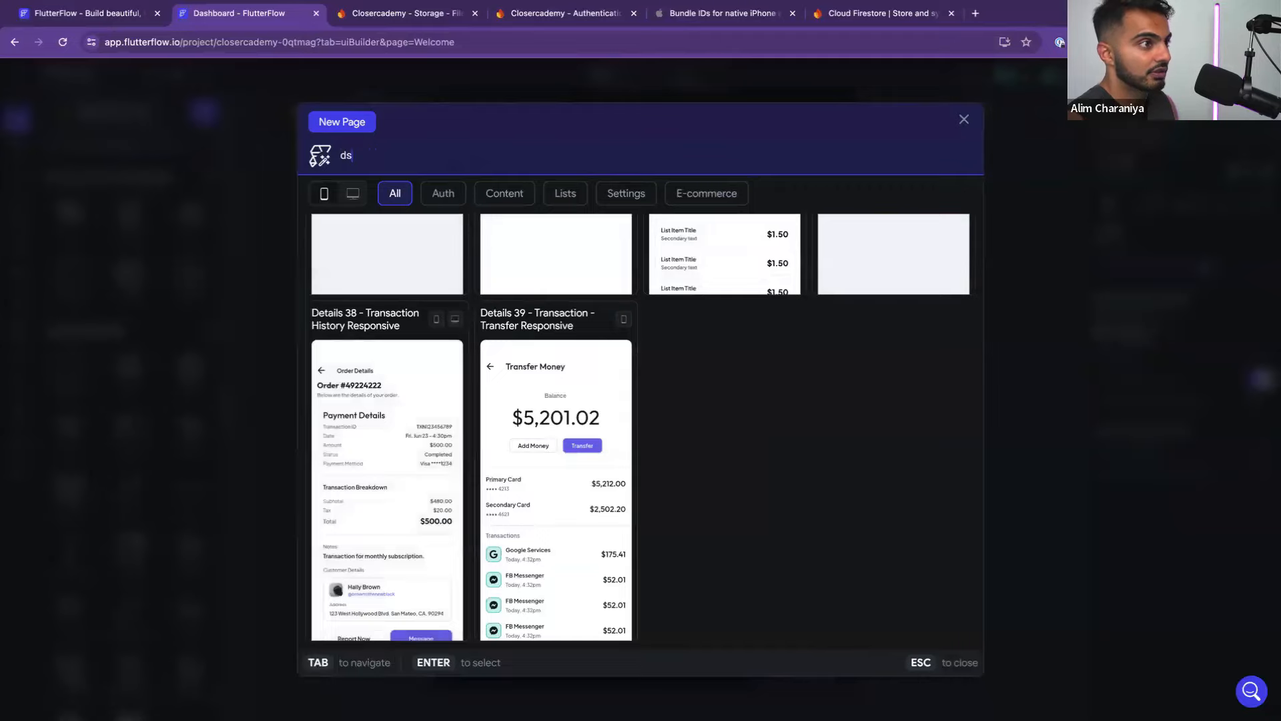
key(BackSpace)
text(ashboard)
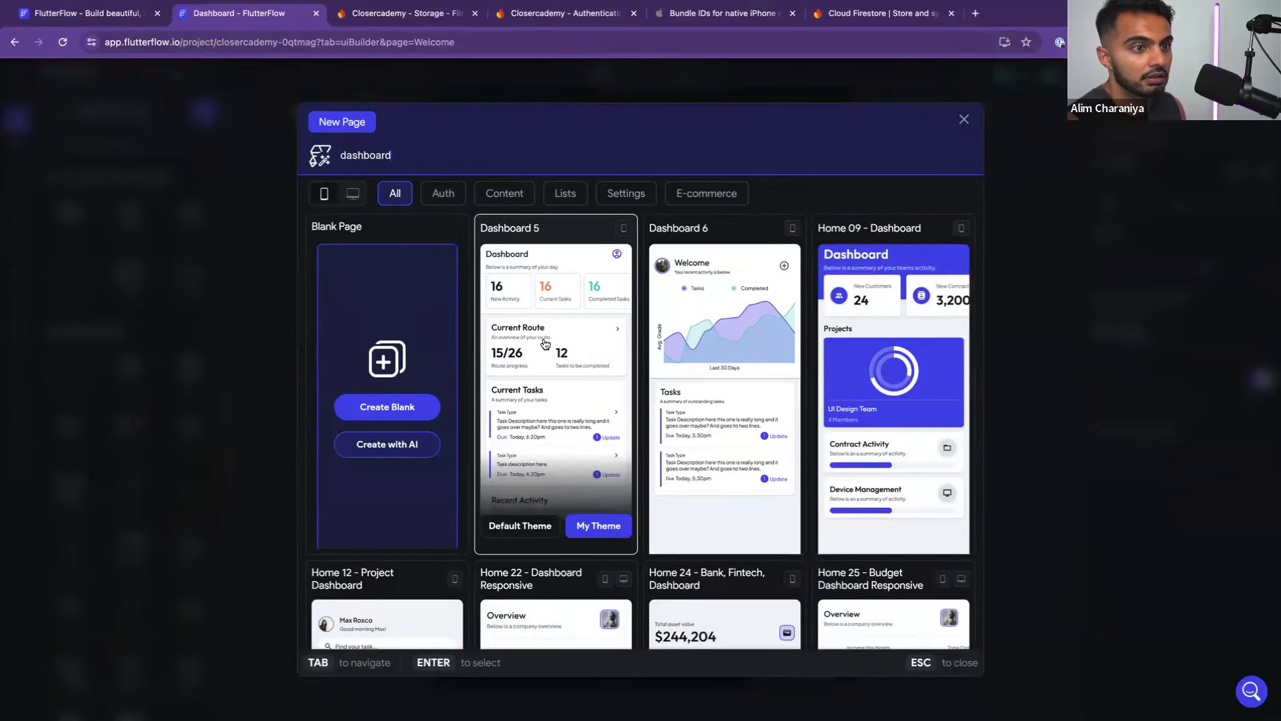
scroll(545, 344, down, 5)
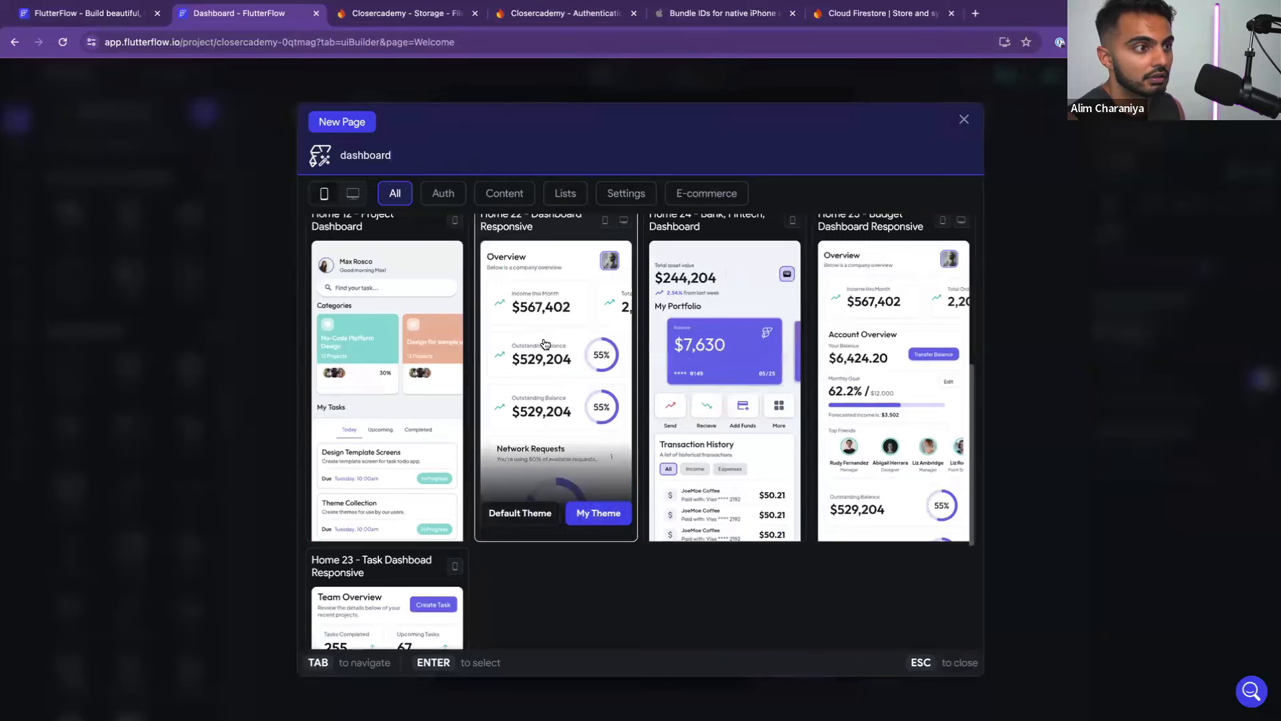
scroll(546, 344, down, 4)
scroll(545, 343, up, 9)
scroll(545, 343, down, 5)
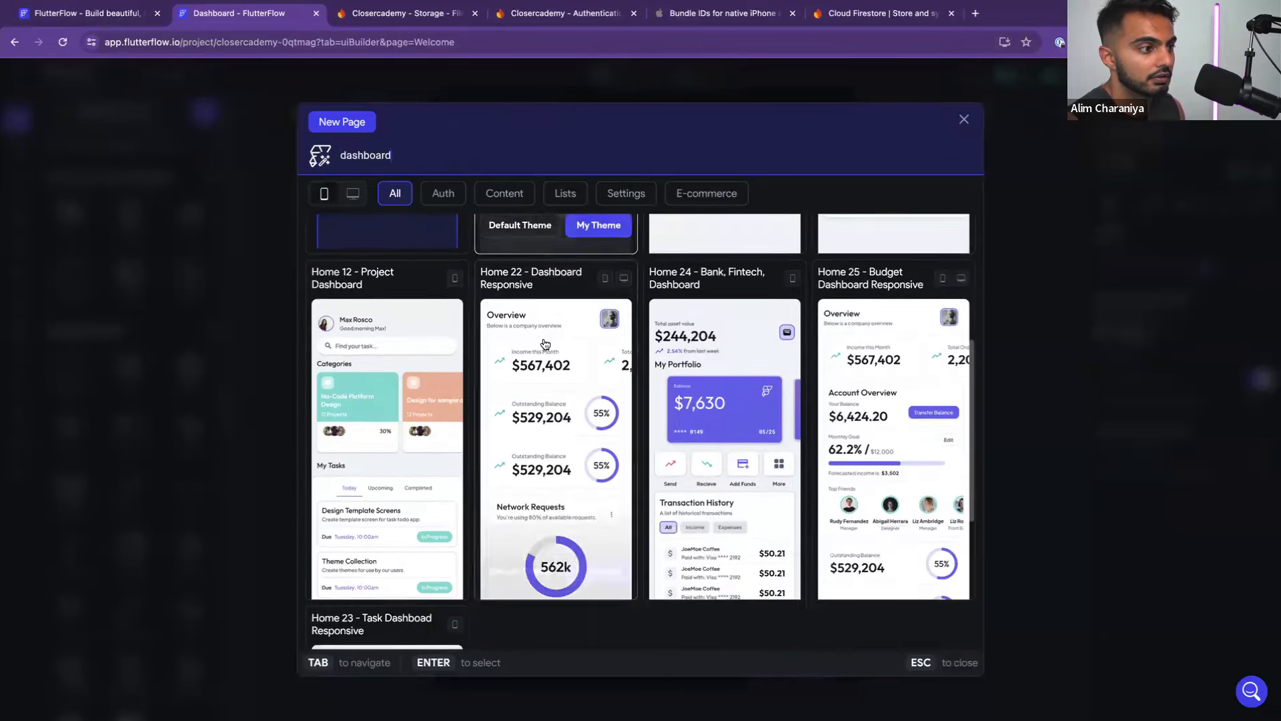
mouse_move(545, 344)
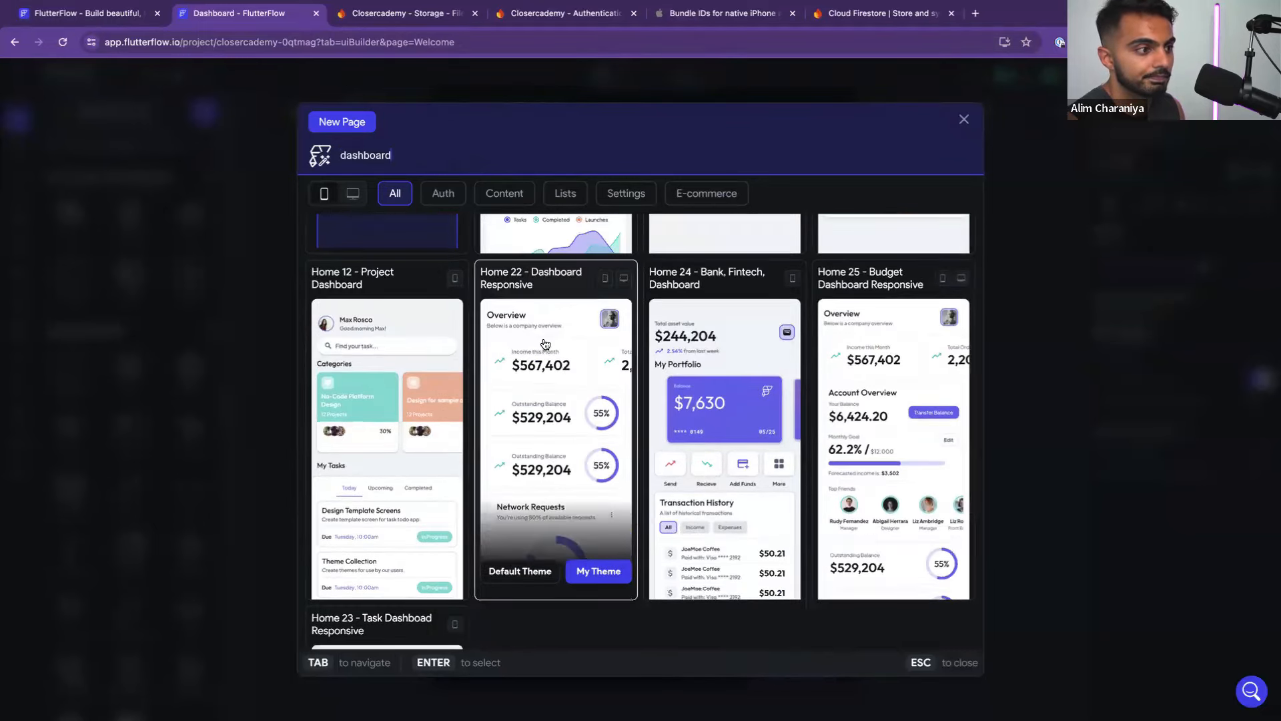
scroll(545, 344, up, 4)
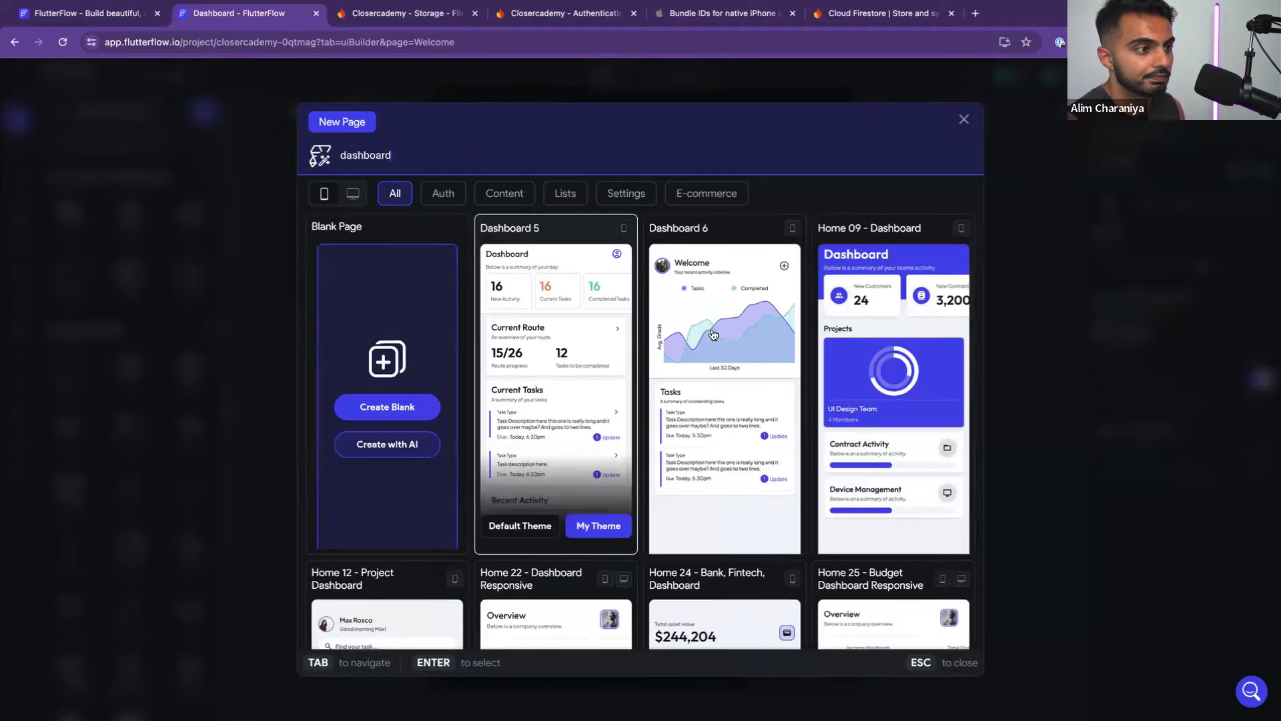
click(590, 531)
double_click(523, 397)
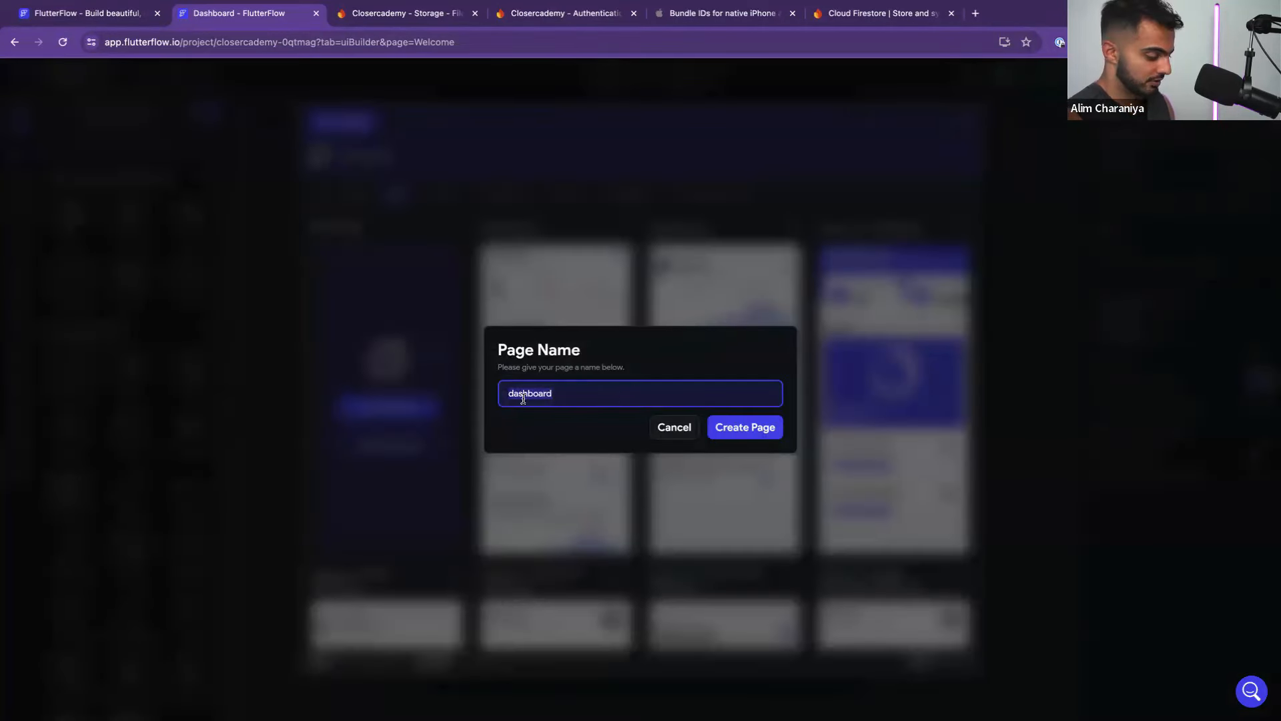
text(Home)
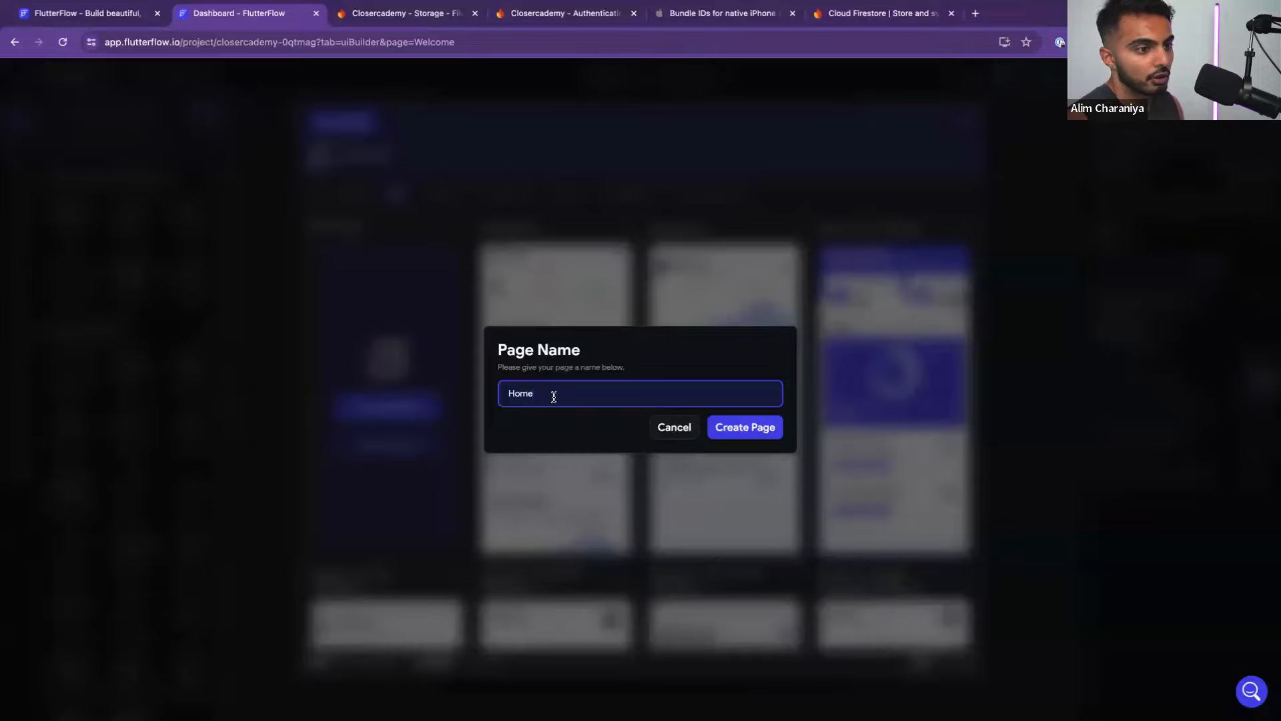
click(767, 431)
Dismiss the Firebase setup prompt and widen the pages and widget tree panel
click(775, 616)
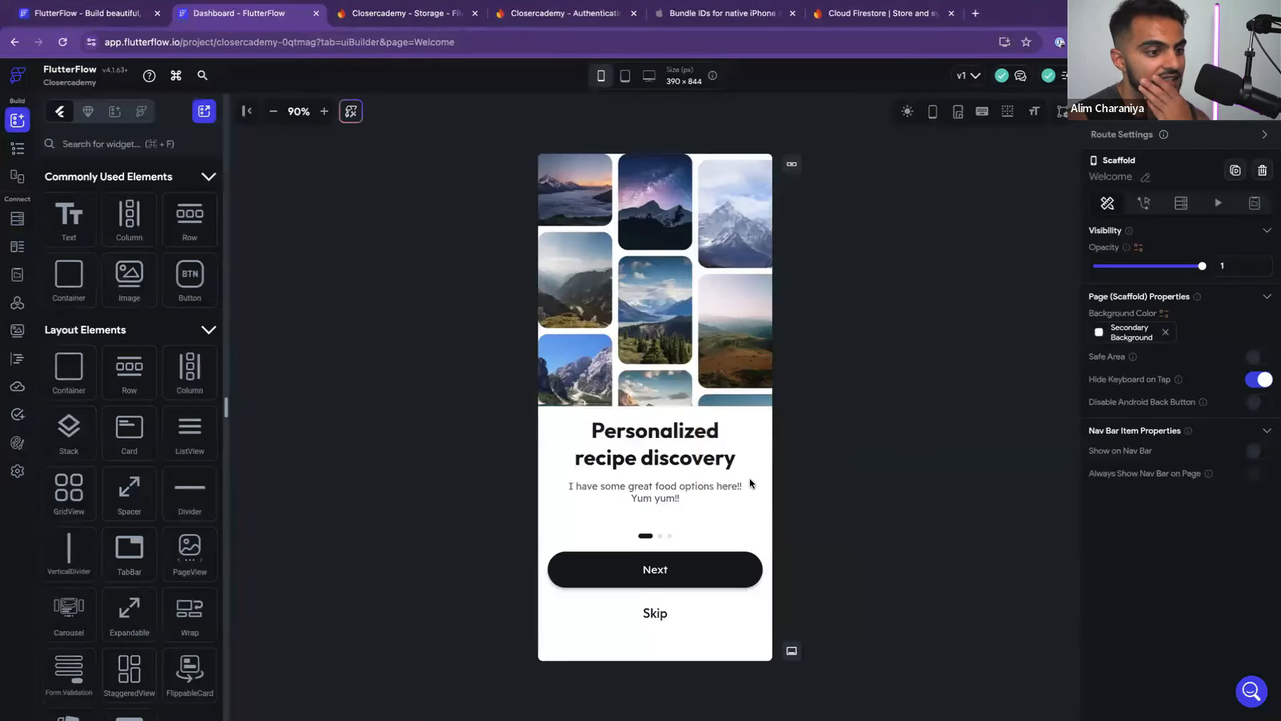
click(16, 154)
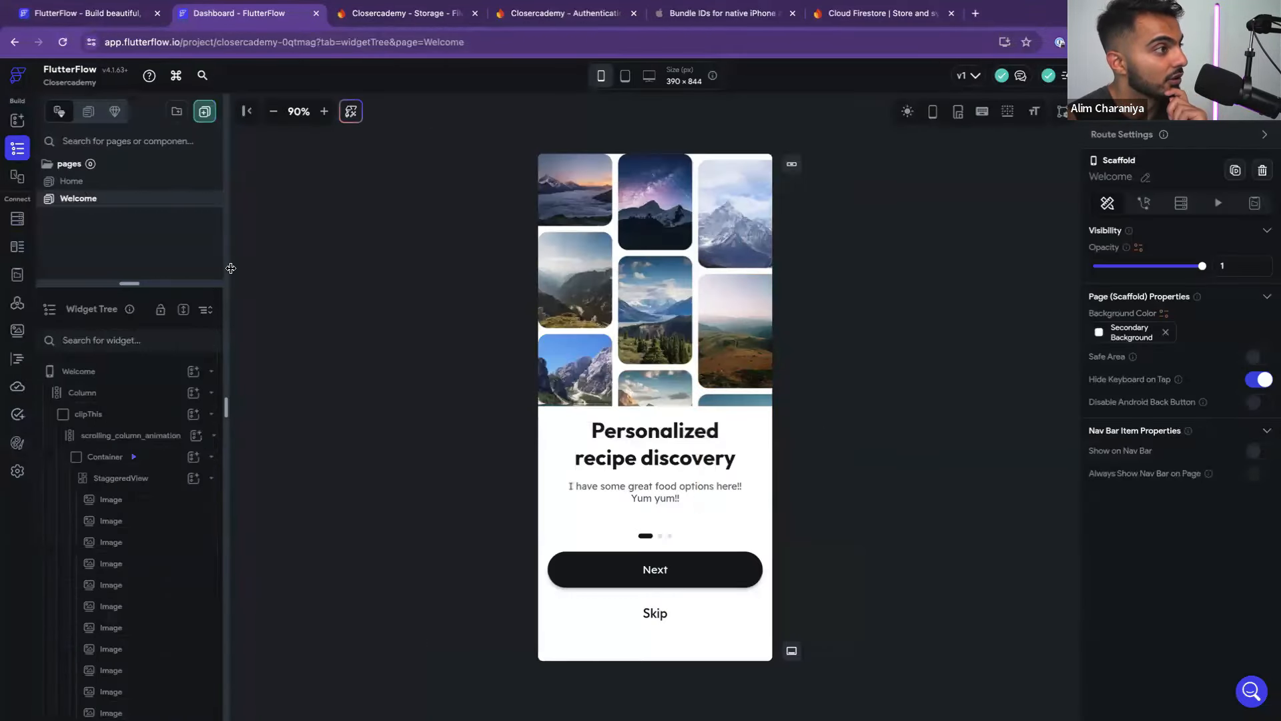
drag(227, 275, 307, 280)
click(17, 471)
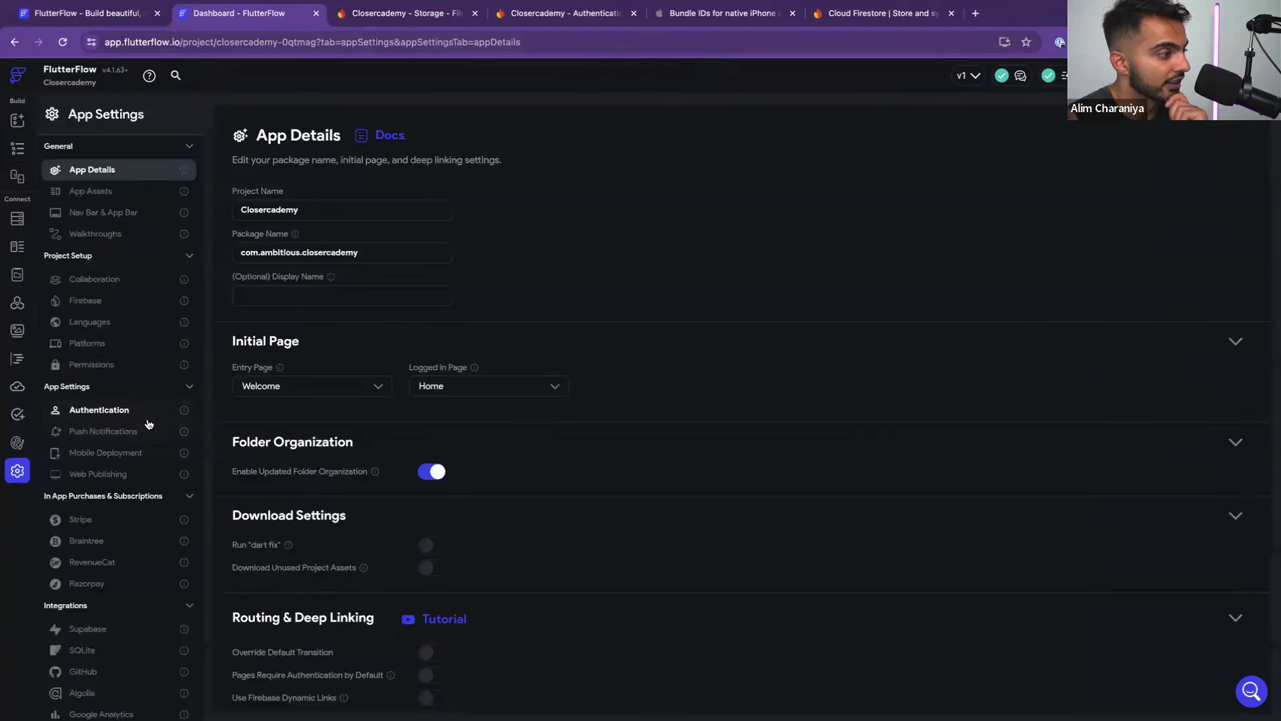
Deploy the Firebase Storage rules under App Settings > Firebase, then return to the Welcome page builder
click(134, 300)
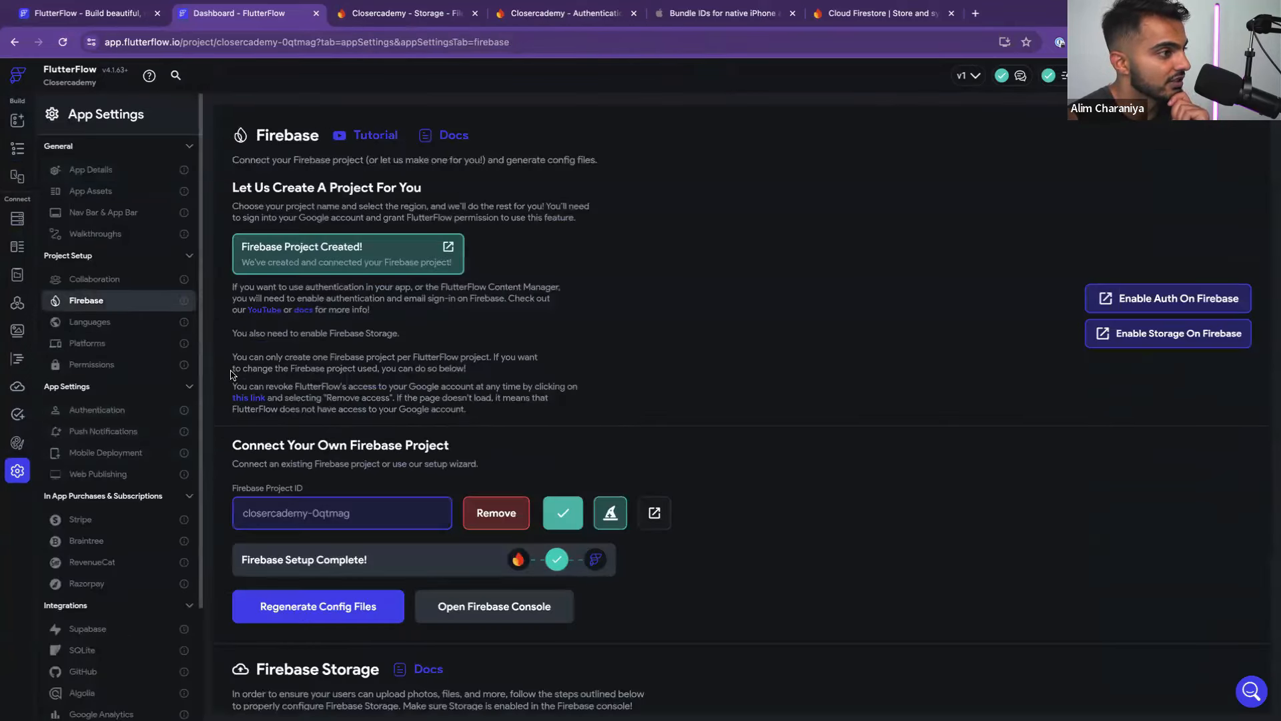
scroll(407, 475, down, 4)
scroll(413, 486, up, 4)
scroll(526, 415, down, 7)
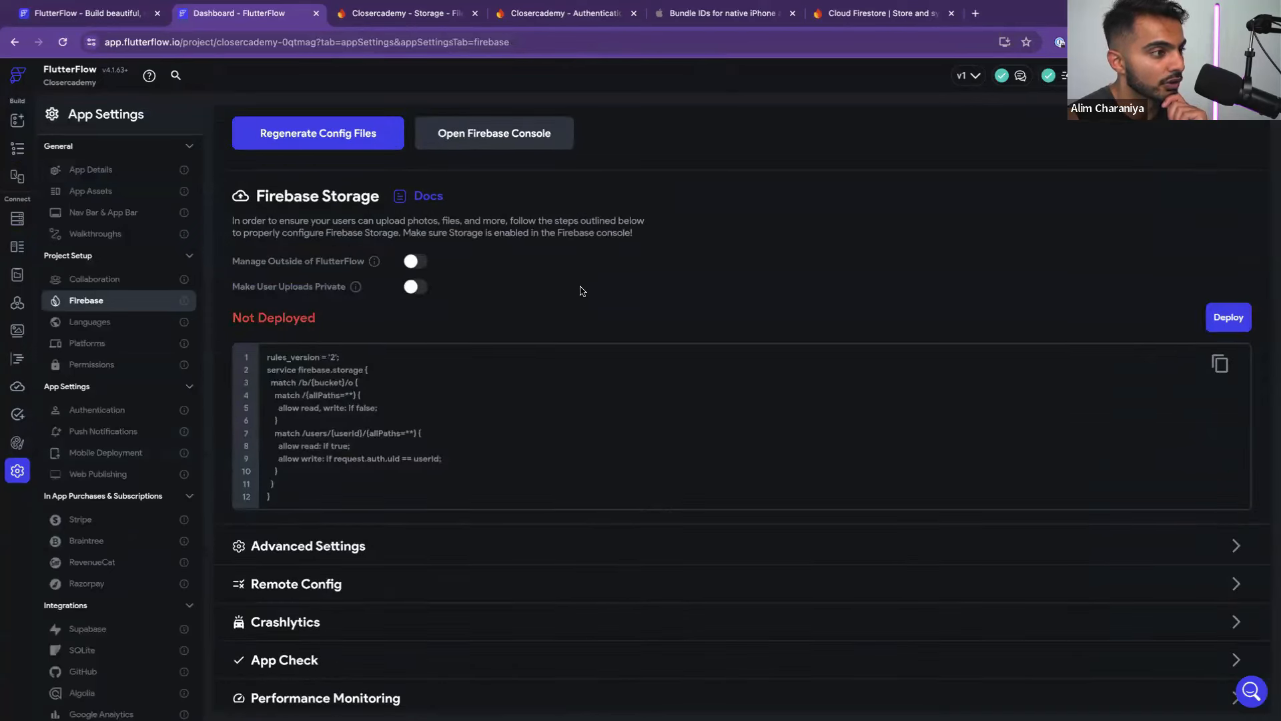
click(1212, 328)
click(738, 421)
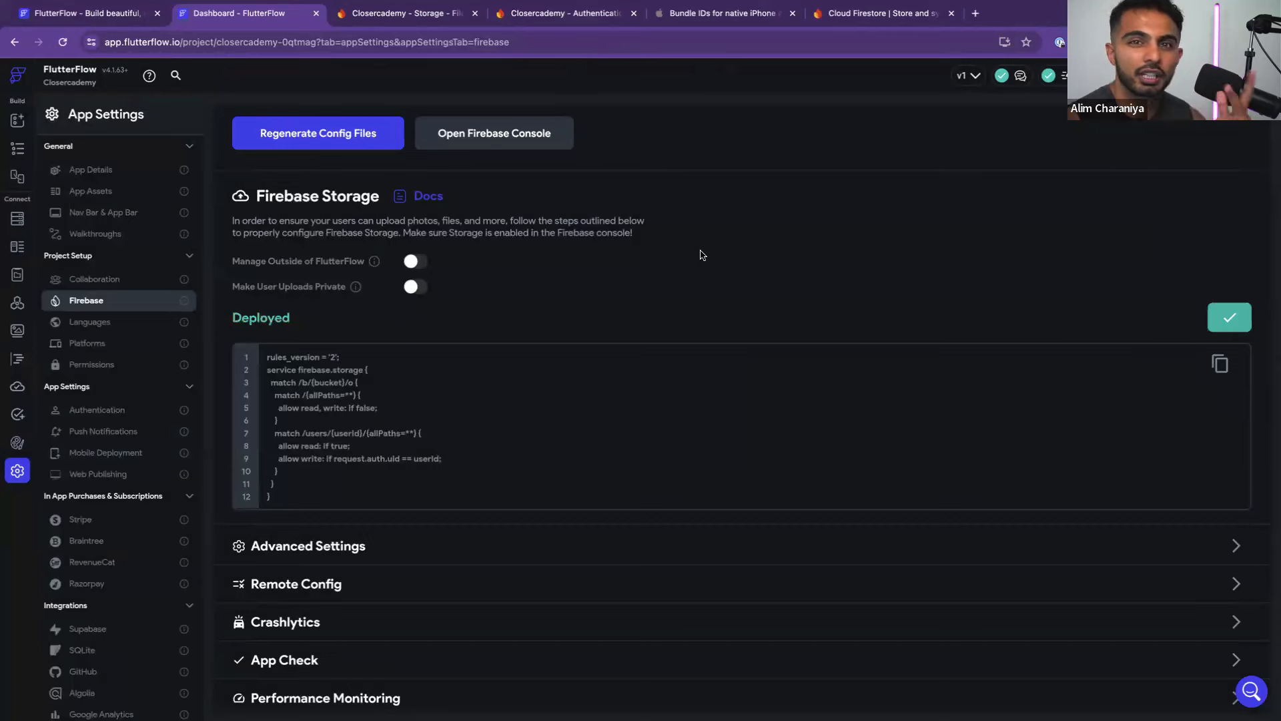
click(1105, 75)
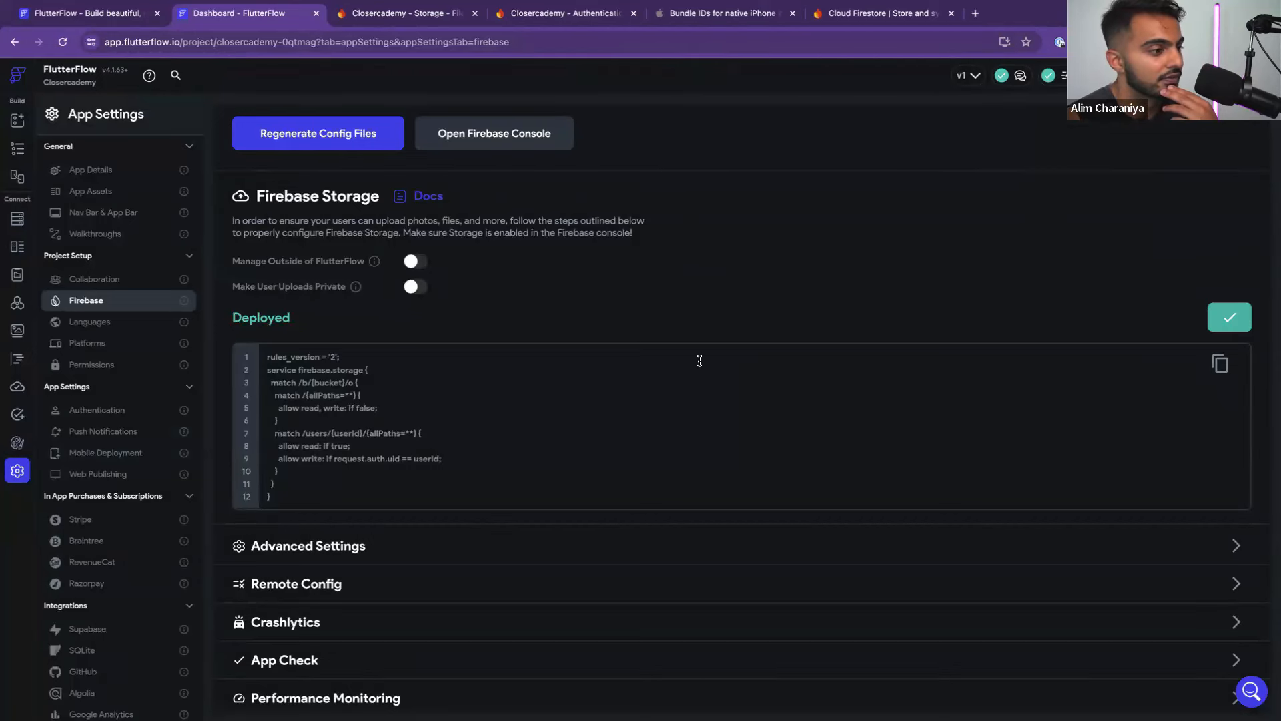
scroll(698, 365, up, 7)
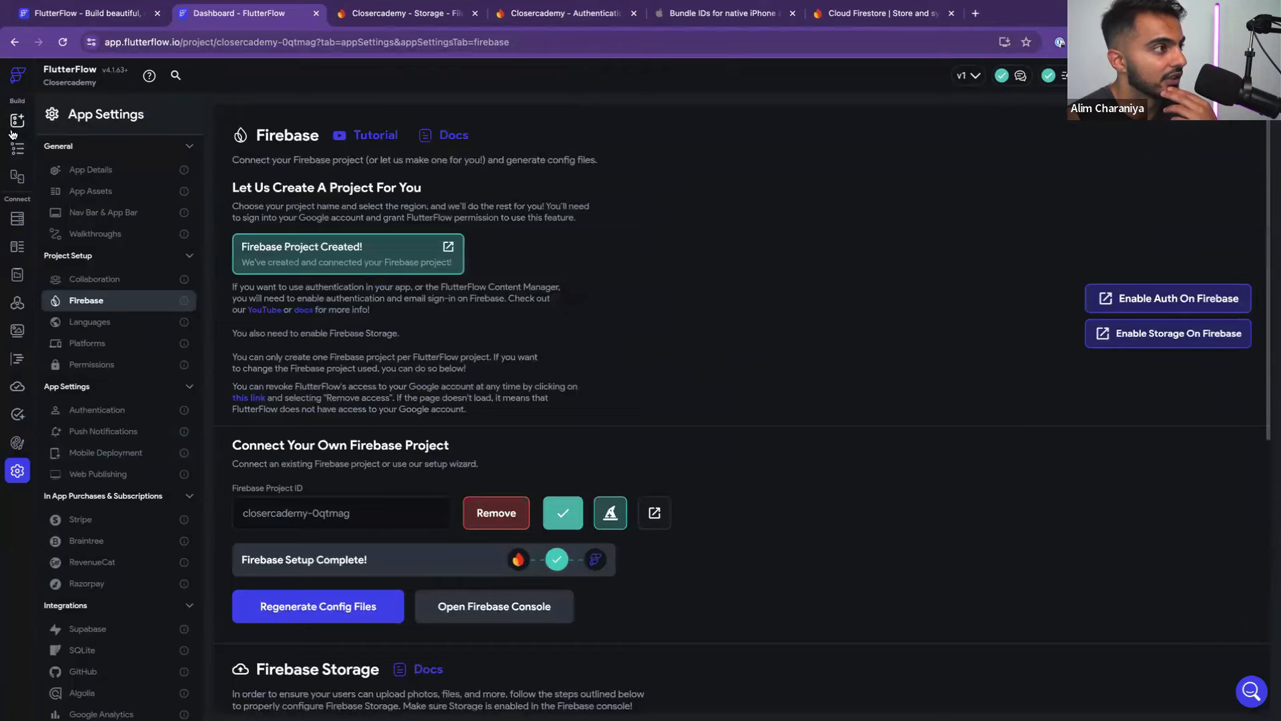
click(16, 124)
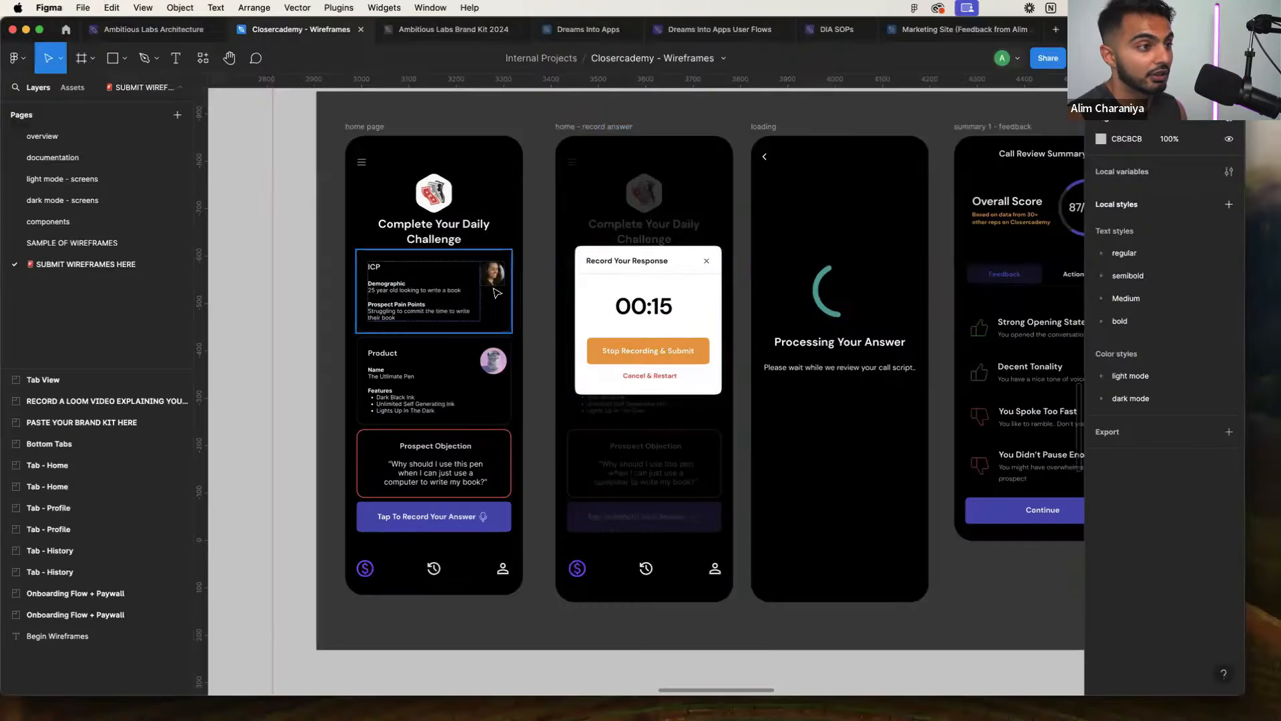
Inspect the Welcome page's gallery images and page view against the Figma welcome wireframe
scroll(483, 334, up, 20)
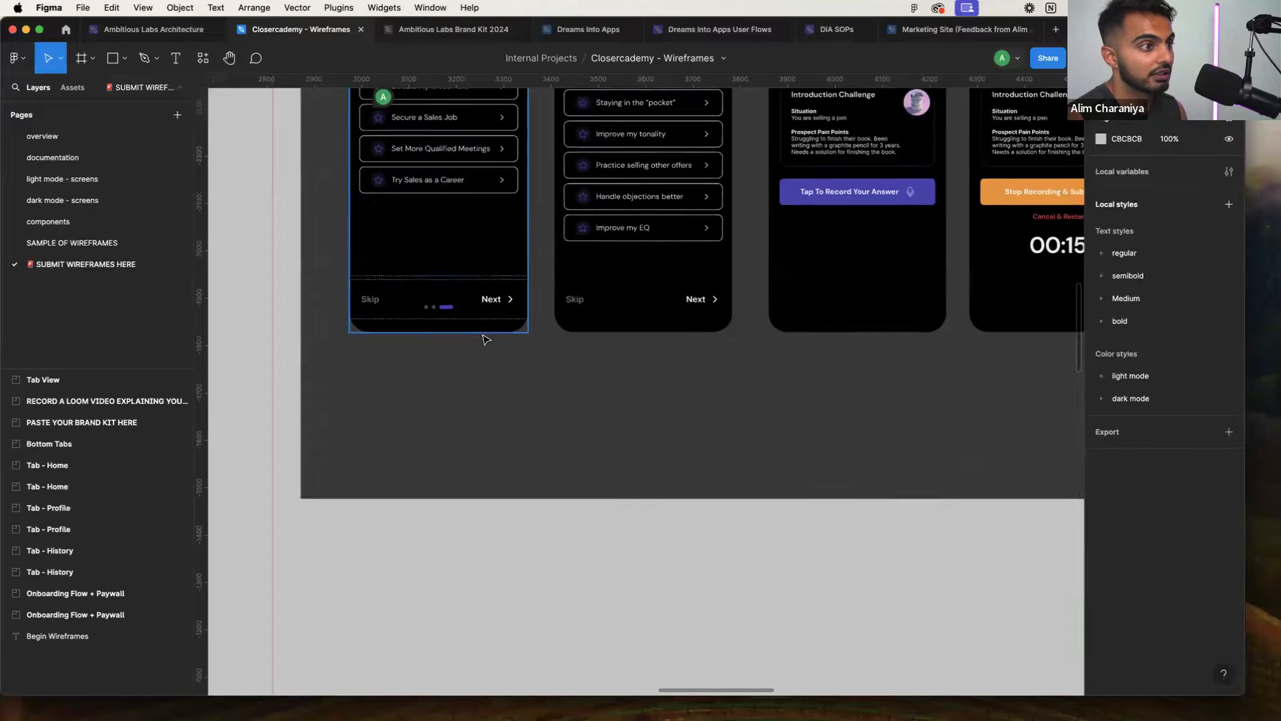
scroll(483, 334, down, 2)
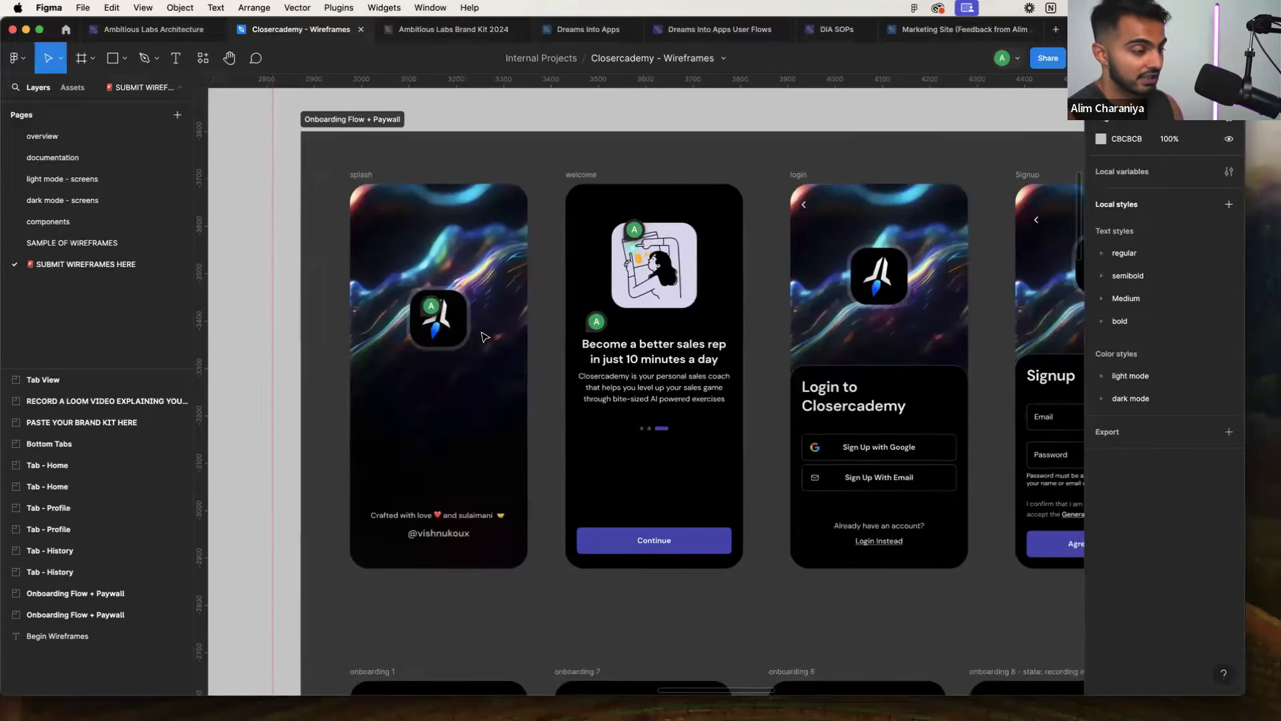
scroll(485, 336, right, 3)
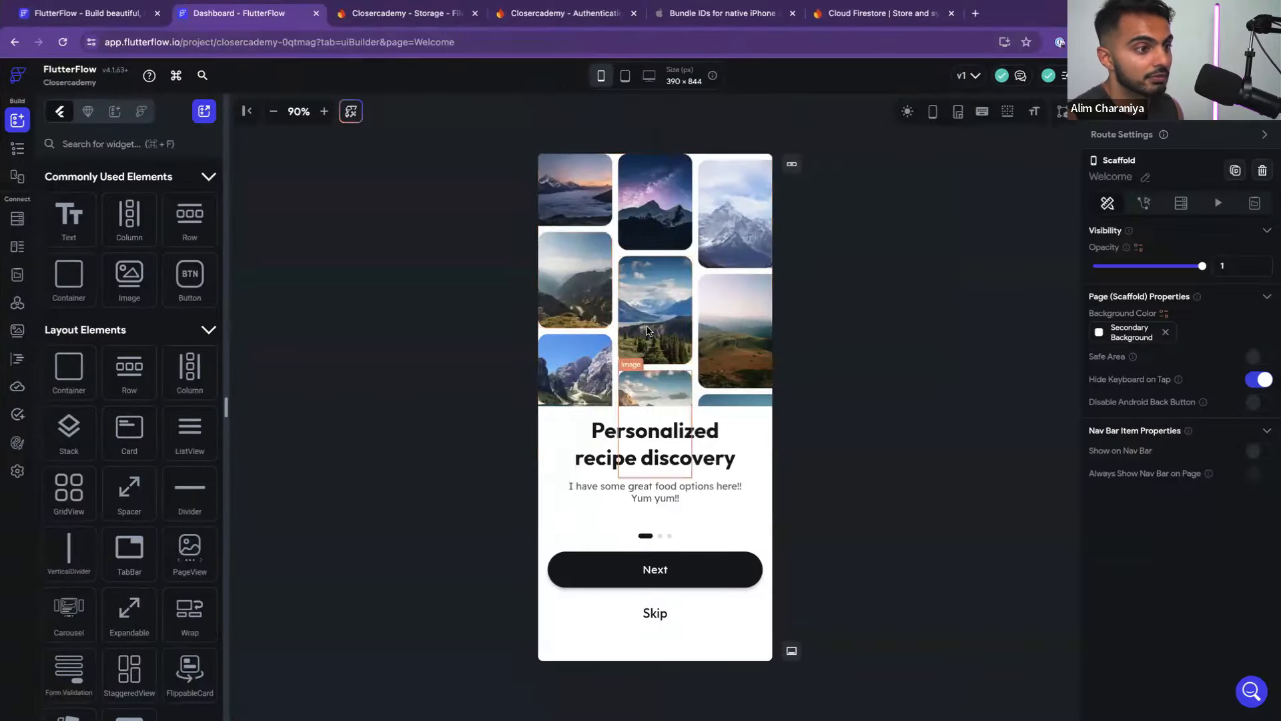
click(655, 309)
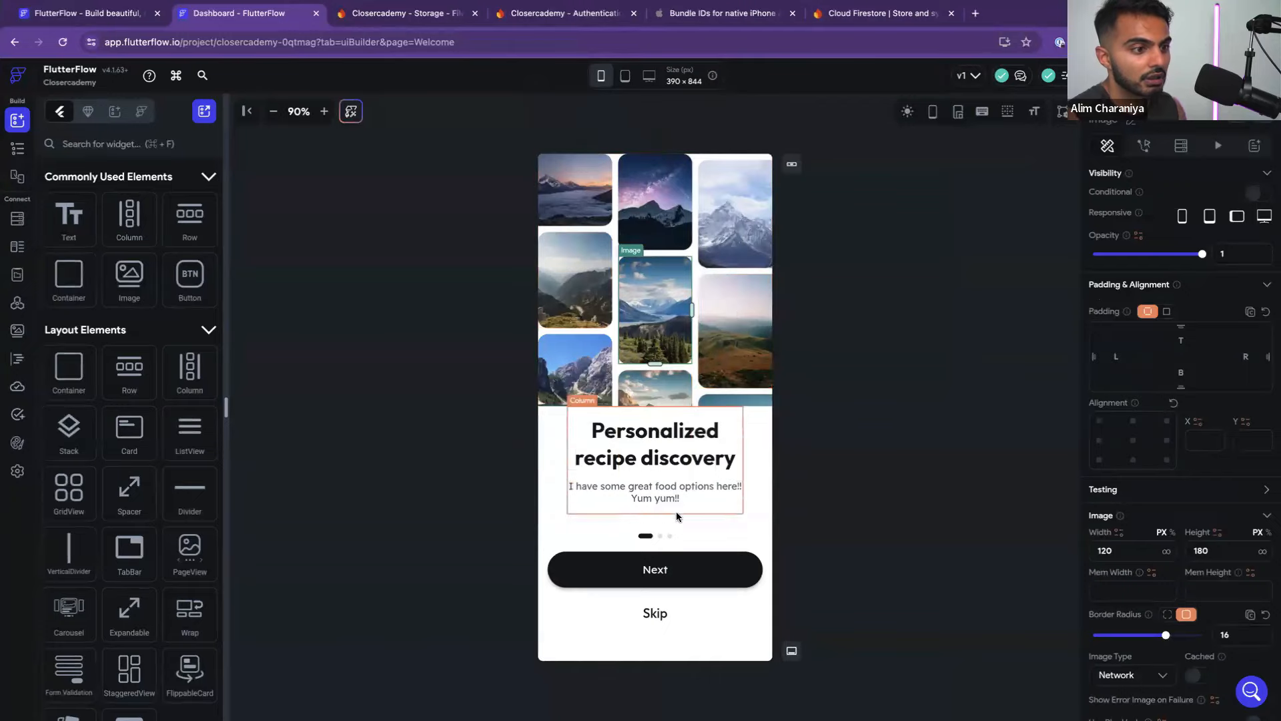
click(673, 532)
click(716, 338)
click(853, 430)
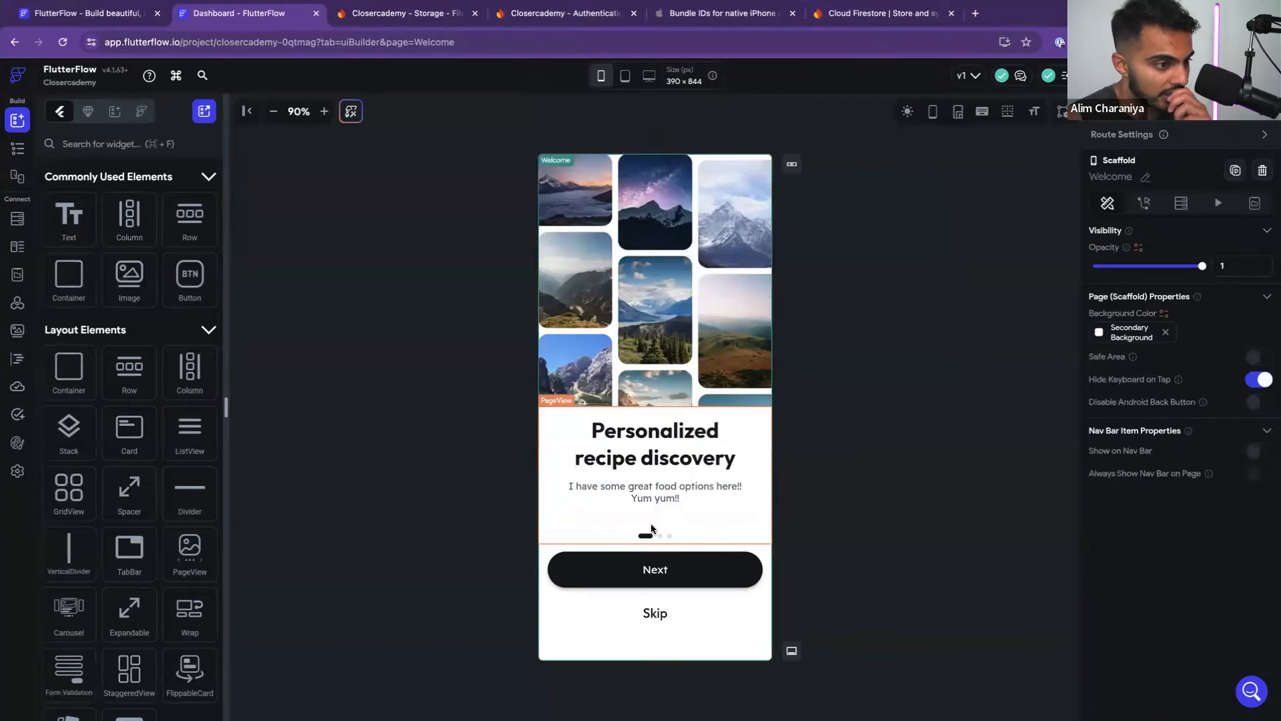
key(ctrl+Left)
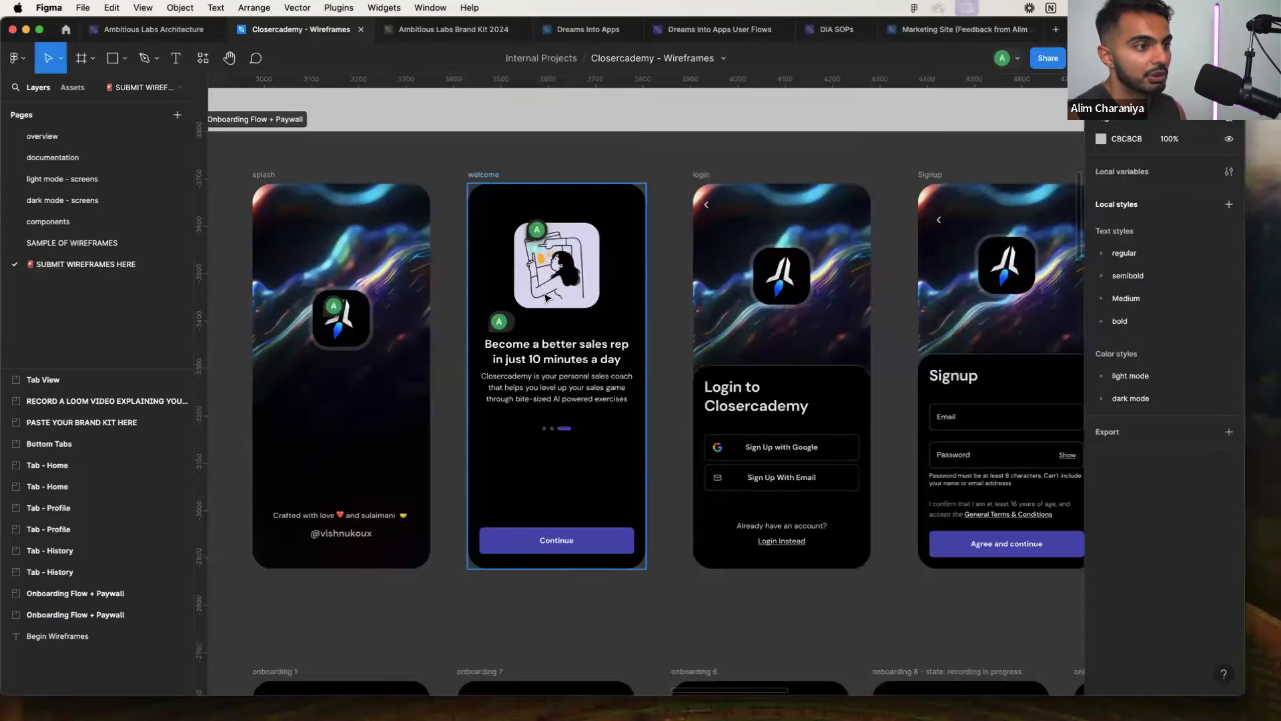
key(ctrl+Right)
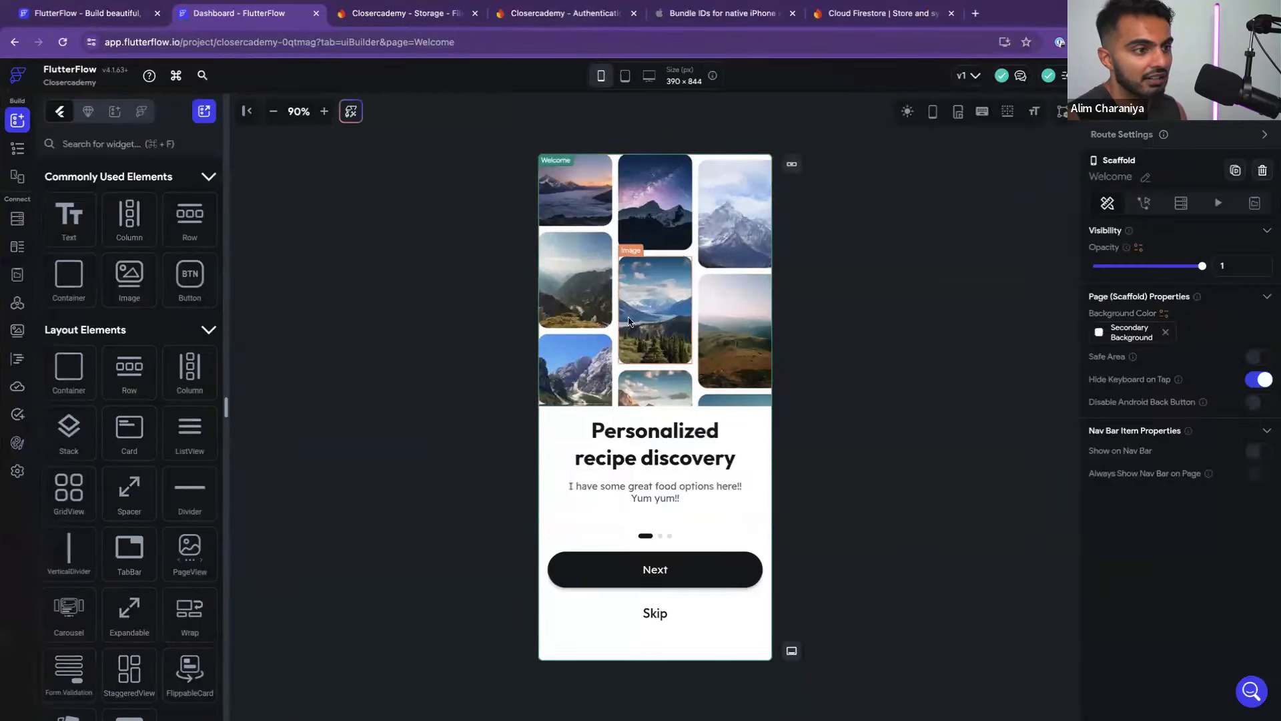
Enlarge the widget tree panel and collapse the Container, scrolling_column_animation and PageView branches
click(17, 148)
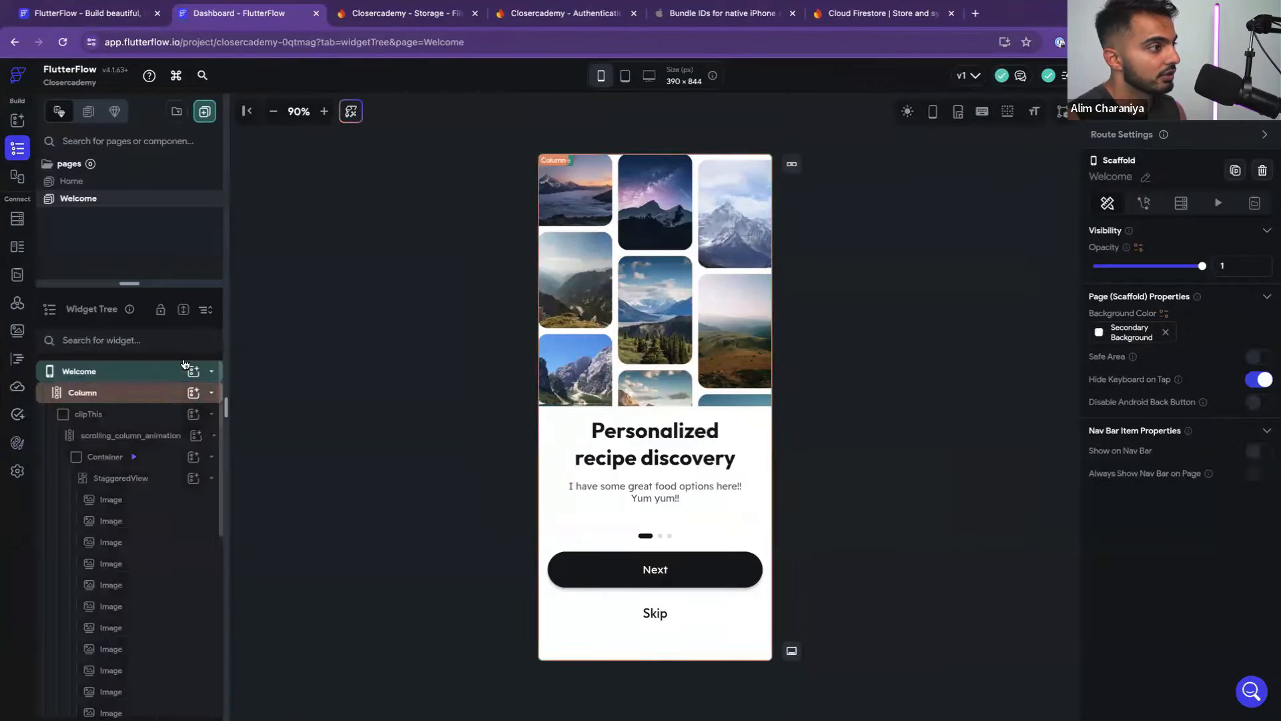
drag(119, 286, 120, 195)
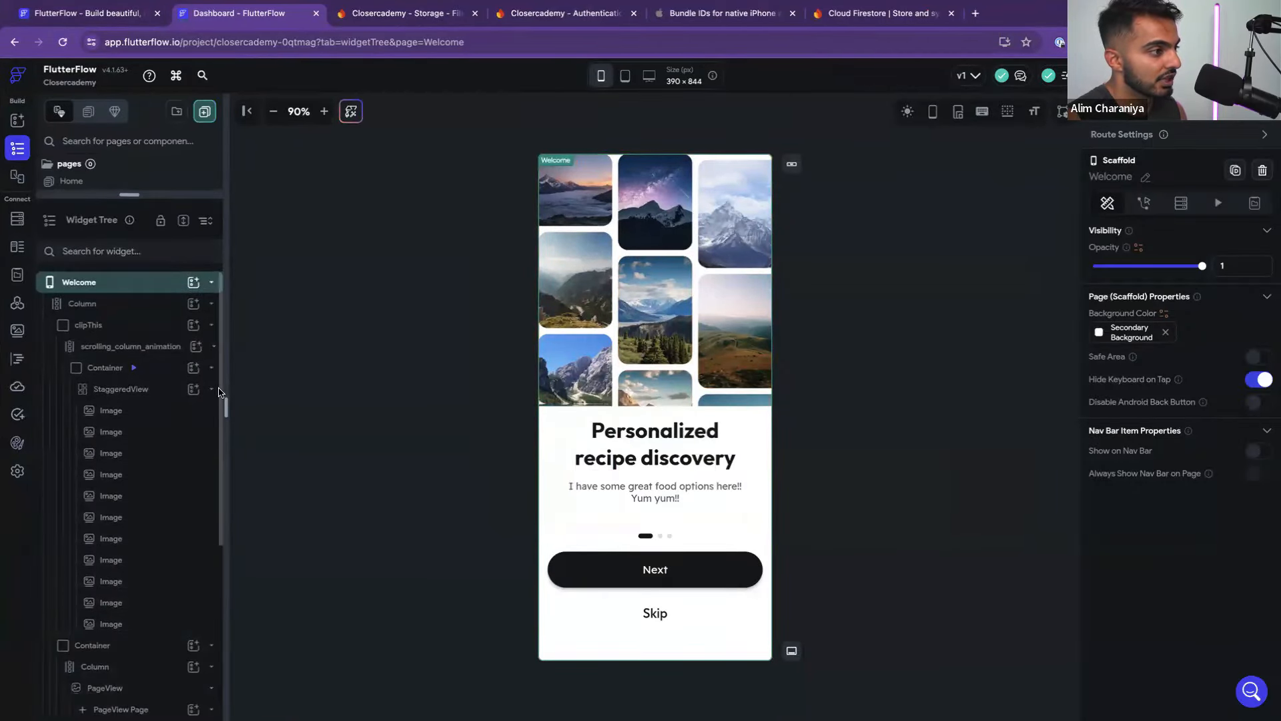
drag(229, 390, 289, 390)
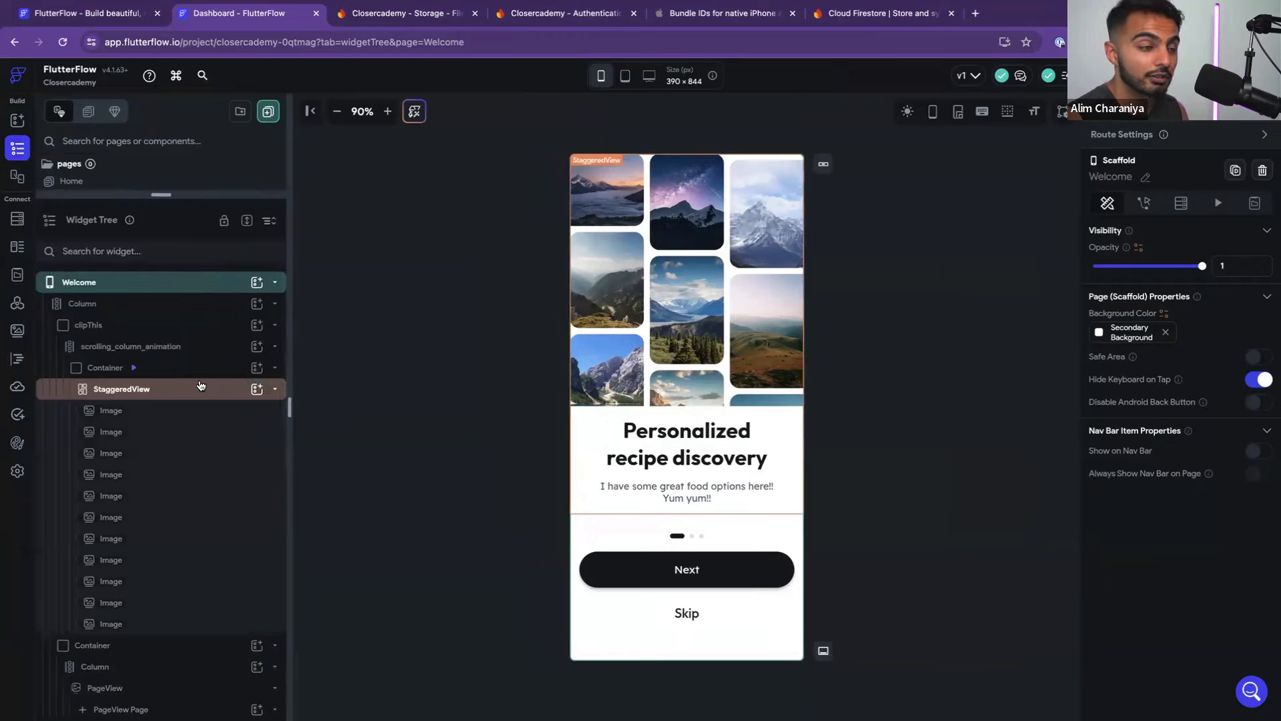
scroll(181, 380, down, 2)
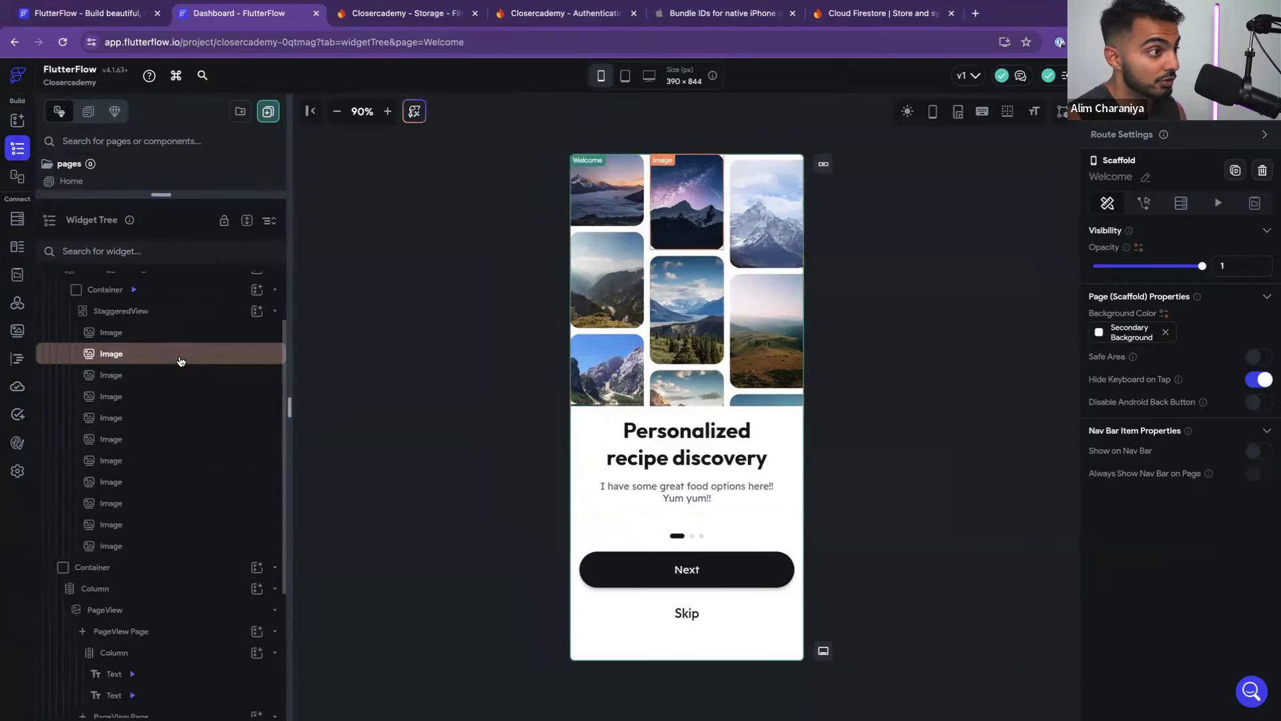
scroll(175, 361, up, 1)
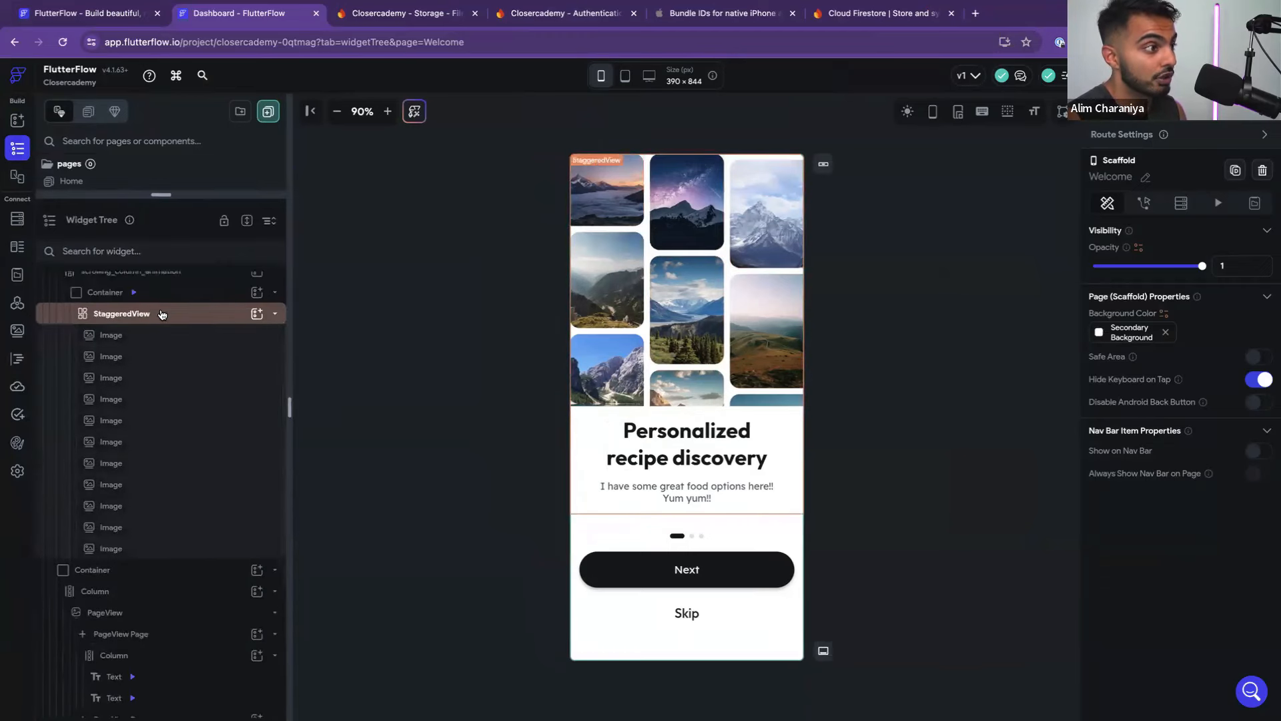
click(275, 298)
click(274, 324)
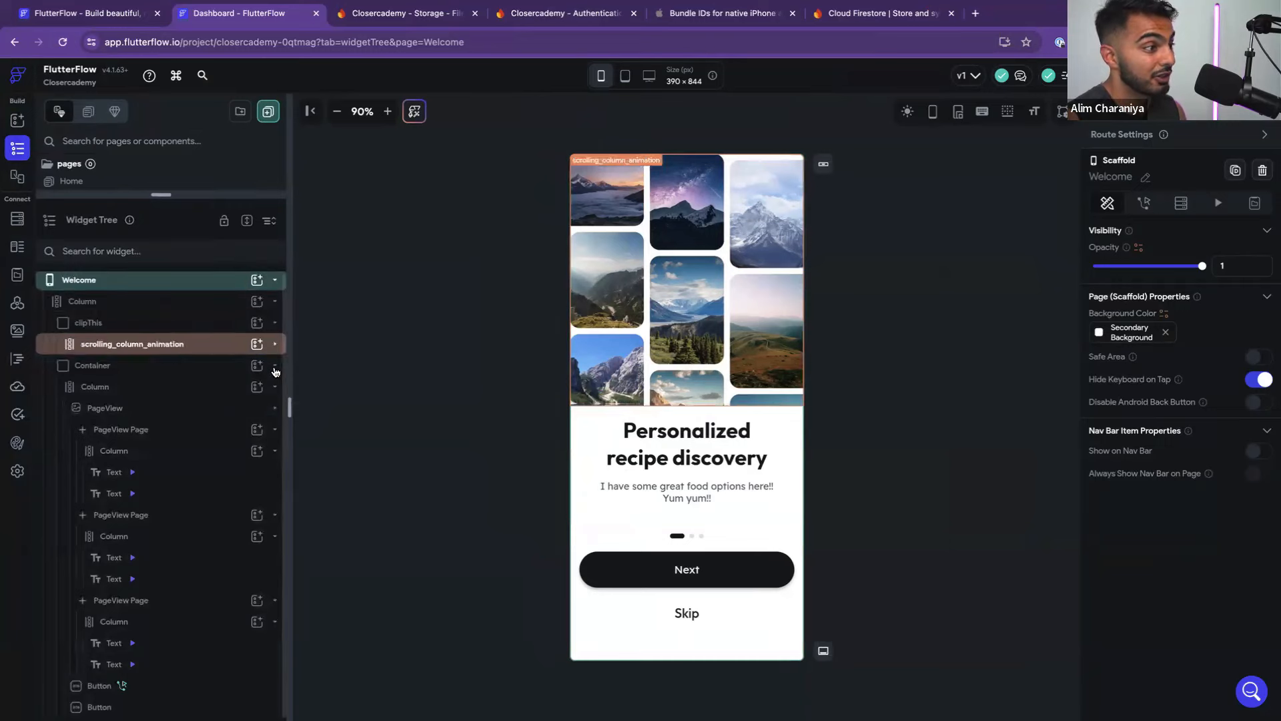
click(276, 408)
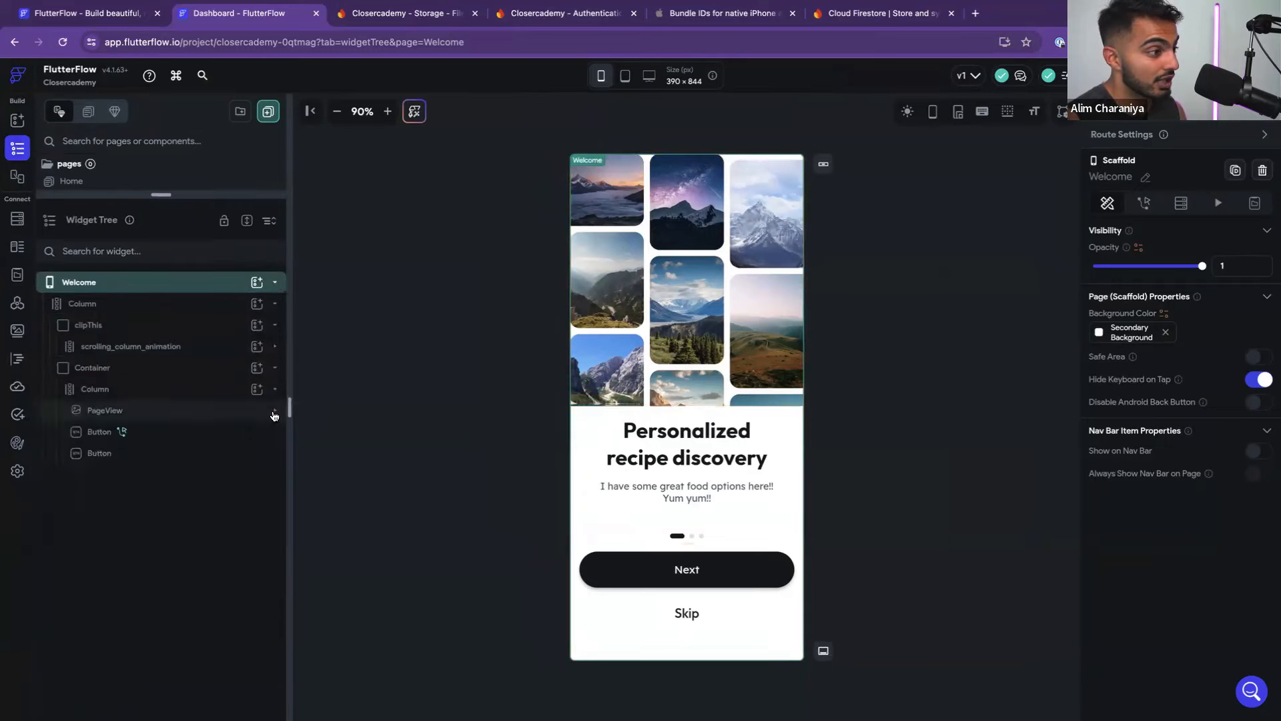
click(275, 409)
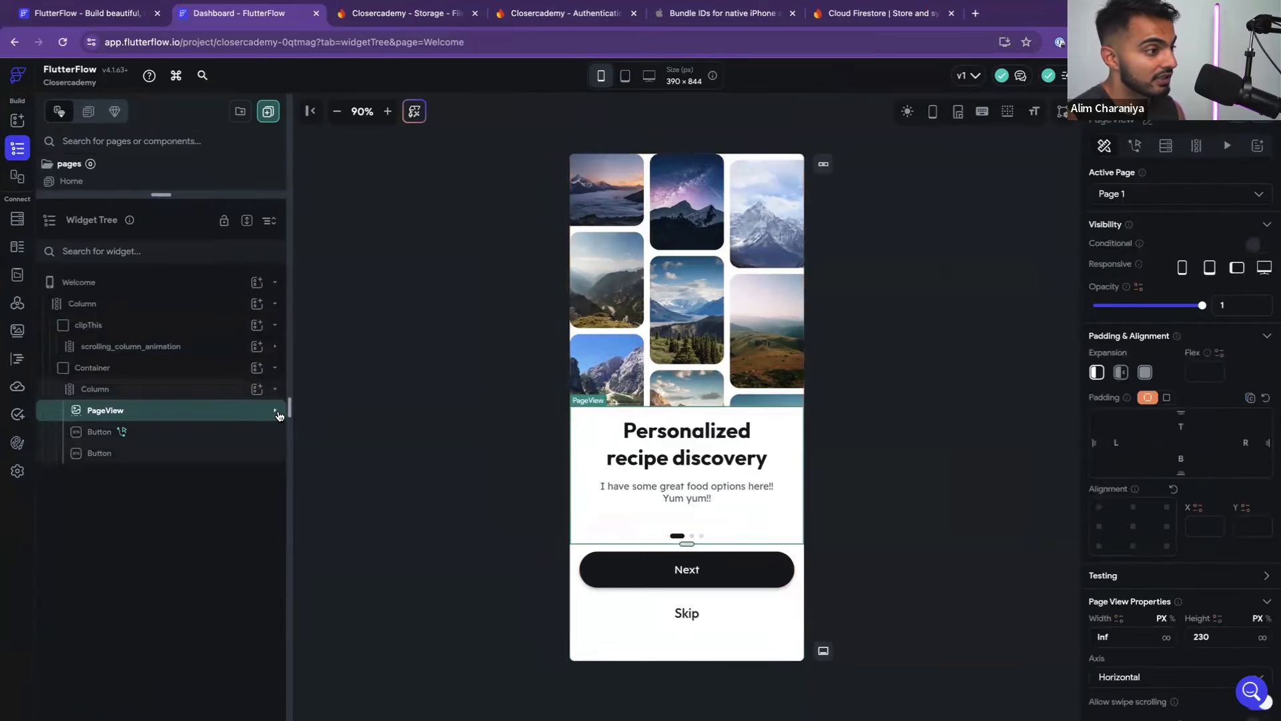
click(275, 412)
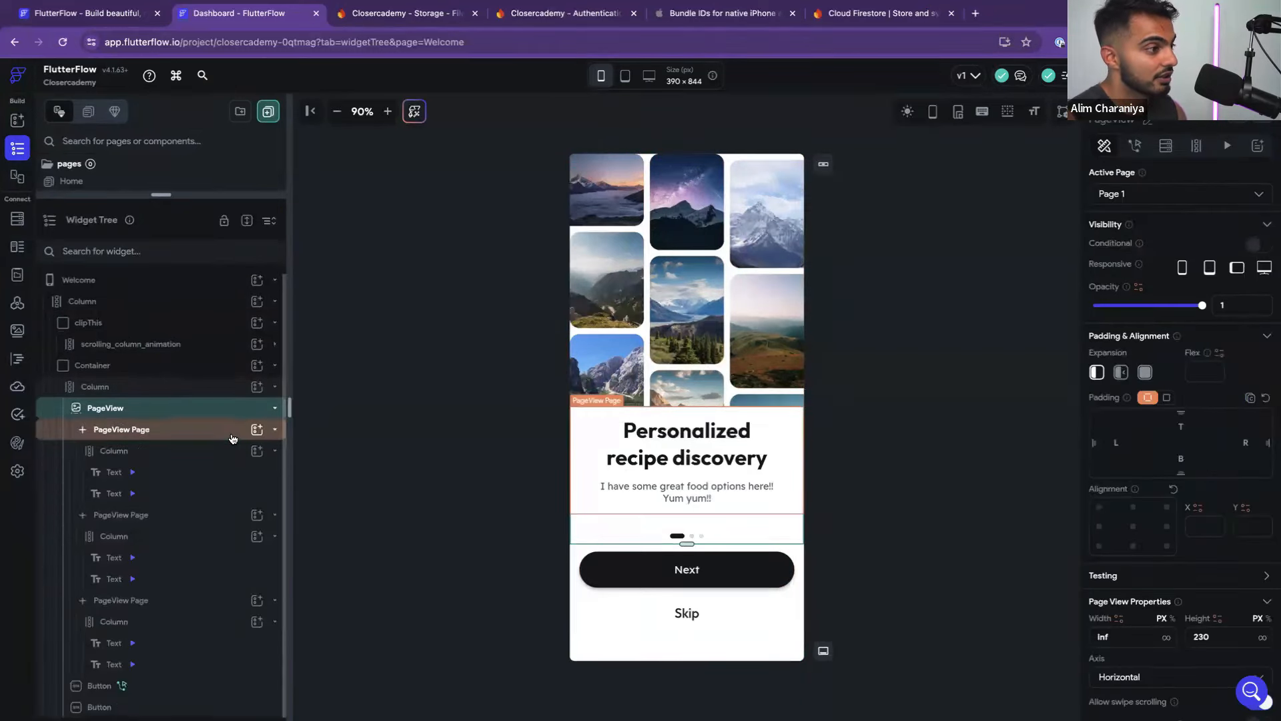
Delete the extra onboarding pages from the PageView, undoing one accidental PageView deletion
click(160, 602)
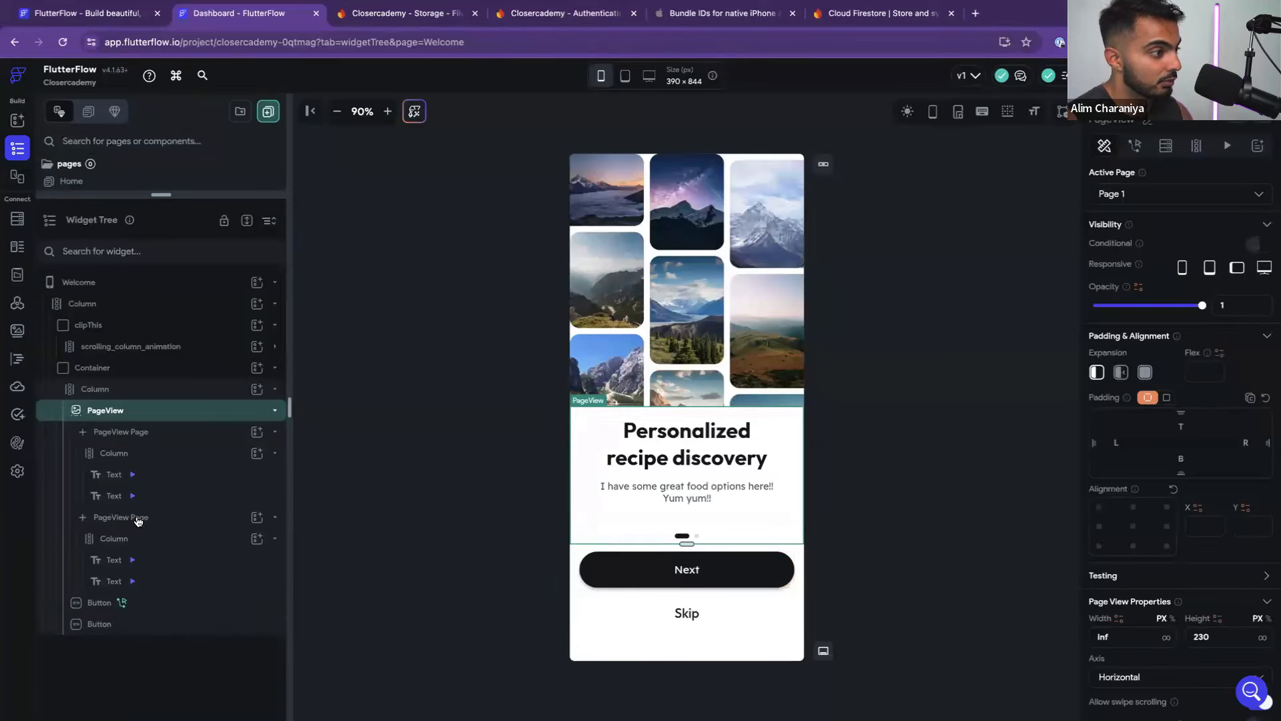
key(Delete)
key(ctrl+z)
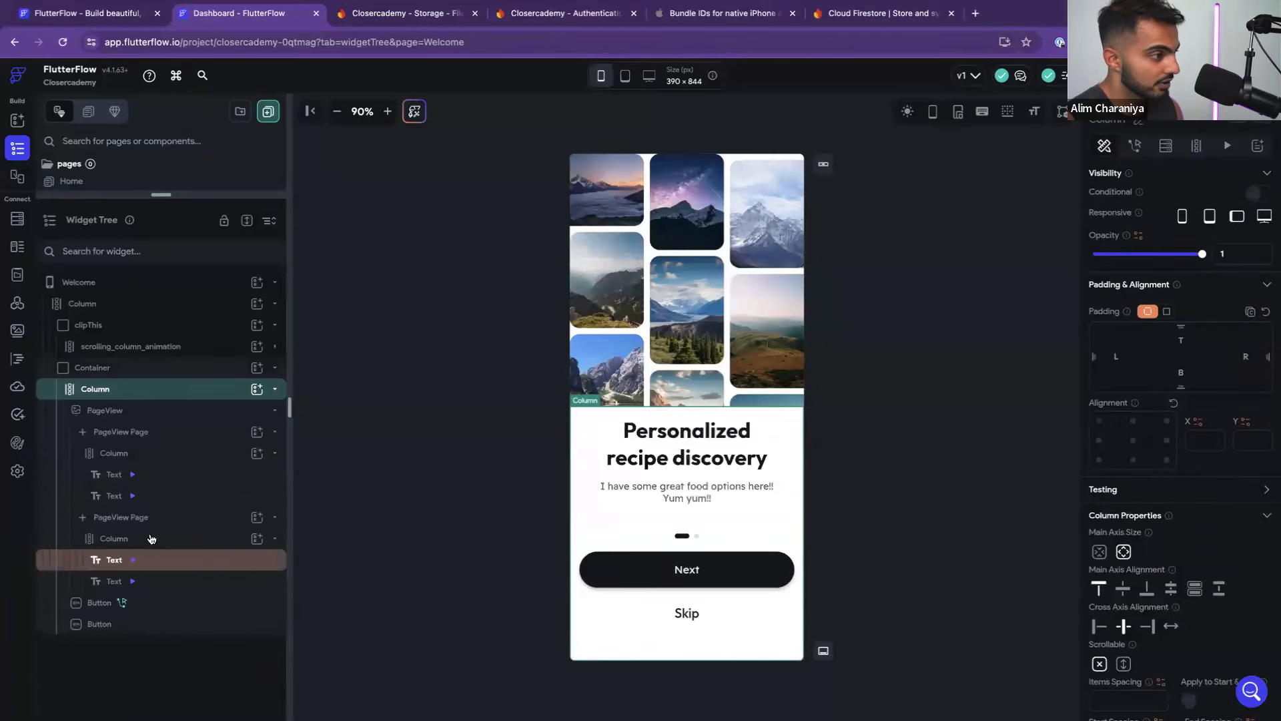
click(137, 518)
key(Delete)
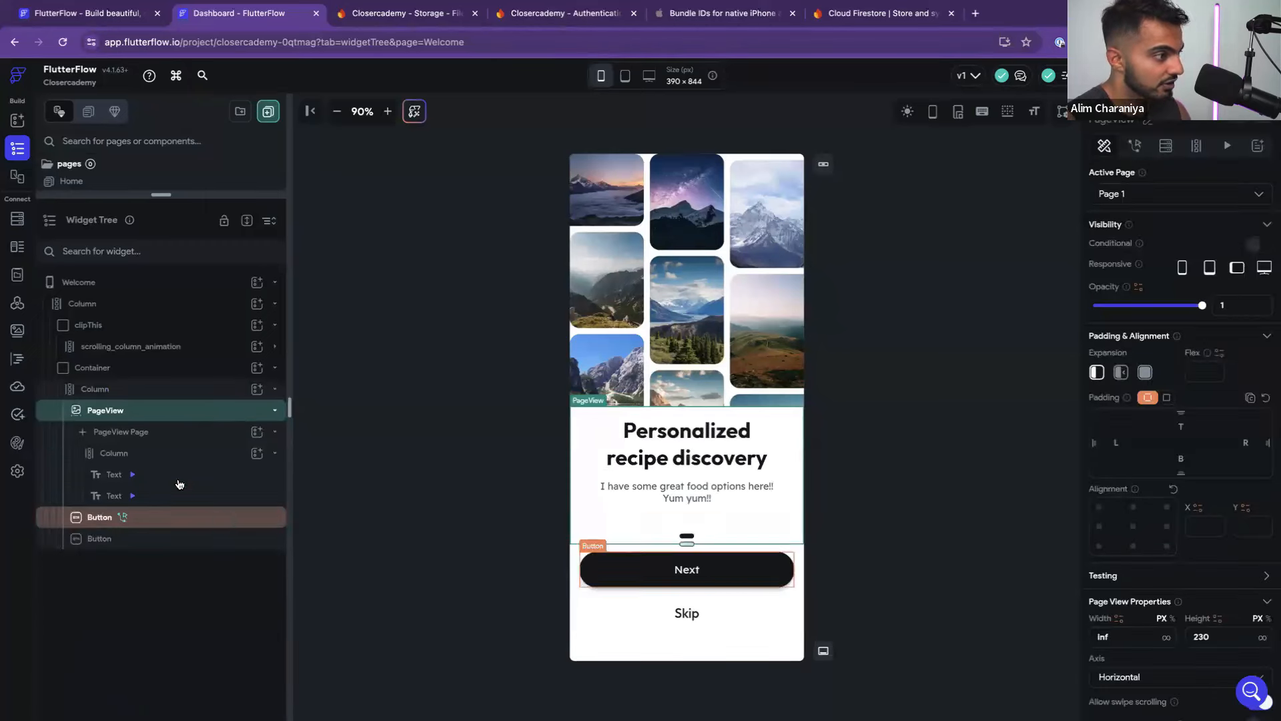
click(178, 432)
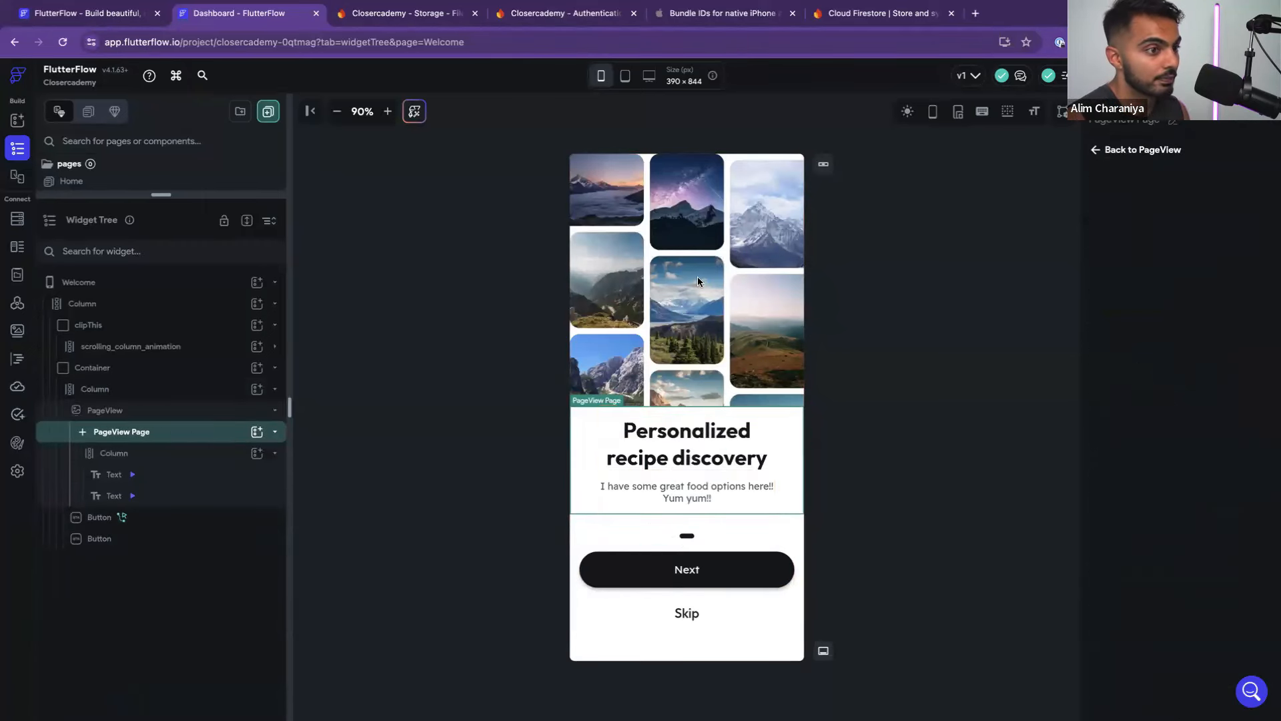
Expand the scrolling image grid's Container to select the StaggeredView, then return to Figma
click(159, 348)
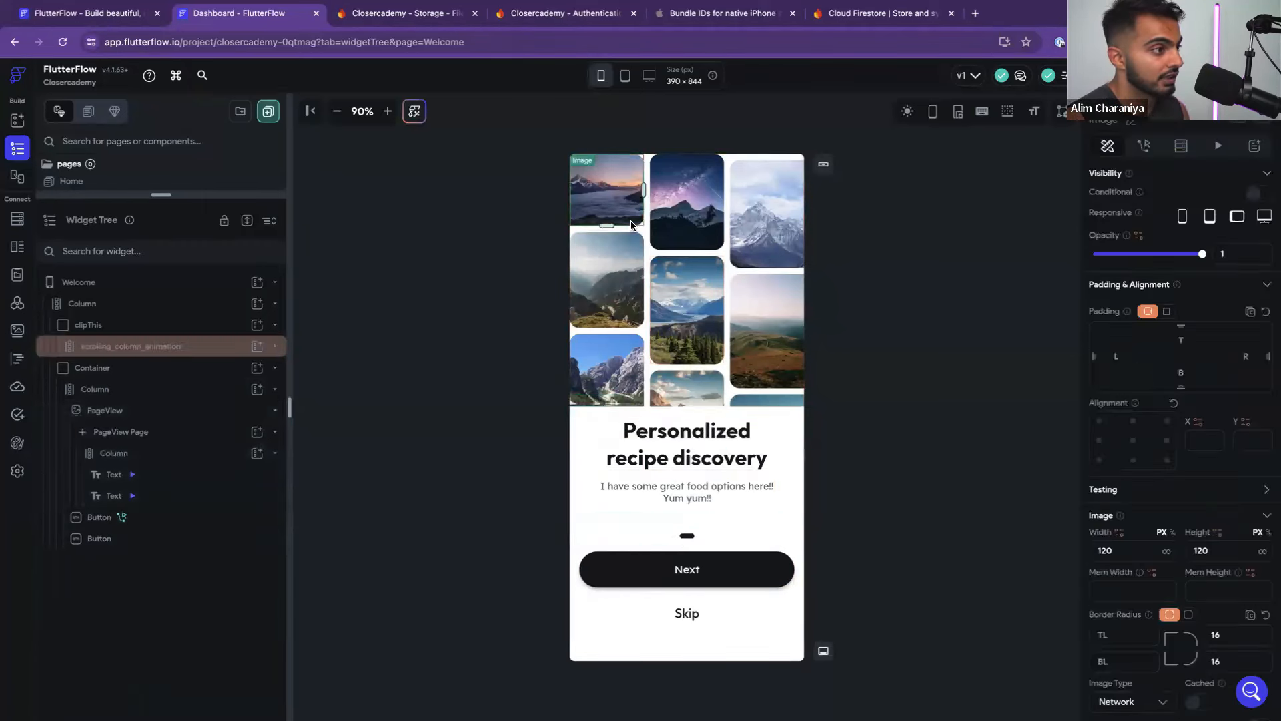
click(274, 347)
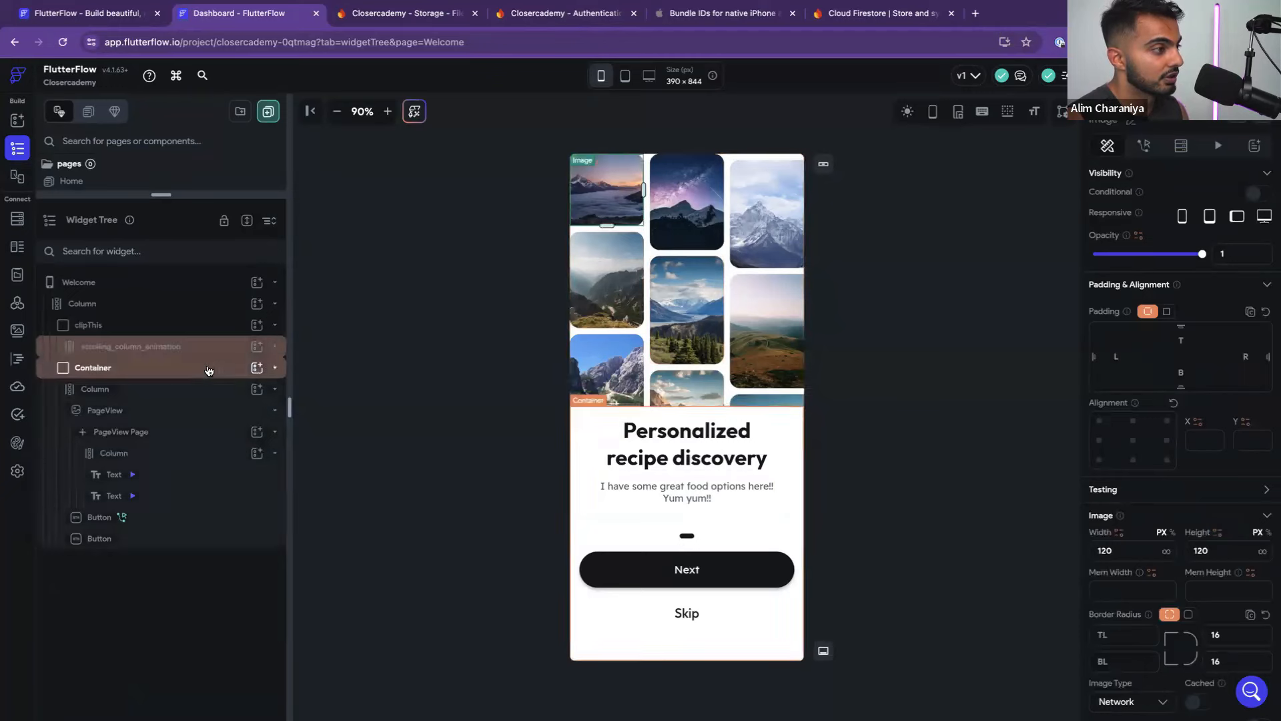
click(274, 368)
click(276, 389)
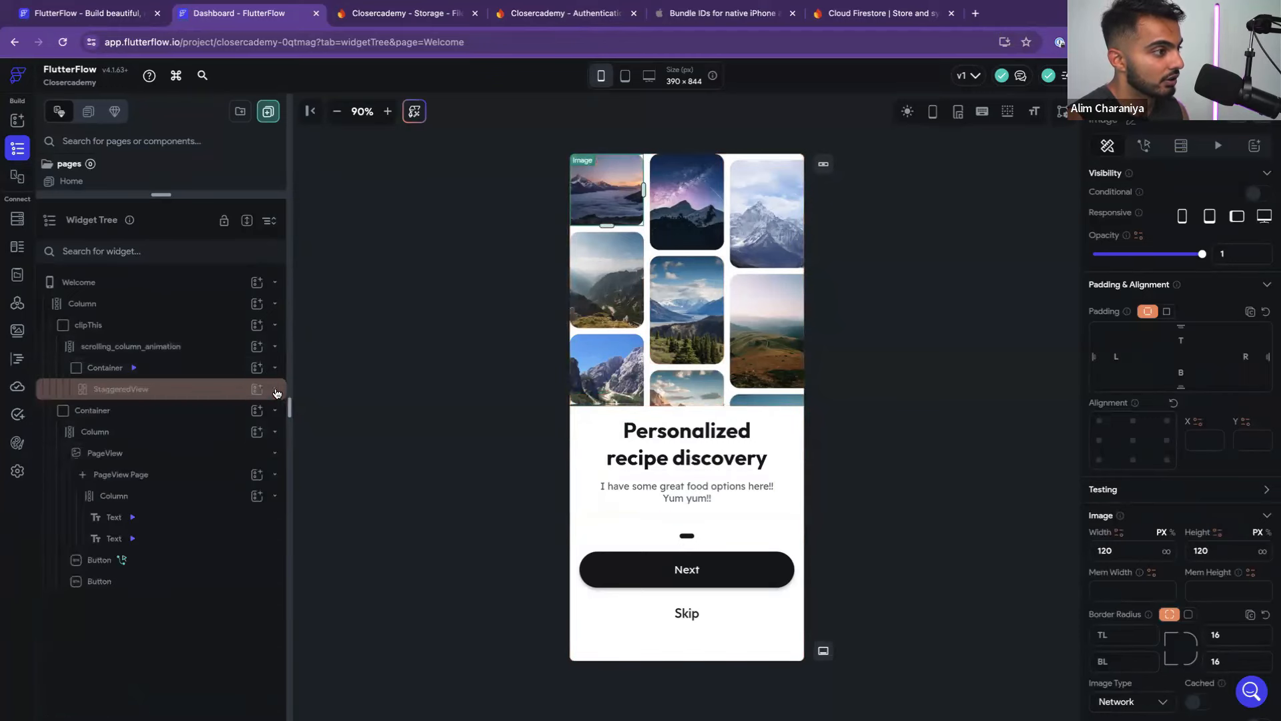
click(197, 396)
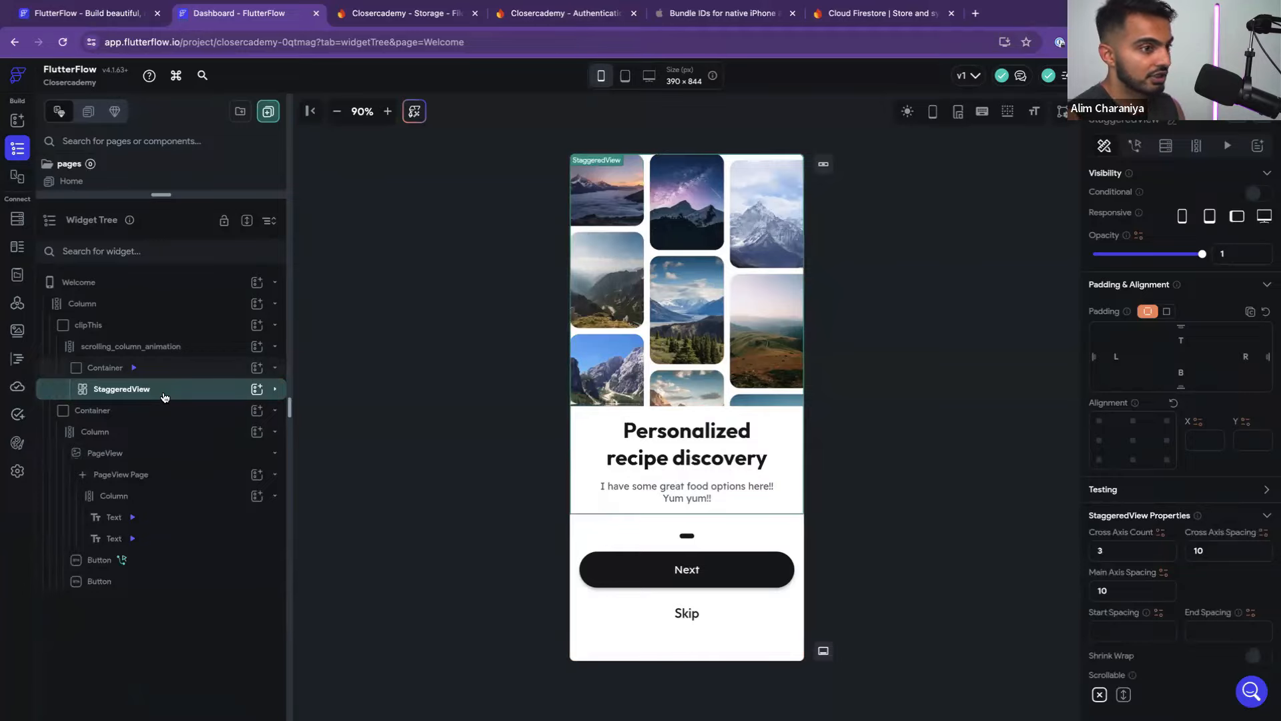
key(ctrl+Left)
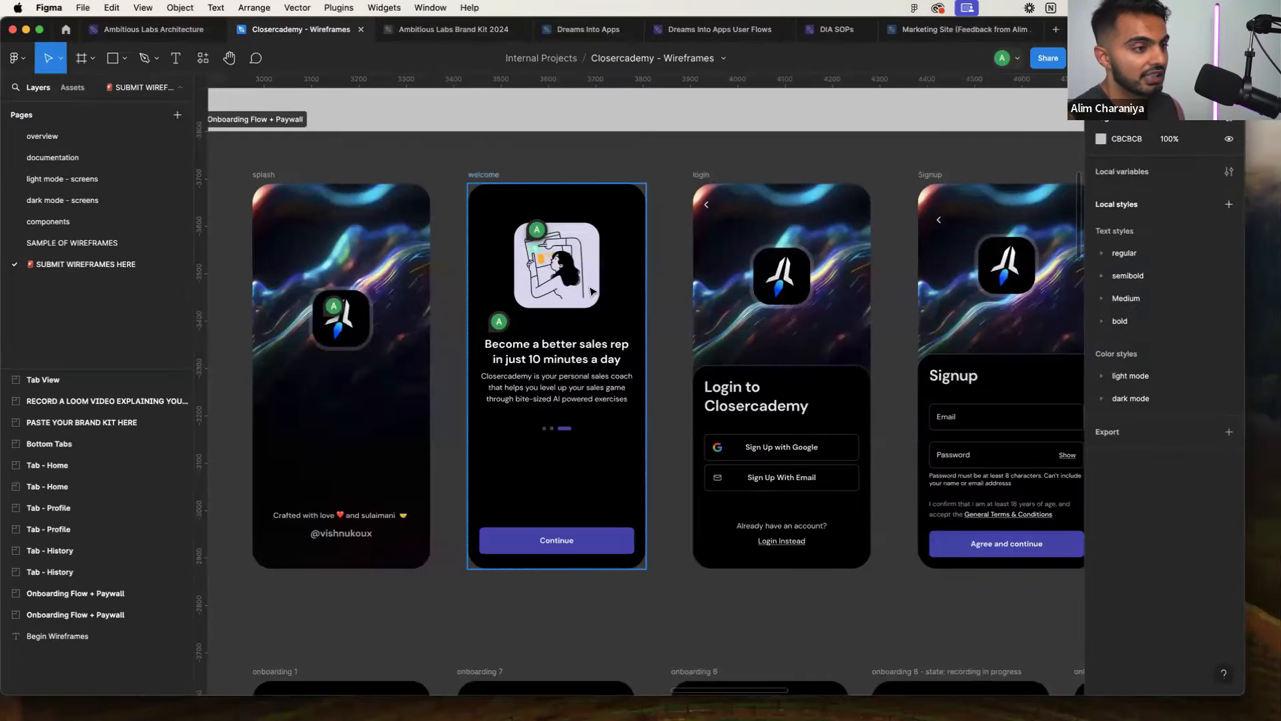
Drill into the welcome screen illustration's image layer, then switch back to FlutterFlow
double_click(550, 289)
double_click(550, 289)
click(659, 302)
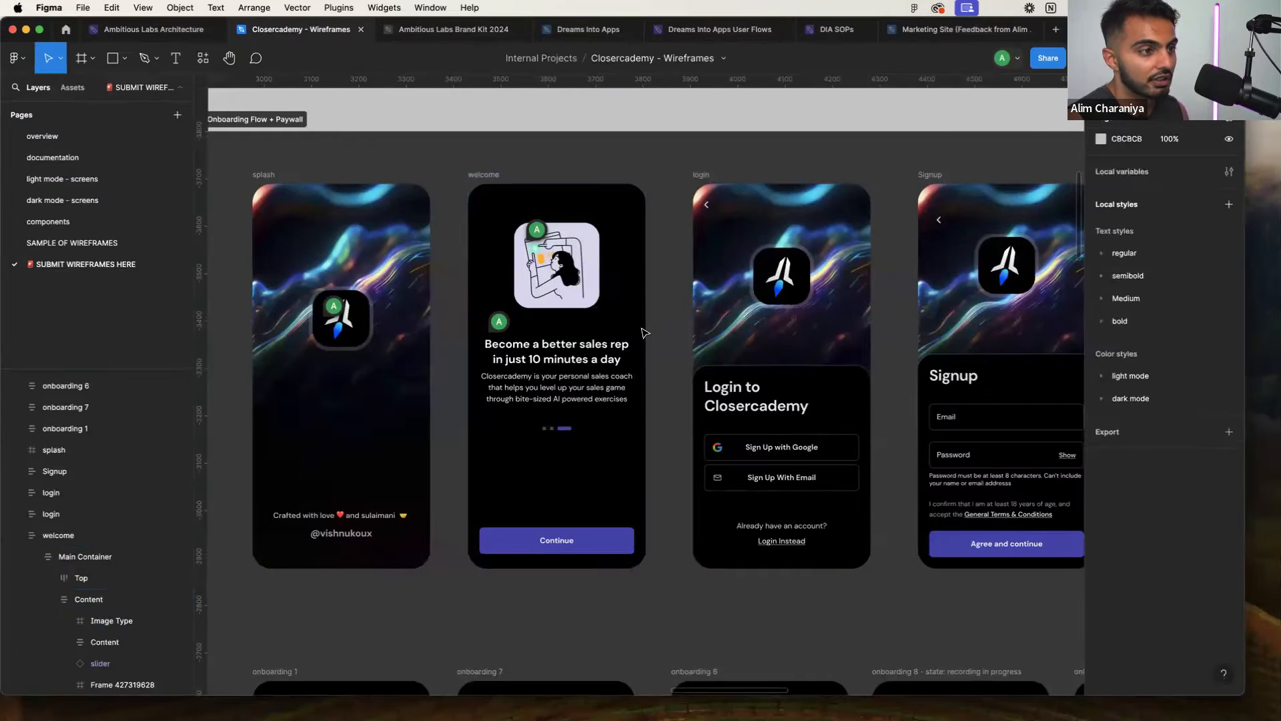
scroll(643, 332, down, 5)
scroll(644, 347, up, 4)
scroll(643, 347, down, 4)
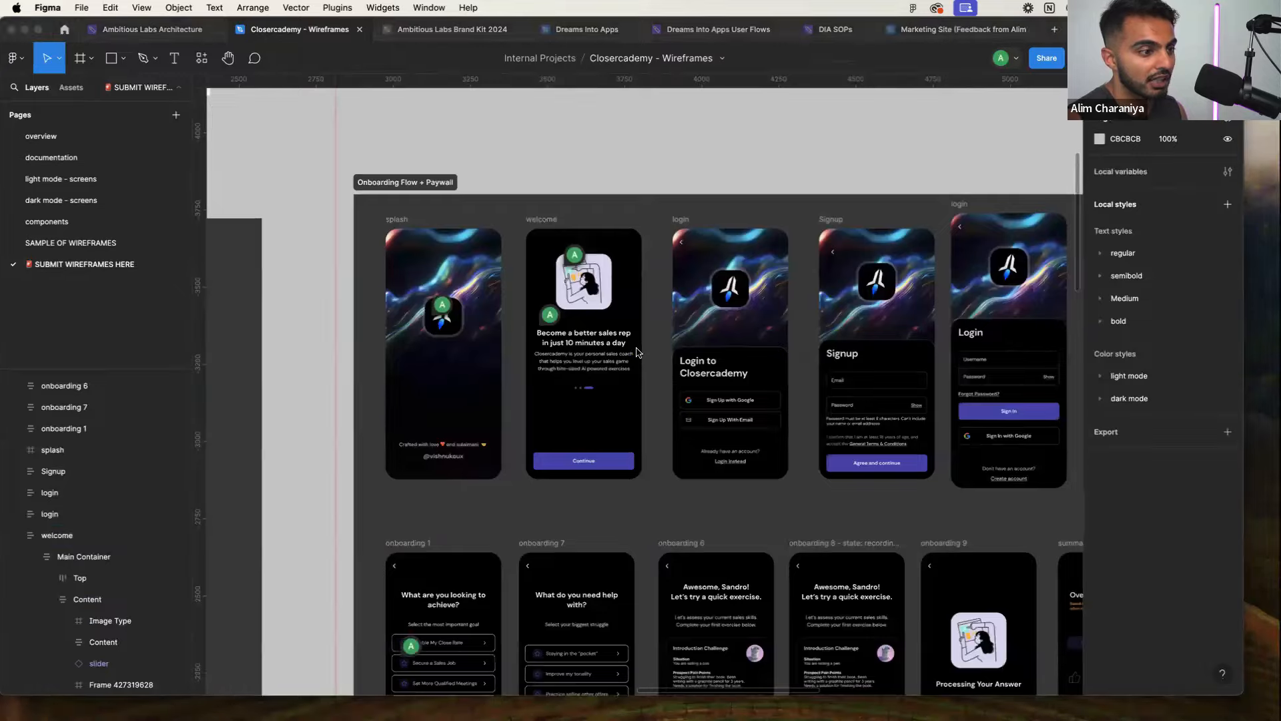
key(ctrl+Right)
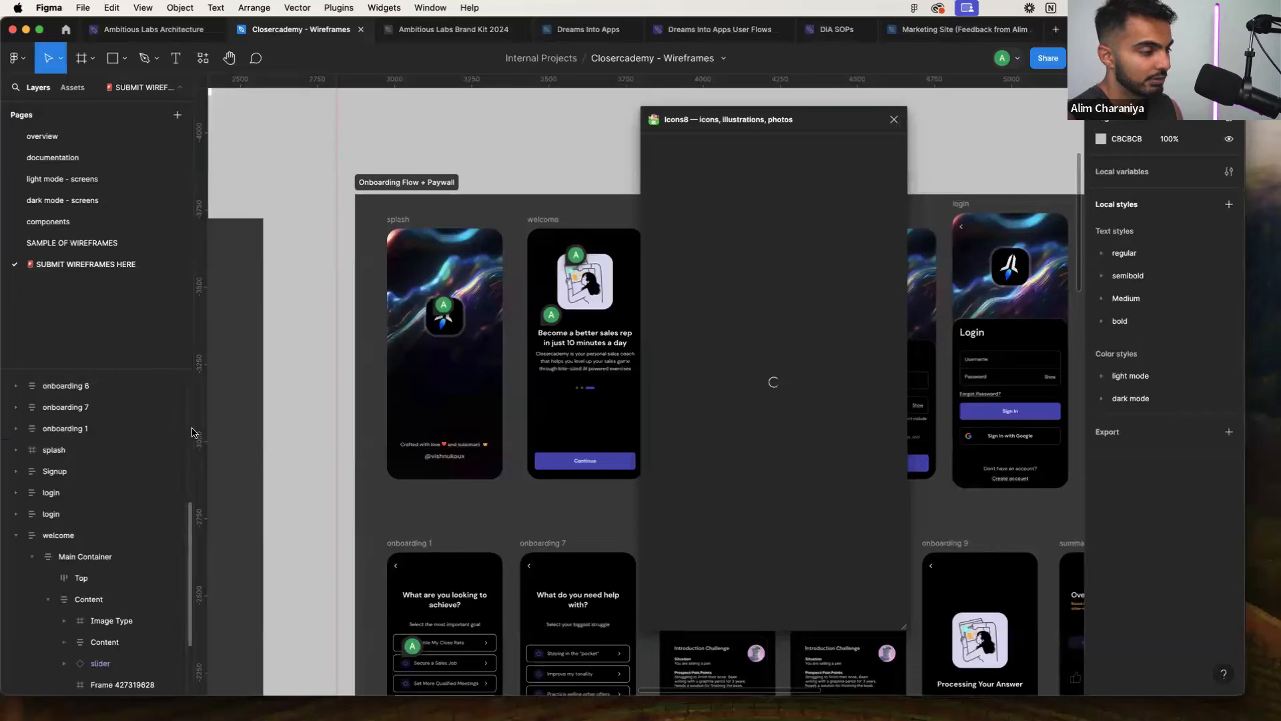
Relaunch the Icons8 plugin from the plugins menu and browse its illustrations
click(894, 120)
click(15, 58)
mouse_move(80, 241)
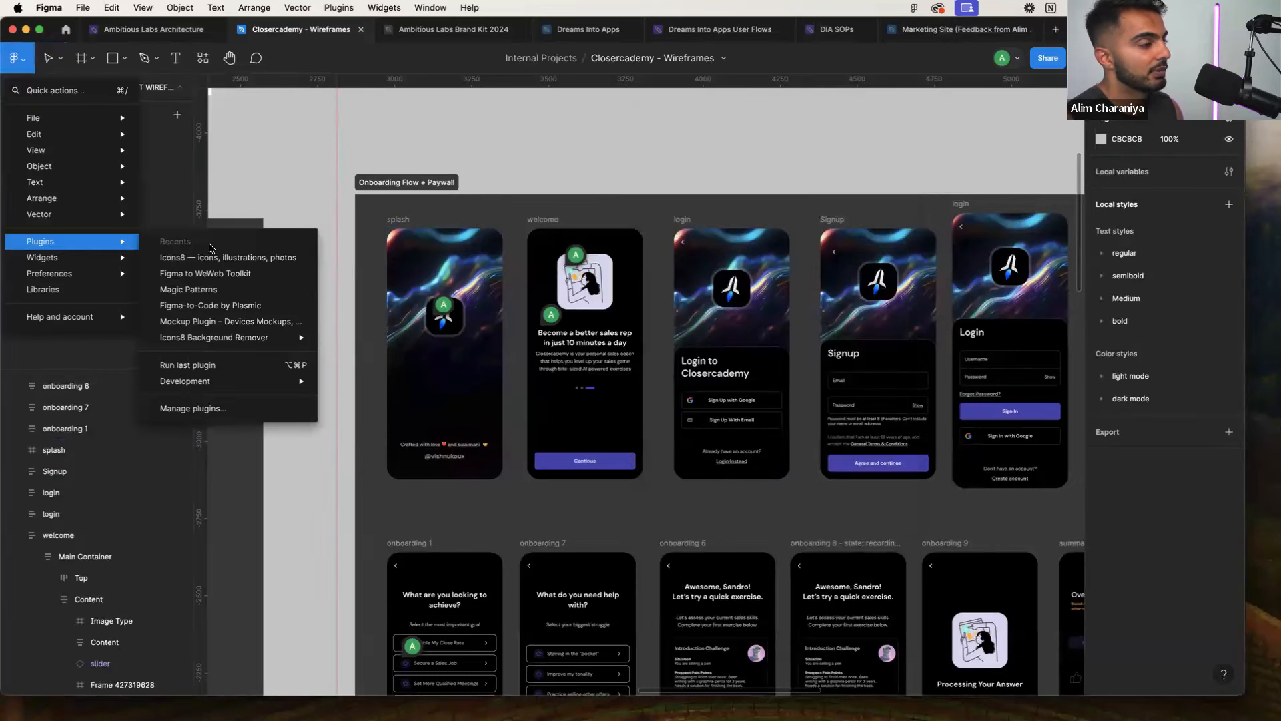
click(212, 257)
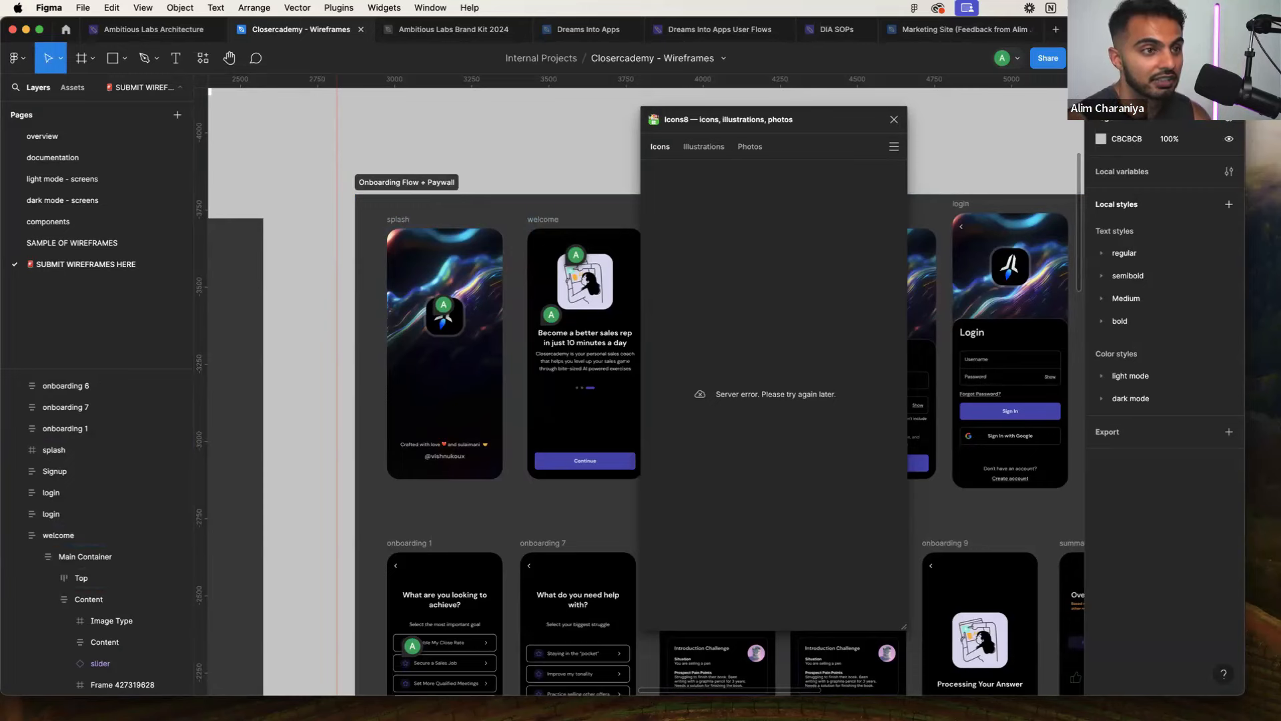
scroll(494, 419, right, 3)
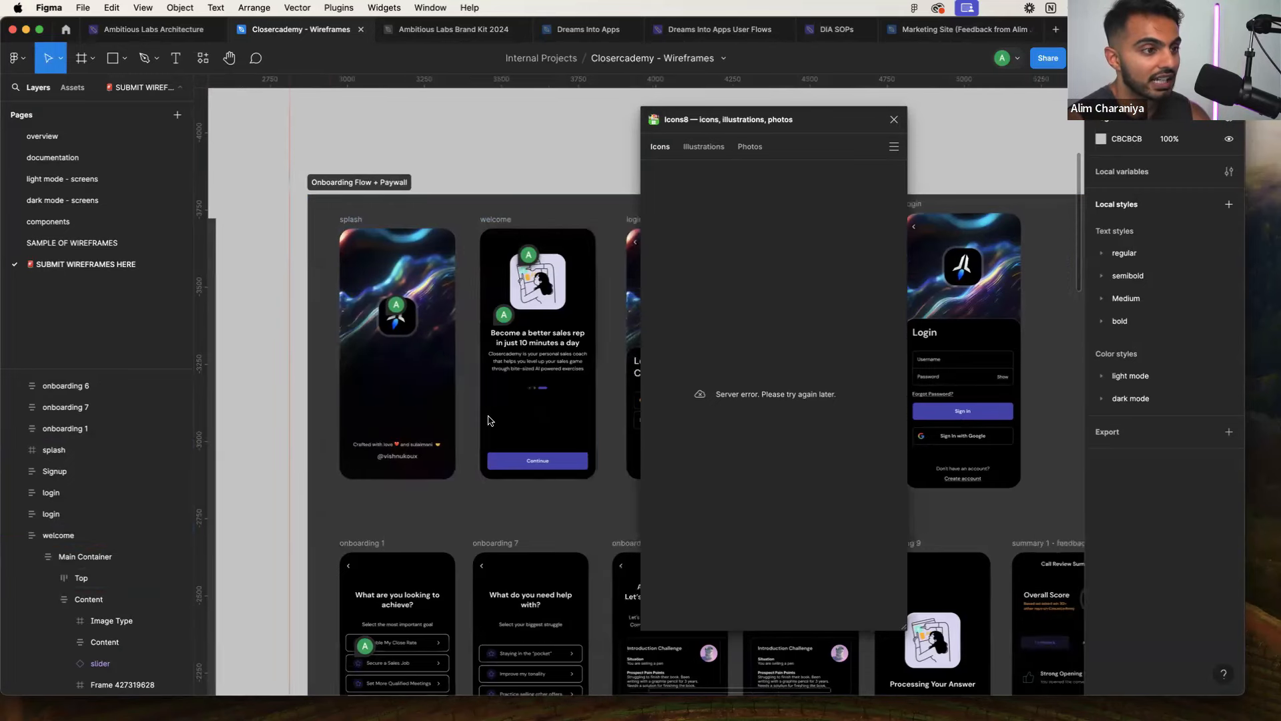
scroll(485, 419, right, 7)
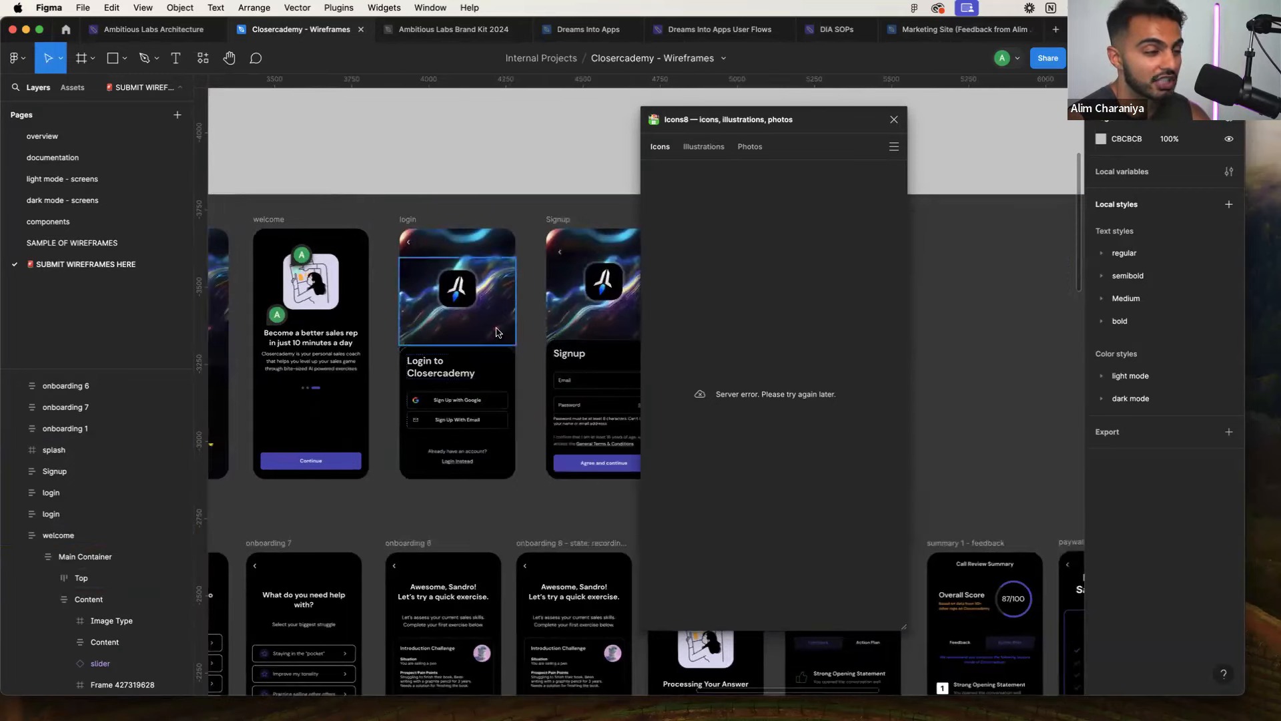
click(709, 149)
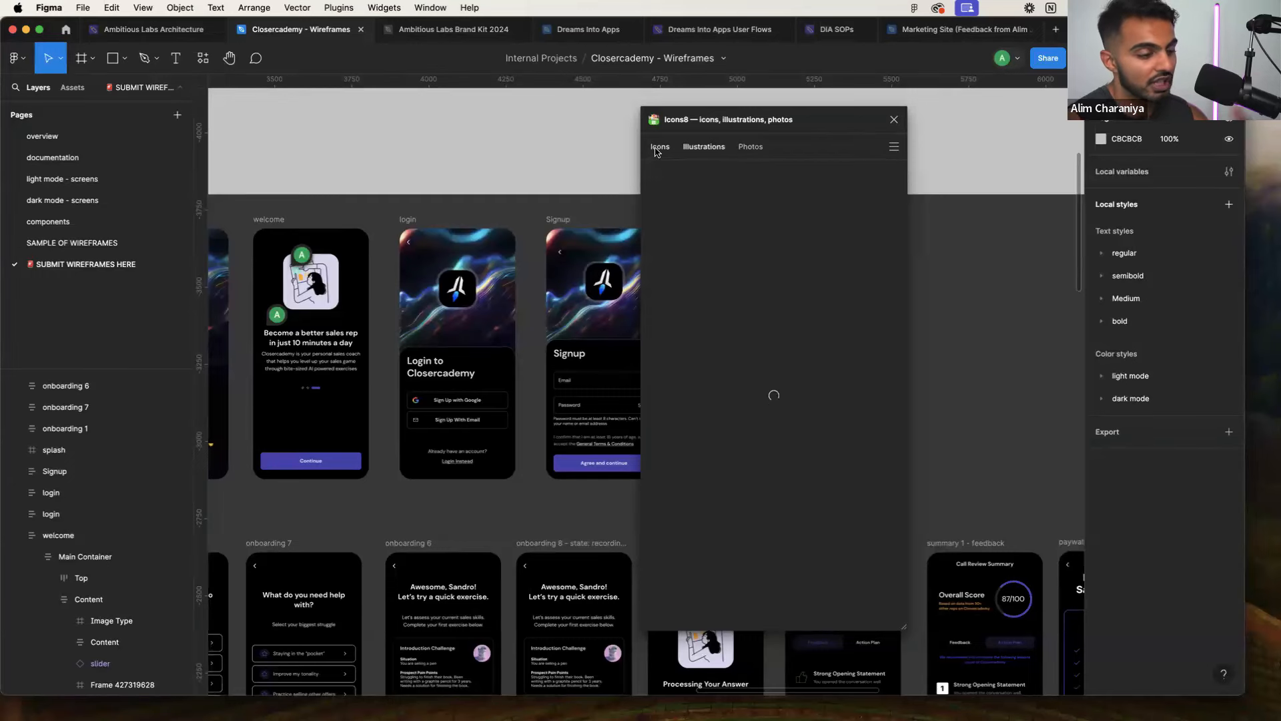
scroll(387, 467, down, 5)
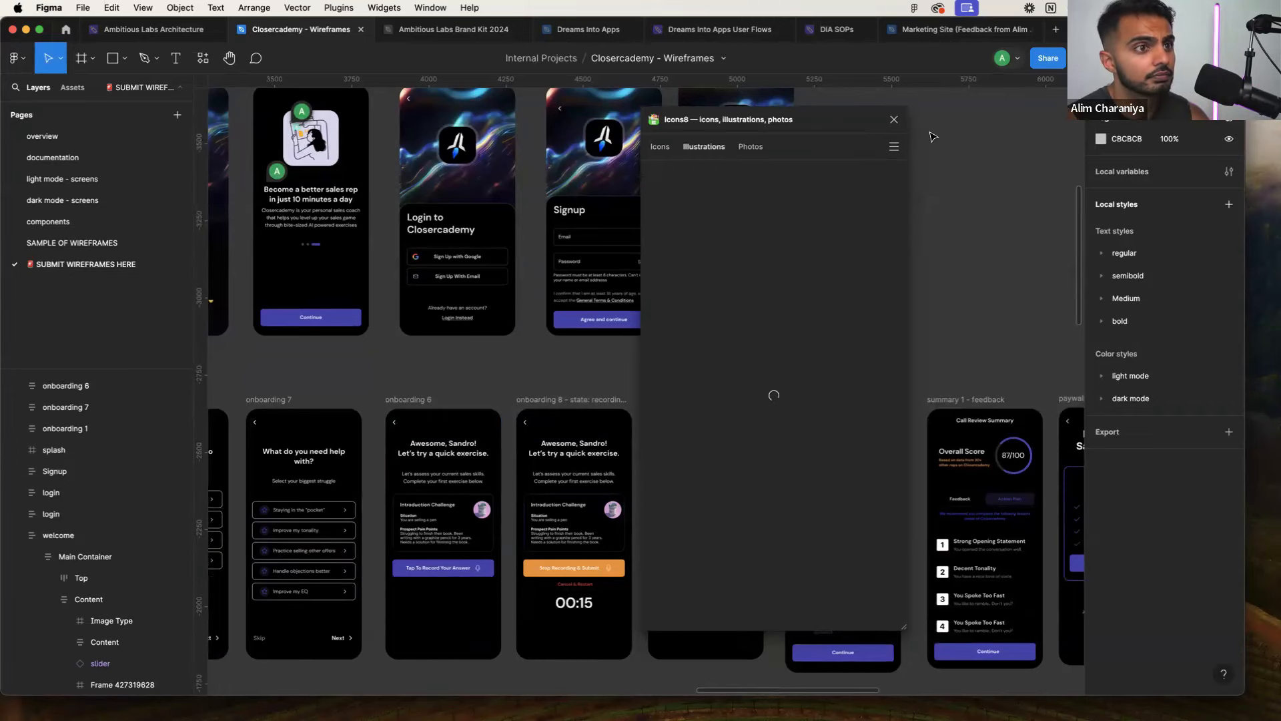
Close the failing Icons8 plugin and launch it once more
click(894, 119)
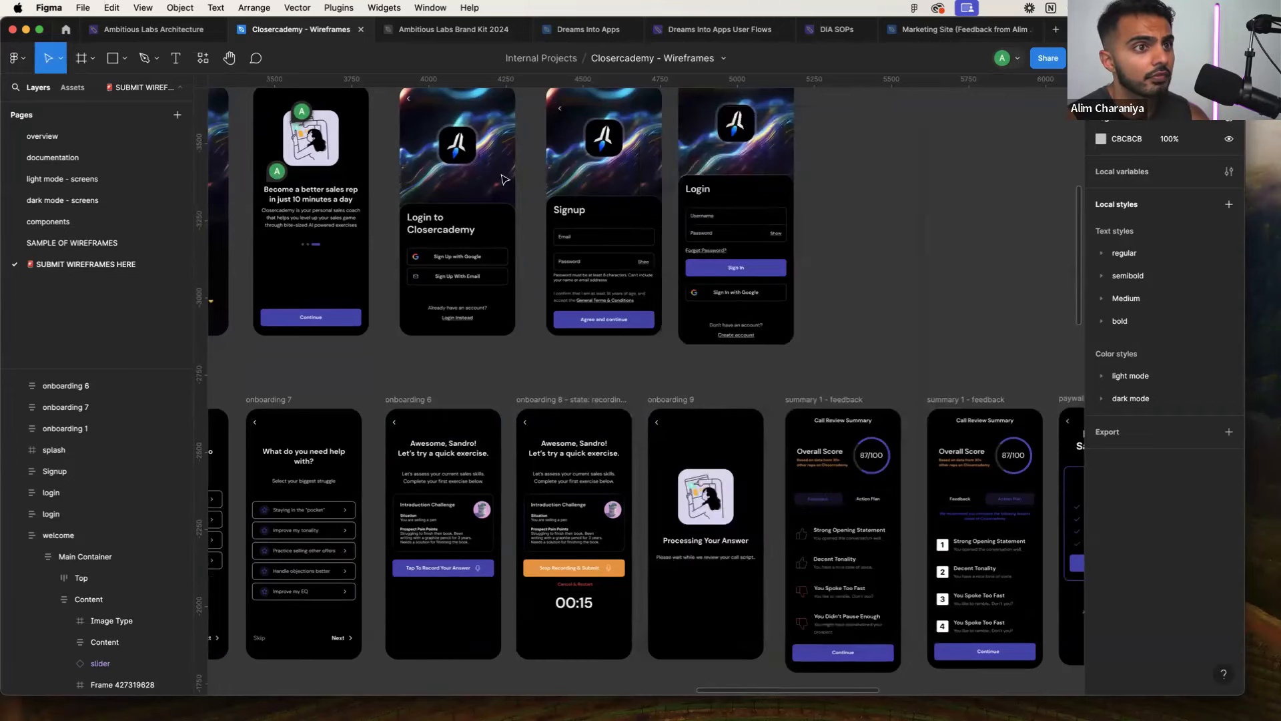
click(25, 61)
mouse_move(63, 241)
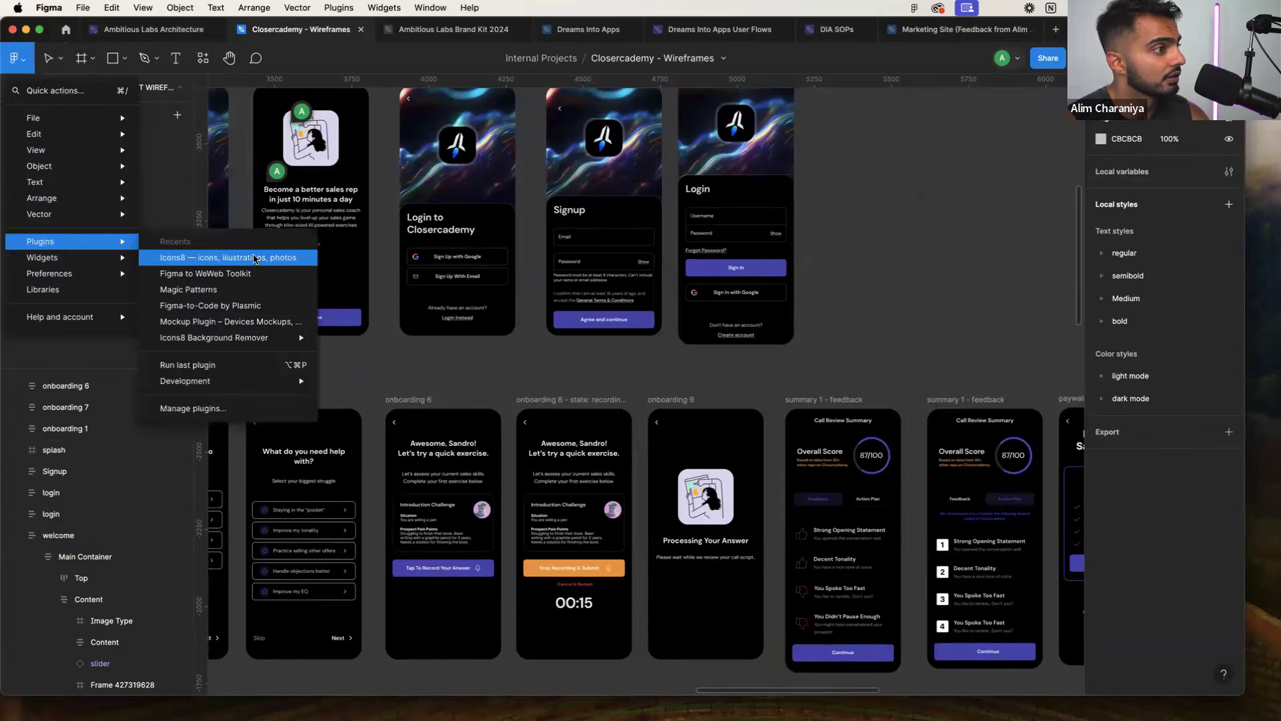
click(254, 259)
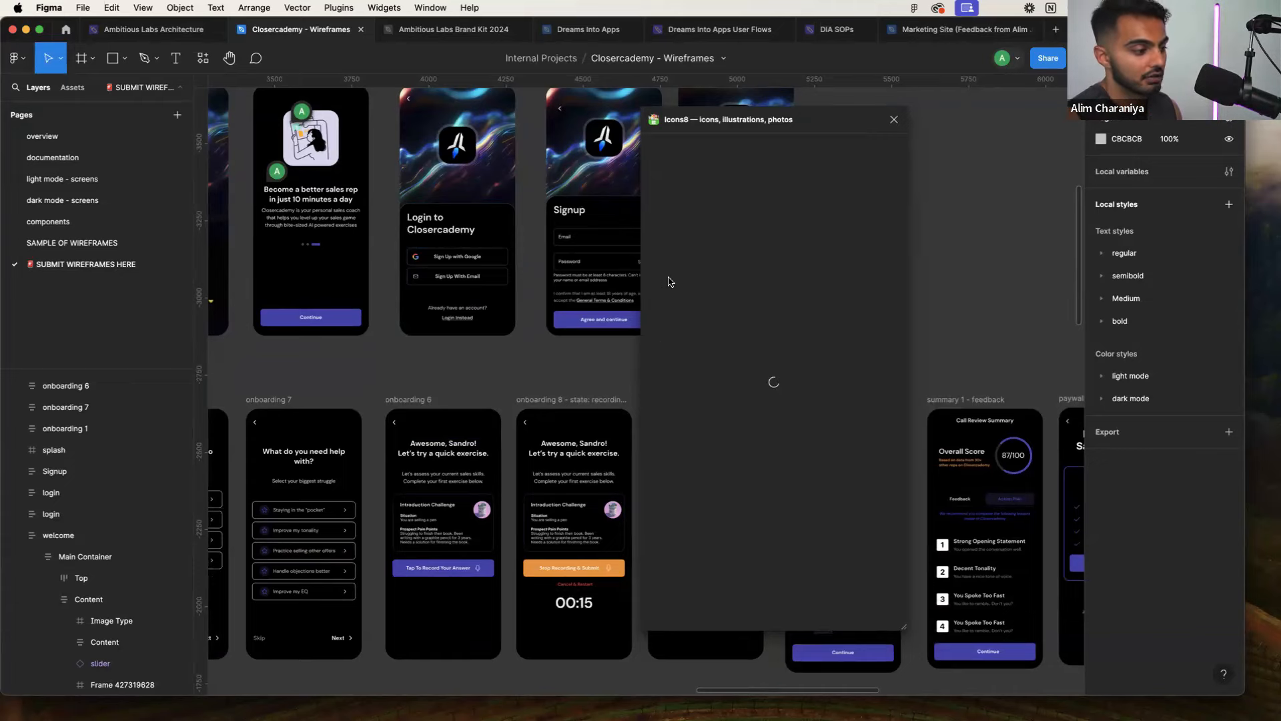
Close the Icons8 plugin and open the icons8 website in a new browser tab
click(894, 120)
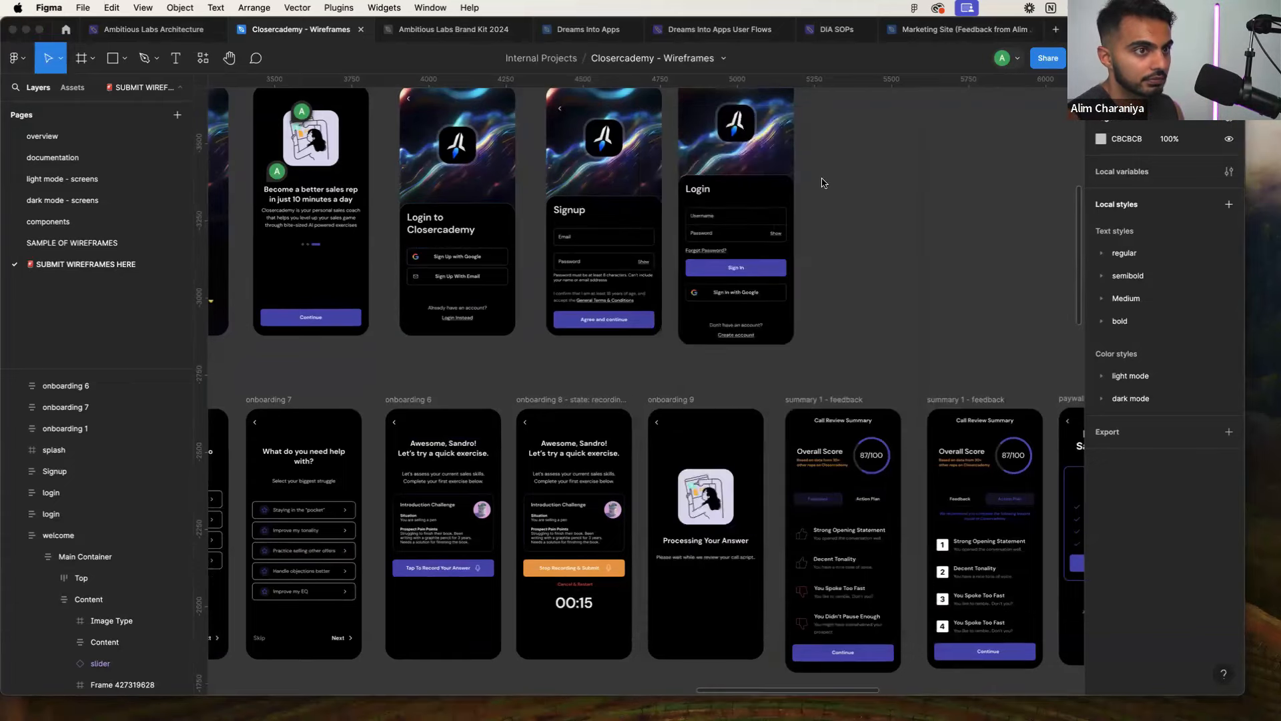
key(super+Tab)
key(super+t)
text(icons8)
key(Return)
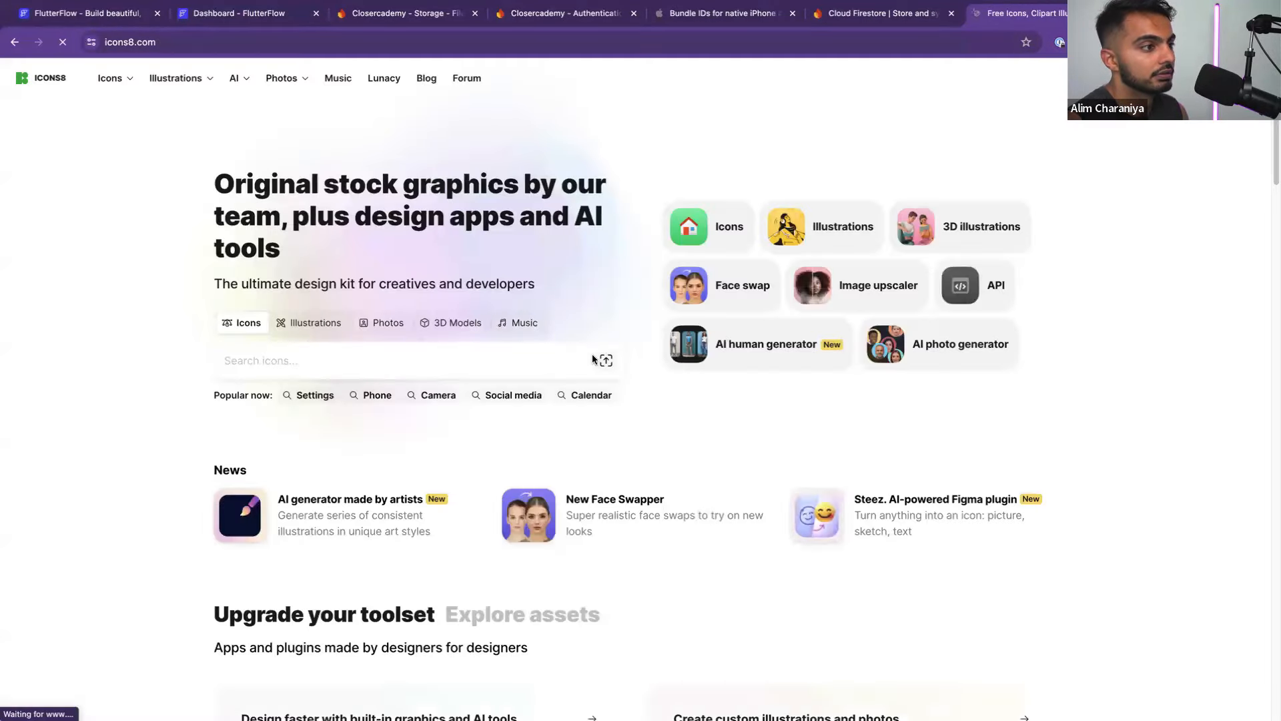
Search Icons8 for 'sales', then rerun the 'sales' search under Illustrations
click(497, 374)
text(sales)
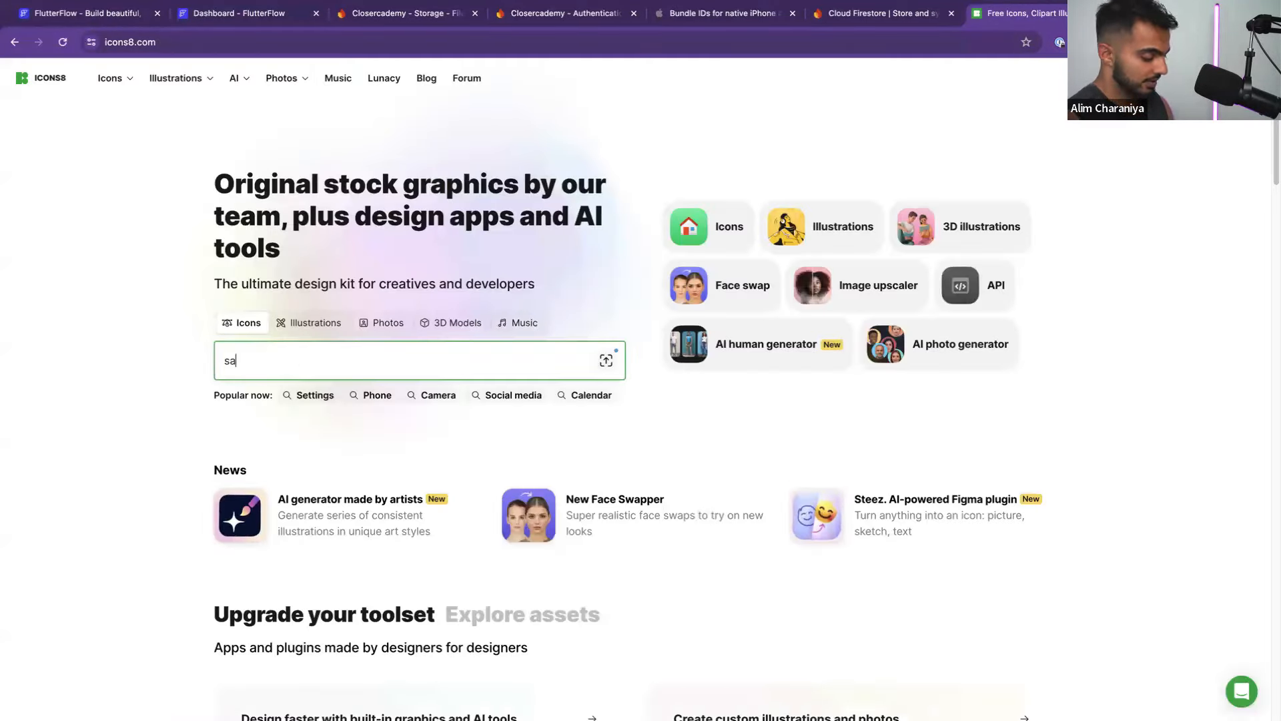
key(Return)
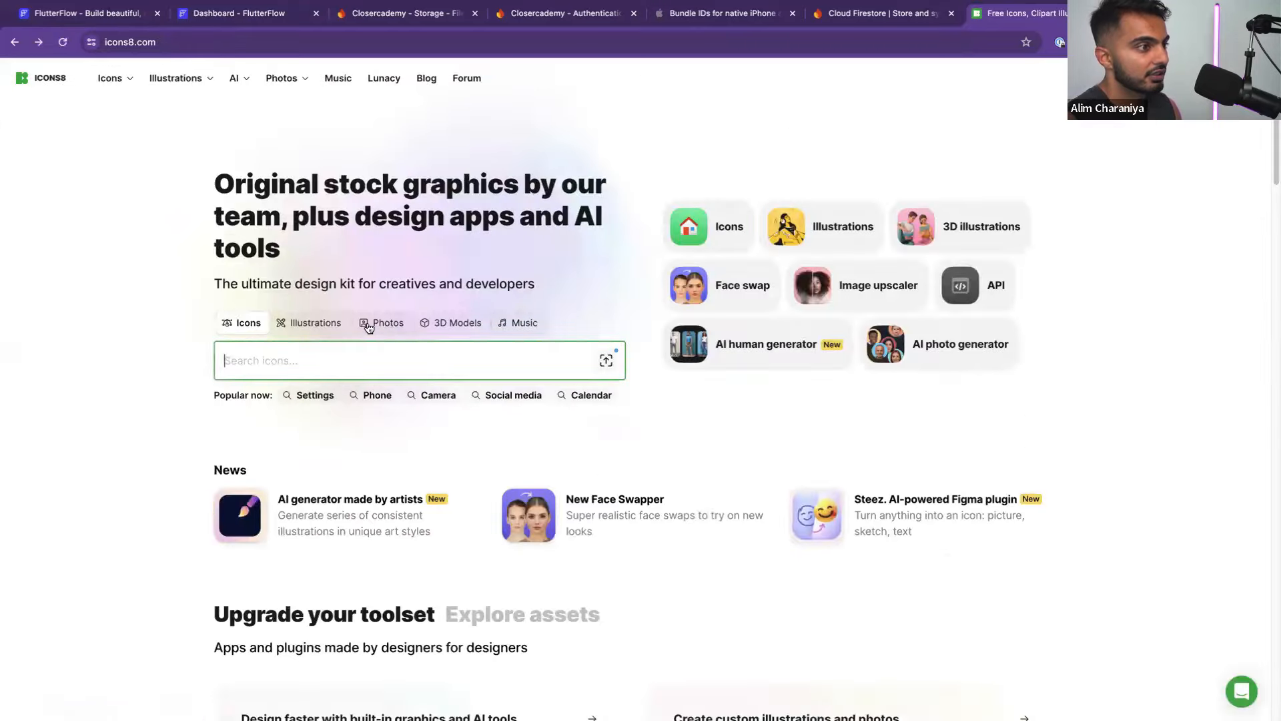
click(295, 331)
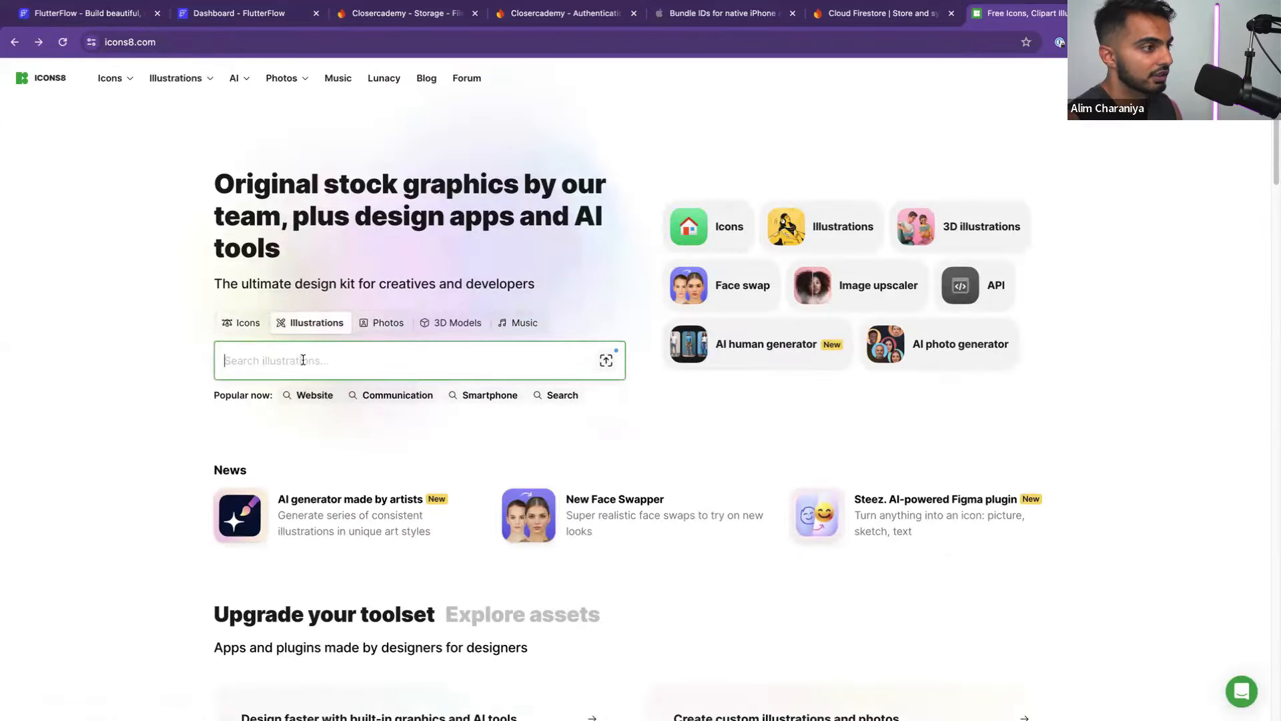
text(sales)
key(Return)
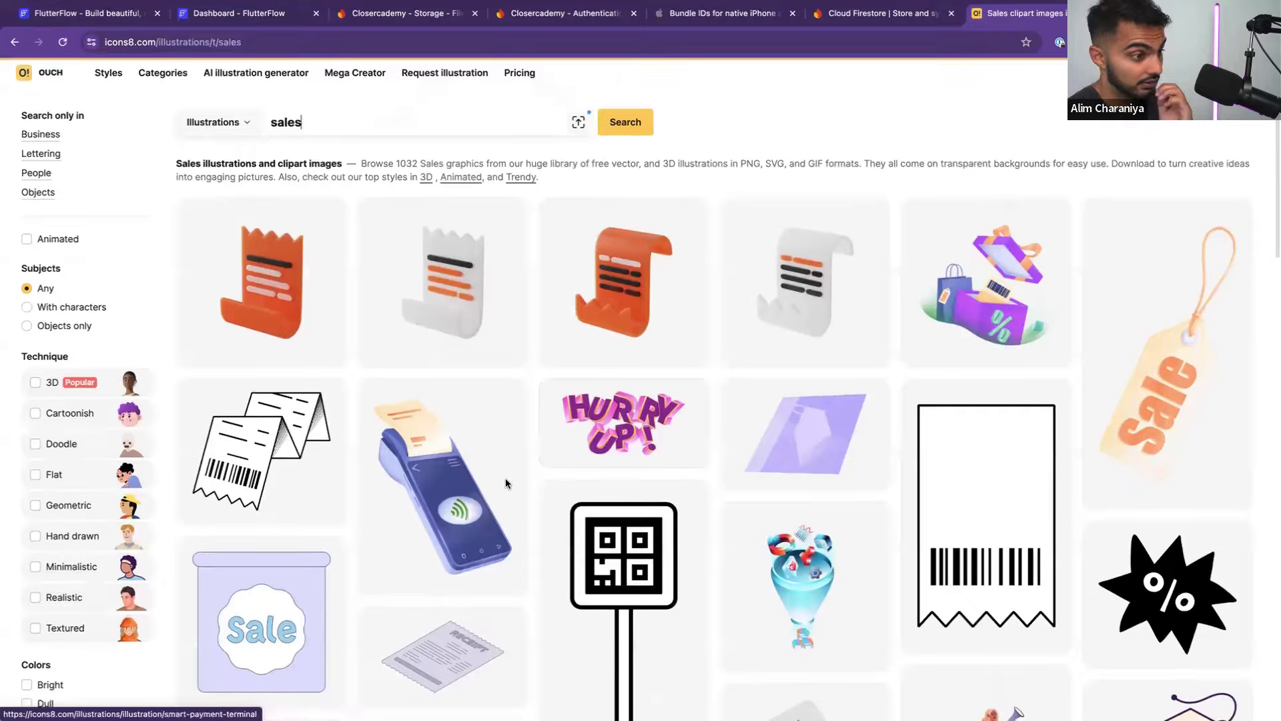
Try the 'sales' search among Photos, then go back to the illustration results
scroll(550, 489, down, 5)
scroll(546, 486, down, 5)
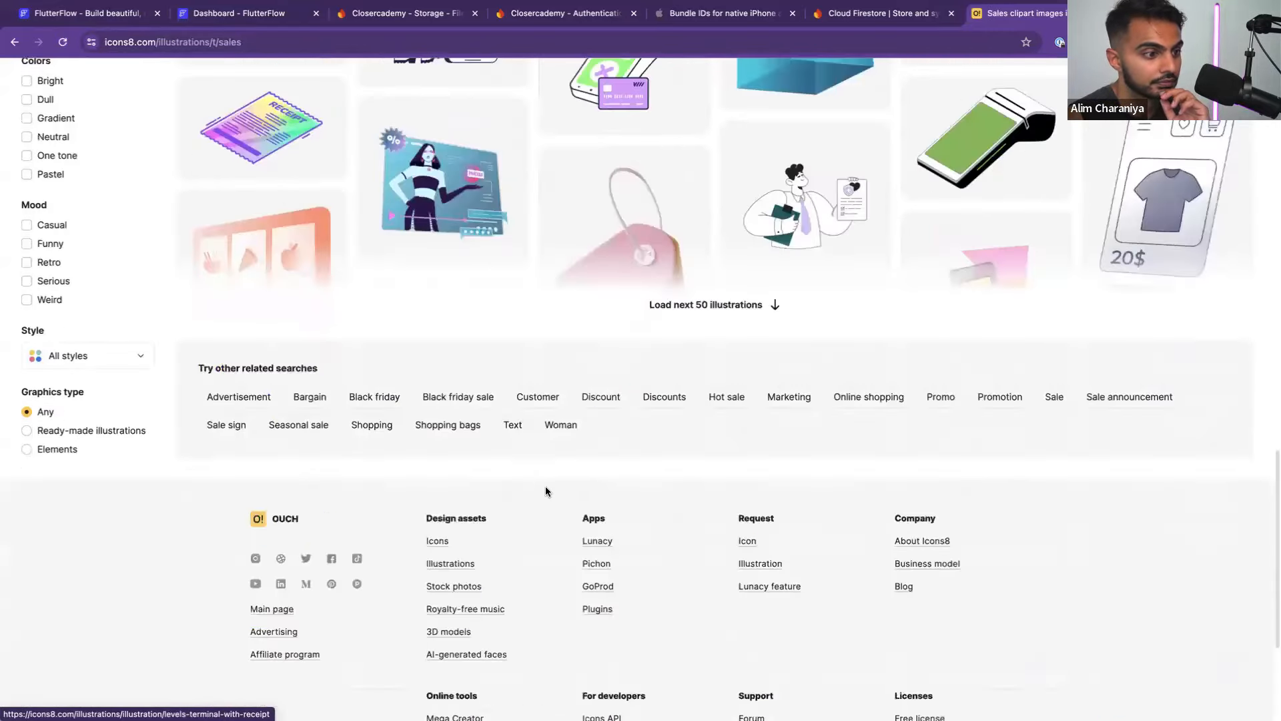
scroll(276, 114, up, 15)
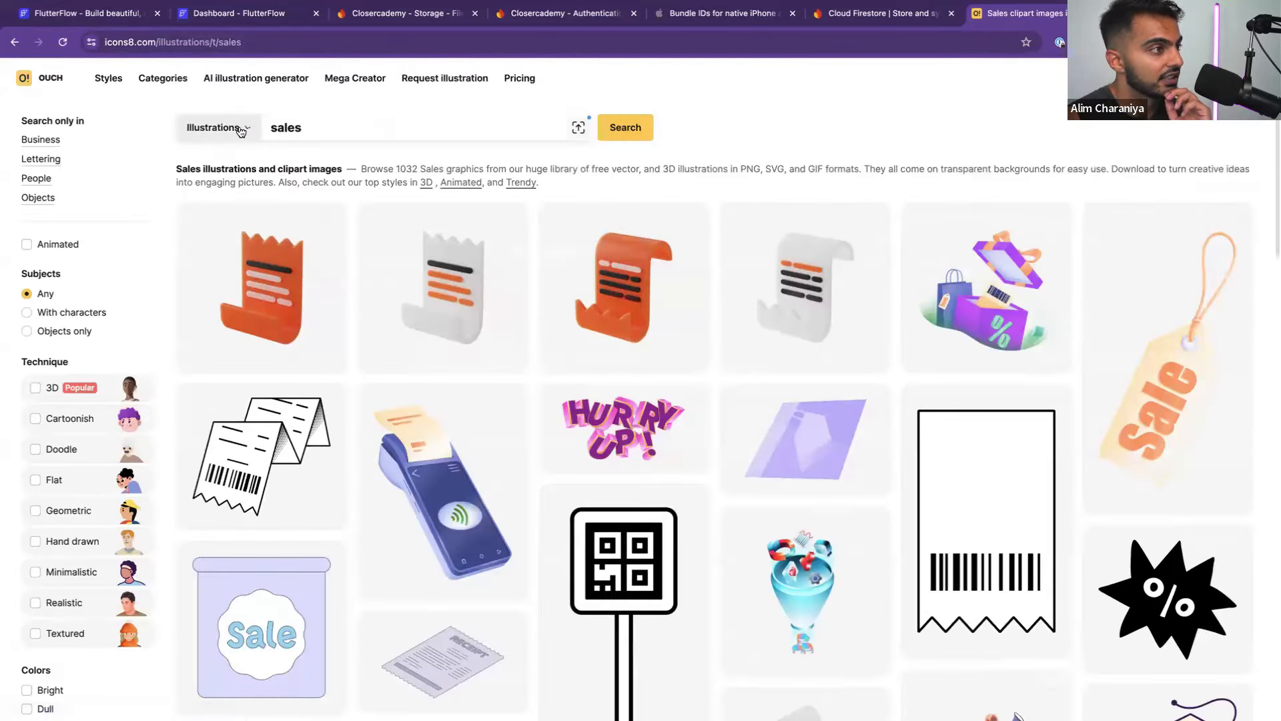
click(215, 127)
click(224, 224)
click(604, 134)
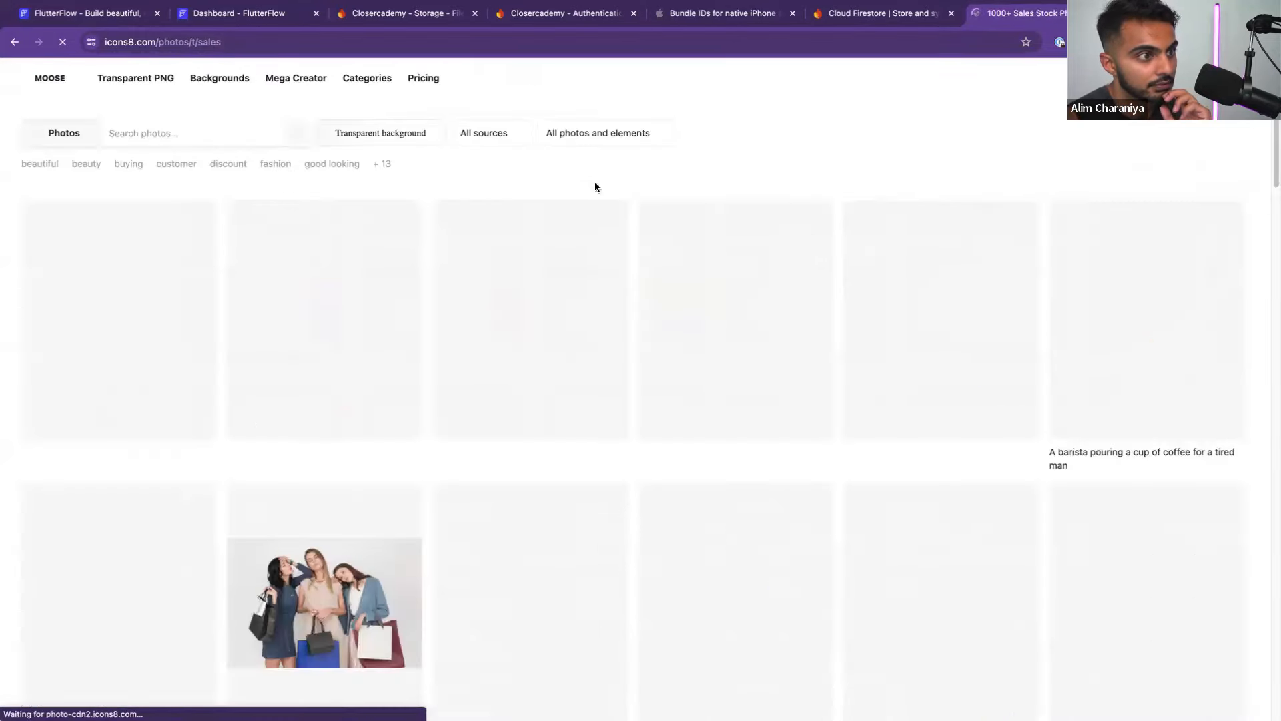
scroll(598, 315, down, 20)
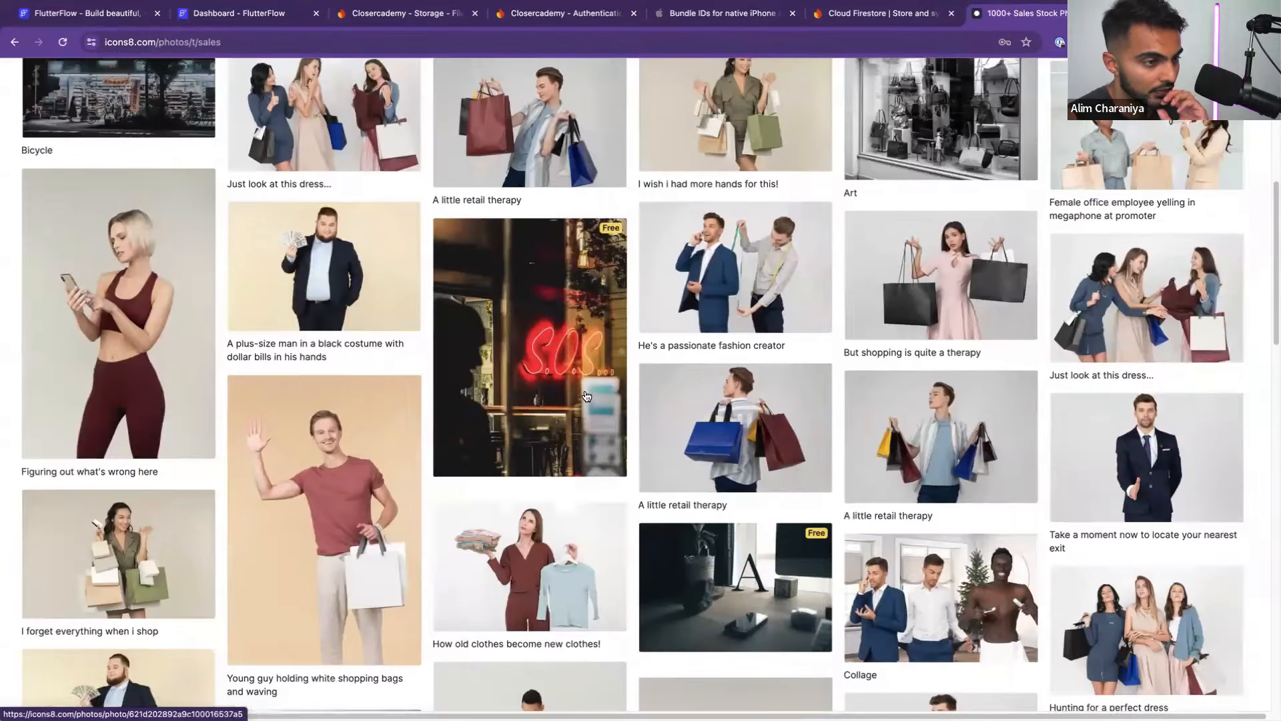
scroll(586, 397, down, 10)
scroll(586, 396, up, 20)
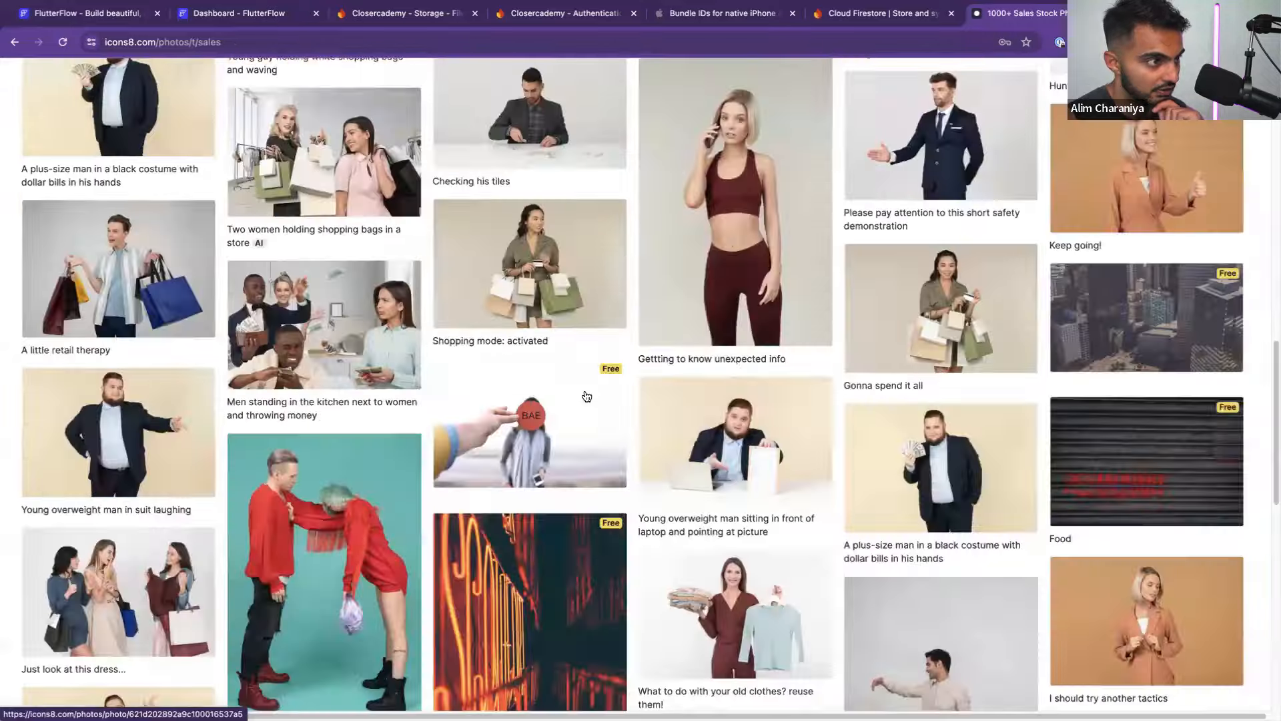
key(super+Left)
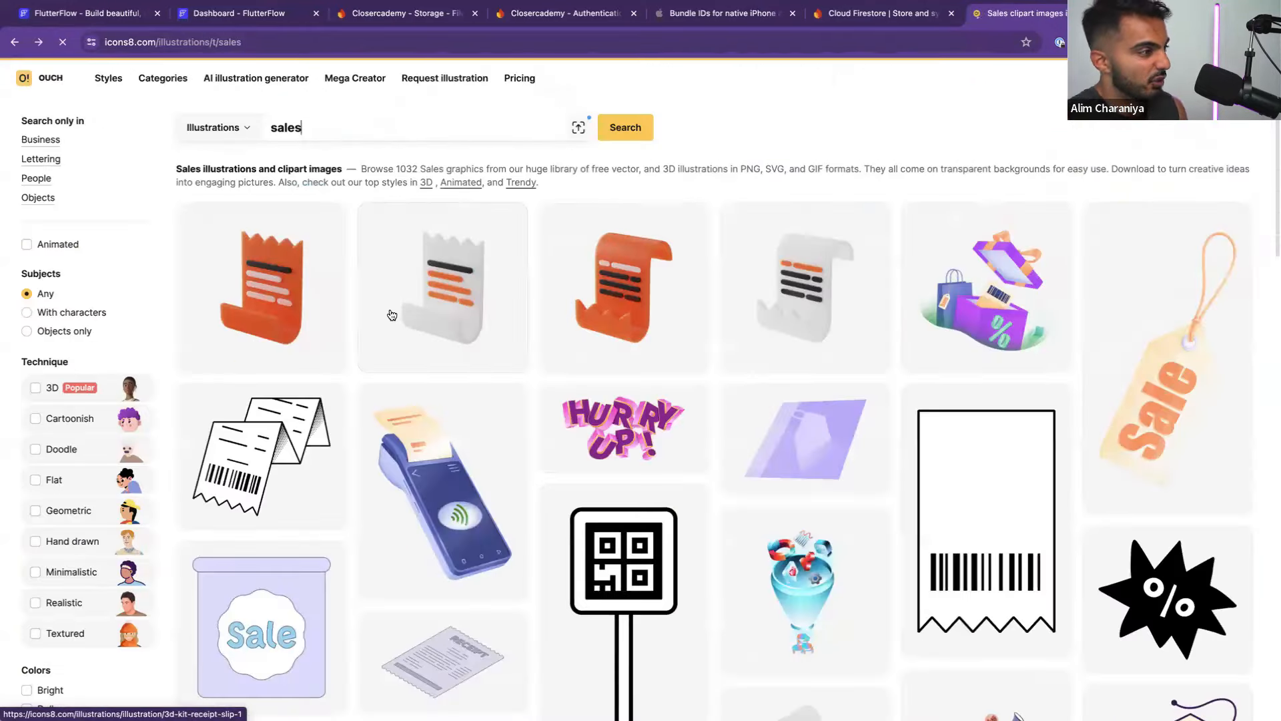
Search illustrations for 'sales money' and load more results
click(235, 134)
click(304, 131)
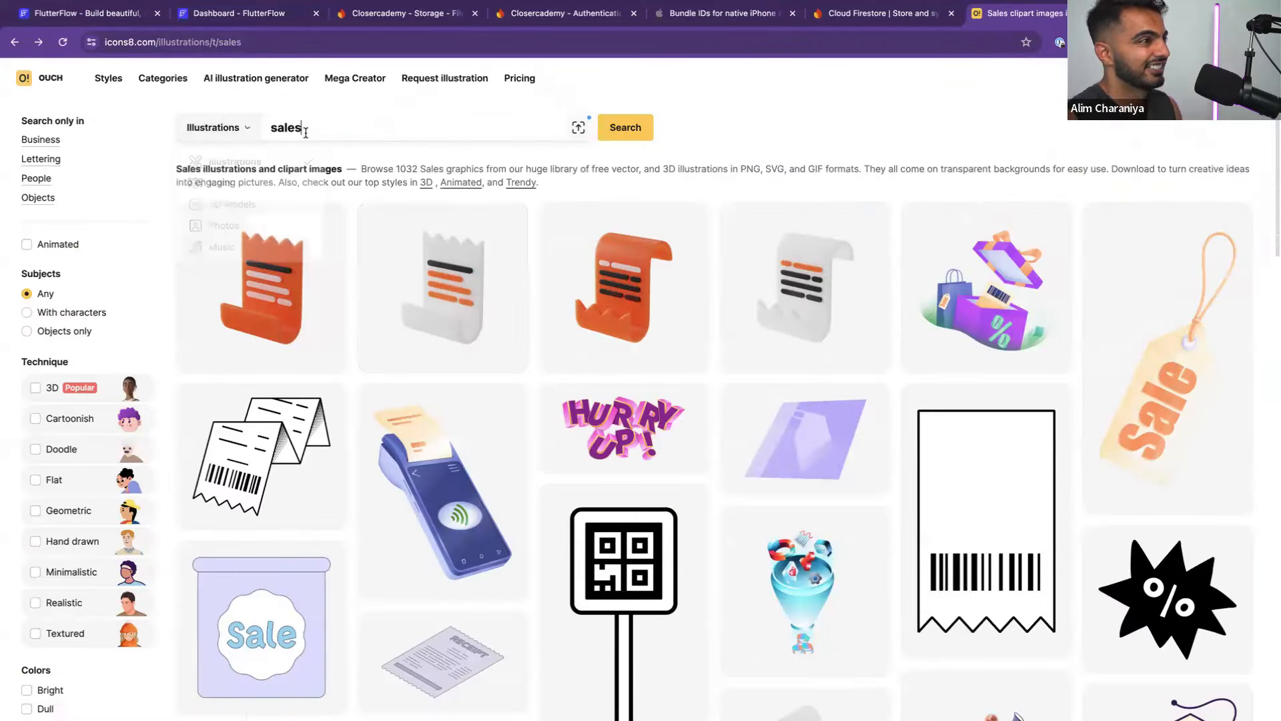
text(mom)
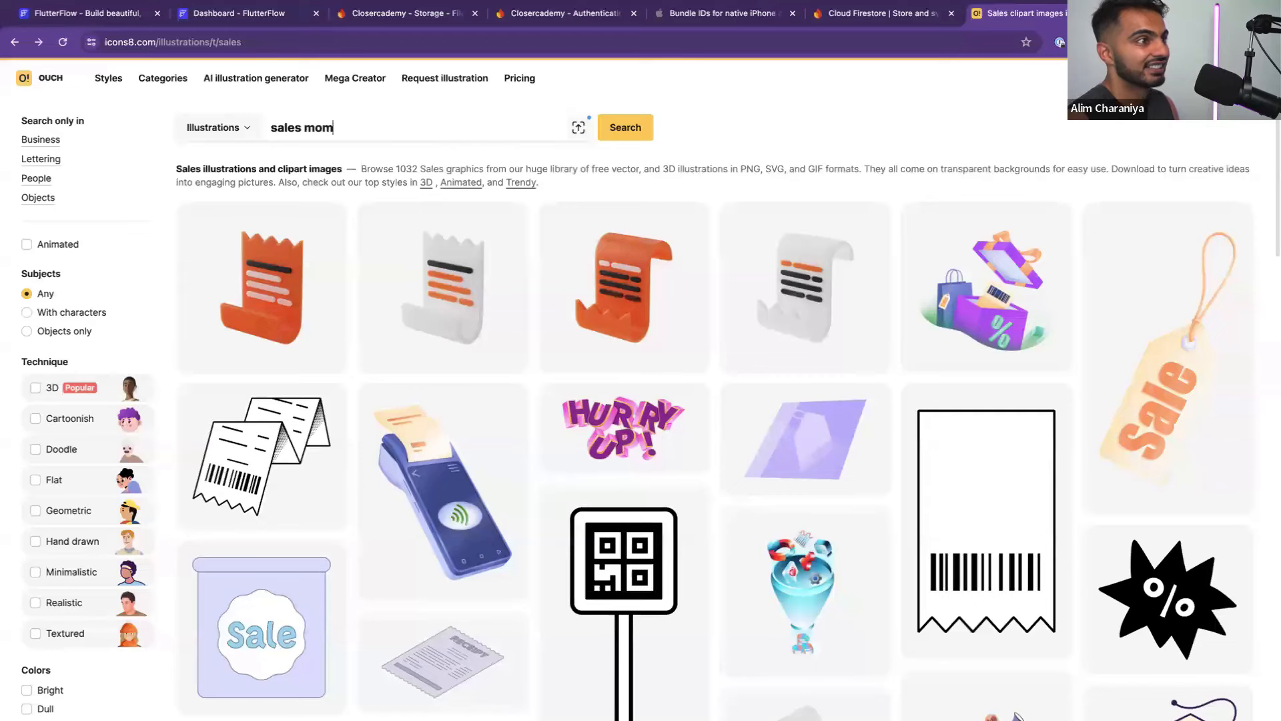
key(BackSpace)
text(ney)
key(Return)
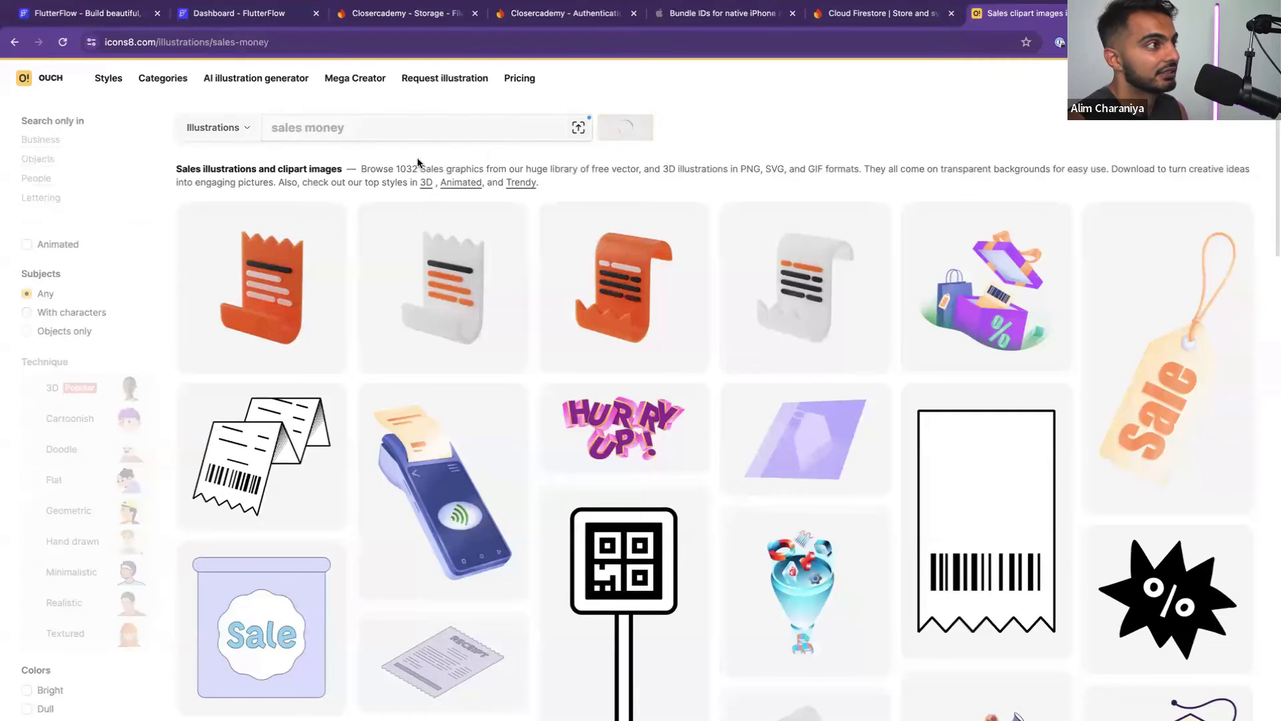
scroll(454, 194, down, 6)
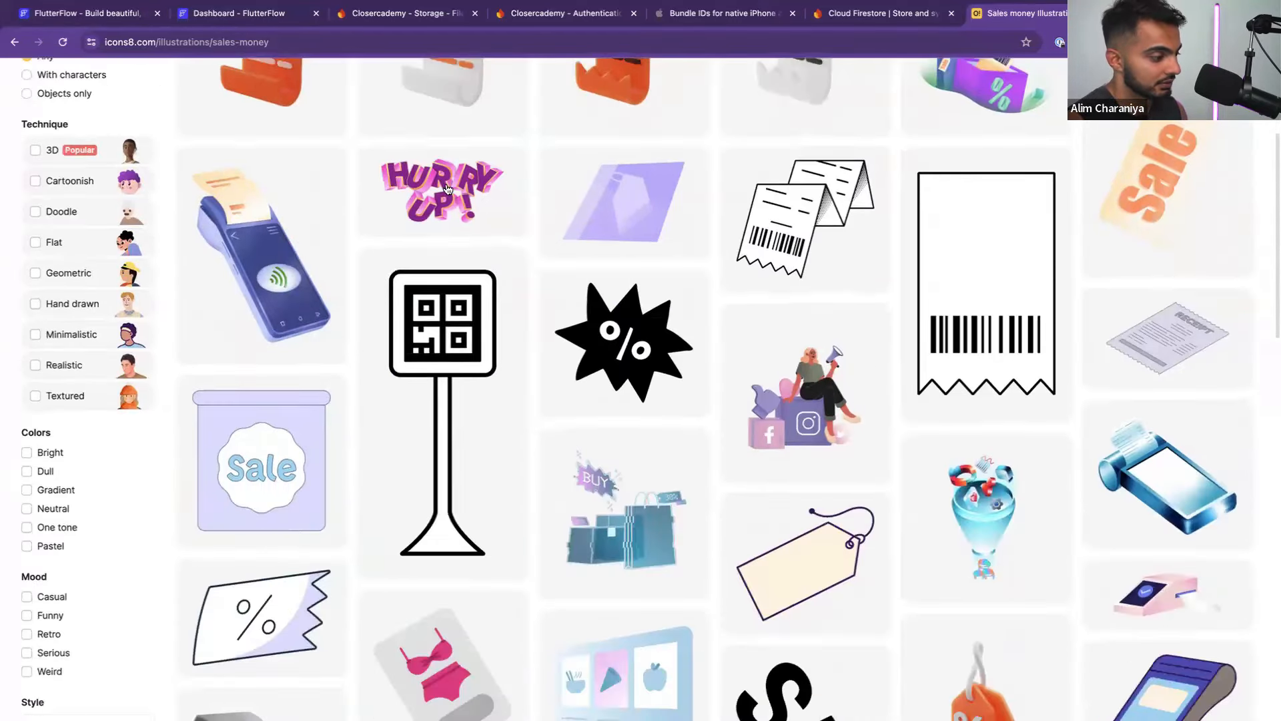
scroll(465, 201, down, 15)
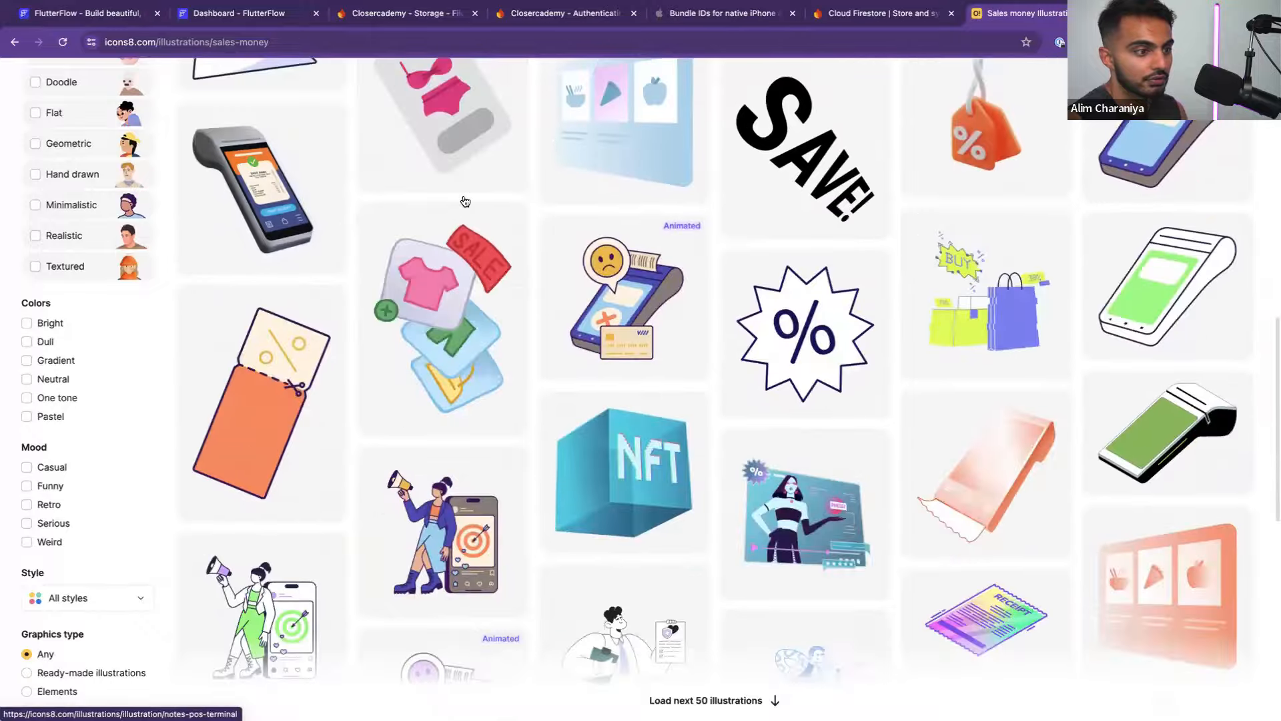
scroll(464, 201, up, 4)
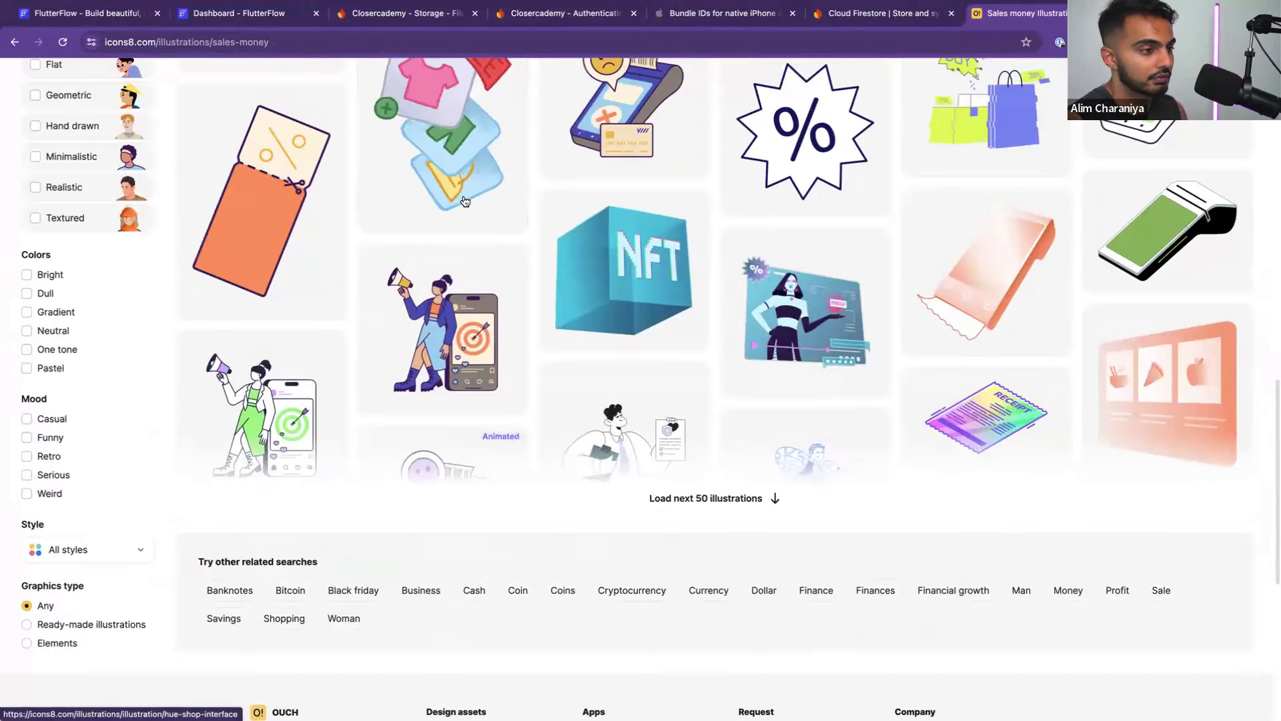
click(722, 504)
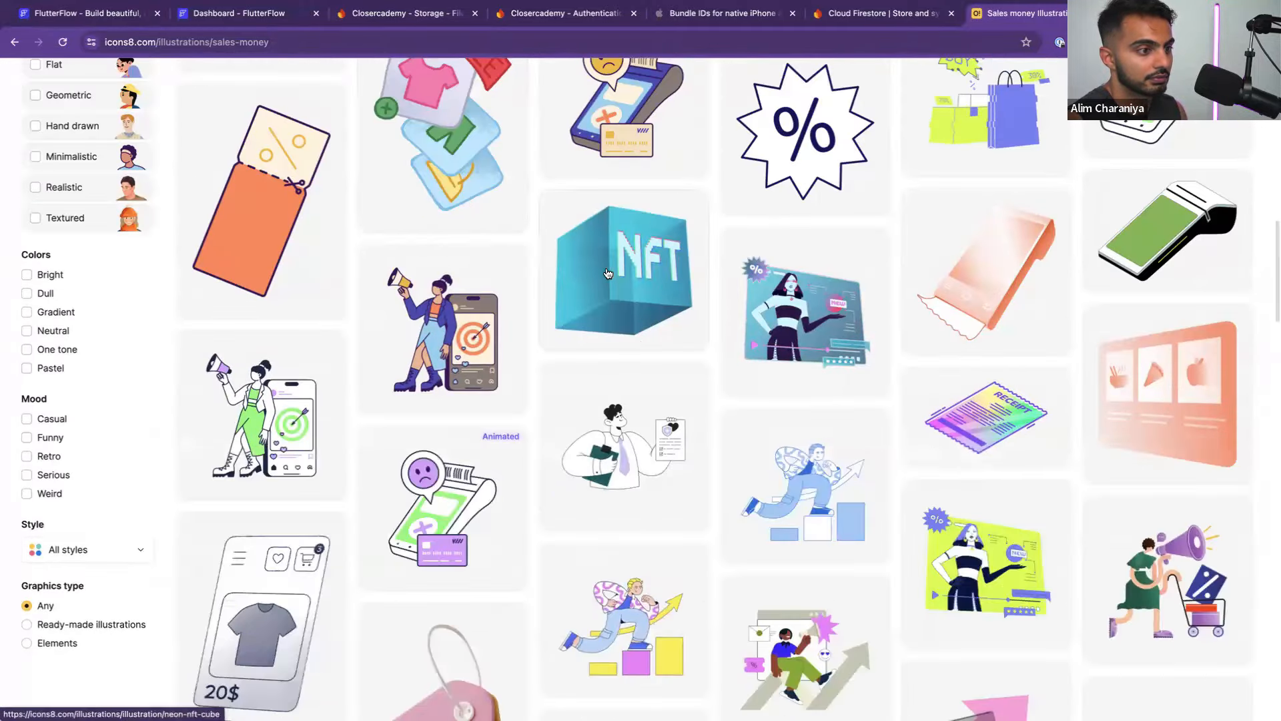
scroll(609, 277, down, 10)
scroll(608, 274, down, 10)
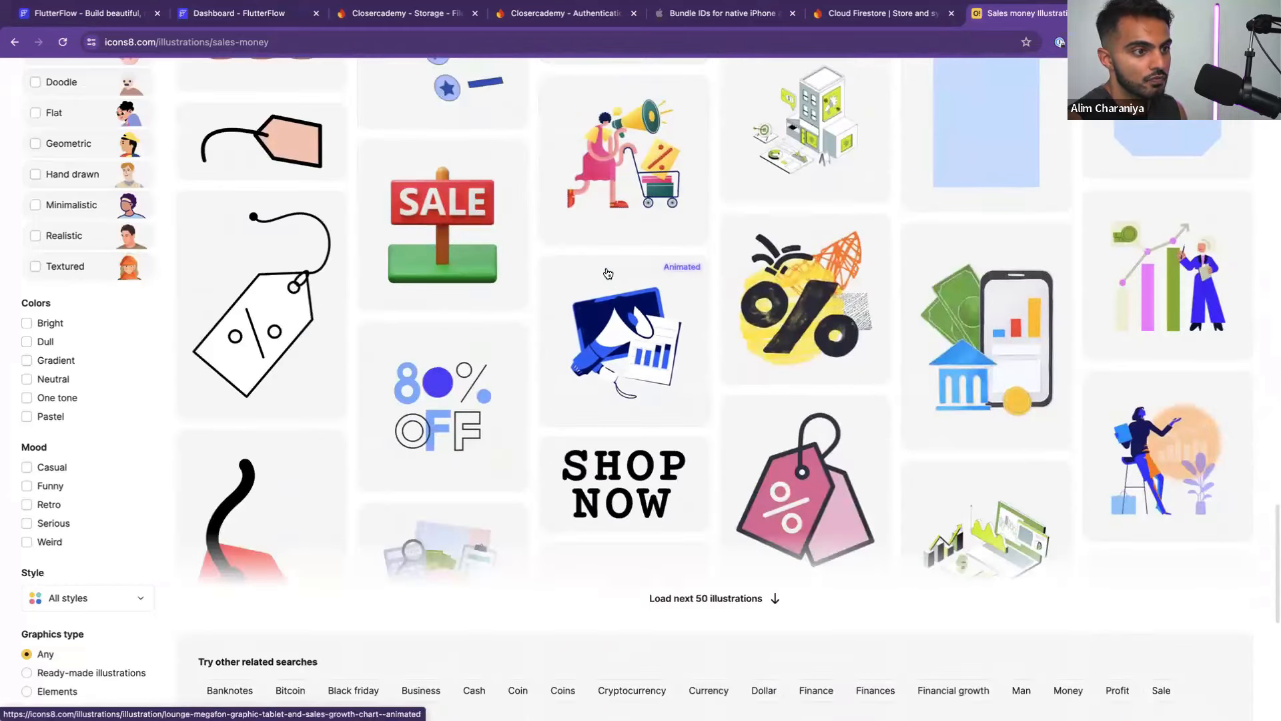
scroll(608, 273, up, 20)
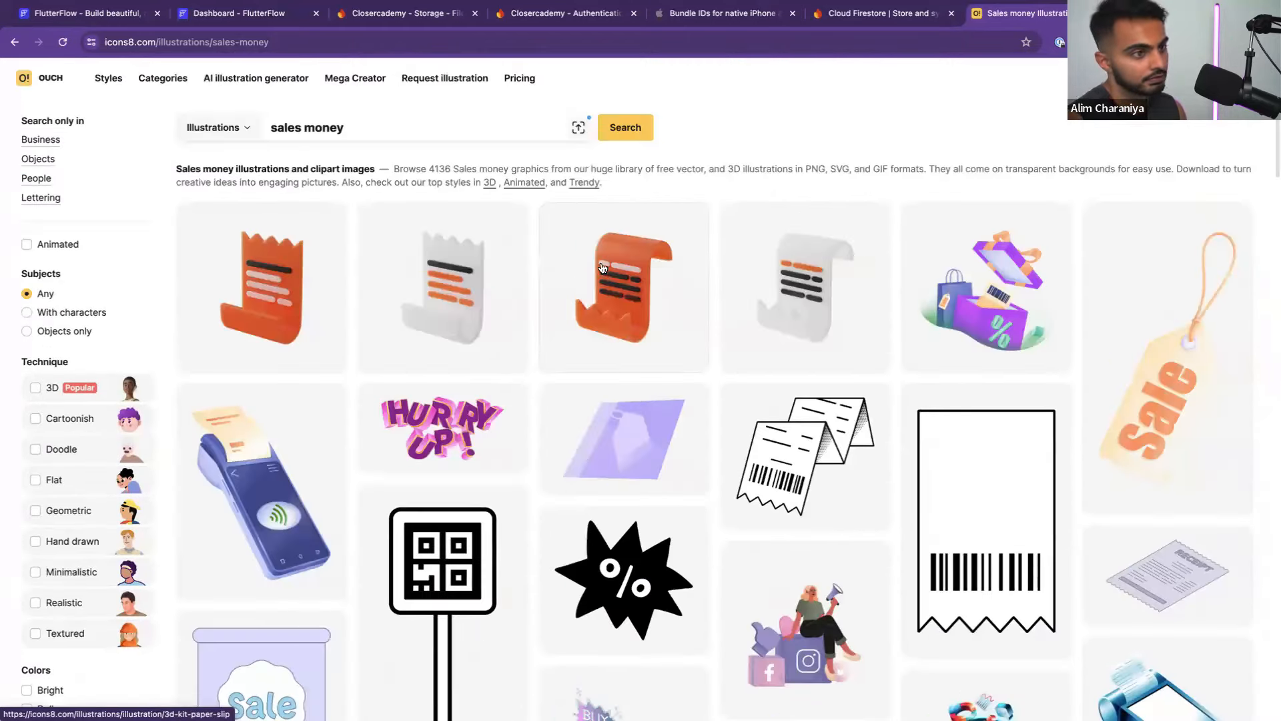
Replace the query with 'money bag' and browse those illustration results
drag(374, 133, 271, 128)
key(BackSpace)
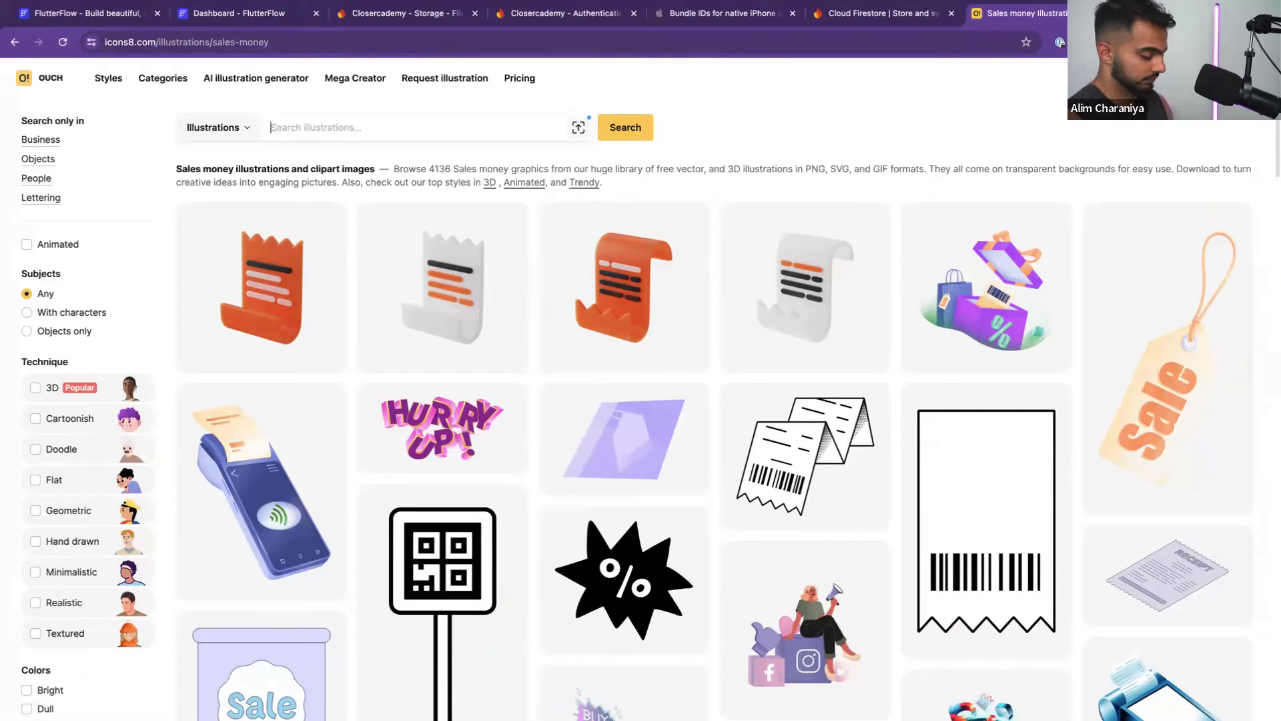
text(money bag)
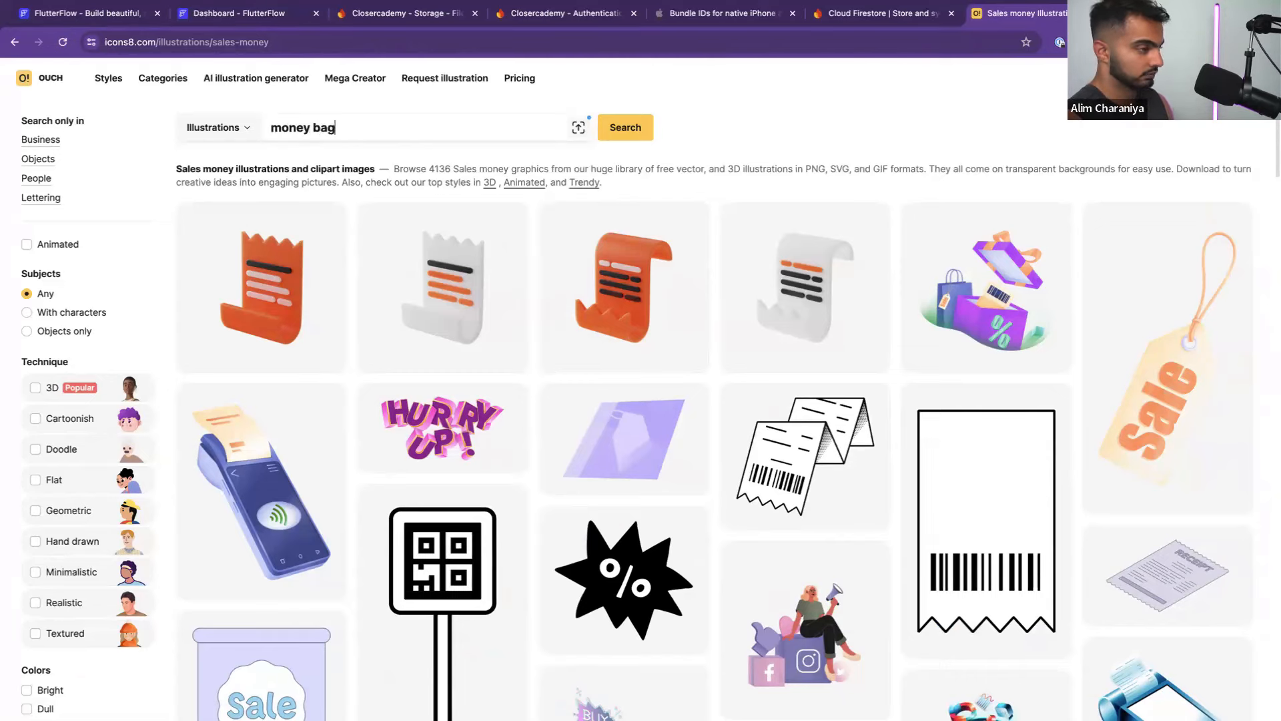
click(646, 128)
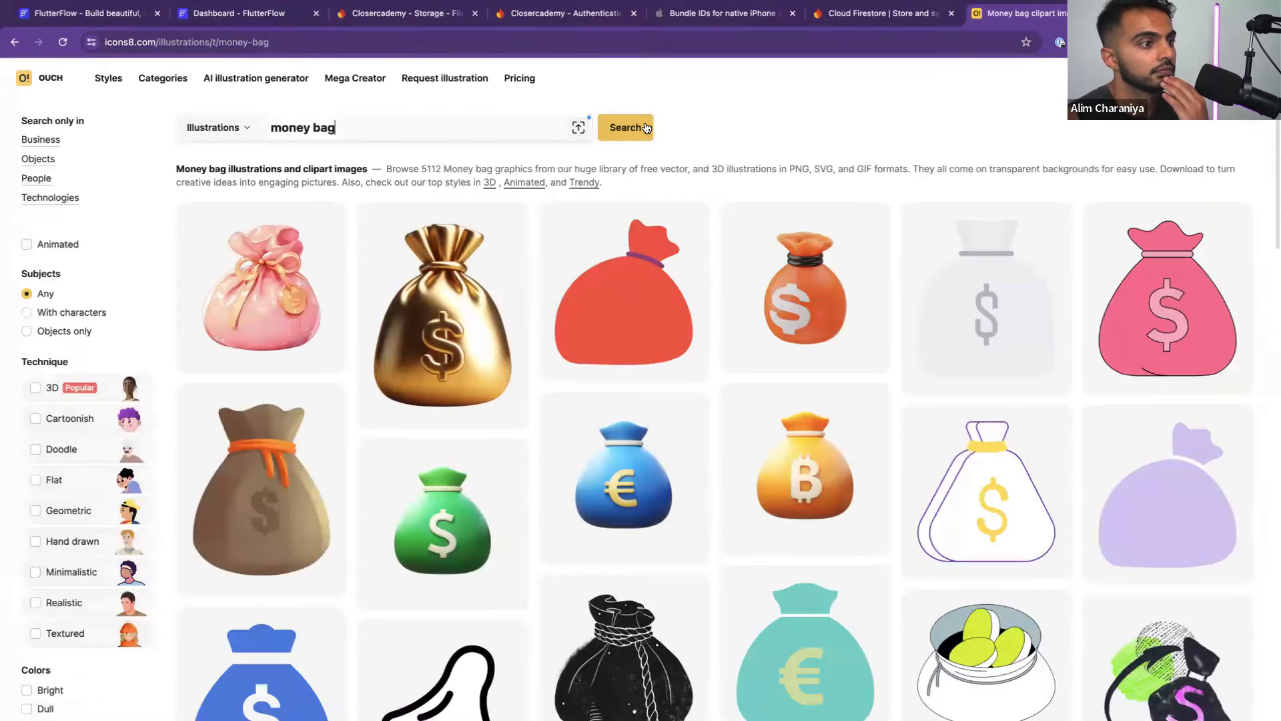
scroll(582, 224, down, 10)
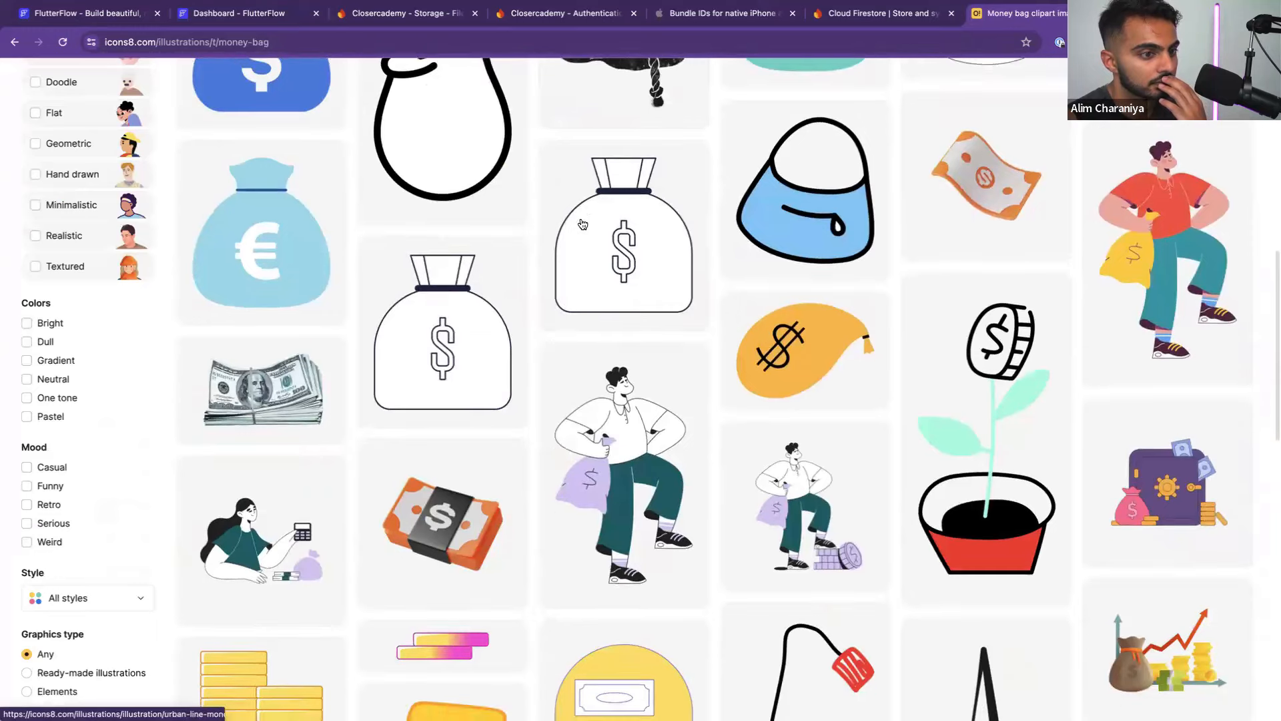
scroll(582, 224, down, 5)
scroll(583, 224, up, 20)
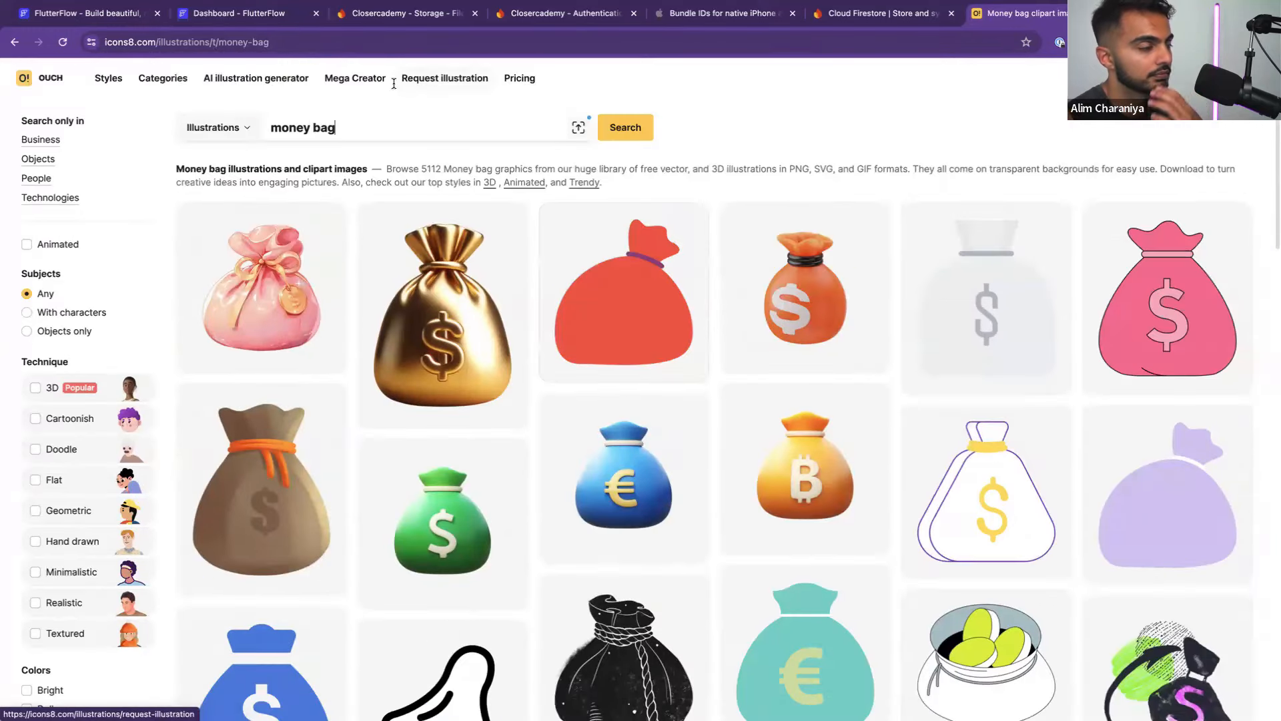
click(336, 128)
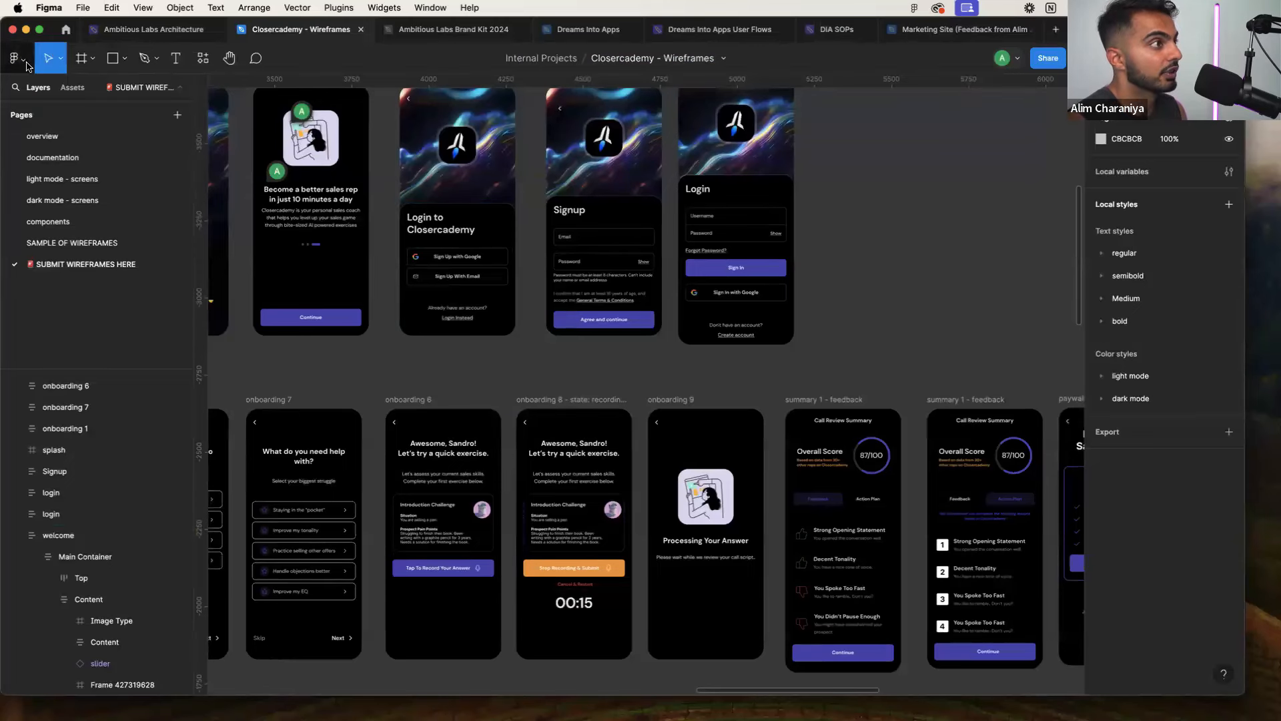
Search Figma's plugin resources for 'iconscout' and run the IconScout plugin
click(15, 58)
mouse_move(60, 241)
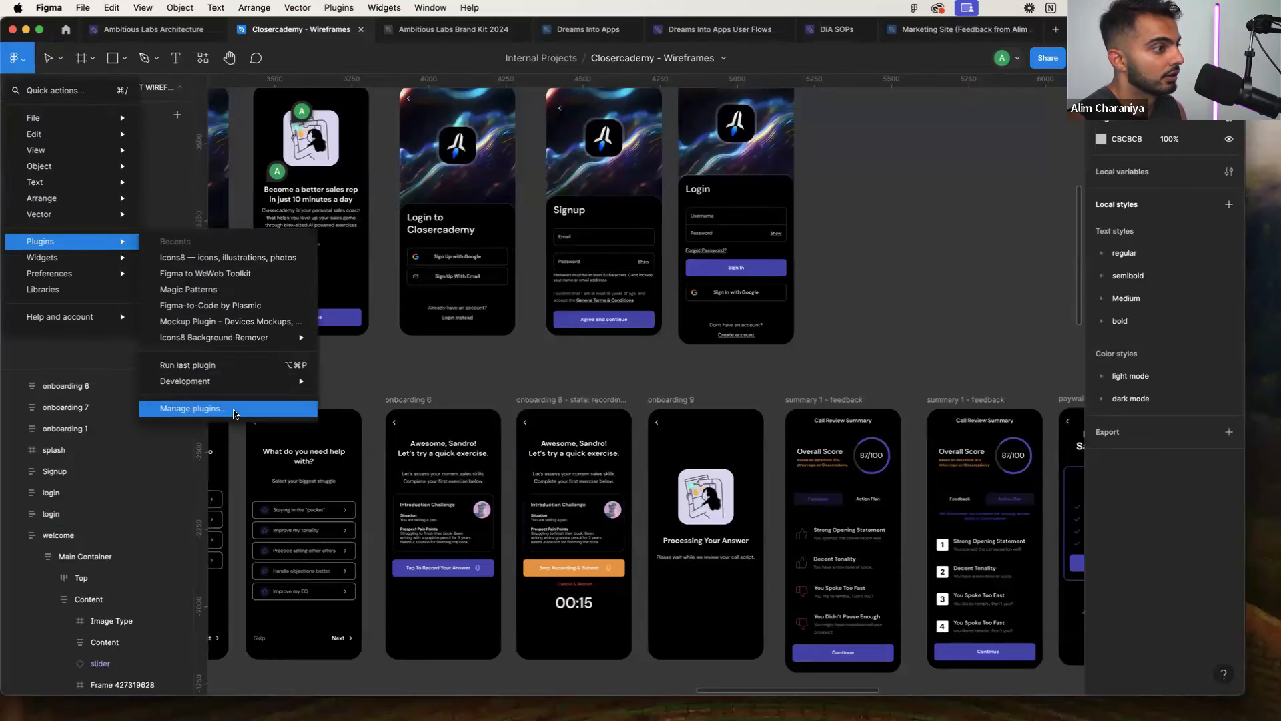
click(235, 411)
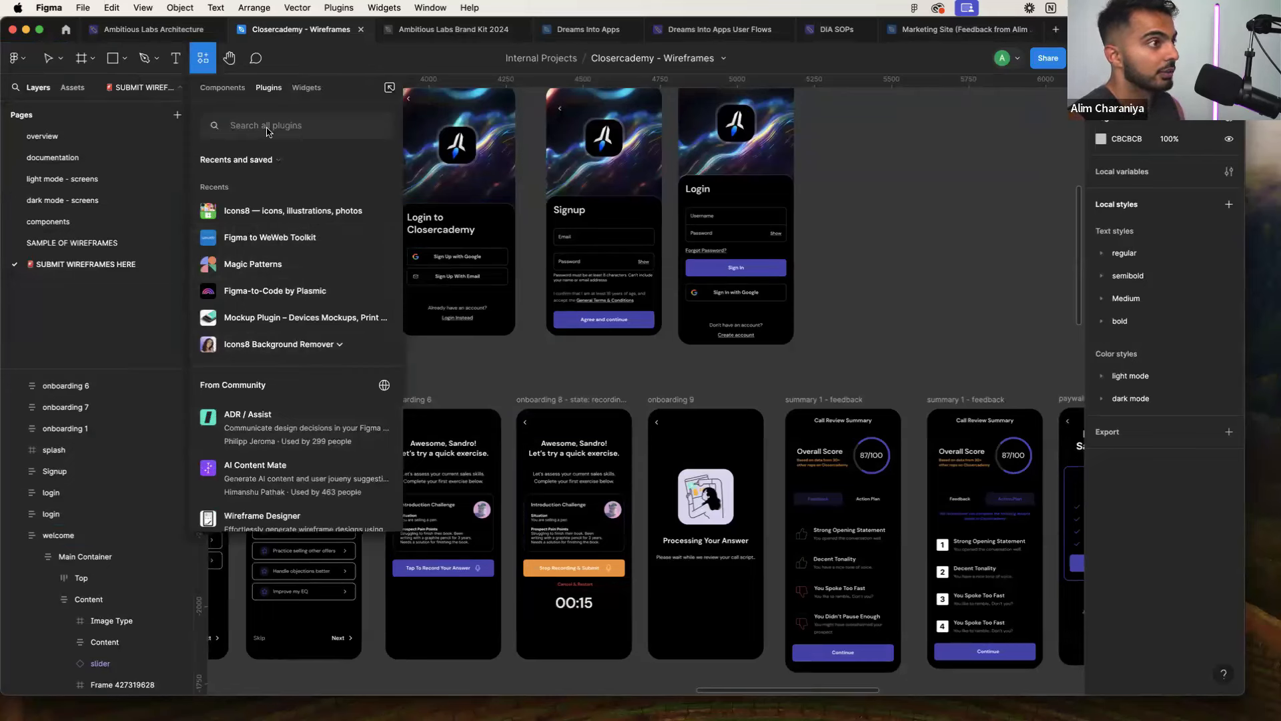
click(289, 127)
text(ico)
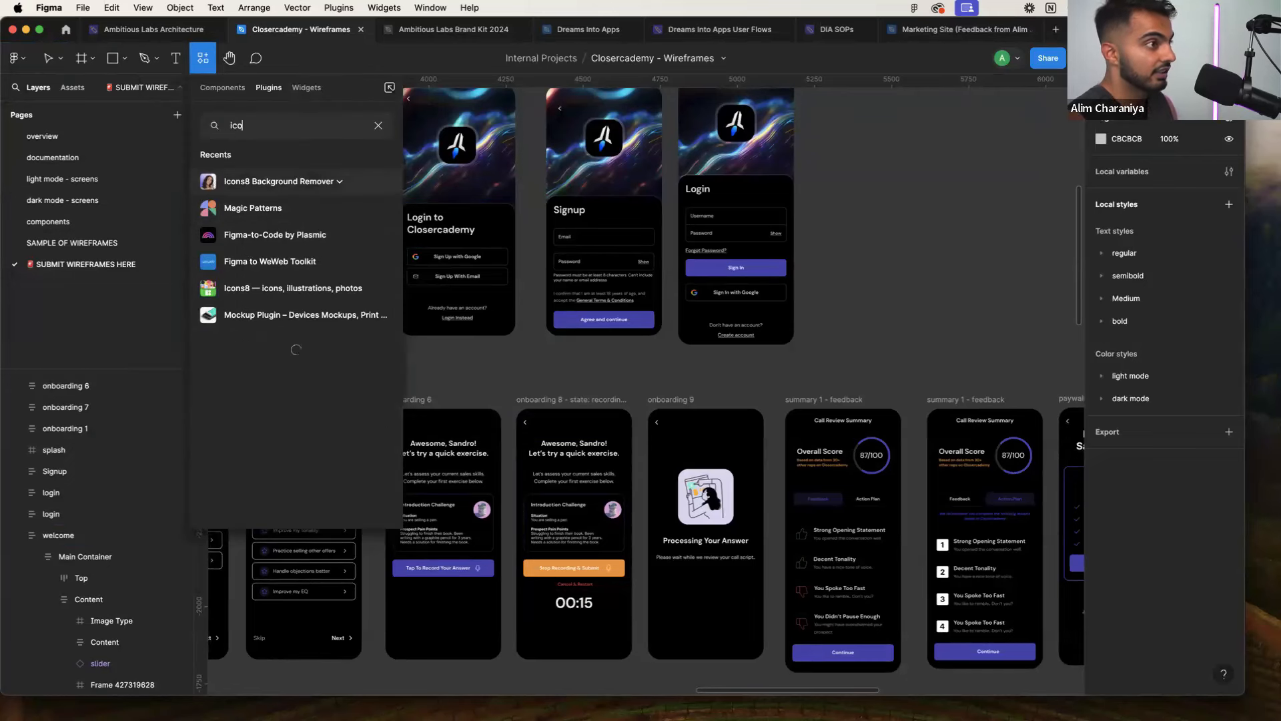
text(un)
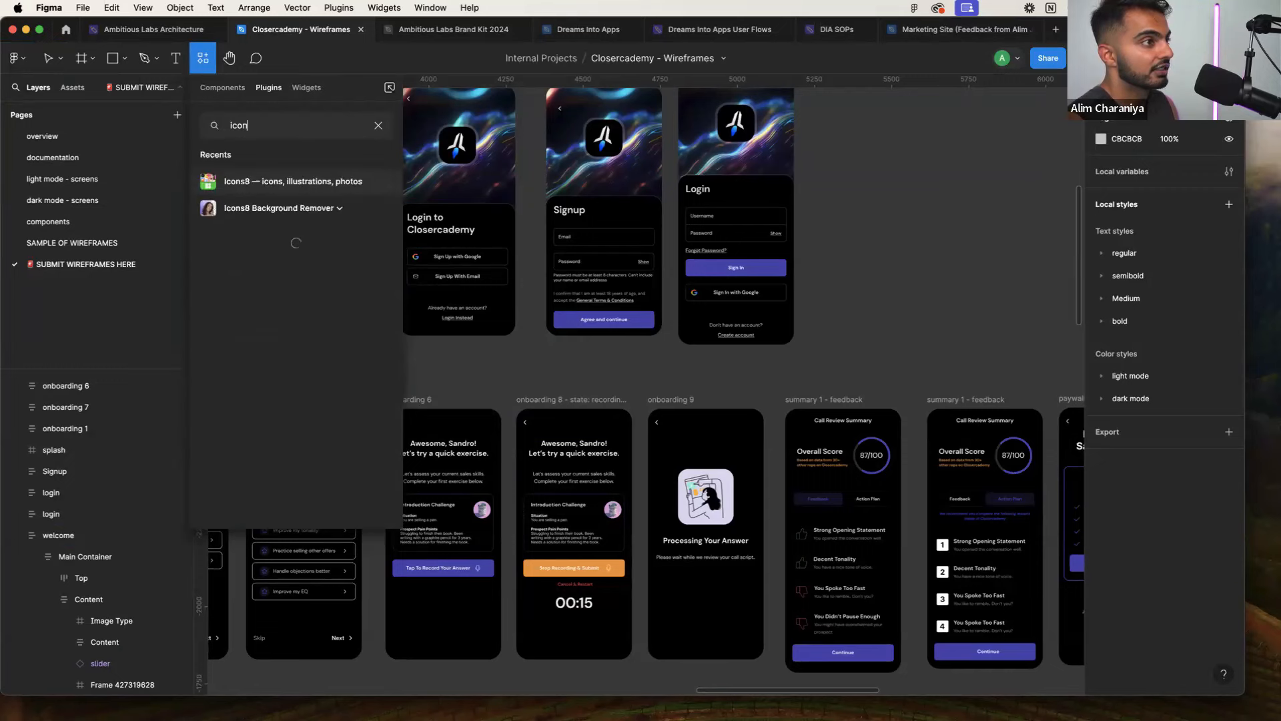
text(scoutn)
key(BackSpace)
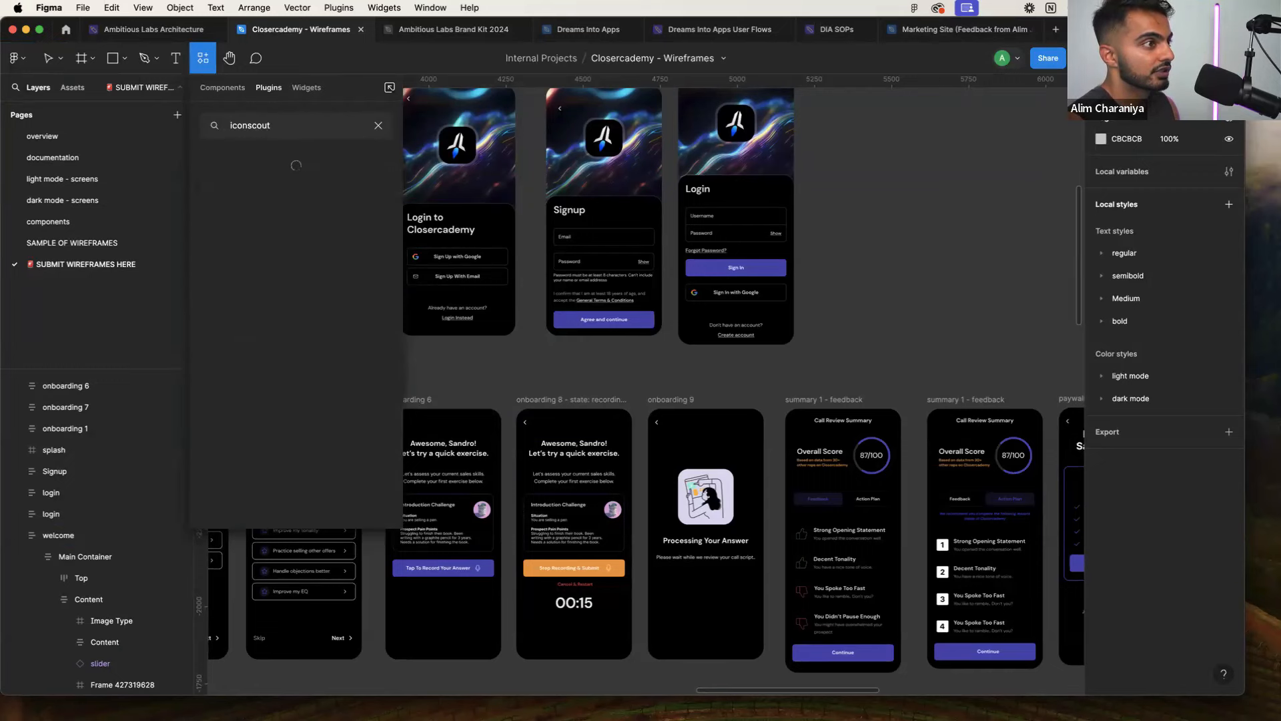
click(283, 257)
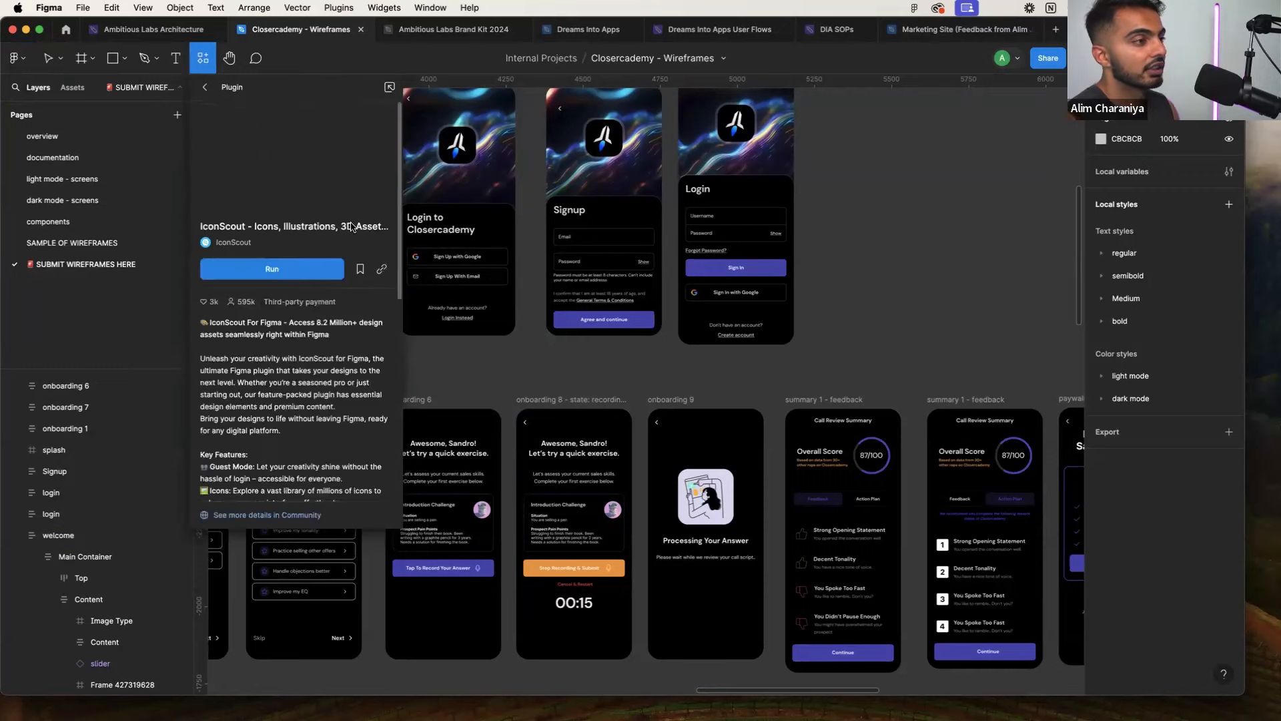
click(285, 276)
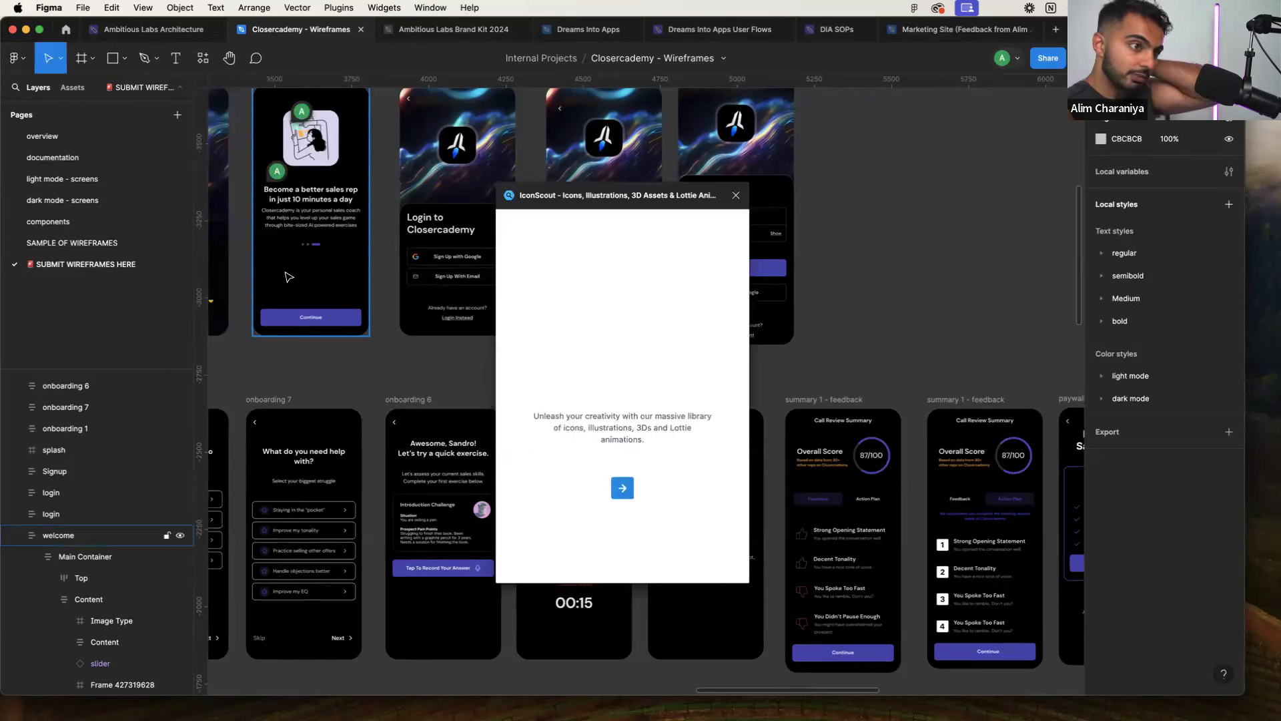
Click through the IconScout welcome screens and dismiss the tour tips
click(623, 499)
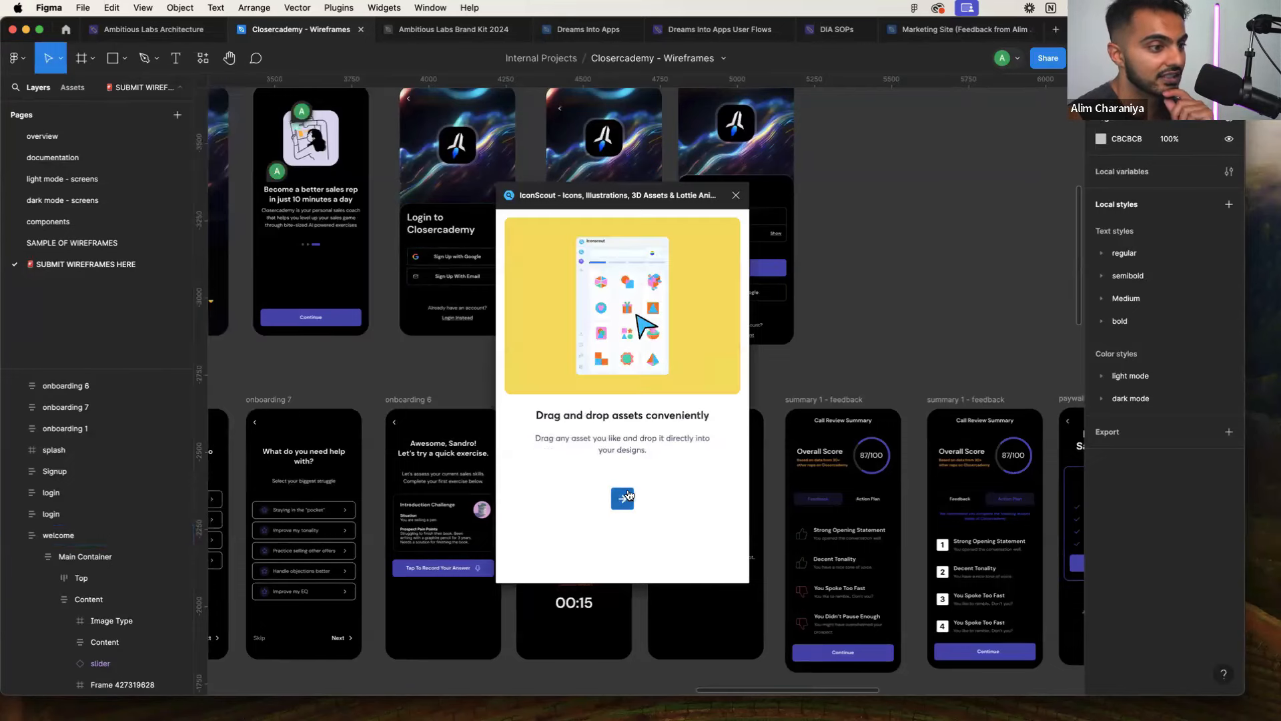
click(633, 501)
click(634, 500)
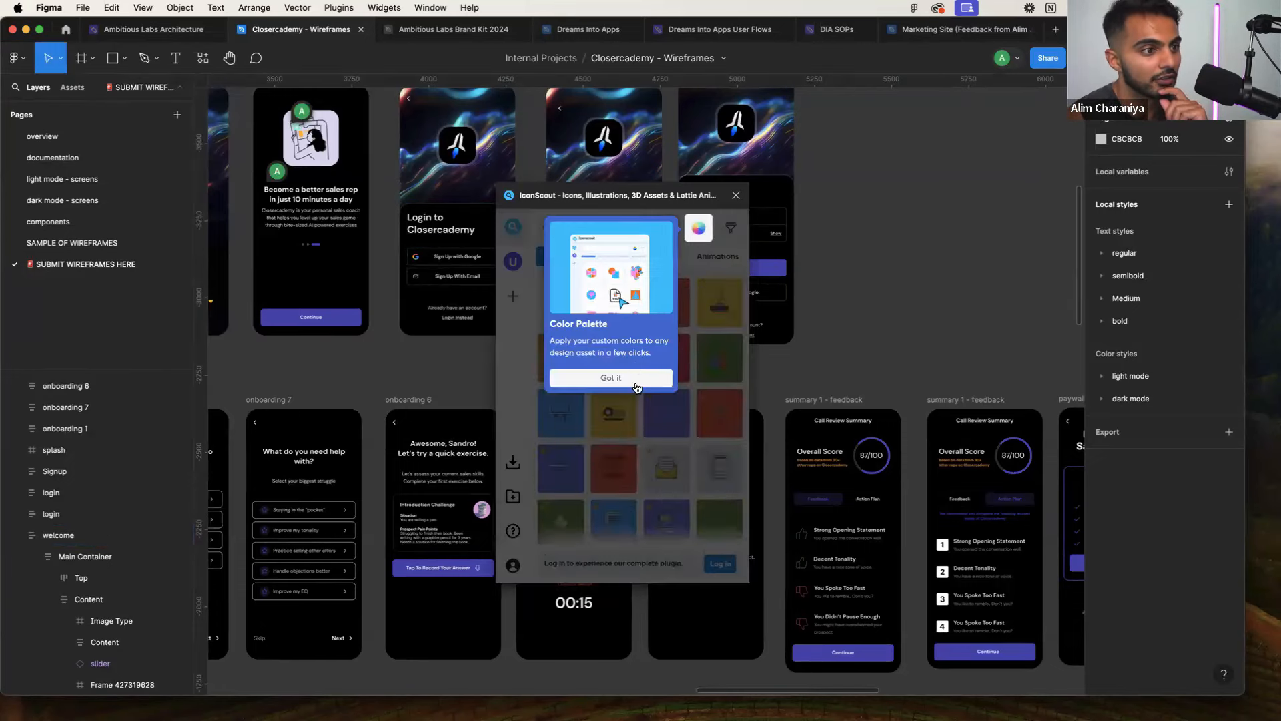
click(629, 375)
click(652, 561)
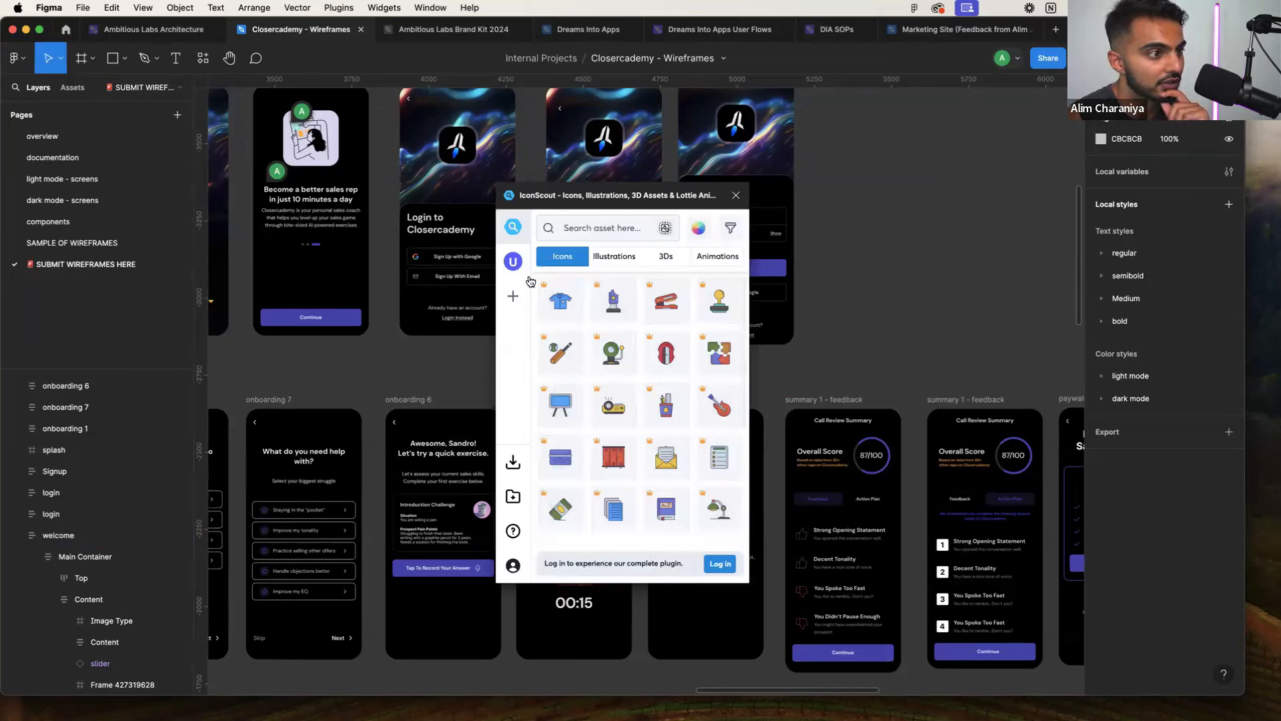
Search 'sales' under Illustrations and set the Price filter to Free
click(601, 227)
text(sales)
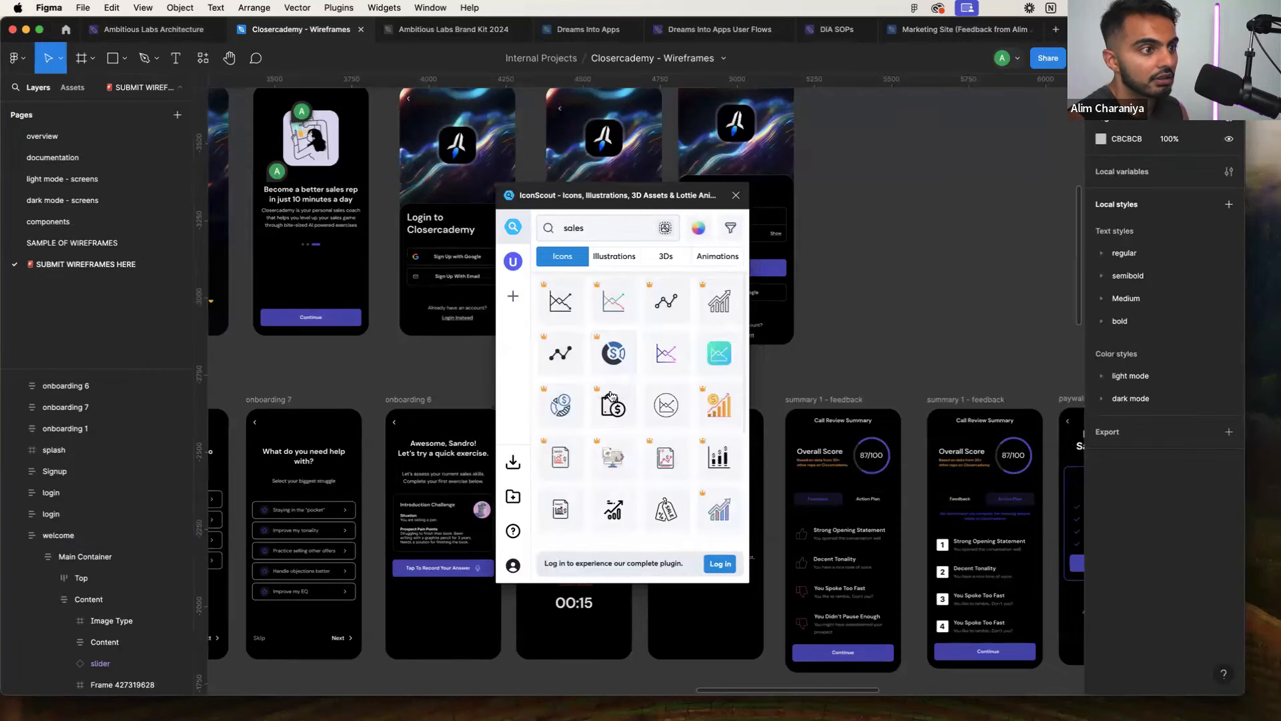
scroll(631, 265, down, 1)
click(629, 261)
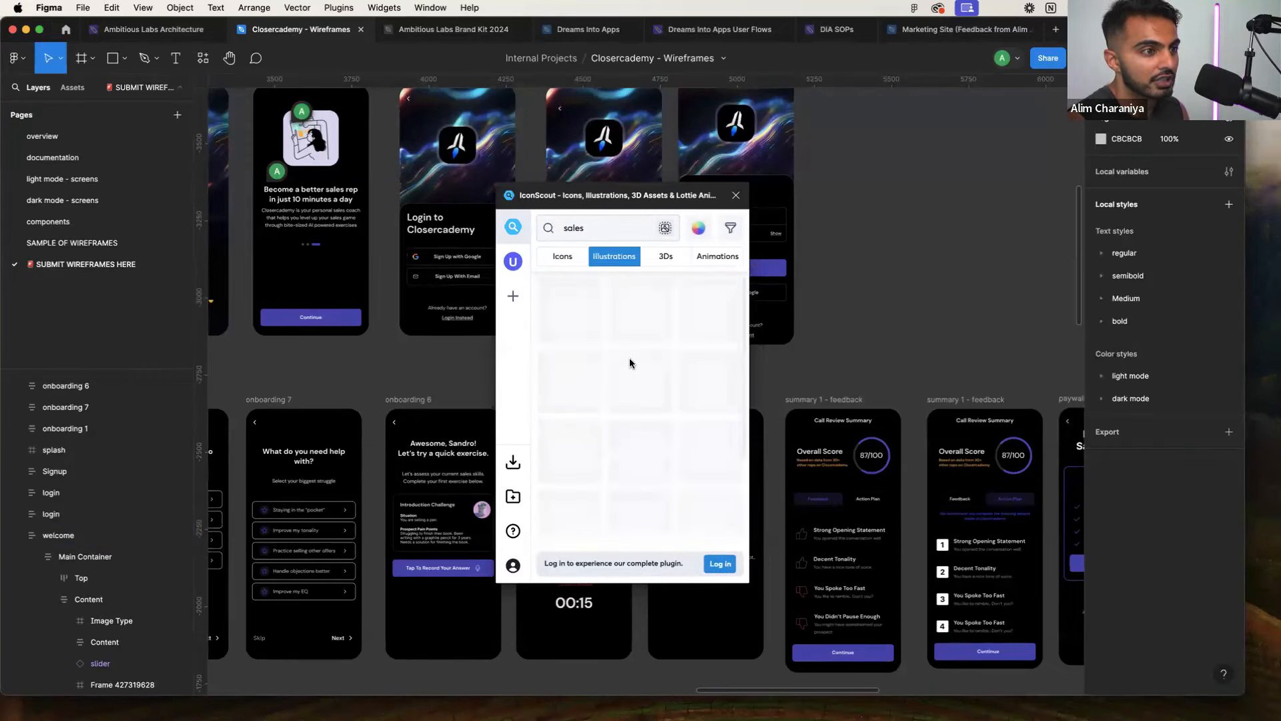
scroll(630, 407, down, 1)
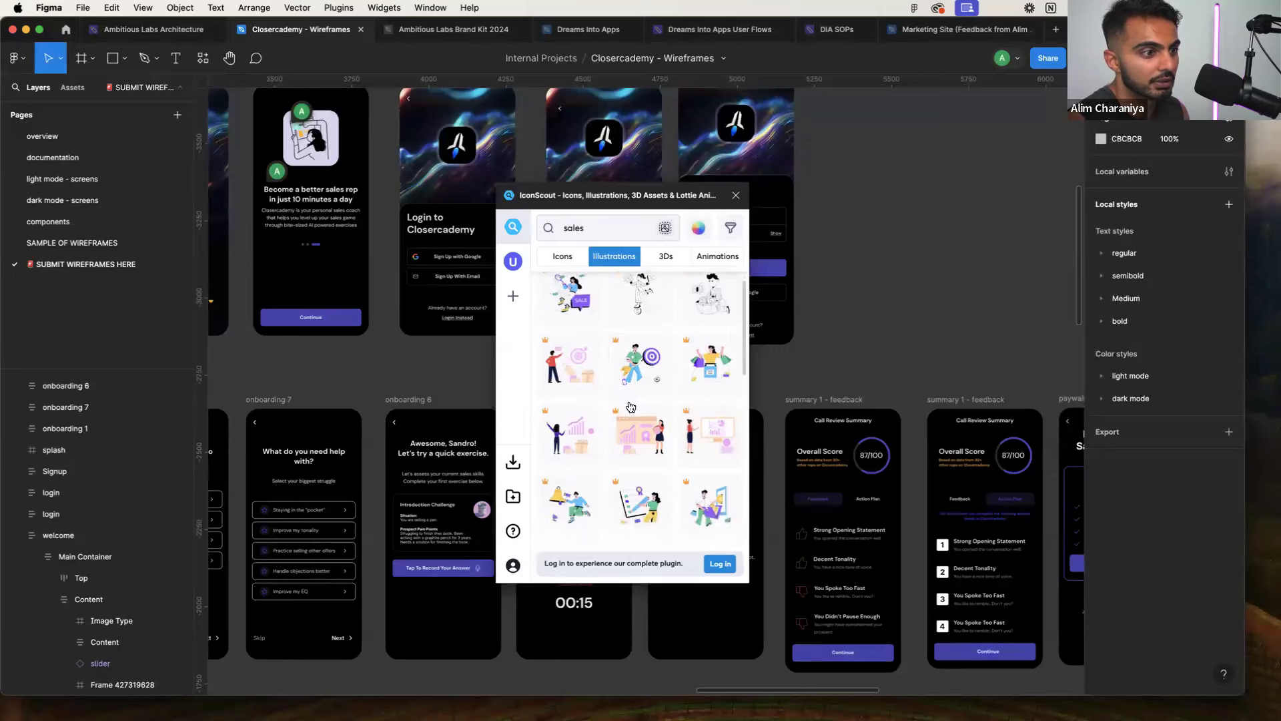
scroll(668, 397, down, 5)
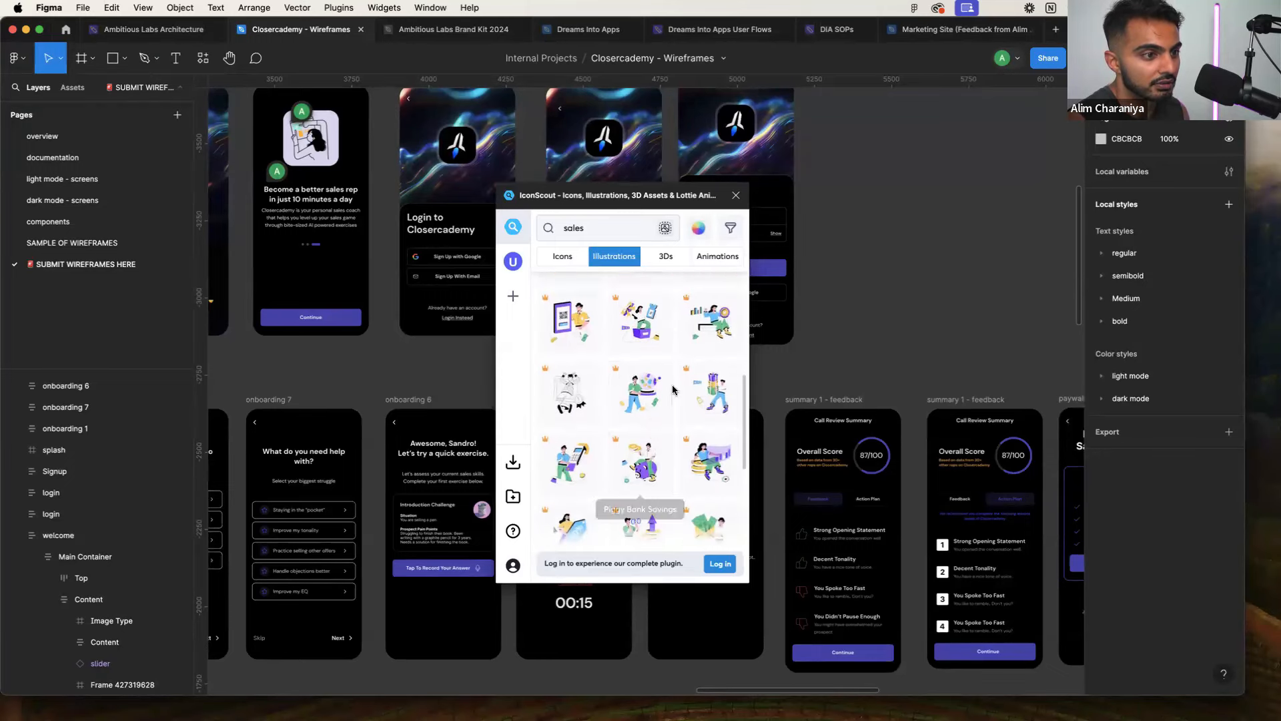
scroll(645, 408, down, 5)
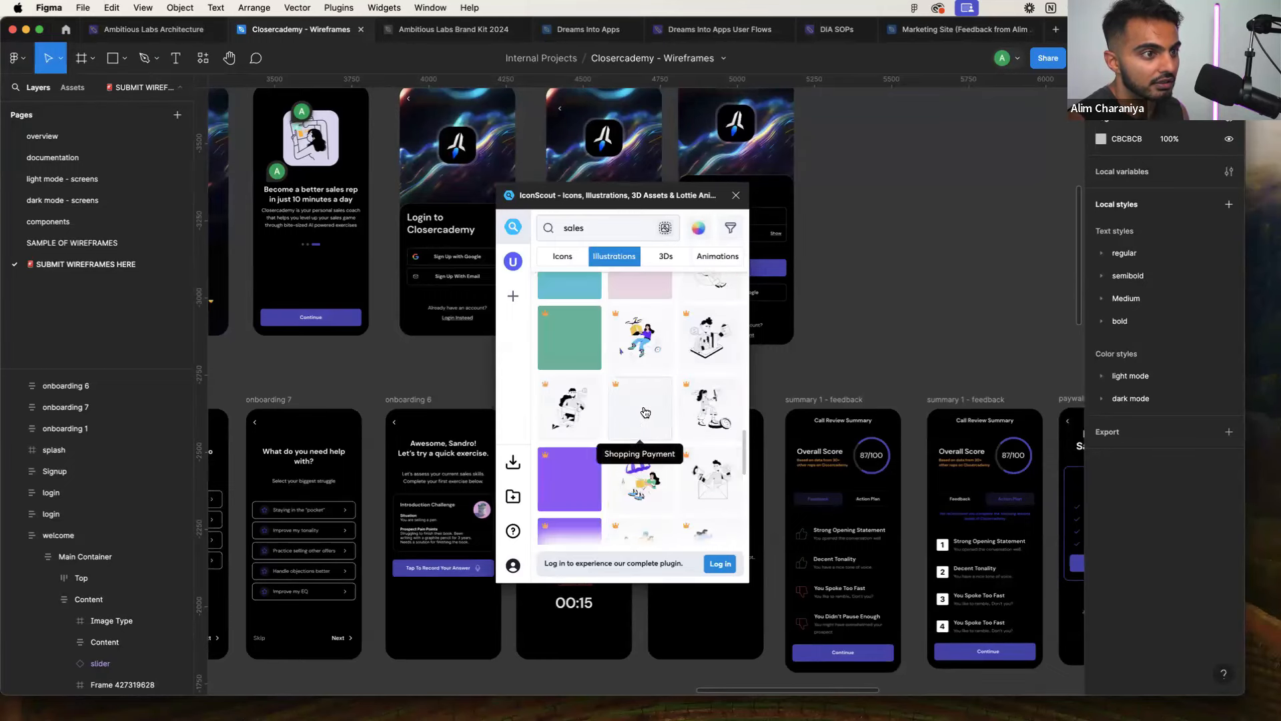
click(731, 228)
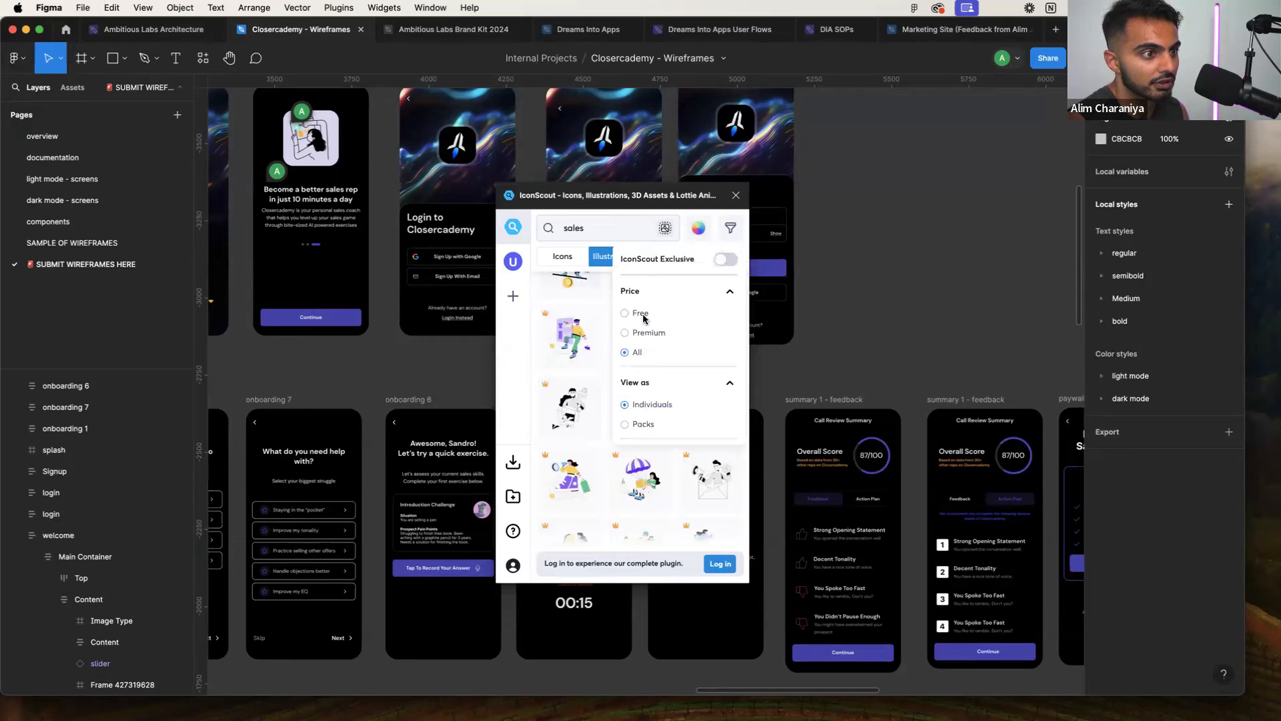
click(642, 315)
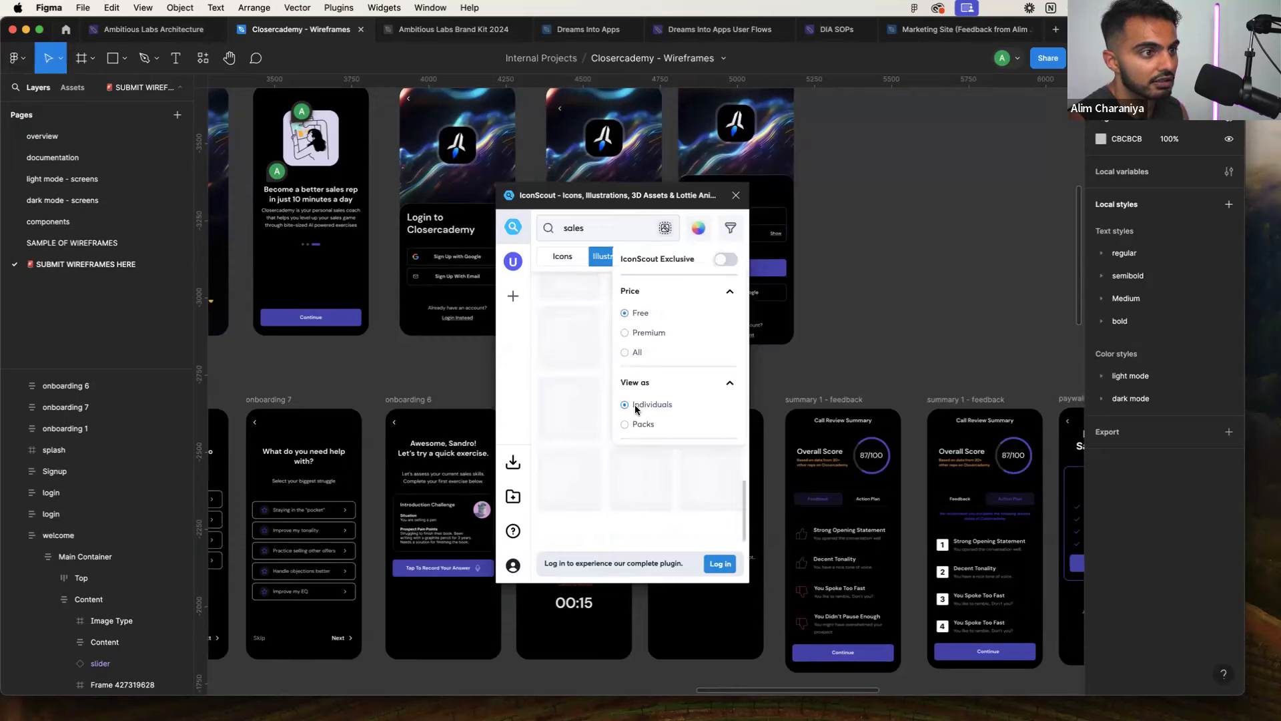
click(572, 414)
scroll(591, 403, up, 10)
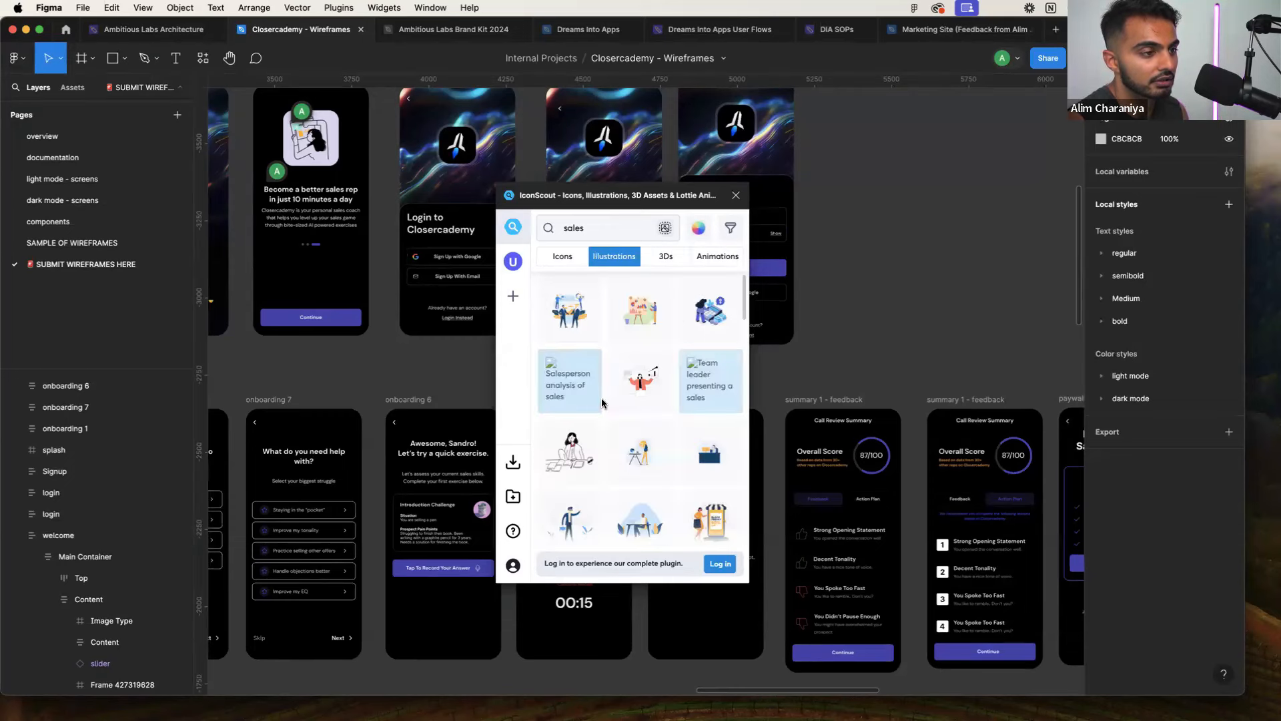
scroll(605, 398, down, 5)
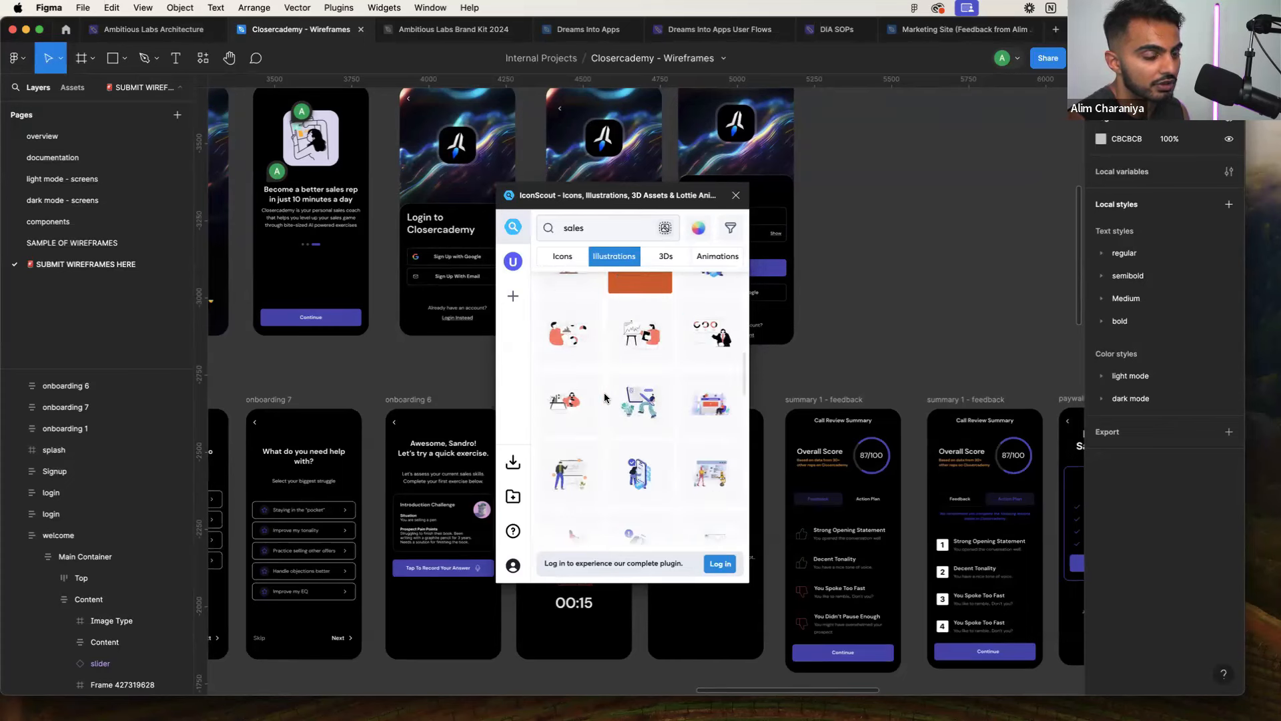
scroll(605, 394, down, 2)
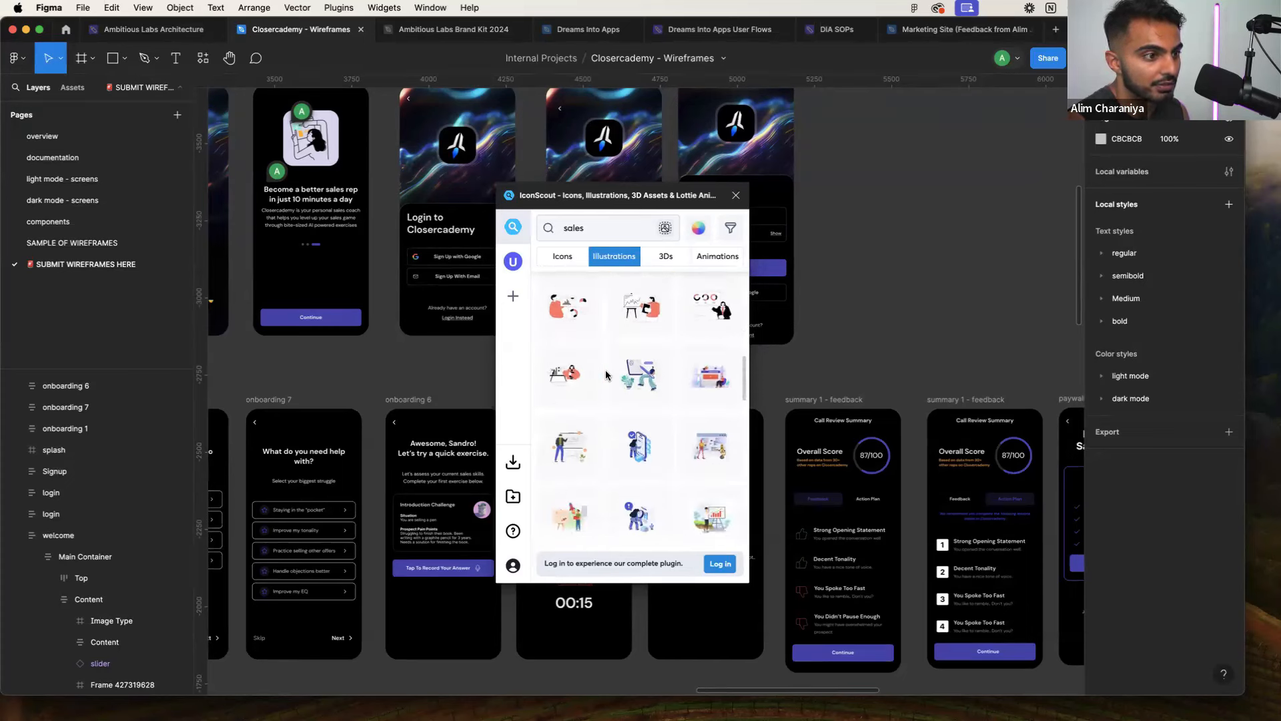
Refine the search to 'sales money', filter to Free, and open the person-on-coins illustration
click(594, 220)
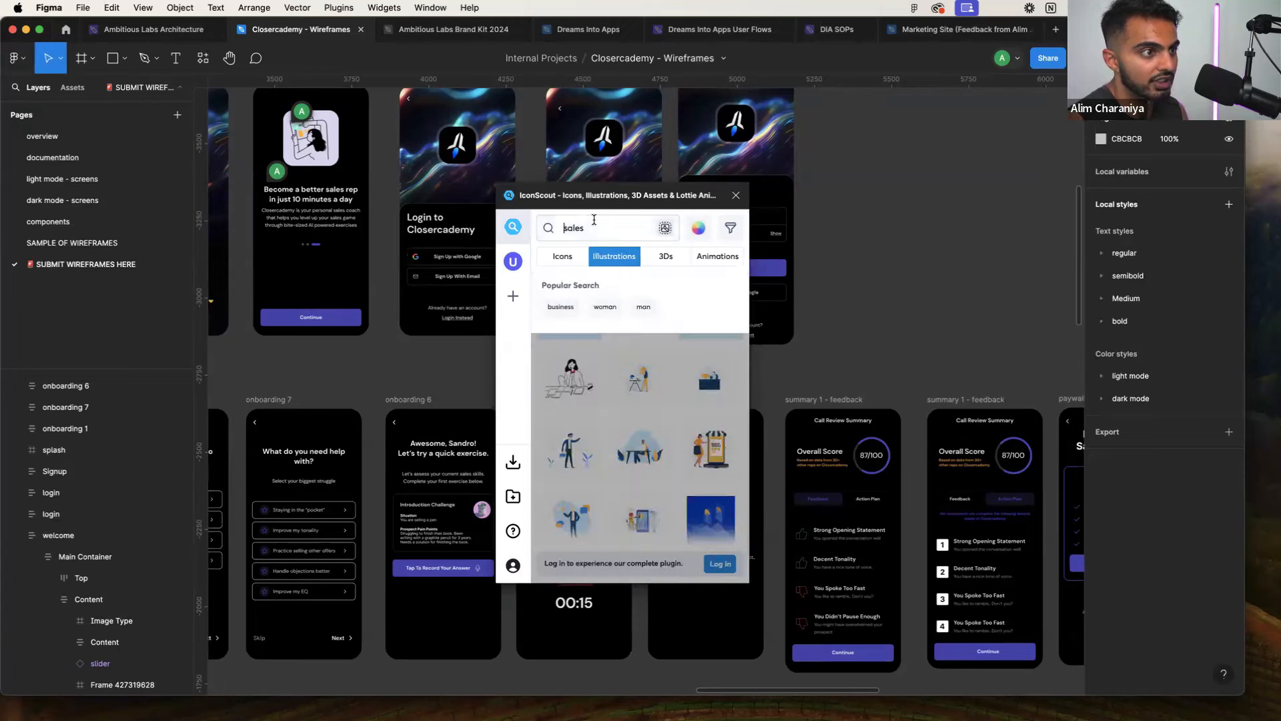
text(money)
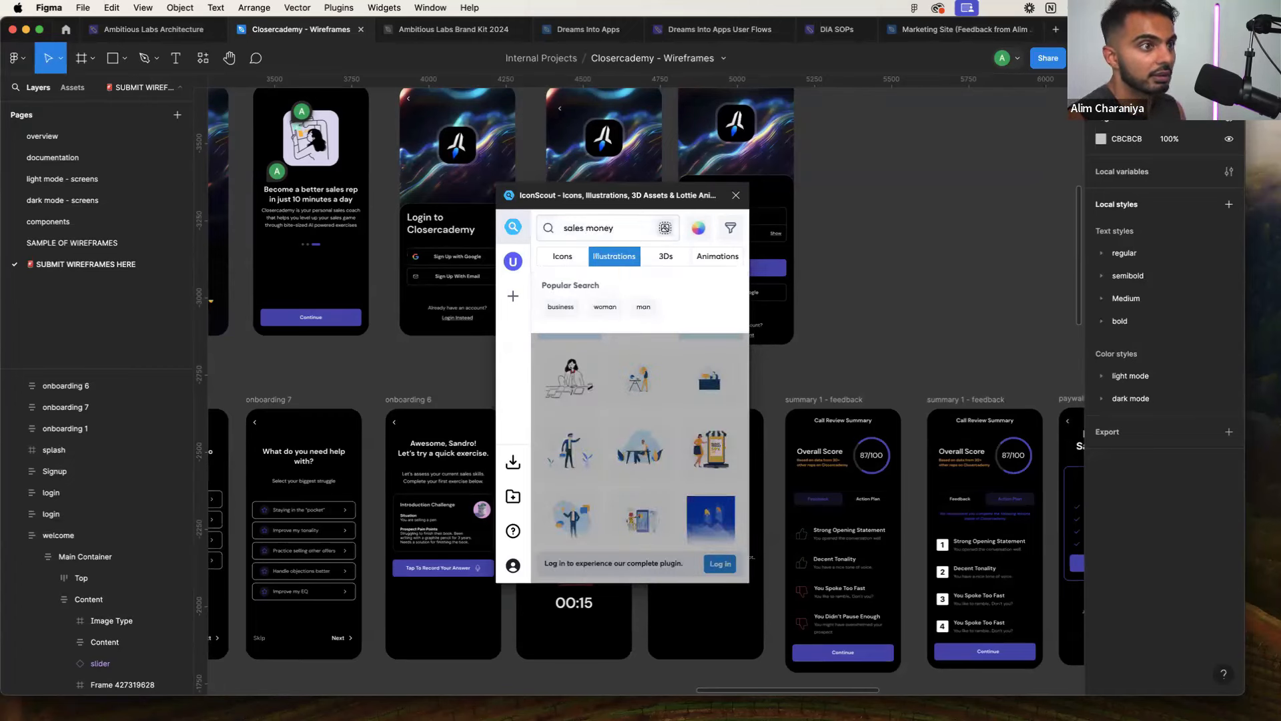
key(Return)
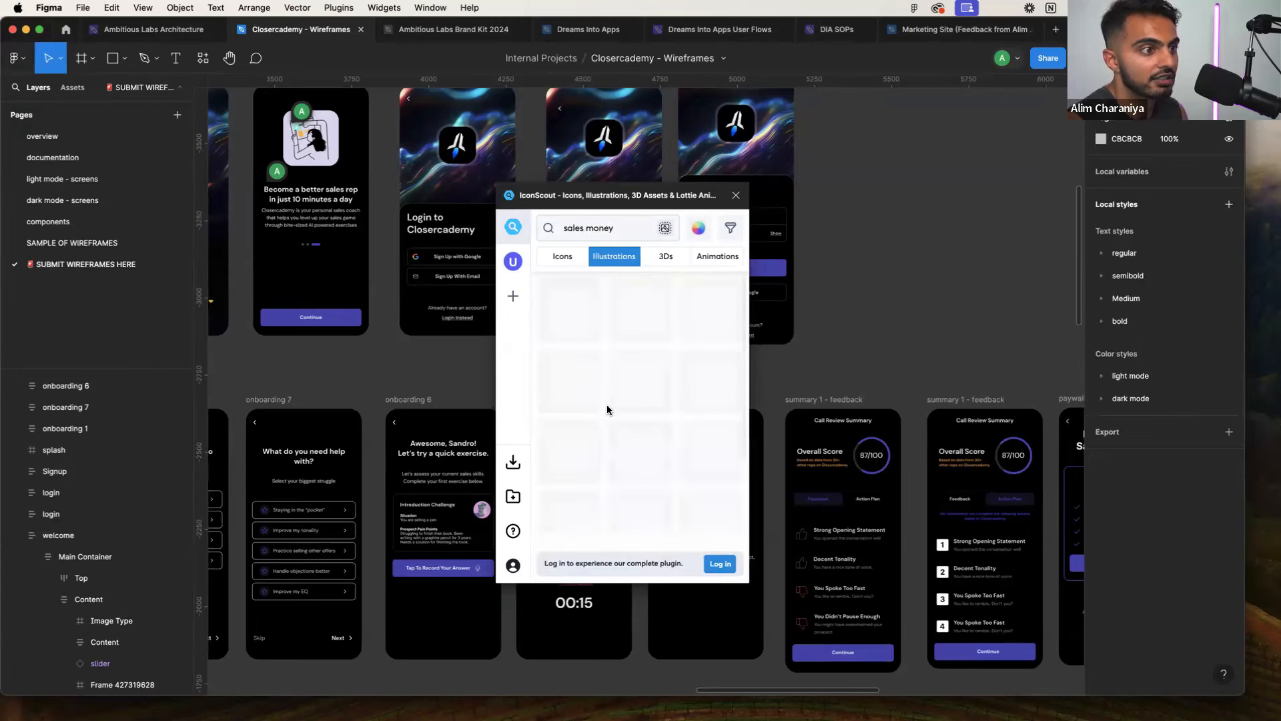
click(731, 227)
click(624, 312)
click(583, 268)
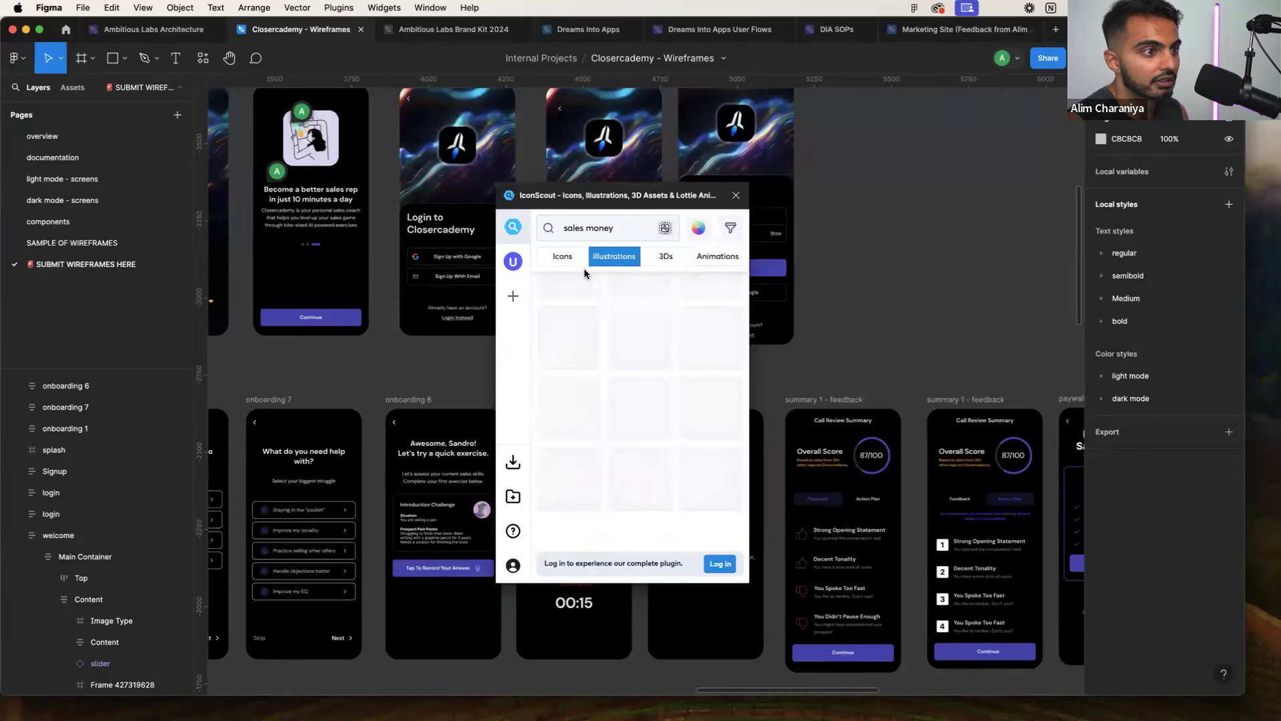
scroll(609, 394, down, 3)
scroll(609, 394, up, 3)
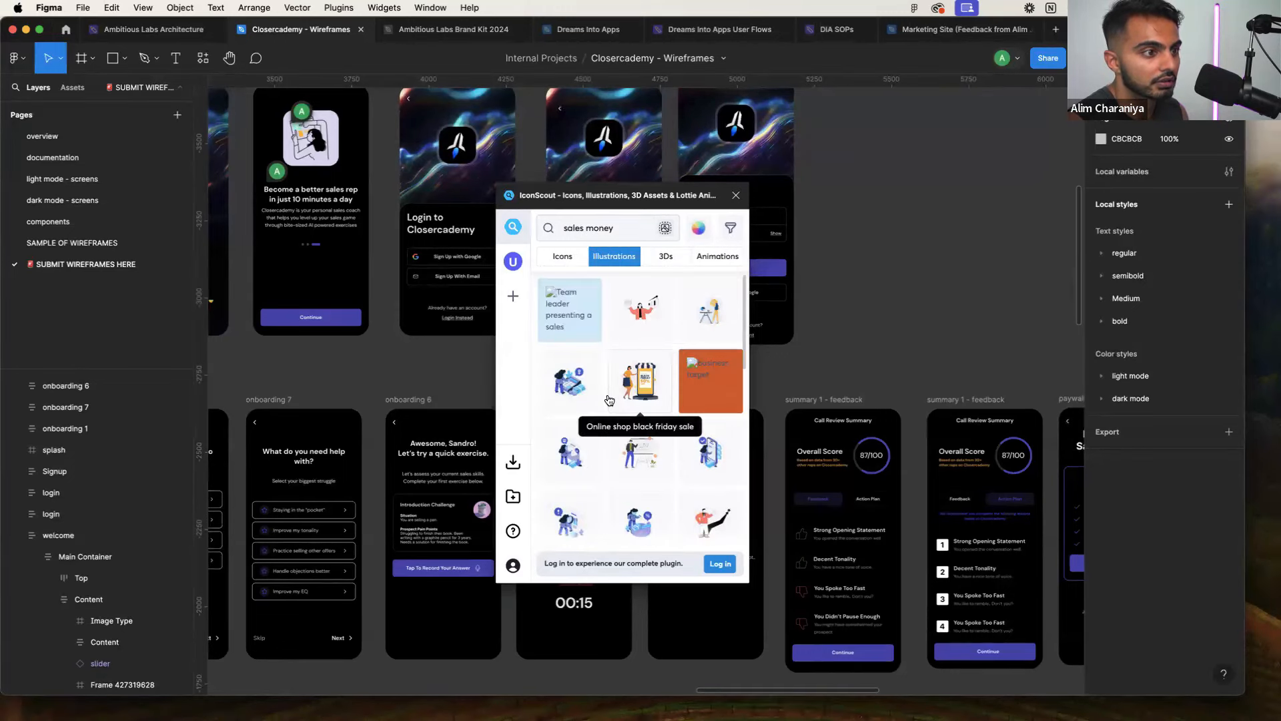
scroll(694, 442, down, 3)
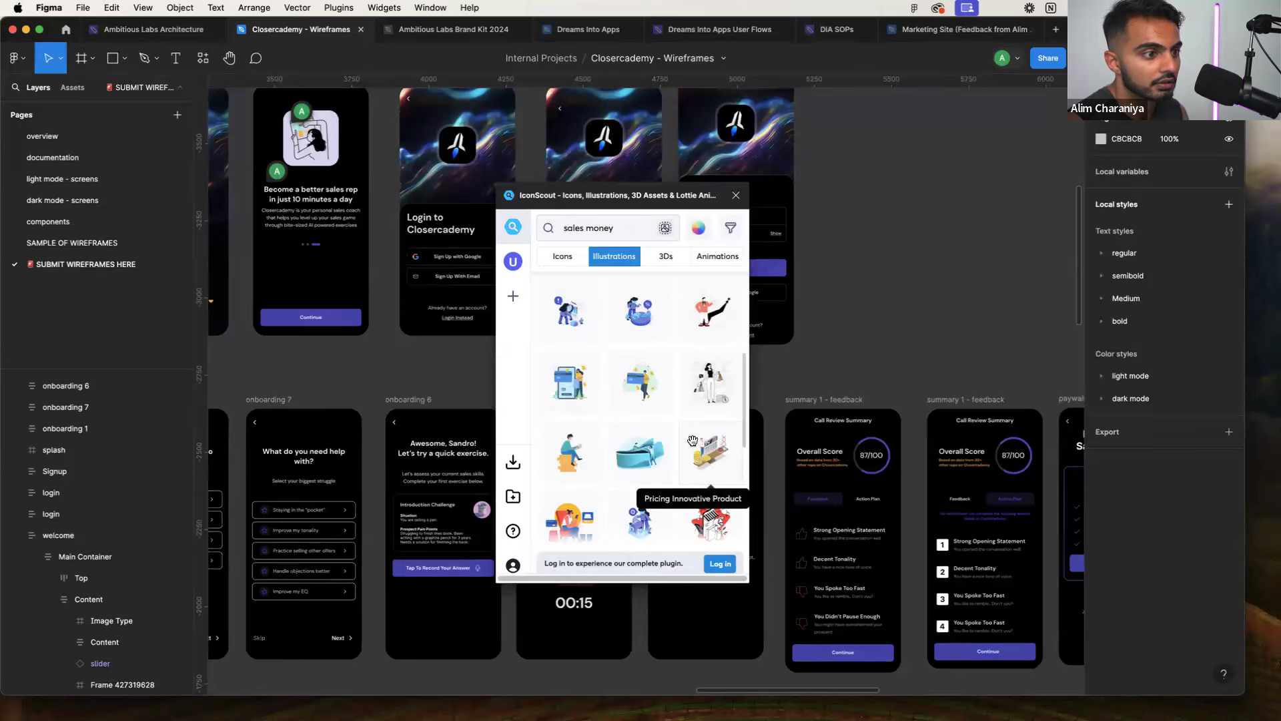
scroll(693, 440, down, 3)
scroll(693, 440, up, 3)
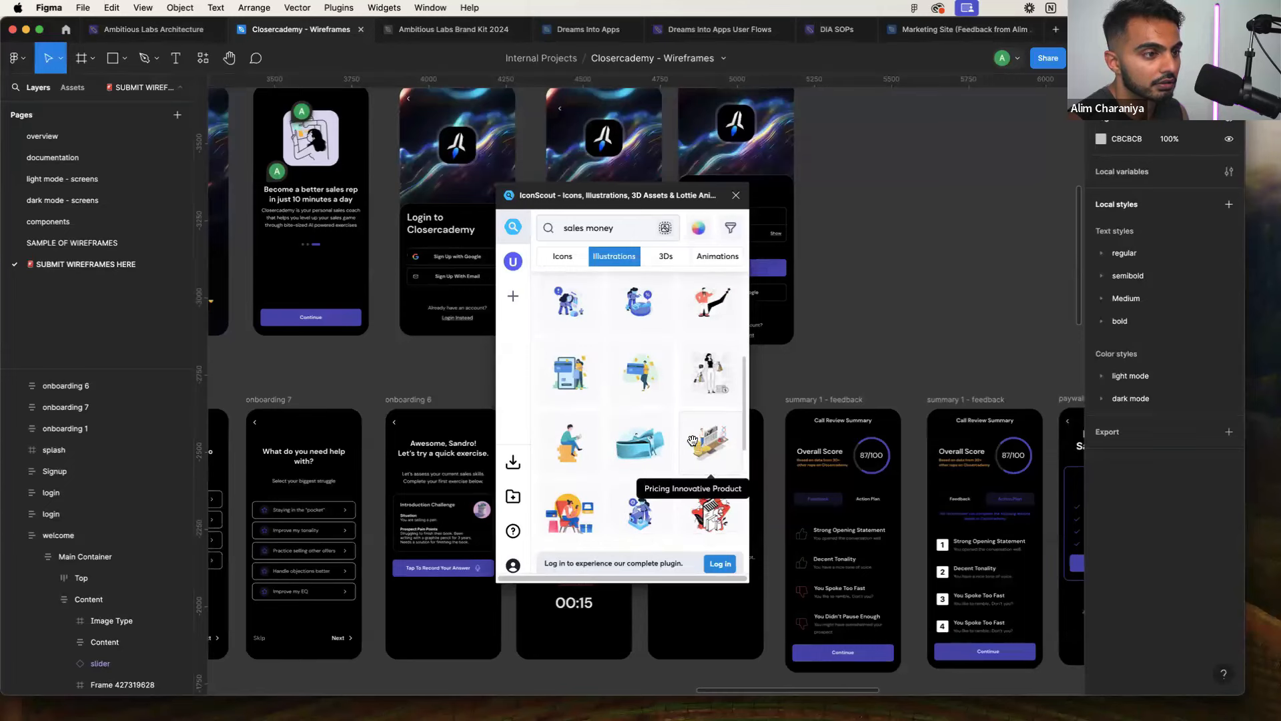
click(577, 430)
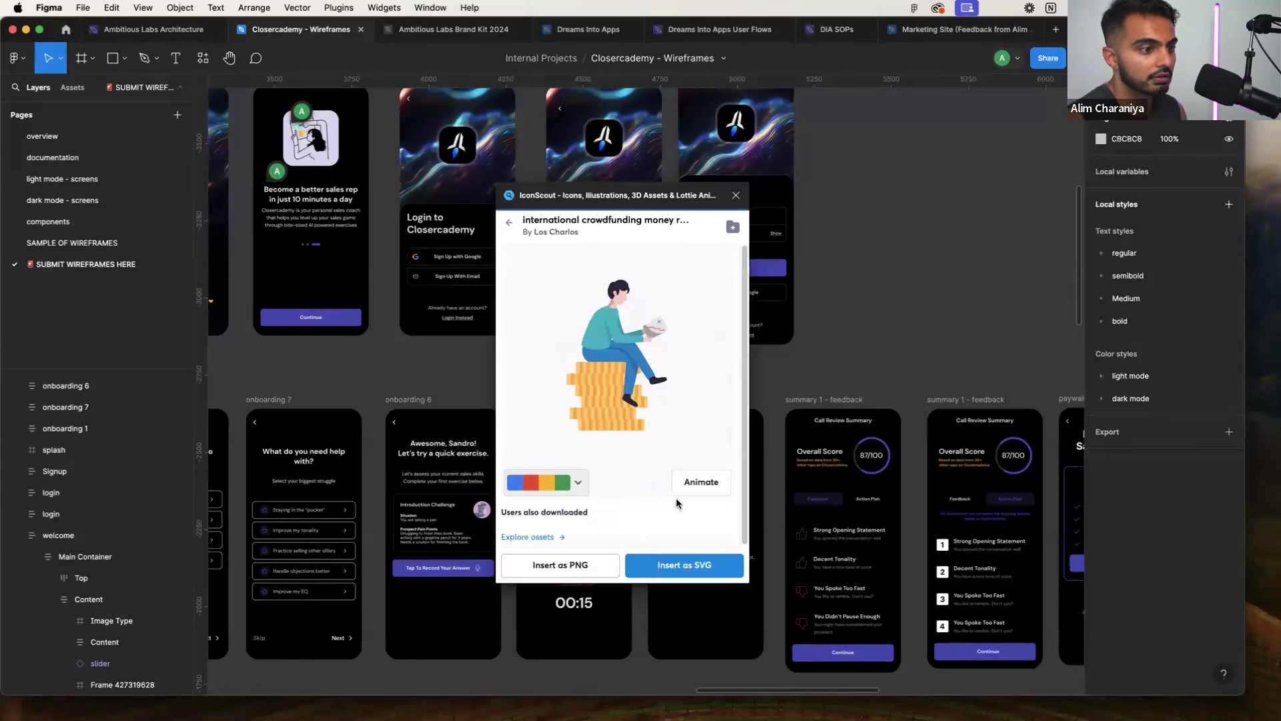
Insert the coin-stack illustration as SVG, close IconScout, then undo the insertion
click(664, 560)
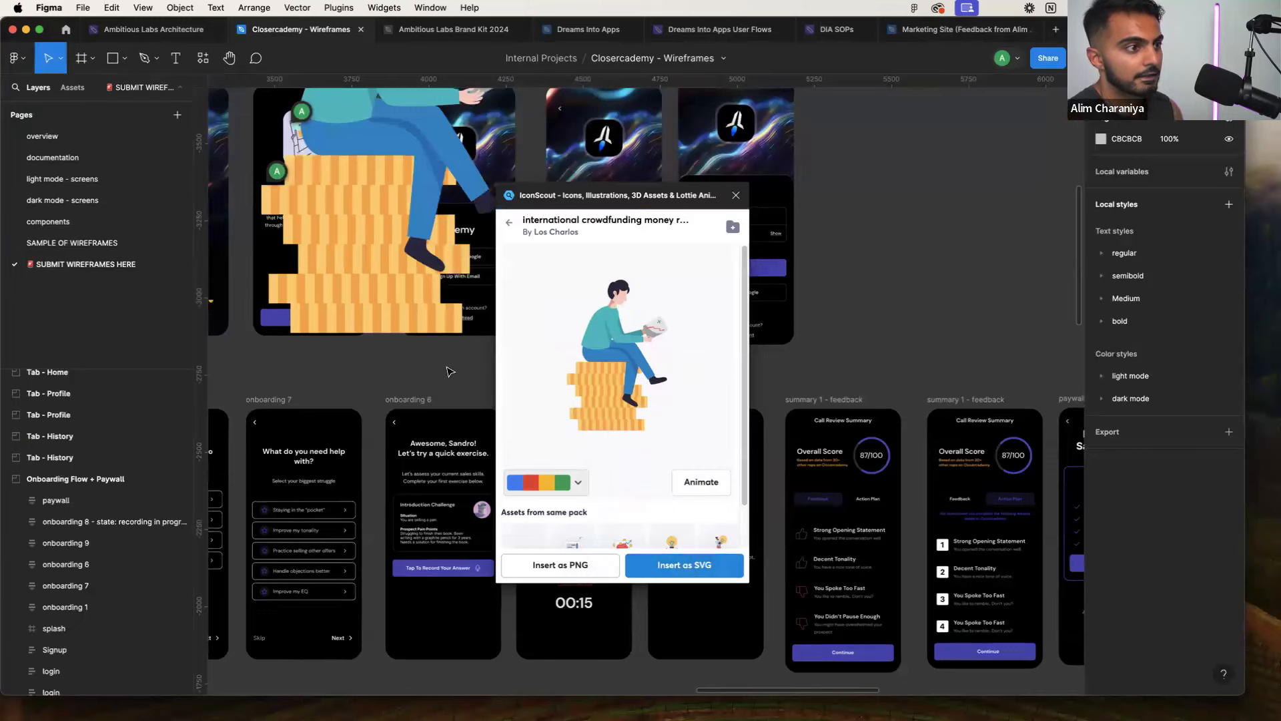
click(736, 196)
scroll(524, 283, down, 5)
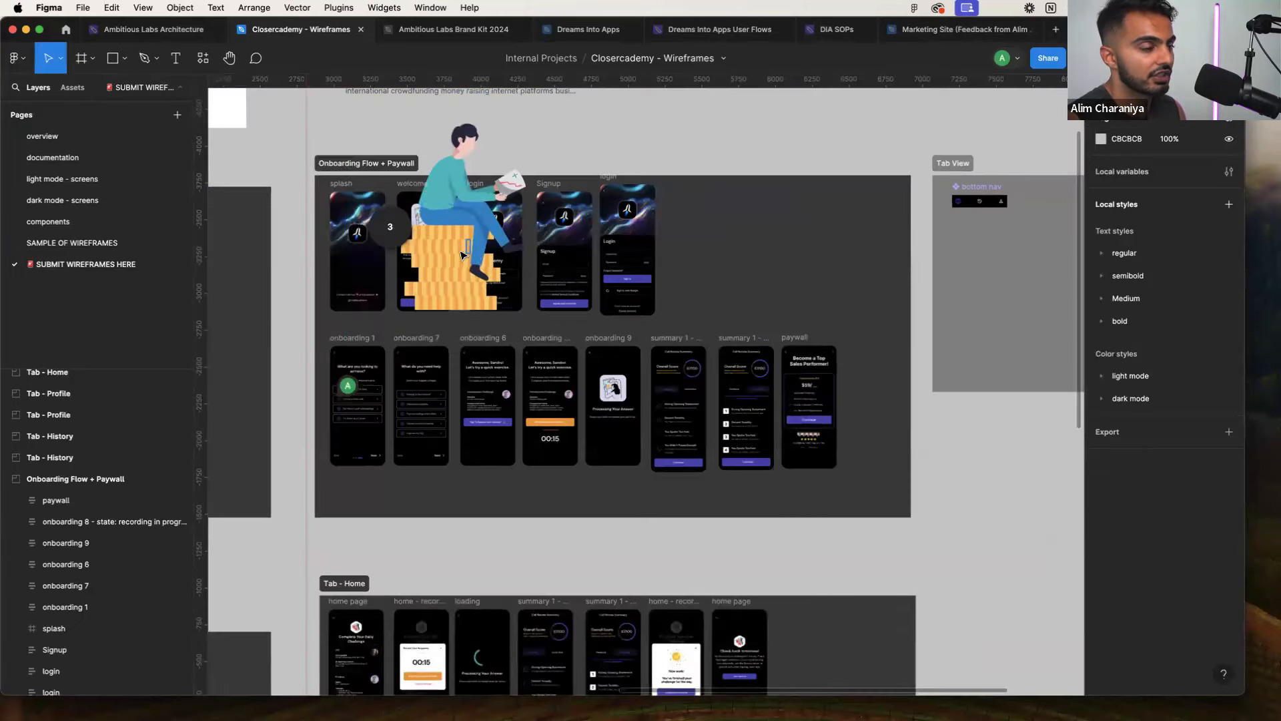
click(463, 241)
click(459, 178)
click(463, 144)
key(super+z)
key(super+z)
key(super+z)
key(super+z)
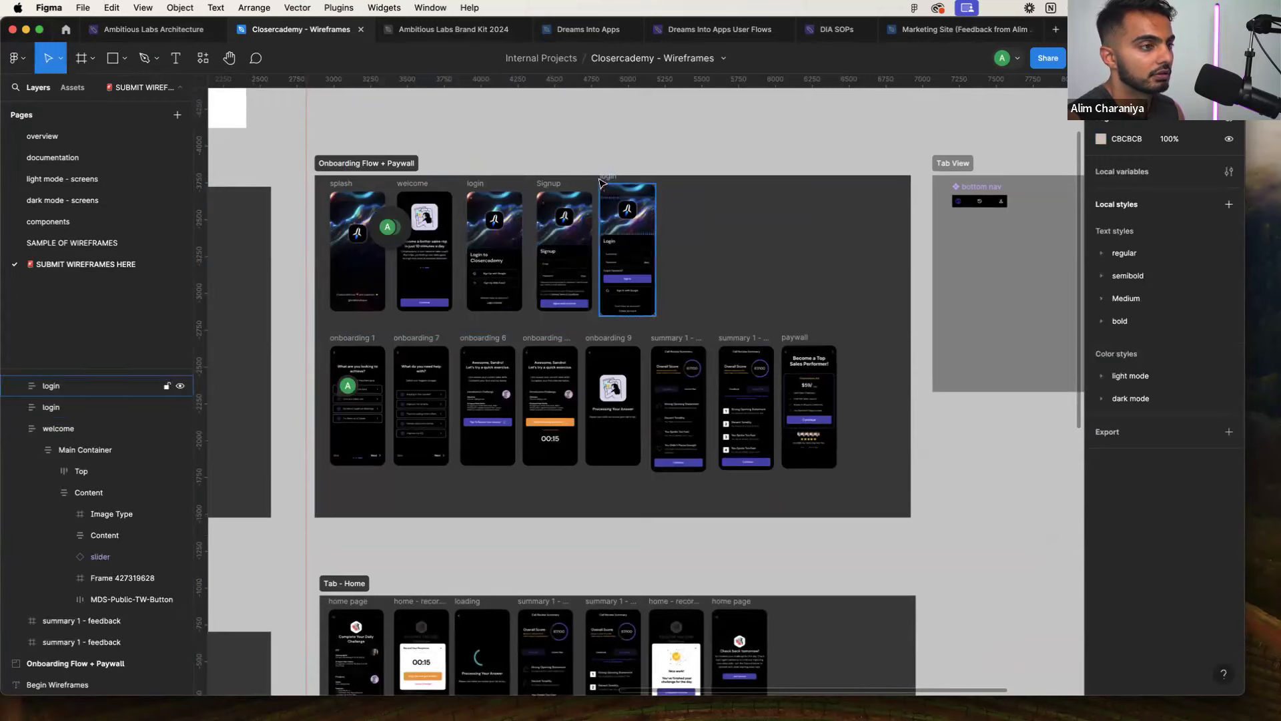
Paste the clipboard contents onto the canvas, redoing one accidental paste
key(super+v)
key(super+z)
key(super+v)
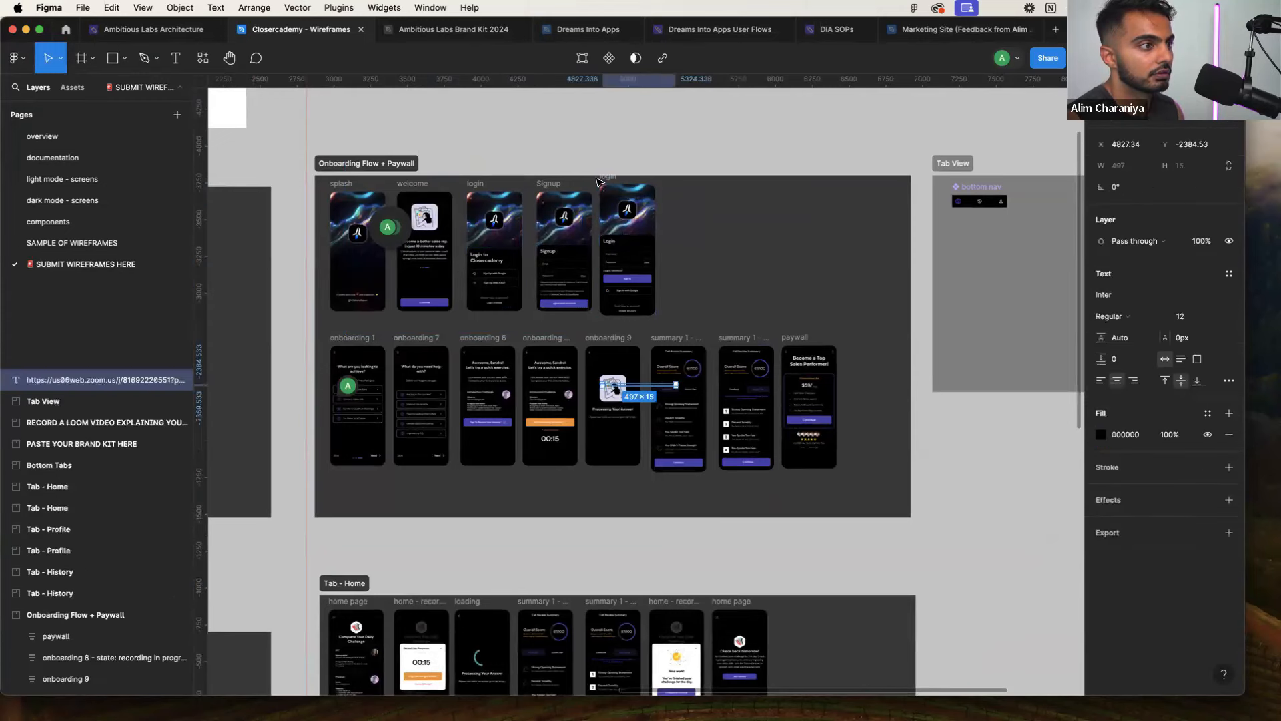
key(Escape)
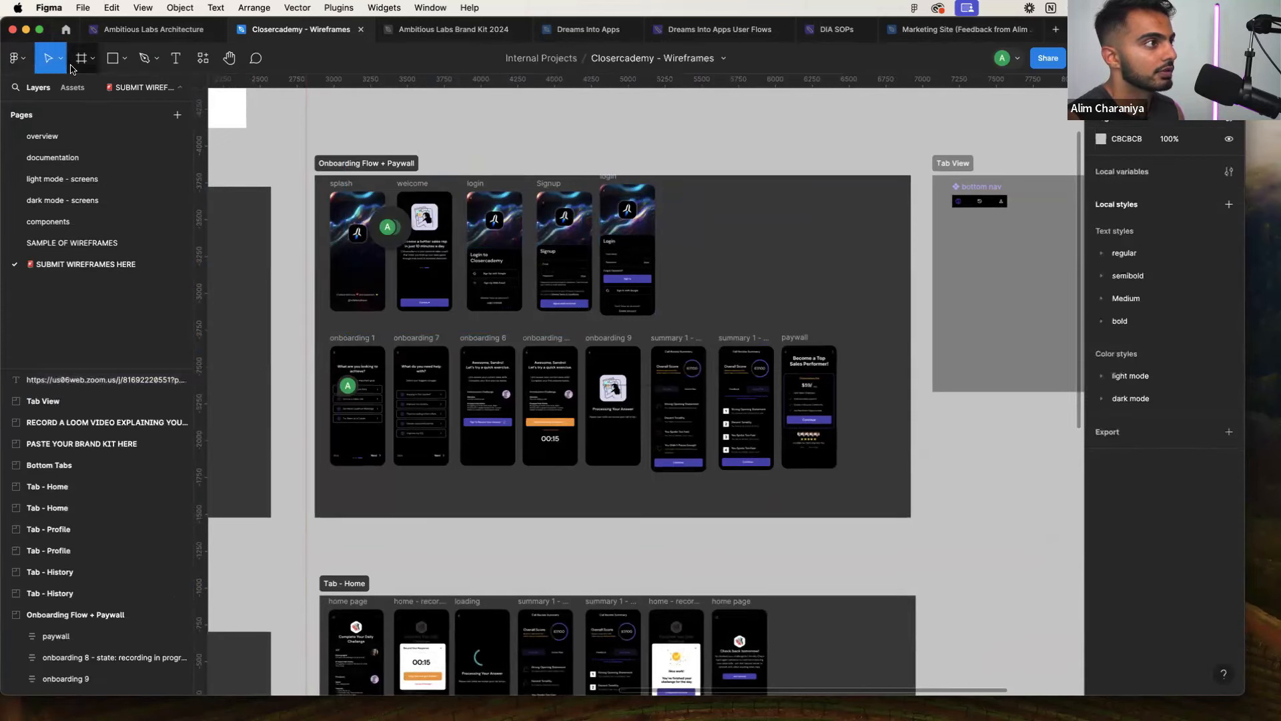
Reopen IconScout, search 'sales money' with the Free filter, and open the crowdfunding coin-stack illustration
click(15, 58)
mouse_move(70, 242)
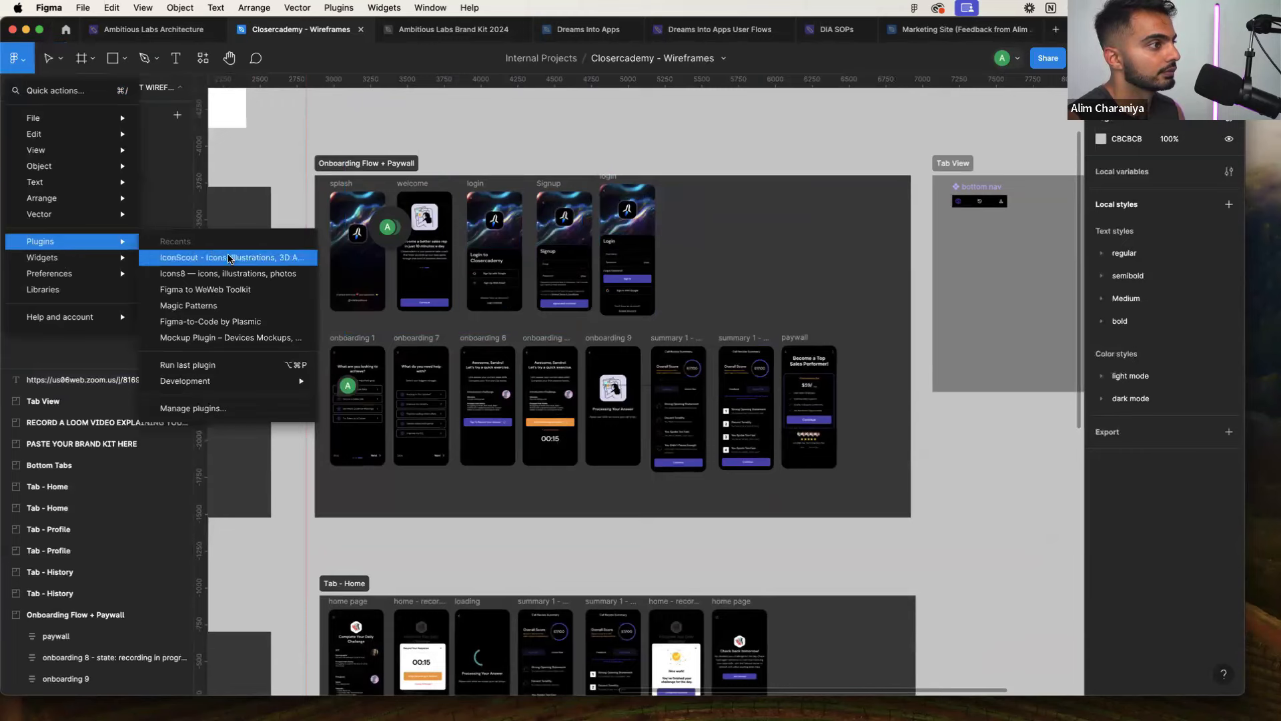
click(230, 255)
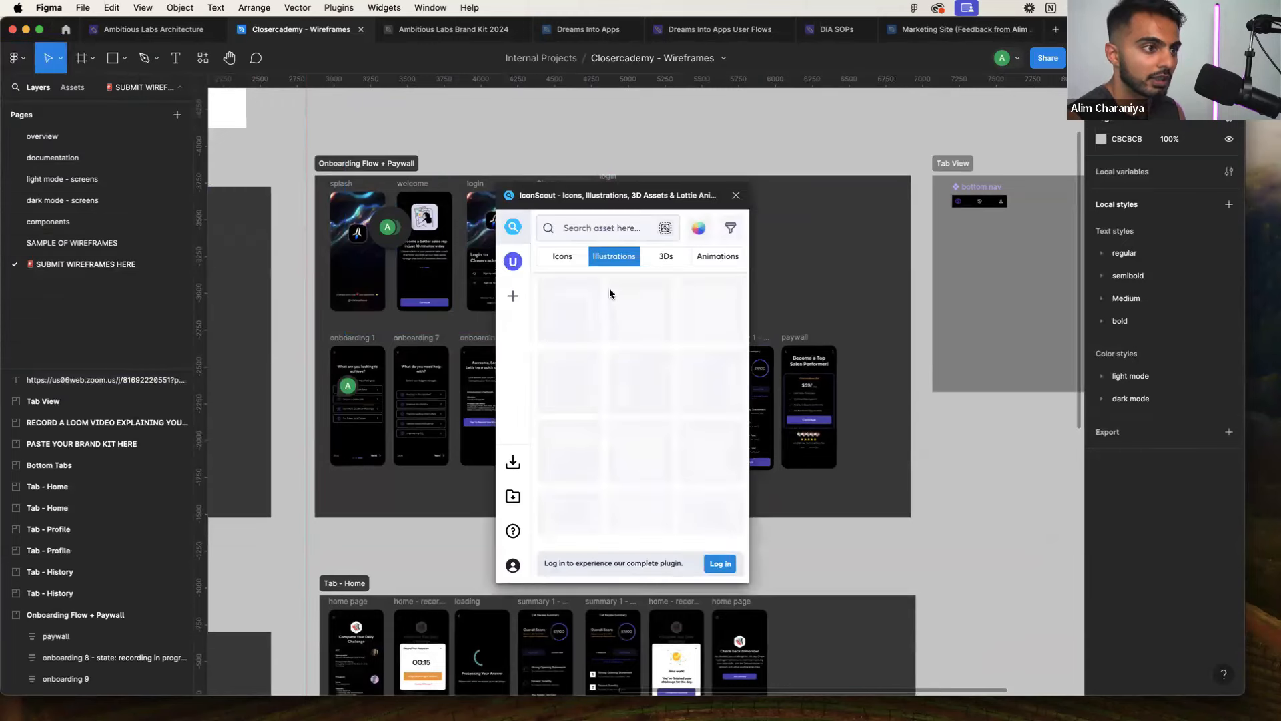
click(584, 235)
text(sales money)
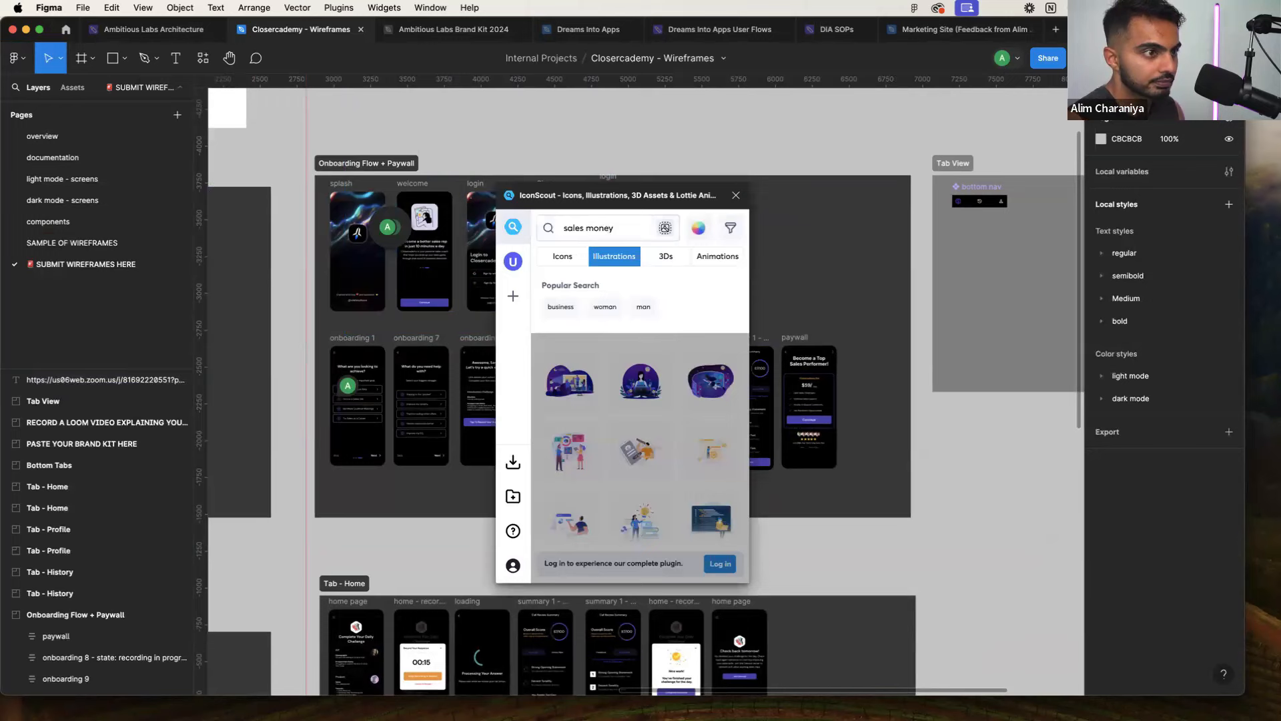
key(Return)
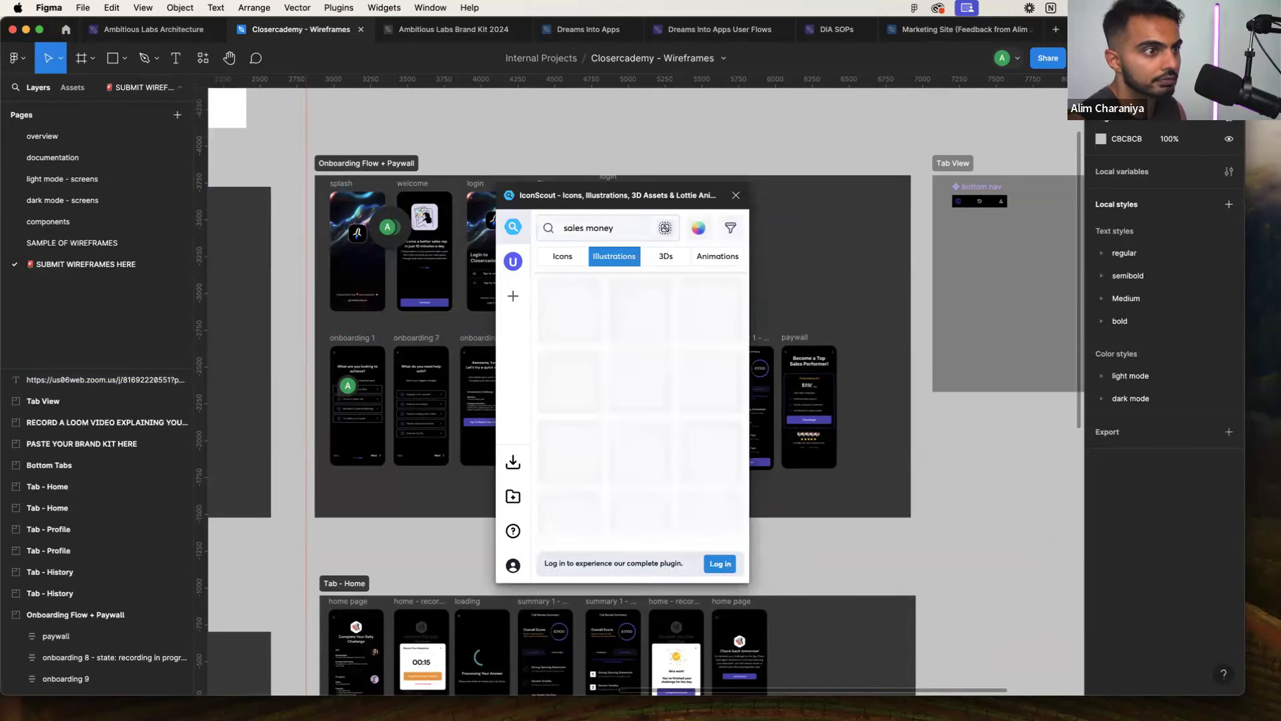
click(731, 228)
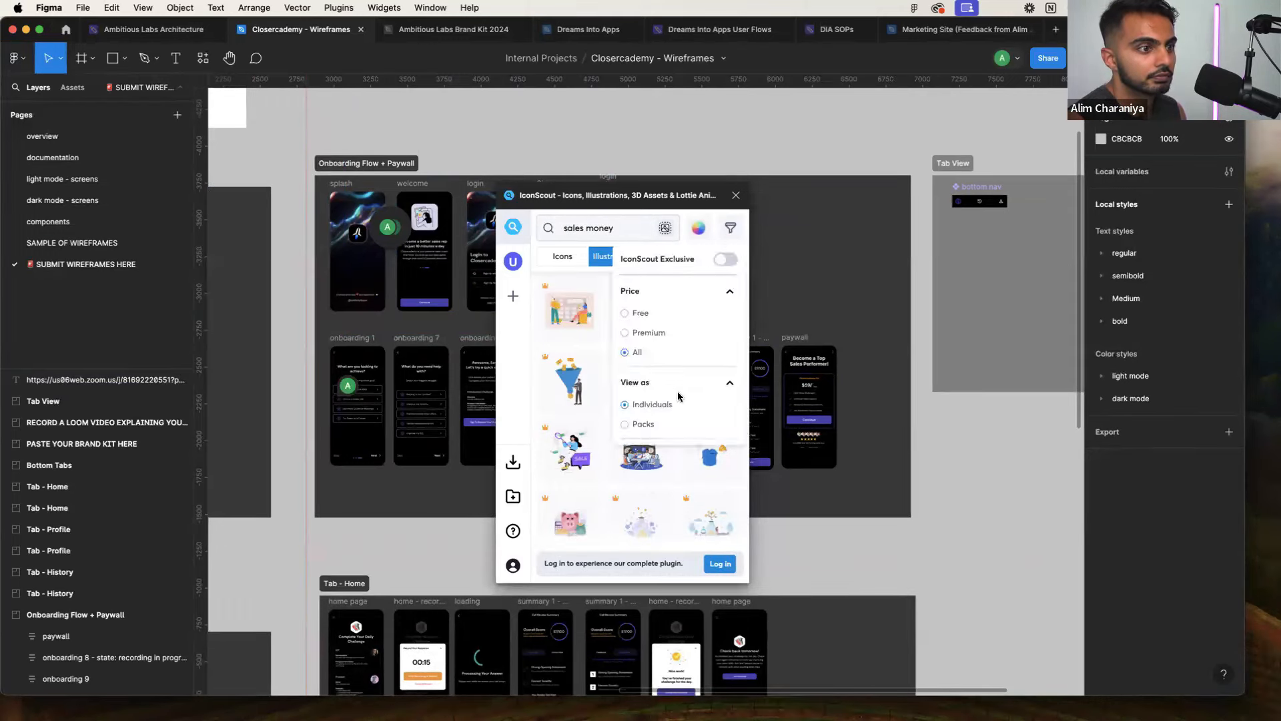
click(626, 314)
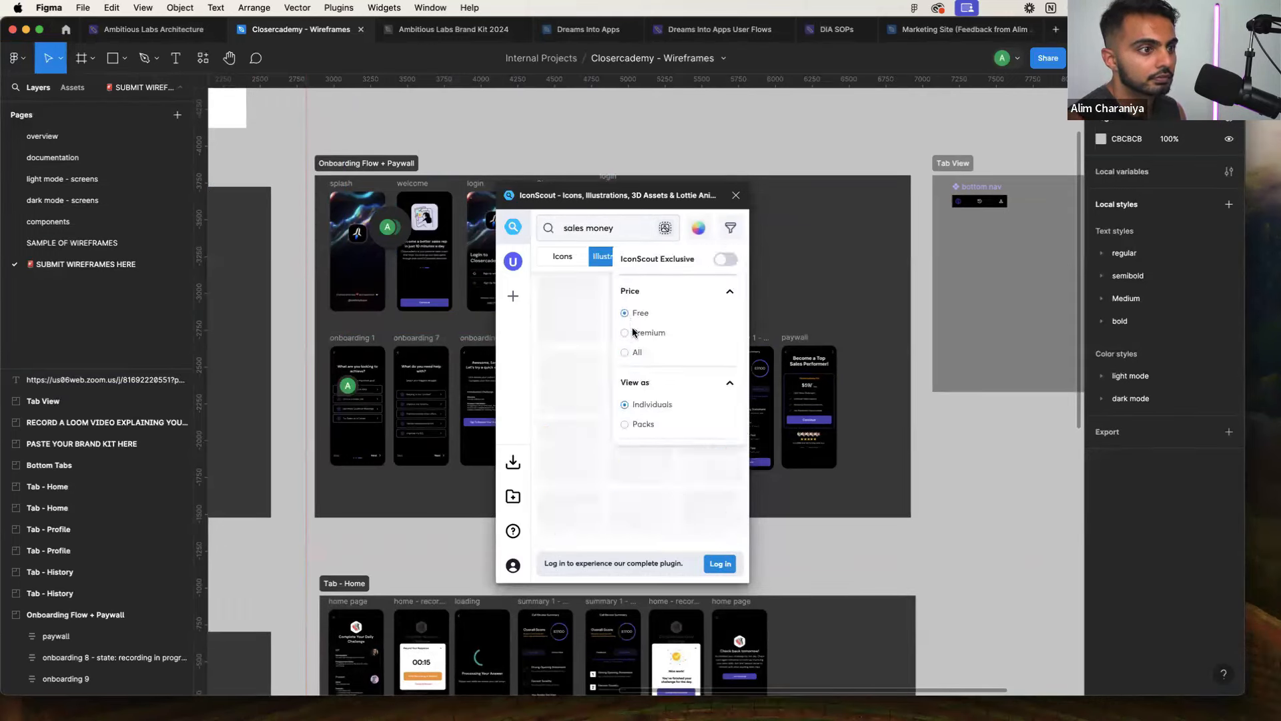
click(571, 272)
scroll(572, 347, down, 3)
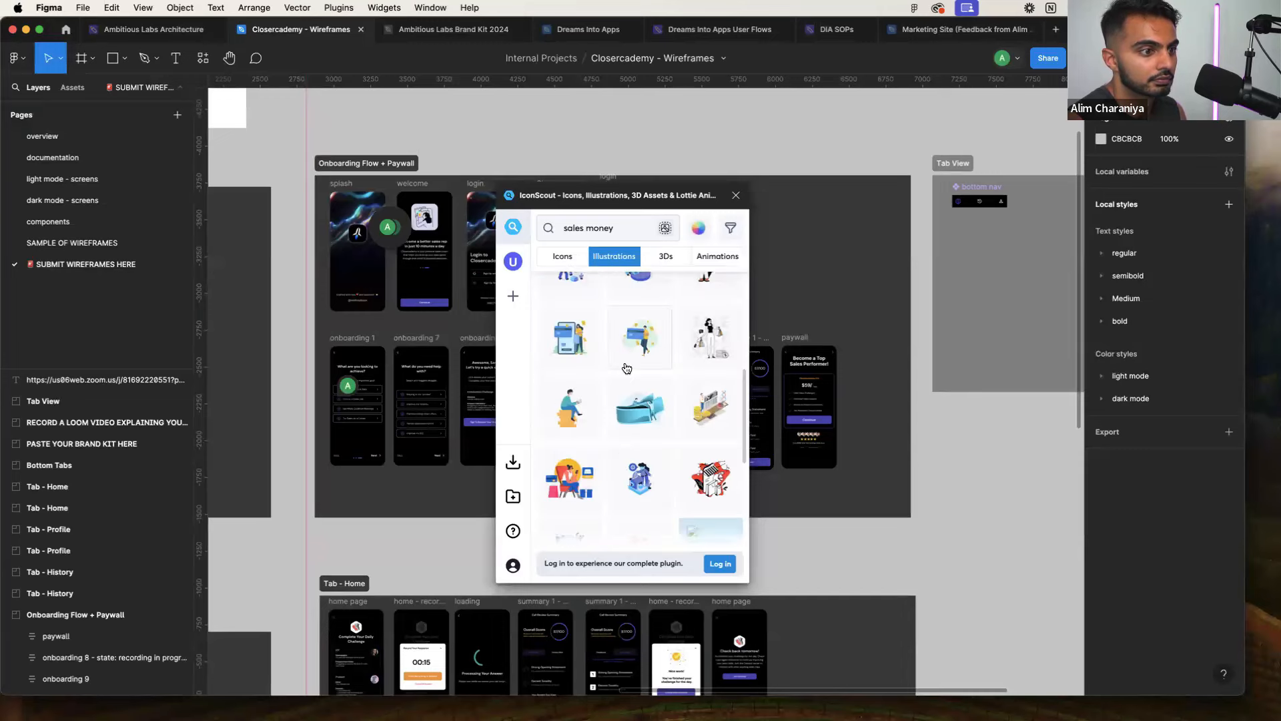
click(572, 408)
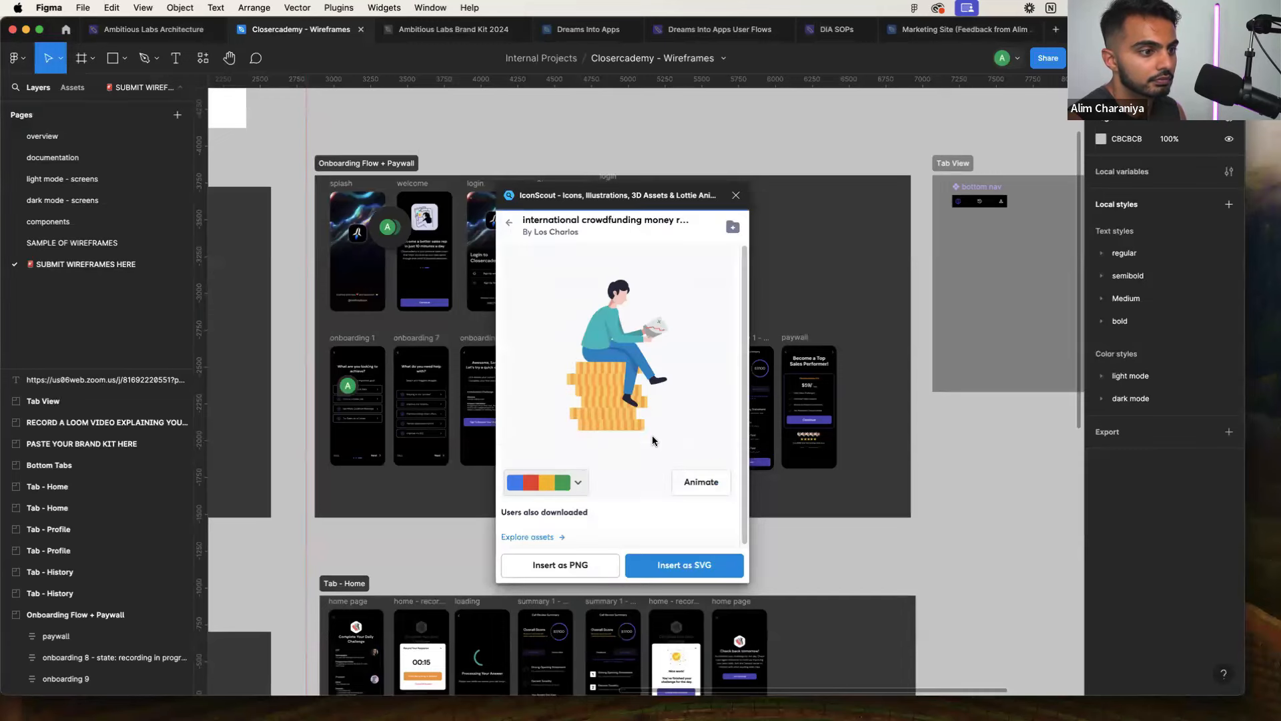
Try inserting the coin-stack illustration as PNG
click(594, 570)
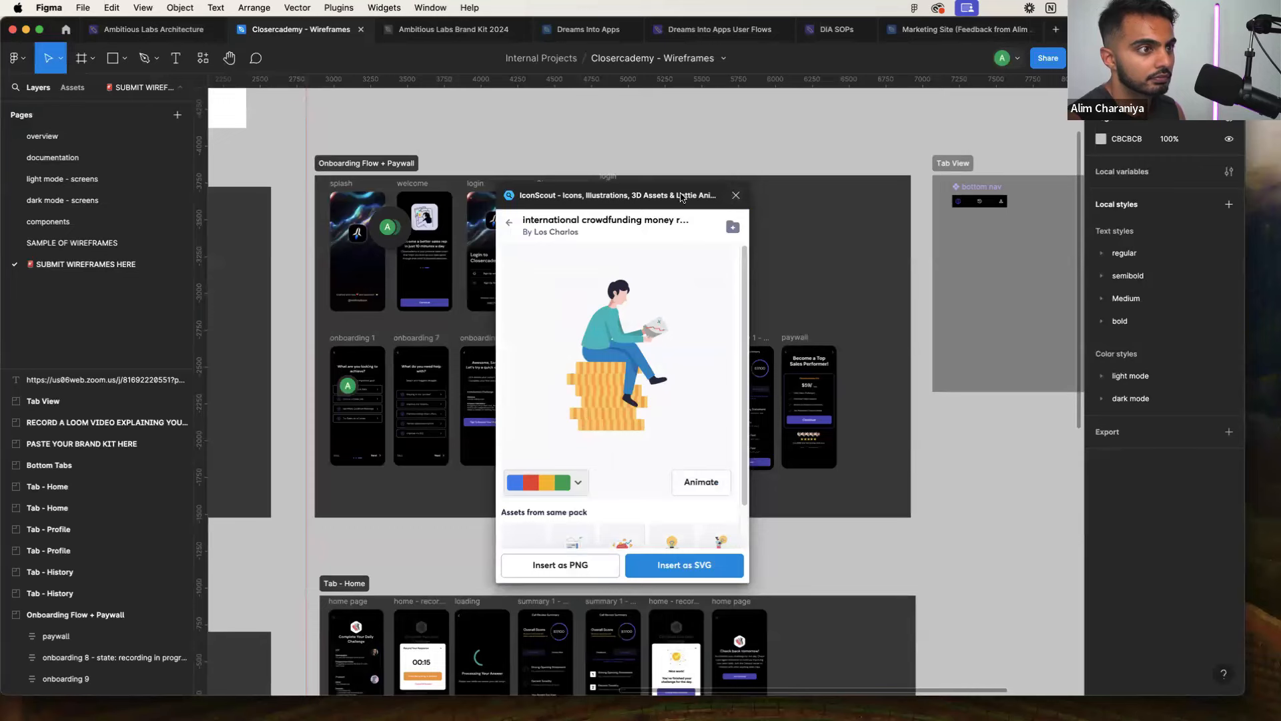
drag(682, 198, 837, 166)
scroll(775, 374, down, 2)
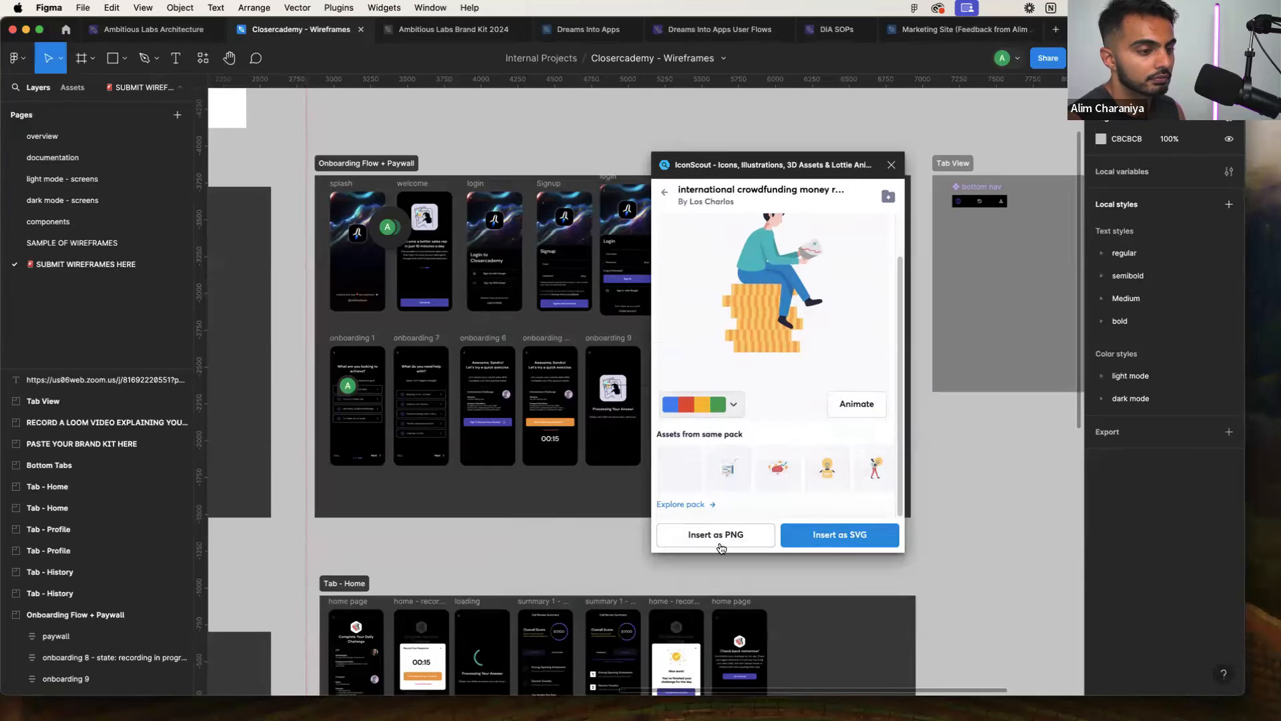
scroll(740, 411, up, 1)
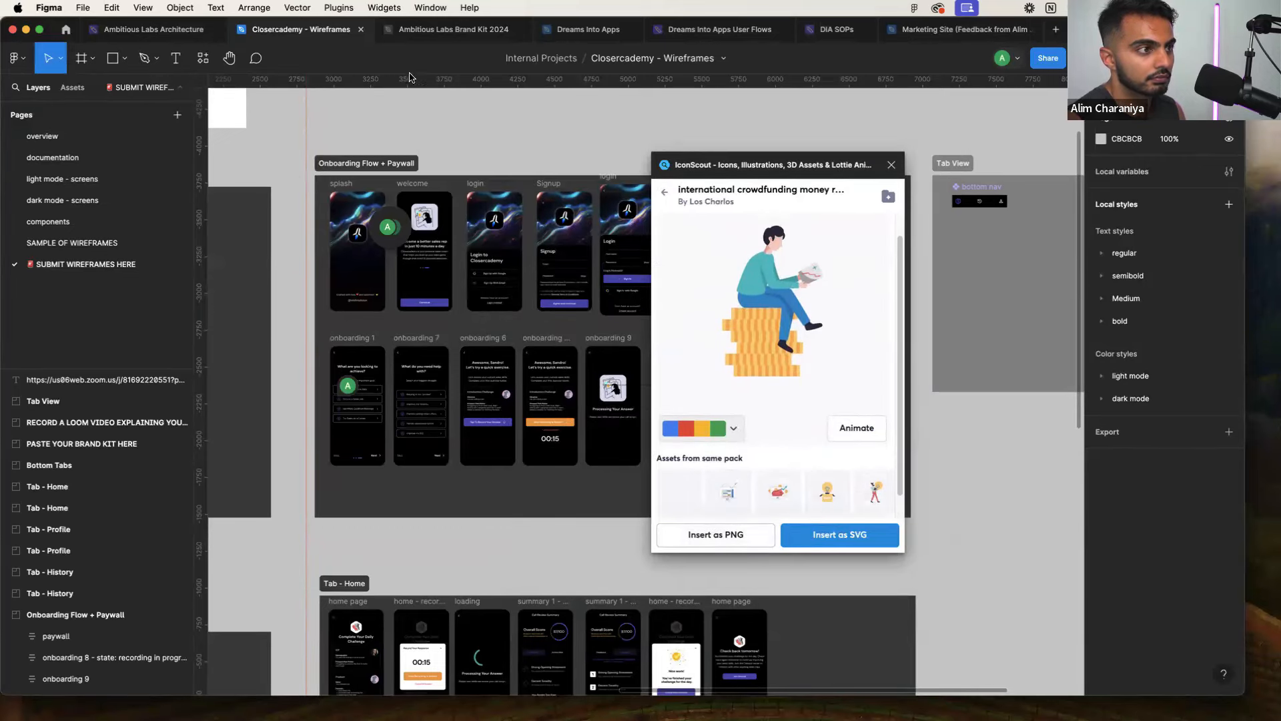
Insert the IconScout coin-stack illustration as SVG and flatten it into a single vector
click(818, 532)
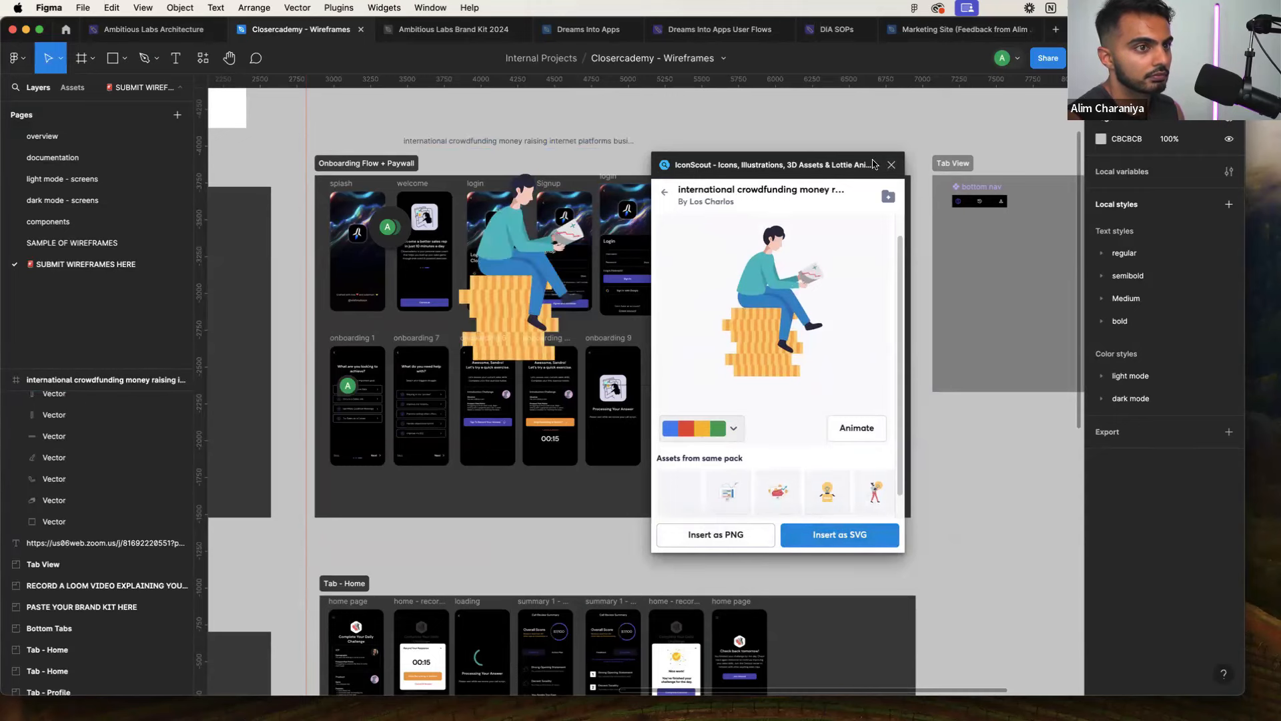
click(891, 165)
click(50, 401)
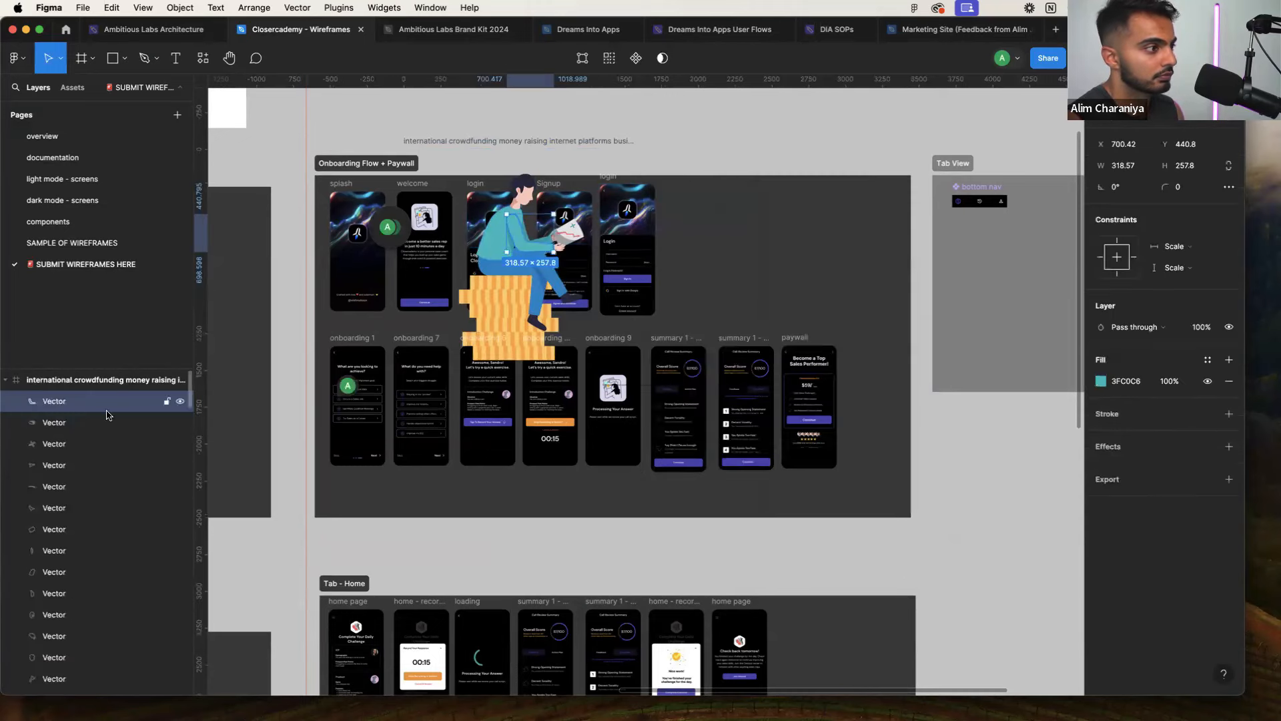
click(56, 382)
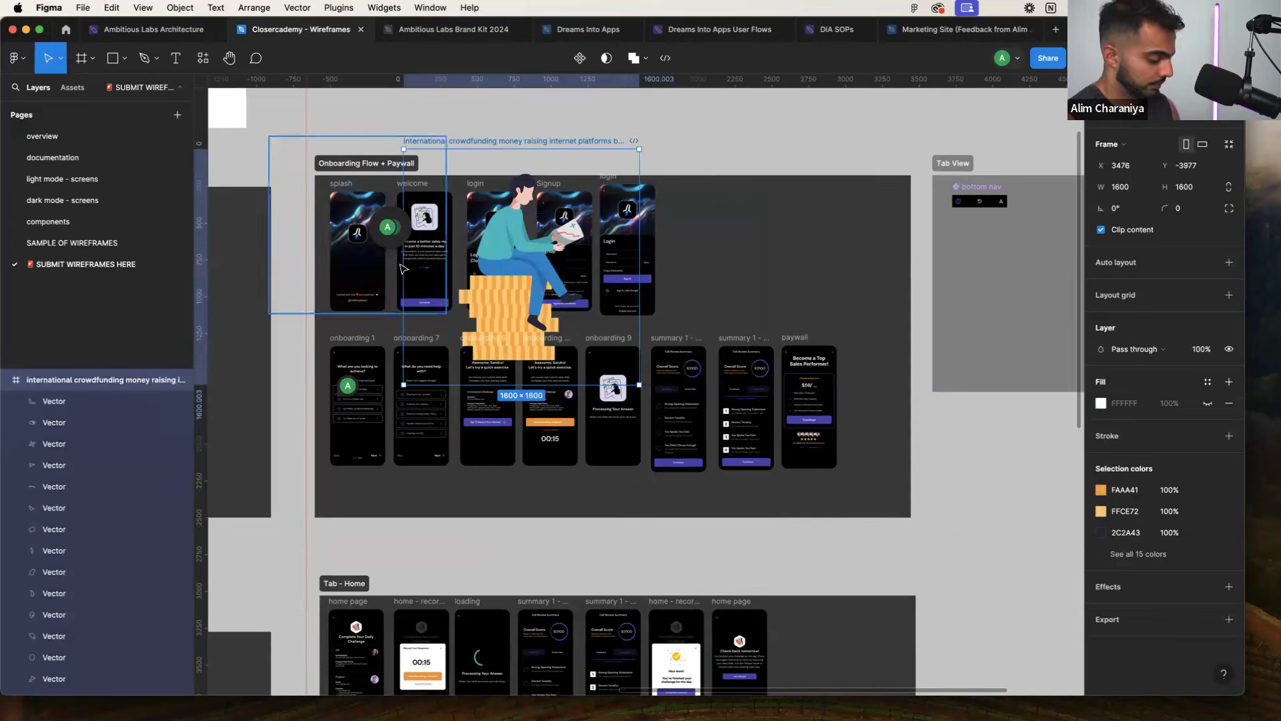
right_click(503, 235)
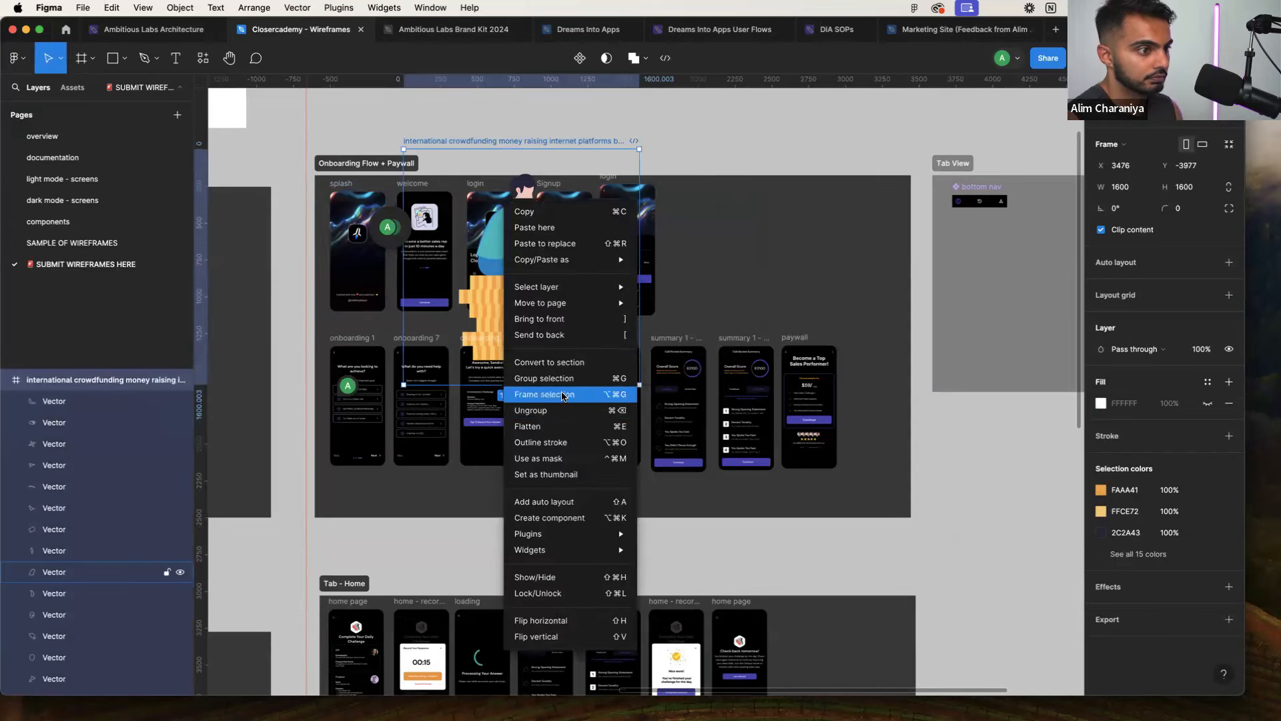
click(552, 427)
Shrink the flattened illustration from 1600 to 651 square
drag(639, 385, 471, 145)
scroll(431, 227, up, 5)
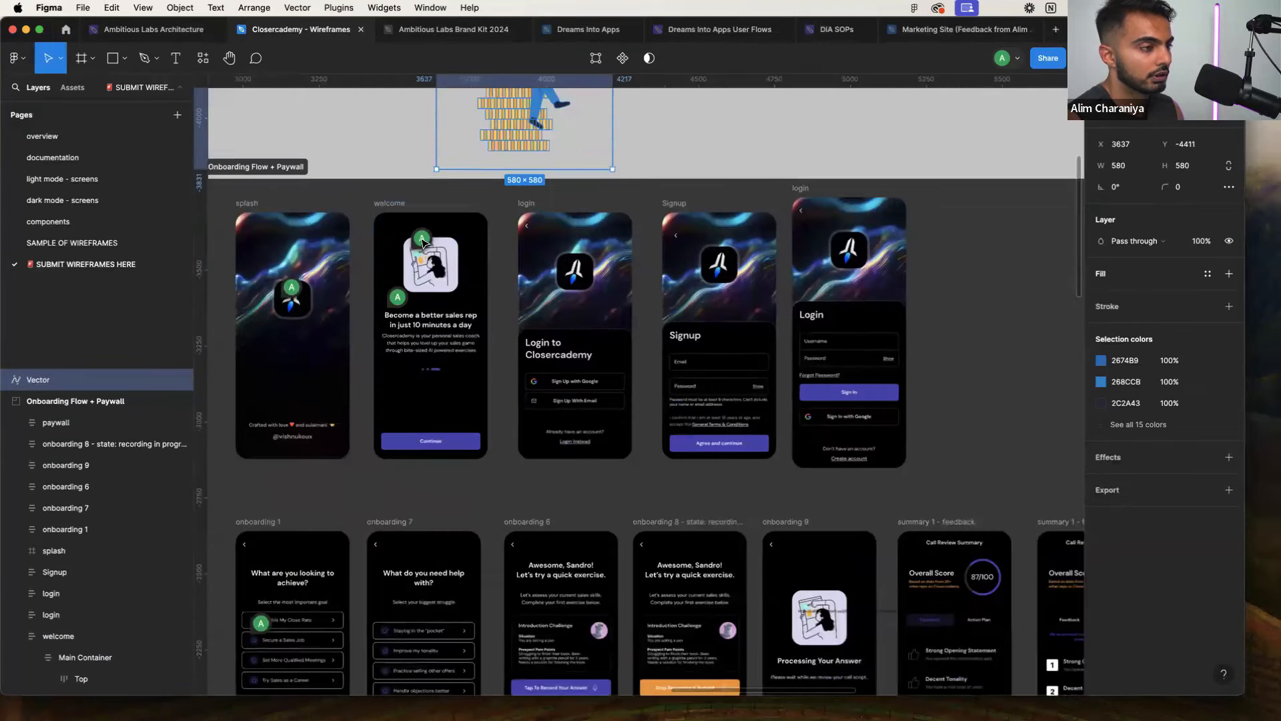
scroll(434, 255, up, 4)
scroll(431, 256, down, 5)
scroll(431, 255, left, 8)
scroll(563, 328, up, 5)
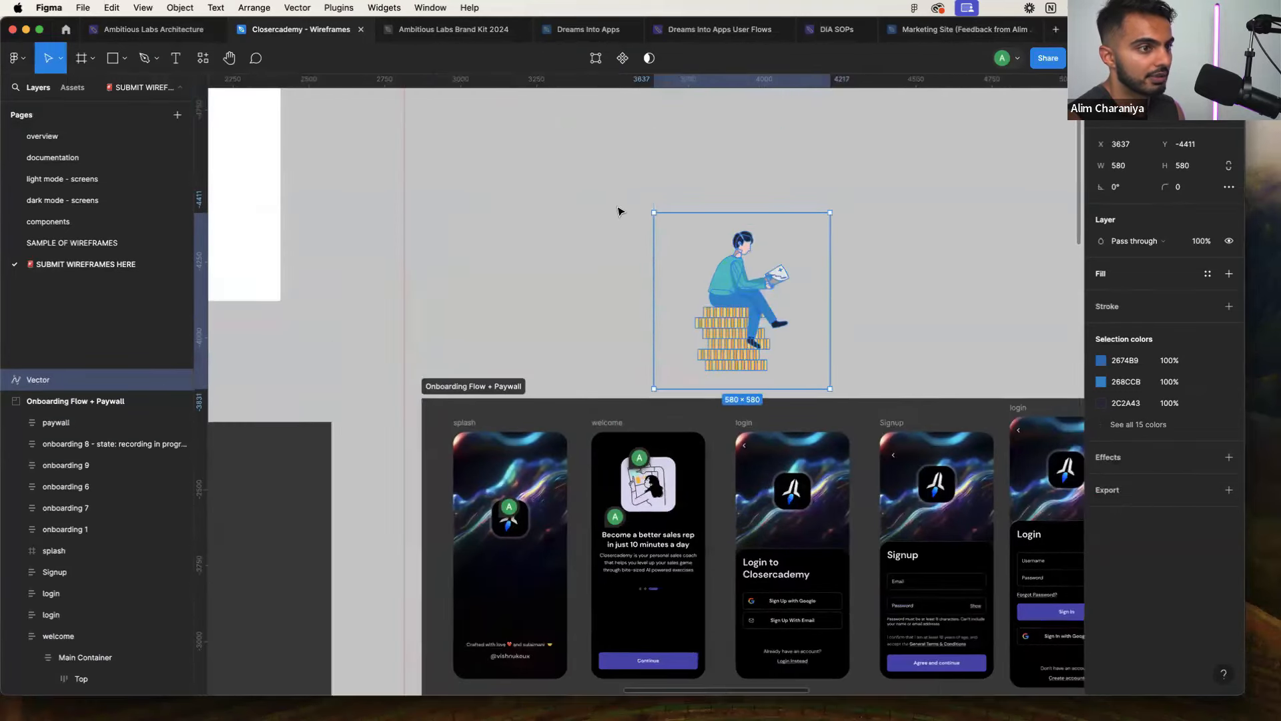
scroll(562, 328, right, 6)
Move the illustration into the welcome screen's content in place of the old image, scaled to 112×112
drag(562, 328, 475, 488)
scroll(497, 470, up, 5)
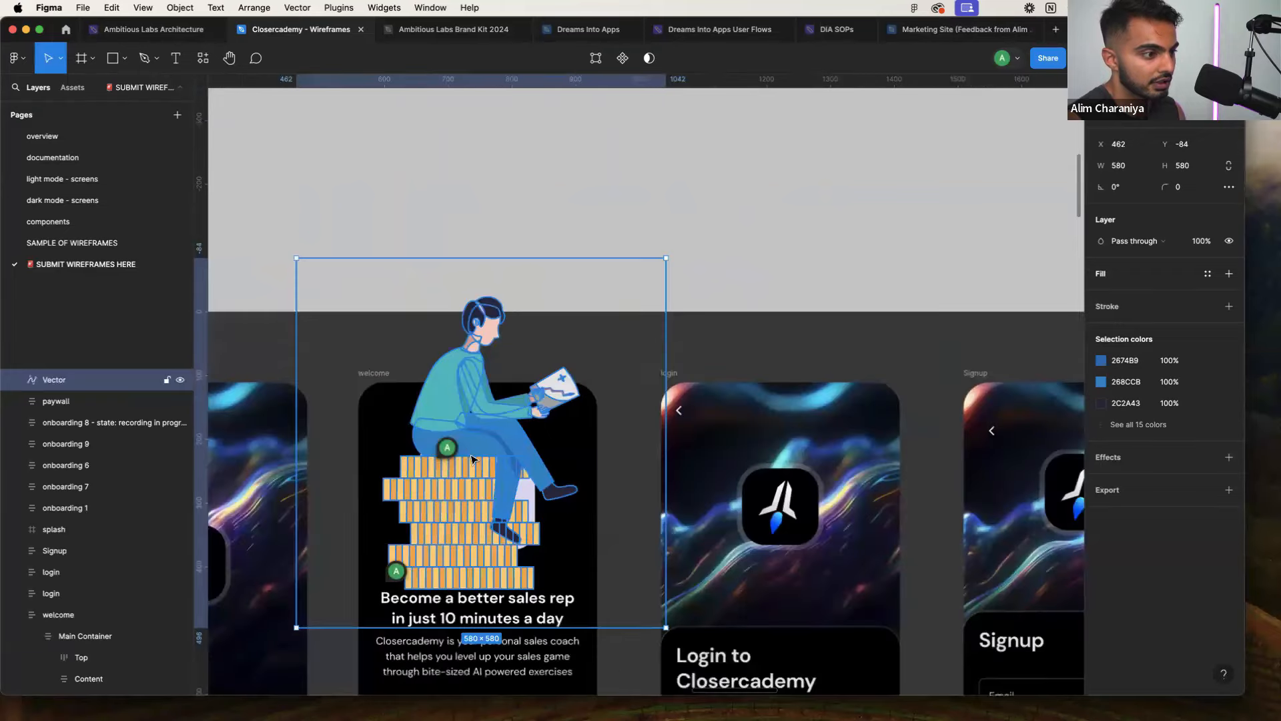
key(super+z)
scroll(478, 459, down, 1)
click(477, 459)
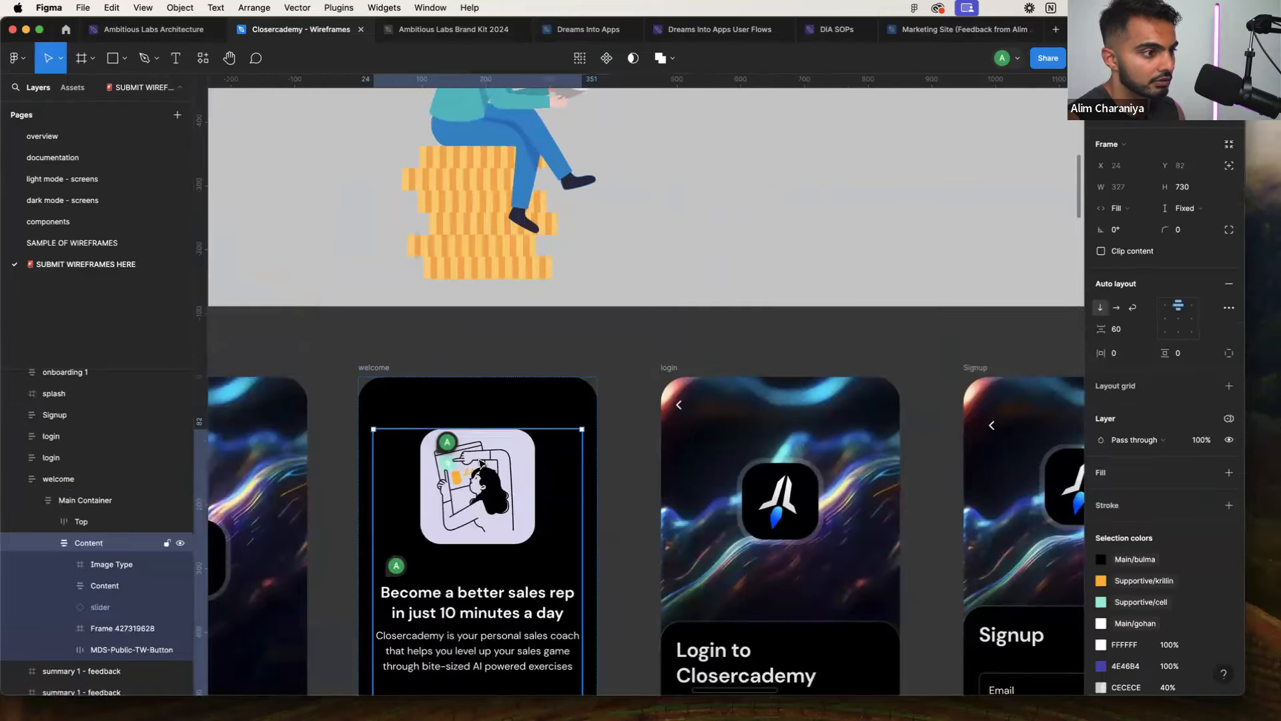
drag(479, 168, 532, 261)
scroll(532, 262, down, 4)
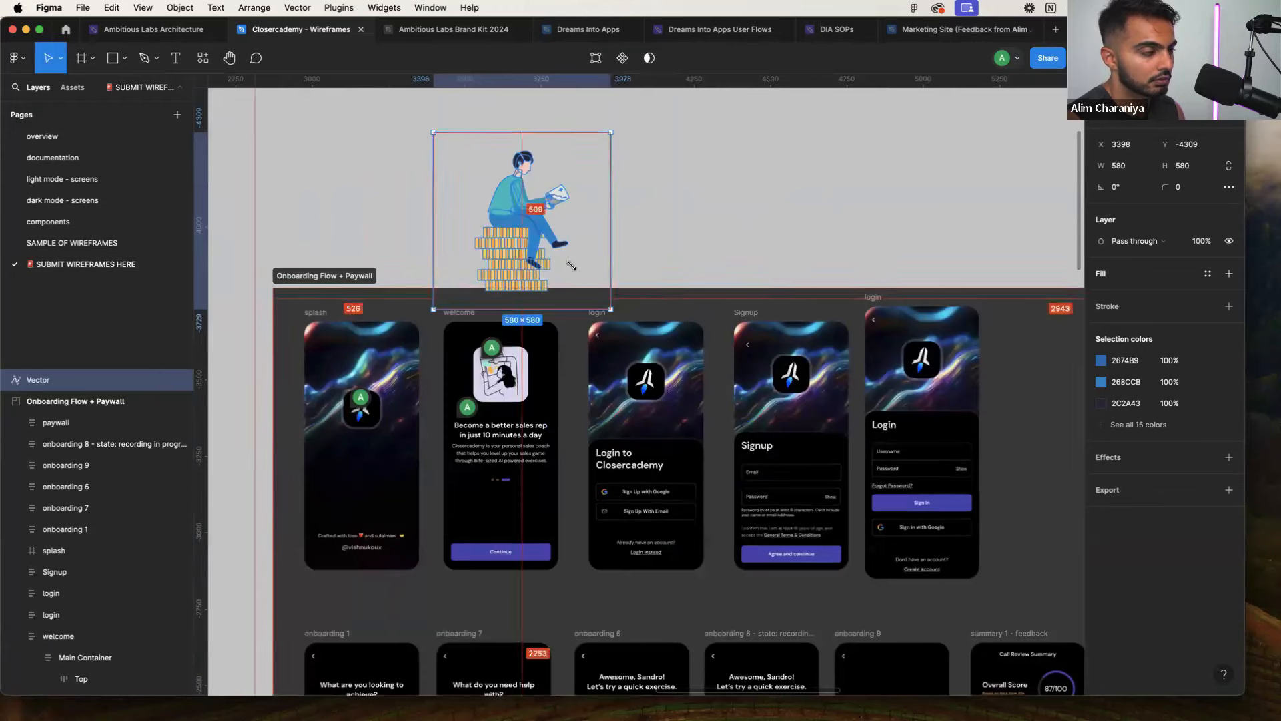
drag(614, 300, 550, 249)
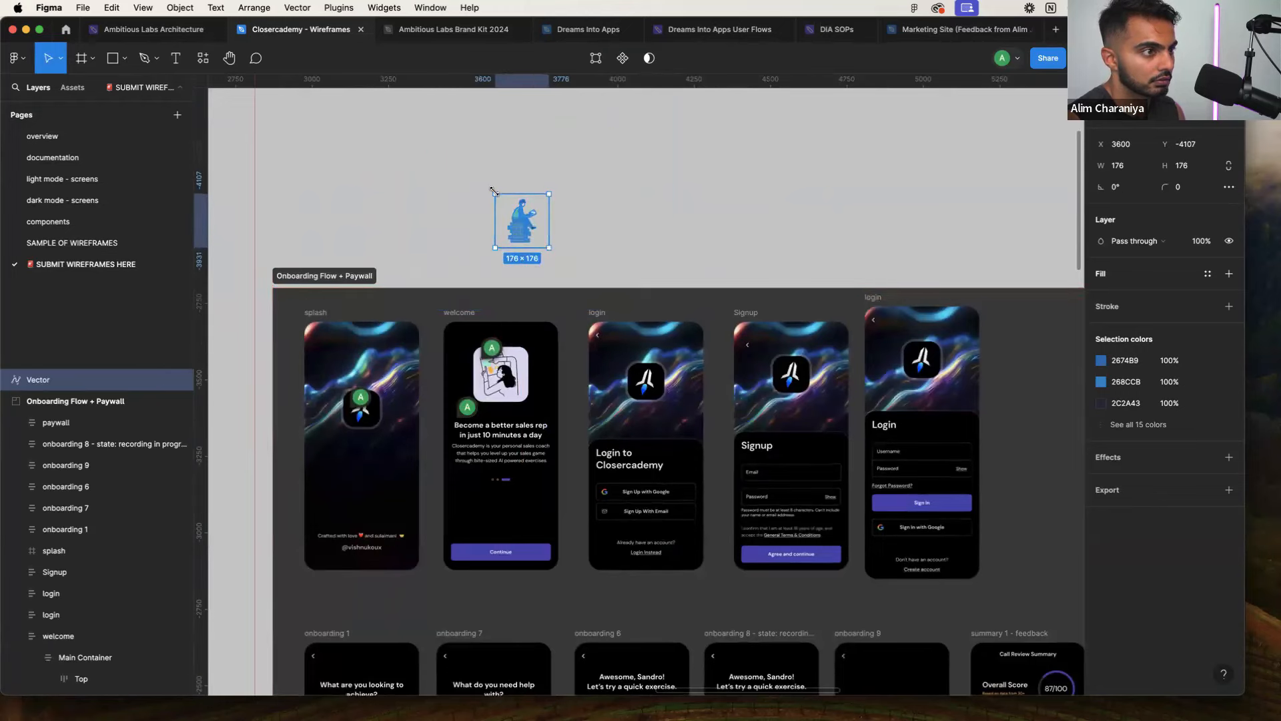
drag(494, 191, 503, 408)
key(Escape)
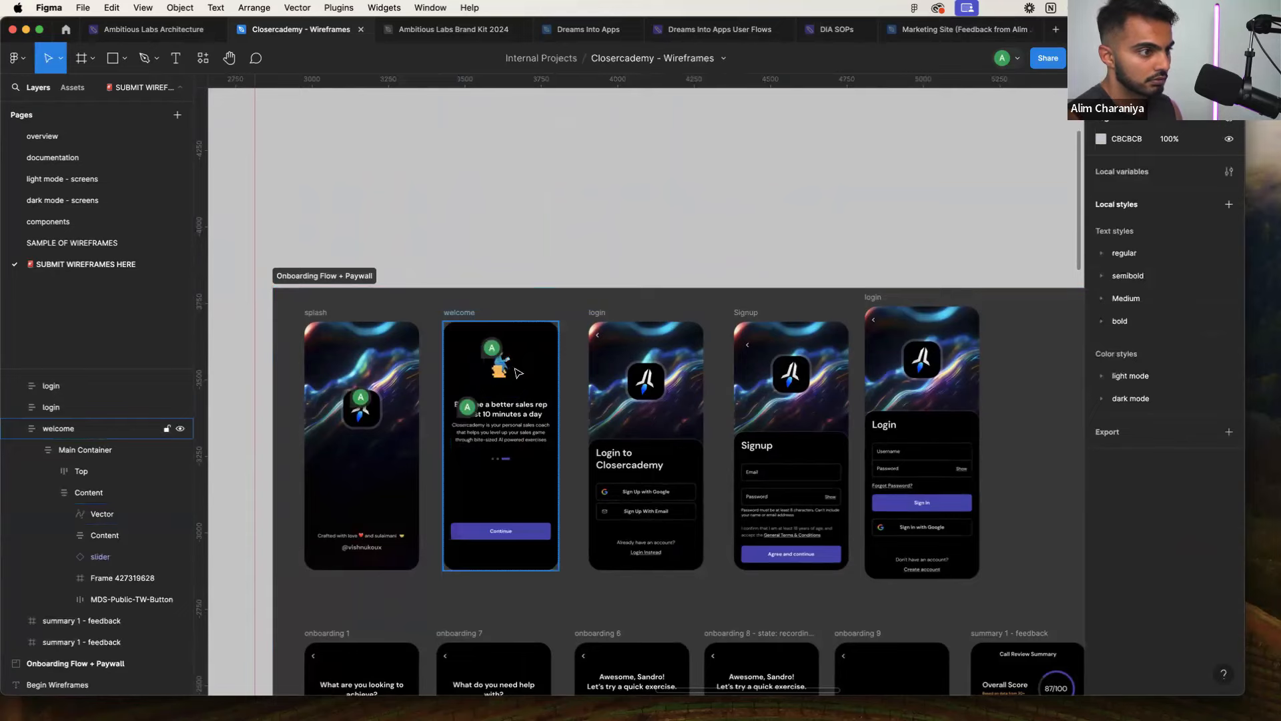
Enlarge the welcome screen's illustration to 253×253
scroll(516, 370, up, 5)
double_click(495, 374)
double_click(495, 373)
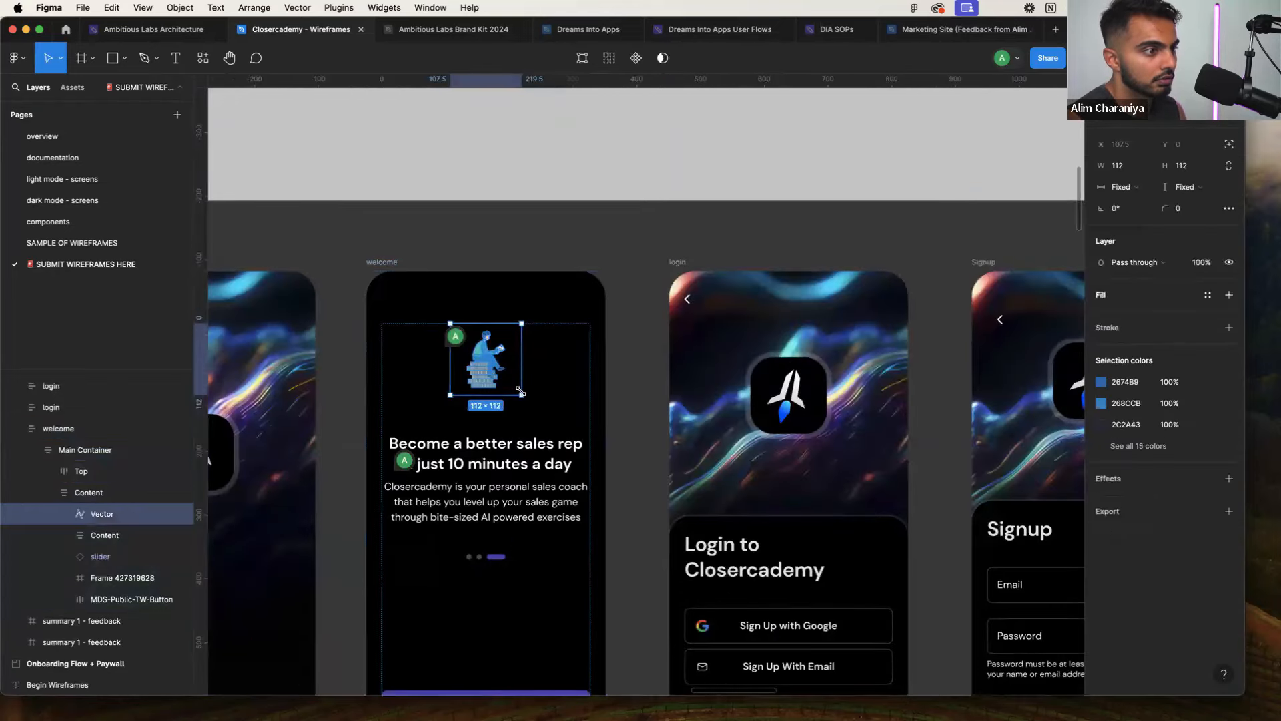
drag(521, 392, 631, 444)
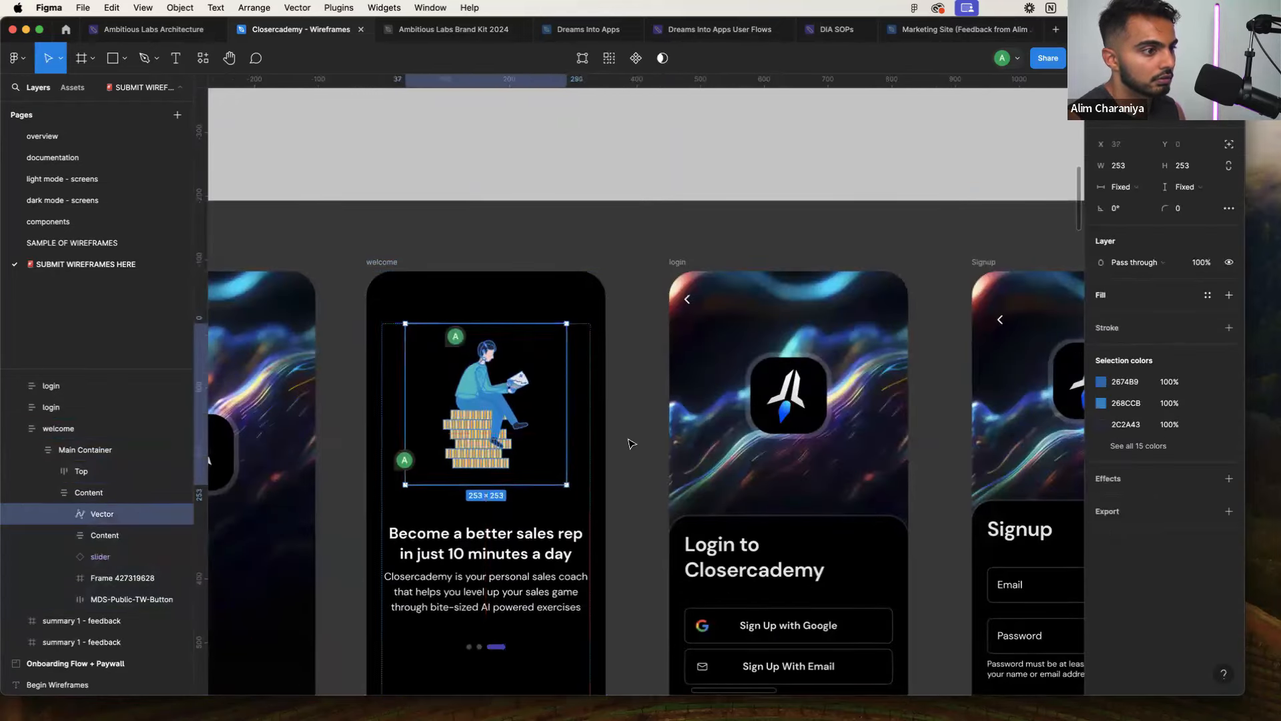
click(631, 444)
scroll(631, 445, down, 2)
scroll(631, 444, down, 3)
scroll(624, 438, up, 5)
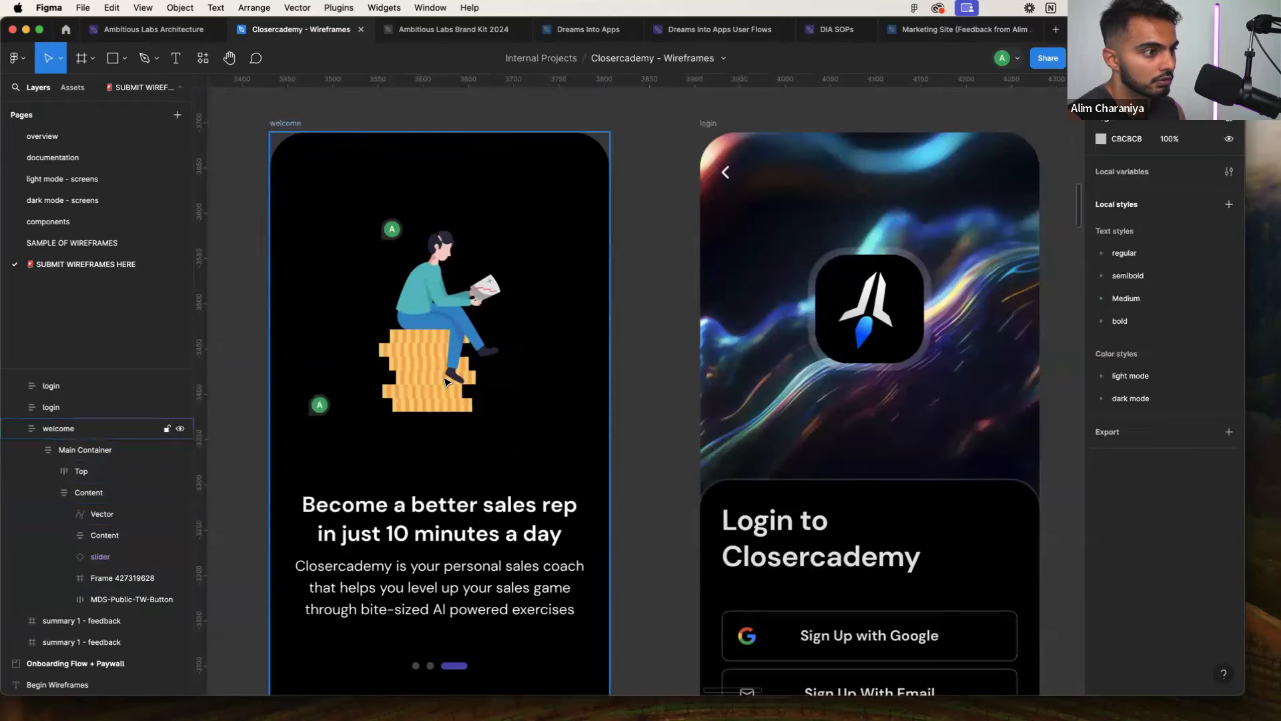
Wrap the illustration in its own new frame
click(446, 382)
double_click(446, 382)
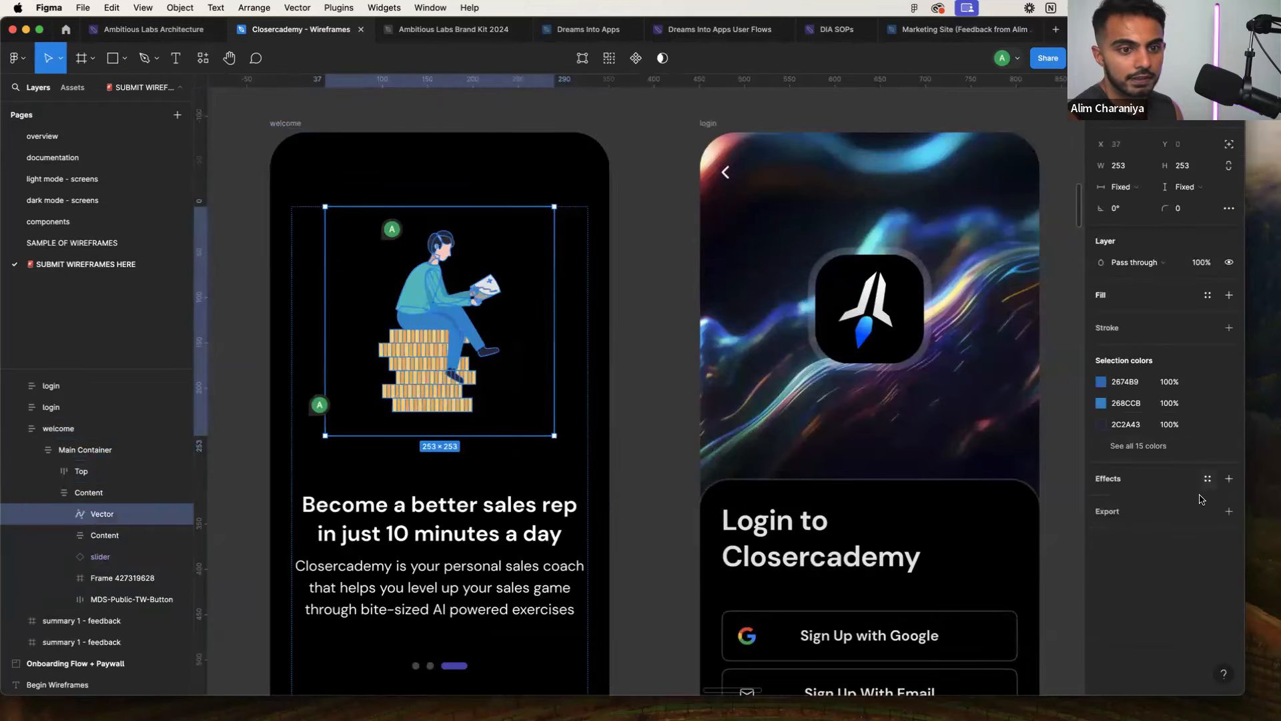
click(1228, 327)
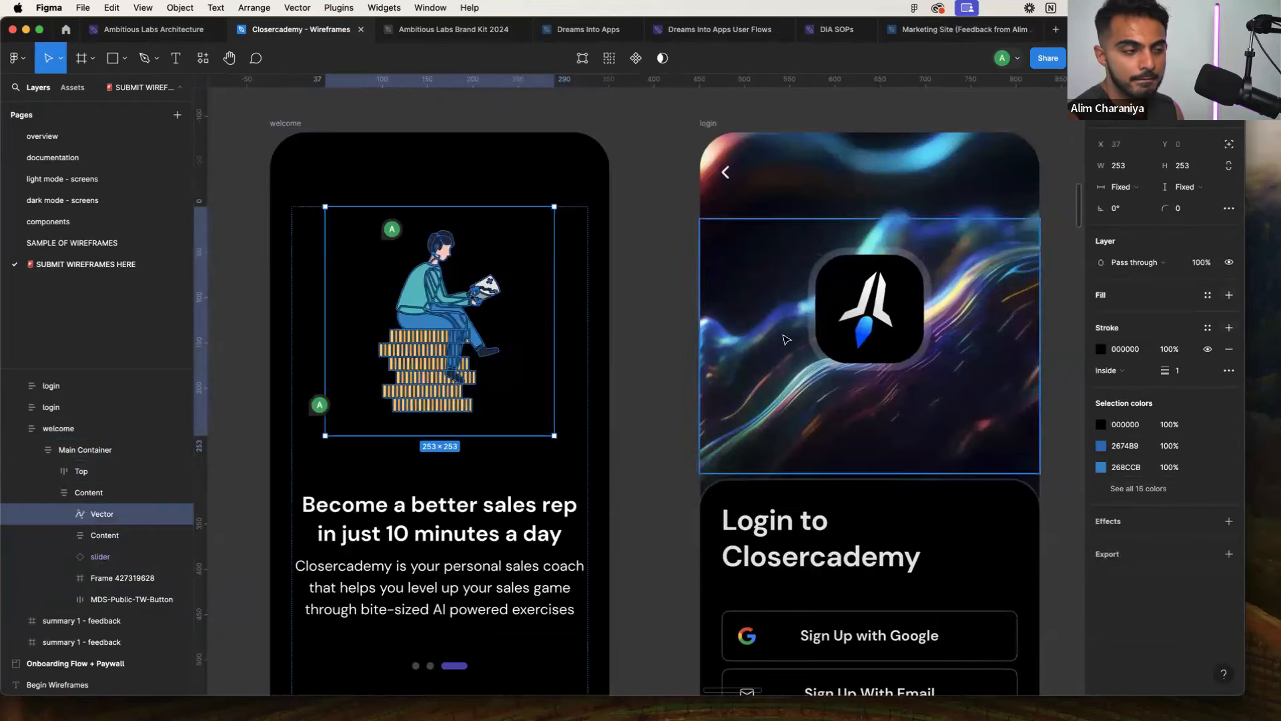
key(super+z)
right_click(369, 248)
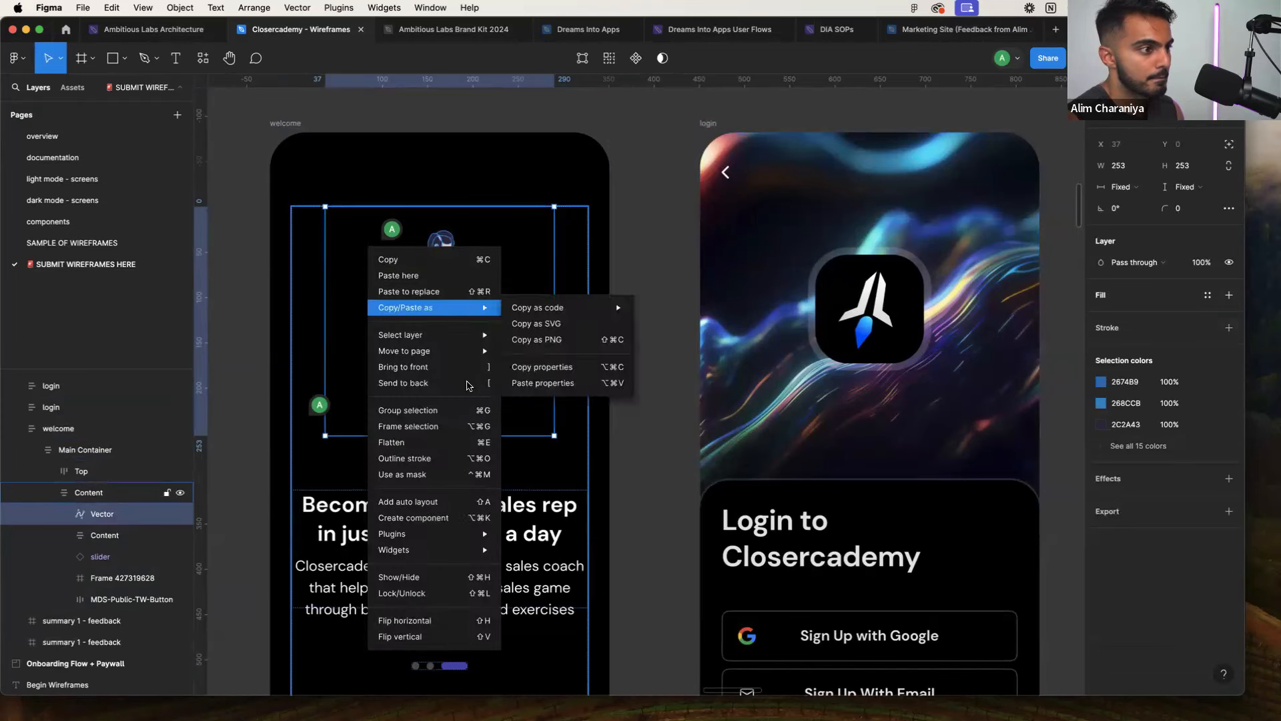
click(454, 427)
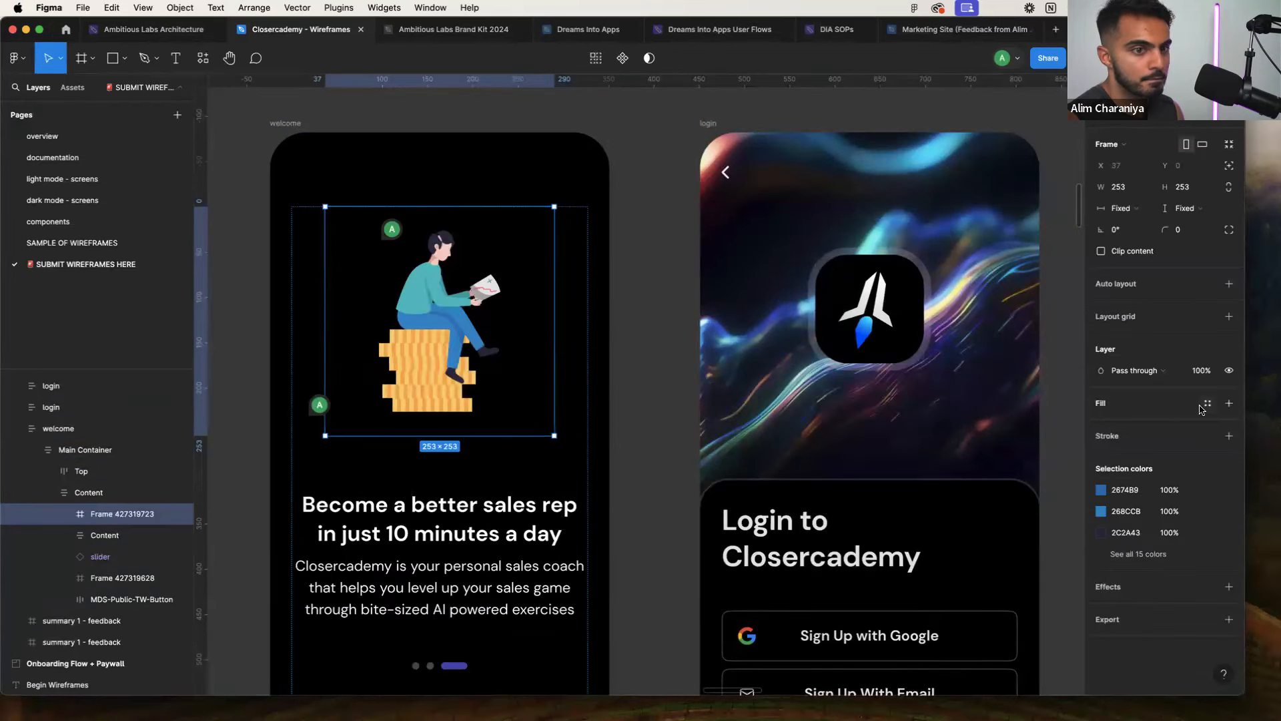
Give the frame a stroke in the slider pill's purple 4E46B4, sampled with the eyedropper
click(1226, 435)
click(1101, 458)
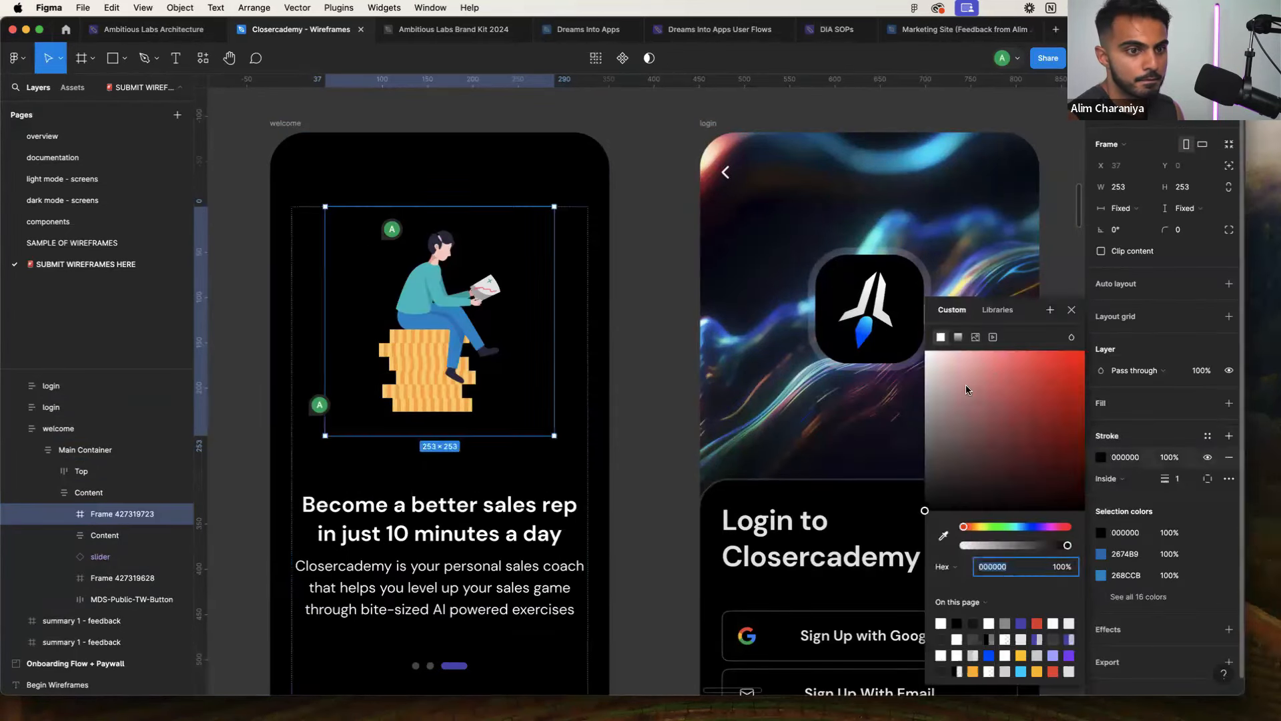
drag(967, 384, 1060, 343)
click(966, 527)
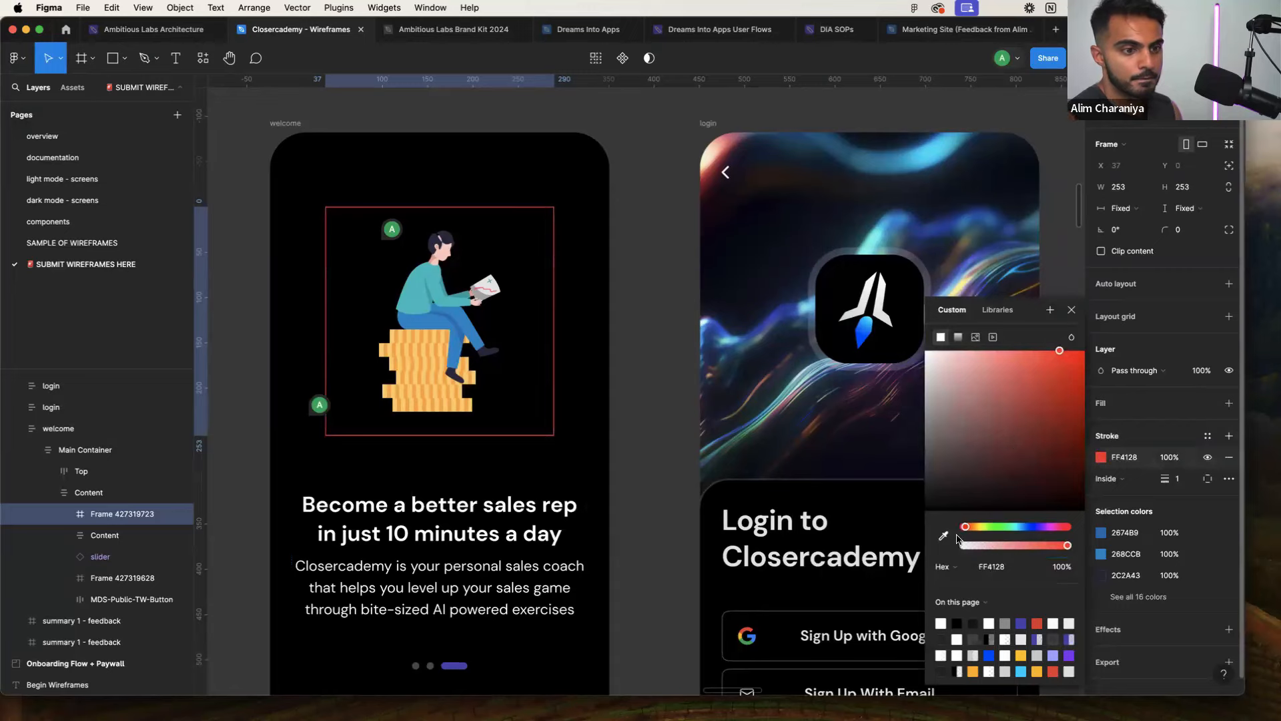
click(943, 536)
scroll(741, 504, down, 5)
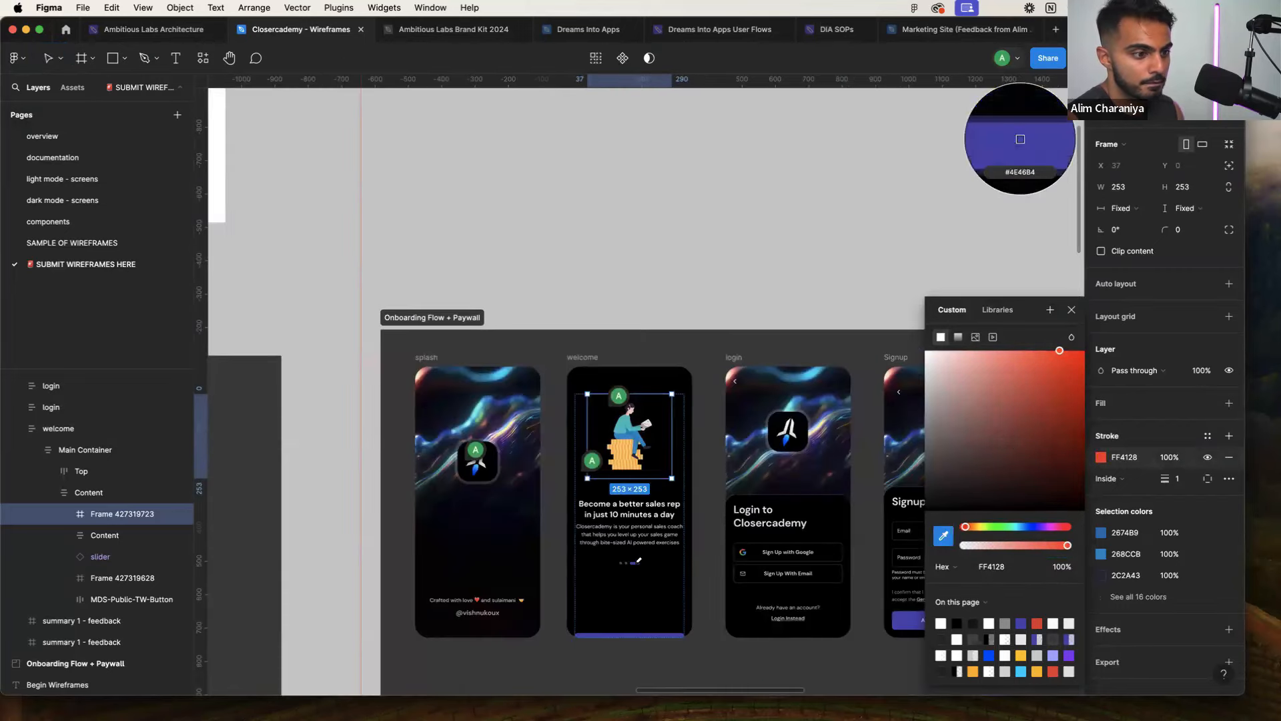
click(634, 564)
scroll(632, 466, up, 4)
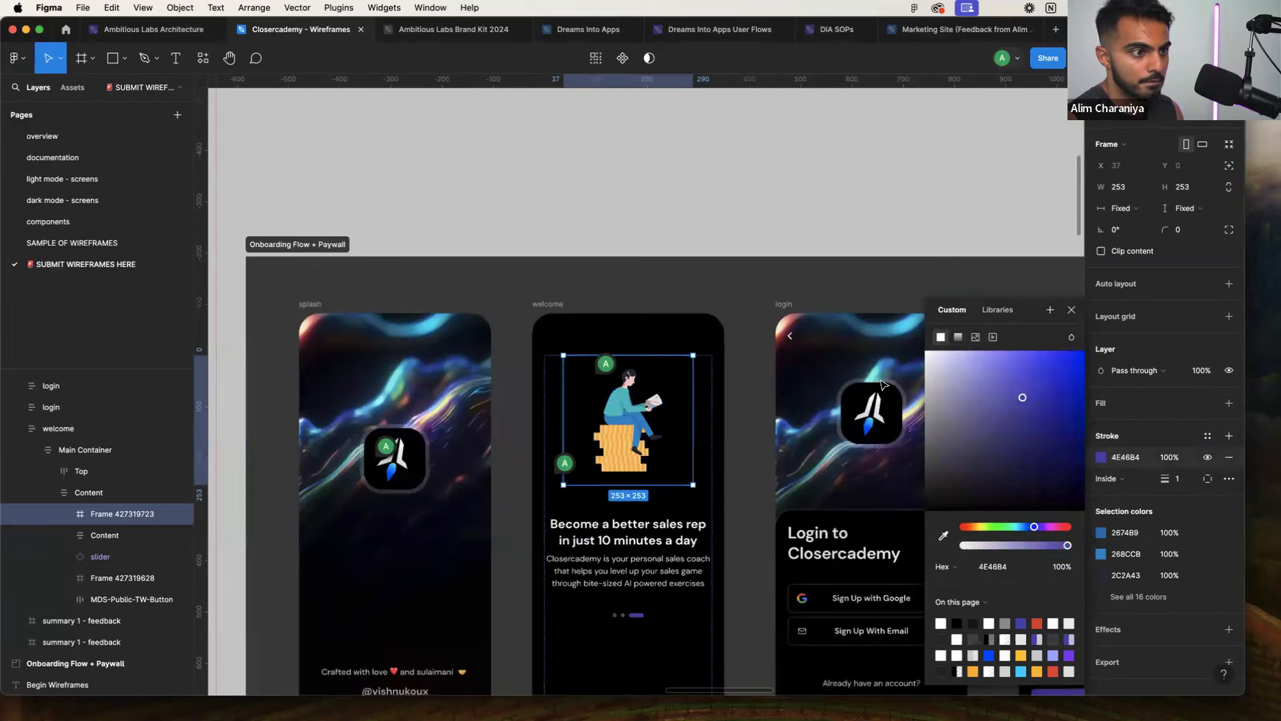
Set the illustration frame's corner radius to 10
click(1188, 227)
text(10)
key(Return)
scroll(1055, 273, down, 2)
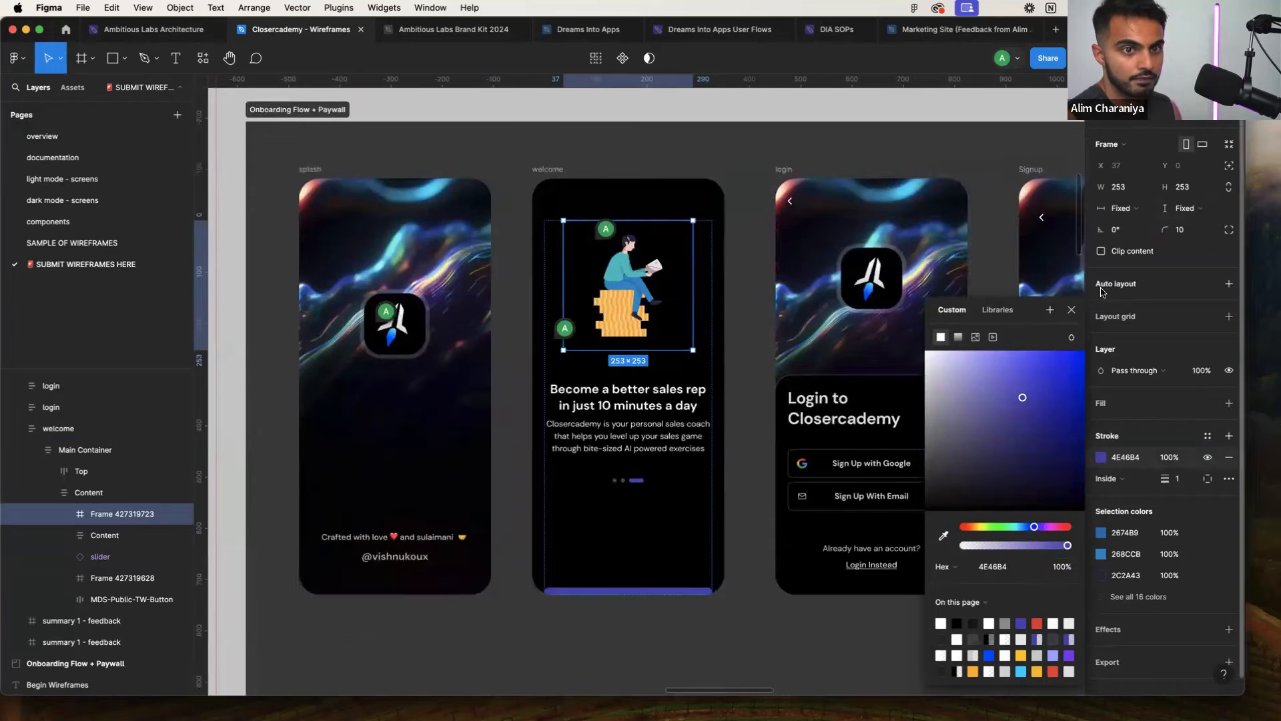
click(1072, 309)
click(751, 327)
scroll(748, 325, up, 2)
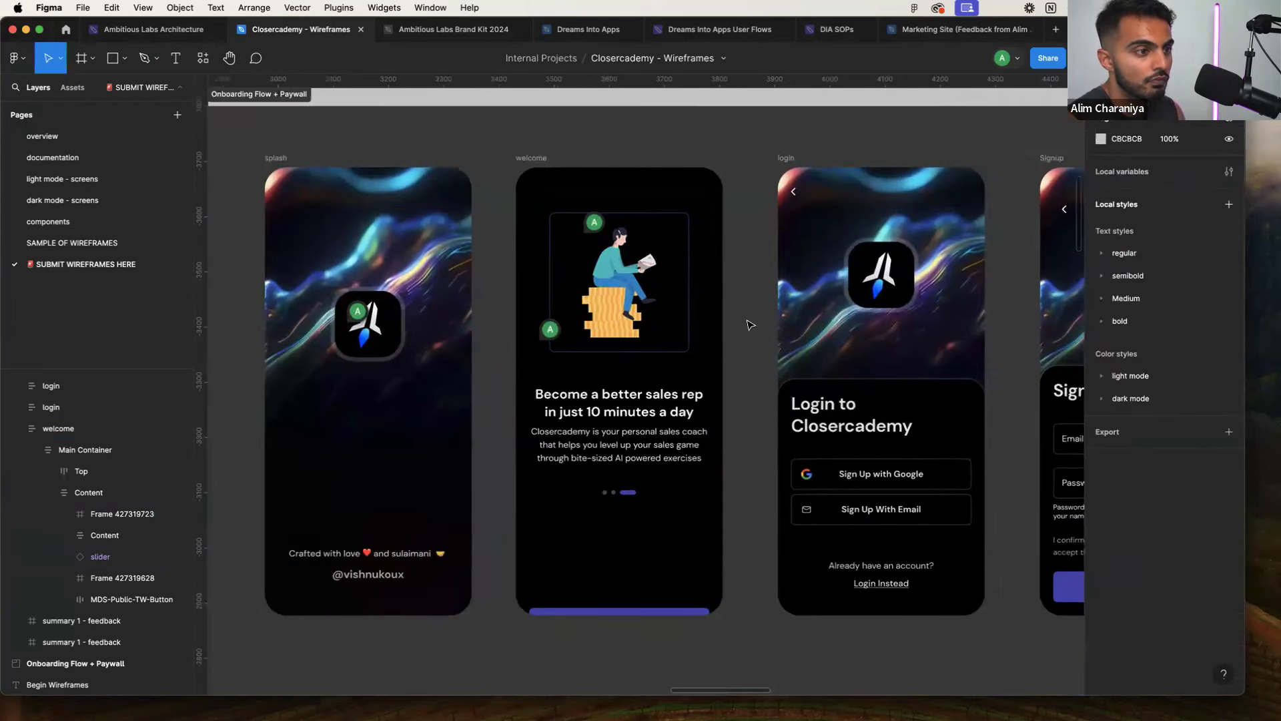
Add a 3x PNG export setting to Frame 427319723 and save the export to Downloads
click(764, 338)
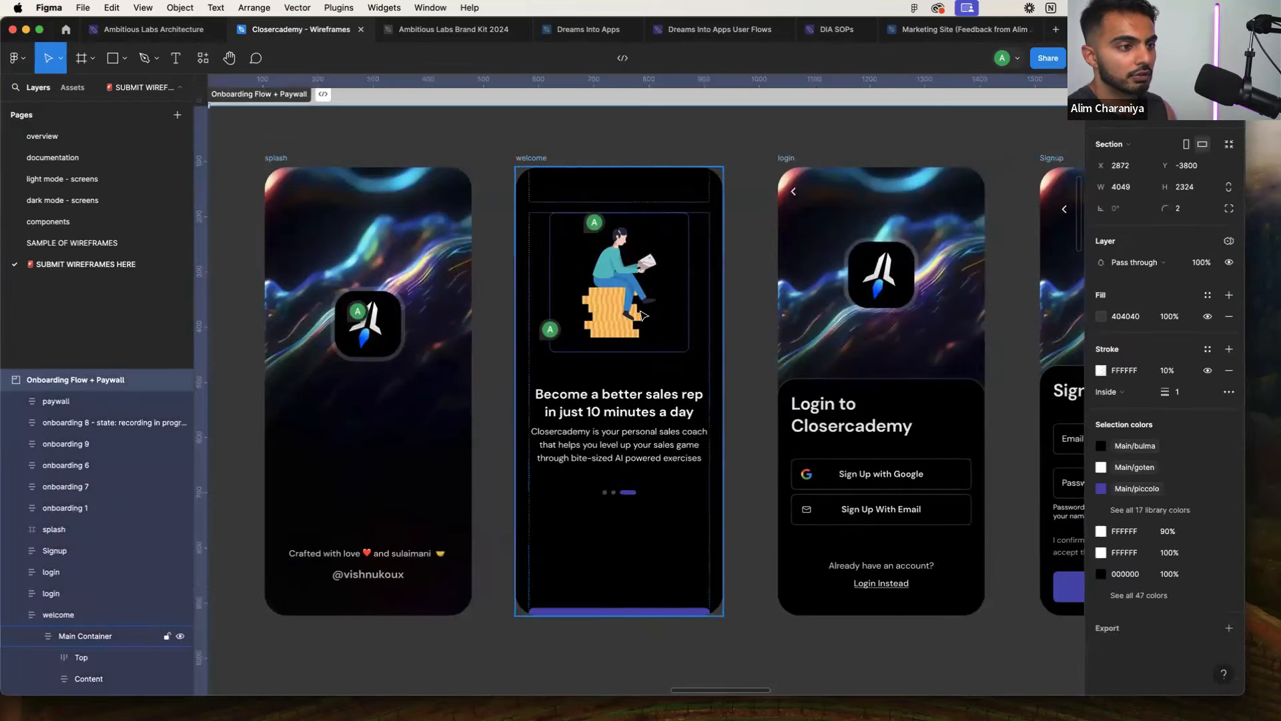
double_click(644, 316)
double_click(642, 316)
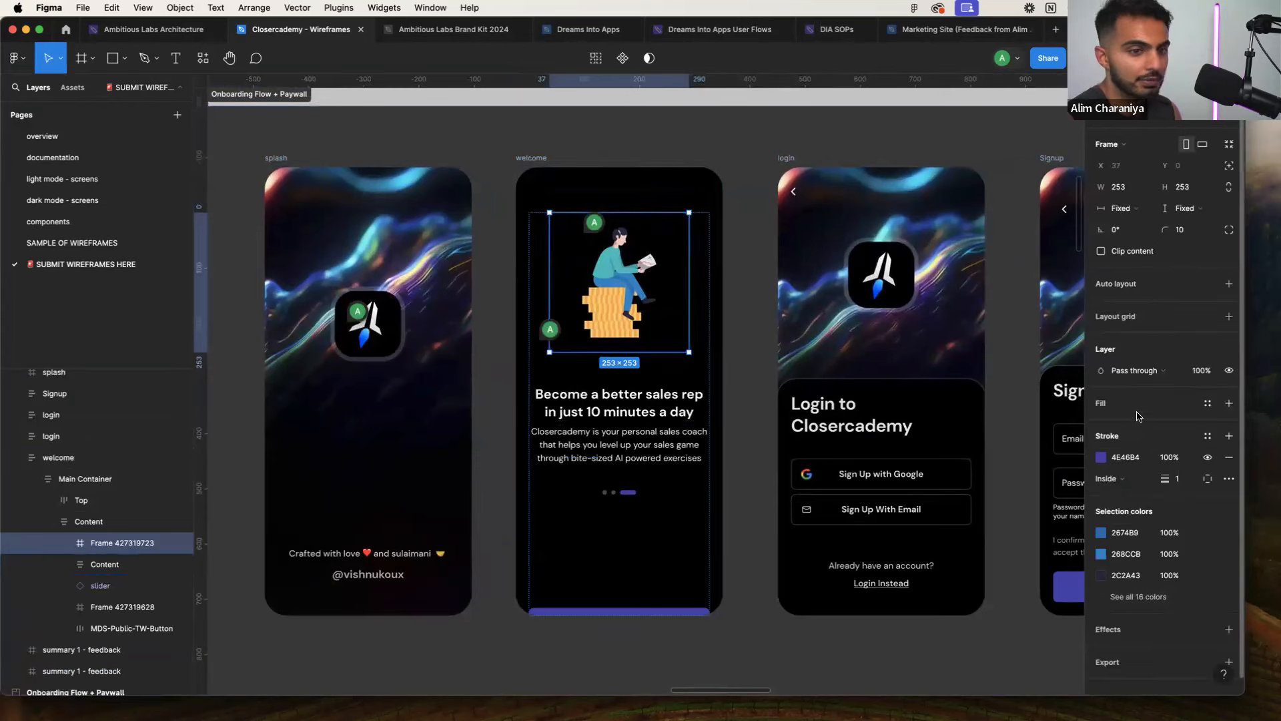
click(1230, 662)
scroll(1168, 579, down, 3)
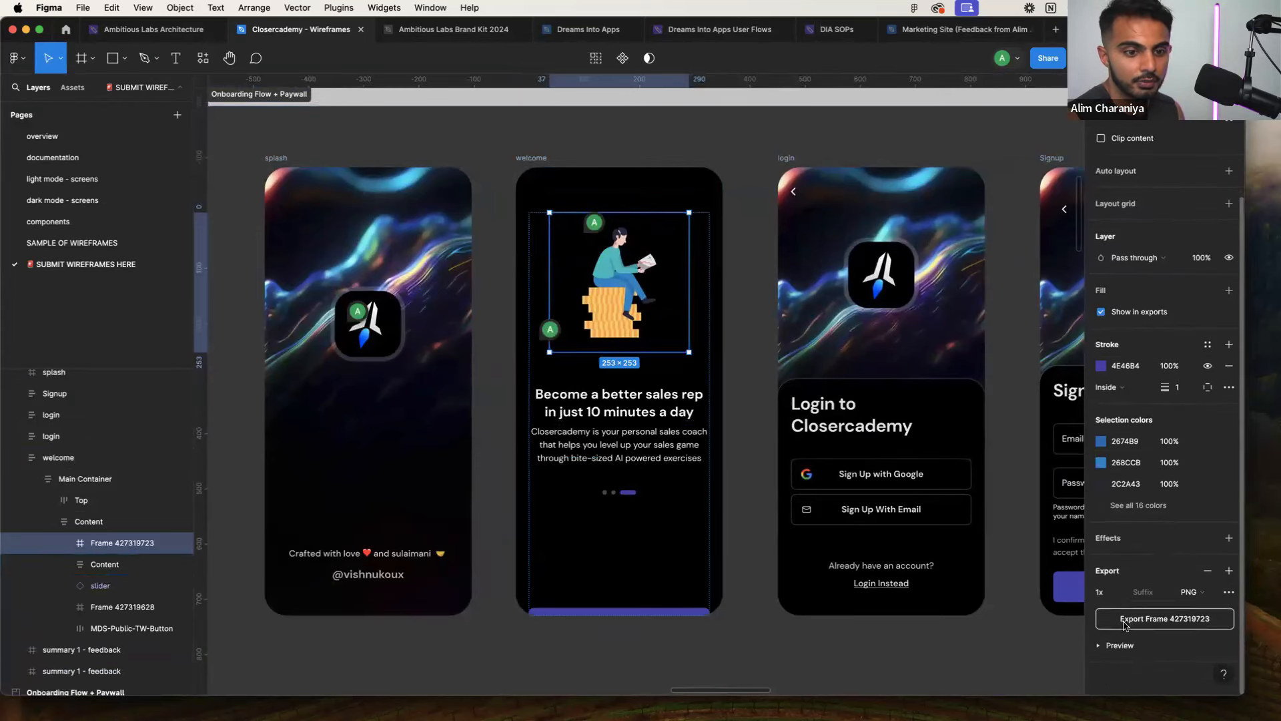
click(1100, 592)
click(1148, 617)
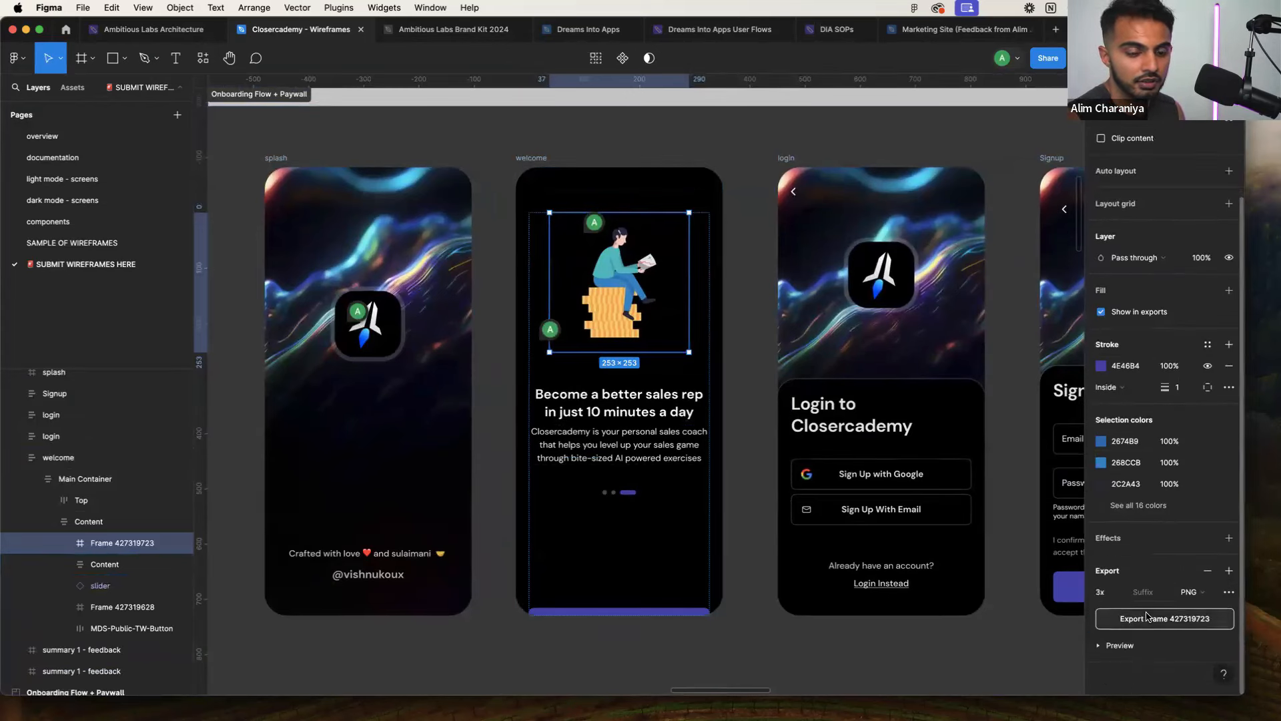
key(super+shift+e)
key(Return)
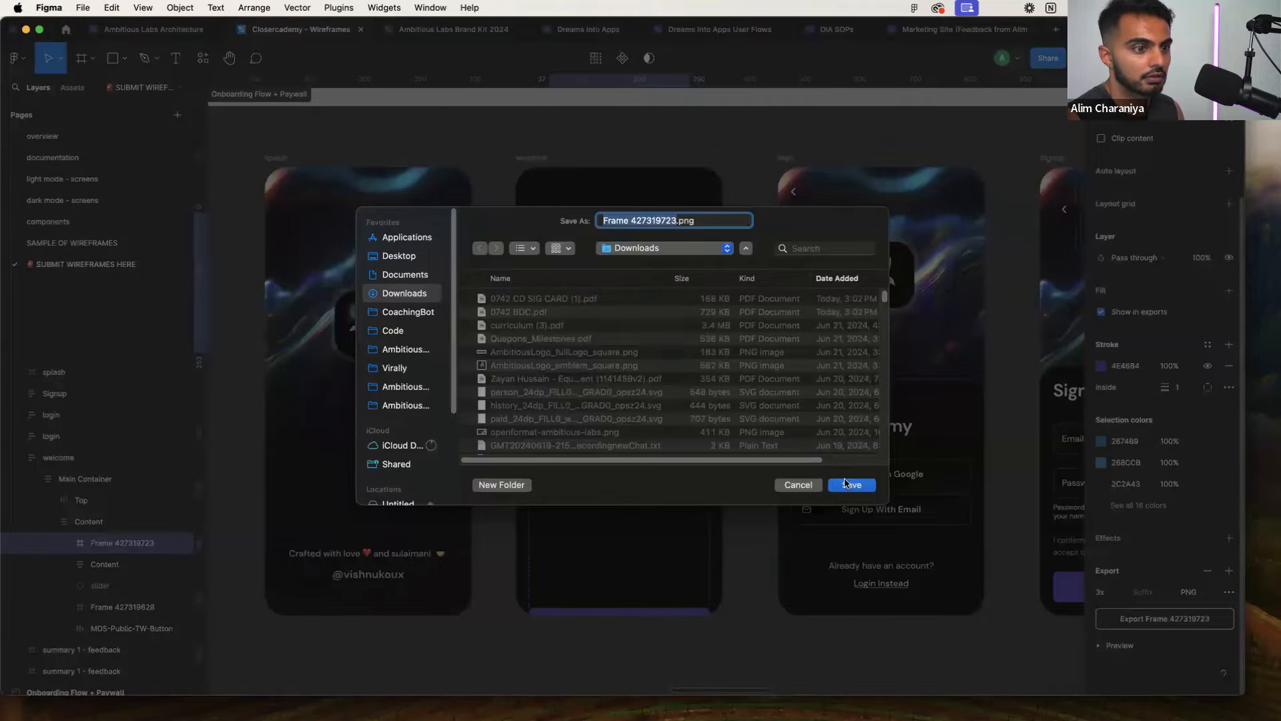
key(ctrl+Right)
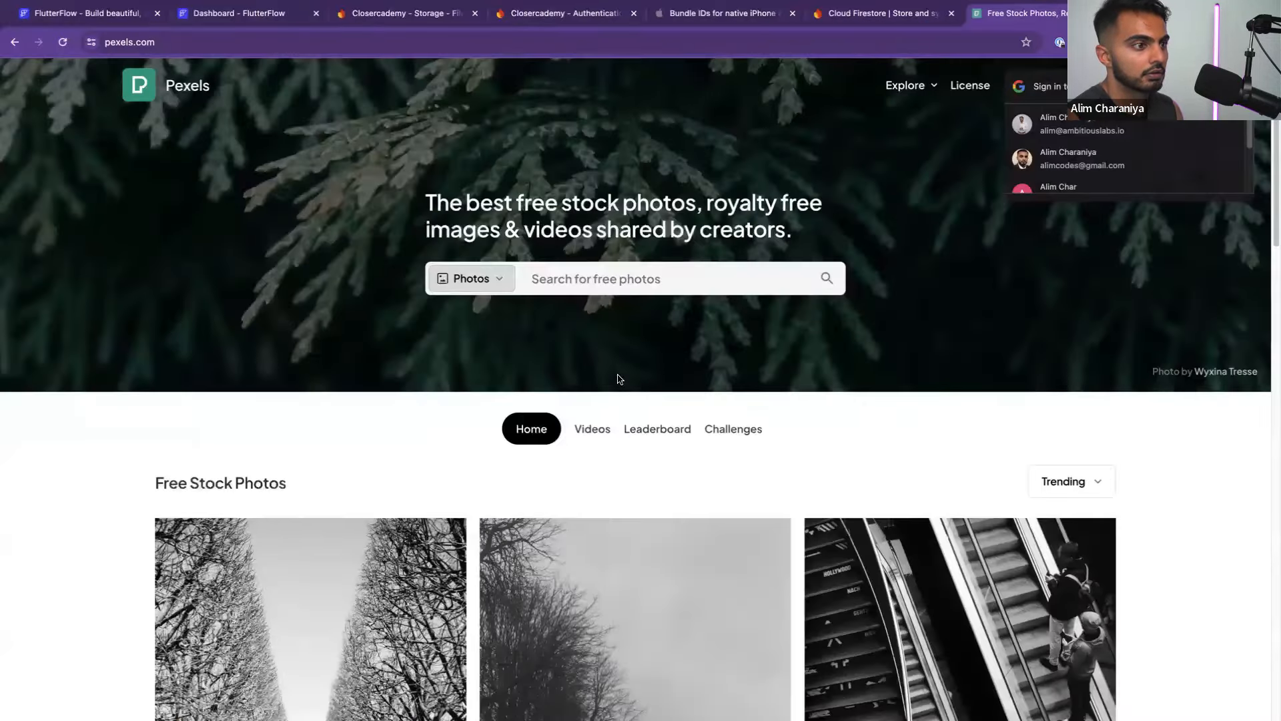
Delete the StaggeredView of mountain photos from the Welcome page's top container
click(226, 12)
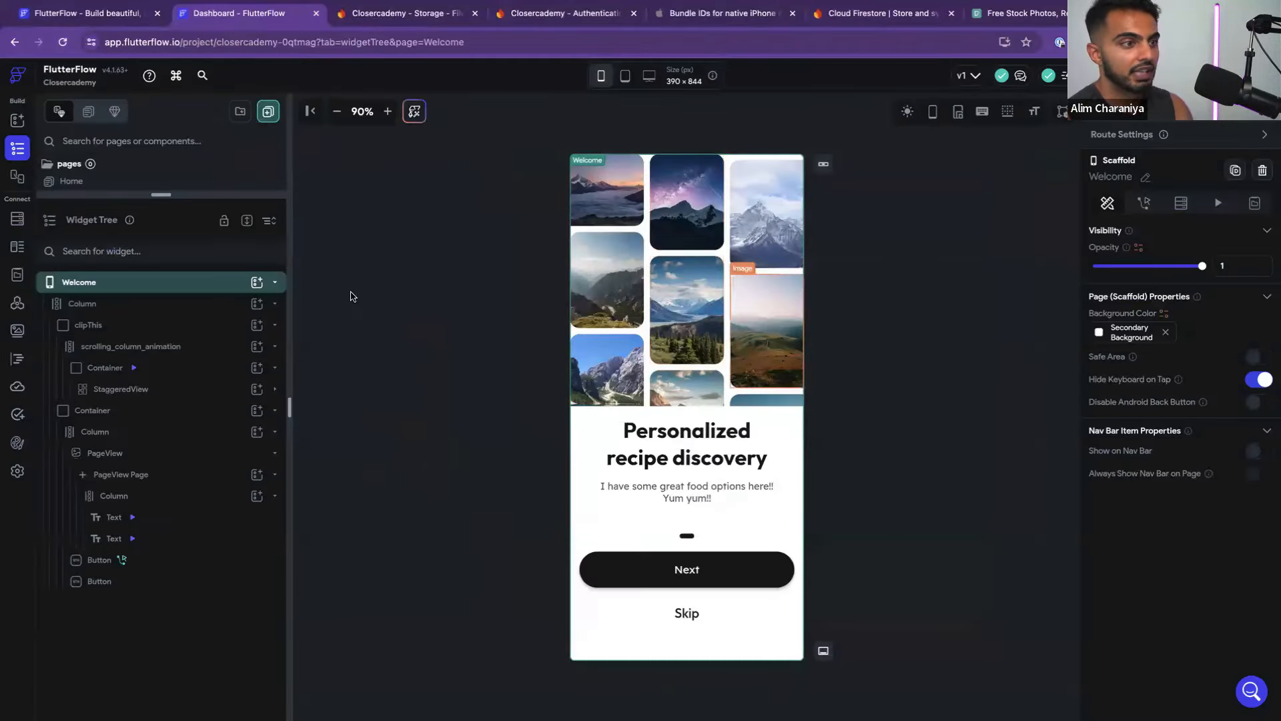
click(275, 389)
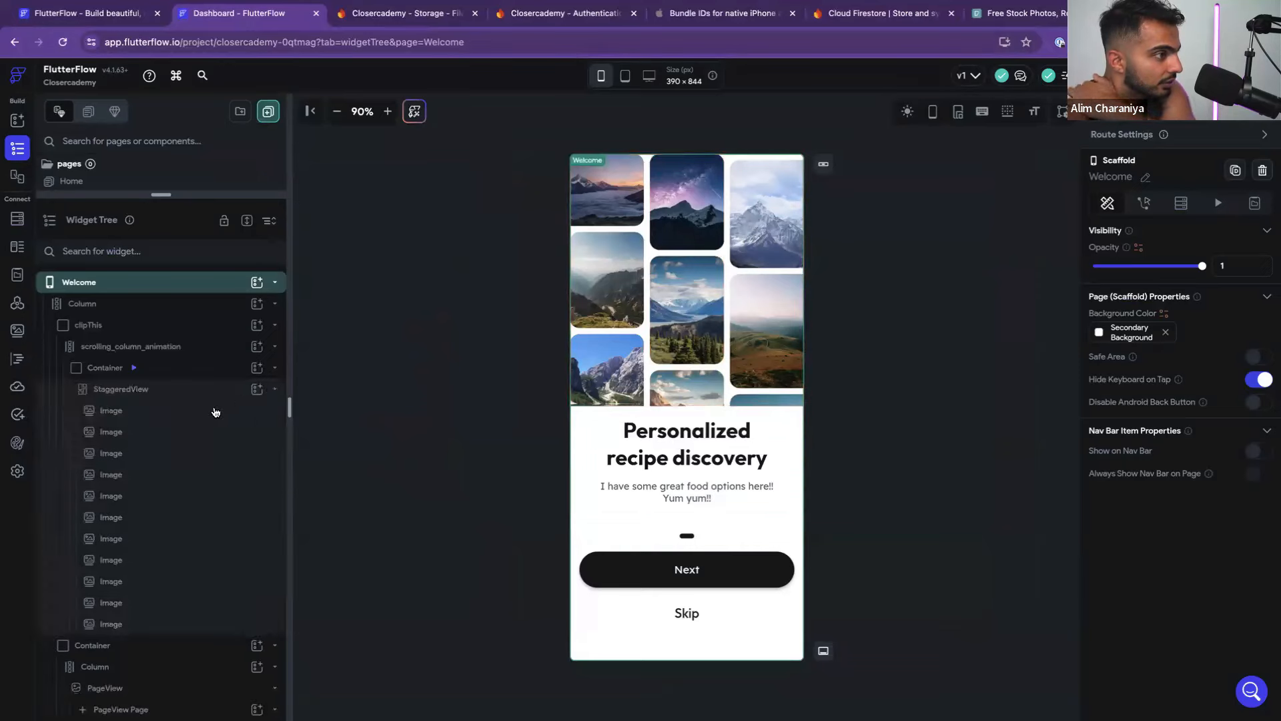
click(190, 390)
key(BackSpace)
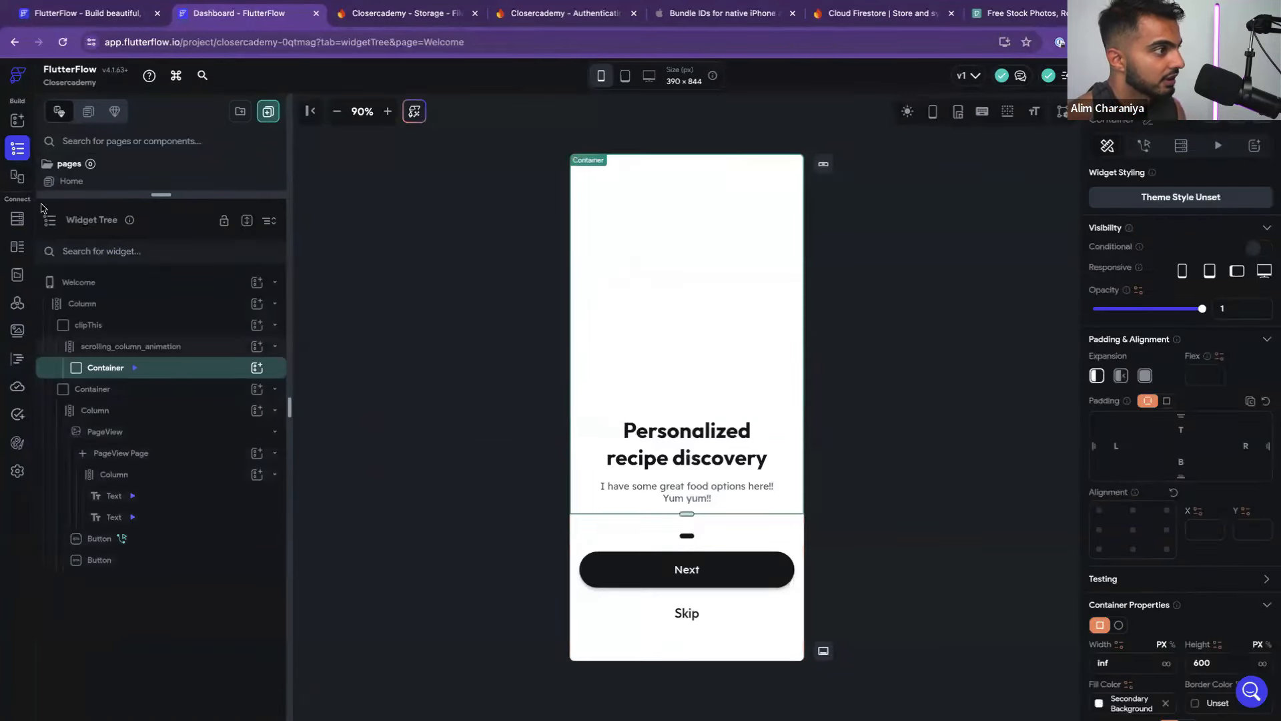
click(18, 121)
Drop an Image widget into the top Container and set its image type to Asset
drag(159, 301, 639, 247)
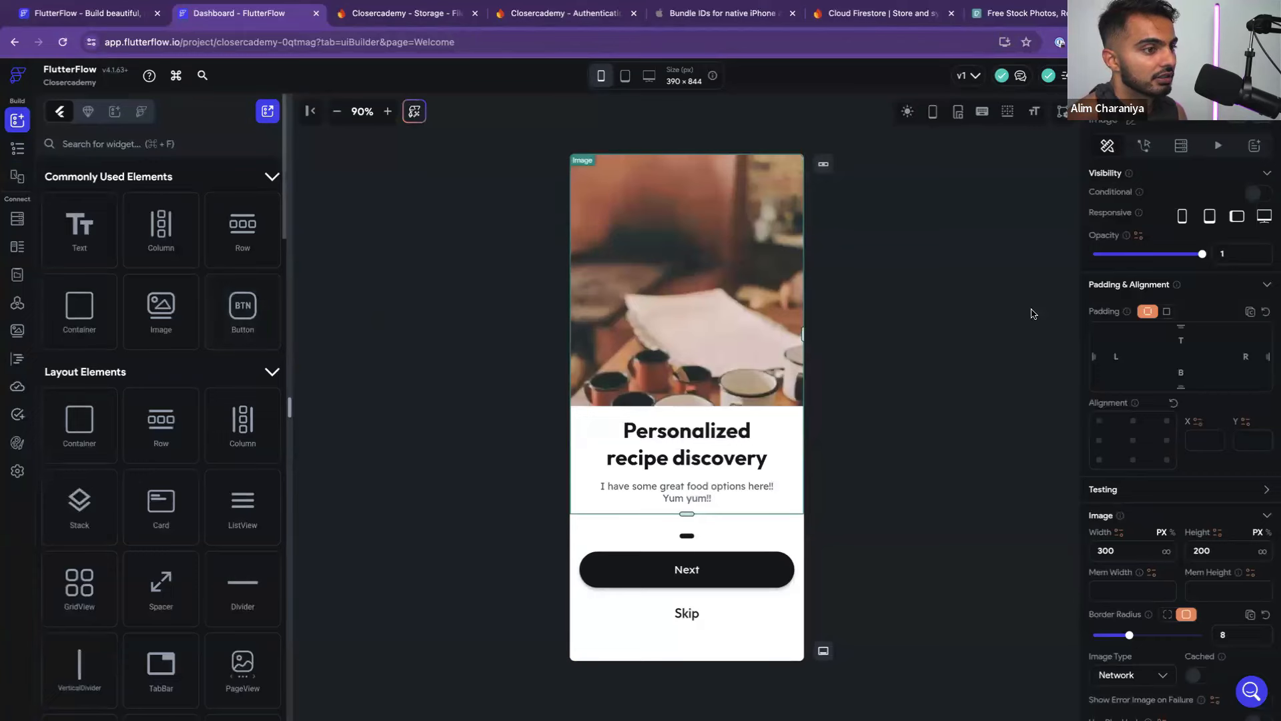
scroll(1162, 468, down, 6)
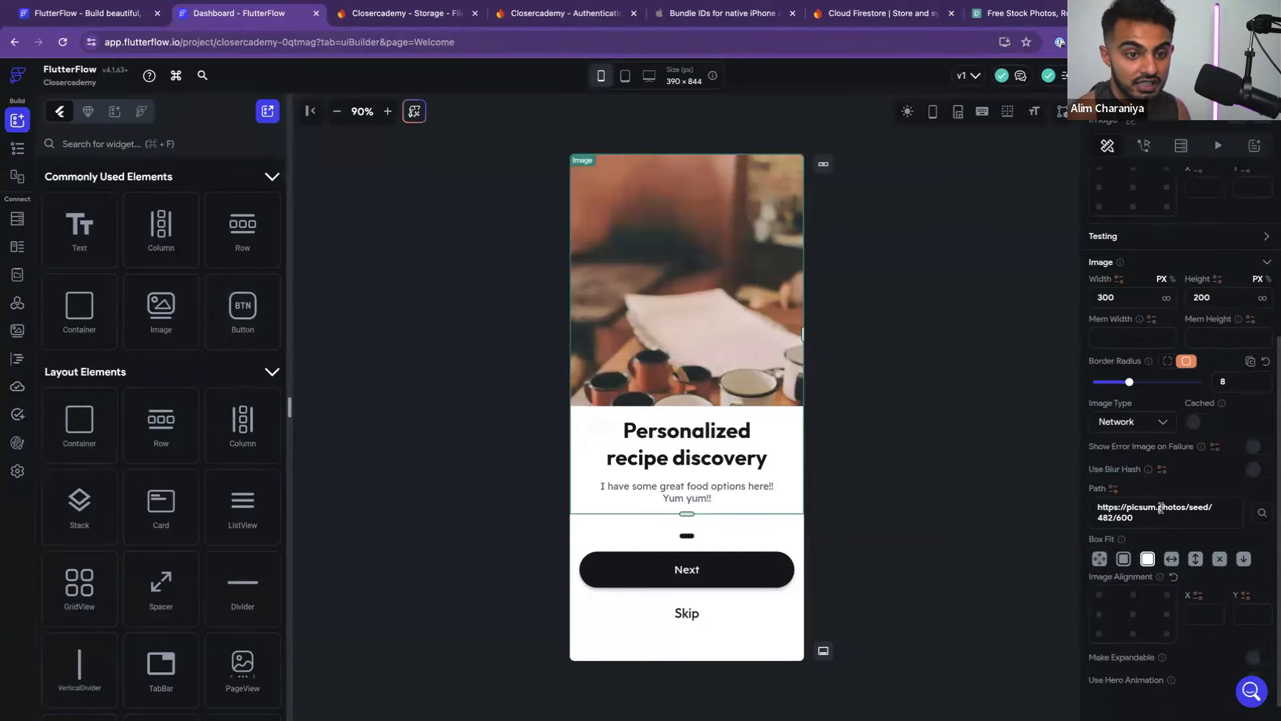
click(1144, 423)
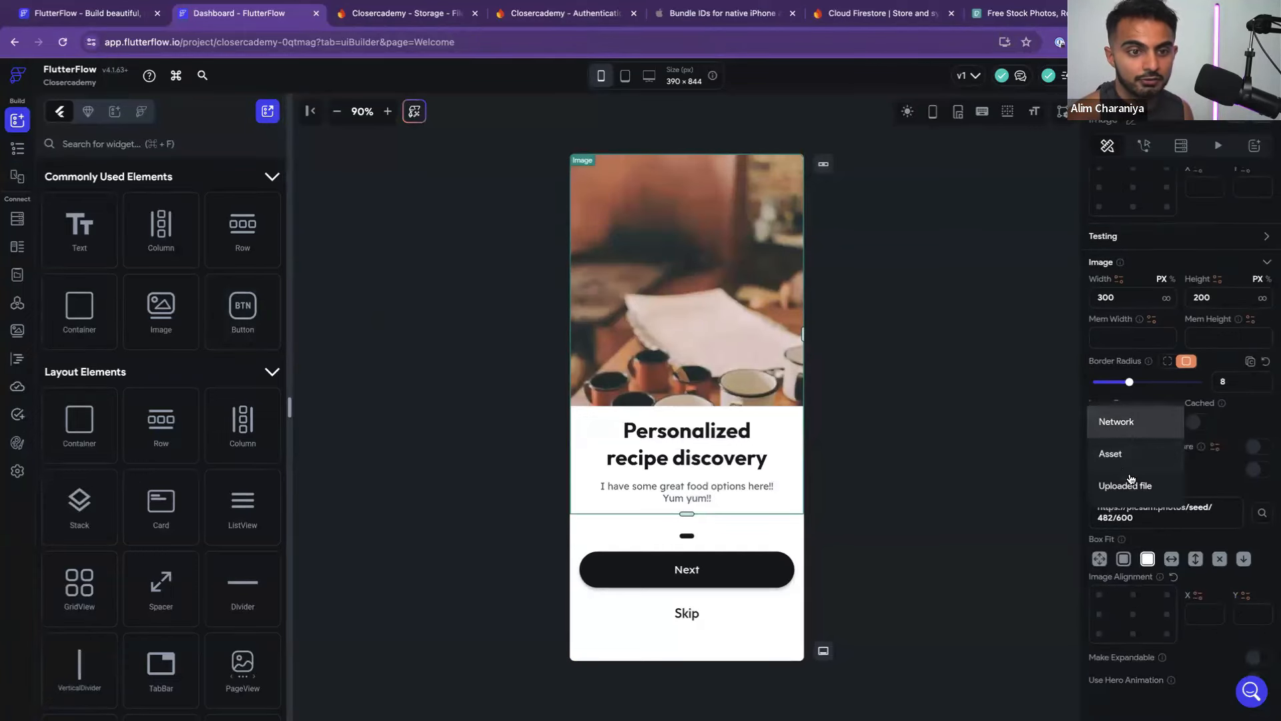
click(1123, 484)
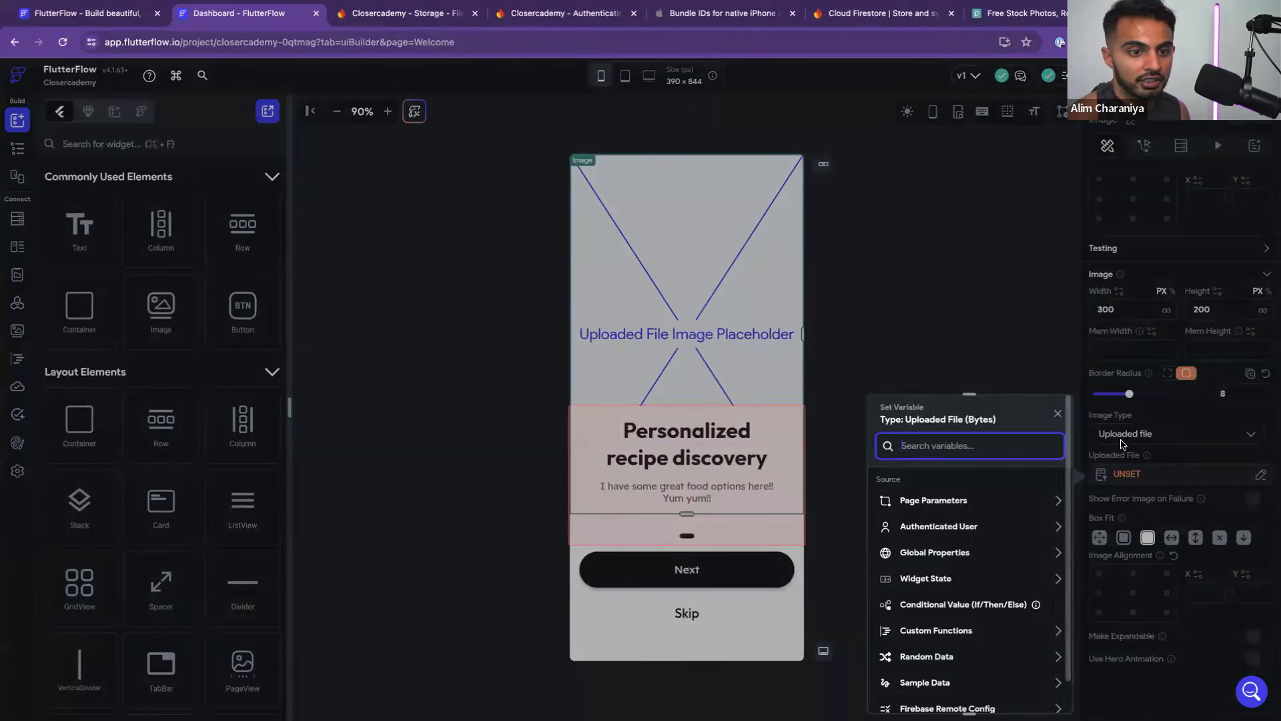
click(1135, 457)
click(1173, 478)
click(1164, 454)
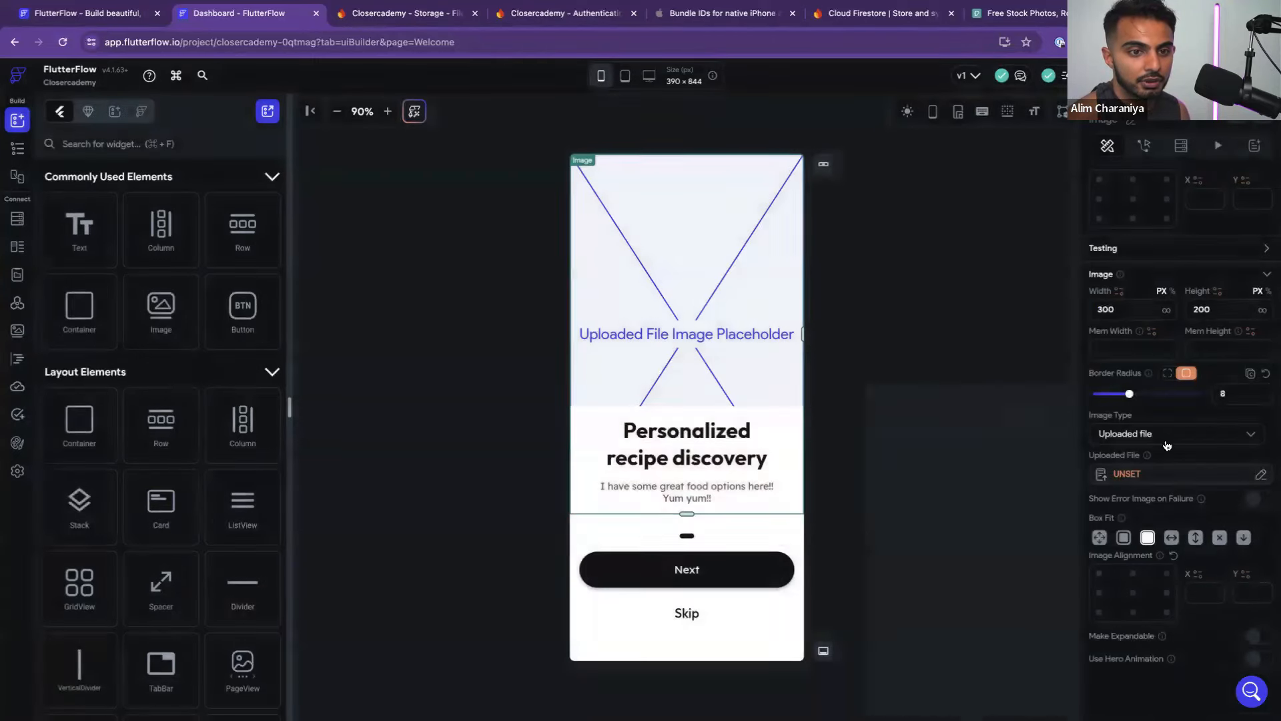
click(1166, 442)
click(1139, 409)
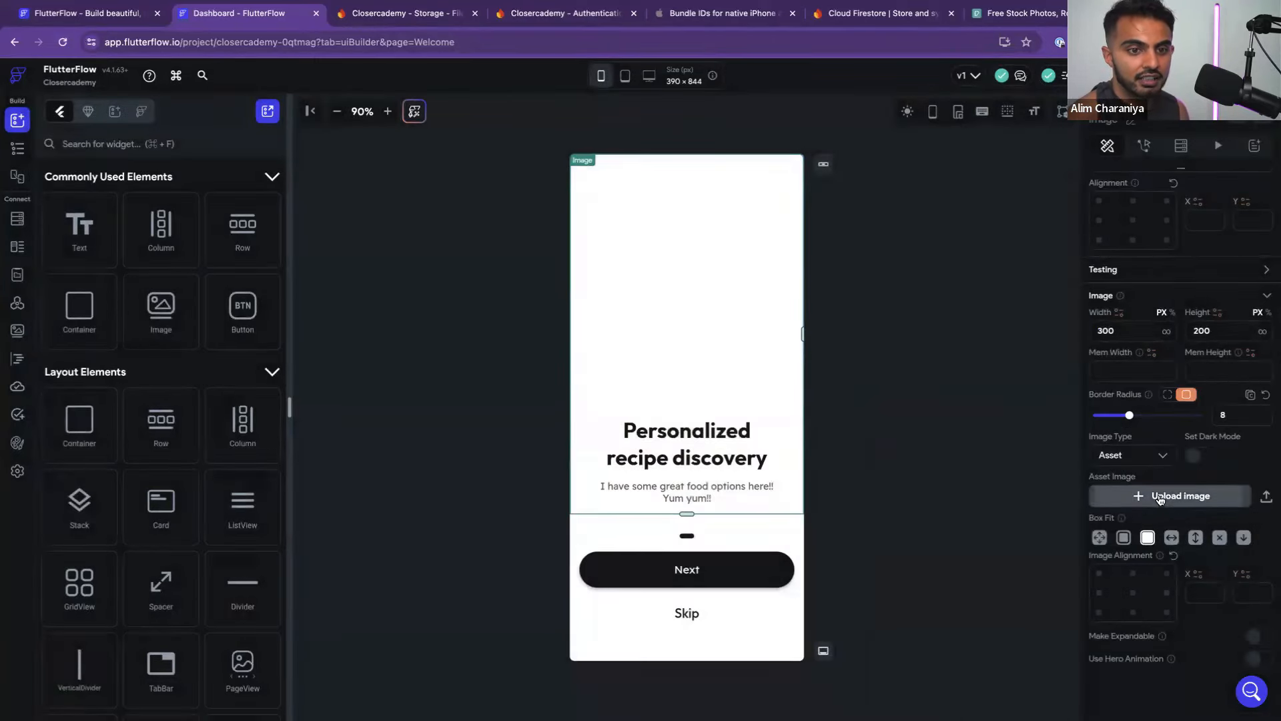
Upload the exported Frame 427319723.png as the image's asset
click(1128, 496)
click(615, 288)
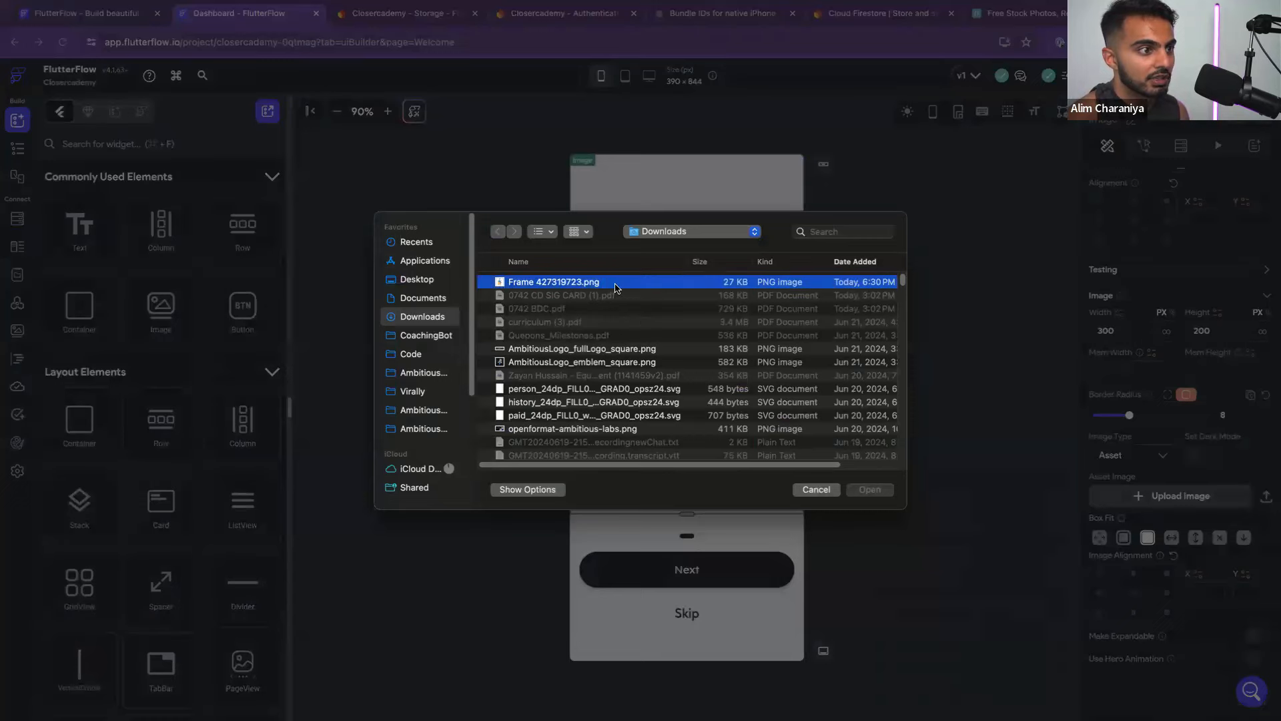
double_click(615, 287)
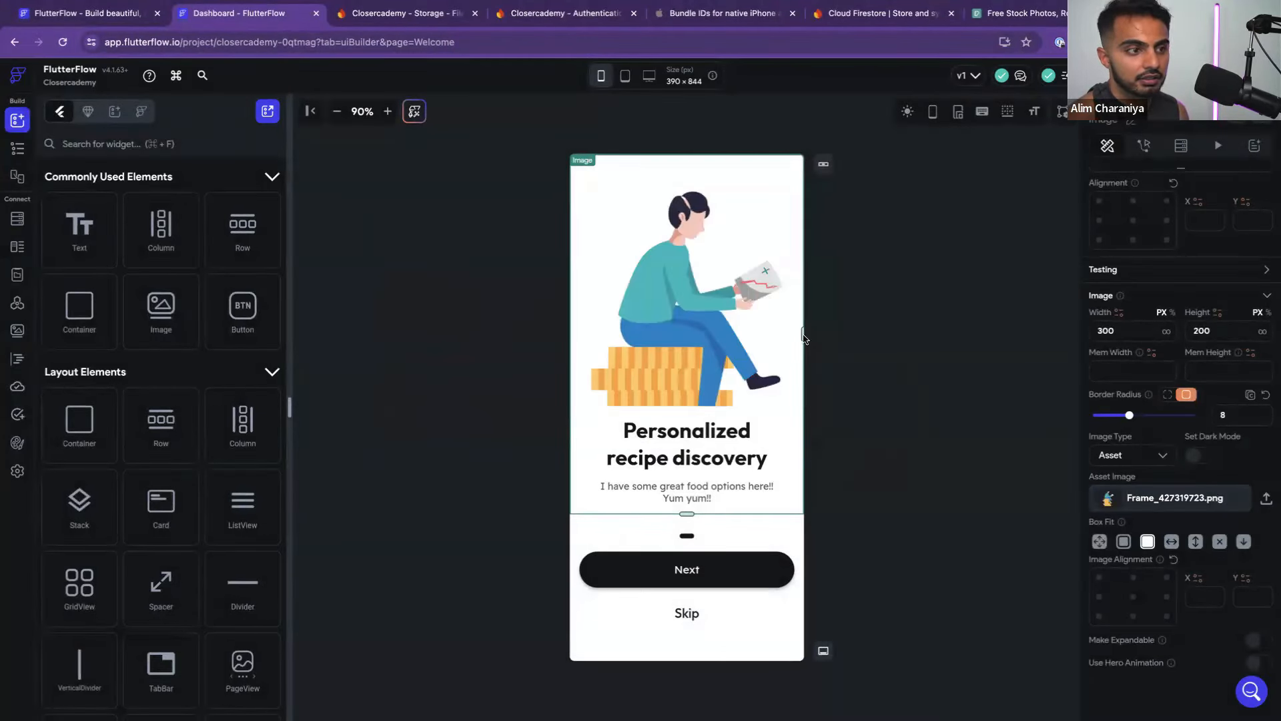
drag(686, 514, 681, 351)
Reassign Frame_427319723.png to the image and enter 10 in its height field
key(super+z)
key(super+shift+z)
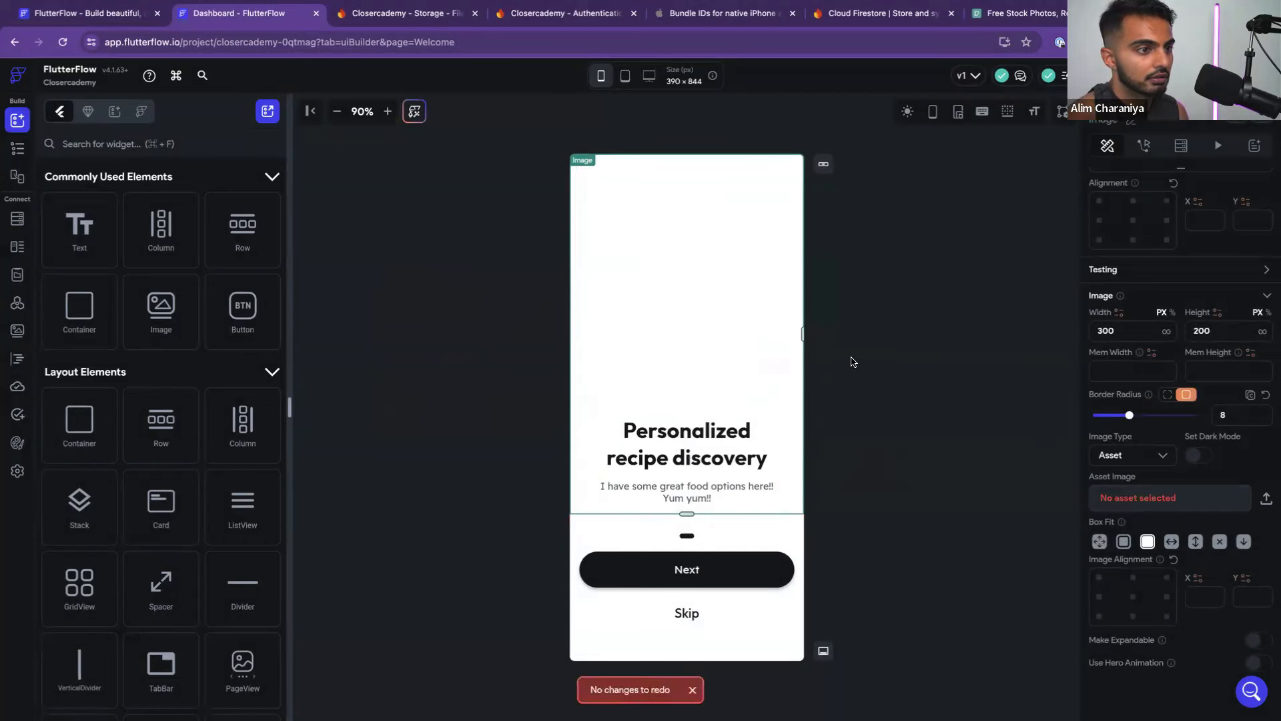
click(1250, 499)
click(1161, 542)
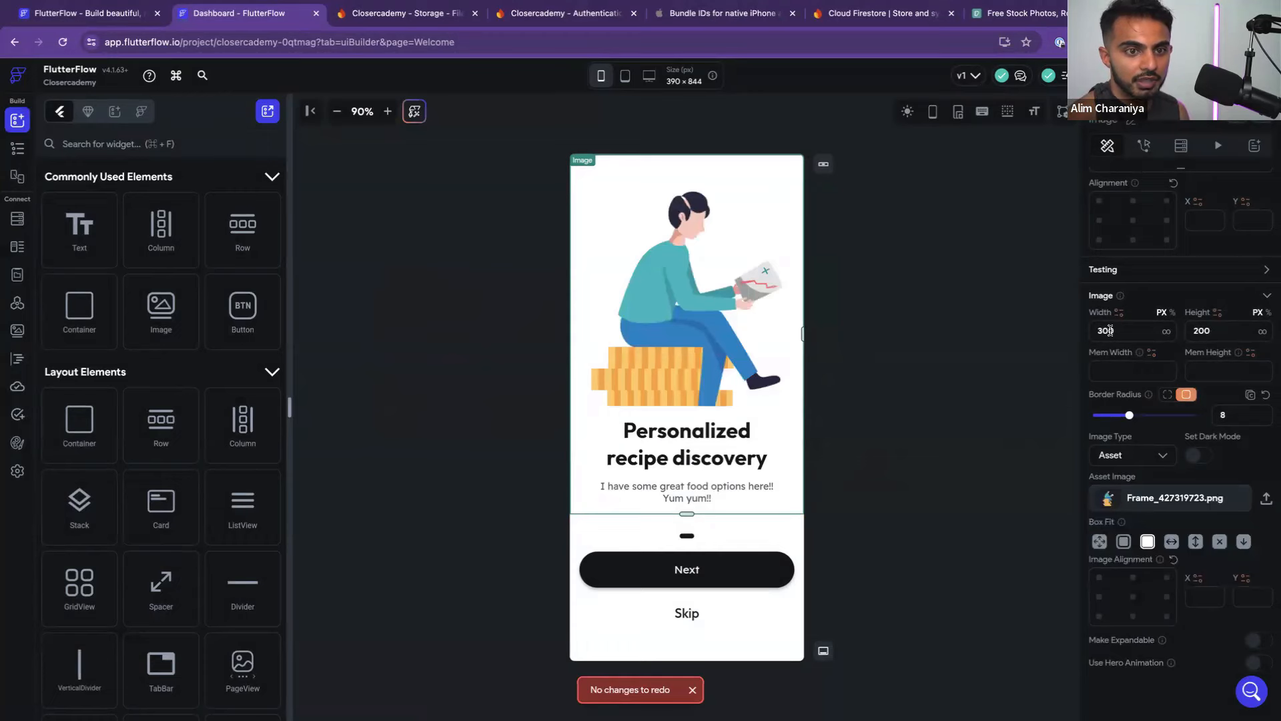
double_click(1199, 332)
text(10)
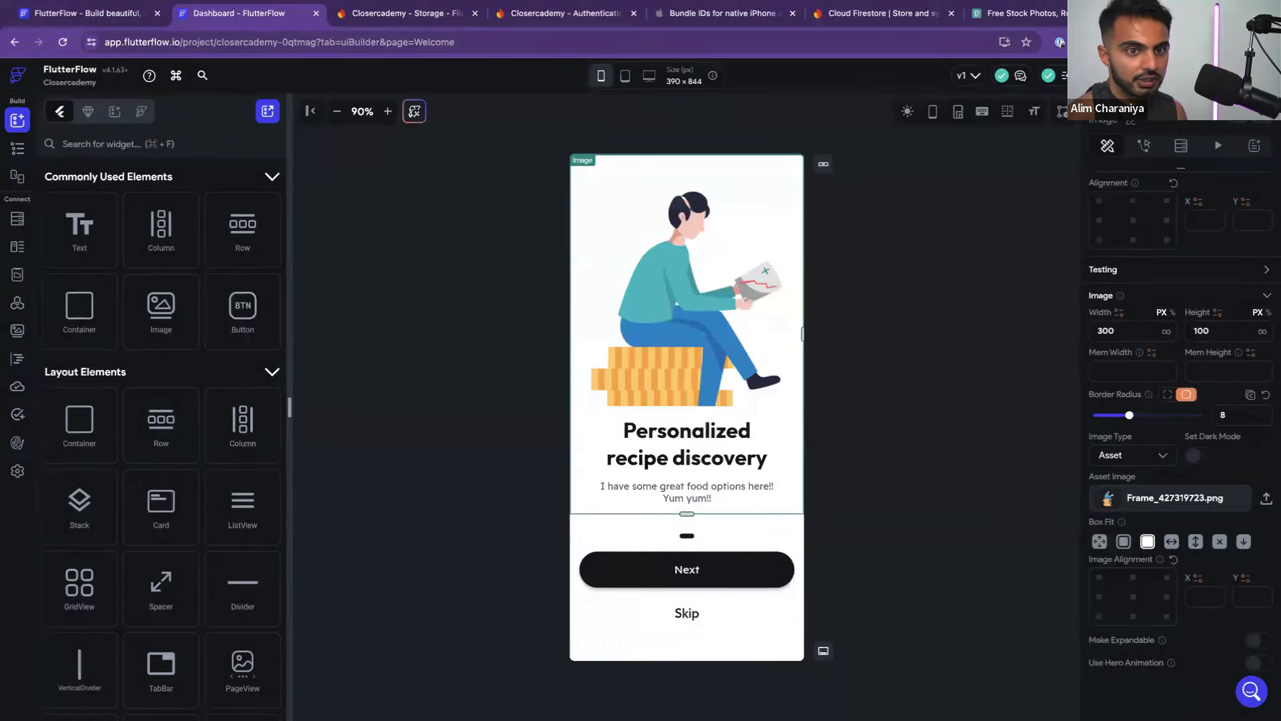
Set the height of the container holding the illustration to 400
click(1026, 352)
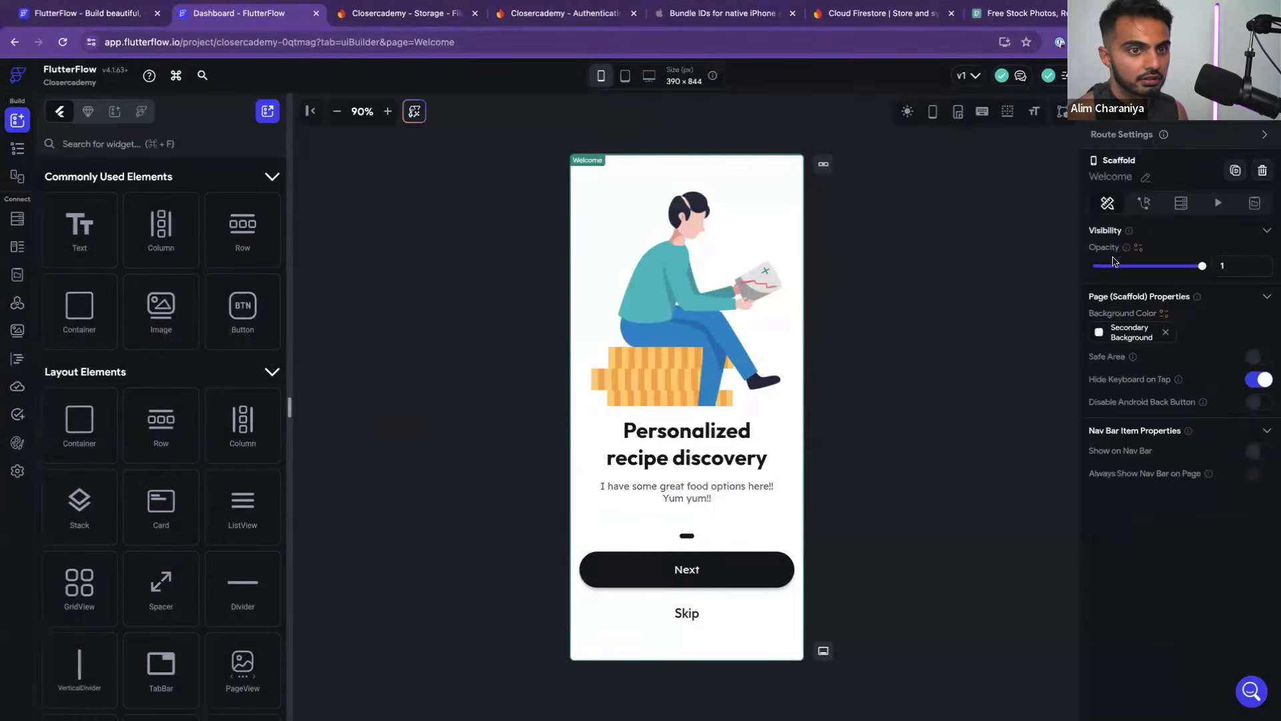
click(695, 351)
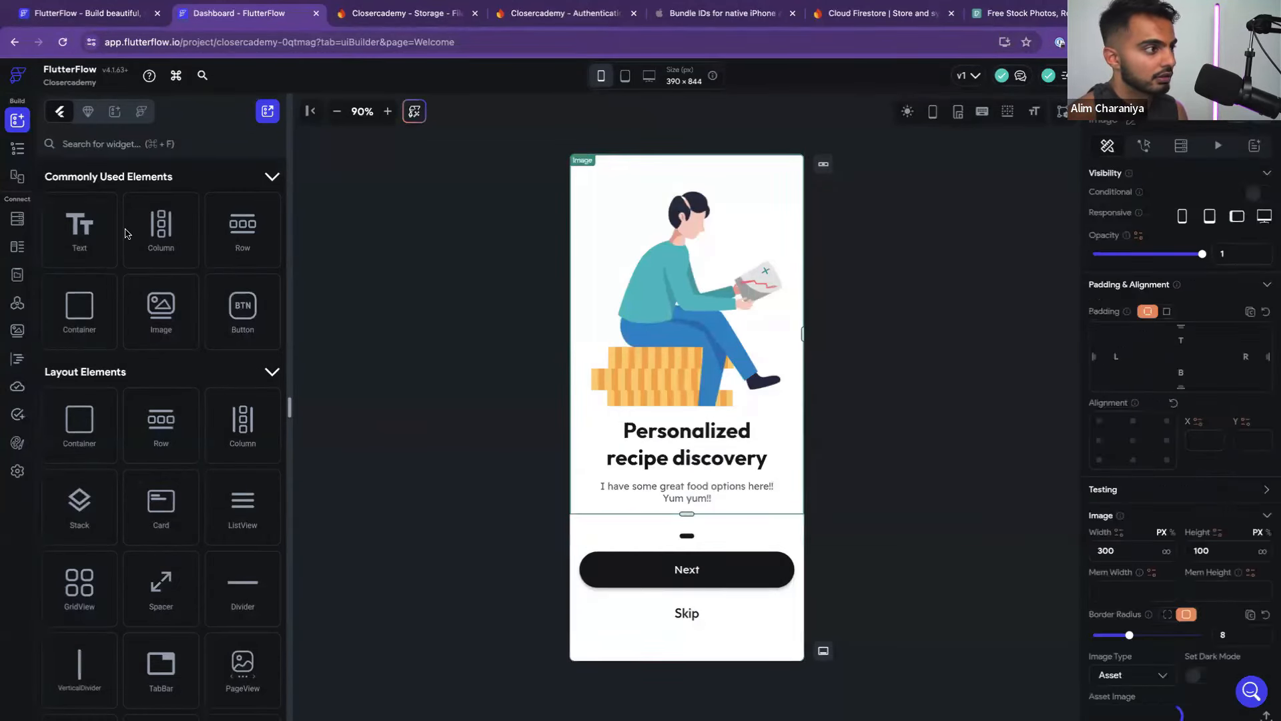
click(22, 145)
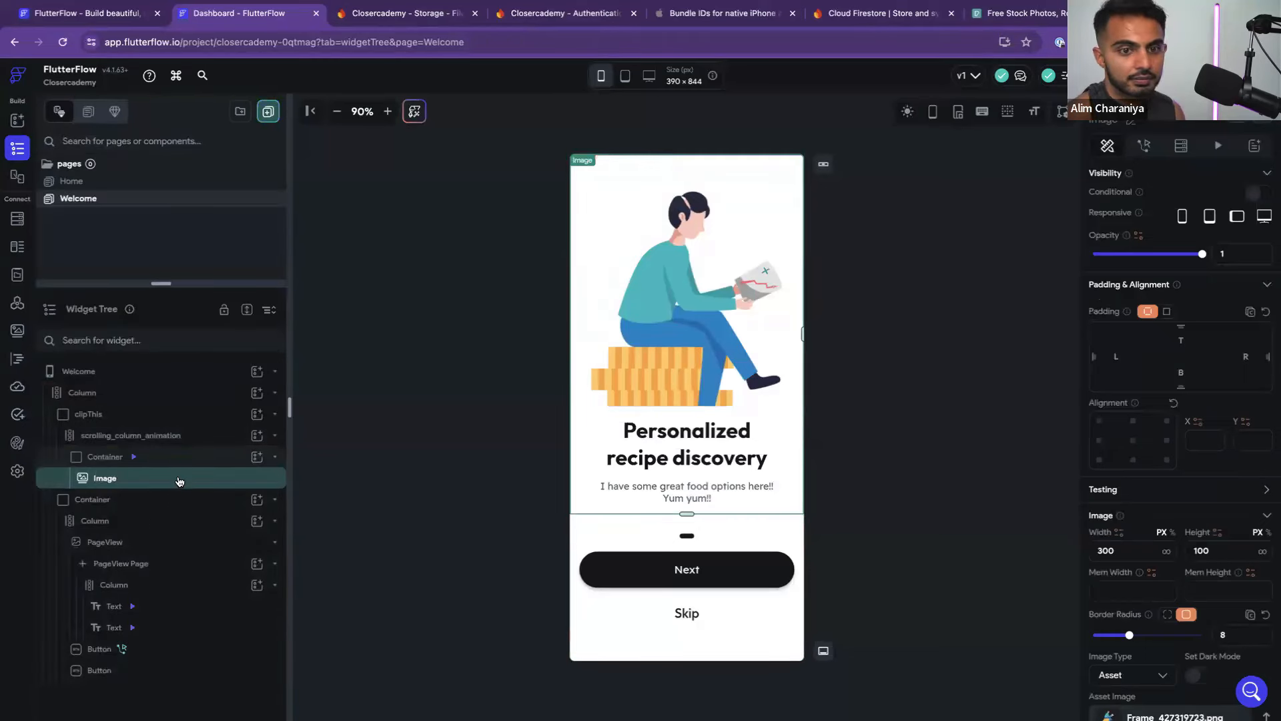
drag(1086, 550, 1075, 555)
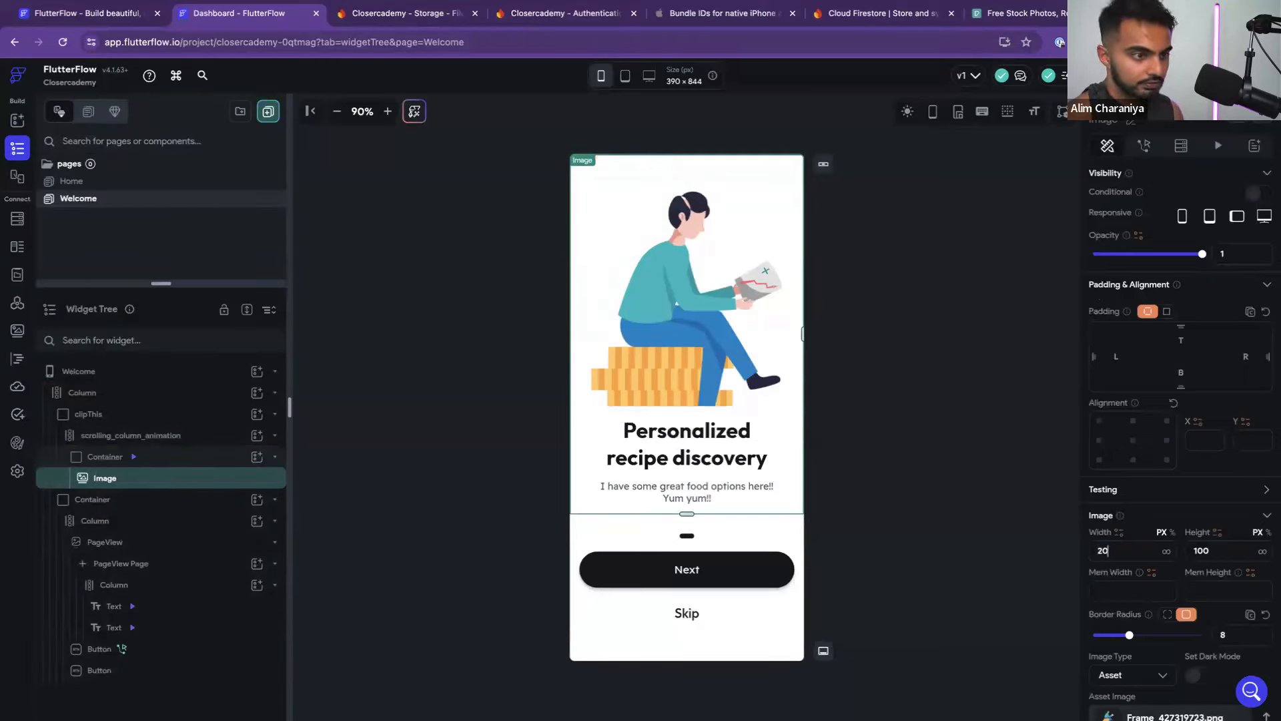
click(924, 374)
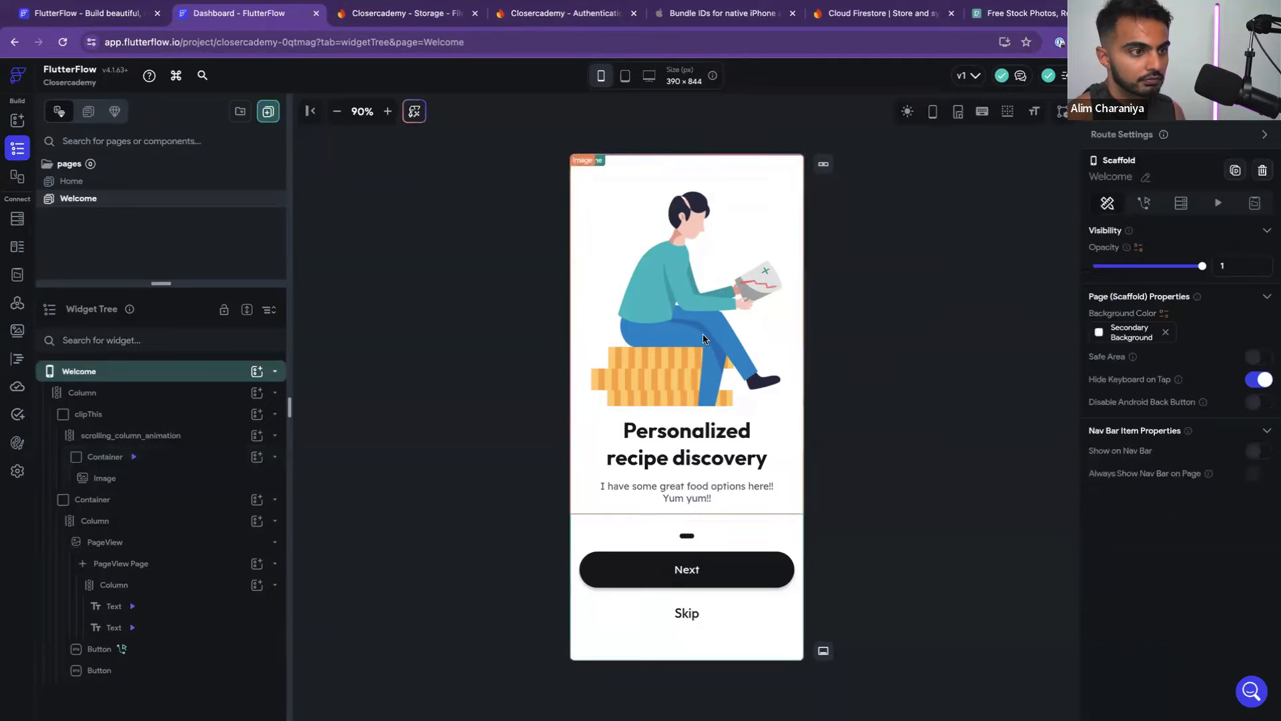
click(153, 480)
click(192, 461)
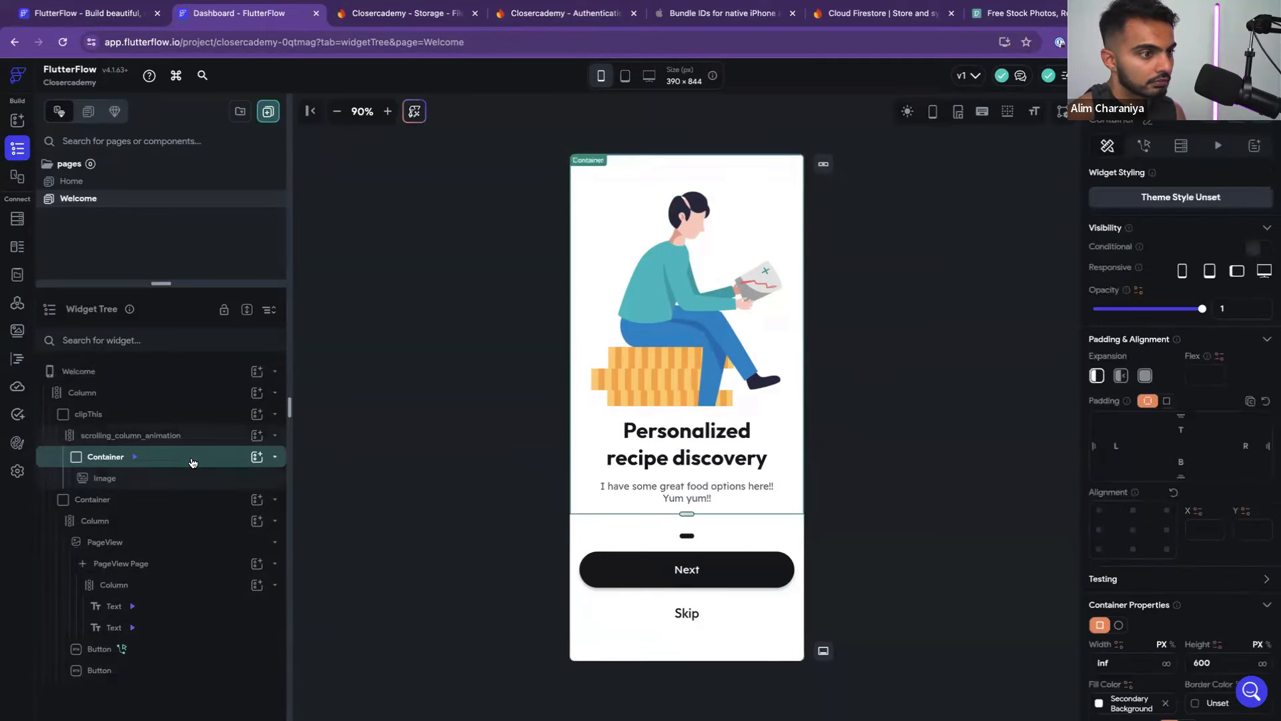
scroll(1156, 612, down, 1)
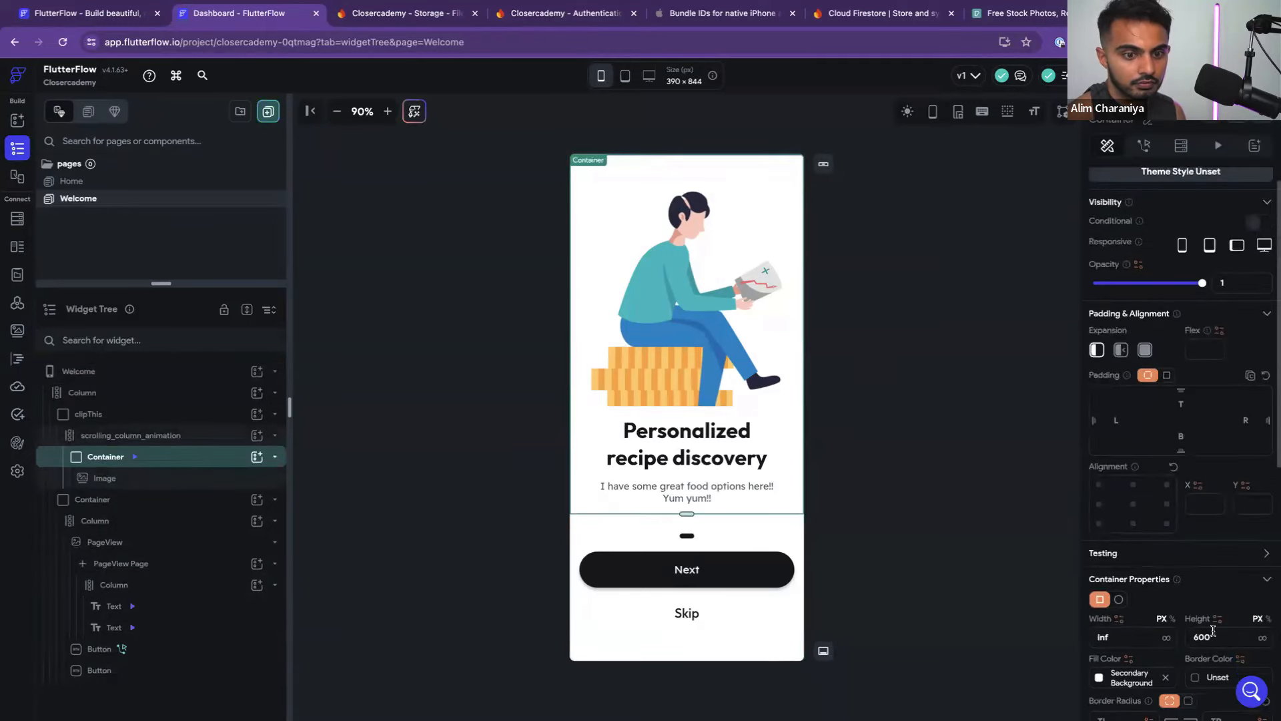
text(400)
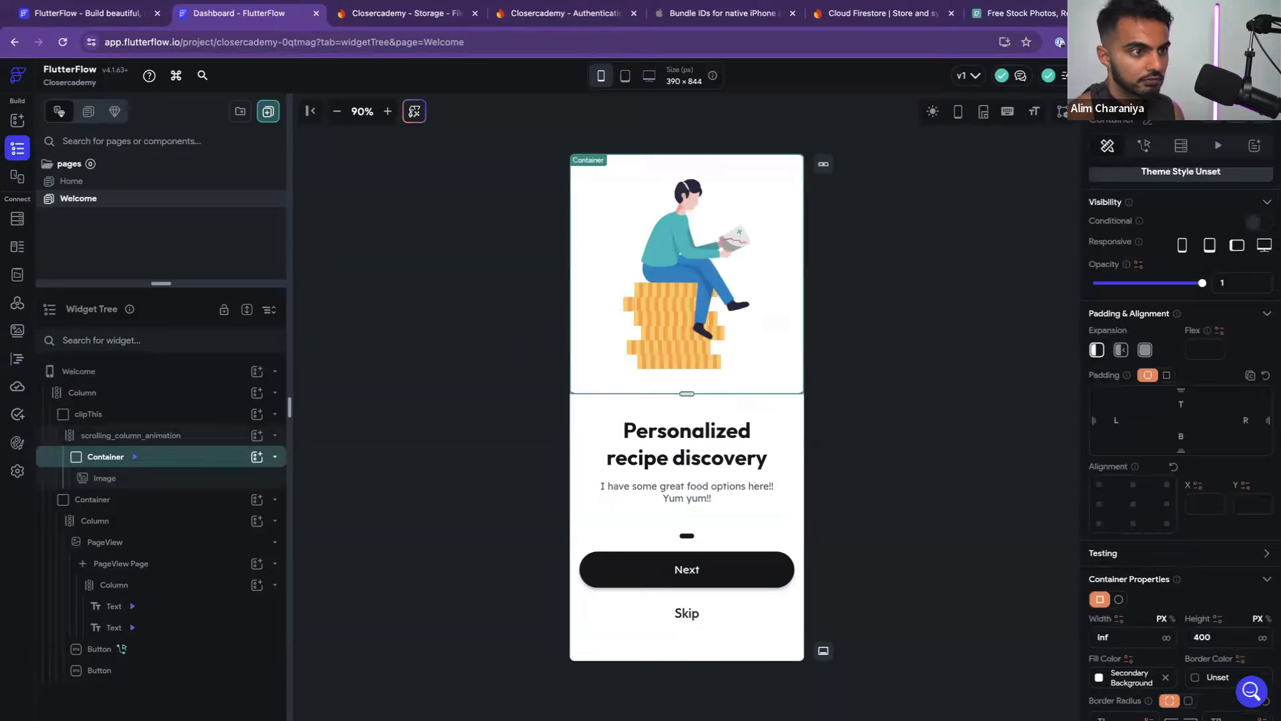
click(972, 548)
Set the illustration container's width to 80 percent
click(777, 367)
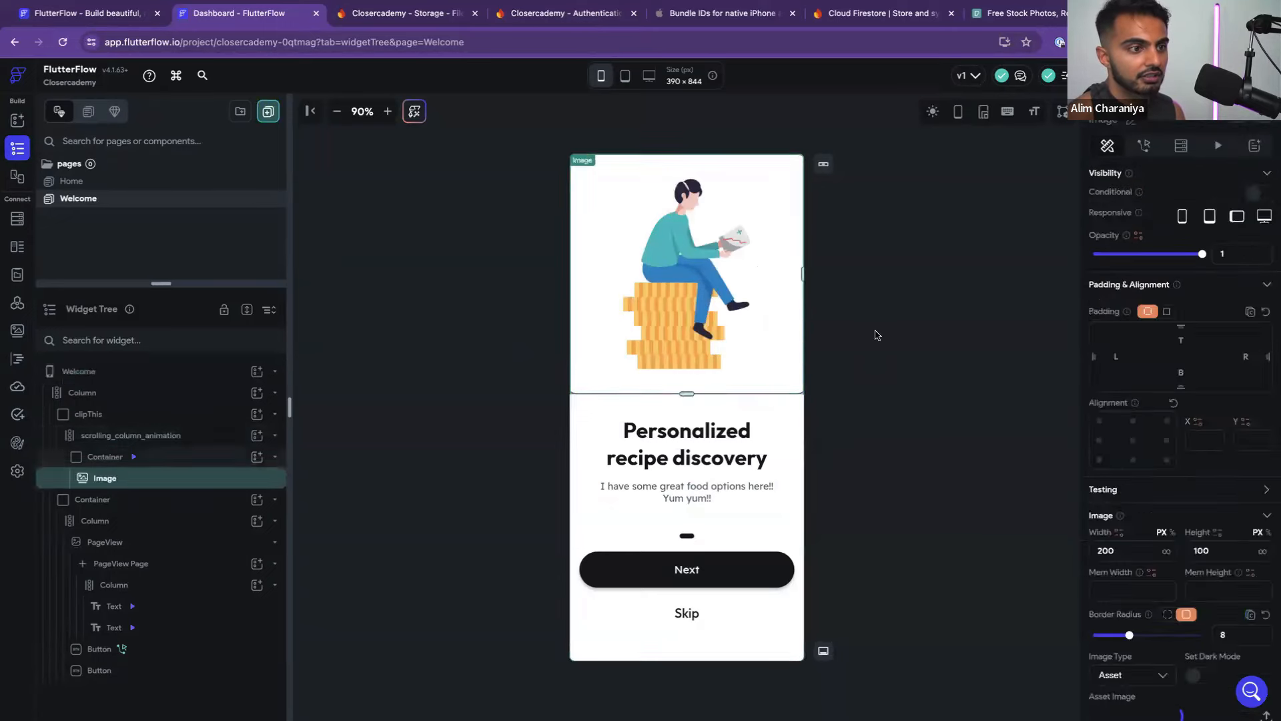
click(878, 335)
click(766, 355)
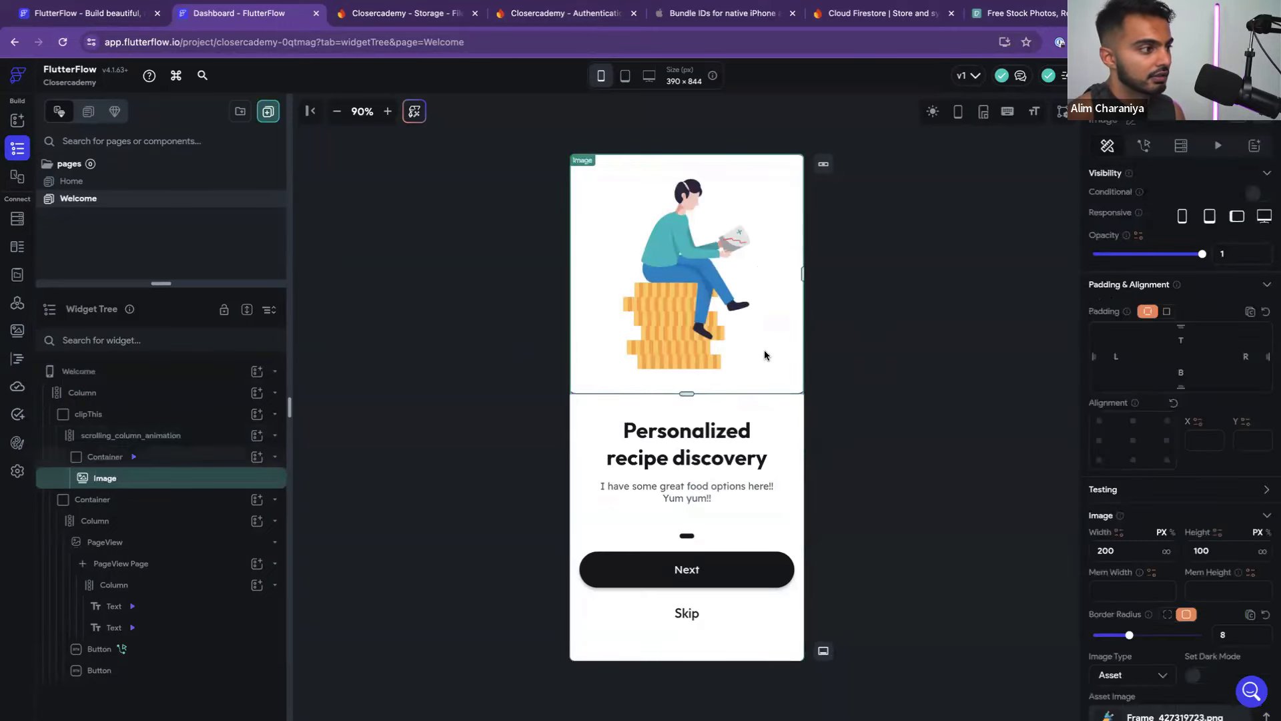
click(218, 457)
scroll(1134, 521, down, 3)
click(1116, 544)
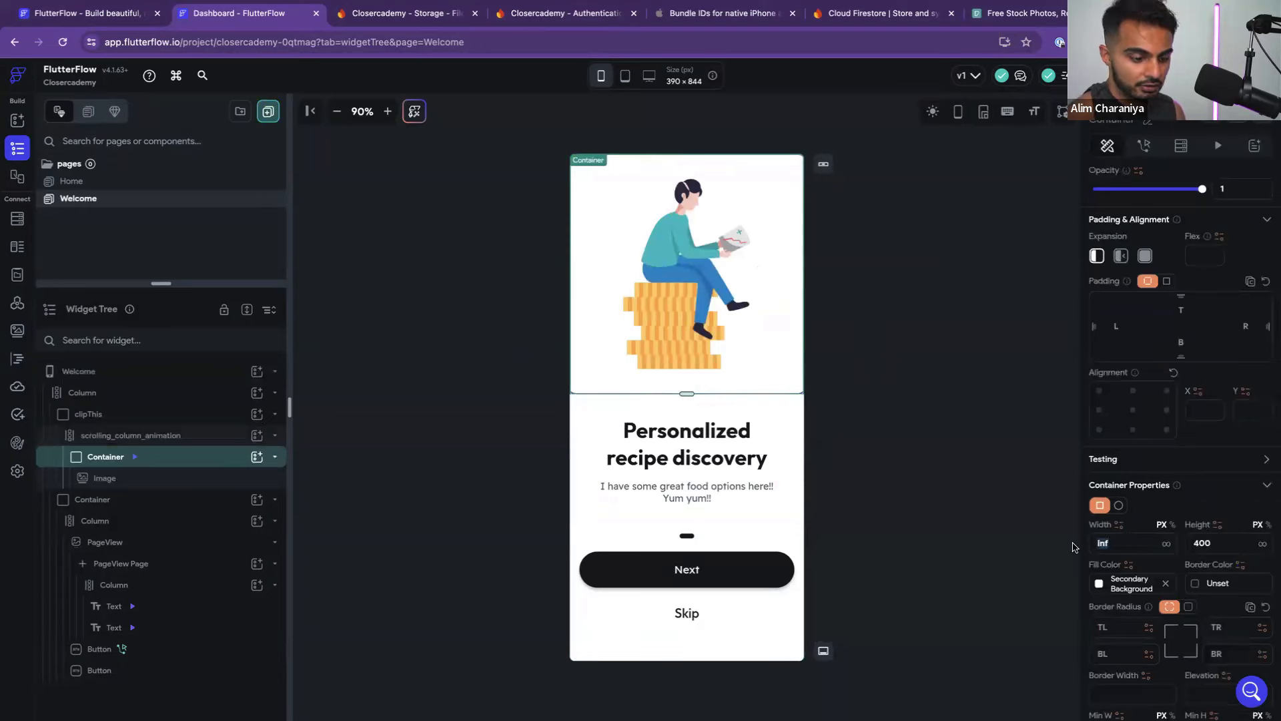
click(1171, 526)
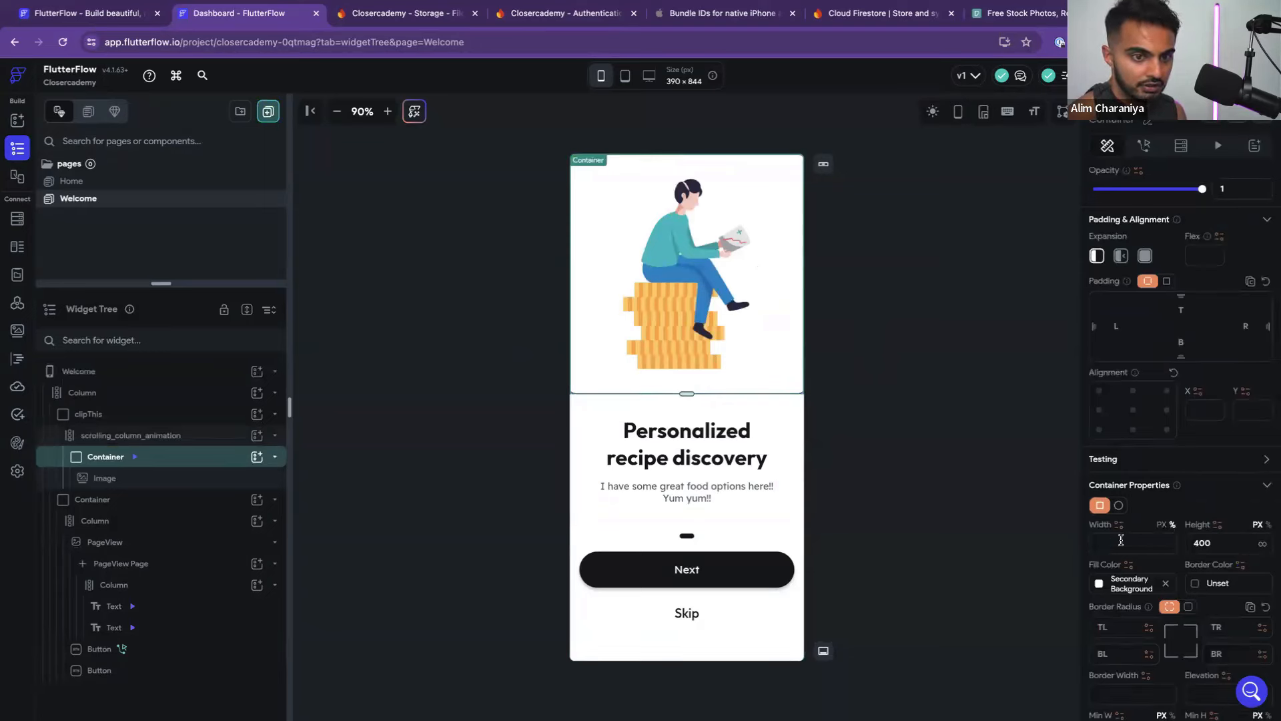
text(80)
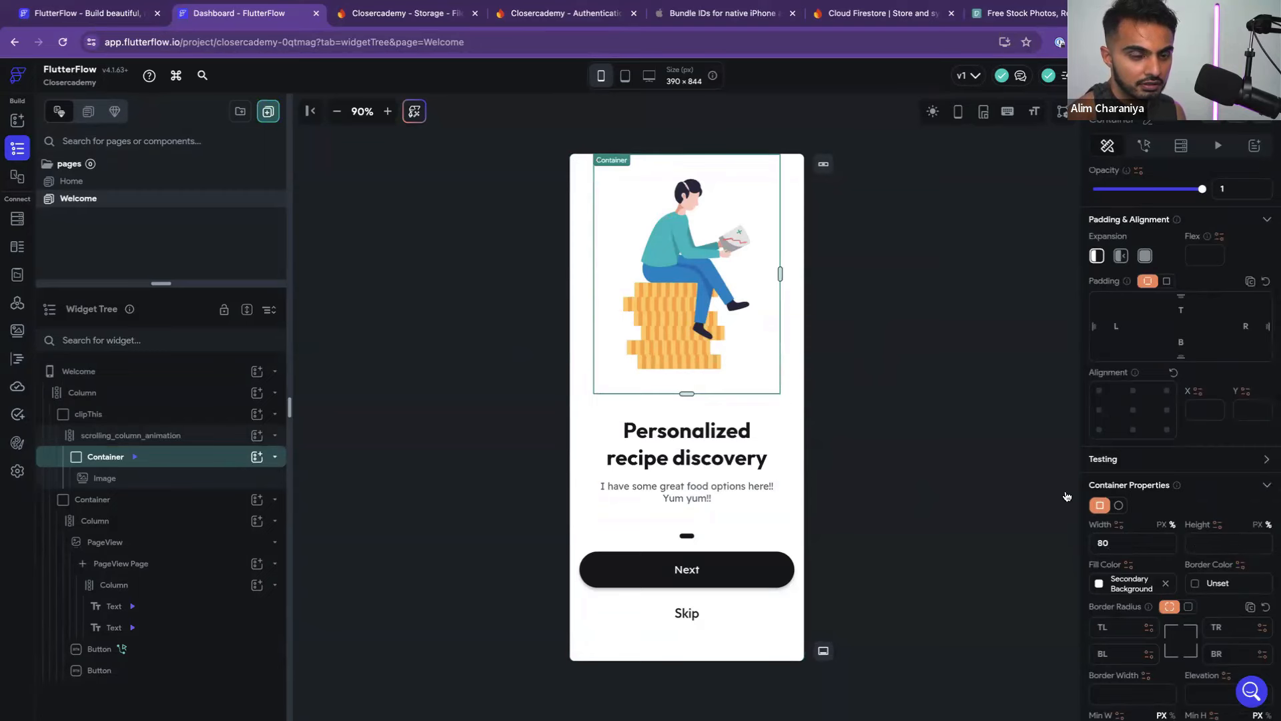
click(933, 460)
Clear the image's fixed width and height and the container's 80% width and 400 height
click(752, 382)
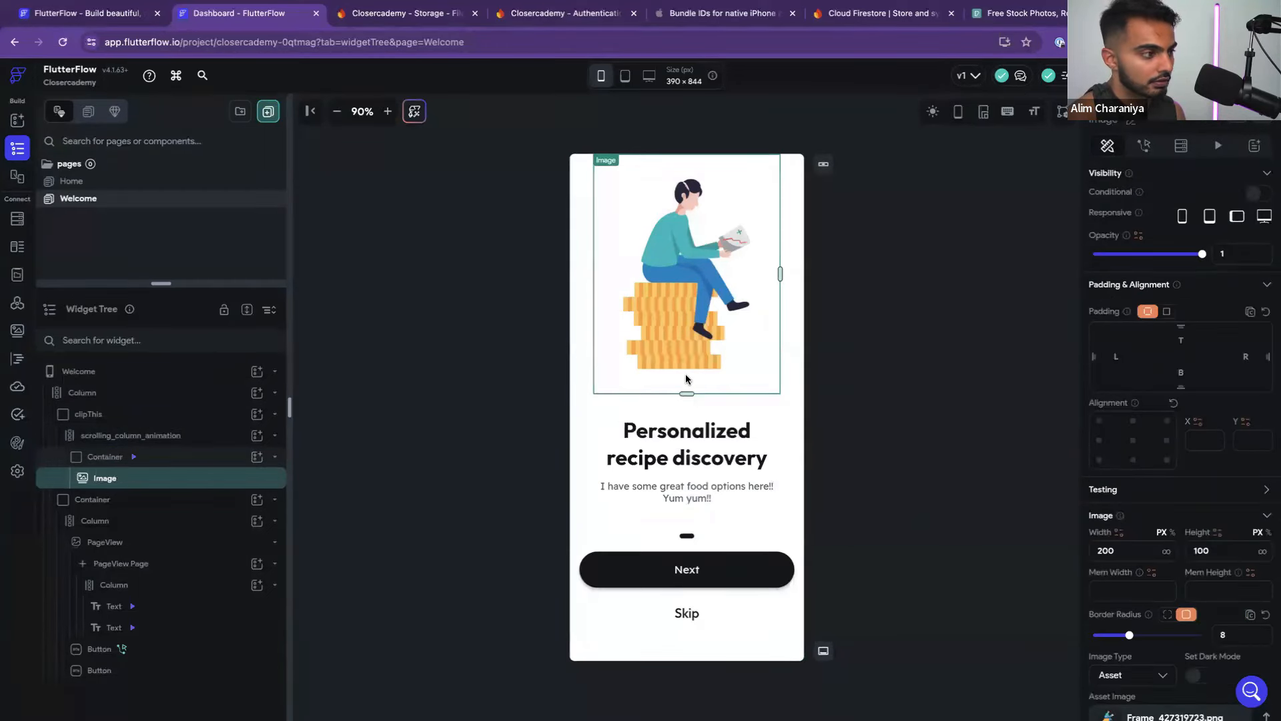
drag(1210, 558, 1100, 551)
key(BackSpace)
key(BackSpace)
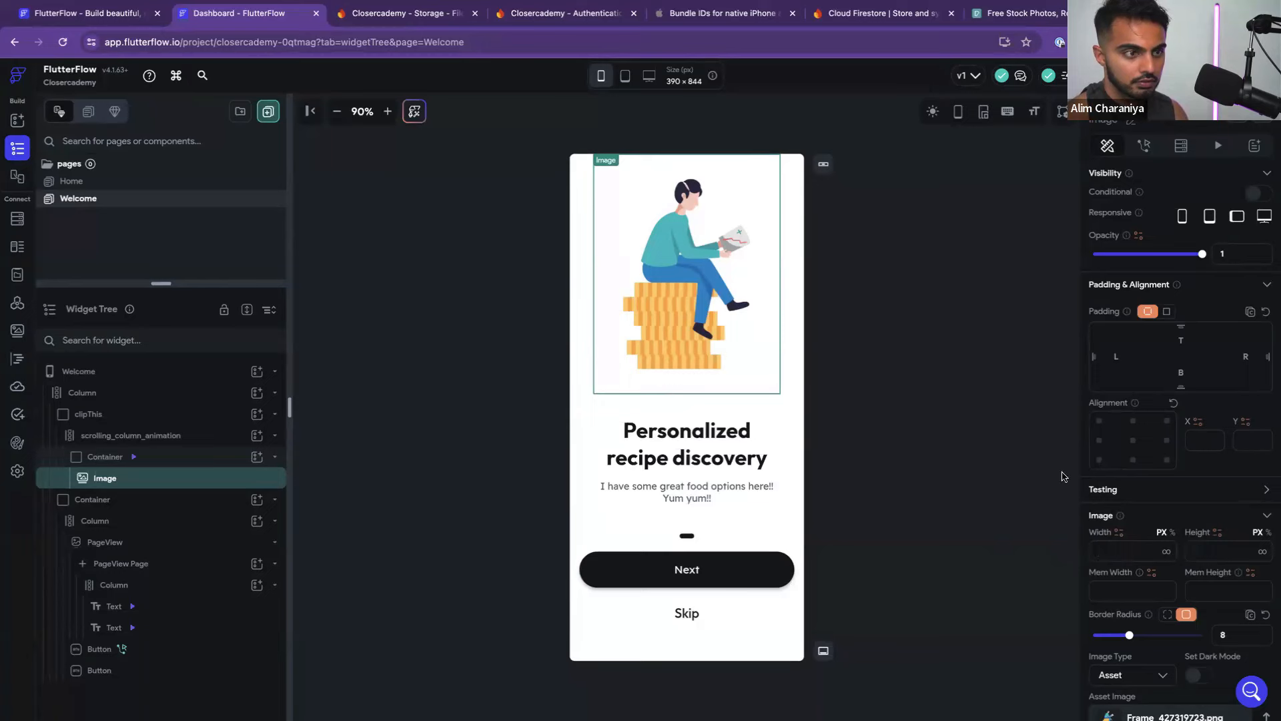
click(794, 301)
click(736, 306)
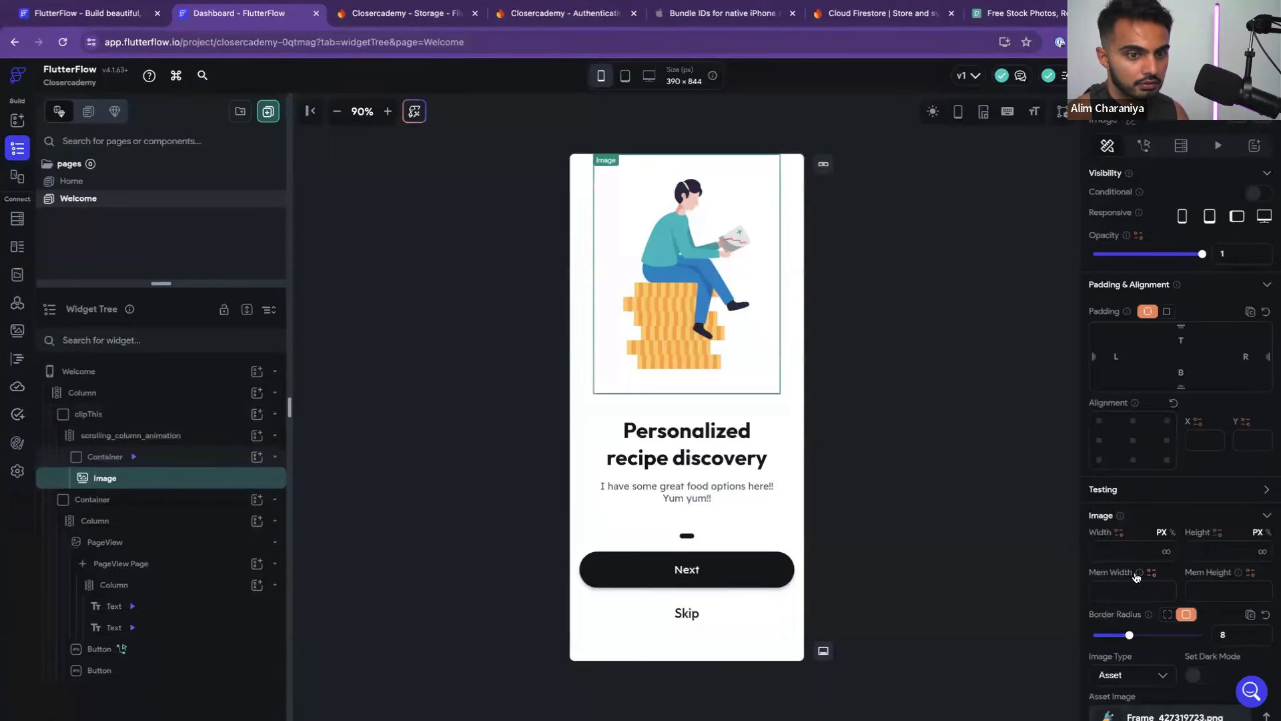
click(192, 458)
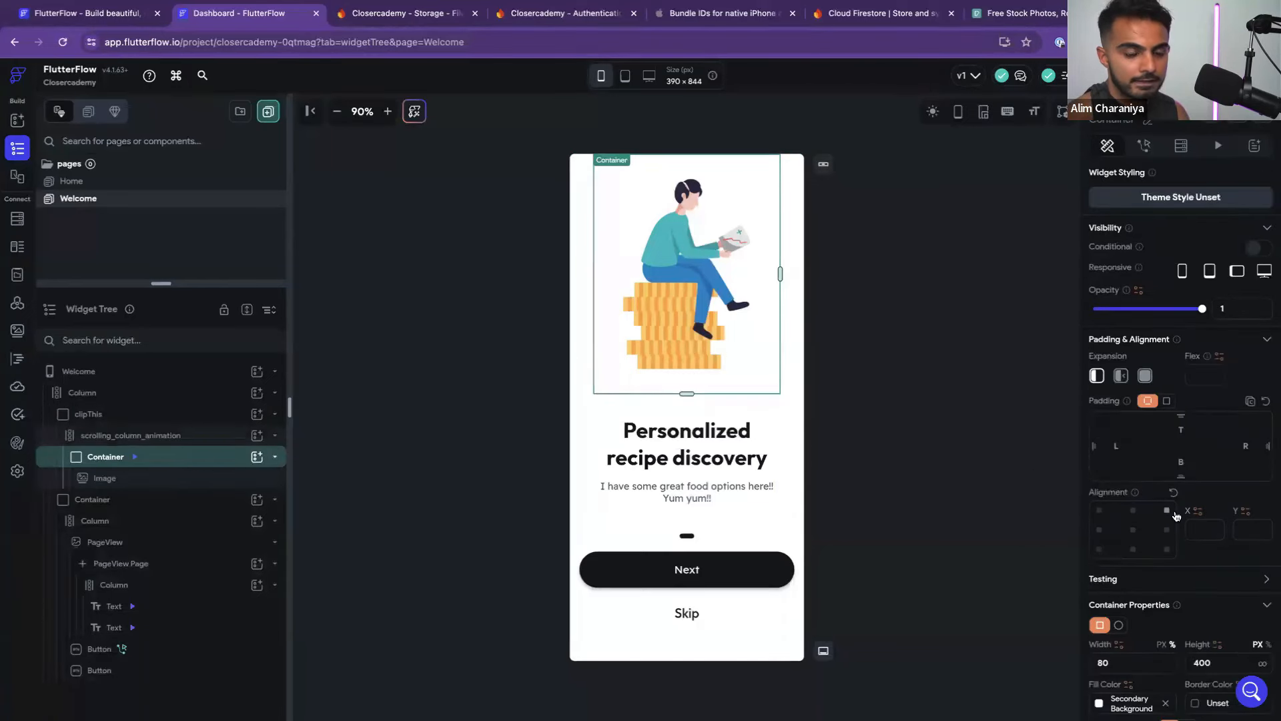
scroll(1176, 516, down, 2)
double_click(1133, 530)
key(BackSpace)
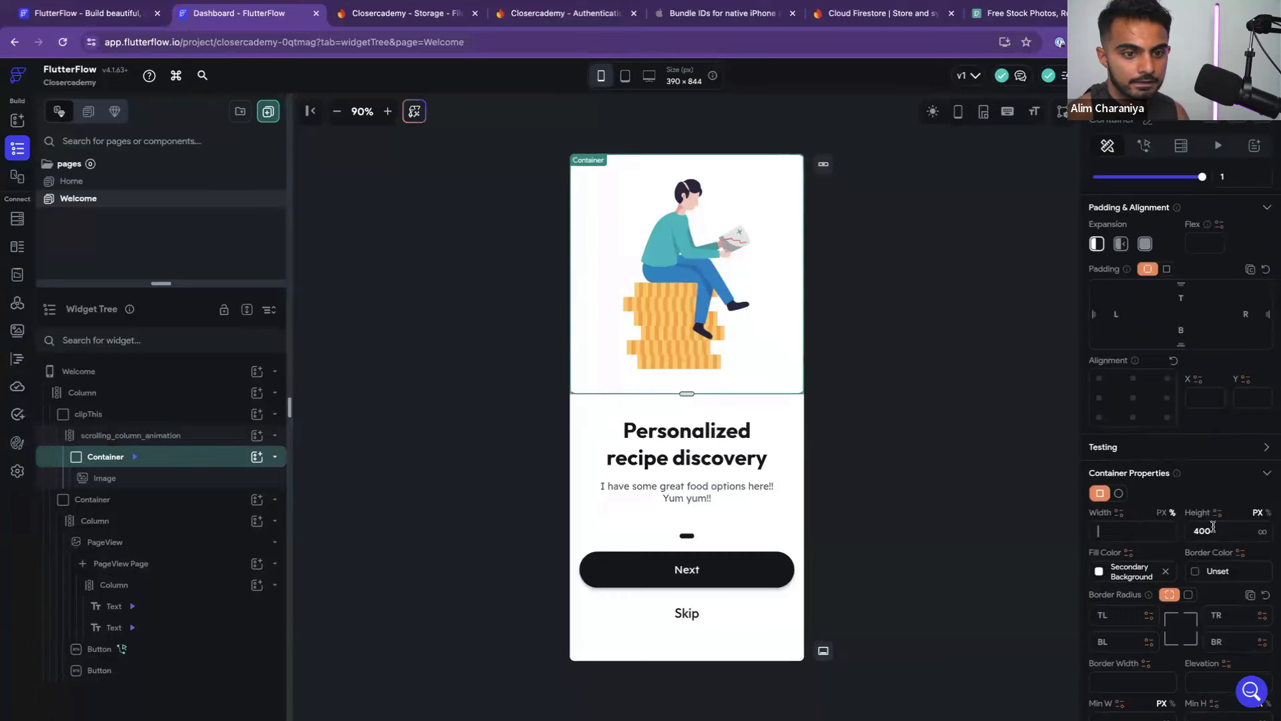
double_click(1219, 527)
key(BackSpace)
click(962, 427)
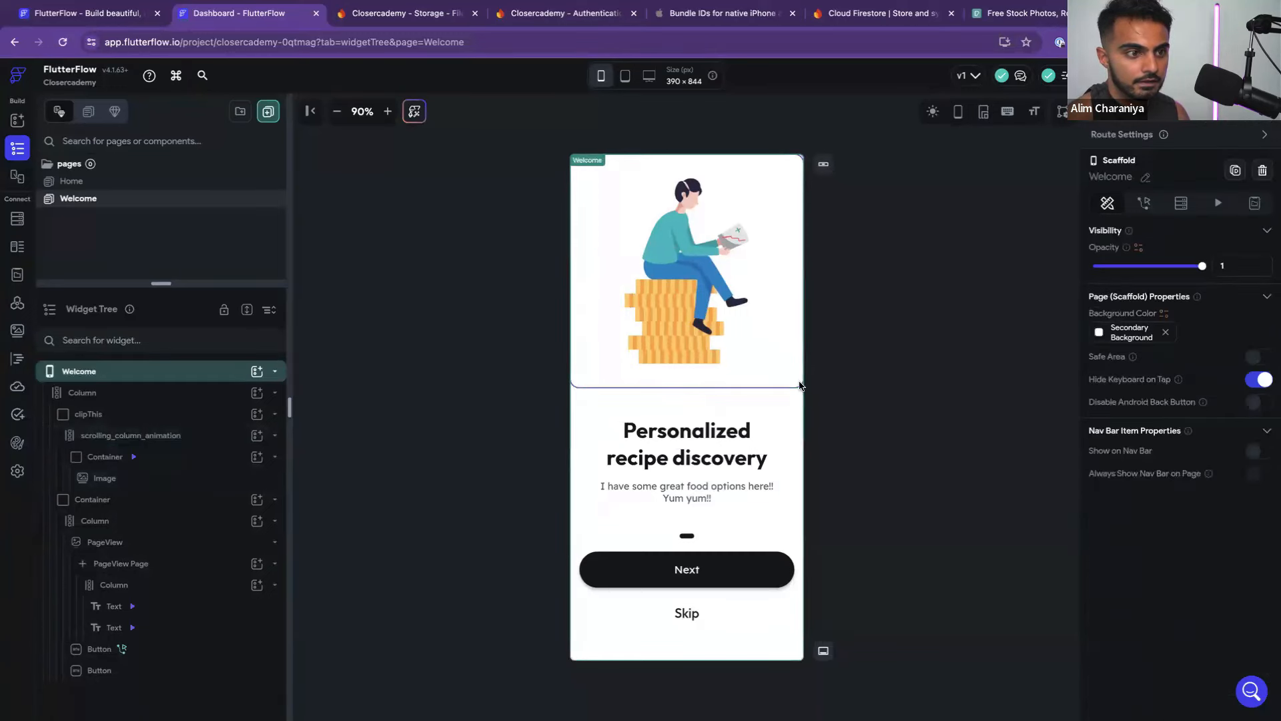
Give the illustration container 40 padding on the left, right and top
click(169, 463)
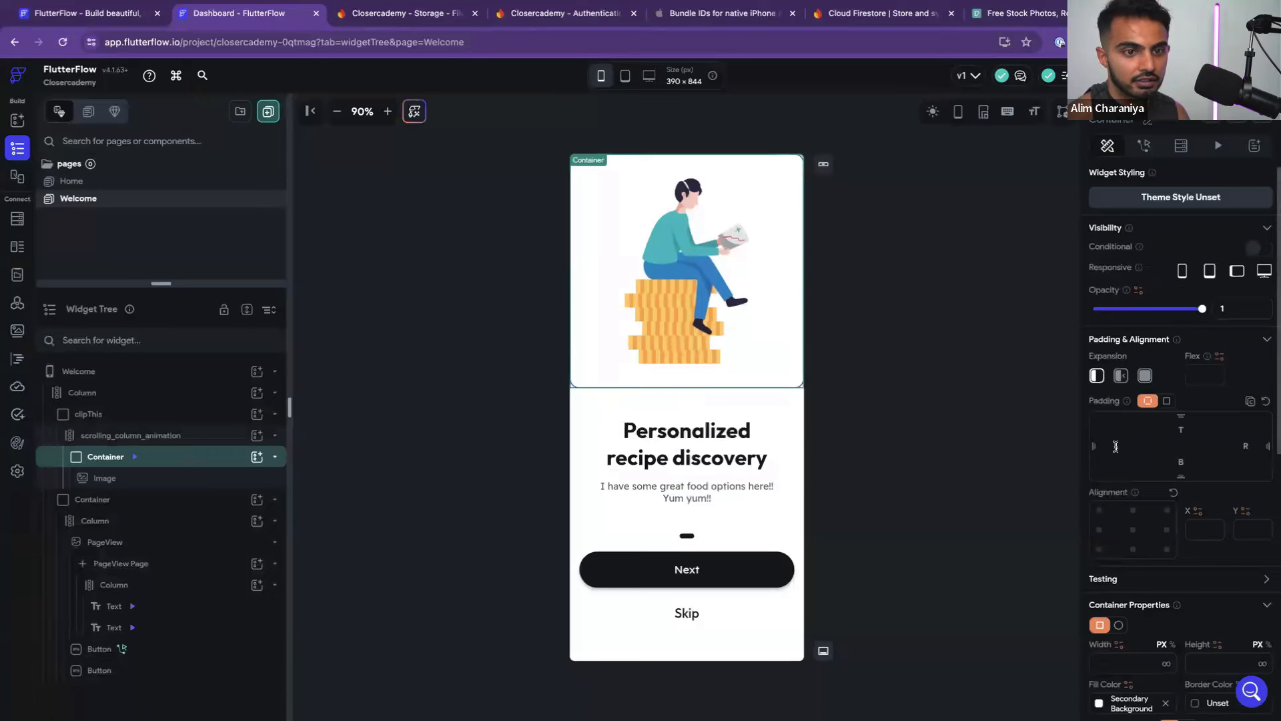
text(40)
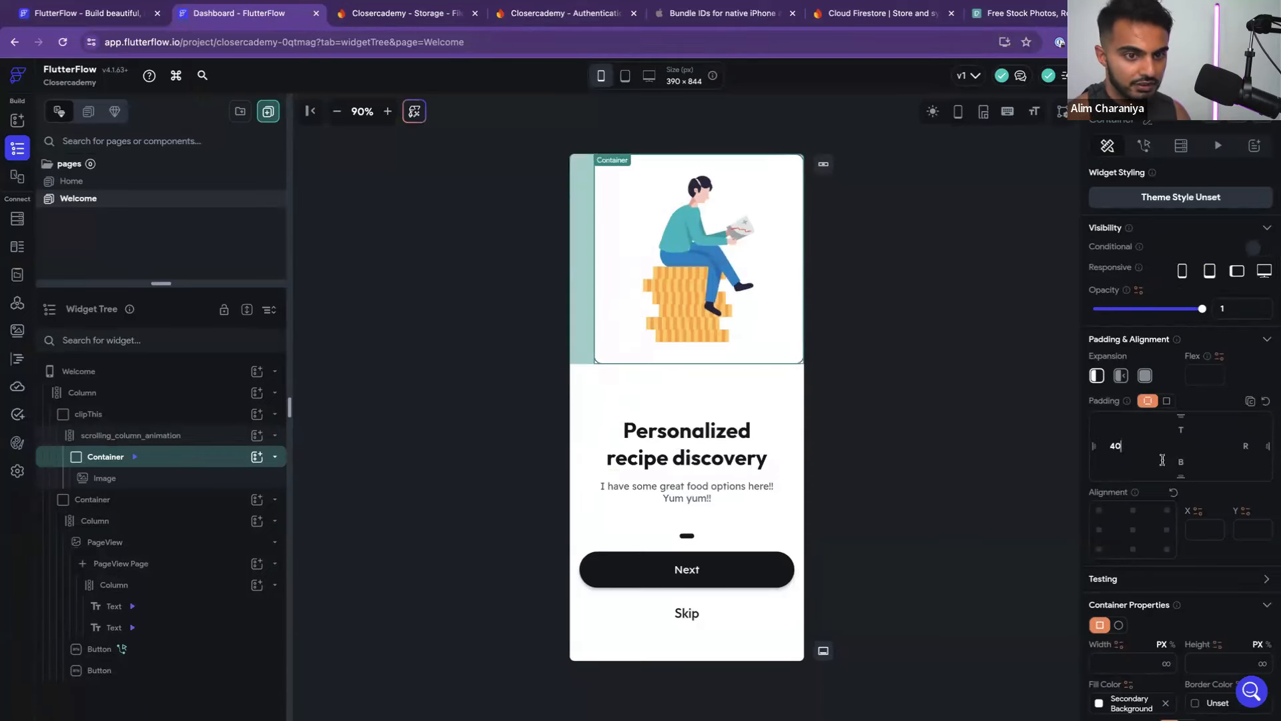
click(1244, 448)
text(40)
click(1185, 430)
text(40)
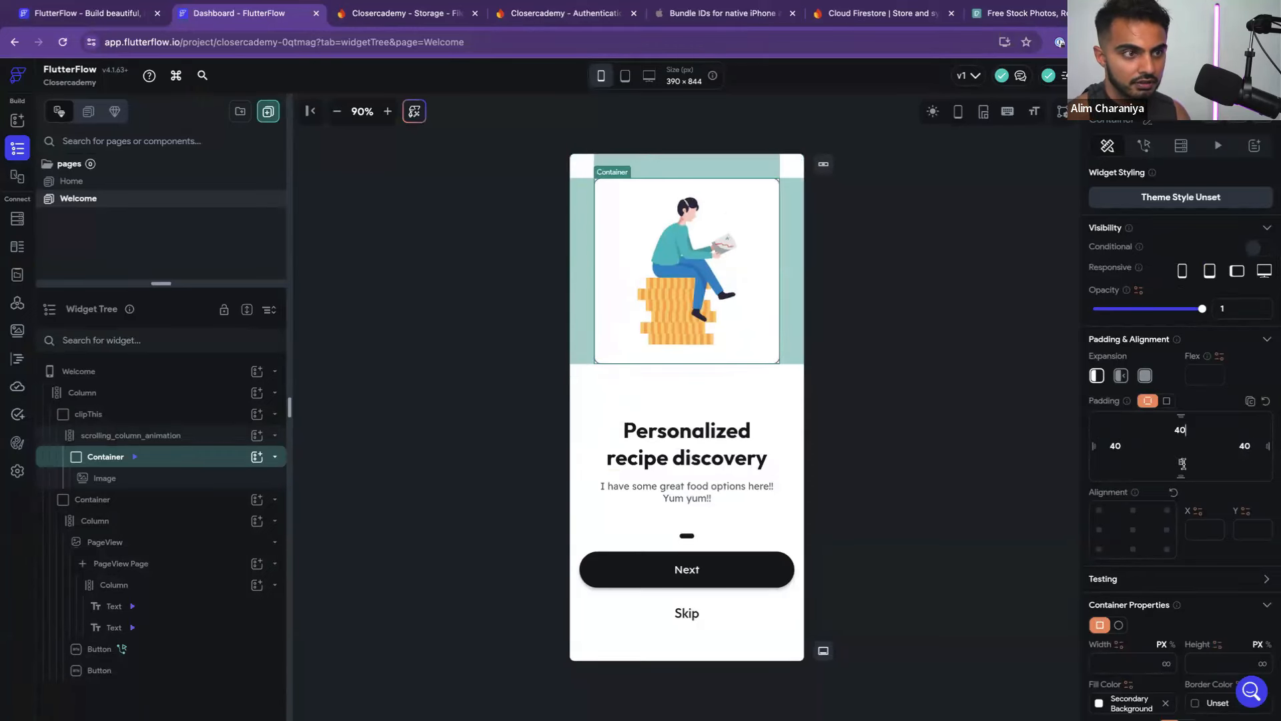
click(921, 452)
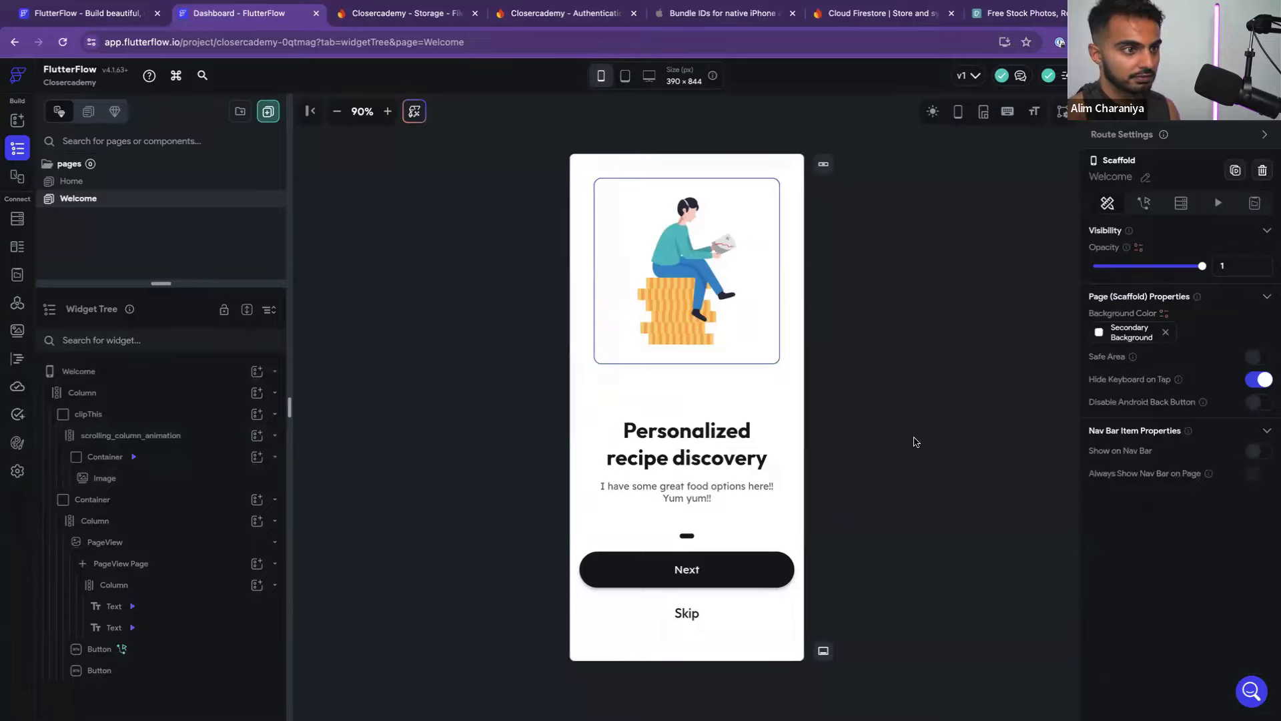
key(ctrl+Left)
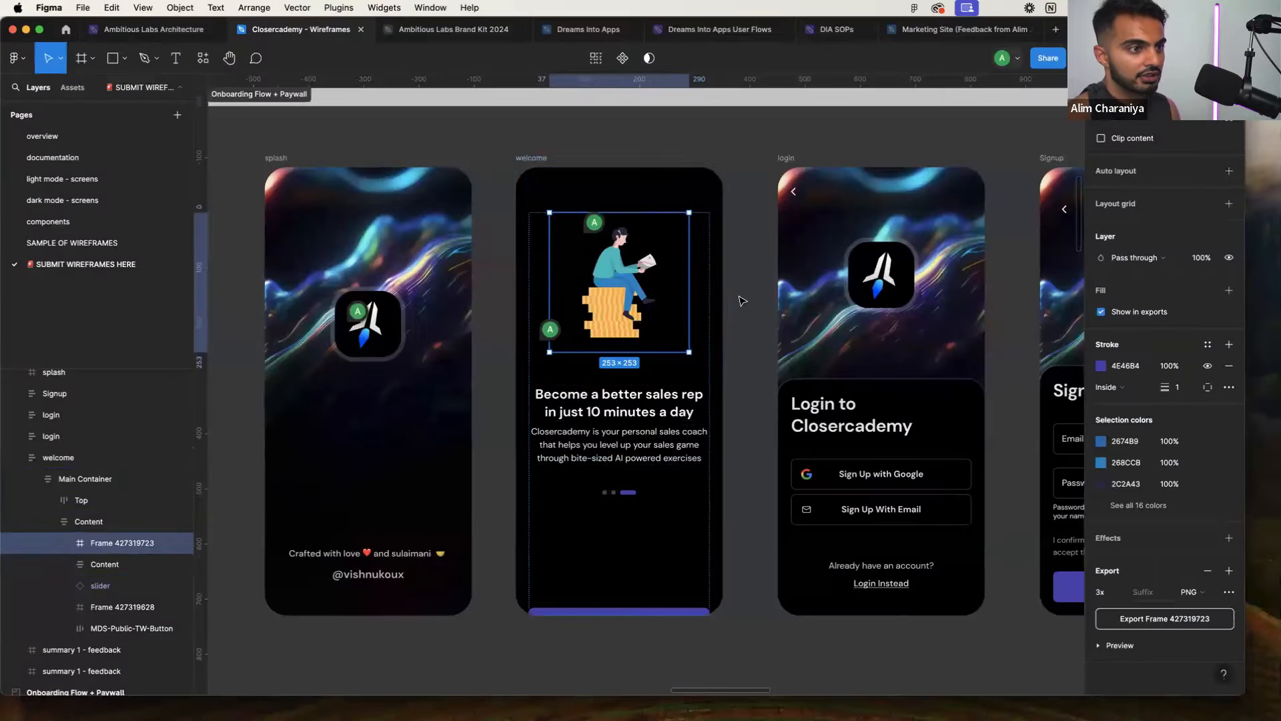
Paste the Figma headline 'Become a better sales rep in just 10 minutes a day' into the headline Text widget
click(739, 298)
double_click(641, 399)
double_click(640, 399)
double_click(641, 399)
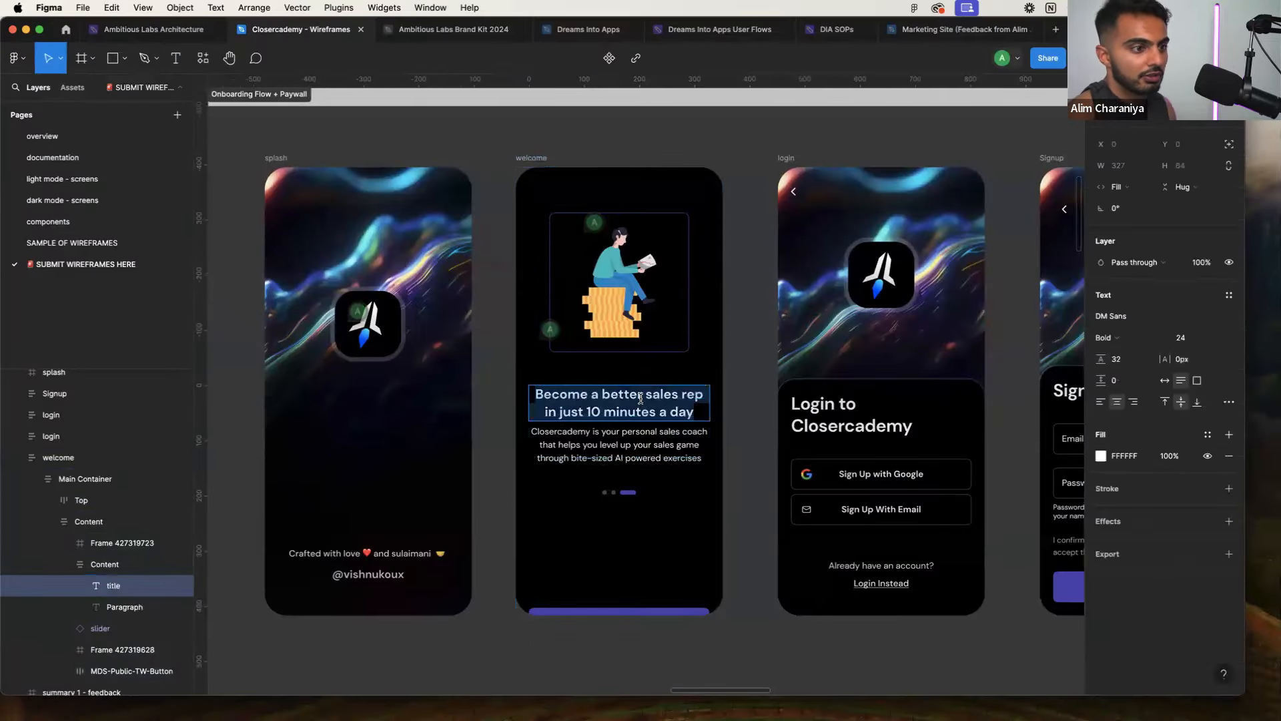
key(ctrl+Right)
click(671, 460)
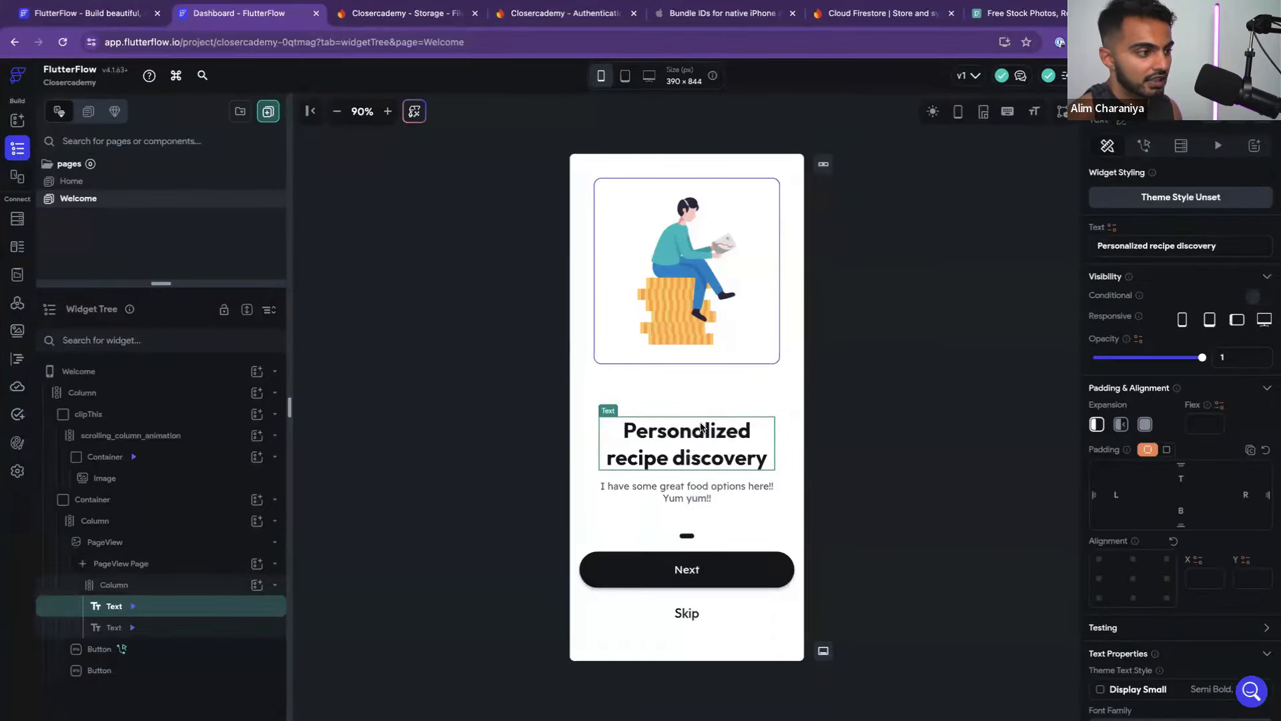
click(1186, 245)
key(ctrl+a)
text(Become a better sales rep in just 10 minutes a day)
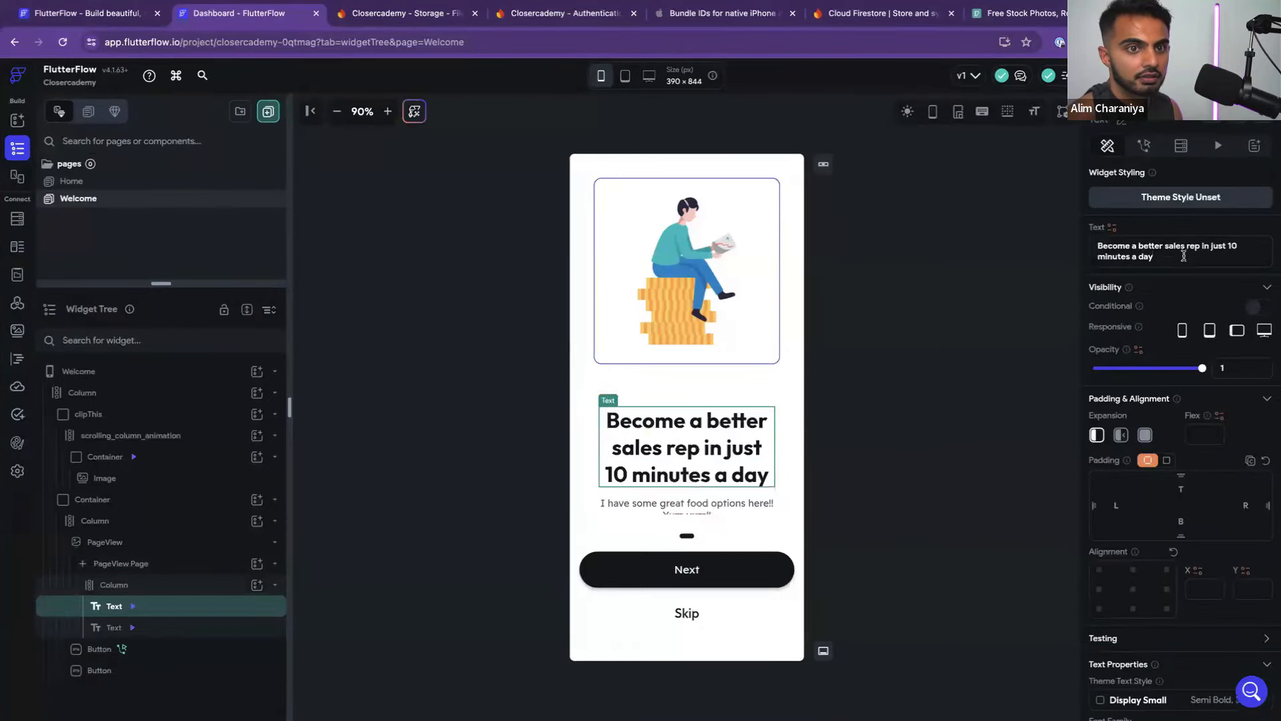
Replace the body Text widget's text with the Figma sales-coach paragraph
key(ctrl+Left)
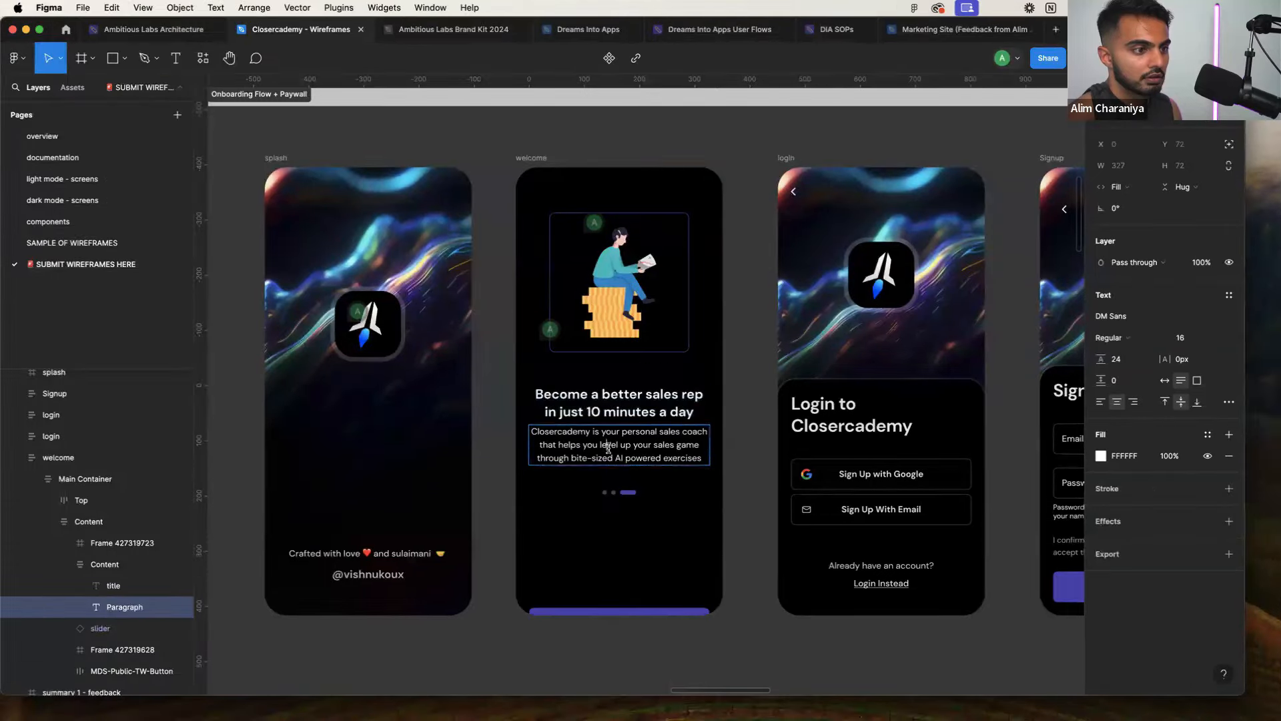
key(super+a)
key(ctrl+Right)
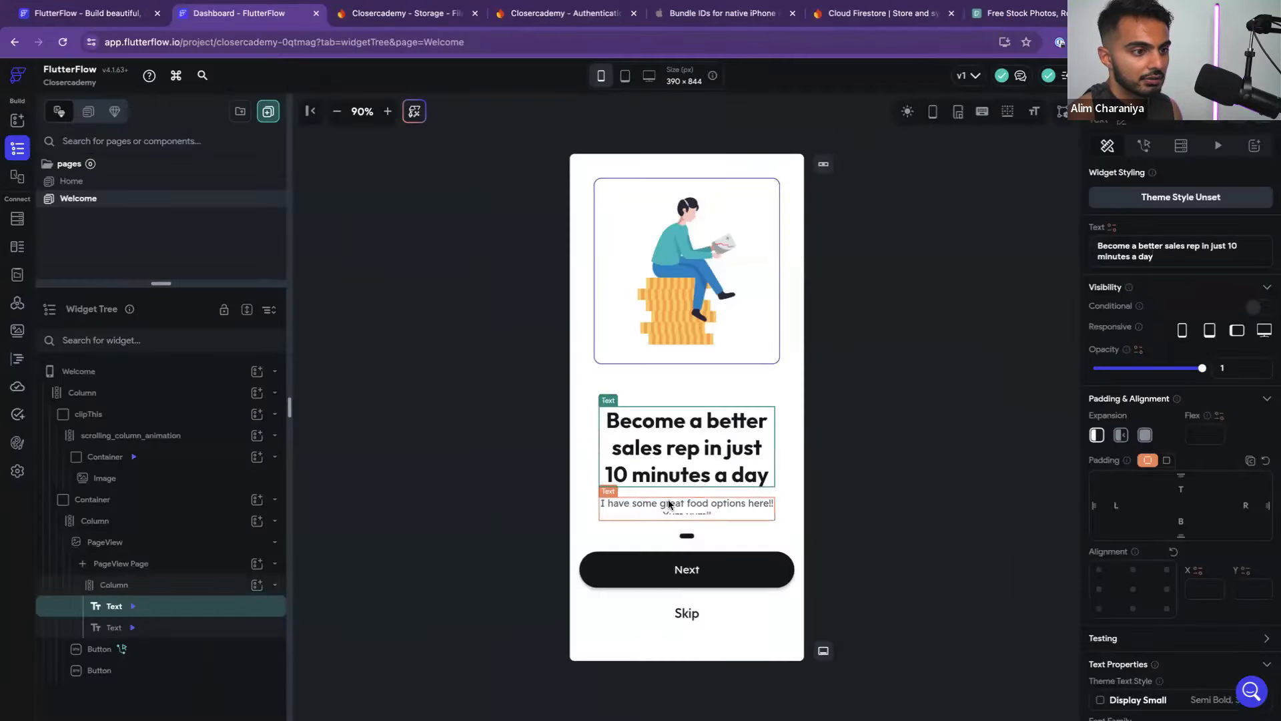
click(669, 504)
click(1190, 254)
key(ctrl+a)
key(ctrl+v)
click(941, 380)
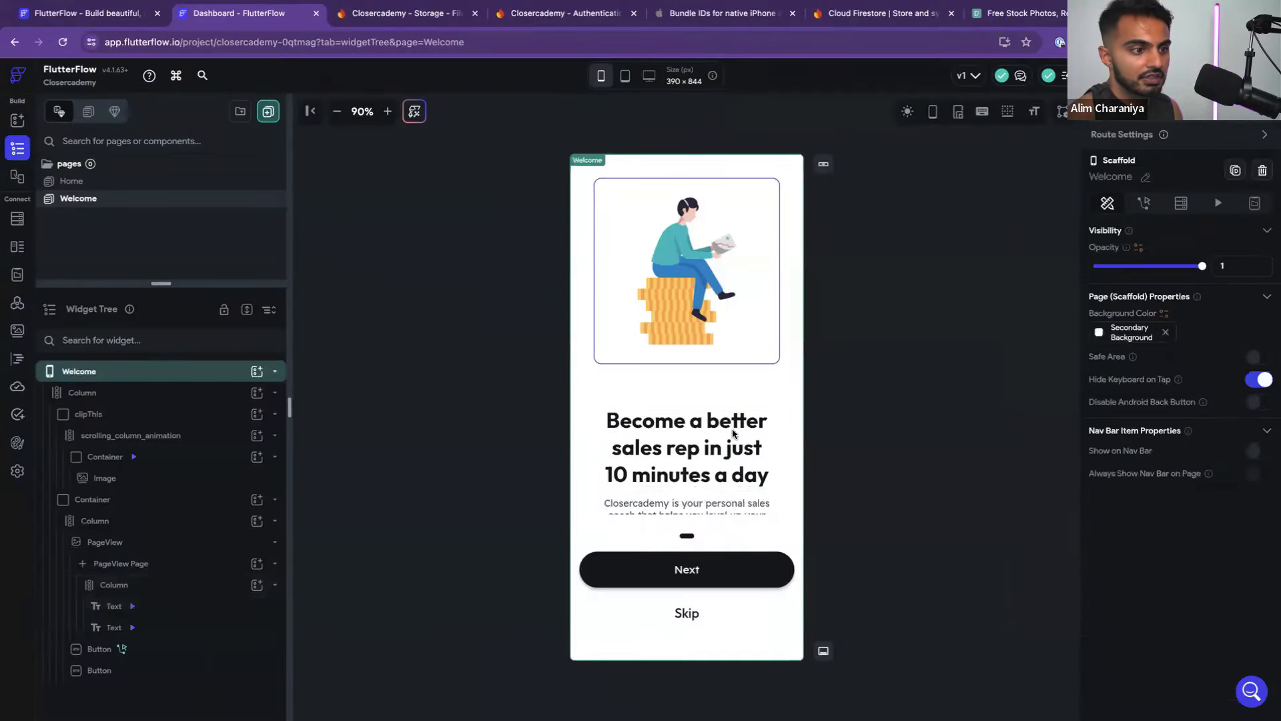
Check the new headline against the Figma headline text and review the updated Welcome page
click(713, 425)
key(ctrl+Left)
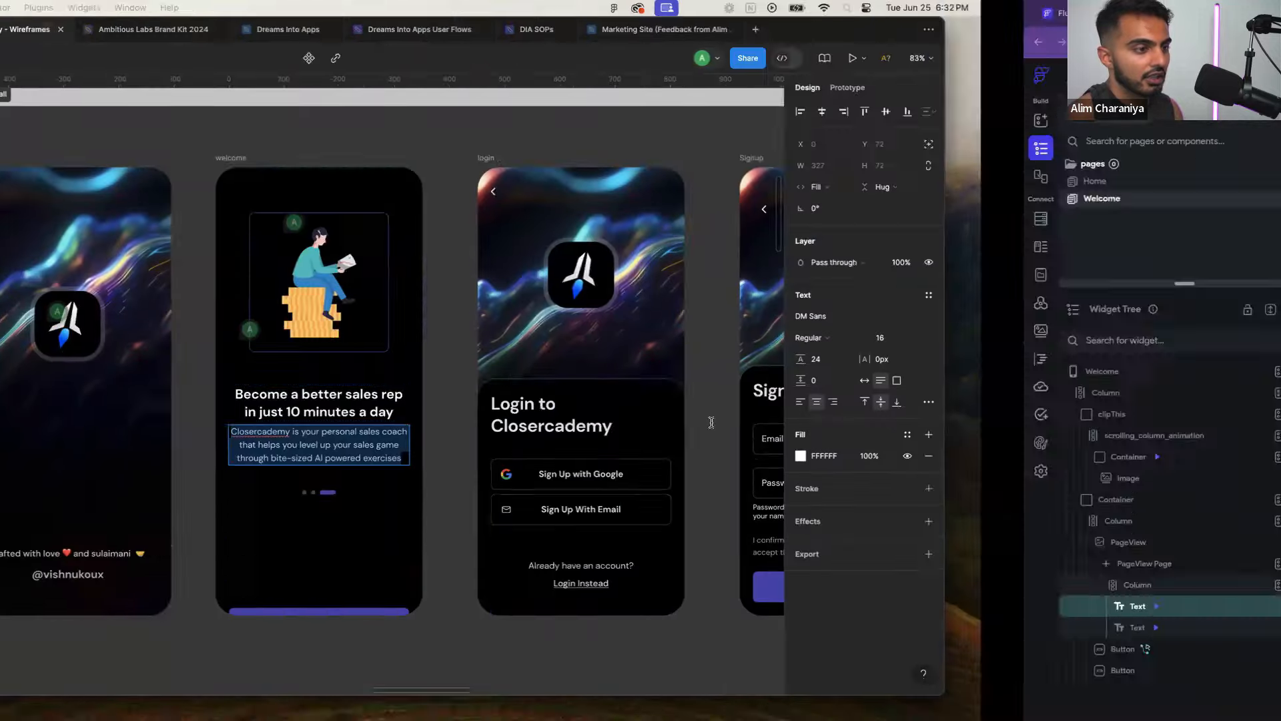
click(692, 402)
click(758, 398)
click(752, 397)
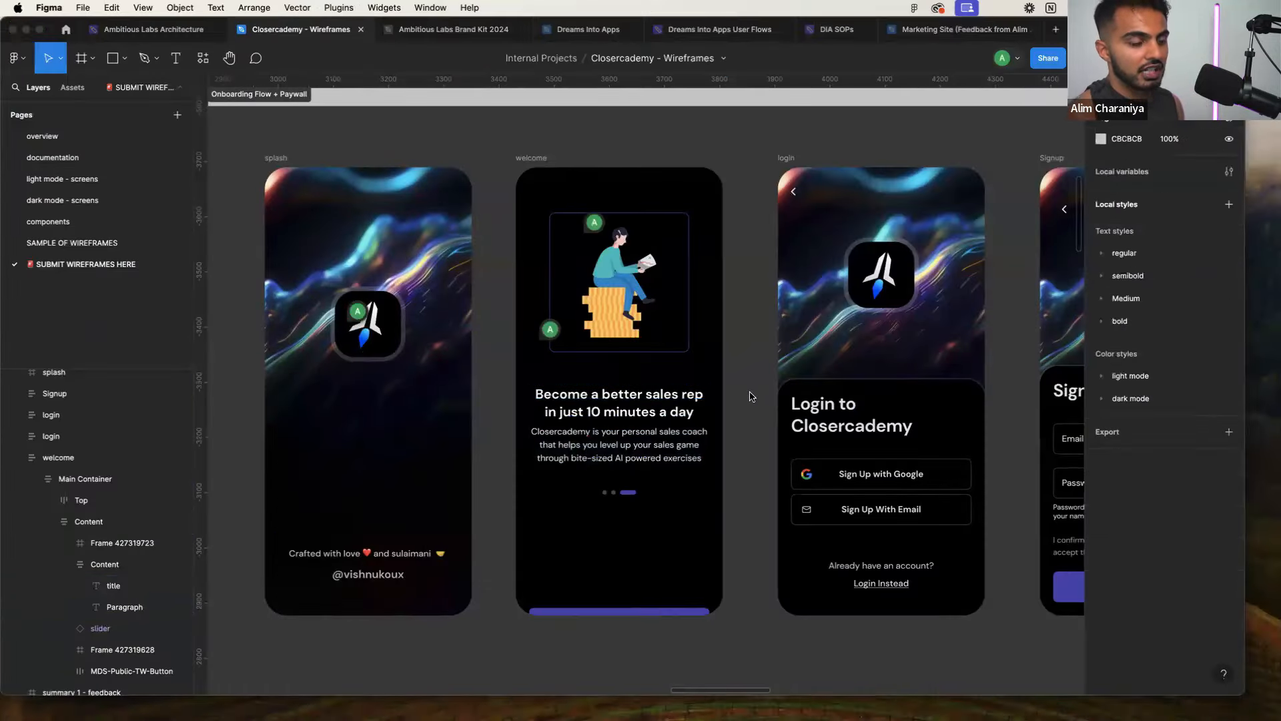
key(ctrl+Right)
click(893, 379)
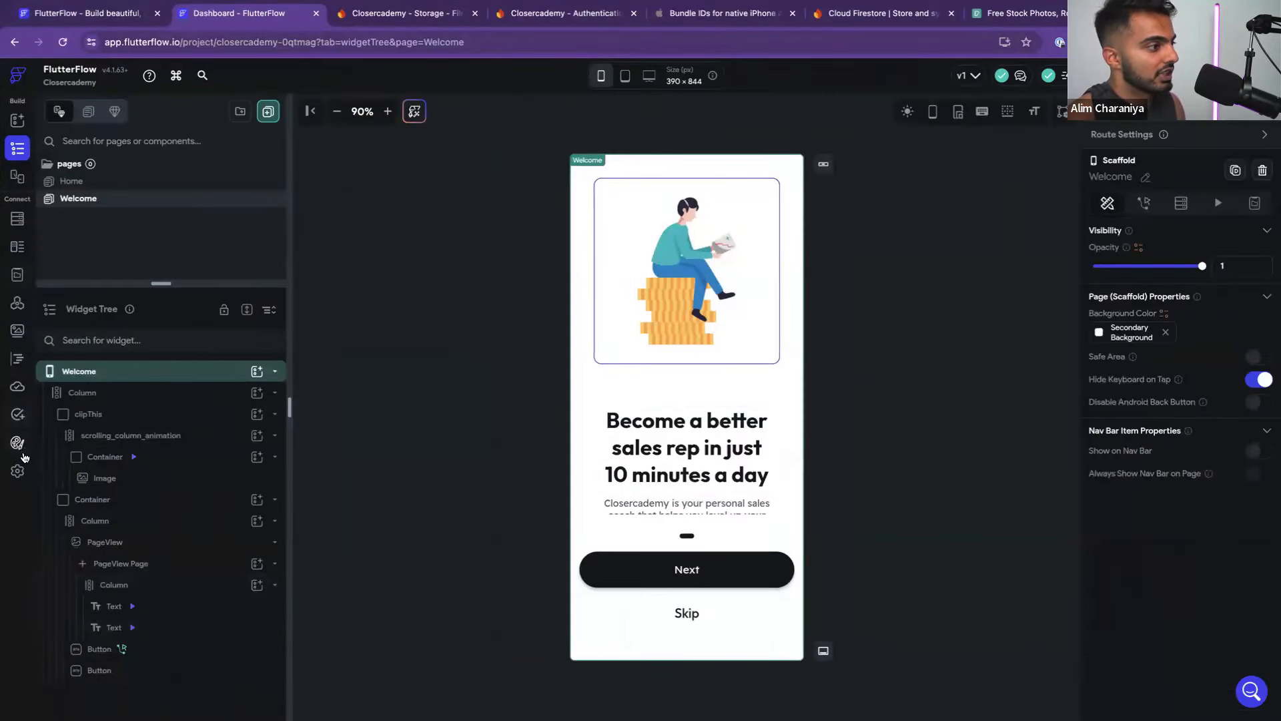
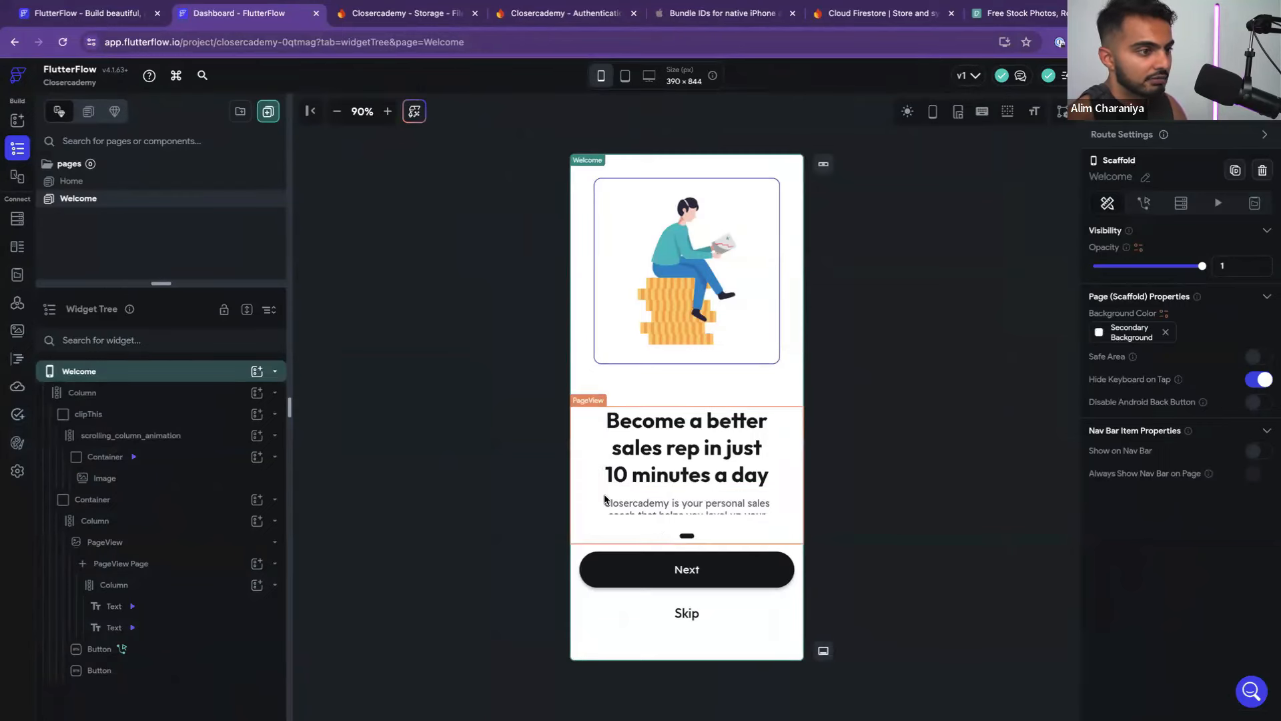
Select the Welcome heading text, then bring up the Theme Settings Colors palettes
click(668, 448)
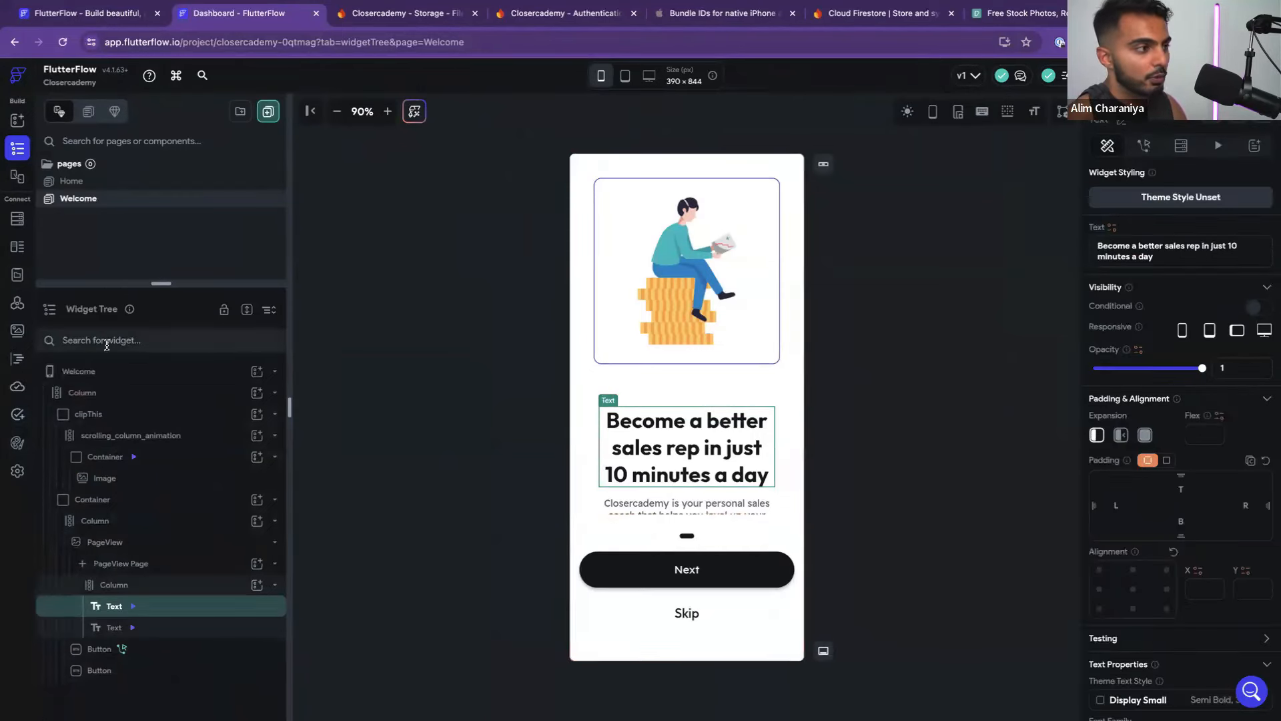
click(17, 442)
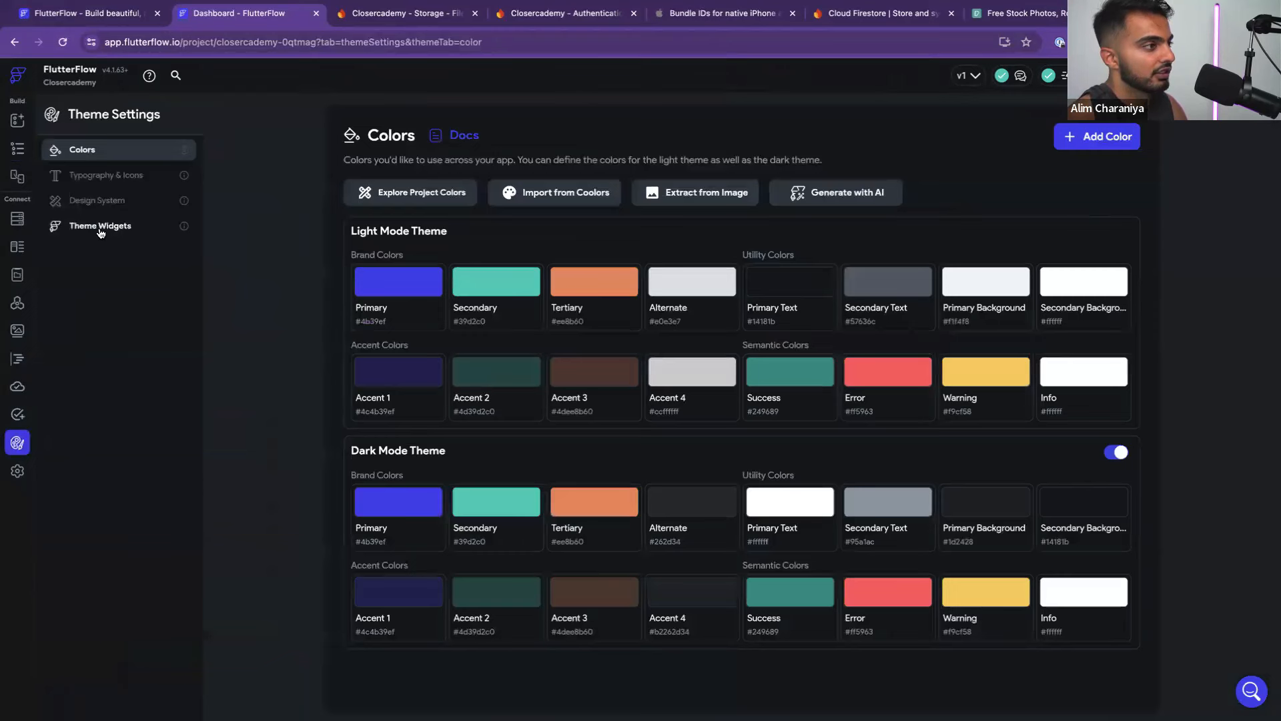
Show the Typography & Icons text styles table and scroll through the styles
click(111, 179)
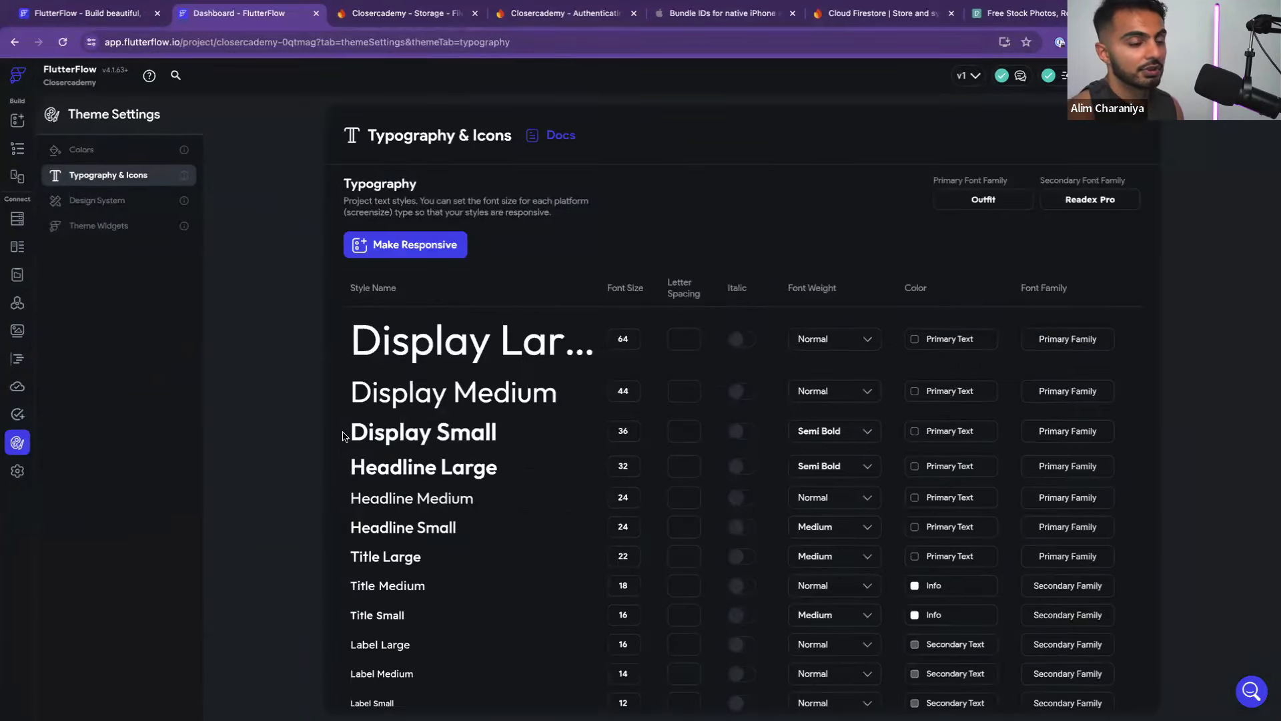
scroll(344, 436, down, 3)
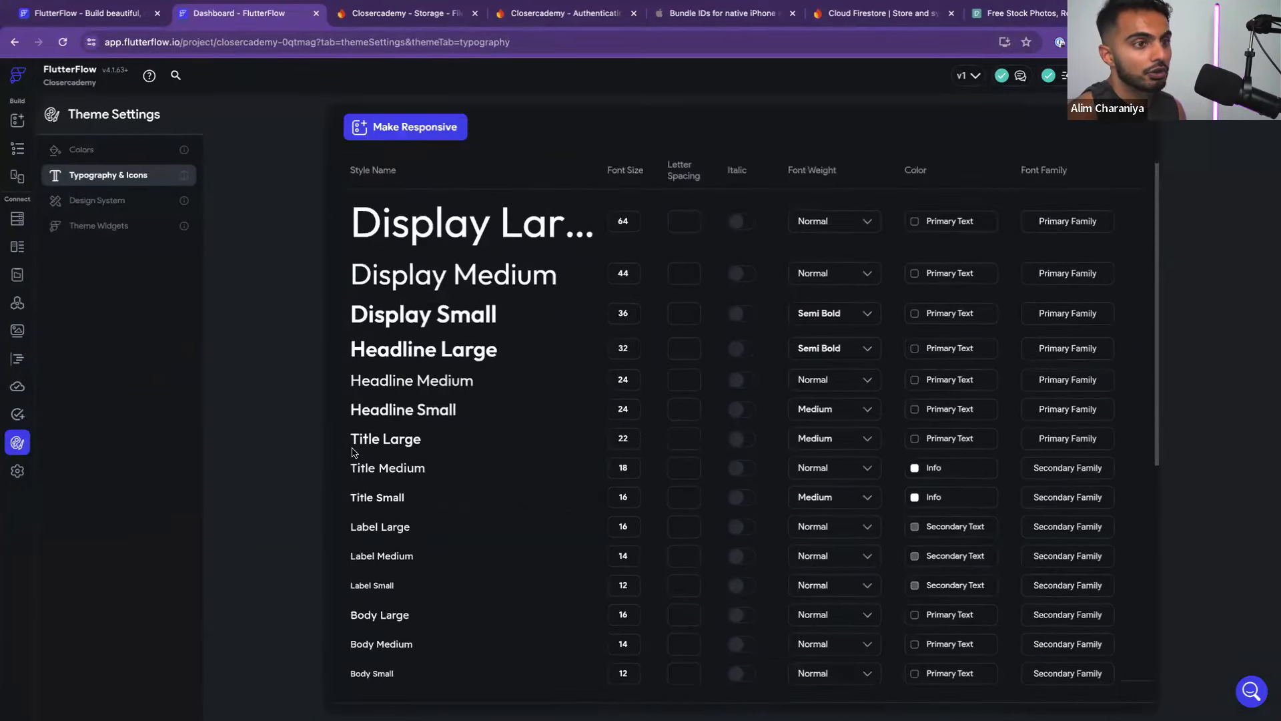
scroll(353, 452, up, 1)
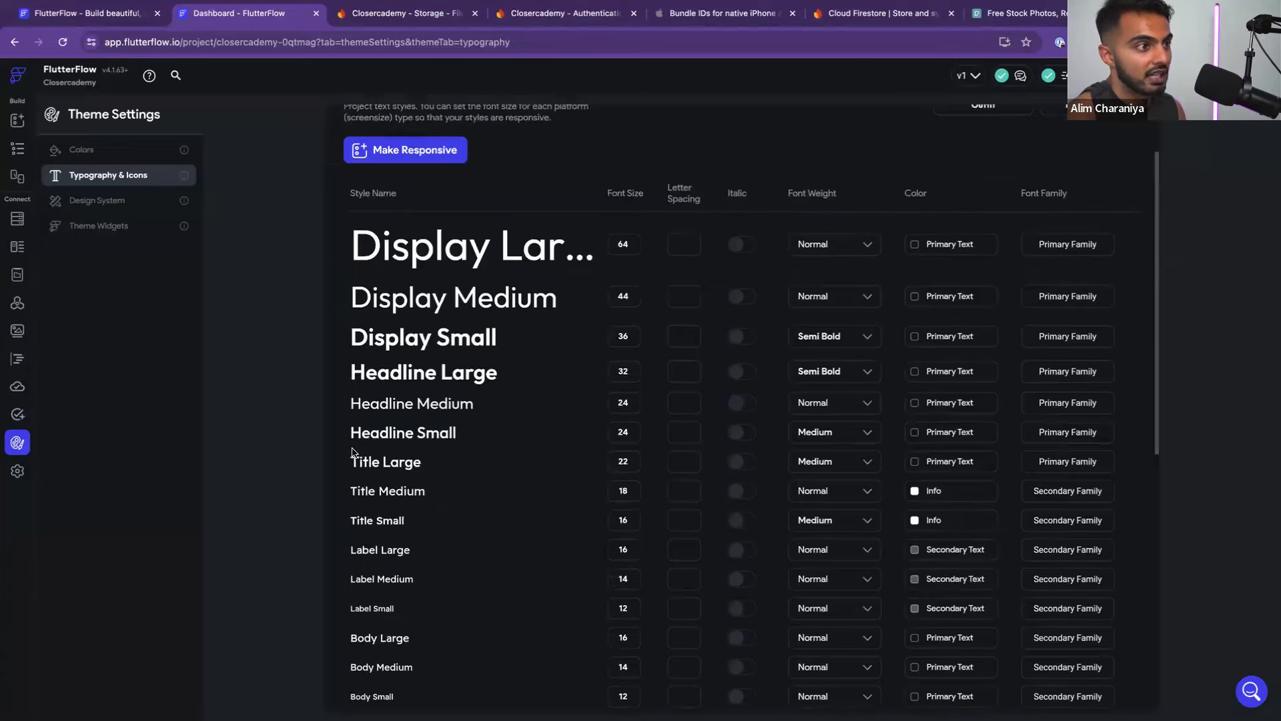
scroll(353, 452, up, 3)
In Figma, confirm the welcome title uses DM Sans Bold 24, then return to FlutterFlow
key(super+Tab)
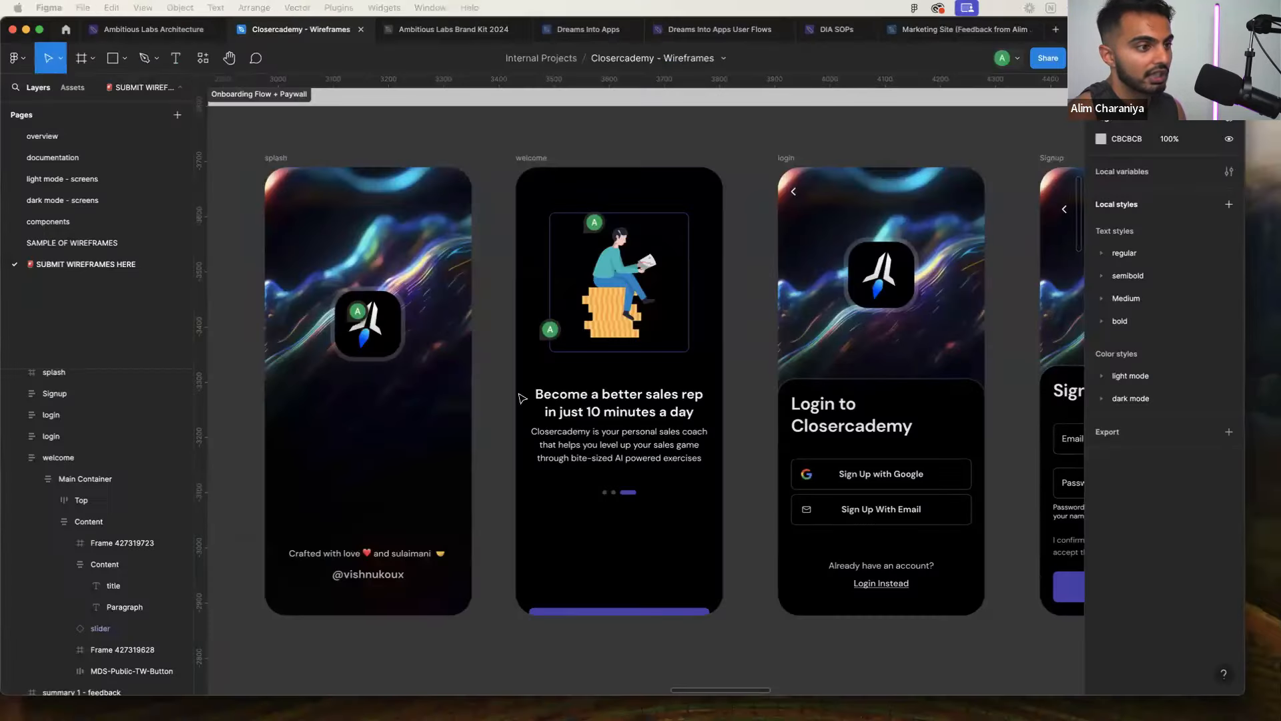
click(627, 403)
double_click(627, 403)
double_click(627, 403)
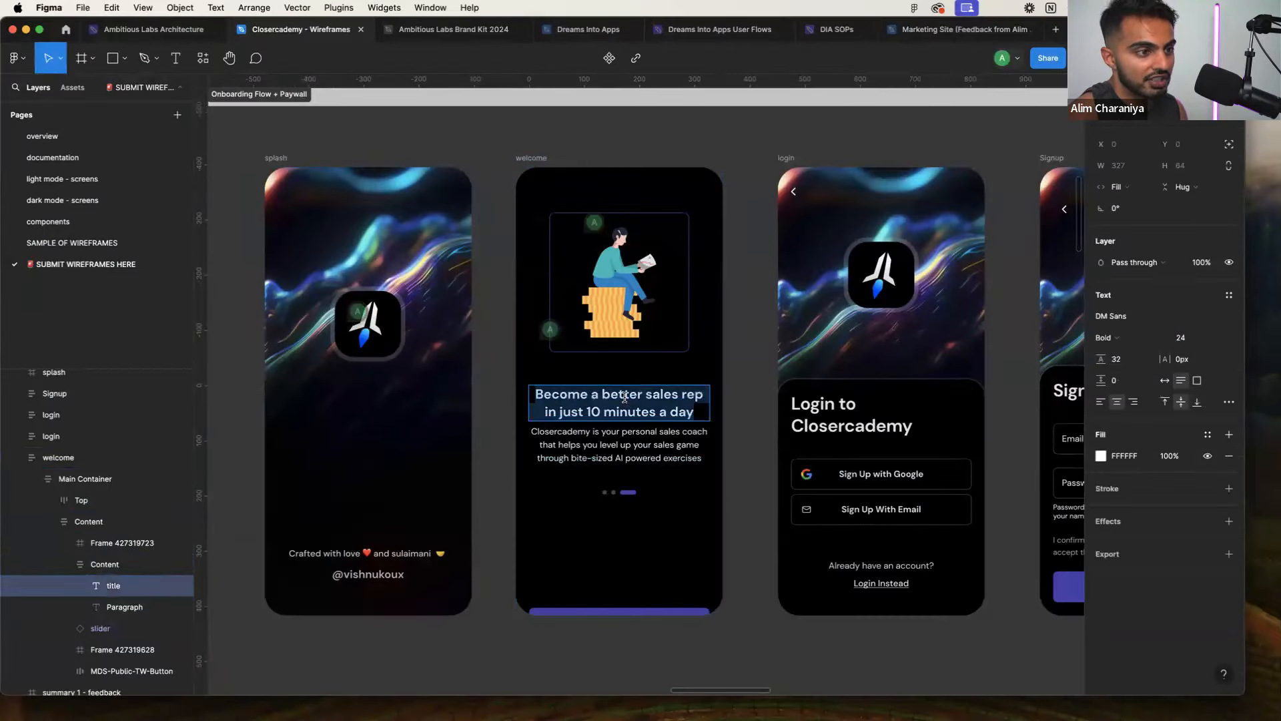
triple_click(624, 397)
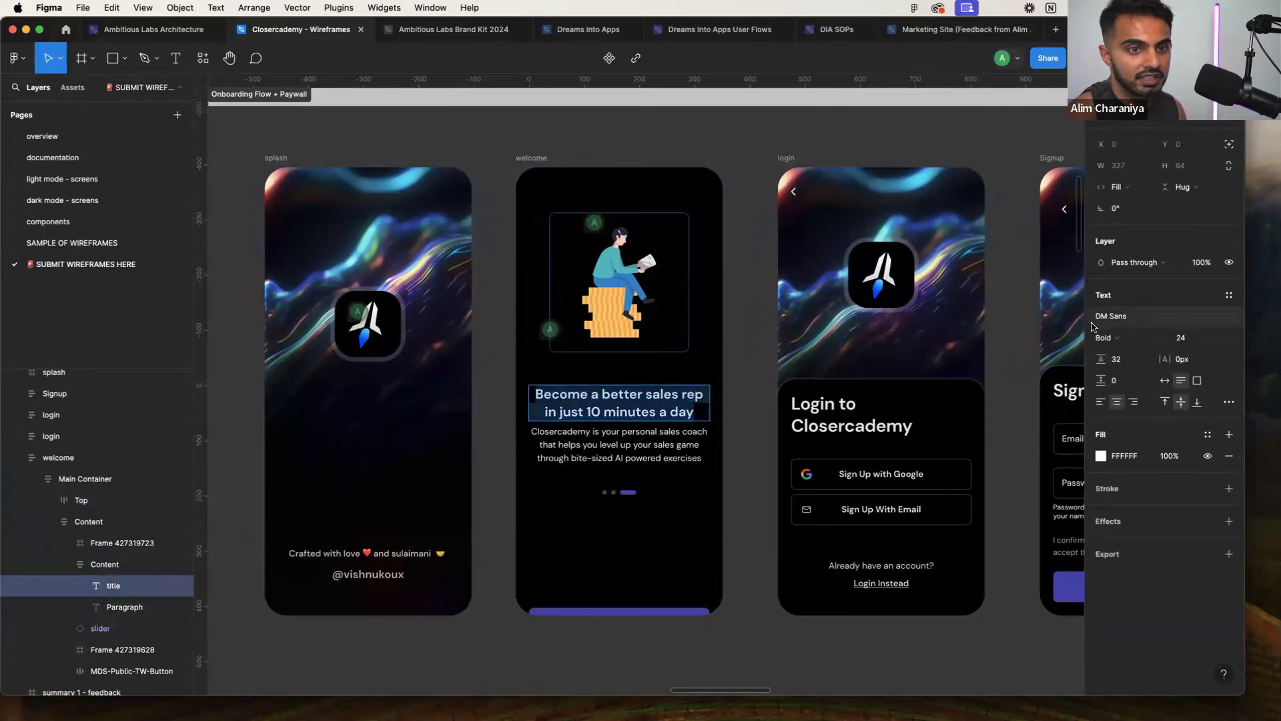
key(super+Tab)
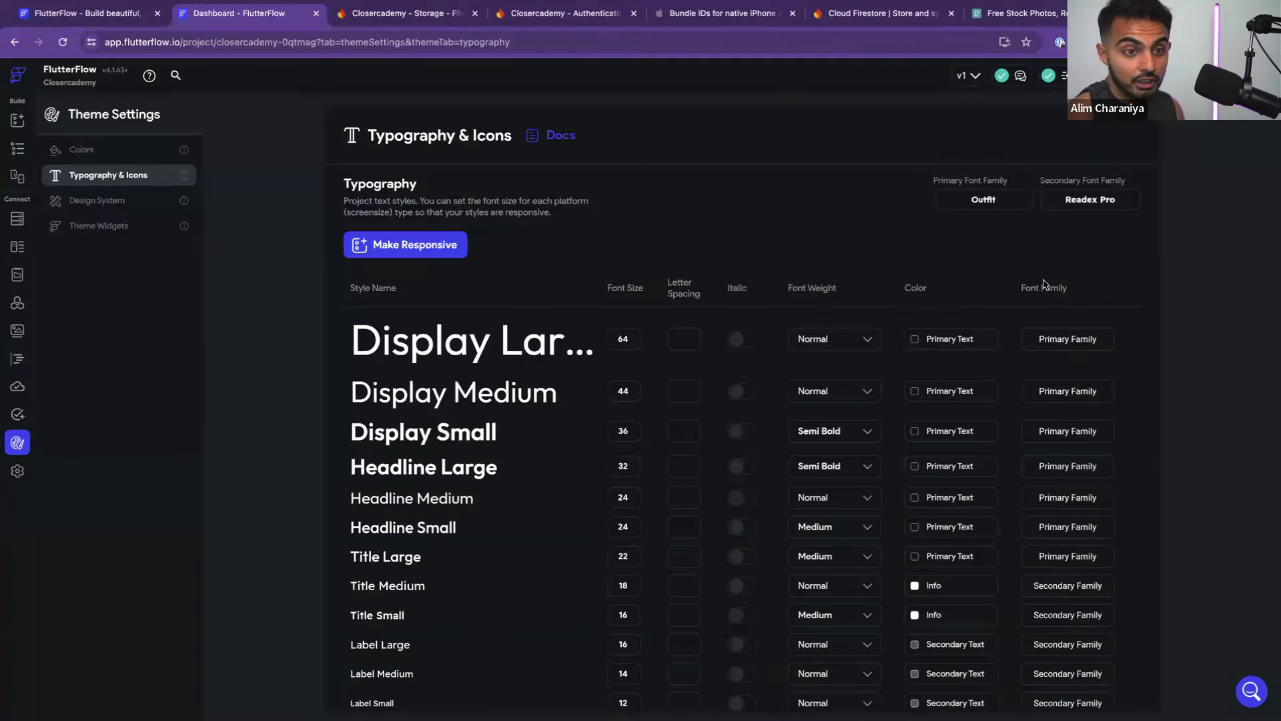
Set the Display Large style's font family to DM Sans
click(1063, 338)
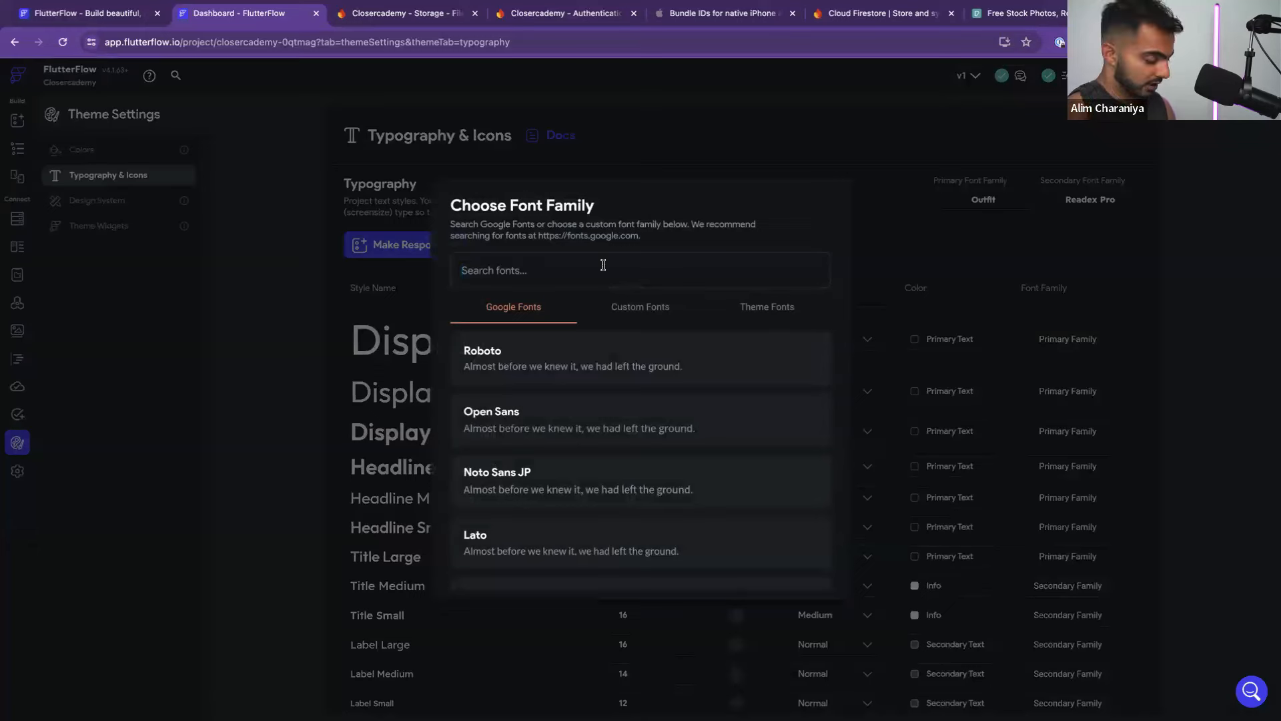
text(dm san)
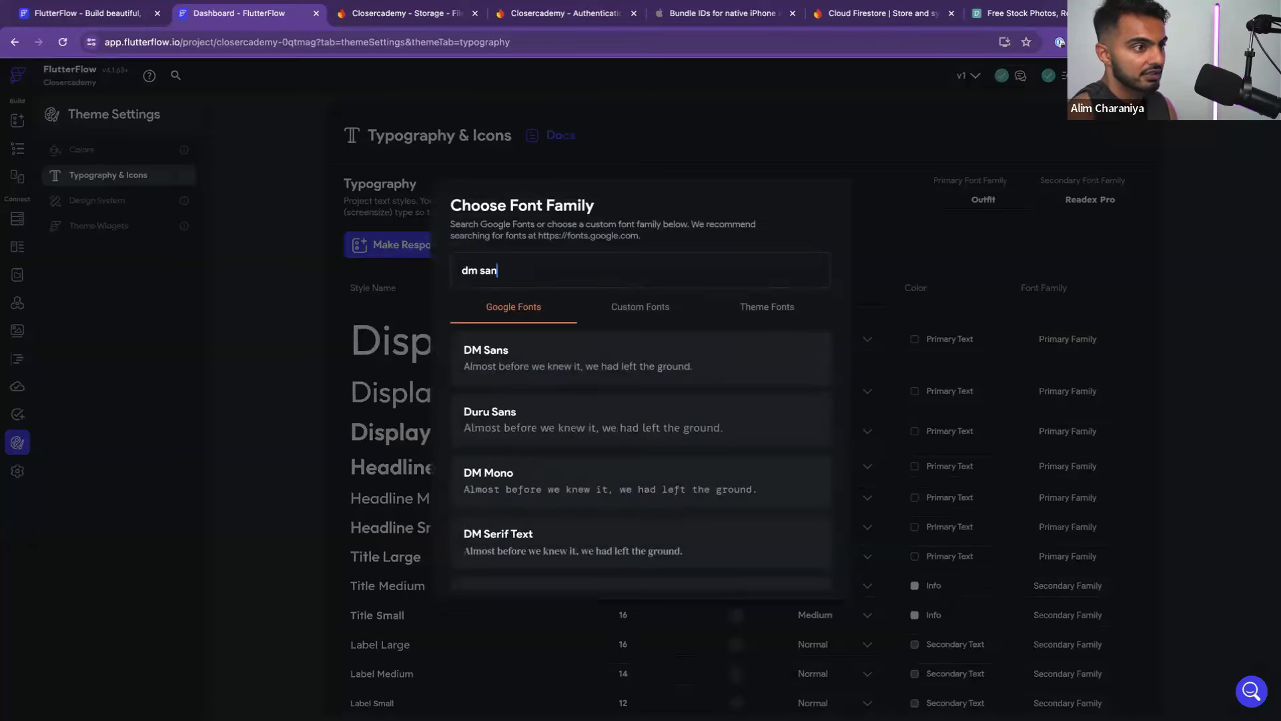
click(564, 359)
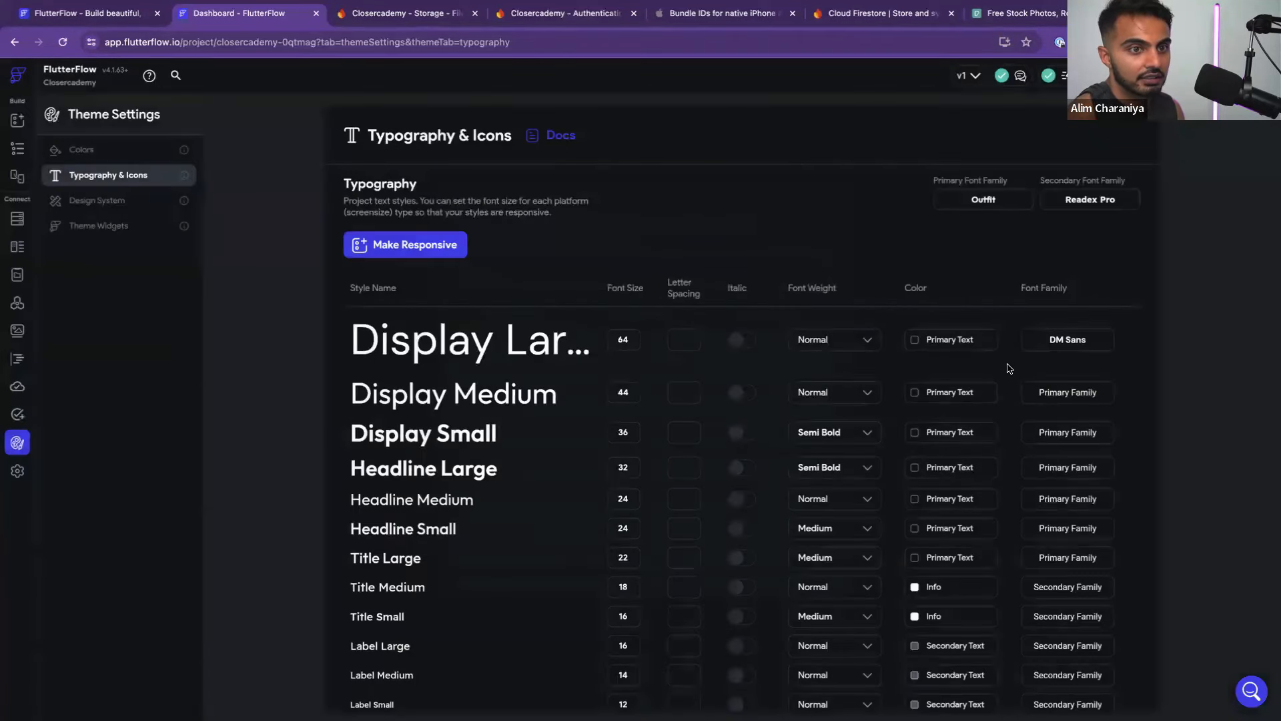
scroll(1004, 368, down, 2)
Set the Display Medium style's font family to DM Sans
click(1061, 335)
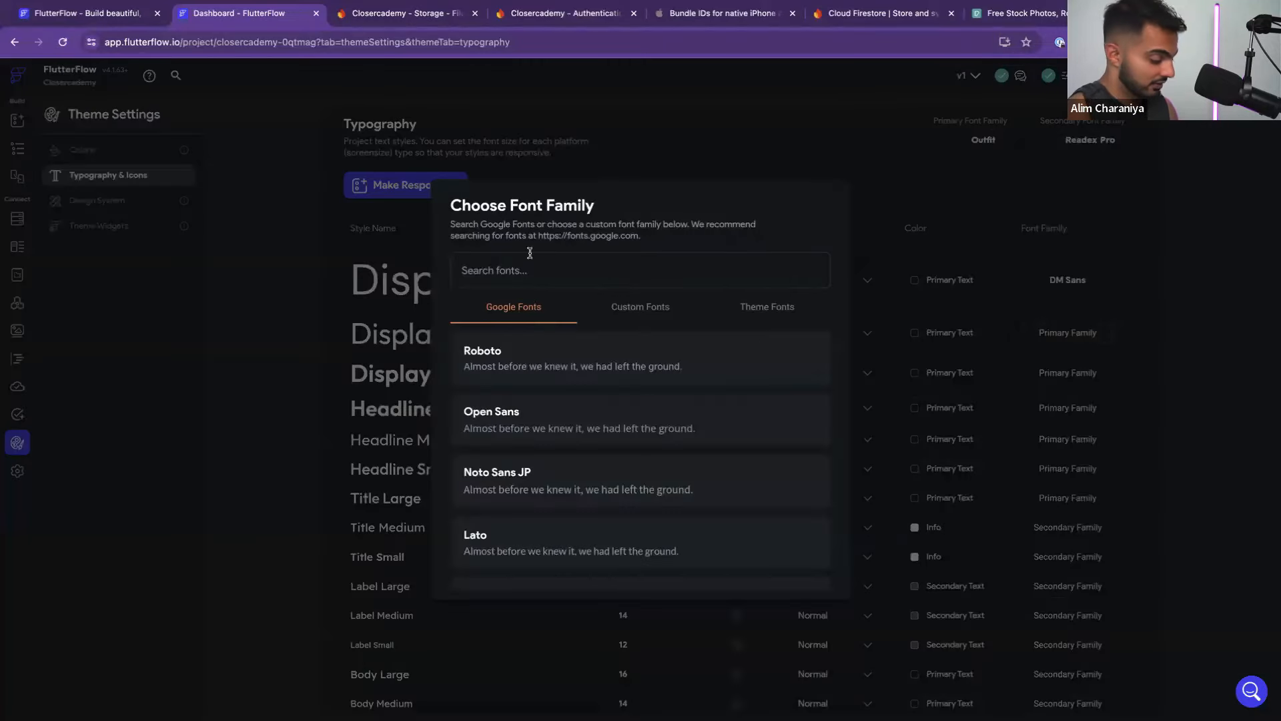
click(306, 249)
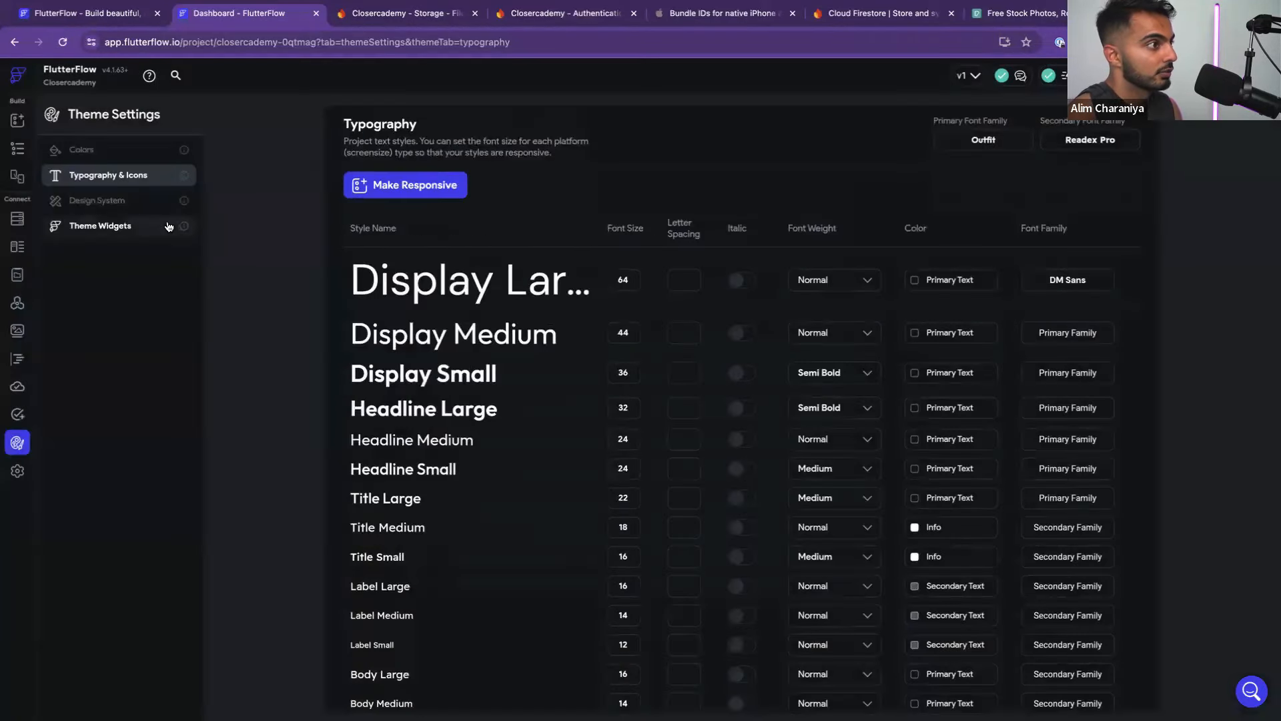
click(132, 201)
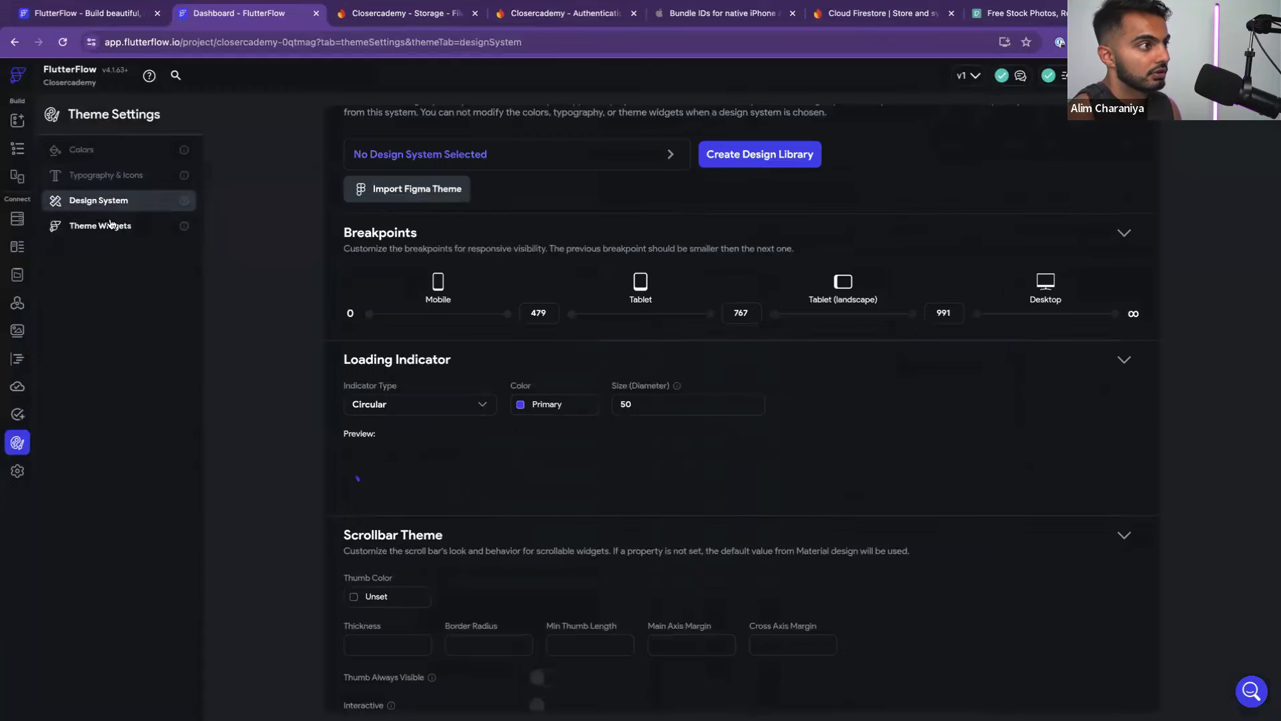
click(113, 175)
click(1044, 342)
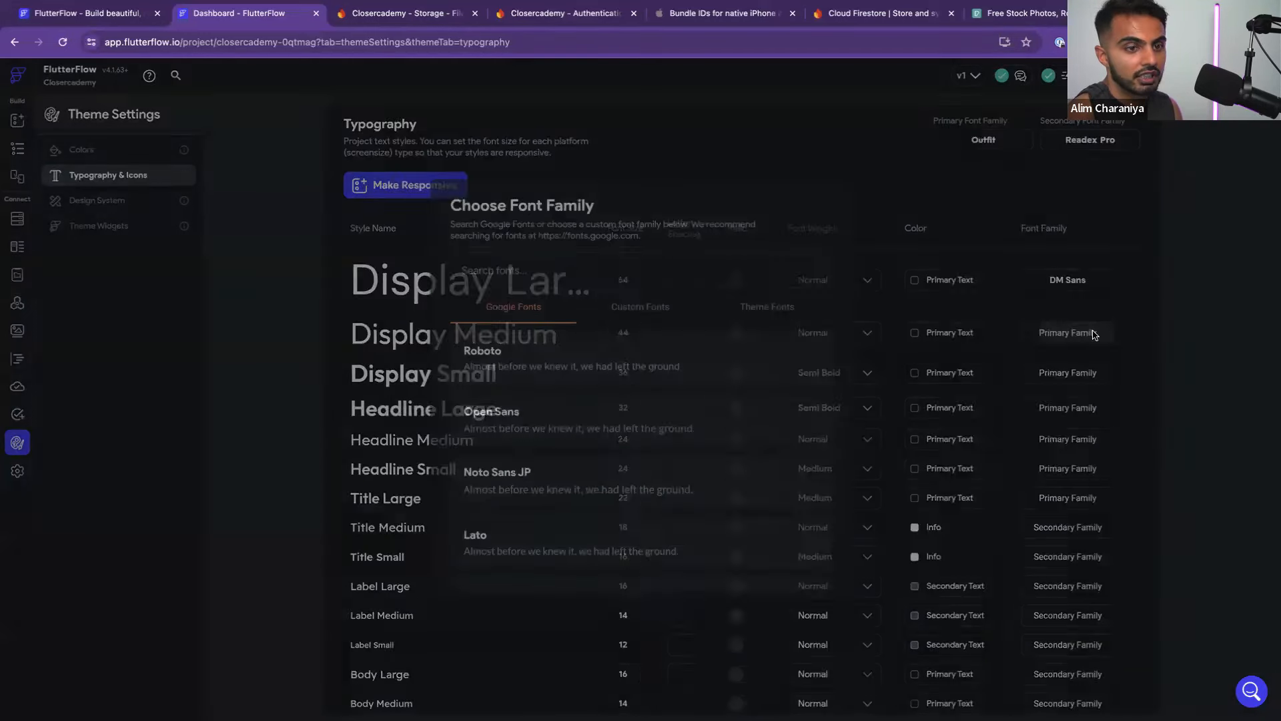
click(755, 311)
click(534, 309)
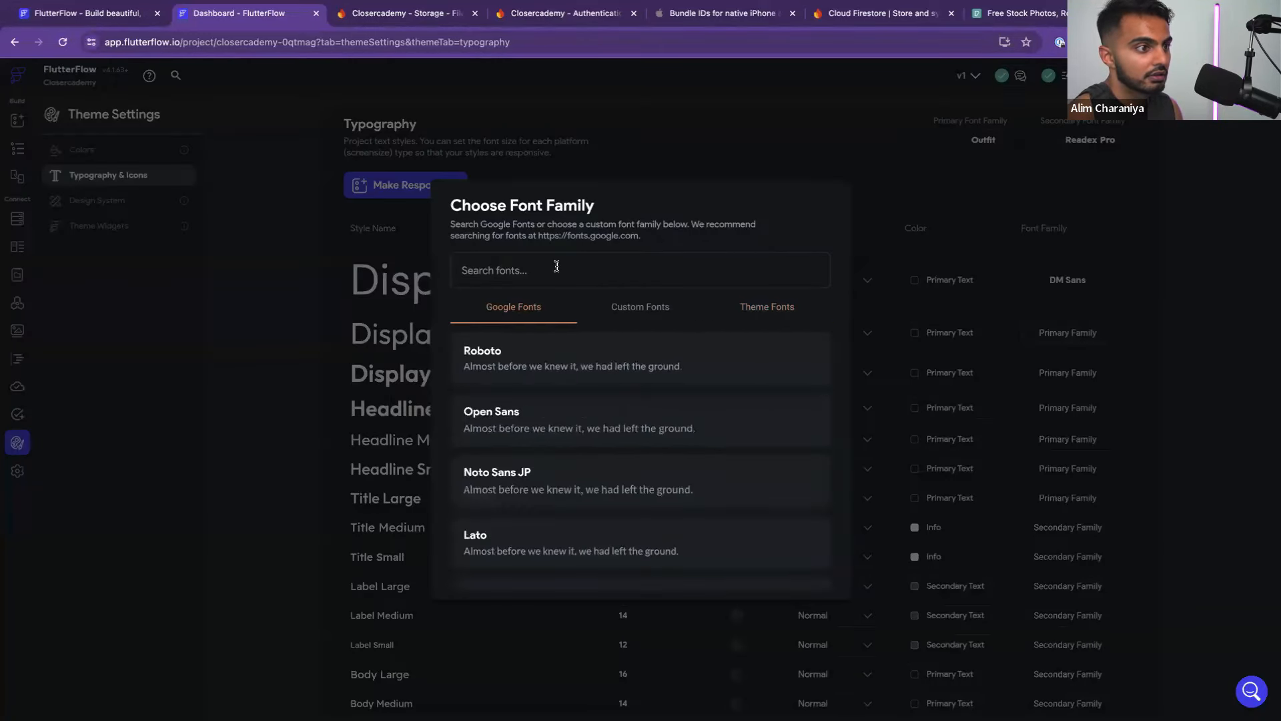
click(557, 268)
text(dm)
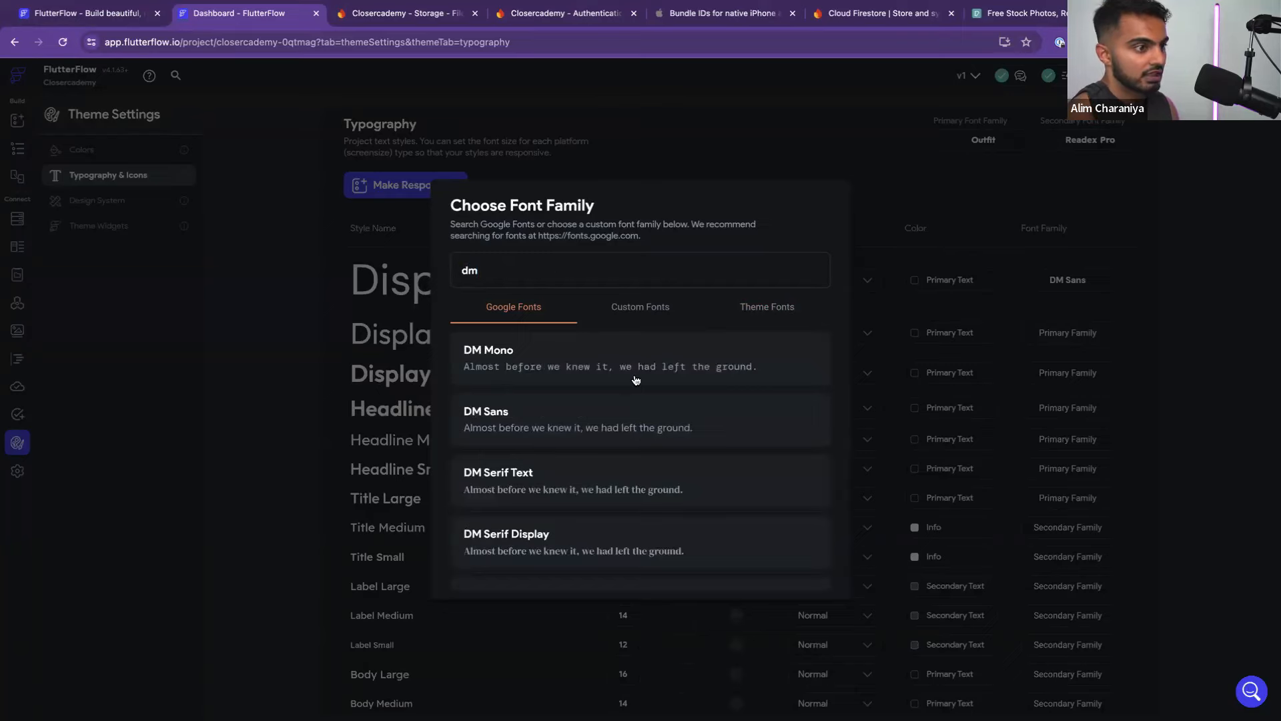
click(607, 421)
Set the Display Small style's font family to DM Sans
click(1055, 381)
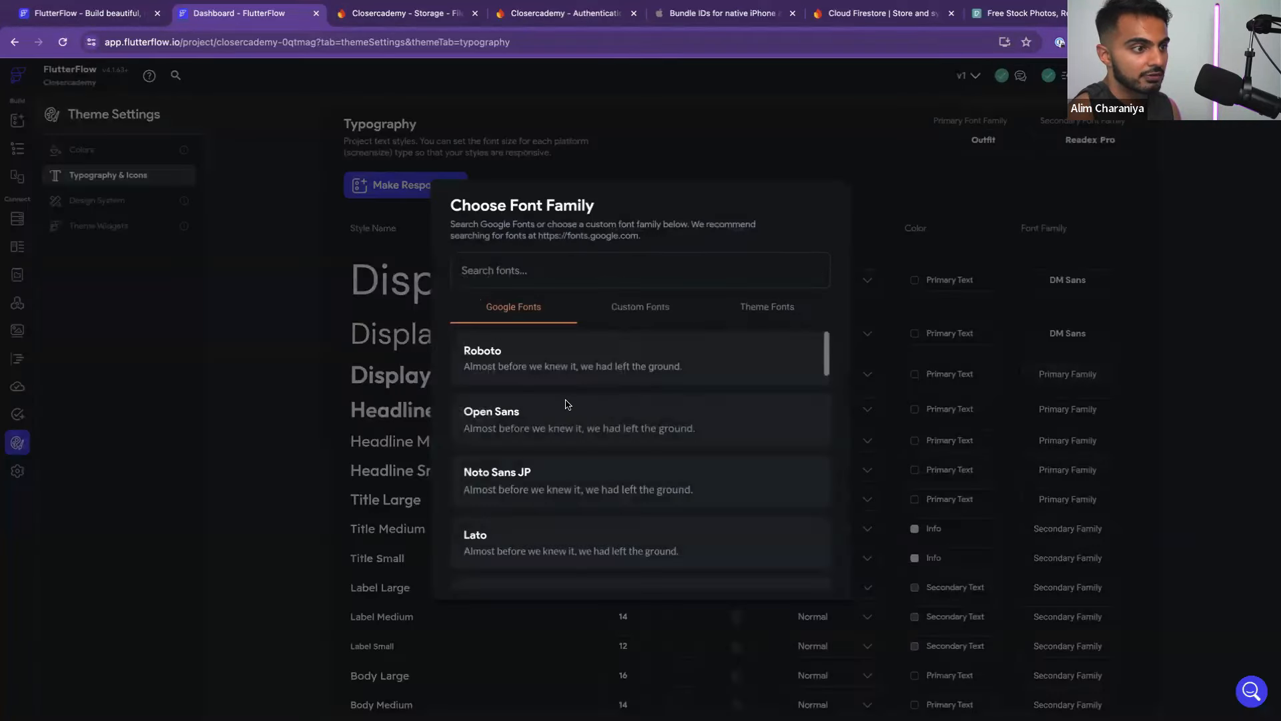
click(515, 270)
text(dm)
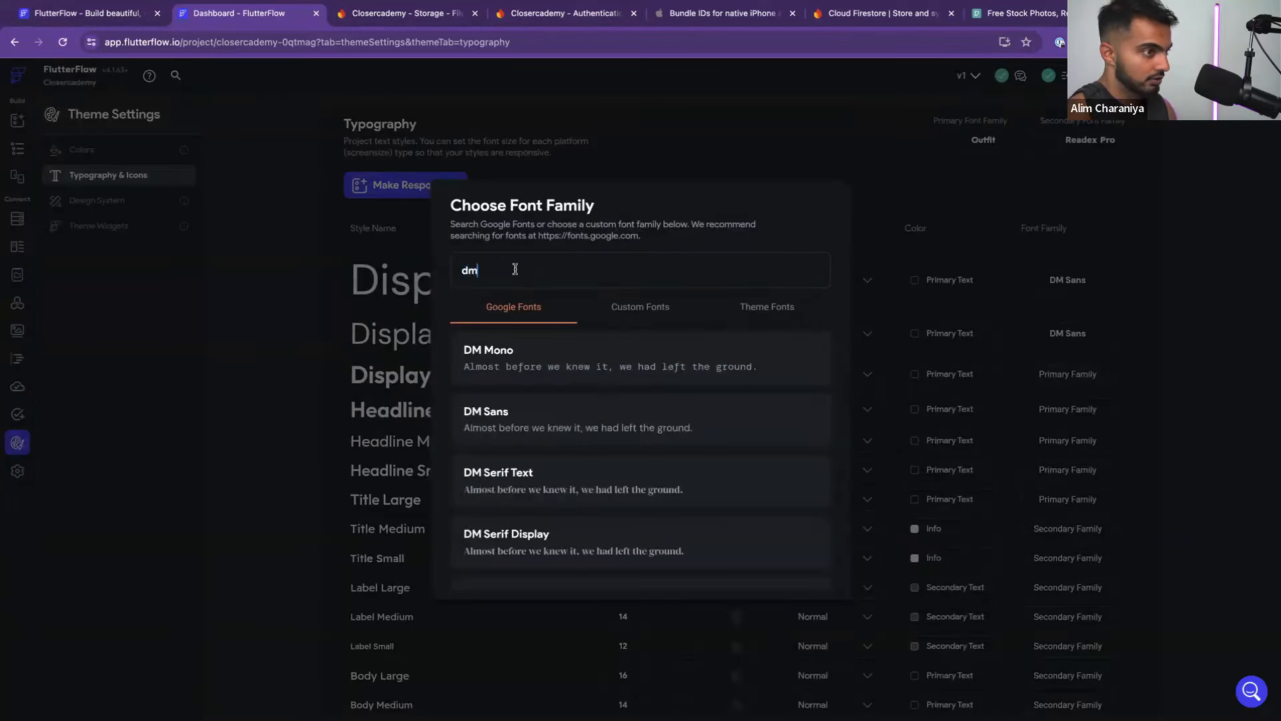
key(ctrl+a)
click(561, 420)
Set Headline Large, Headline Medium and Headline Small to DM Sans
scroll(764, 451, down, 1)
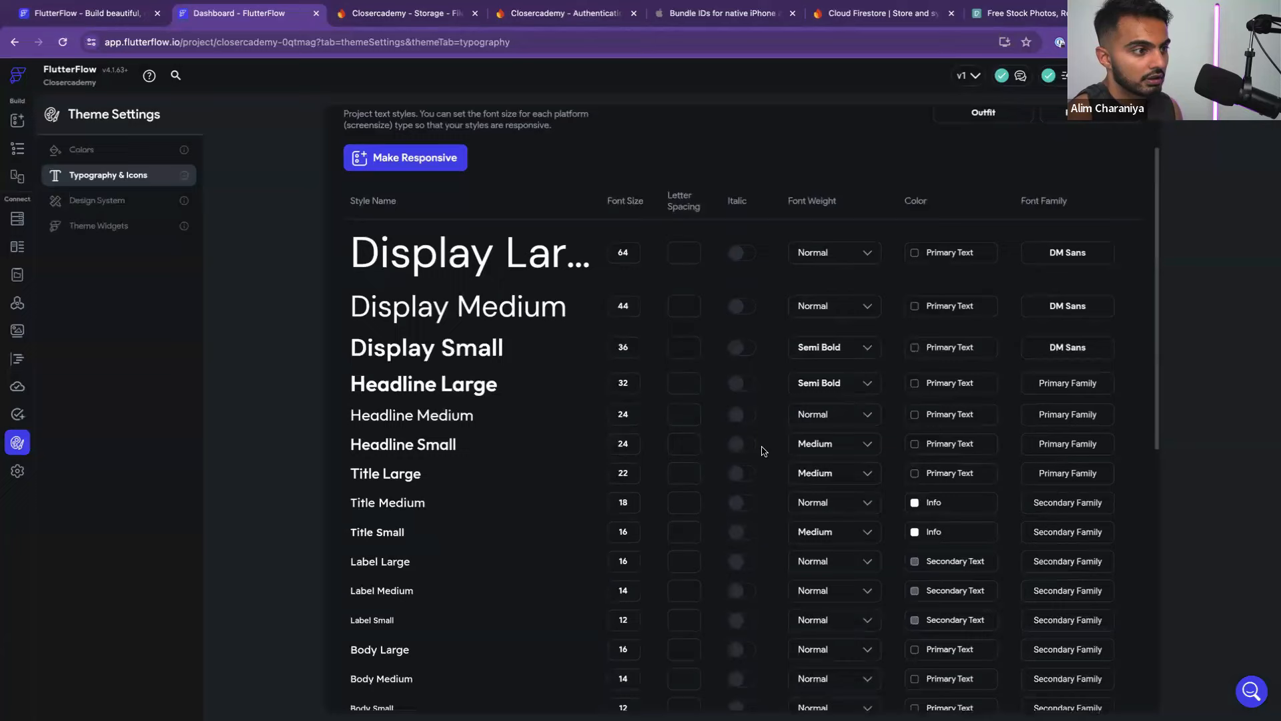
click(1072, 391)
click(551, 271)
text(dm)
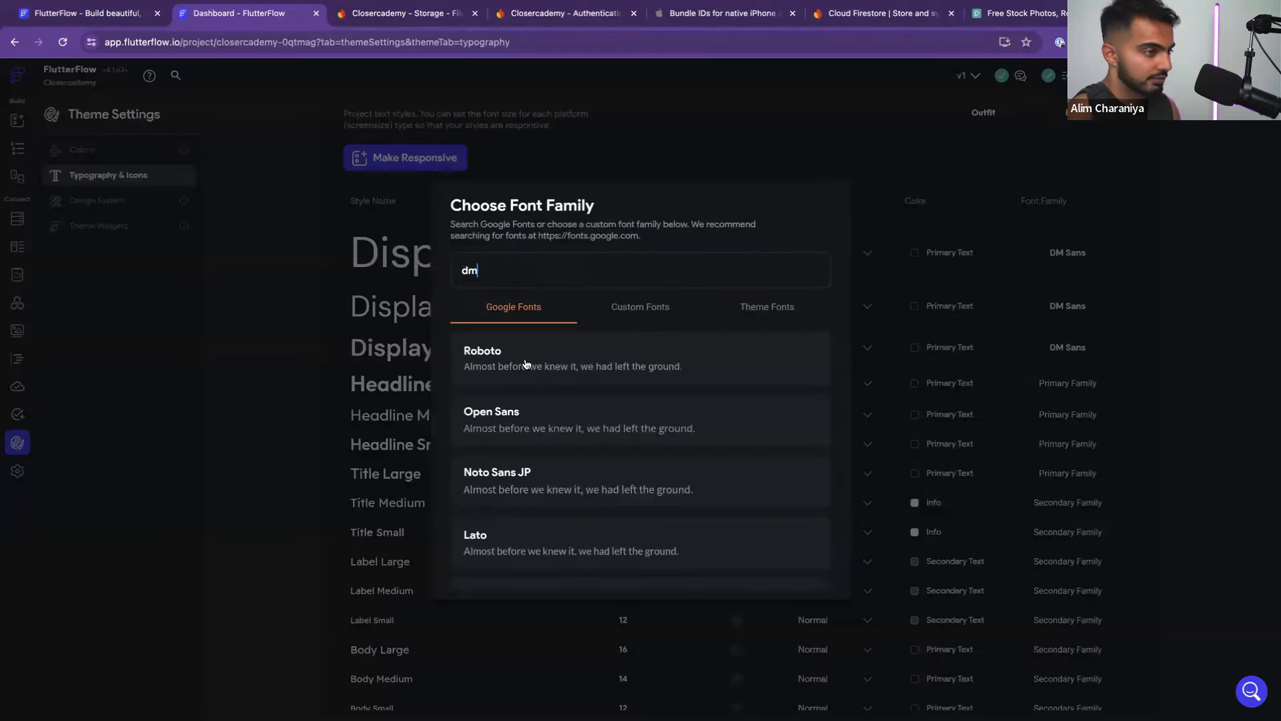
click(526, 414)
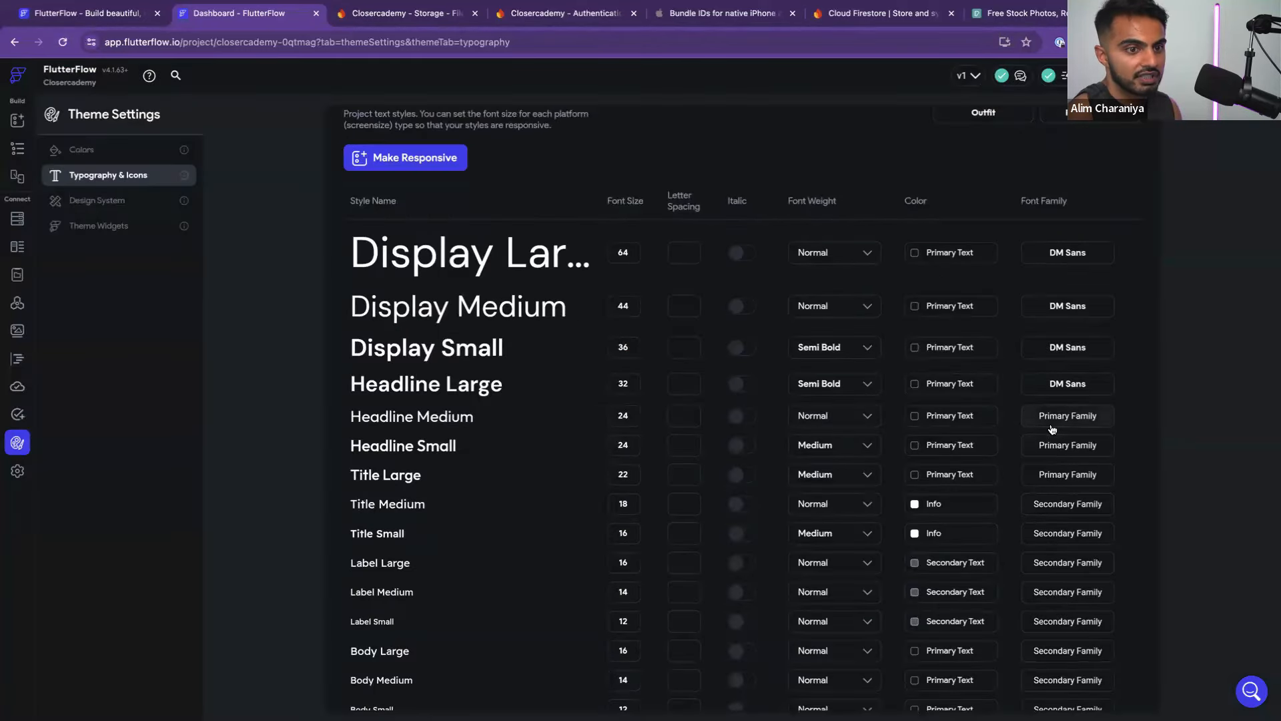
click(1054, 446)
click(501, 270)
text(dm)
click(544, 407)
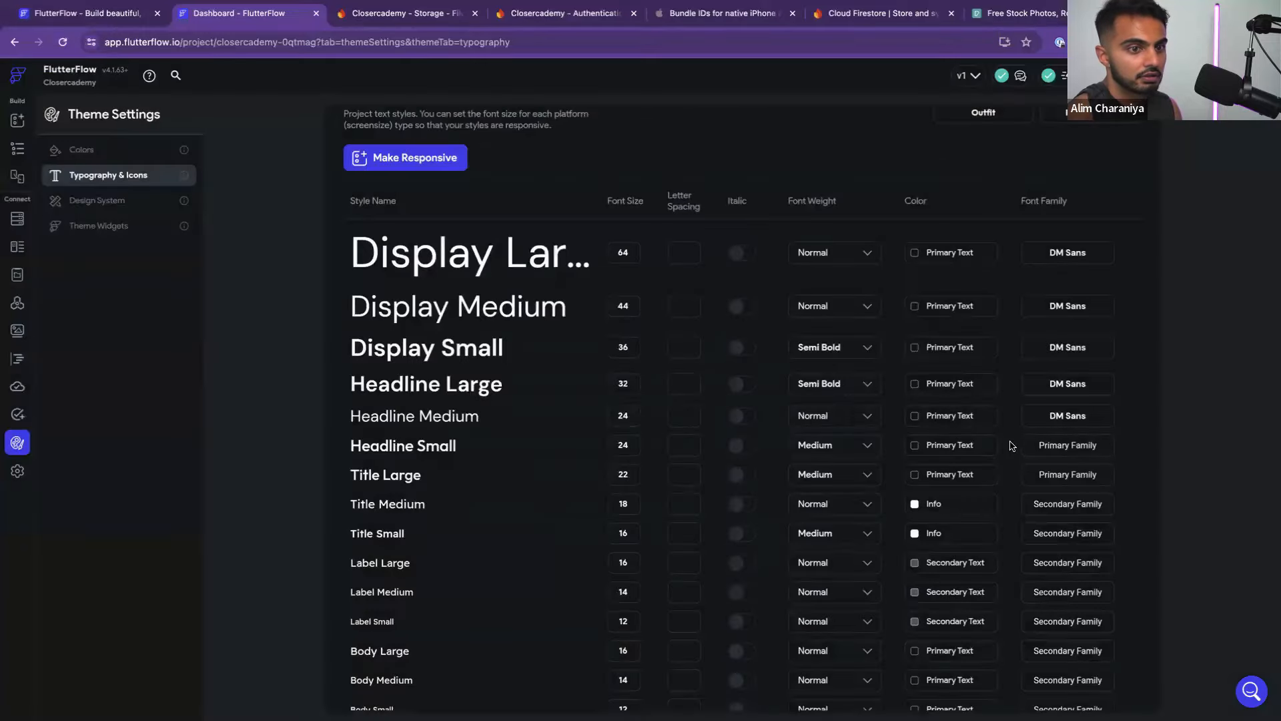
click(1028, 445)
click(581, 272)
text(dm)
click(545, 419)
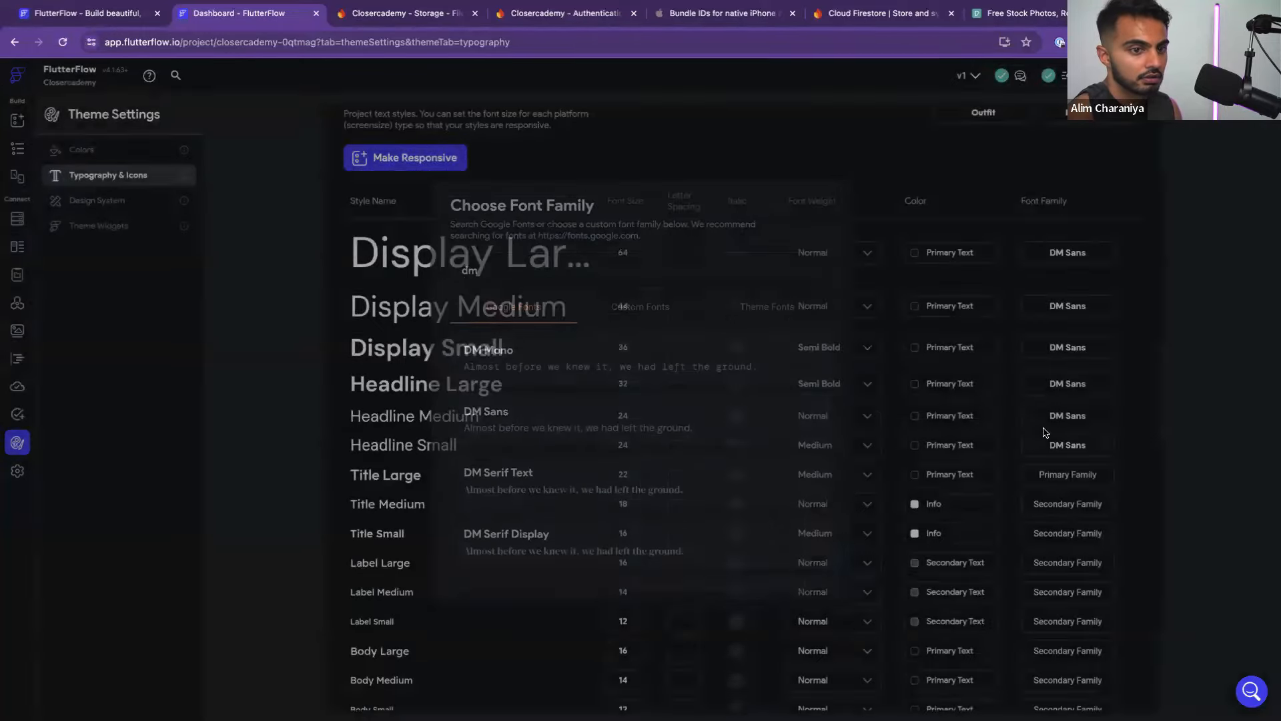
Set Title Large, Title Medium and Title Small to DM Sans
scroll(1051, 414, down, 2)
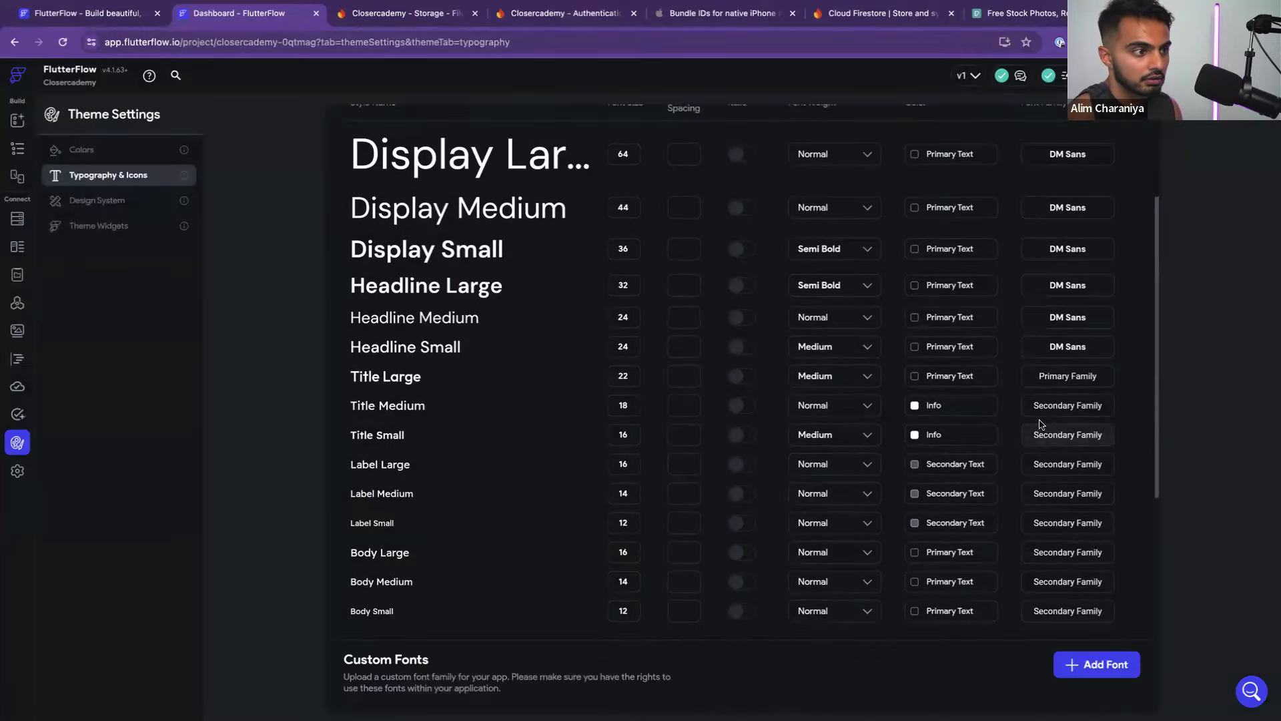
click(1061, 375)
click(556, 274)
text(dm)
click(512, 417)
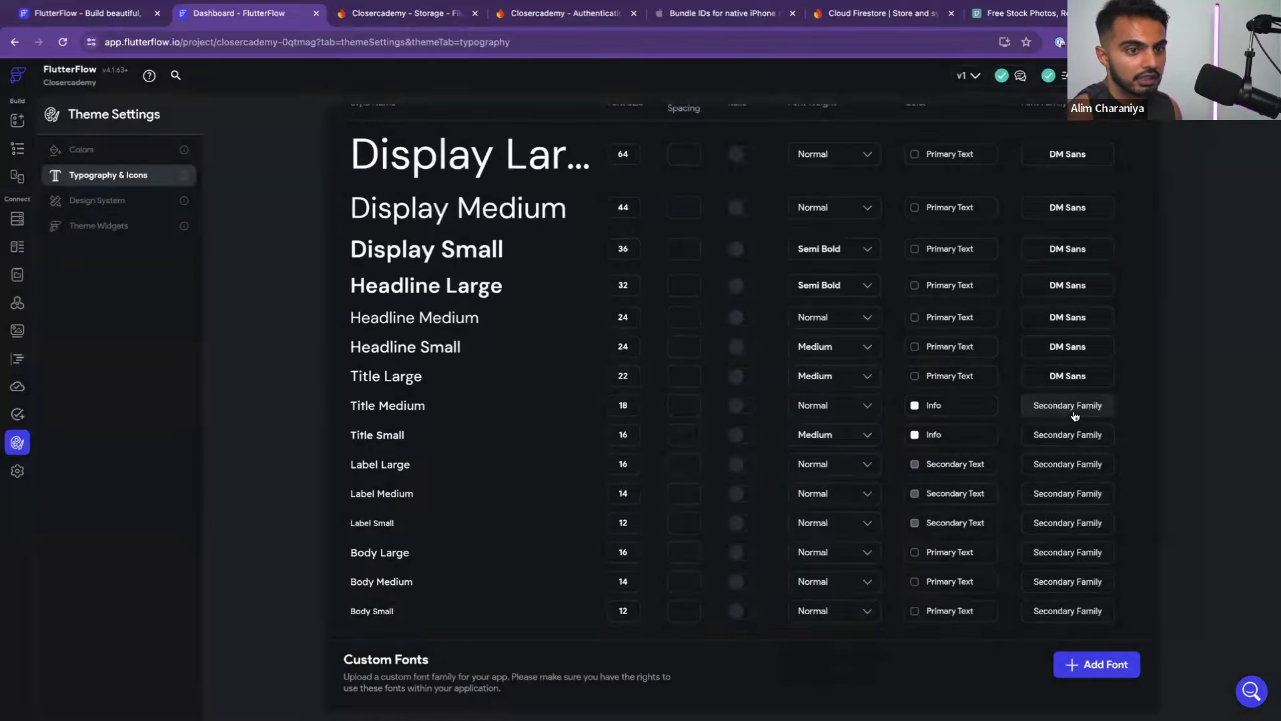
click(1068, 405)
click(521, 270)
text(dm)
click(530, 413)
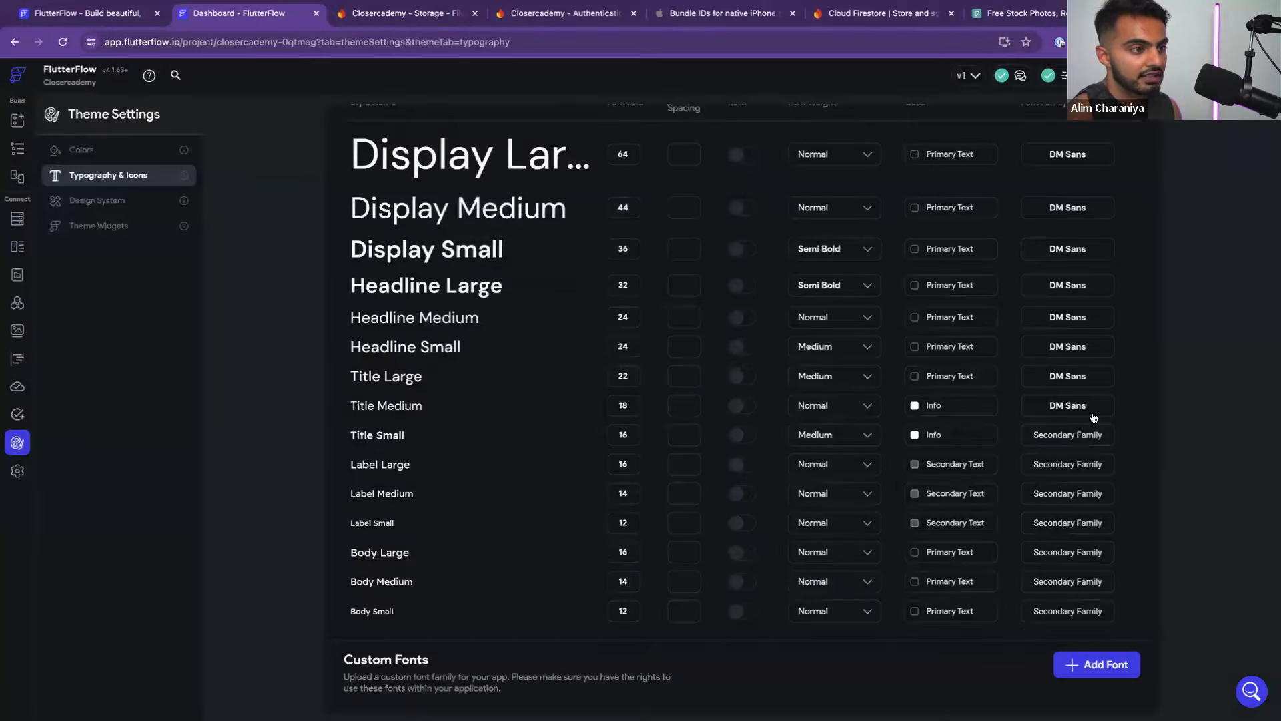
click(1068, 435)
text(dm)
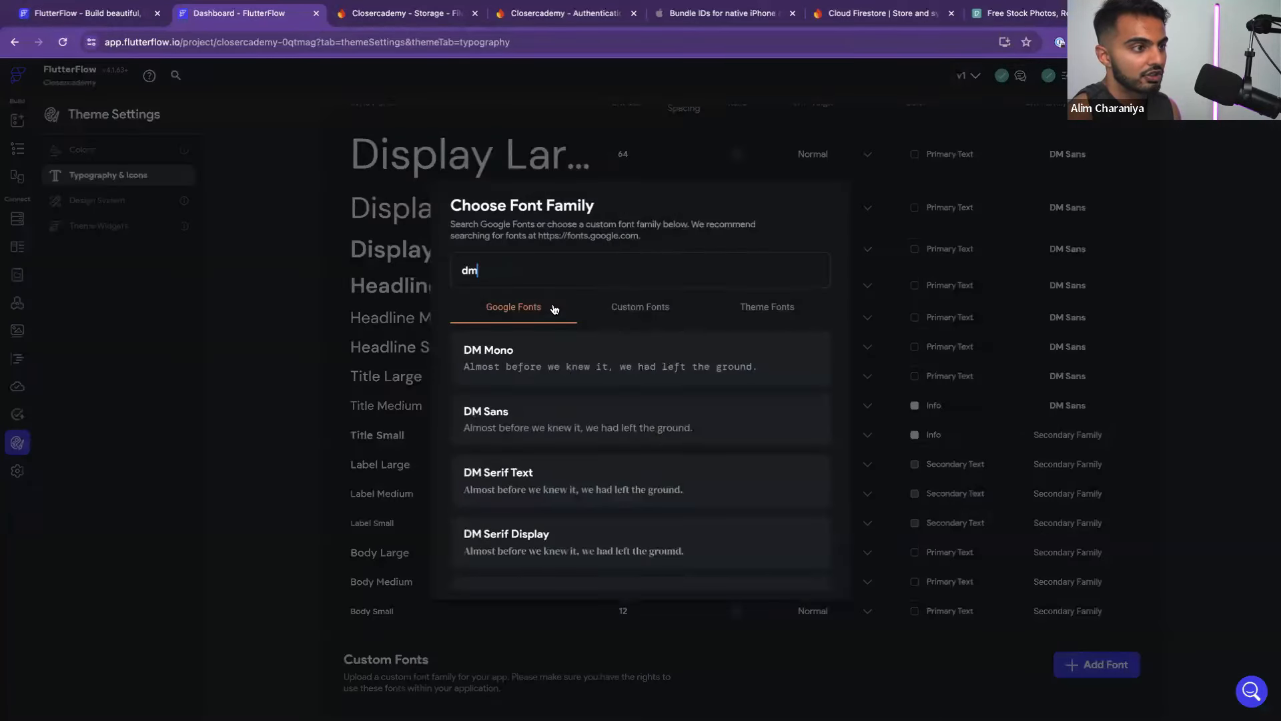
click(570, 424)
Set Label Large, Label Medium and Label Small to DM Sans
click(1068, 464)
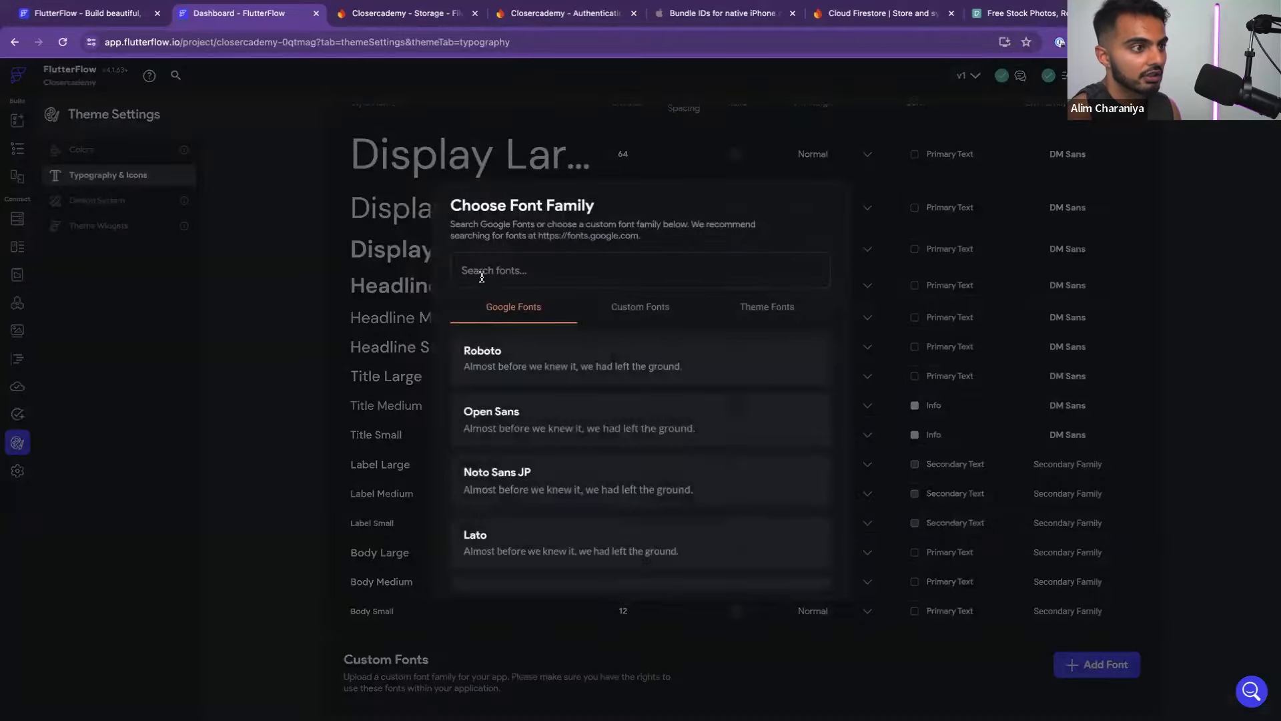
text(dm)
click(550, 425)
click(1068, 493)
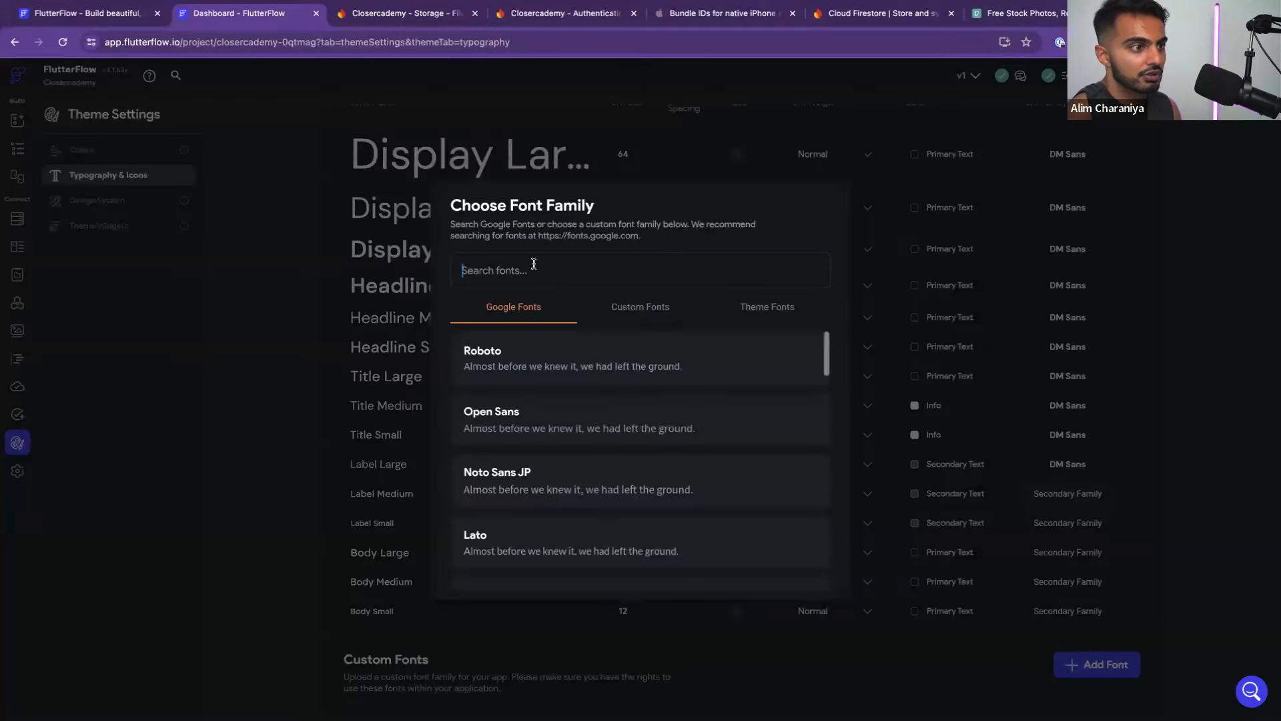
text(dm)
click(588, 431)
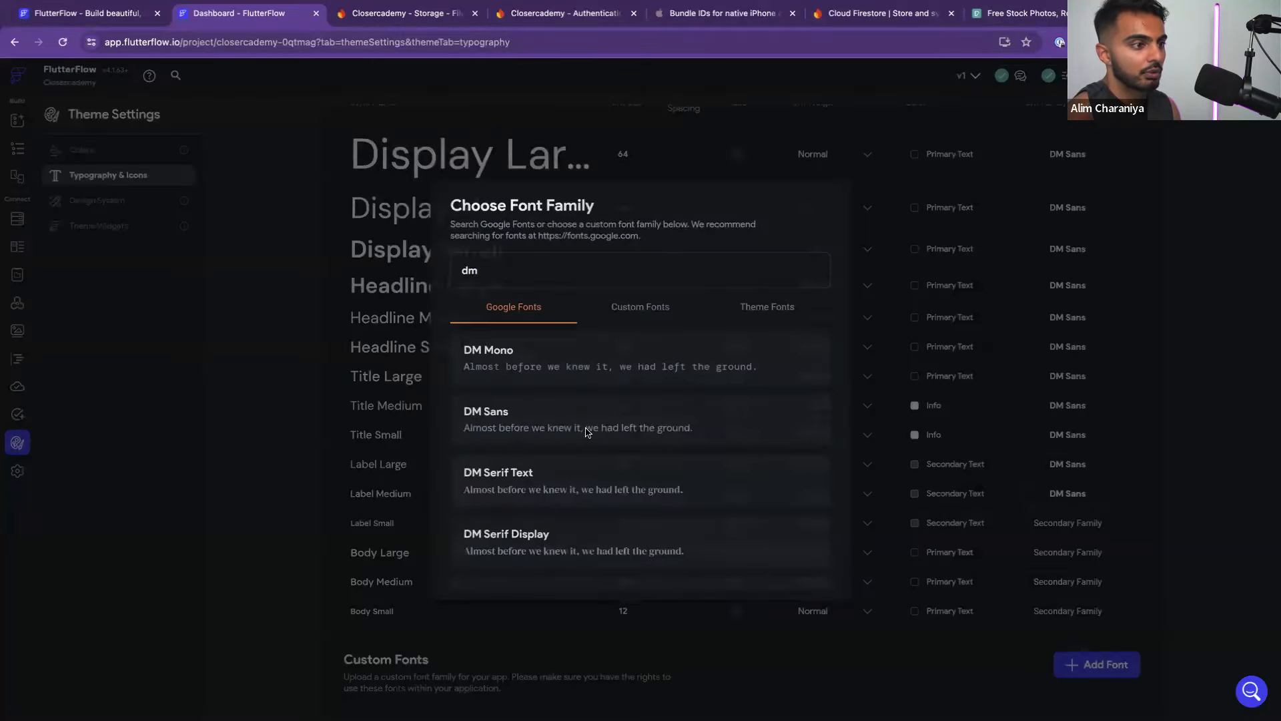
click(1054, 520)
text(dm)
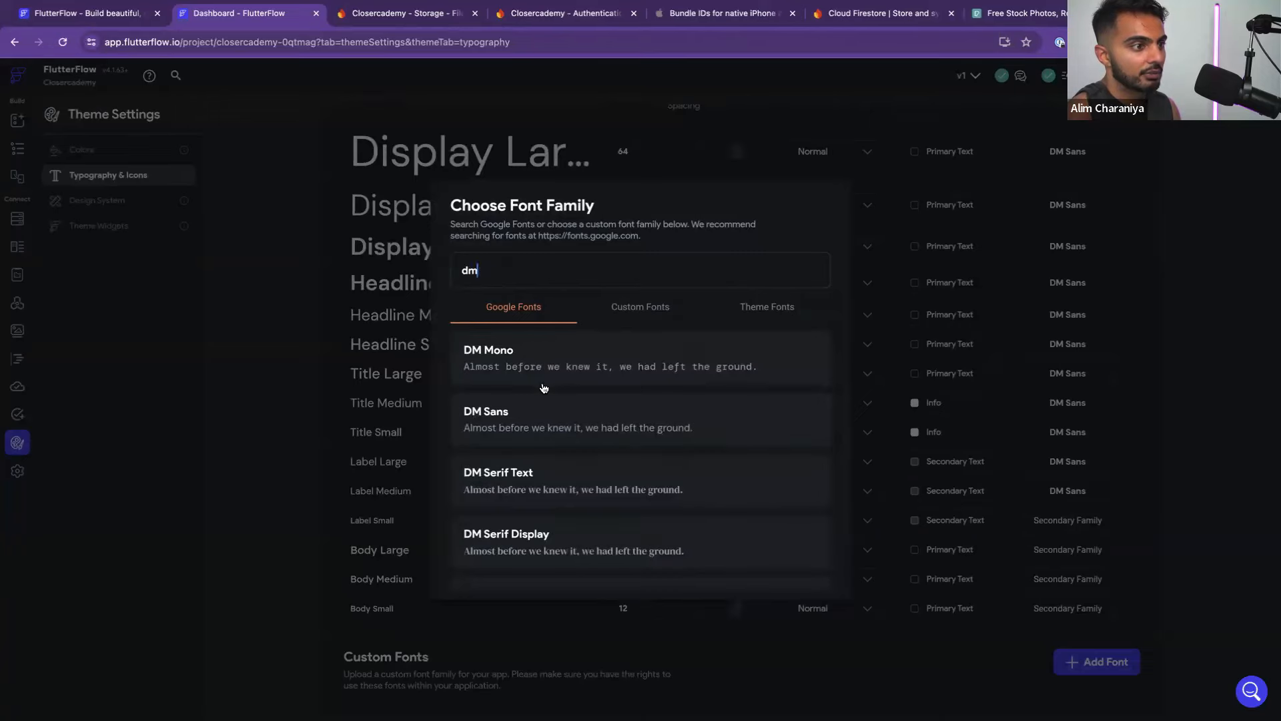
click(544, 424)
With Body Large's font picker open, check the Figma paragraph and title text styles
click(1038, 549)
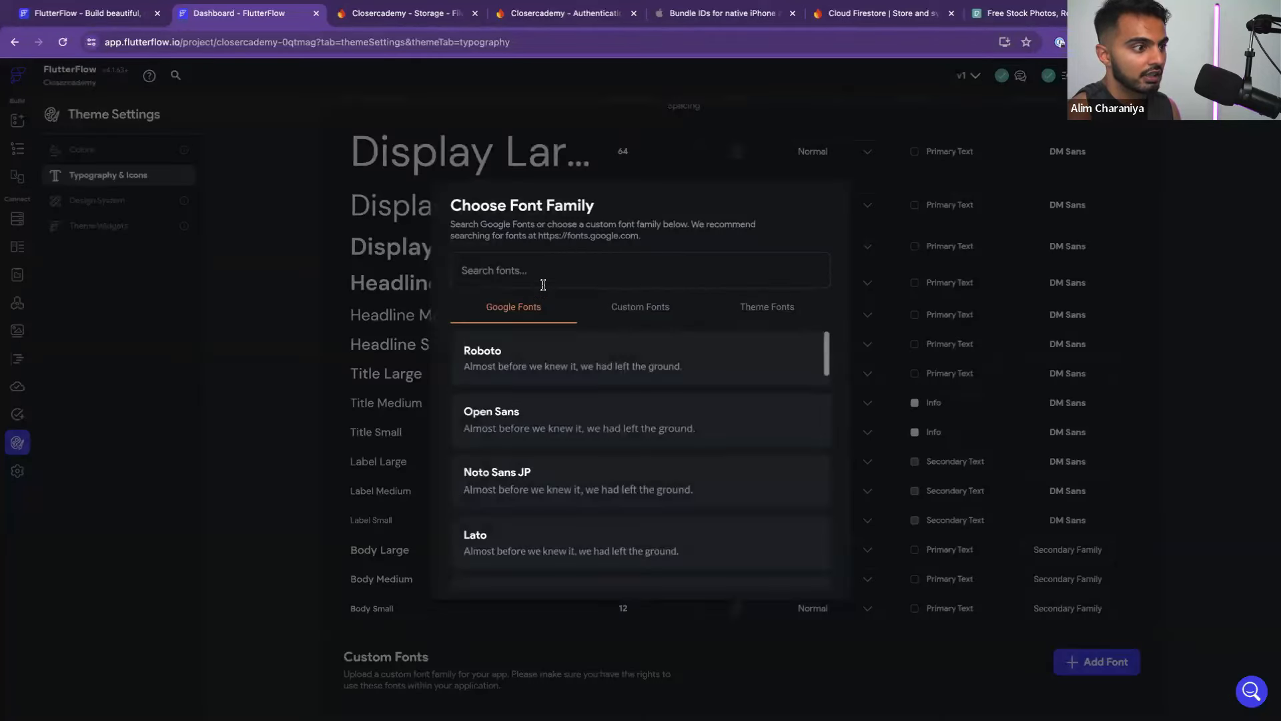
key(ctrl+Left)
double_click(633, 444)
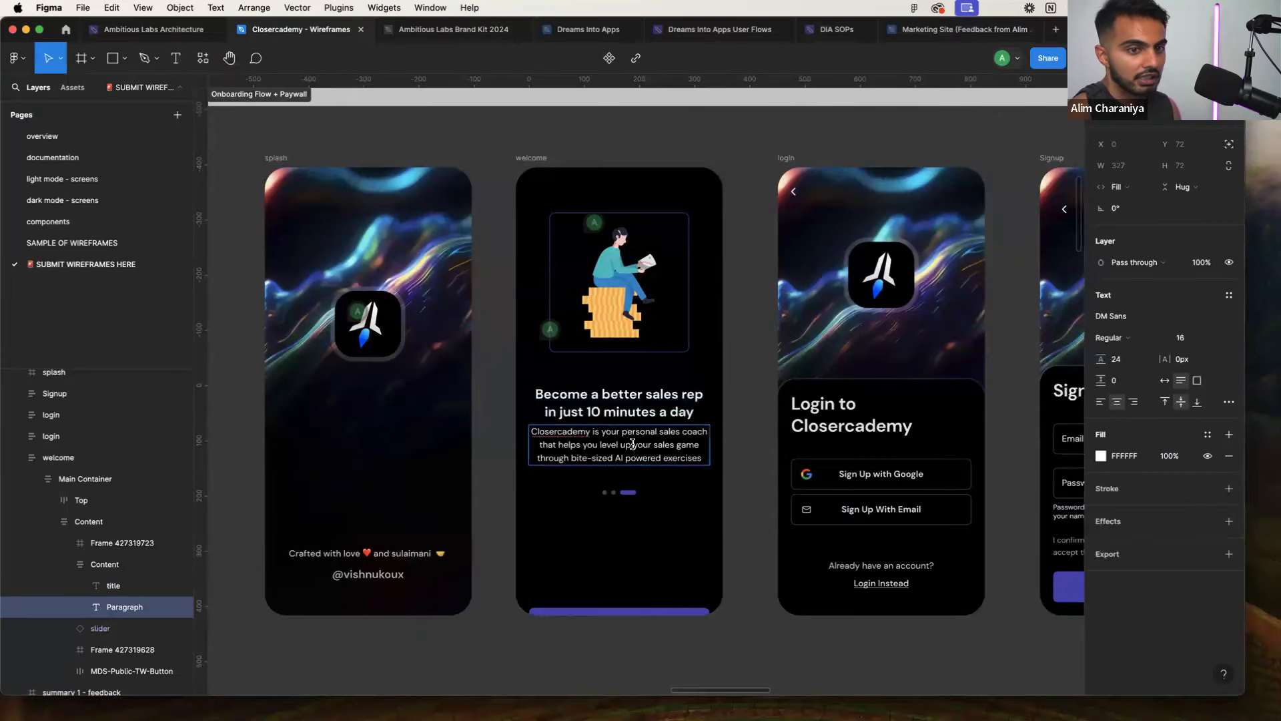
click(627, 414)
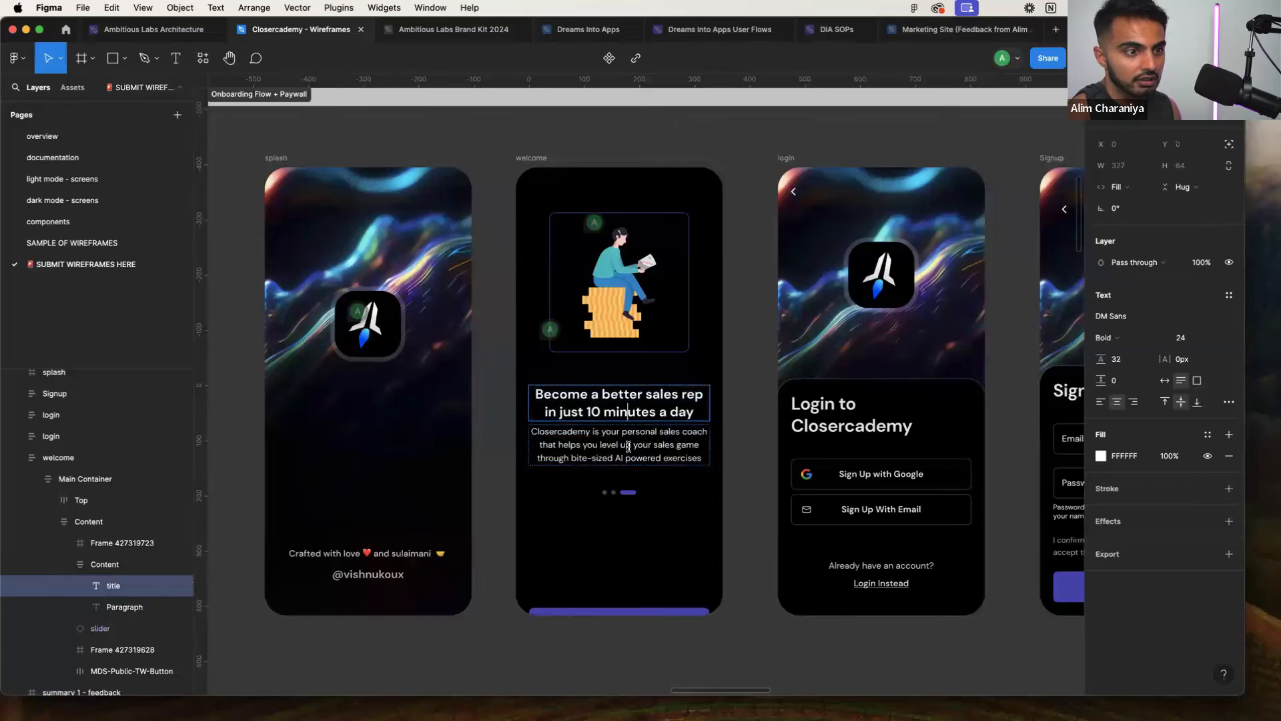
double_click(633, 444)
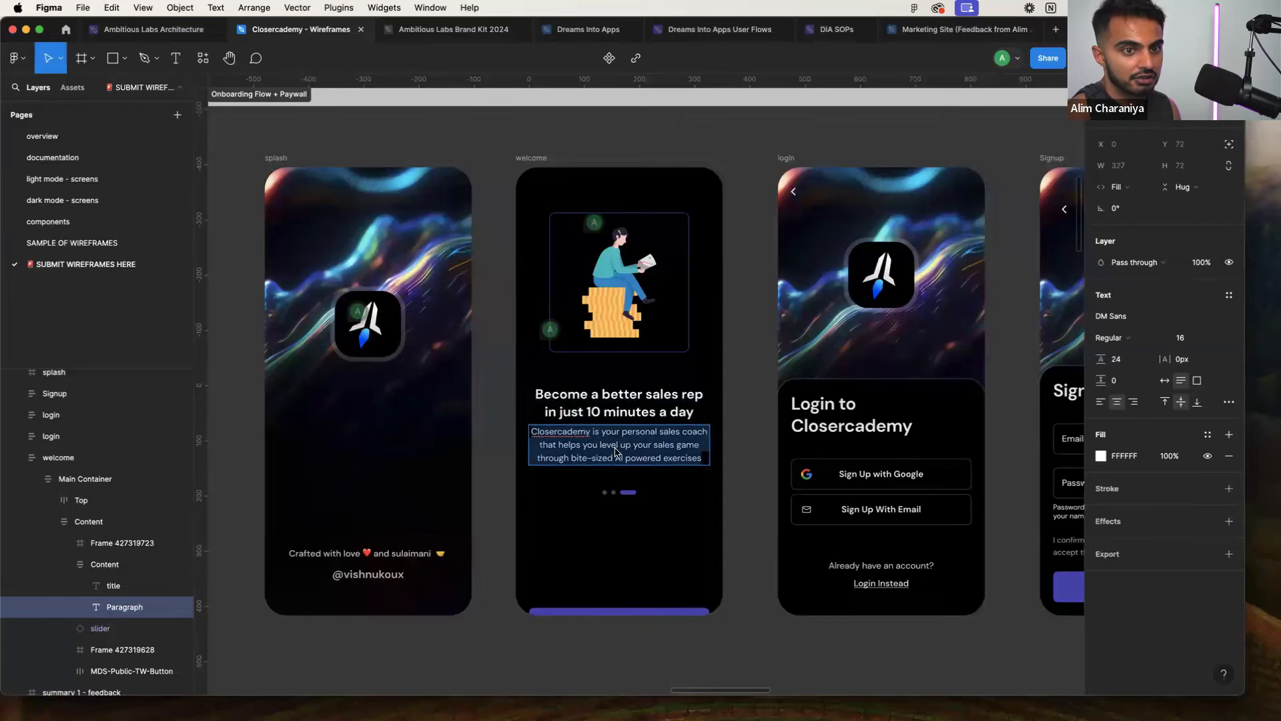
key(ctrl+Right)
Set Body Large, Body Medium and Body Small to DM Sans
text(dm)
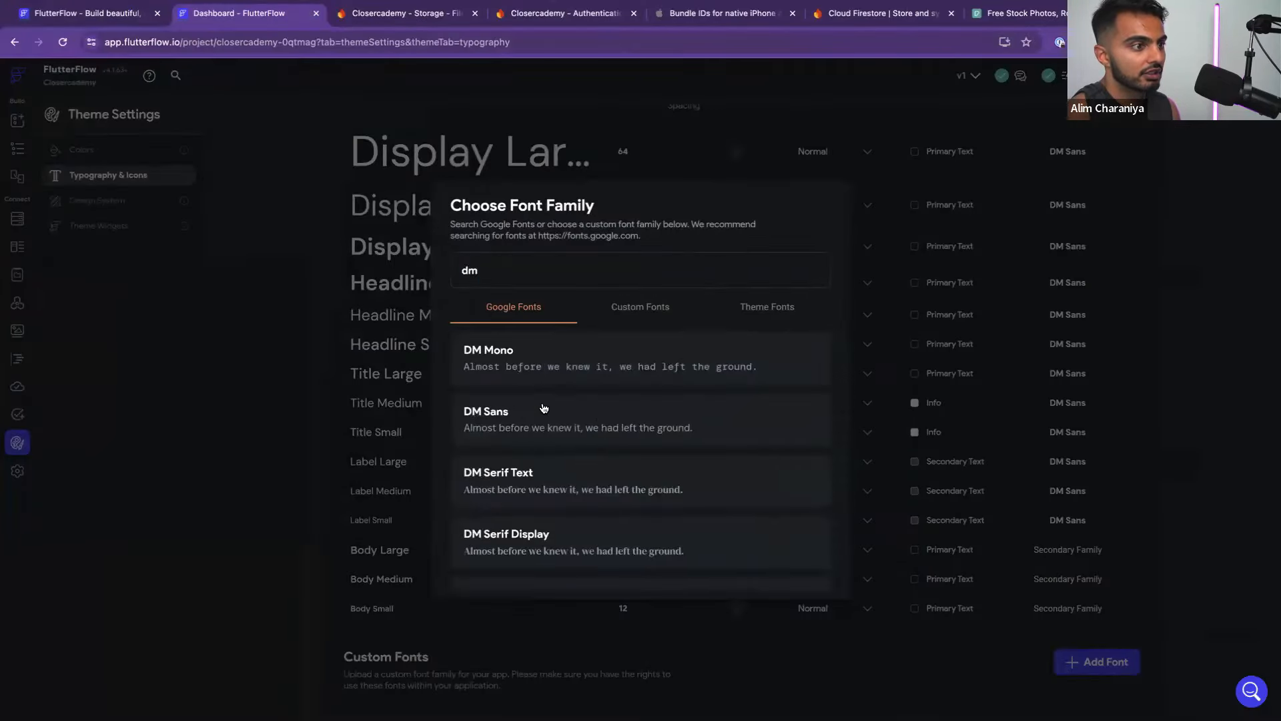
click(544, 409)
click(1061, 578)
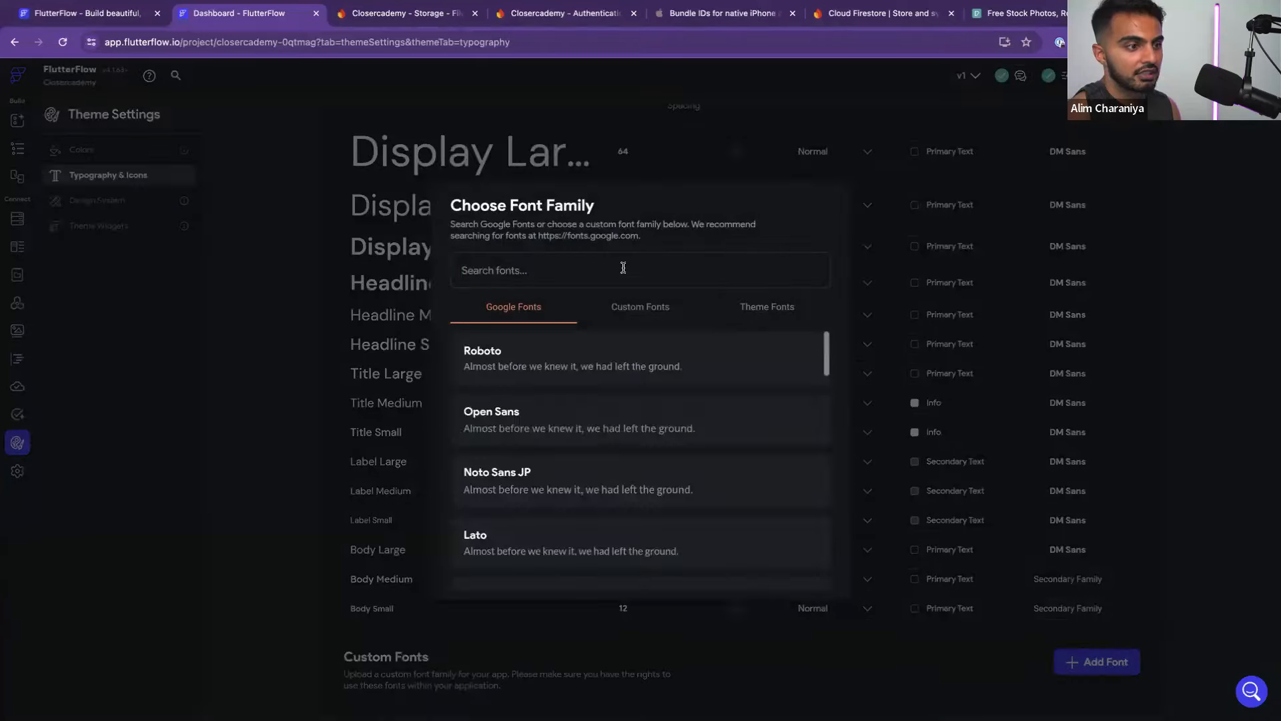
text(dm)
click(663, 428)
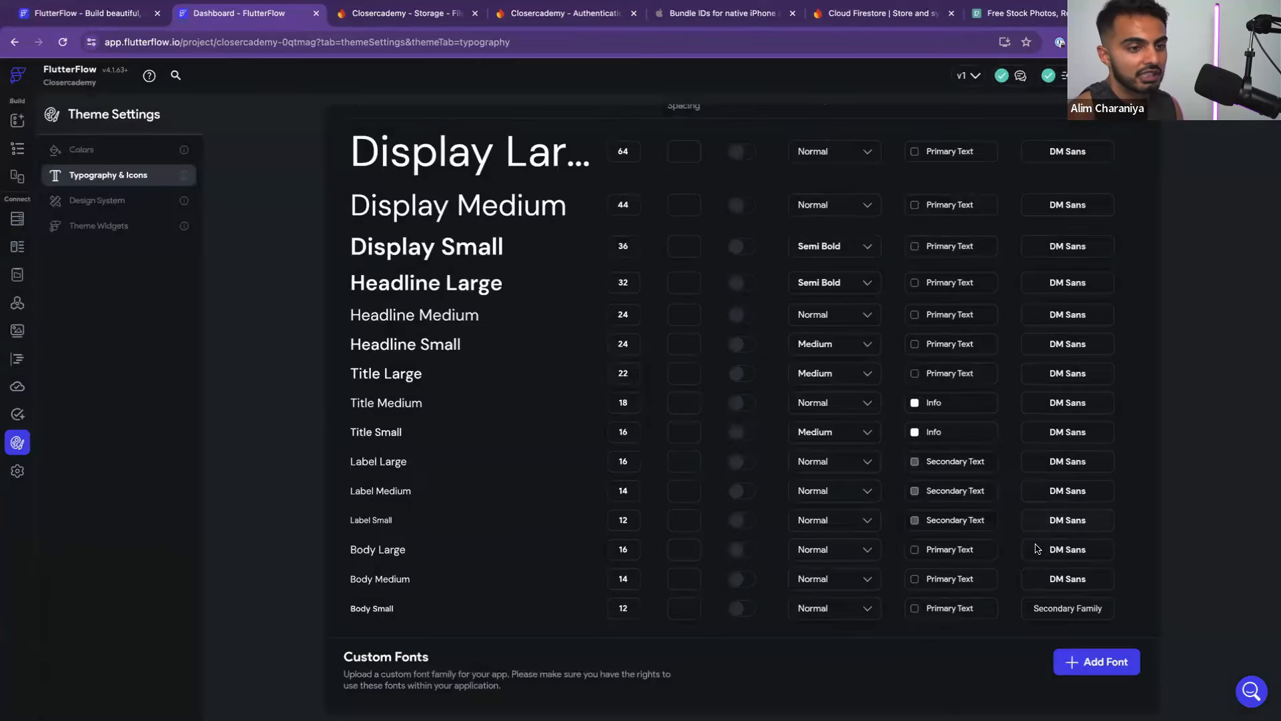
click(1058, 610)
text(dm)
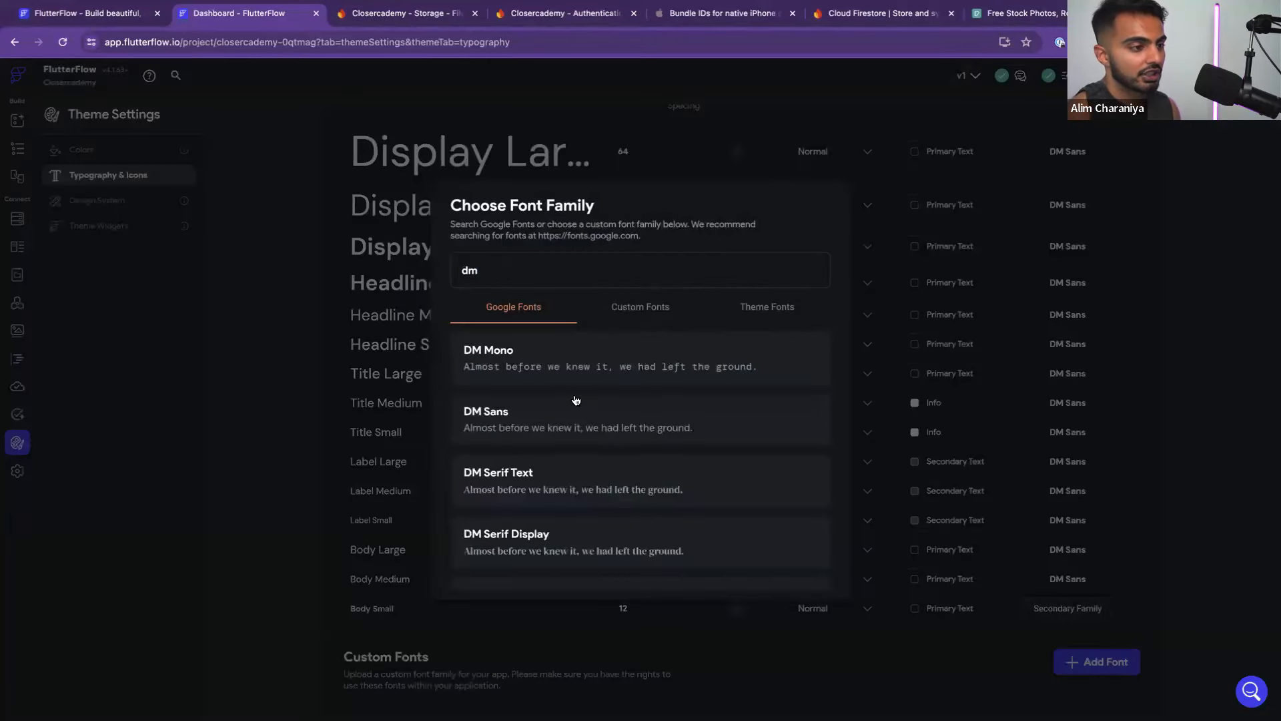
click(576, 404)
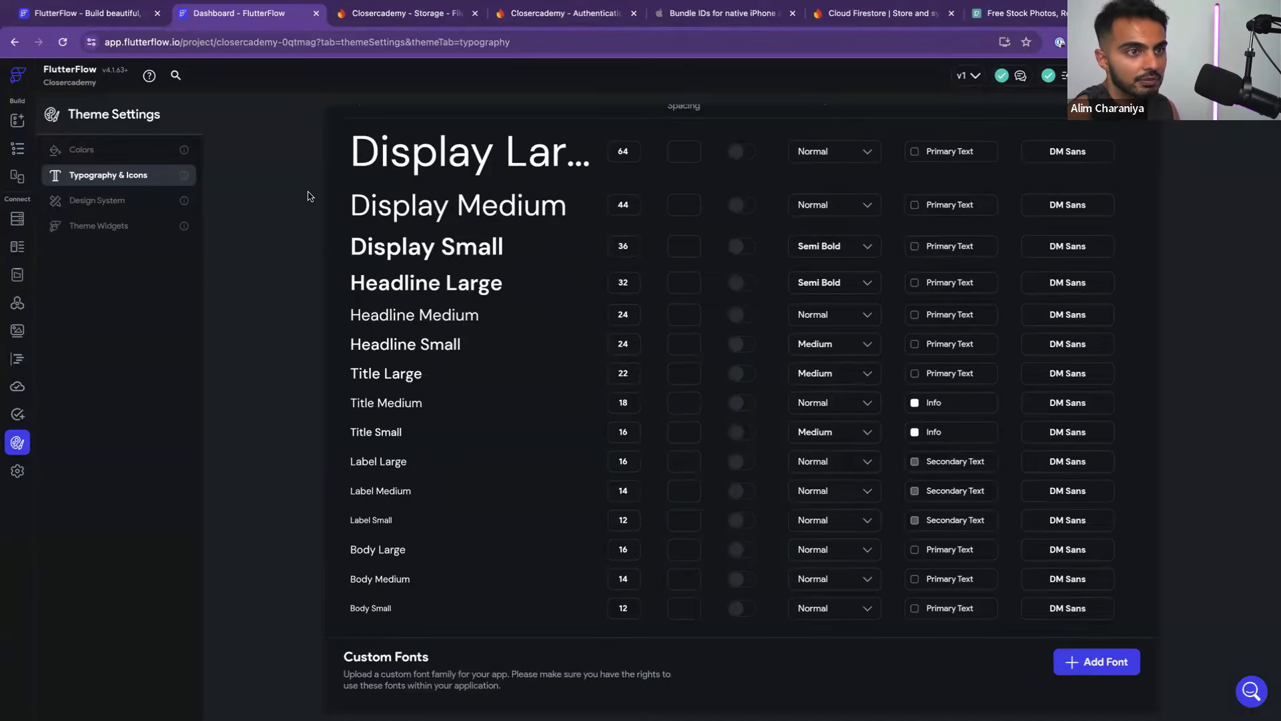
Revisit the Design System and Colors theme settings, then switch to the Figma wireframes
scroll(1216, 452, up, 2)
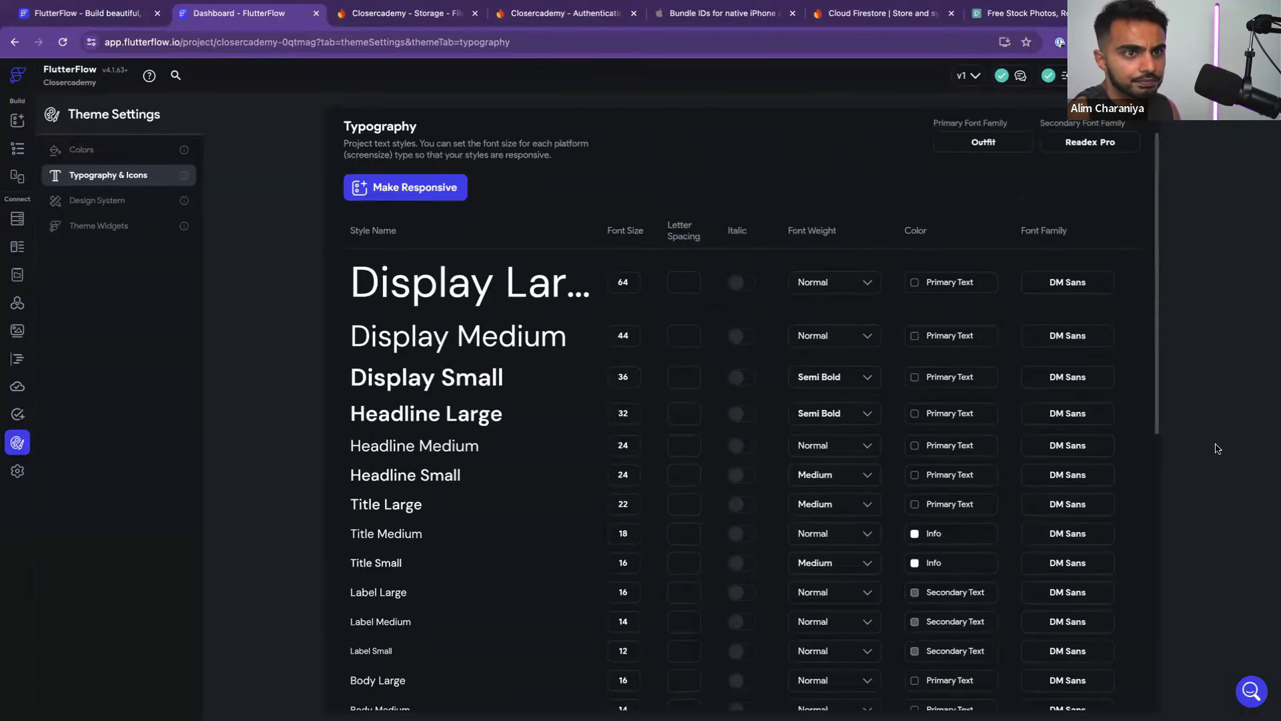
click(117, 202)
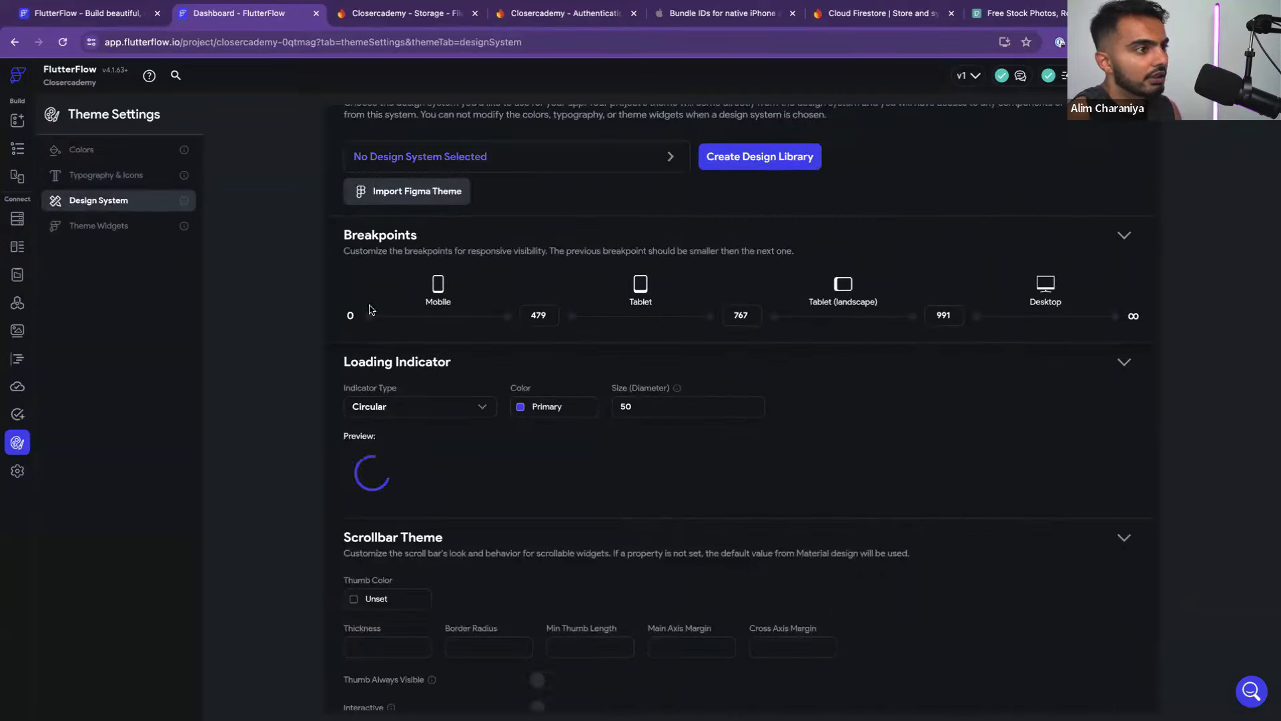
click(133, 153)
key(super+Tab)
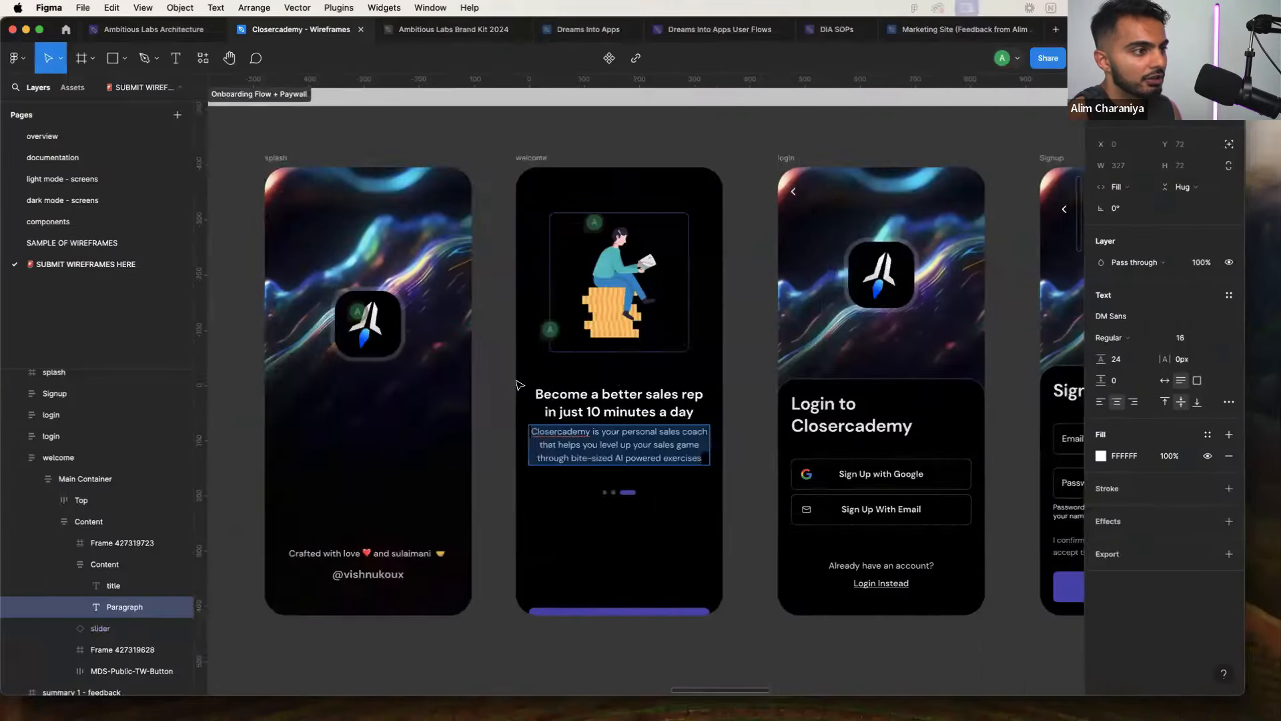
scroll(518, 384, down, 5)
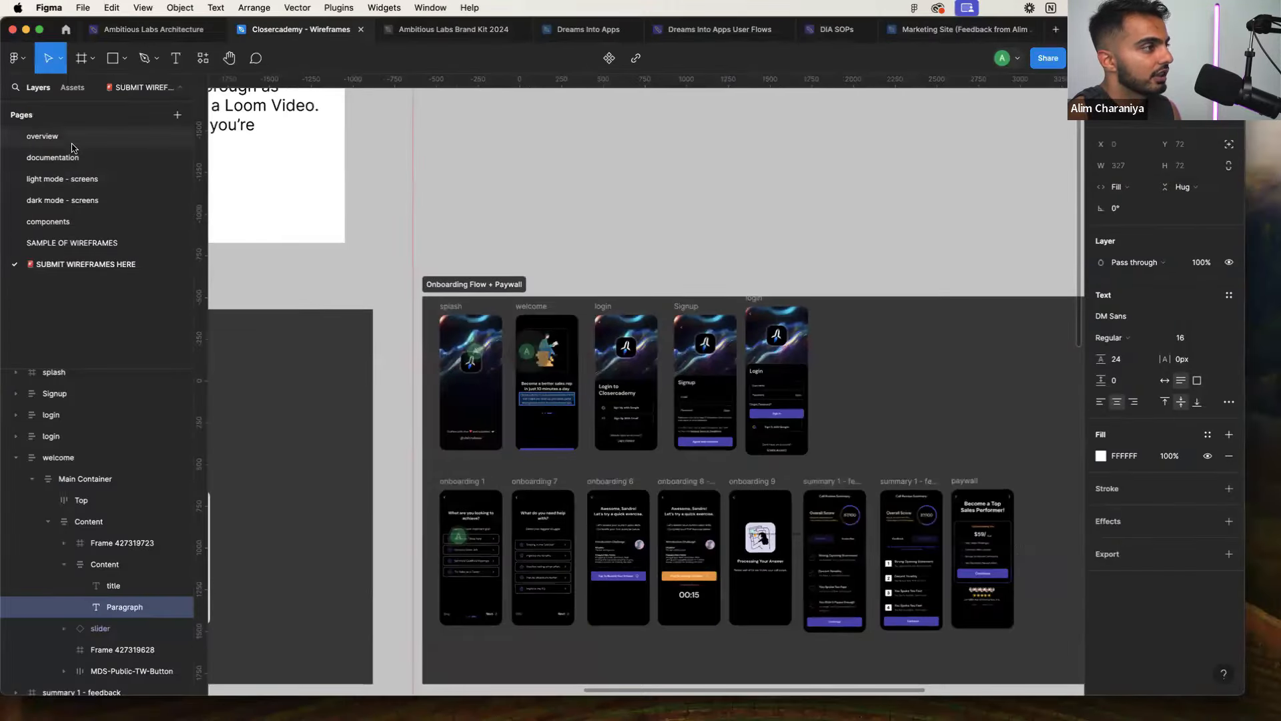
Browse the overview, documentation, dark mode - screens and SAMPLE OF WIREFRAMES pages in Figma
click(42, 136)
click(52, 157)
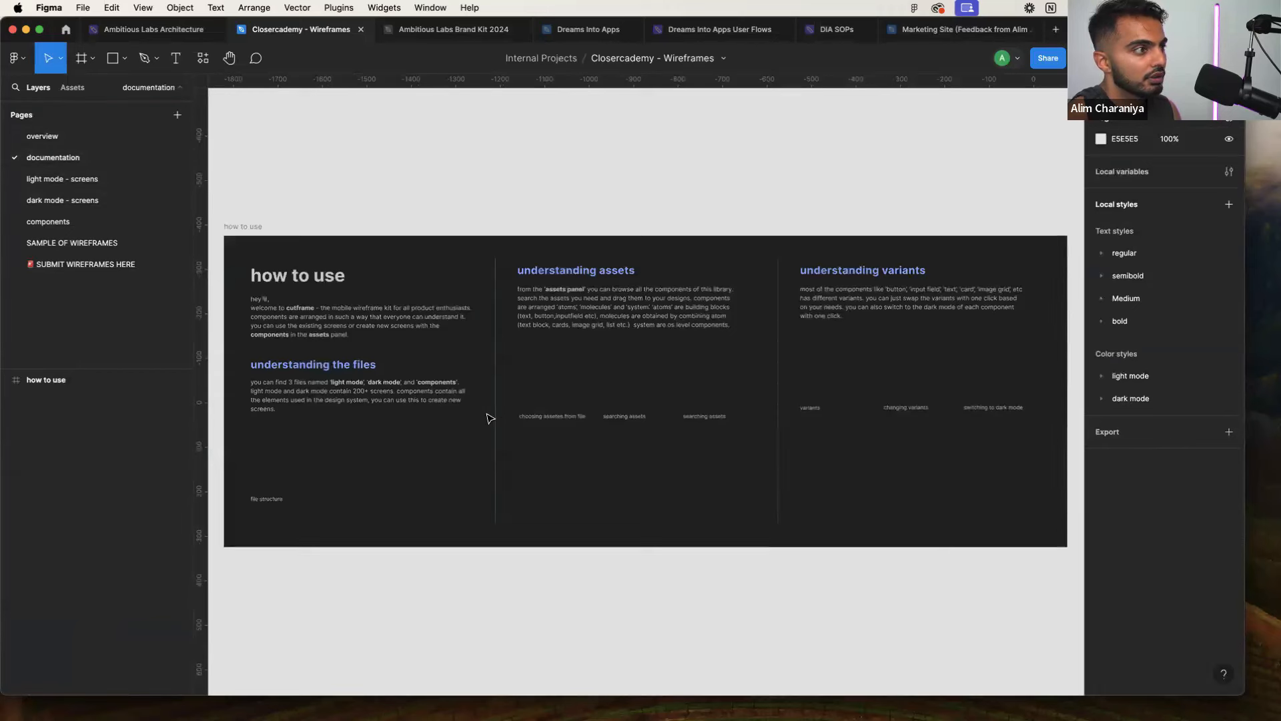
scroll(487, 433, down, 5)
scroll(421, 371, up, 3)
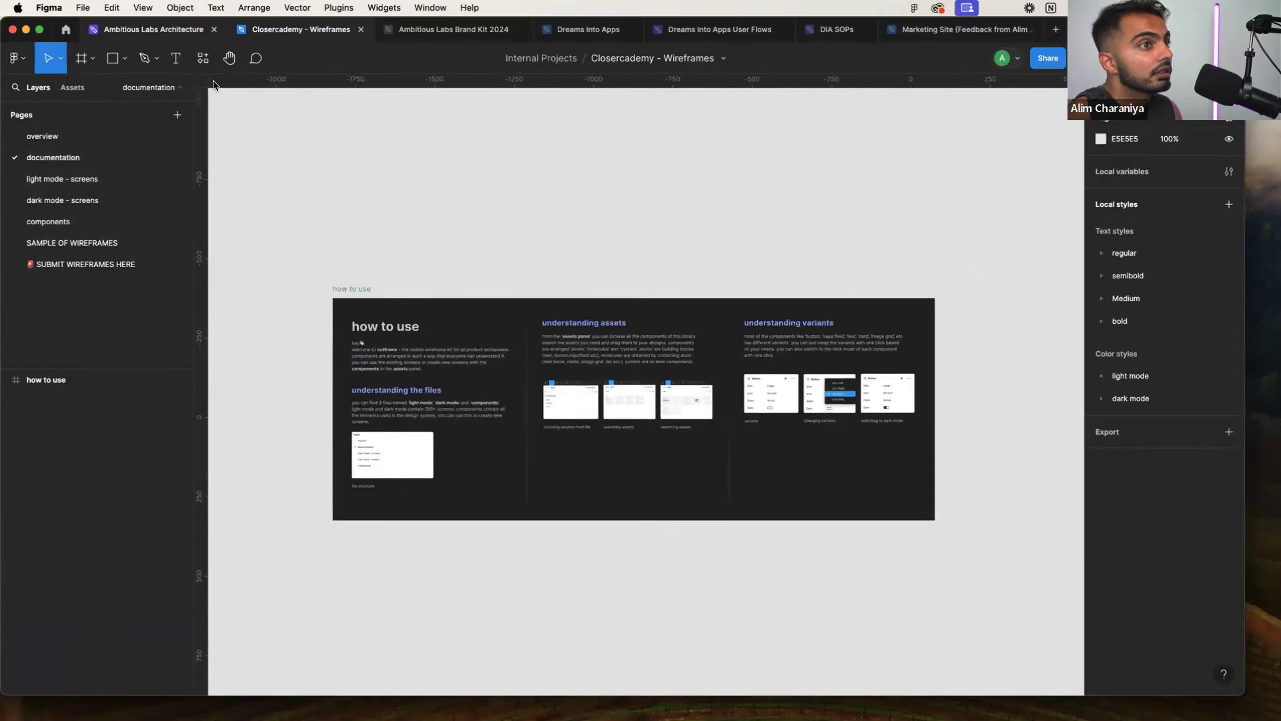
click(160, 200)
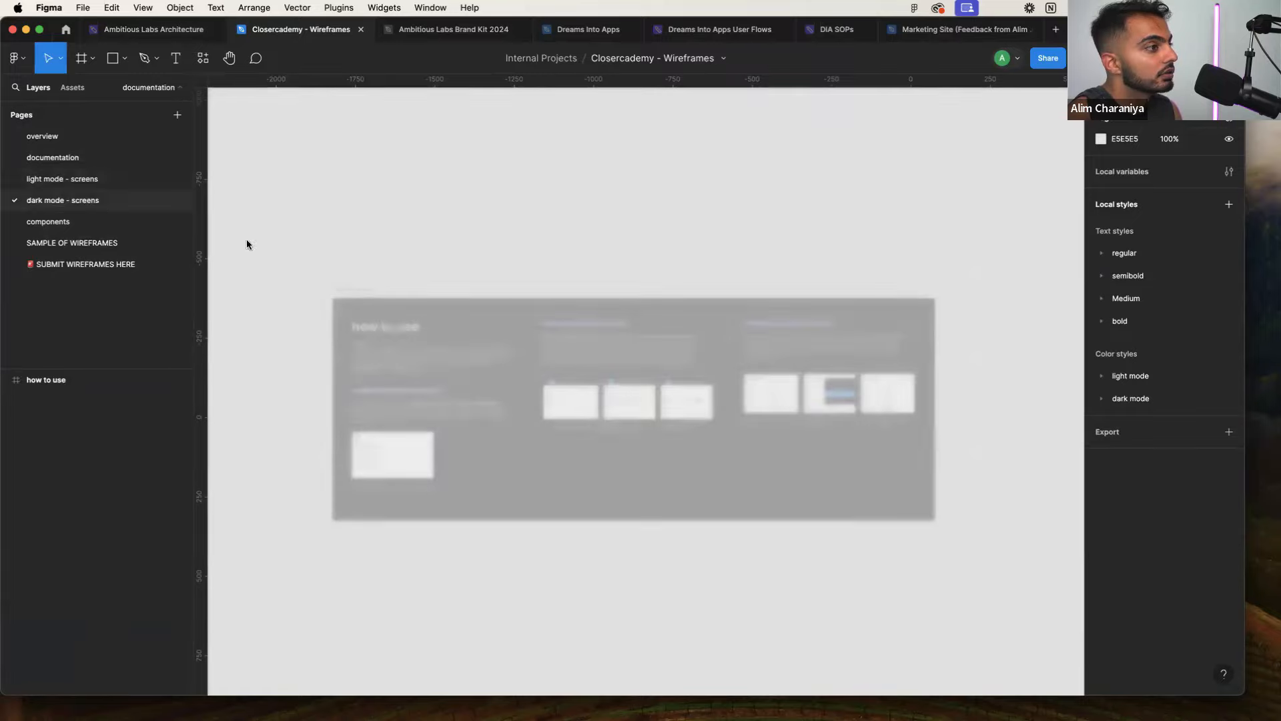
scroll(372, 340, left, 1)
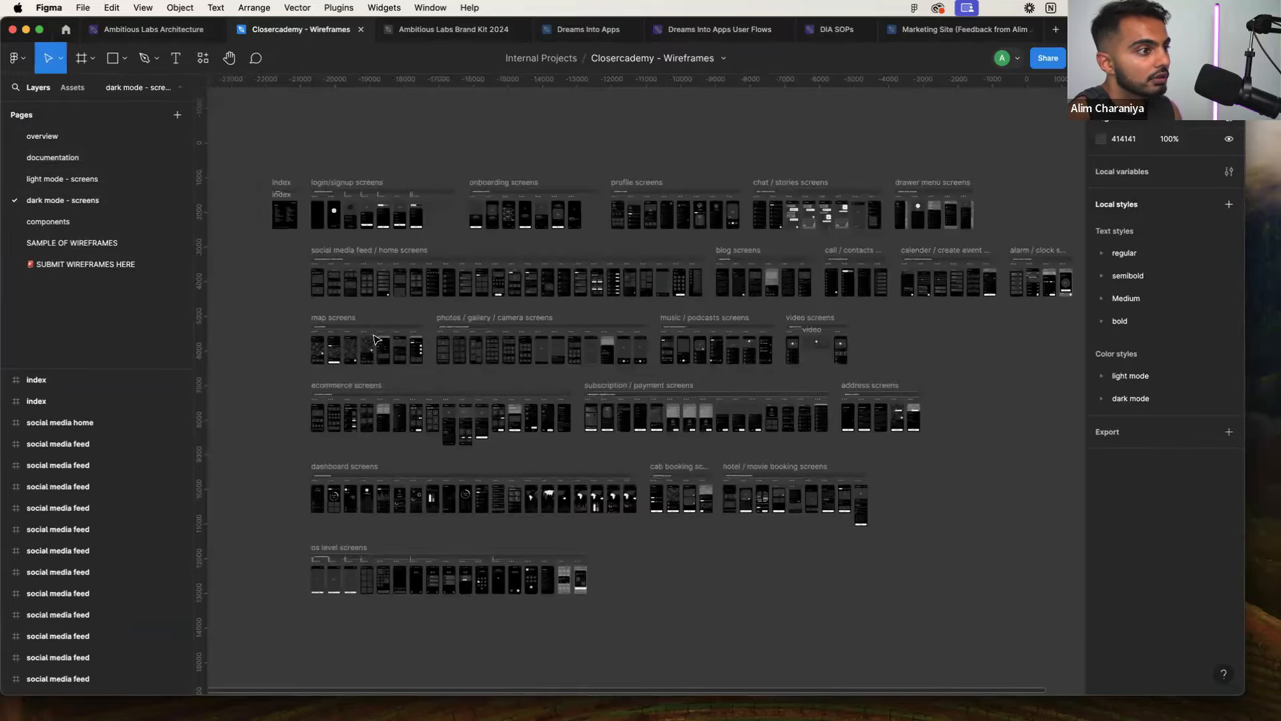
scroll(338, 344, up, 5)
scroll(338, 343, down, 3)
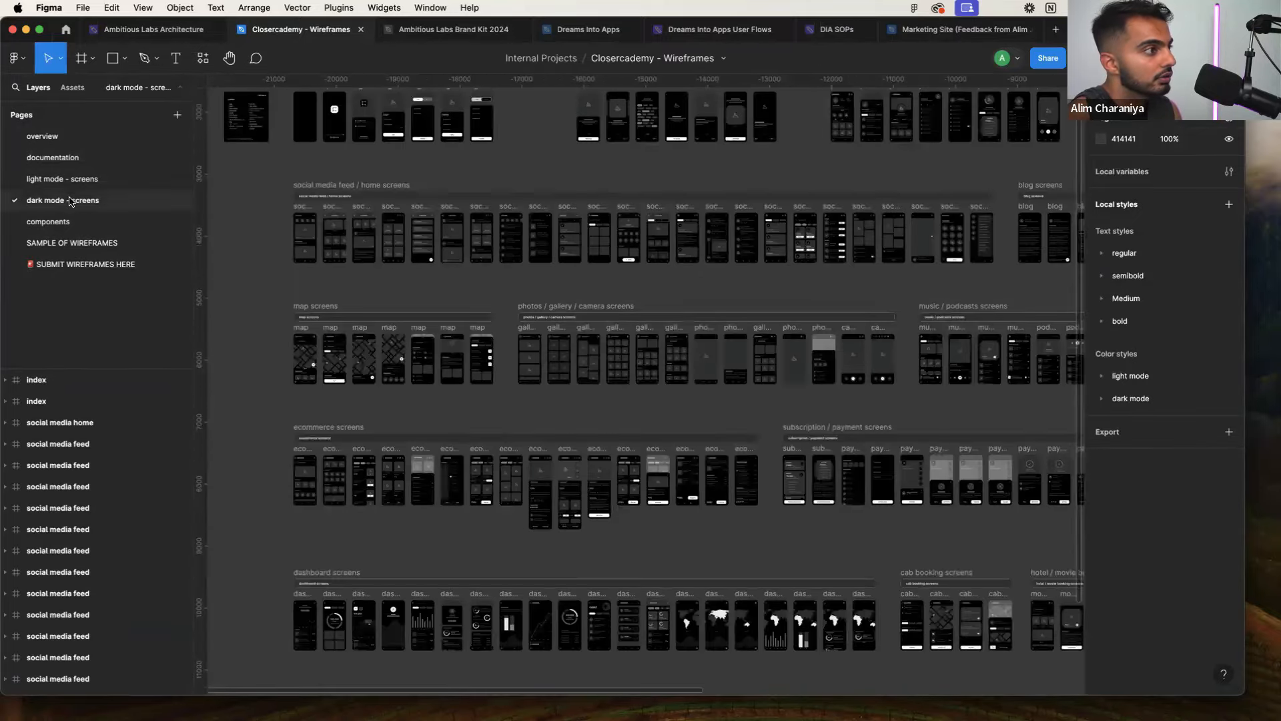
click(93, 243)
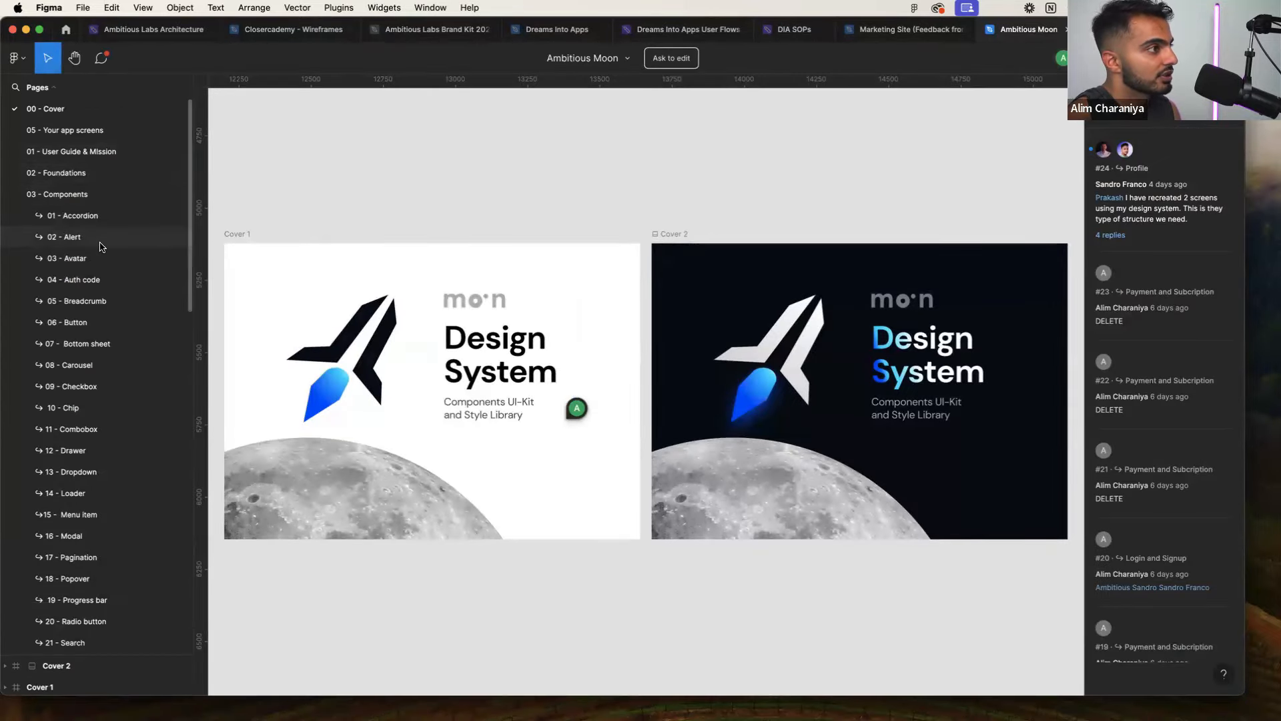
Open 02 - Foundations, locate the Moon / Dark Main colours and select the Piccolo swatch
click(90, 173)
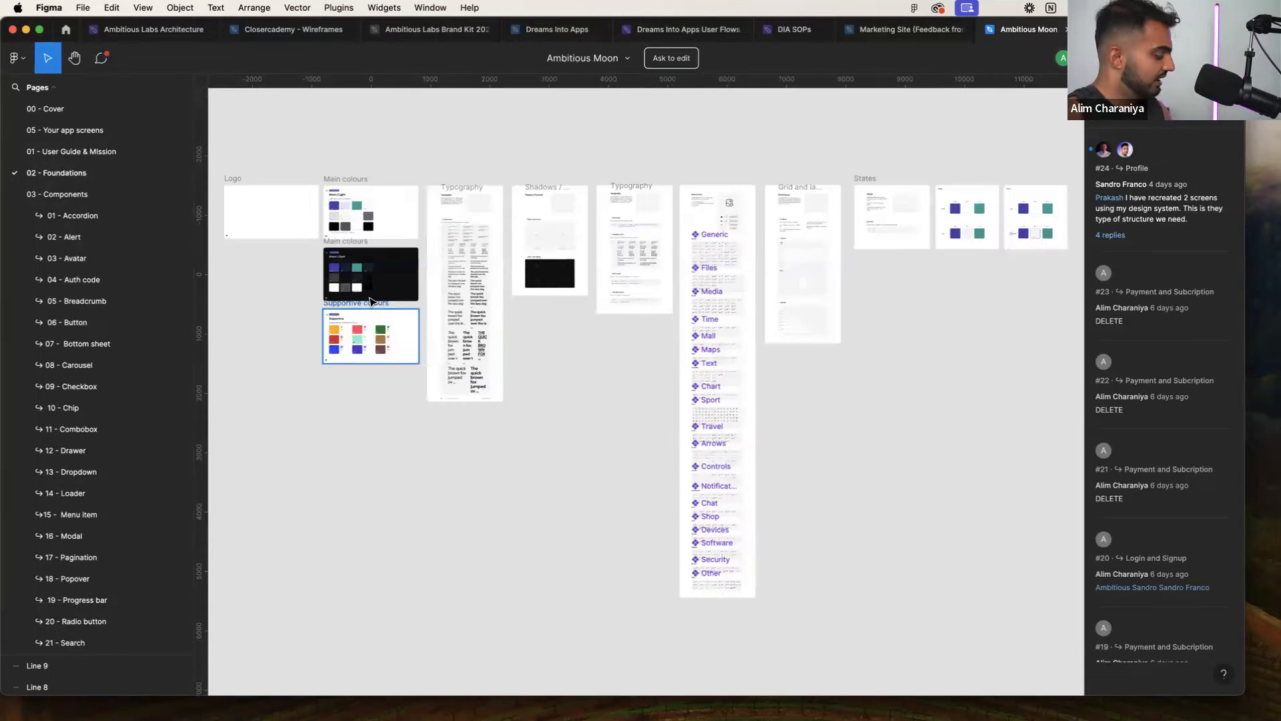
scroll(334, 227, up, 5)
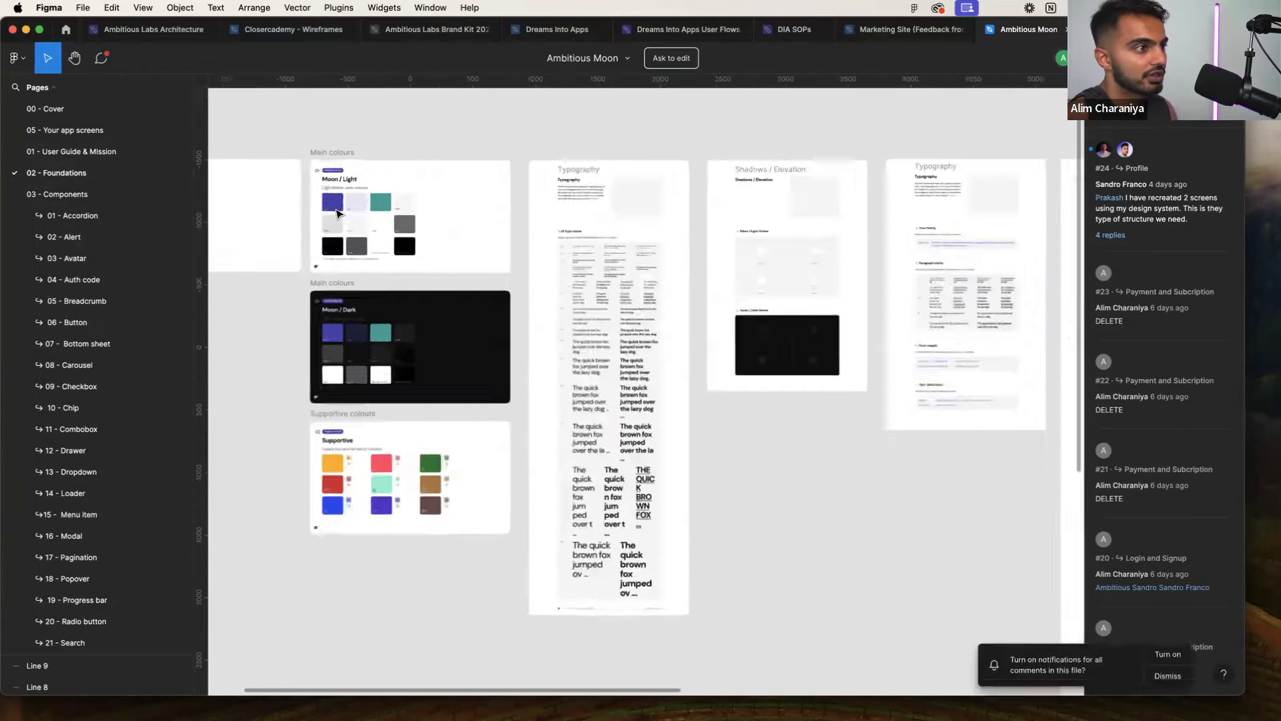
scroll(337, 218, up, 5)
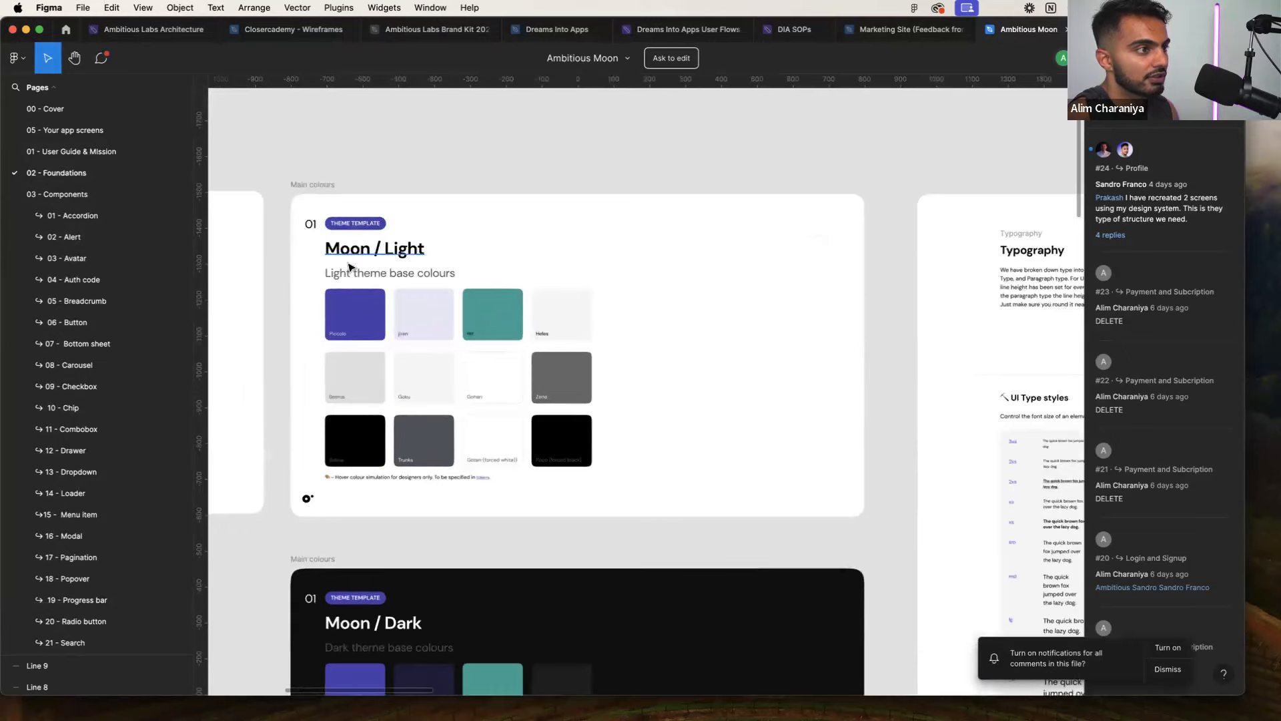
scroll(358, 255, down, 5)
scroll(369, 339, down, 3)
scroll(370, 337, up, 5)
scroll(372, 337, up, 3)
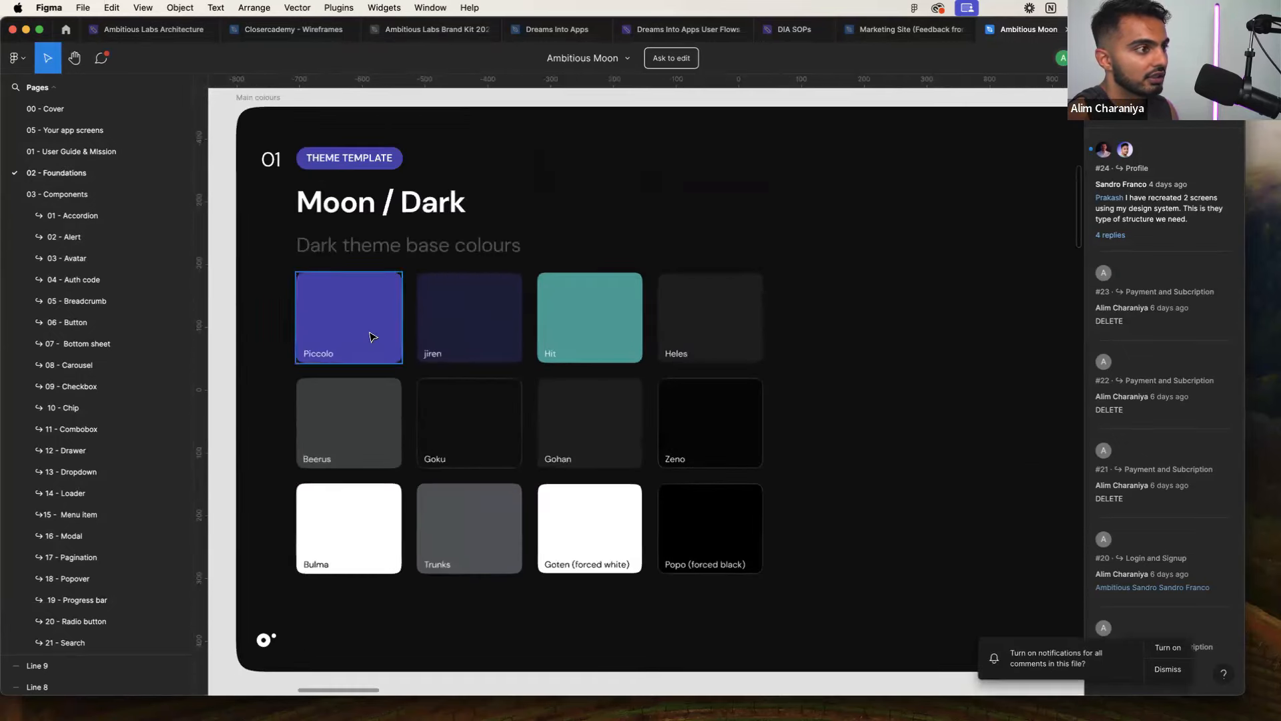
scroll(371, 339, left, 3)
click(464, 356)
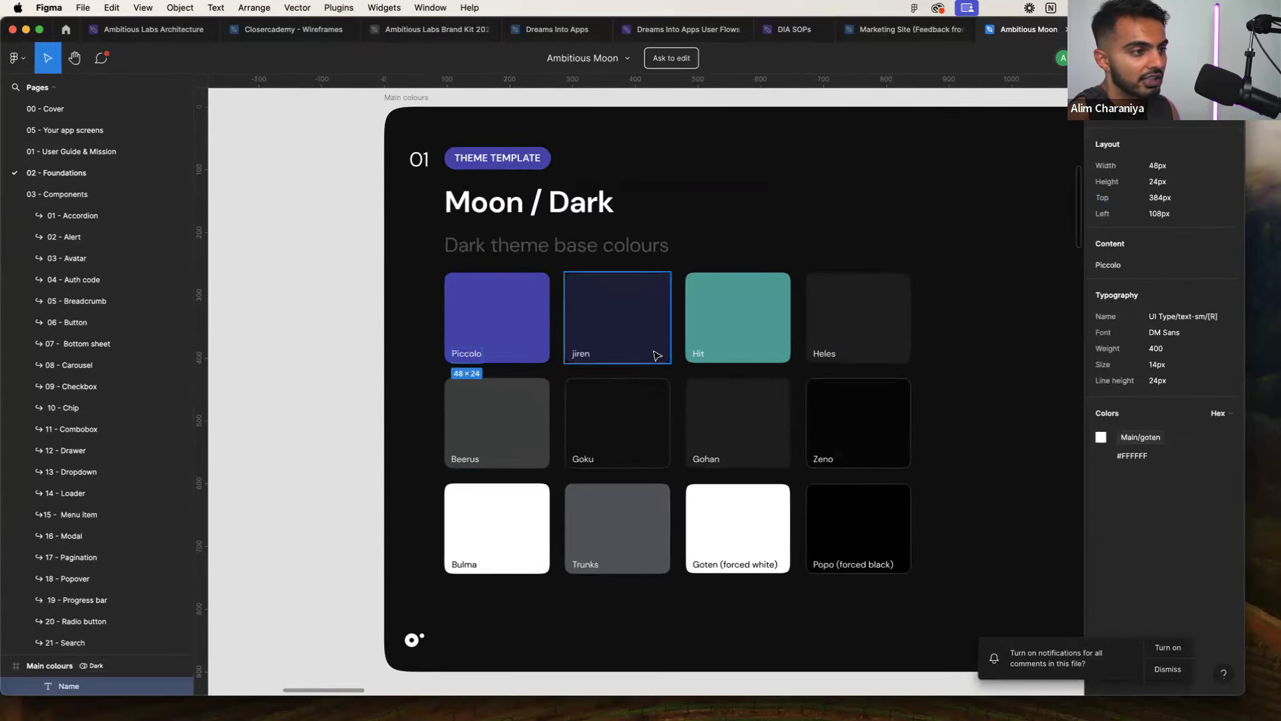
click(730, 345)
click(497, 340)
scroll(701, 341, right, 1)
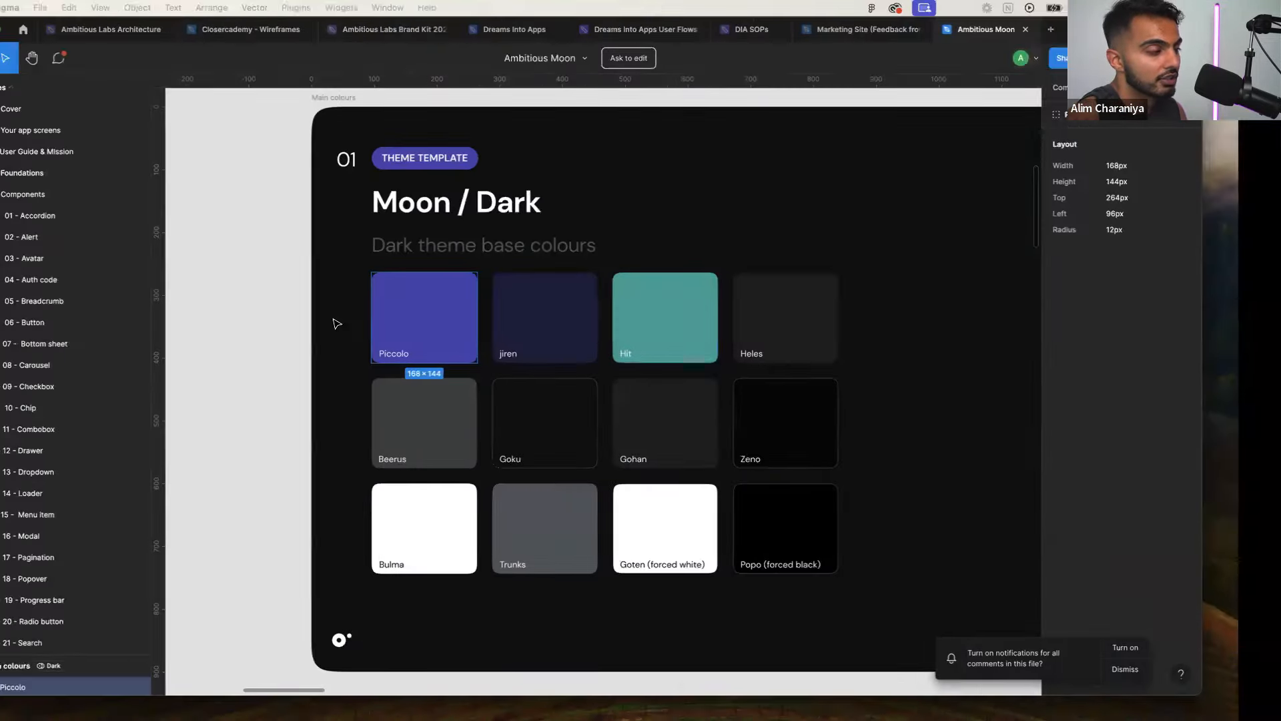
click(464, 295)
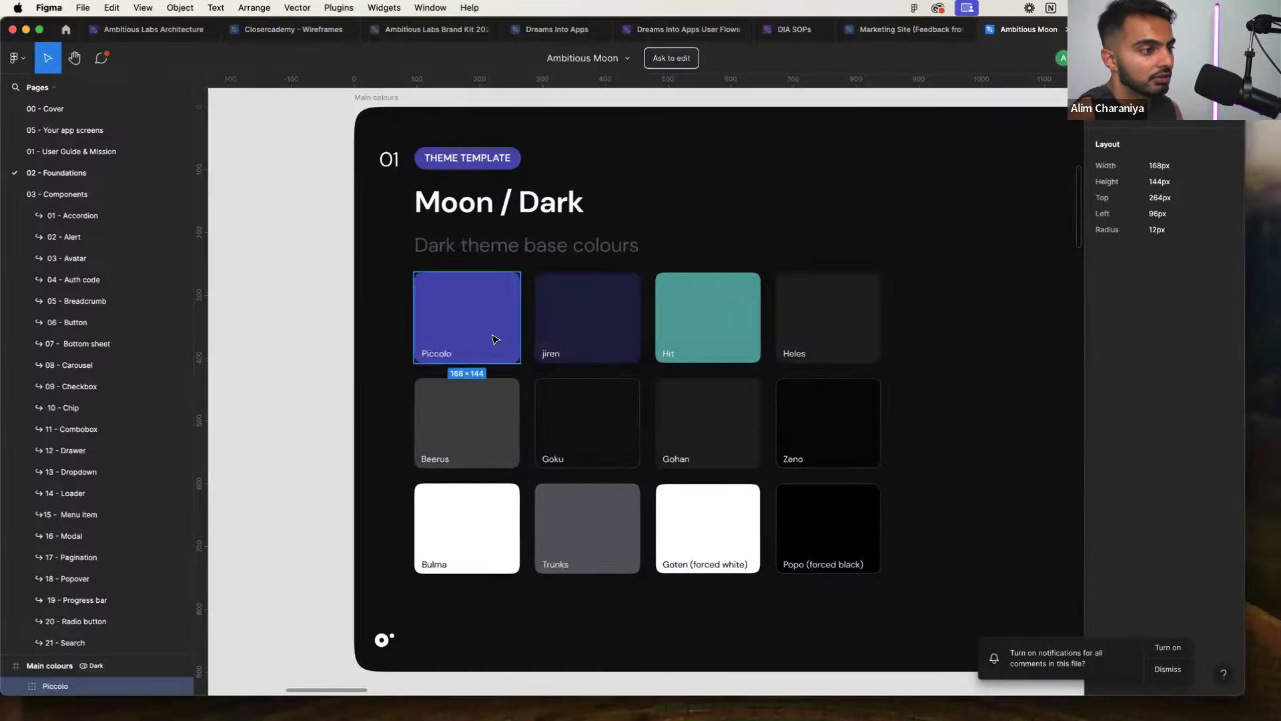
Copy Piccolo's #4E46B4 from Figma and paste it as the Primary theme colour
double_click(487, 338)
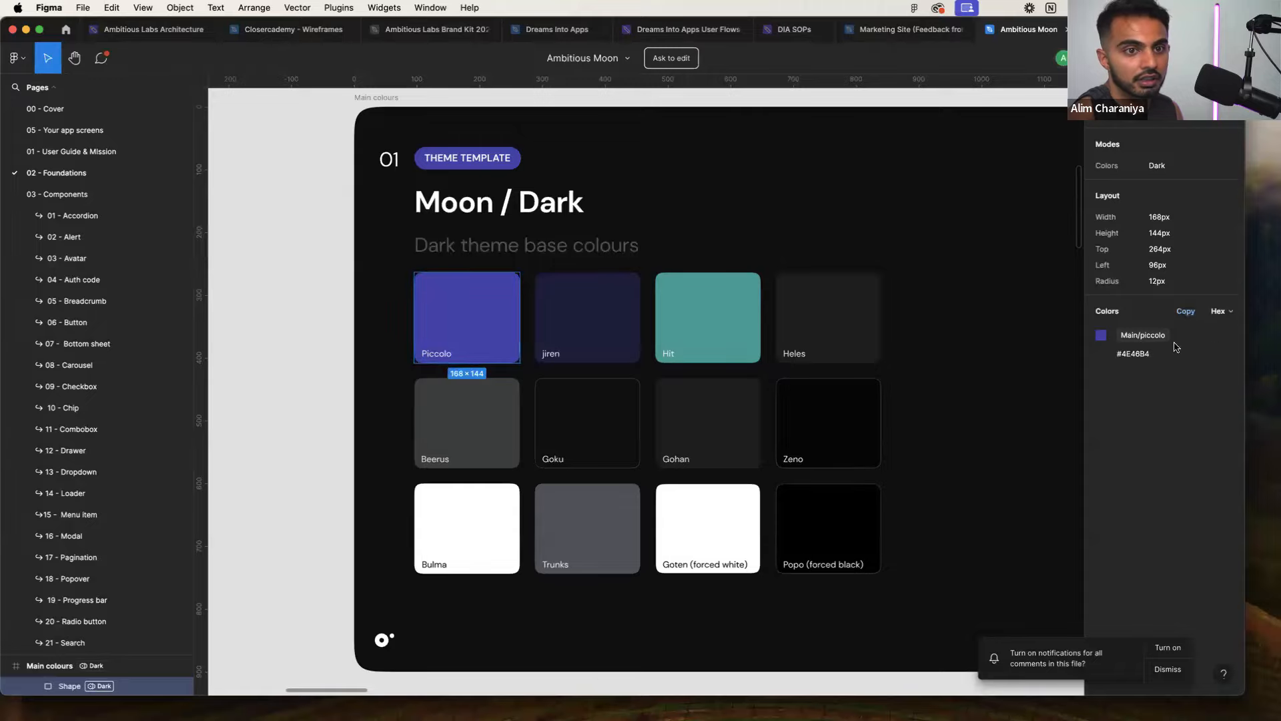
click(1133, 353)
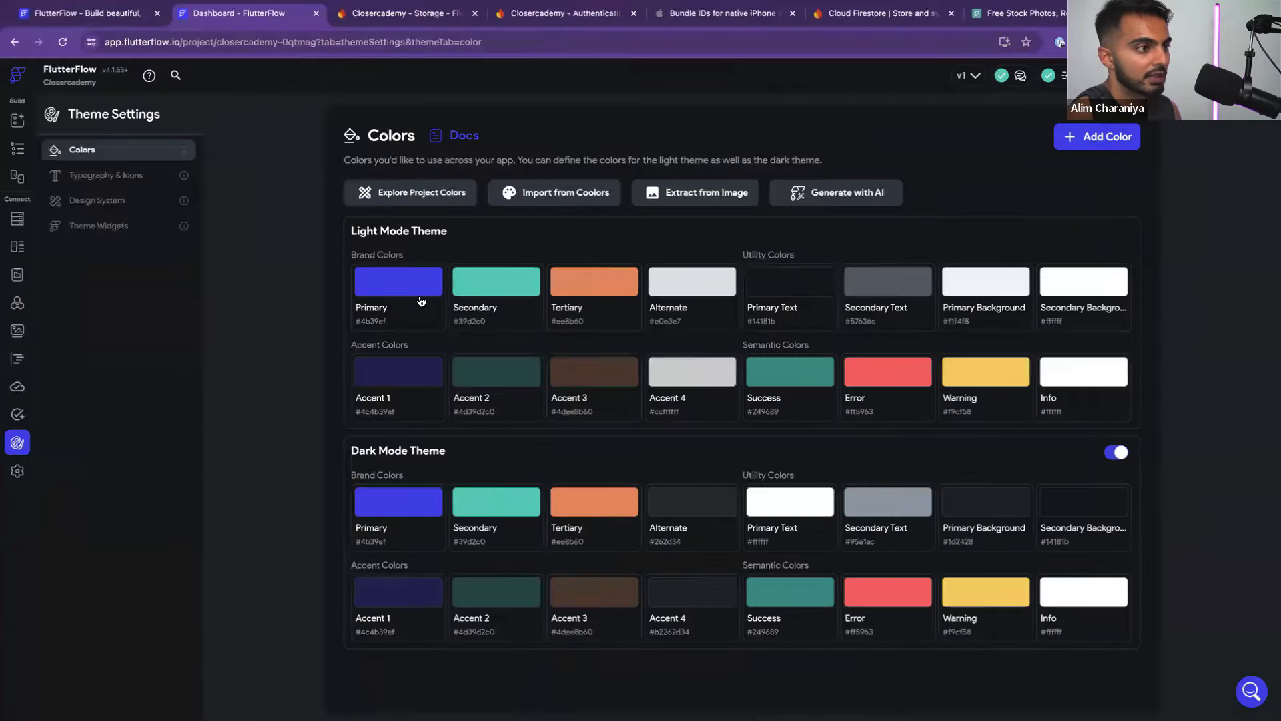
click(421, 301)
triple_click(608, 444)
key(super+v)
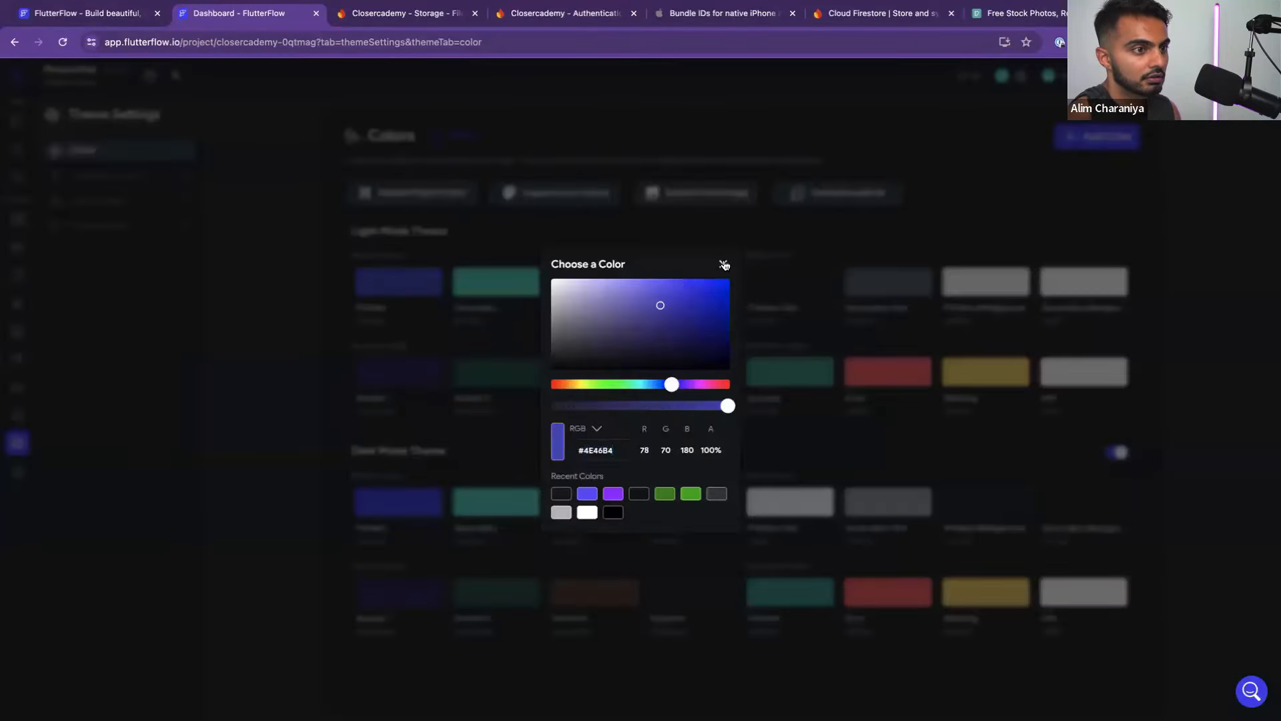
click(724, 265)
Copy the jiren swatch's hex value in Figma and scan the surrounding palette
key(ctrl+Left)
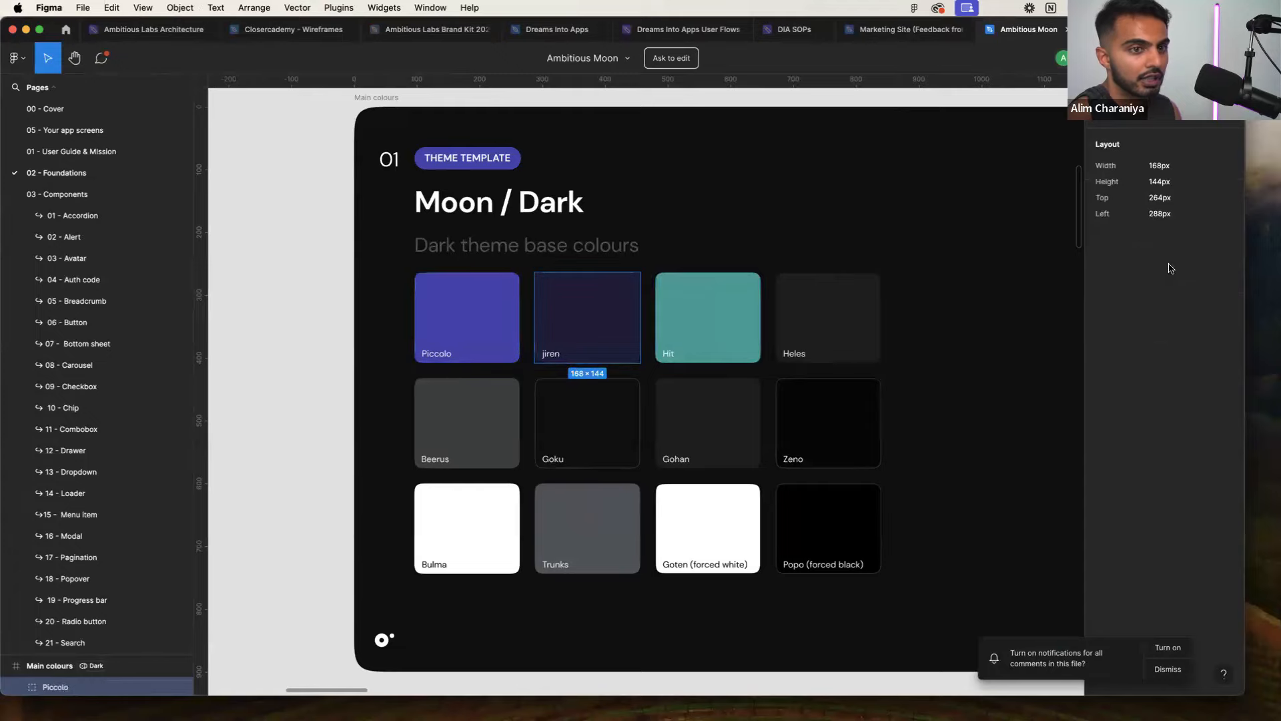
click(618, 326)
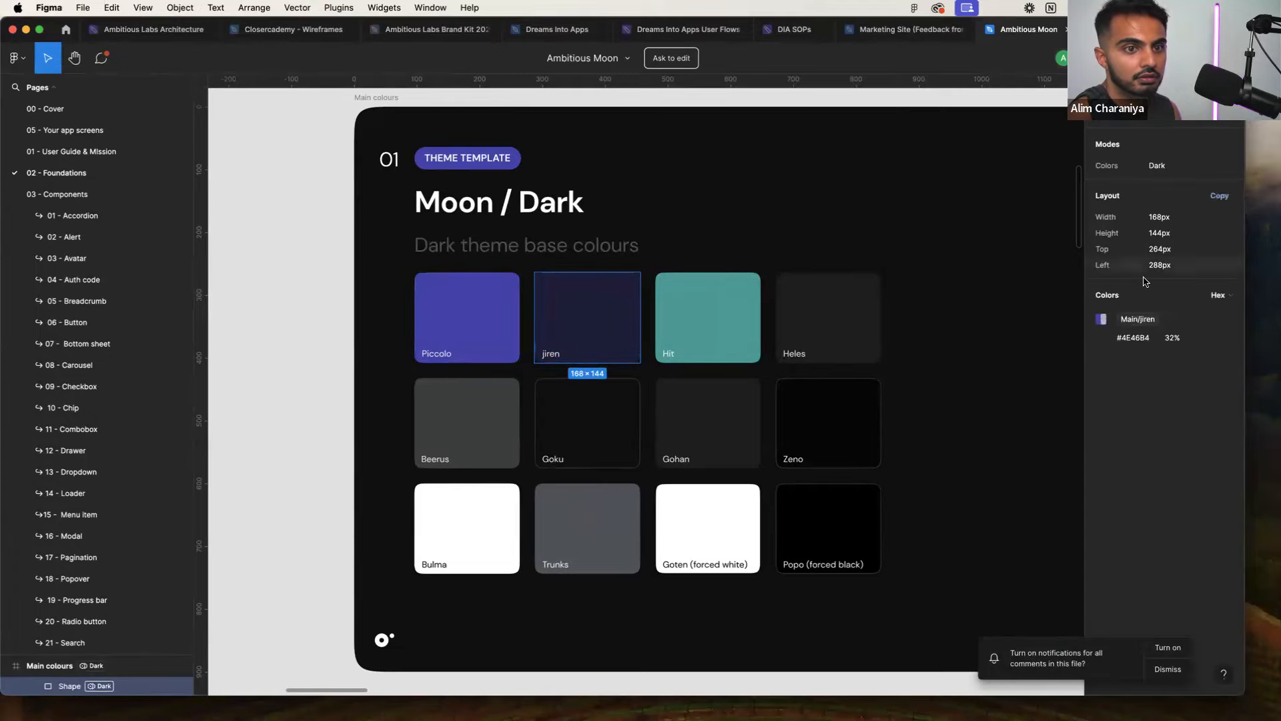
click(1131, 342)
key(ctrl+Right)
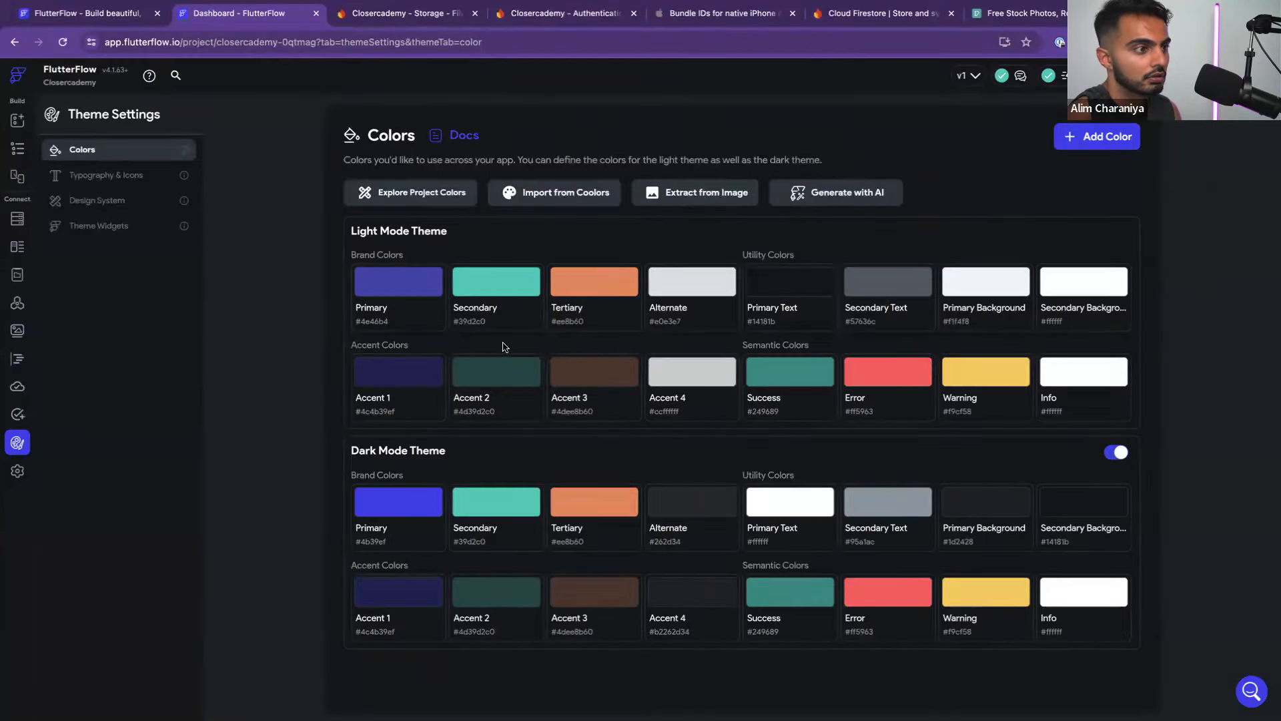
key(ctrl+Left)
scroll(702, 327, down, 5)
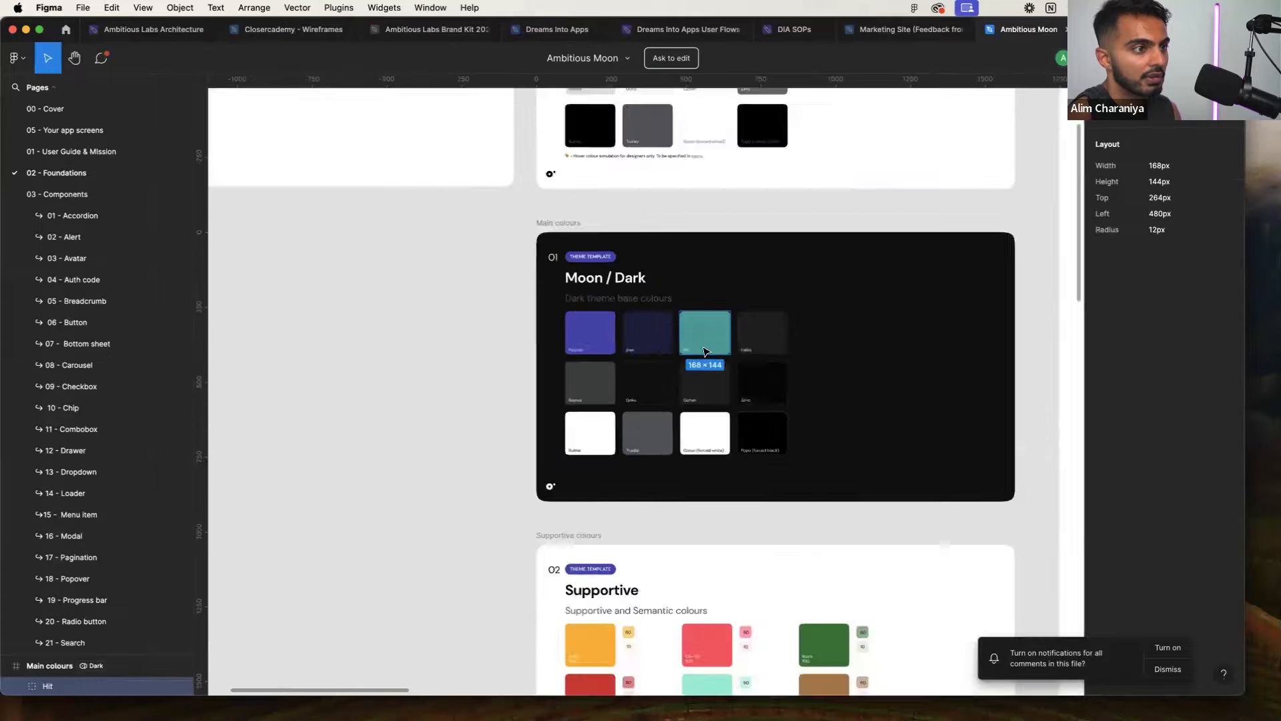
scroll(708, 360, up, 6)
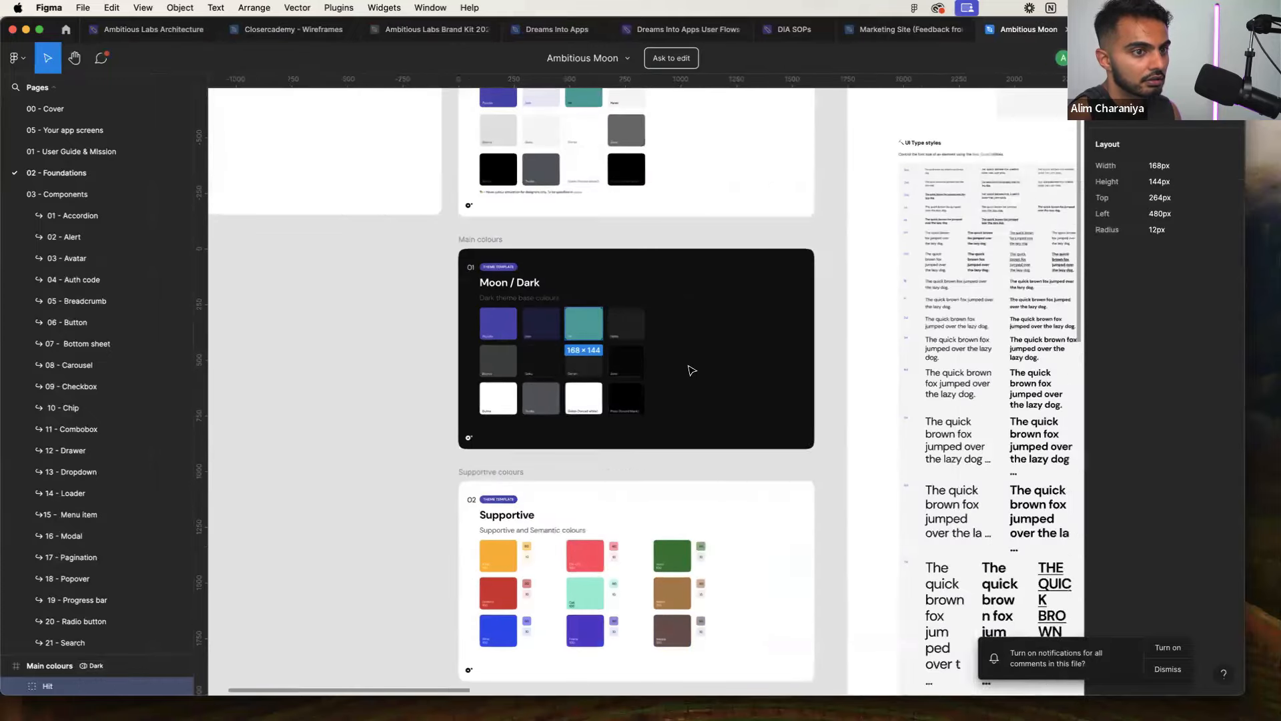
scroll(468, 364, up, 5)
scroll(409, 356, down, 4)
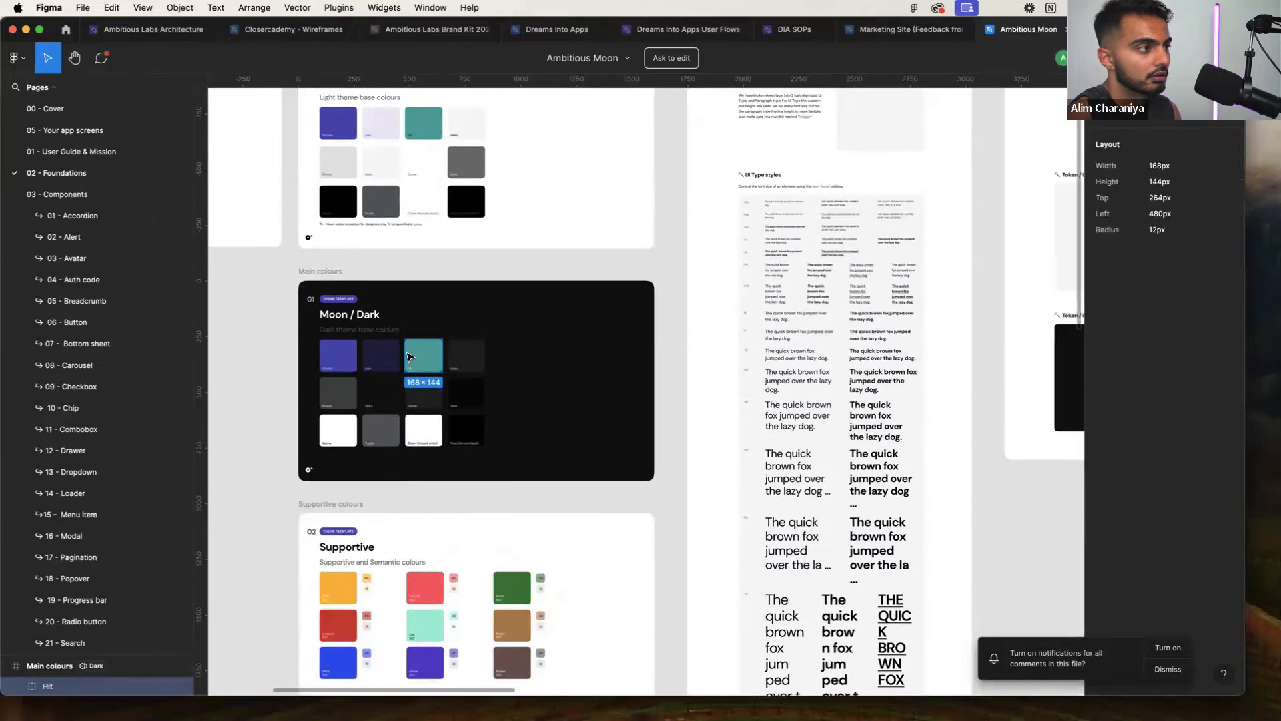
scroll(366, 352, up, 3)
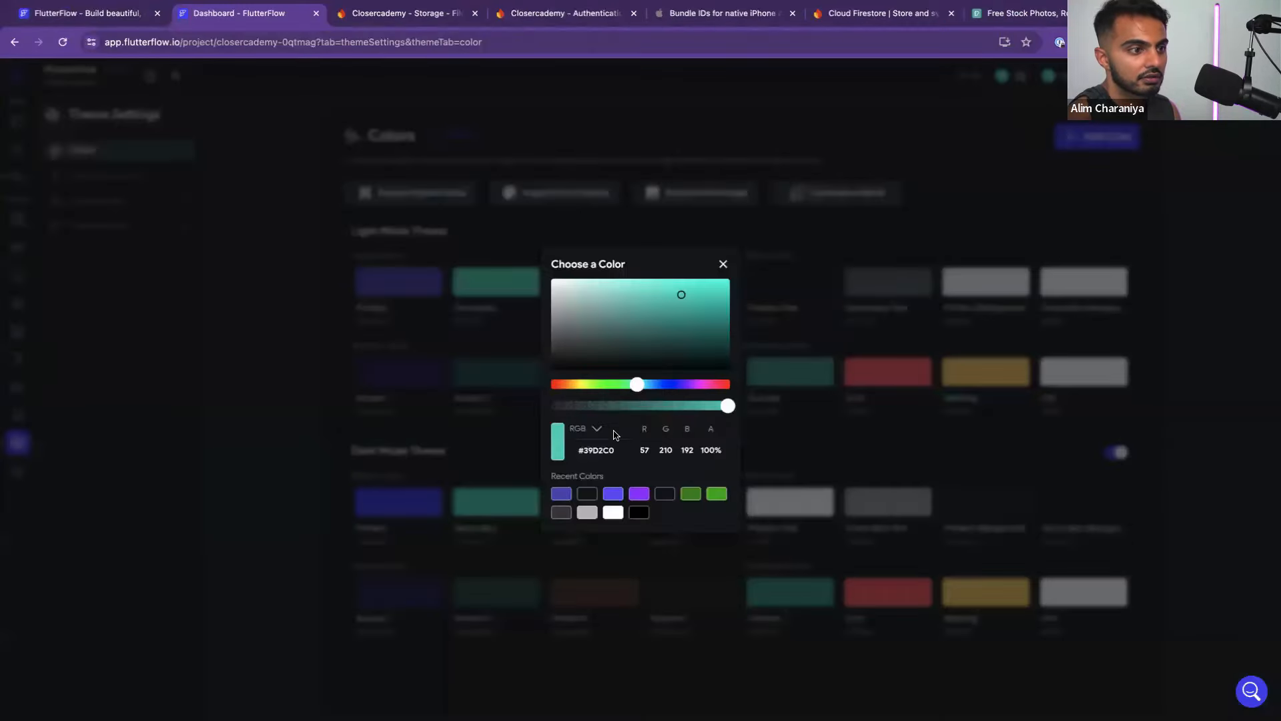
Replace the Secondary colour #39D2C0 with #40A69F copied from Figma's Hit swatch
double_click(598, 442)
key(BackSpace)
key(super+Tab)
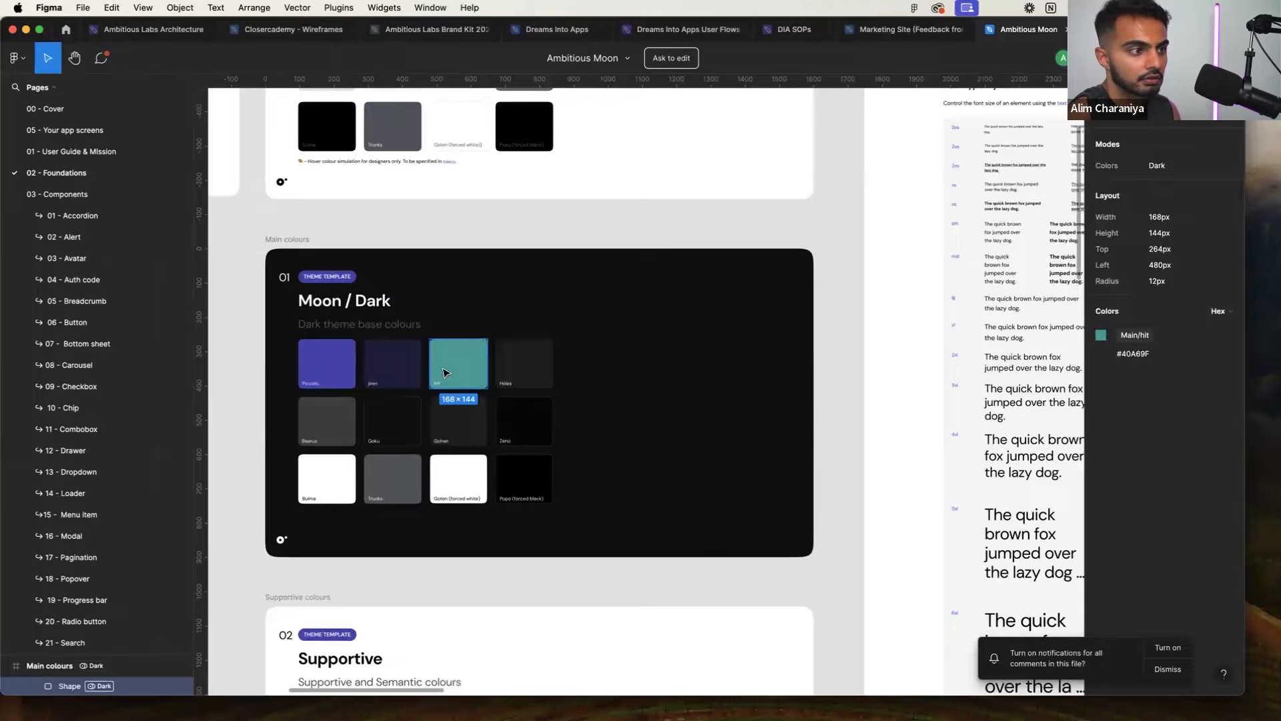
click(1133, 352)
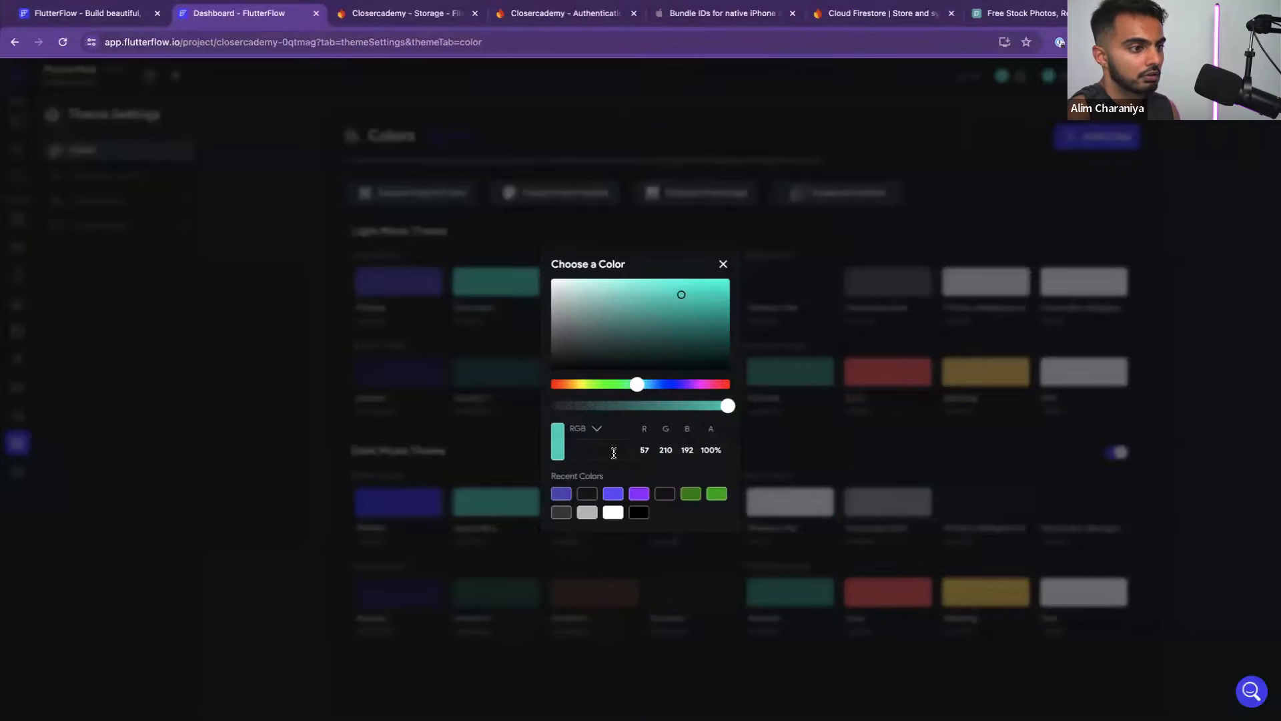
key(super+v)
click(321, 447)
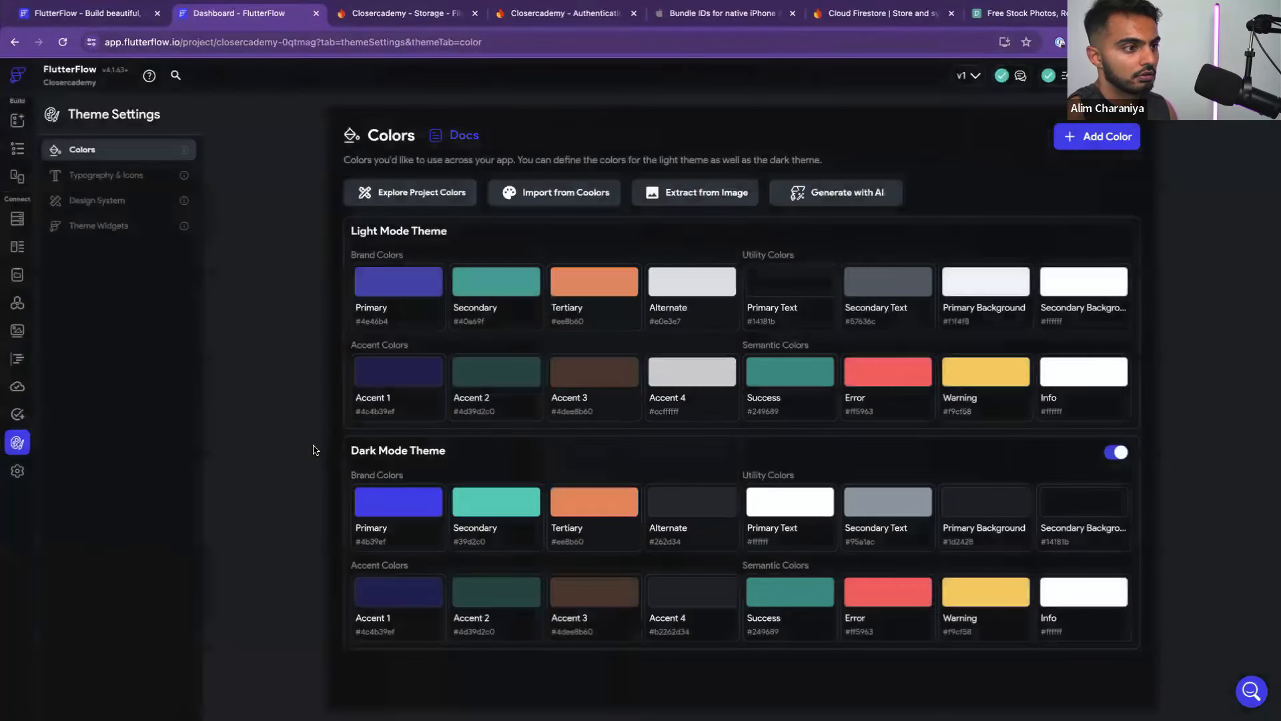
Scroll through the Figma palette, then return to FlutterFlow's theme colours
key(ctrl+Left)
scroll(405, 426, down, 5)
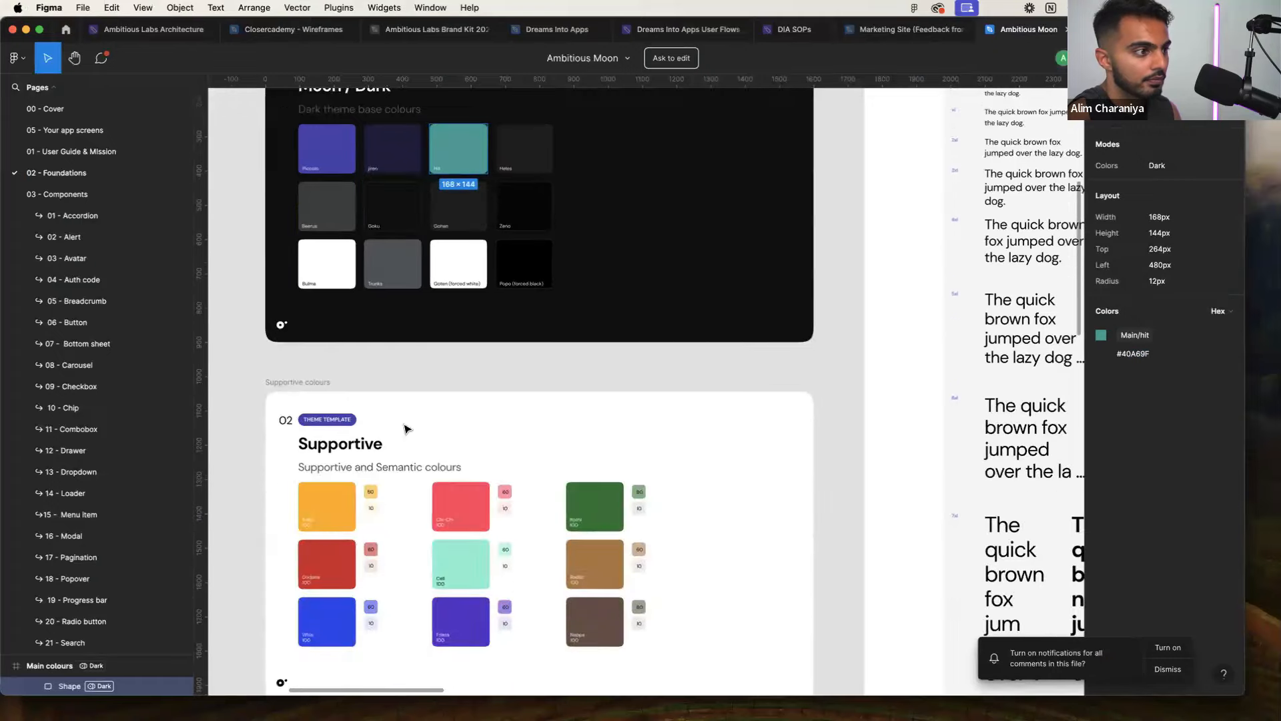
scroll(409, 429, down, 5)
scroll(366, 483, up, 1)
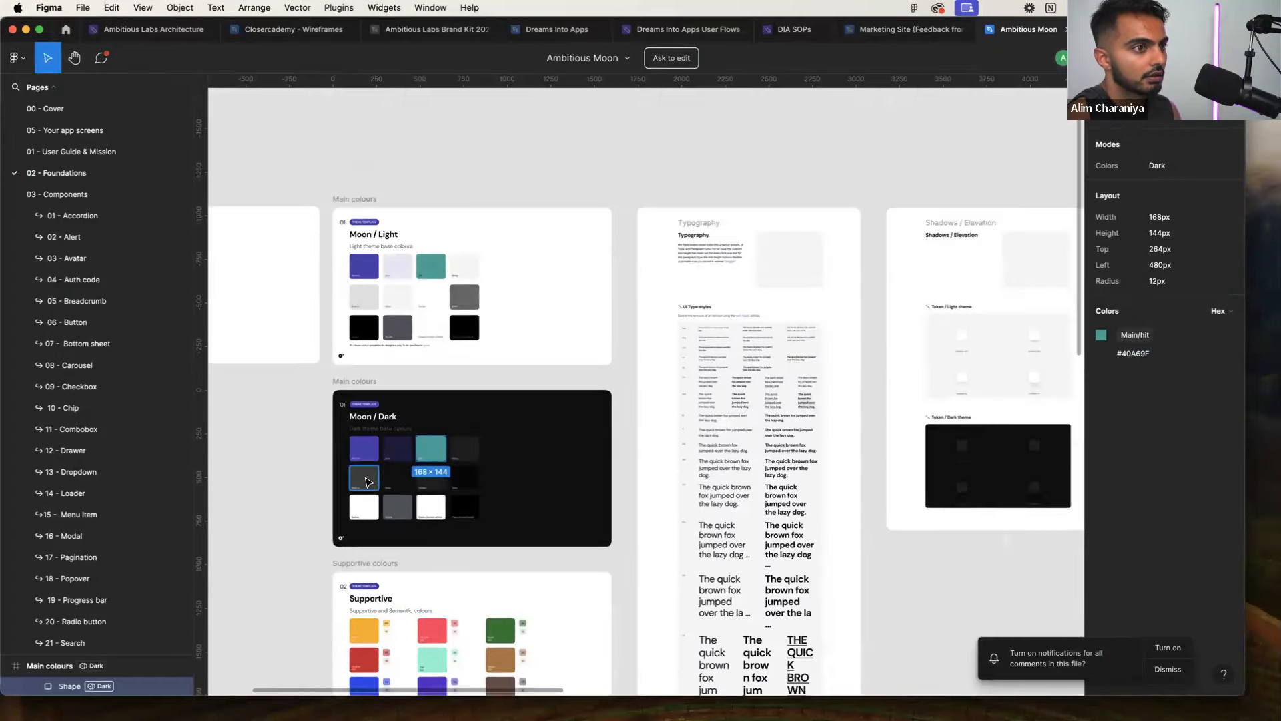
key(ctrl+Right)
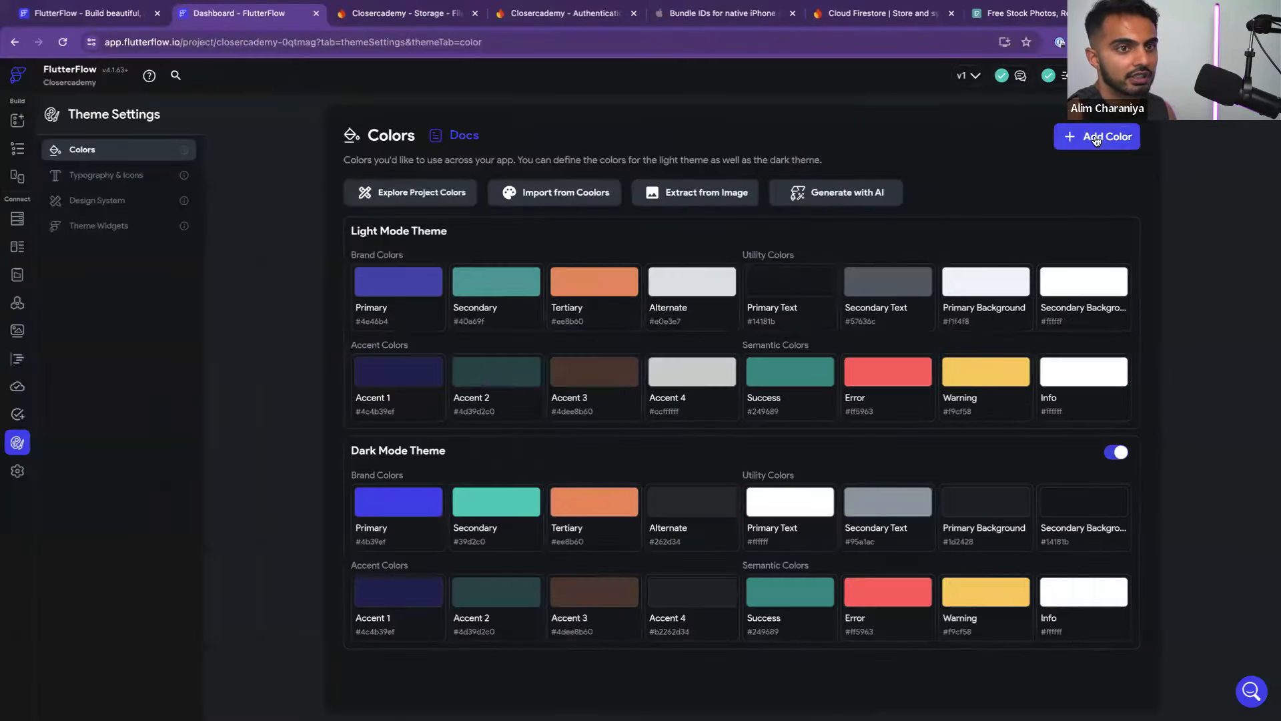
Turn off the Dark Mode Theme toggle in FlutterFlow's Theme Settings > Colors
click(26, 123)
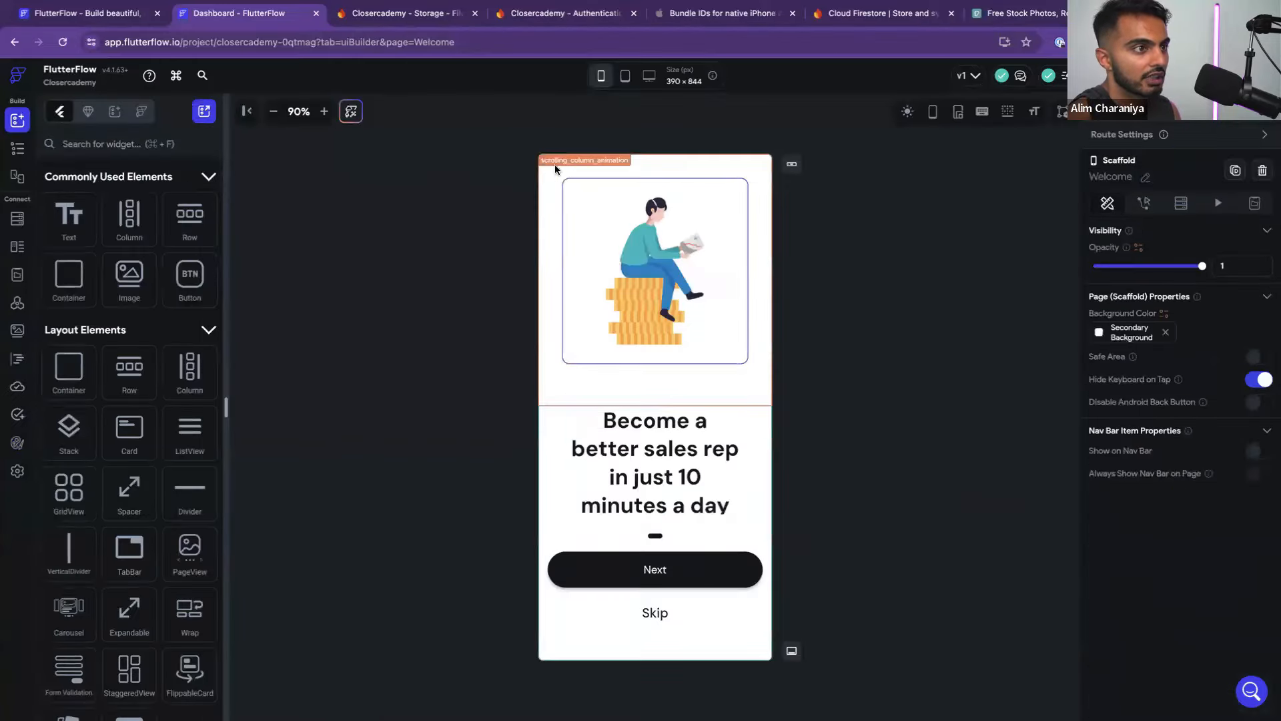
key(ctrl+Left)
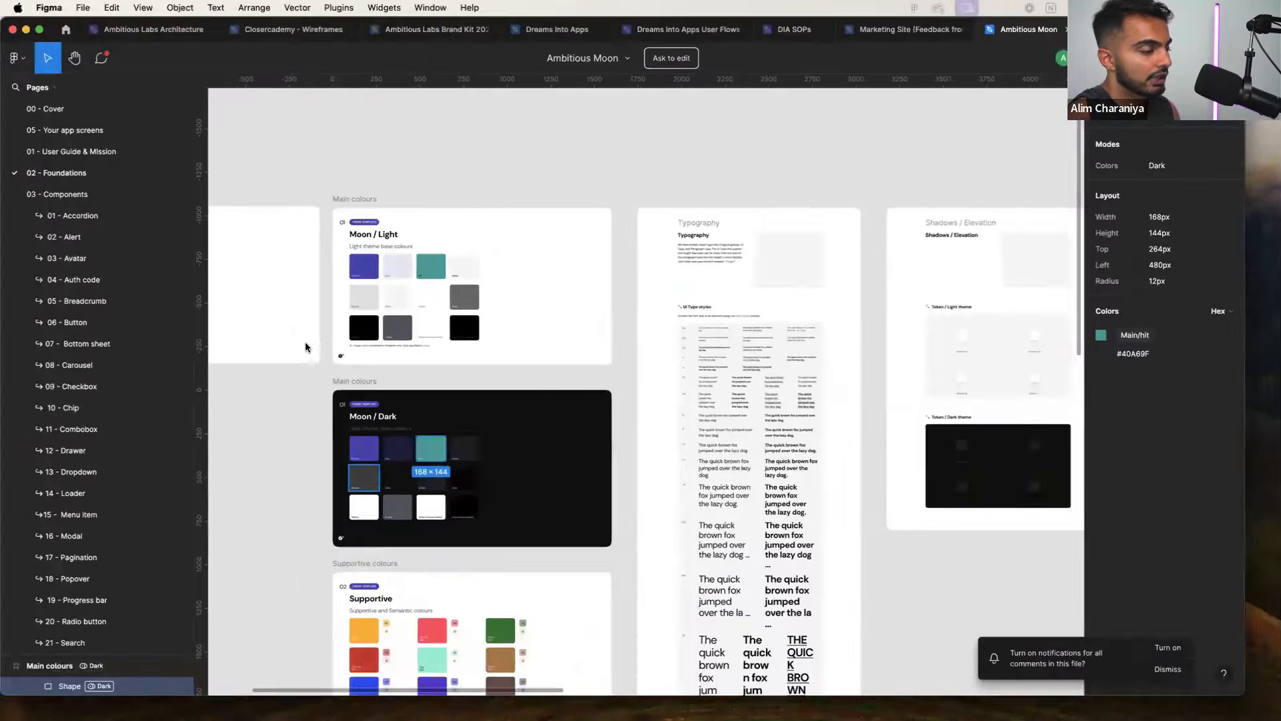
key(ctrl+Right)
click(18, 467)
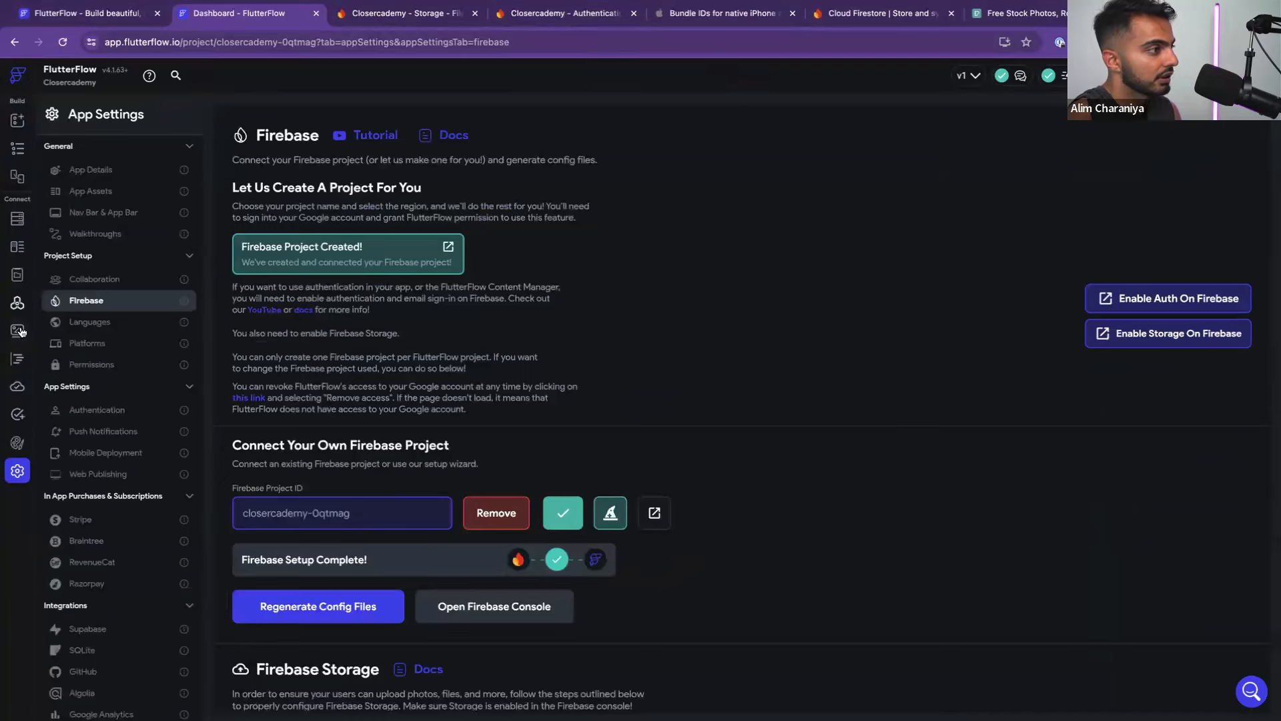
click(17, 442)
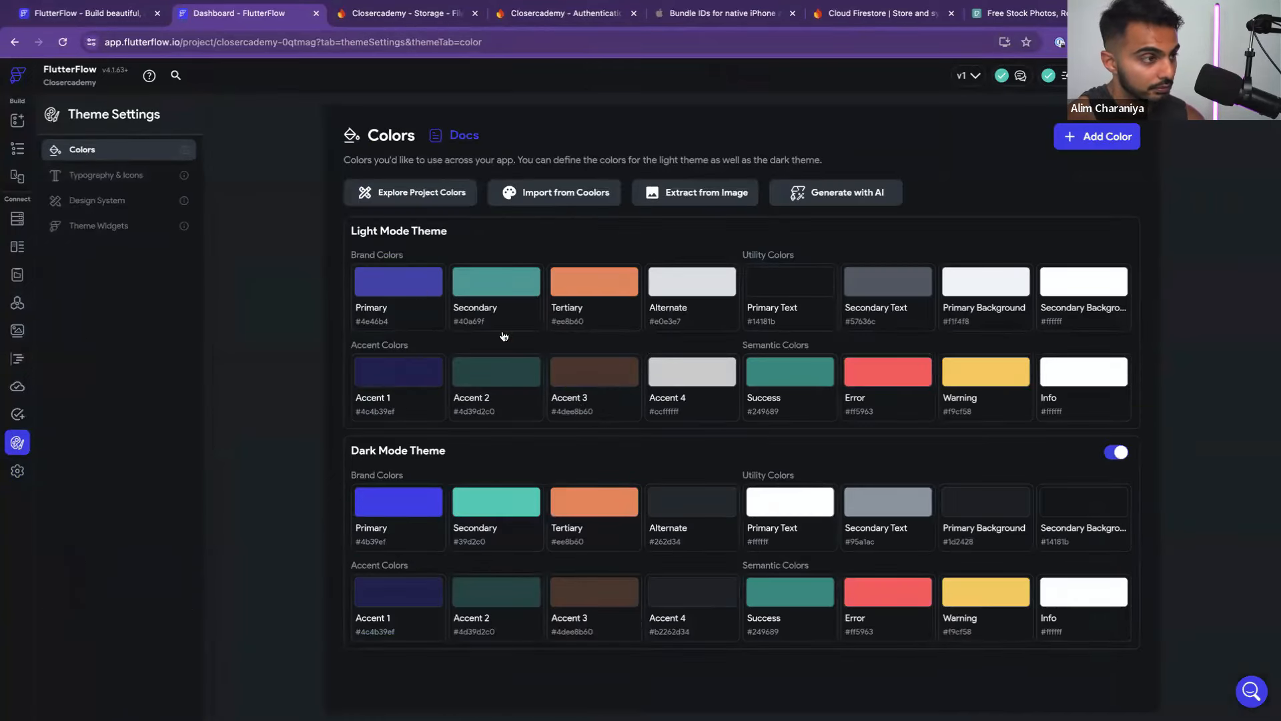
click(1118, 453)
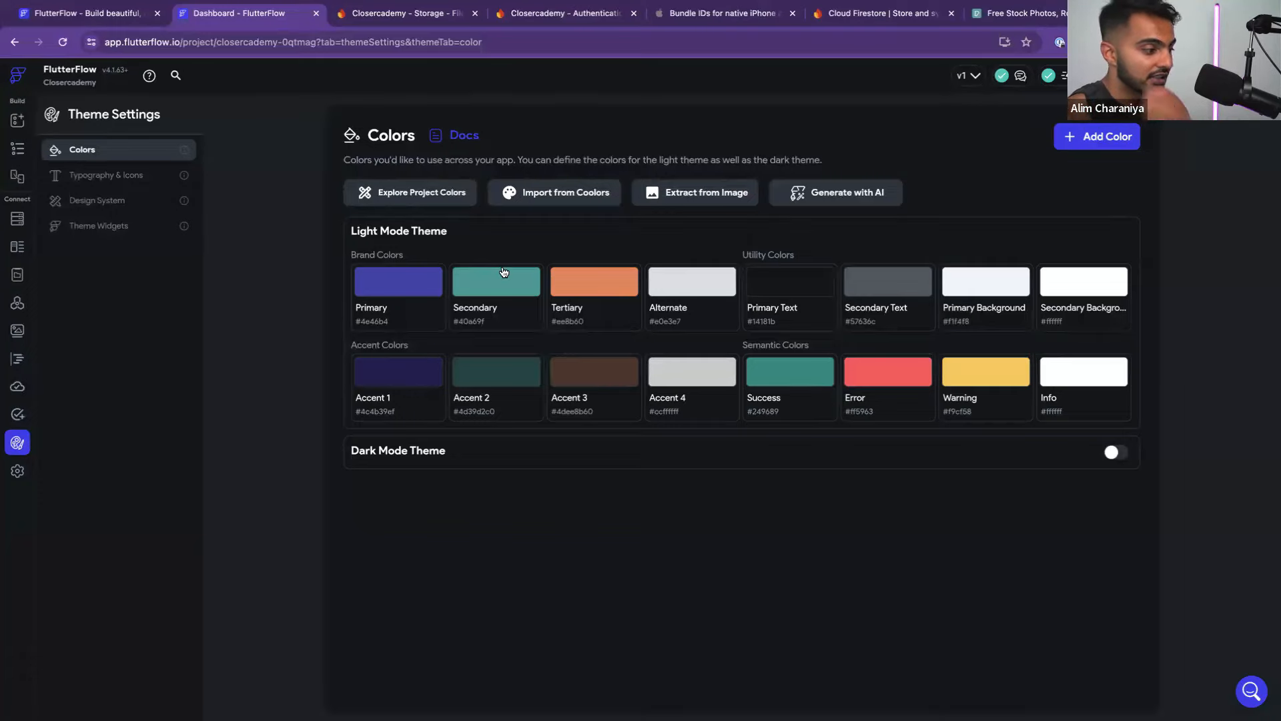
Compare the light palette against the Figma colours and clear the Figma swatch selection
key(ctrl+Left)
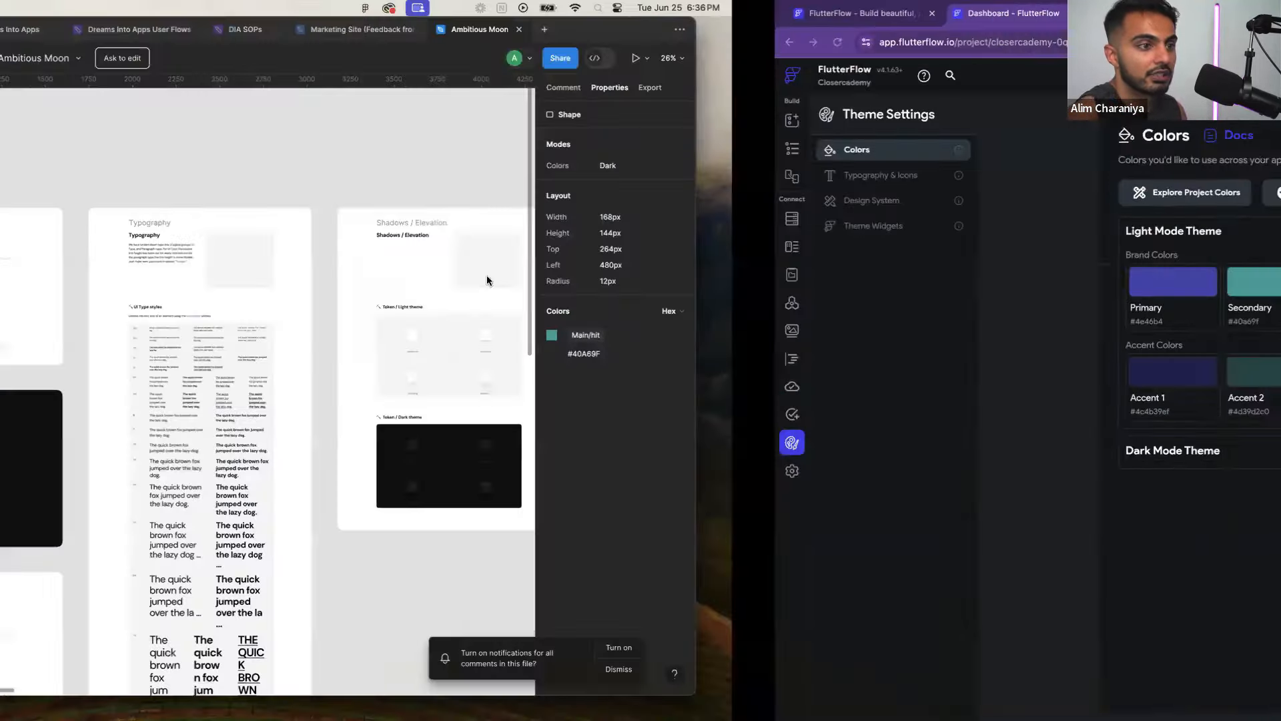
key(ctrl+Right)
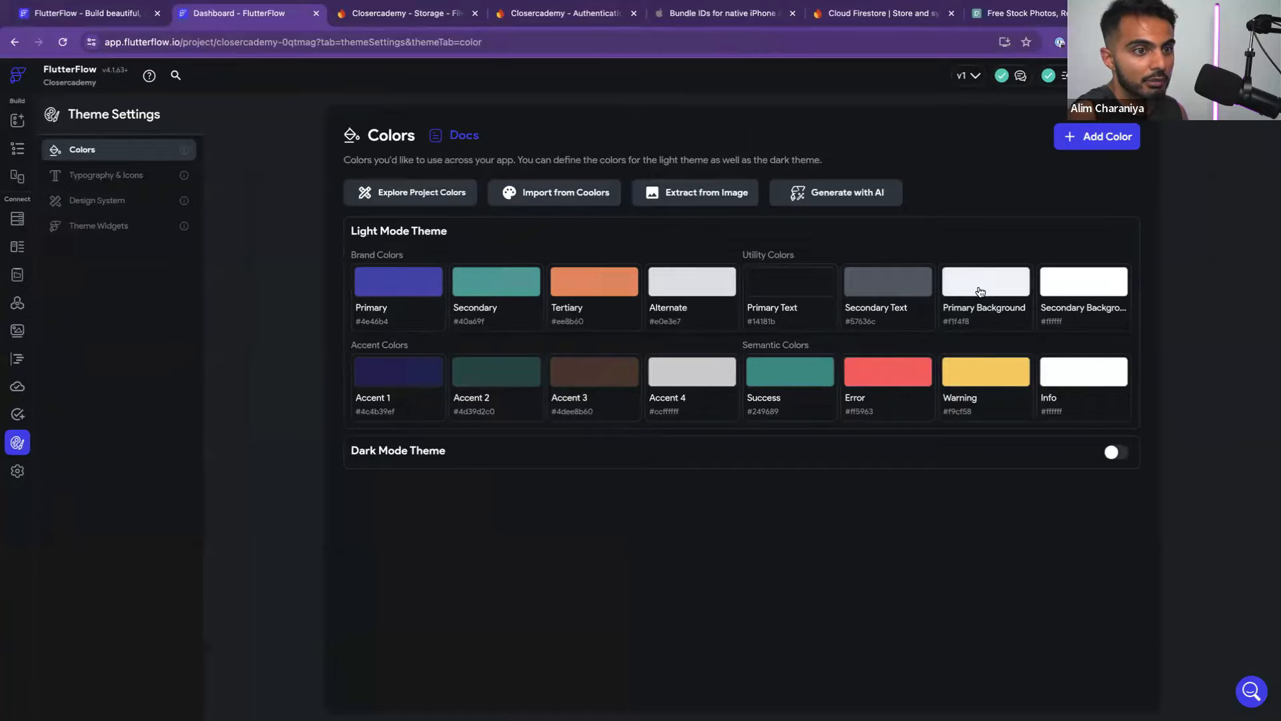
key(ctrl+Left)
scroll(462, 298, down, 3)
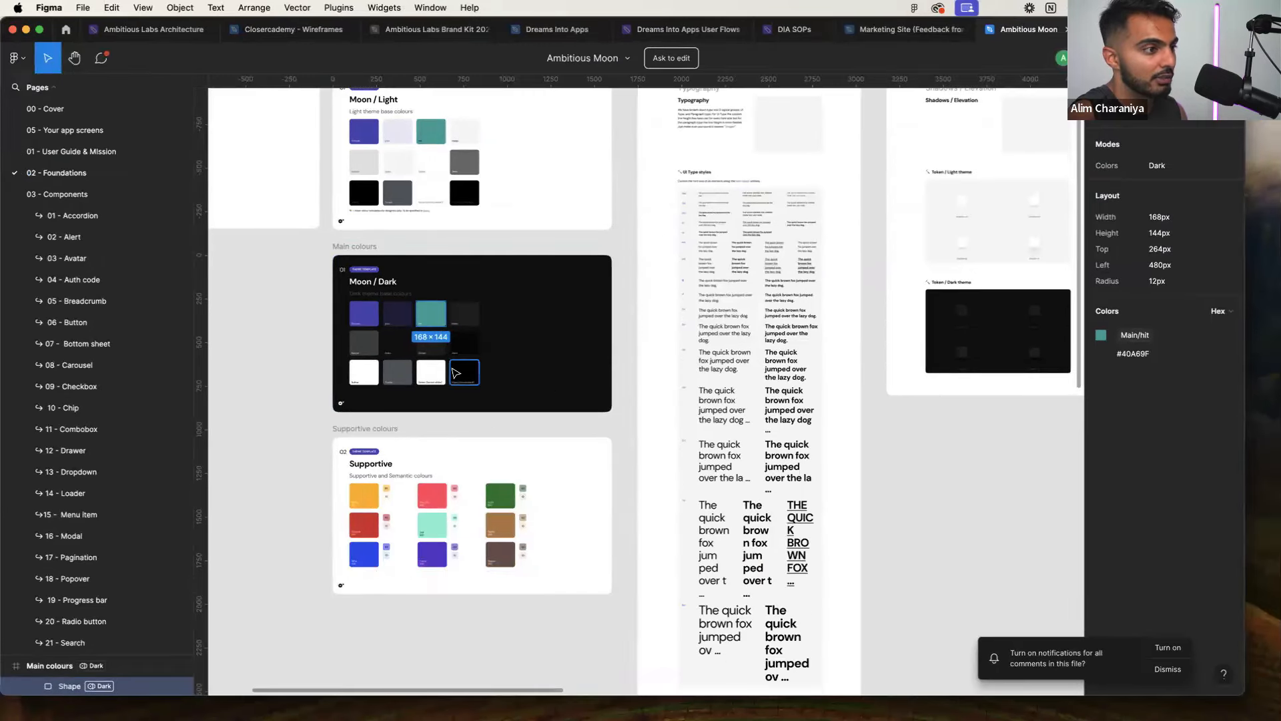
scroll(456, 373, up, 5)
scroll(453, 373, left, 2)
click(432, 444)
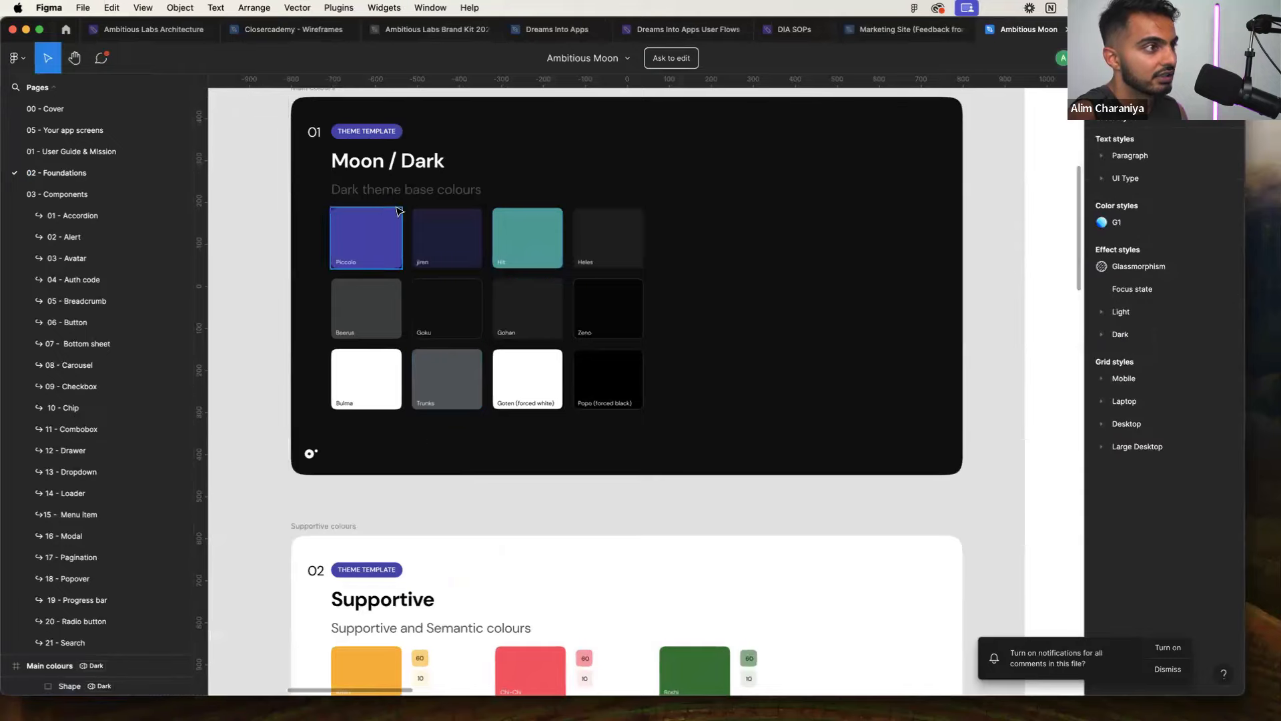
Open the Closercademy - Wireframes file and pick the welcome frame's 000000 fill
click(302, 31)
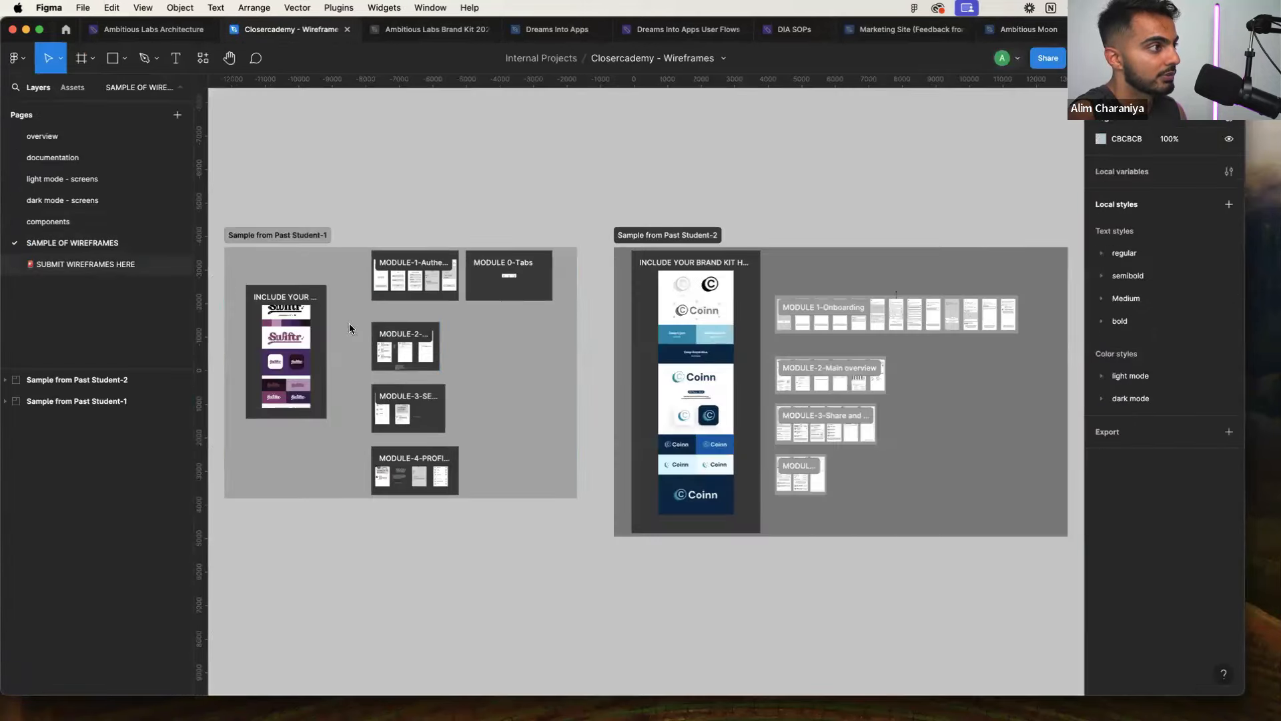
scroll(514, 401, down, 4)
scroll(510, 274, up, 3)
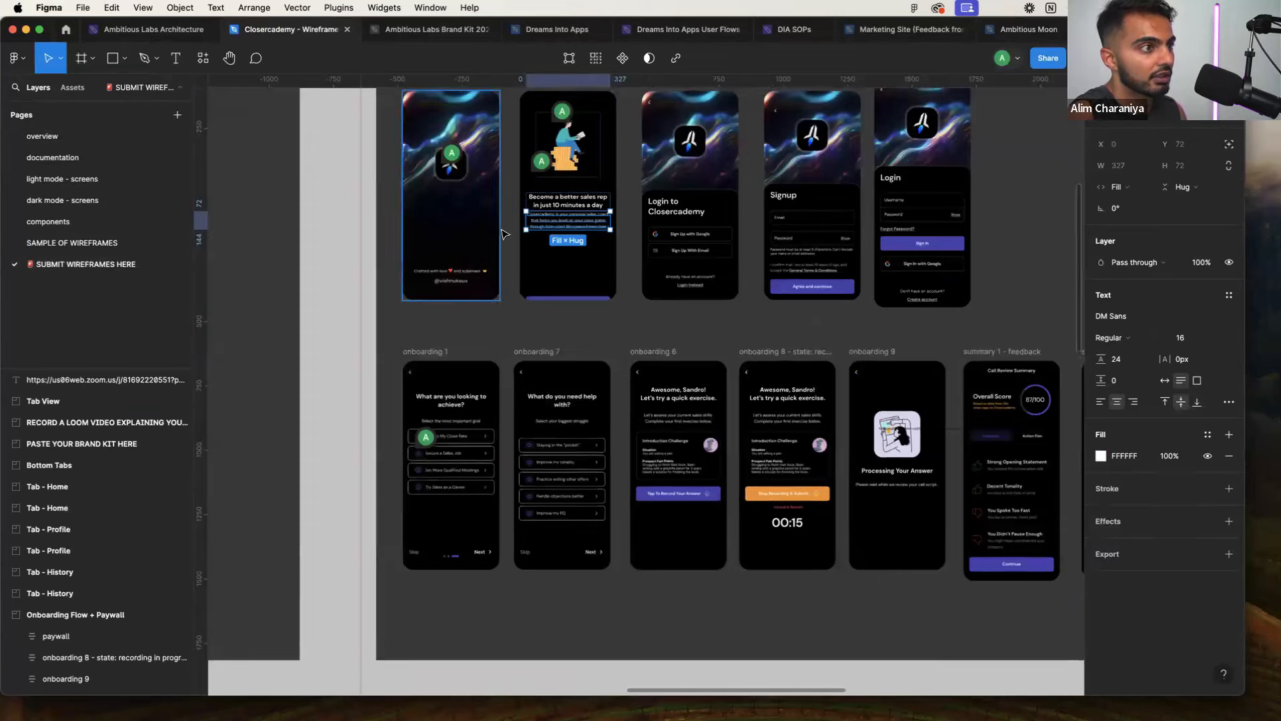
scroll(531, 138, up, 2)
click(526, 119)
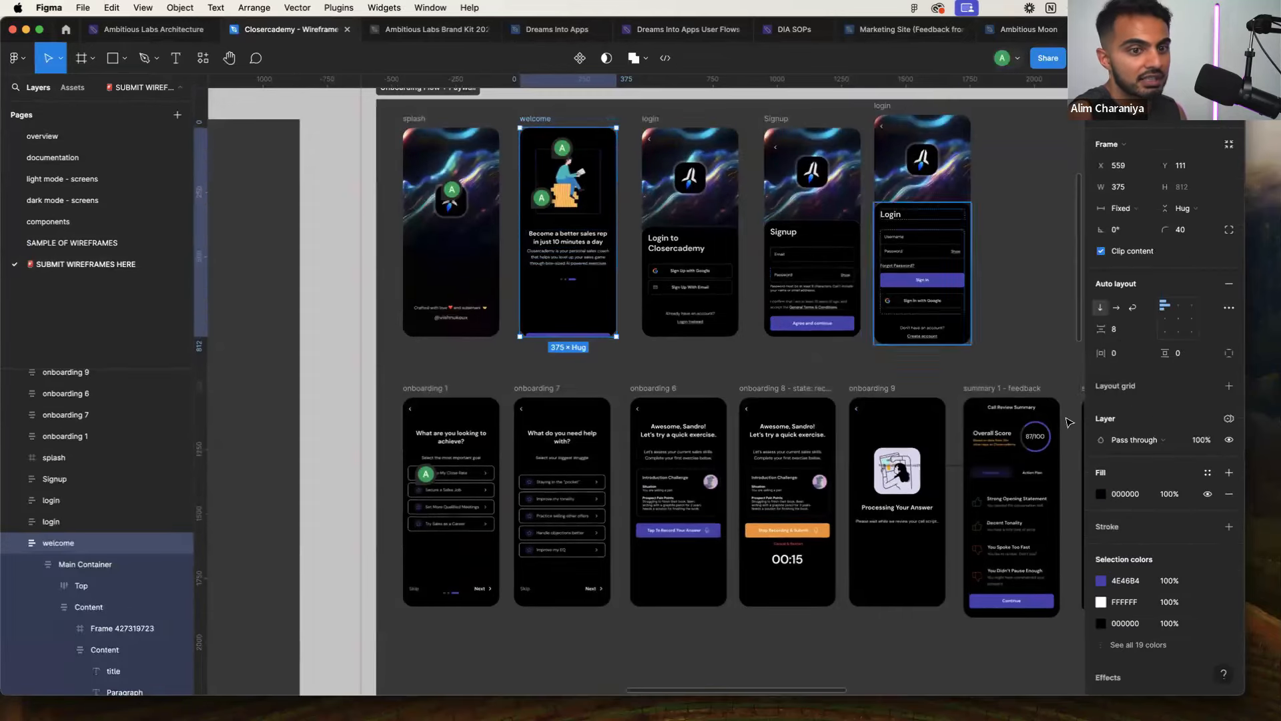
click(1125, 494)
key(super+c)
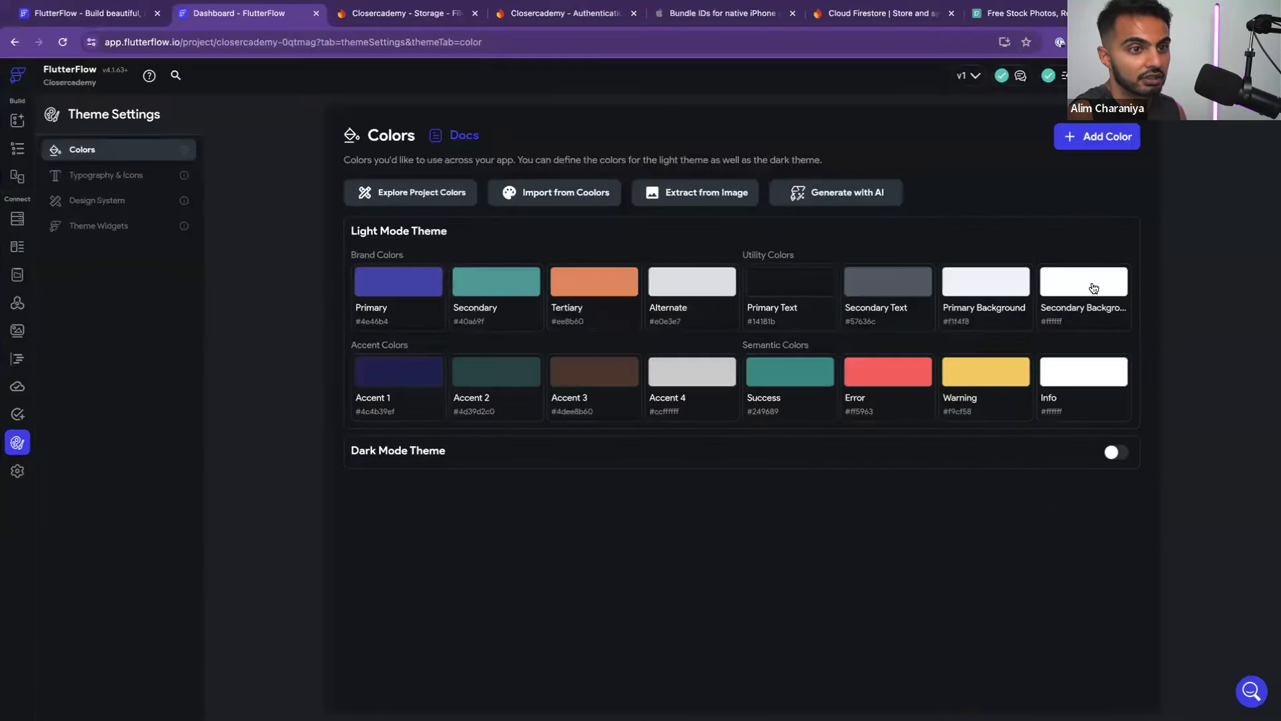
Set FlutterFlow's Primary Background colour to black #000000
click(996, 295)
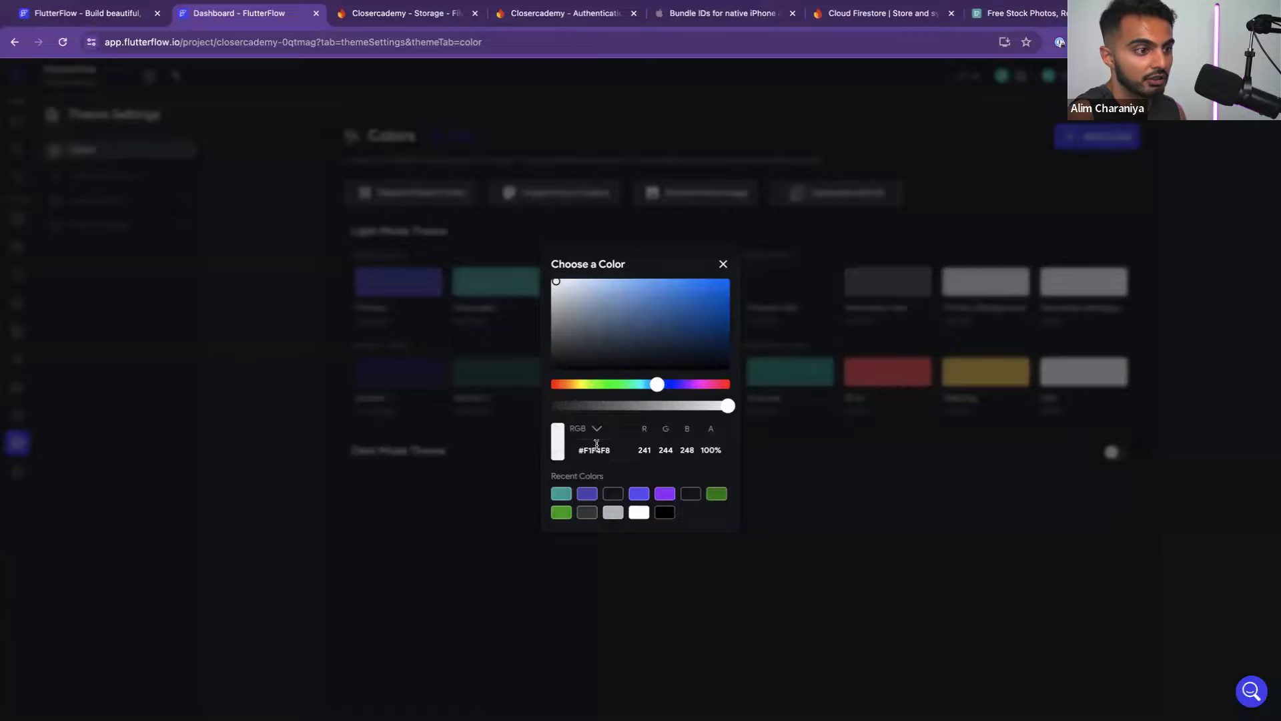
double_click(597, 448)
key(super+v)
click(794, 499)
Back in the Figma wireframes, inspect the login screen's bottom section
key(ctrl+Left)
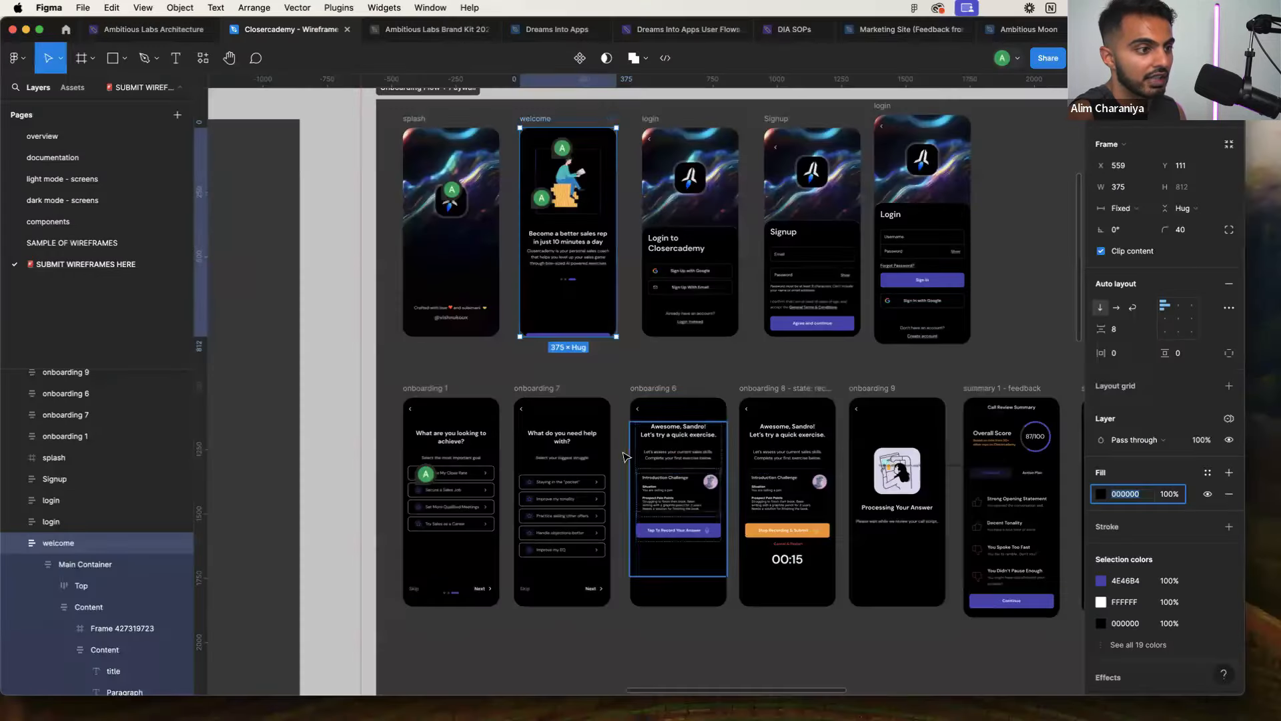
scroll(532, 406, up, 1)
scroll(658, 385, right, 3)
scroll(659, 385, up, 5)
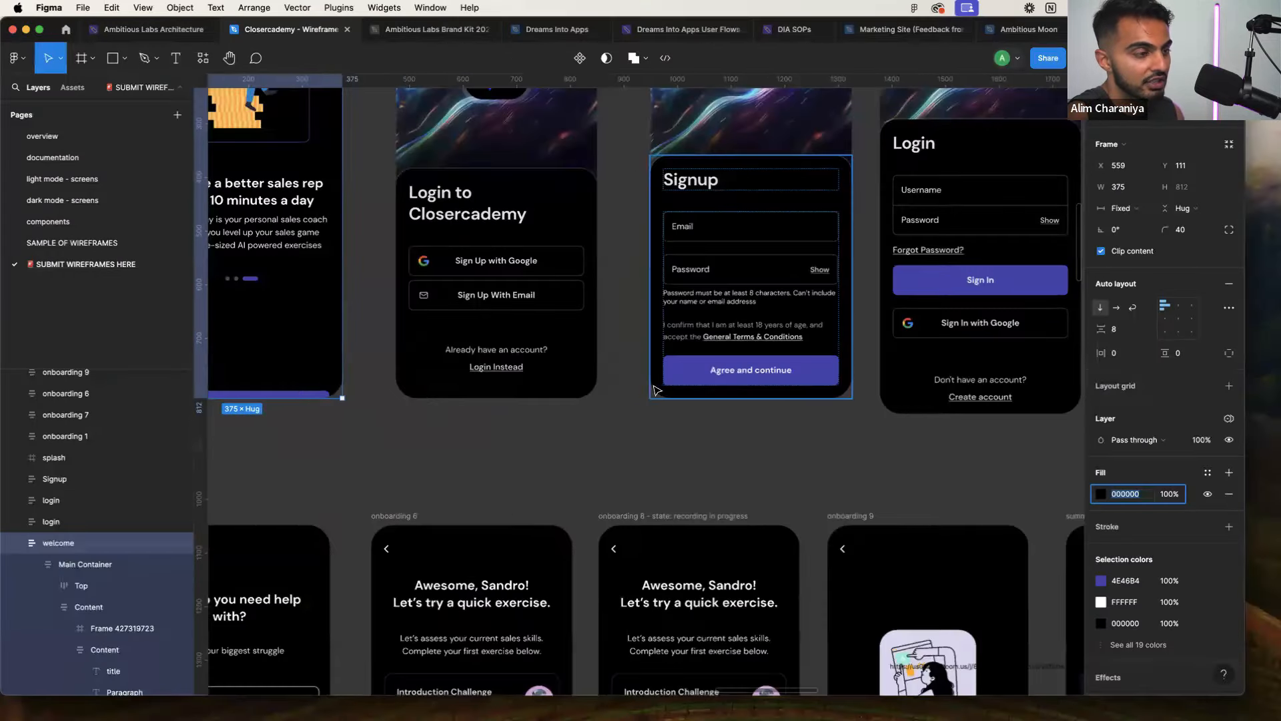
click(591, 194)
Find and select the ICP card on the home page wireframe
scroll(621, 427, down, 5)
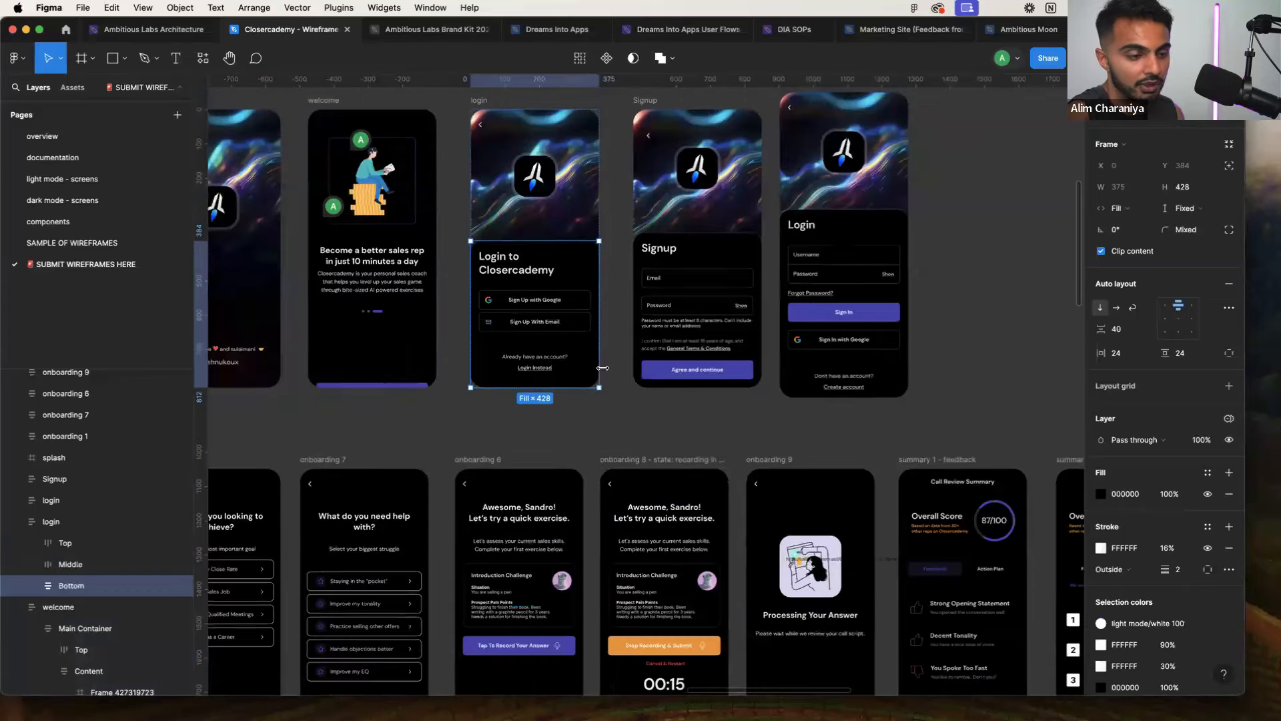
scroll(623, 461, down, 2)
scroll(623, 461, down, 5)
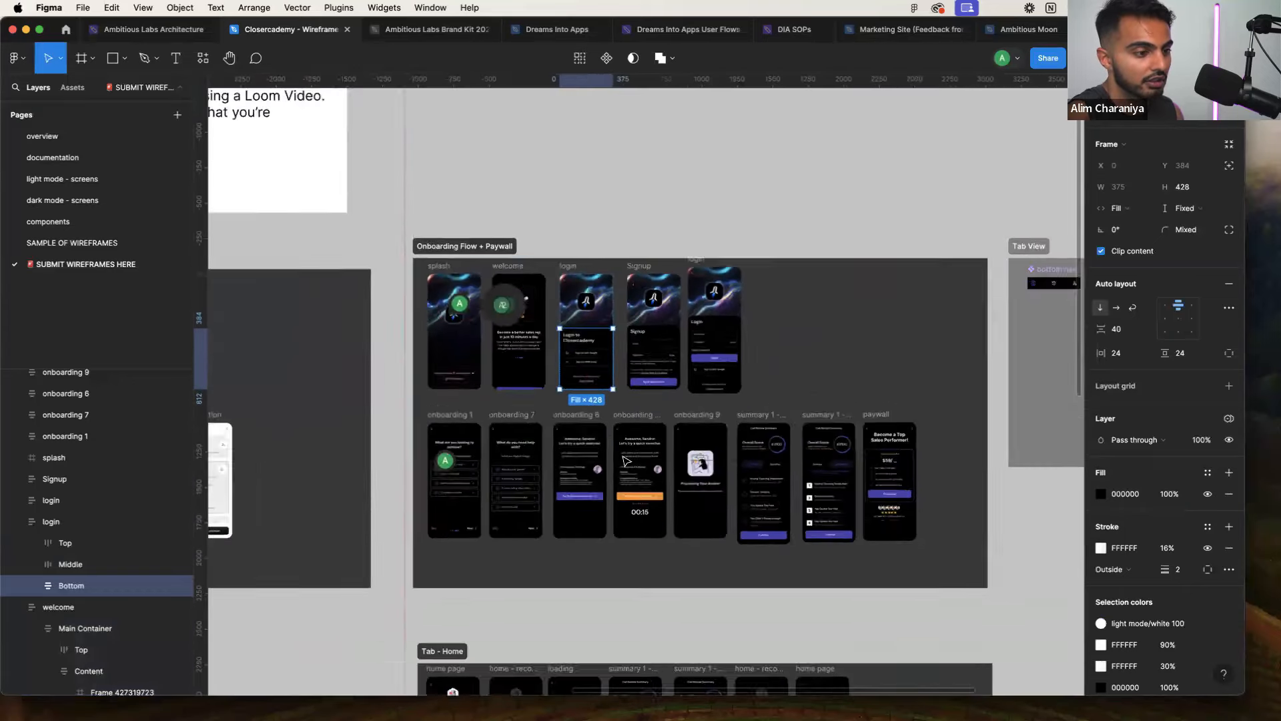
scroll(528, 479, down, 5)
scroll(528, 478, up, 2)
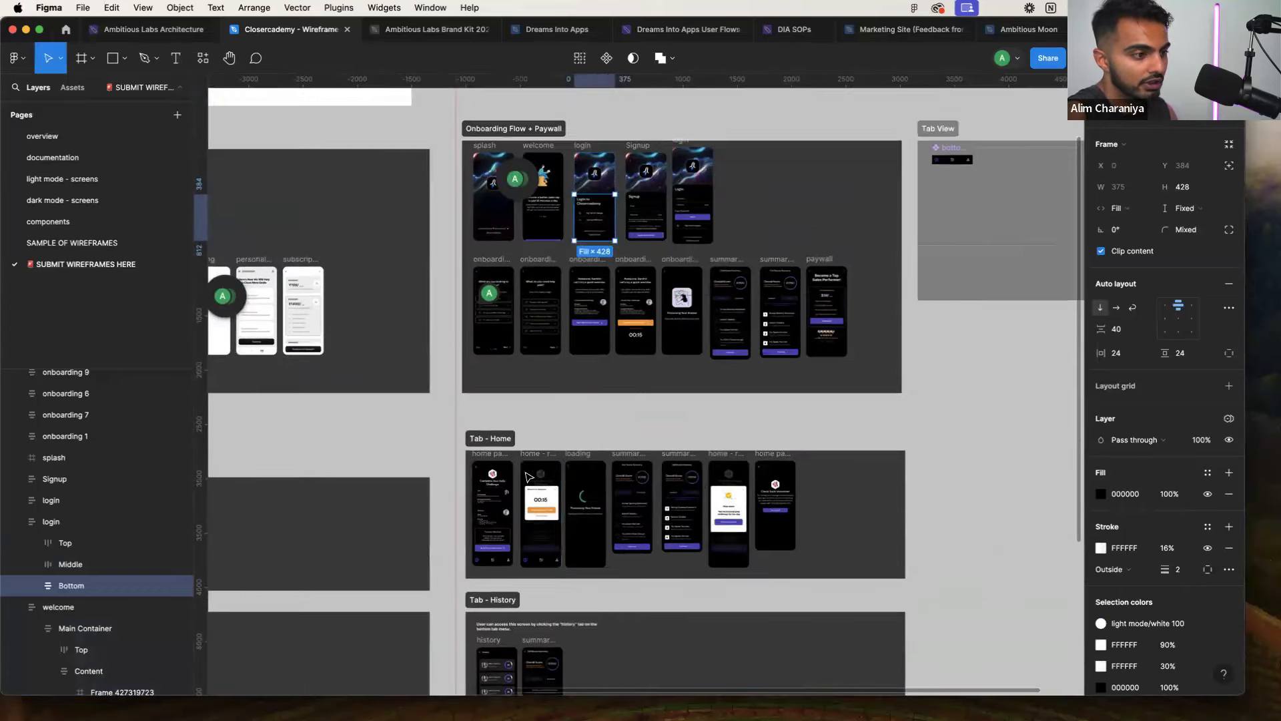
scroll(527, 479, up, 5)
scroll(482, 479, down, 3)
scroll(482, 479, up, 5)
scroll(480, 467, left, 3)
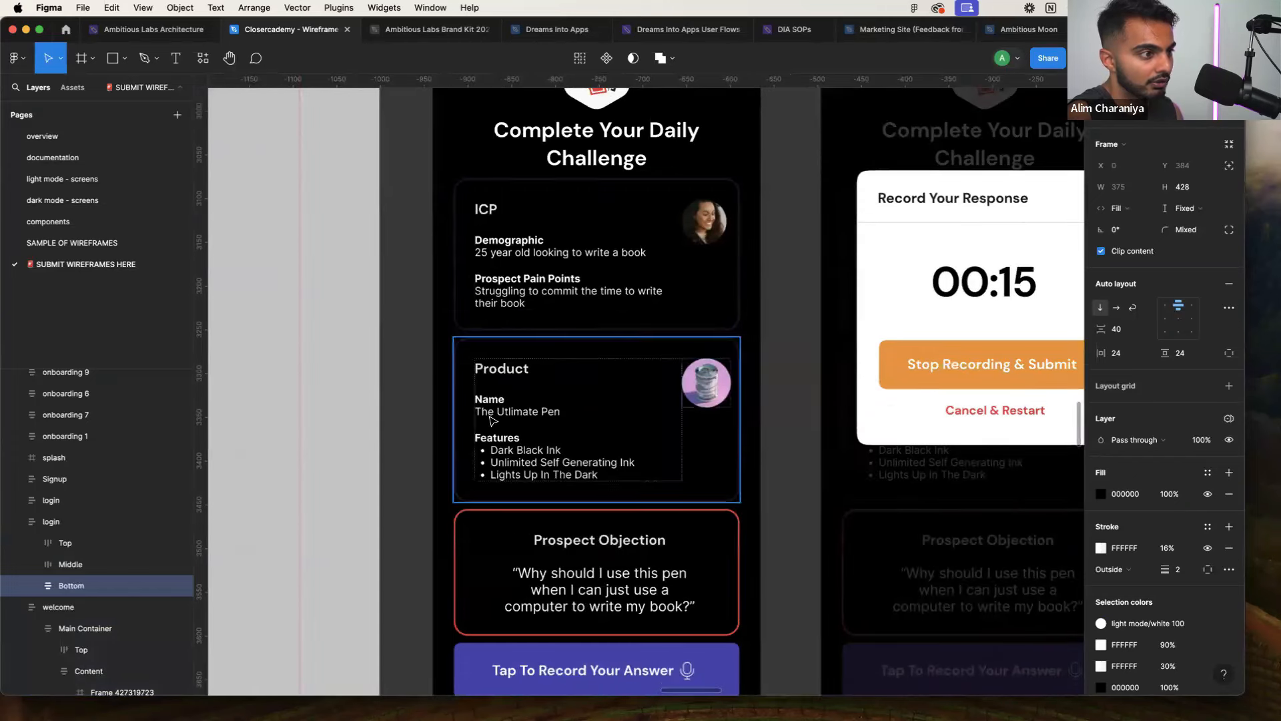
click(471, 332)
Adjust the ICP card's fill to a dark purple-grey around 38353F at full opacity
scroll(1165, 554, down, 1)
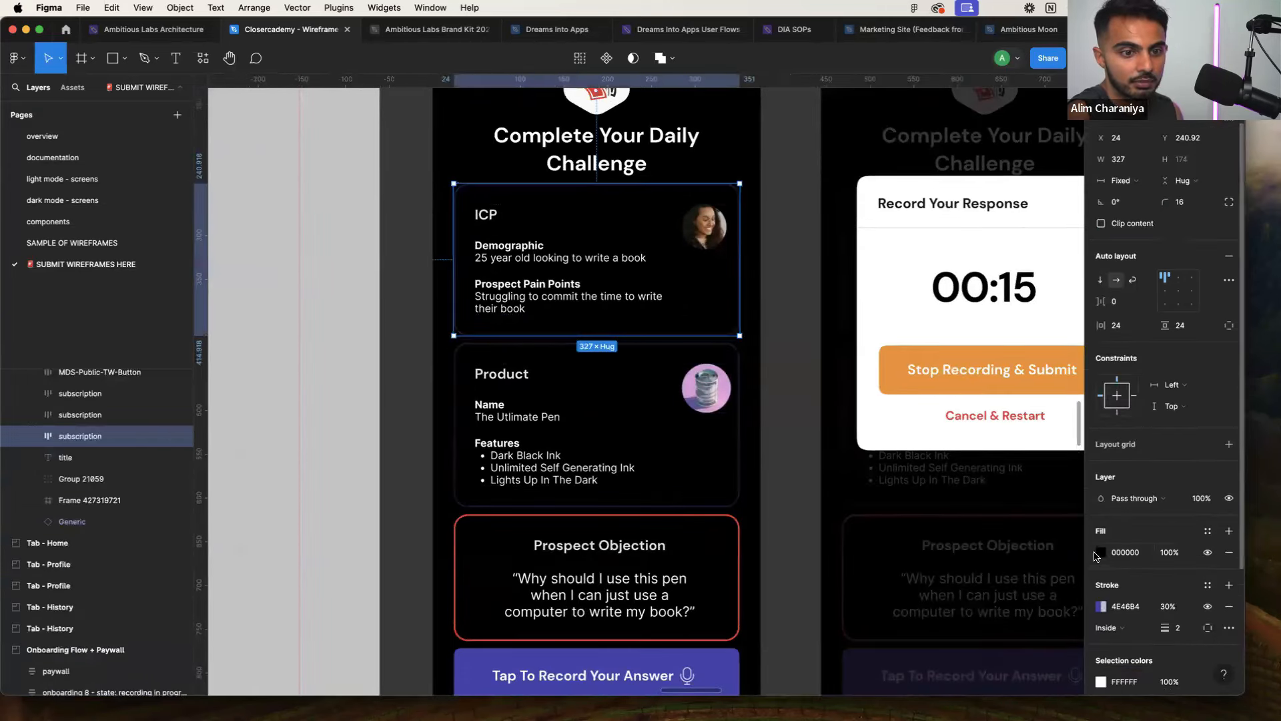
click(1101, 552)
drag(933, 435, 912, 486)
drag(1068, 545, 1039, 545)
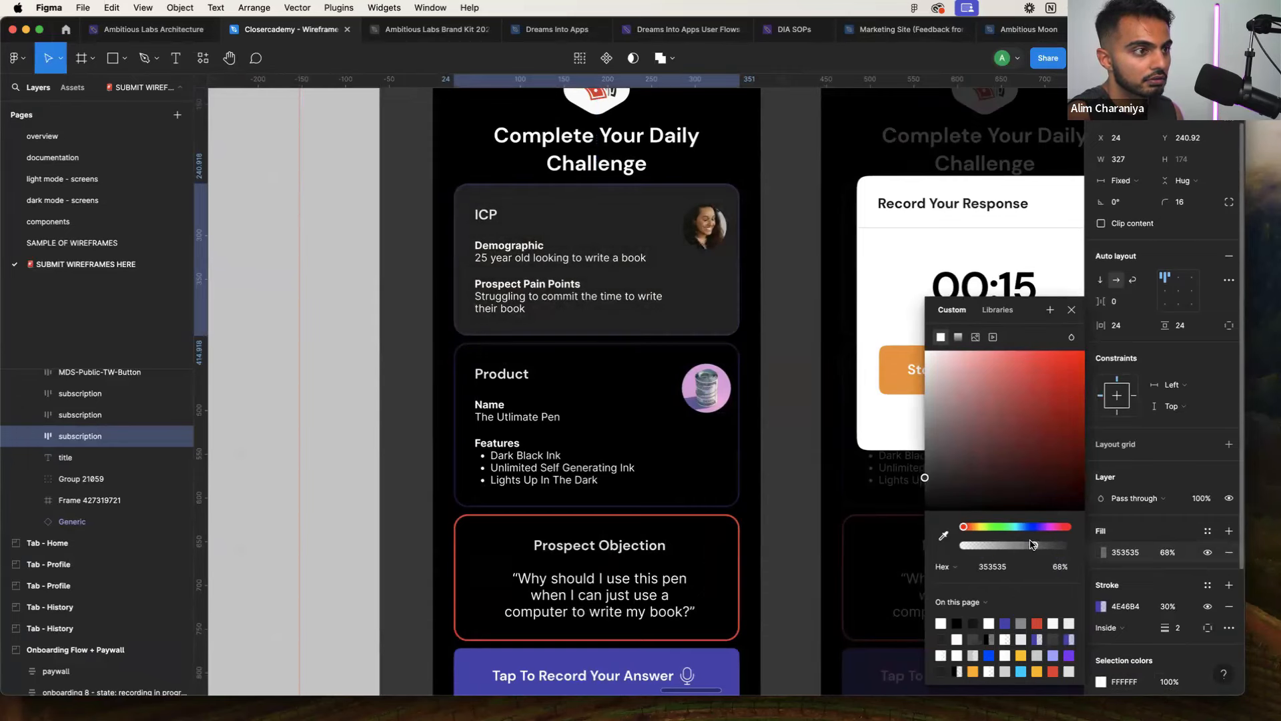
drag(1039, 543, 1069, 545)
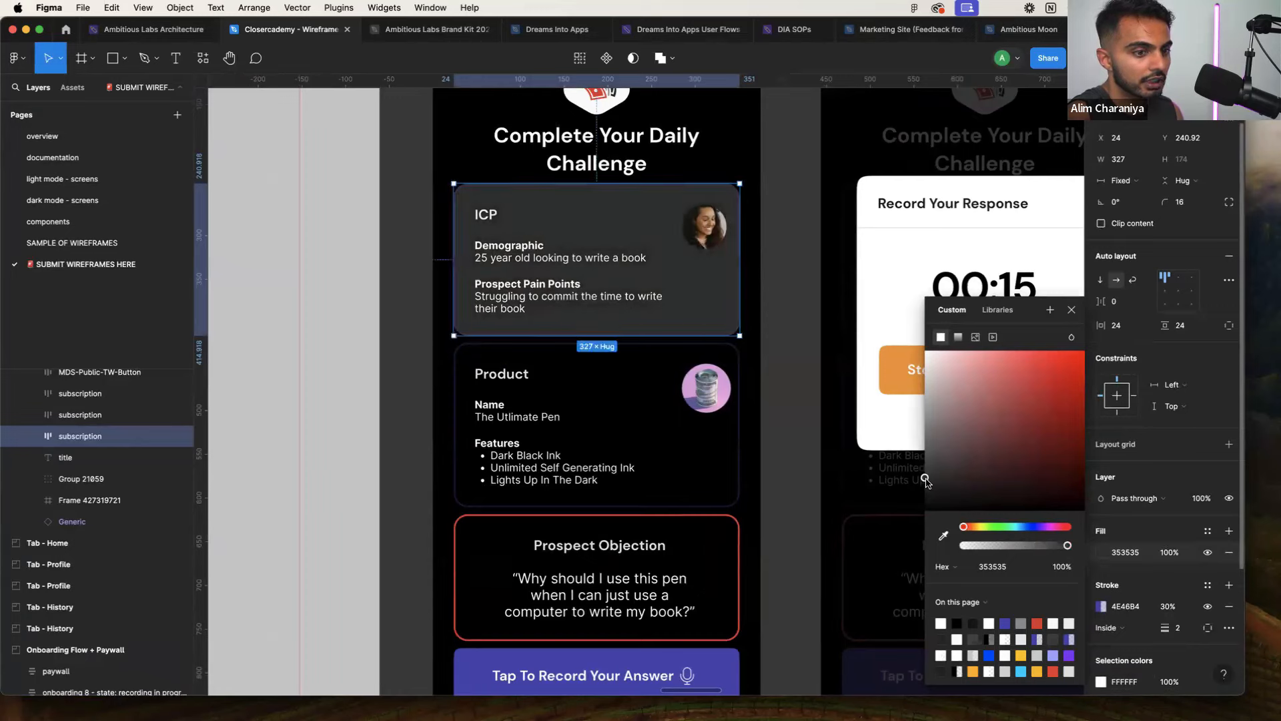
drag(925, 478, 938, 484)
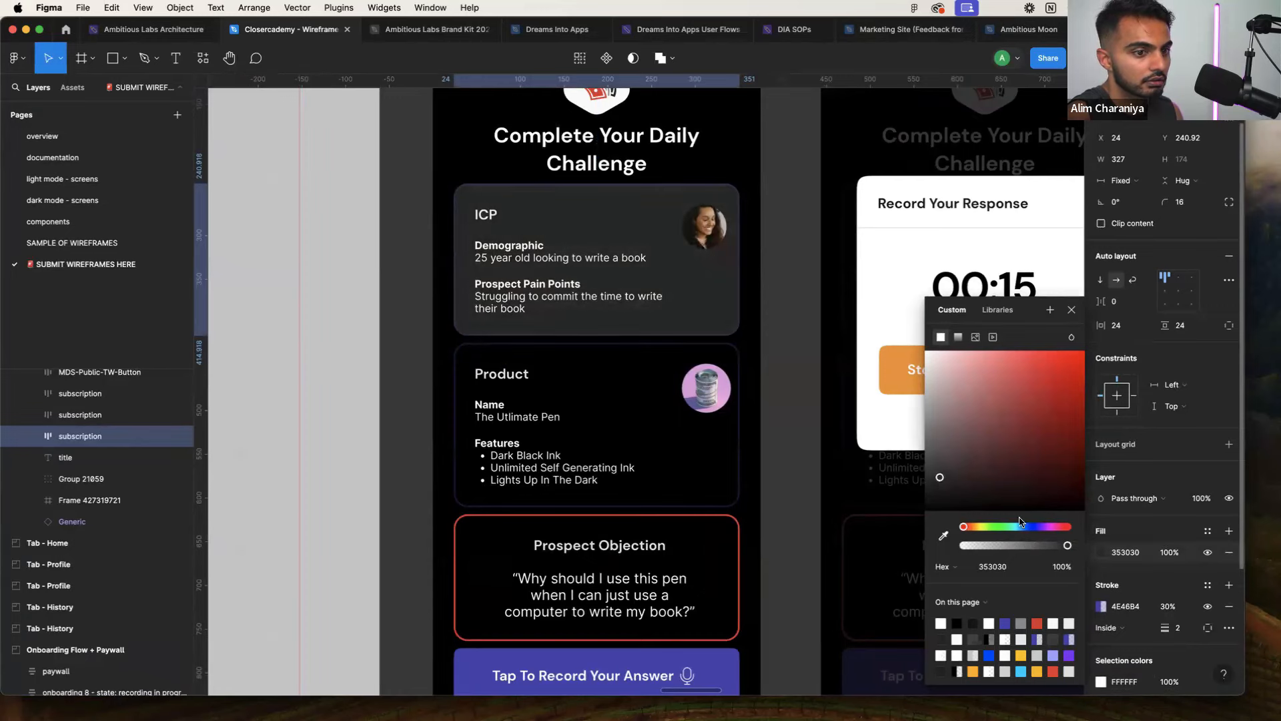
drag(1025, 527, 1039, 529)
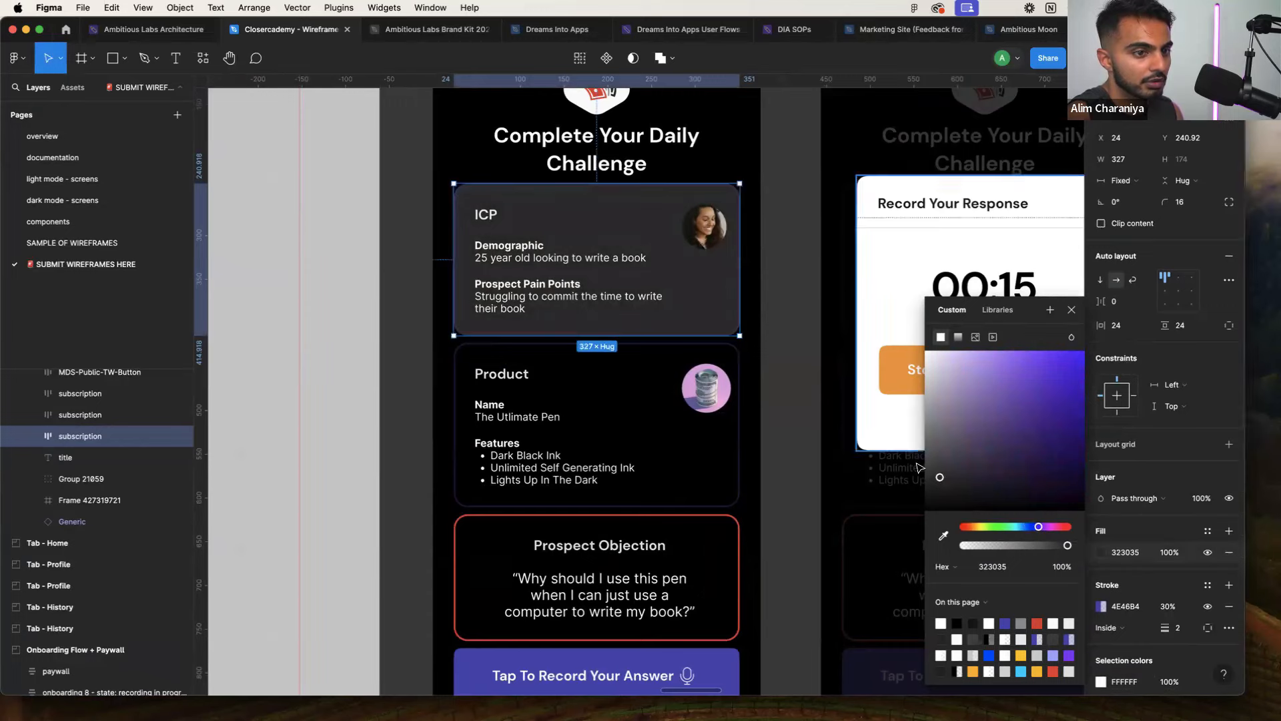
mouse_move(941, 478)
mouse_down()
mouse_move(967, 468)
mouse_move(946, 478)
mouse_move(942, 466)
mouse_move(951, 475)
mouse_up()
click(838, 481)
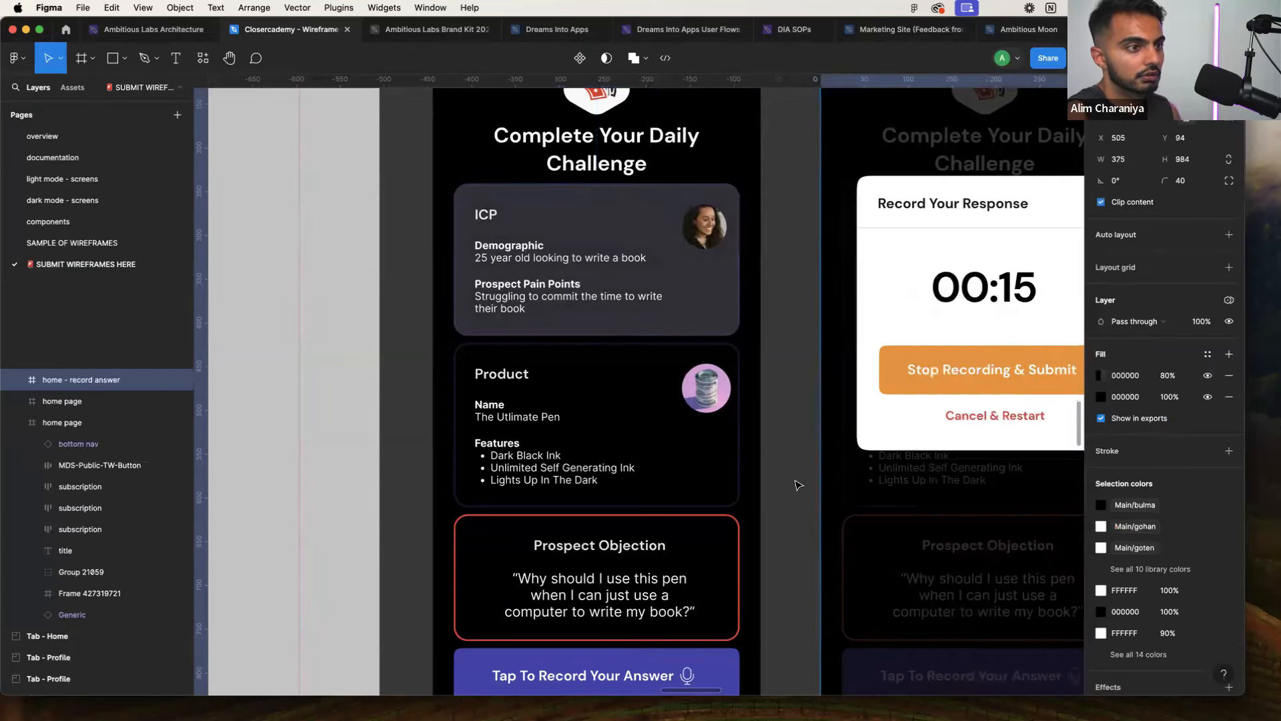
scroll(796, 485, down, 2)
scroll(796, 485, up, 1)
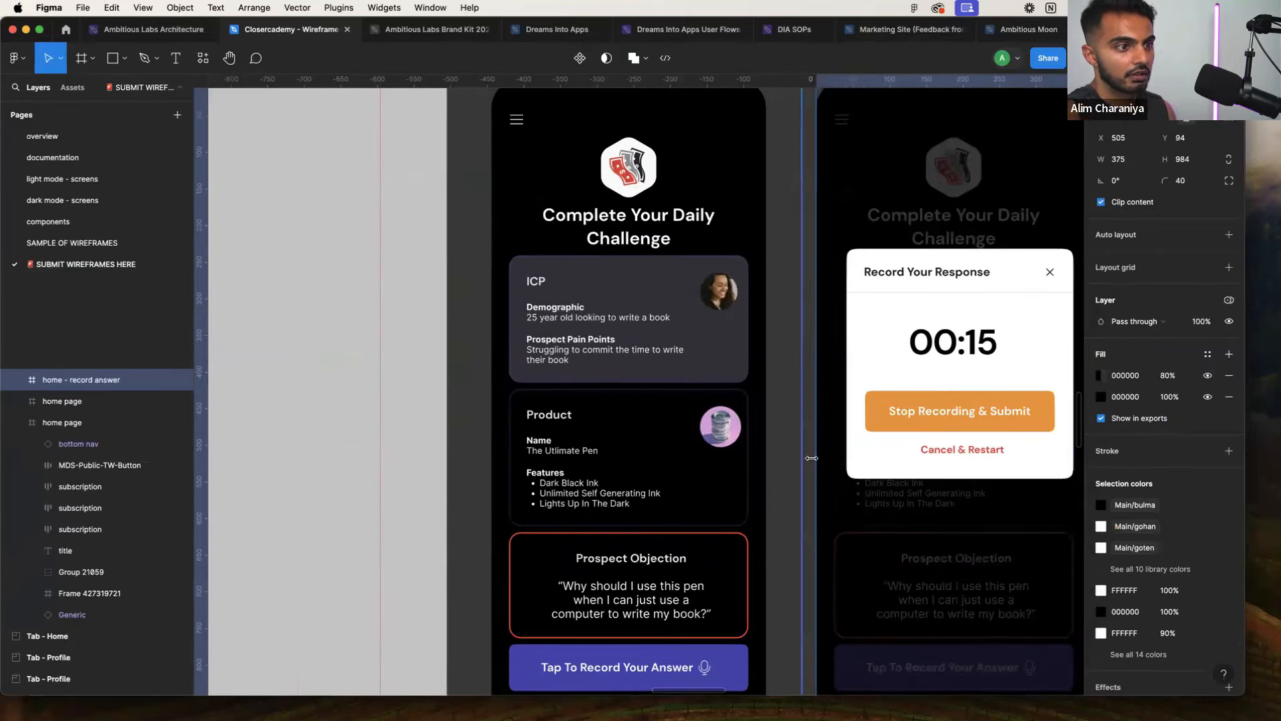
Copy the ICP card's 38353F fill into FlutterFlow's Secondary Background colour
click(718, 371)
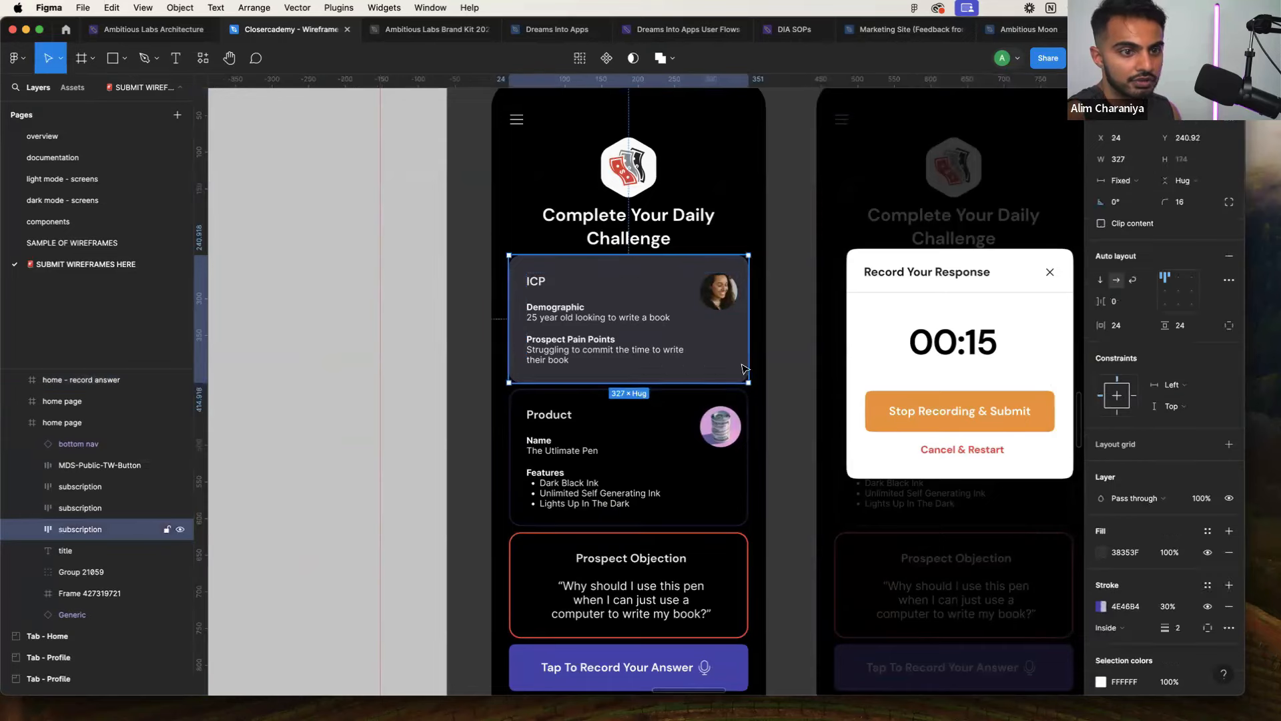
click(1127, 554)
key(ctrl+c)
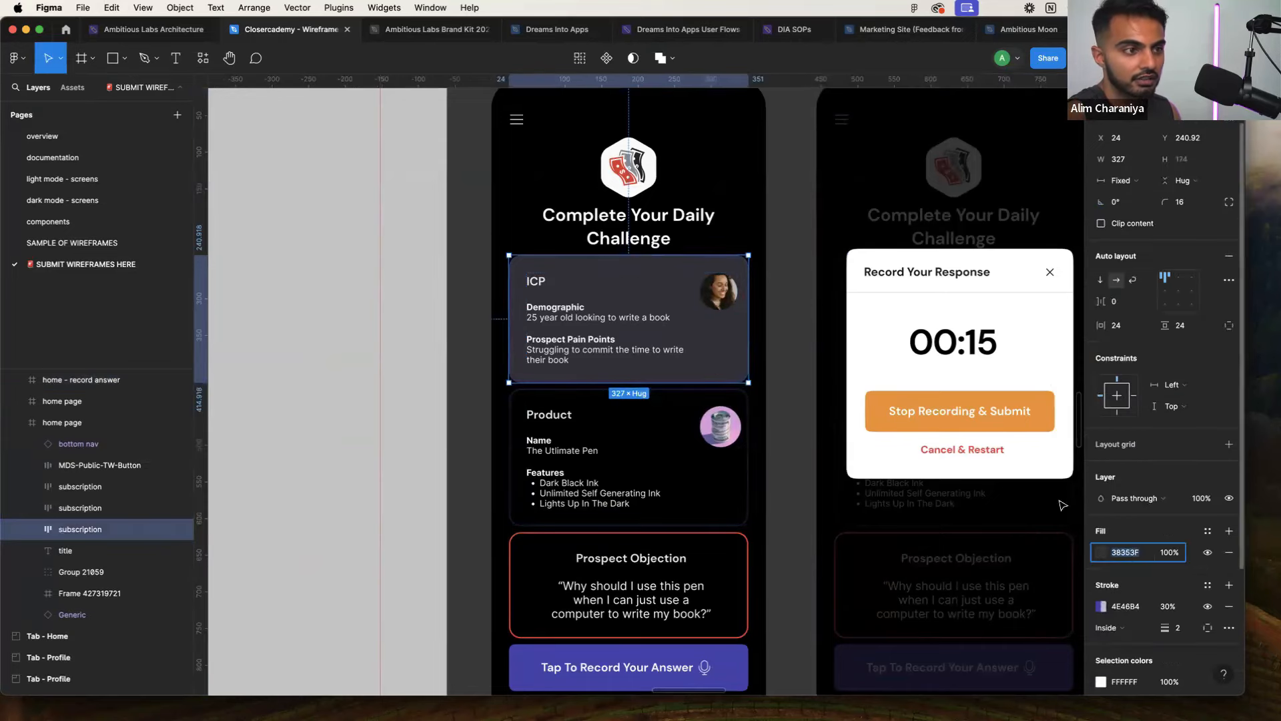
key(ctrl+Right)
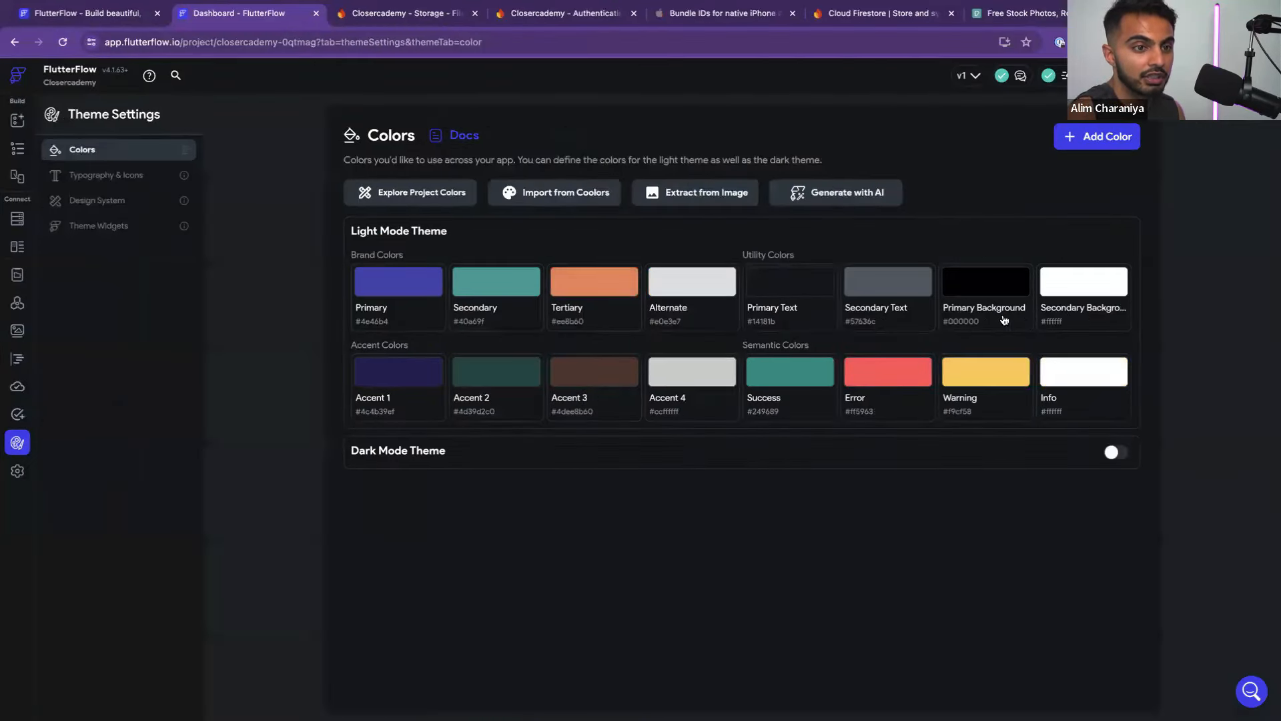
click(1082, 313)
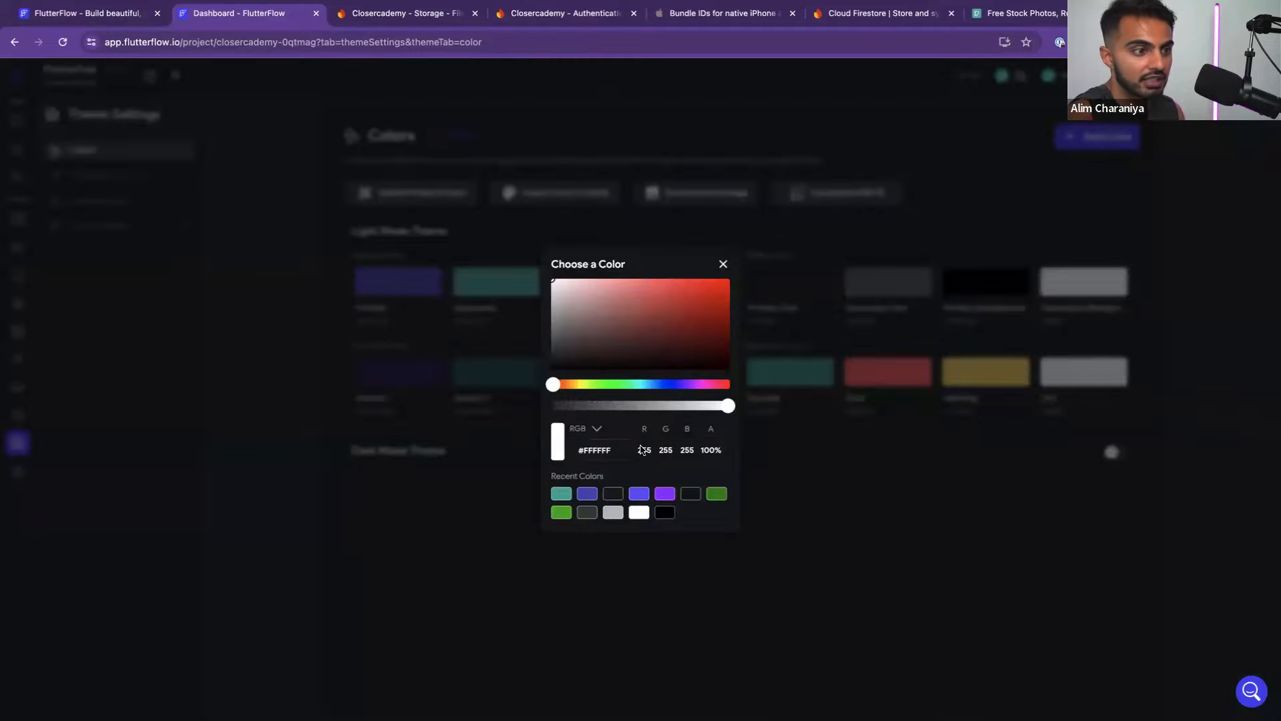
double_click(590, 452)
key(ctrl+v)
click(808, 528)
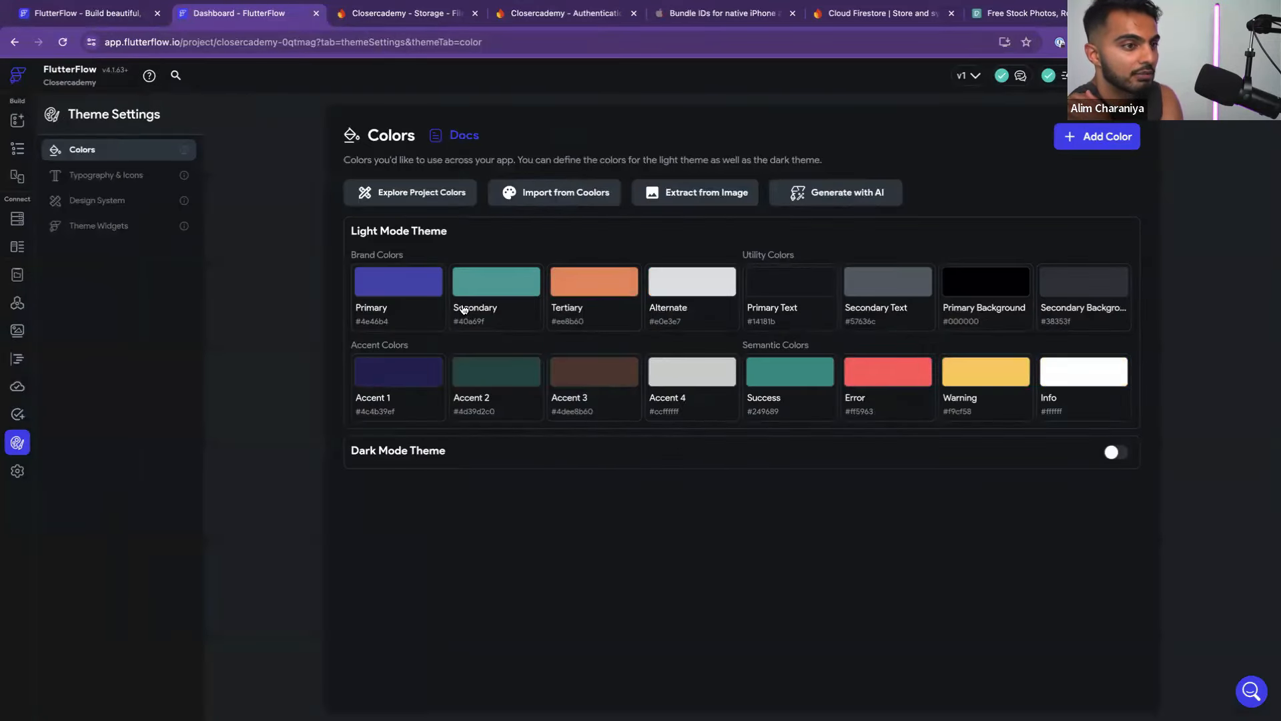
Set the Primary Text theme colour to pure white #ffffff
click(809, 289)
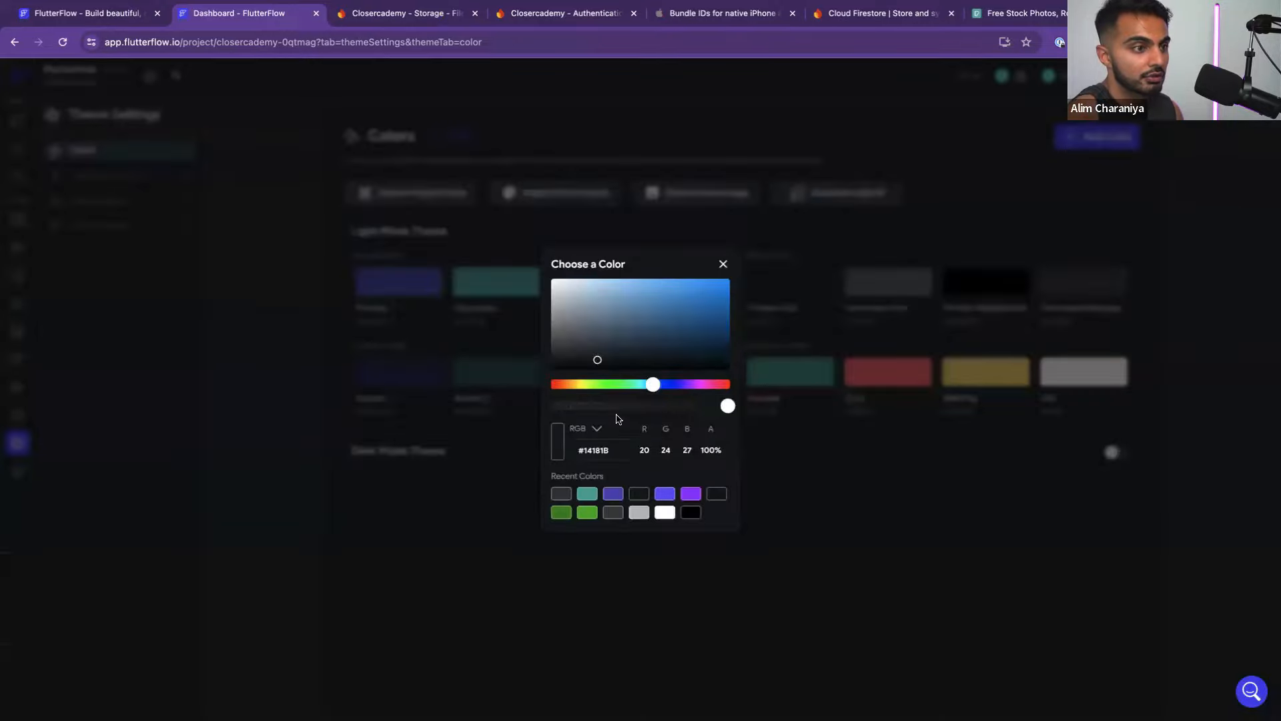
drag(612, 346, 498, 218)
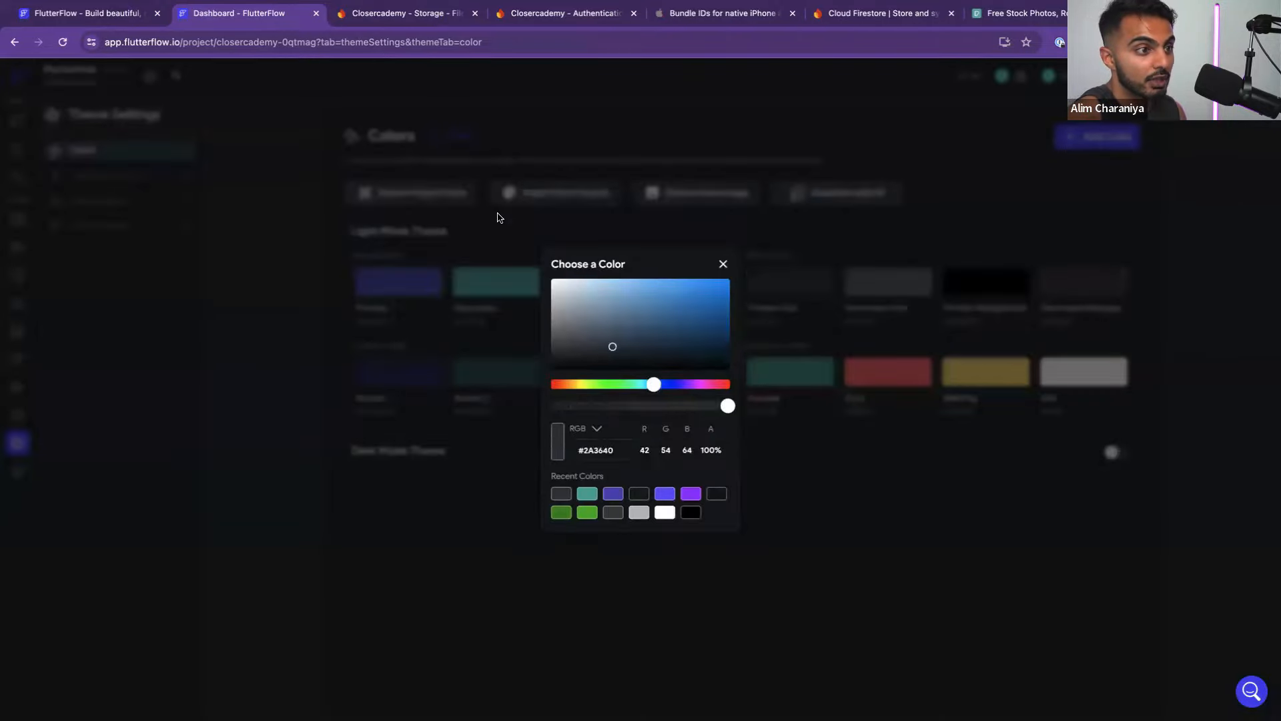
click(852, 526)
key(ctrl+Left)
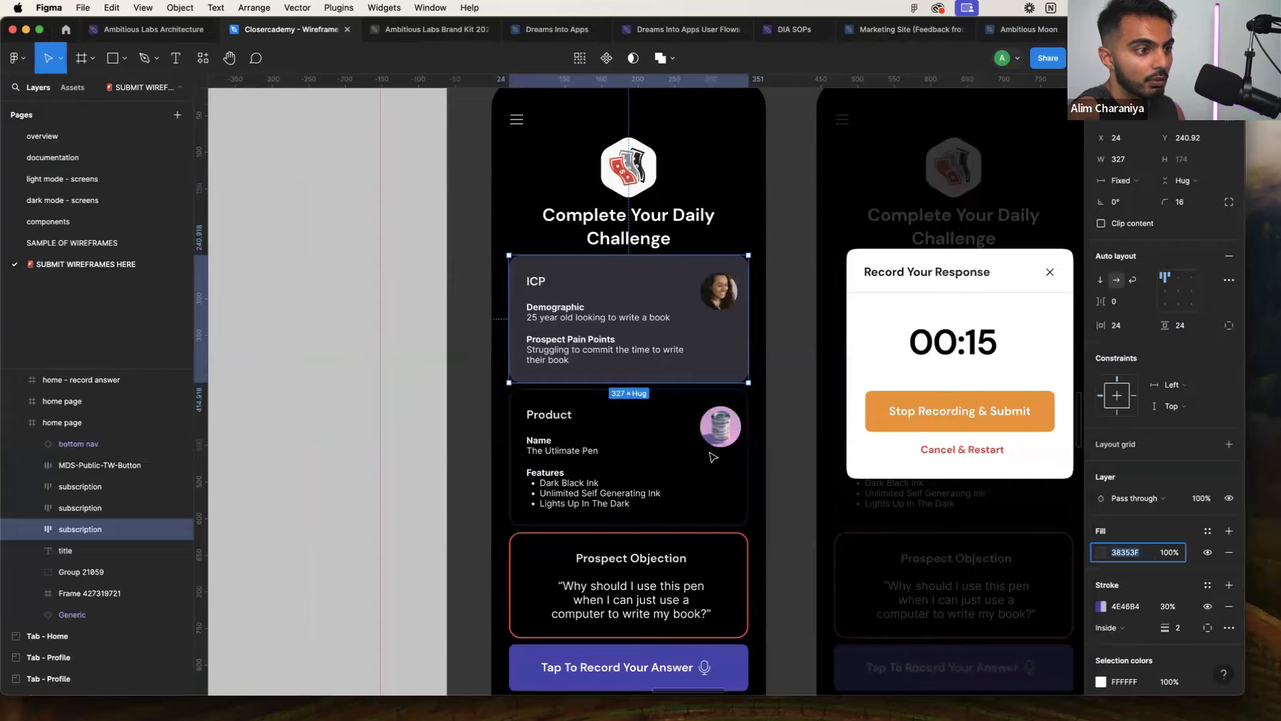
scroll(794, 472, right, 3)
scroll(720, 476, down, 4)
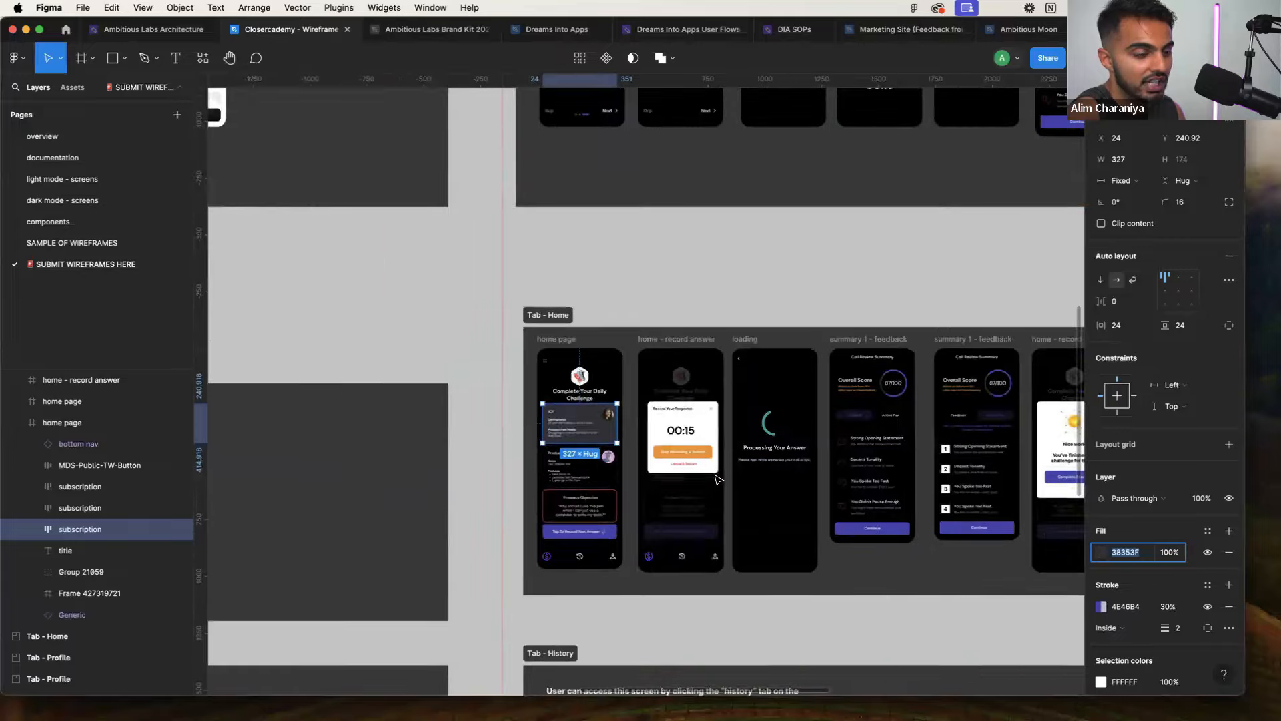
scroll(718, 476, up, 6)
key(ctrl+Right)
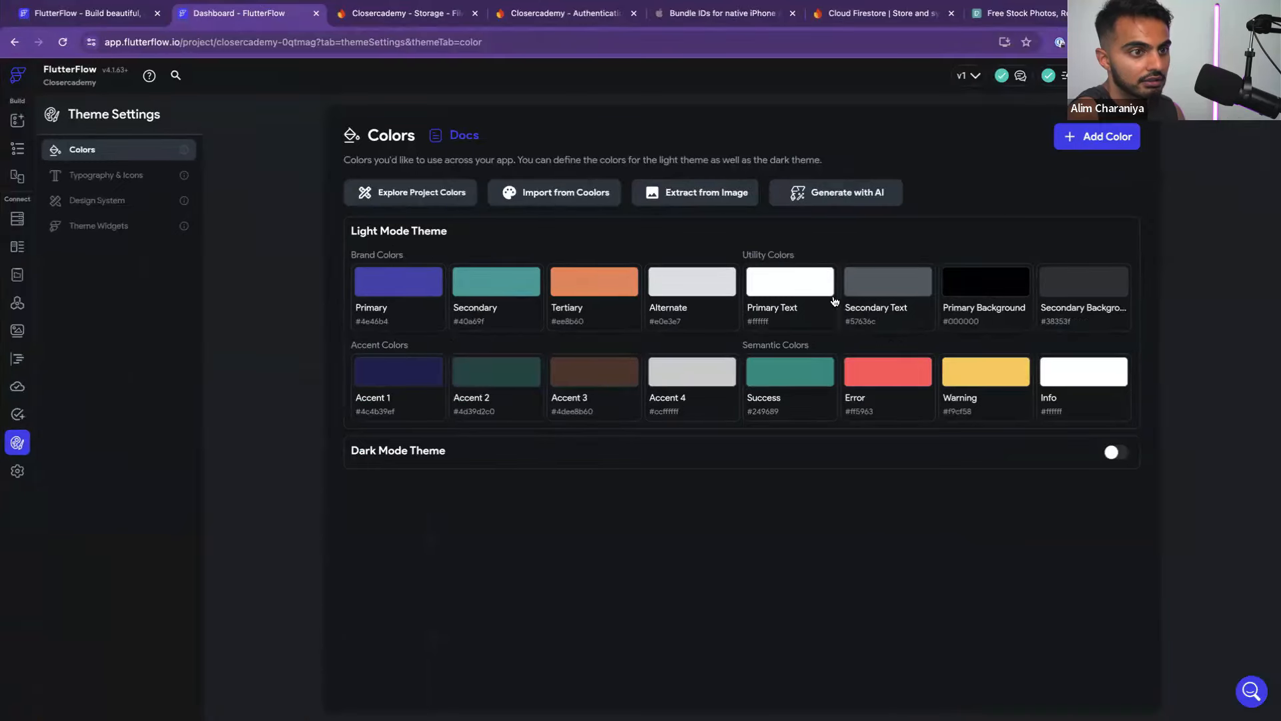
key(ctrl+Left)
Set the Tertiary theme colour to the Stop Recording & Submit button's orange F09A37
double_click(651, 433)
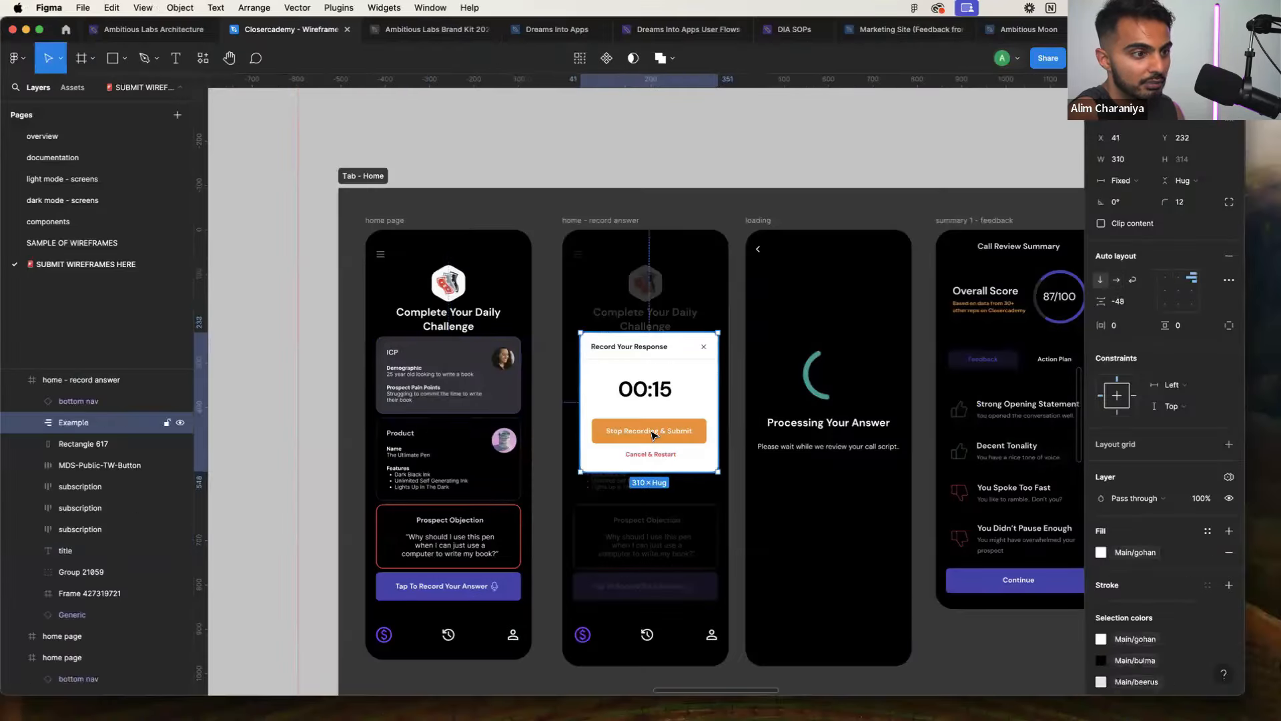
double_click(652, 440)
double_click(653, 442)
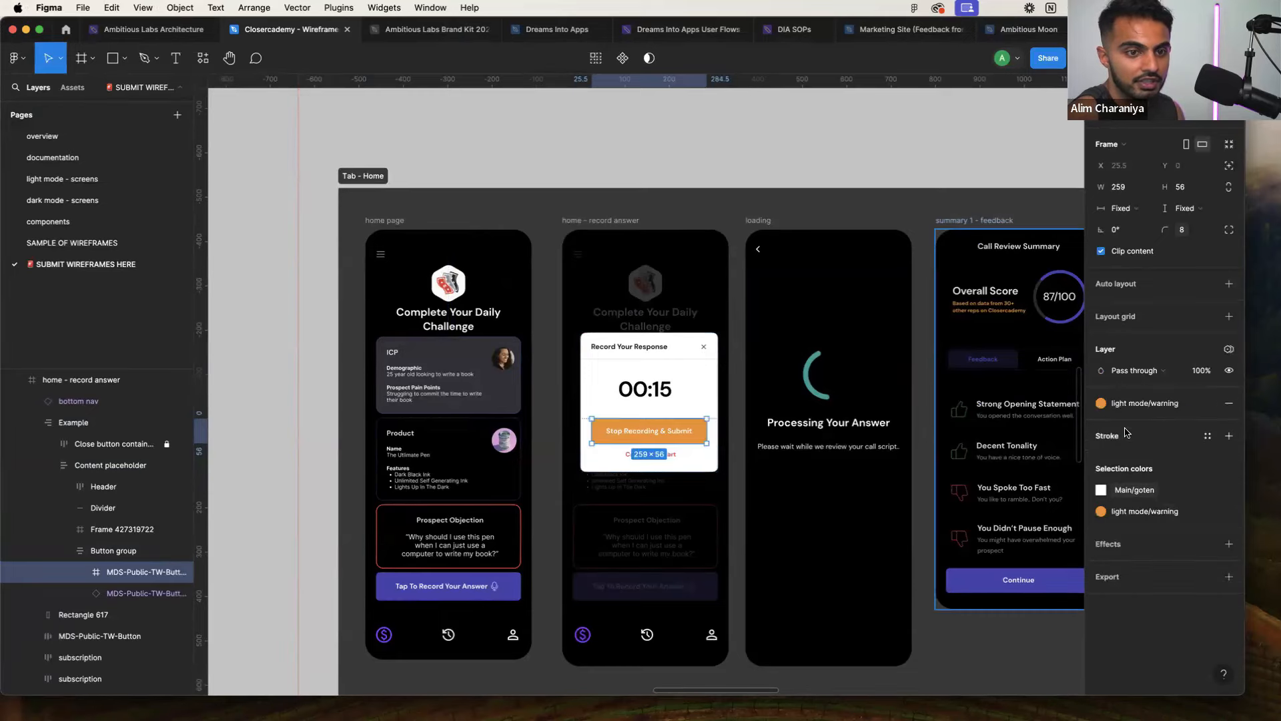
key(ctrl+Right)
click(593, 304)
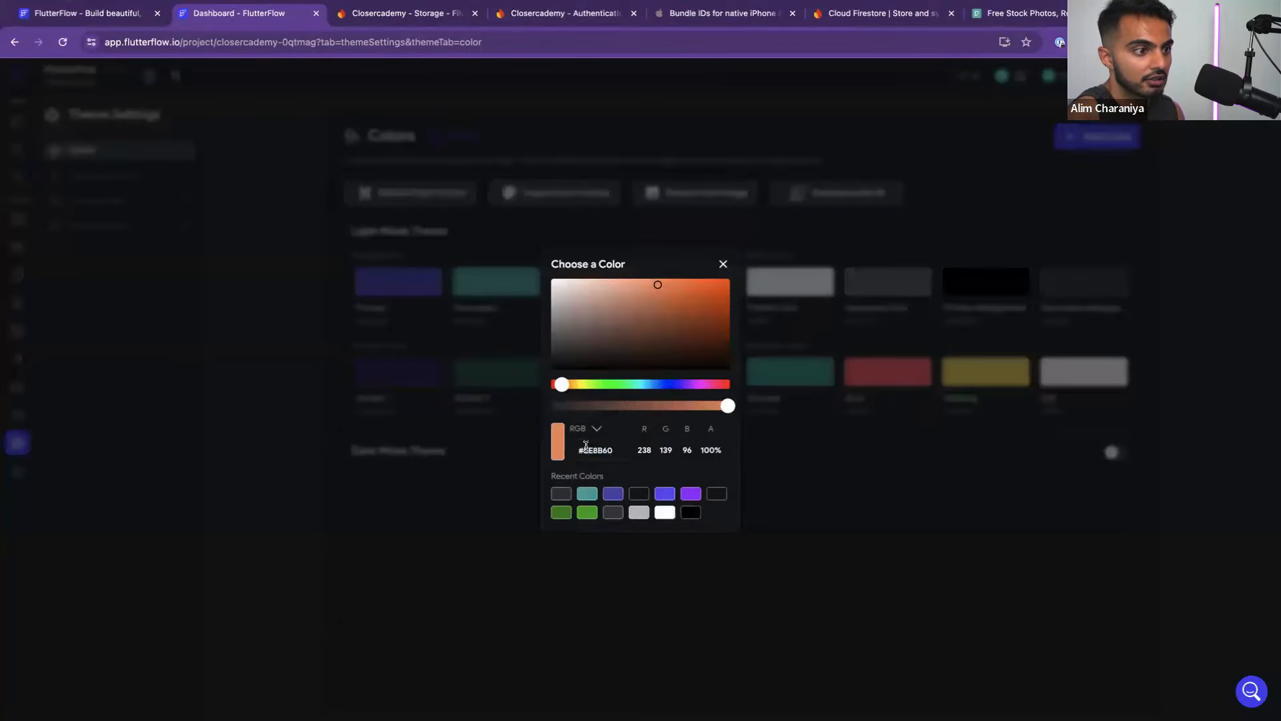
double_click(586, 447)
text(F09A37)
click(805, 498)
Set the Error theme colour to the Cancel & Restart text's danger red E63D43
key(ctrl+Left)
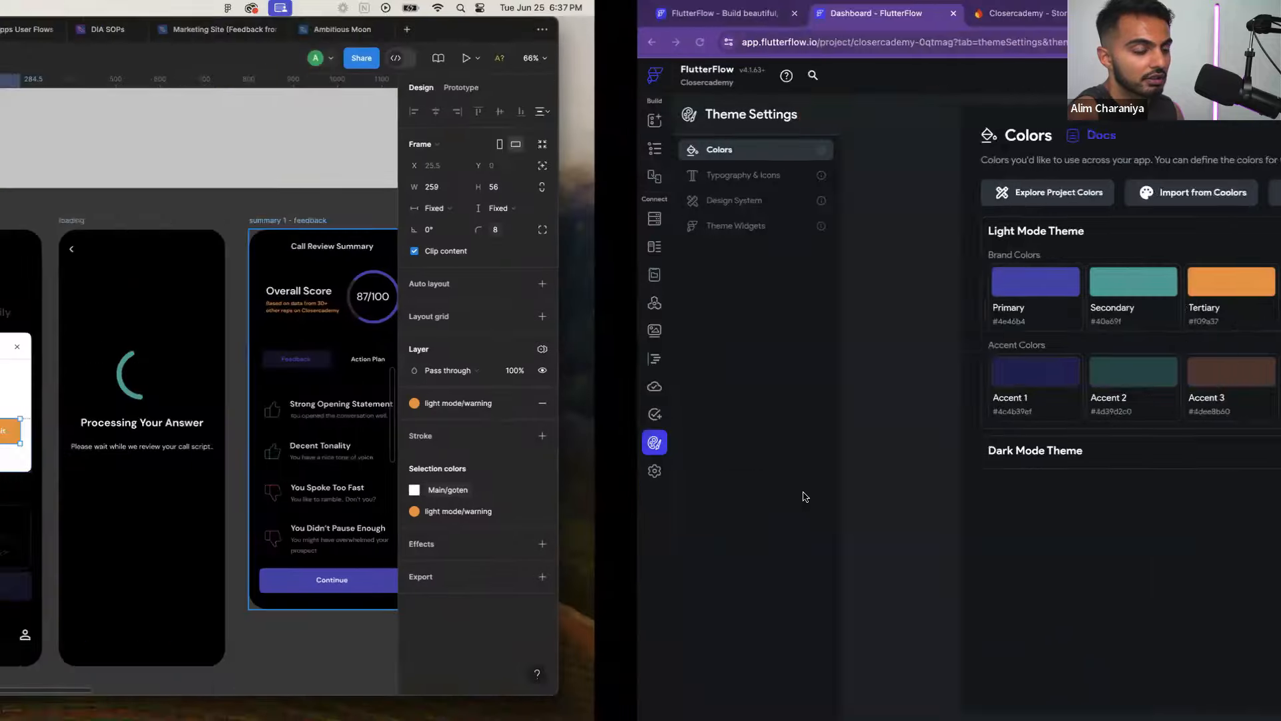
click(676, 456)
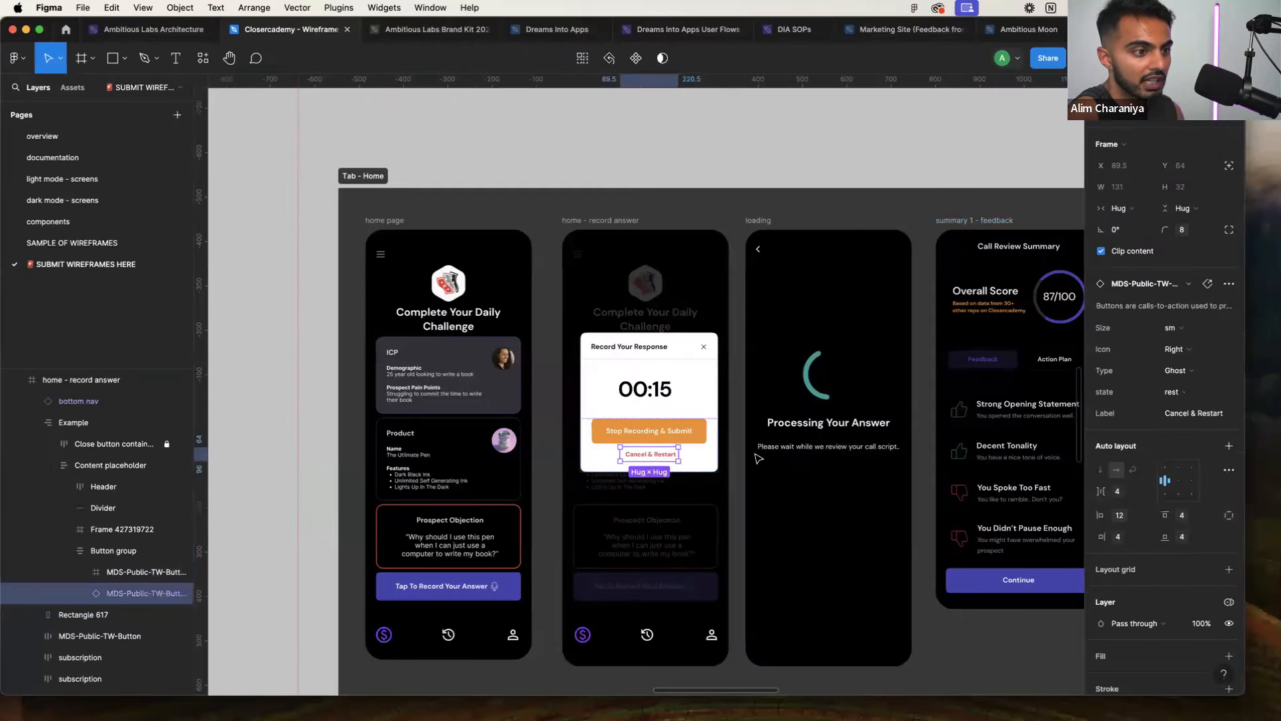
double_click(680, 456)
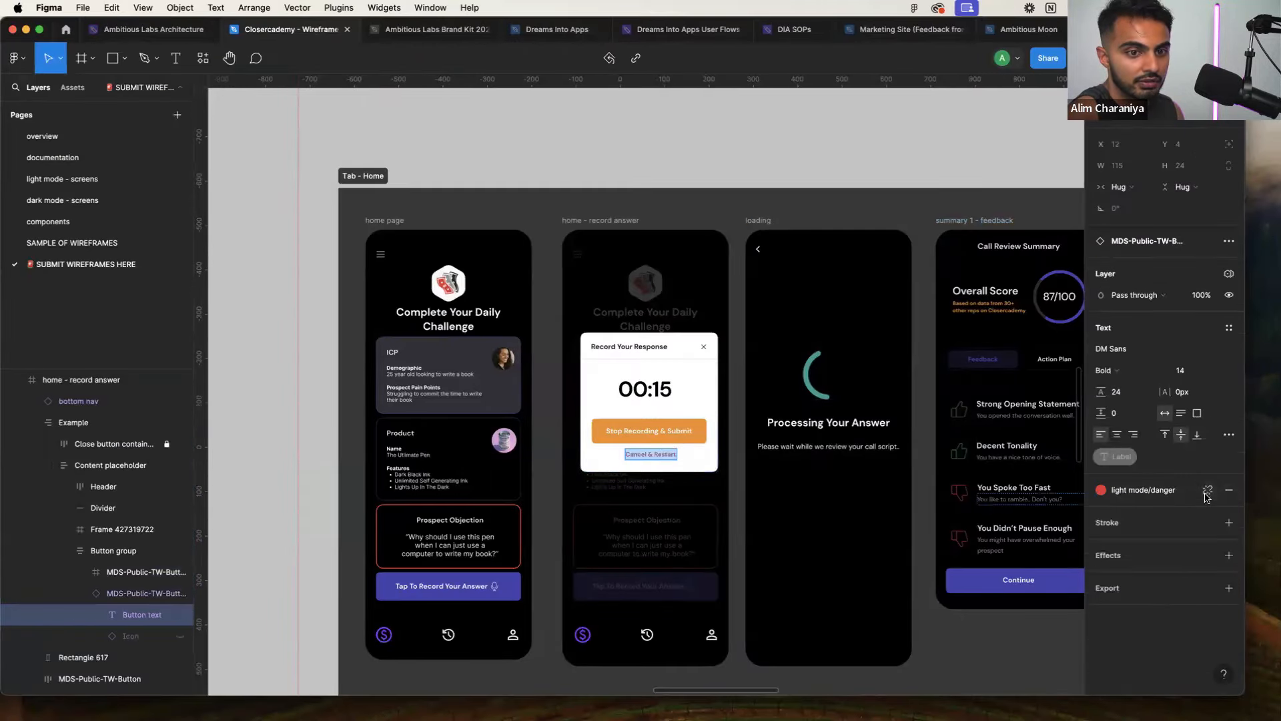
click(1207, 493)
click(1104, 511)
click(1137, 509)
key(super+z)
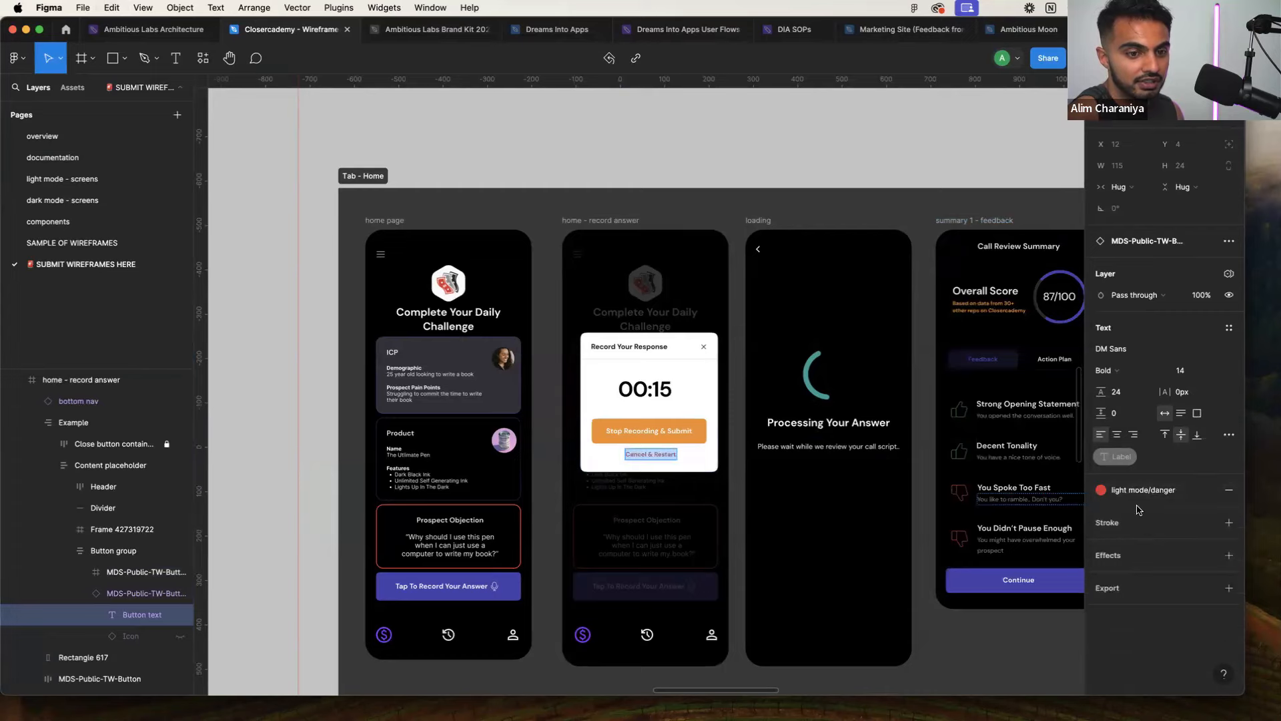
key(ctrl+Right)
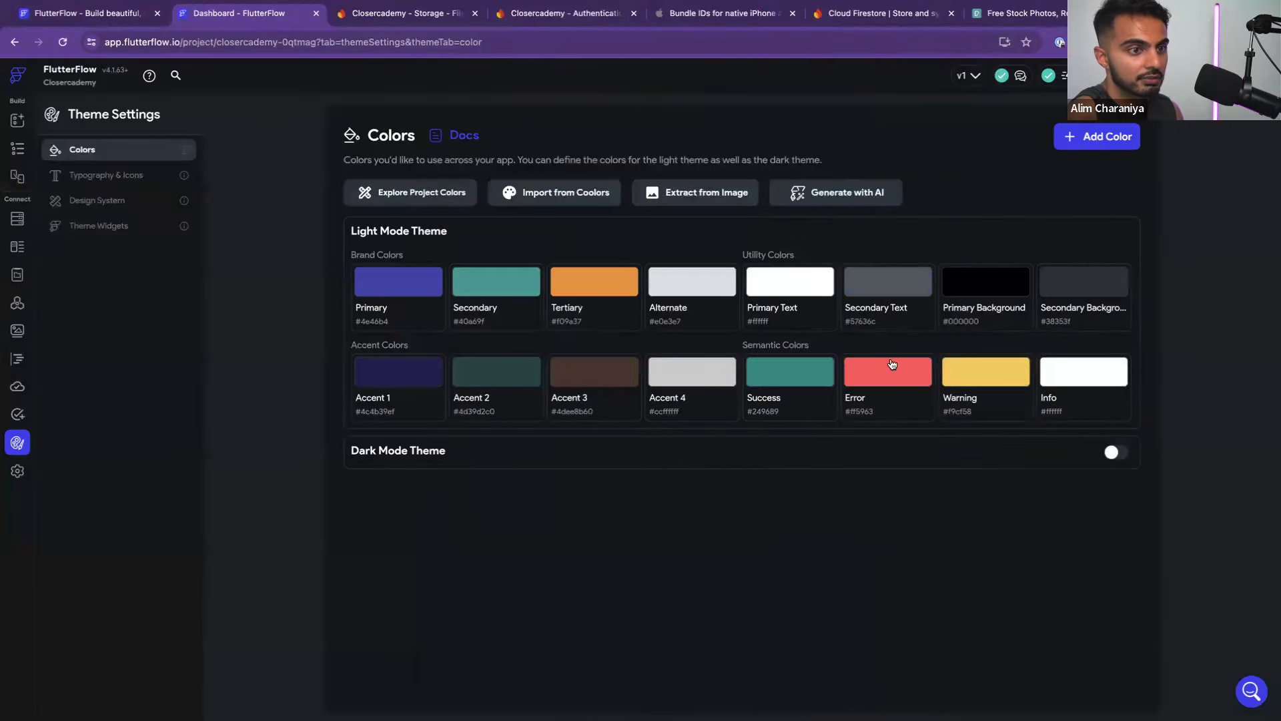
click(879, 390)
double_click(606, 447)
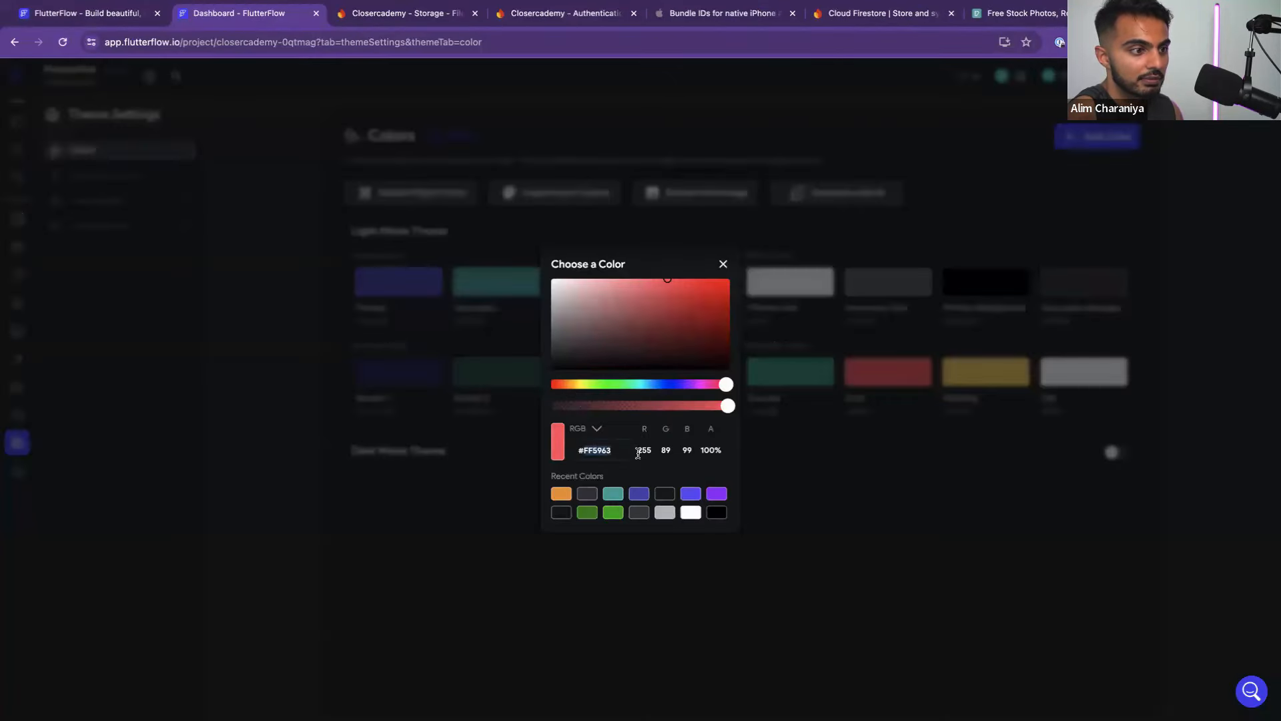
text(E63D43)
click(849, 503)
Browse Figma's colour styles used for the button text
key(ctrl+Left)
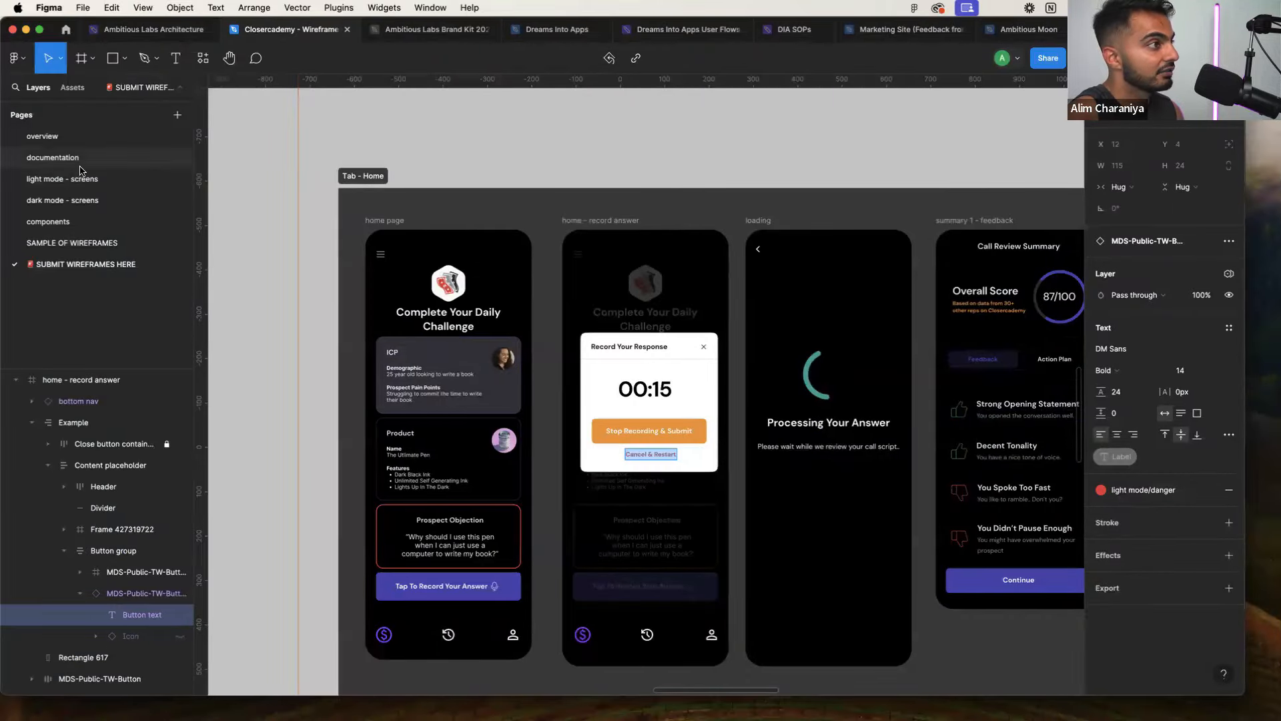
click(1147, 492)
scroll(986, 524, down, 2)
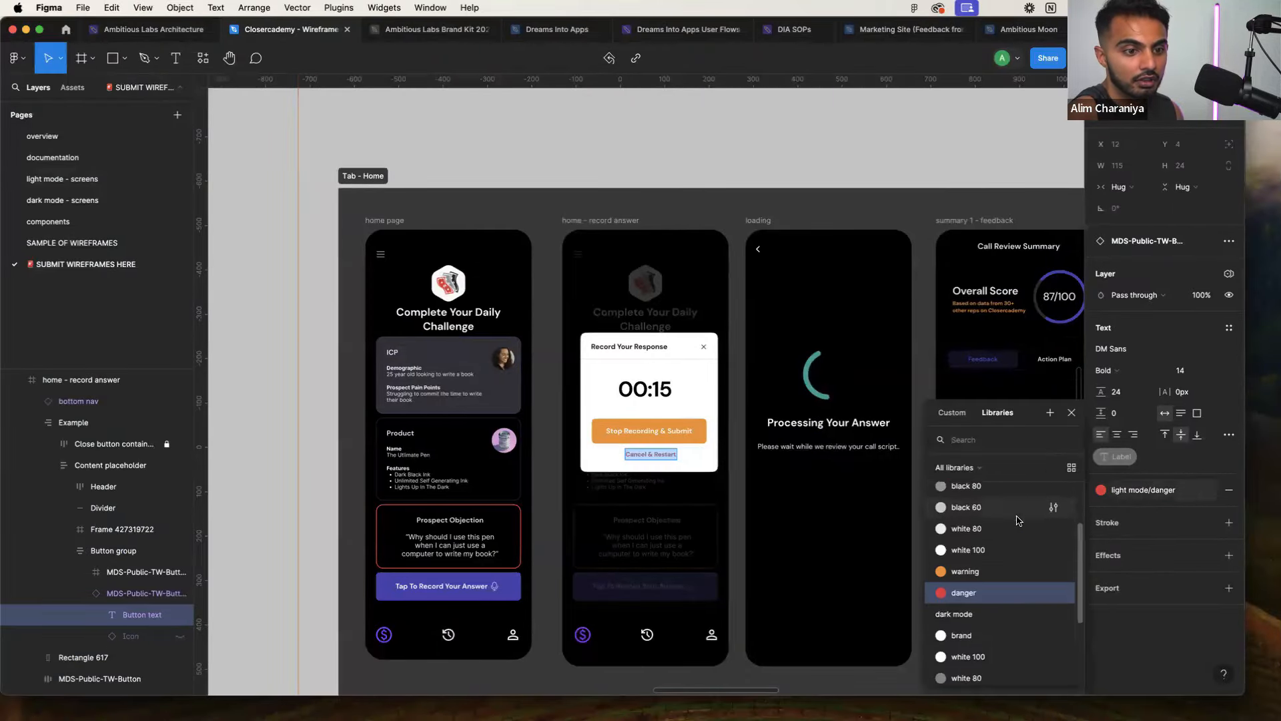
scroll(986, 523, down, 2)
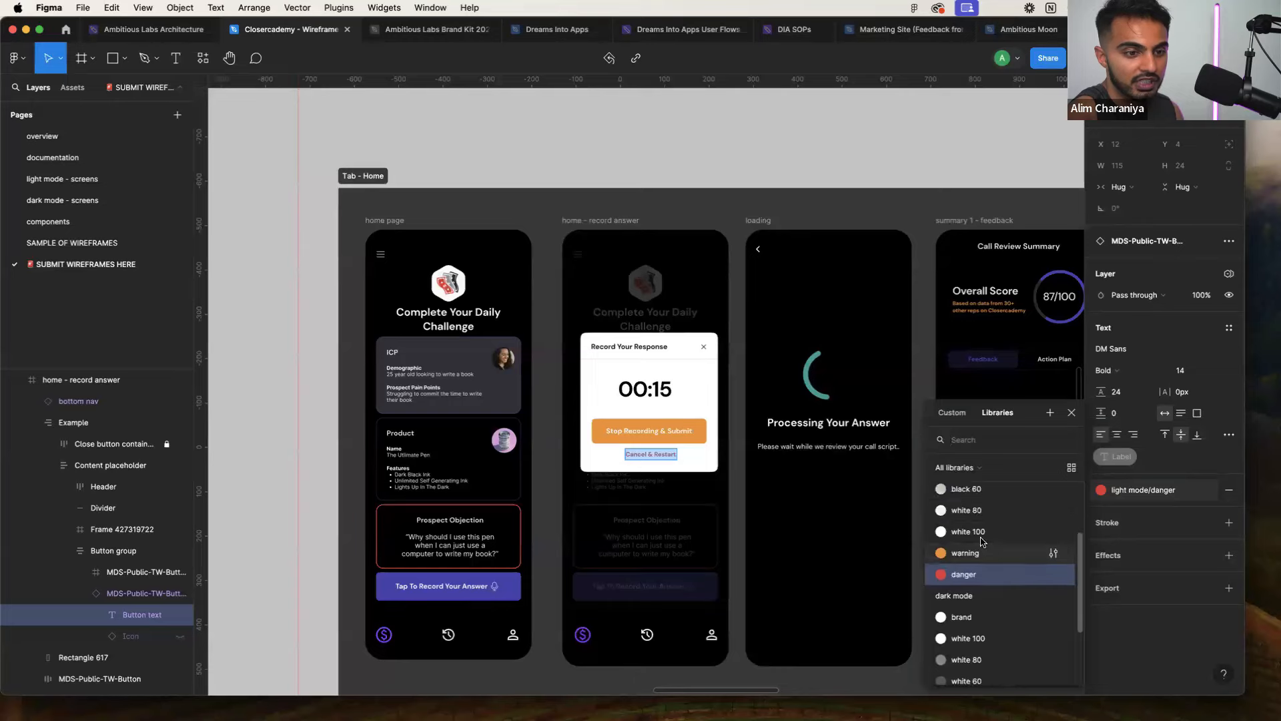
scroll(982, 617, up, 5)
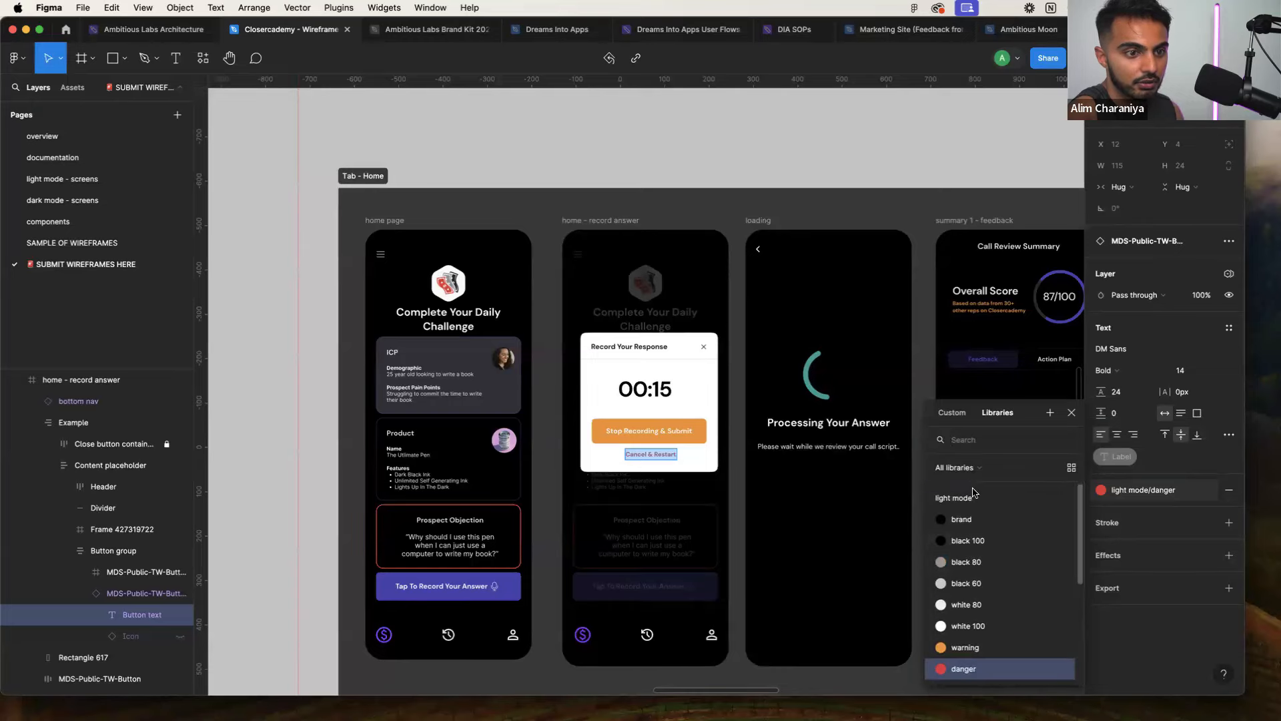
key(ctrl+Right)
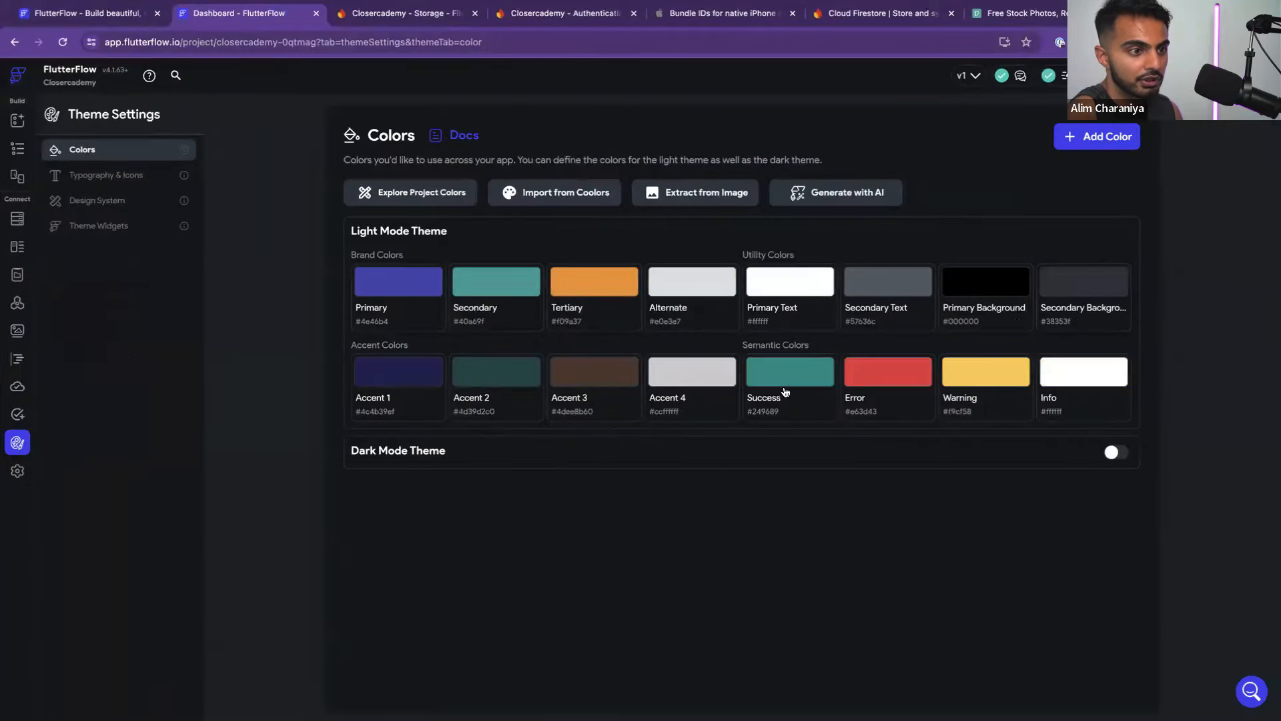
click(860, 399)
click(893, 509)
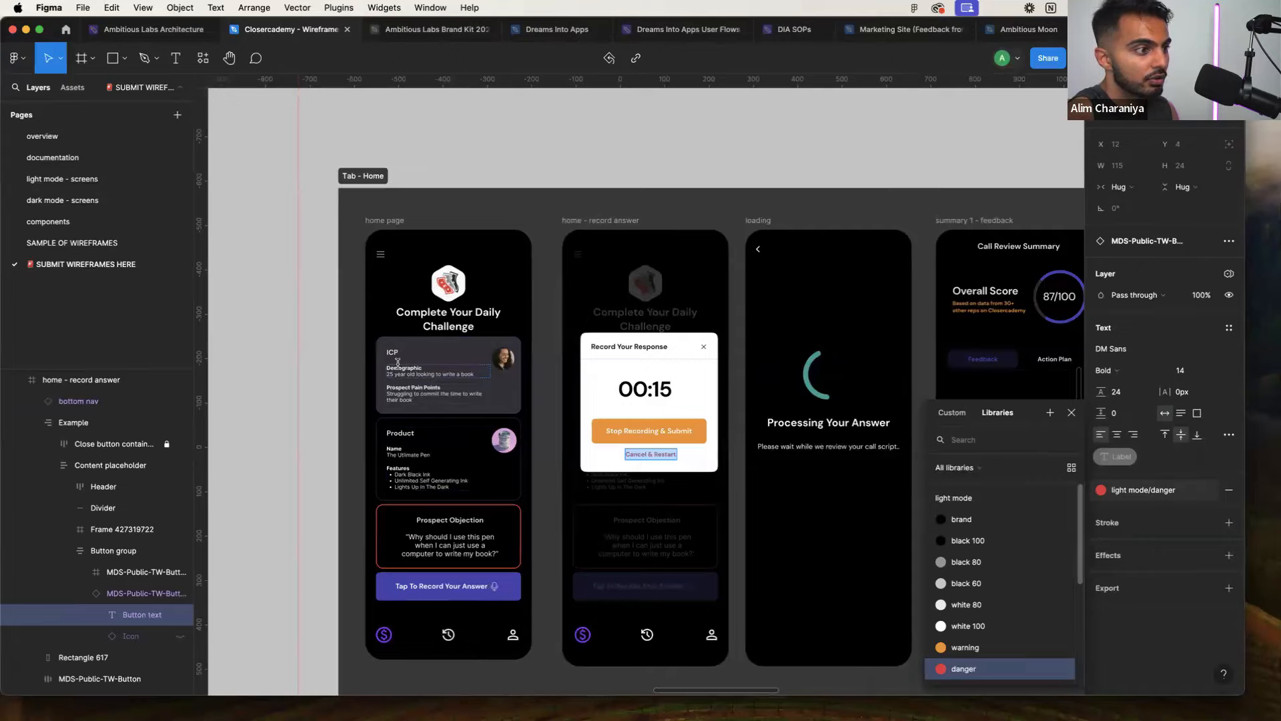
key(ctrl+Left)
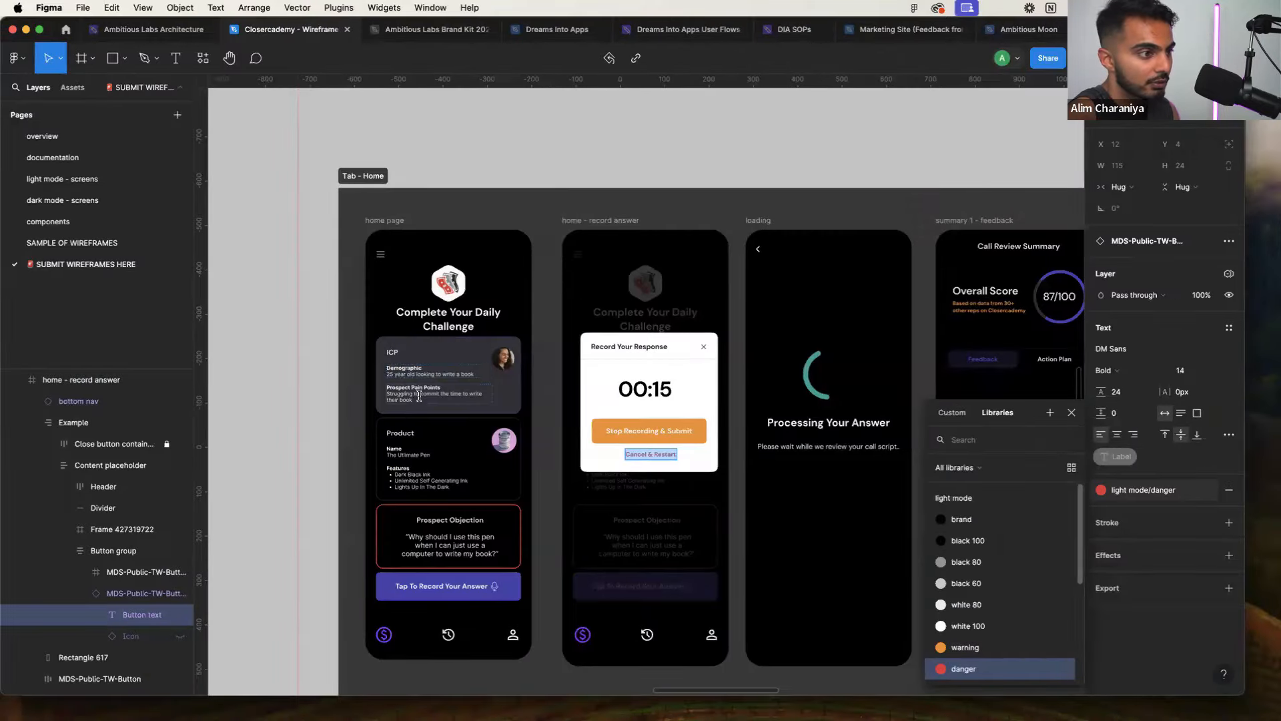
scroll(417, 396, up, 5)
click(383, 337)
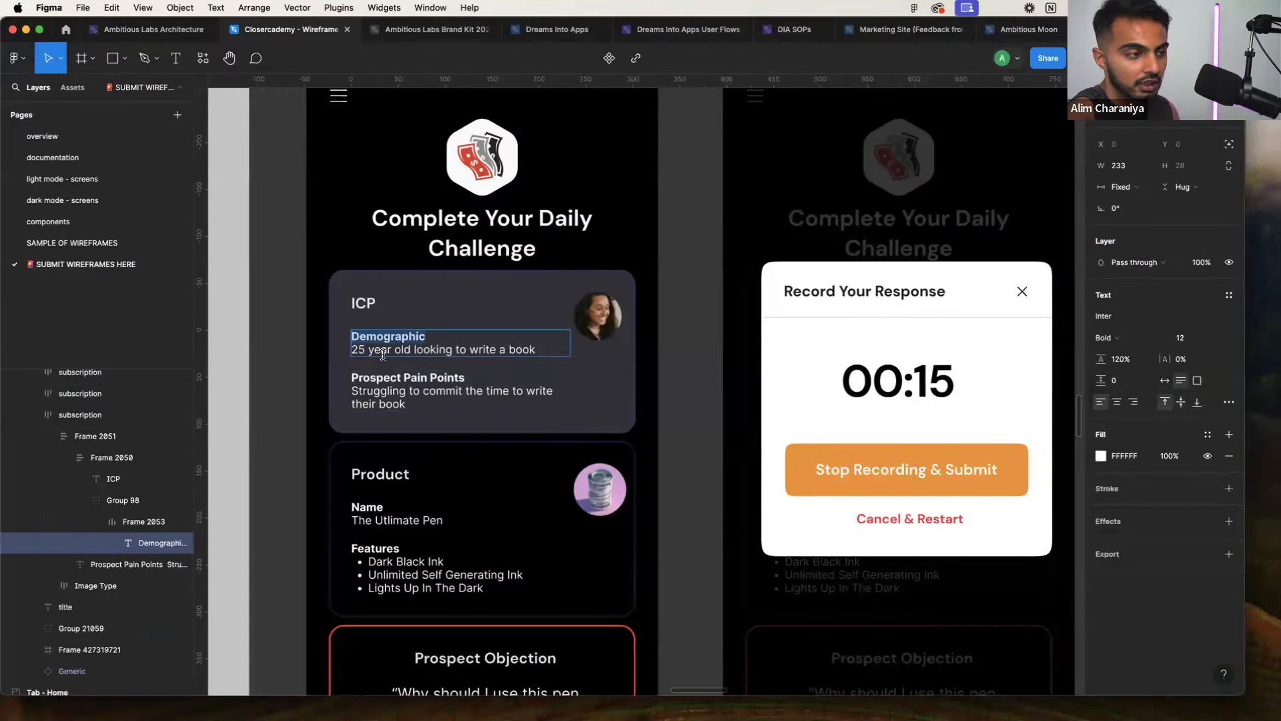
triple_click(385, 352)
click(385, 354)
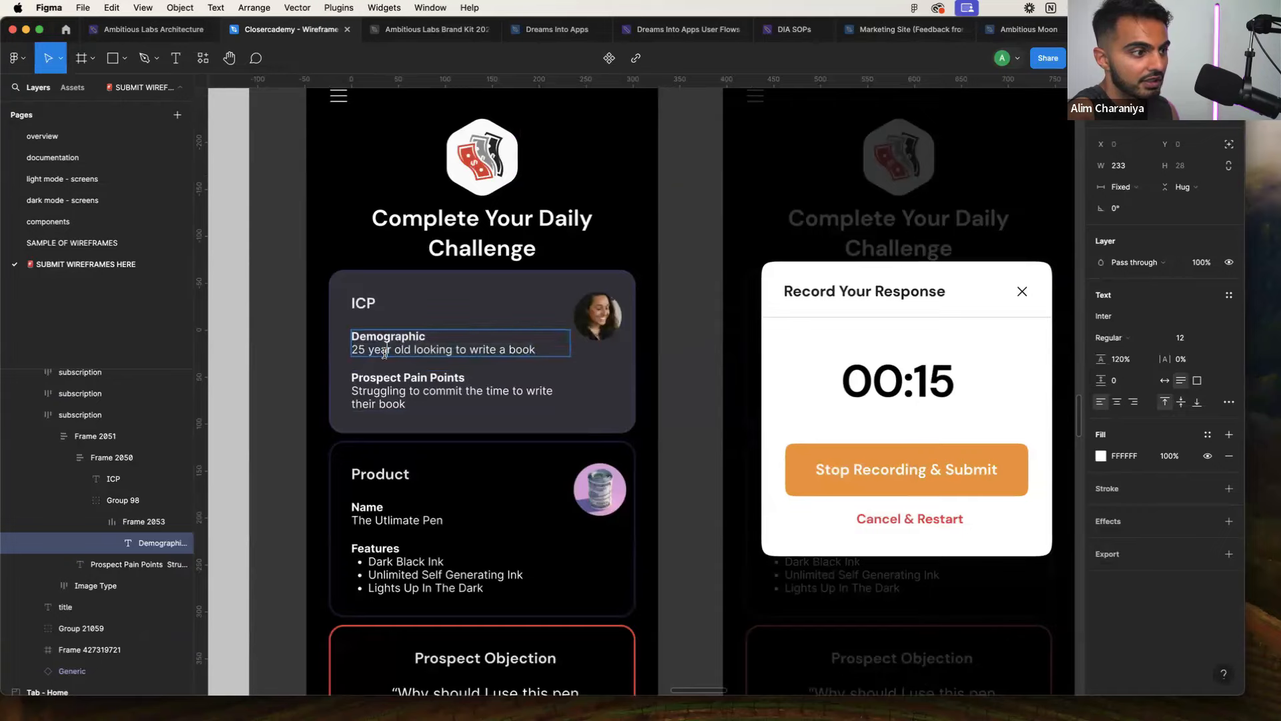
key(ctrl+Right)
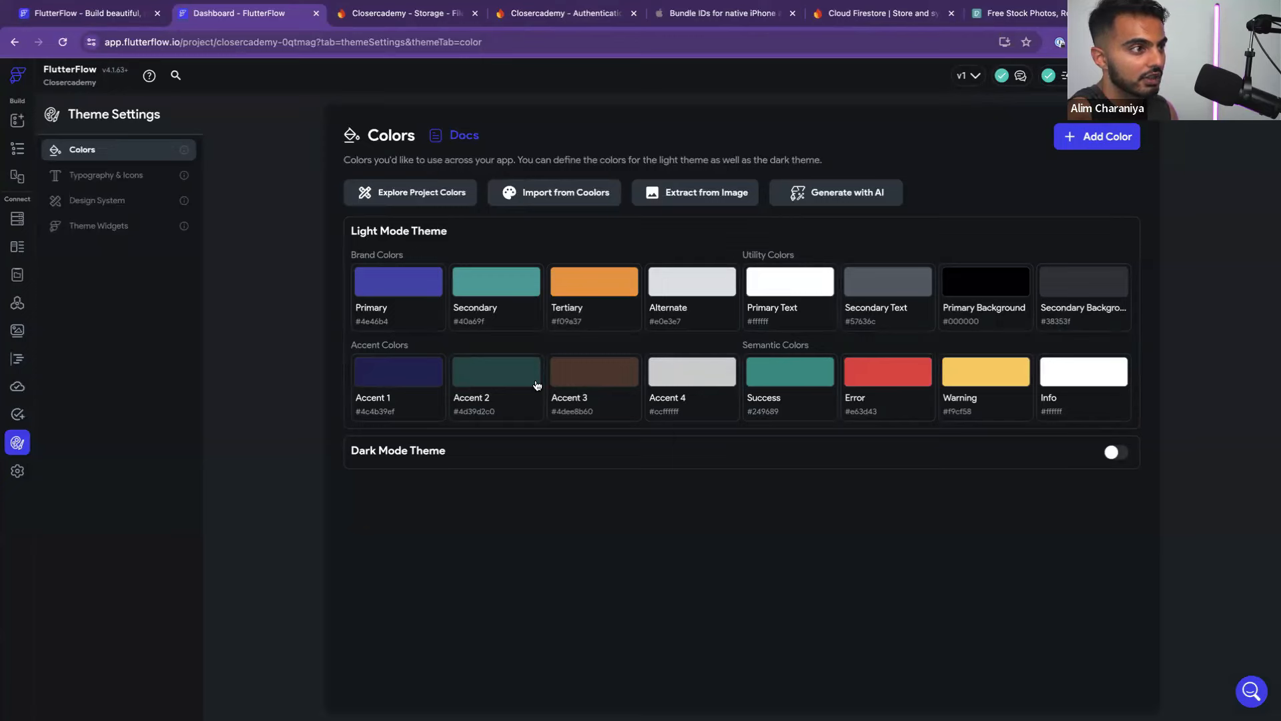
Change the Welcome page's background colour to the black Primary Background theme colour
click(17, 120)
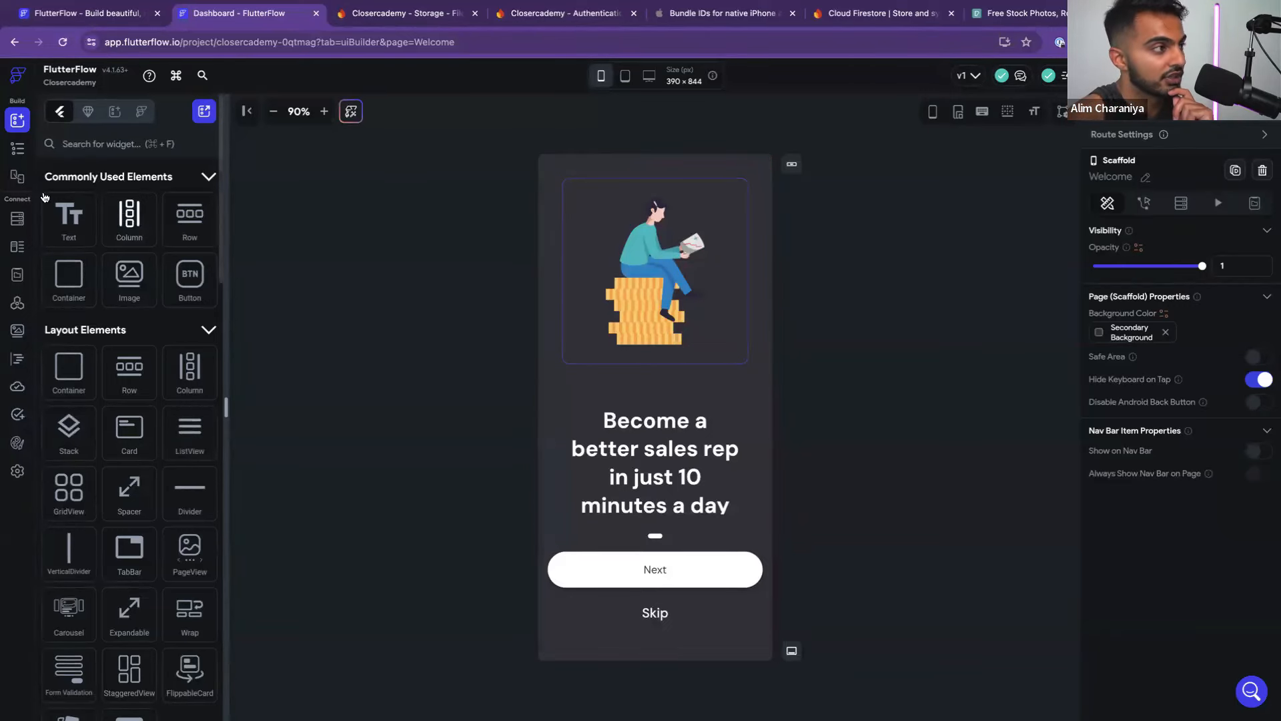
click(16, 151)
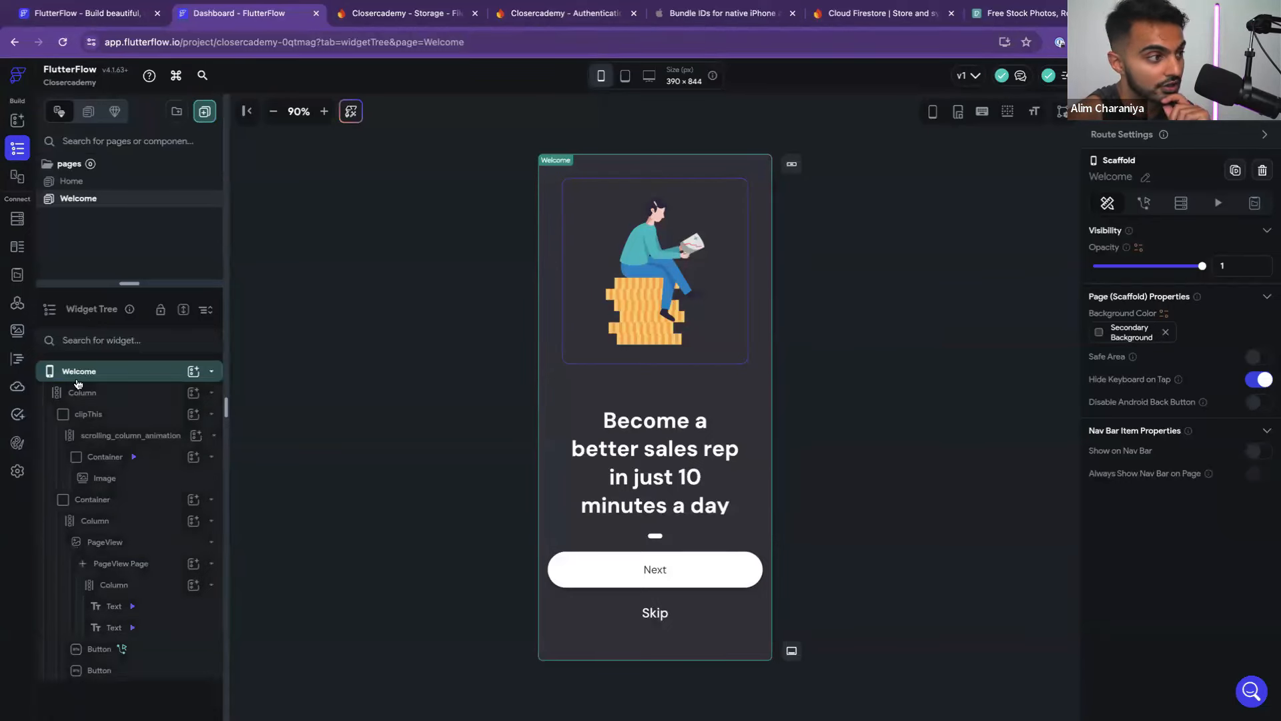
click(1100, 333)
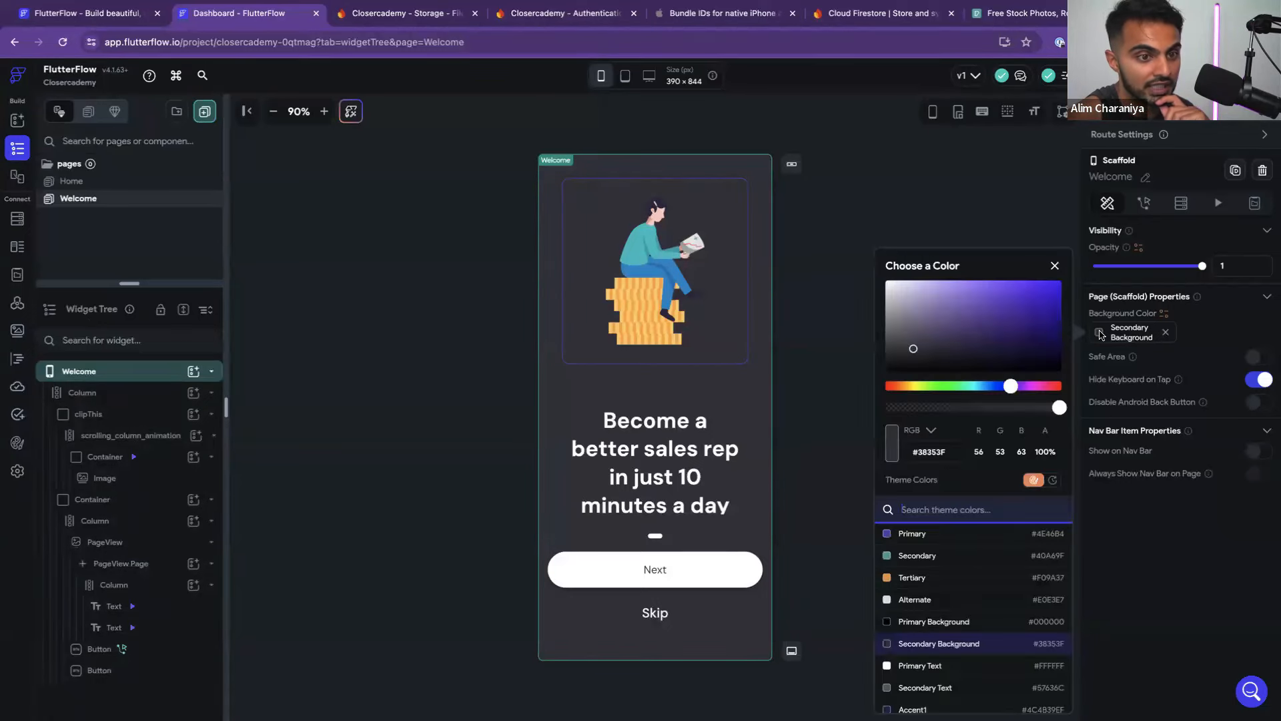
click(931, 621)
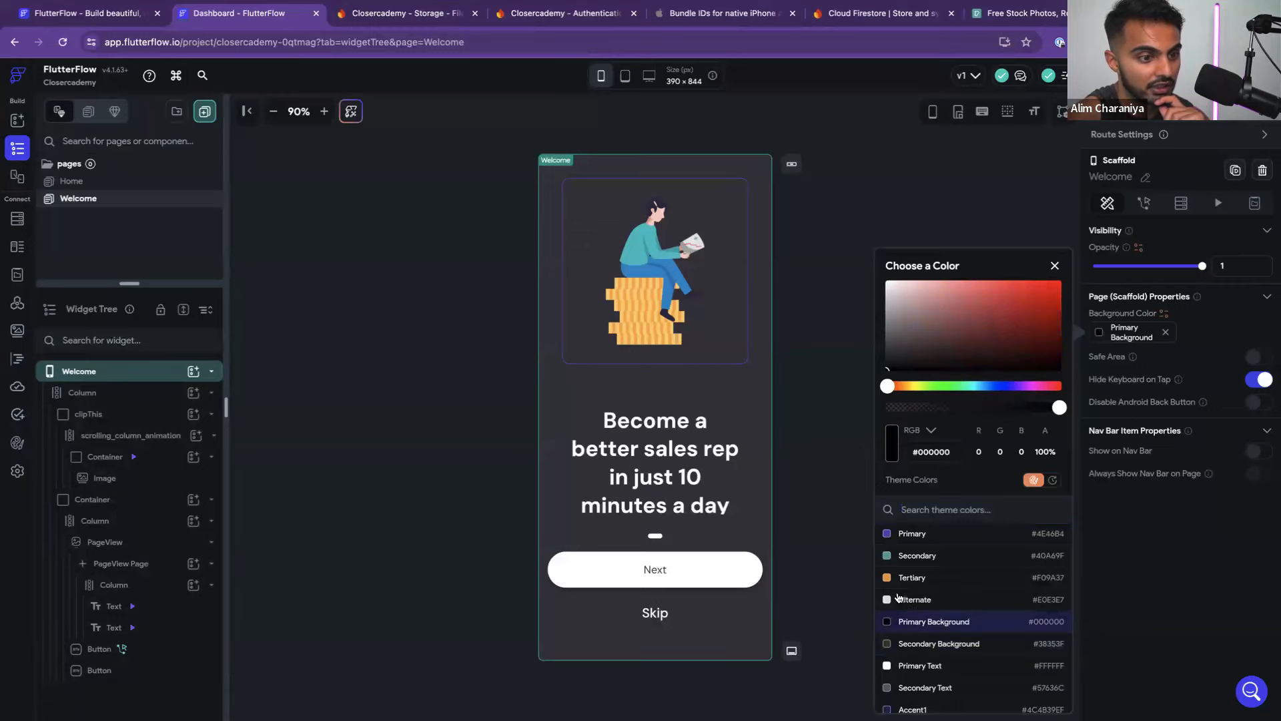
scroll(901, 600, down, 3)
scroll(901, 600, up, 4)
click(846, 505)
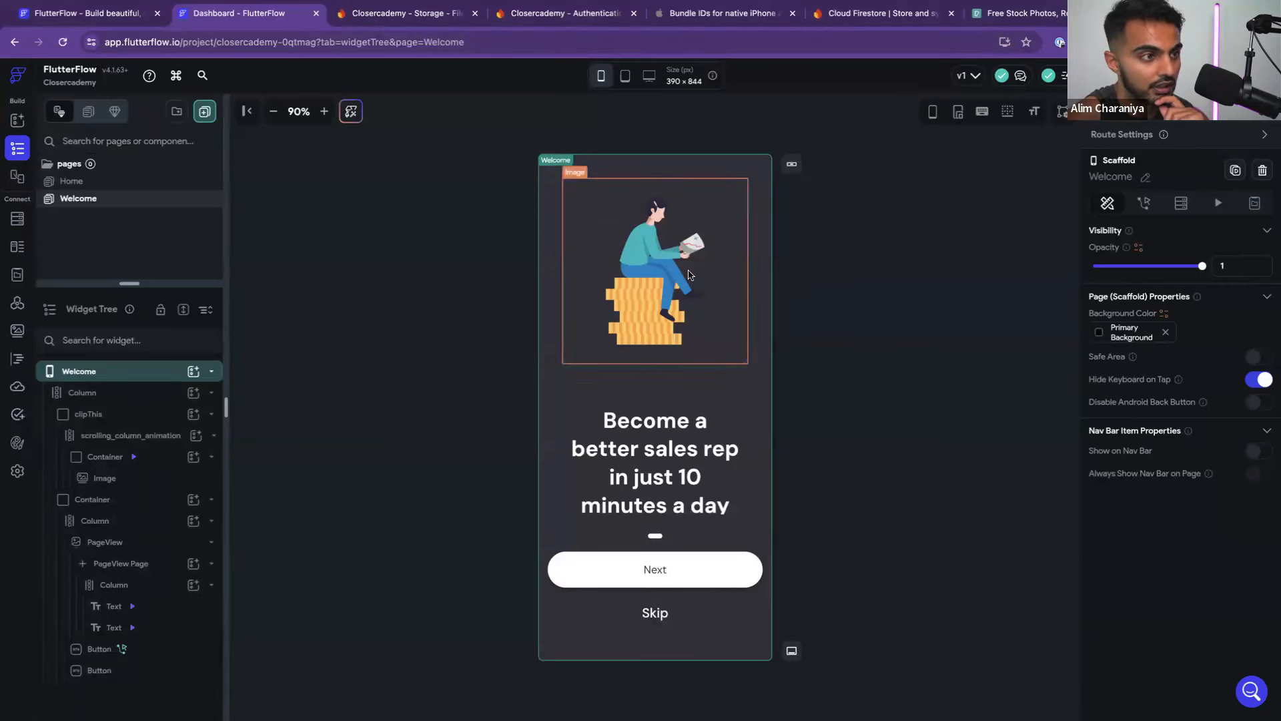
click(123, 393)
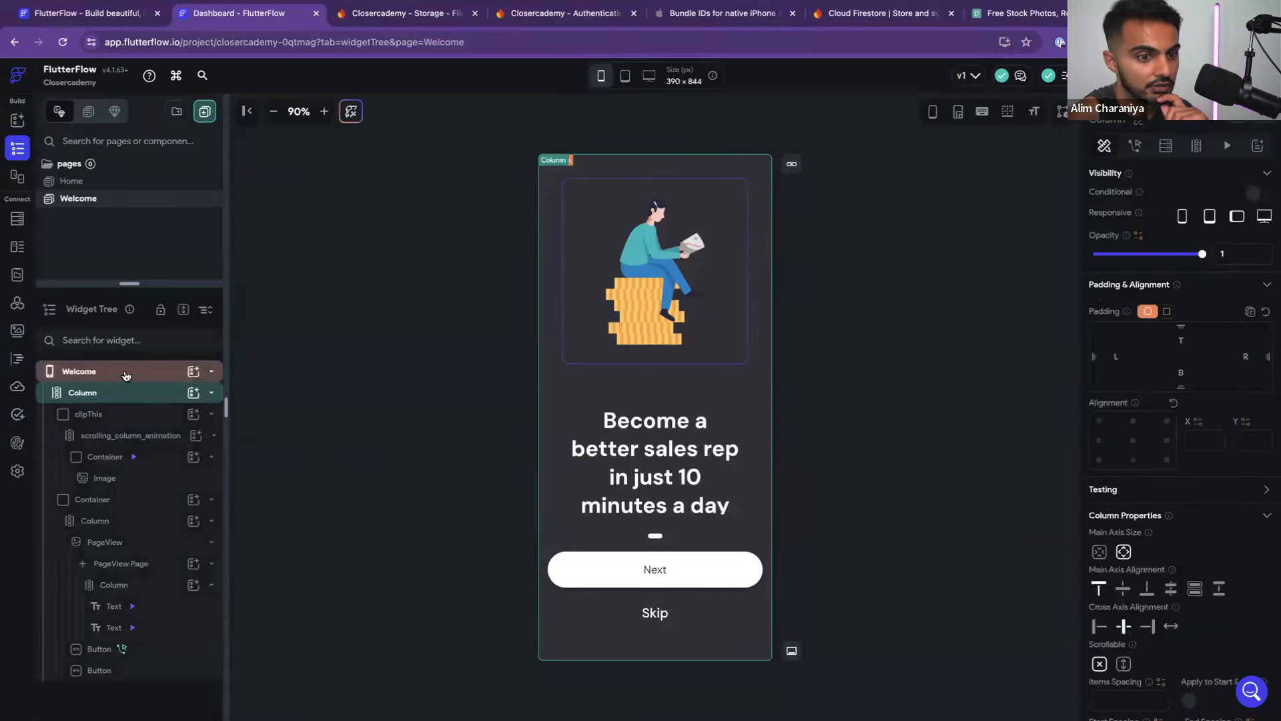
click(125, 374)
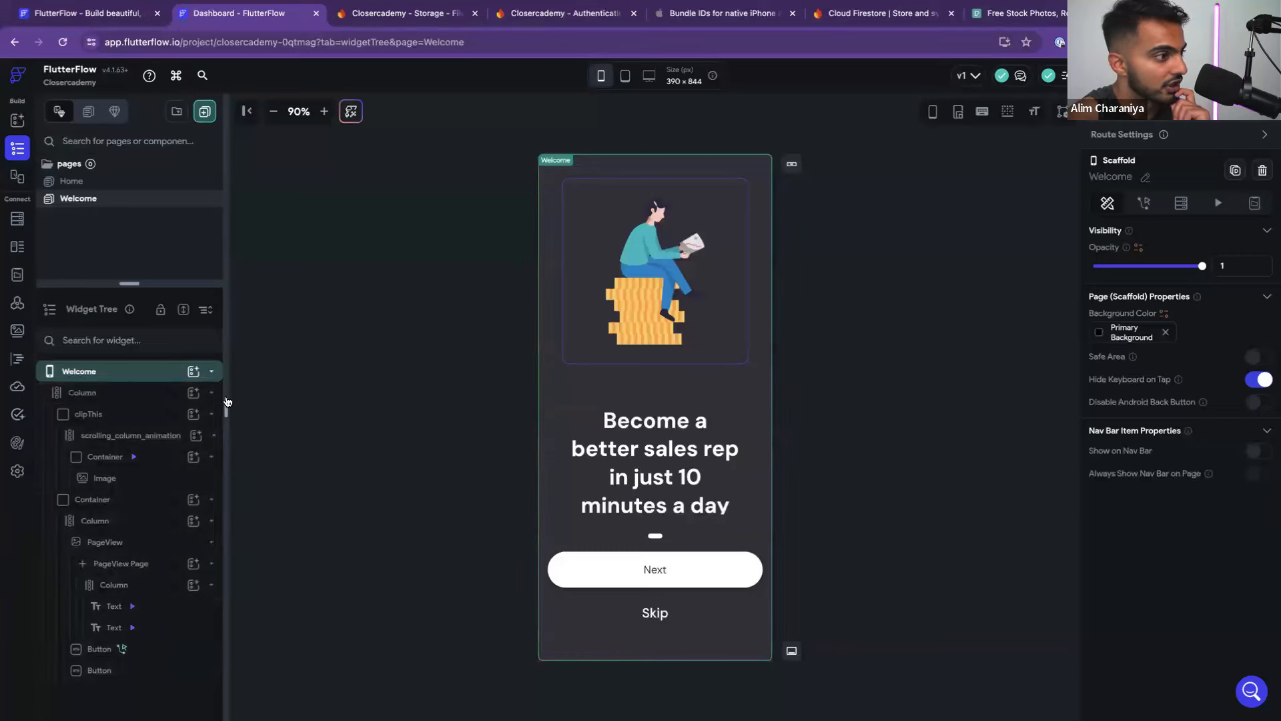
Fill the lower text Container with the Primary Background black
click(100, 393)
click(107, 501)
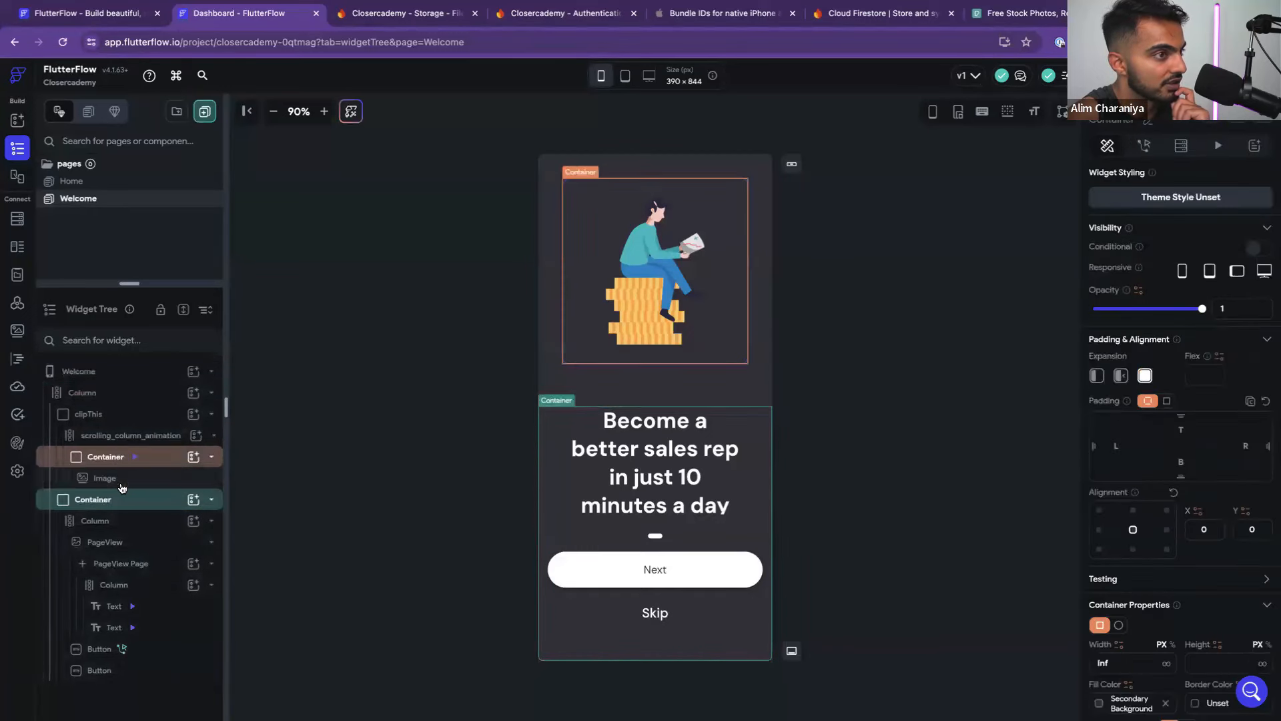
click(87, 394)
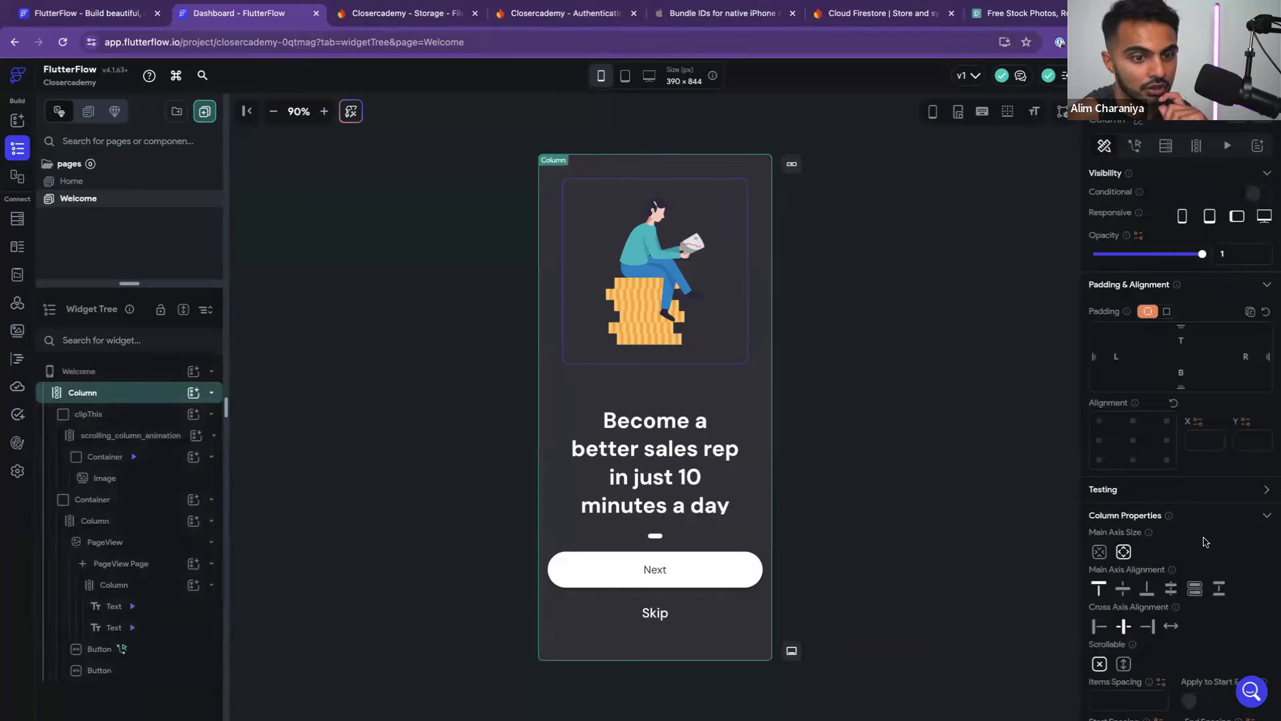
scroll(1213, 542, down, 2)
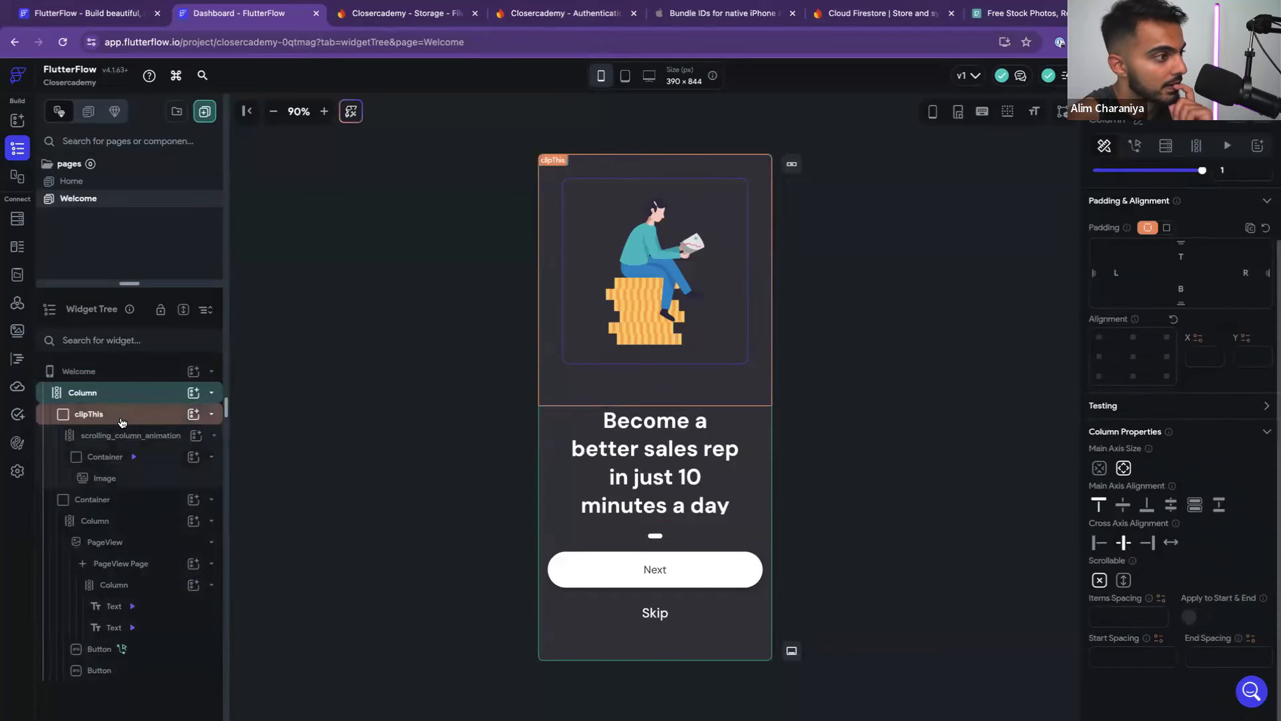
click(211, 414)
click(212, 435)
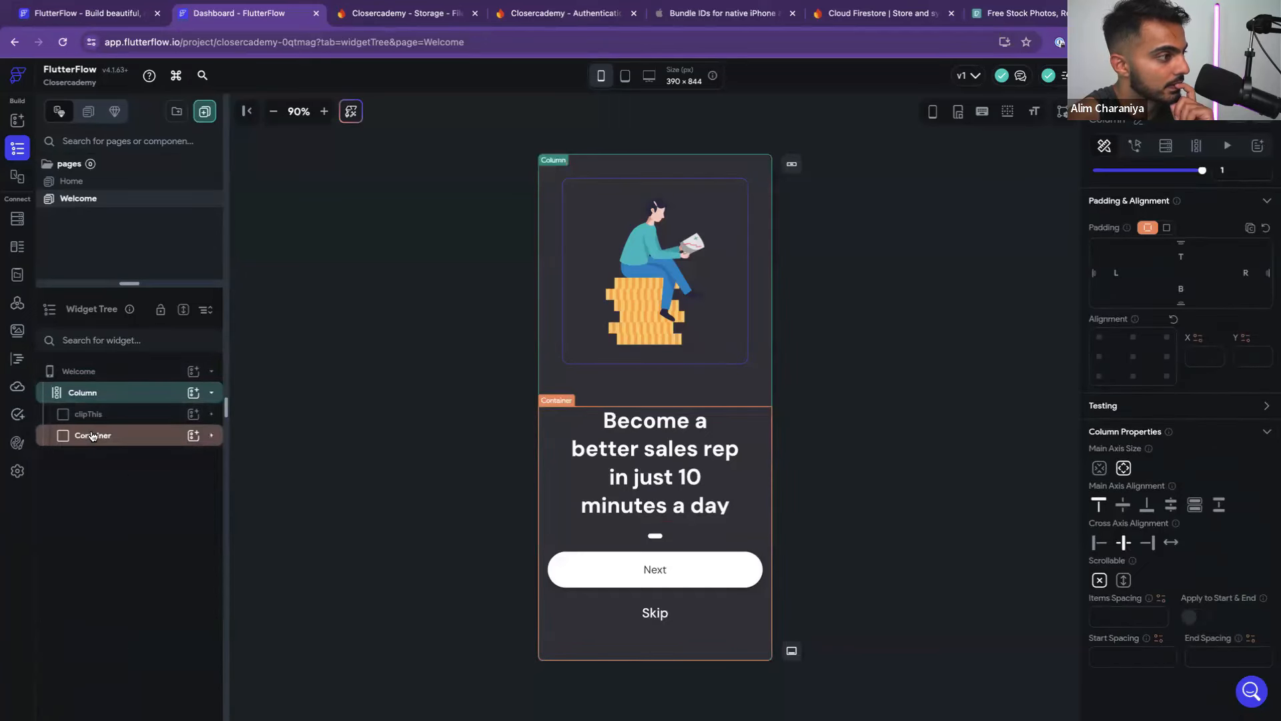
click(93, 436)
scroll(1152, 543, down, 5)
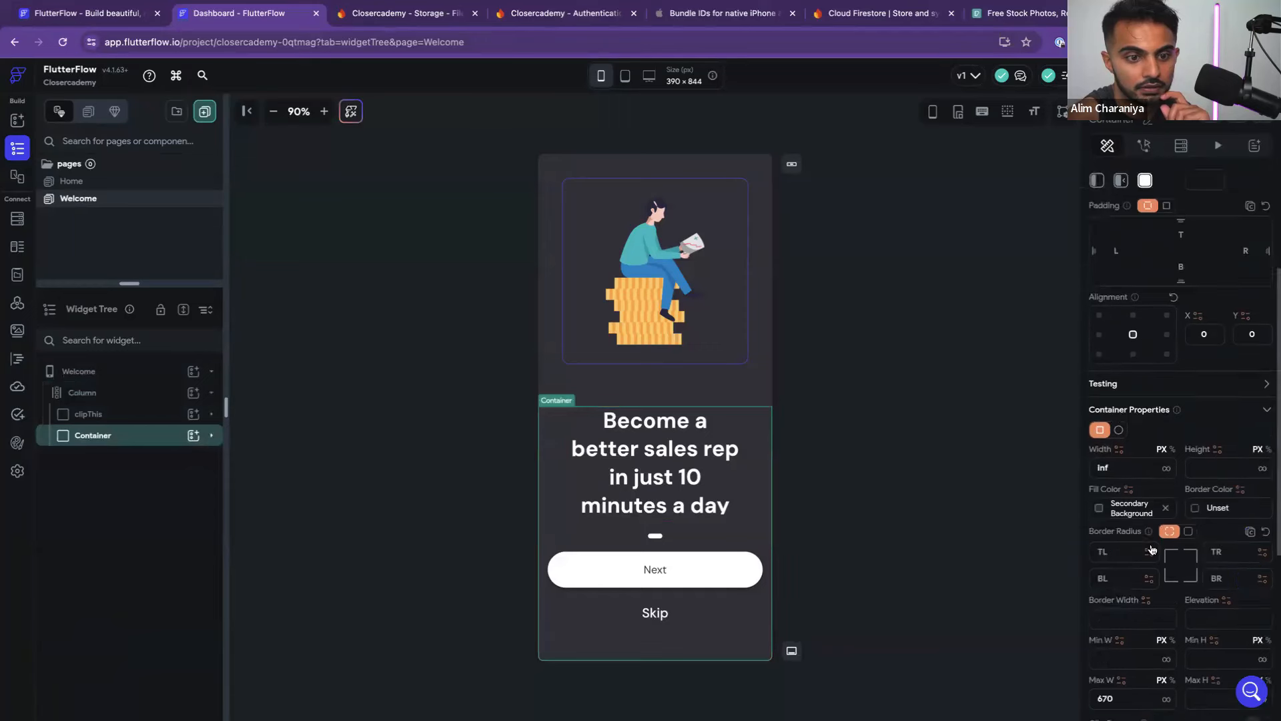
click(1100, 402)
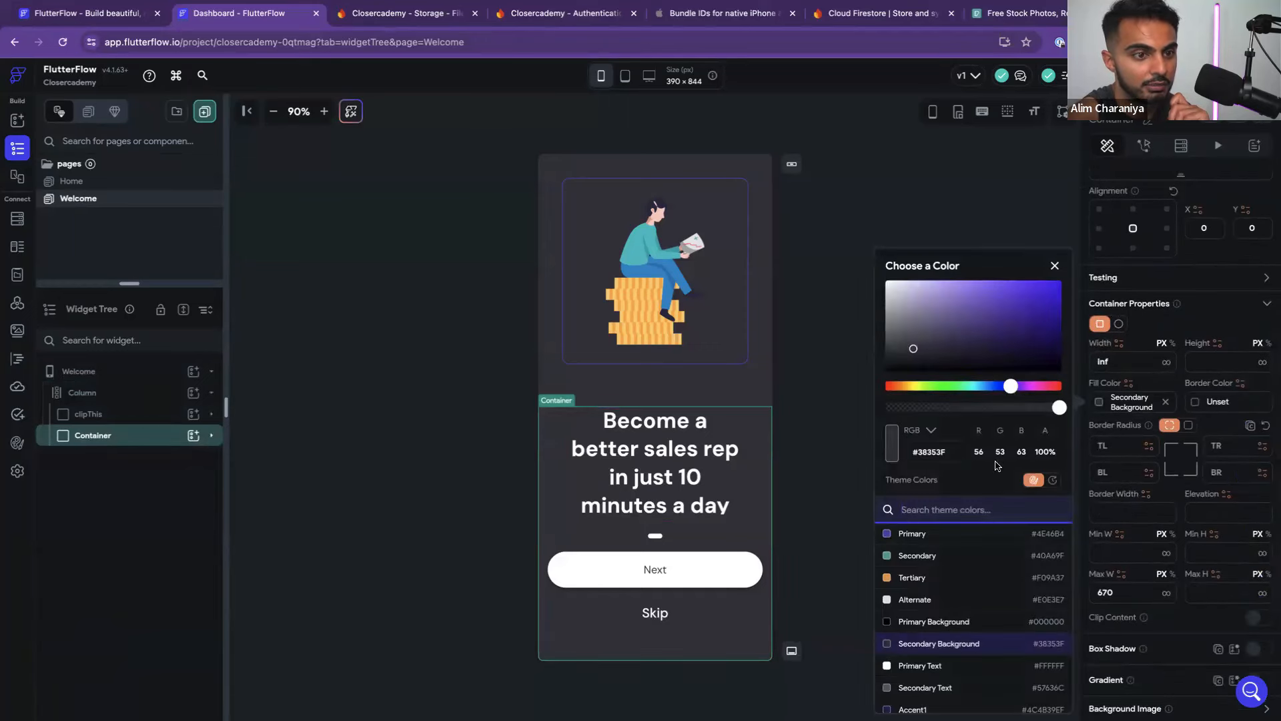
click(947, 624)
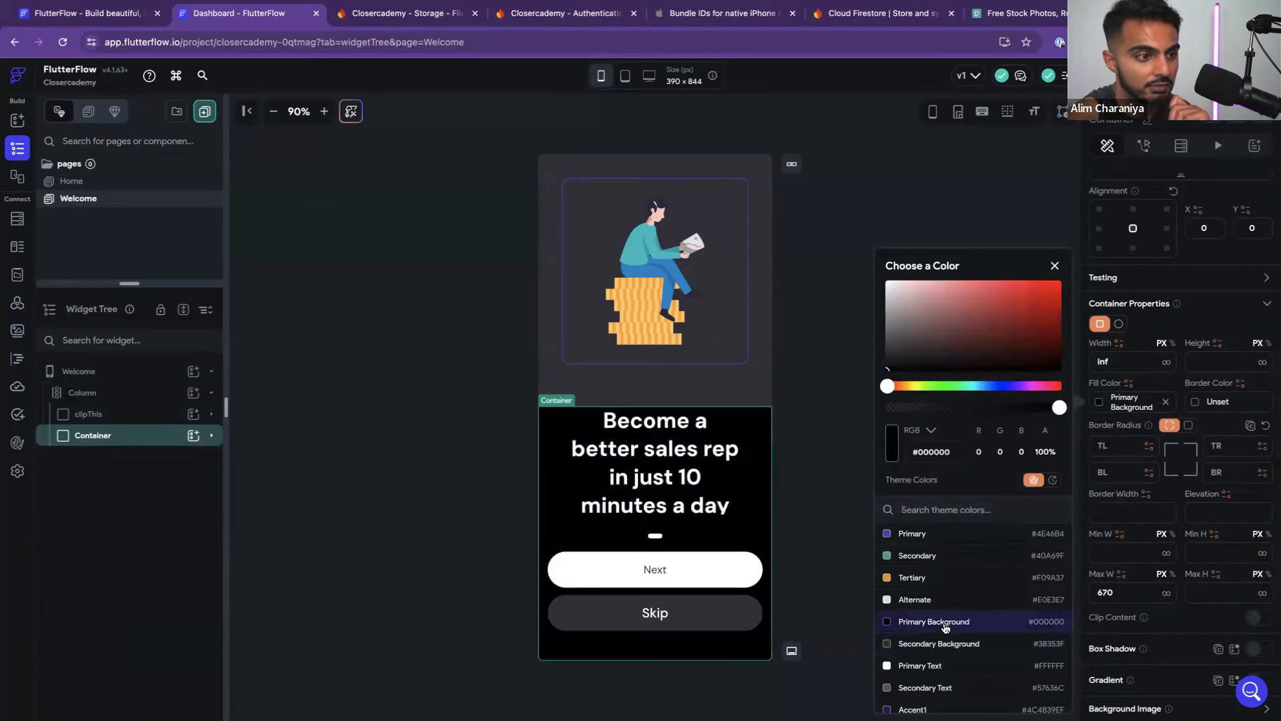
click(853, 529)
Clear the fill colour on the Container around the image
click(752, 398)
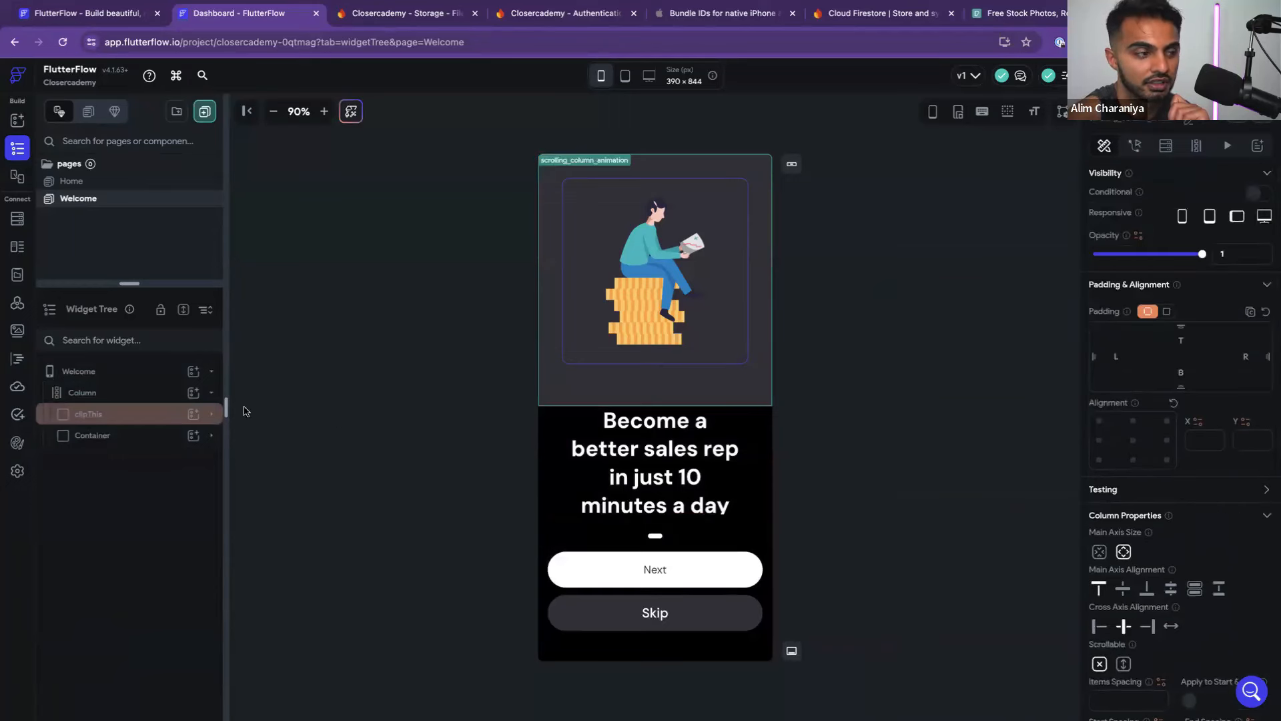
scroll(1214, 562, down, 2)
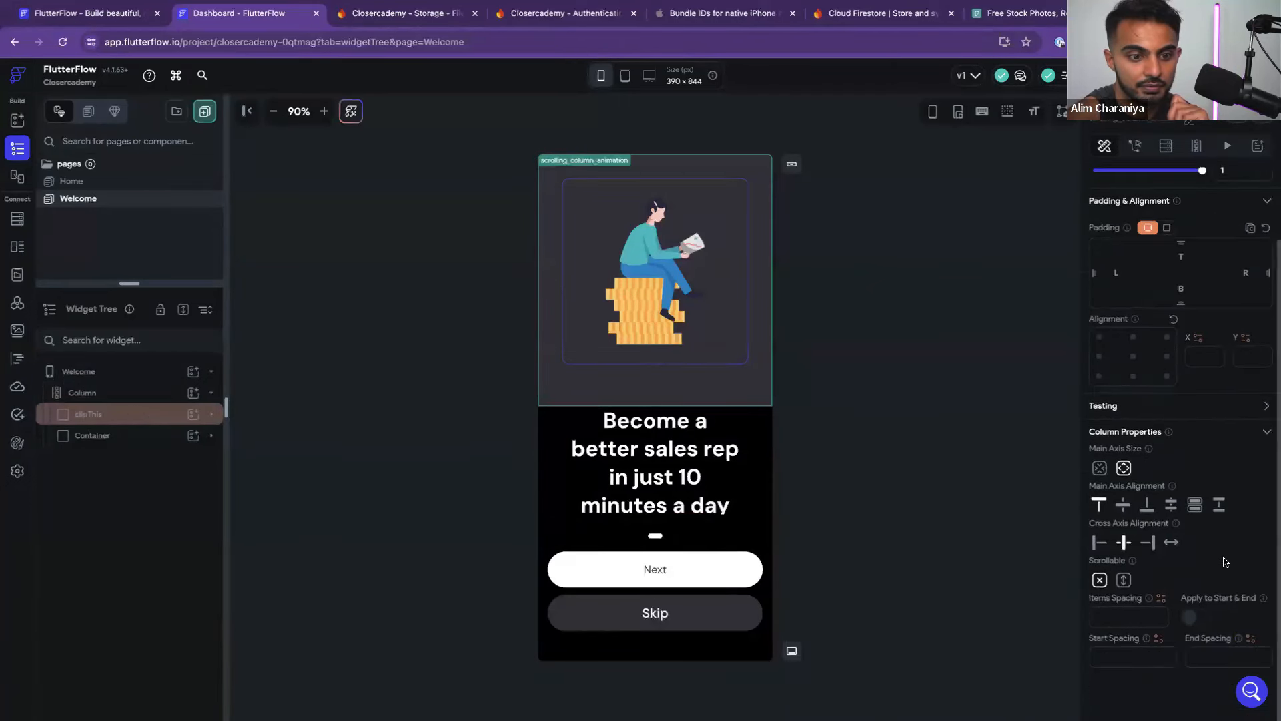
scroll(1212, 558, up, 2)
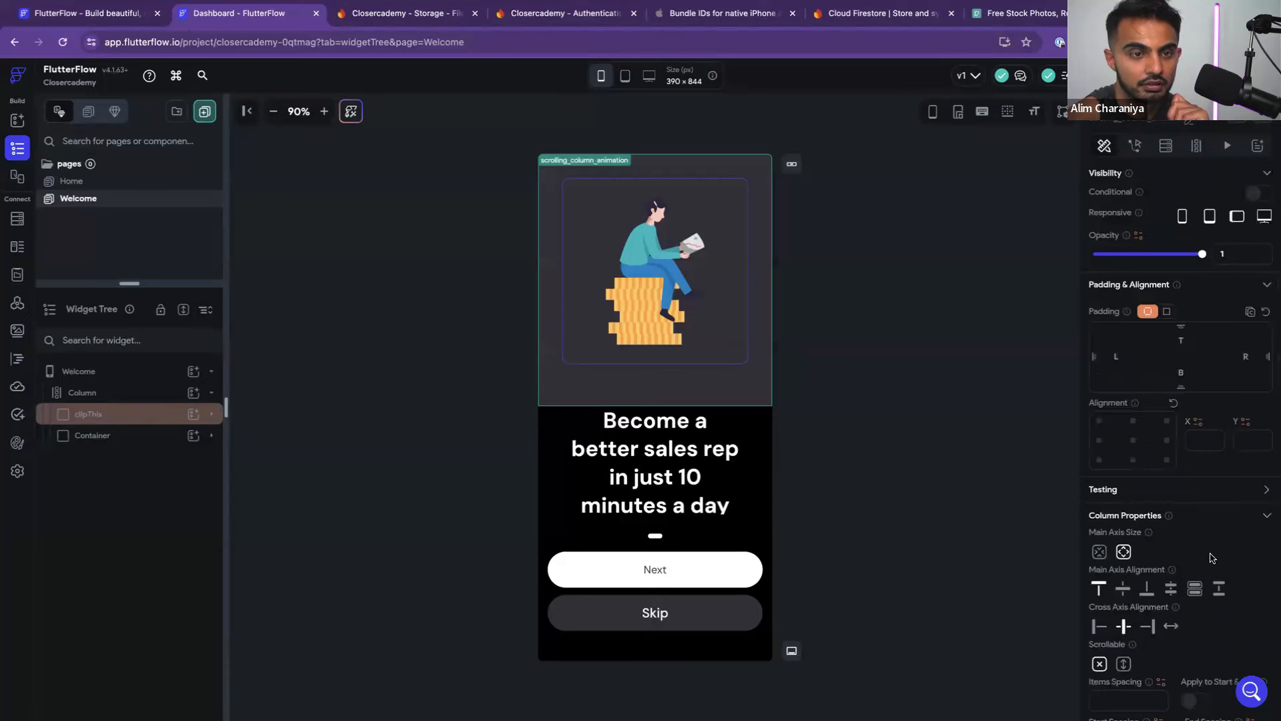
click(211, 414)
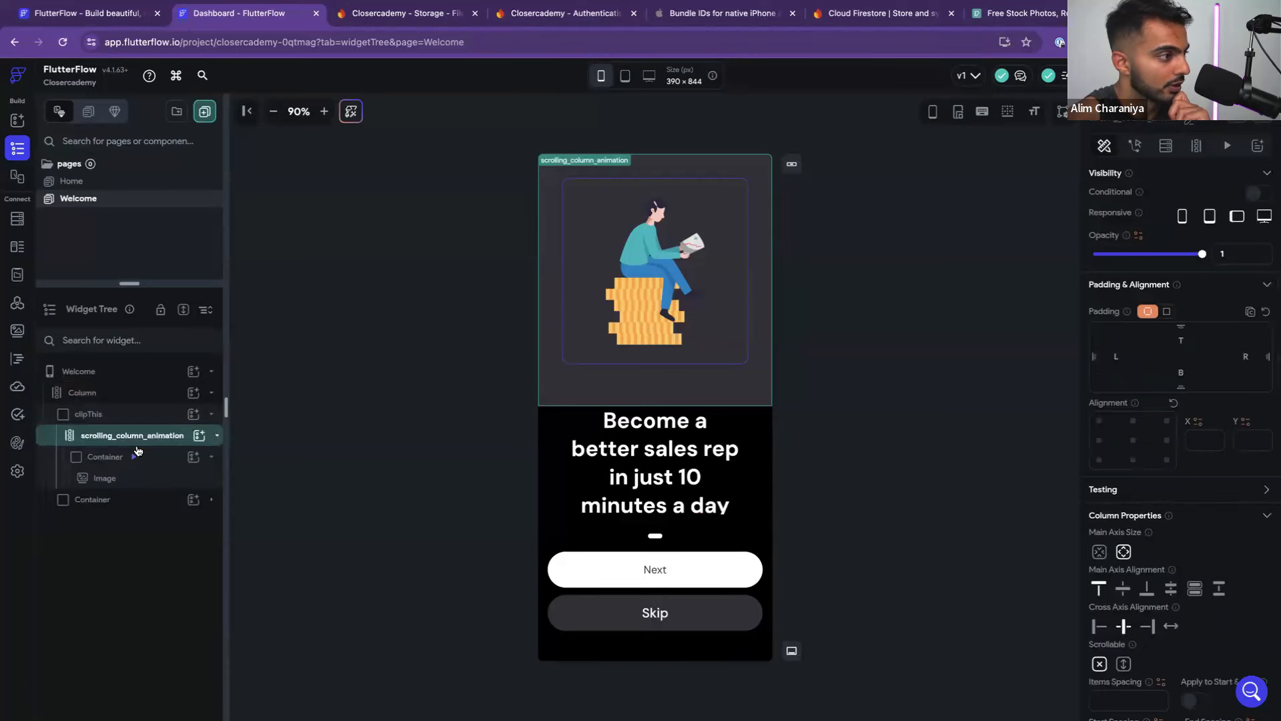
click(110, 462)
scroll(1216, 480, down, 3)
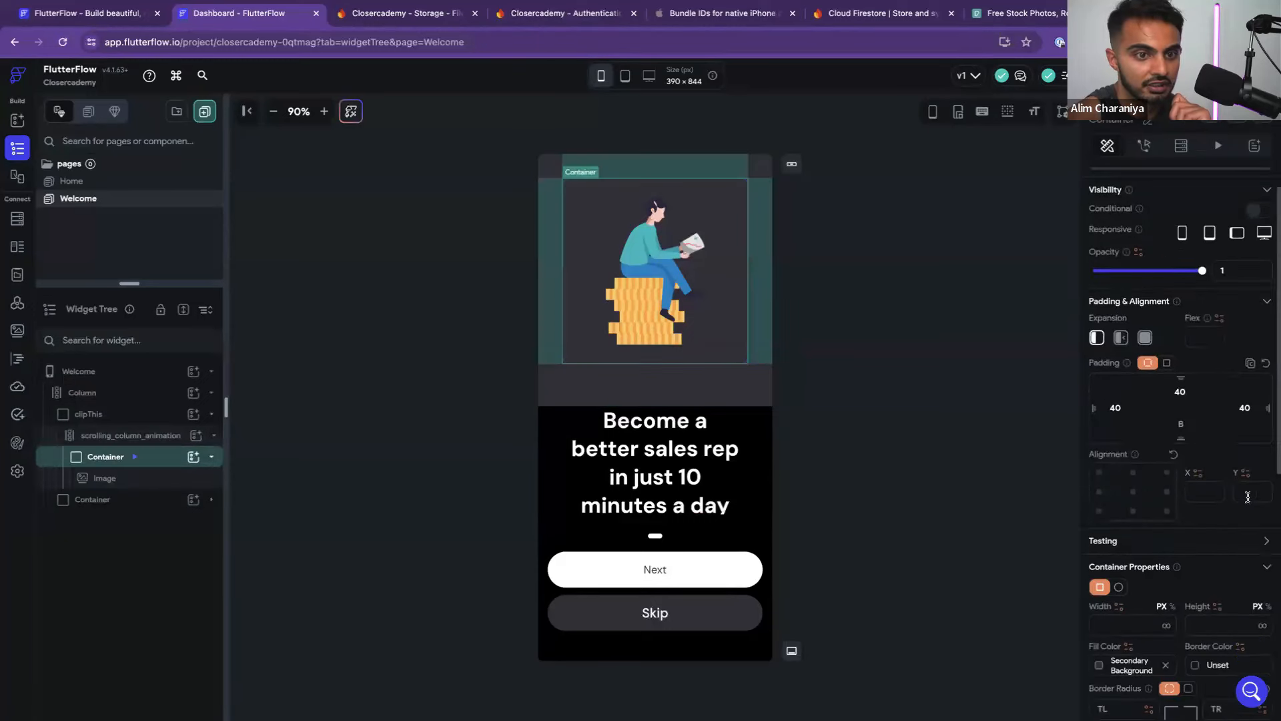
click(1164, 526)
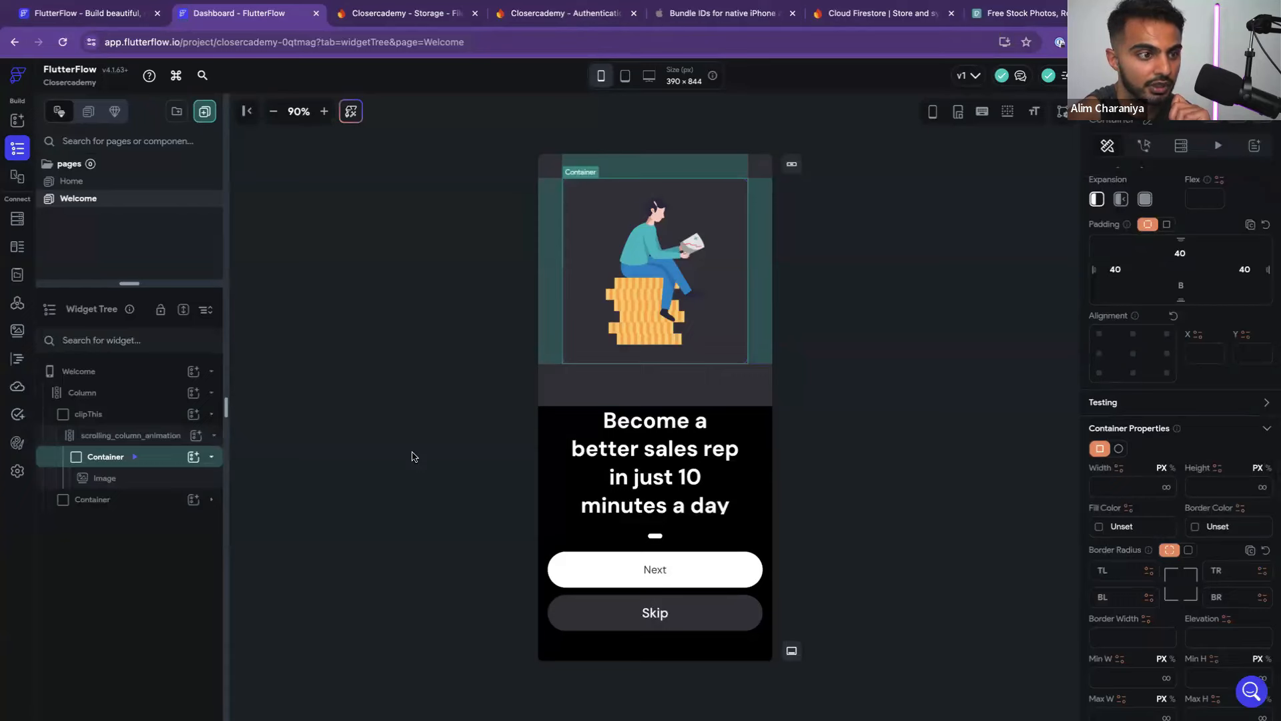
Give the image Container a Primary Background fill
click(882, 495)
click(733, 388)
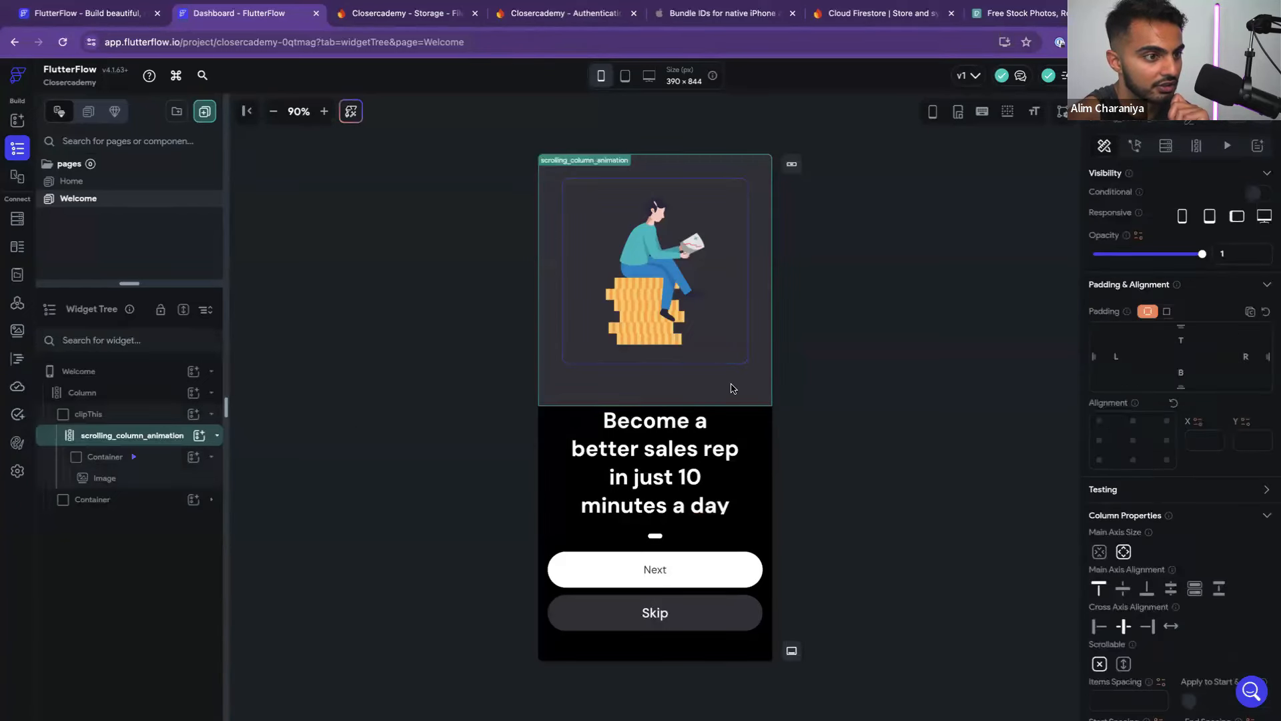
click(93, 458)
scroll(1128, 546, down, 3)
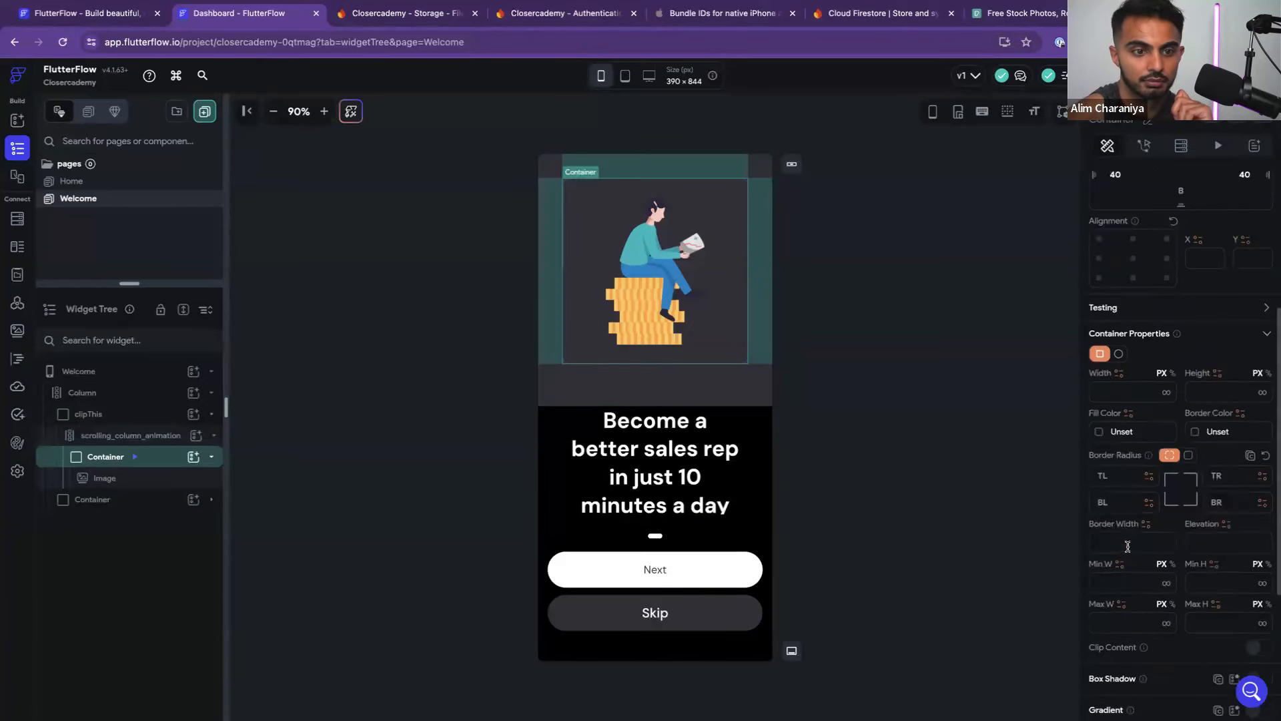
scroll(1187, 576, down, 2)
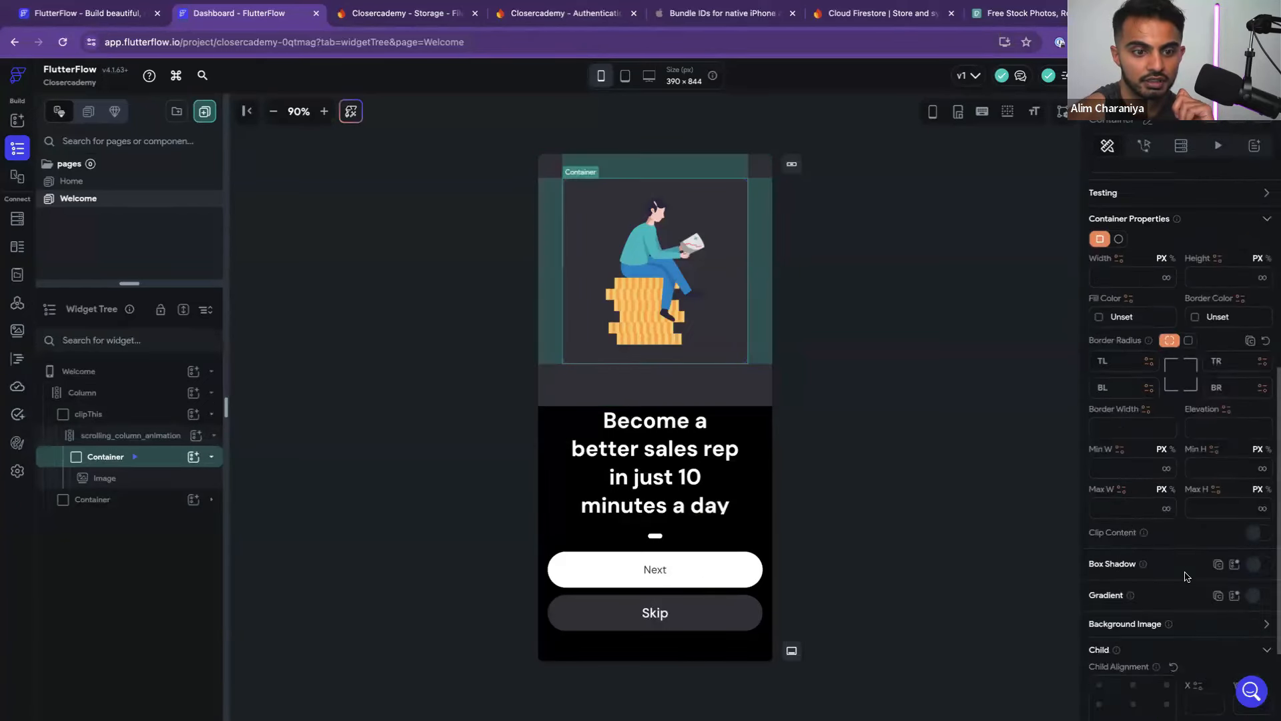
click(1099, 319)
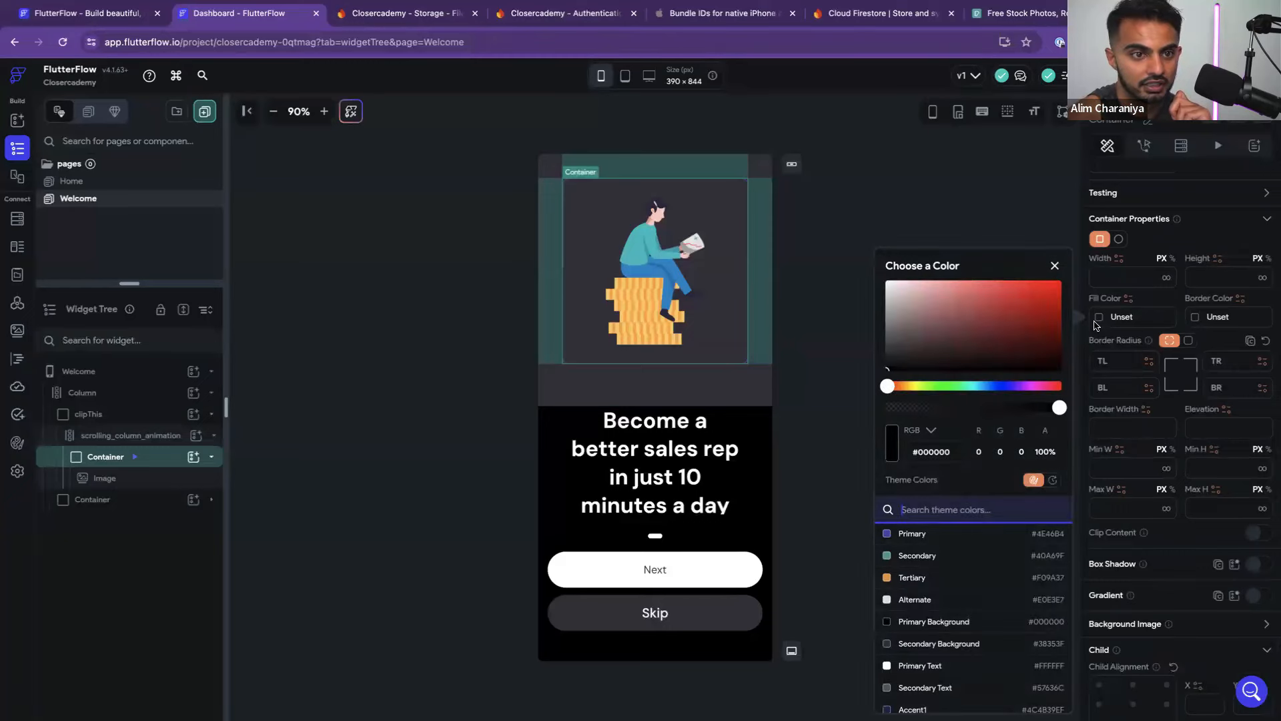
click(948, 624)
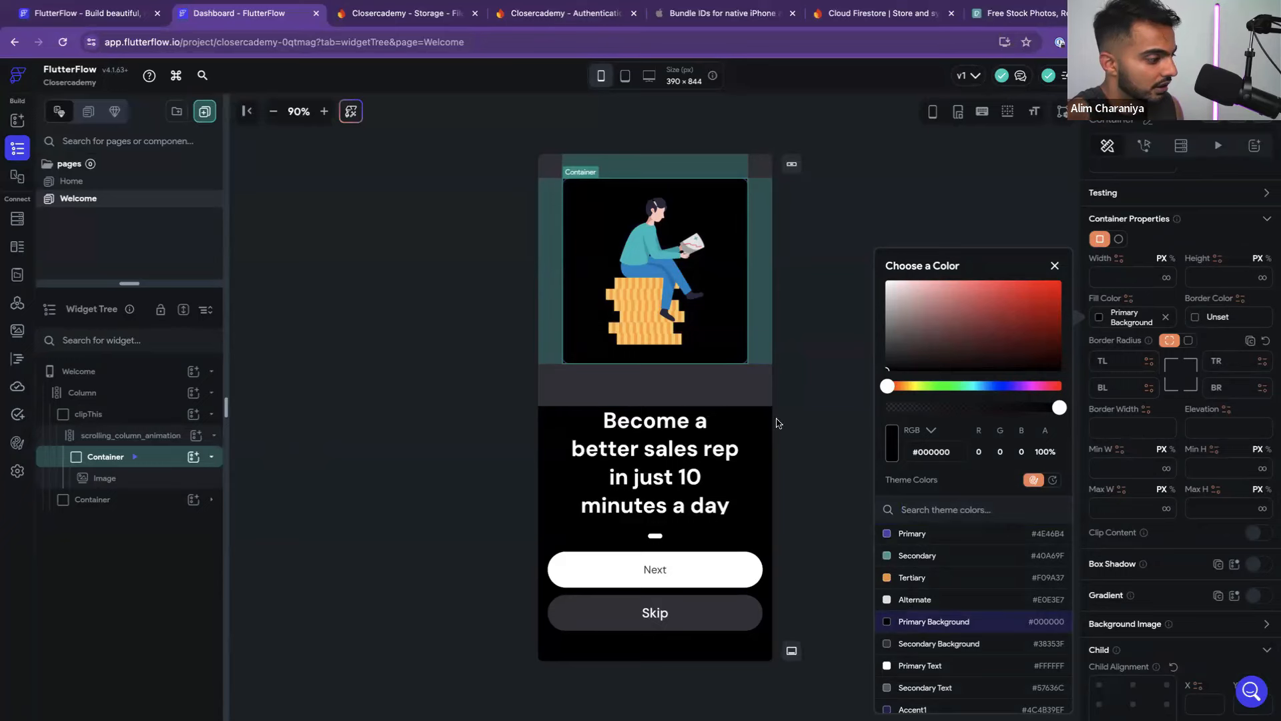
click(844, 374)
click(821, 394)
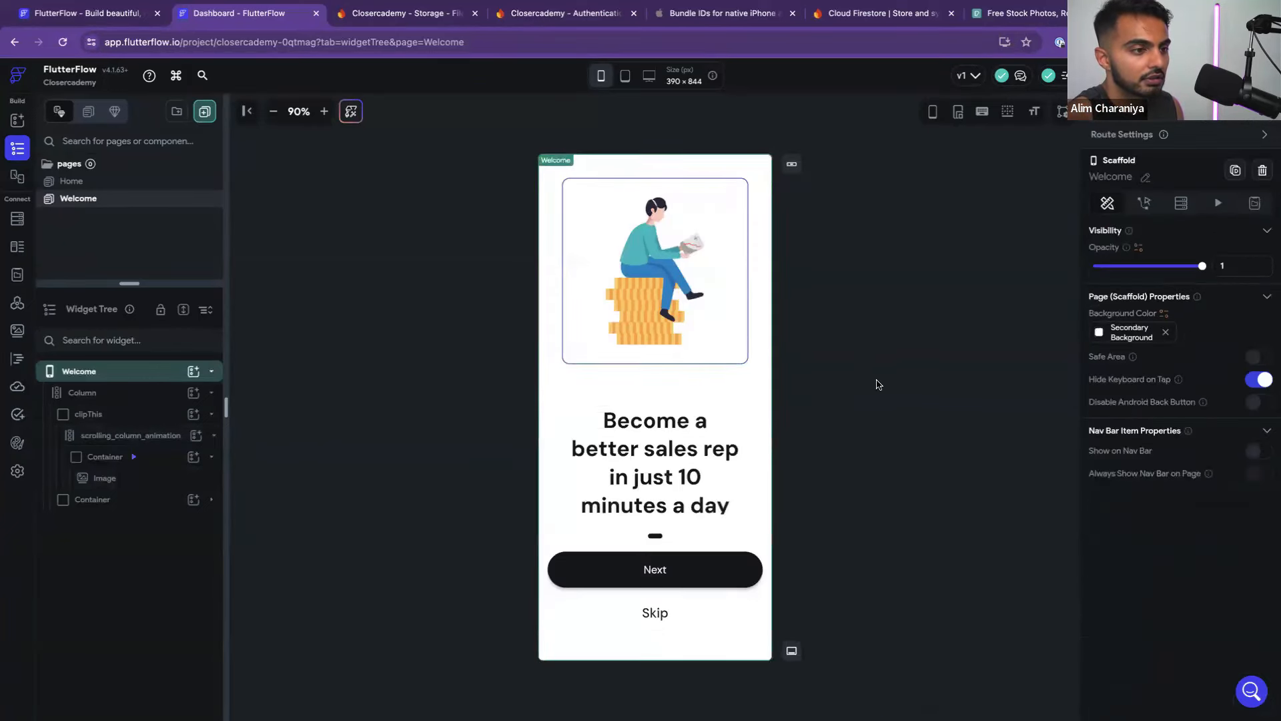
Set the Welcome page's Scaffold background to Primary Background
click(112, 375)
click(134, 378)
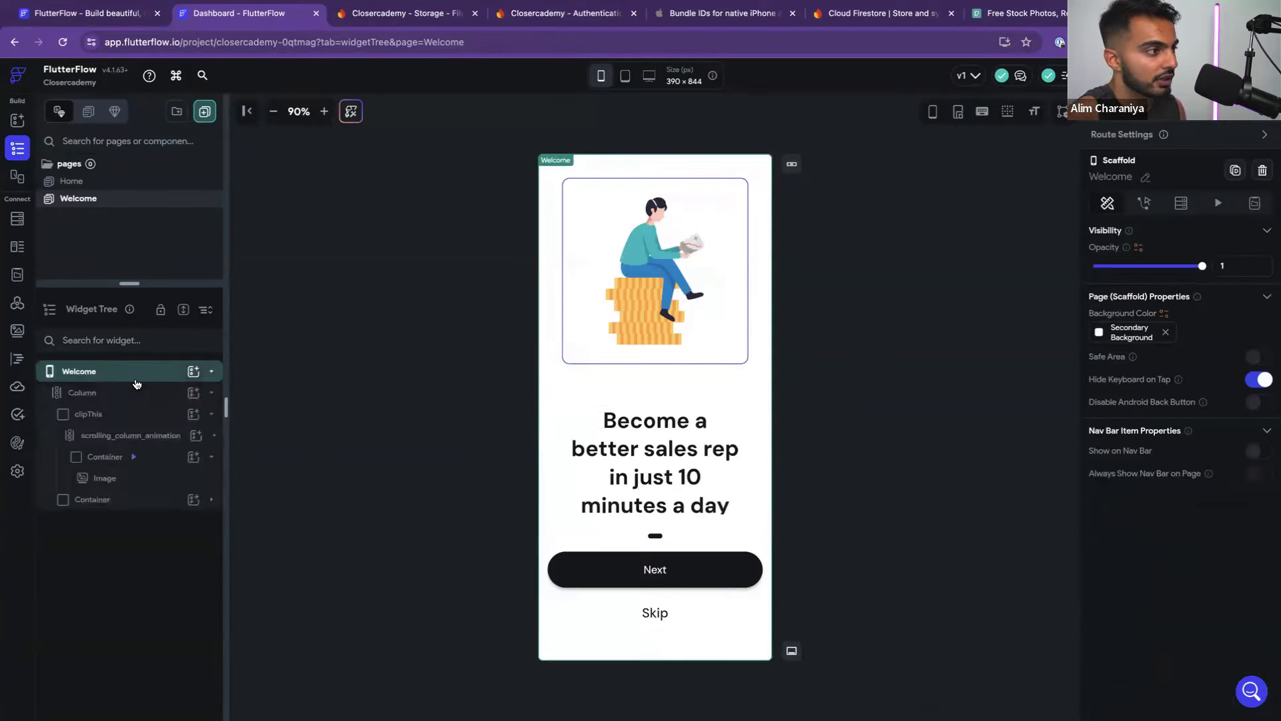
click(1100, 334)
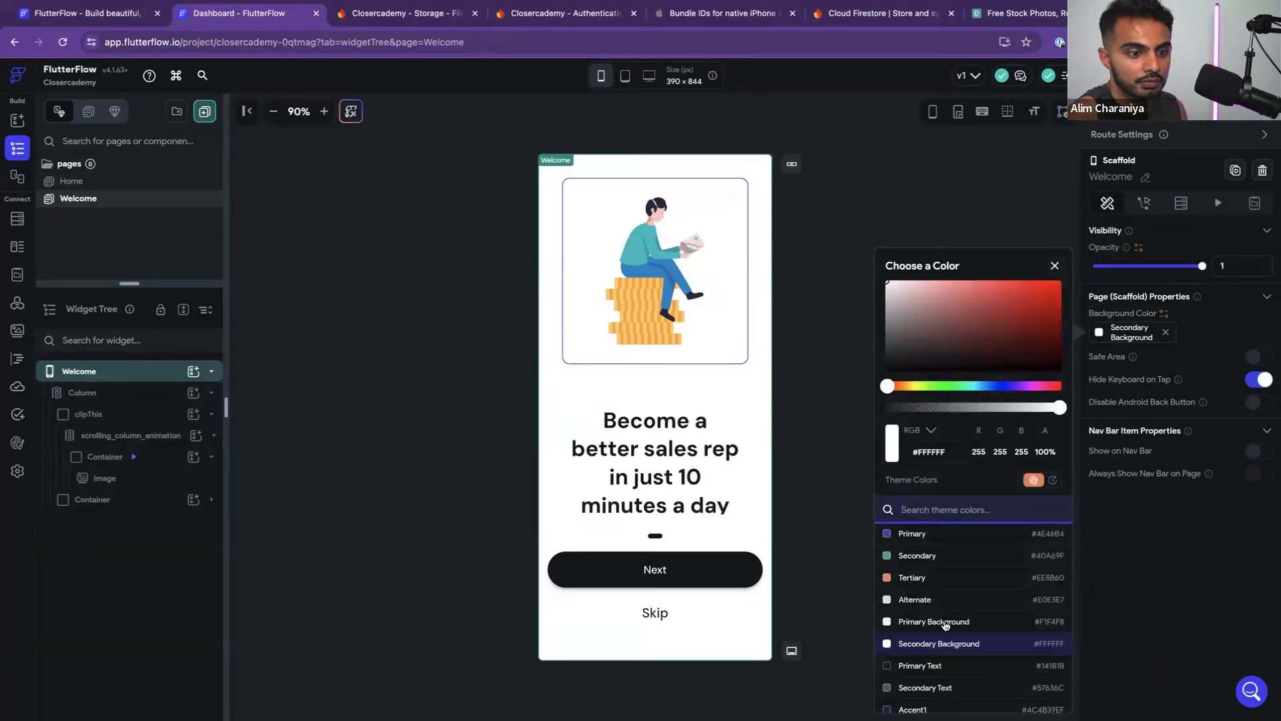
click(948, 625)
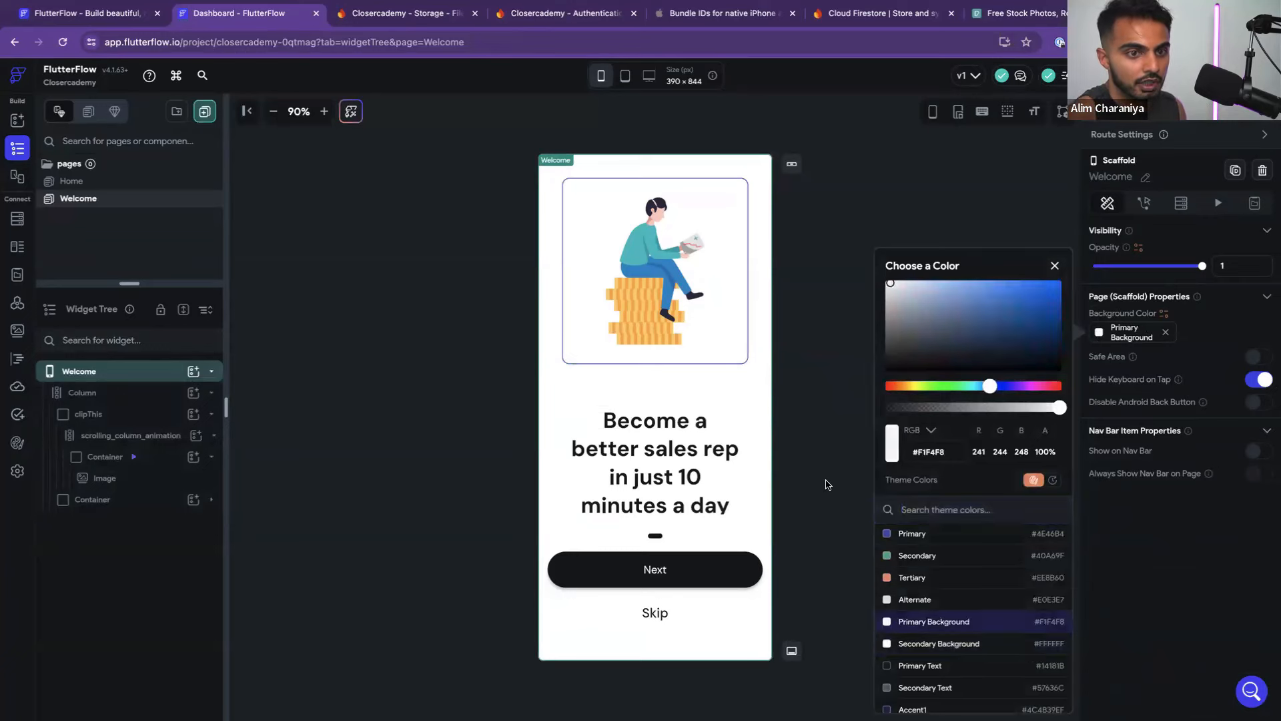
click(826, 484)
key(ctrl+shift+z)
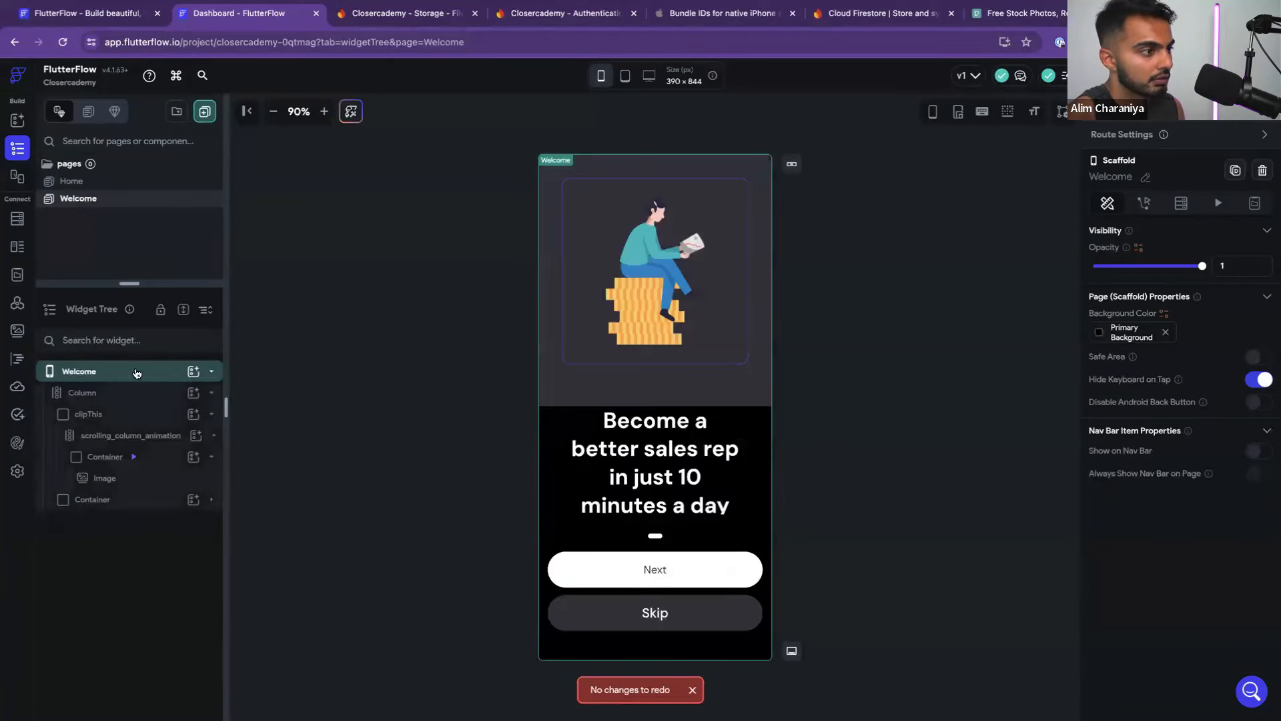
Move the image Container out above clipThis and delete the clipThis wrapper
click(207, 437)
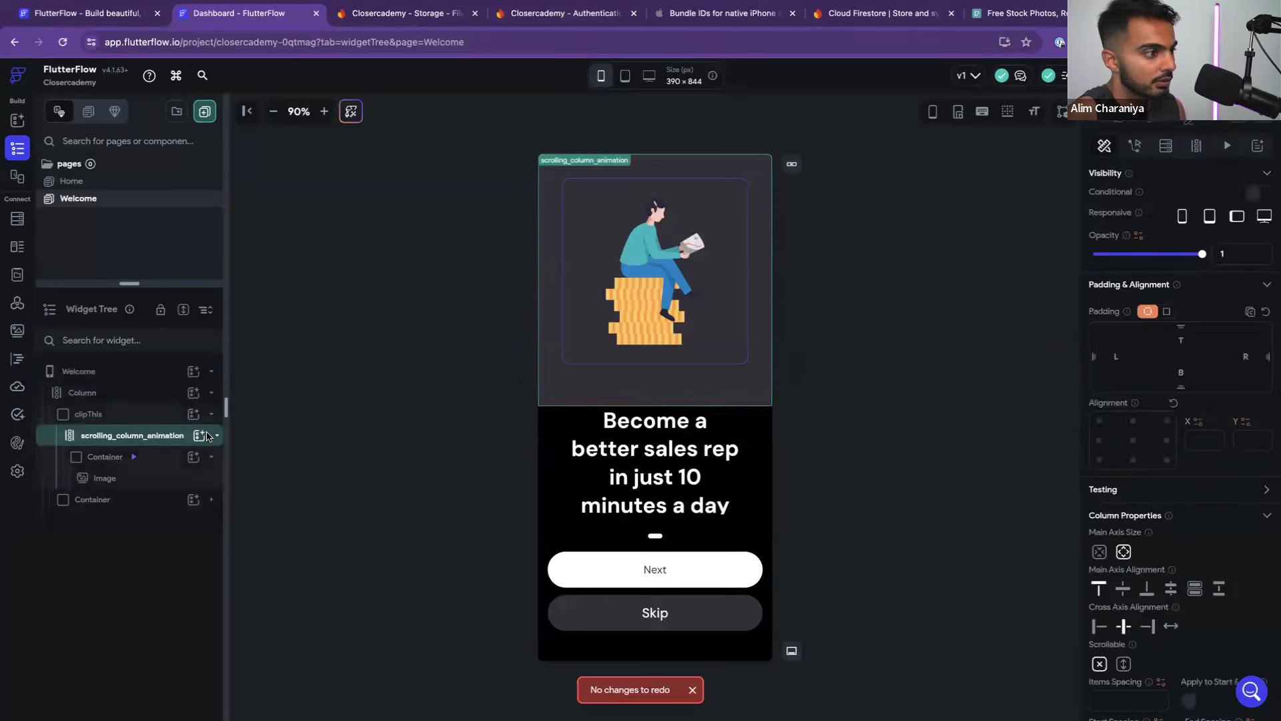
click(104, 457)
drag(101, 457, 99, 410)
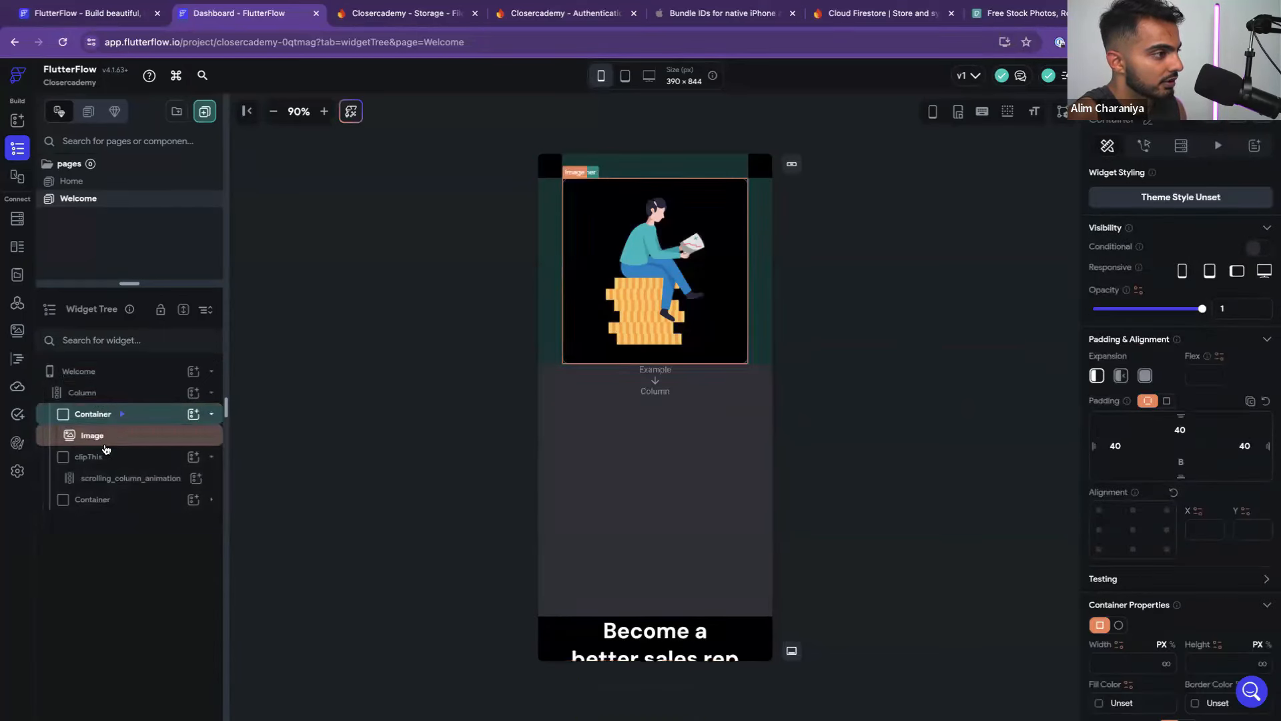
click(101, 459)
key(Delete)
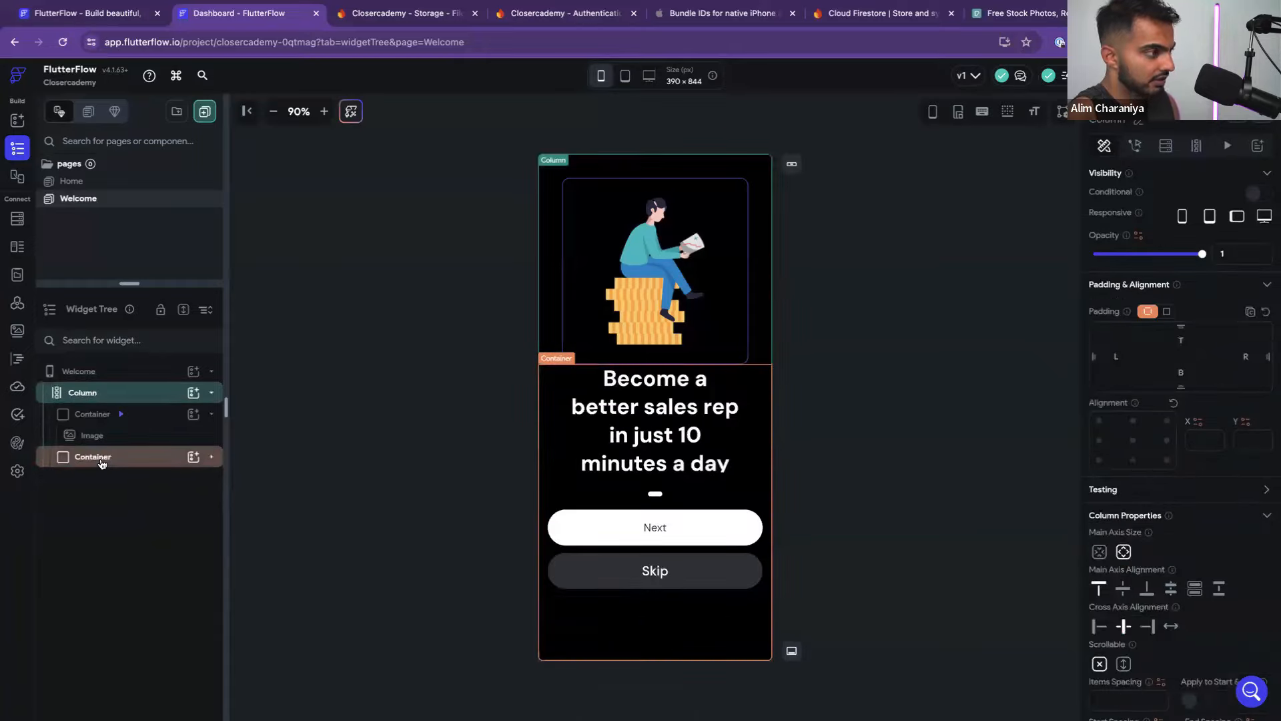
click(305, 423)
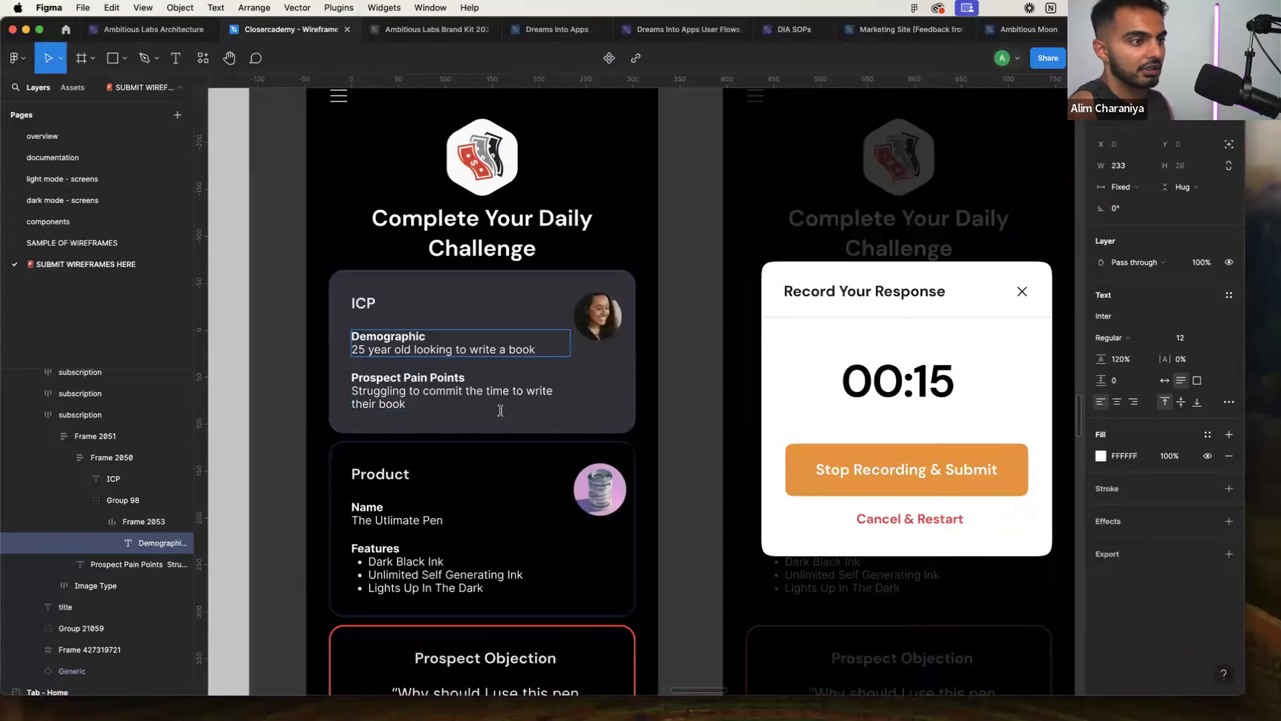
scroll(500, 406, down, 5)
Apply the Headline Small theme text style to the welcome headline
scroll(642, 400, up, 15)
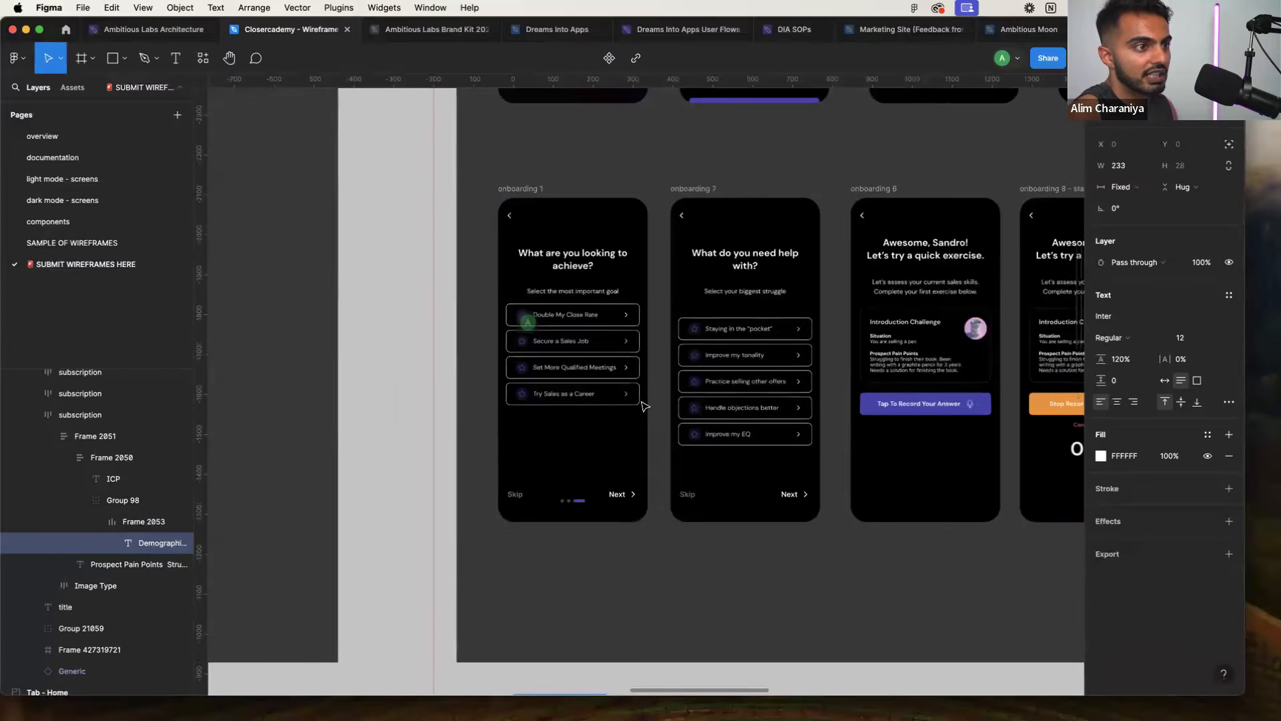
scroll(658, 472, up, 3)
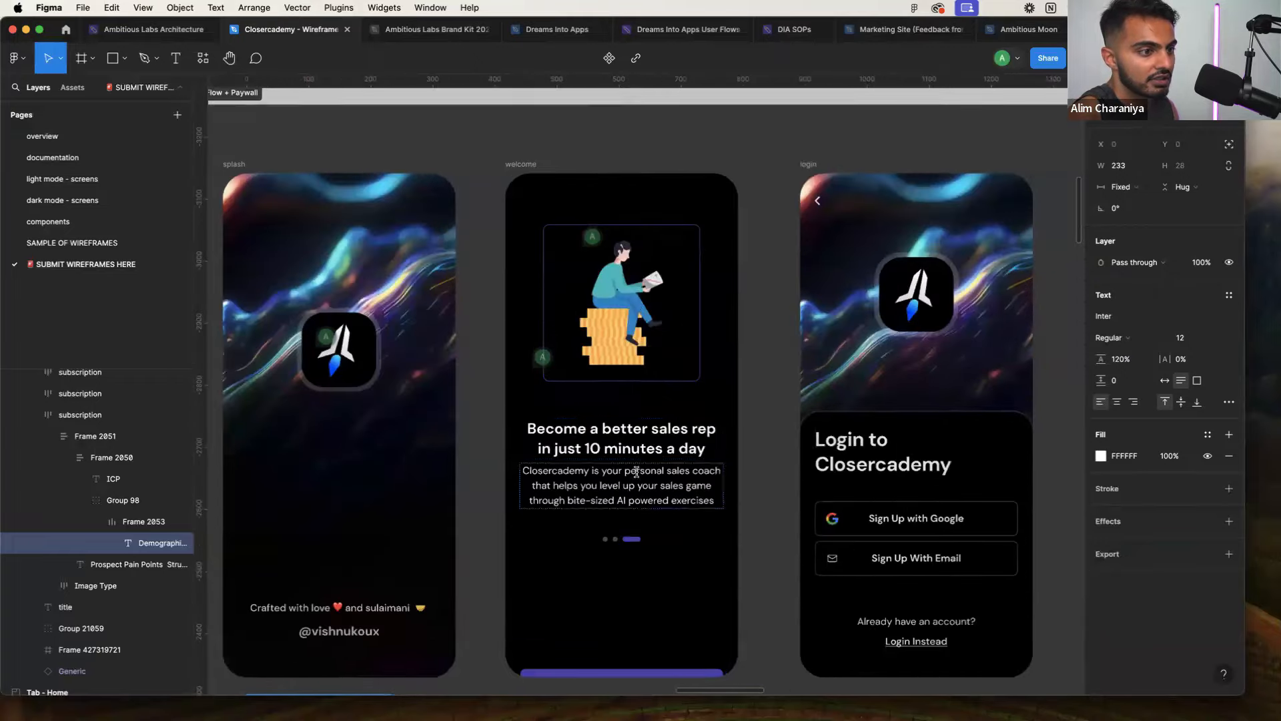
key(super+Tab)
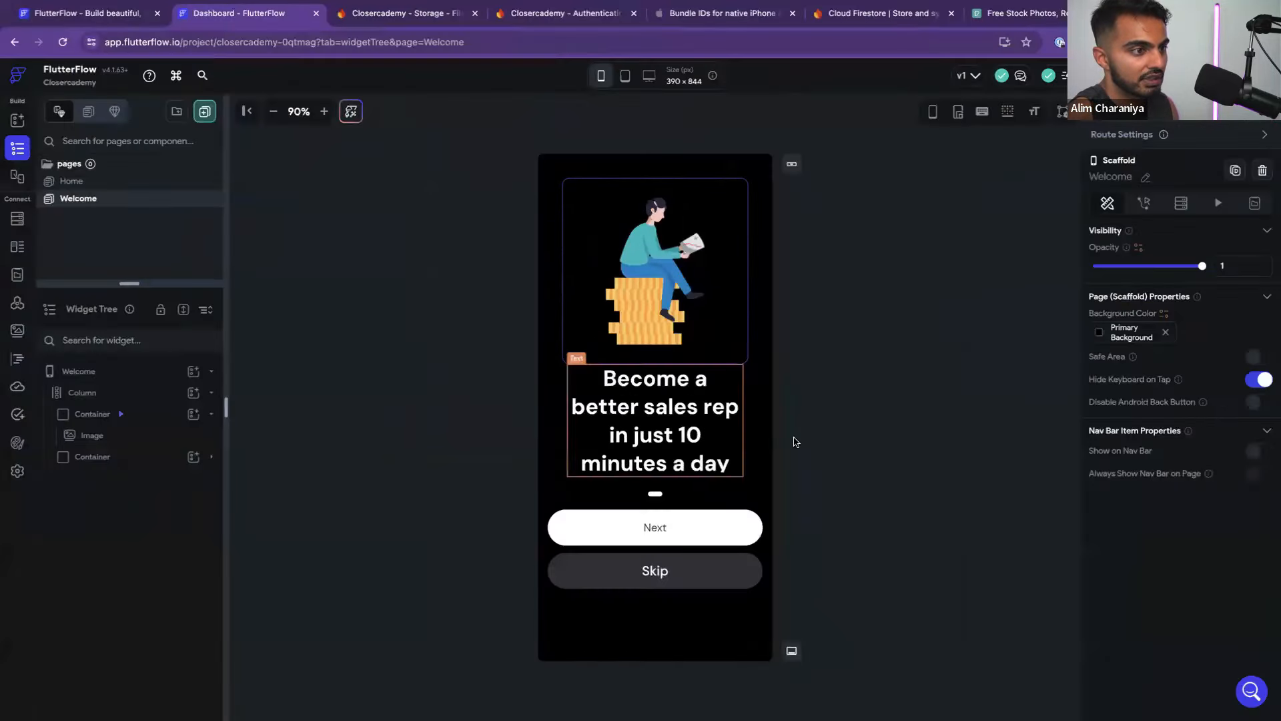
click(679, 430)
scroll(1191, 473, down, 5)
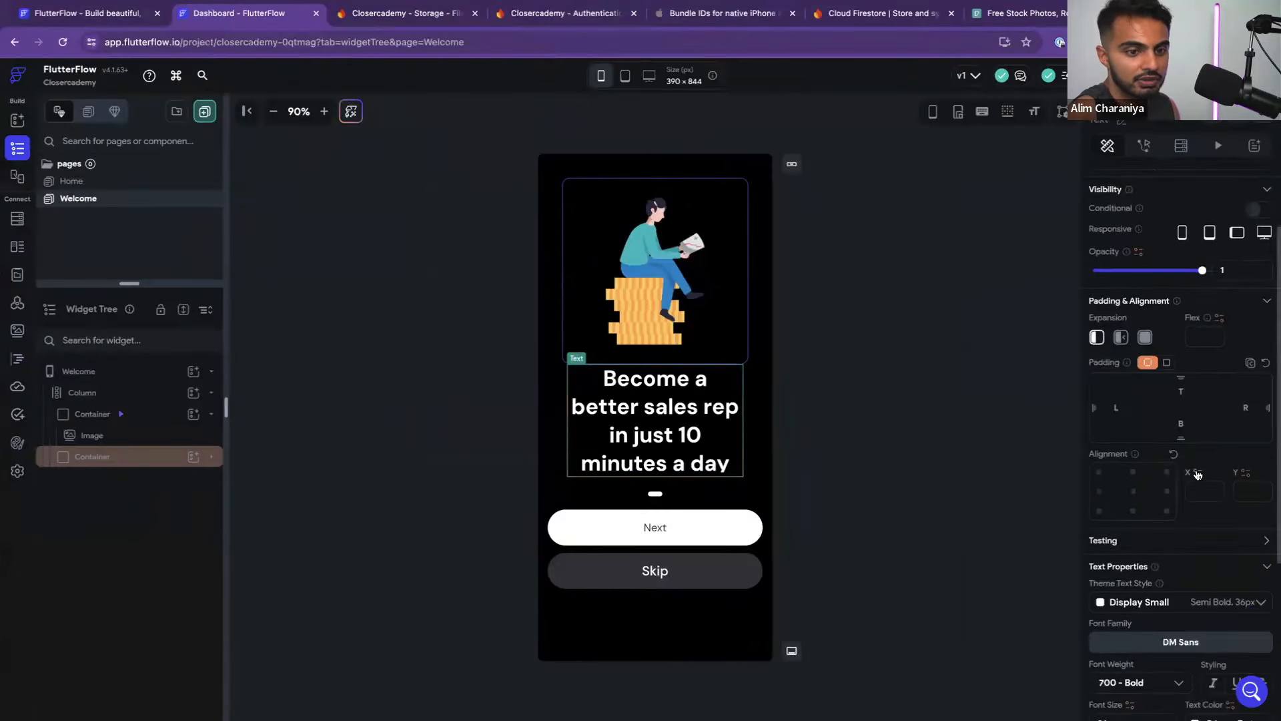
click(1170, 352)
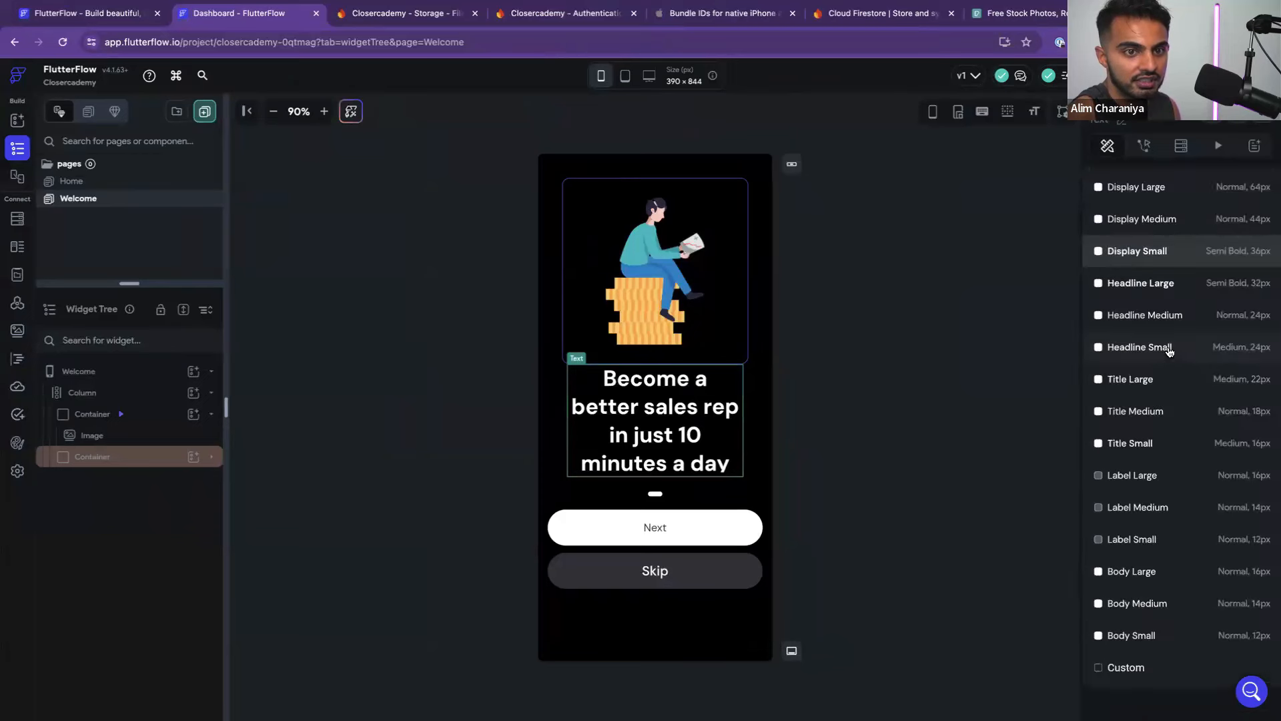
click(1164, 354)
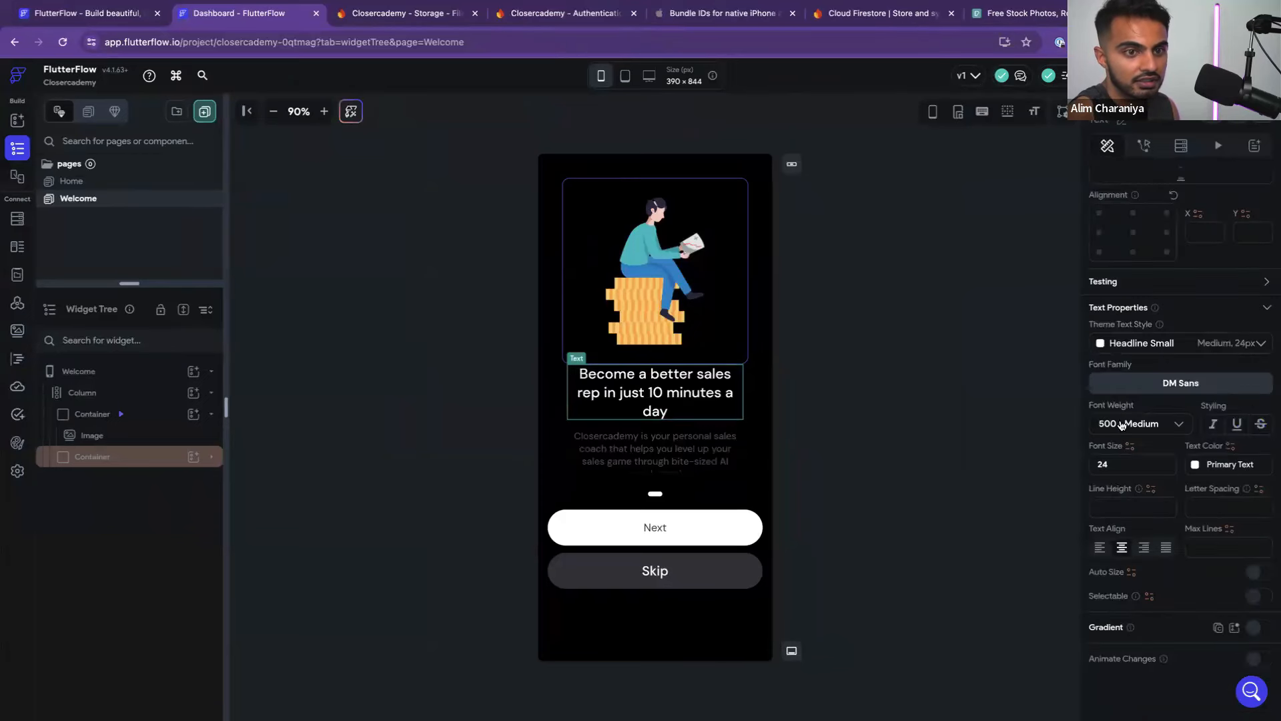
scroll(1122, 425, up, 5)
click(750, 400)
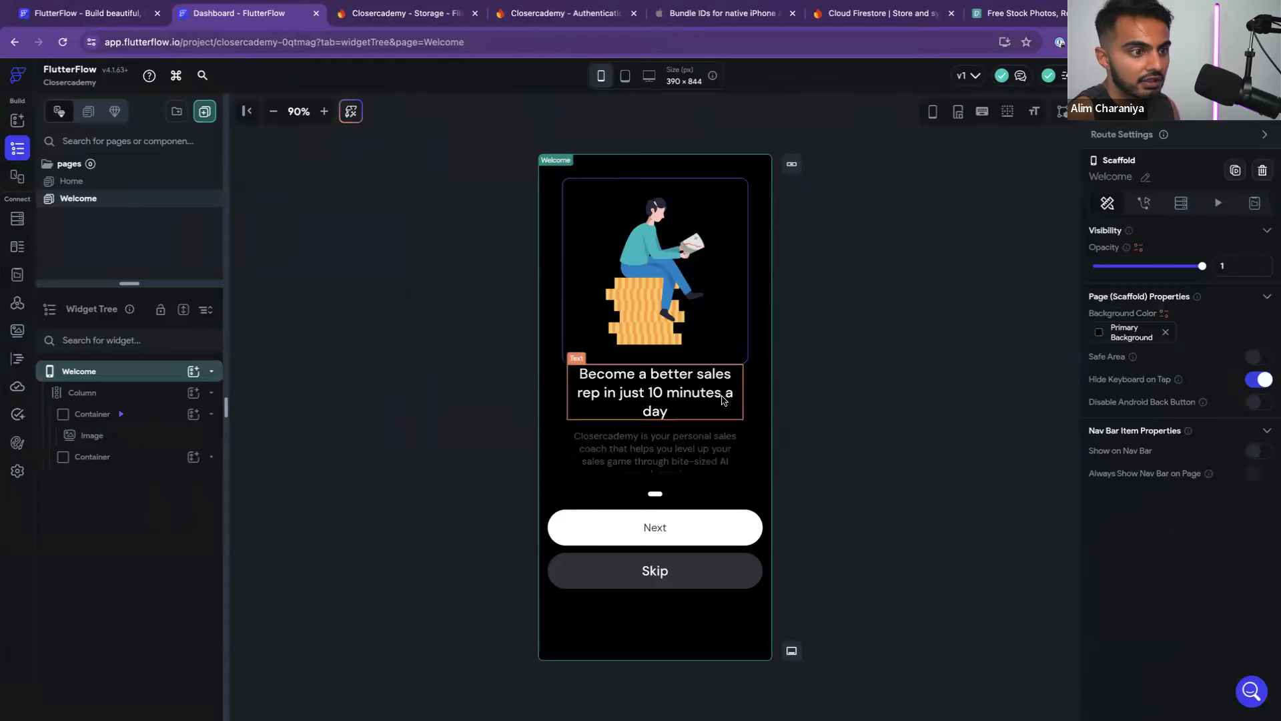
click(722, 399)
click(751, 399)
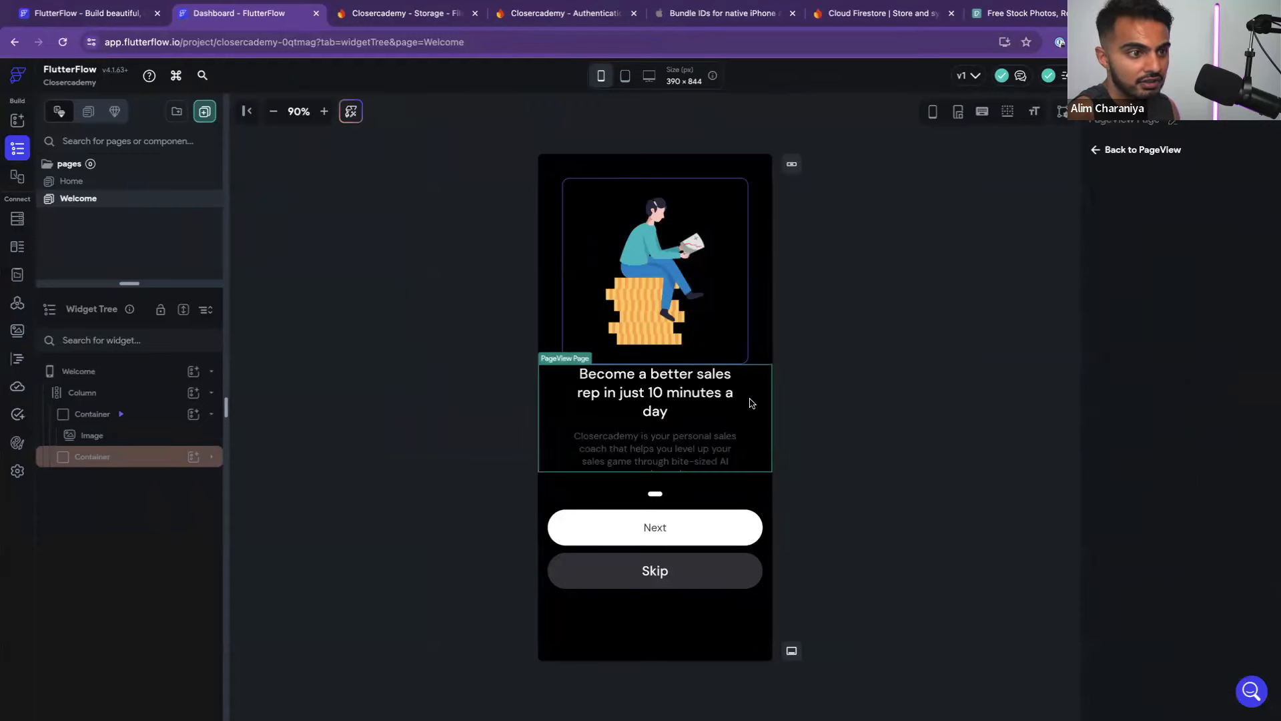
click(741, 390)
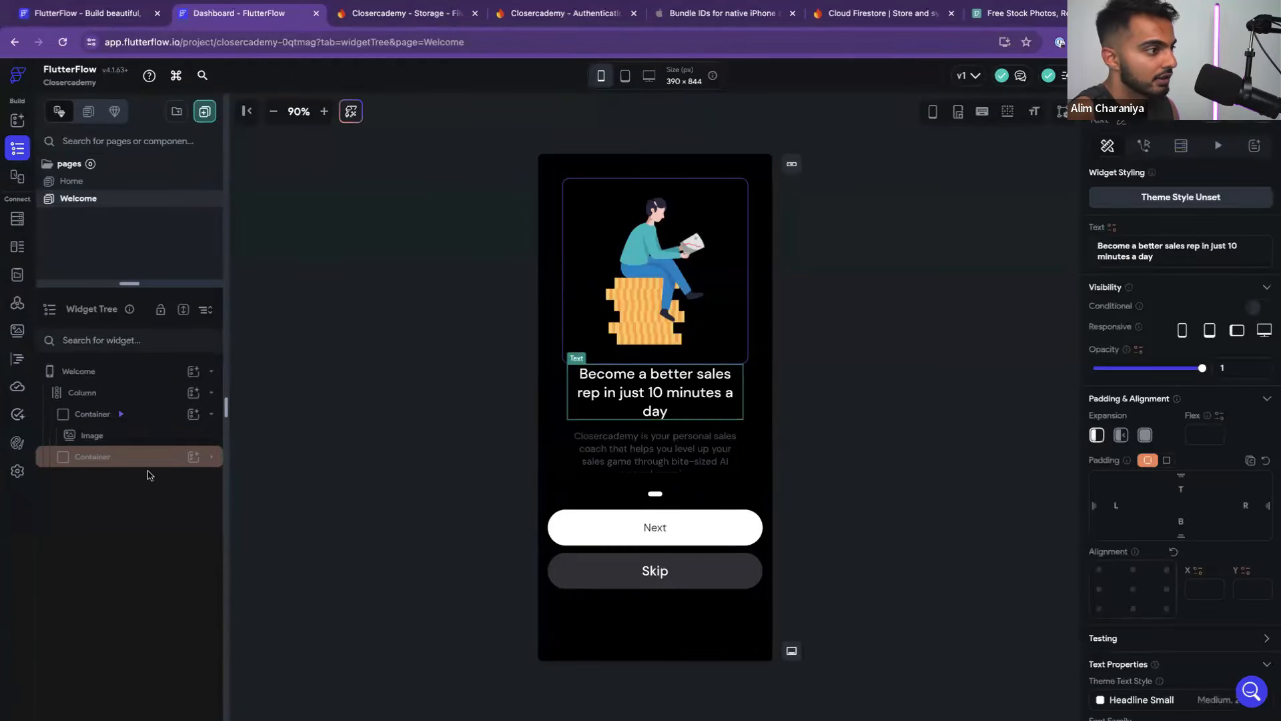
Change the text column's left and right padding from 48 to 30
click(212, 459)
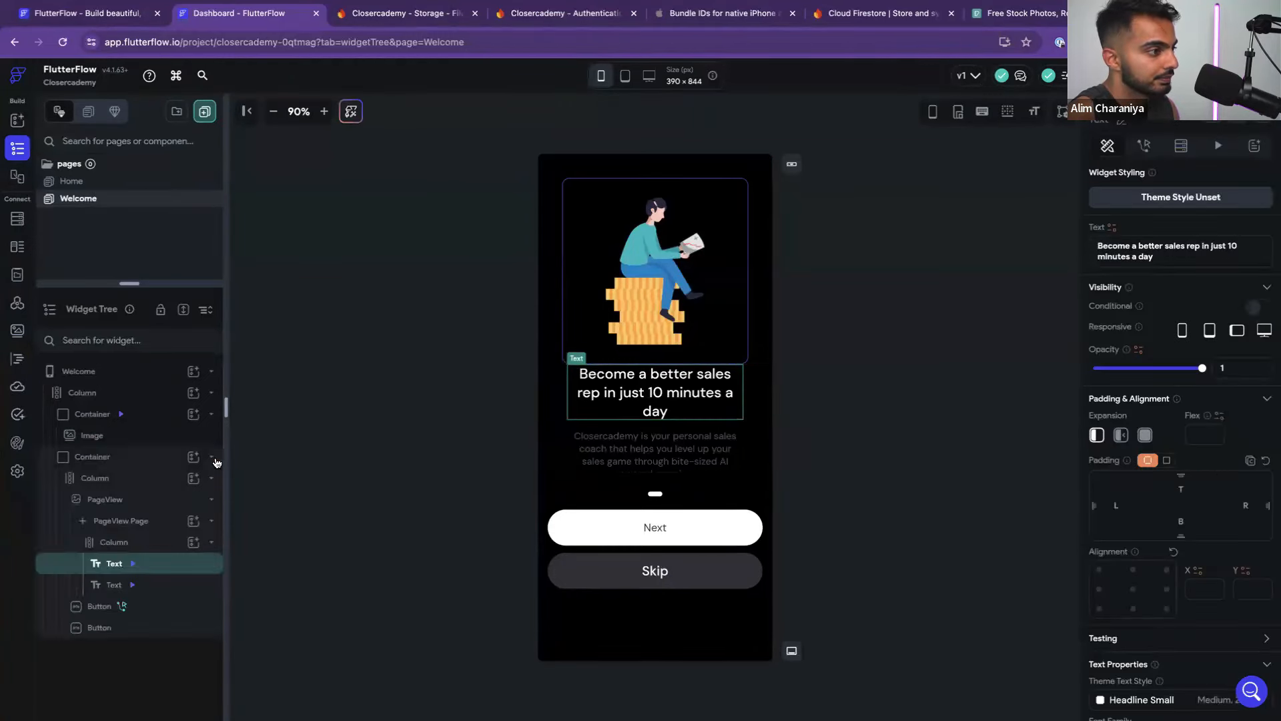
click(147, 524)
click(144, 542)
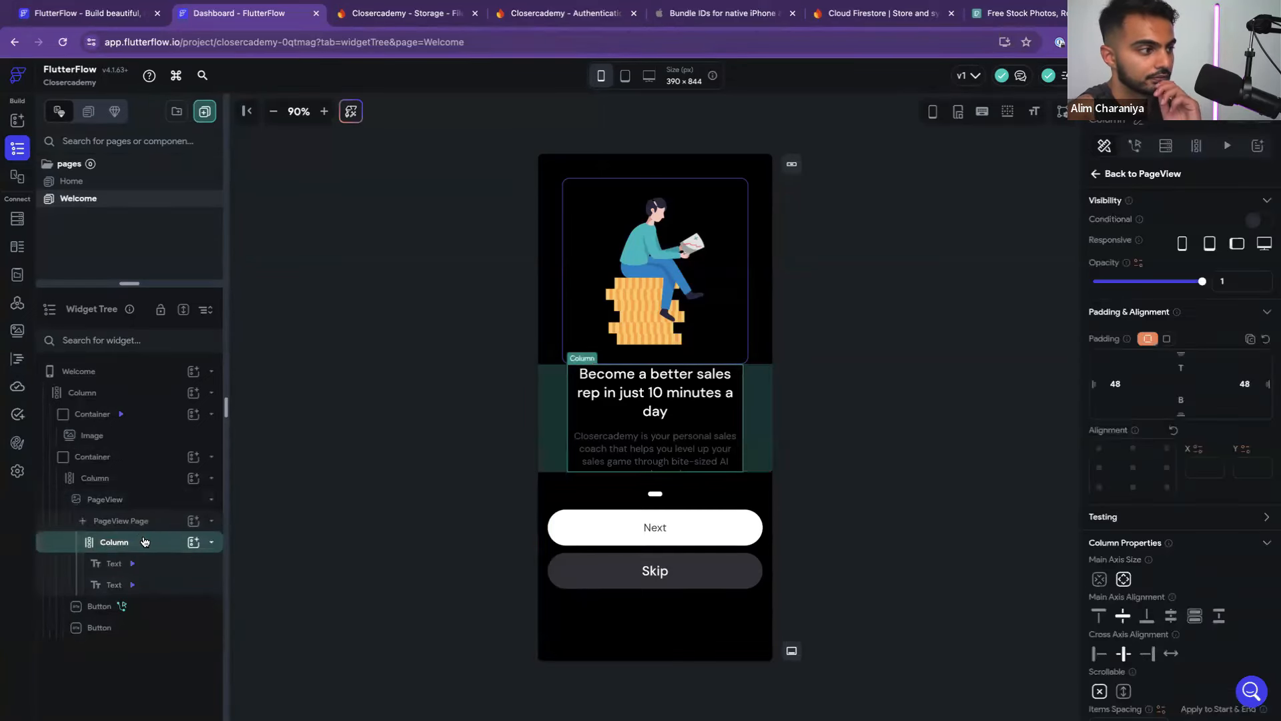
click(1124, 386)
key(BackSpace)
key(BackSpace)
text(30)
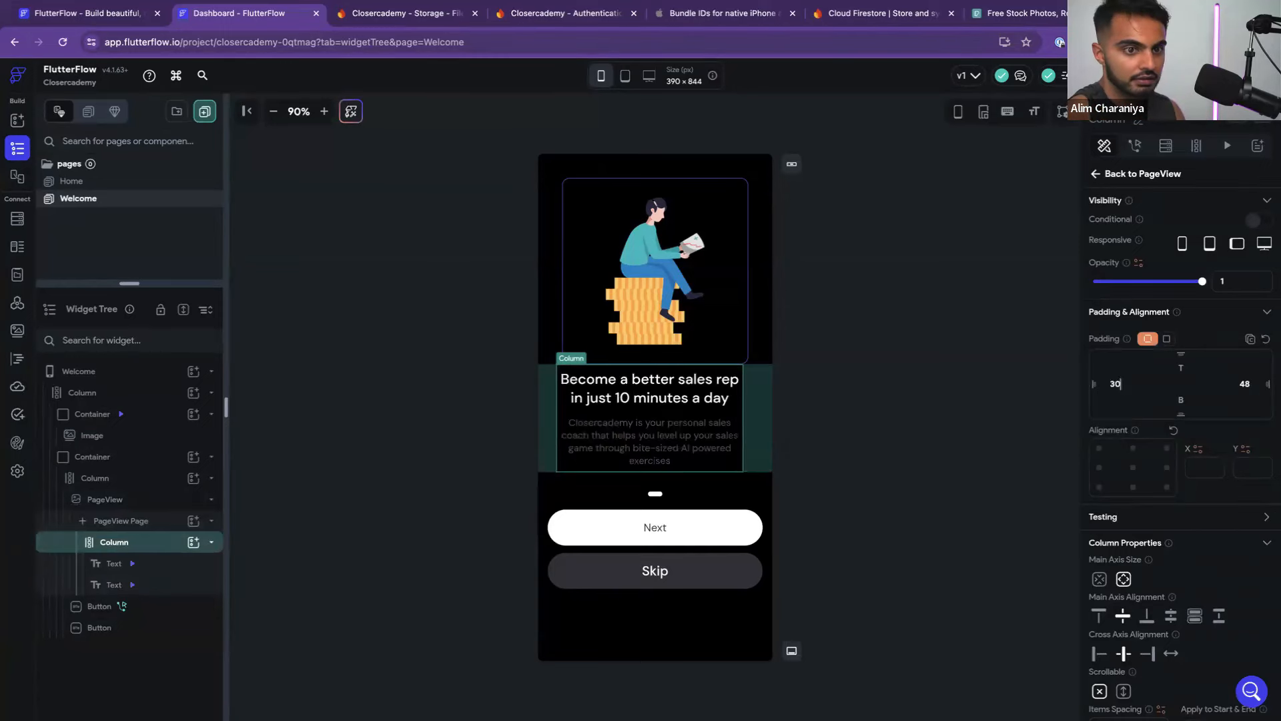
click(1247, 384)
key(BackSpace)
key(BackSpace)
text(30)
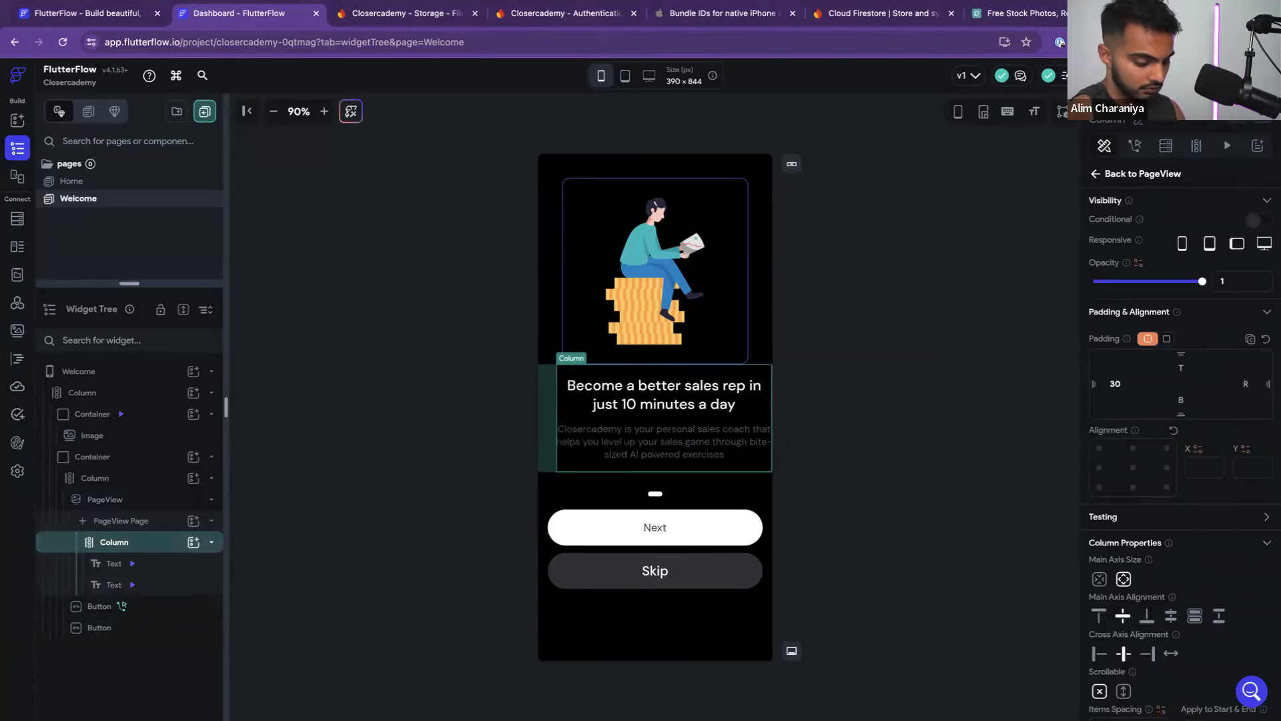
click(945, 441)
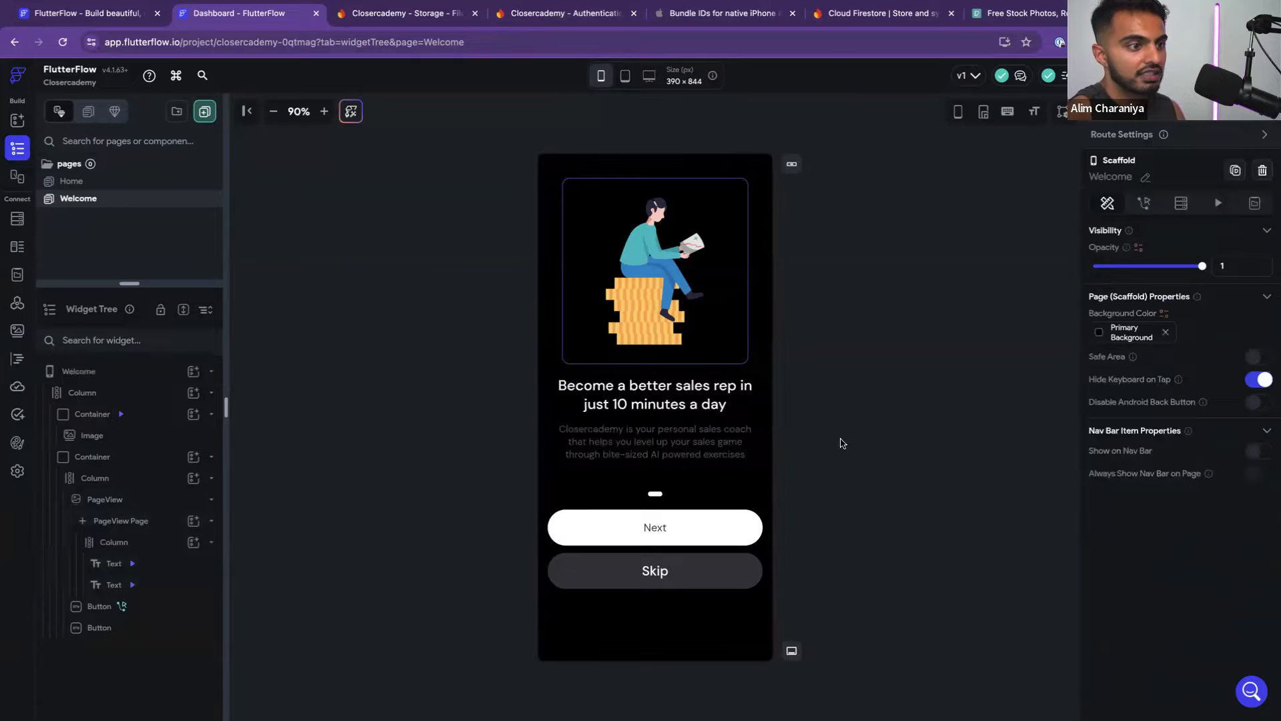
Check the Figma paragraph styling, then bring up the description text's colour choices
key(ctrl+Left)
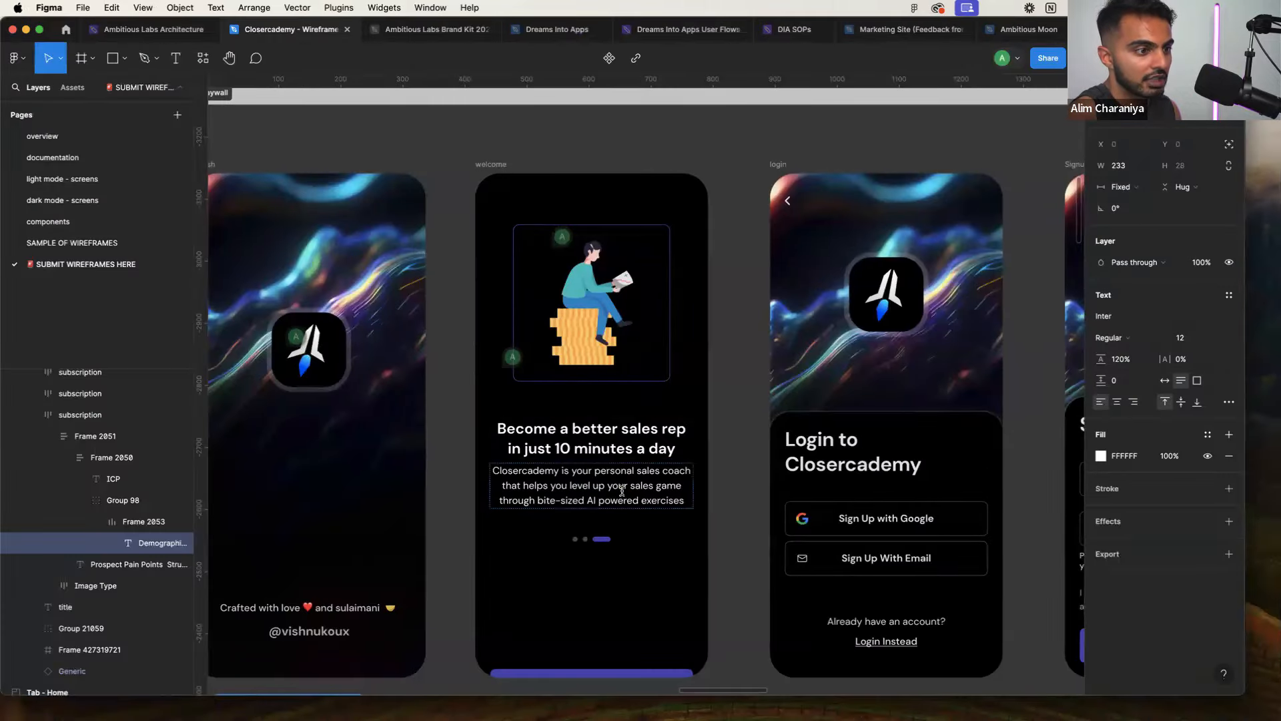
double_click(622, 492)
key(ctrl+Right)
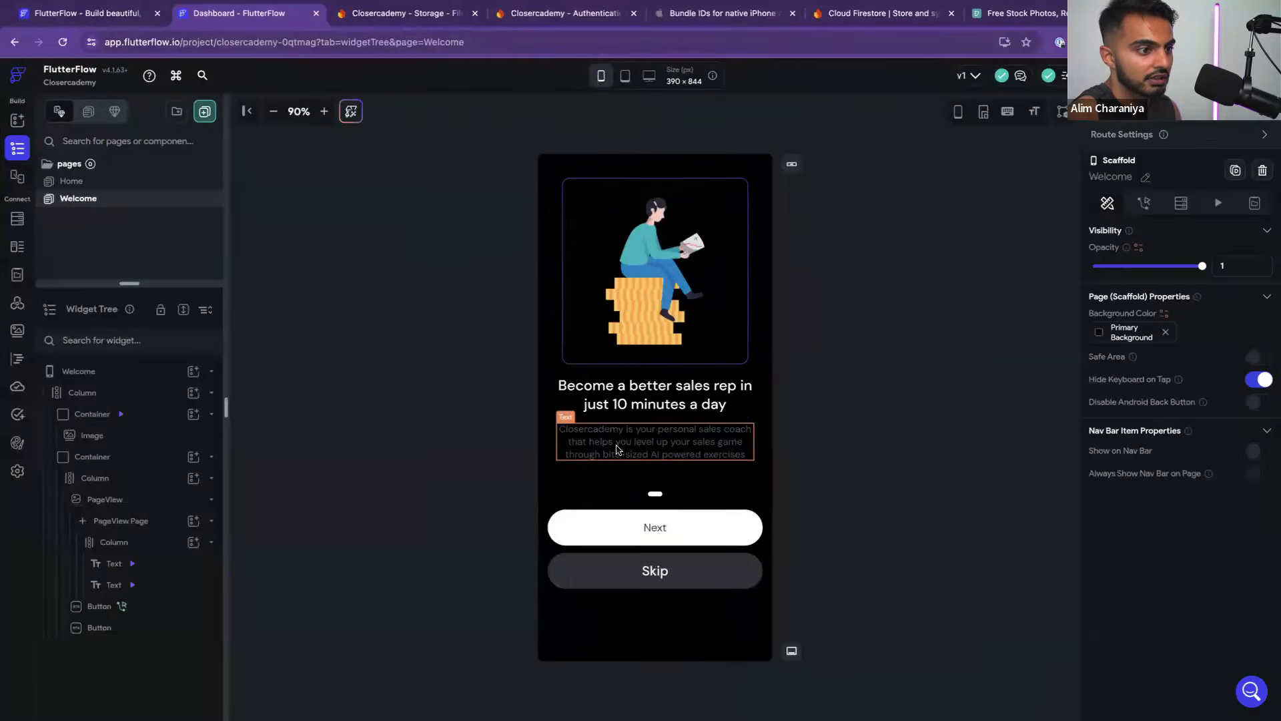
click(616, 449)
click(993, 418)
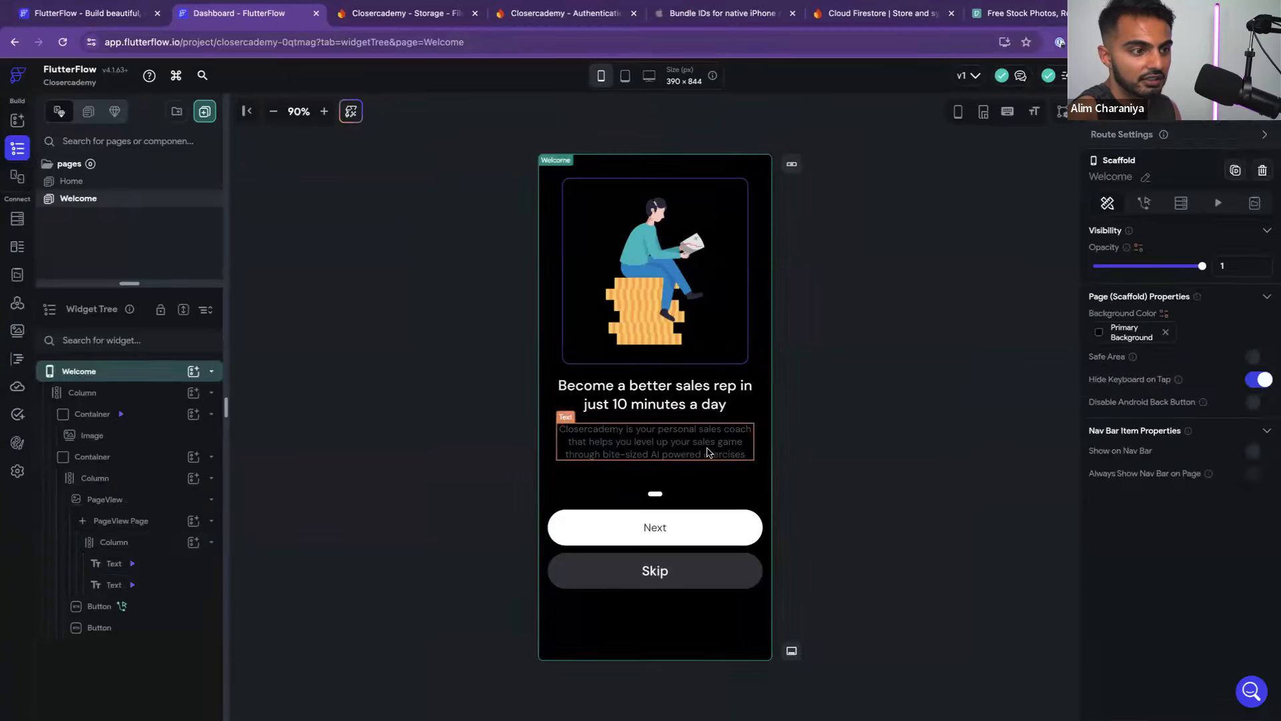
click(712, 452)
scroll(1168, 461, down, 4)
scroll(1175, 471, down, 2)
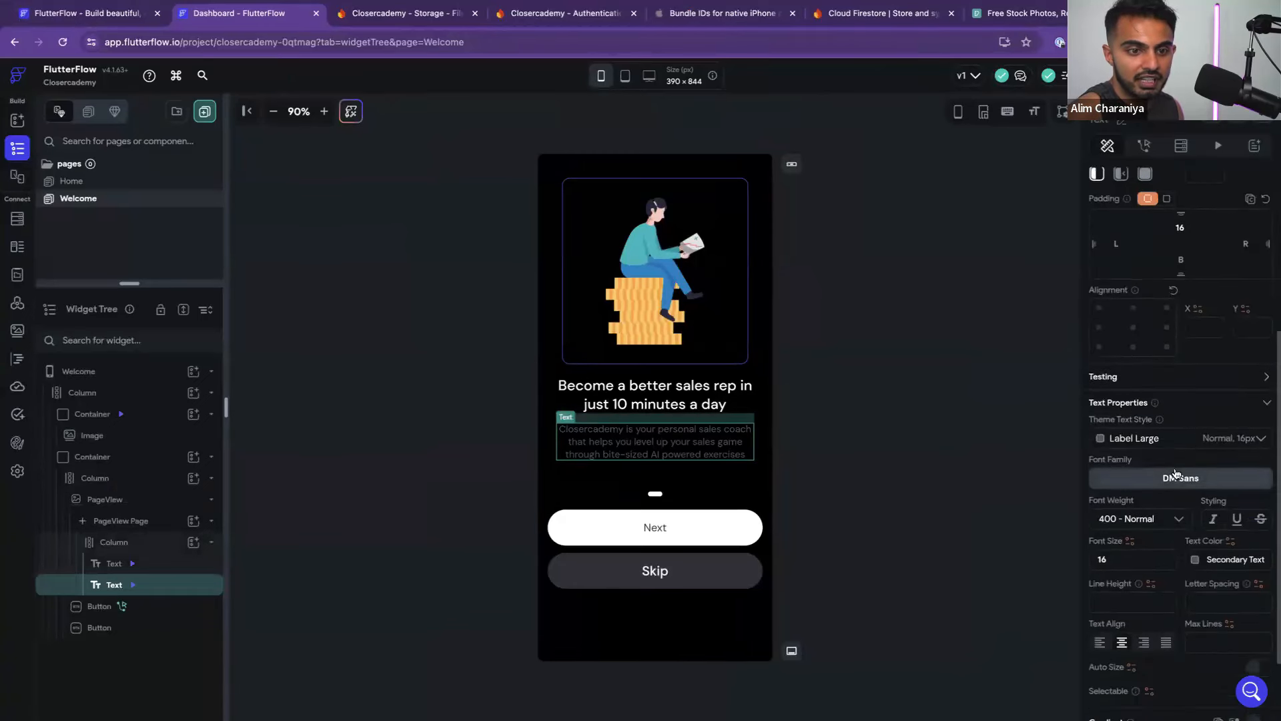
click(1196, 467)
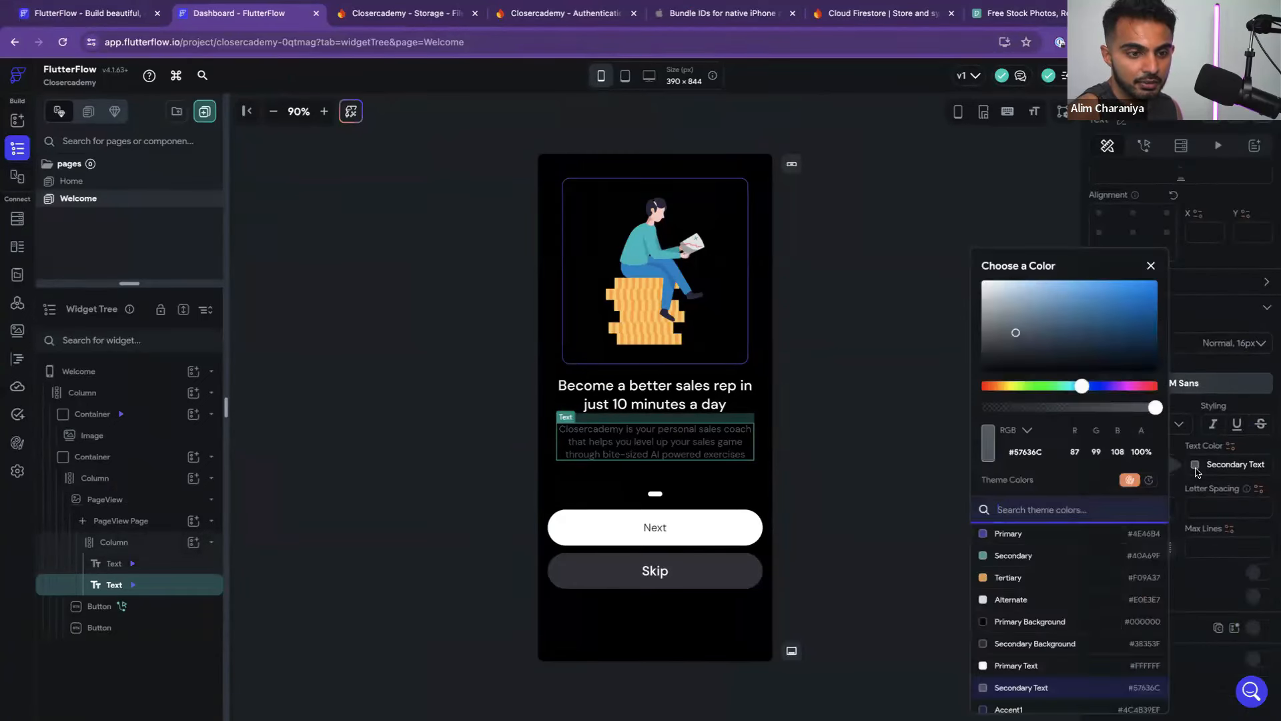
Set the Secondary Text theme colour to white #FFFFFF
click(916, 529)
click(915, 526)
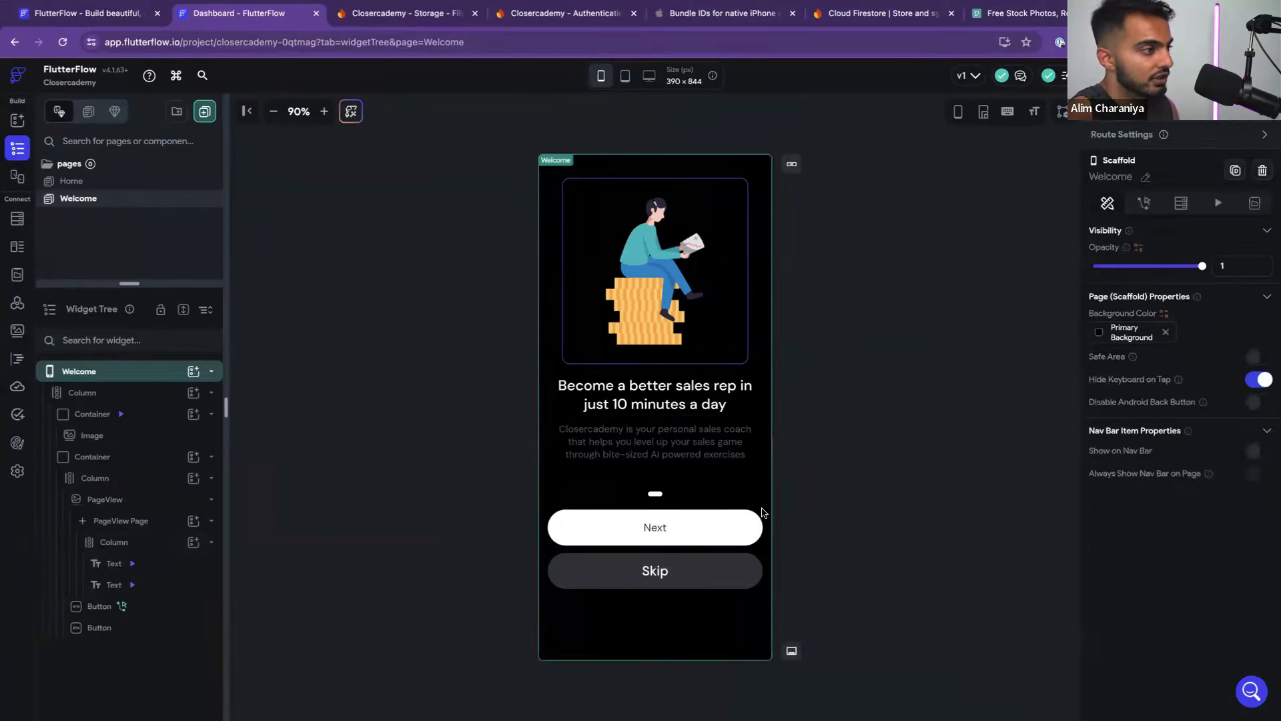
click(17, 443)
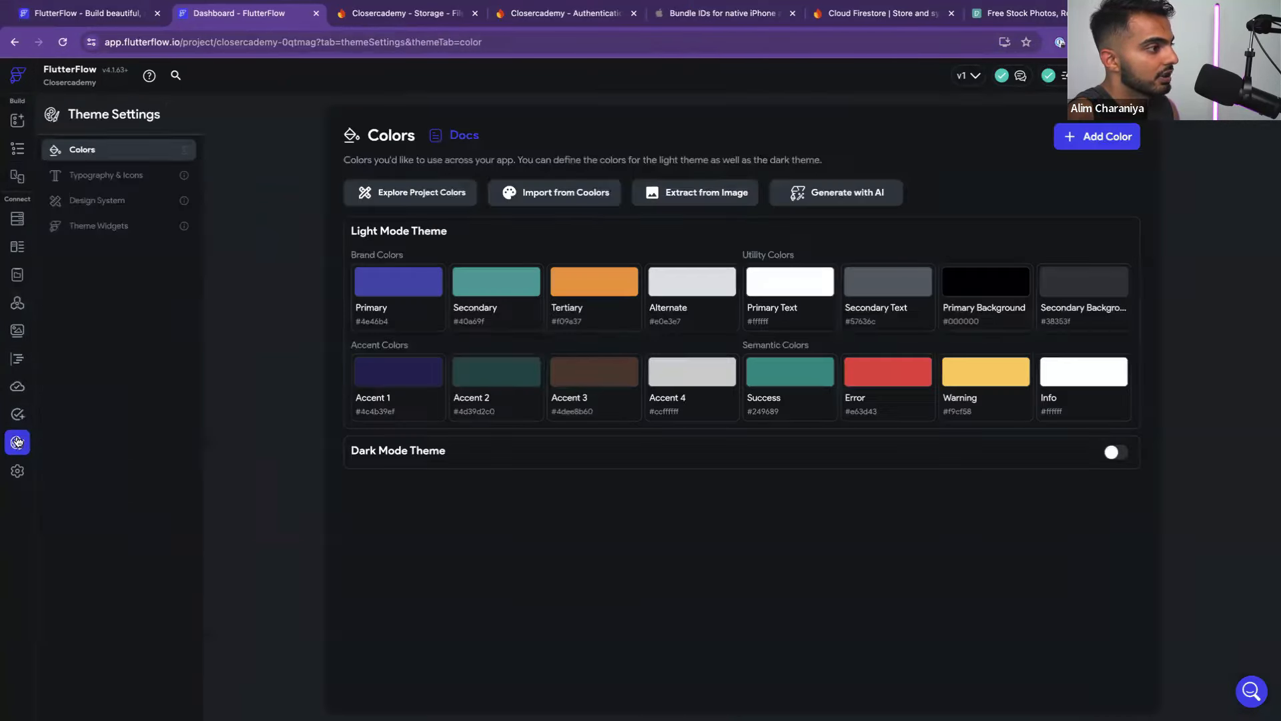
click(893, 297)
click(723, 265)
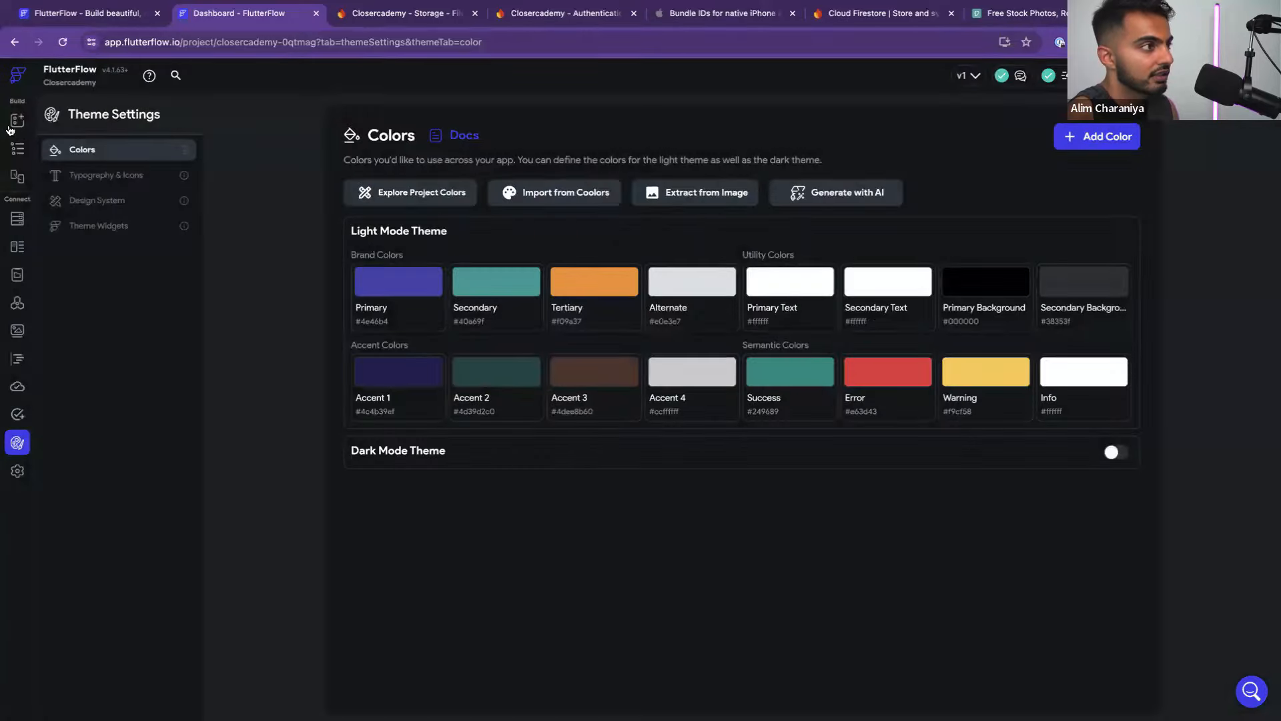
Return to the Welcome page layout and clear the Figma wireframe selection
click(17, 121)
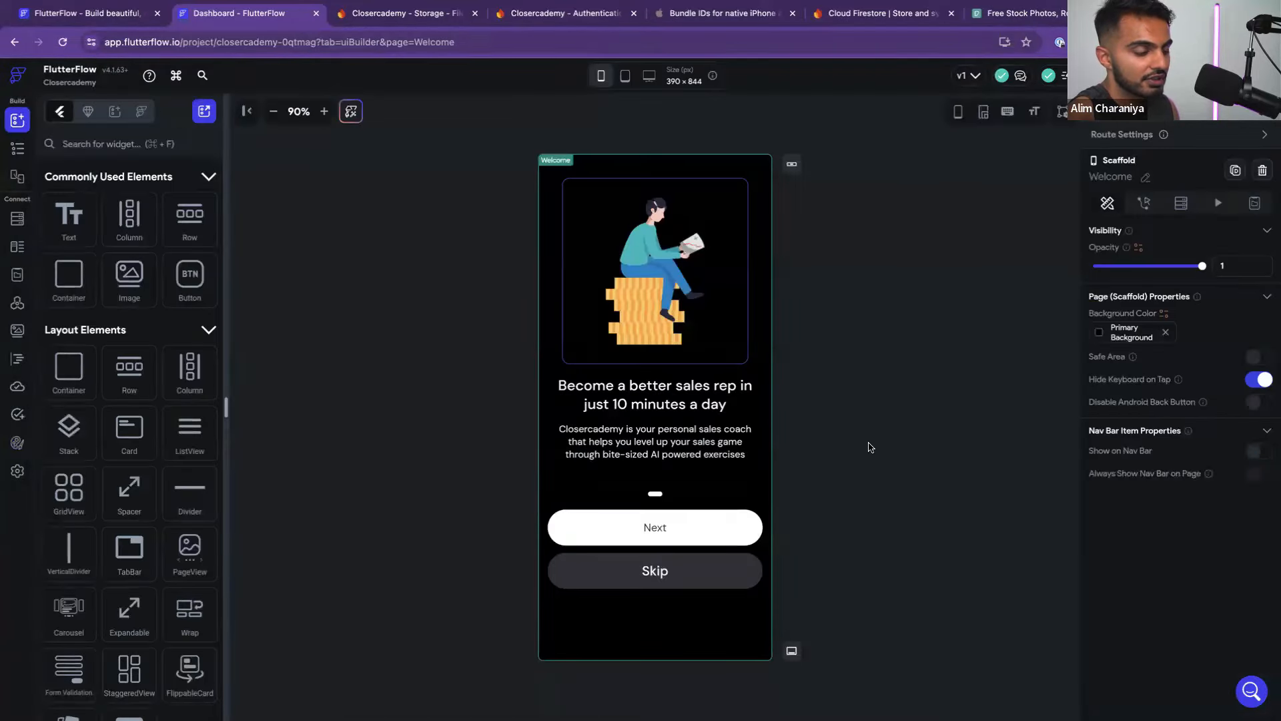
key(ctrl+Left)
click(757, 471)
scroll(722, 530, down, 2)
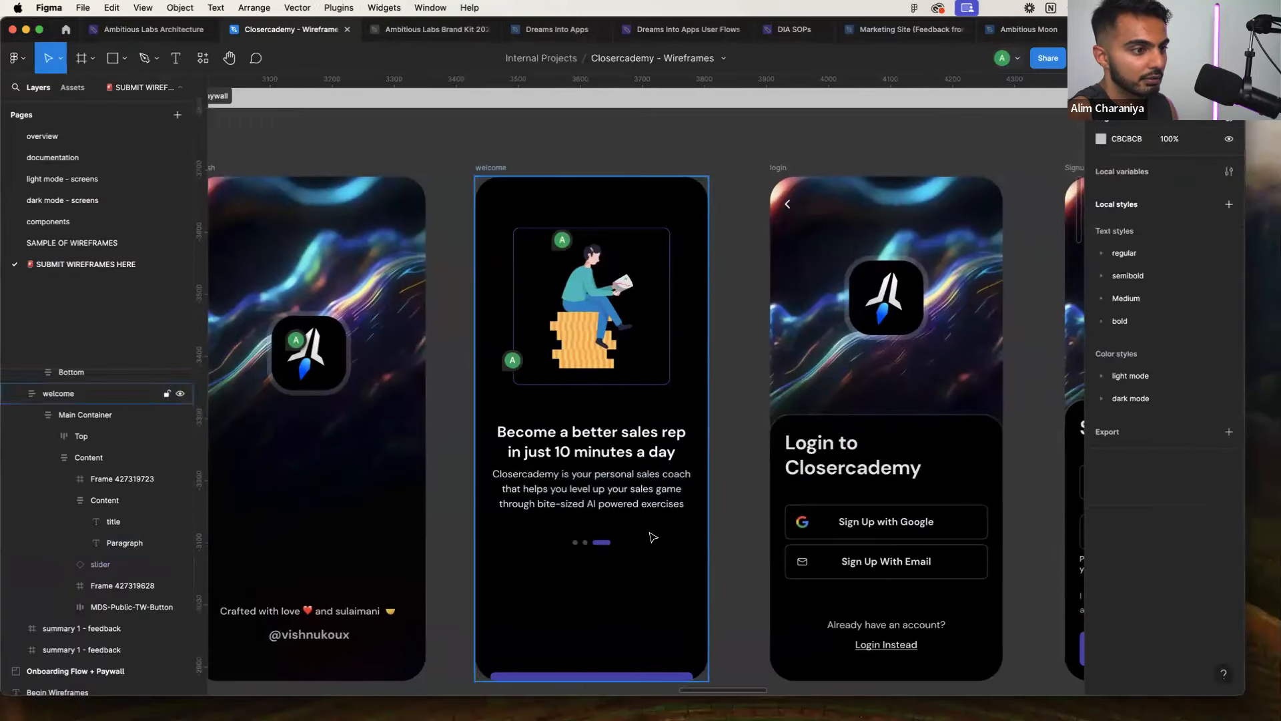
Try shortening the welcome Content frame in Figma, undoing each resize
click(637, 539)
scroll(627, 542, up, 1)
drag(616, 549, 614, 489)
key(super+z)
key(super+z)
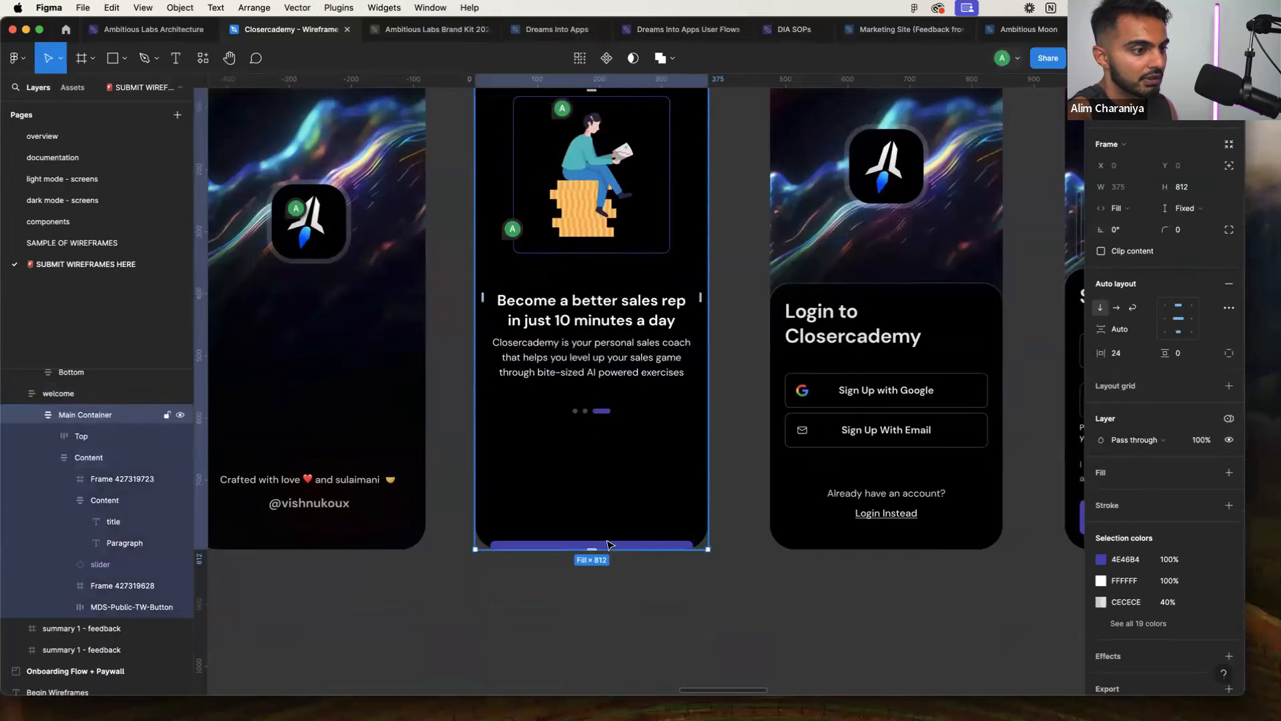
click(609, 544)
drag(613, 546, 614, 525)
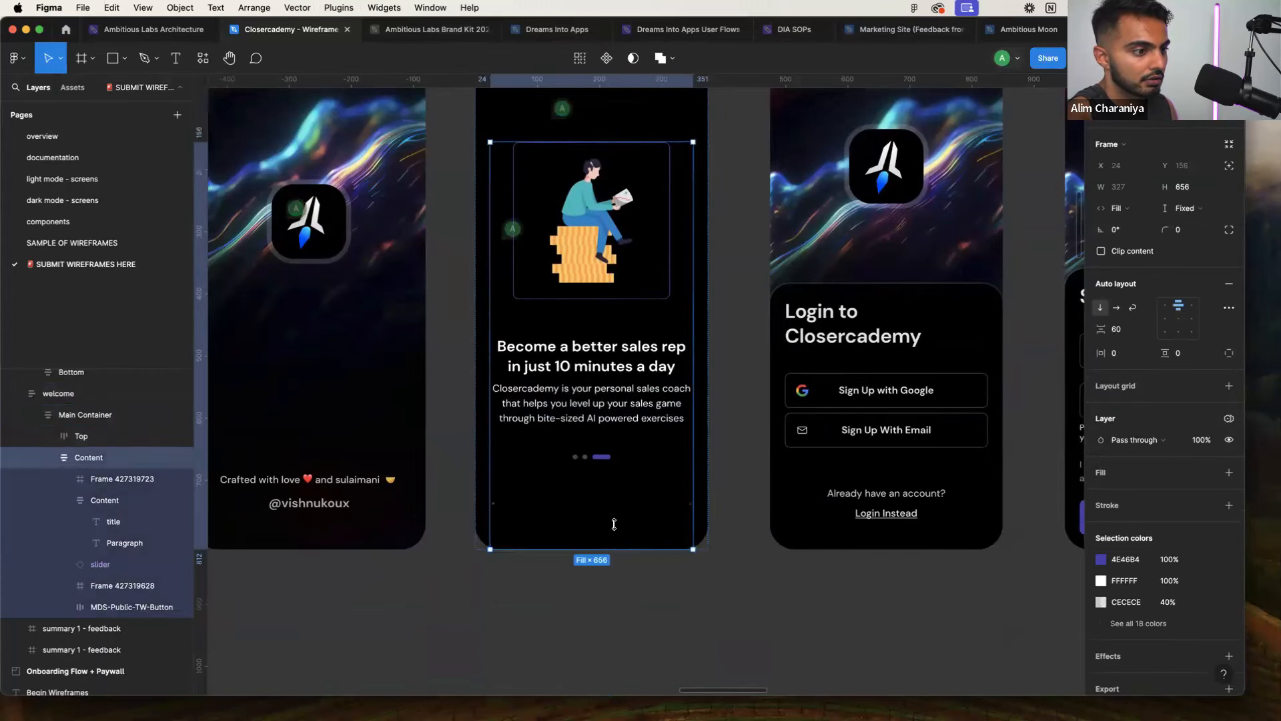
key(super+z)
Delete the empty frame below the slider so Continue moves up
click(614, 495)
key(Delete)
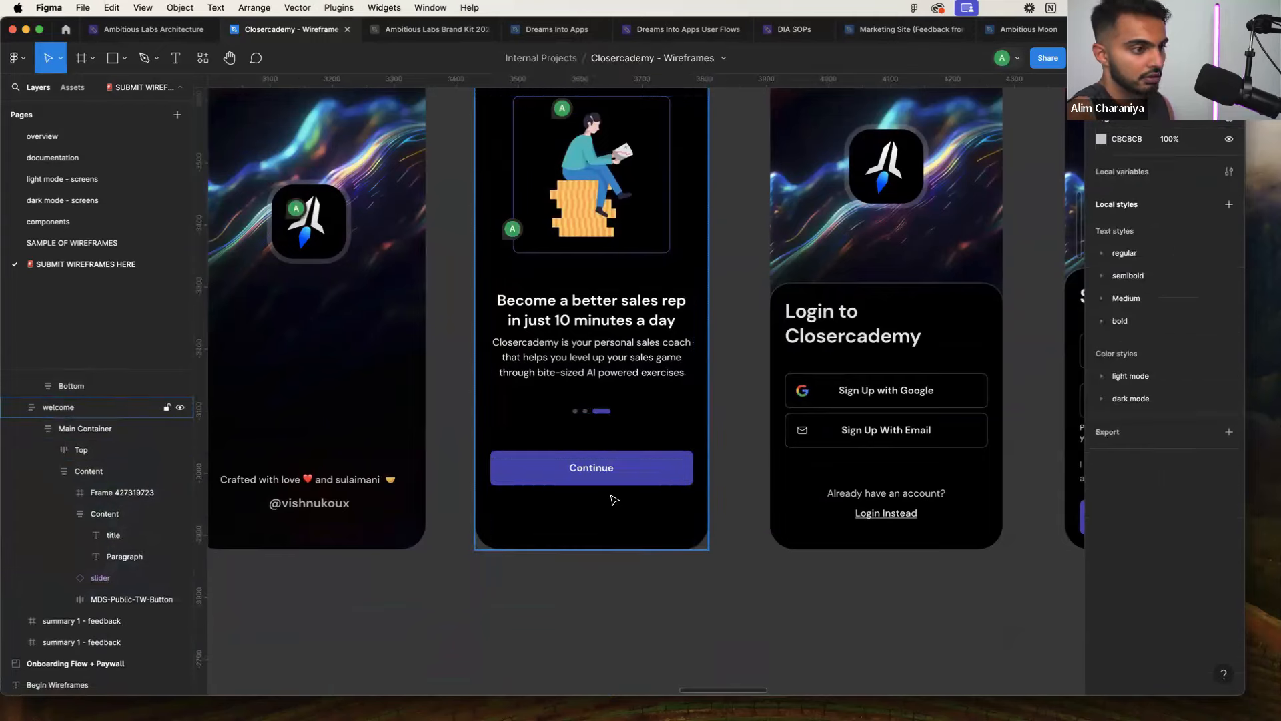
scroll(668, 482, down, 5)
scroll(710, 467, up, 5)
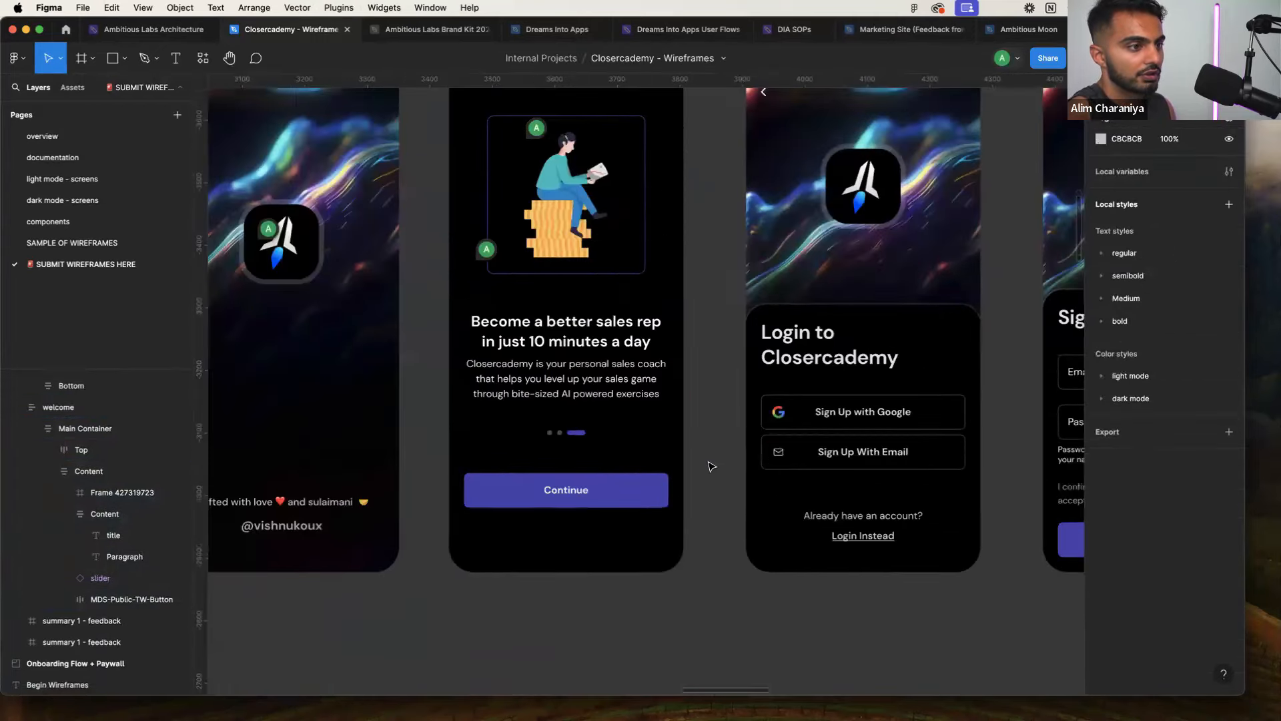
scroll(709, 464, down, 3)
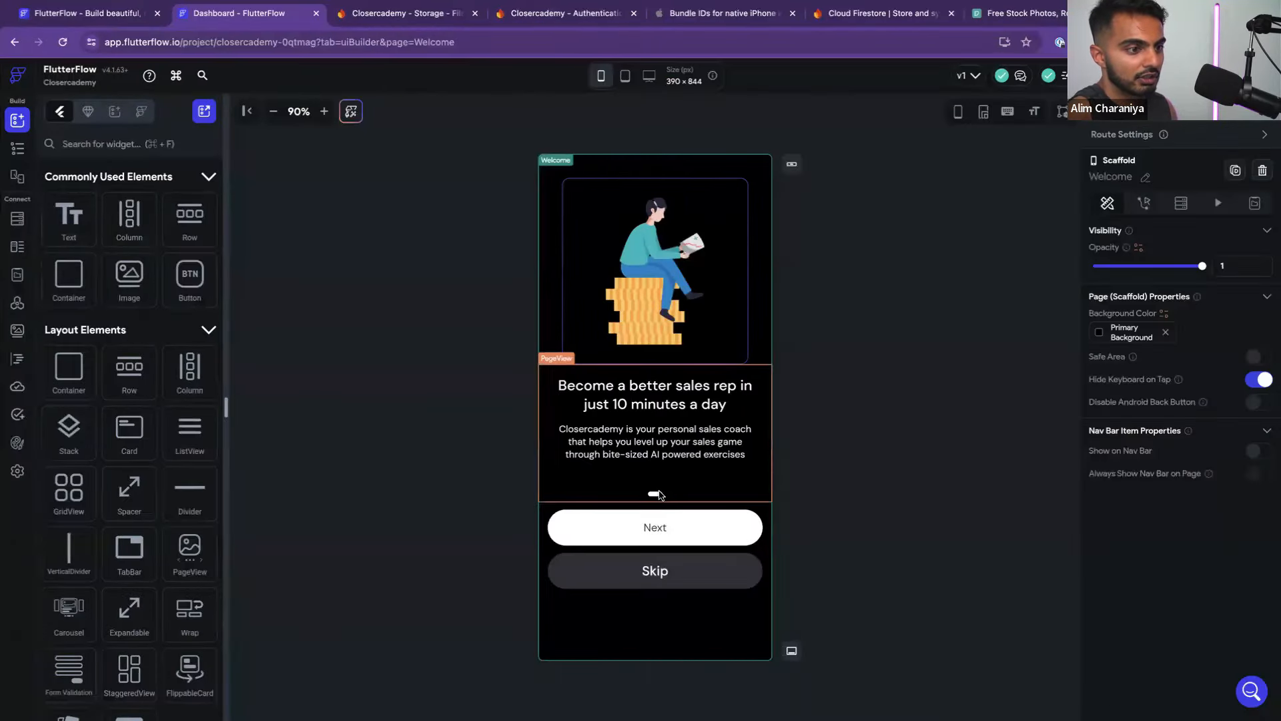
Delete the Skip button and relabel the Next button as 'Continue'
click(659, 495)
click(698, 573)
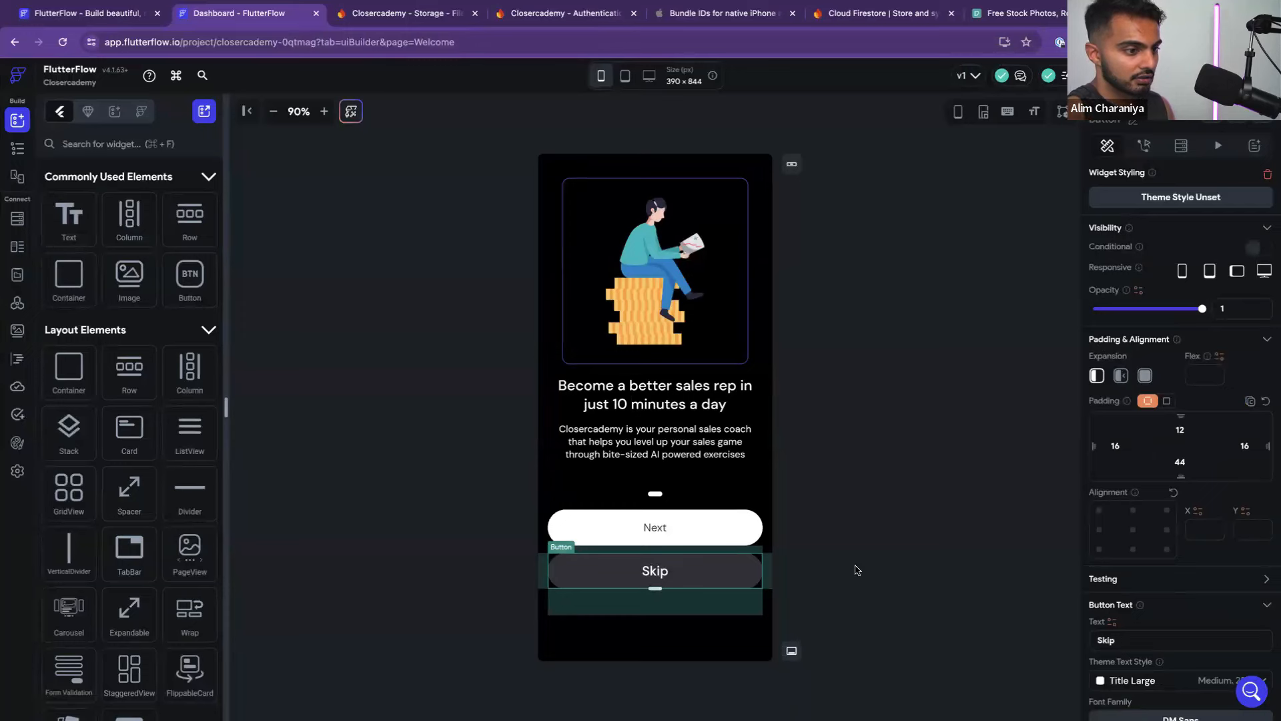
key(Delete)
click(696, 530)
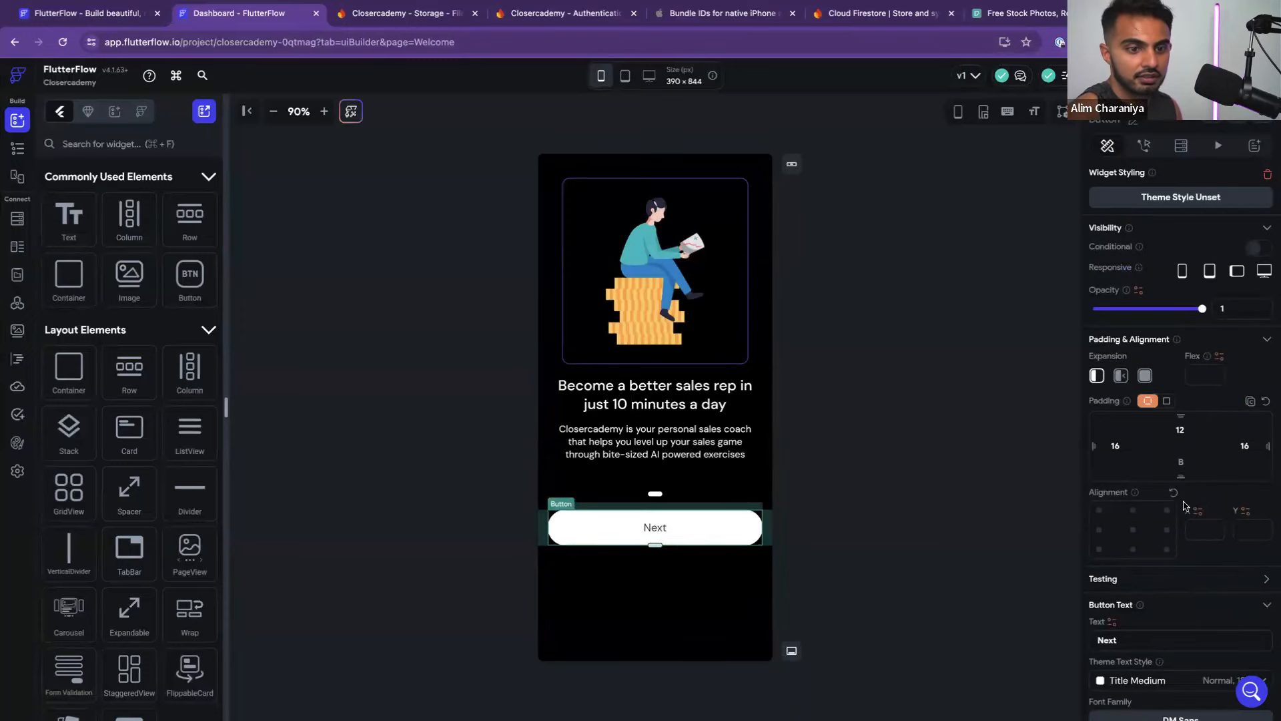
scroll(1185, 506, down, 2)
double_click(1107, 529)
text(Co)
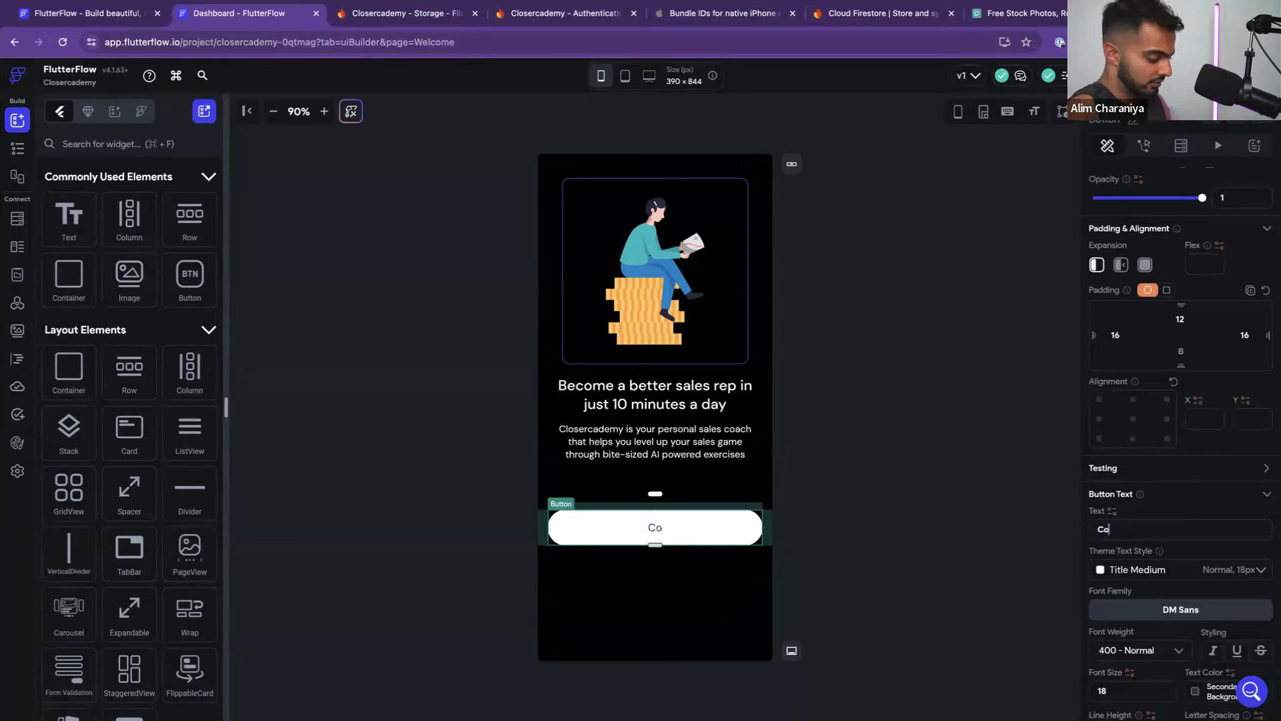
text(ntinue)
key(BackSpace)
key(BackSpace)
key(BackSpace)
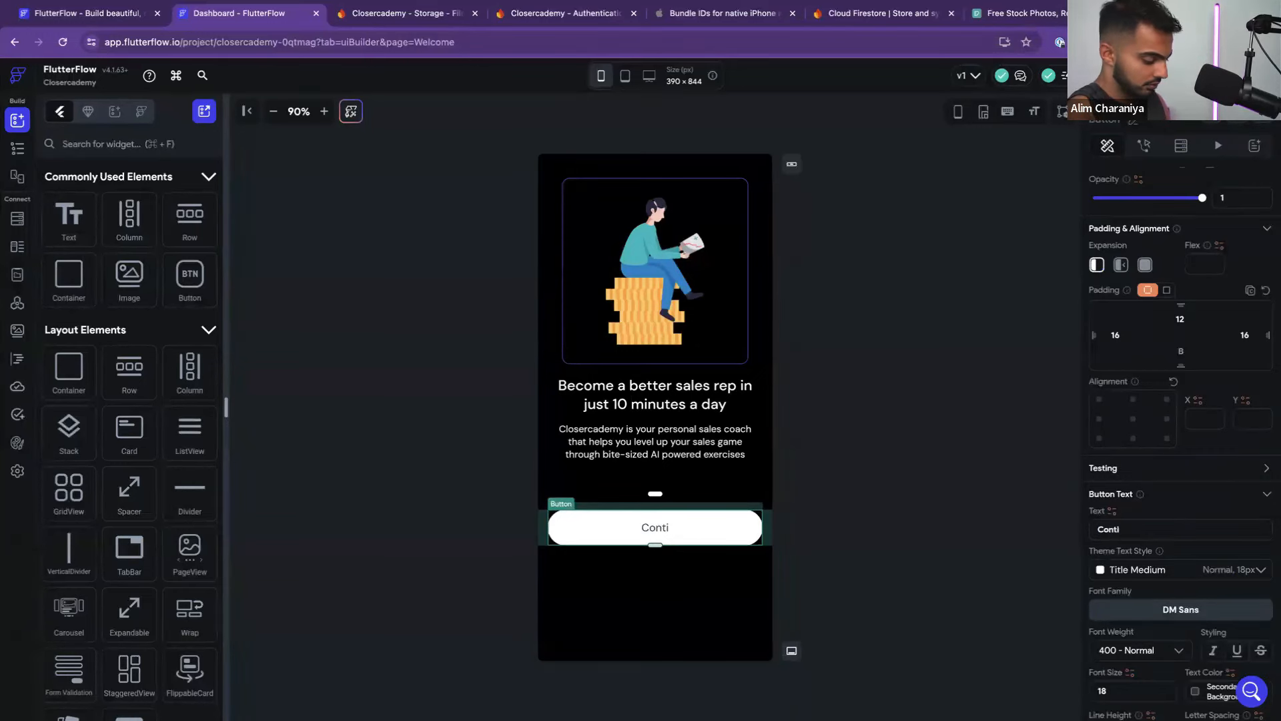
text(nue)
Give the Continue button a Primary fill and a white Primary Text label
scroll(1195, 477, up, 2)
scroll(1203, 505, down, 4)
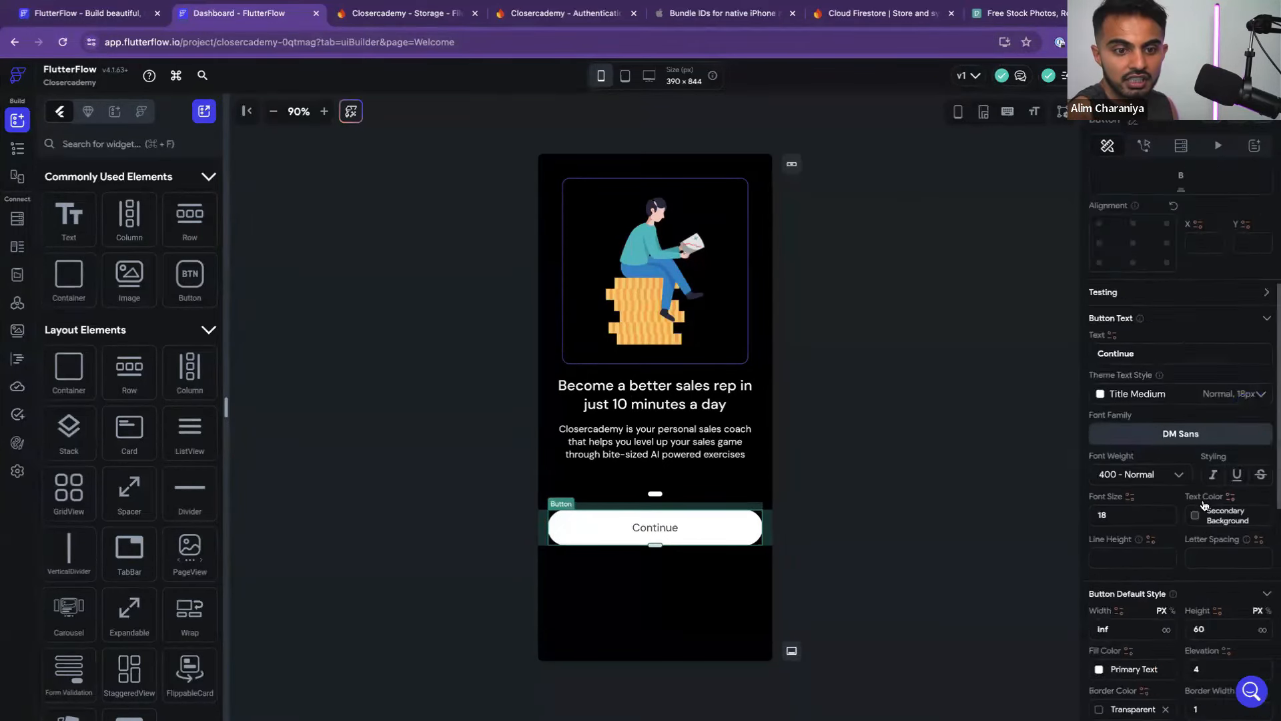
scroll(1205, 506, down, 3)
scroll(1207, 494, up, 1)
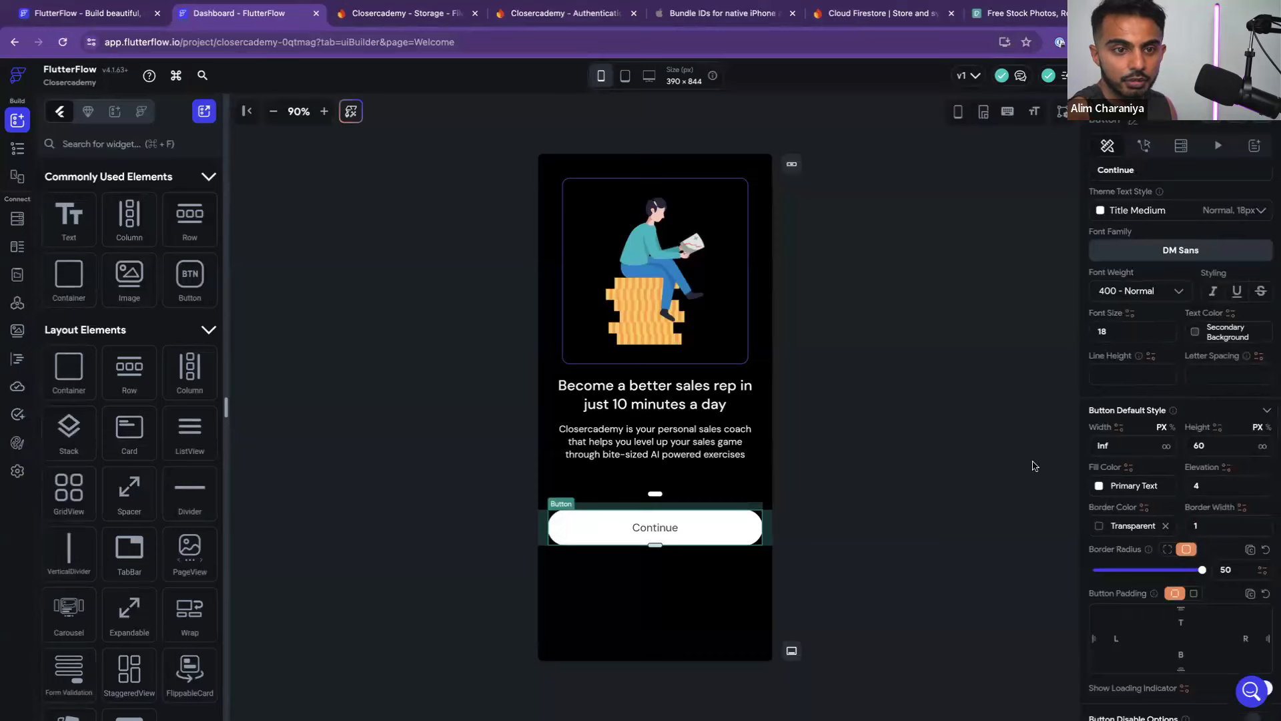
click(1099, 486)
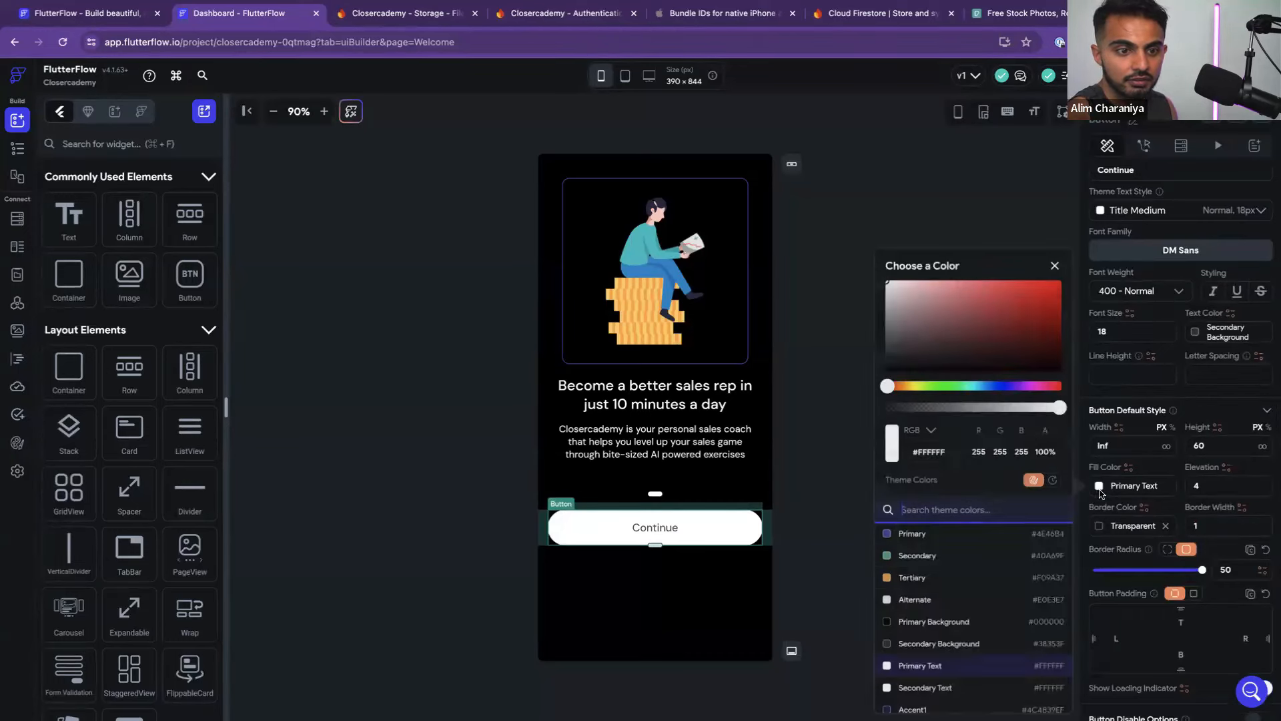
click(937, 535)
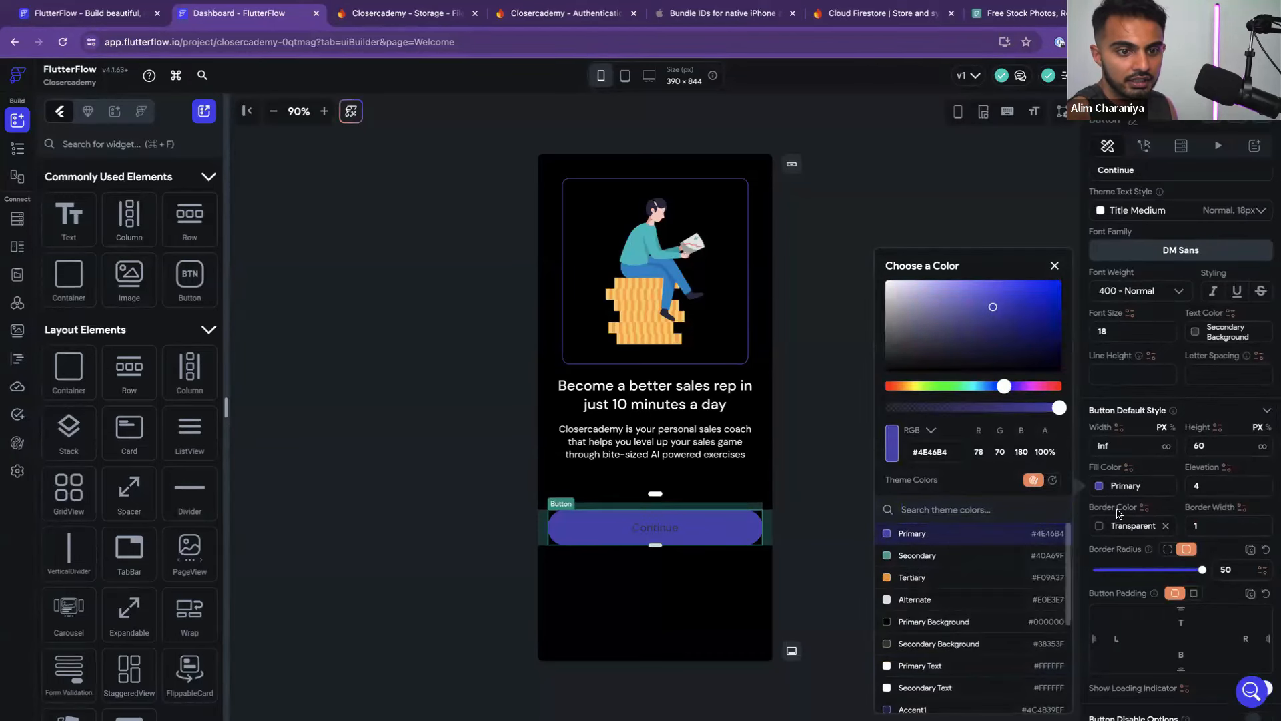
click(1178, 502)
click(1196, 333)
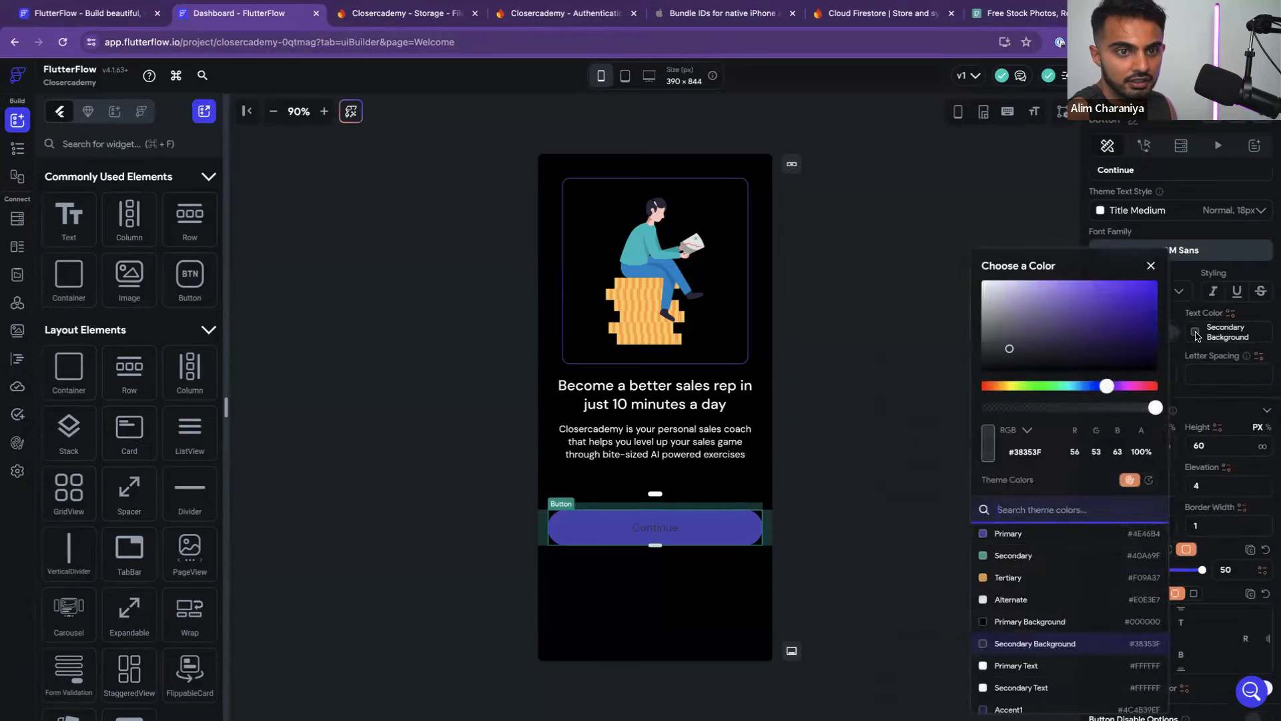
click(1033, 667)
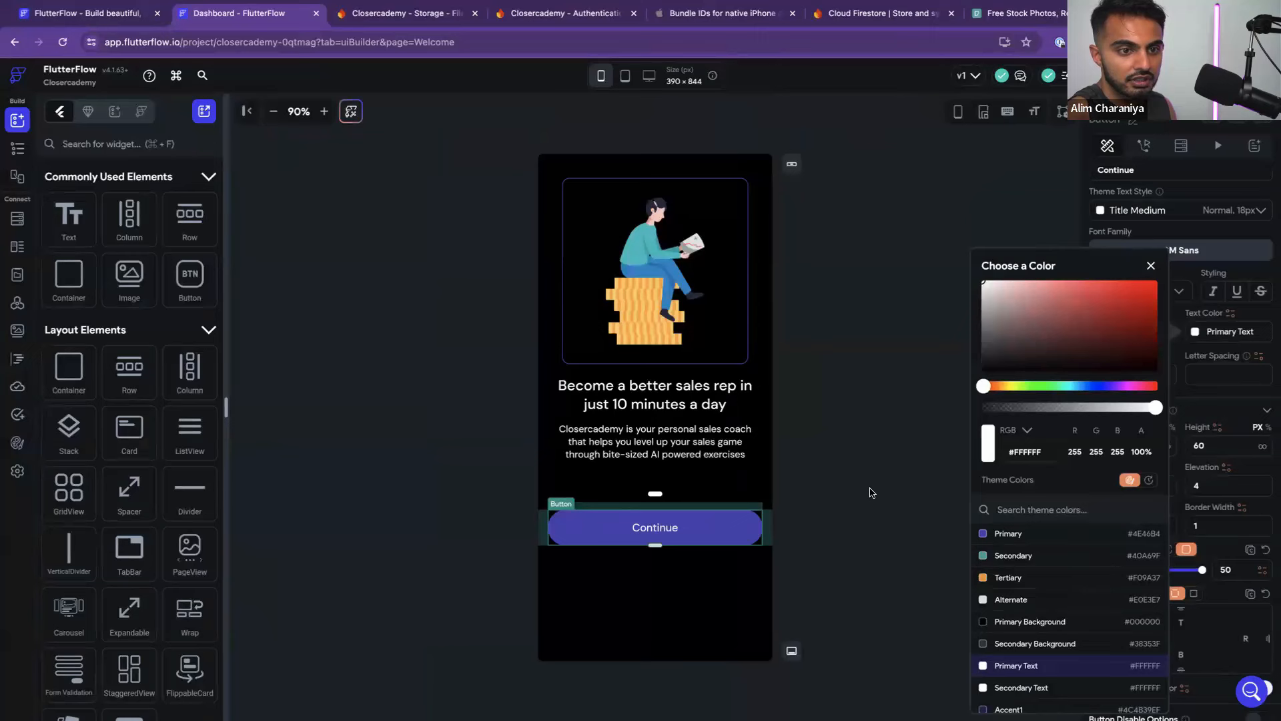
click(870, 493)
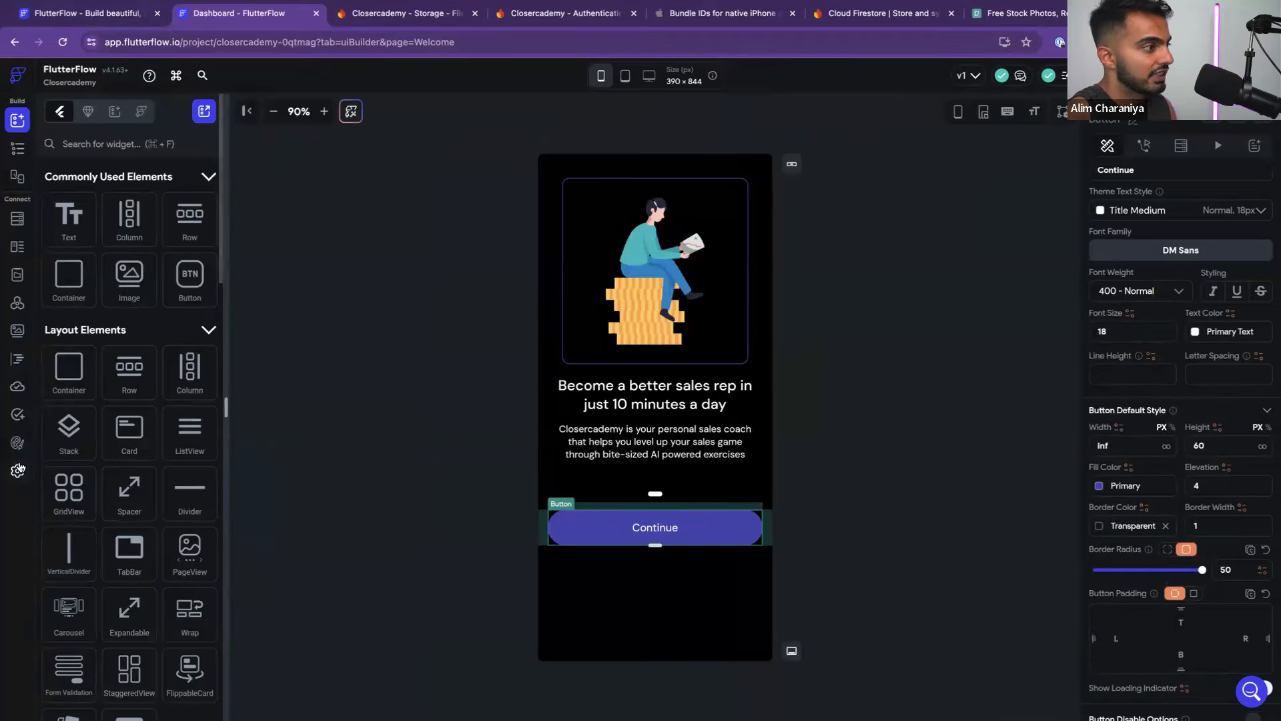
click(88, 112)
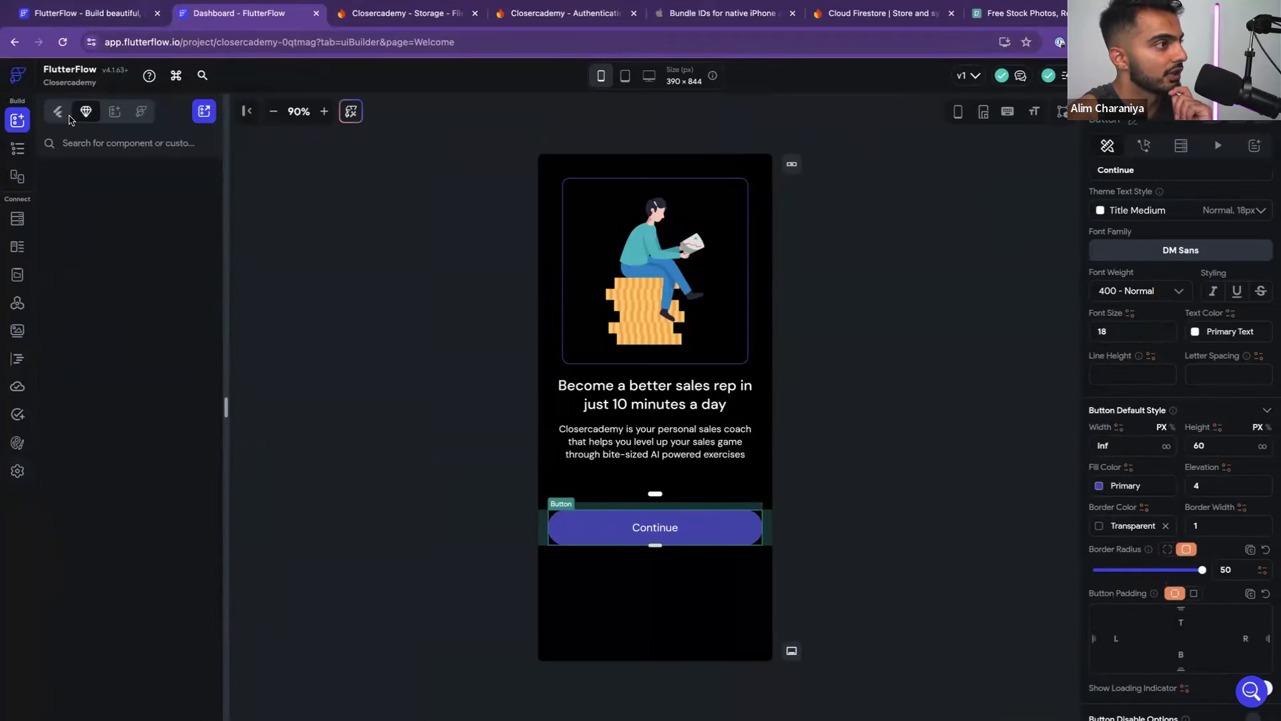
click(601, 532)
Convert the Continue button into a custom component named PrimaryButton
right_click(602, 532)
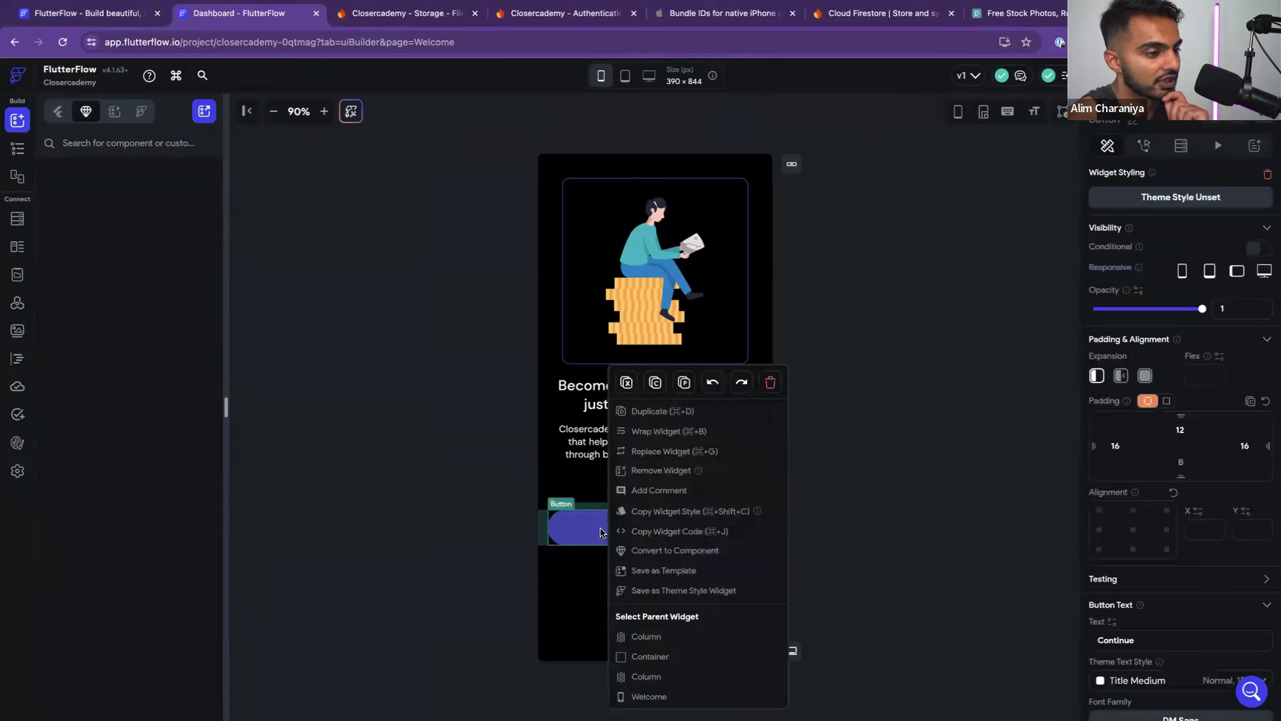
click(642, 548)
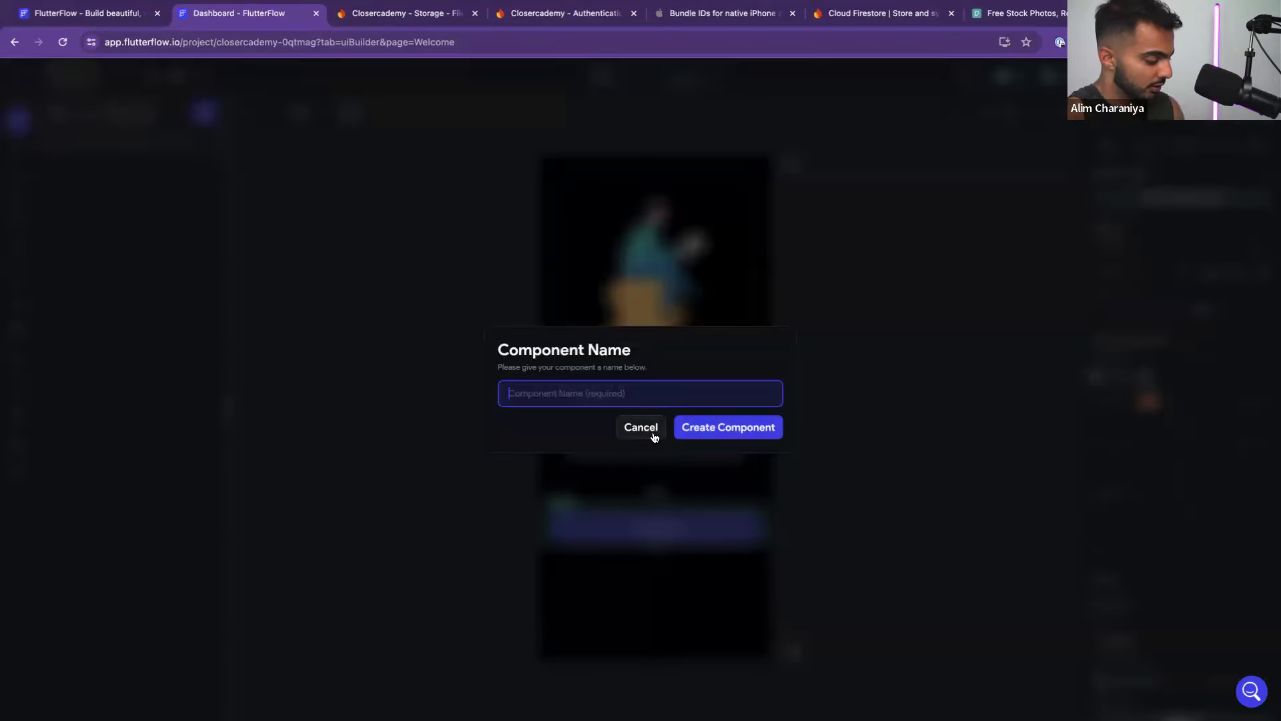
text(PrimaryButton)
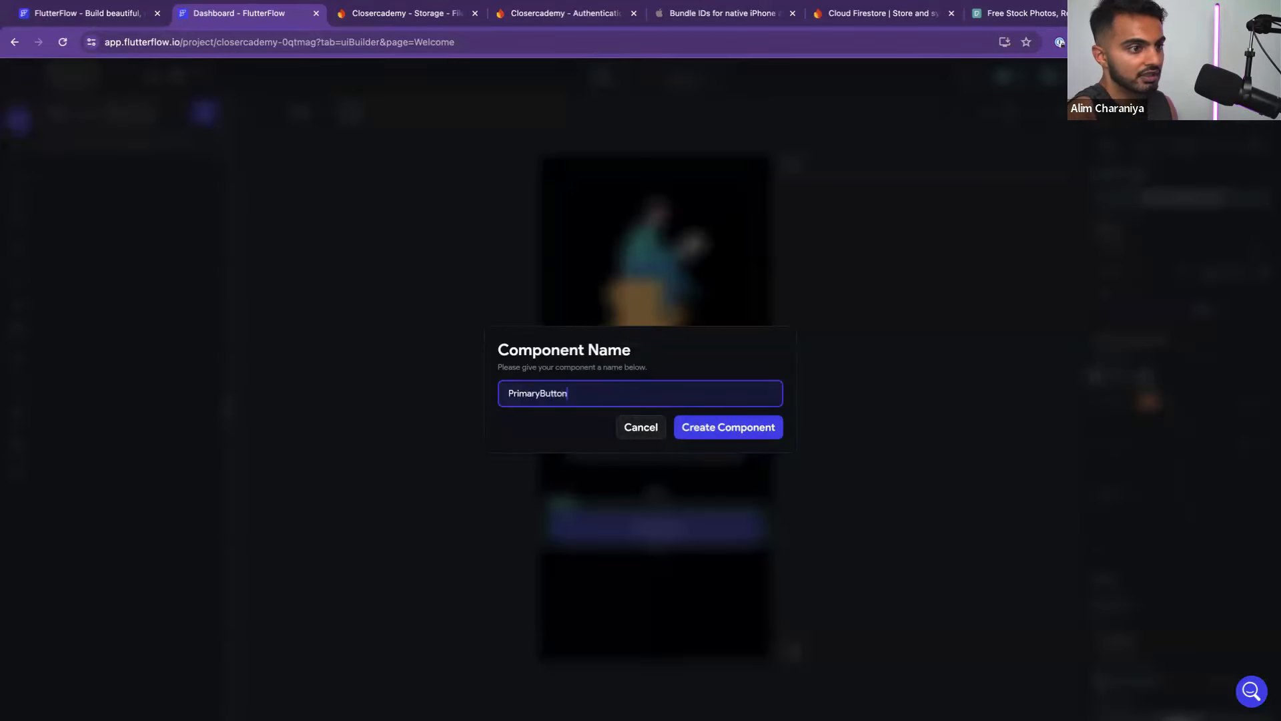
click(752, 434)
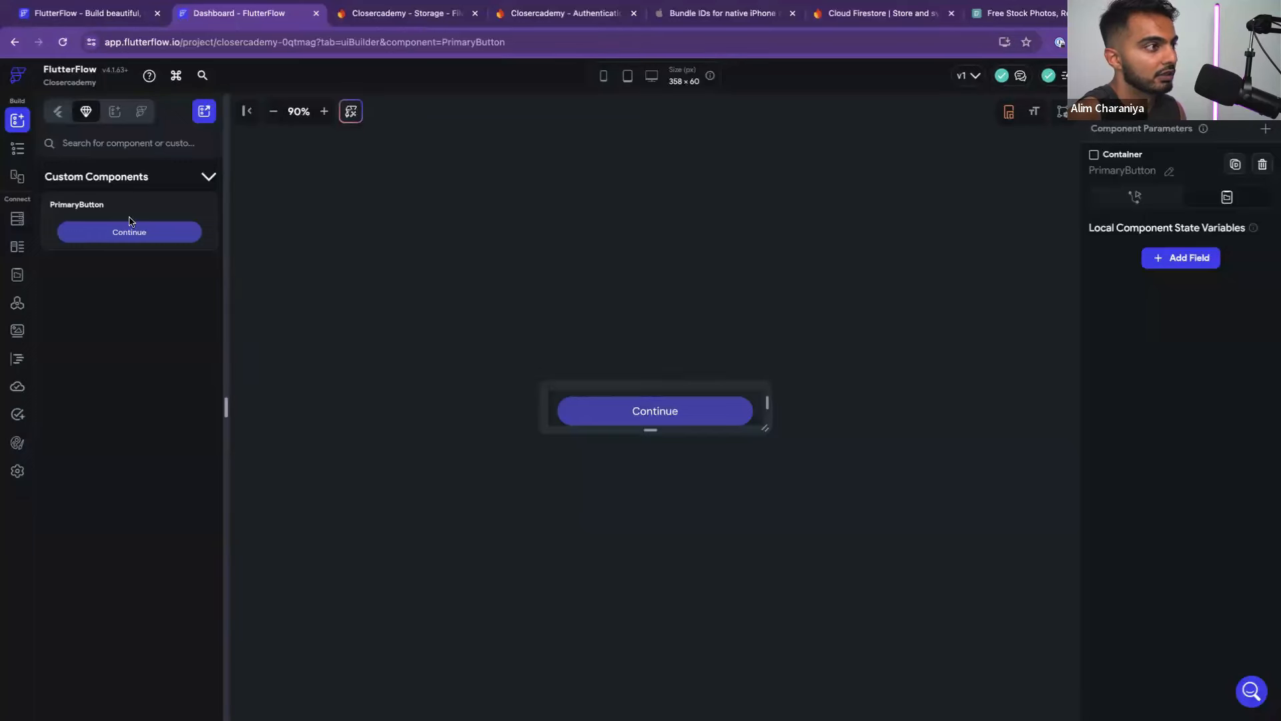
click(731, 415)
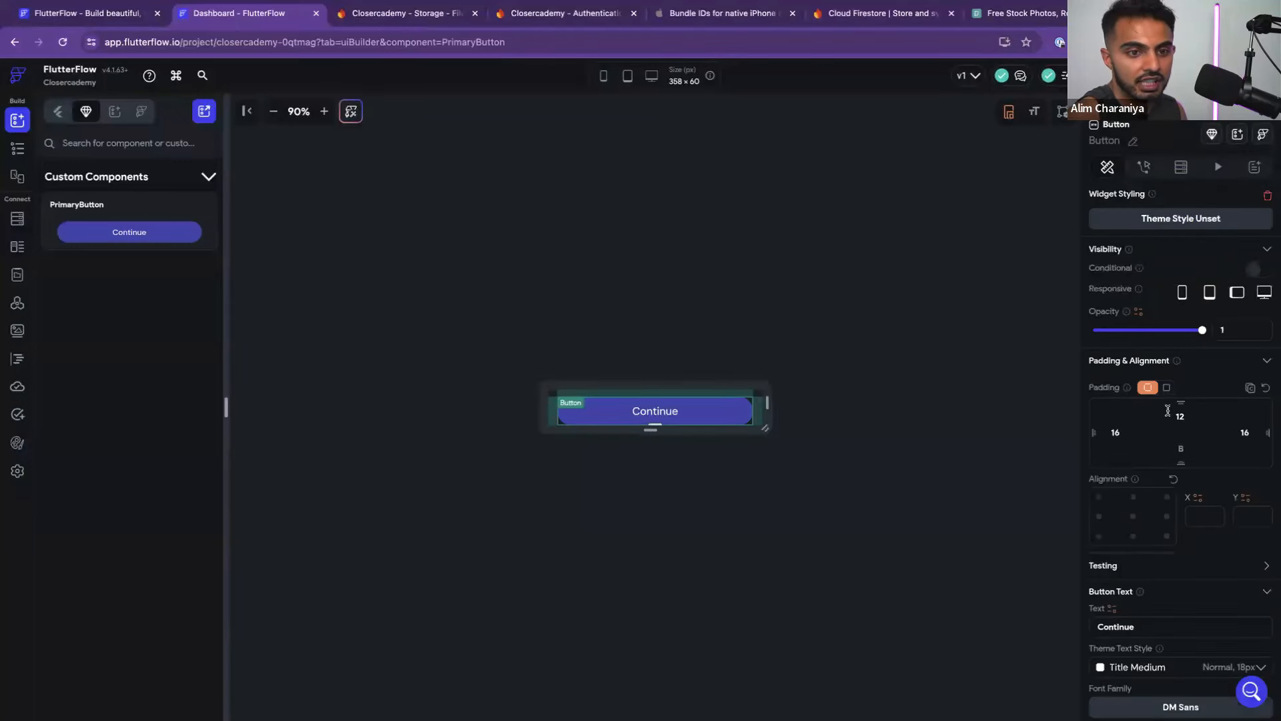
scroll(1168, 411, down, 7)
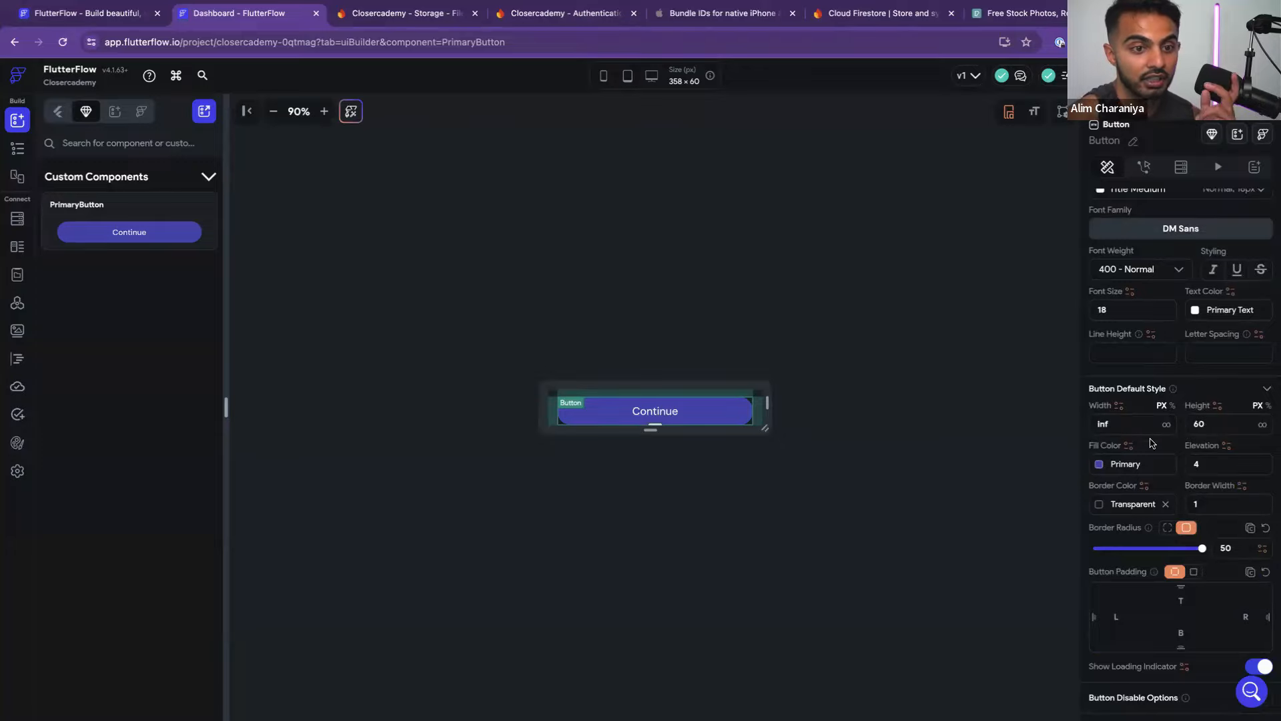
scroll(1153, 437, up, 1)
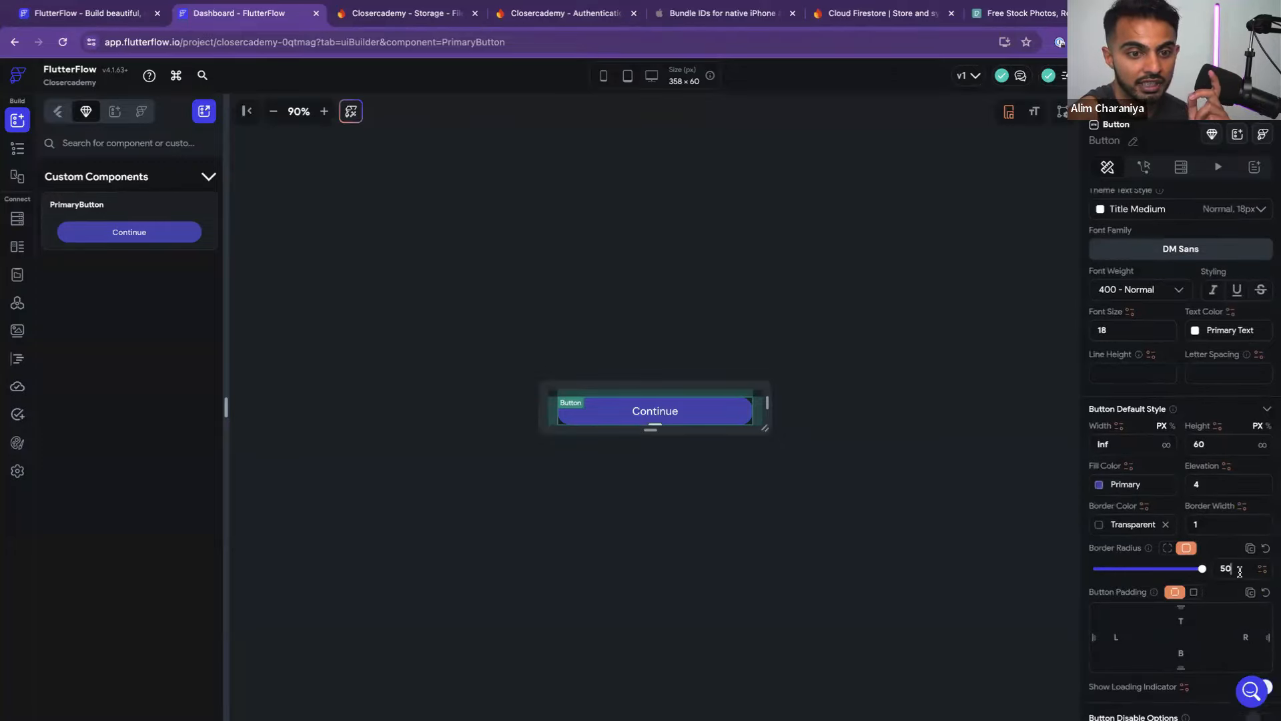
Compare with Figma's Continue button, then show the page list and widget tree
key(ctrl+Left)
scroll(627, 514, up, 5)
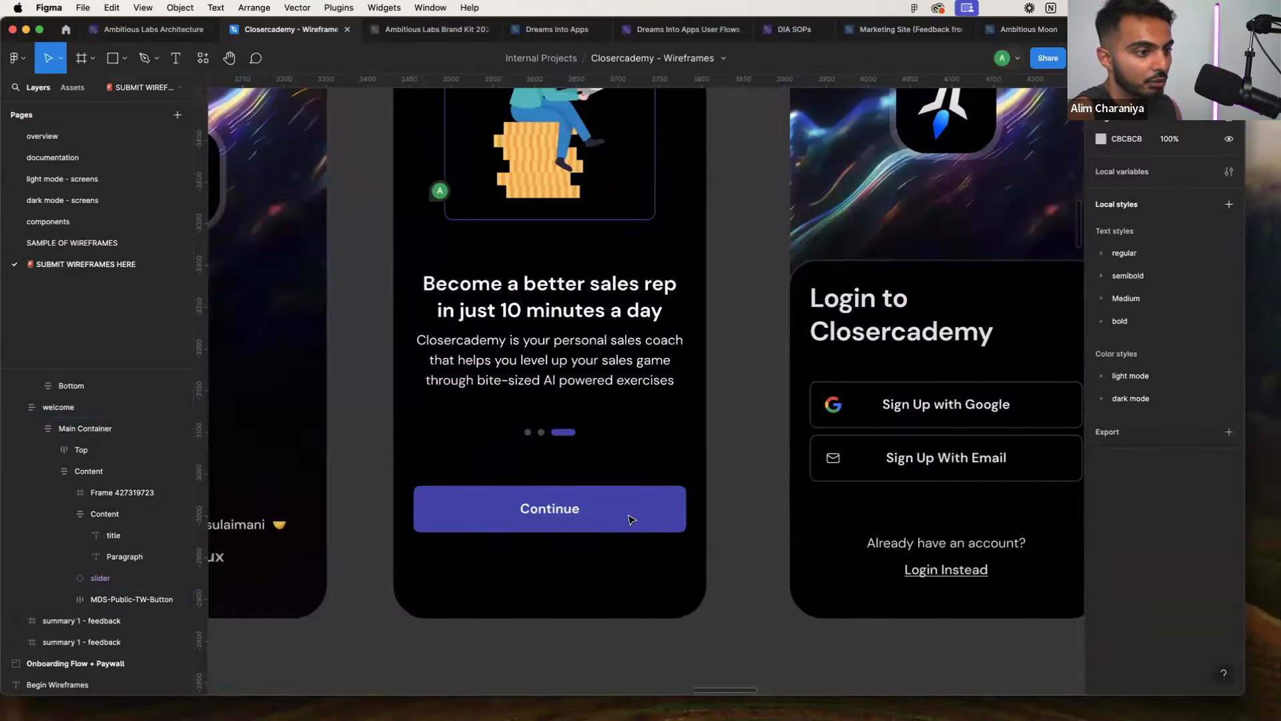
click(657, 512)
click(658, 512)
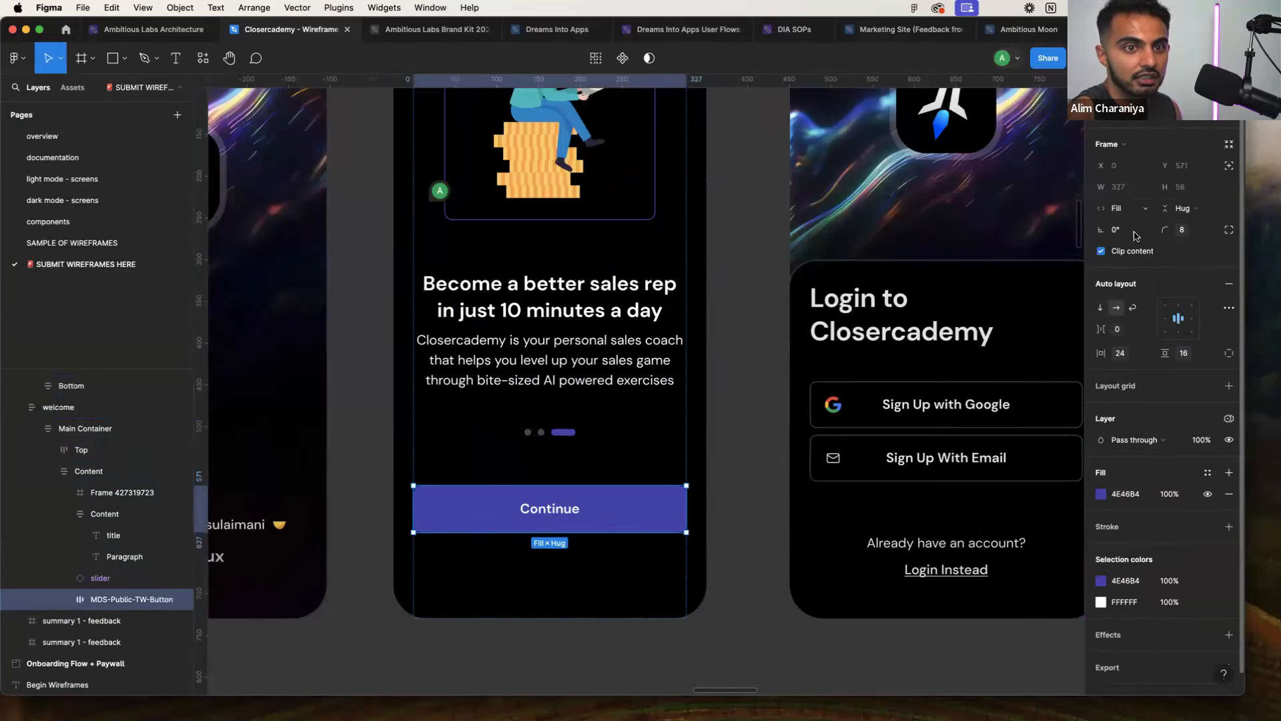
key(ctrl+Right)
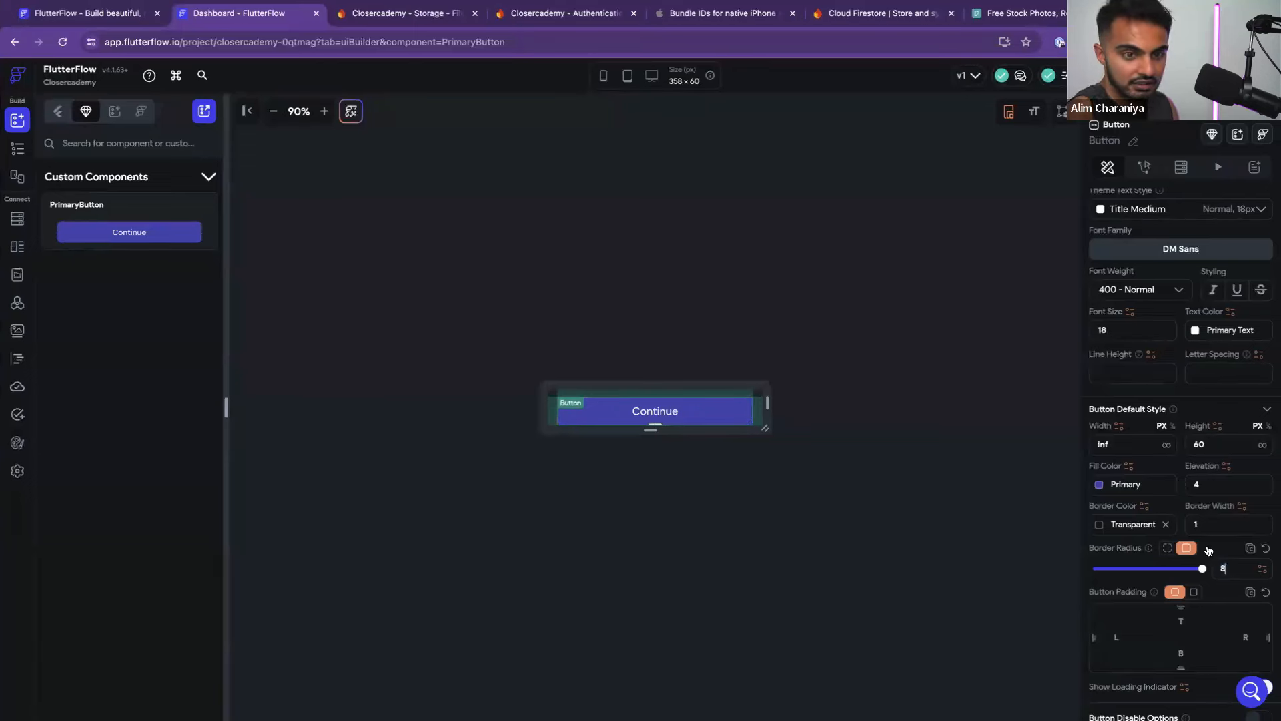
click(933, 502)
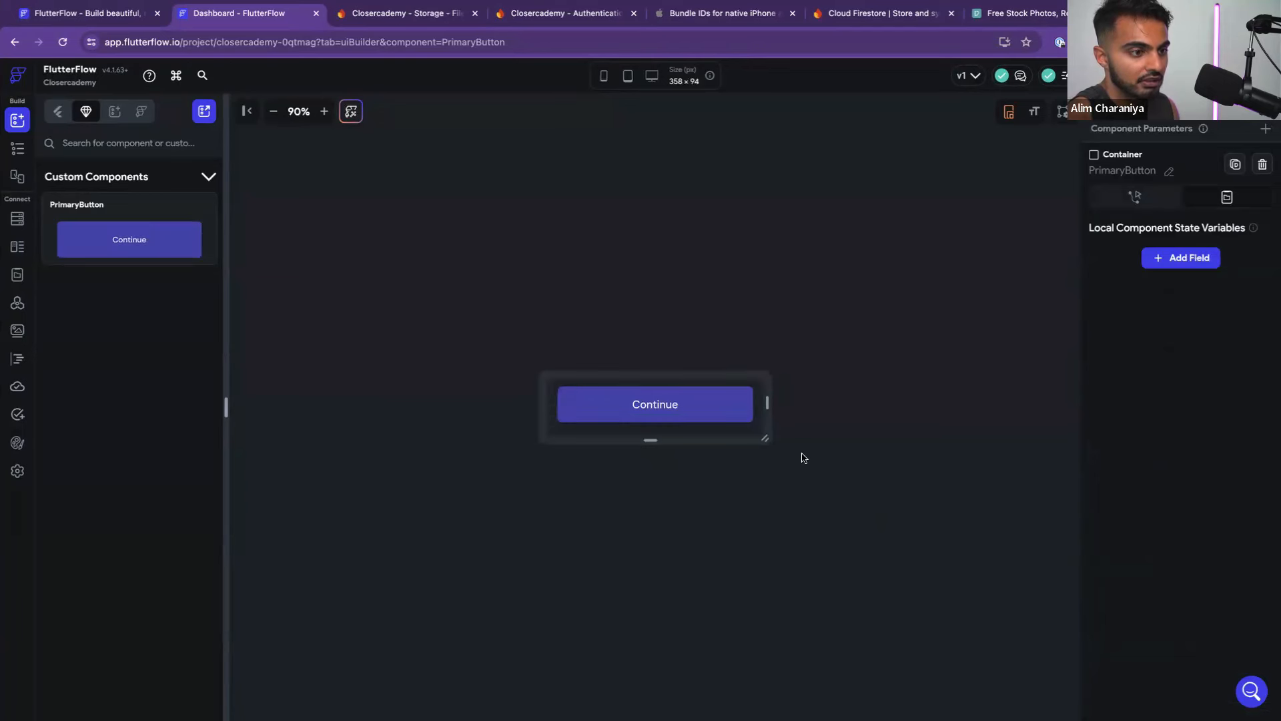
click(58, 111)
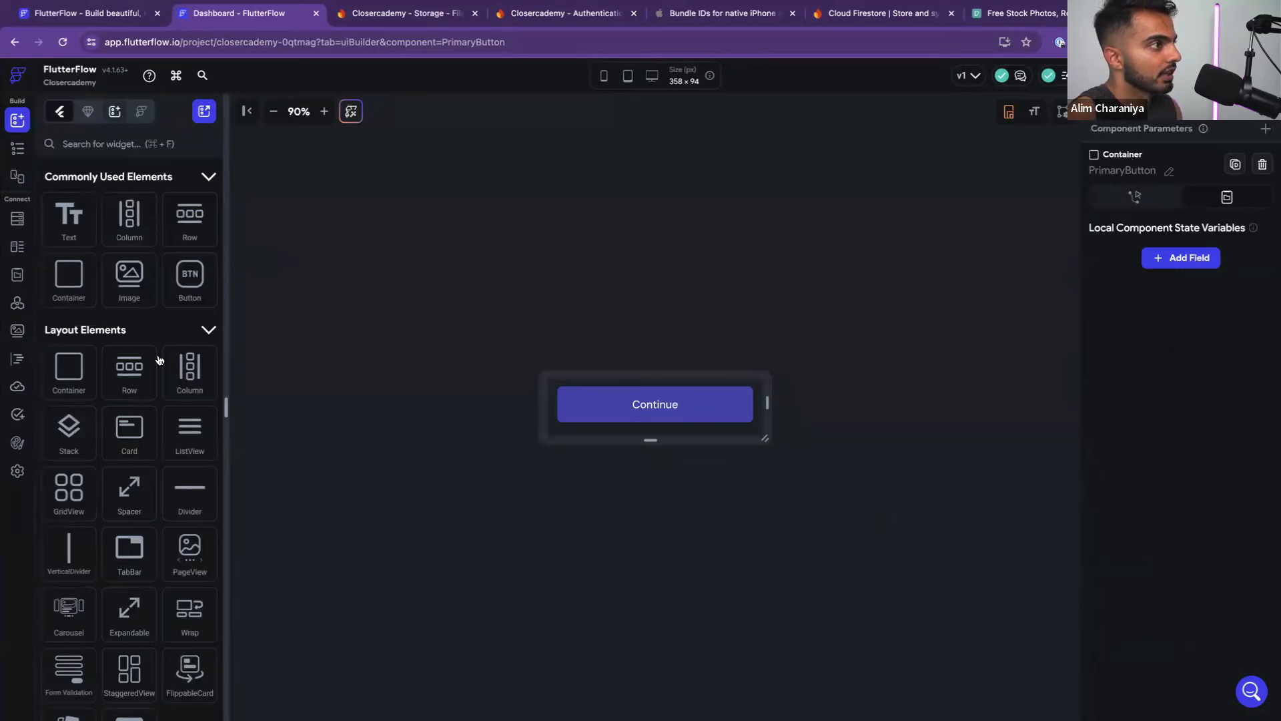
click(18, 148)
Open the Welcome page and space the outer column's children evenly
click(86, 200)
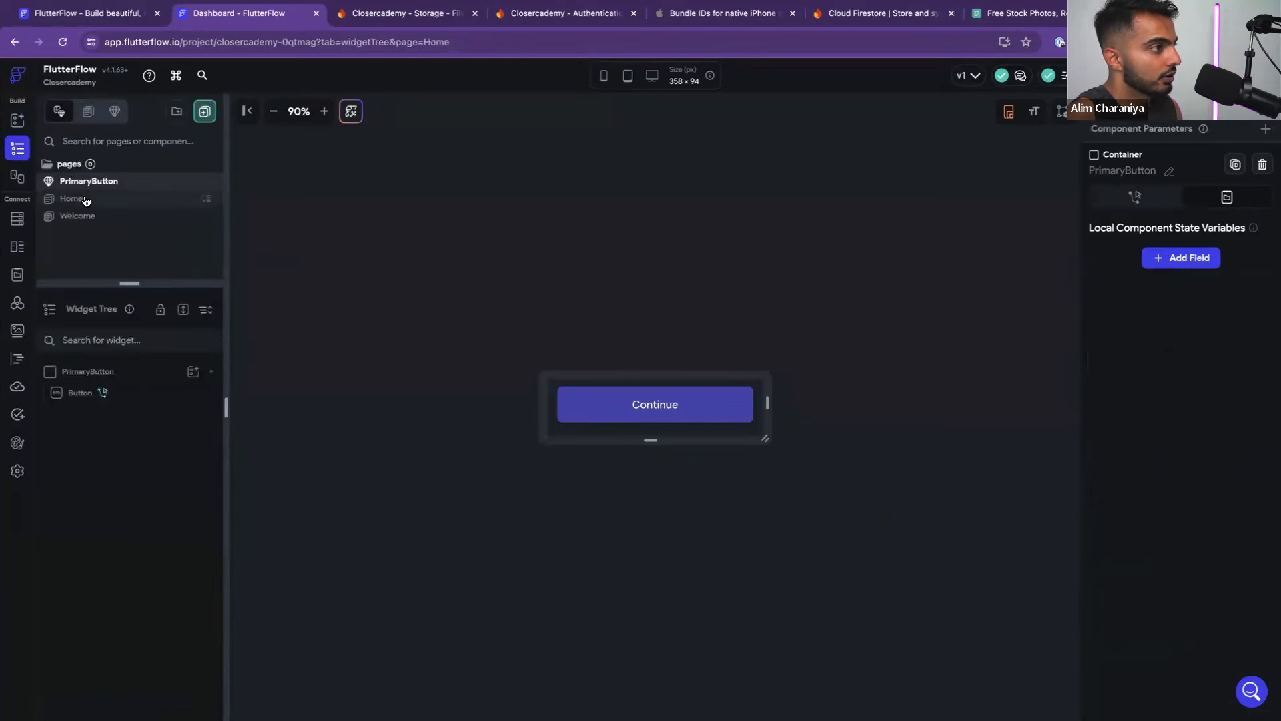
click(78, 216)
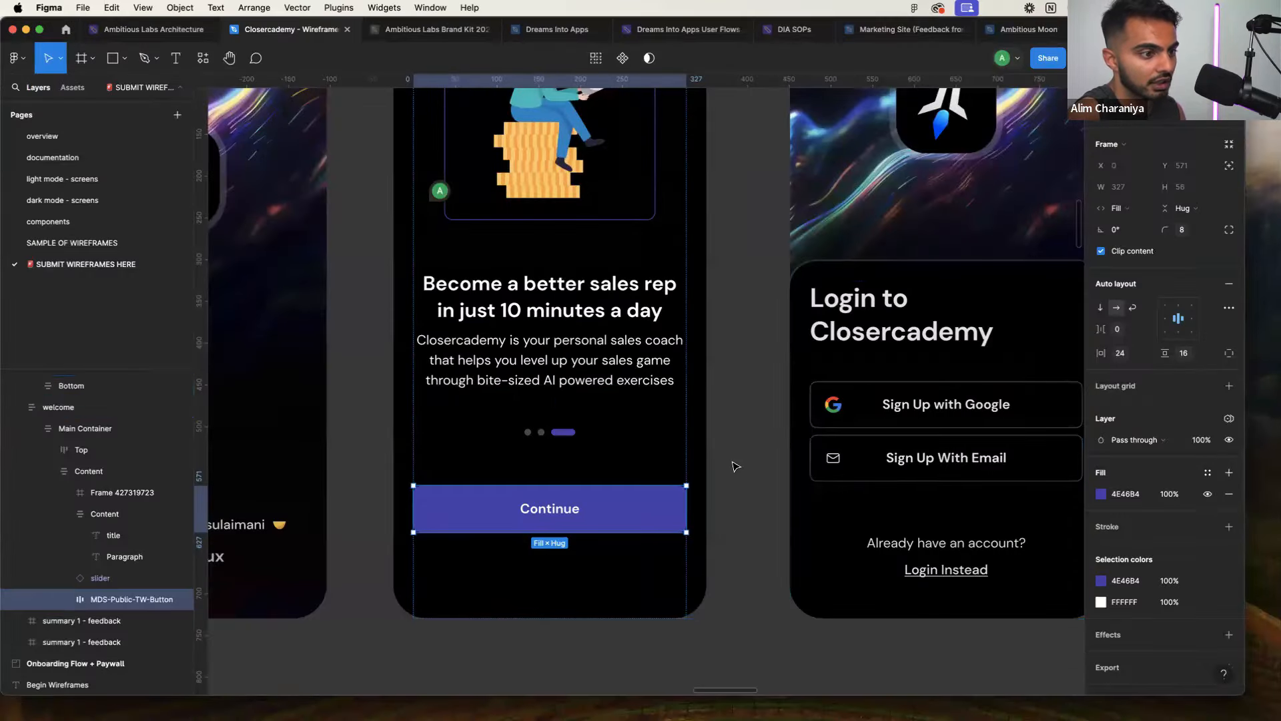
click(736, 465)
key(ctrl+Right)
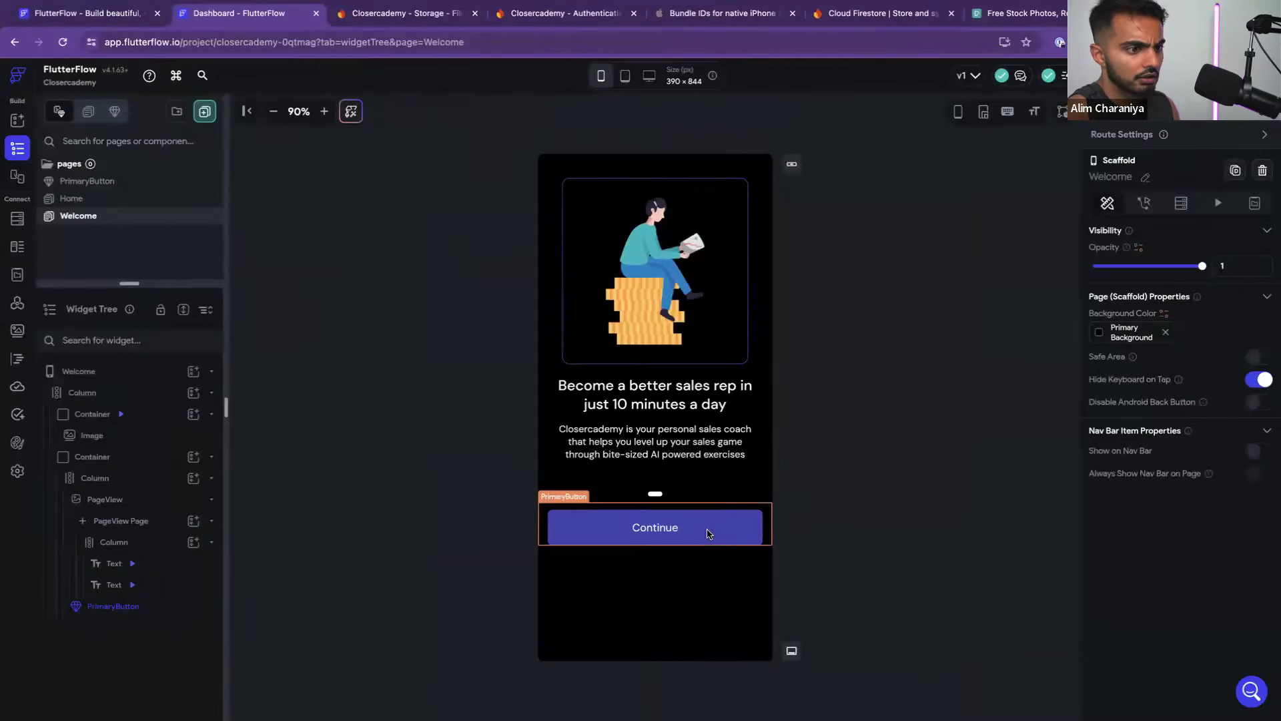
click(768, 366)
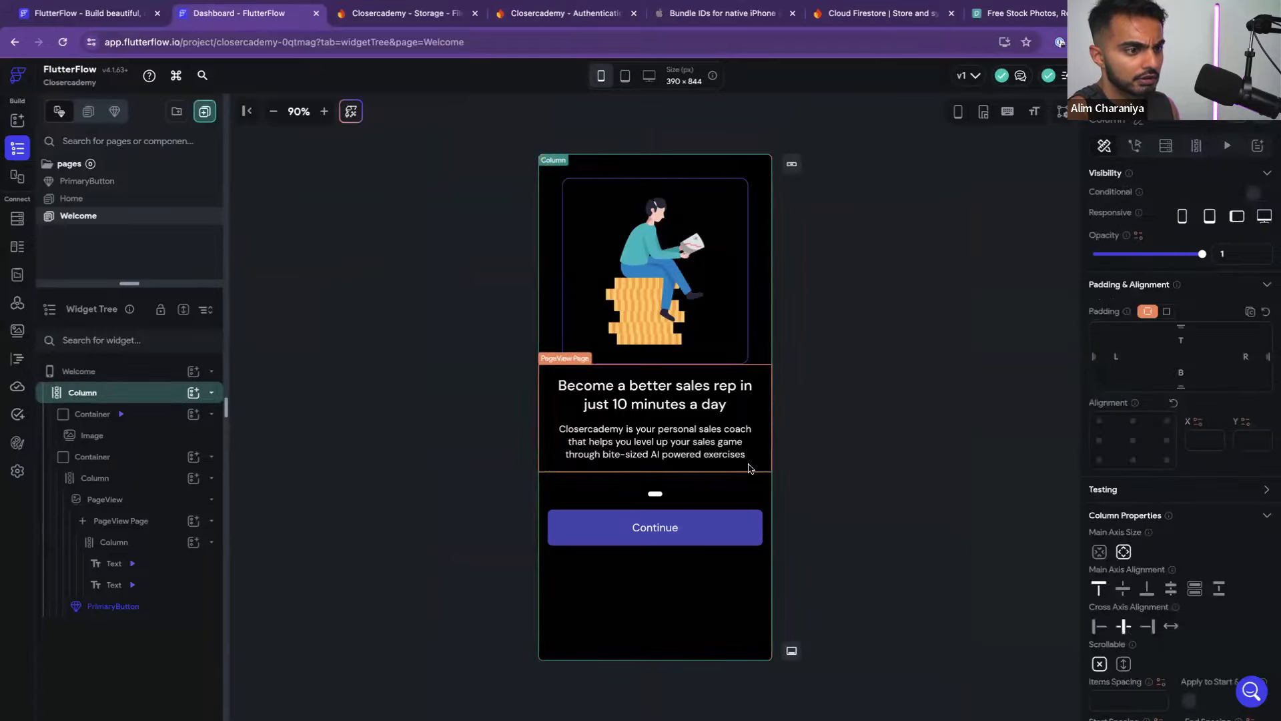
key(ctrl+Left)
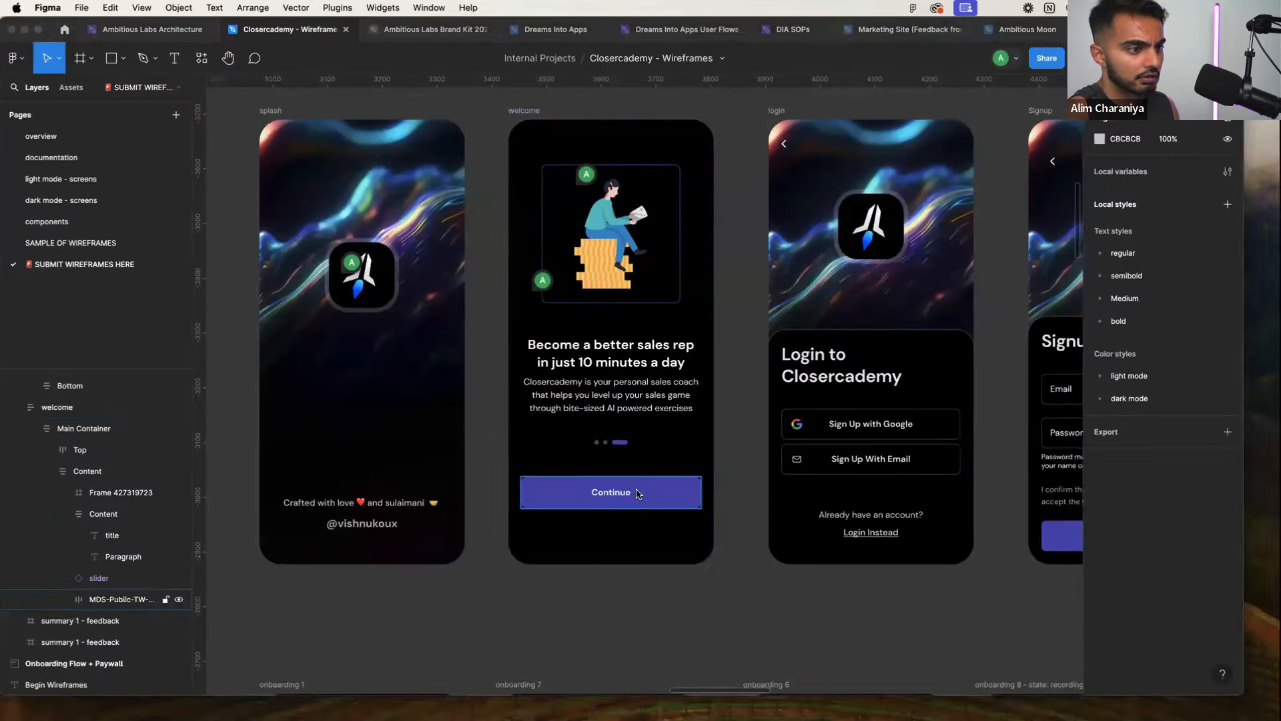
key(ctrl+Right)
click(725, 498)
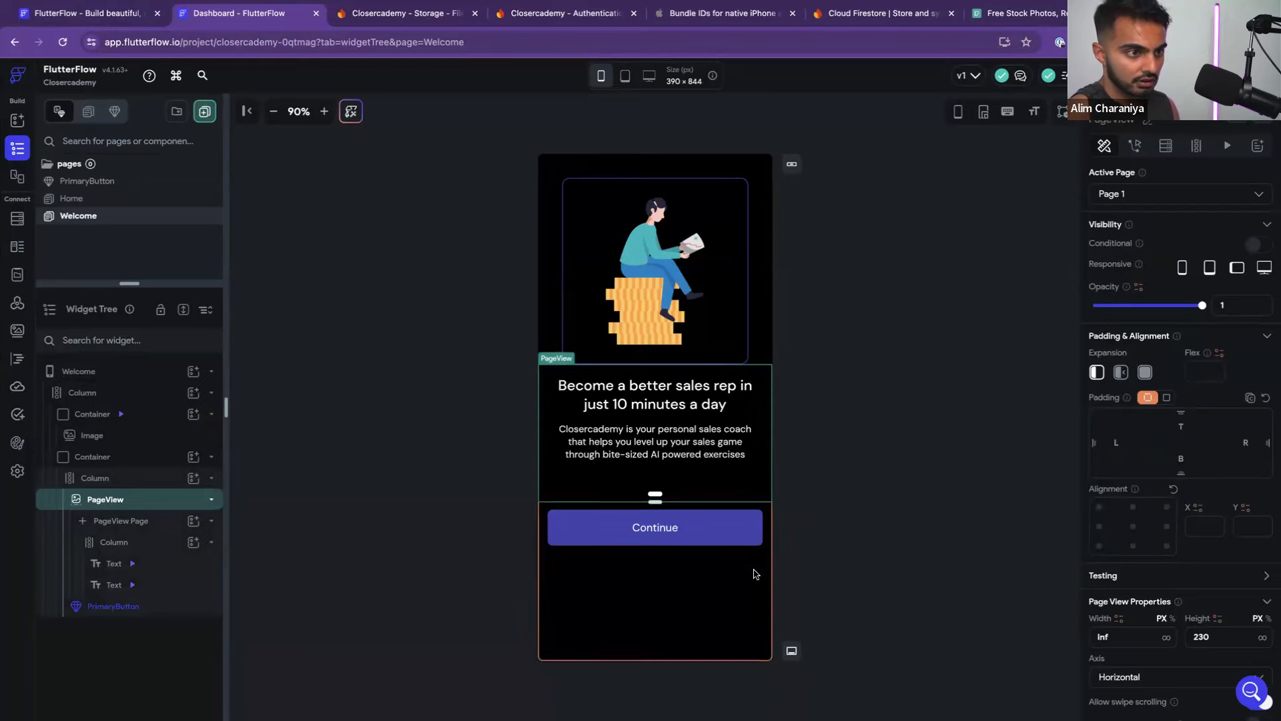
click(766, 345)
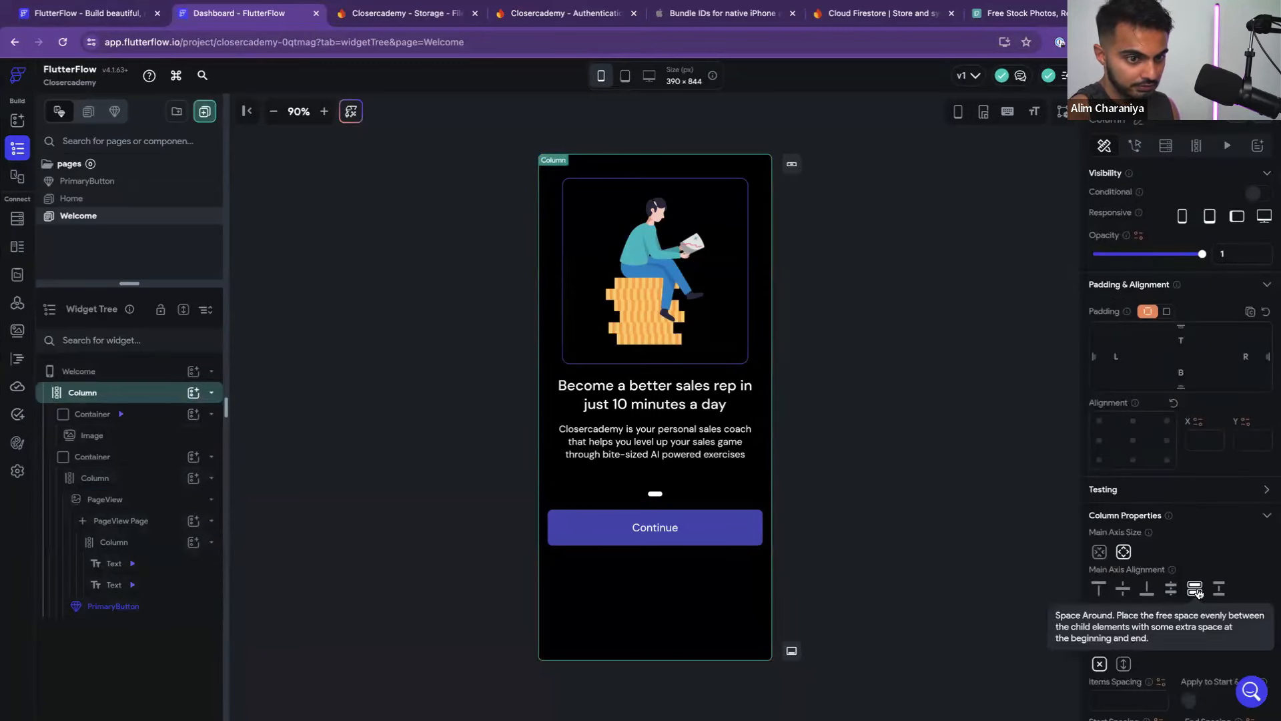
click(1219, 588)
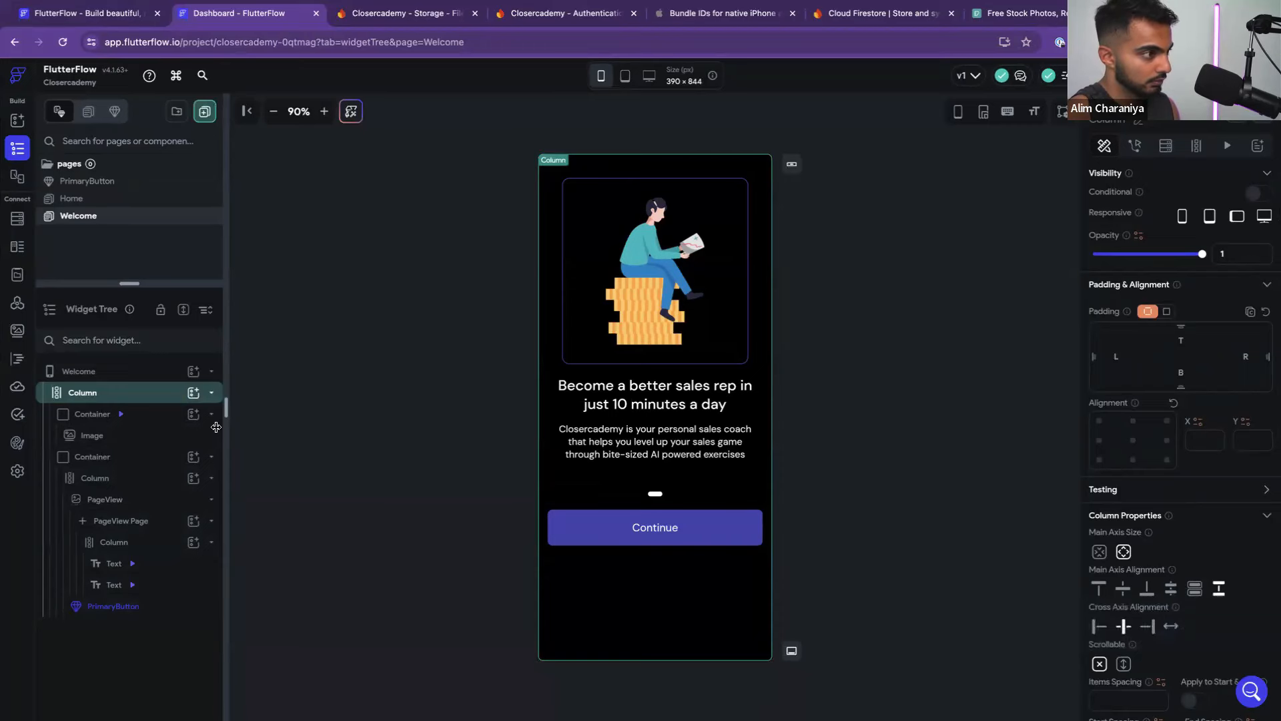
Collapse the image and text containers in the tree and change the column's spacing again
click(130, 456)
click(210, 414)
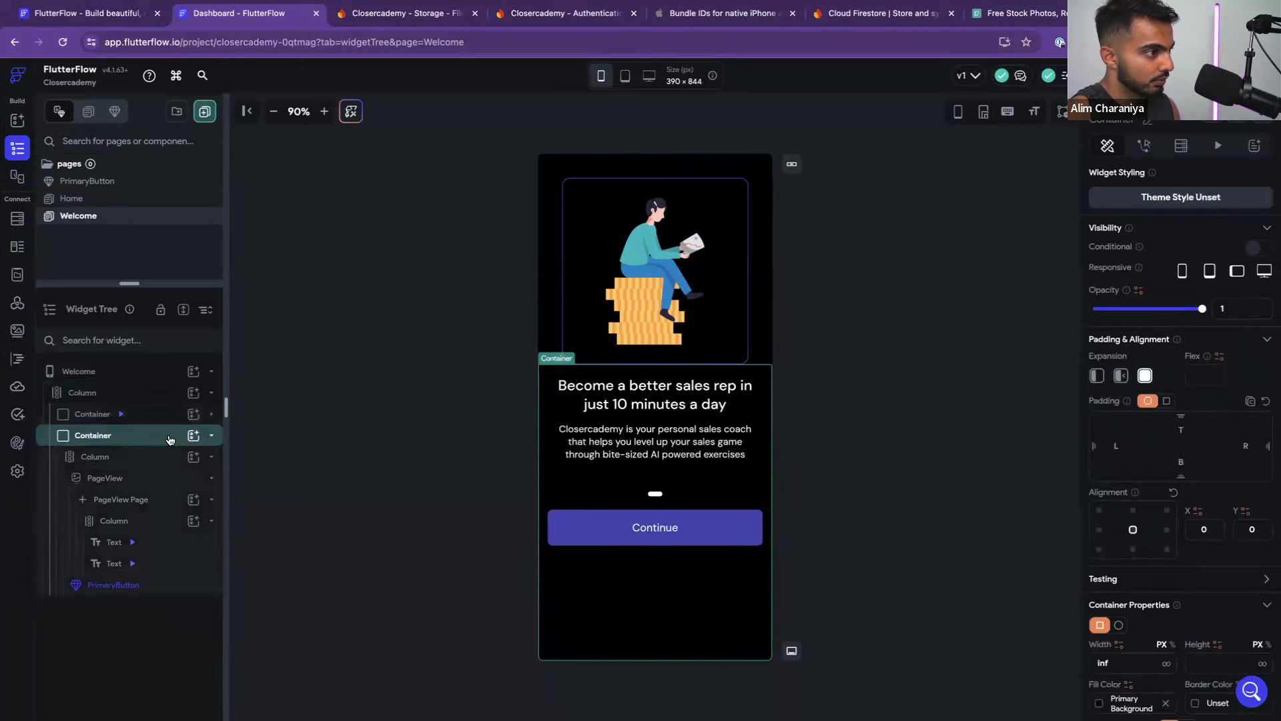
click(211, 435)
click(149, 412)
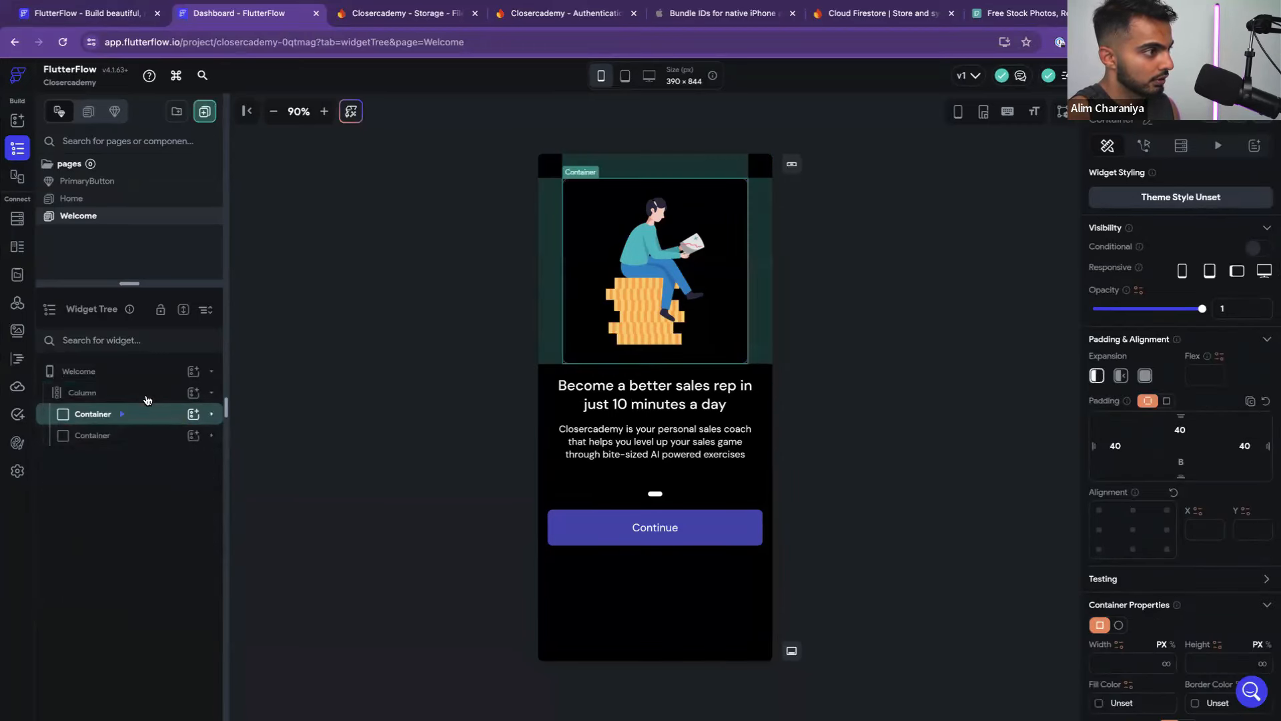
click(146, 395)
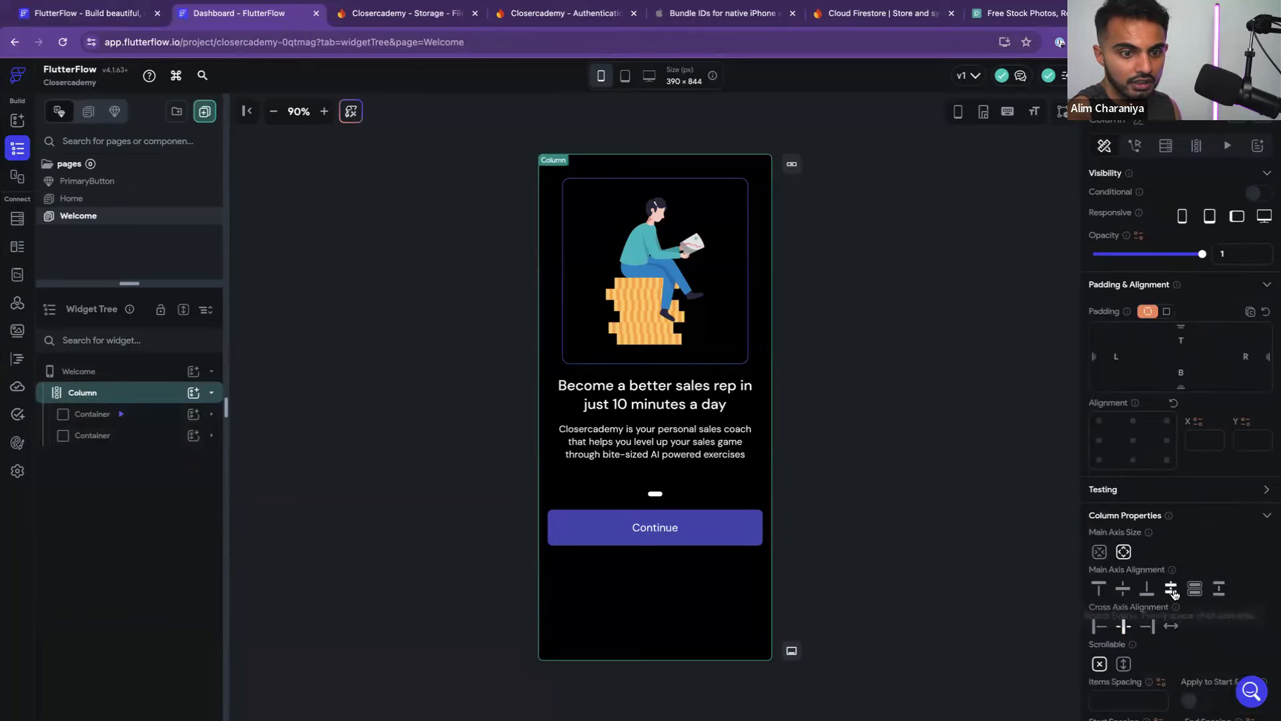
click(1173, 590)
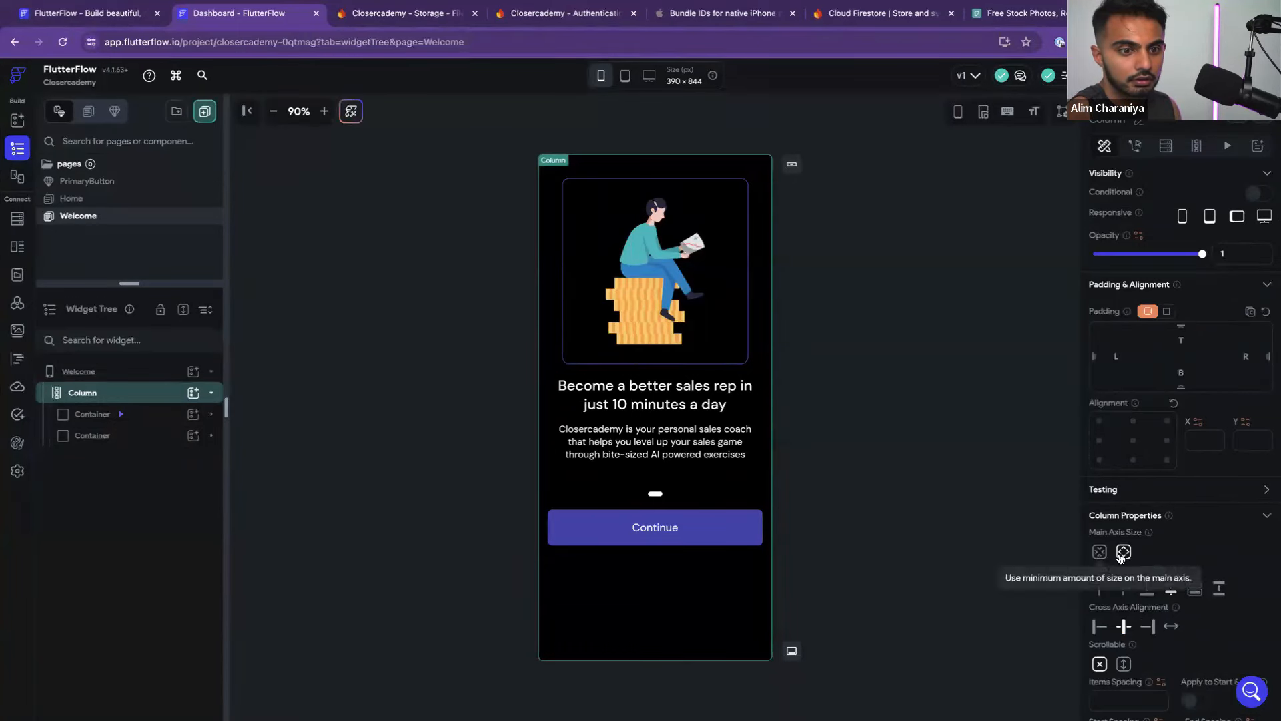
click(167, 416)
click(159, 438)
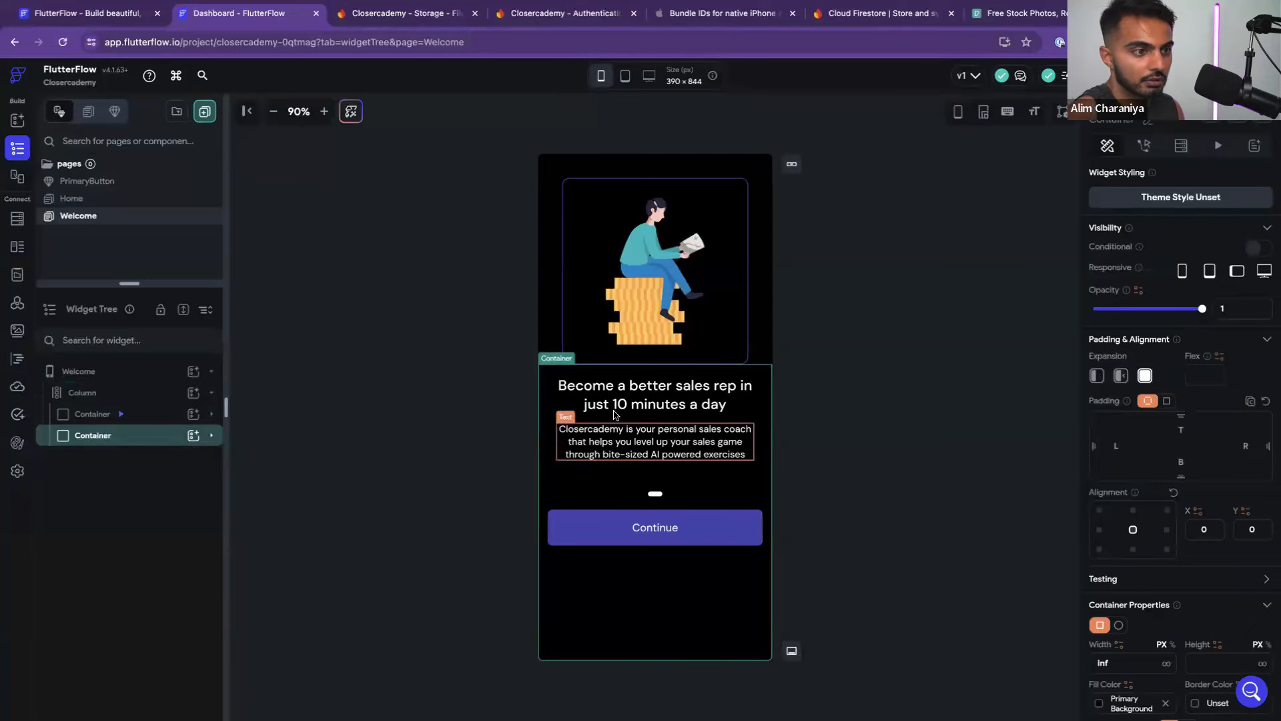
click(755, 347)
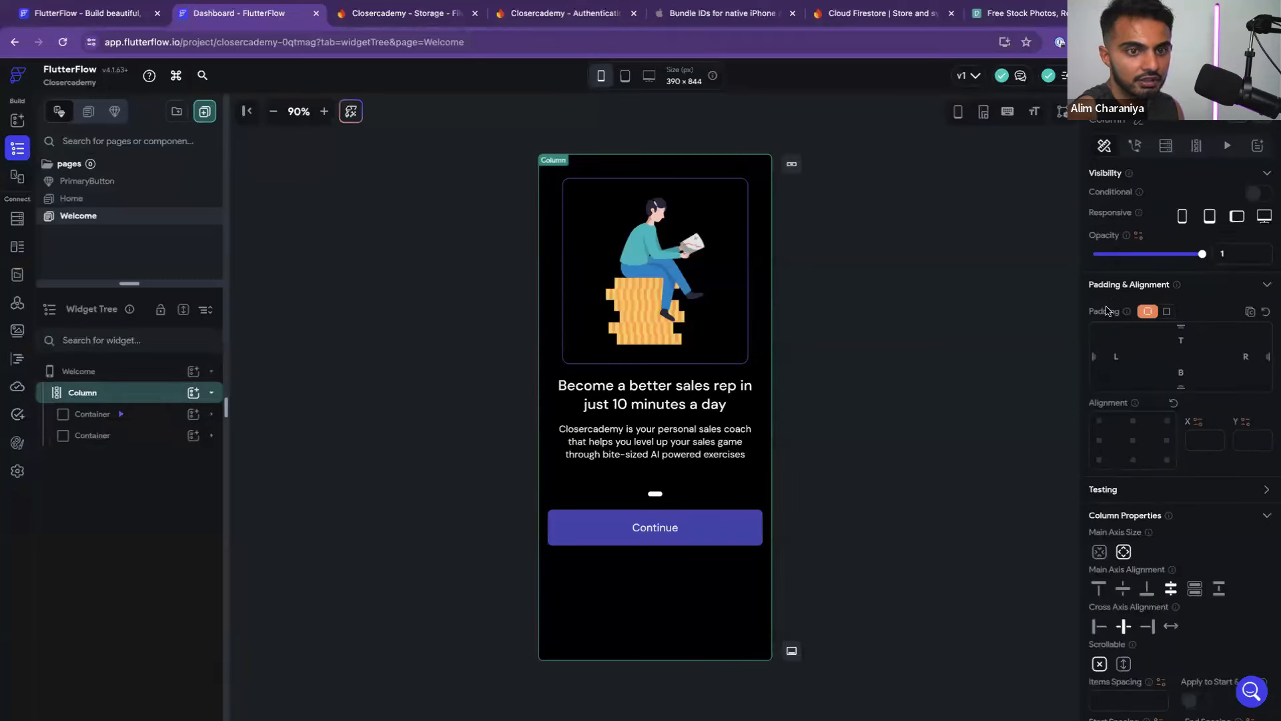
Set the image container's height to 50% of the screen
scroll(1159, 446, down, 1)
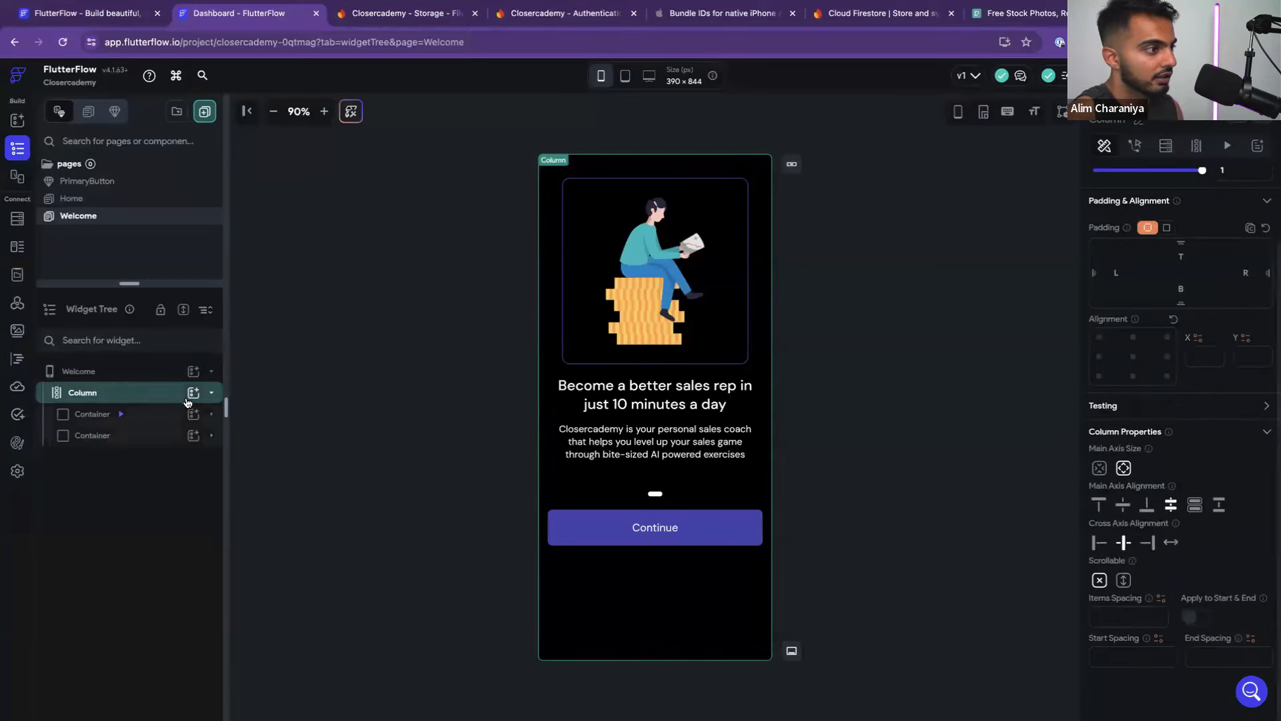
click(151, 415)
scroll(1192, 511, down, 1)
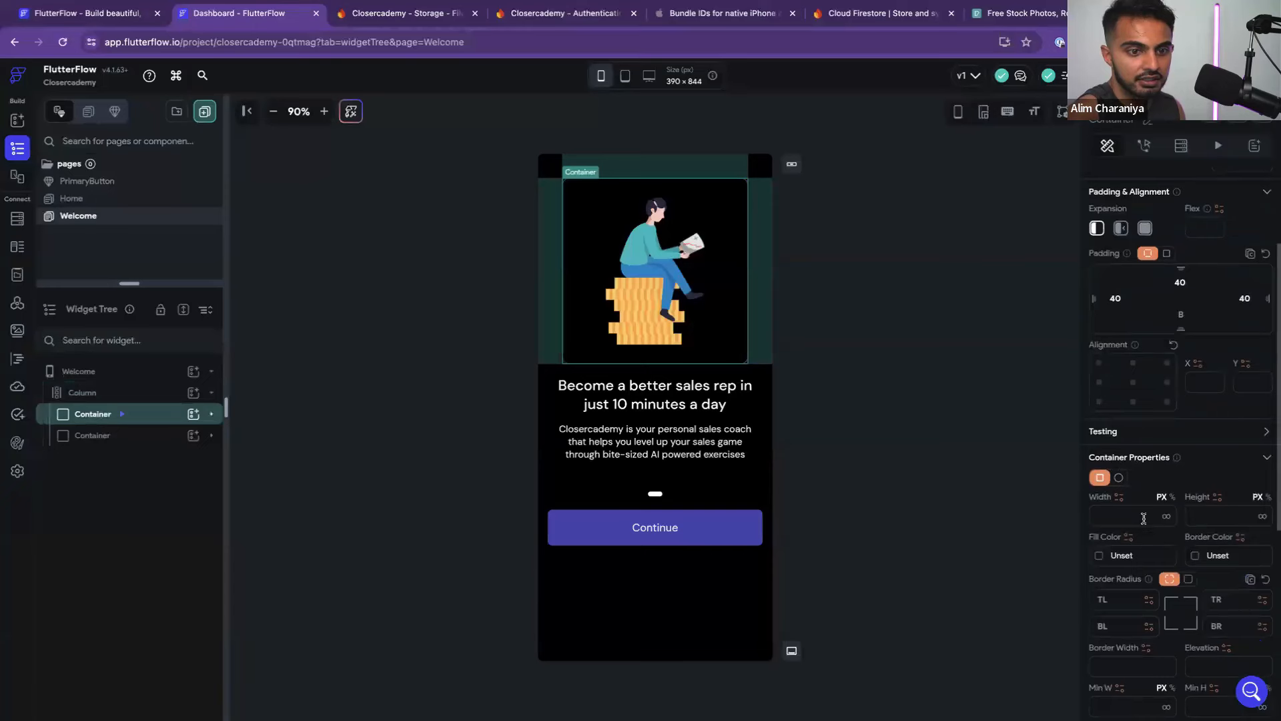
click(1210, 516)
text(50)
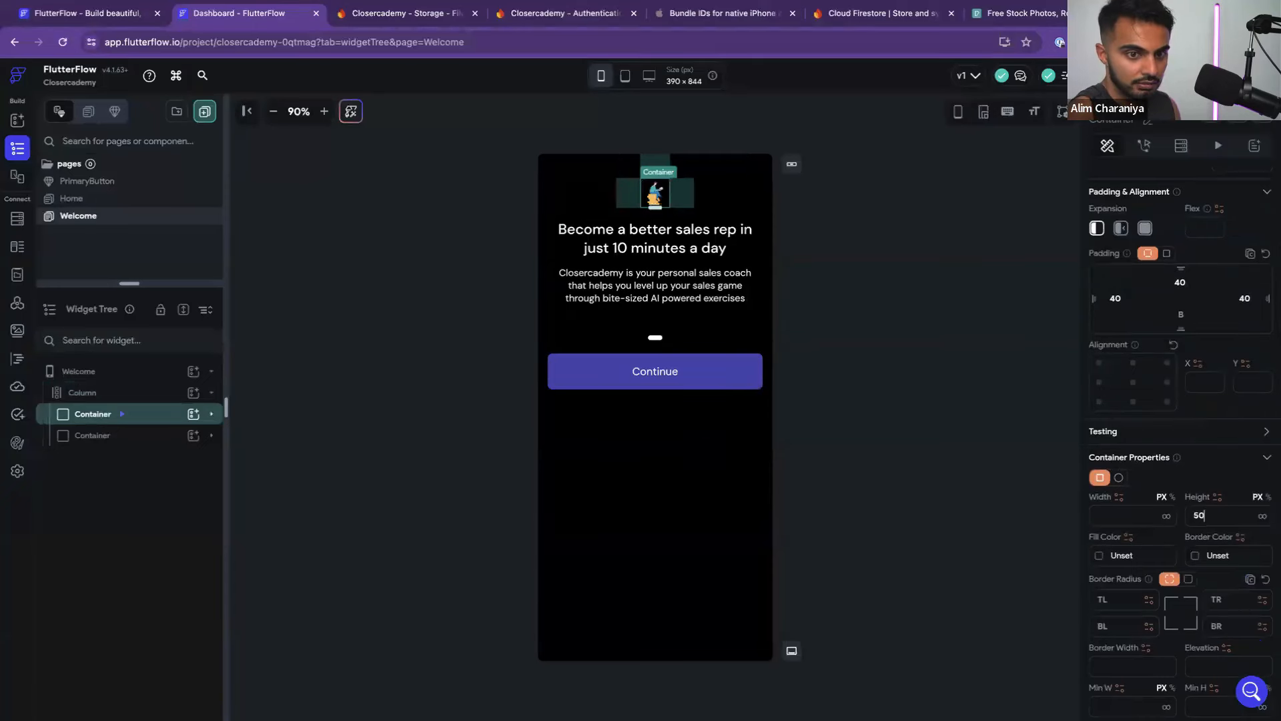
click(1269, 497)
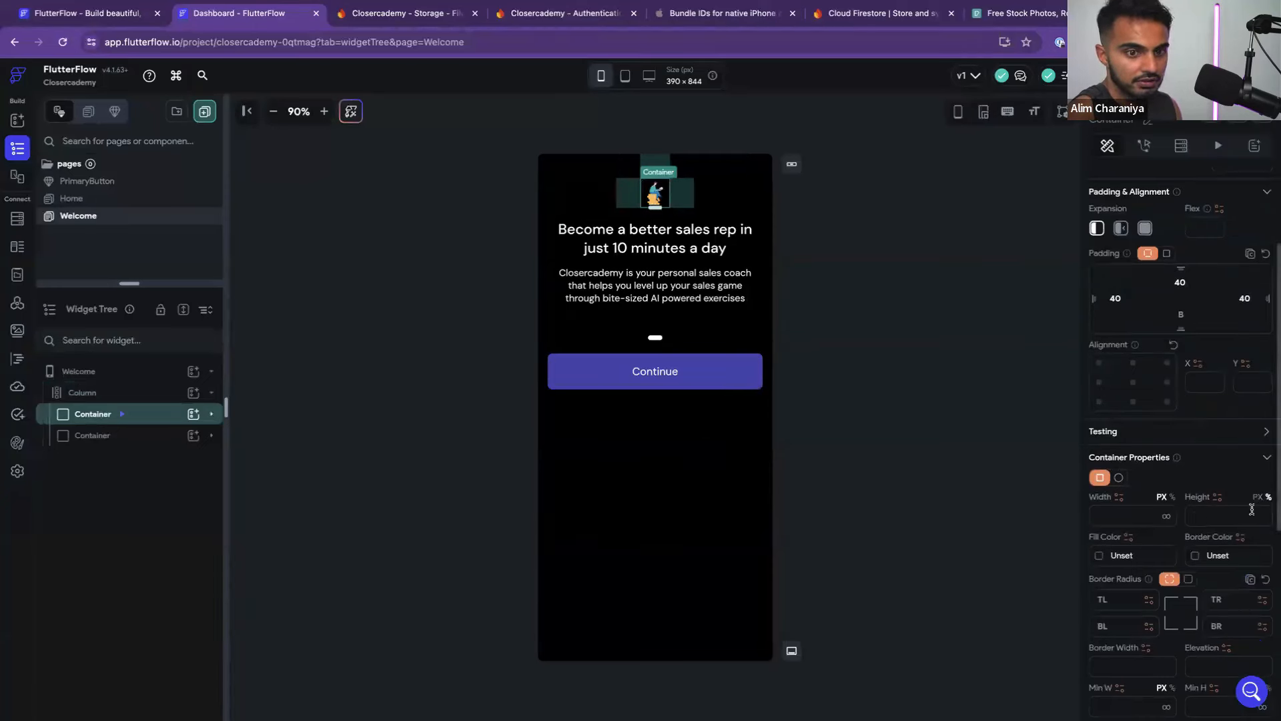
text(50)
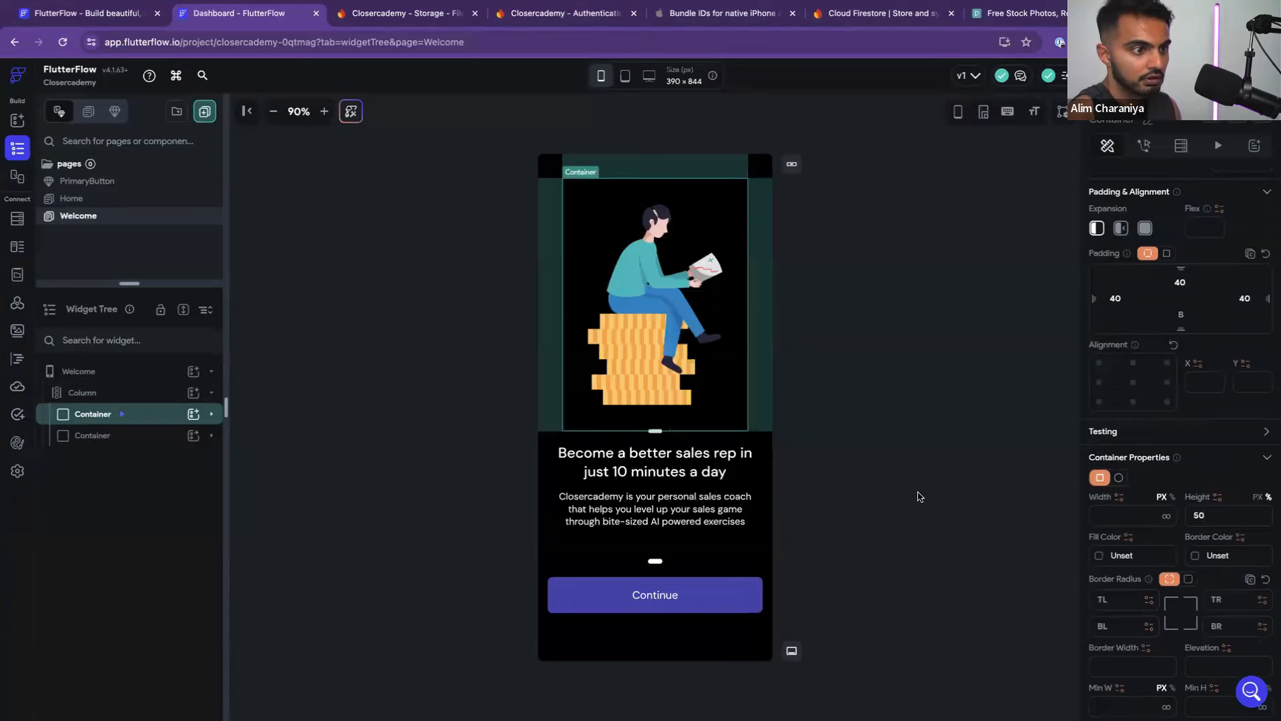
click(917, 496)
Change how the Welcome illustration image fits its box
click(705, 361)
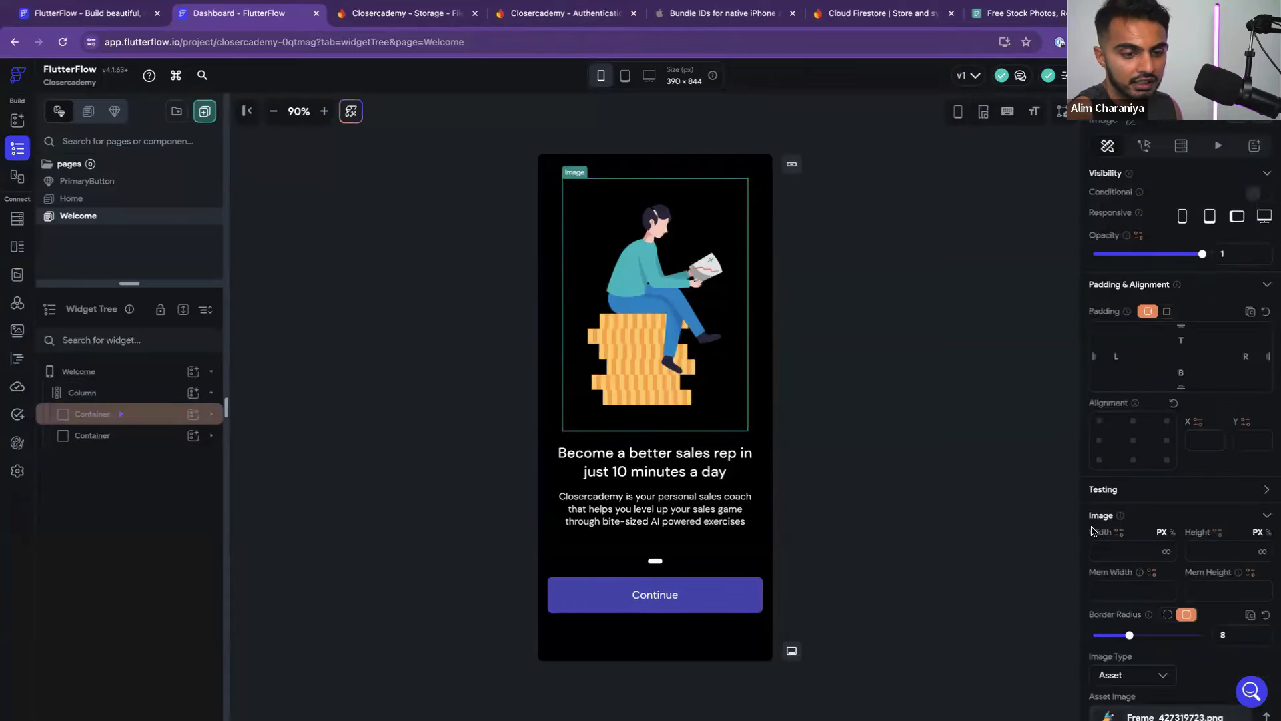
click(212, 415)
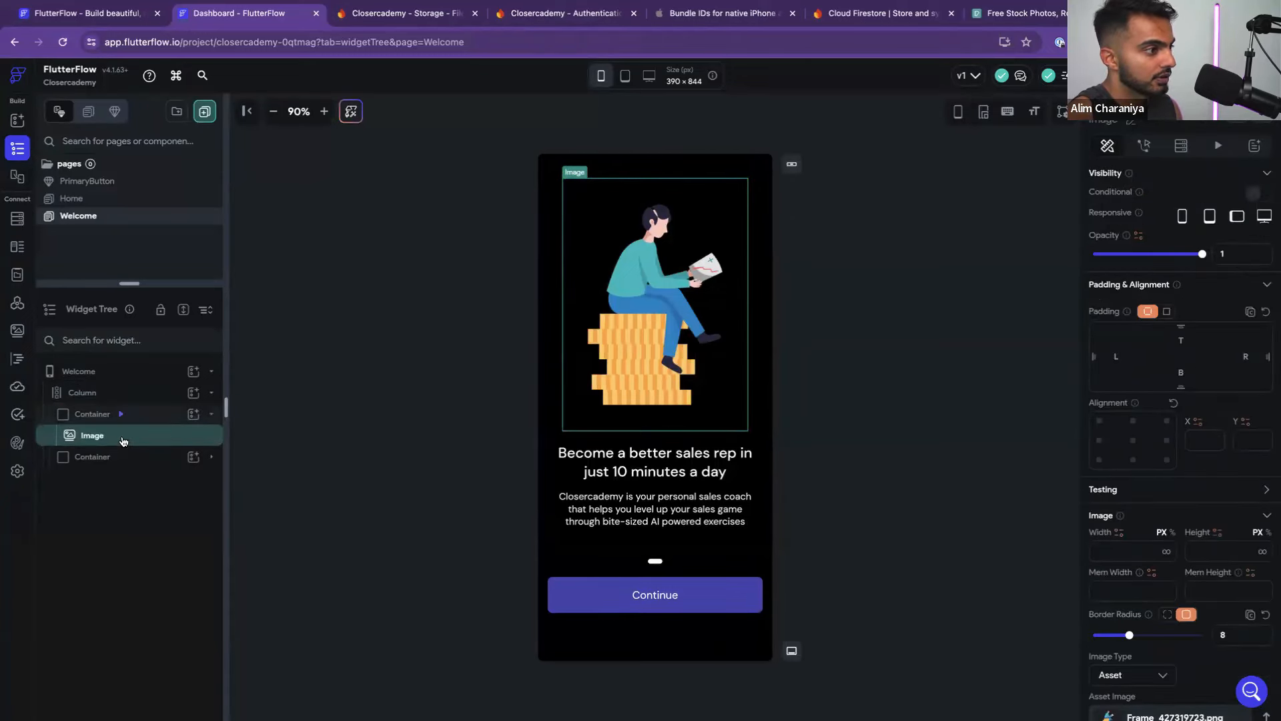
scroll(1179, 452, down, 3)
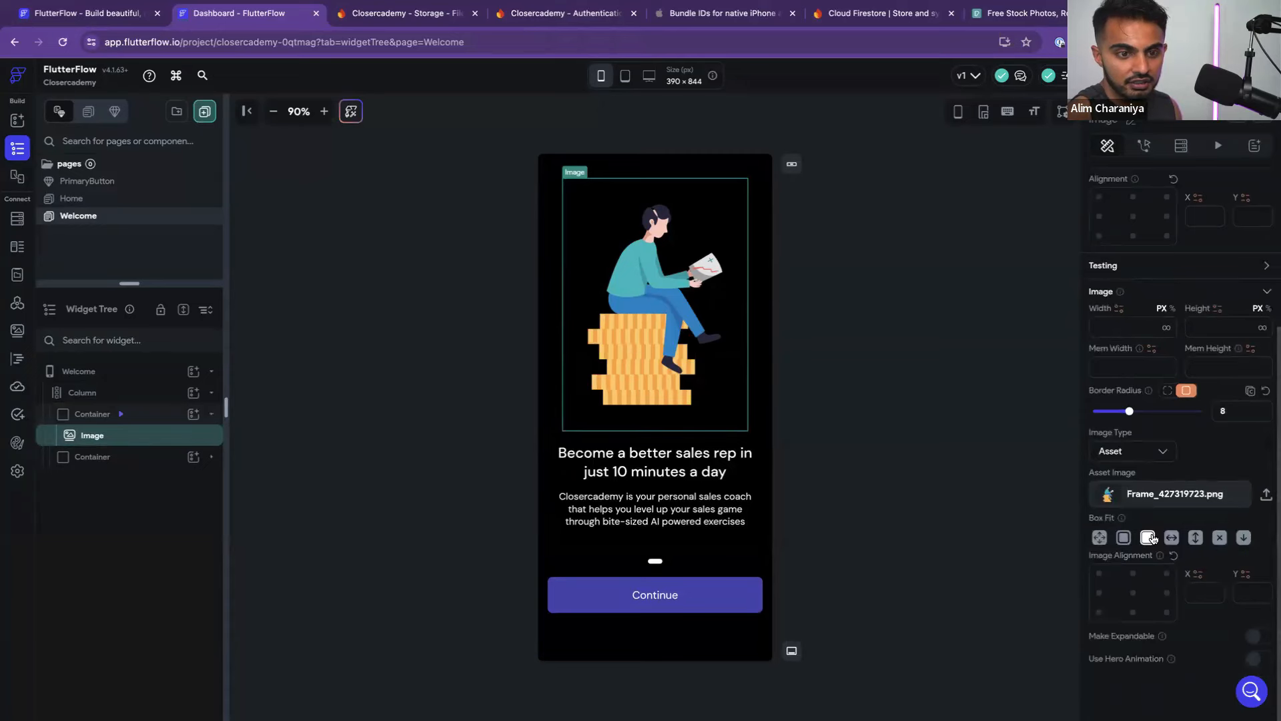
click(1124, 538)
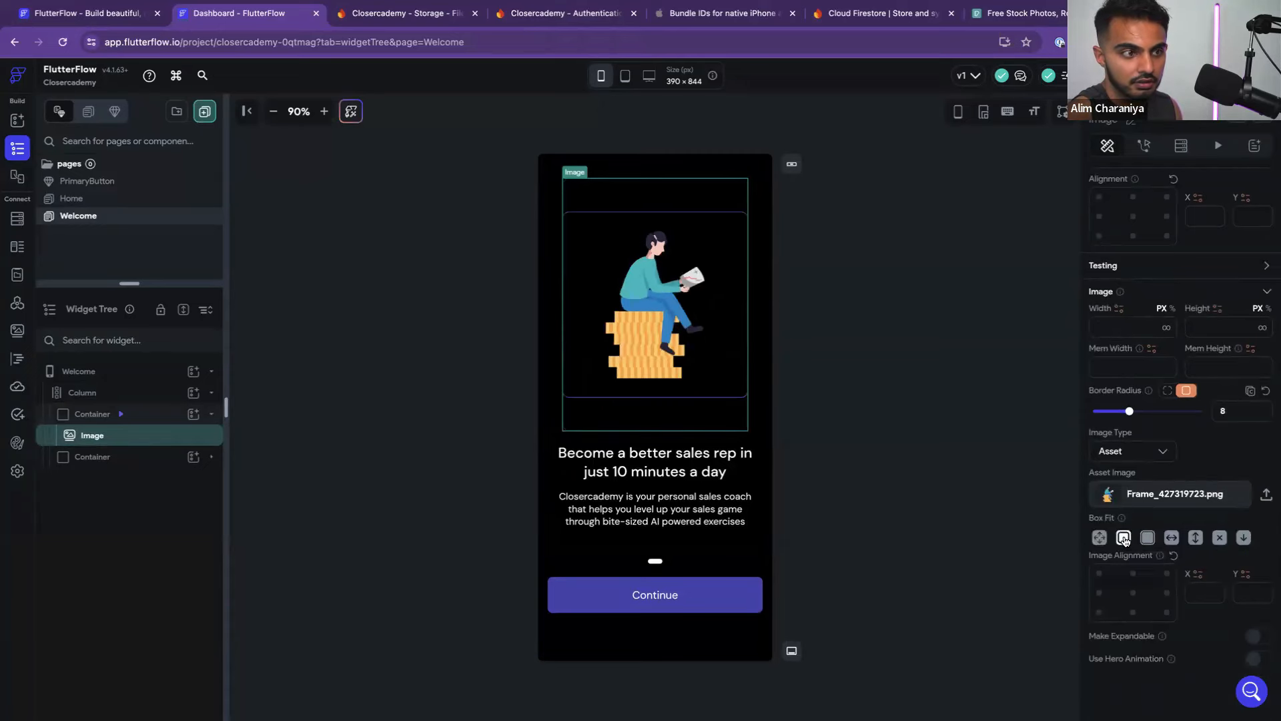
click(926, 434)
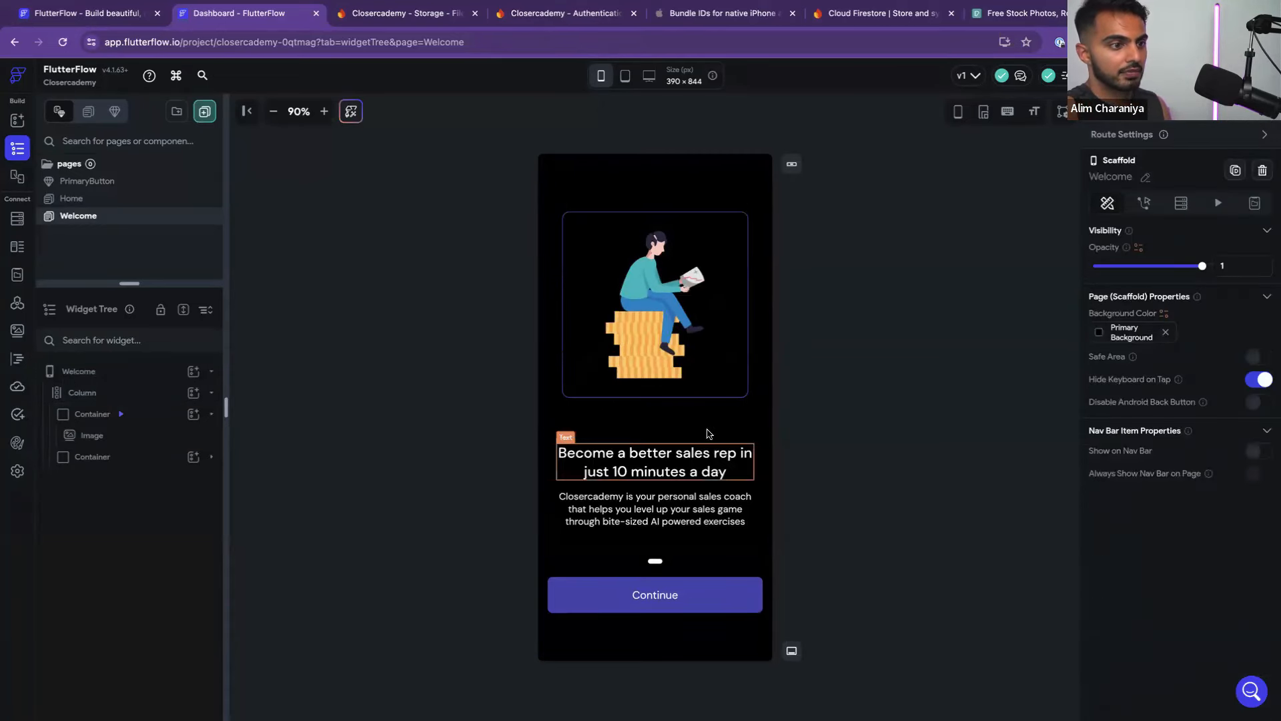
click(731, 426)
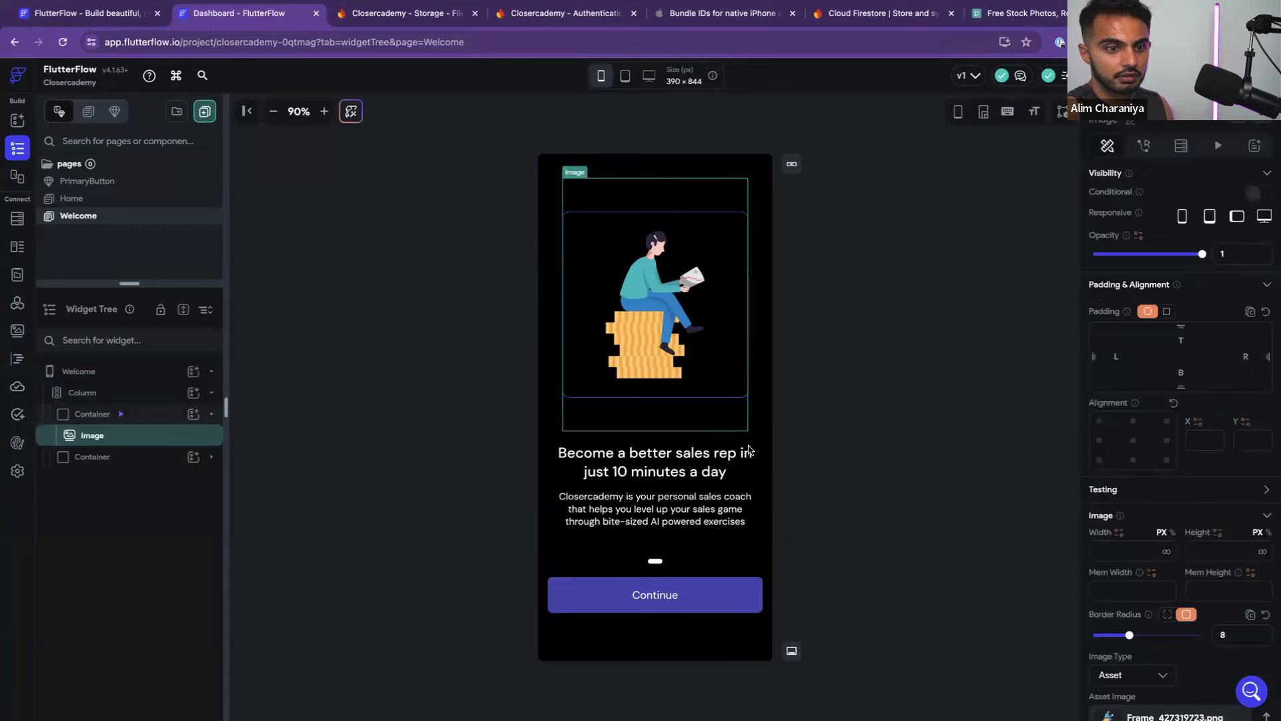
scroll(1159, 498, down, 2)
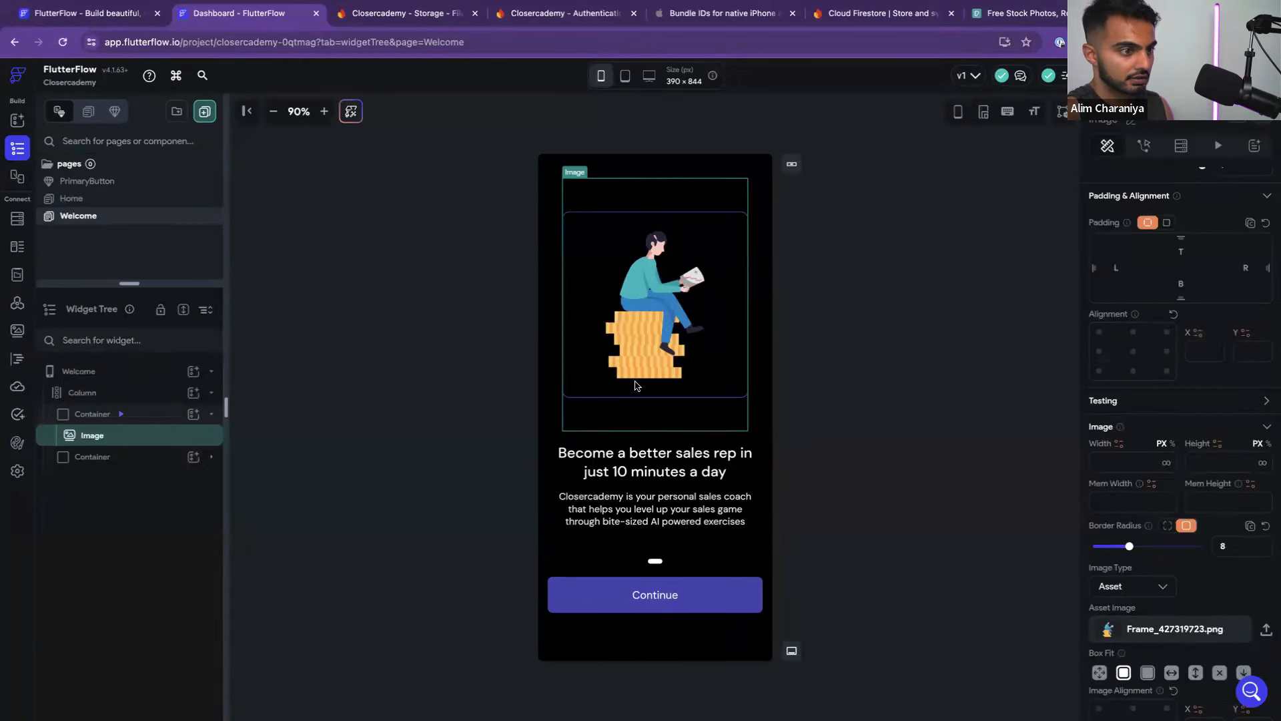
Set the illustration container's height to 45
click(137, 411)
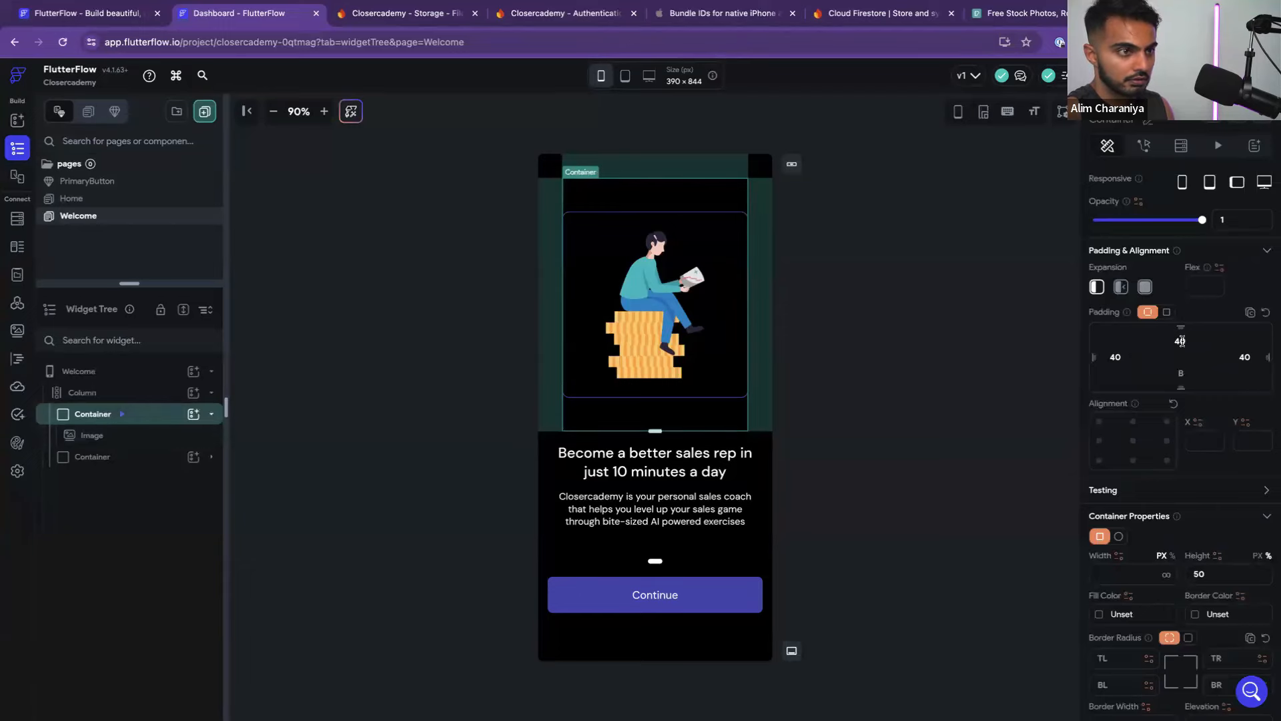
click(893, 443)
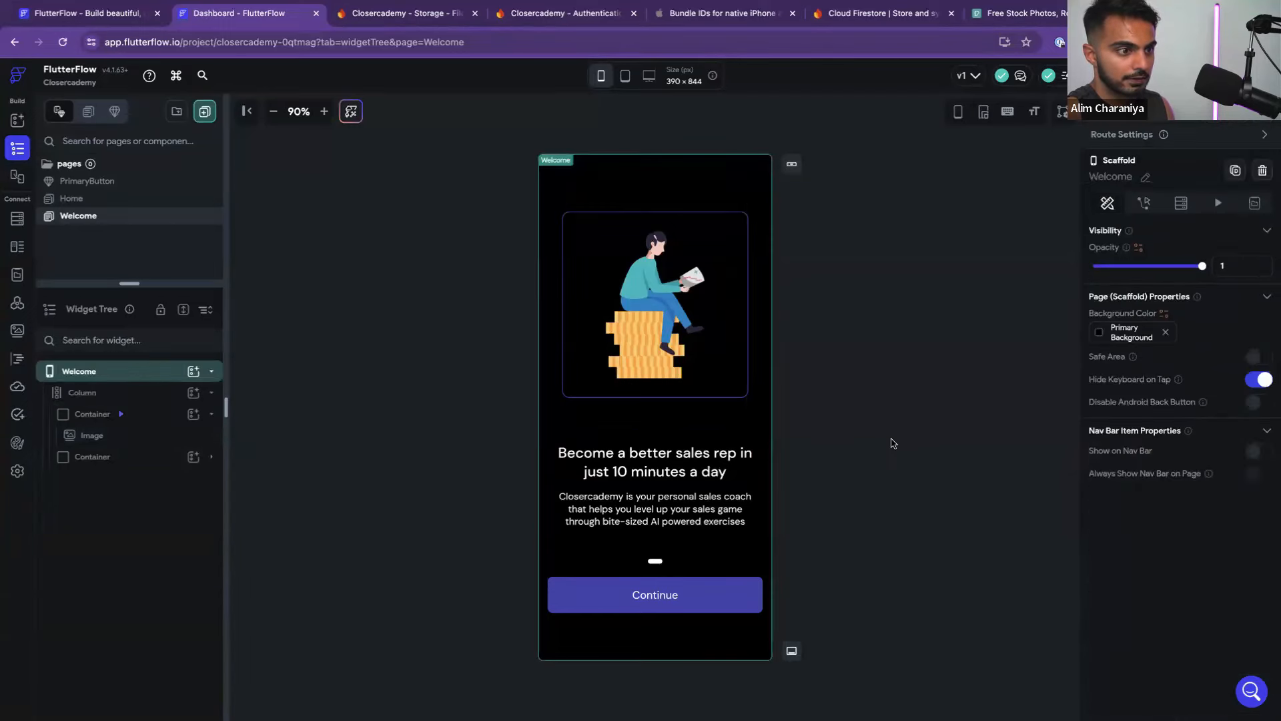
key(ctrl+Left)
key(ctrl+Right)
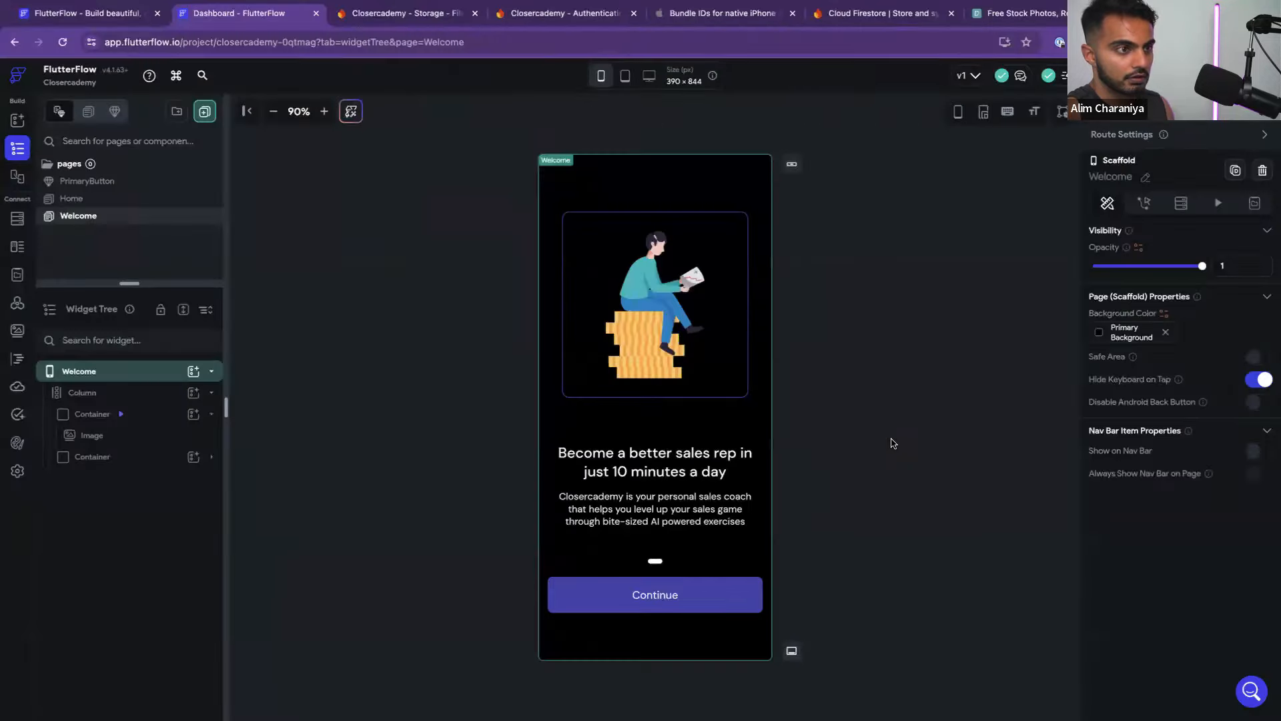
click(704, 437)
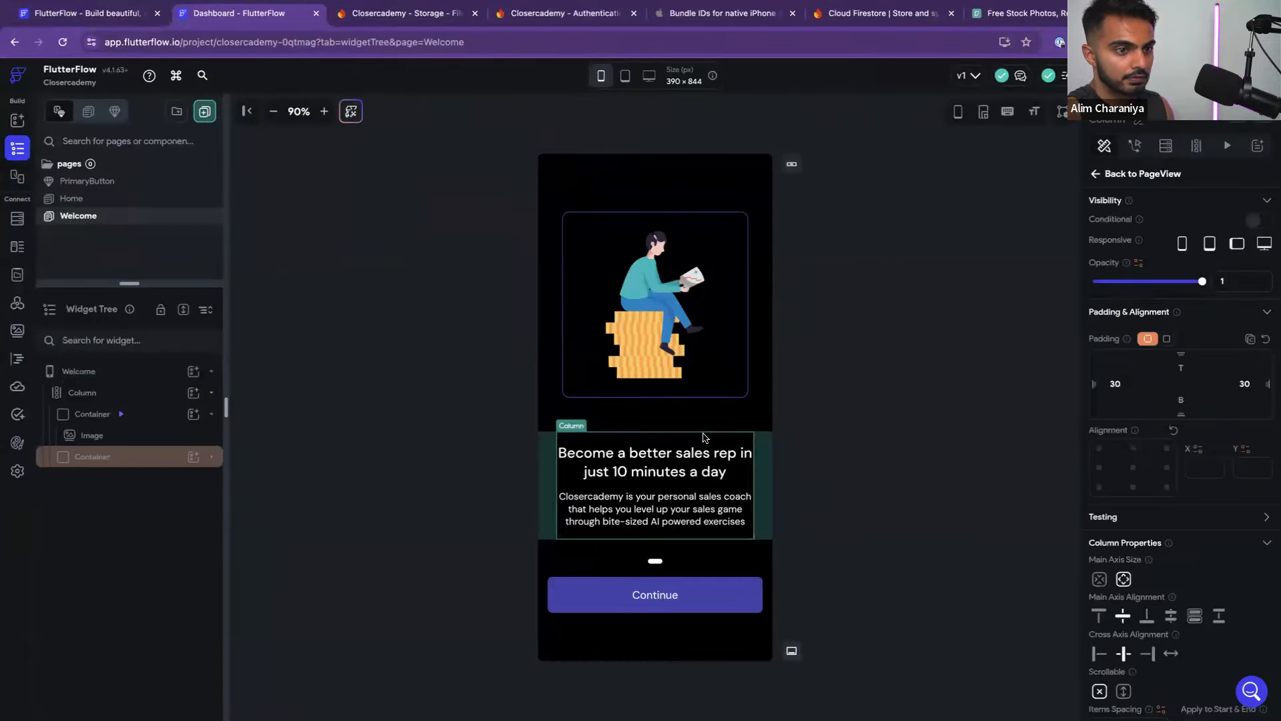
click(722, 405)
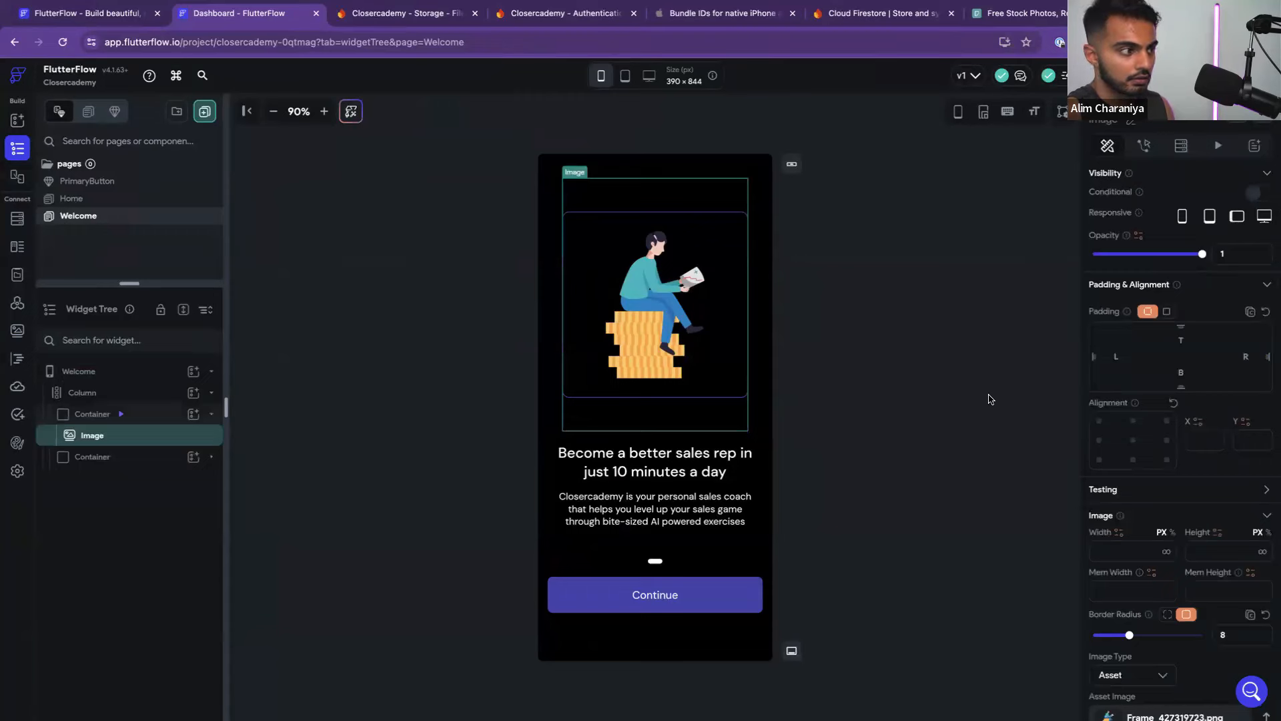
click(139, 414)
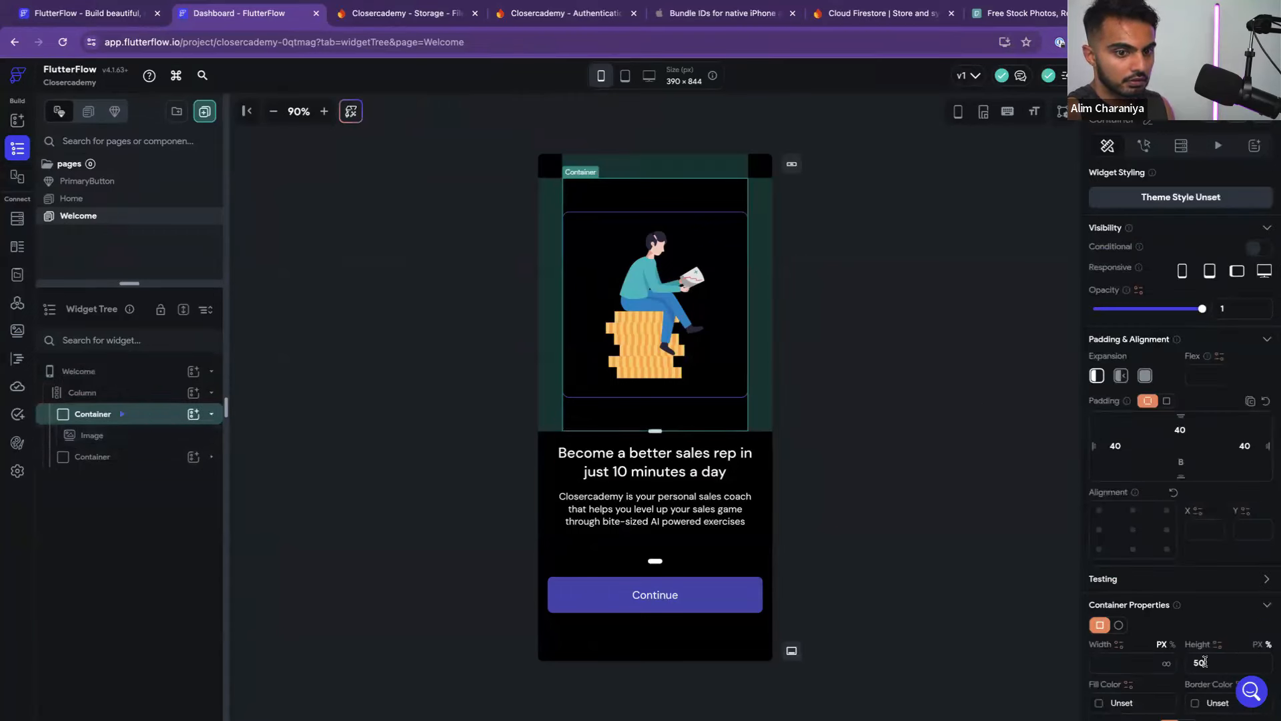
key(BackSpace)
key(BackSpace)
text(45)
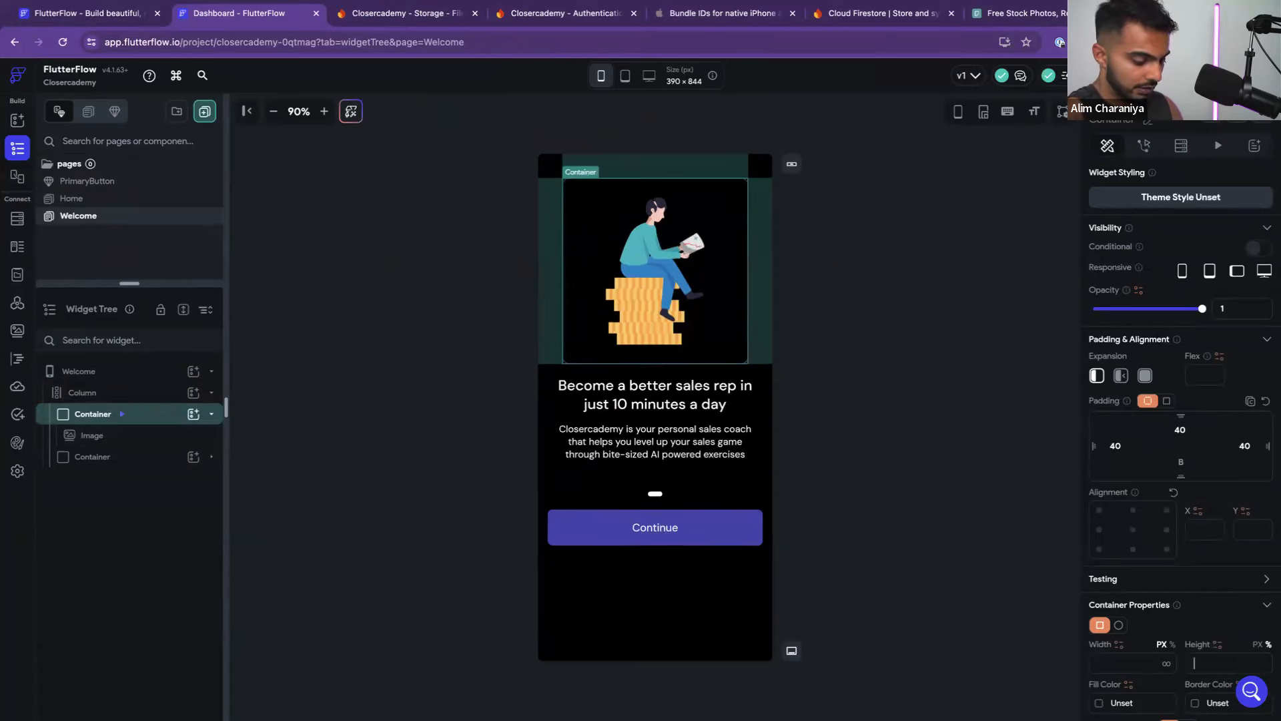
click(936, 455)
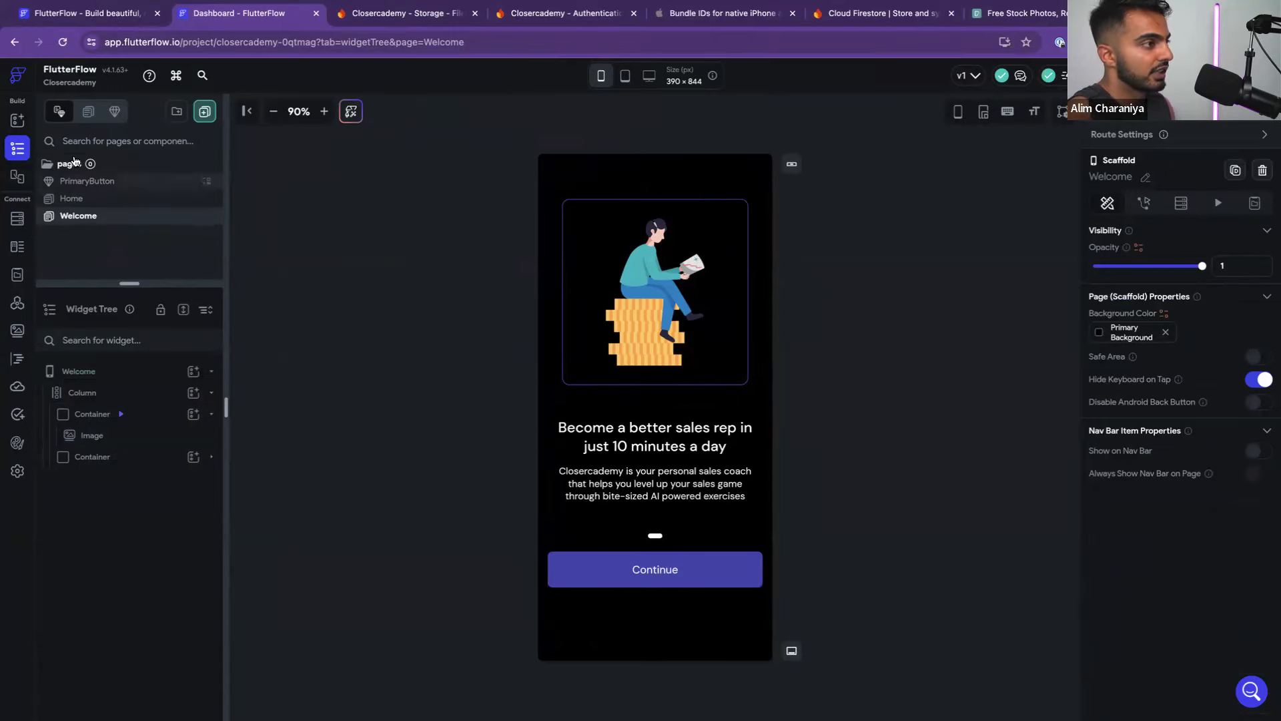
Create an Onboarding folder and move the Welcome page into it
click(177, 111)
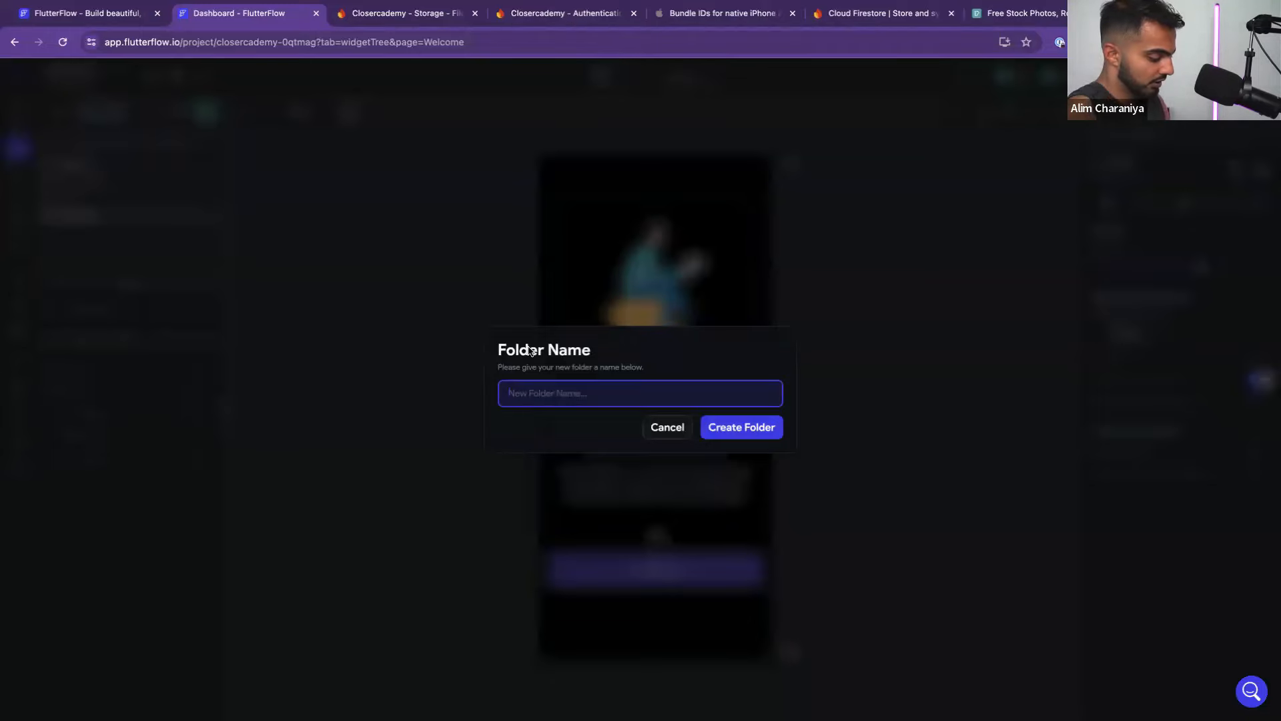
text(Onboarding)
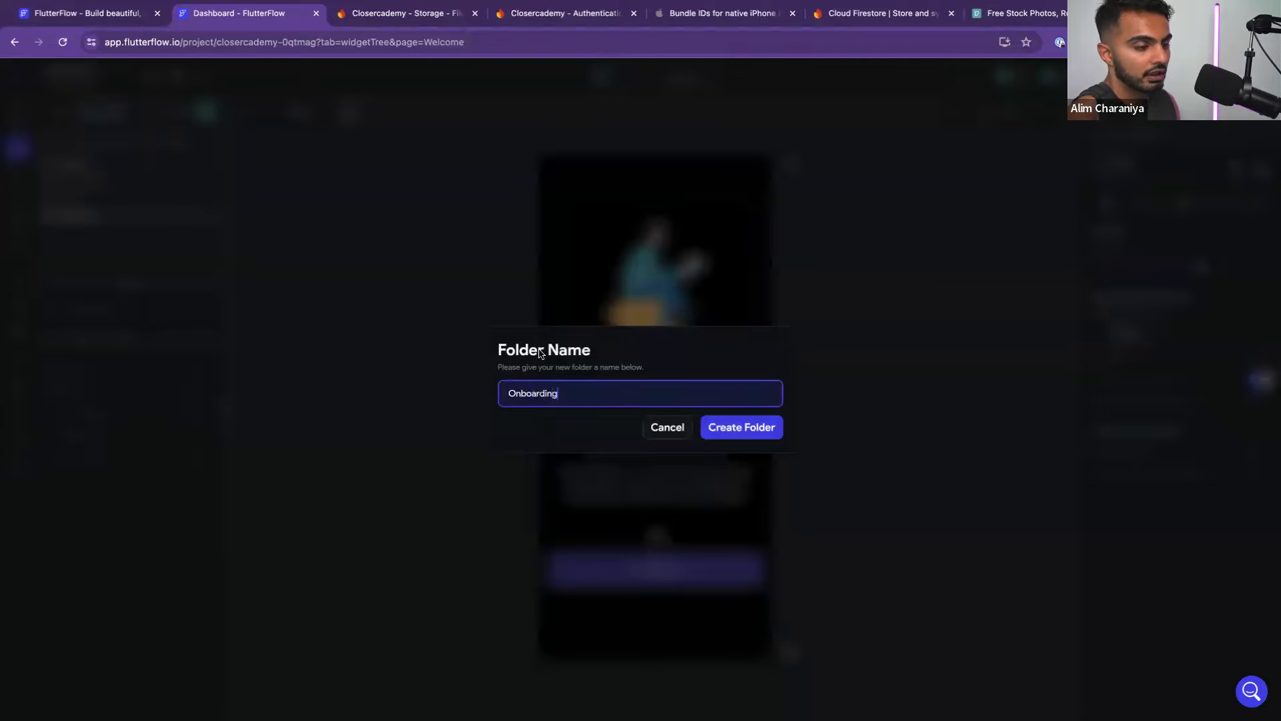
click(720, 438)
drag(63, 233, 75, 198)
click(78, 183)
click(78, 184)
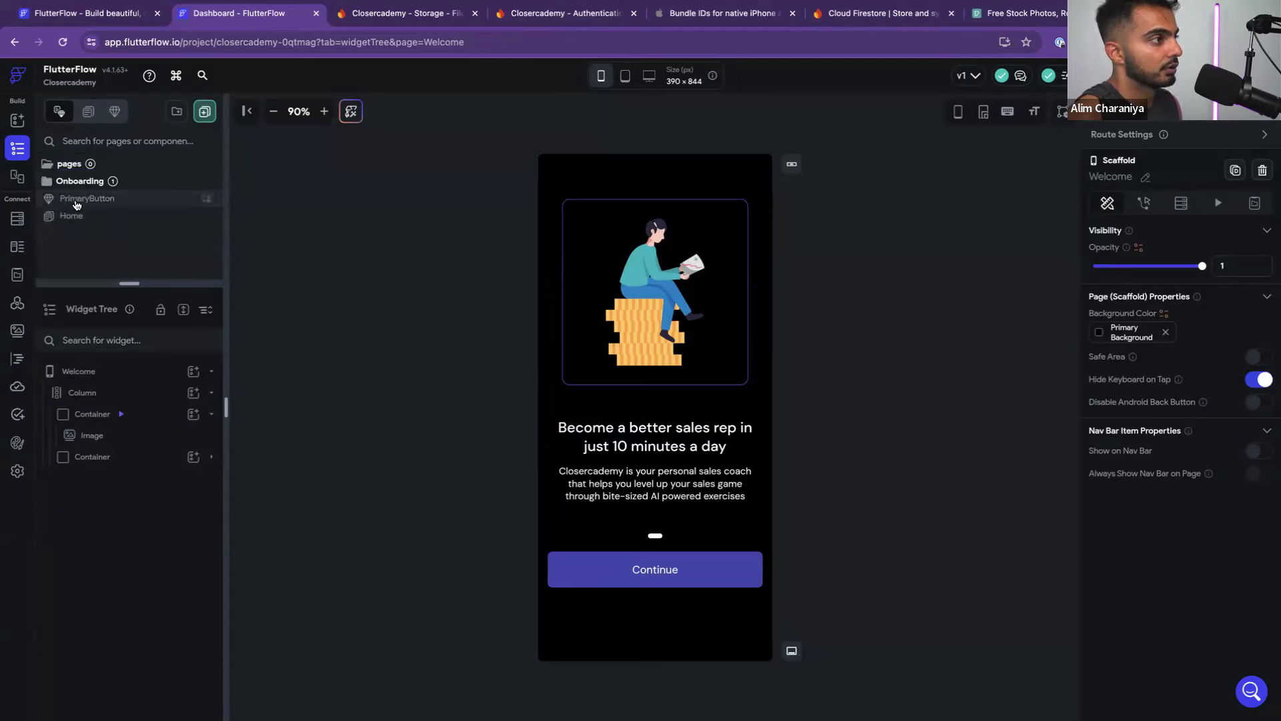
Create a CoreApp folder and move the Home page into it
click(177, 111)
text(CoreApp)
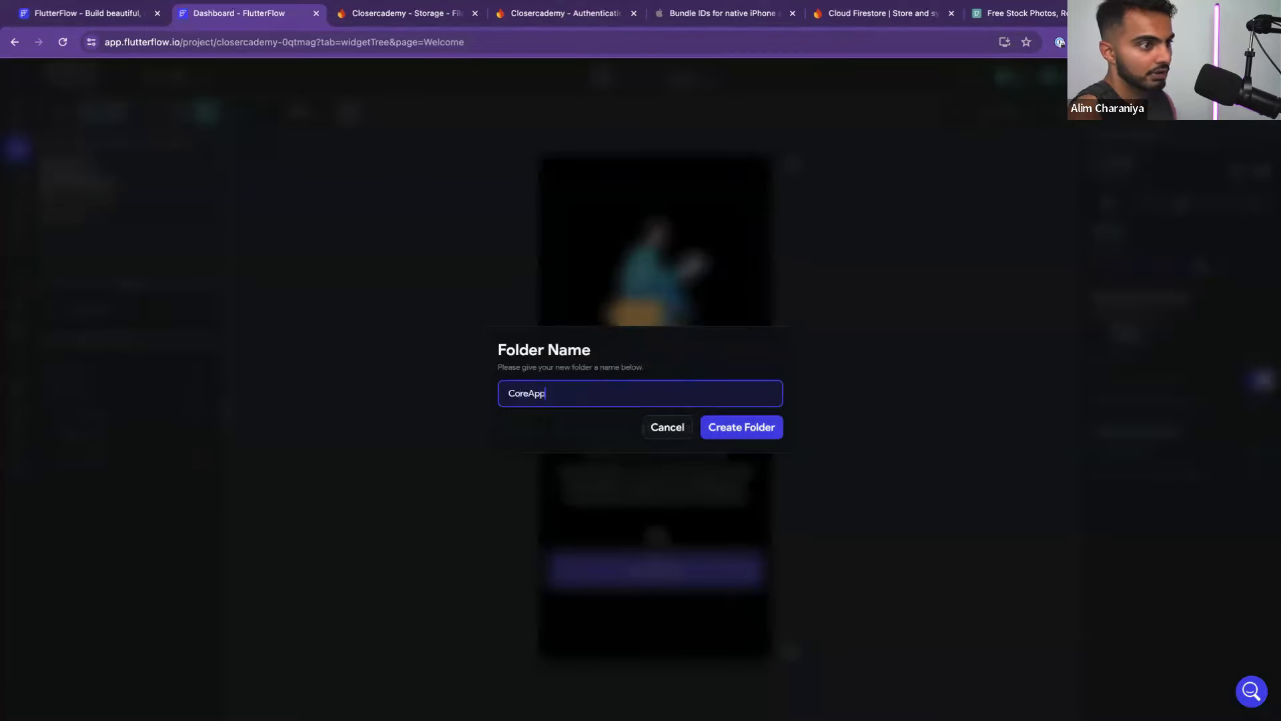
click(757, 430)
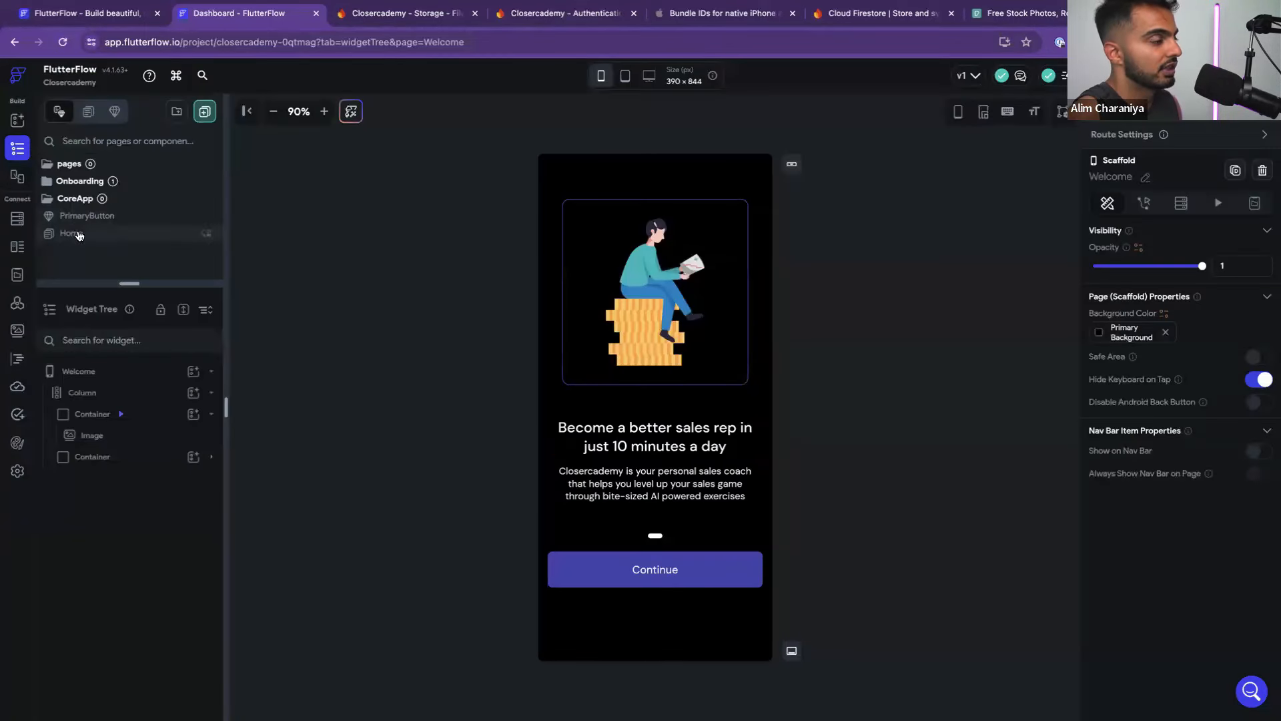
drag(73, 236, 76, 198)
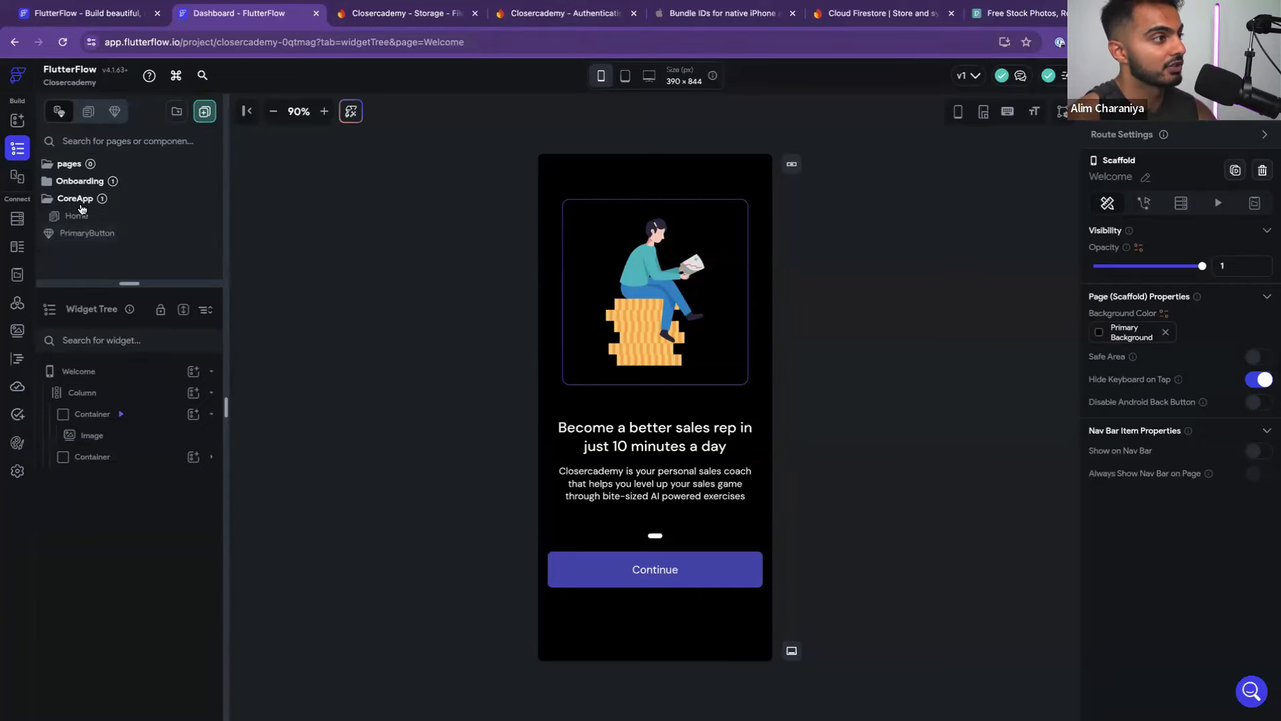
Create a Components folder holding the PrimaryButton component
click(176, 112)
text(Components)
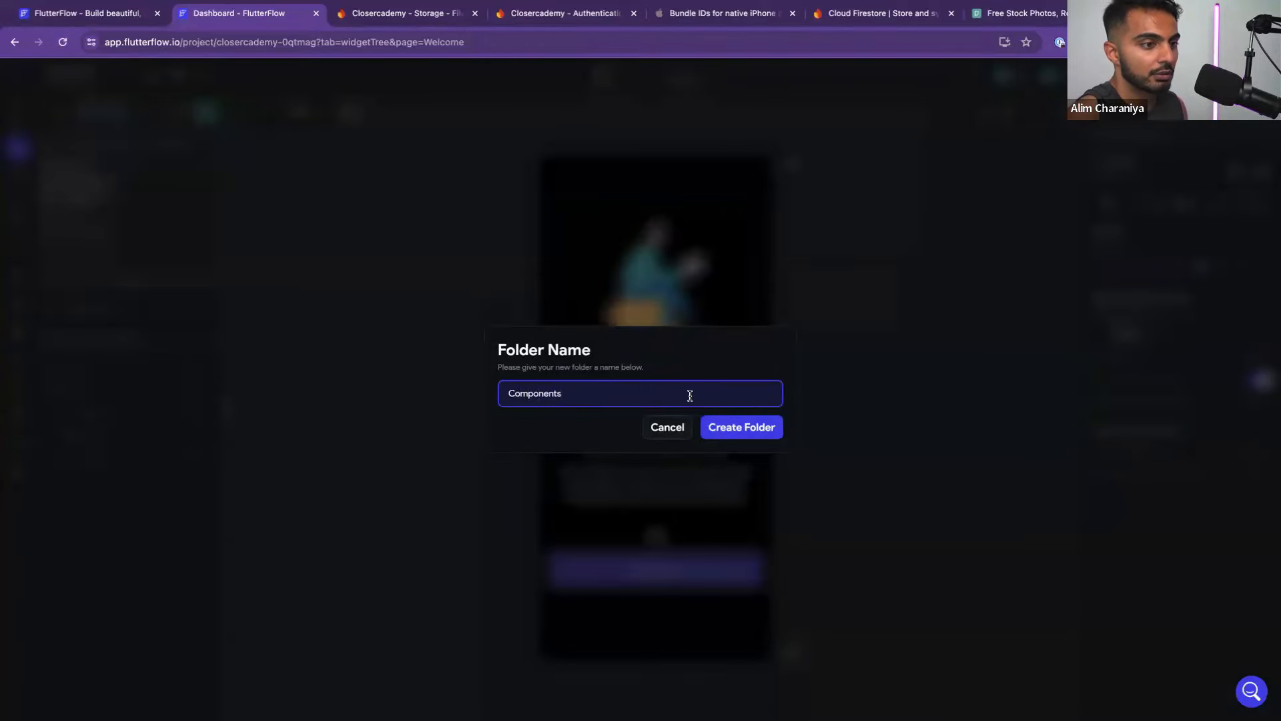
click(716, 429)
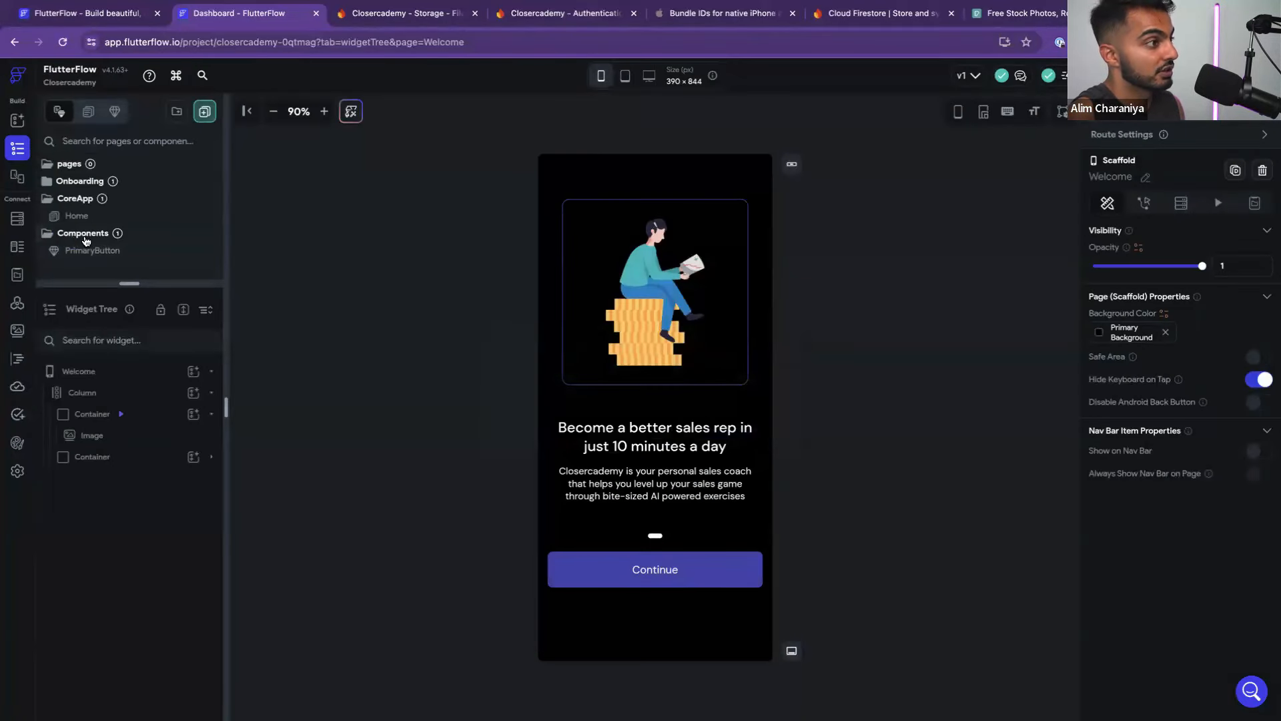
click(80, 237)
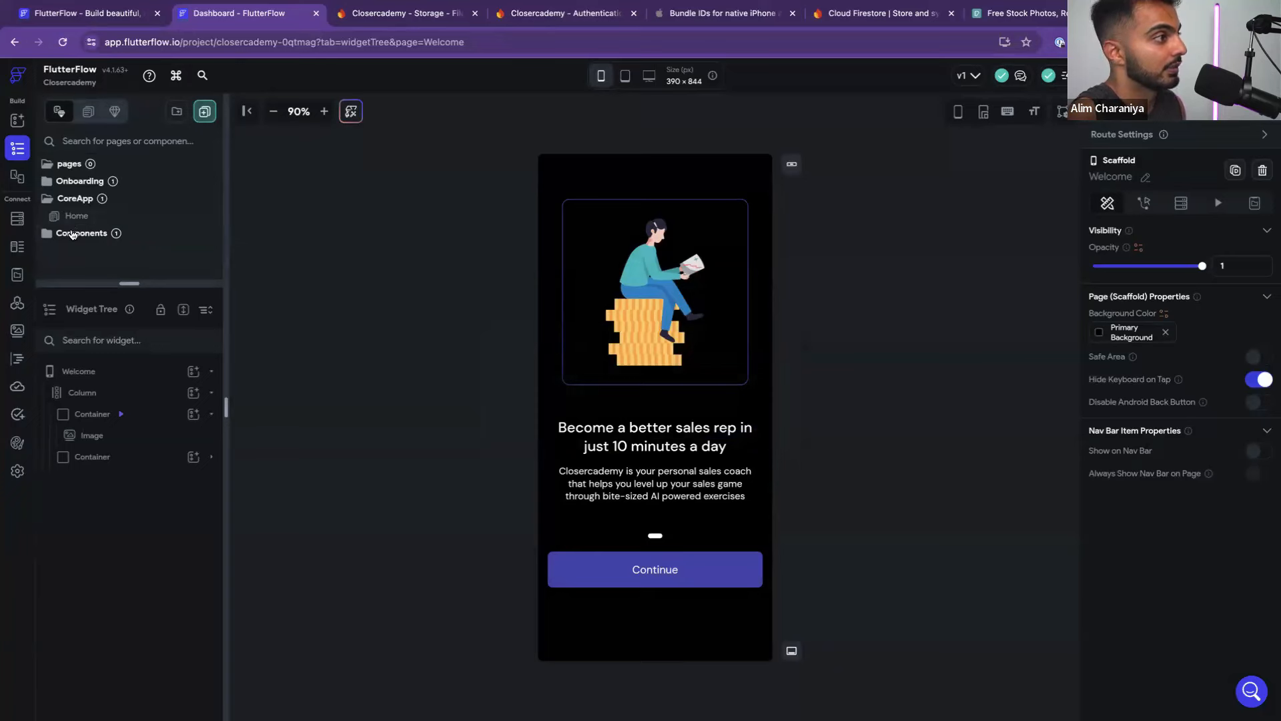
mouse_move(72, 234)
mouse_down()
mouse_move(77, 173)
mouse_move(71, 255)
mouse_move(81, 235)
mouse_up()
Delete the empty pages folder, then expand Onboarding and Components to show Welcome and PrimaryButton
right_click(75, 164)
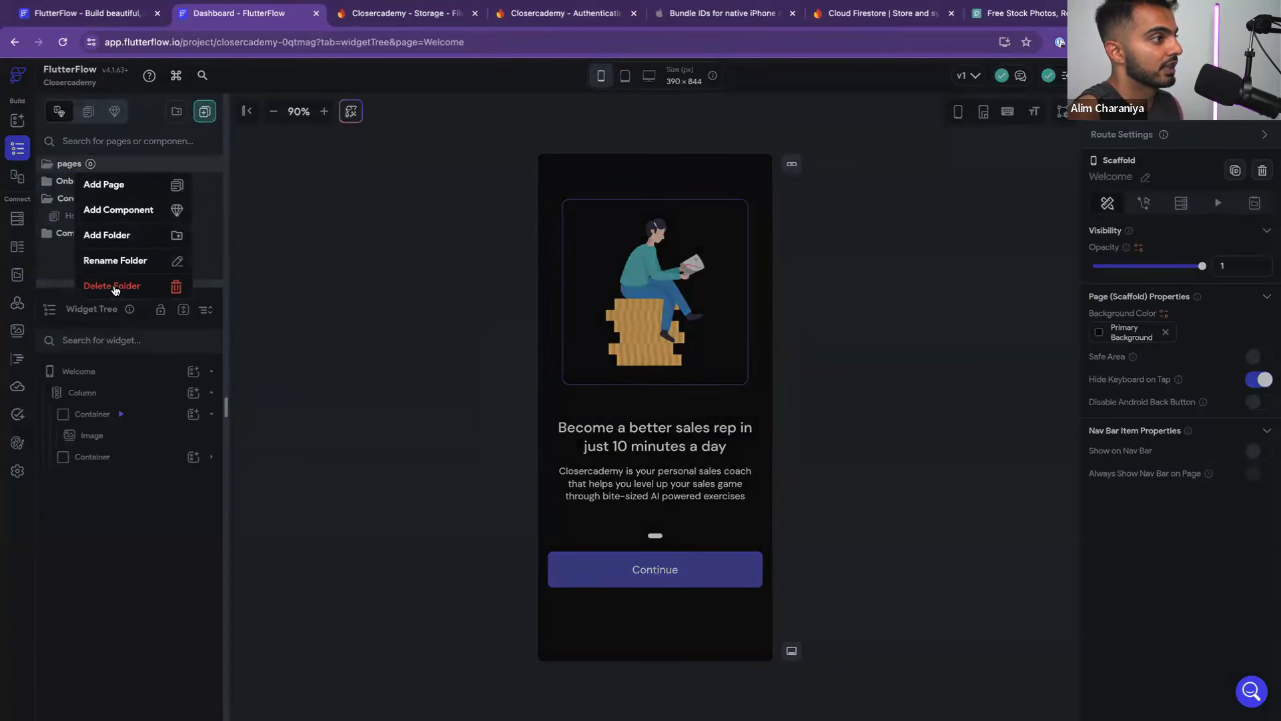
click(114, 287)
click(80, 165)
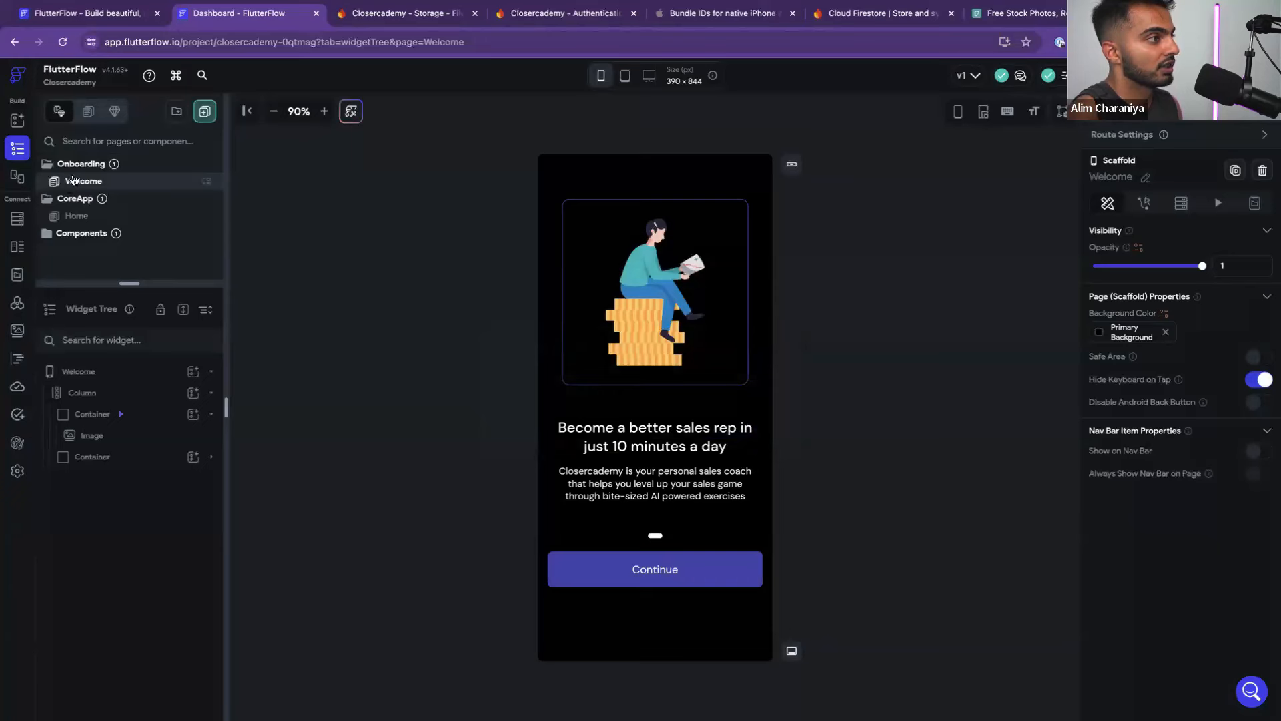
click(79, 235)
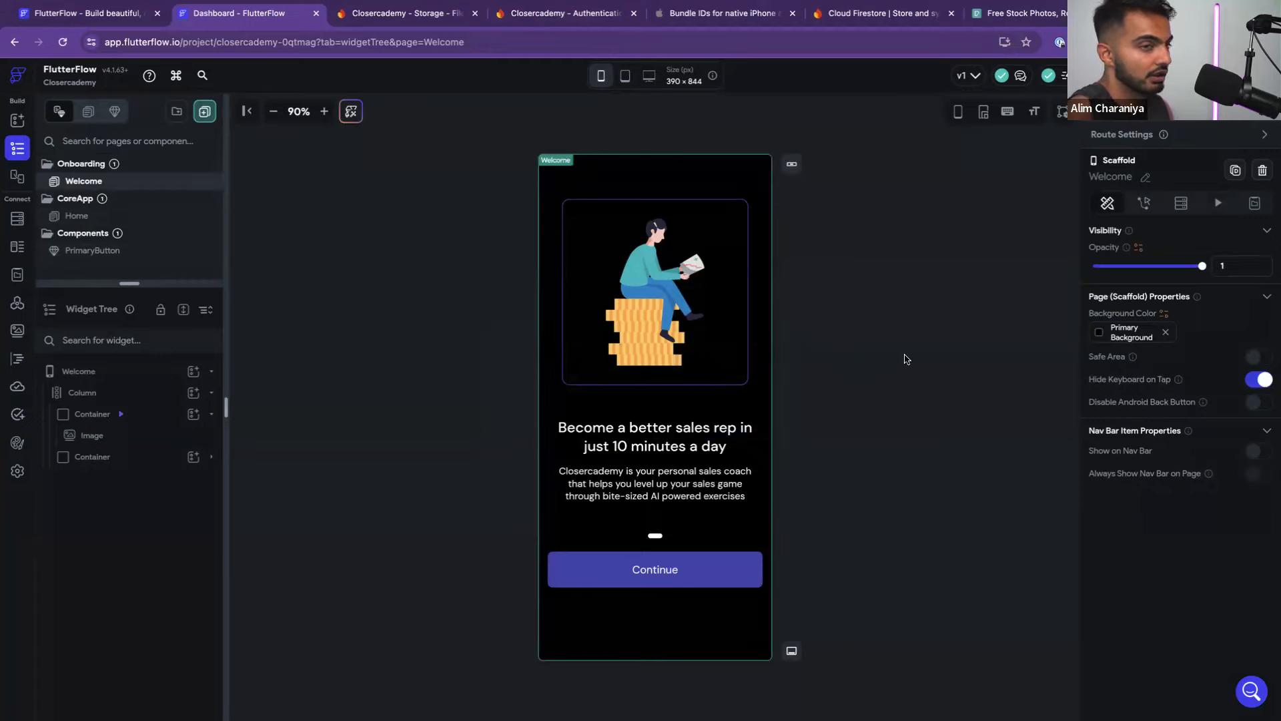
Switch to Figma and pan across the Closercademy welcome, login and signup wireframe frames
key(ctrl+Left)
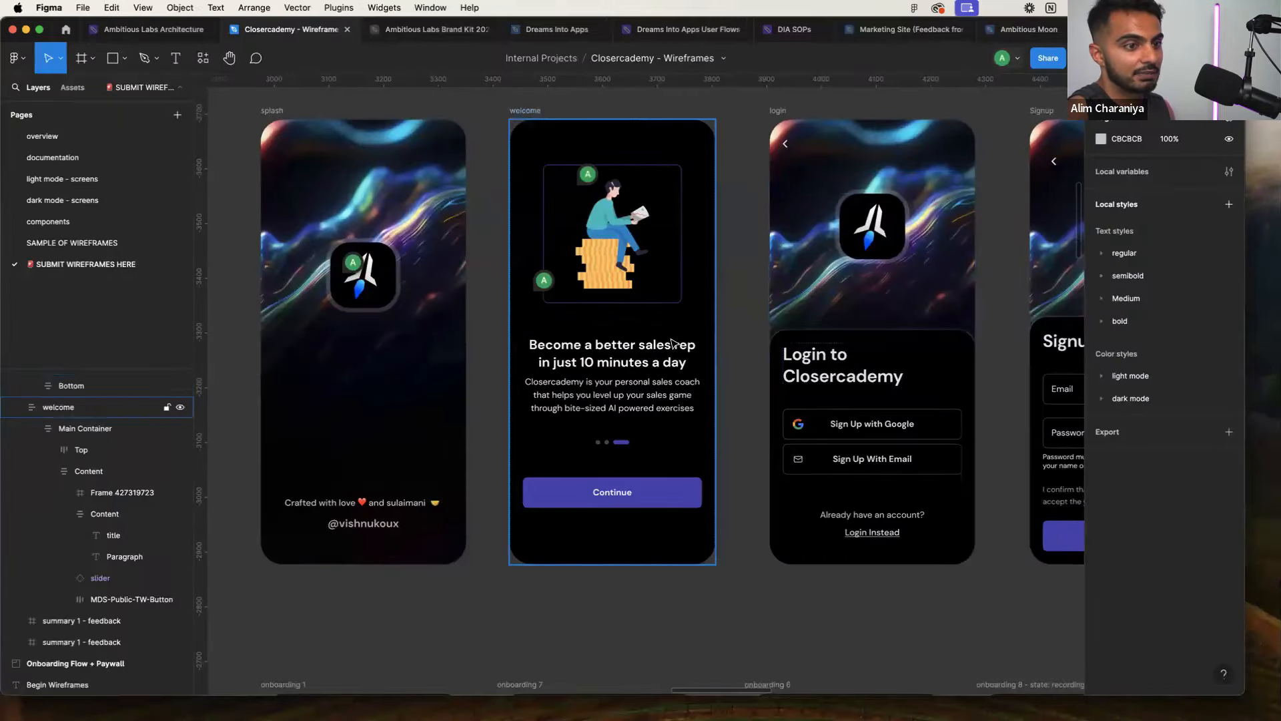
scroll(672, 344, right, 10)
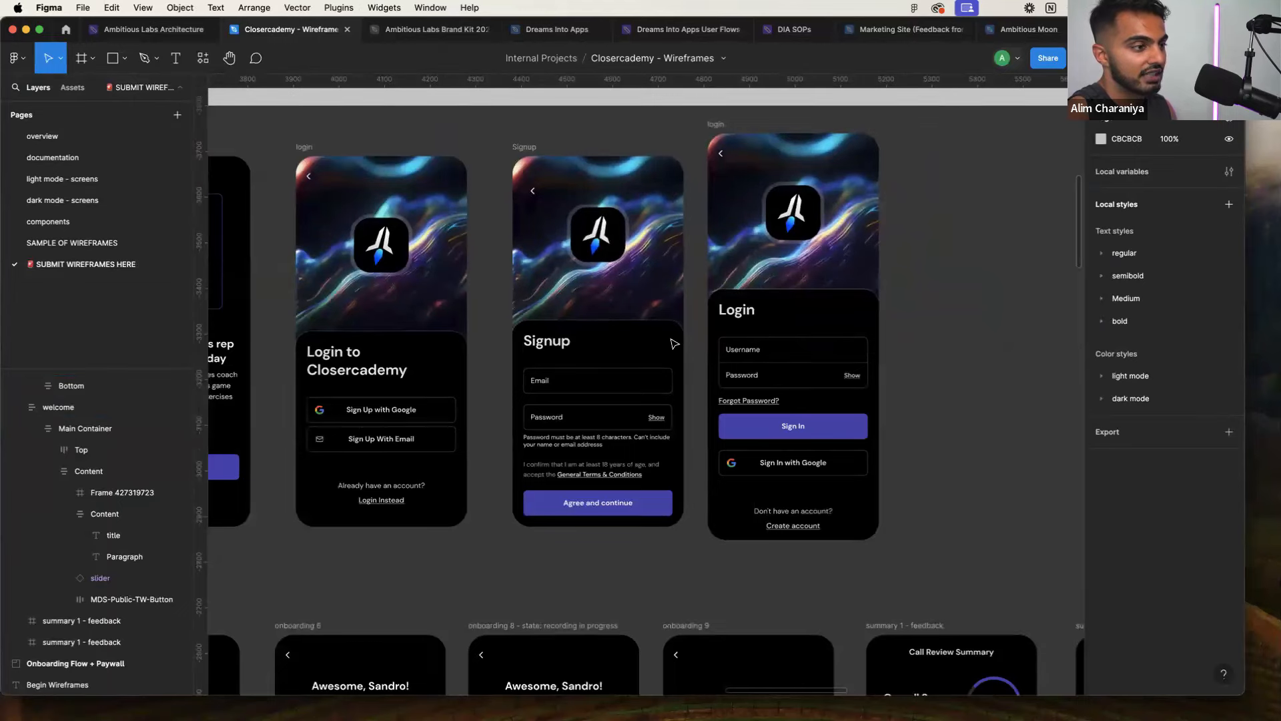
scroll(672, 344, left, 3)
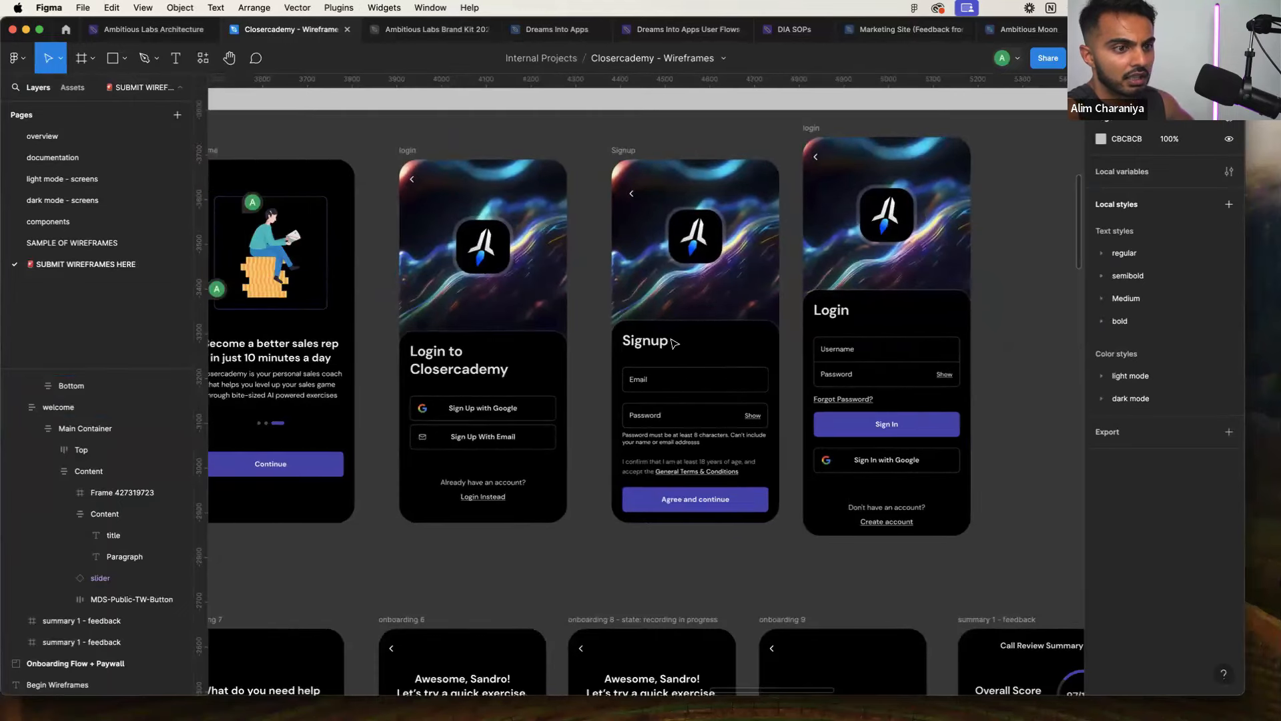
scroll(674, 343, left, 4)
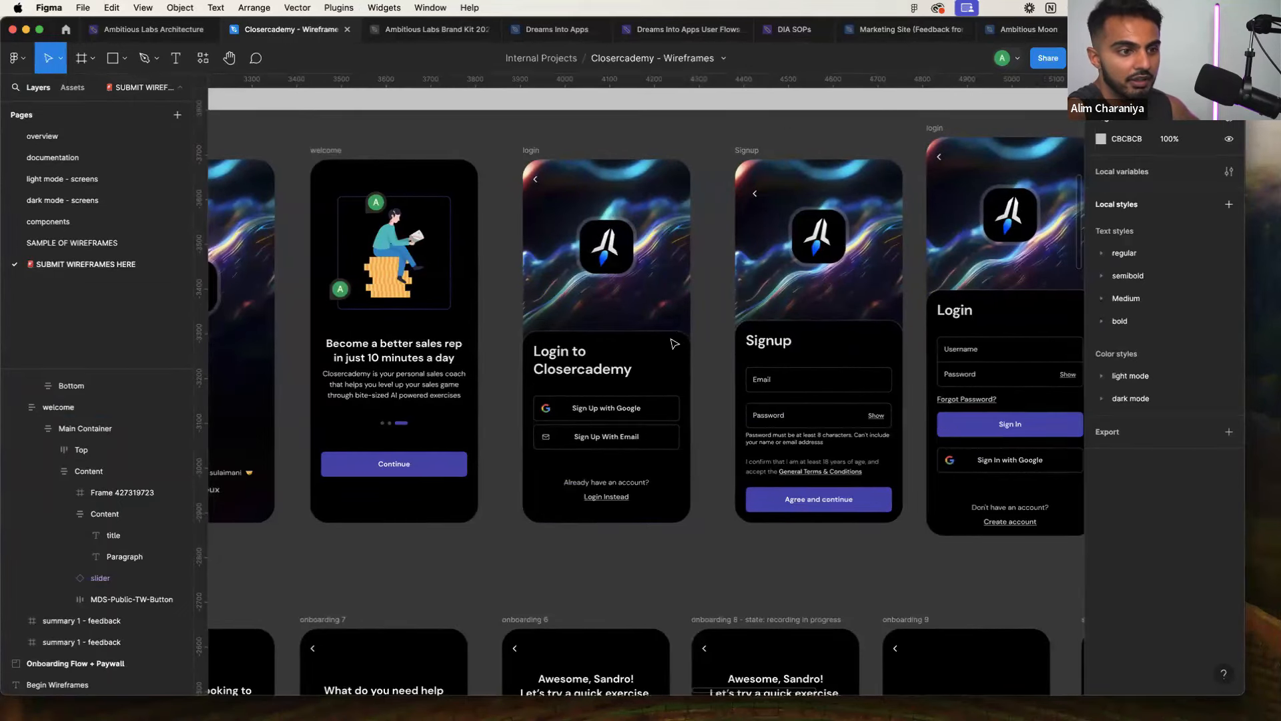
scroll(674, 343, right, 2)
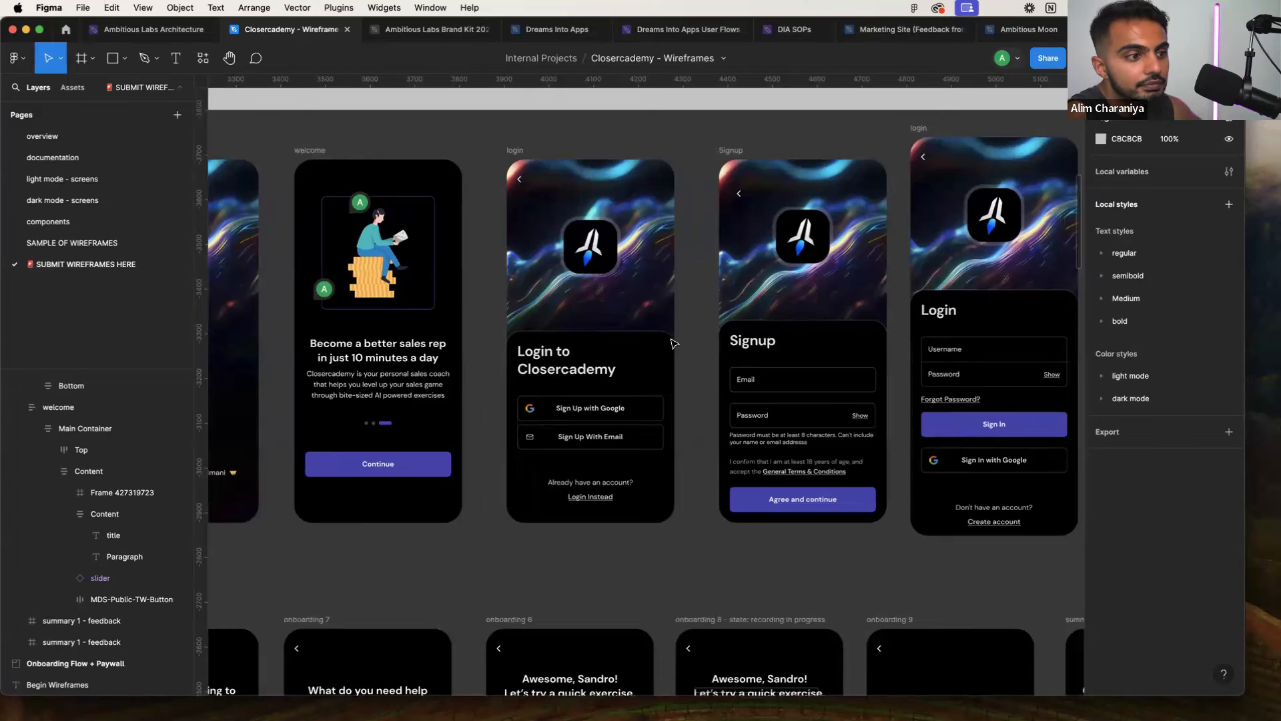
scroll(674, 344, left, 2)
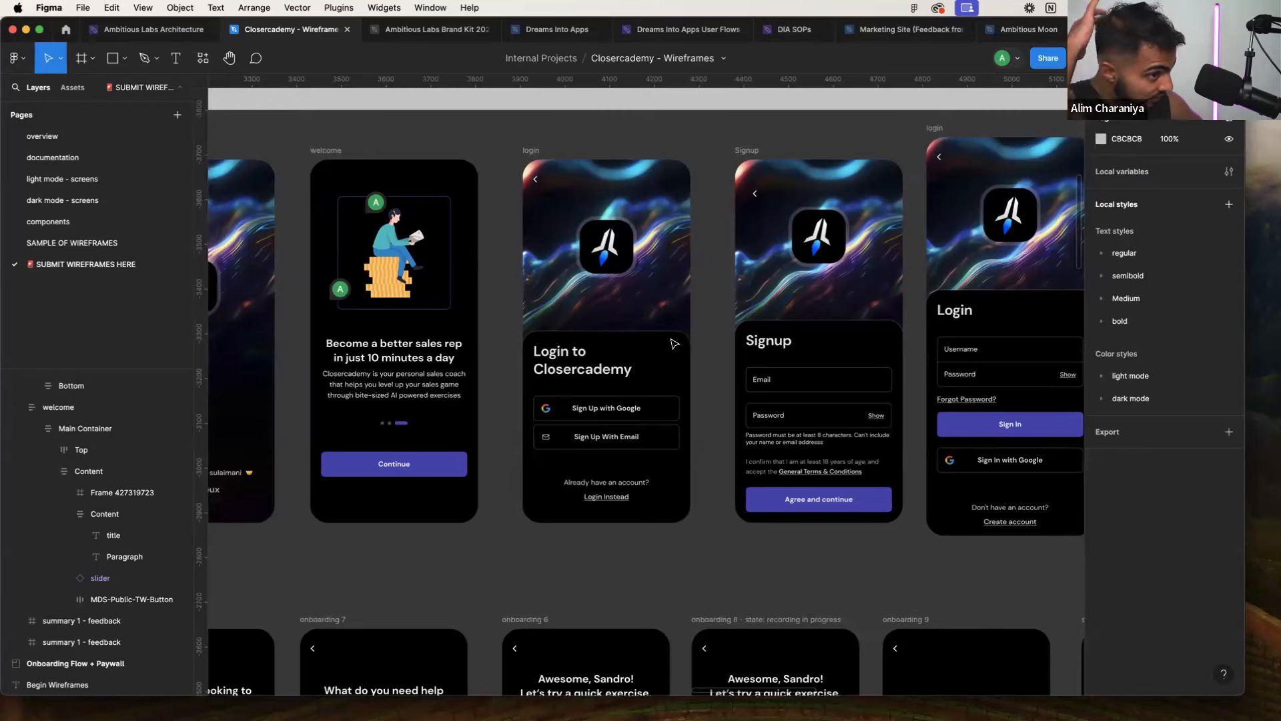
scroll(695, 335, right, 4)
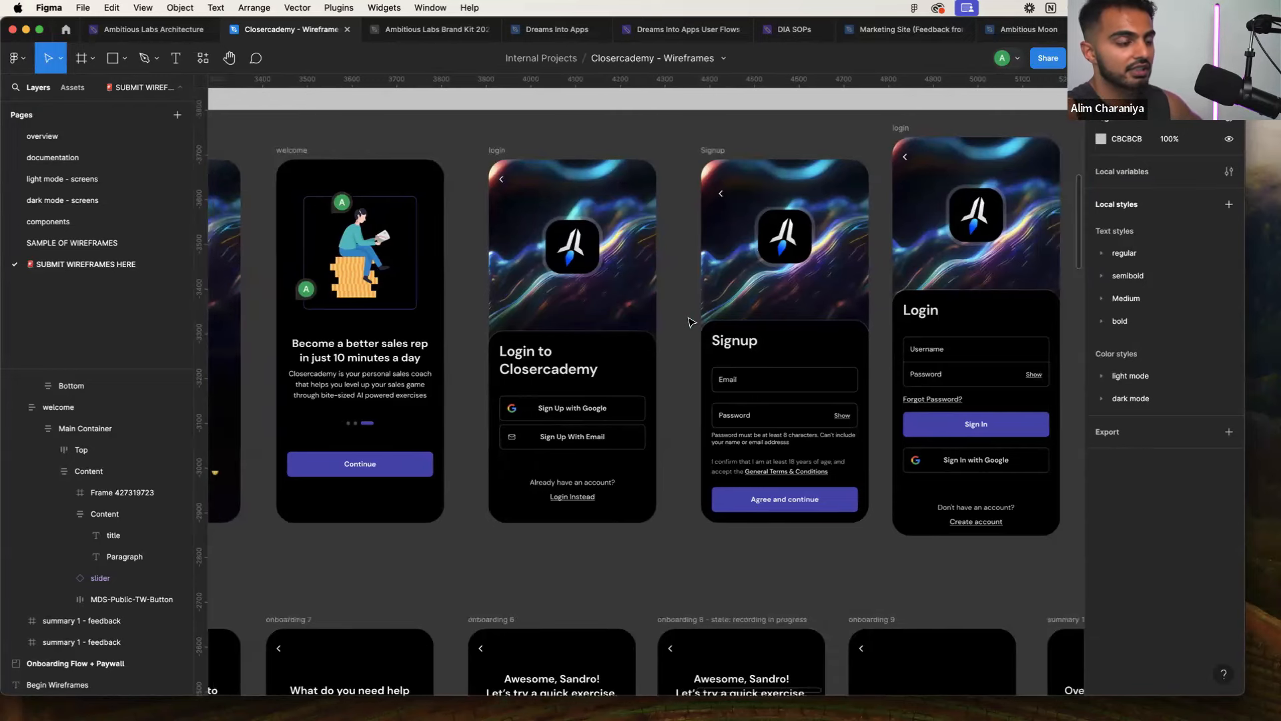
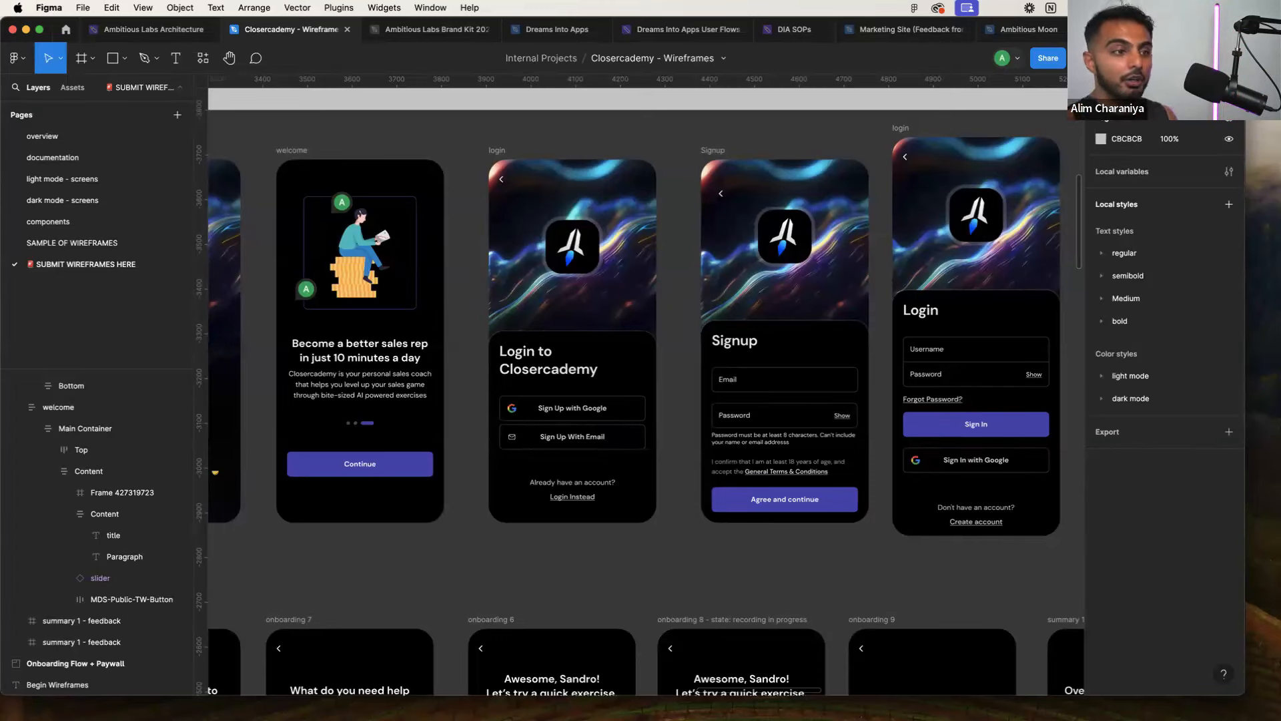
Zoom into the Closercademy login wireframe in Figma, then return to the FlutterFlow Welcome page
scroll(476, 311, down, 4)
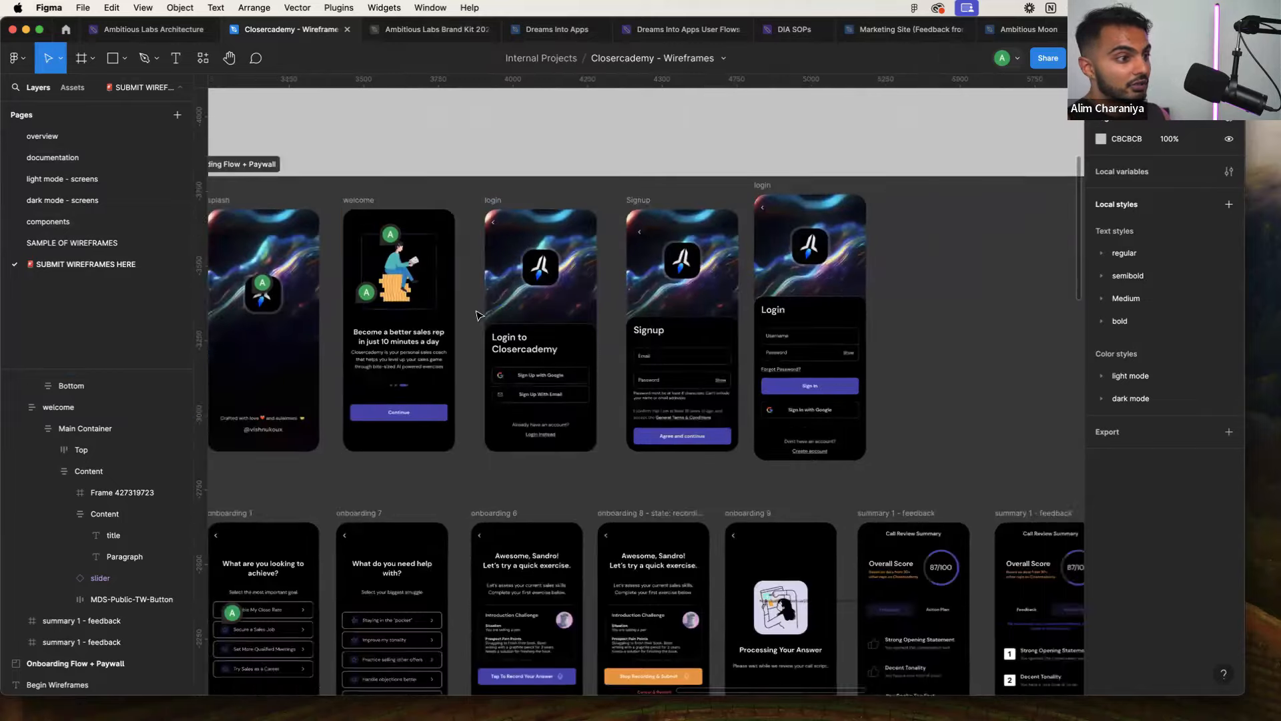
scroll(480, 313, left, 1)
scroll(502, 327, up, 5)
scroll(503, 327, down, 5)
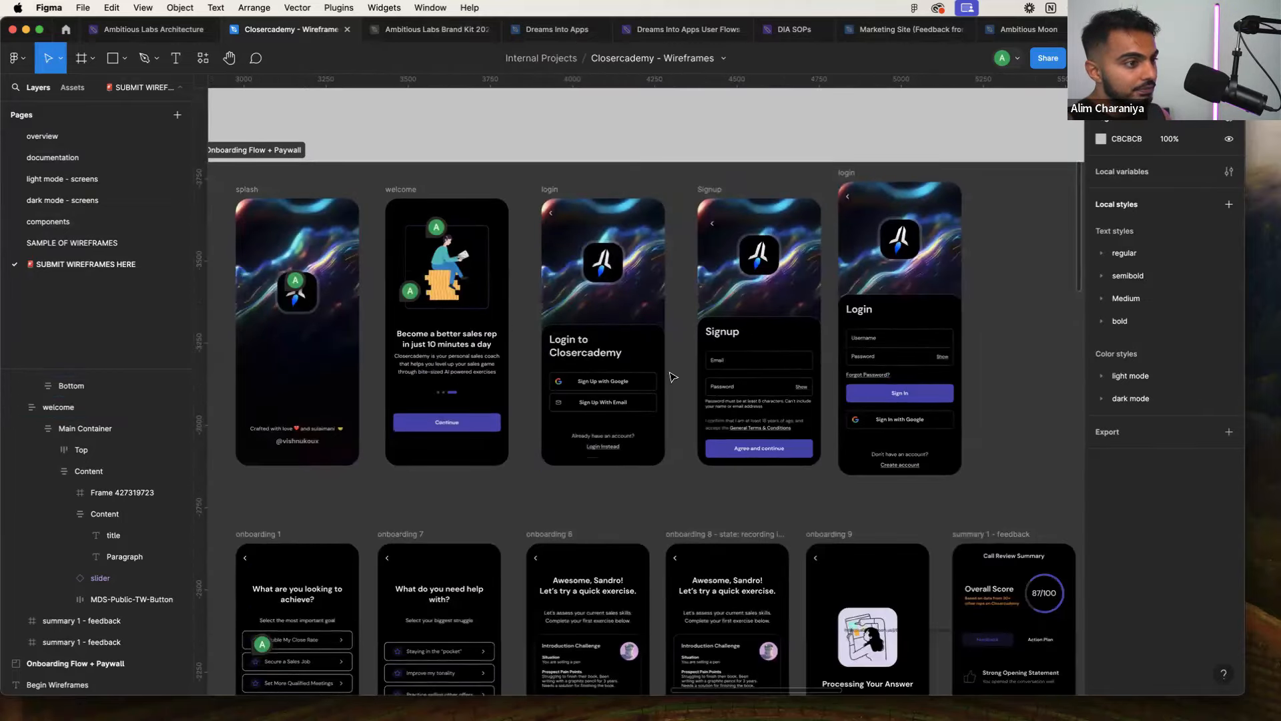
scroll(670, 373, up, 2)
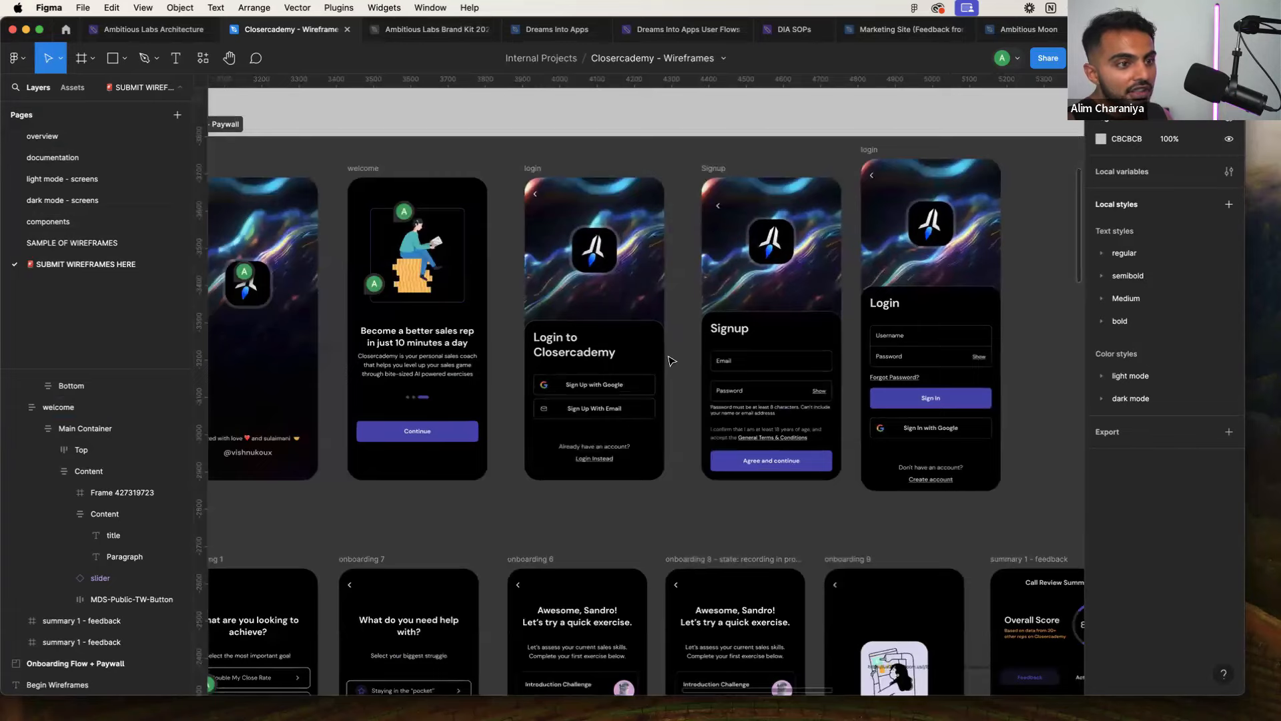
key(ctrl+Right)
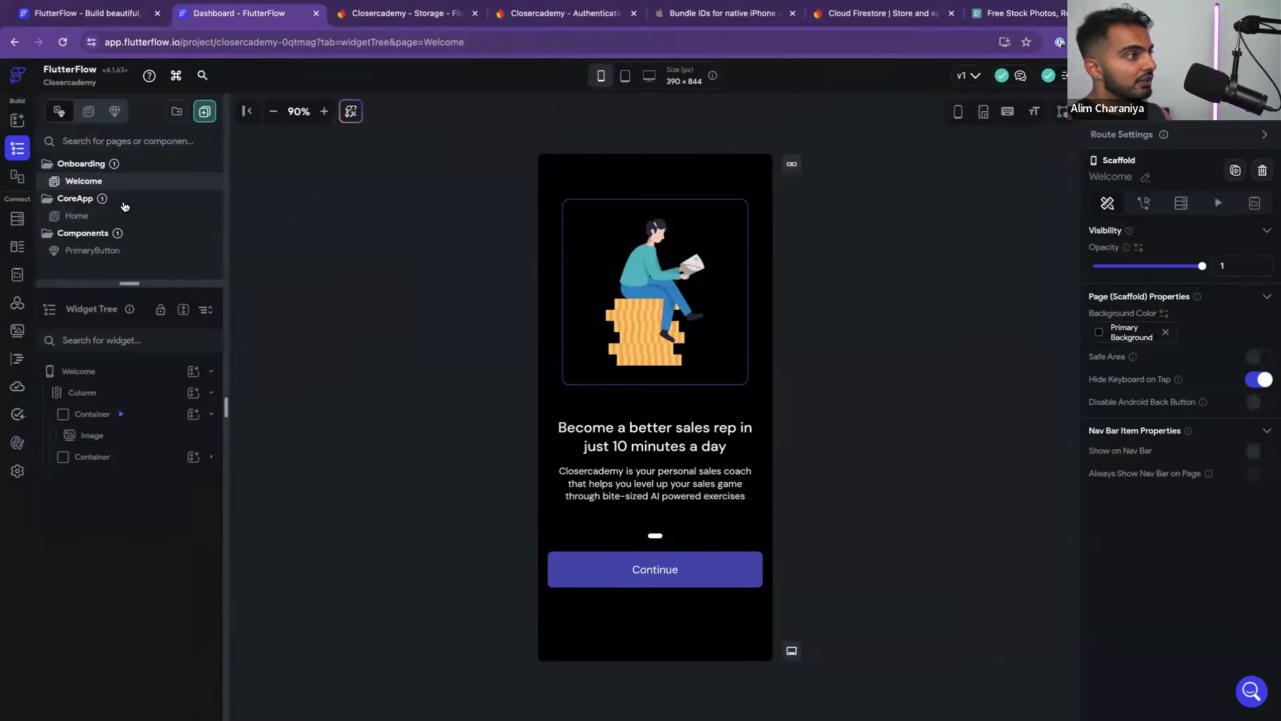
Filter the new-page templates to Auth and compare them with the Figma login wireframes
click(205, 112)
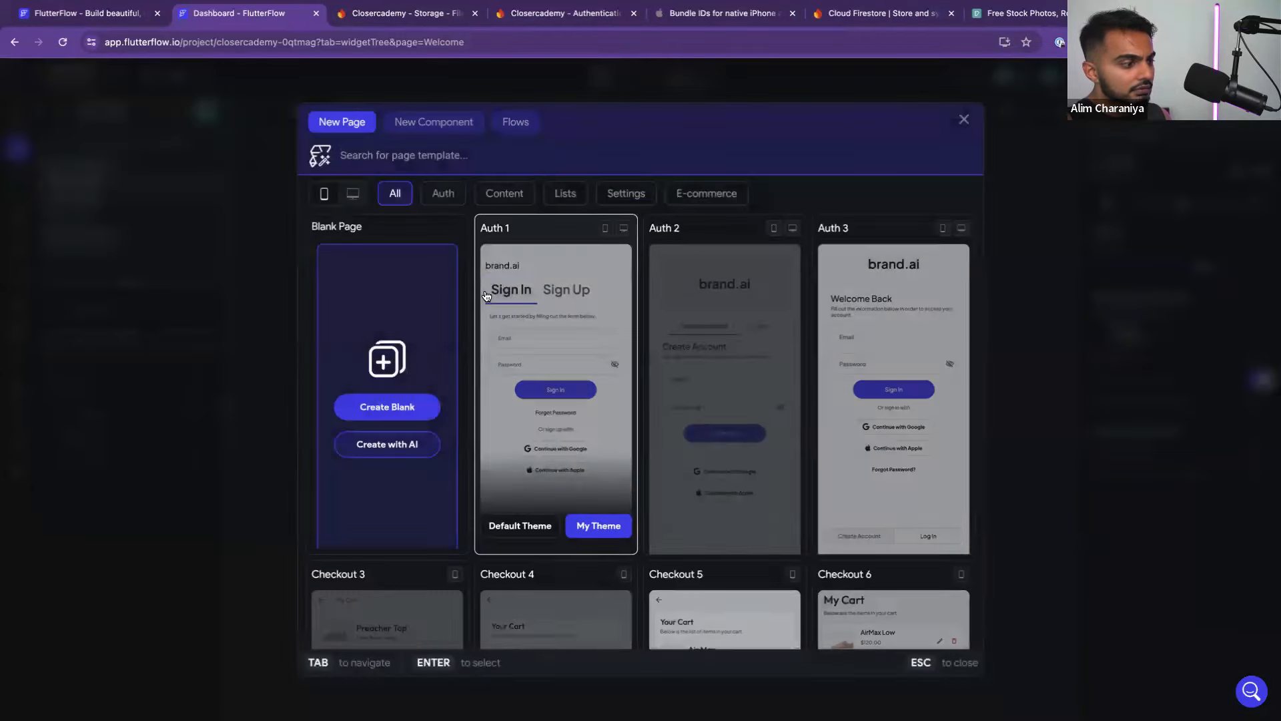
click(440, 196)
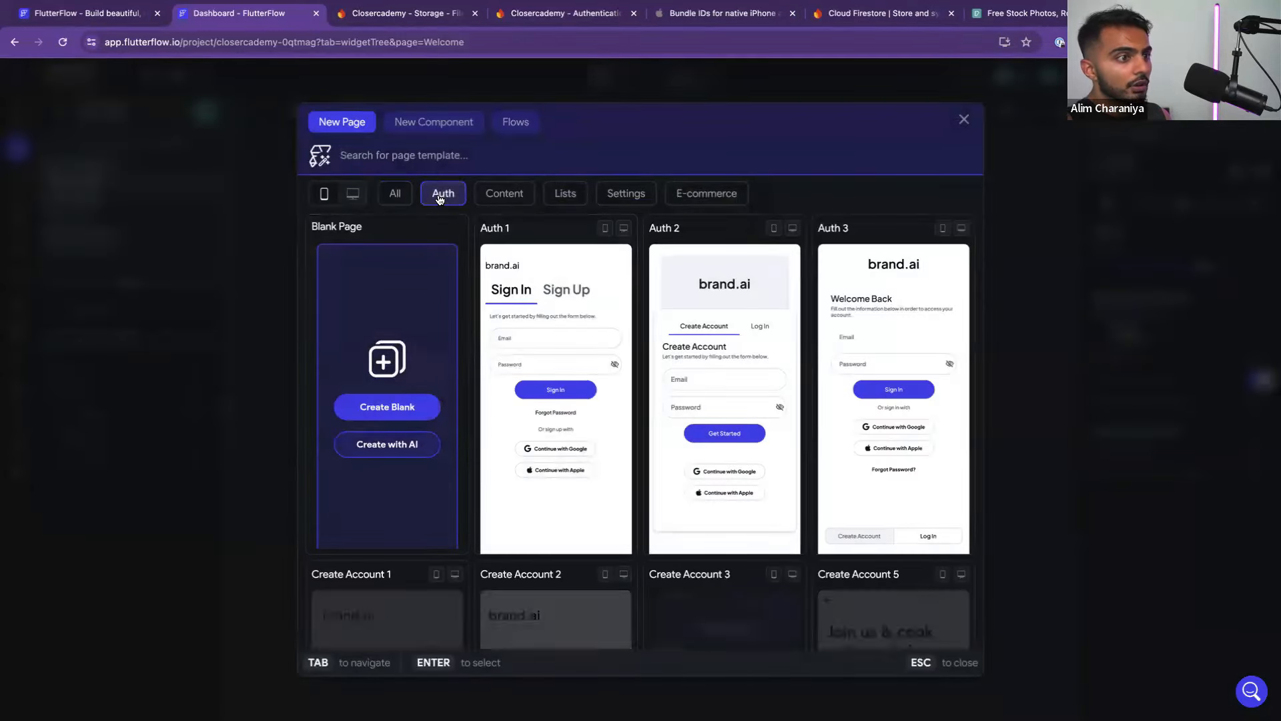
key(ctrl+Left)
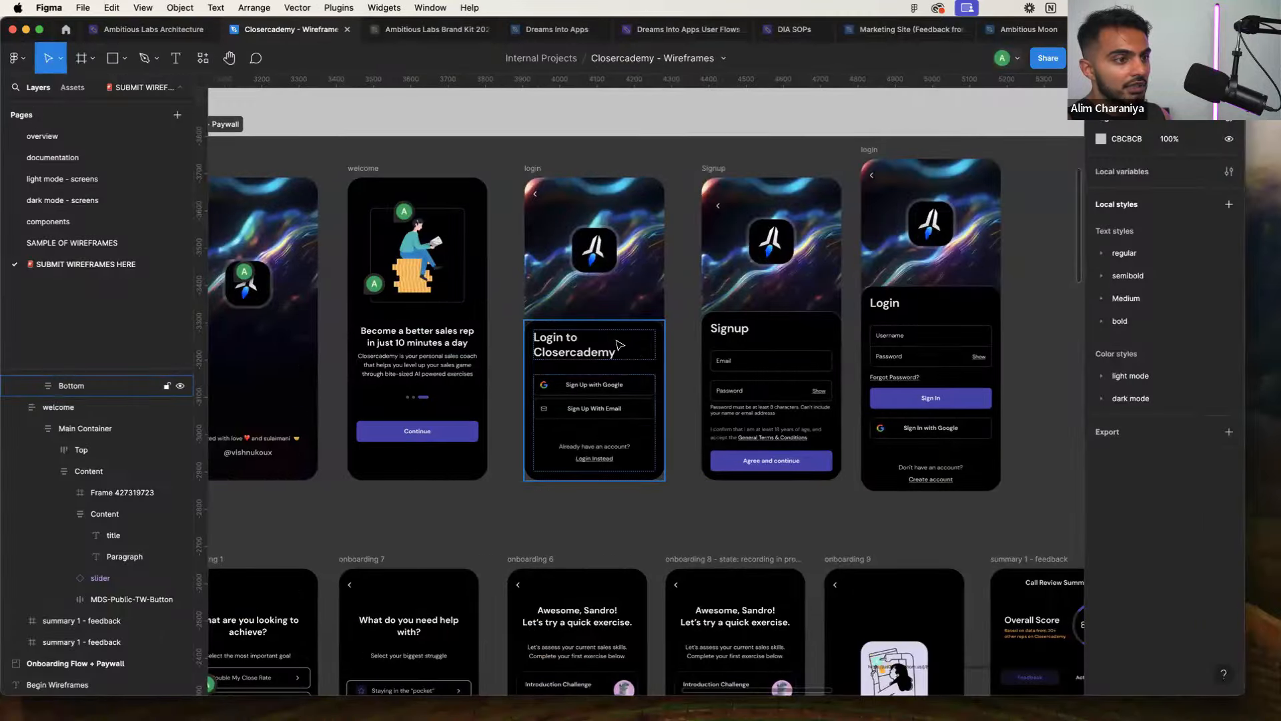
key(ctrl+Right)
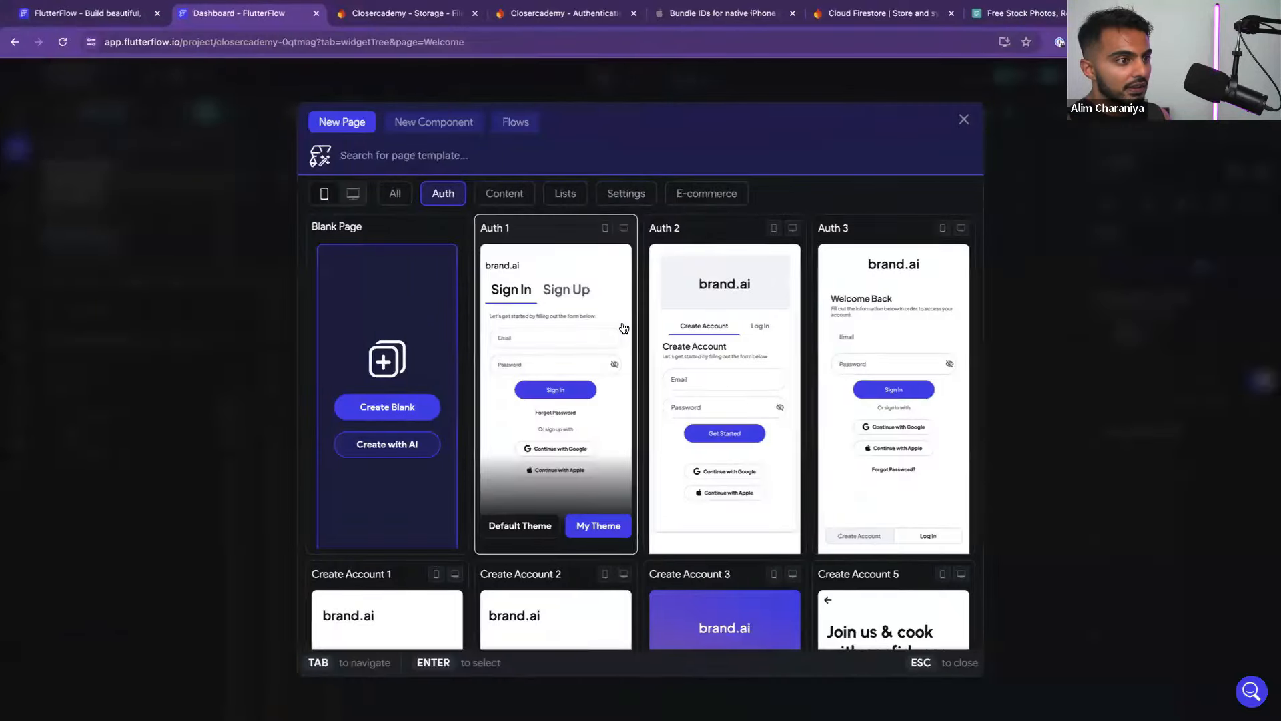
key(ctrl+Left)
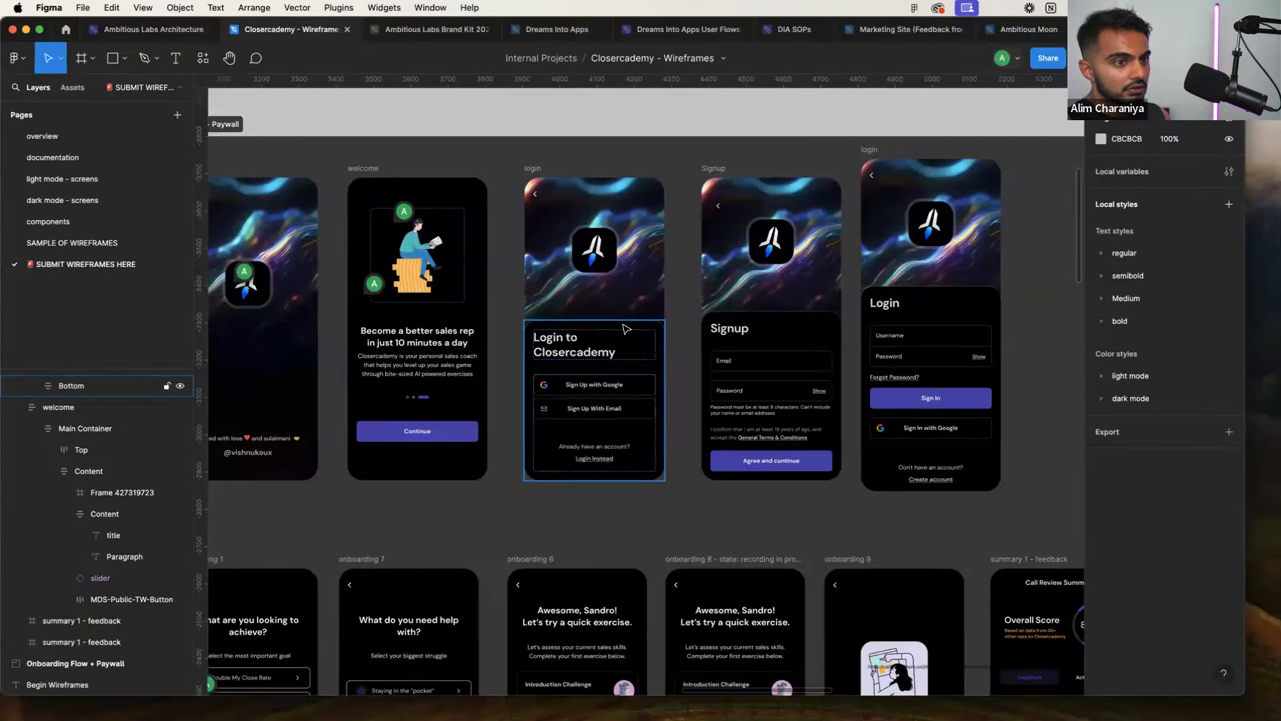
key(ctrl+Right)
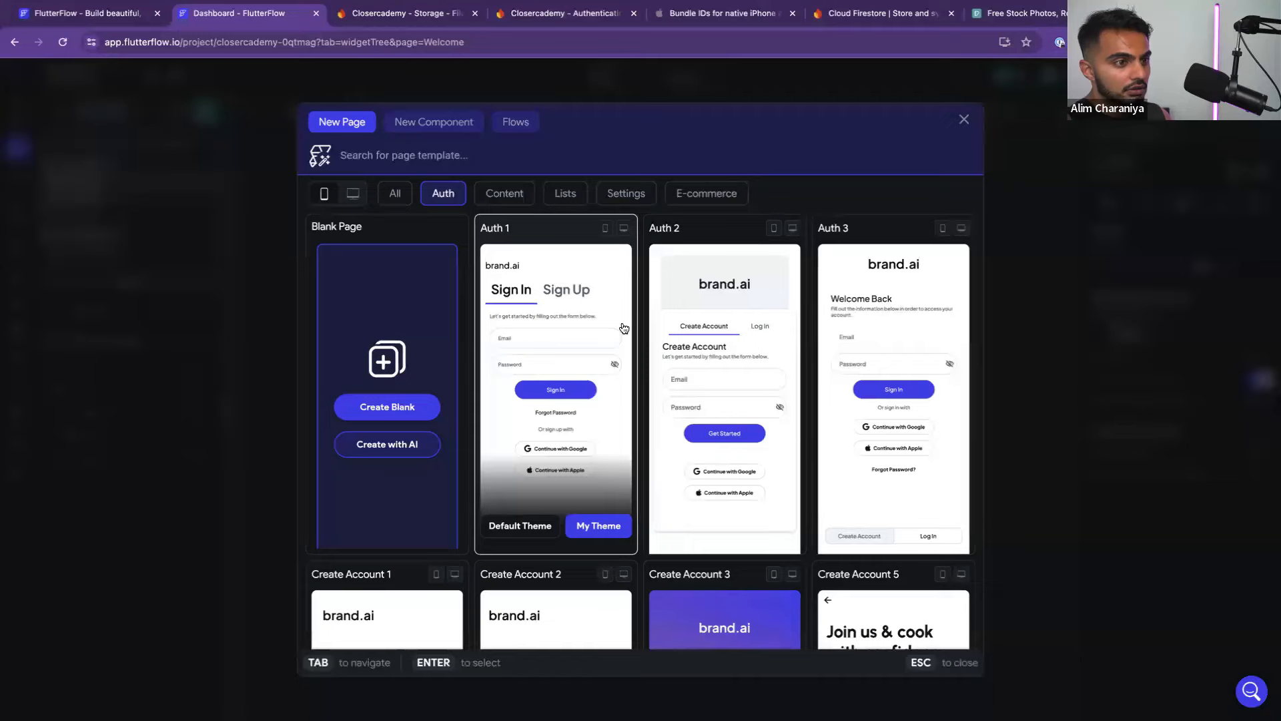
key(ctrl+Left)
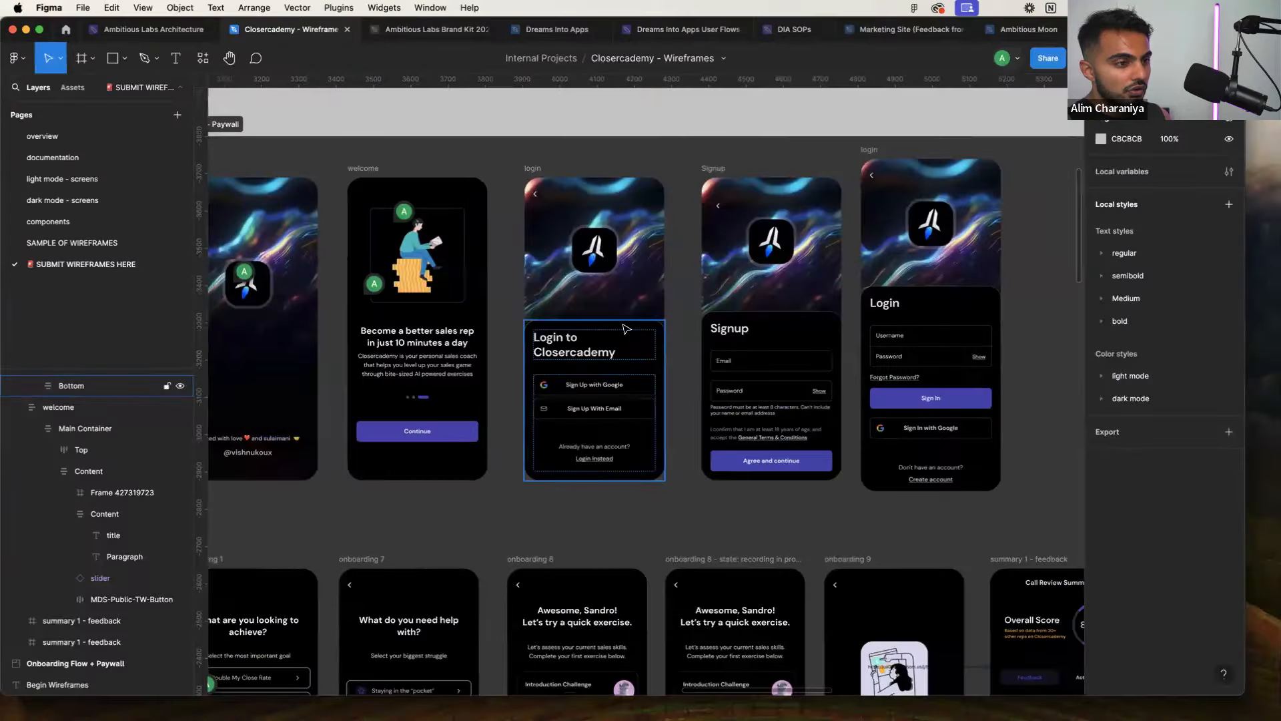
key(ctrl+Right)
Browse the Auth templates against the wireframes and choose Auth 2 with My Theme
scroll(624, 327, down, 3)
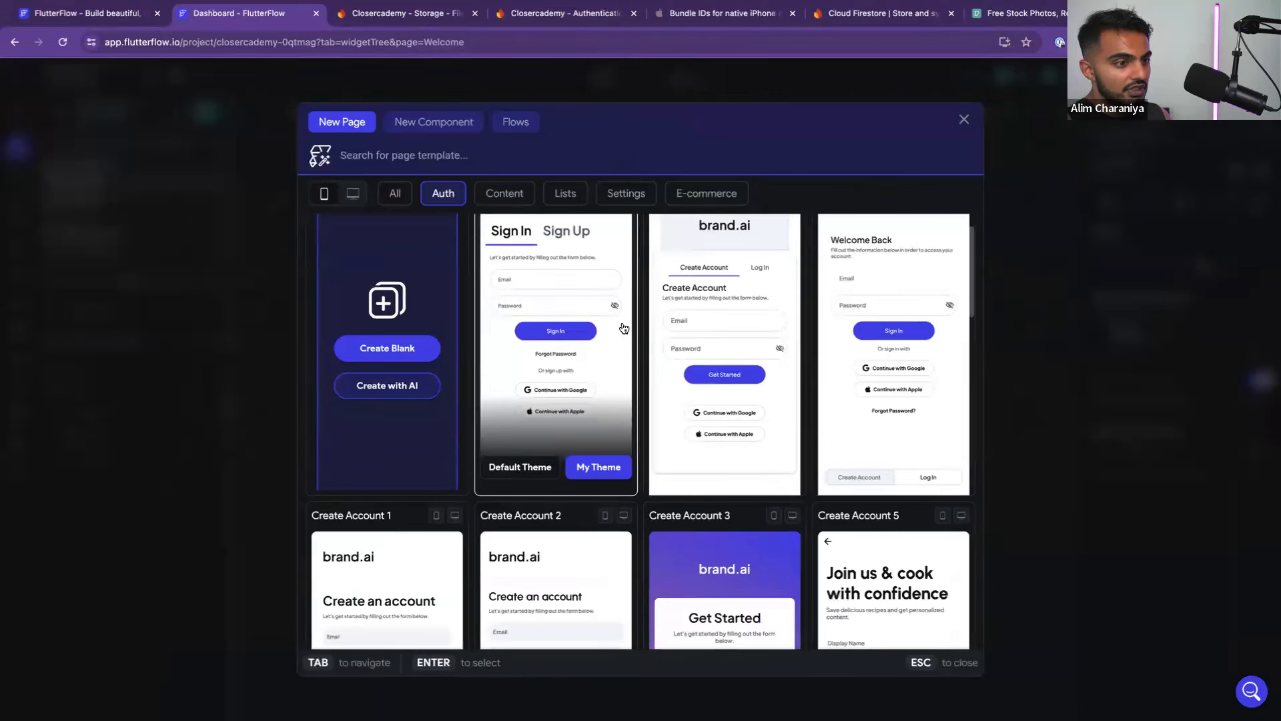
scroll(623, 327, down, 3)
scroll(622, 328, down, 1)
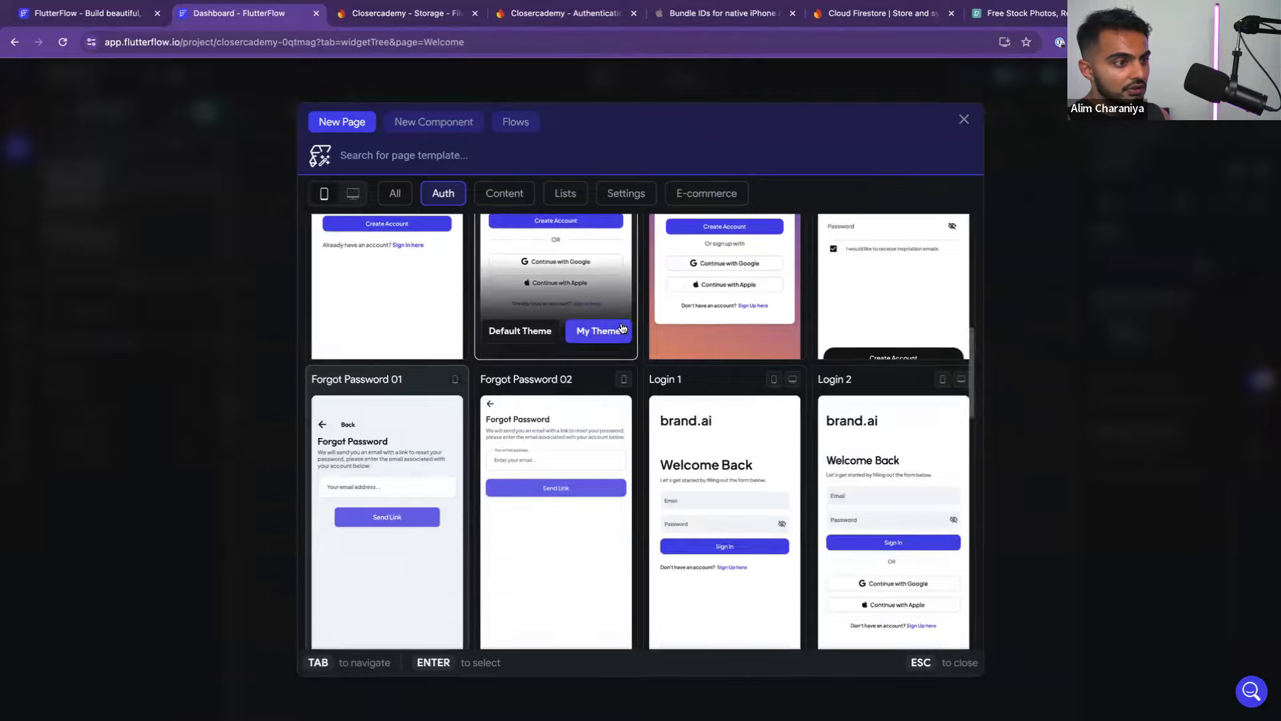
scroll(622, 327, up, 5)
scroll(623, 327, up, 1)
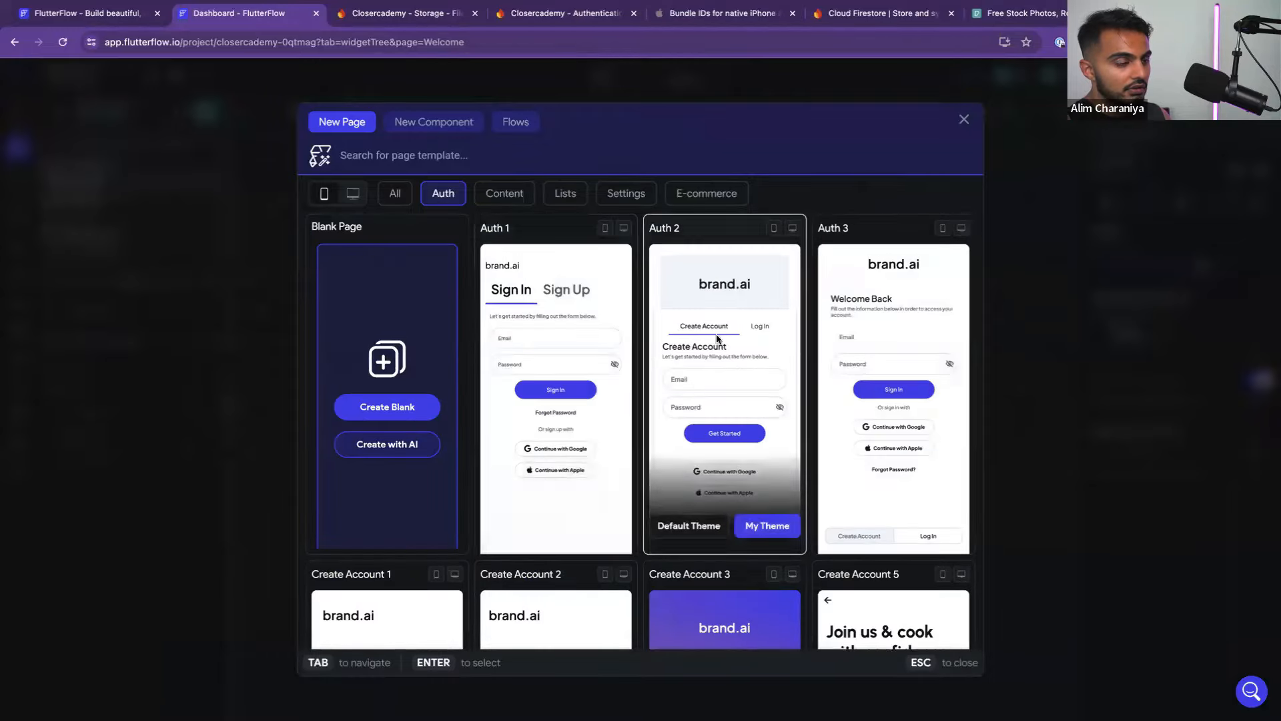
key(ctrl+Left)
key(ctrl+Right)
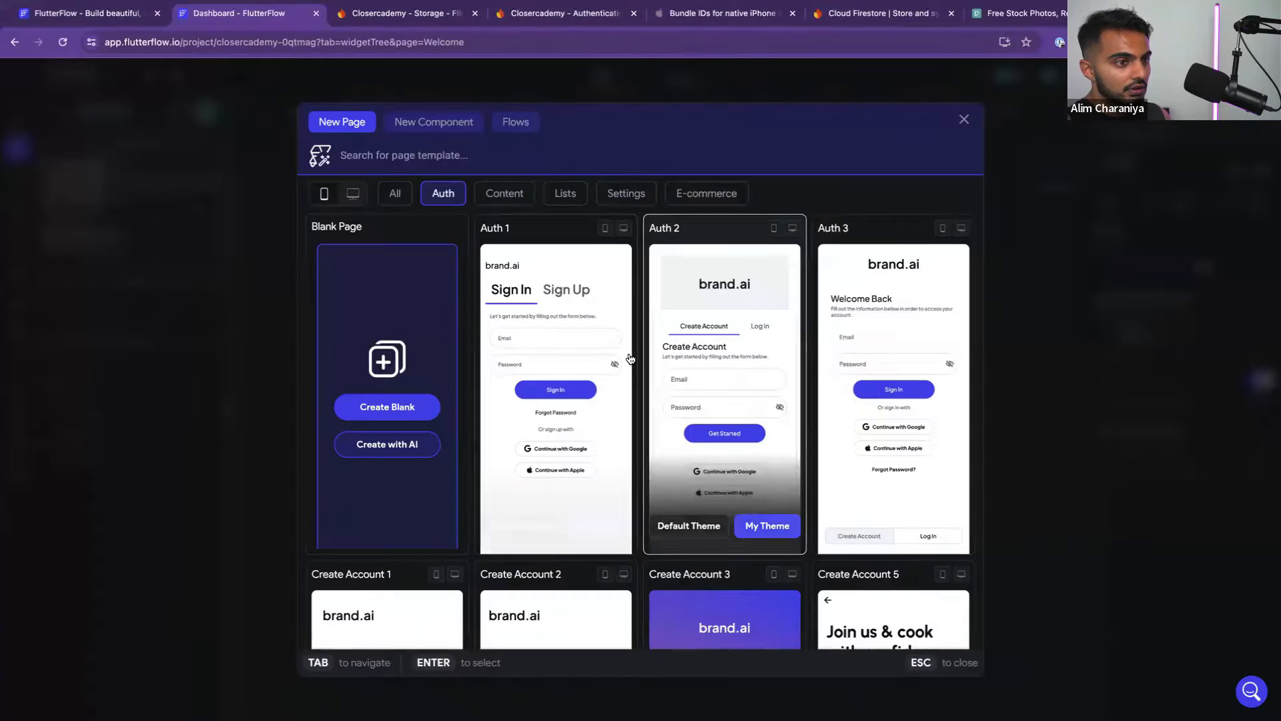
scroll(631, 359, down, 2)
scroll(630, 359, down, 10)
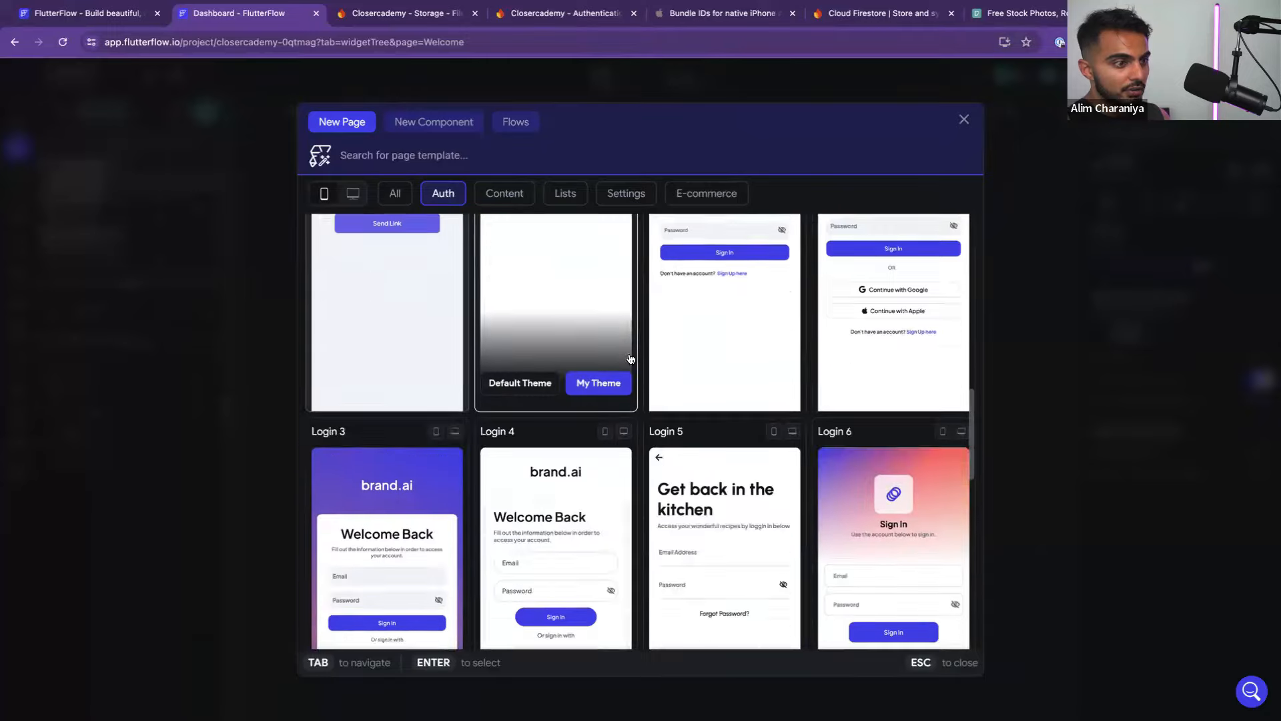
scroll(630, 359, down, 5)
scroll(631, 359, up, 8)
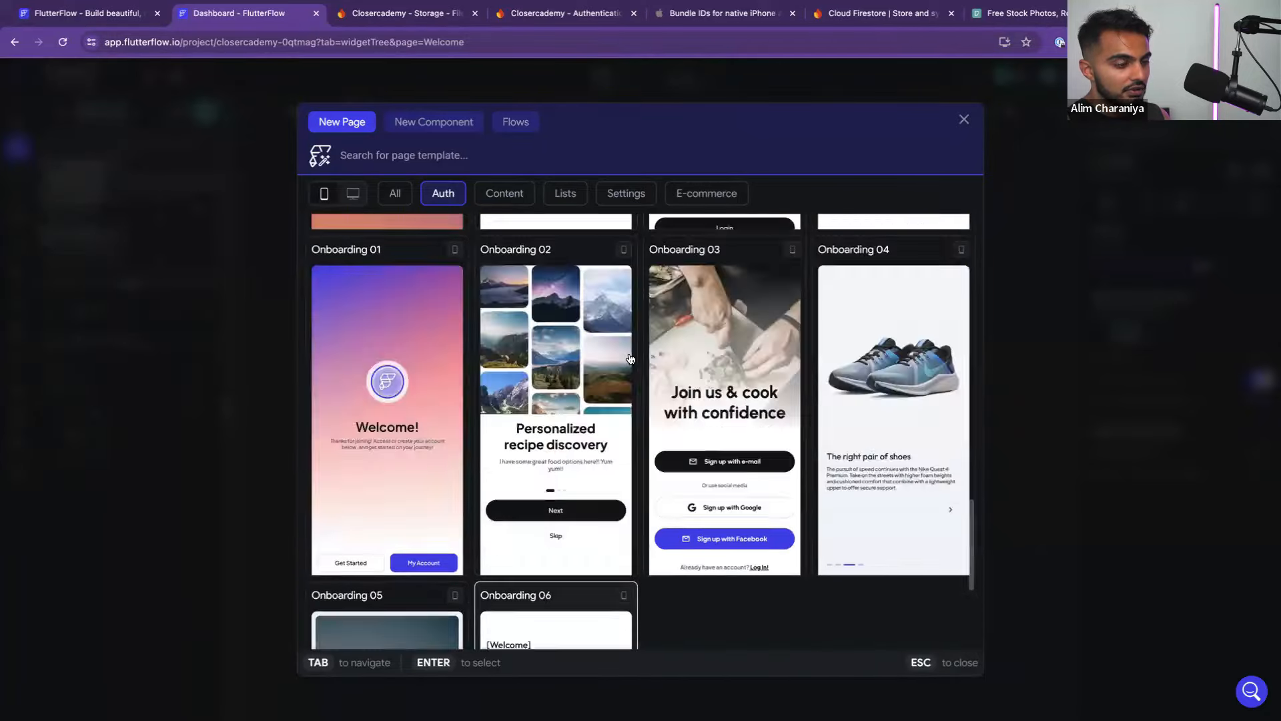
scroll(631, 359, up, 8)
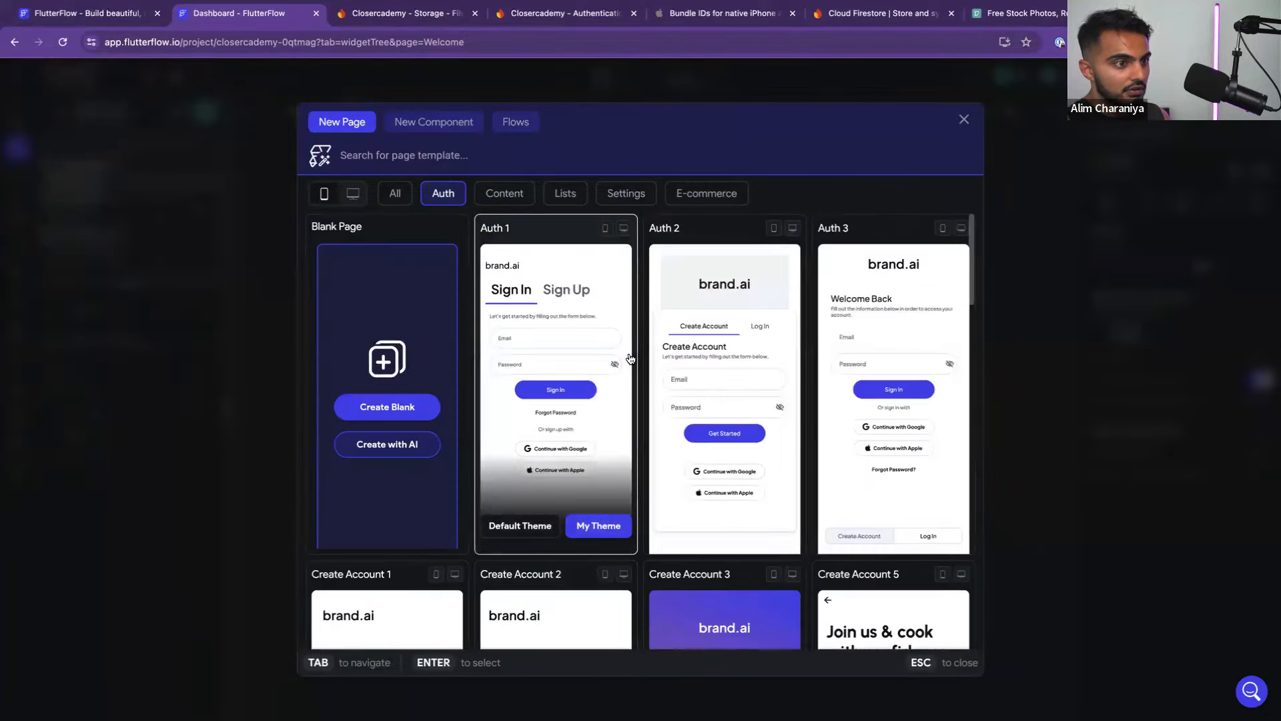
key(ctrl+Left)
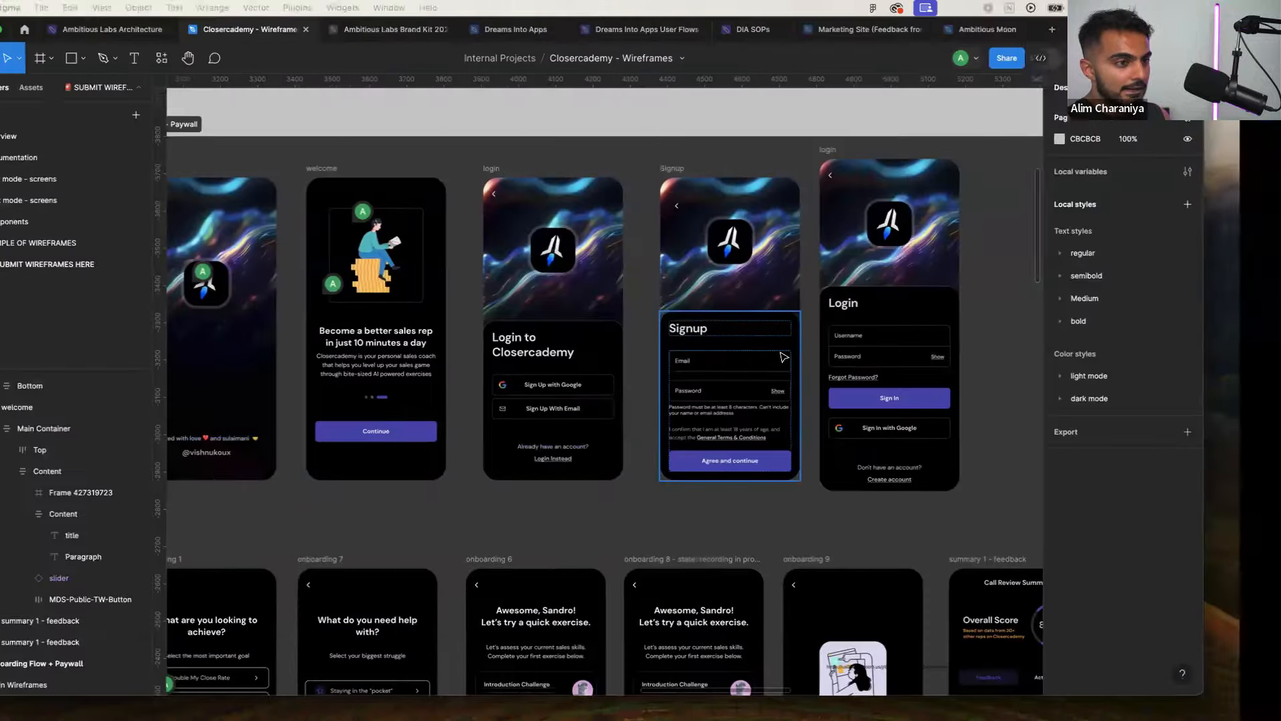
key(ctrl+Right)
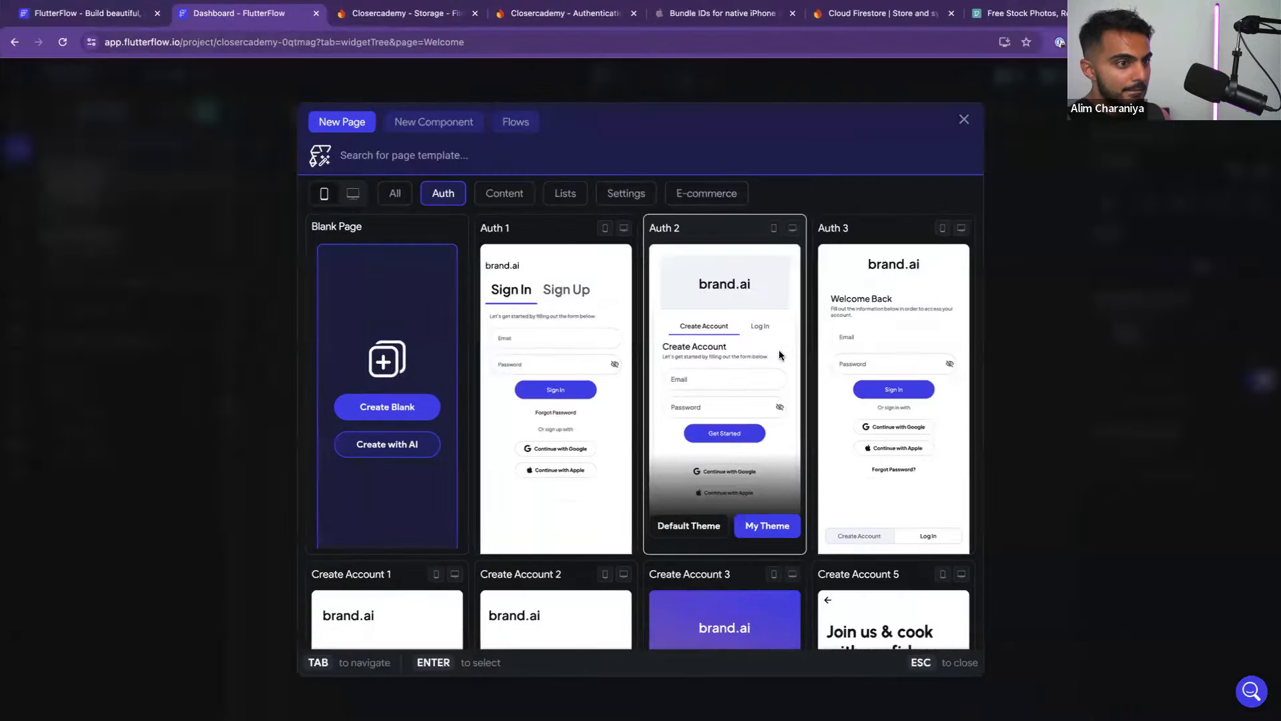
key(ctrl+Left)
key(ctrl+Right)
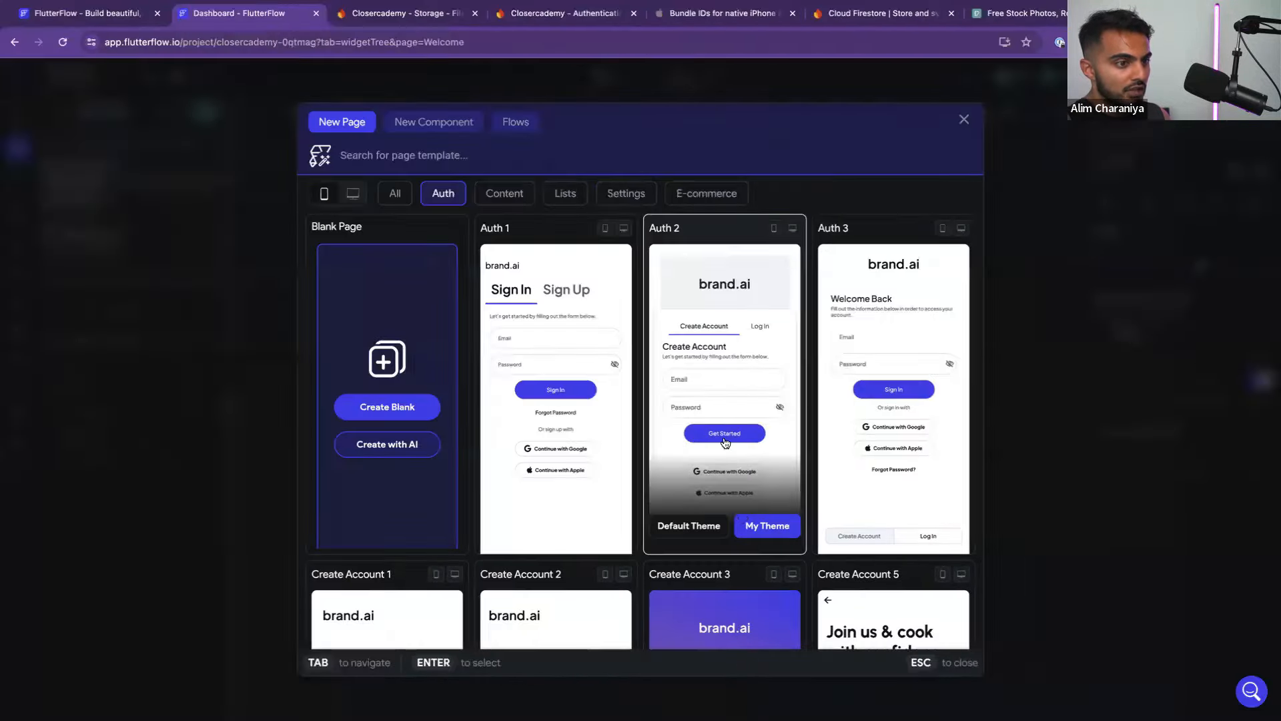
click(759, 527)
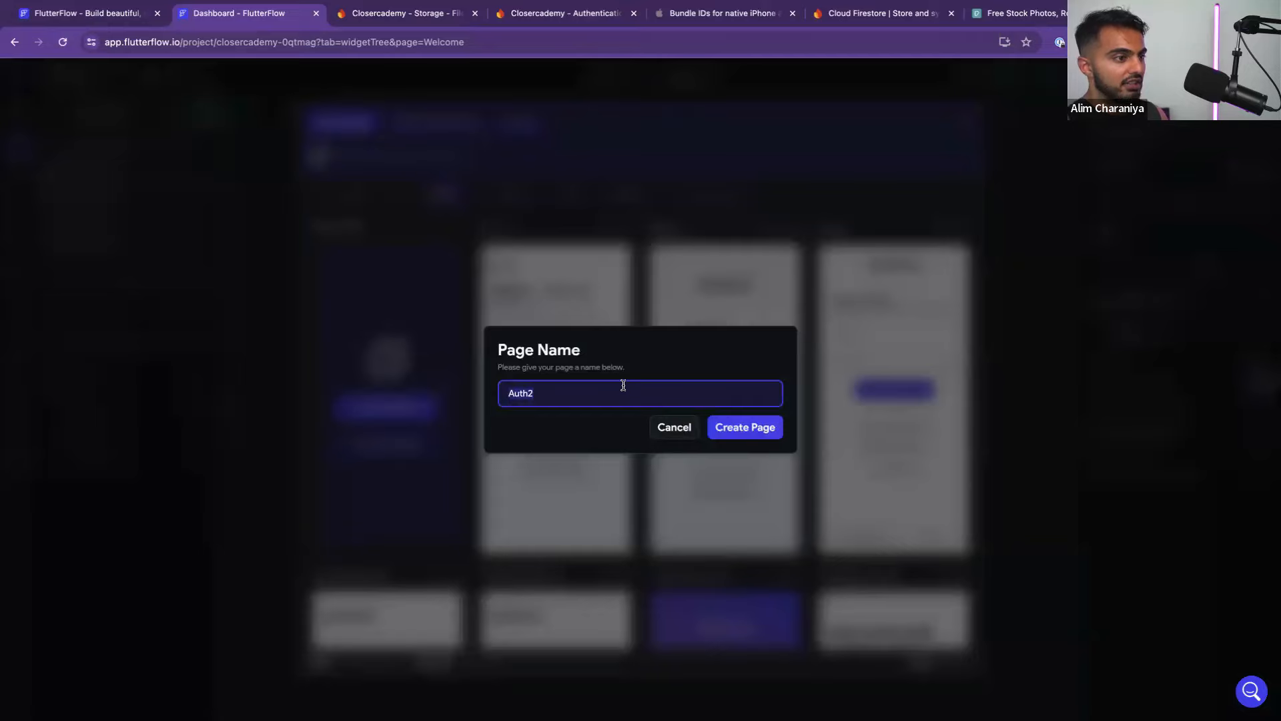
Create the page as 'Login' and move it into the Onboarding folder
text(Login)
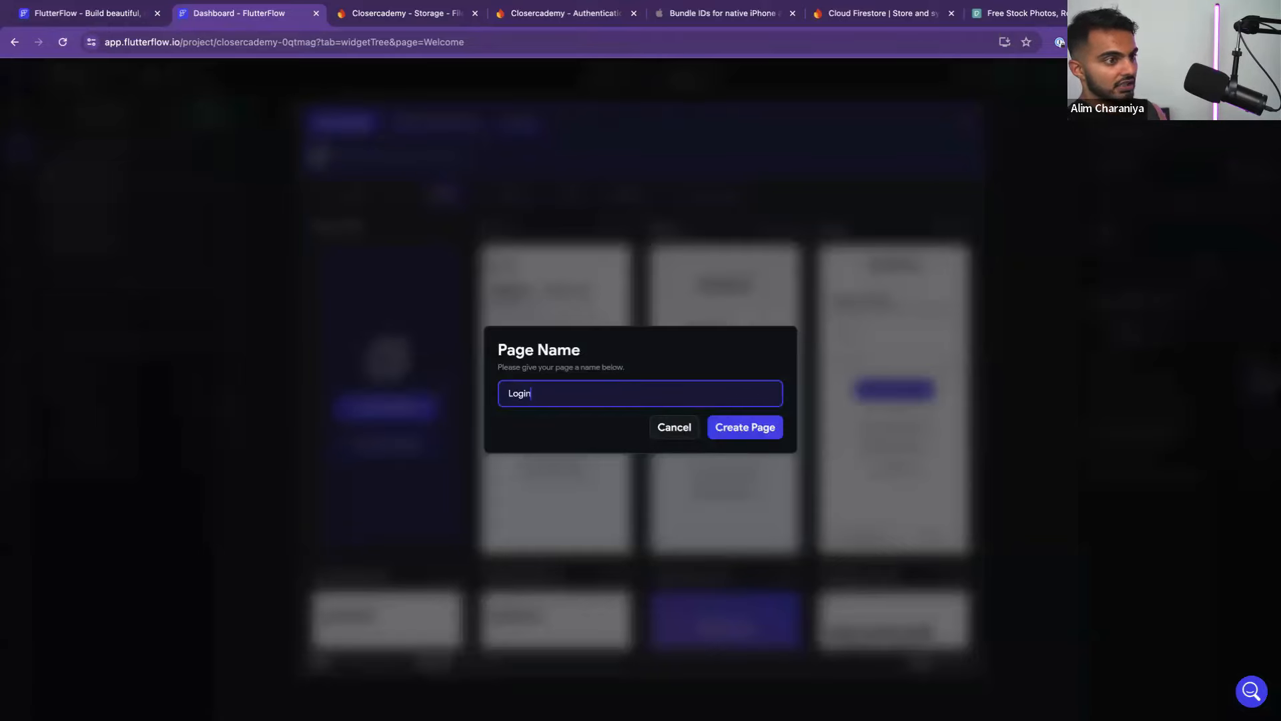
click(734, 432)
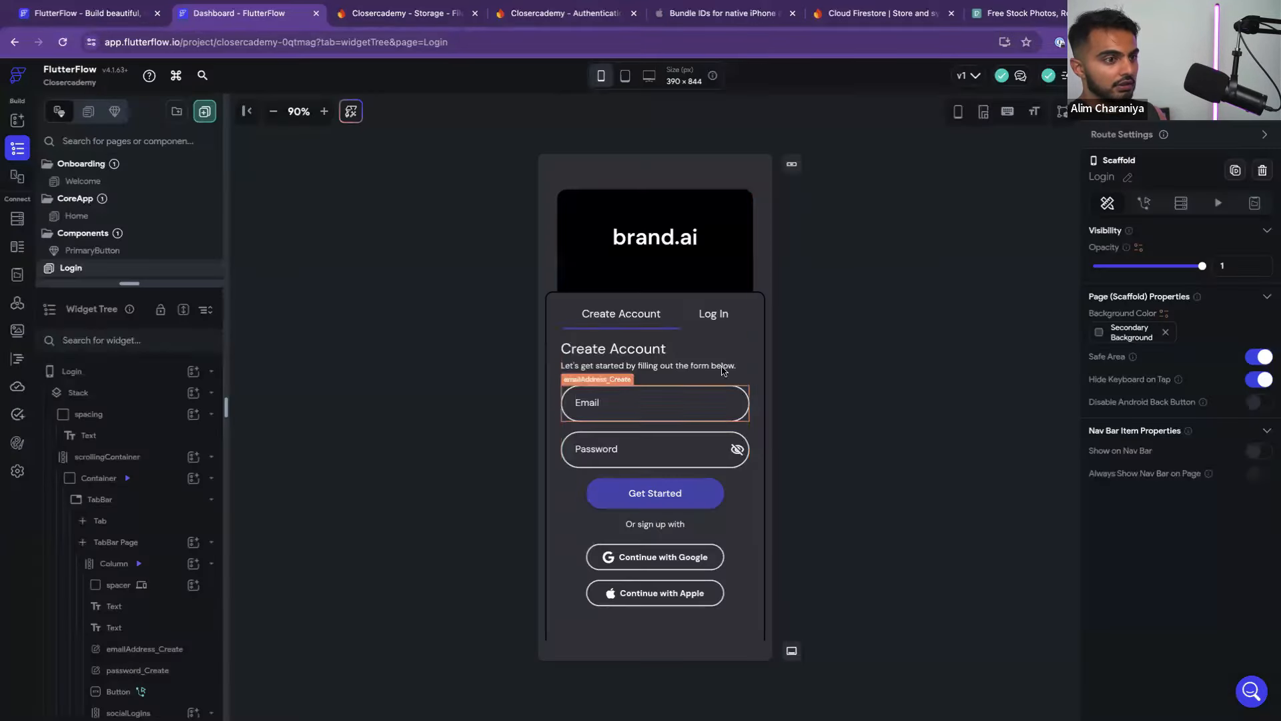
drag(140, 294, 133, 422)
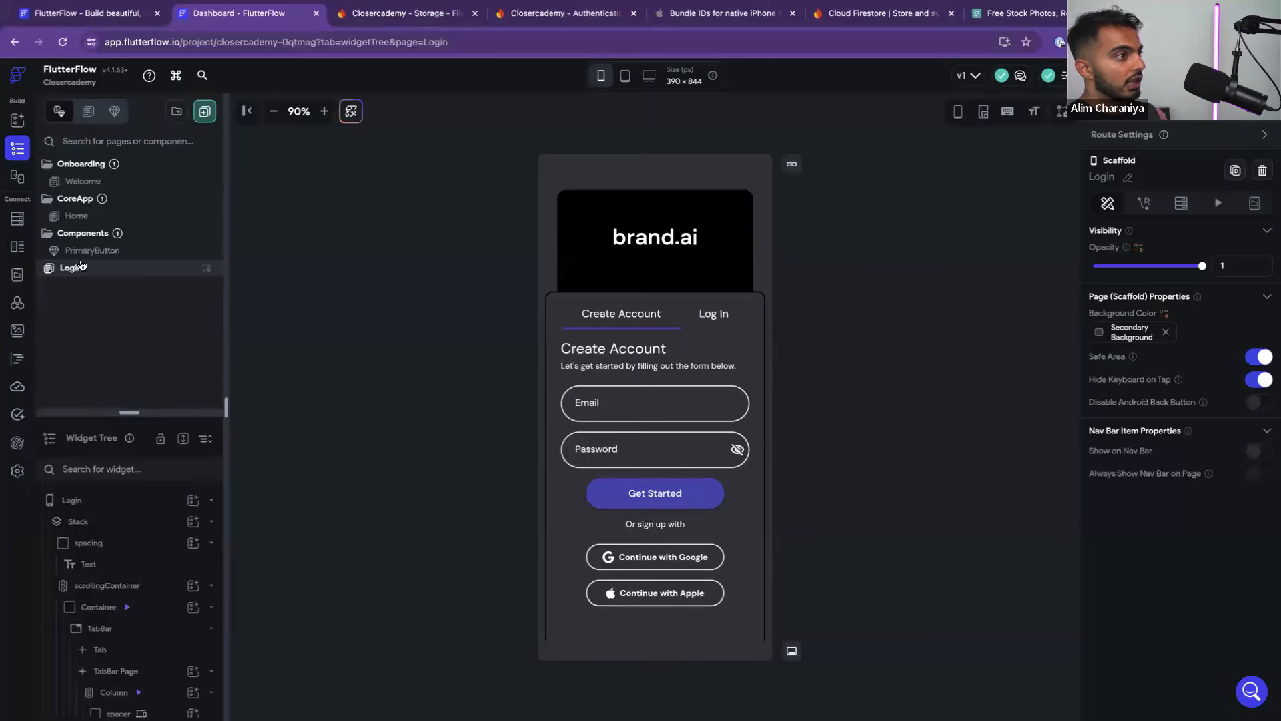
drag(83, 268, 107, 175)
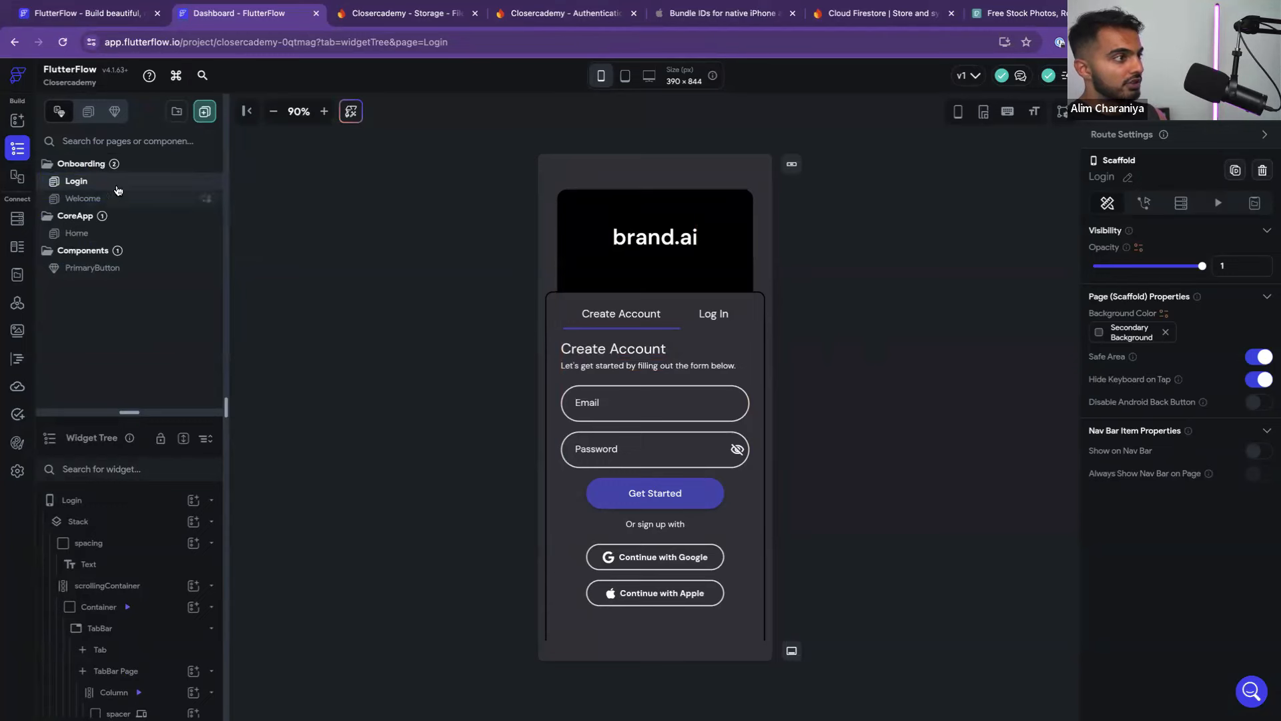
Set the Login page's scaffold background to the black Primary Background theme colour
drag(124, 414, 126, 295)
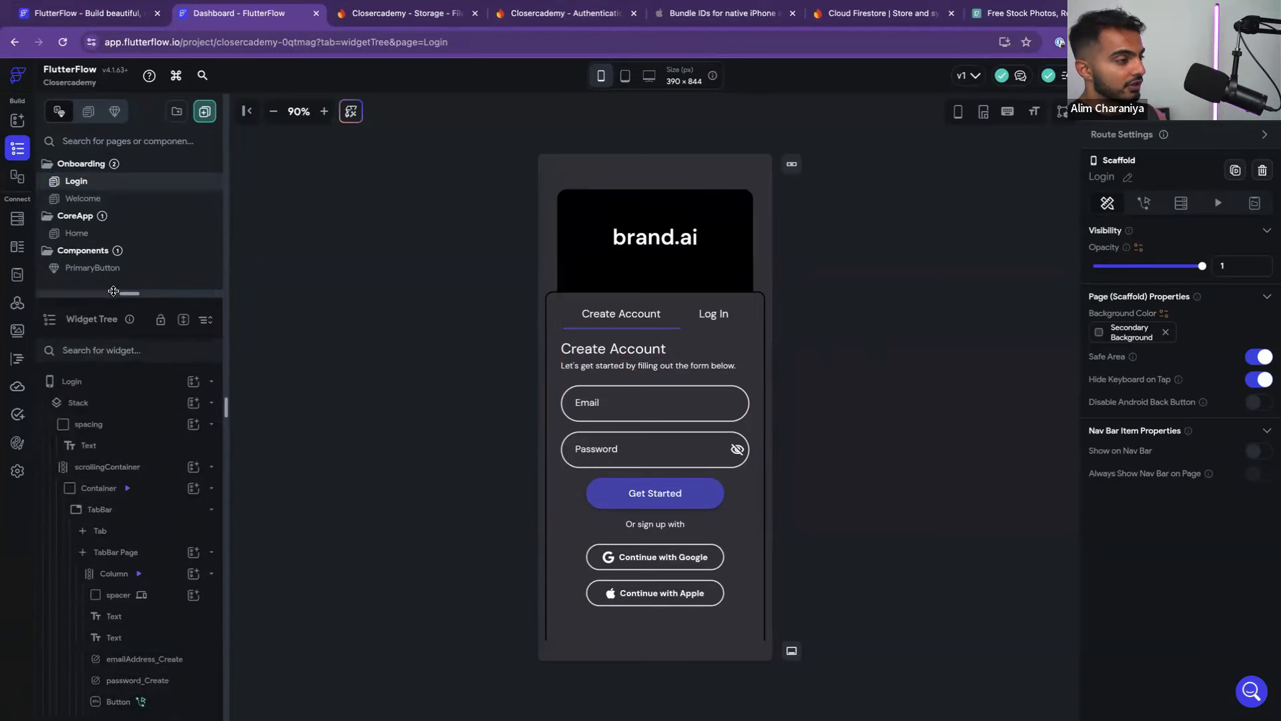
click(122, 388)
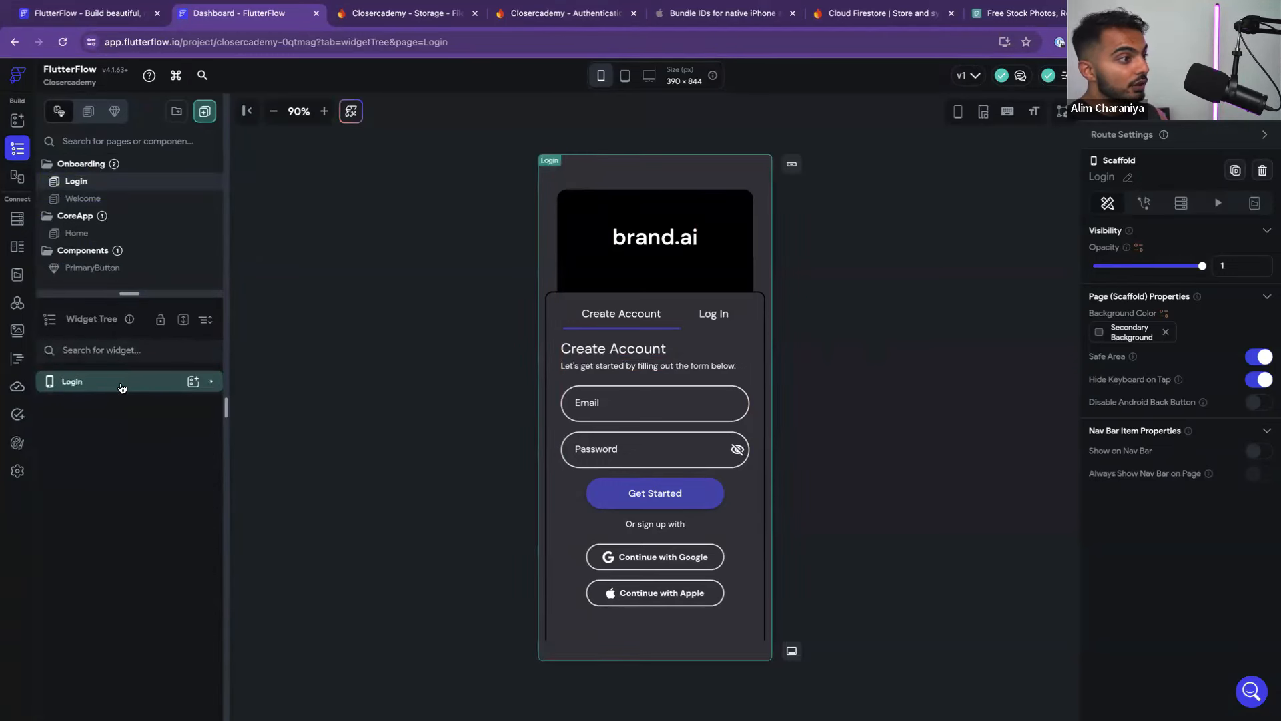
click(122, 388)
click(1099, 333)
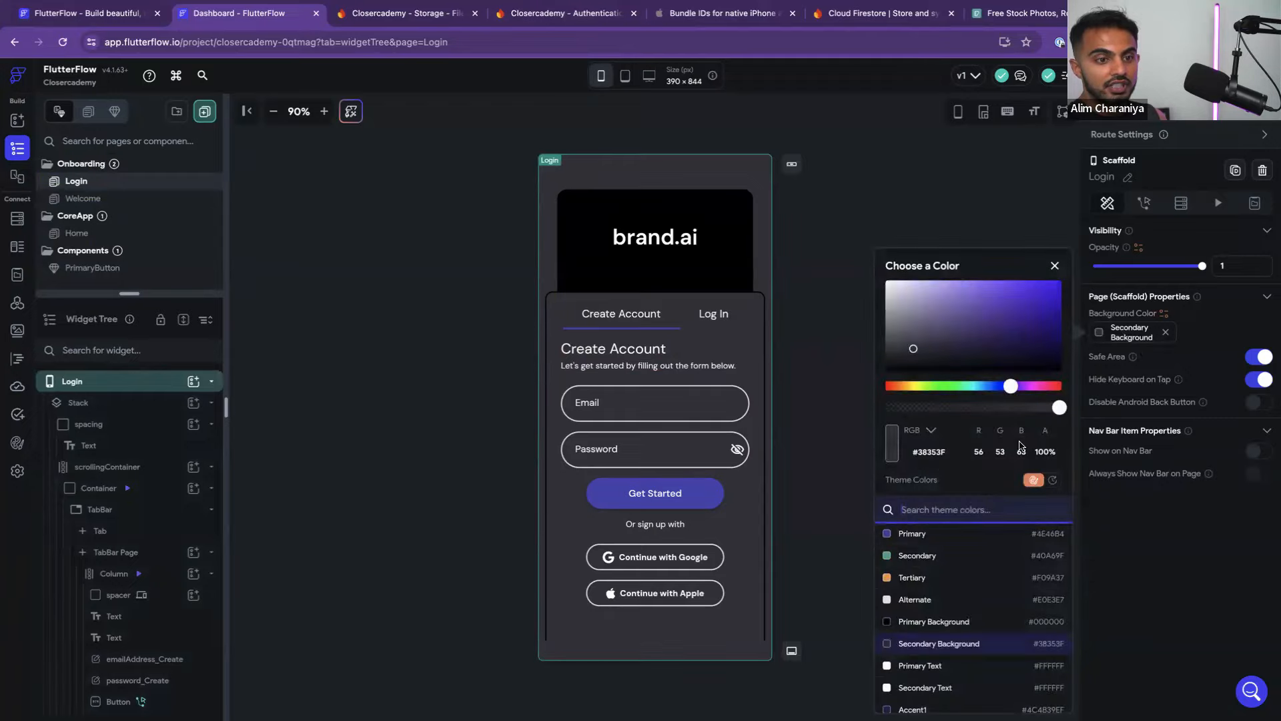
click(945, 620)
click(831, 407)
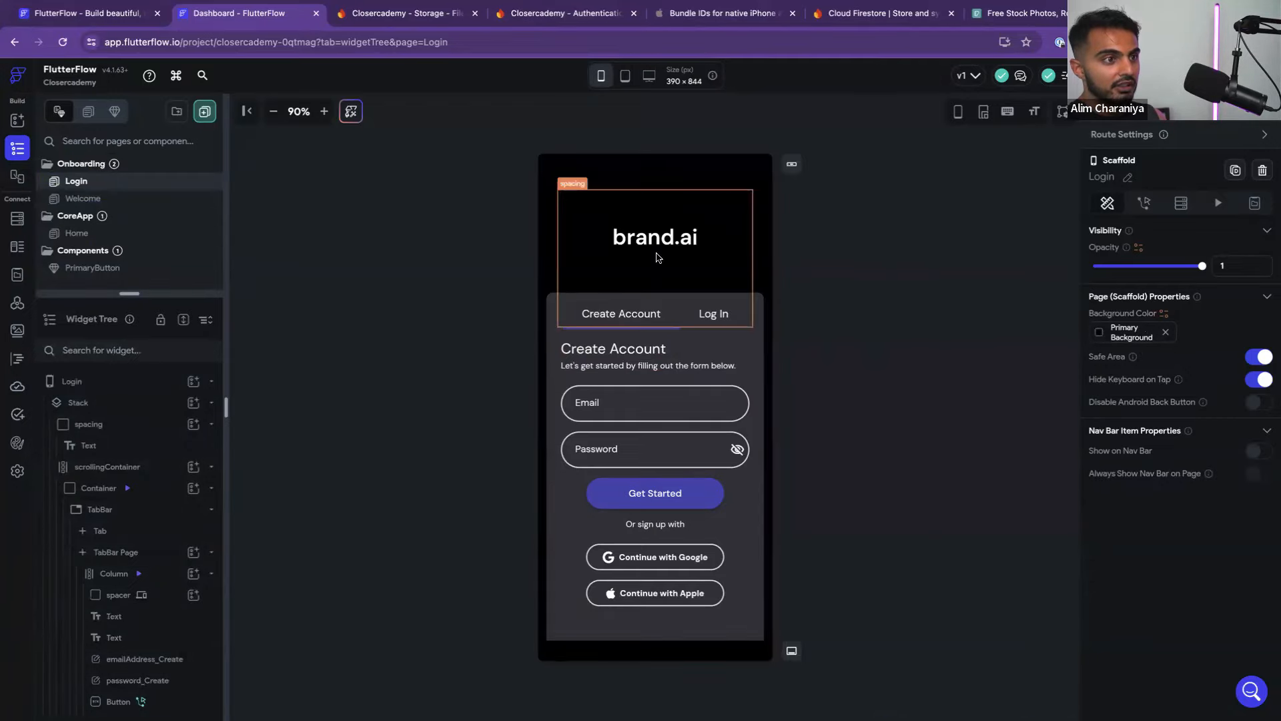
click(713, 214)
key(ctrl+Left)
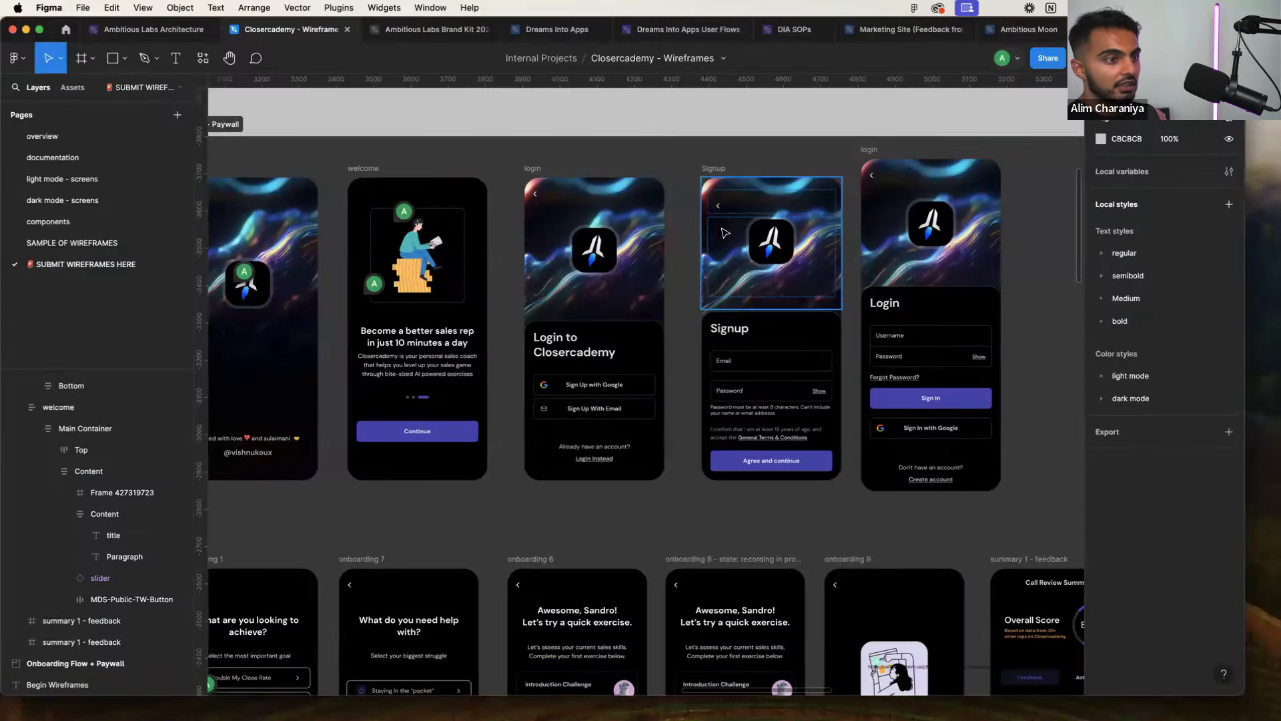
Select the Signup screen's top hero image in Figma and scroll to its Export section
scroll(725, 273, up, 5)
scroll(789, 361, right, 4)
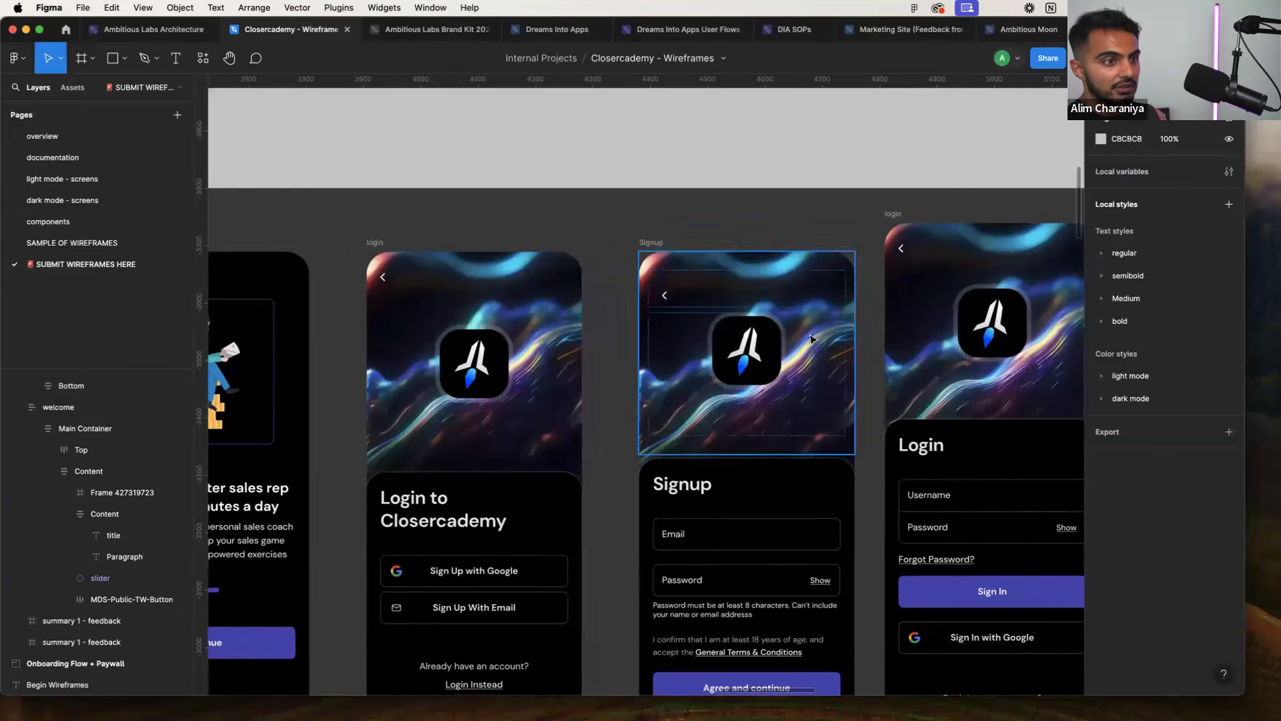
click(731, 392)
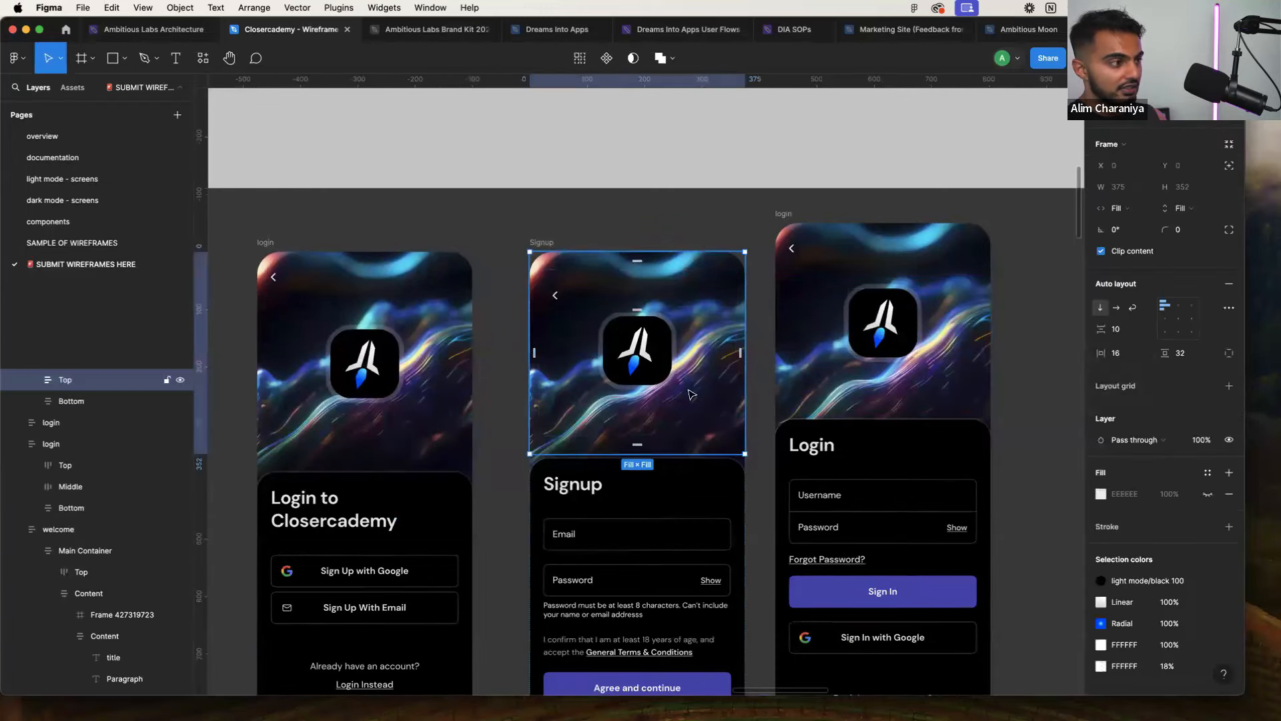
scroll(1158, 592, down, 3)
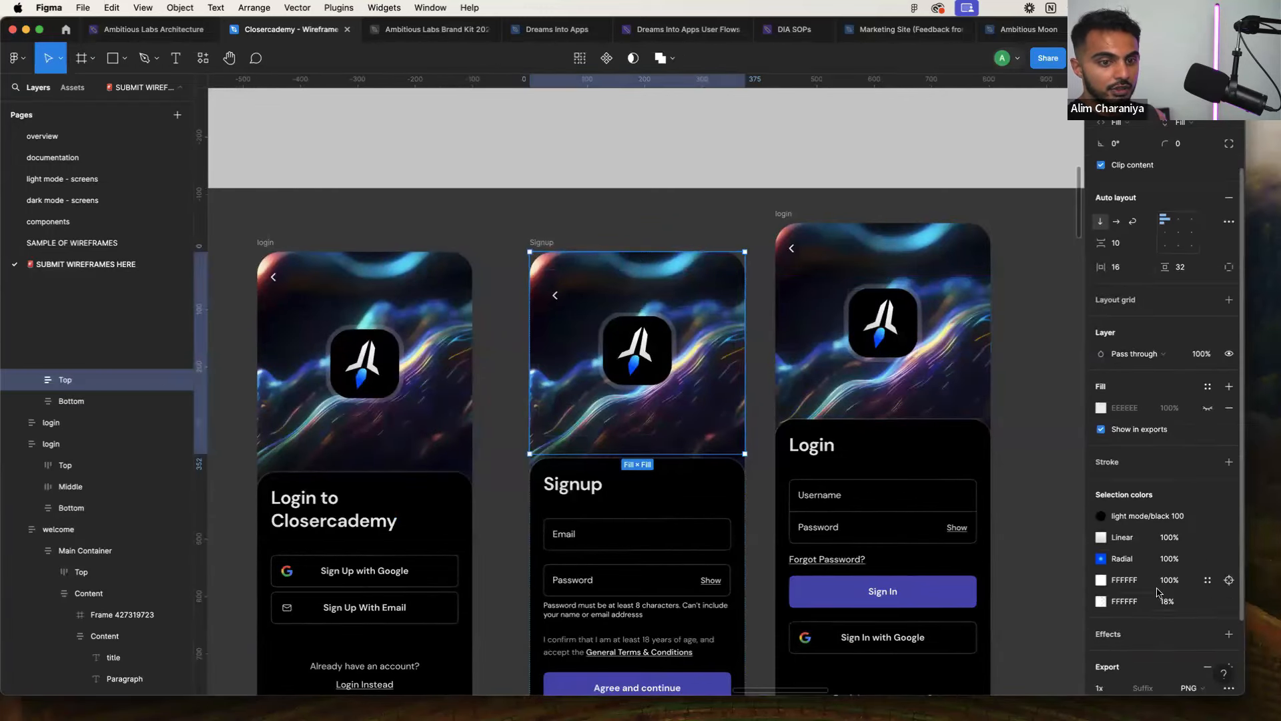
scroll(1158, 592, down, 2)
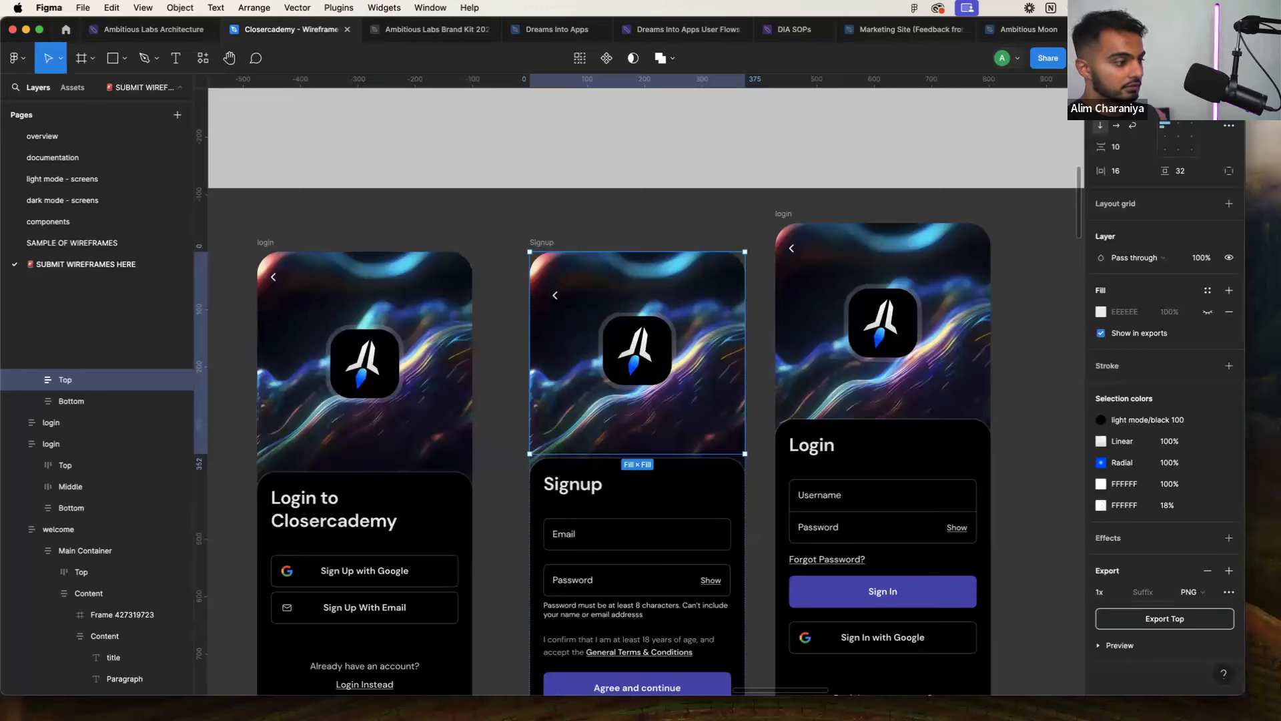
key(super+Tab)
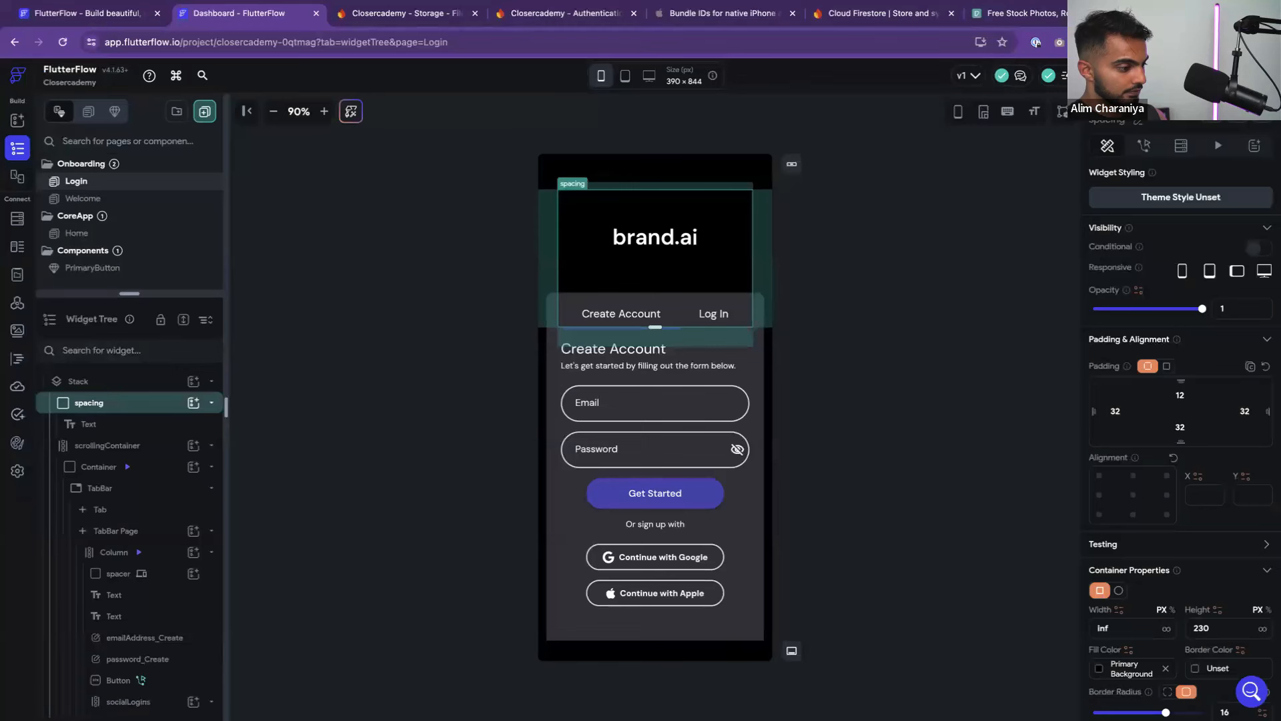
click(858, 425)
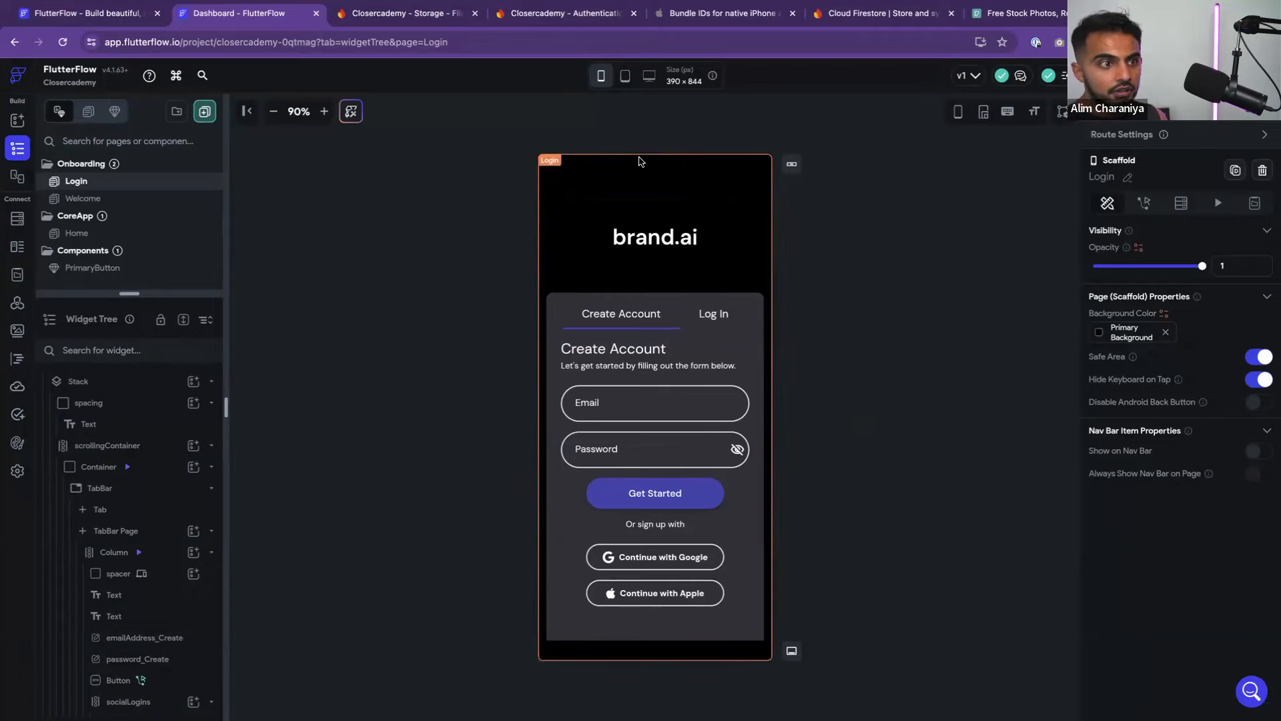
click(647, 215)
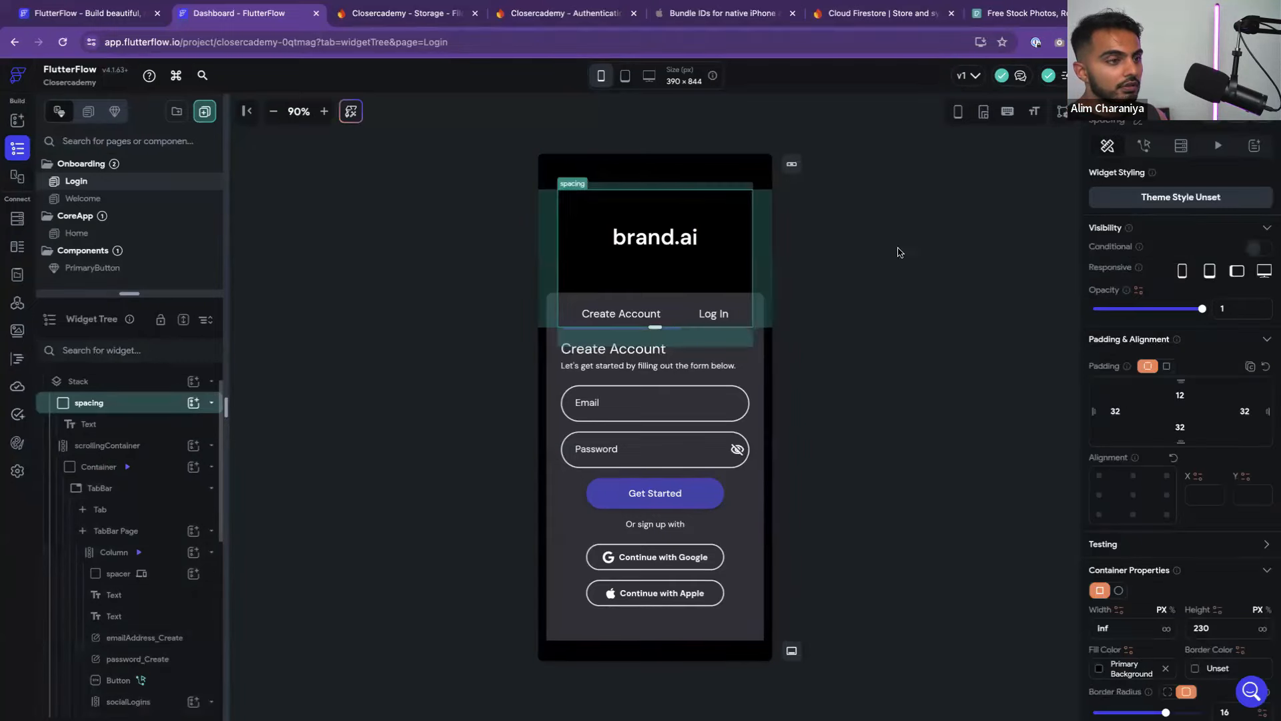
click(1023, 267)
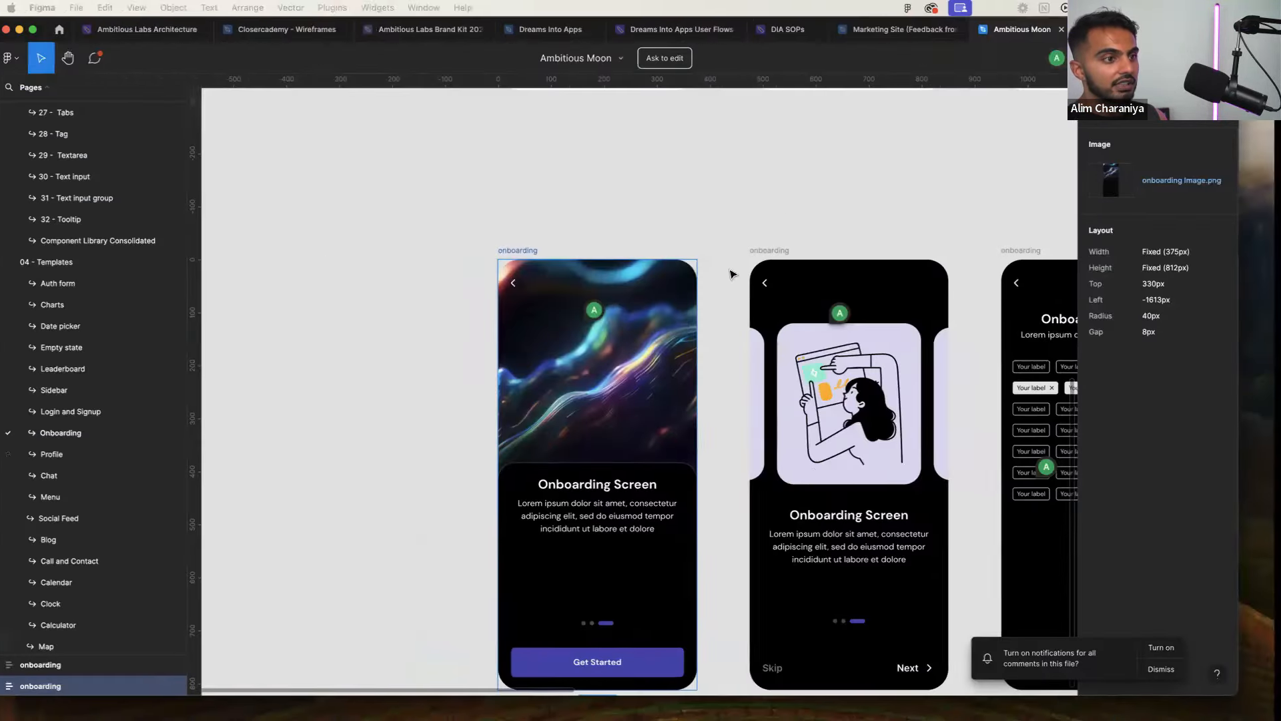
Leave the Ambitious Moon frames and select the login screen's Logo in the Closercademy Wireframes file
scroll(730, 334, down, 1)
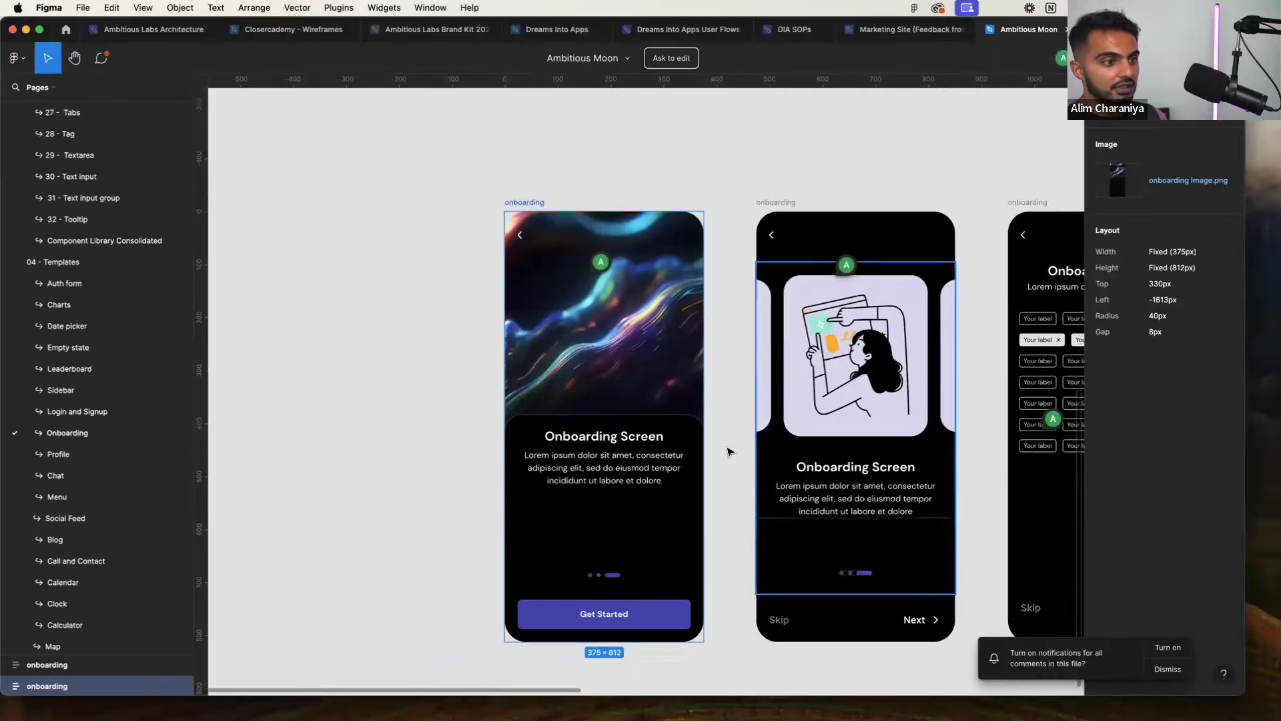
double_click(606, 361)
scroll(677, 357, right, 4)
scroll(677, 357, down, 5)
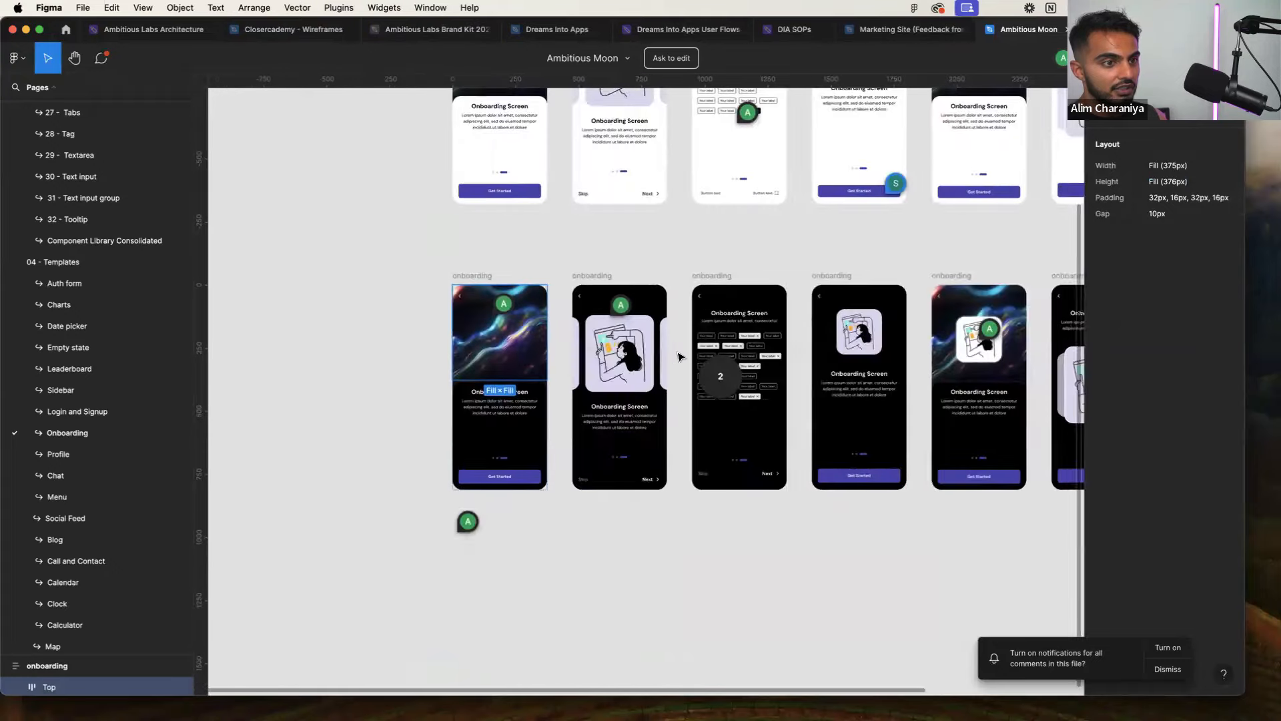
scroll(601, 361, right, 4)
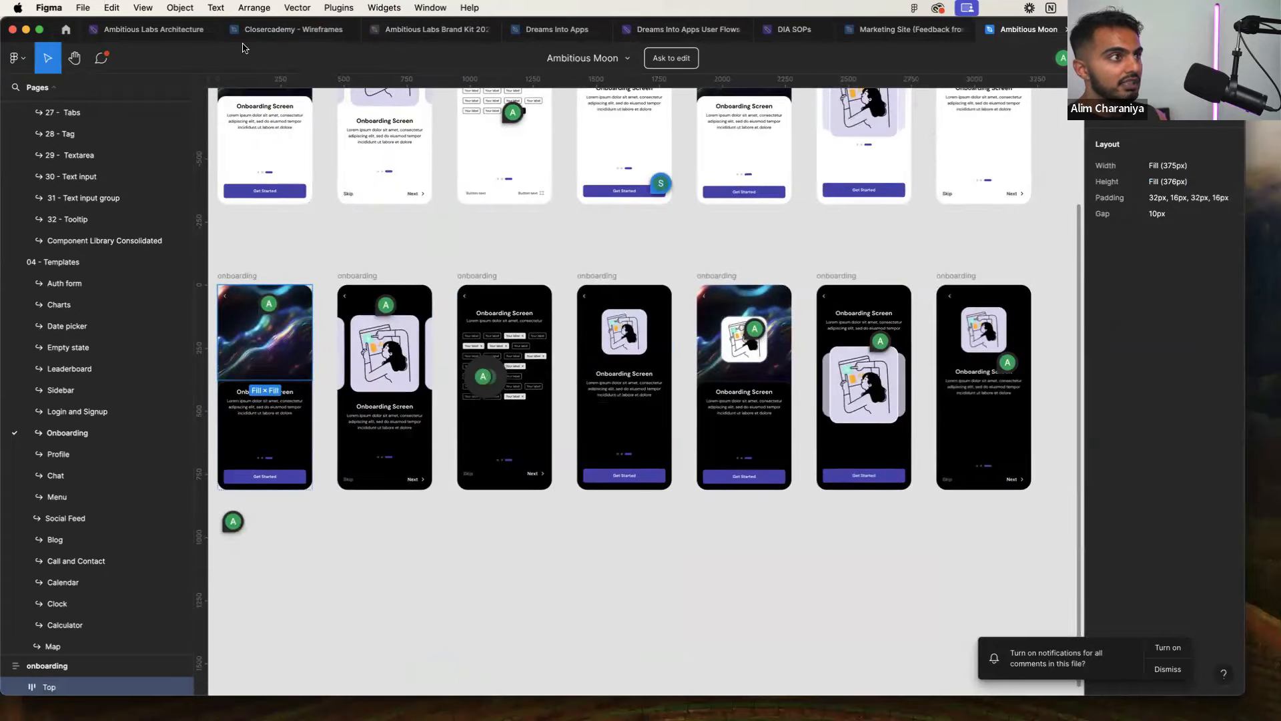
click(287, 29)
scroll(502, 344, up, 5)
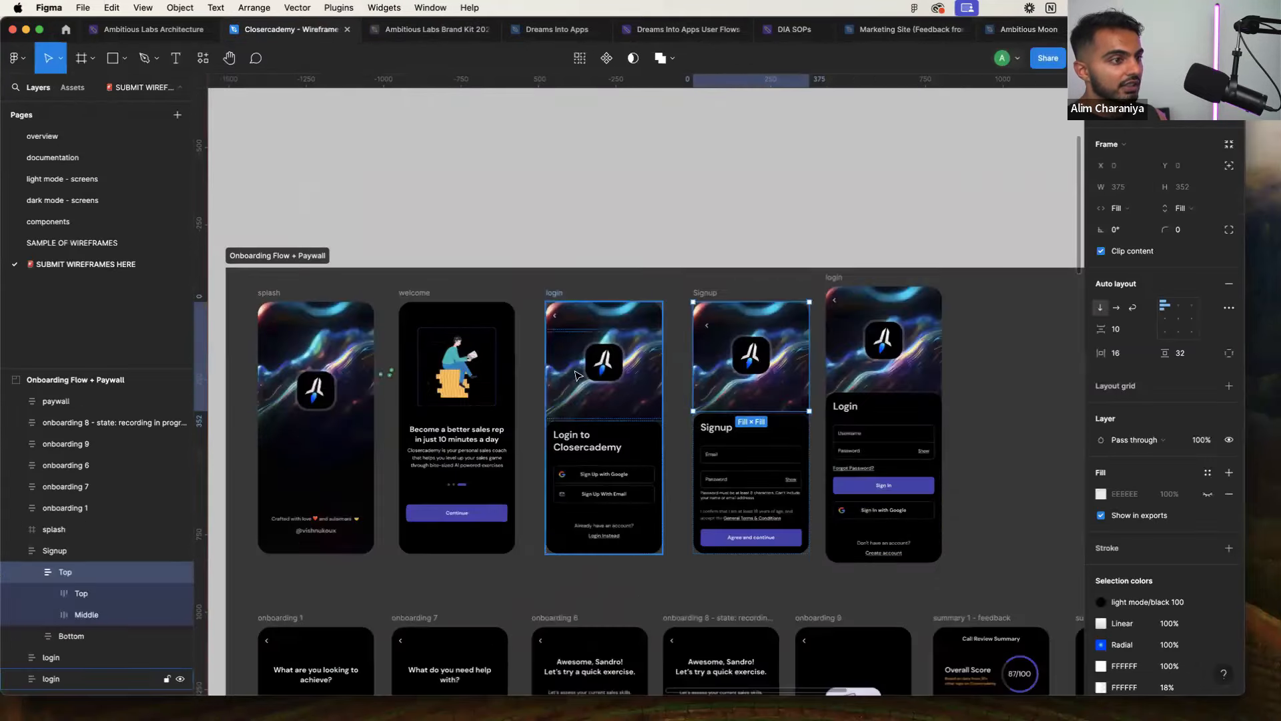
click(642, 337)
double_click(634, 369)
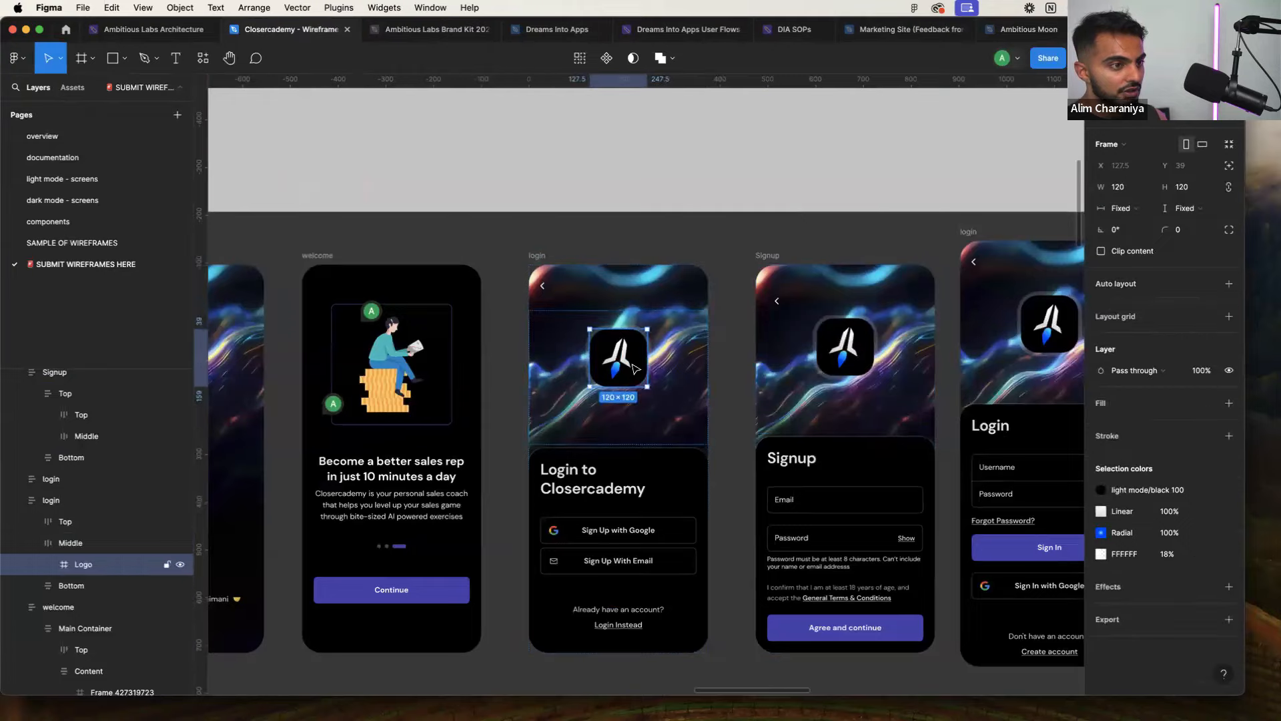
Delete the brand.ai heading text from the Login page header
key(super+Tab)
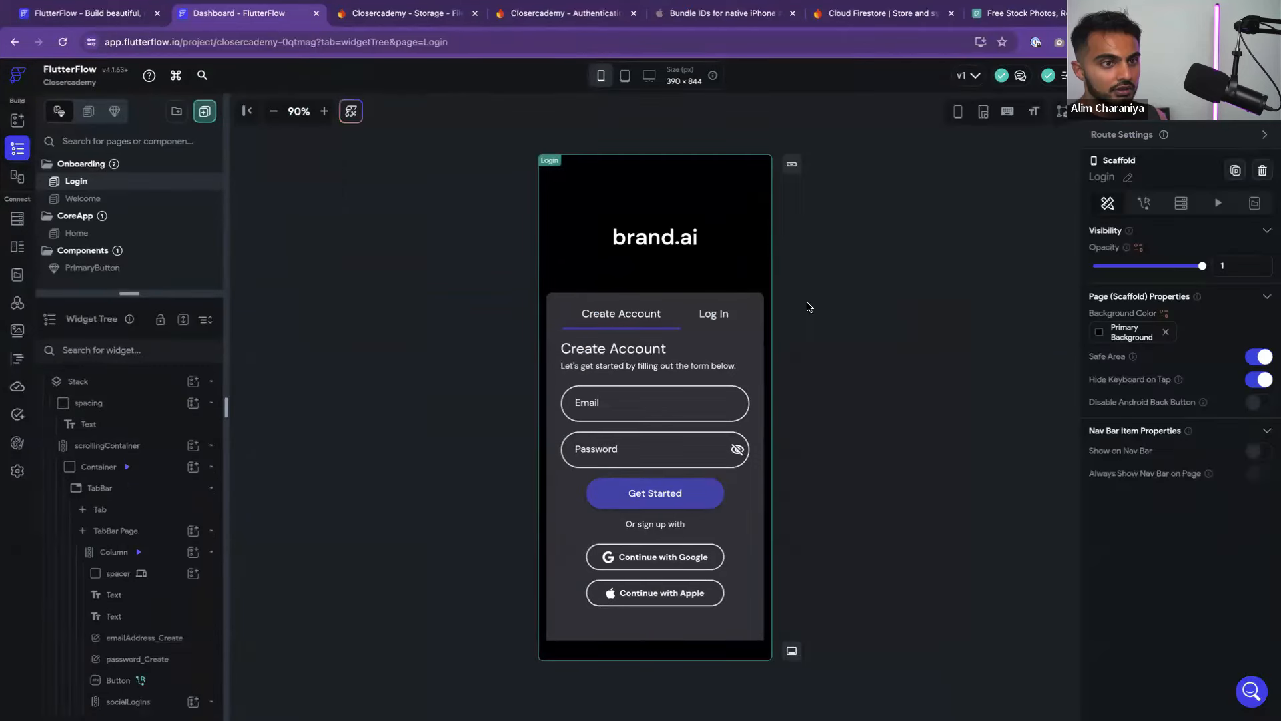
click(652, 239)
click(659, 220)
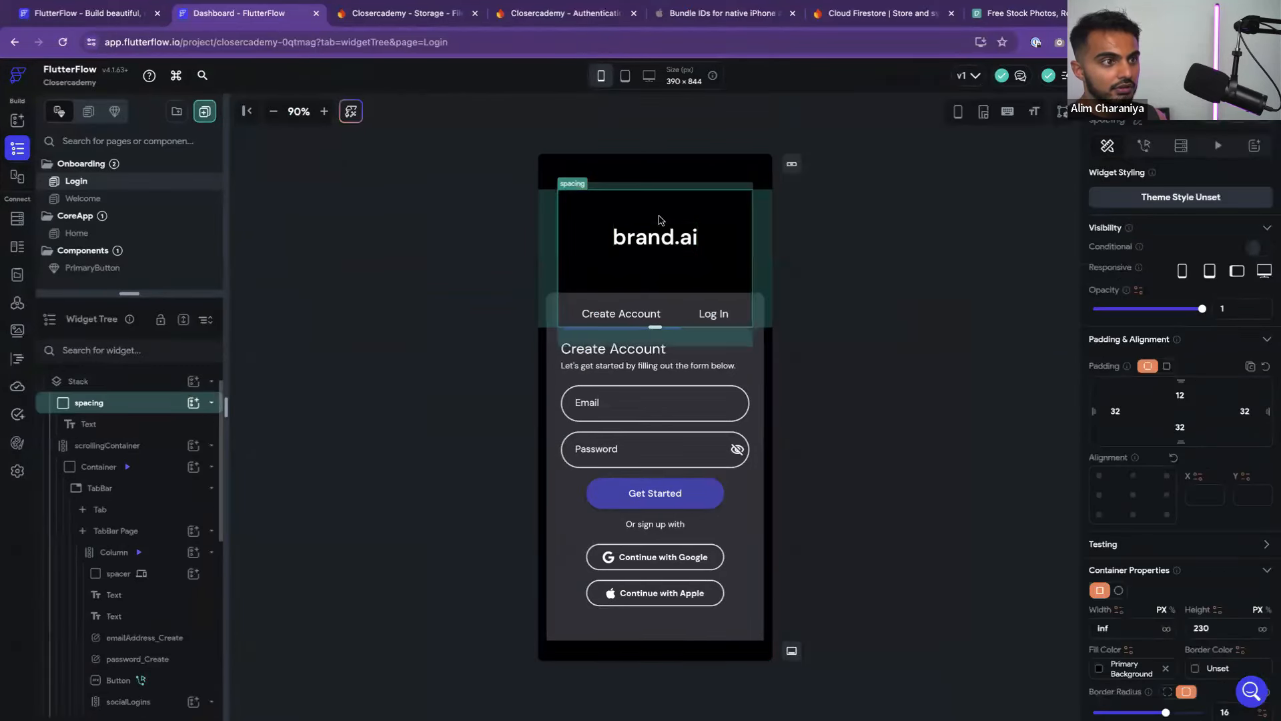
click(667, 243)
key(Delete)
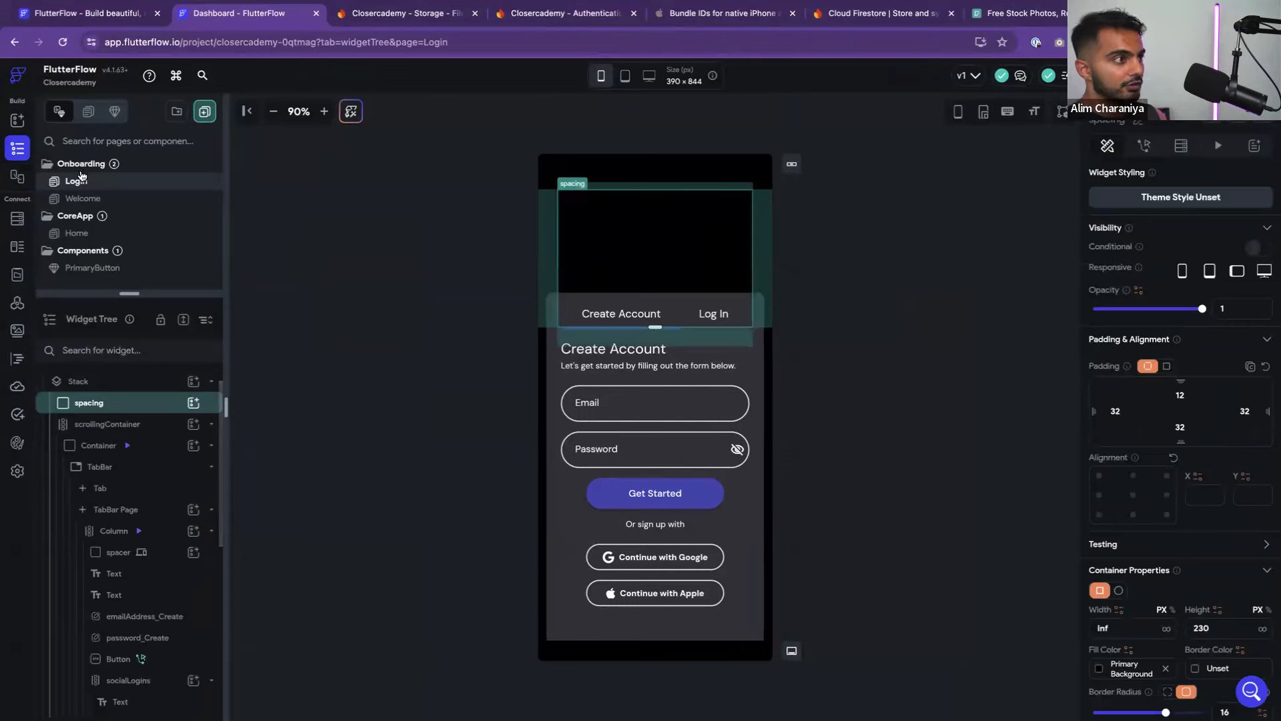
Drag an Image widget into the header spacing container
click(17, 120)
drag(129, 285, 651, 267)
scroll(1174, 439, down, 4)
scroll(1147, 480, down, 1)
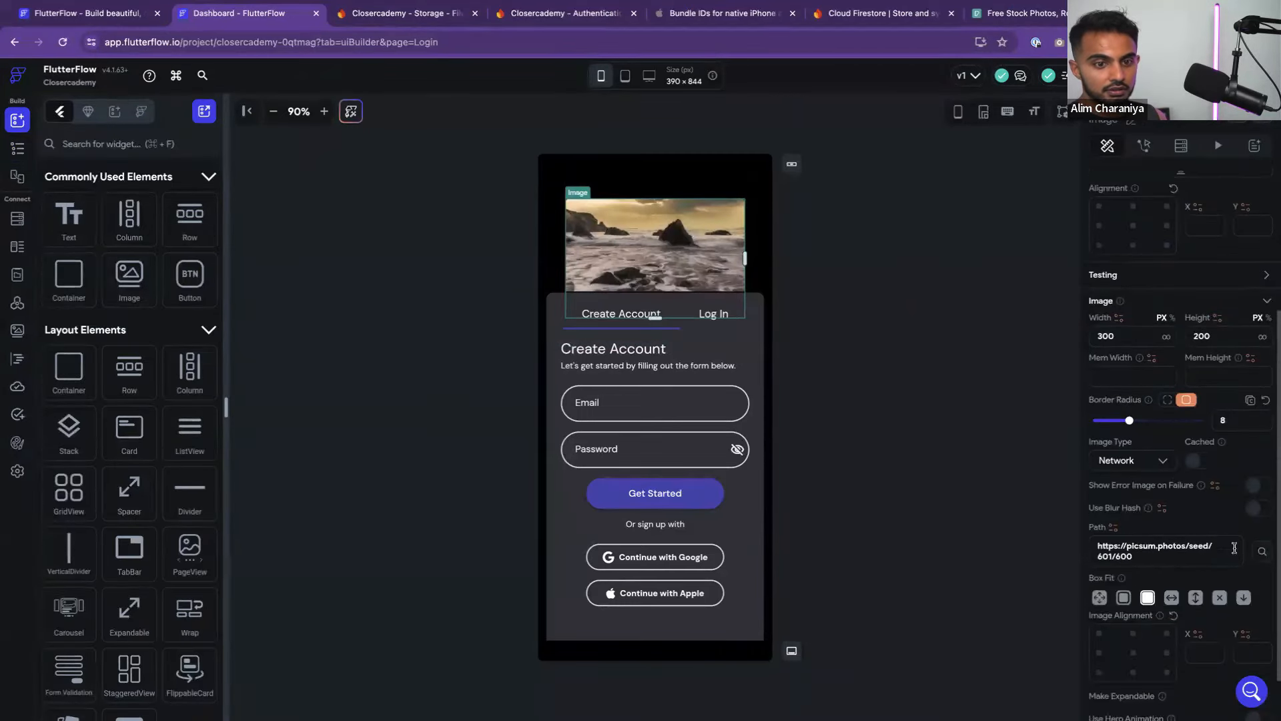
scroll(1113, 515, down, 1)
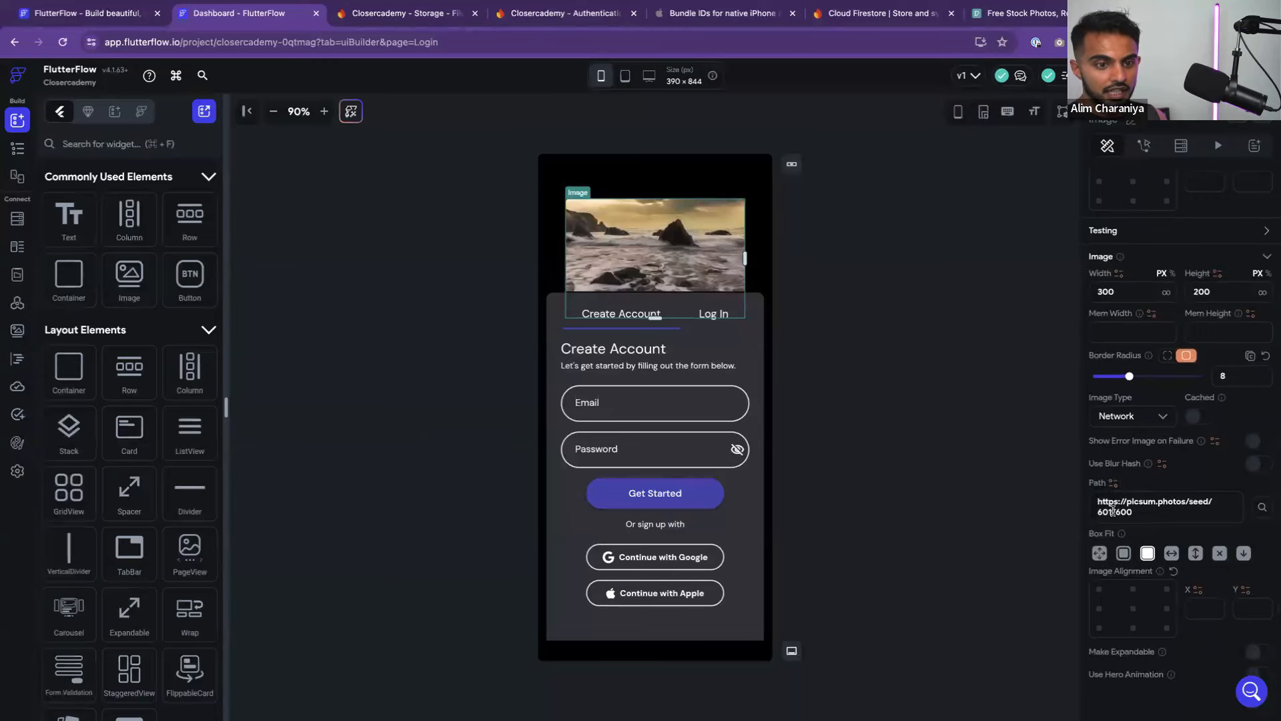
Set the image type to Asset and upload Top.png from Downloads as its source
click(1114, 483)
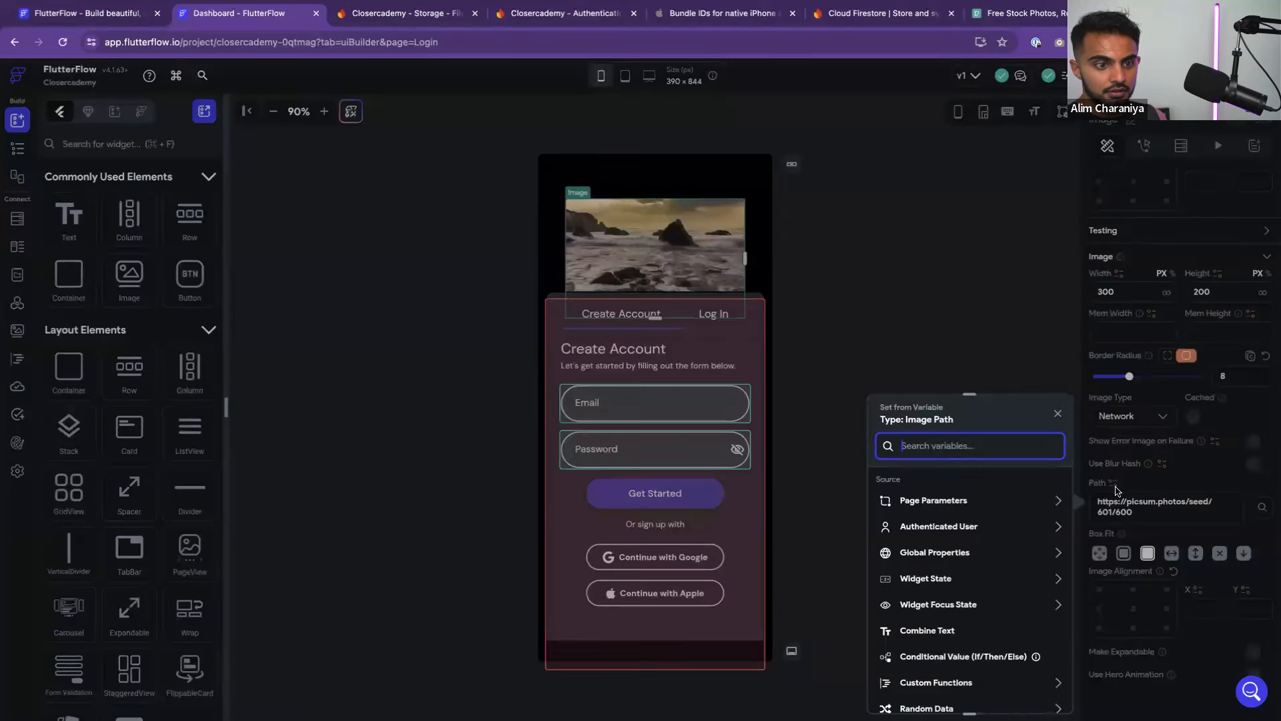
click(1120, 486)
click(1127, 418)
click(1134, 449)
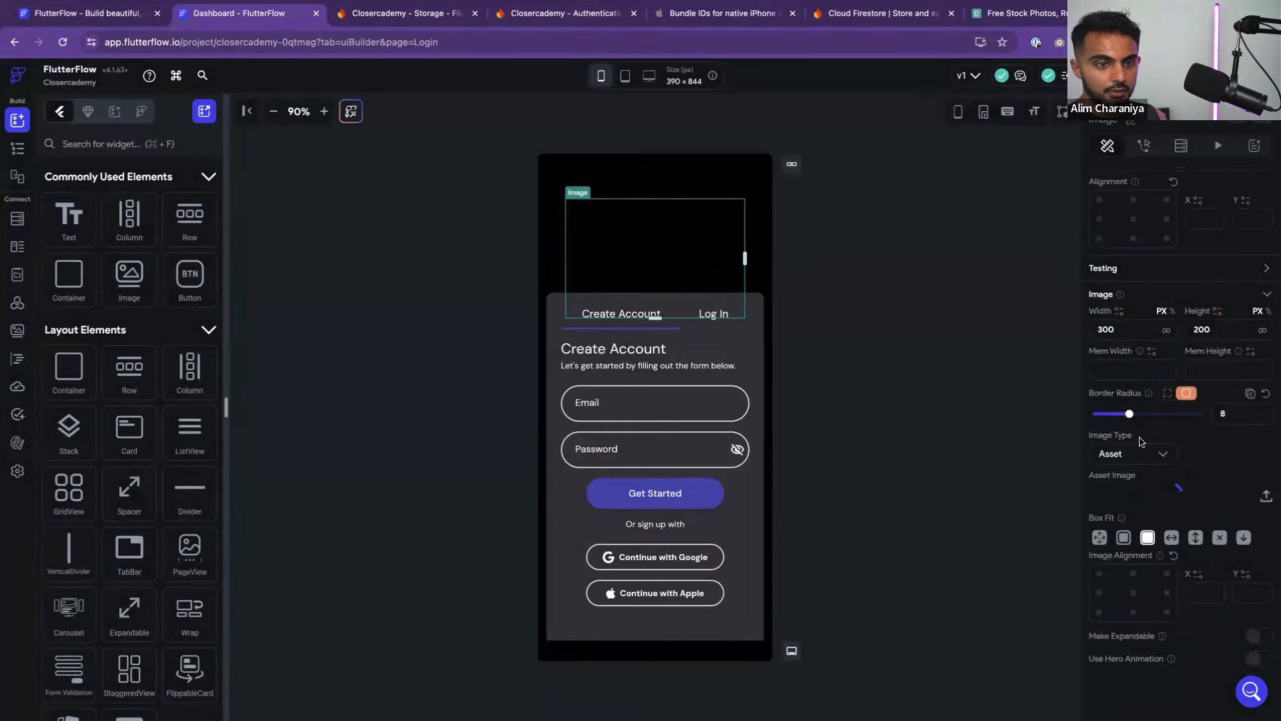
click(1266, 496)
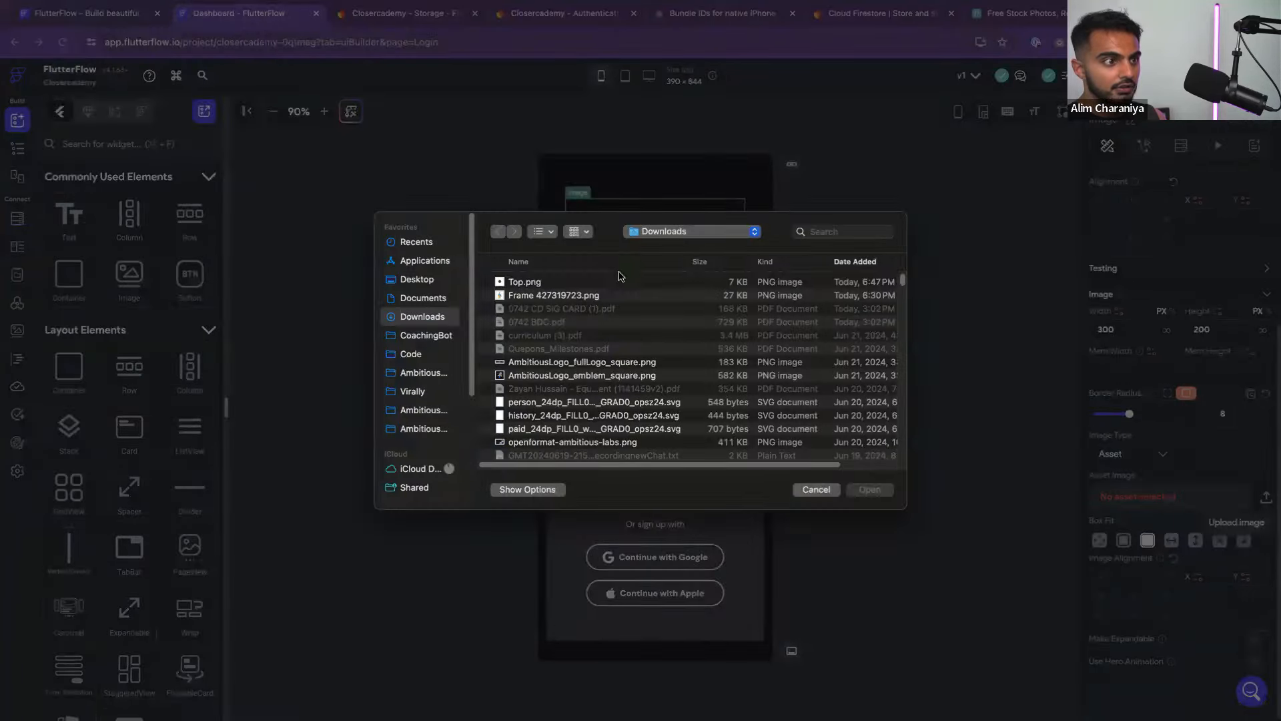
click(547, 280)
click(869, 489)
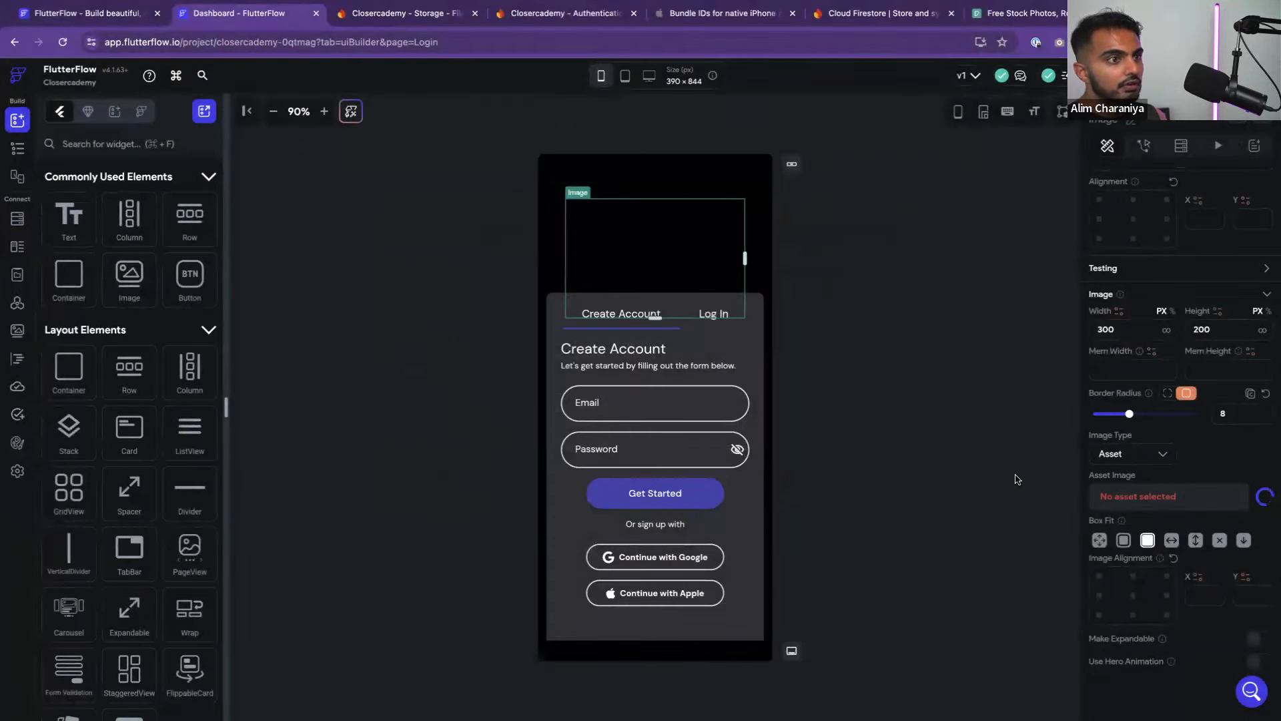
click(862, 346)
click(670, 242)
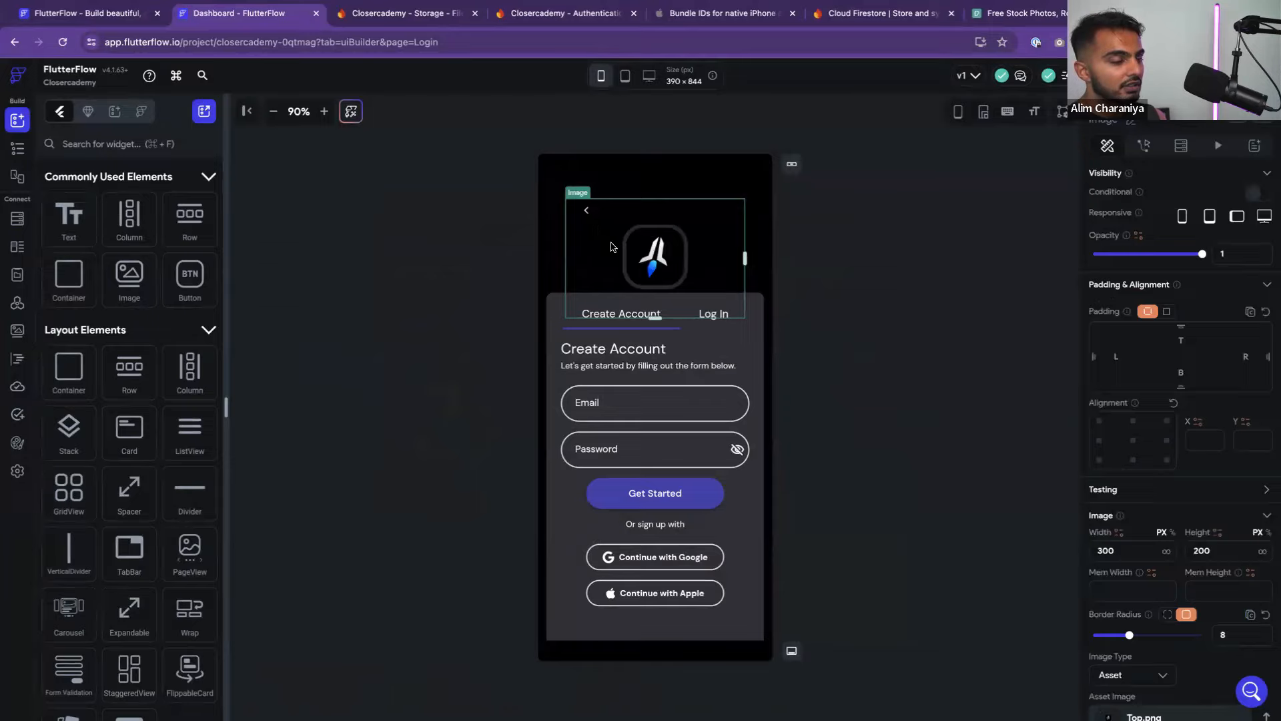
key(super+Tab)
Export the Figma login logo as a 2x PNG saved as 'rocket logo'
click(637, 159)
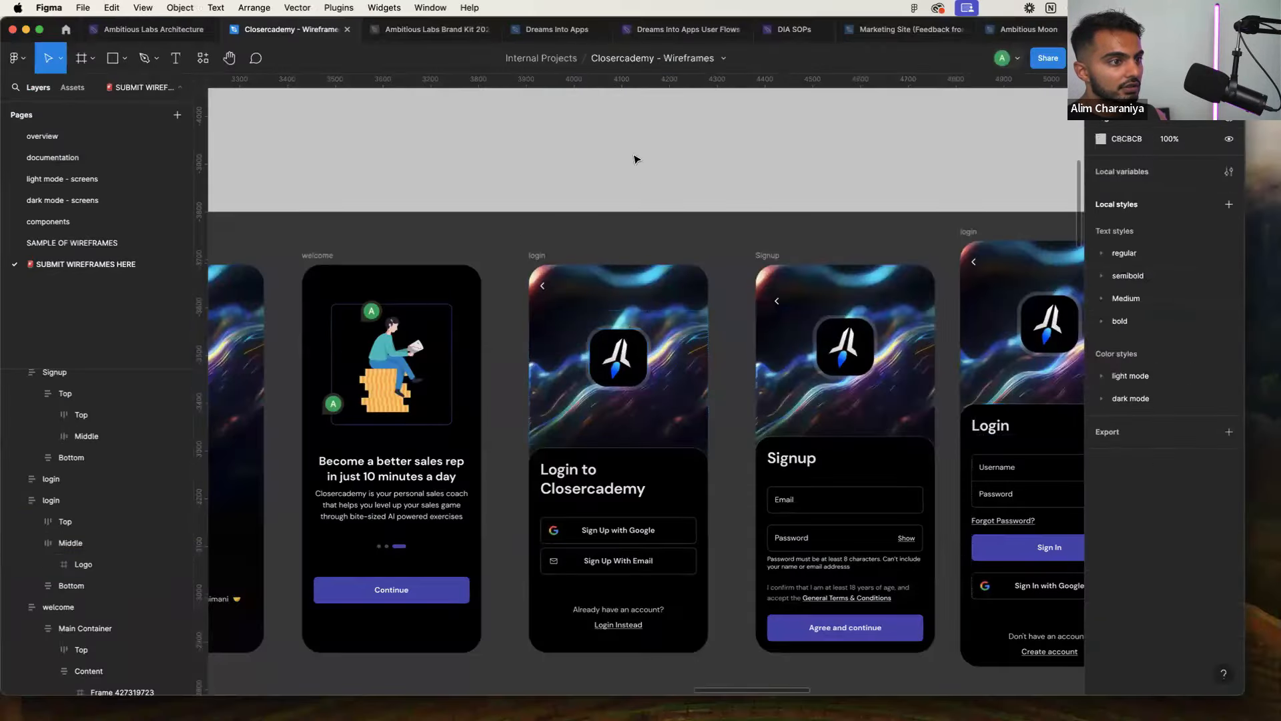
double_click(621, 347)
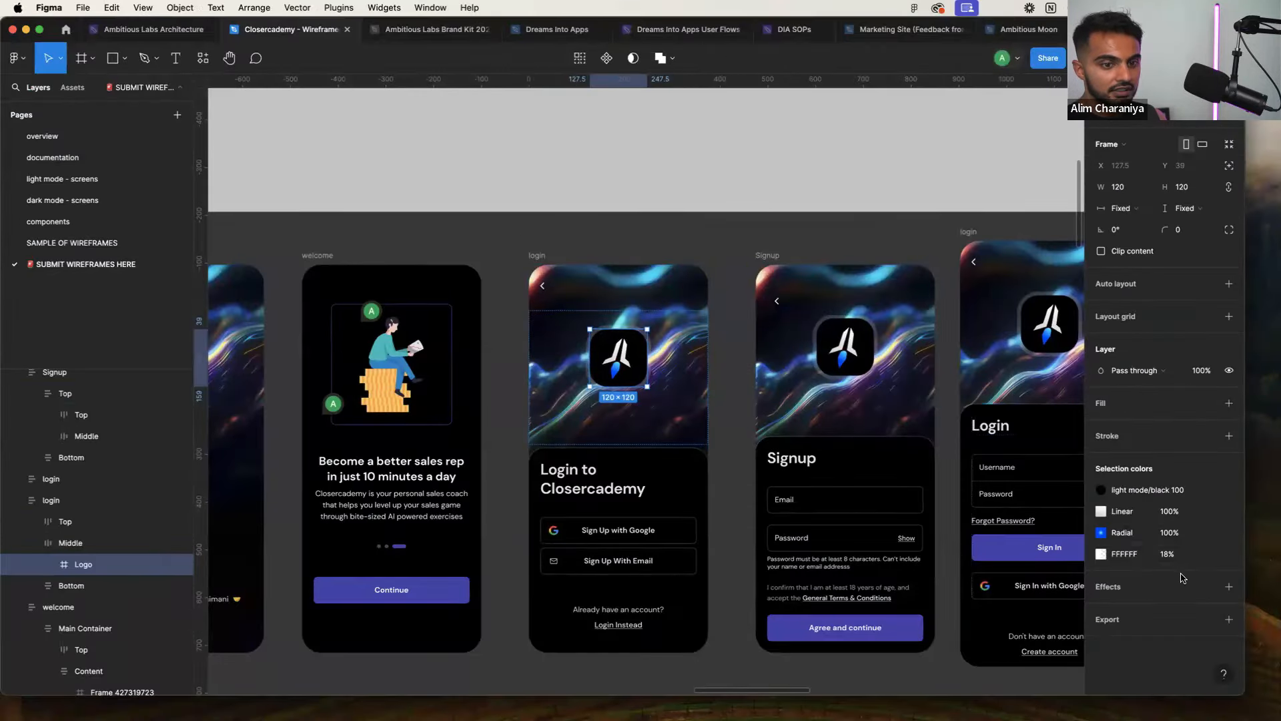
key(ctrl+Right)
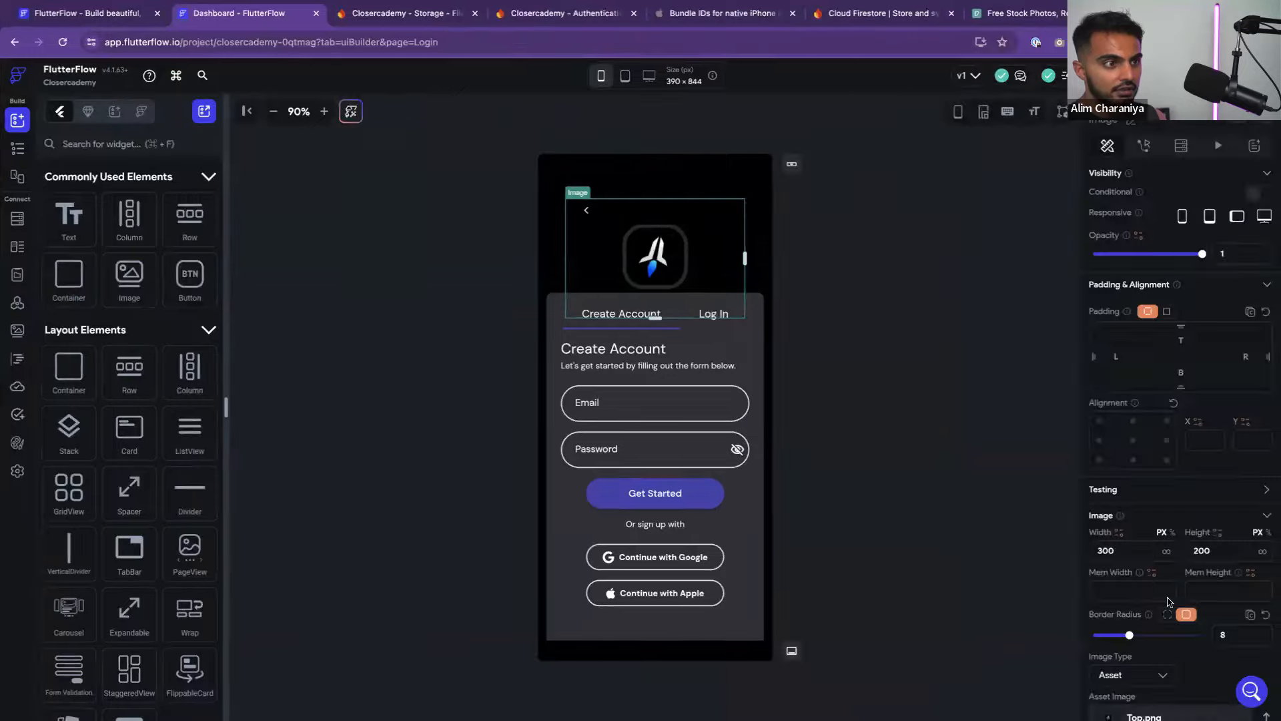
key(ctrl+Left)
click(1228, 620)
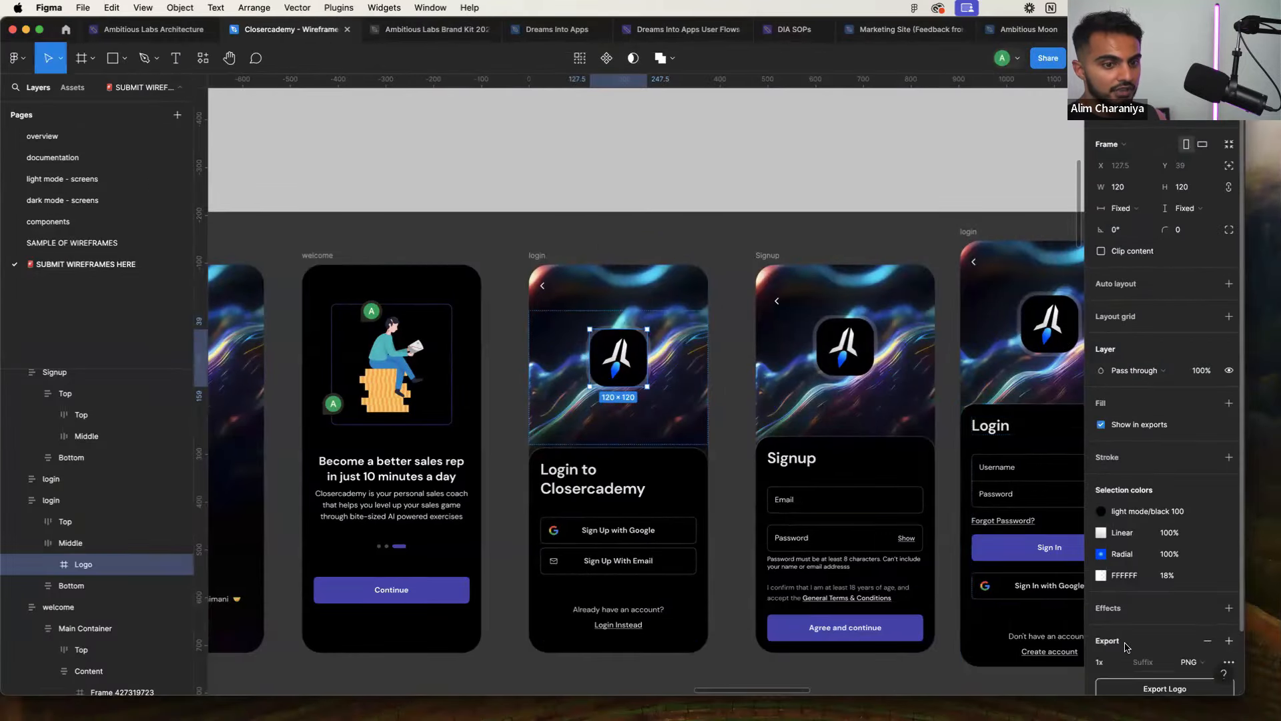
scroll(1128, 610, down, 2)
click(1113, 598)
click(1120, 592)
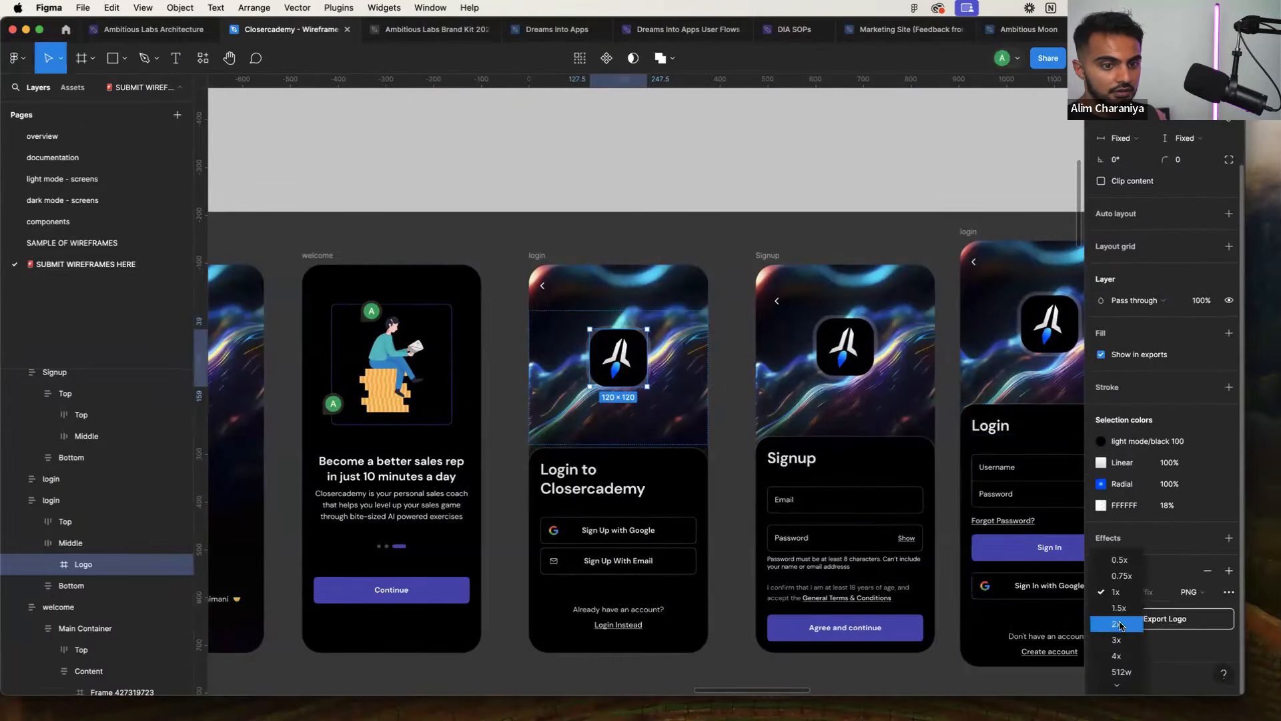
click(1121, 624)
key(super+shift+e)
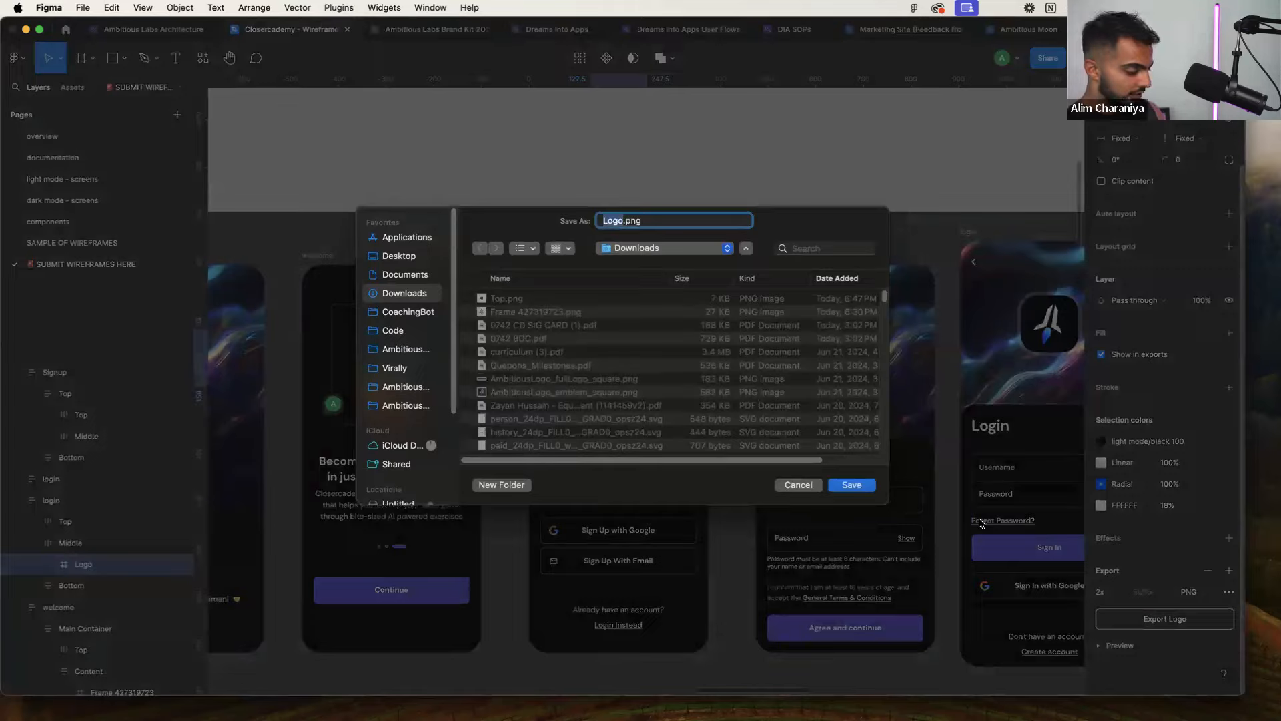
text(rocket logo)
key(Return)
Upload rocket-icon.png from Downloads as a new FlutterFlow asset
key(super+Tab)
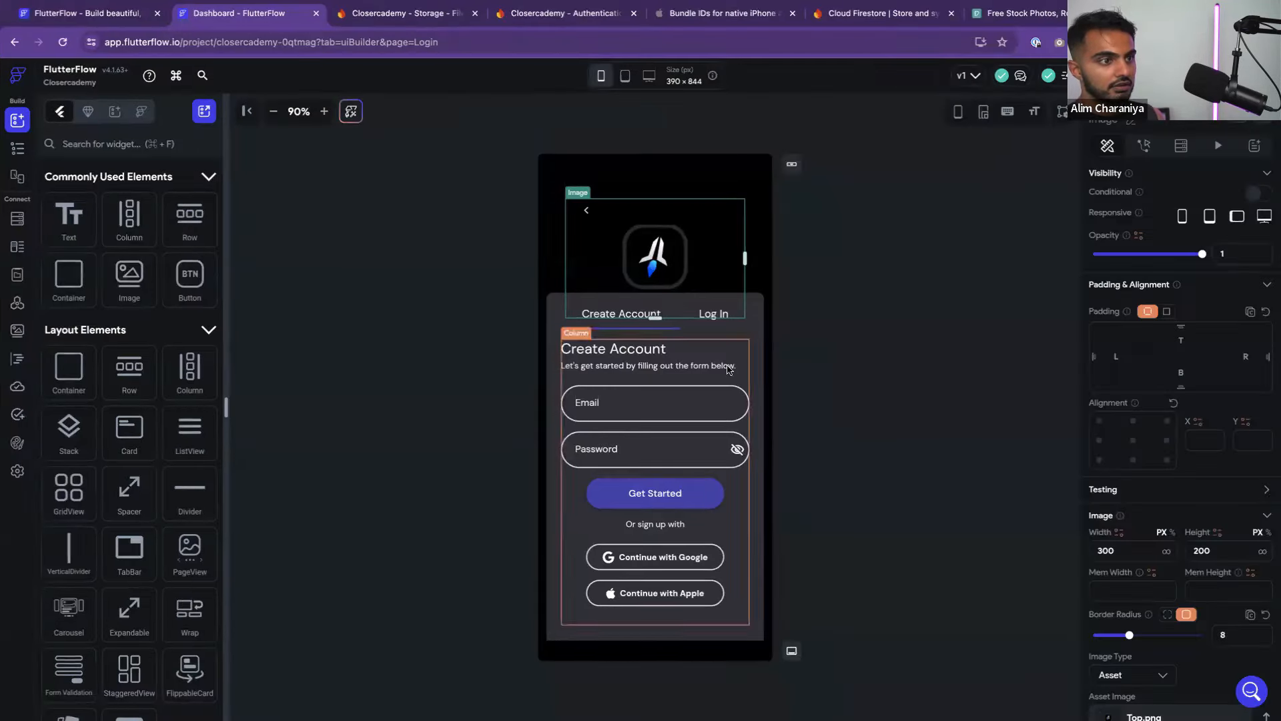
scroll(1188, 567, down, 3)
click(1213, 589)
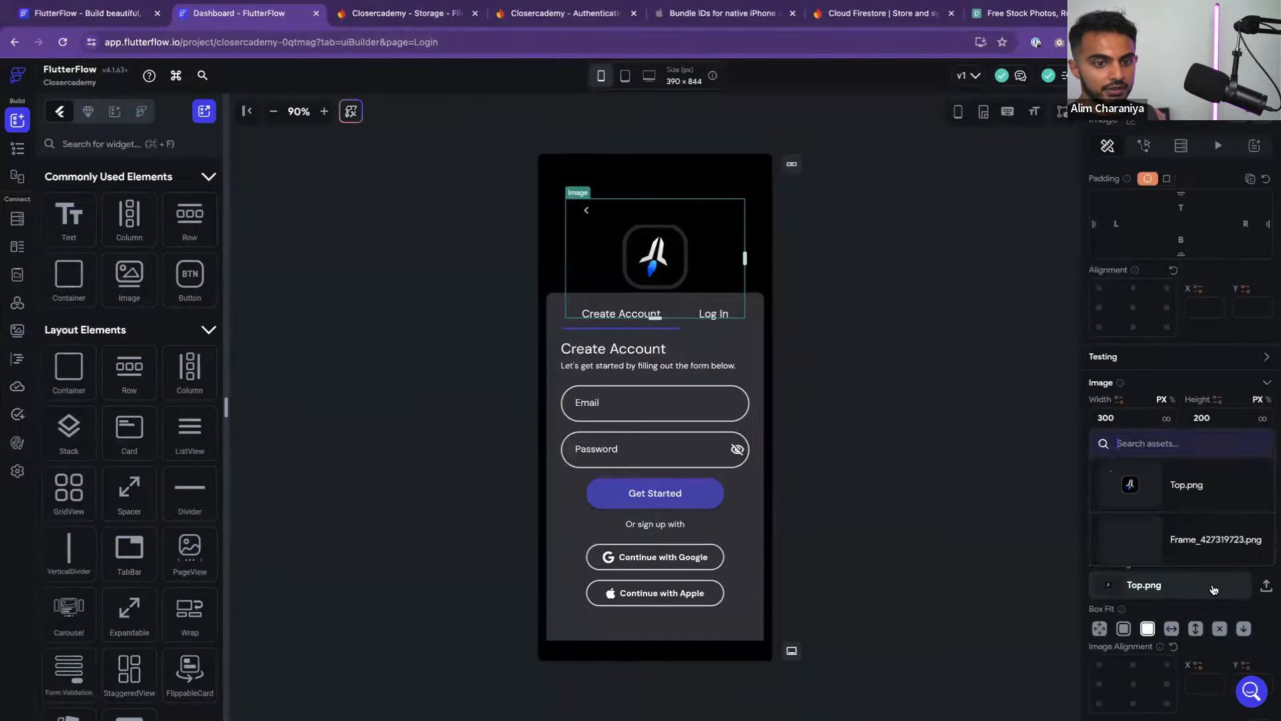
click(1266, 585)
click(540, 282)
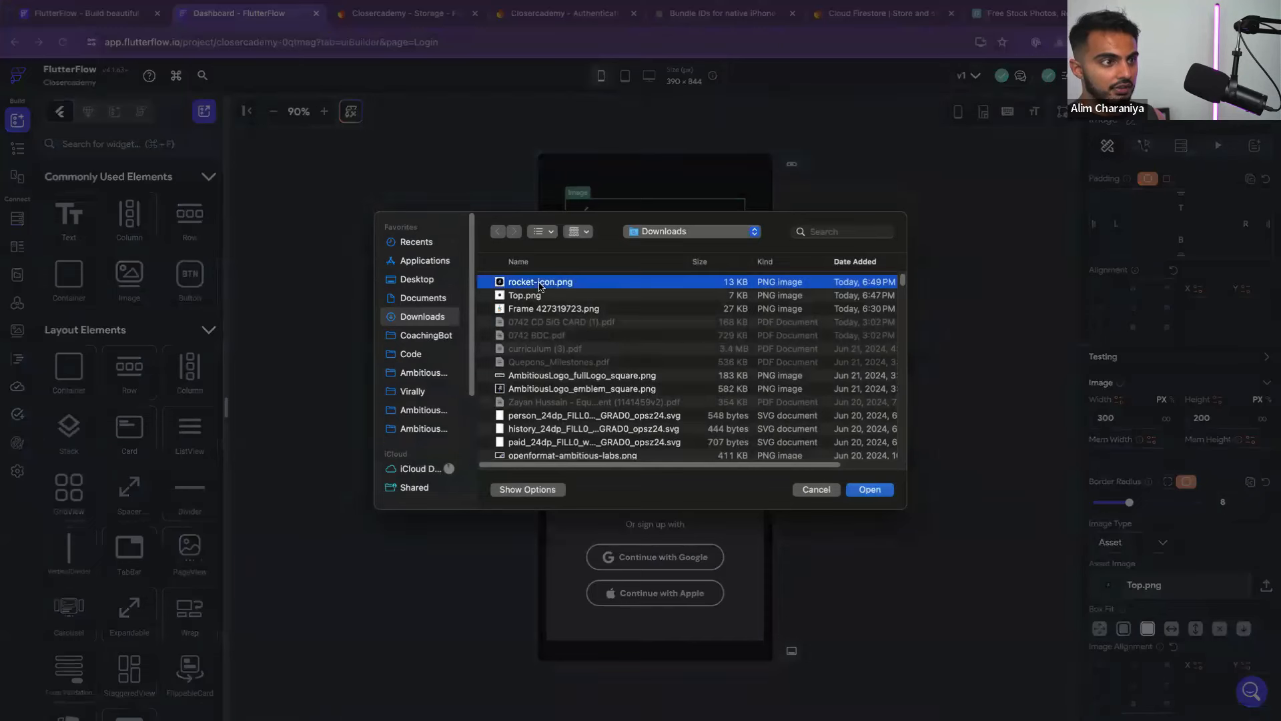
click(870, 492)
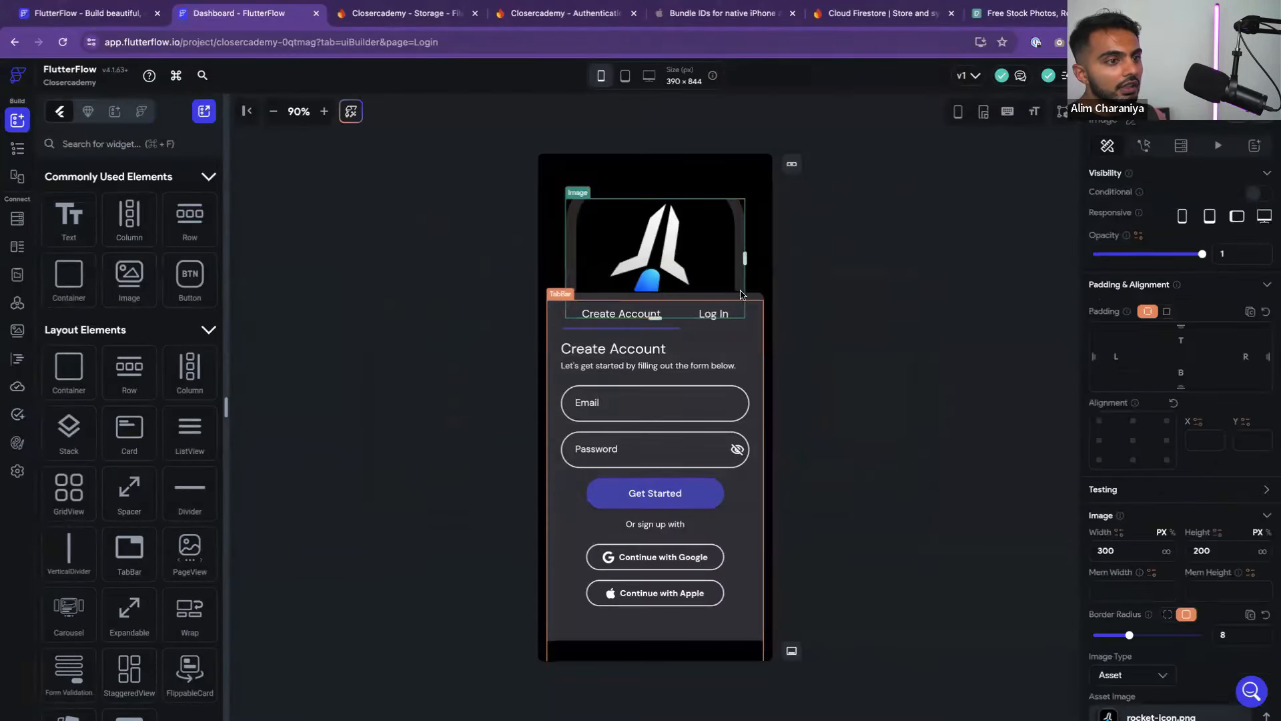
Switch the Login header image's asset to rocket-icon.png
drag(745, 258, 688, 258)
click(826, 284)
key(super+shift+z)
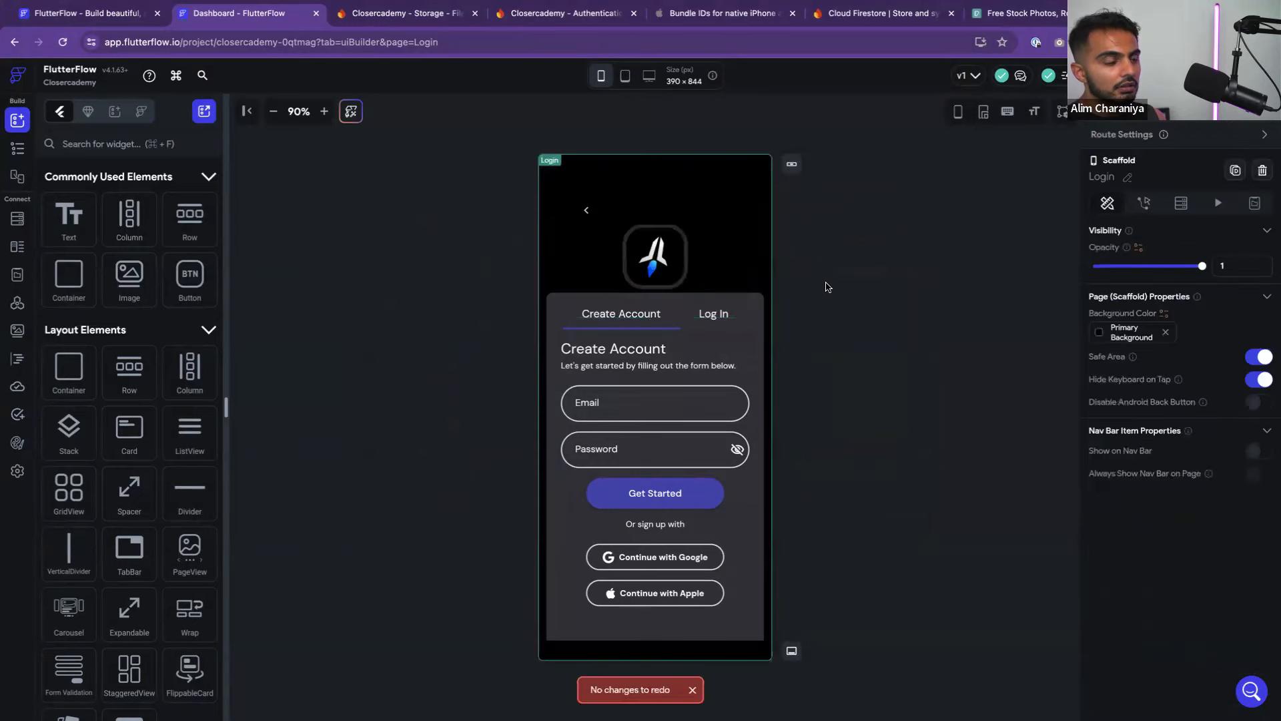
click(681, 264)
scroll(1135, 564, down, 3)
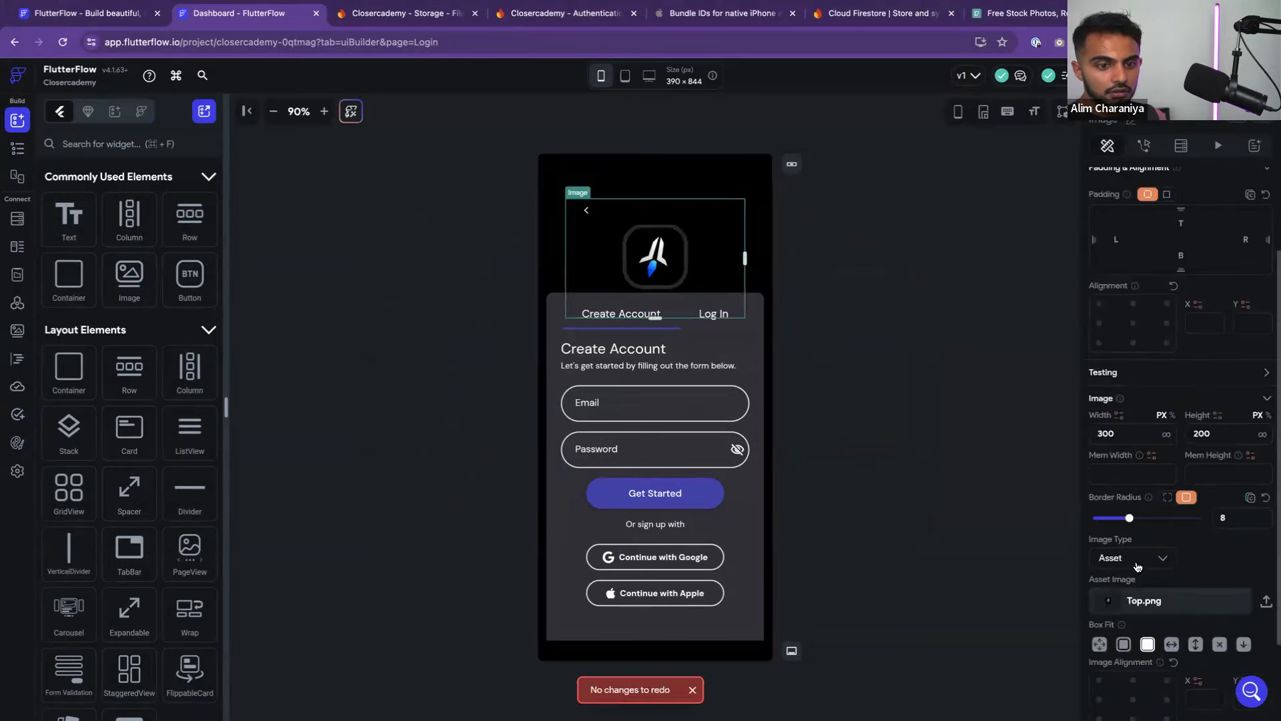
click(1200, 602)
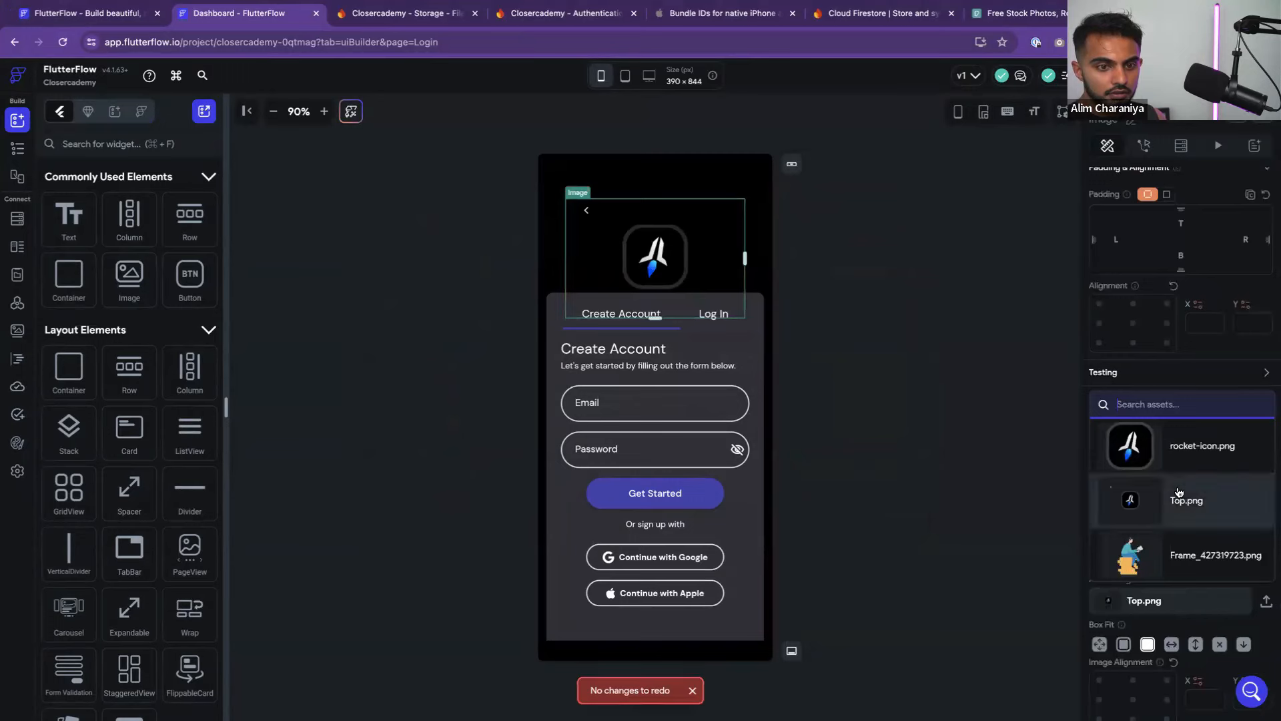
click(1179, 446)
click(569, 177)
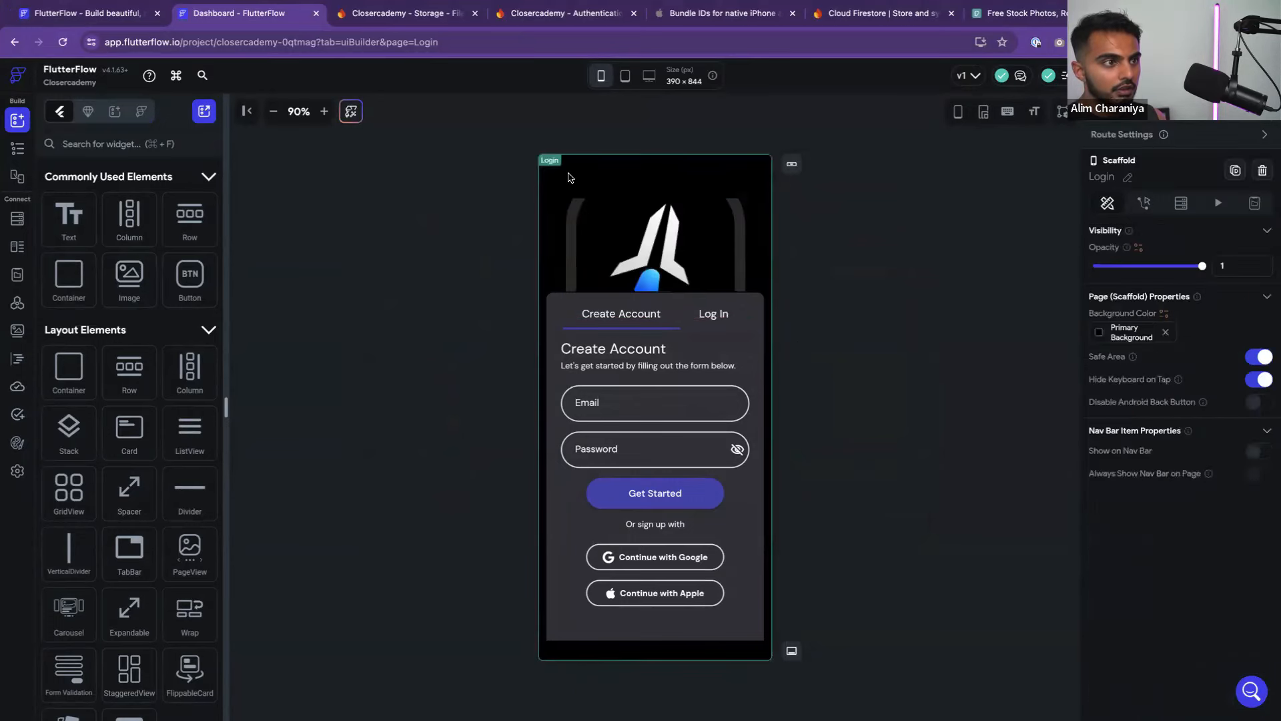
click(1261, 358)
click(1260, 358)
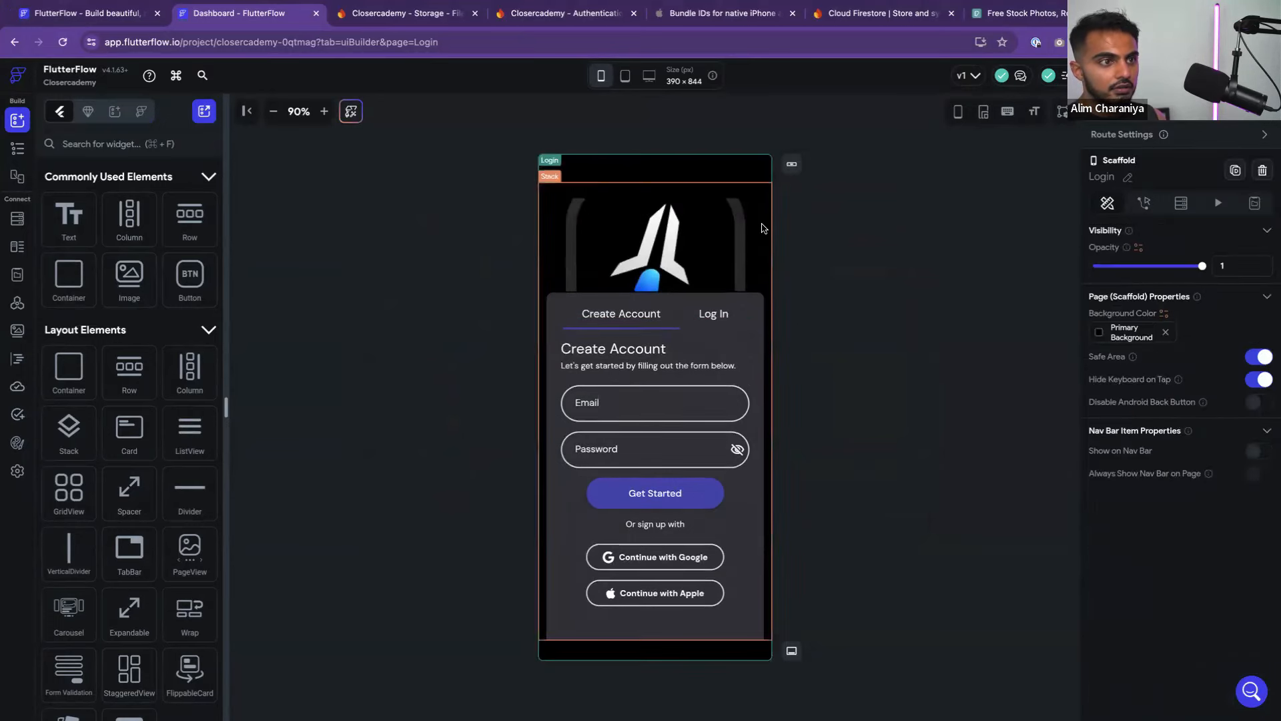
click(730, 234)
click(17, 148)
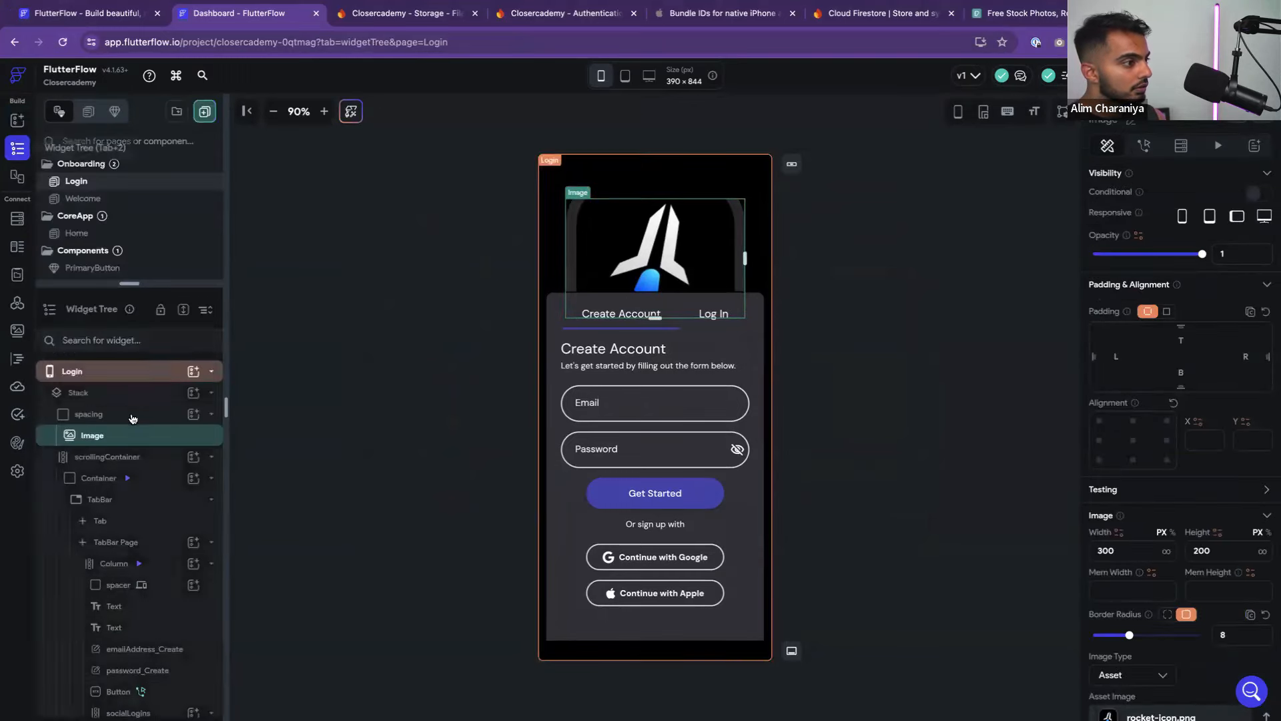
Resize the logo image to 150 width and 150 height
click(133, 419)
click(137, 438)
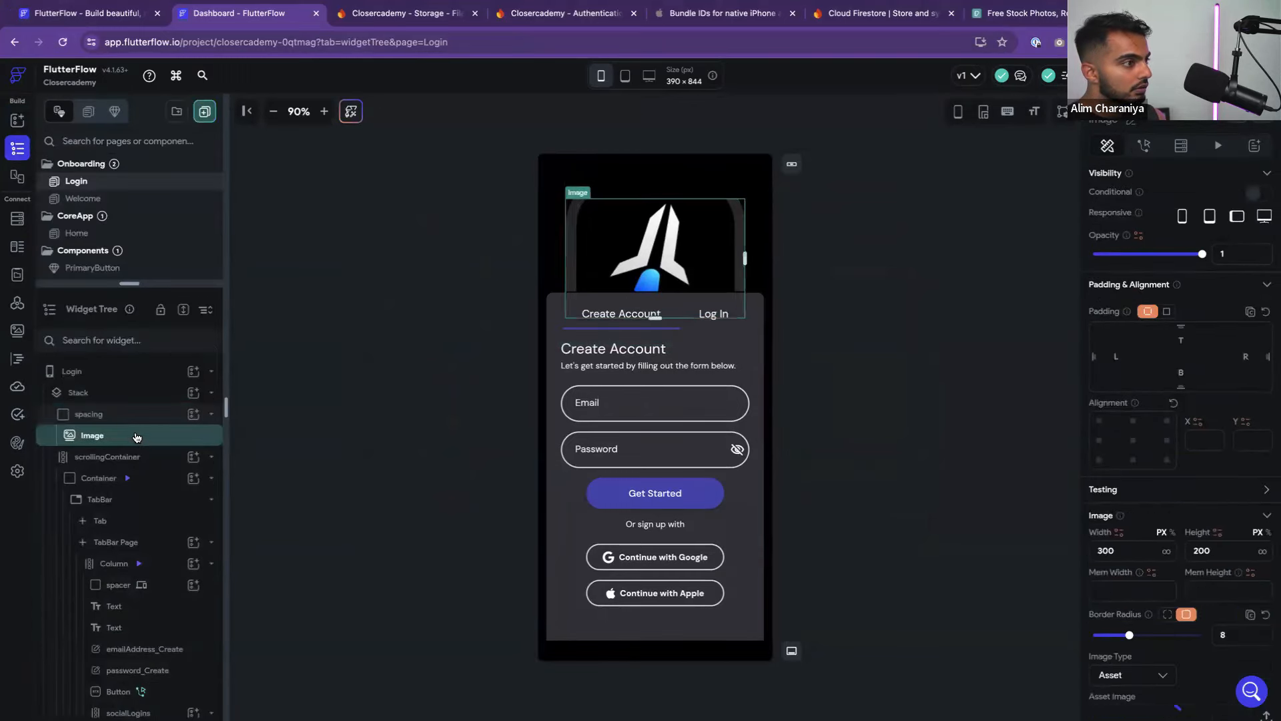
click(136, 418)
drag(127, 431, 120, 399)
scroll(133, 433, up, 2)
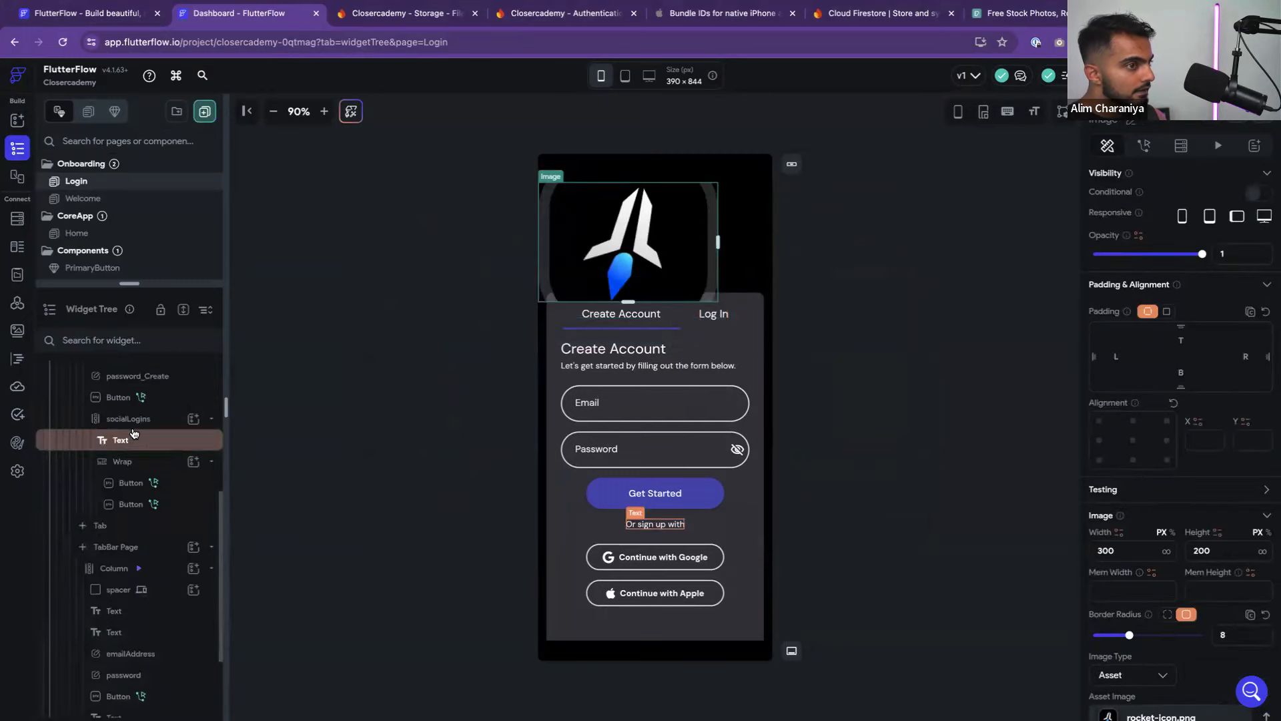
scroll(133, 434, up, 4)
key(super+z)
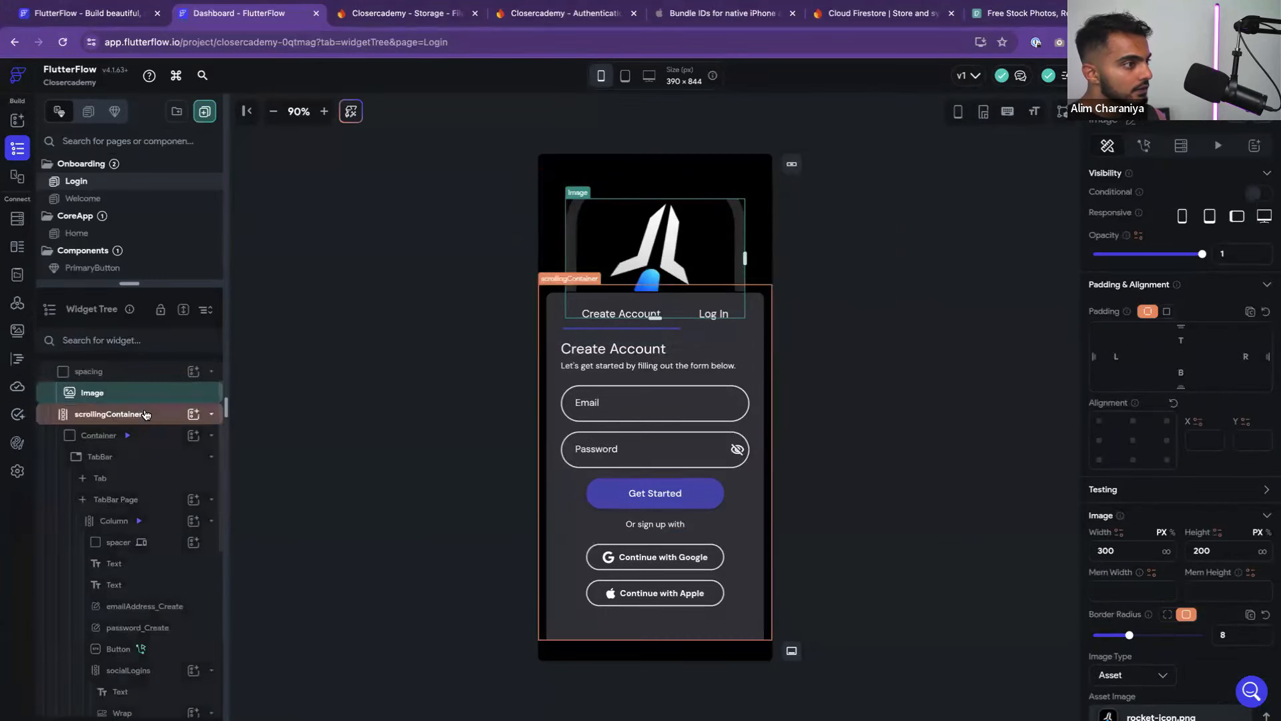
scroll(145, 415, up, 2)
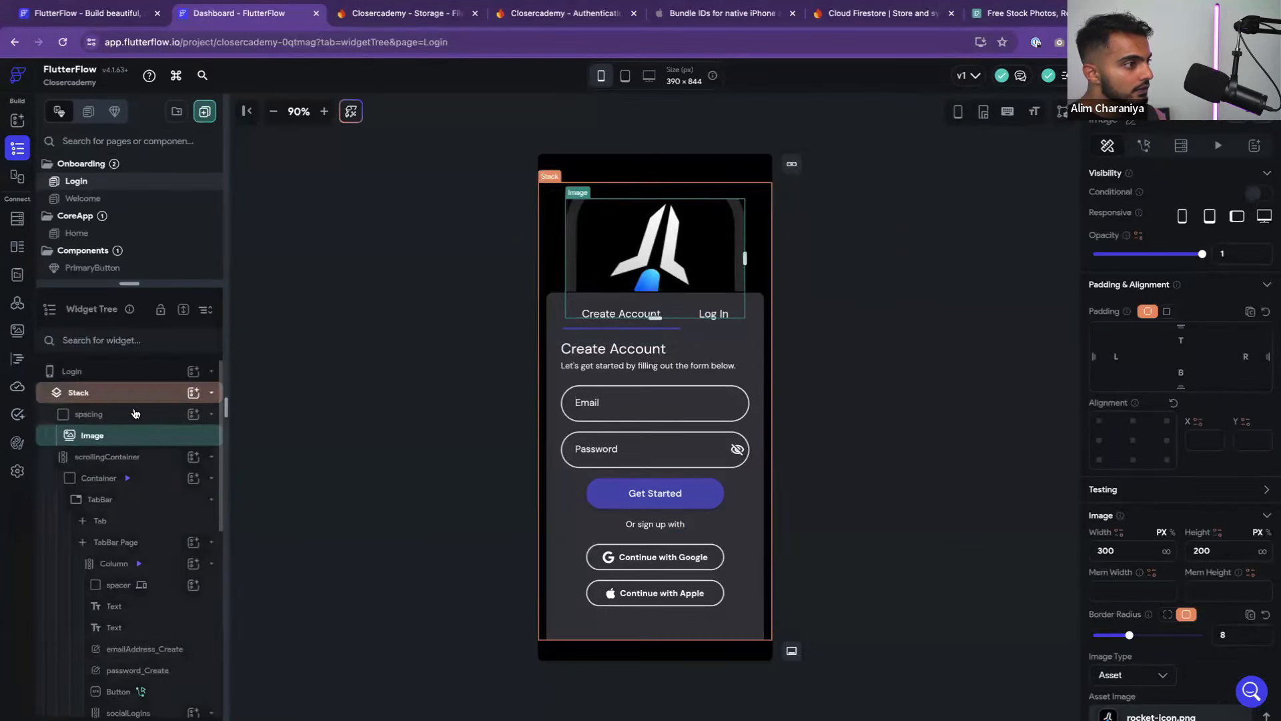
double_click(1125, 549)
text(150)
key(Return)
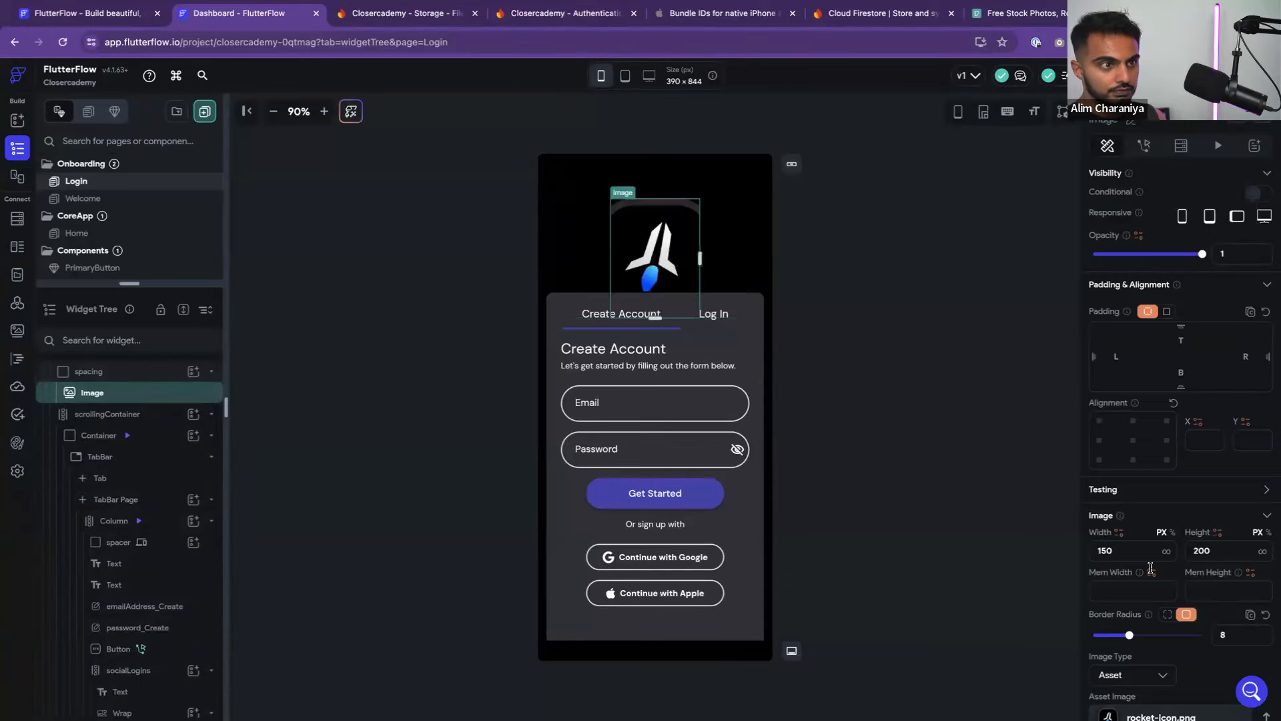
double_click(1220, 550)
text(150)
key(Return)
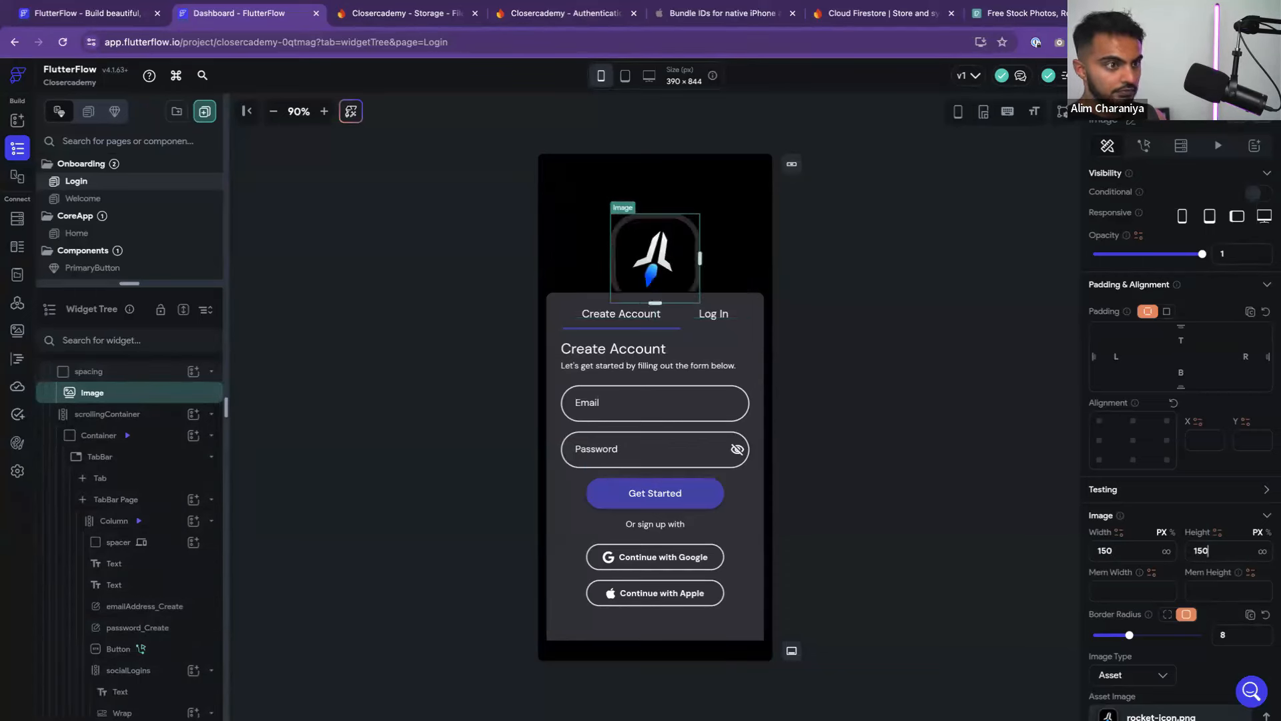
Clear the top padding of the spacing container holding the logo
click(839, 344)
click(701, 200)
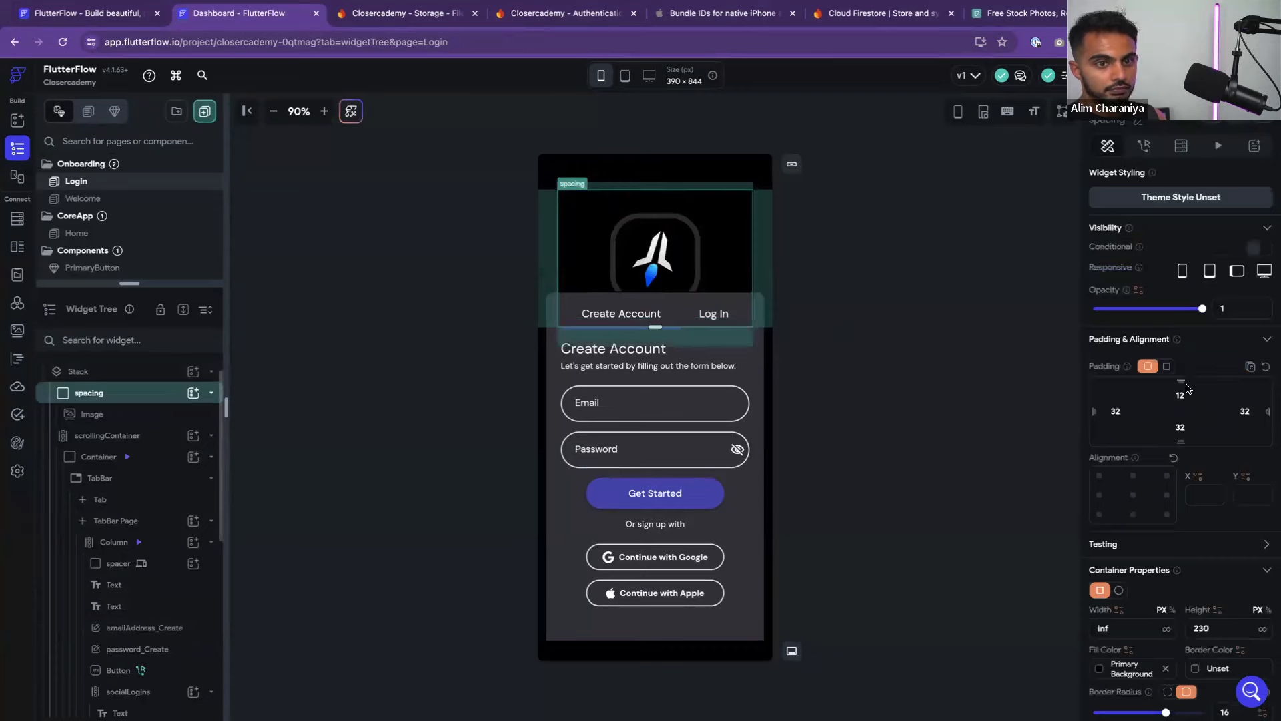
key(BackSpace)
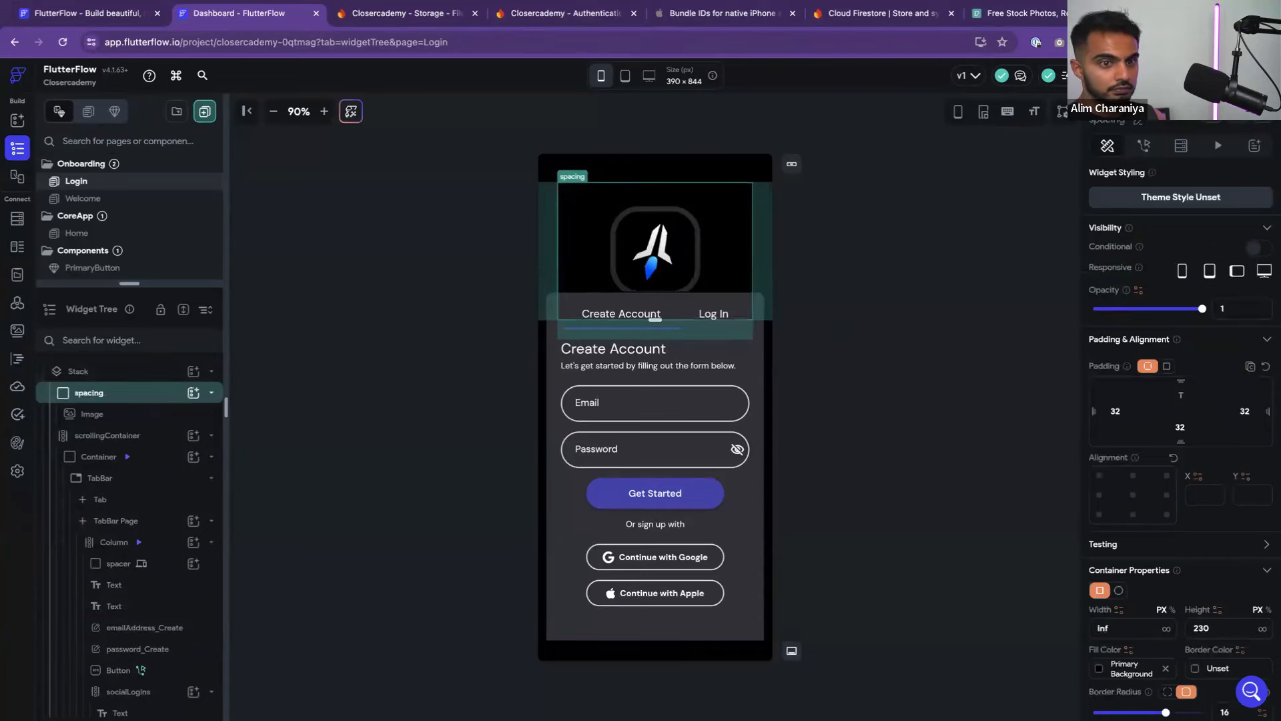
click(863, 270)
click(732, 214)
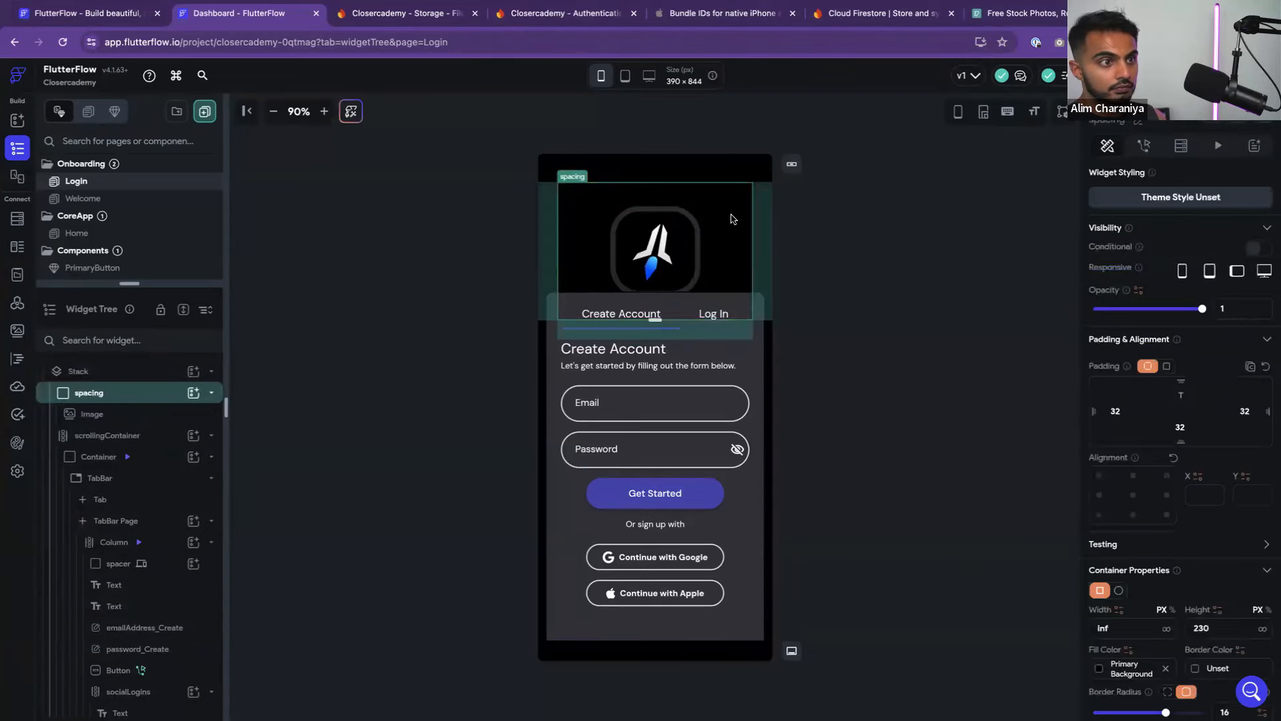
click(678, 215)
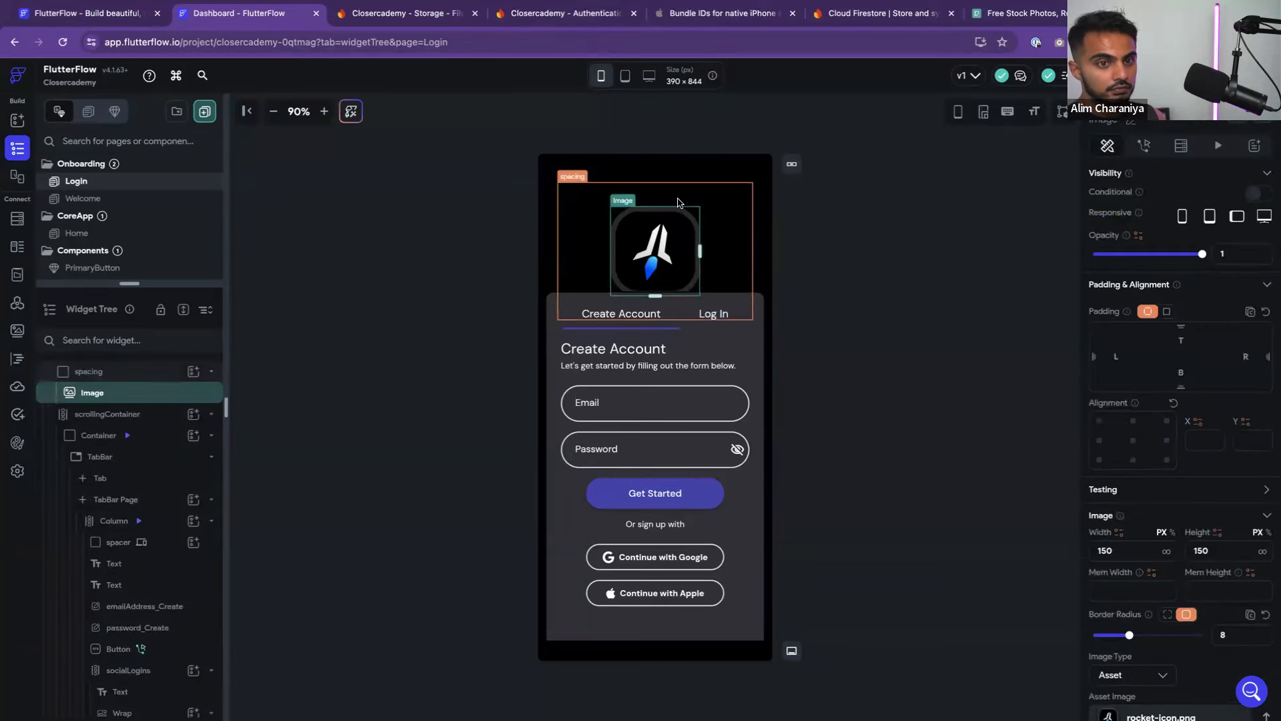
click(678, 203)
scroll(1226, 482, down, 5)
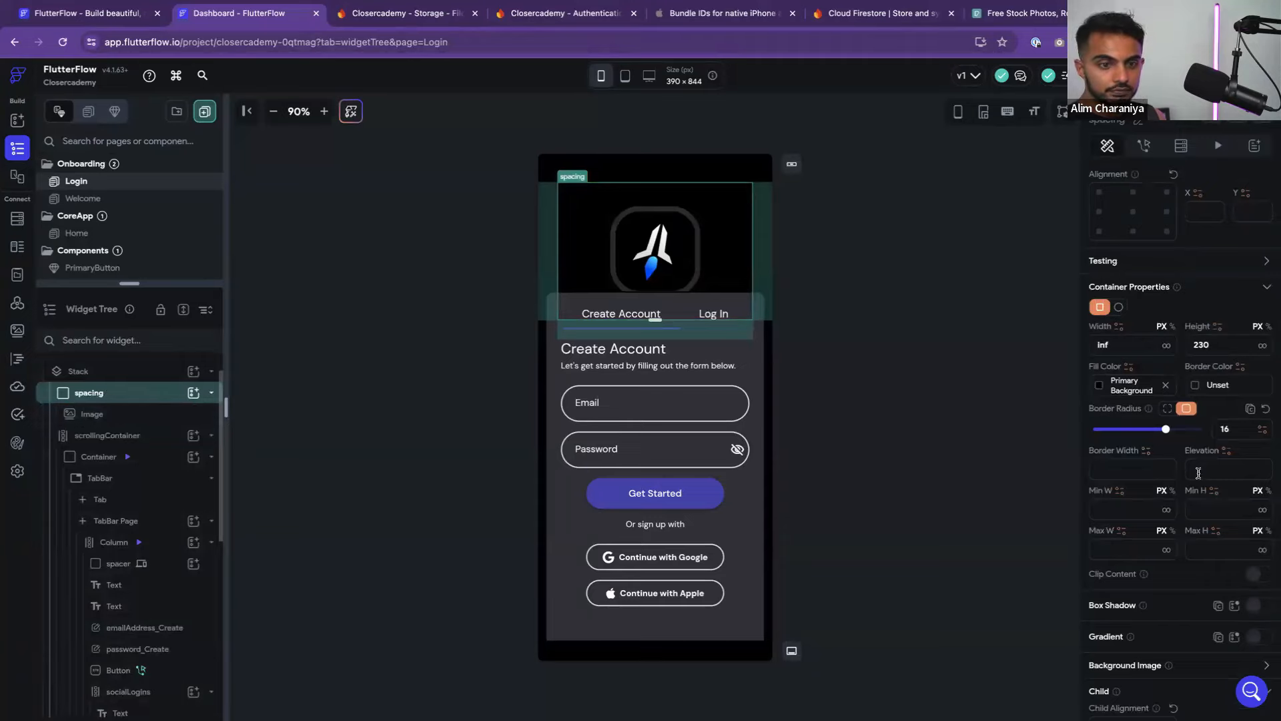
scroll(1198, 484, down, 3)
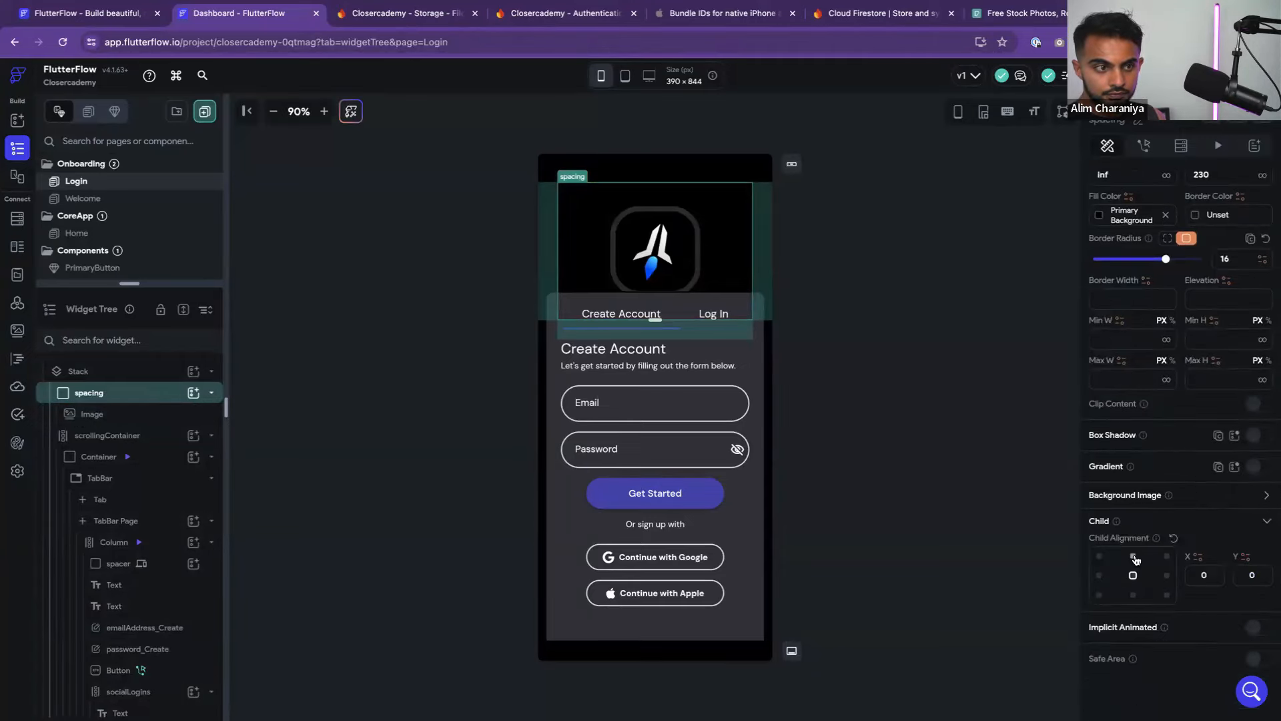
click(845, 296)
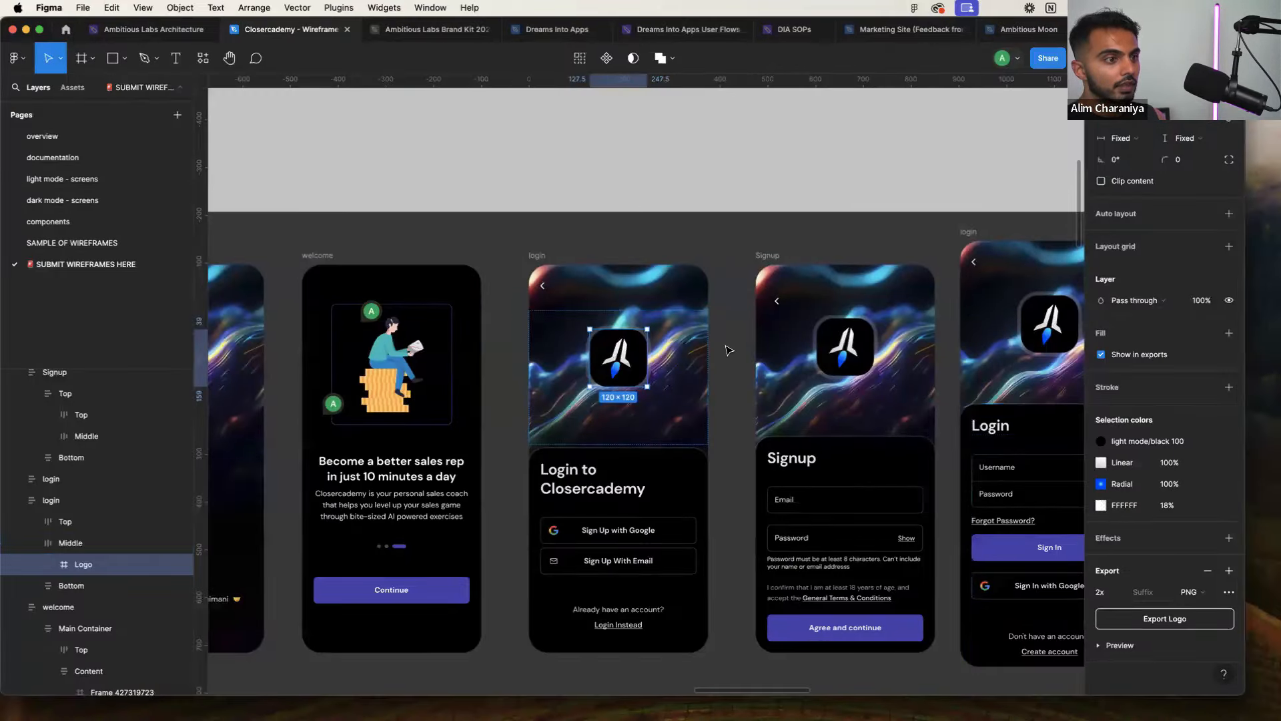
click(728, 350)
key(ctrl+Right)
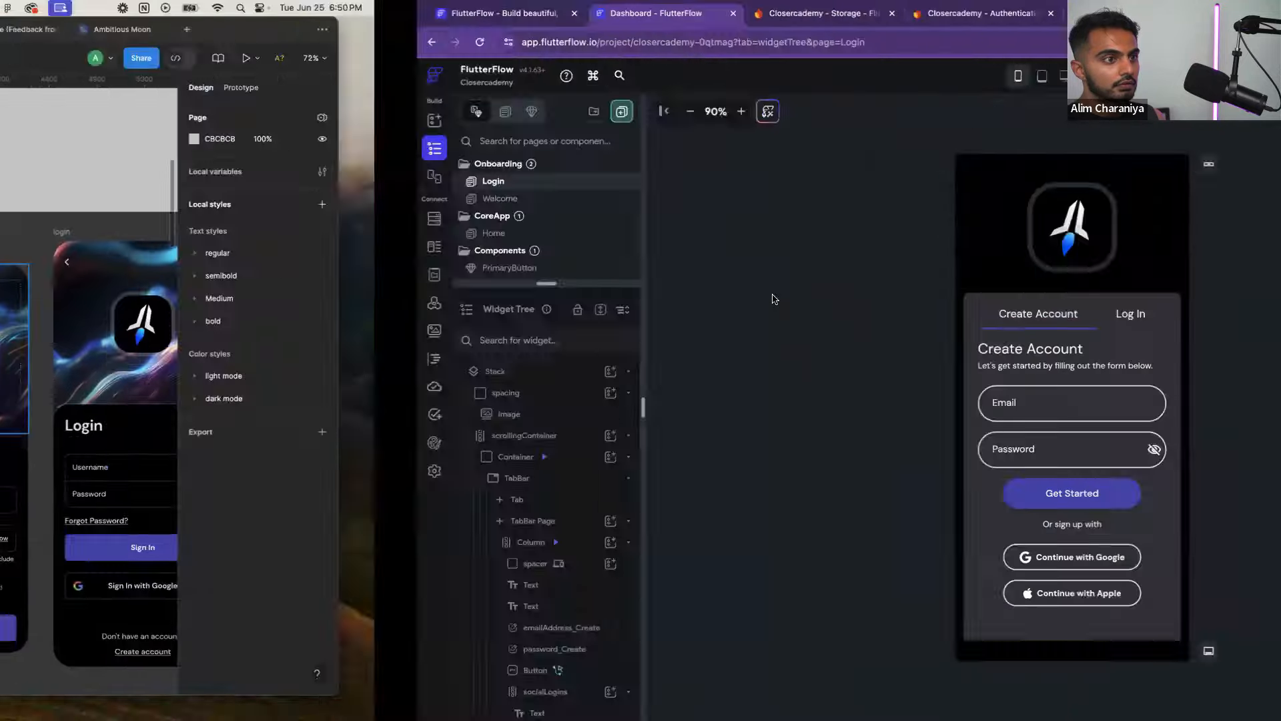
key(ctrl+Left)
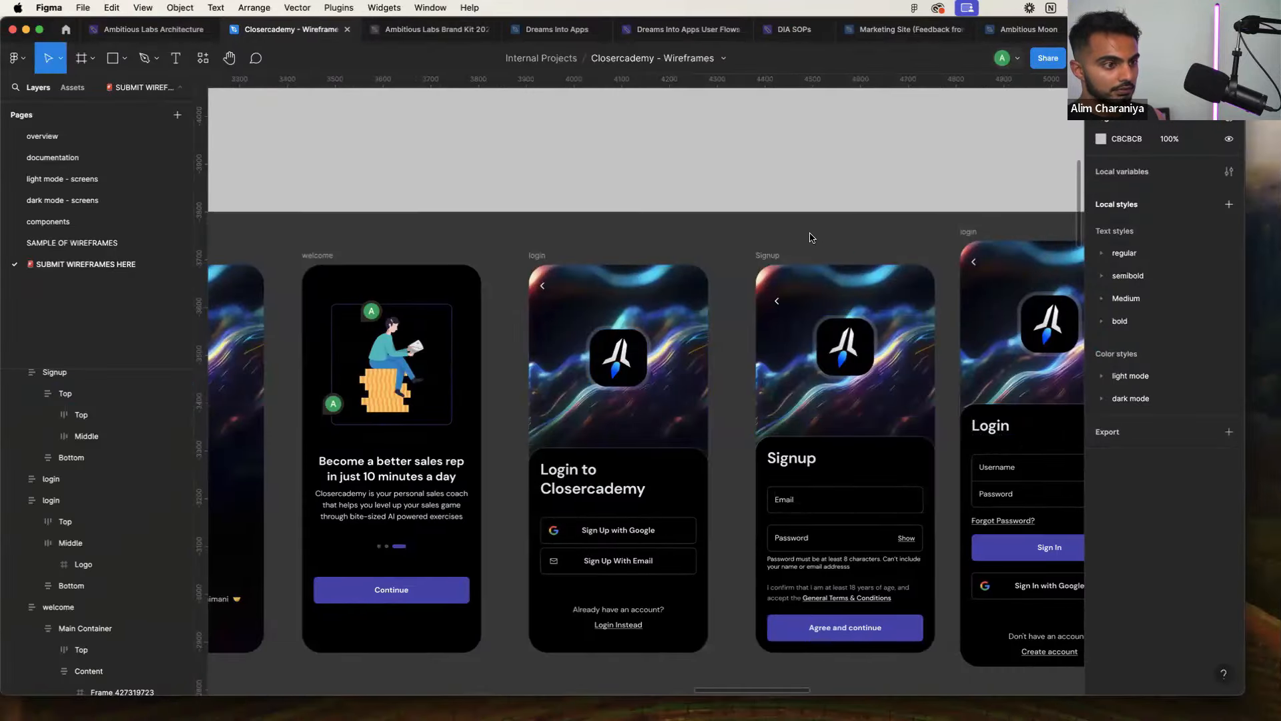
key(ctrl+Right)
scroll(739, 343, down, 2)
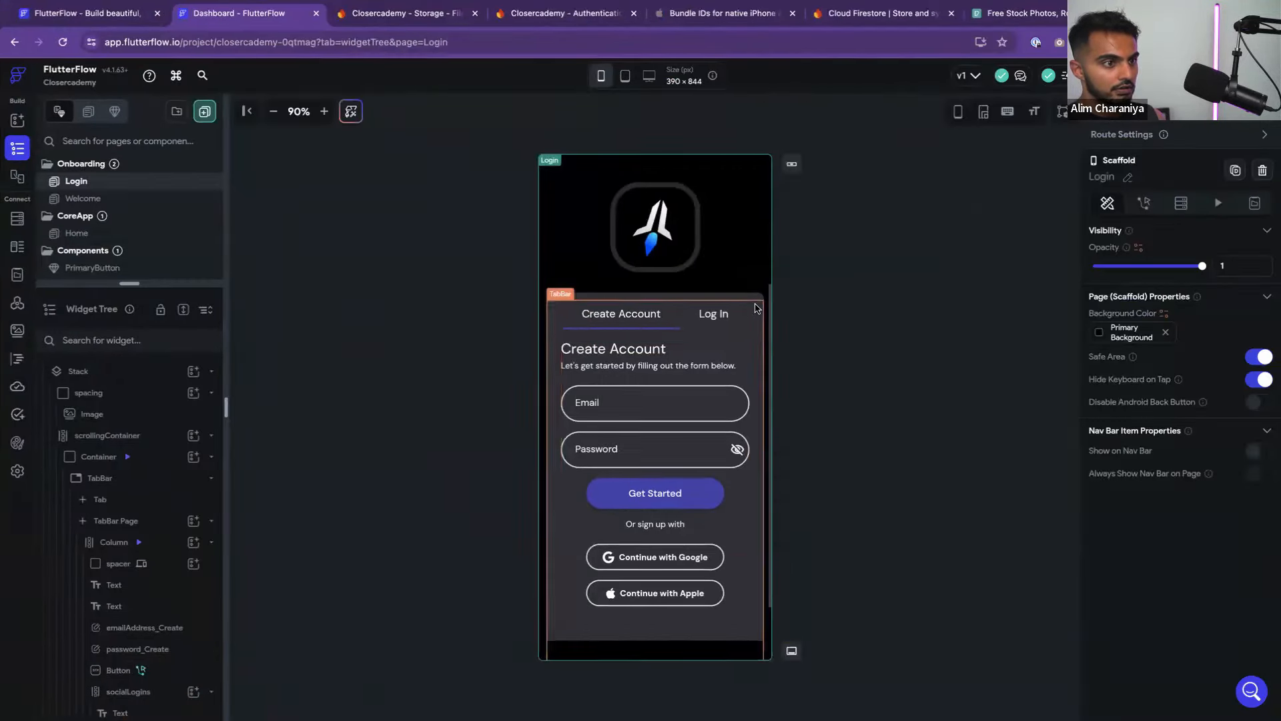
key(ctrl+Left)
key(ctrl+Right)
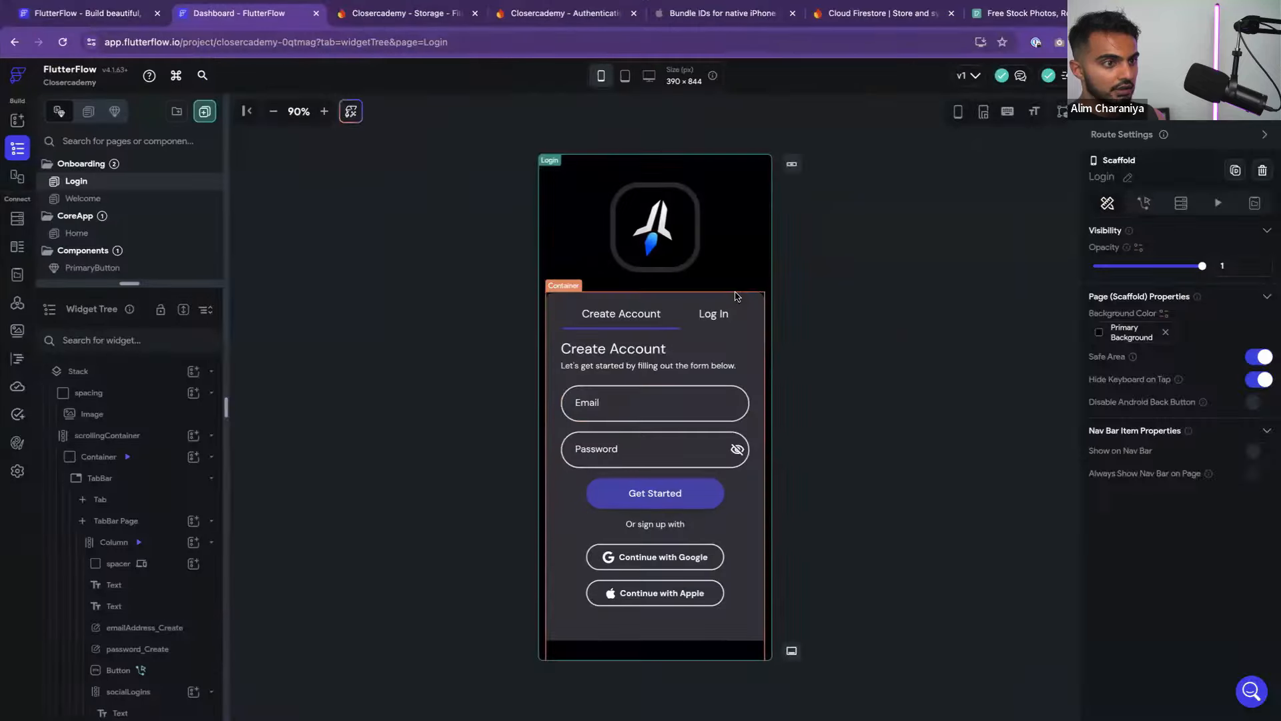
click(809, 271)
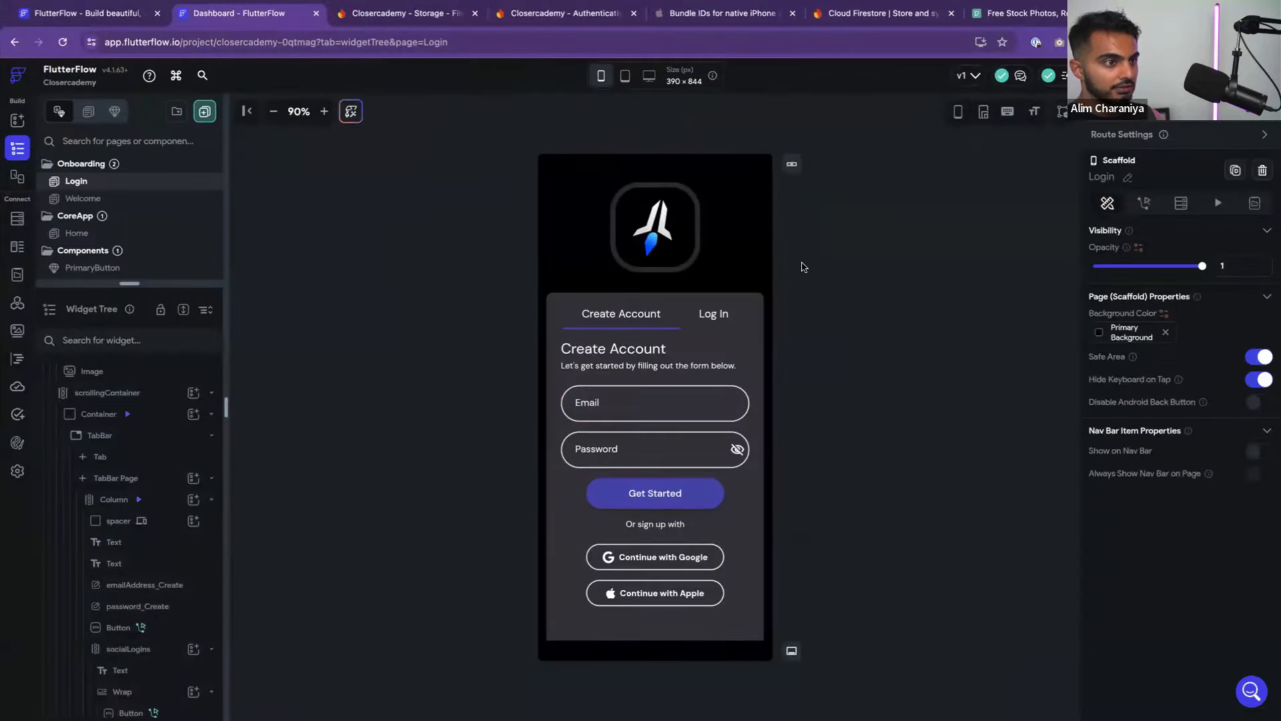
key(ctrl+Left)
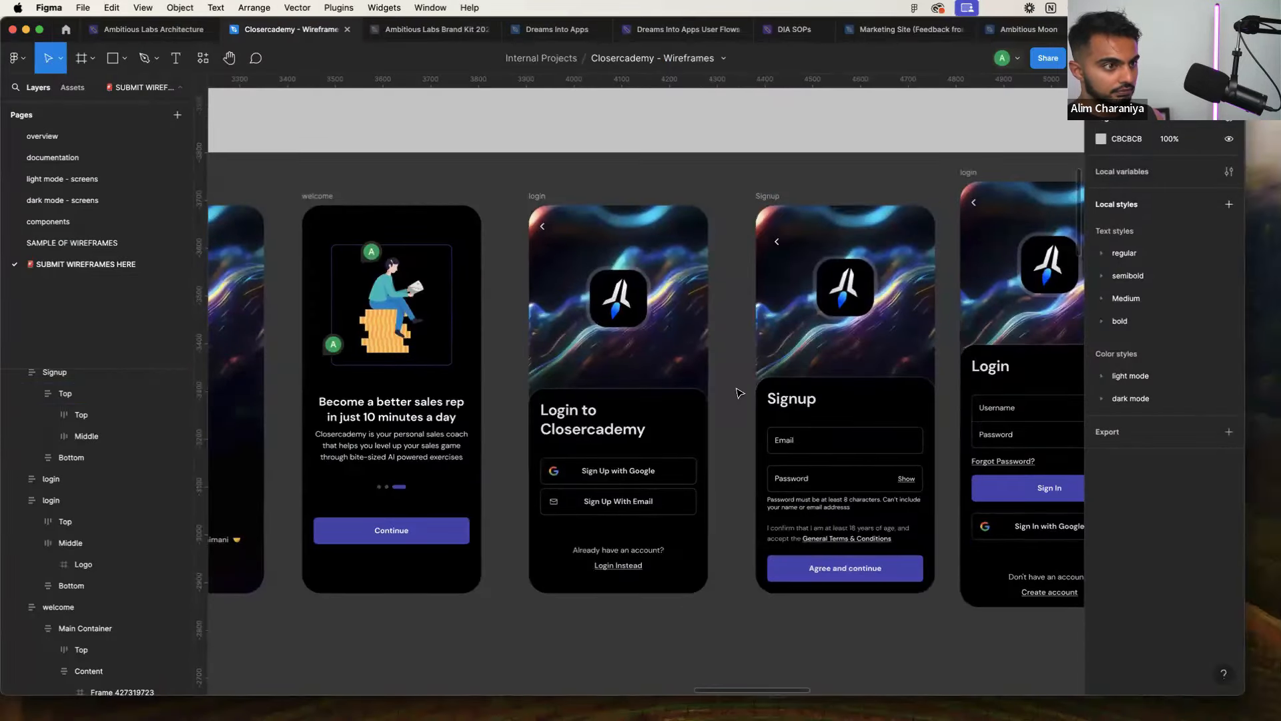
key(ctrl+Right)
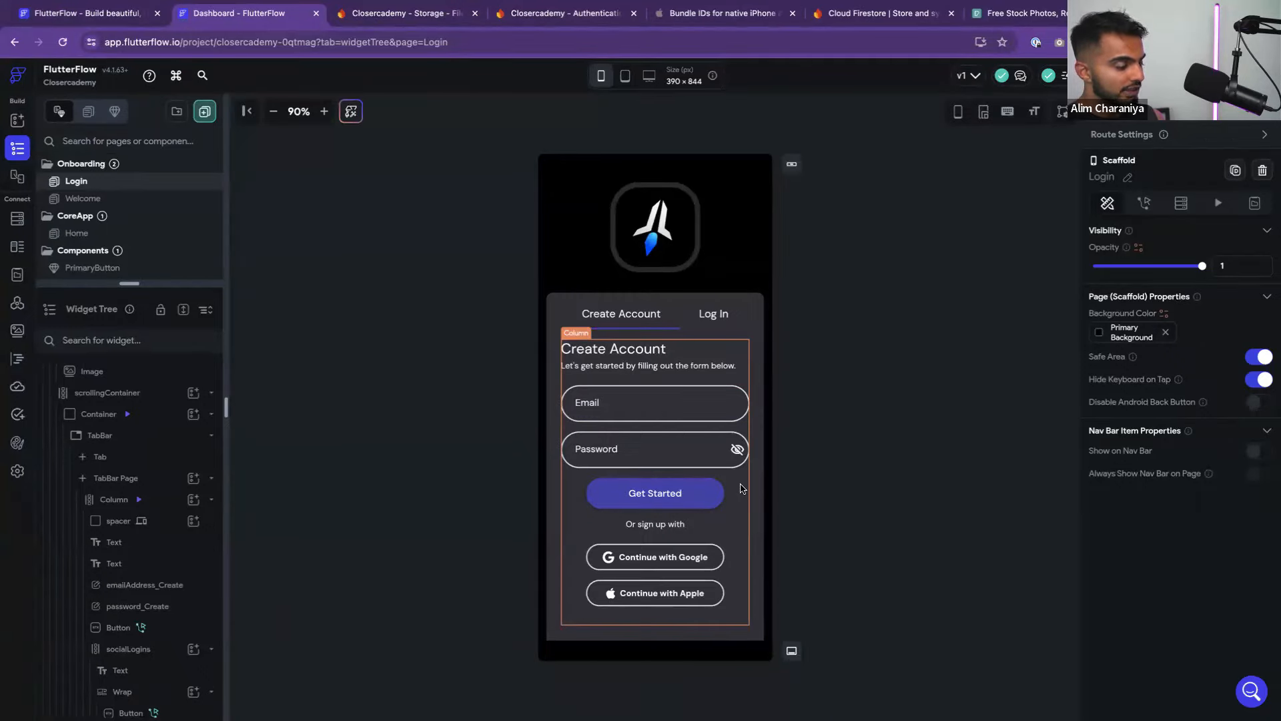
key(ctrl+Left)
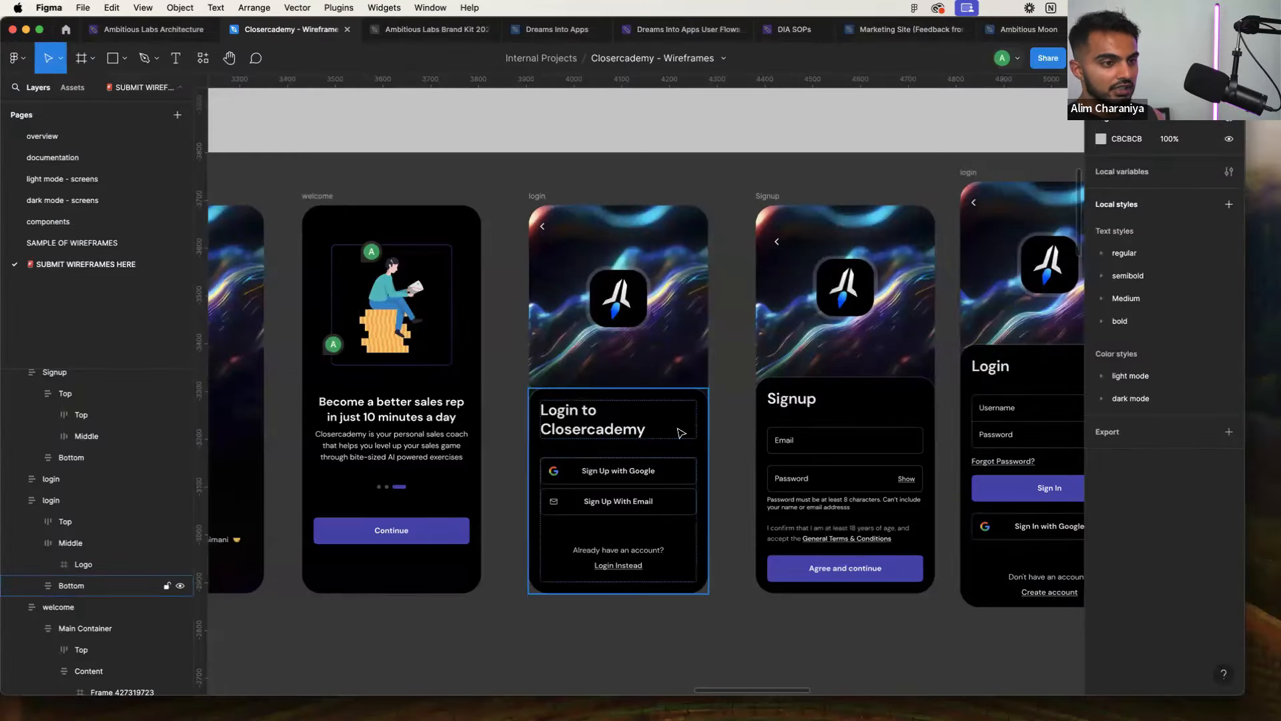
scroll(694, 419, right, 2)
key(ctrl+Right)
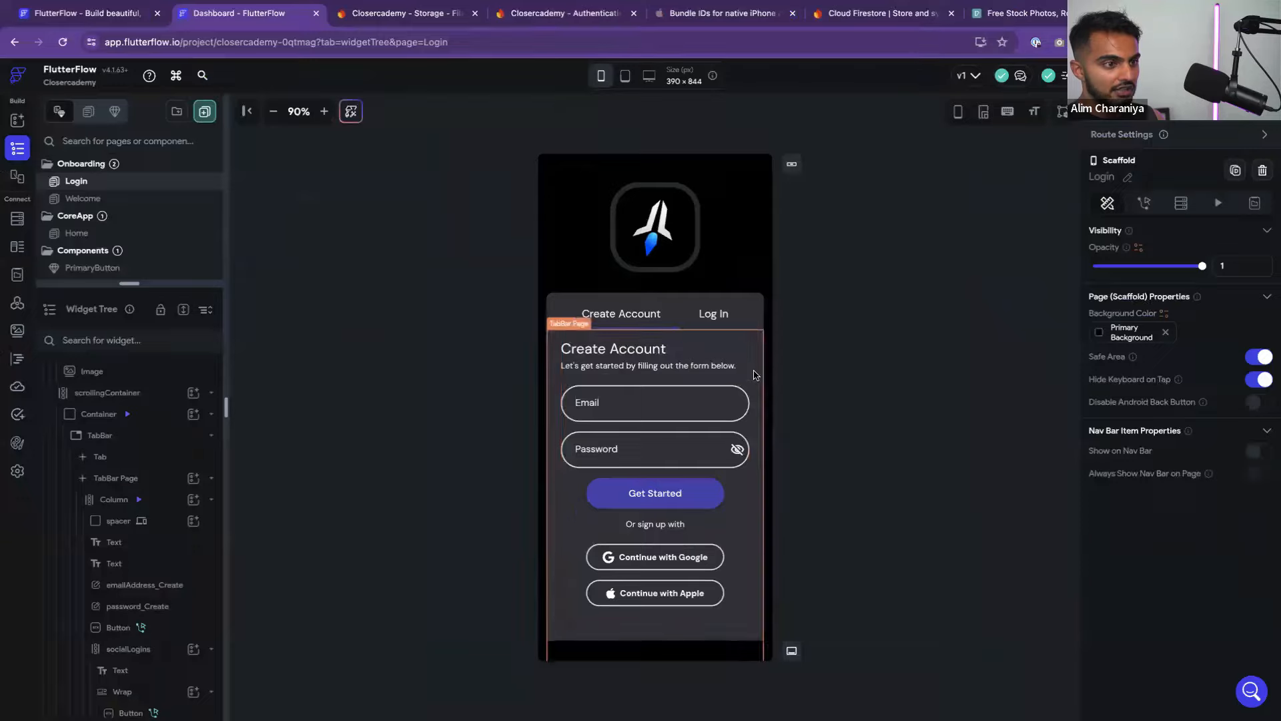
key(ctrl+Left)
key(ctrl+Right)
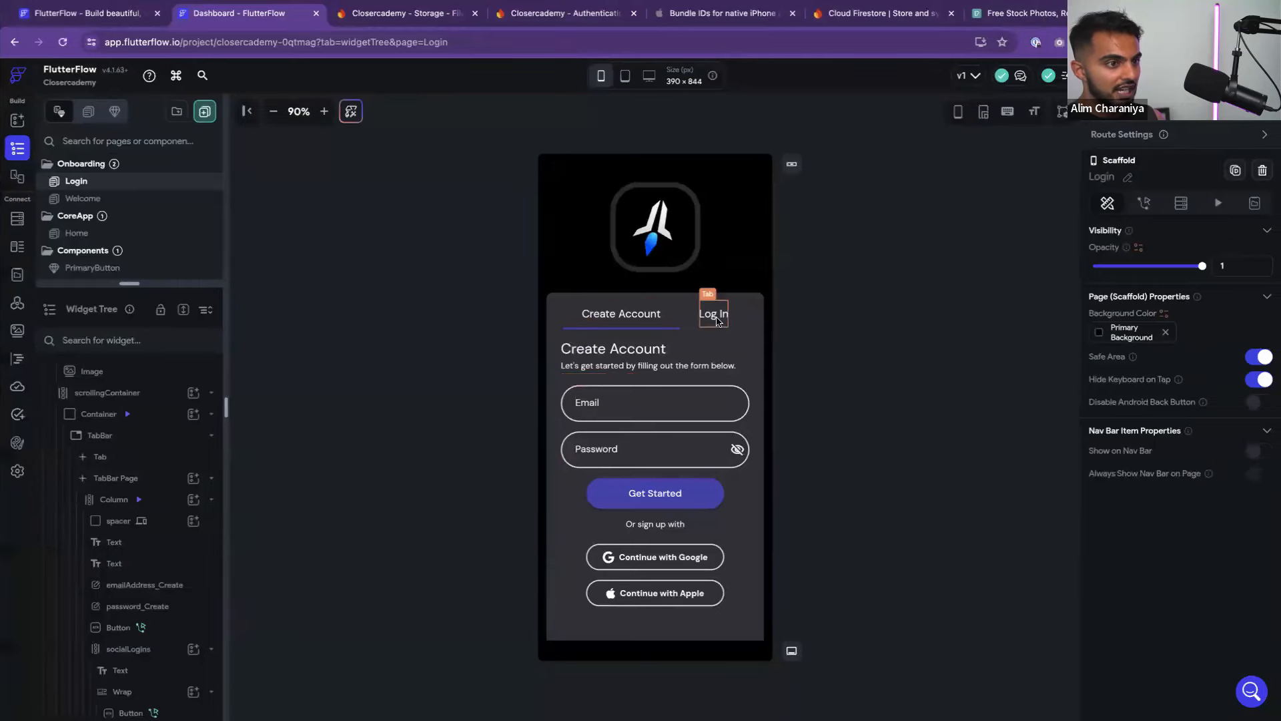
click(717, 321)
click(621, 314)
click(705, 316)
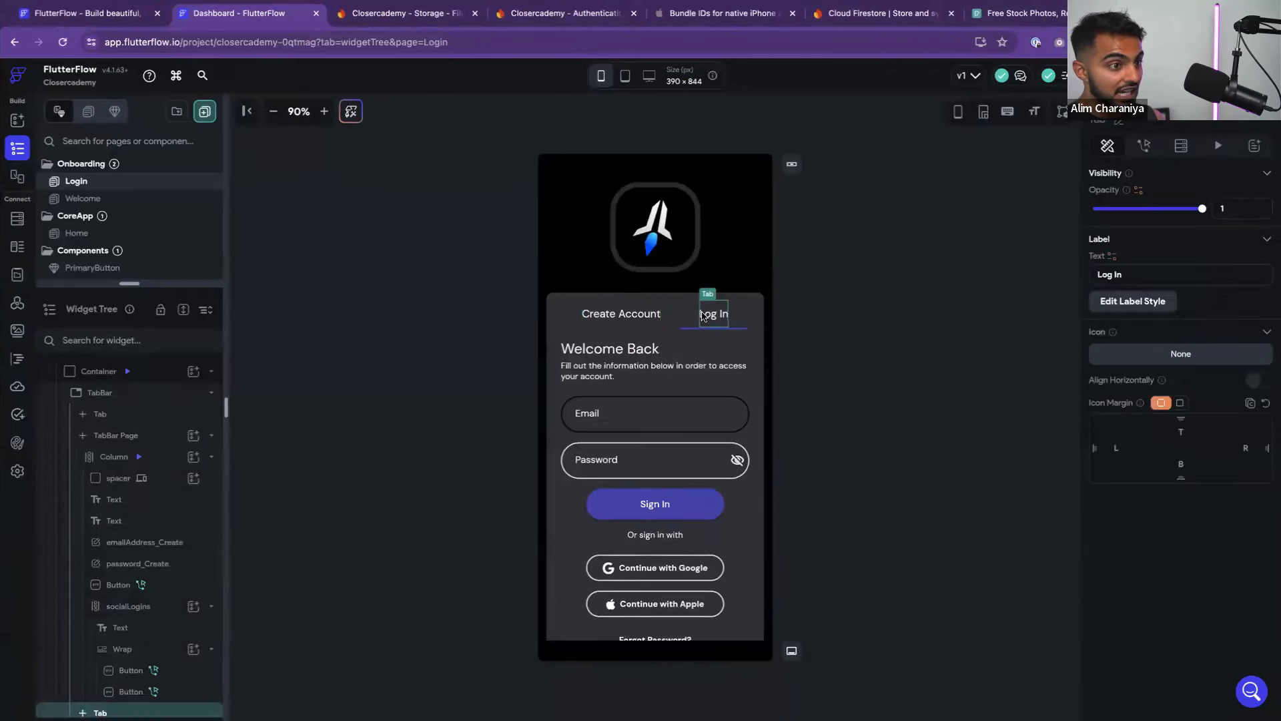
click(639, 318)
click(822, 311)
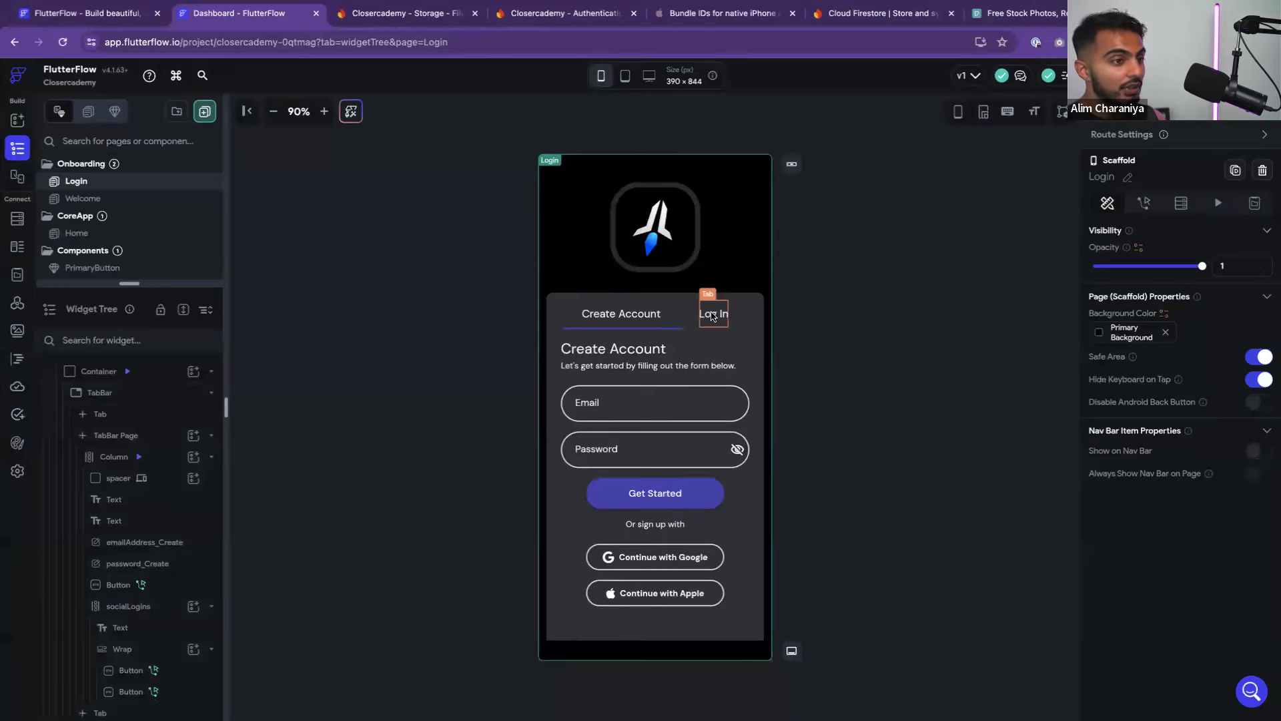
click(713, 316)
click(581, 308)
click(574, 300)
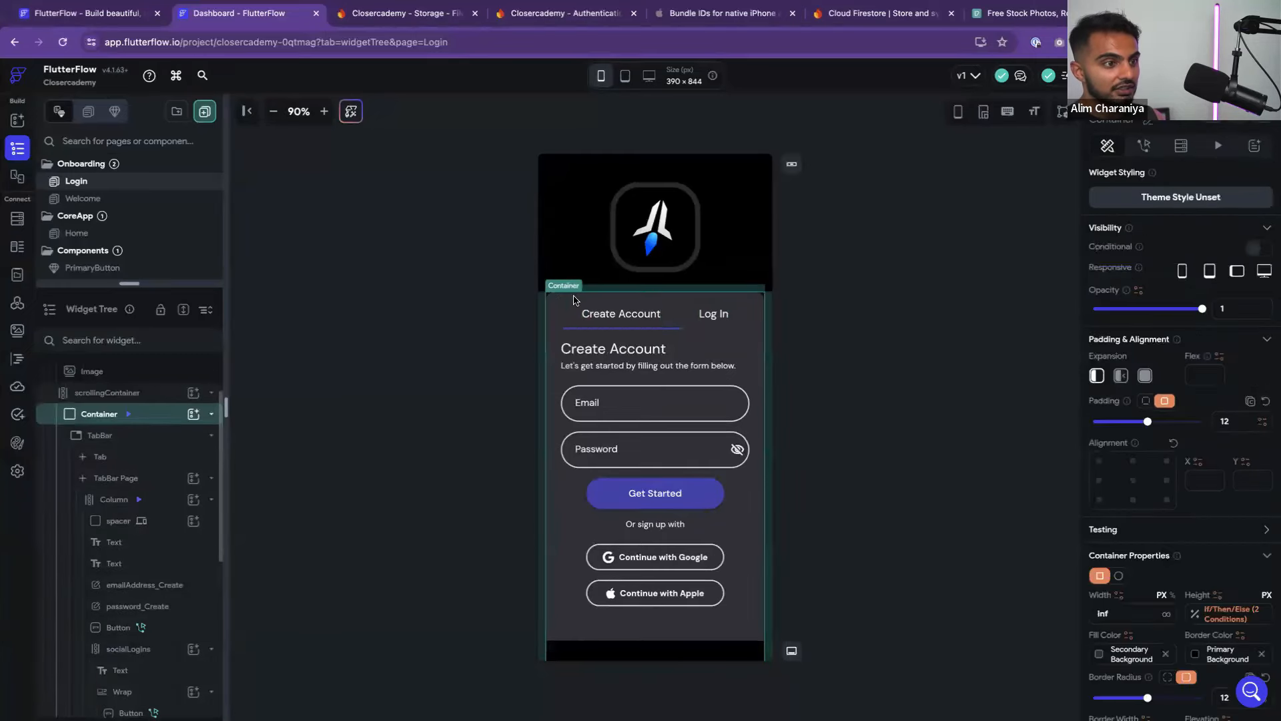
click(863, 291)
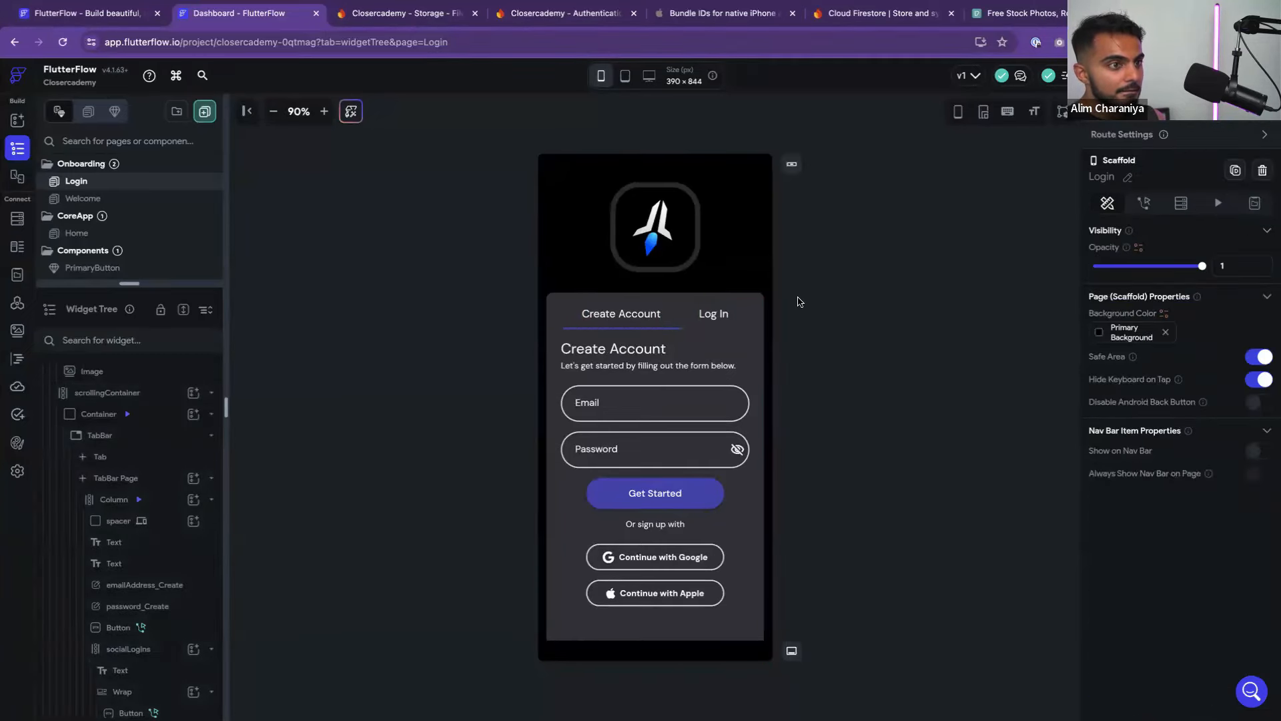
key(ctrl+Left)
scroll(512, 445, left, 3)
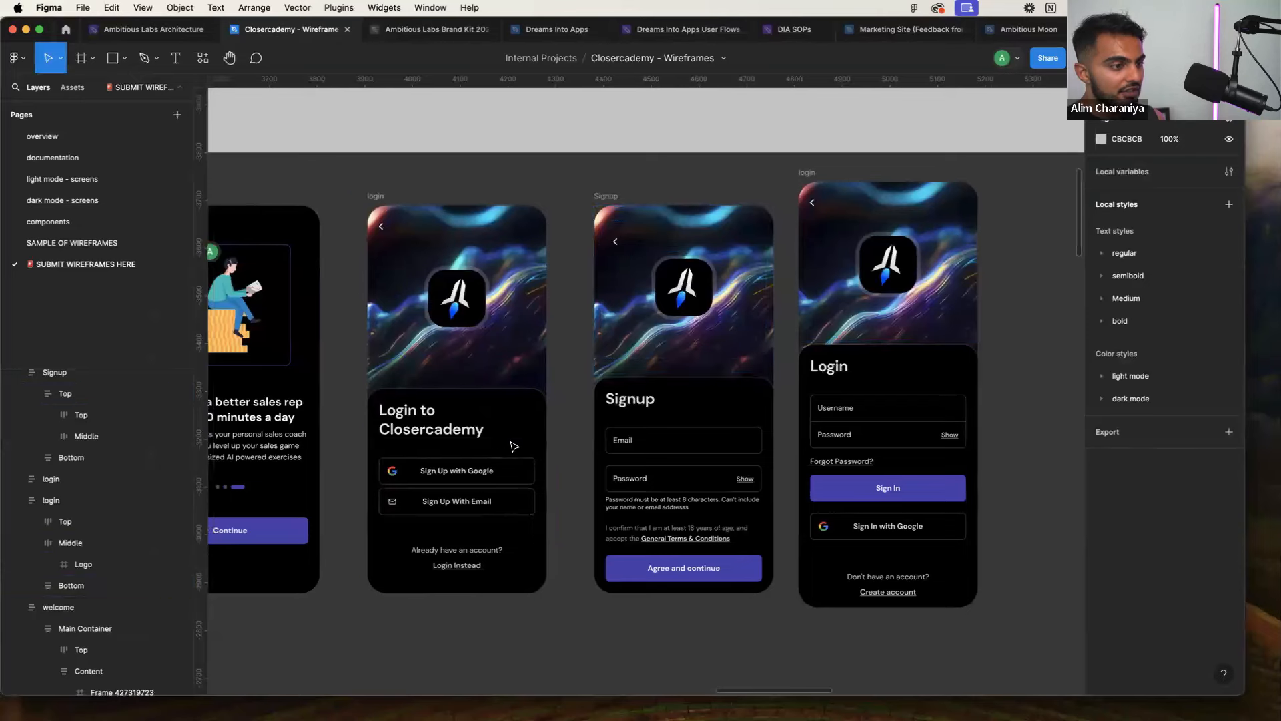
key(ctrl+Right)
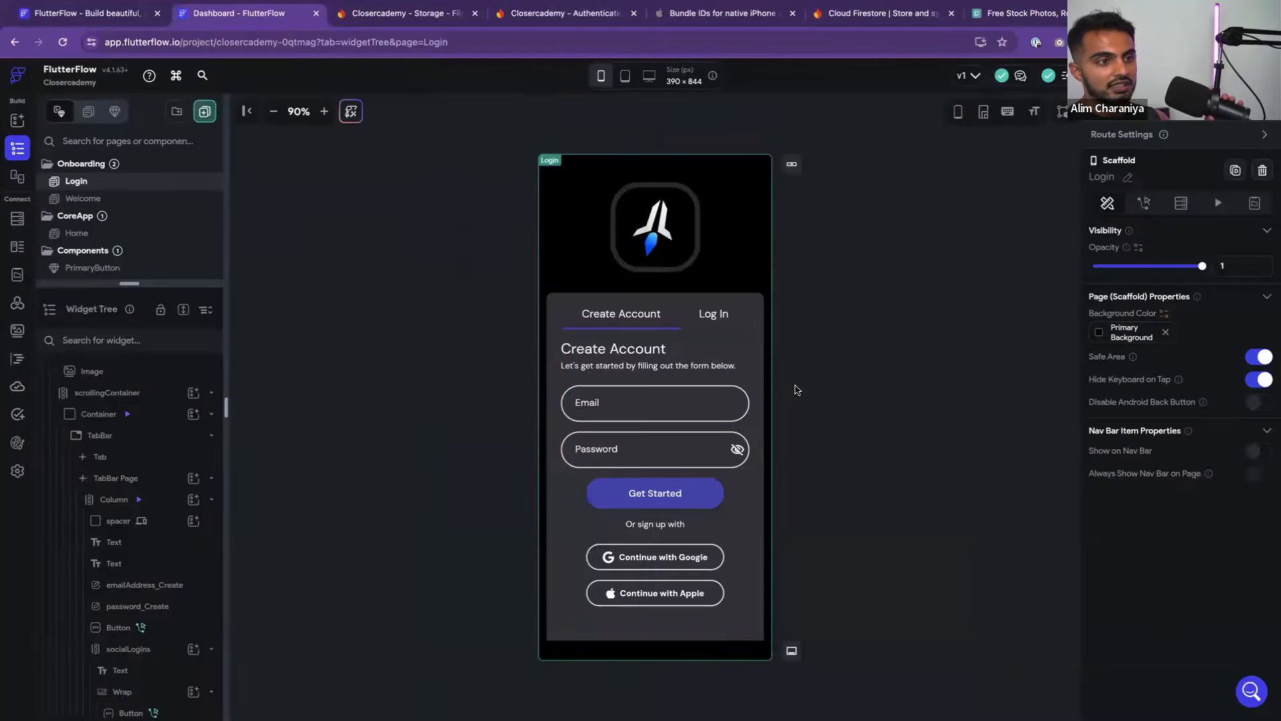
Check the Figma login wireframe, then preview the Log In and Create Account tabs in FlutterFlow
click(726, 300)
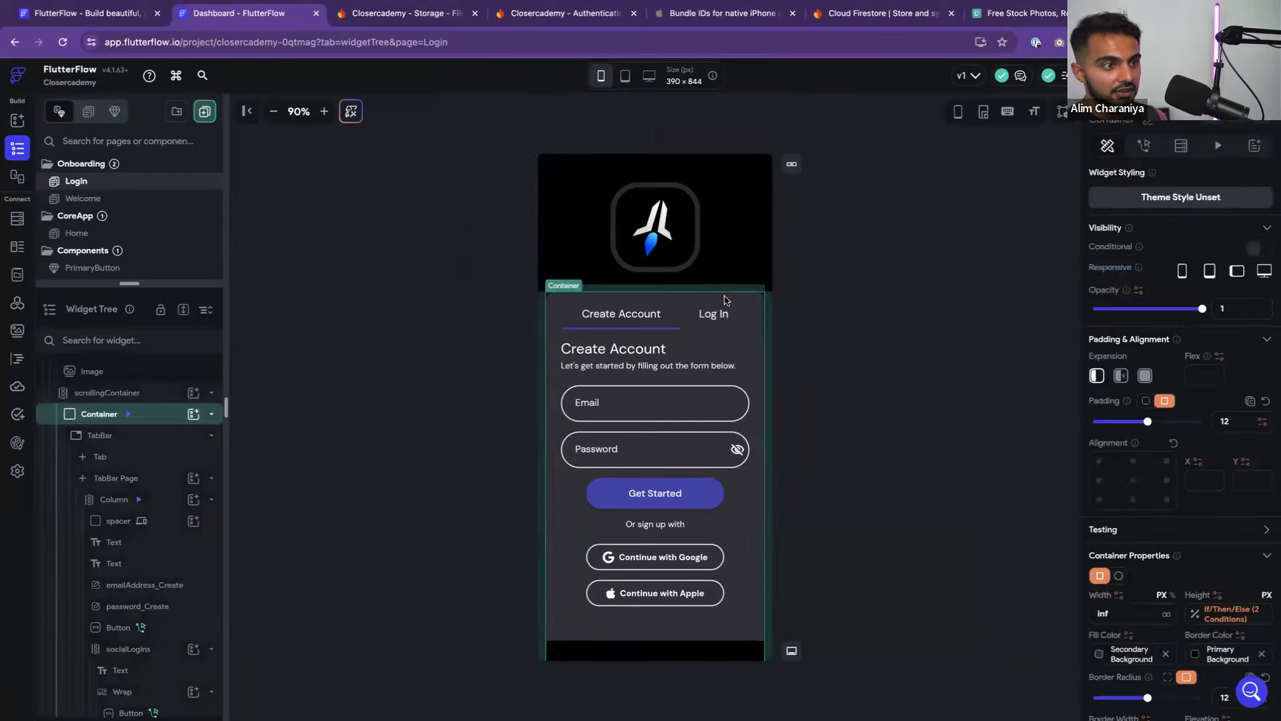
scroll(1139, 500, down, 2)
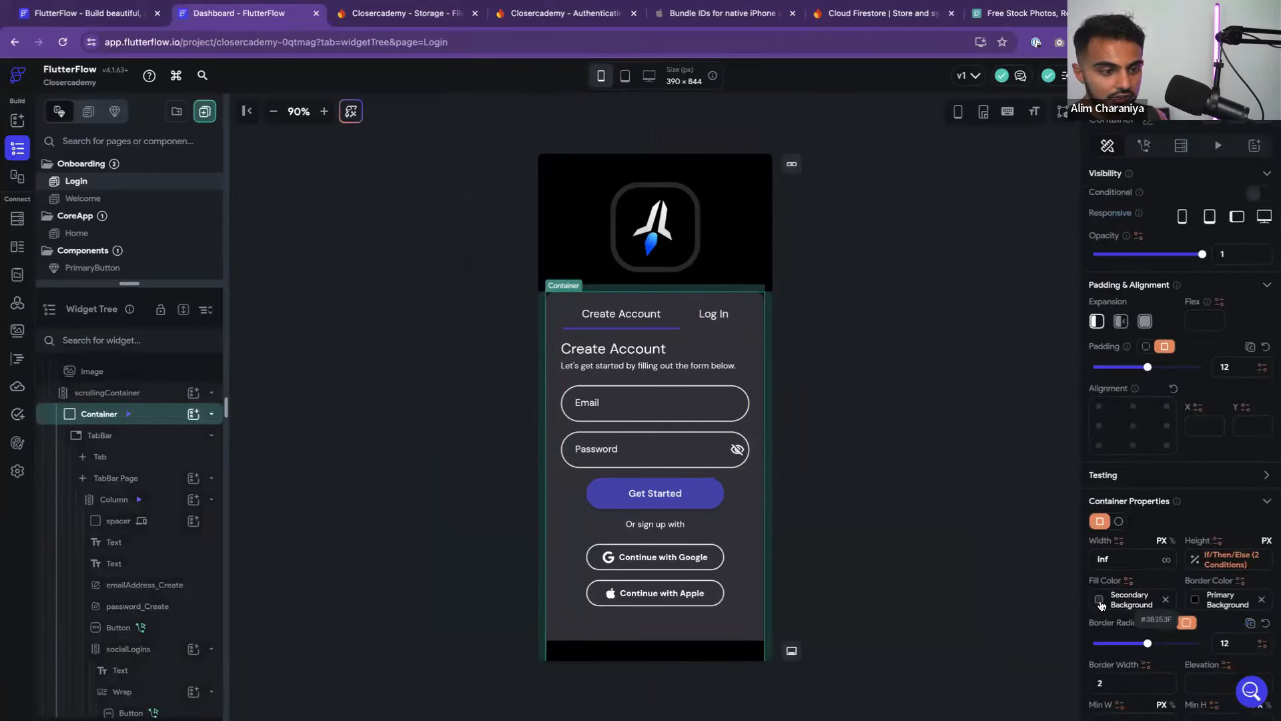
key(super+Tab)
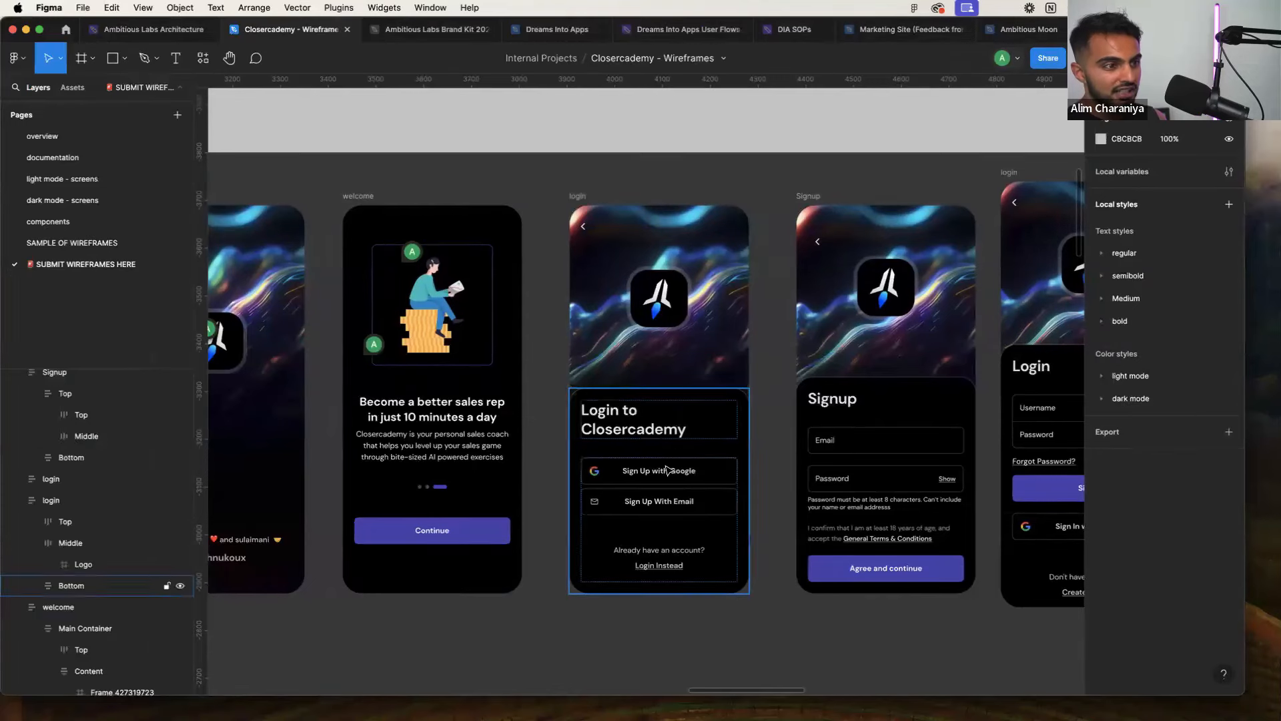
key(super+Tab)
click(814, 410)
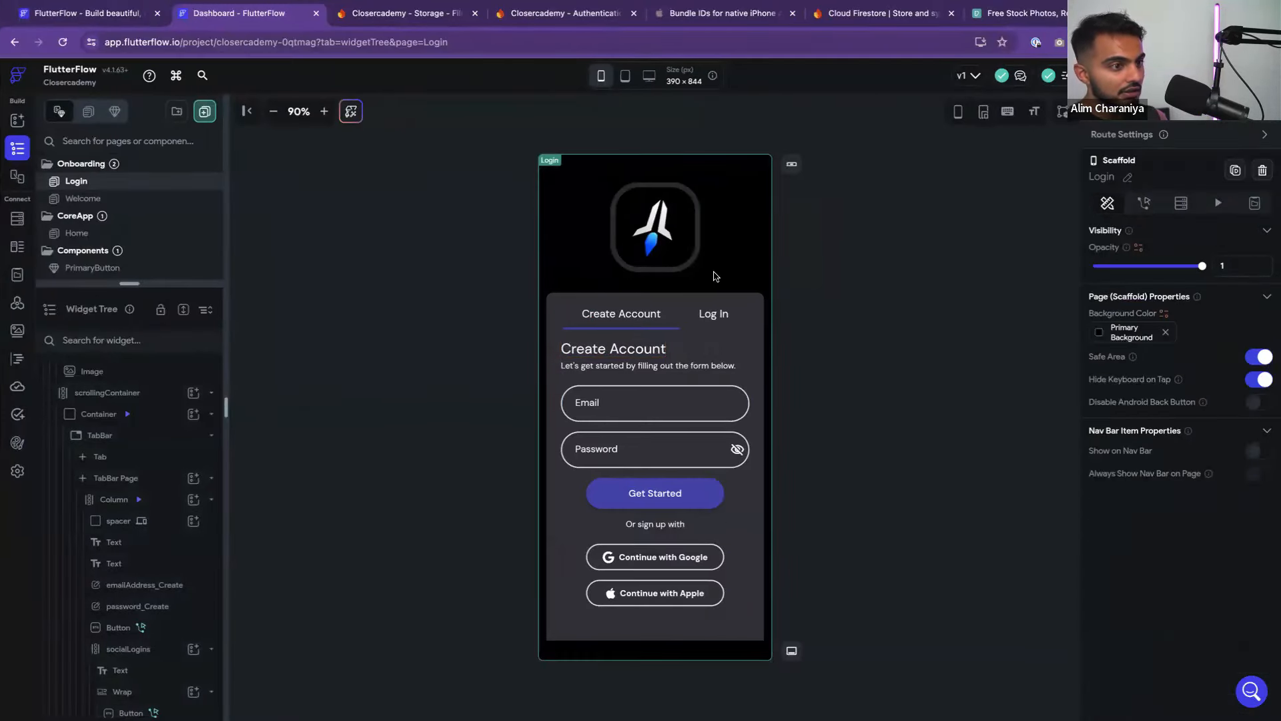
click(713, 315)
click(621, 314)
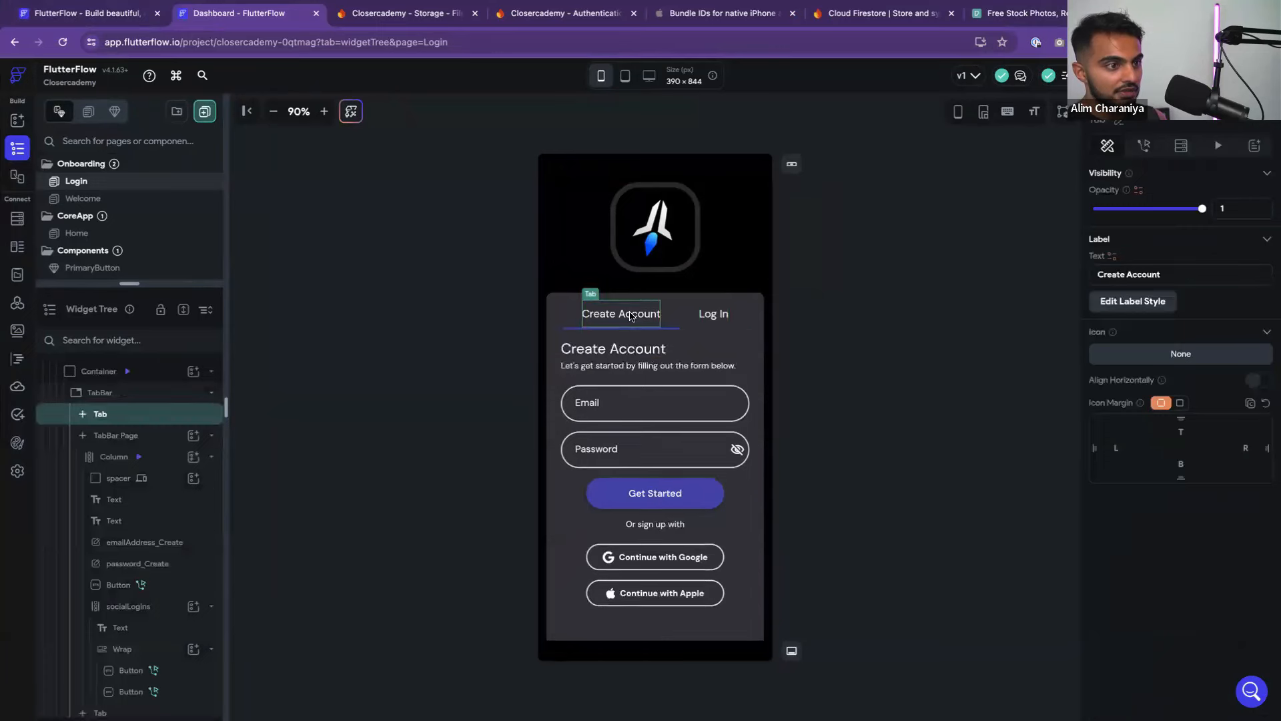
click(713, 314)
Give the Log In form's Email field a Primary Text border colour
click(674, 411)
scroll(1204, 515, down, 10)
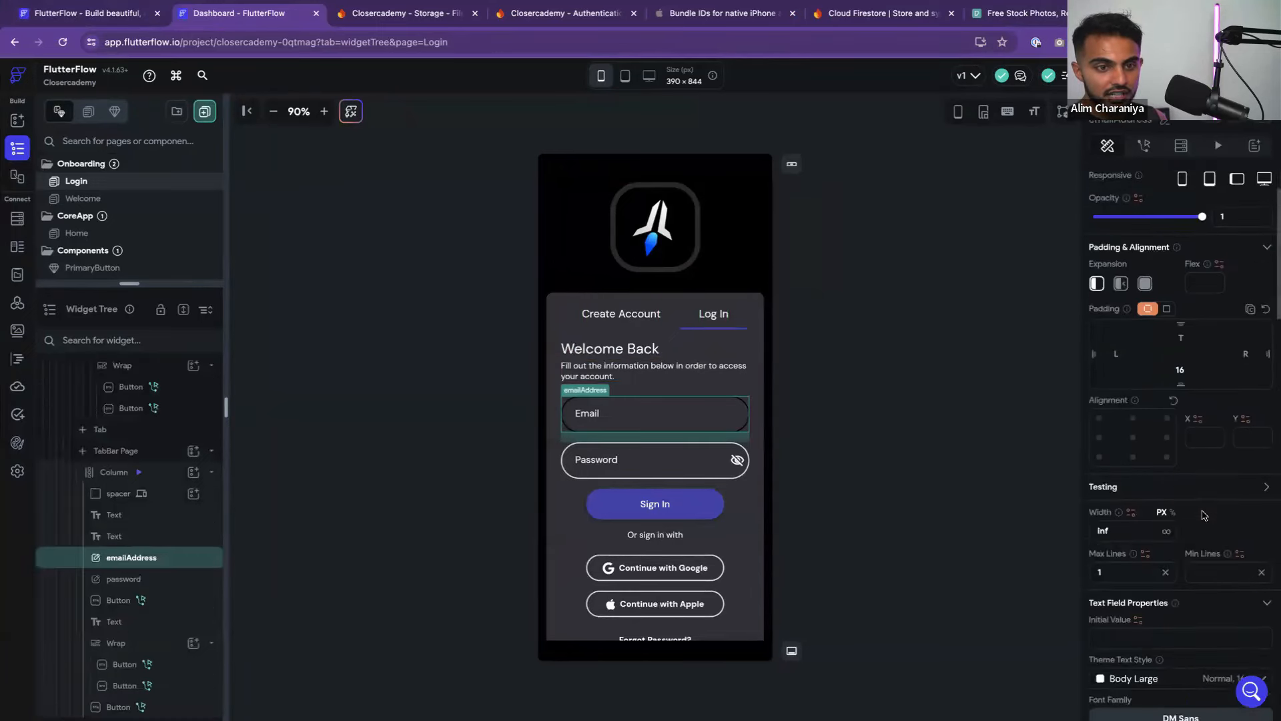
scroll(1203, 515, down, 5)
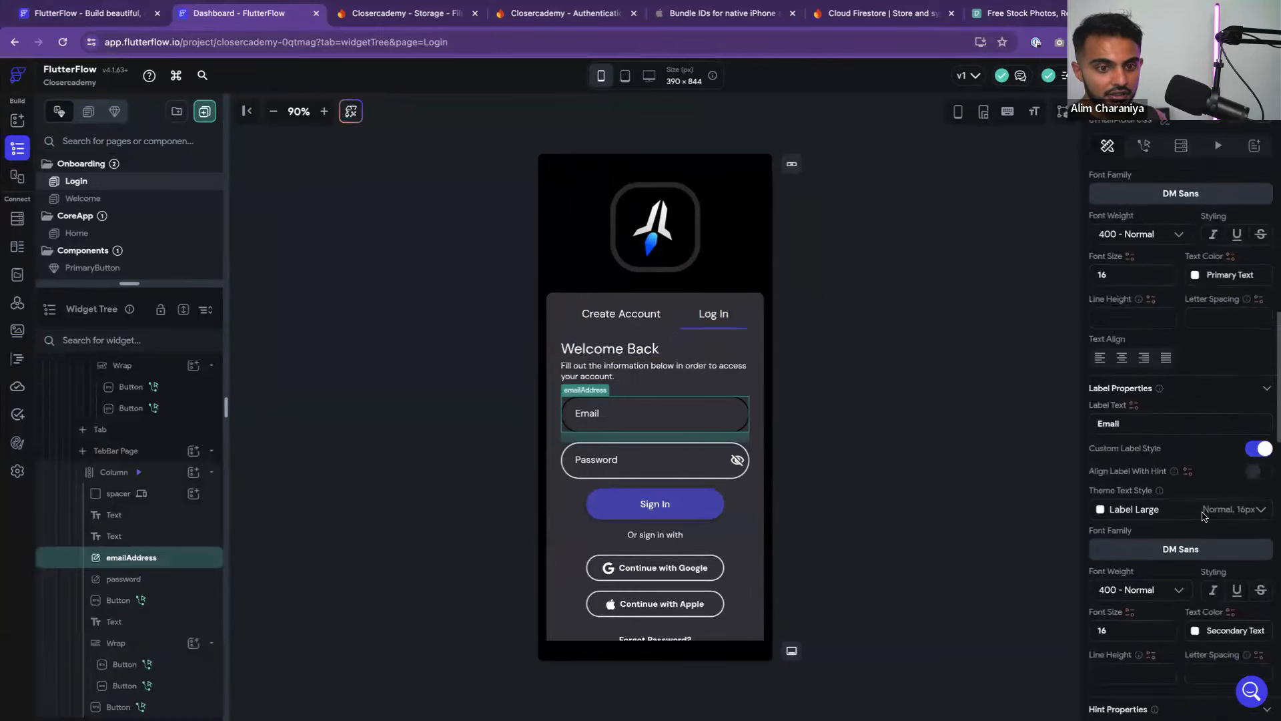
scroll(1203, 515, up, 7)
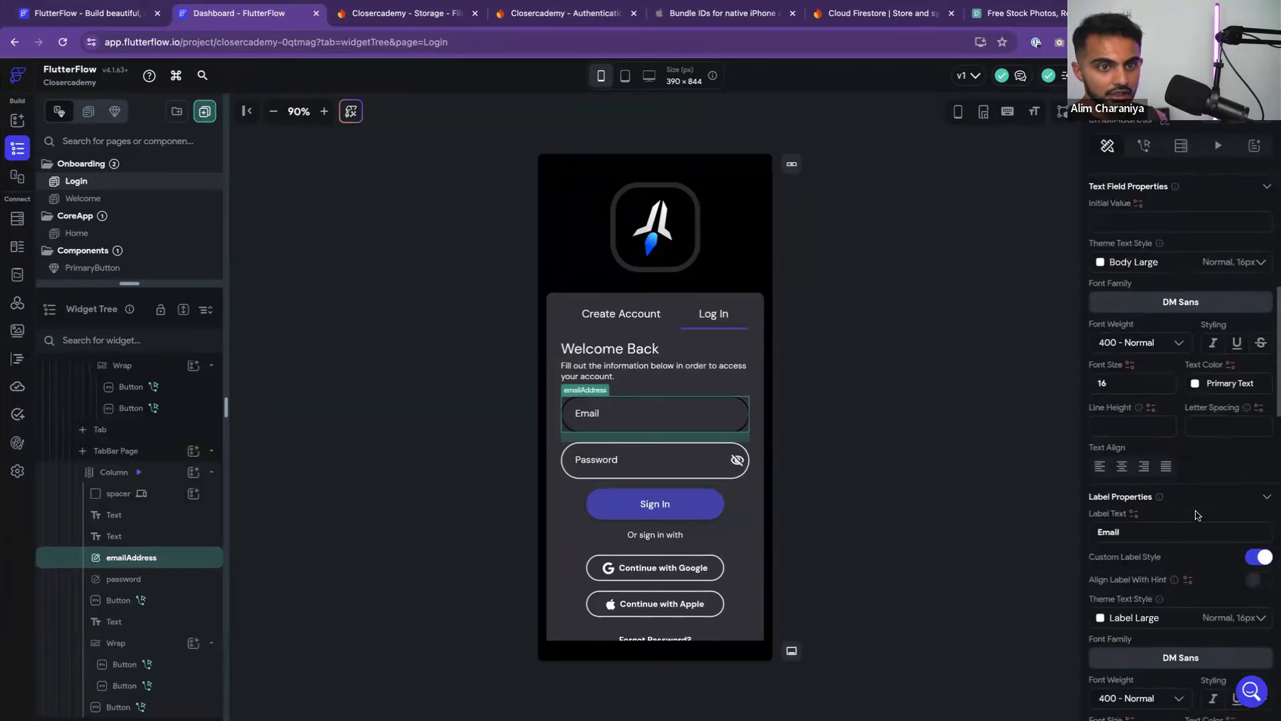
scroll(1197, 516, up, 5)
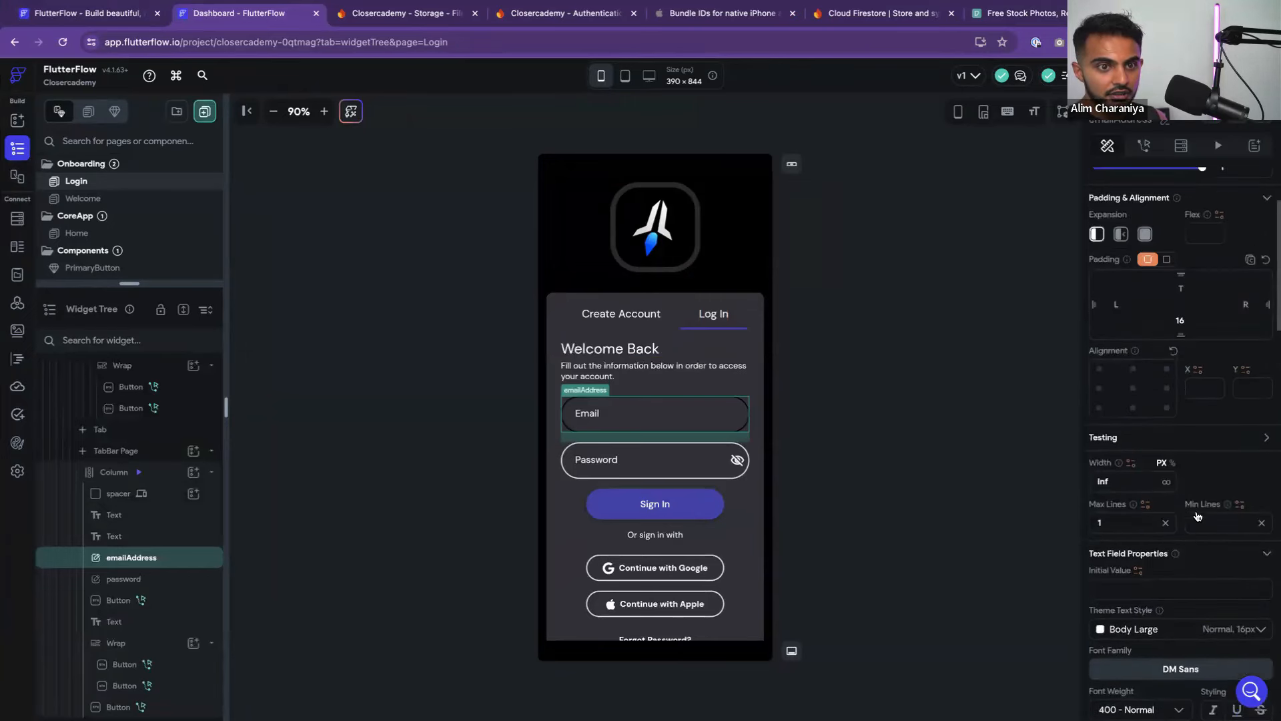
click(723, 409)
click(718, 409)
scroll(1122, 447, down, 10)
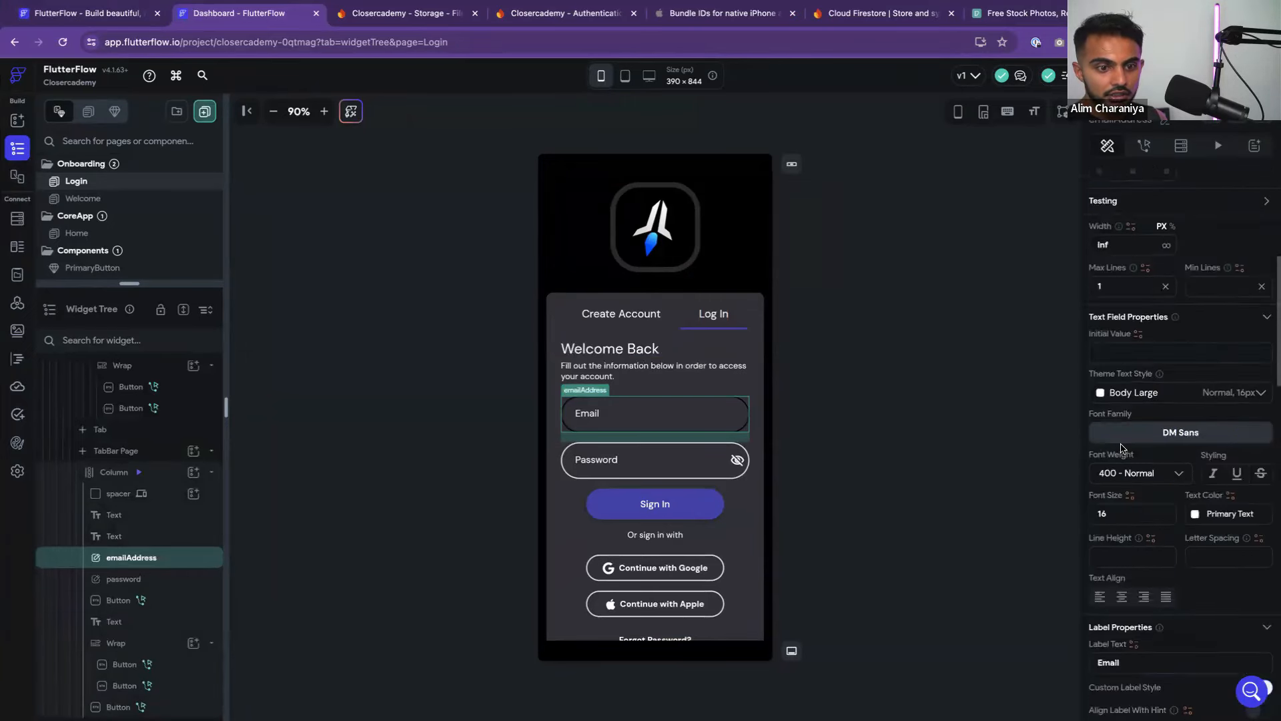
scroll(1121, 445, down, 5)
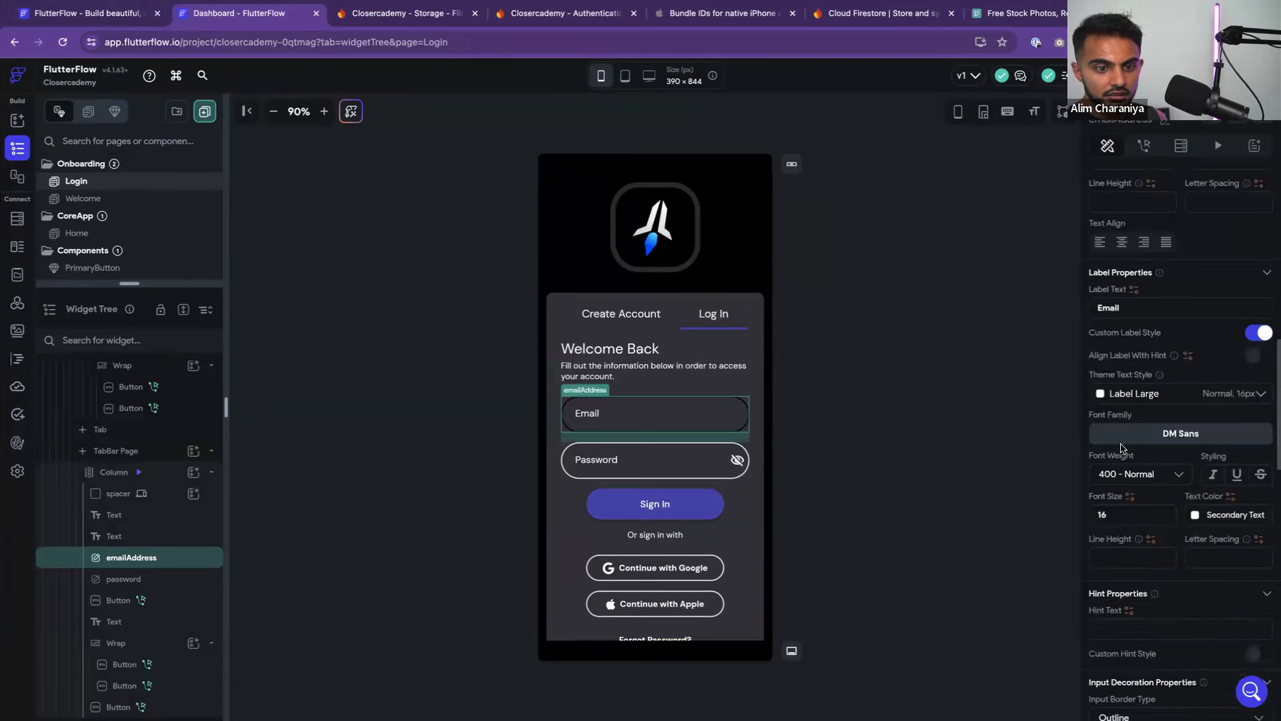
scroll(1122, 448, down, 5)
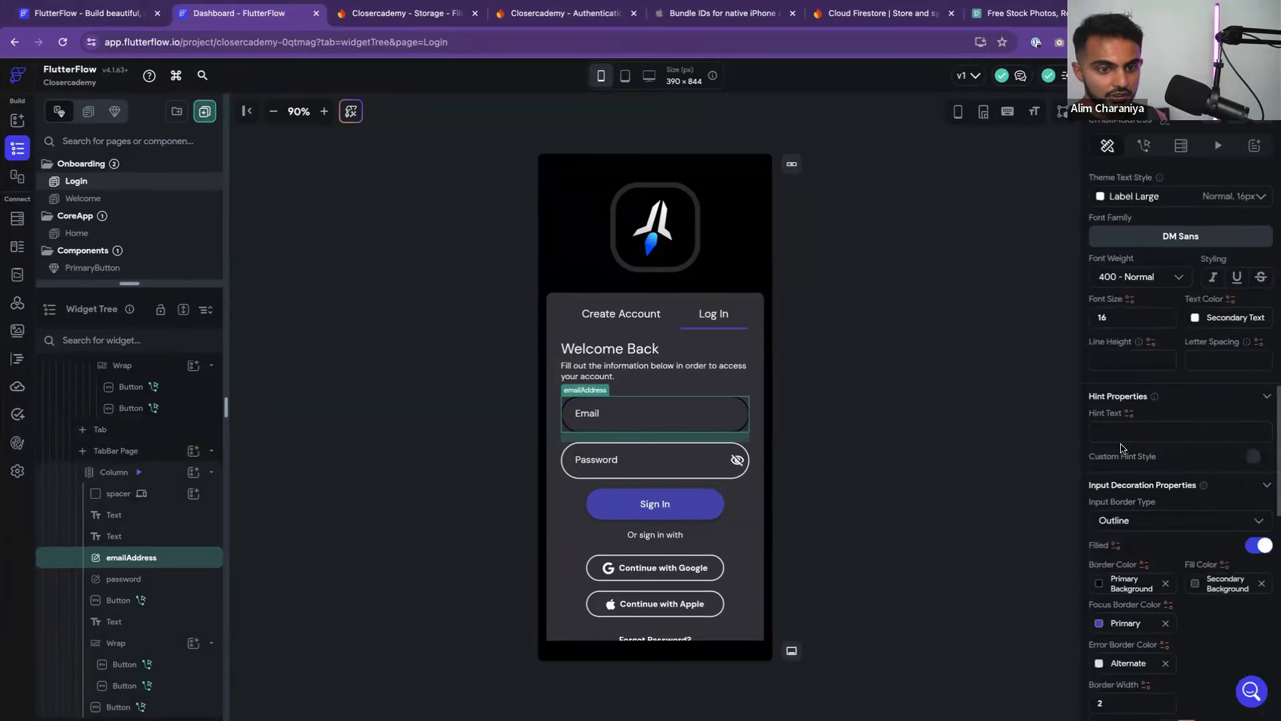
scroll(1121, 448, down, 3)
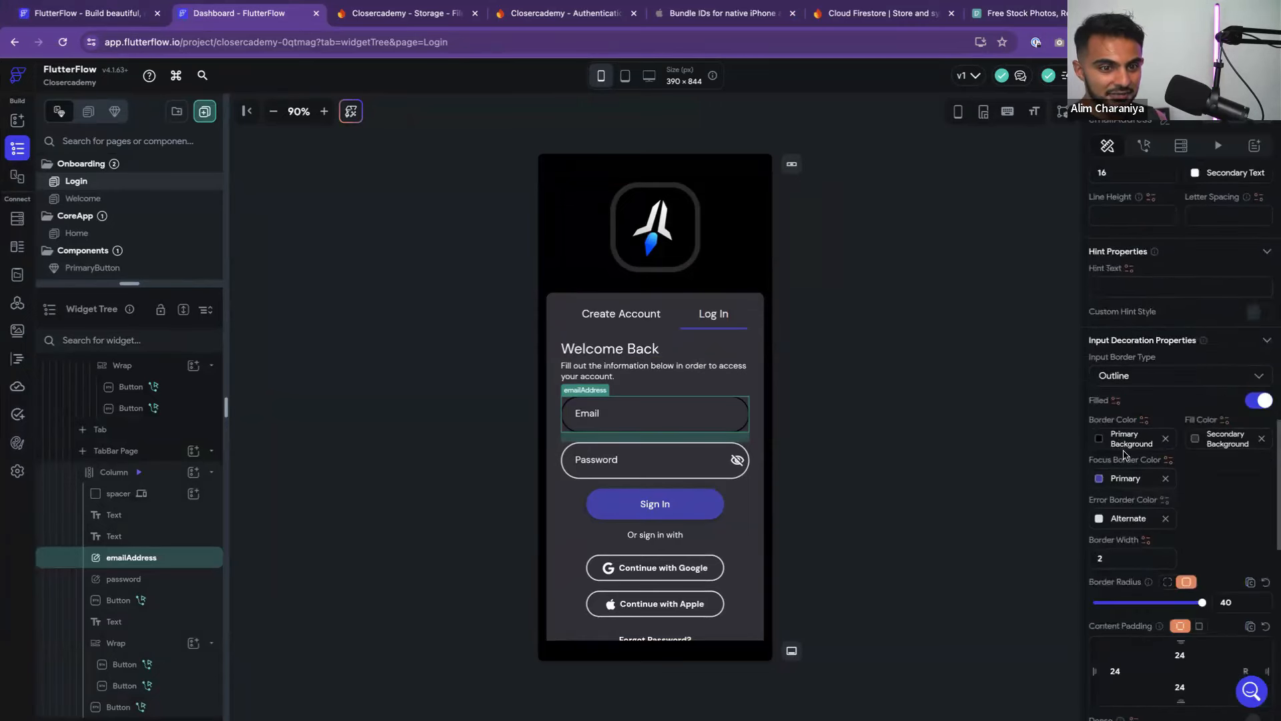
click(1100, 441)
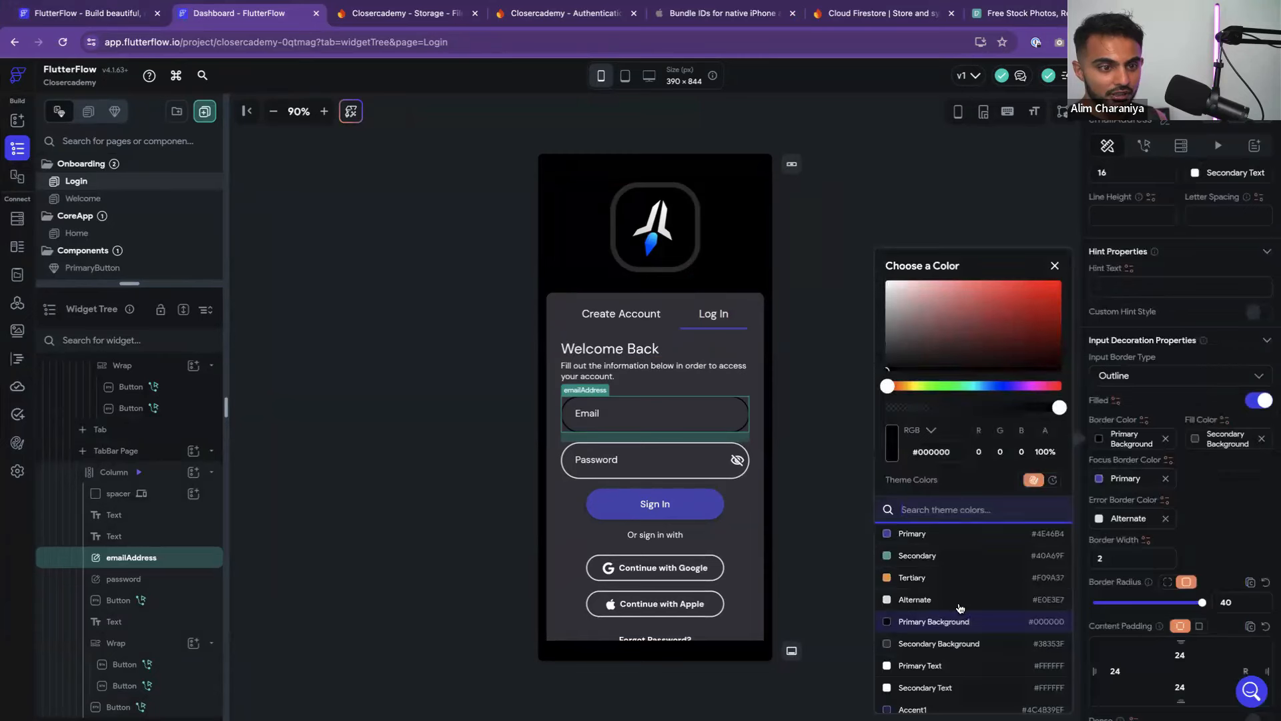
scroll(964, 634, down, 1)
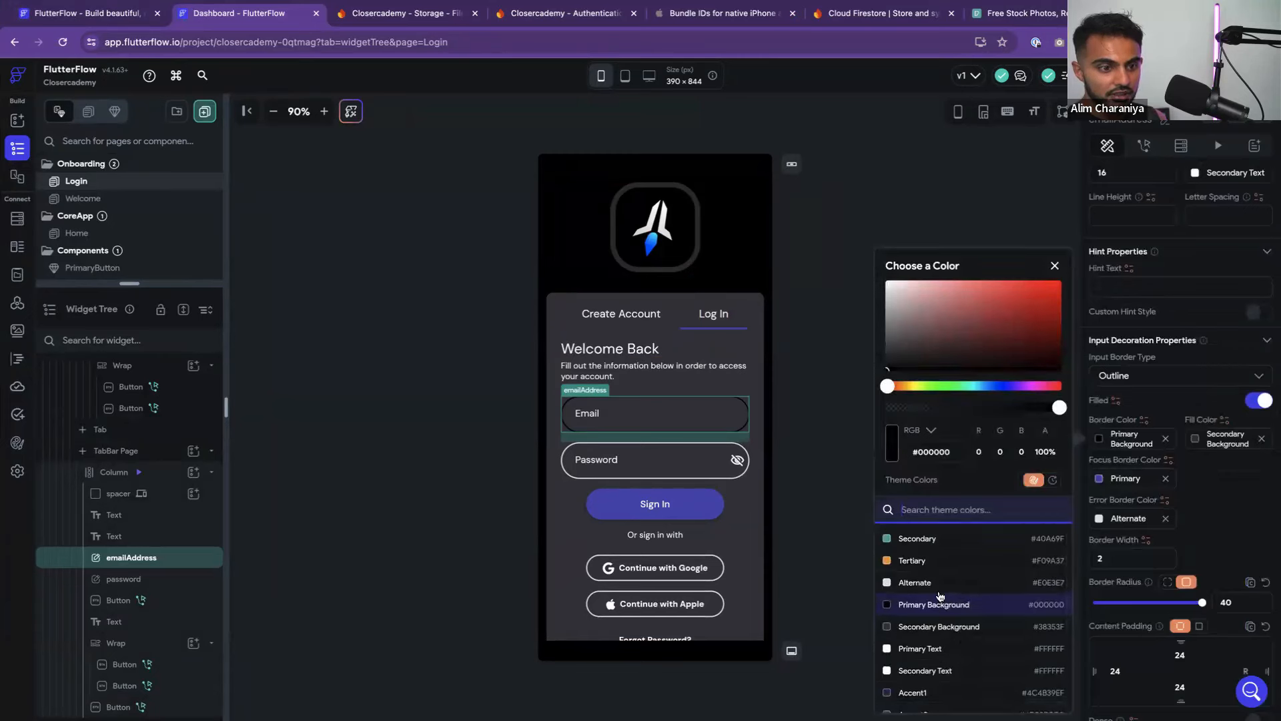
click(936, 650)
click(832, 498)
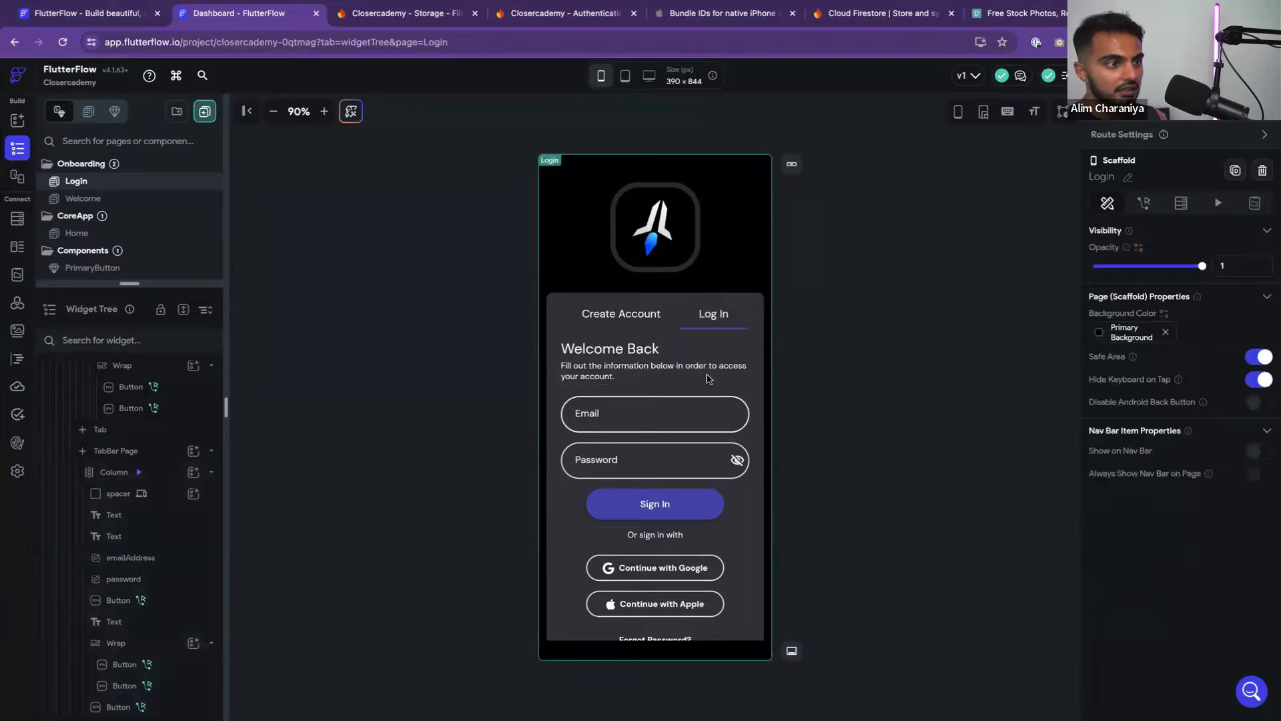
Preview the Create Account form and compare it with the Figma wireframes
click(656, 317)
click(889, 339)
key(ctrl+Left)
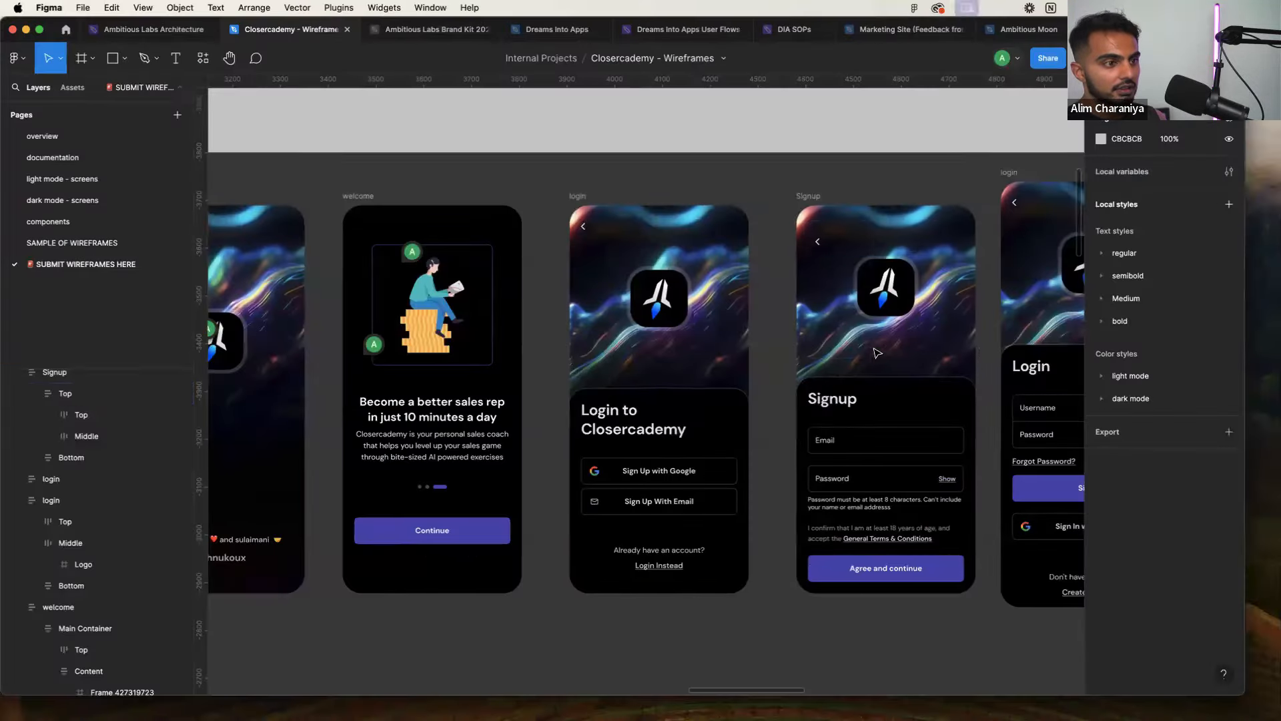
key(ctrl+Right)
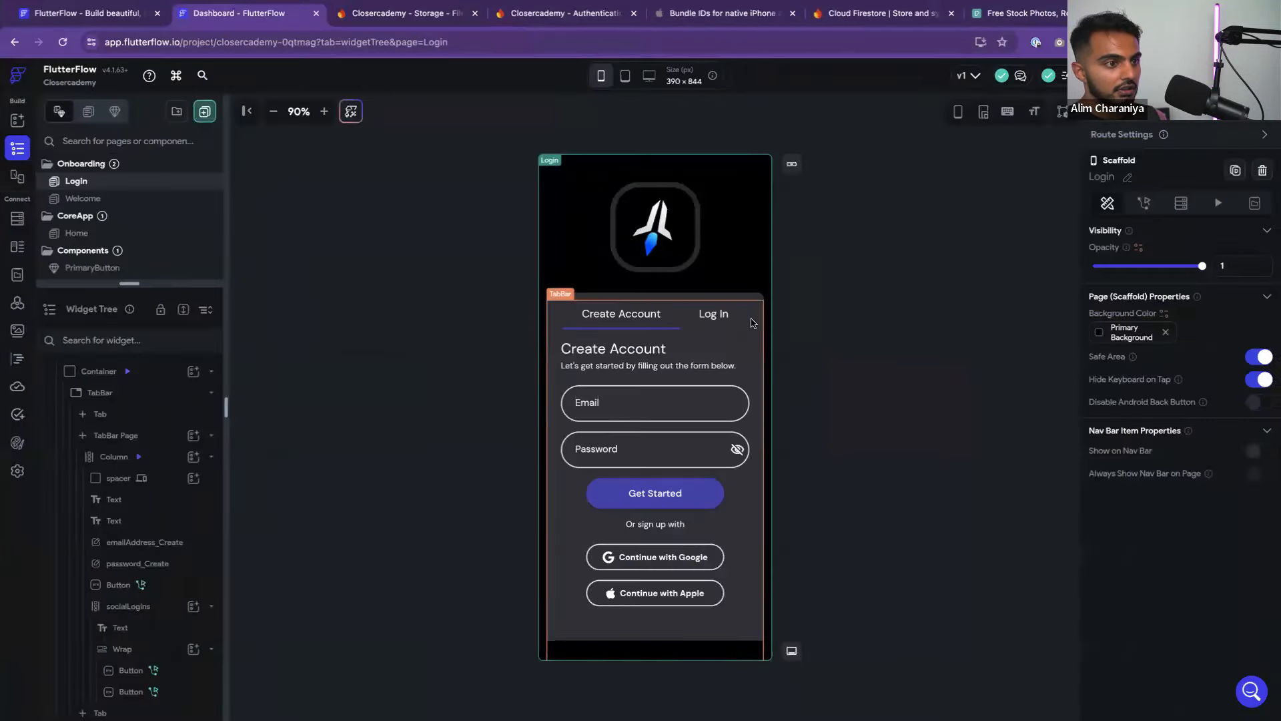
Fill the container wrapping the tab bar with Primary Background black
click(760, 303)
scroll(1191, 539, down, 2)
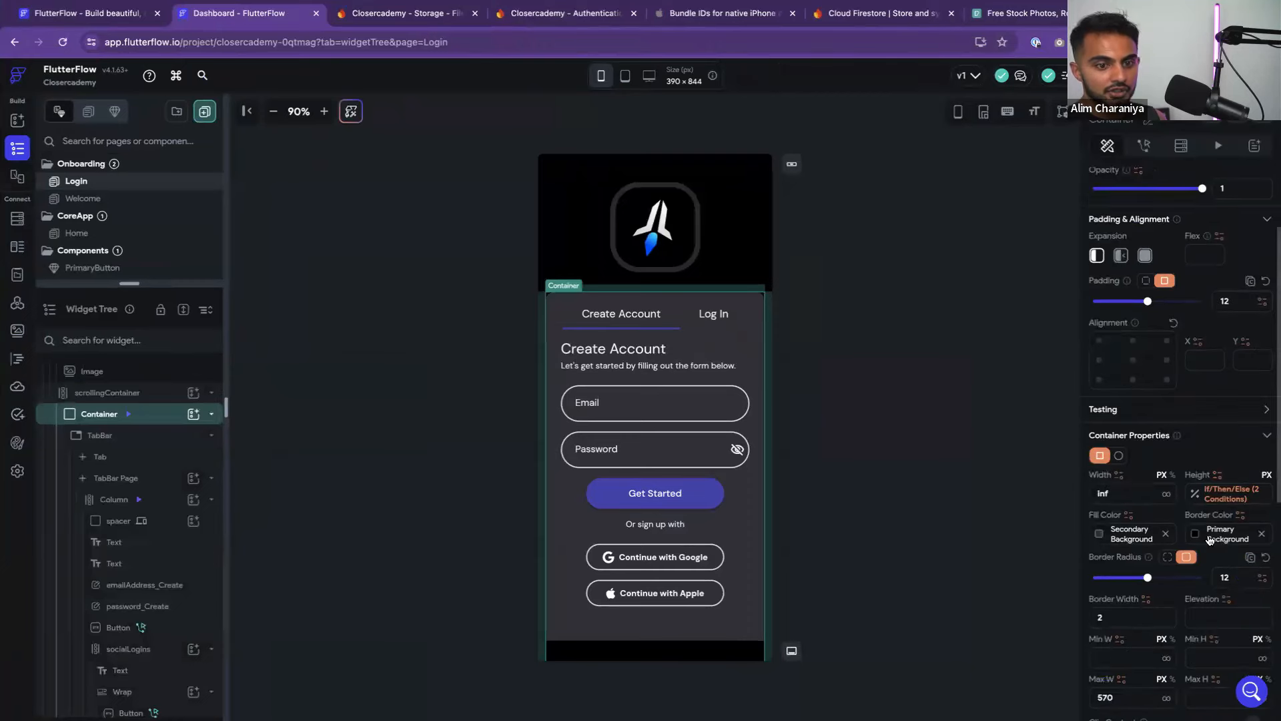
click(1099, 537)
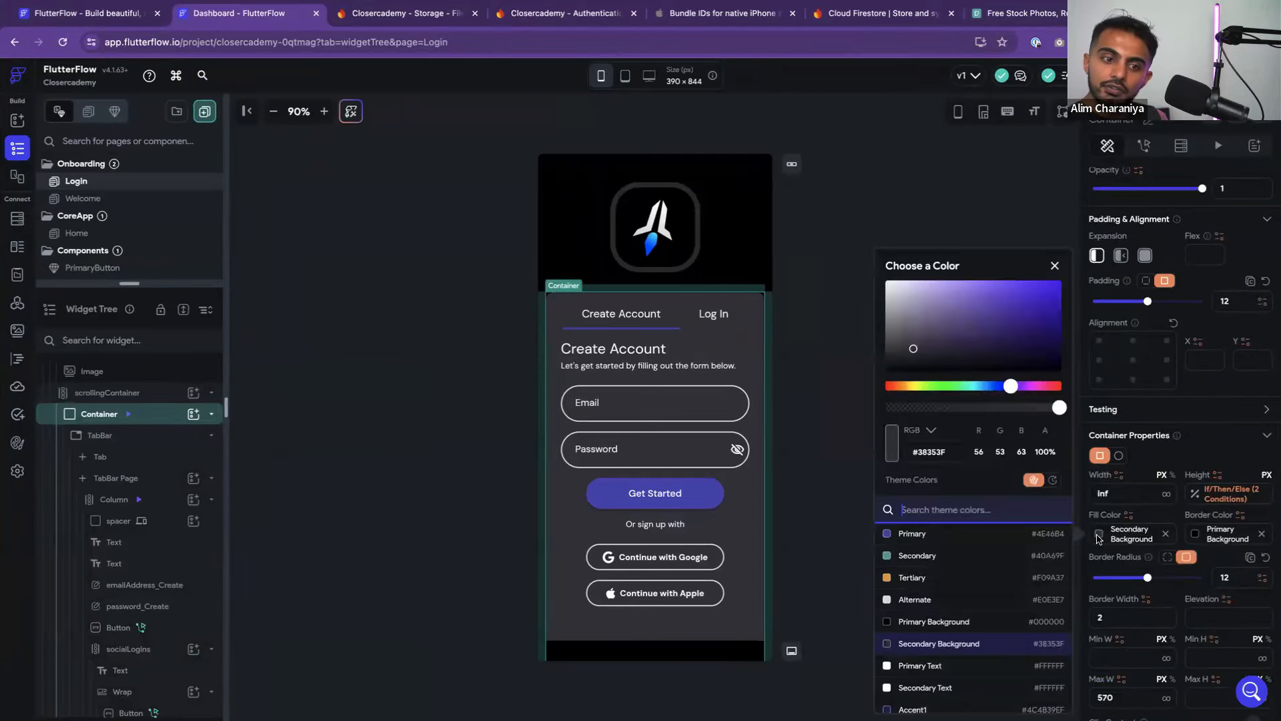
click(938, 621)
click(843, 357)
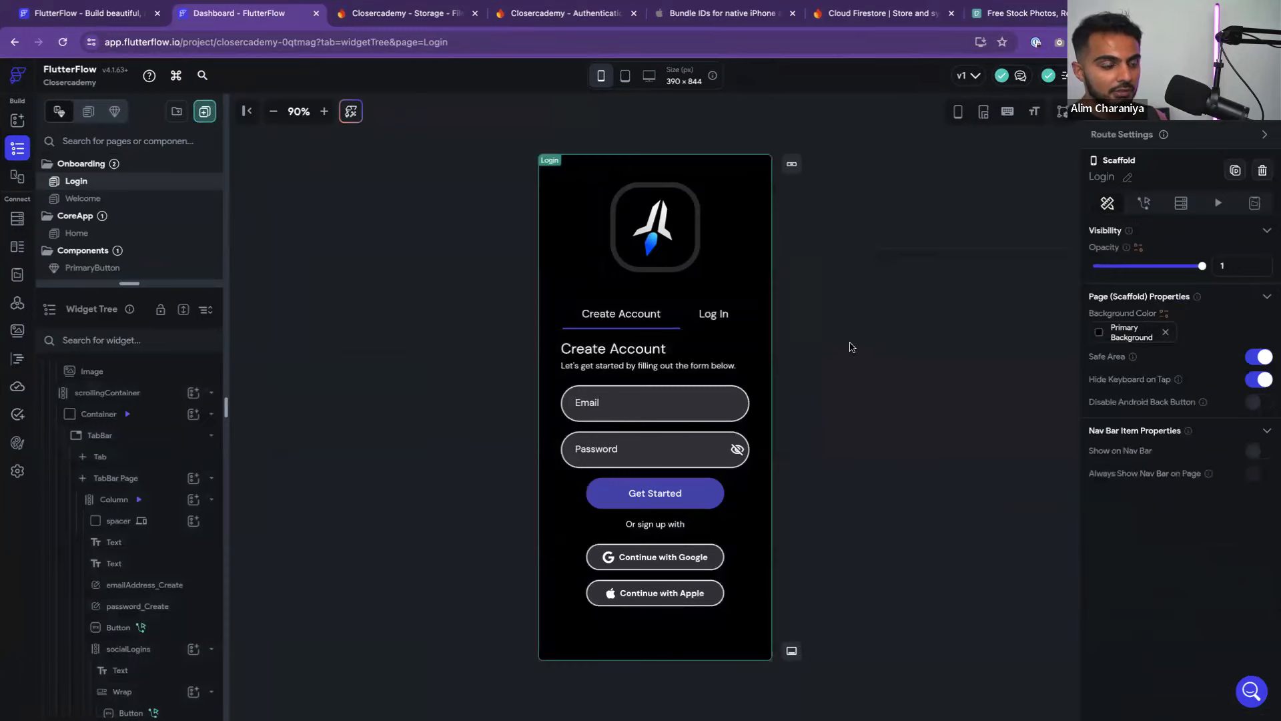
Give the tab-bar container a Primary purple border and reapply the Primary Background fill
click(757, 321)
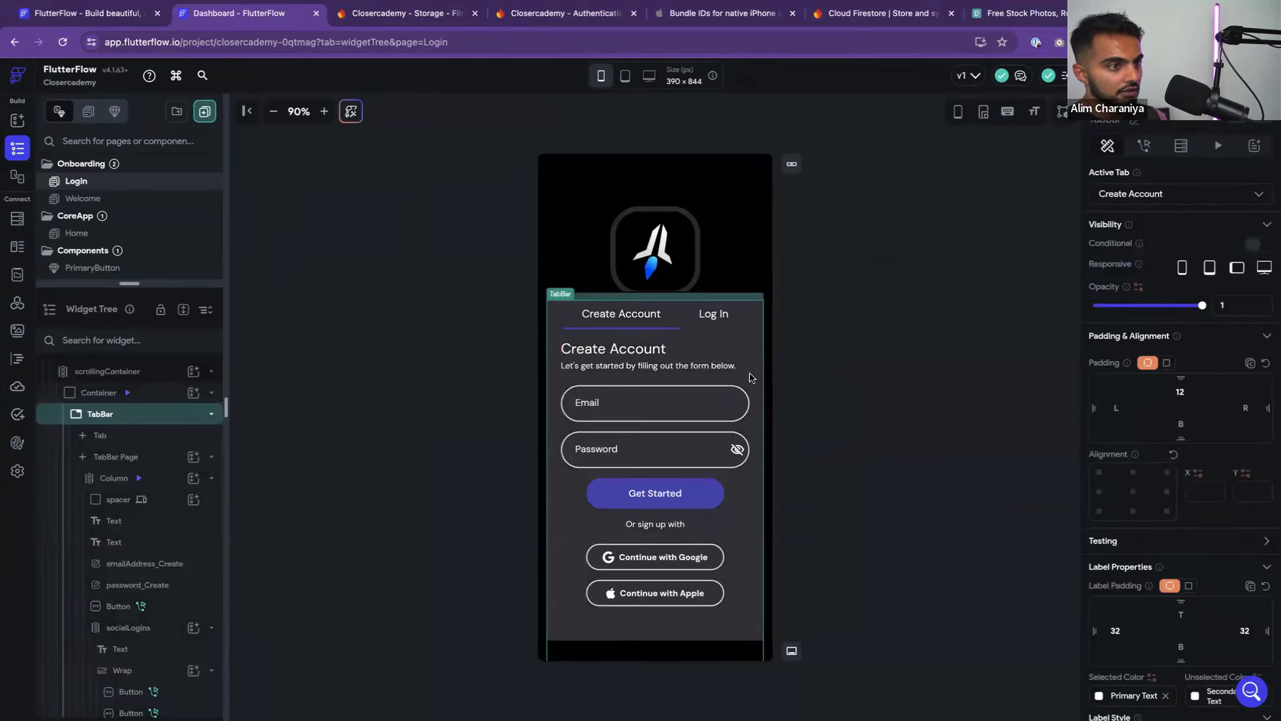
click(772, 279)
click(764, 299)
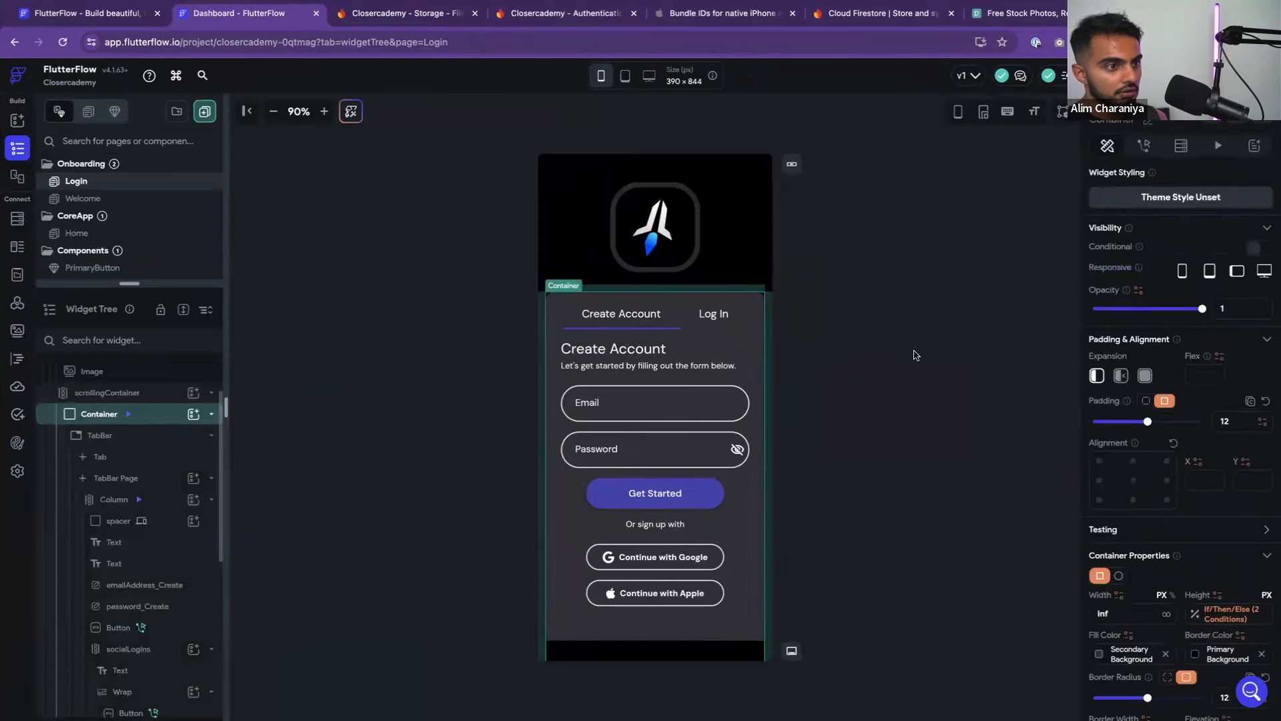
scroll(1111, 515, down, 2)
scroll(1113, 574, down, 1)
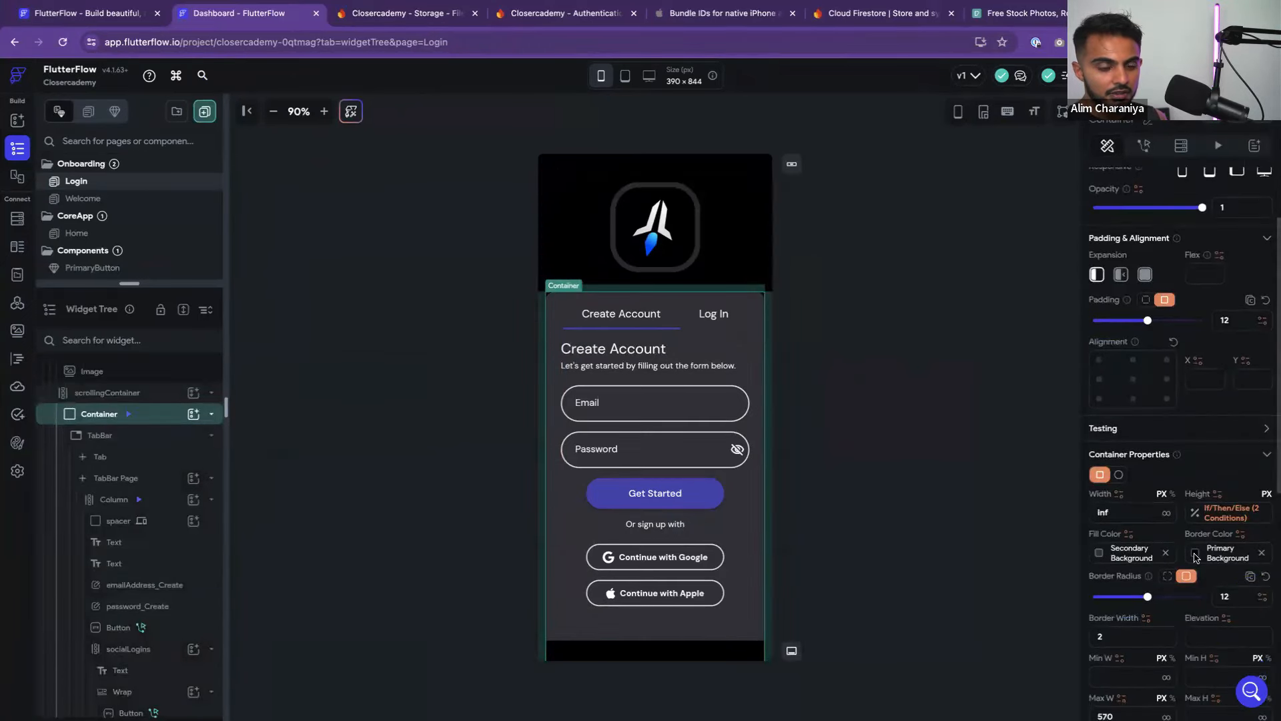
click(1196, 554)
click(1064, 535)
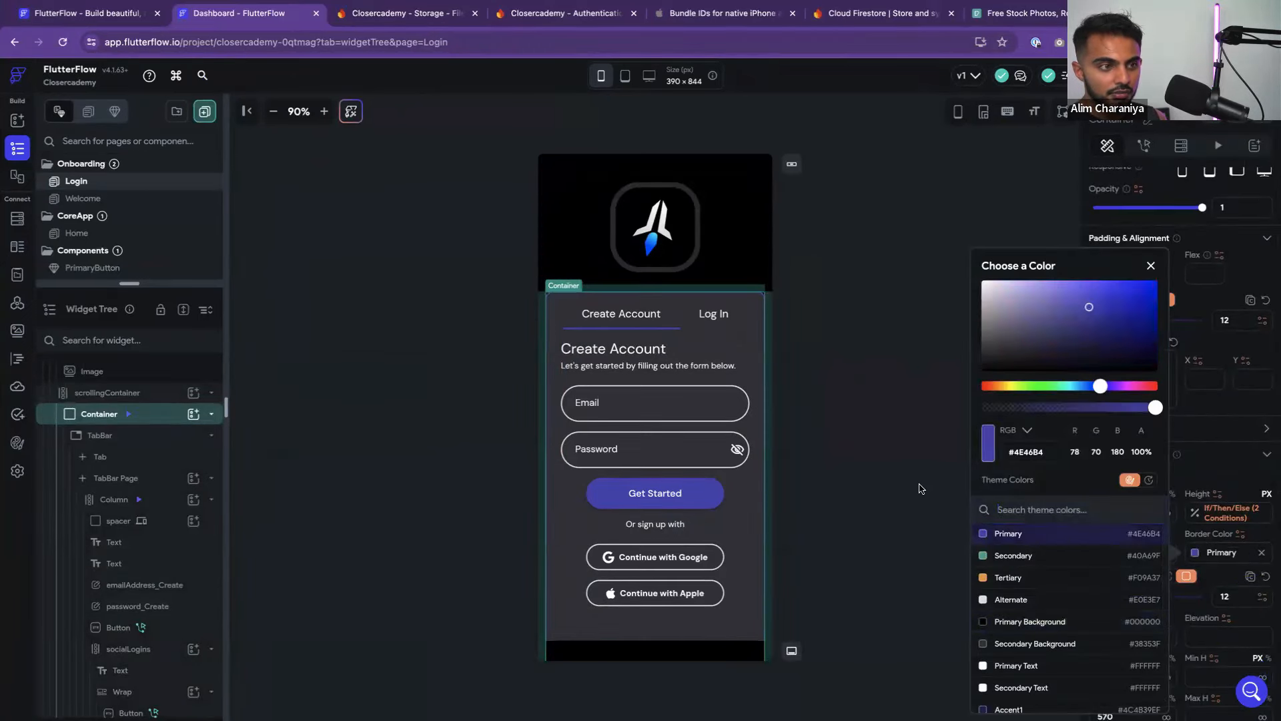
click(1179, 542)
click(1098, 553)
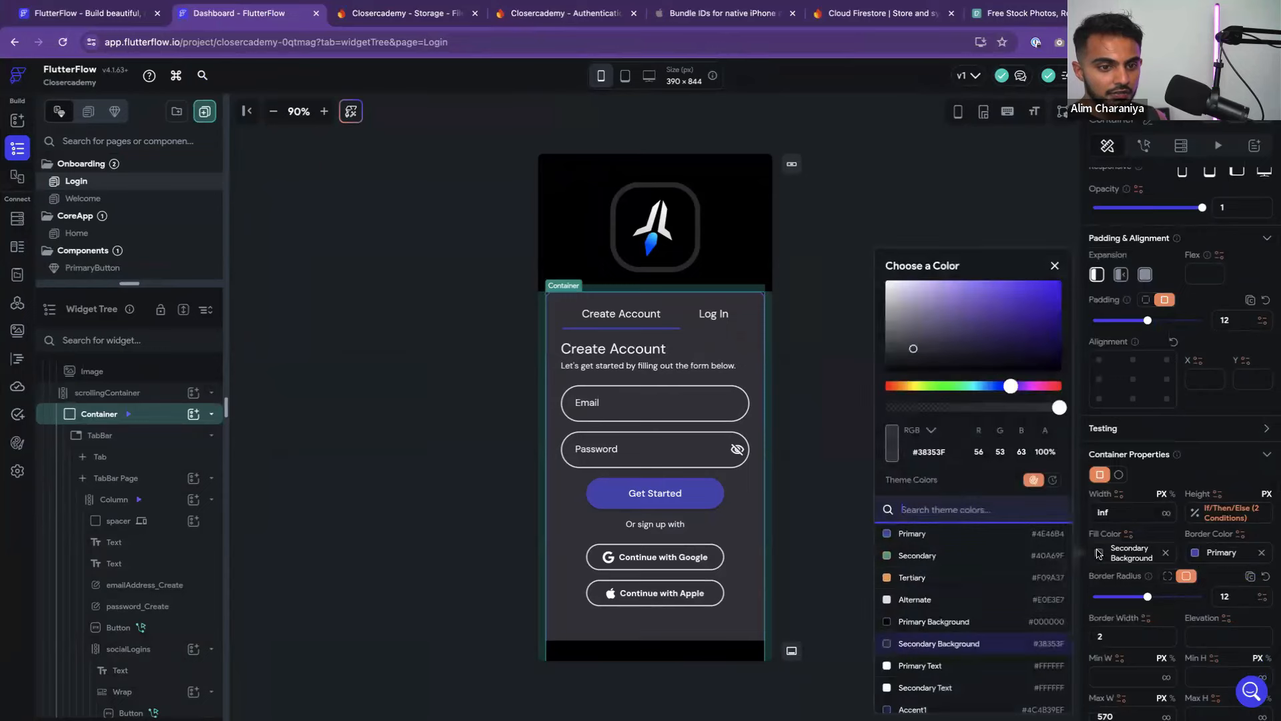
click(956, 617)
click(818, 471)
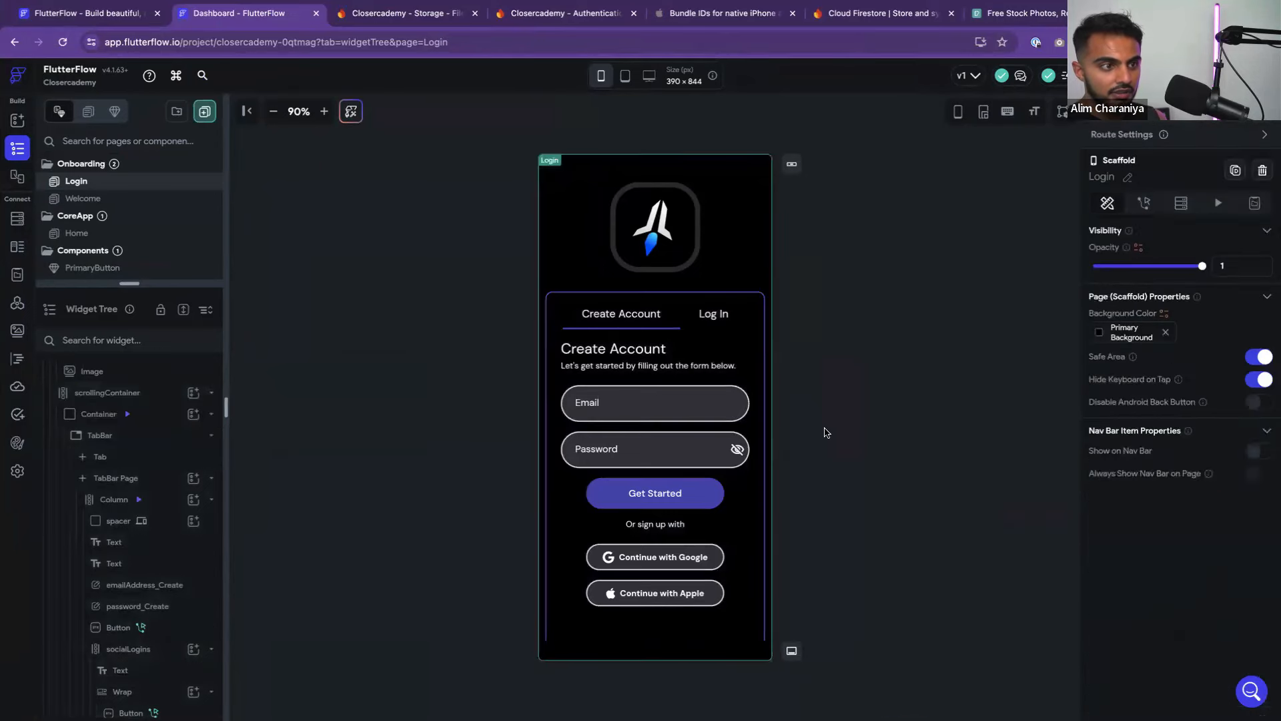
Clear the border colour from the container holding the tab bar
scroll(758, 474, down, 1)
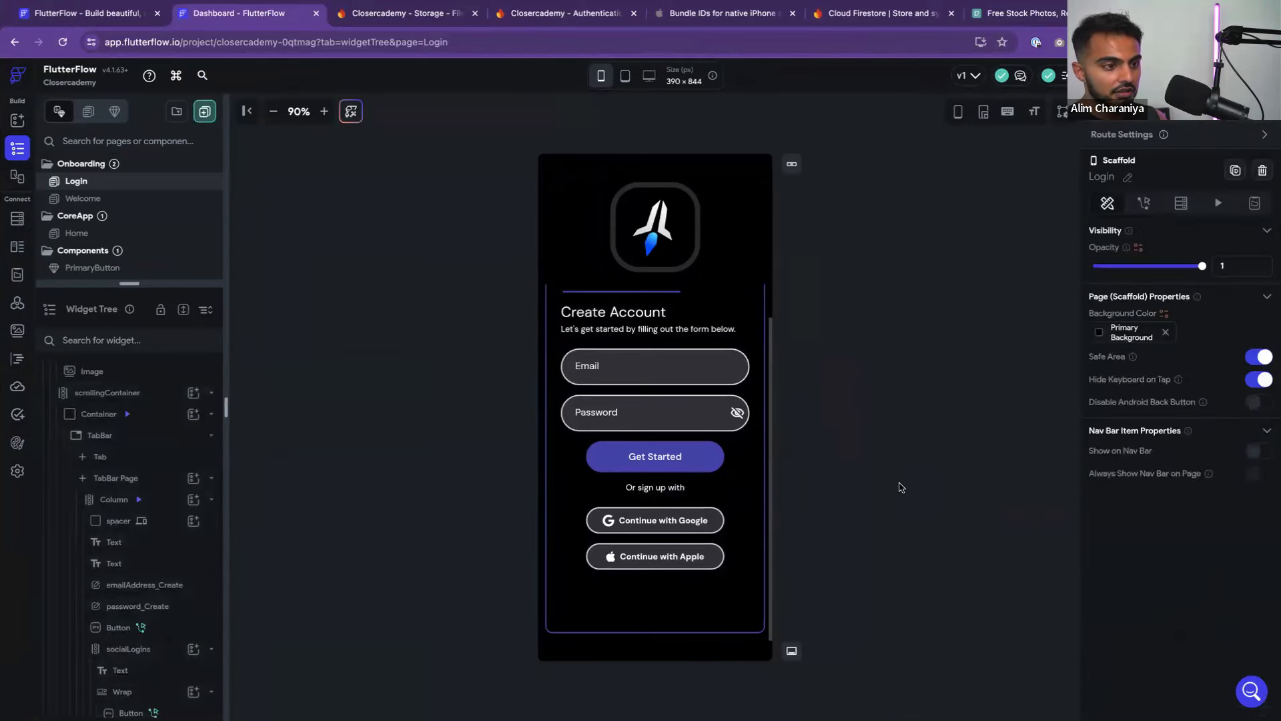
scroll(756, 460, up, 1)
scroll(756, 455, down, 1)
scroll(664, 436, up, 1)
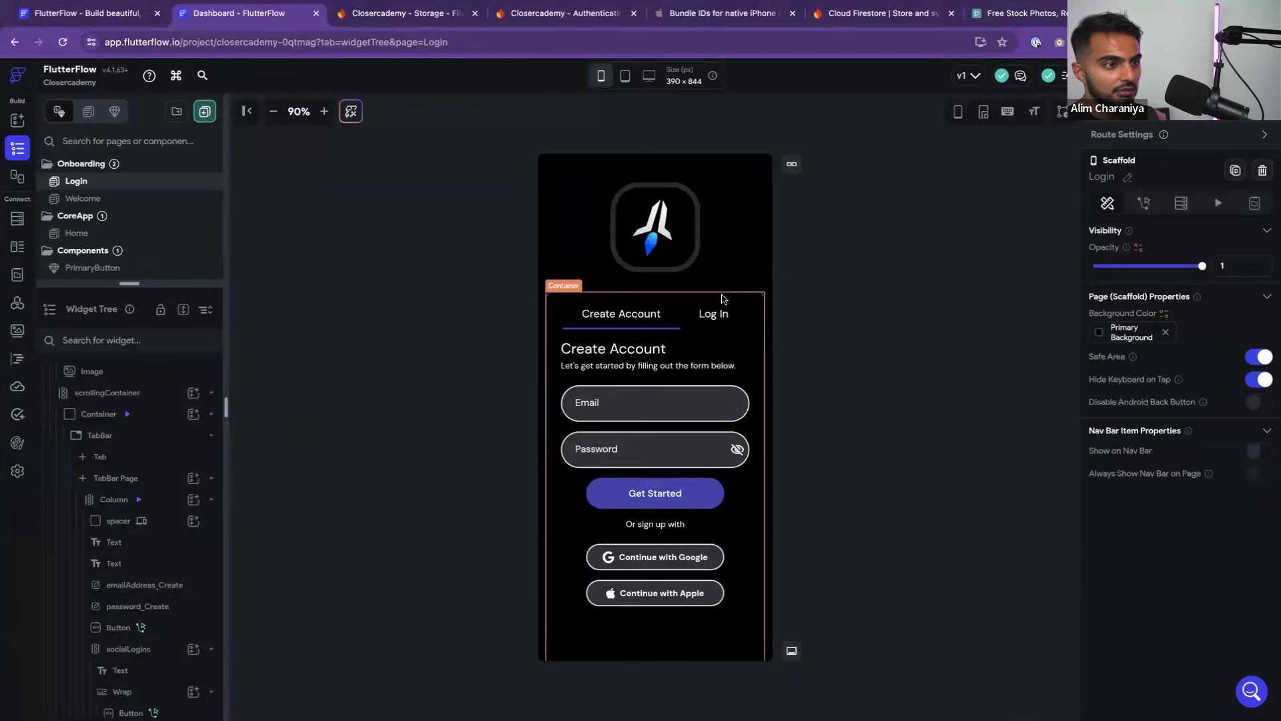
click(750, 300)
click(880, 315)
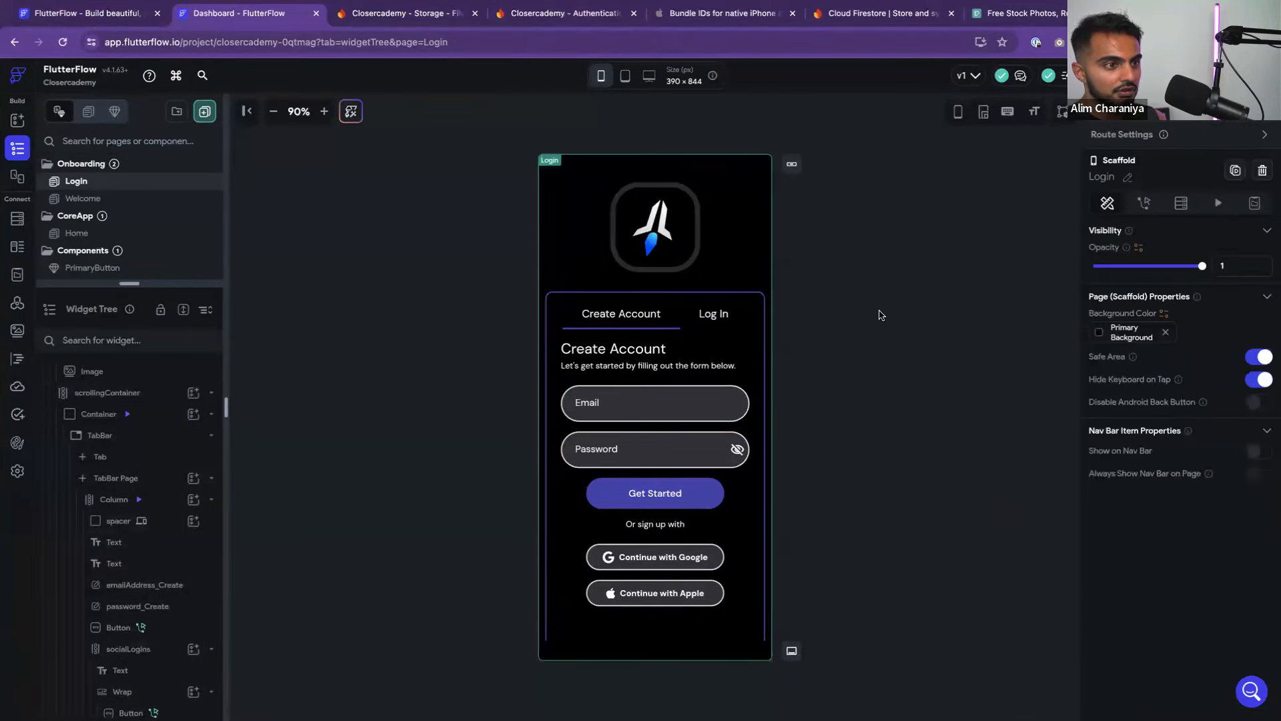
click(739, 301)
scroll(1190, 570, down, 2)
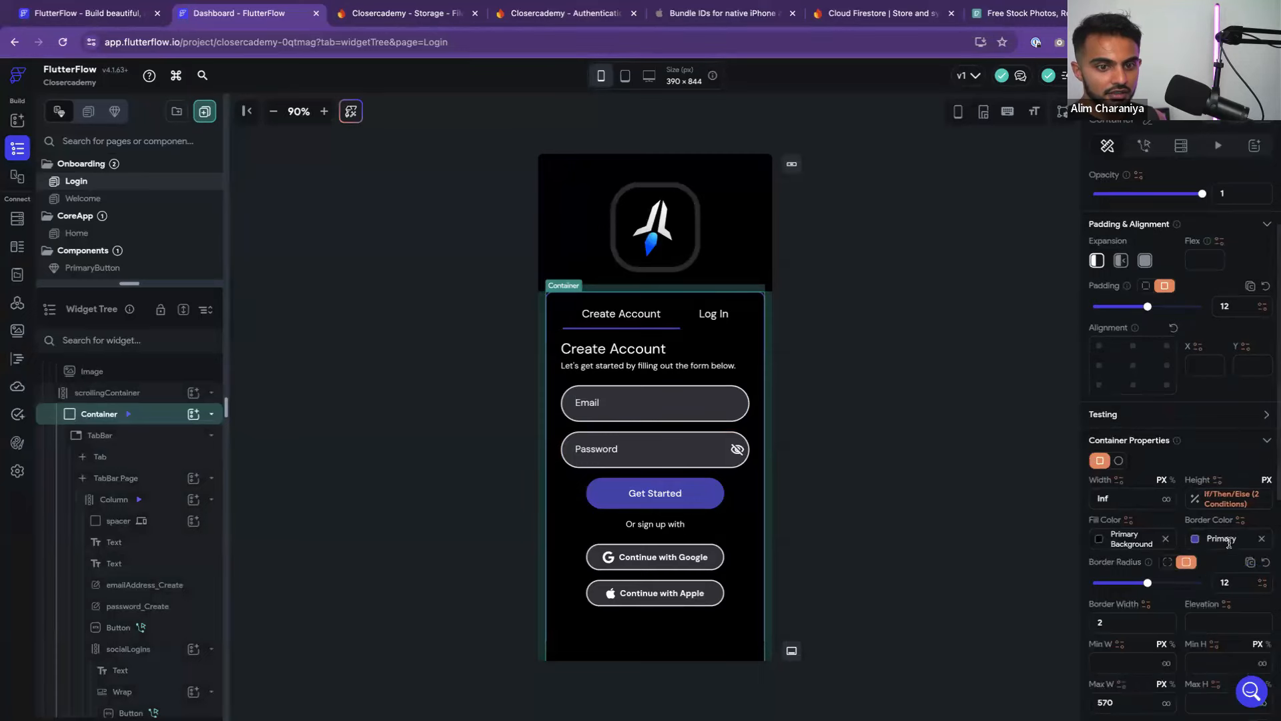
click(1262, 538)
click(1018, 453)
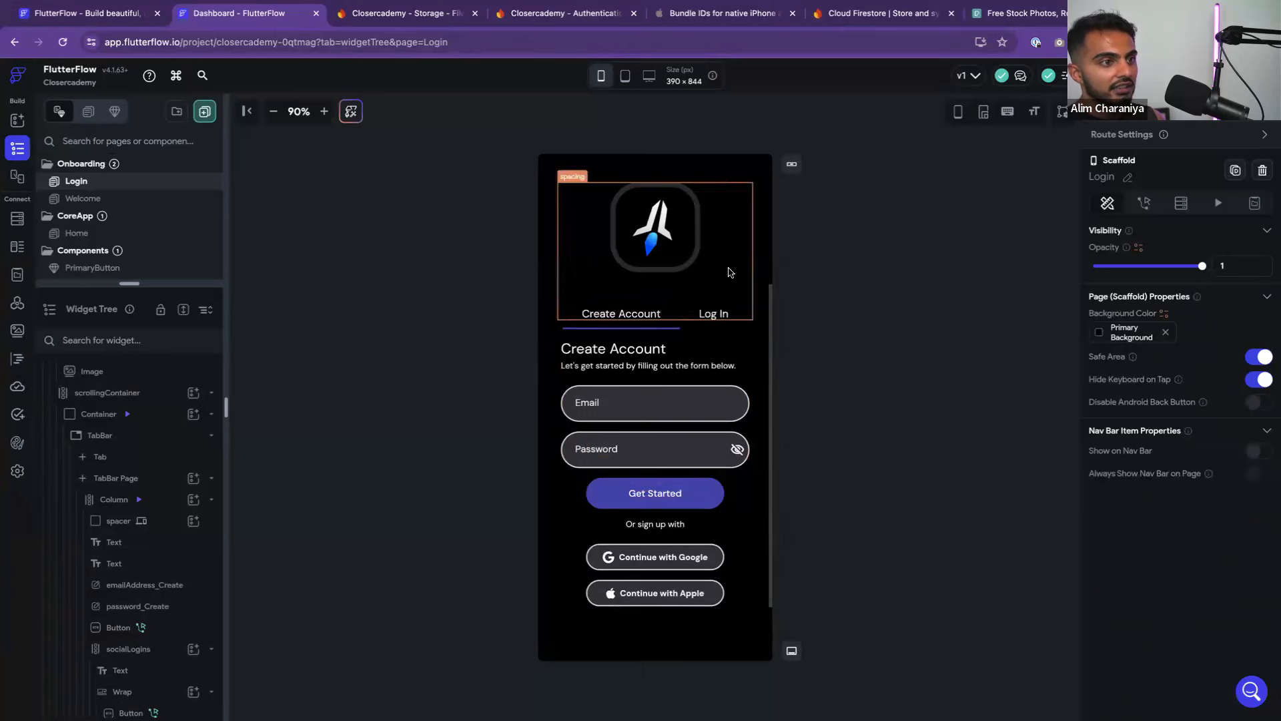
Turn off Scrollable on the scrollingContainer column
click(765, 251)
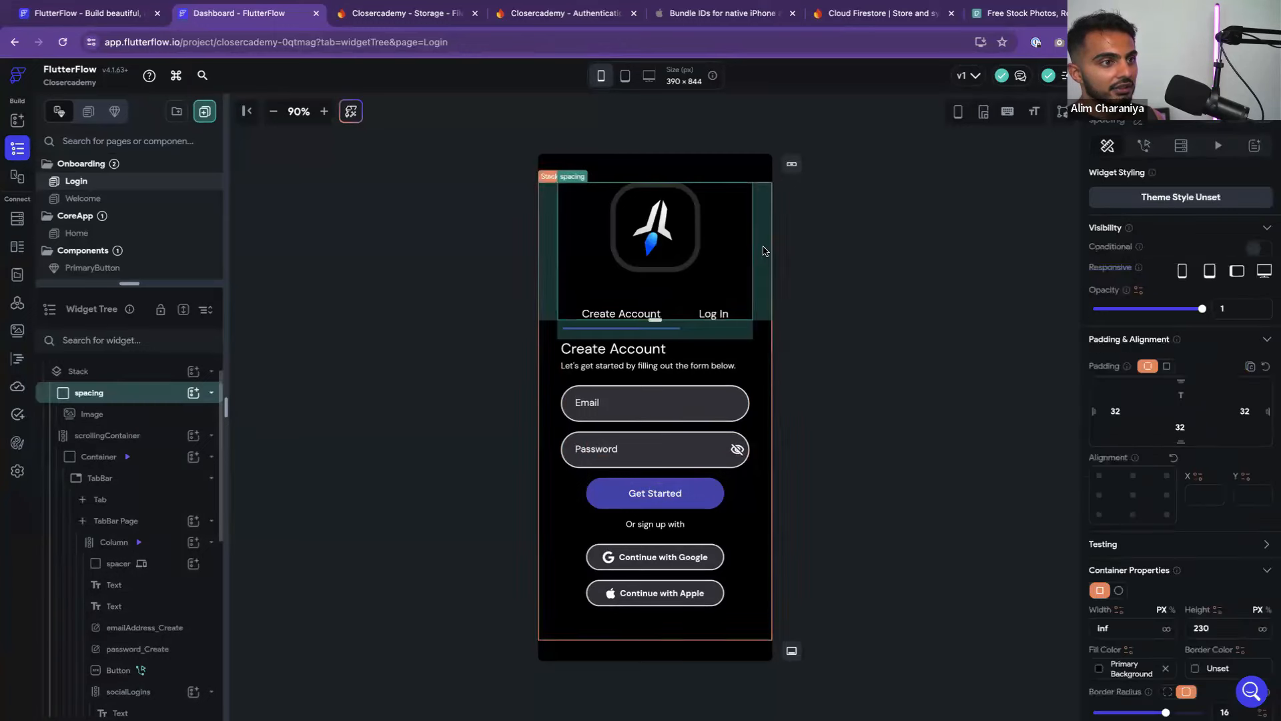
click(767, 351)
scroll(1194, 553, down, 2)
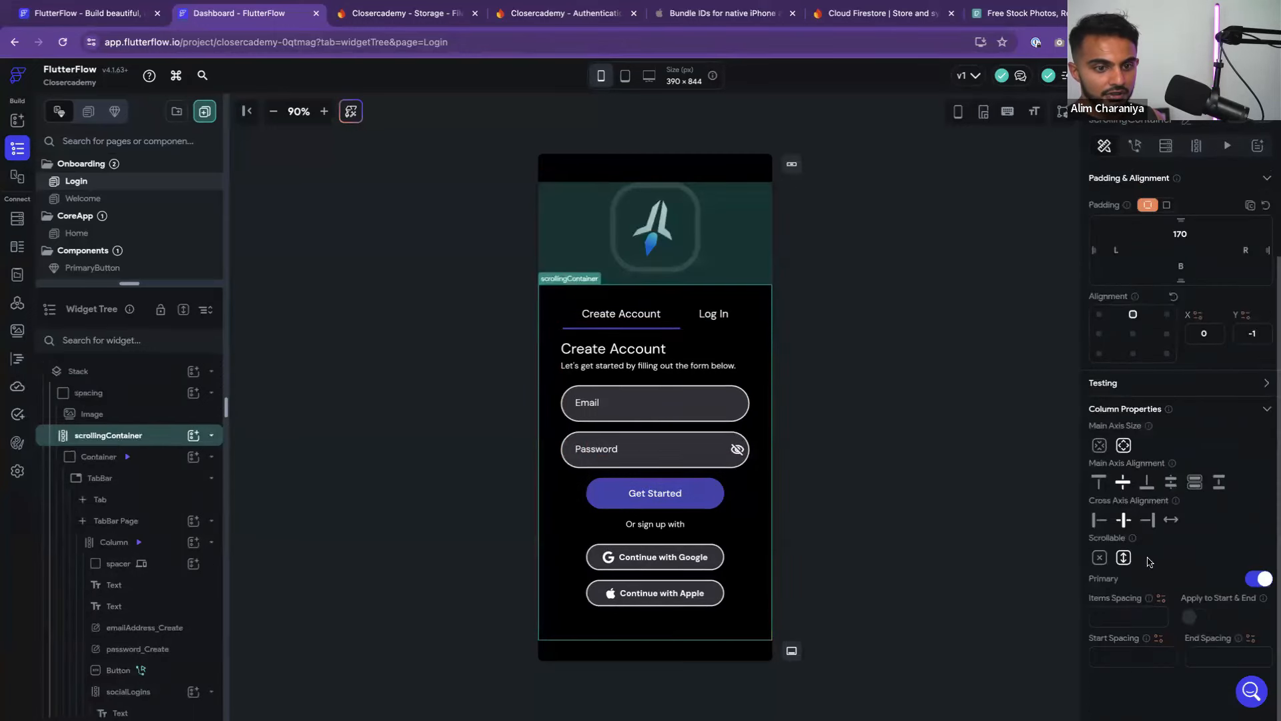
click(1100, 559)
click(917, 420)
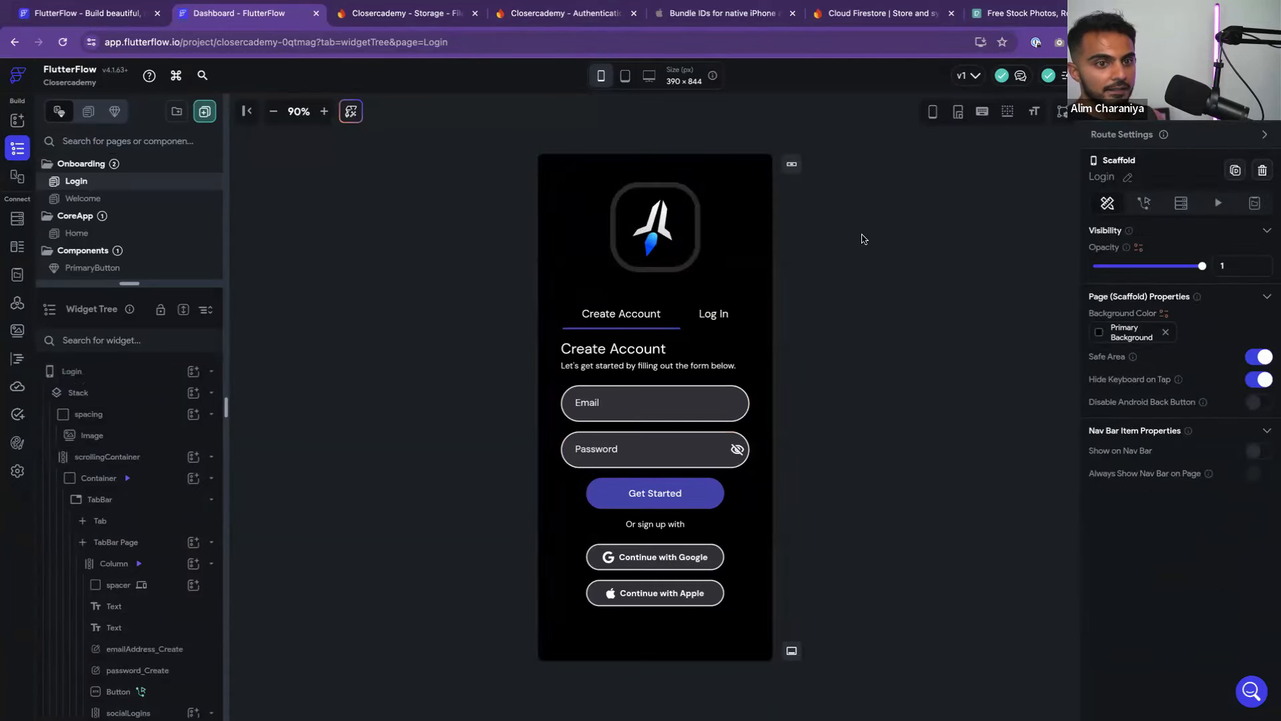
Preview the Log In and Create Account tabs and compare them against the Figma wireframes
click(713, 318)
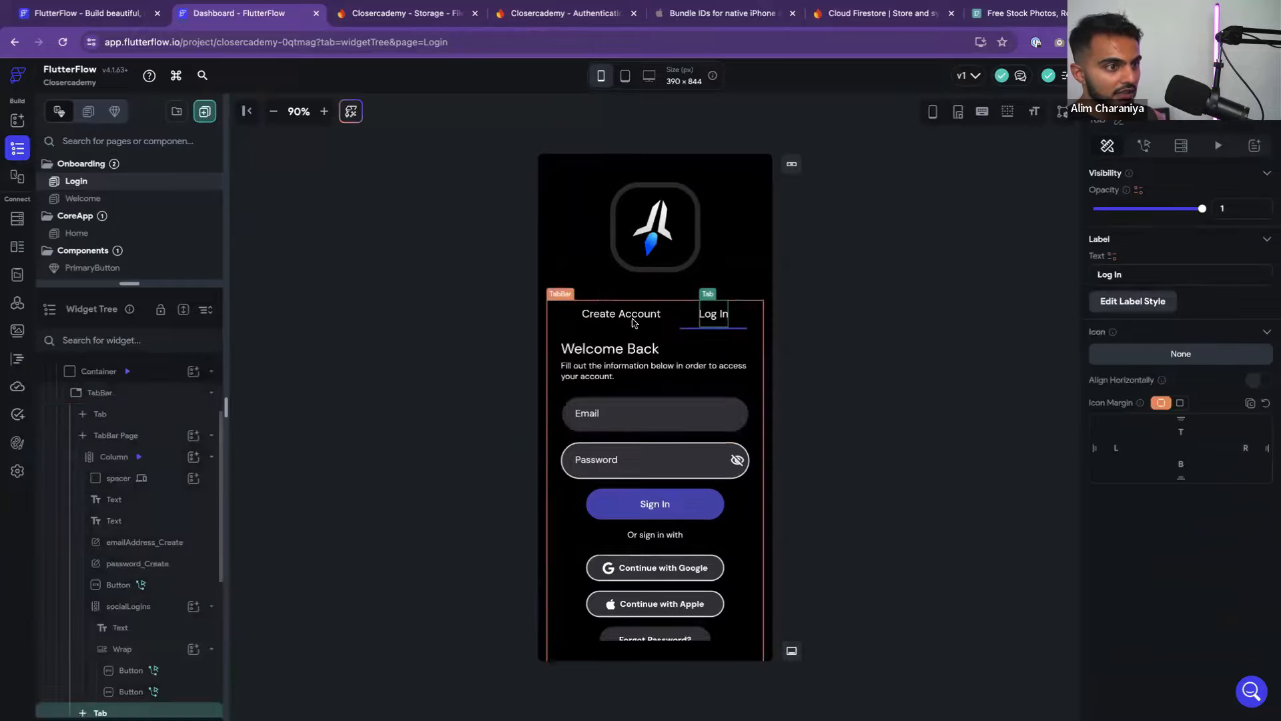
click(635, 321)
click(705, 323)
click(640, 321)
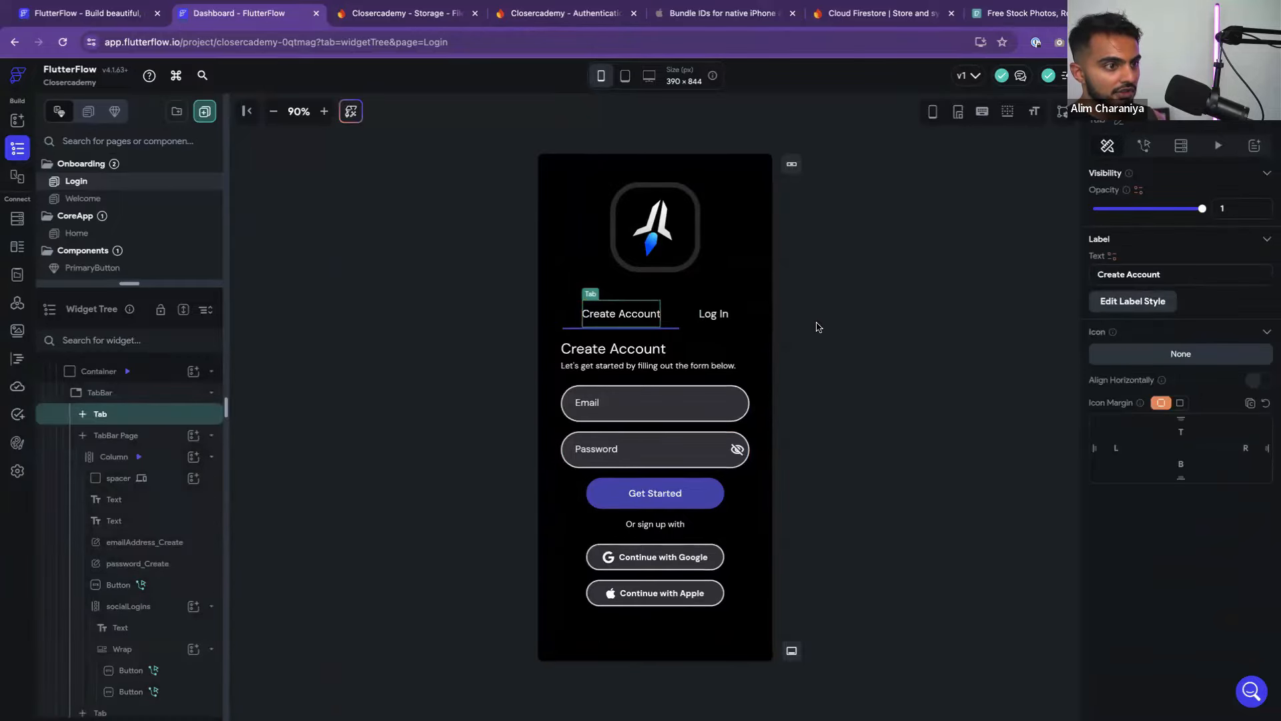
key(ctrl+Left)
scroll(747, 438, right, 3)
key(ctrl+Right)
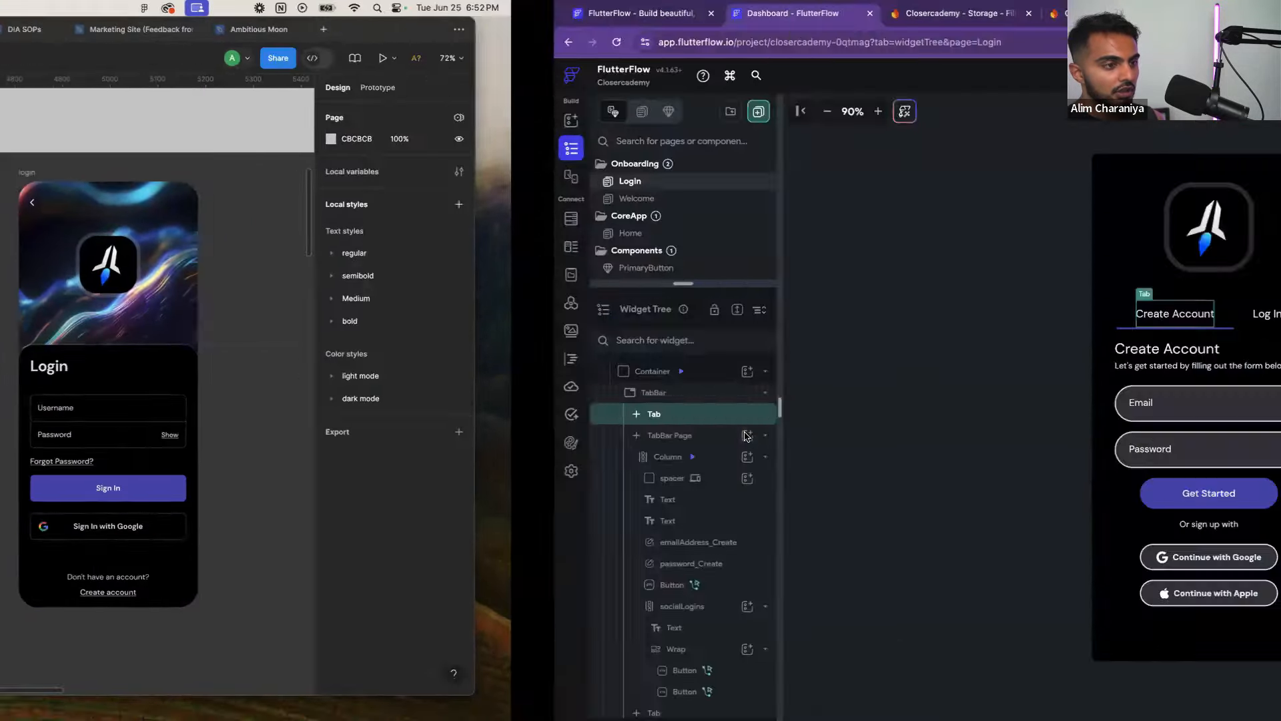
key(ctrl+Left)
scroll(599, 446, left, 3)
scroll(599, 445, down, 3)
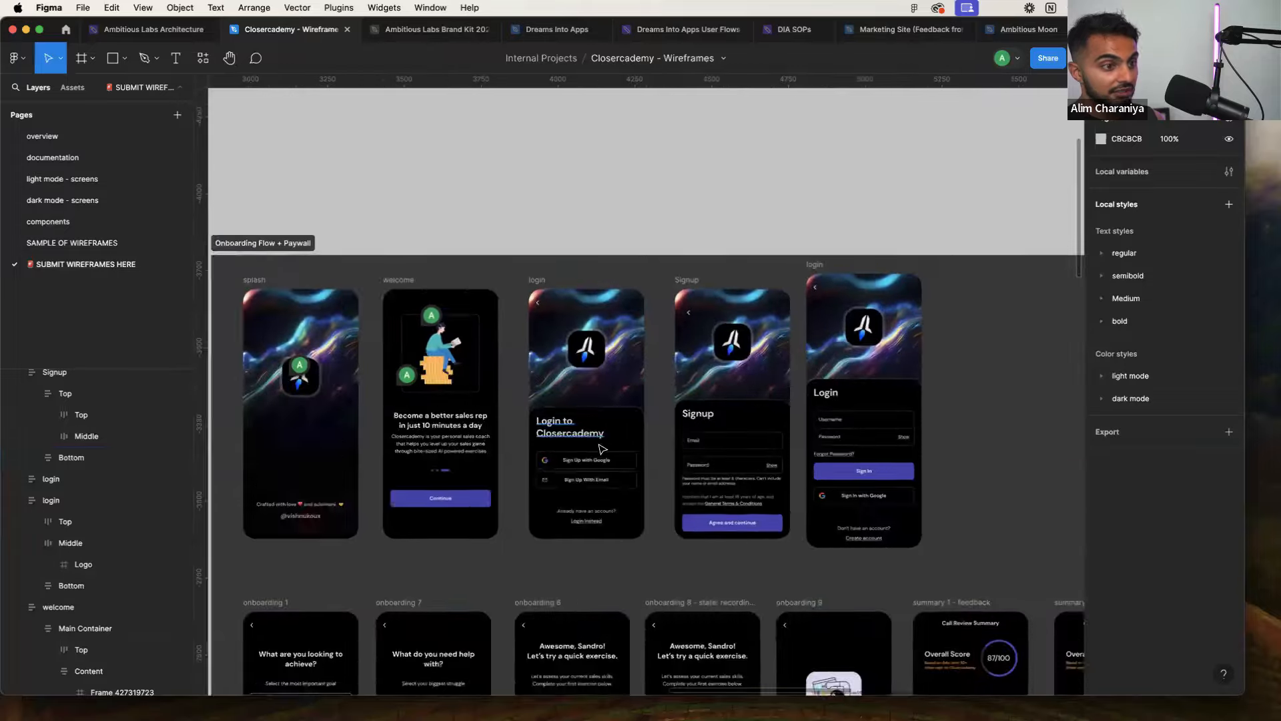
scroll(599, 445, up, 3)
key(ctrl+Right)
click(806, 328)
Preview the Log In tab's Welcome Back form, then return to Create Account
click(714, 316)
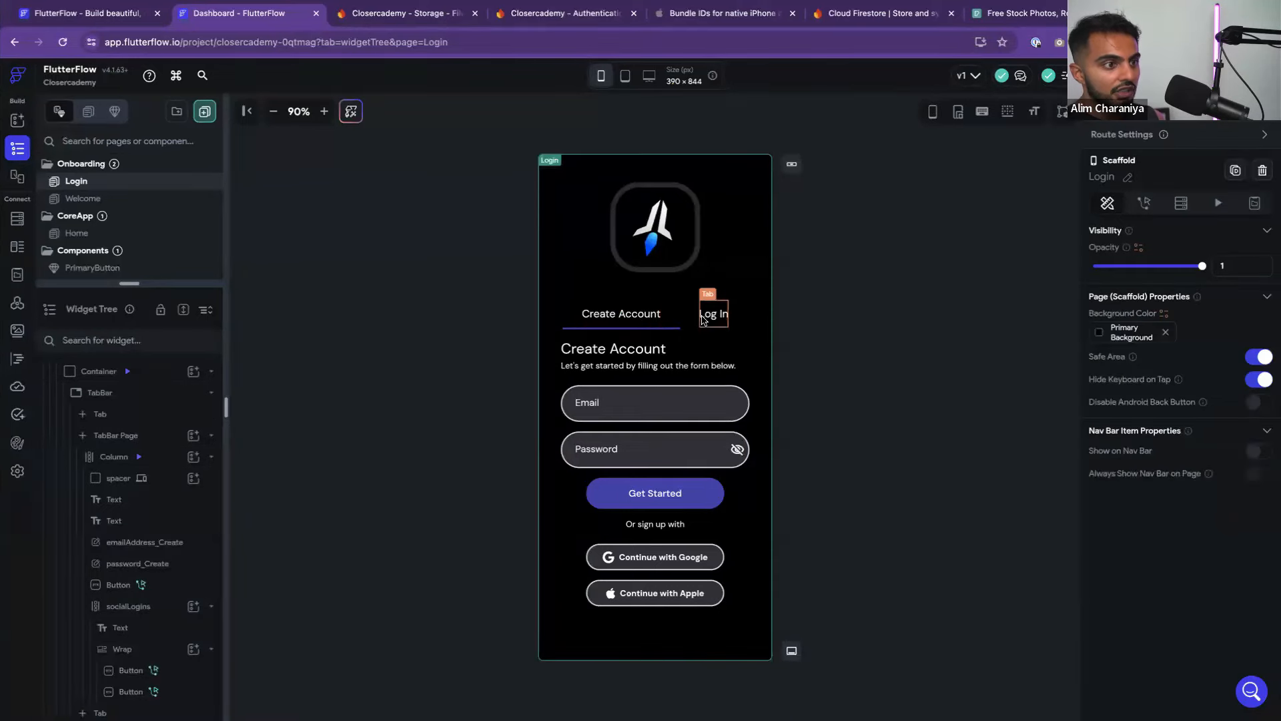
click(646, 321)
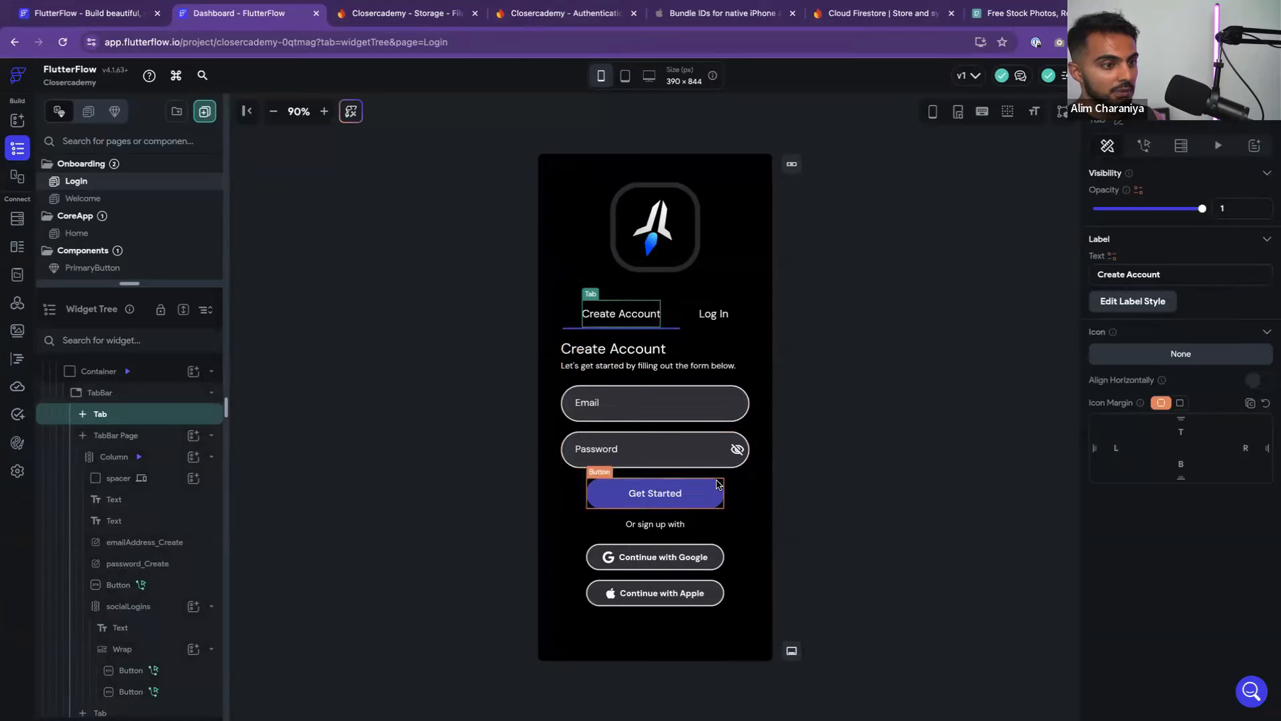
click(715, 320)
click(622, 315)
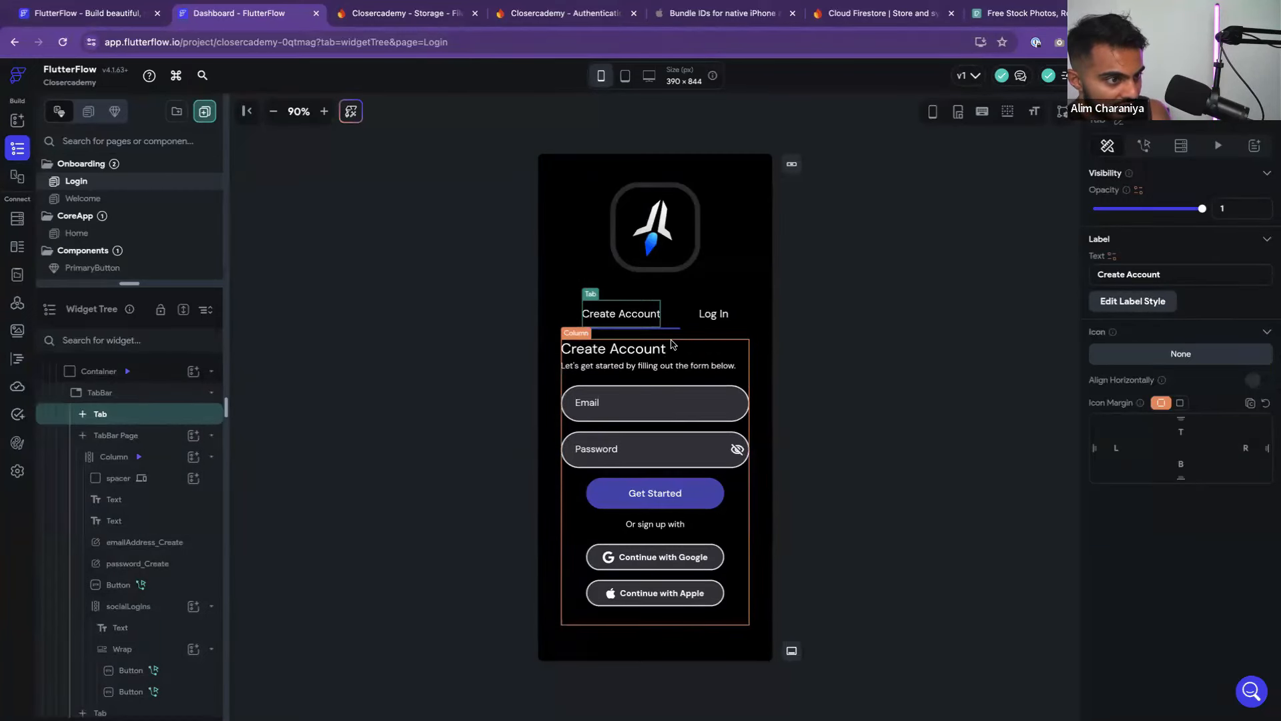
Delete the Continue with Google and Apple buttons and their empty Wrap, then select Get Started
click(735, 551)
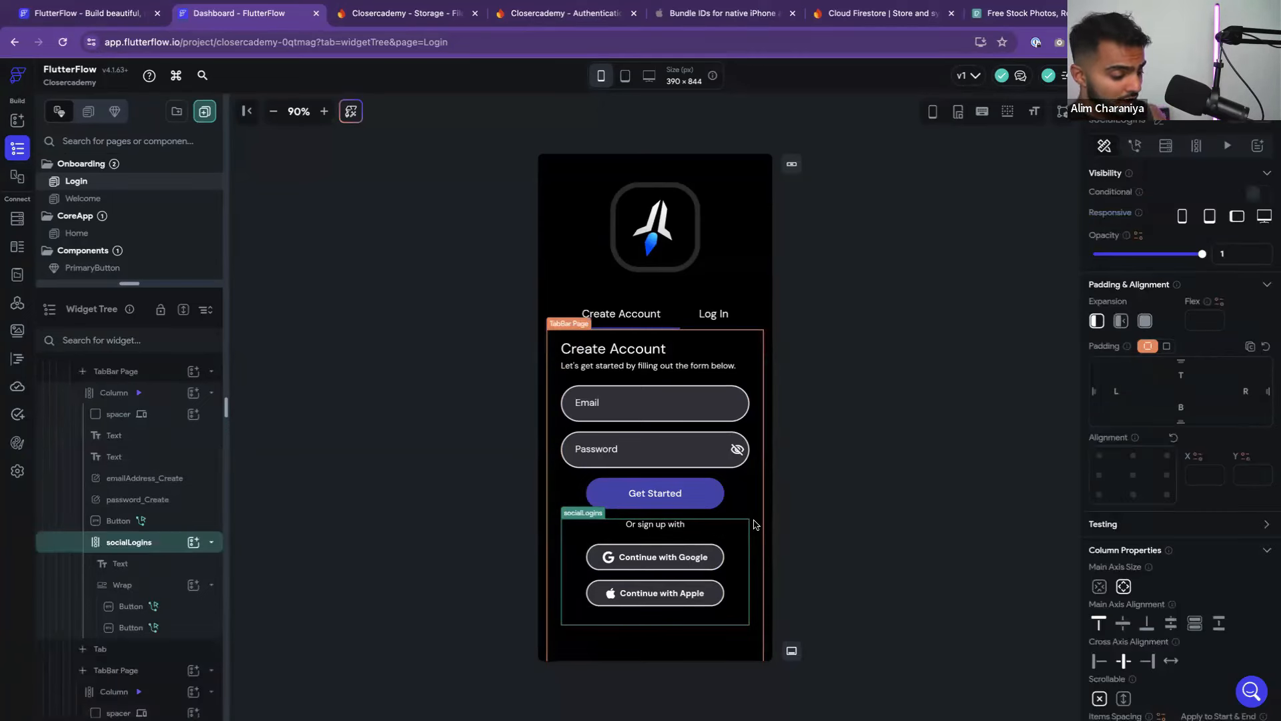
click(711, 560)
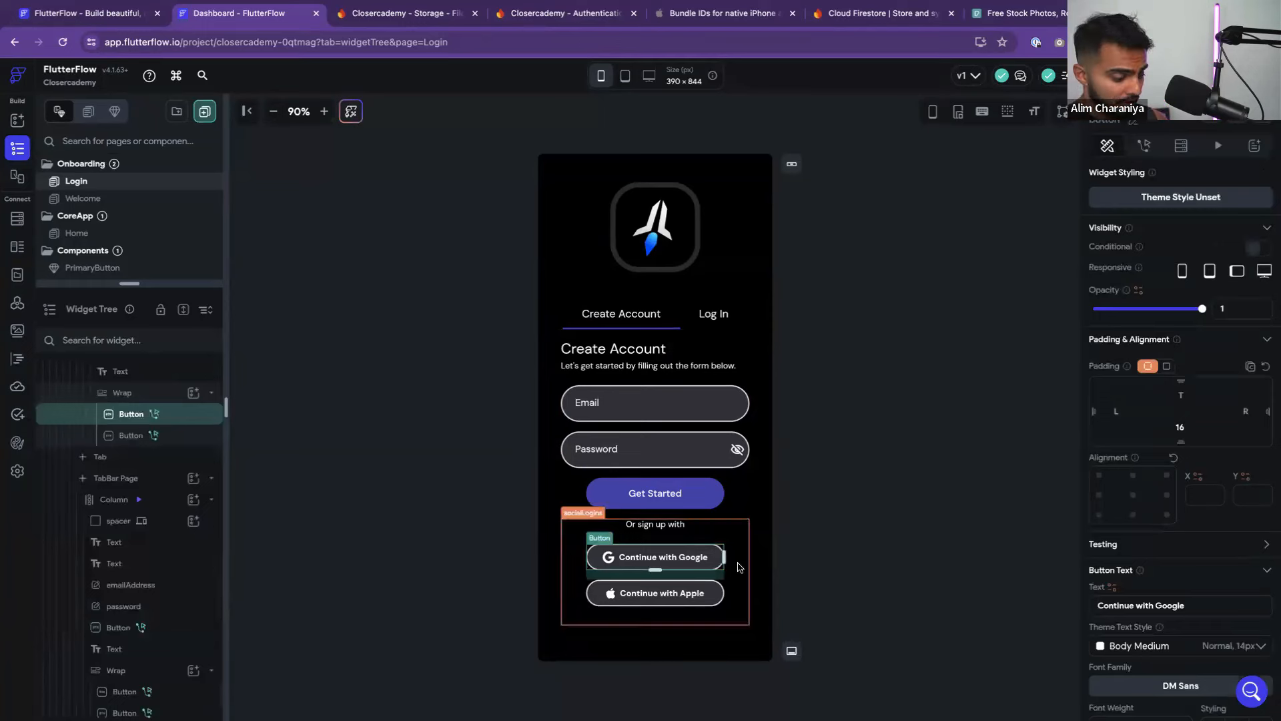
key(Delete)
click(713, 564)
key(Delete)
click(827, 540)
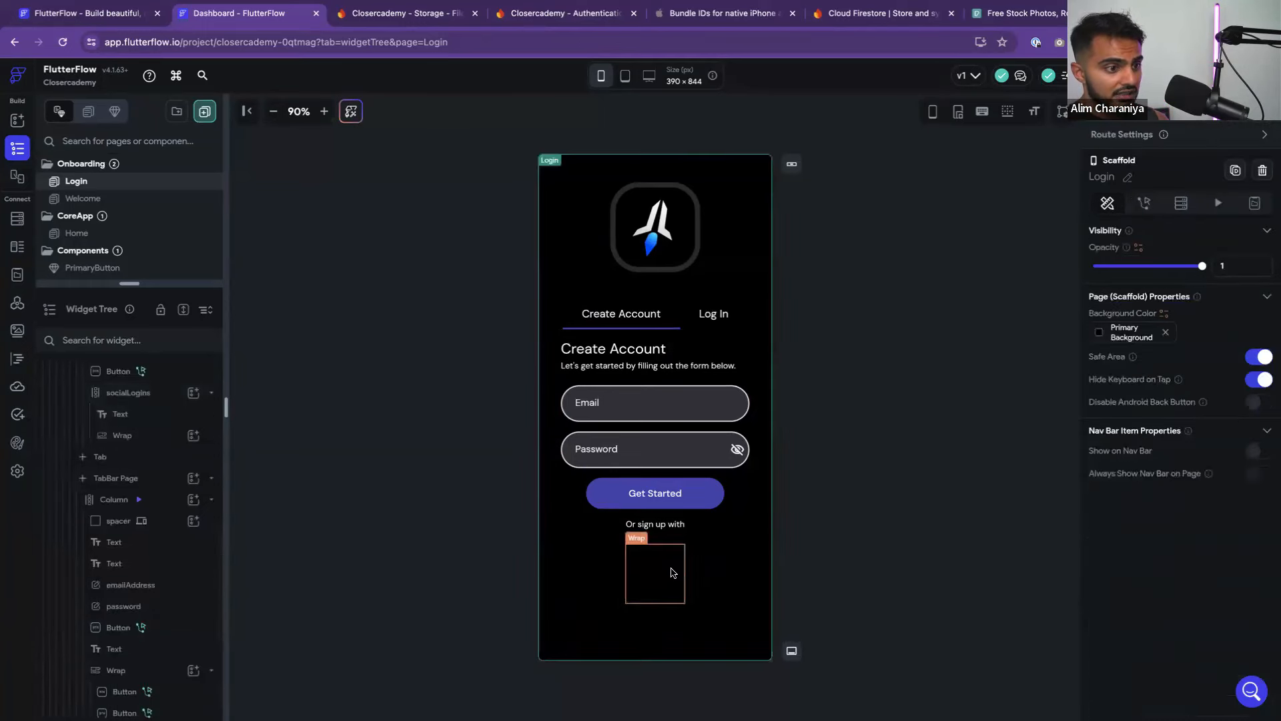
click(670, 559)
key(Delete)
click(655, 523)
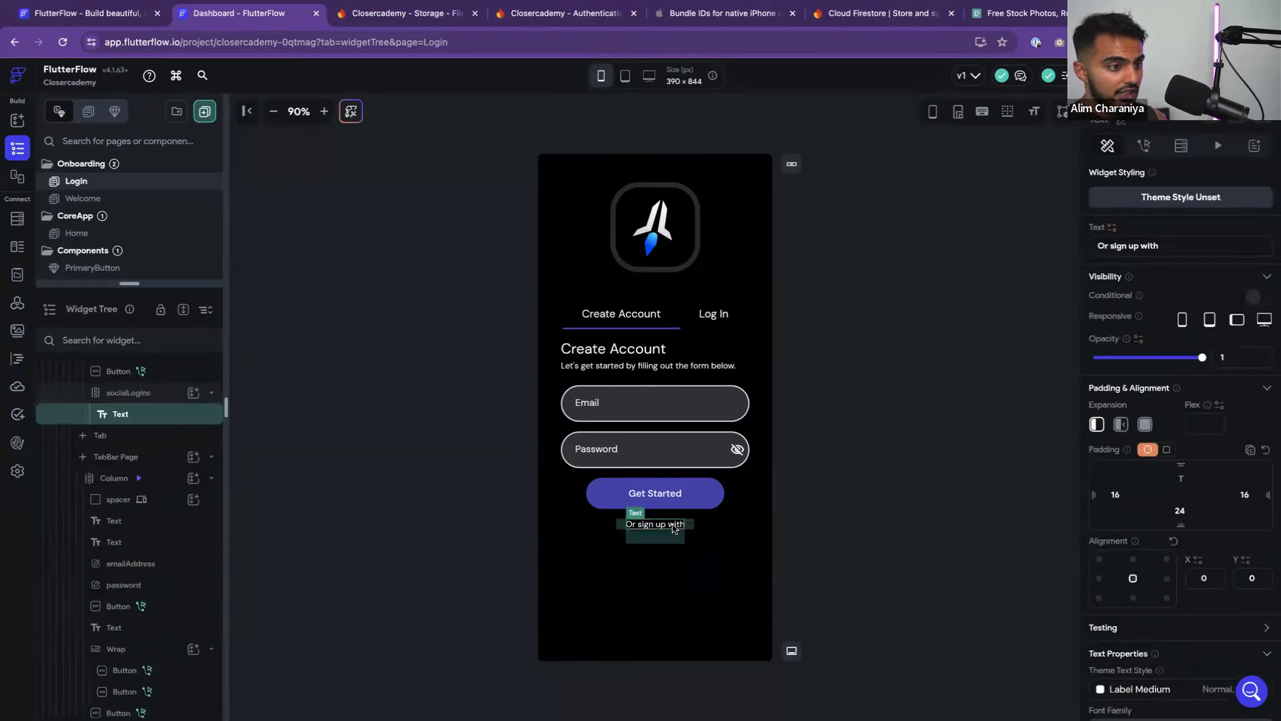
click(720, 495)
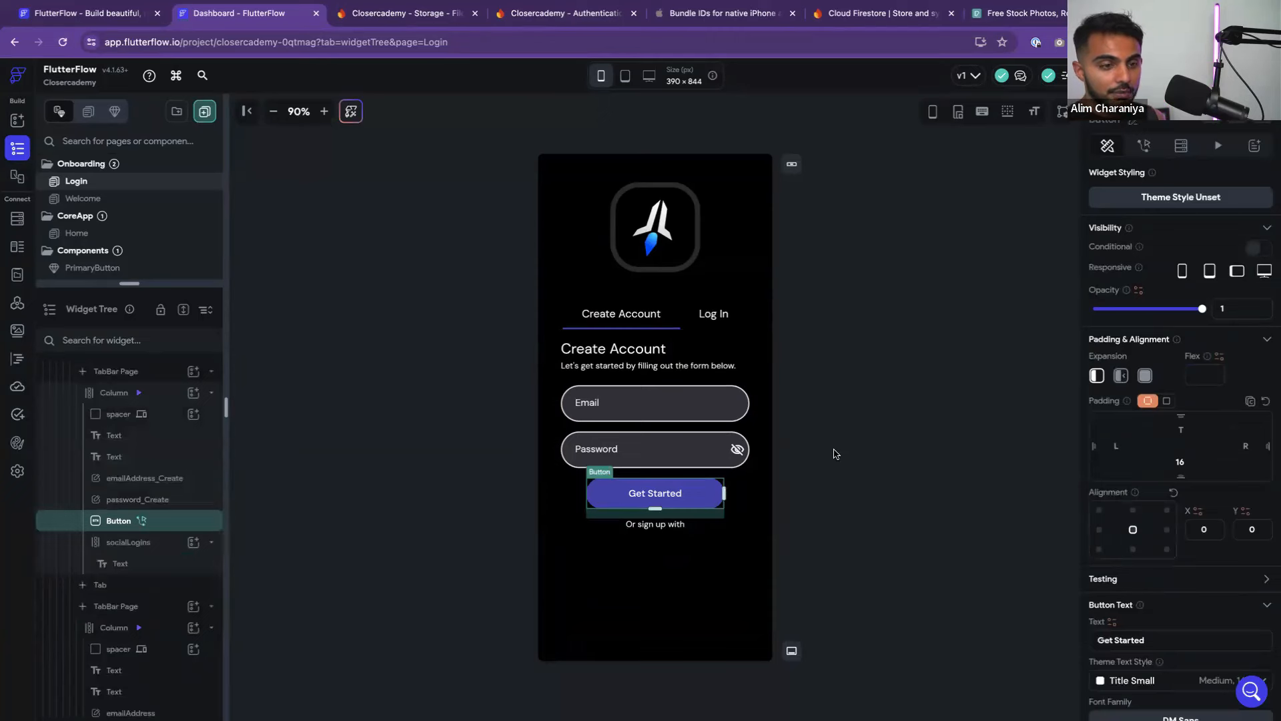
Drag the PrimaryButton component below Get Started, then delete the old Get Started button
scroll(99, 220, down, 1)
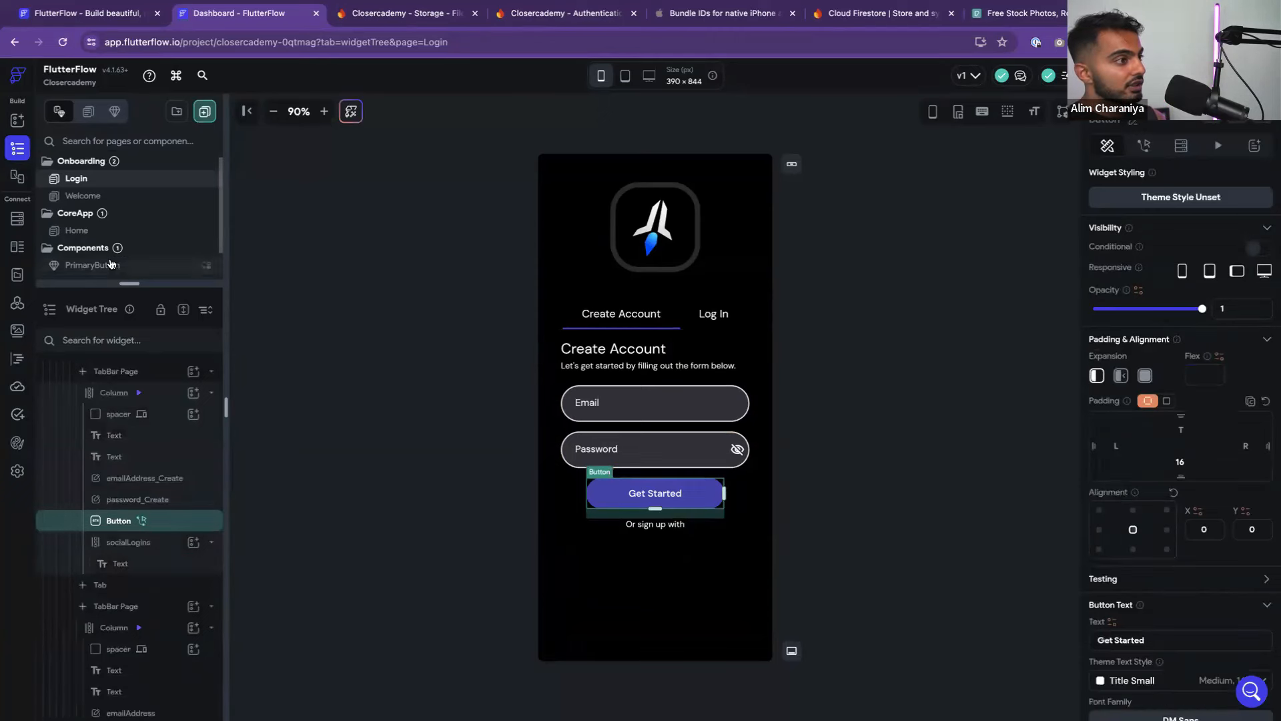
drag(282, 291, 598, 482)
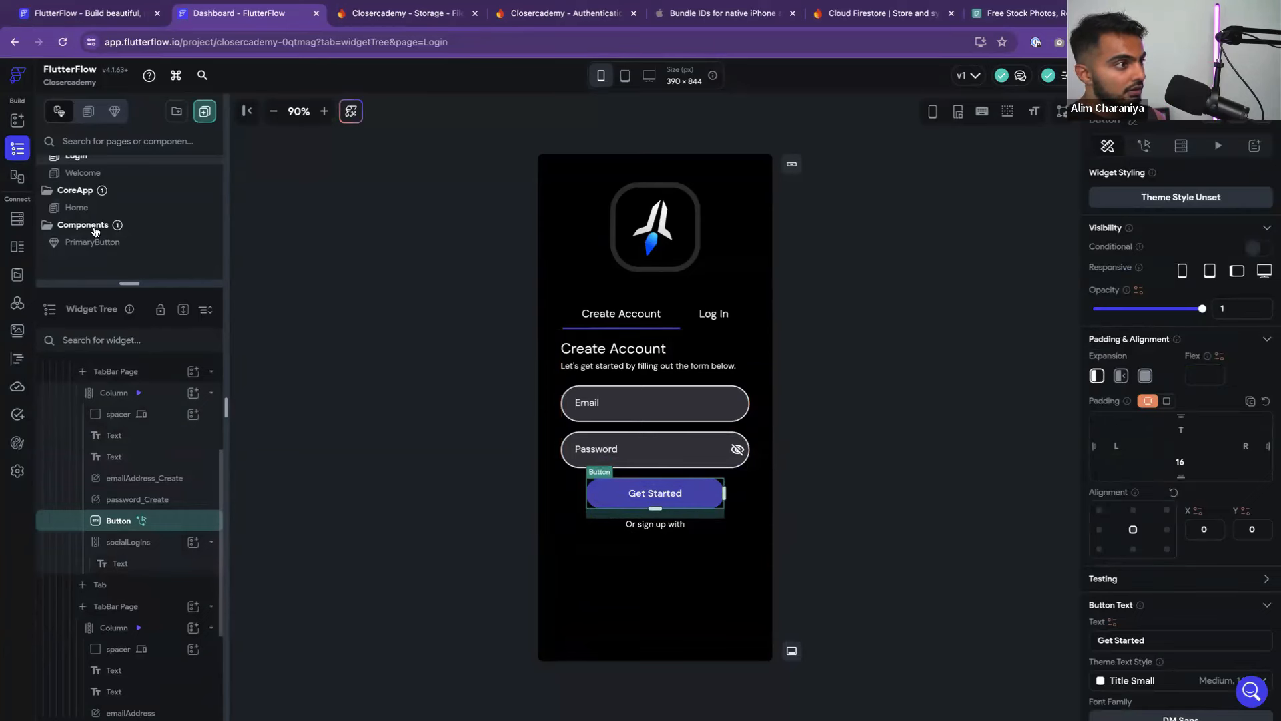
drag(71, 245, 660, 475)
click(17, 121)
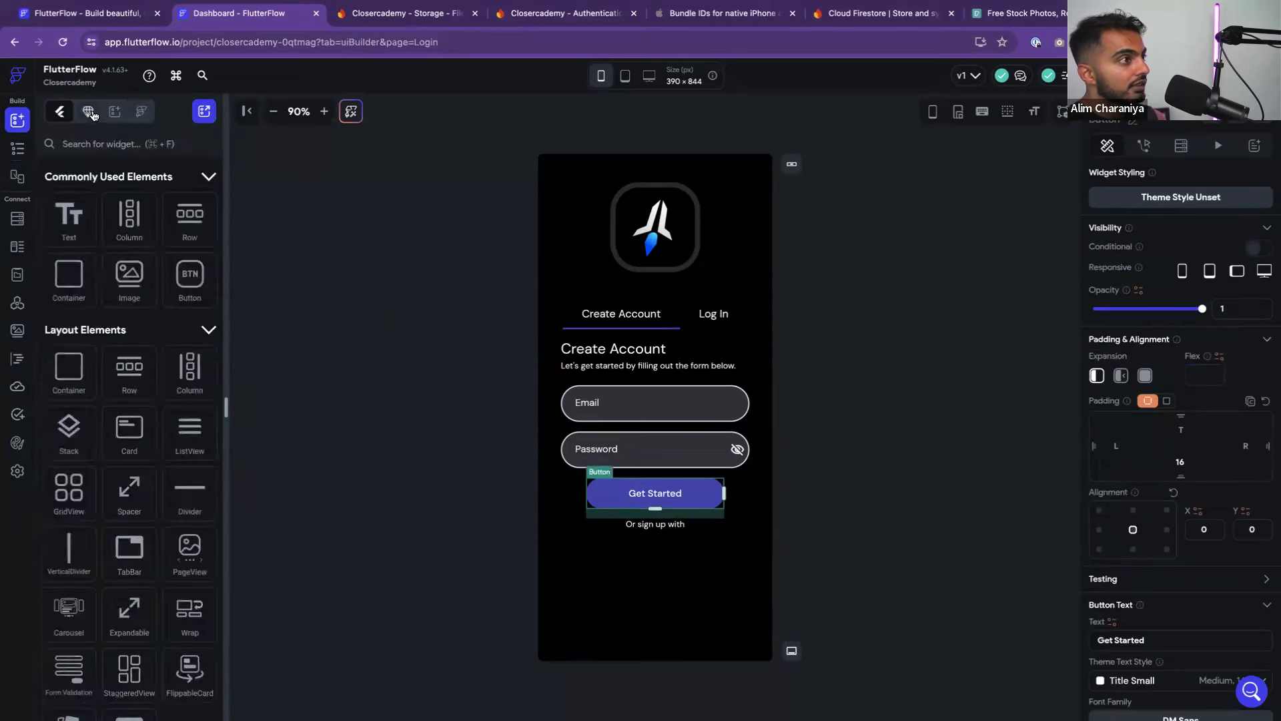
click(87, 113)
drag(108, 207, 674, 514)
click(707, 499)
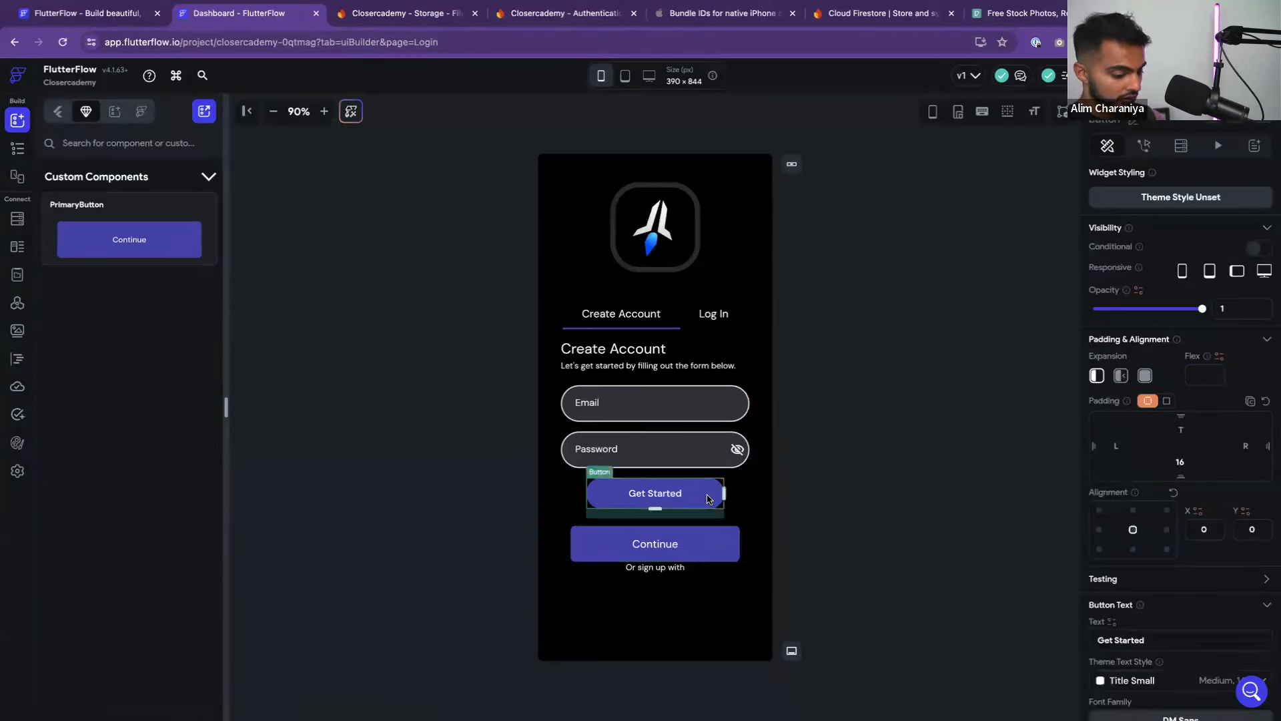
key(Delete)
click(719, 500)
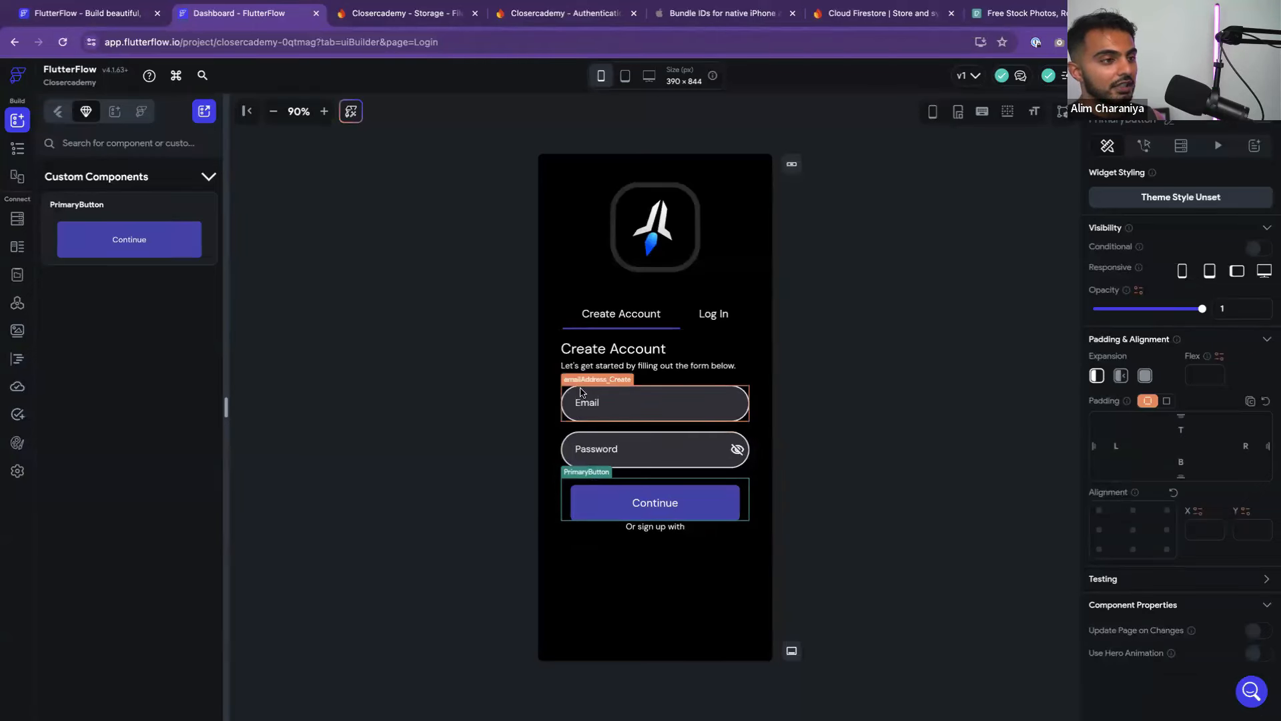
right_click(597, 503)
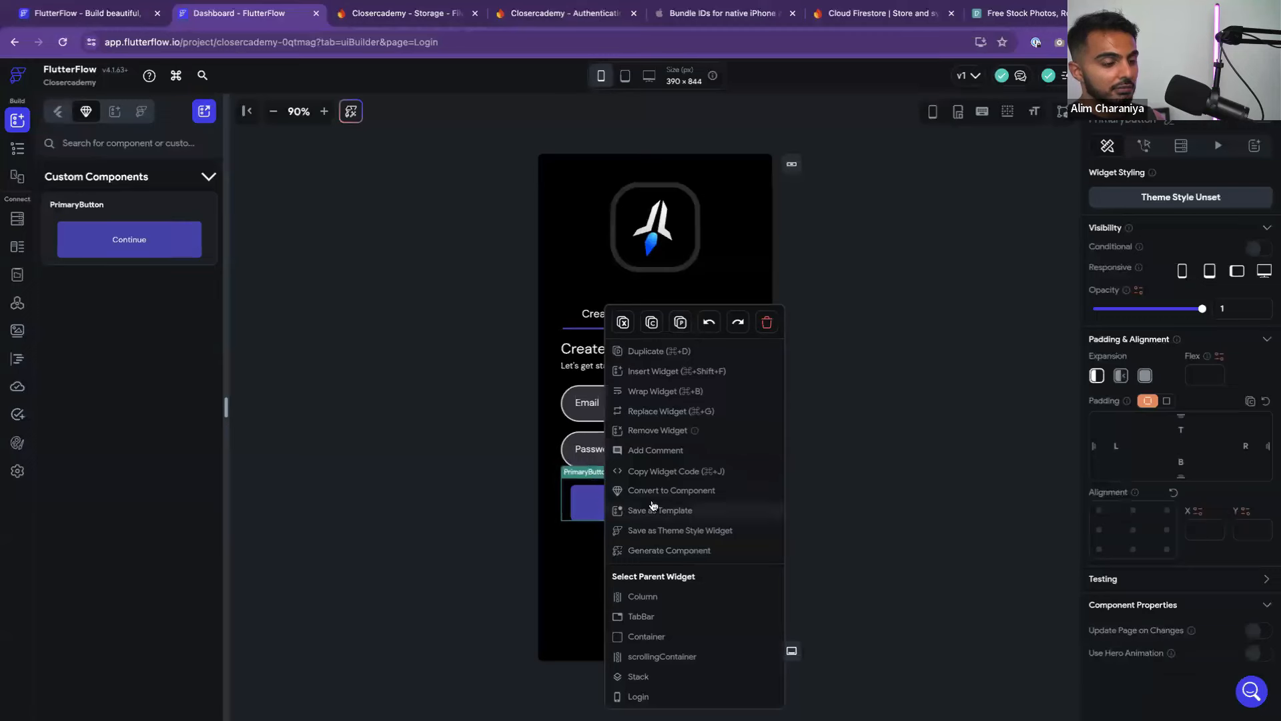
click(507, 488)
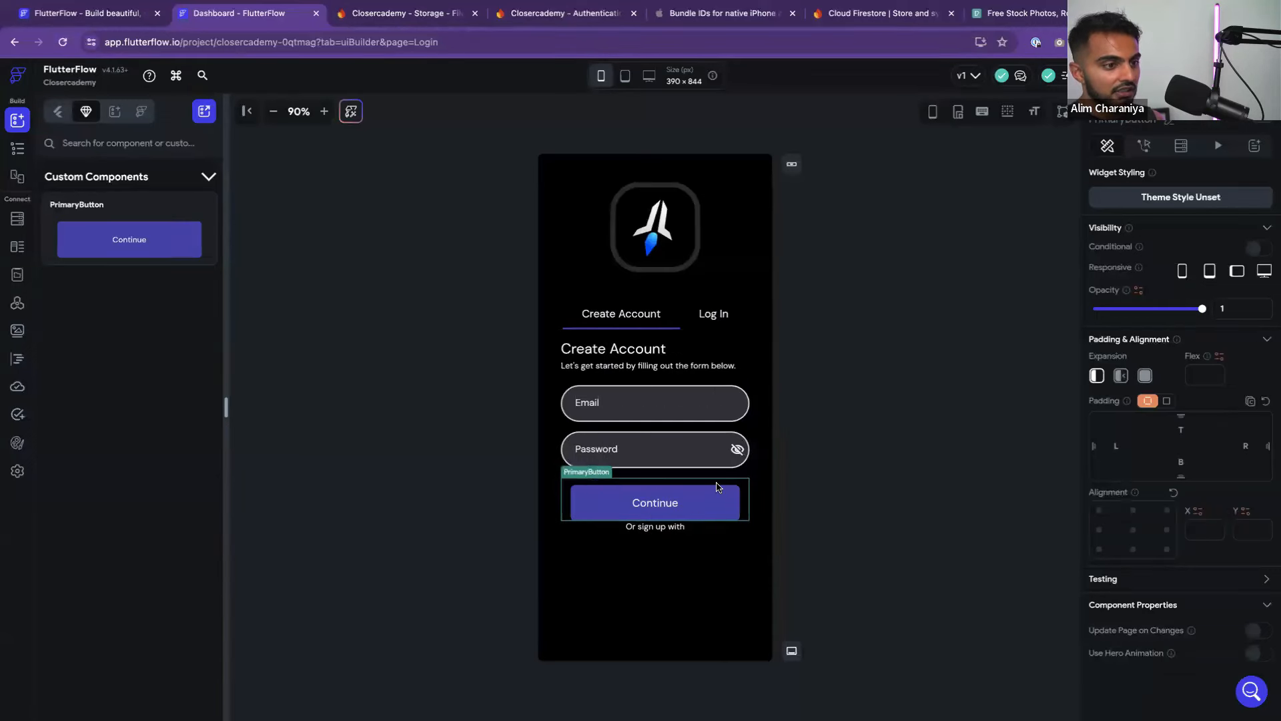
right_click(705, 505)
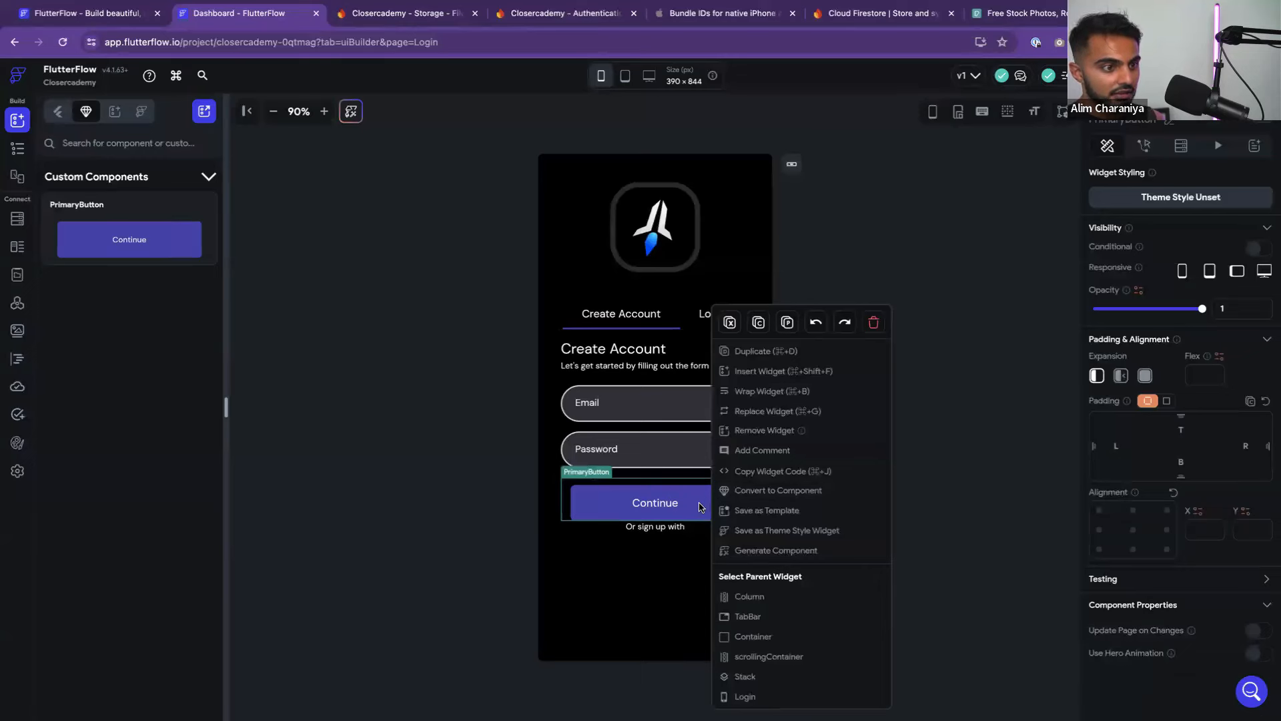
click(511, 479)
click(553, 486)
click(589, 494)
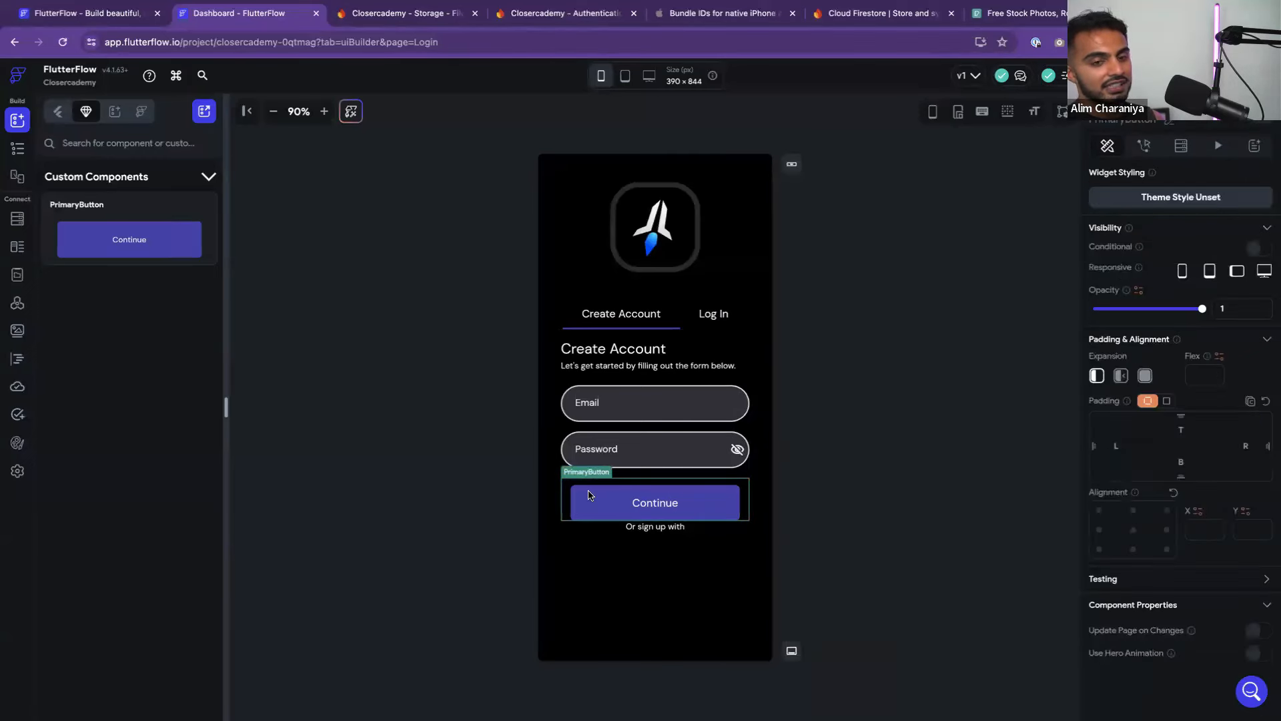
right_click(588, 495)
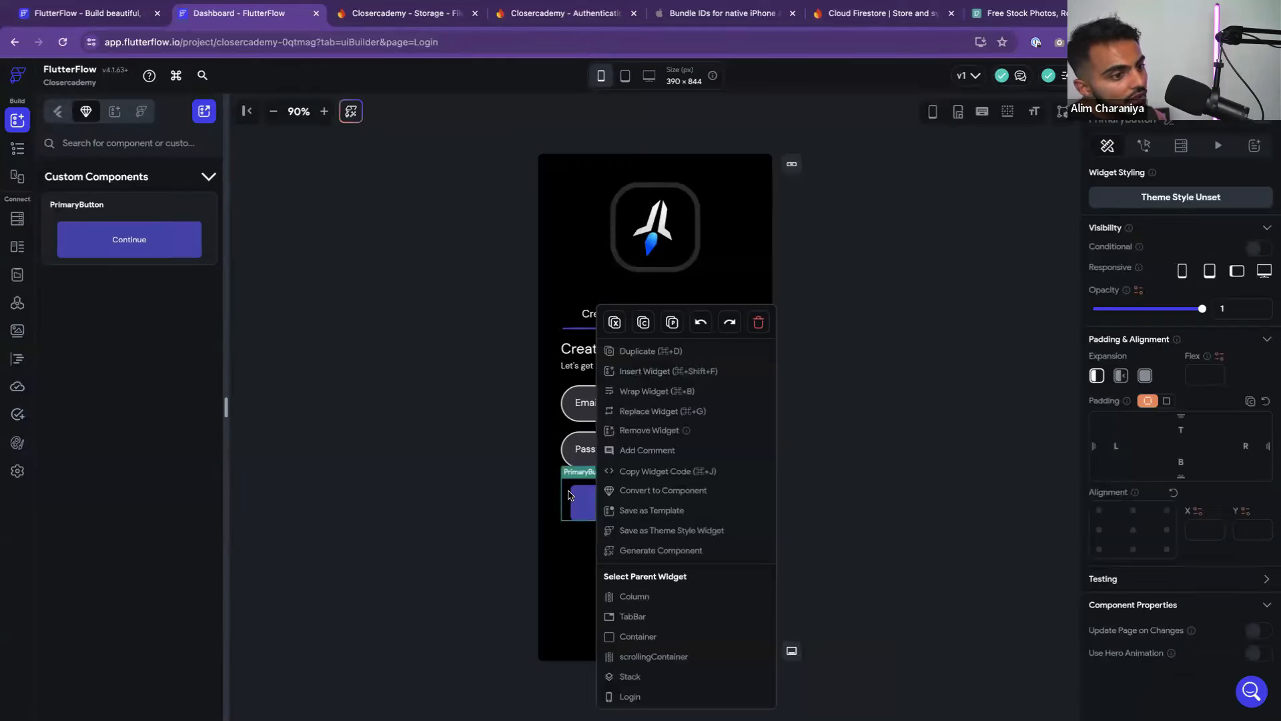
click(801, 475)
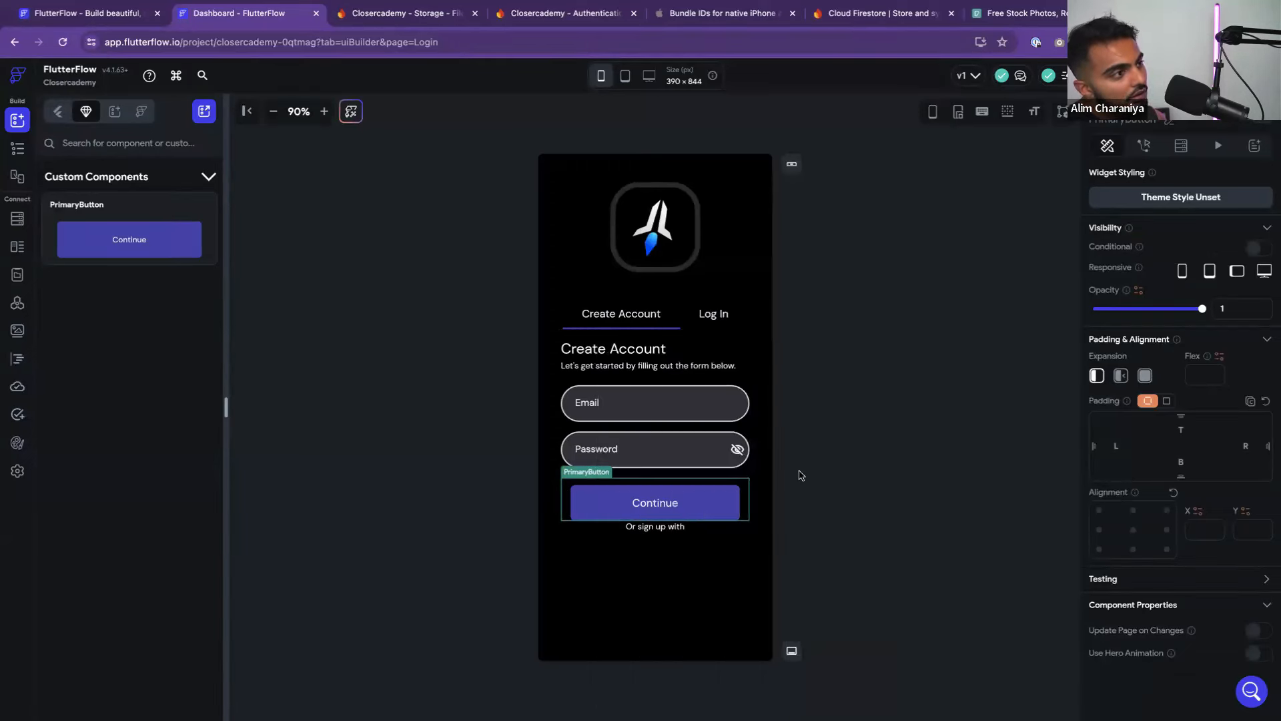
double_click(665, 501)
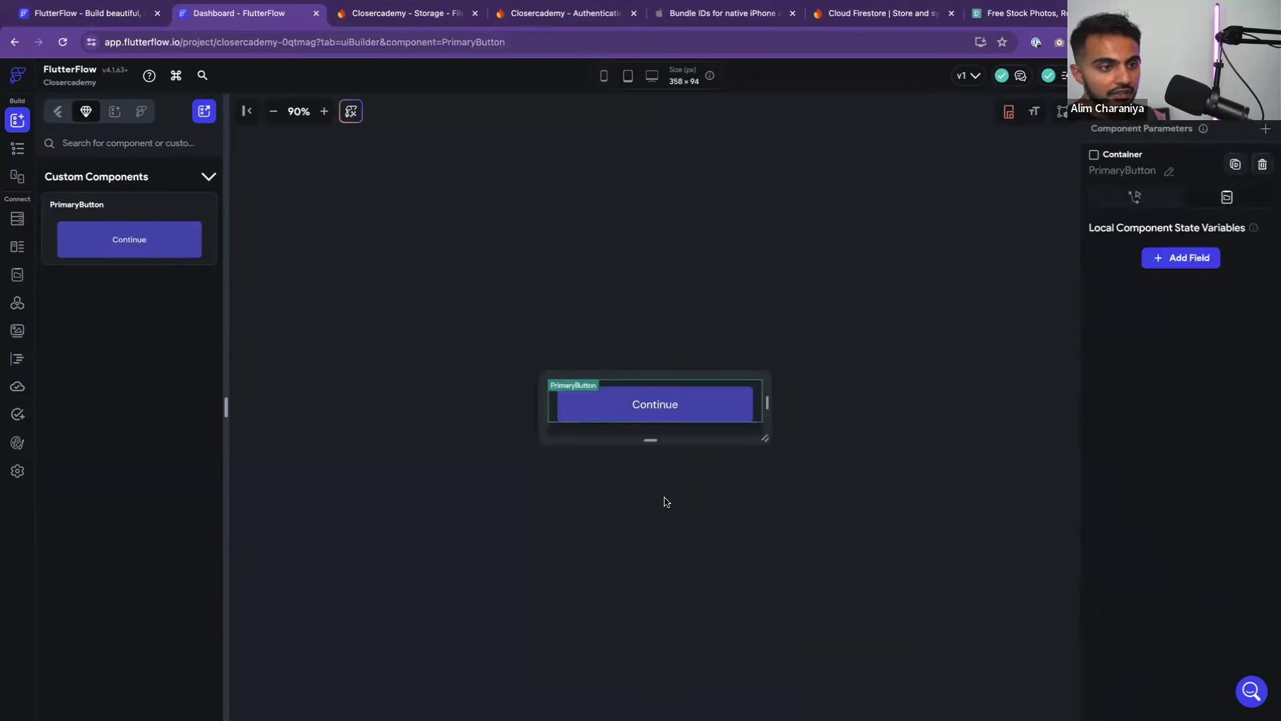
click(18, 147)
scroll(109, 247, down, 1)
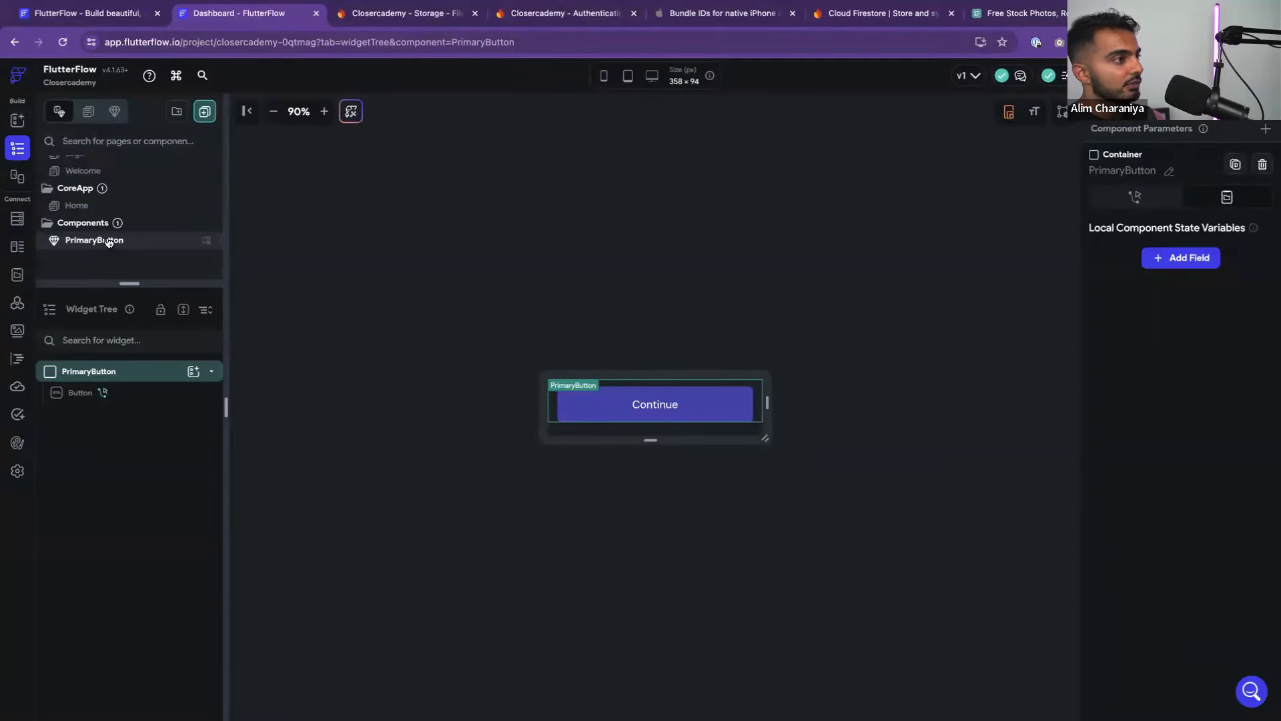
scroll(109, 242, up, 1)
click(105, 234)
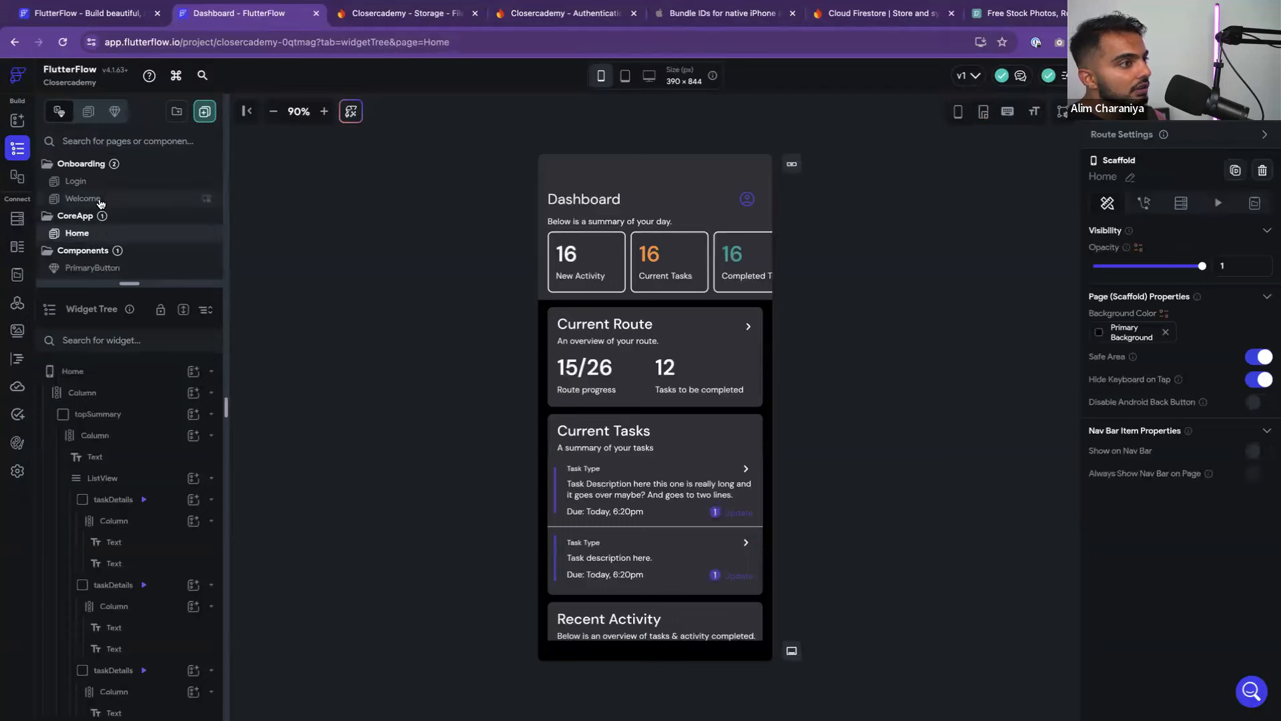
click(98, 202)
Attempt Save as Template on the Continue button, then delete it via its context menu
click(102, 185)
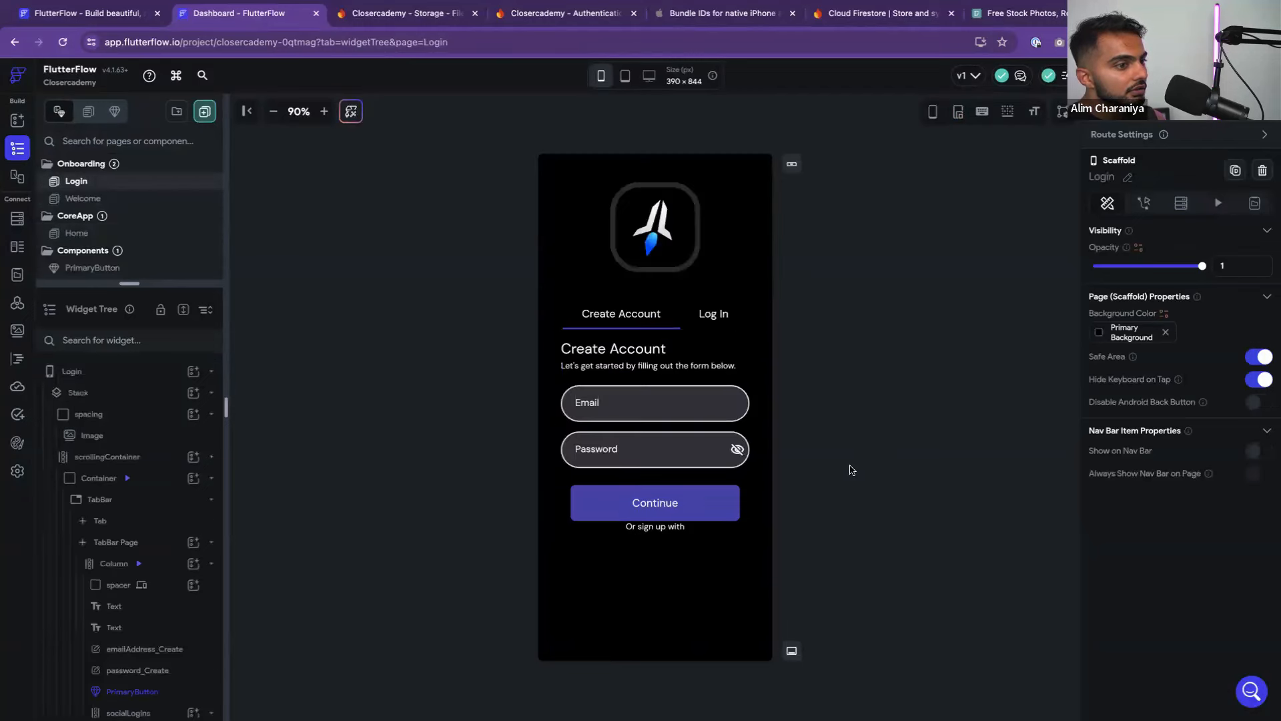
click(719, 502)
right_click(720, 502)
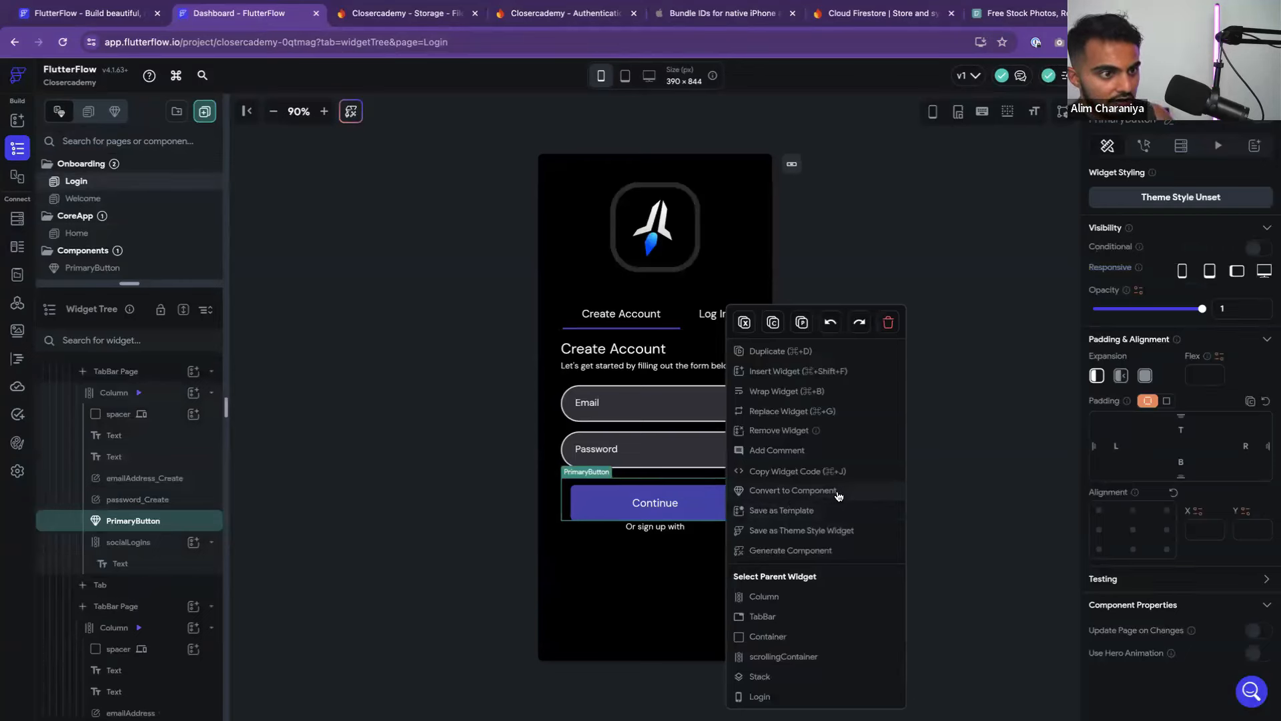
click(951, 501)
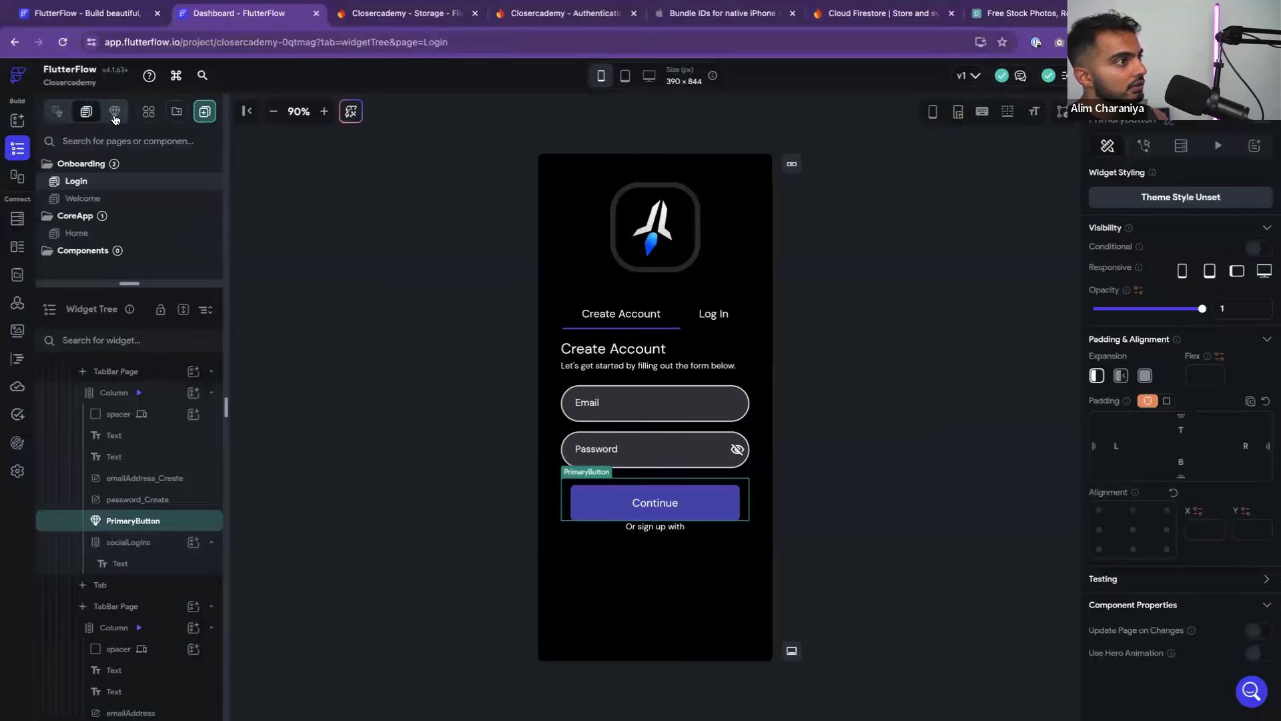
click(84, 112)
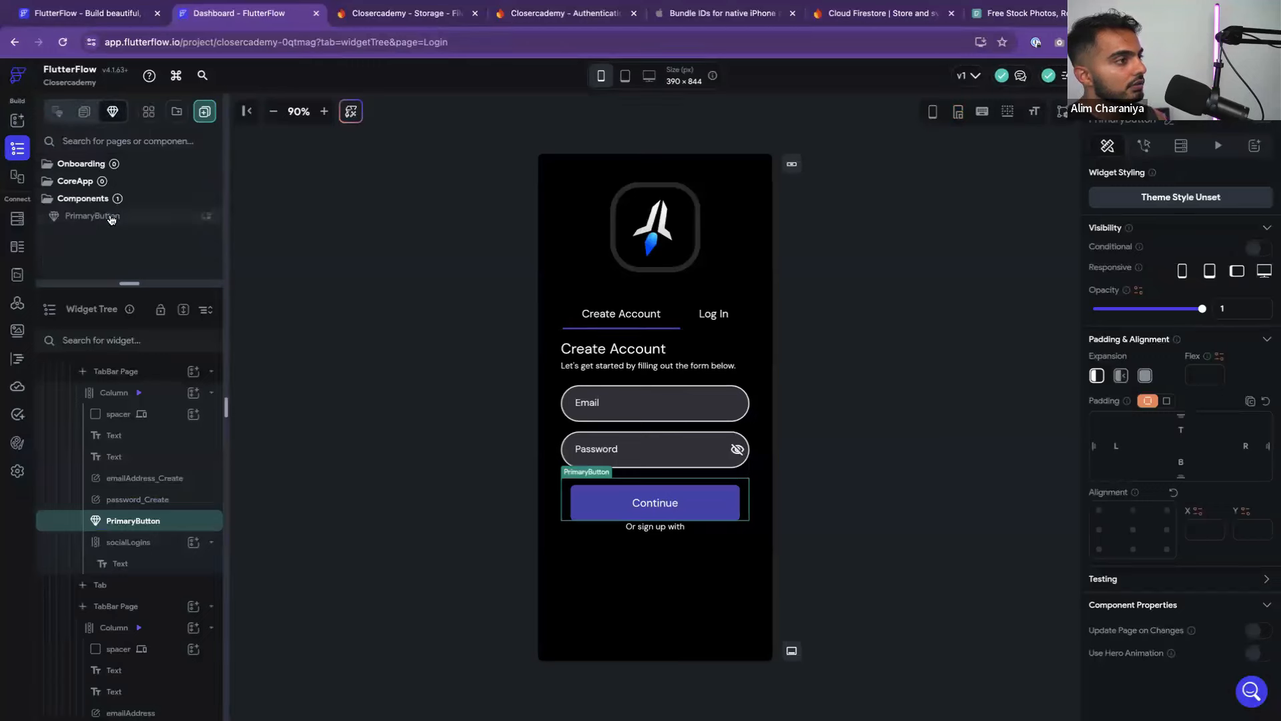
right_click(610, 504)
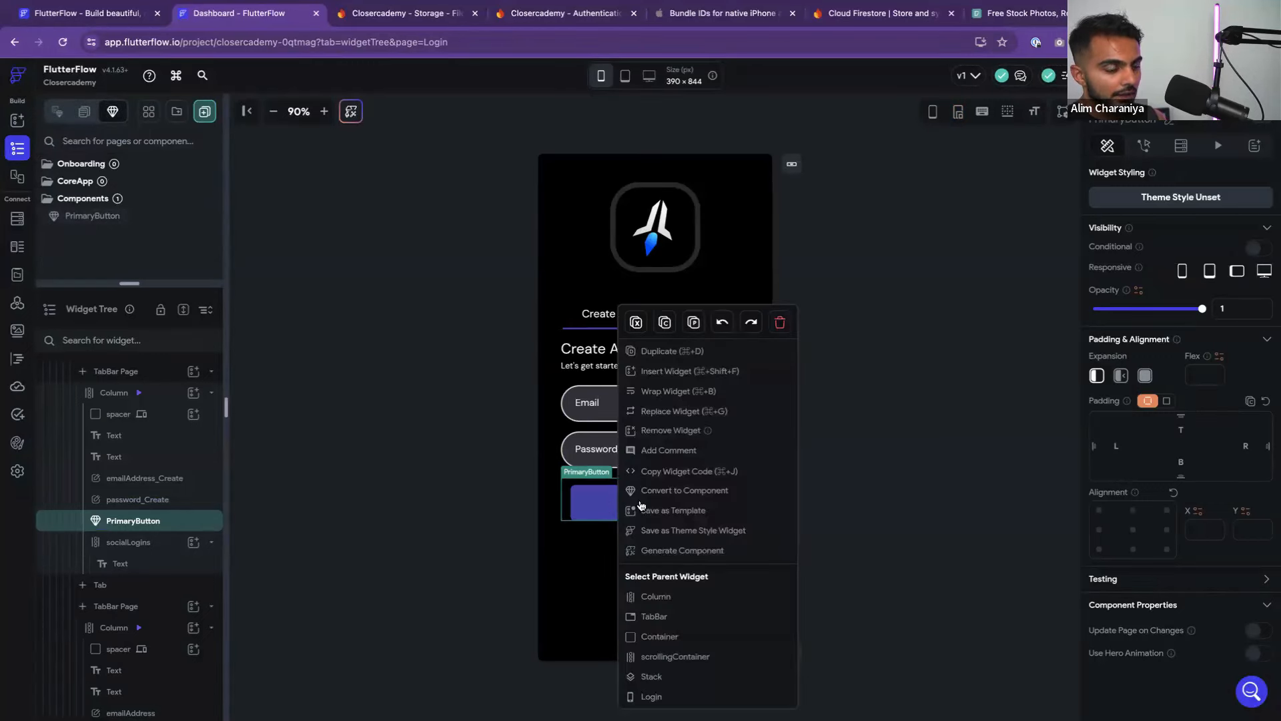
click(642, 509)
right_click(692, 502)
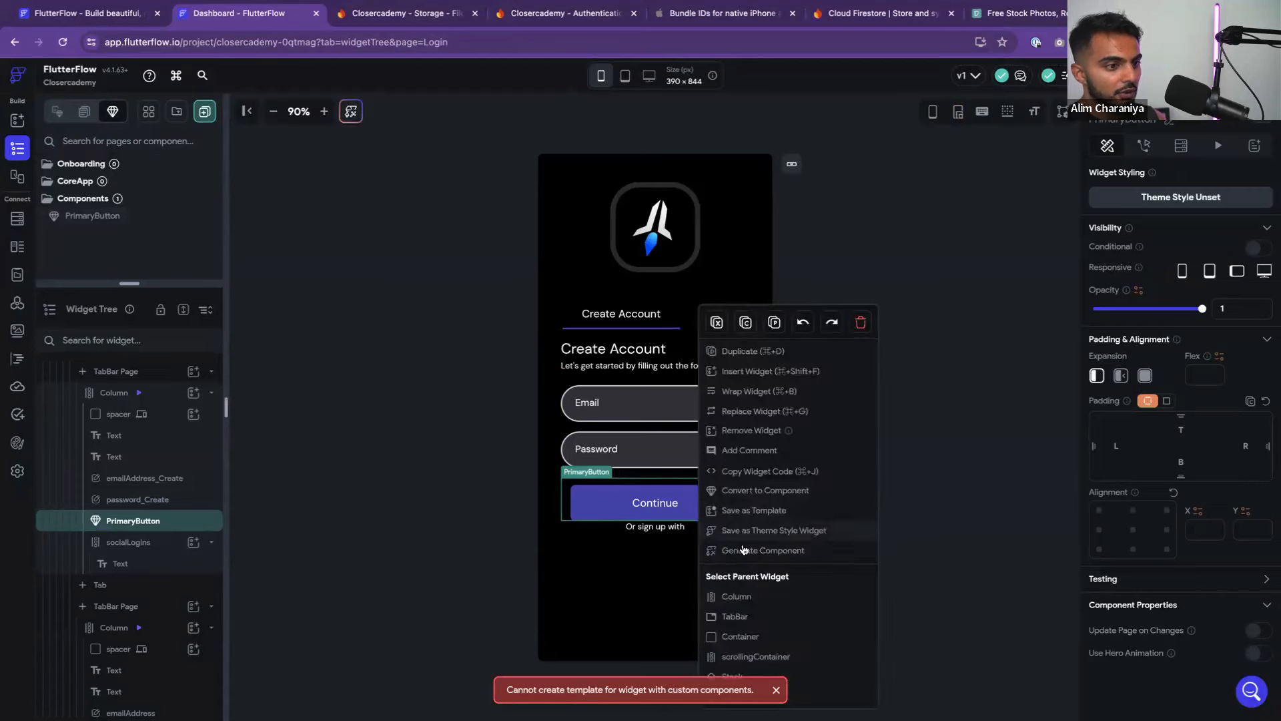
click(861, 322)
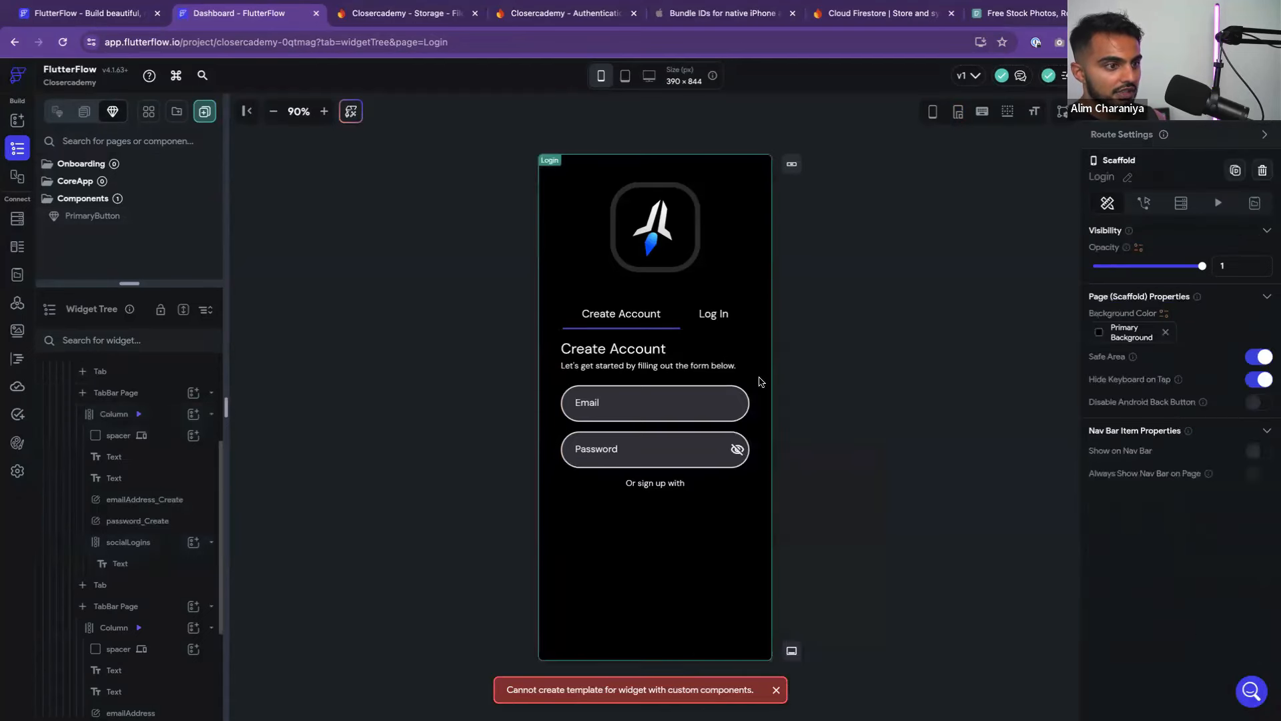
click(85, 111)
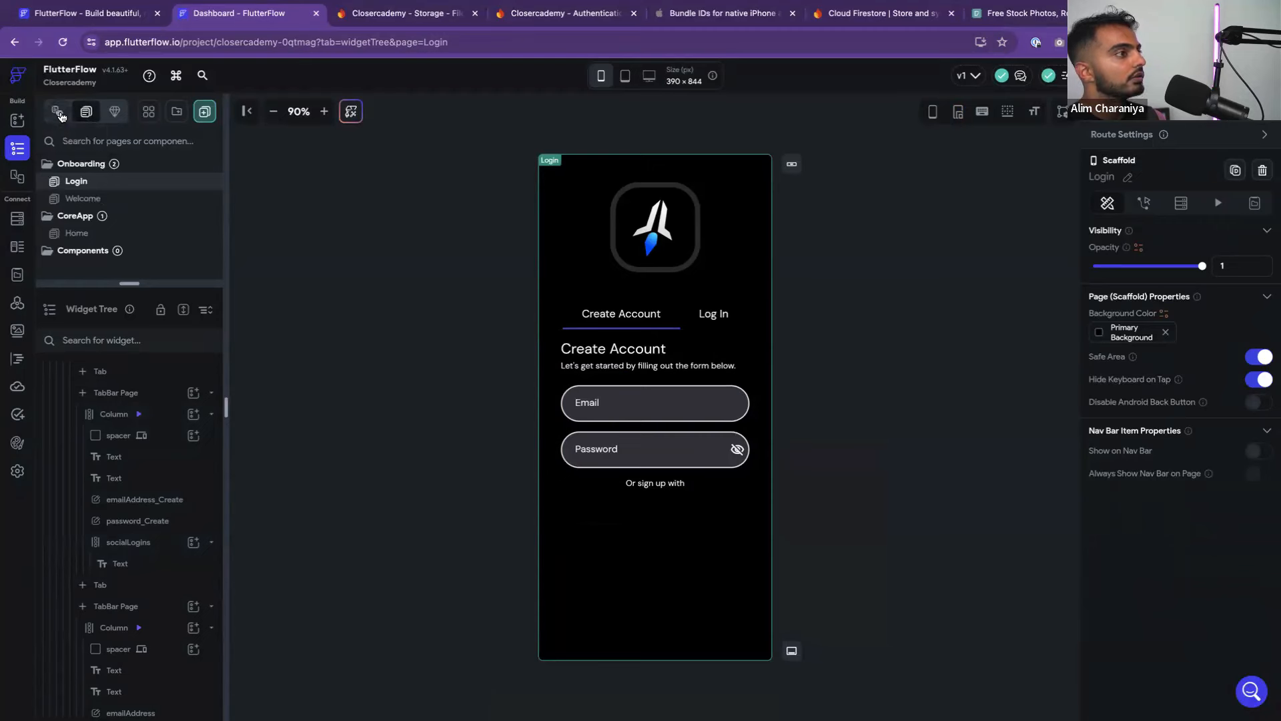
Browse the widget palette and its UI templates list
click(59, 114)
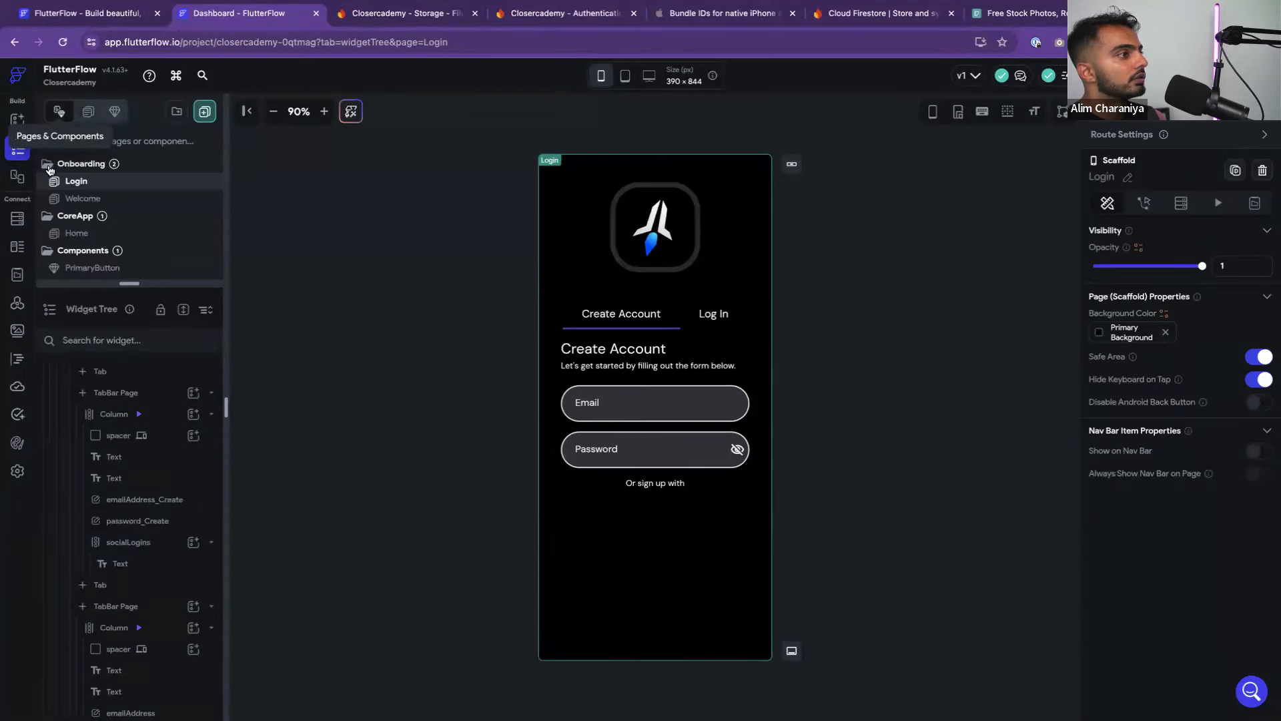
click(18, 120)
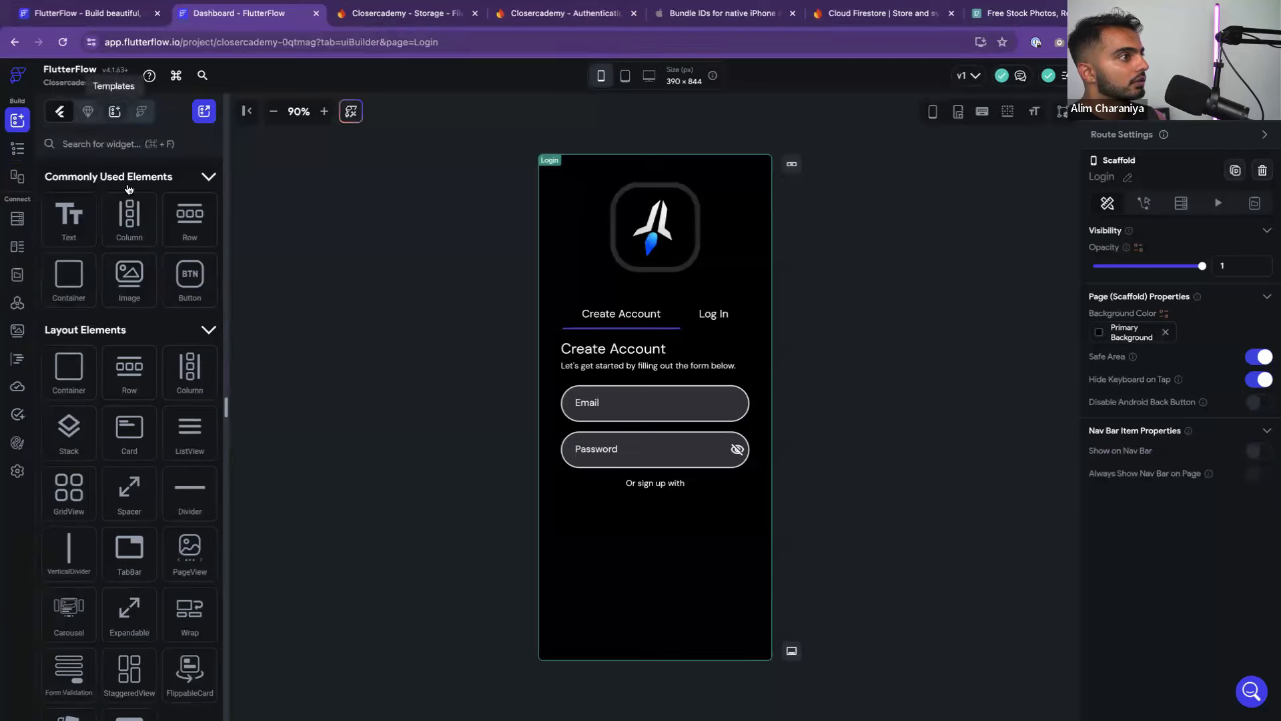
click(114, 111)
scroll(124, 263, down, 6)
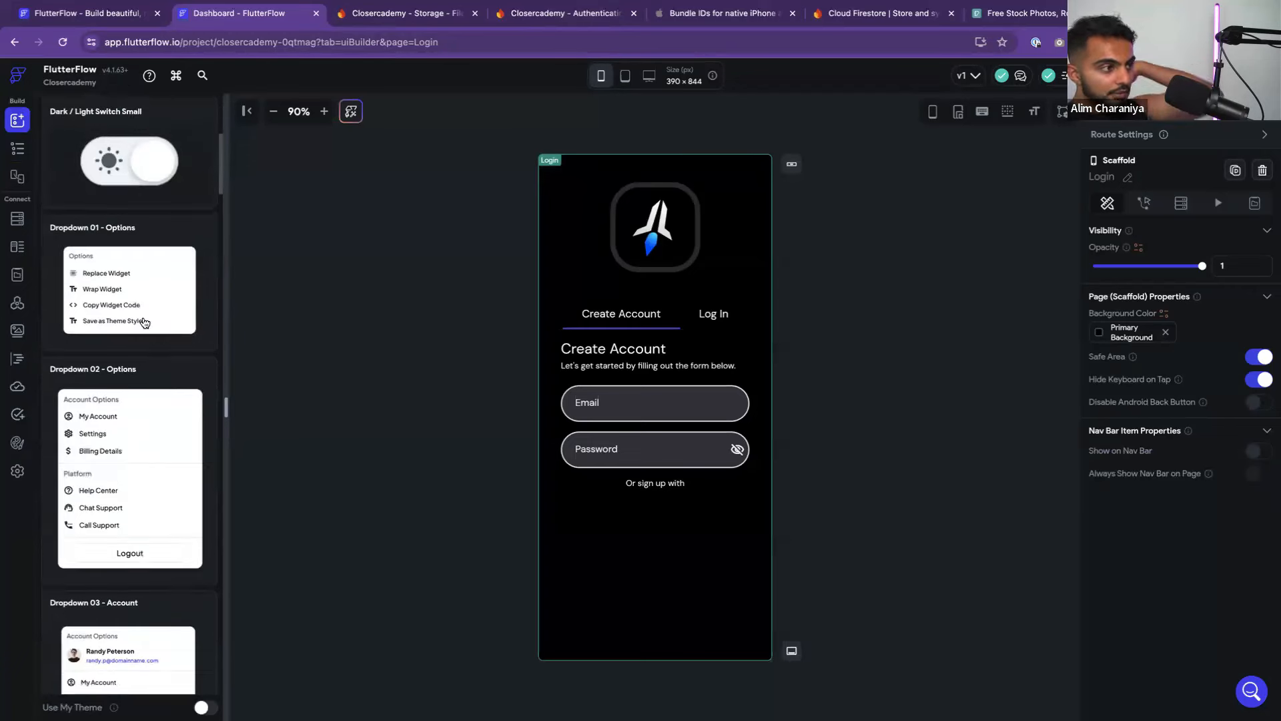
scroll(122, 311, up, 6)
click(58, 112)
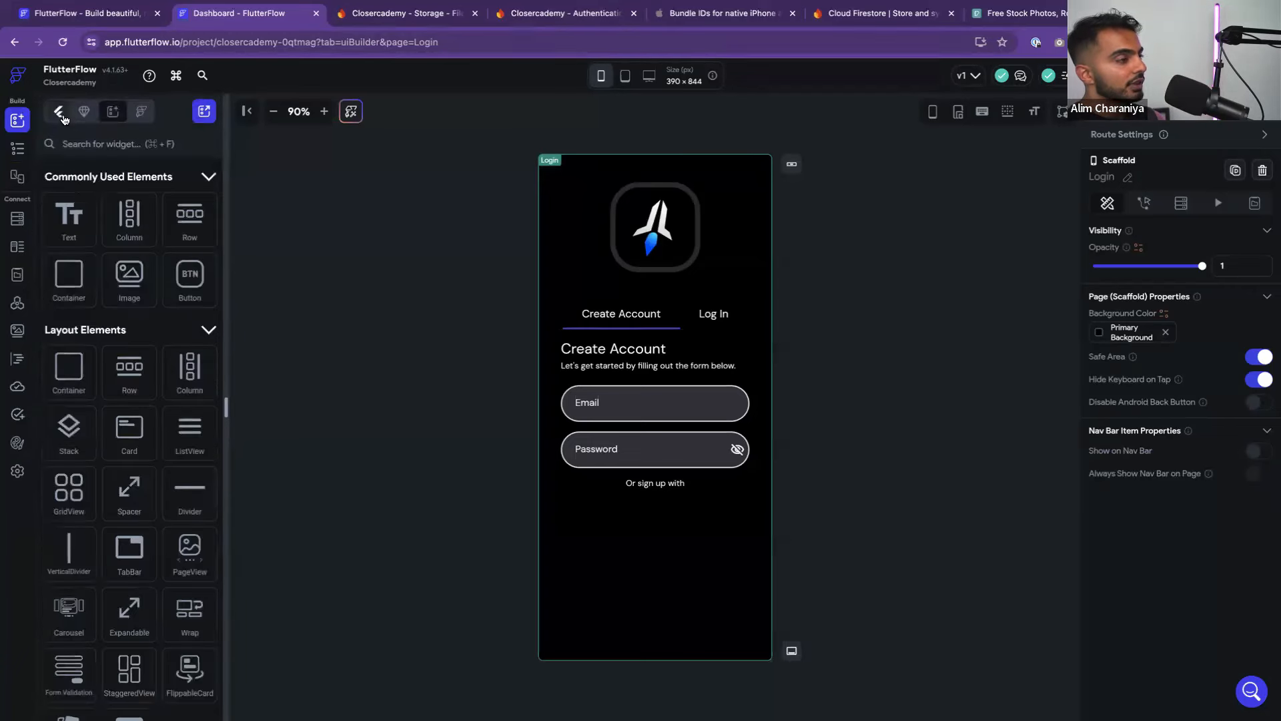
Undo to restore the Get Started button above Continue, then remove the Continue button
key(super+z)
click(708, 502)
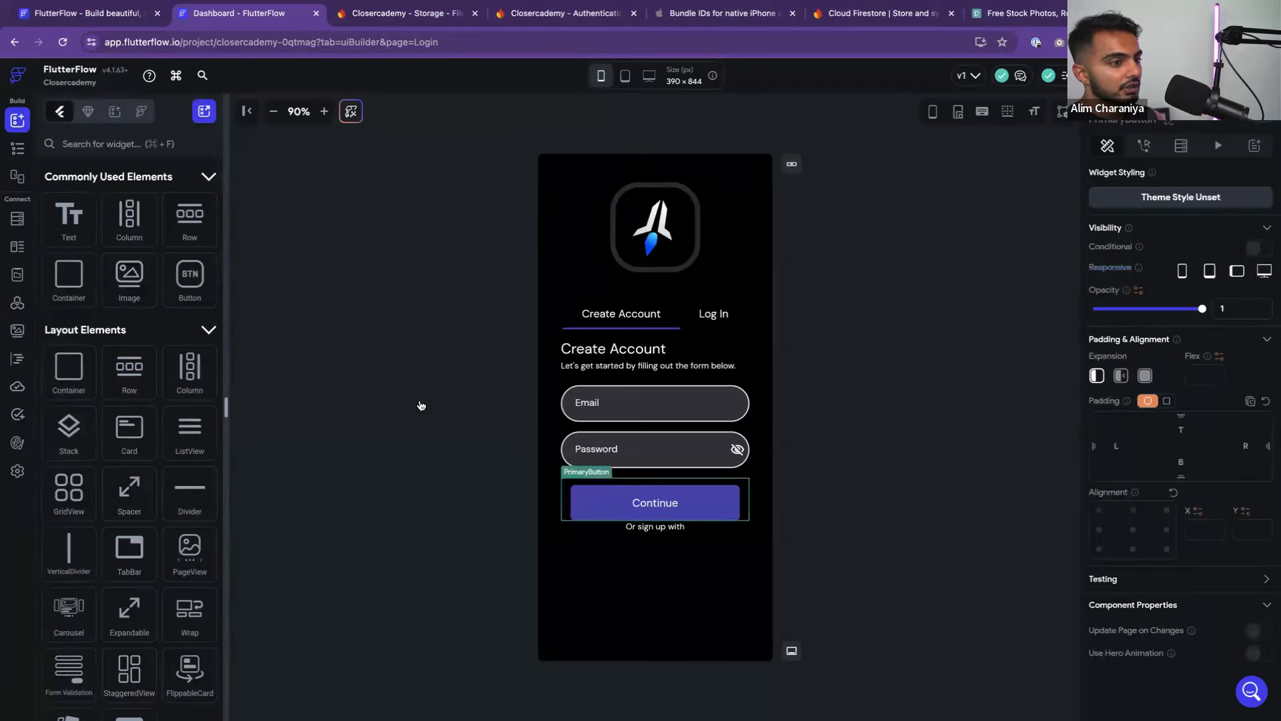
right_click(608, 501)
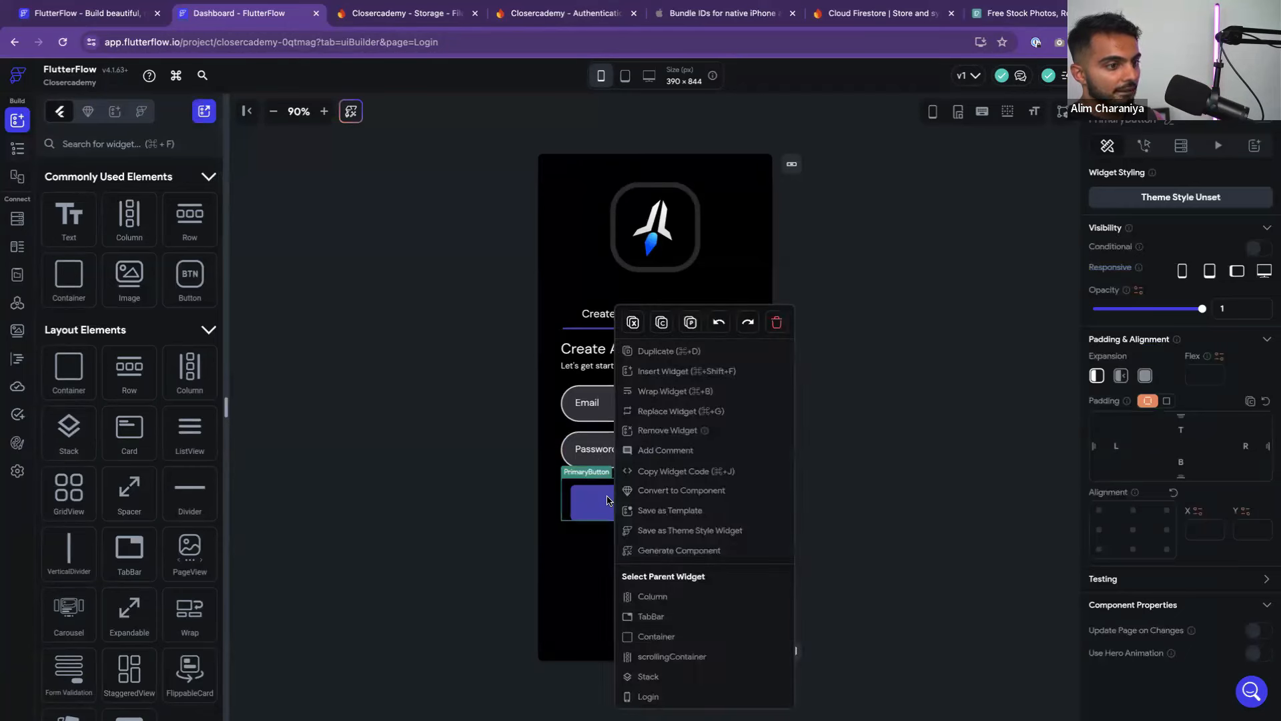
click(529, 492)
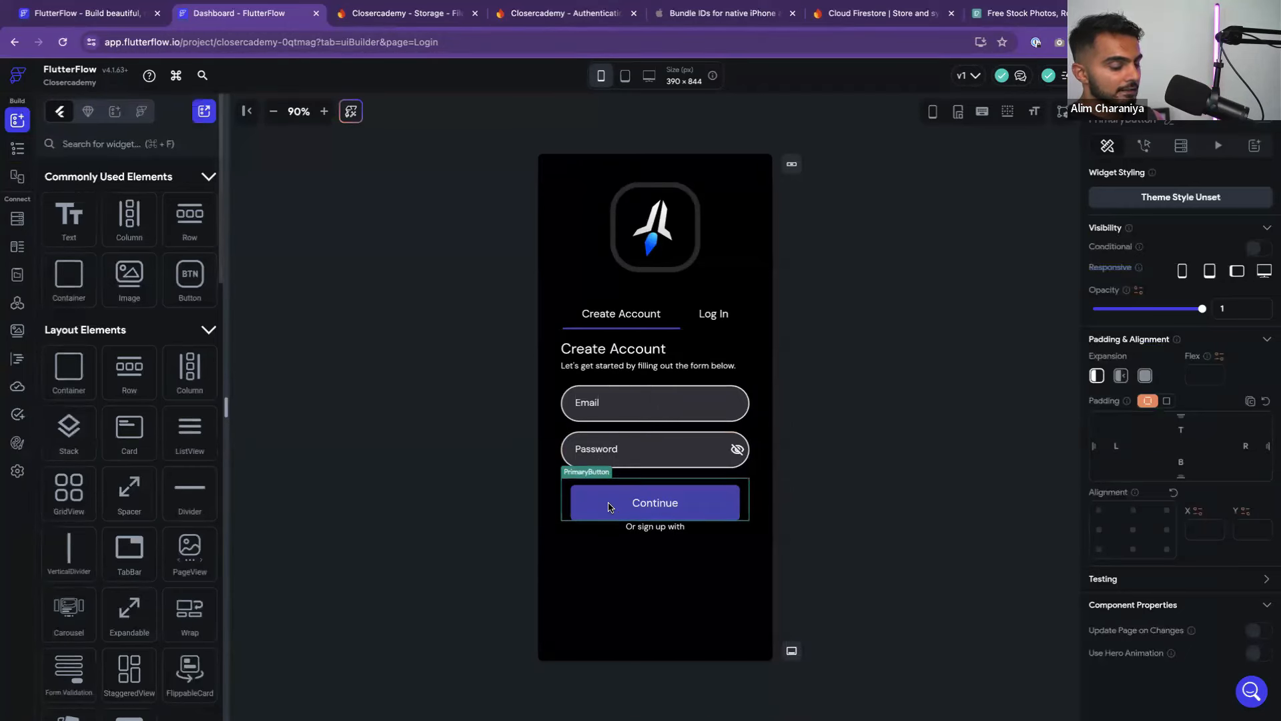
key(super+z)
key(super+z)
click(699, 504)
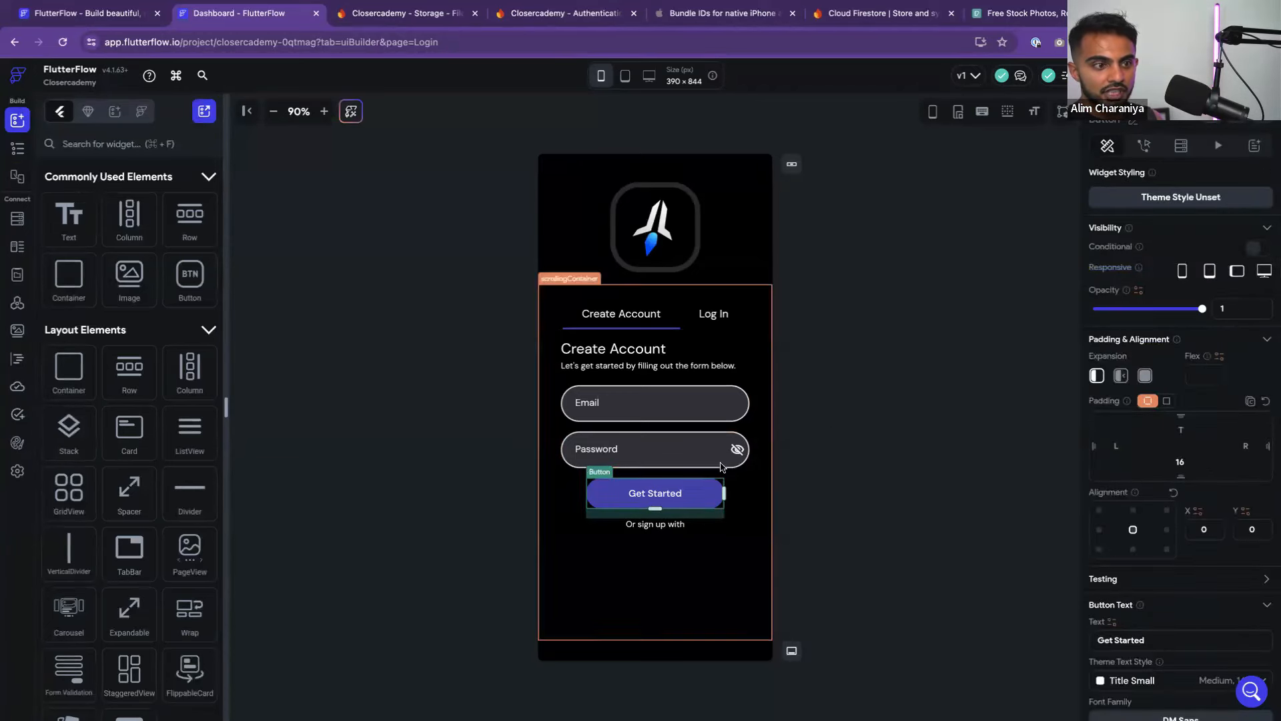
Set the Get Started button's border radius to 8 and replace its 230 width with infinite full width
scroll(1147, 514, down, 8)
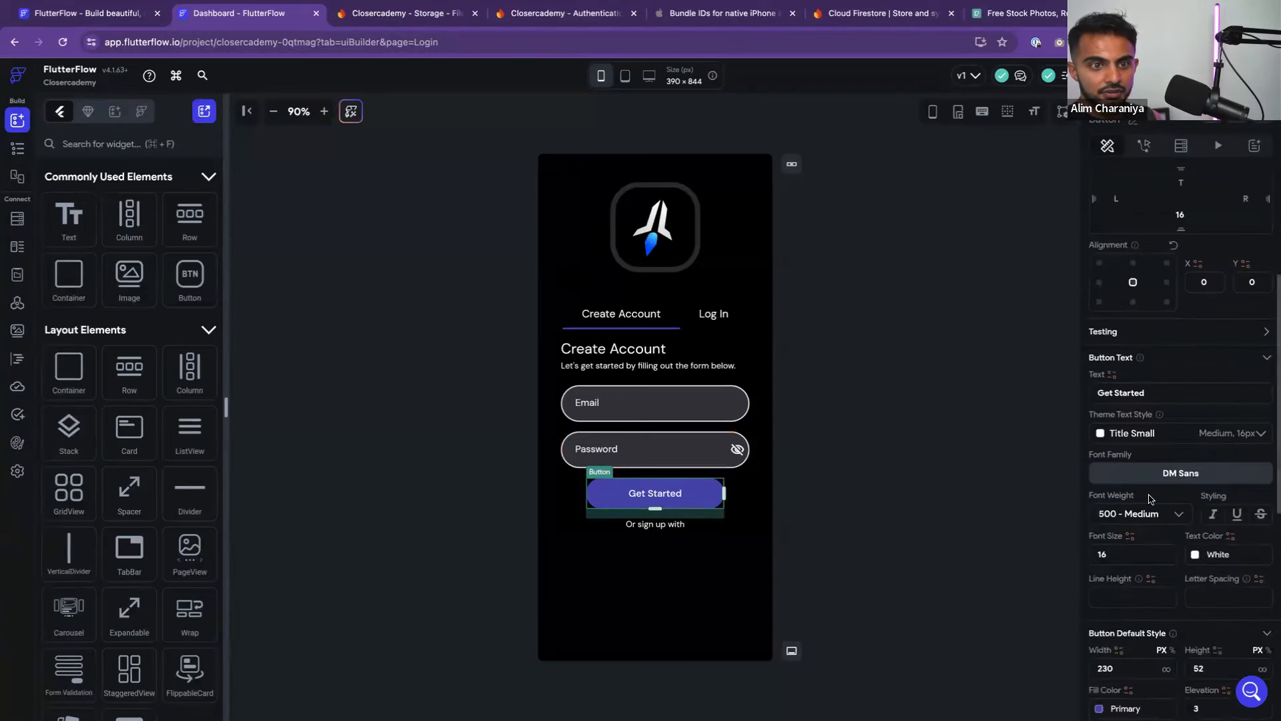
scroll(1149, 496, down, 2)
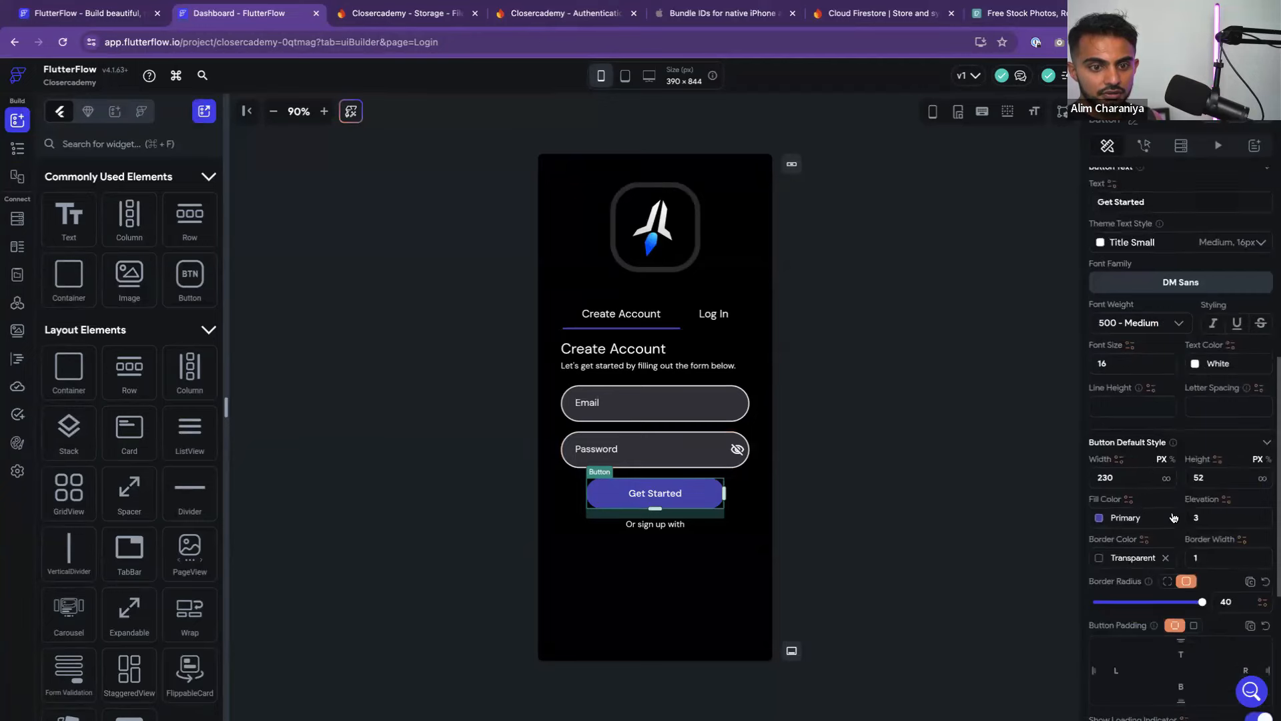
text(0)
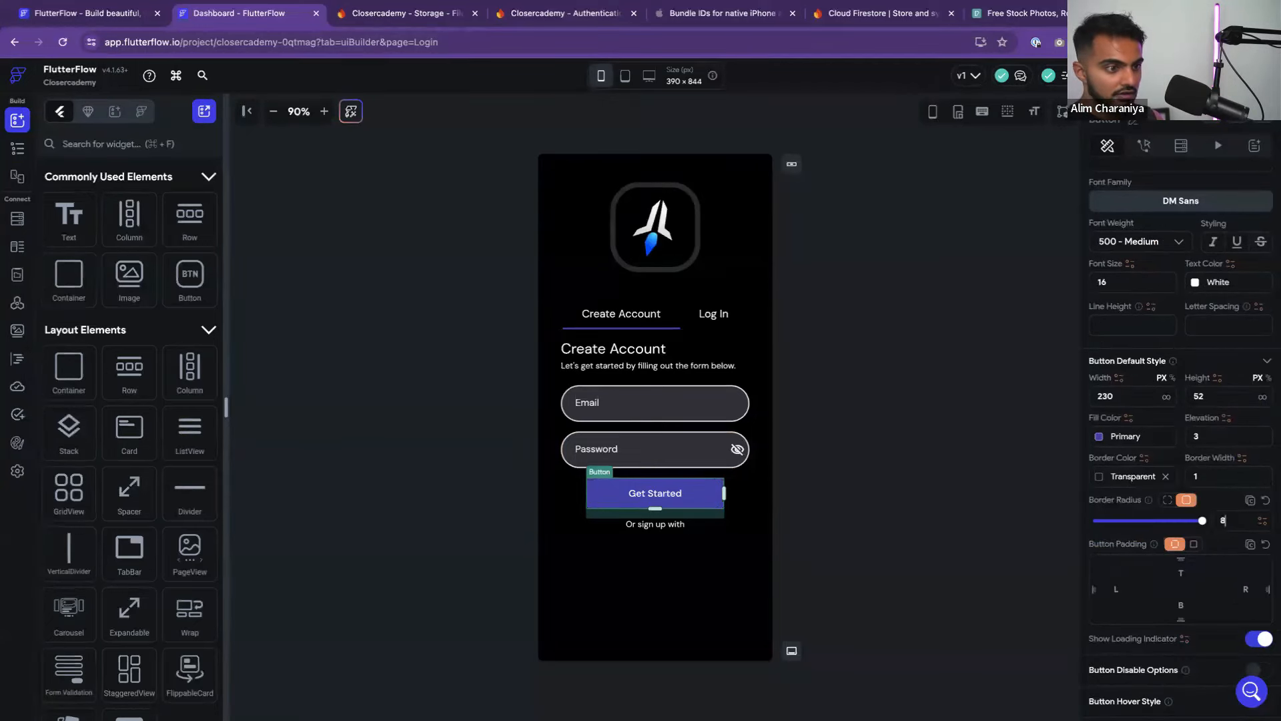
click(867, 505)
click(677, 494)
scroll(1150, 488, down, 5)
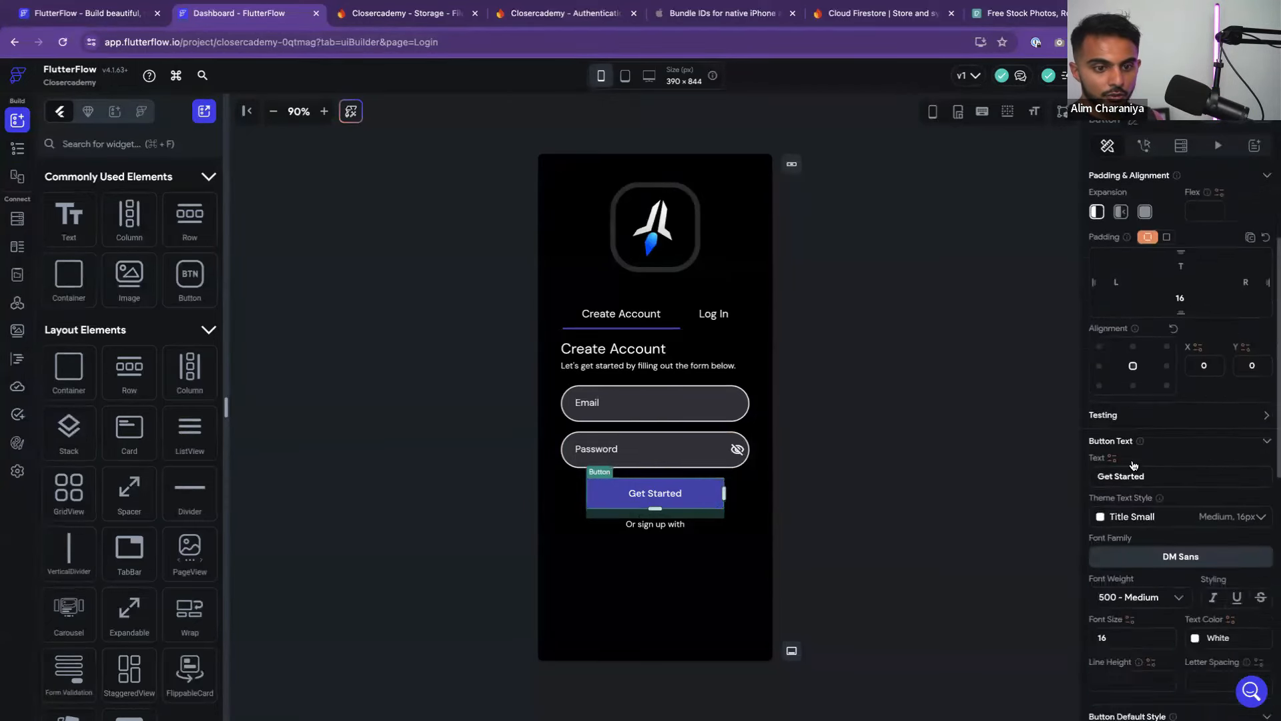
scroll(1151, 488, down, 2)
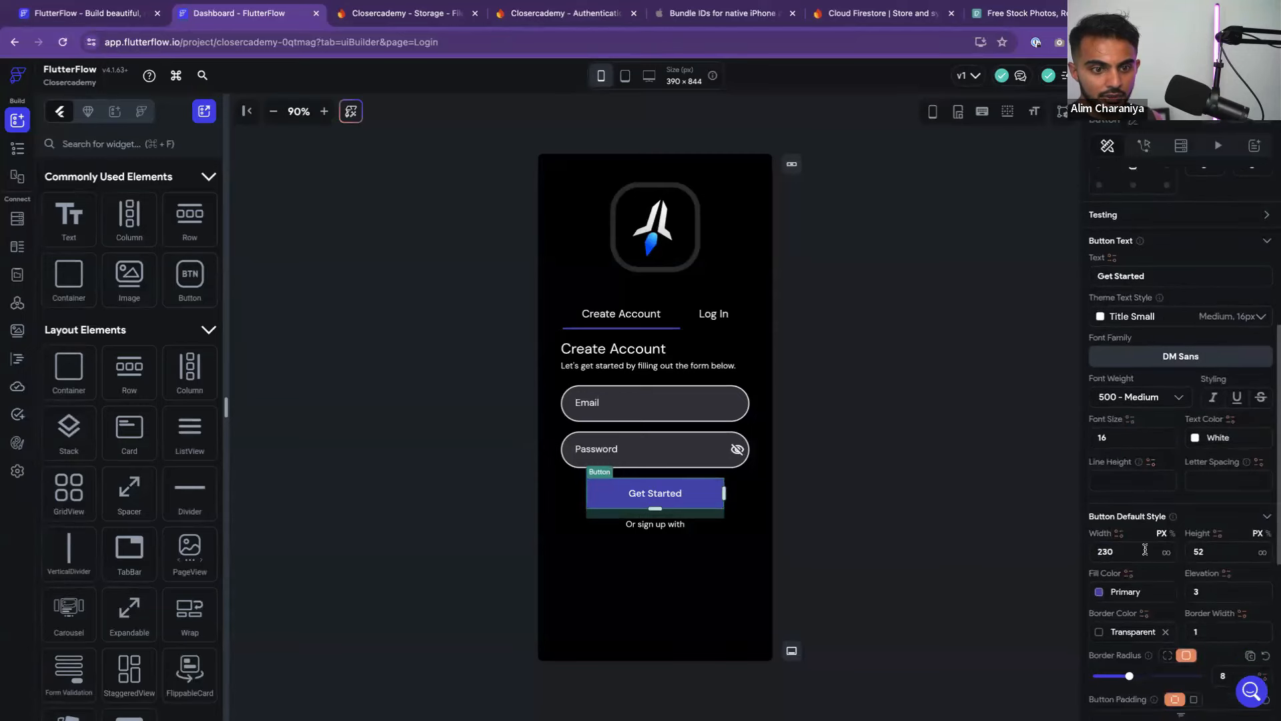
key(BackSpace)
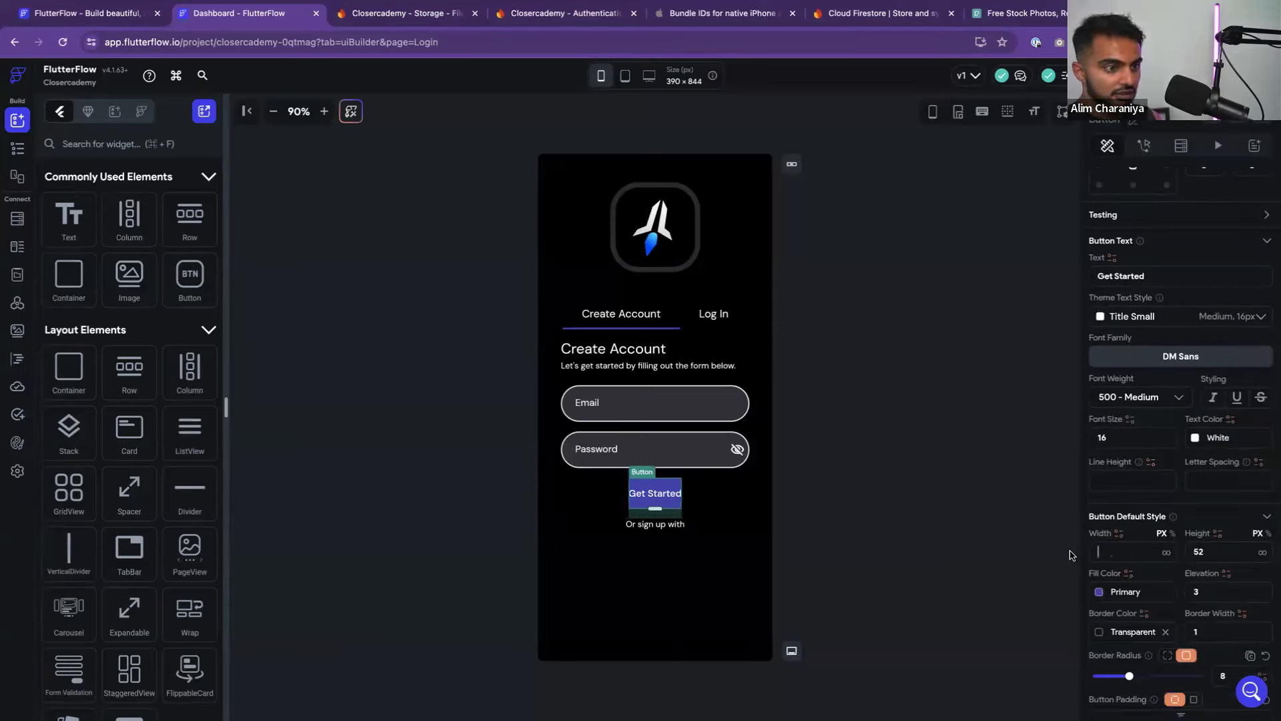
click(1167, 552)
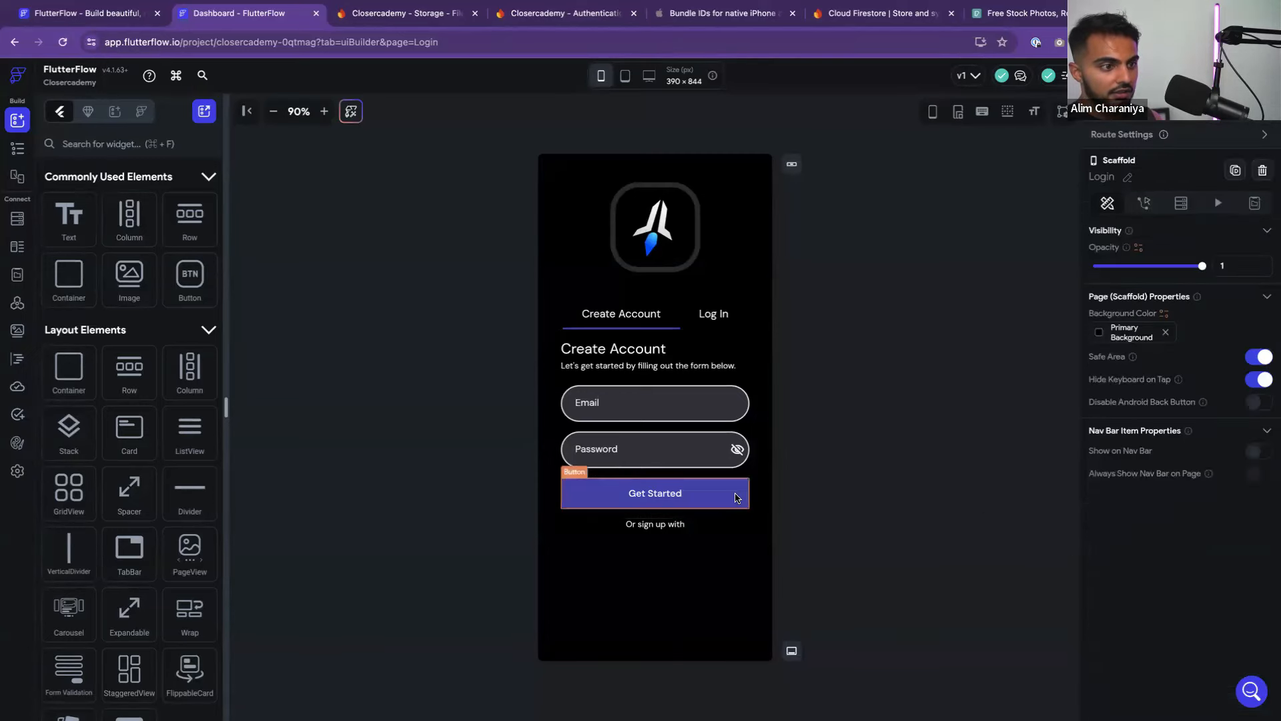
click(868, 488)
click(740, 496)
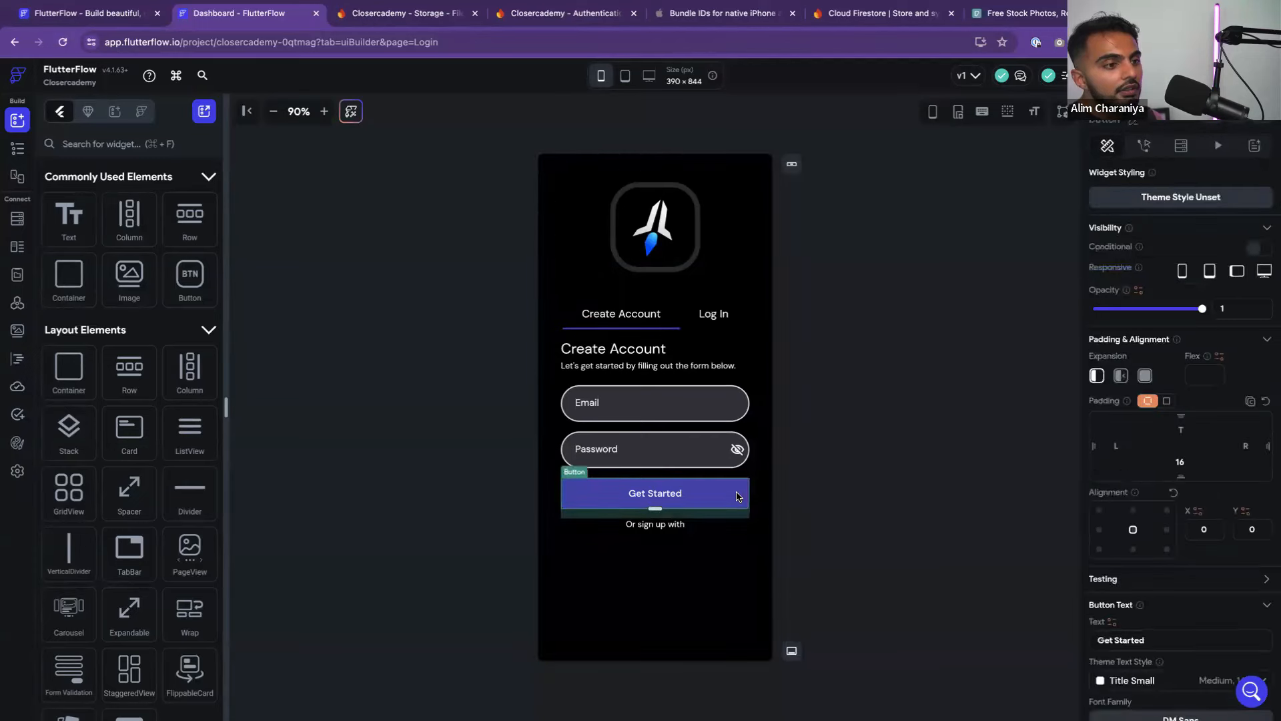
Use Save as Template on the Get Started button with the template name PrimaryButton
right_click(638, 497)
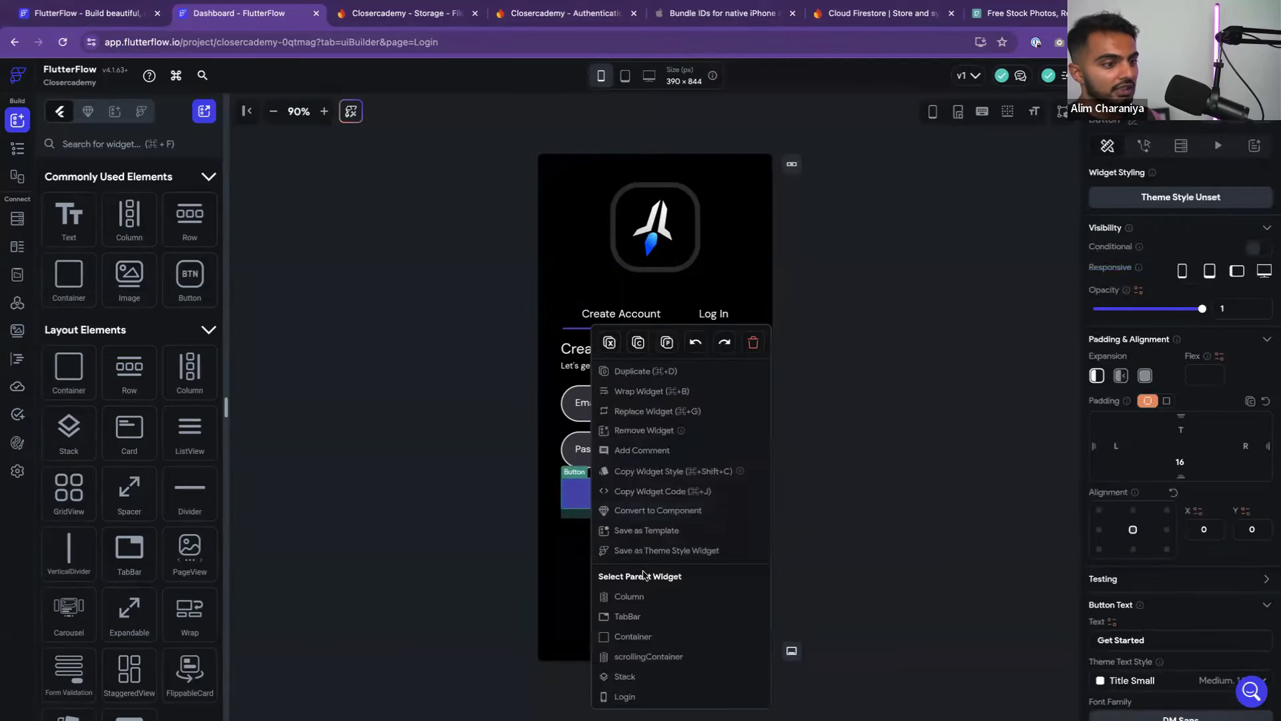
click(644, 531)
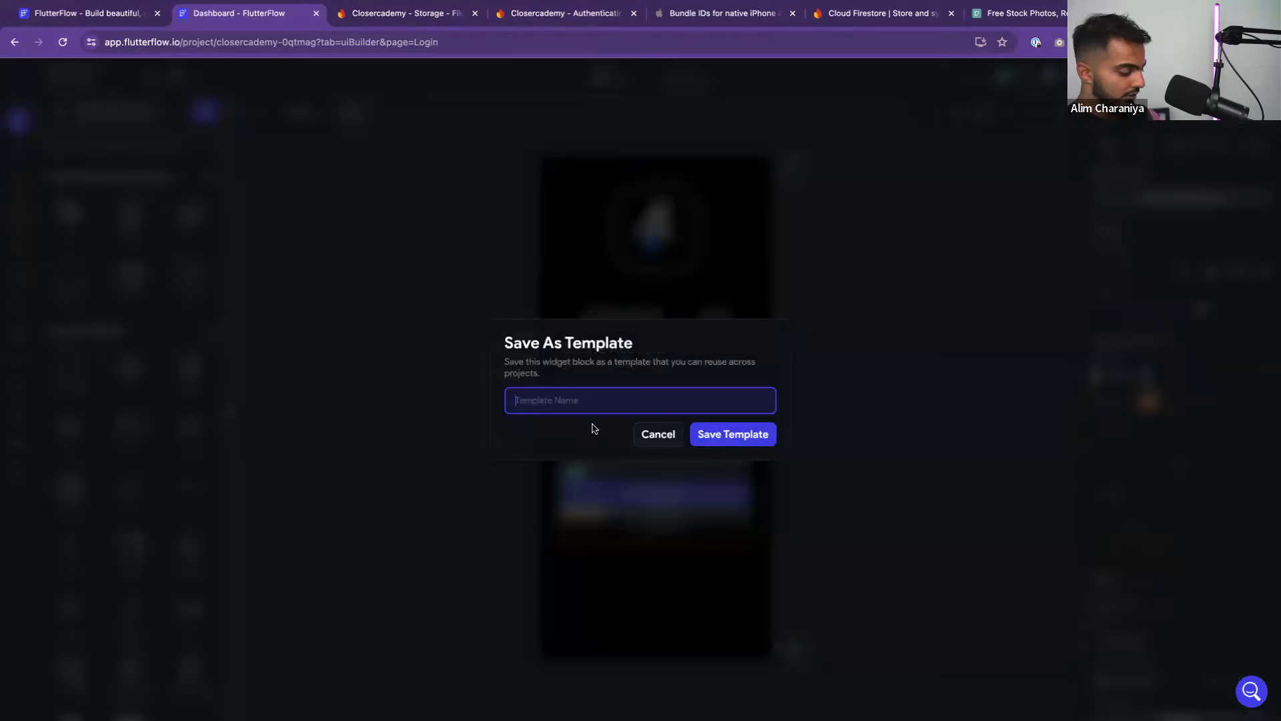
text(PrimaryButton)
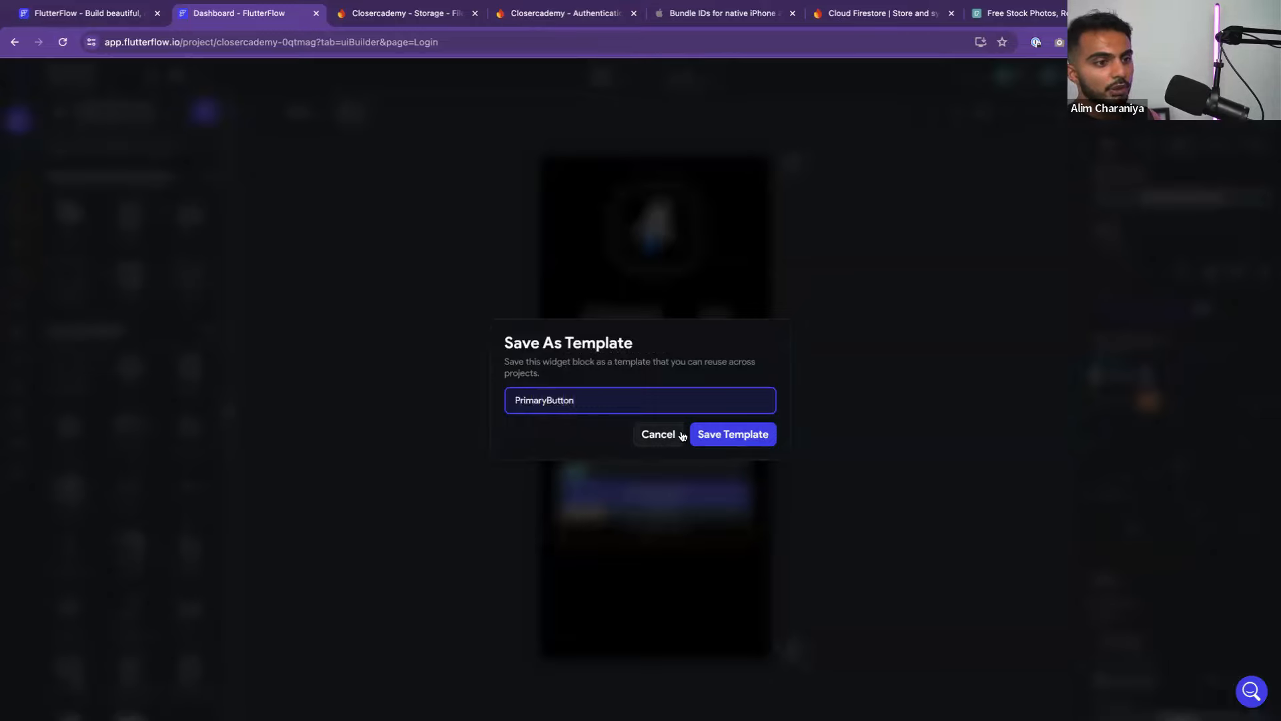
click(728, 437)
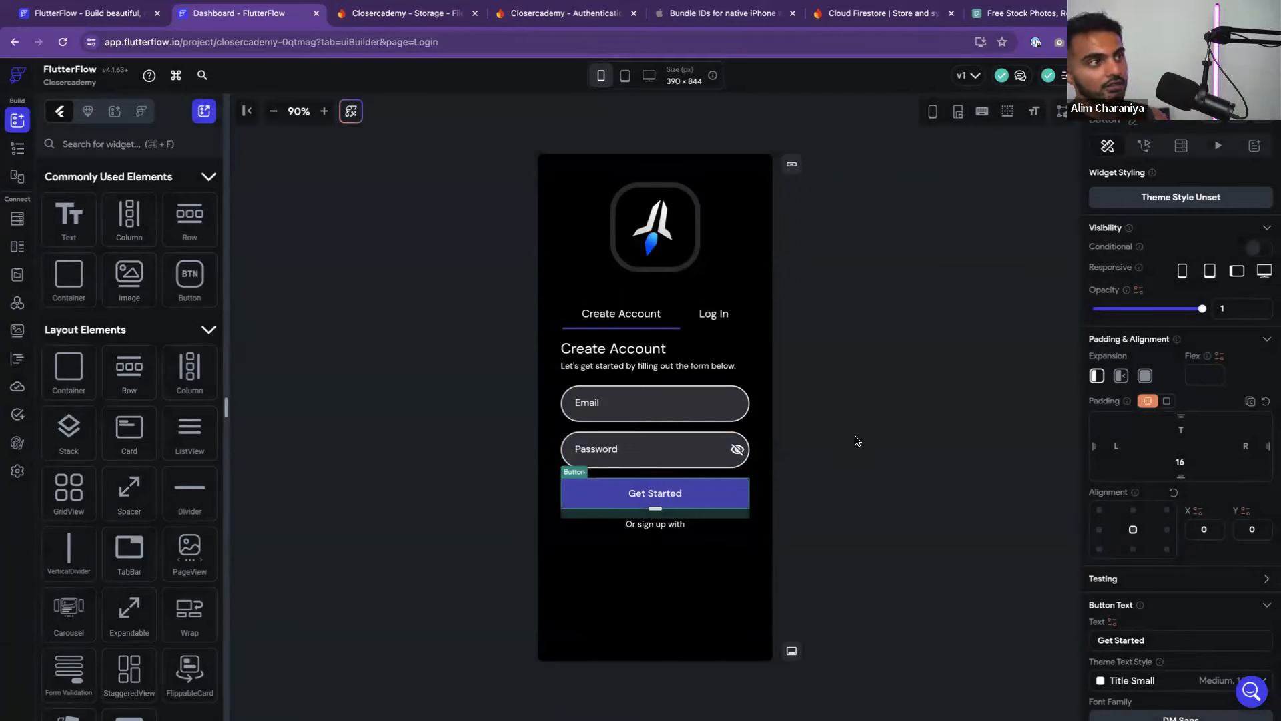
click(842, 440)
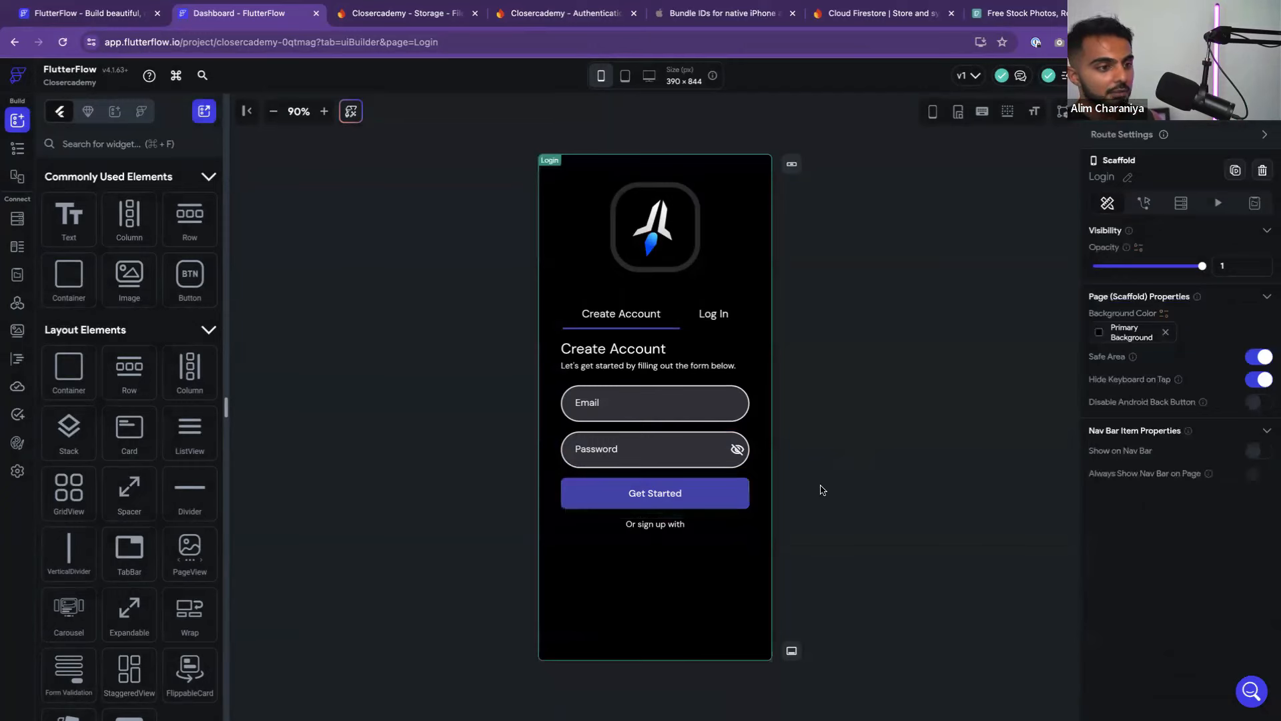
Relabel the Get Started button to 'Create Account'
click(715, 494)
click(843, 511)
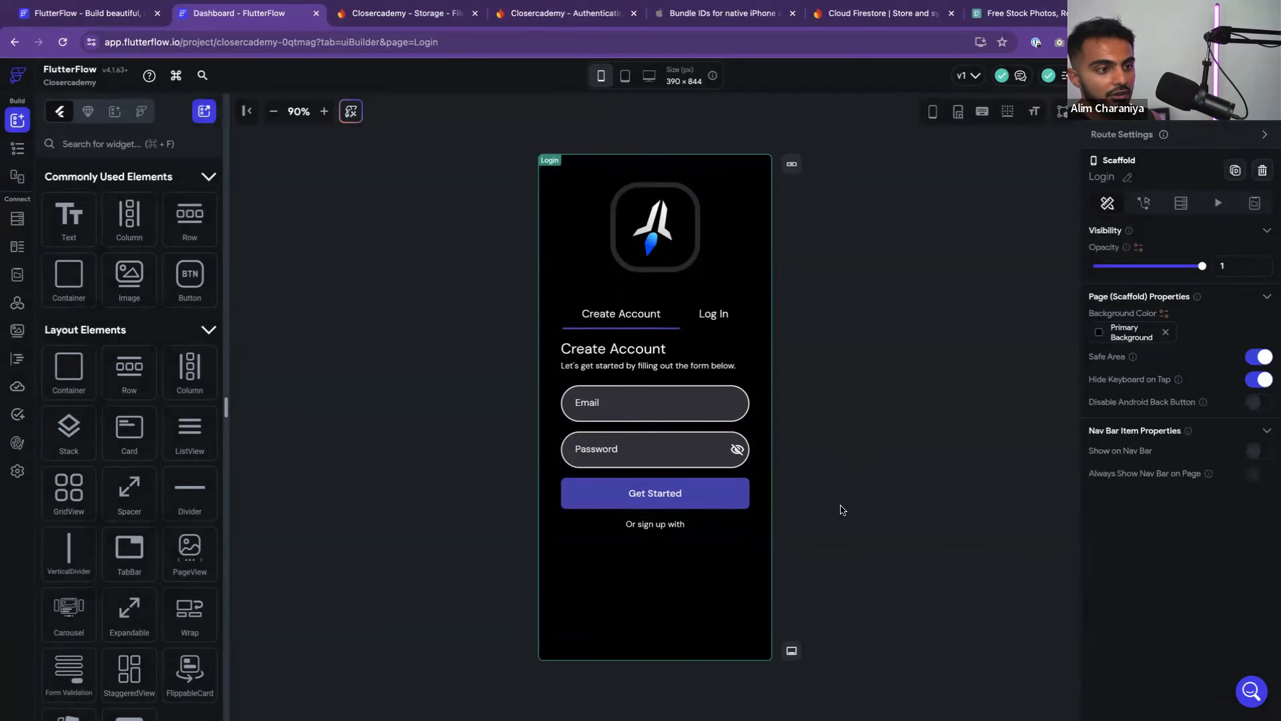
click(646, 491)
scroll(1143, 463, down, 2)
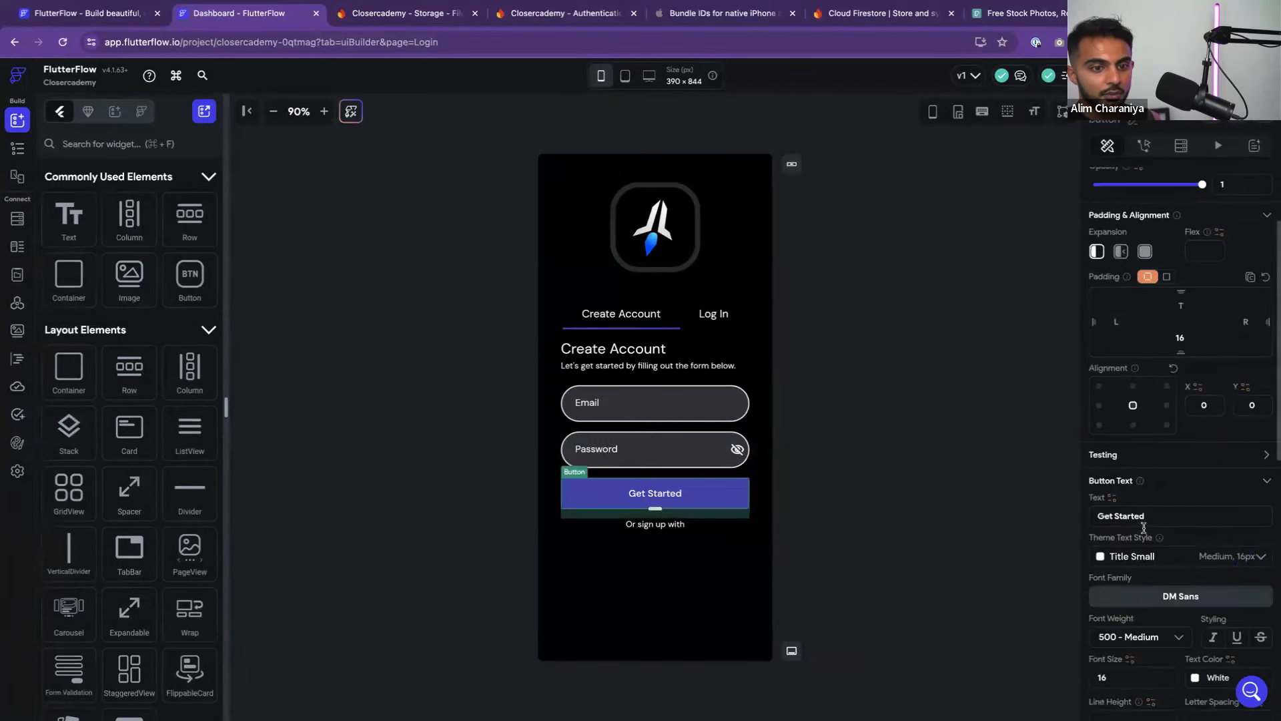
drag(1164, 521, 1089, 518)
text(Create Account)
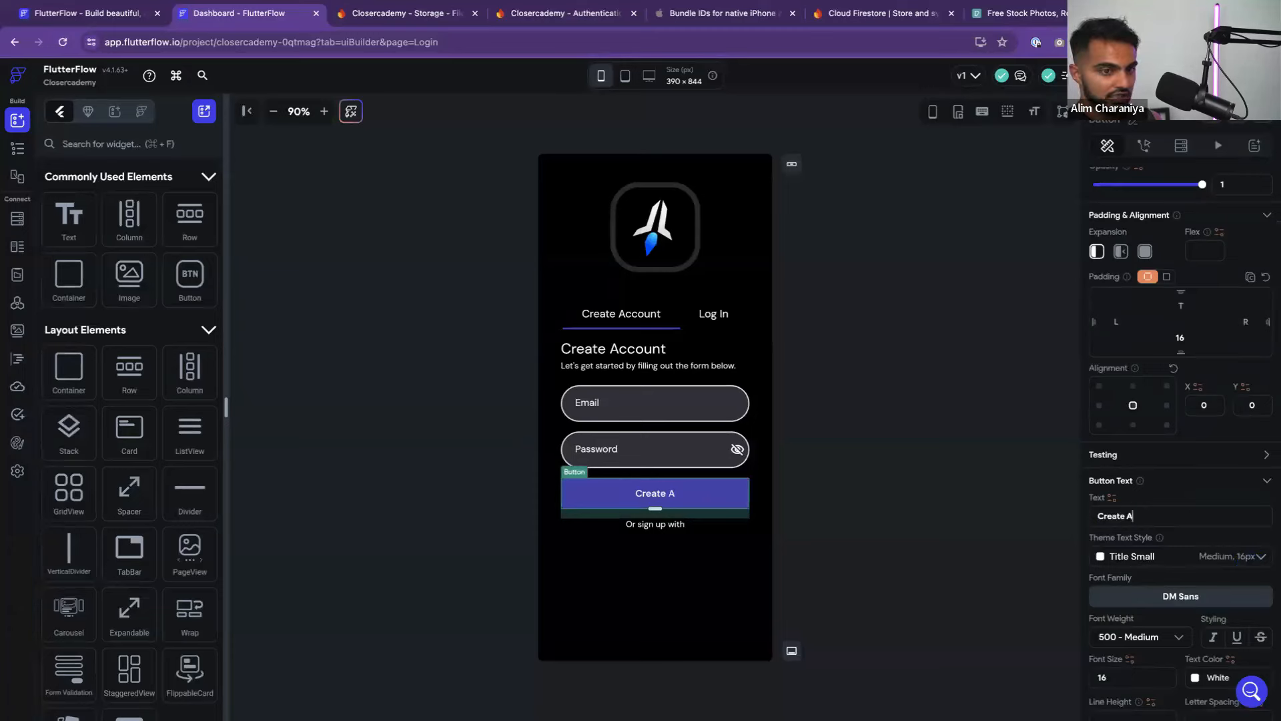
click(814, 437)
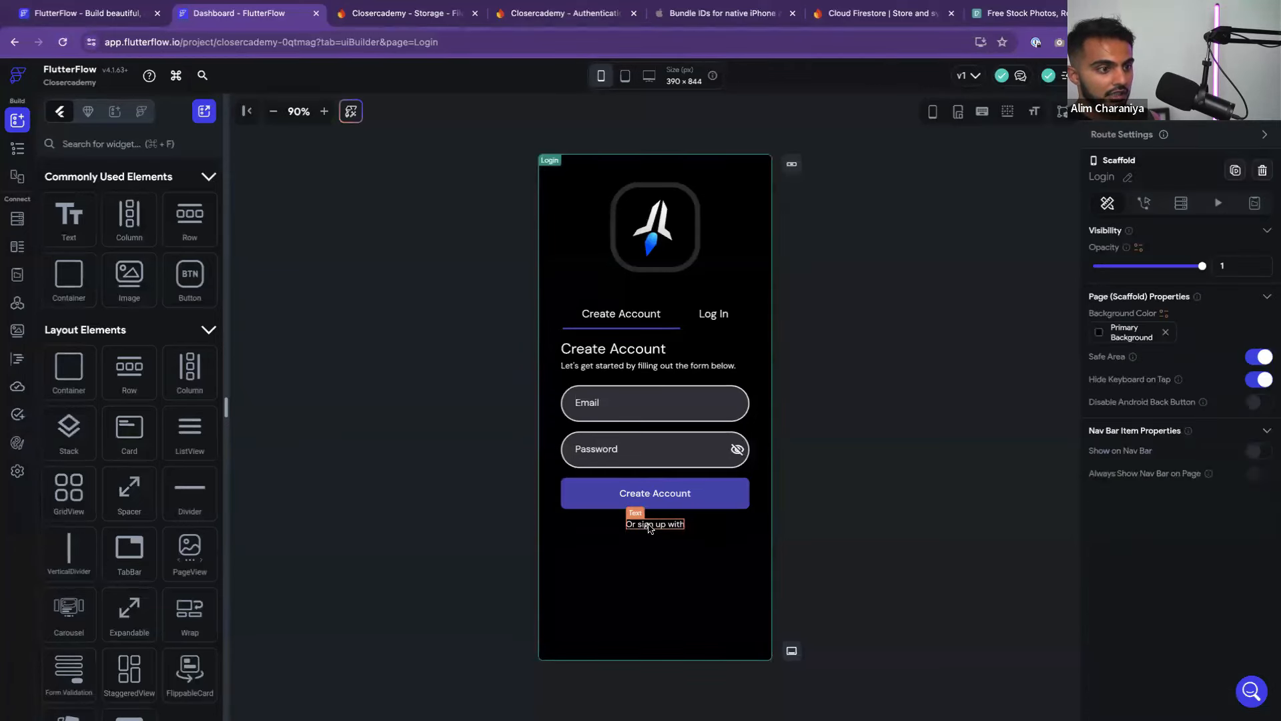
Replace 'Or sign up with' with 'By creating an account, you agree to our terms and conditions. Tap to view.'
click(654, 526)
click(879, 505)
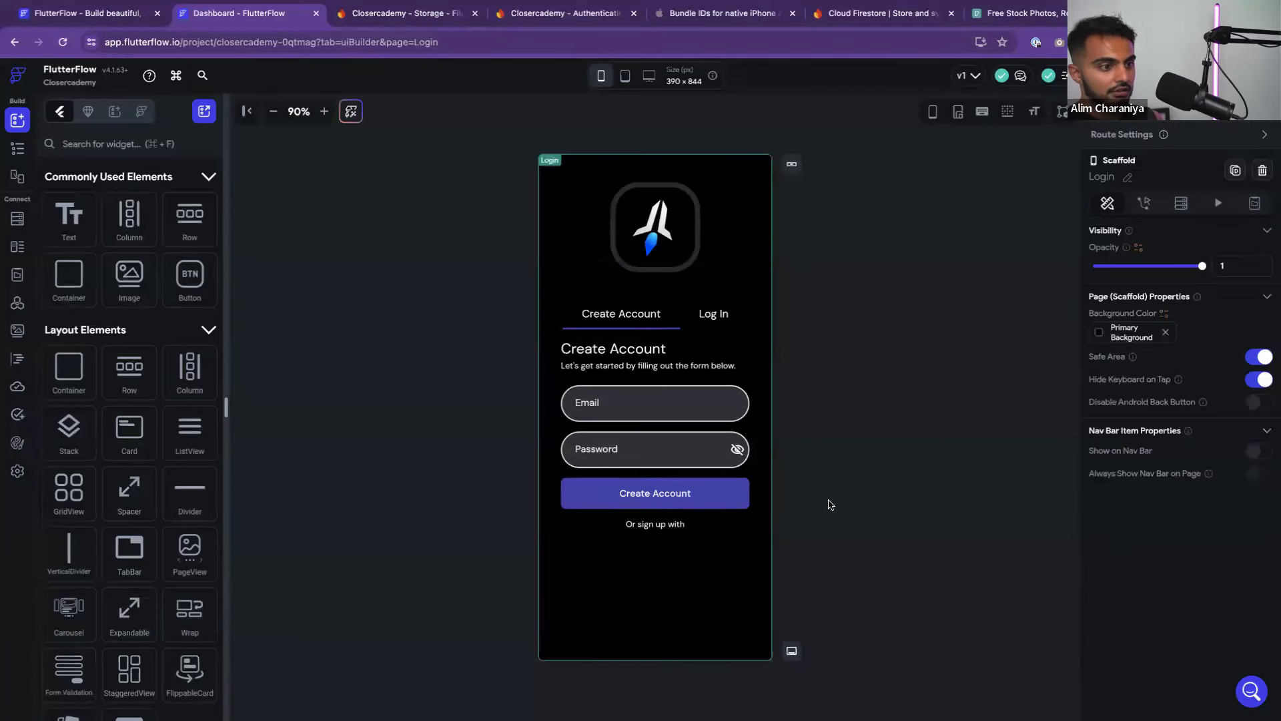
click(659, 524)
drag(1171, 248, 1054, 240)
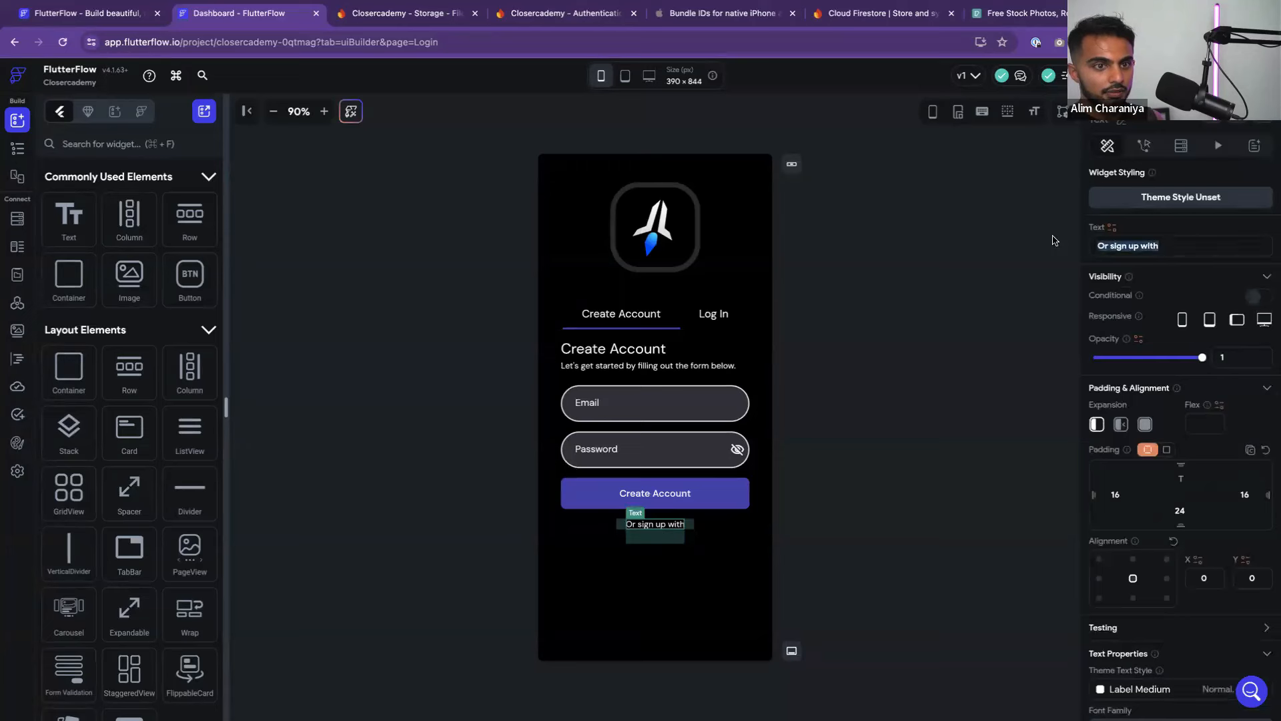
text(By creating acco)
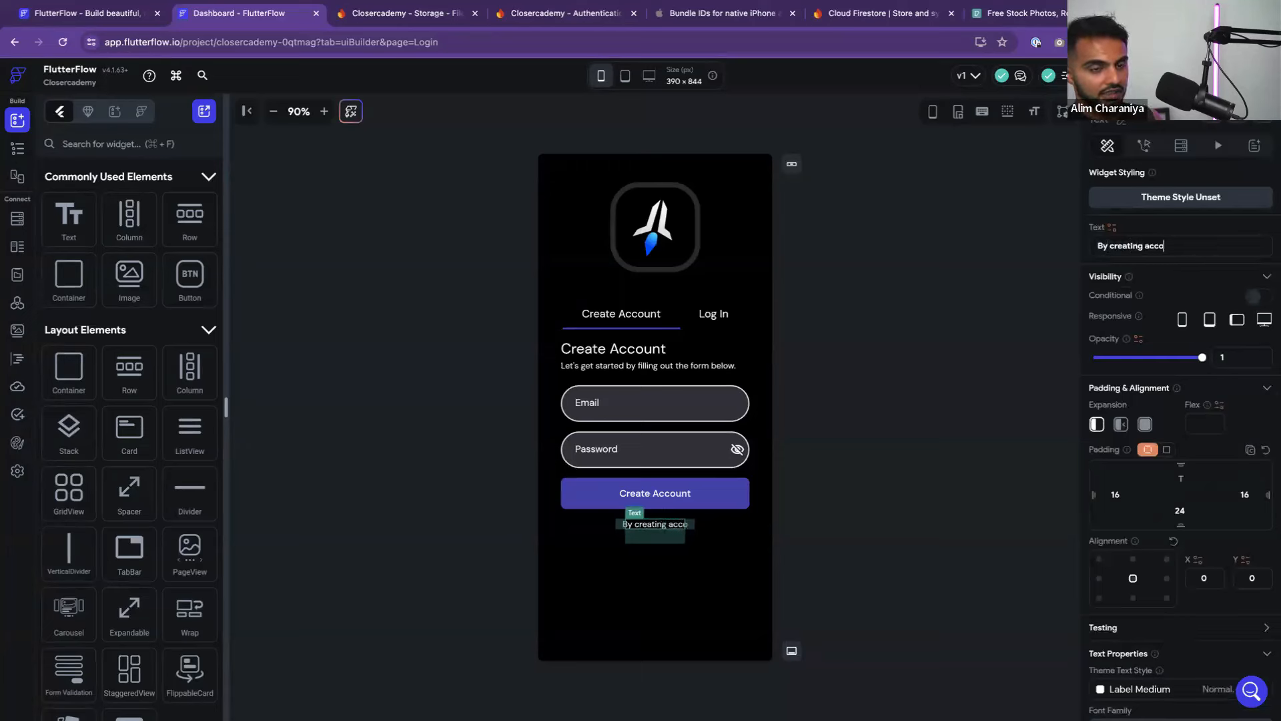
key(BackSpace)
key(BackSpace)
key(BackSpace)
key(BackSpace)
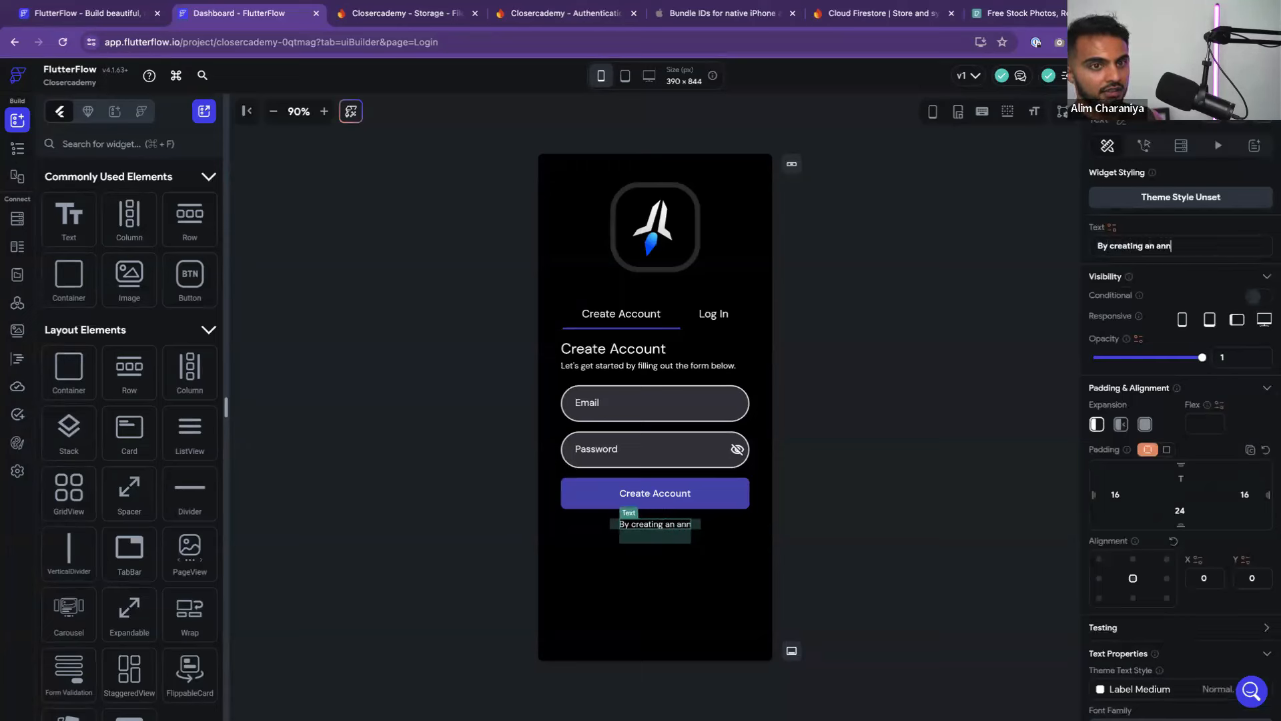
text(an account)
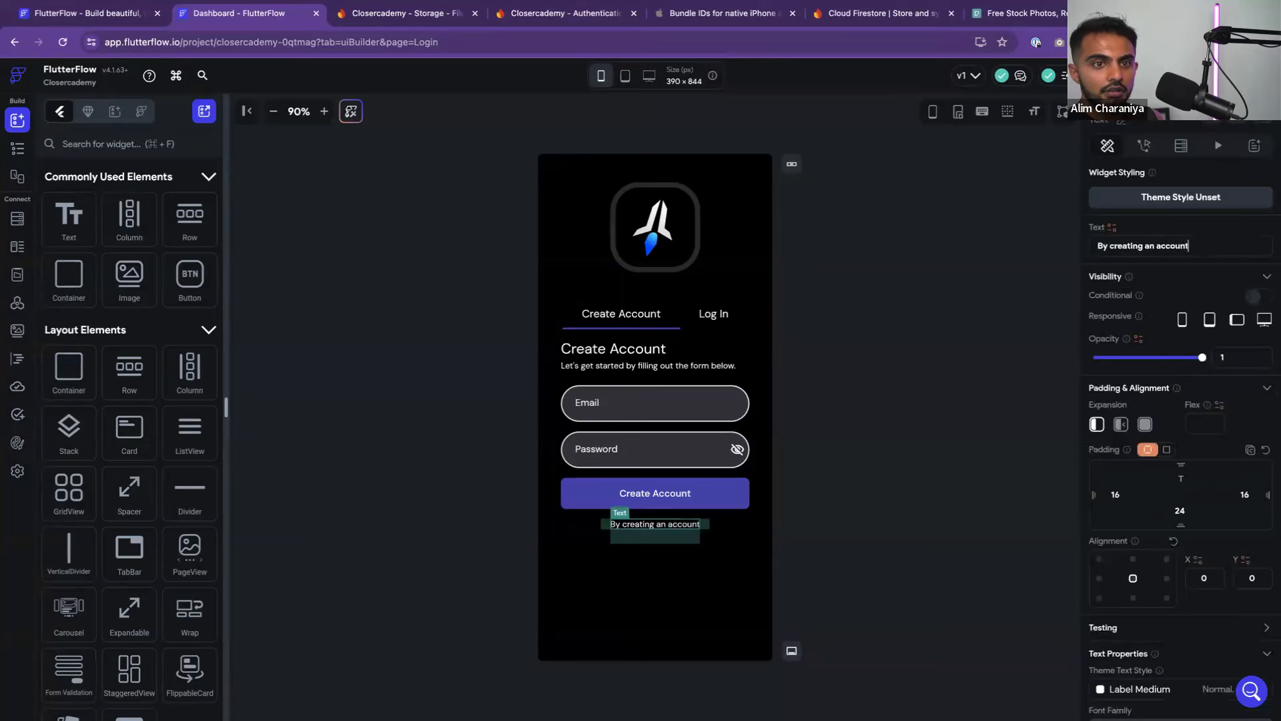
text(, you gree to our)
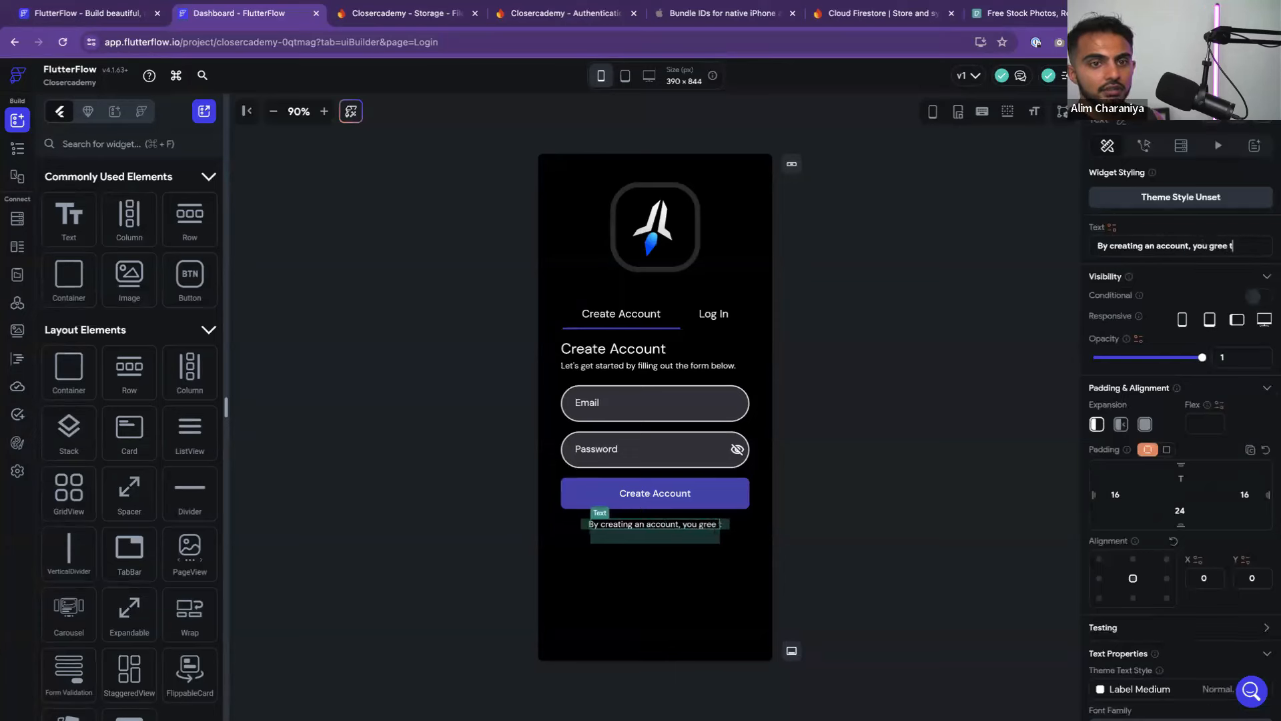
key(alt+BackSpace)
key(alt+BackSpace)
key(alt+BackSpace)
text(agree to our terms and conditions)
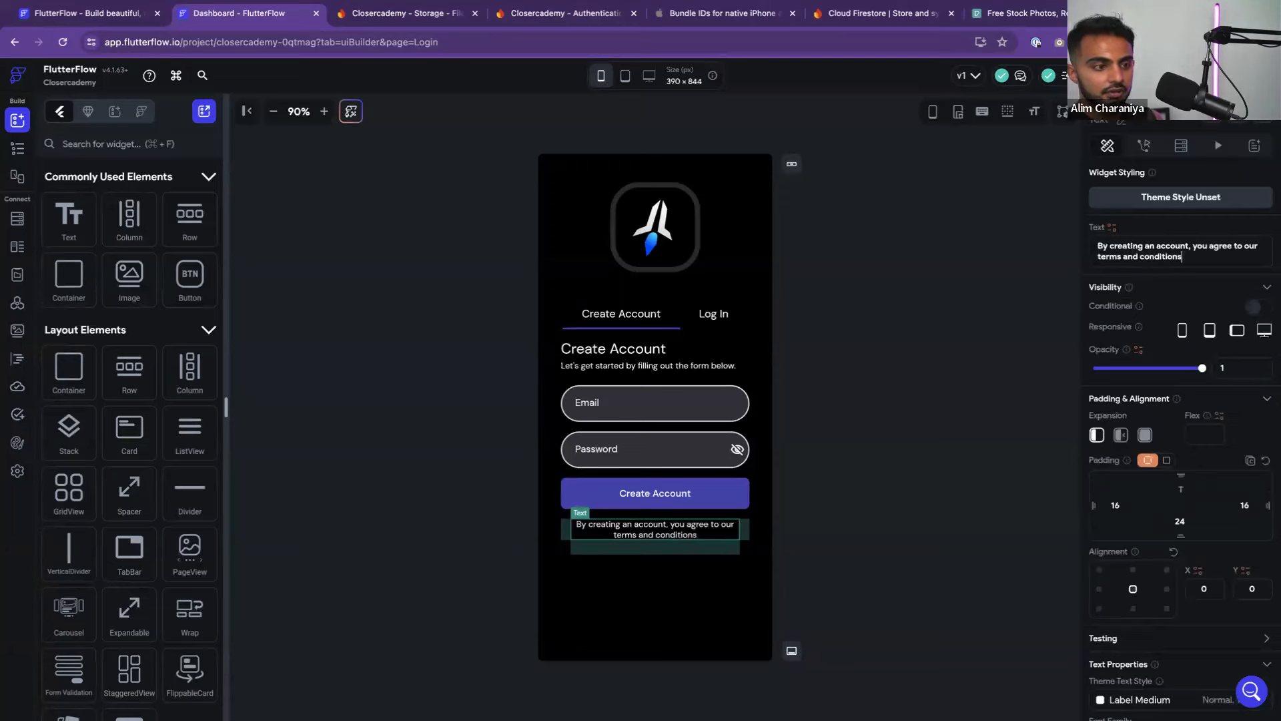
text(. Tap t)
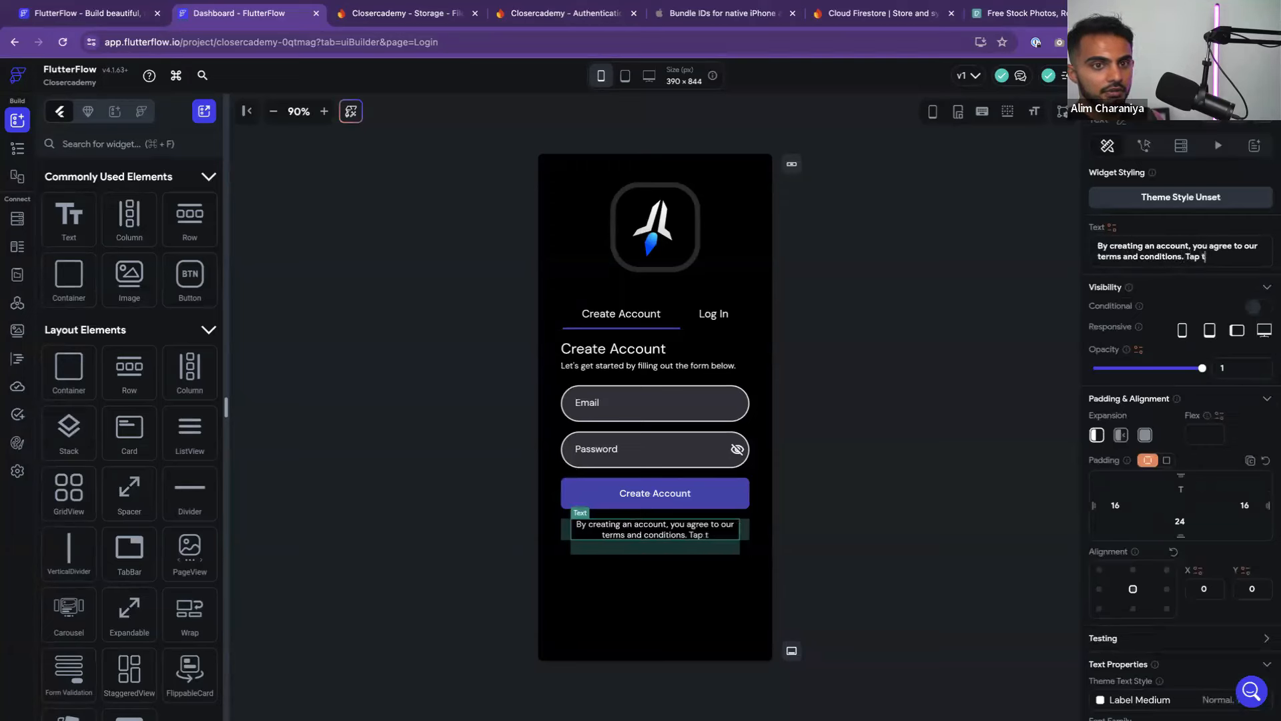
text(o view.)
click(845, 393)
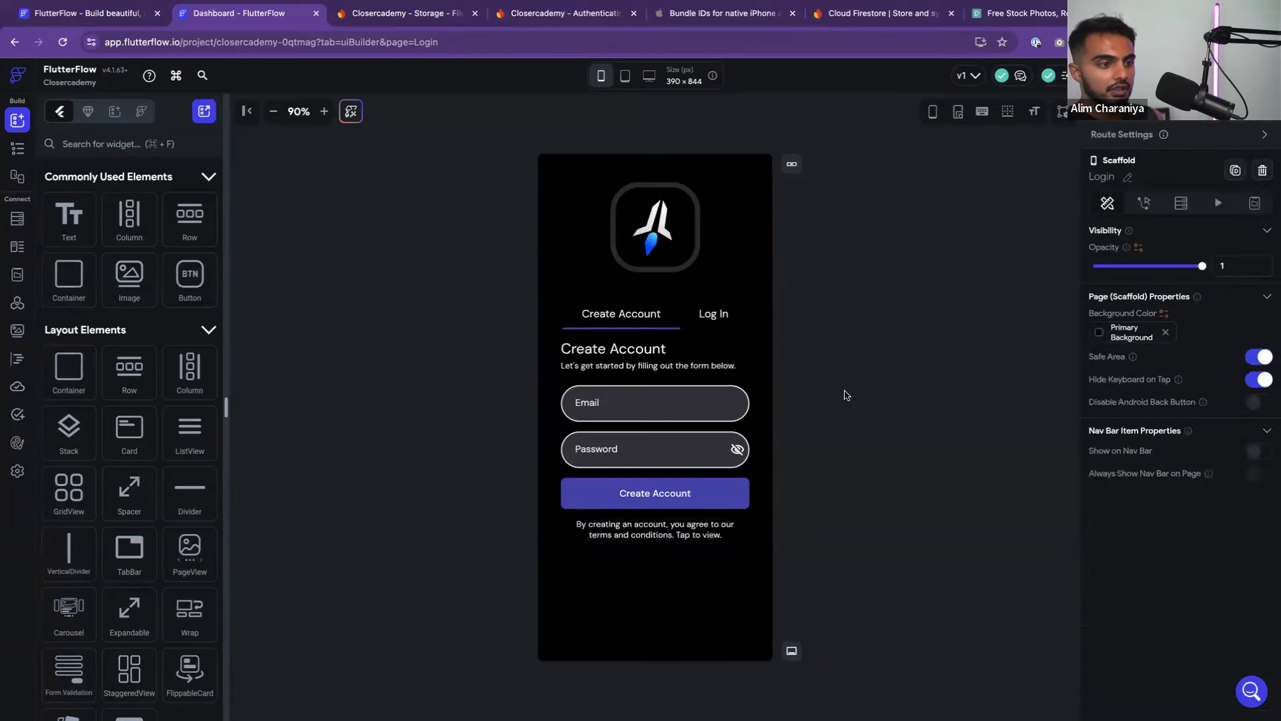
click(691, 530)
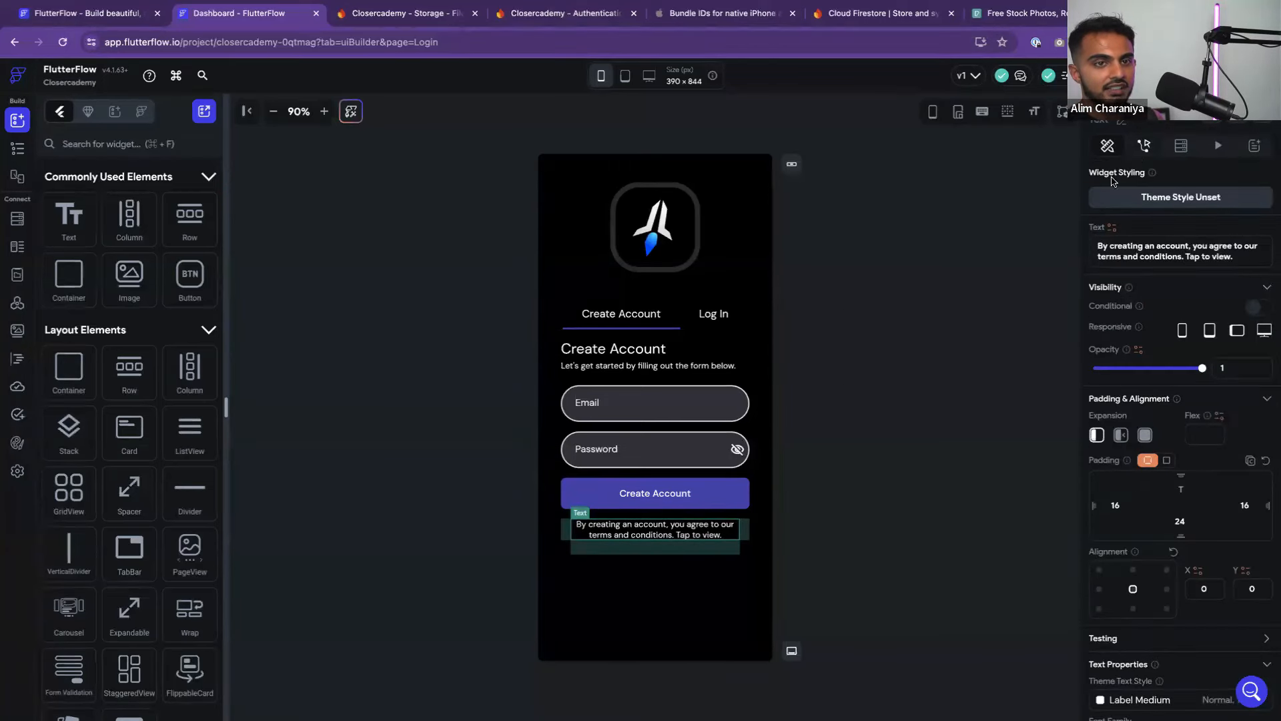
click(831, 525)
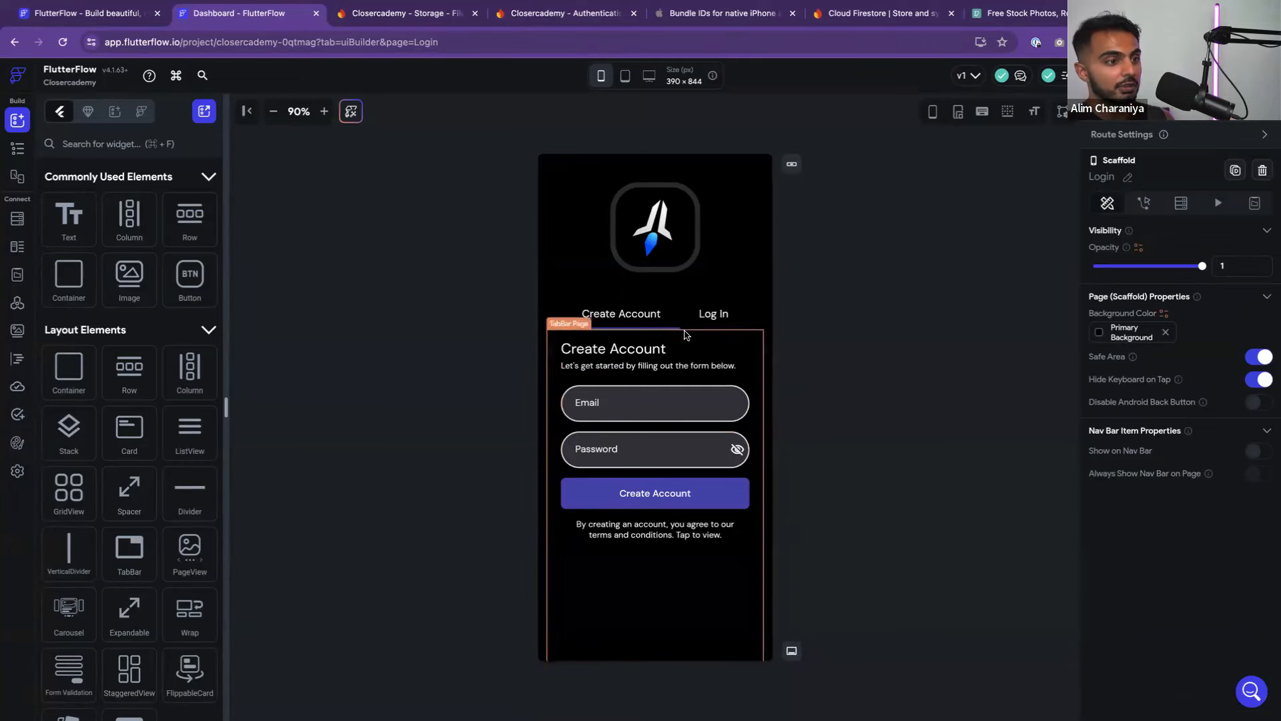
click(716, 321)
click(629, 321)
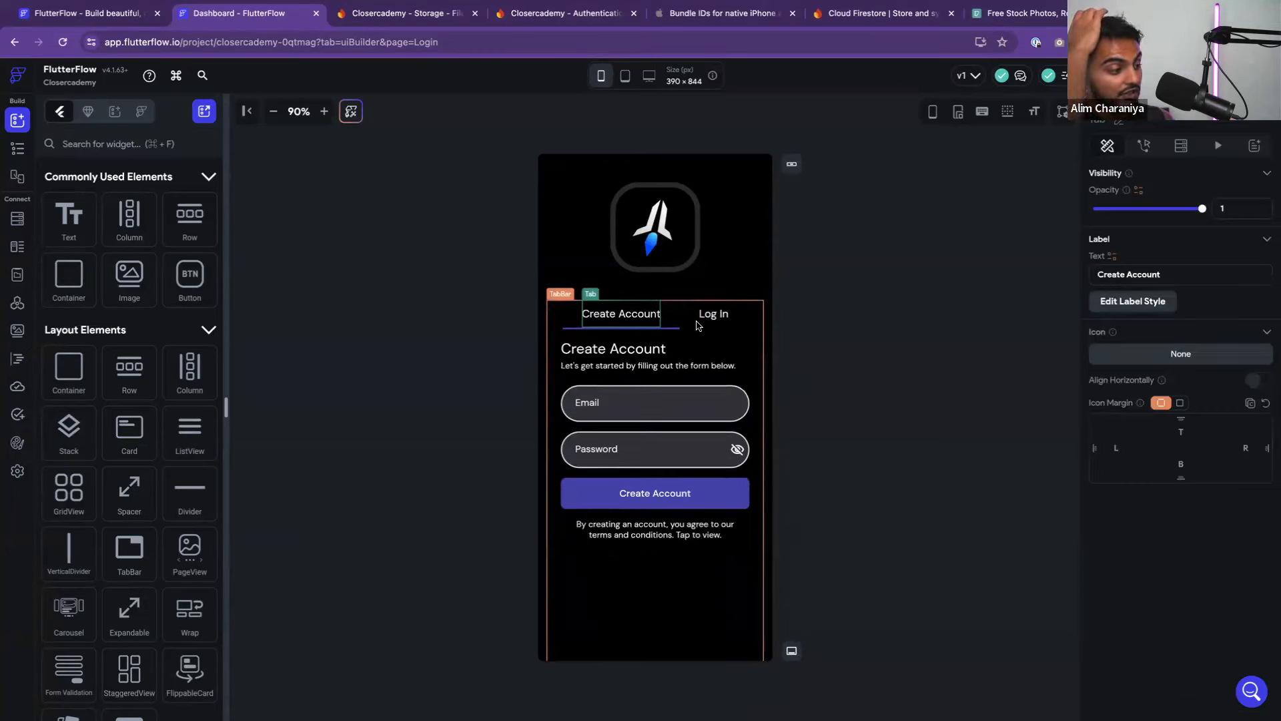
click(836, 336)
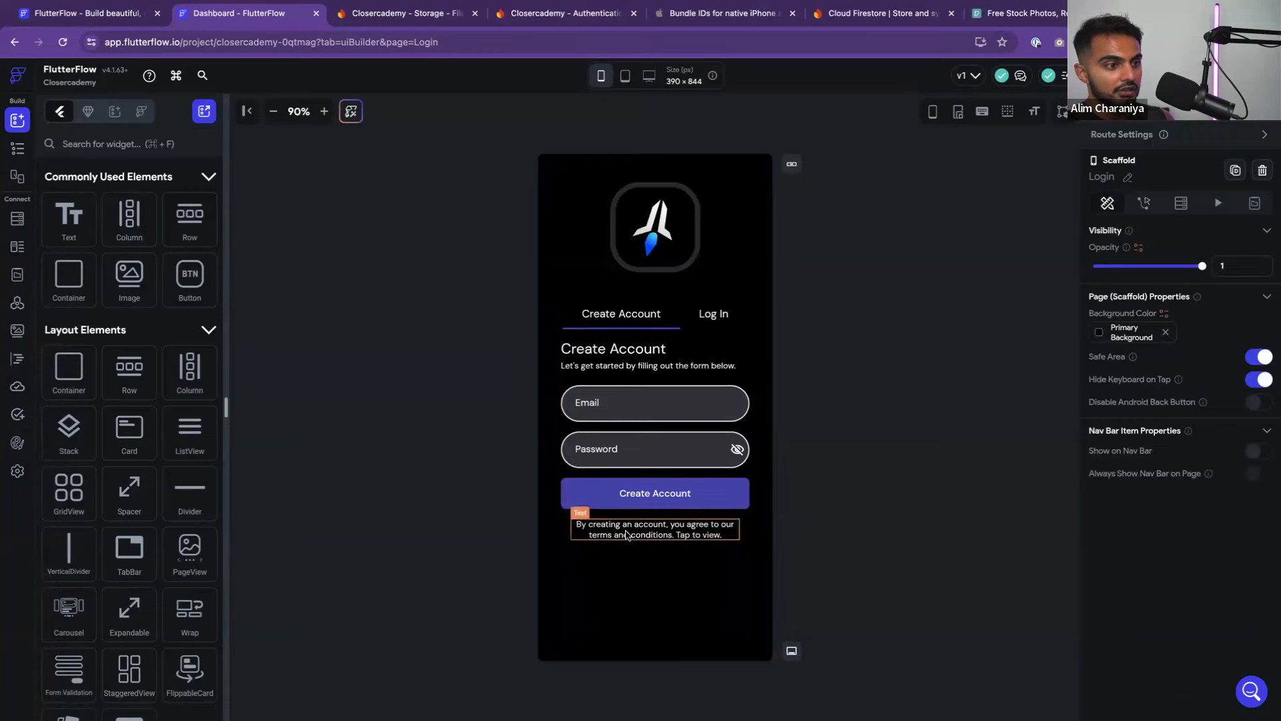
click(706, 315)
click(611, 349)
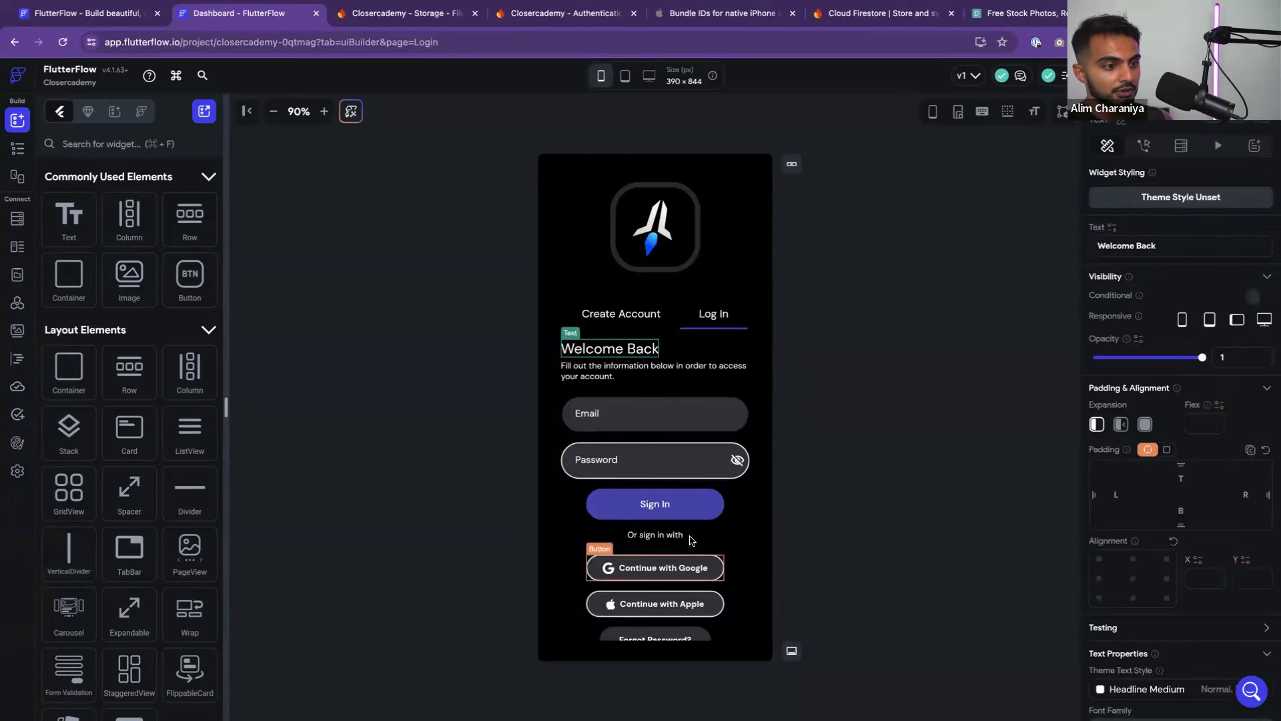
click(621, 317)
click(704, 492)
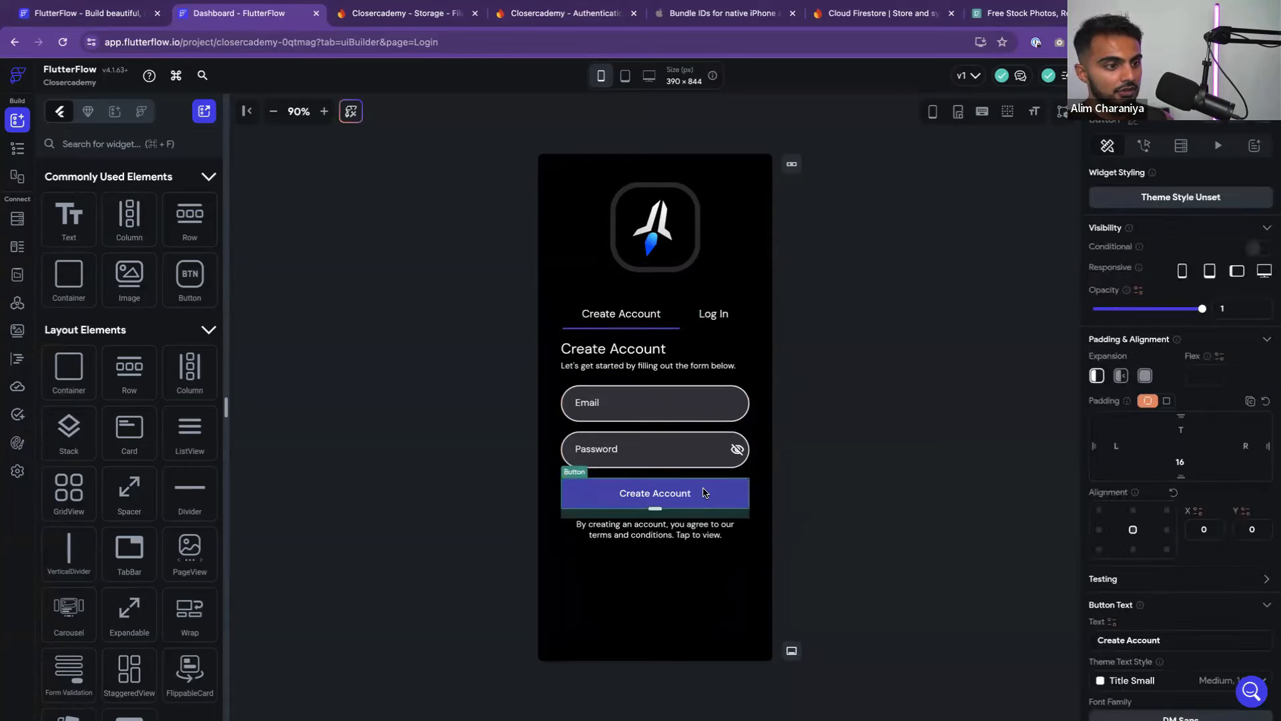
Paste a copy of the Create Account button into the Log In tab's form column
click(707, 315)
click(690, 506)
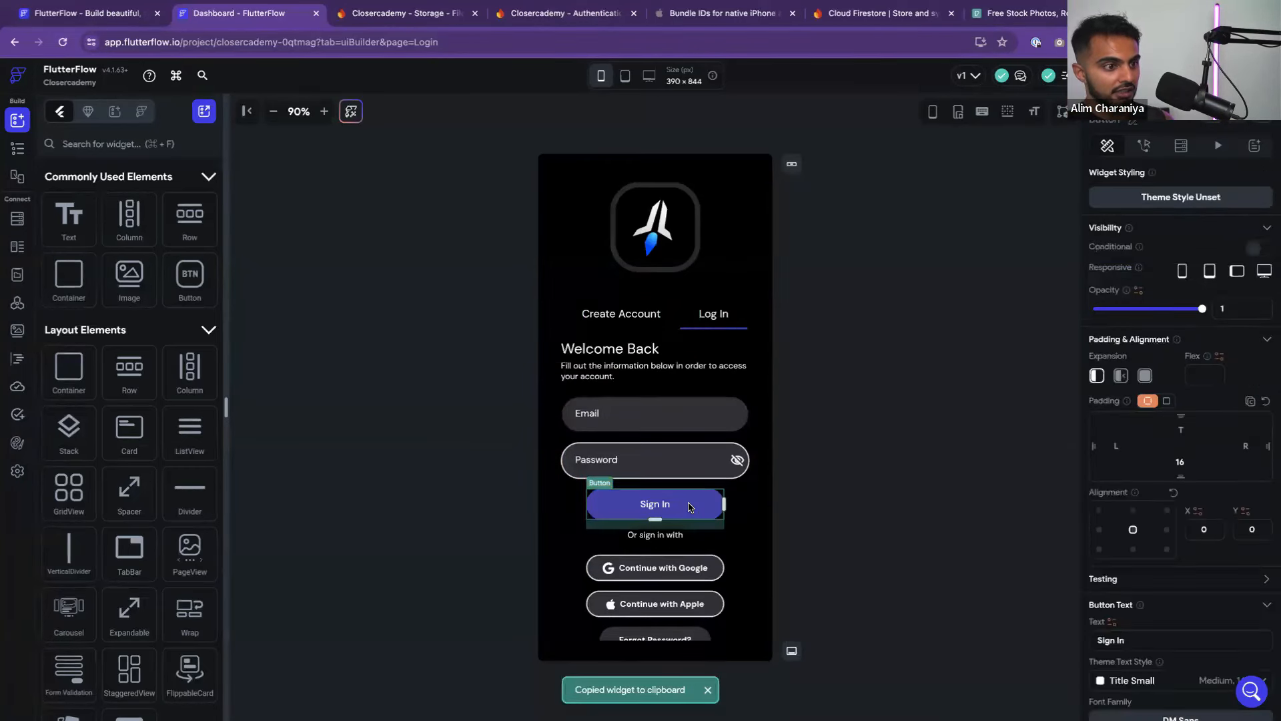
click(728, 506)
scroll(726, 506, down, 1)
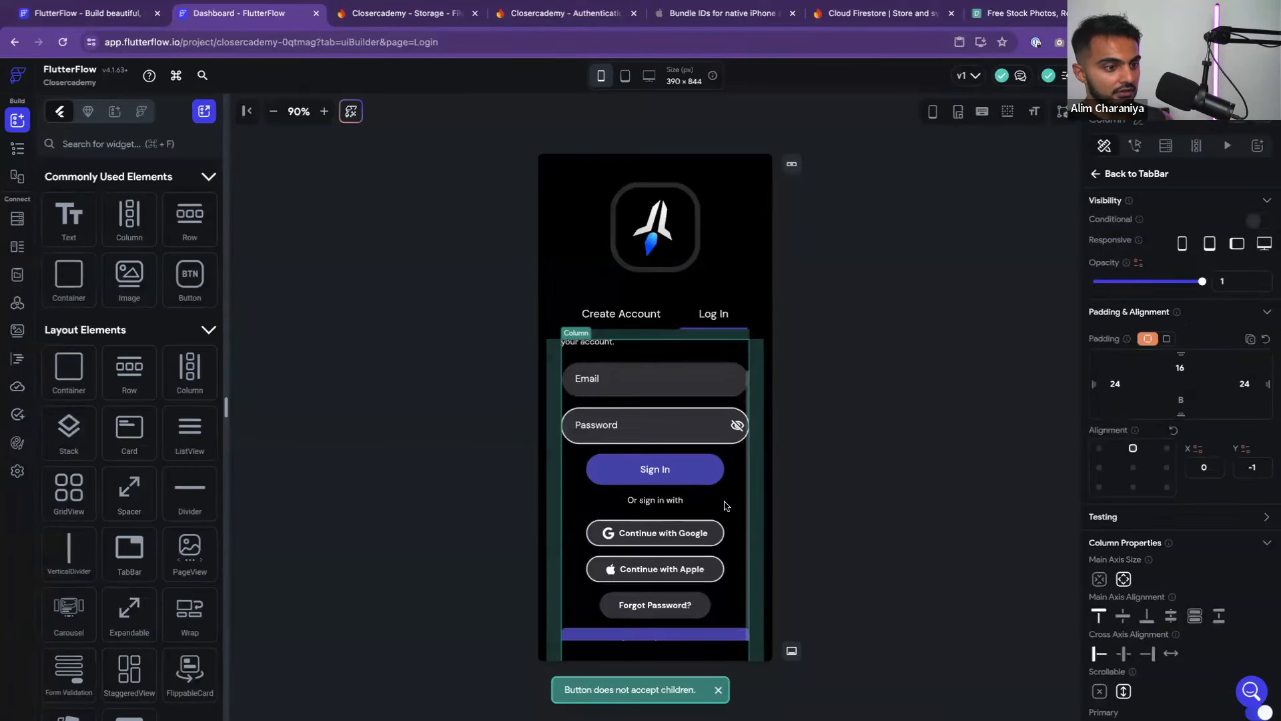
click(674, 632)
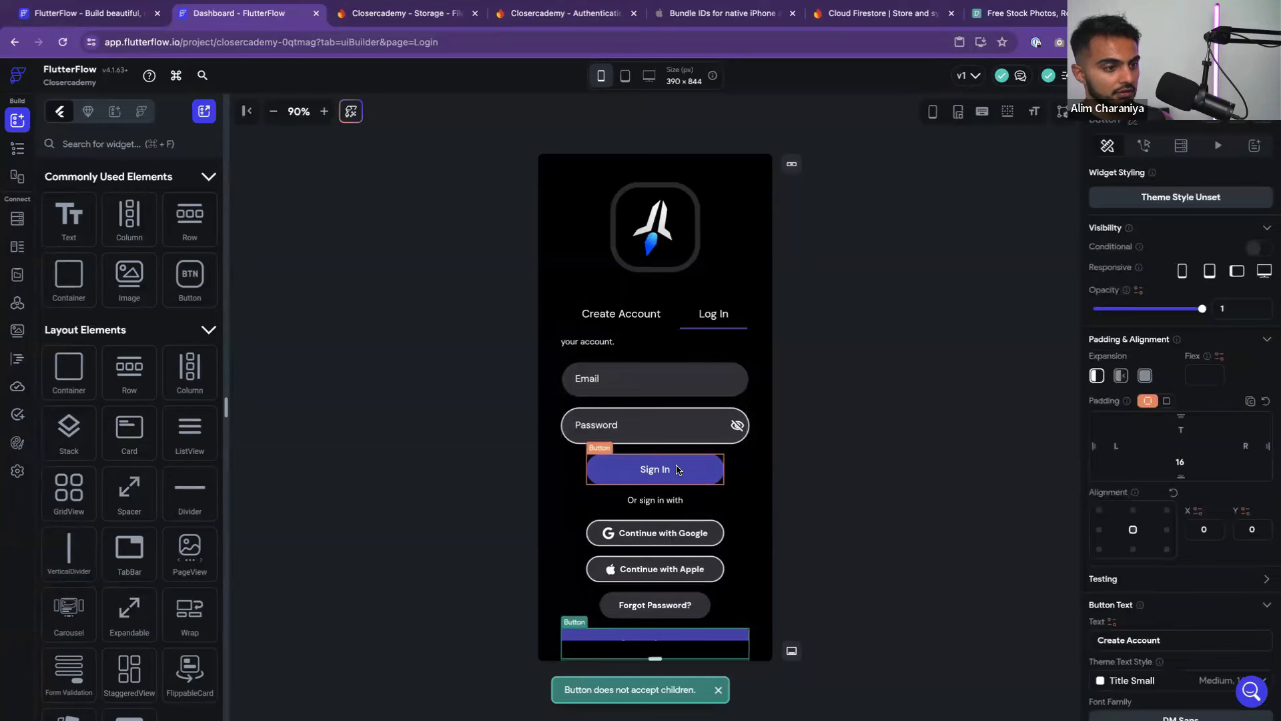
Delete the Sign In button, the 'Or sign in with' text, and the Google and Apple buttons
click(696, 469)
key(Delete)
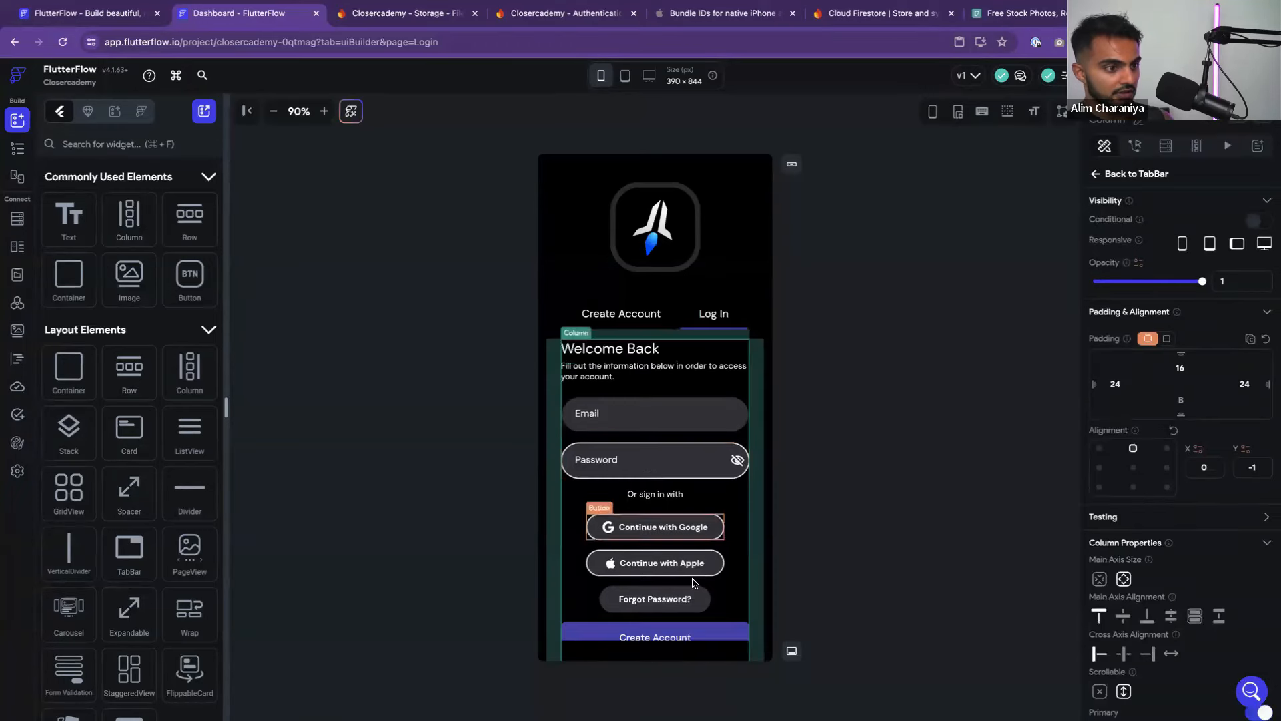
click(691, 624)
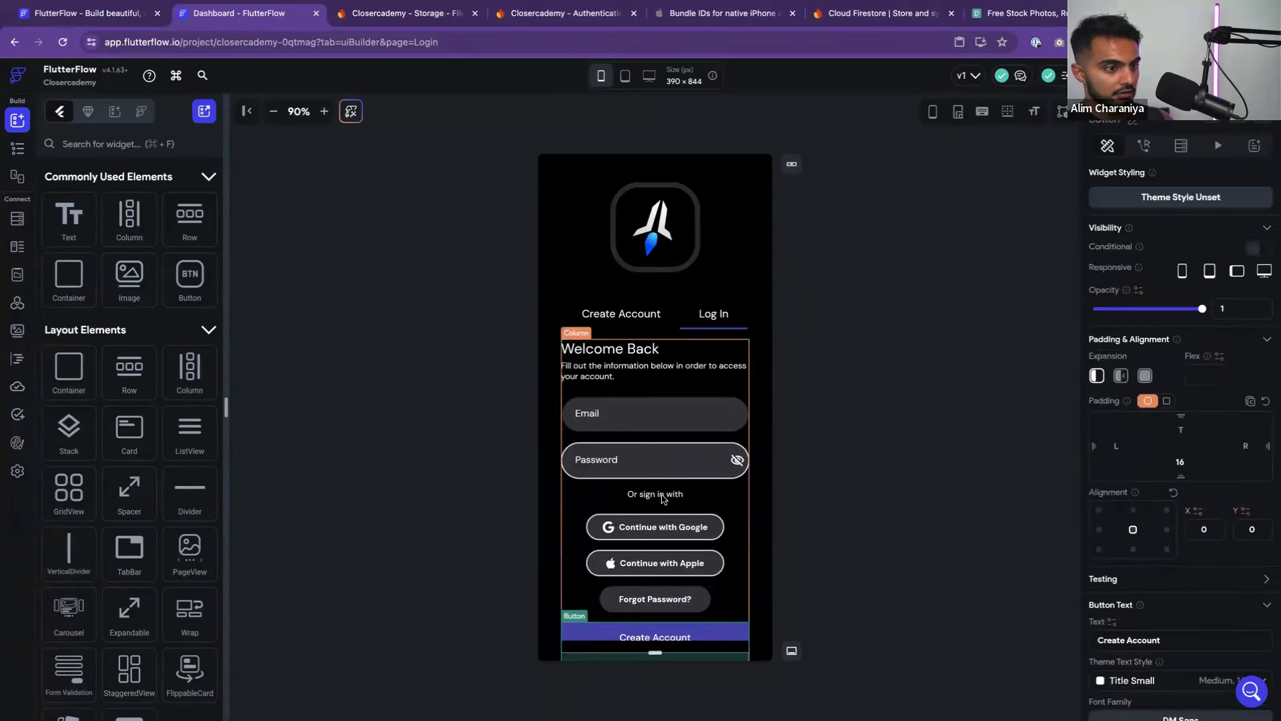
click(663, 497)
key(Delete)
click(663, 501)
key(Delete)
click(663, 502)
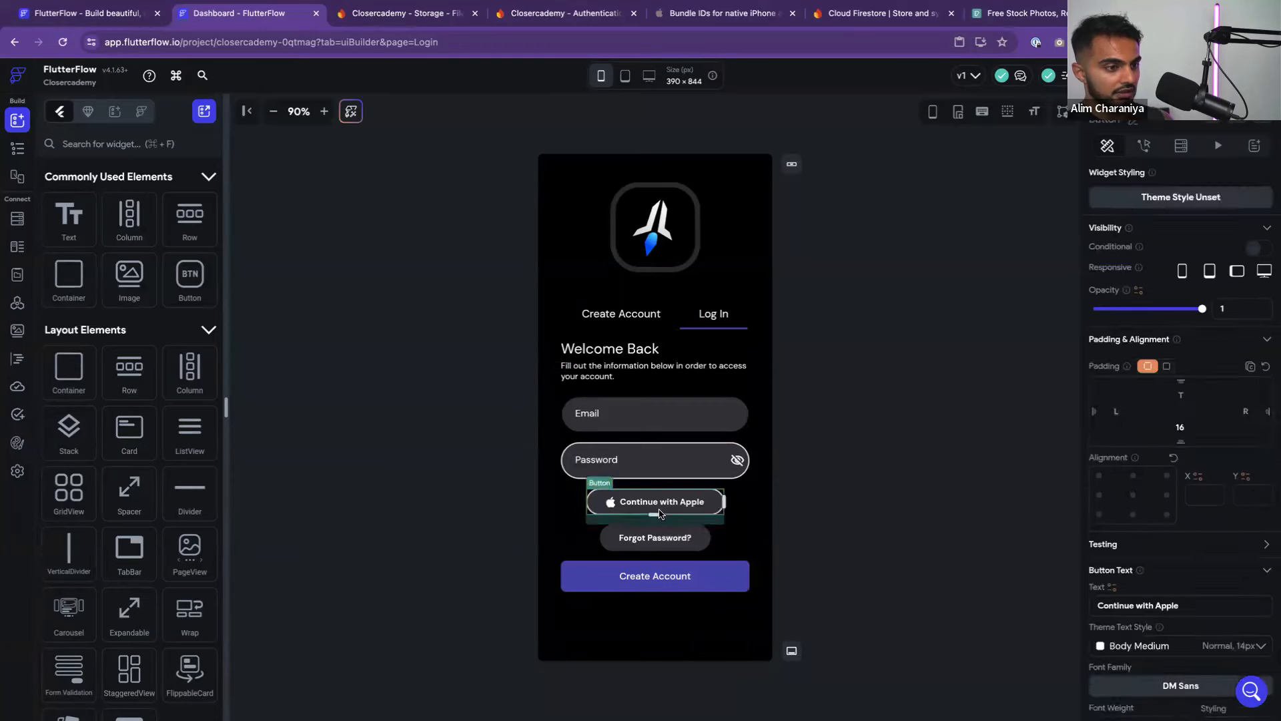
key(Delete)
key(Delete)
Move the copied Create Account button above Forgot Password
drag(660, 540, 703, 493)
click(694, 539)
click(801, 552)
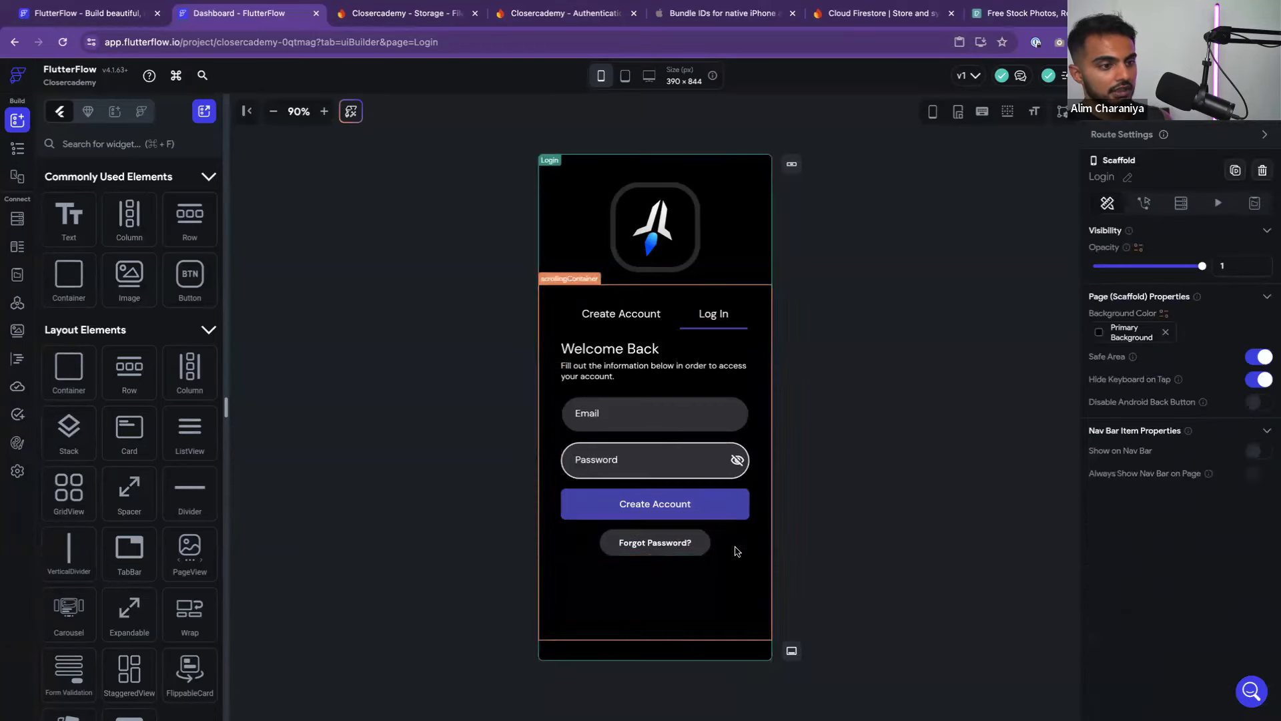
click(707, 553)
click(816, 525)
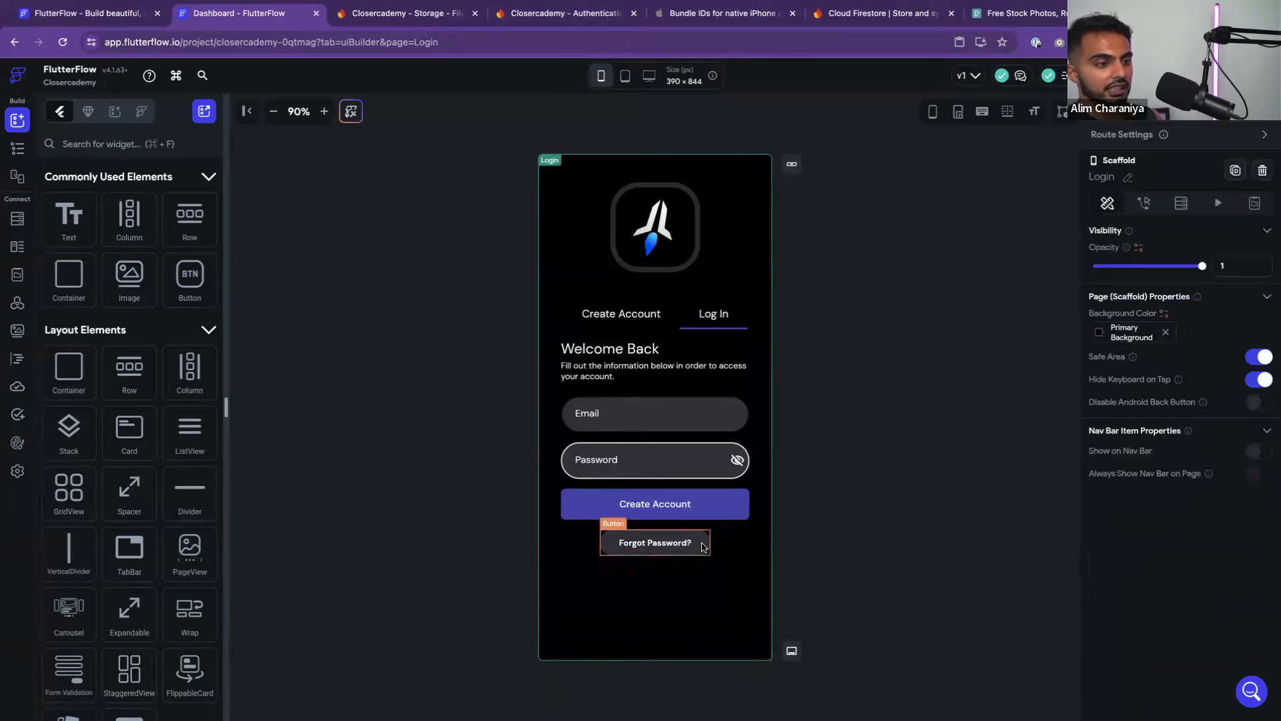
Inspect the login Password field's border colour and the Create Account tab's Email field styling
click(706, 542)
scroll(1165, 512, down, 6)
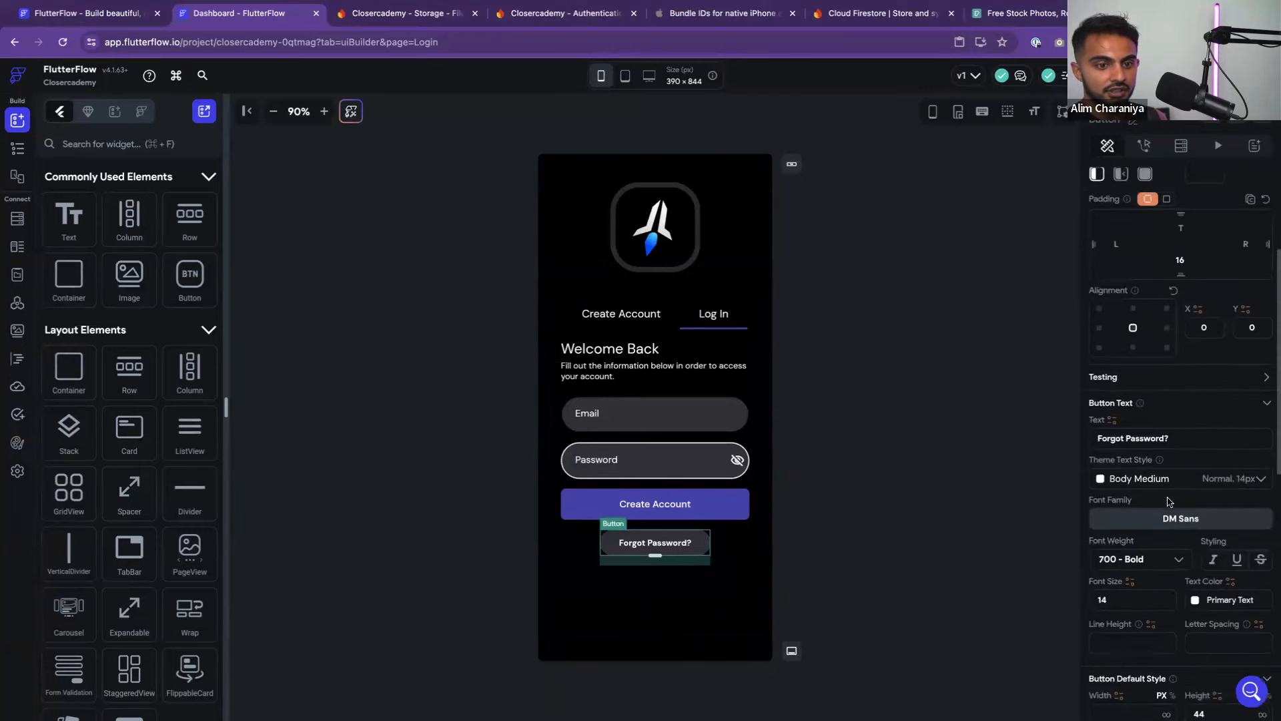
click(912, 504)
click(655, 459)
scroll(1211, 485, down, 2)
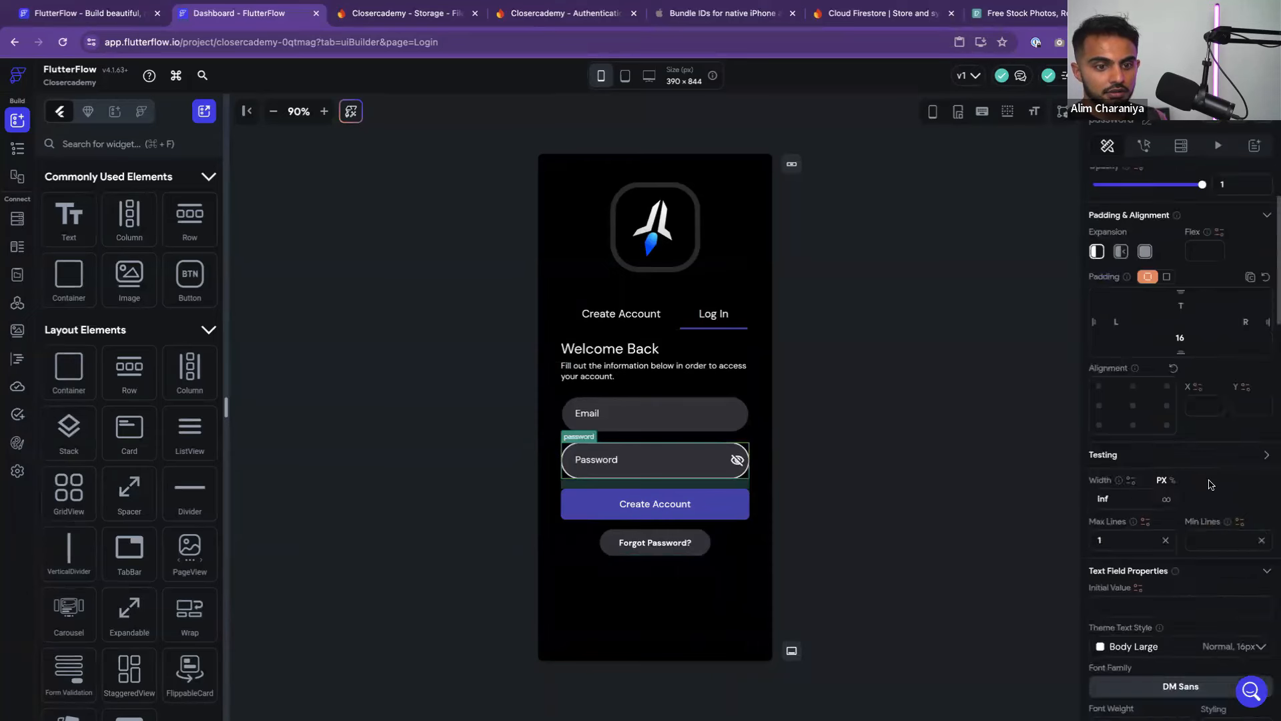
scroll(1211, 484, down, 8)
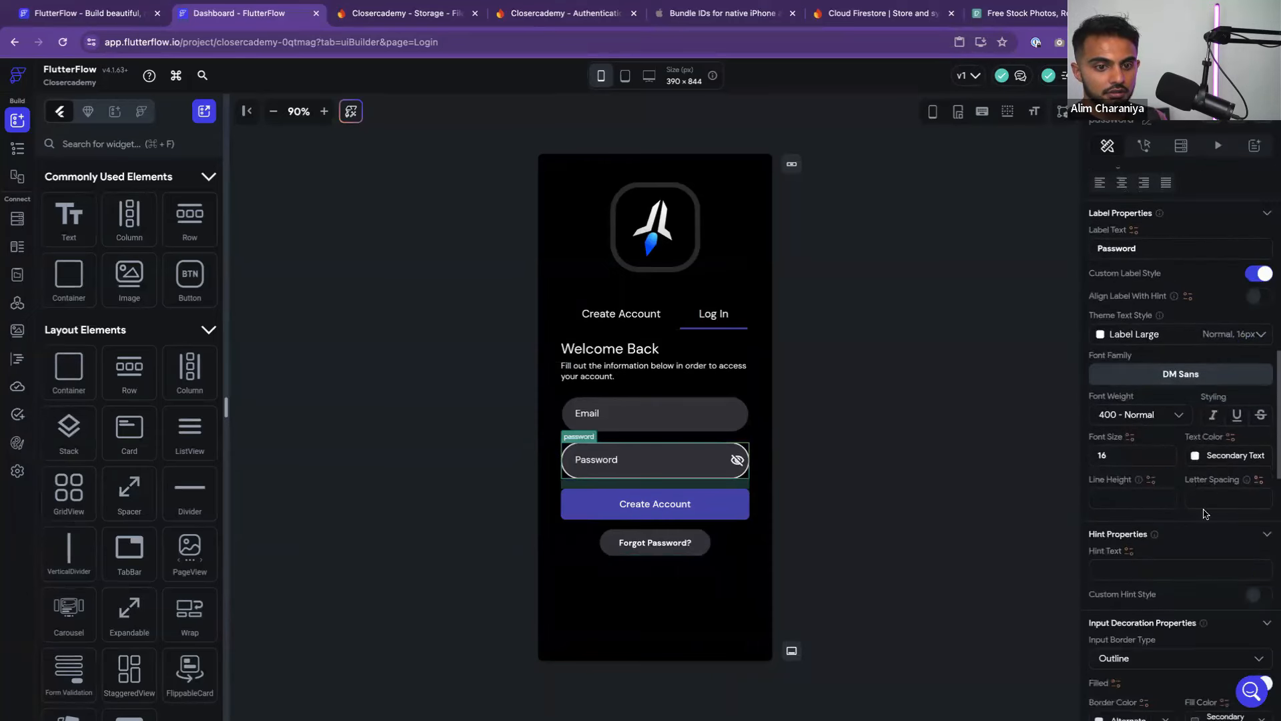
scroll(1188, 482, down, 5)
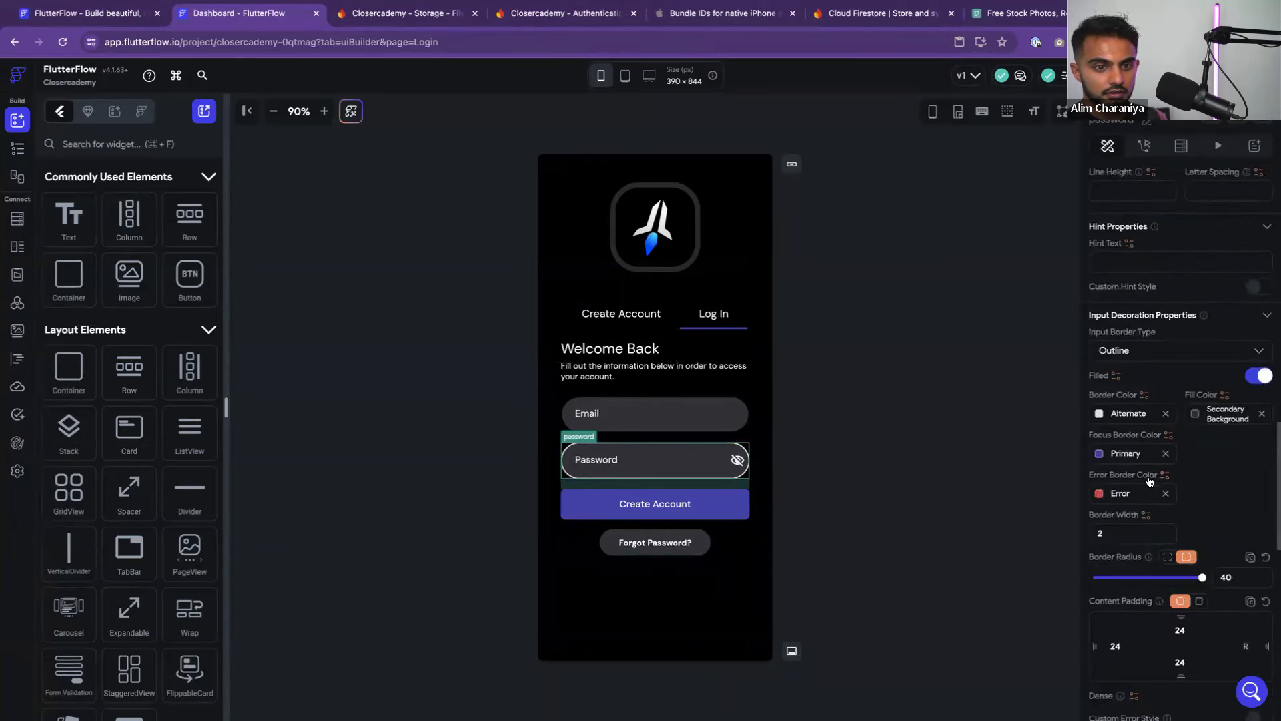
click(1097, 414)
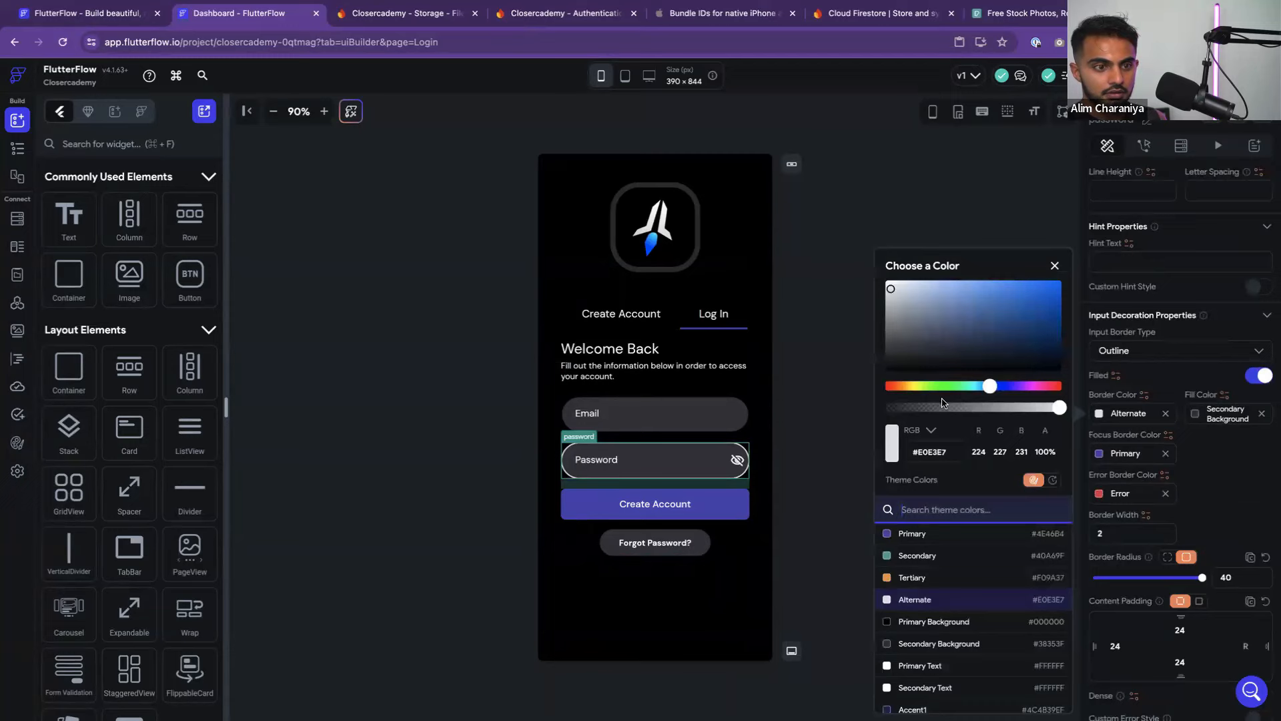
click(1188, 451)
click(878, 435)
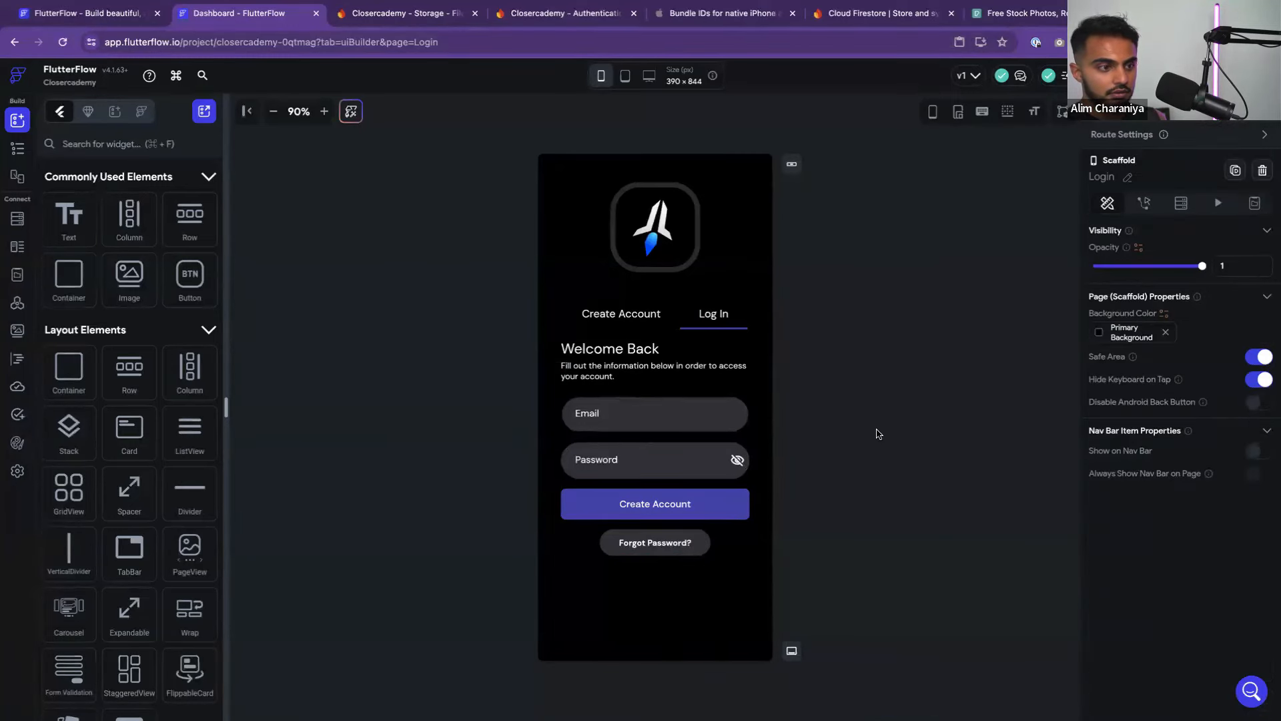
click(626, 310)
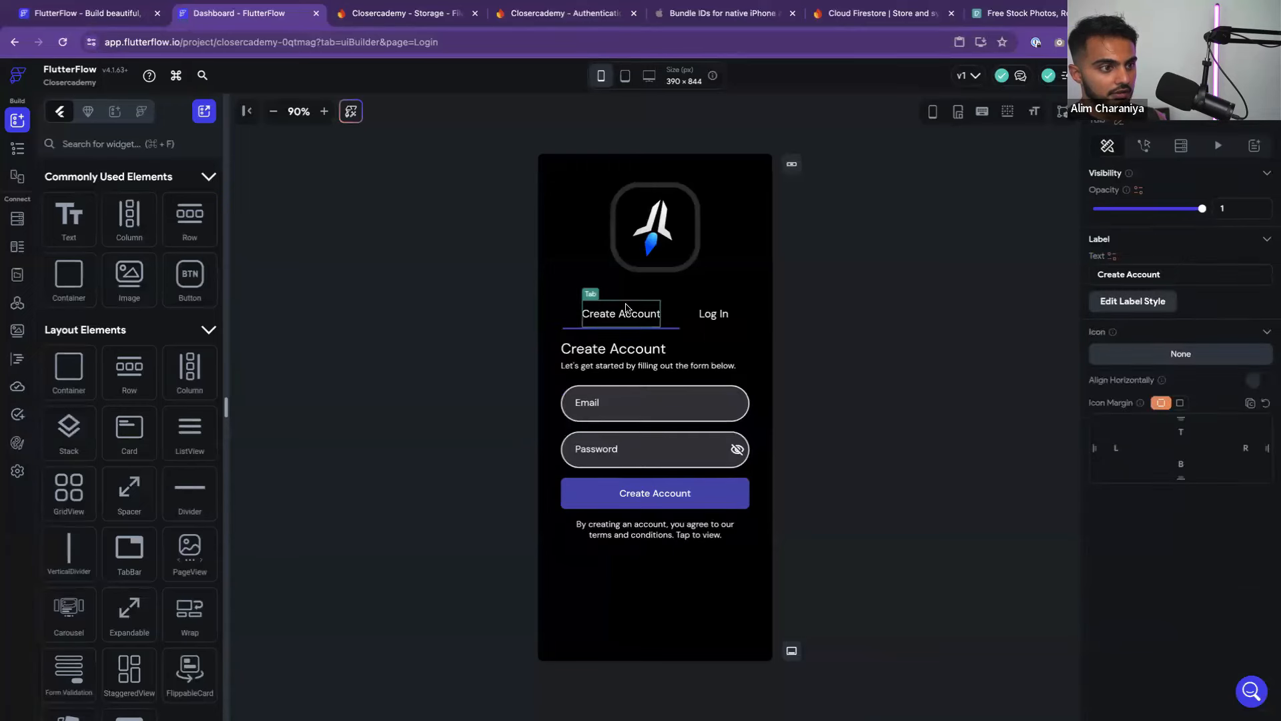
click(638, 413)
scroll(1183, 523, down, 5)
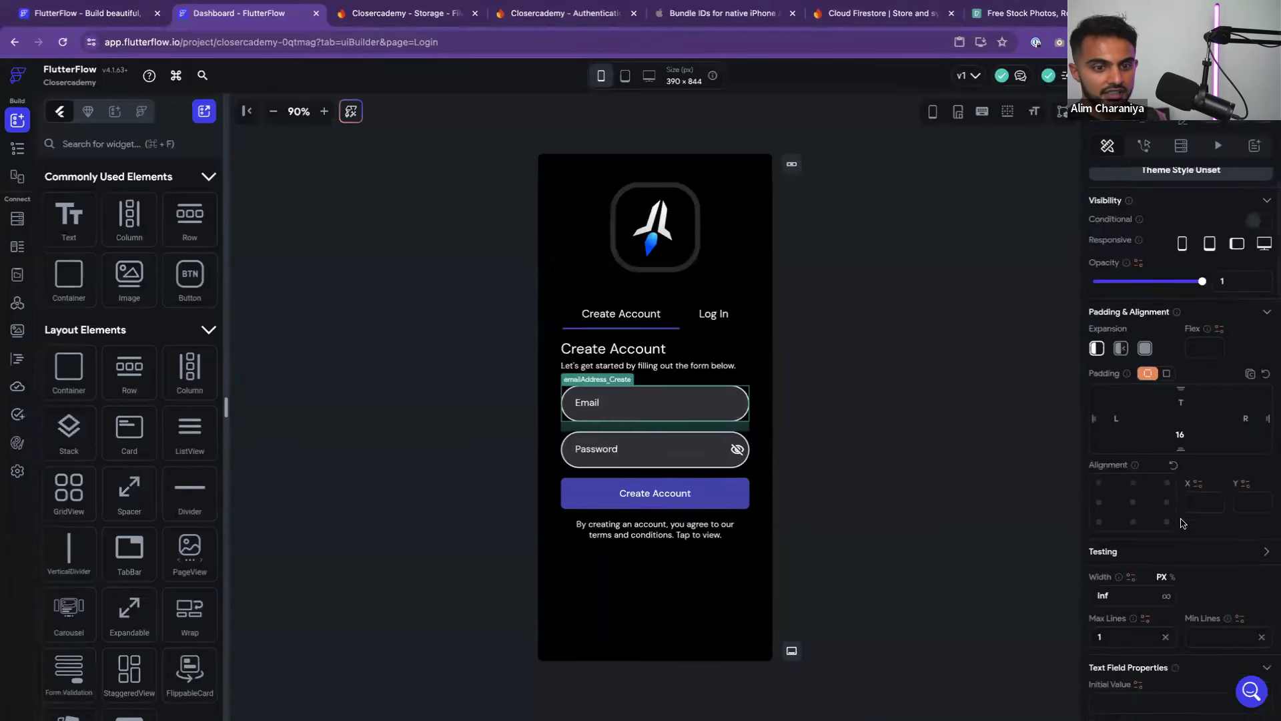
scroll(1182, 522, down, 4)
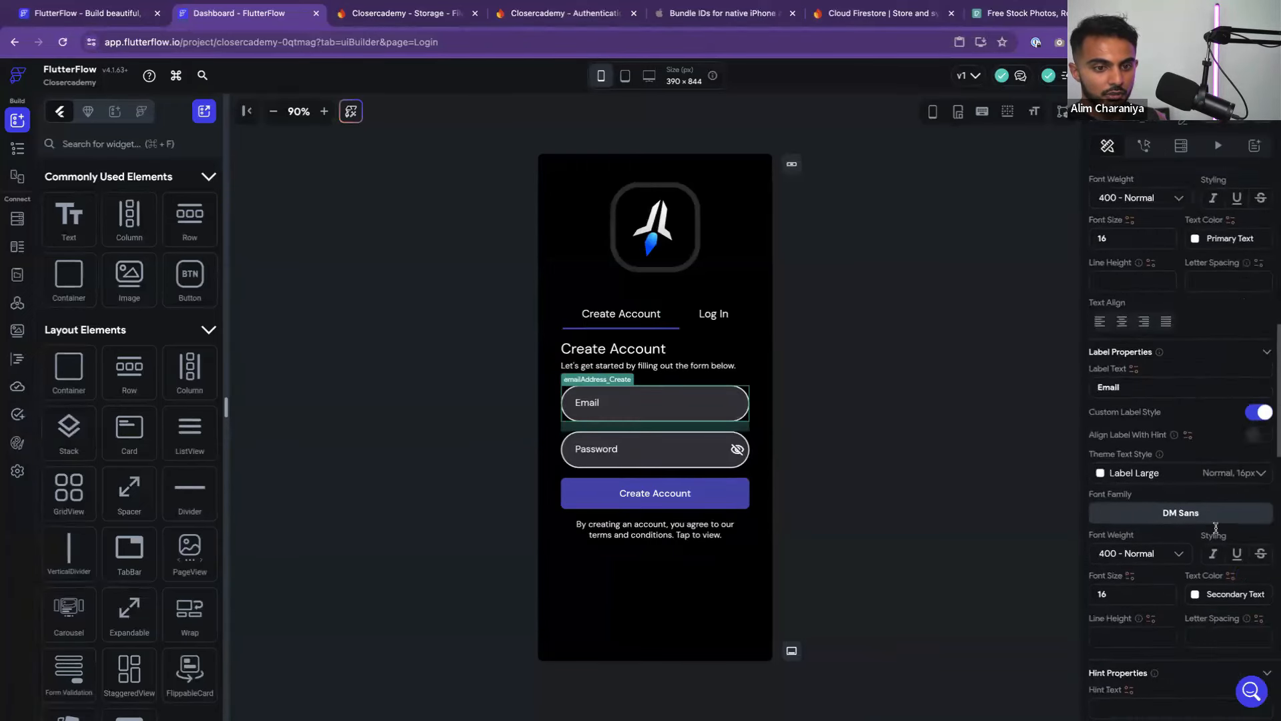
scroll(1180, 530, down, 4)
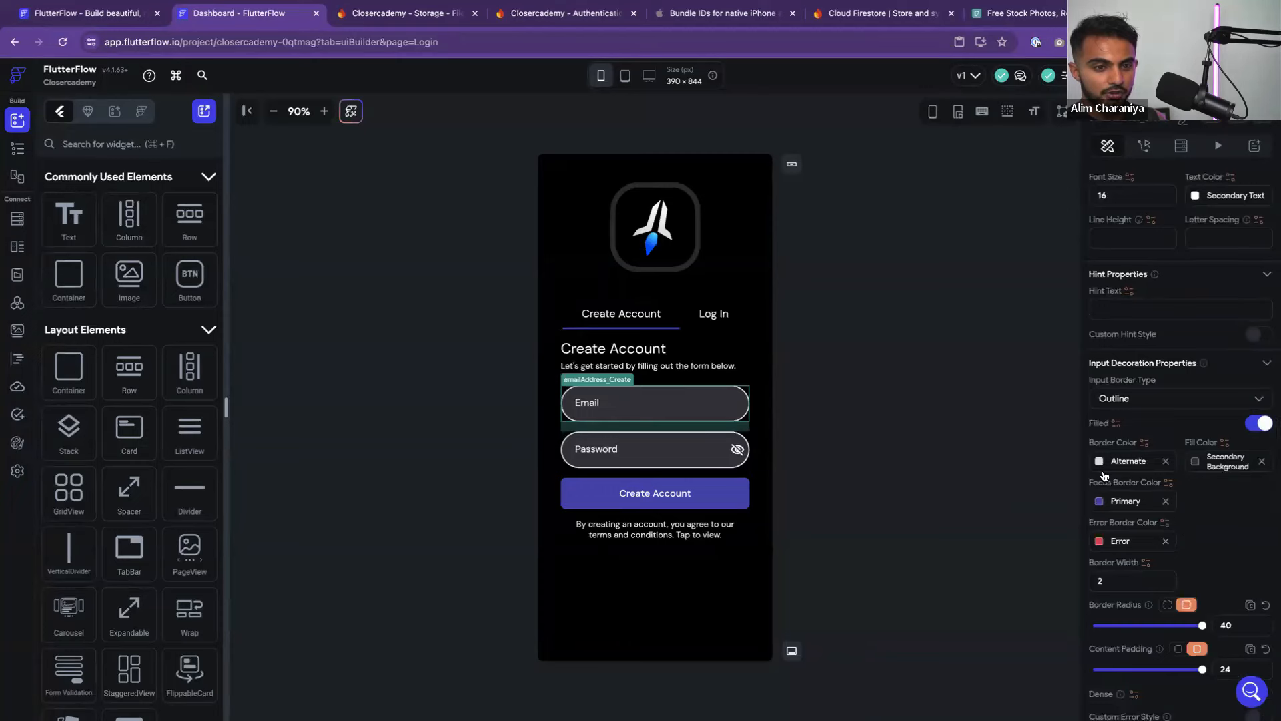
Set the Log In tab's Email and Password field borders to the Alternate colour
click(713, 313)
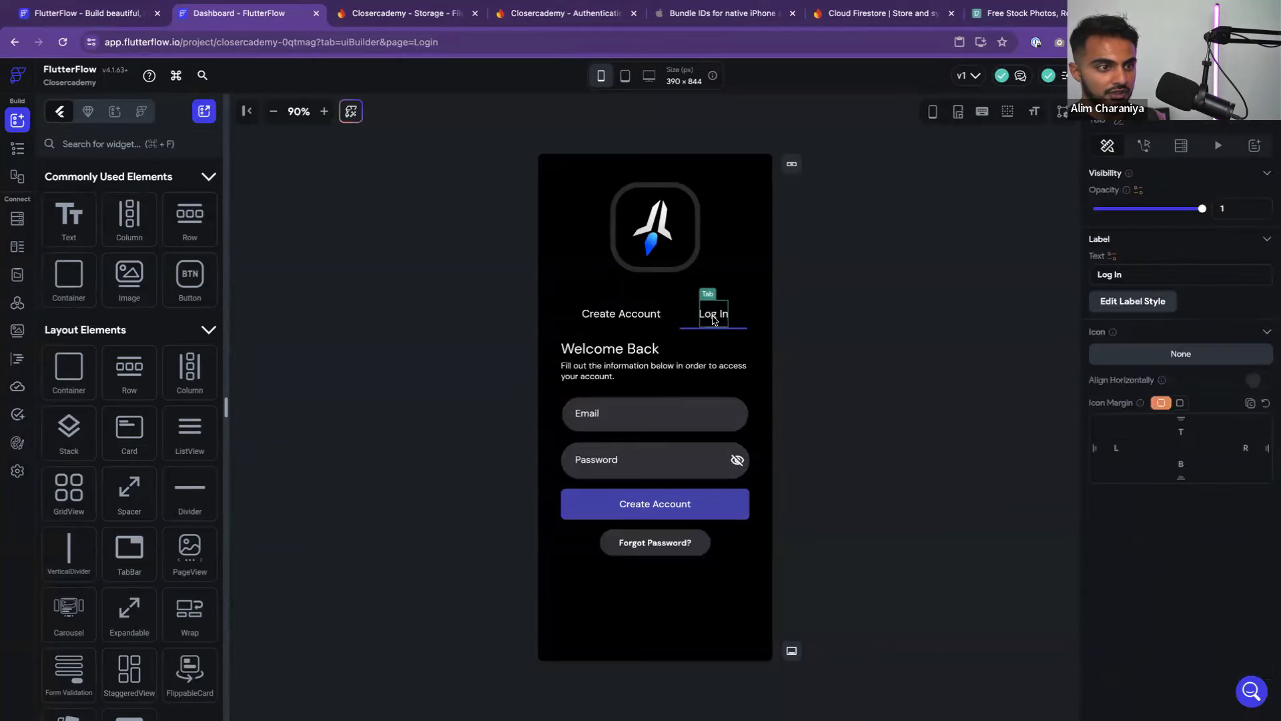
click(664, 418)
scroll(1172, 488, down, 10)
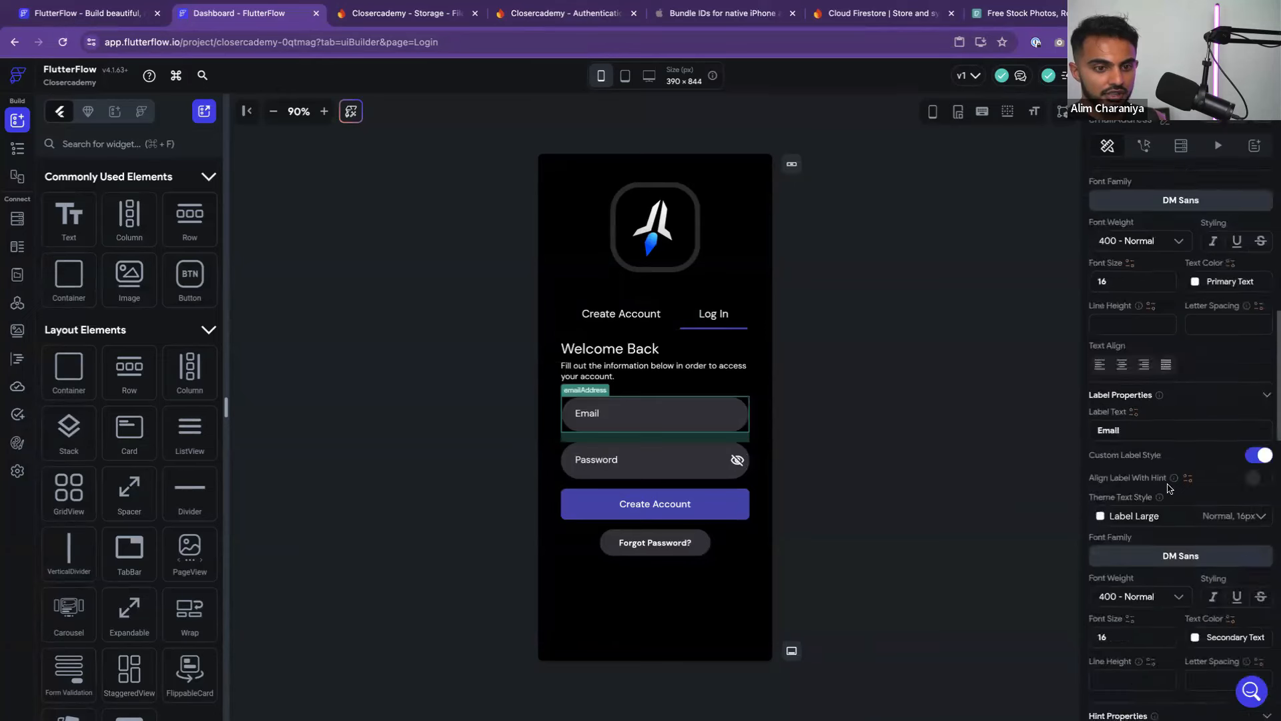
scroll(1169, 489, down, 8)
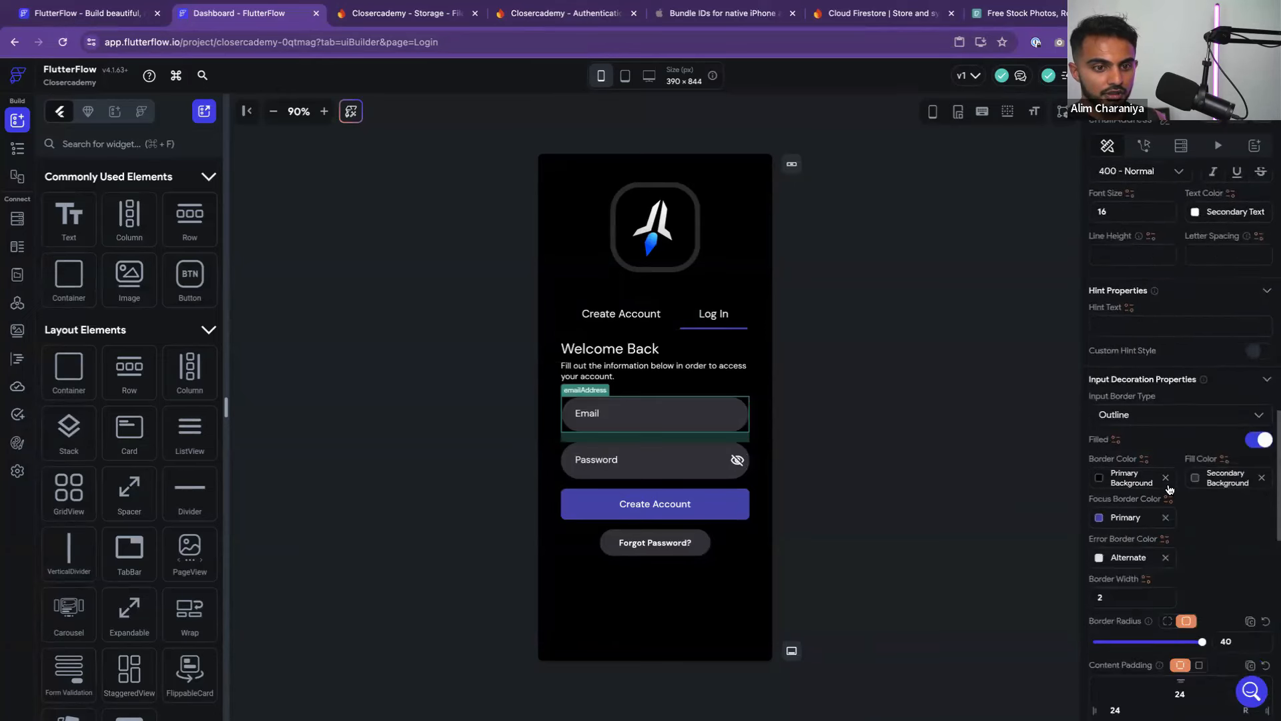
scroll(1170, 489, down, 1)
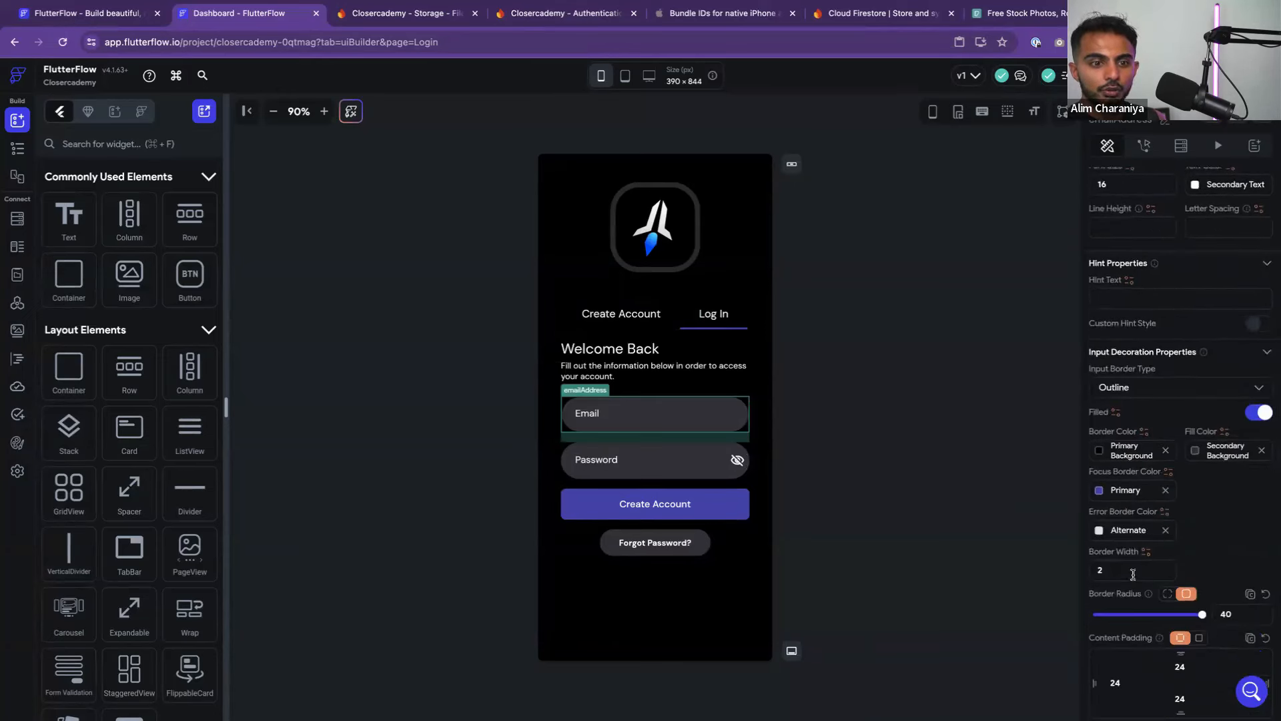
click(1101, 451)
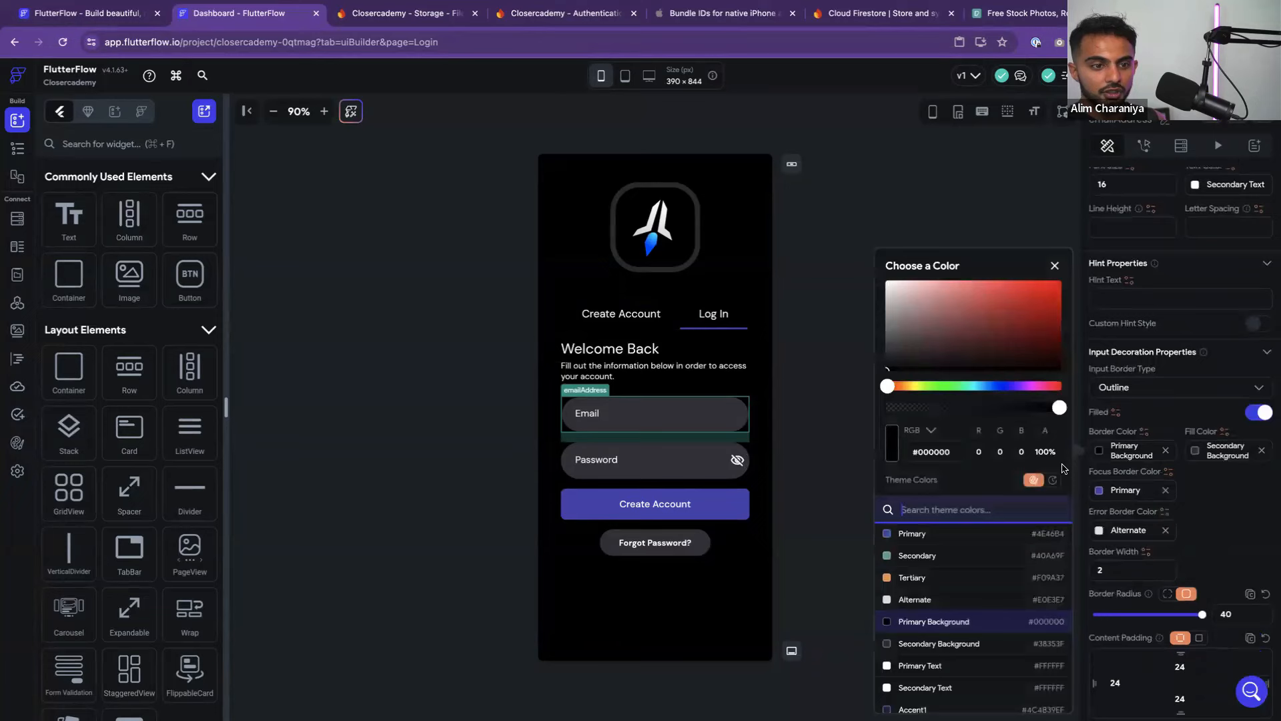
click(949, 602)
click(682, 468)
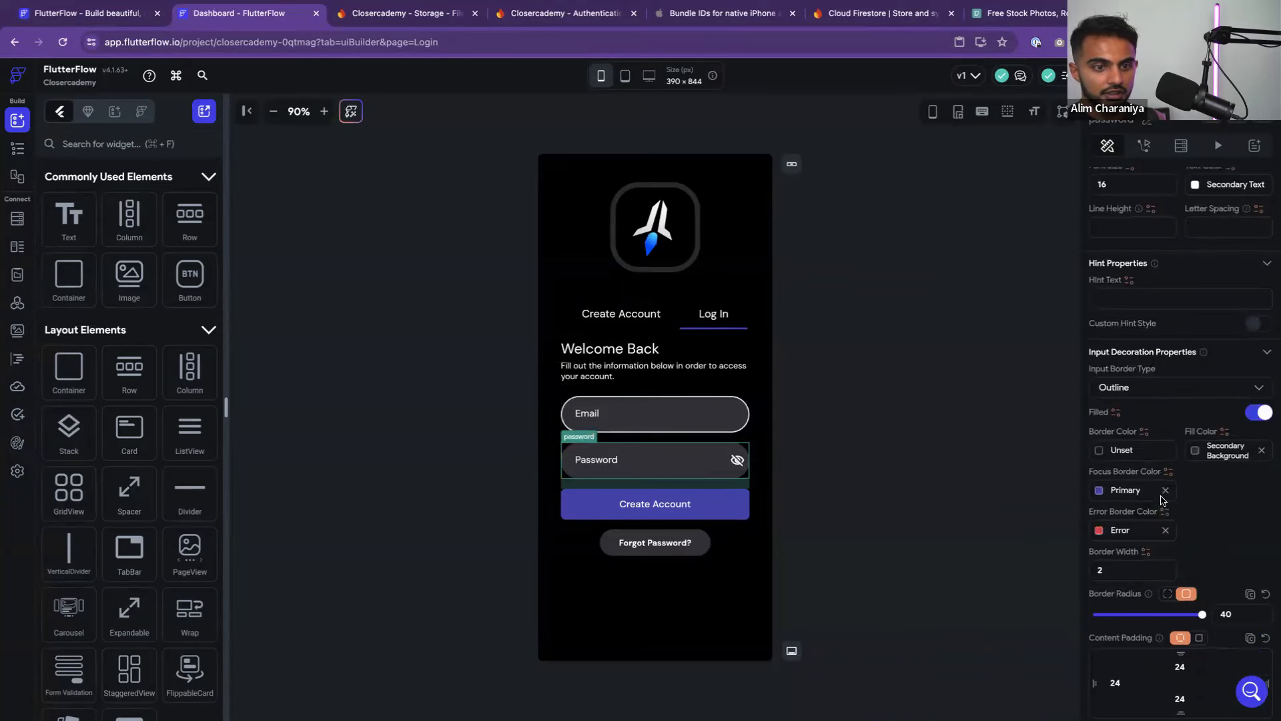
click(1100, 452)
click(946, 599)
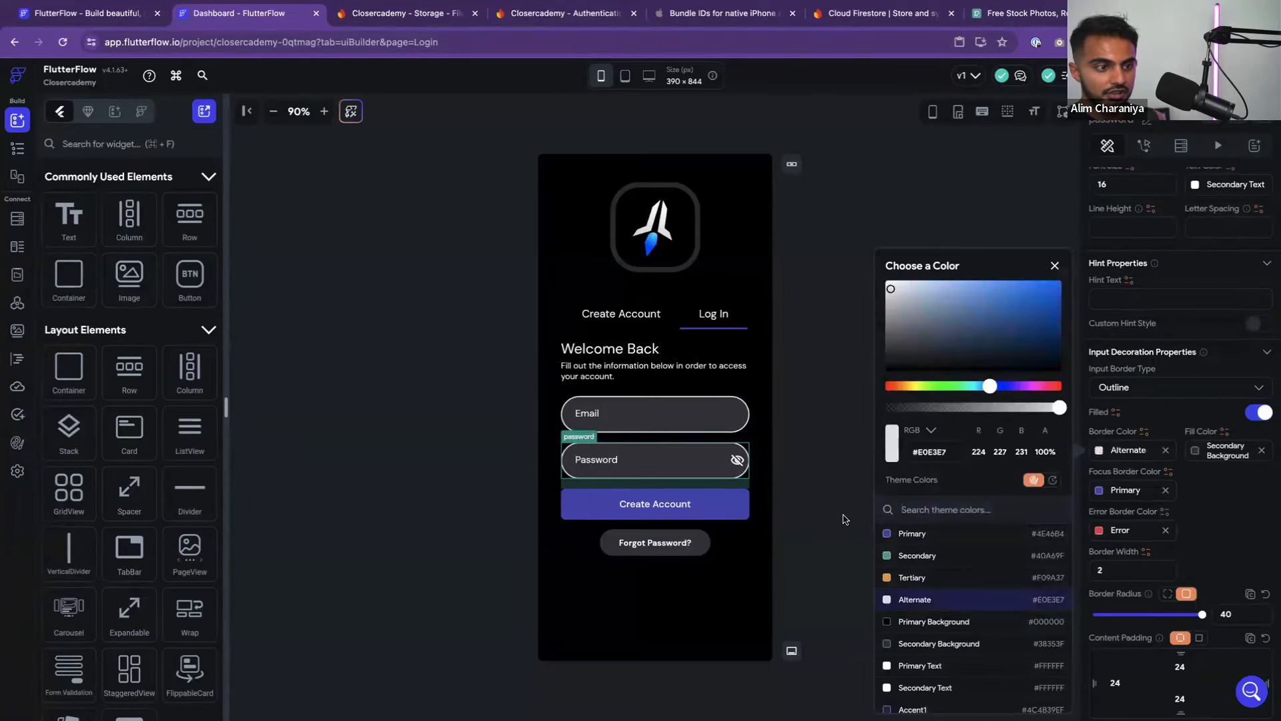
click(839, 506)
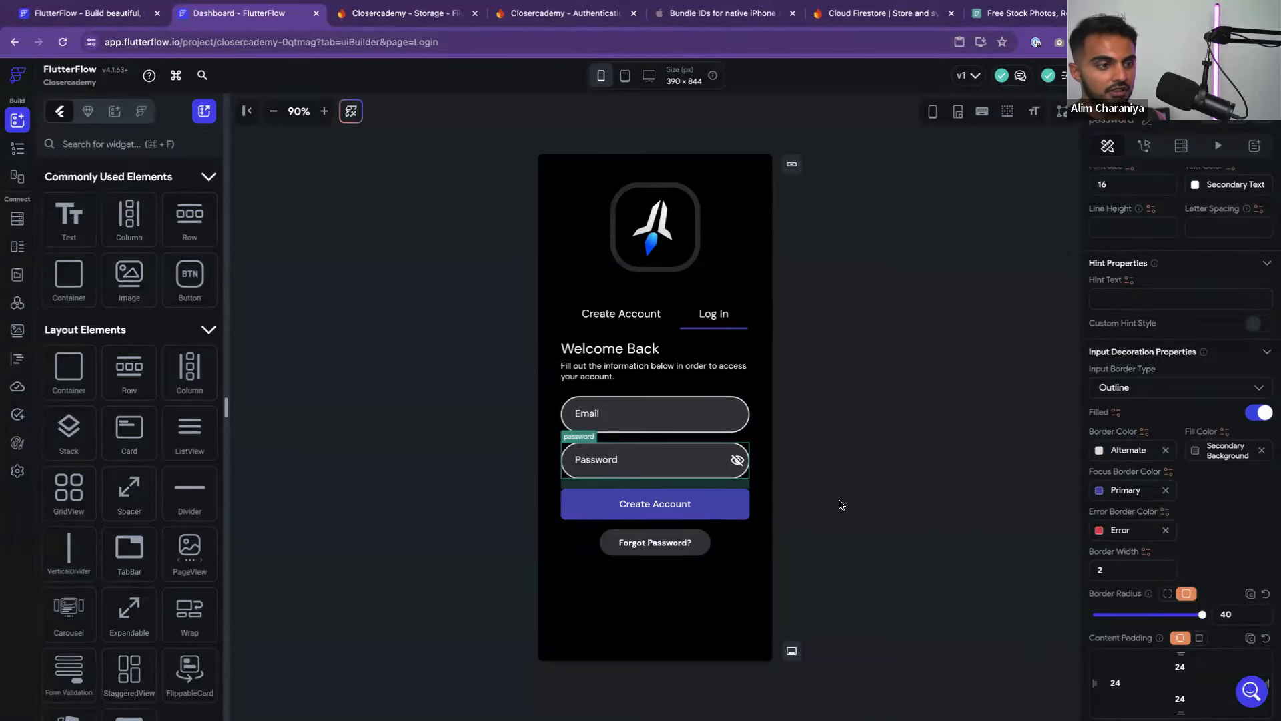
Make the Forgot Password? button's fill and border fully transparent (0% opacity)
click(672, 551)
scroll(1168, 544, down, 5)
scroll(1197, 561, down, 2)
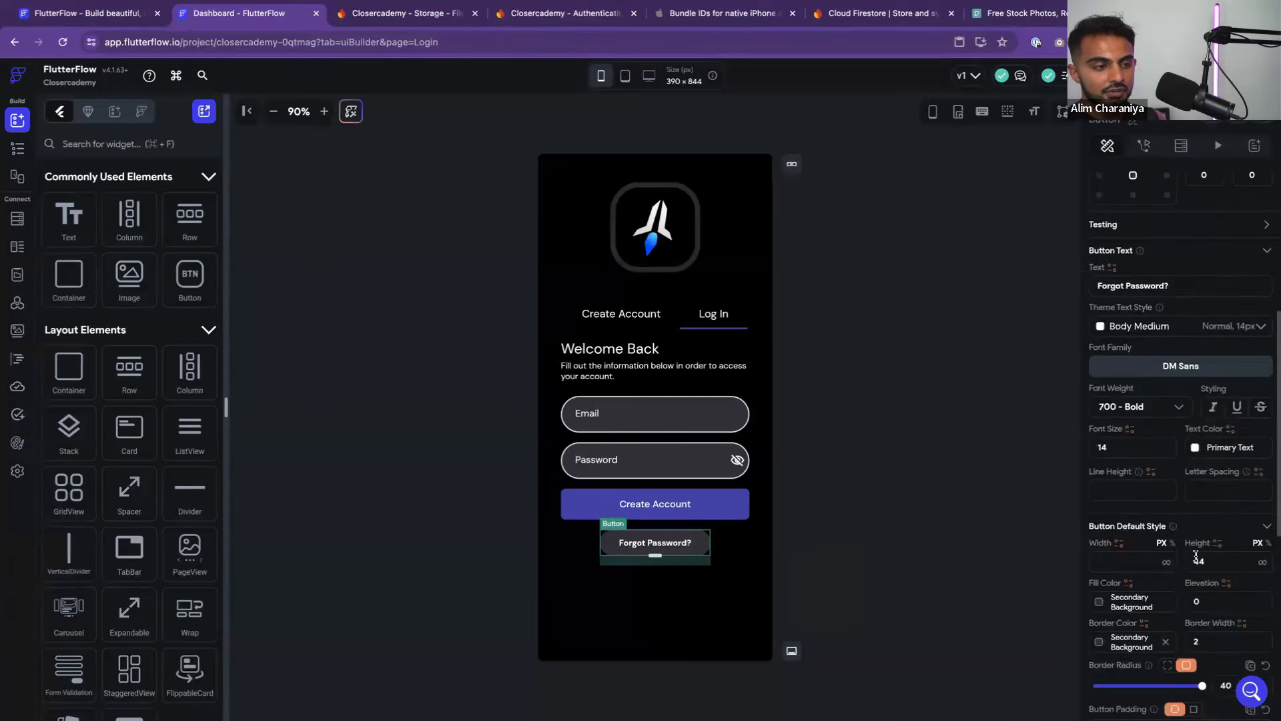
scroll(1210, 561, down, 2)
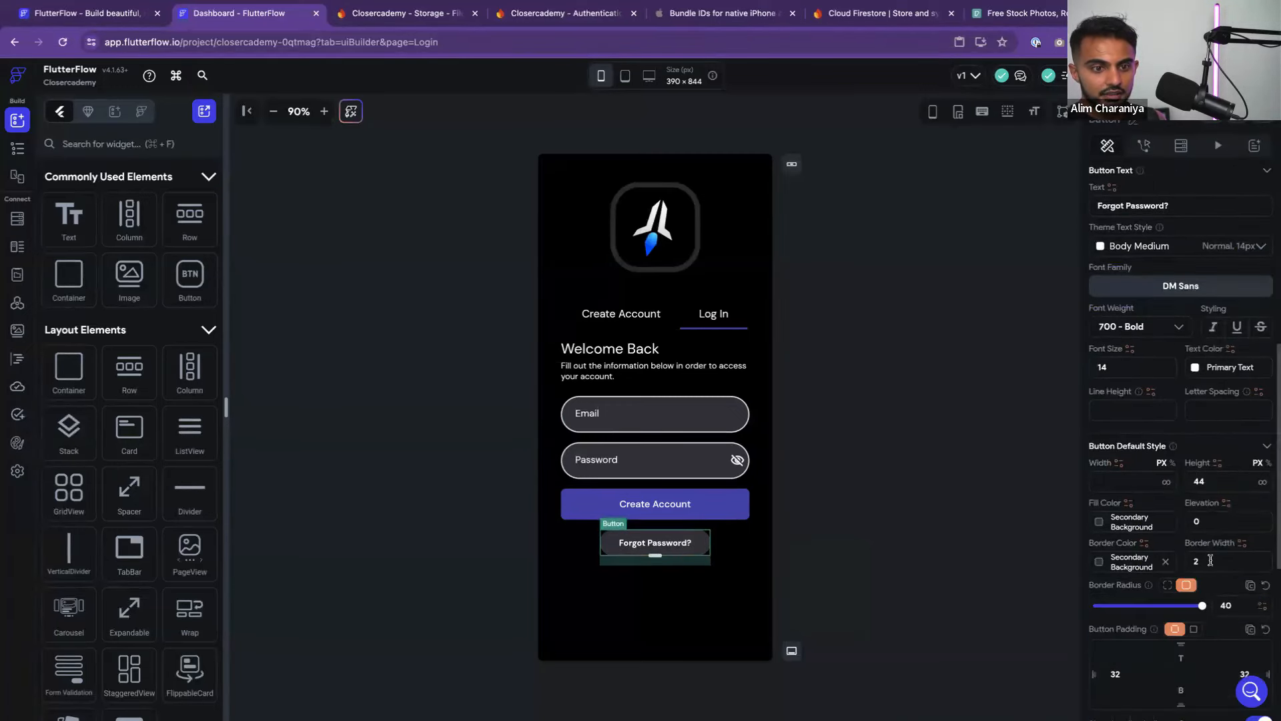
click(1098, 523)
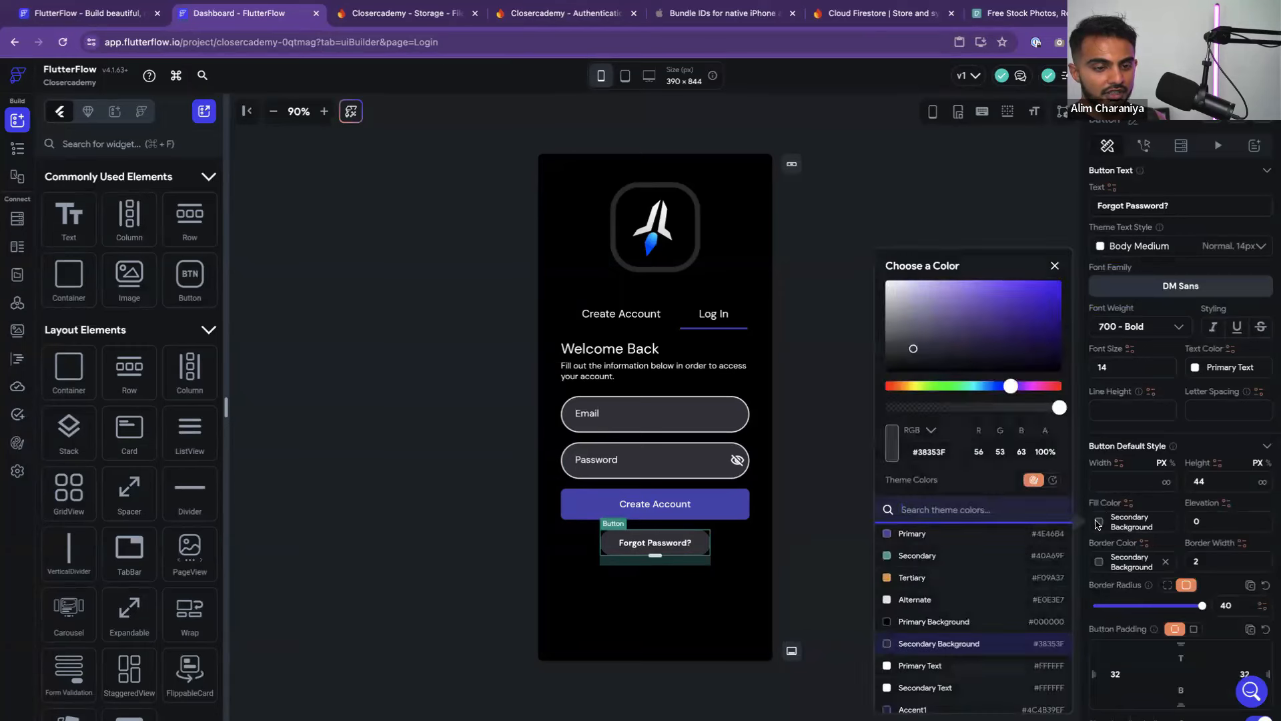
click(1162, 509)
click(1100, 523)
drag(952, 408, 803, 411)
click(845, 408)
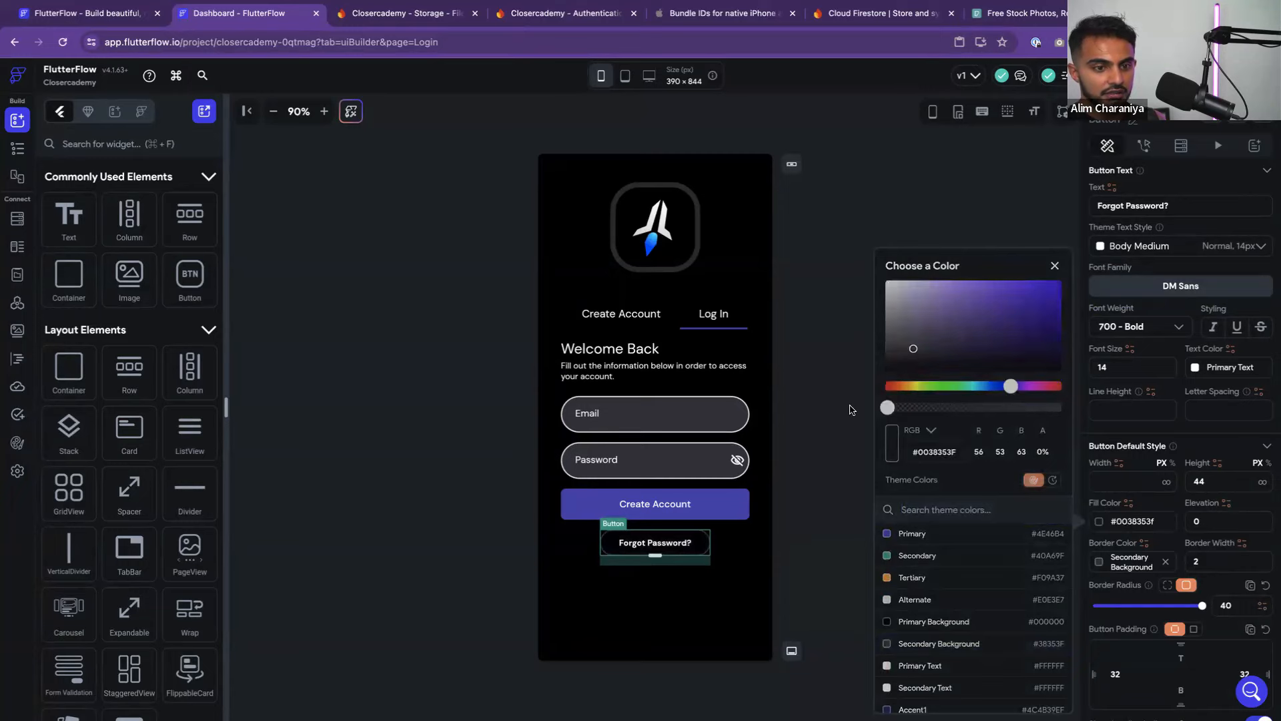
click(1100, 562)
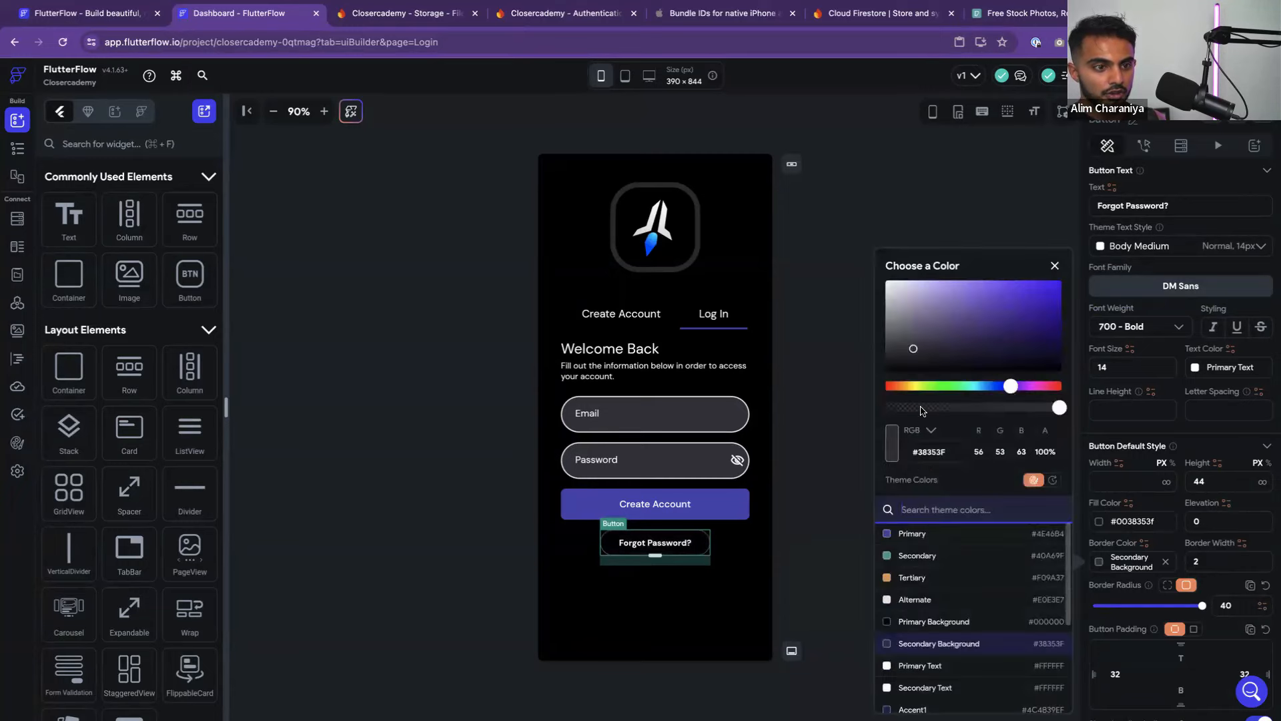
drag(921, 409, 829, 414)
click(828, 417)
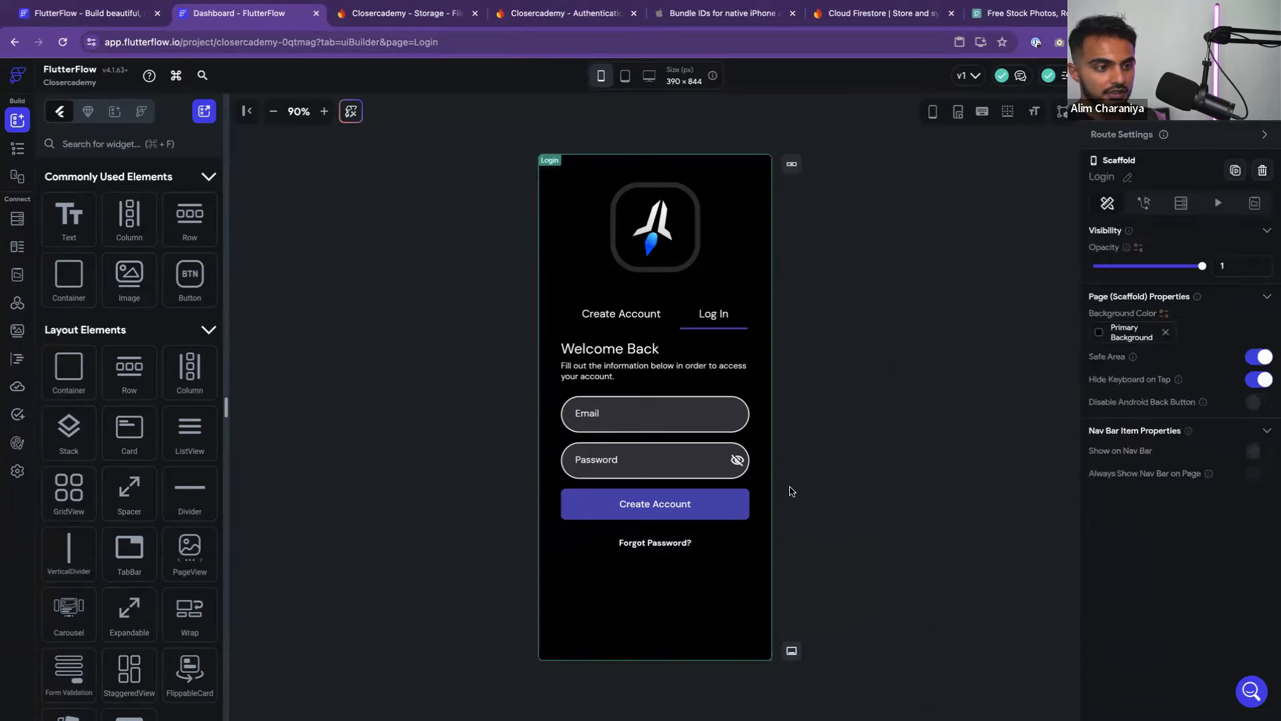
Set the Forgot Password? text colour to orange Tertiary
click(685, 543)
scroll(1180, 567, down, 10)
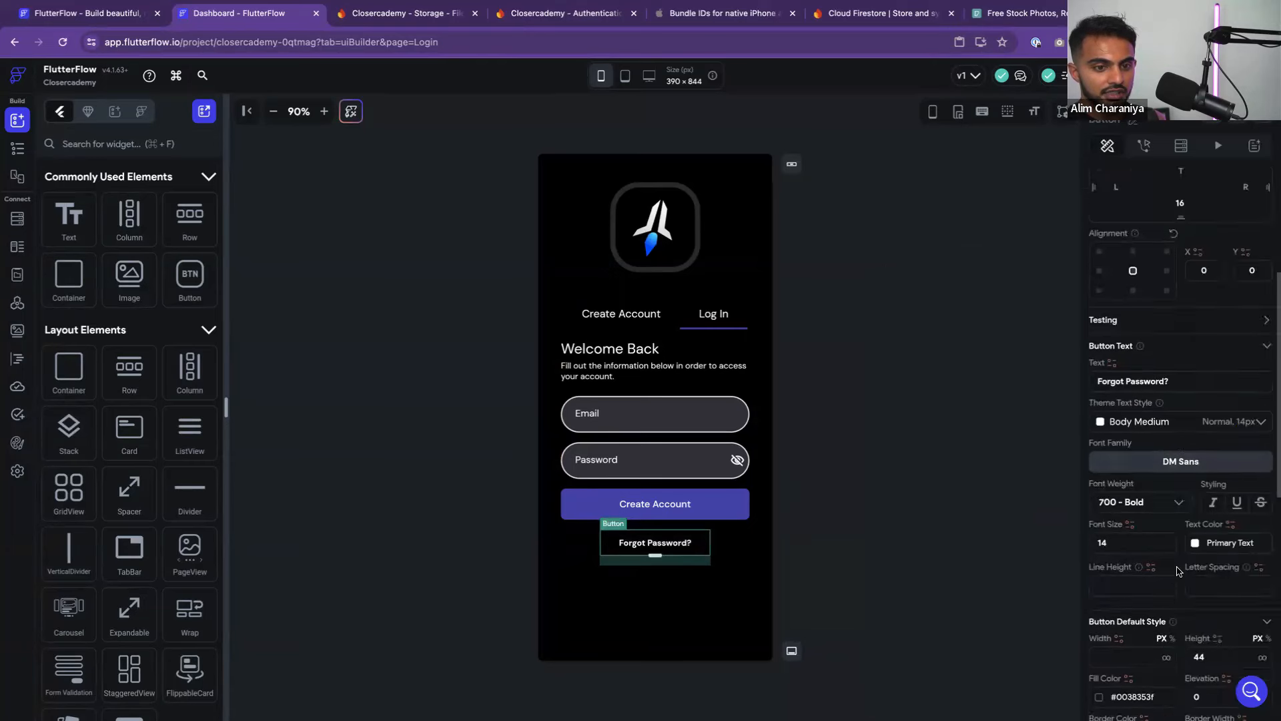
scroll(1089, 513, down, 1)
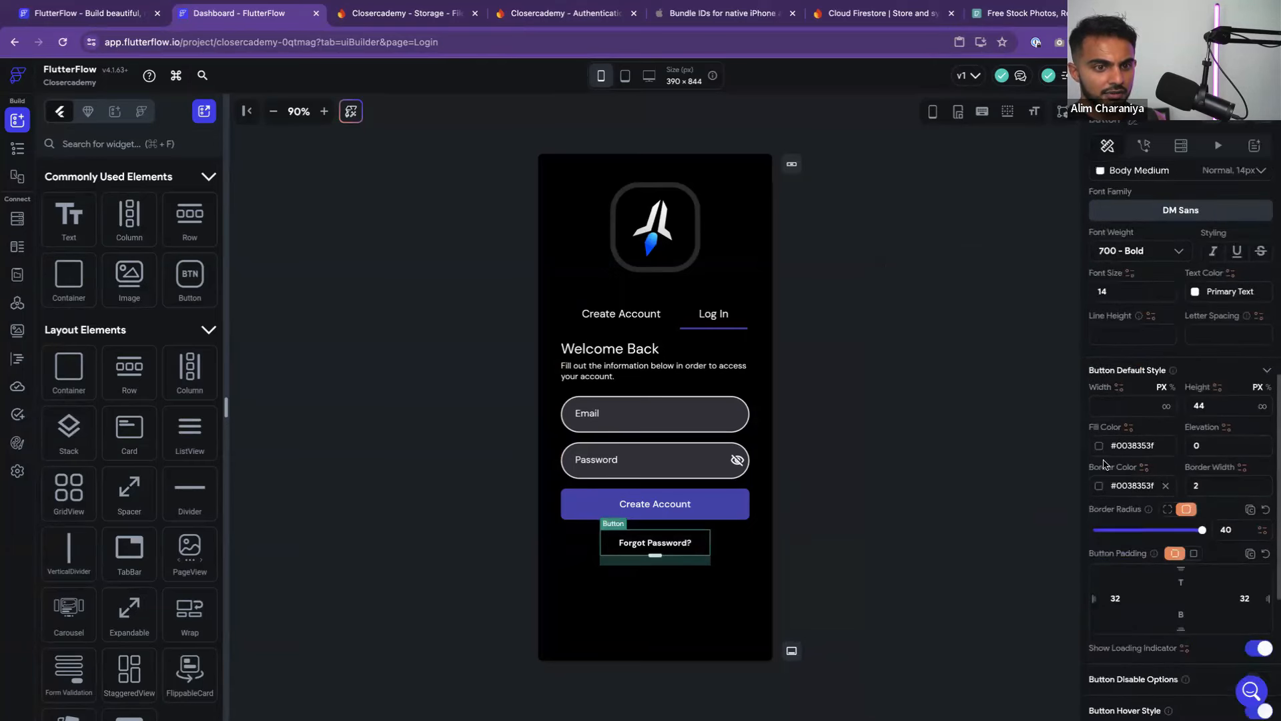
scroll(1125, 540, up, 1)
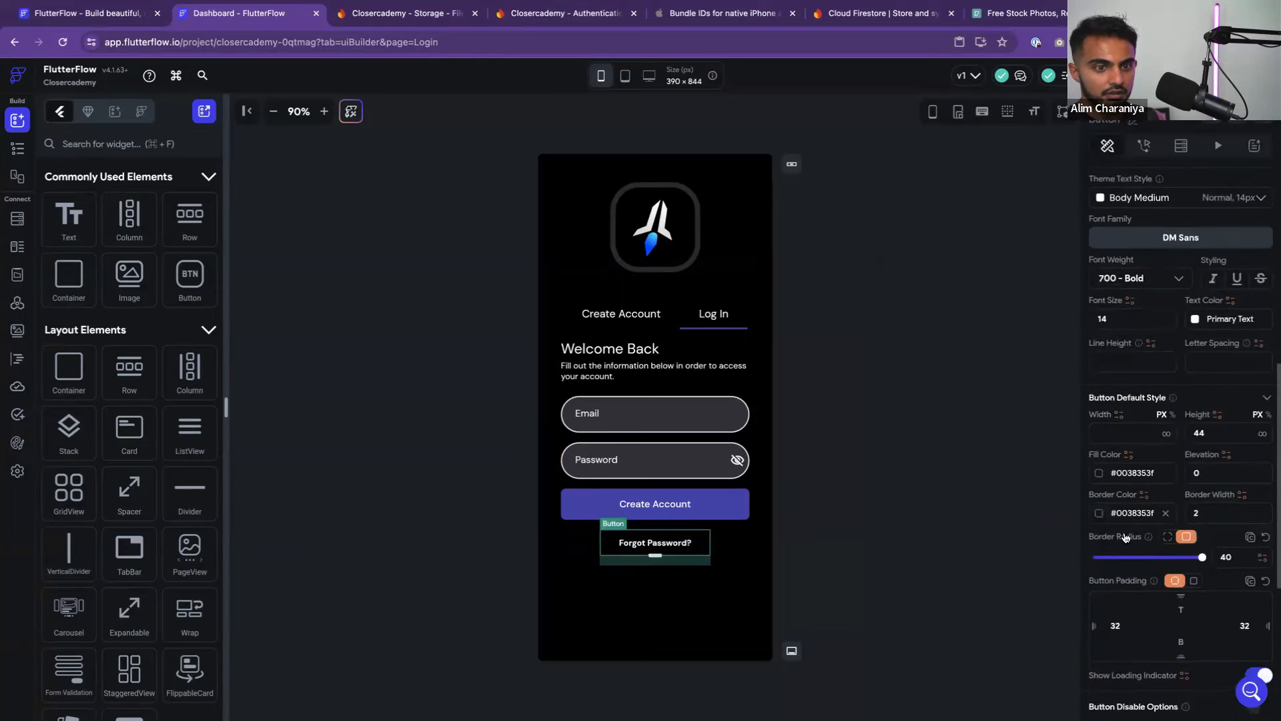
scroll(1099, 520, up, 4)
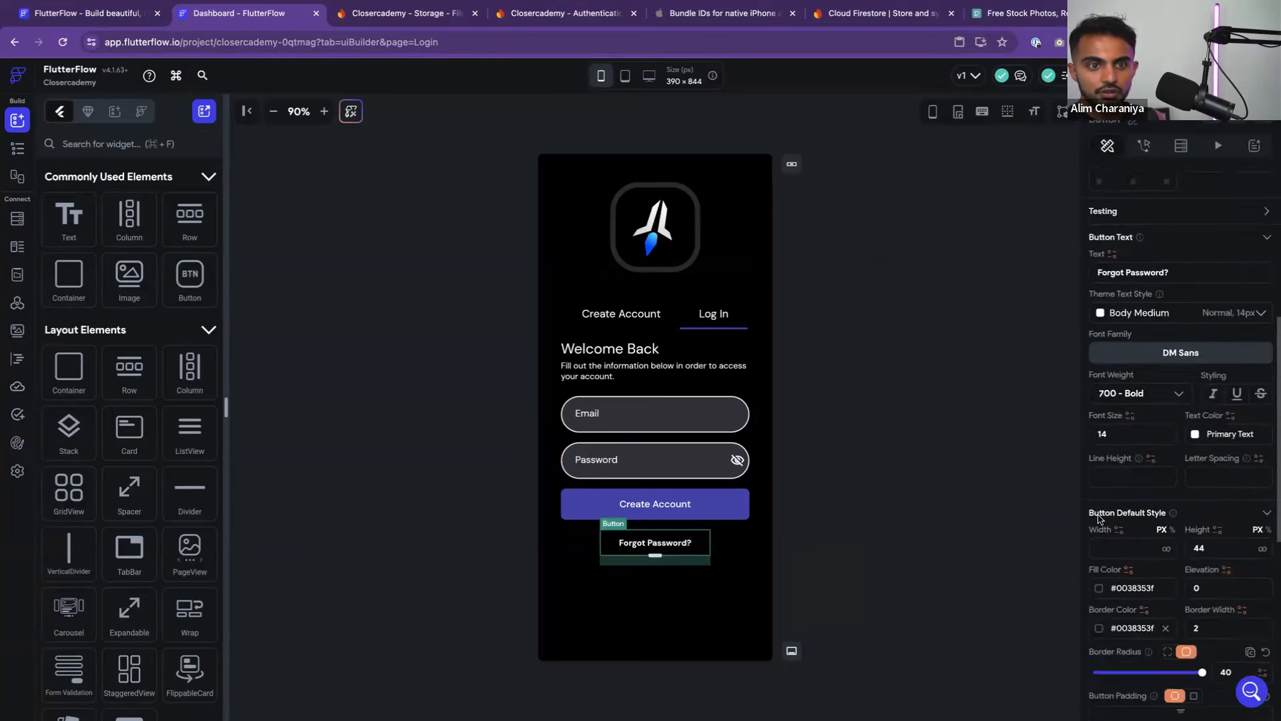
click(1195, 438)
click(1032, 579)
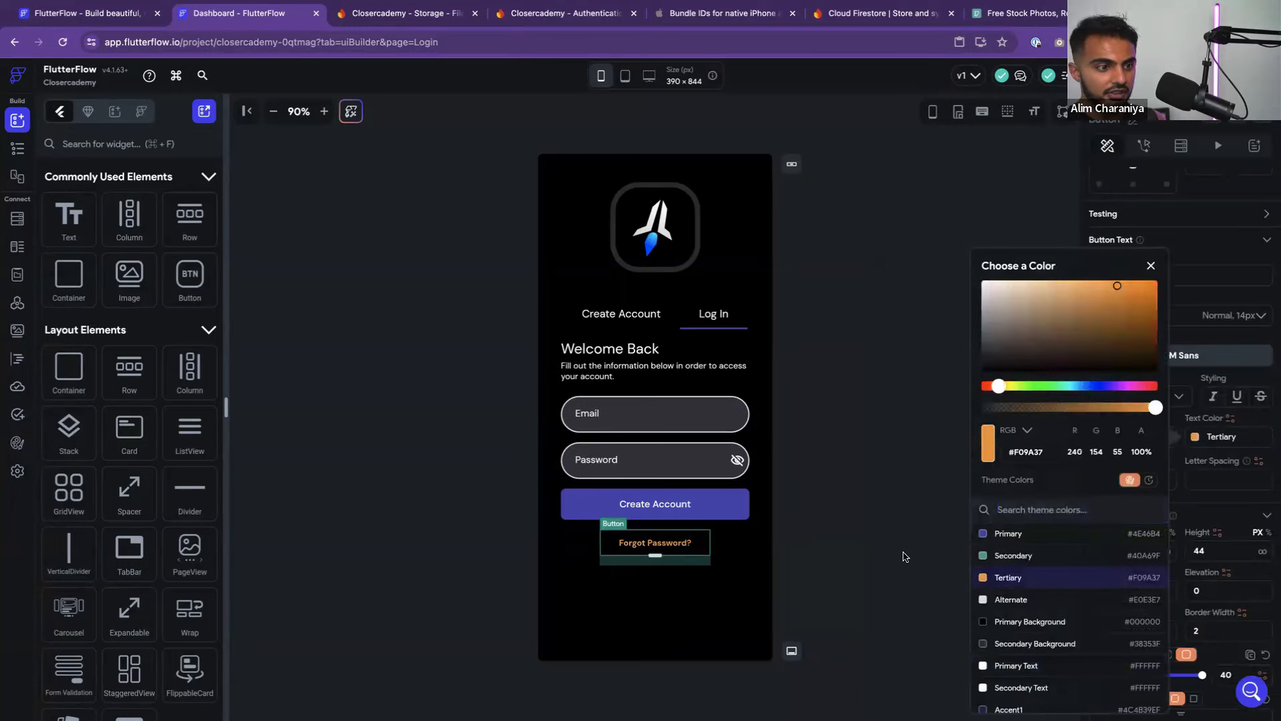
click(903, 558)
click(909, 566)
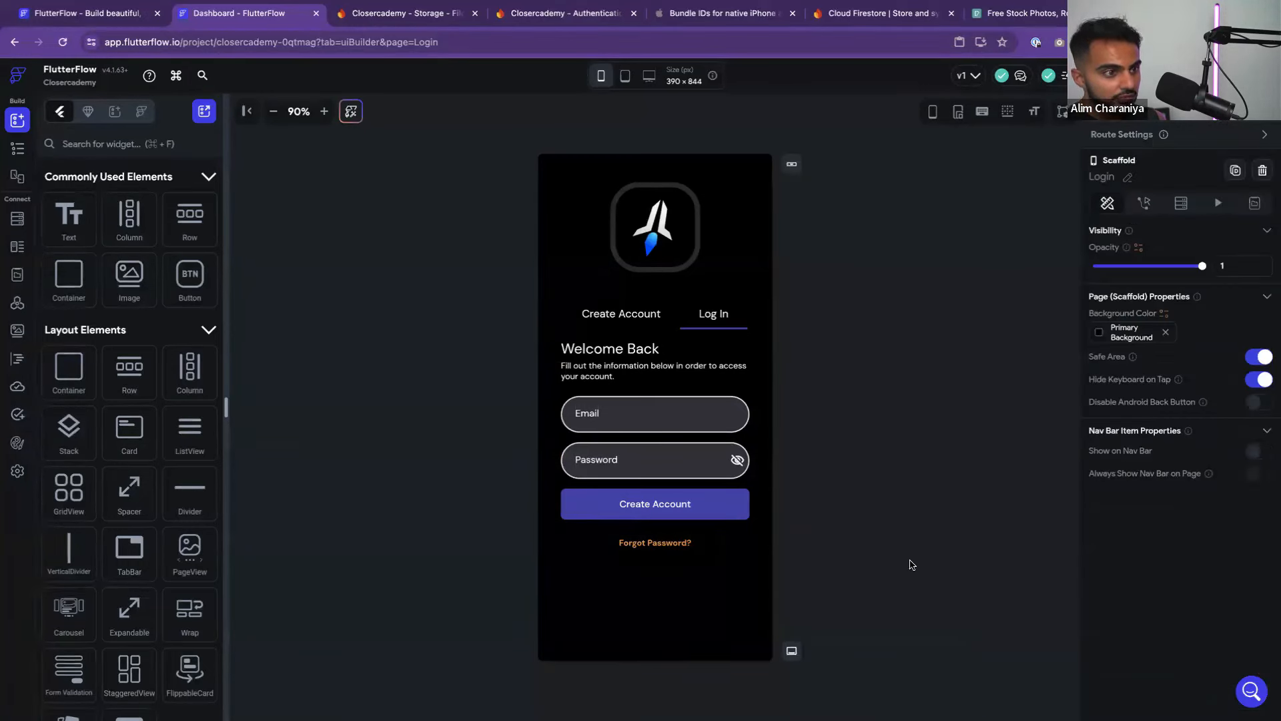
Set the Forgot Password? text weight to 500 - Medium
click(651, 540)
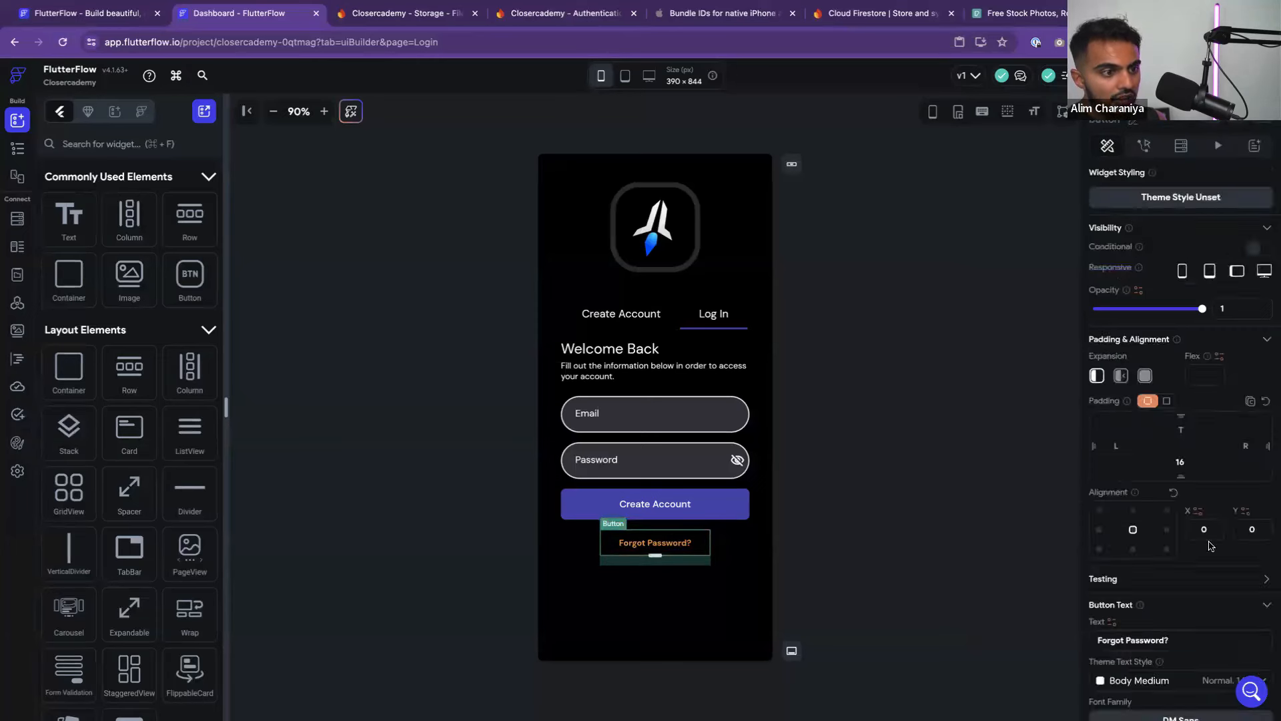
scroll(1199, 549, down, 10)
click(1140, 470)
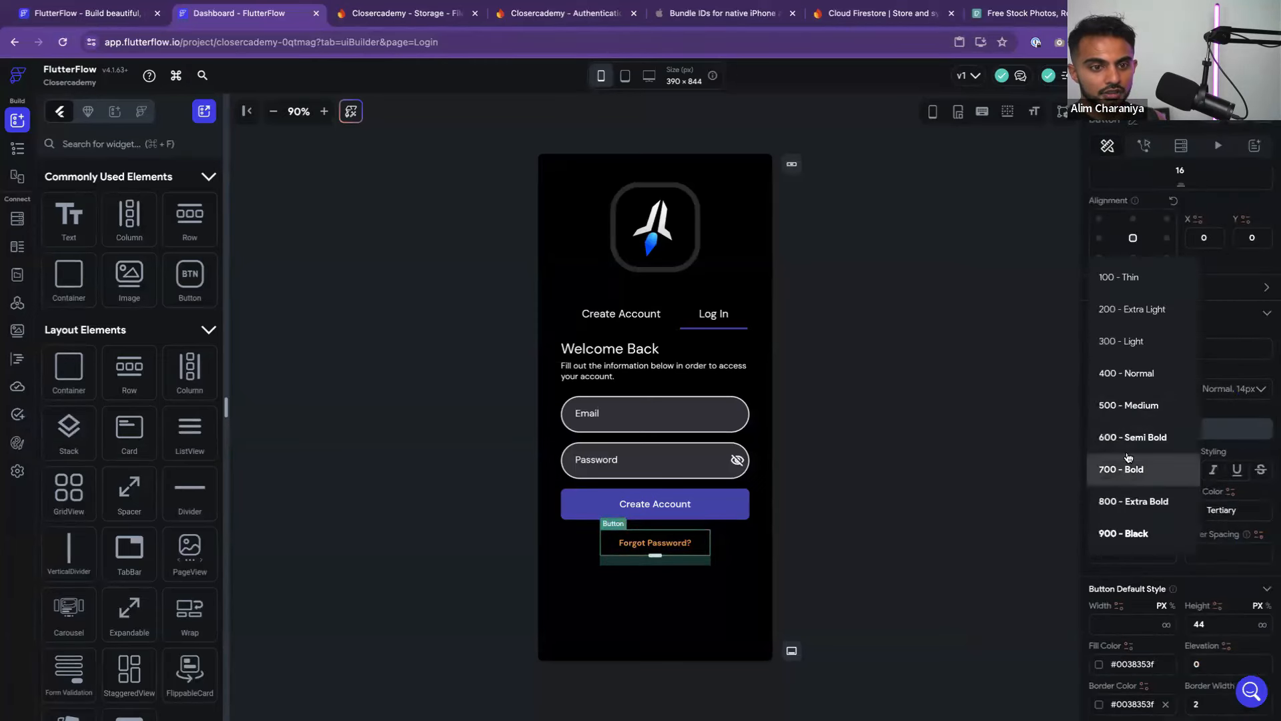
click(1128, 404)
click(927, 458)
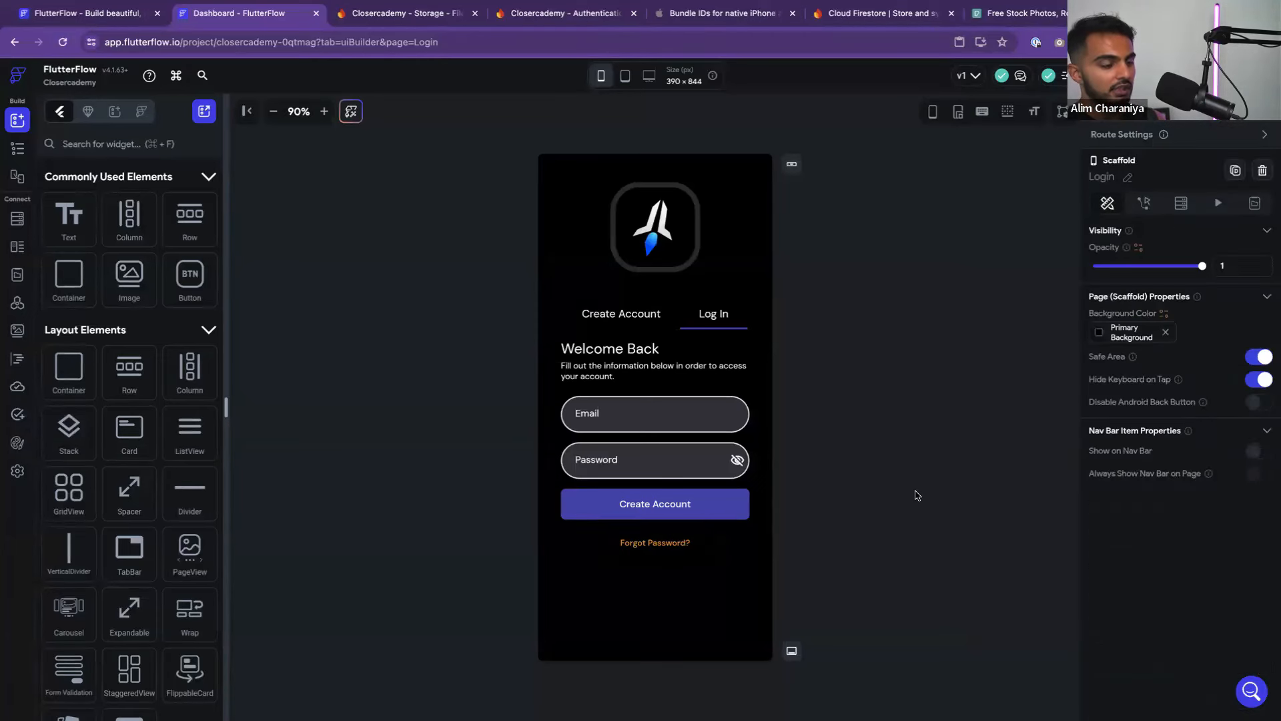
Compare the Create Account and Log In tabs, end on Create Account, then switch to Figma
click(634, 313)
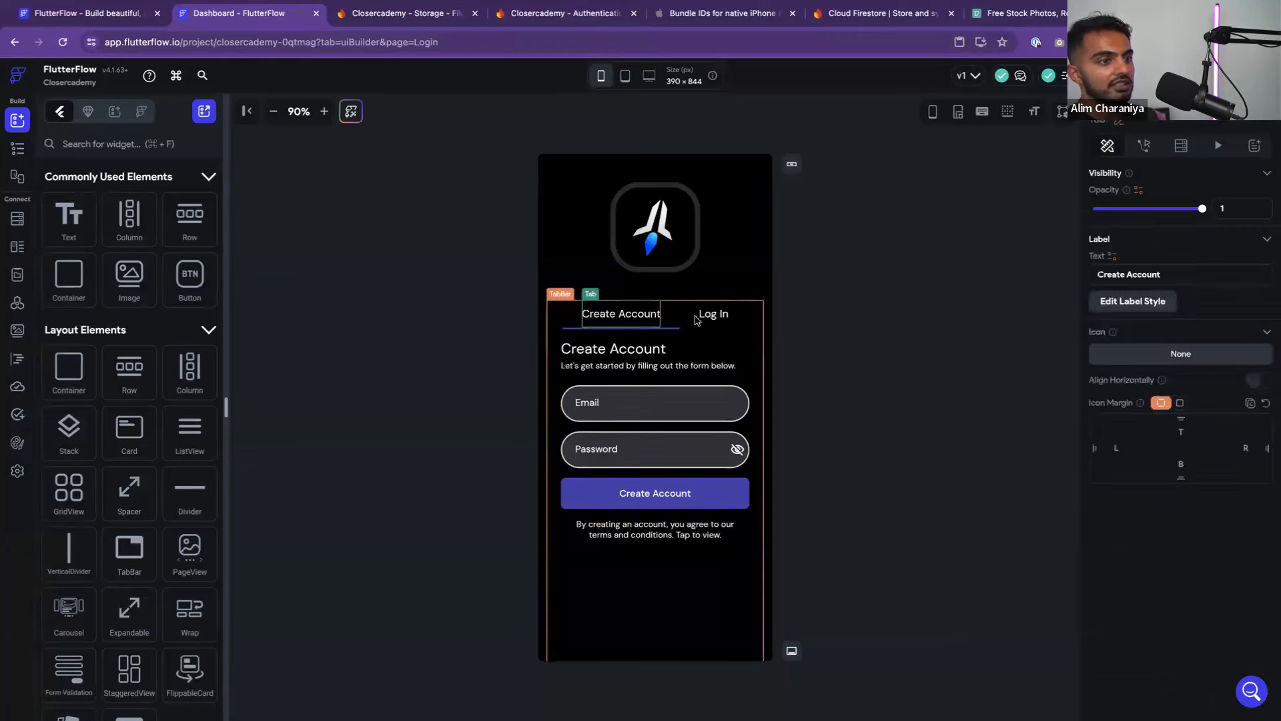
click(726, 321)
click(824, 324)
click(639, 317)
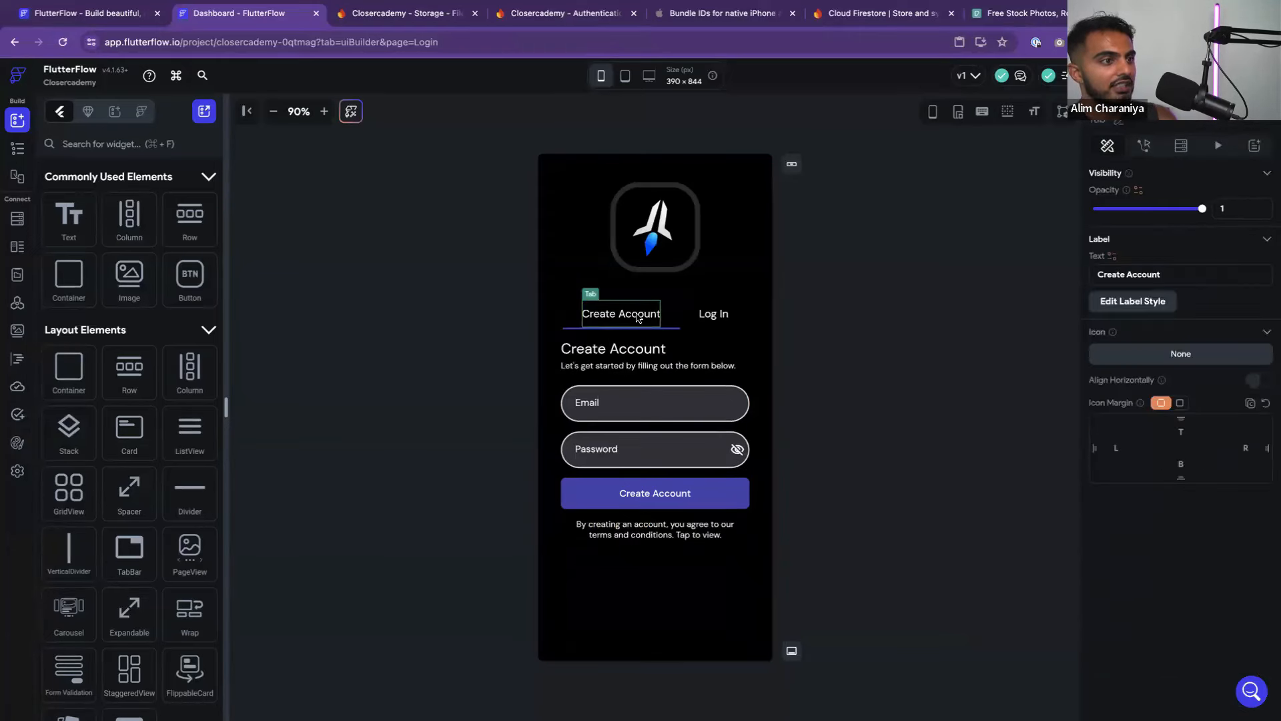
click(812, 371)
click(728, 316)
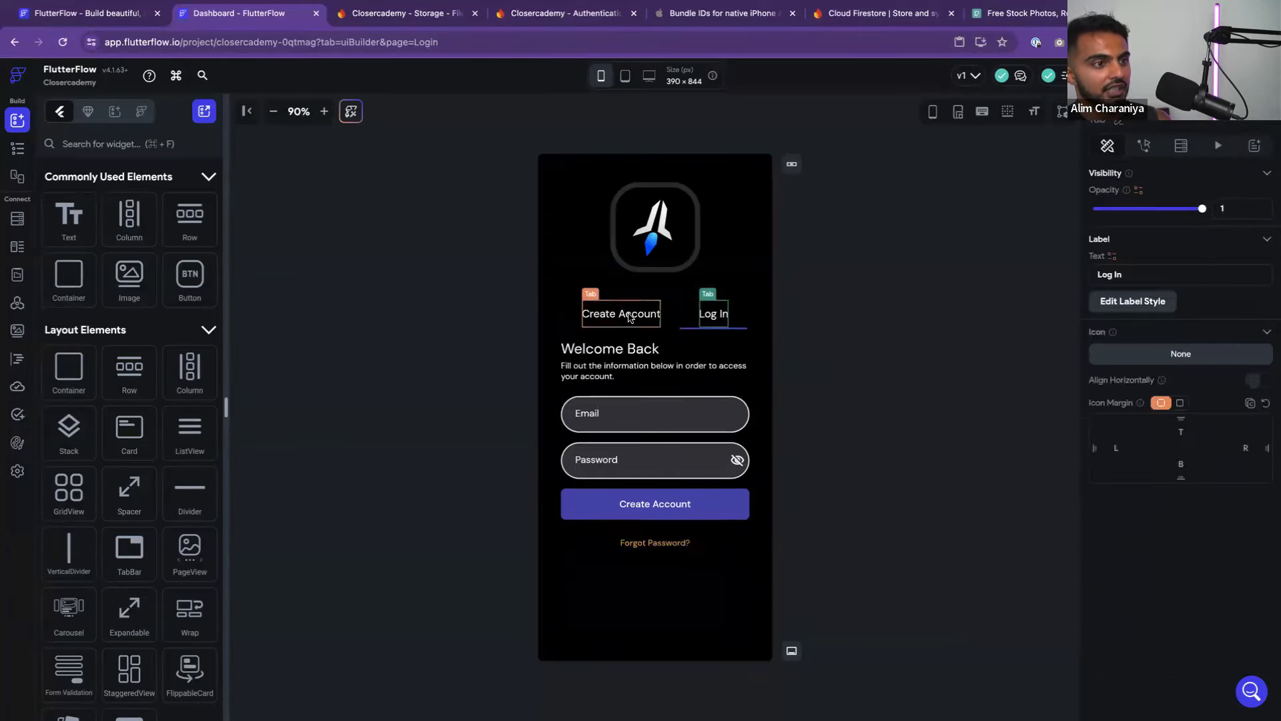
click(890, 315)
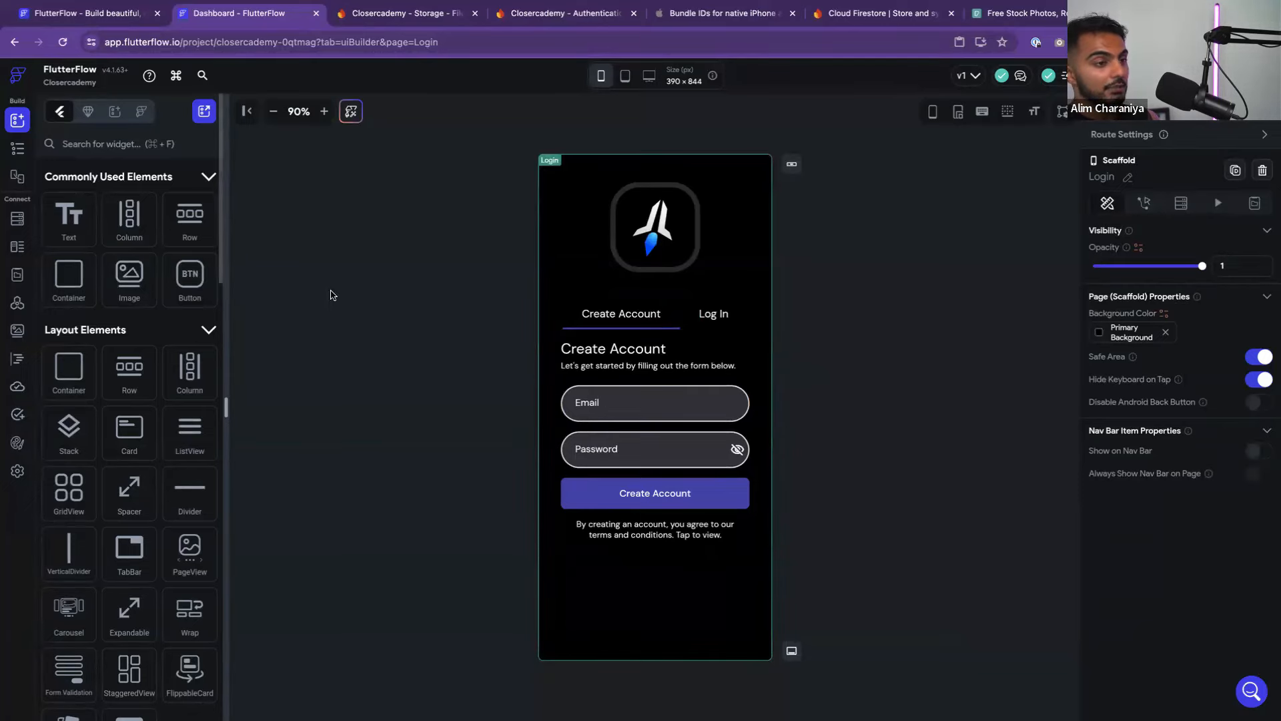
key(ctrl+Left)
scroll(713, 454, down, 5)
Pan and zoom the Figma canvas from the login/Signup frames to onboarding 1, 7 and 6
scroll(694, 440, up, 5)
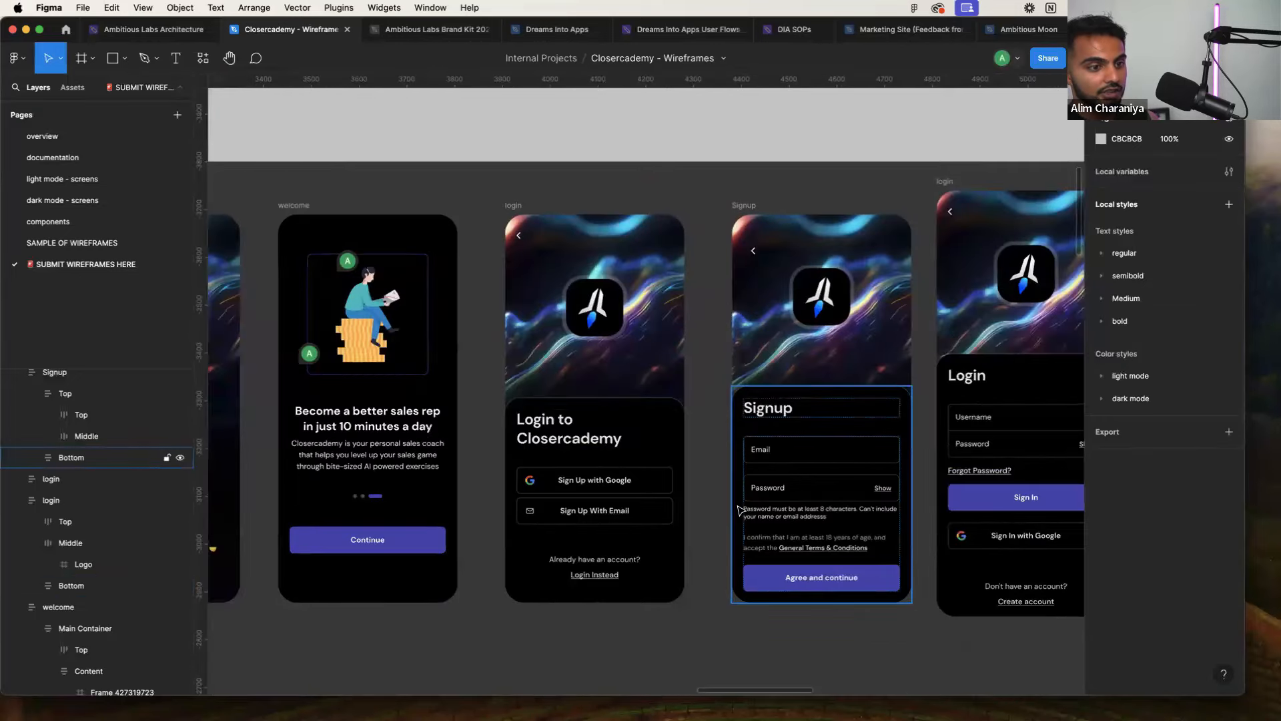
scroll(788, 550, right, 2)
scroll(768, 547, up, 5)
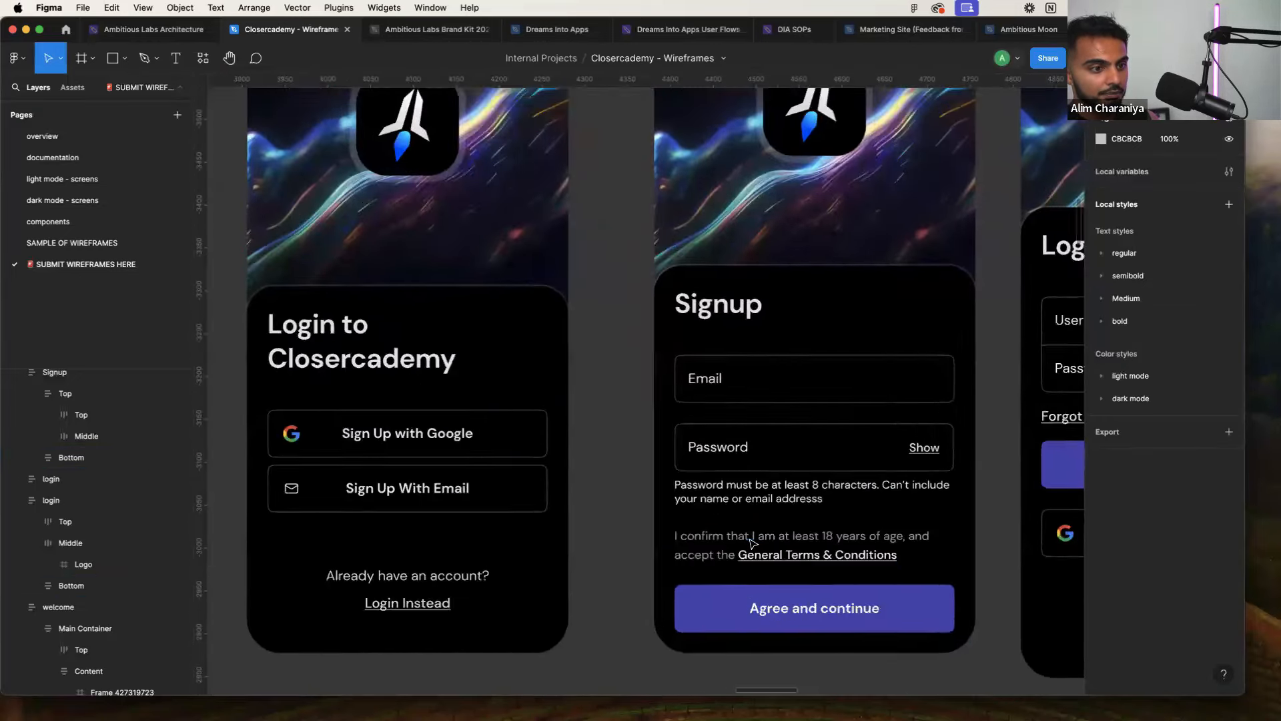
scroll(751, 542, down, 6)
scroll(751, 543, right, 1)
scroll(750, 543, down, 8)
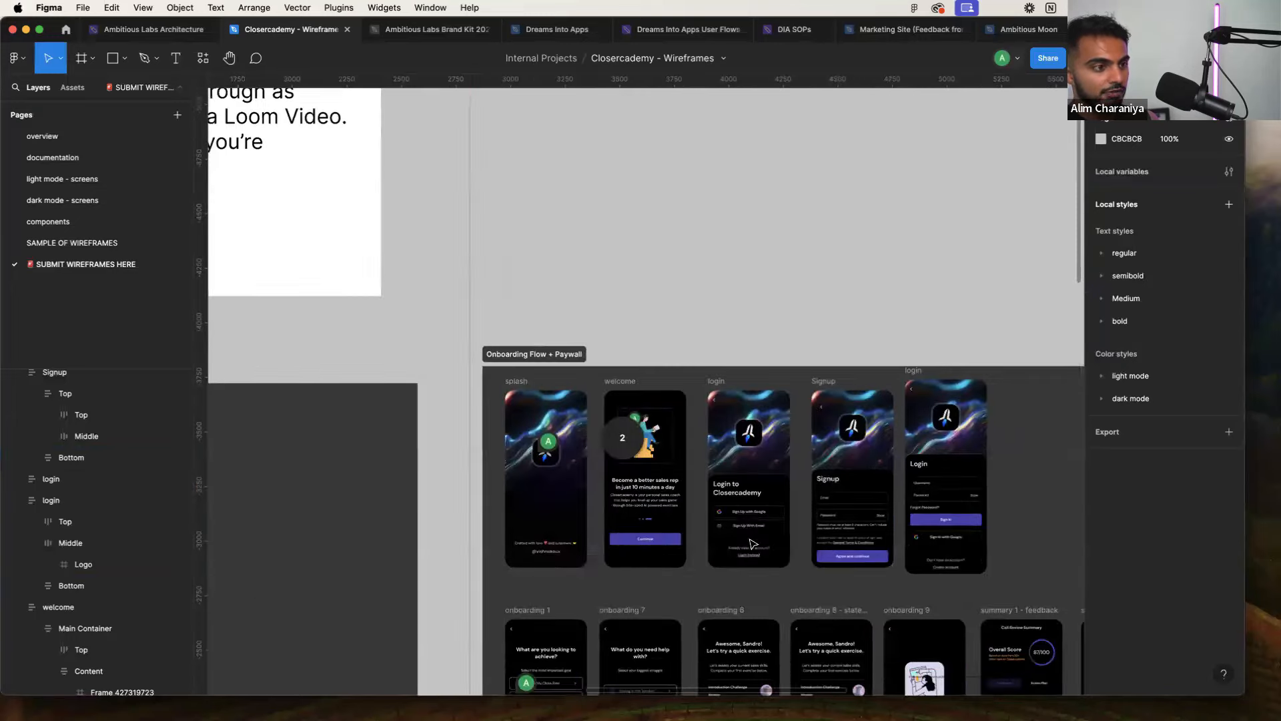
scroll(753, 542, up, 3)
scroll(753, 544, down, 2)
scroll(606, 444, up, 2)
scroll(608, 446, up, 2)
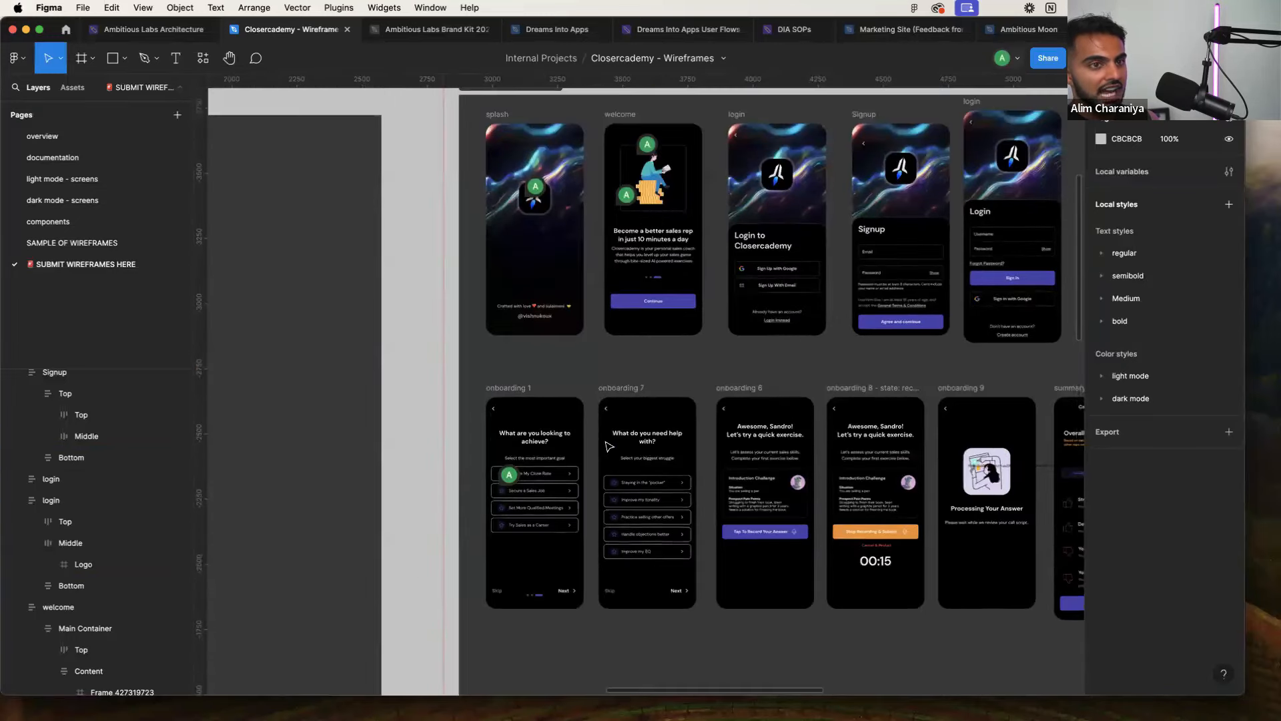
scroll(609, 446, right, 2)
scroll(443, 486, up, 5)
scroll(449, 486, up, 2)
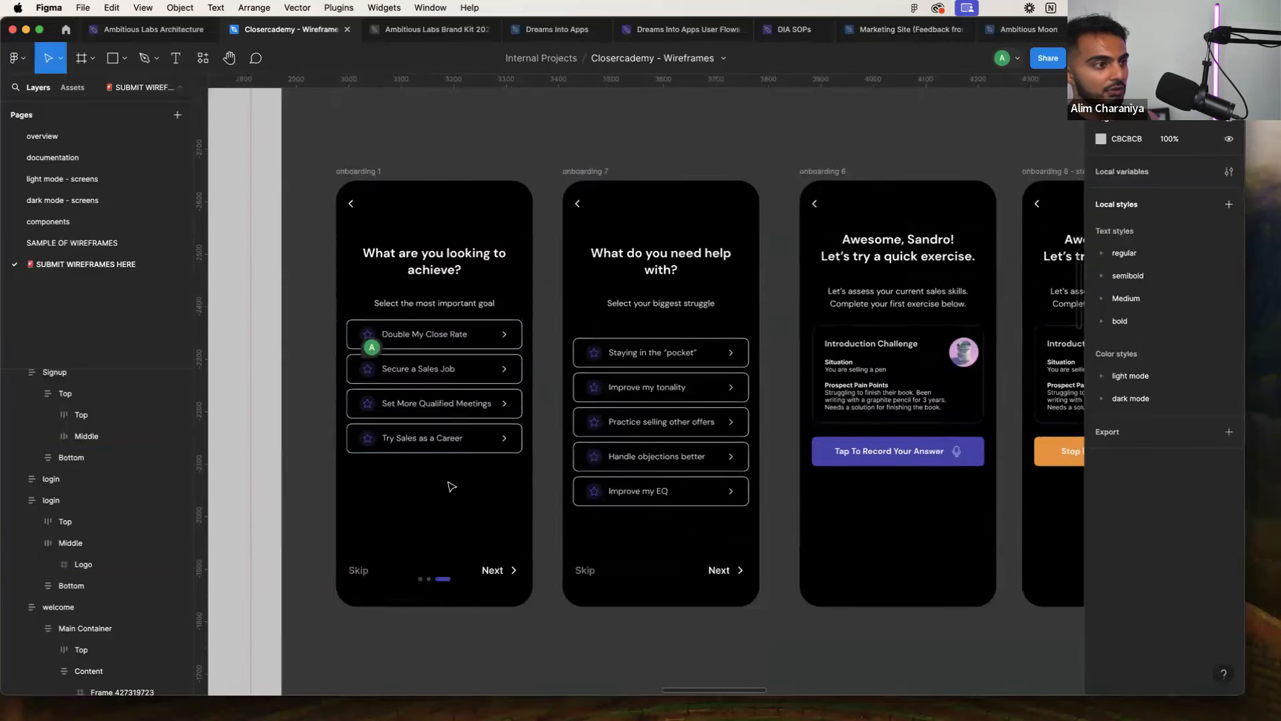
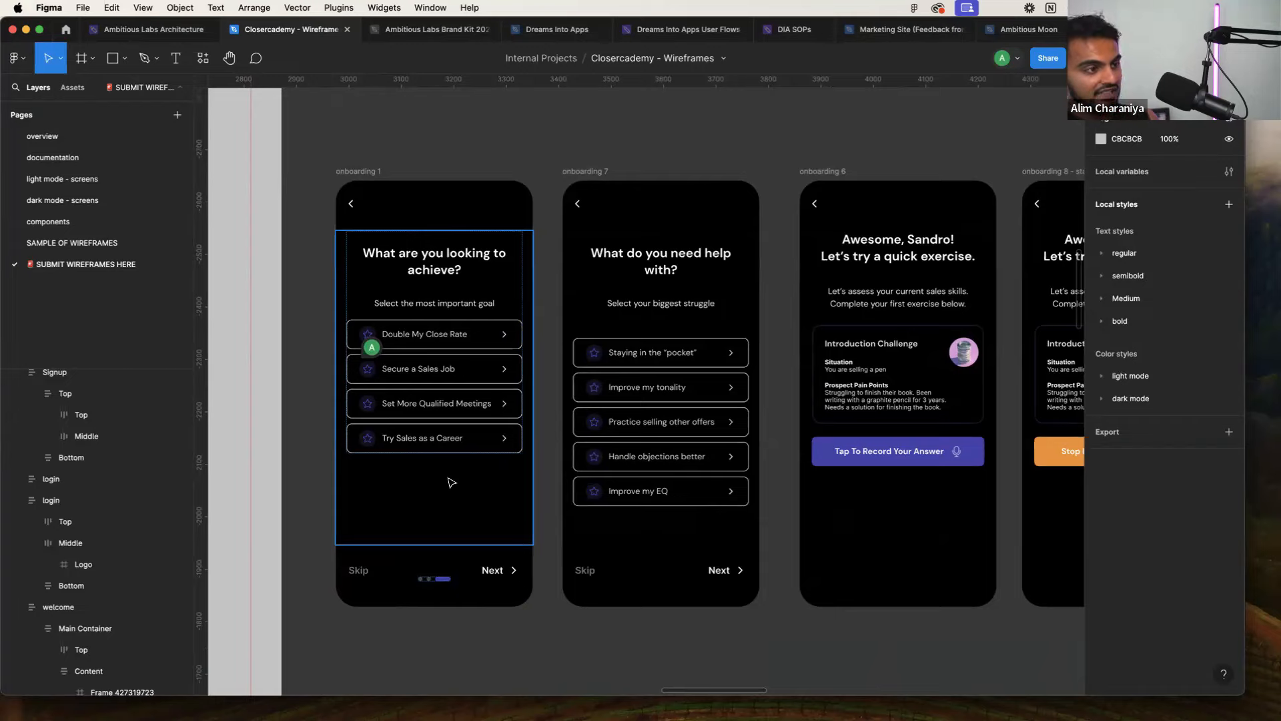
Review the Closercademy onboarding question wireframes in Figma, then return to FlutterFlow's Login page
scroll(514, 447, up, 5)
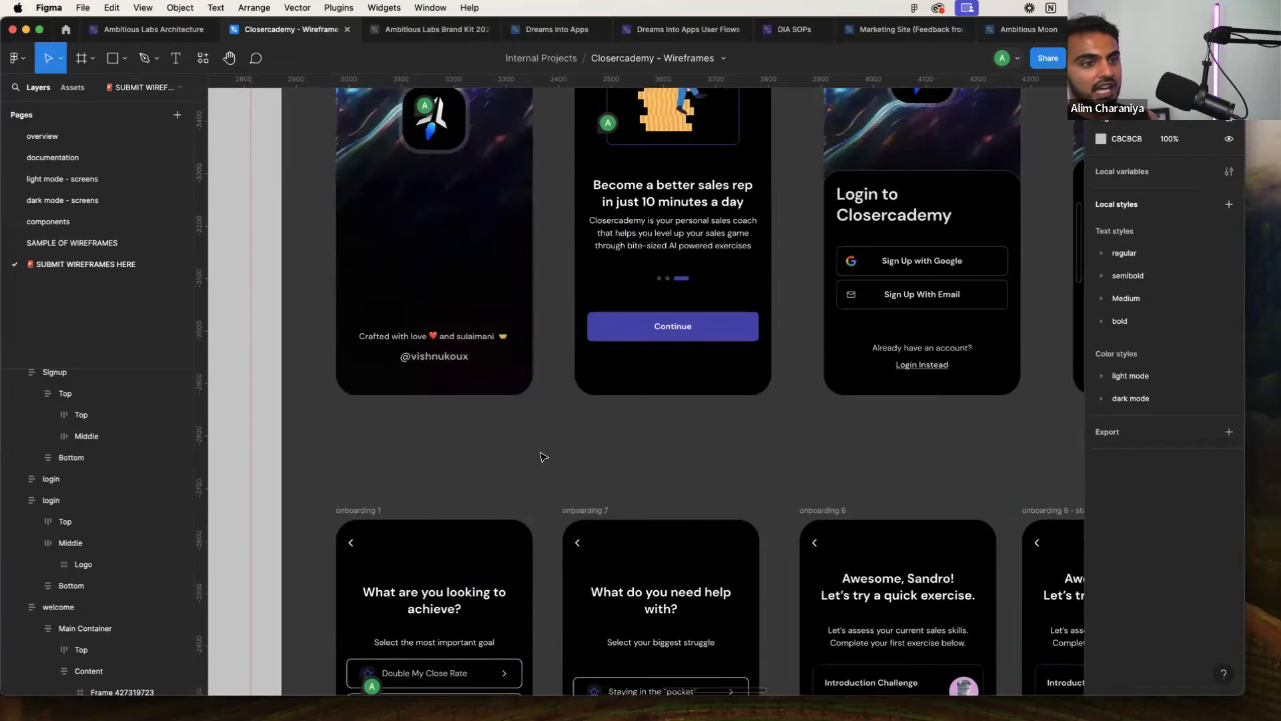
scroll(544, 457, down, 3)
scroll(544, 457, right, 5)
scroll(544, 458, up, 3)
scroll(542, 453, down, 3)
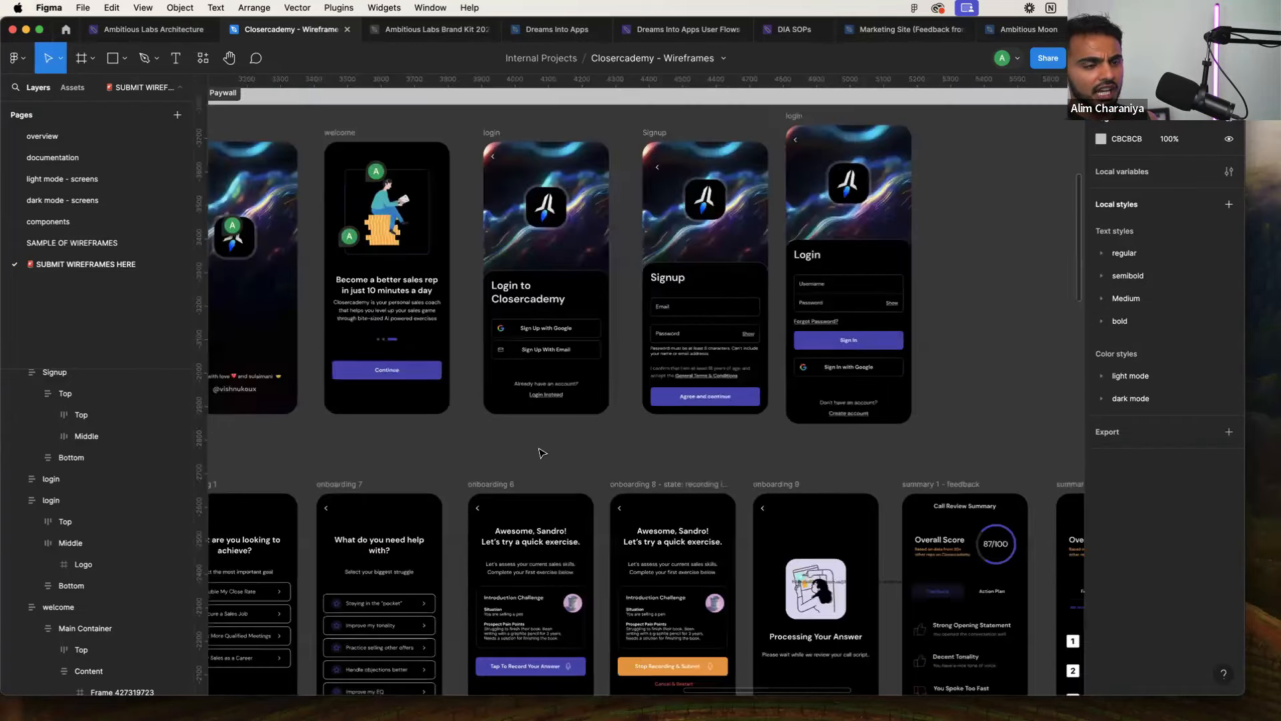
scroll(542, 454, down, 2)
scroll(541, 454, left, 3)
scroll(507, 427, down, 3)
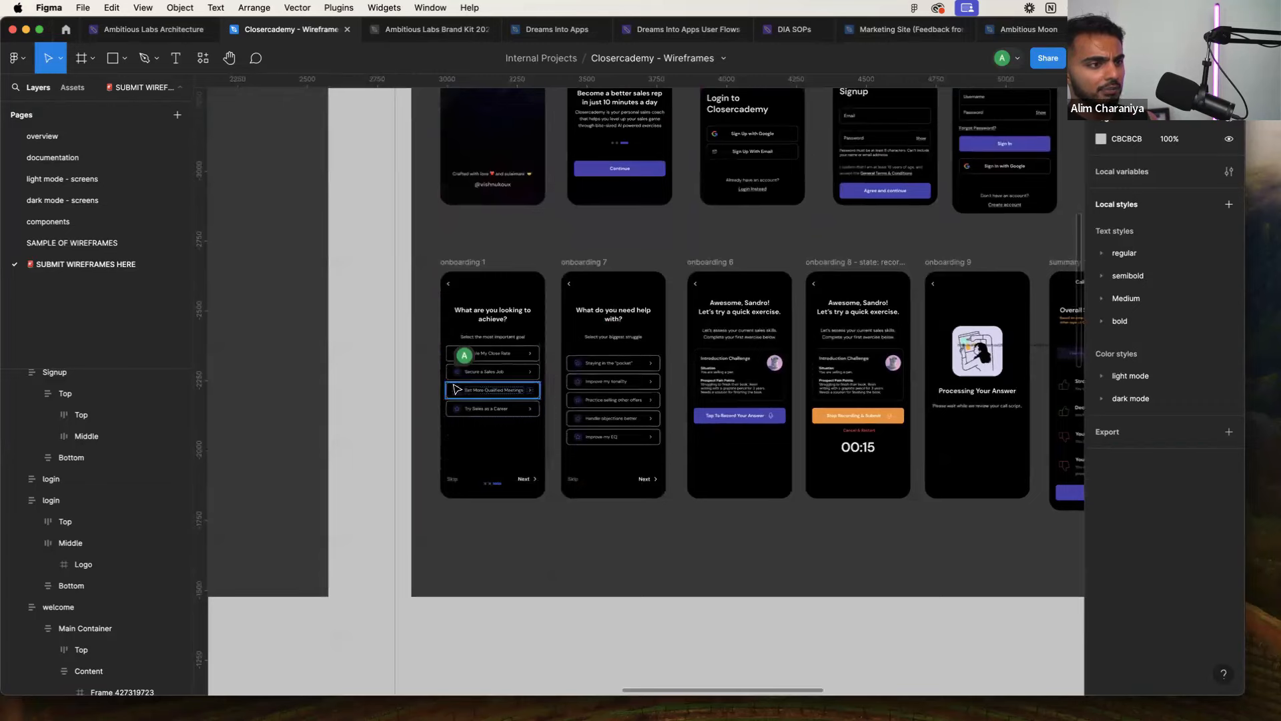
scroll(457, 389, up, 5)
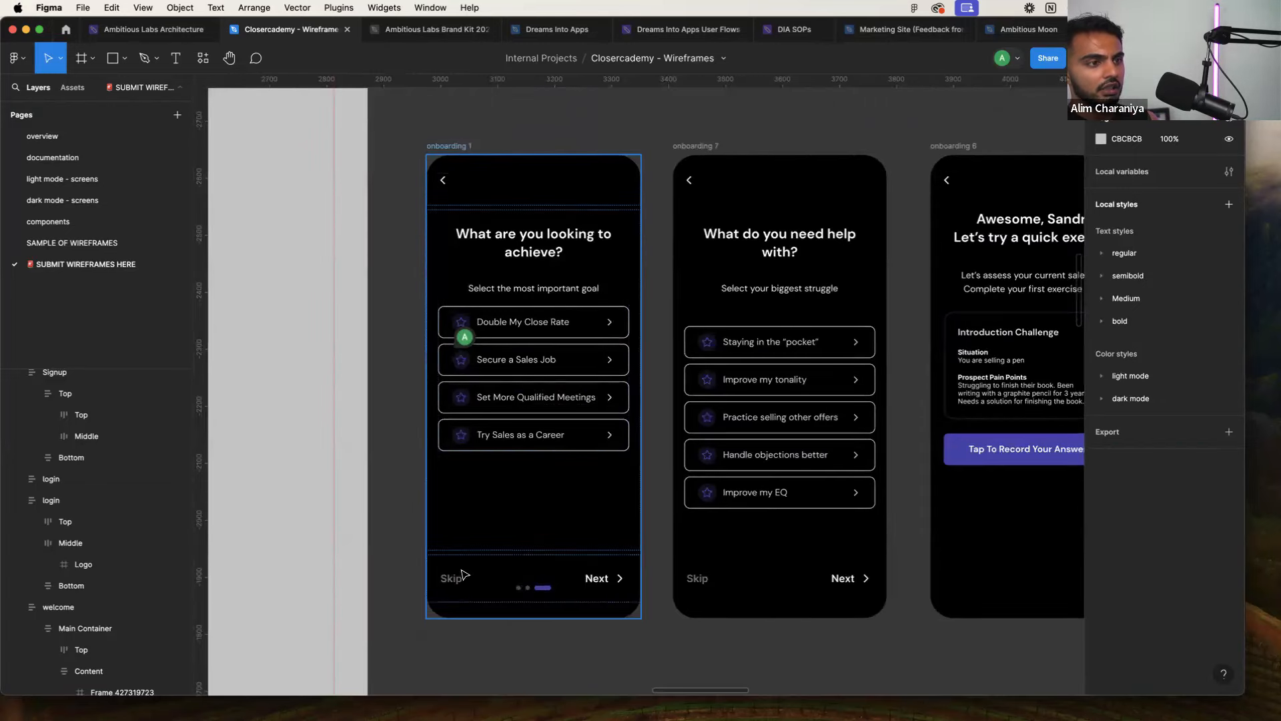
scroll(467, 567, right, 2)
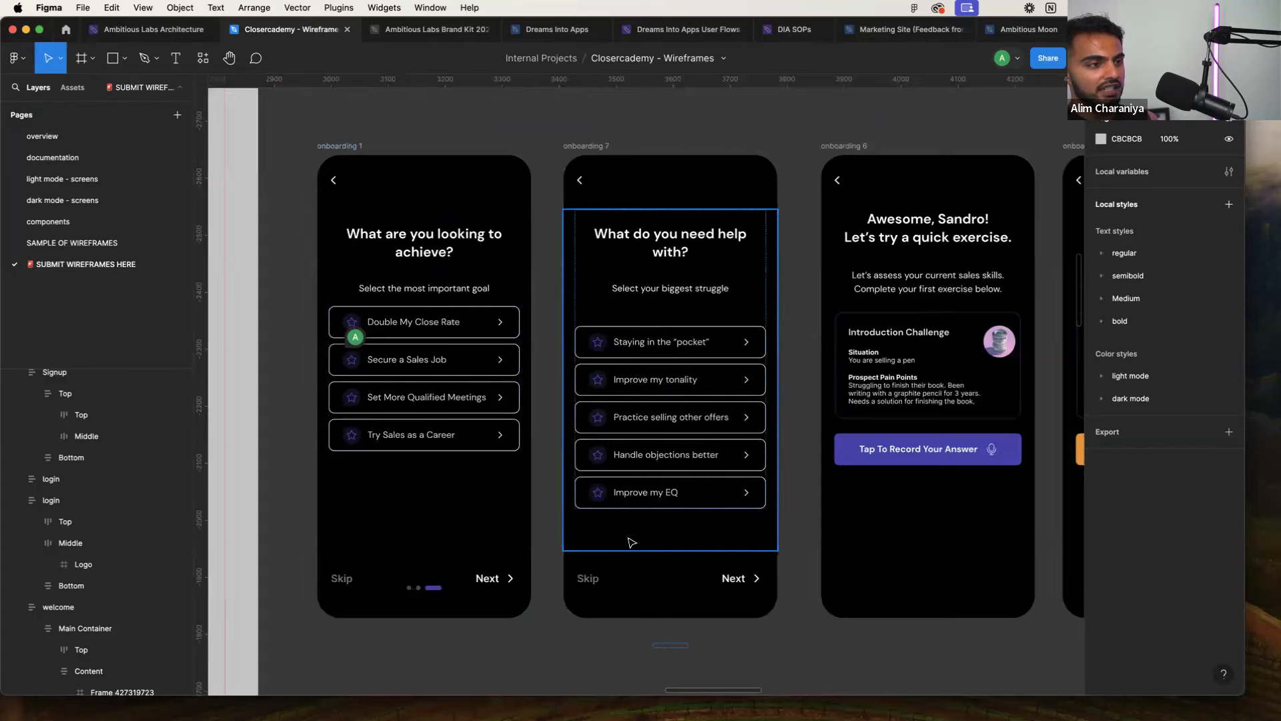
scroll(630, 542, down, 5)
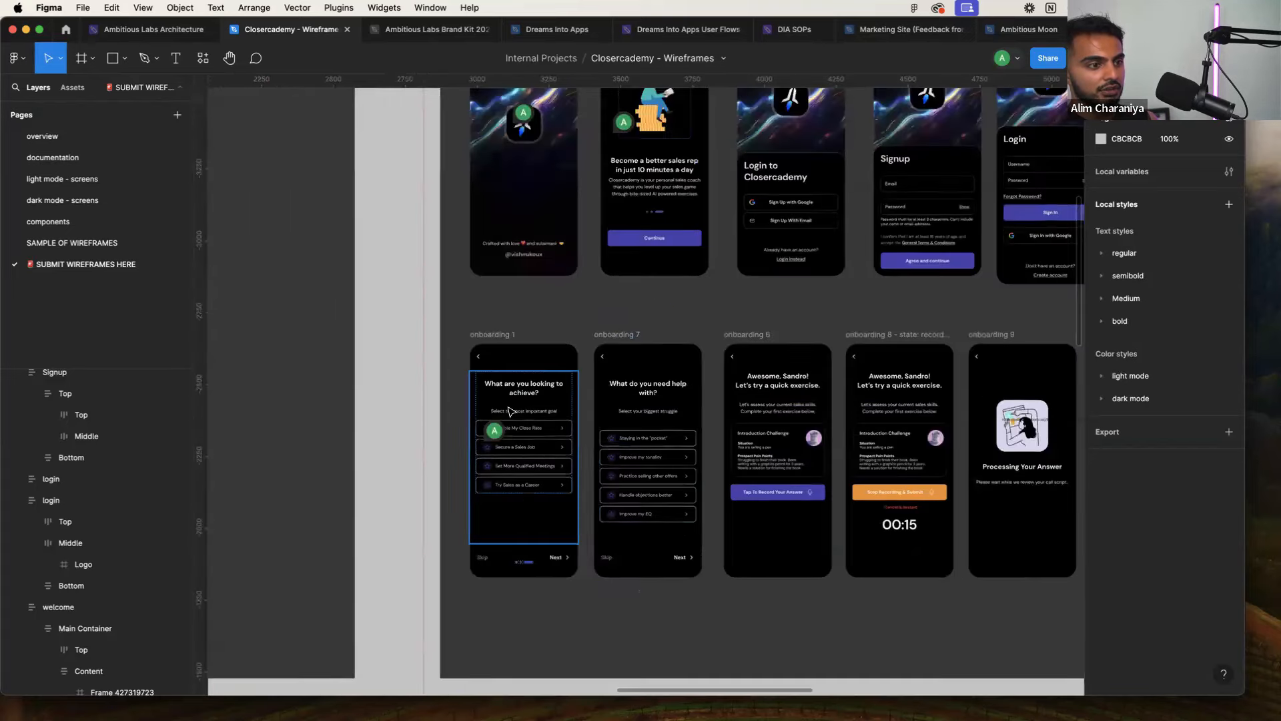
scroll(628, 512, down, 3)
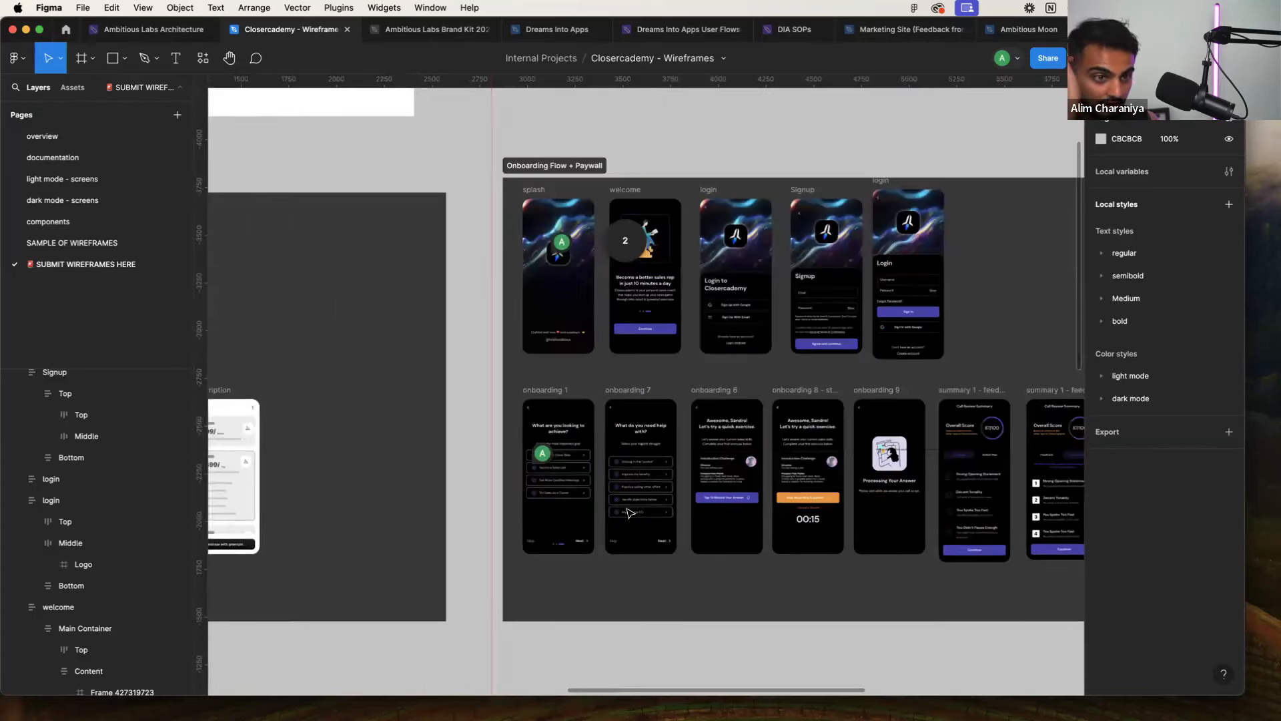
scroll(632, 494, down, 6)
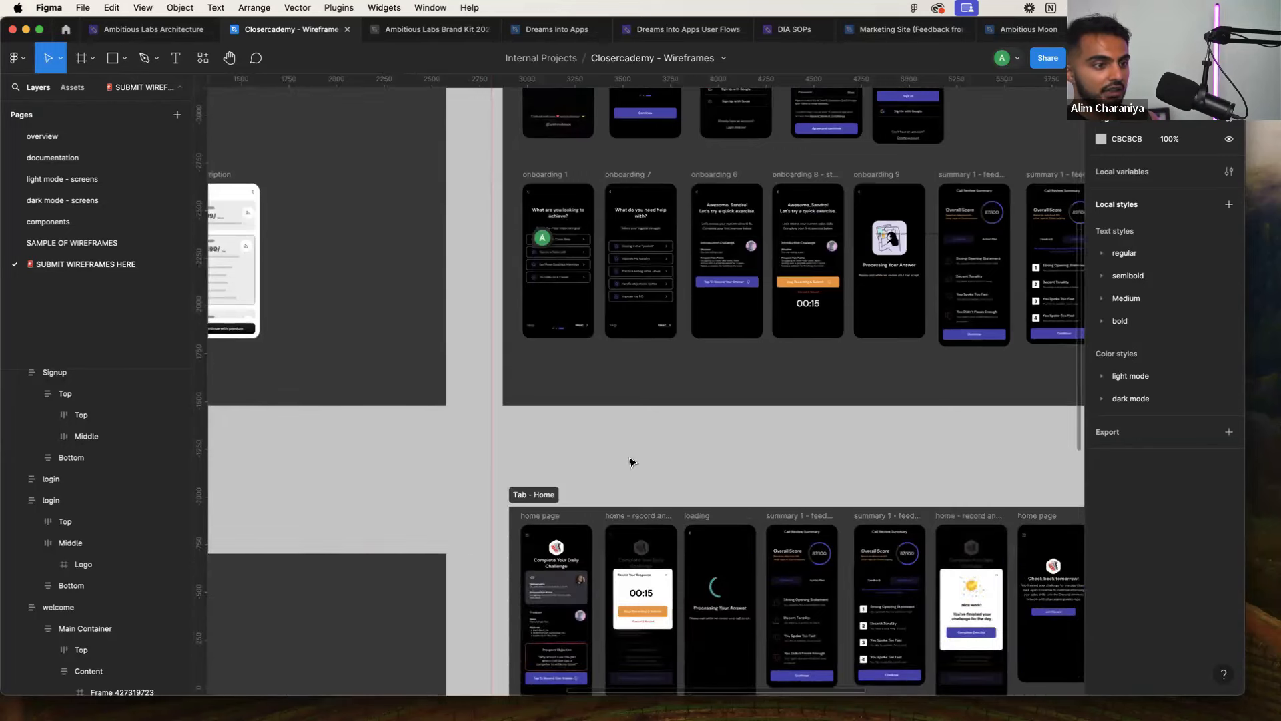
scroll(620, 447, up, 8)
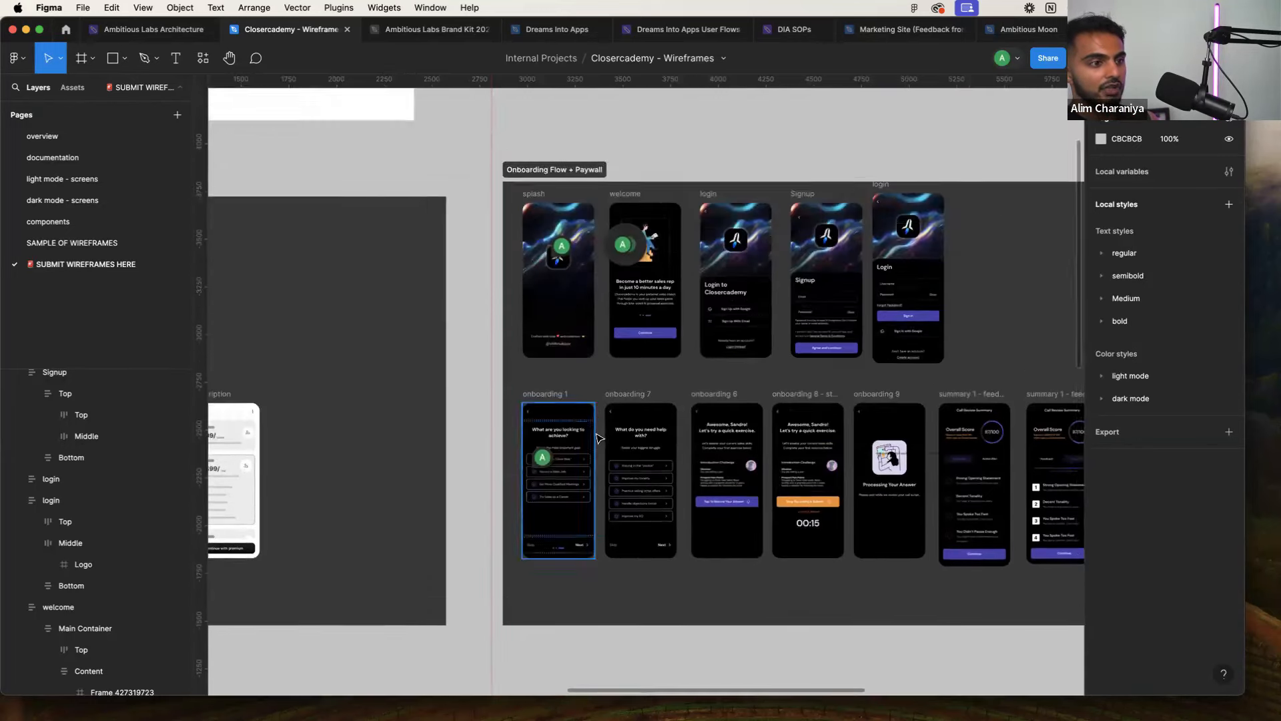
scroll(609, 456, up, 4)
scroll(609, 456, up, 2)
scroll(611, 461, down, 5)
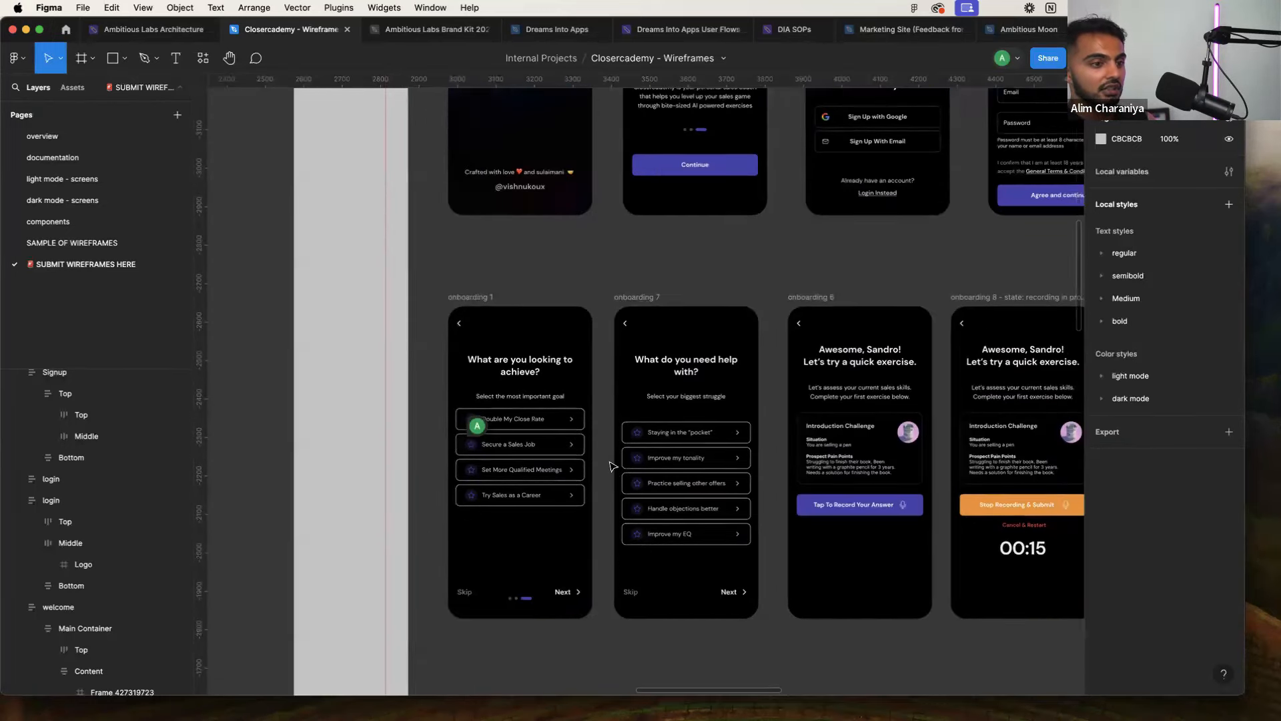
scroll(608, 462, up, 2)
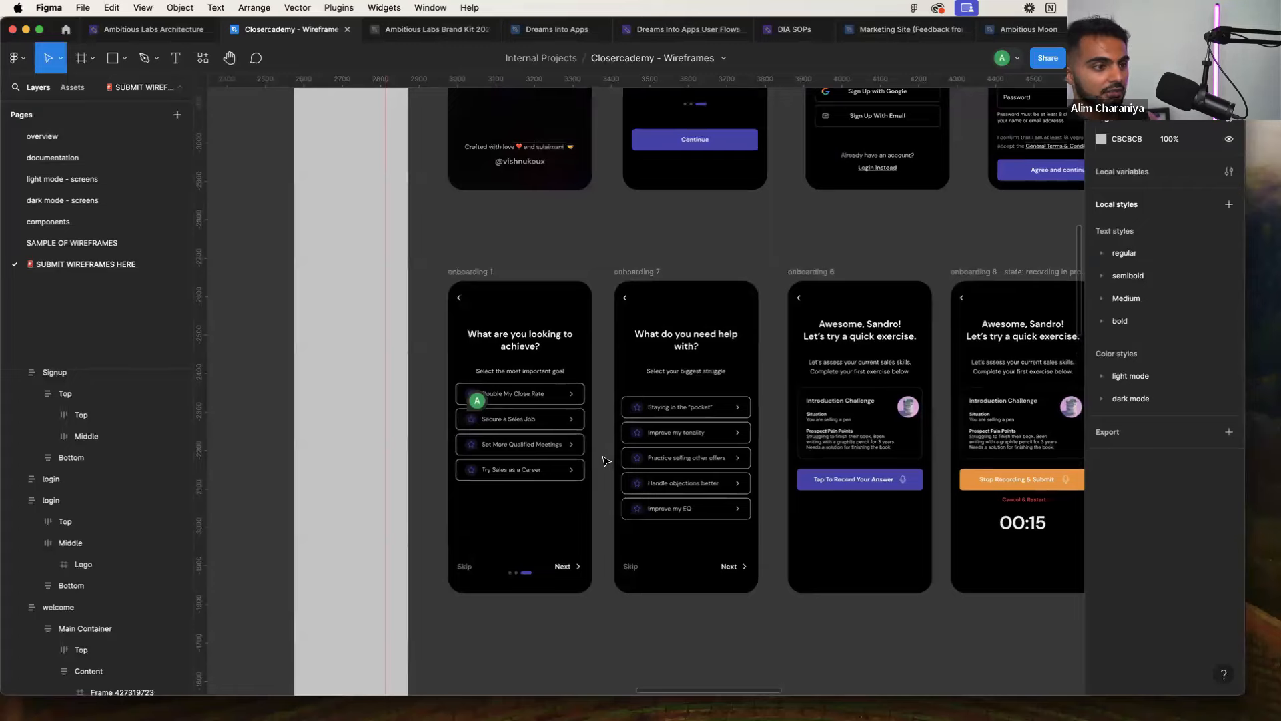
scroll(606, 461, up, 5)
key(ctrl+Right)
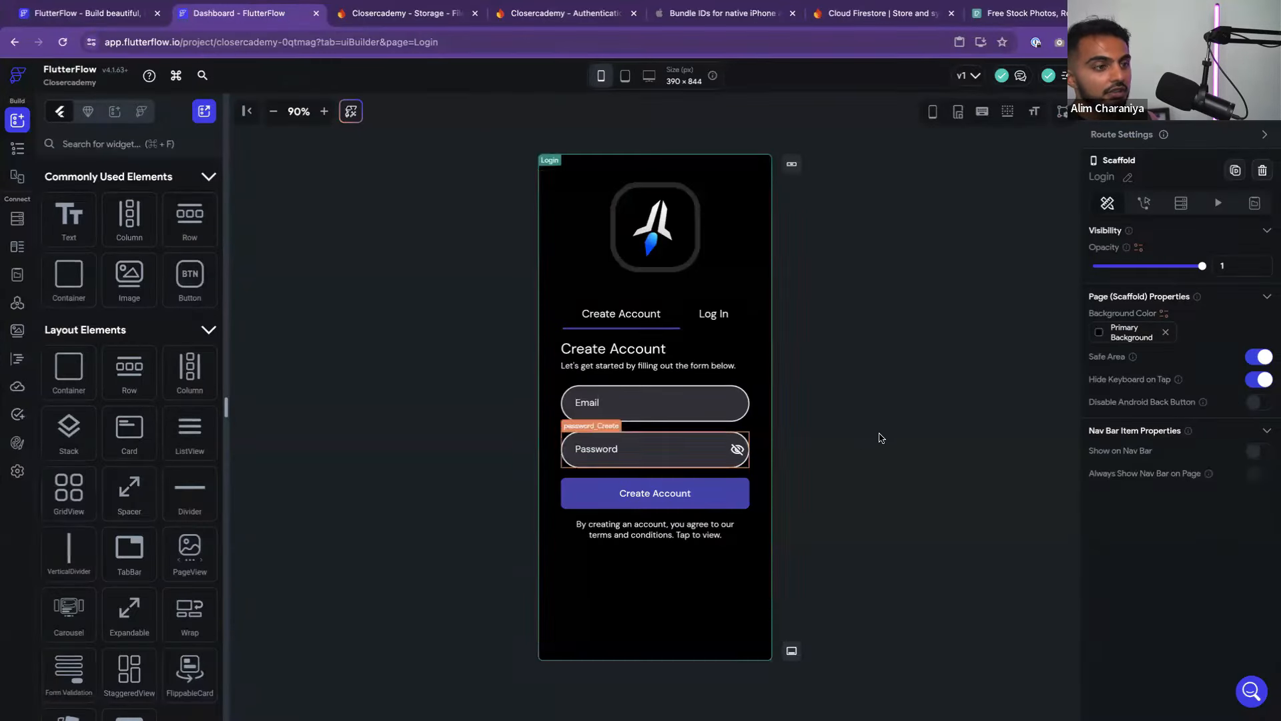
Start a new page from the Page Selector with templates filtered to Lists
click(19, 152)
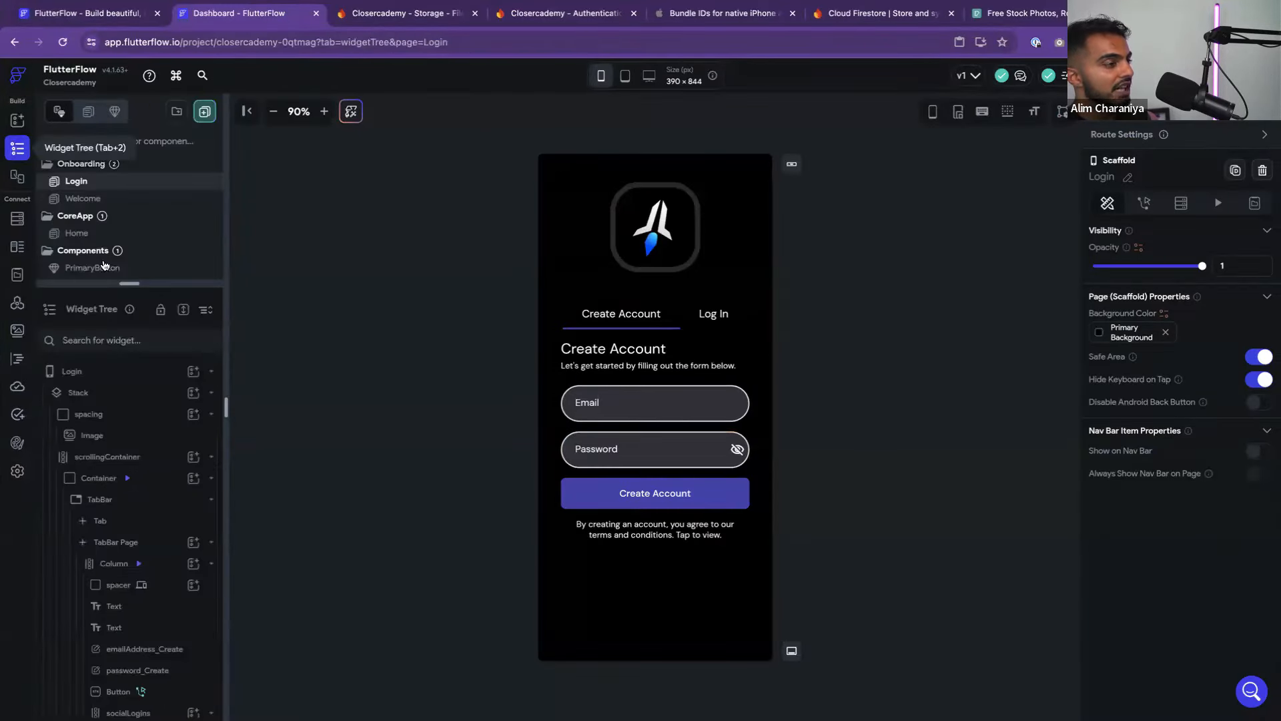
click(205, 111)
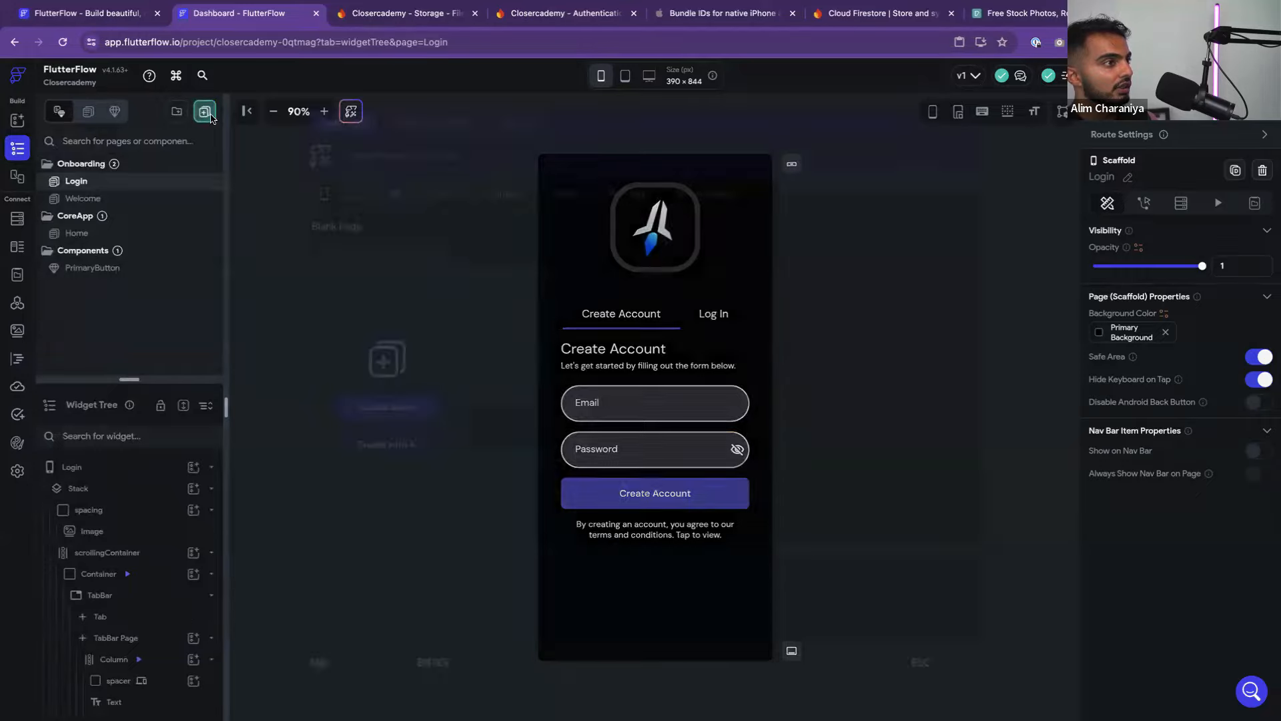
mouse_move(607, 487)
scroll(628, 475, down, 5)
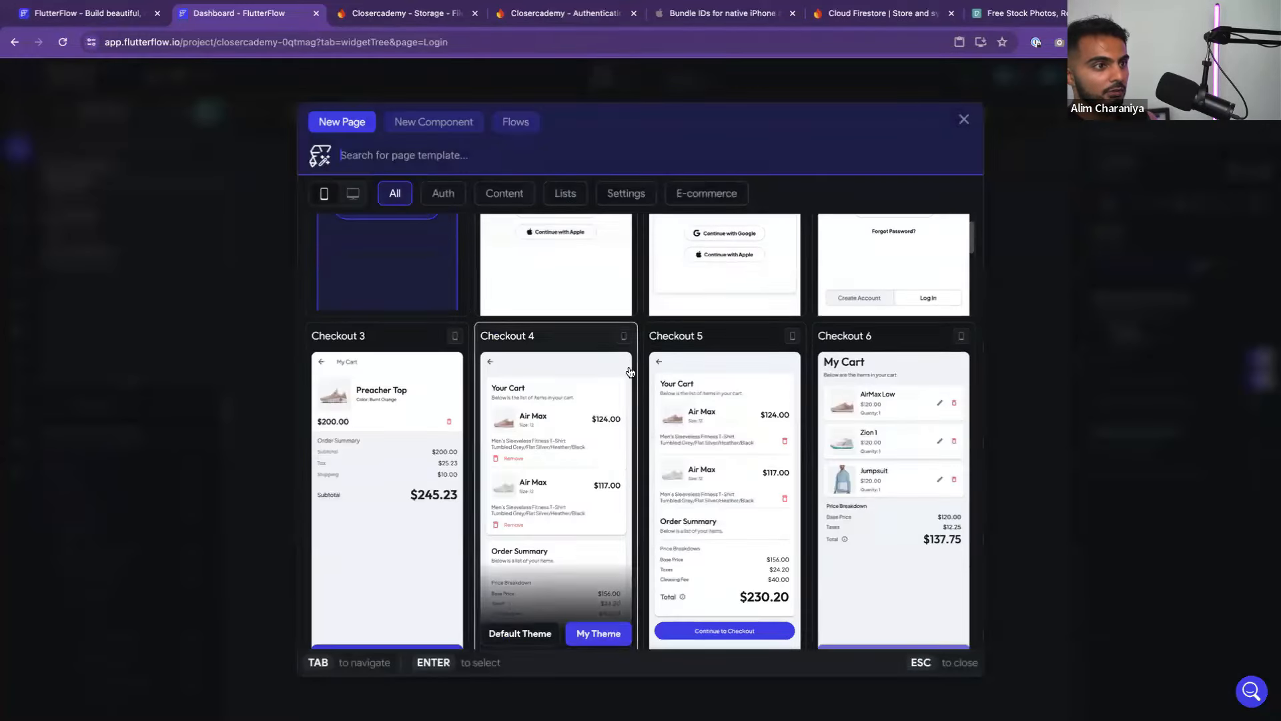
click(565, 192)
Create page OnboardingQuestion1 from the List 10 - Order History template with My Theme
scroll(653, 430, up, 3)
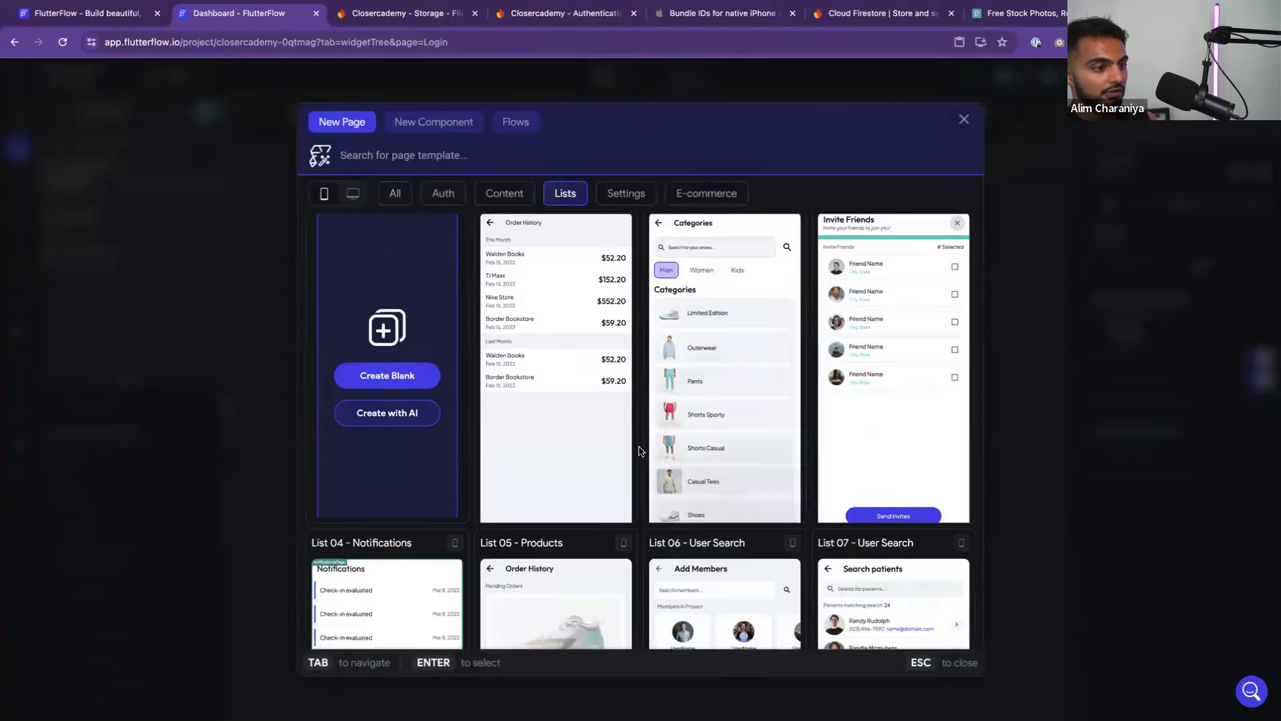
scroll(639, 451, down, 3)
scroll(639, 451, down, 5)
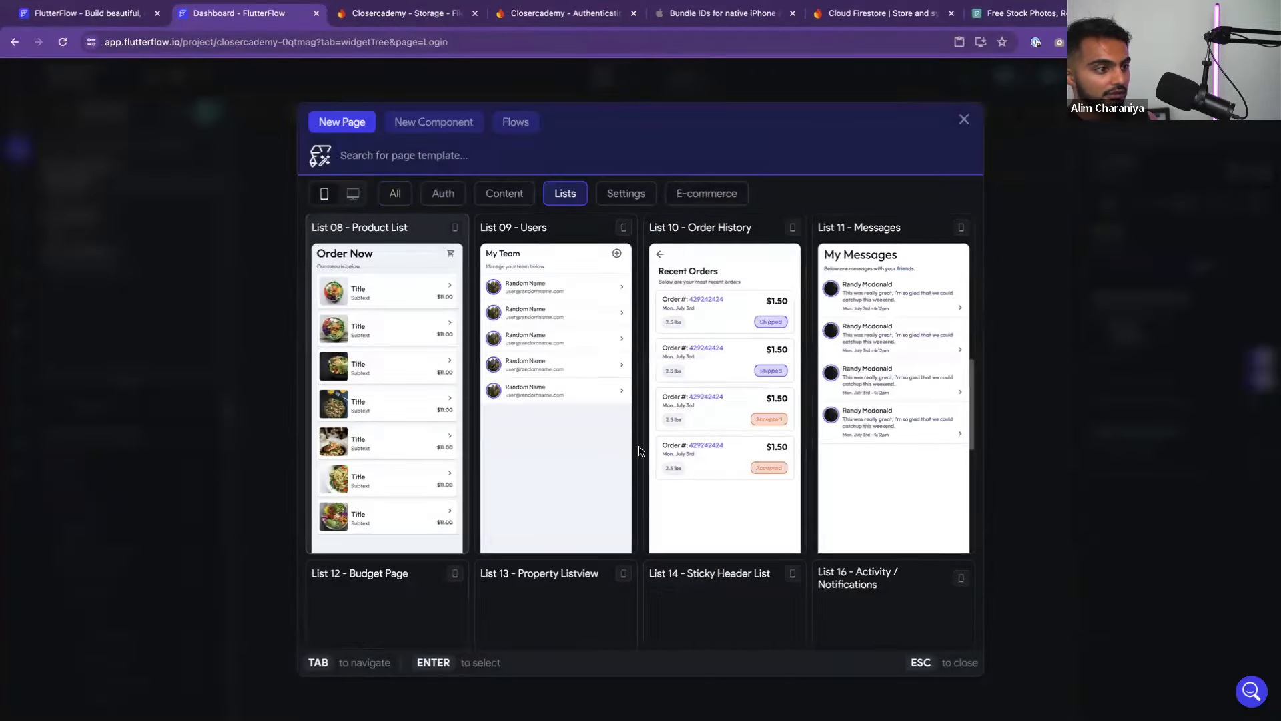
scroll(639, 451, down, 3)
scroll(639, 451, down, 8)
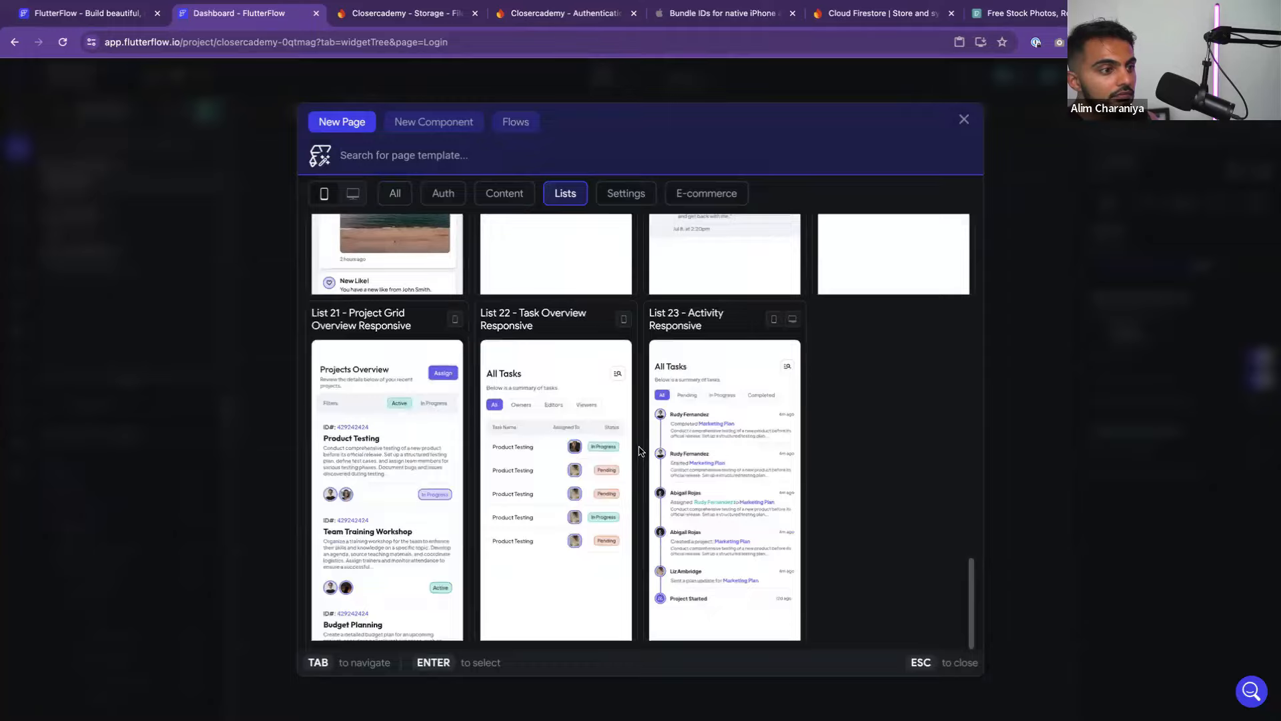
scroll(639, 452, up, 3)
scroll(641, 450, up, 3)
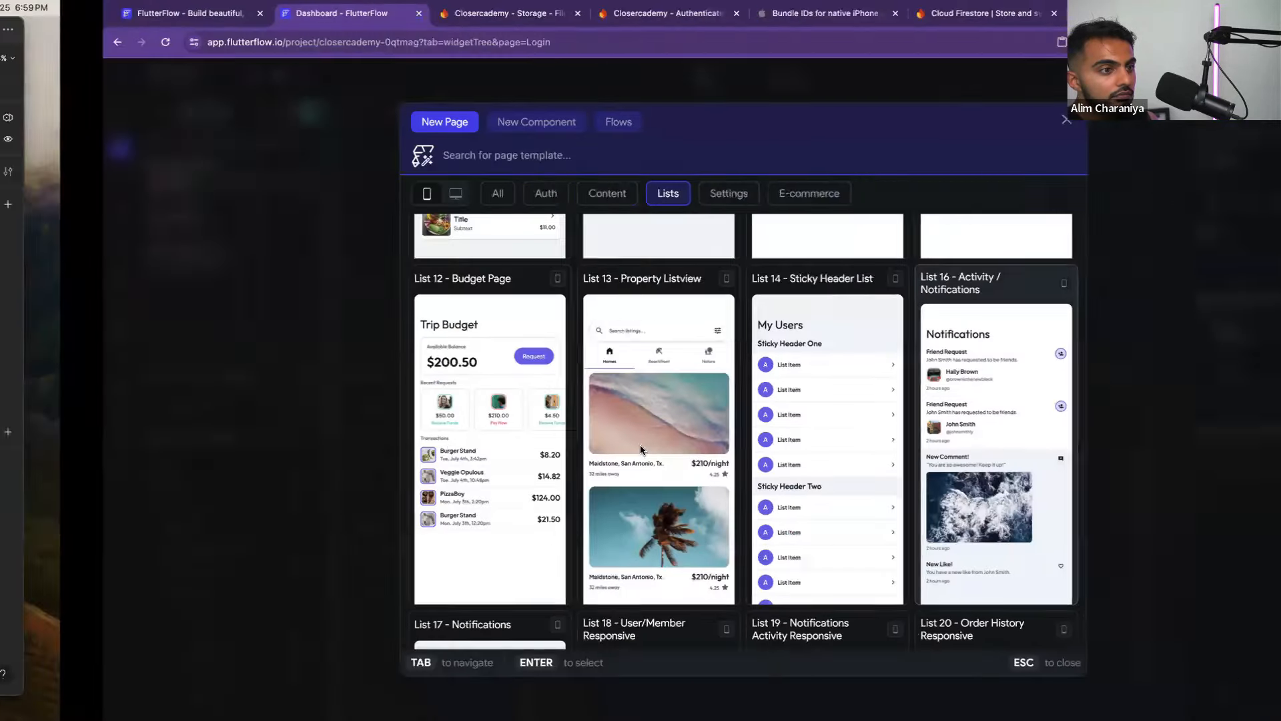
scroll(641, 449, up, 1)
scroll(640, 450, up, 4)
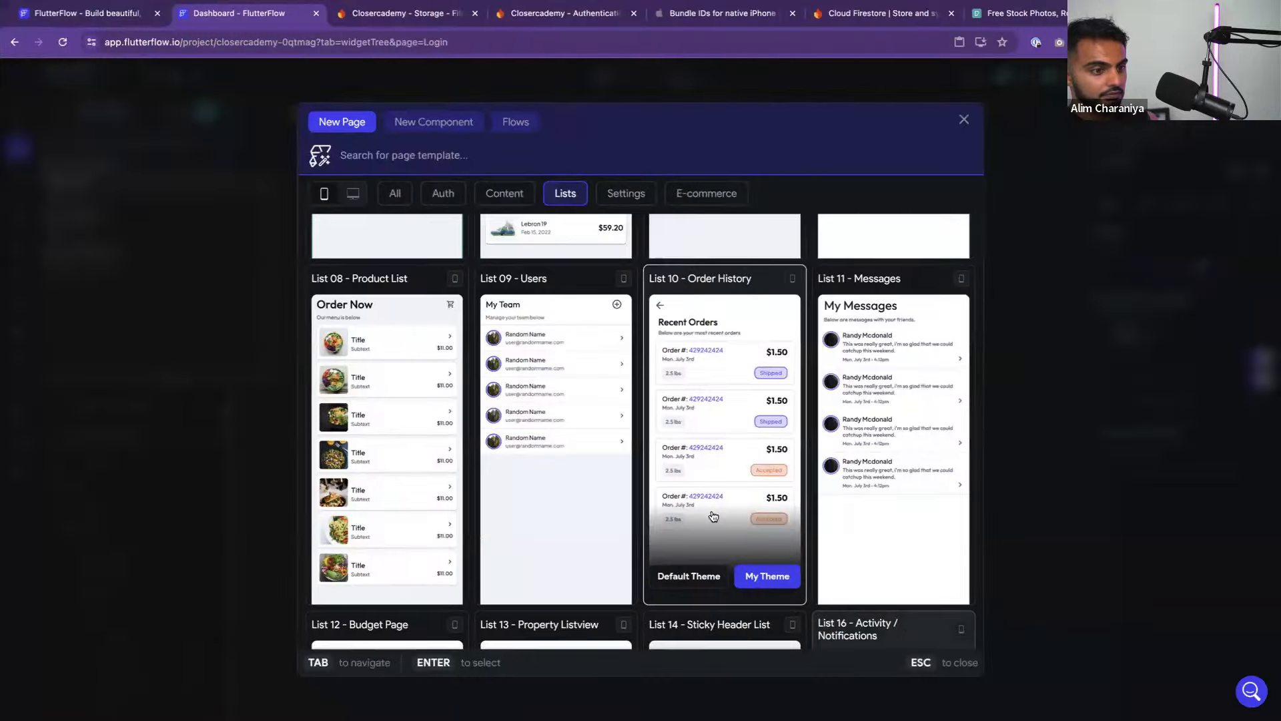
click(756, 580)
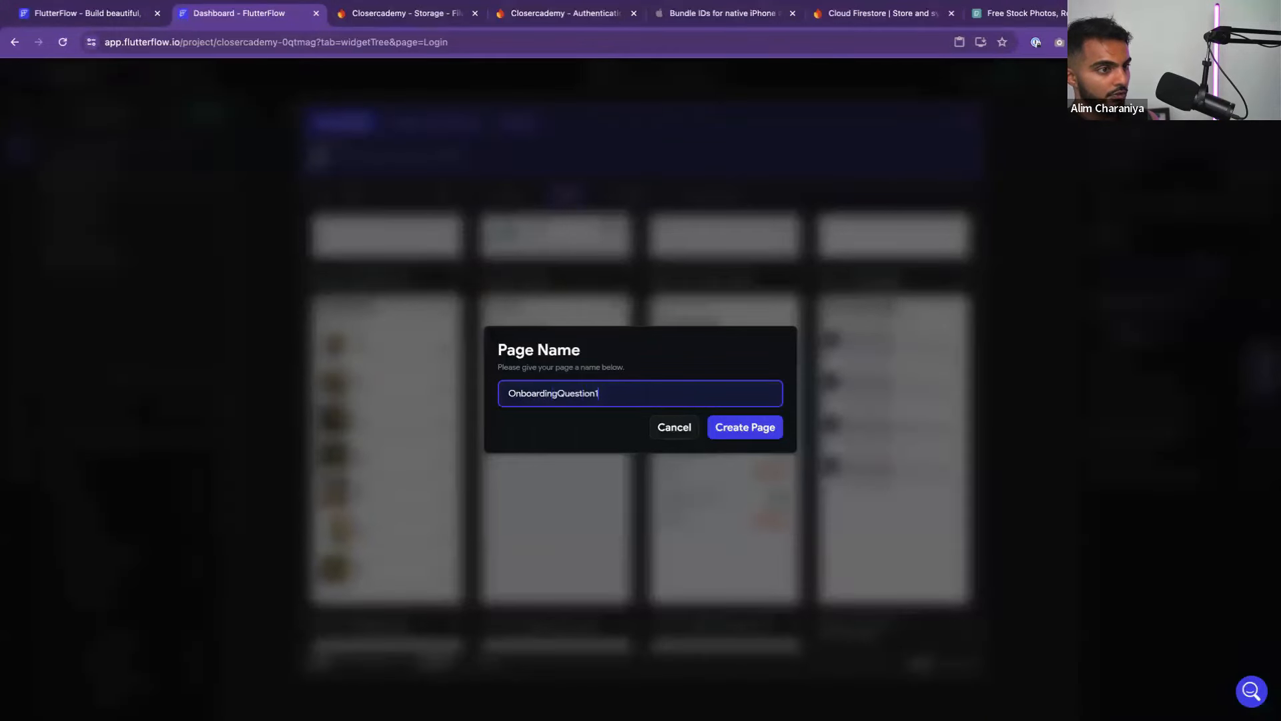
click(723, 429)
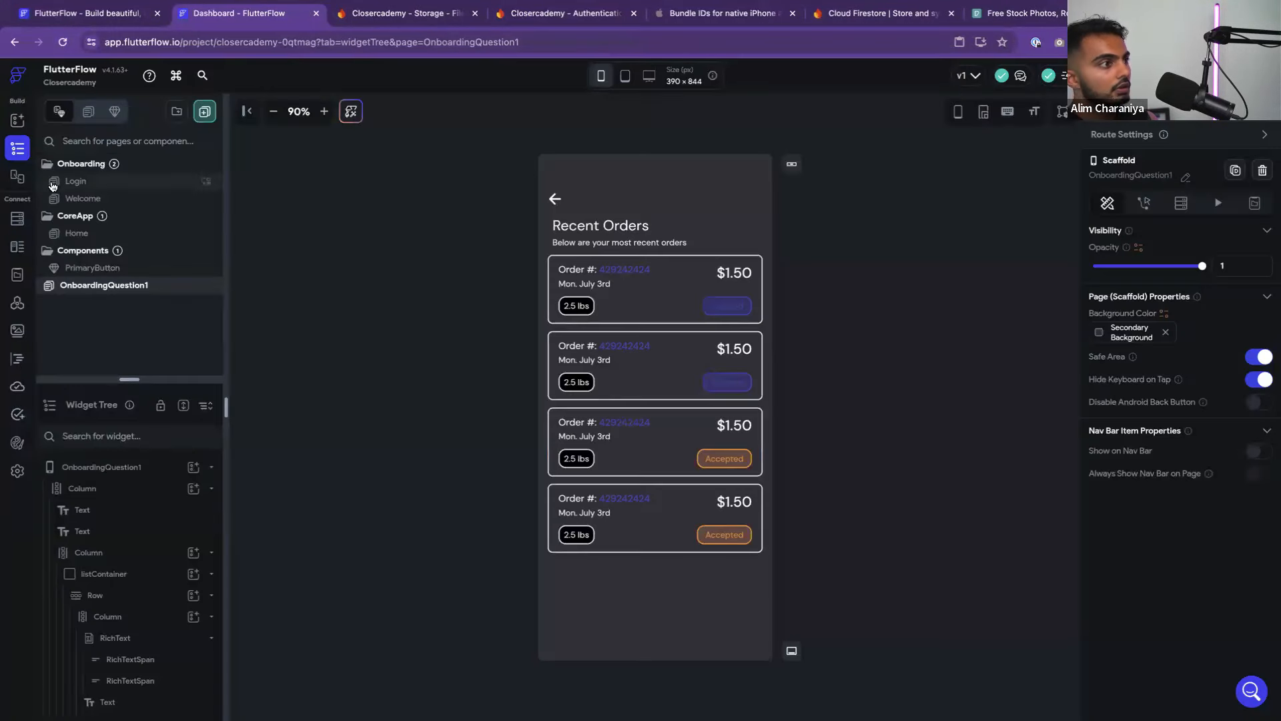
drag(101, 292, 109, 202)
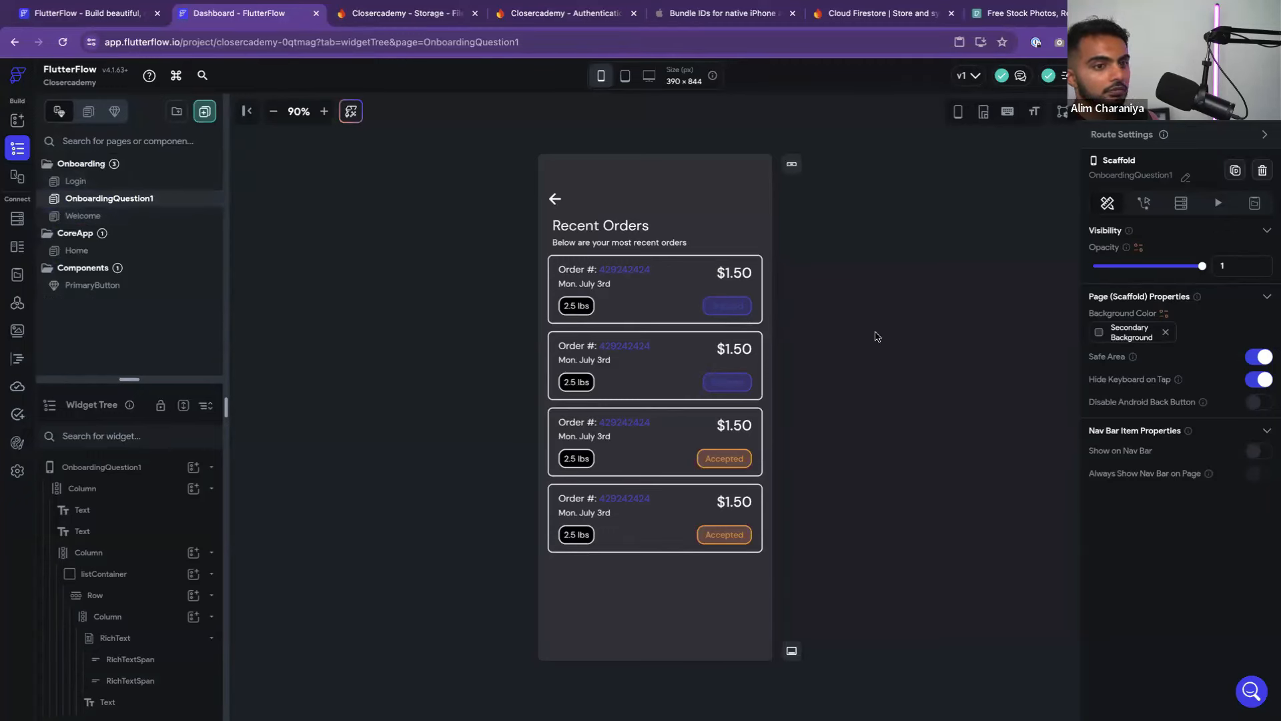
click(1096, 334)
click(934, 622)
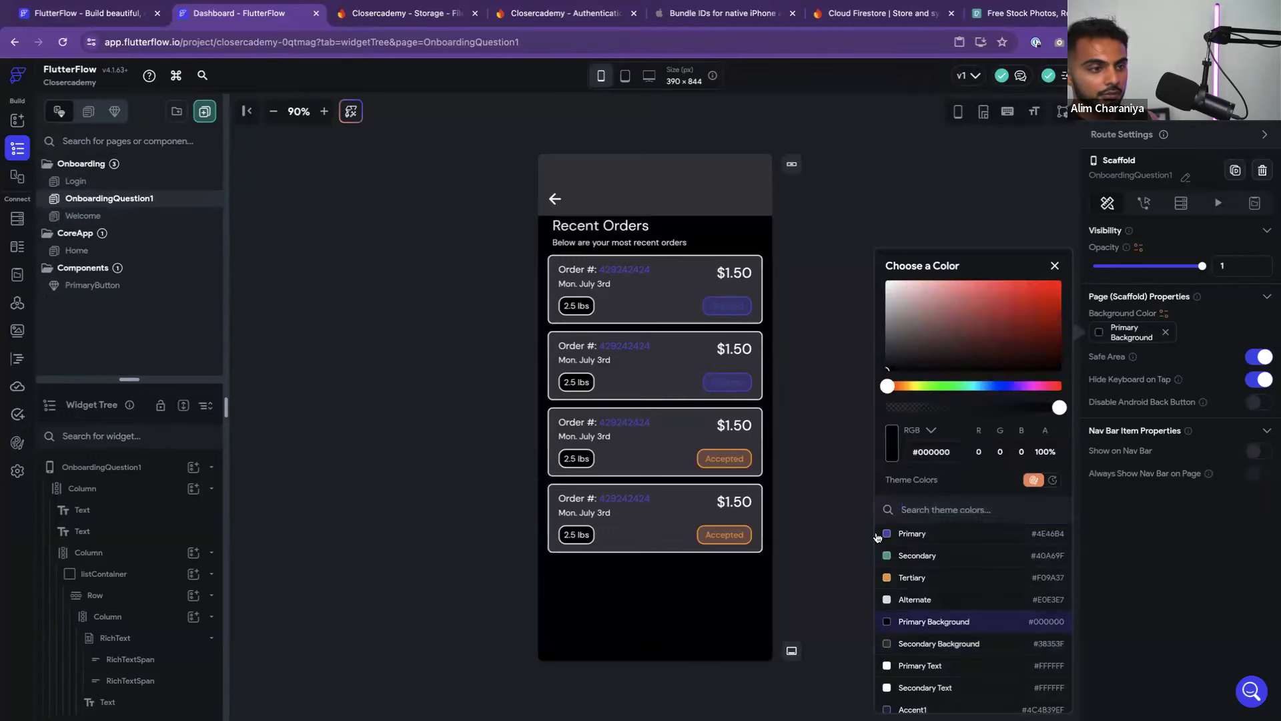
click(705, 203)
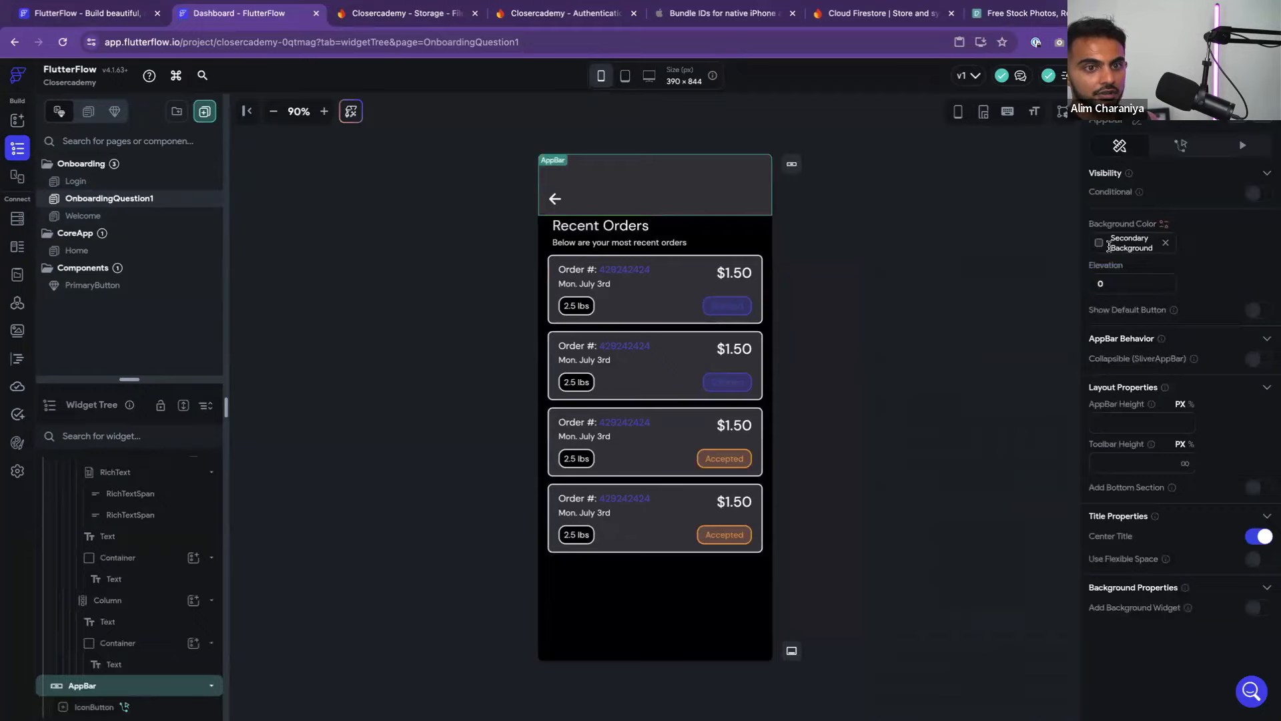
click(1108, 247)
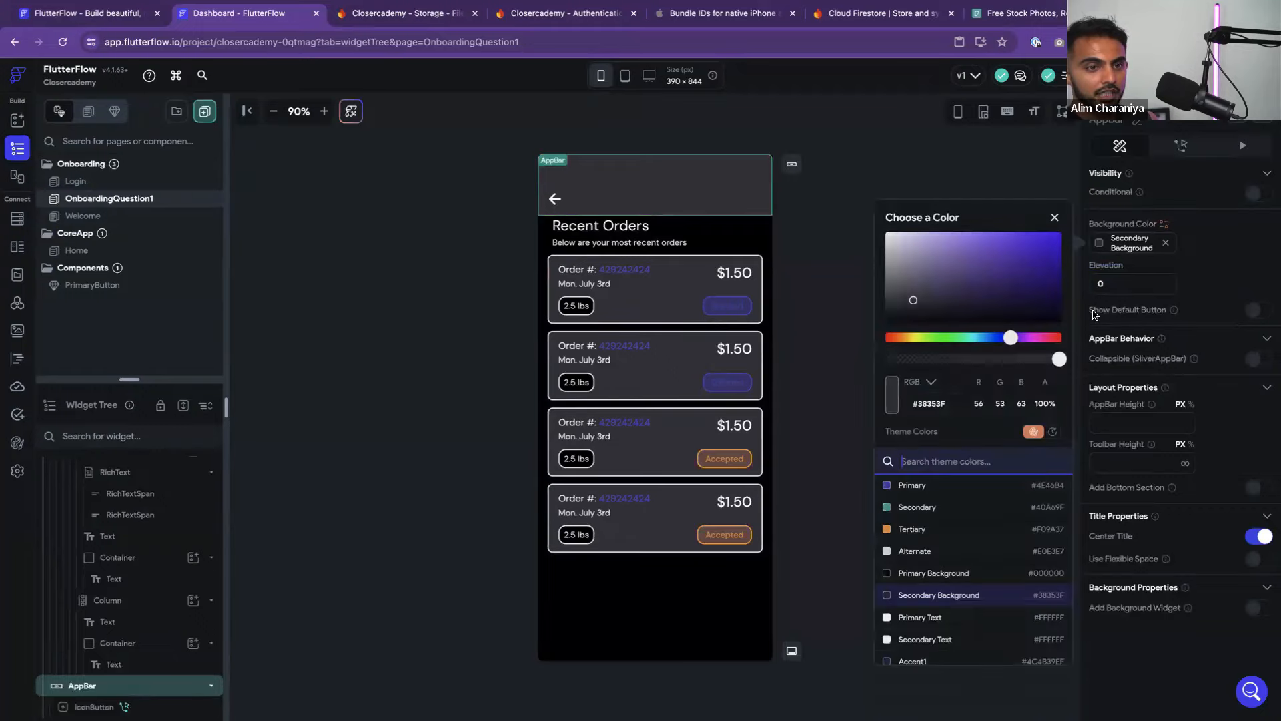
click(920, 573)
click(832, 376)
click(833, 376)
key(ctrl+Left)
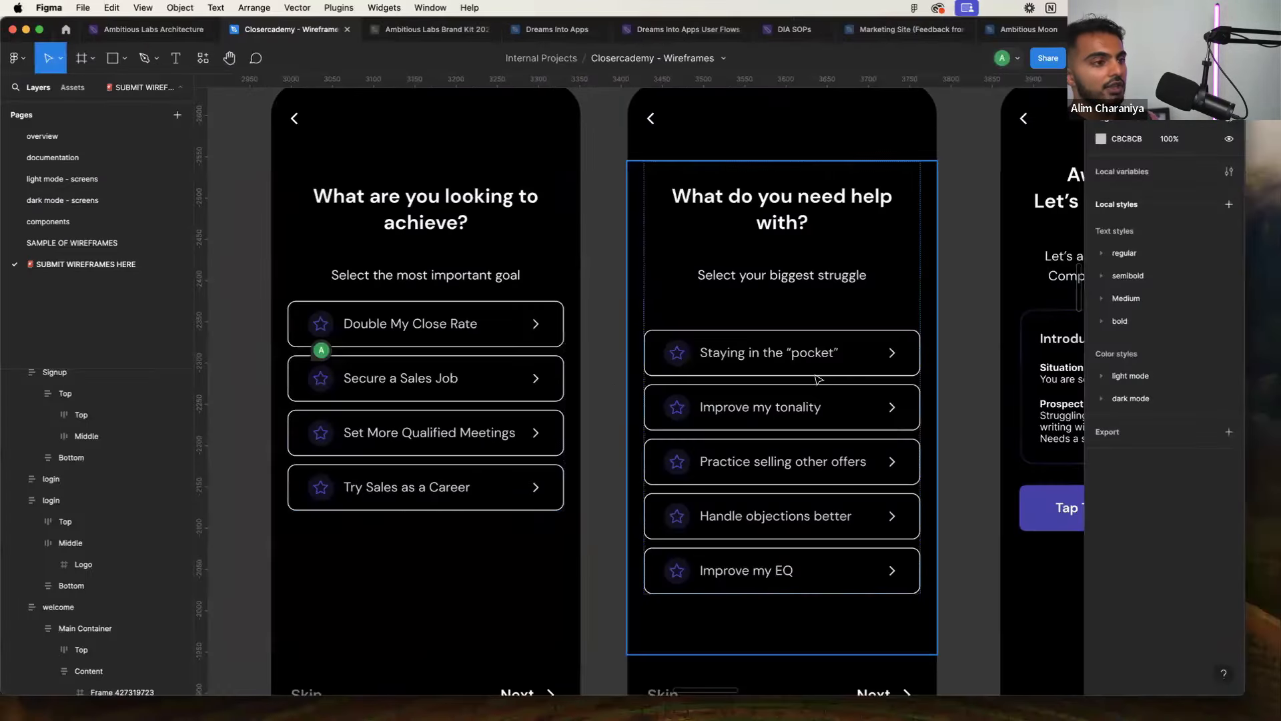
scroll(652, 393, down, 5)
mouse_move(522, 365)
scroll(523, 367, up, 1)
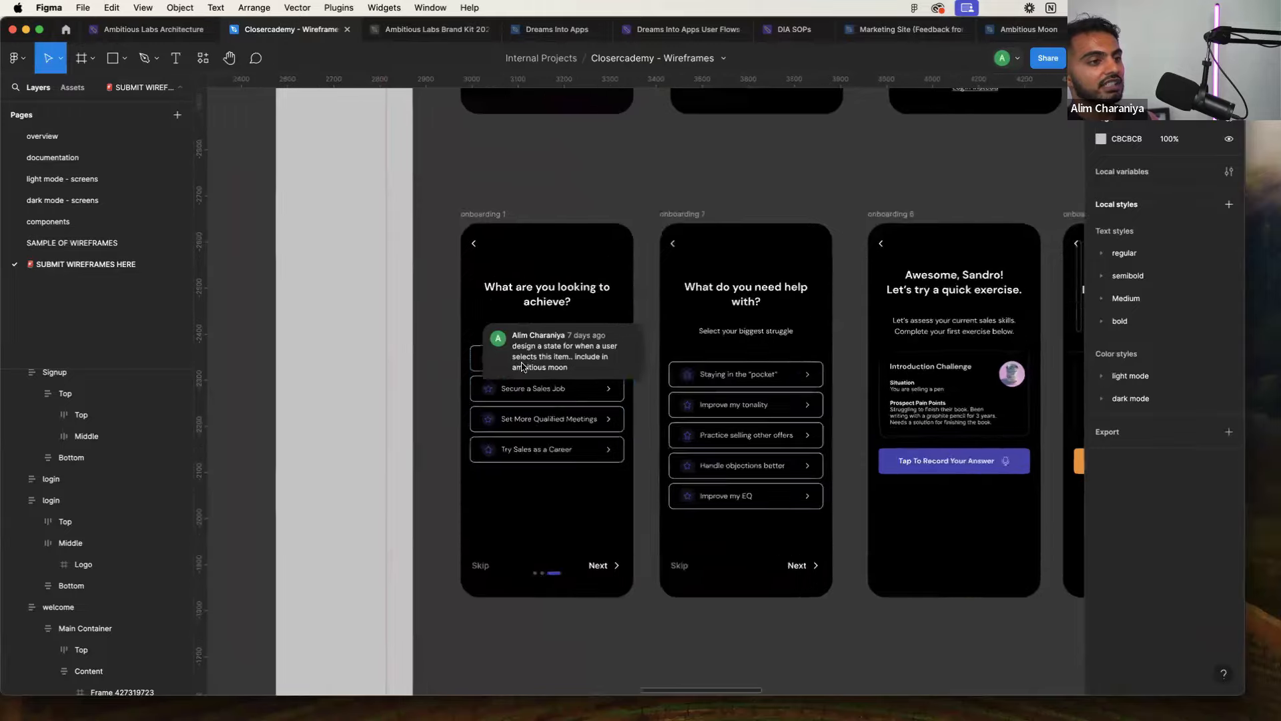
scroll(523, 367, up, 5)
click(736, 241)
scroll(753, 291, down, 3)
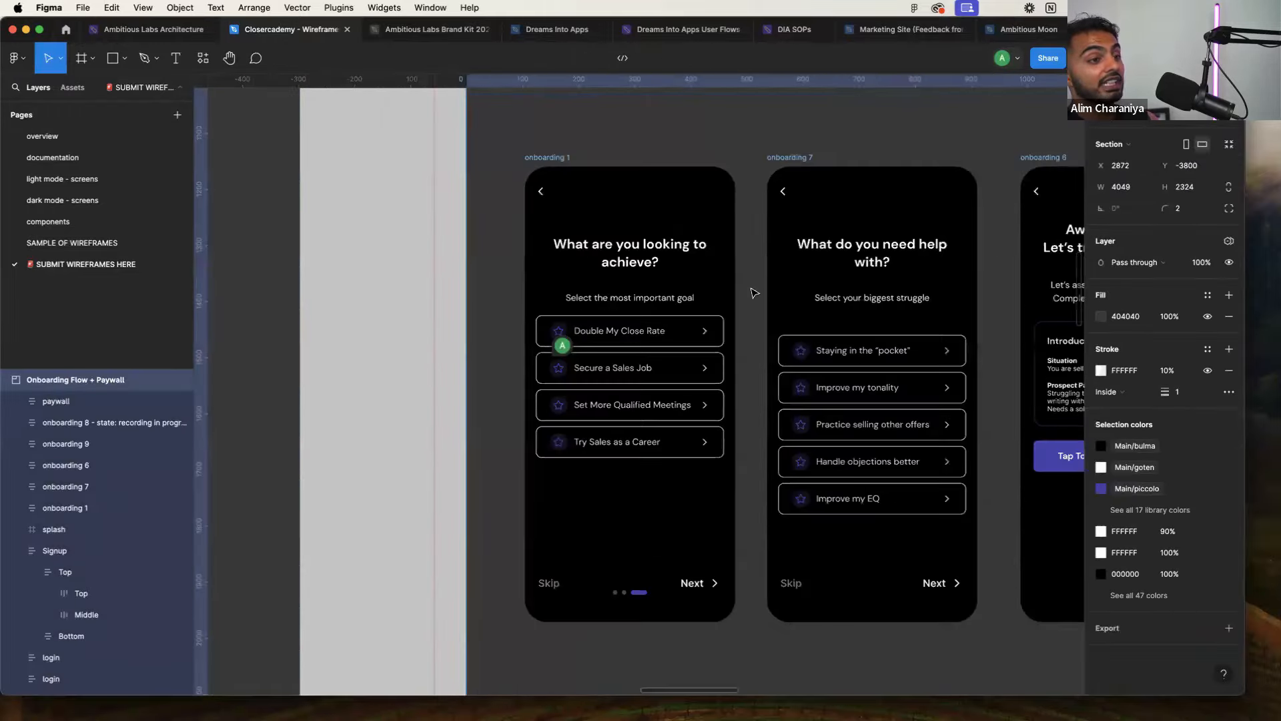
key(ctrl+Right)
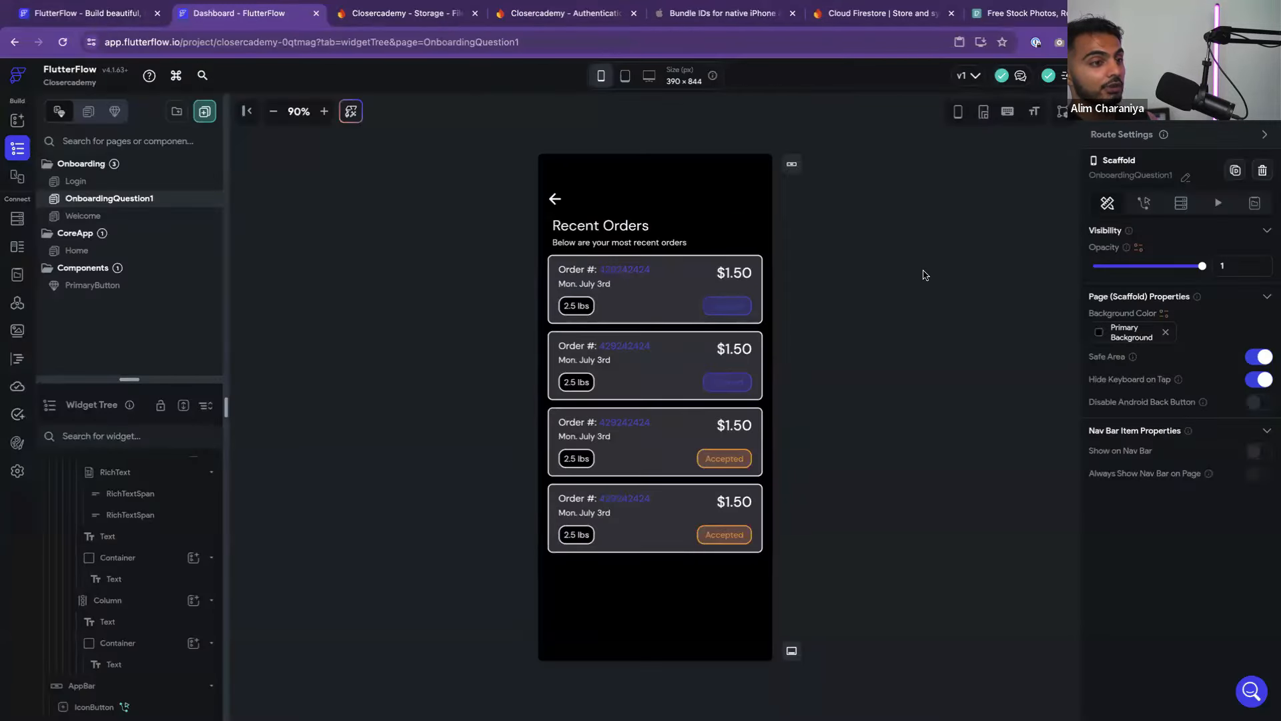
key(ctrl+Left)
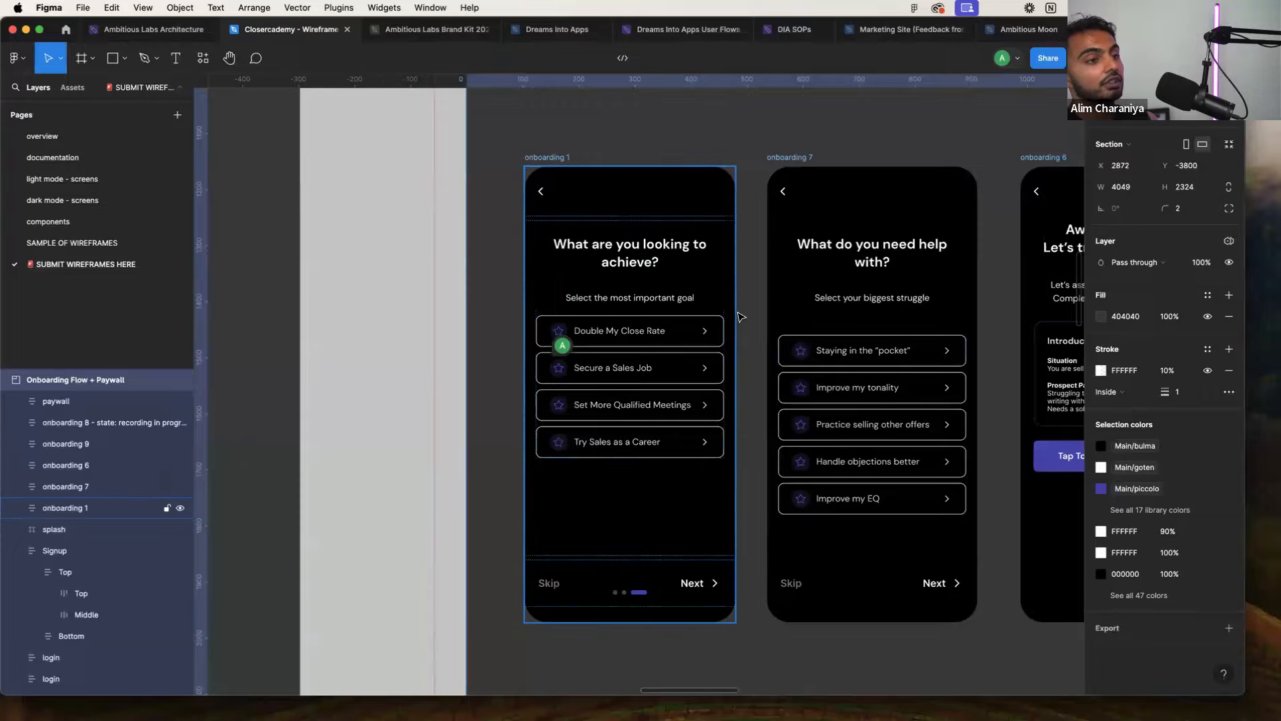
key(ctrl+Right)
key(ctrl+Left)
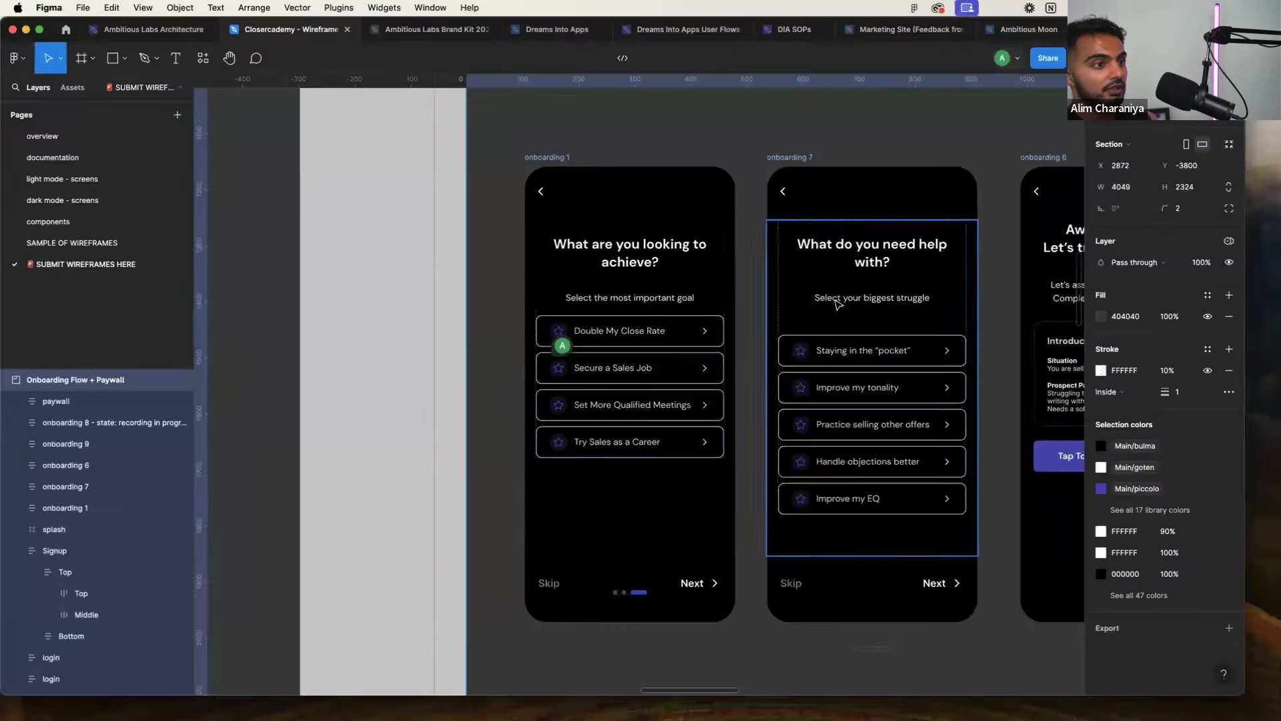
key(ctrl+Right)
click(696, 224)
Replace the Recent Orders title with the Figma text 'What are you looking to achieve?'
click(637, 232)
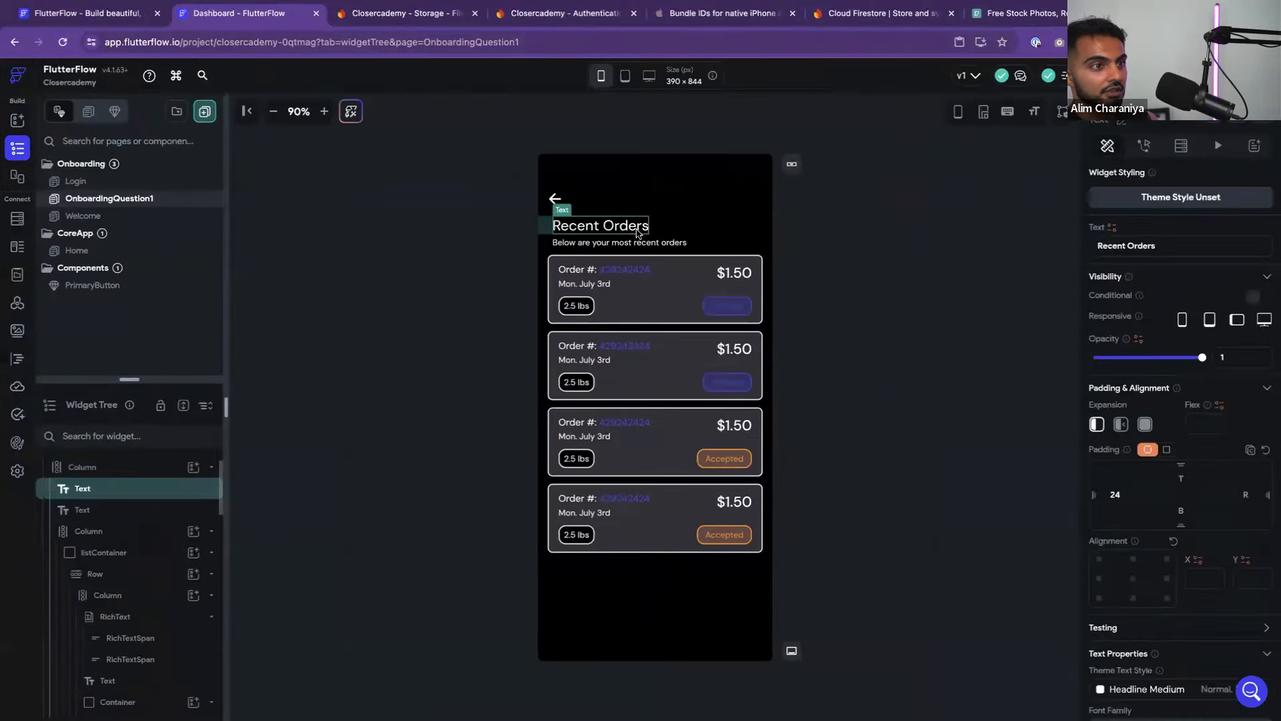
key(ctrl+Left)
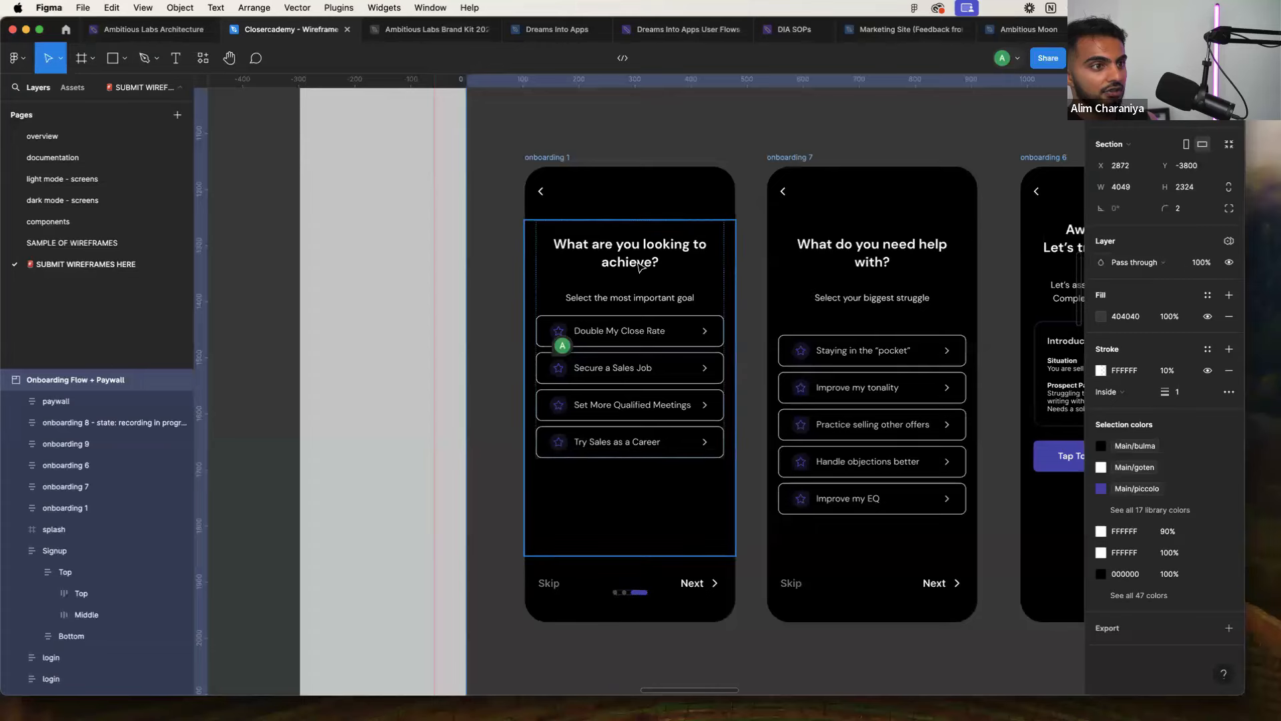
click(639, 267)
double_click(637, 262)
key(ctrl+c)
key(ctrl+Right)
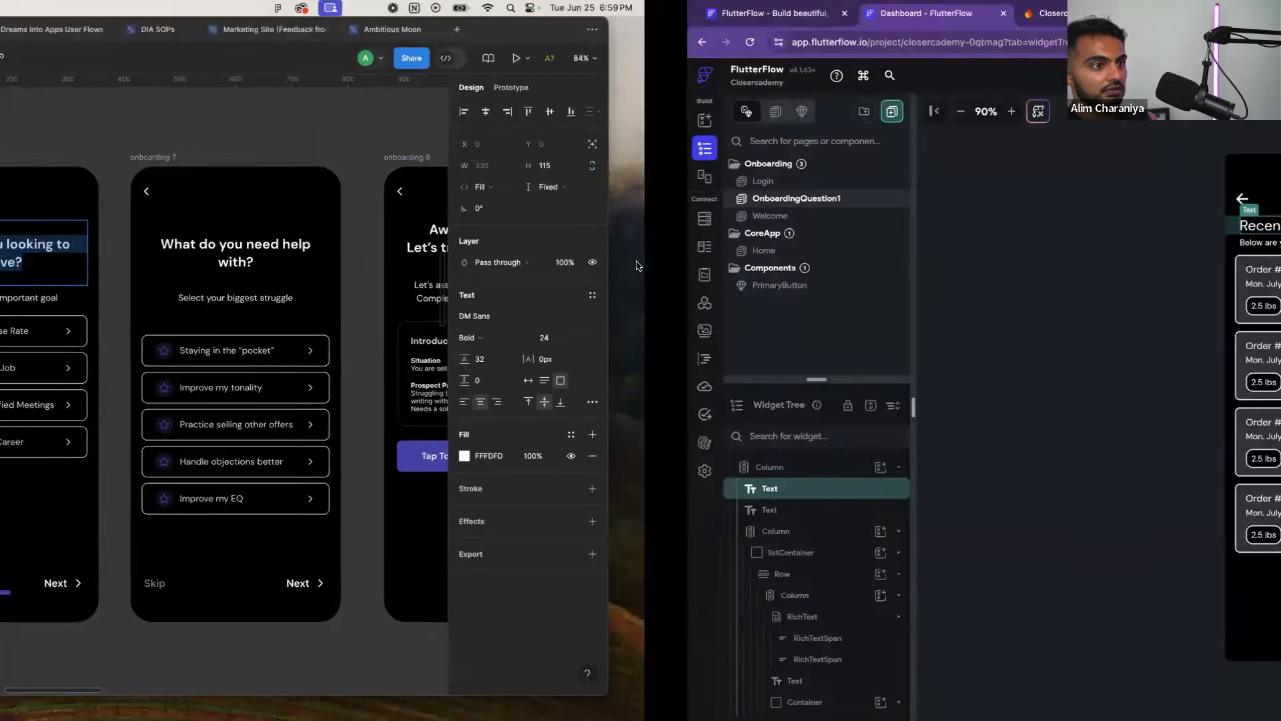
key(ctrl+v)
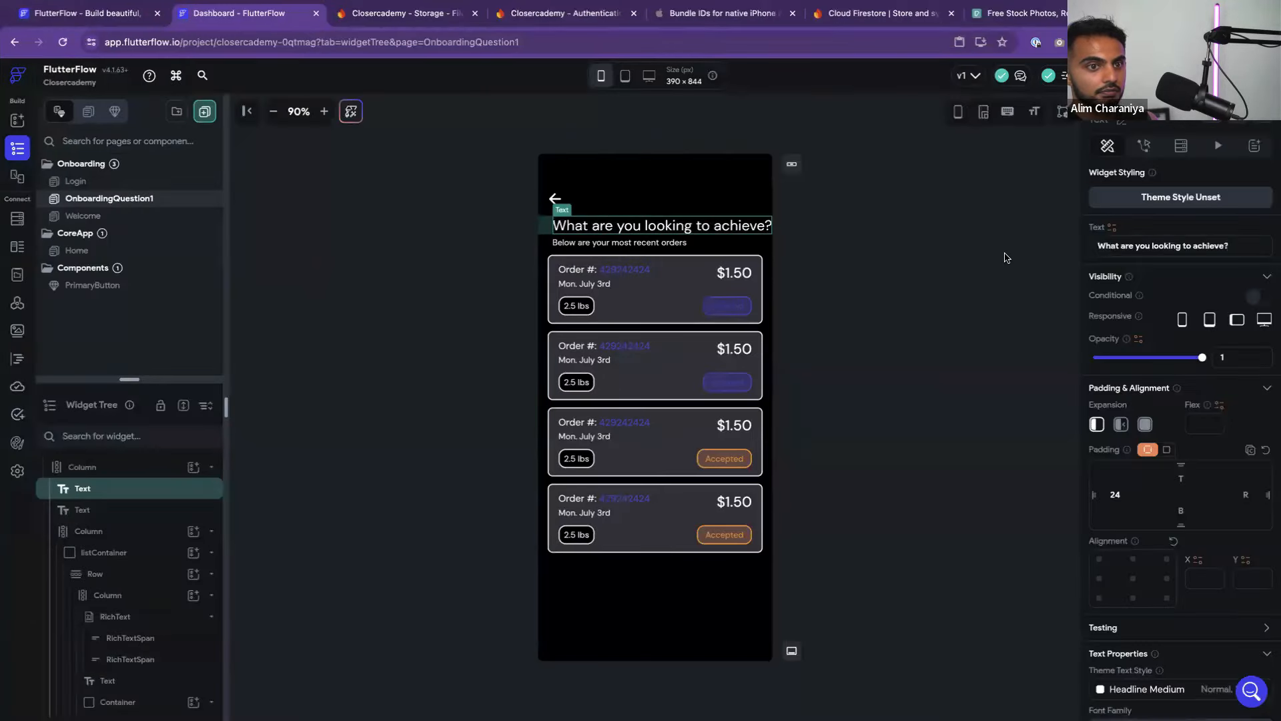
Make the title expand to full width and wrap it in a Container
scroll(1150, 377, down, 1)
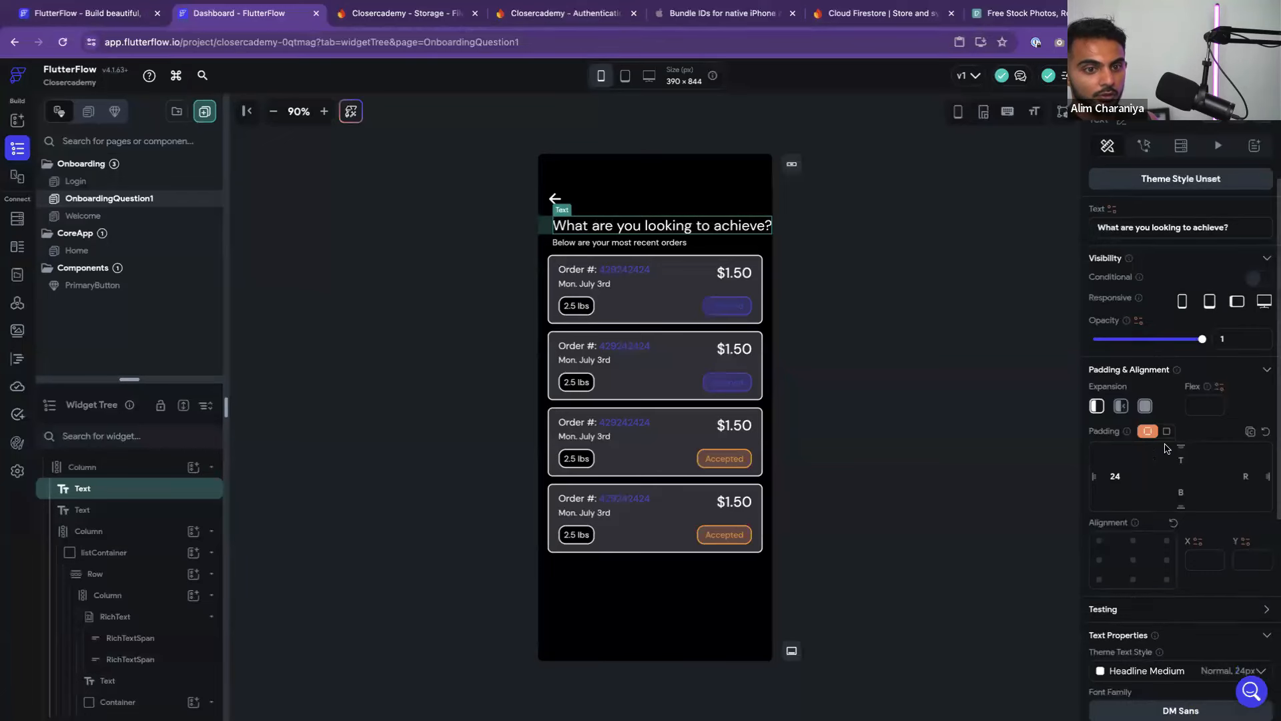
click(1144, 407)
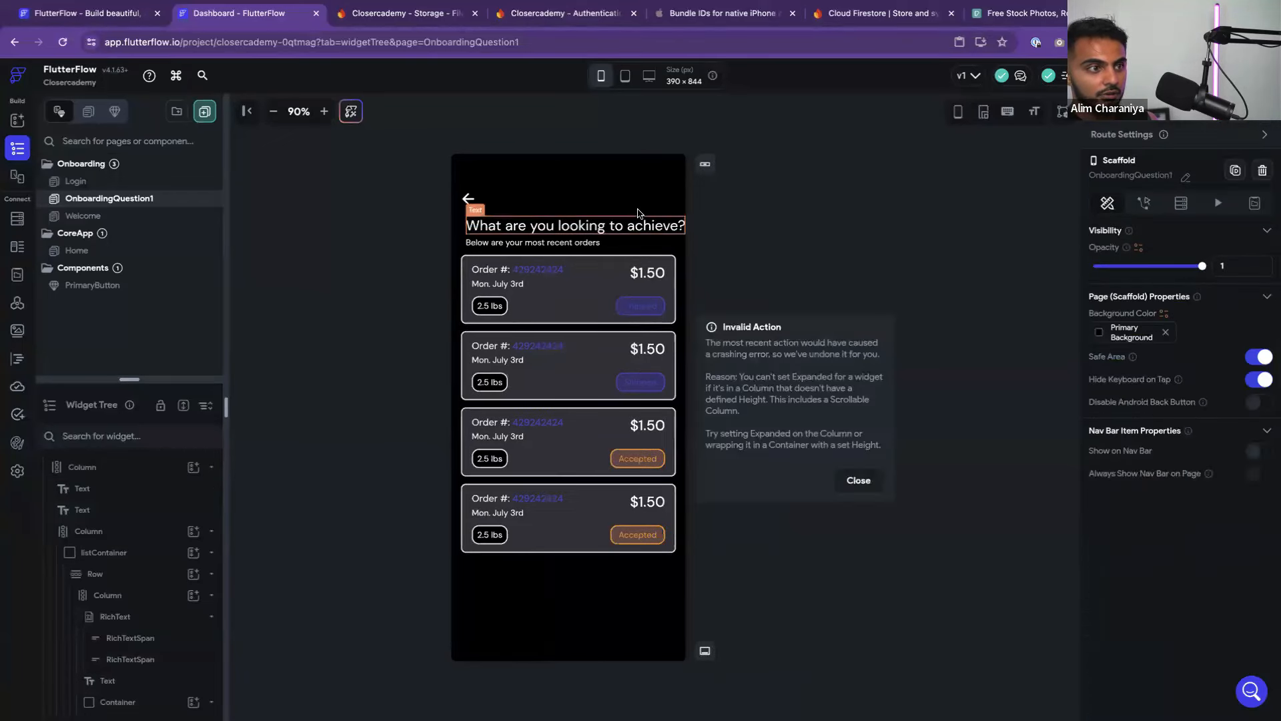
click(468, 191)
click(462, 226)
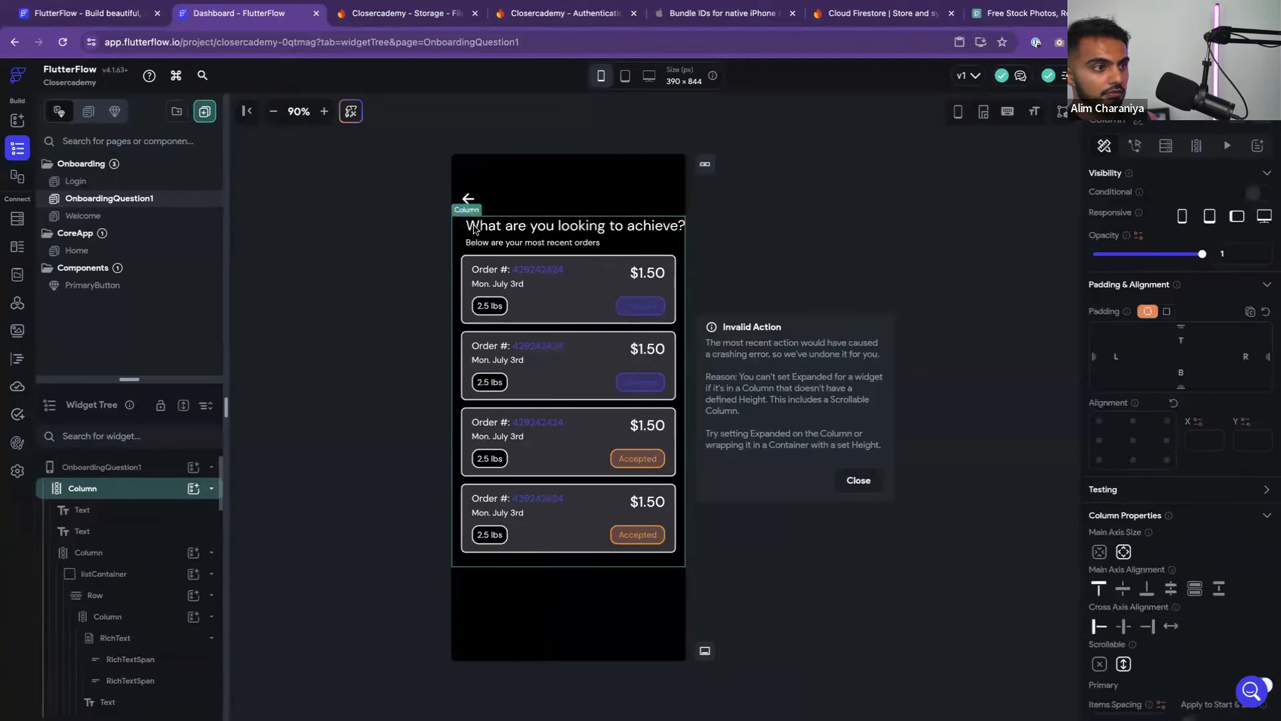
right_click(108, 489)
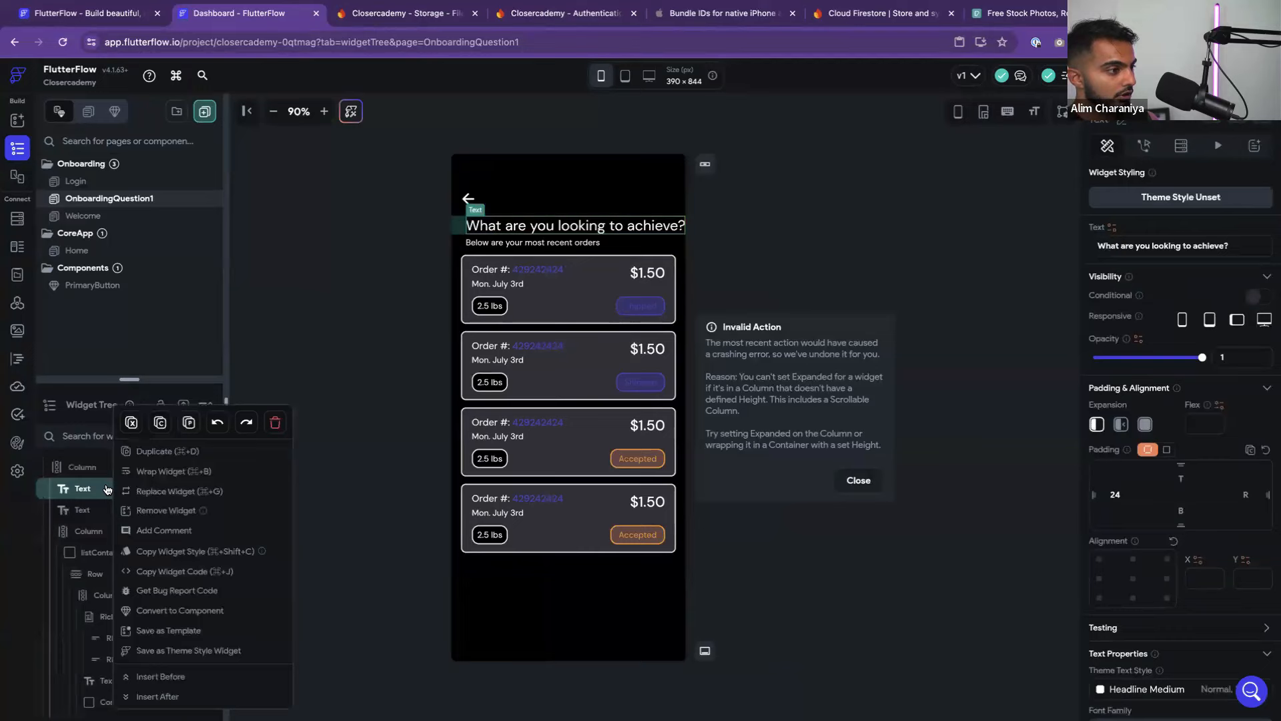
click(175, 471)
click(563, 298)
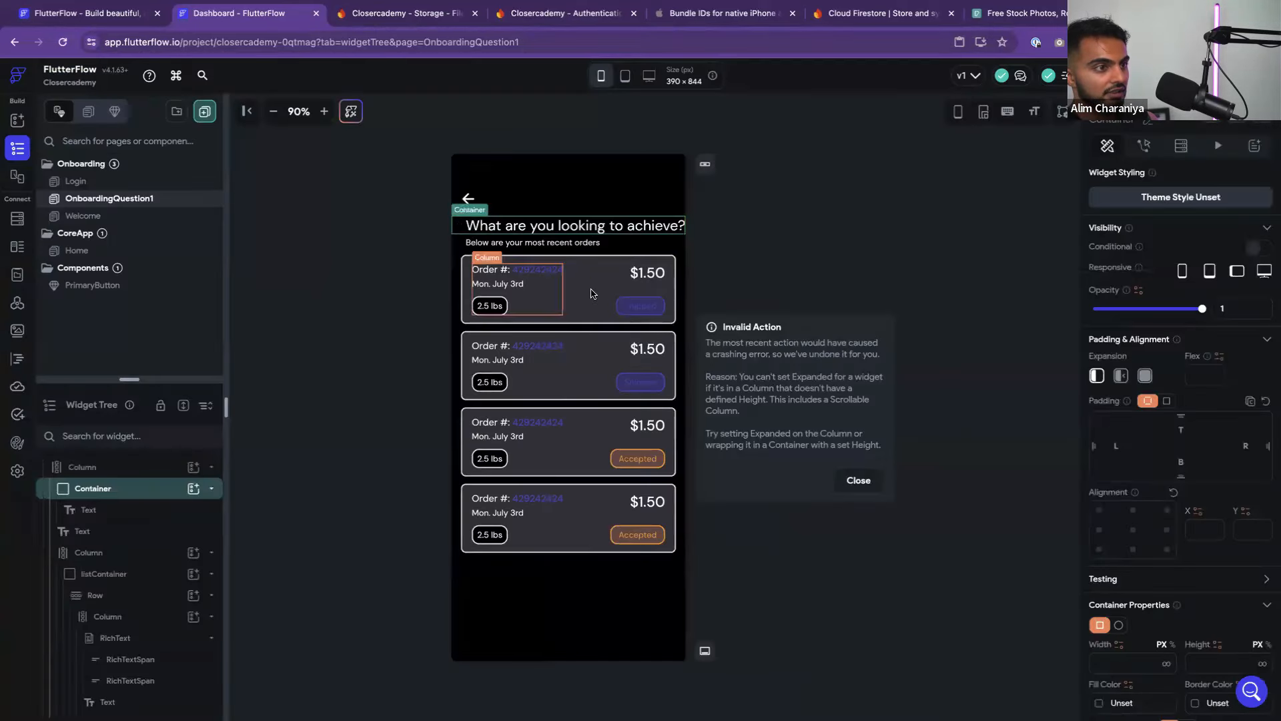
click(953, 489)
click(111, 494)
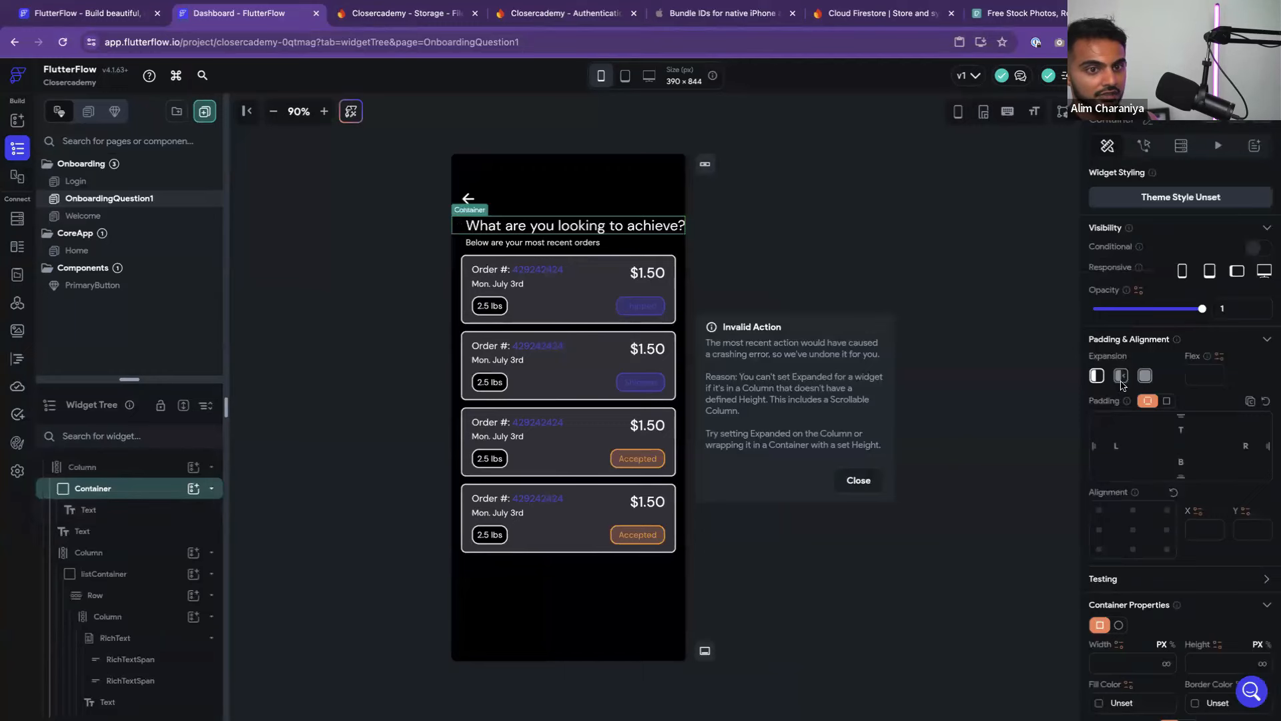
click(1145, 376)
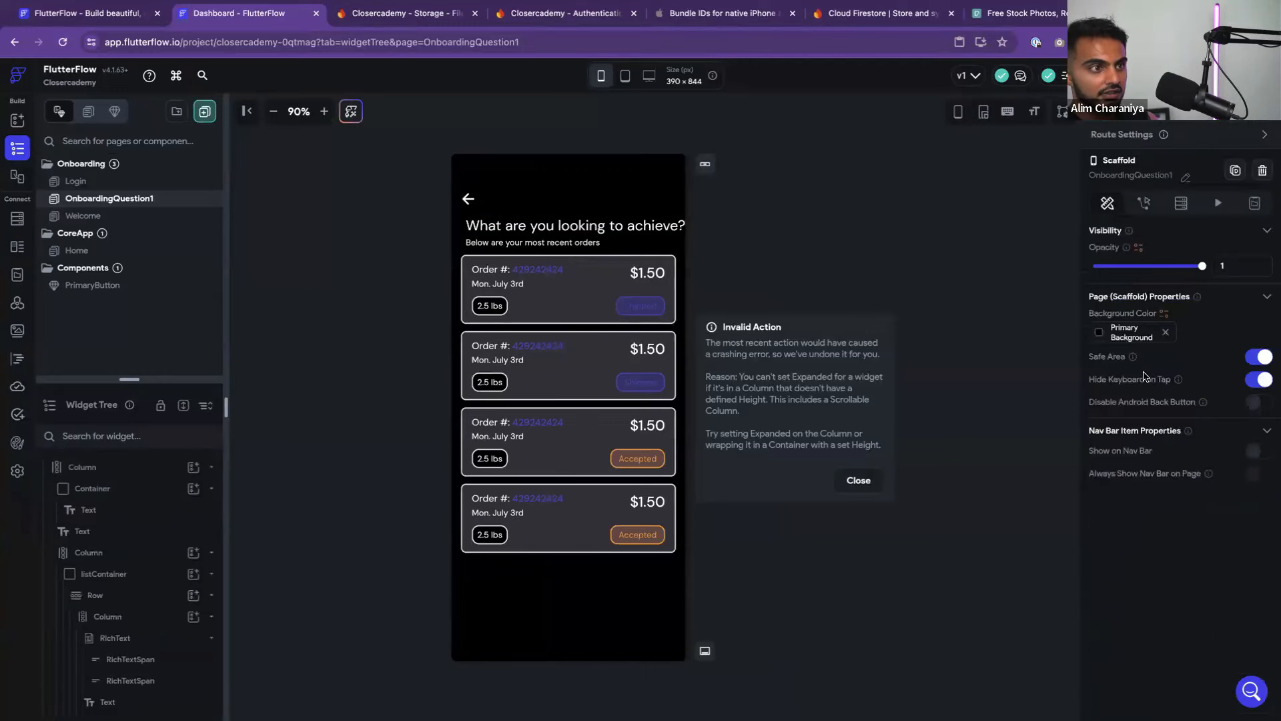
Set the title's Container to full width, leaving the main column unwrapped
click(664, 235)
scroll(1192, 544, down, 3)
scroll(1192, 544, up, 3)
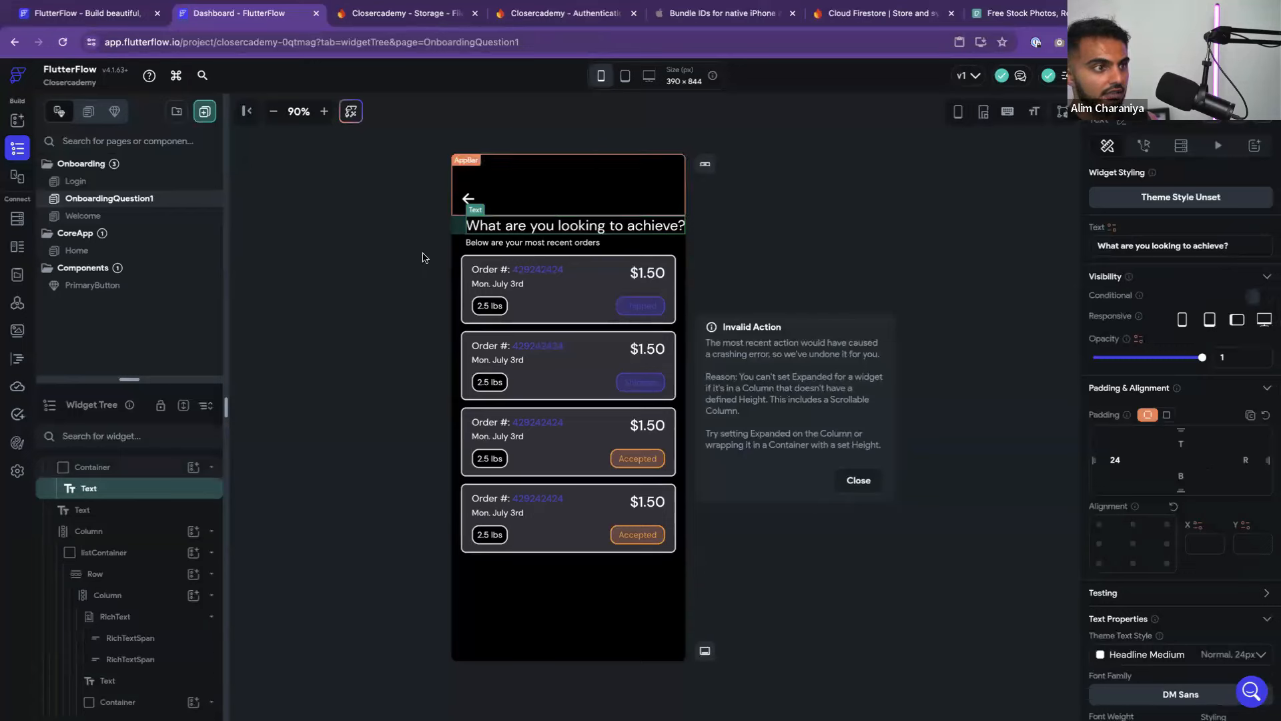
click(94, 466)
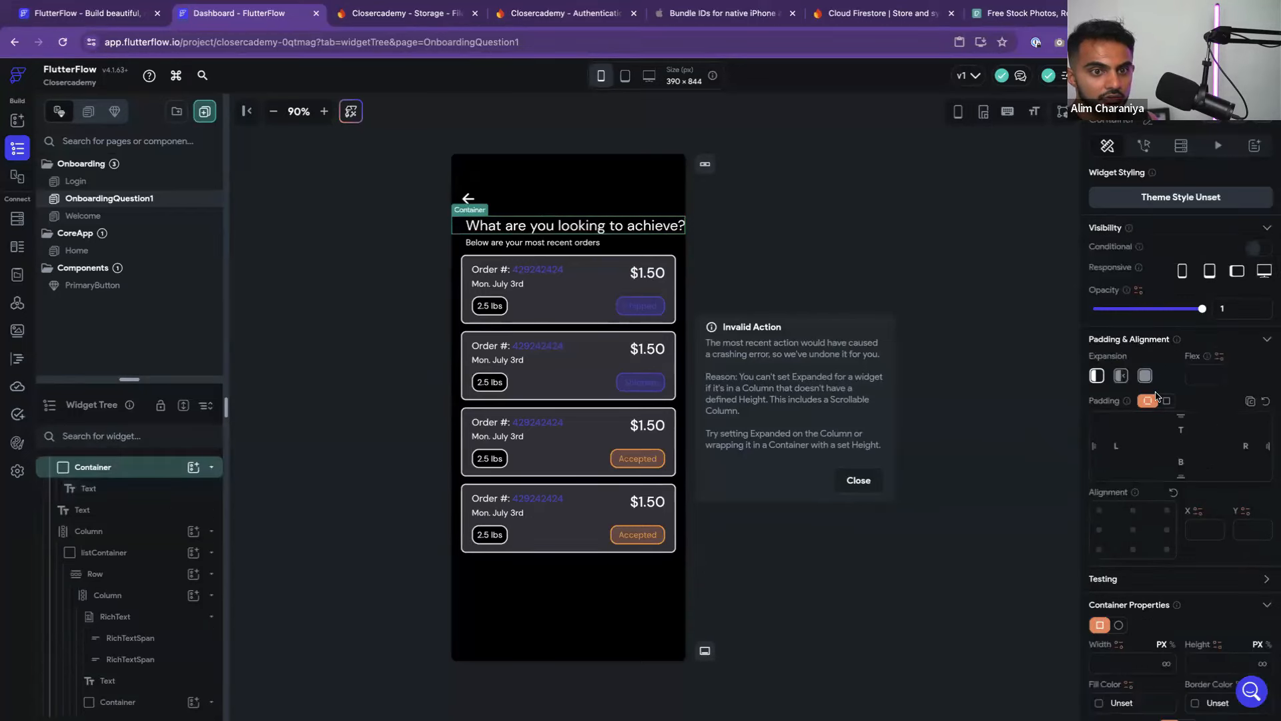
click(1144, 376)
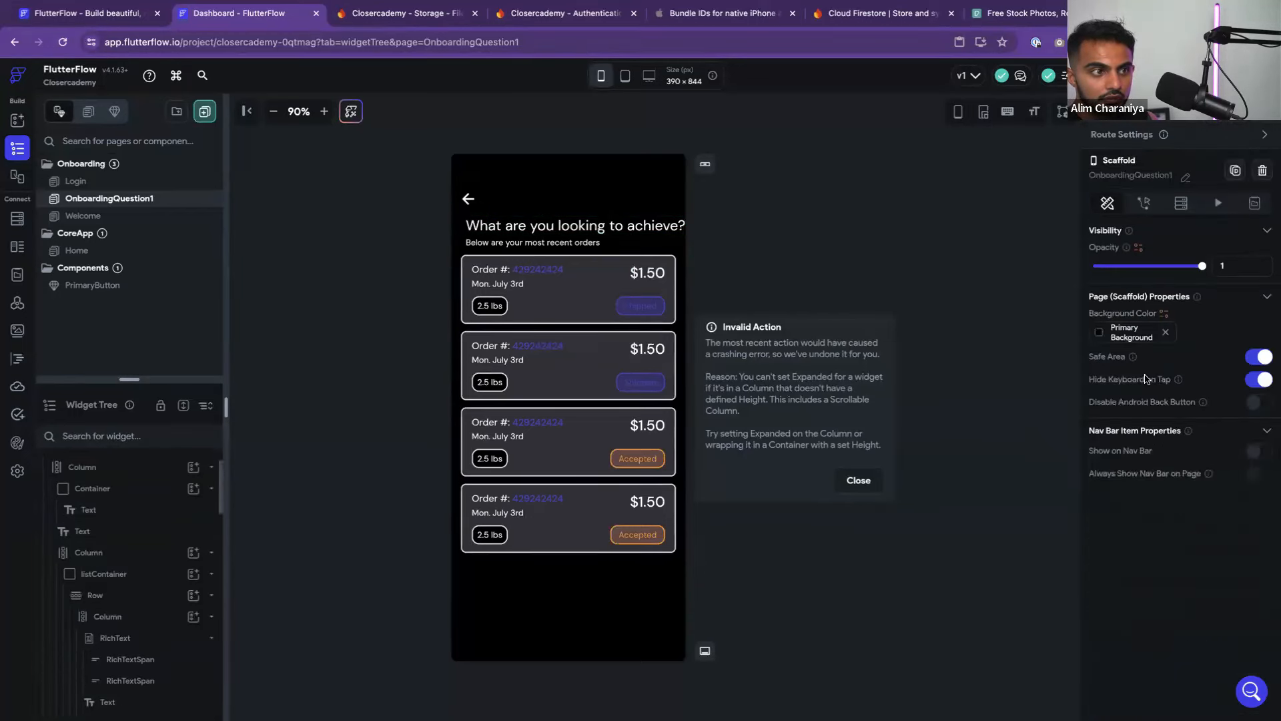
click(476, 226)
click(107, 467)
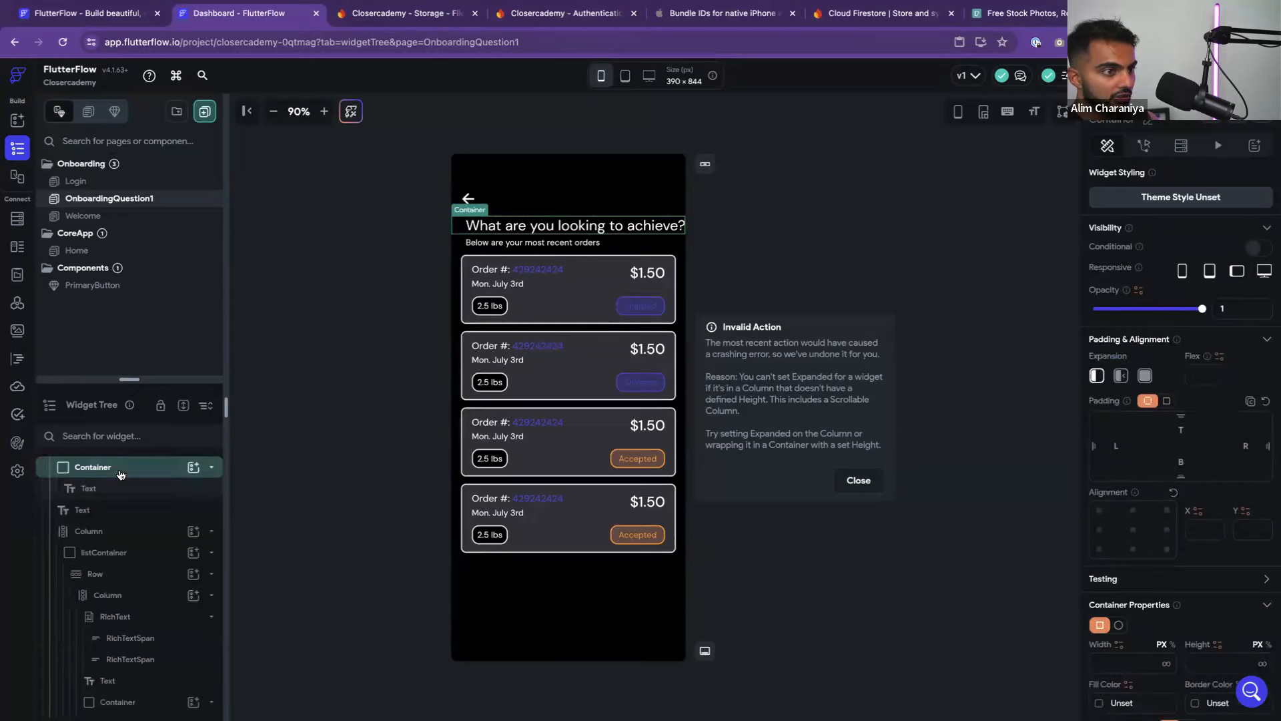
scroll(126, 494, up, 1)
click(130, 497)
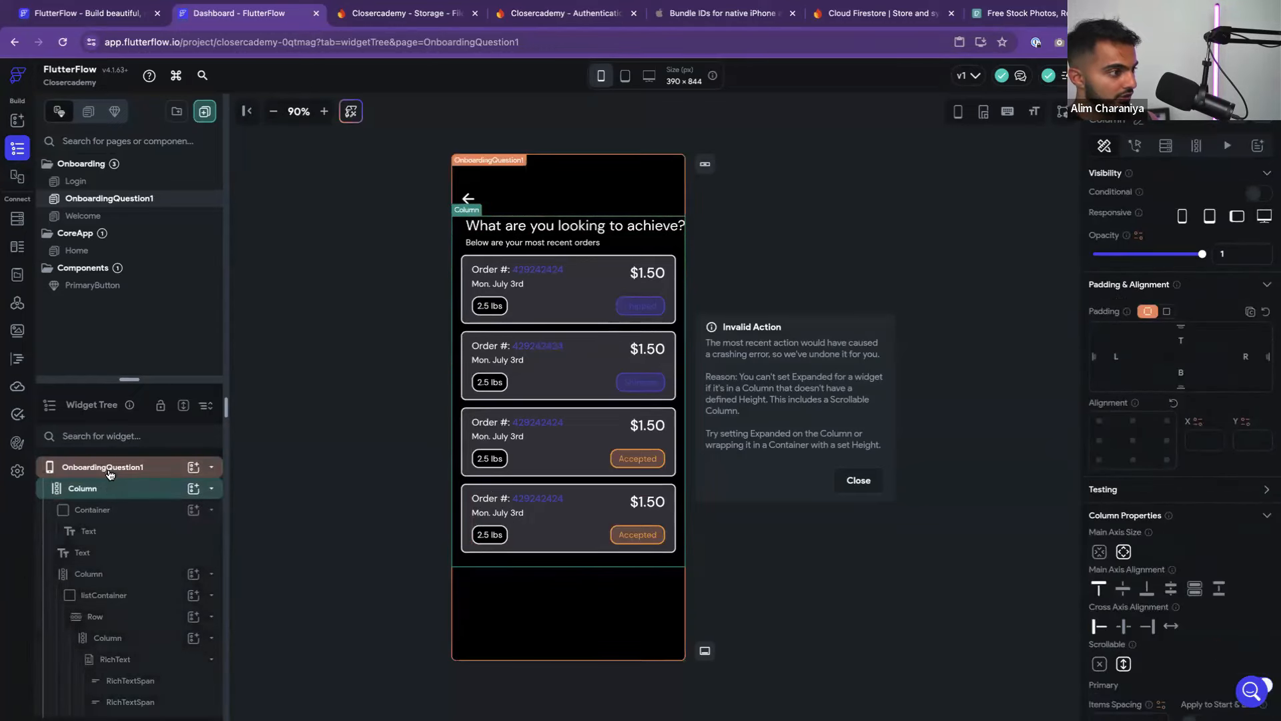
right_click(84, 489)
click(143, 491)
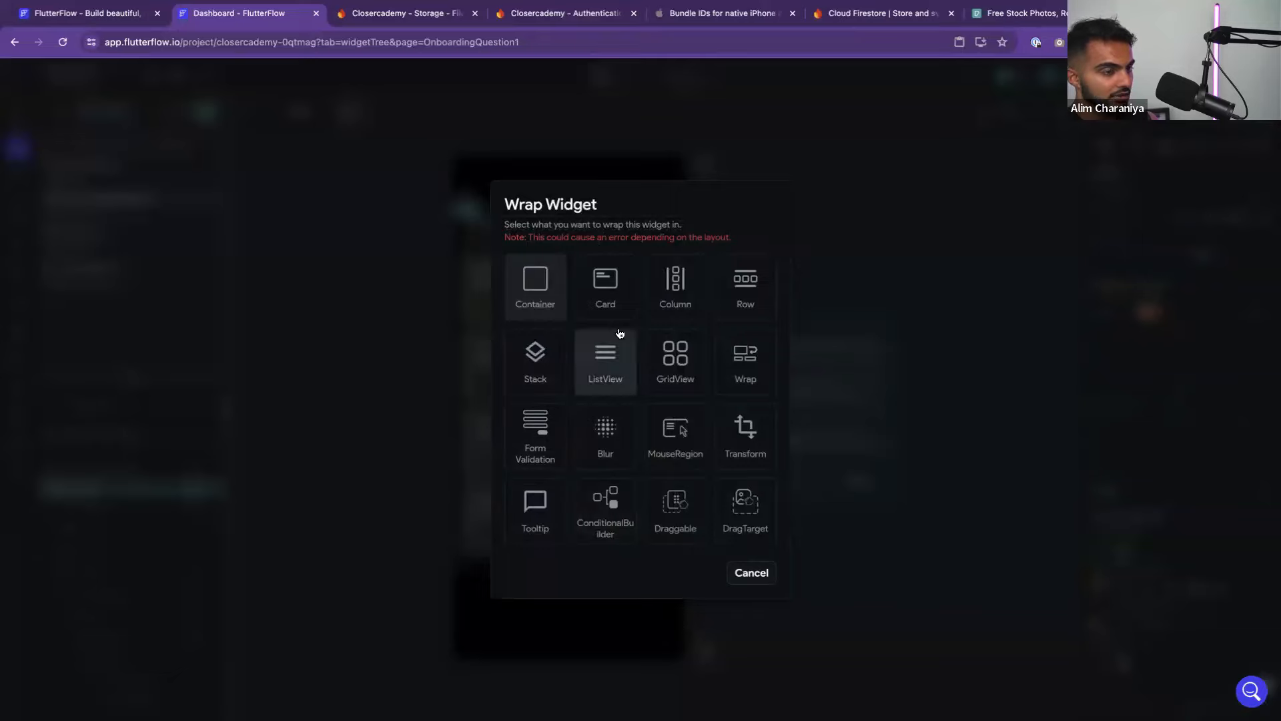
click(751, 573)
click(119, 511)
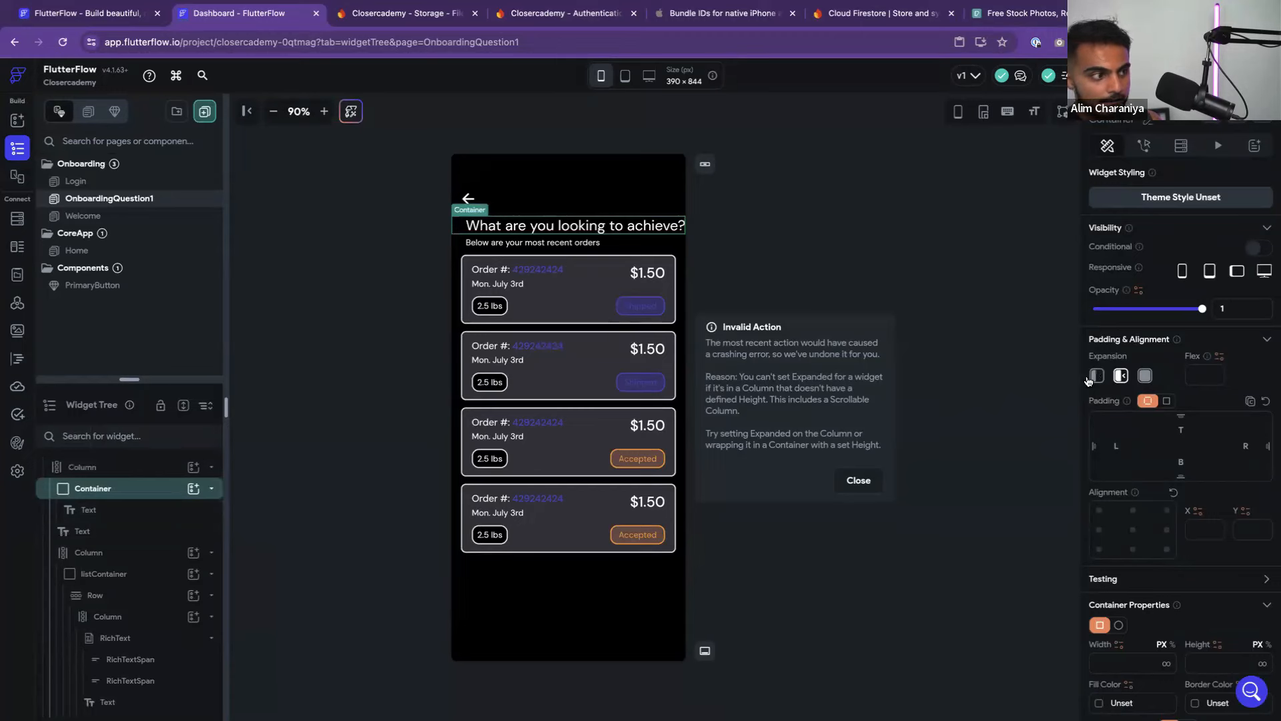
Remove the heading's left padding and center the column's contents horizontally
click(621, 224)
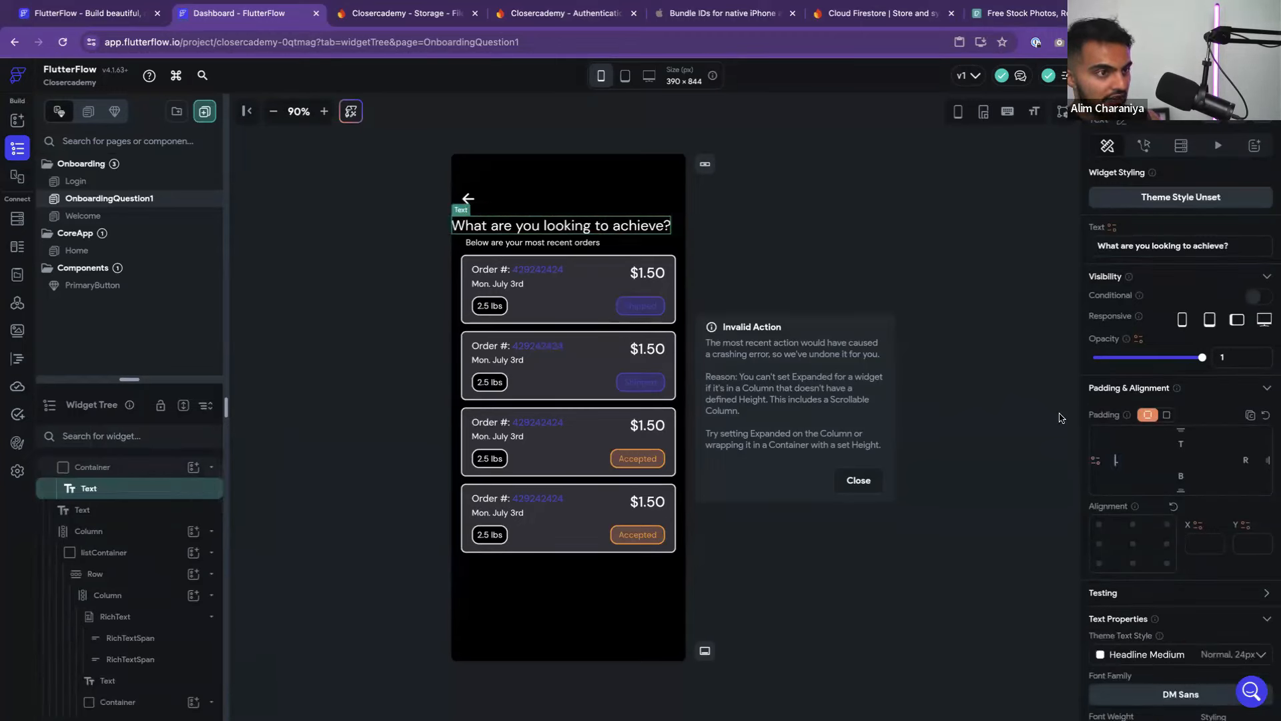
click(892, 255)
click(676, 231)
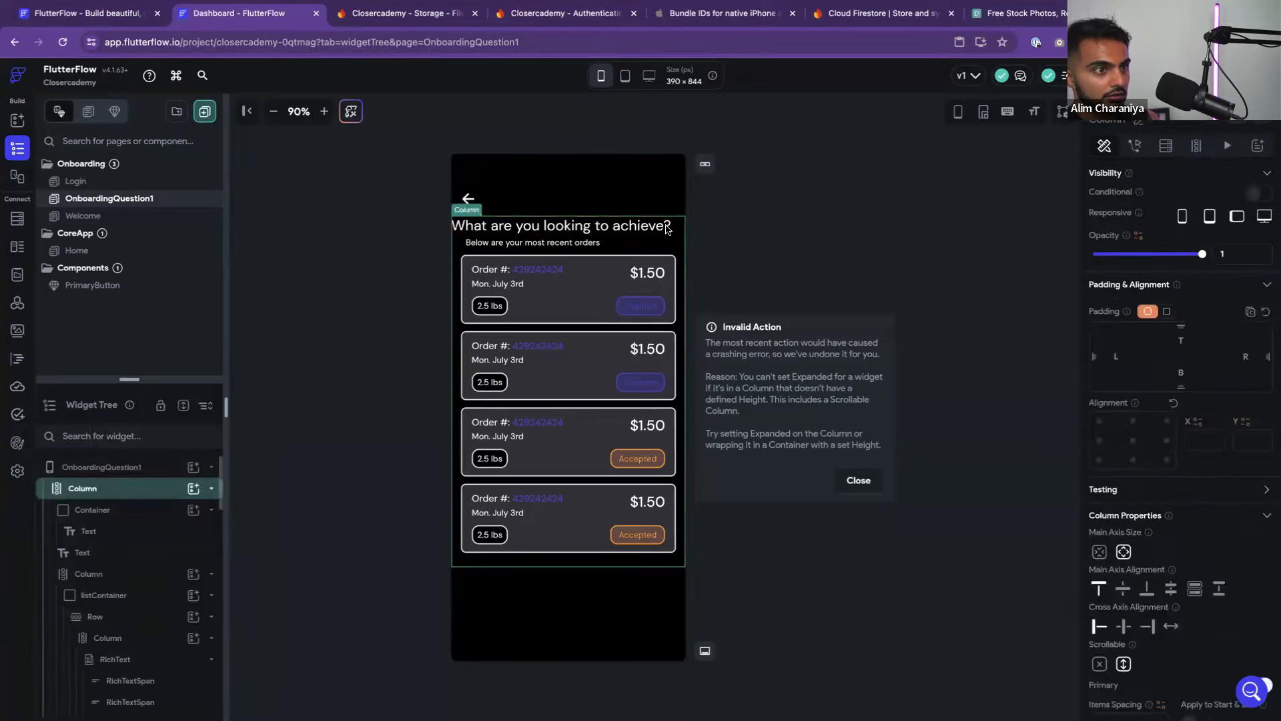
click(1126, 627)
click(721, 223)
click(630, 225)
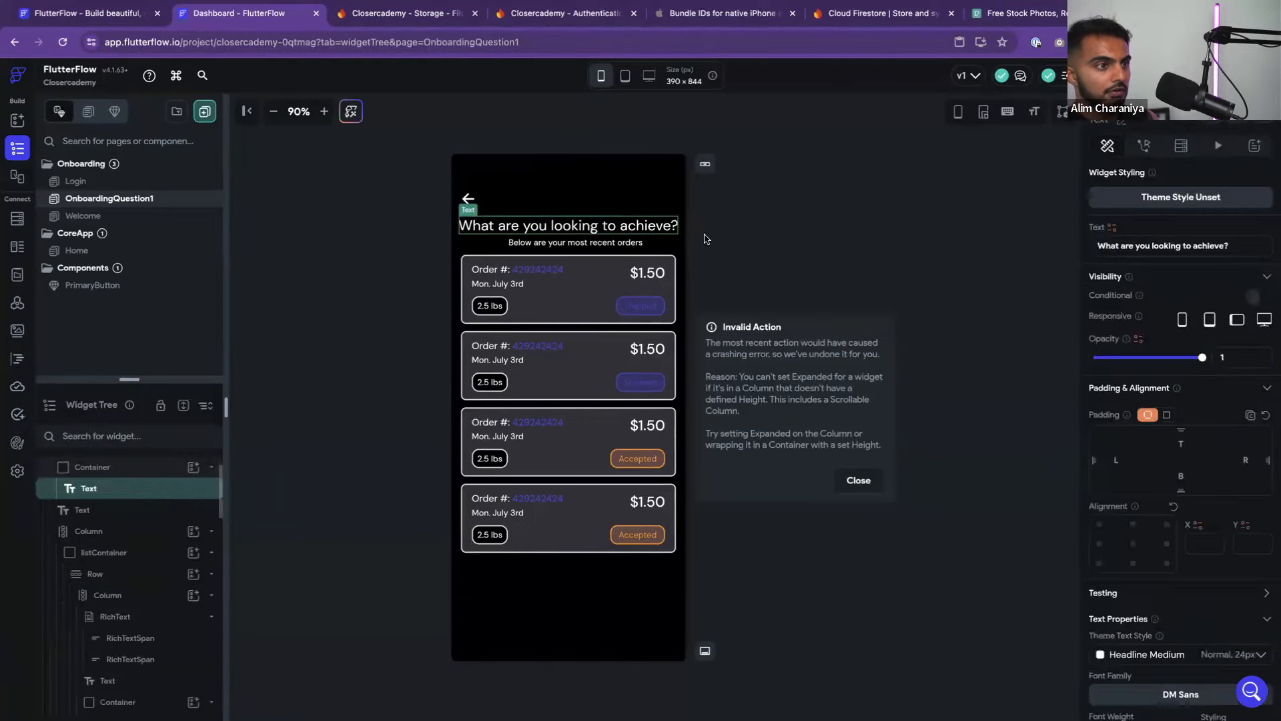
Check the Figma title styling, then apply the Headline Large theme text style to the heading
key(ctrl+Left)
key(ctrl+Right)
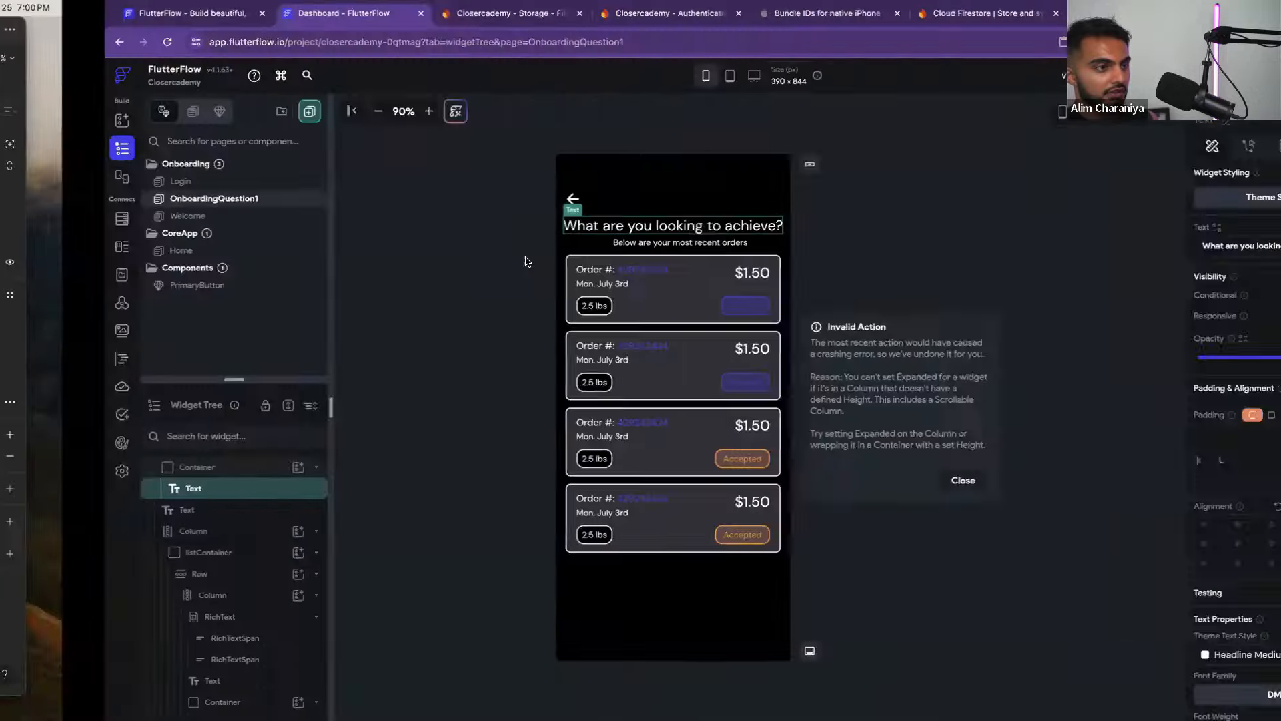
key(ctrl+Left)
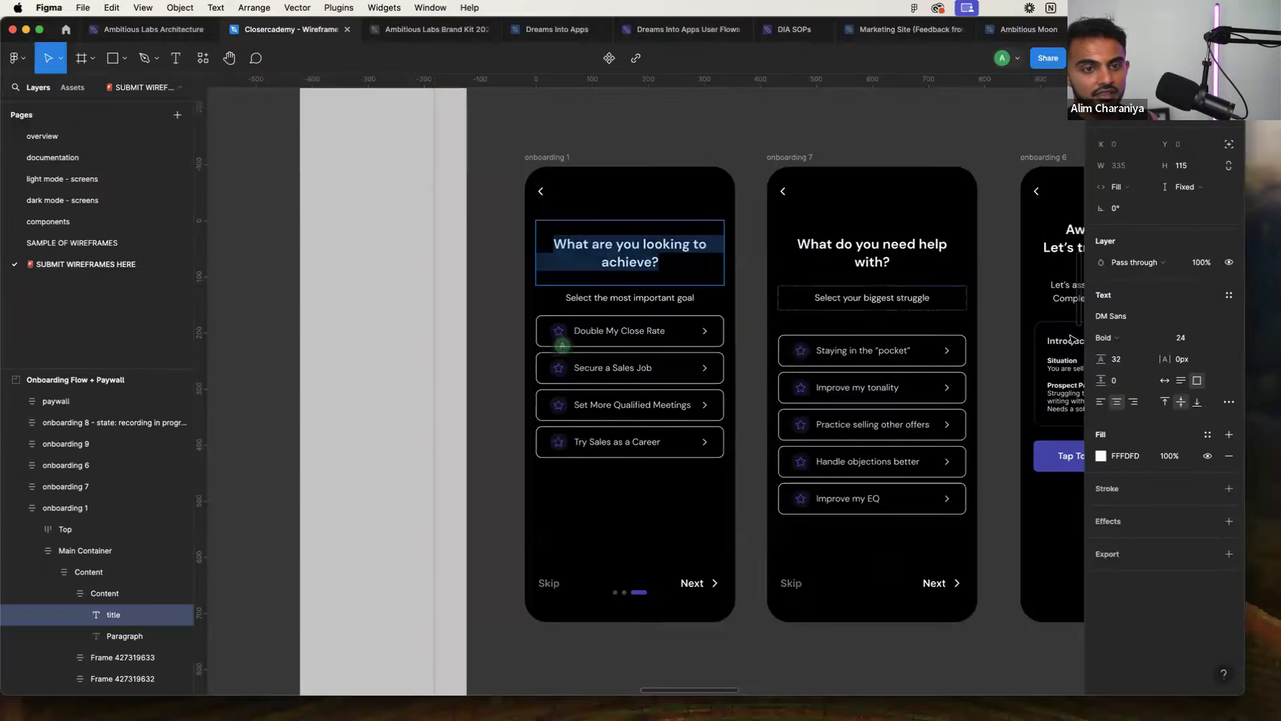
key(ctrl+Right)
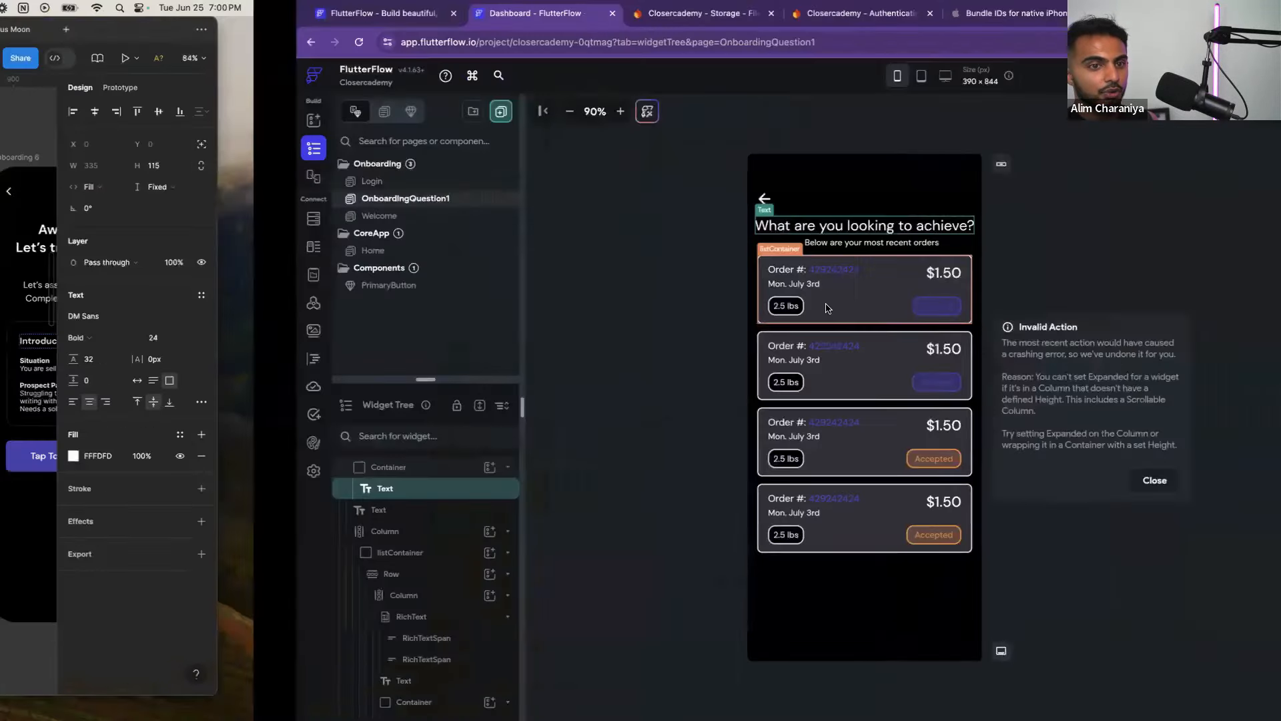
scroll(1134, 474, down, 4)
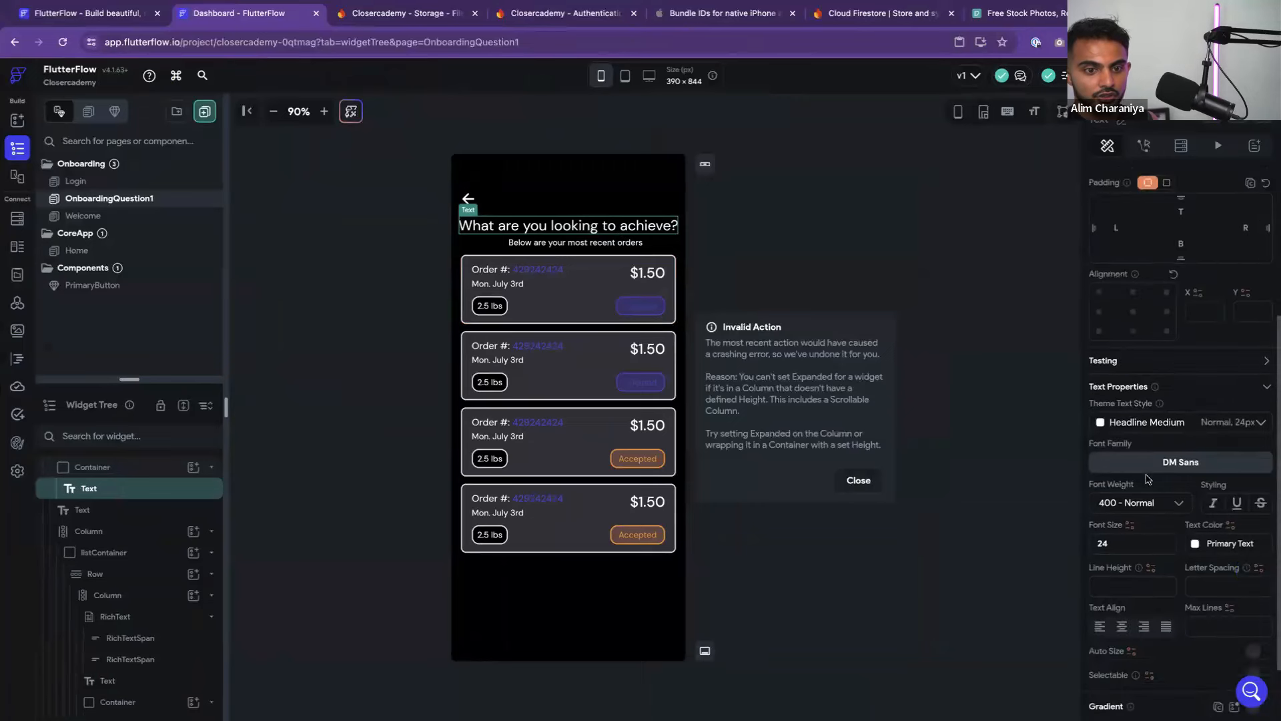
click(1176, 423)
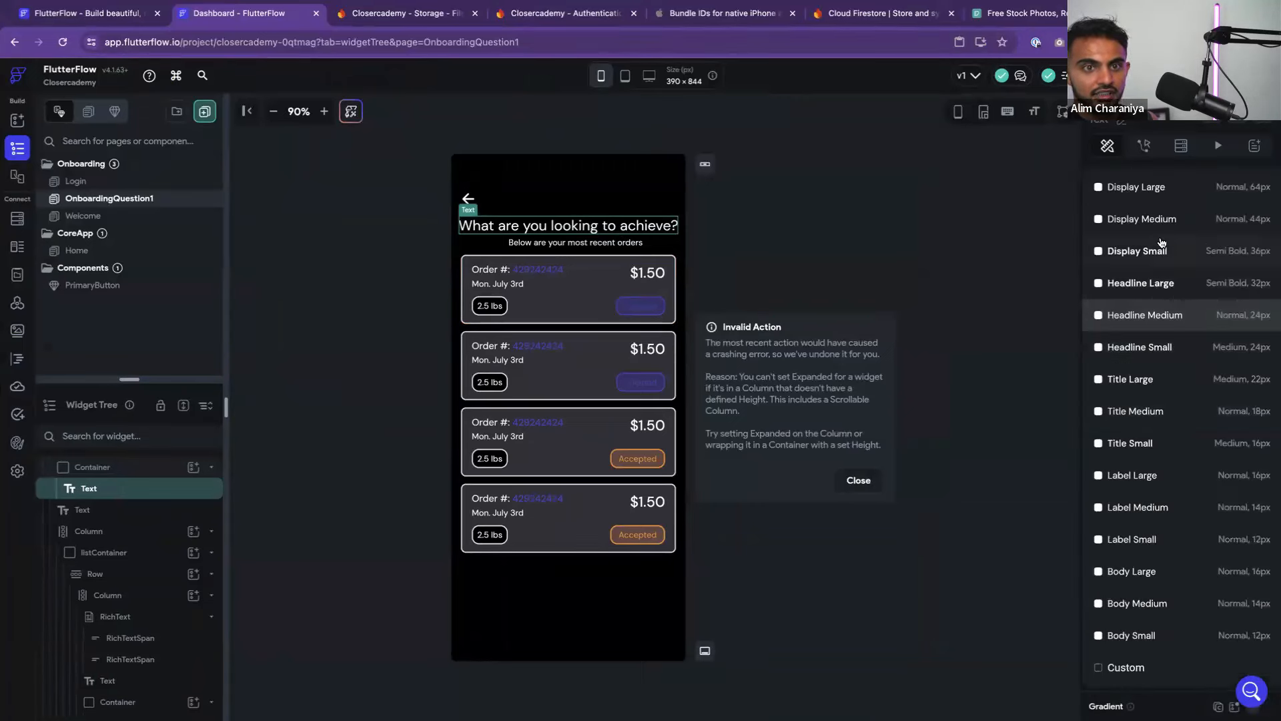
click(1155, 284)
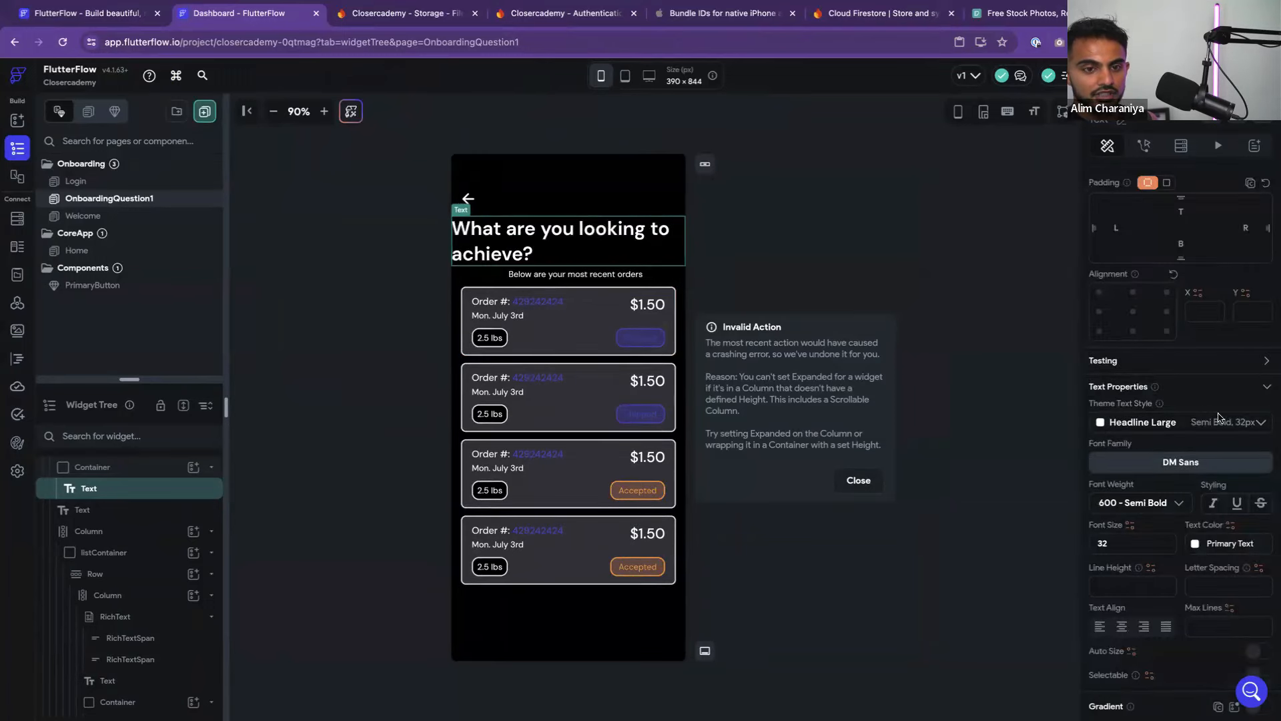
Open Theme Settings typography and commit the Headline Large font size change after checking Figma
click(15, 444)
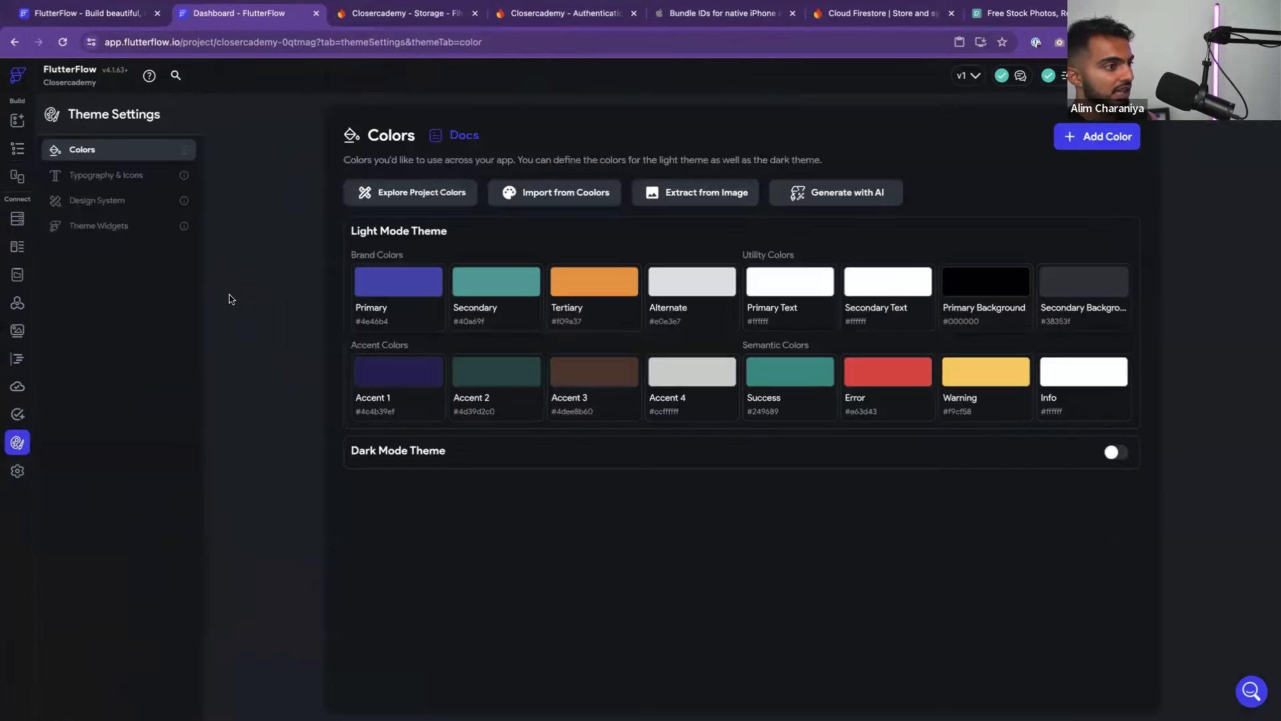
click(100, 174)
scroll(441, 360, down, 3)
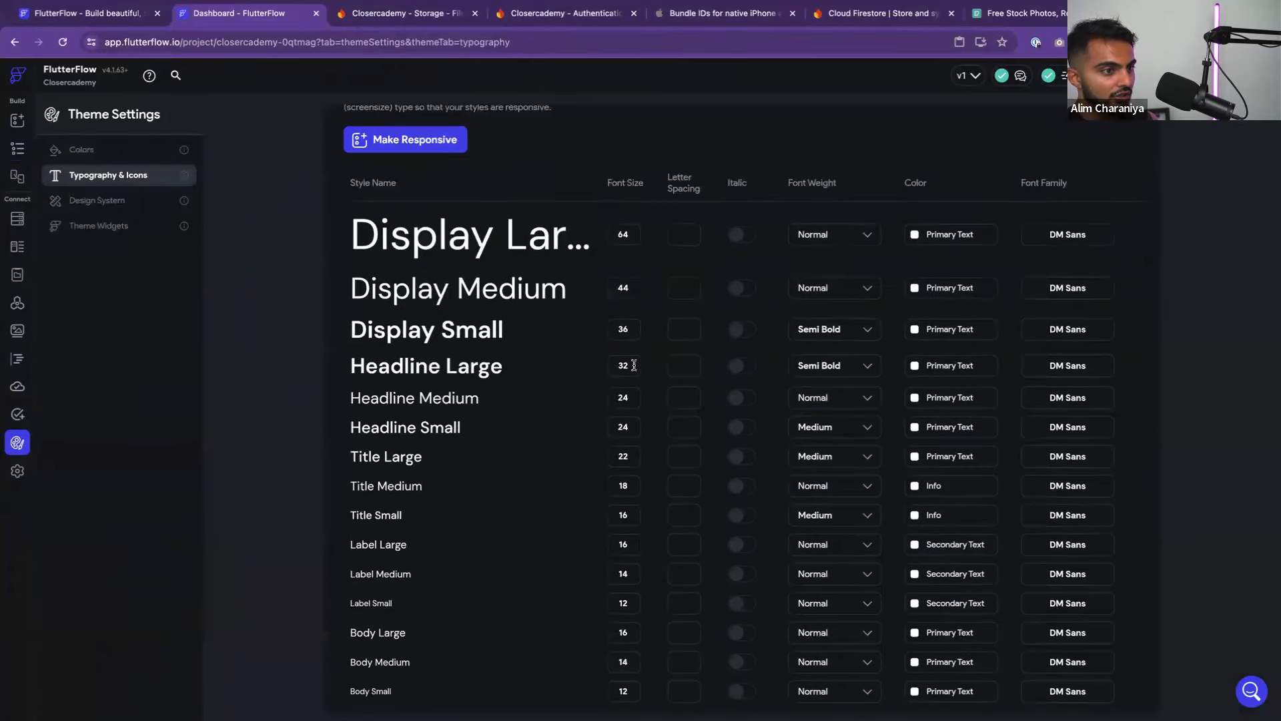
key(ctrl+Left)
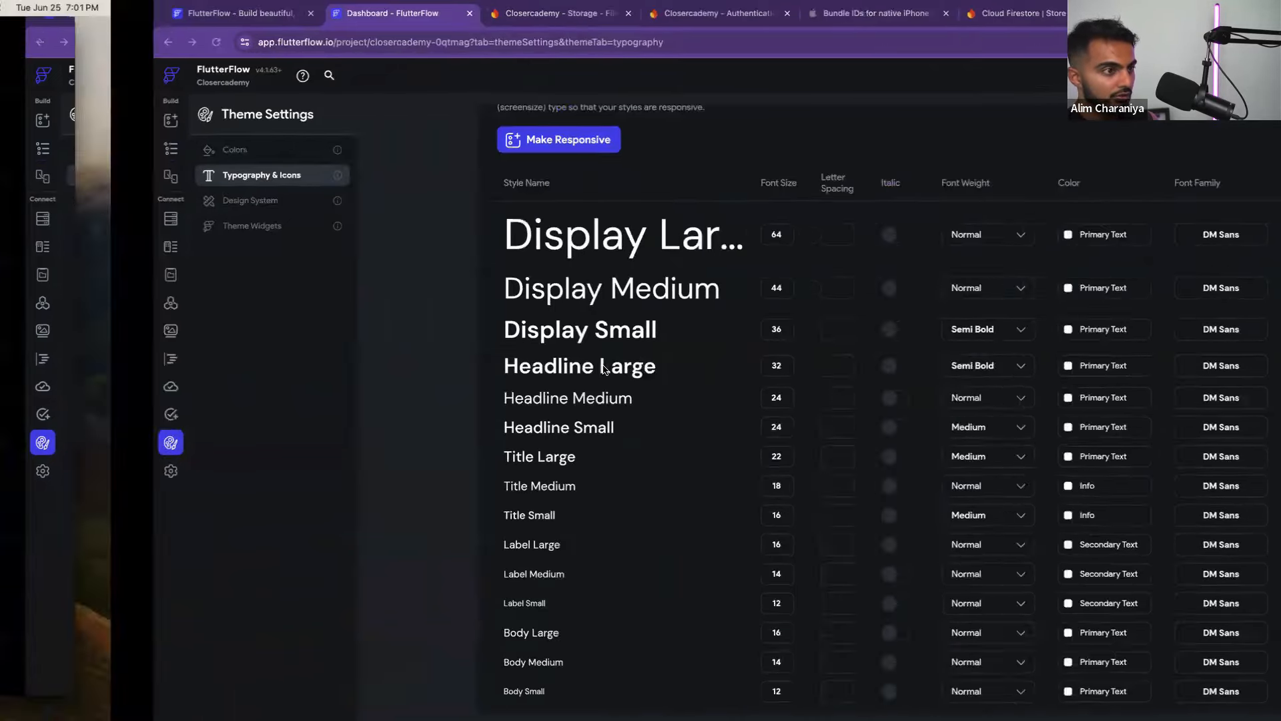
key(ctrl+Right)
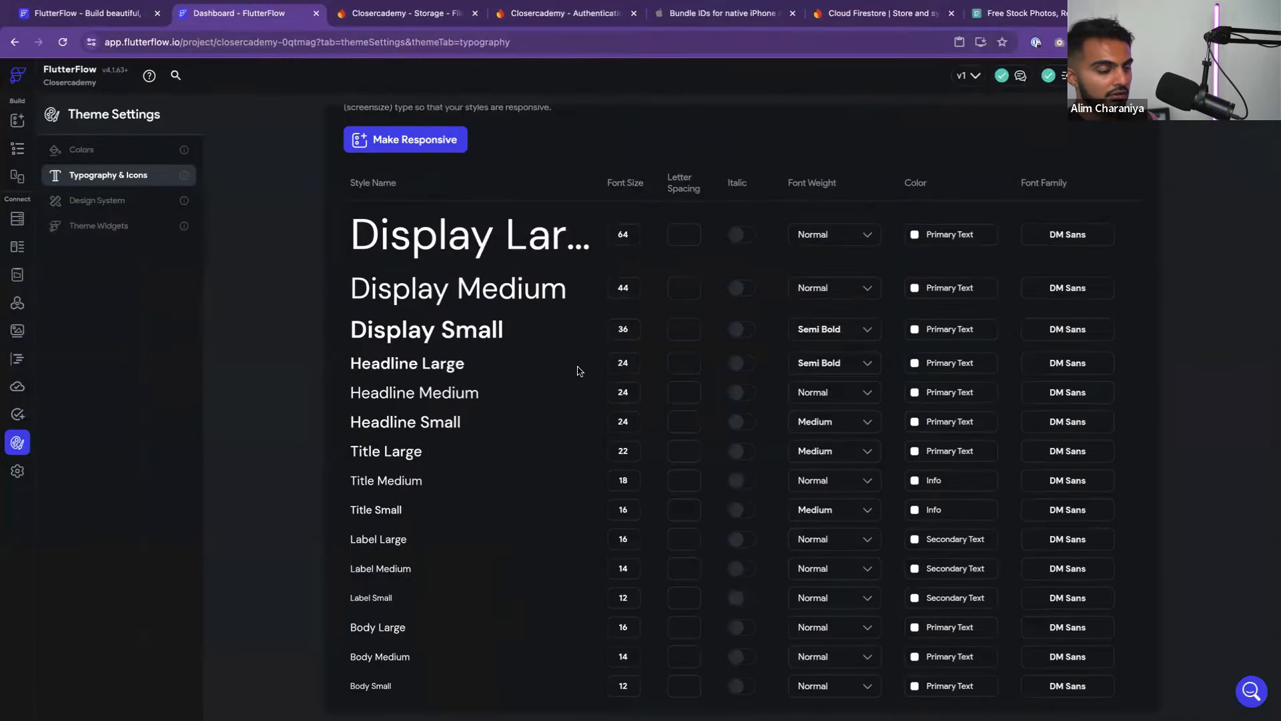
key(super+z)
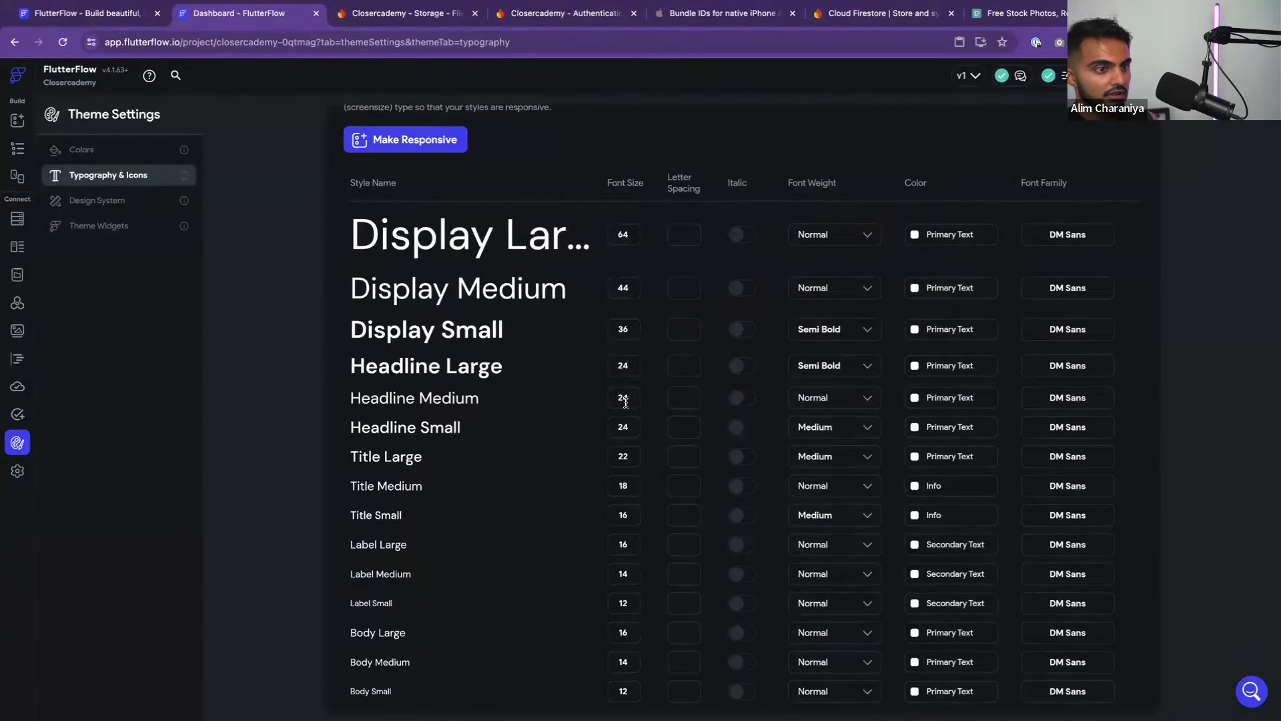
Set Headline Medium, Headline Large and Display Large font weights to Bold
click(821, 404)
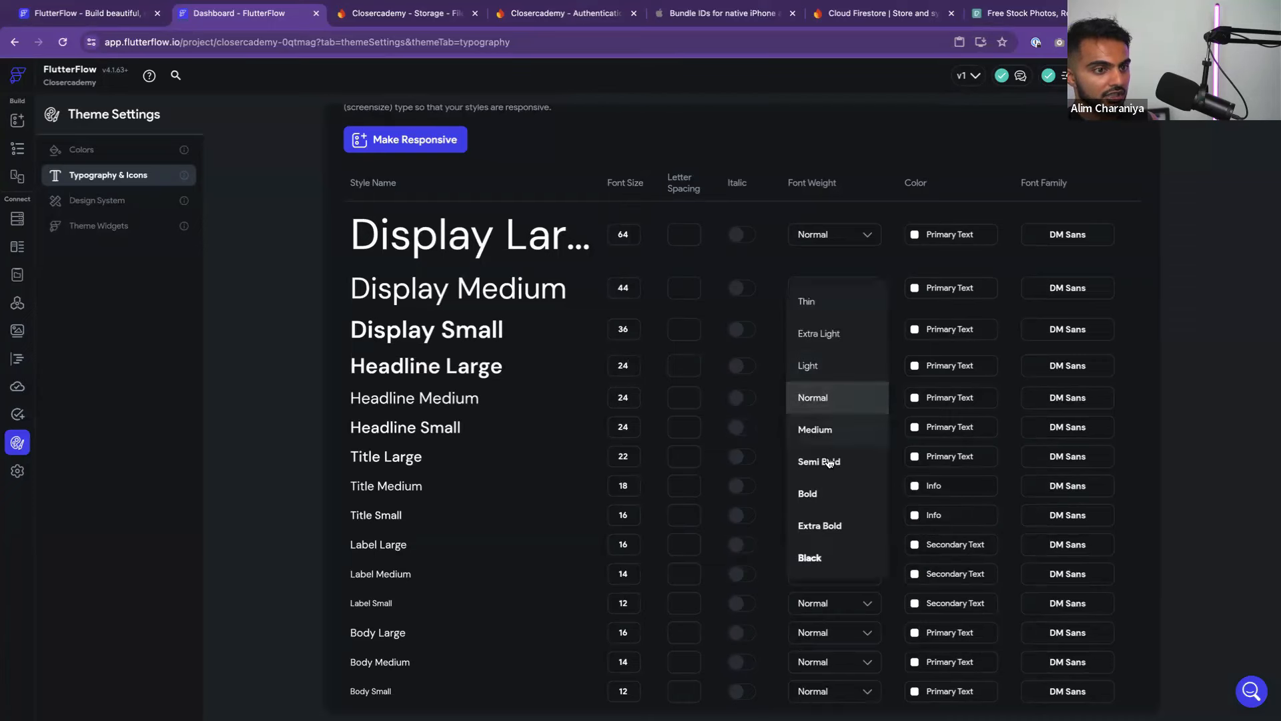
click(821, 493)
click(825, 398)
click(826, 398)
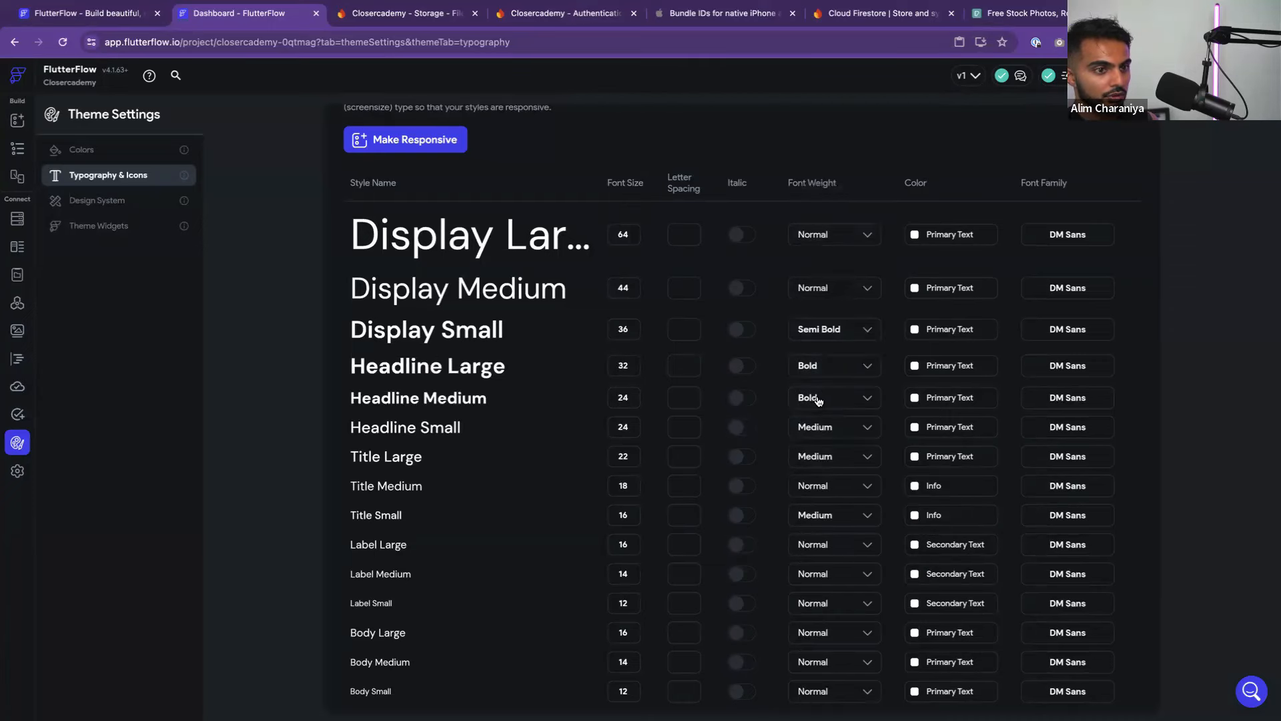
click(831, 360)
click(828, 365)
click(827, 237)
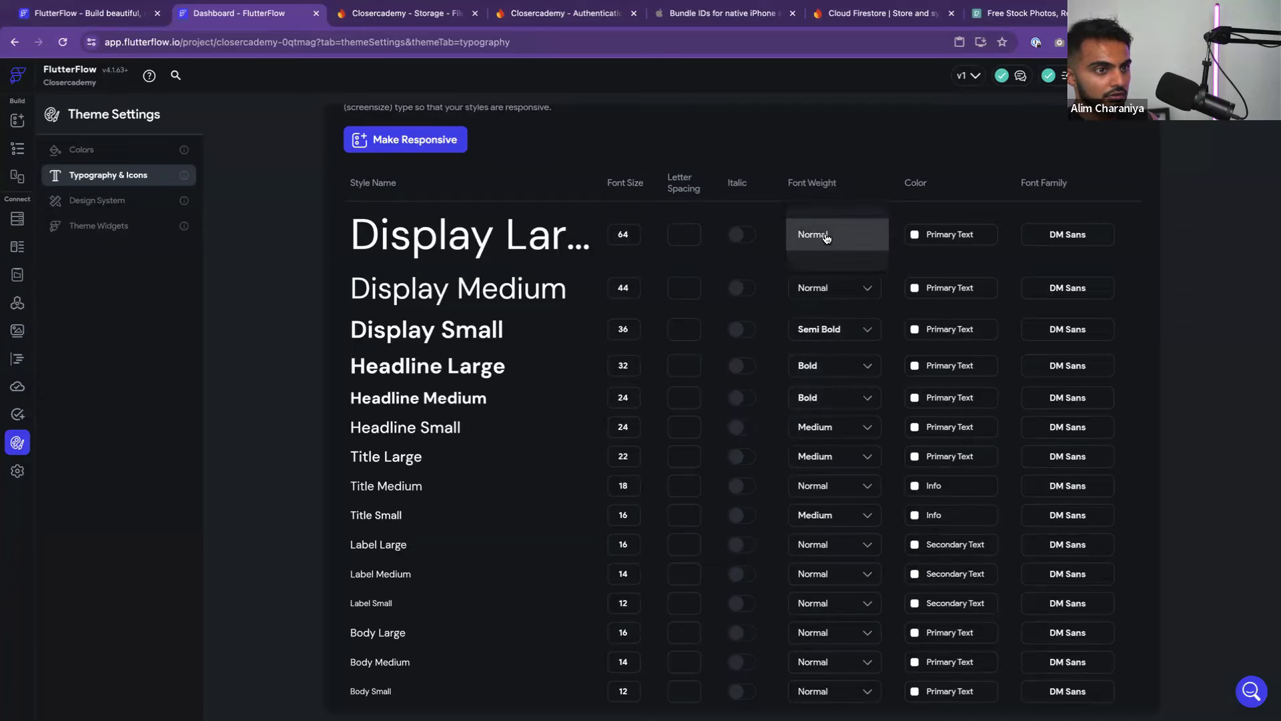
click(825, 331)
Set Display Medium, Display Small and Headline Medium to Medium weight and Headline Small to 18
click(828, 290)
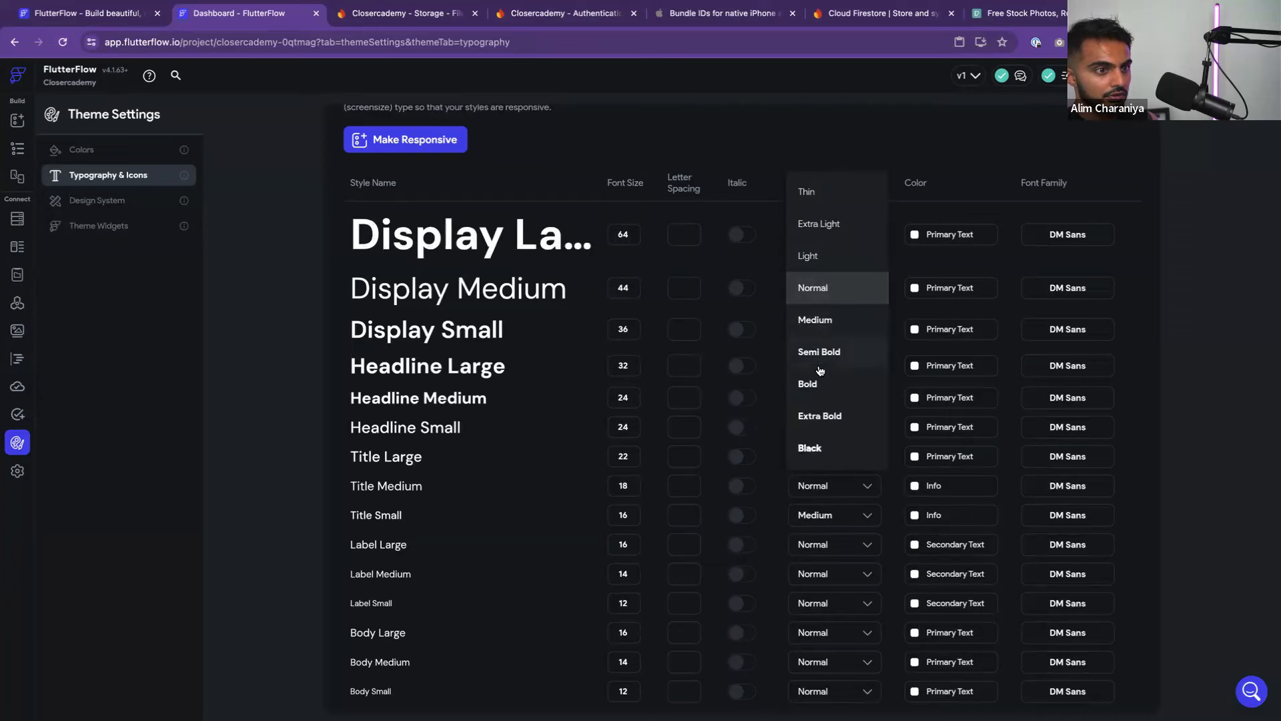
click(815, 384)
click(820, 292)
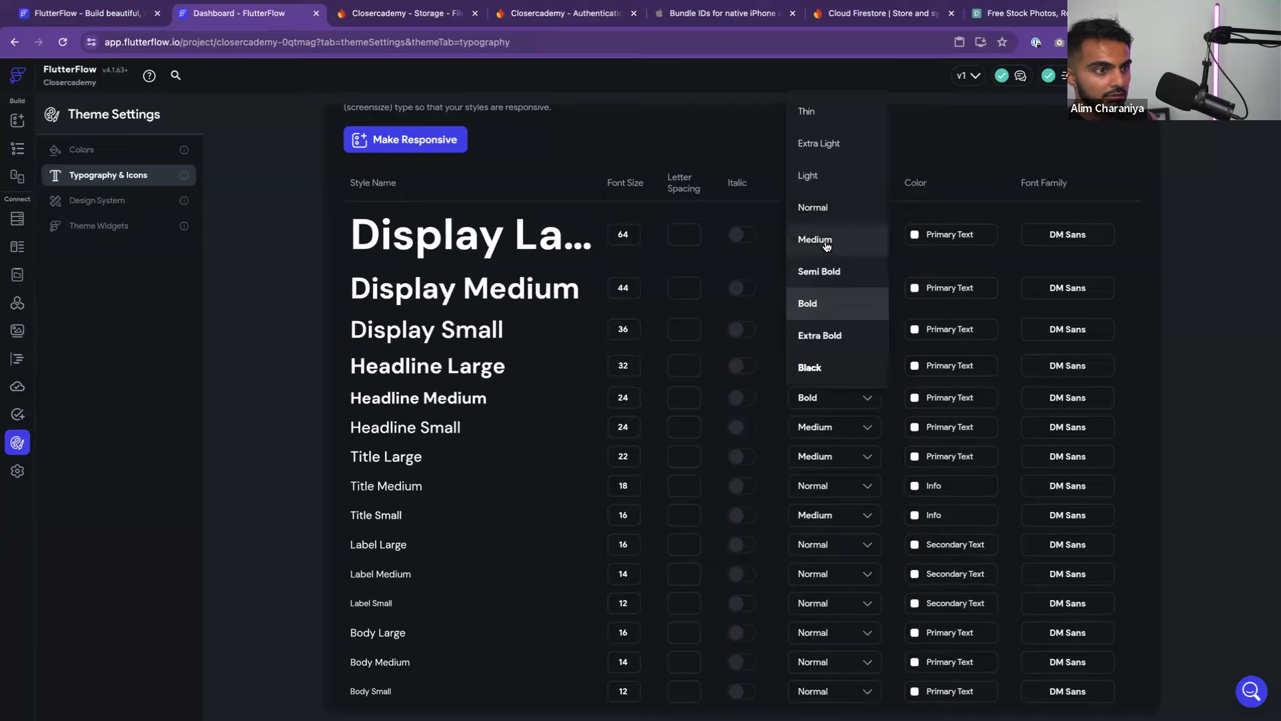
click(820, 243)
click(821, 331)
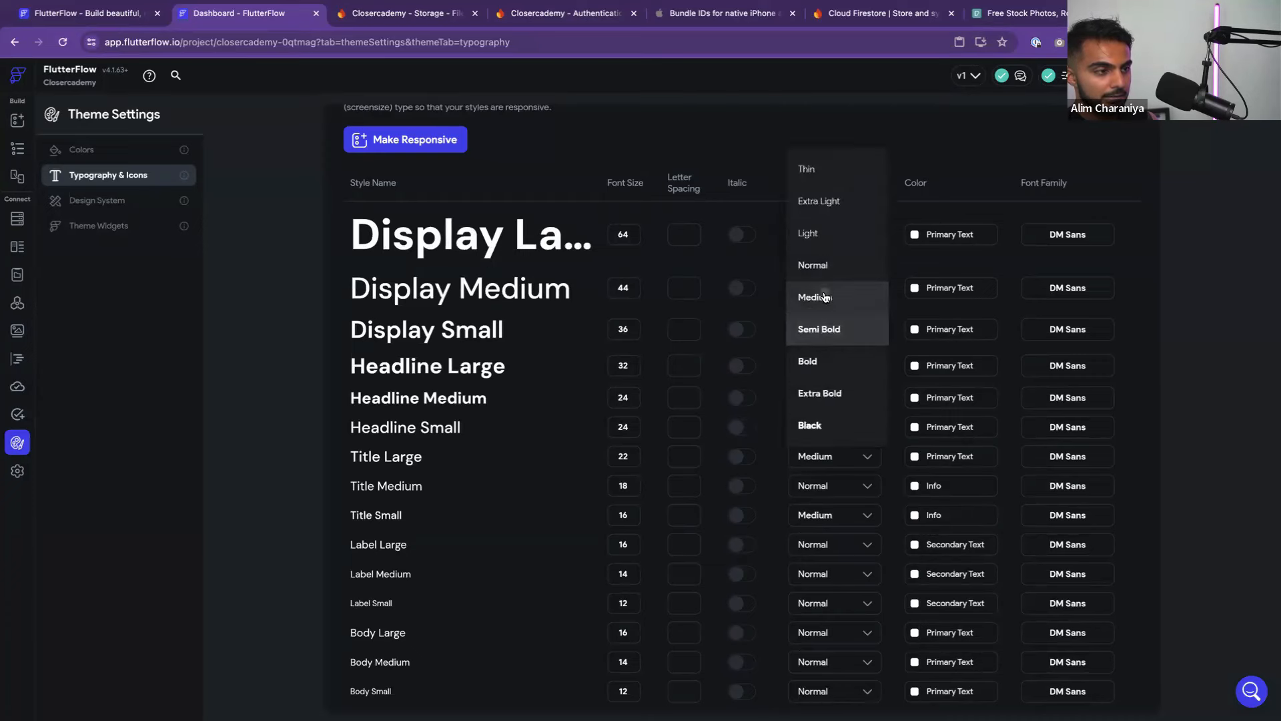
click(821, 295)
click(820, 398)
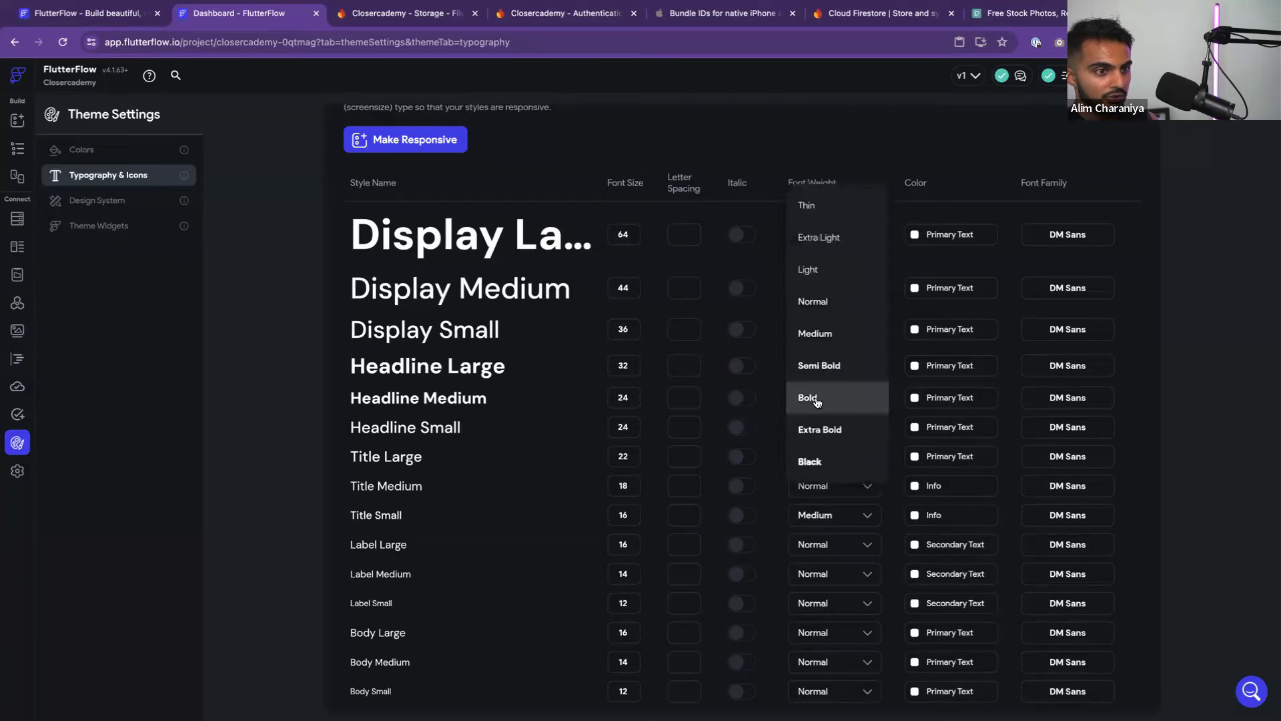
click(828, 347)
click(816, 427)
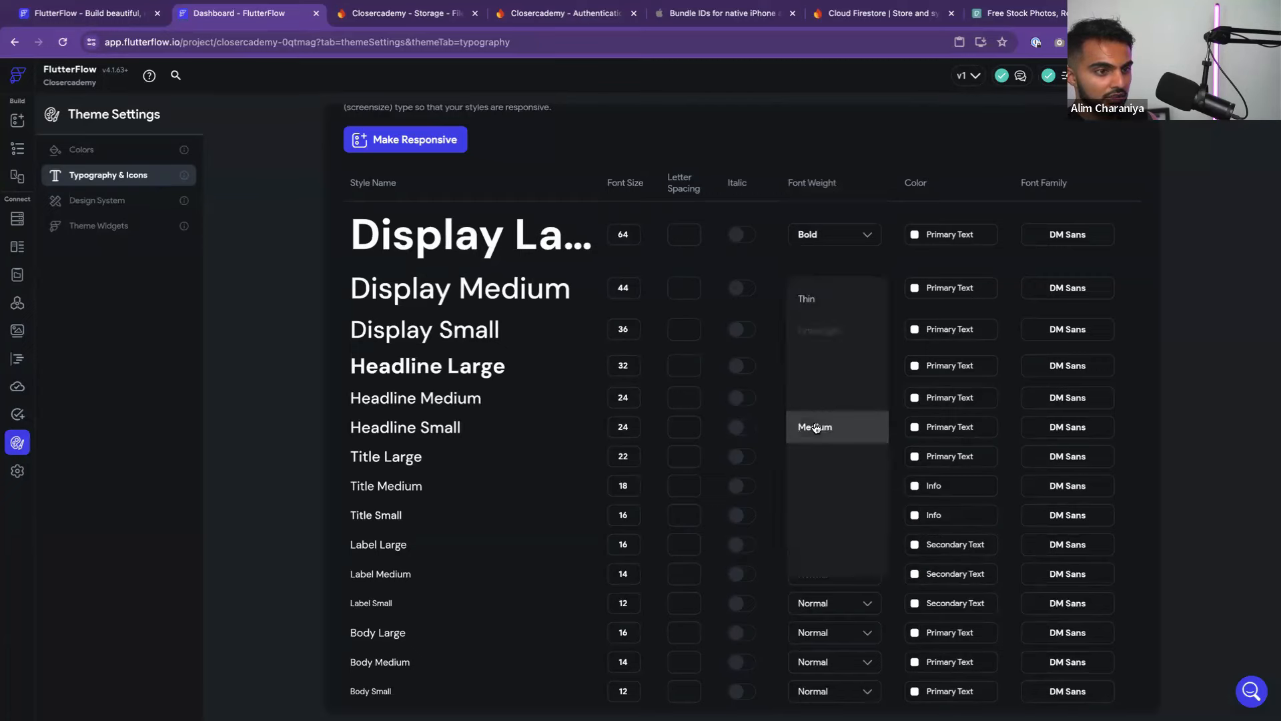
click(822, 427)
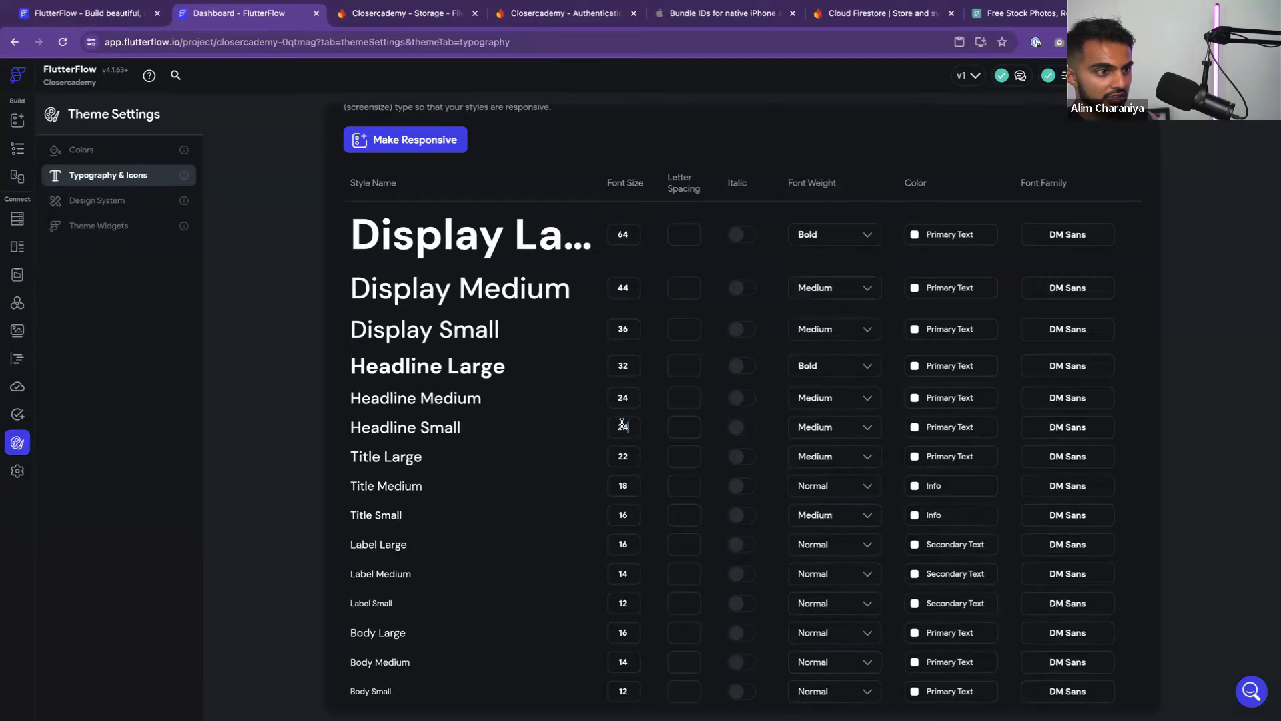
text(18)
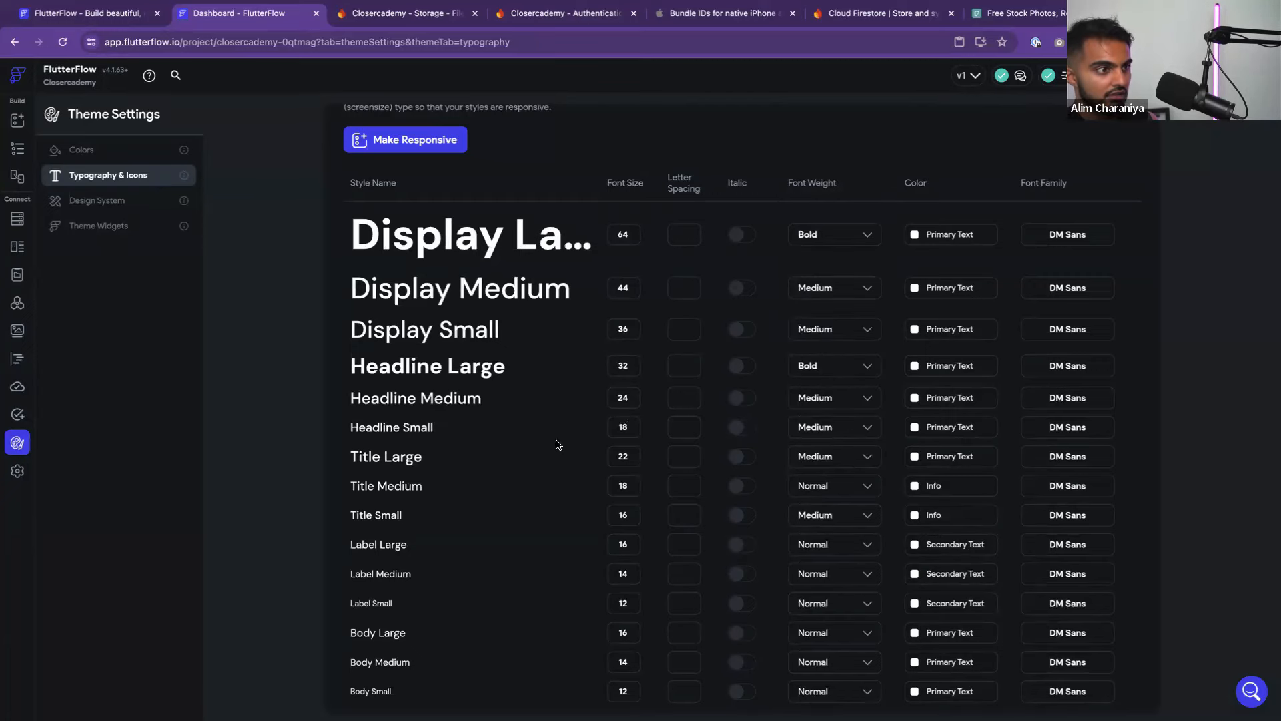
click(17, 120)
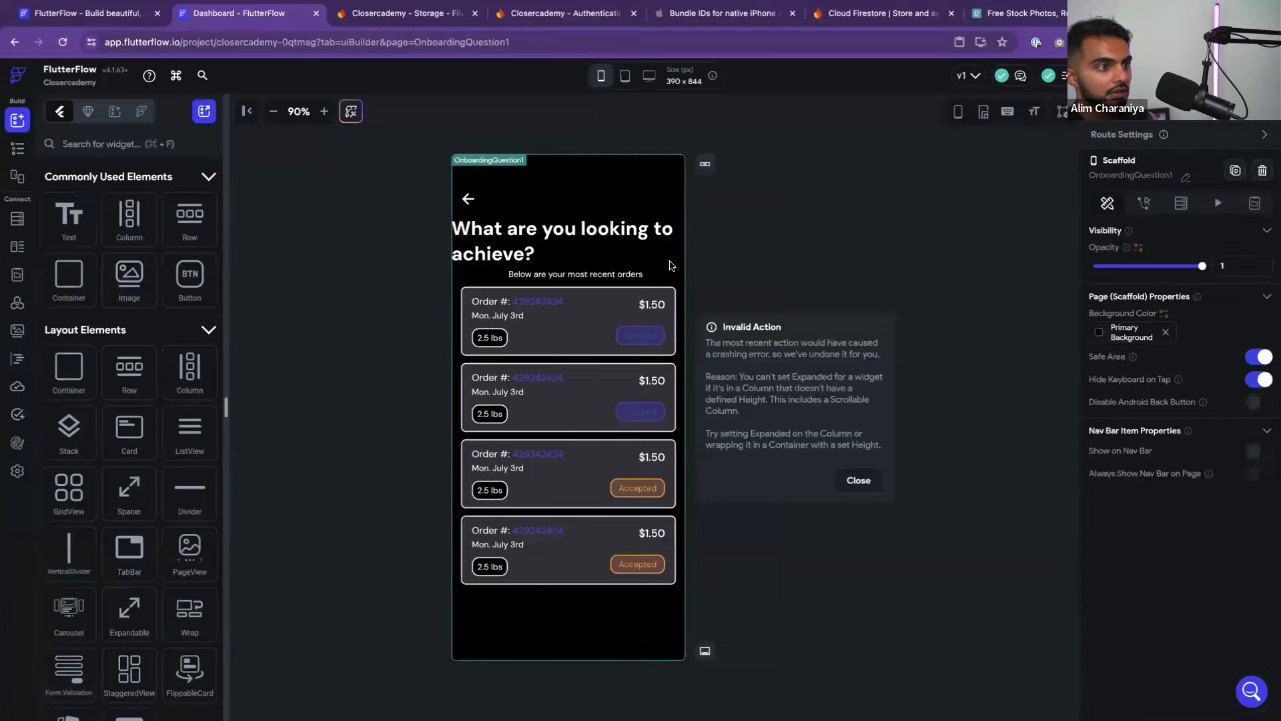
Give the headline's Container a left padding of 20
click(631, 232)
scroll(1135, 544, down, 5)
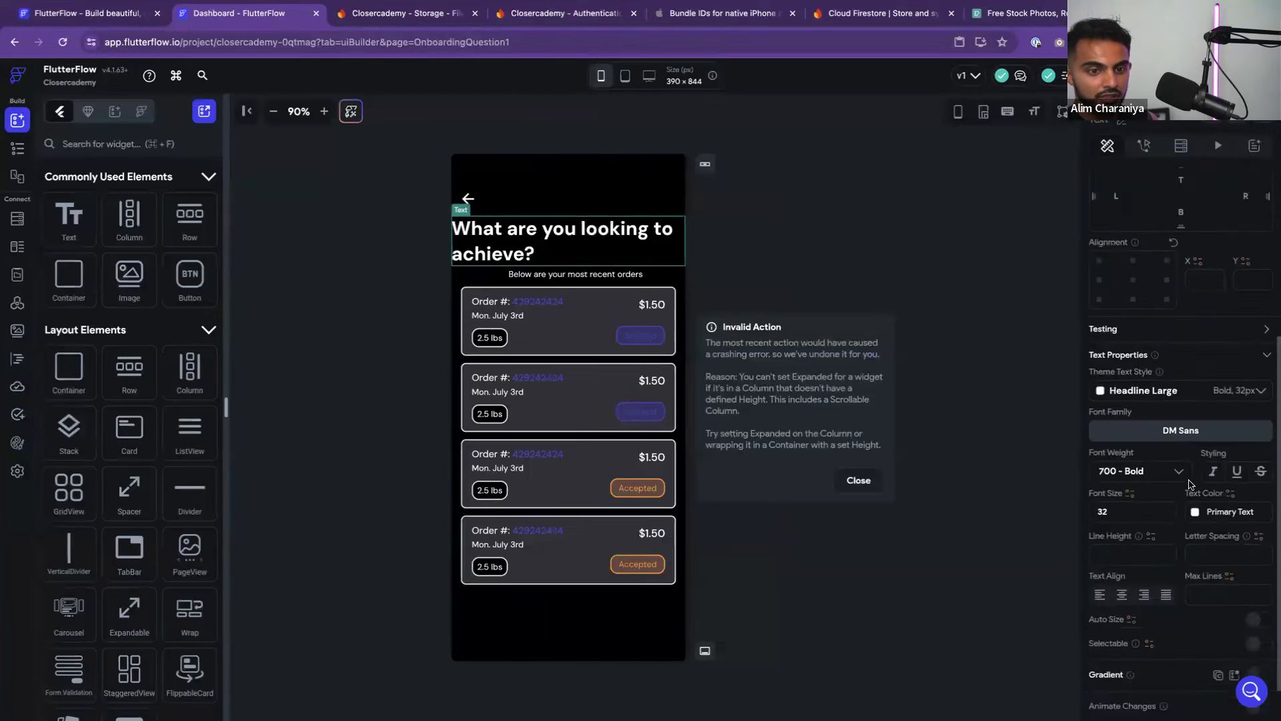
click(725, 216)
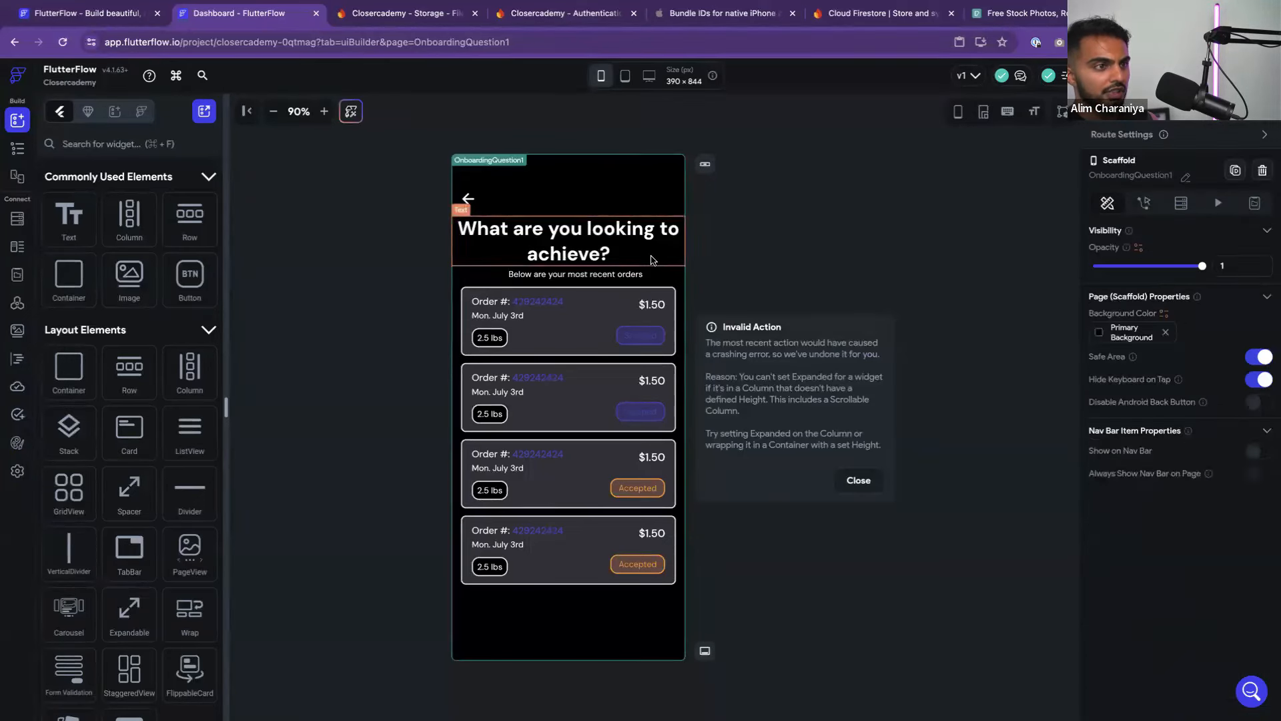
click(652, 259)
click(666, 276)
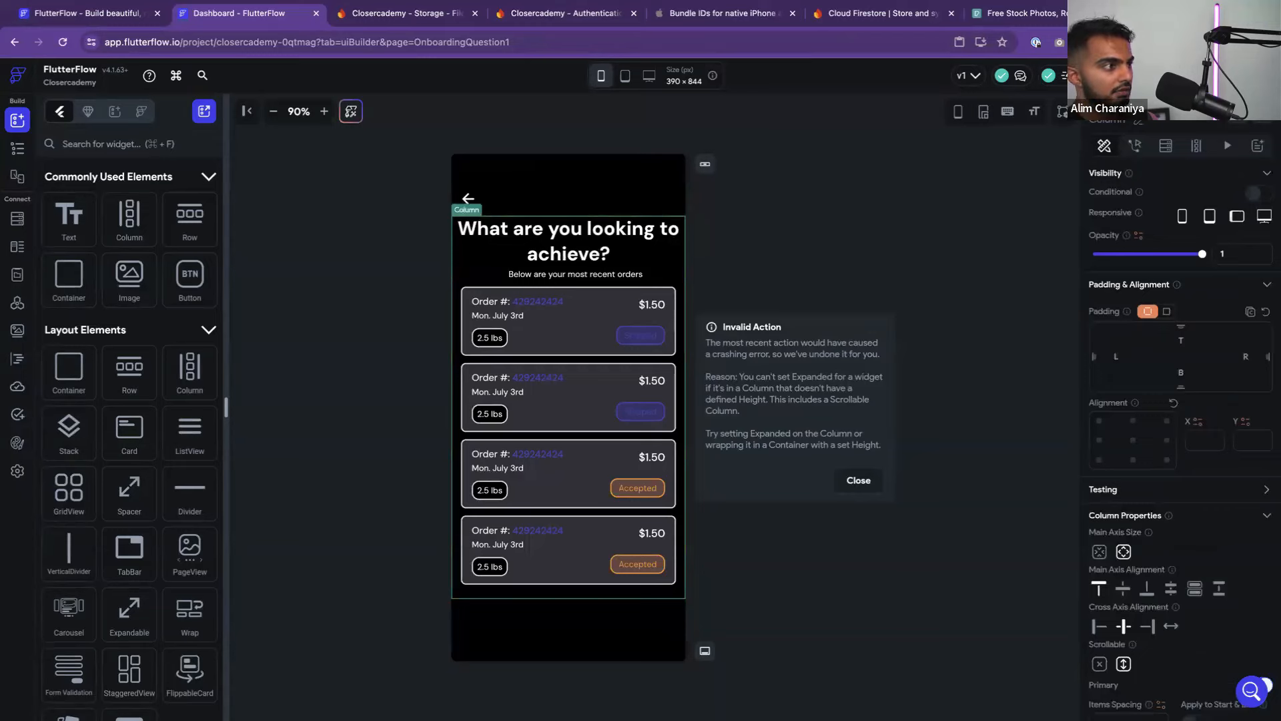
click(21, 151)
click(94, 414)
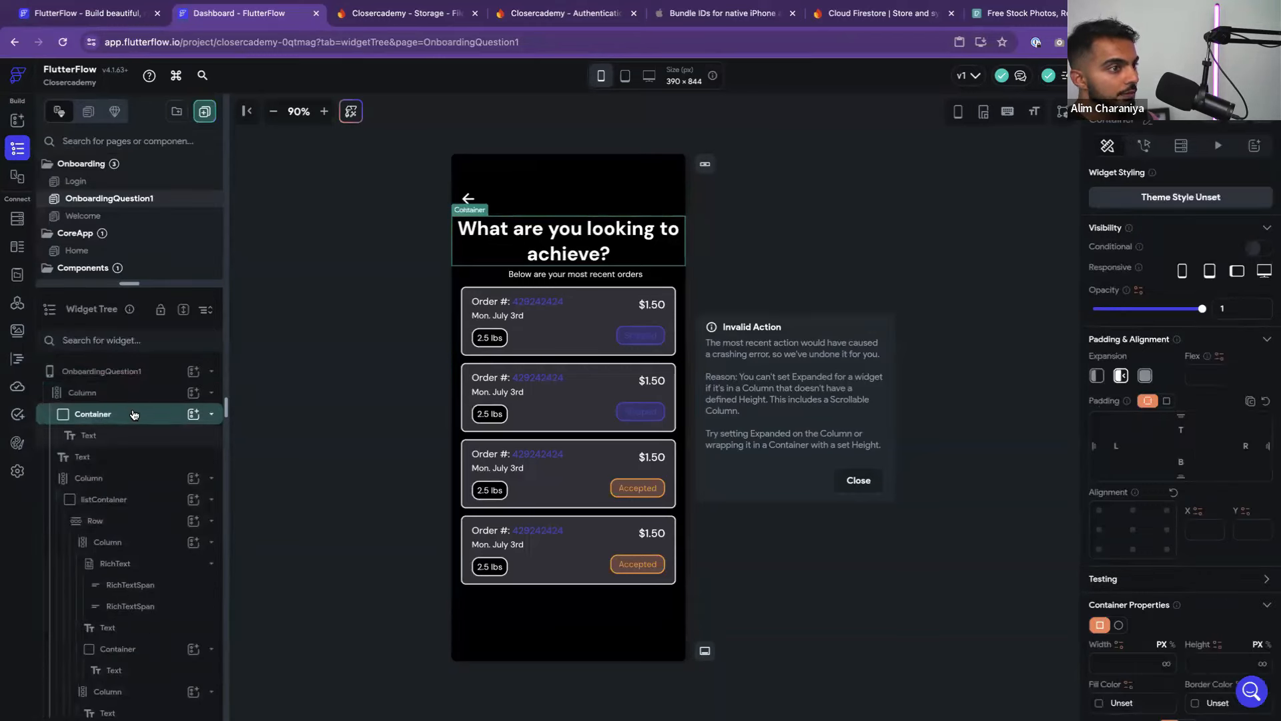
click(1116, 446)
text(20)
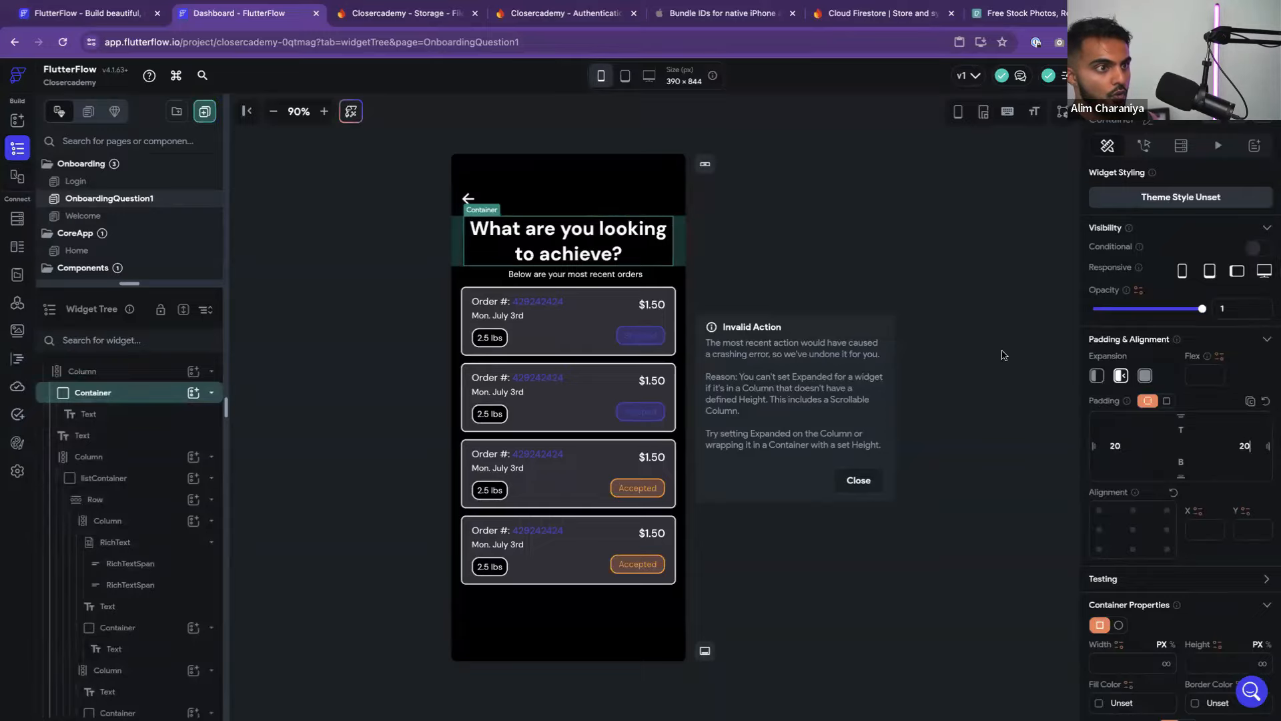
Apply the Headline Medium theme text style to the question headline
click(934, 287)
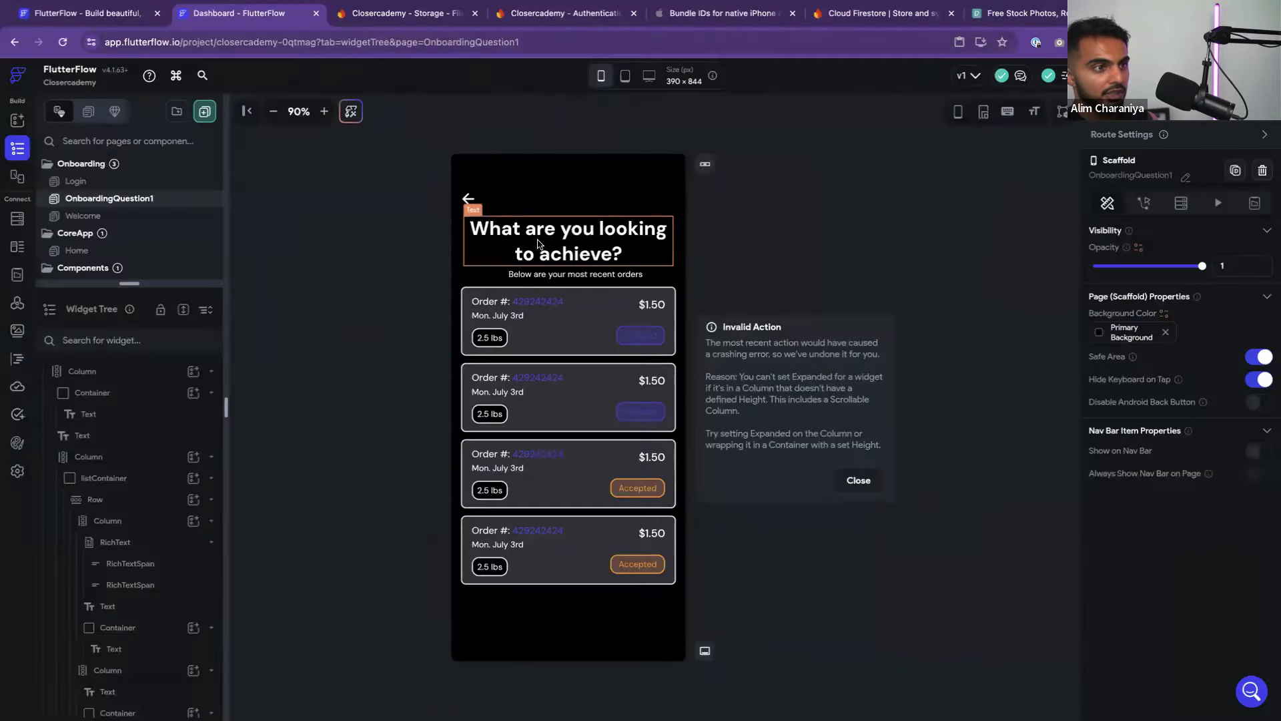
click(1175, 243)
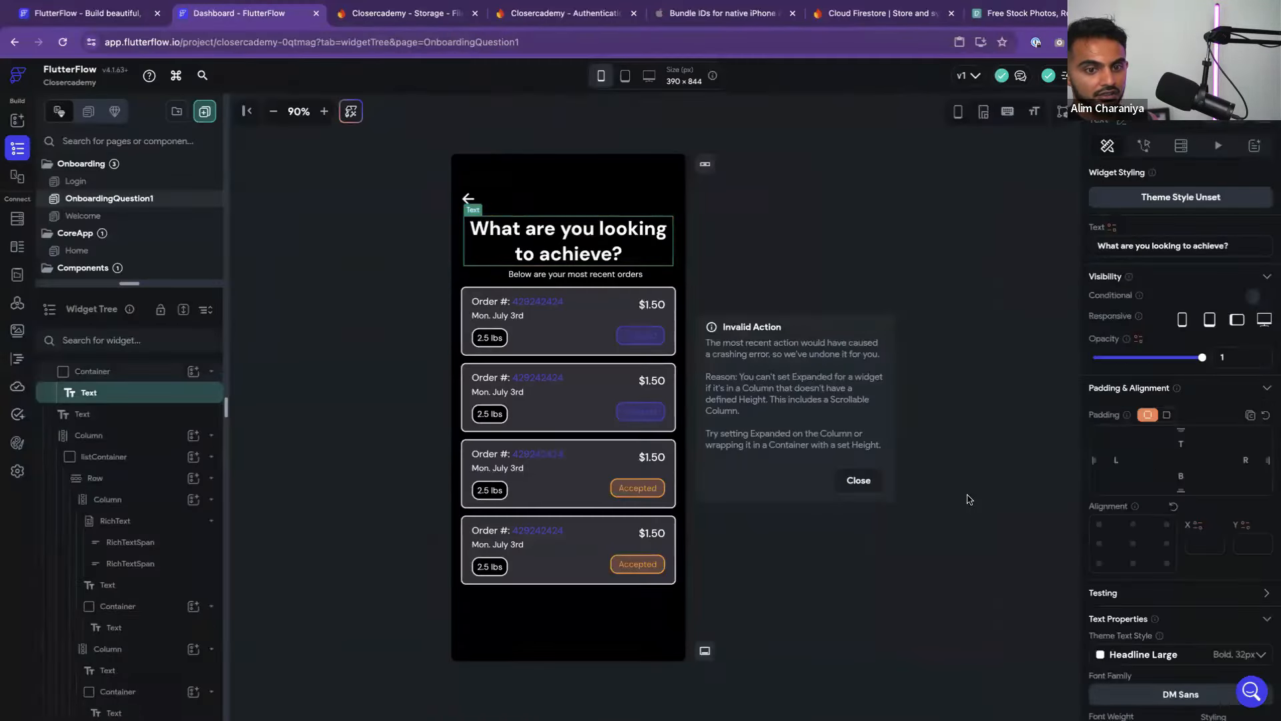
scroll(1168, 568, down, 3)
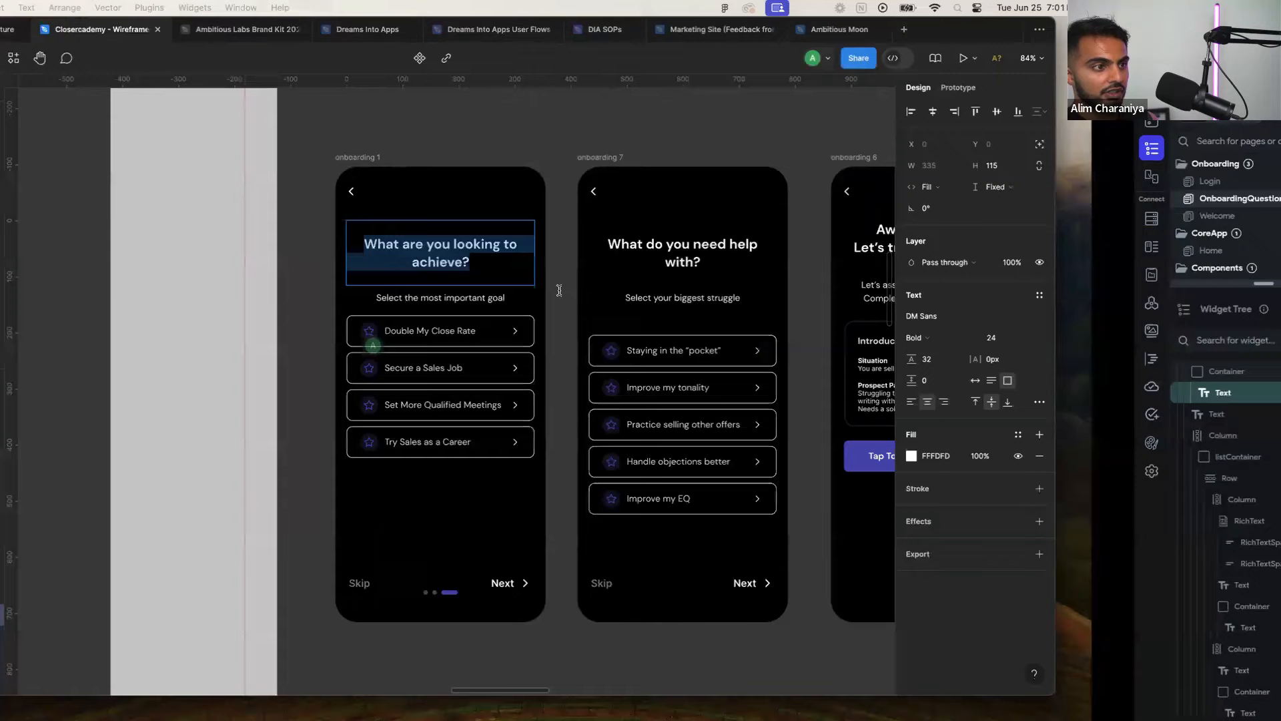
click(401, 259)
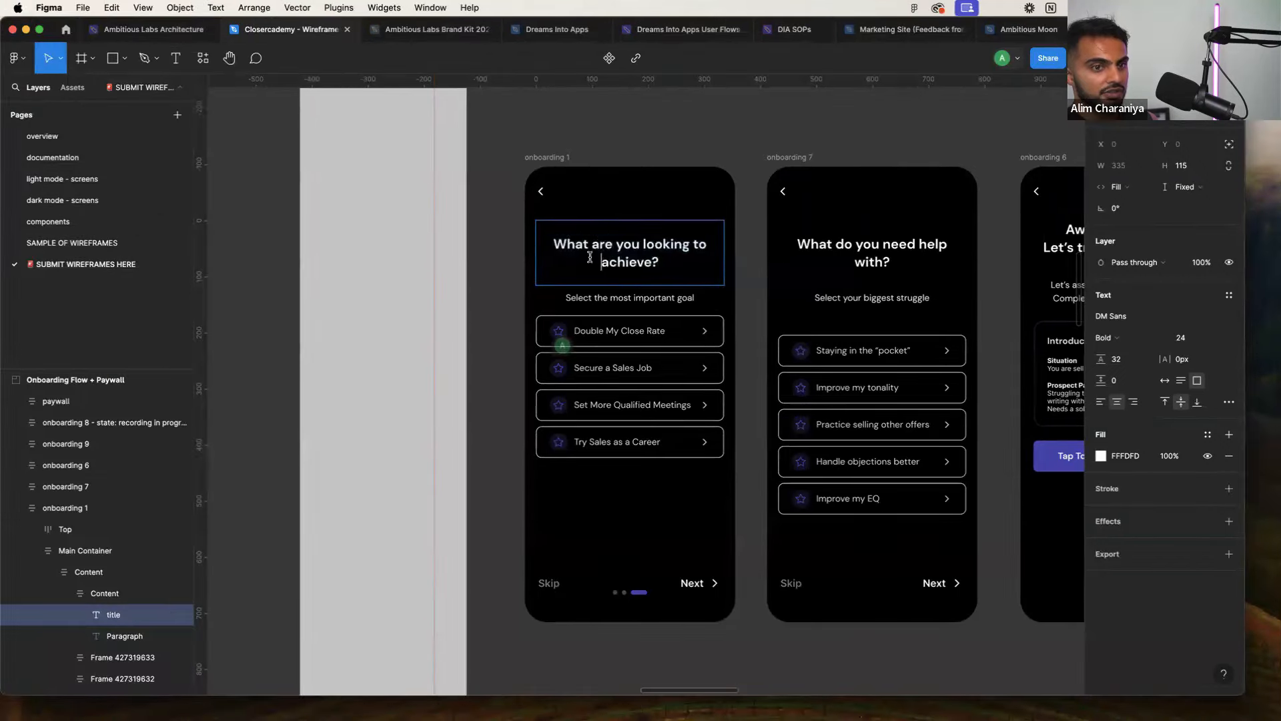
key(ctrl+Right)
click(618, 322)
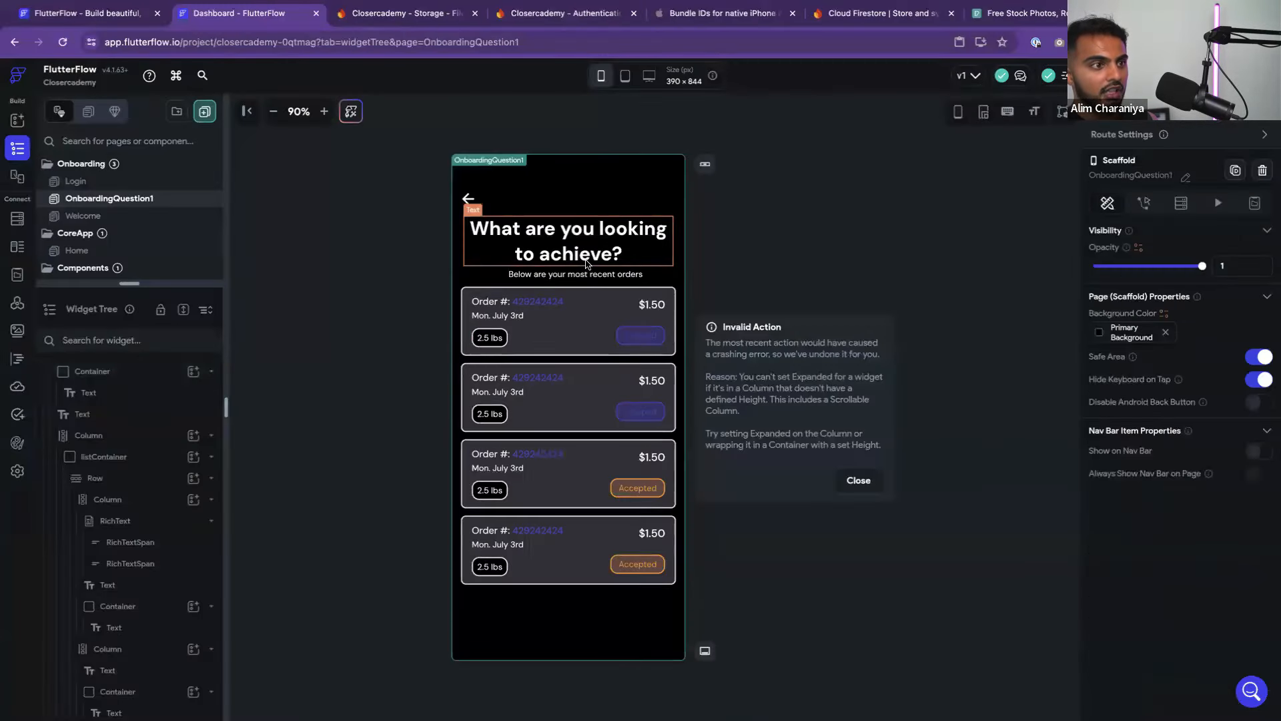
click(616, 244)
scroll(1194, 574, down, 1)
click(1194, 612)
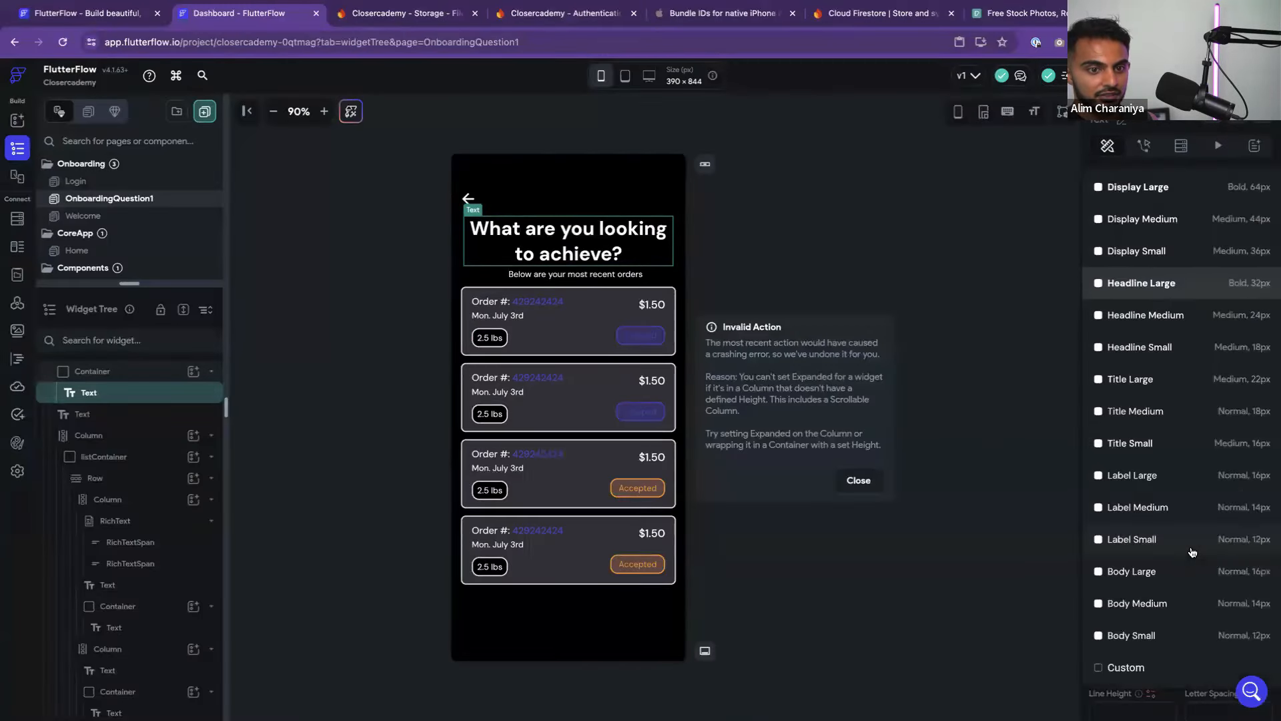
click(1165, 323)
Compare the headline with the Figma title and reopen Headline Medium's weight in theme typography
click(1014, 339)
click(615, 243)
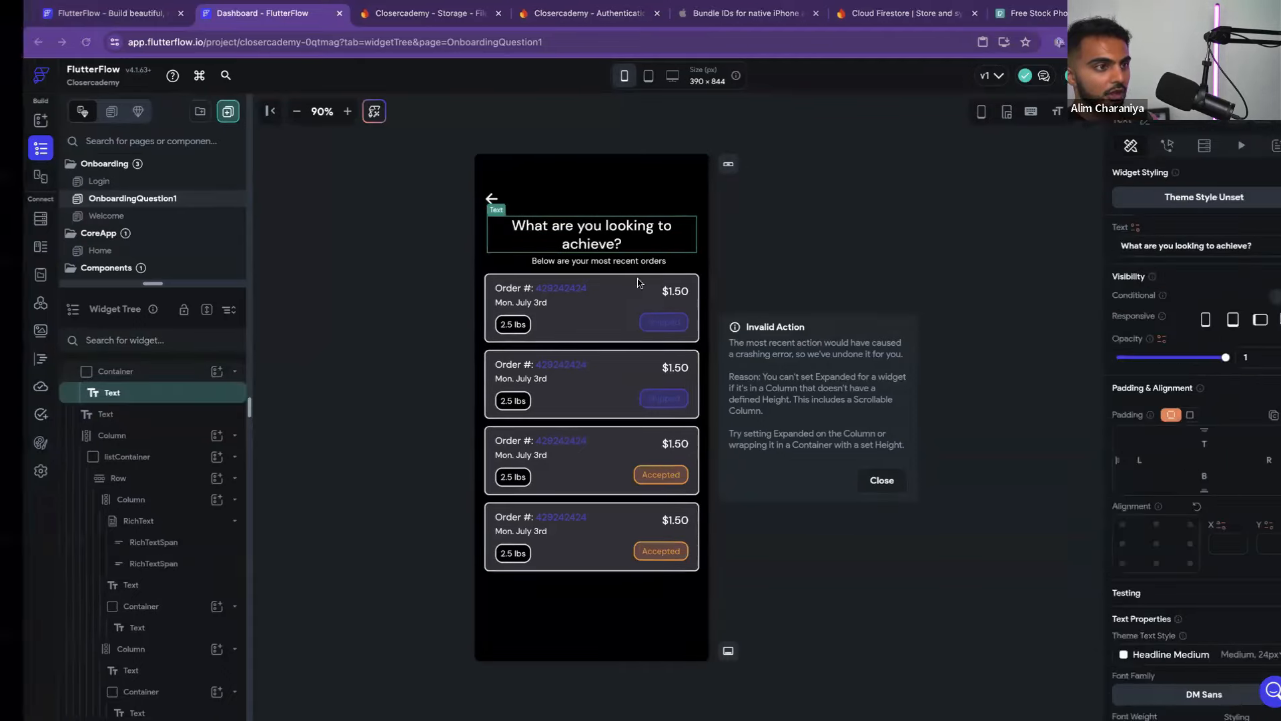
key(ctrl+Left)
double_click(635, 244)
key(ctrl+Right)
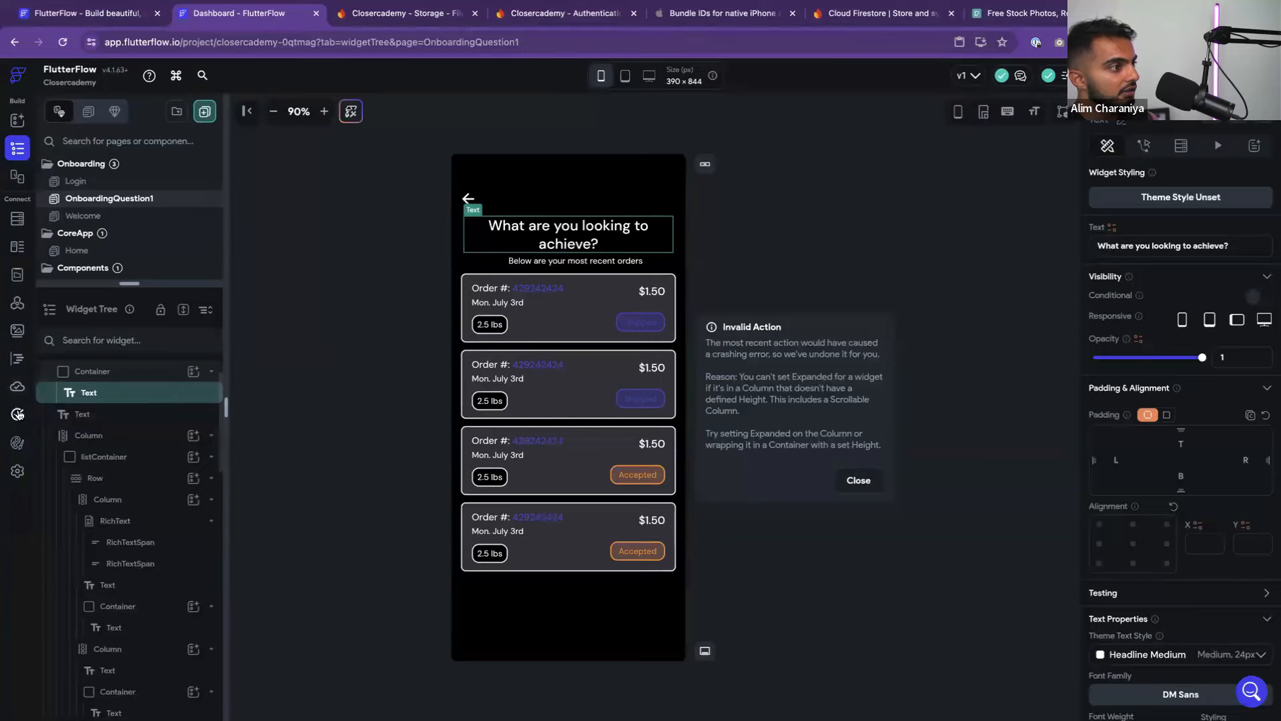
click(17, 442)
scroll(467, 467, down, 1)
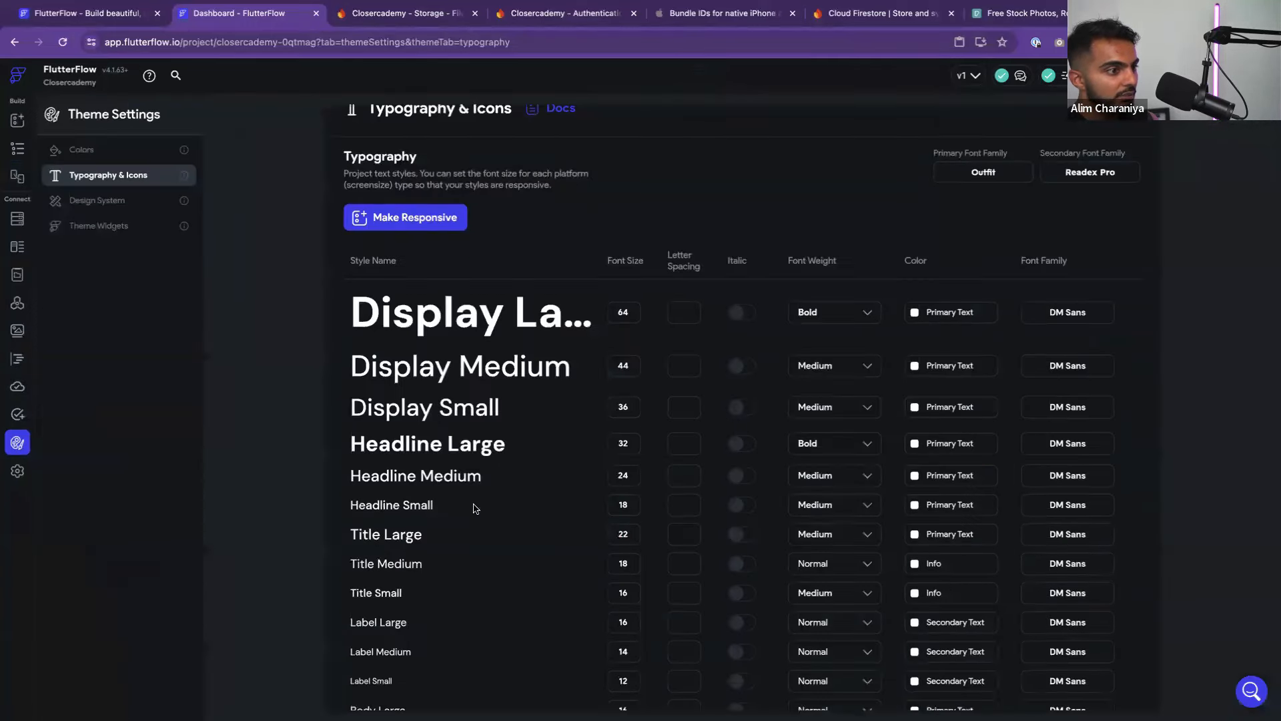
click(838, 475)
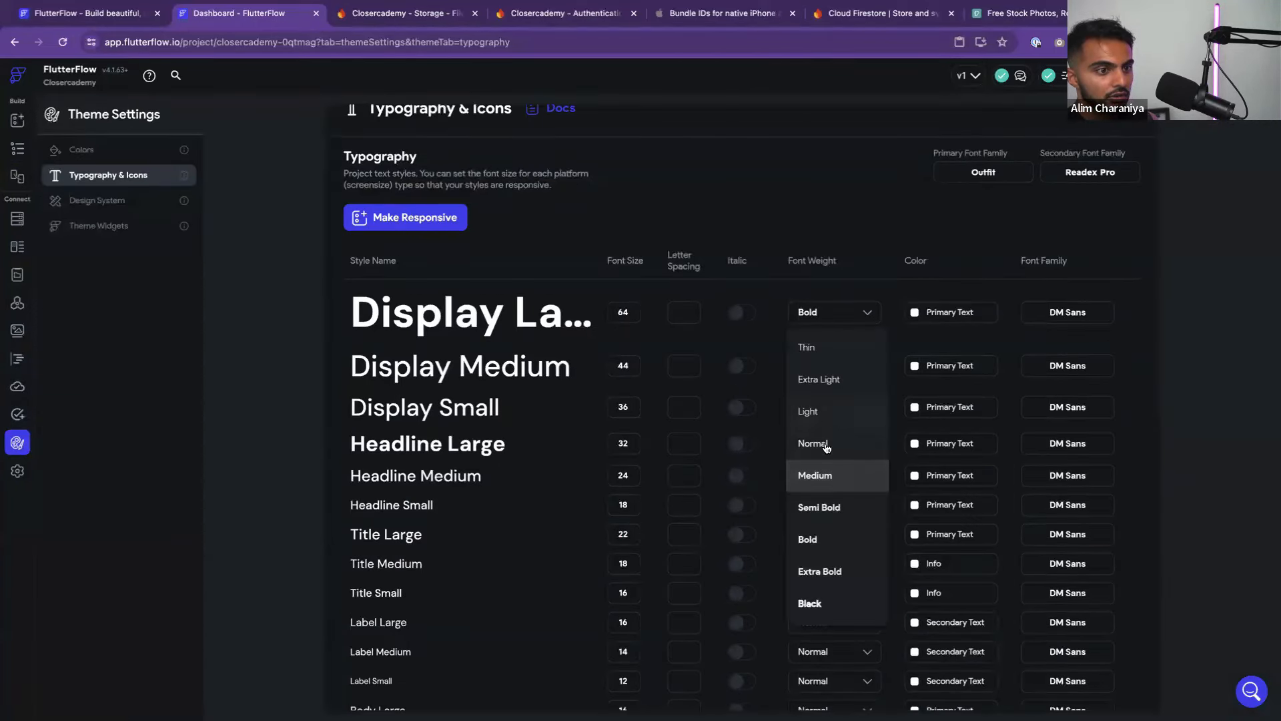
Bold the heading and replace the subtitle text with 'Select your most important goal'
click(809, 539)
click(17, 120)
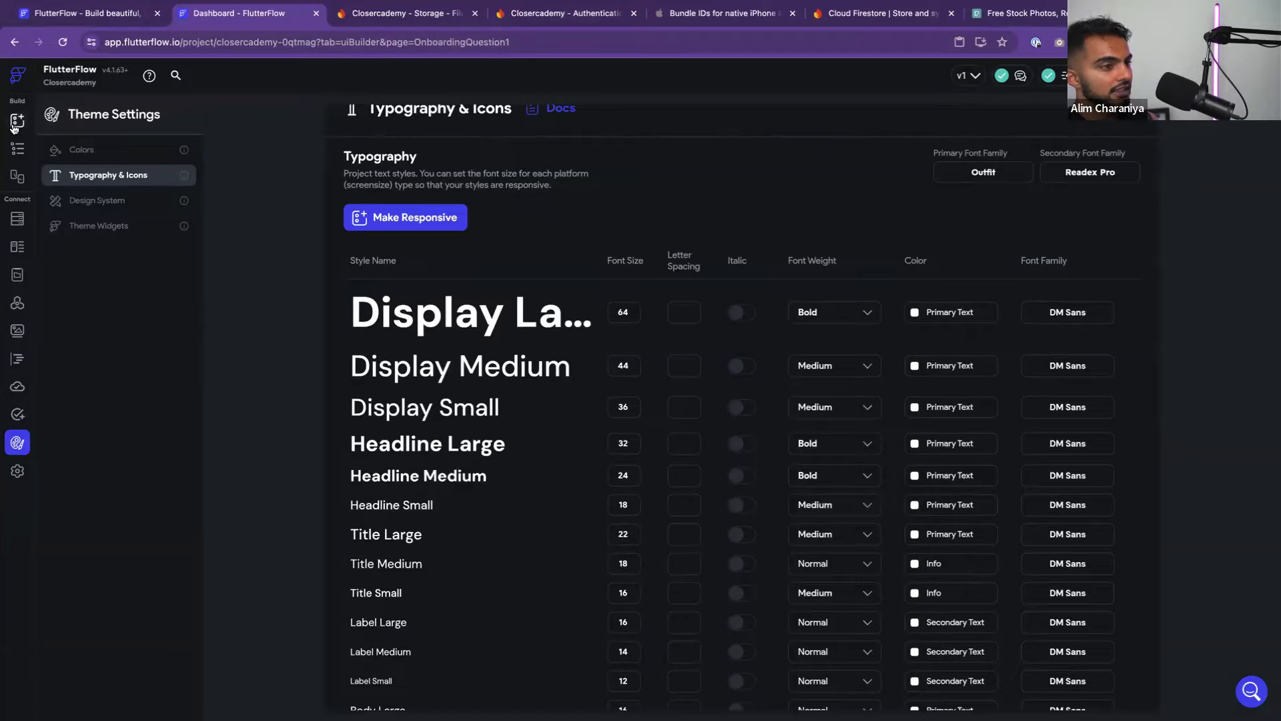
click(846, 222)
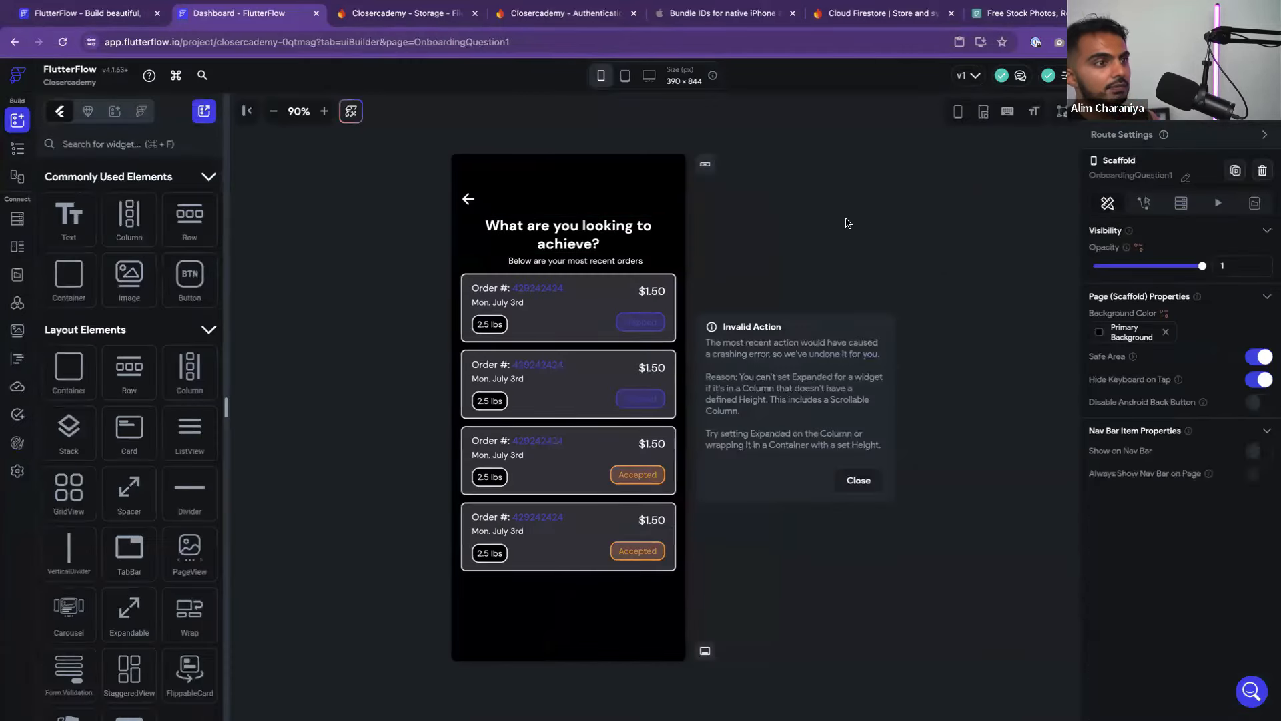
key(ctrl+Left)
key(ctrl+Right)
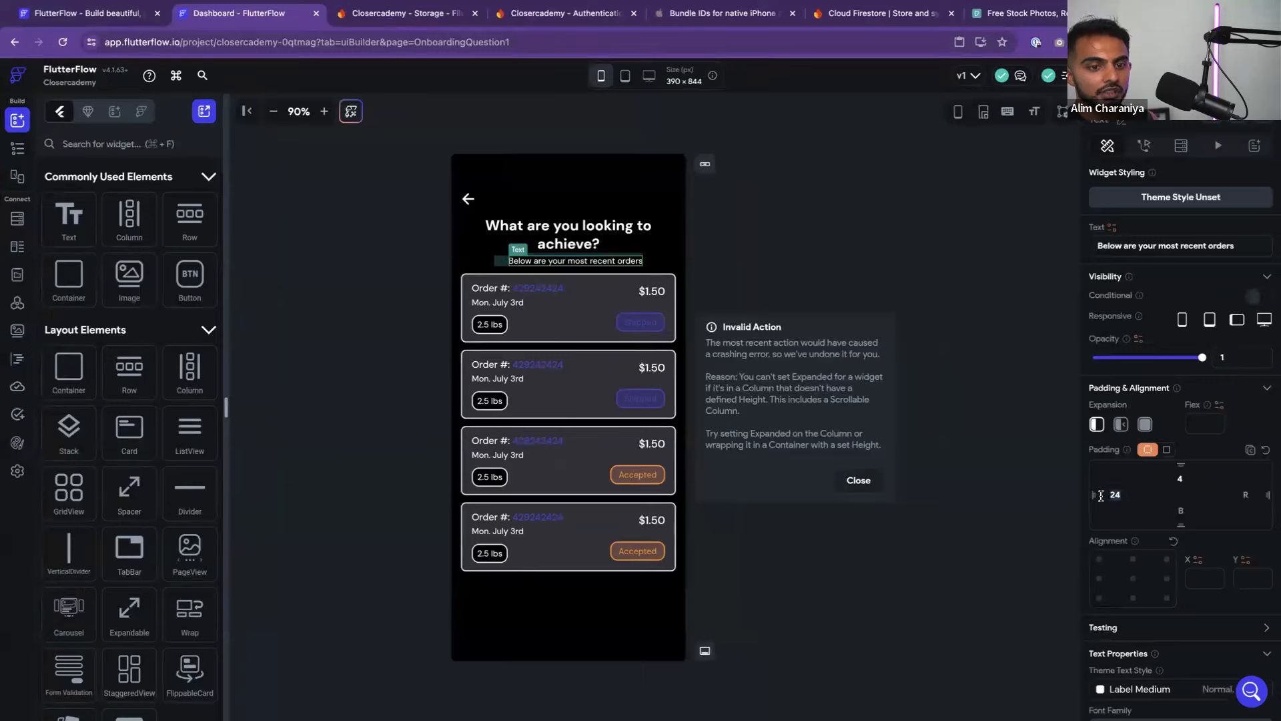
key(BackSpace)
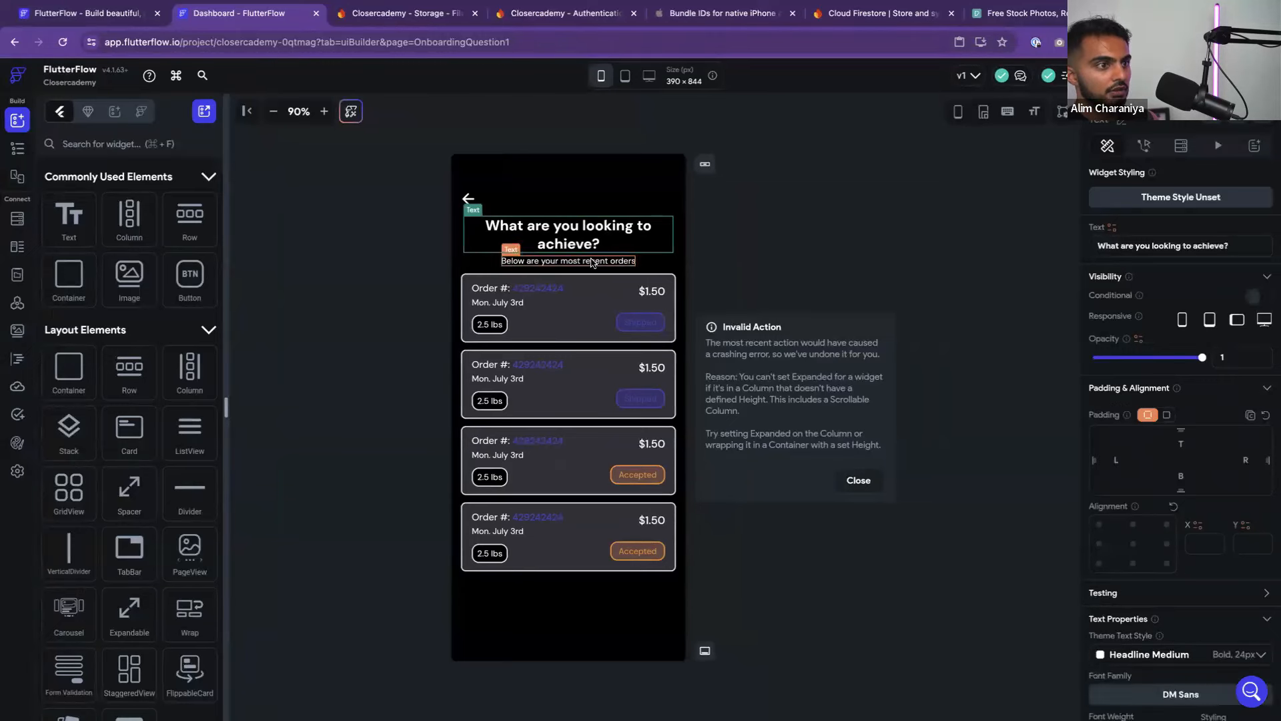
triple_click(1193, 246)
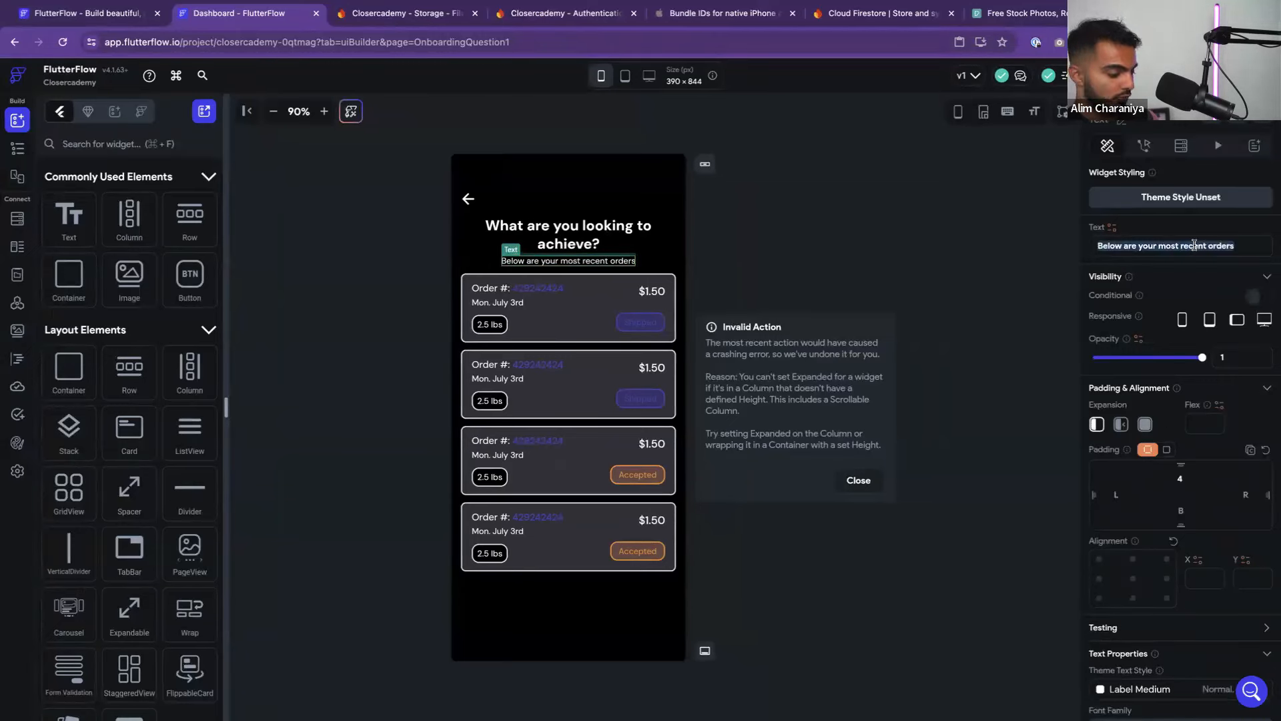
text(Select your most)
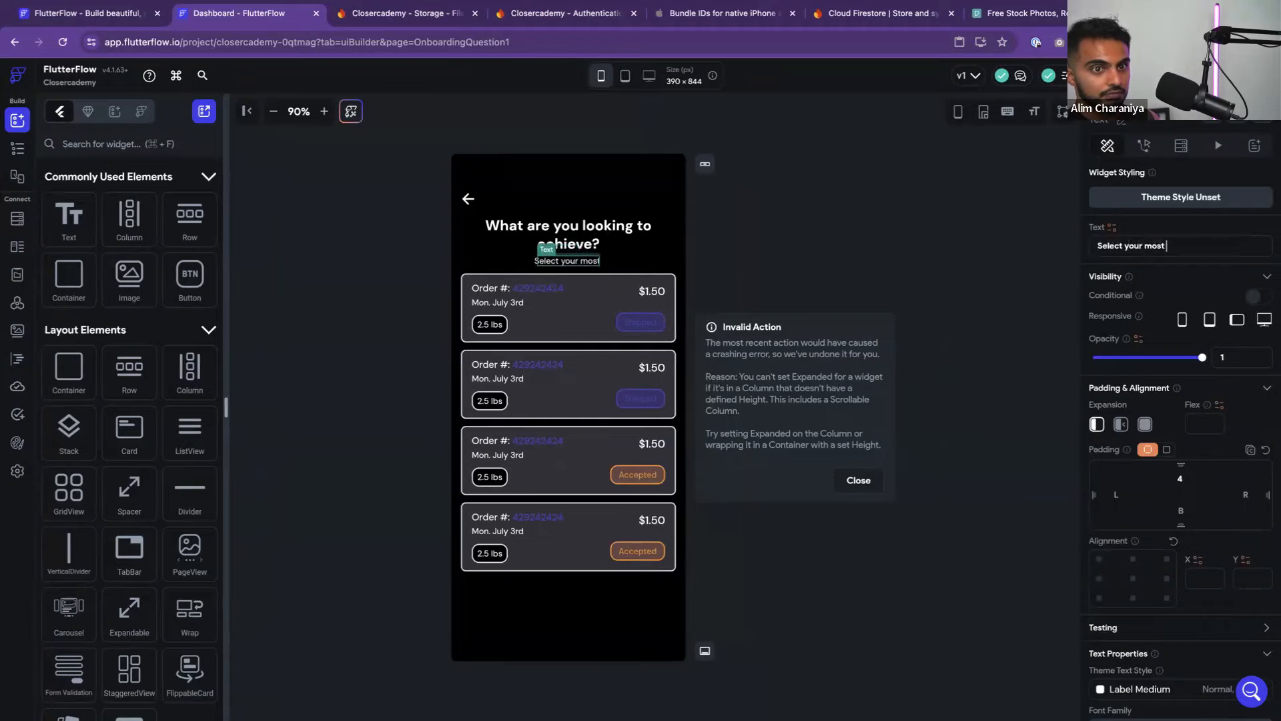
text( important goal)
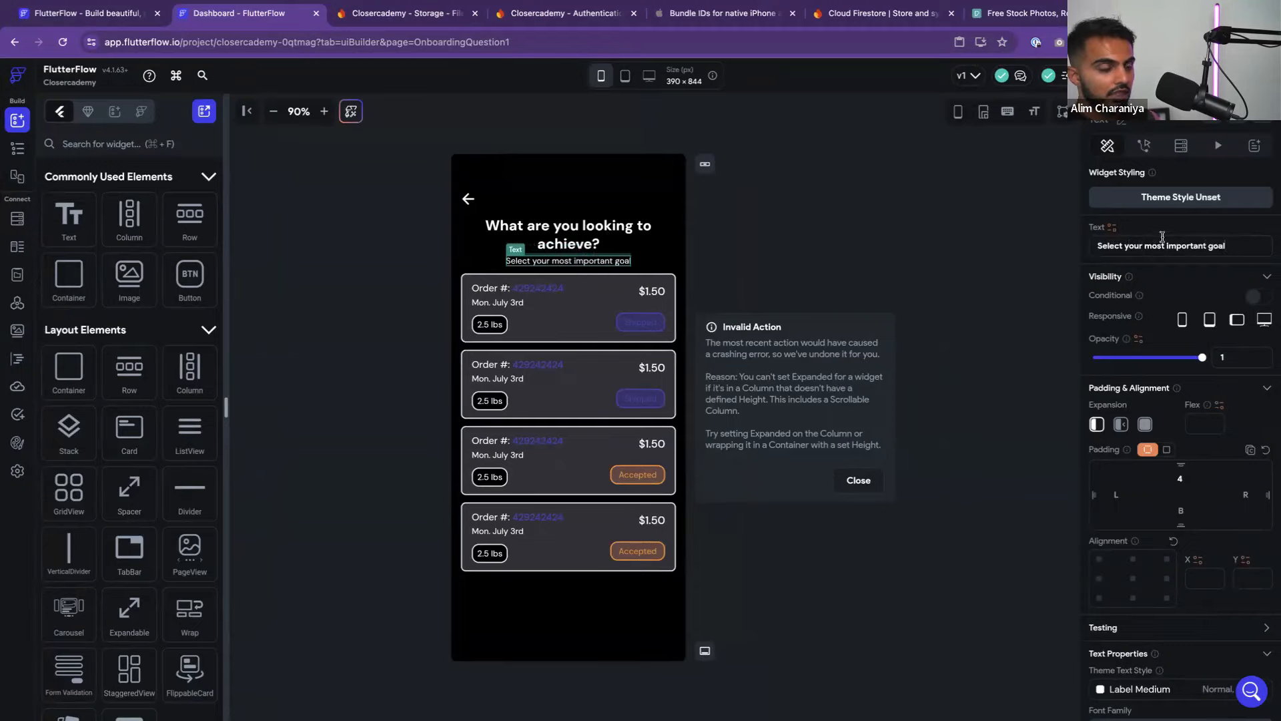
click(1050, 255)
key(ctrl+Left)
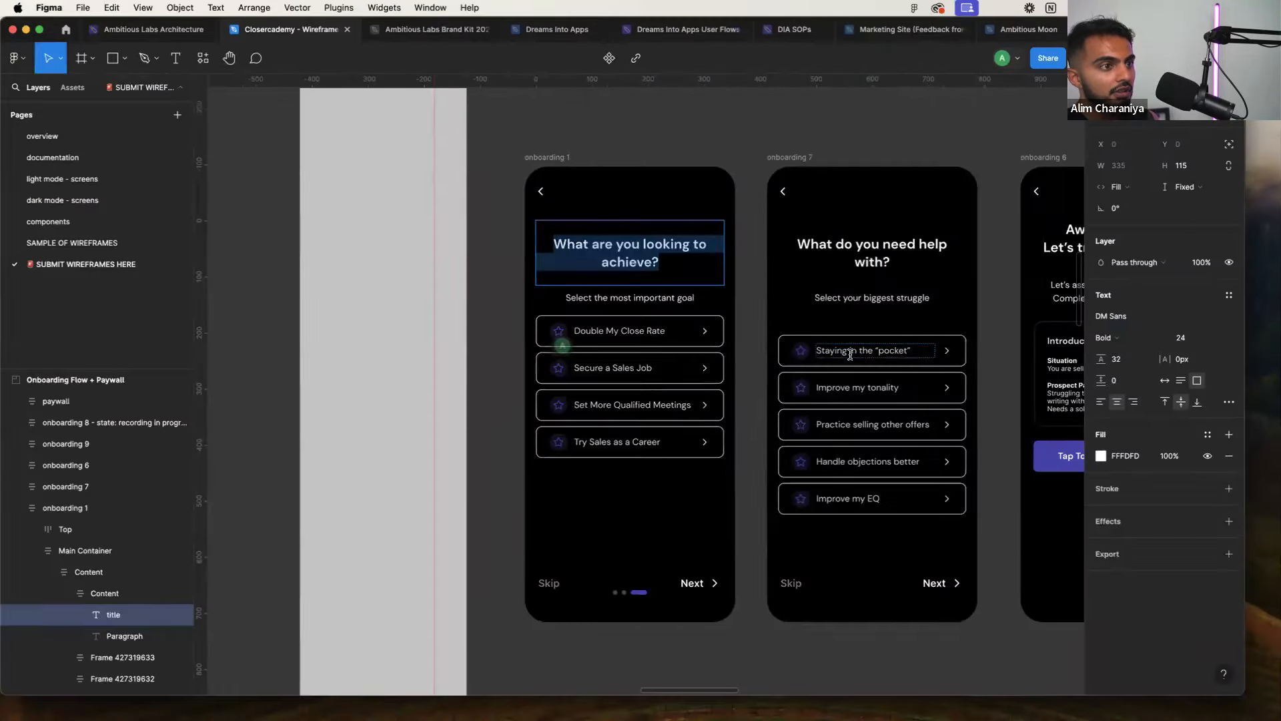
key(ctrl+Right)
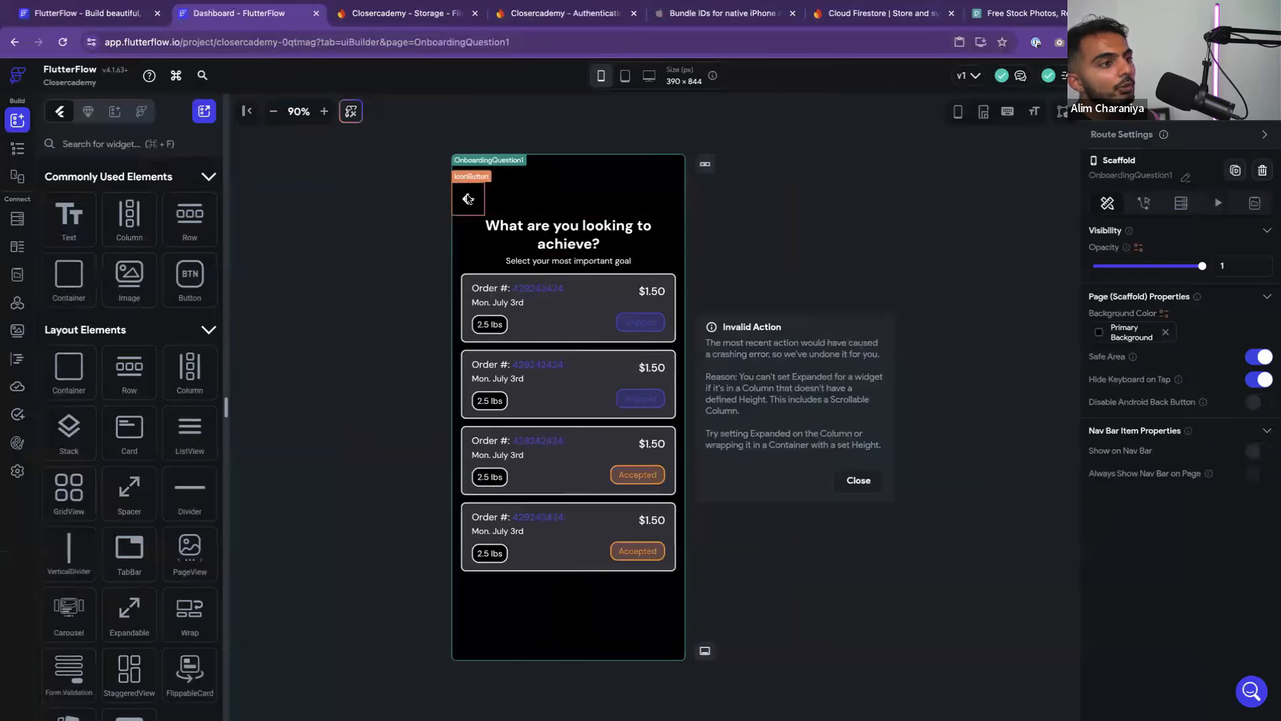
Select the back arrow button in the top app bar and try to remove it
click(468, 199)
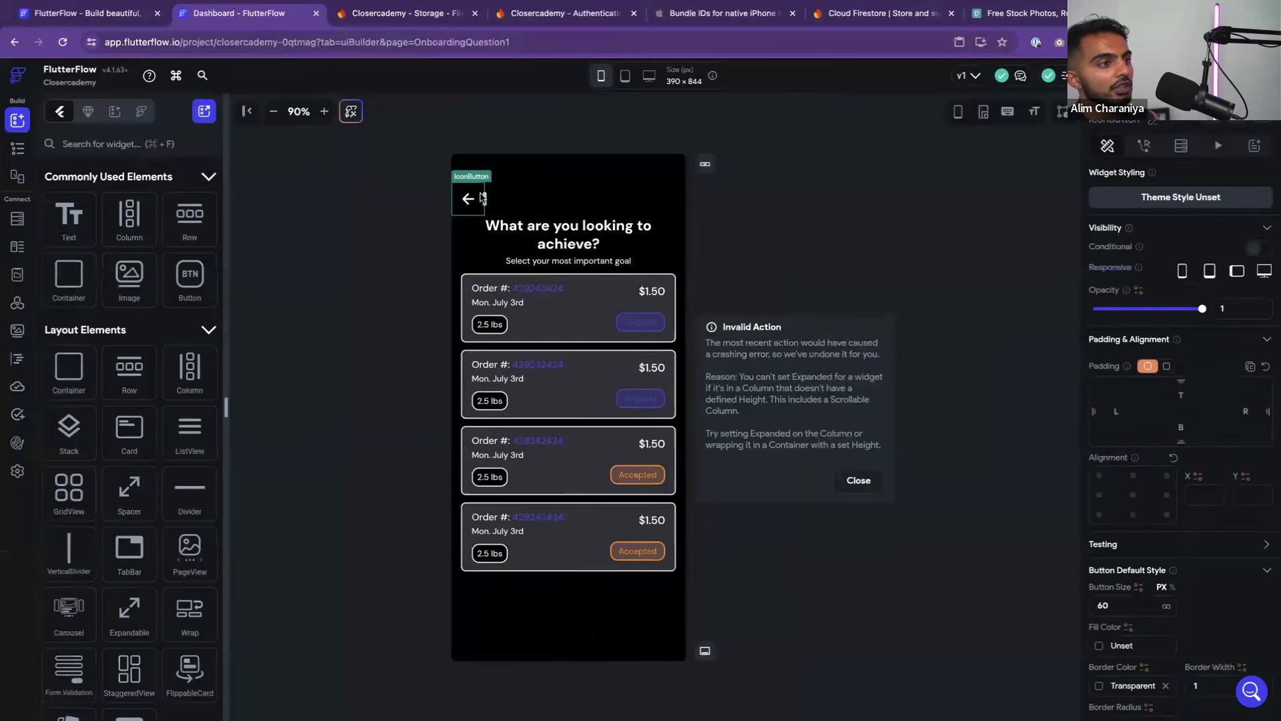
click(594, 204)
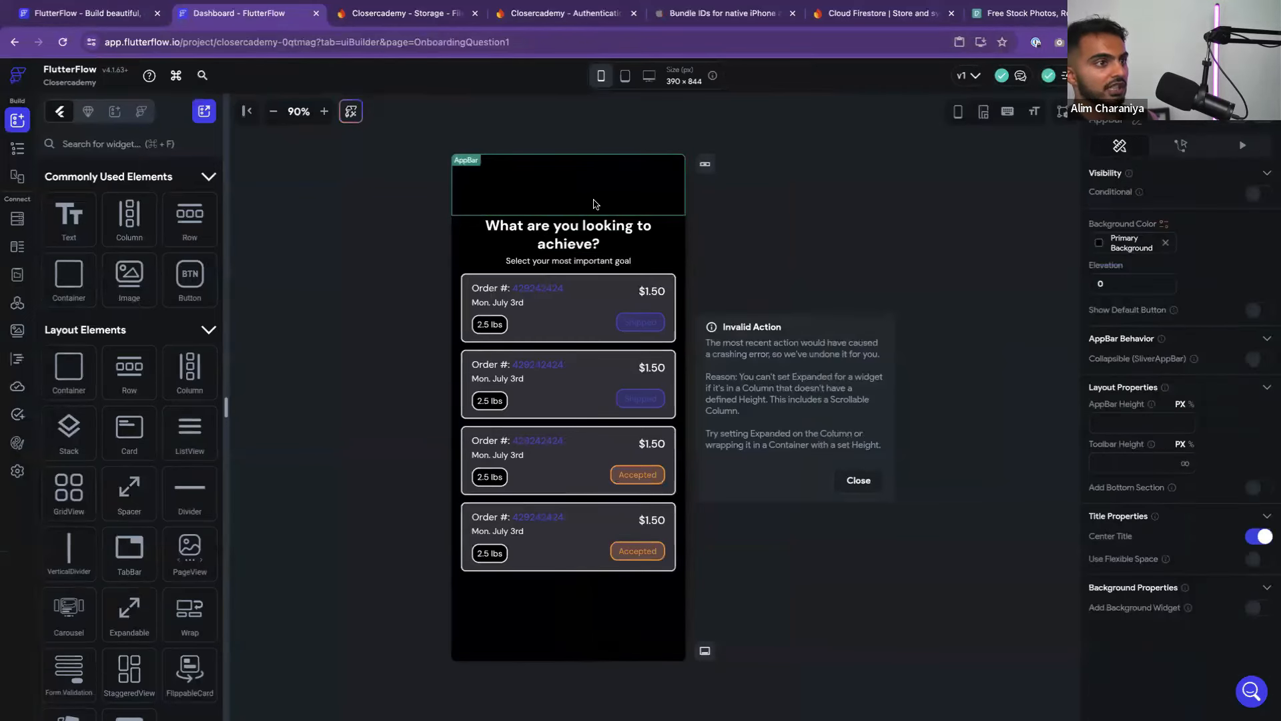
key(super+z)
key(super+shift+z)
click(477, 203)
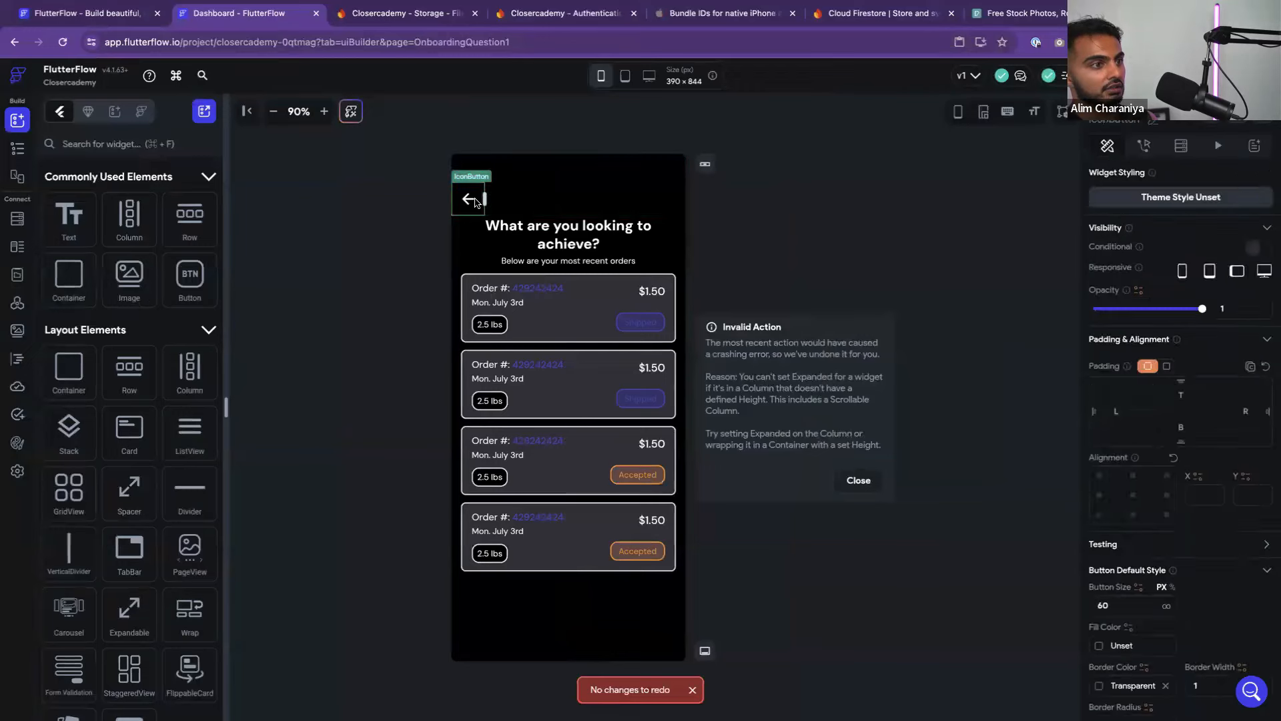
click(477, 203)
Re-enter 'Select your most important goal' as the subtitle and compare it with the Figma wireframe
click(576, 260)
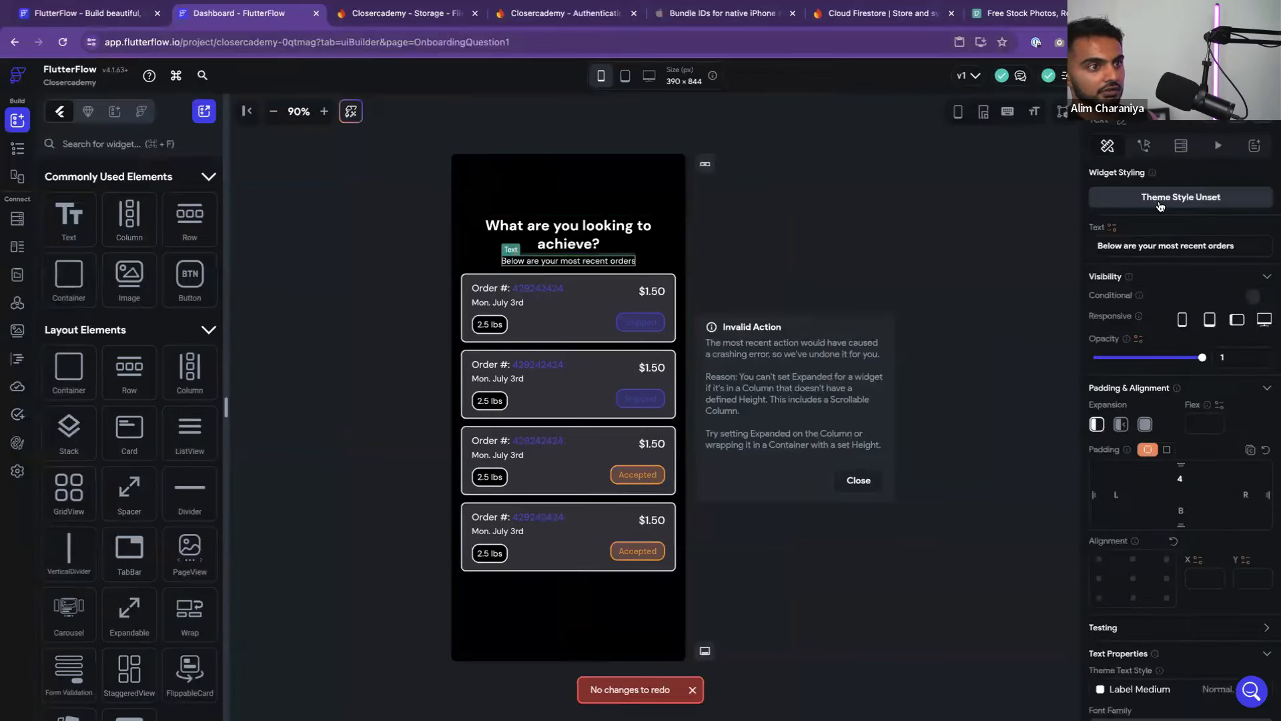
drag(1158, 243, 1096, 246)
text(S)
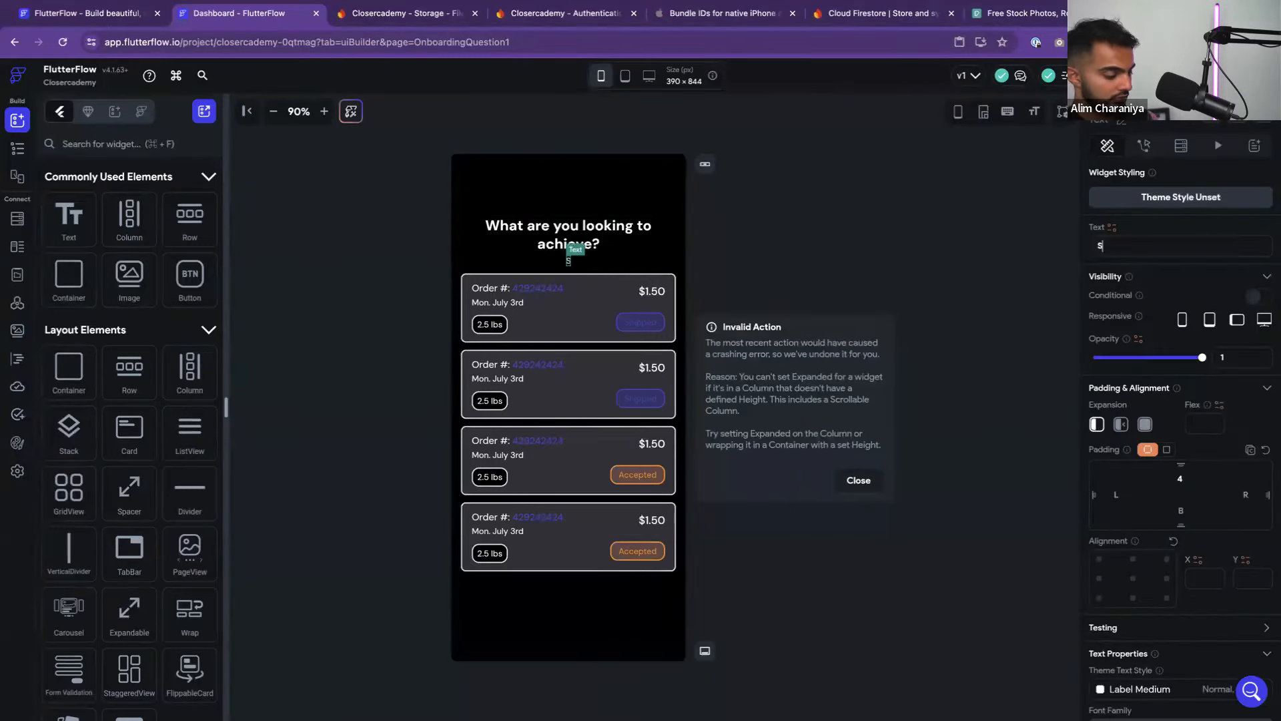
text(elect your most im)
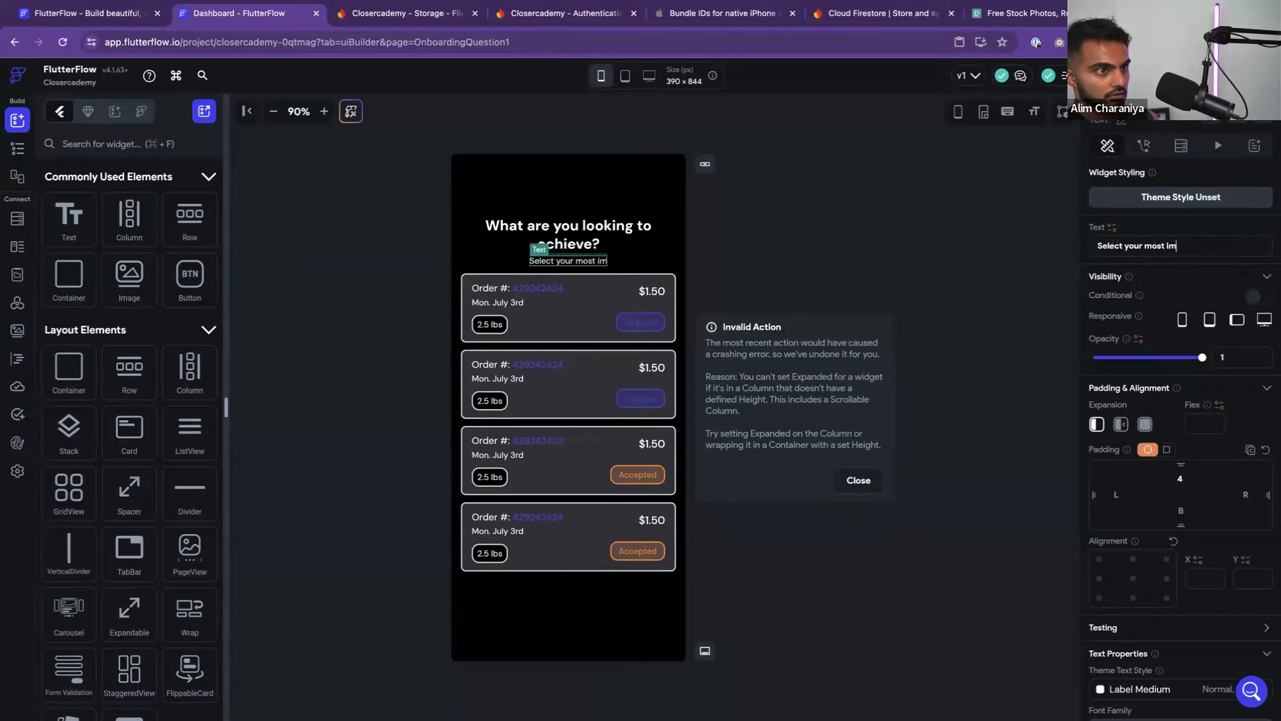
text(portant goal)
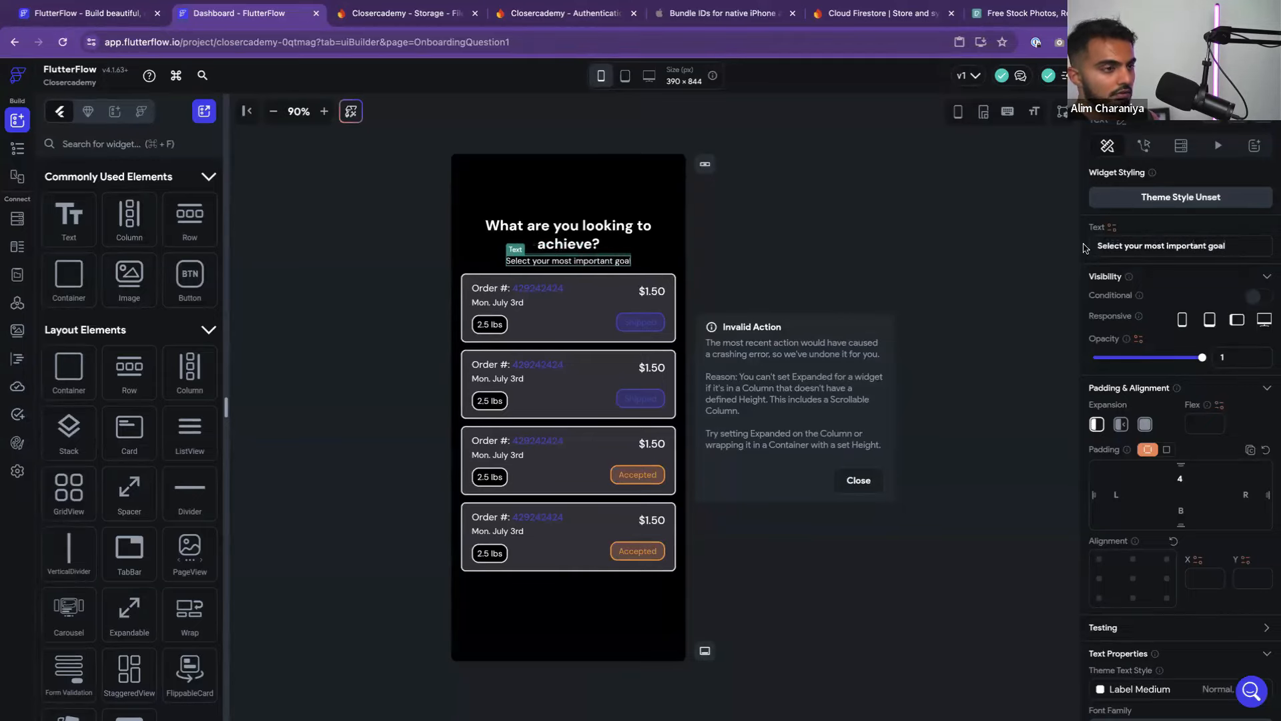
click(986, 253)
key(ctrl+Left)
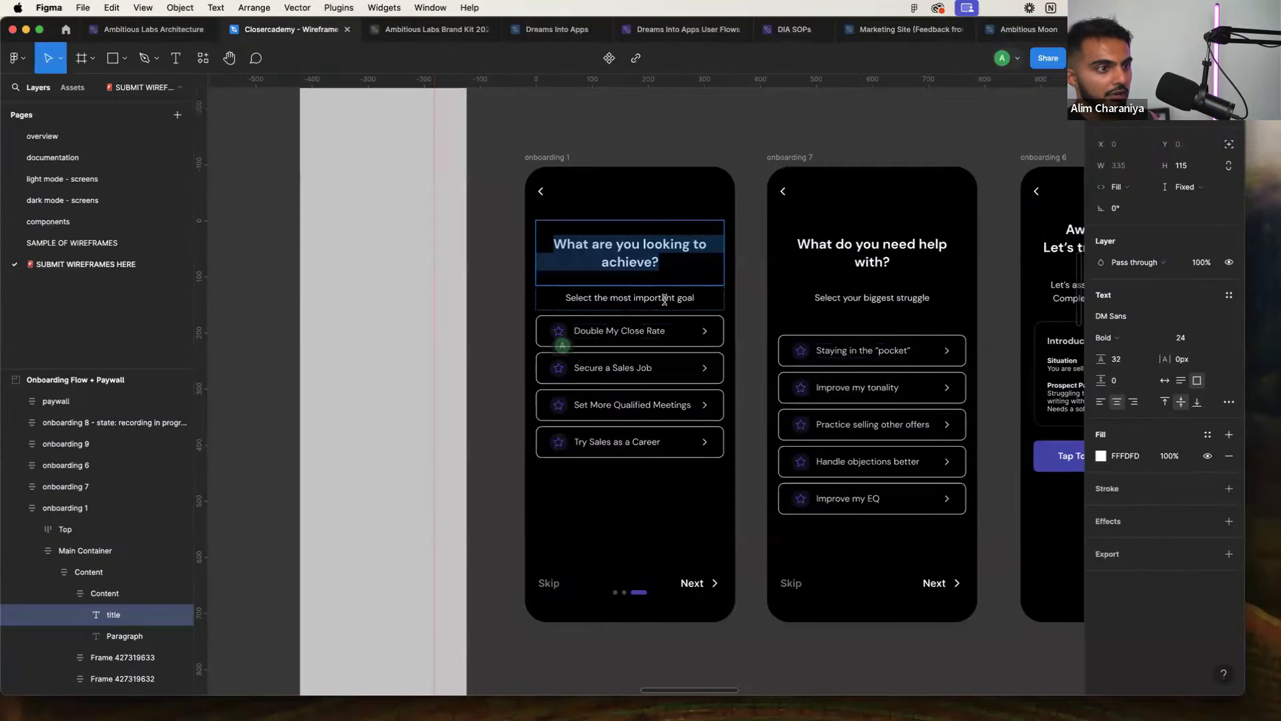
key(ctrl+Right)
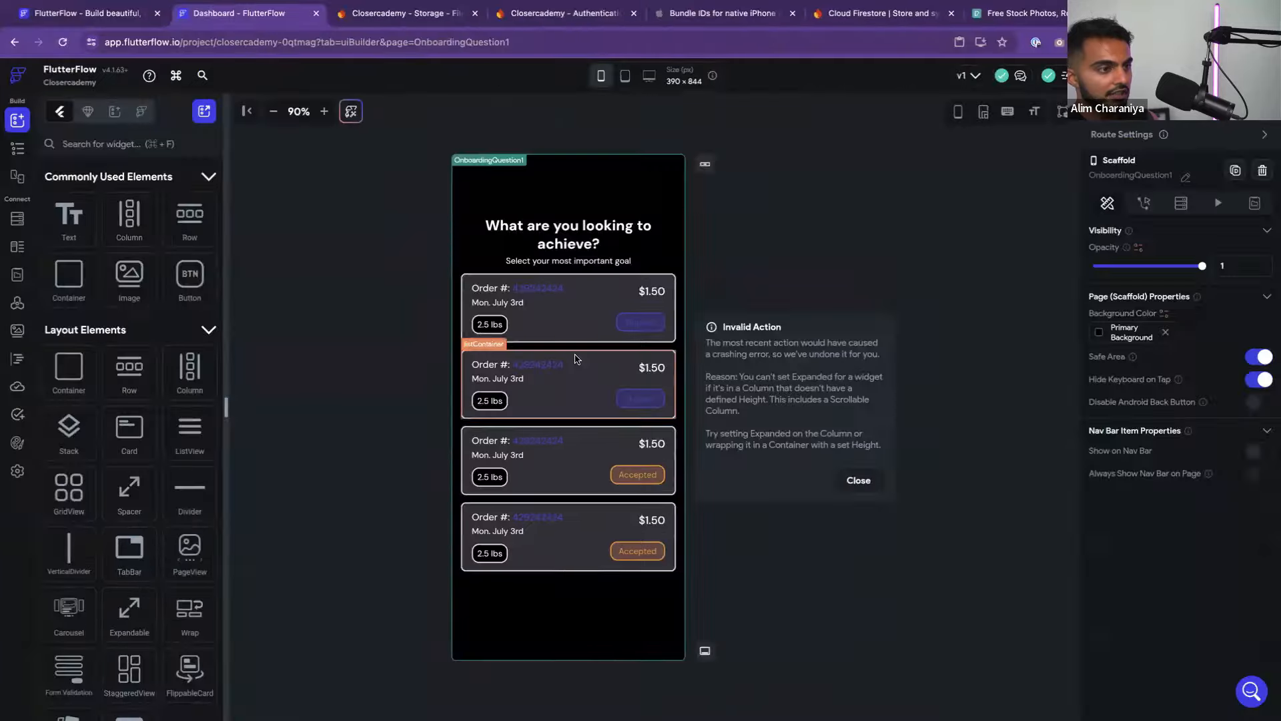
key(ctrl+Left)
key(ctrl+Right)
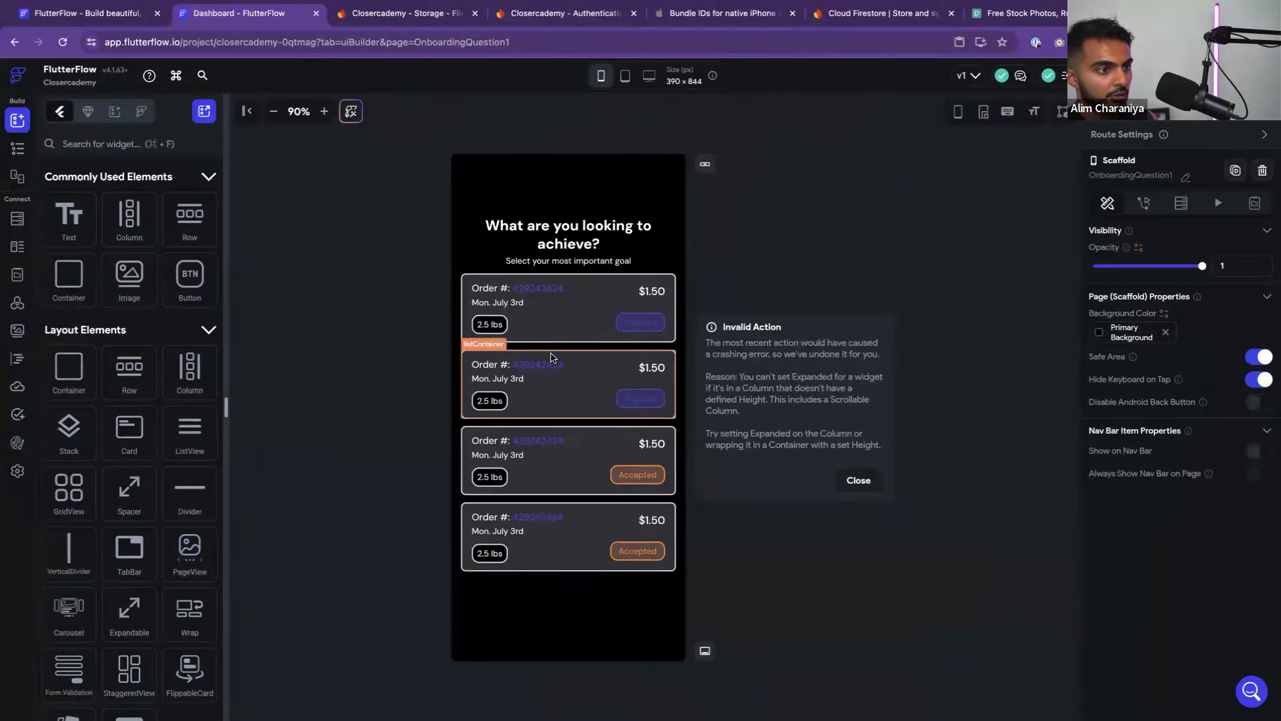
Select the three extra order cards below the first one
click(553, 359)
key(BackSpace)
click(557, 359)
key(BackSpace)
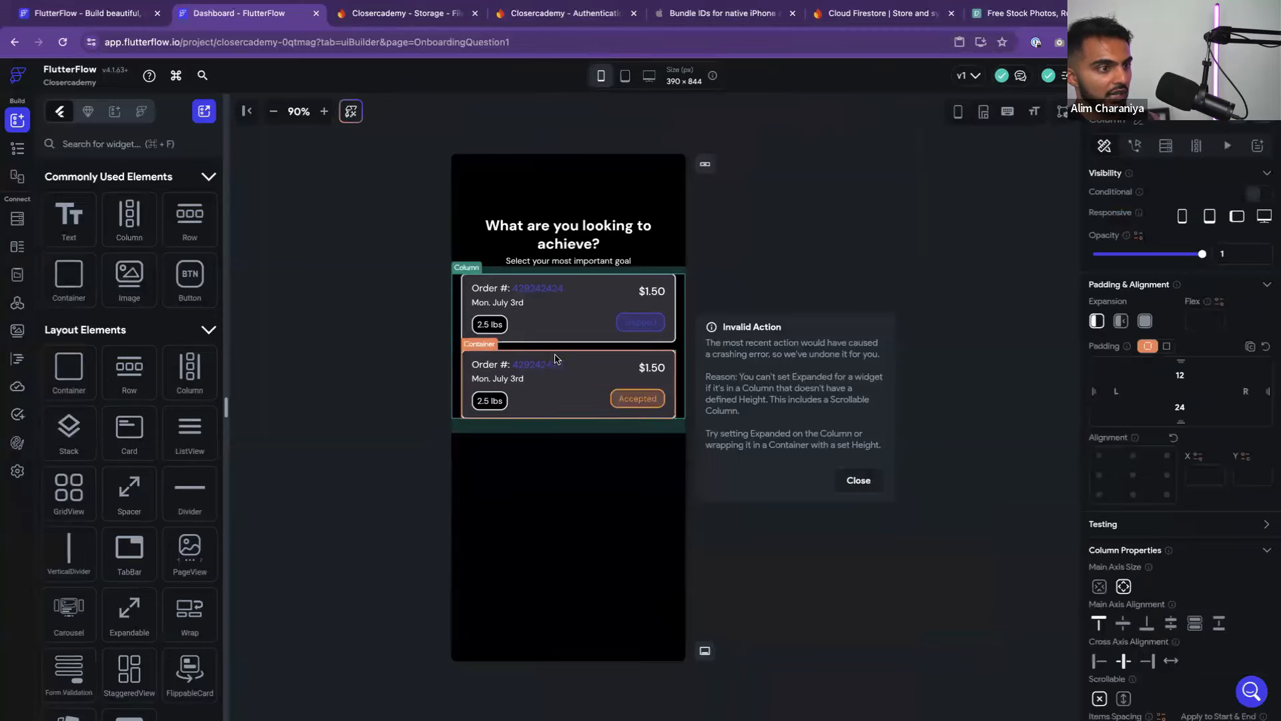
click(555, 358)
Delete the last extra order card and replace the 'Order #:' label with 'Double My Close Rate'
key(BackSpace)
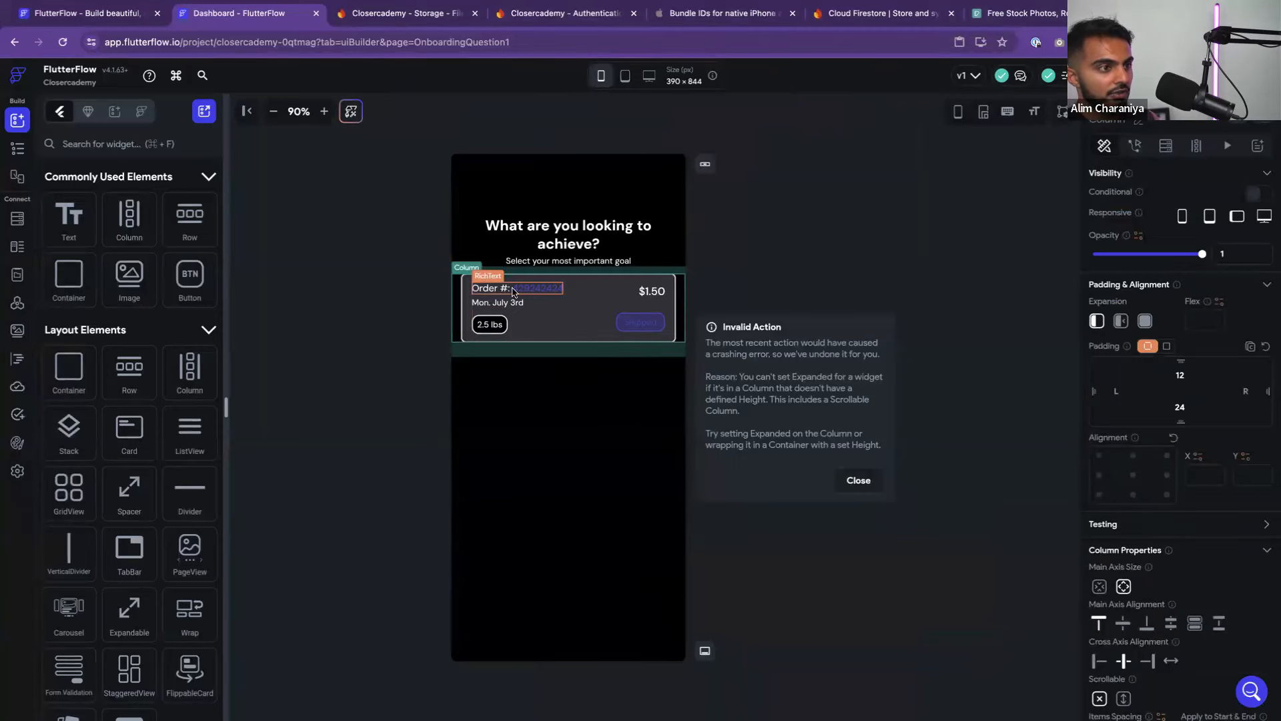
click(475, 295)
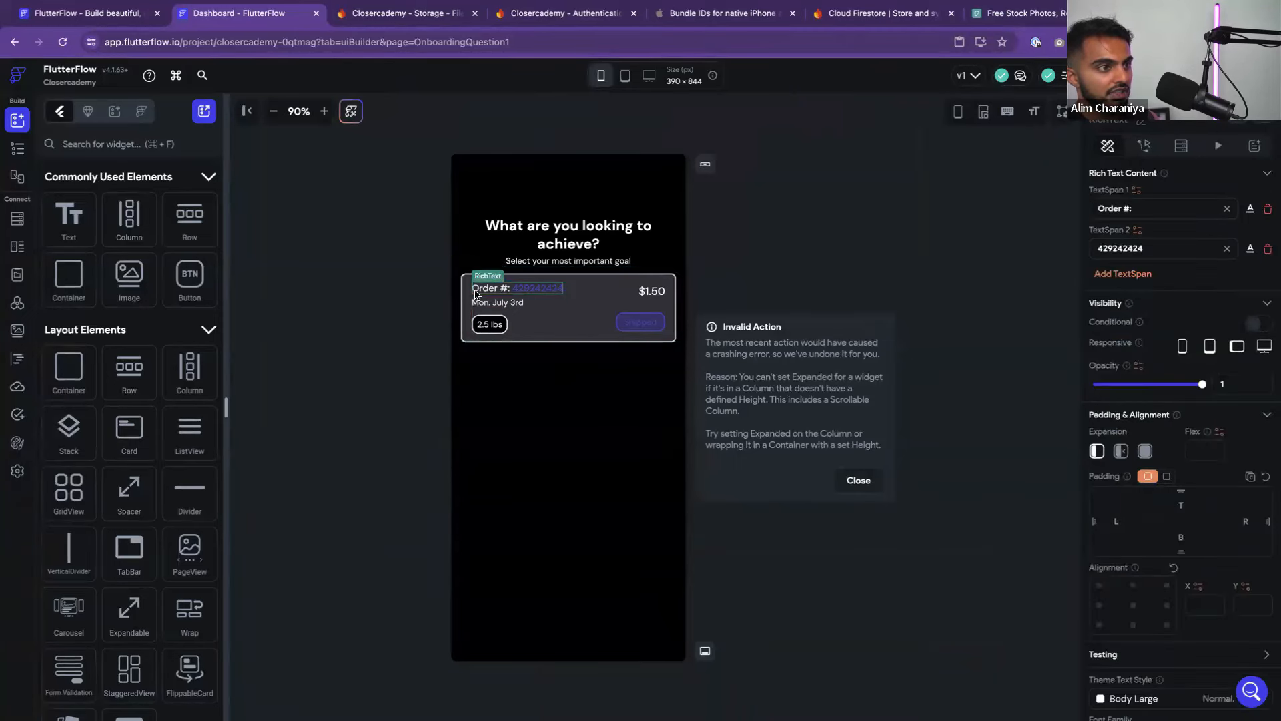
click(325, 112)
click(325, 112)
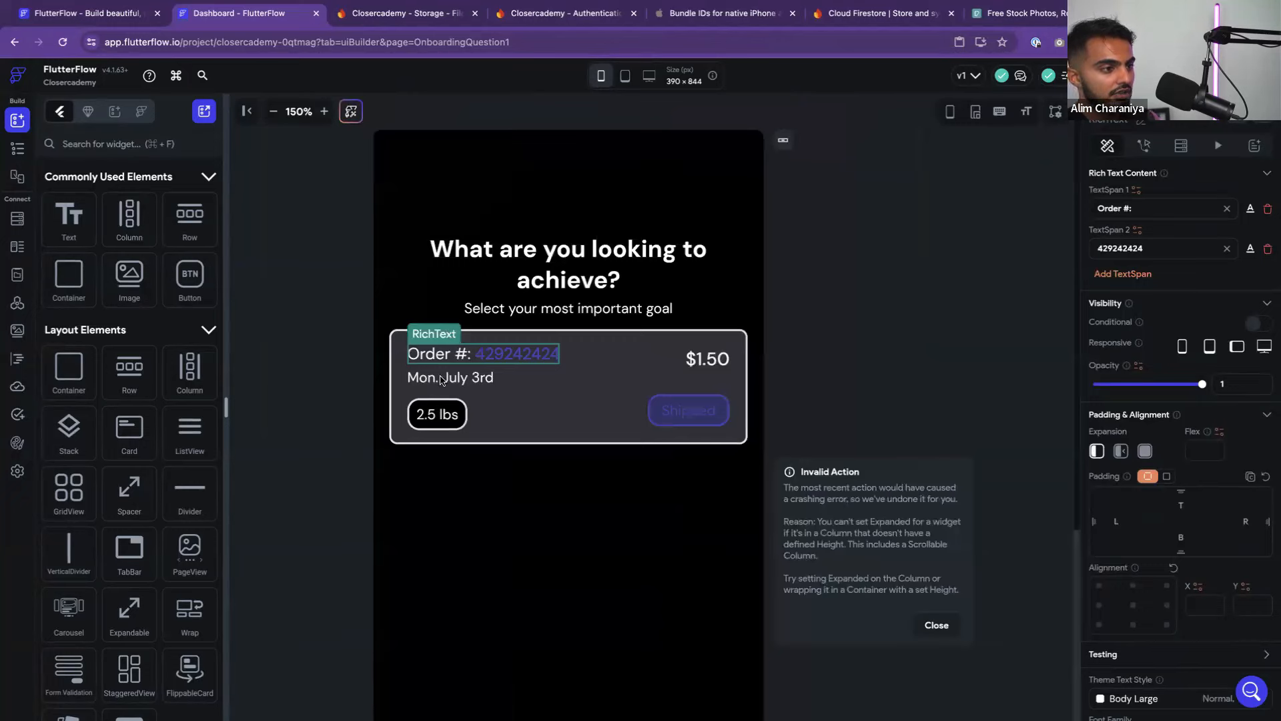
click(448, 356)
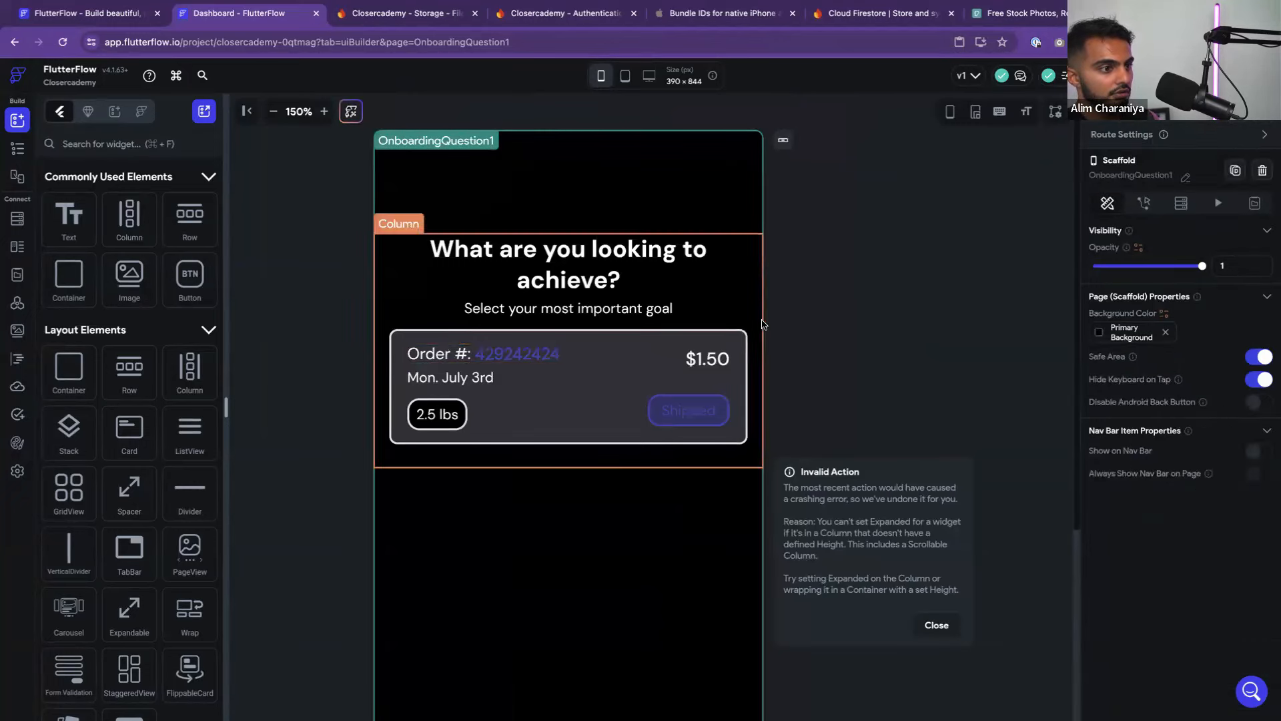
click(445, 356)
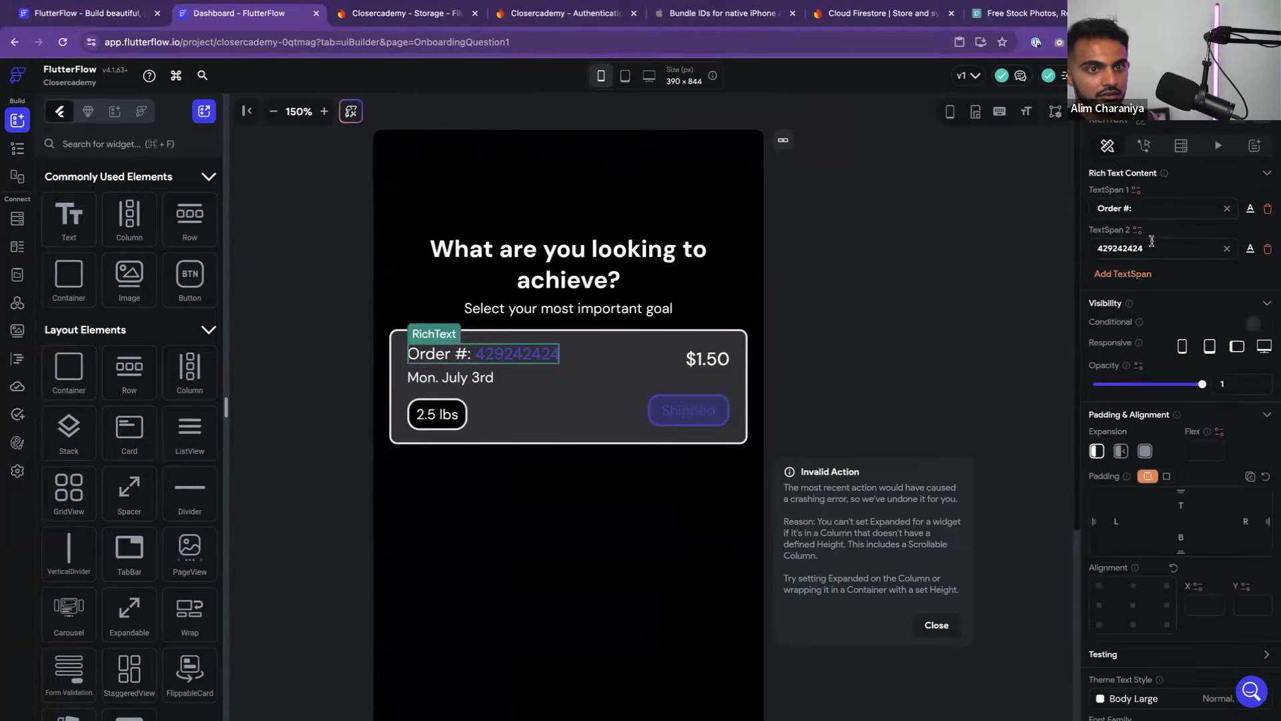
click(1266, 254)
drag(1172, 206, 1073, 210)
key(ctrl+Left)
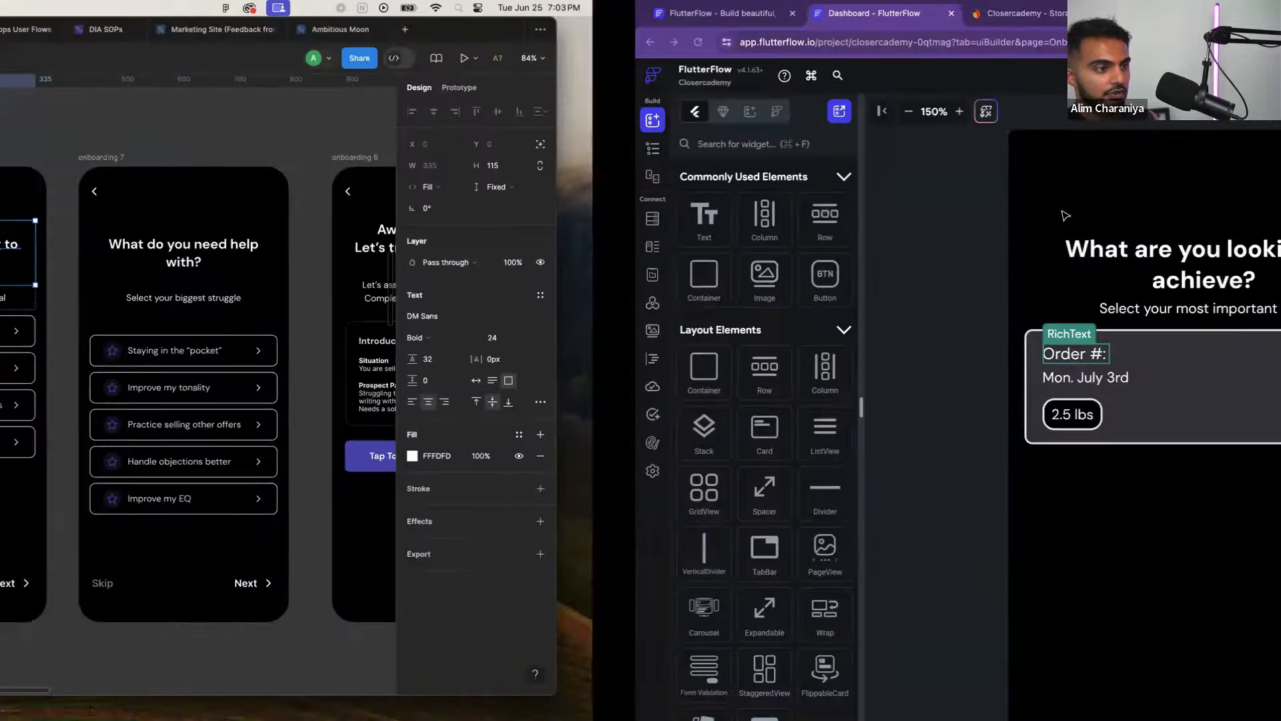
key(ctrl+Right)
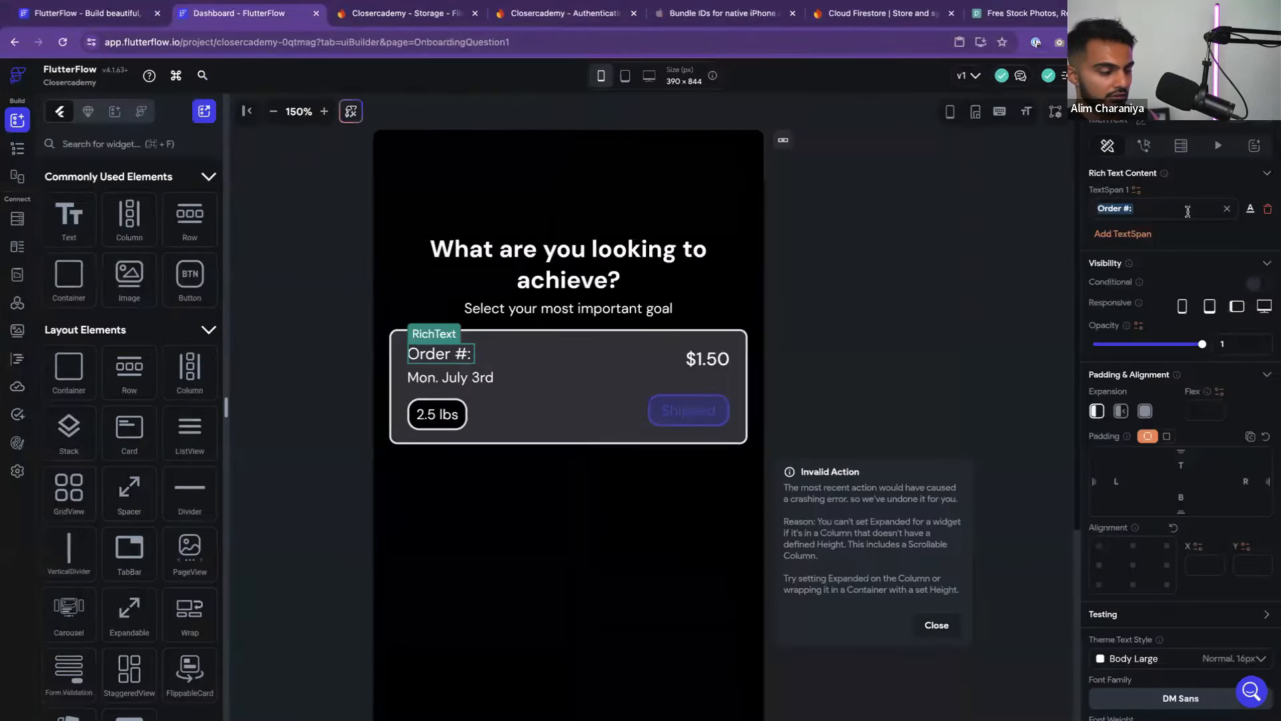
text(Double My Clos)
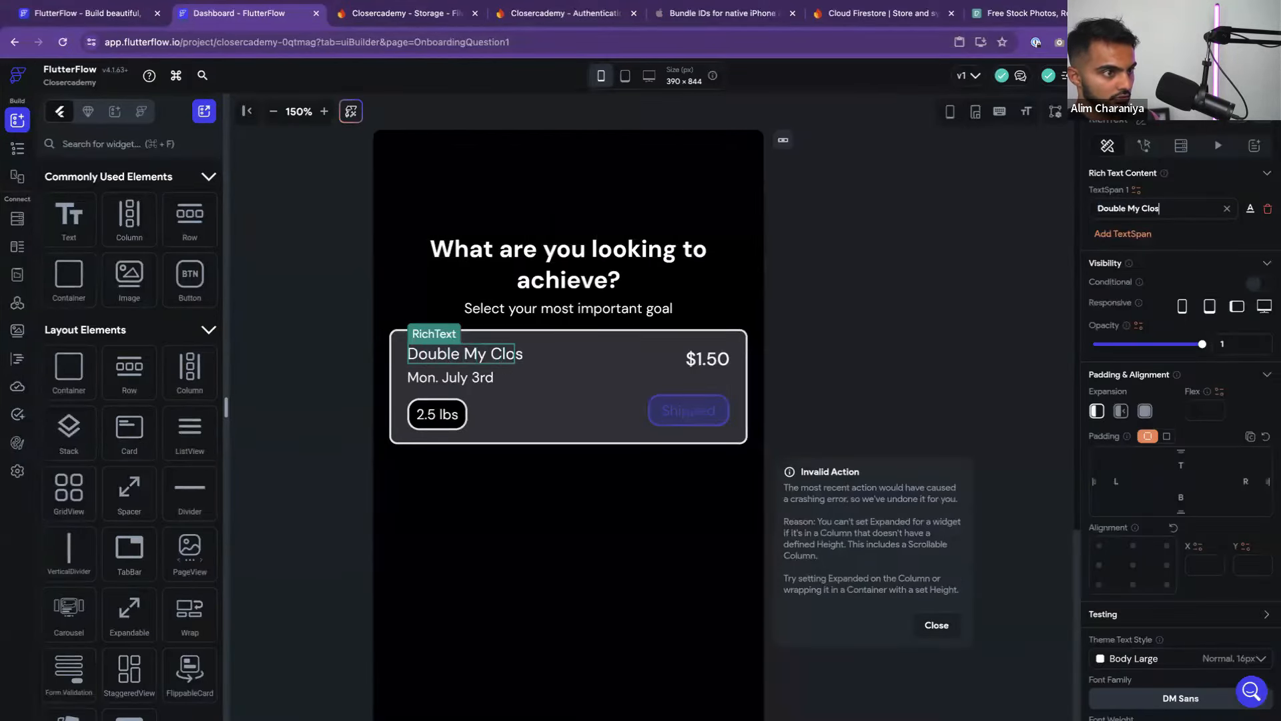
text(e Rate)
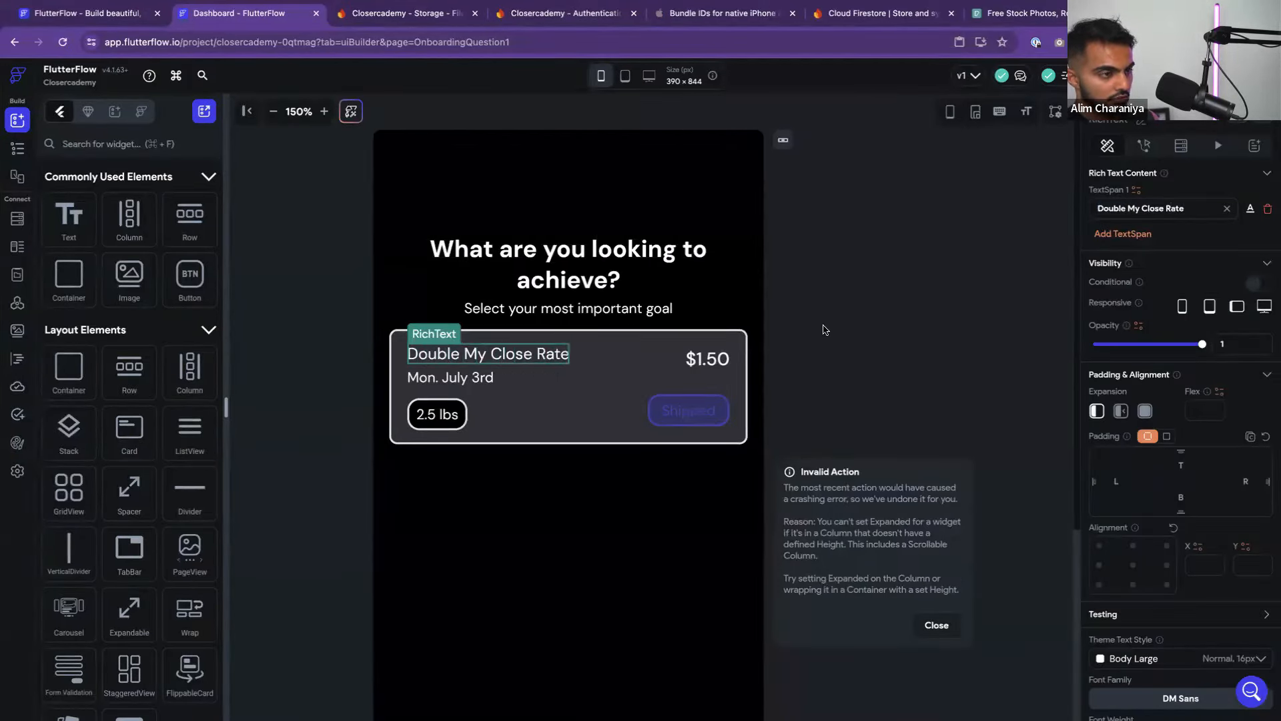
Delete the 'Mon. July 3rd' date line from the card
click(424, 382)
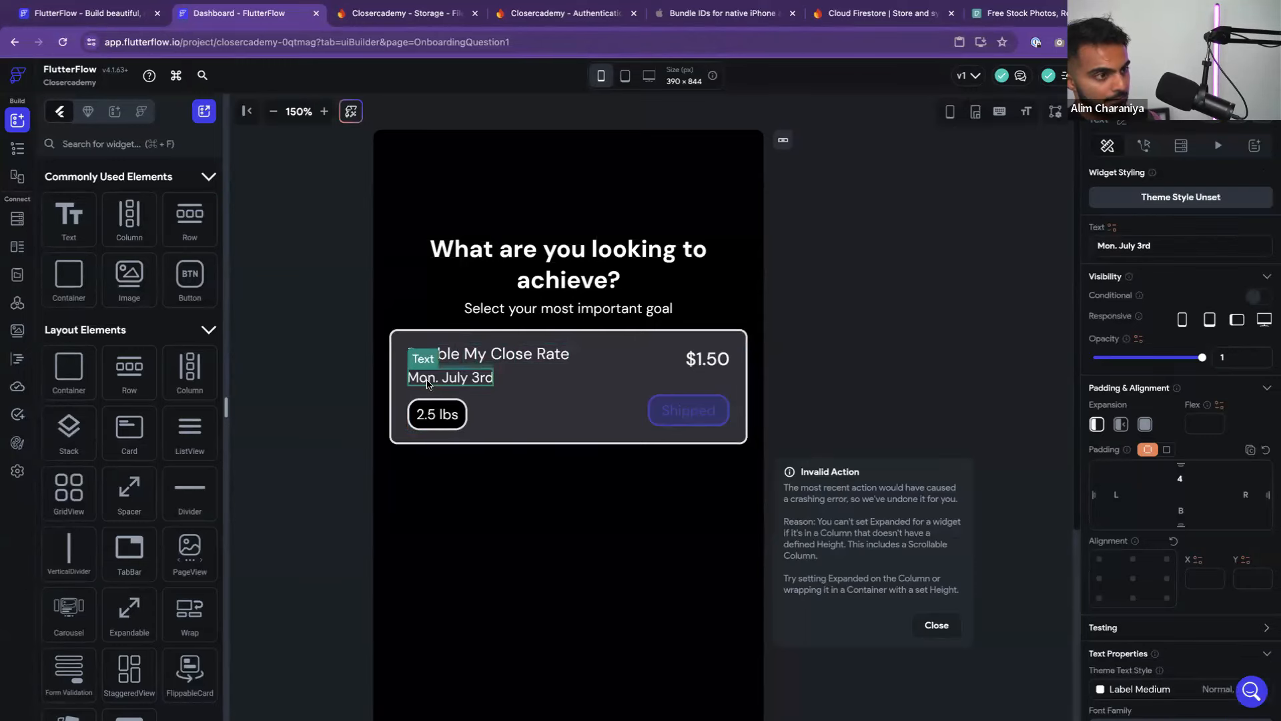
key(BackSpace)
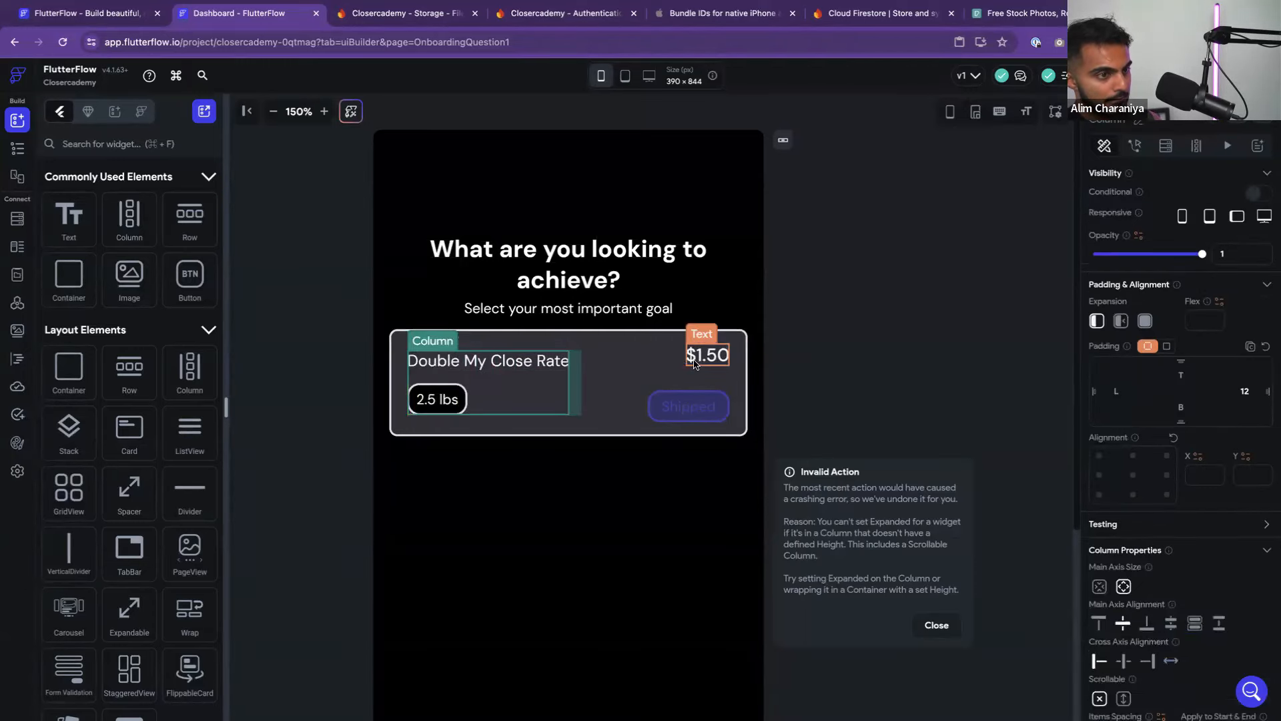
key(ctrl+Left)
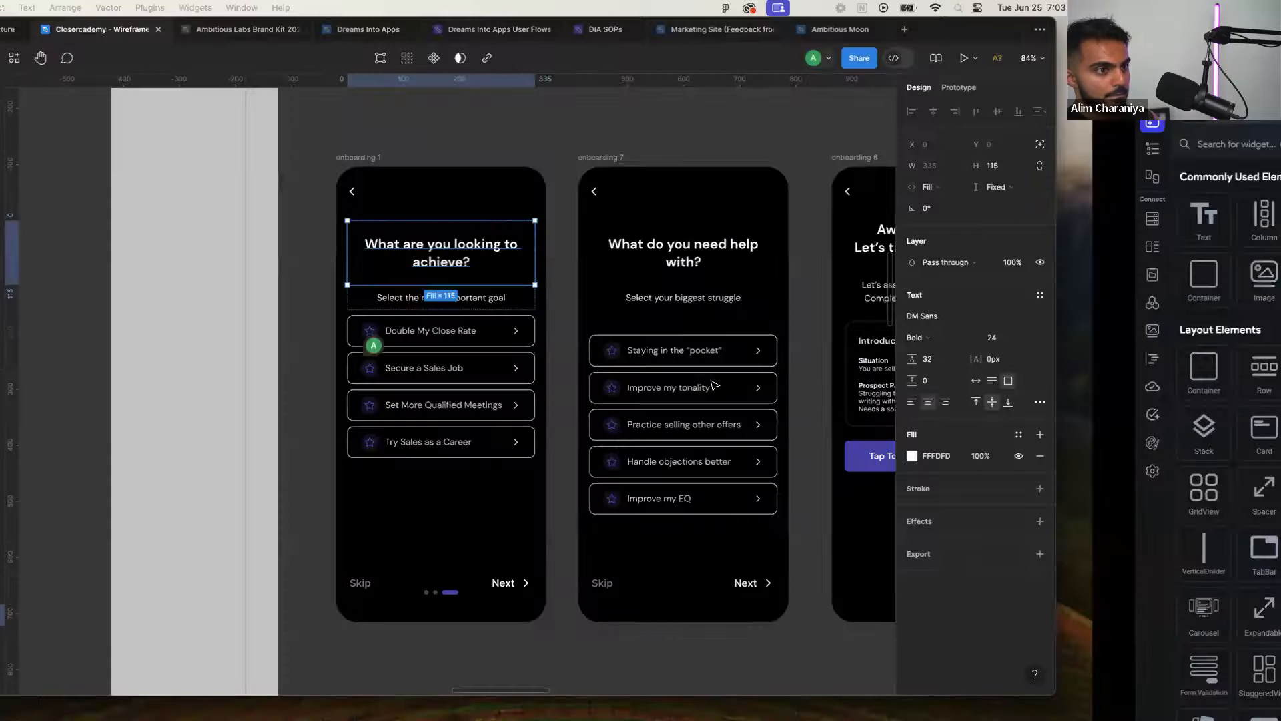
key(ctrl+Right)
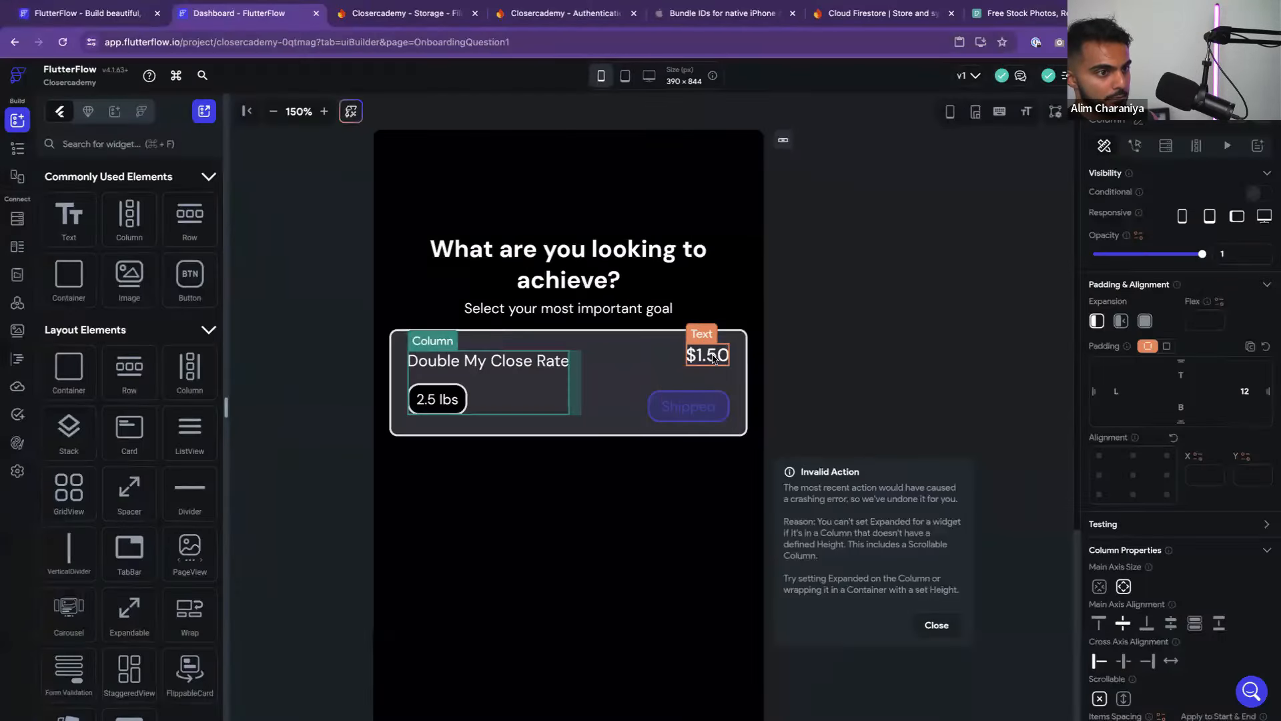
Delete the $1.50 price and the Shipped badge from the card
click(714, 359)
key(BackSpace)
click(712, 369)
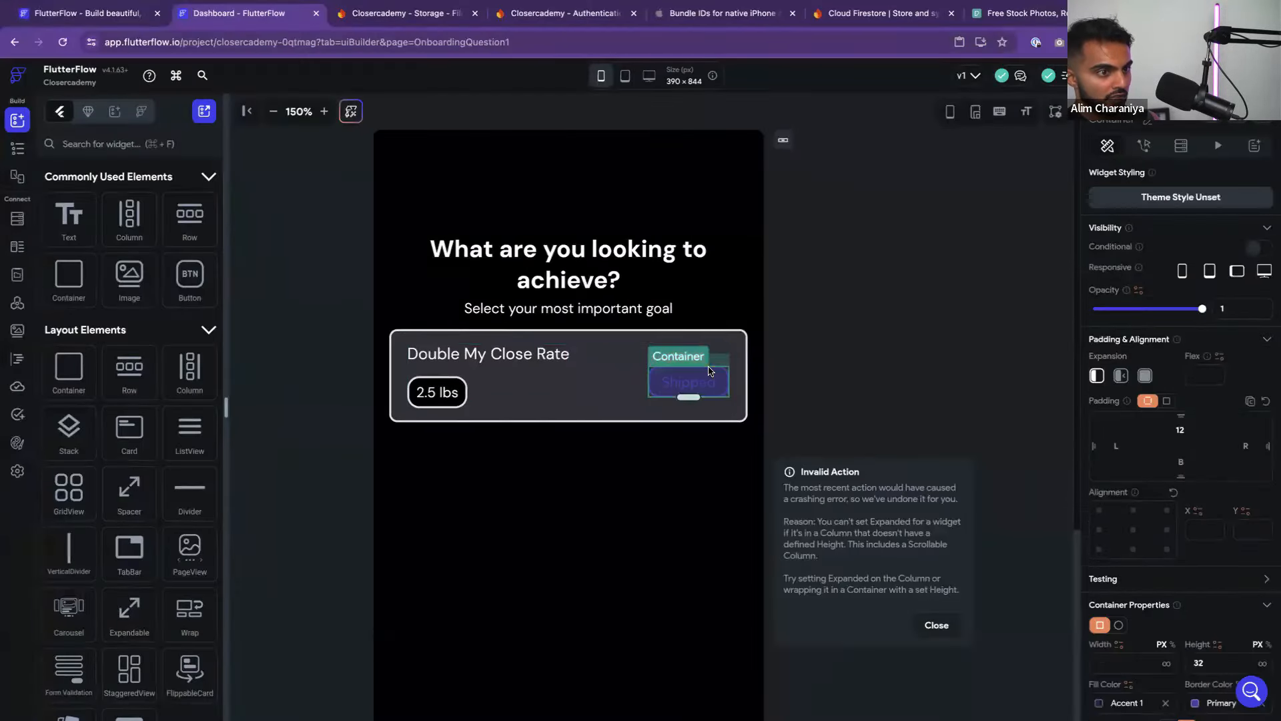
key(BackSpace)
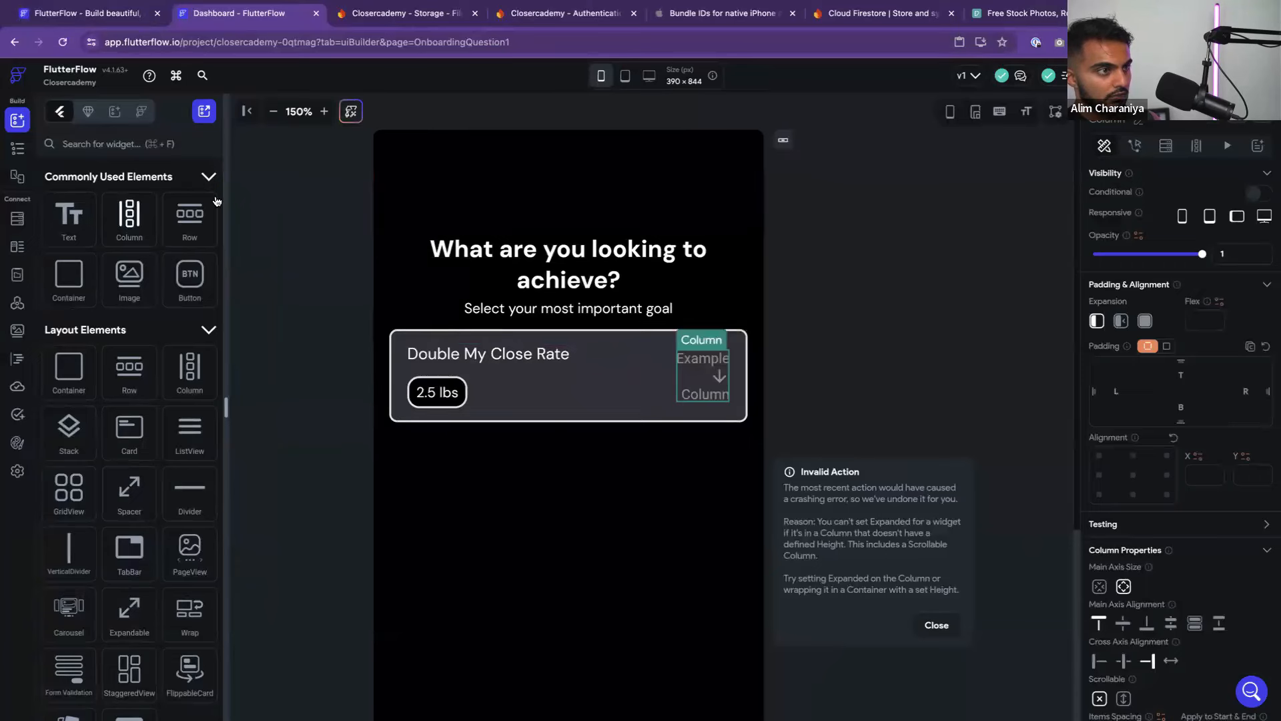
click(94, 146)
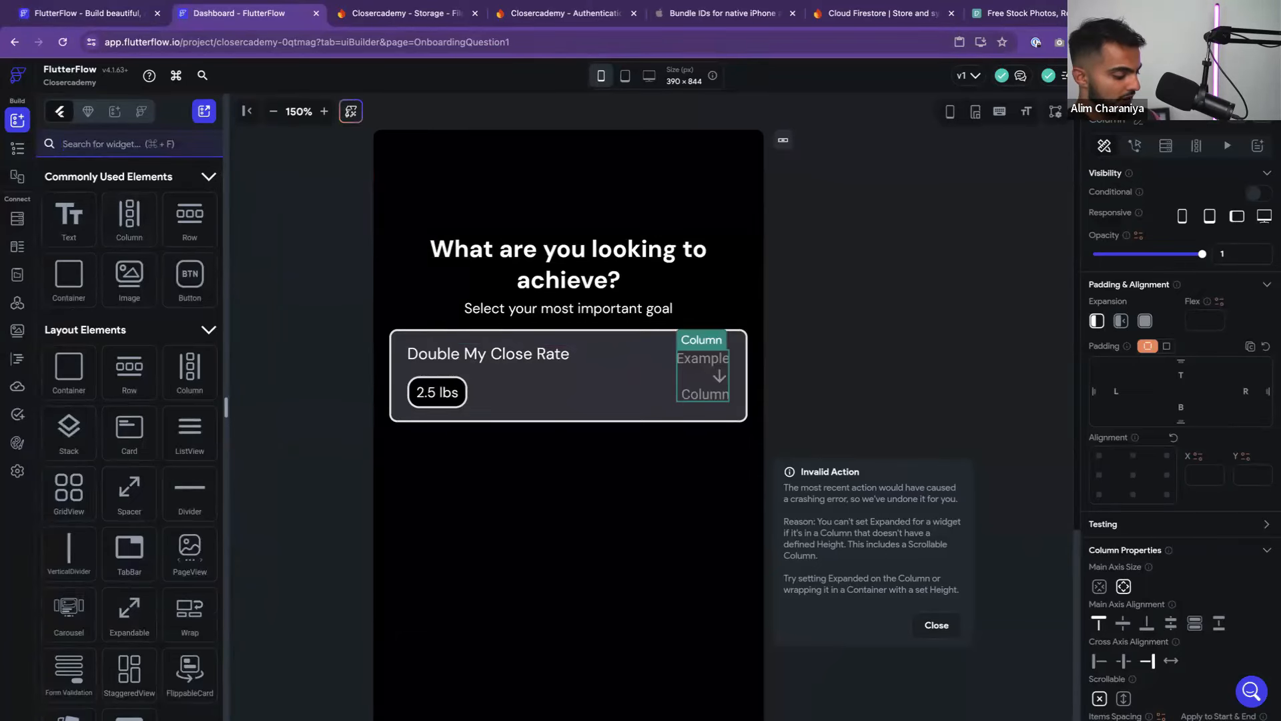
Add an icon button with the forward arrow icon, no fill and no border colour, to the card
text(icon)
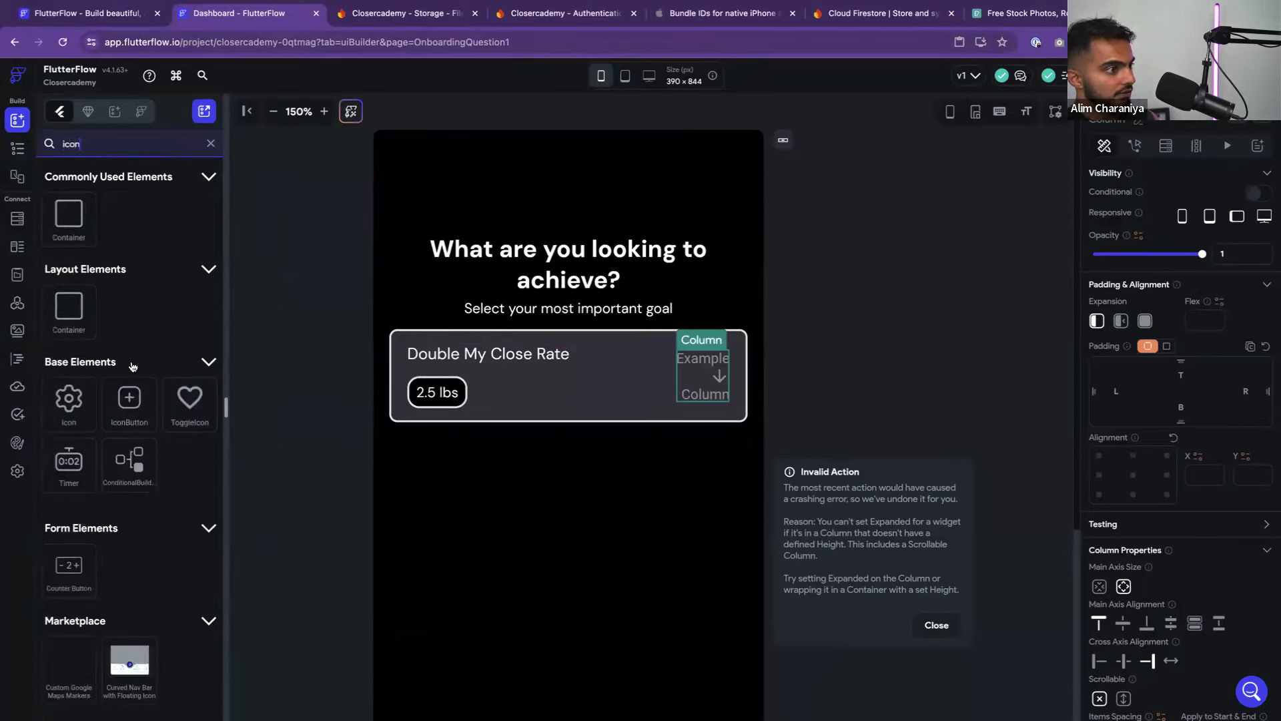
drag(129, 399, 727, 391)
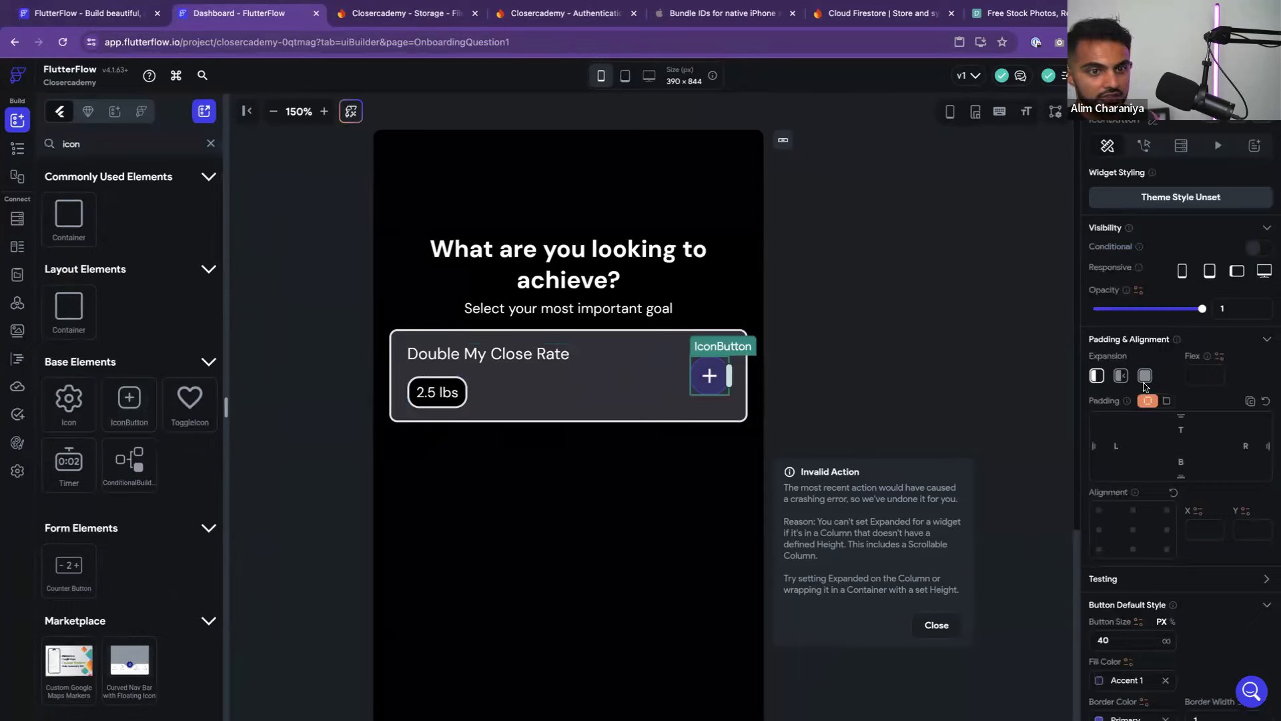
scroll(1145, 387, down, 5)
click(1178, 522)
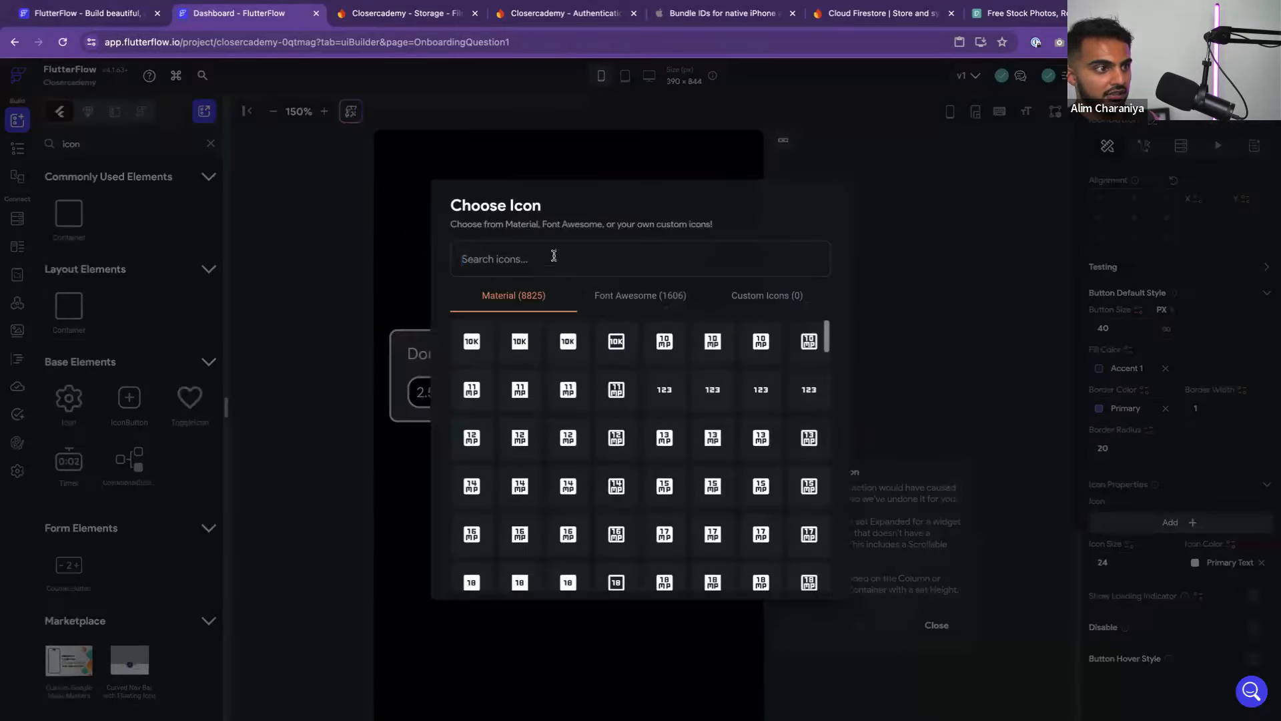
text(arrow)
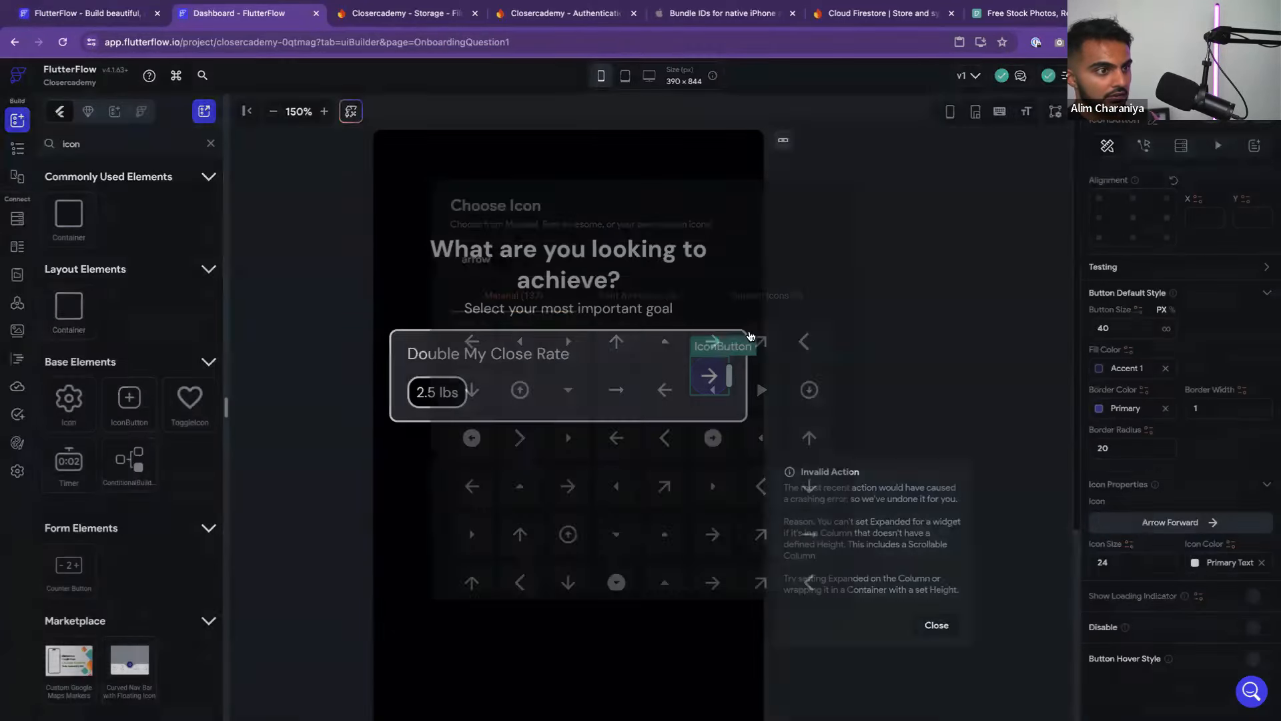
click(718, 348)
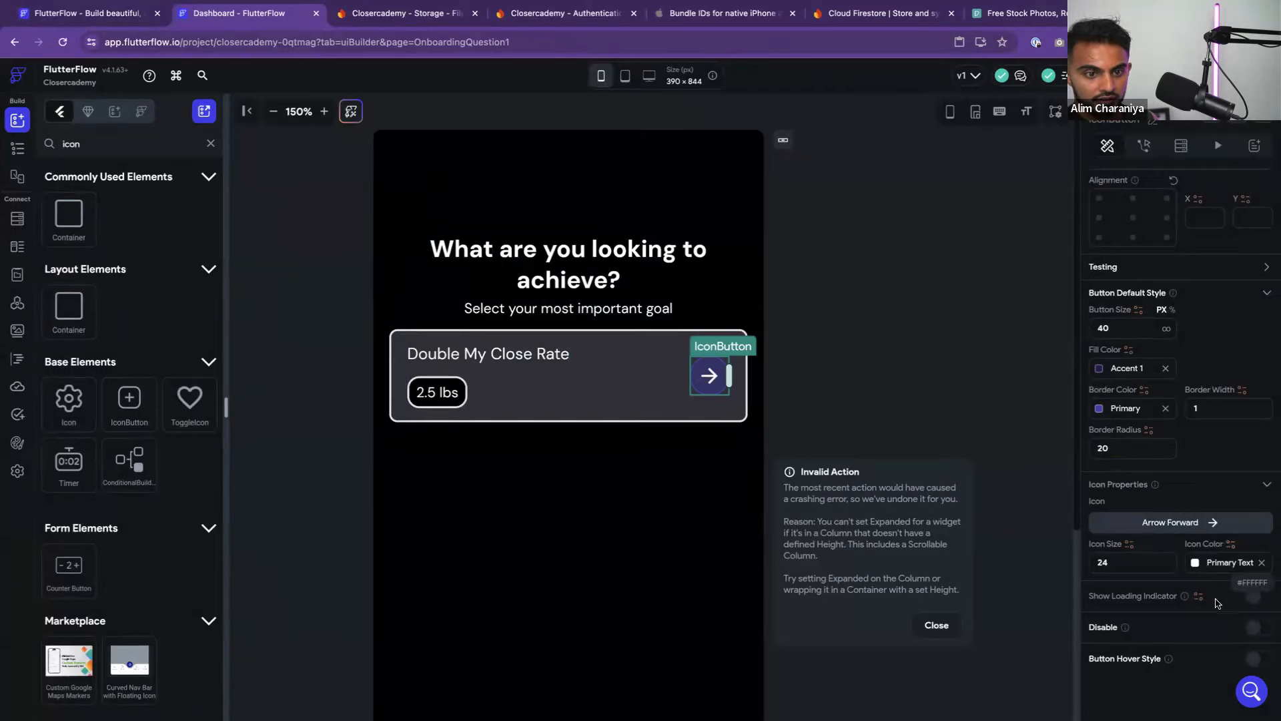
click(1166, 367)
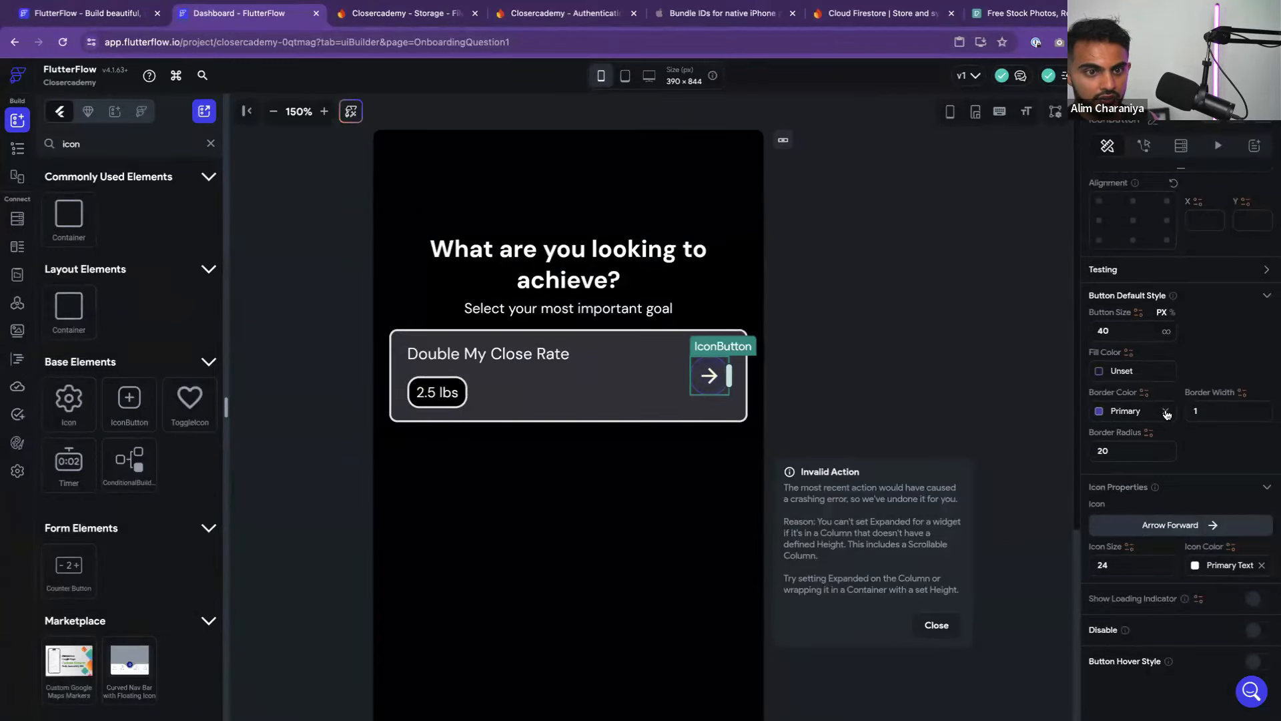
click(1166, 411)
click(759, 400)
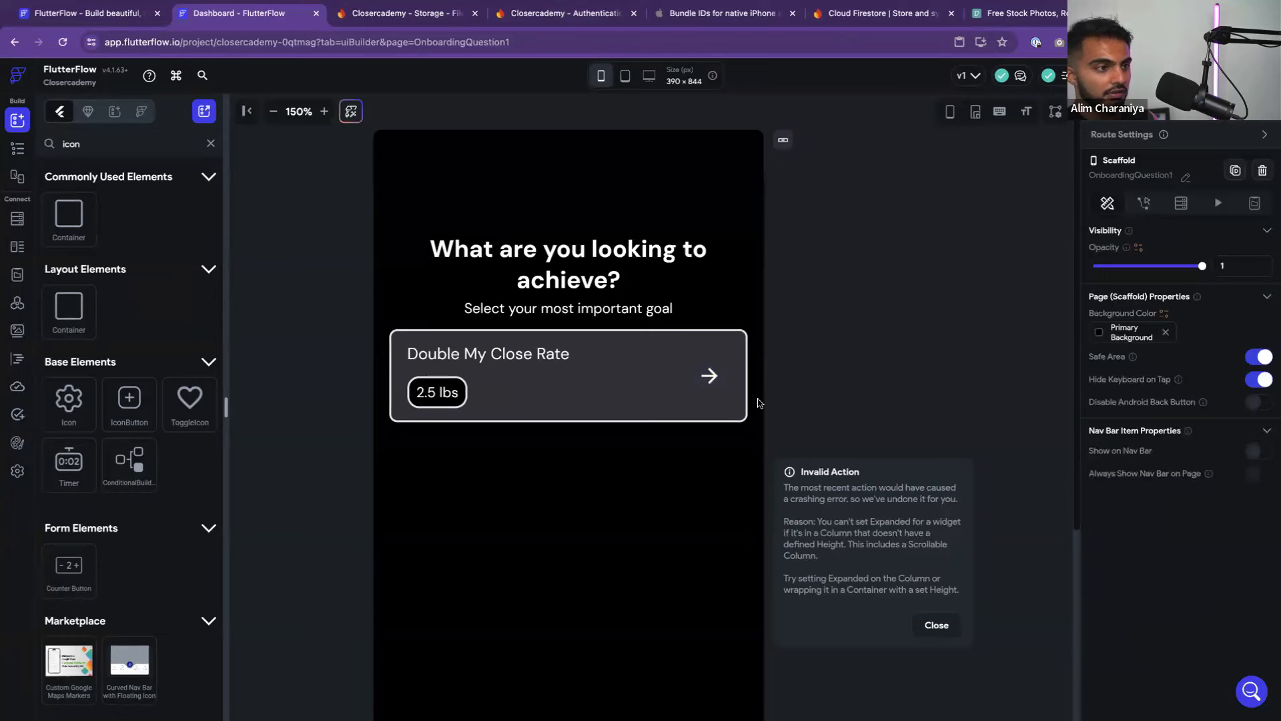
Delete the 2.5 lbs tag and check the card's container in the widget hierarchy
click(460, 400)
key(Delete)
click(852, 343)
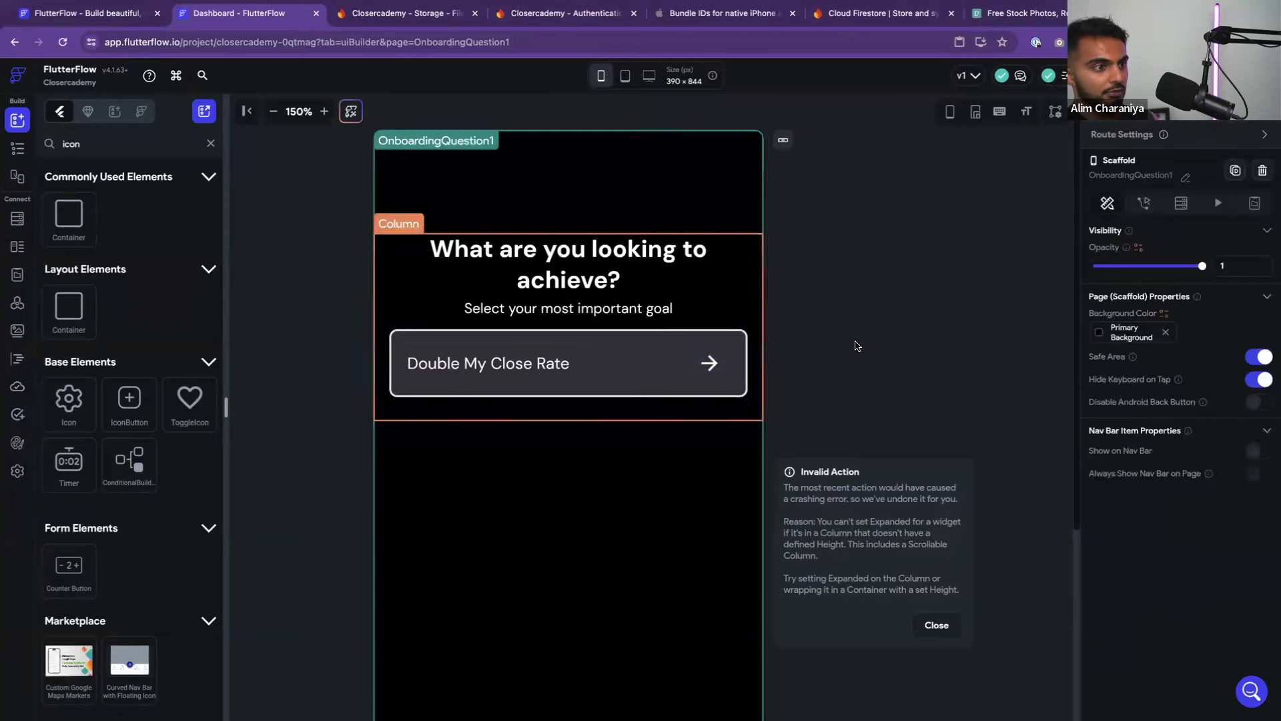
scroll(843, 348, down, 2)
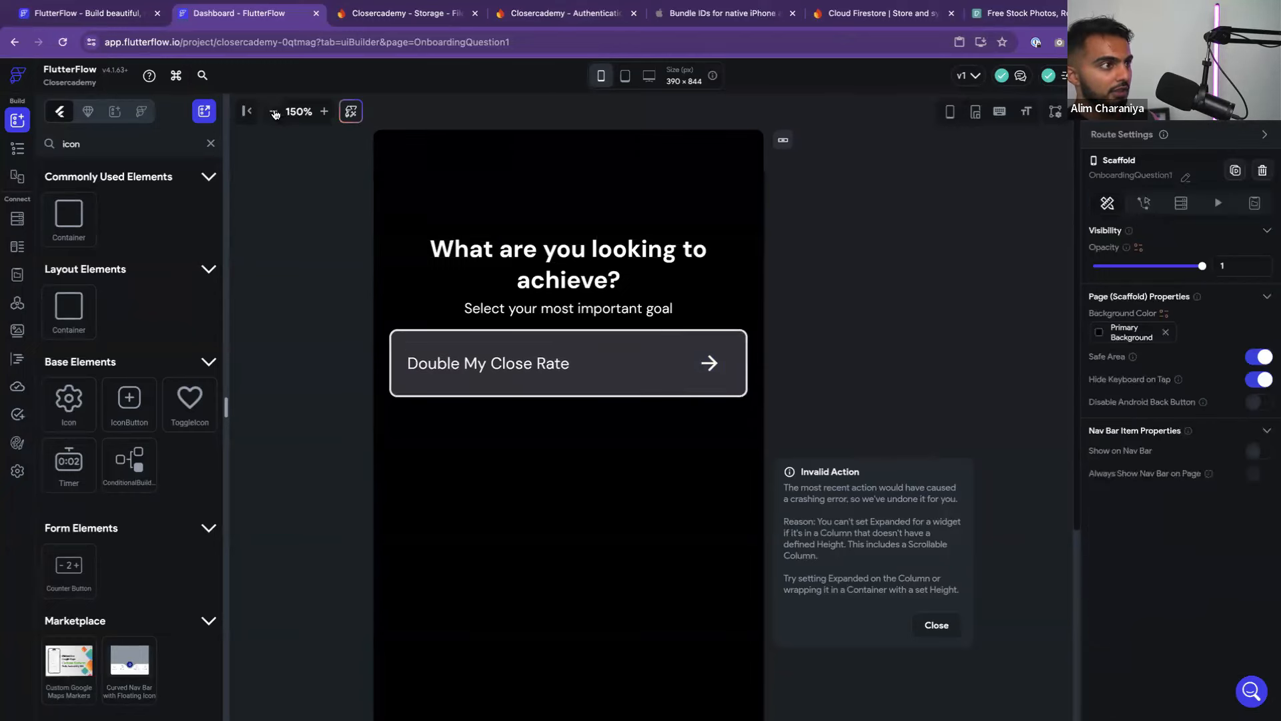
click(273, 111)
click(273, 112)
click(273, 112)
click(272, 112)
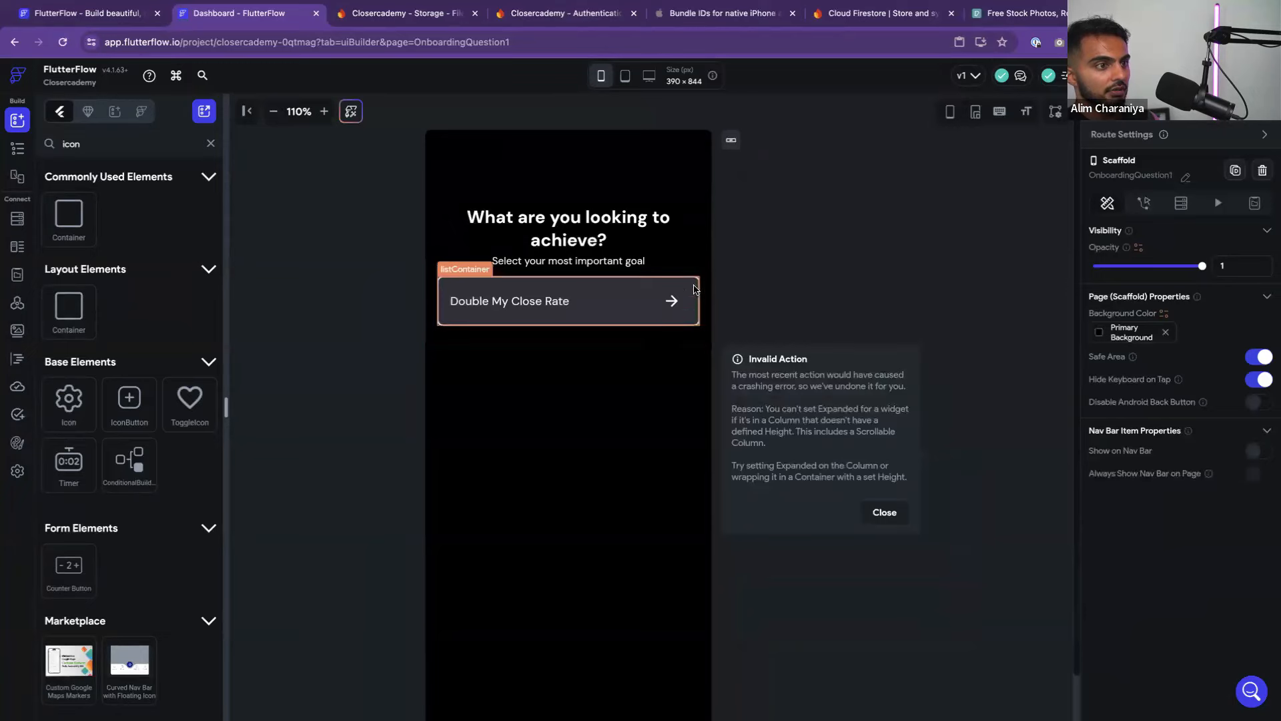
click(489, 292)
click(17, 150)
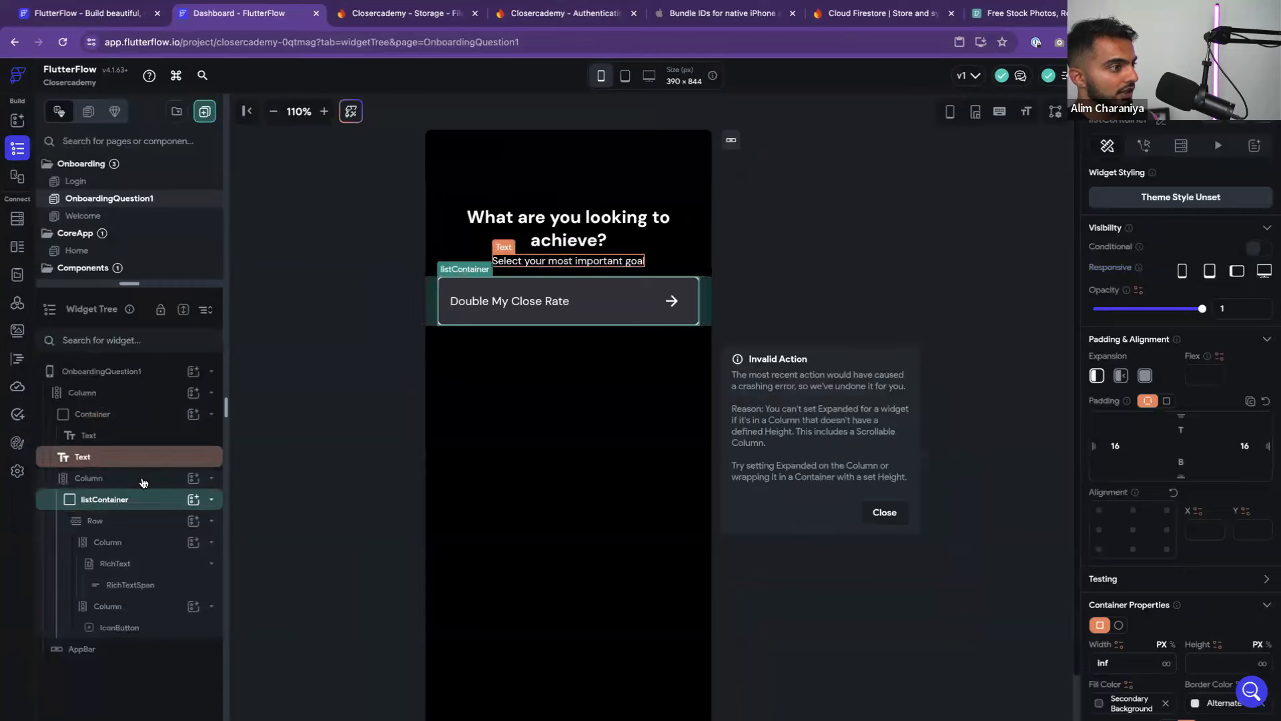
click(17, 120)
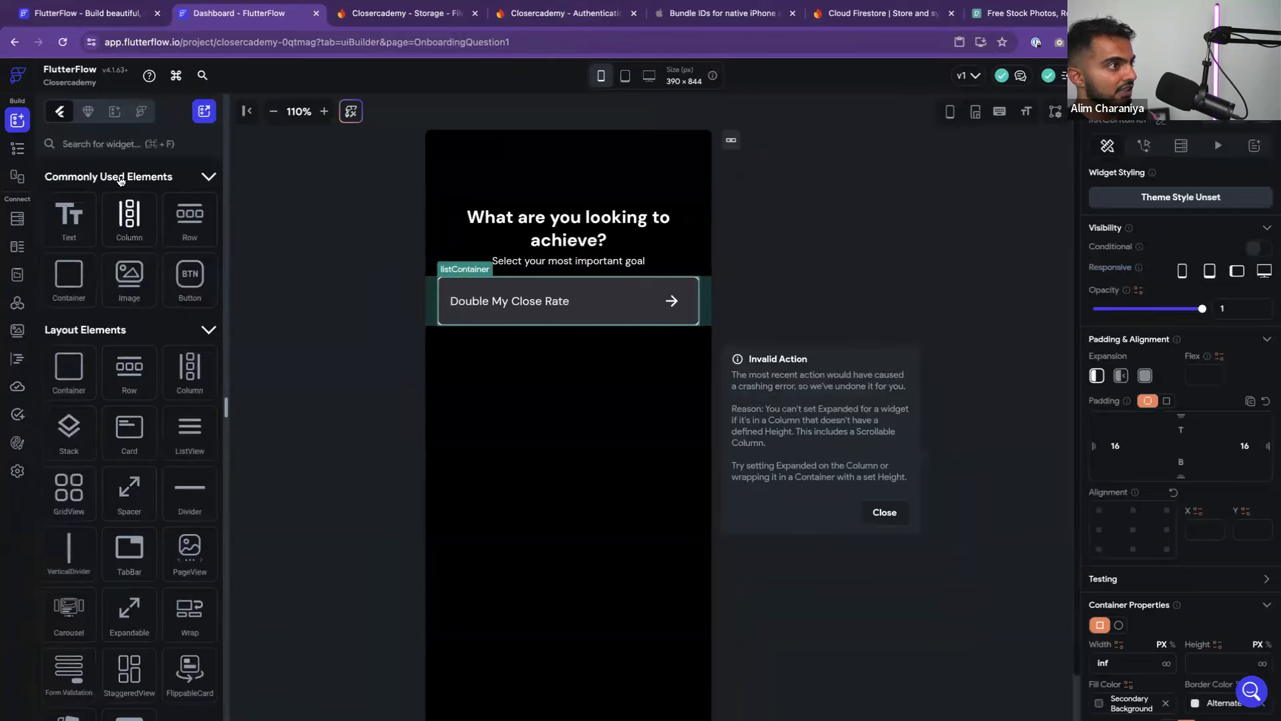
Drop a ListView above the option card, move the card into it, and delete the empty Column
click(95, 145)
text(list v)
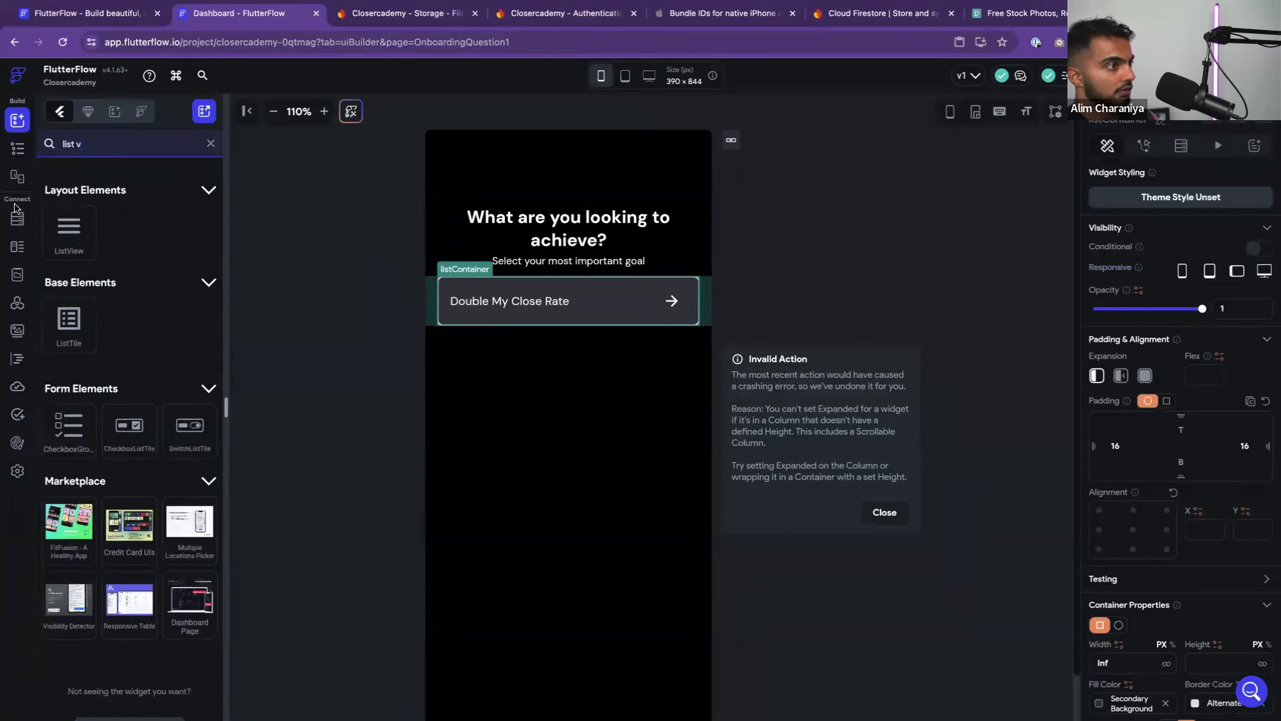
drag(69, 230, 579, 312)
click(590, 333)
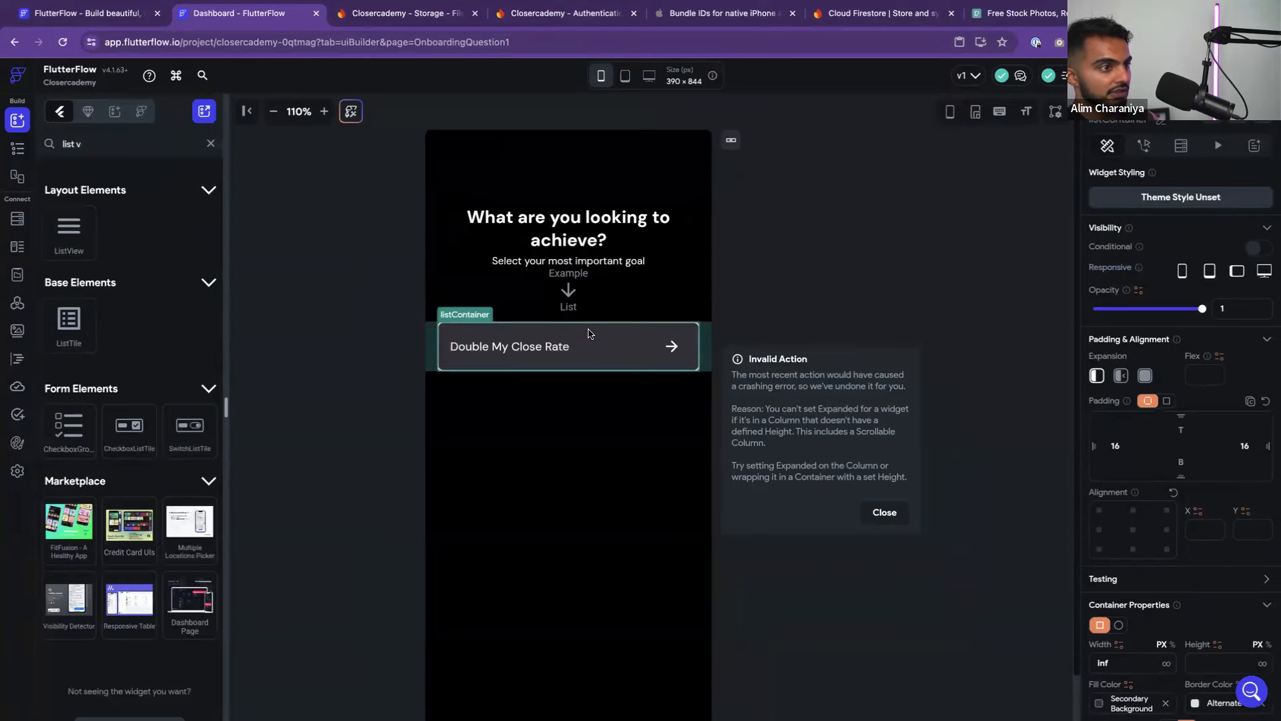
drag(460, 328, 554, 299)
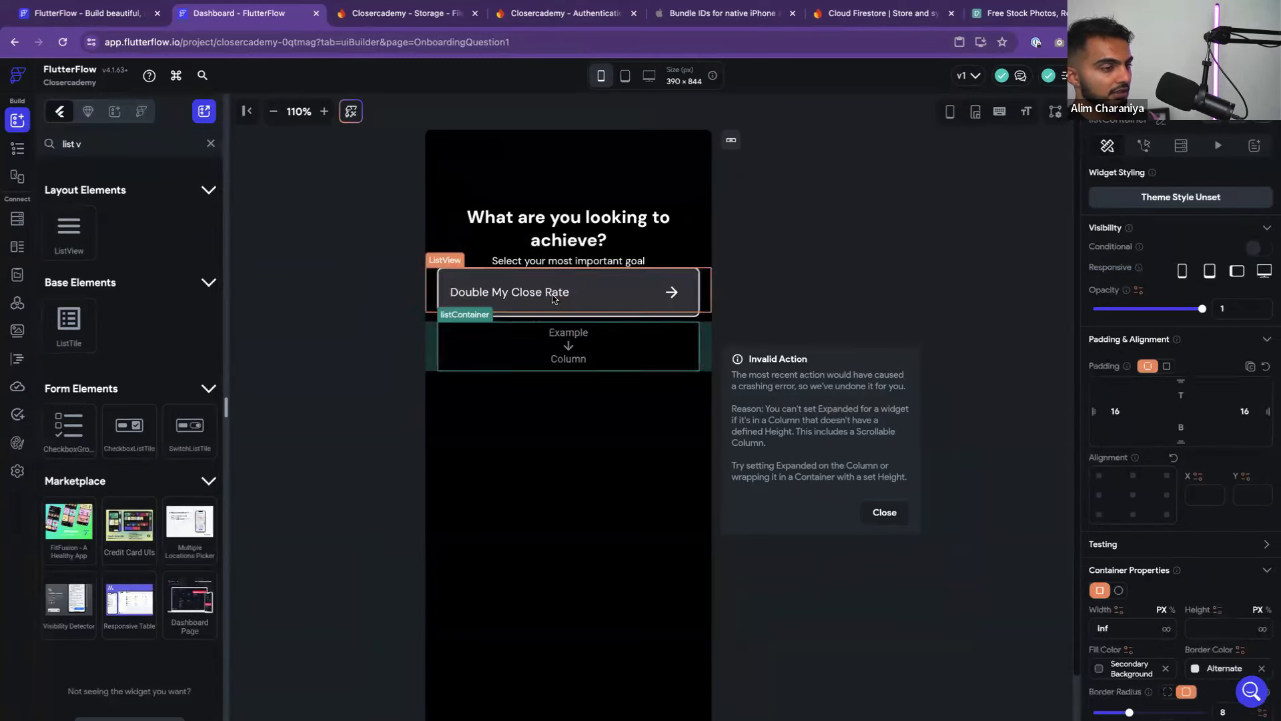
click(707, 271)
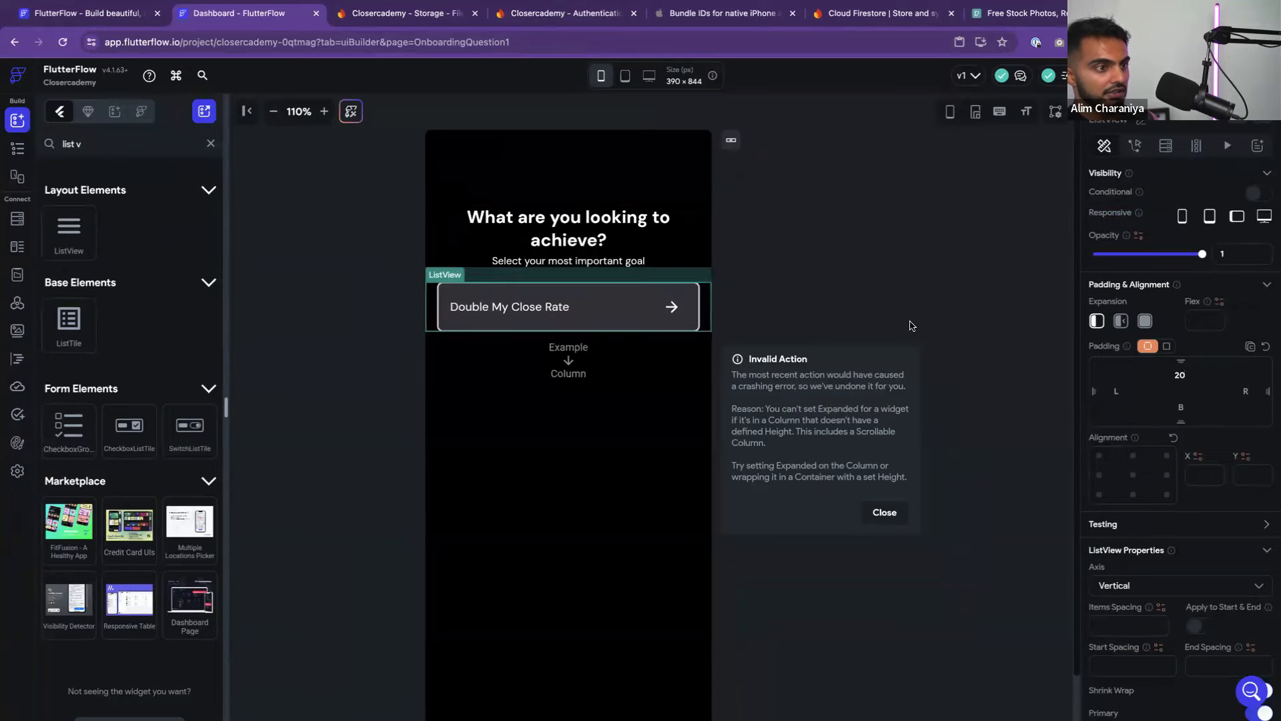
click(554, 362)
key(Delete)
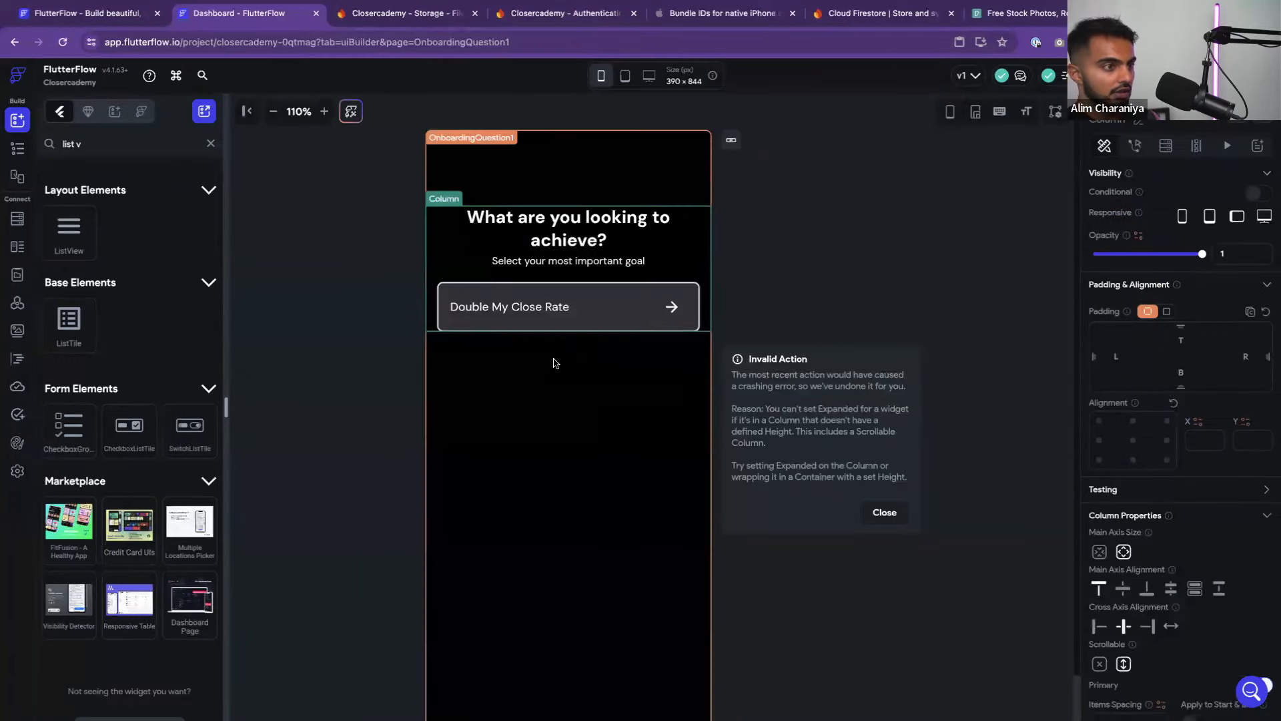
click(707, 294)
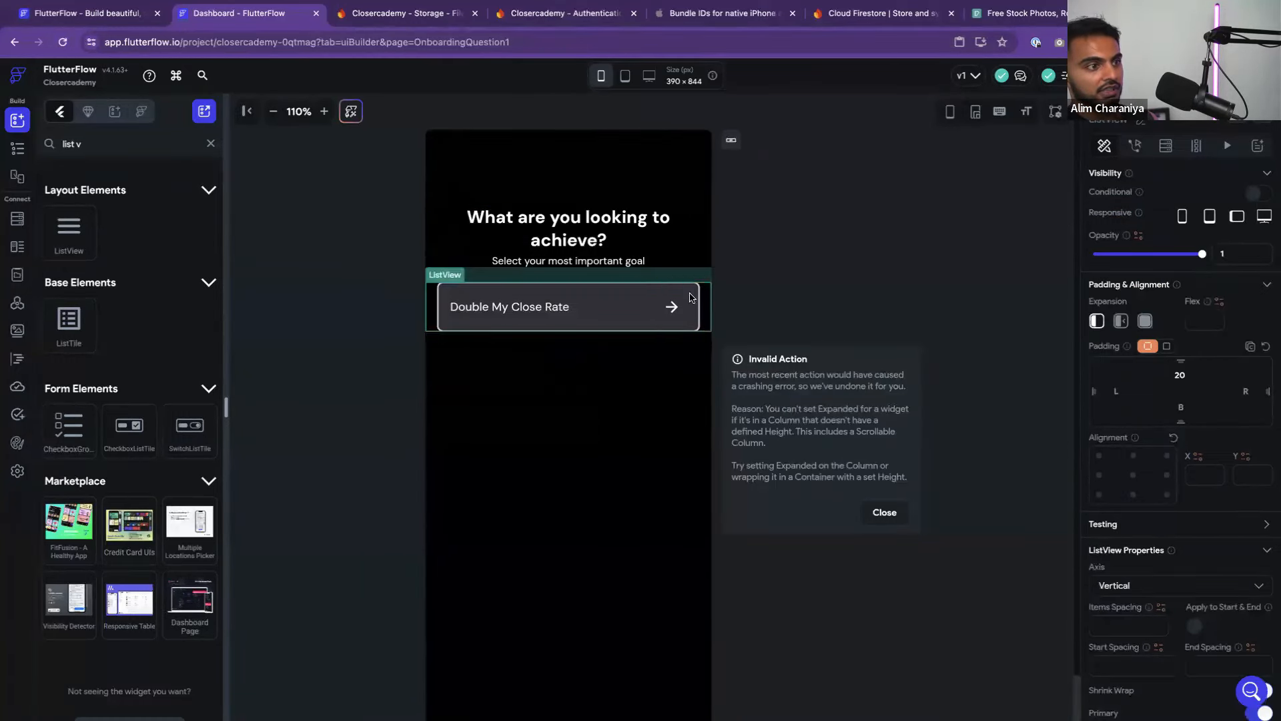
Generate the ListView's children as 'option' from a random strings list with max length 30
click(1196, 147)
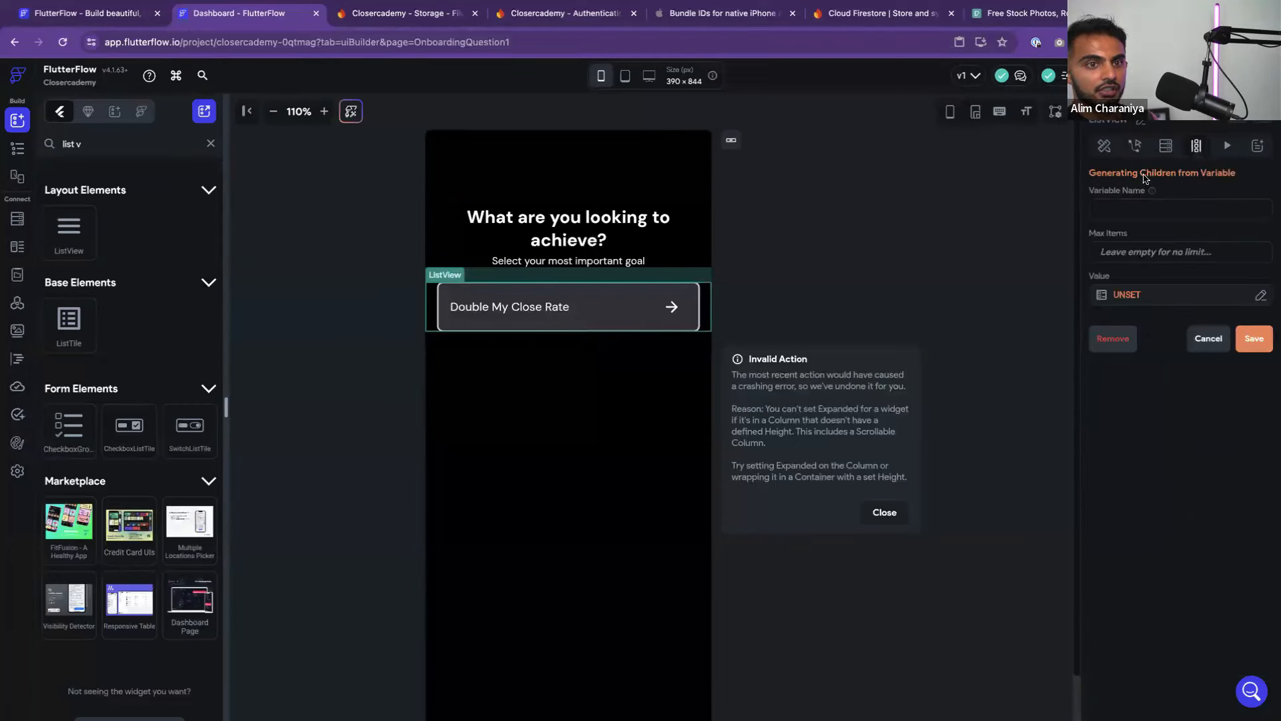
click(1146, 211)
text(option)
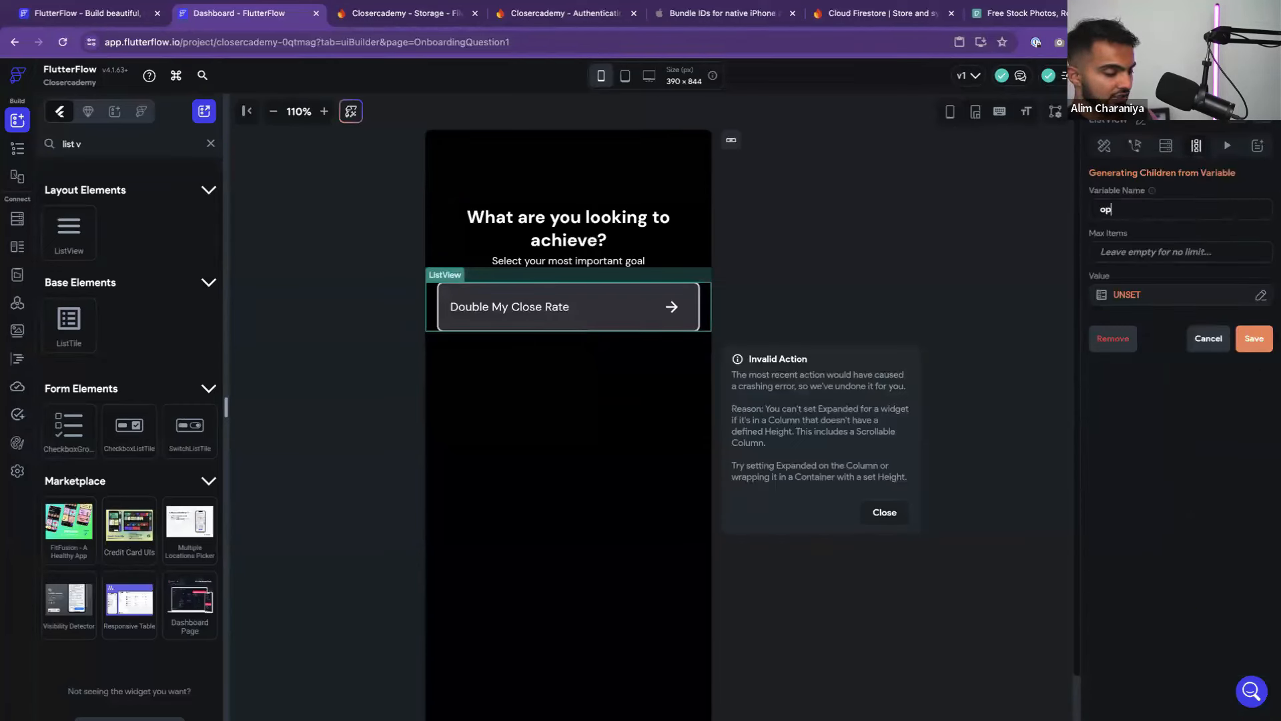
click(1152, 303)
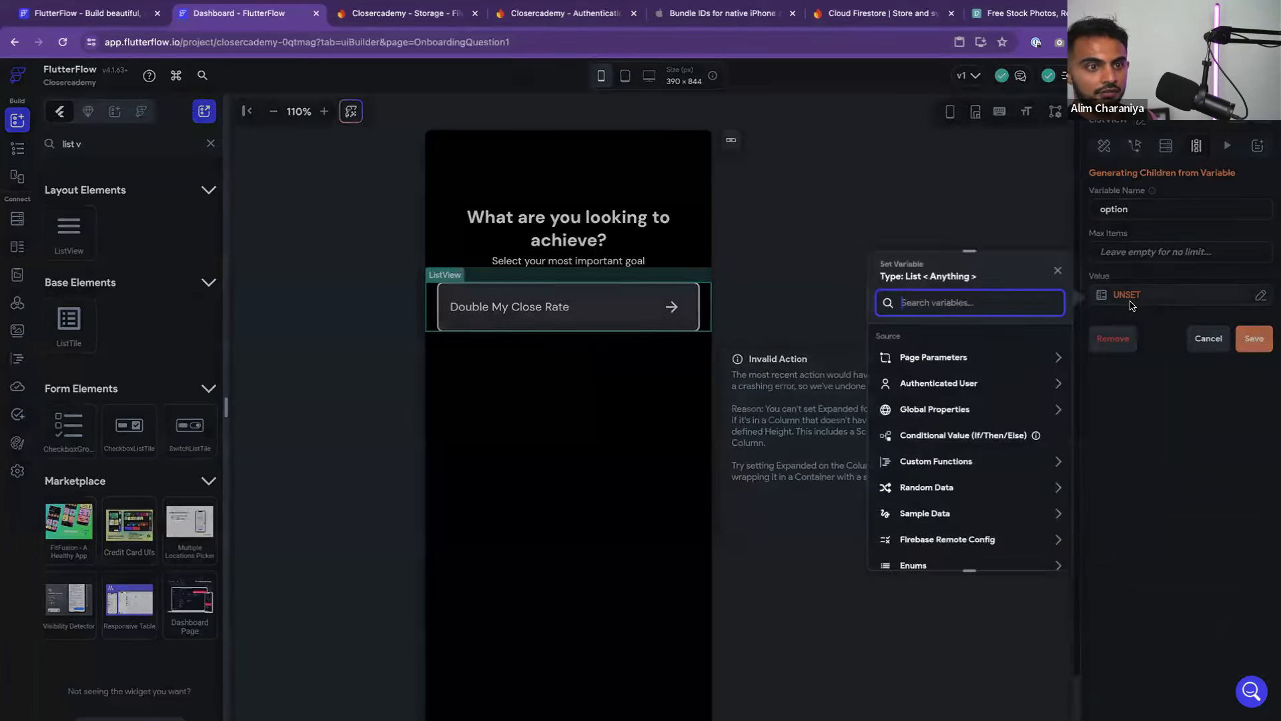
click(1016, 465)
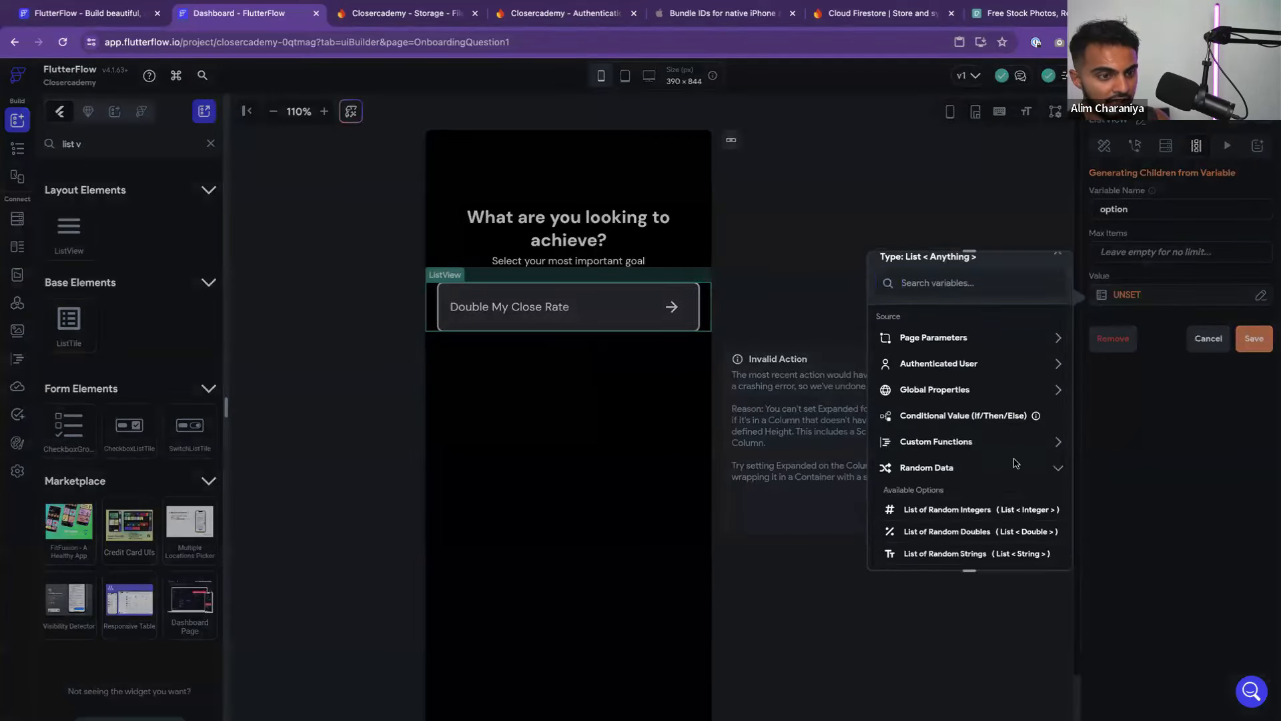
scroll(1001, 448, down, 3)
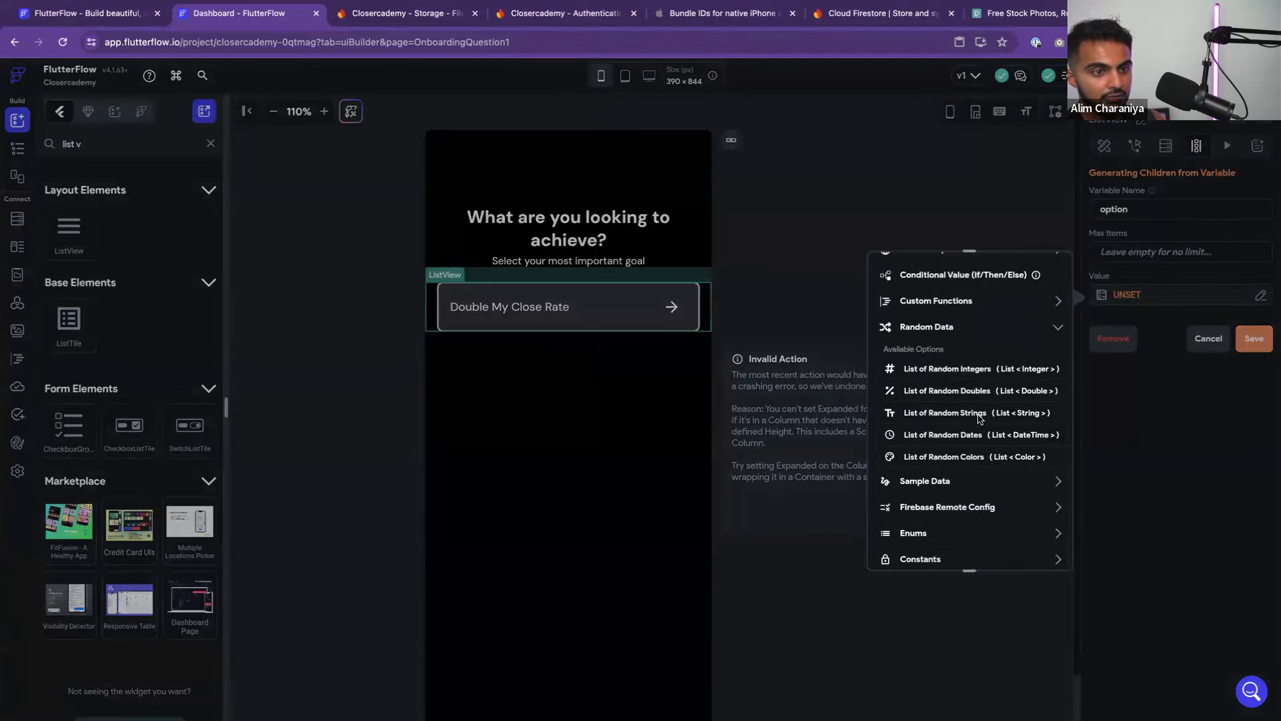
click(979, 415)
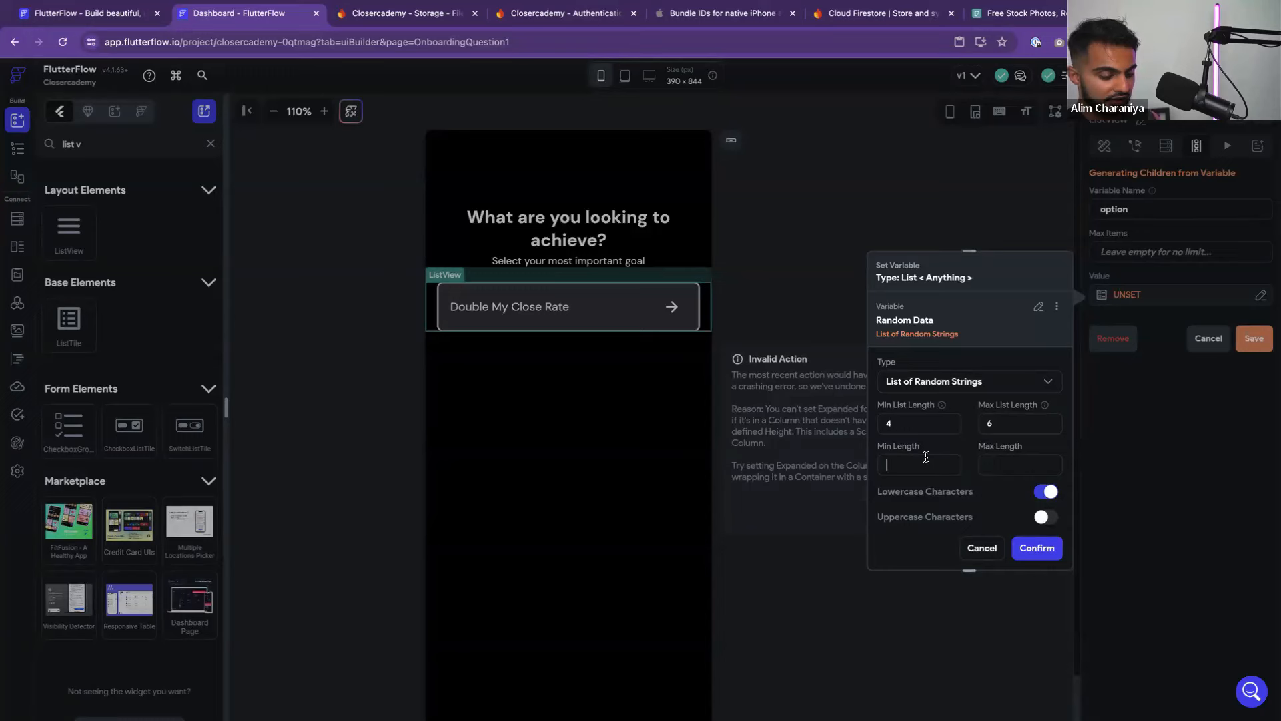
click(1021, 464)
text(30)
scroll(1014, 520, down, 3)
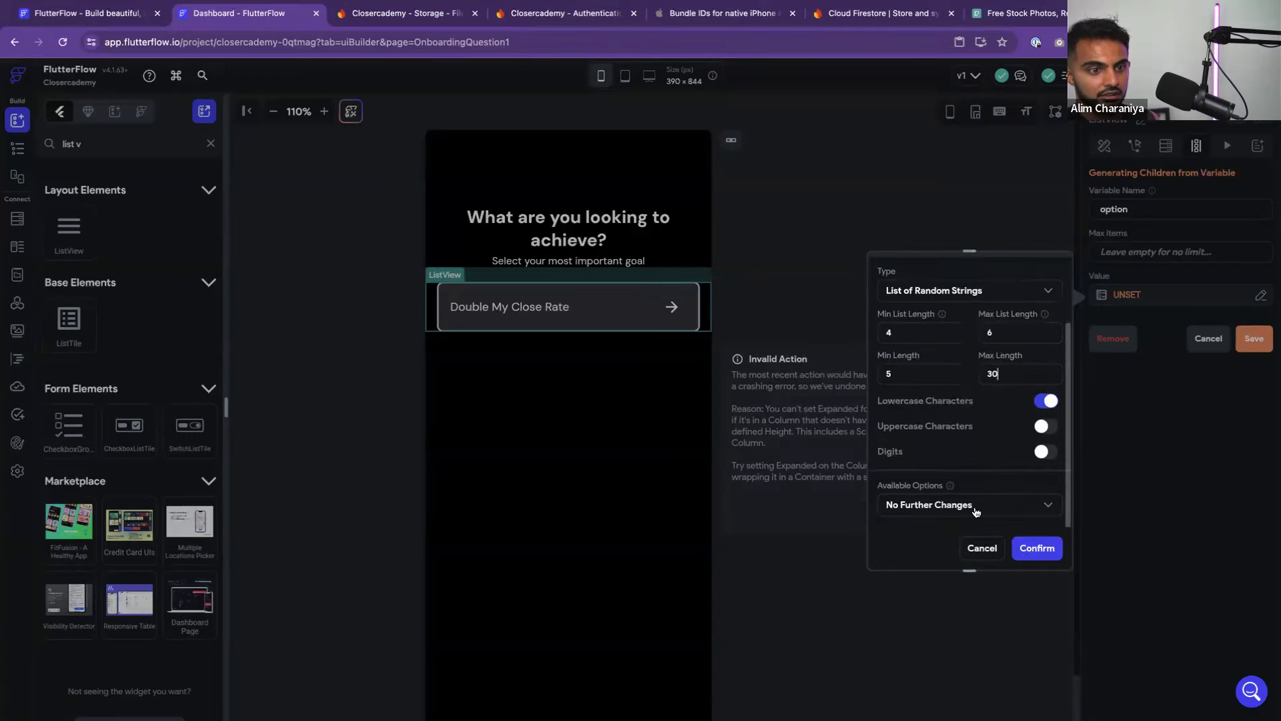
click(1046, 558)
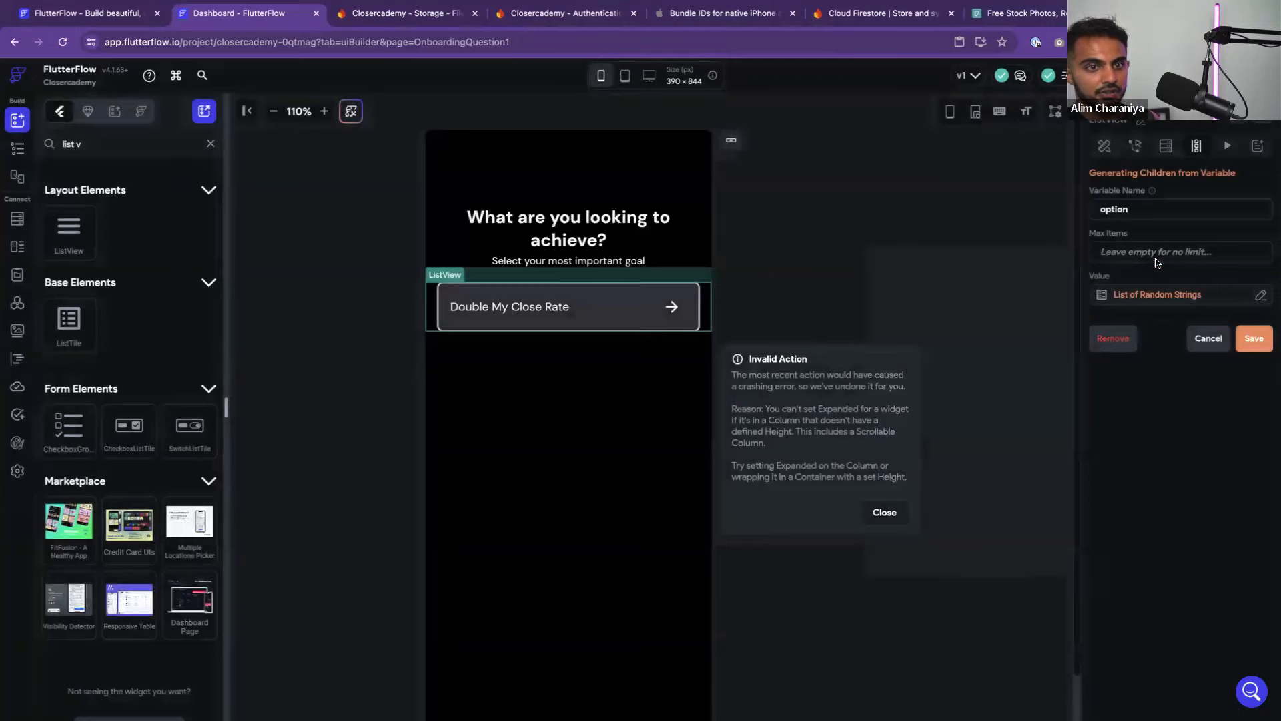
click(1253, 339)
Confirm the dynamic list, then bind the card label to the option item with no further changes
click(741, 454)
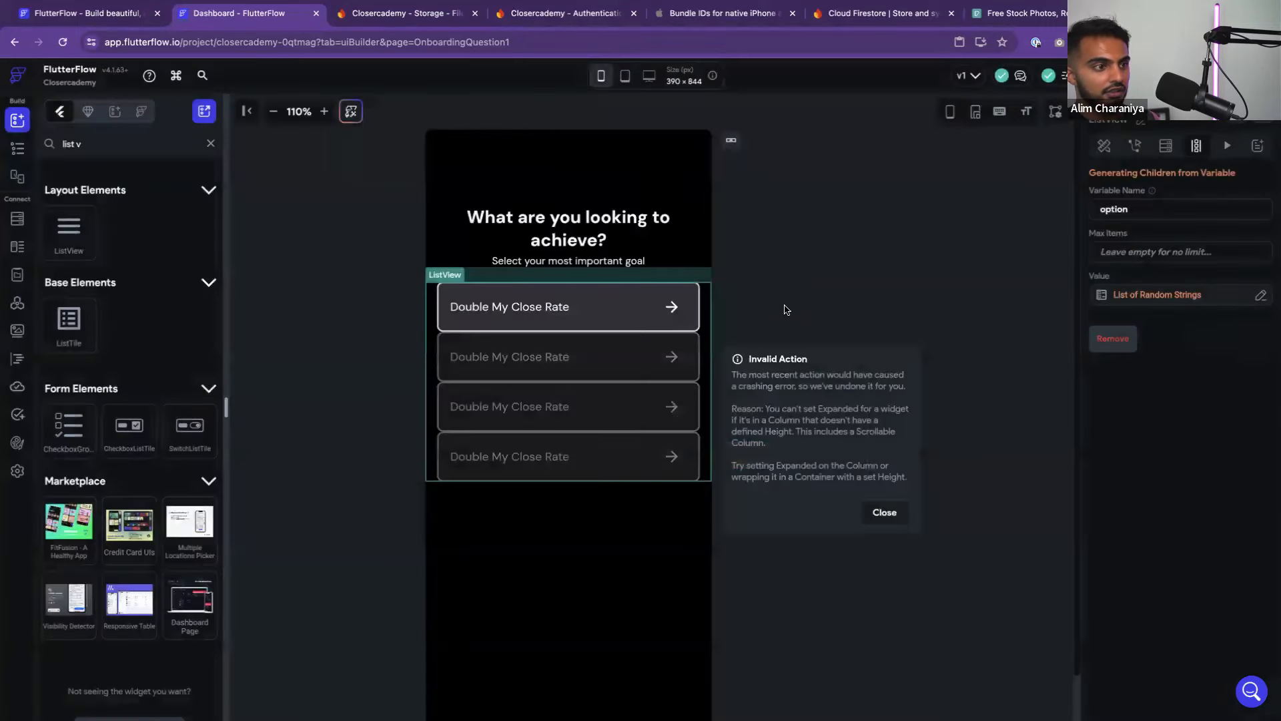
click(702, 323)
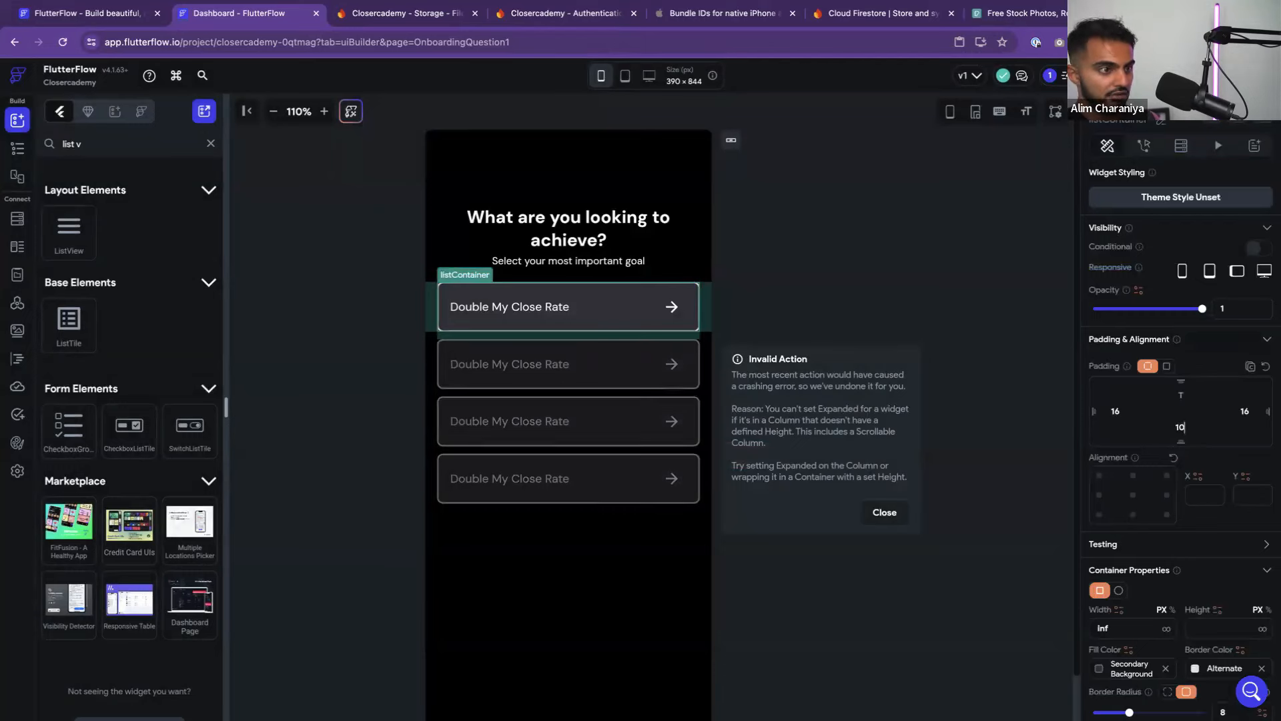
click(889, 307)
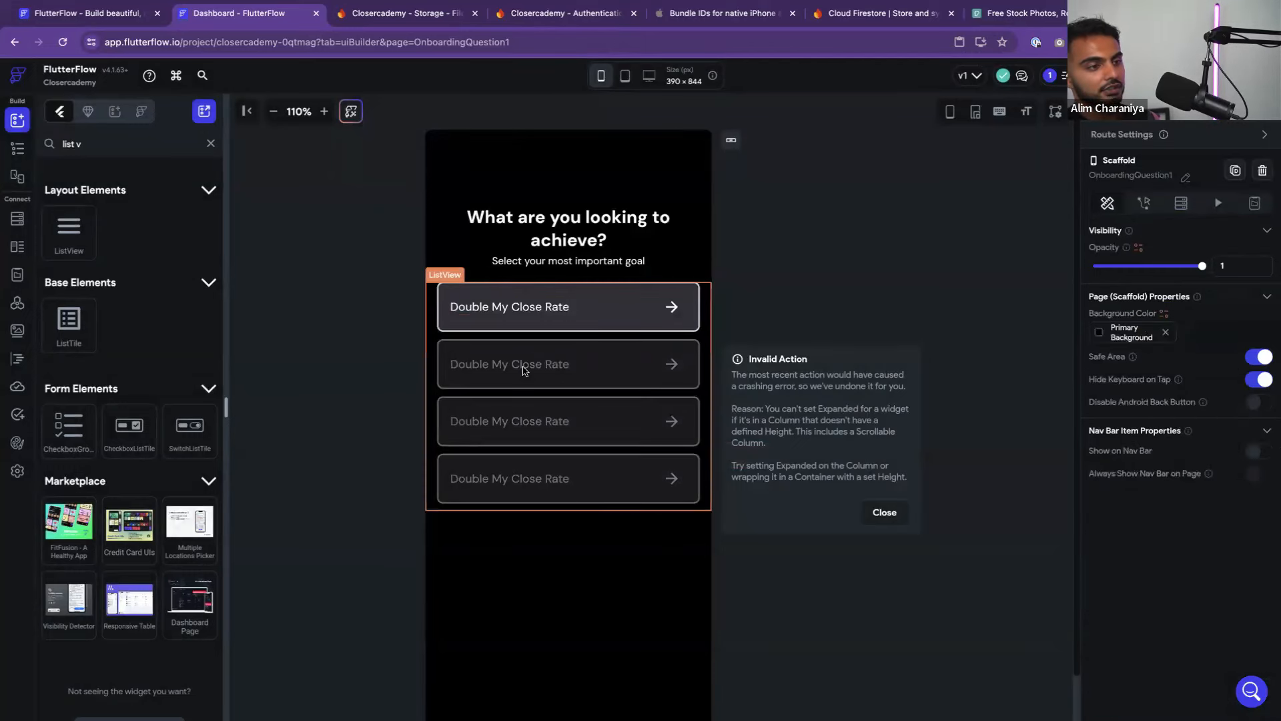
click(511, 309)
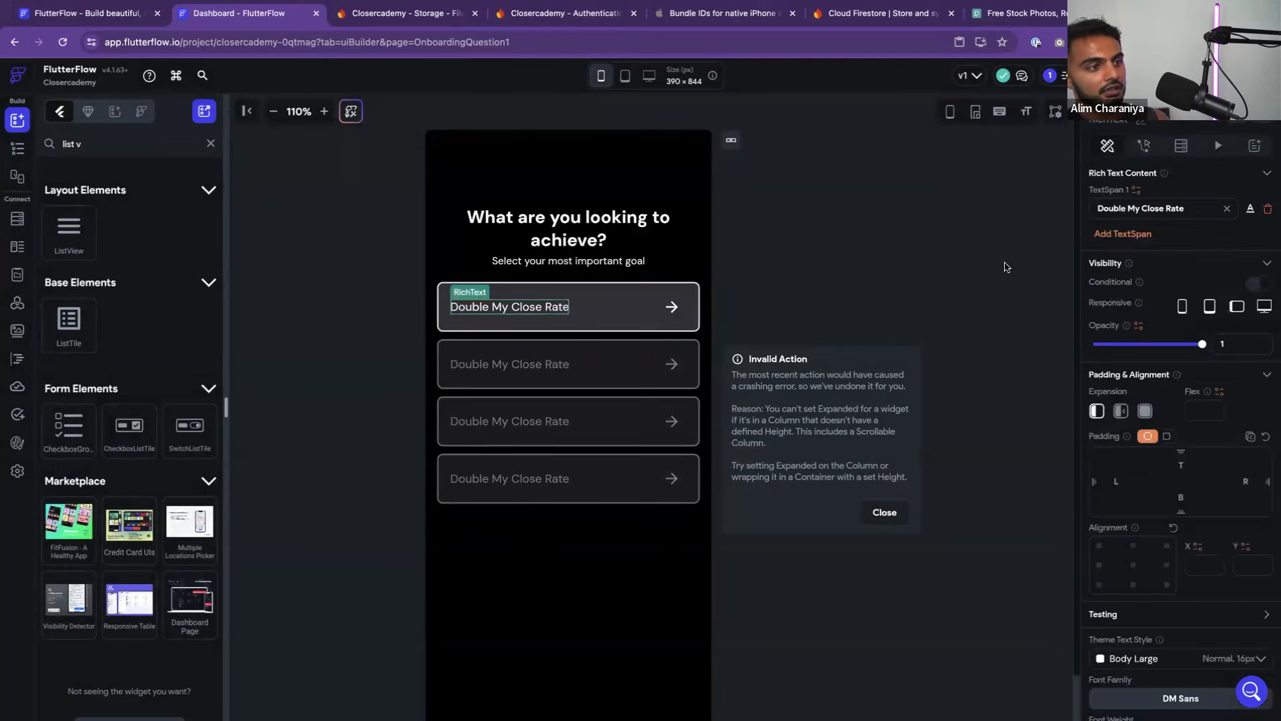
click(1227, 209)
click(1137, 191)
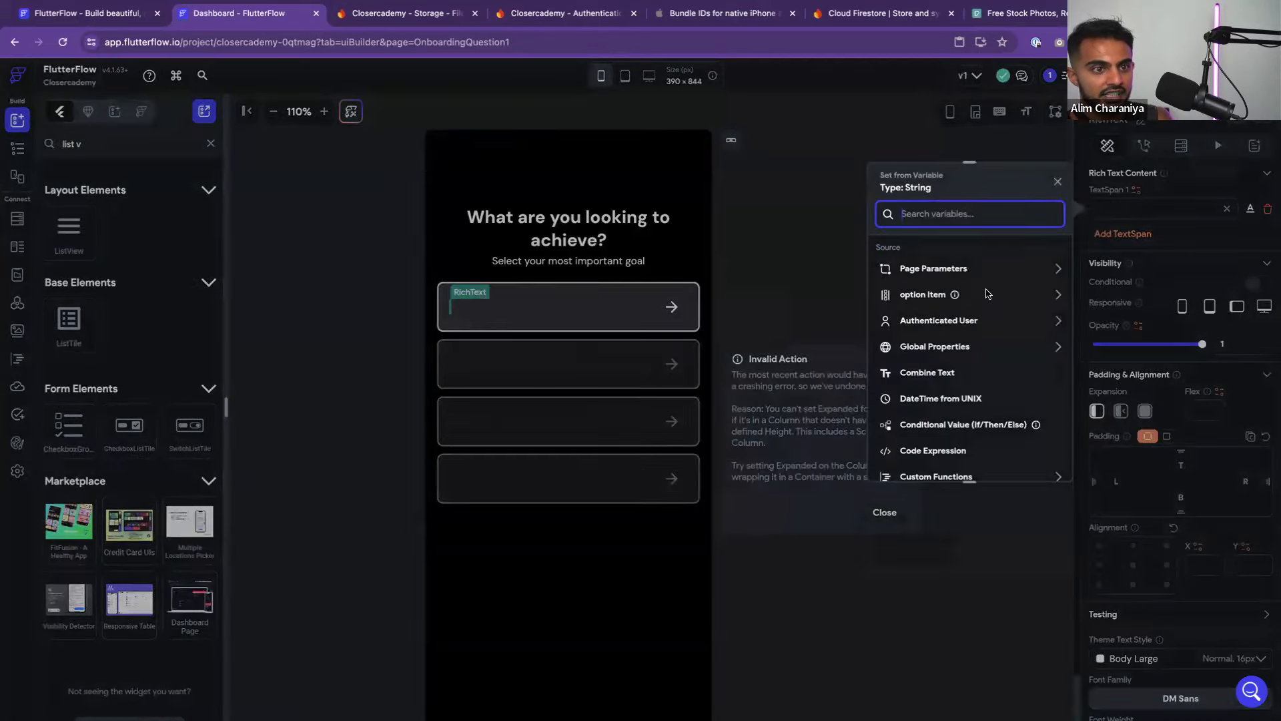
click(1010, 293)
click(951, 285)
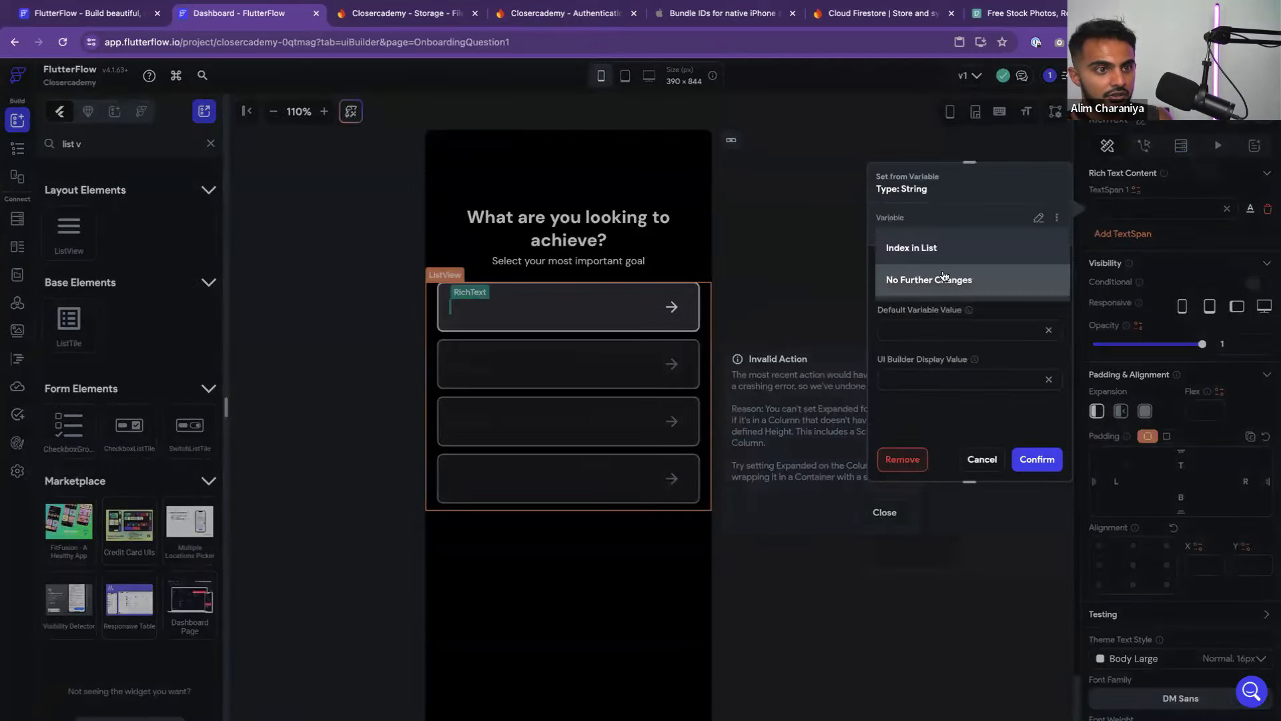
click(939, 282)
click(959, 275)
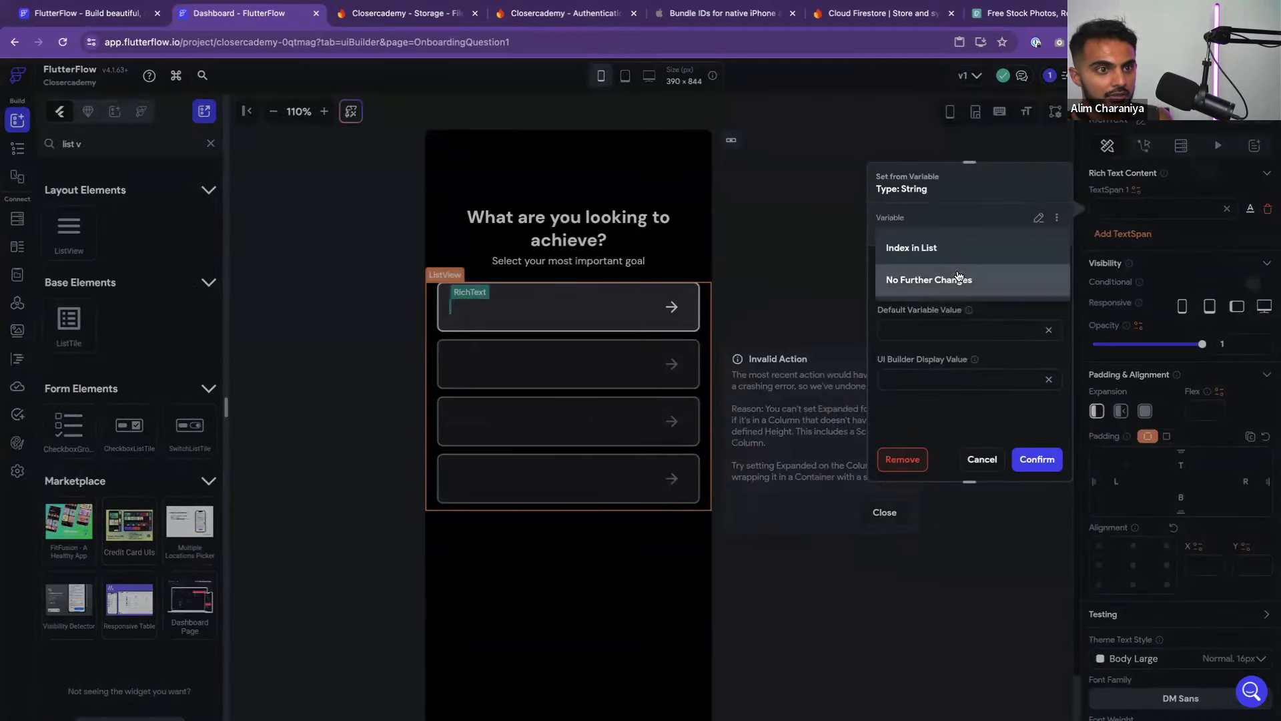
click(961, 279)
click(1037, 459)
click(863, 268)
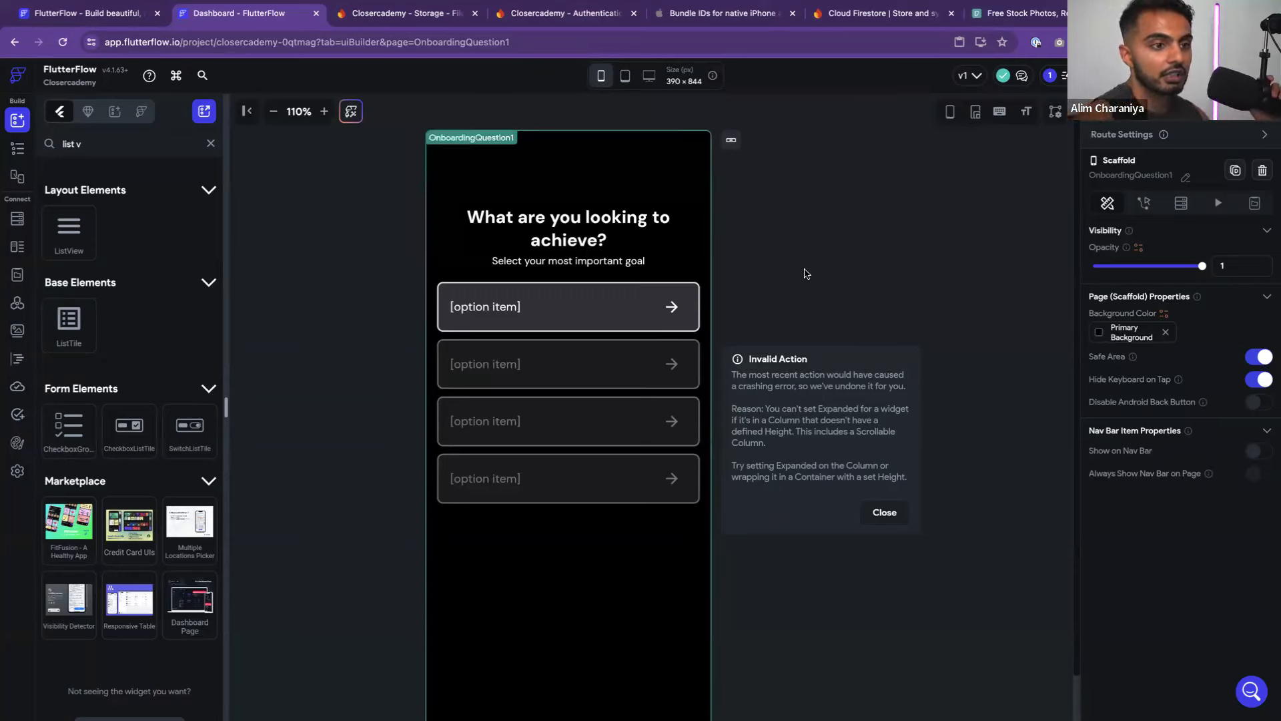
Compare OnboardingQuestion1 with the Figma onboarding wireframes and close the Invalid Action warning
click(782, 275)
click(642, 231)
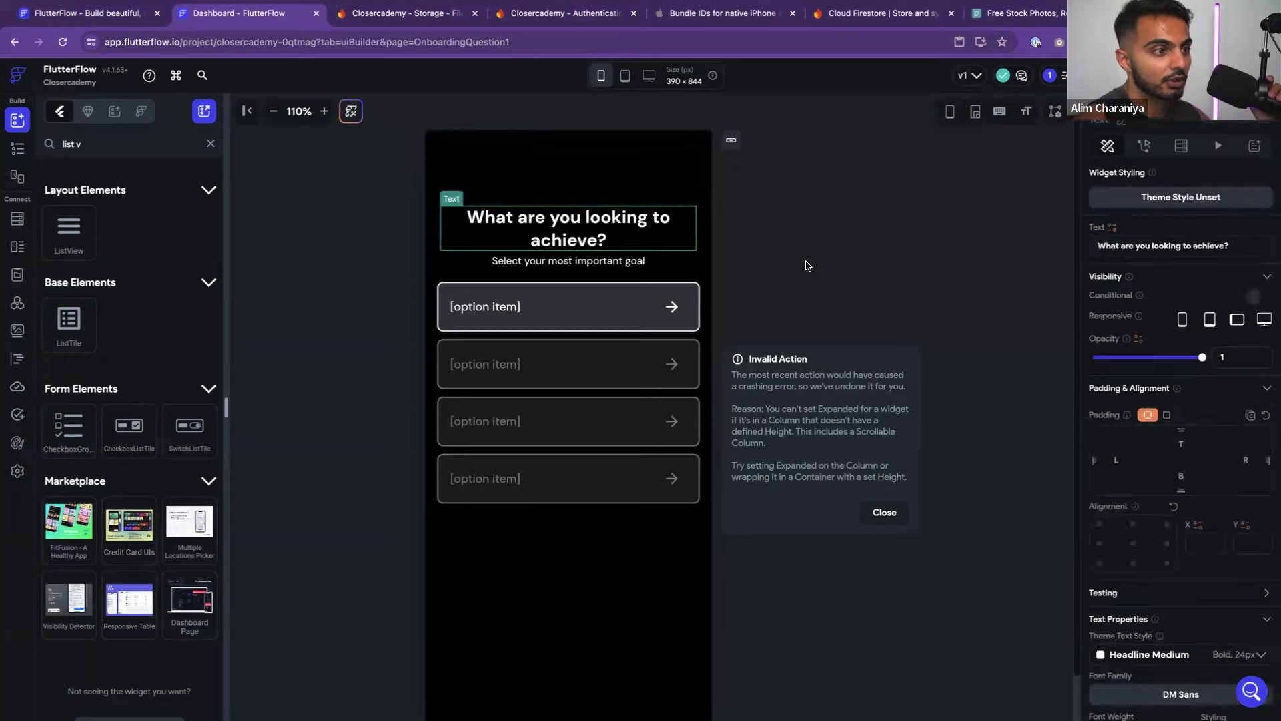
click(807, 266)
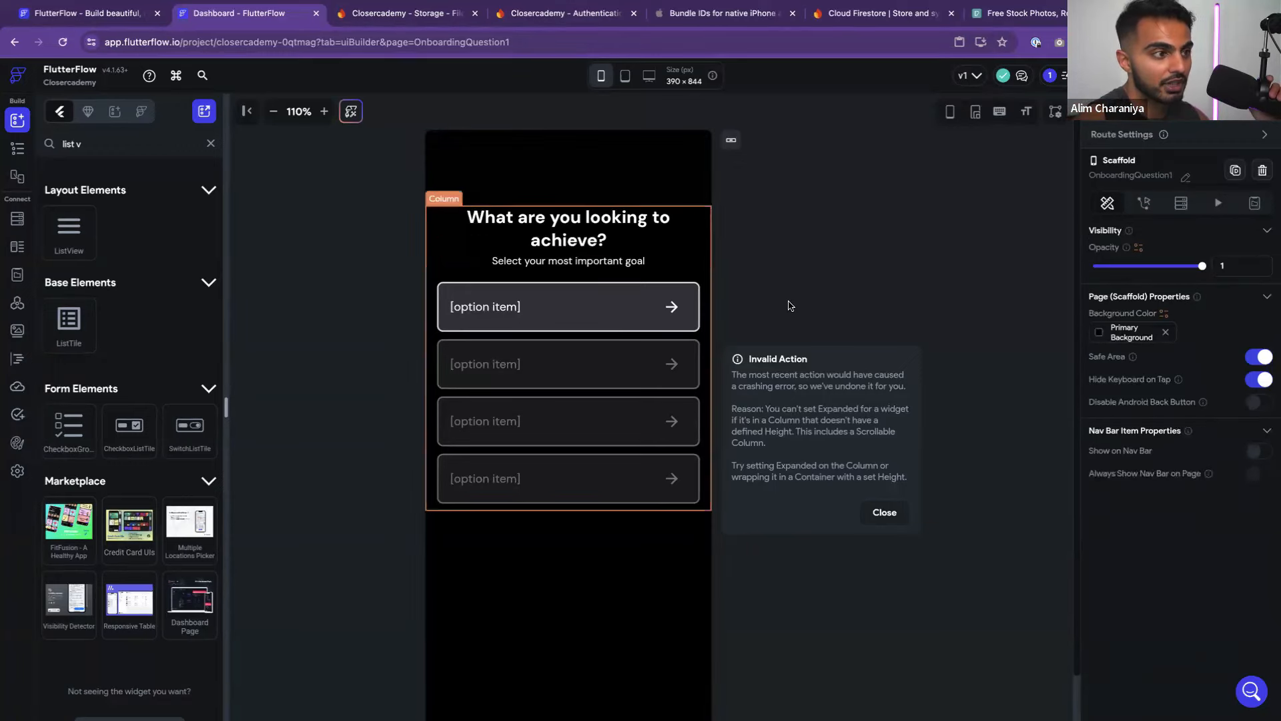
scroll(675, 437, down, 2)
scroll(671, 421, up, 2)
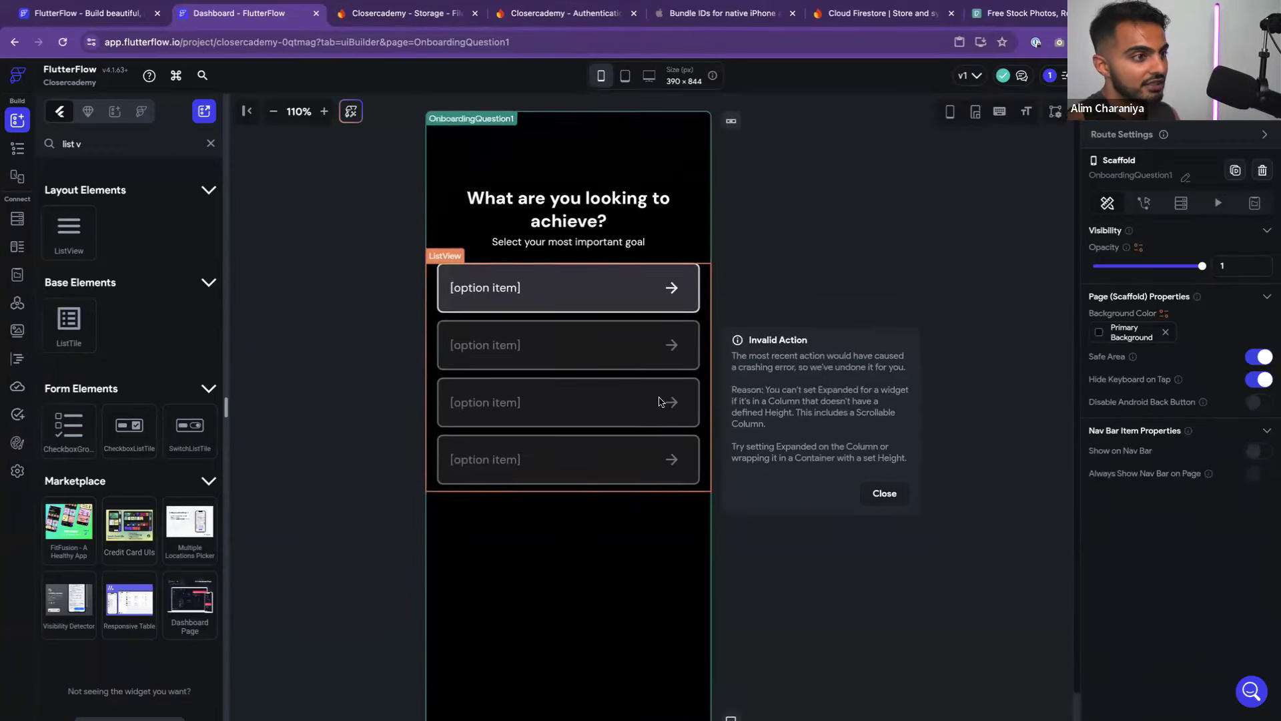
key(ctrl+Left)
key(ctrl+Right)
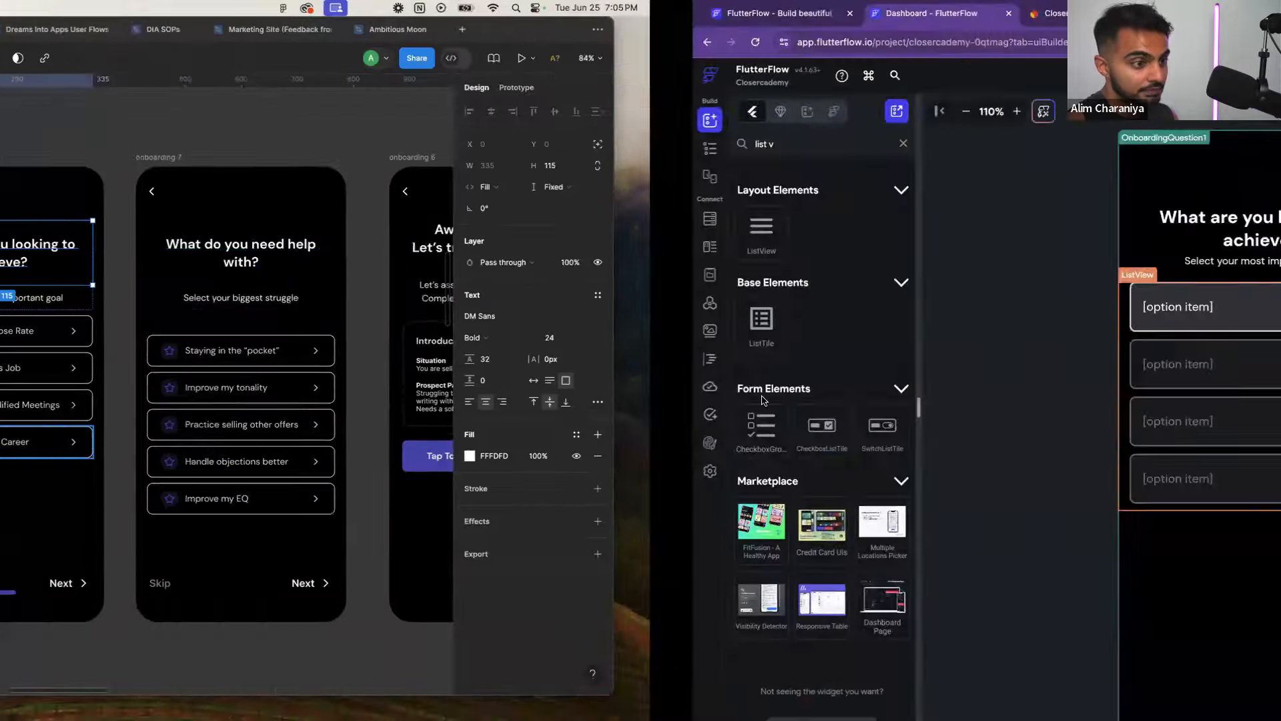
scroll(768, 326, down, 2)
scroll(767, 334, up, 1)
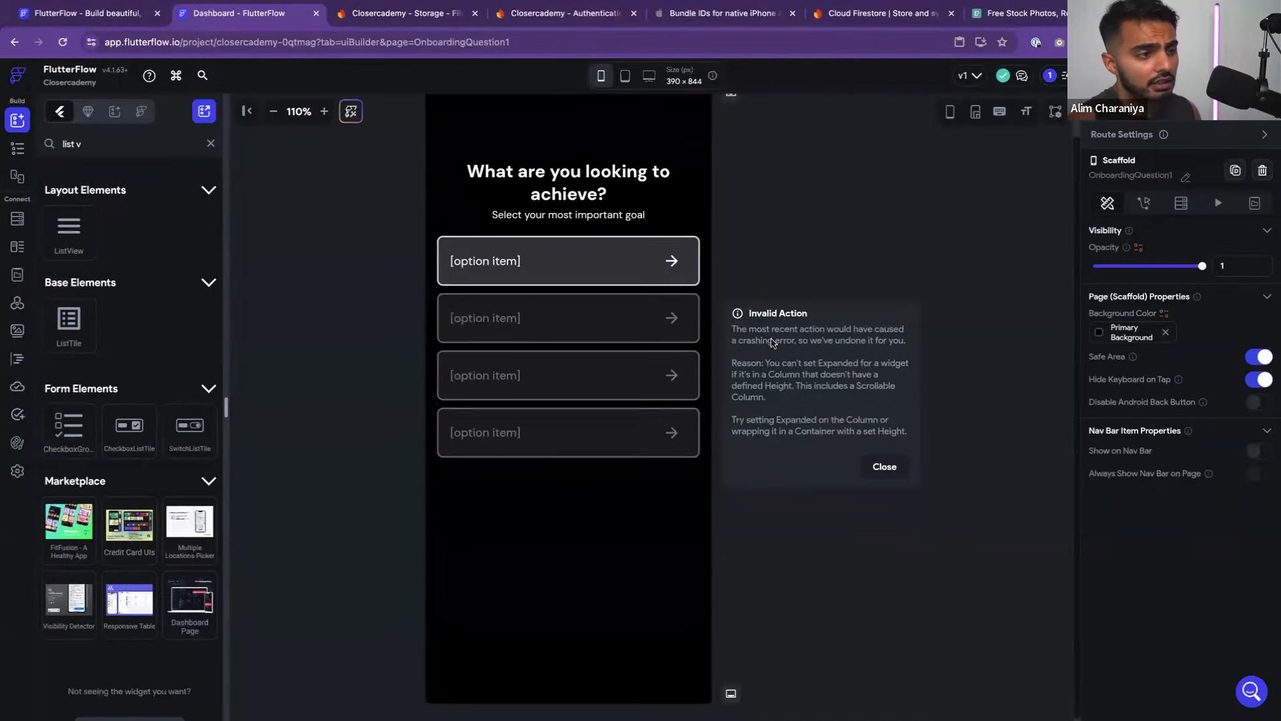
key(ctrl+Left)
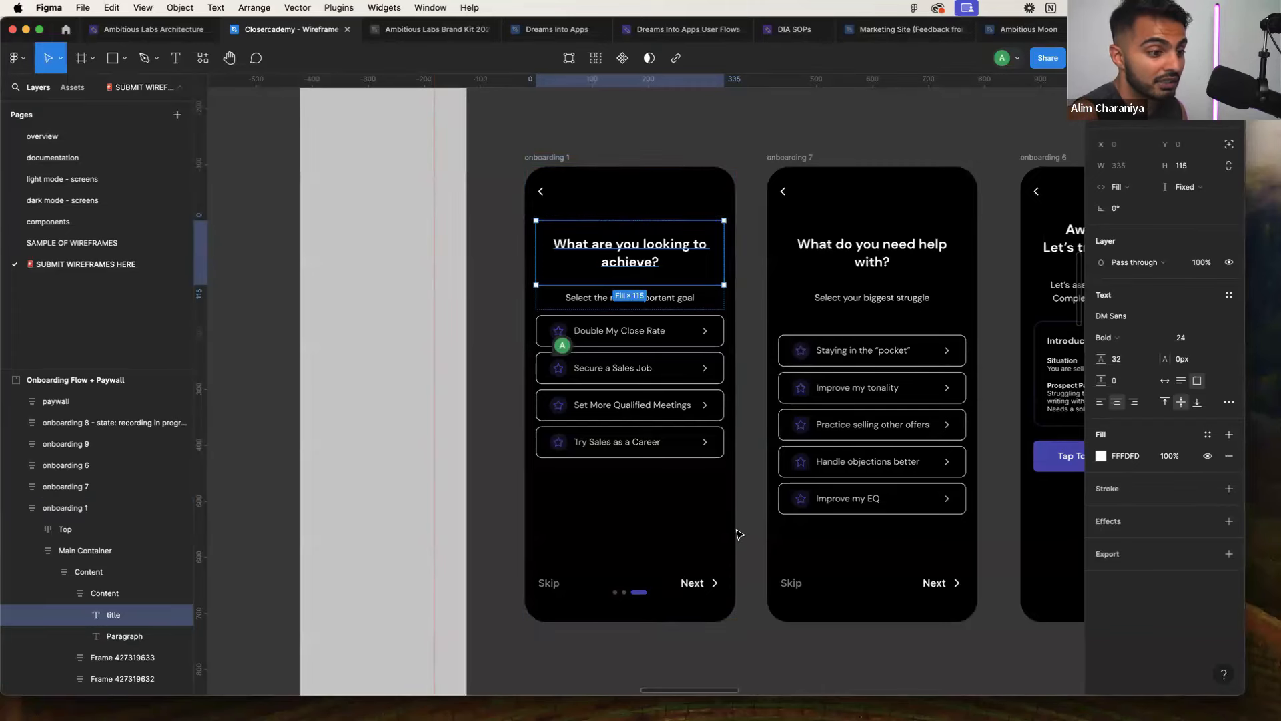
key(ctrl+Right)
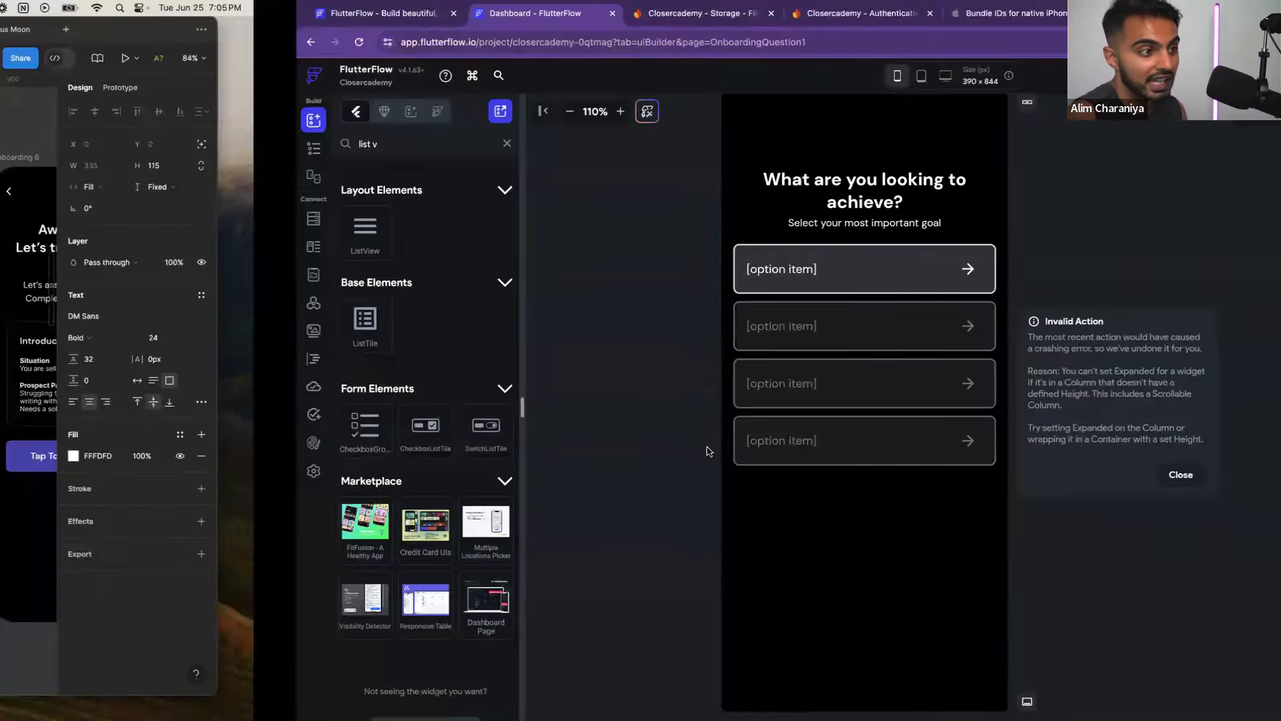
click(876, 477)
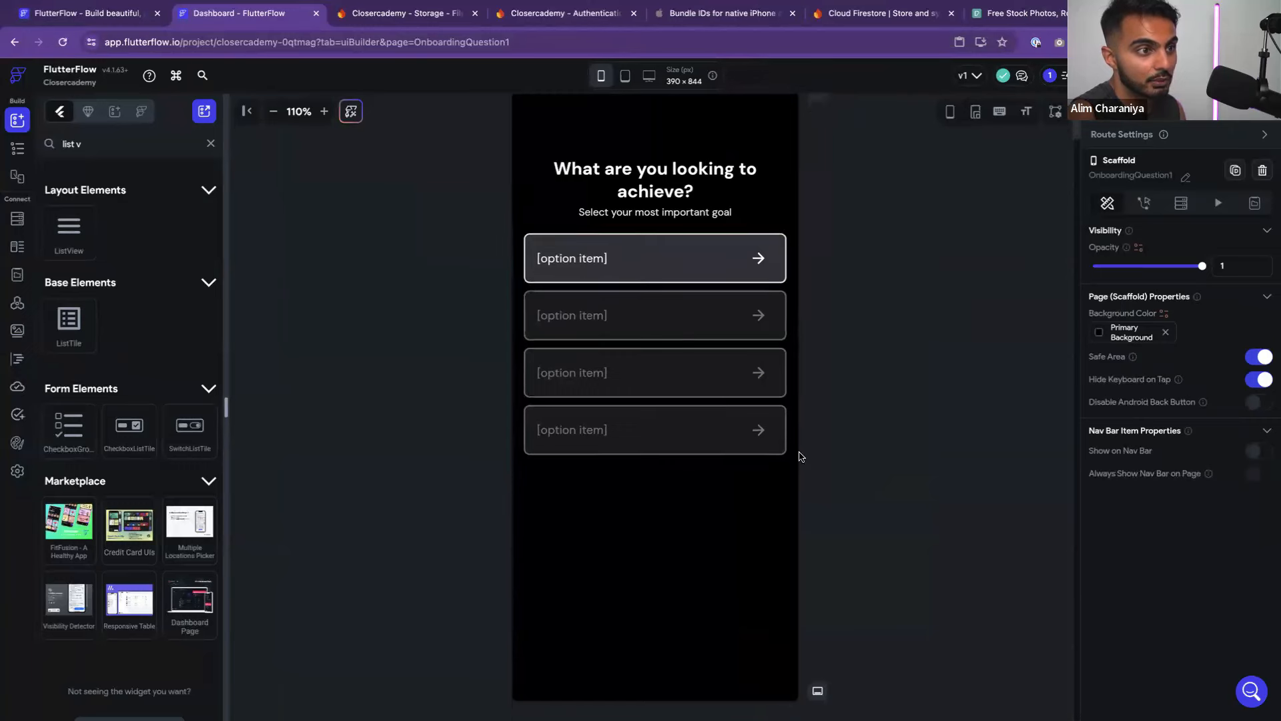
scroll(845, 468, down, 1)
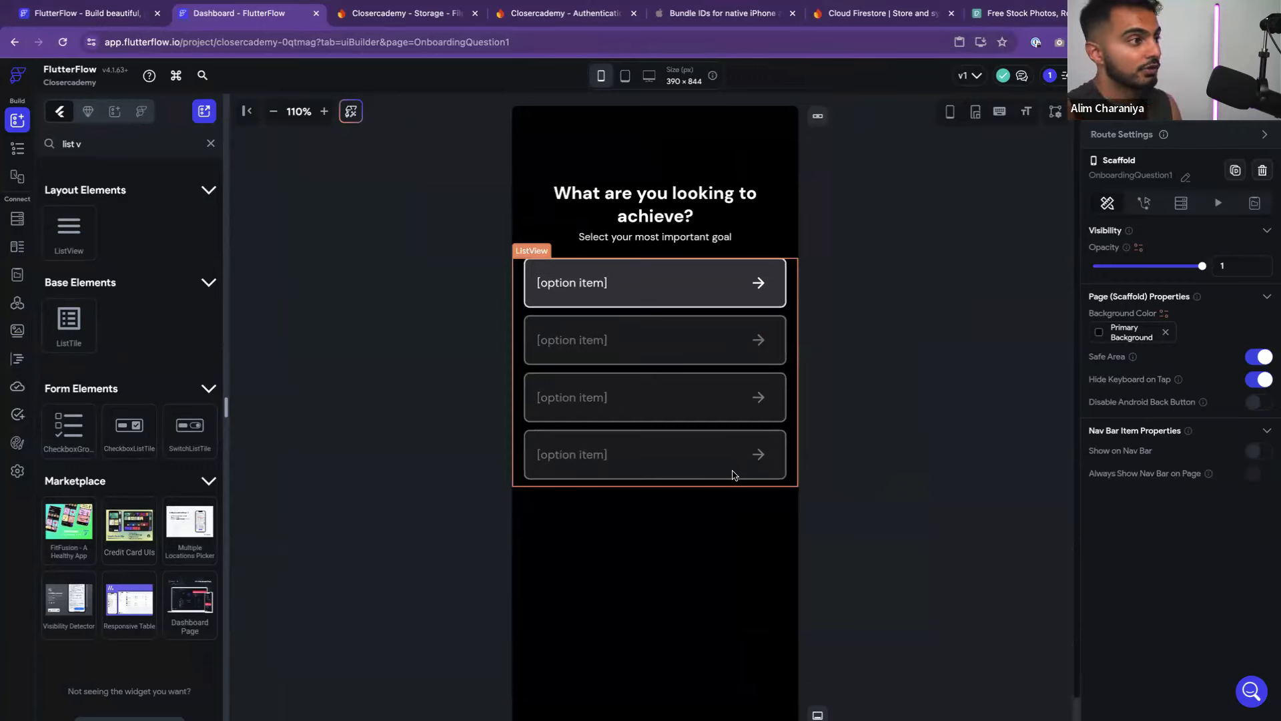
Duplicate the OnboardingQuestion1 page from the page list
click(17, 148)
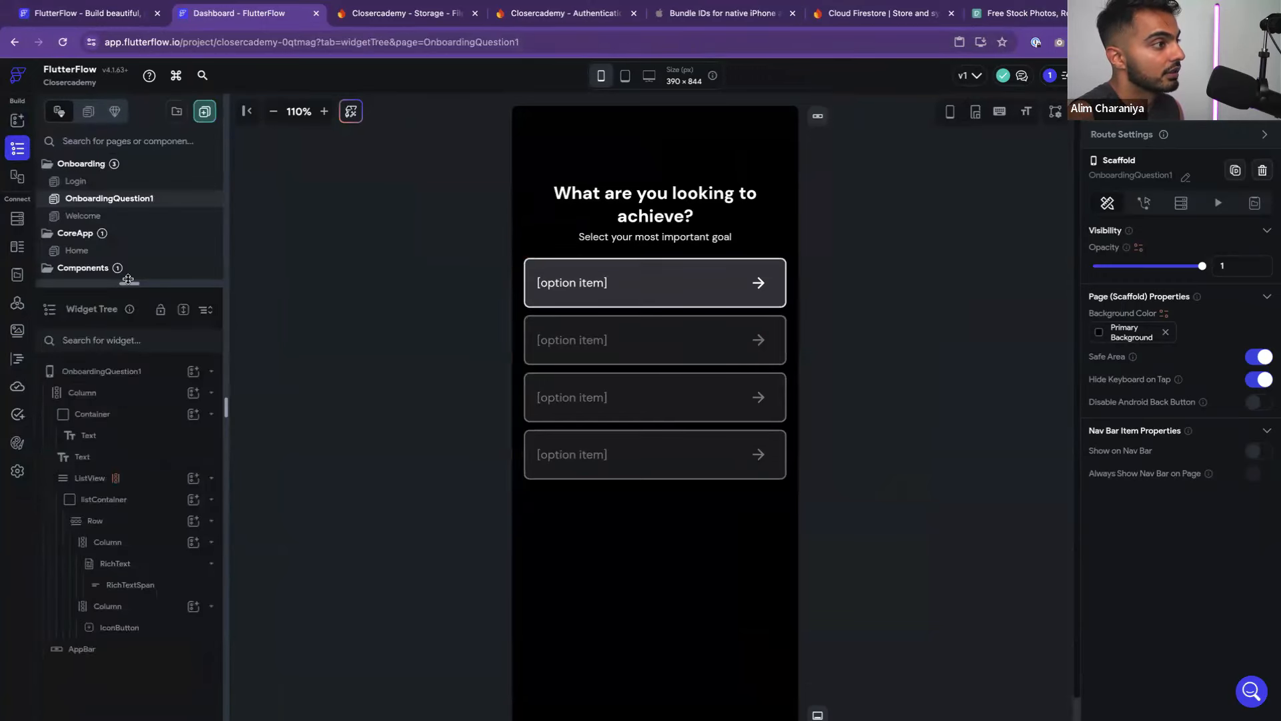
drag(128, 279, 127, 364)
right_click(127, 202)
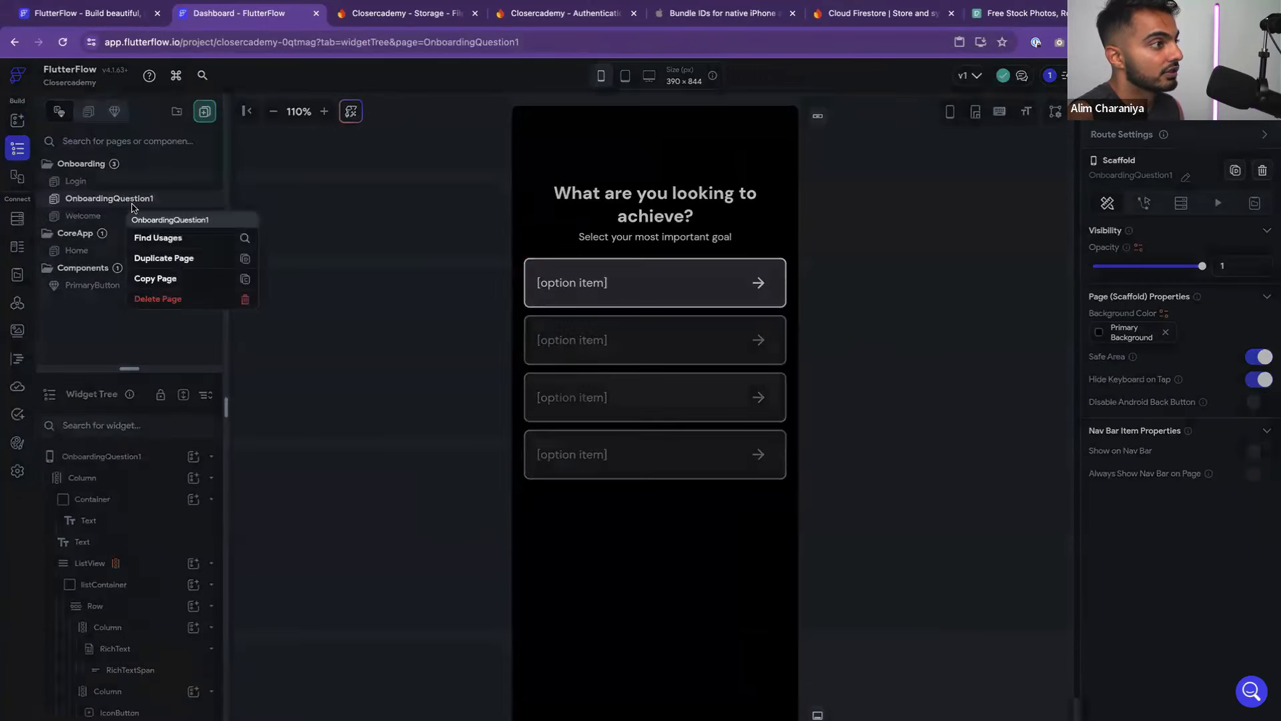
click(178, 261)
Rename the copied page to OnboardingQuestion2 and open it
right_click(153, 216)
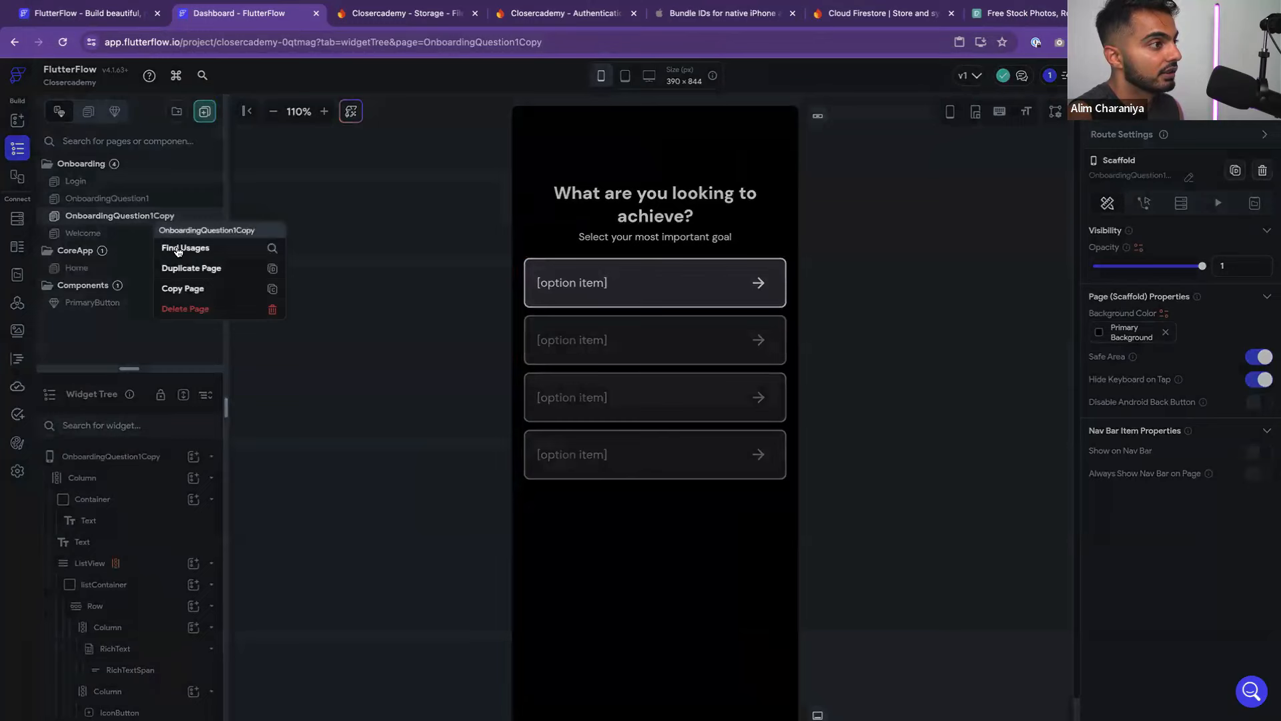
click(122, 212)
click(1188, 177)
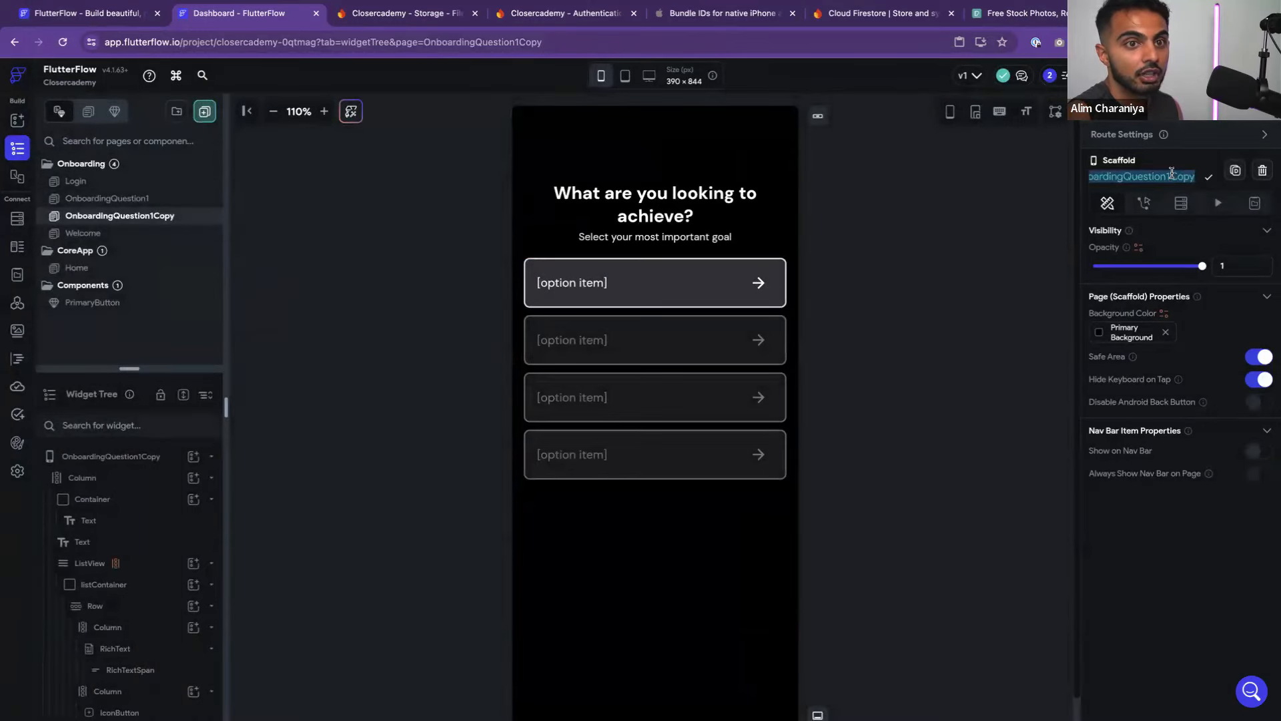
click(1173, 175)
key(BackSpace)
text(2)
key(Delete)
key(Delete)
key(Delete)
key(Delete)
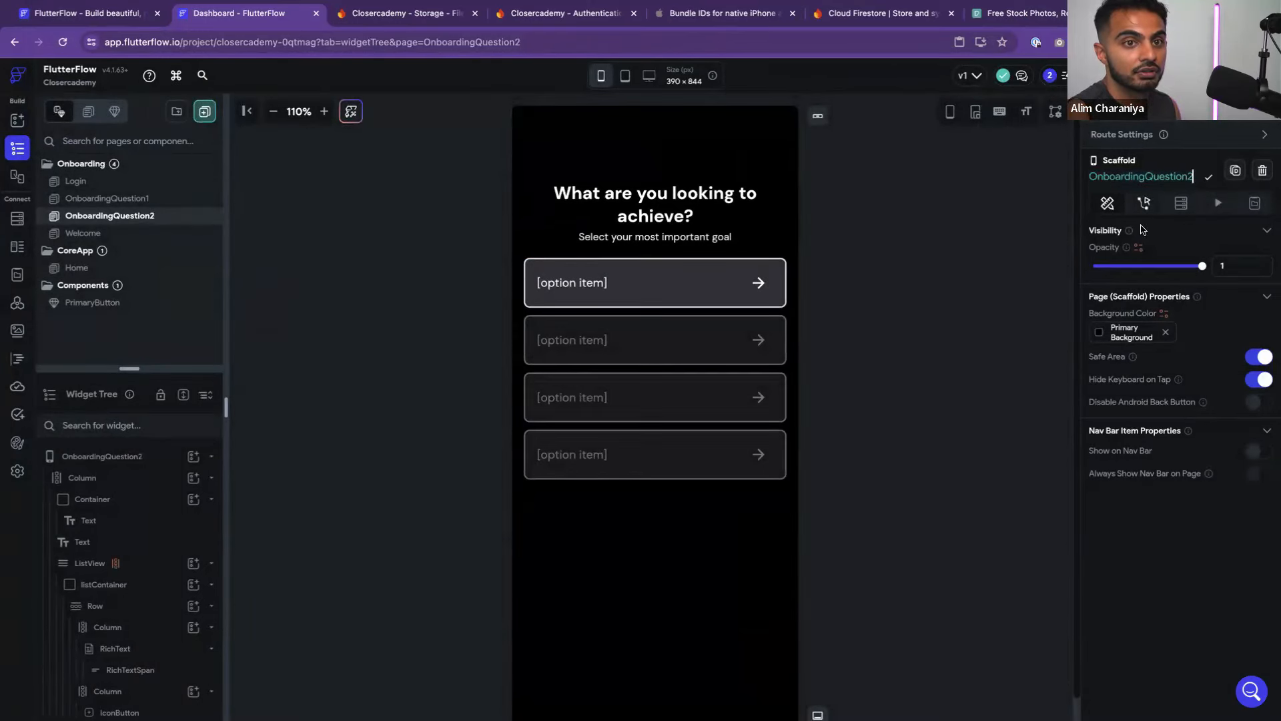
key(Return)
click(120, 200)
click(120, 216)
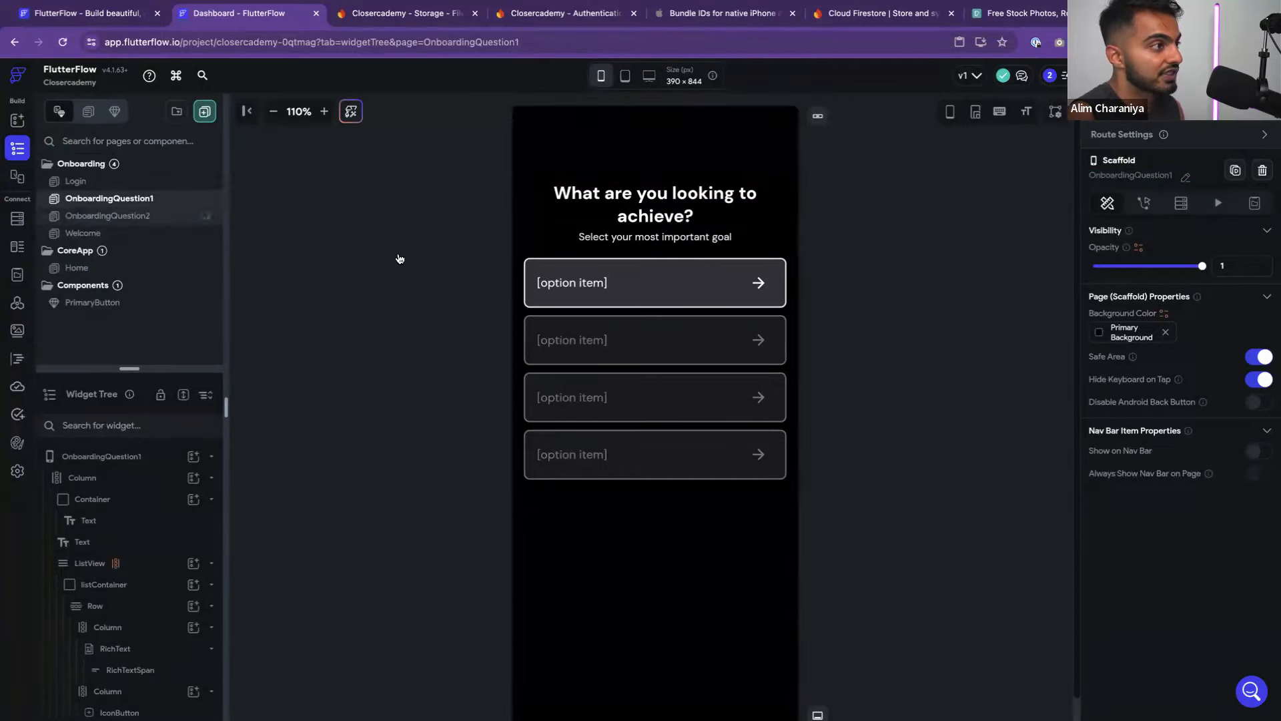
Read the onboarding 7 title in the Figma wireframes for the next page
key(ctrl+Left)
scroll(804, 265, right, 4)
click(613, 250)
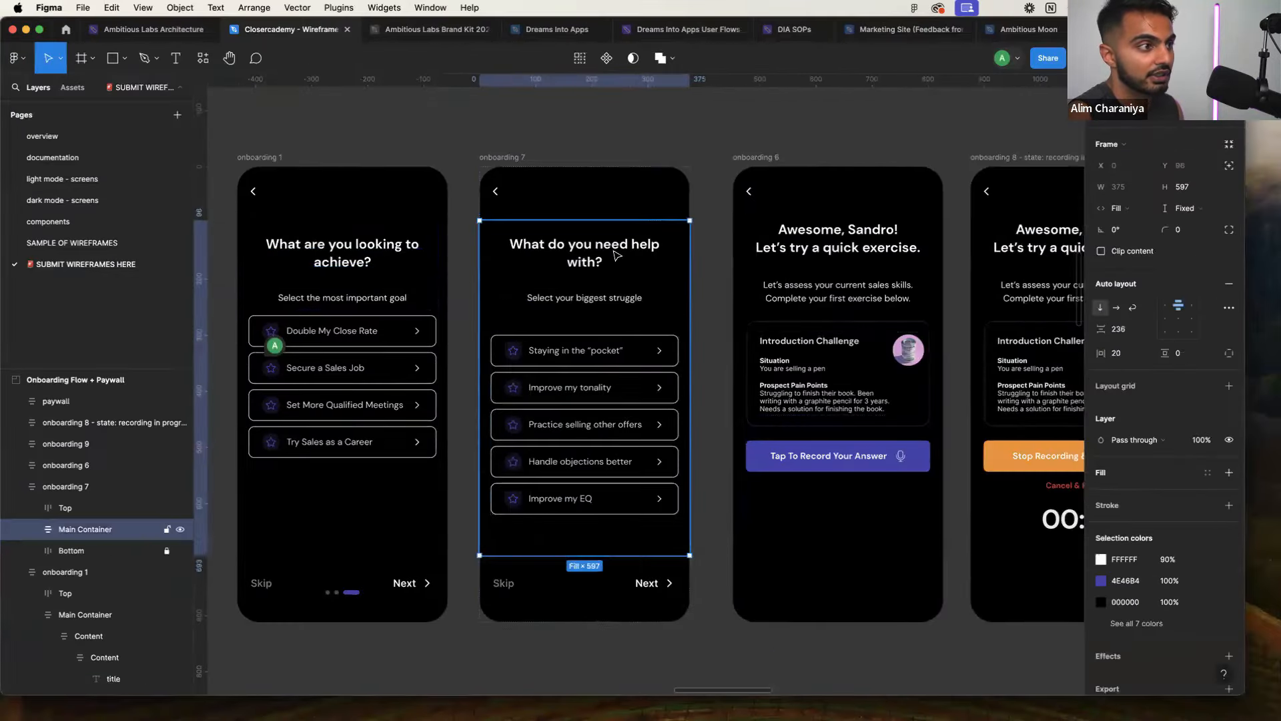
double_click(613, 250)
double_click(583, 246)
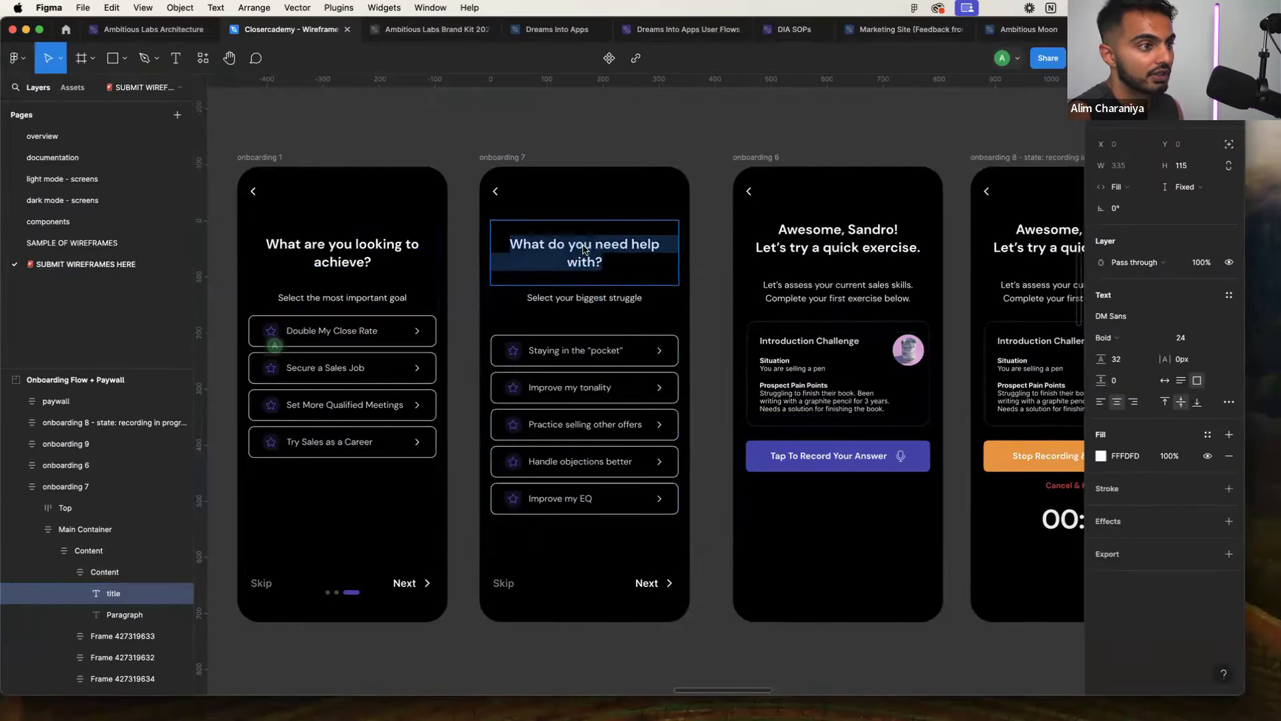
key(ctrl+Right)
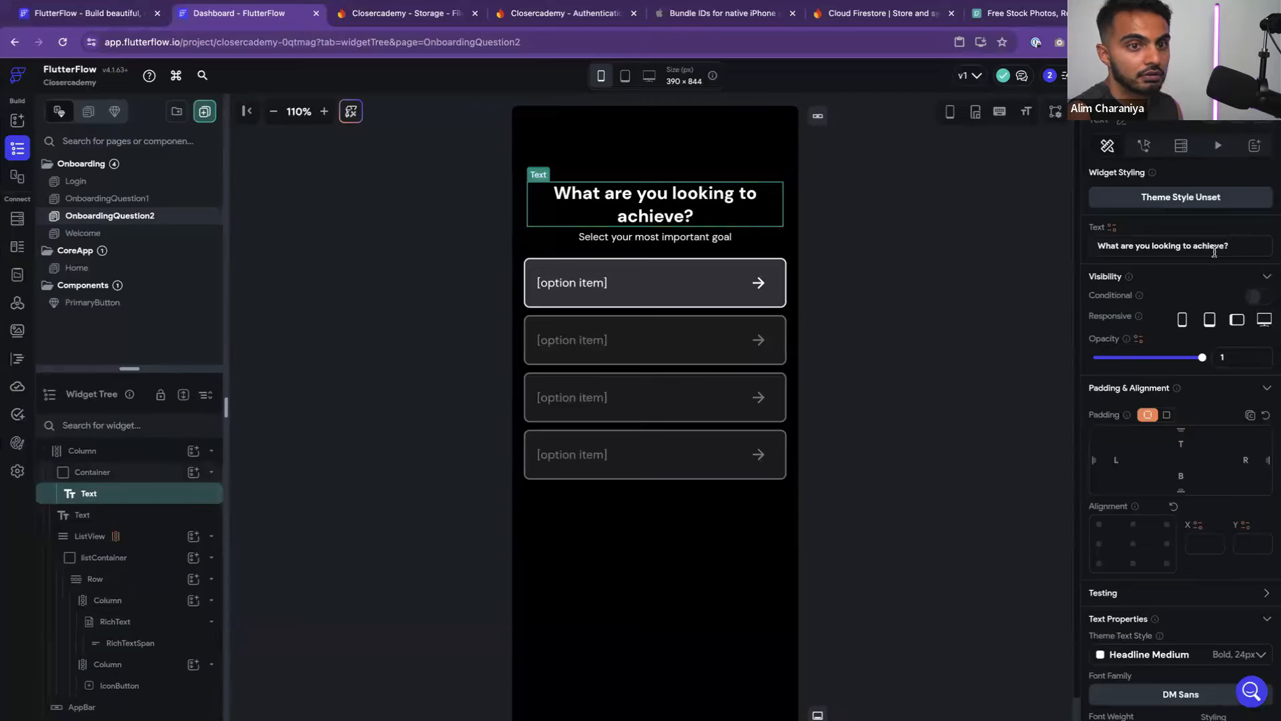
Change the OnboardingQuestion2 heading to 'What are you struggling with?'
drag(1231, 246, 1077, 237)
text(What)
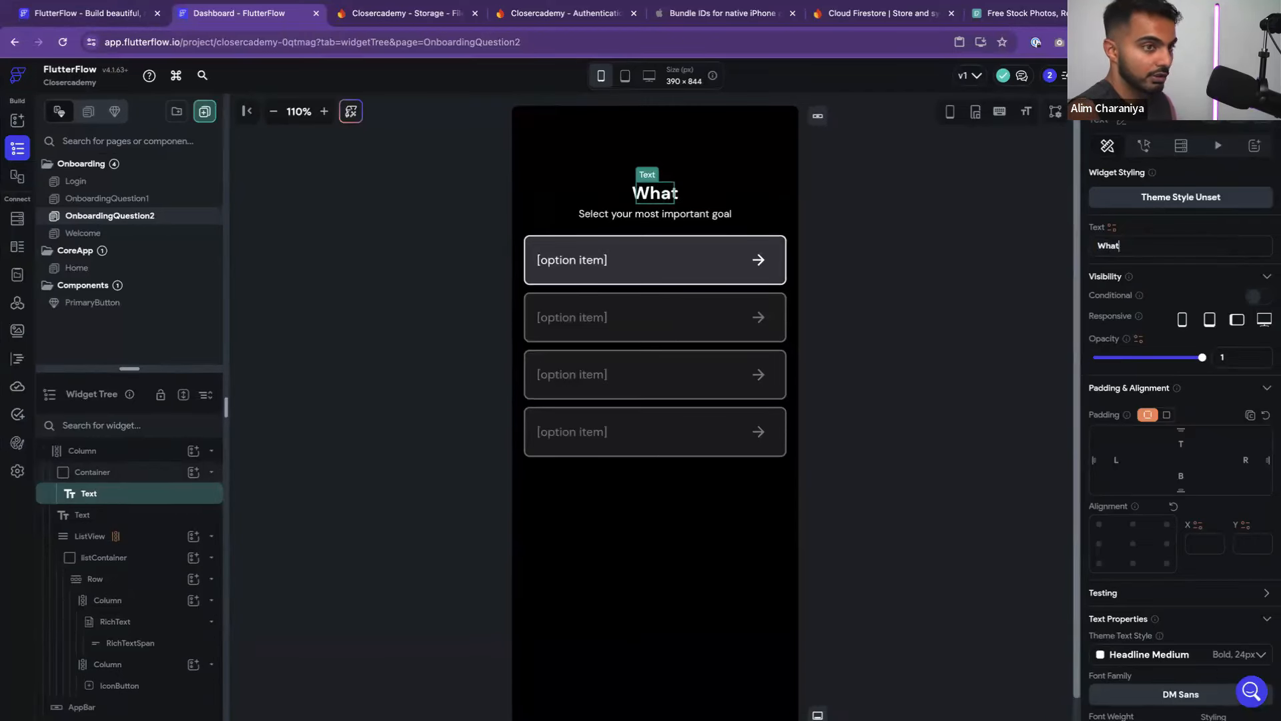
text( are you strugglign w)
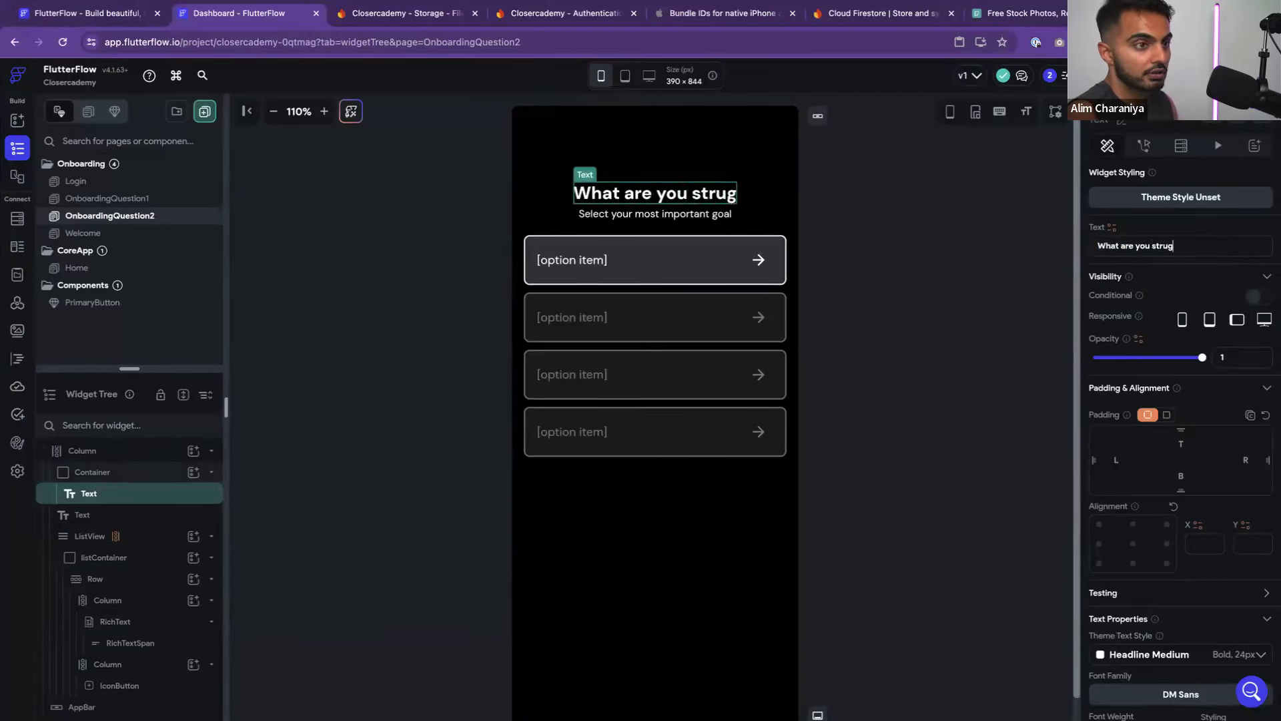
key(BackSpace)
key(BackSpace)
key(BackSpace)
key(BackSpace)
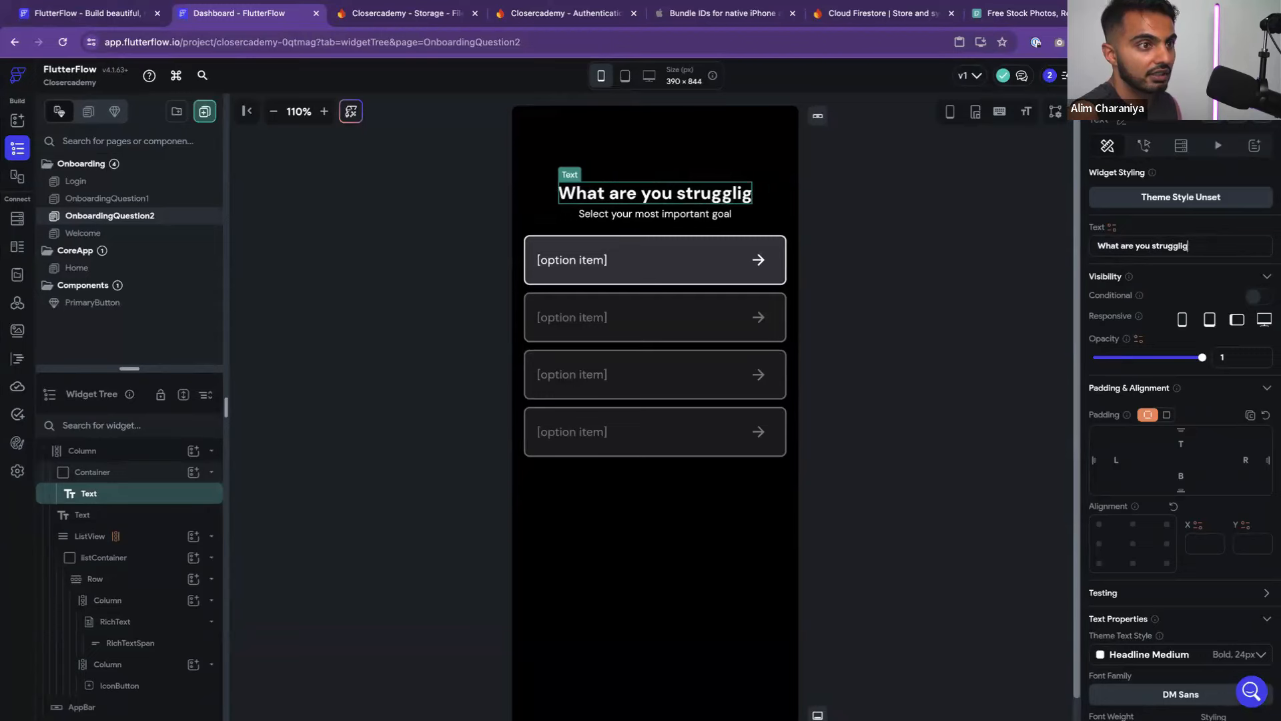
text(ng with?)
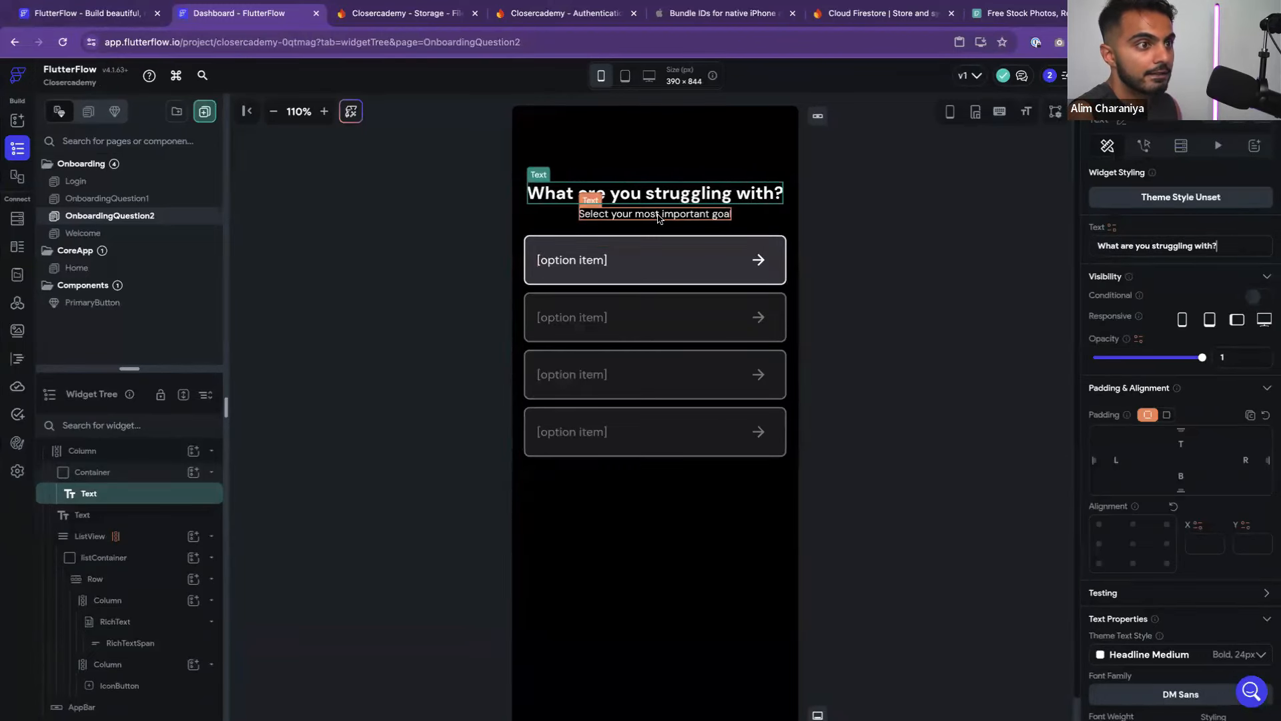
Replace 'most important goal' with 'biggest struggle' in the subtitle text
click(587, 212)
drag(1228, 246, 1145, 246)
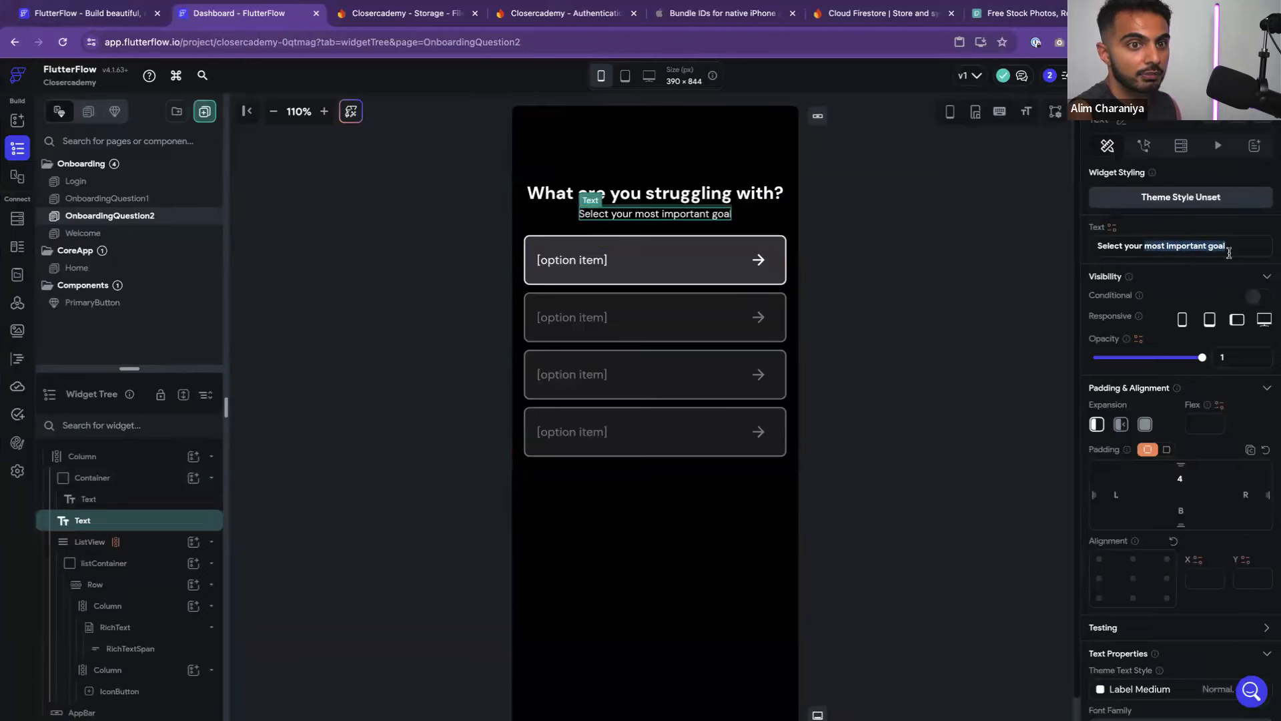
text(biggest s)
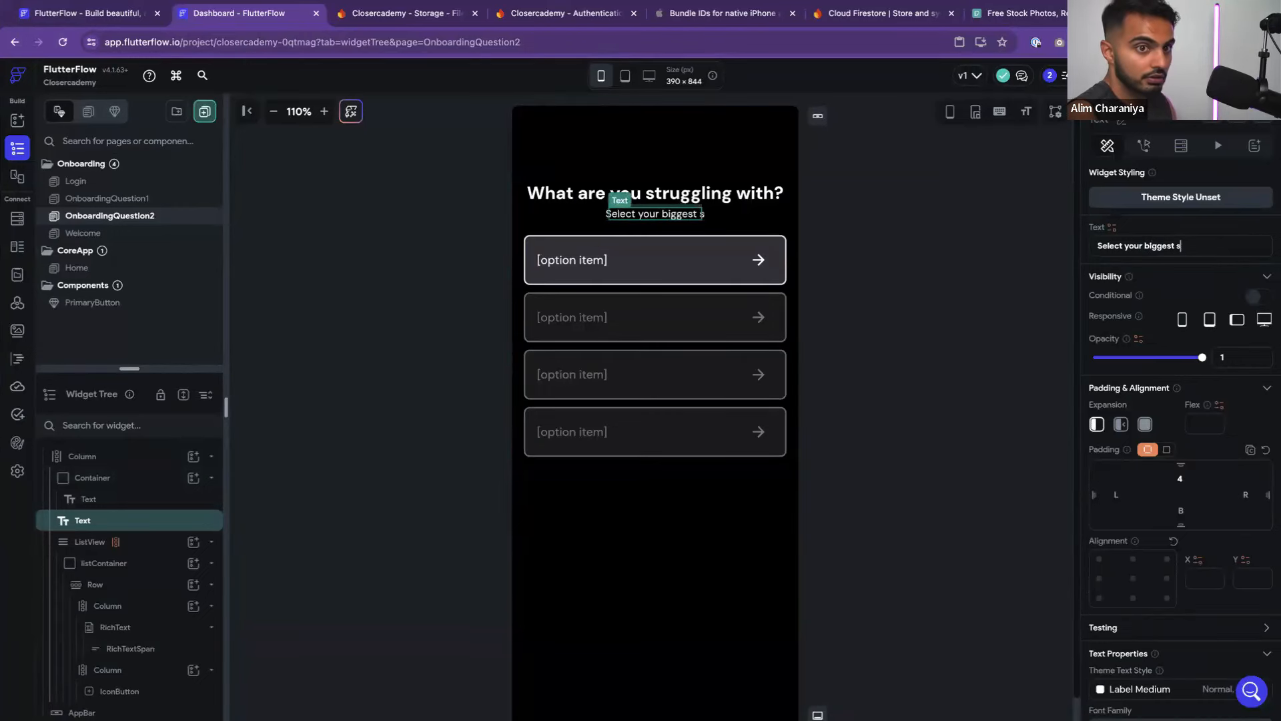
text(truggle)
click(1073, 265)
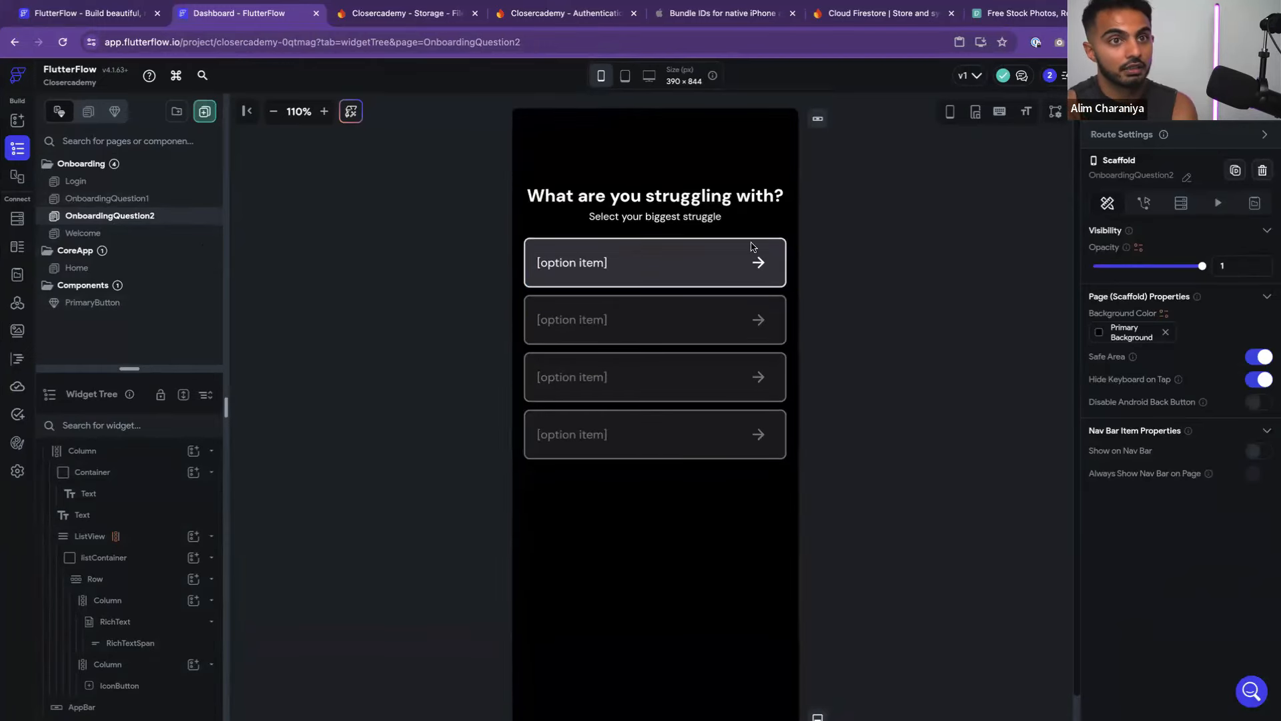
Delete the broken Navigate To action on the button flagged in Issues
mouse_move(1094, 76)
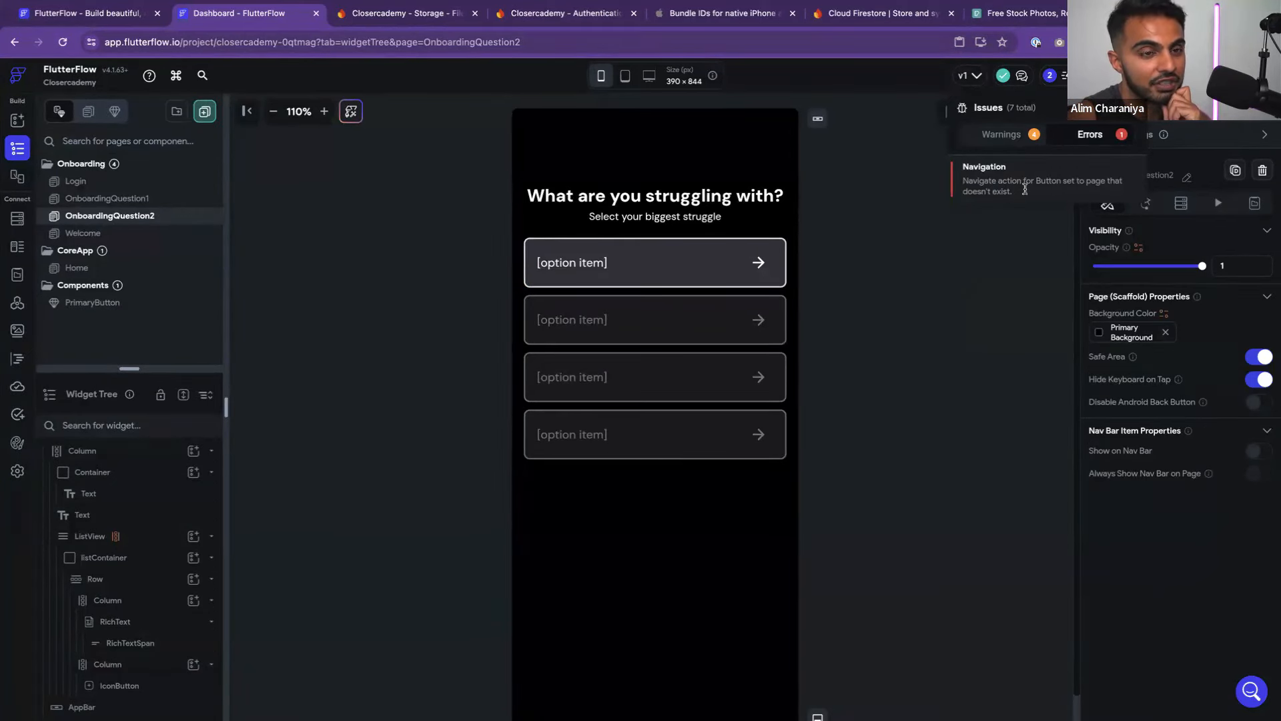
click(984, 181)
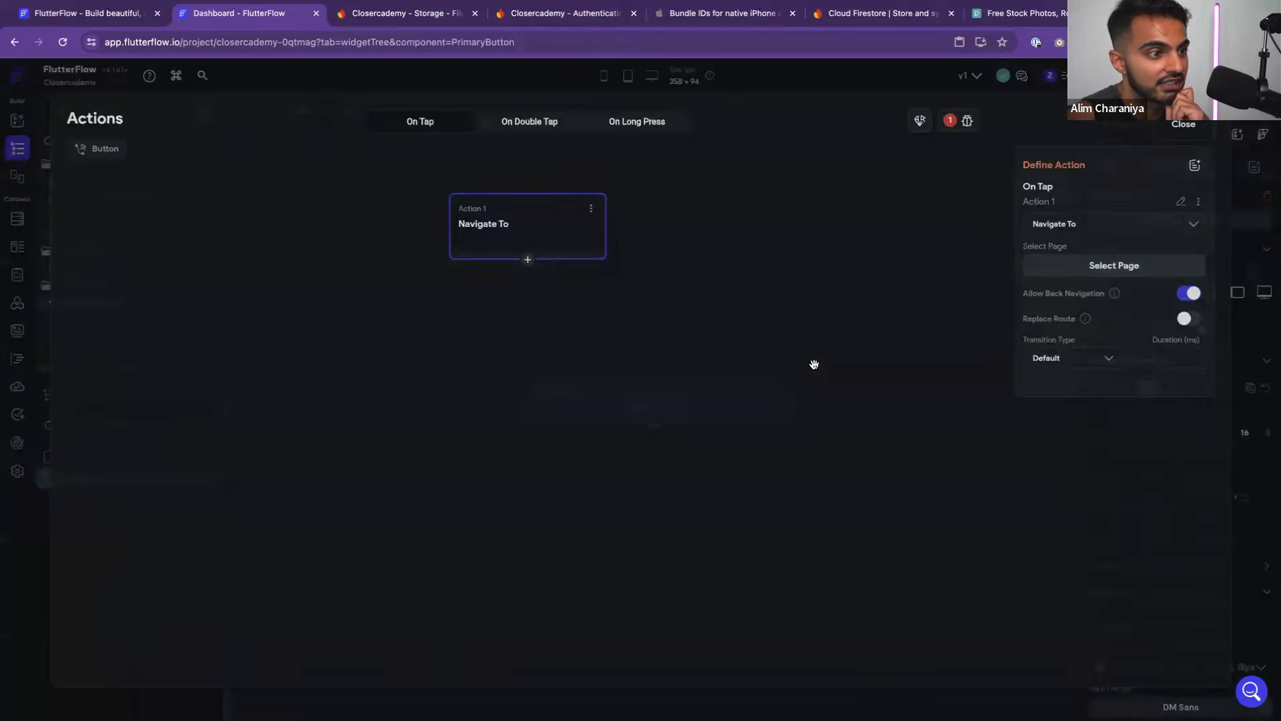
click(587, 210)
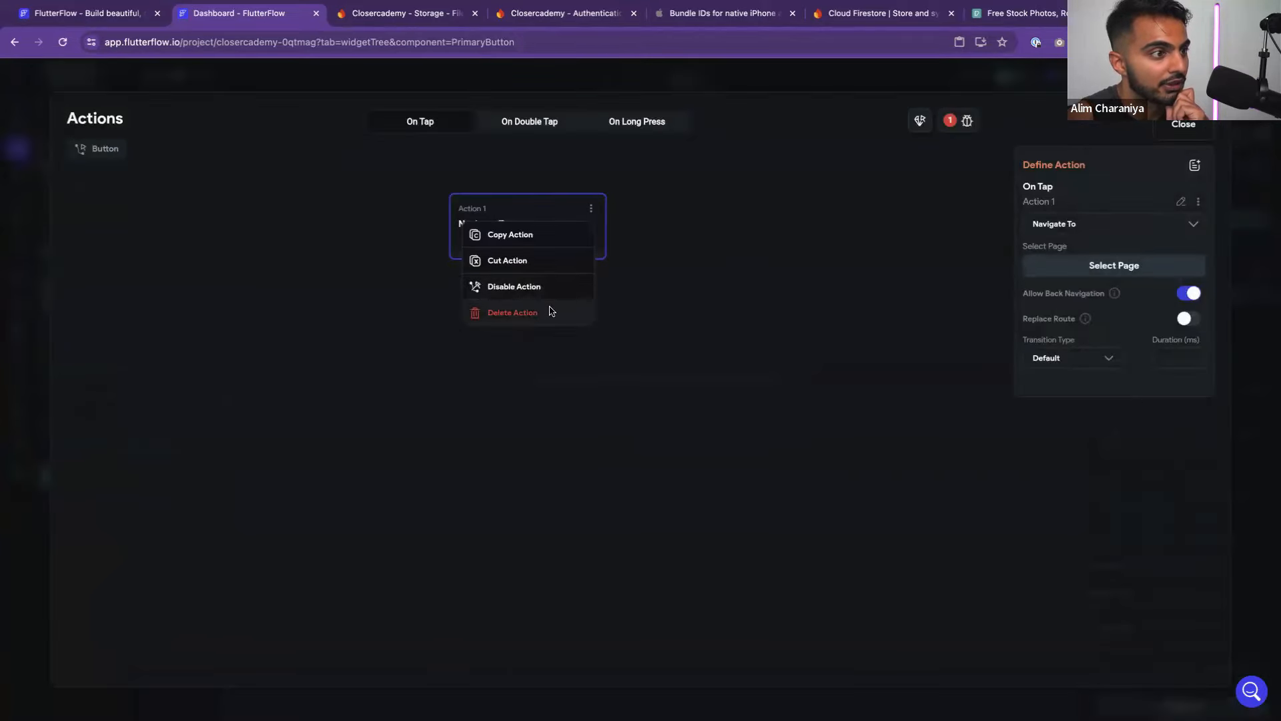
click(551, 309)
click(1183, 125)
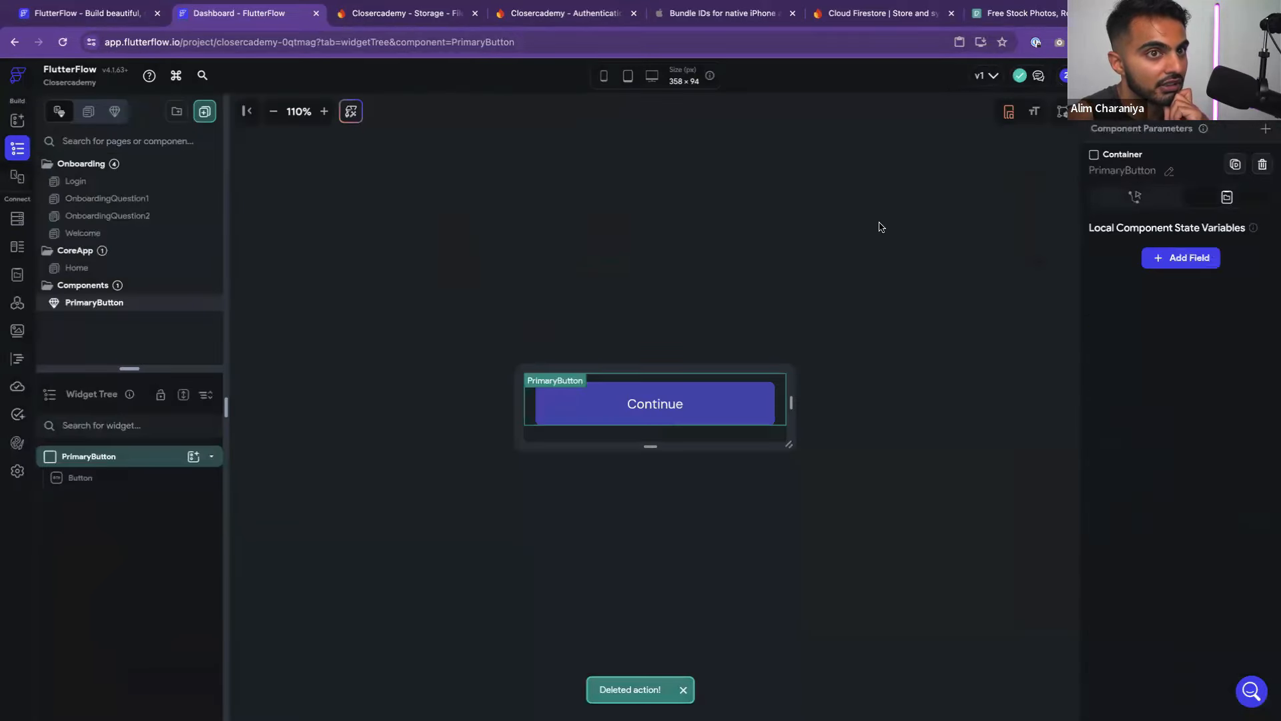
Open the Welcome page and open its Continue button's PrimaryButton component
click(17, 120)
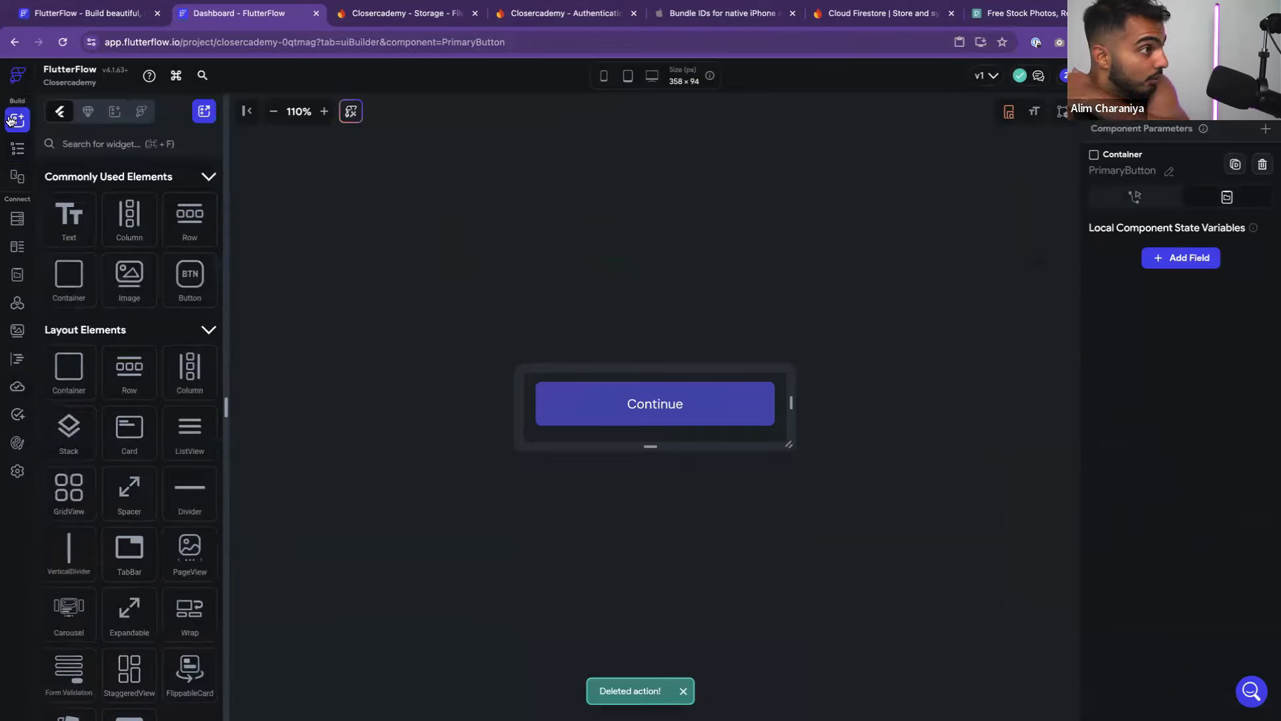
click(20, 156)
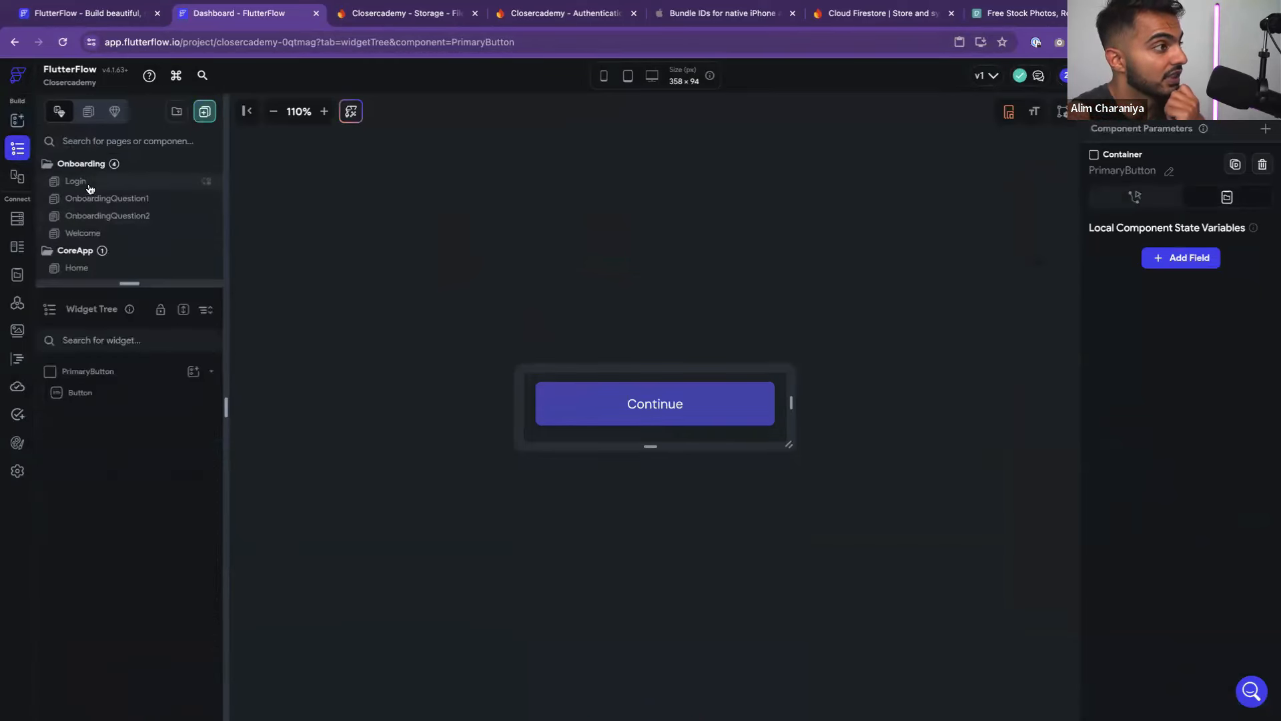
click(94, 232)
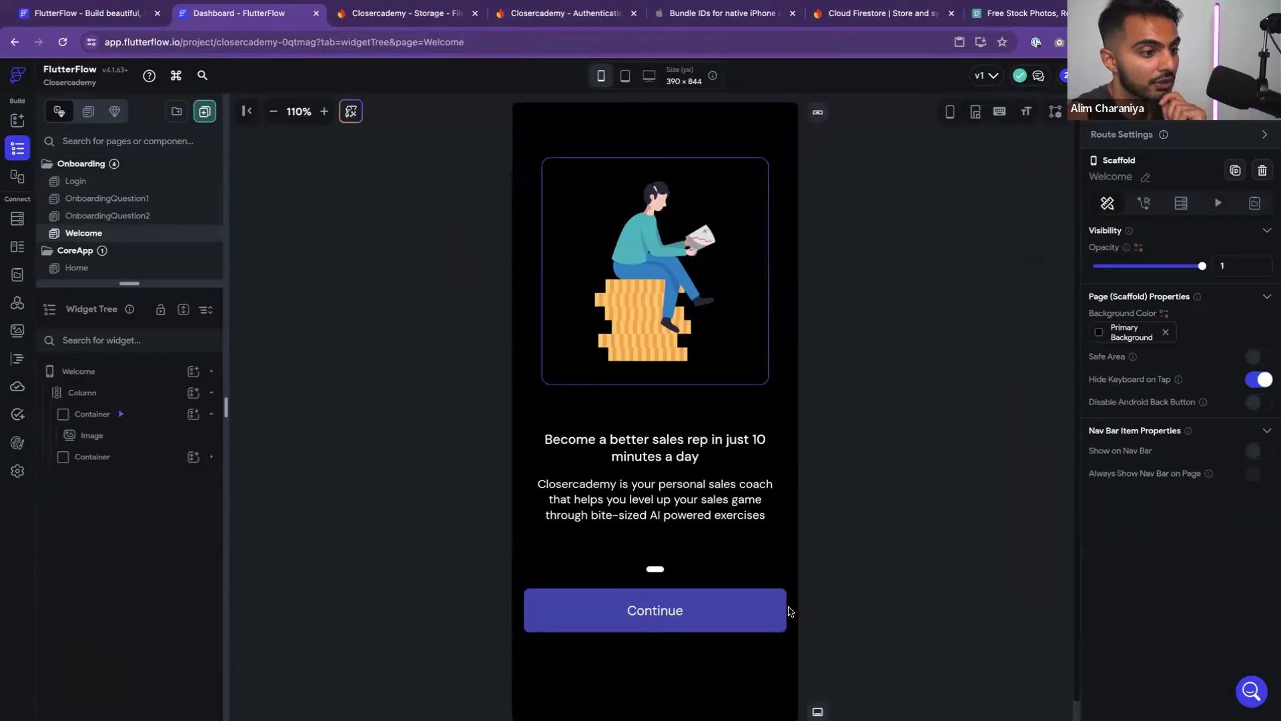
click(721, 610)
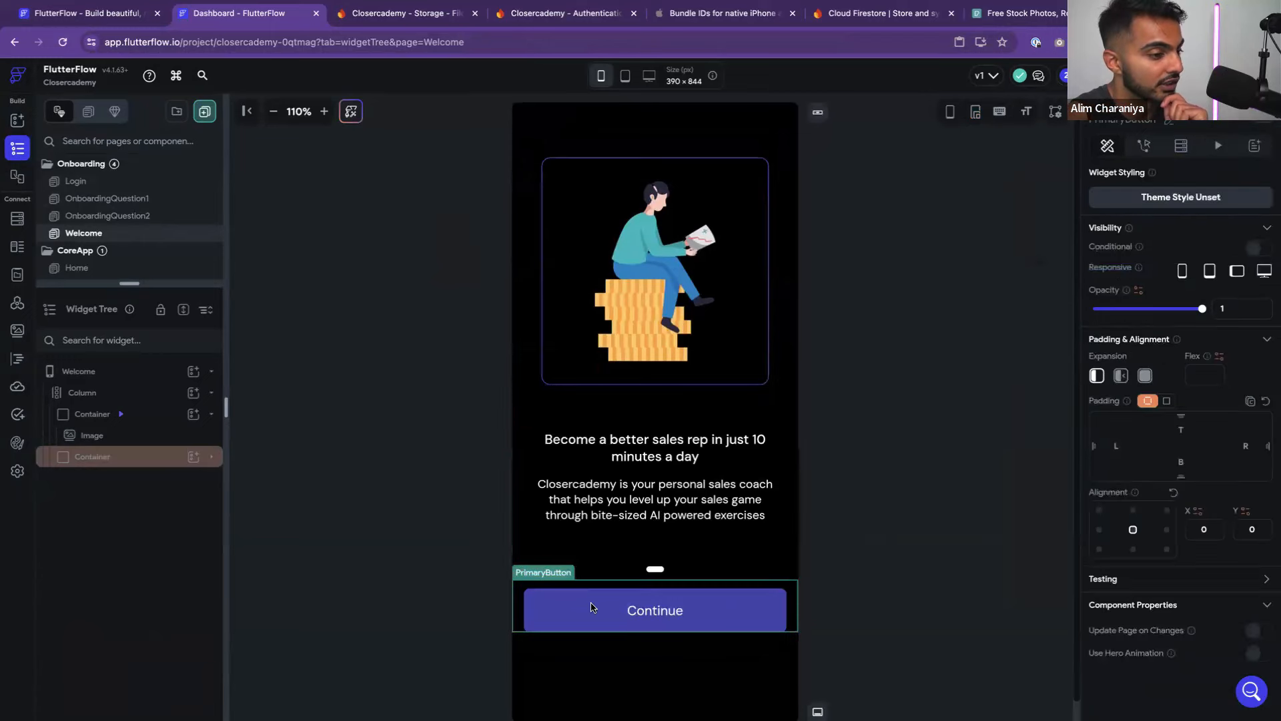
scroll(590, 607, down, 1)
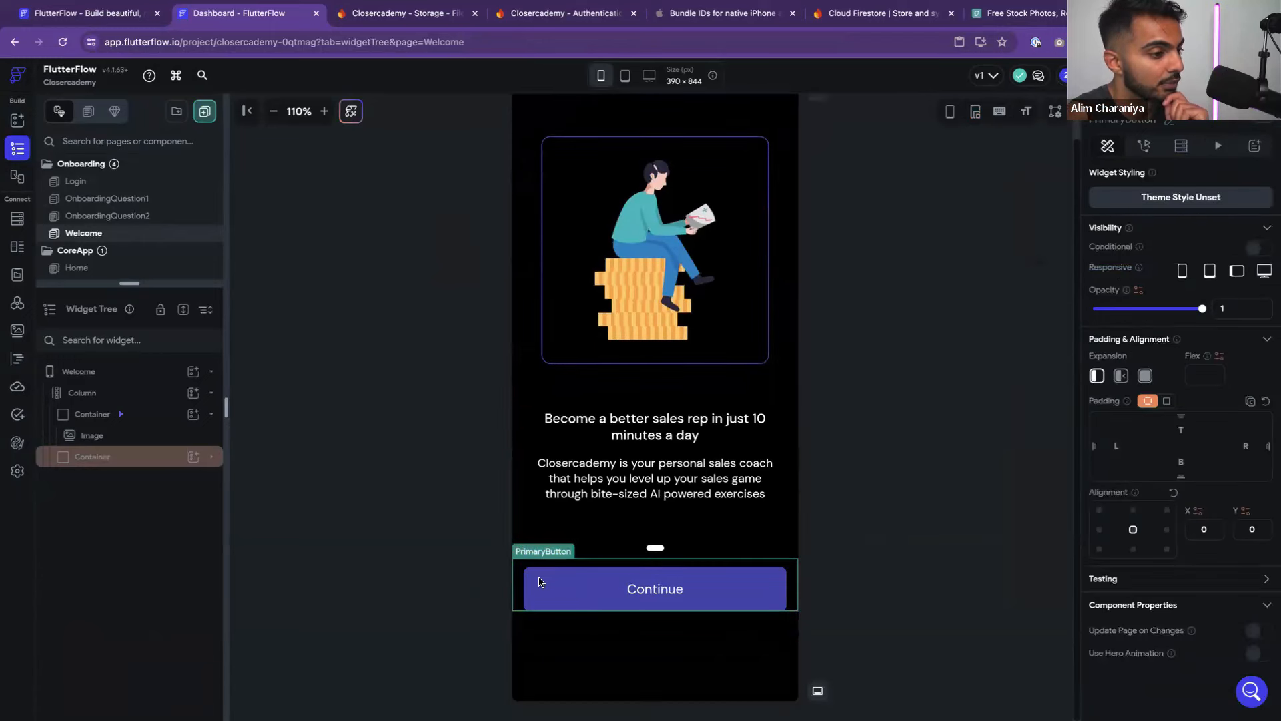
double_click(584, 602)
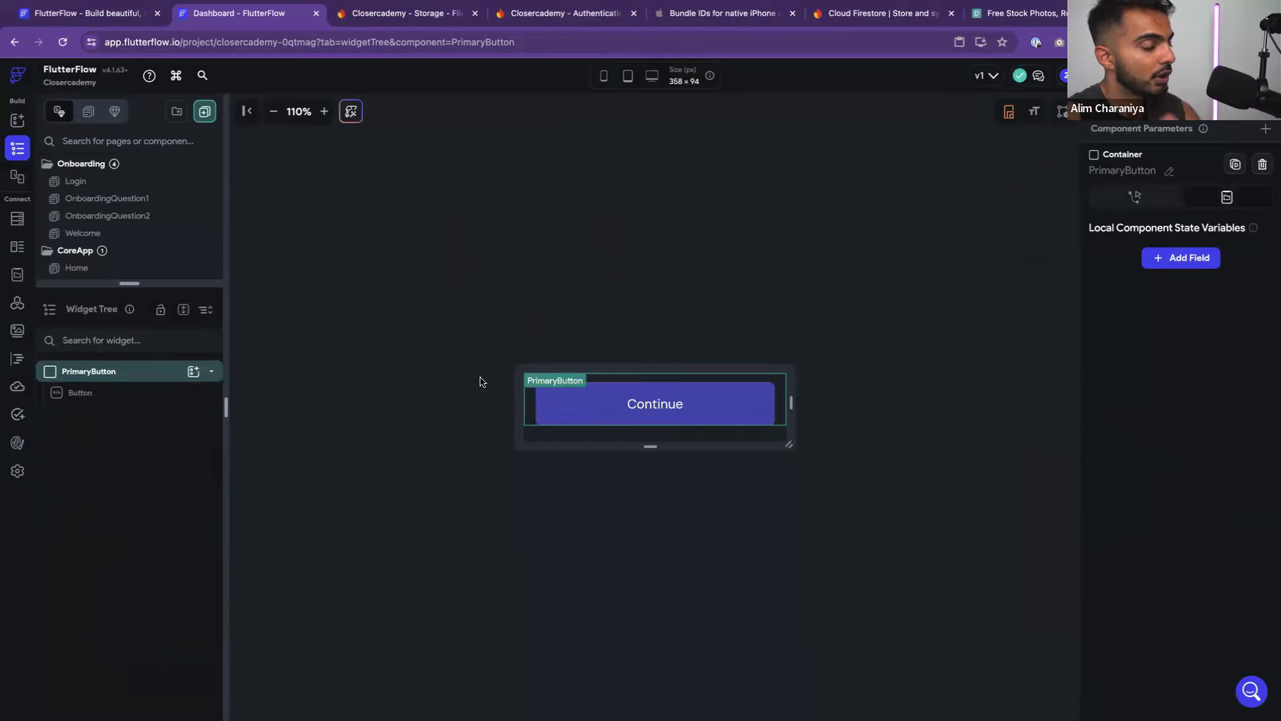
Enlarge the page list to reveal Components, collapse CoreApp, and reopen Welcome
click(494, 440)
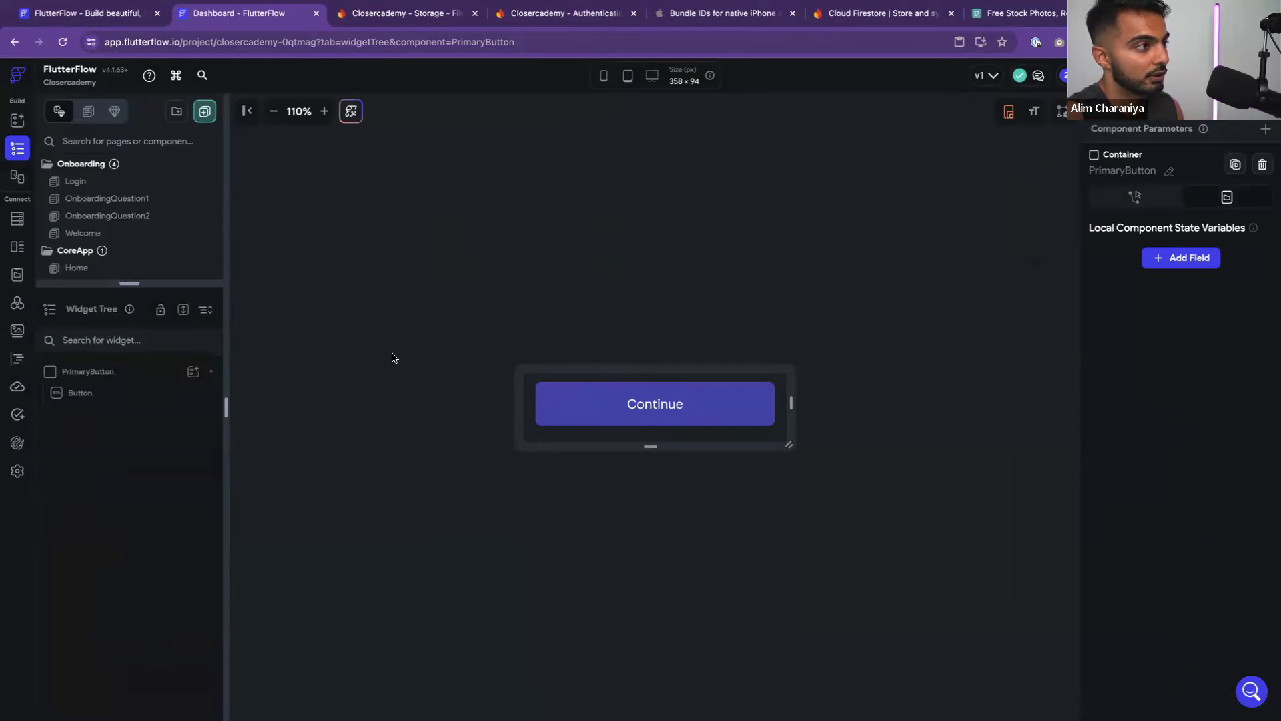
click(17, 120)
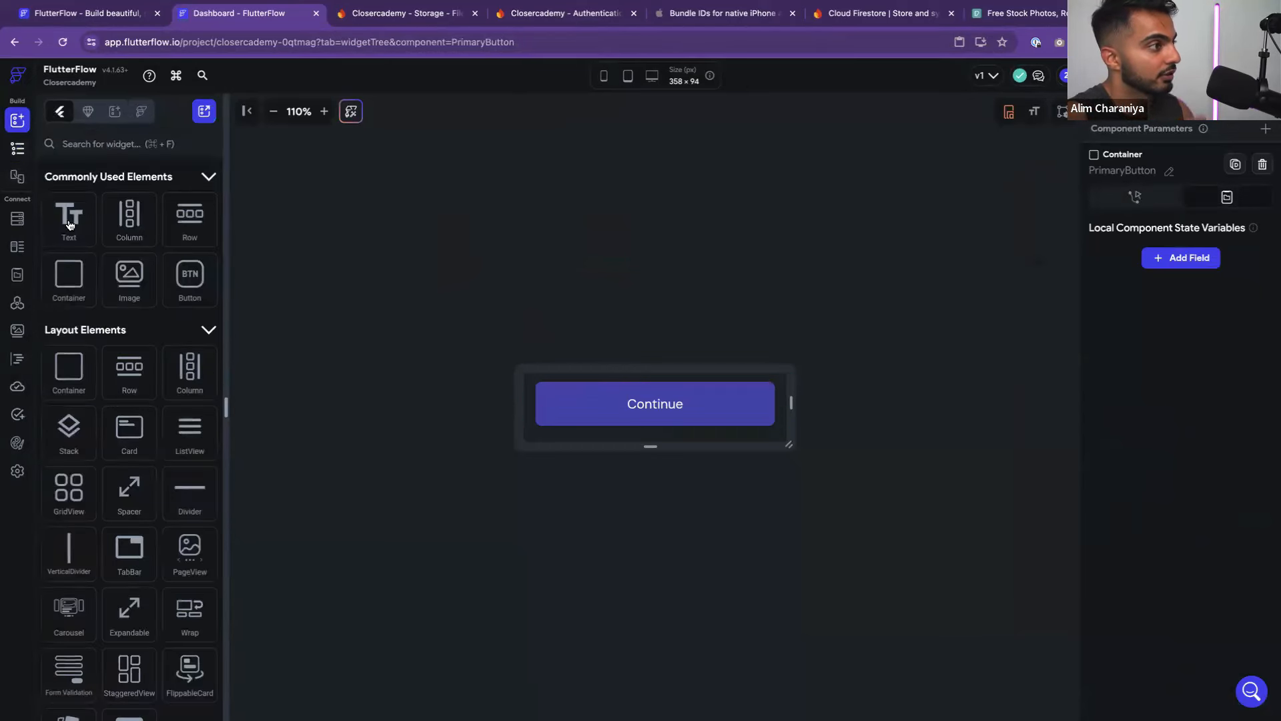
click(17, 149)
drag(93, 282, 101, 416)
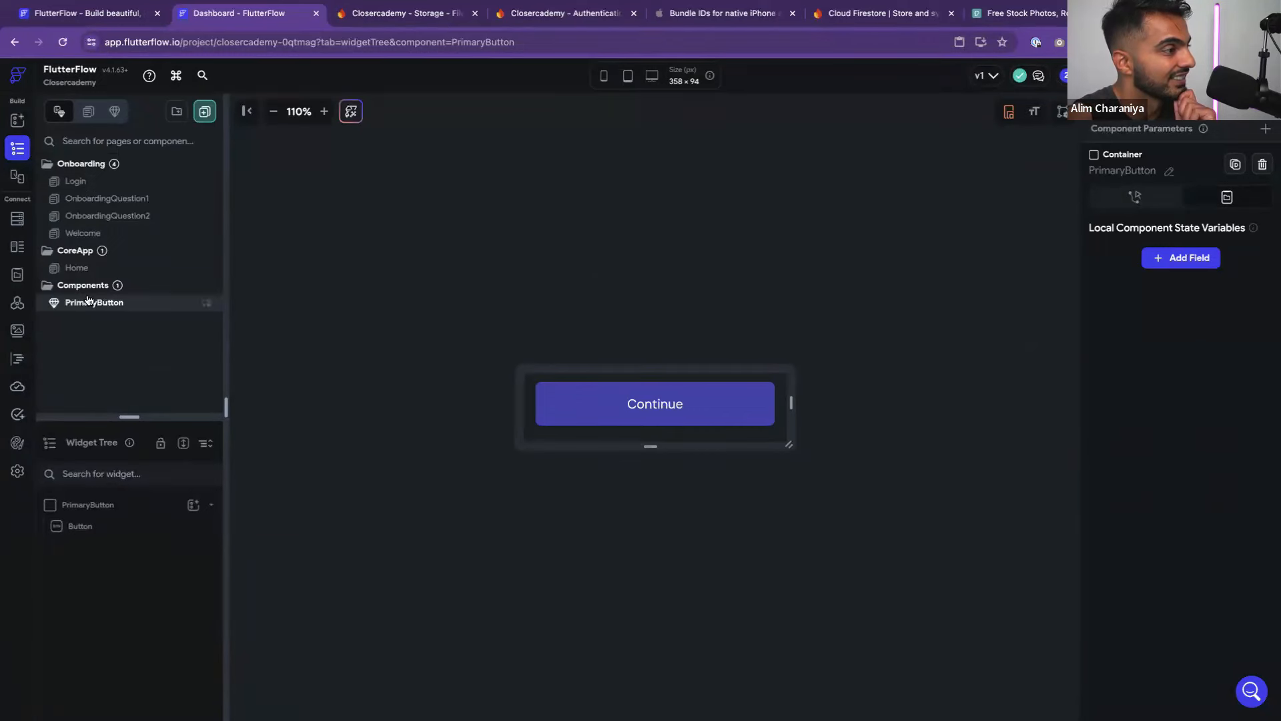
click(83, 256)
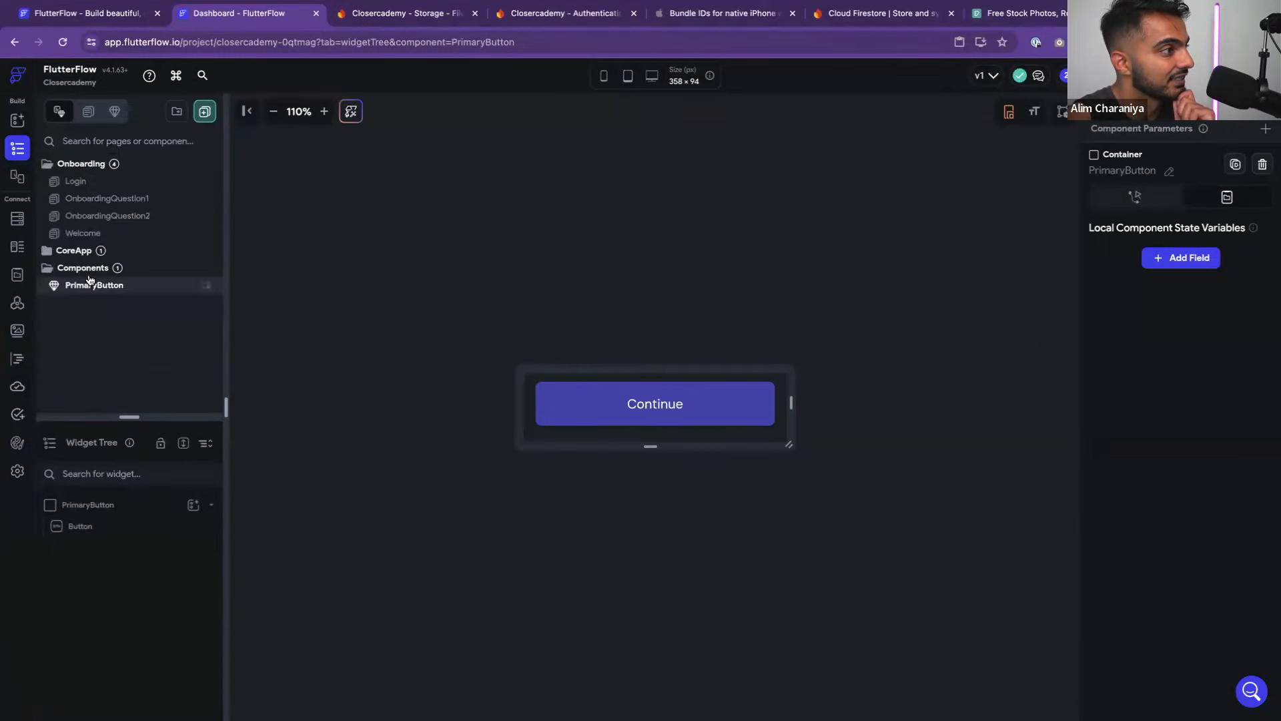
click(84, 233)
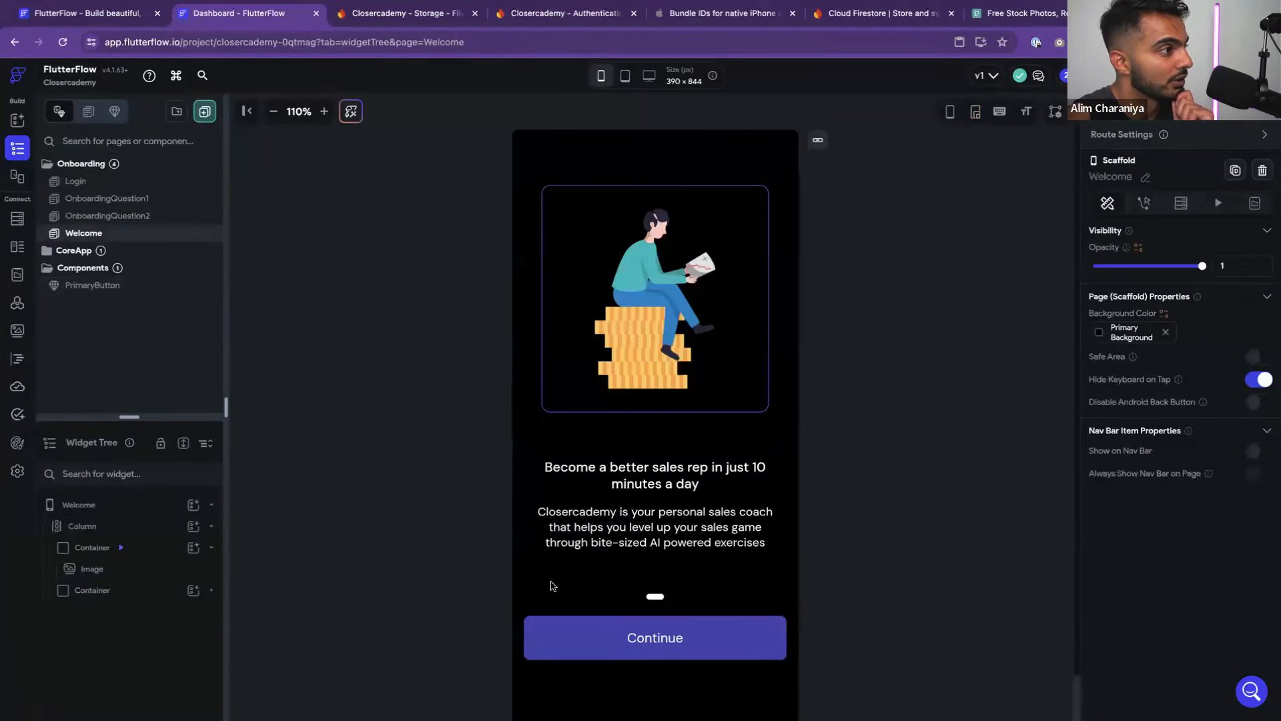
Delete the Continue button and drop the Get Started template into the page view
click(596, 643)
key(Delete)
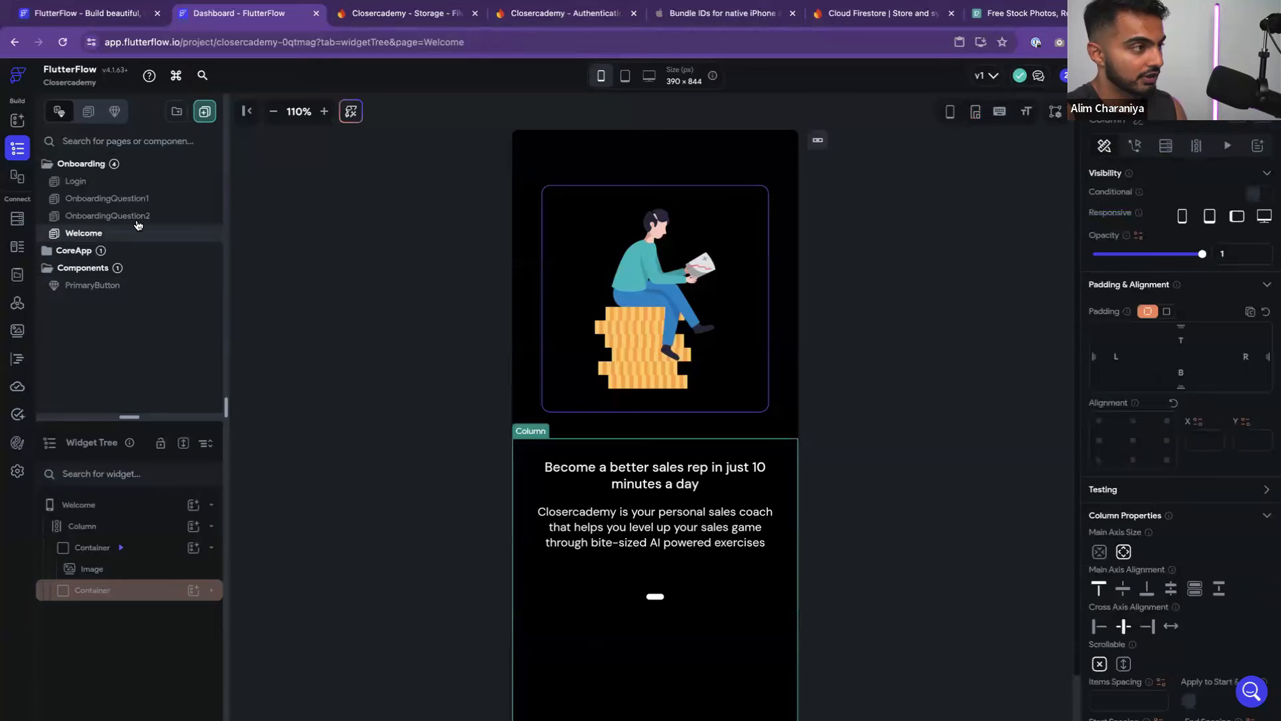
click(18, 121)
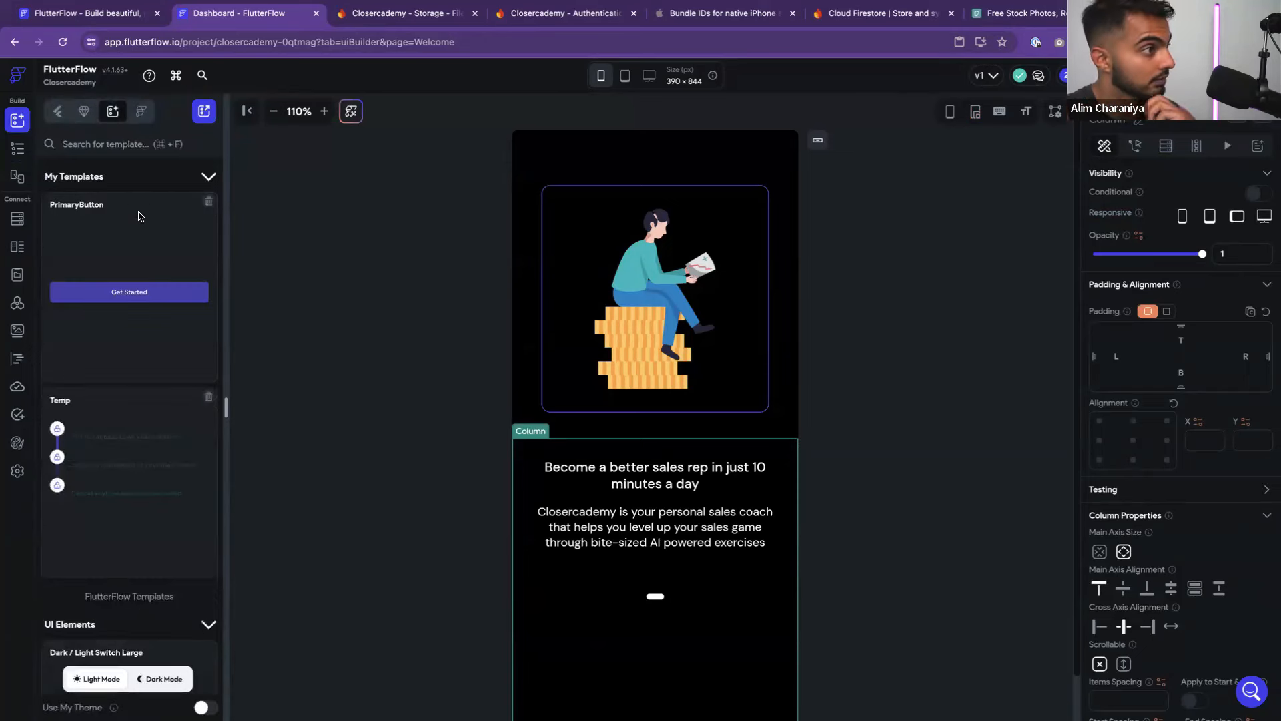
drag(129, 265, 692, 593)
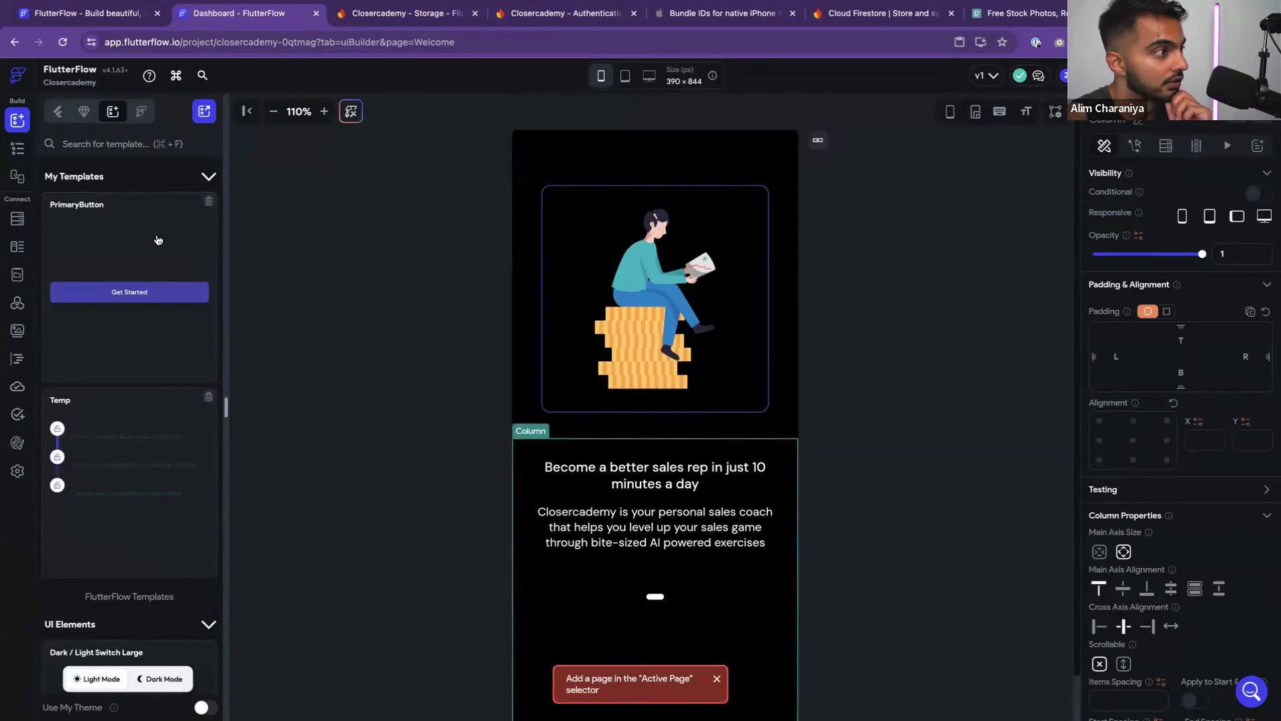
drag(158, 240, 686, 570)
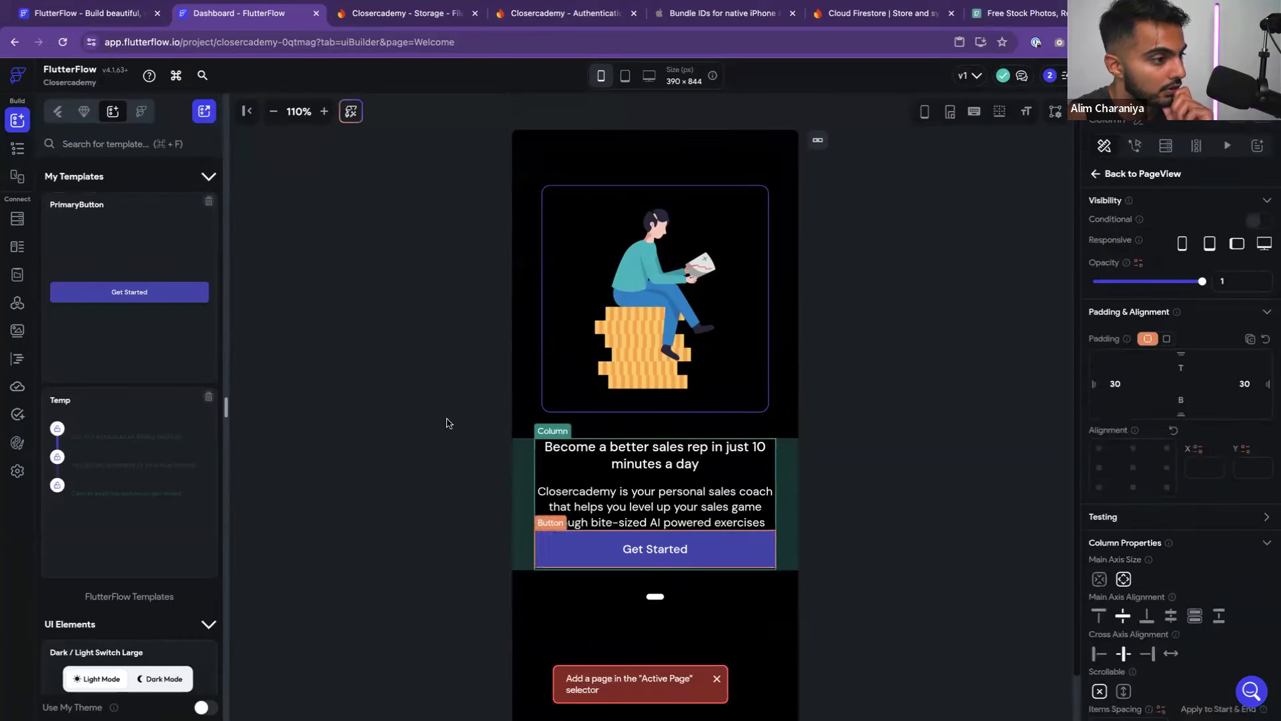
Give the new Get Started button a top padding of 40
click(18, 147)
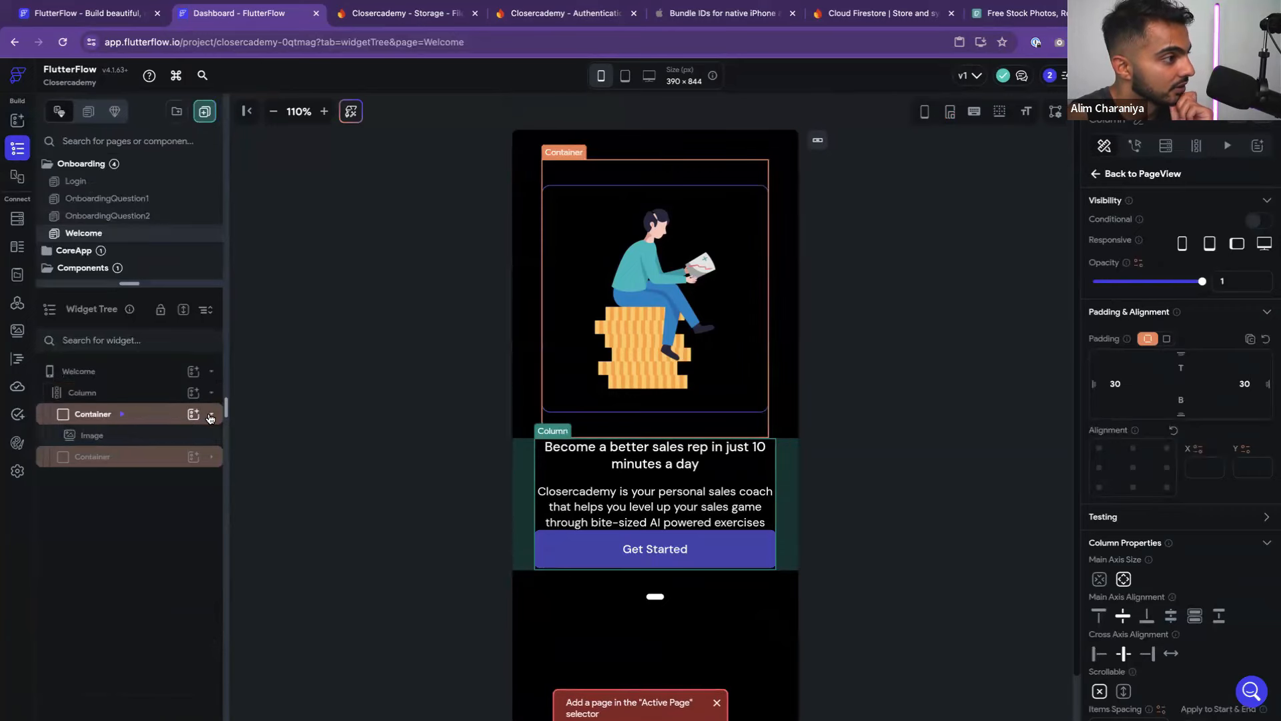
click(211, 457)
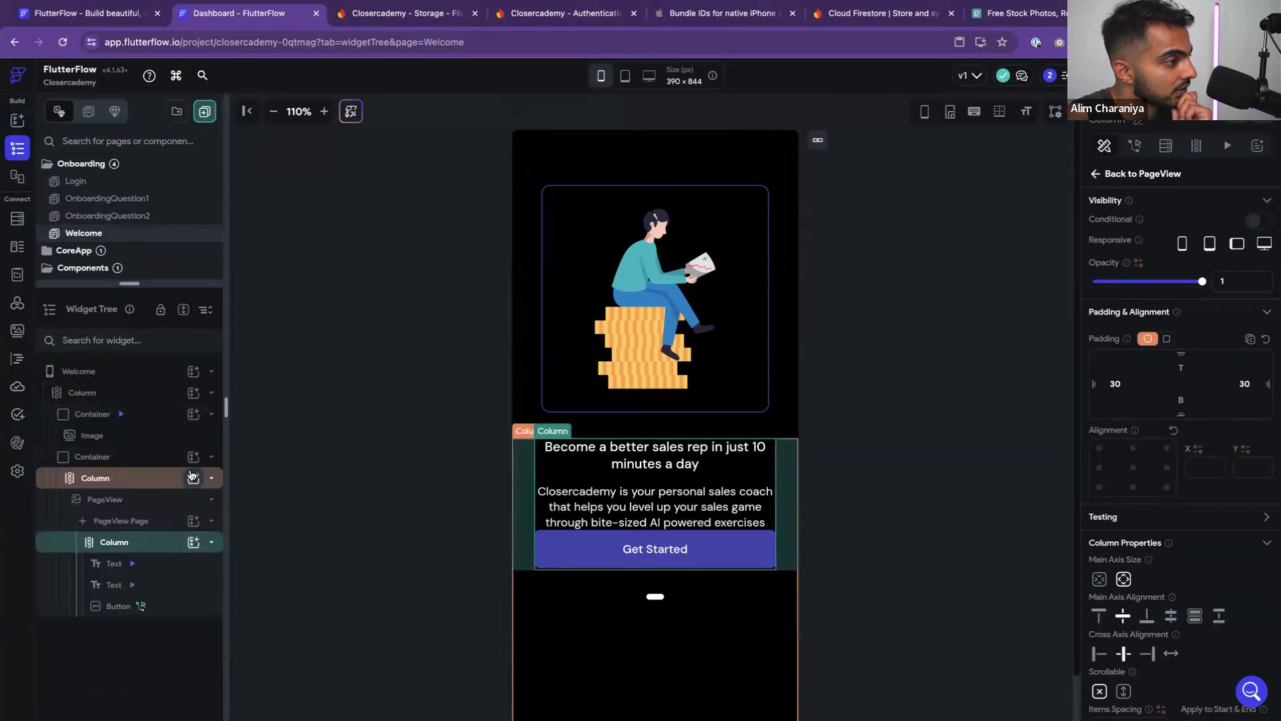
click(654, 549)
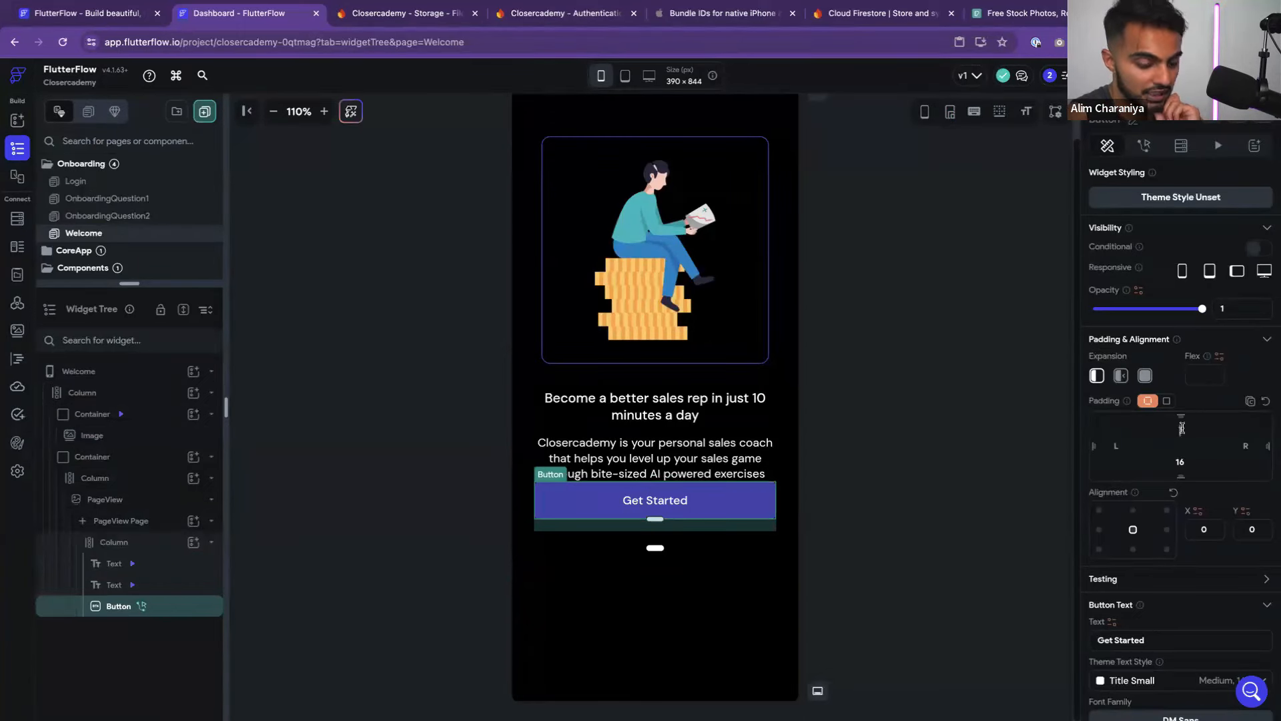
text(0)
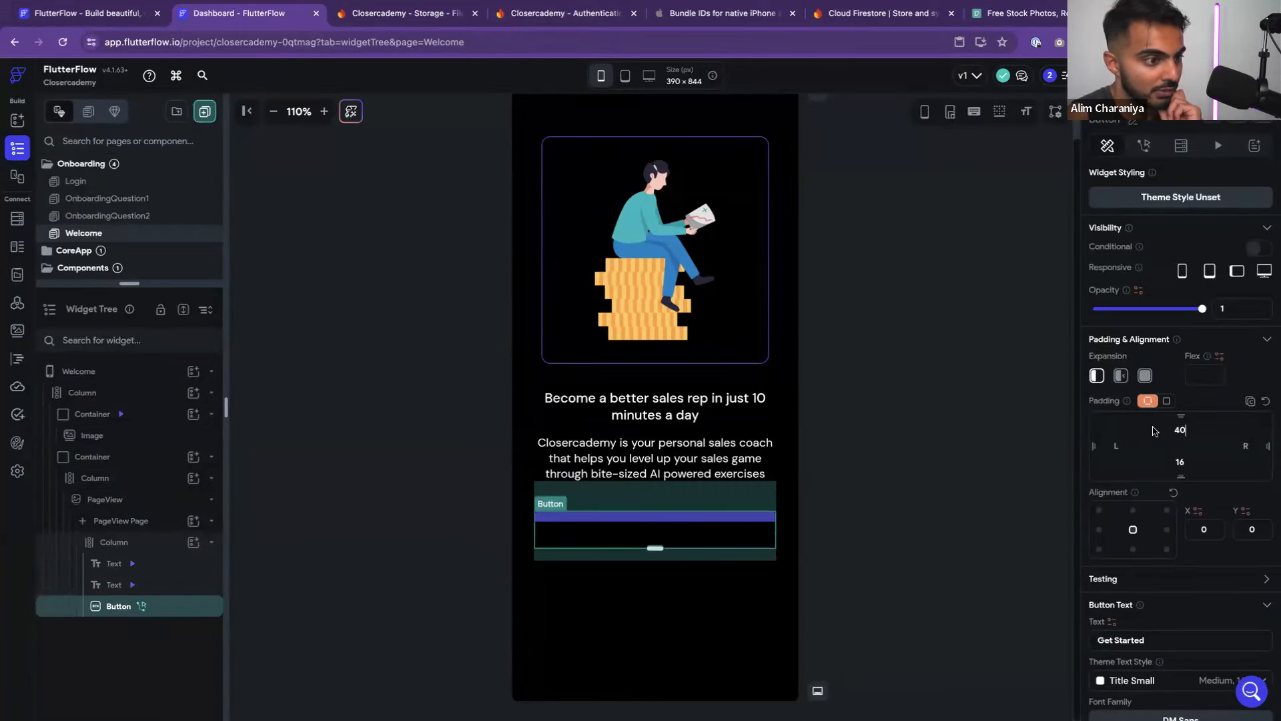
click(936, 436)
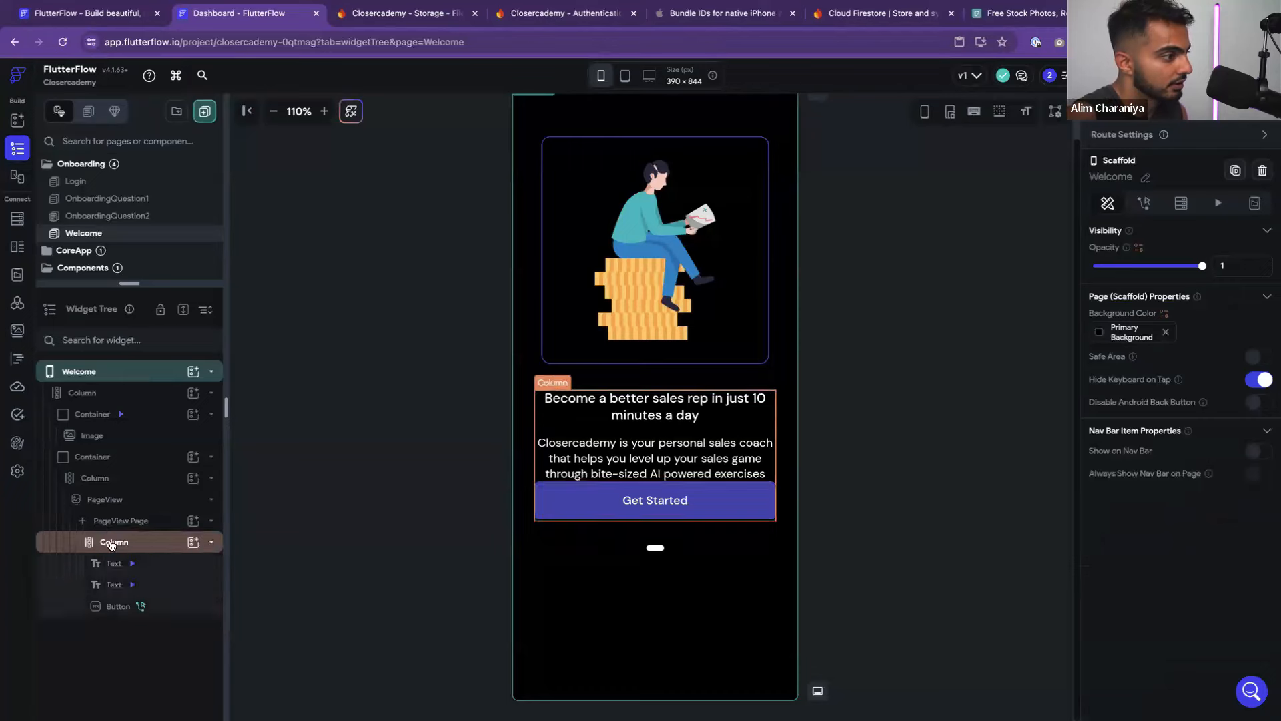
Try moving the text column and button onto the PageView Page in the widget tree
drag(112, 546, 74, 522)
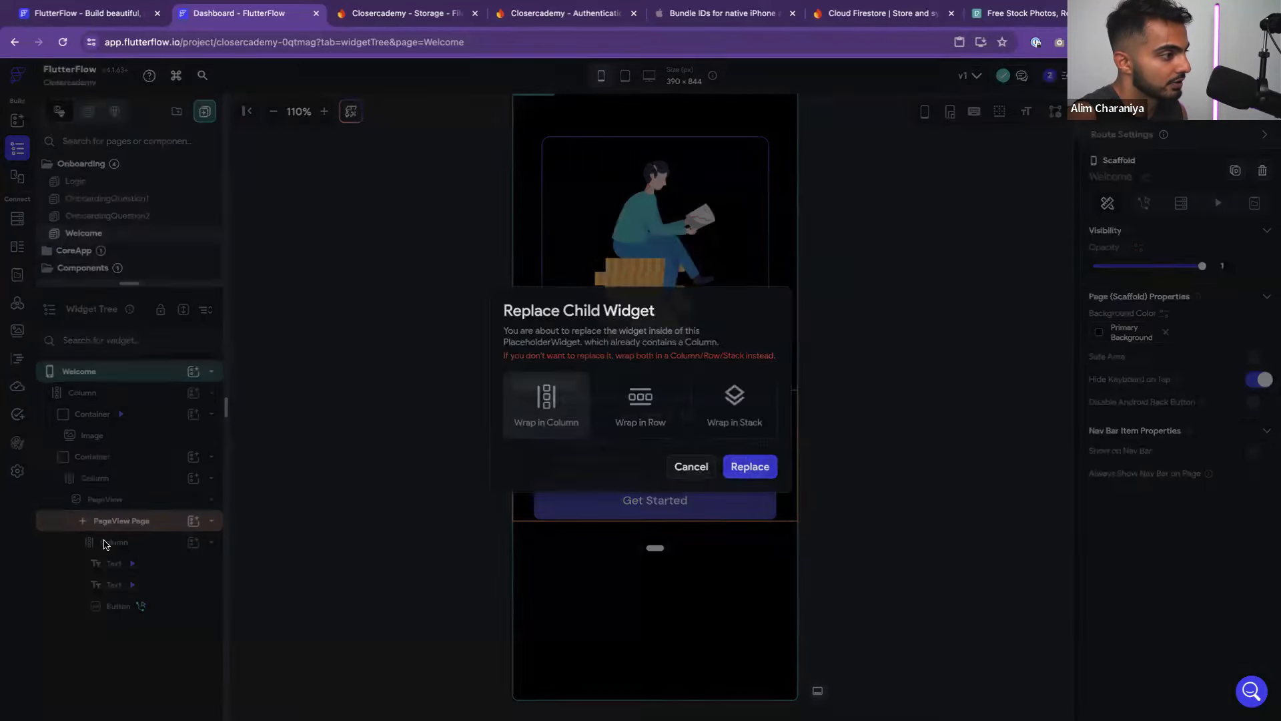
click(700, 467)
drag(107, 605, 110, 519)
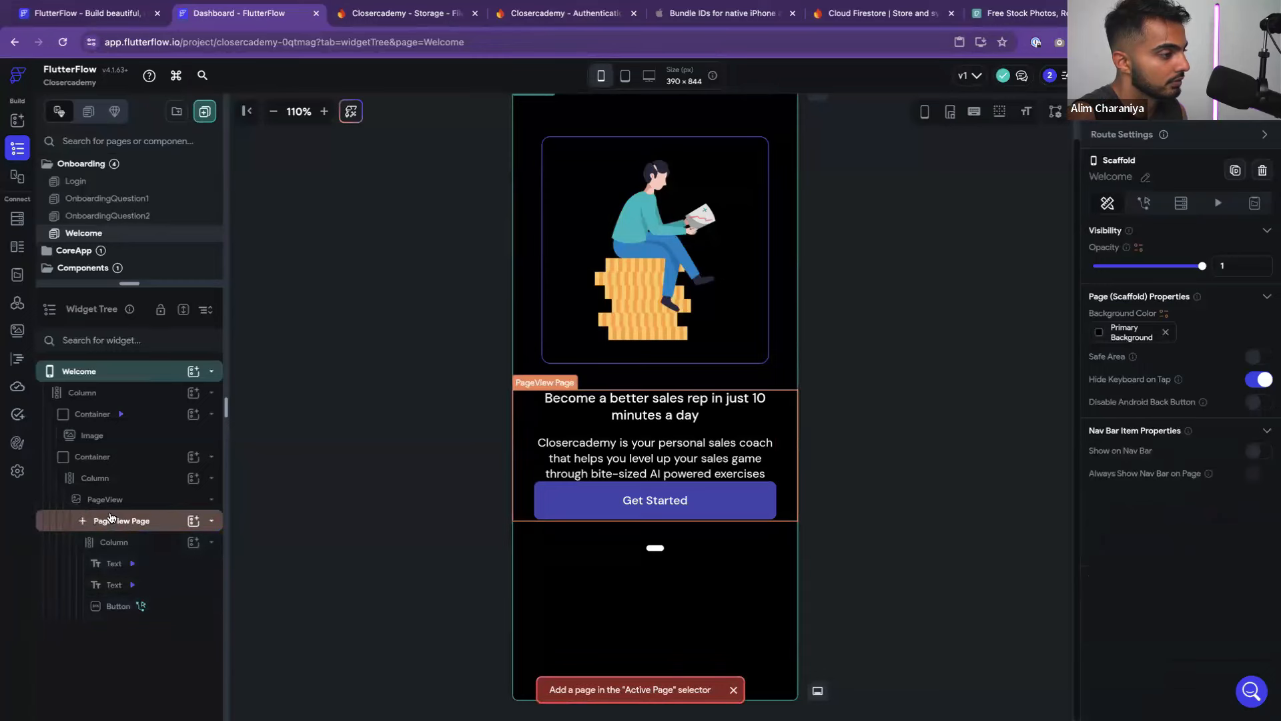
click(110, 544)
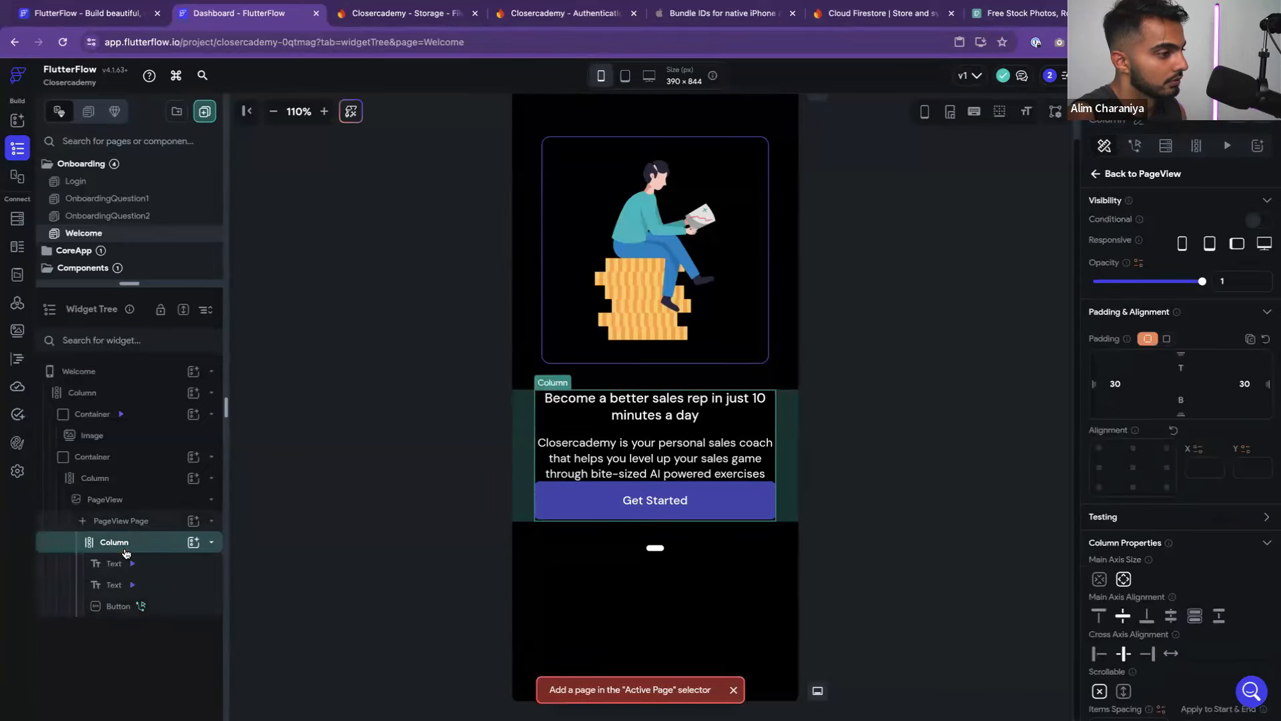
Undo the button move into the carousel with Cmd+Z and select the Continue button
scroll(1122, 534, down, 2)
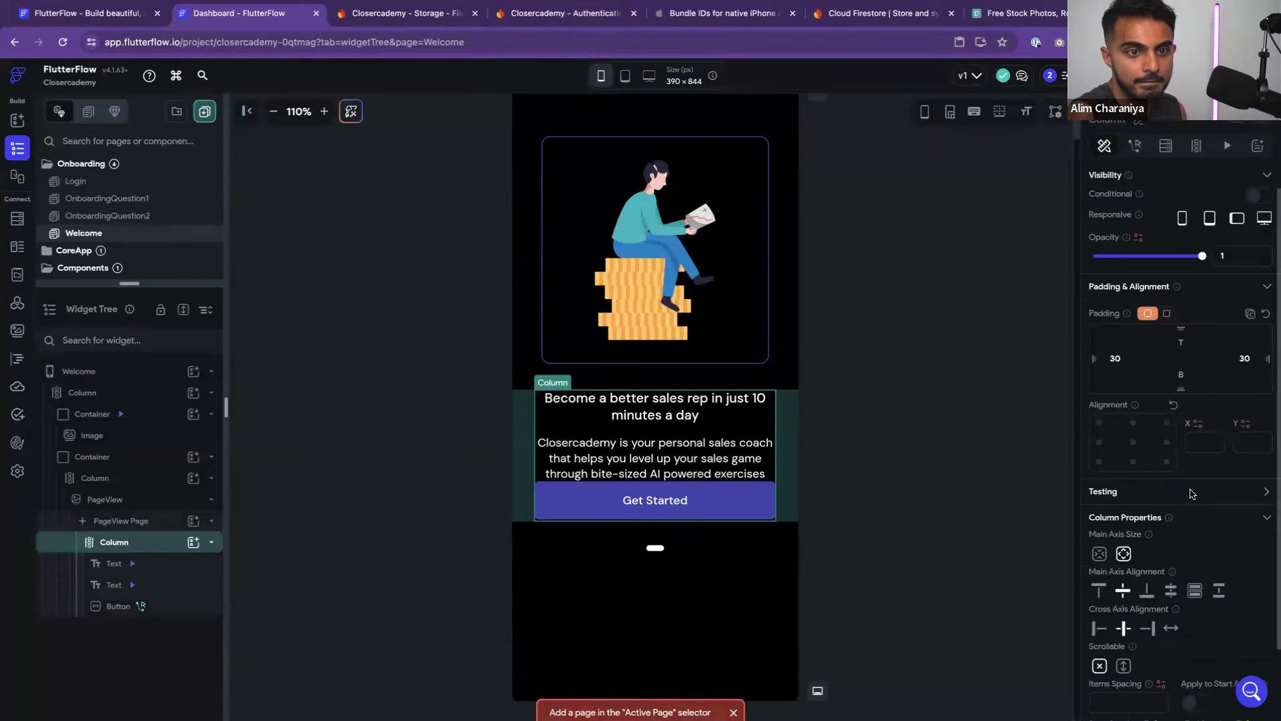
click(792, 453)
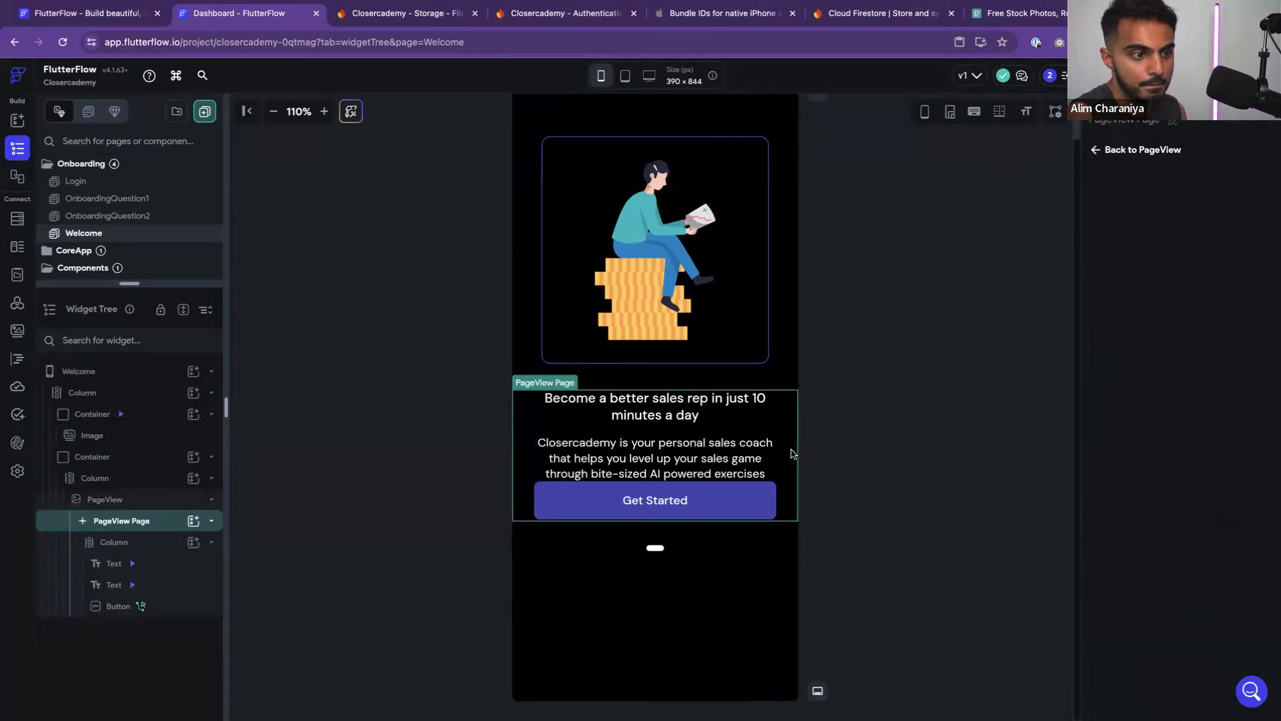
key(super+z)
key(super+z)
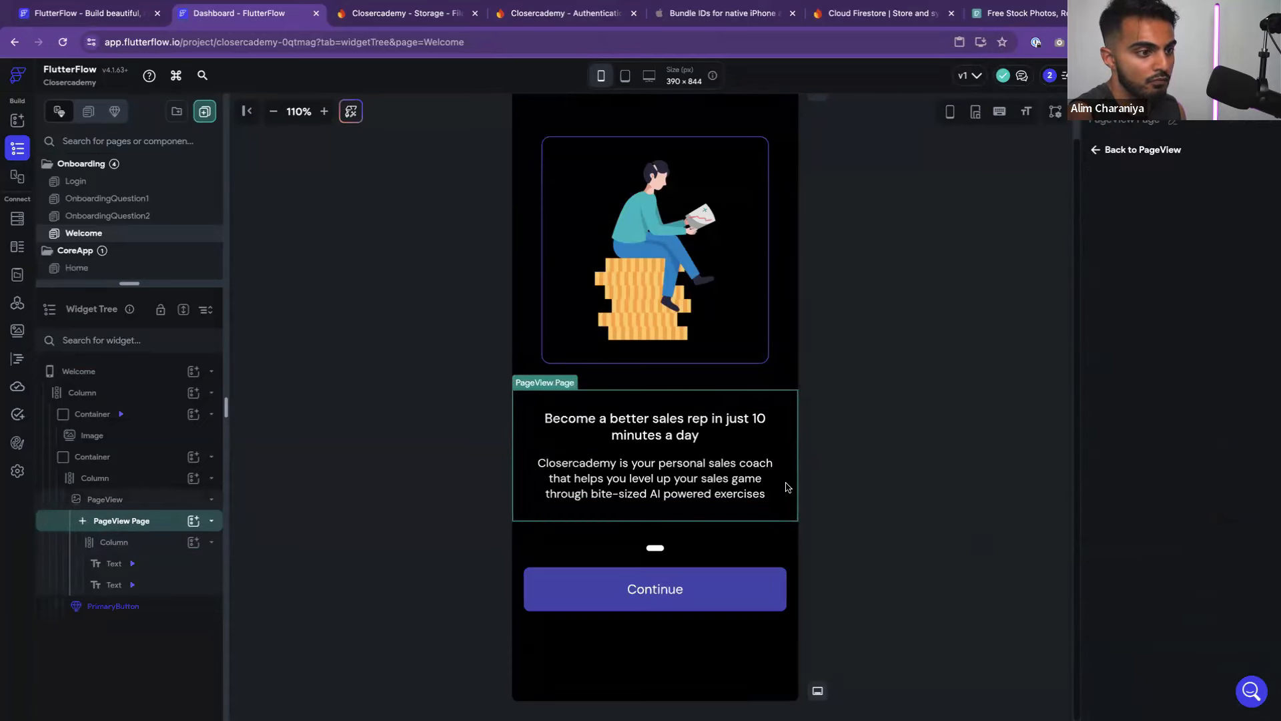
click(695, 589)
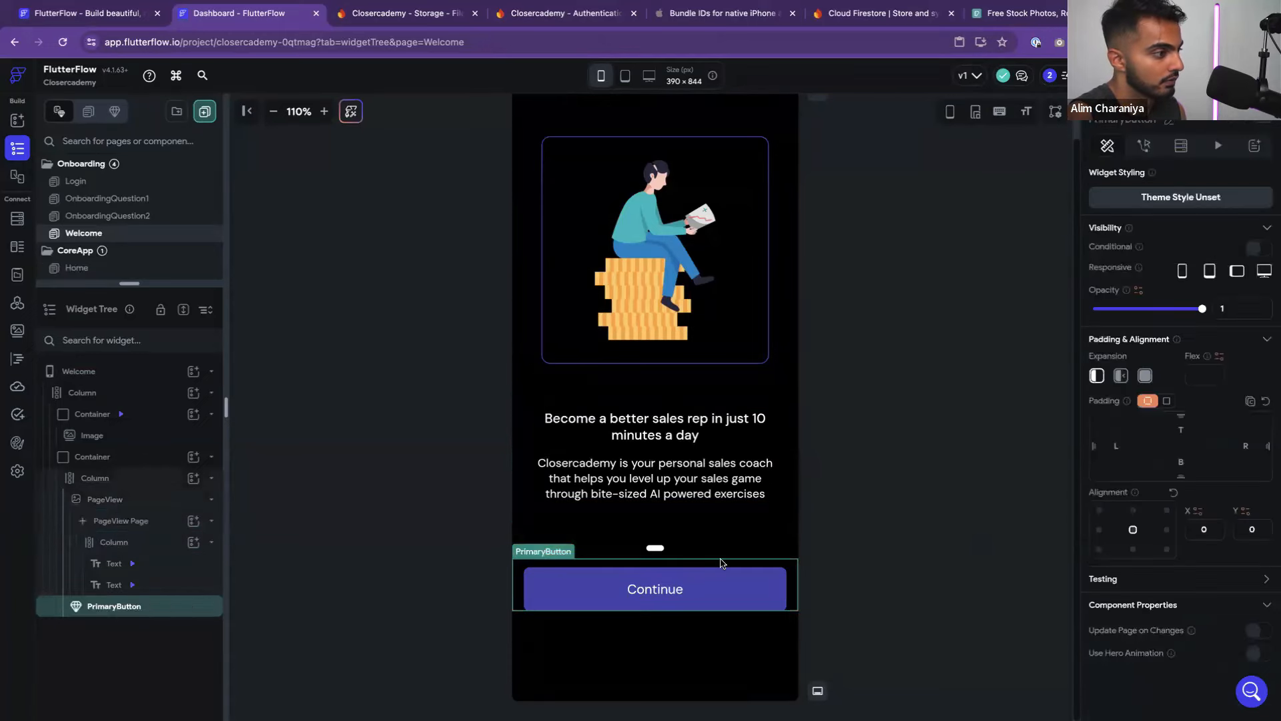
click(211, 500)
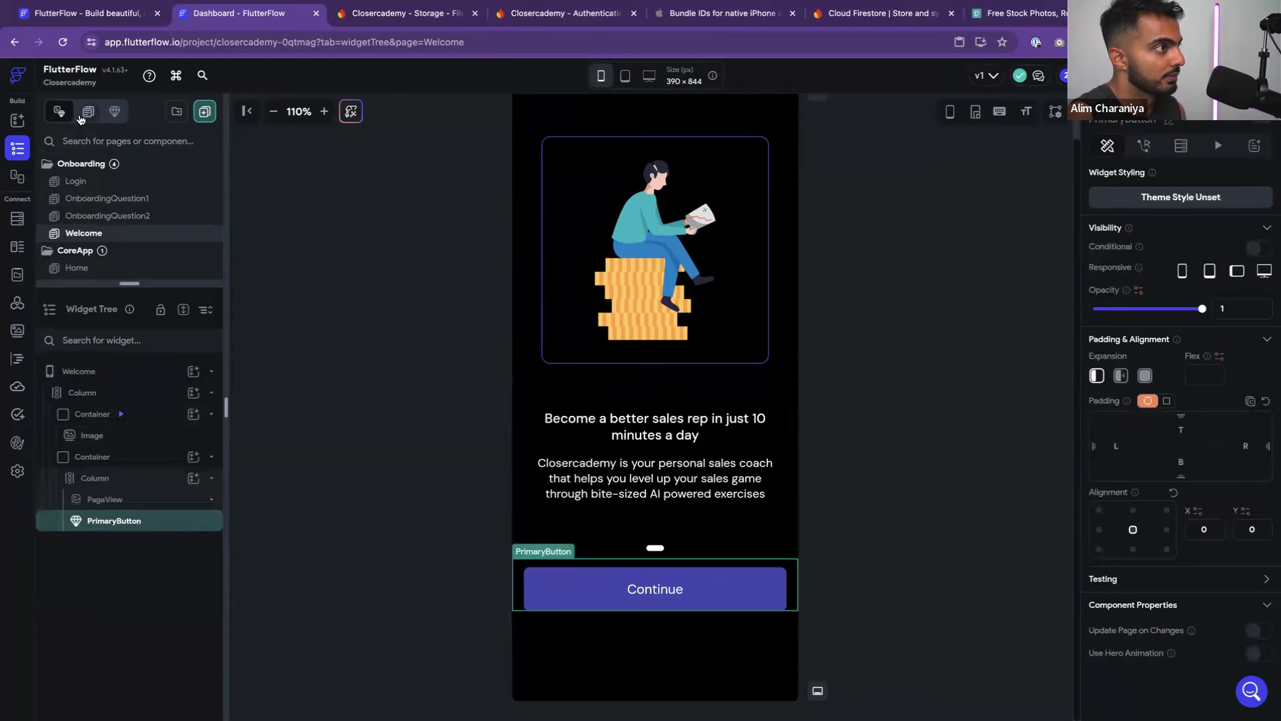
click(17, 121)
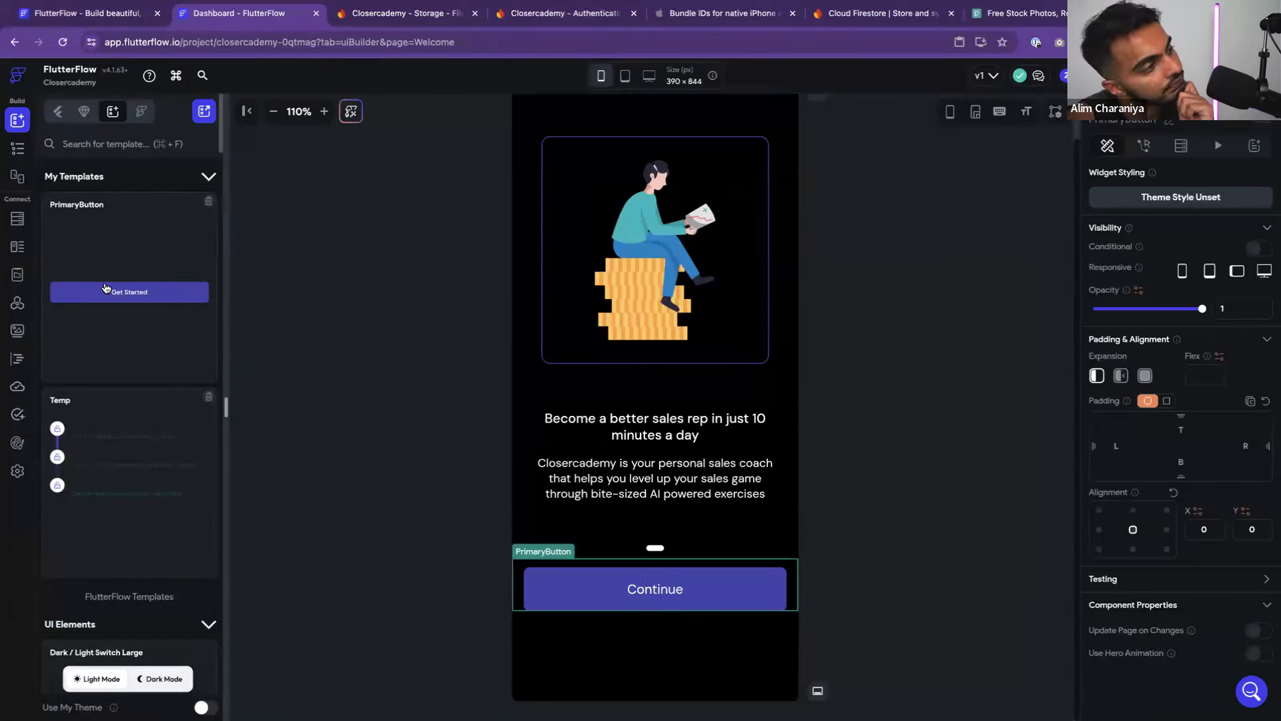
Place the saved PrimaryButton template below Continue, then delete the Continue button
drag(106, 288, 686, 634)
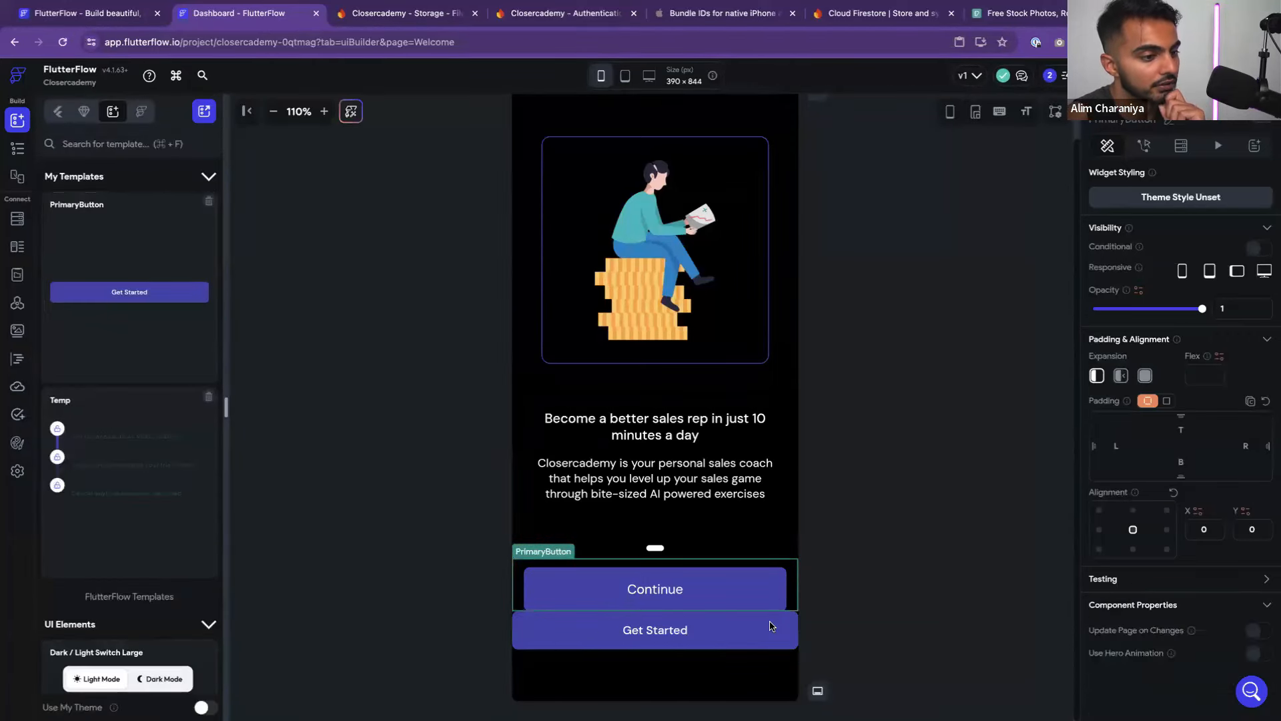
click(17, 147)
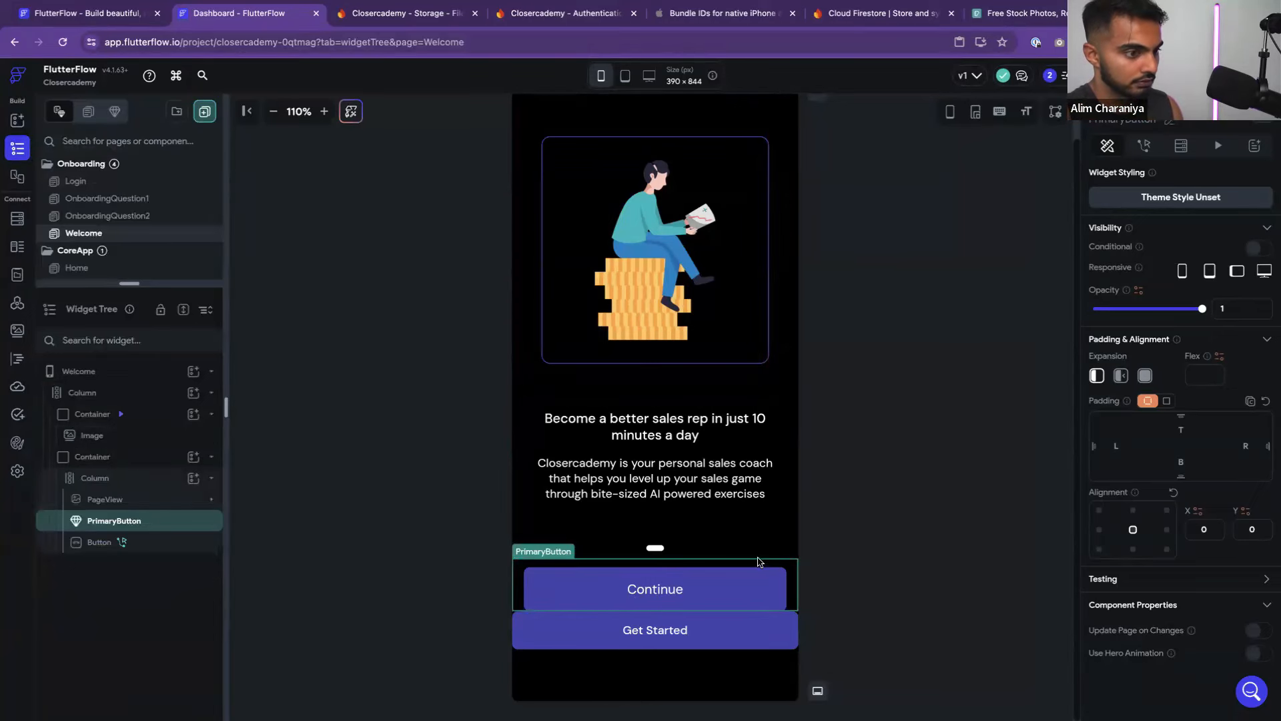
click(837, 544)
click(738, 589)
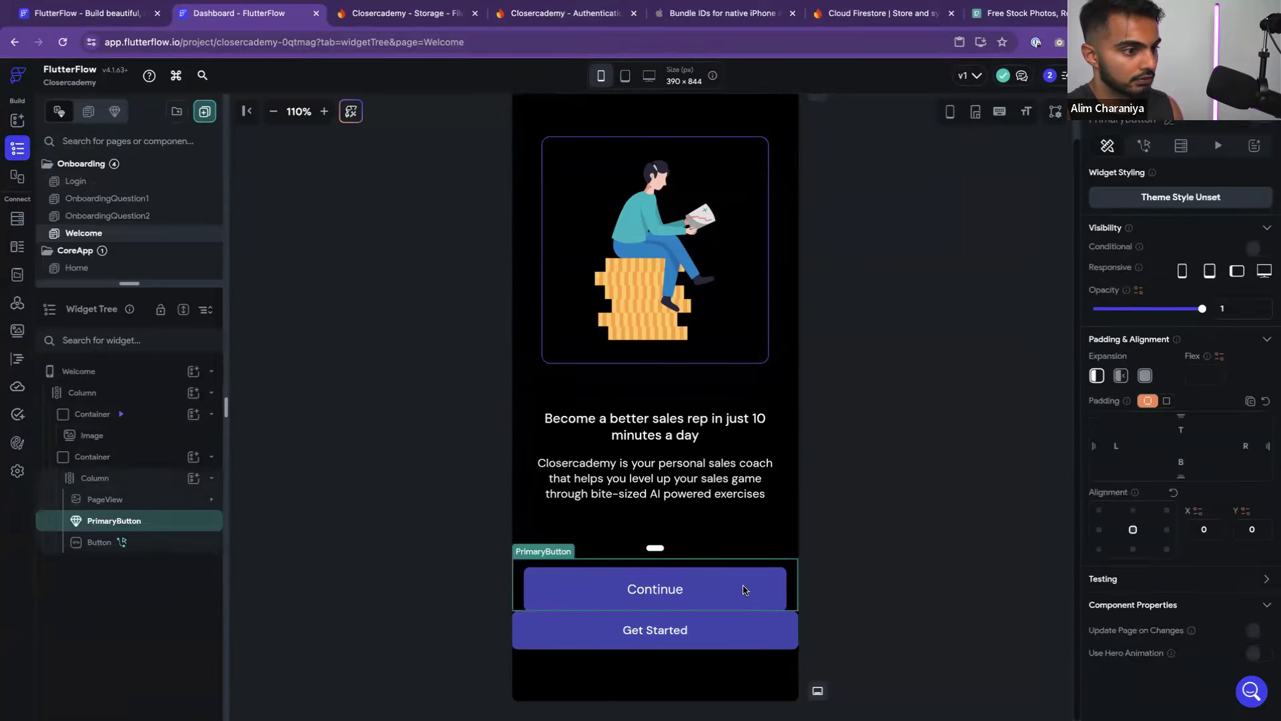
key(Delete)
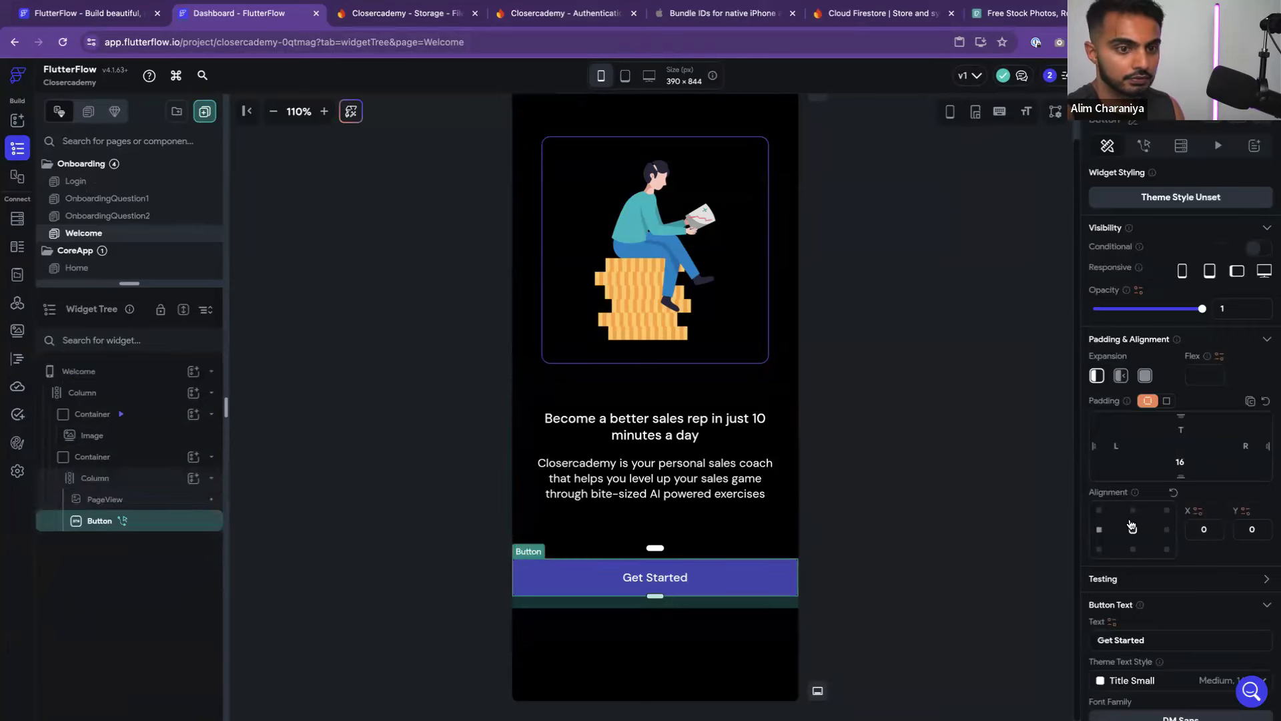
Set the Get Started button's left and right padding to 20
click(1116, 448)
text(20)
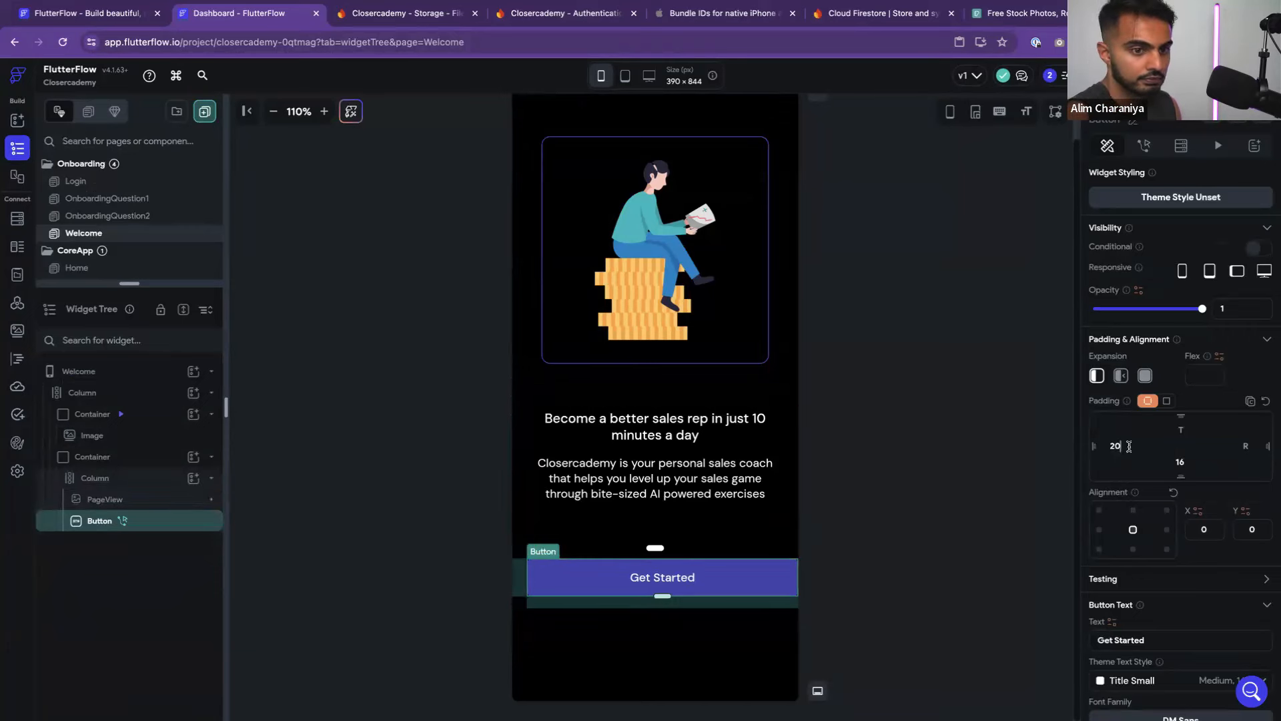
click(1255, 444)
text(20)
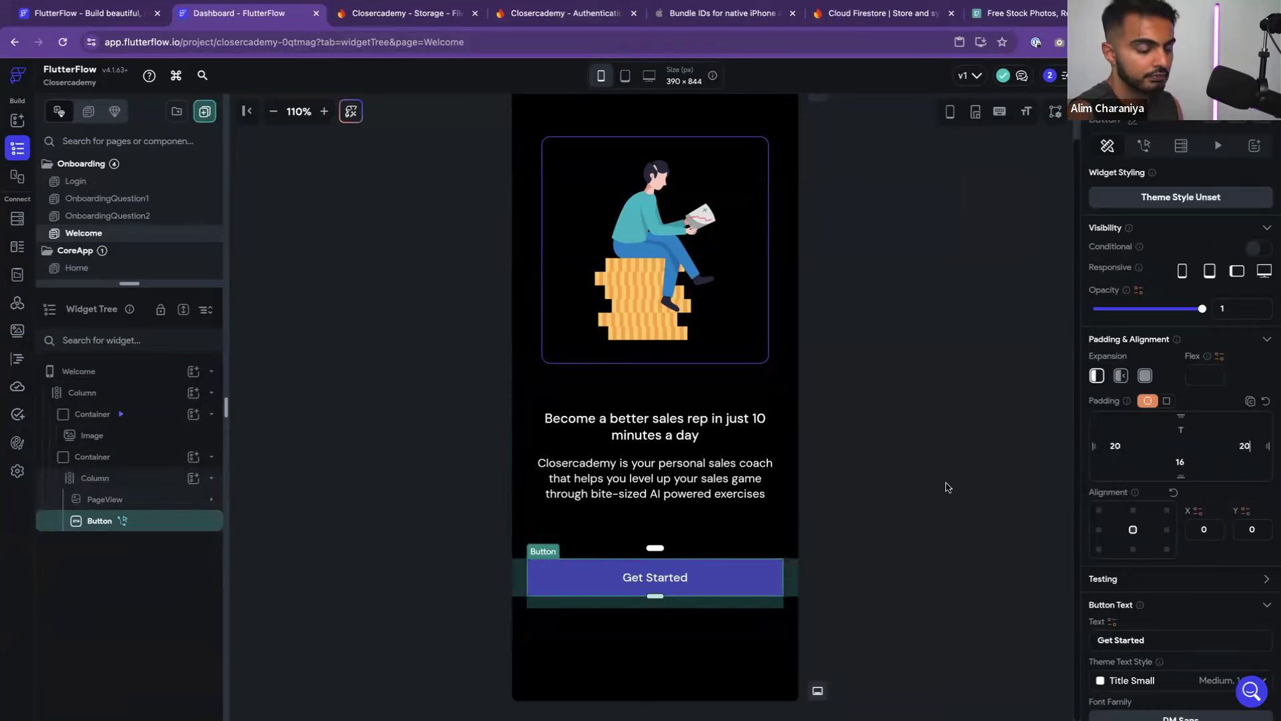
click(964, 478)
Reselect Get Started and show its tap actions, currently Create Account
click(758, 567)
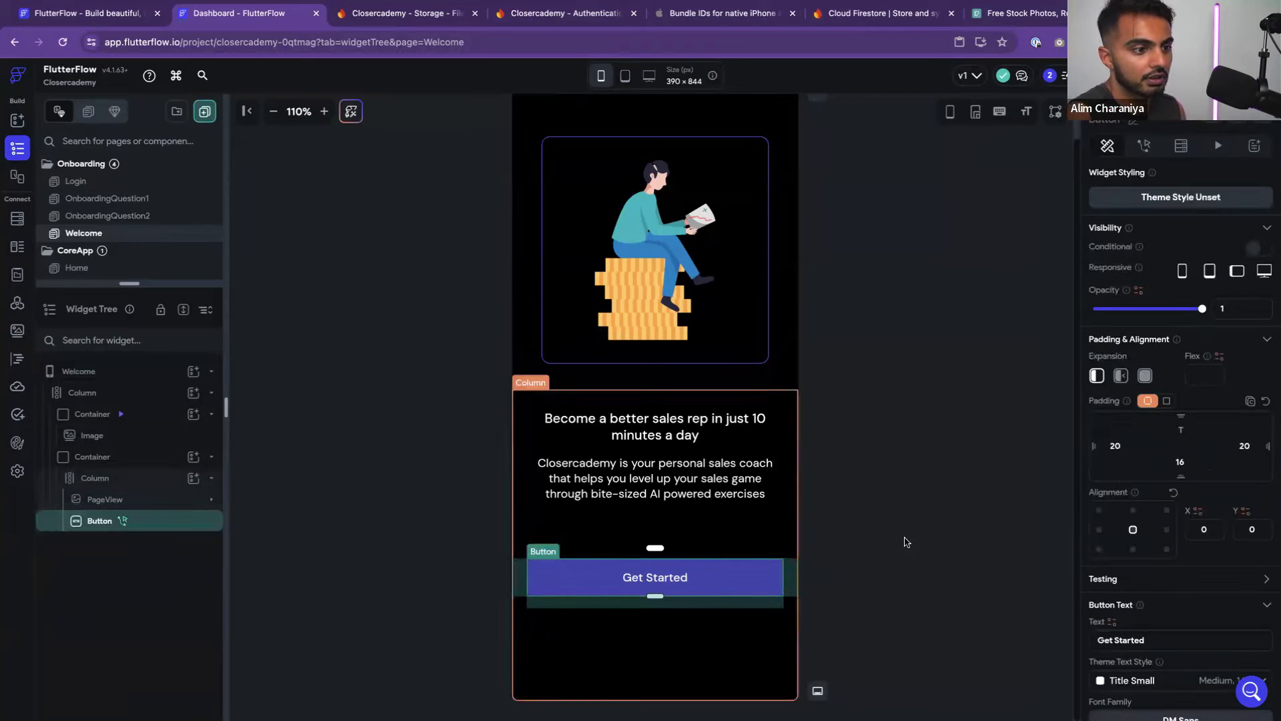
mouse_move(1098, 75)
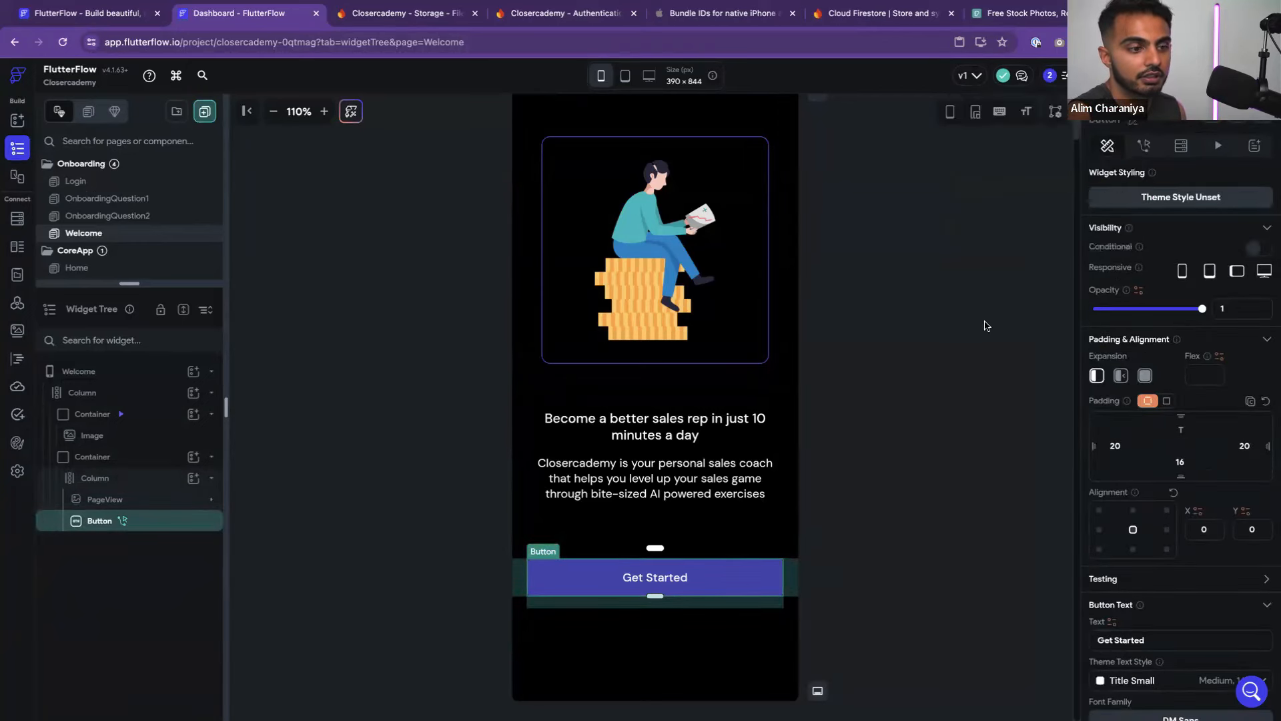
click(1146, 149)
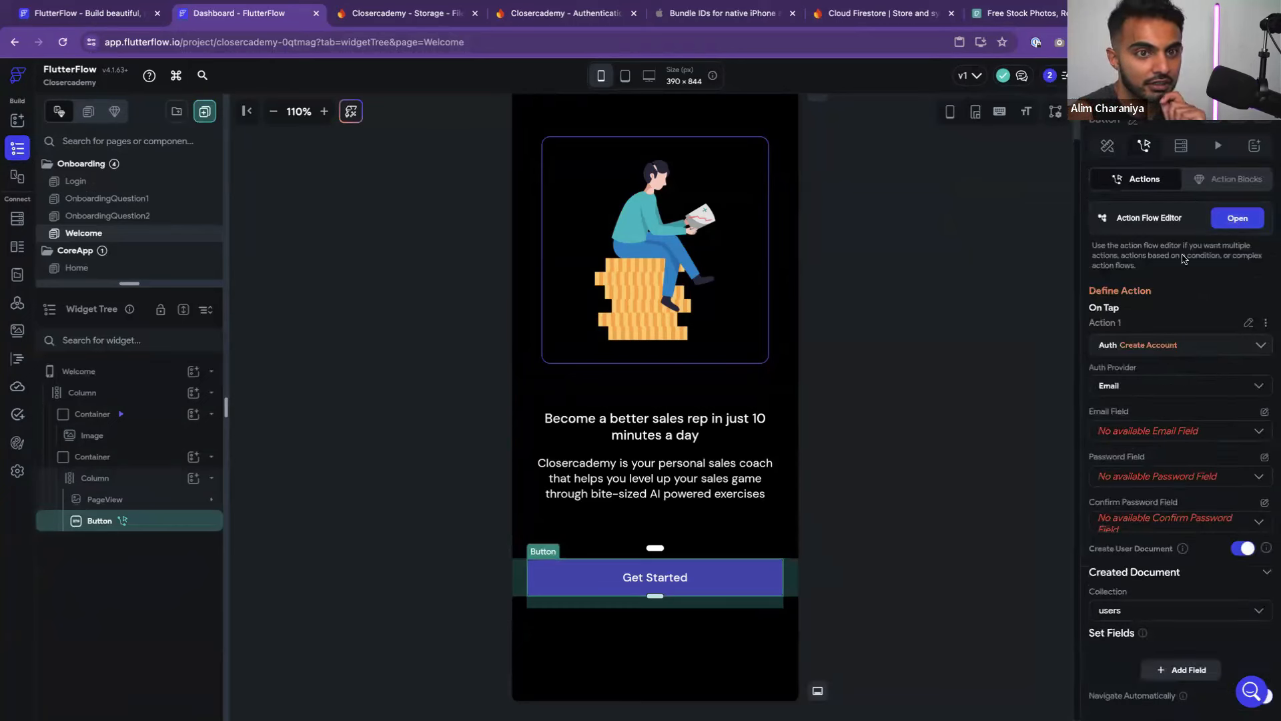
Delete the Get Started button's Create Account action
click(1266, 324)
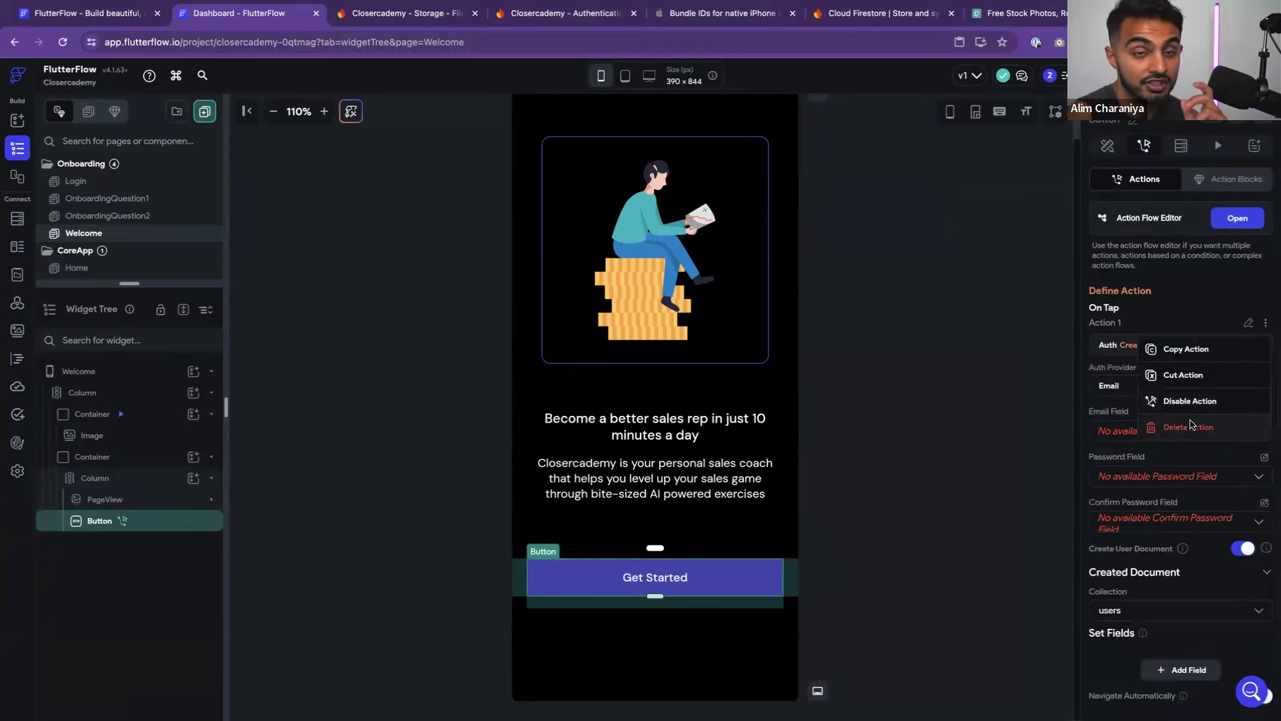
click(1190, 426)
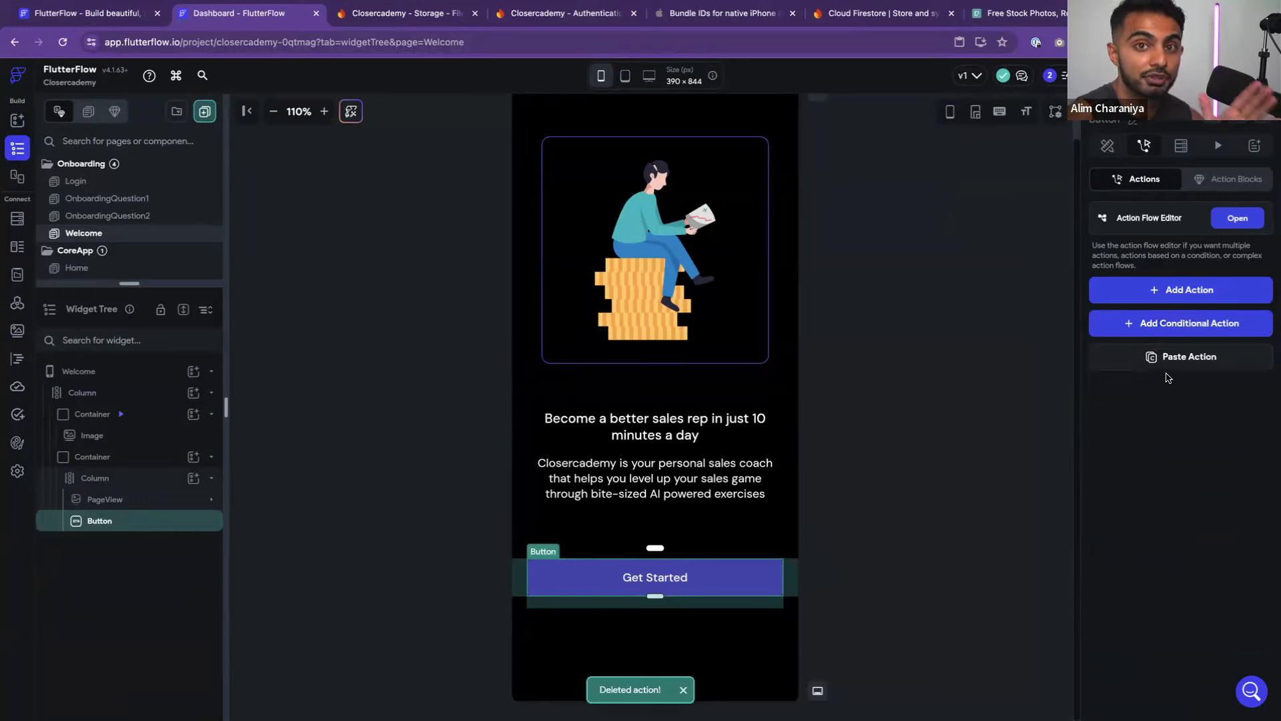
click(888, 375)
click(757, 579)
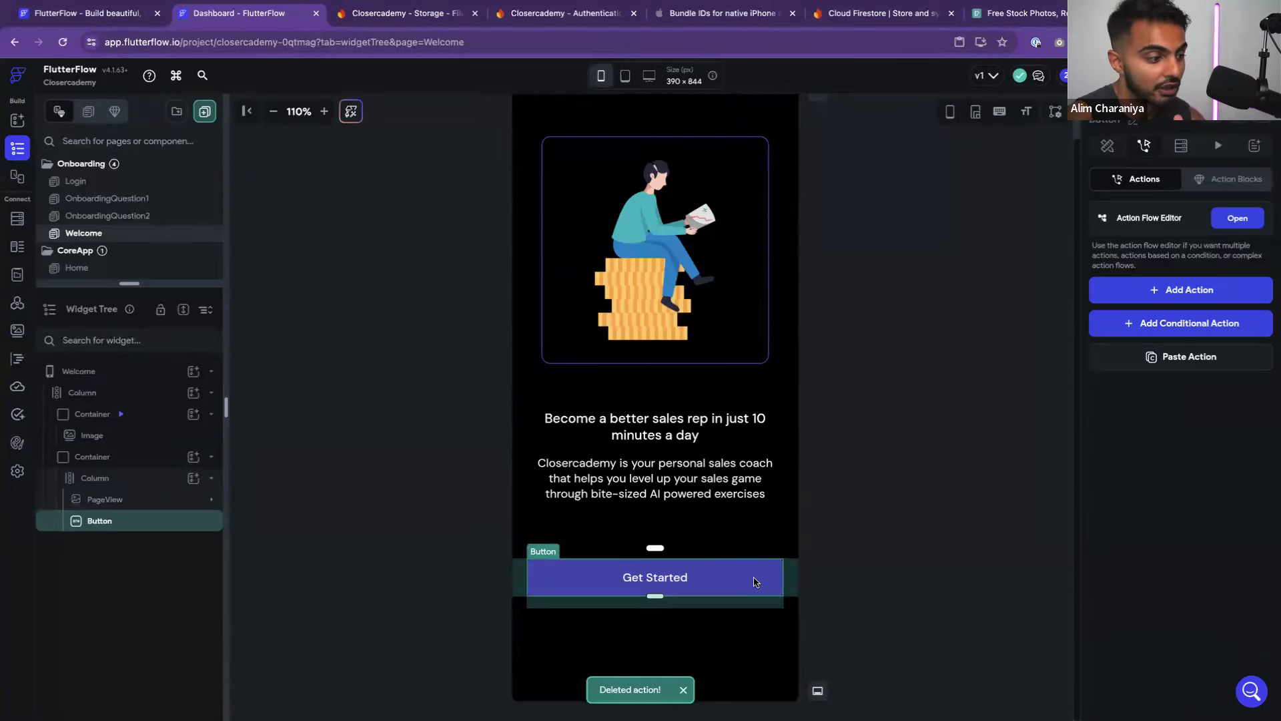
click(910, 463)
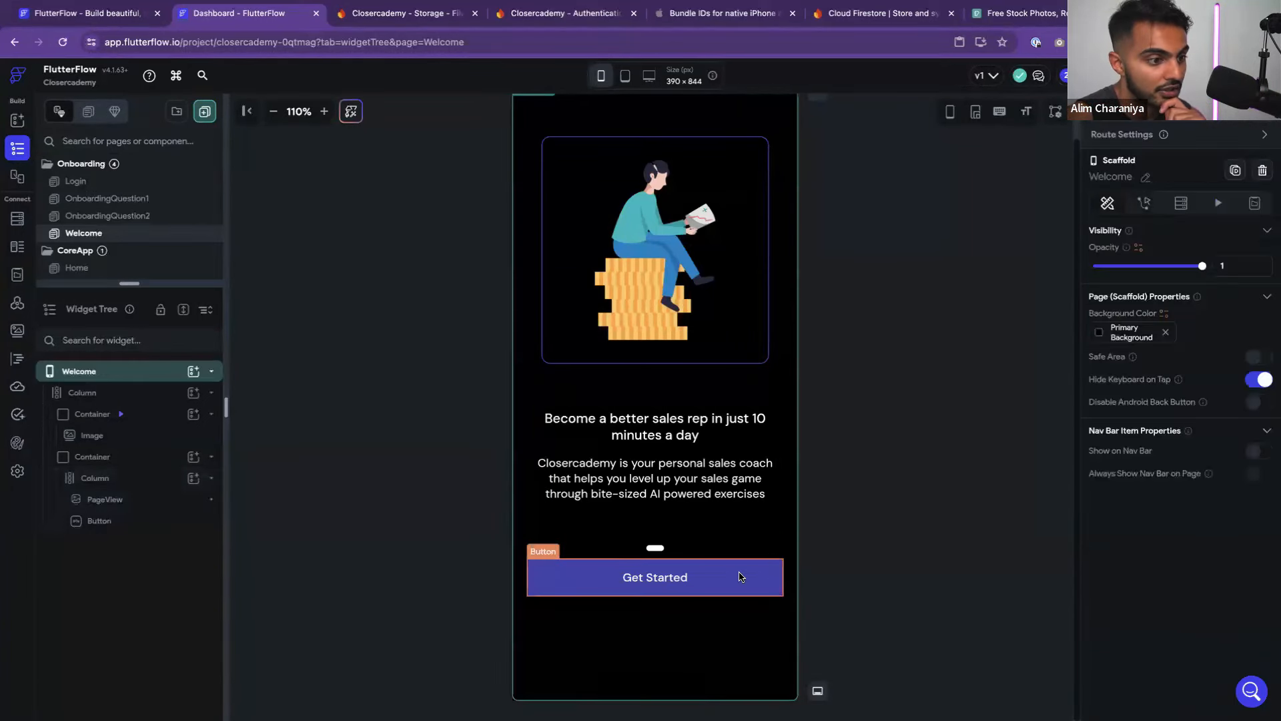
click(739, 578)
Add a Navigate To Login tap action, then open the Login page
click(1178, 291)
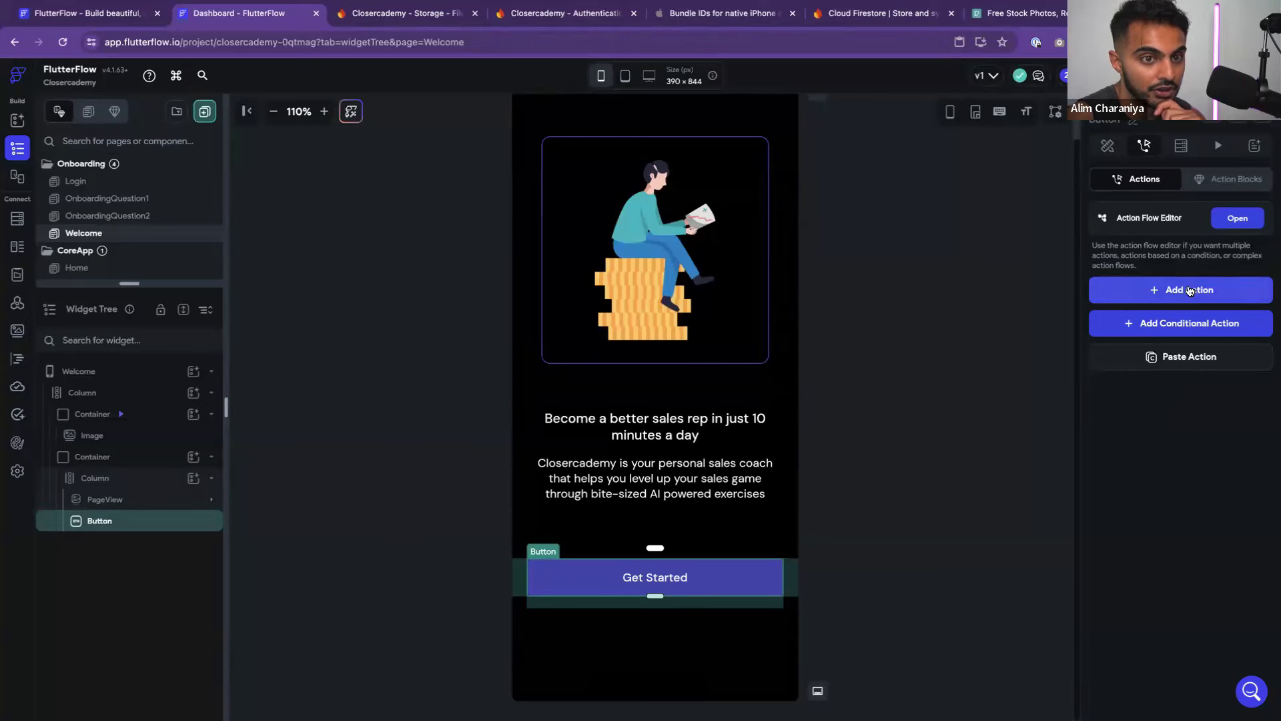
scroll(1149, 446, down, 1)
click(1135, 446)
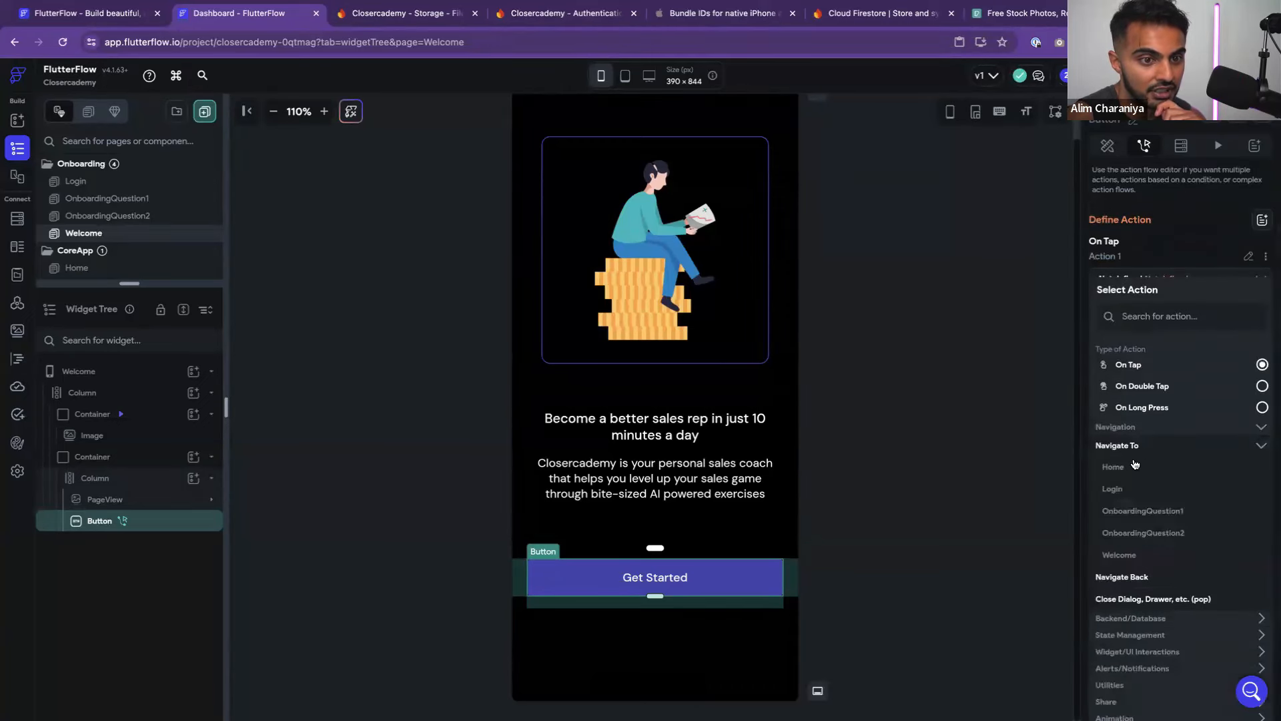
click(1112, 489)
click(991, 425)
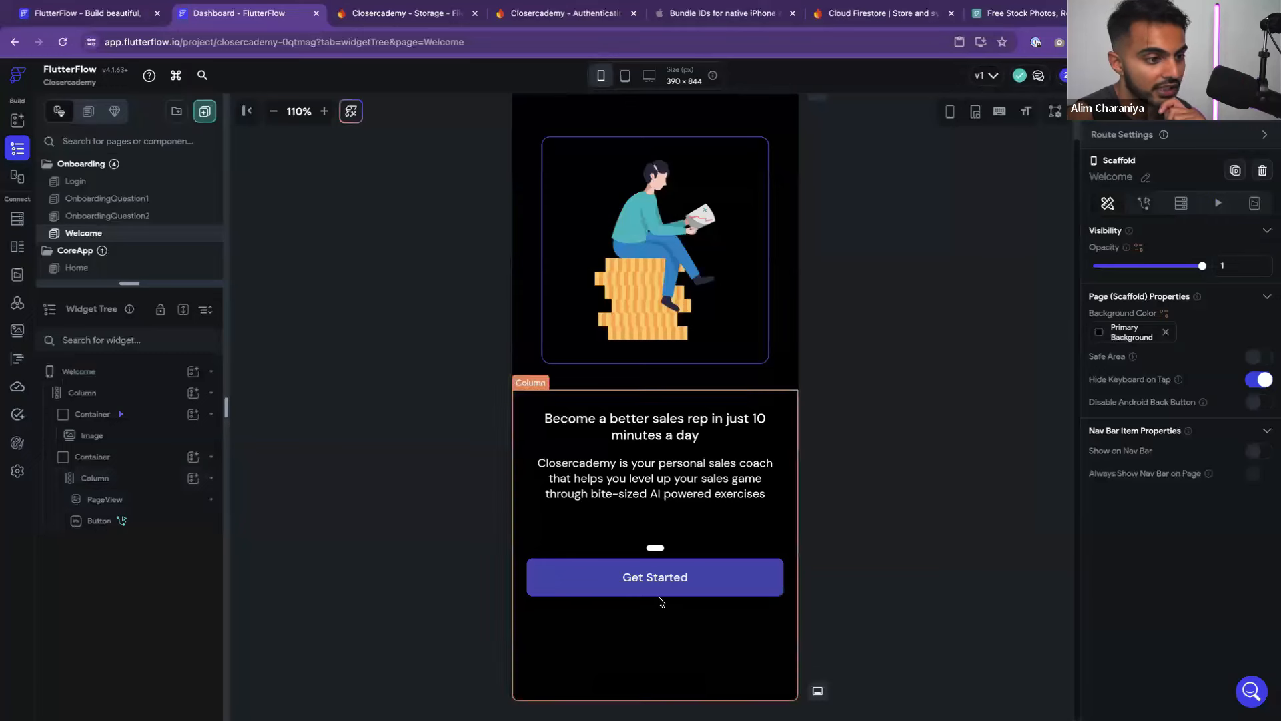
click(76, 181)
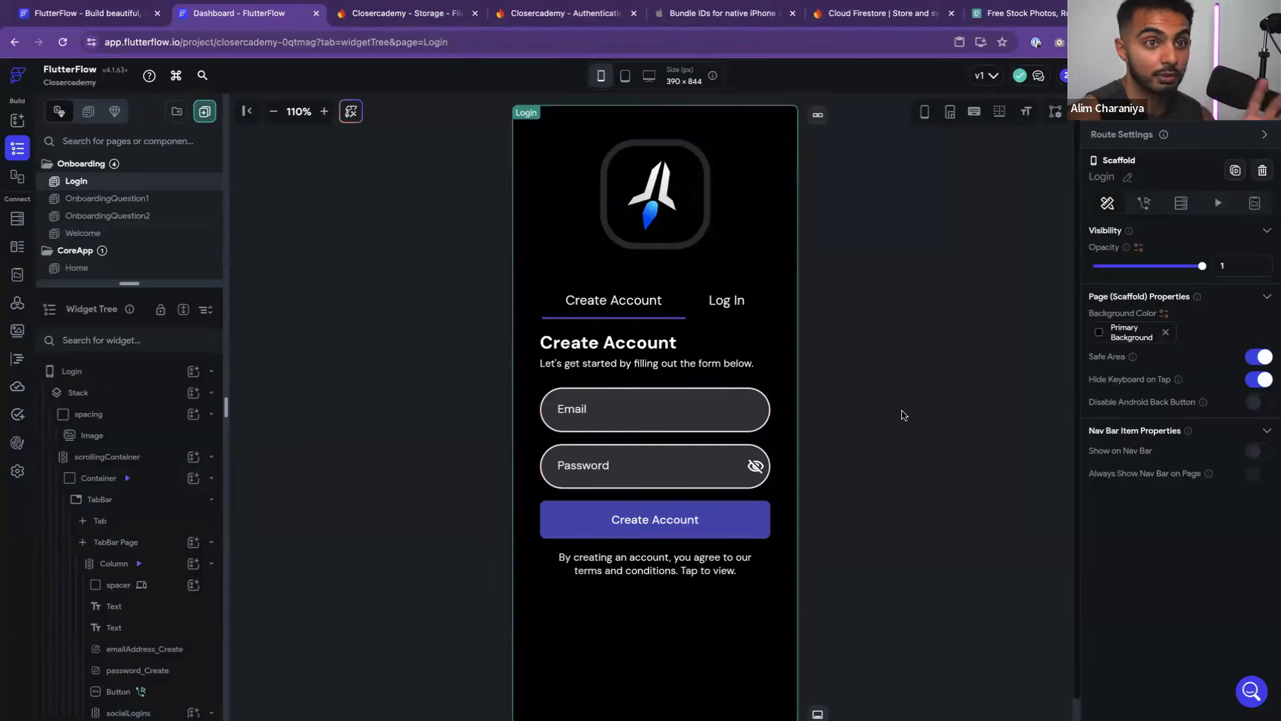
click(725, 519)
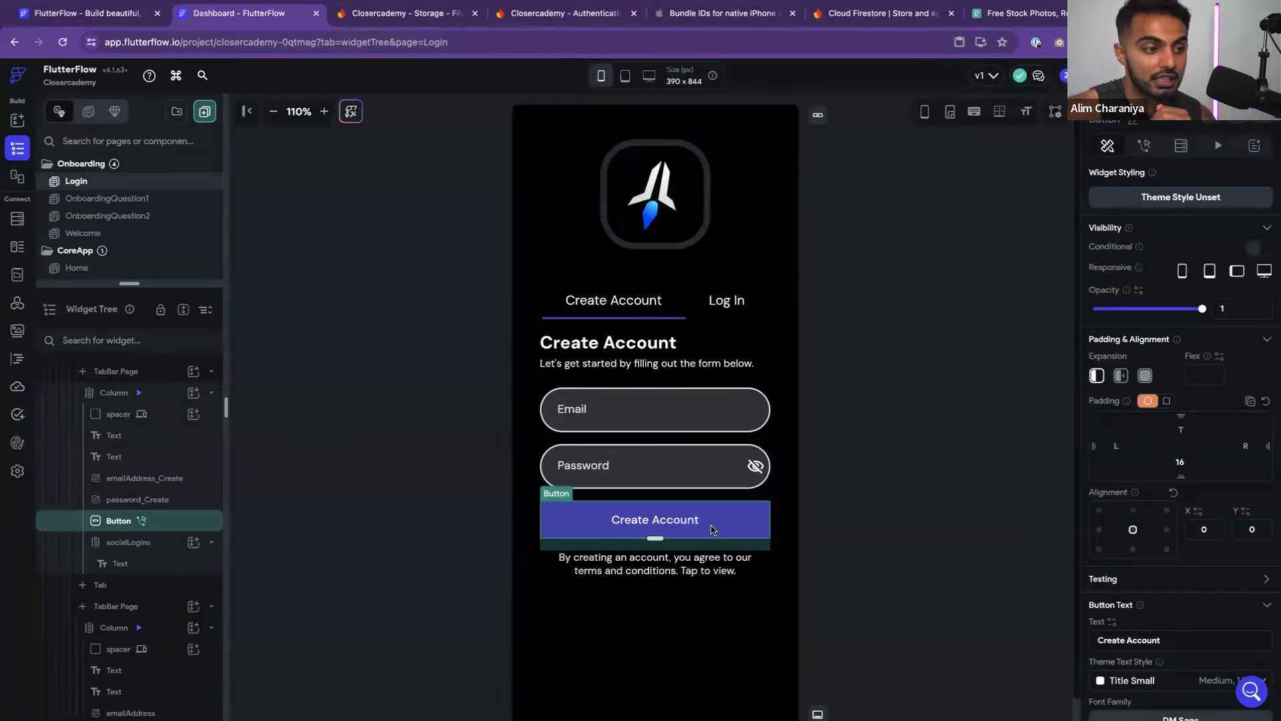
click(893, 411)
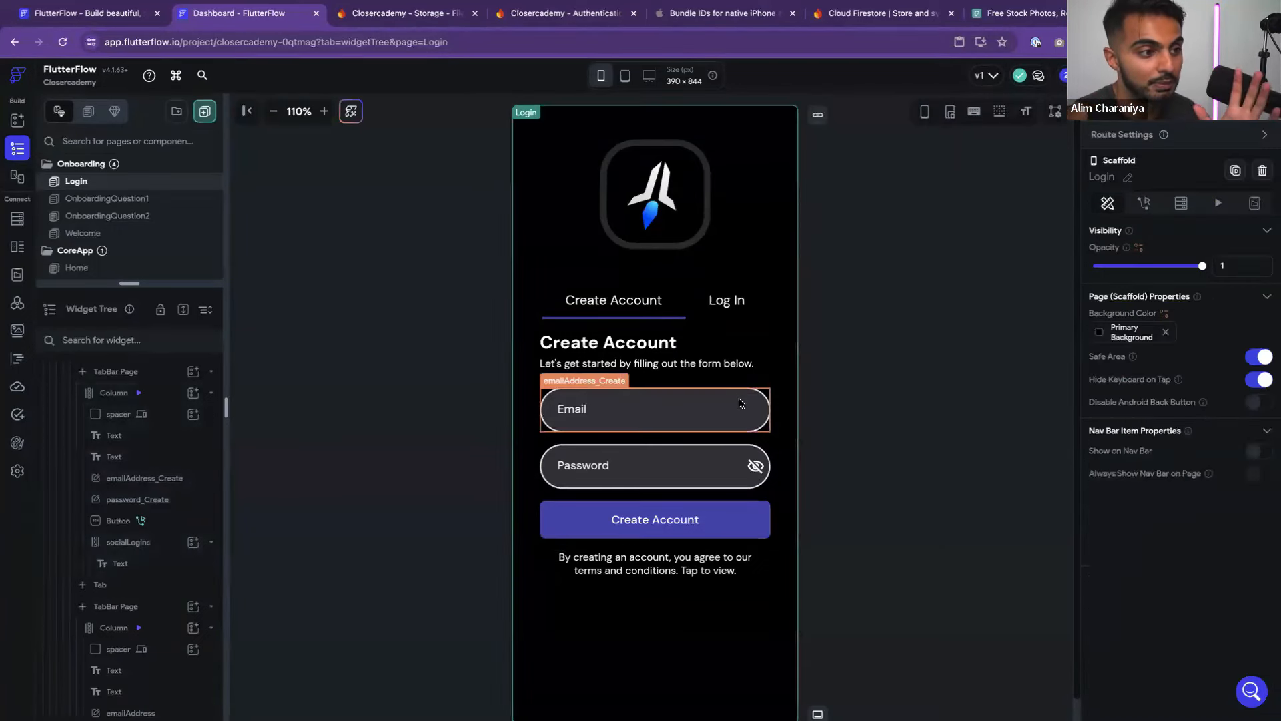
click(739, 402)
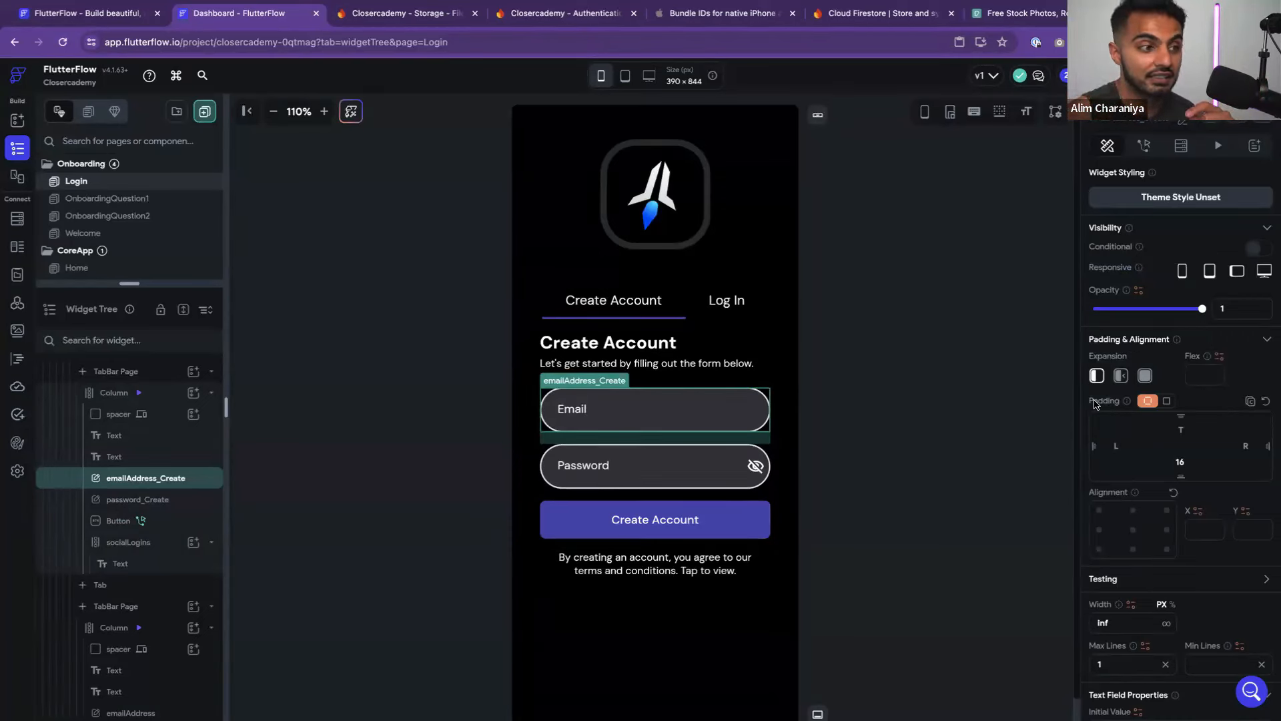
click(1026, 433)
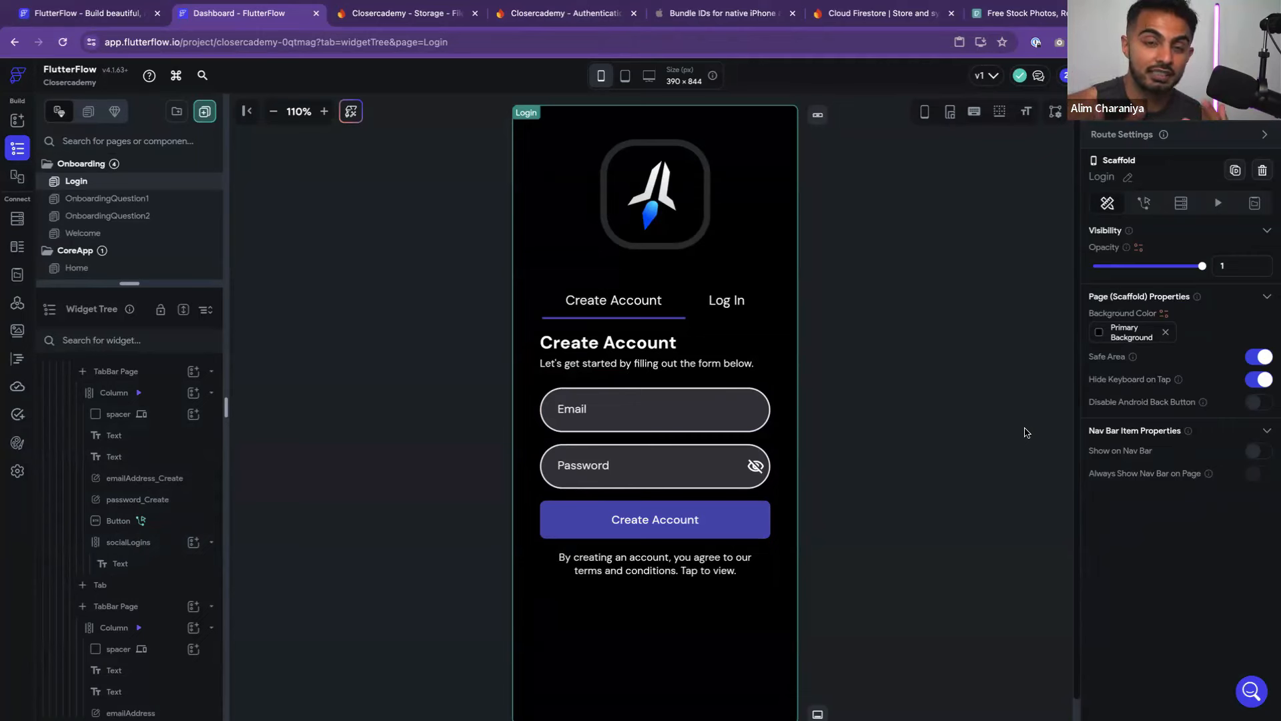
click(737, 406)
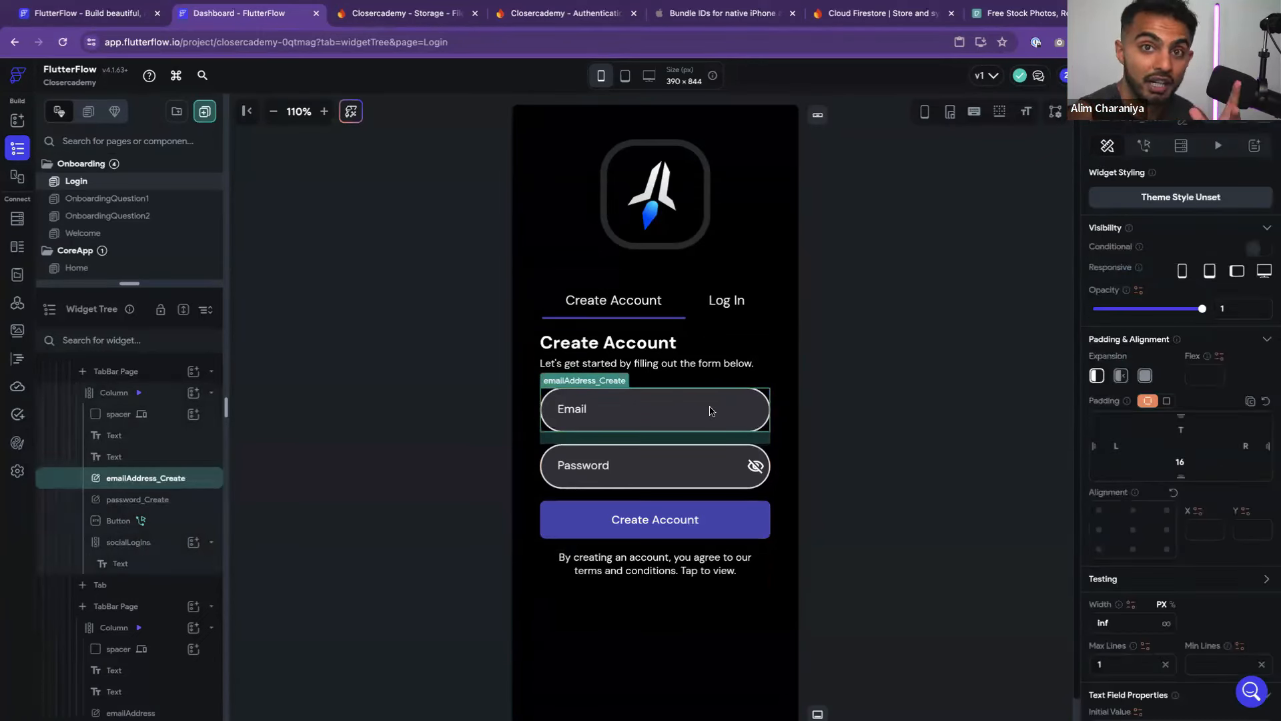
click(902, 377)
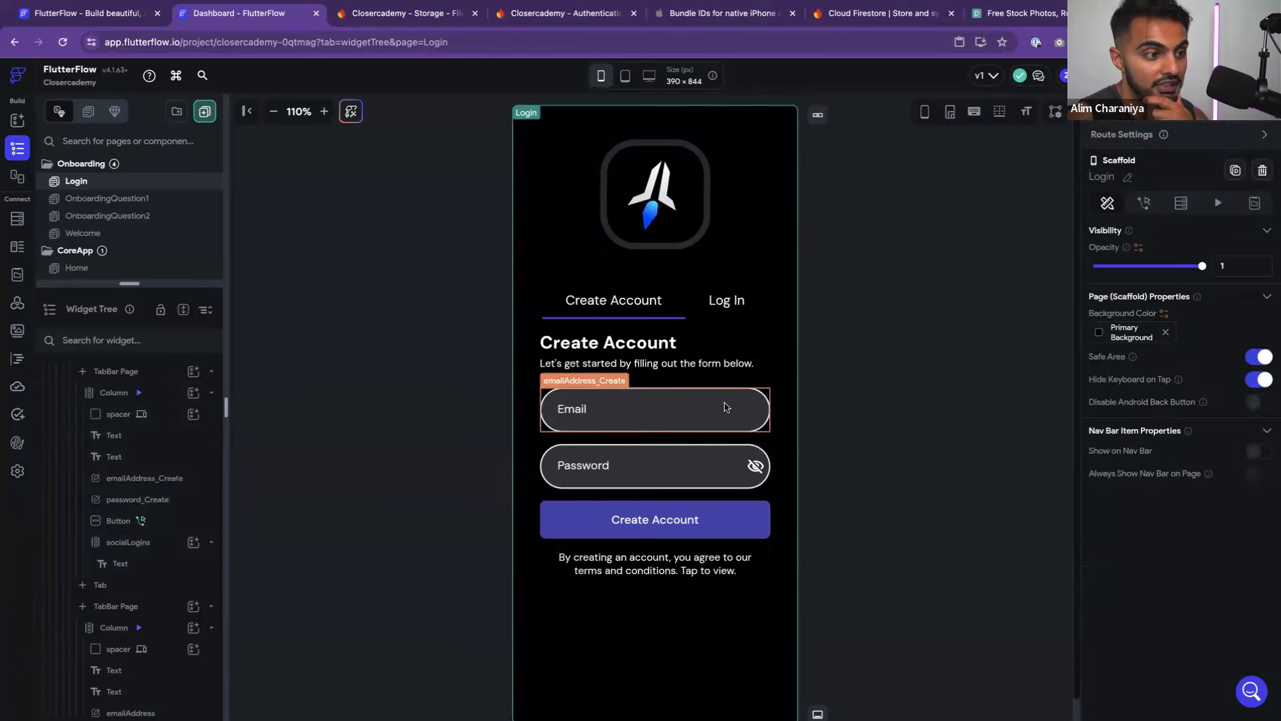
click(728, 406)
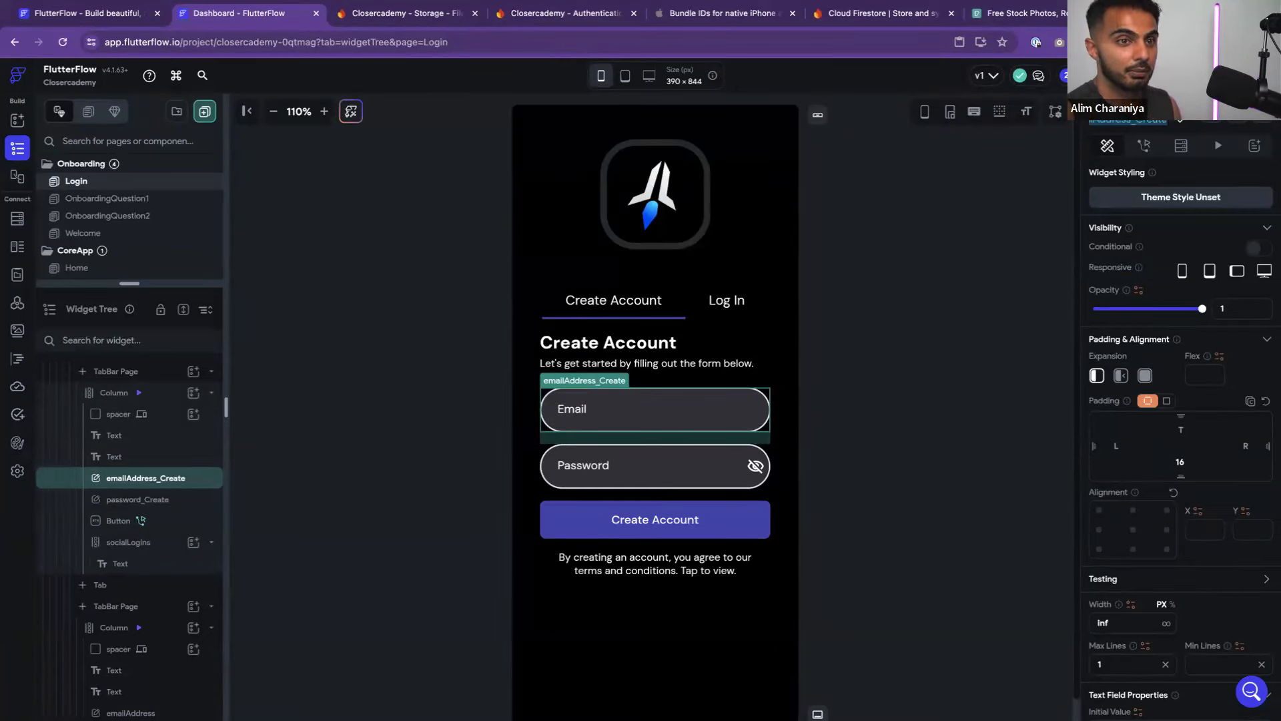
Name the email field emailAddressInput and the password field passwordInput
text(ema)
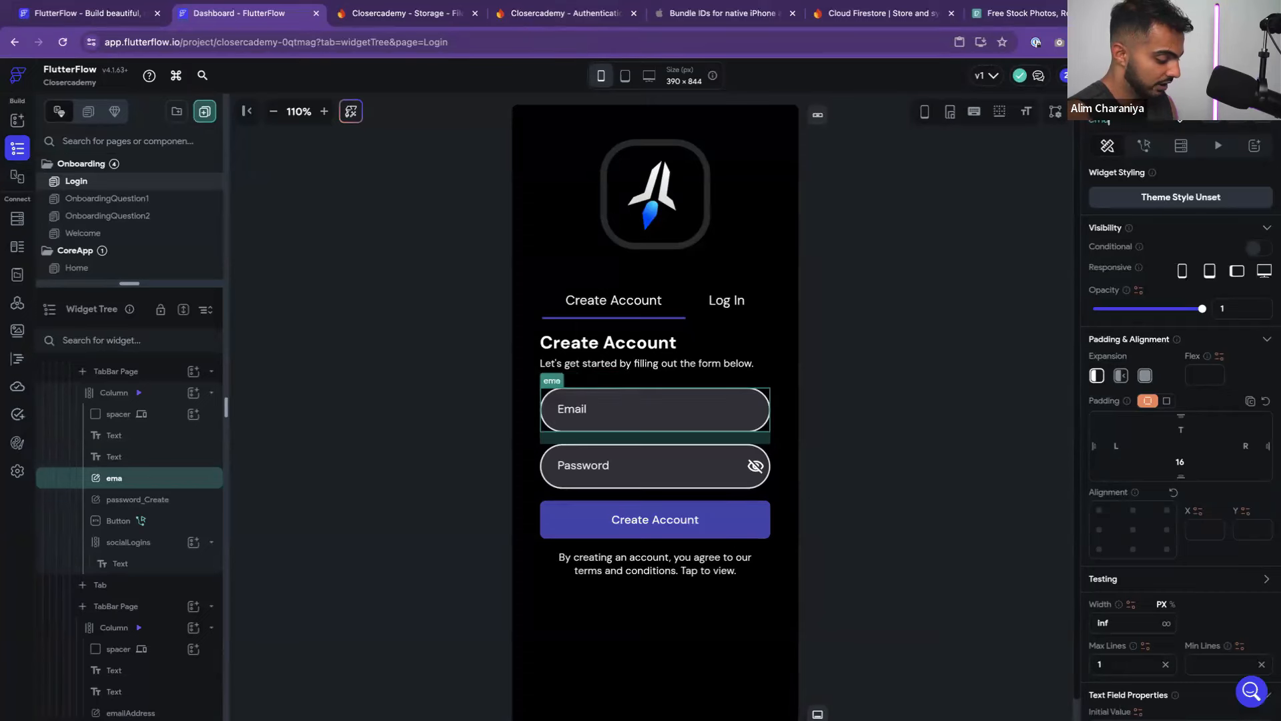
text(ilAddressInpu)
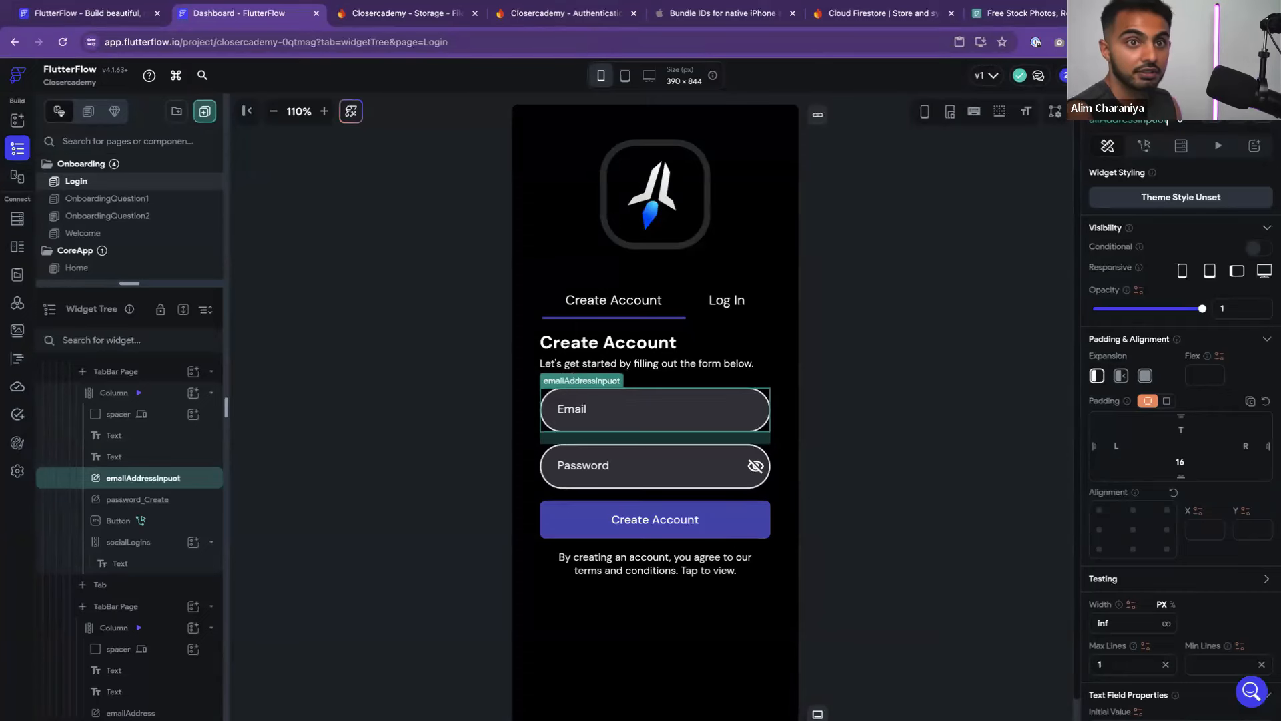
text(t)
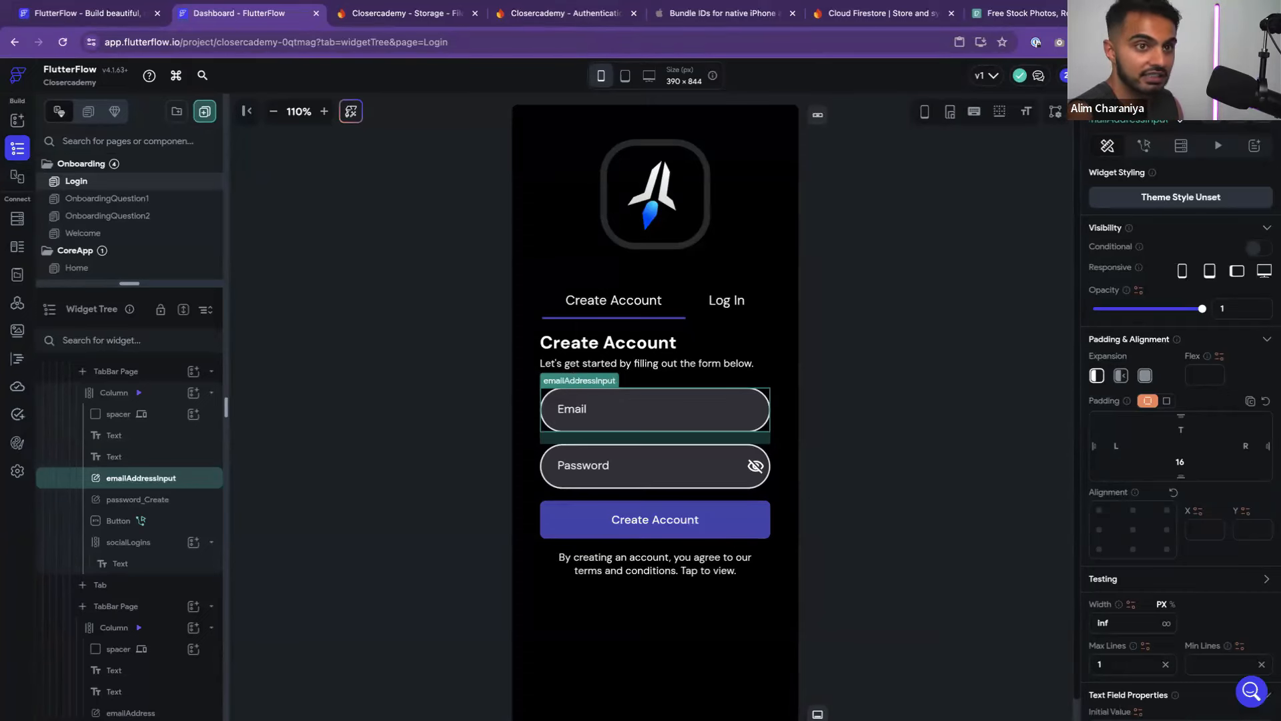
click(1048, 228)
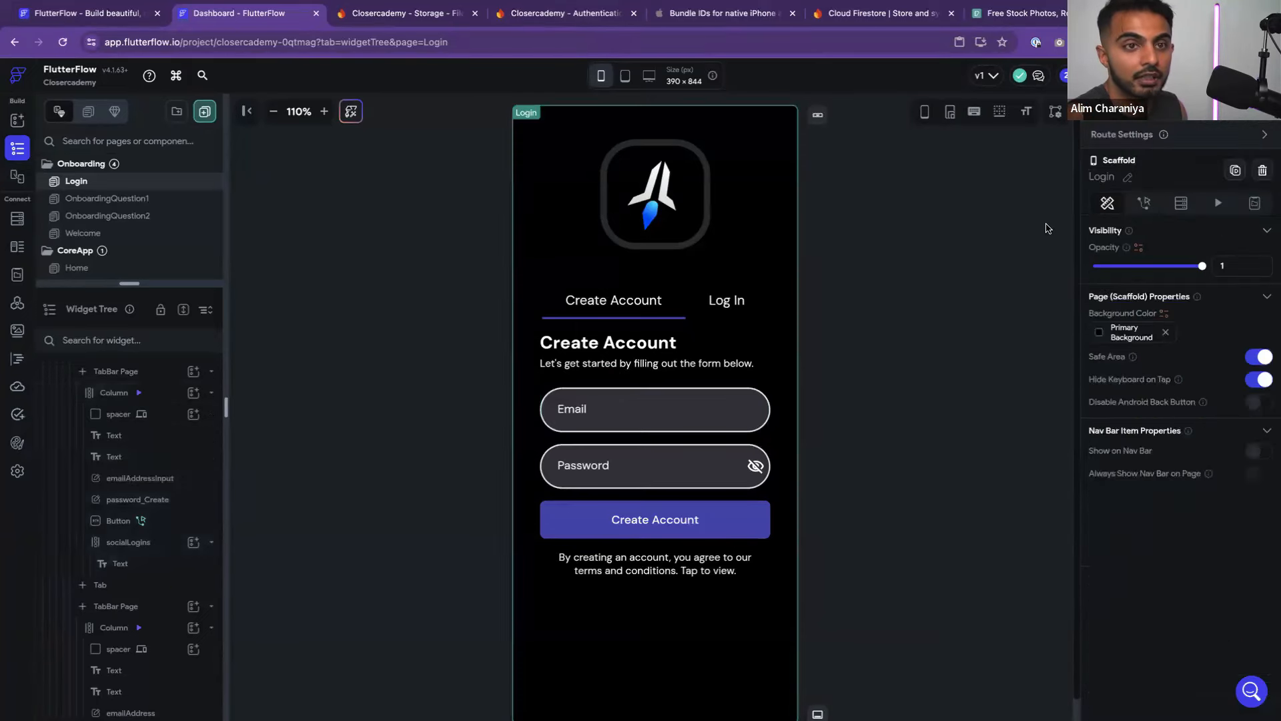
click(655, 419)
click(625, 476)
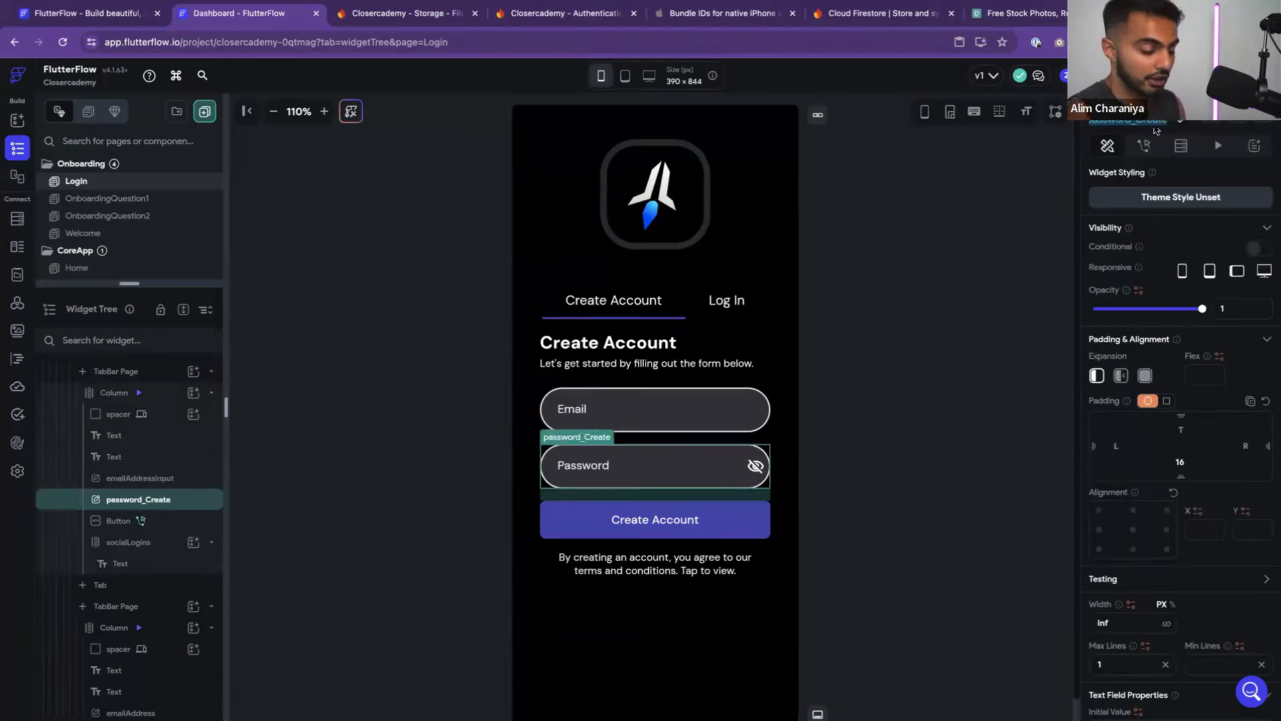
text(passw)
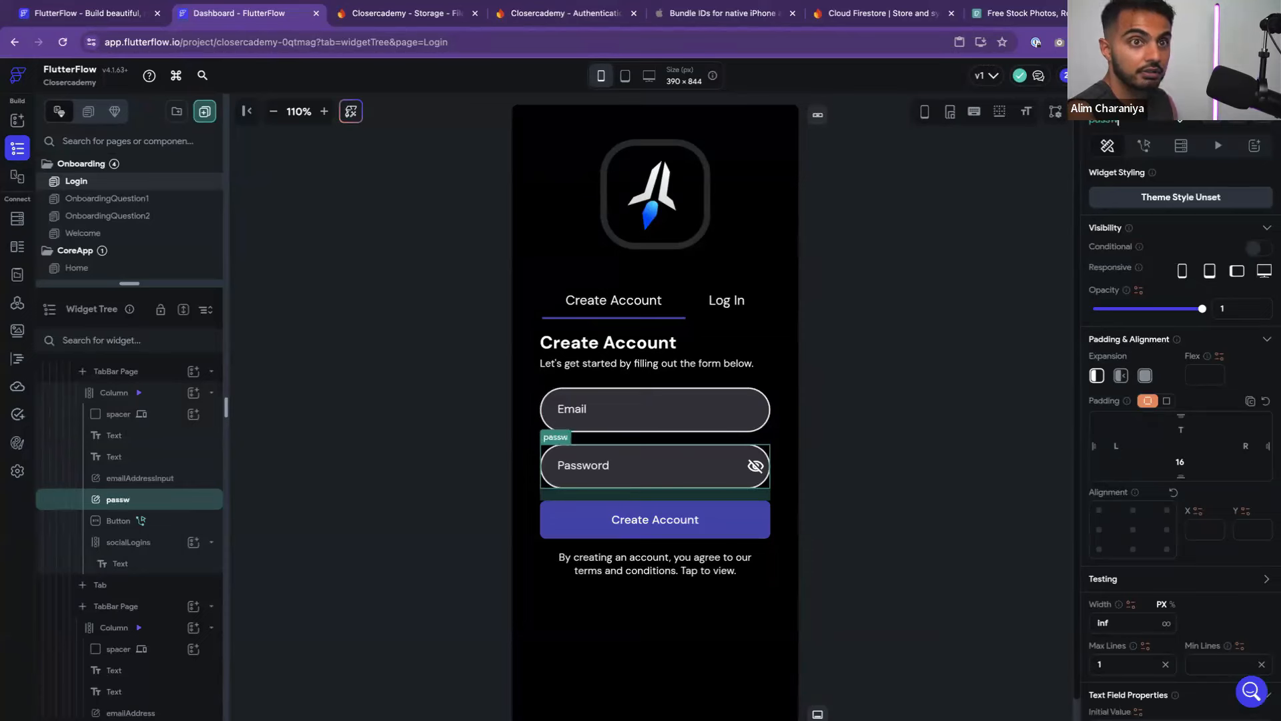
text(ordInput)
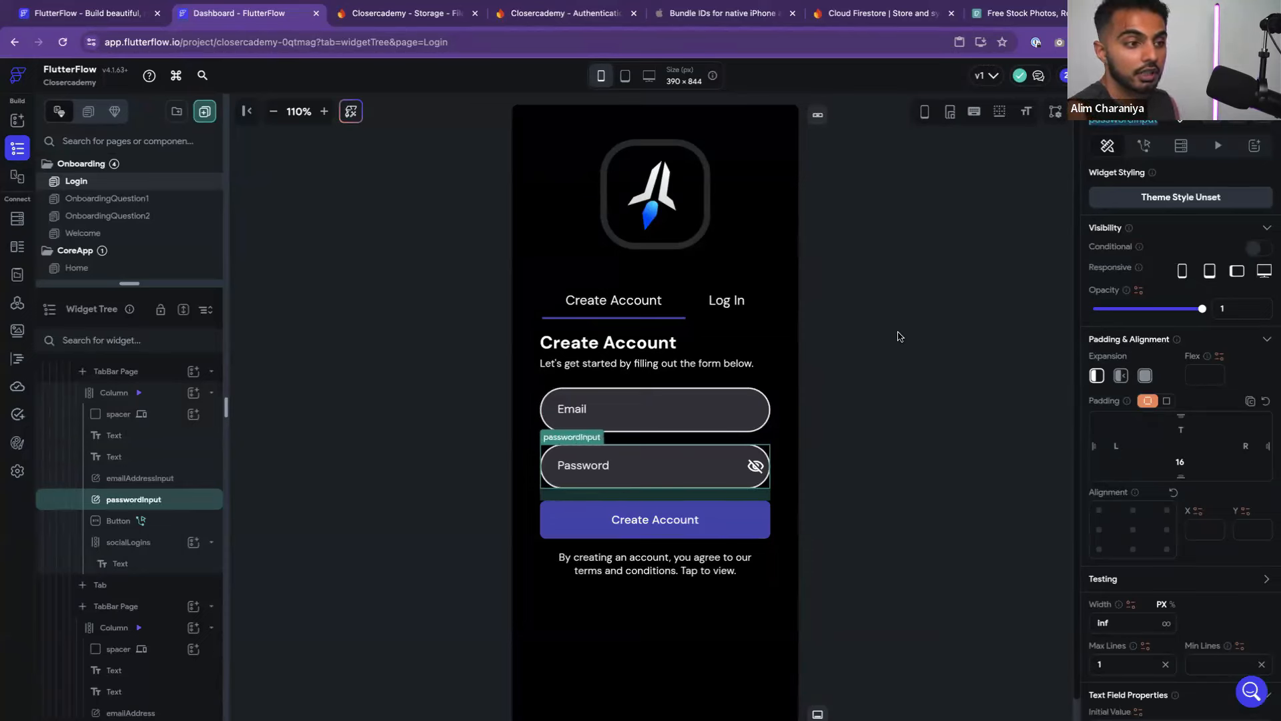
click(885, 351)
Select the Create Account button and inspect its Create Account action type
click(713, 528)
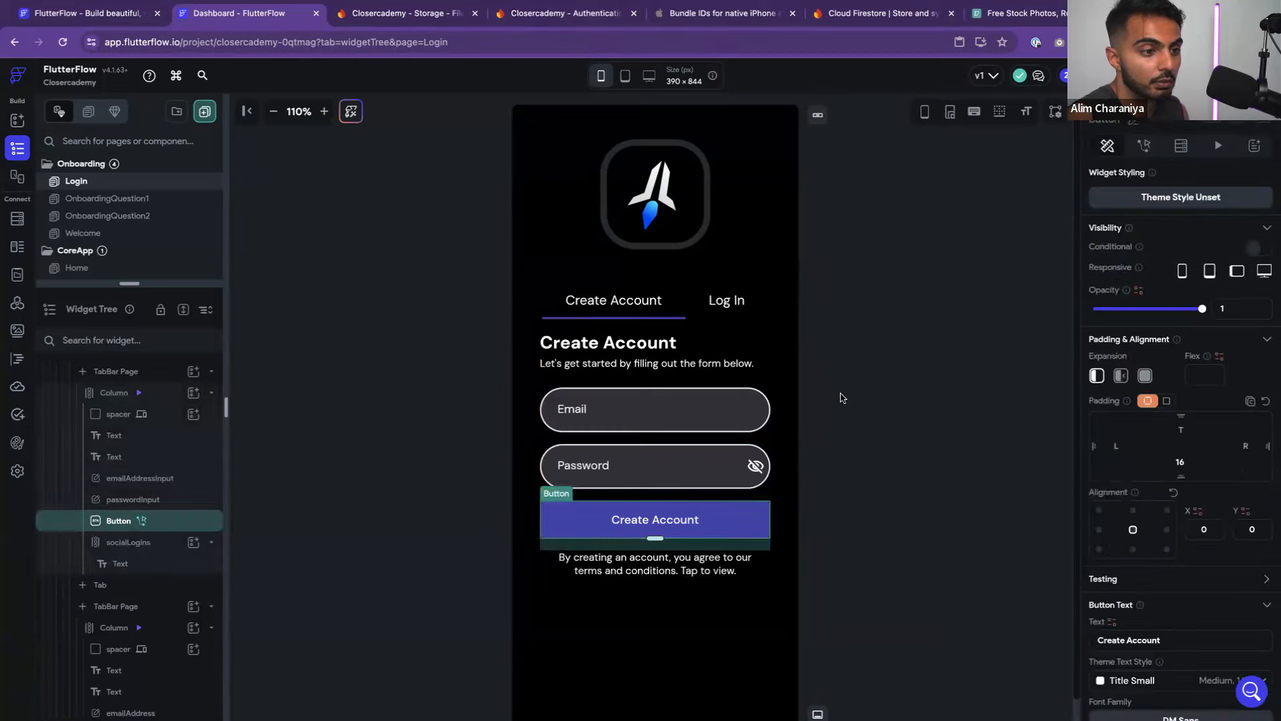
click(1144, 147)
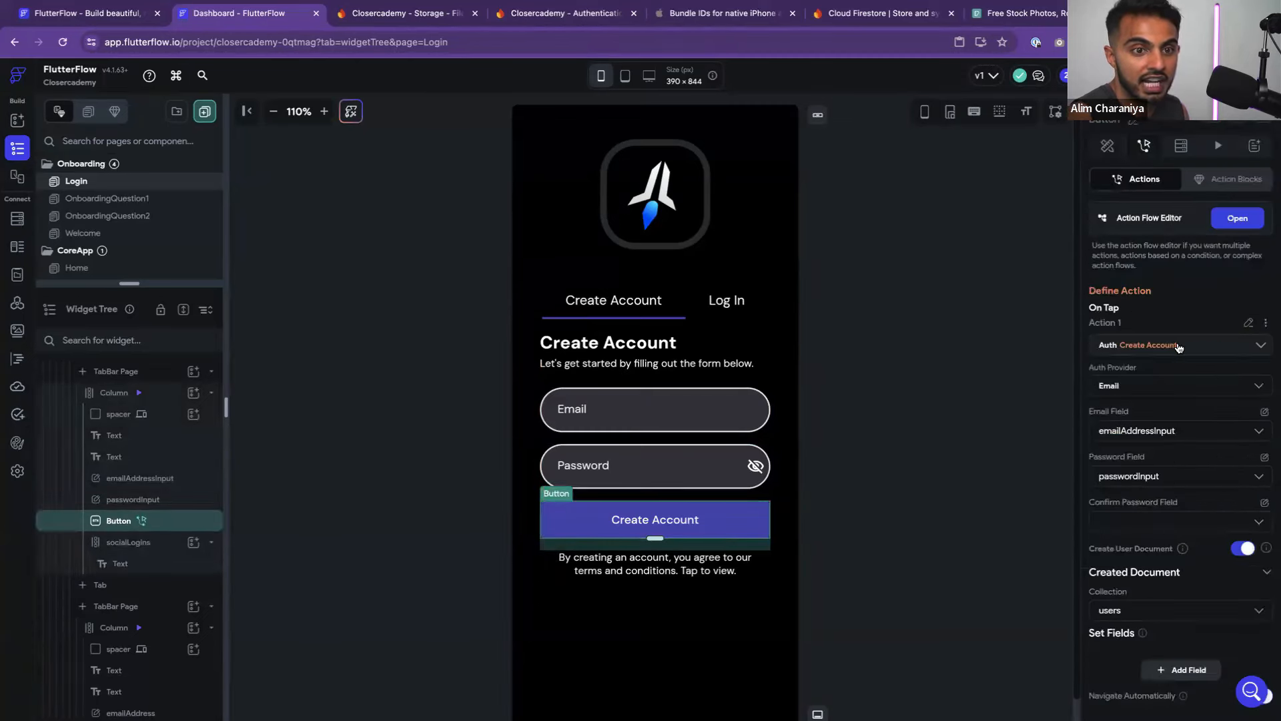
scroll(1179, 348, down, 2)
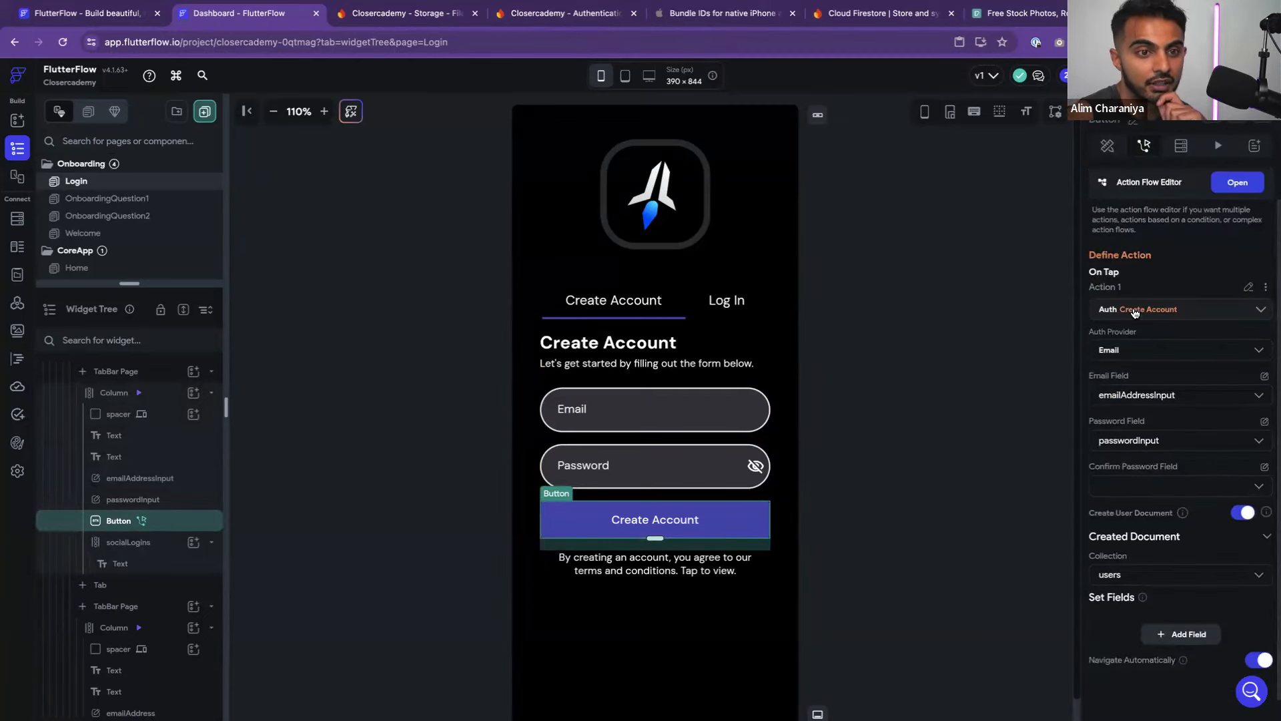
click(1135, 311)
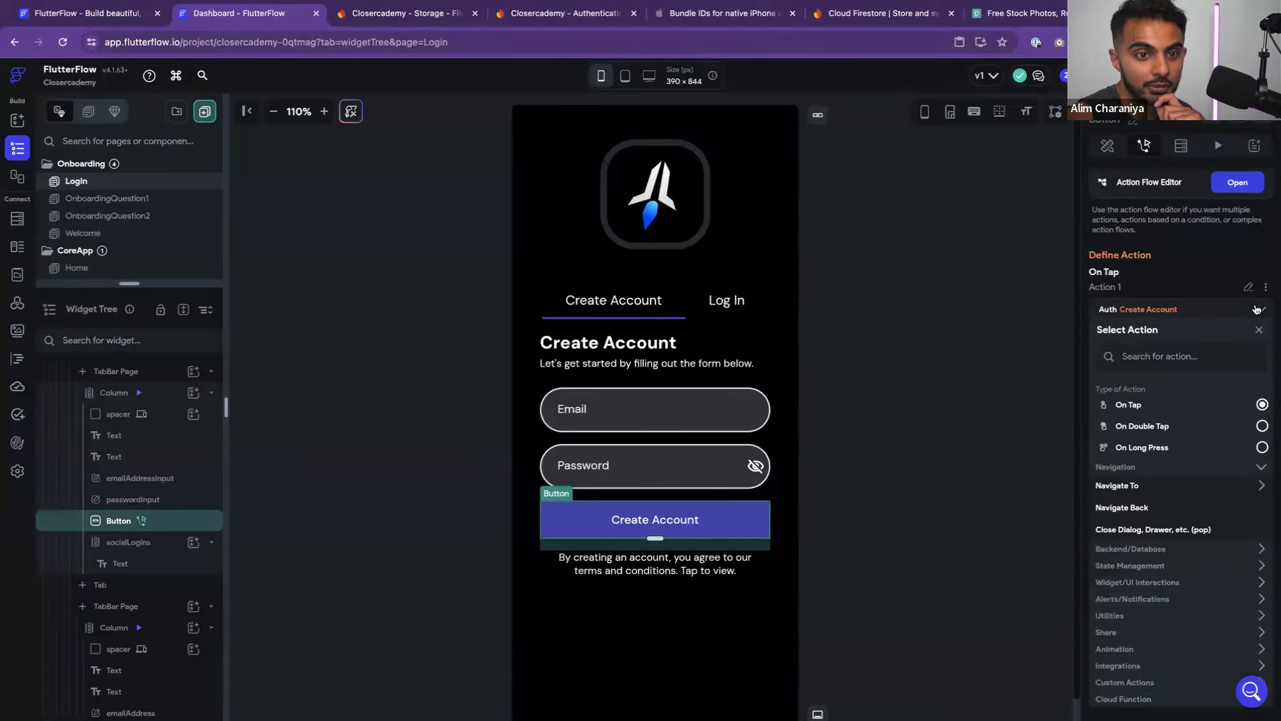
click(1048, 410)
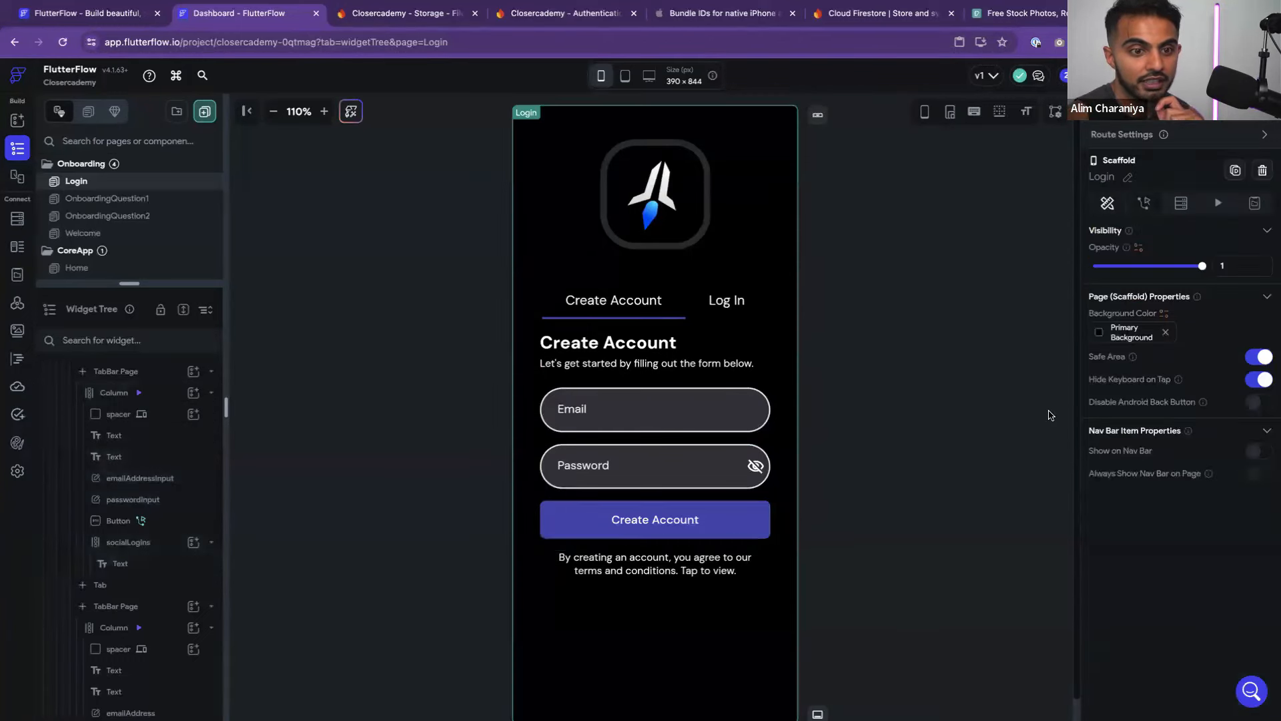
click(700, 508)
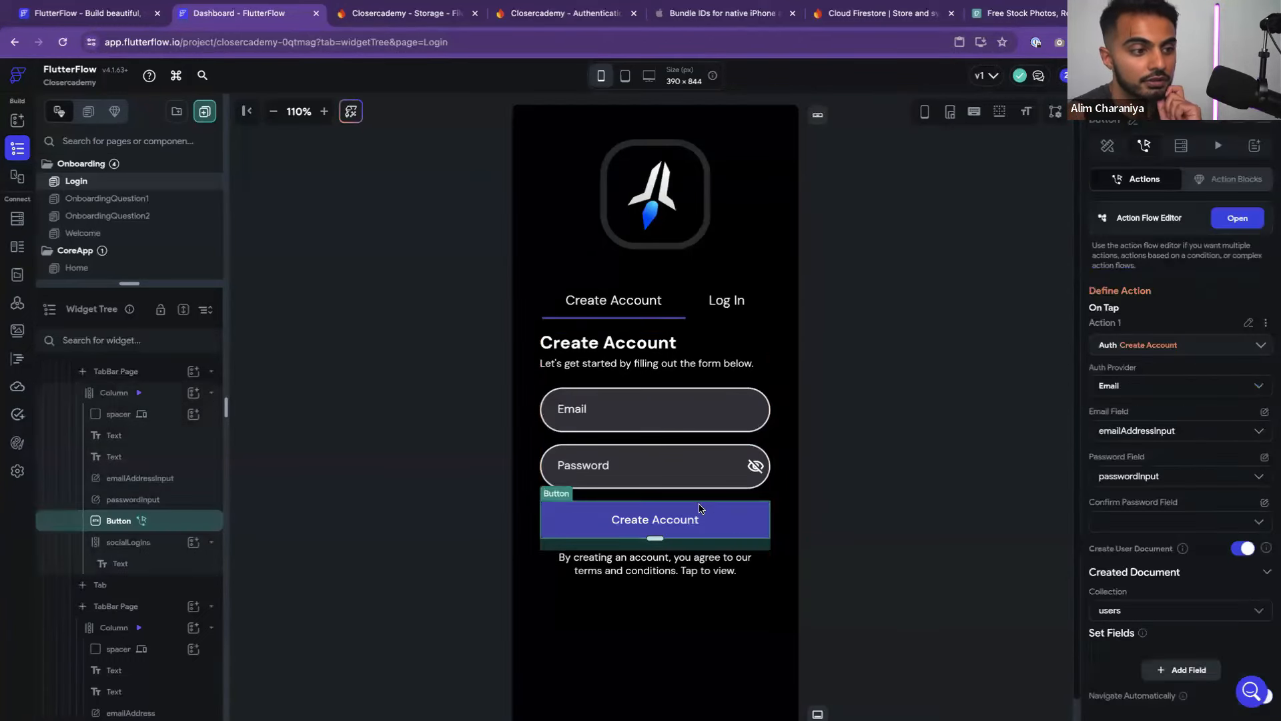
Keep Email as the auth provider and set the email field to emailAddressInput
click(1128, 385)
click(1124, 399)
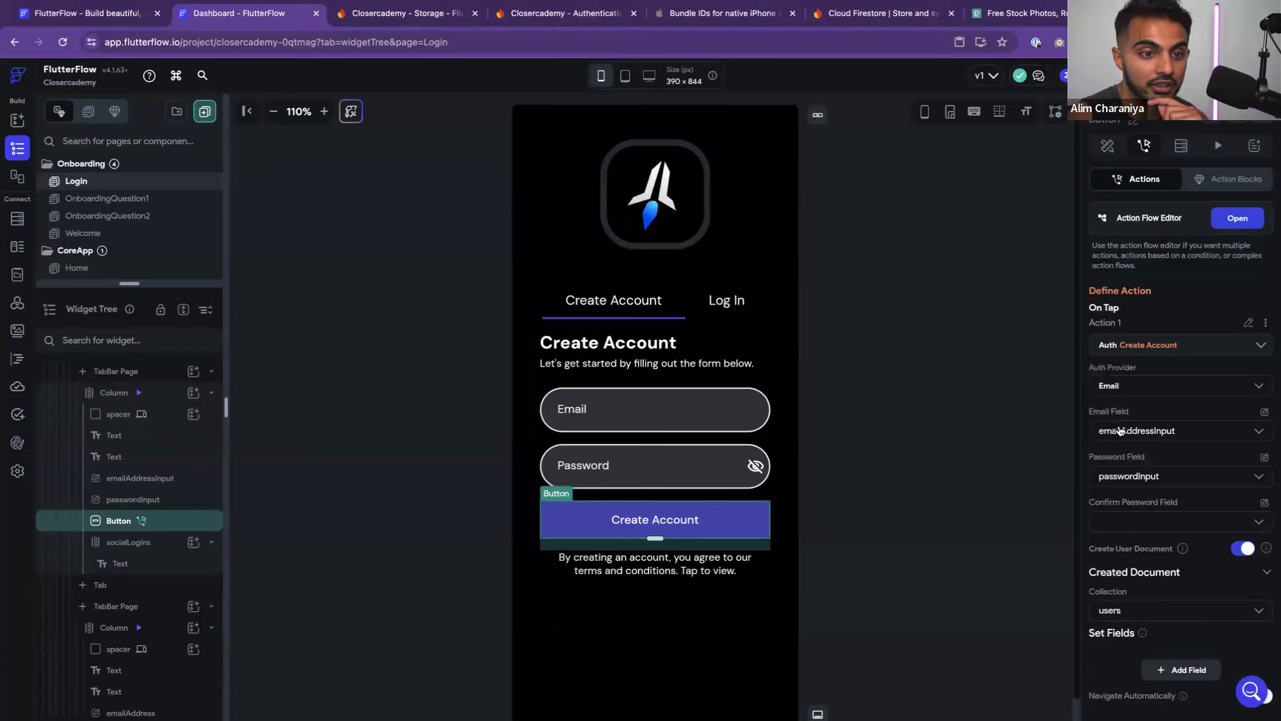
click(1121, 430)
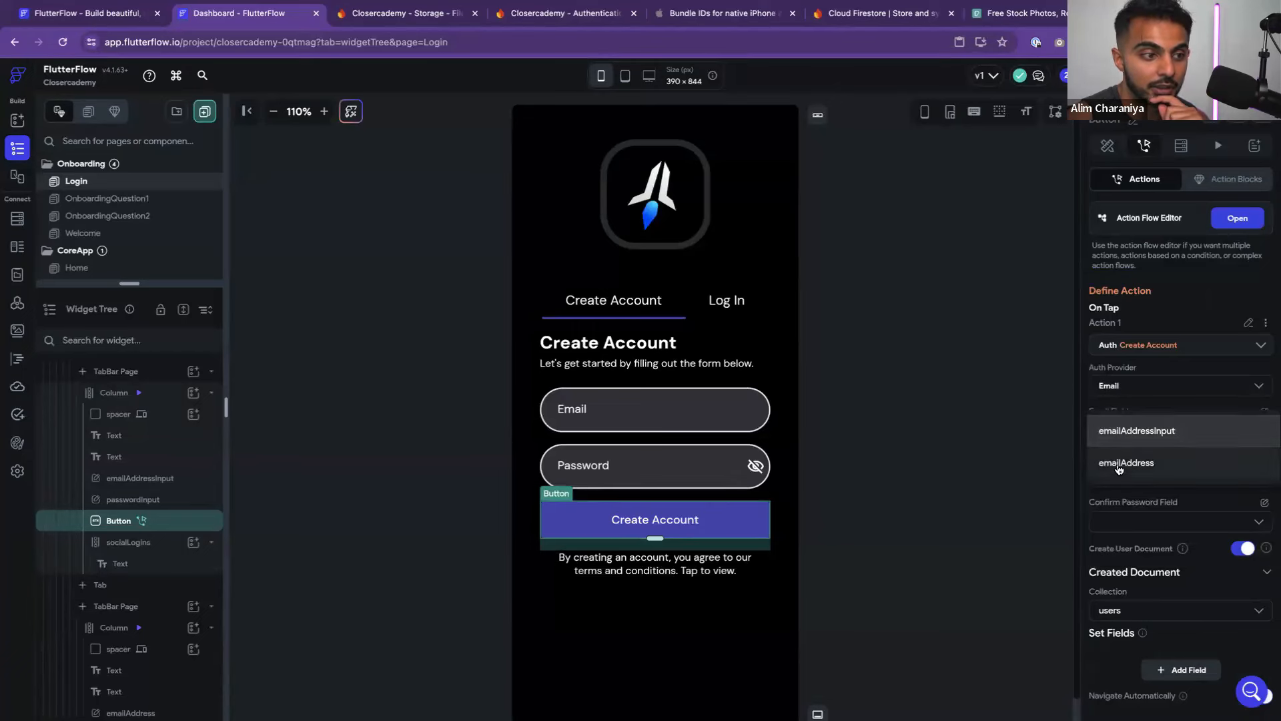
click(1119, 469)
click(1128, 430)
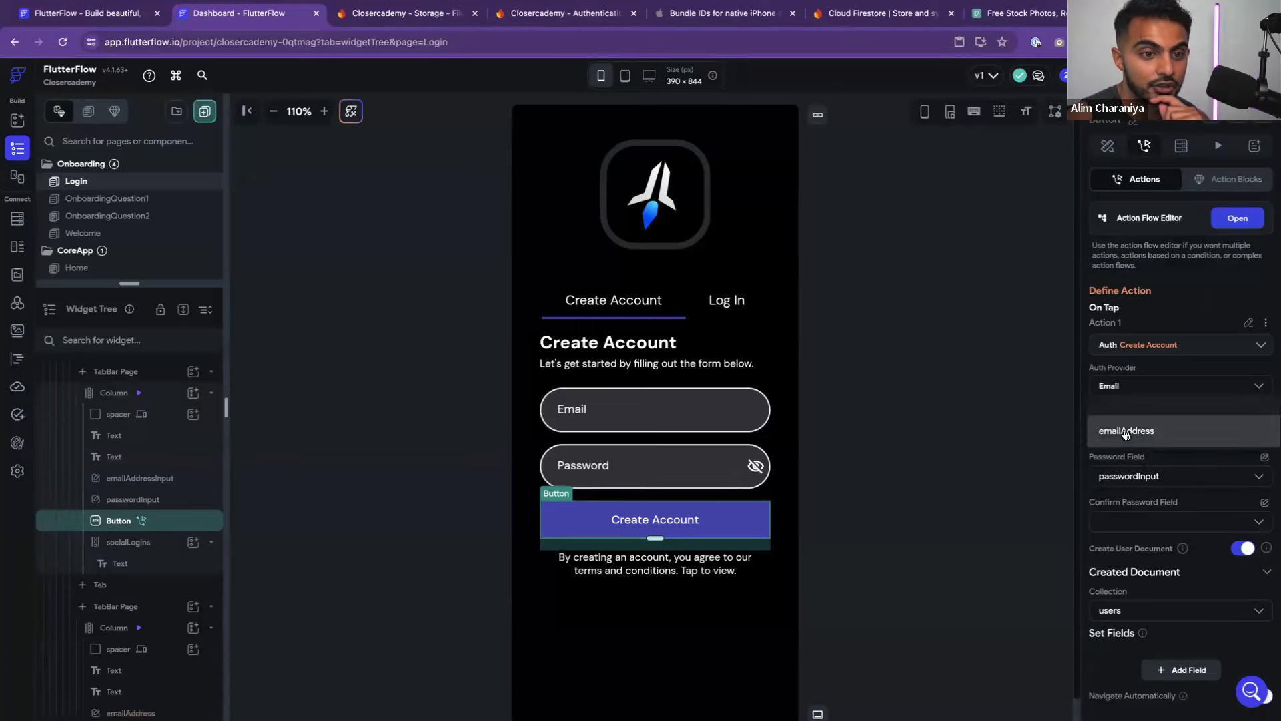
click(1133, 401)
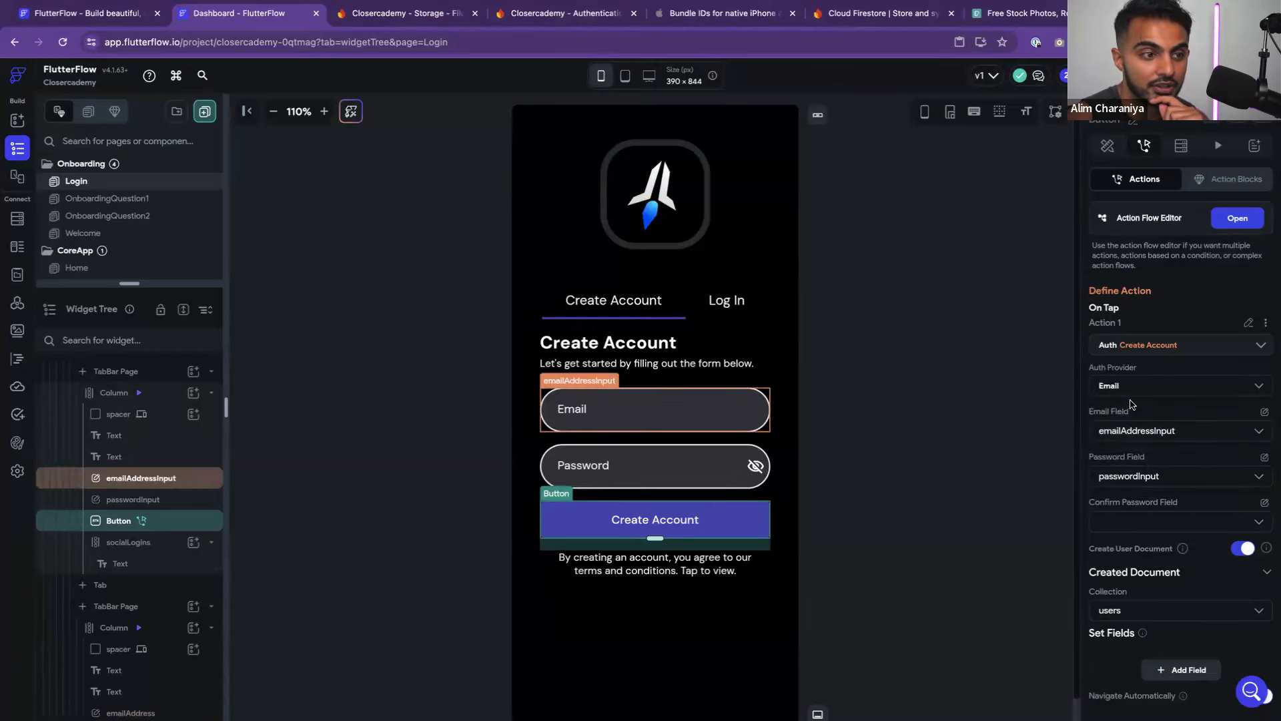
Set both Password and Confirm Password to passwordInput, then recheck the inputs
click(1128, 476)
click(1128, 476)
scroll(1127, 476, down, 1)
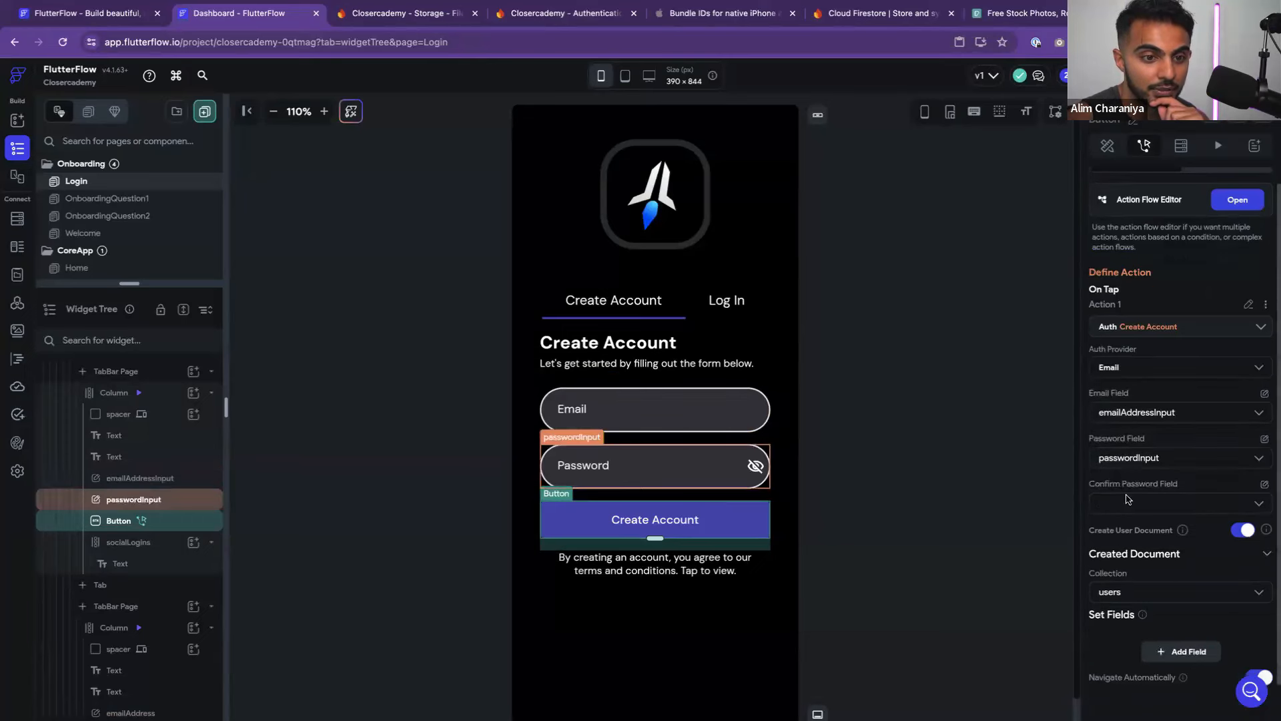
click(1129, 503)
click(1131, 503)
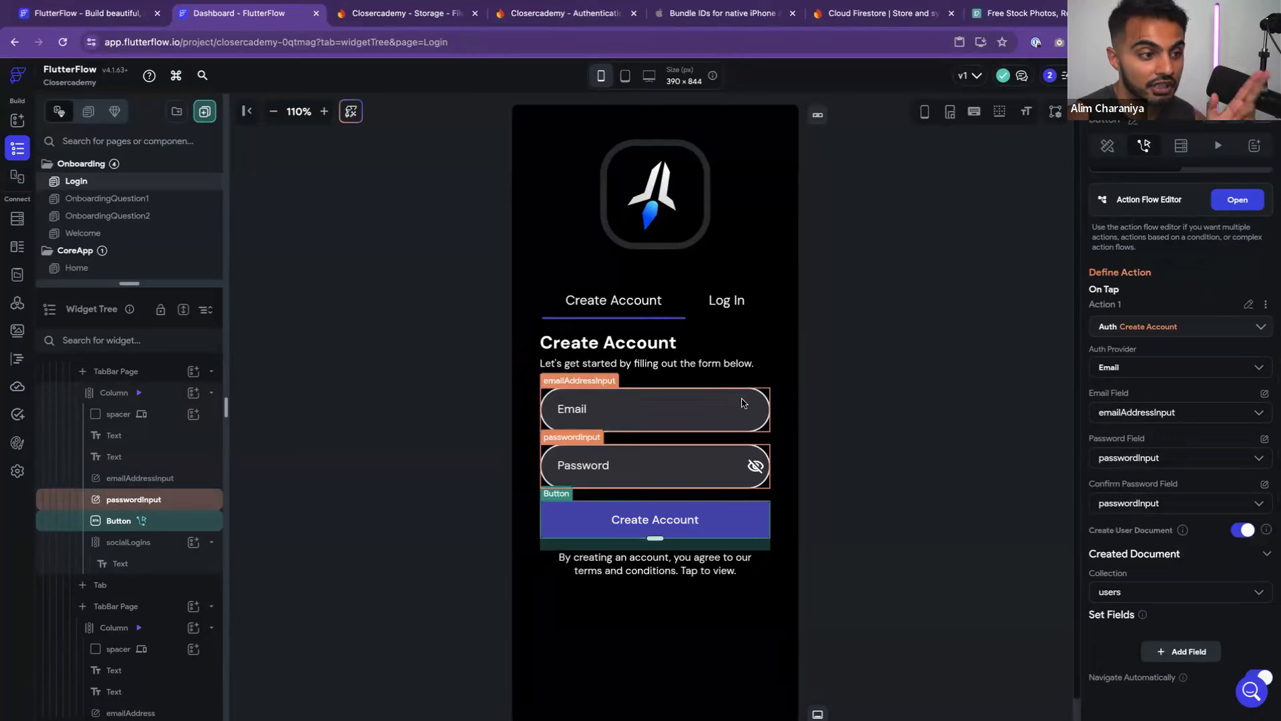
click(735, 467)
click(711, 409)
click(734, 524)
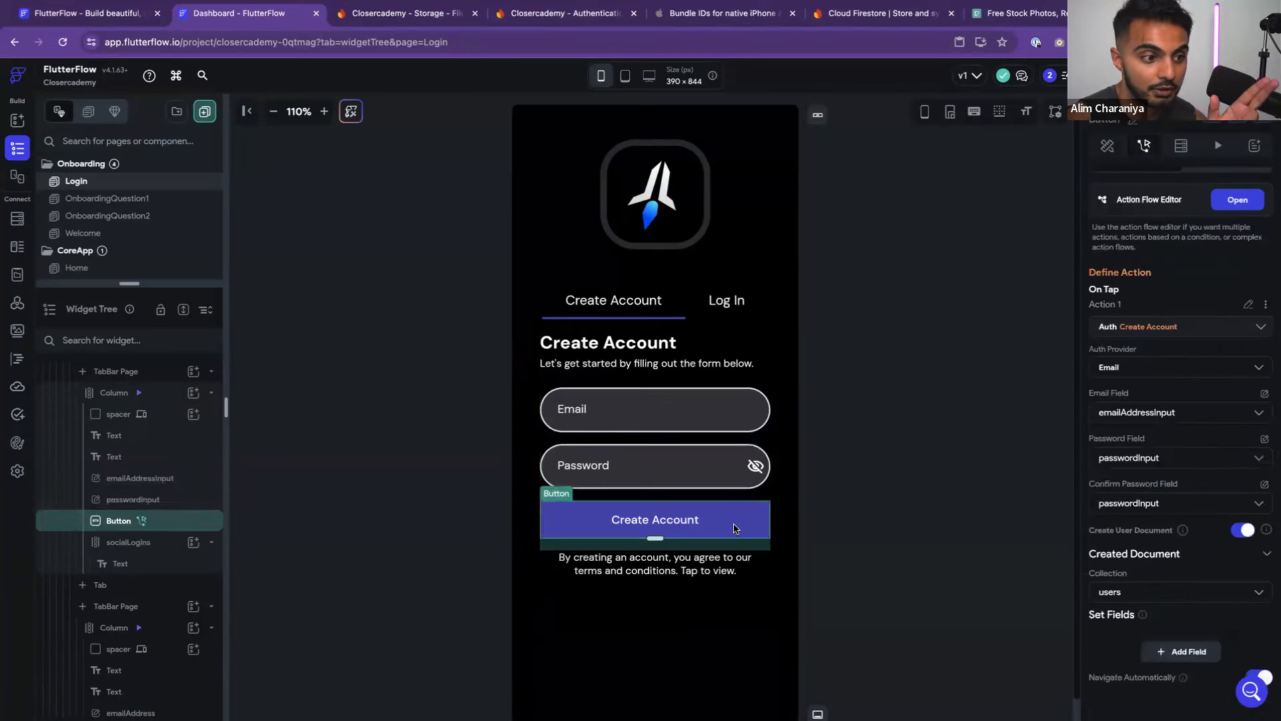
scroll(1134, 487, down, 1)
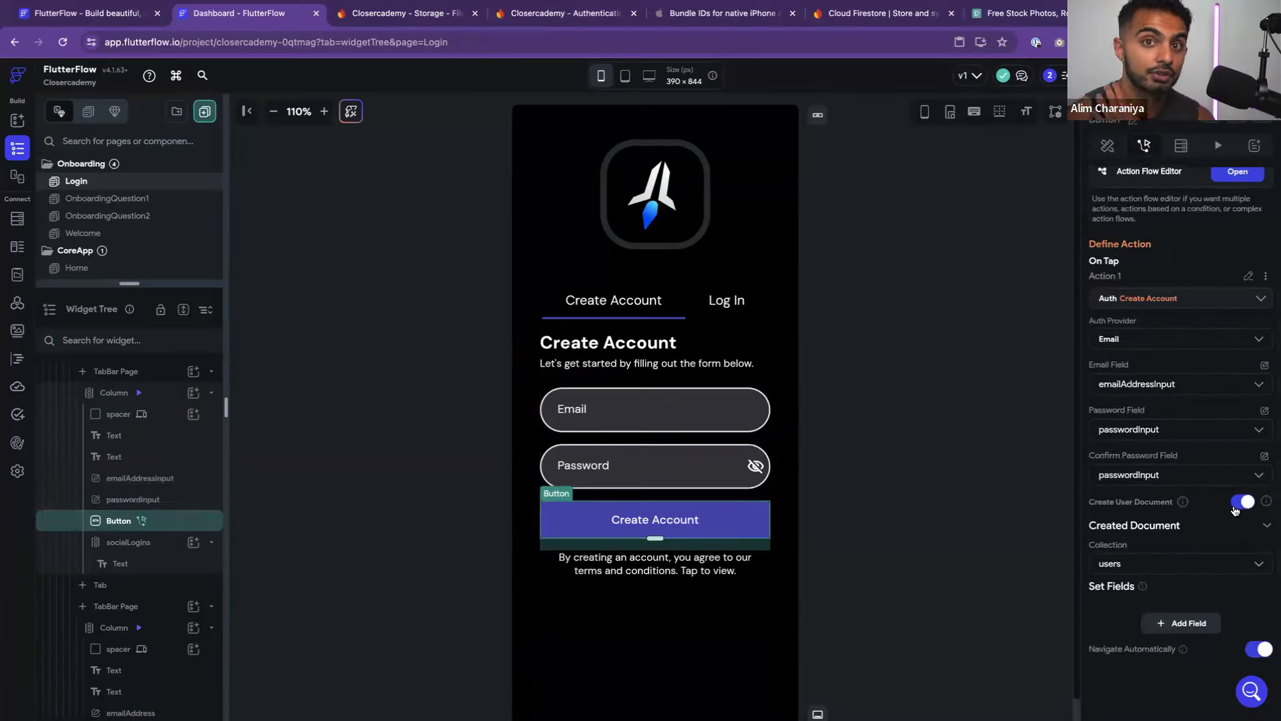
mouse_move(1183, 506)
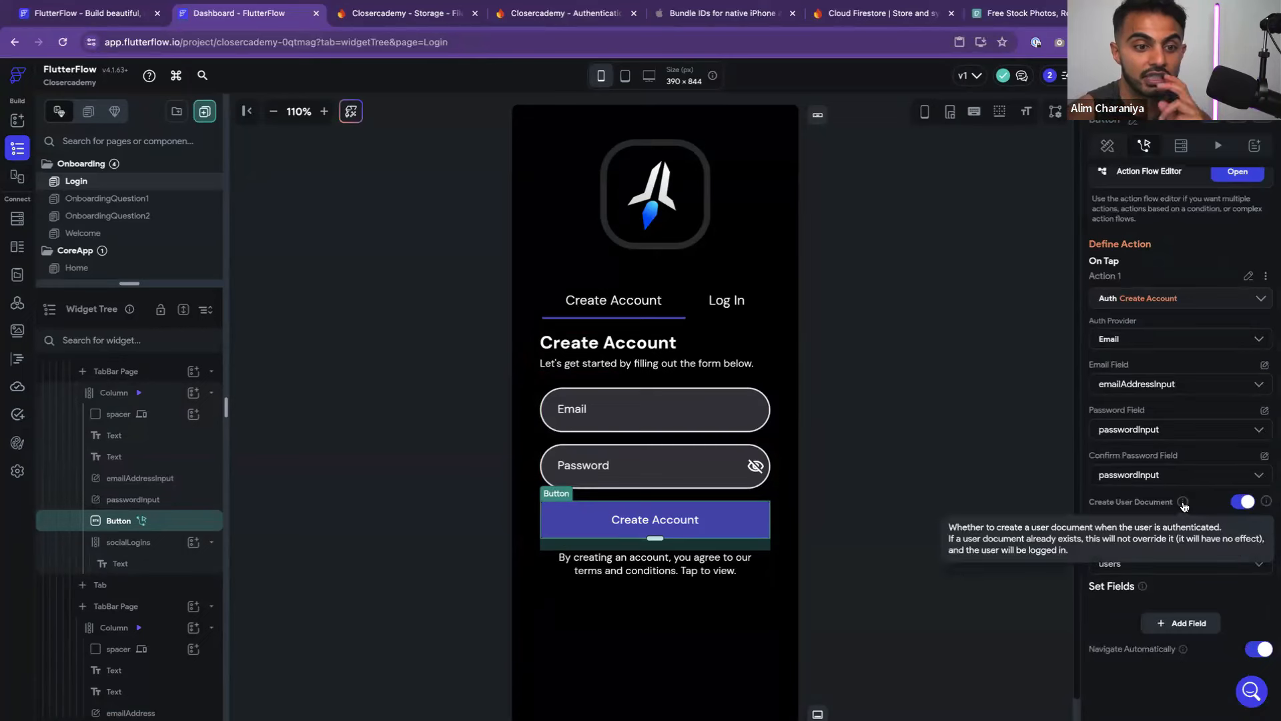
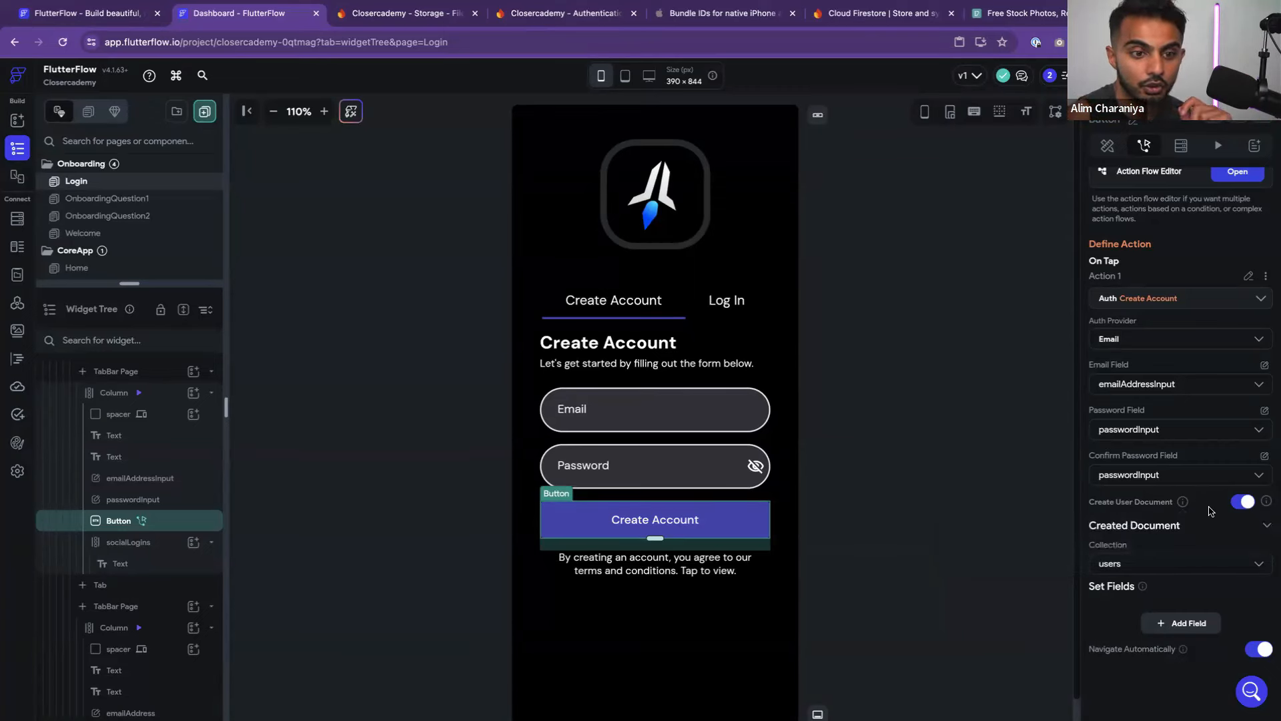
Keep users as the collection for newly created accounts
scroll(1125, 561, down, 1)
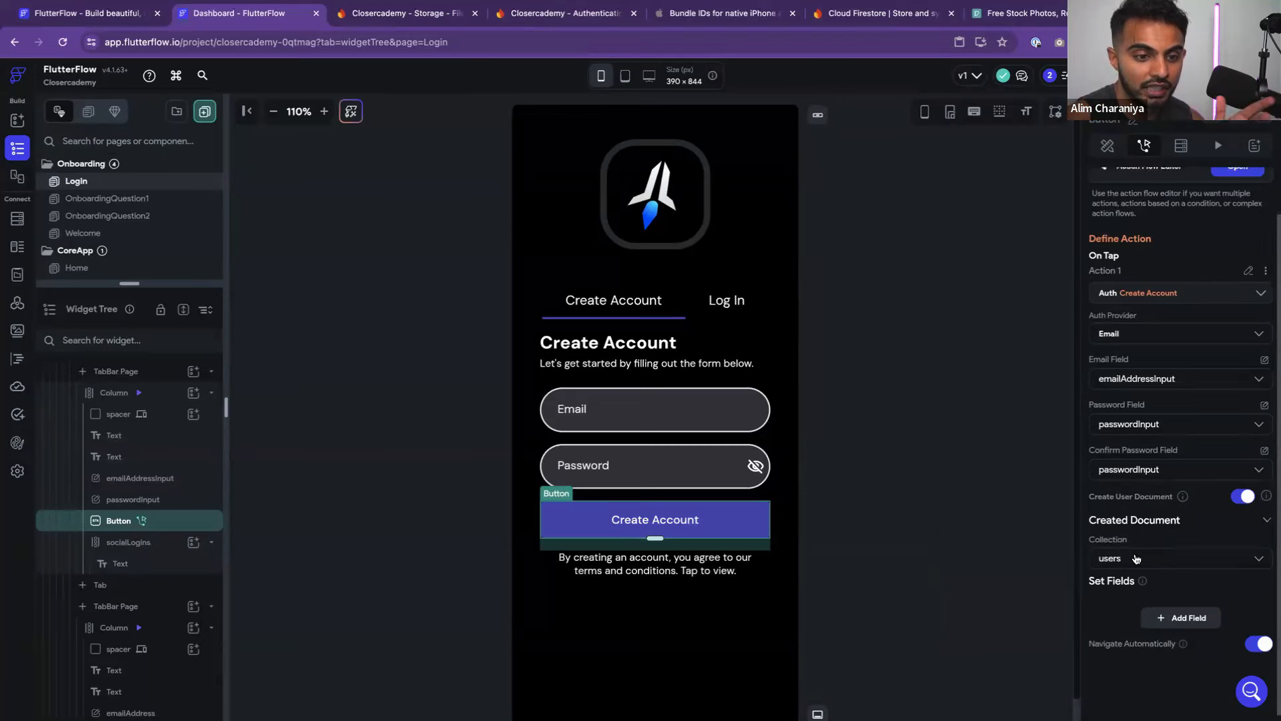
scroll(1125, 560, down, 1)
click(1128, 556)
click(1127, 561)
scroll(1128, 561, down, 1)
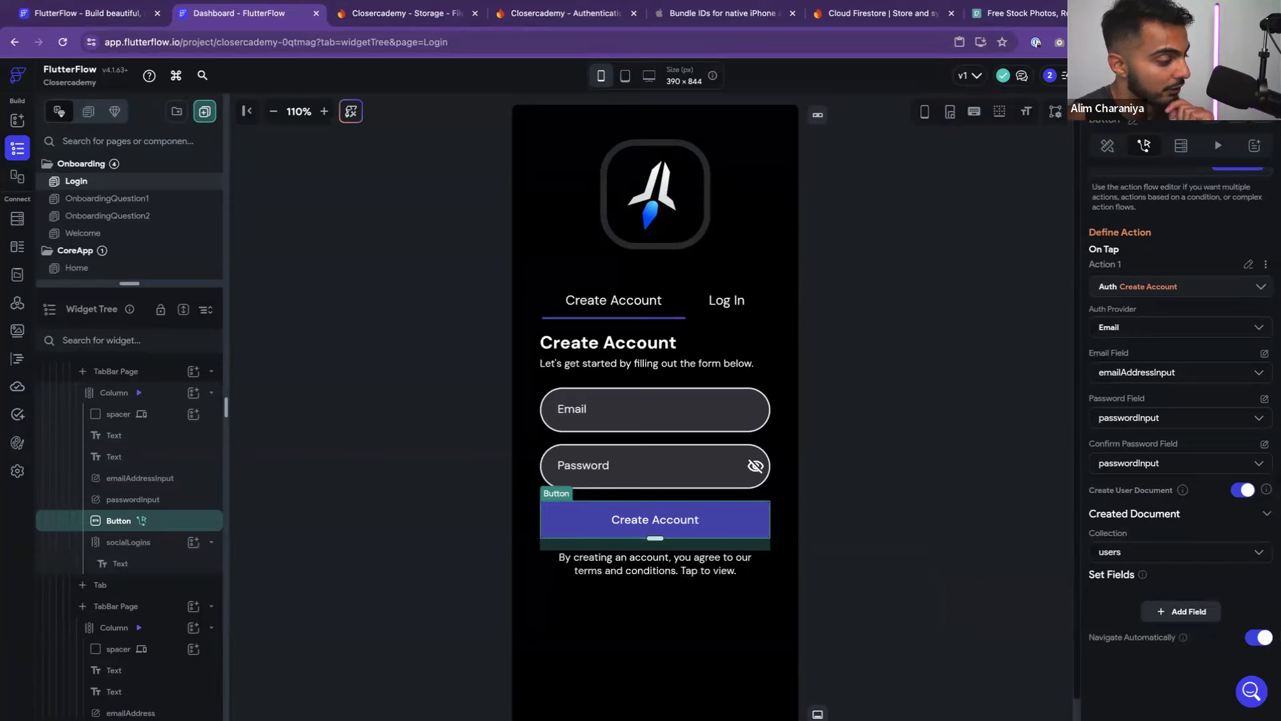
Check the project issues and jump to the Create Account auth action error
click(772, 341)
click(671, 517)
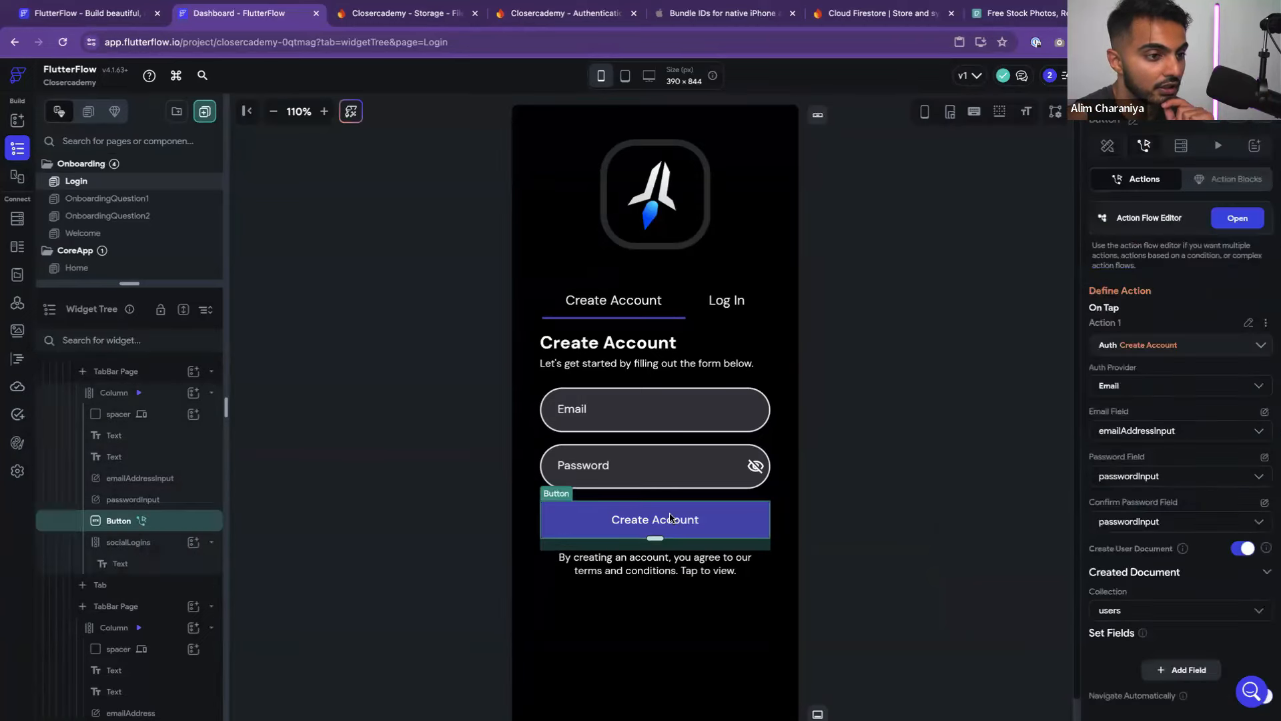
click(926, 417)
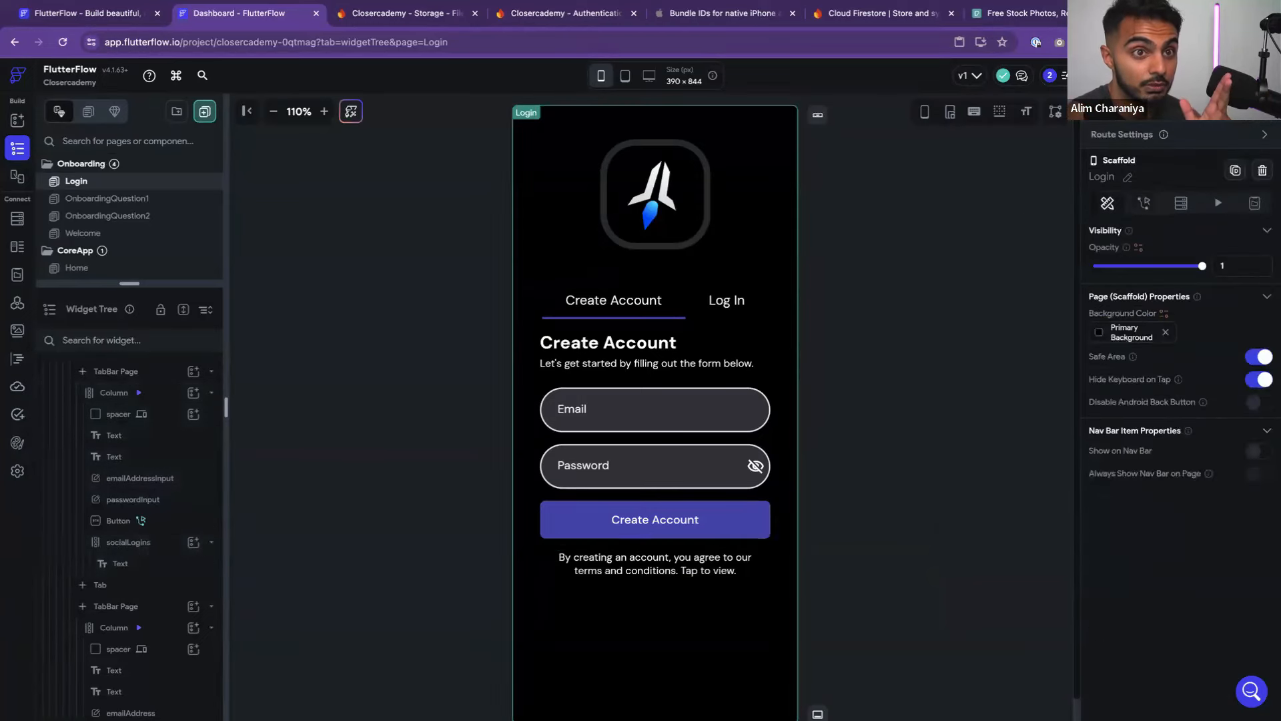
click(1003, 75)
click(1035, 179)
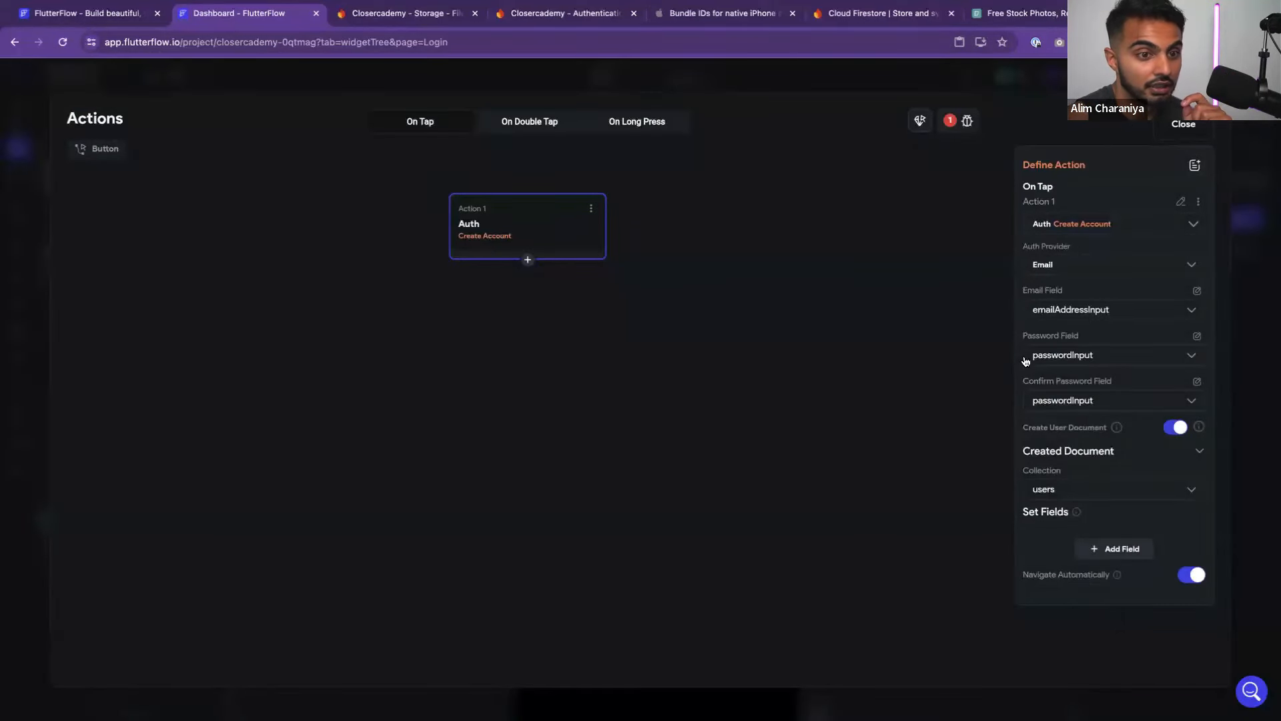
Leave passwordInput as the Confirm Password field for now and close the action editor
click(1102, 399)
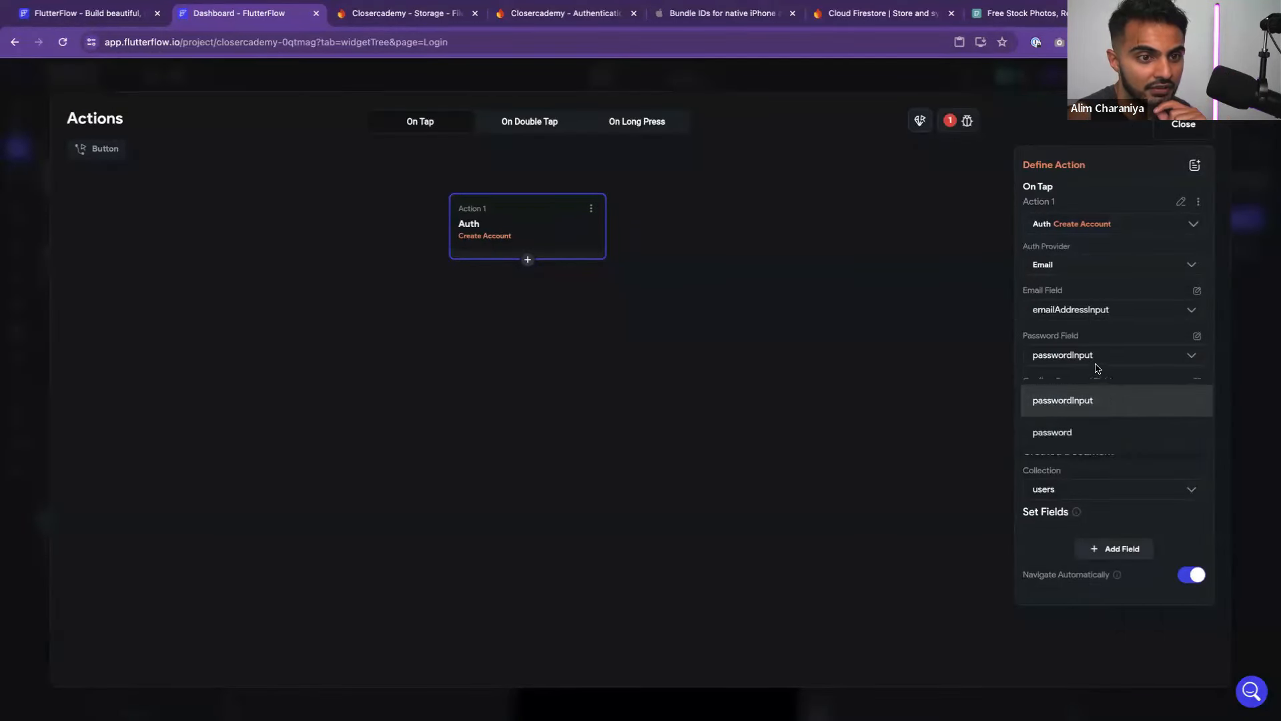
click(1096, 367)
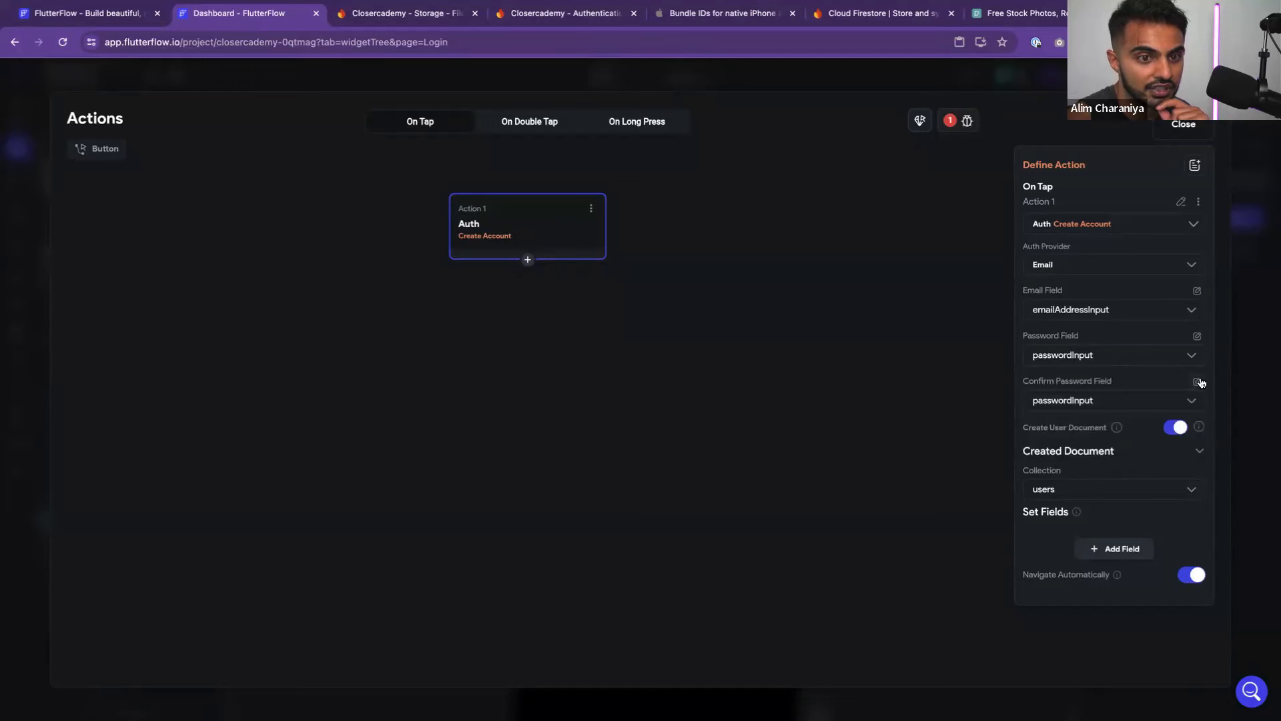
click(1104, 404)
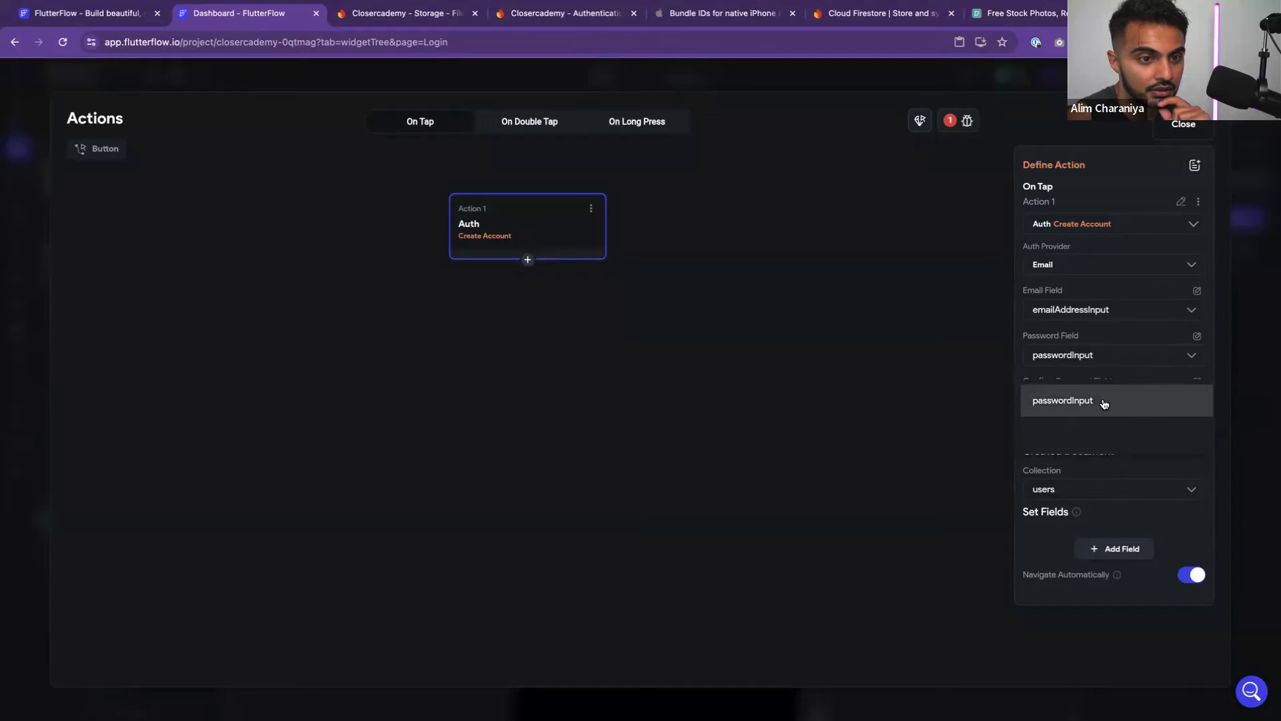
click(1101, 400)
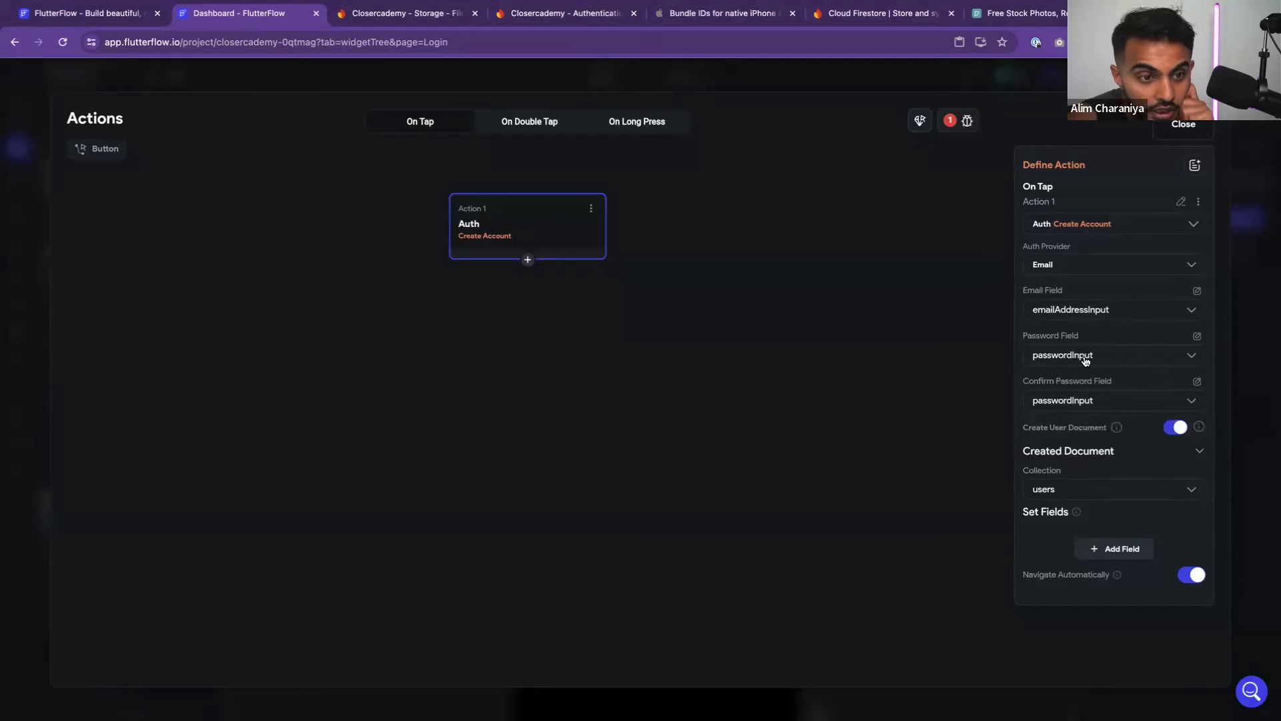
click(1081, 401)
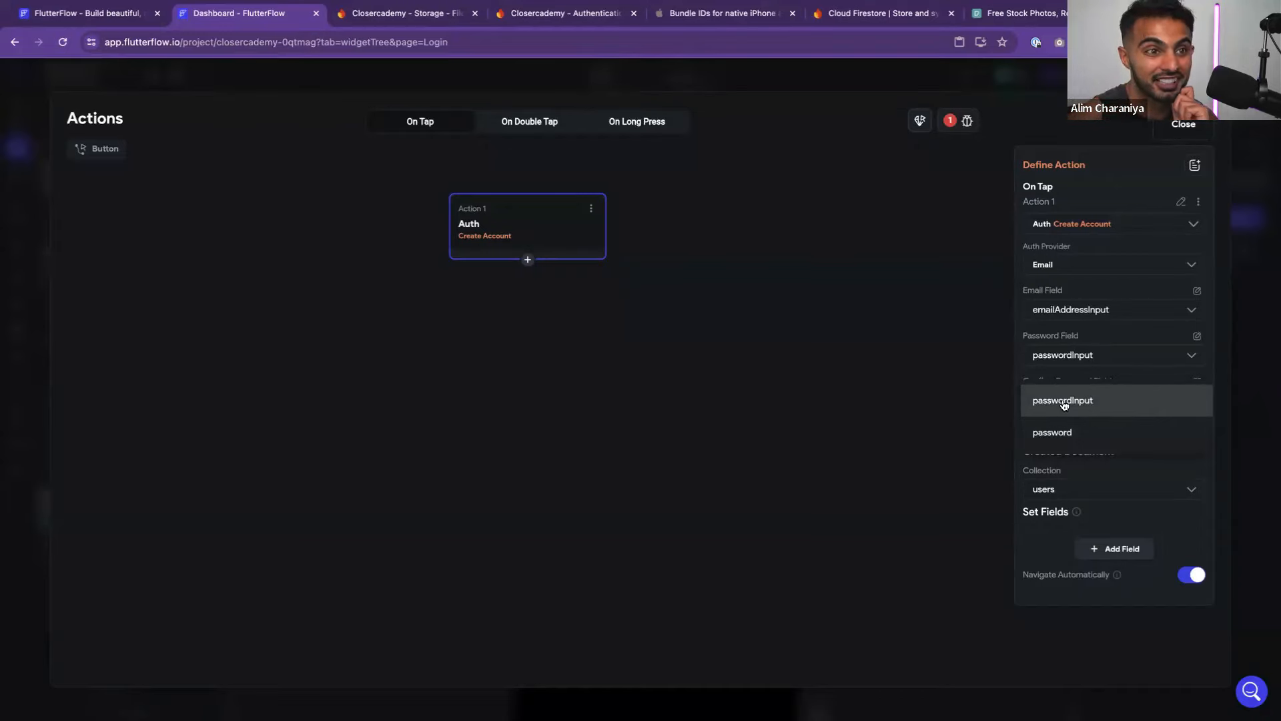
click(1064, 400)
key(Escape)
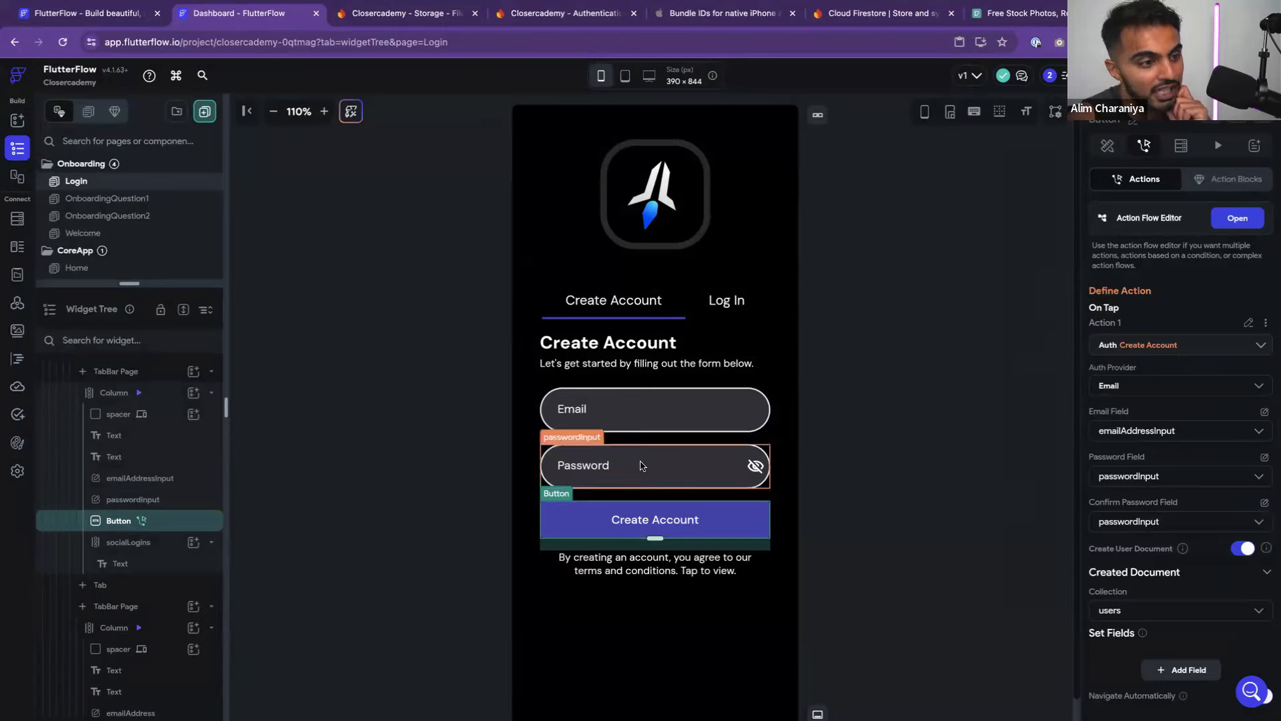
Duplicate the passwordInput field directly below the original
click(661, 481)
key(super+c)
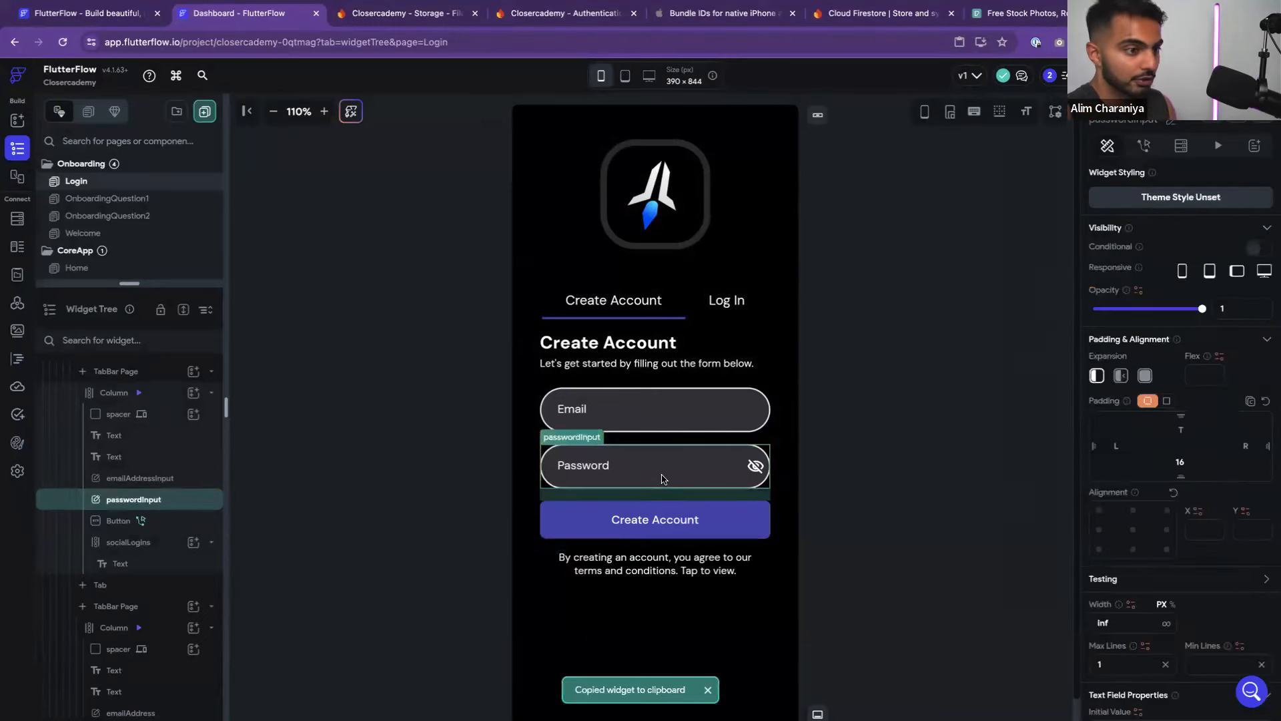
right_click(718, 467)
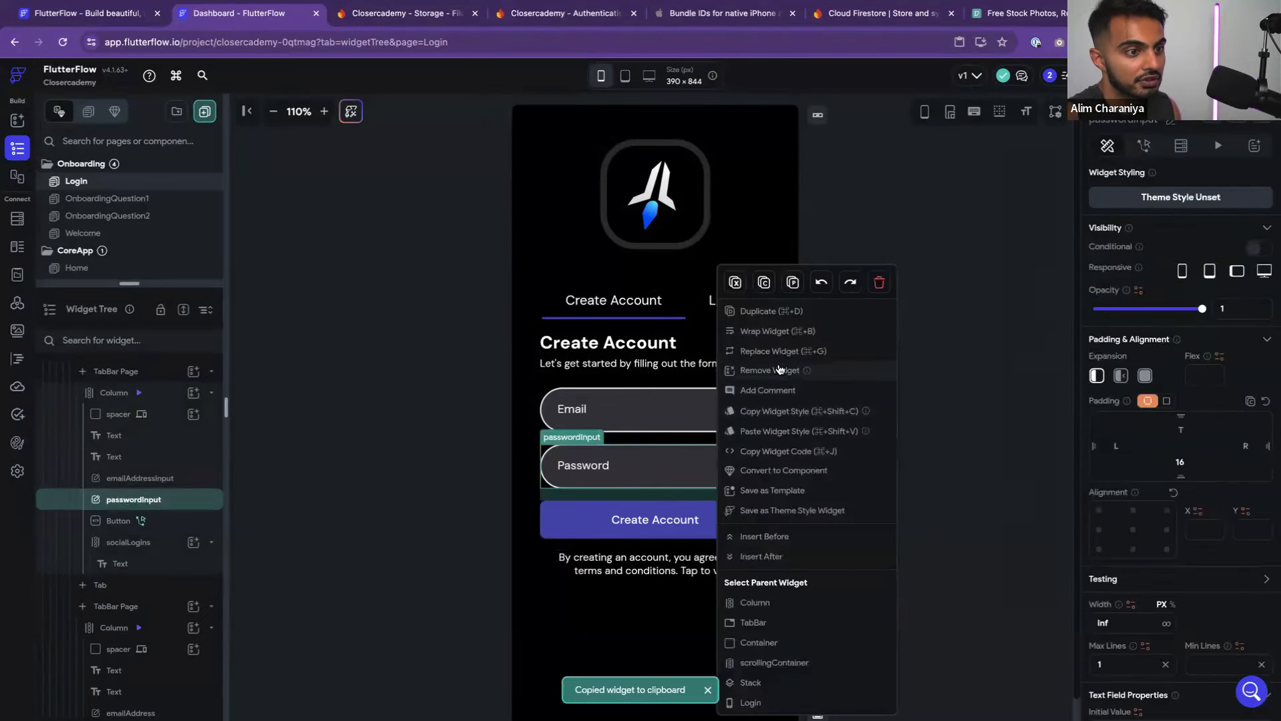
click(766, 311)
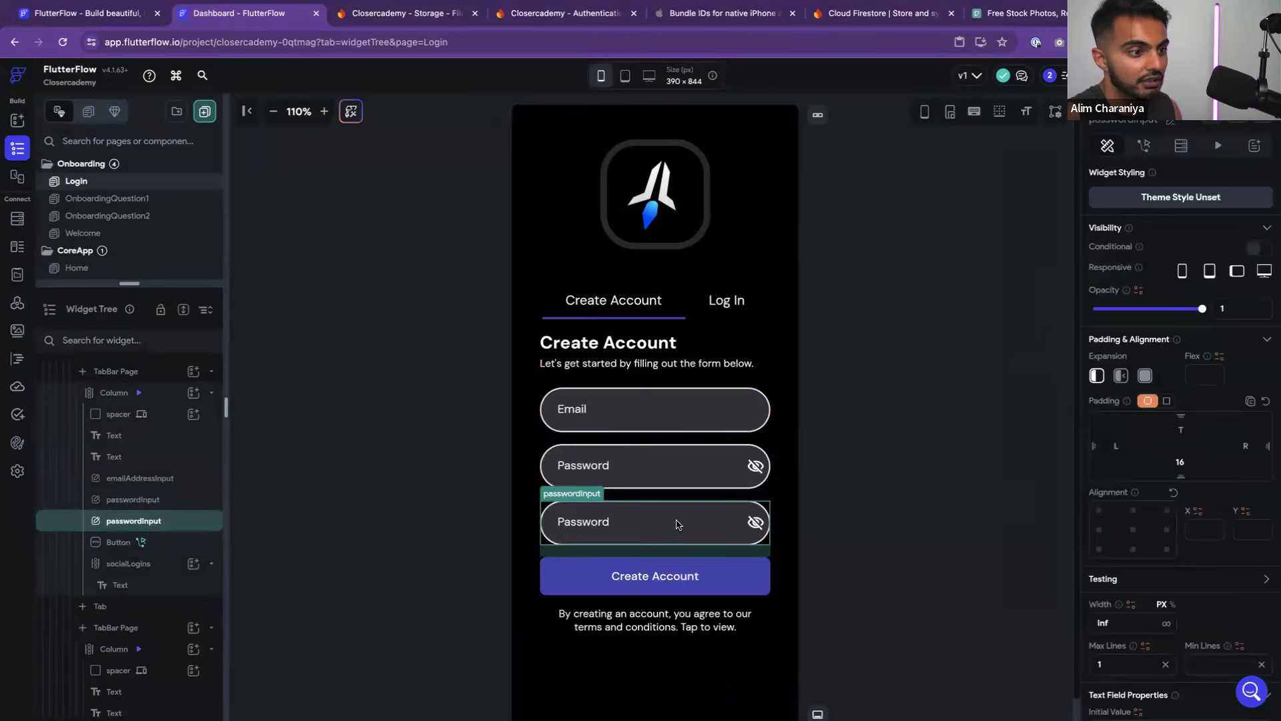
scroll(1134, 444, down, 8)
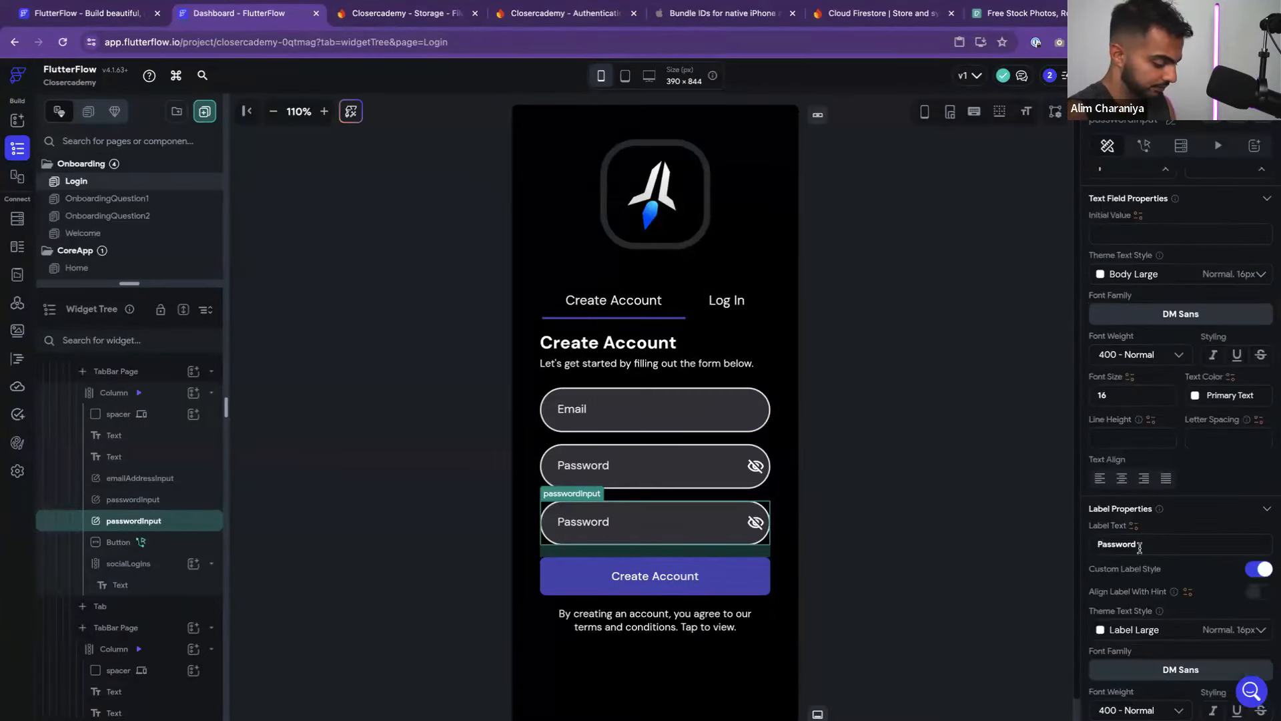
Label the duplicate 'Confirm Password' and rename it confirmPasswordInput
click(1098, 543)
text(Confirm)
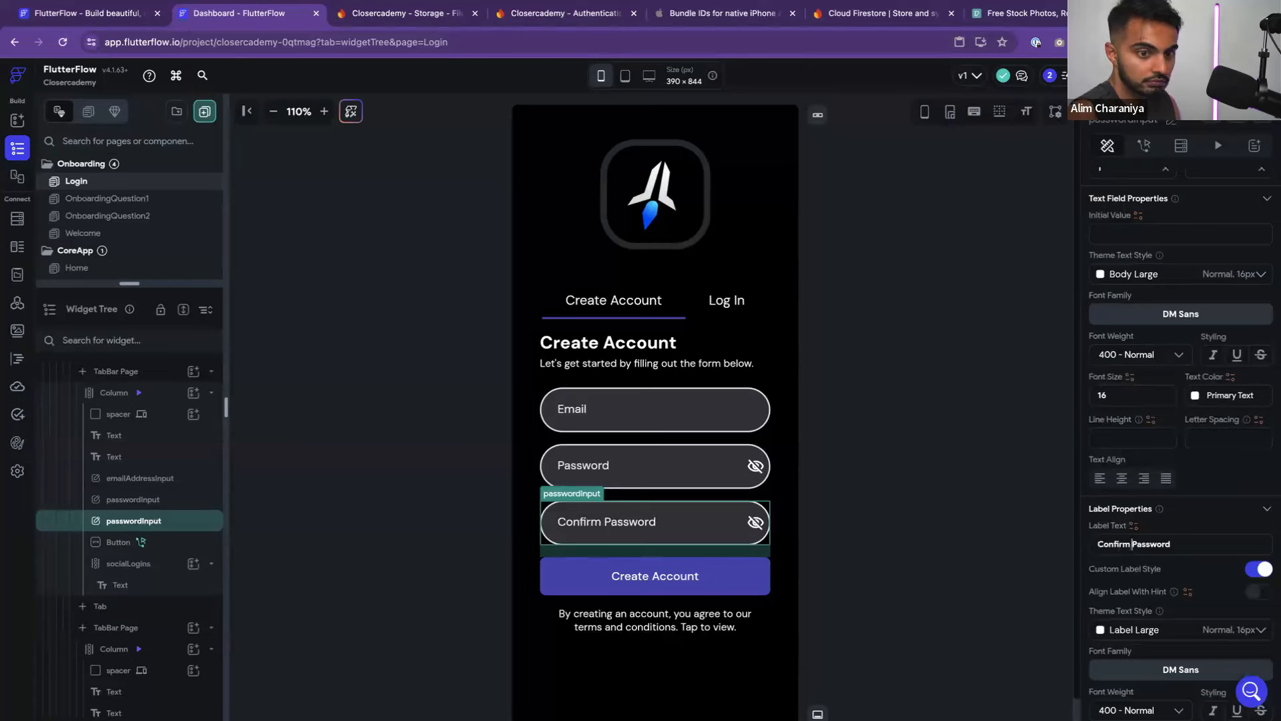
scroll(1213, 435, up, 8)
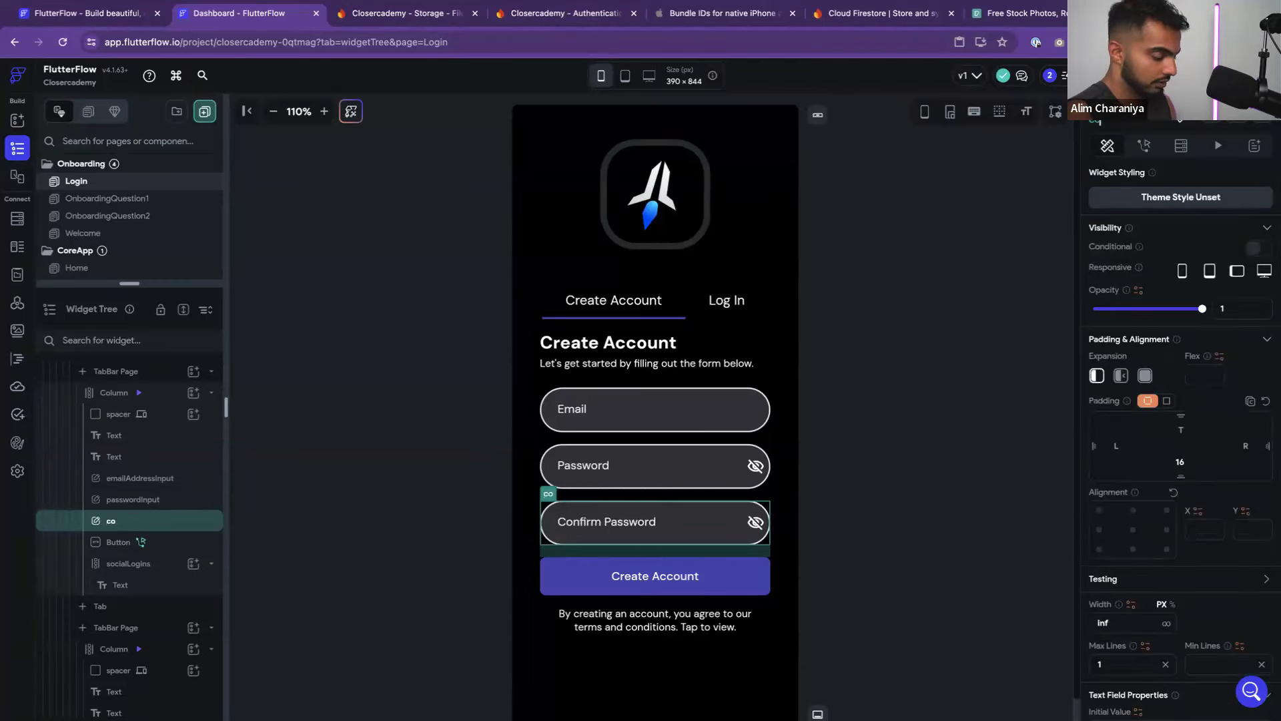
text(confirmPasswordInput)
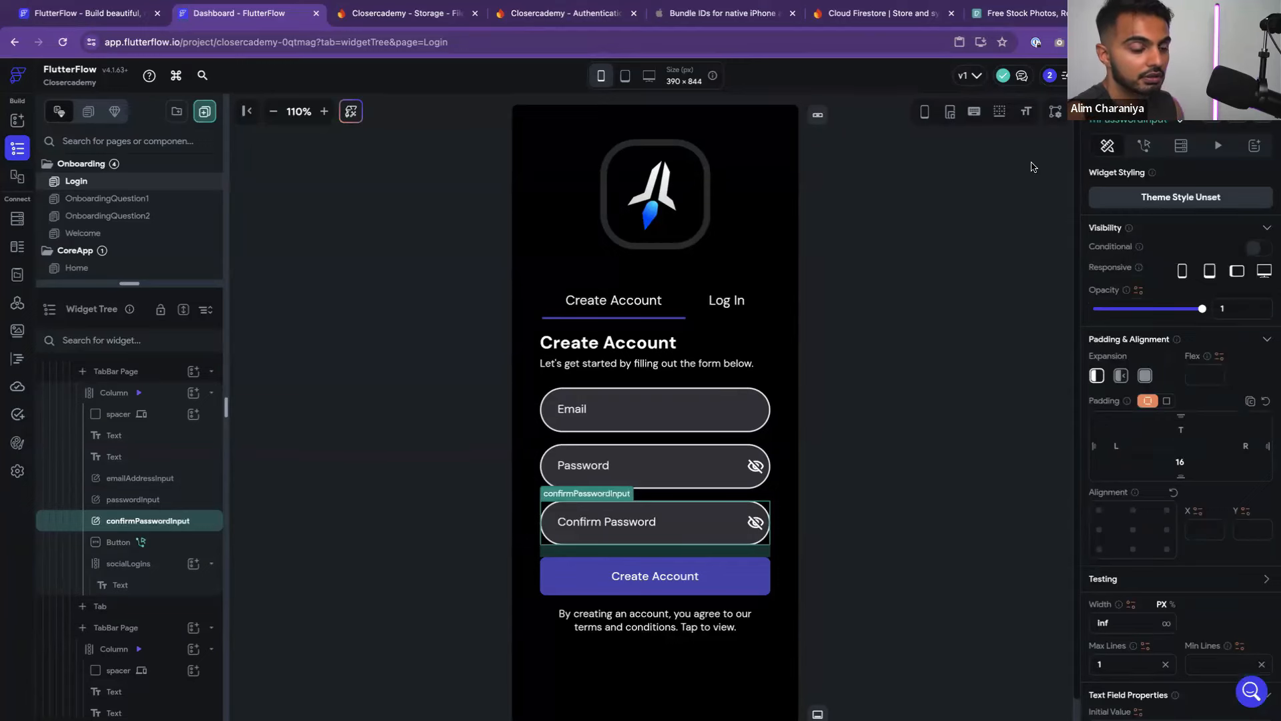
click(984, 222)
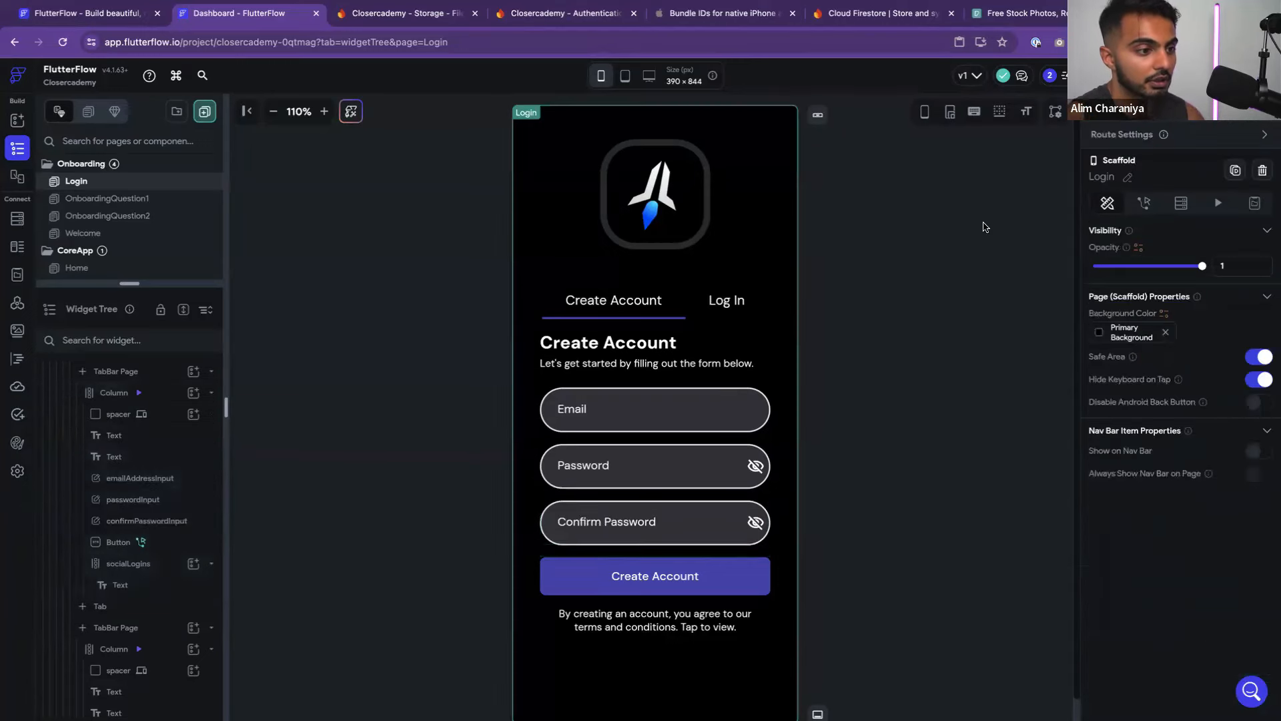
Set the Create Account action's Confirm Password Field to confirmPasswordInput
click(669, 532)
click(698, 577)
click(1169, 524)
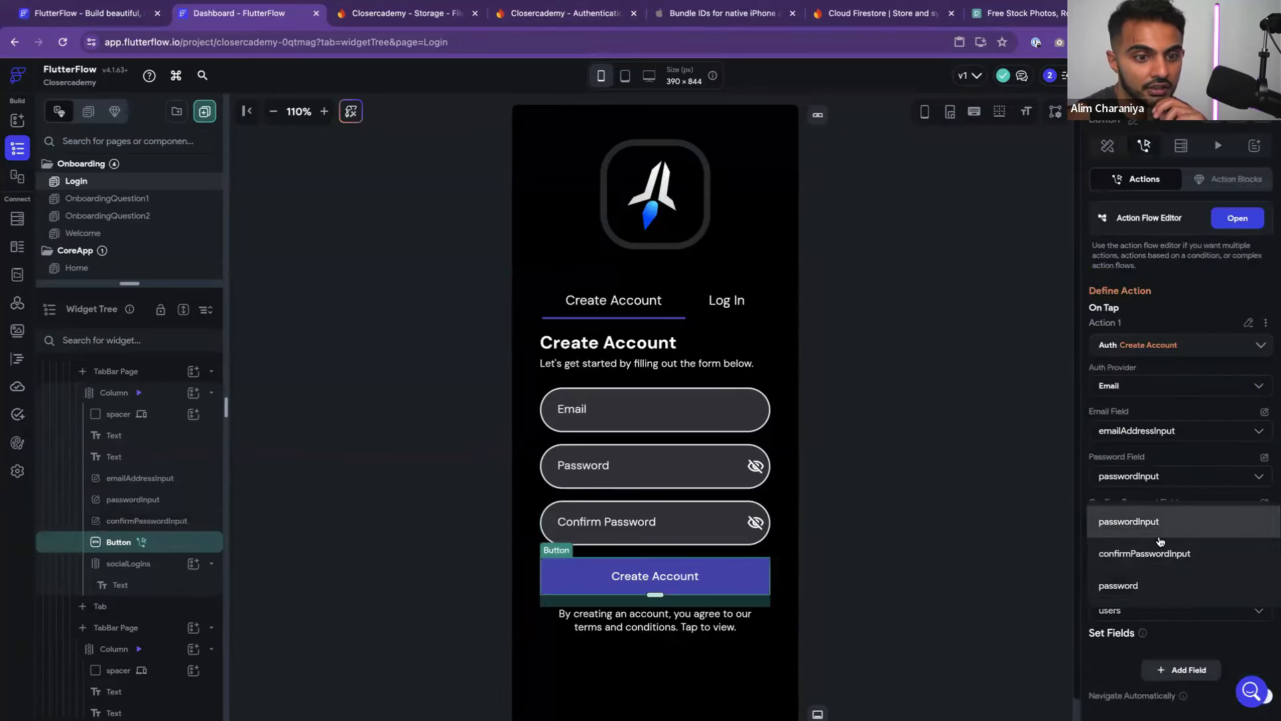
click(1159, 552)
click(980, 502)
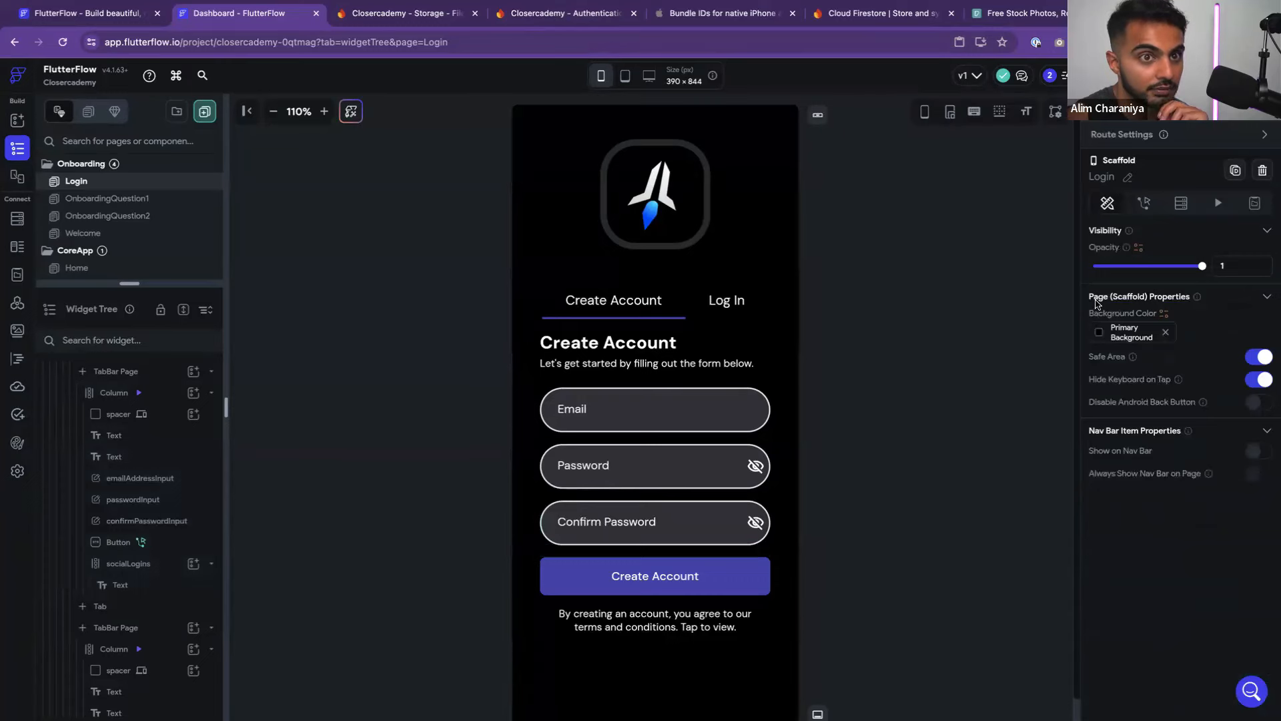
On the Log In tab, append '_Login' to the email and password field names, then verify both
click(726, 300)
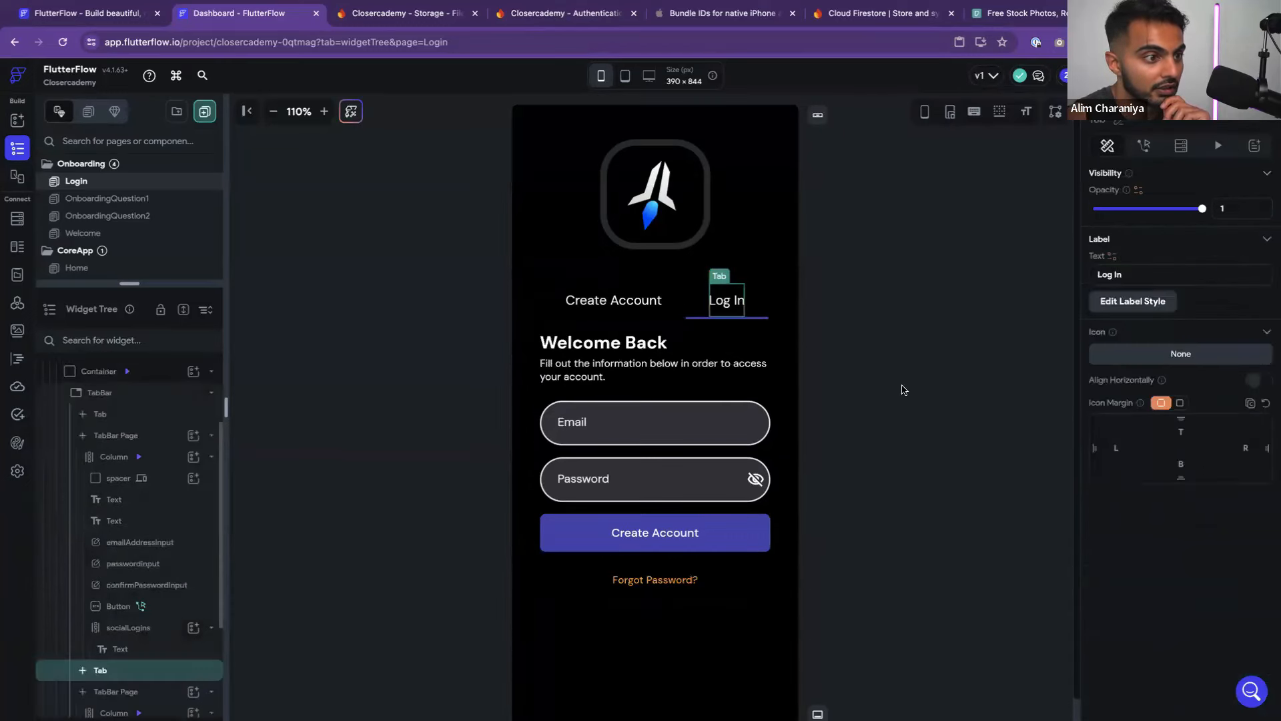
click(725, 423)
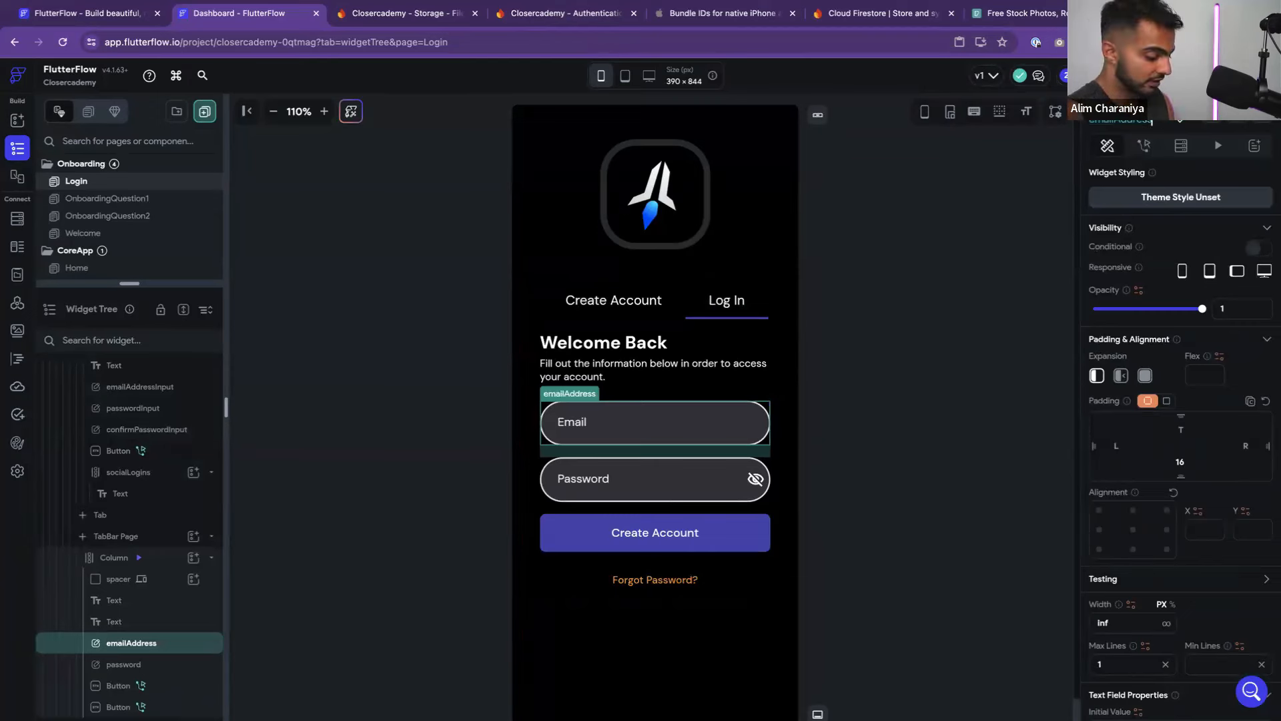
text(Inp)
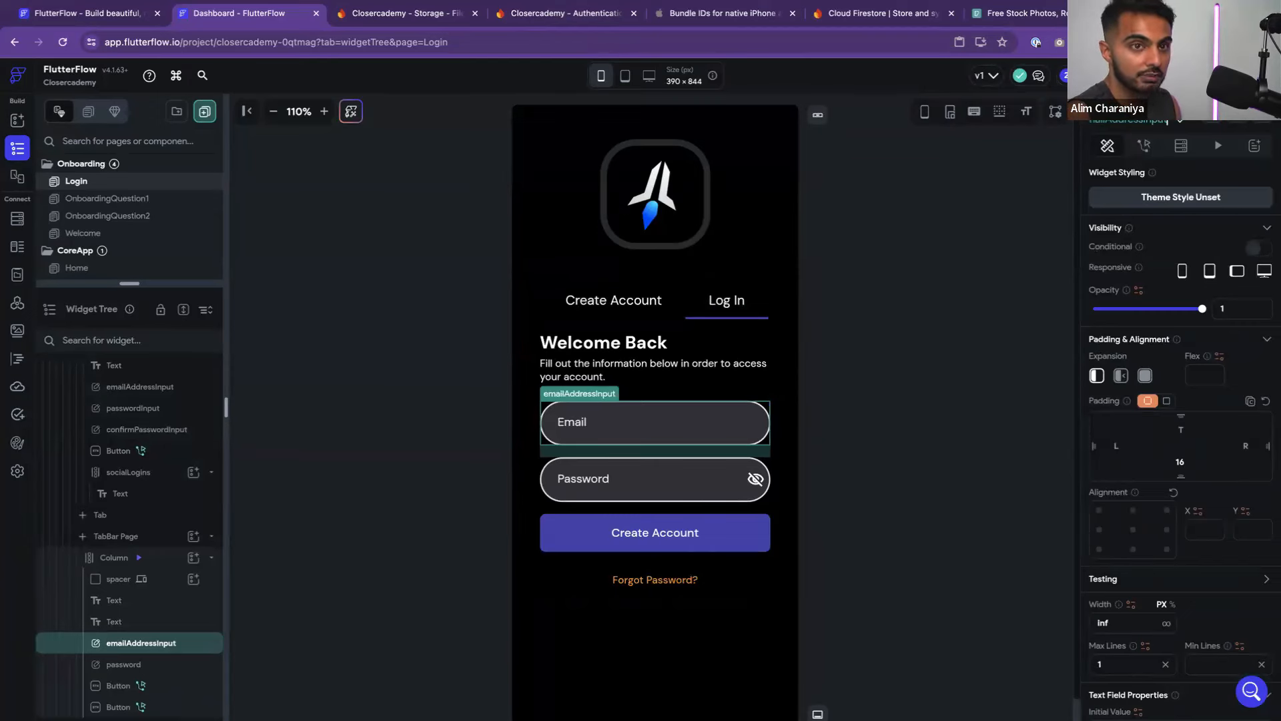
text(ut_Login)
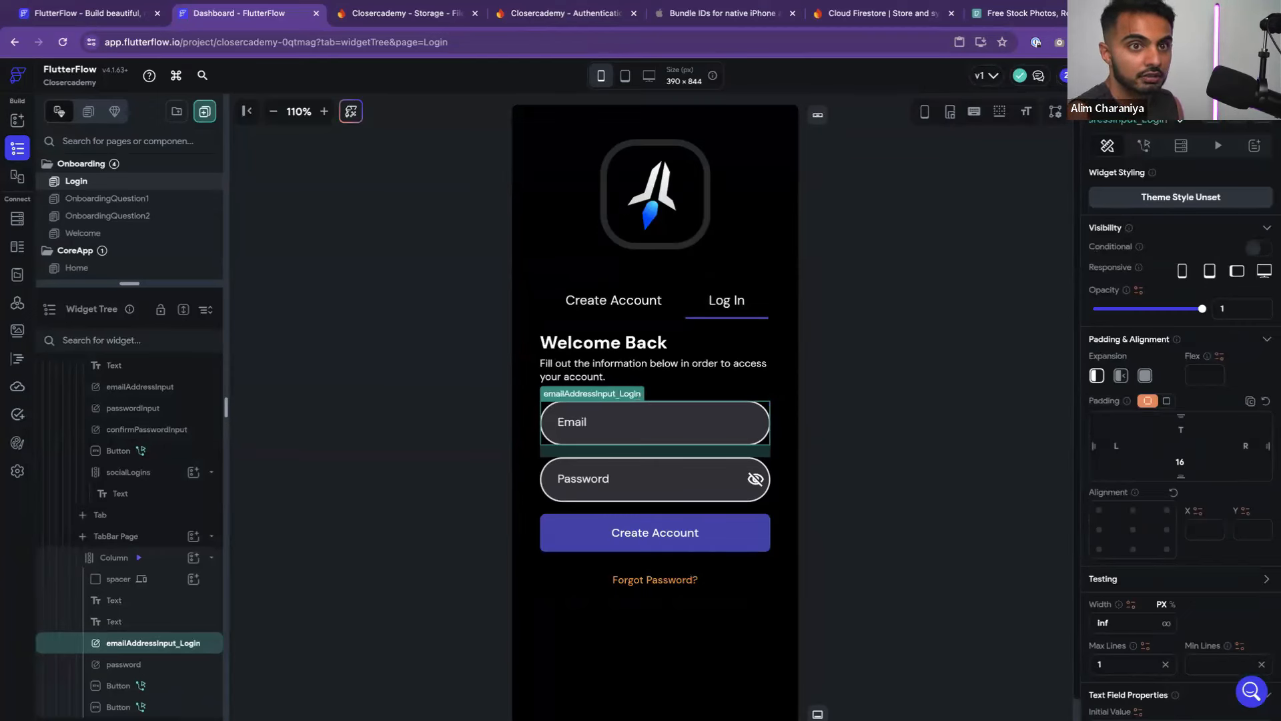
click(674, 472)
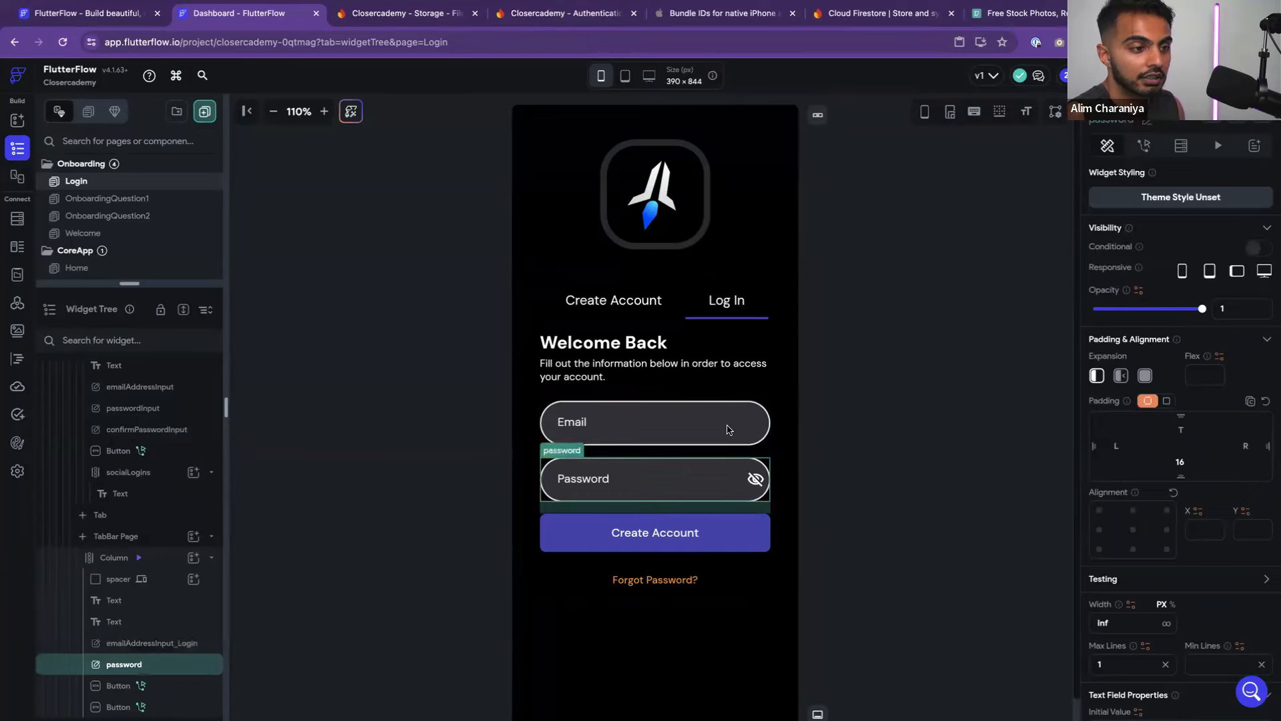
key(Right)
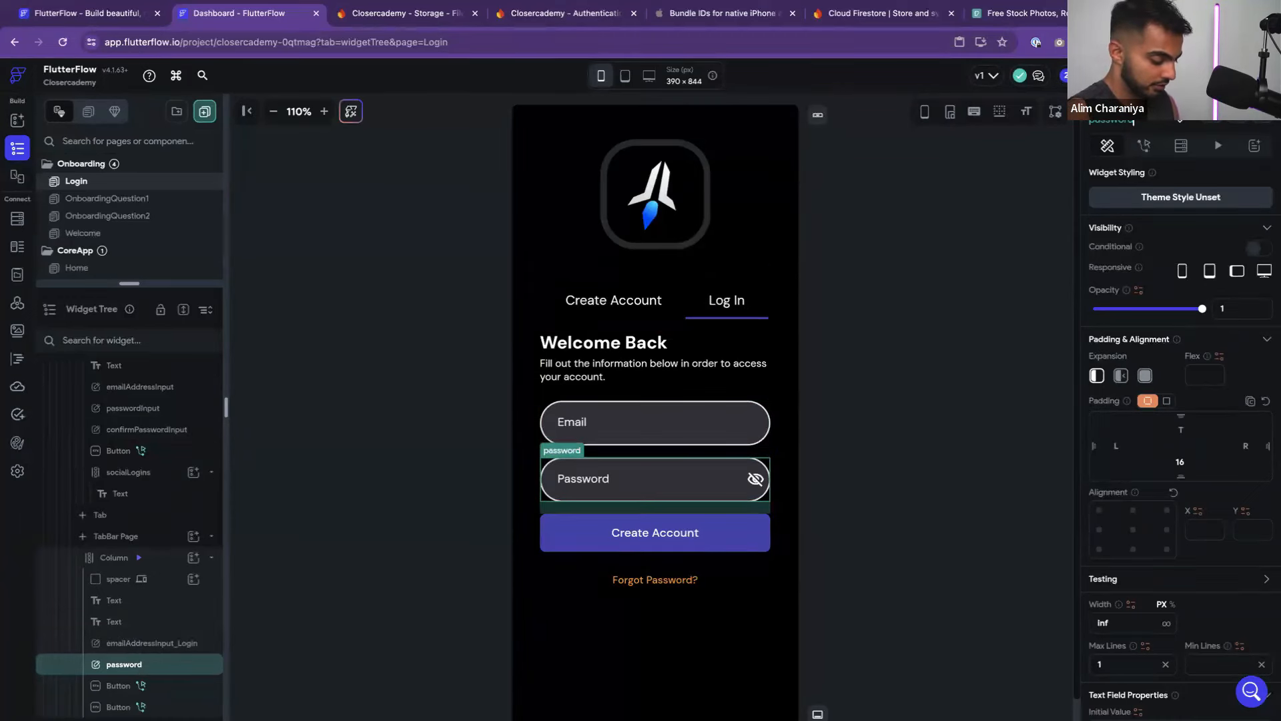
text(Input_Login)
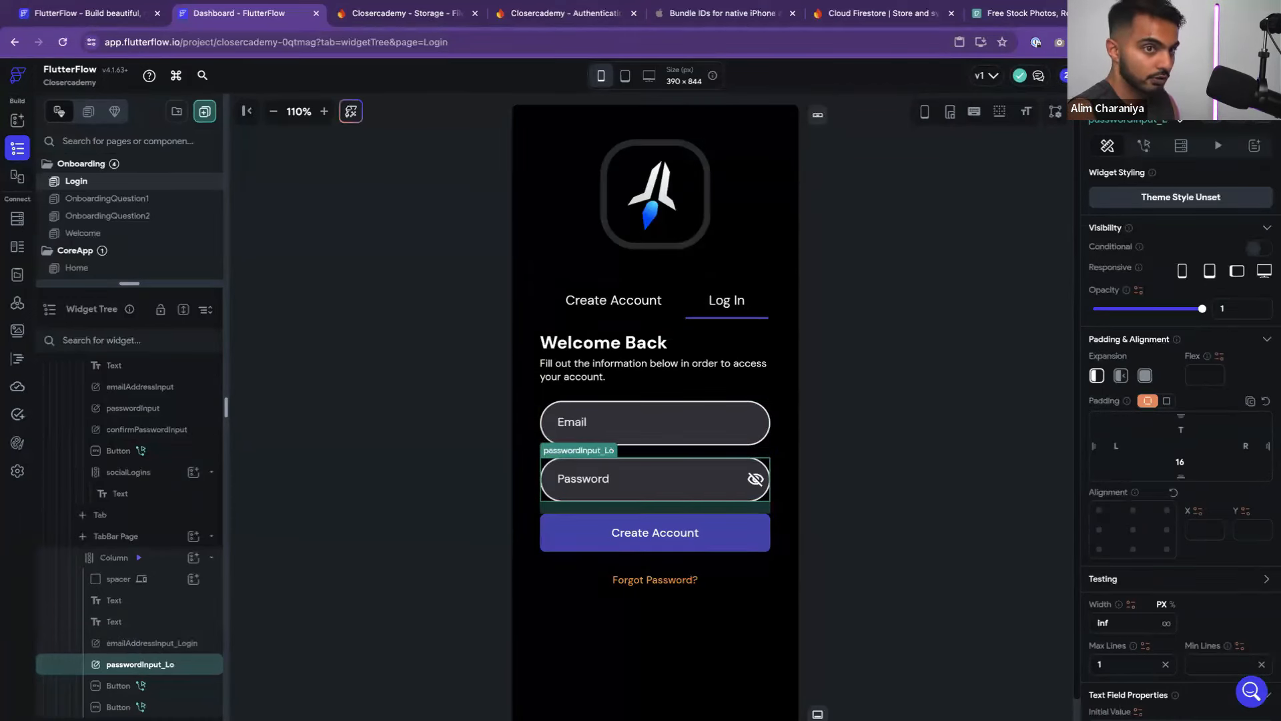
click(1043, 224)
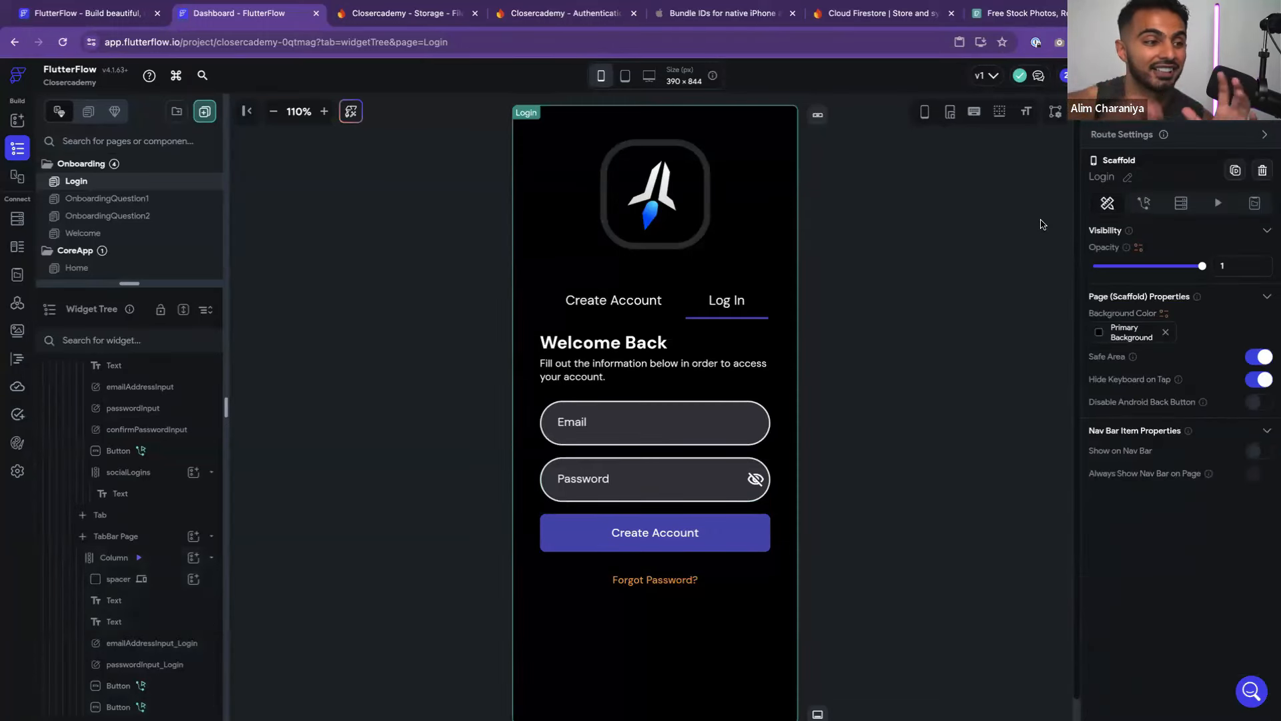
click(680, 424)
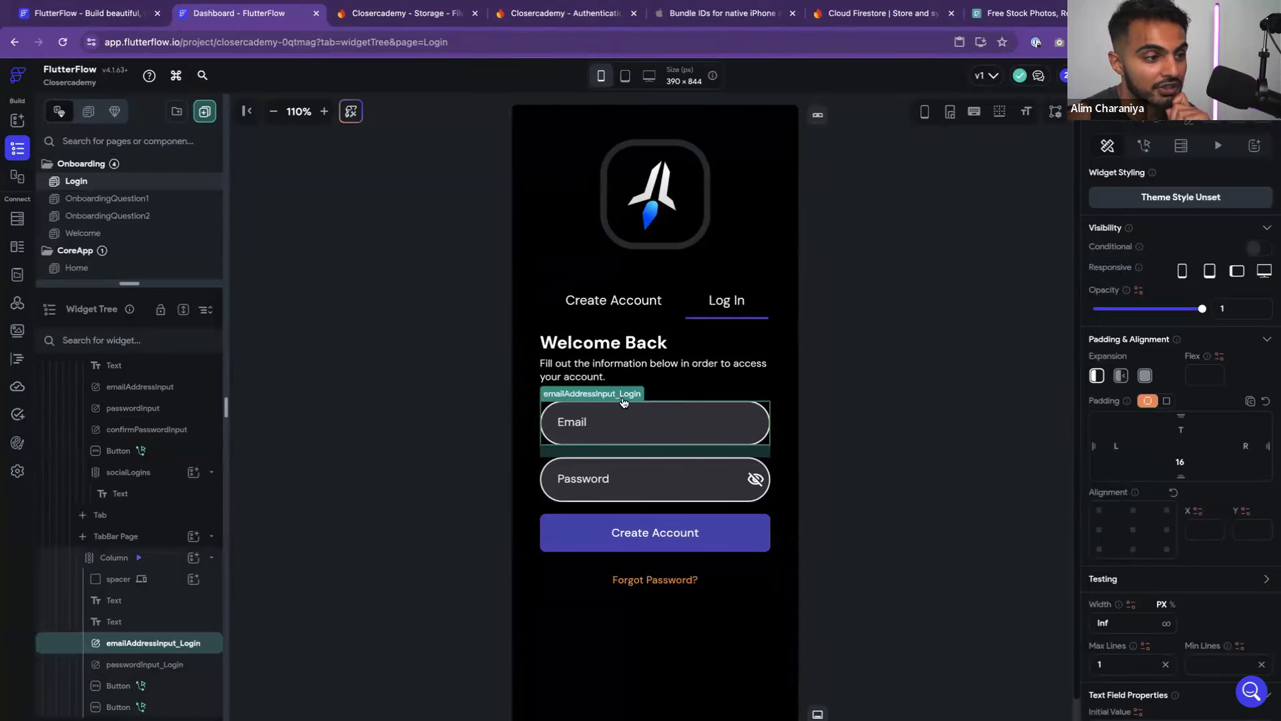
click(614, 492)
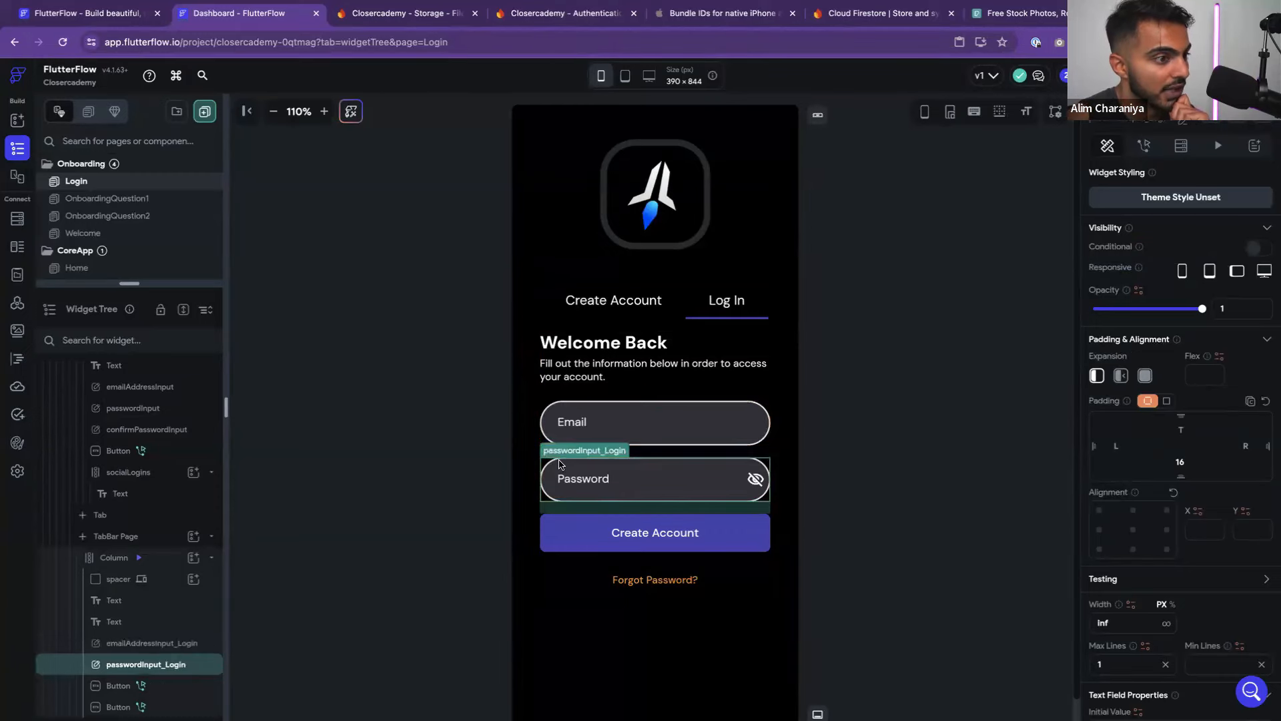
Change the Log In tab's button text from Create Account to Login
click(948, 422)
click(748, 538)
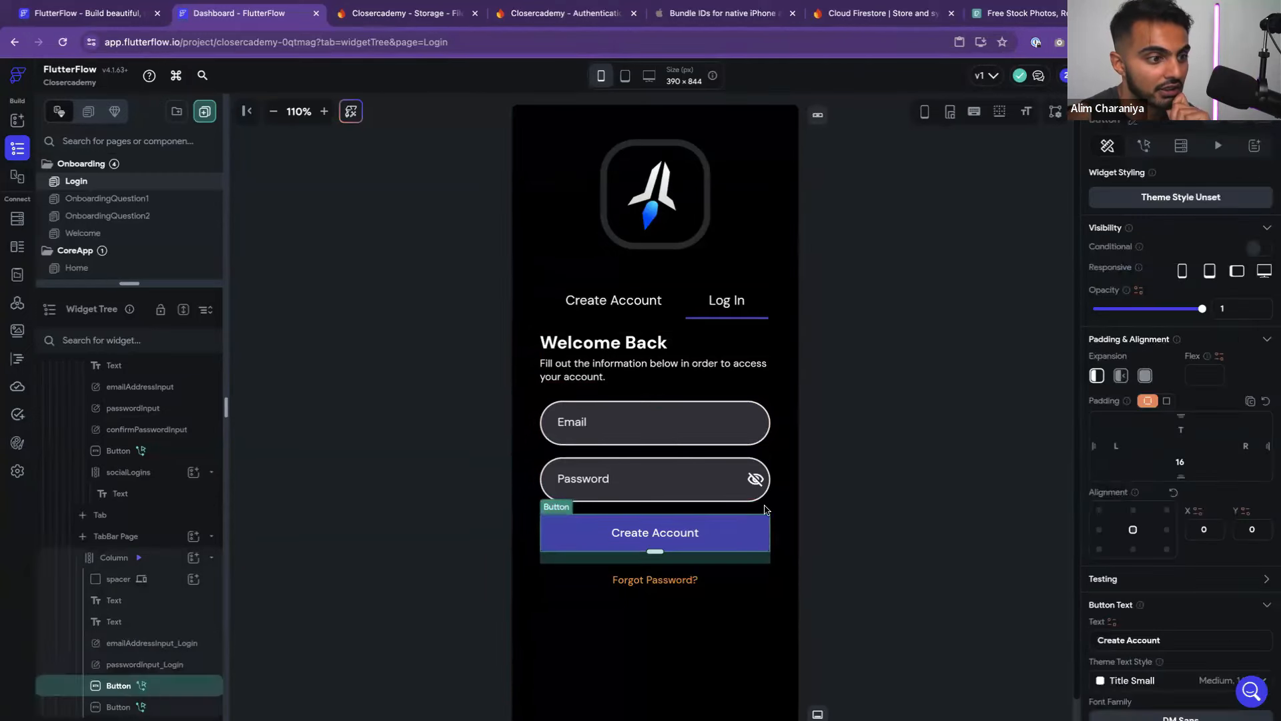
scroll(1109, 448, down, 1)
scroll(1110, 448, down, 5)
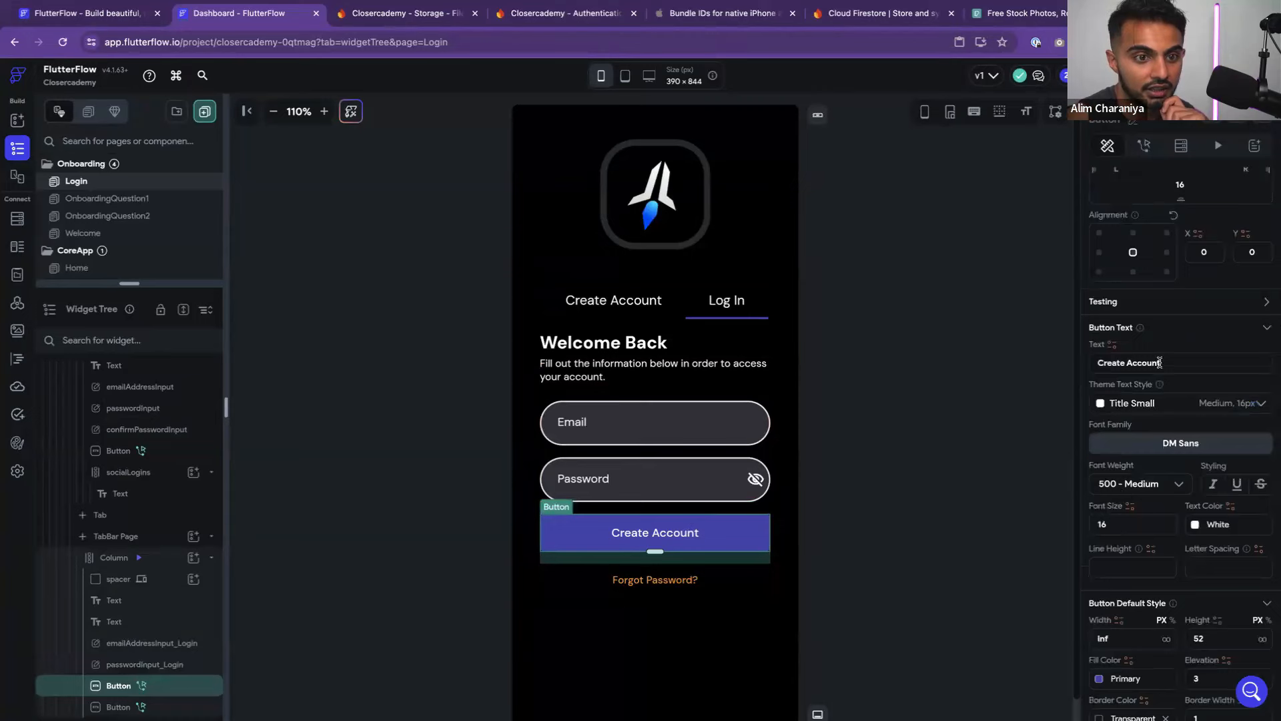
drag(1165, 362, 1082, 361)
text(Login)
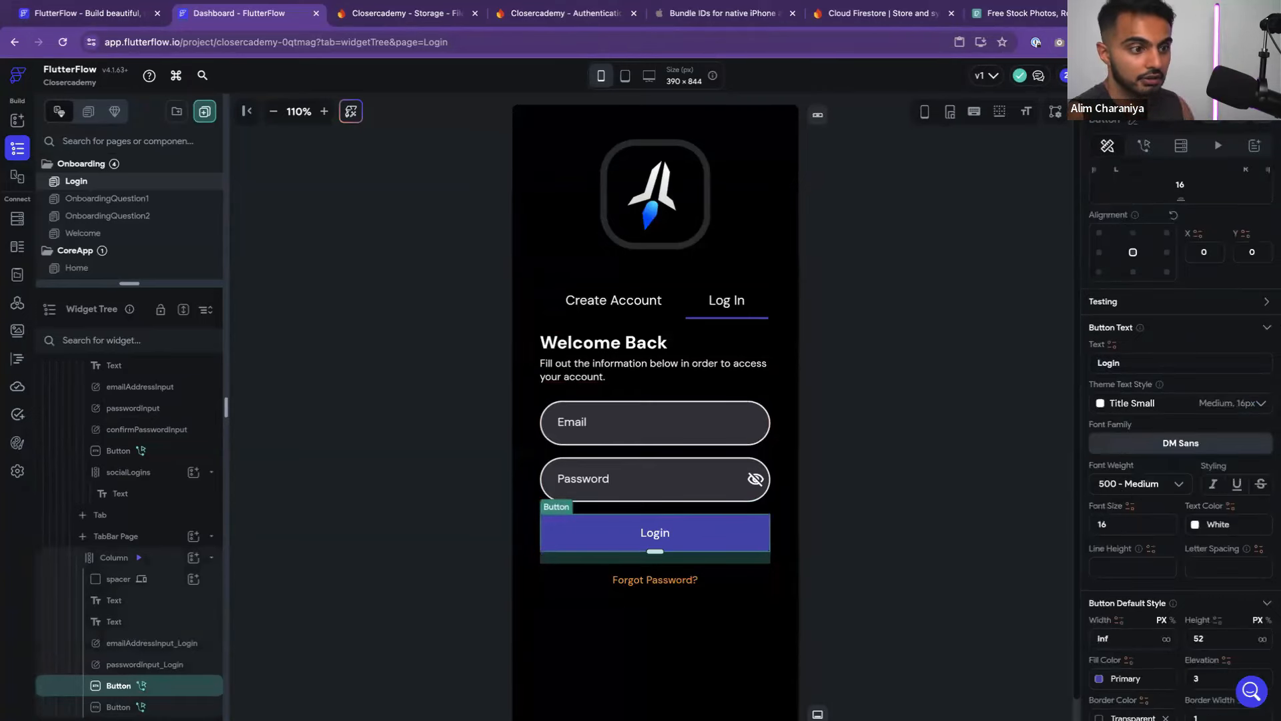
click(906, 426)
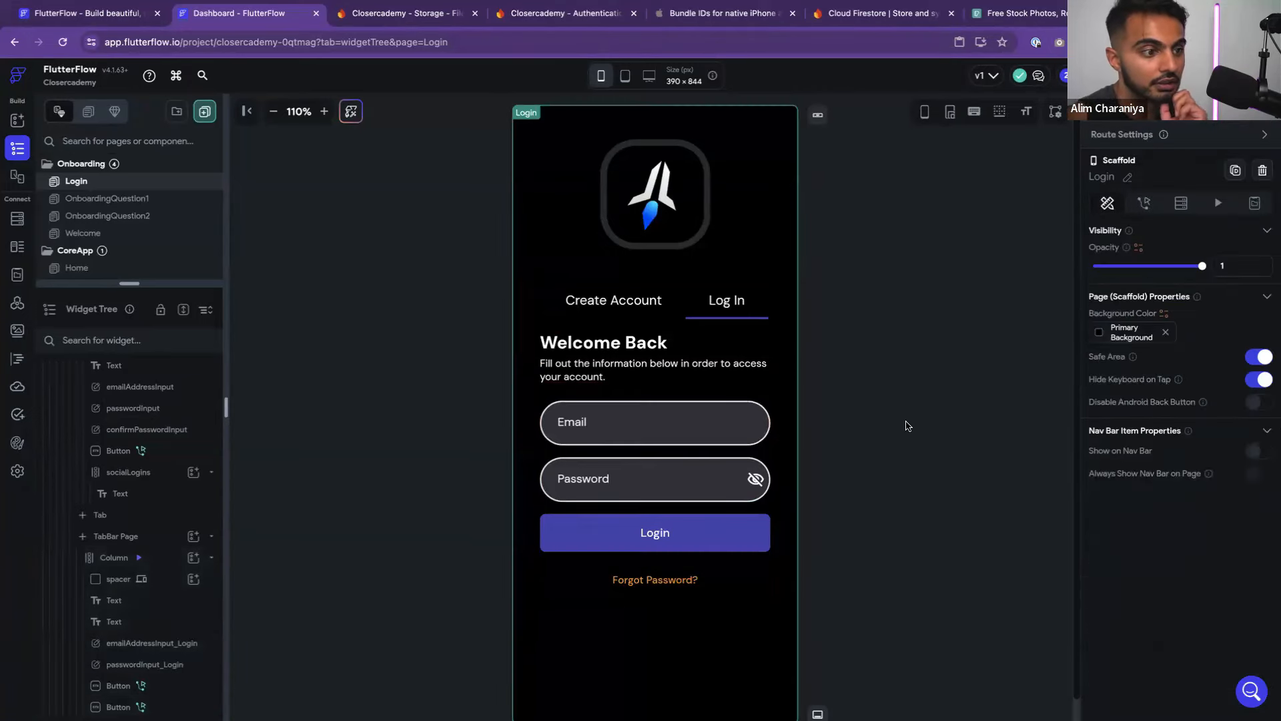
Replace the button's Auth Create Account action with Firebase Authentication's Auth Log In
click(680, 529)
click(1144, 145)
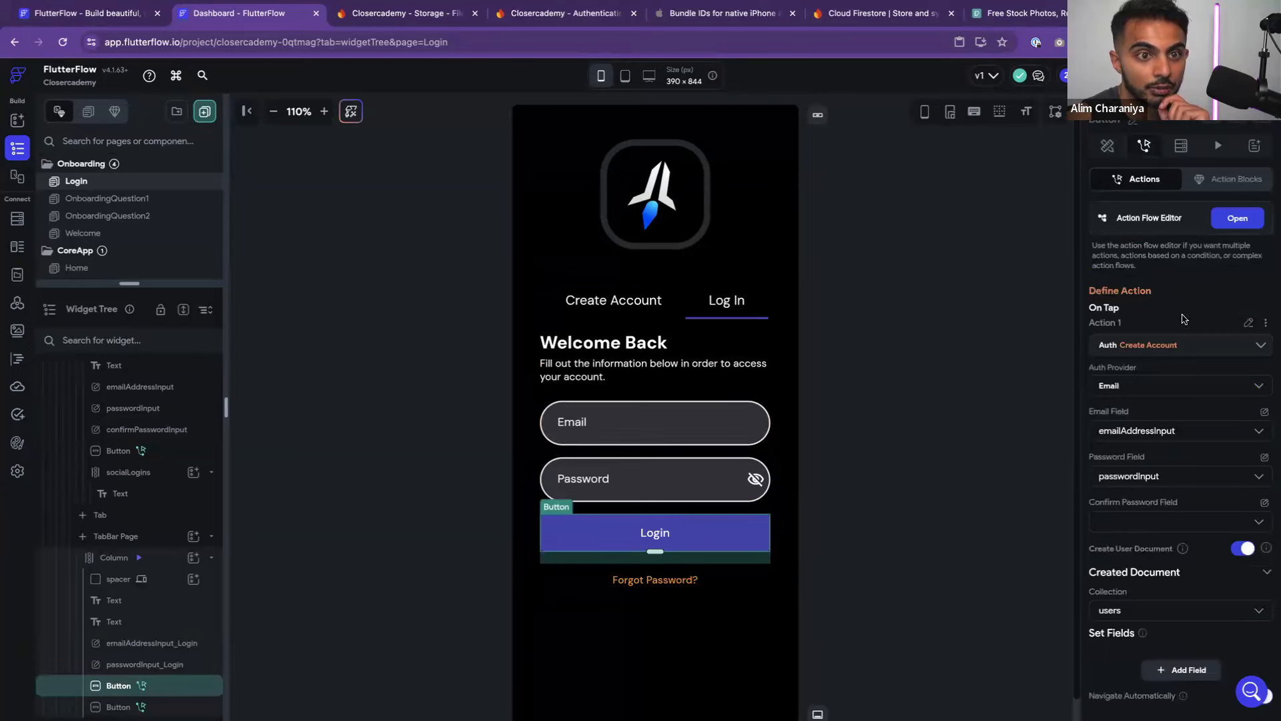
click(1165, 345)
scroll(1155, 374, down, 2)
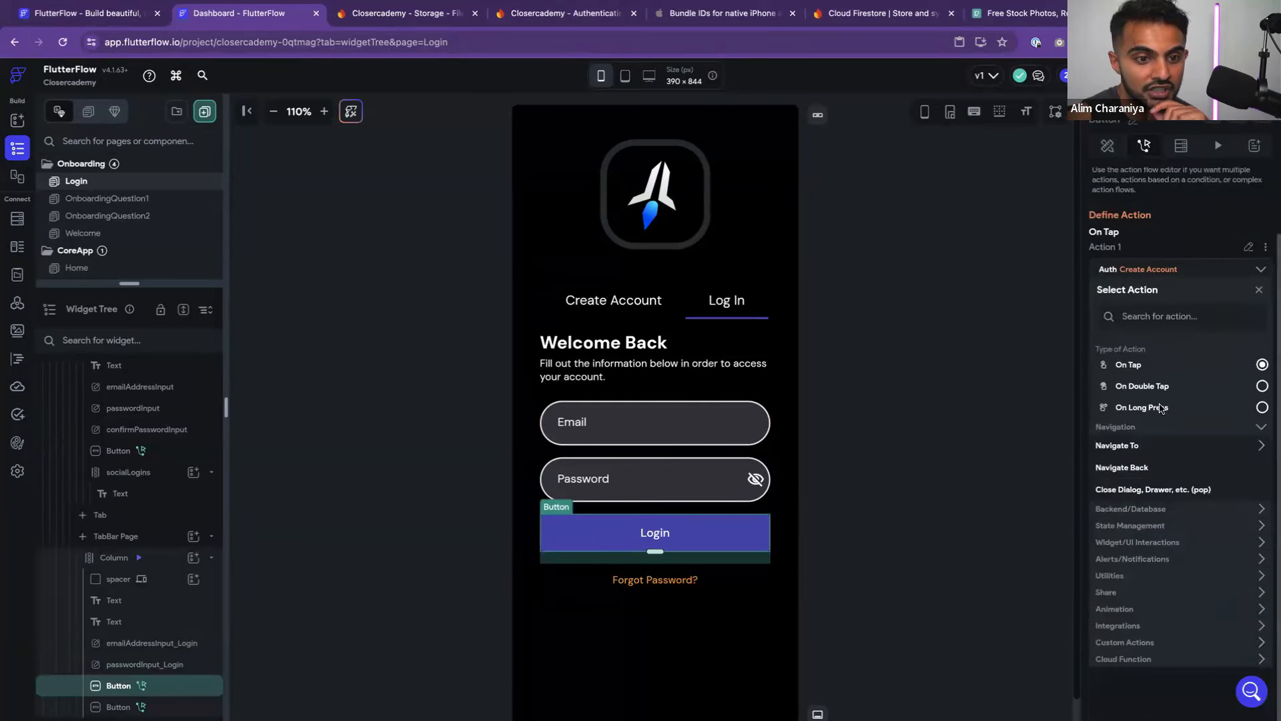
click(1165, 510)
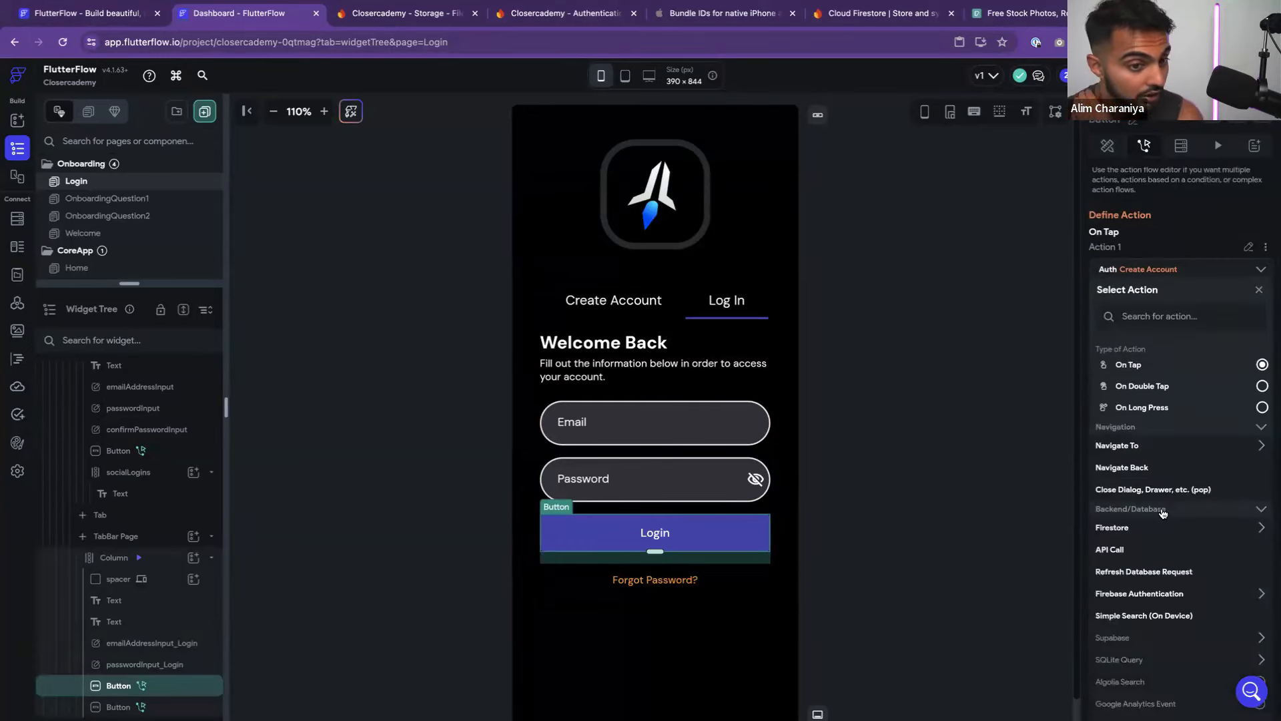
scroll(1165, 511, down, 2)
click(1143, 443)
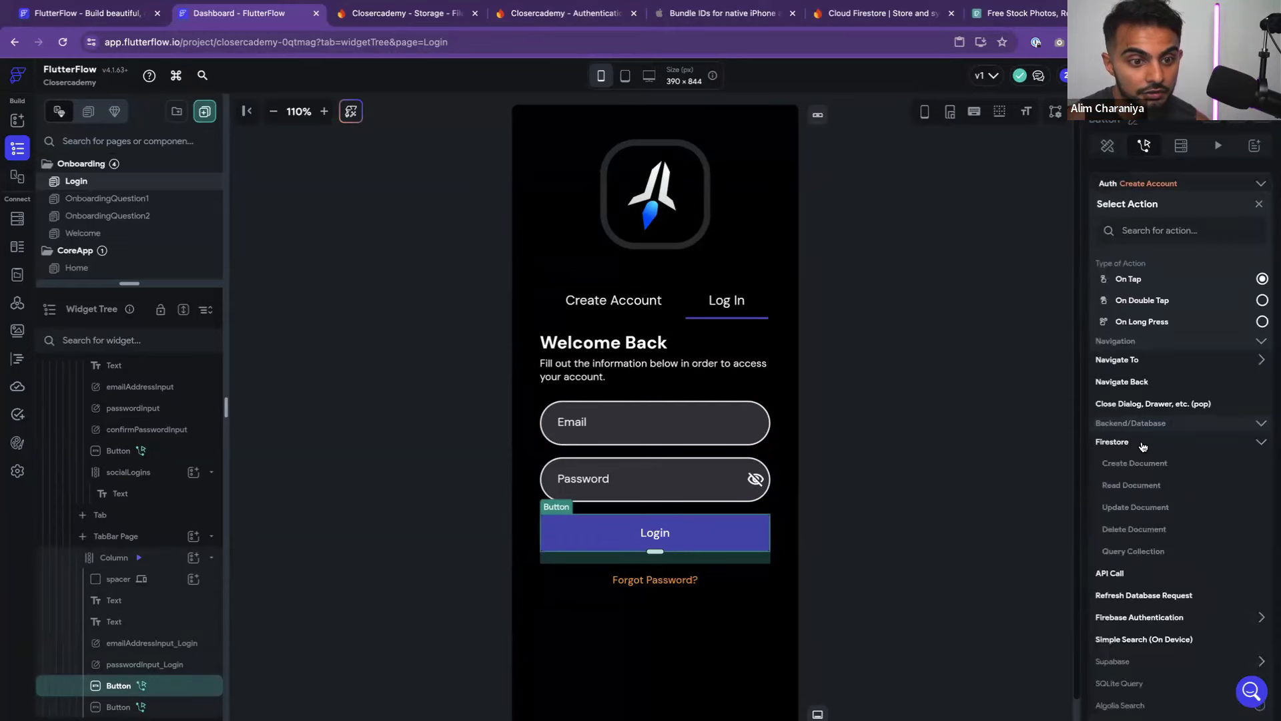
click(1143, 444)
click(1141, 509)
scroll(1151, 517, down, 2)
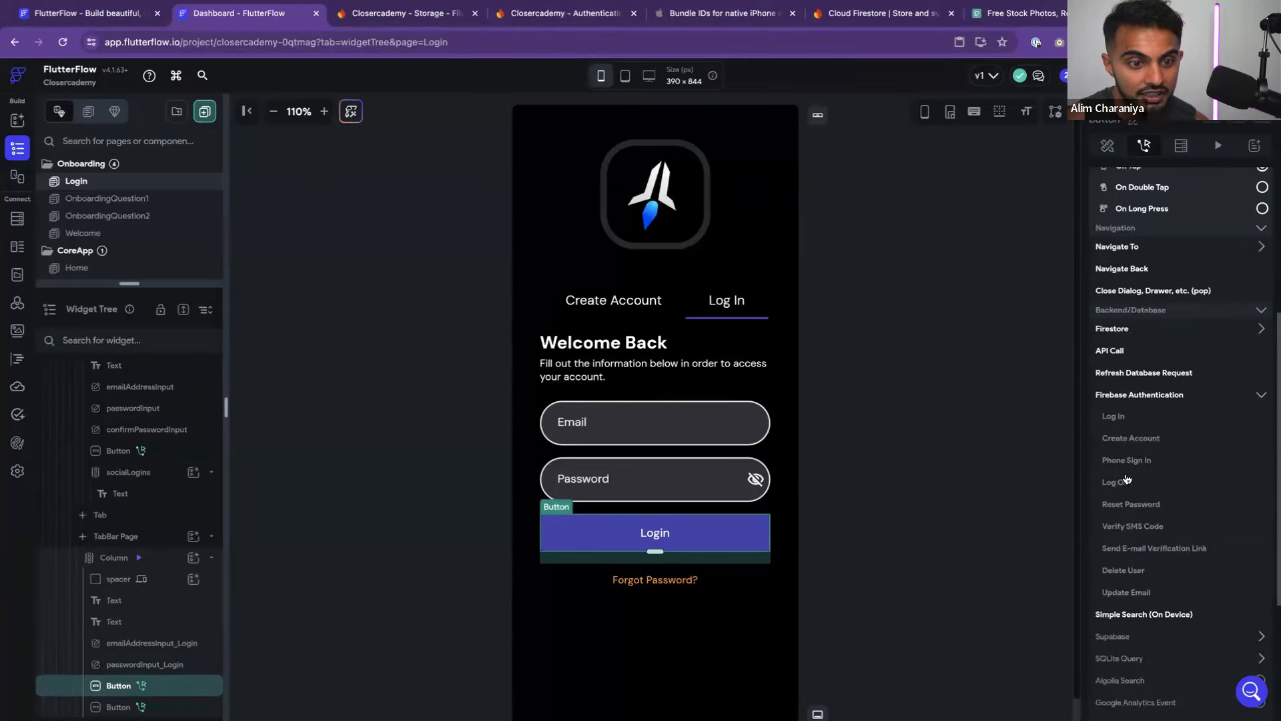
click(1113, 416)
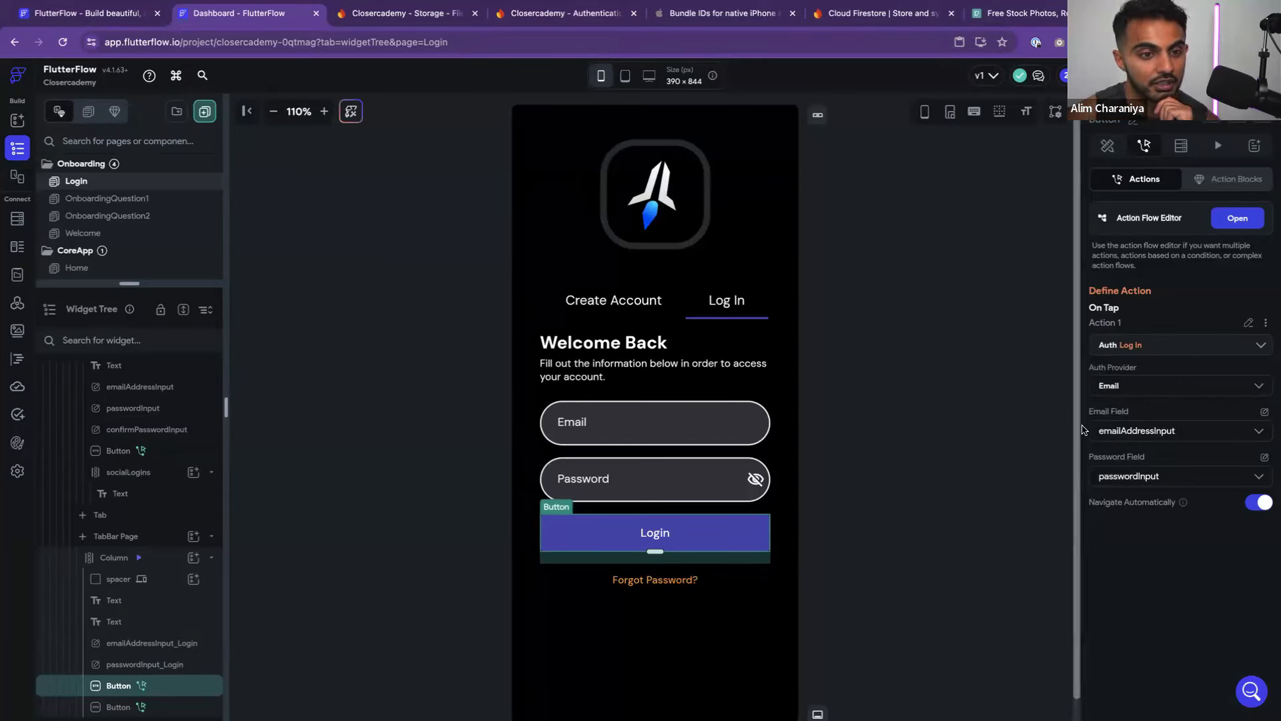
Set the Log In action's email to emailAddressInput_Login and password to passwordInput_Login
click(1128, 431)
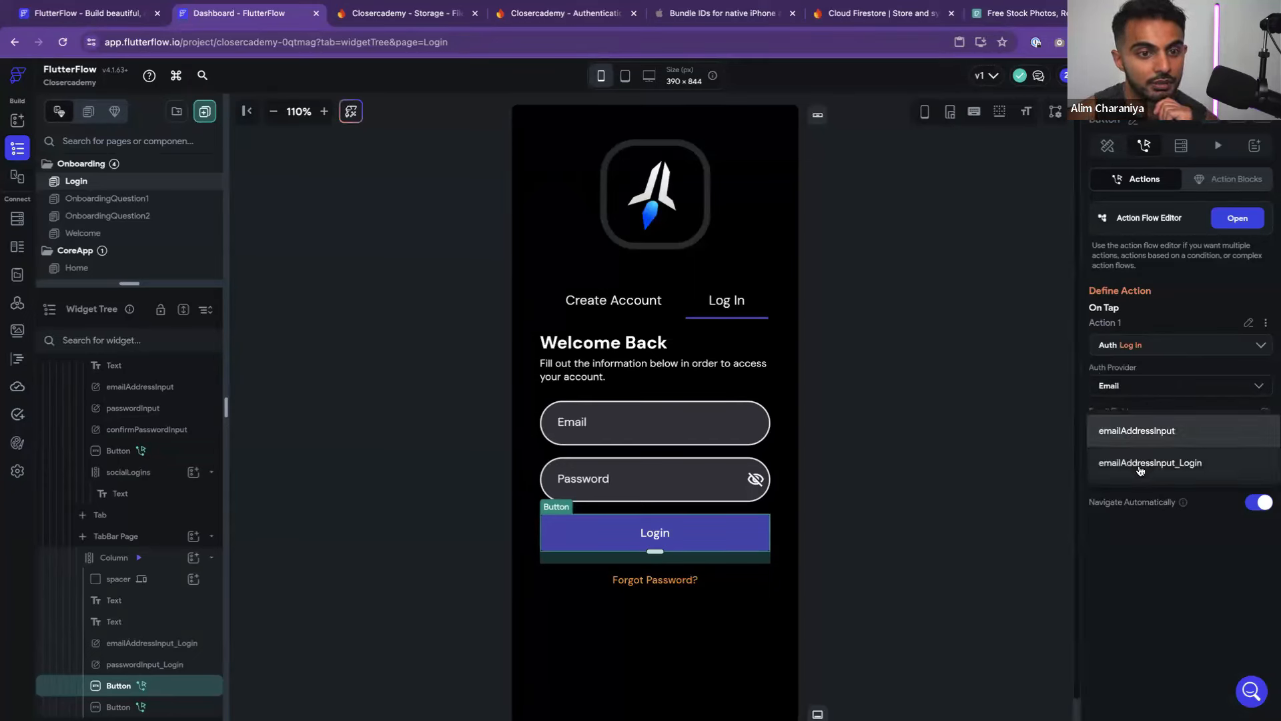
click(1140, 463)
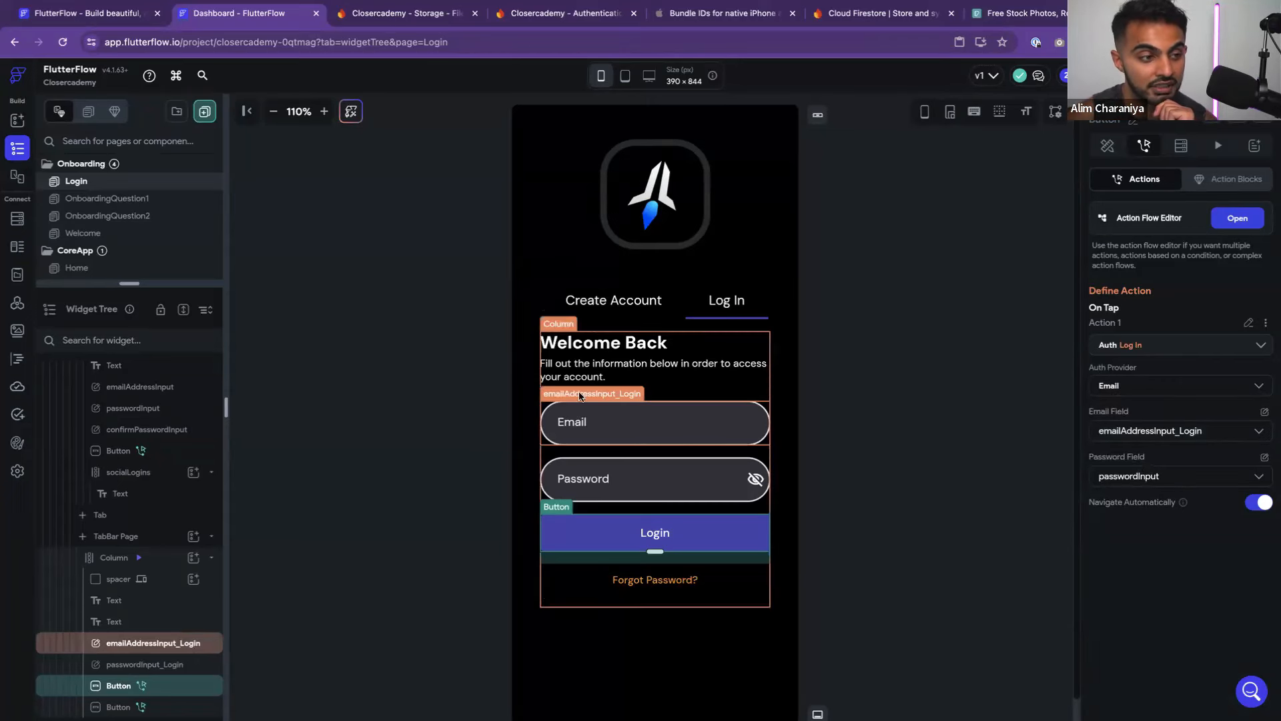
click(1120, 476)
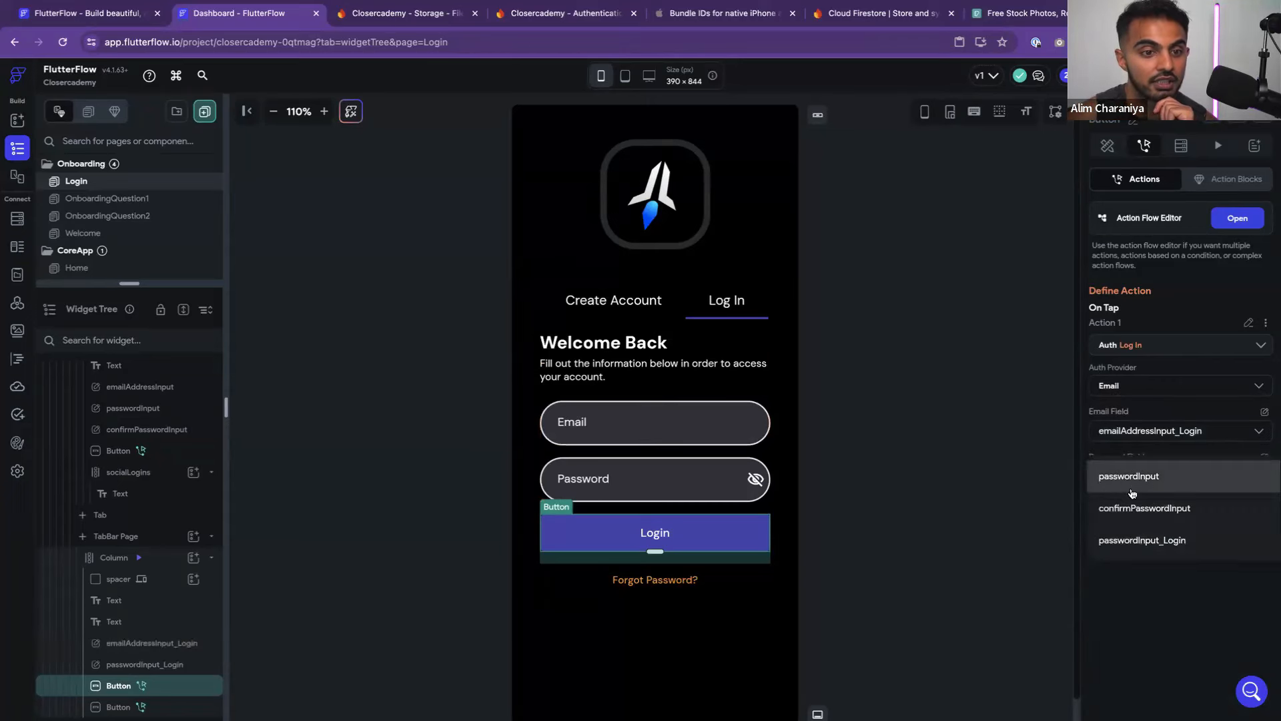
click(1135, 541)
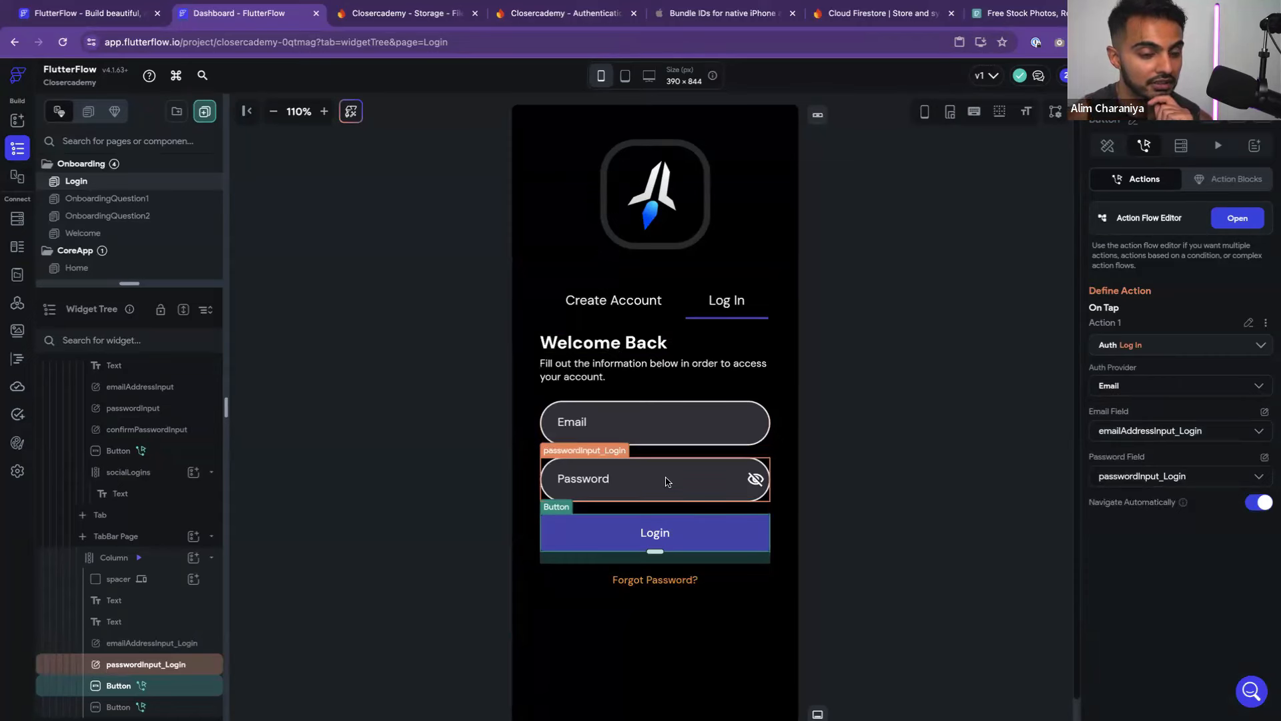
click(878, 462)
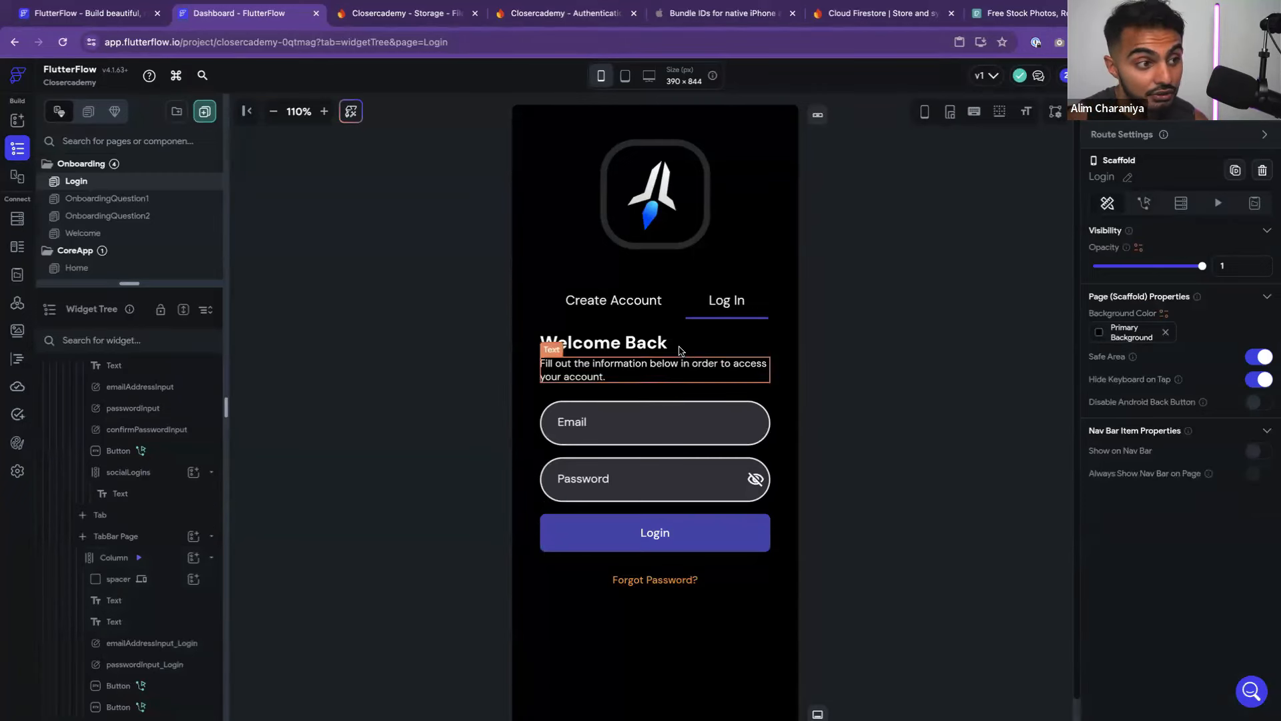
Review the Create Account tab button's Auth Create Account action flow, then close the editor
click(625, 310)
click(732, 568)
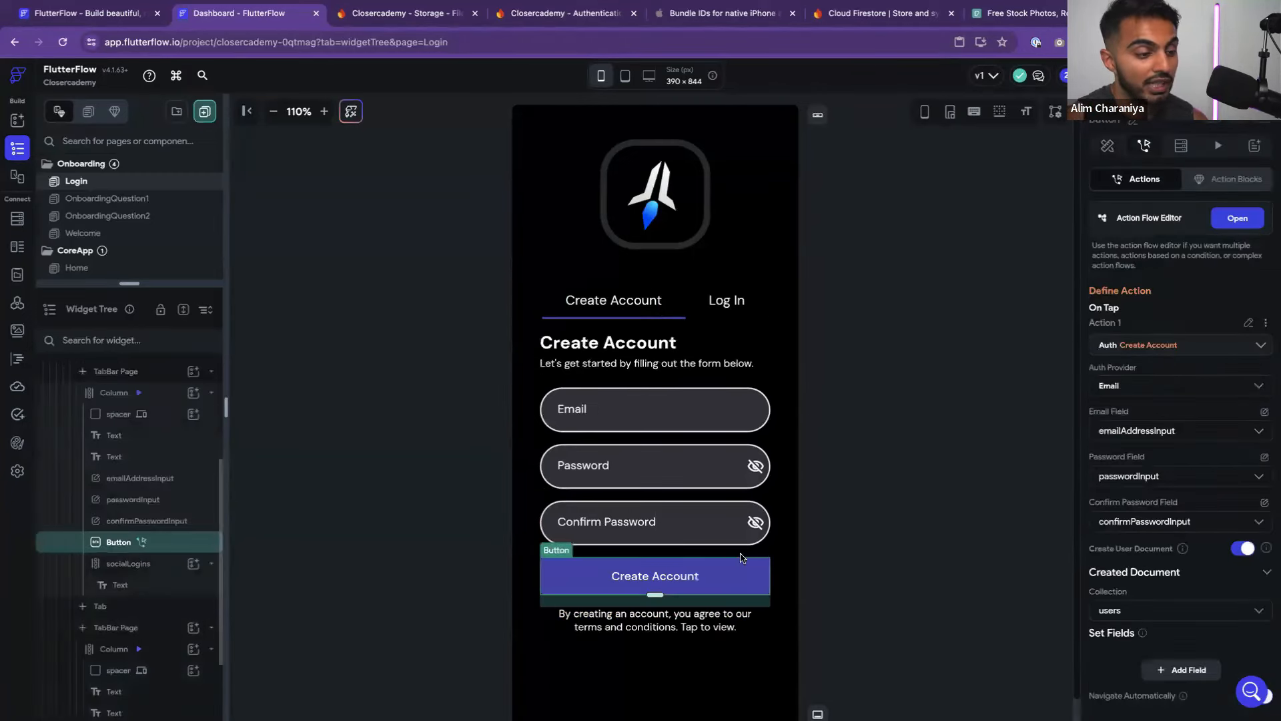
click(1232, 217)
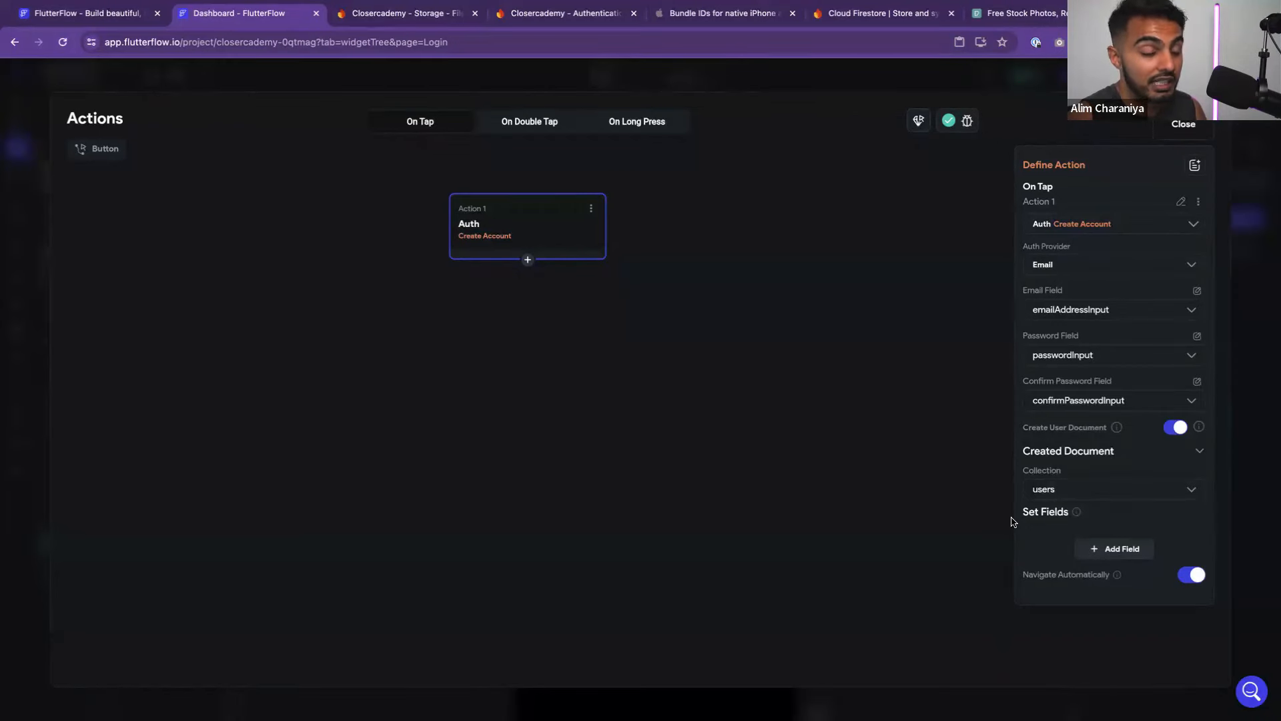
click(1183, 123)
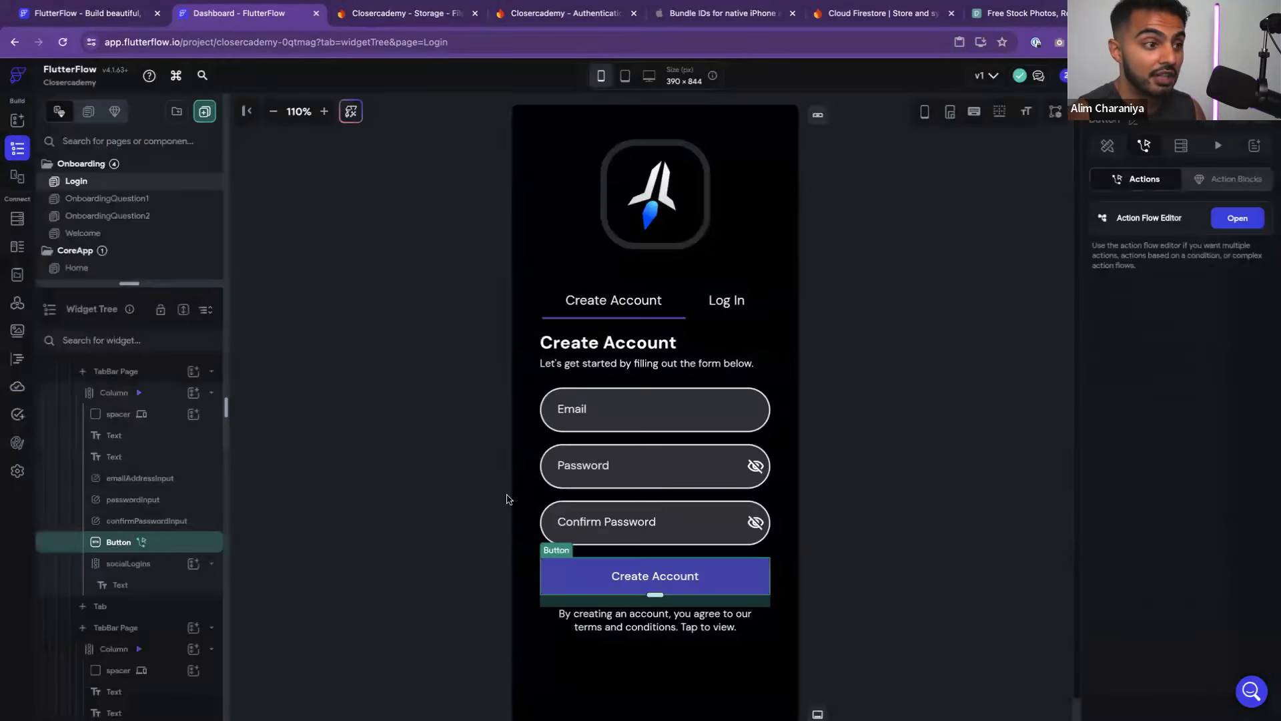
Show App Settings > App Details, with Welcome as entry page and Home as logged-in page
click(18, 471)
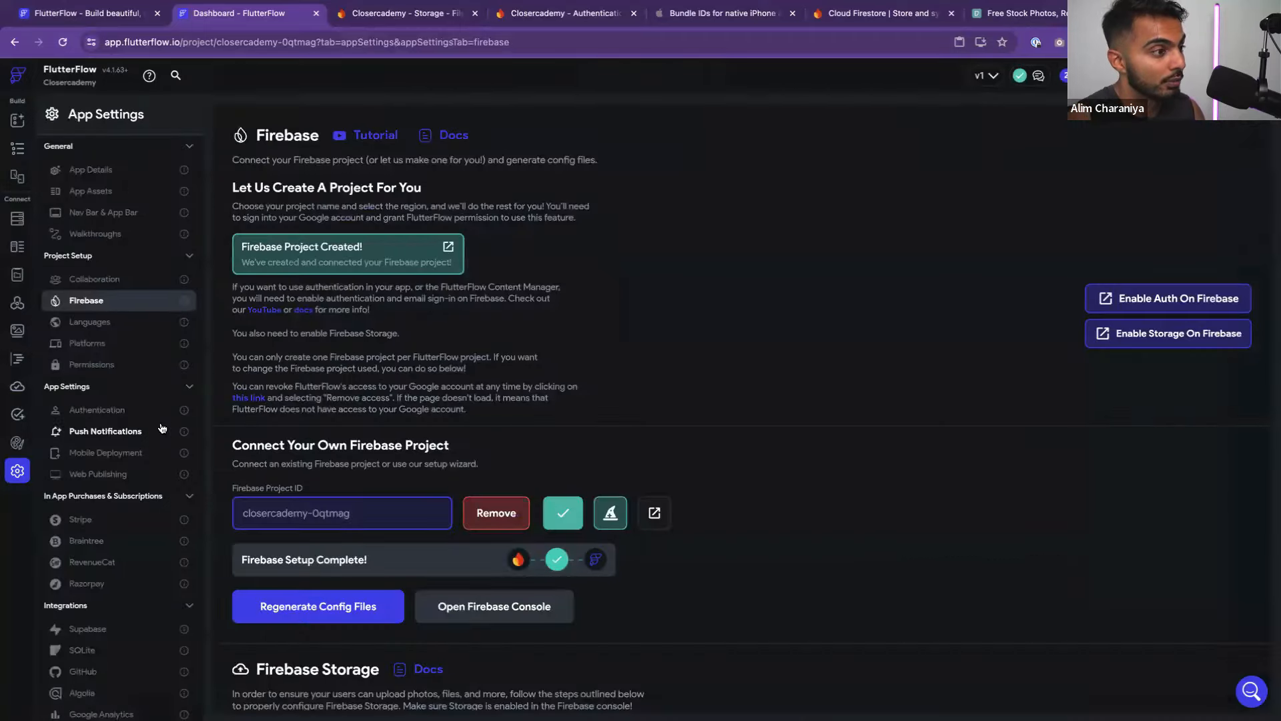
click(111, 170)
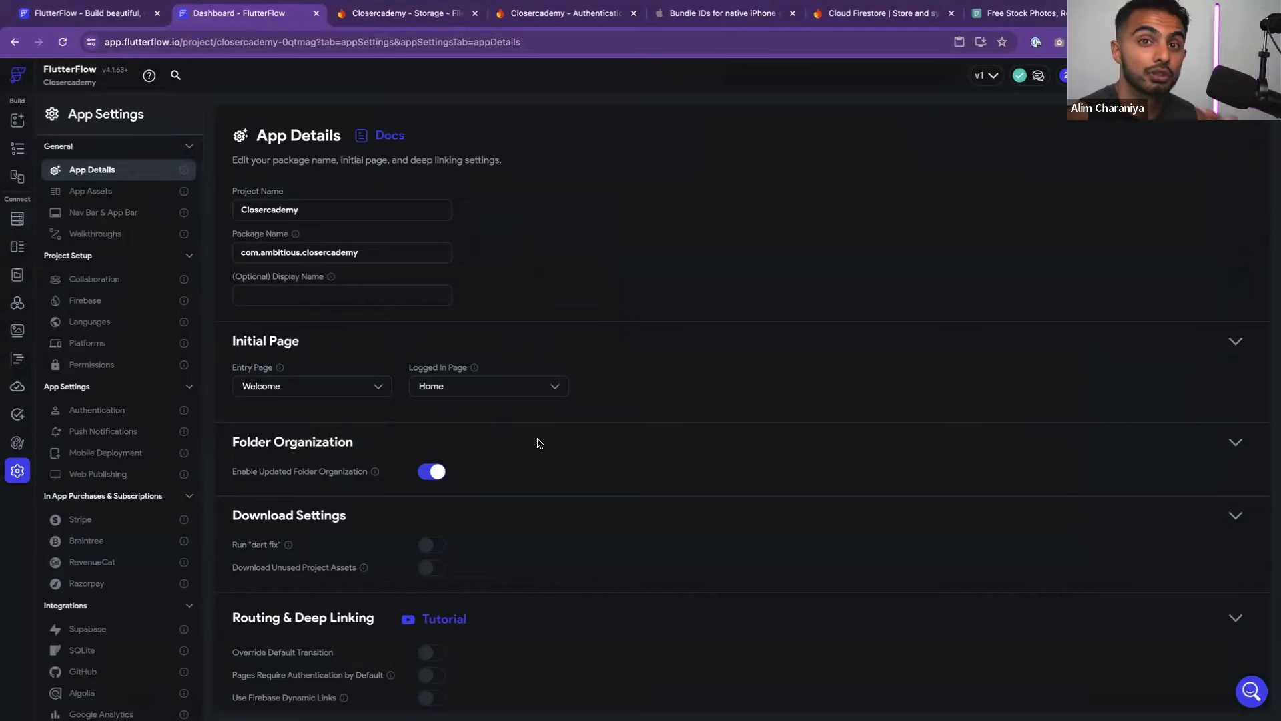
Add a second action to the Create Account button that navigates to OnboardingQuestion1
click(17, 120)
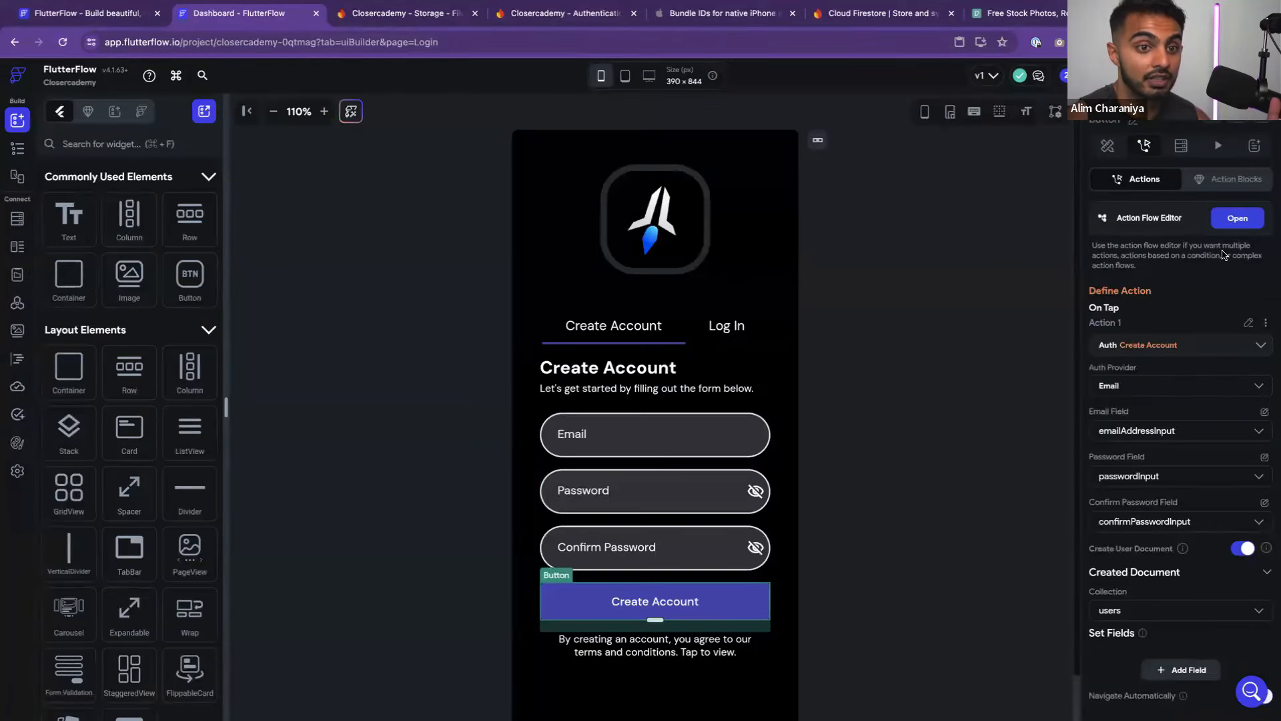
click(1237, 217)
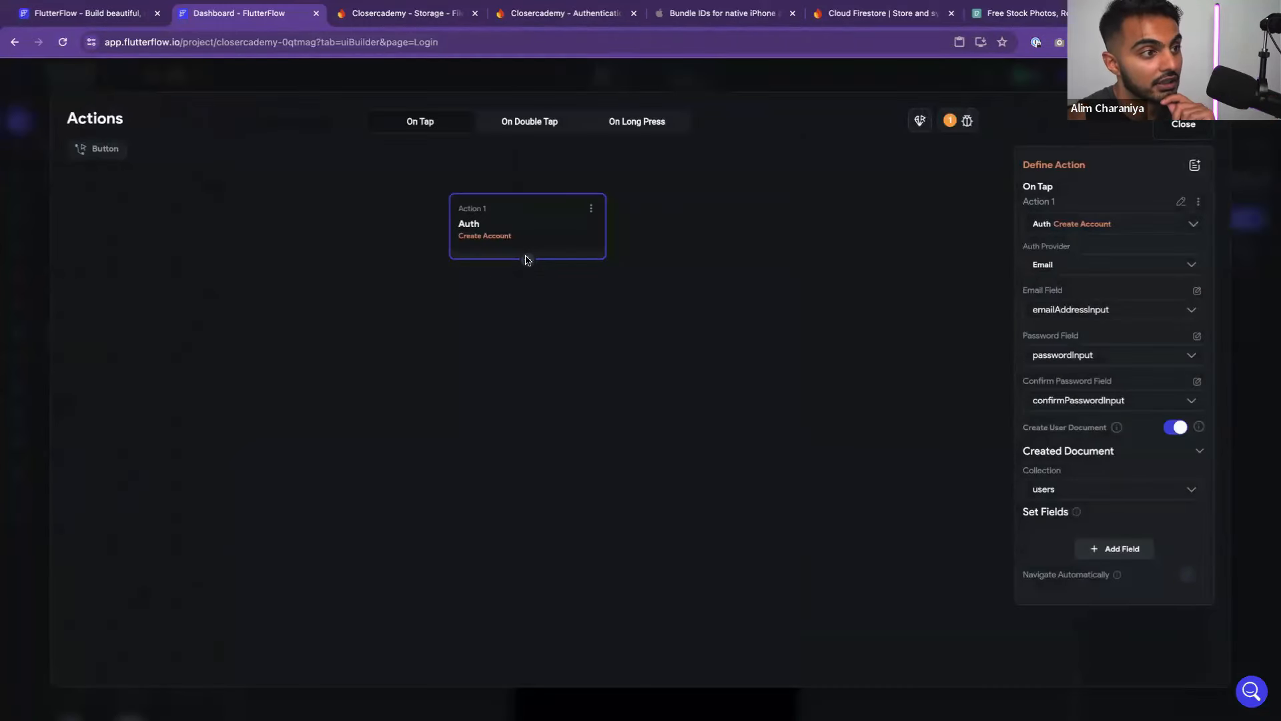
click(527, 260)
click(523, 290)
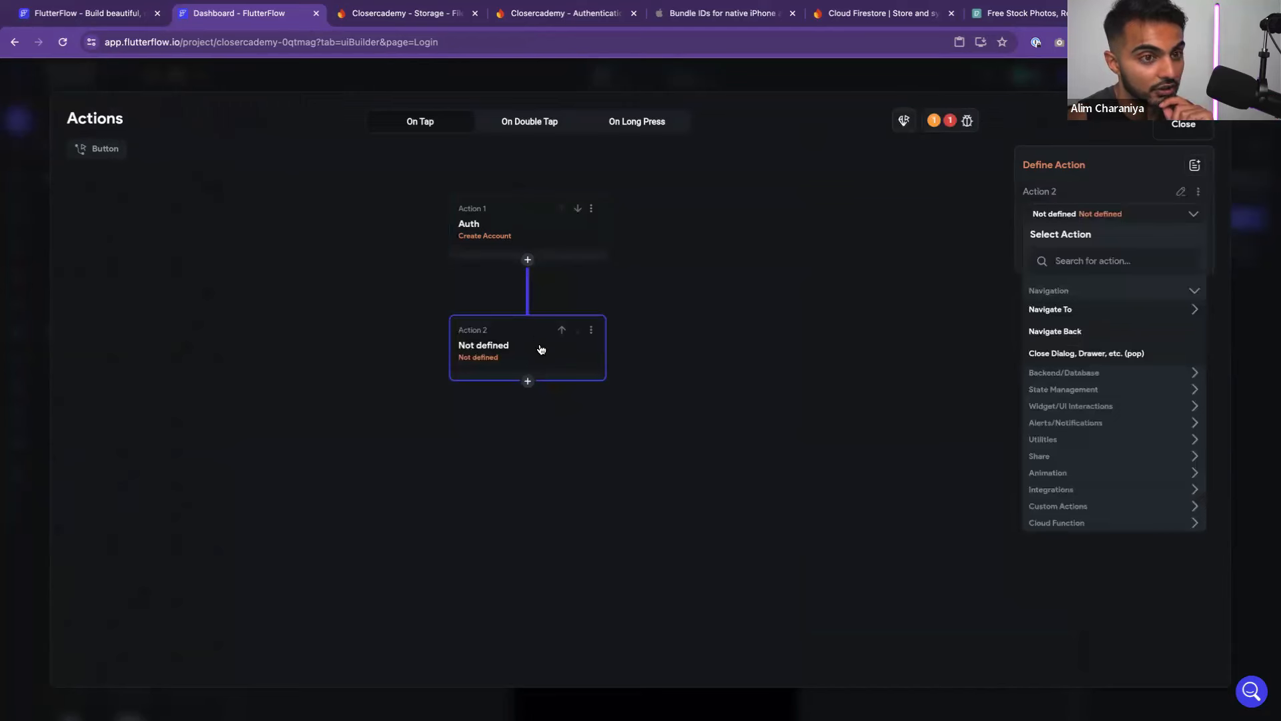
click(1105, 310)
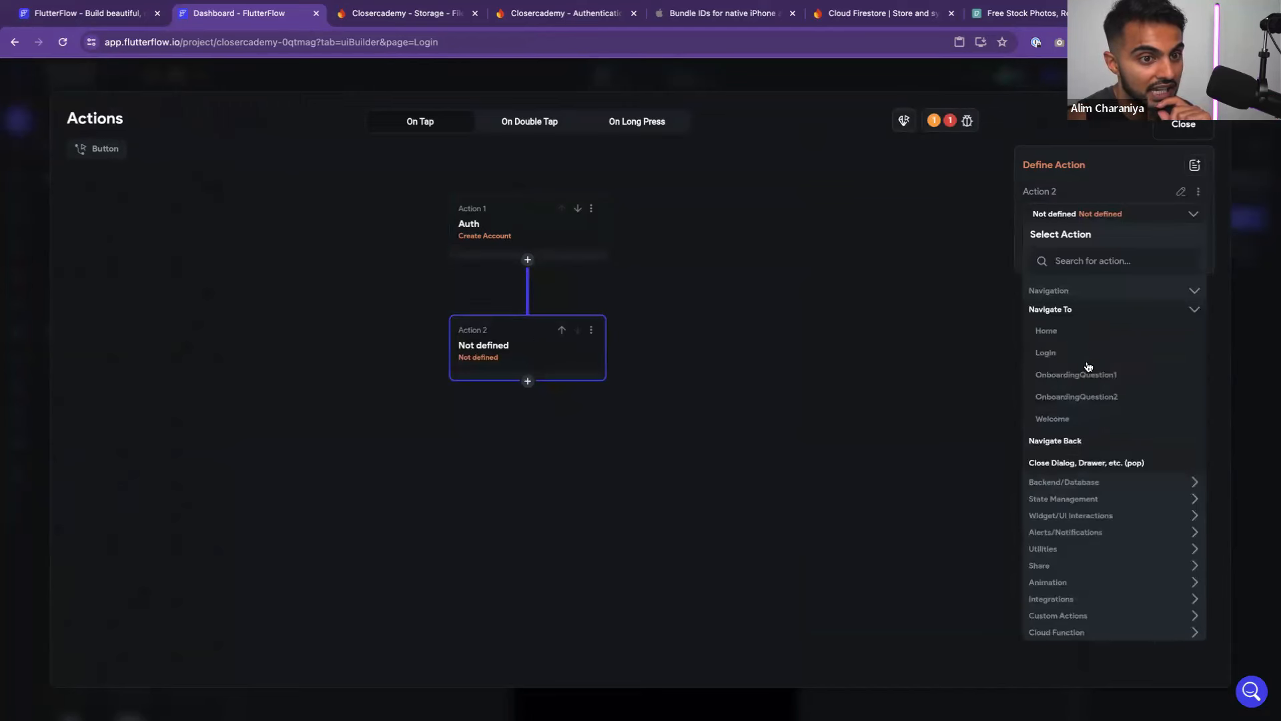
click(1085, 376)
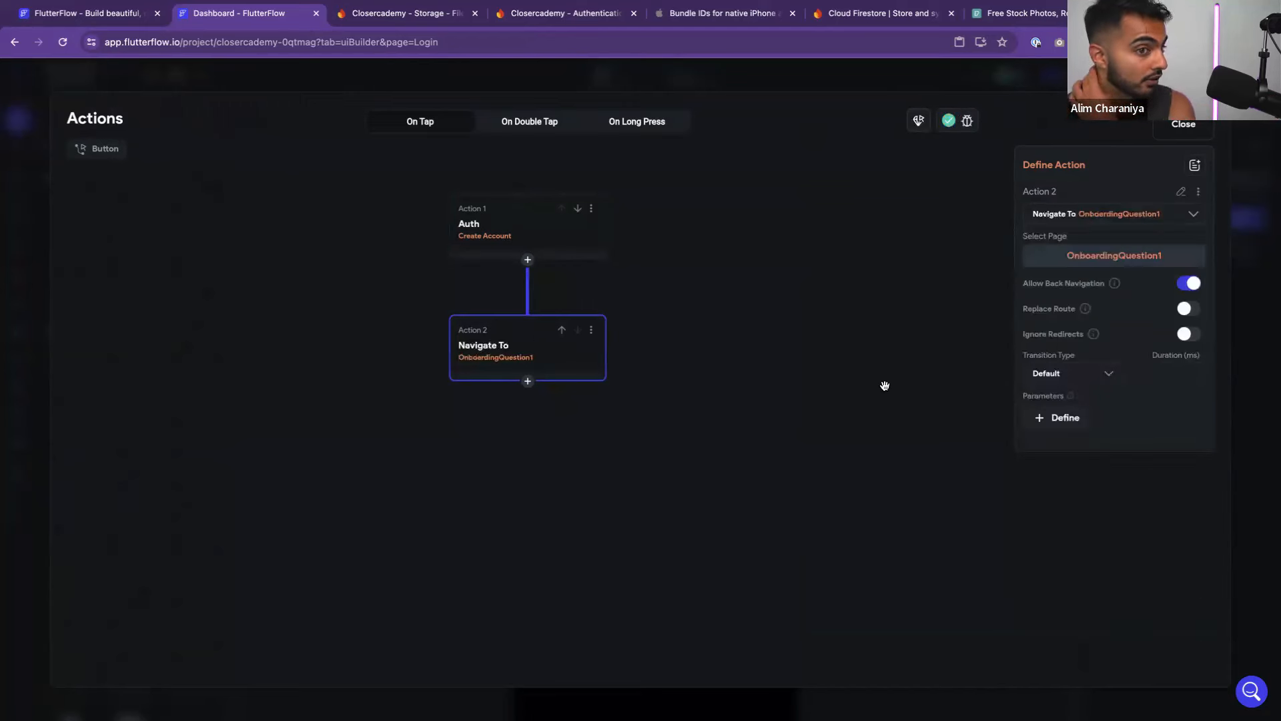
click(944, 252)
Review the Auth Create Account and Navigate To OnboardingQuestion1 actions, then close the editor
click(578, 253)
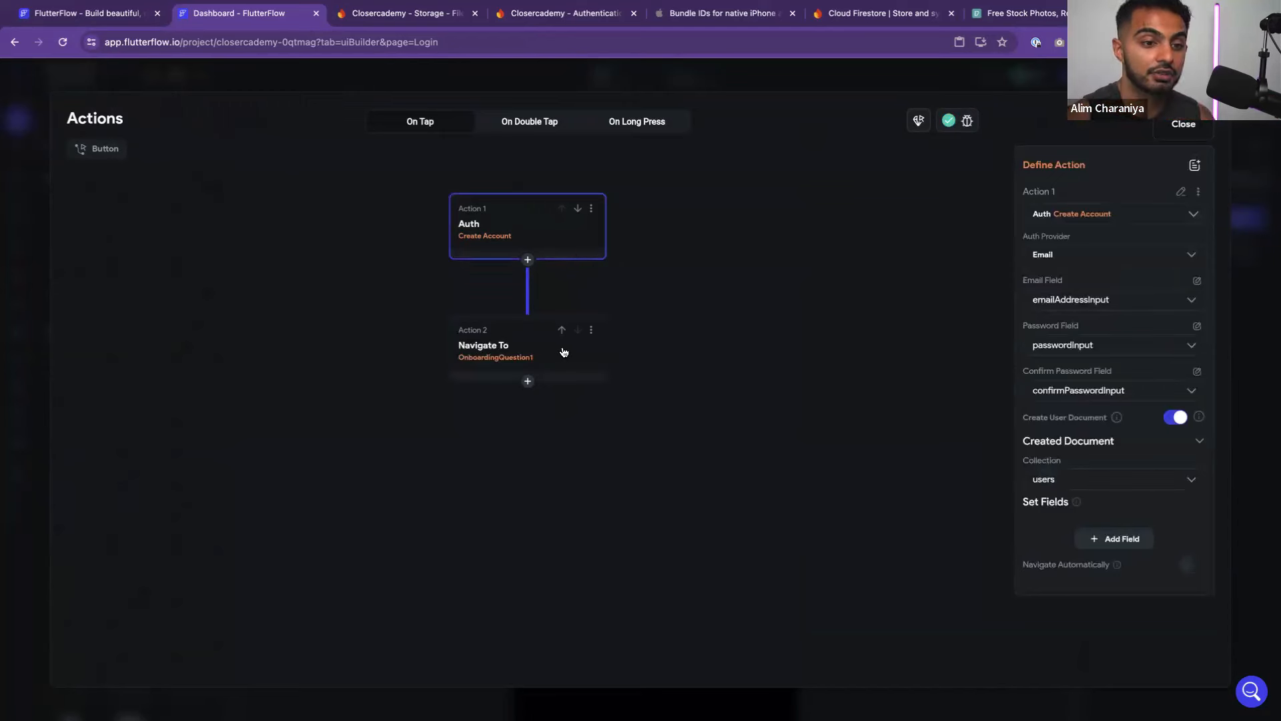
click(563, 353)
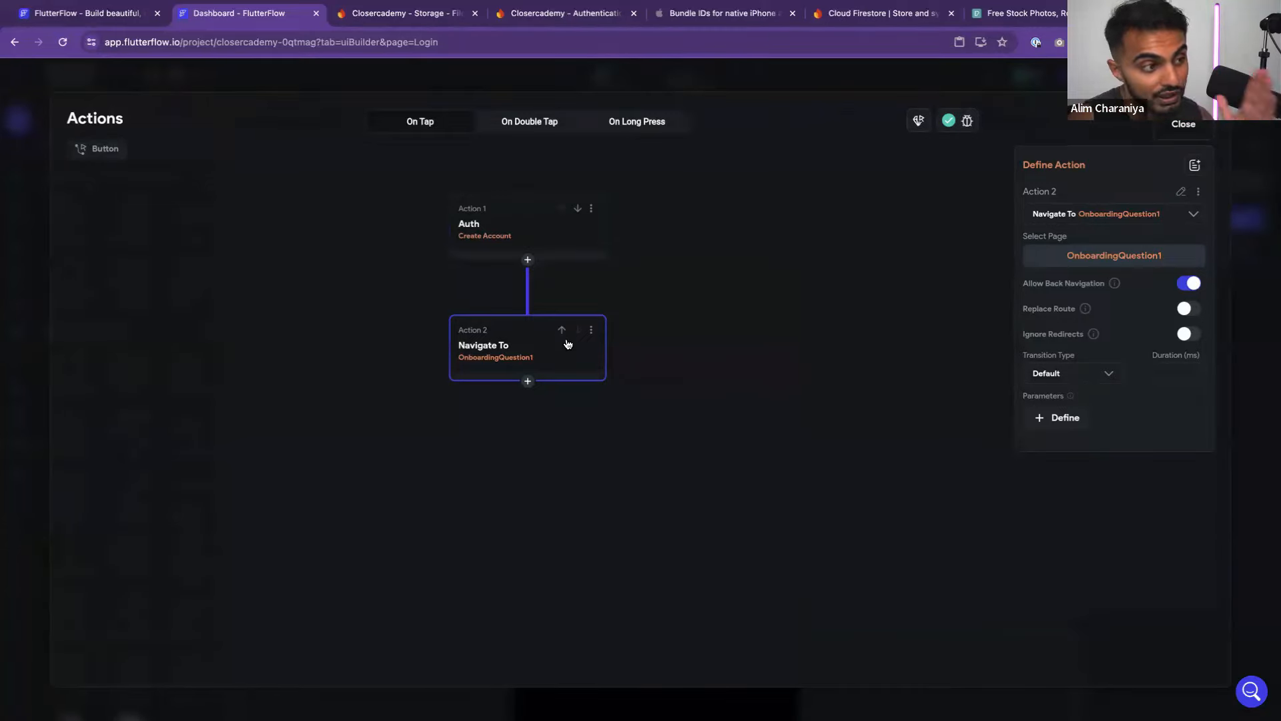
click(964, 253)
key(Escape)
click(964, 254)
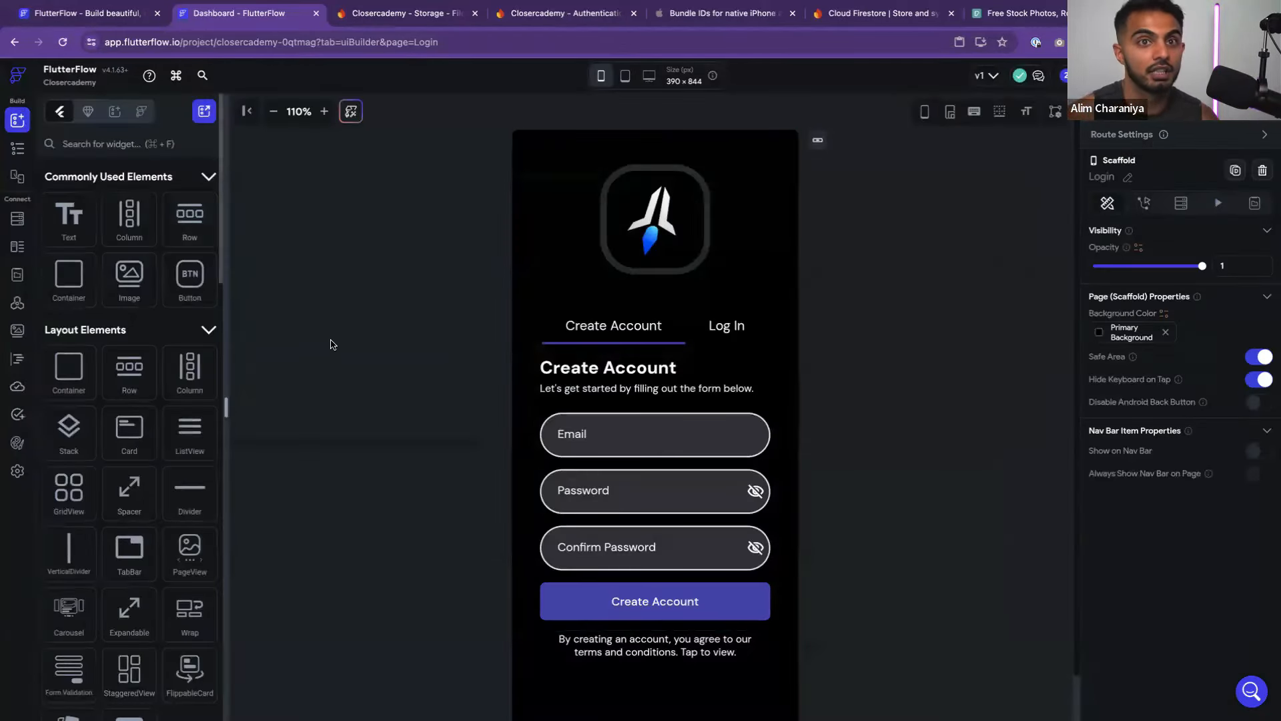
mouse_move(719, 7)
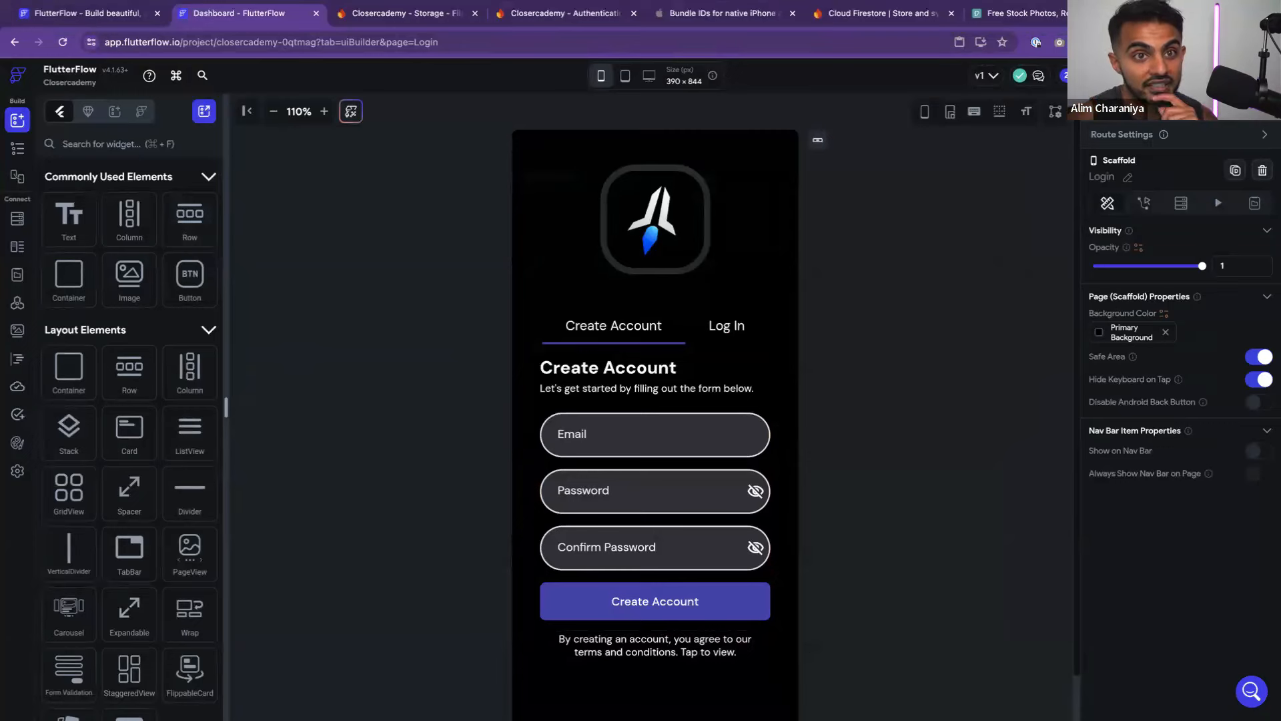
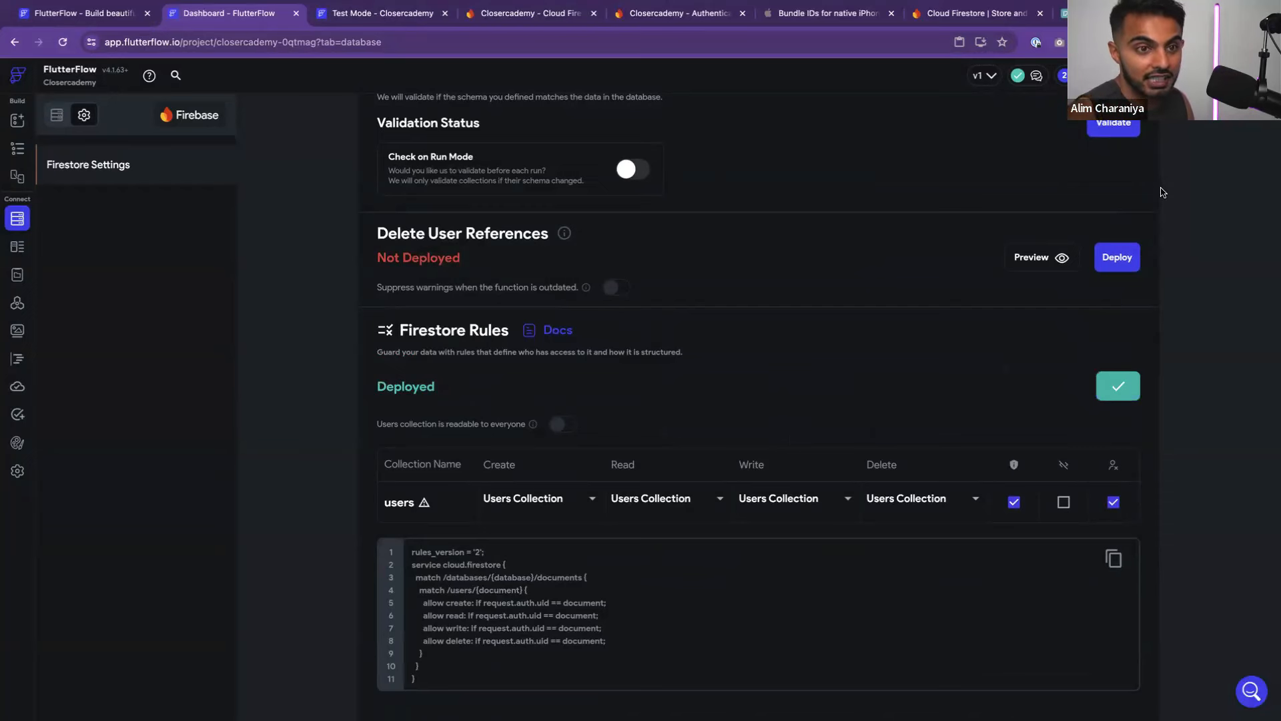
Start deploying Delete User References, then bring up the Test Mode session showing the signup error
click(1117, 257)
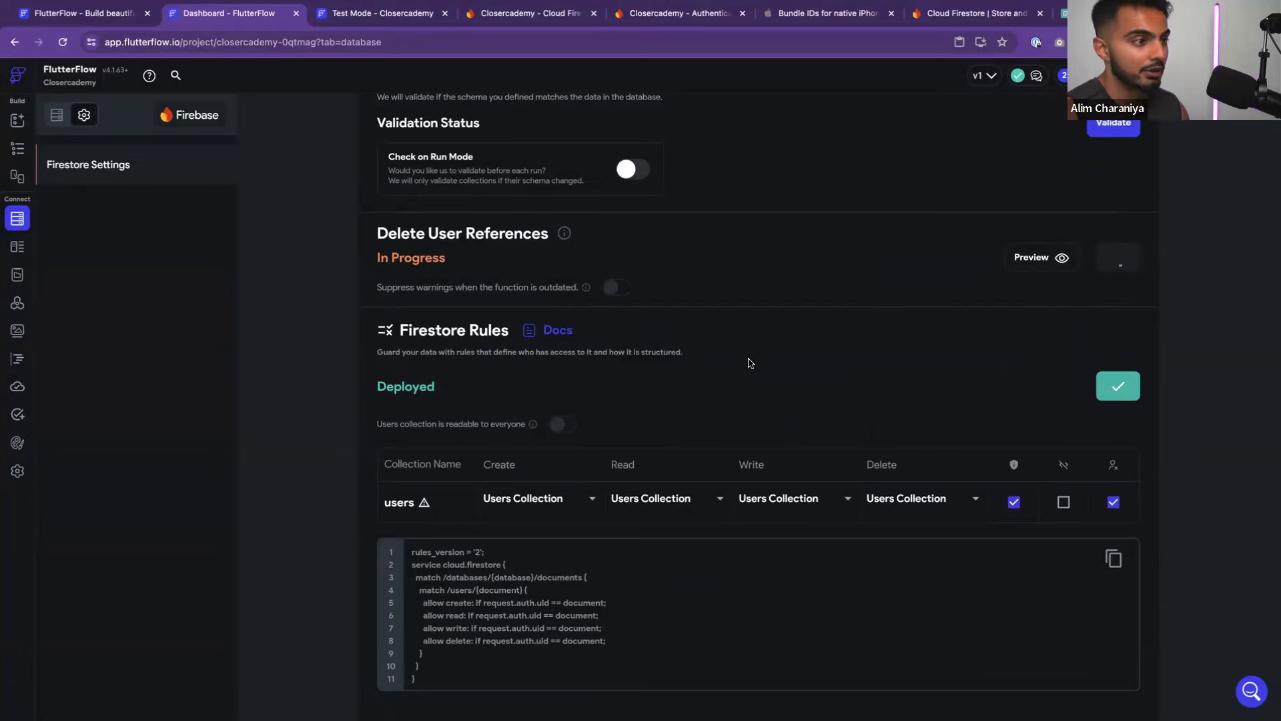
scroll(750, 363, up, 2)
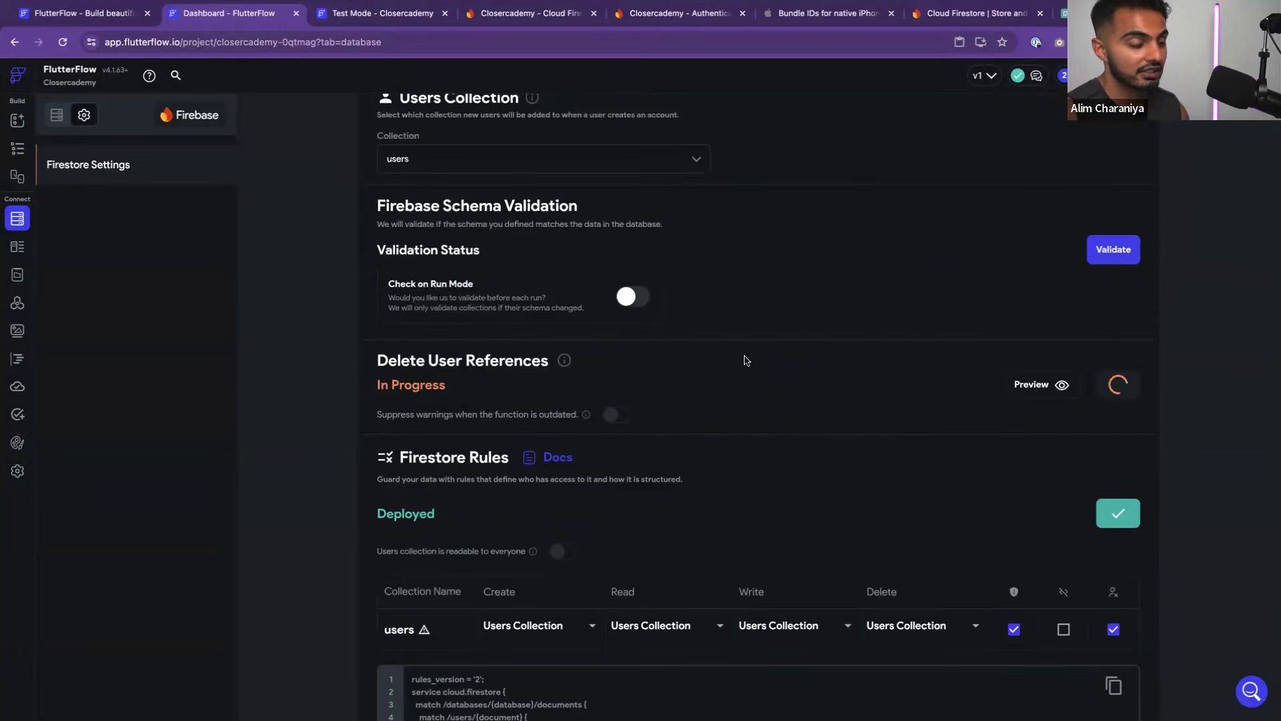
click(395, 20)
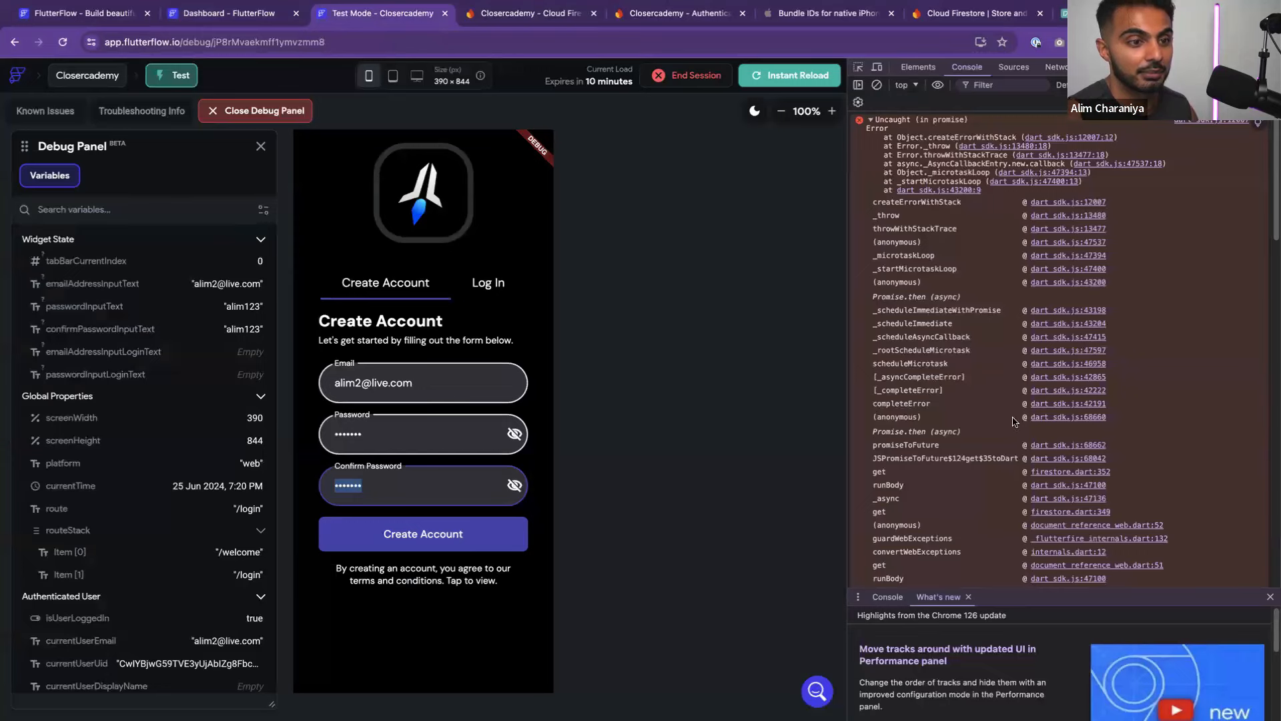
Read through the signup error's console stack trace, then go back to FlutterFlow's Firestore settings
scroll(1011, 421, down, 4)
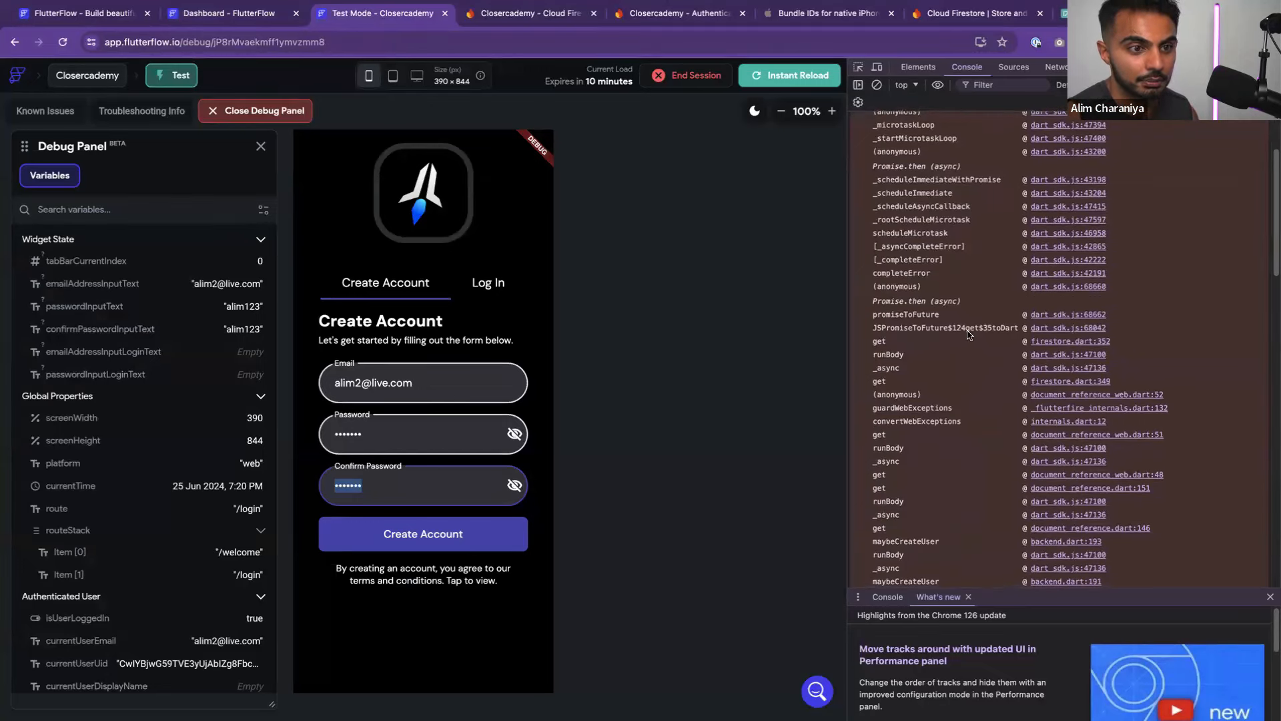
scroll(928, 340, down, 1)
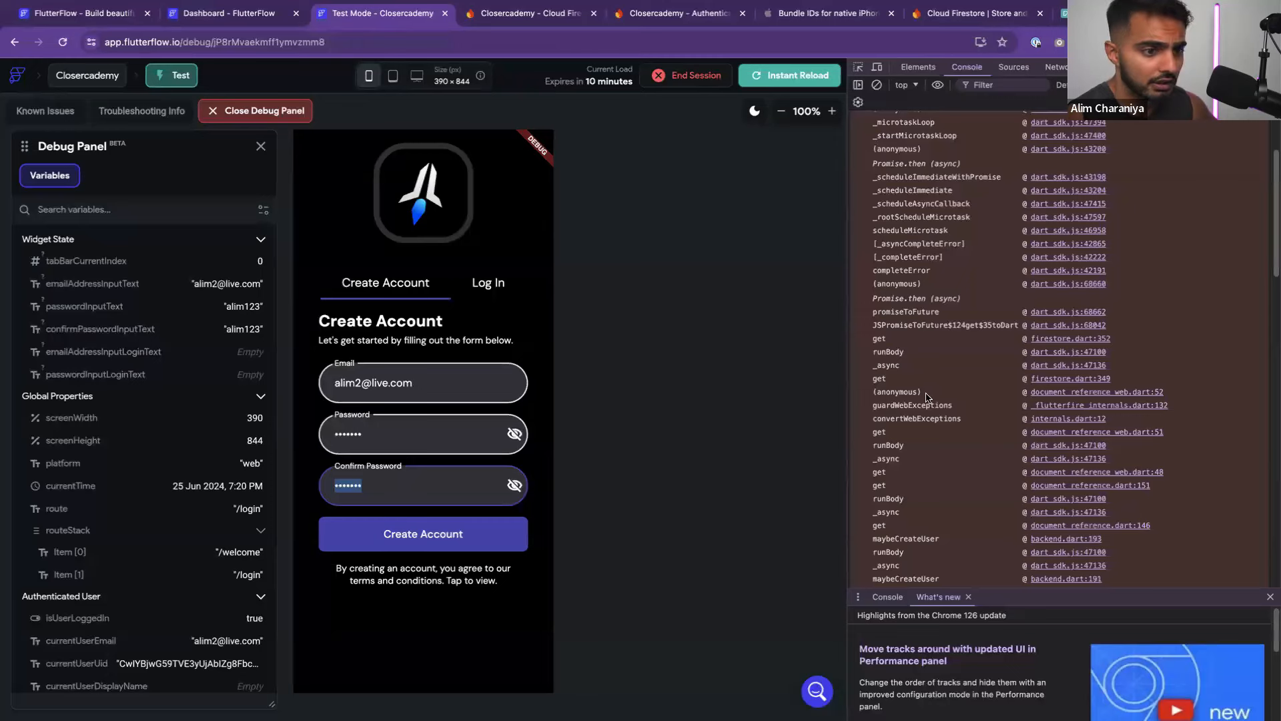
scroll(927, 394, down, 4)
scroll(921, 473, down, 1)
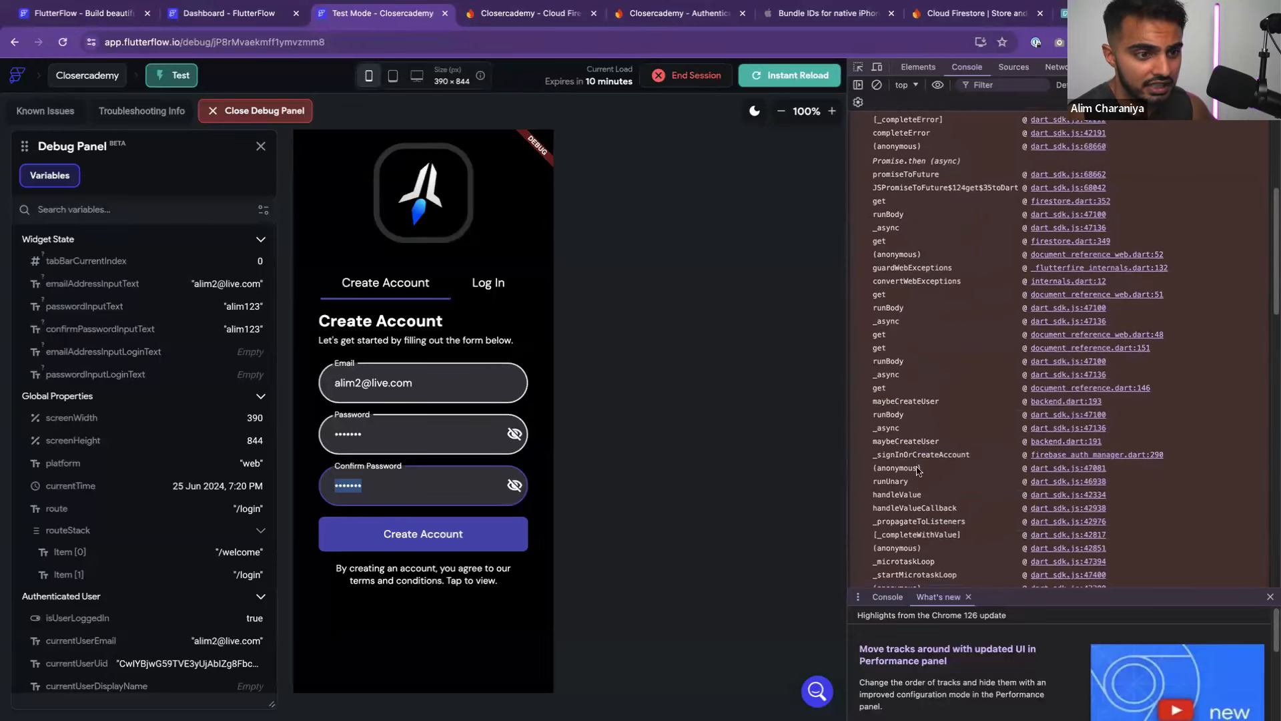
scroll(911, 461, down, 1)
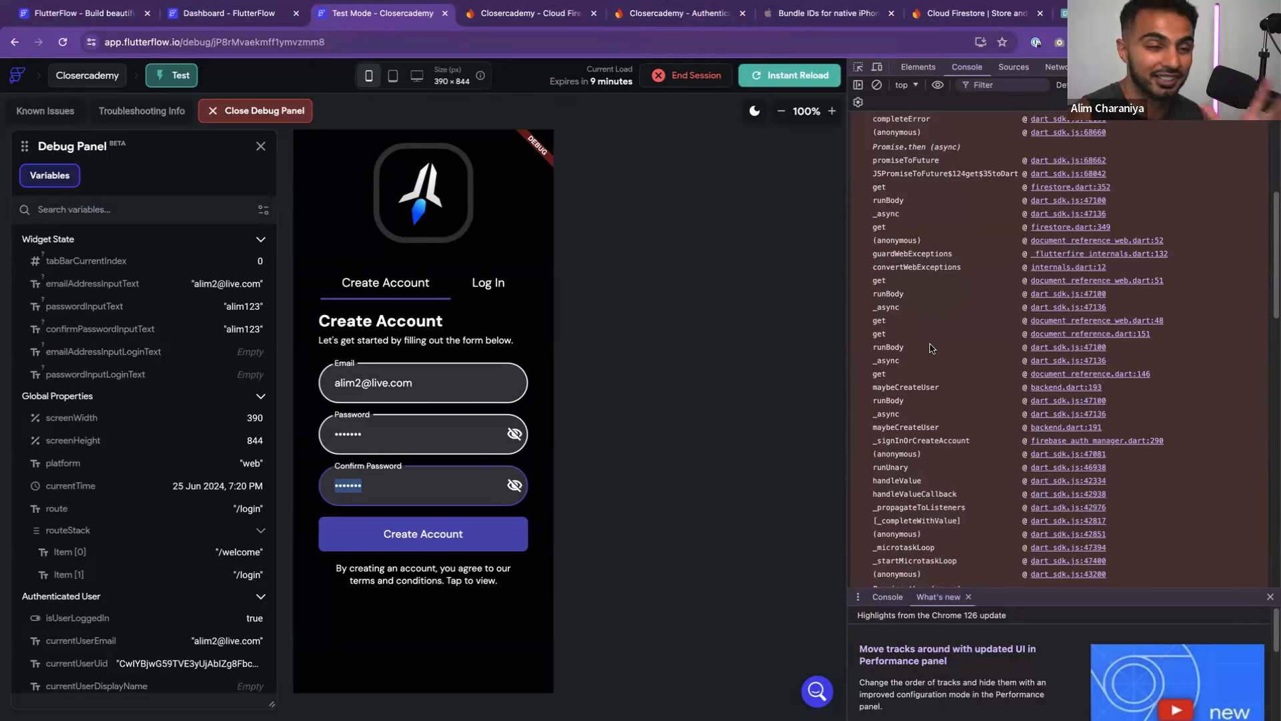
scroll(924, 349, down, 3)
scroll(924, 350, down, 5)
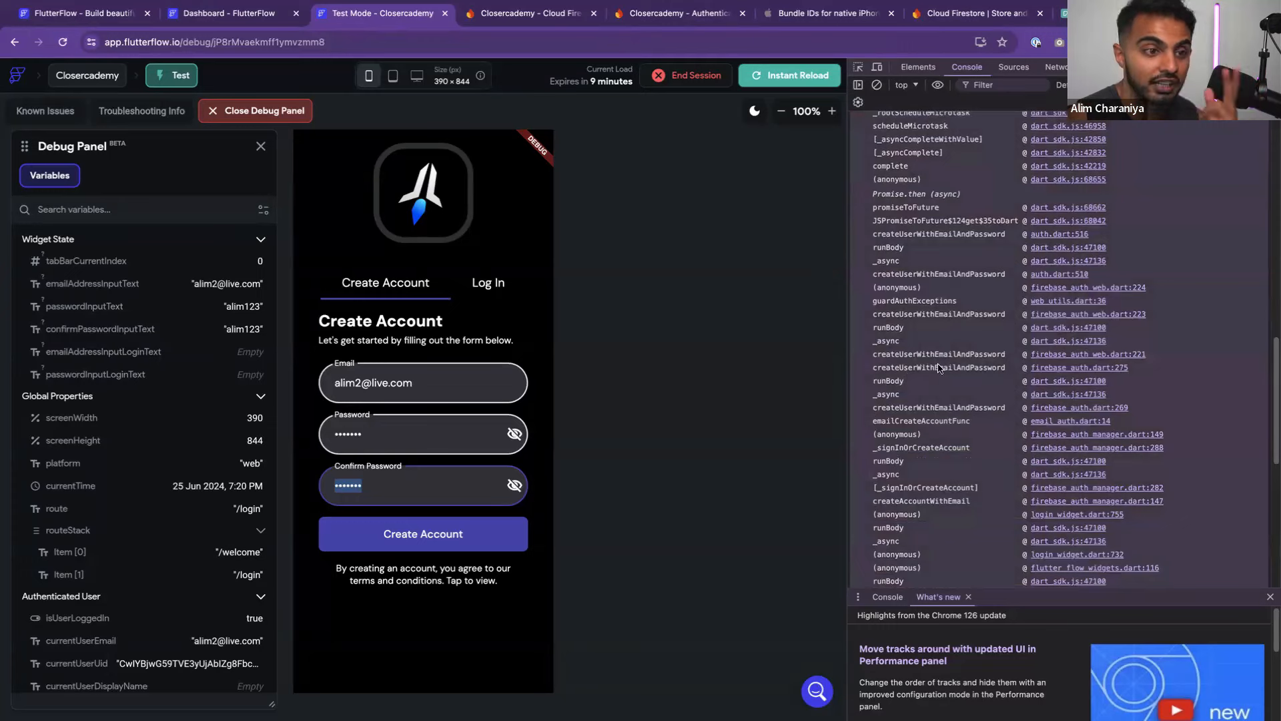
click(903, 354)
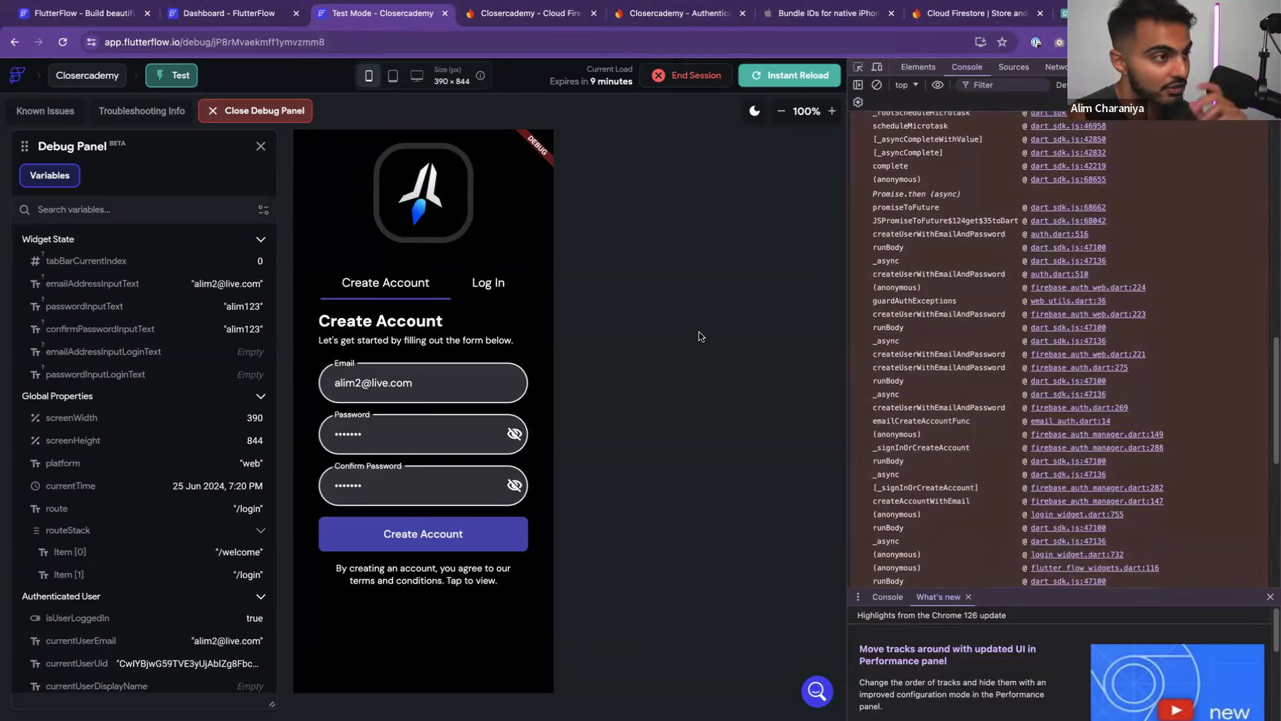
click(250, 24)
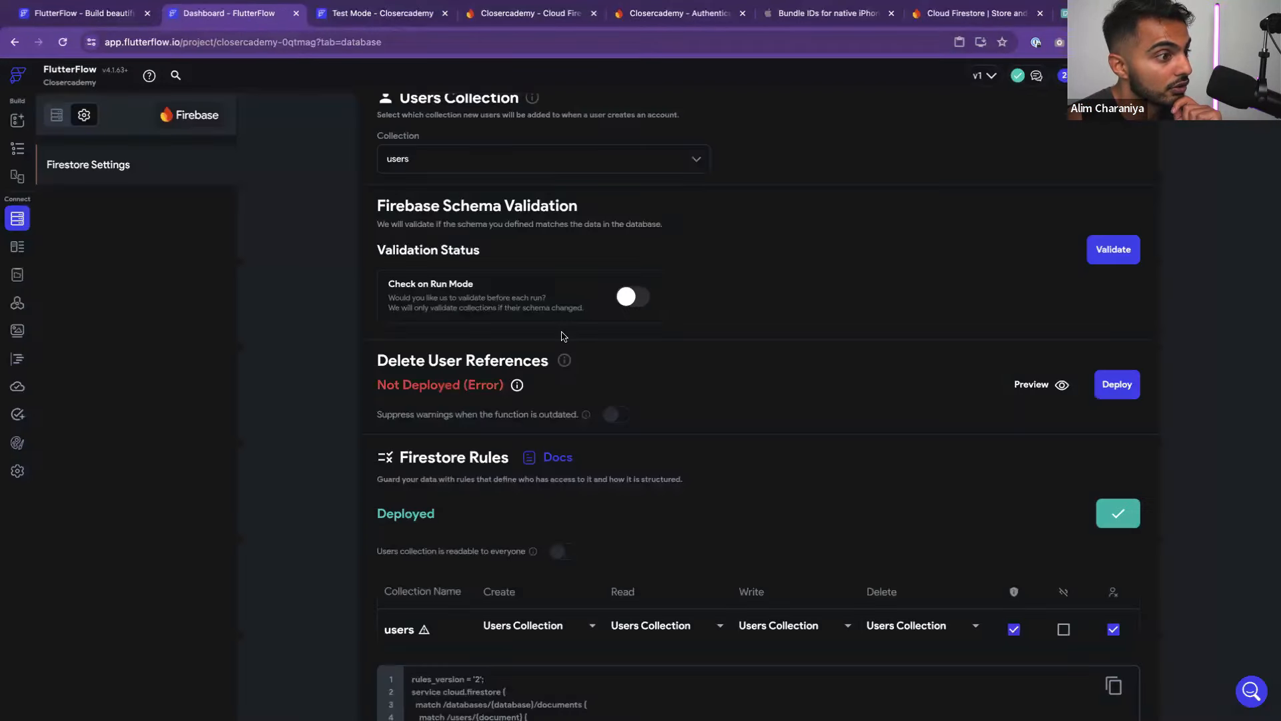
Retry deploying Delete User References, read the Blaze-plan error, and go to the Cloud Firestore console
scroll(554, 410, down, 3)
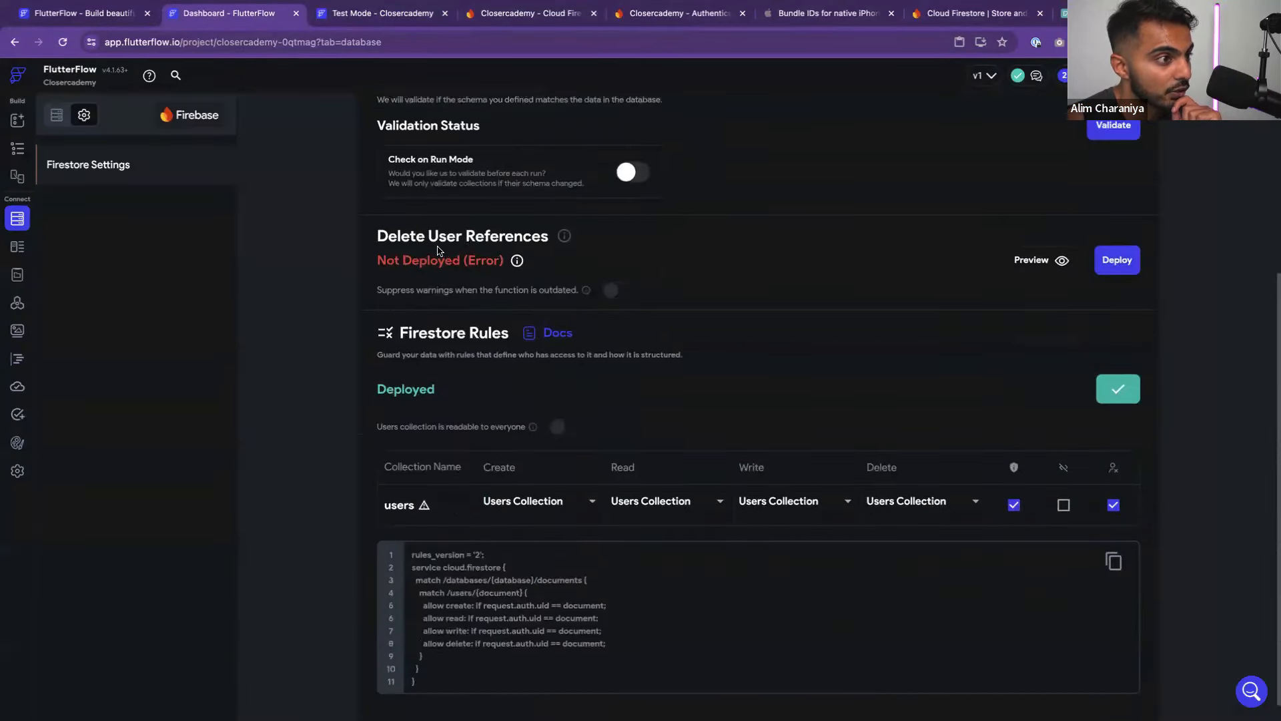
click(1114, 265)
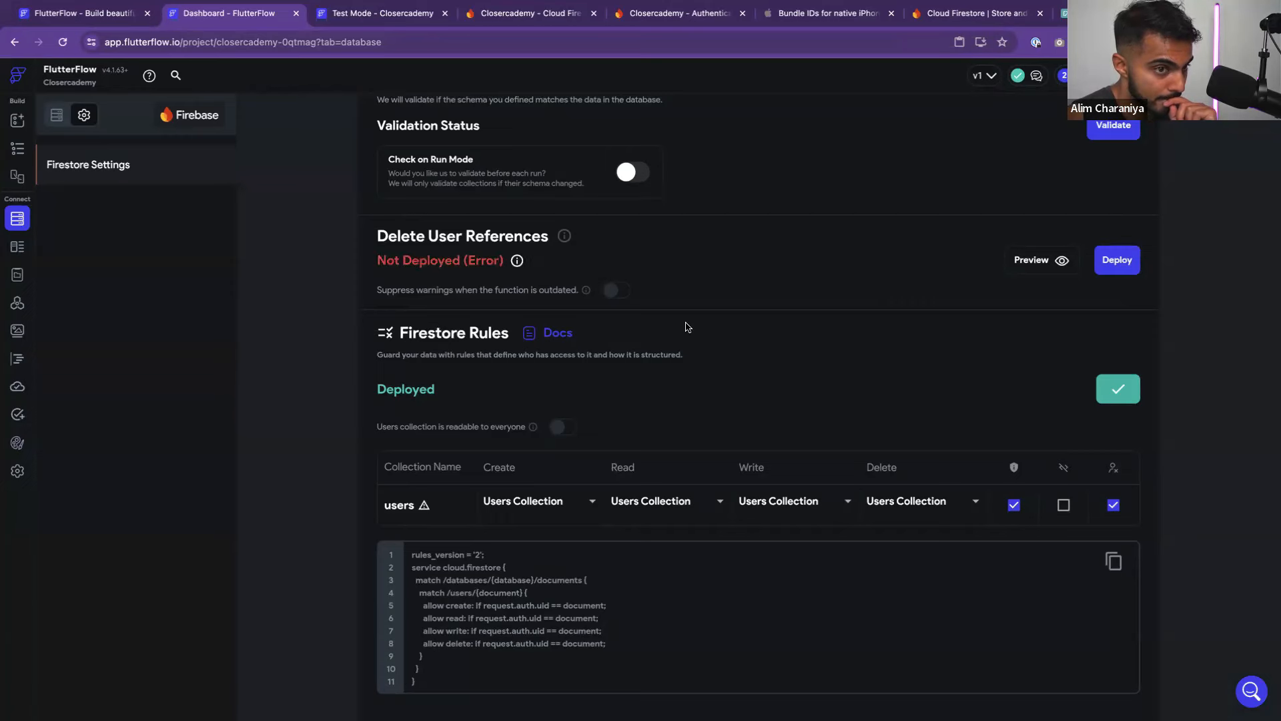
scroll(694, 374, up, 1)
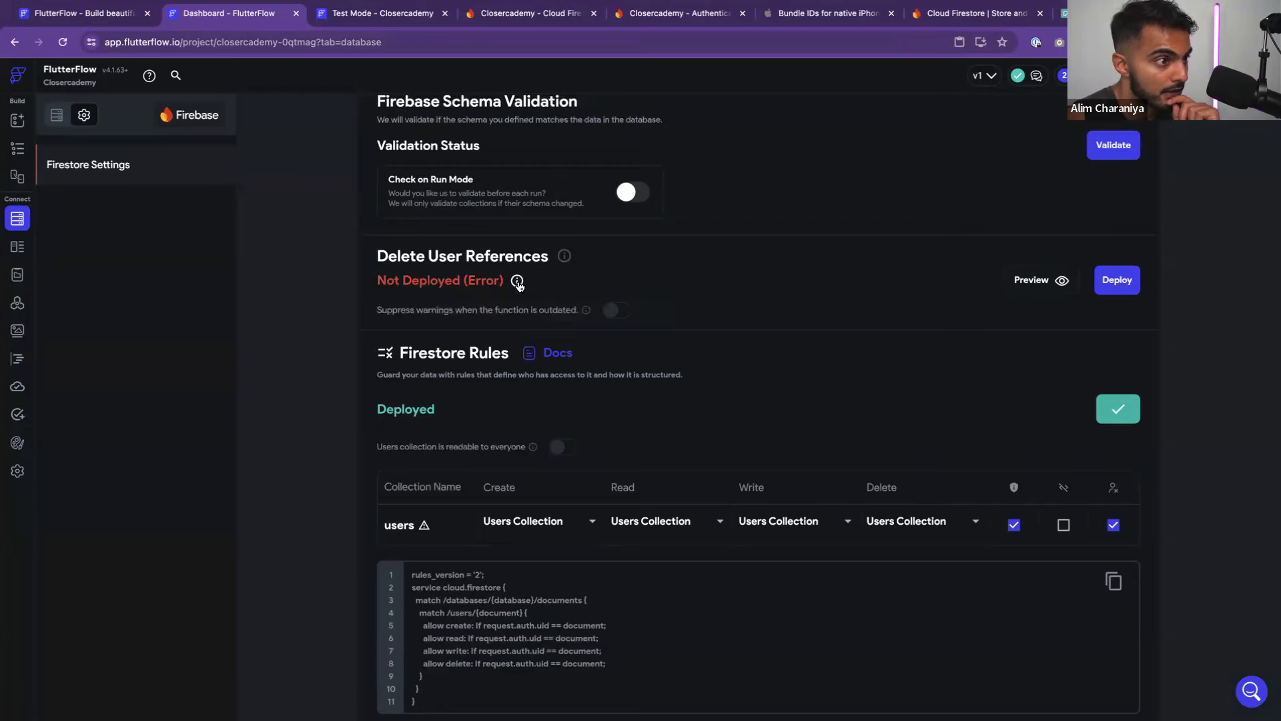
mouse_move(515, 286)
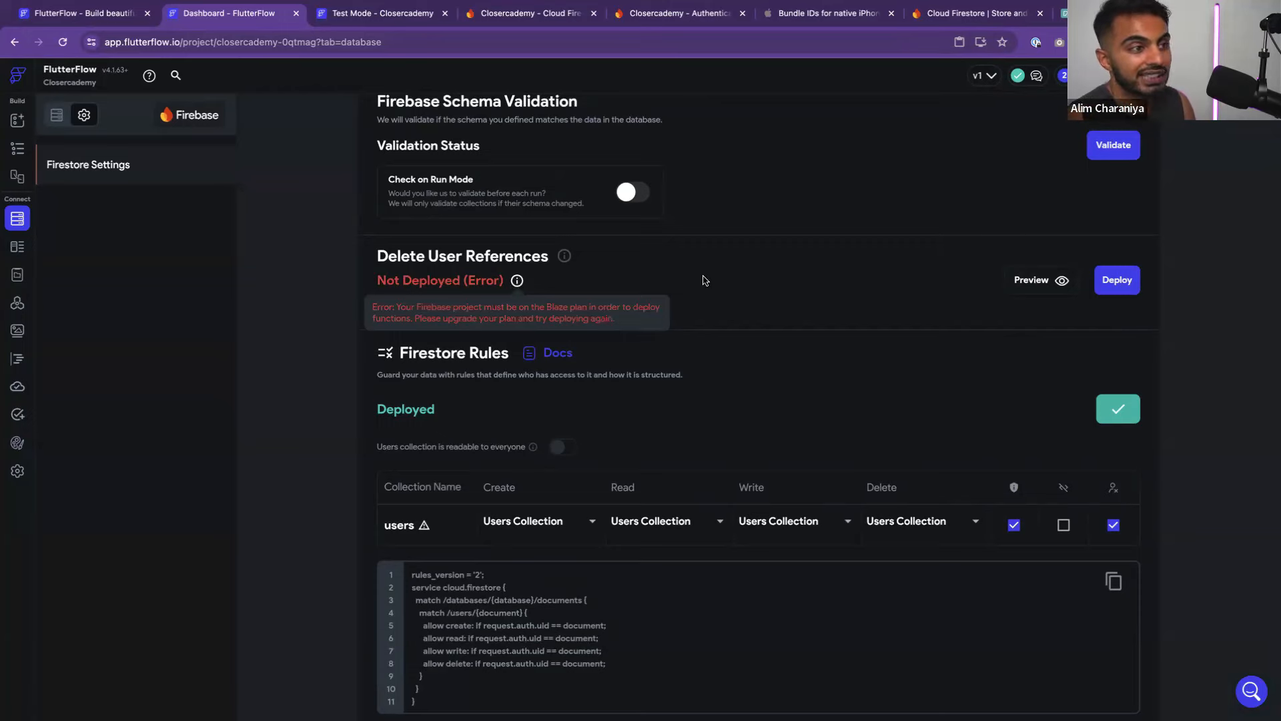
scroll(686, 538, down, 1)
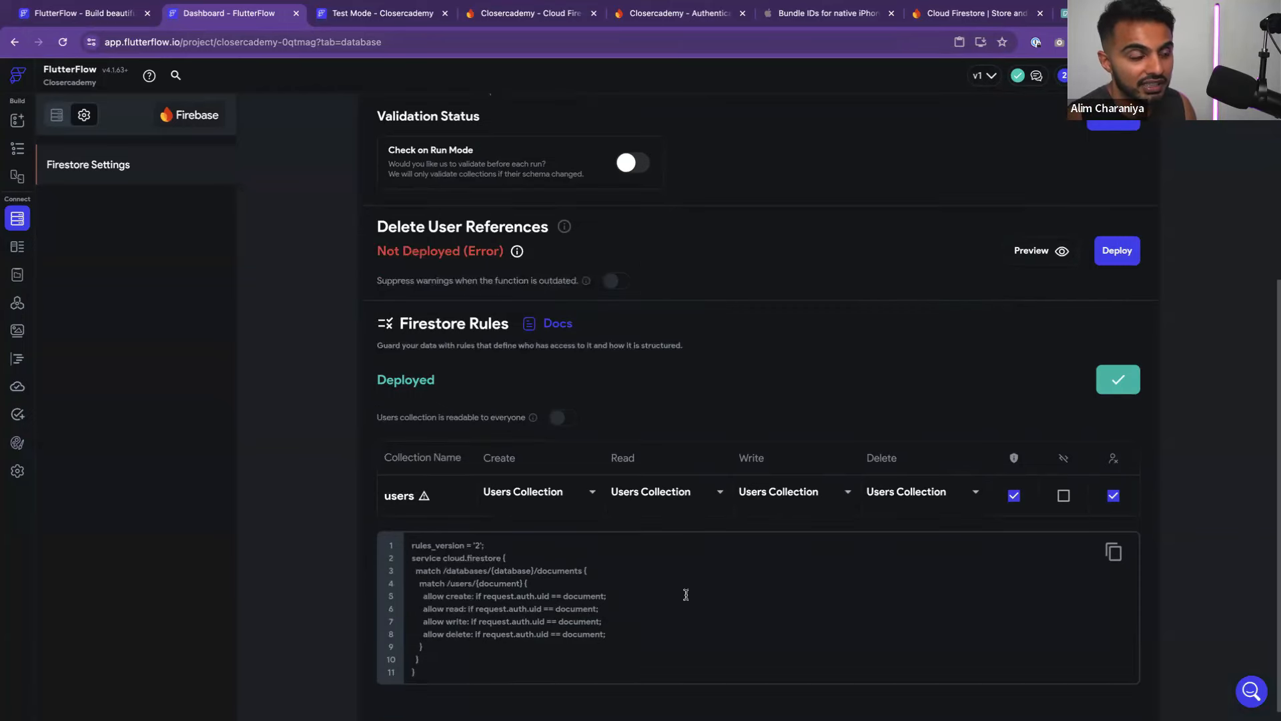
scroll(419, 129, up, 1)
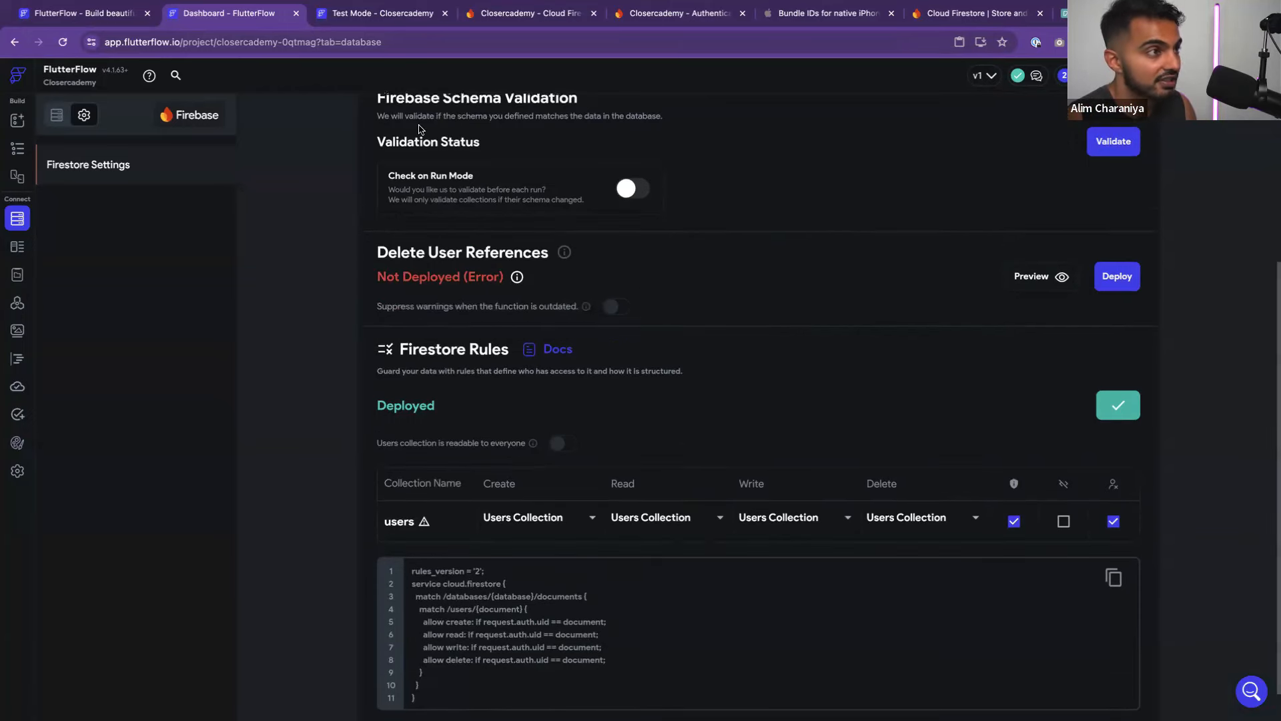
click(505, 20)
Upgrade the Firebase project to the Blaze pay-as-you-go plan with a $2 budget alert
click(133, 666)
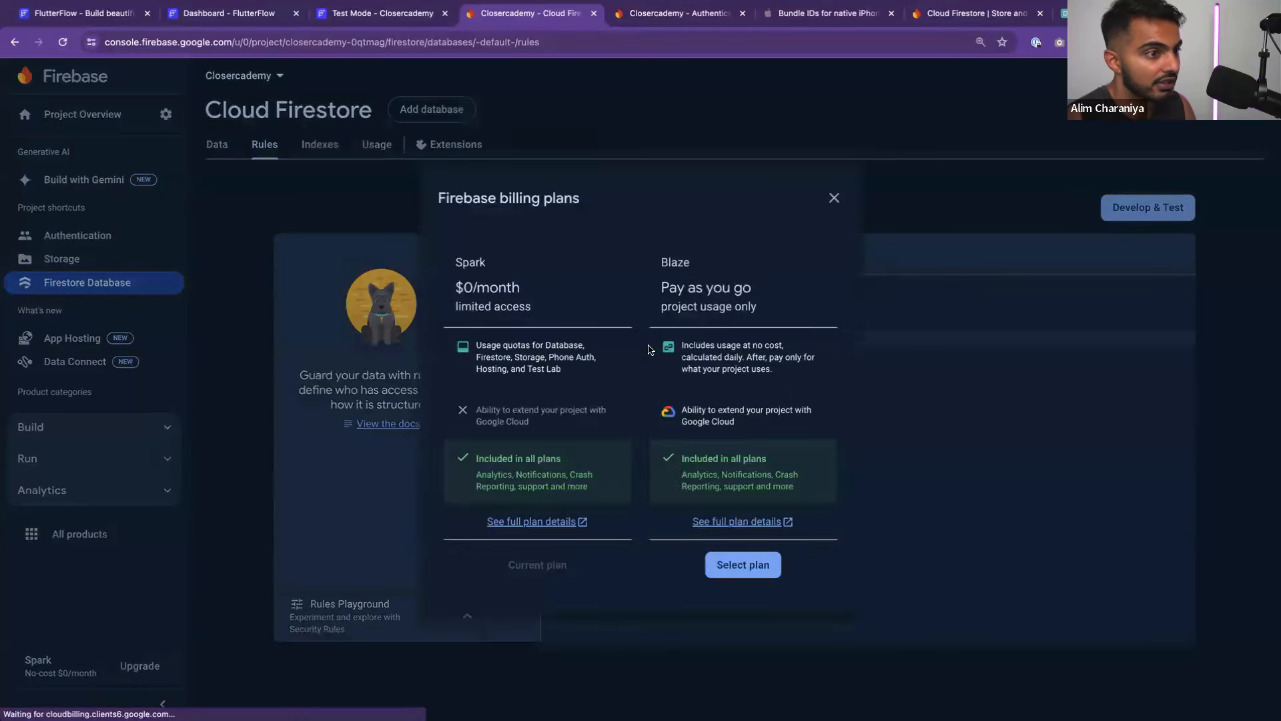
click(738, 563)
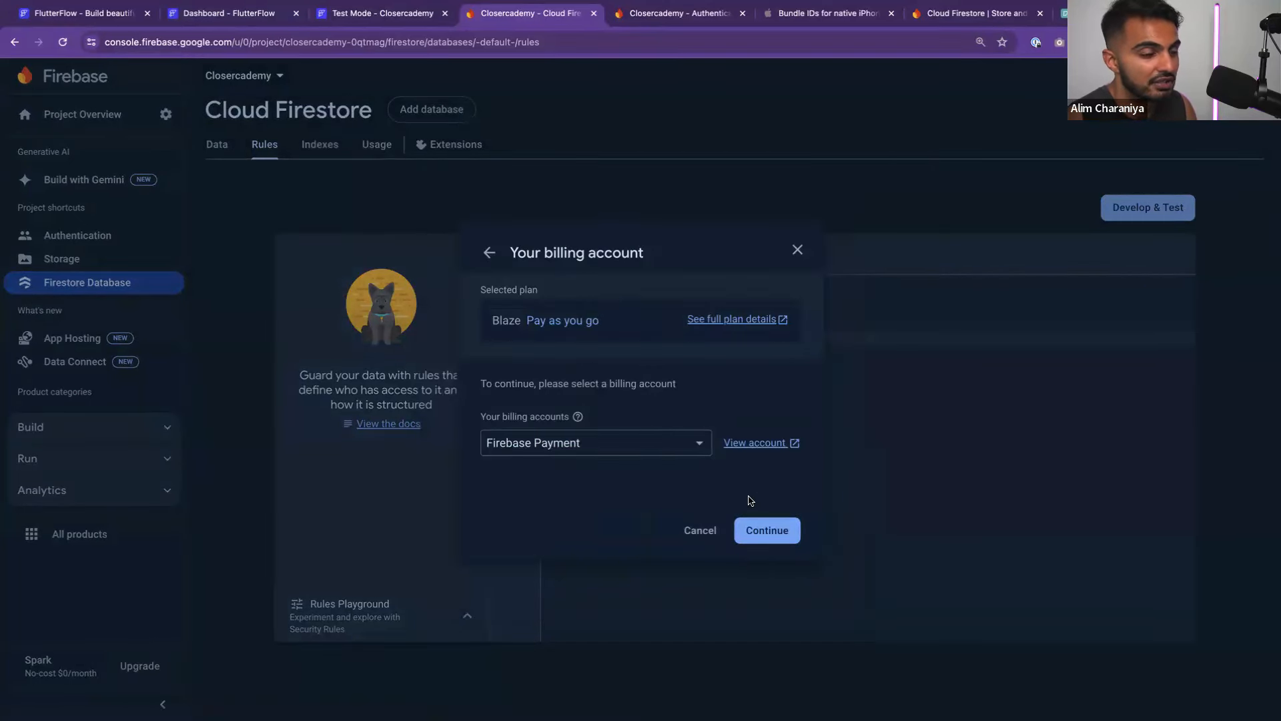
click(754, 528)
click(570, 415)
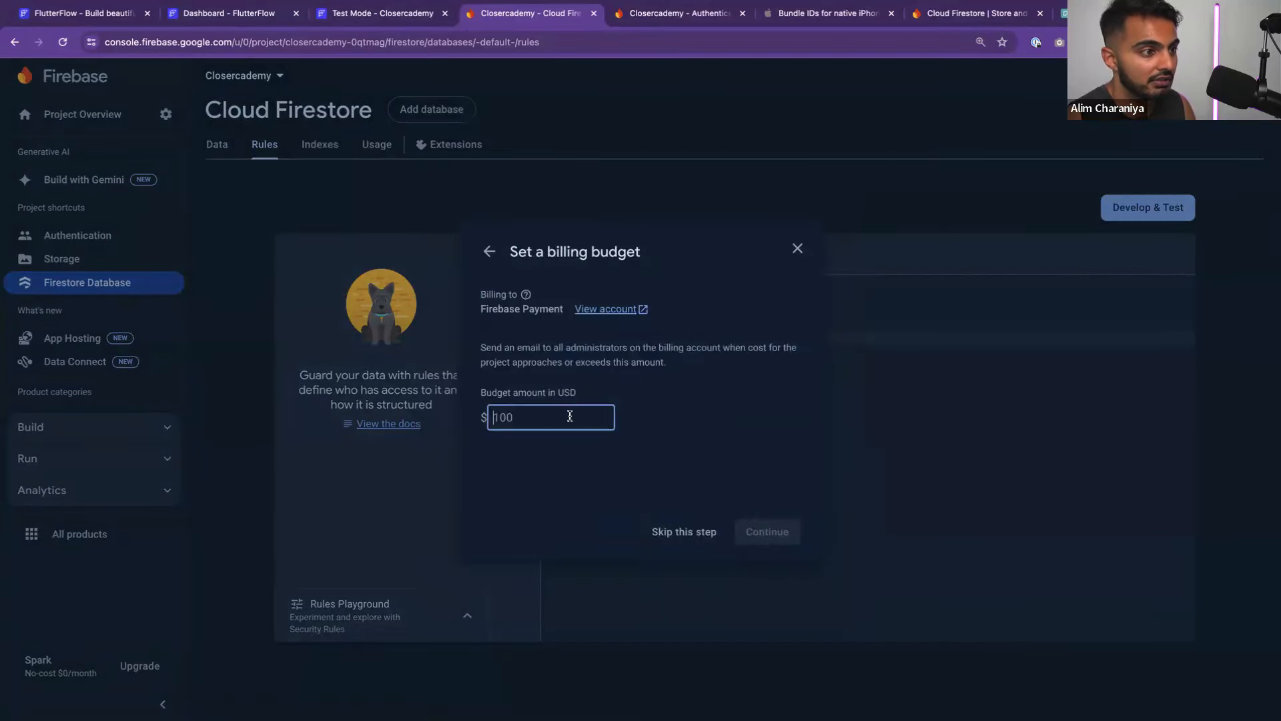
text(5)
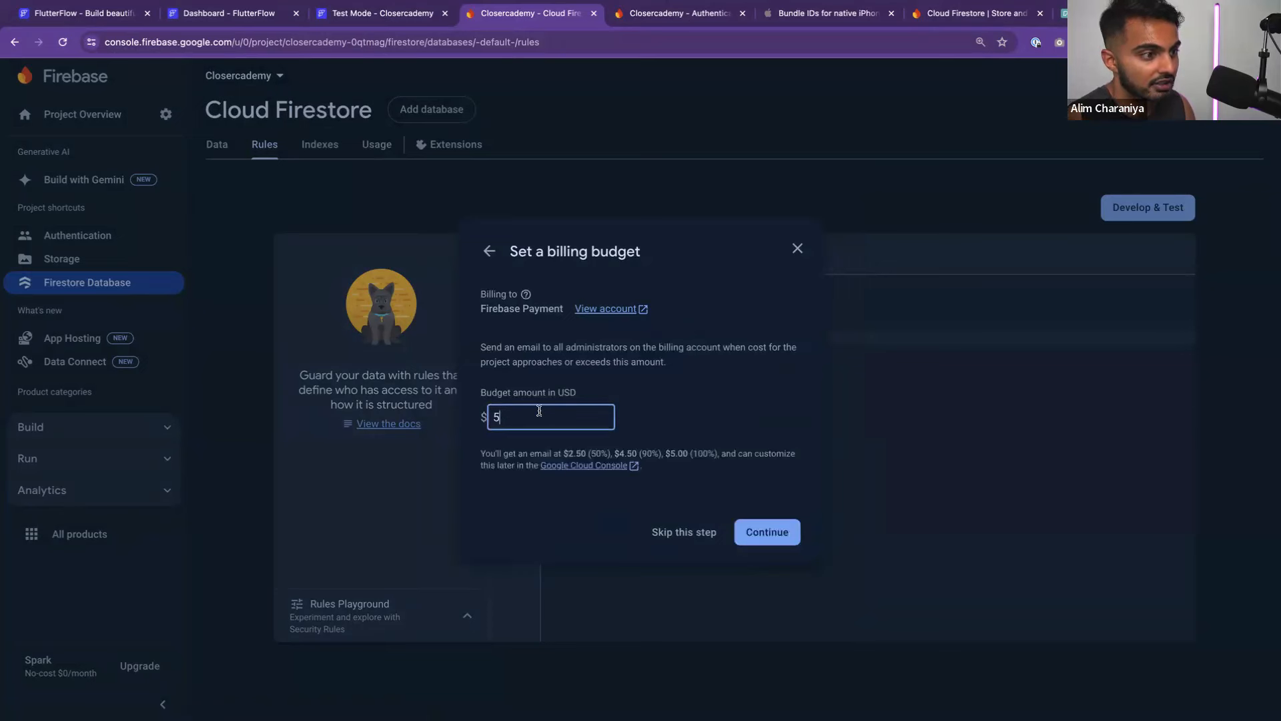
key(BackSpace)
text(2)
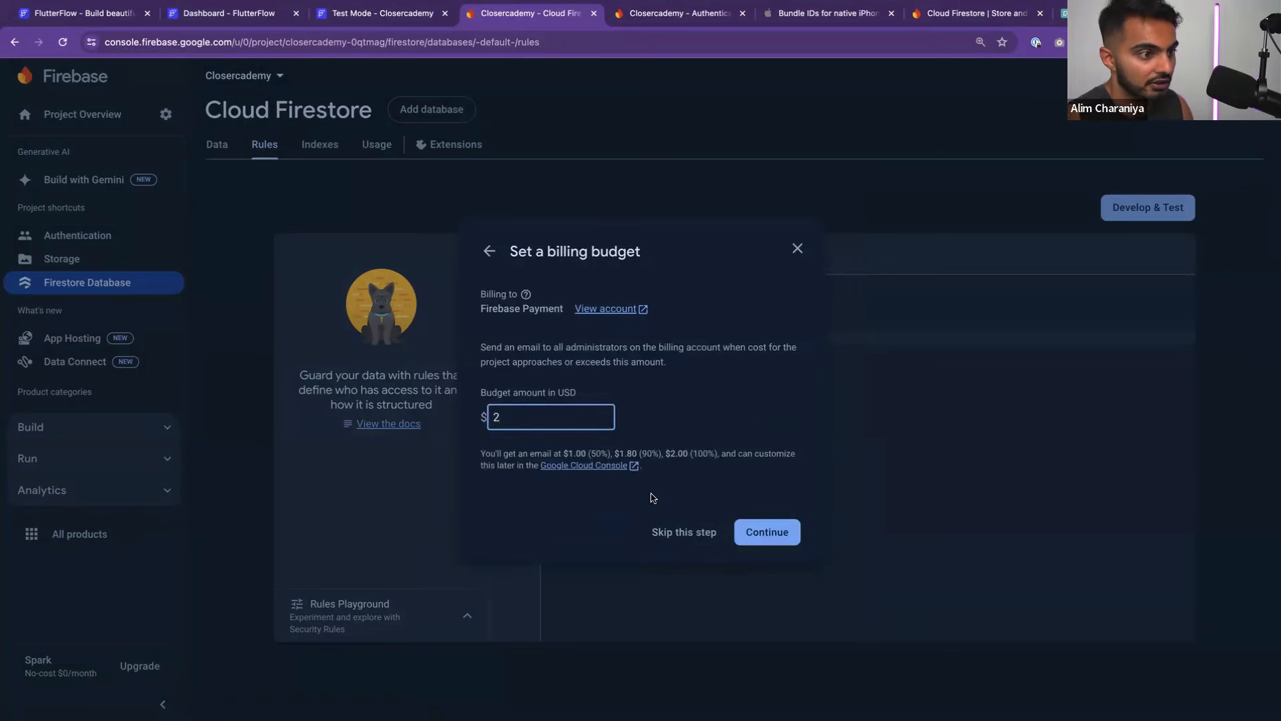
click(768, 532)
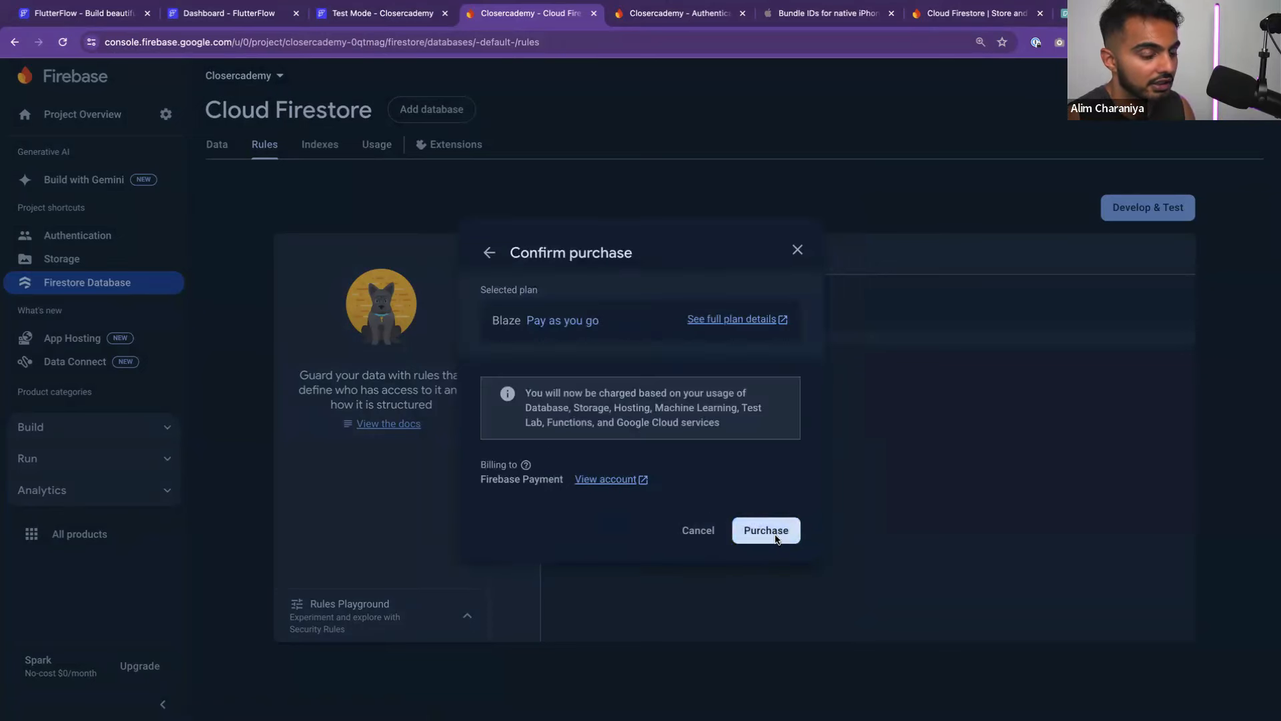
click(751, 532)
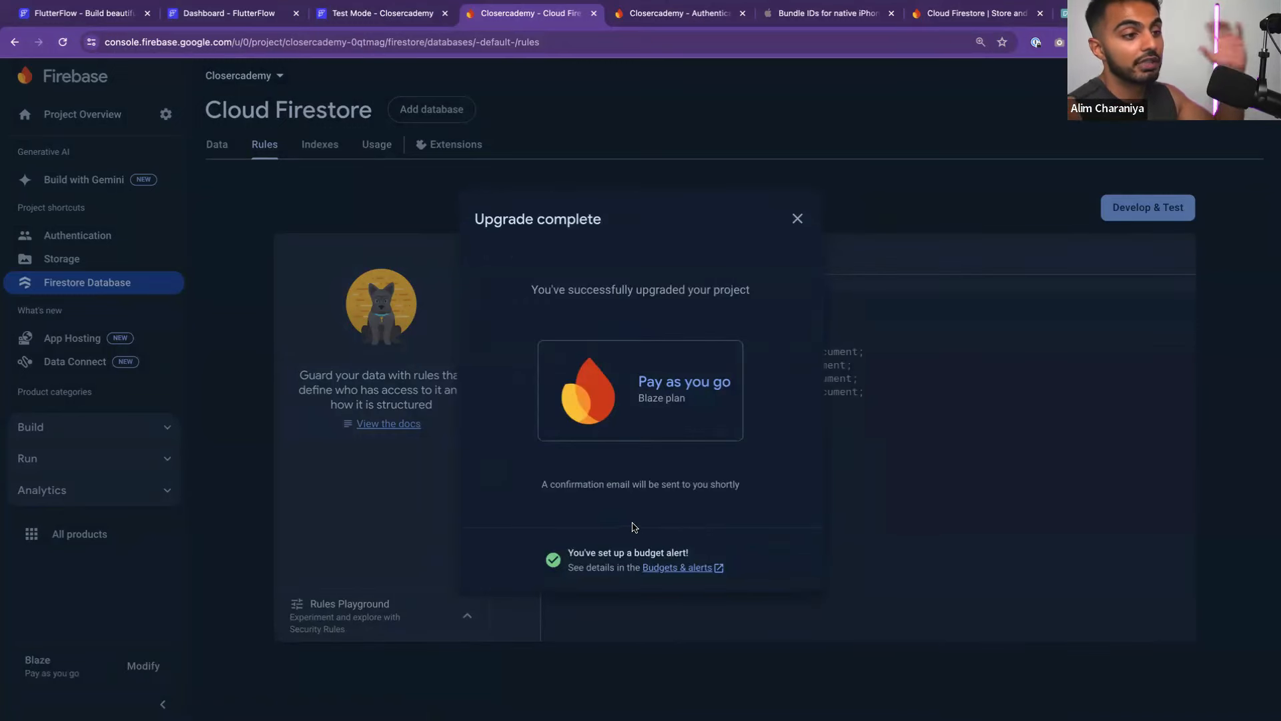
click(798, 218)
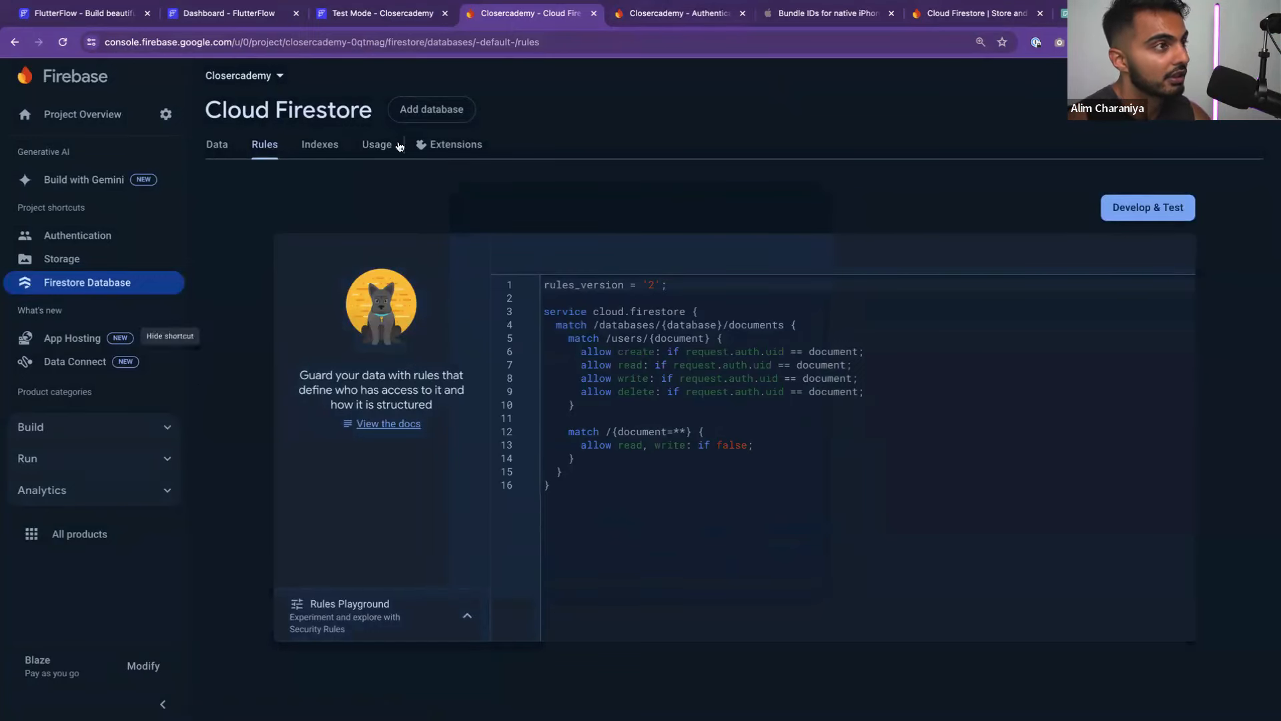
Check the Test Mode, Firestore rules and Authentication tabs, then return to FlutterFlow's Firestore settings
click(368, 24)
click(502, 20)
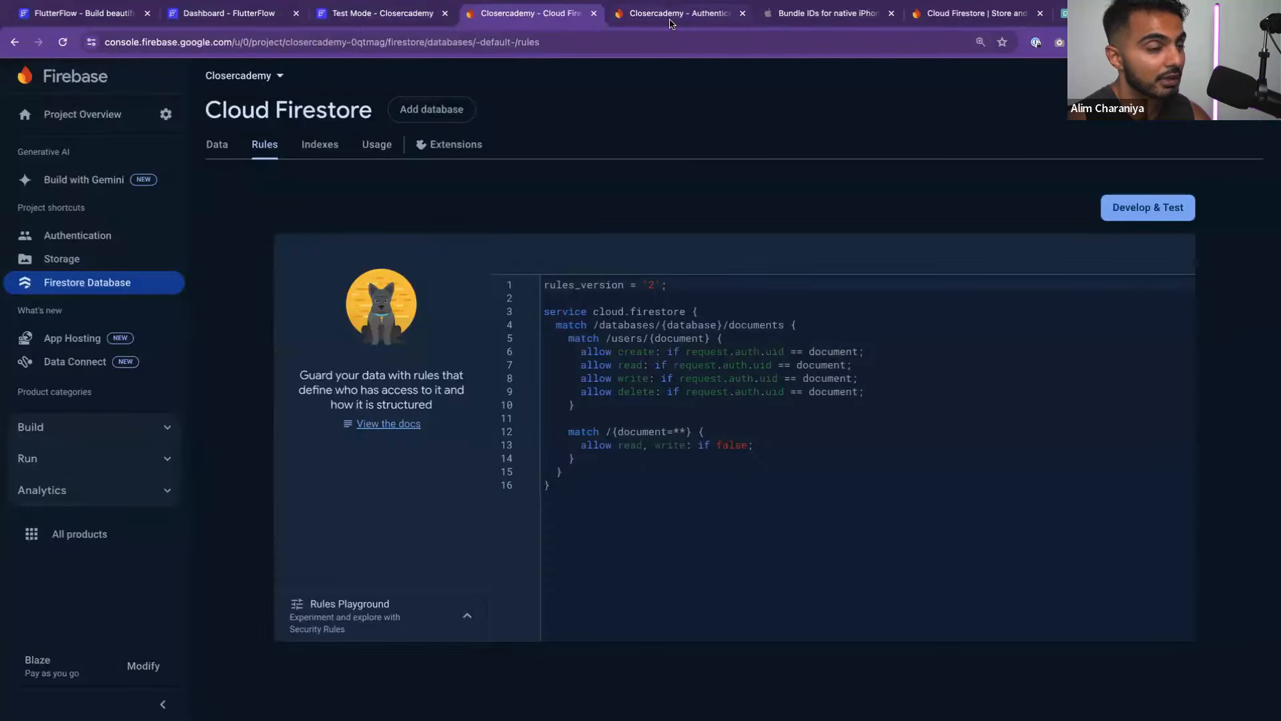
click(671, 22)
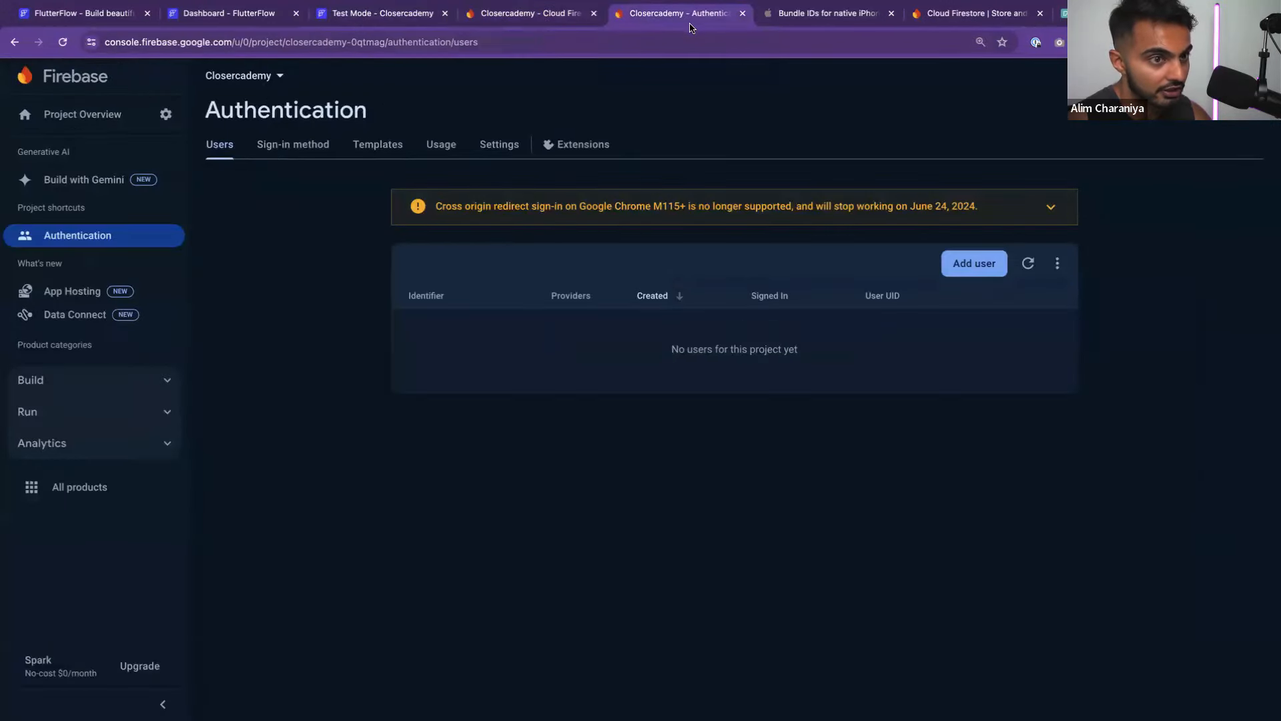
click(267, 24)
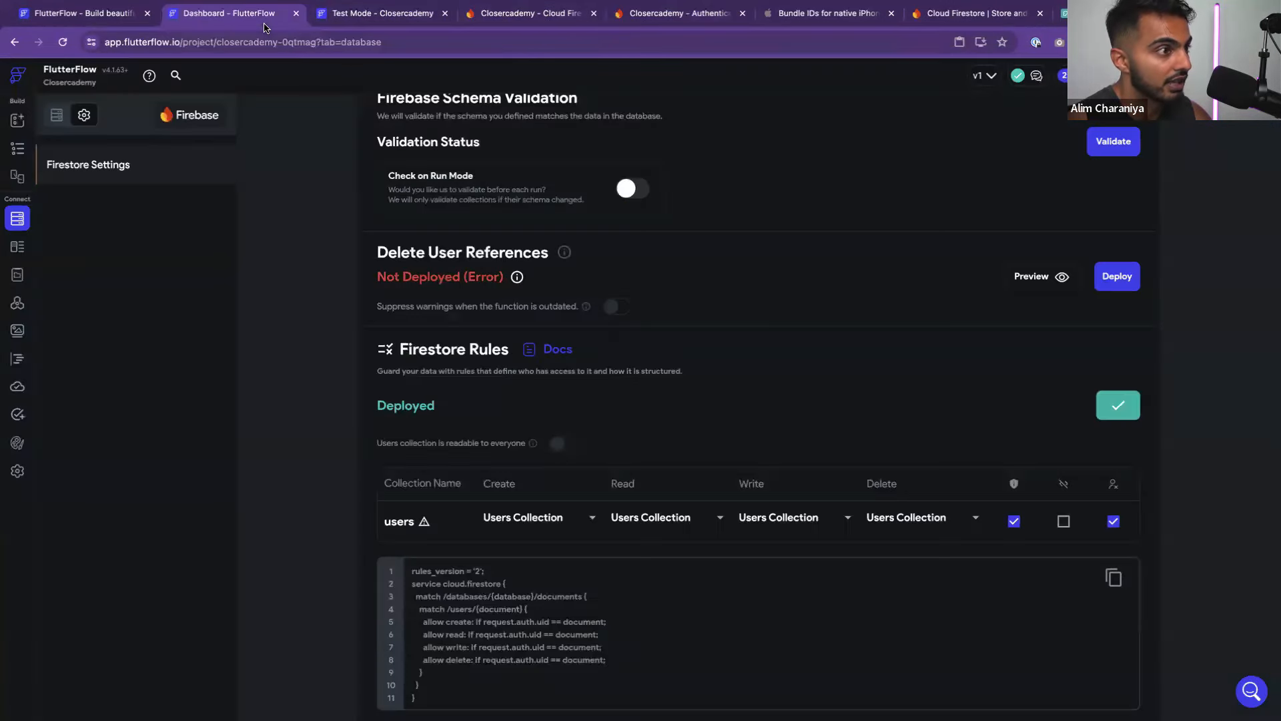
Redeploy Delete User References now that the project is on Blaze
click(1120, 279)
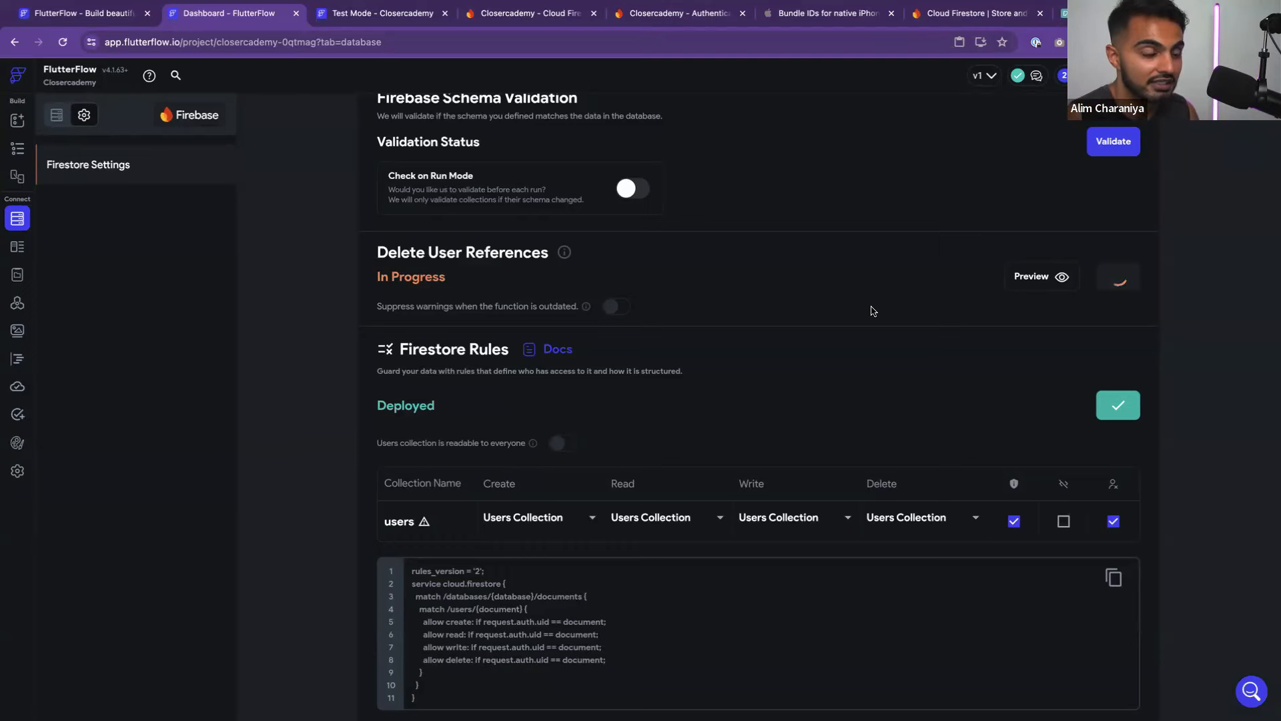
scroll(873, 311, up, 2)
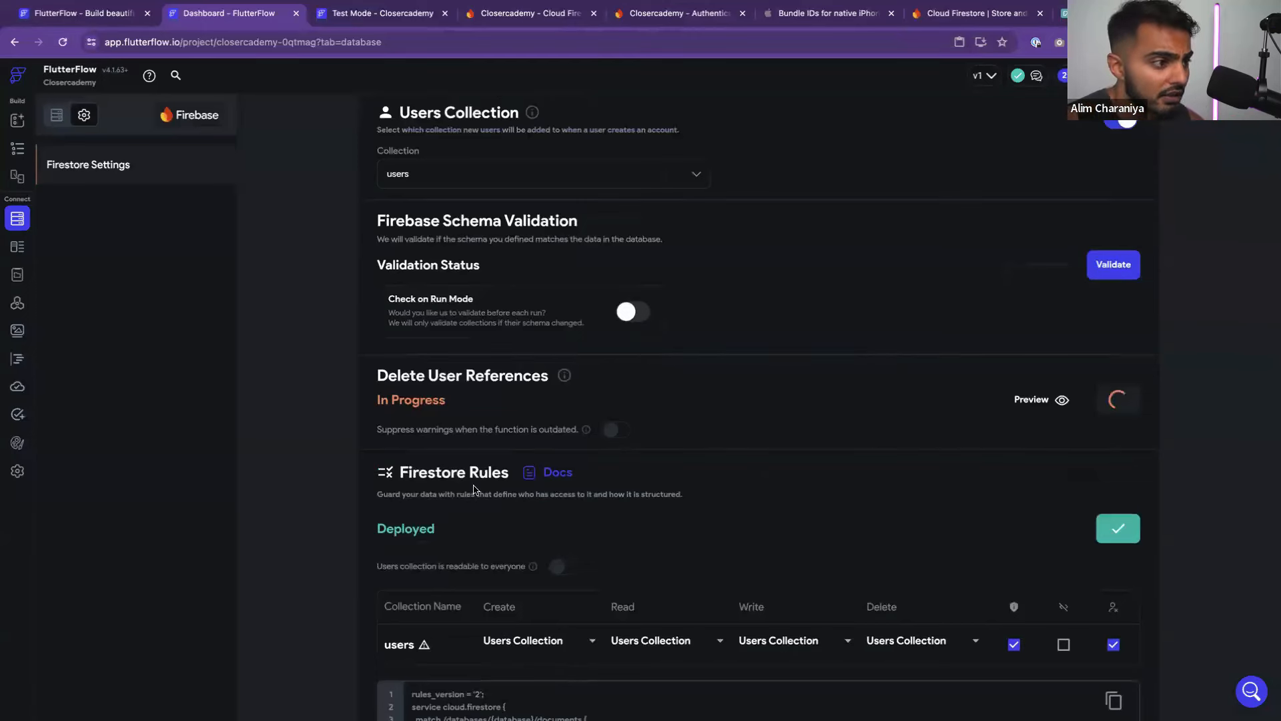
mouse_move(566, 380)
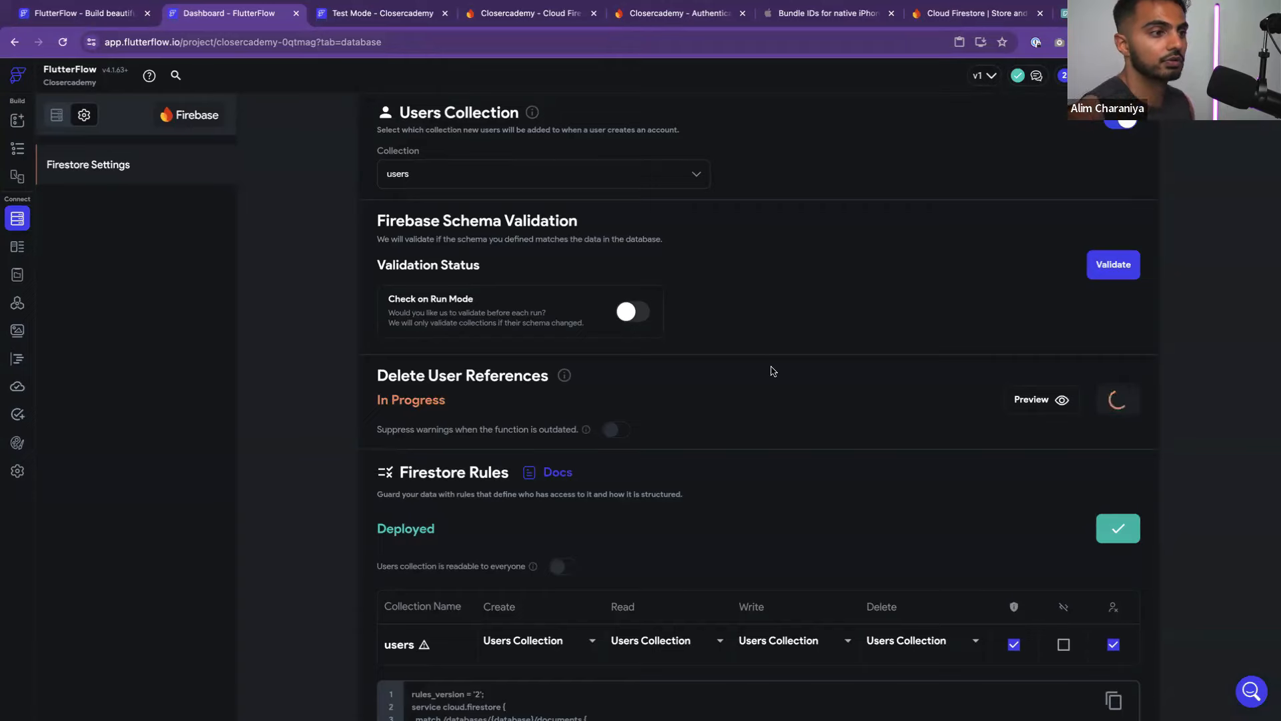
scroll(774, 371, up, 2)
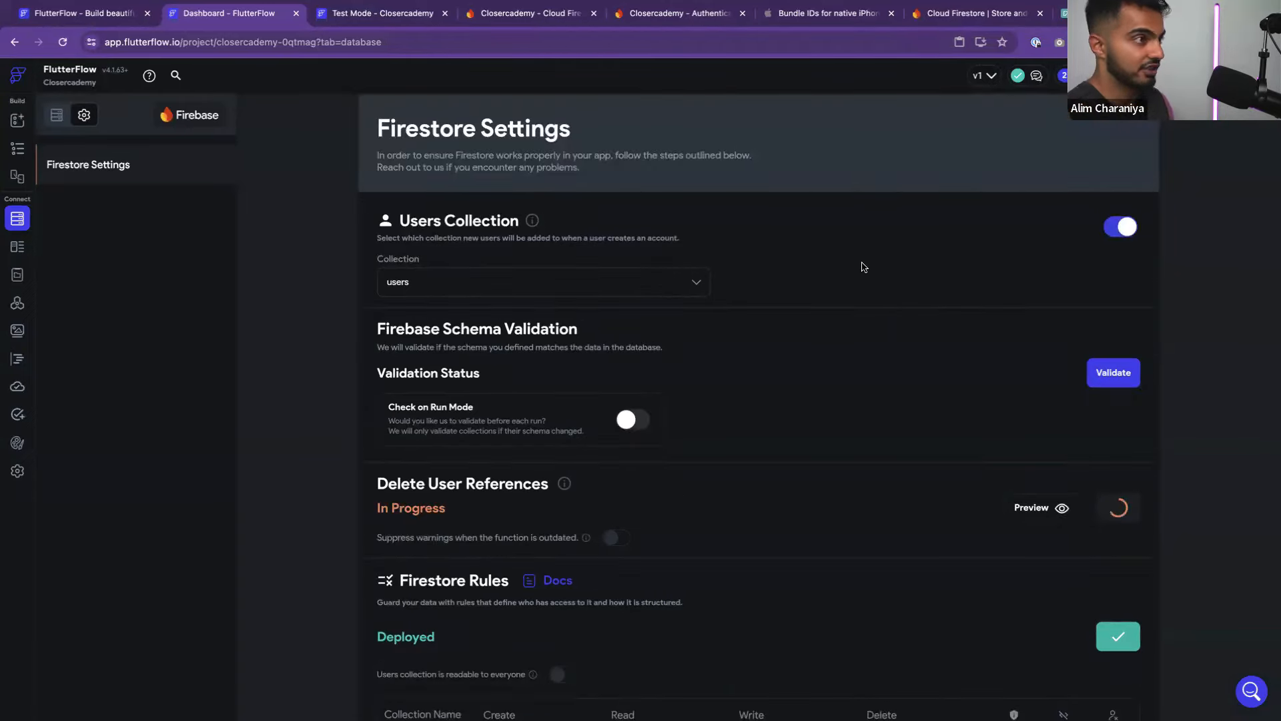
Reload FlutterFlow, revisit Settings > Firebase and Firestore Settings, then go to the Test Mode session
key(super+t)
key(super+w)
key(super+r)
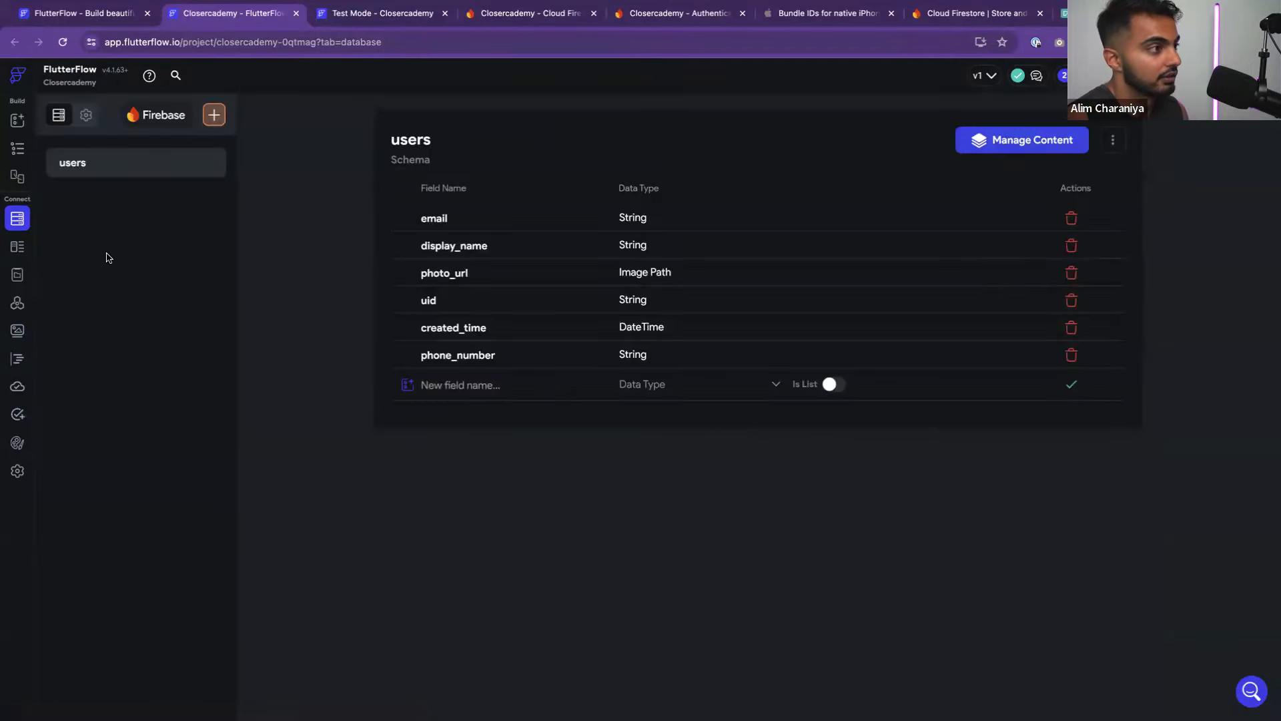
click(17, 470)
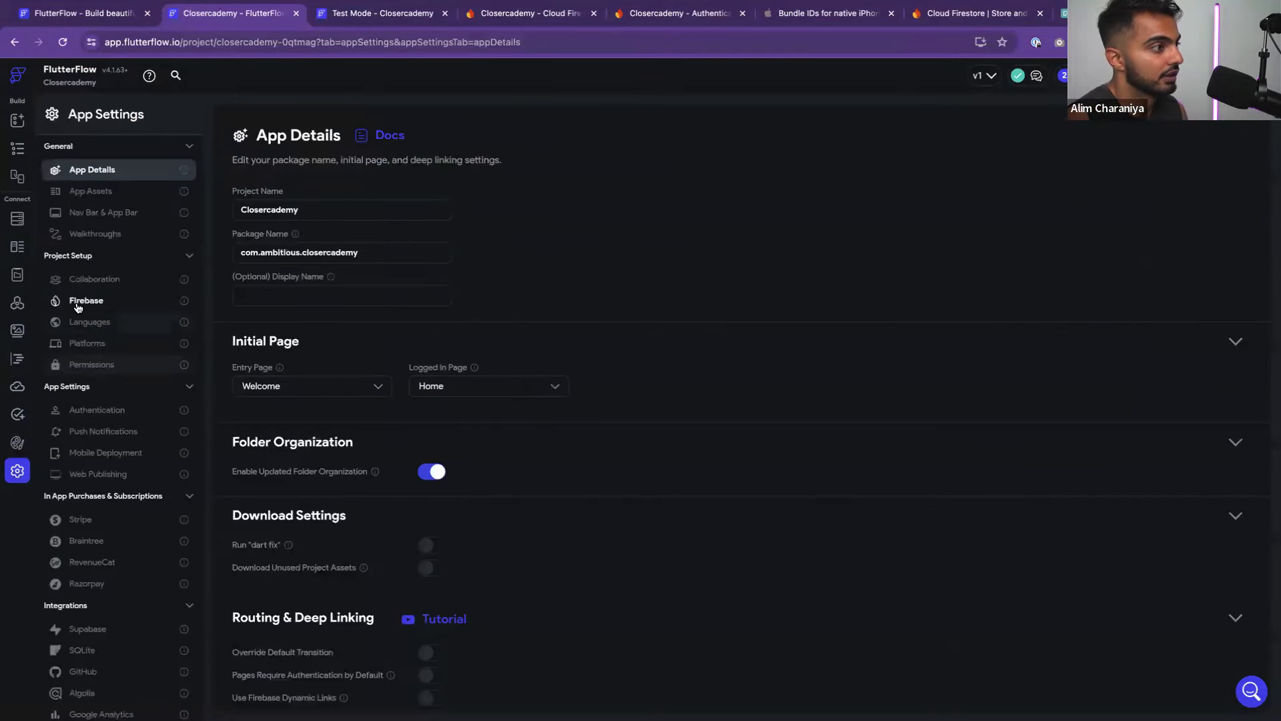
click(78, 302)
click(17, 218)
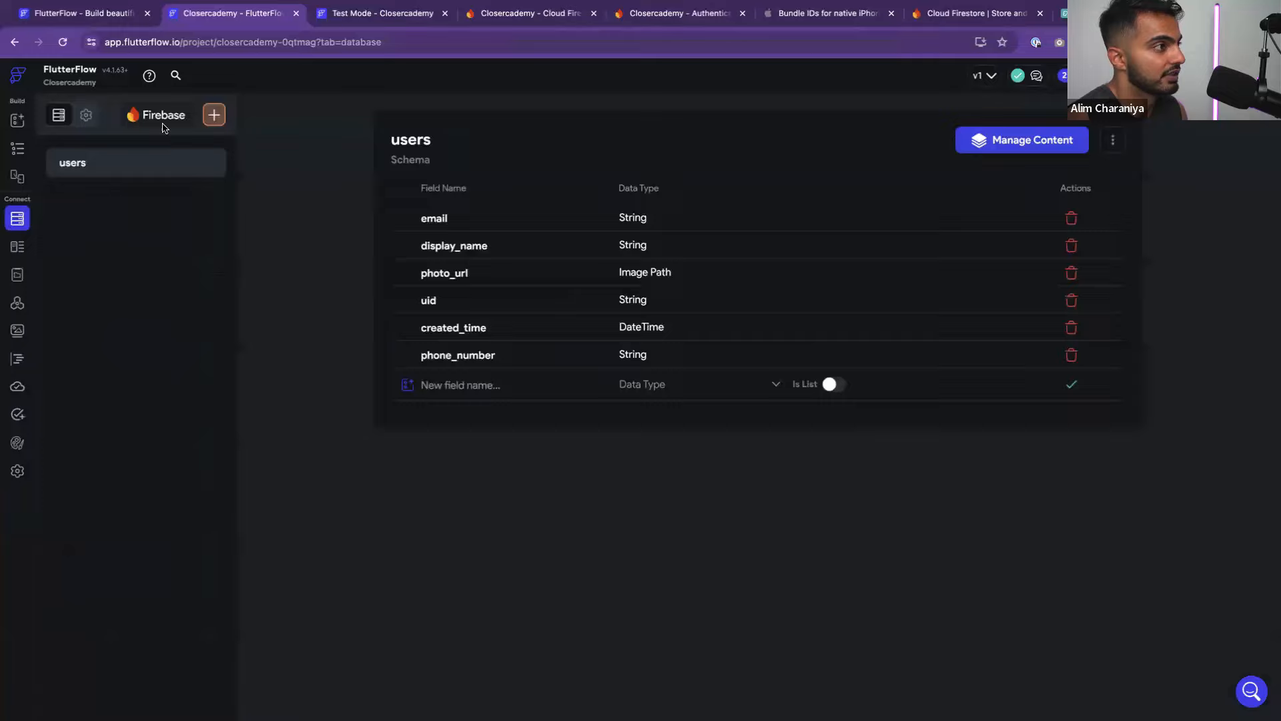
click(84, 115)
scroll(553, 484, down, 1)
scroll(552, 484, up, 1)
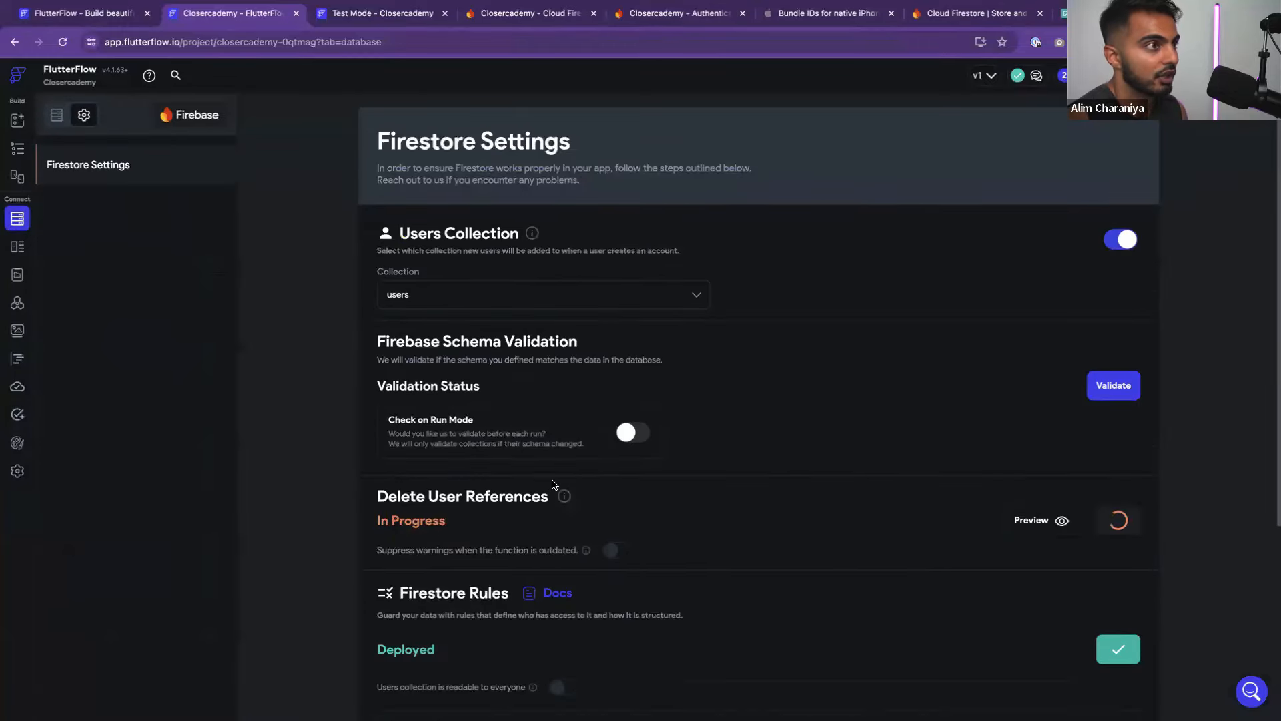
click(359, 13)
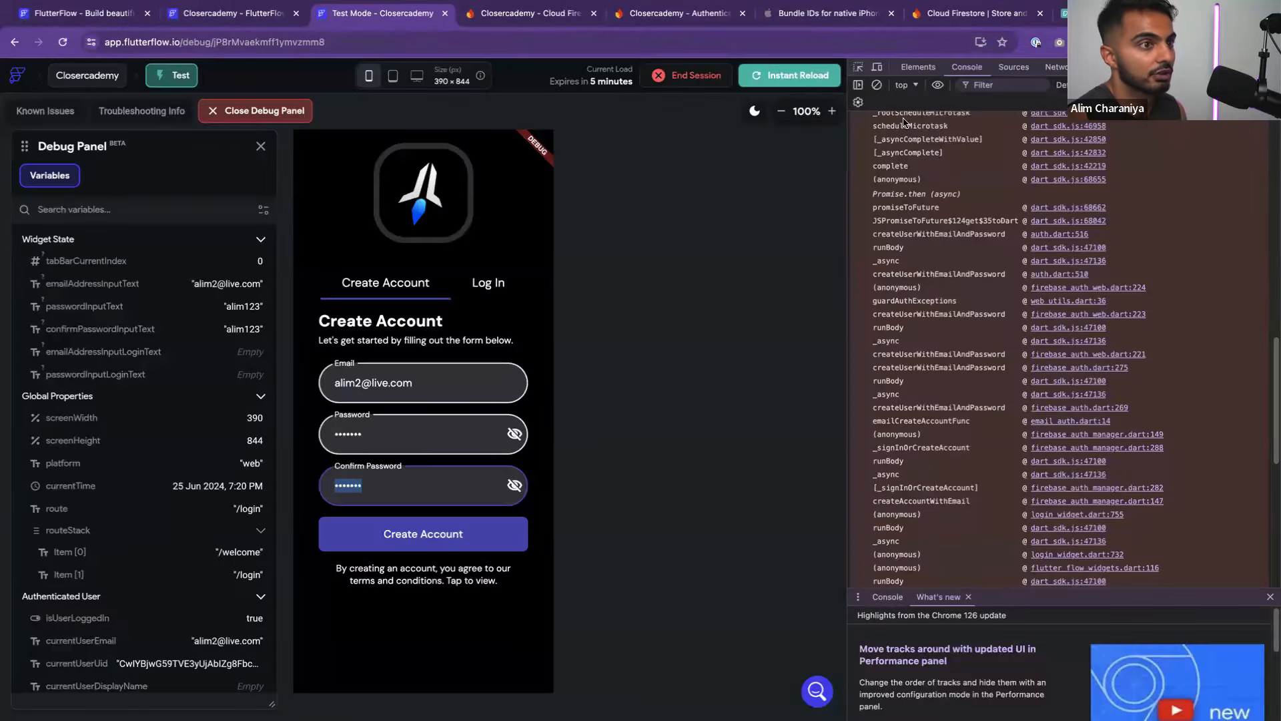
Instant Reload the test app, log out, clear the console and start from Get Started
click(770, 77)
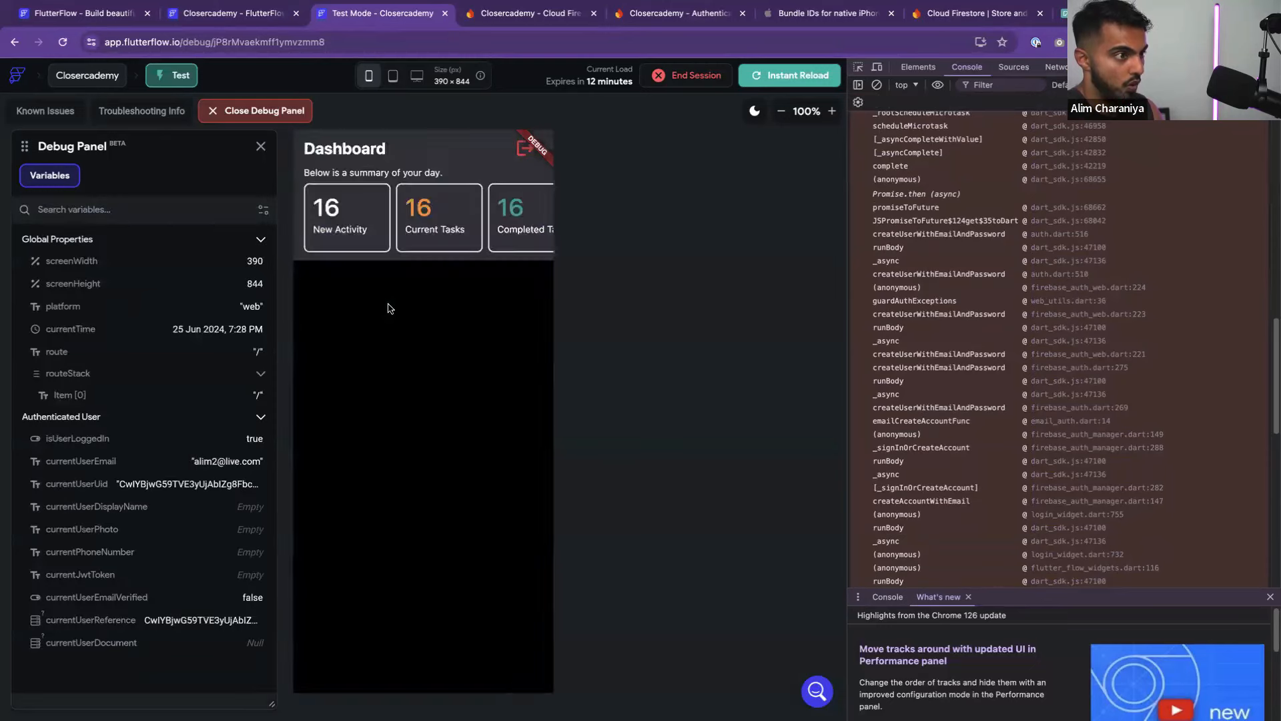
click(523, 147)
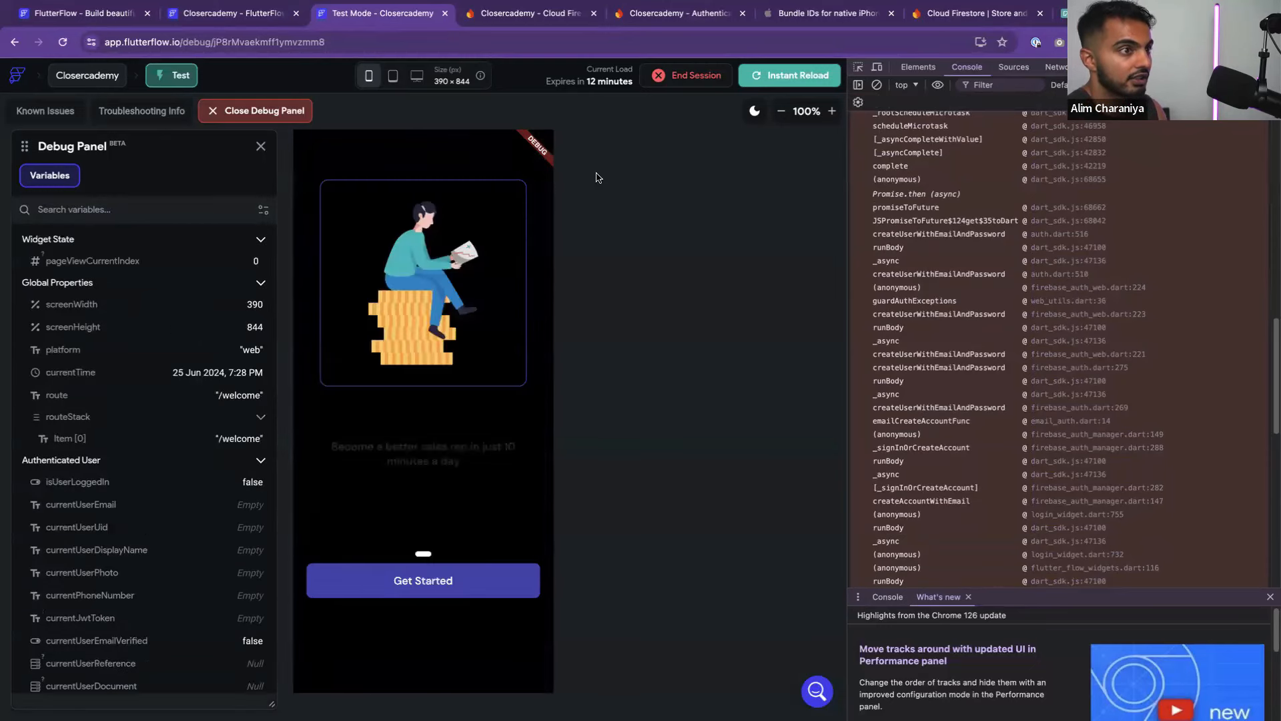
click(878, 86)
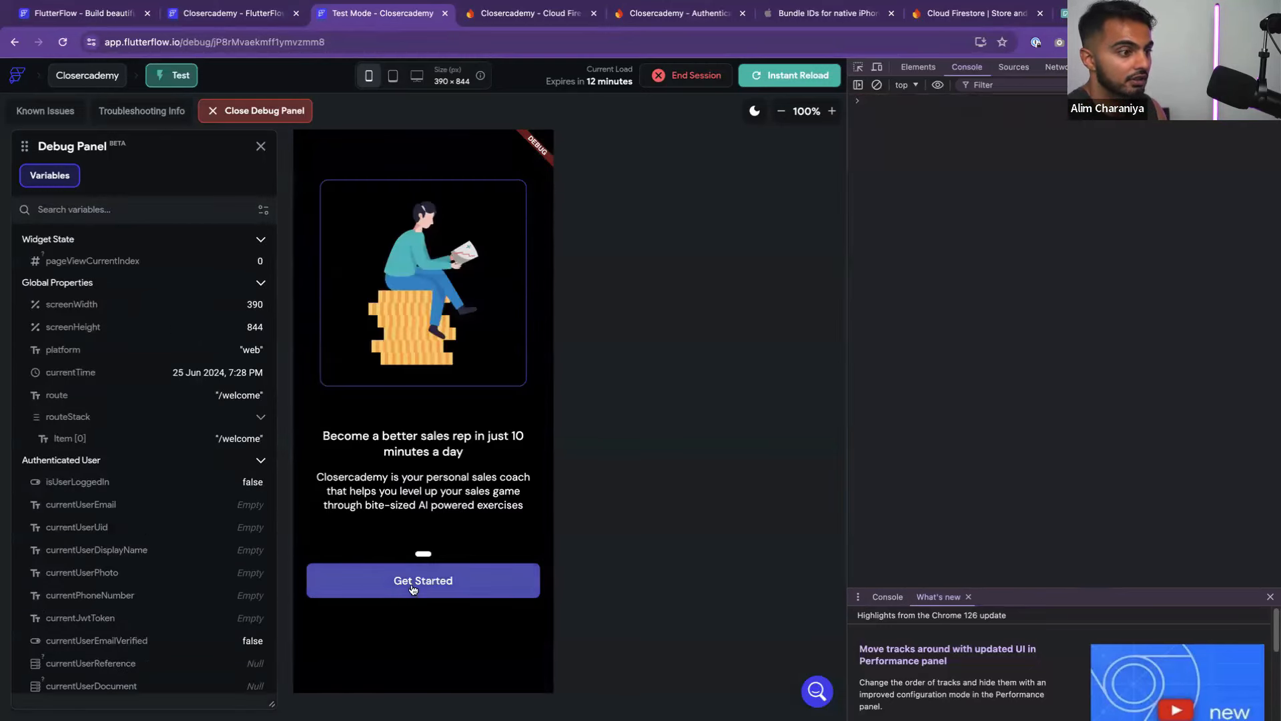
click(390, 586)
Sign up a new test account with an email, password and matching confirmation
click(385, 387)
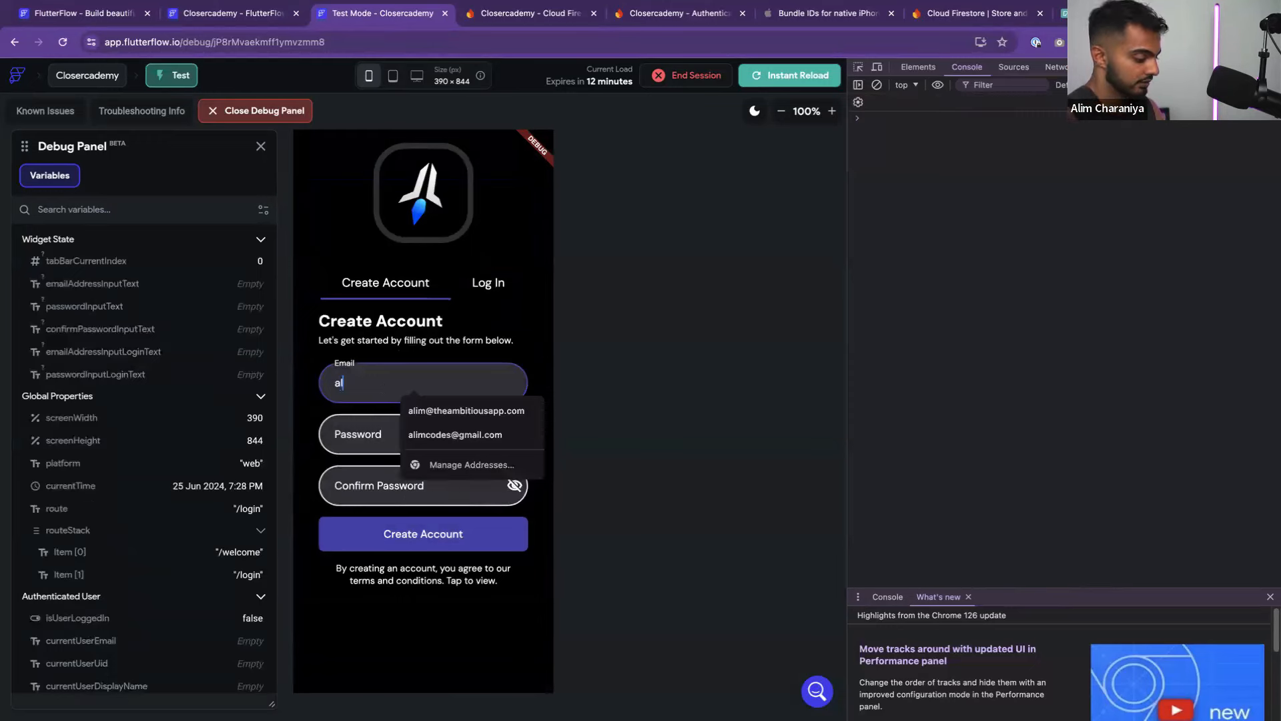
key(Tab)
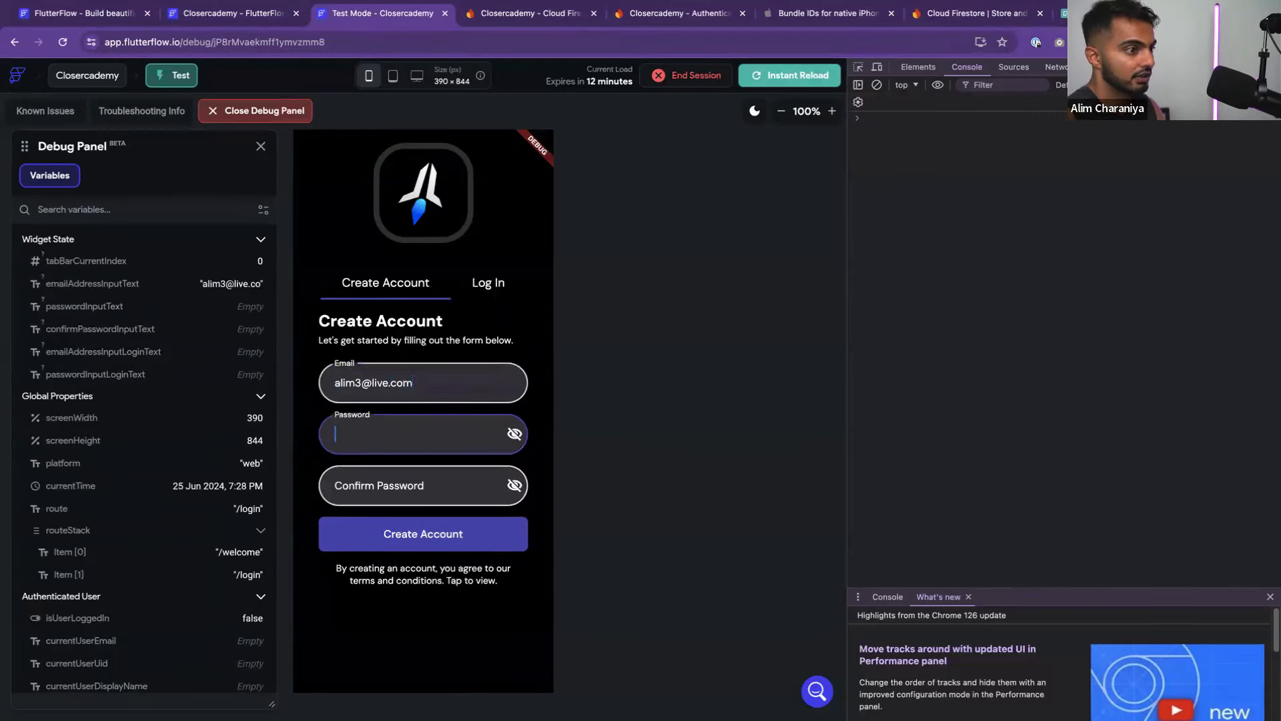
key(Tab)
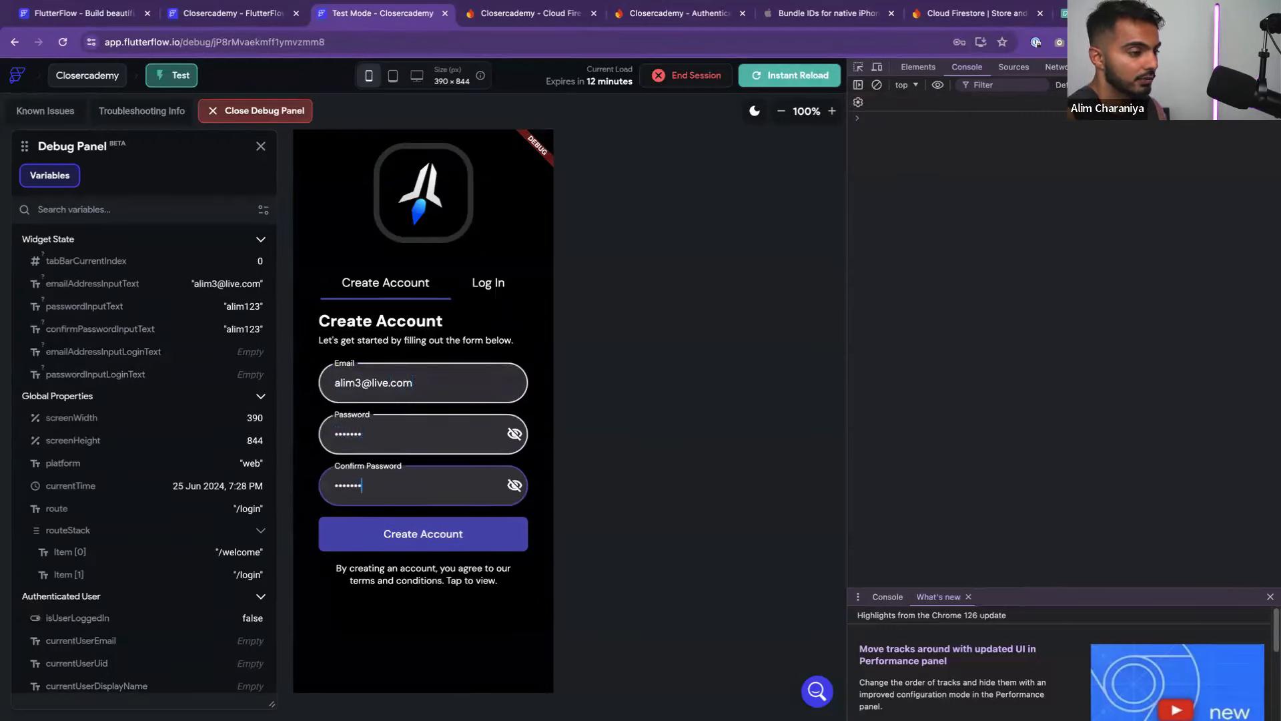
click(423, 532)
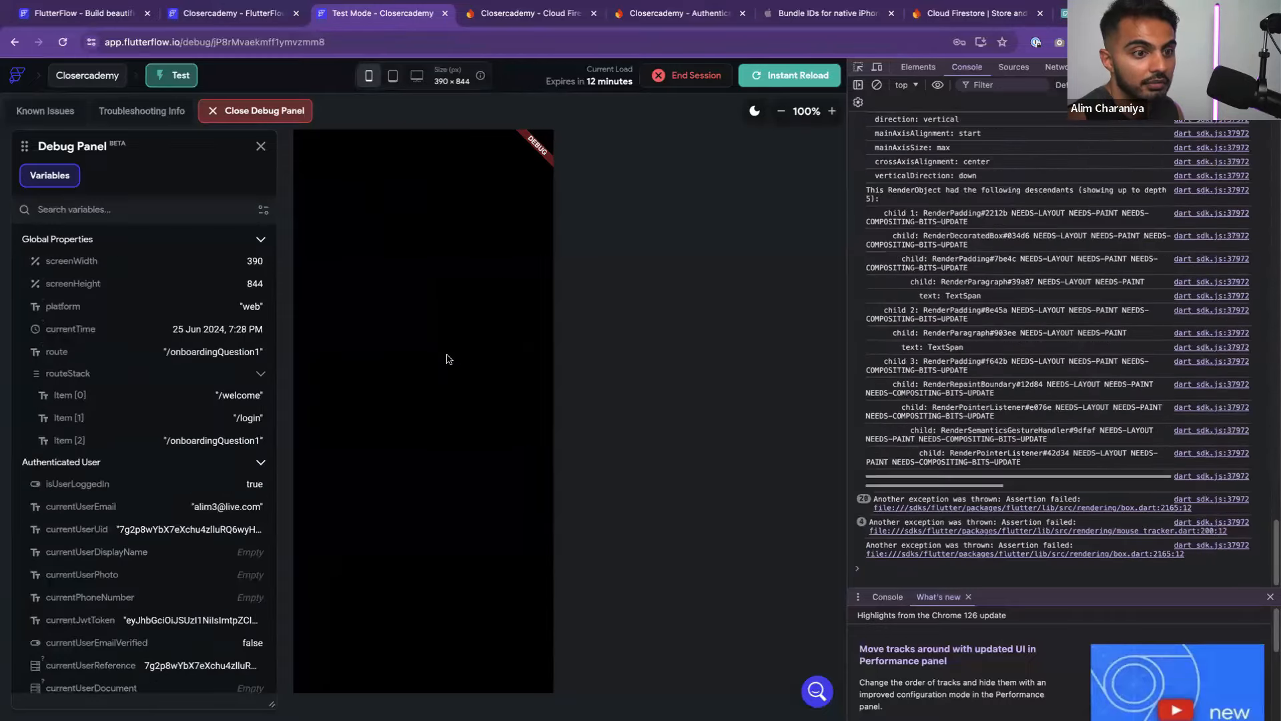
Read the layout error in the console for the blank onboarding page, then Instant Reload again
scroll(927, 440, up, 10)
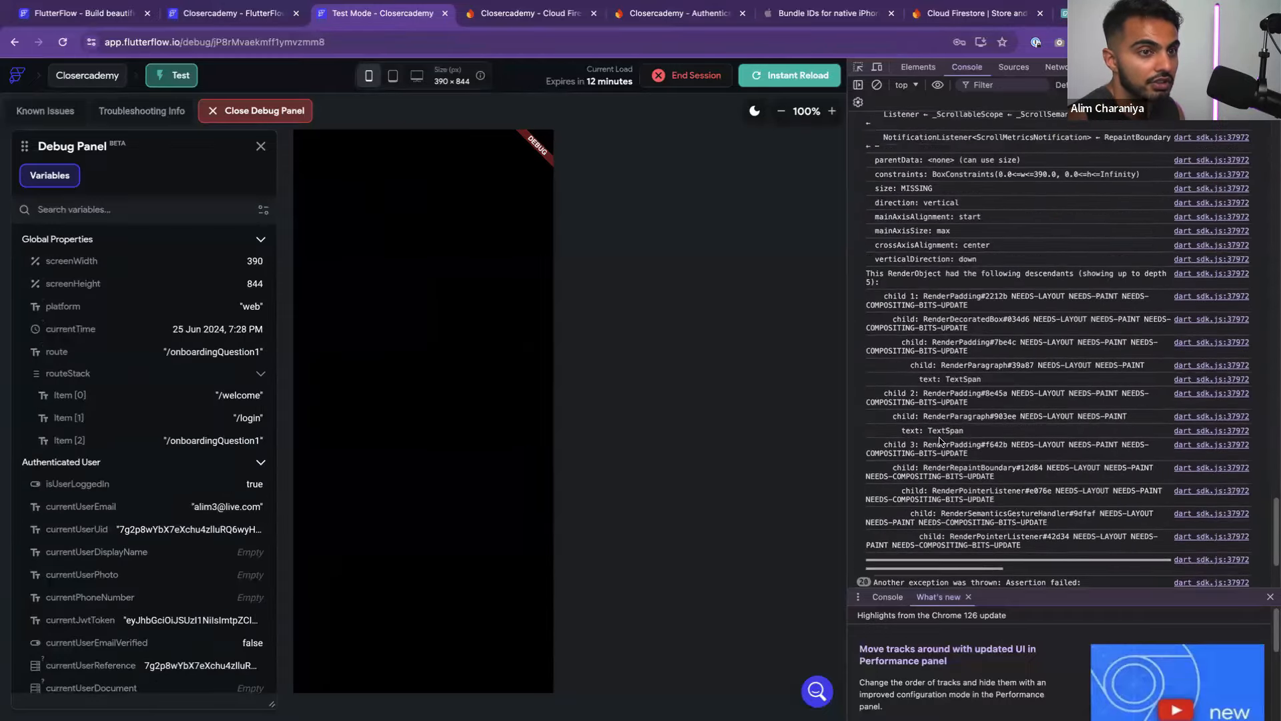
scroll(935, 437, up, 15)
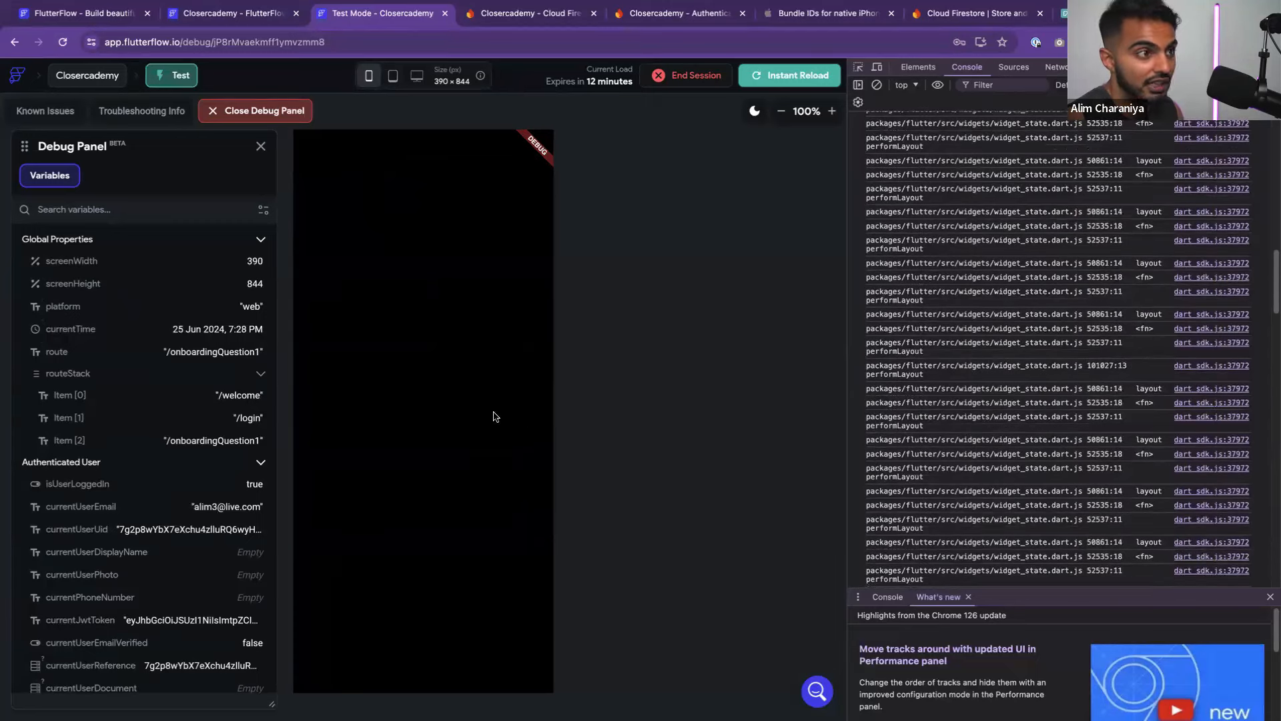
scroll(948, 431, up, 2)
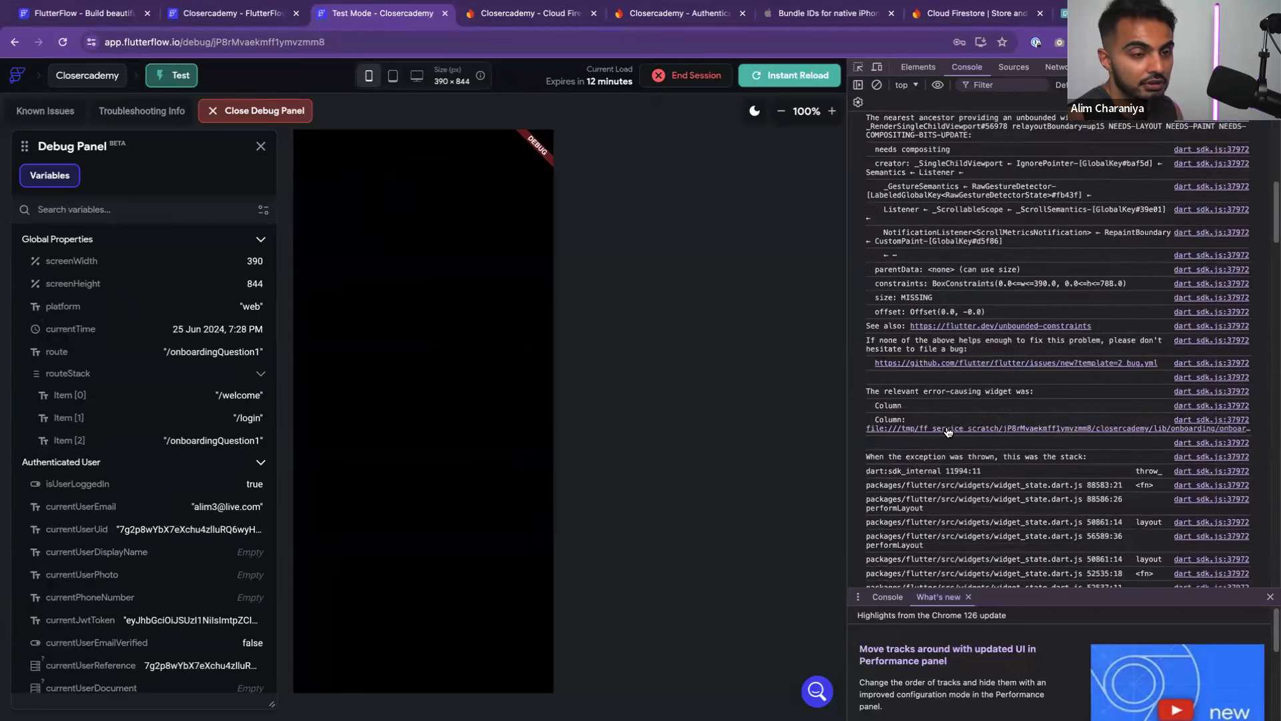
scroll(947, 432, up, 4)
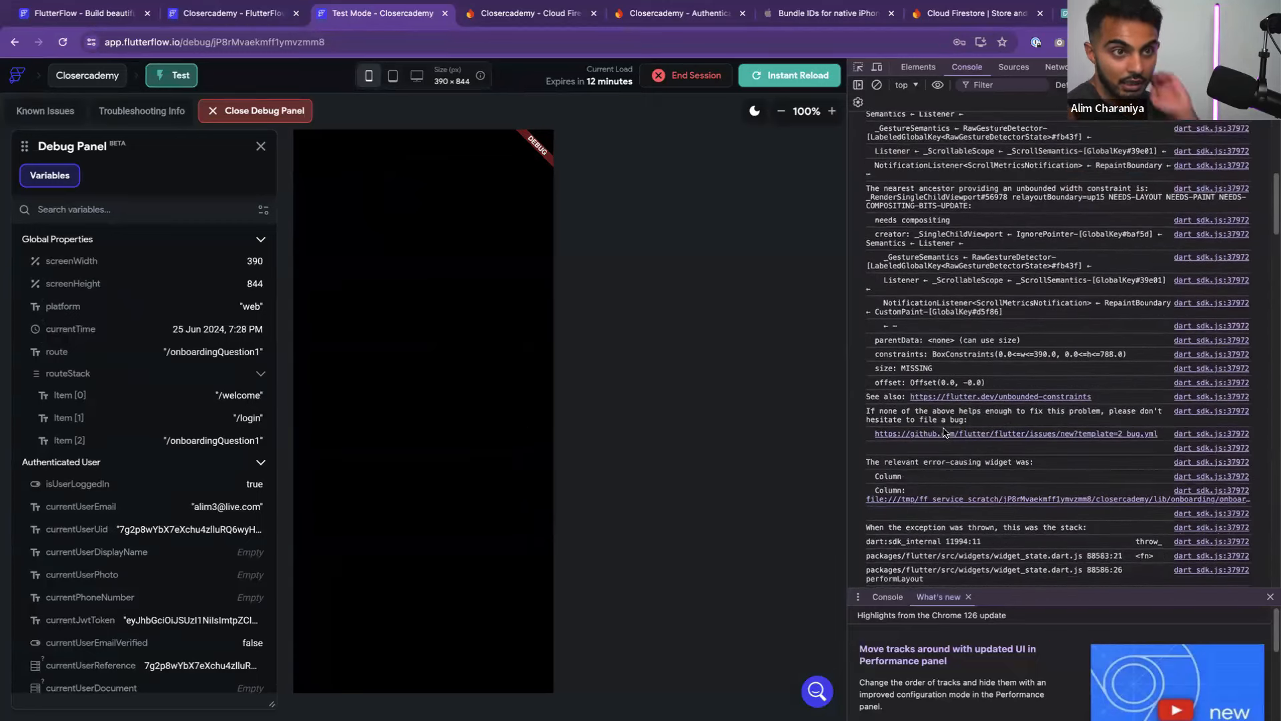
scroll(944, 432, up, 20)
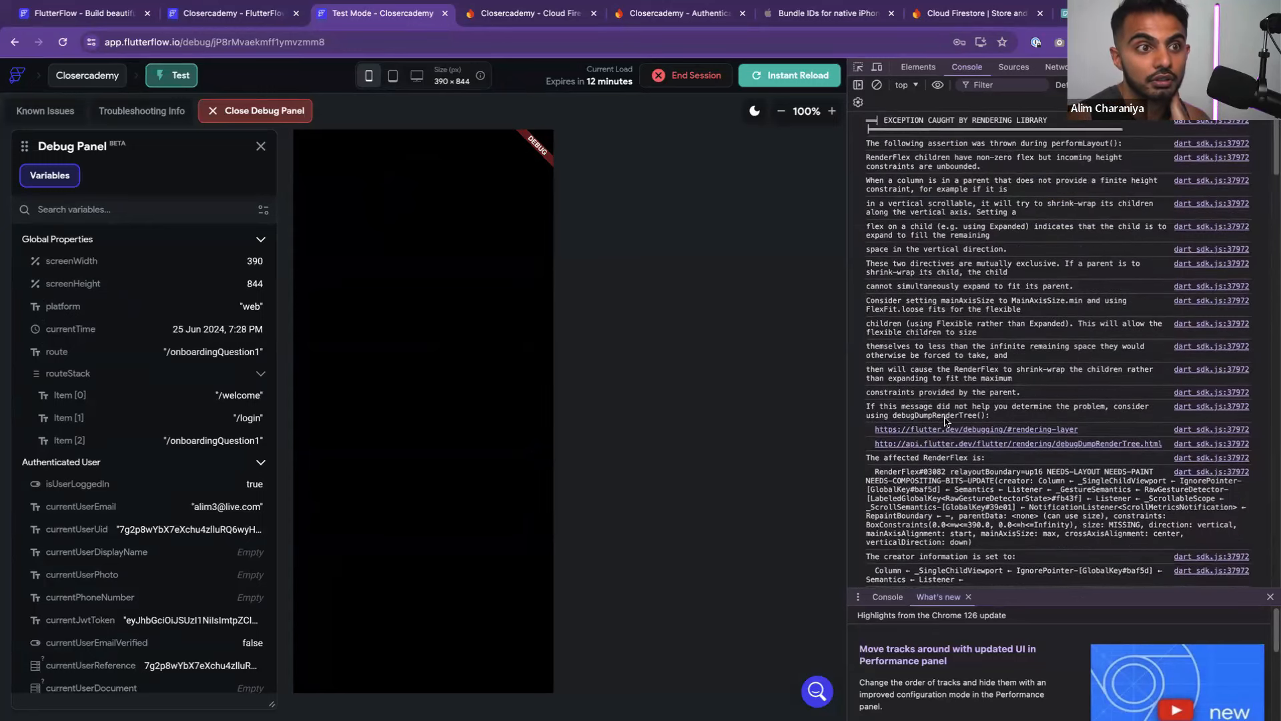
scroll(944, 429, down, 2)
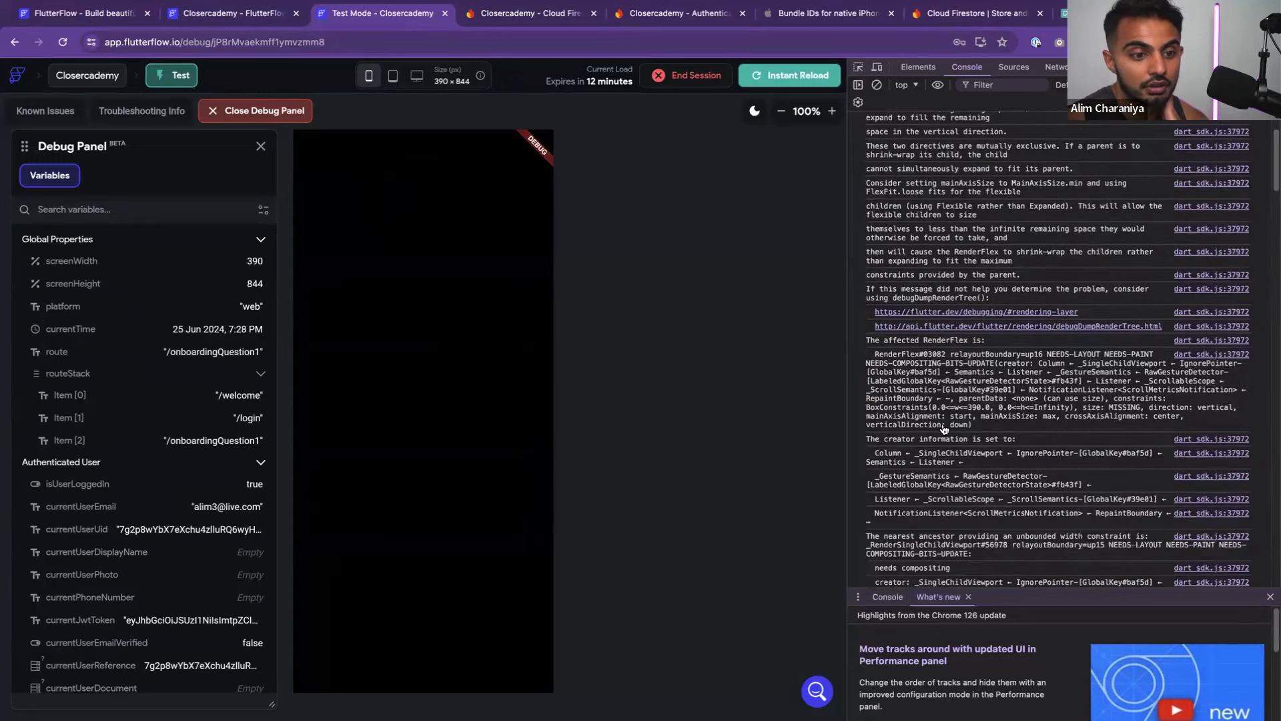
scroll(944, 429, up, 2)
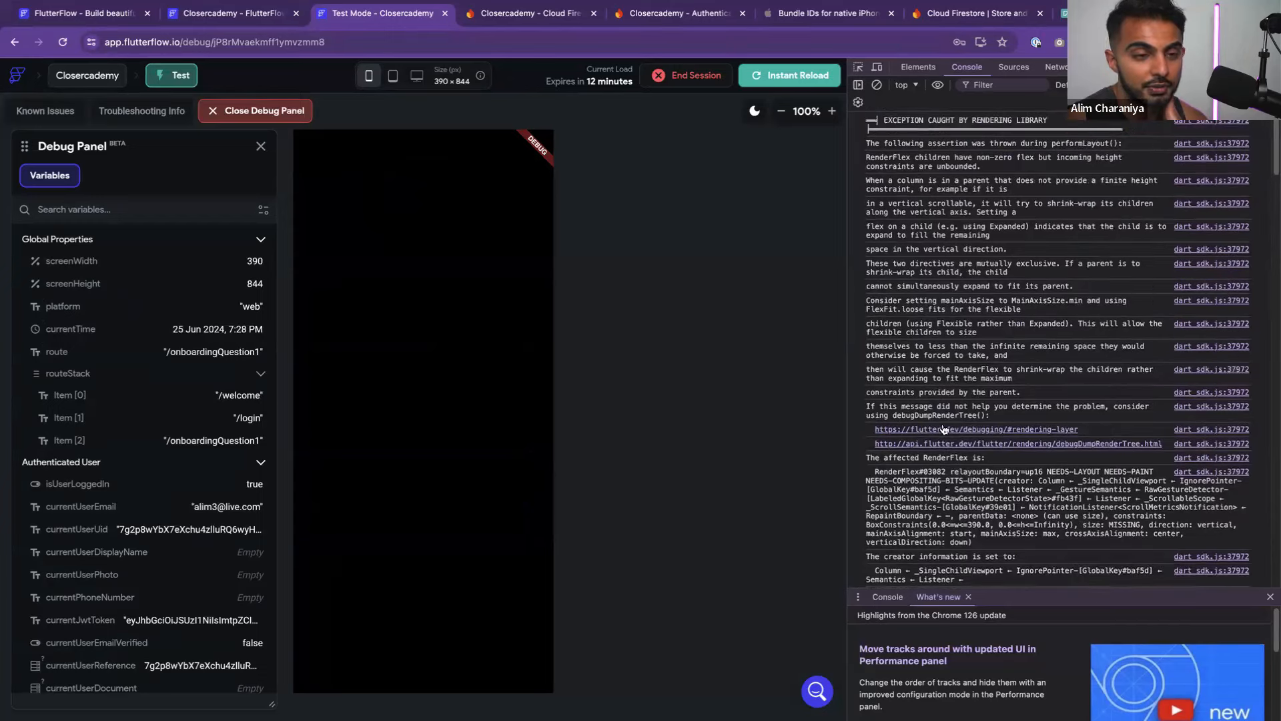
scroll(967, 414, down, 15)
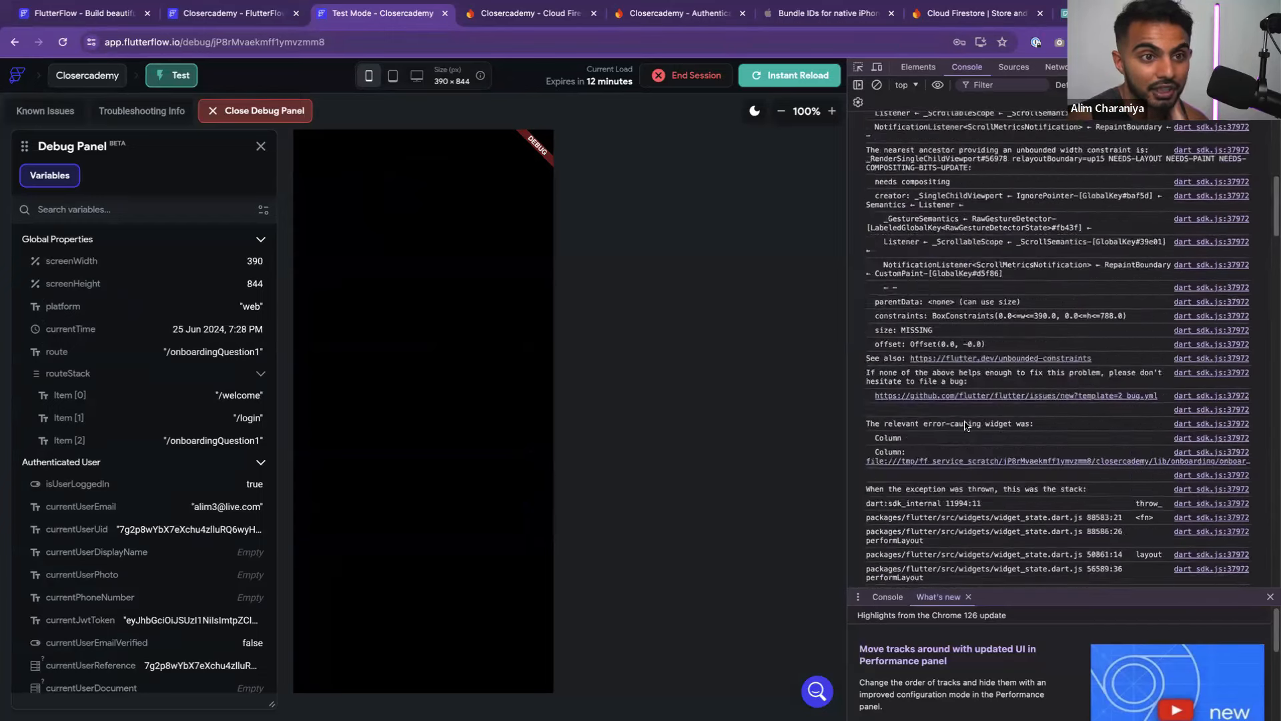
scroll(965, 426, up, 10)
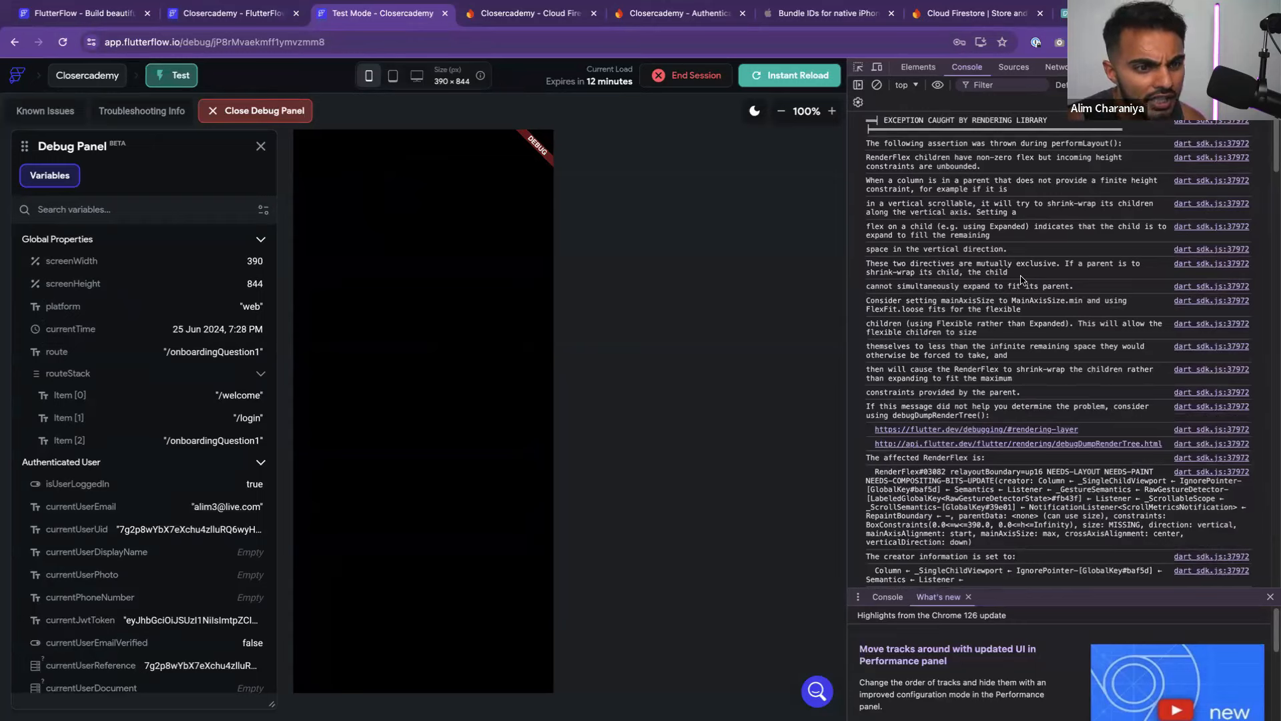
scroll(938, 329, down, 2)
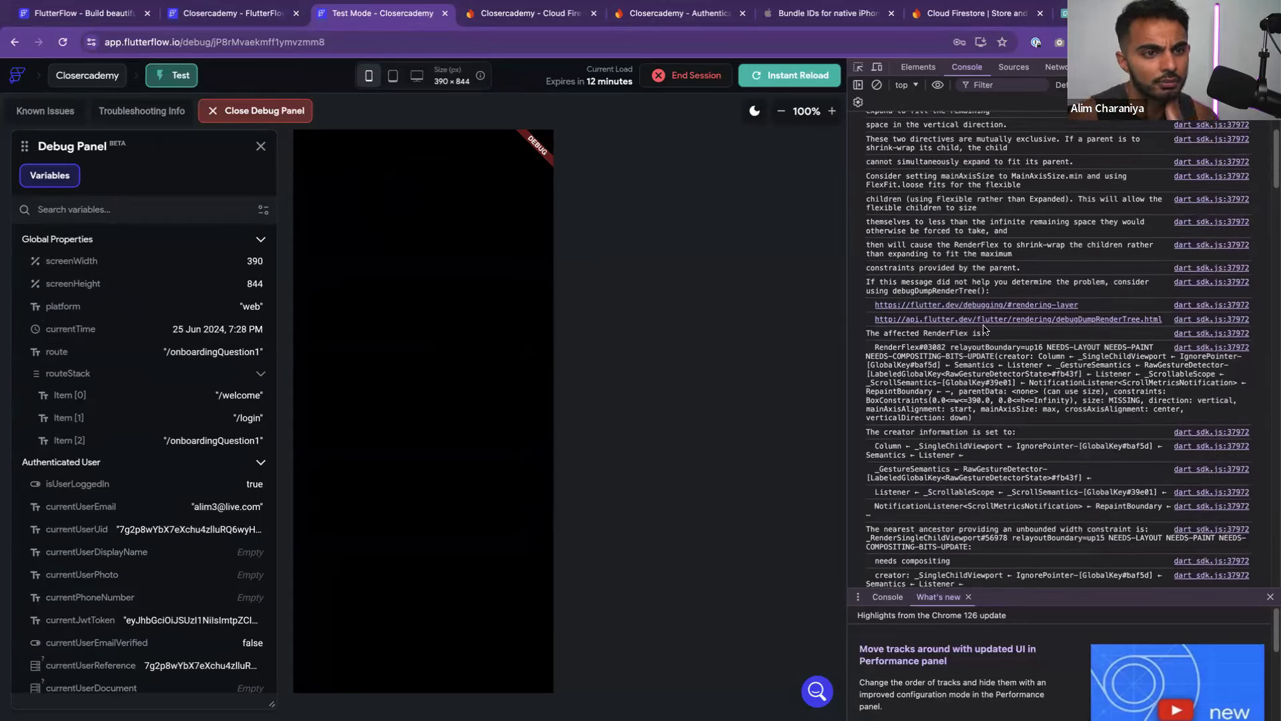
scroll(1084, 394, down, 5)
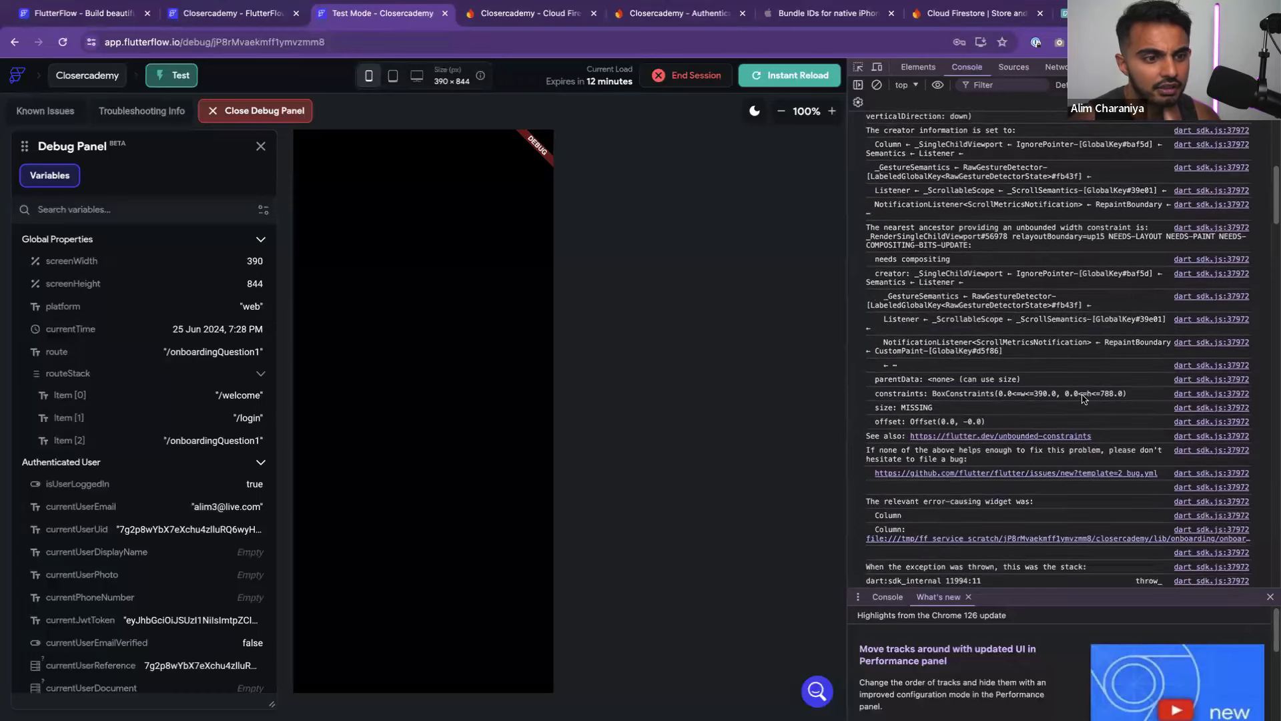
scroll(1084, 398, down, 1)
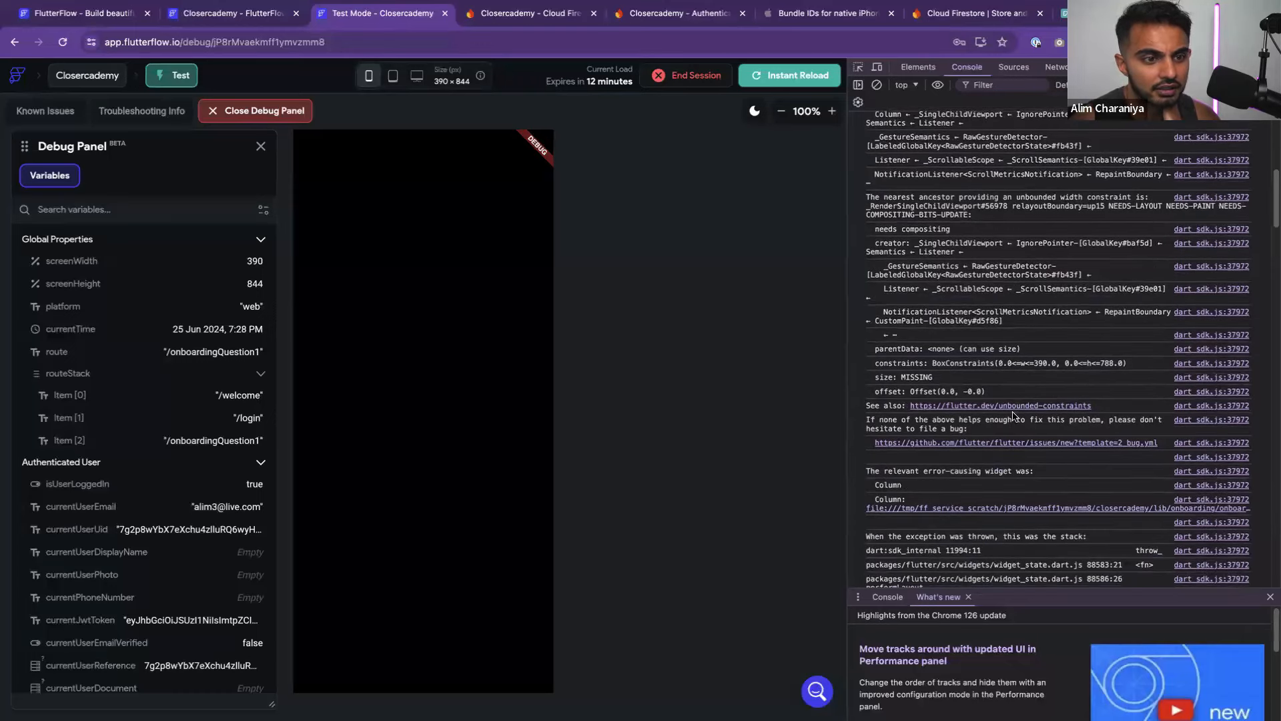
scroll(1019, 424, down, 1)
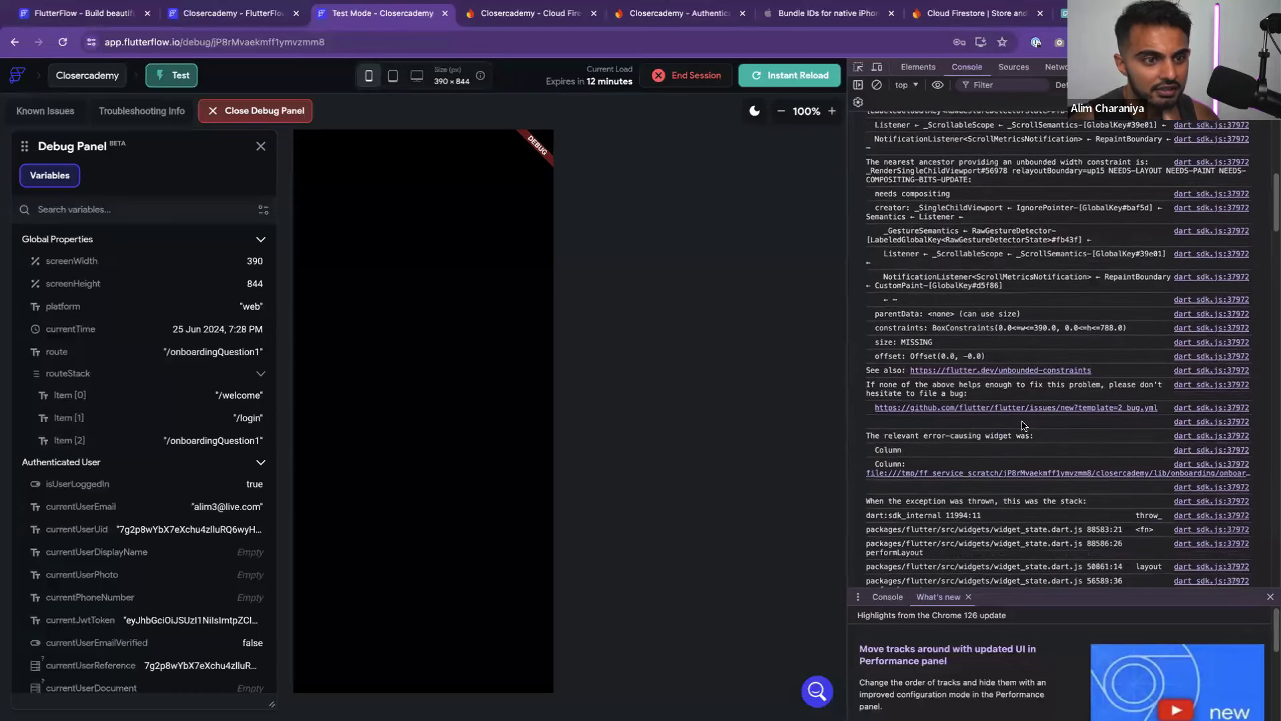
scroll(1024, 426, down, 3)
scroll(1024, 425, up, 10)
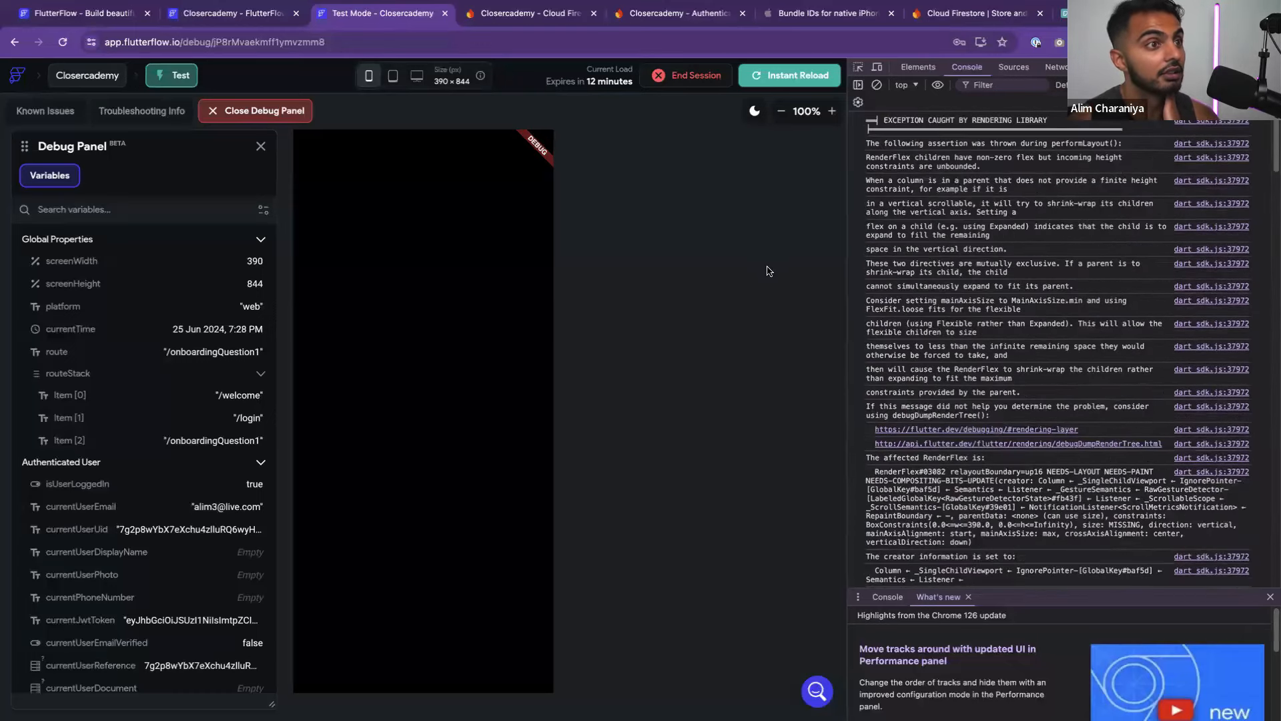
click(796, 83)
In the page builder, review the Login Create Account button's navigate-to-OnboardingQuestion1 action
click(231, 15)
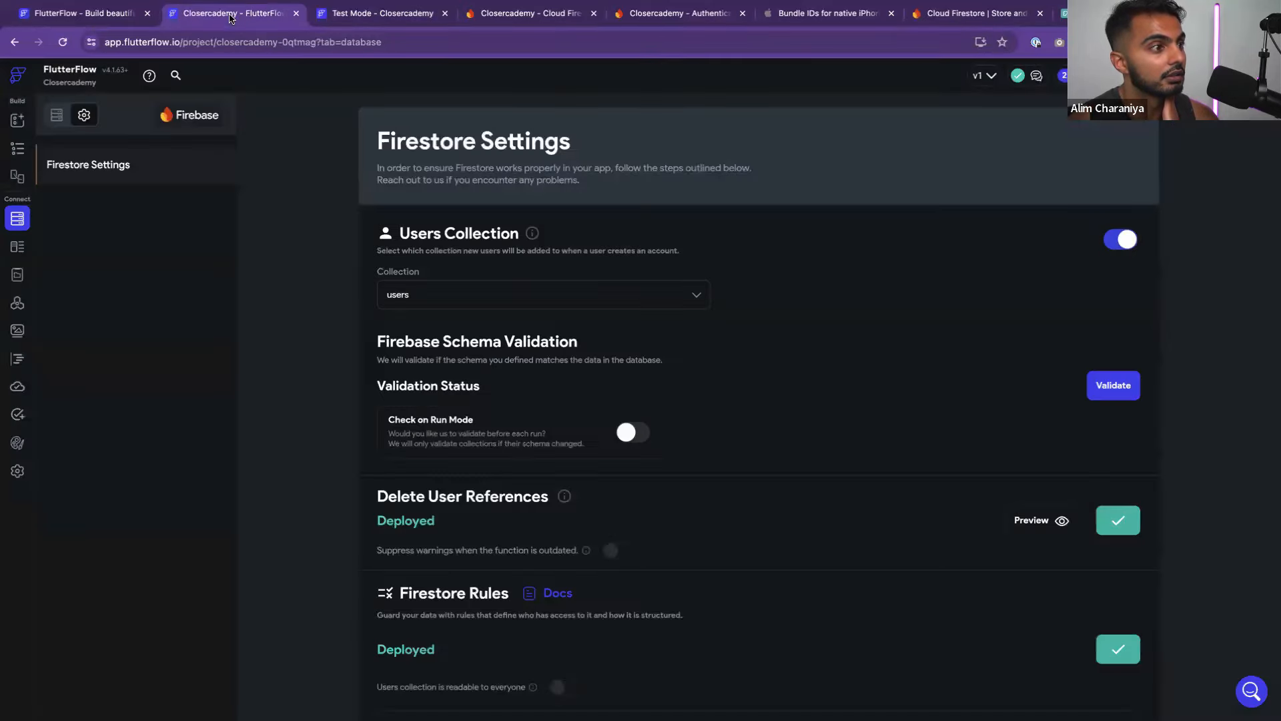
click(18, 122)
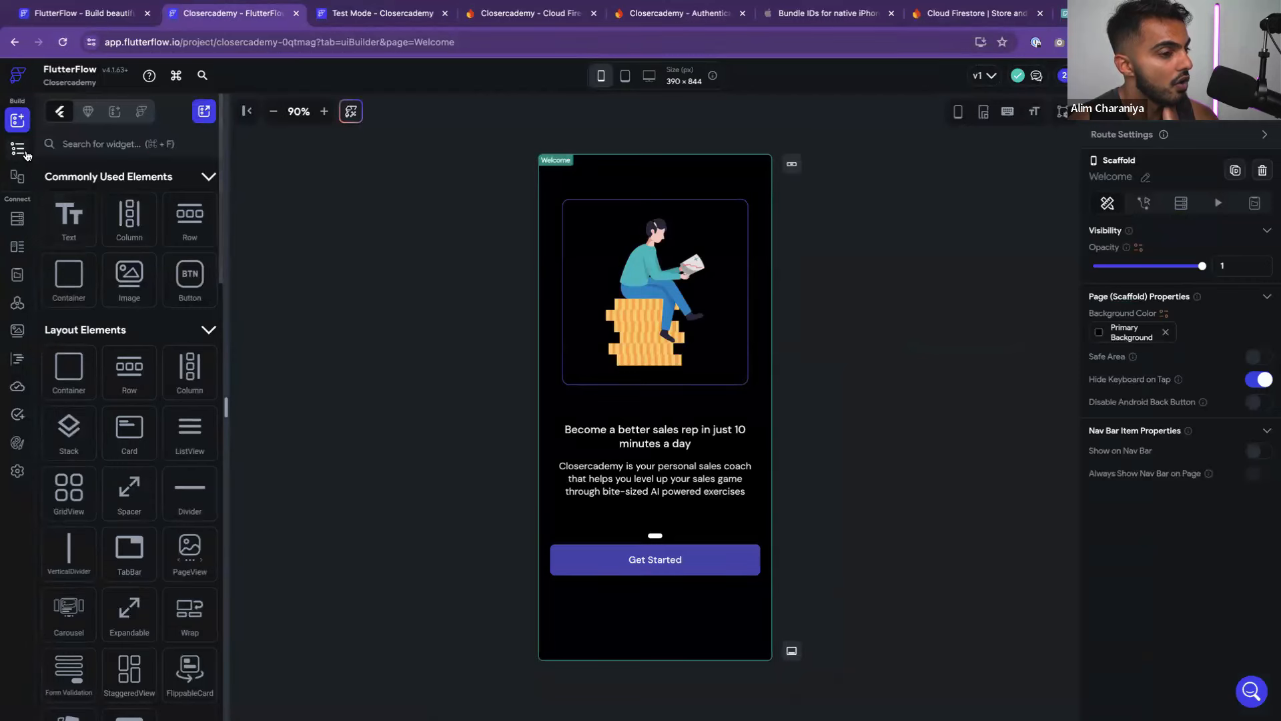
click(23, 155)
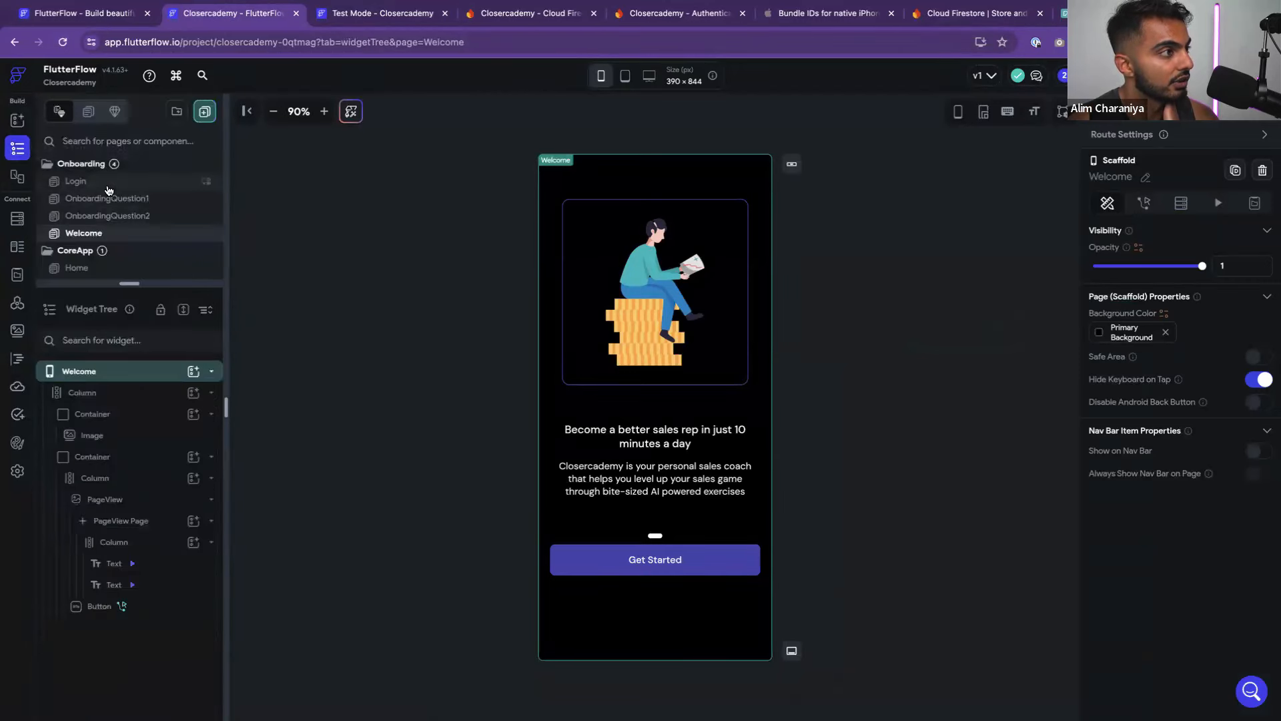
click(104, 216)
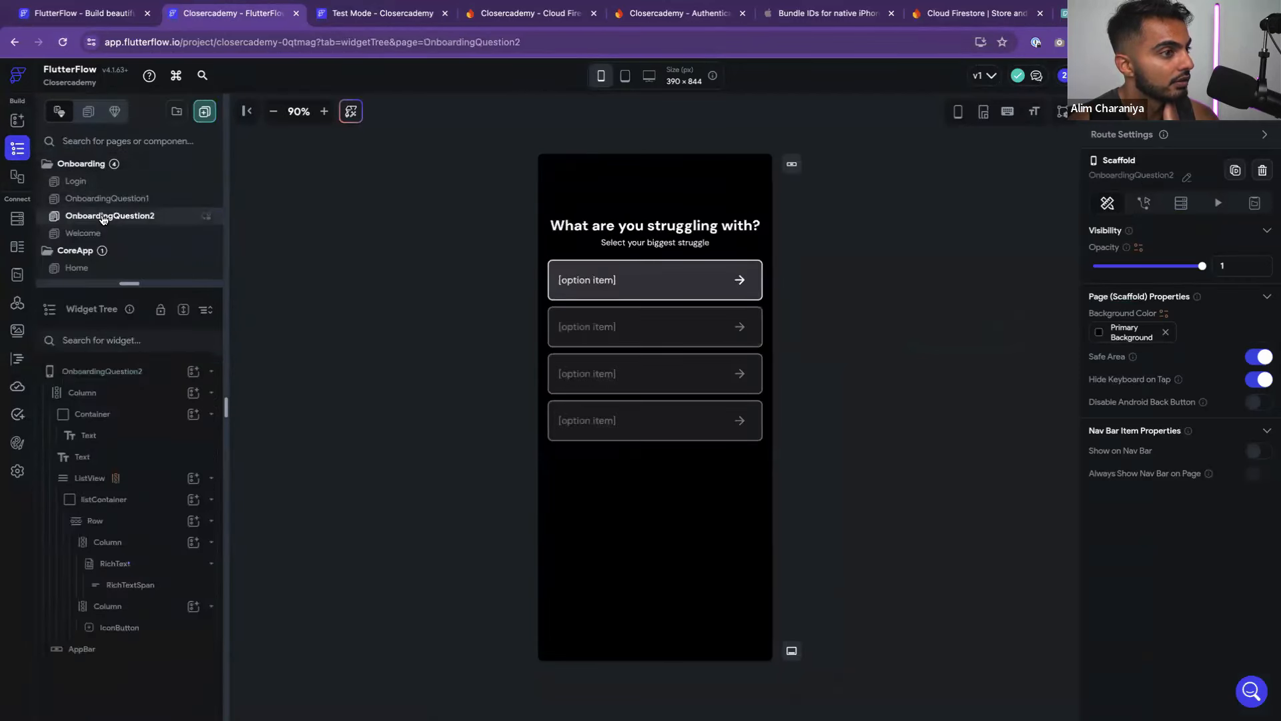
click(119, 186)
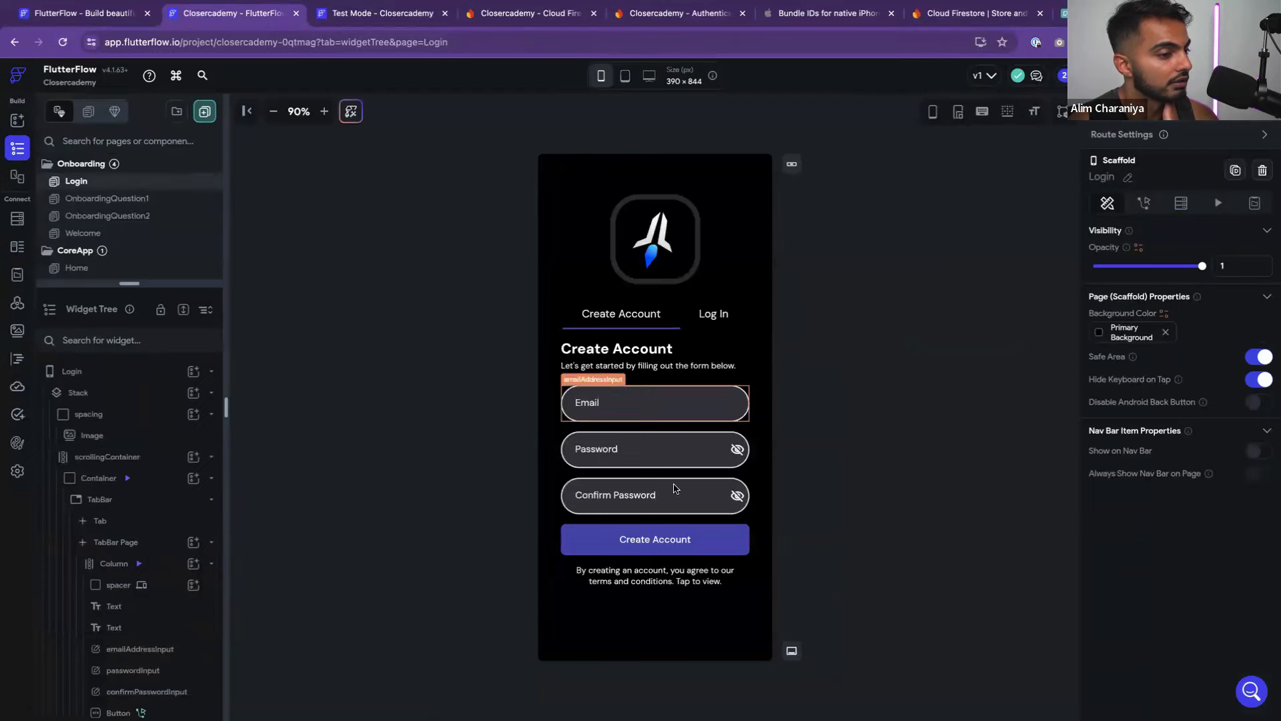
click(740, 546)
click(1145, 145)
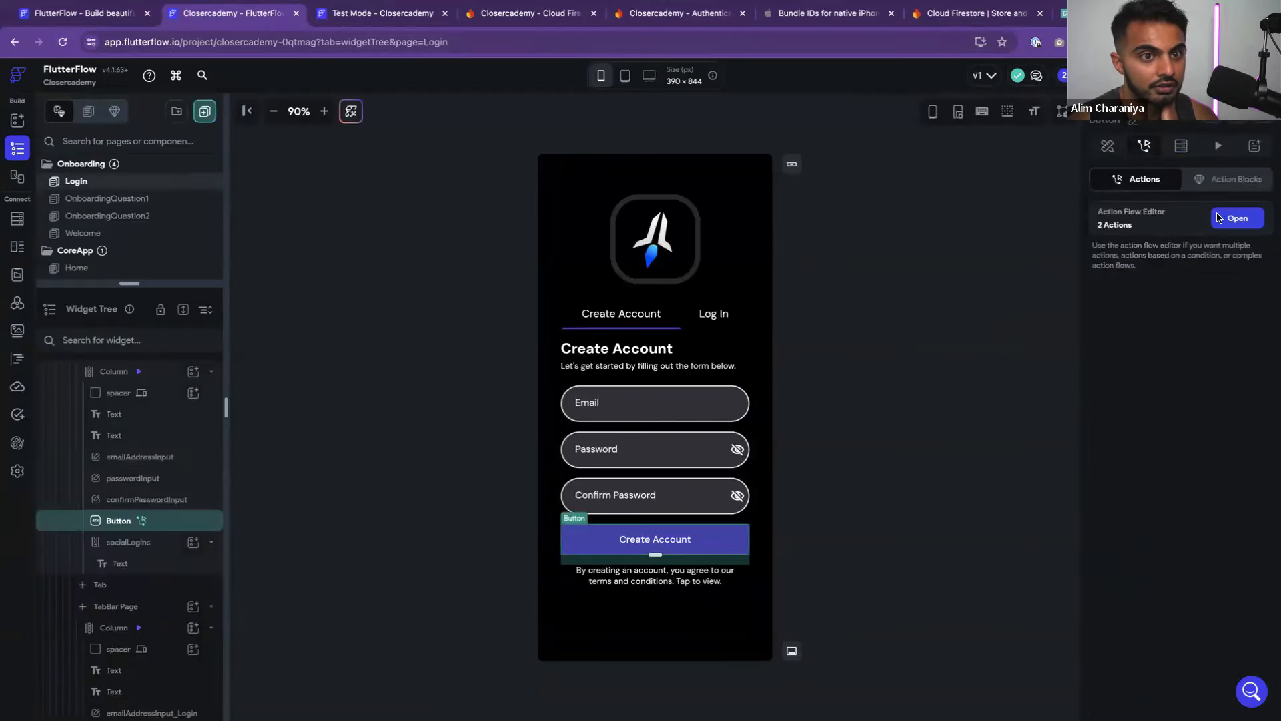
click(1236, 217)
click(481, 357)
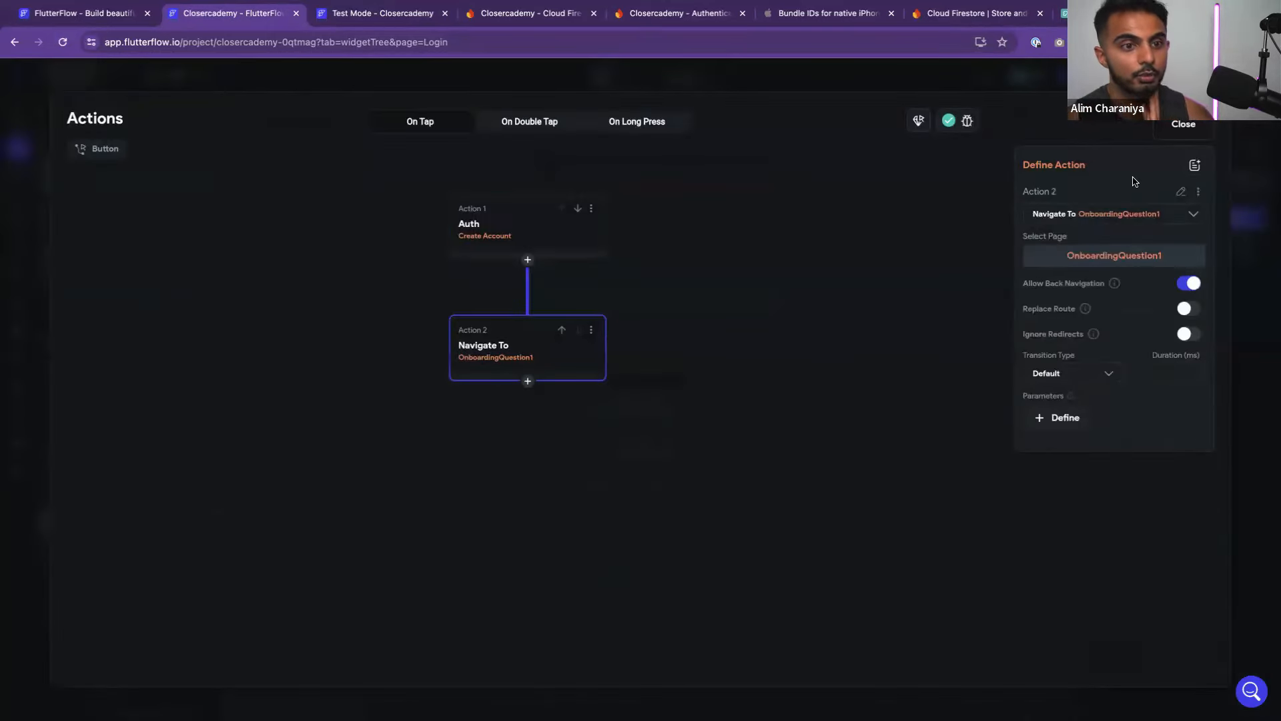
click(1200, 128)
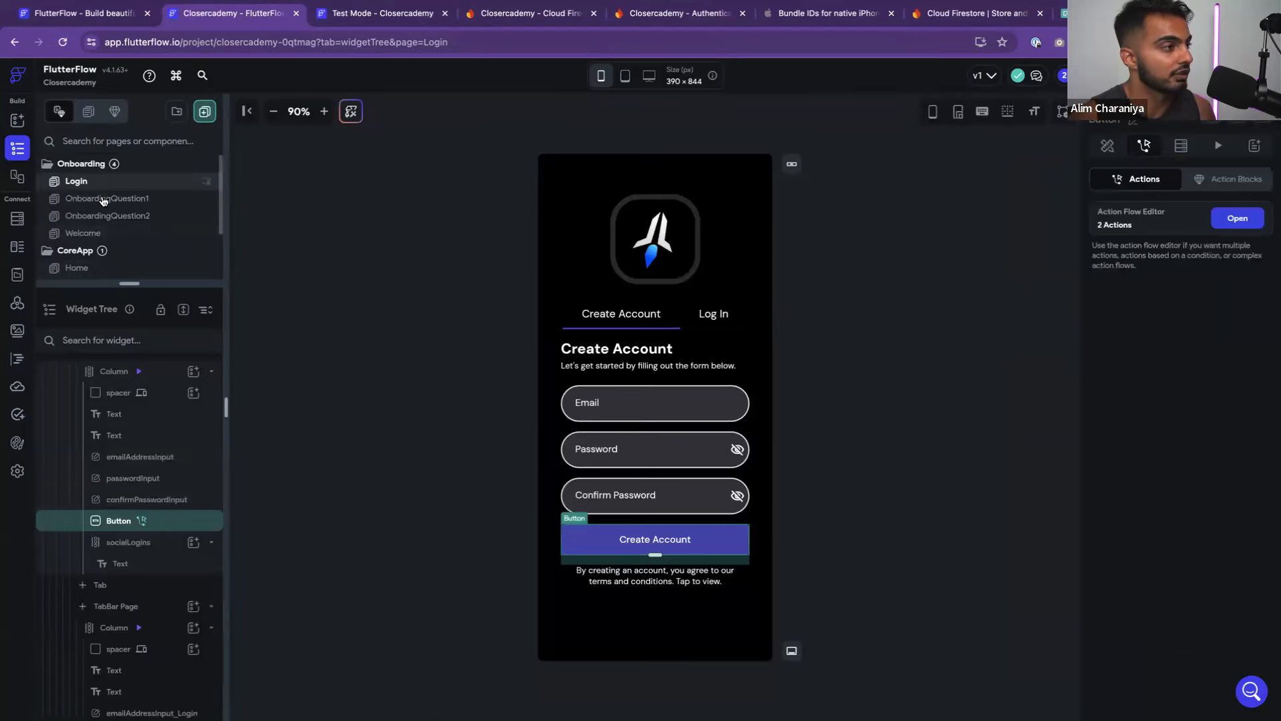
Open OnboardingQuestion1 and set its main Column's Main Axis Size to min
click(109, 199)
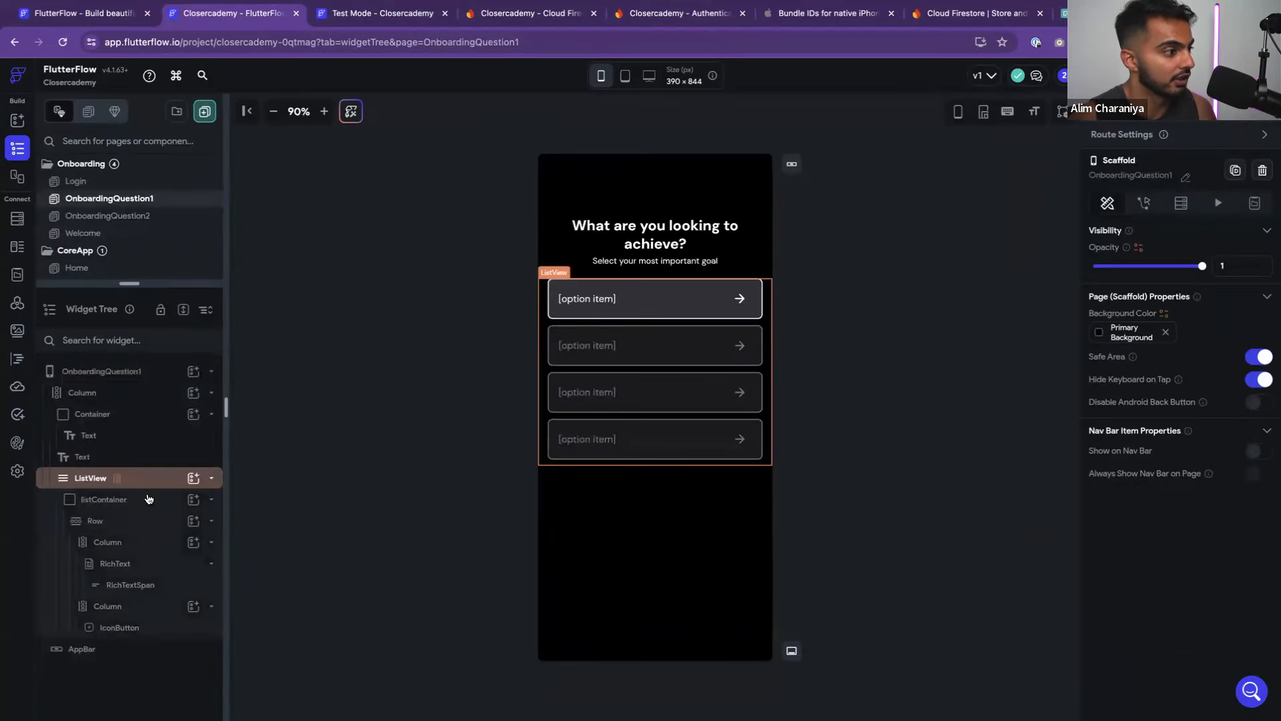
click(212, 499)
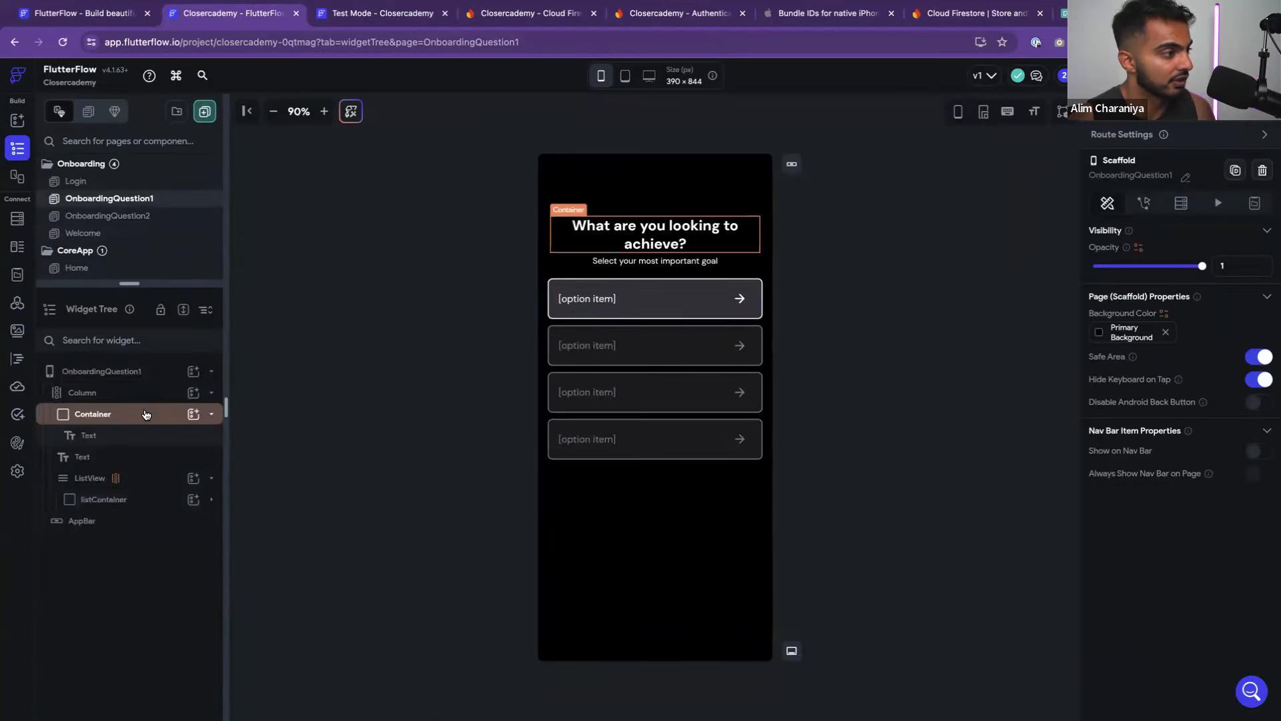
click(142, 394)
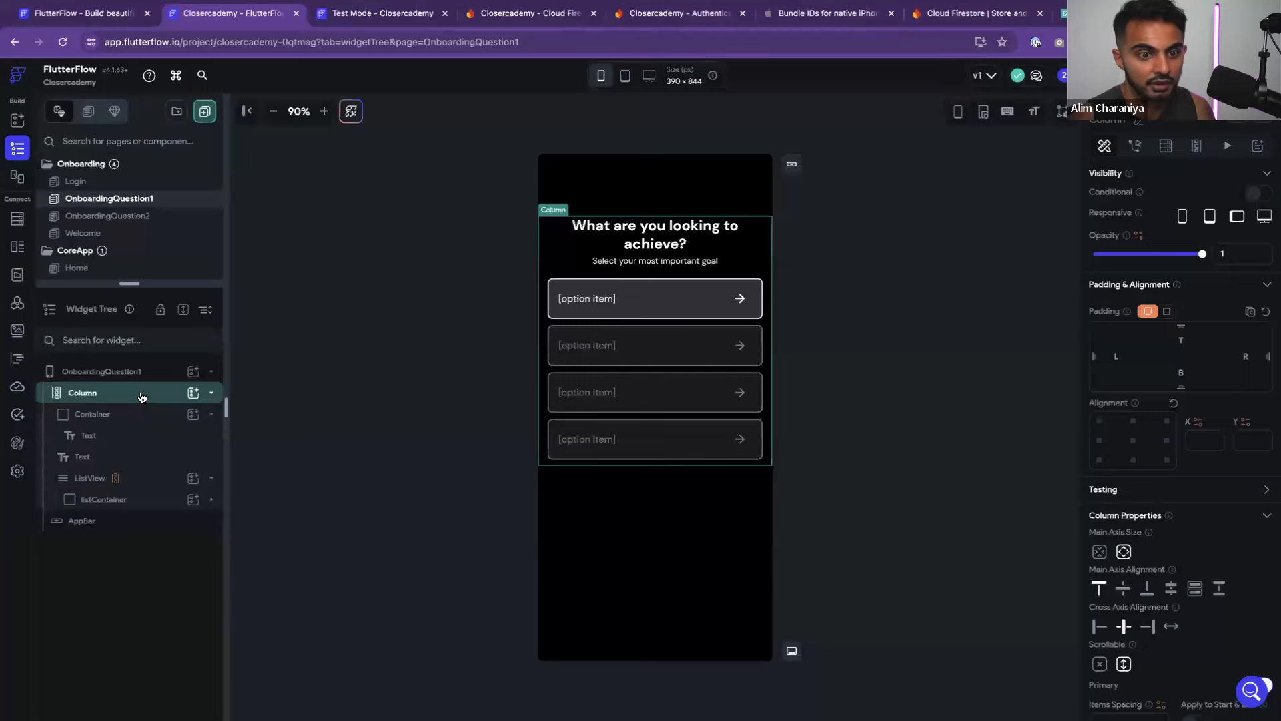
click(1100, 551)
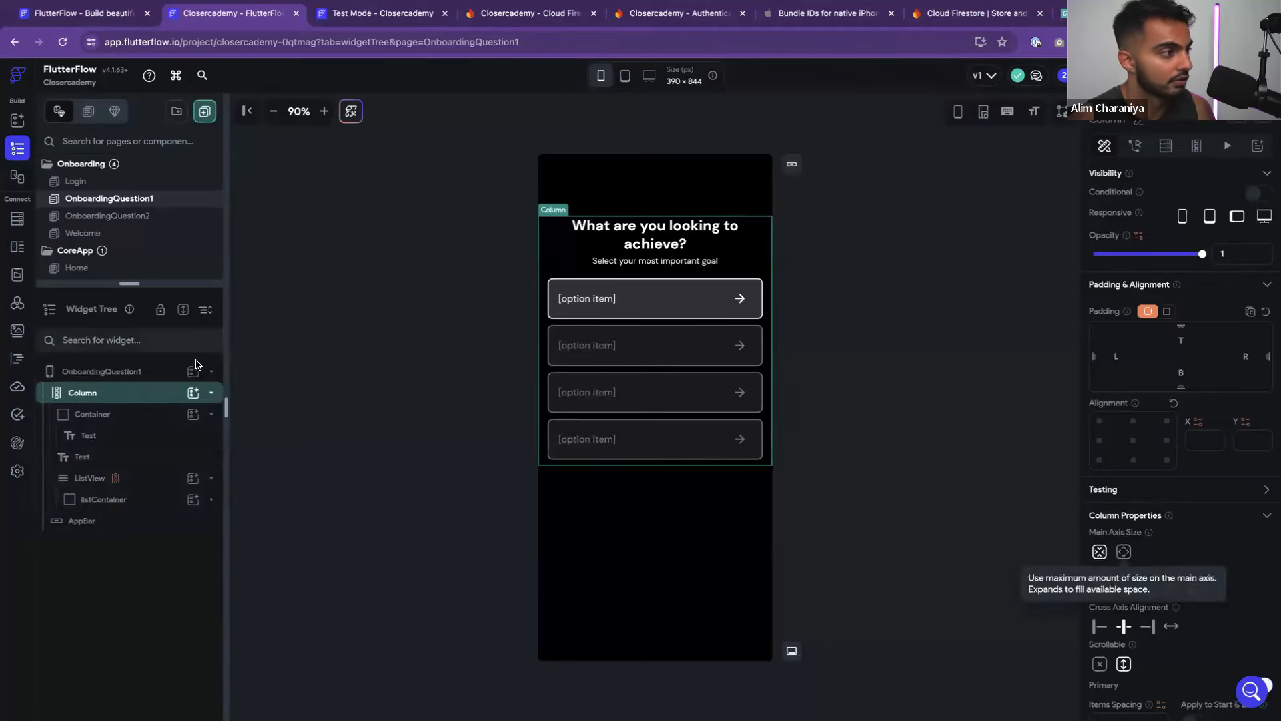
Make the question title's container Expanded and adjust the title text inside it
click(126, 414)
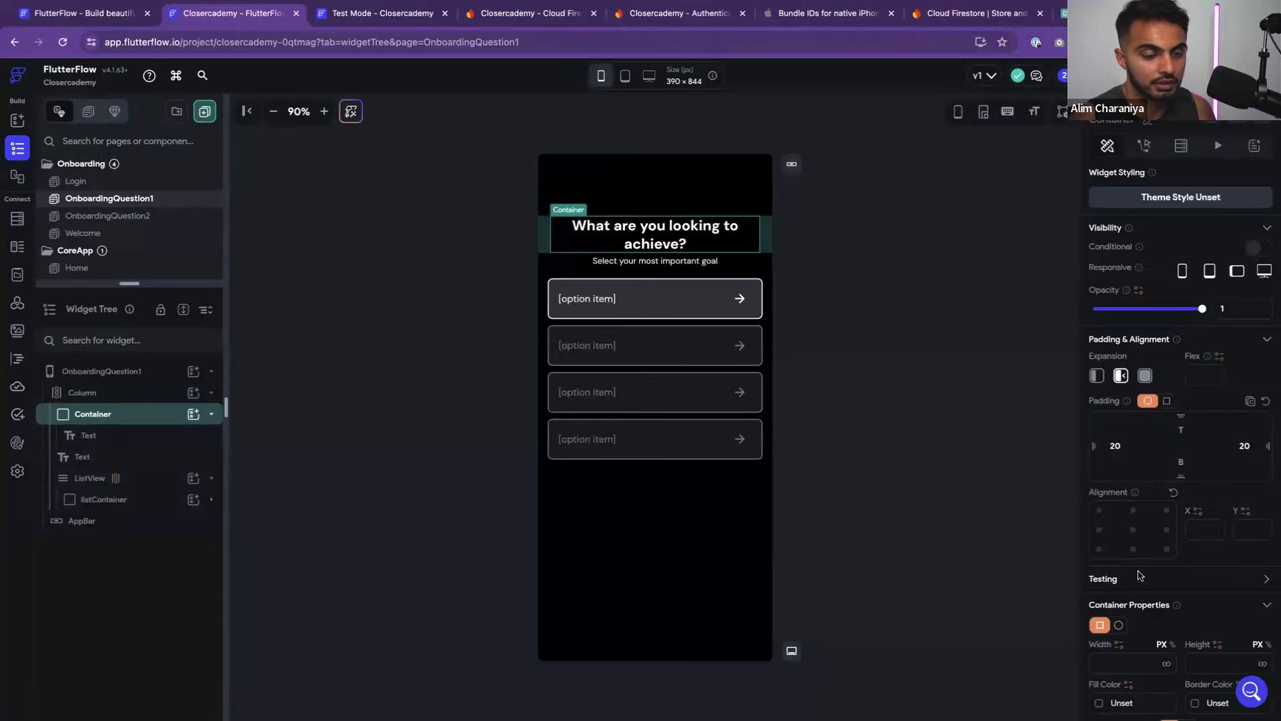
click(1144, 376)
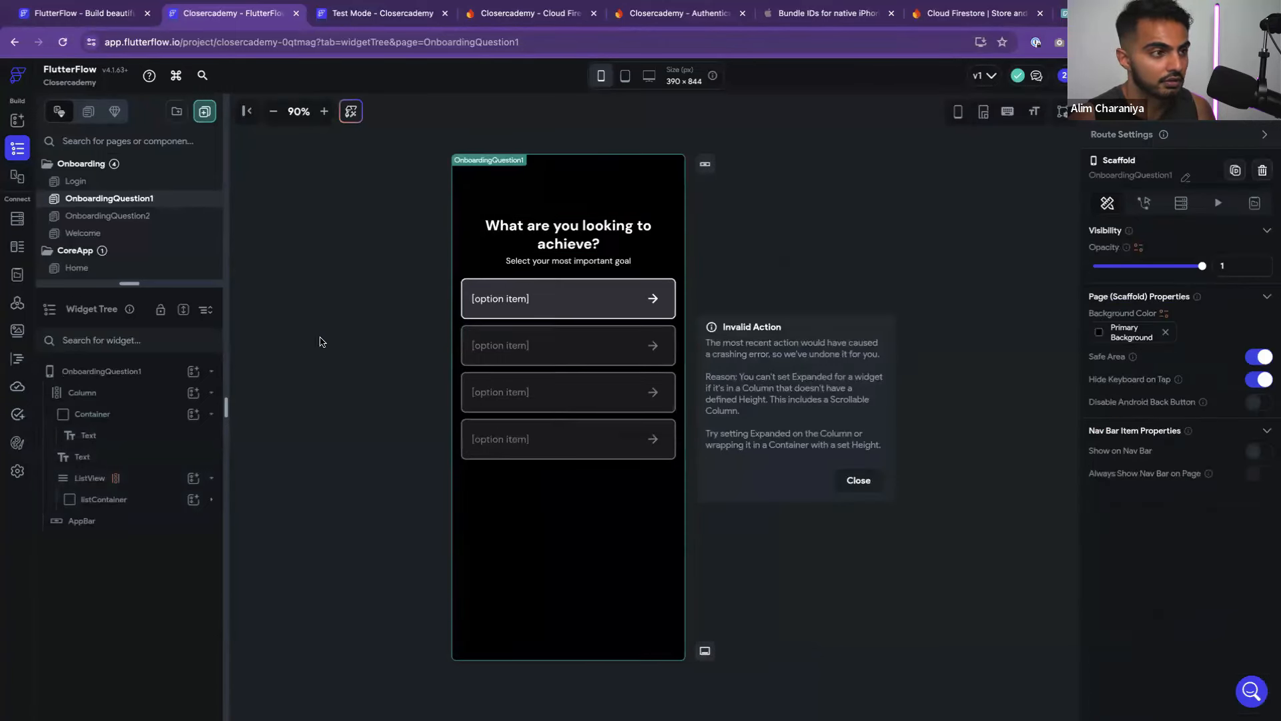
click(140, 412)
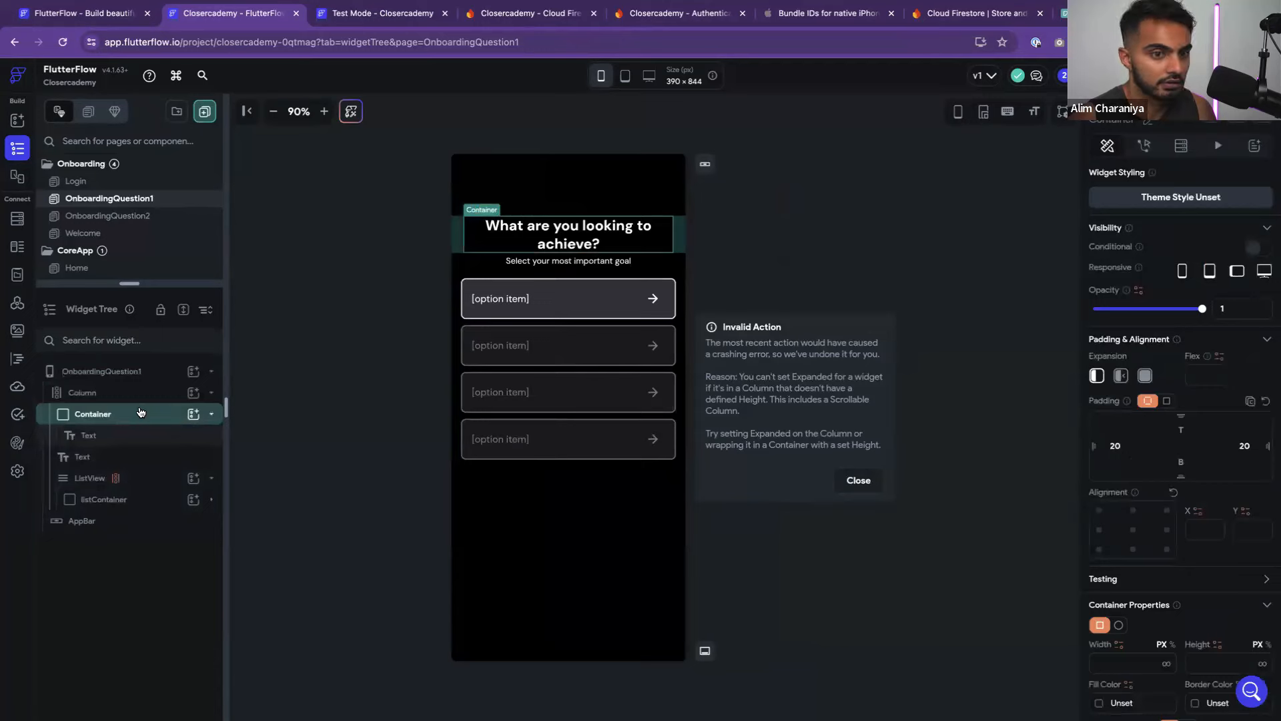
click(144, 435)
drag(207, 418, 112, 397)
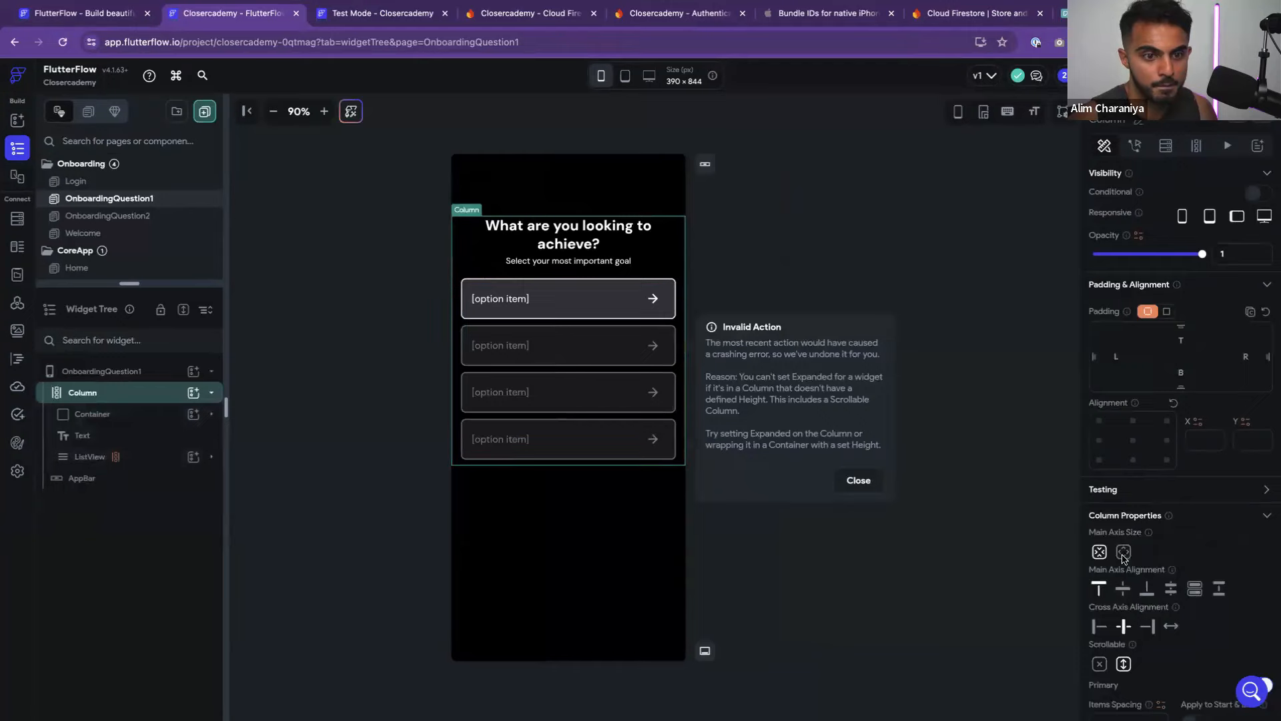
click(619, 135)
In Test Mode, sign up another test account from Get Started with email and password
click(360, 10)
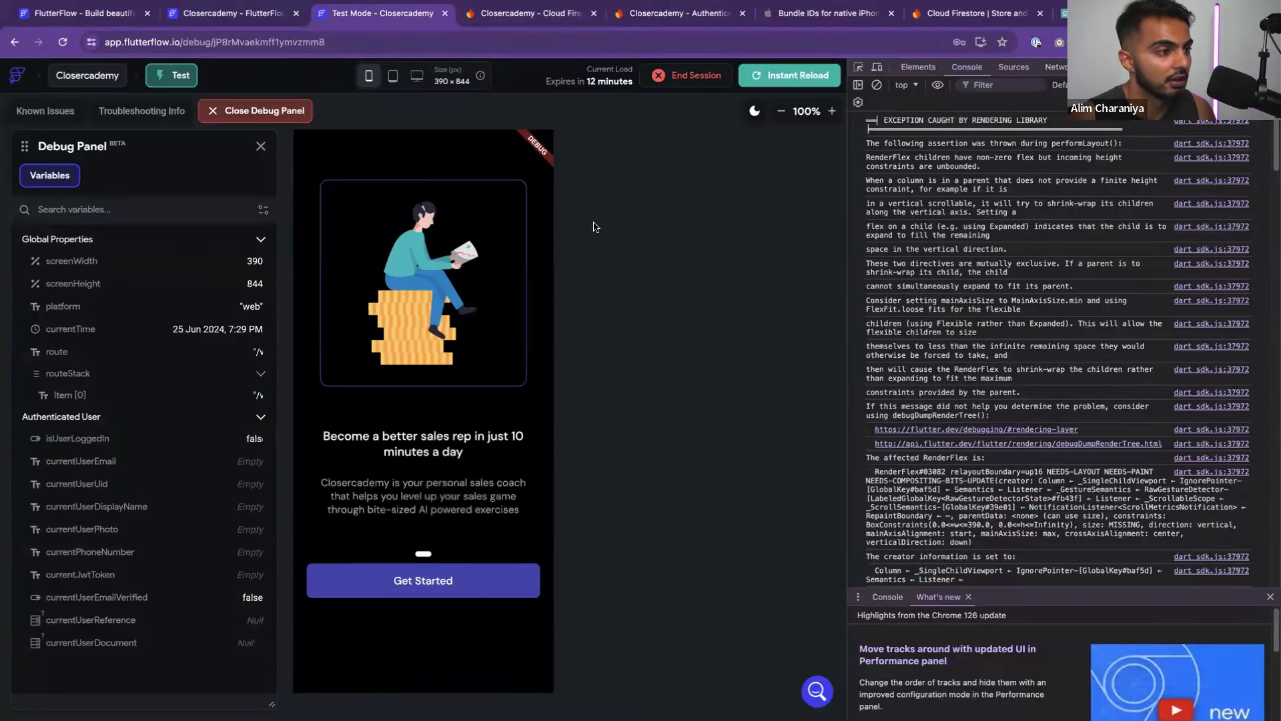
click(427, 580)
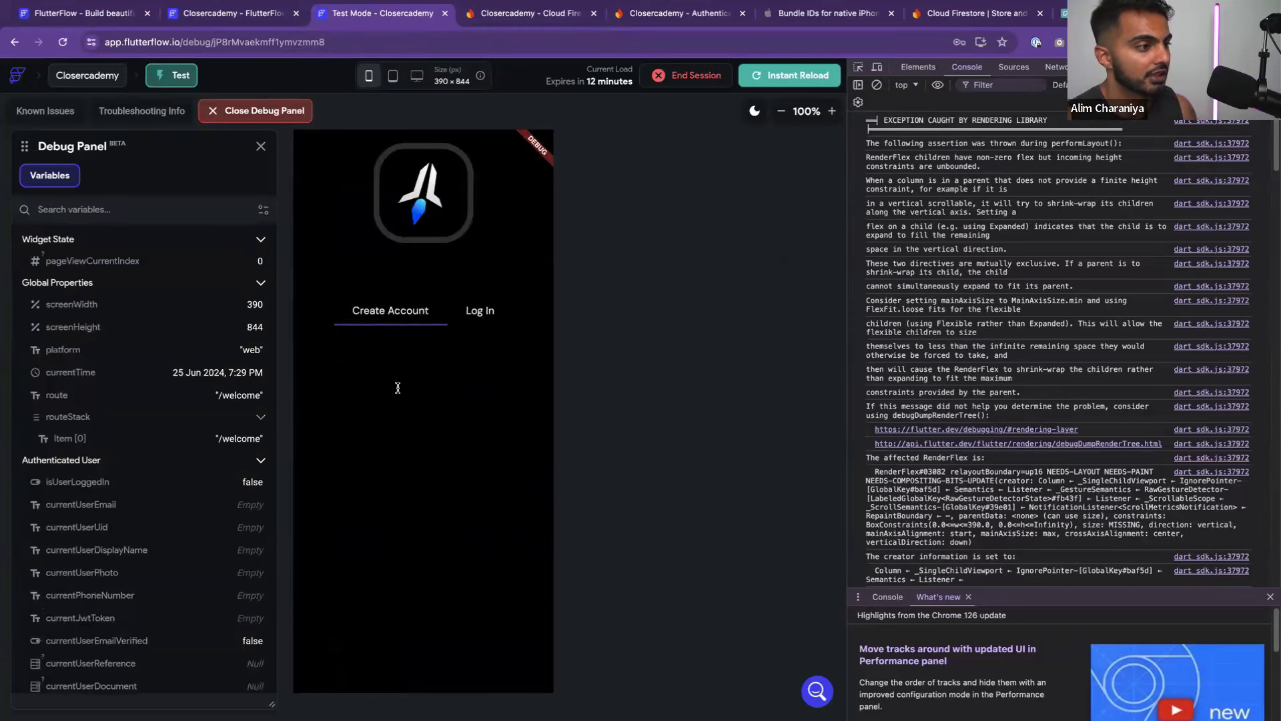
click(396, 385)
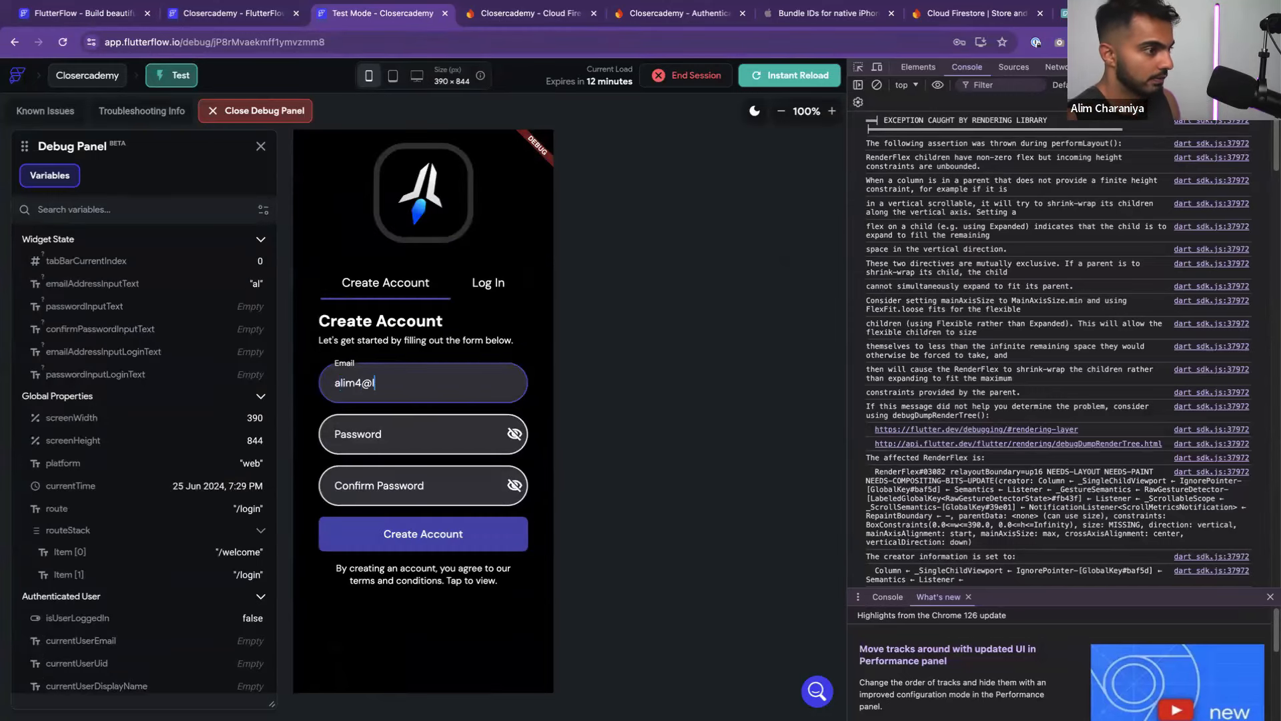
key(Tab)
key(Tab)
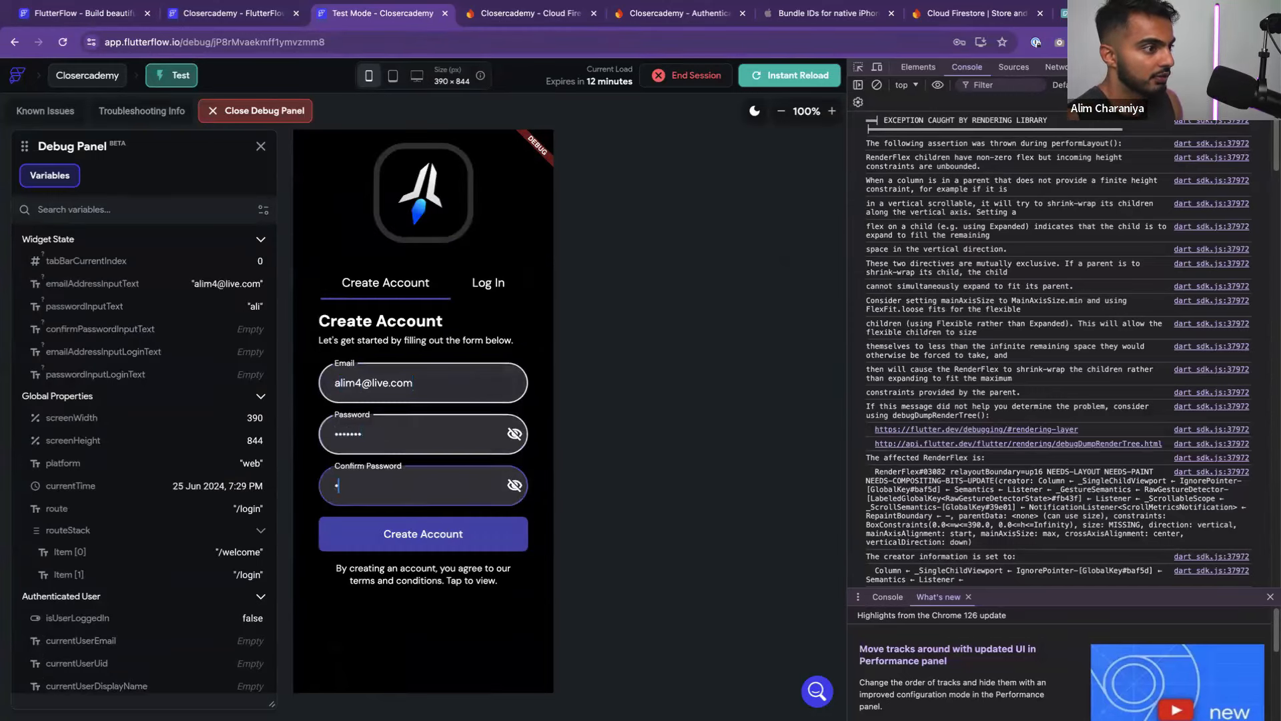
key(Return)
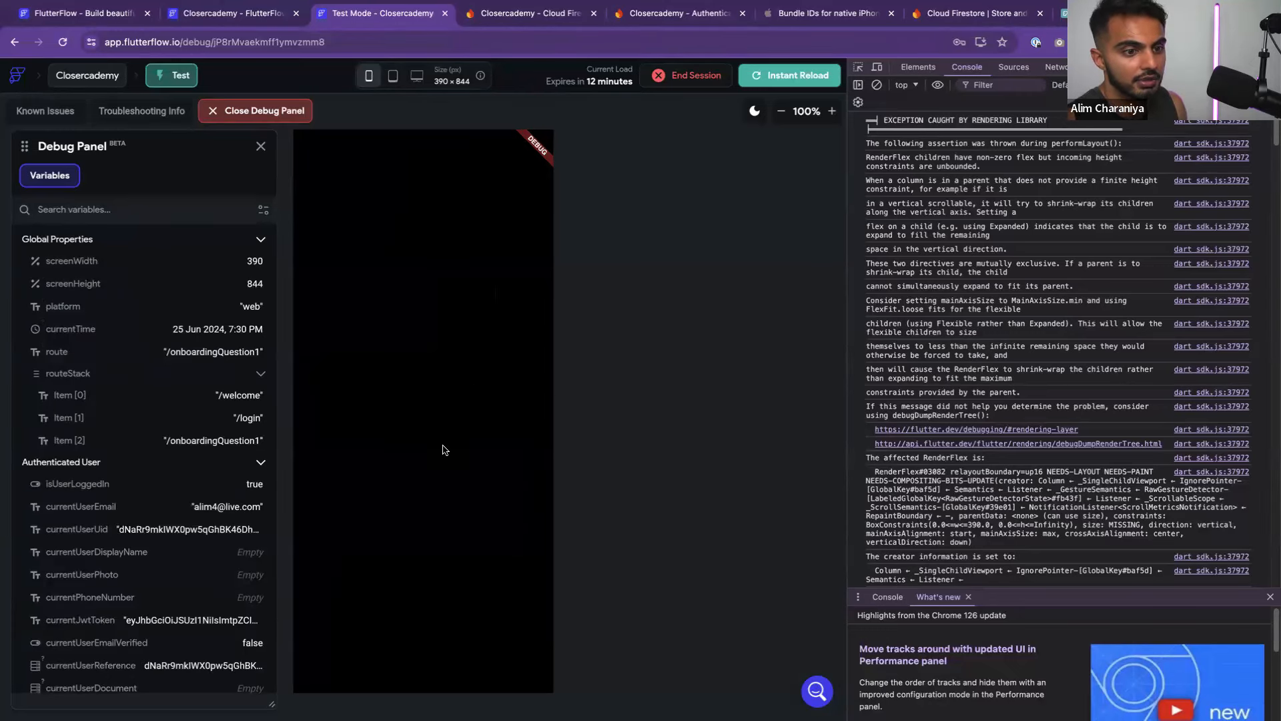
Inspect the RenderFlex error in the console, then return to the FlutterFlow editor
scroll(1071, 392, down, 15)
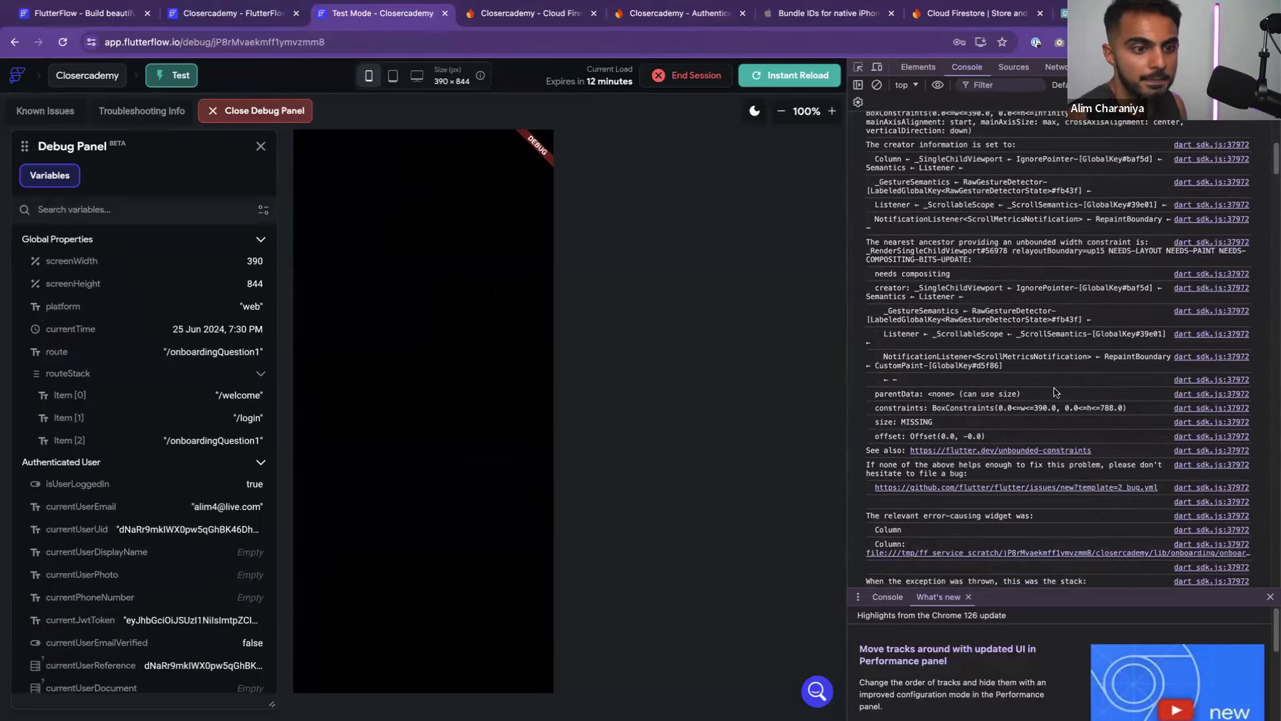
scroll(999, 409, up, 10)
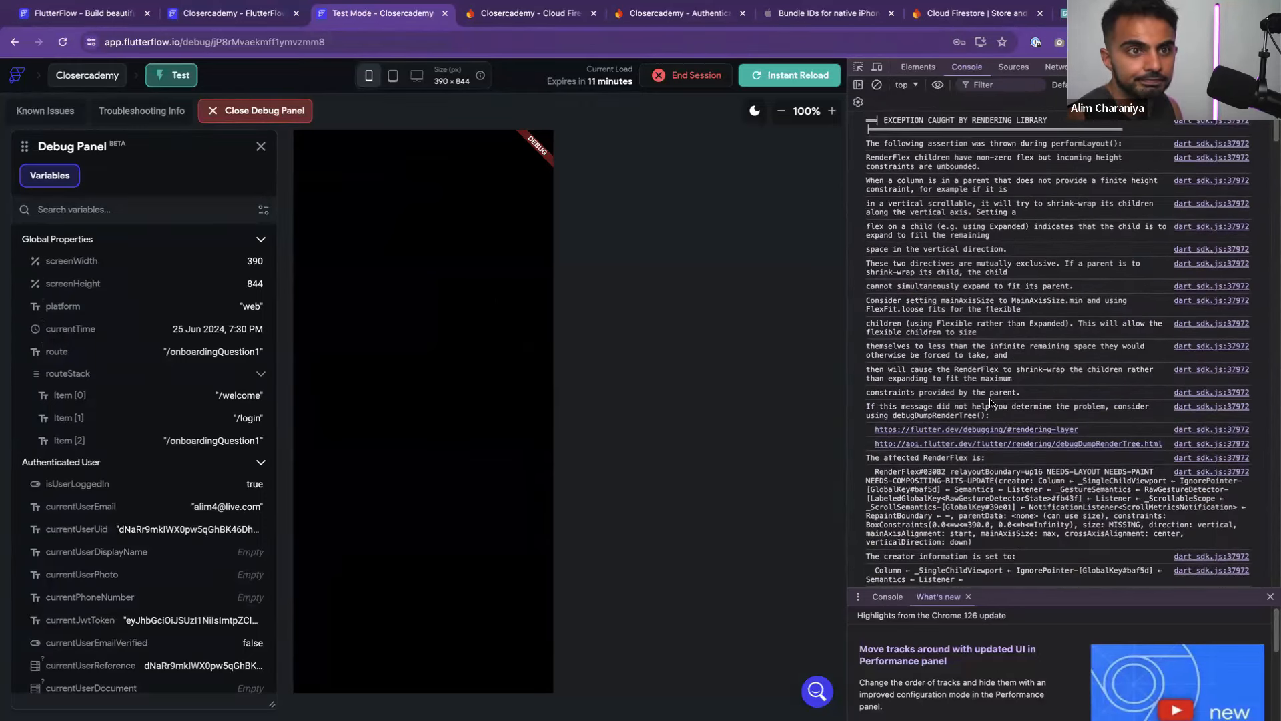
triple_click(945, 160)
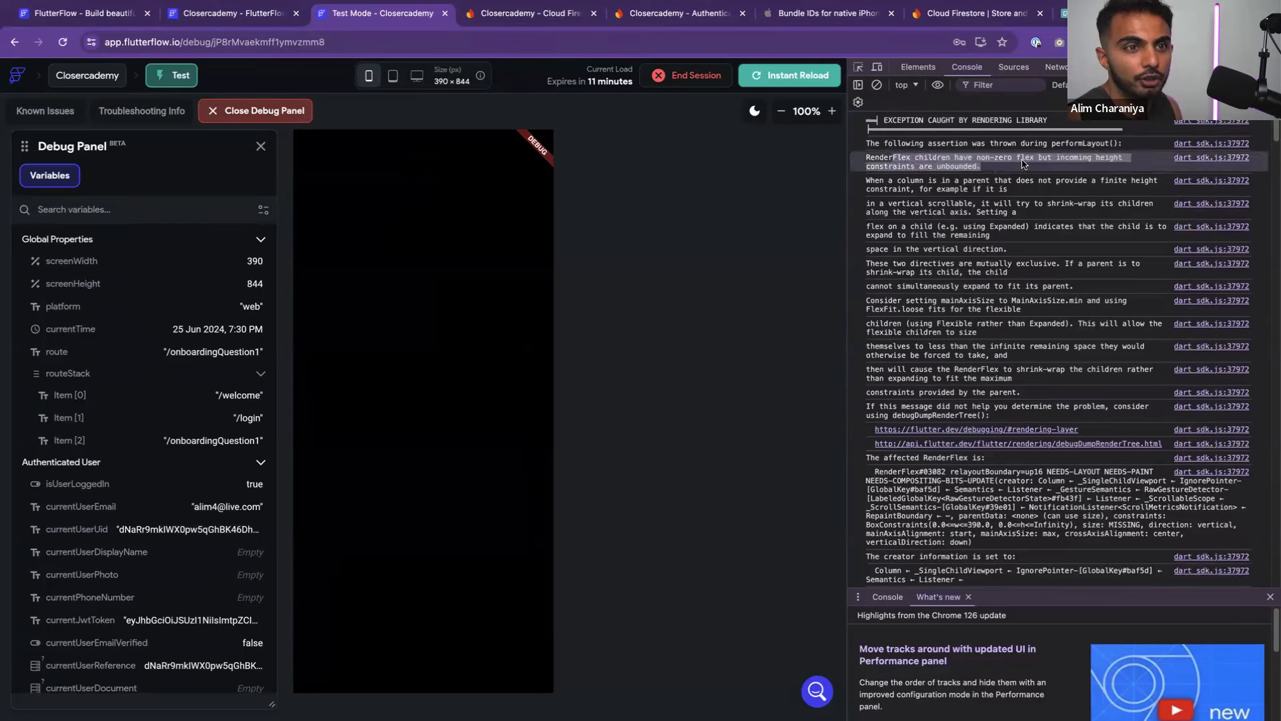
click(988, 176)
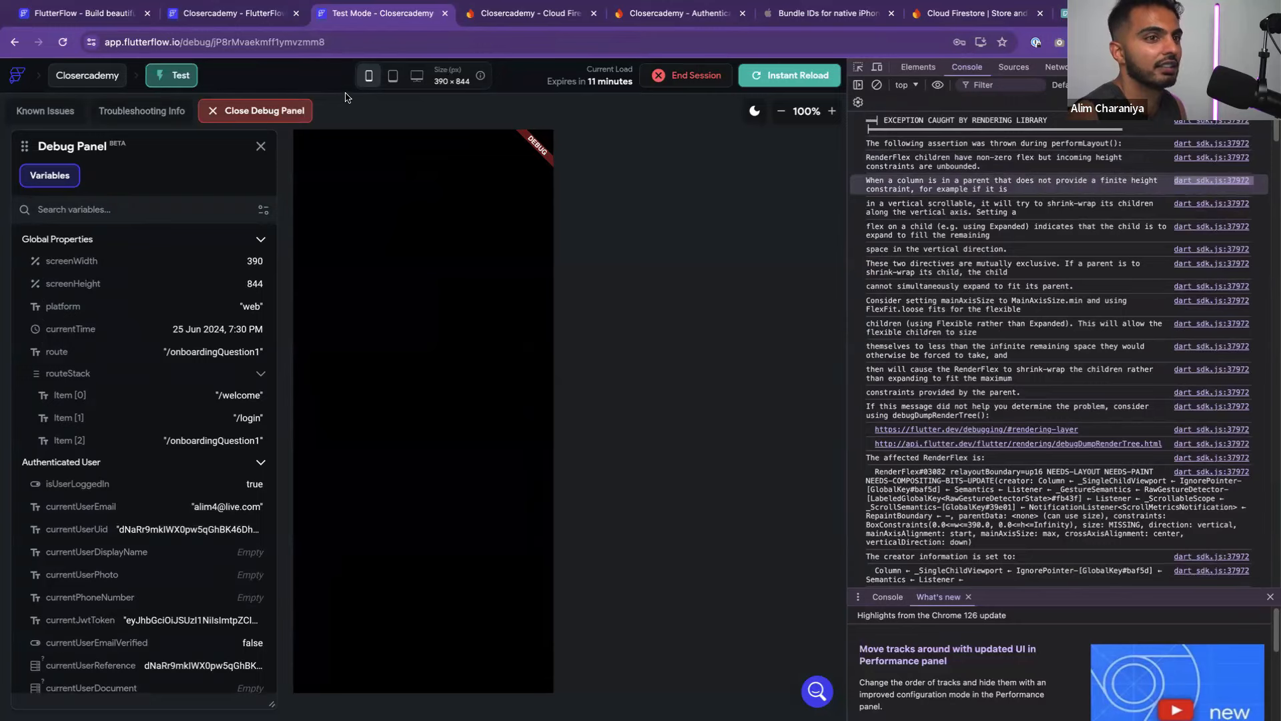
click(195, 17)
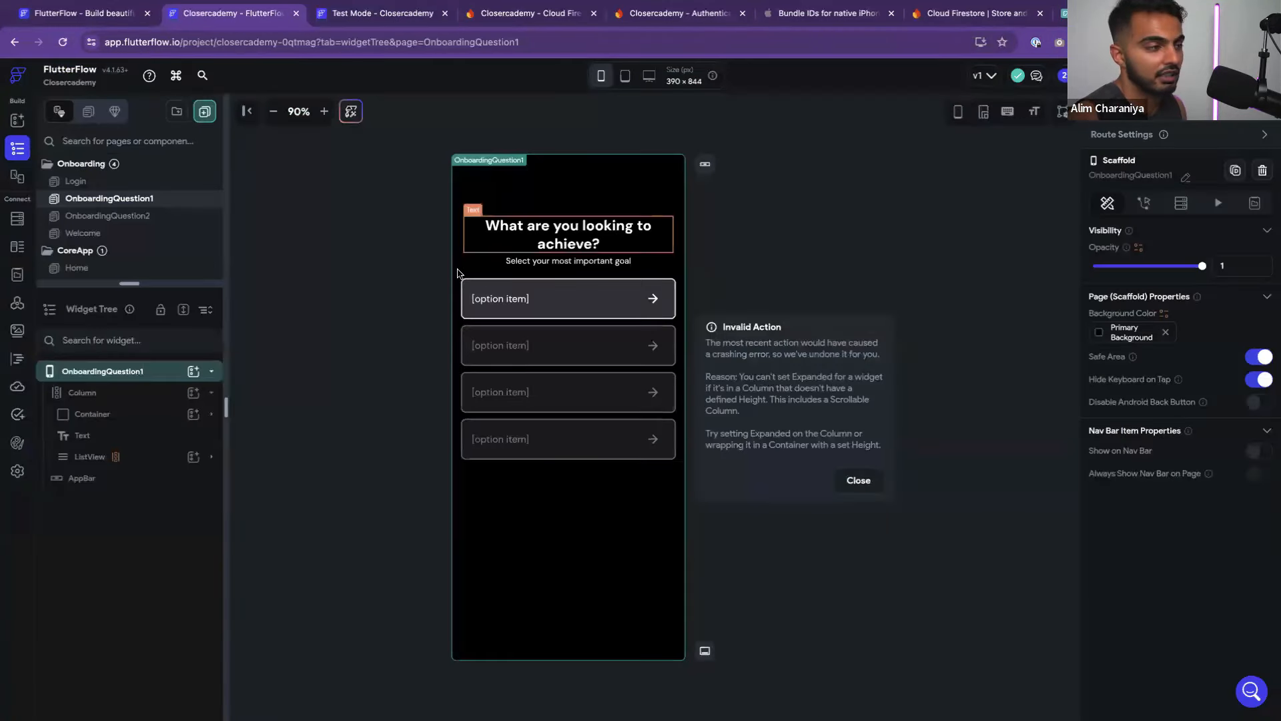
Set the title container's width to 100 with a percent height unit, leaving height empty
click(82, 393)
scroll(1195, 414, down, 1)
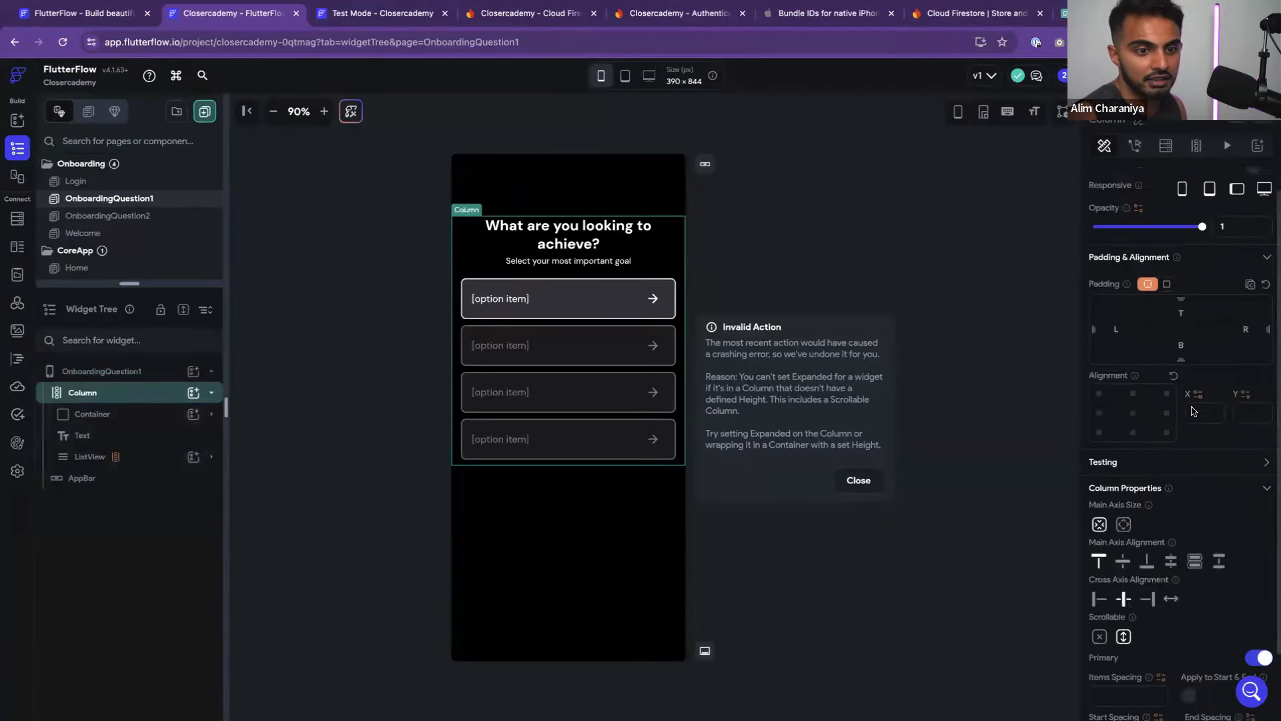
click(107, 419)
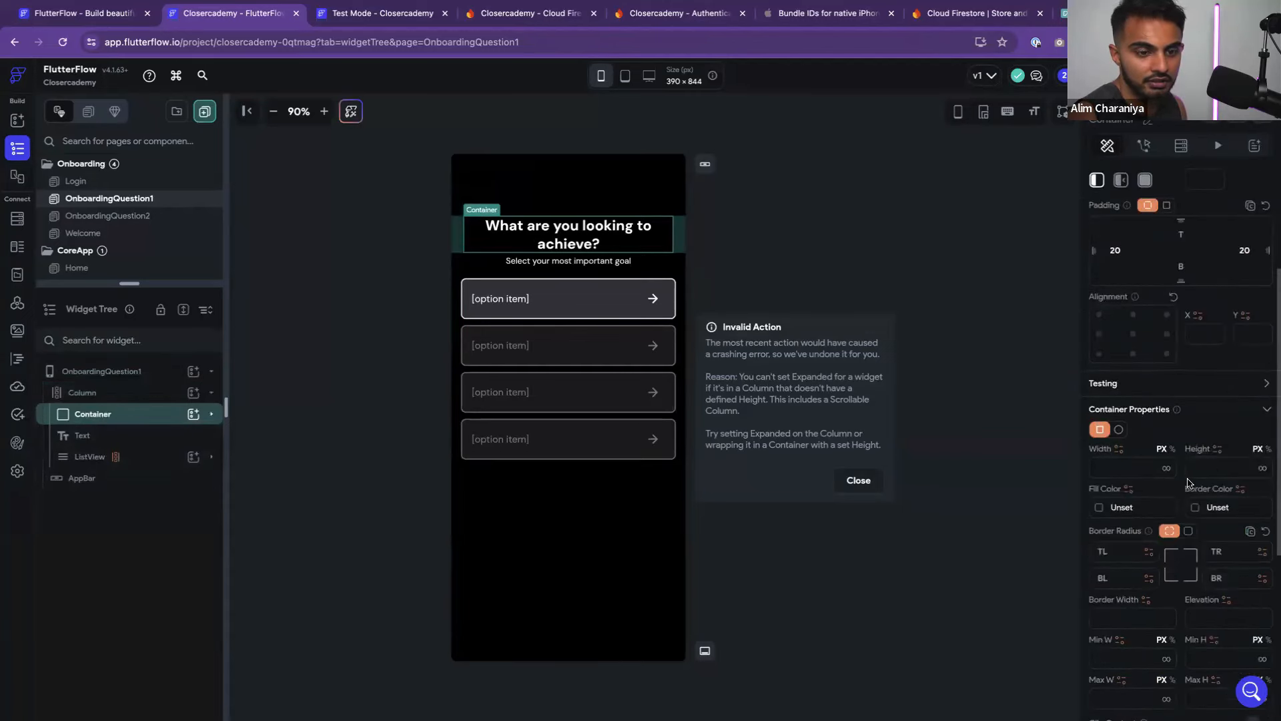
click(1133, 469)
text(100)
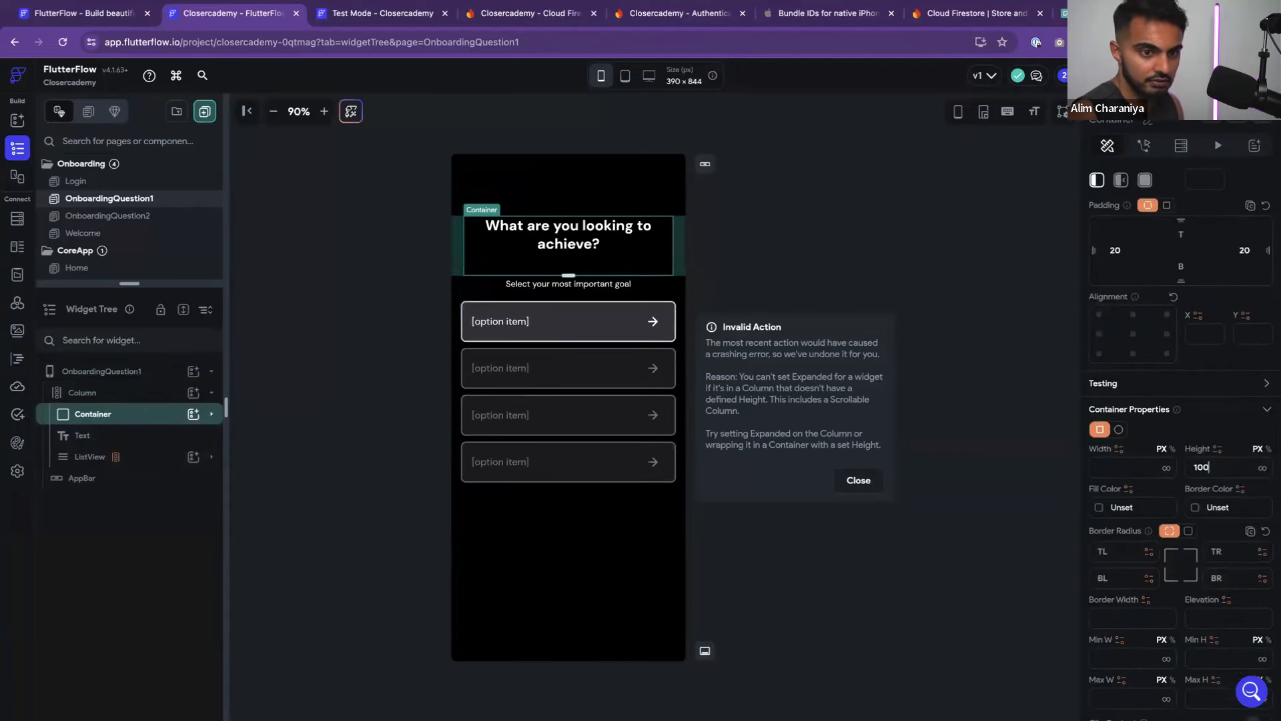
click(1269, 449)
click(1206, 465)
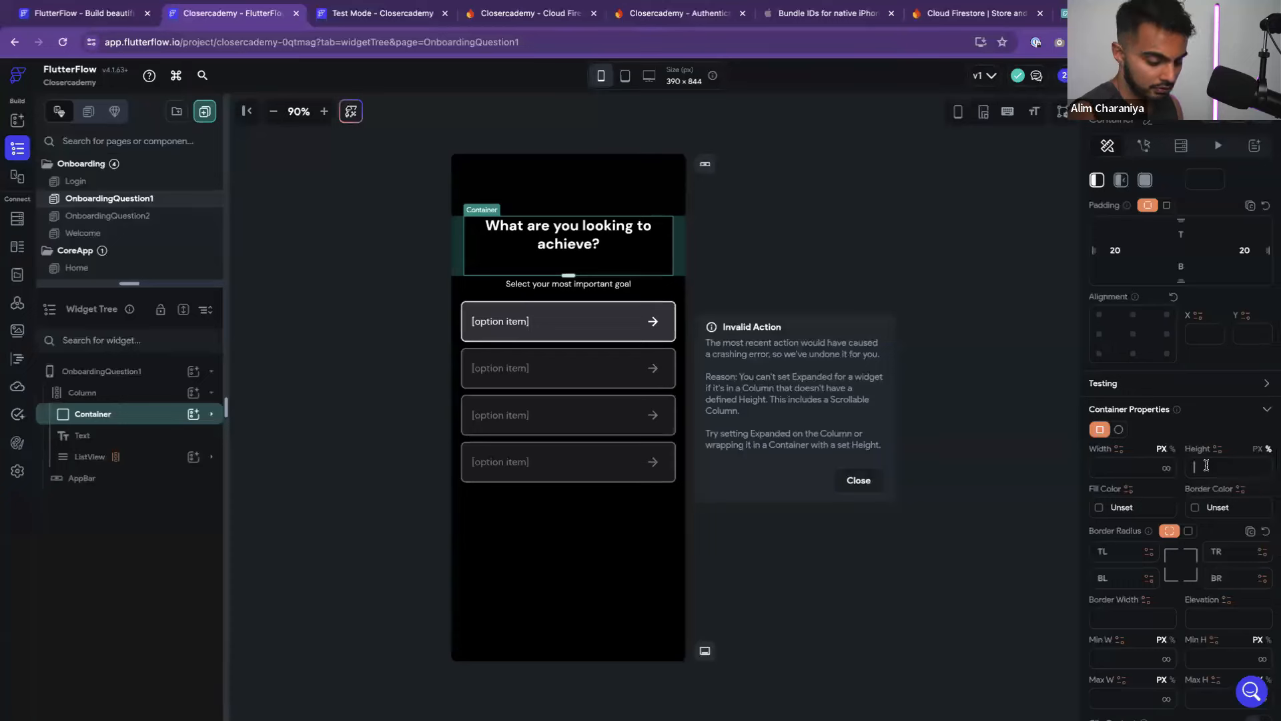
text(100)
key(BackSpace)
key(BackSpace)
key(BackSpace)
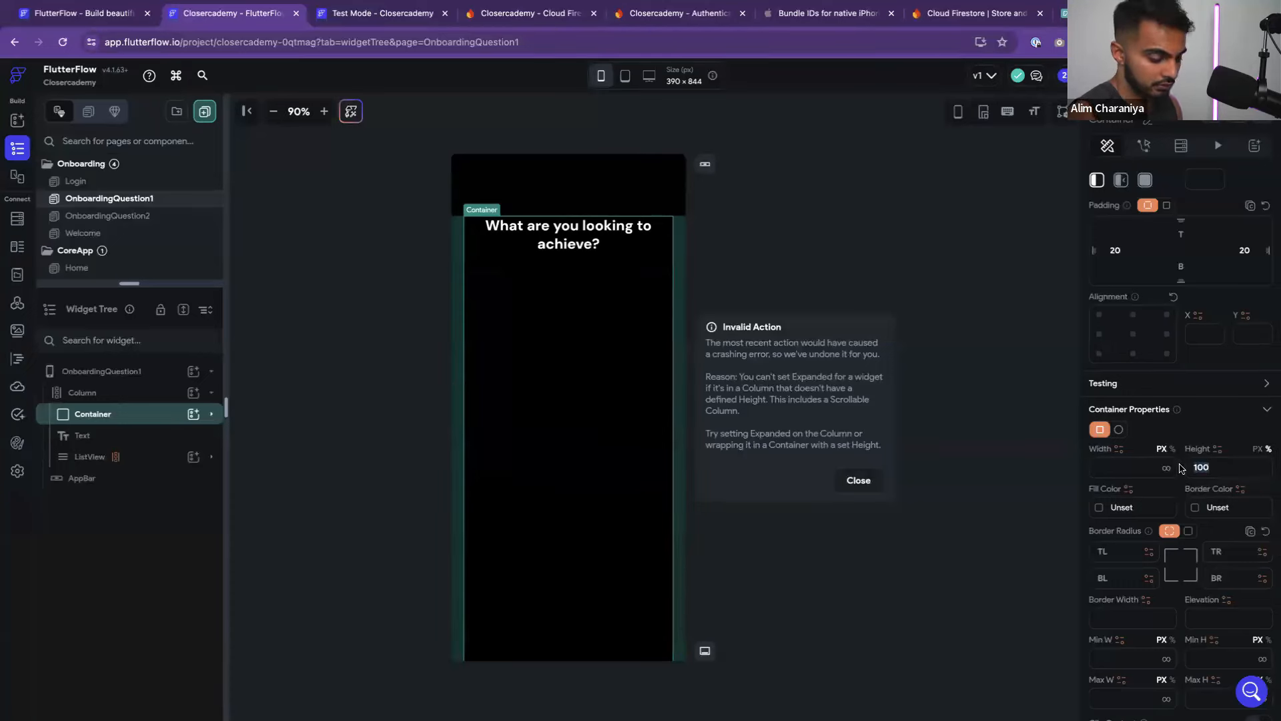
Restructure the option ListView so the card's inner row becomes its direct template child
click(331, 390)
click(90, 456)
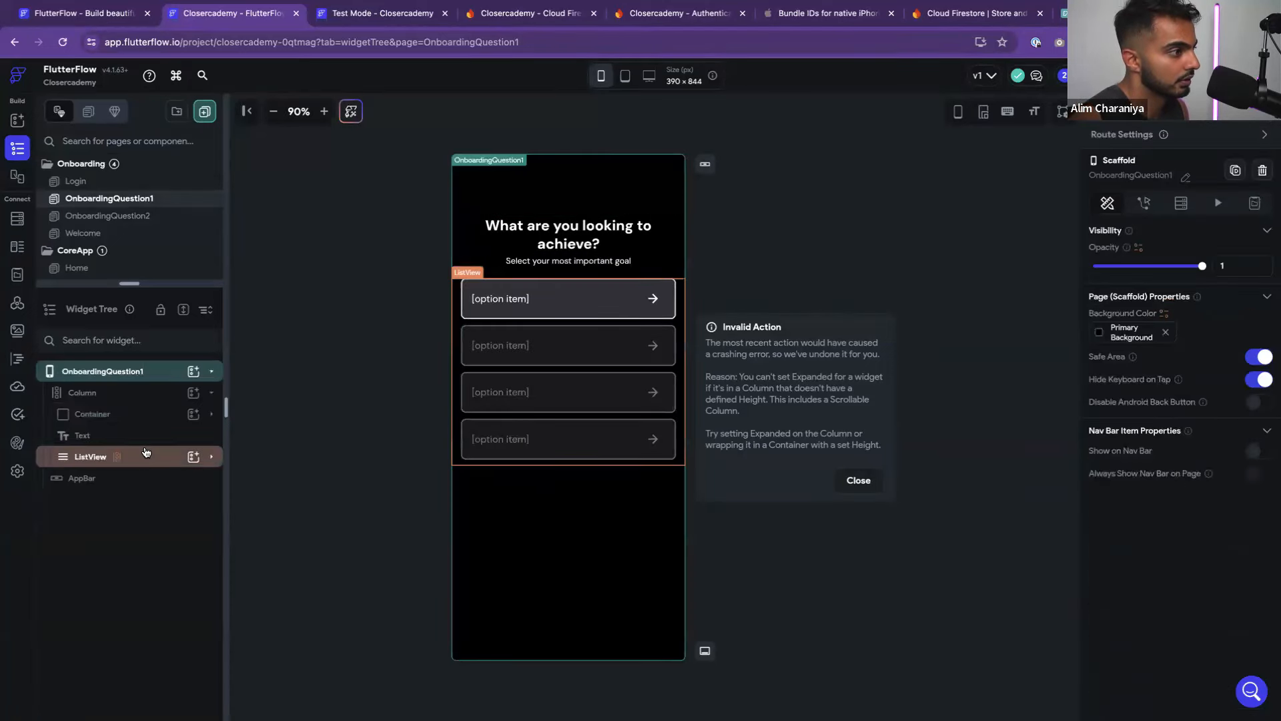
click(140, 422)
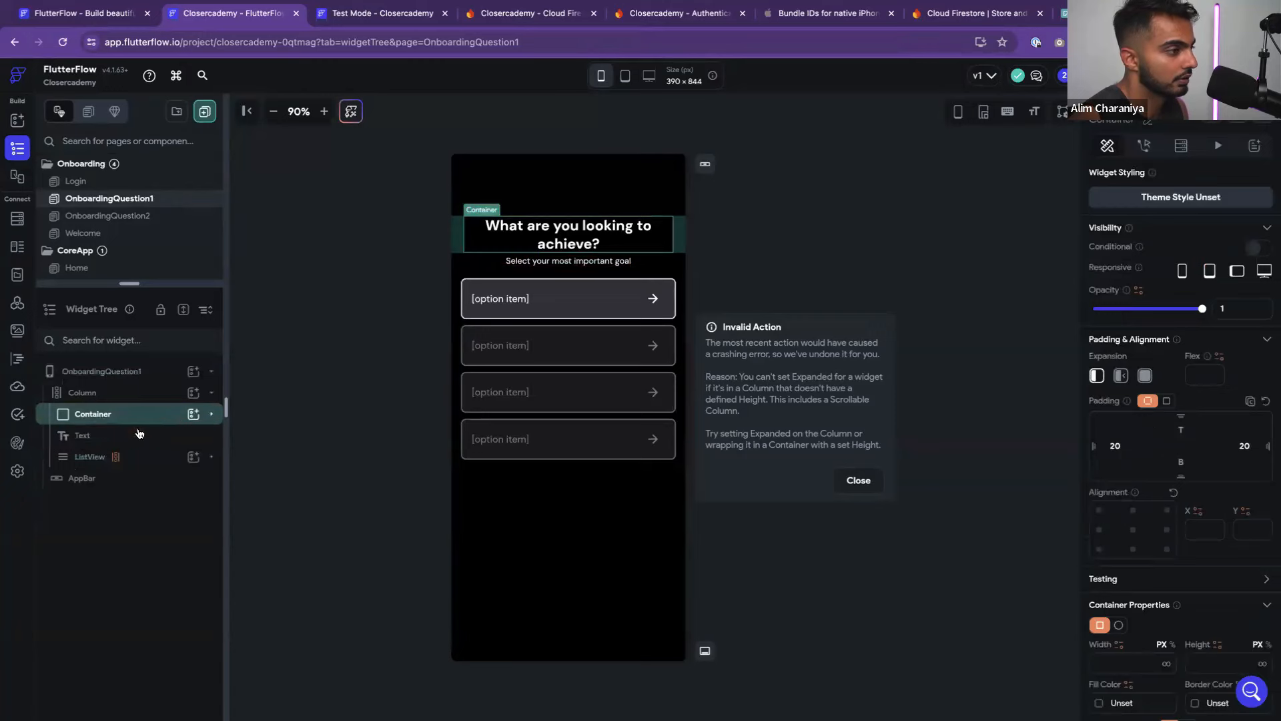
click(167, 456)
click(211, 457)
click(157, 478)
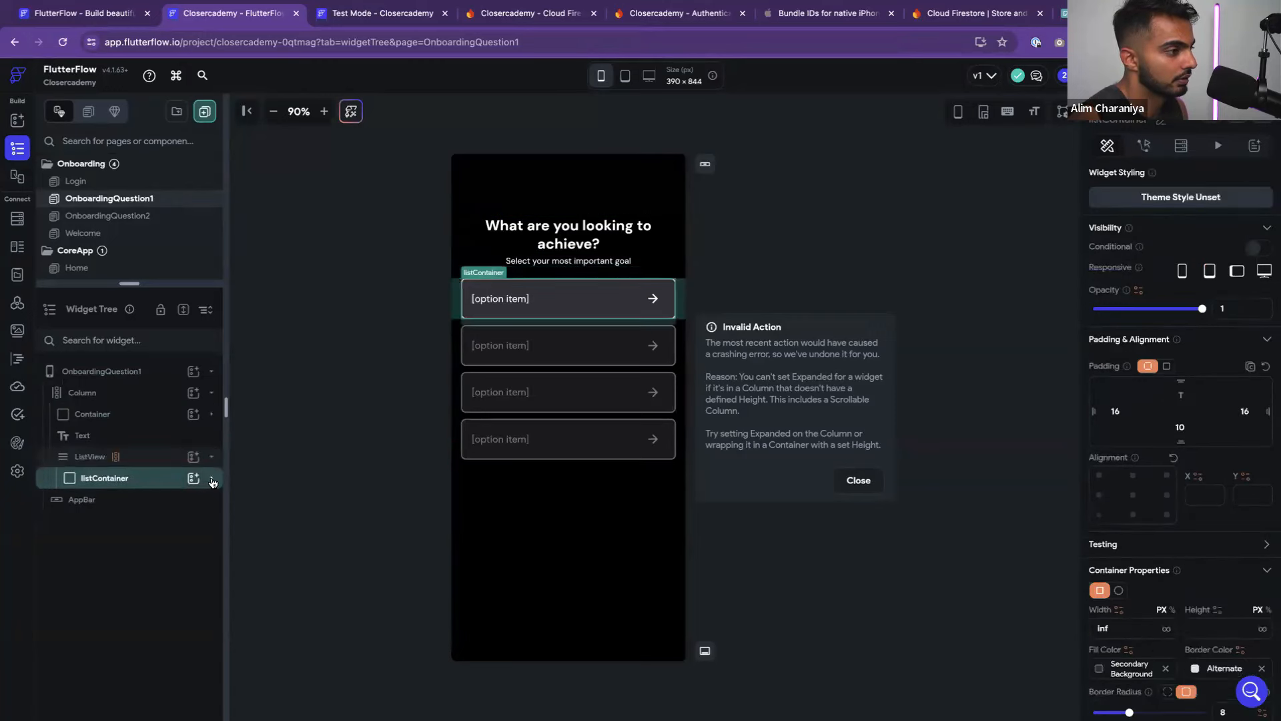
click(211, 478)
click(190, 499)
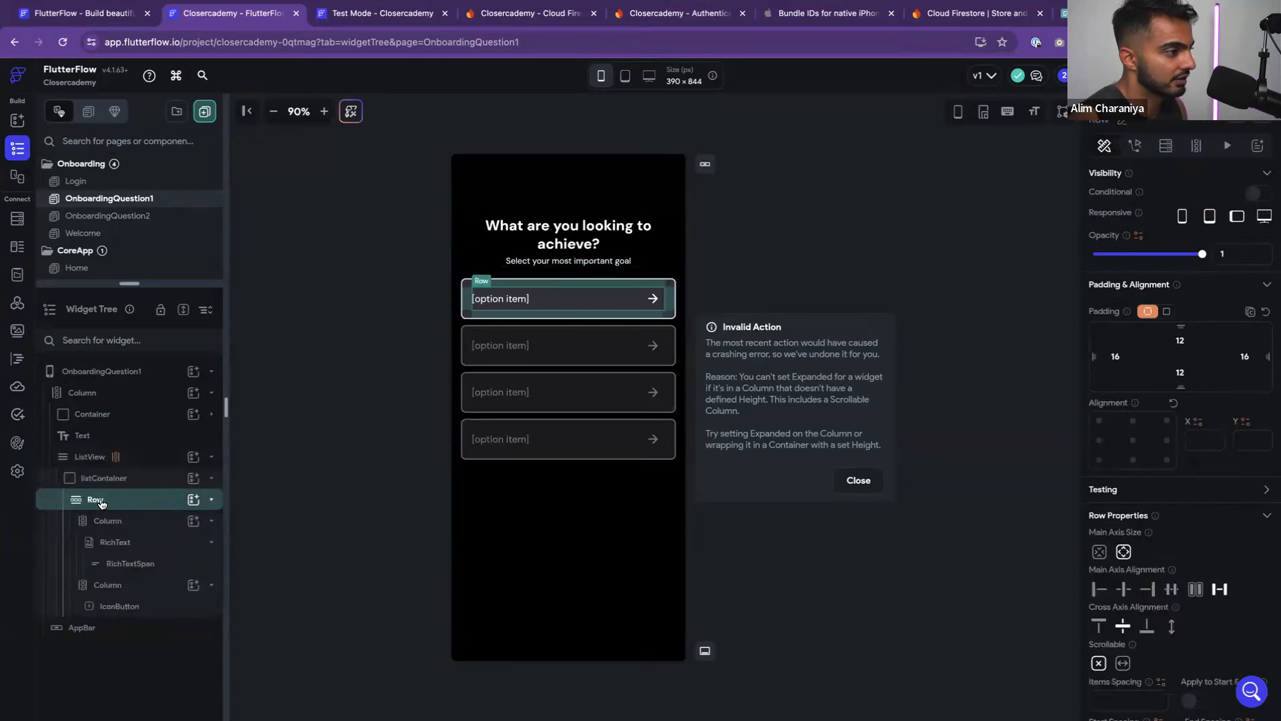
click(212, 500)
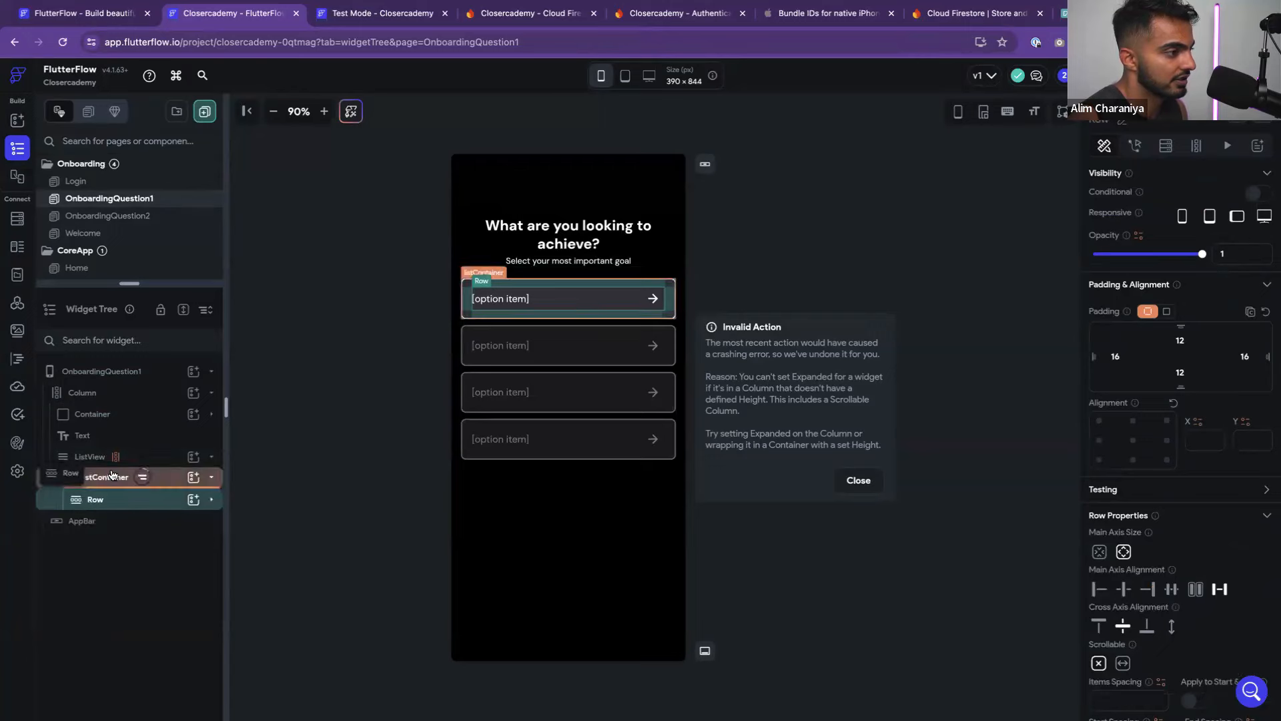
drag(114, 465, 124, 467)
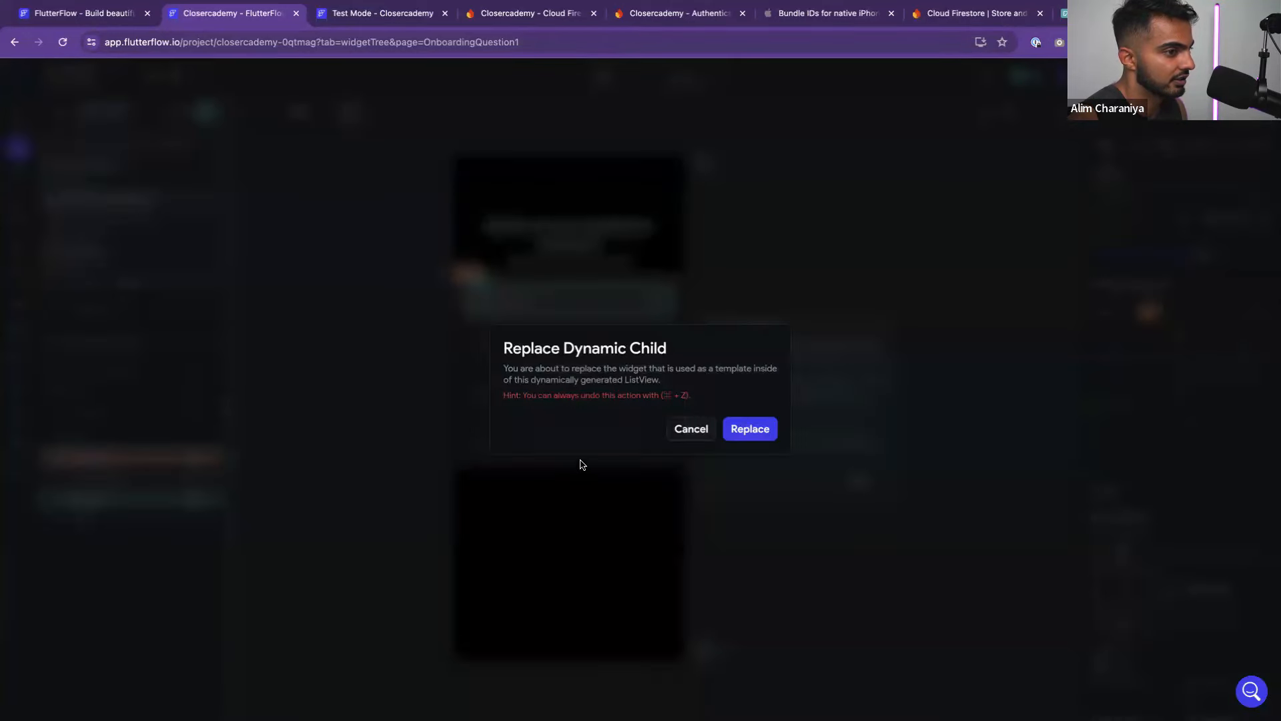
click(746, 428)
click(206, 479)
click(211, 480)
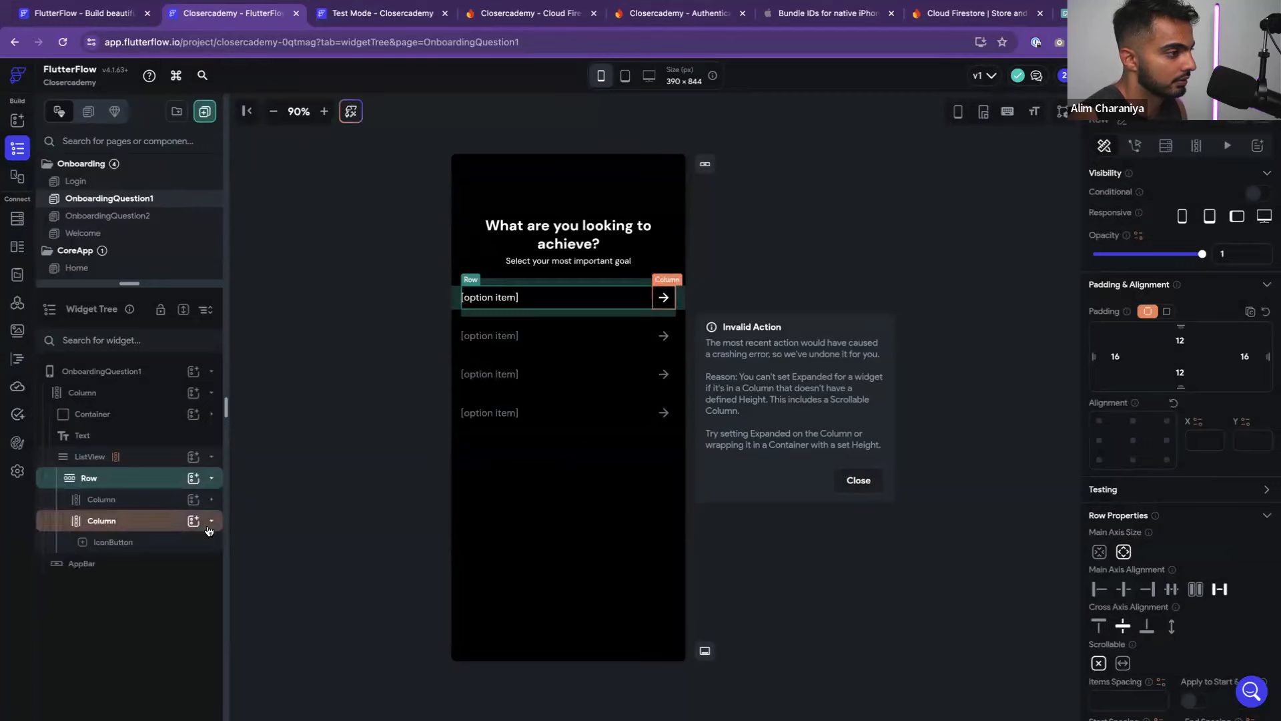
click(211, 525)
Wrap the first option row on OnboardingQuestion1 in a styled container
click(425, 281)
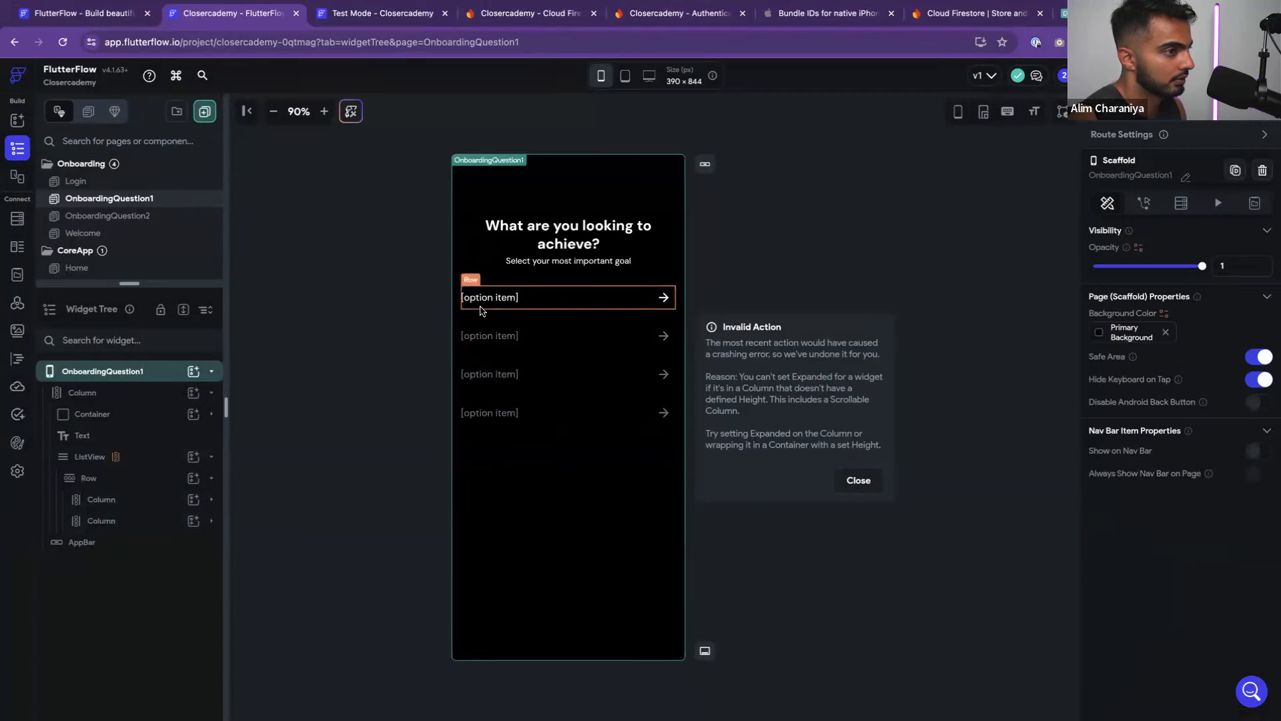
click(485, 289)
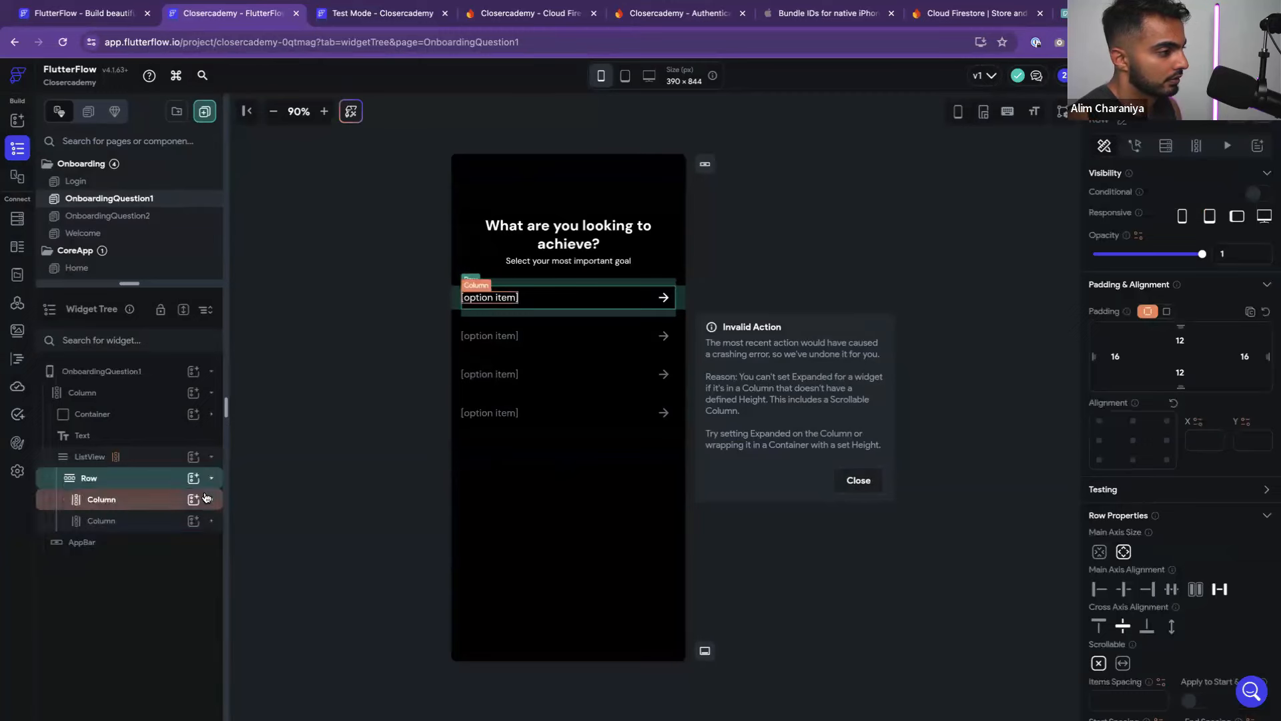
key(ctrl+z)
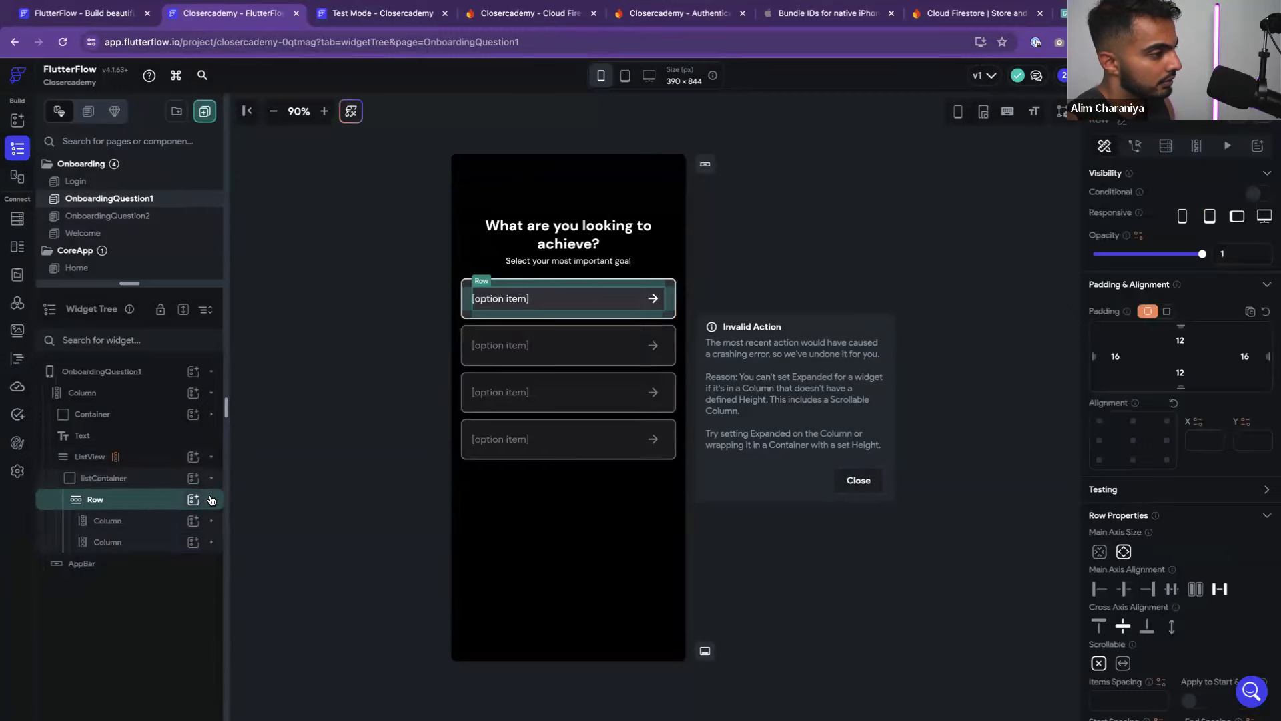
click(148, 482)
Give the new option container a fixed height of 80
scroll(1137, 400, down, 1)
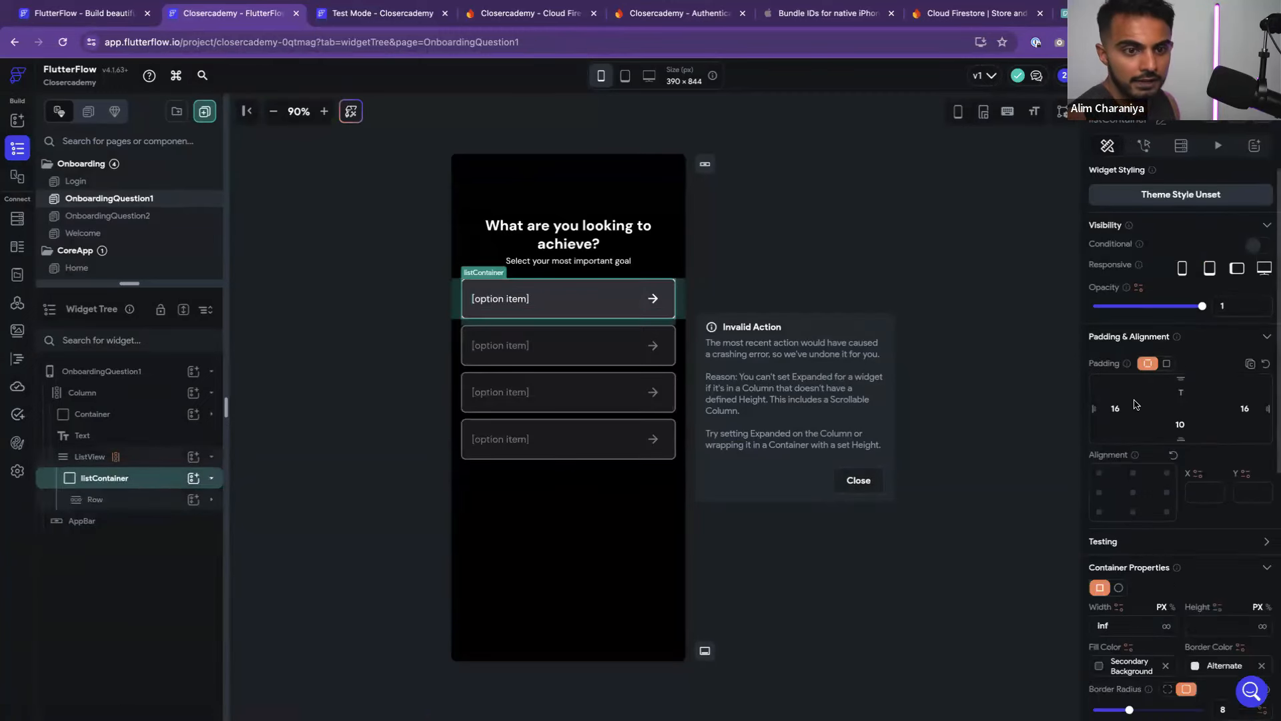
scroll(1138, 399, down, 4)
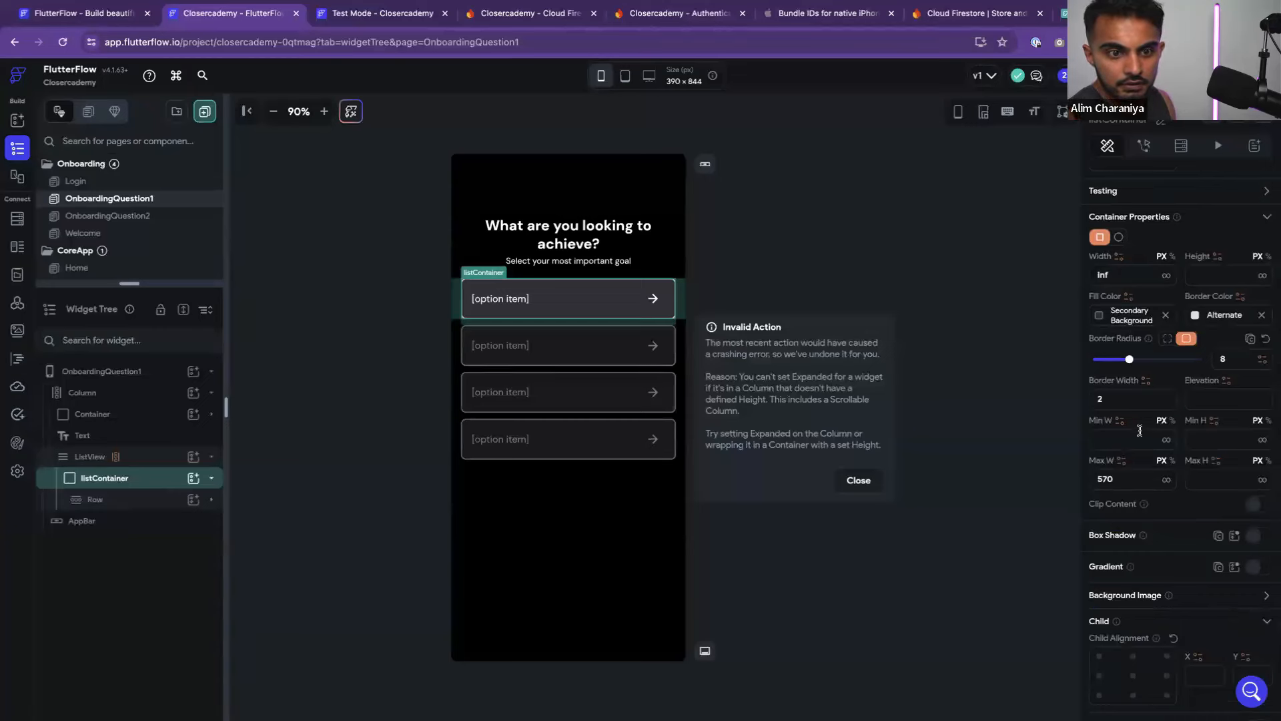
scroll(1140, 430, up, 1)
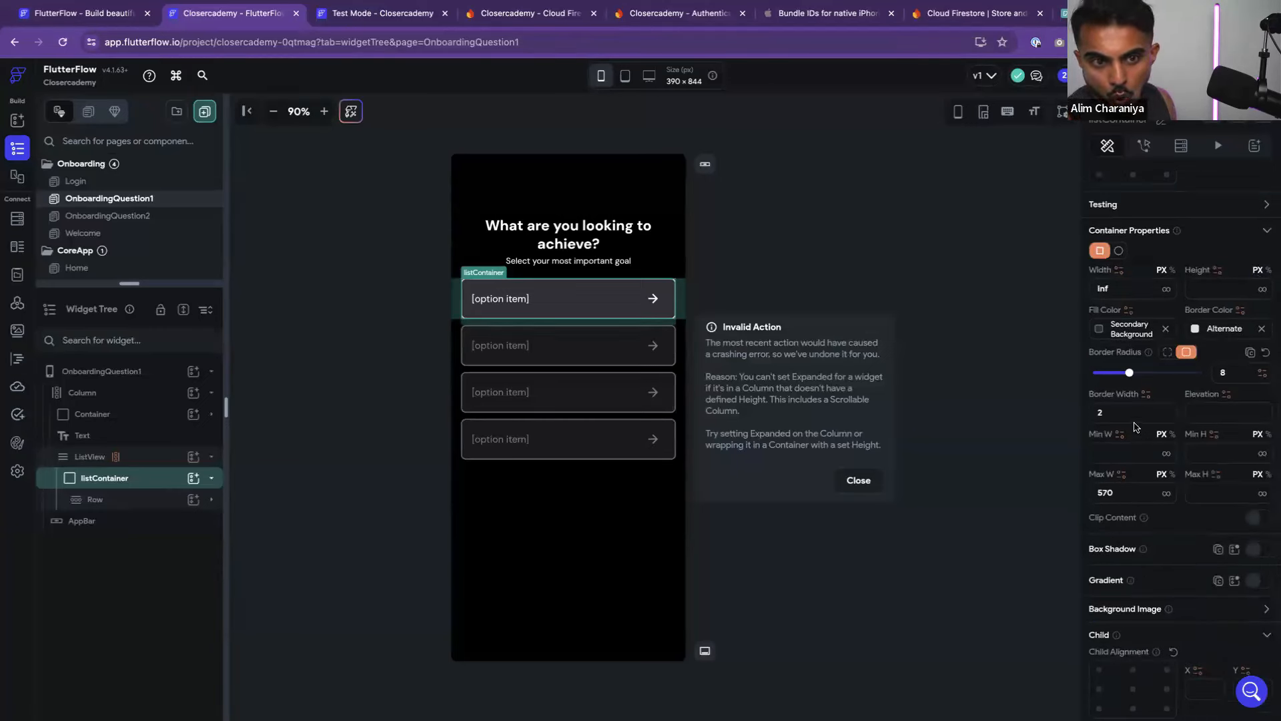
scroll(1135, 428, up, 5)
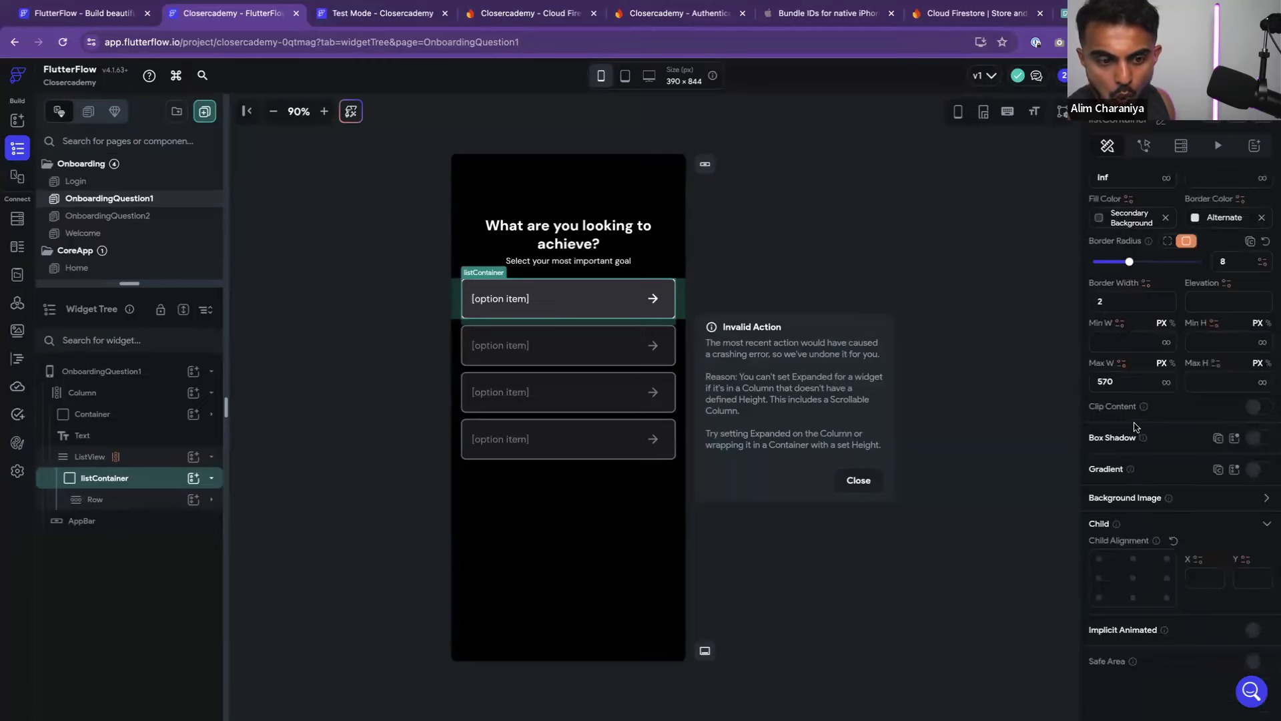
scroll(1135, 427, down, 2)
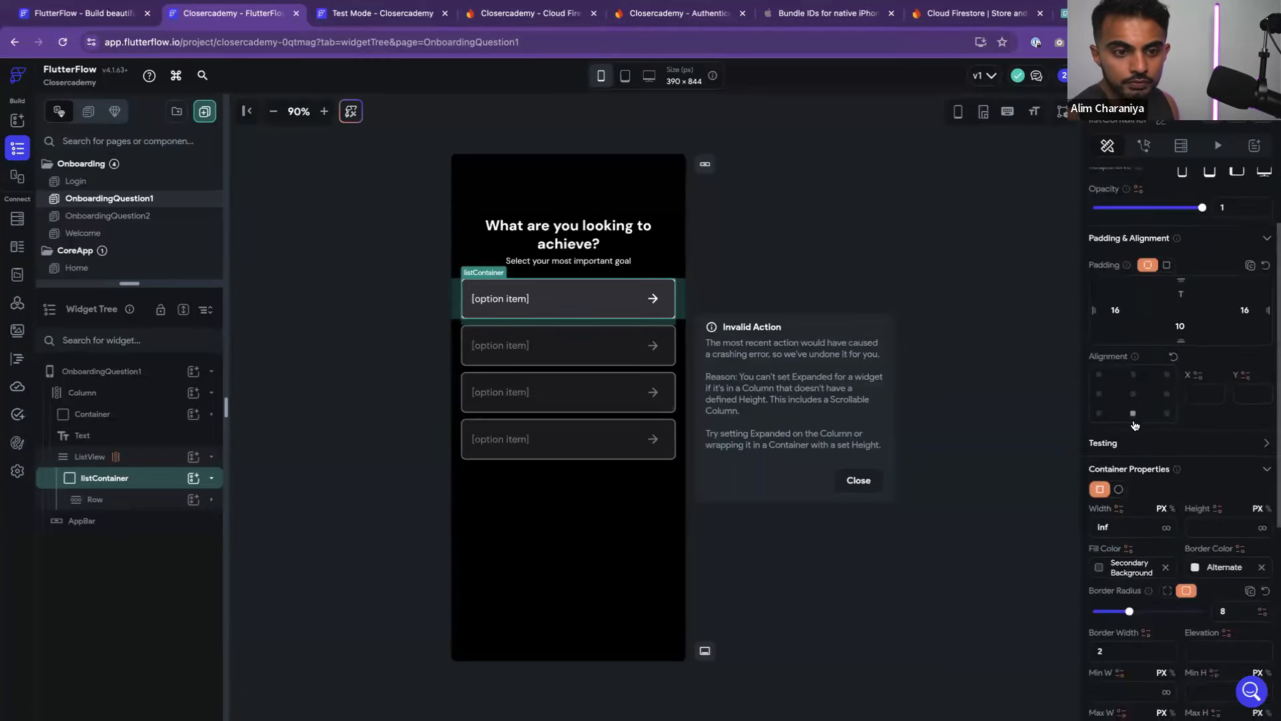
scroll(1135, 423, down, 2)
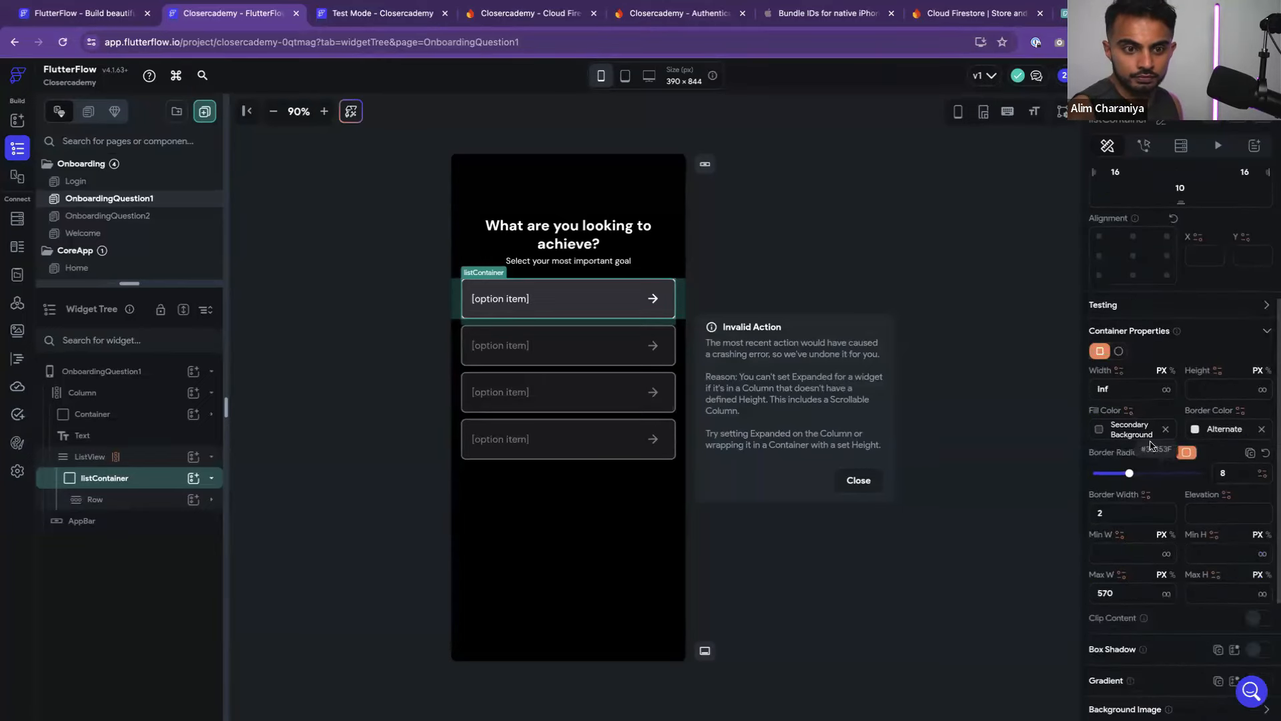
scroll(1174, 484, down, 2)
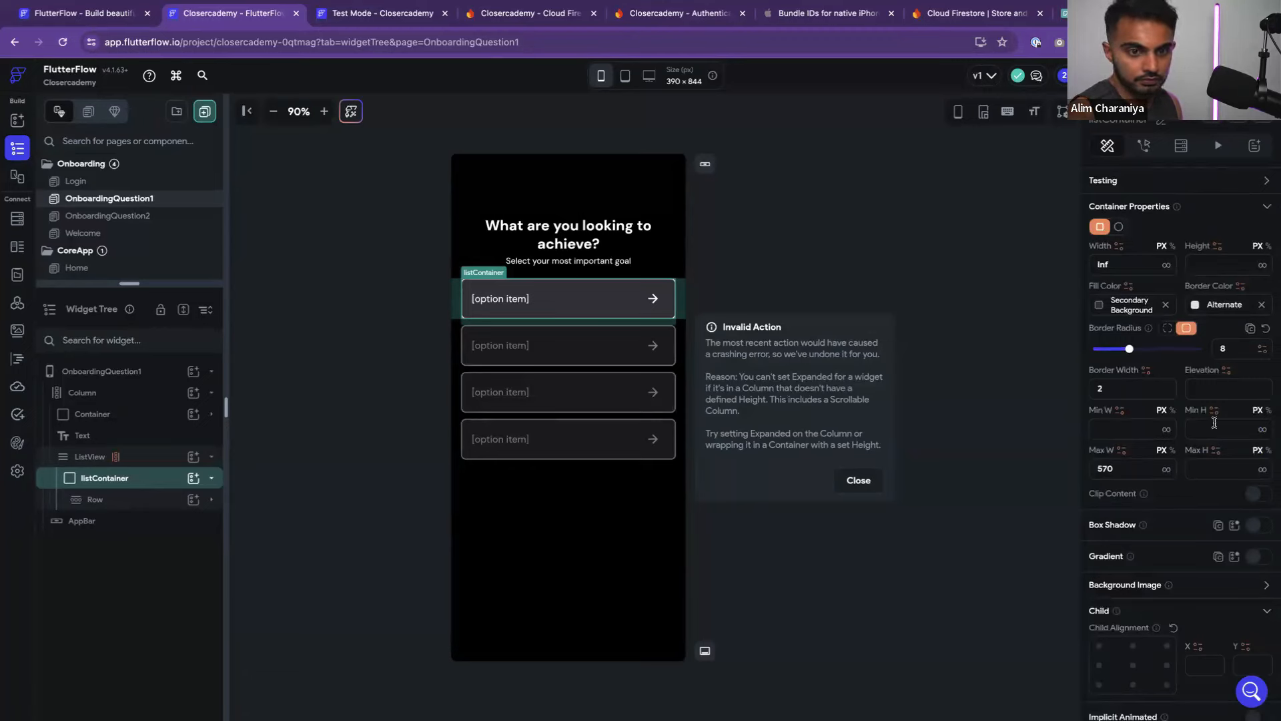
scroll(1169, 423, up, 1)
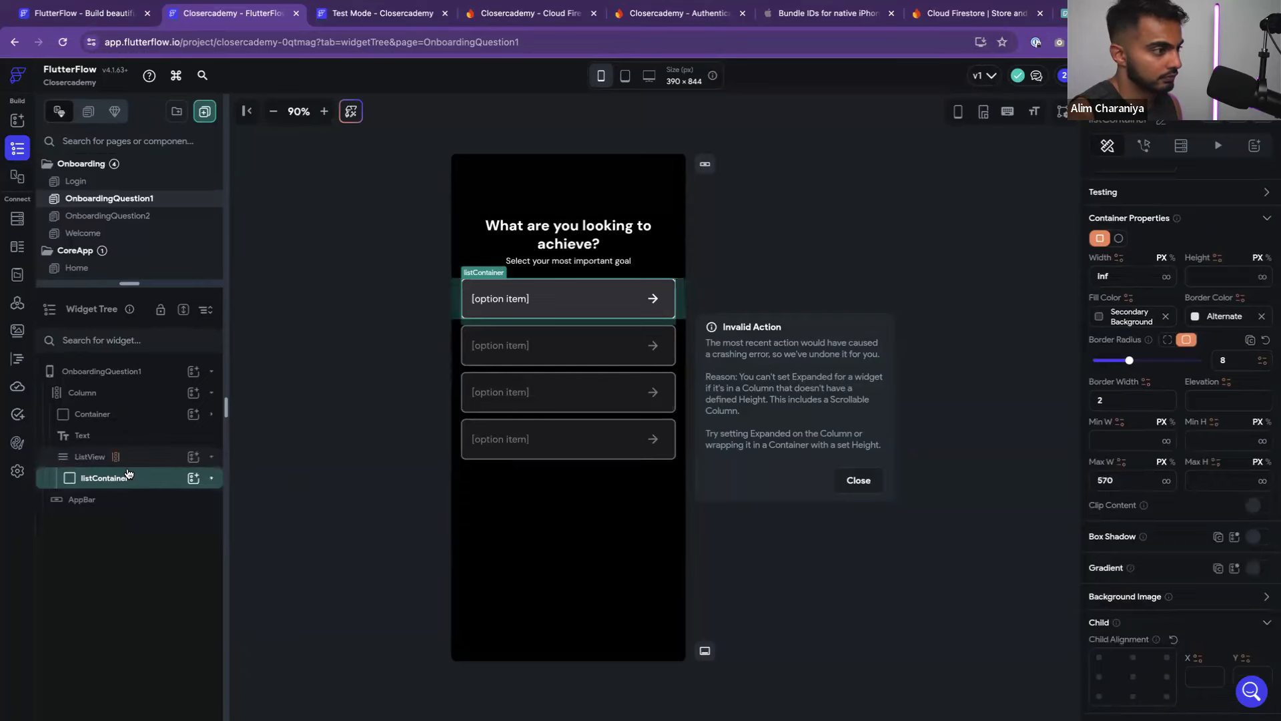
scroll(1200, 547, up, 1)
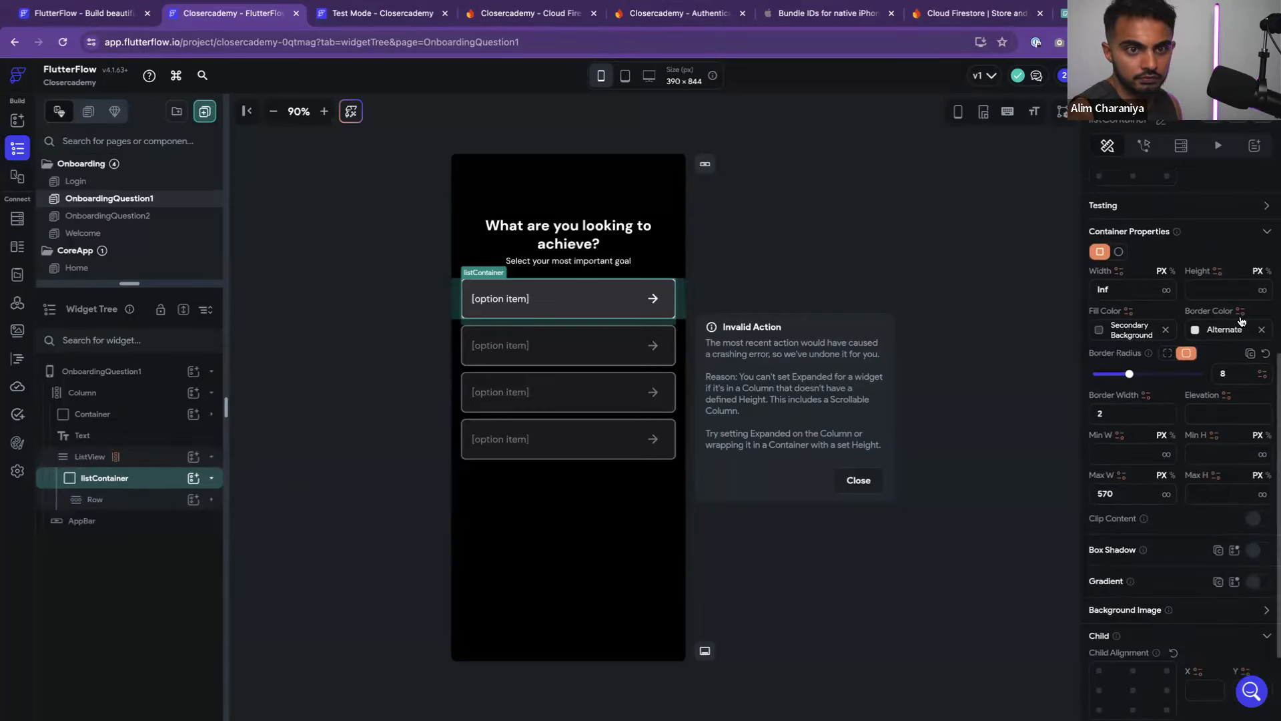
click(1230, 293)
text(50)
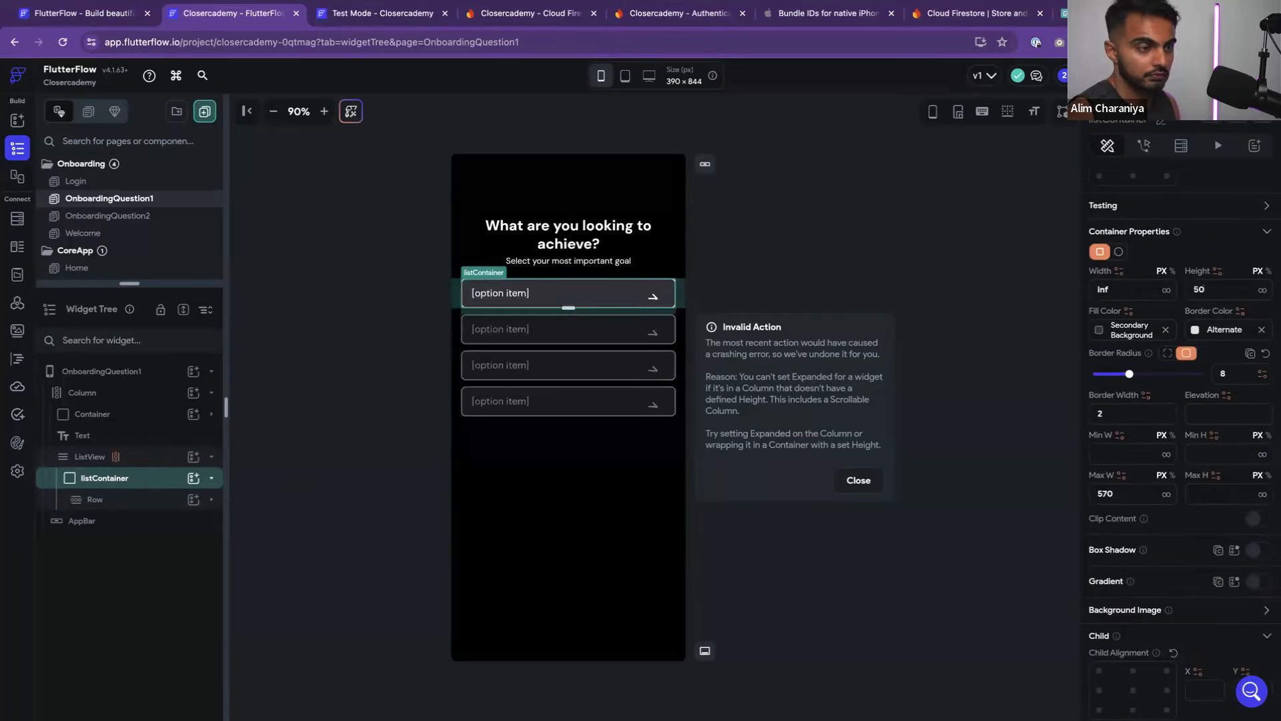
key(BackSpace)
key(BackSpace)
text(80)
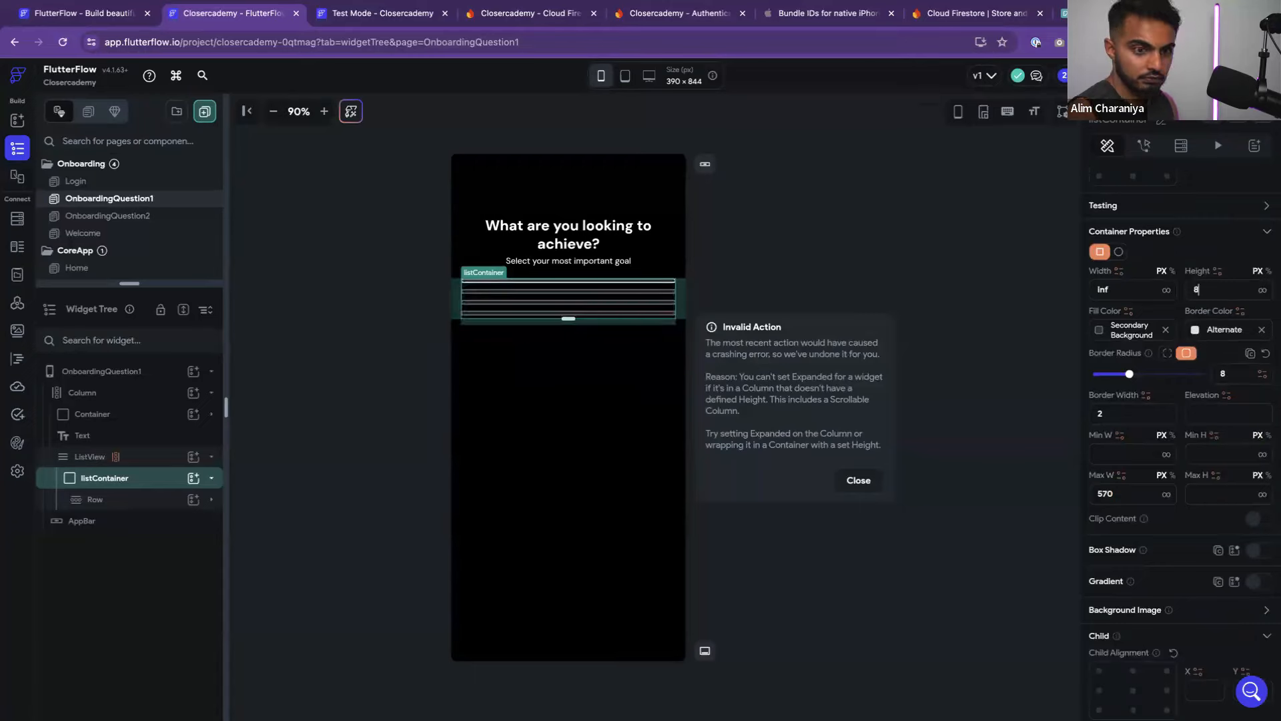
click(1039, 340)
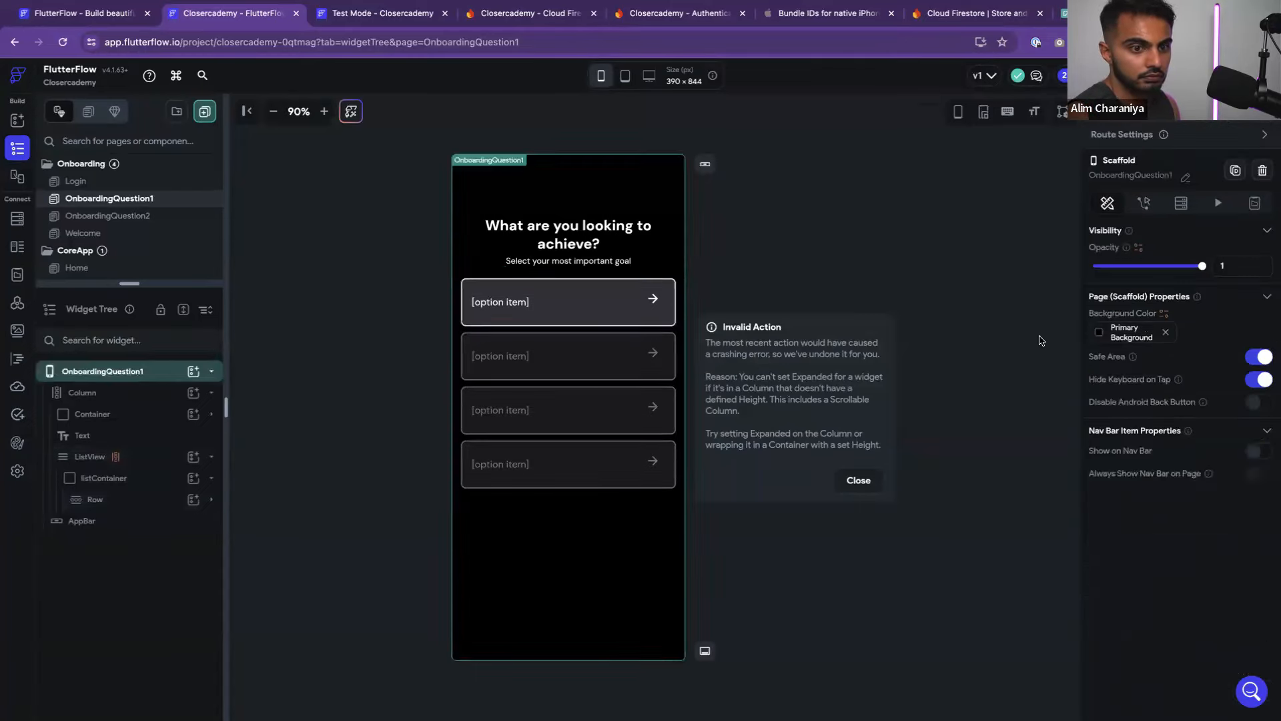
Instant-reload the Test Mode app, log out, and start onboarding with Get Started
click(373, 13)
click(801, 77)
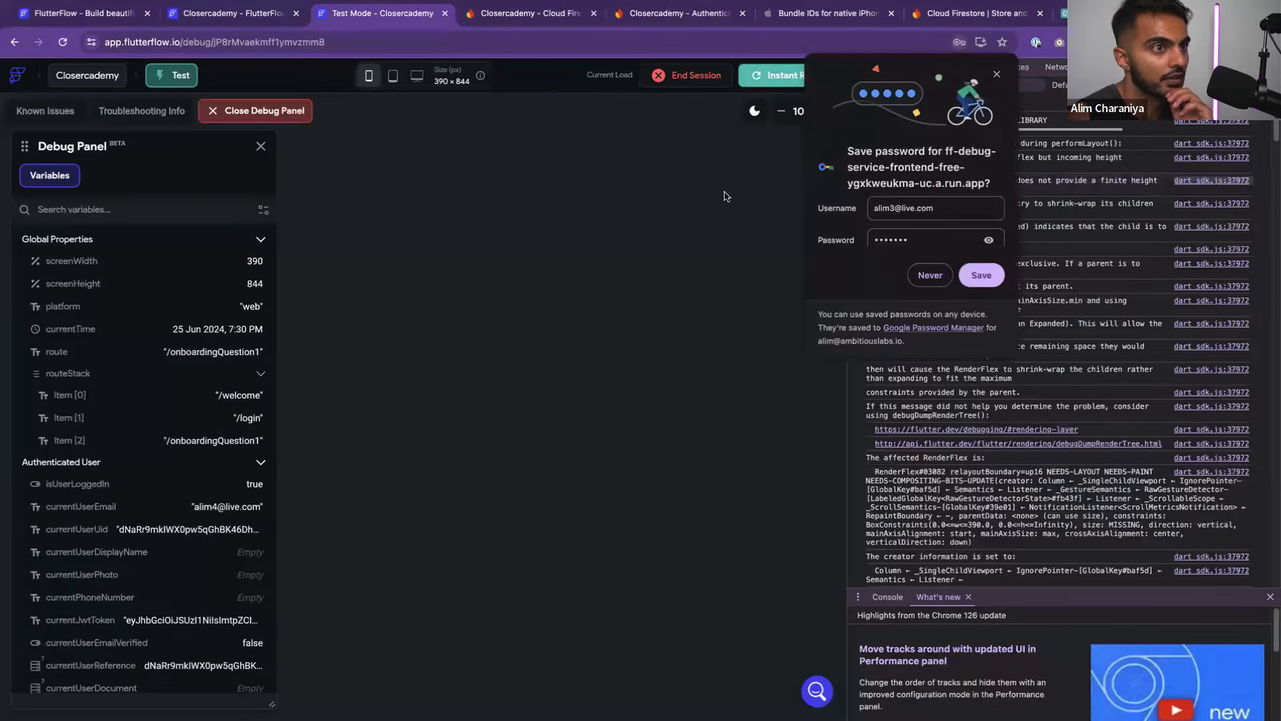
click(998, 75)
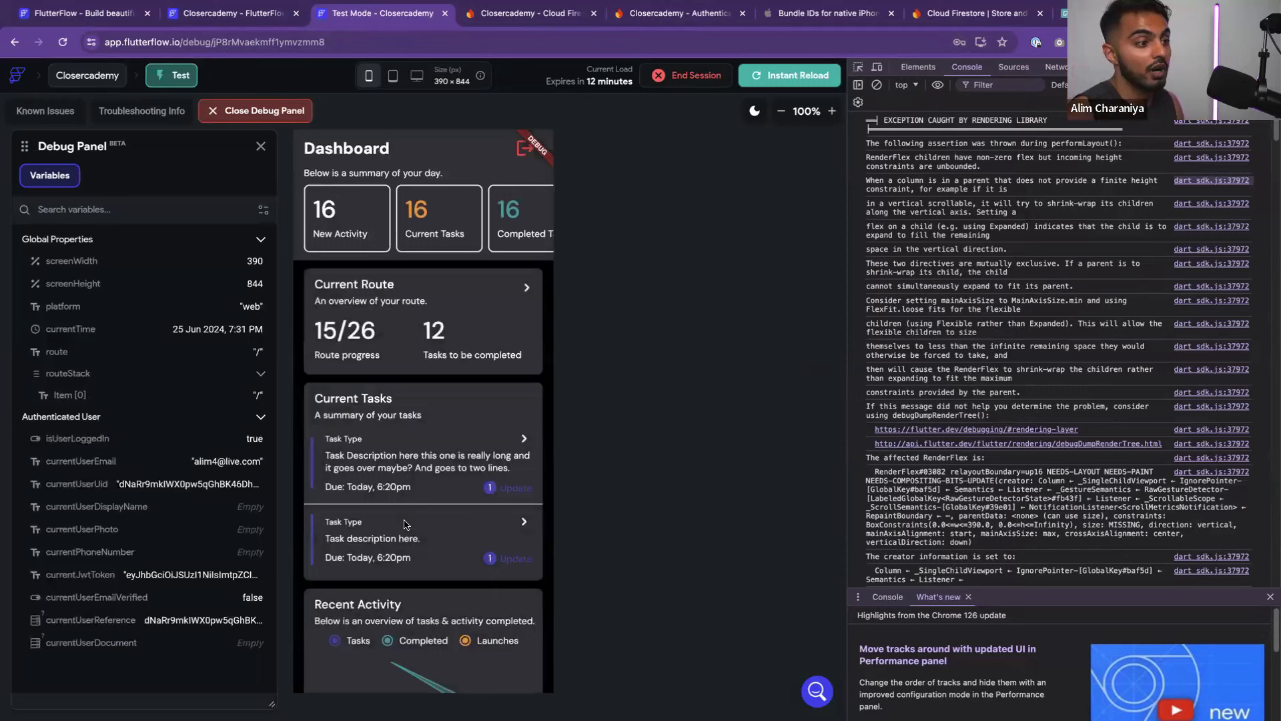
click(530, 156)
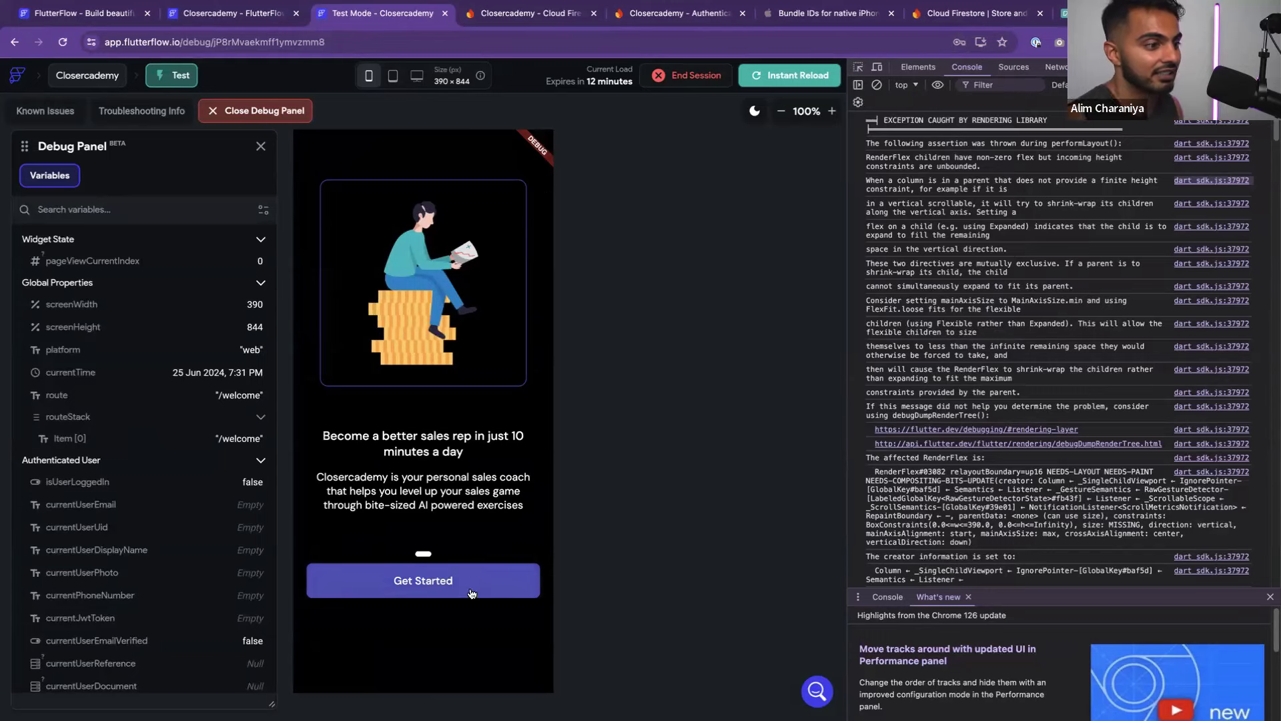
click(427, 579)
Create a new account with a fresh e-mail and a matching password and confirmation
click(427, 382)
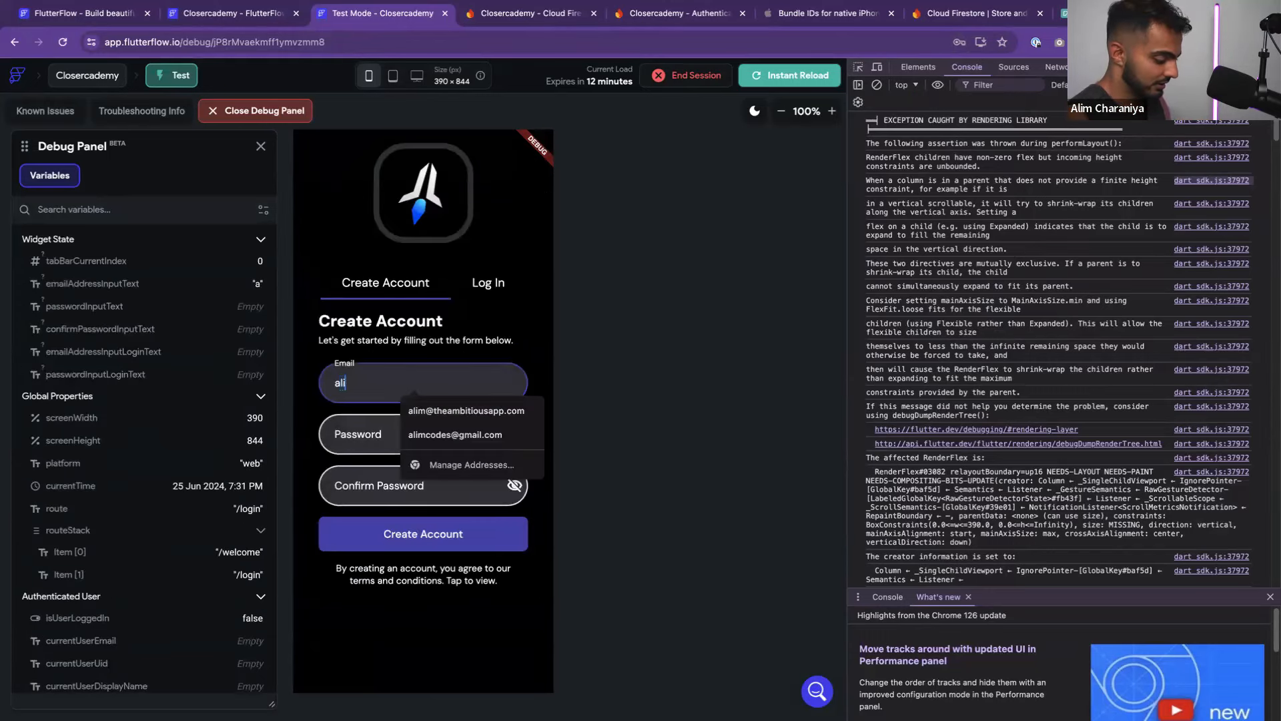
key(Tab)
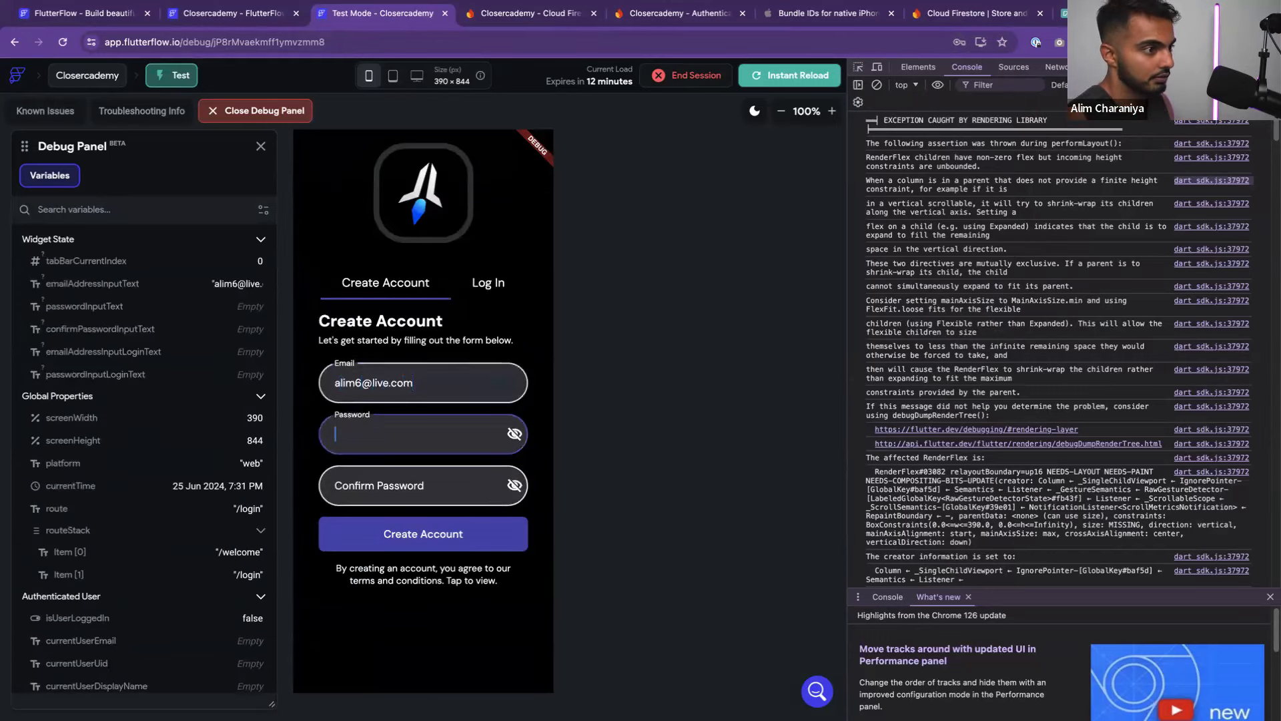
text(alim123)
key(Tab)
text(alim123)
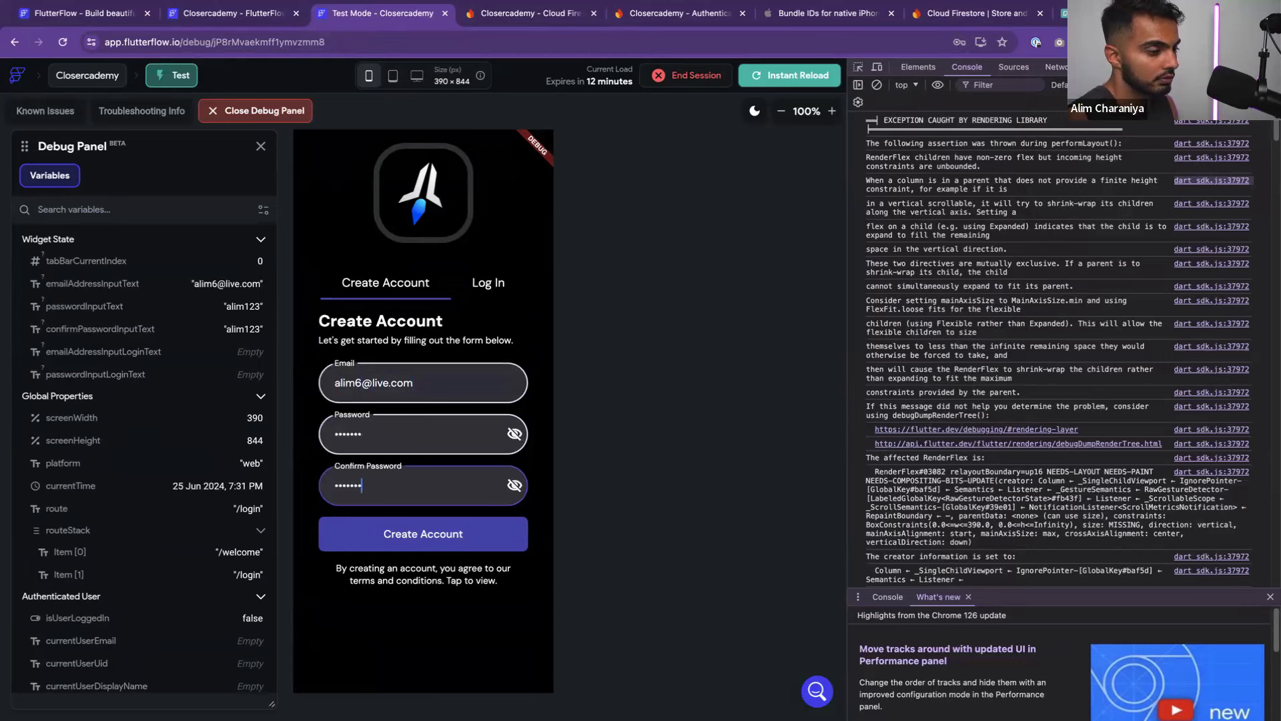
click(424, 534)
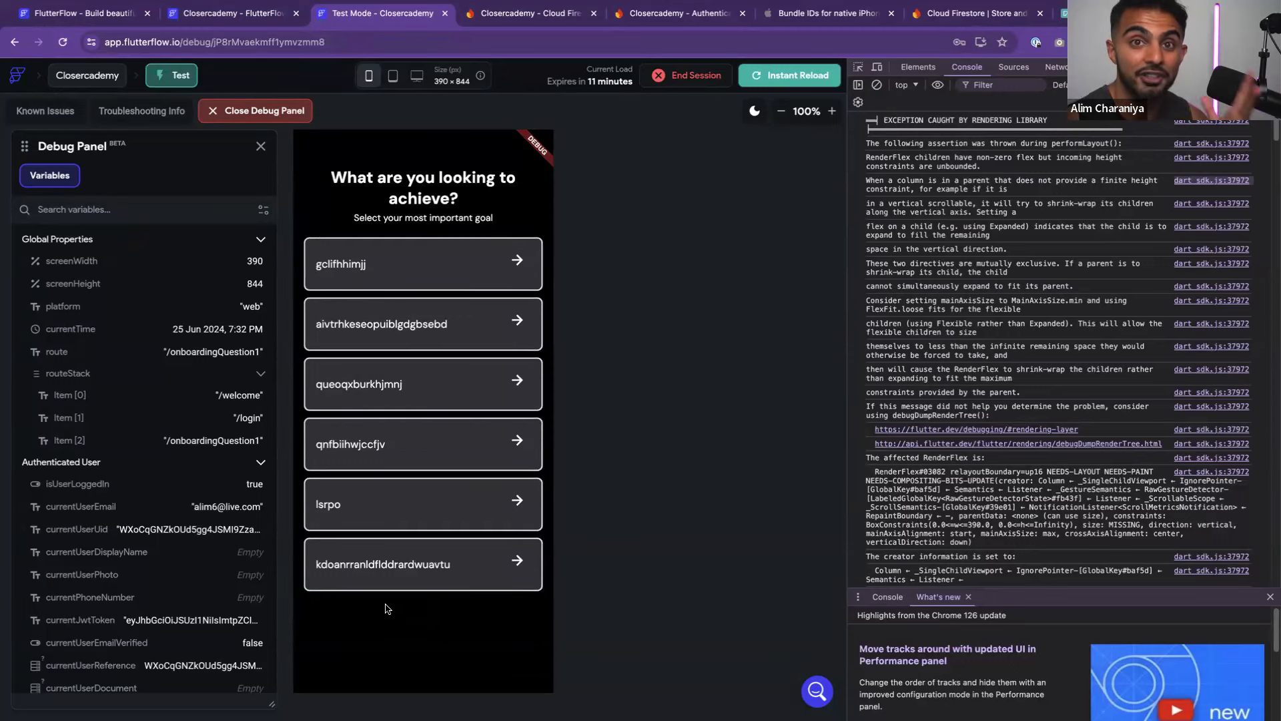
Check Firebase Authentication users and the new user's document in the Firestore users collection
click(528, 13)
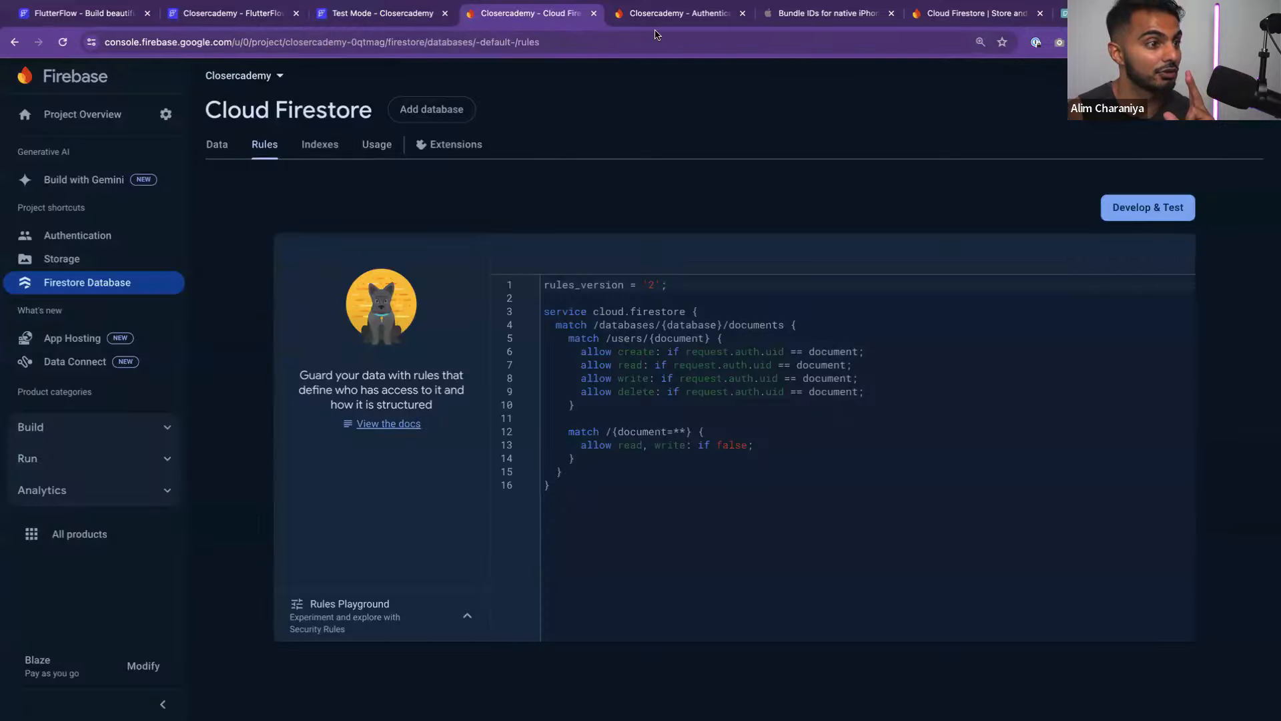
click(94, 241)
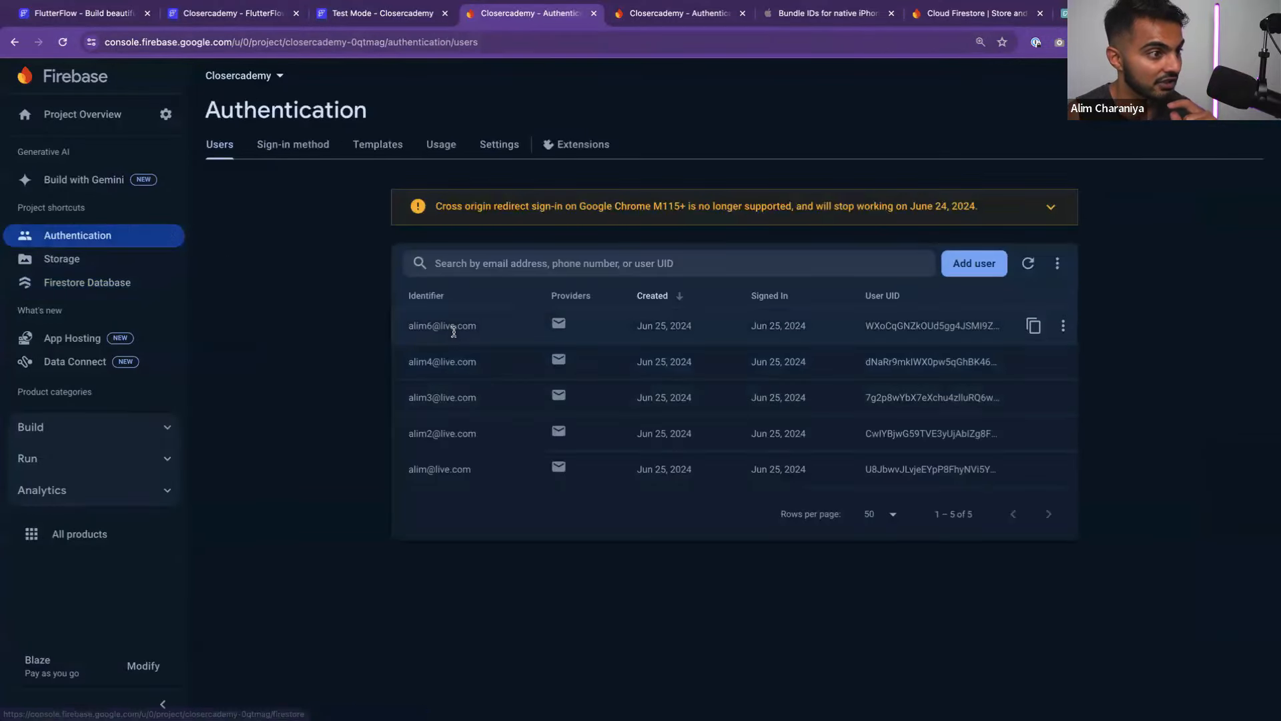
click(86, 284)
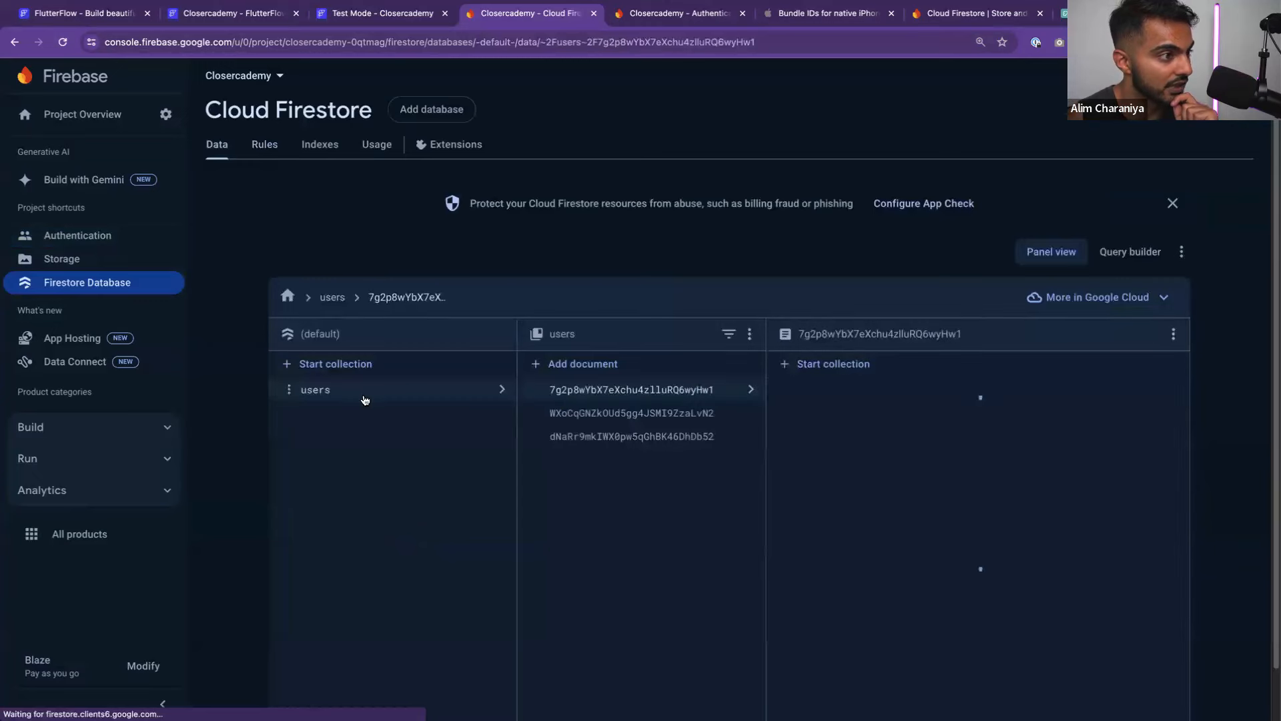
click(587, 413)
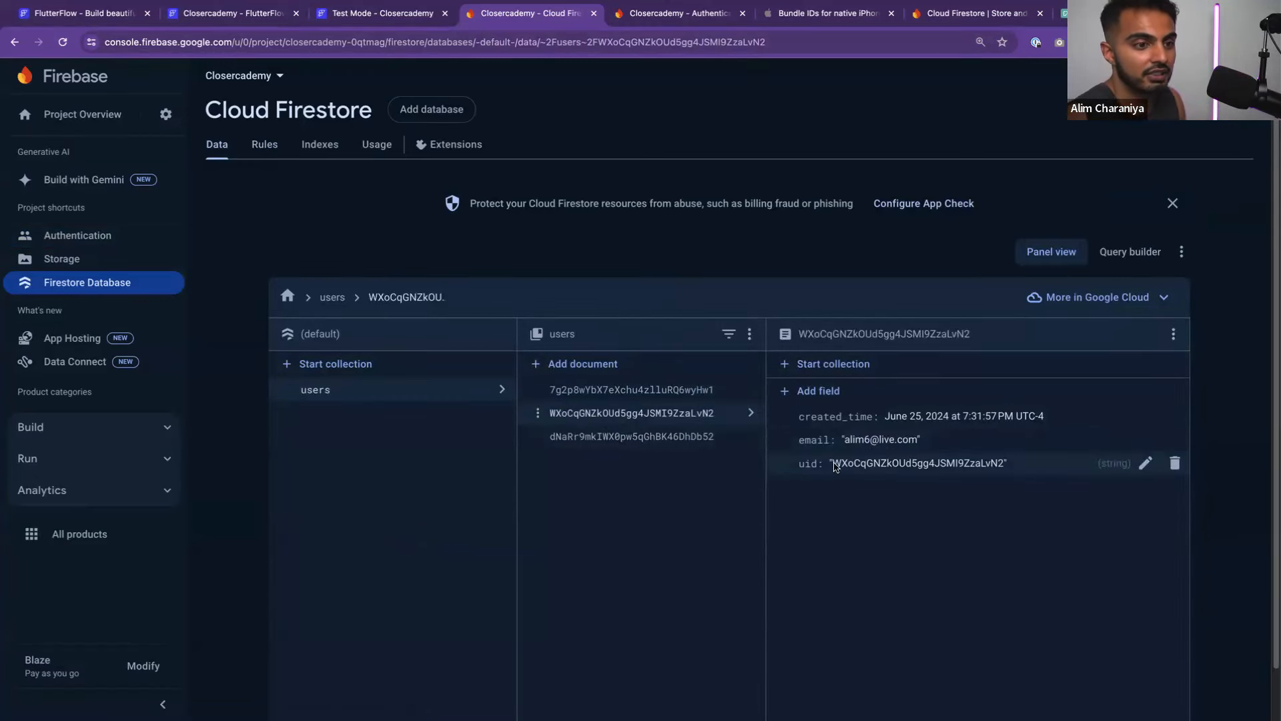
scroll(703, 376, down, 1)
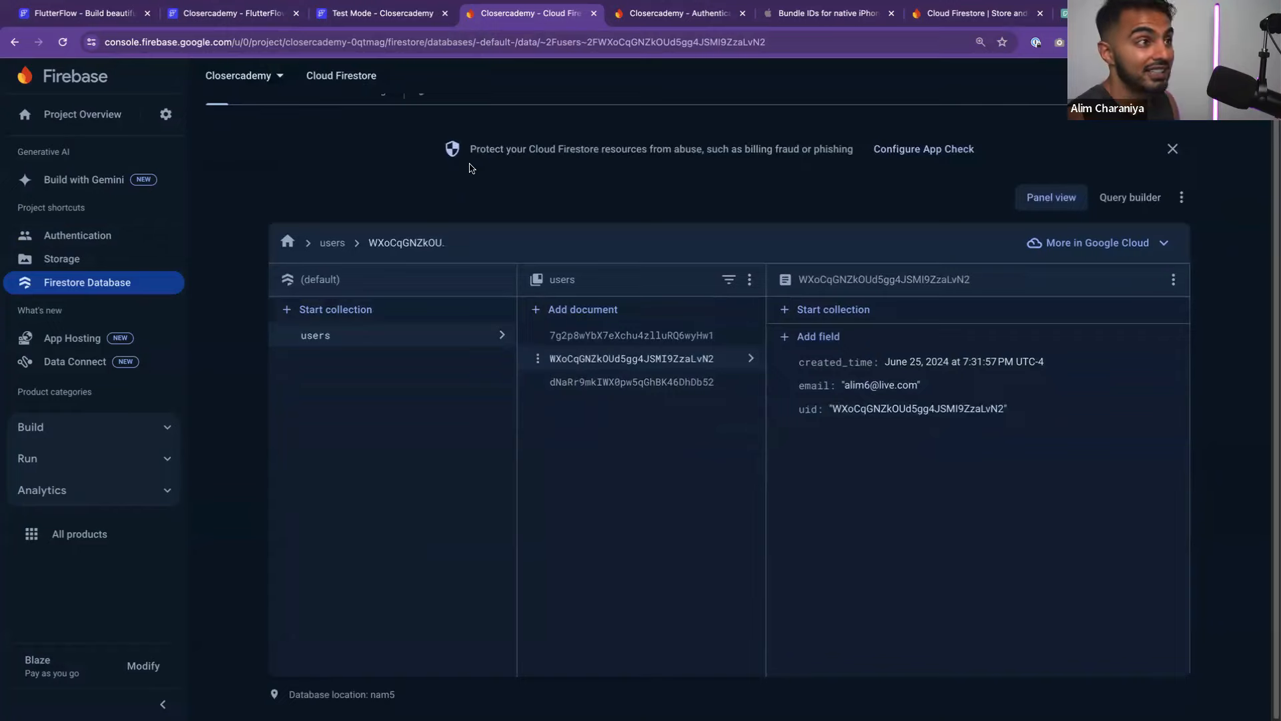
click(383, 19)
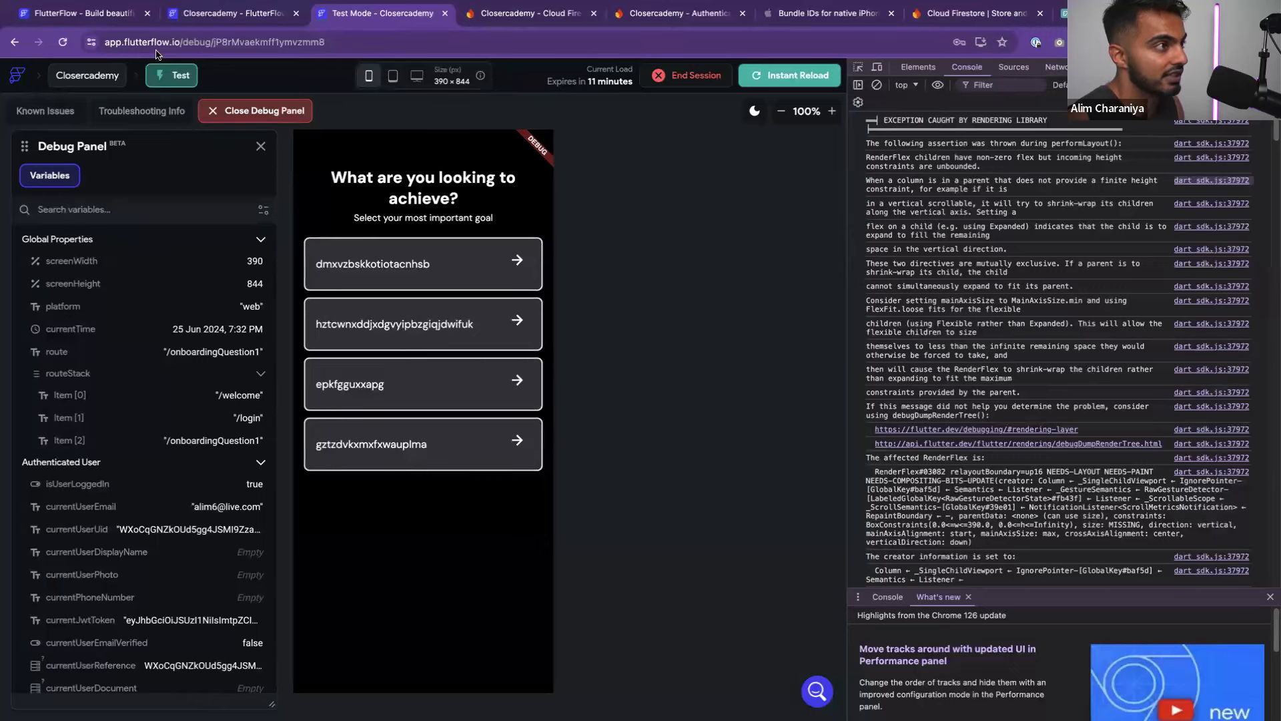
Add an on-tap Navigate To OnboardingQuestion2 action to the option card container
click(179, 10)
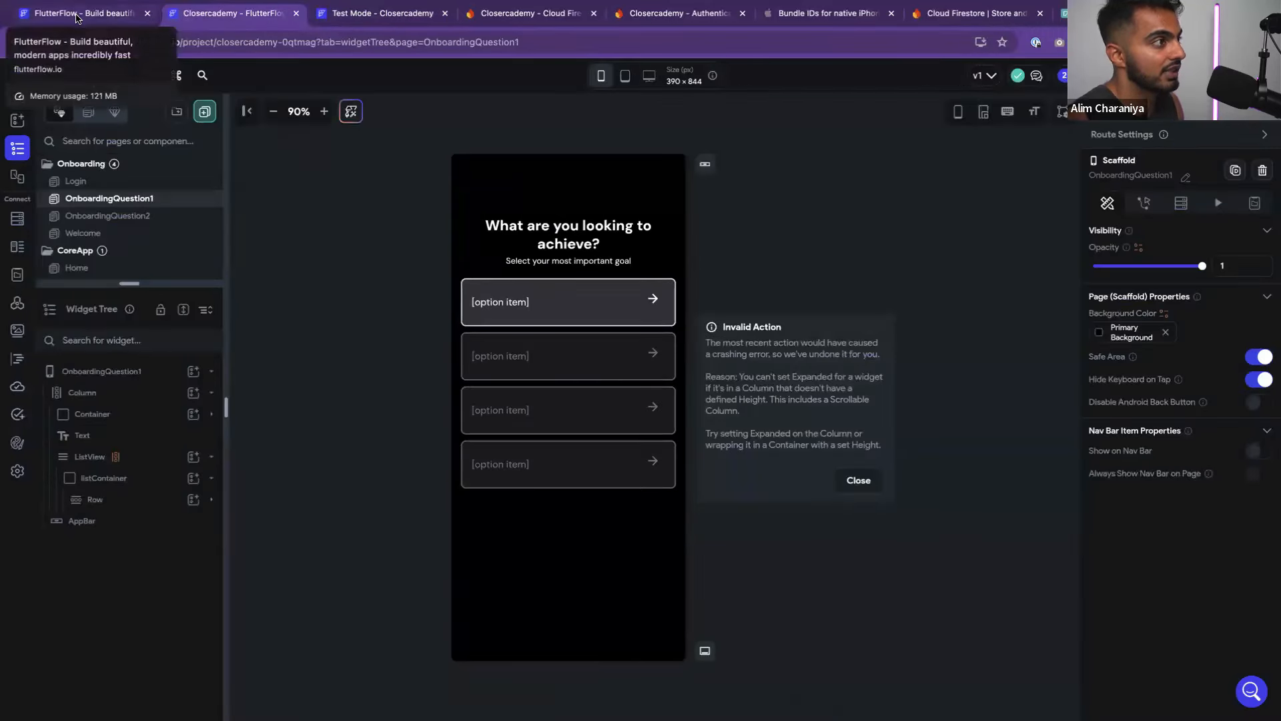
click(524, 286)
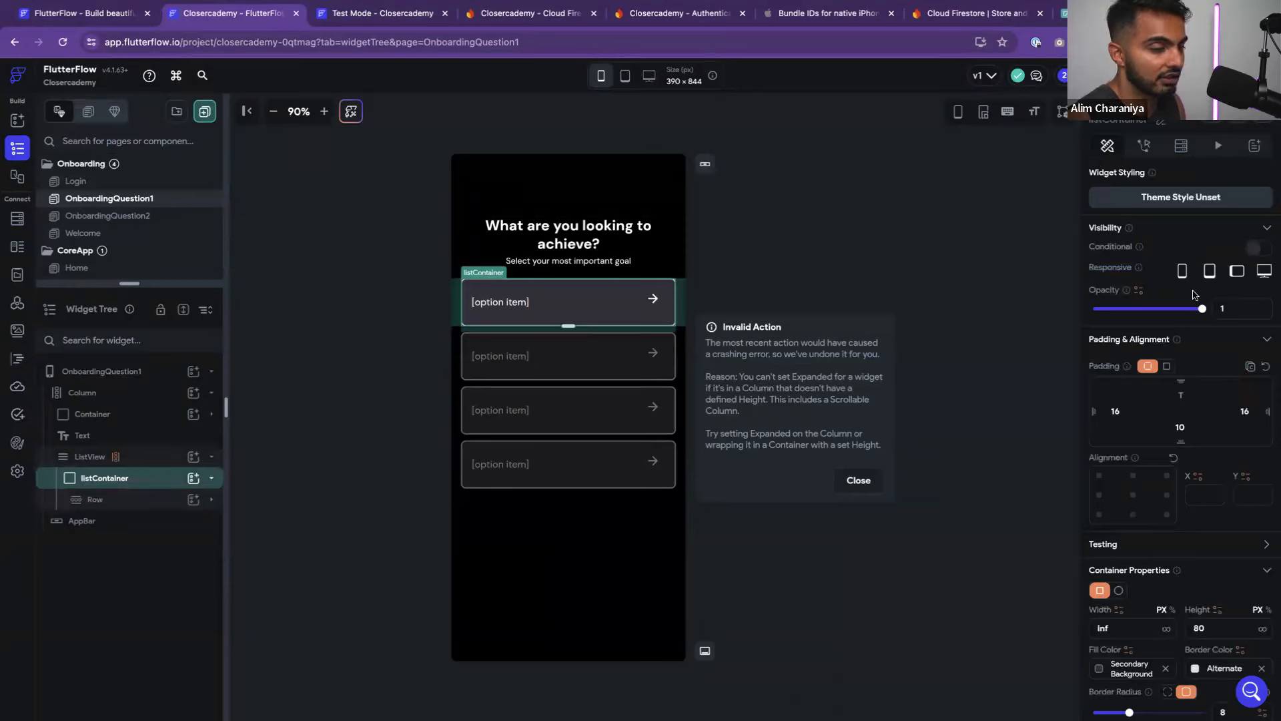
click(1144, 146)
click(1216, 222)
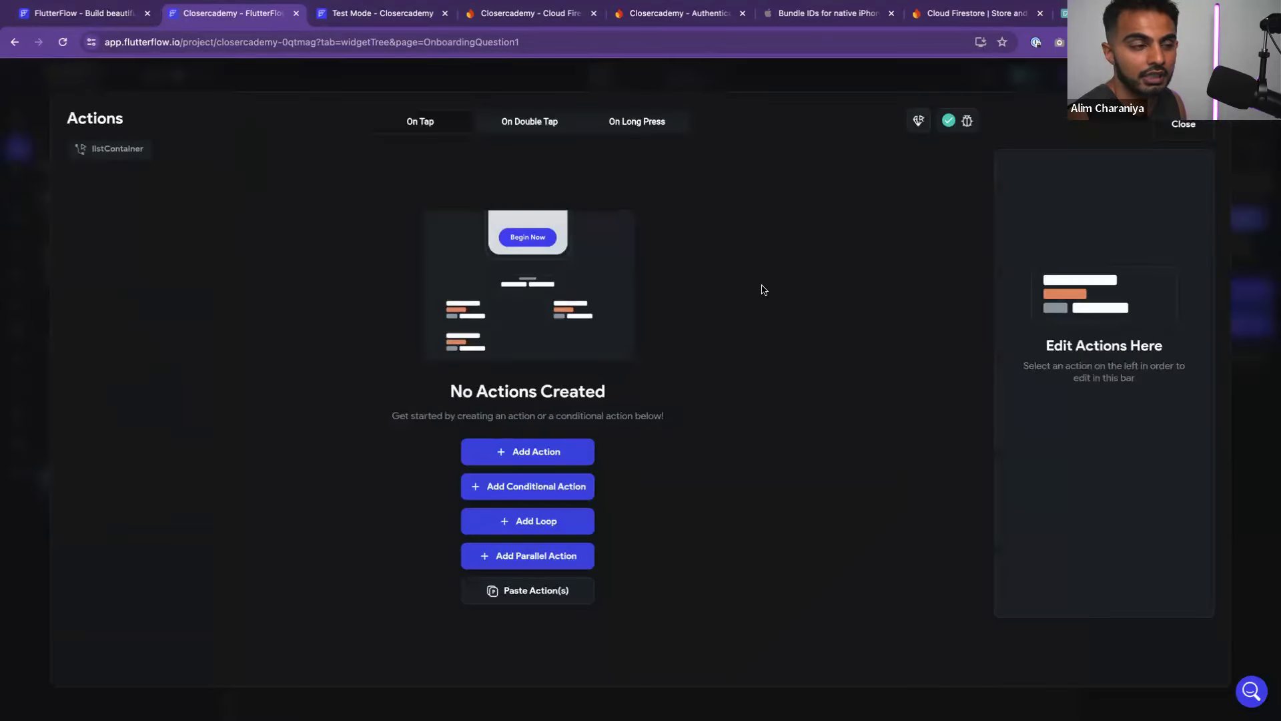
click(567, 451)
click(1090, 317)
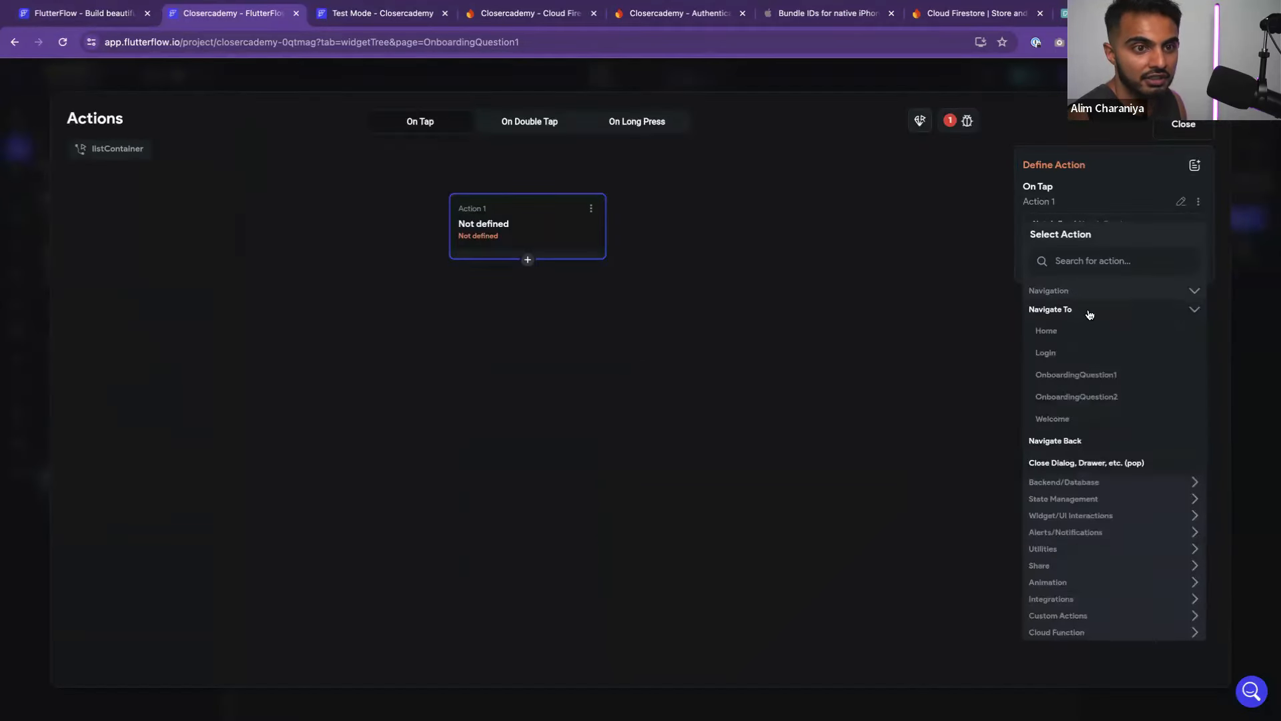
click(1086, 395)
click(886, 386)
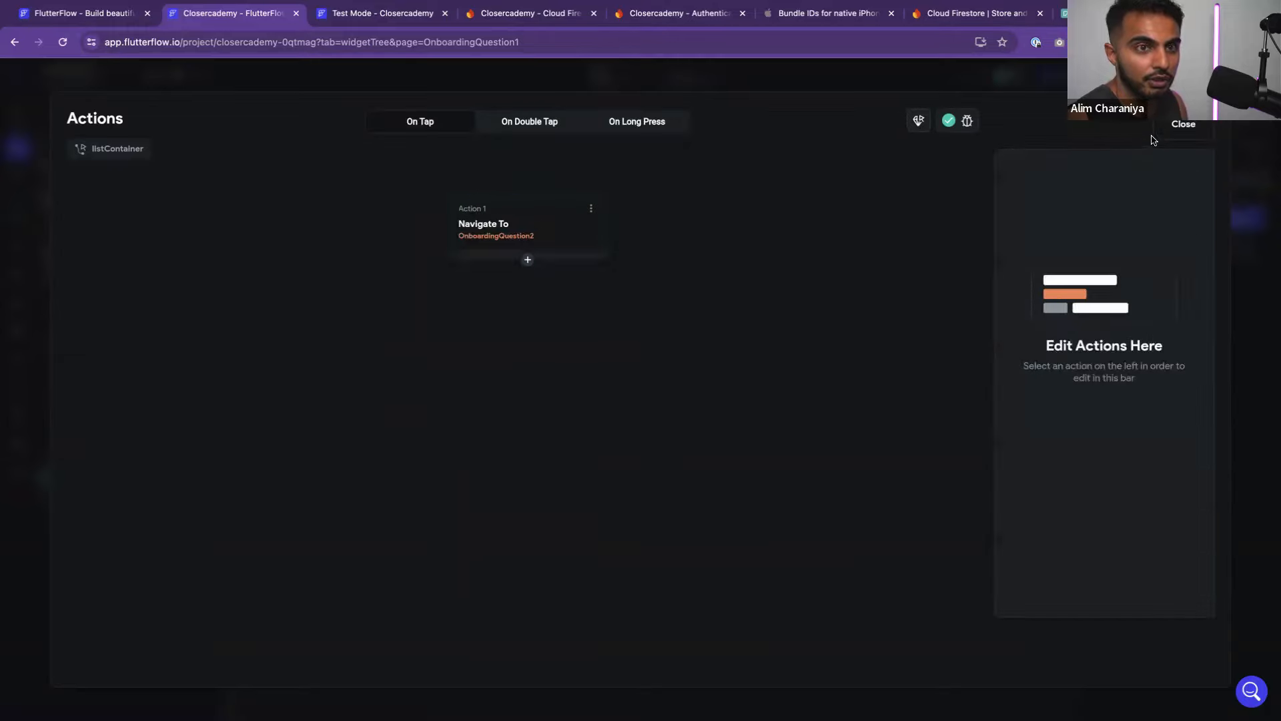
click(1162, 131)
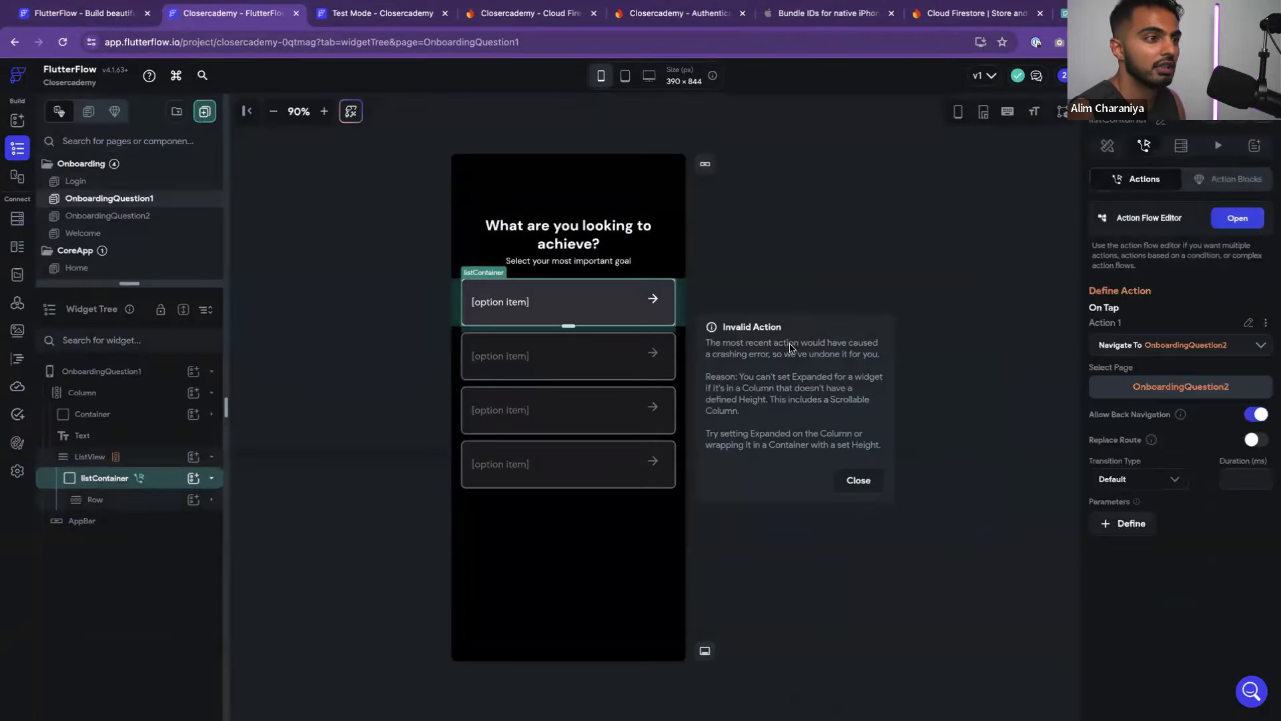
click(127, 217)
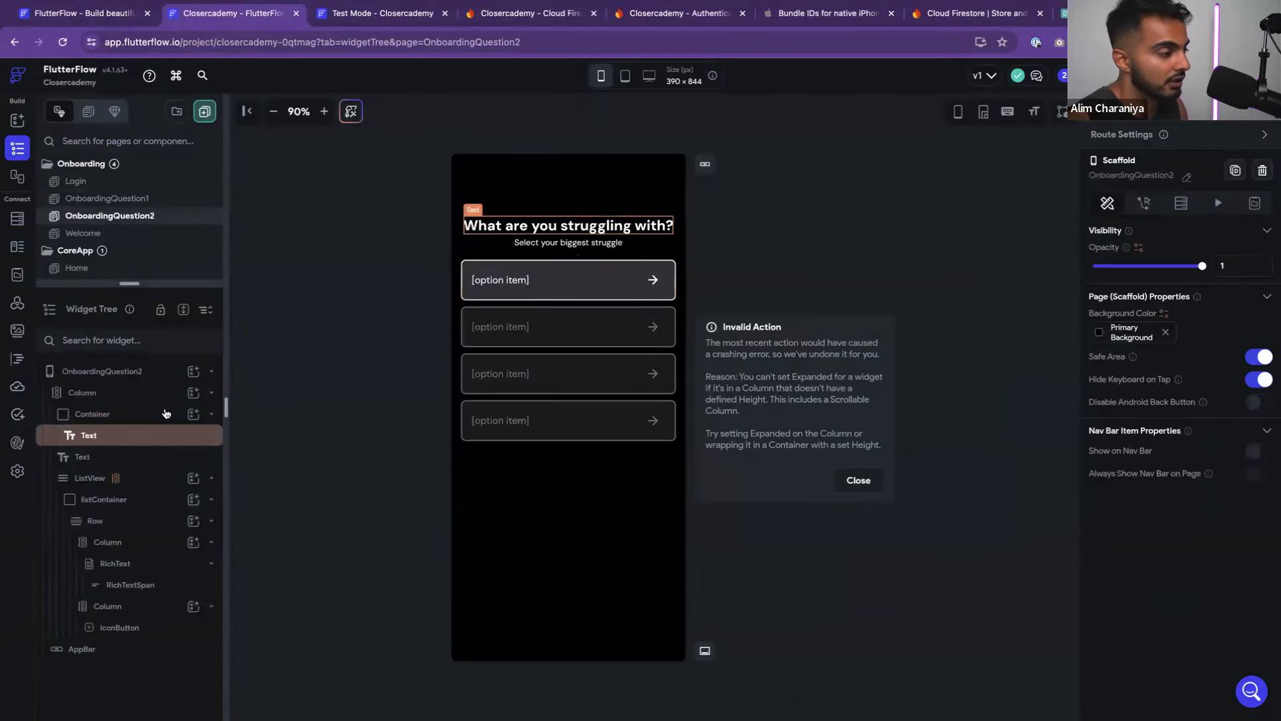
Set the first option card container's Height on OnboardingQuestion2 to 80
click(506, 301)
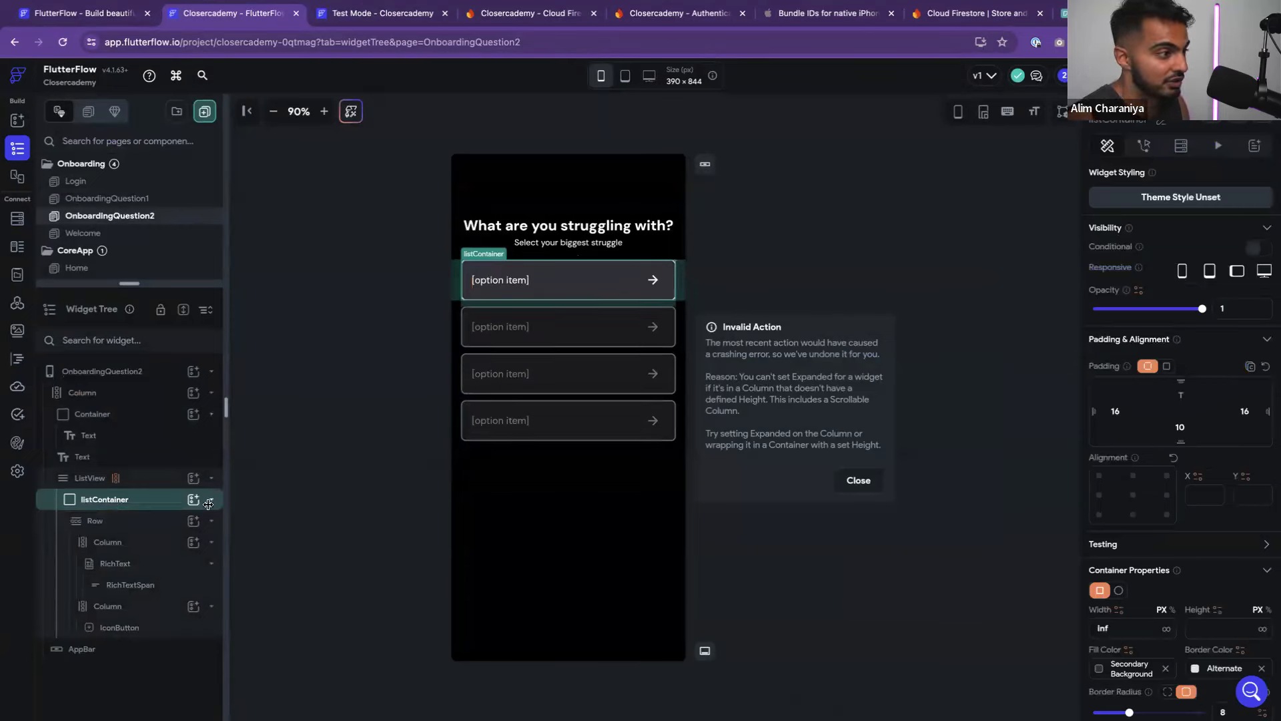
scroll(1193, 619, down, 4)
click(1216, 377)
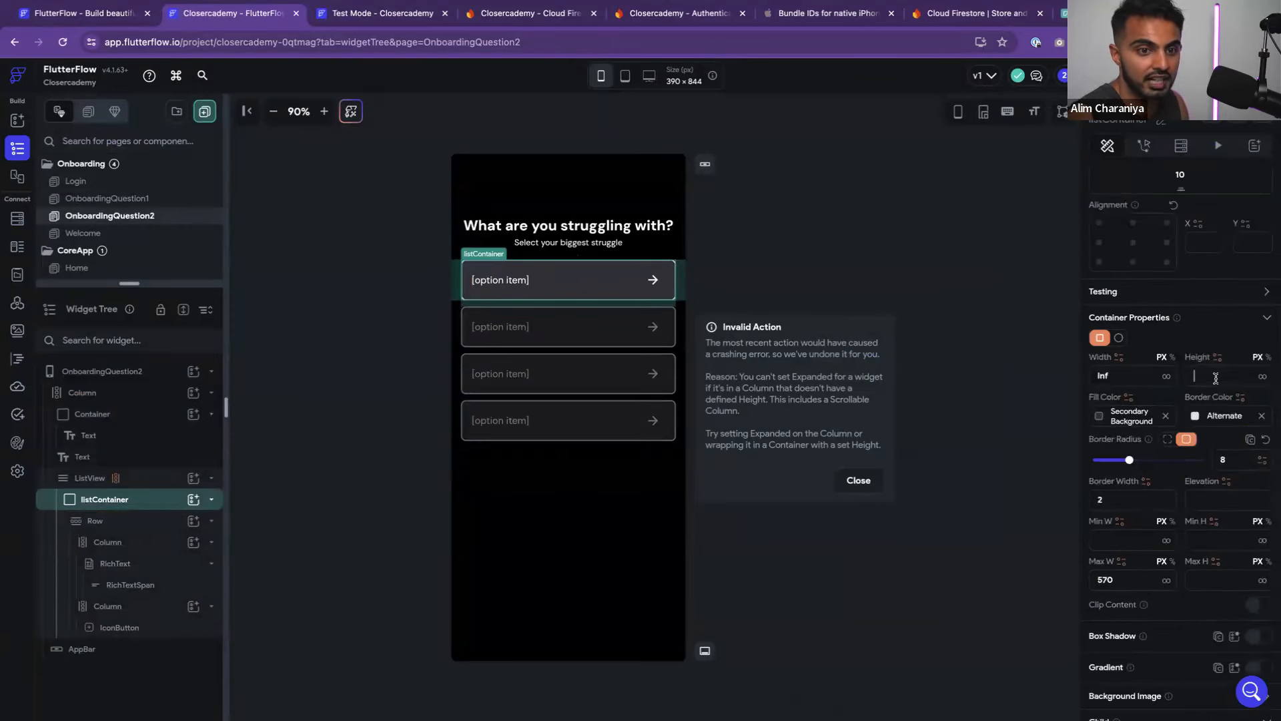
click(1014, 357)
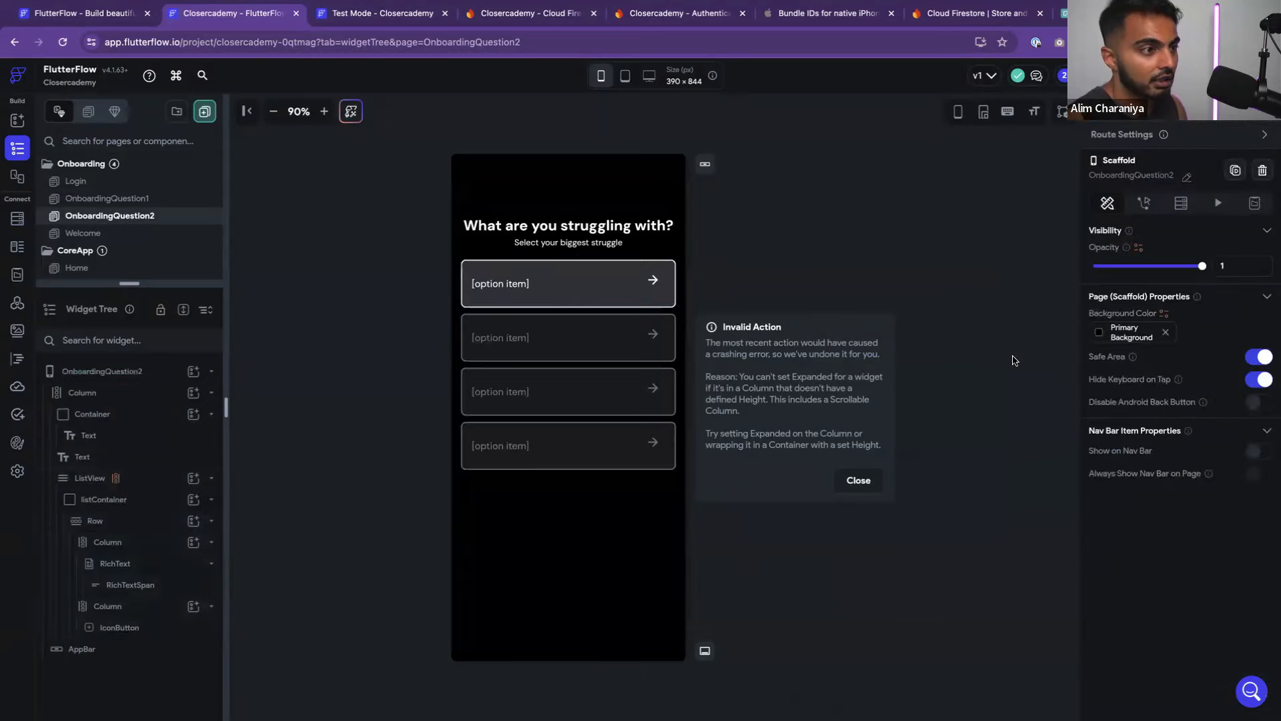
click(551, 305)
scroll(1134, 494, down, 2)
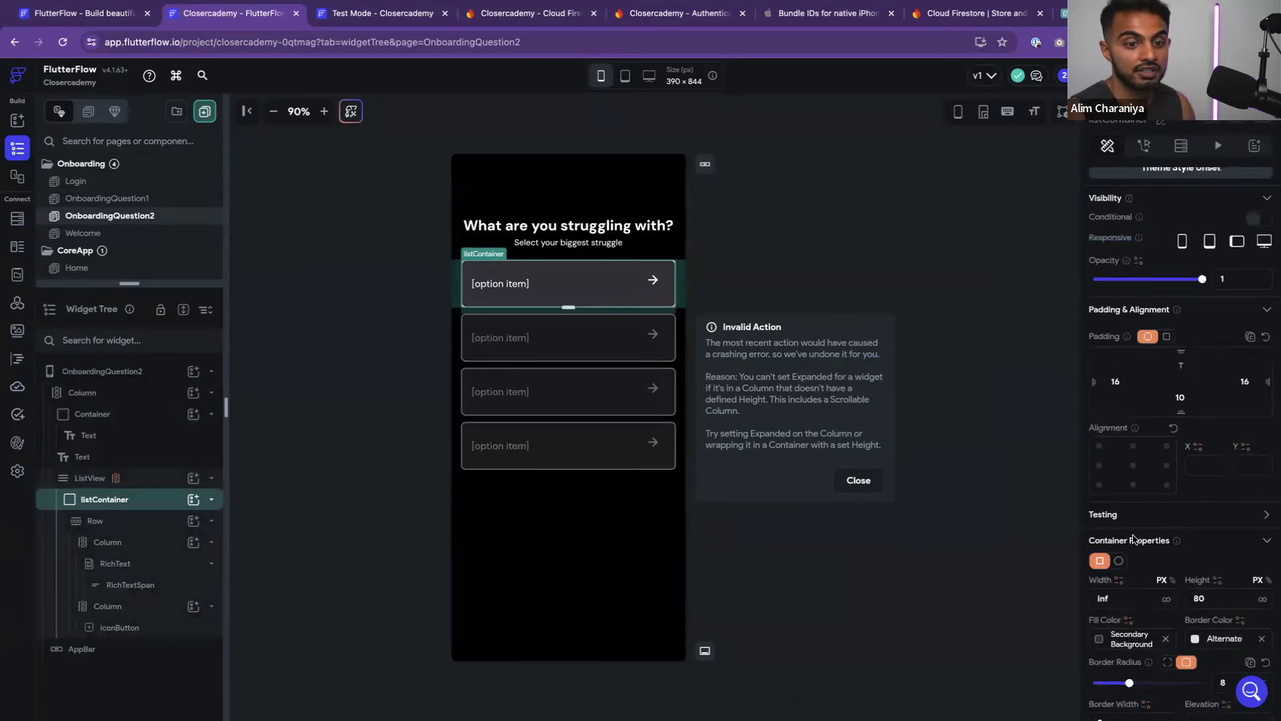
scroll(1188, 484, down, 1)
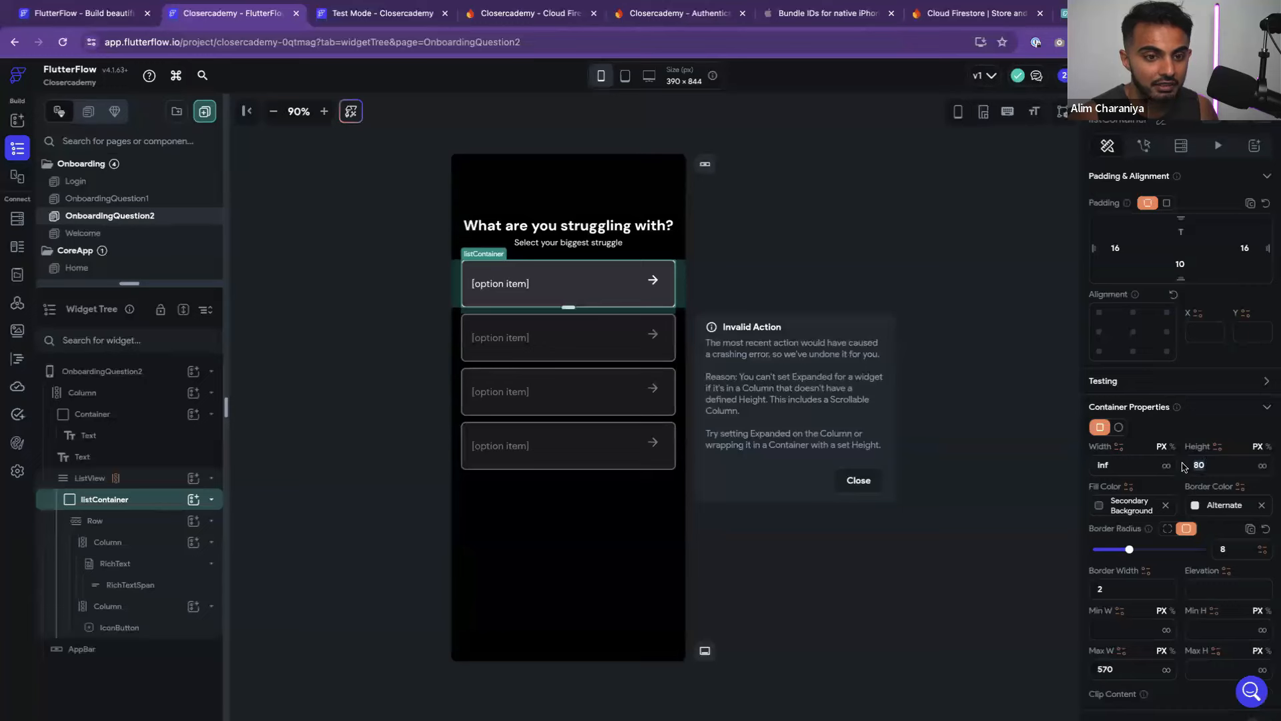
key(BackSpace)
key(BackSpace)
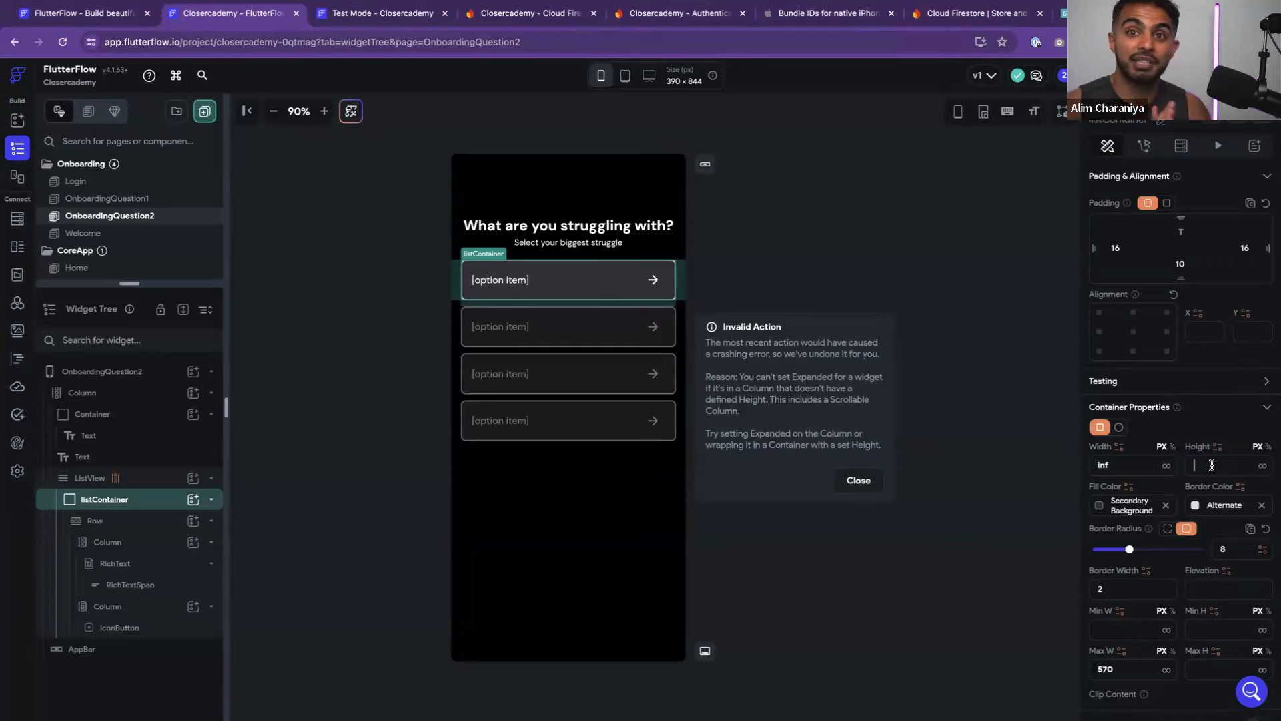
text(80)
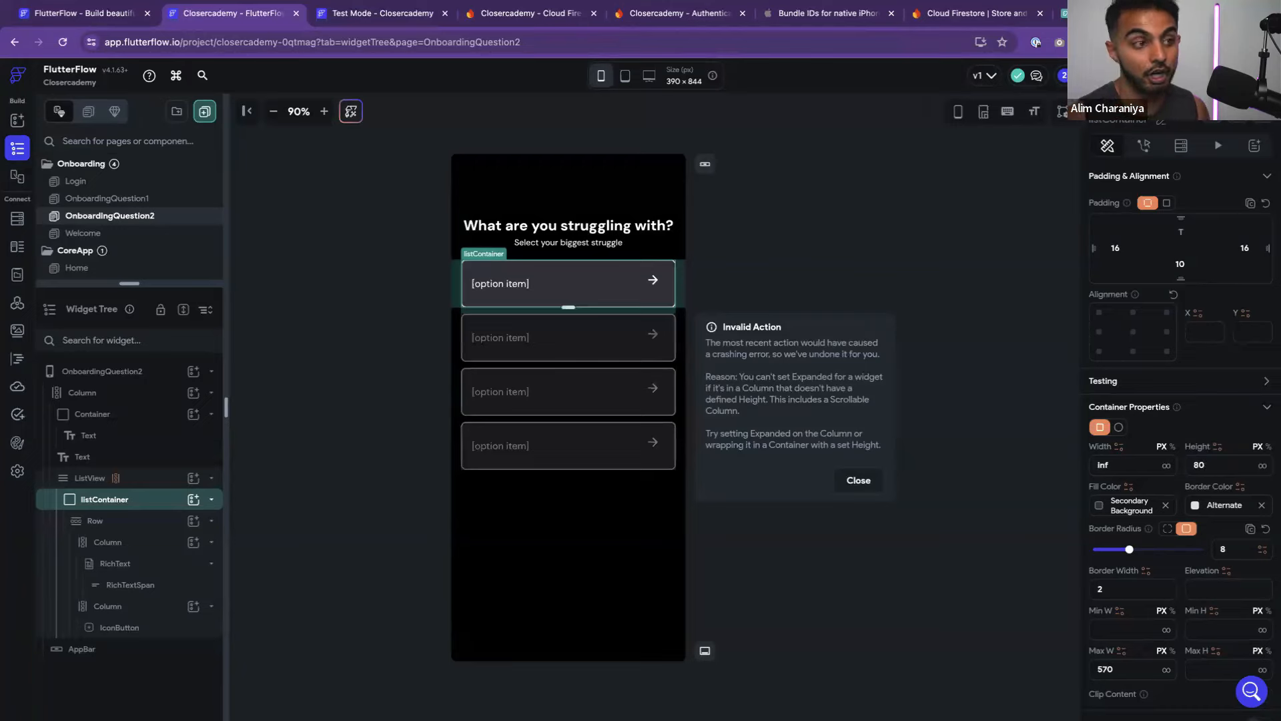
click(1032, 465)
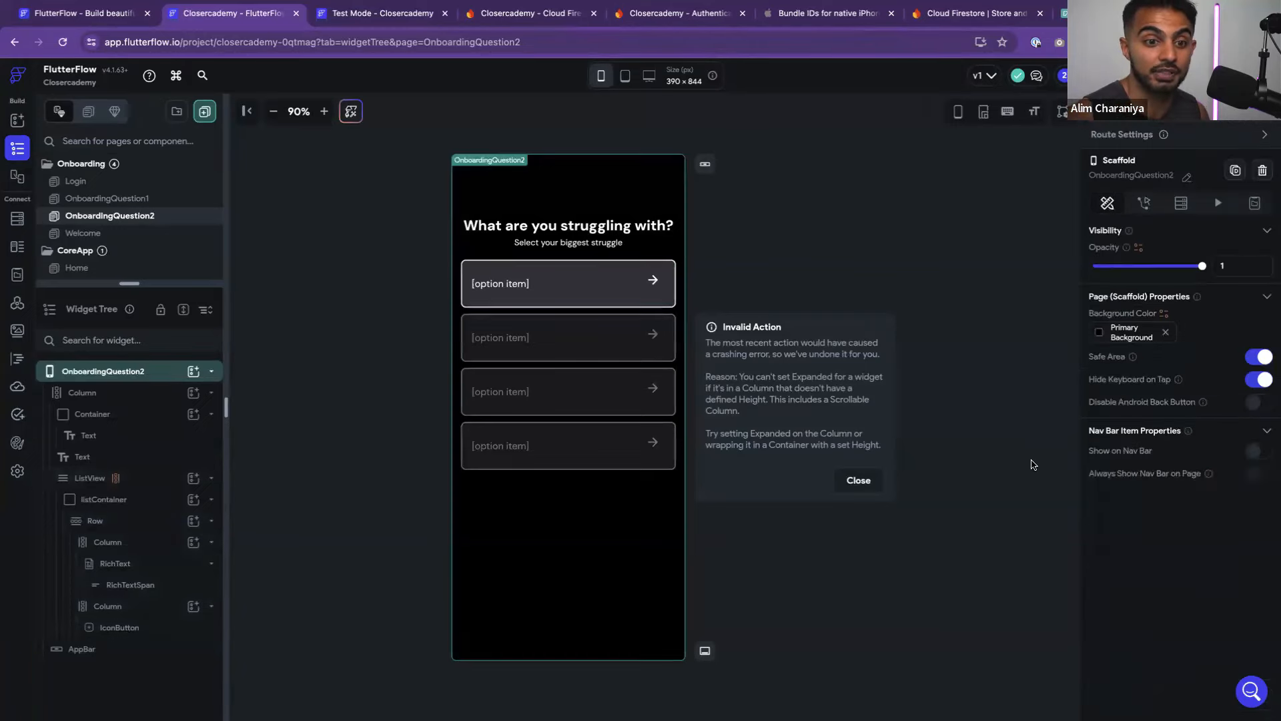
click(658, 303)
click(824, 279)
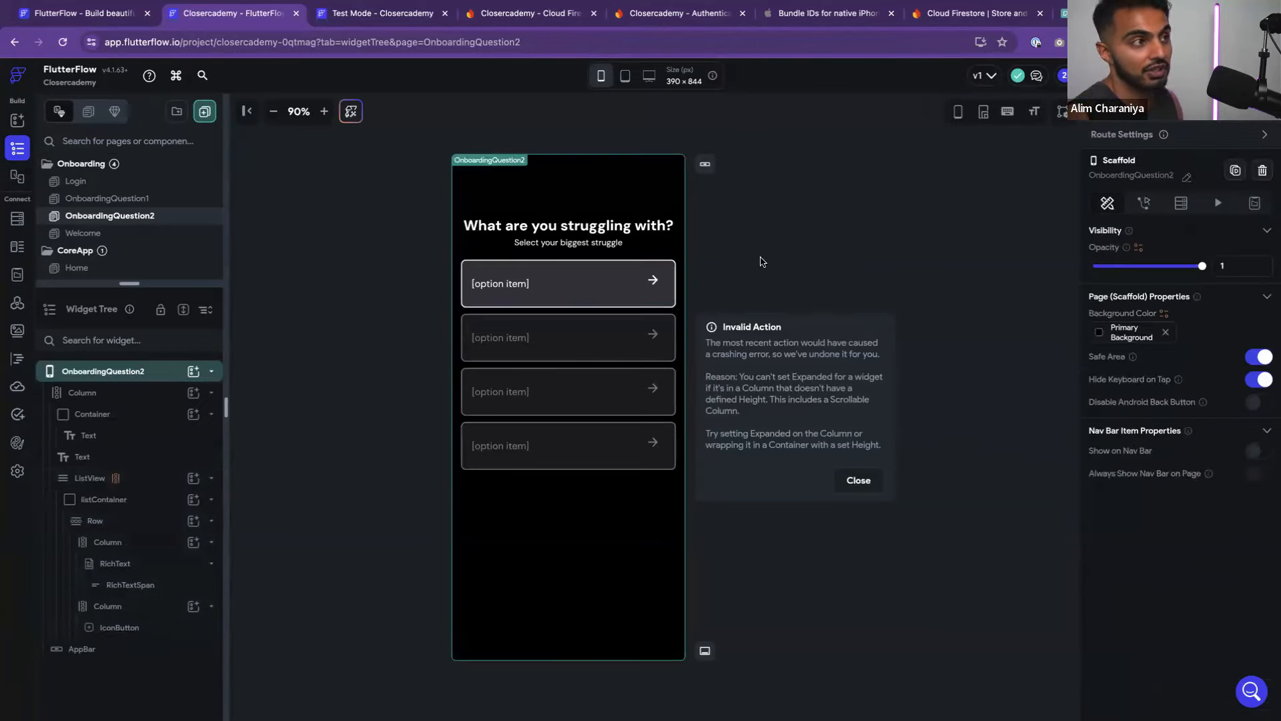
Instant-reload the Test Mode app, log out, and start the signup flow
click(383, 17)
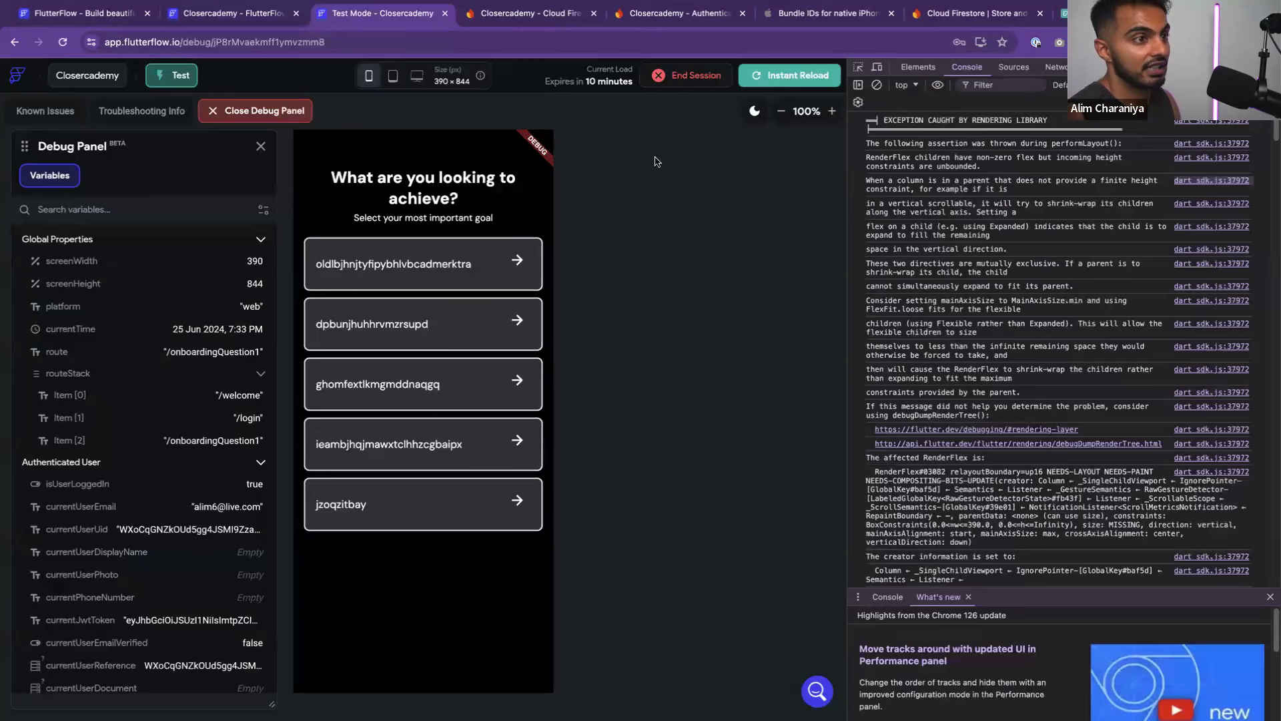
click(772, 76)
click(988, 74)
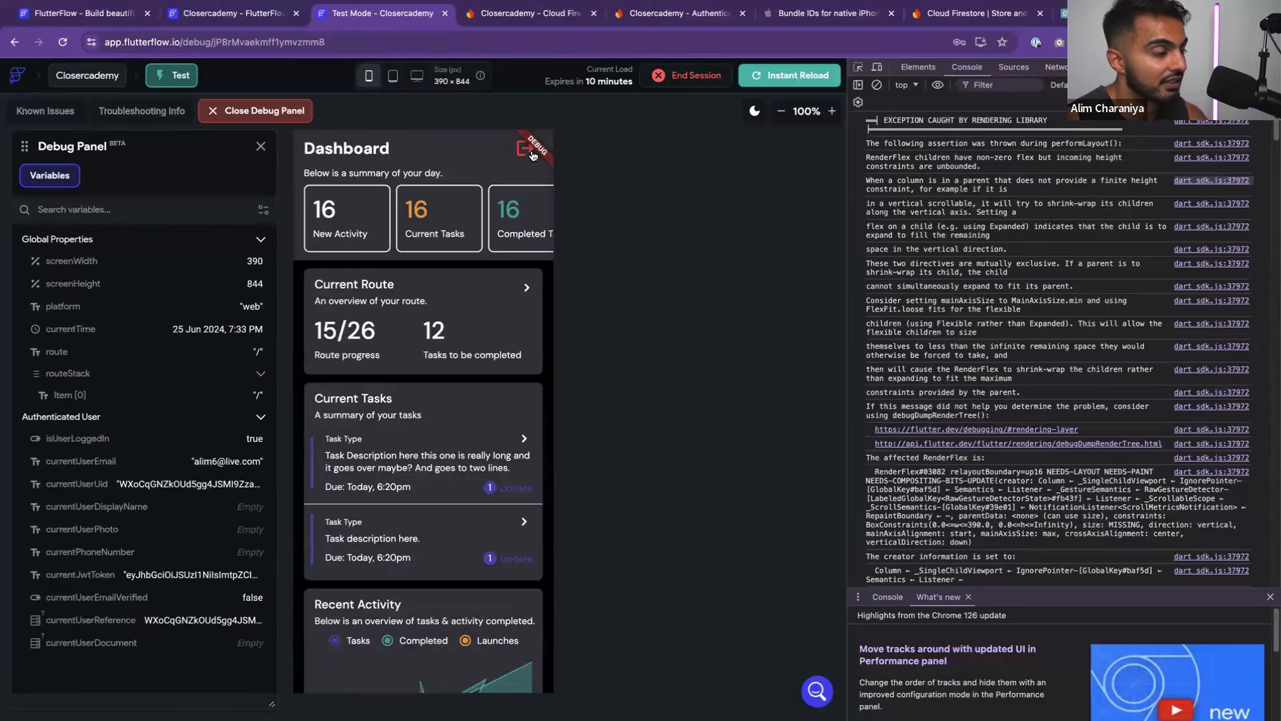
click(532, 155)
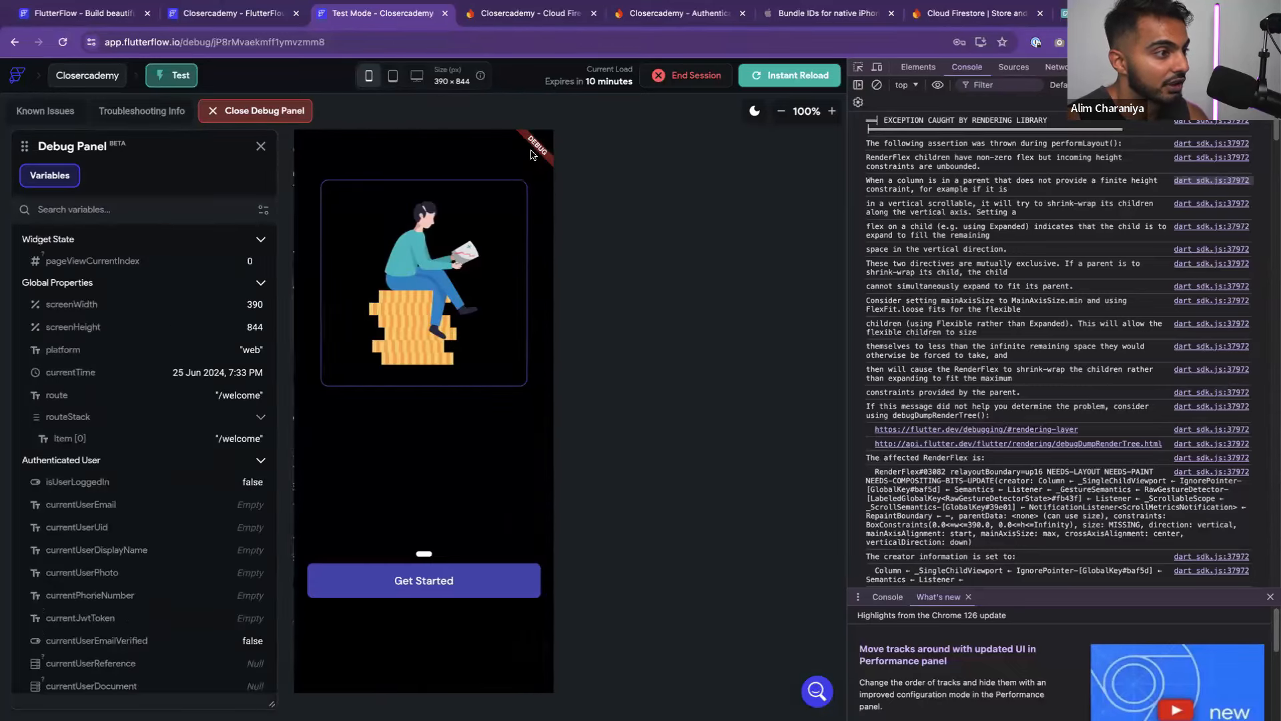
click(445, 586)
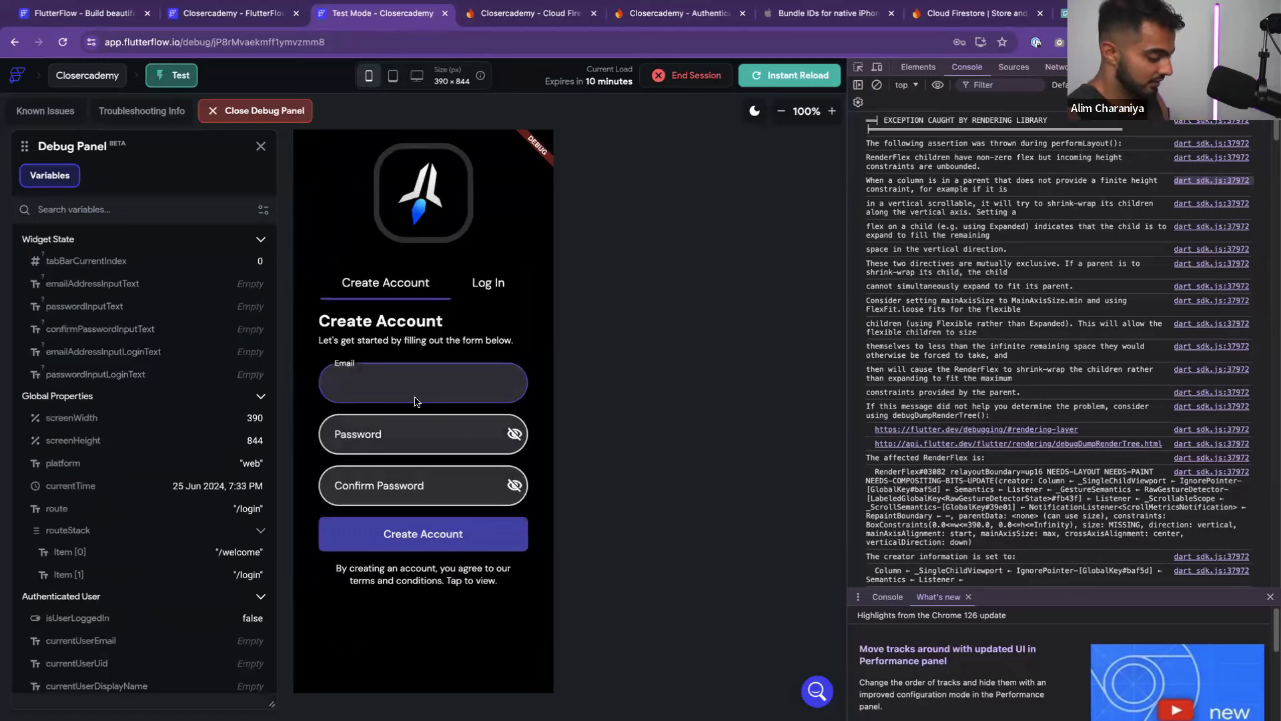
Fill in a new e-mail, password and confirmation, then submit the signup form
key(Tab)
text(12)
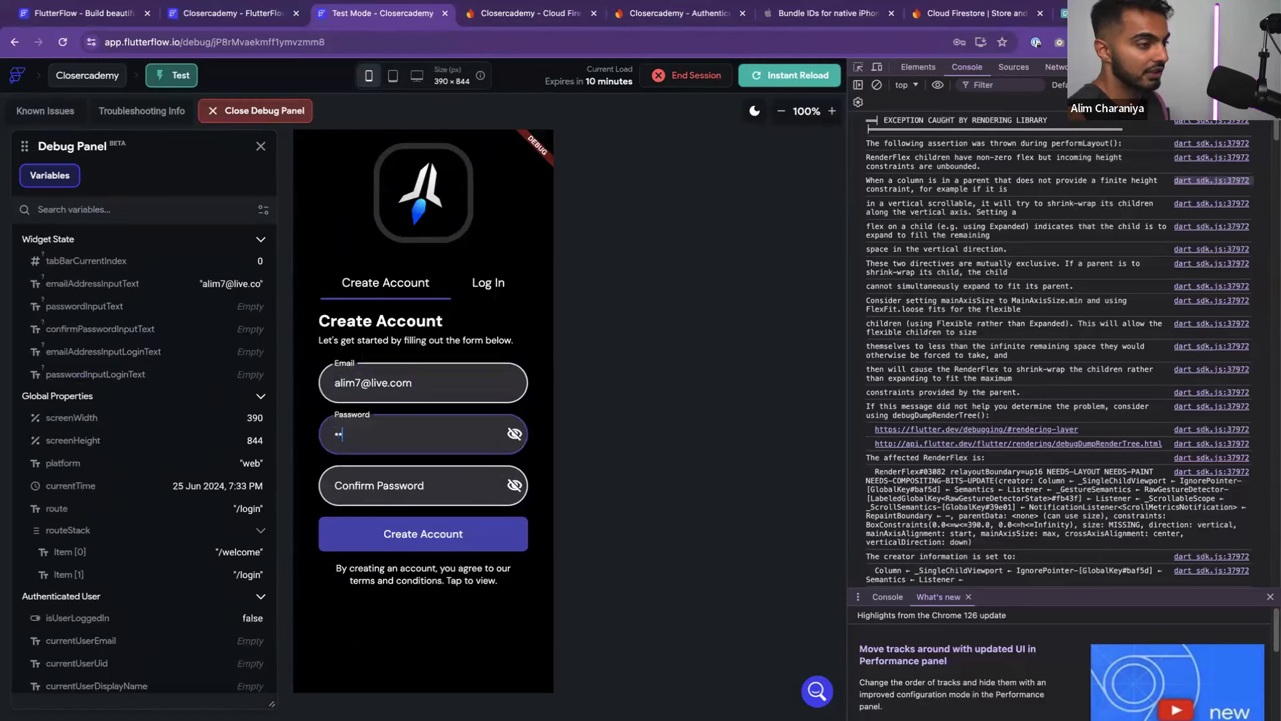
text(im12)
key(Tab)
text(al)
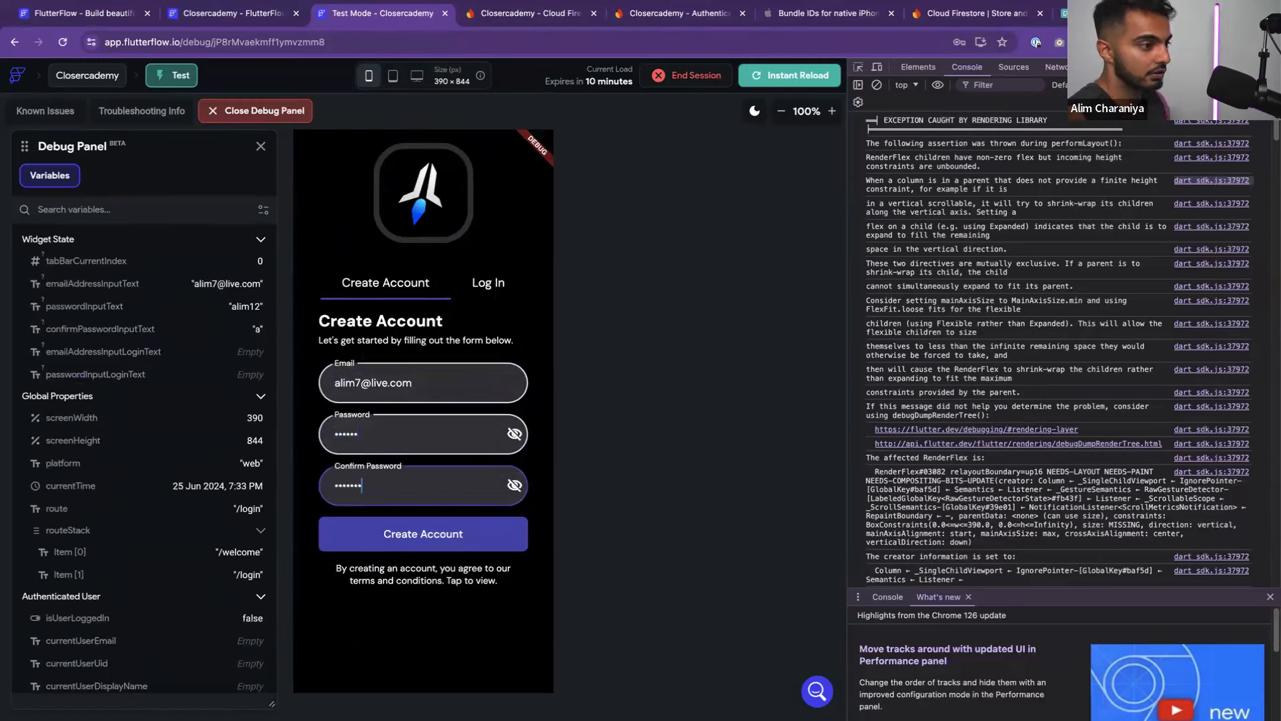
text(im123)
click(414, 532)
Correct the mistyped password, create the account, and tap a first-question option
click(392, 438)
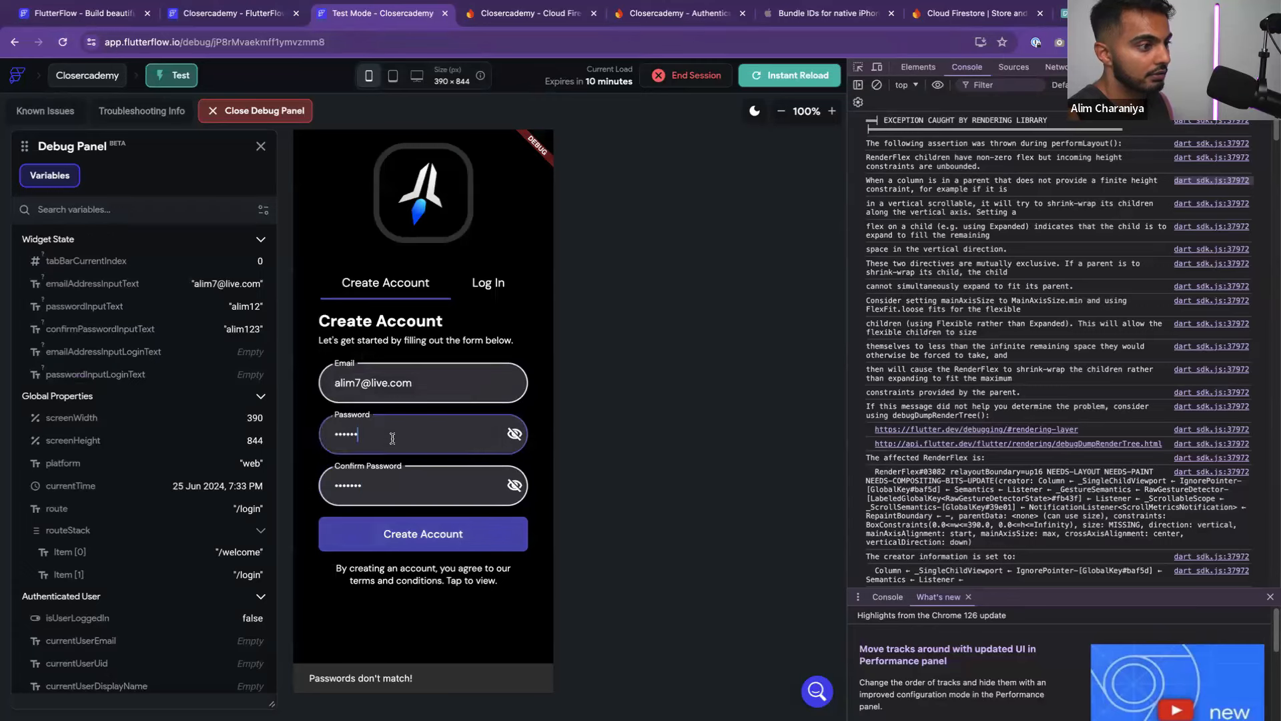
drag(393, 438, 326, 436)
key(super+a)
text(a)
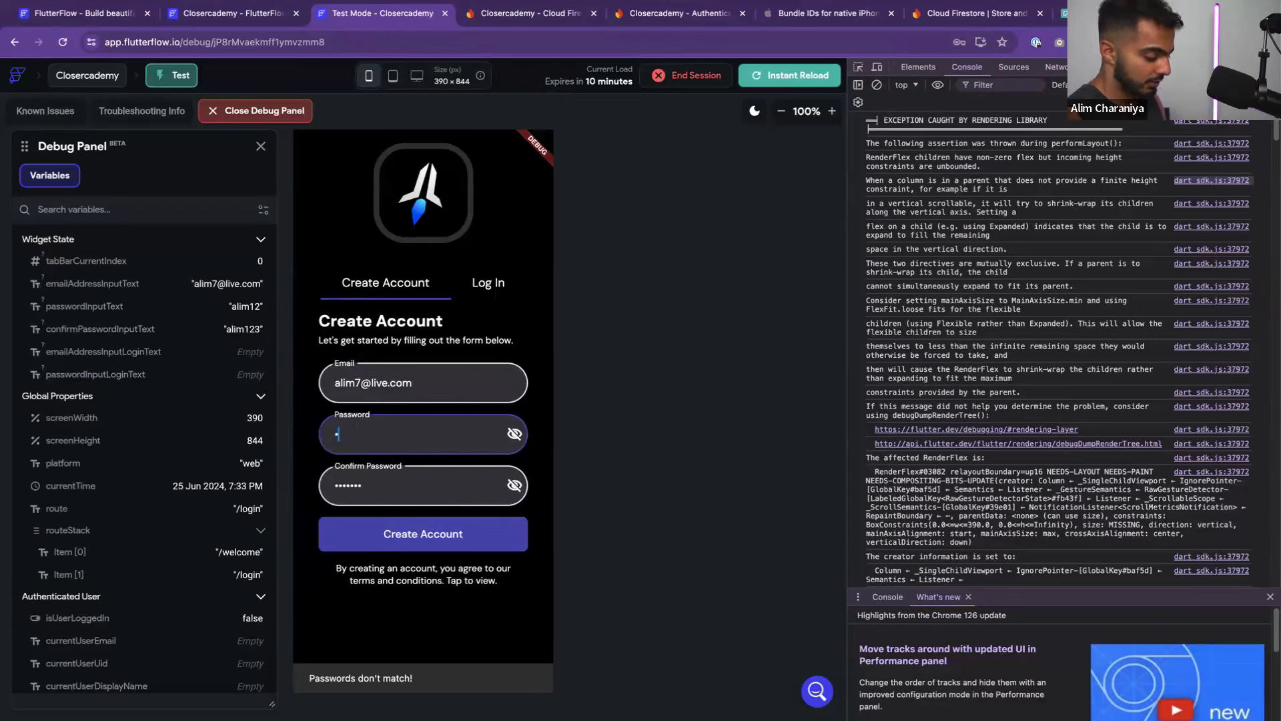
text(lim123)
key(Tab)
text(alim123)
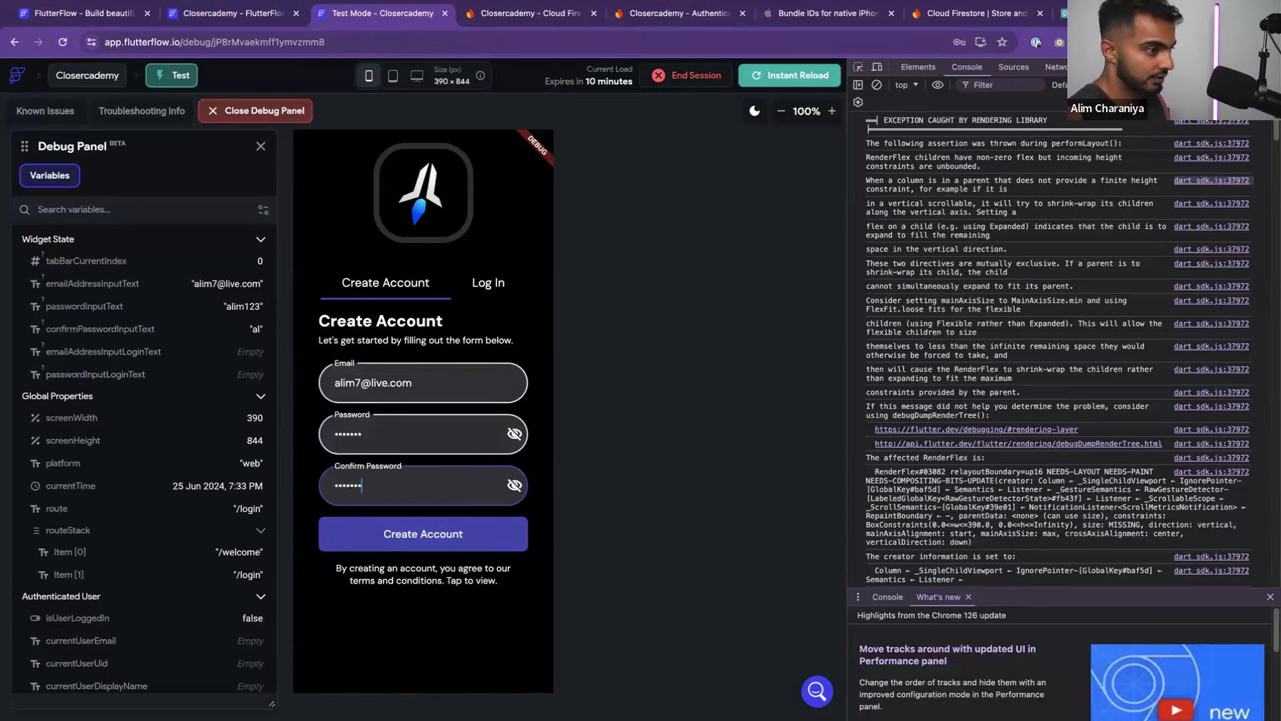
click(421, 534)
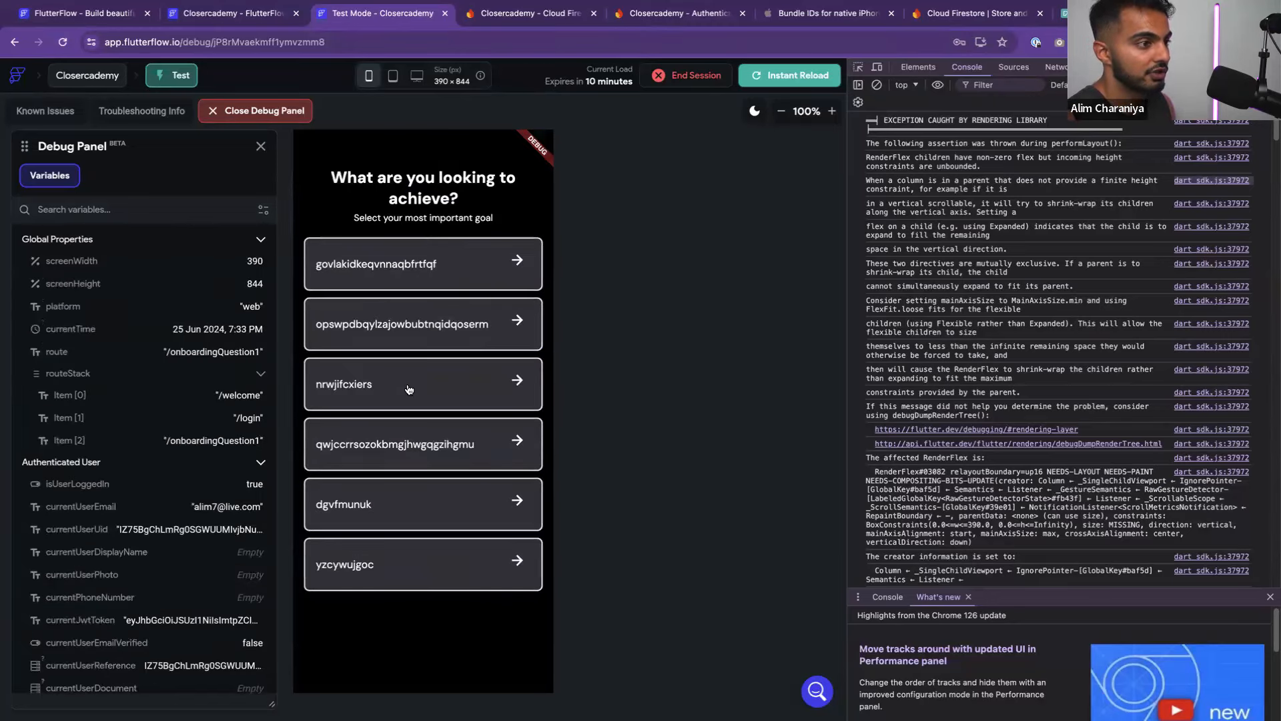
click(409, 389)
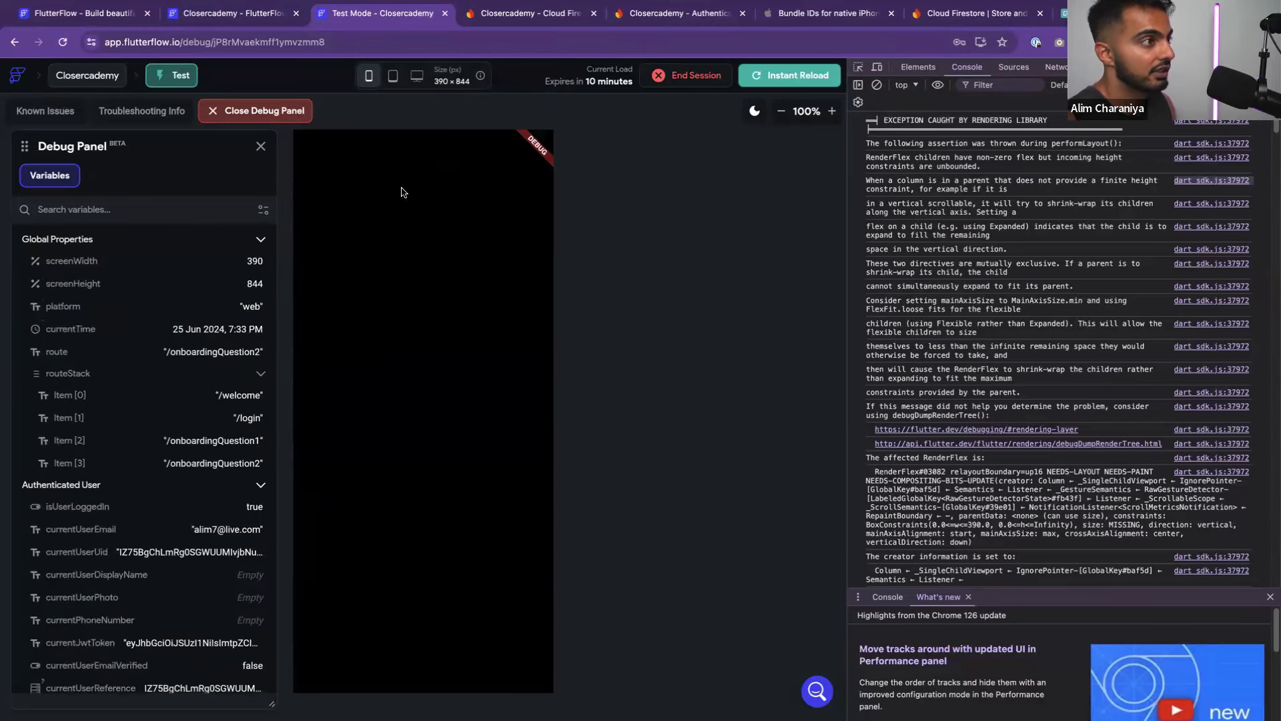
Set Main Axis Size to Min on OnboardingQuestion2's main Column
click(257, 15)
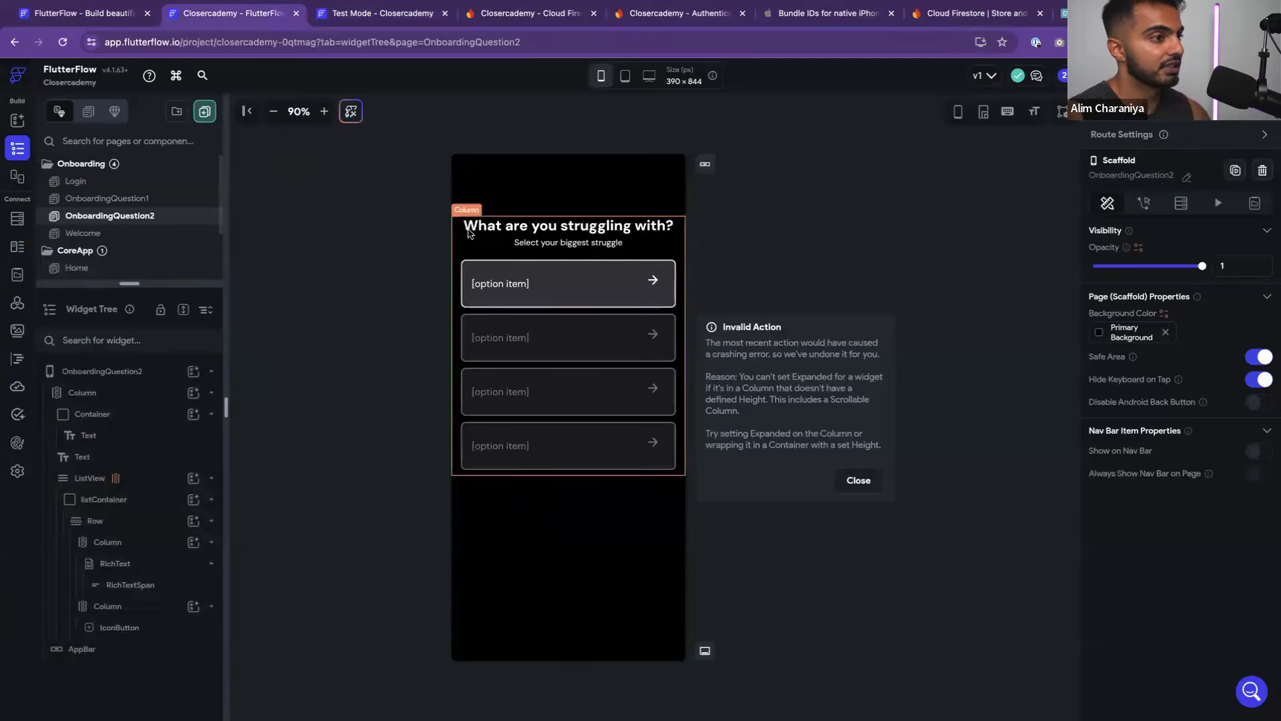
click(469, 211)
click(454, 229)
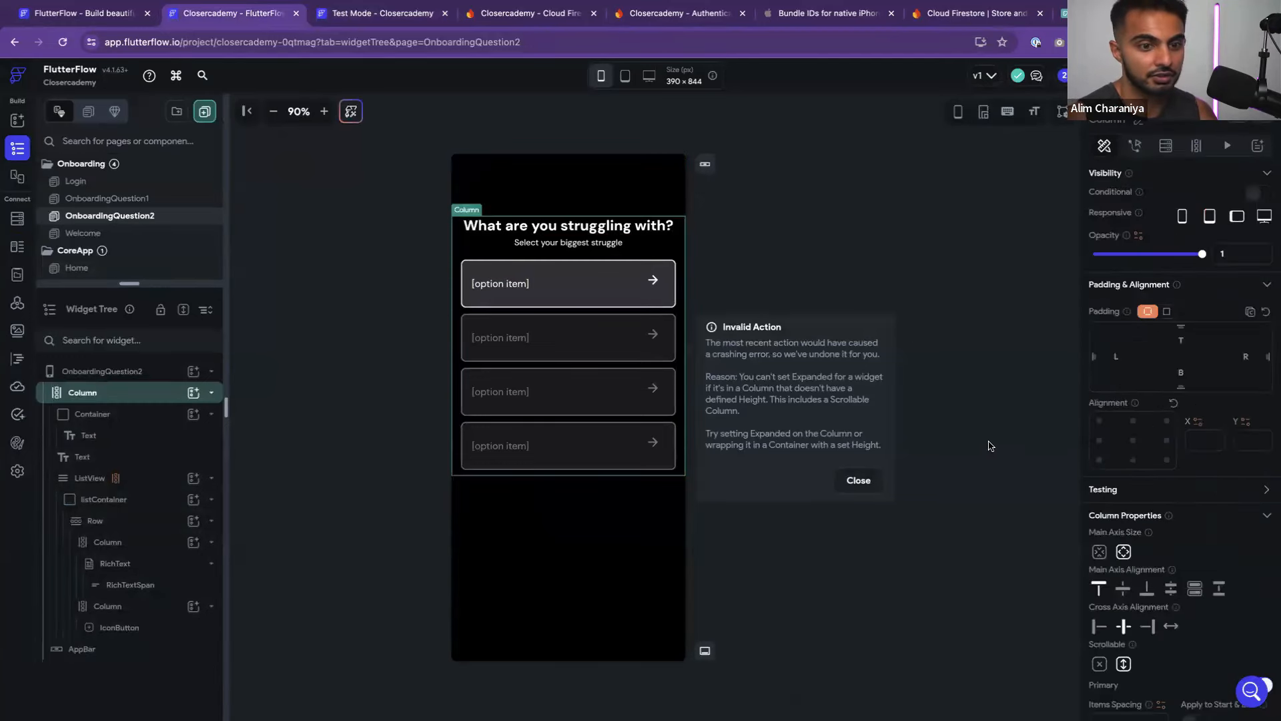
click(149, 499)
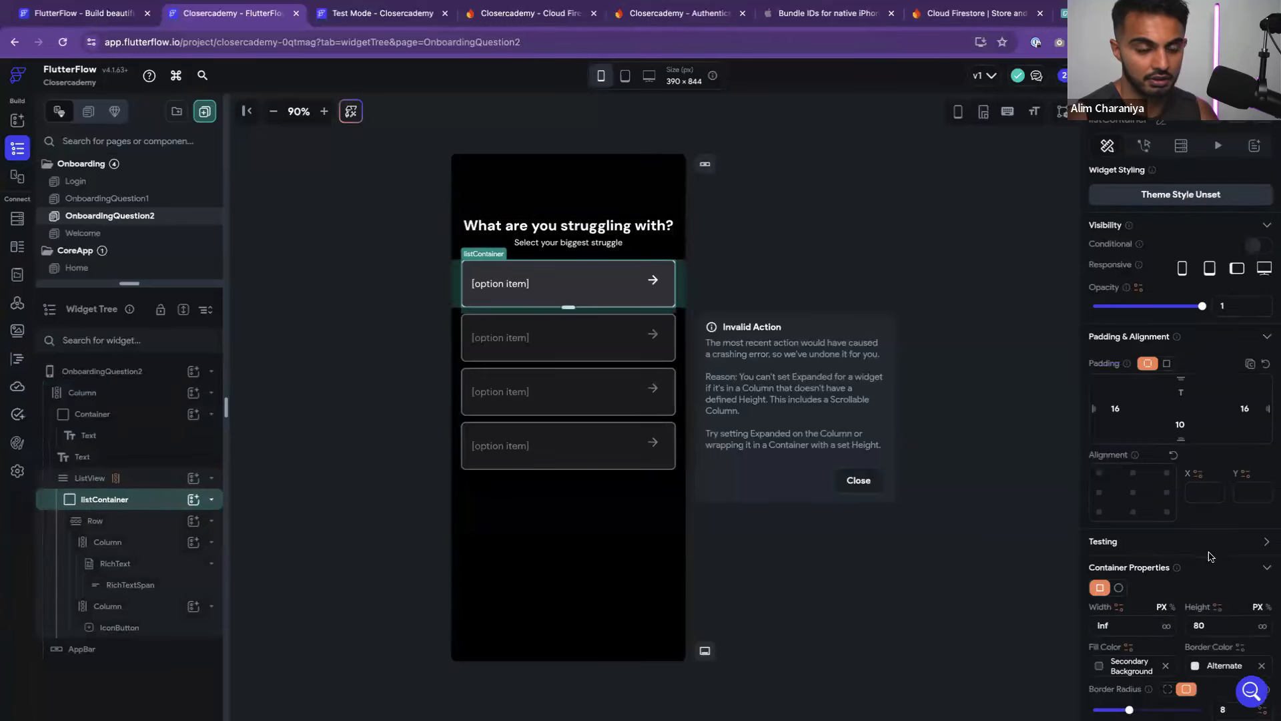
scroll(1205, 556, down, 6)
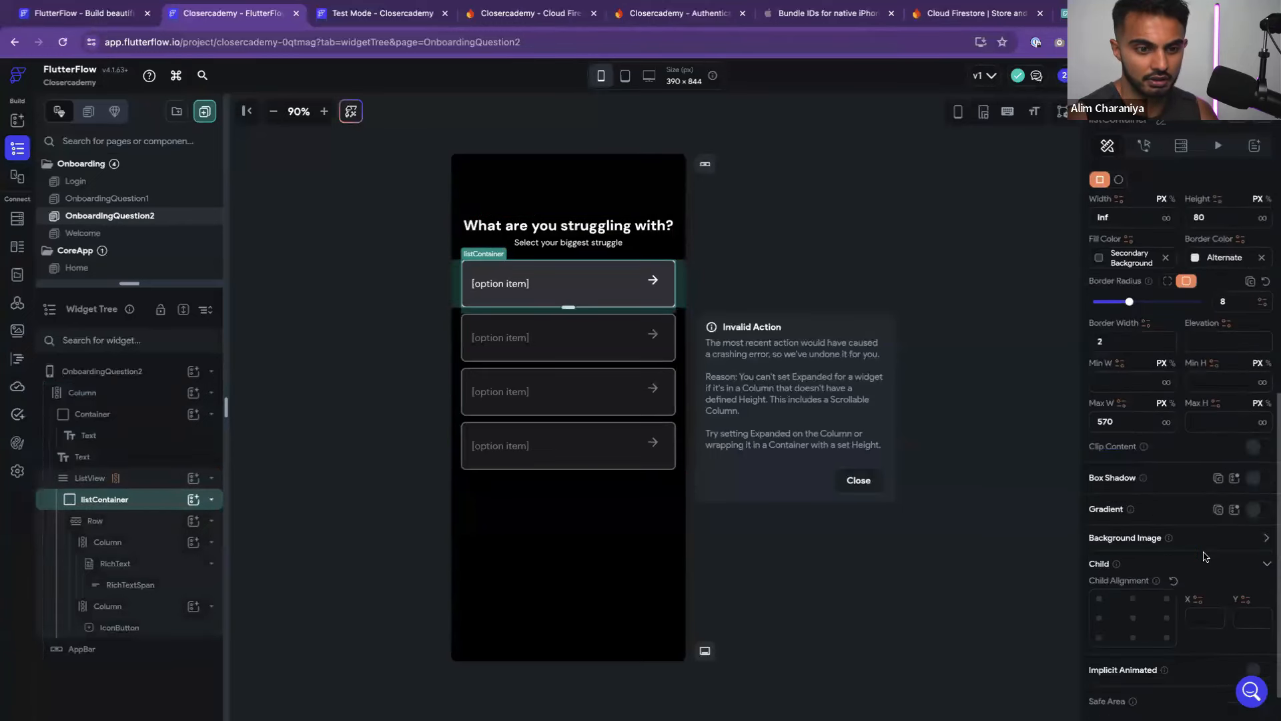
click(212, 418)
click(212, 415)
click(211, 457)
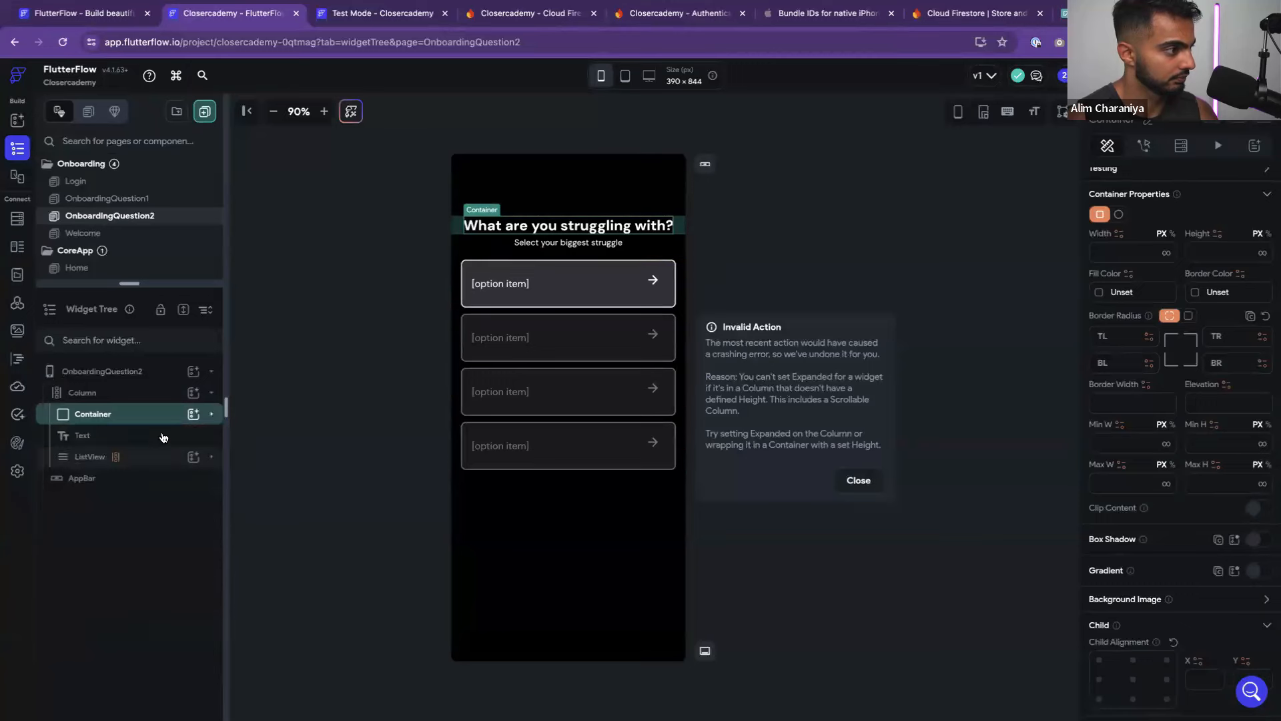
click(112, 393)
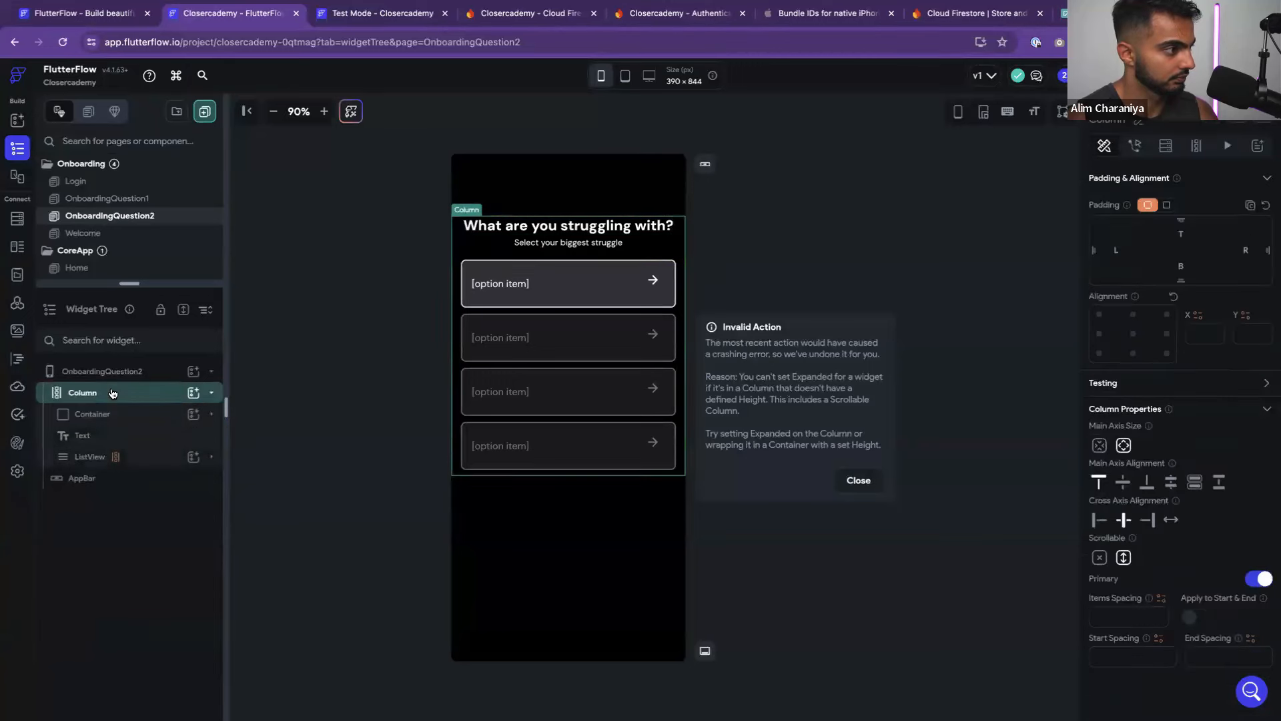
click(1100, 449)
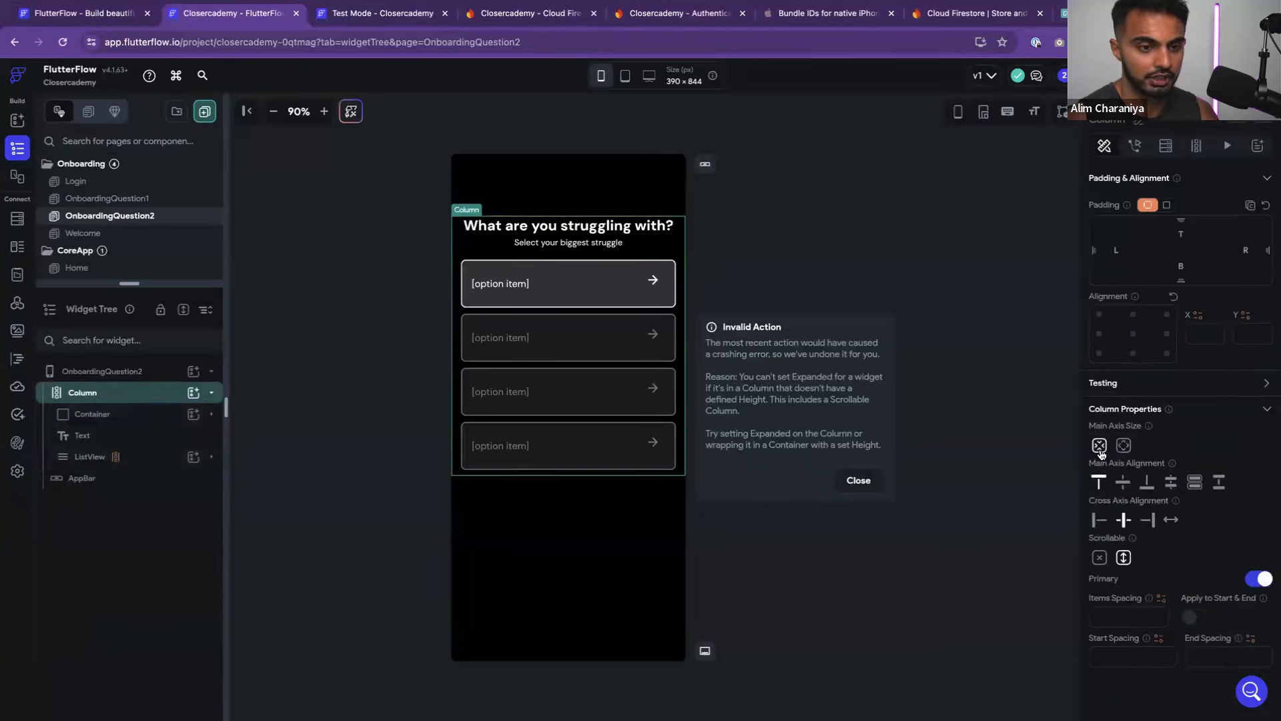
click(747, 217)
click(360, 20)
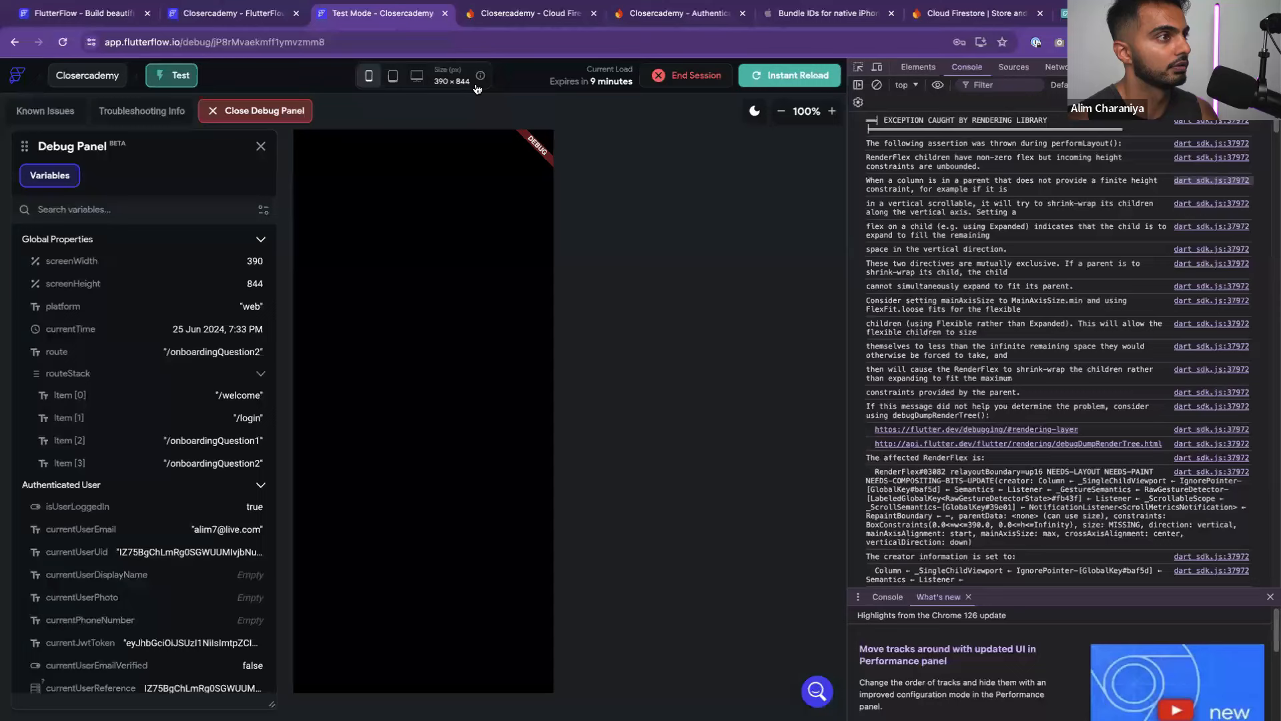
Instant-reload the test app, log out, and begin signing up from the welcome screen
click(764, 78)
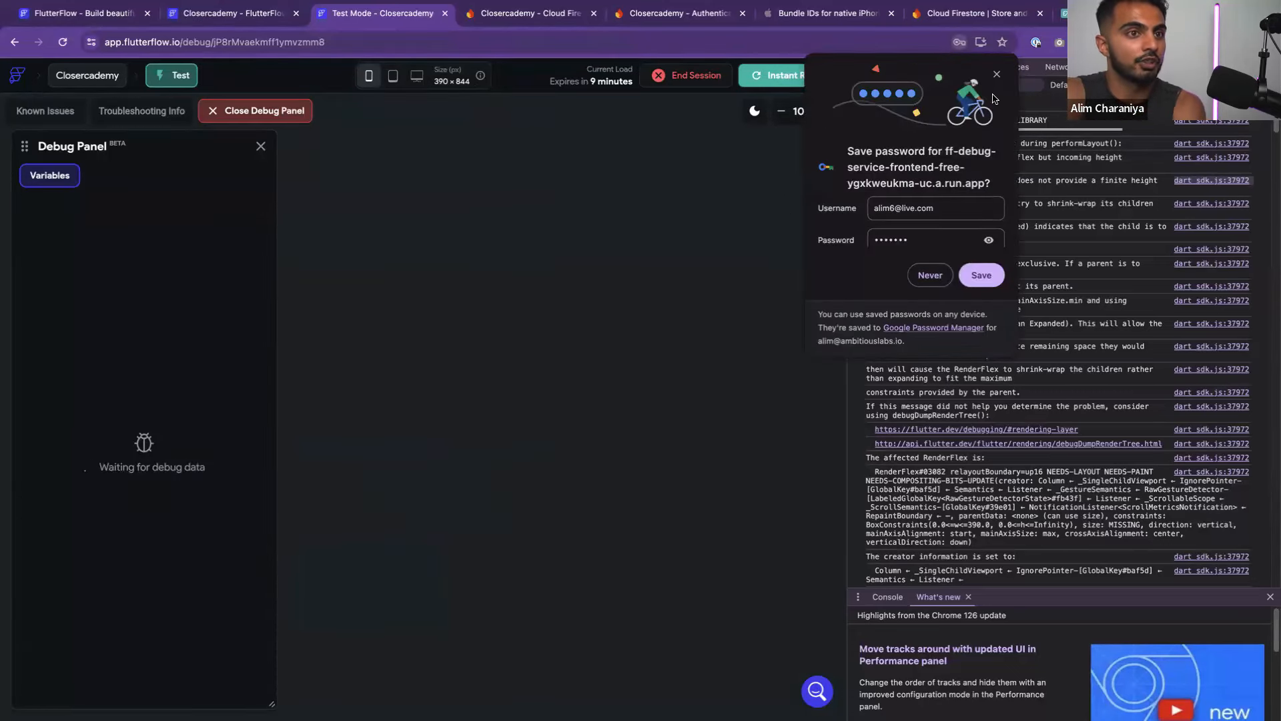
click(996, 78)
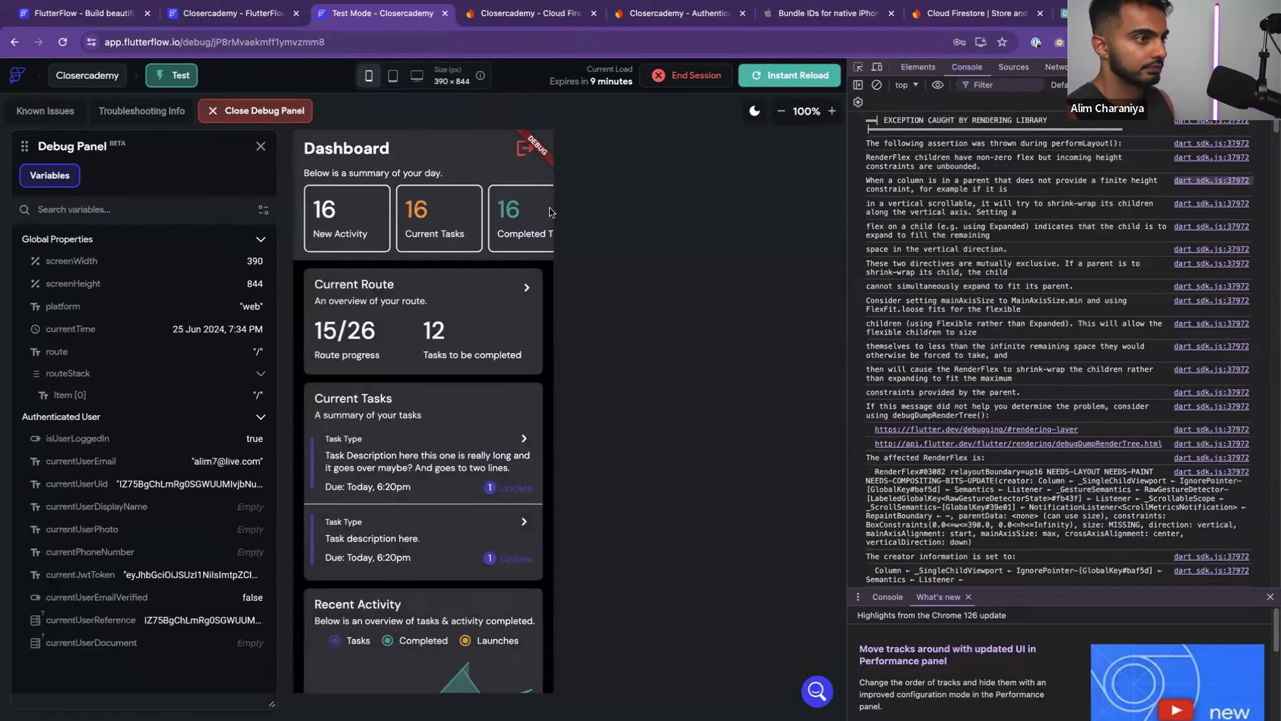
click(521, 150)
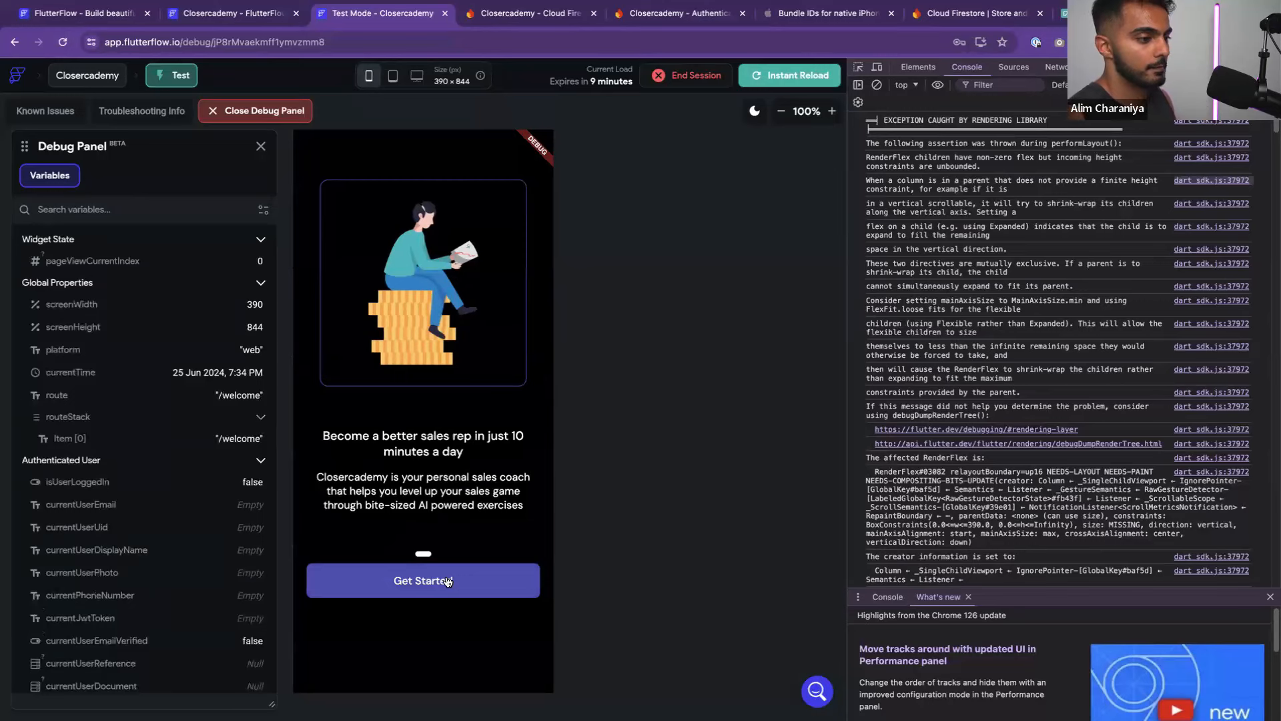
click(447, 581)
Sign up with a new e-mail and password, then tap a goal answer
click(398, 382)
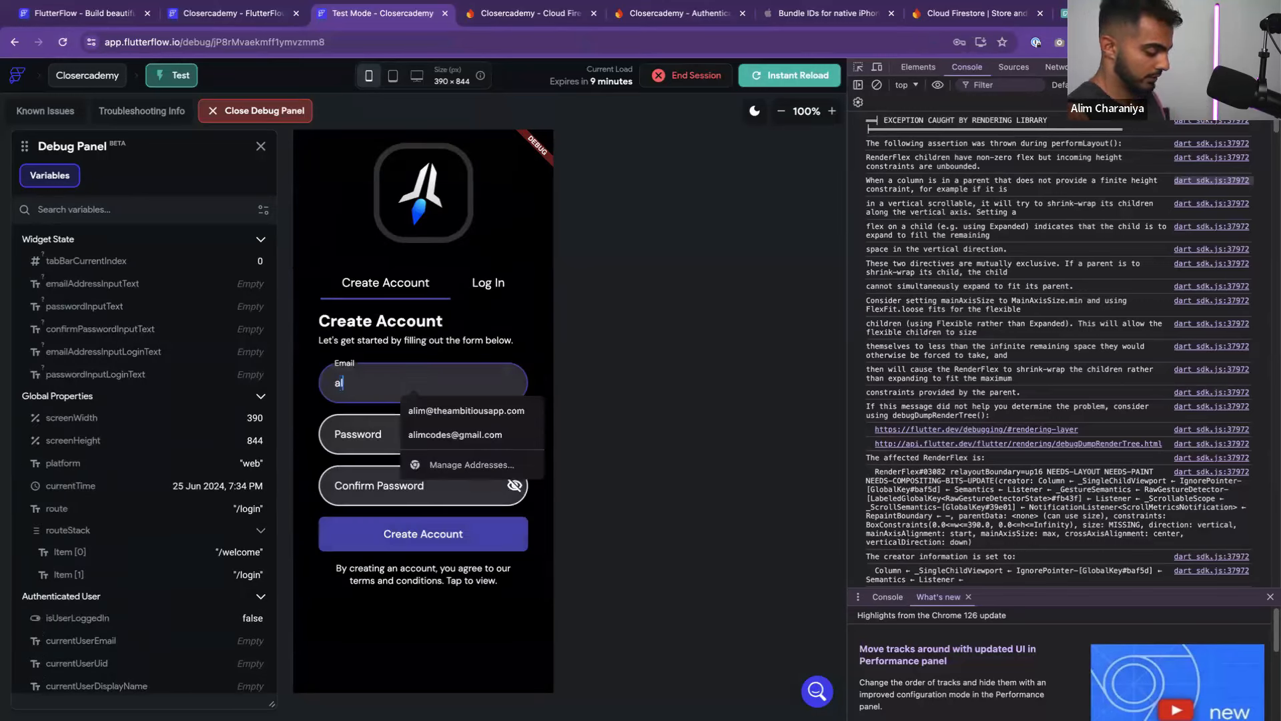
key(Tab)
text(alim)
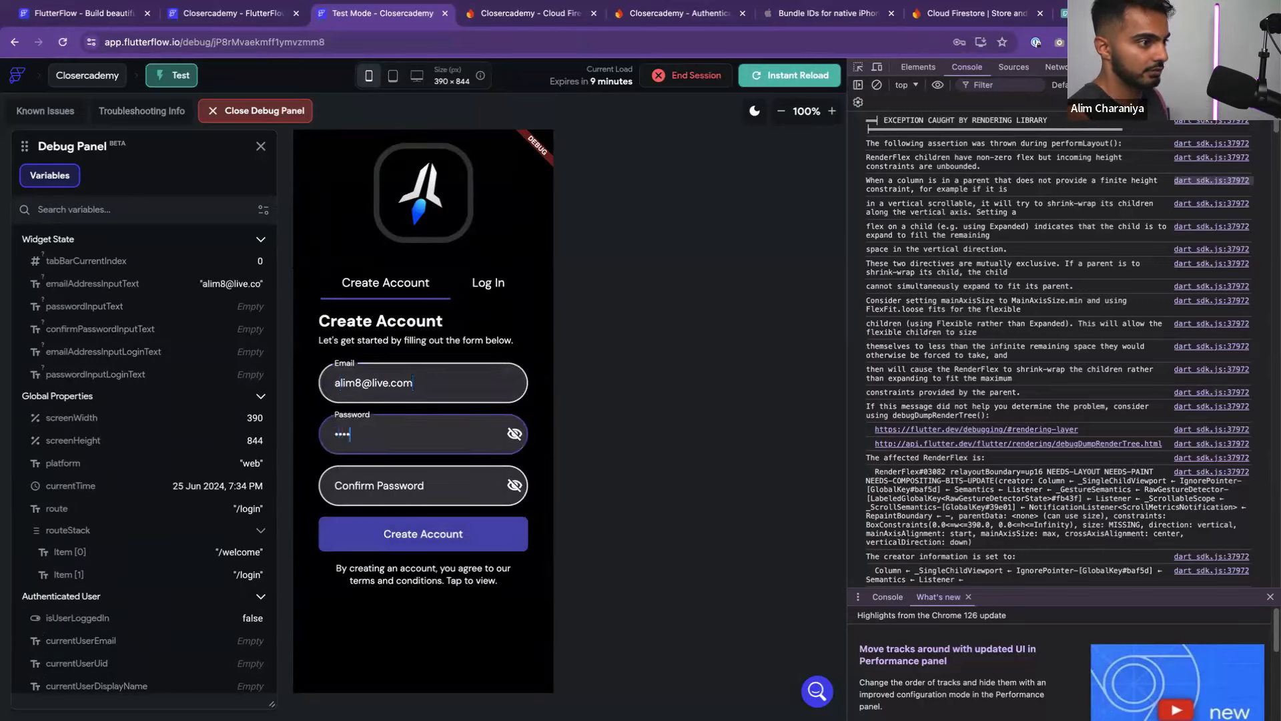
text(123)
key(Tab)
text(alim123)
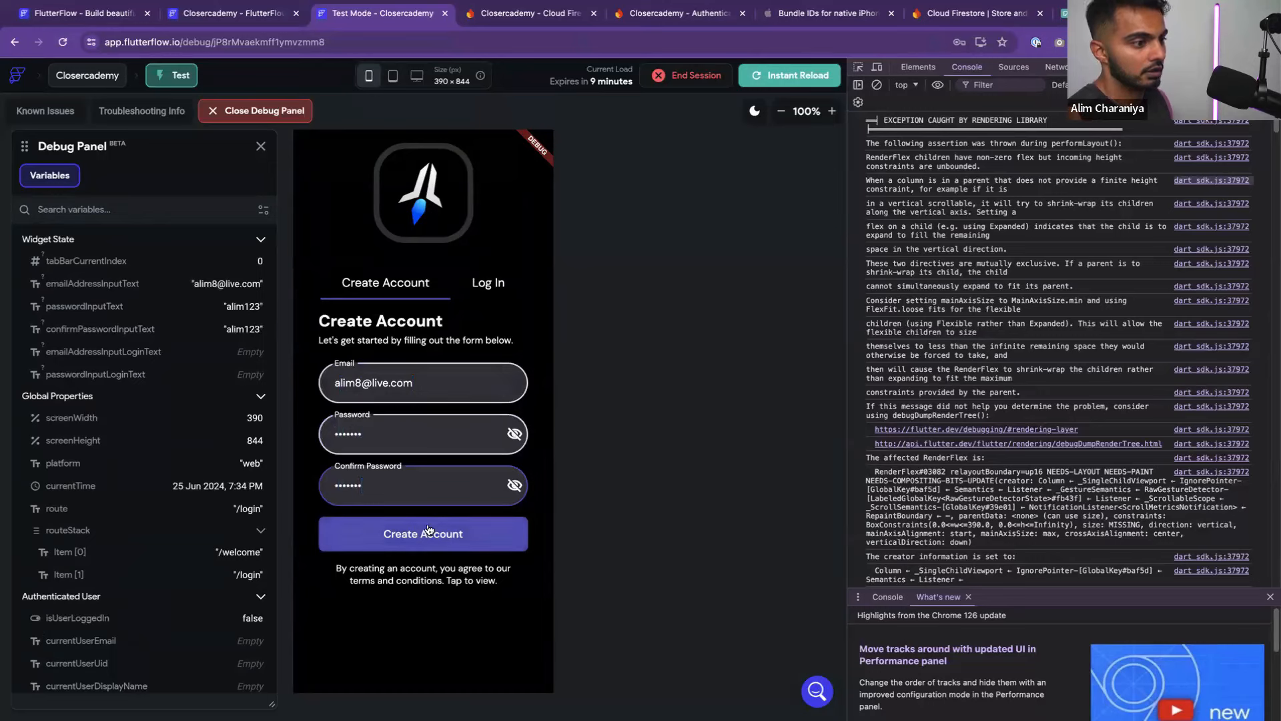
click(429, 532)
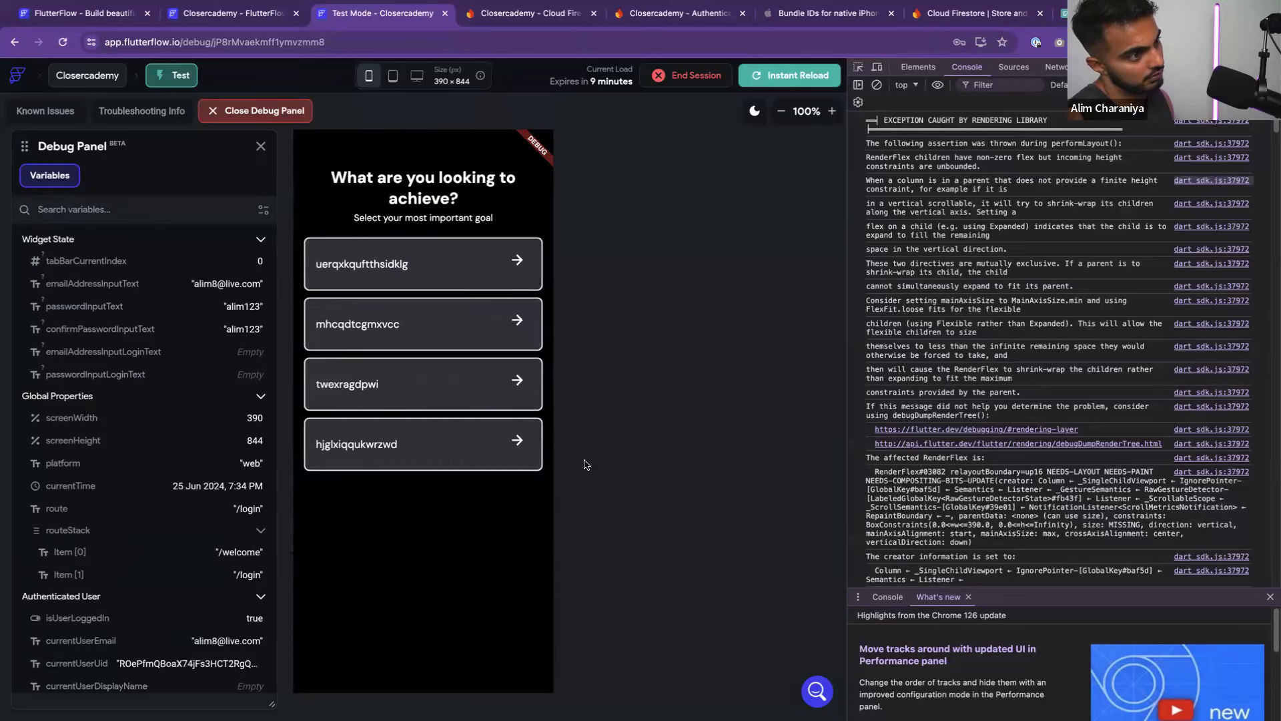
click(421, 327)
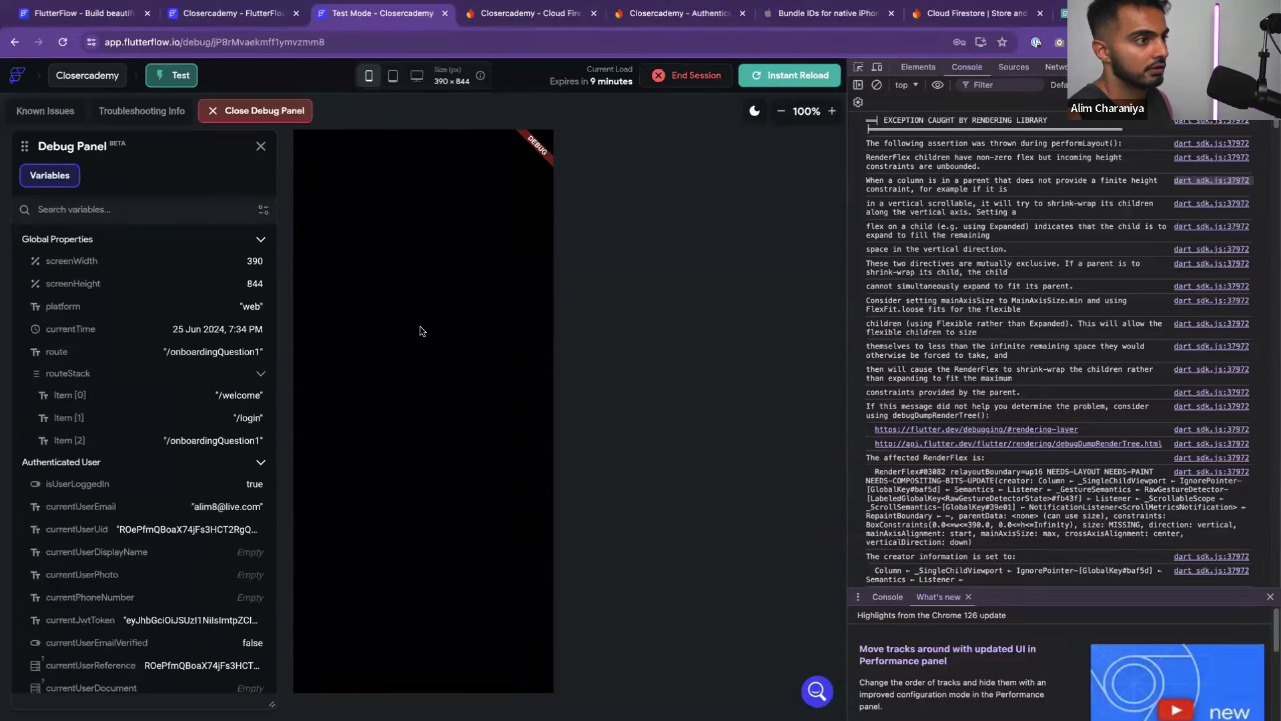
Reload the test app twice, log out, and start a new signup
click(787, 73)
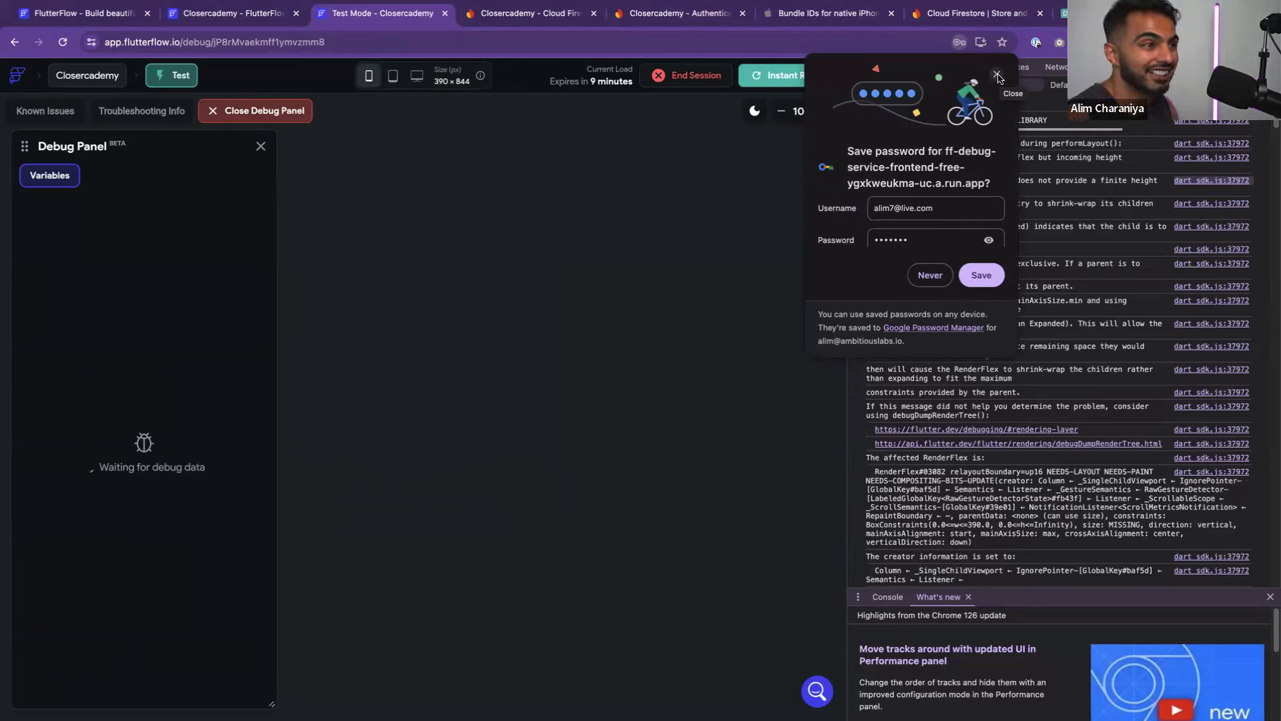
click(998, 76)
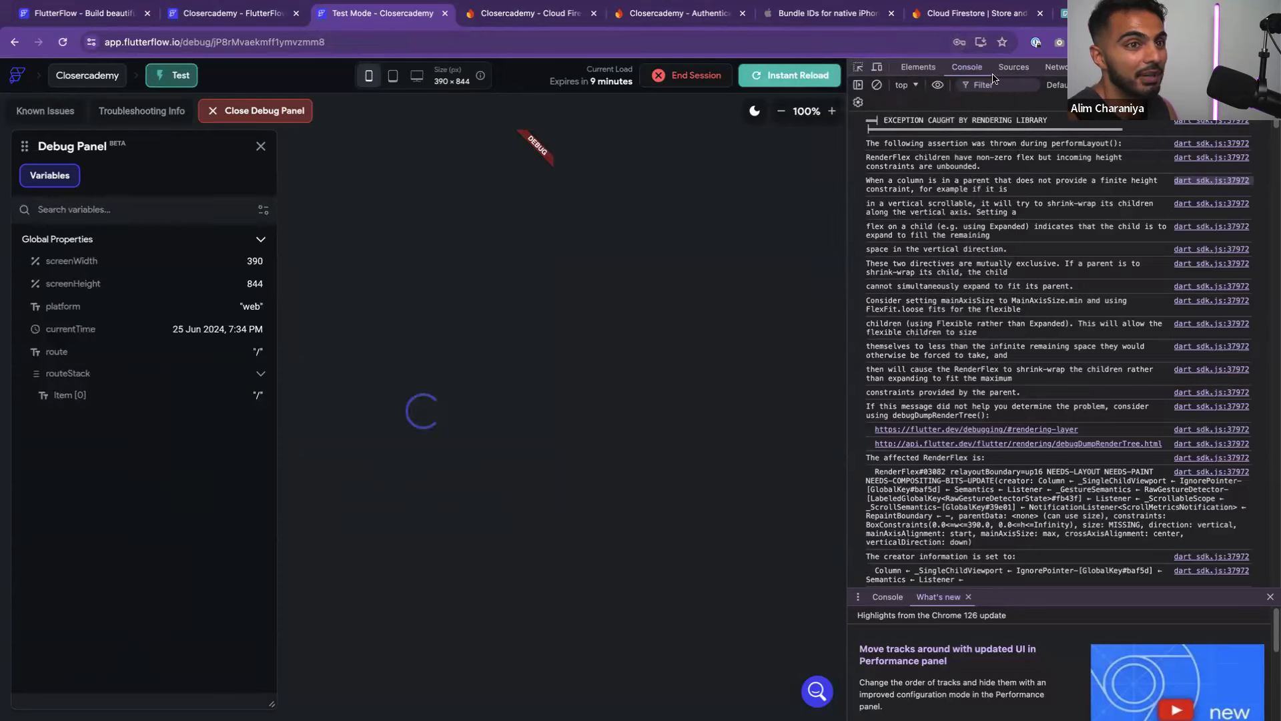
click(786, 79)
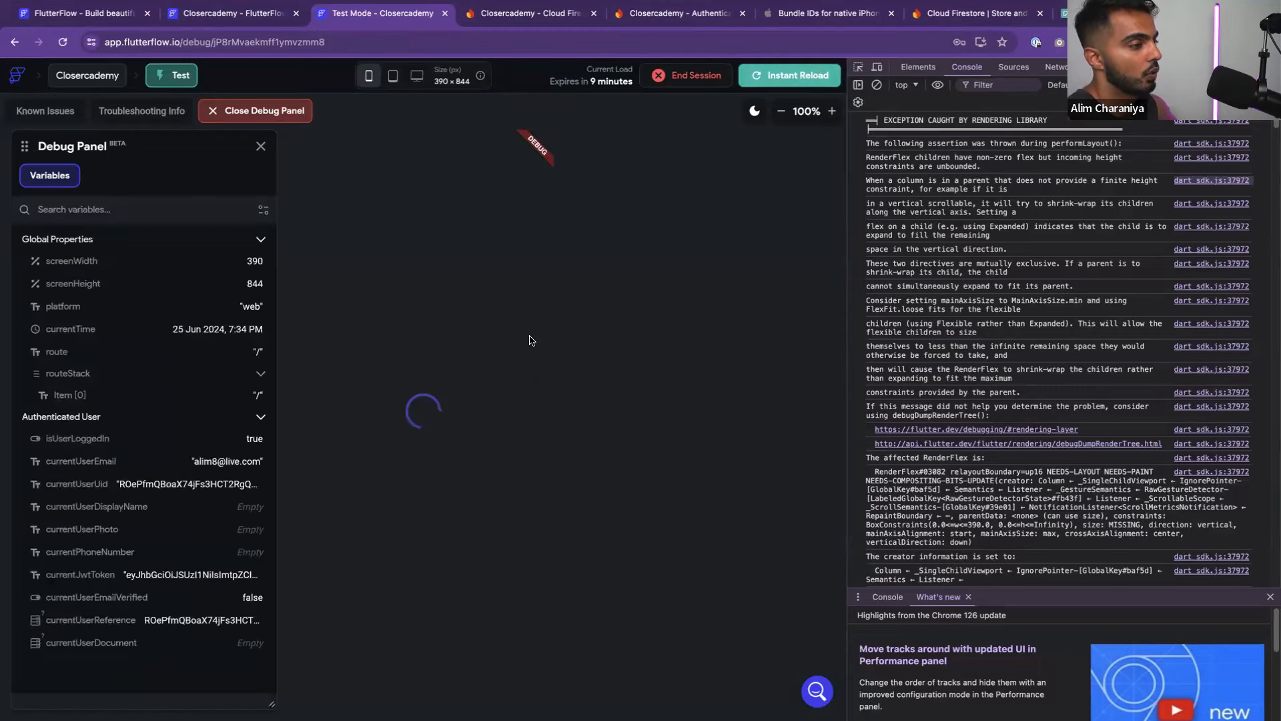
click(525, 150)
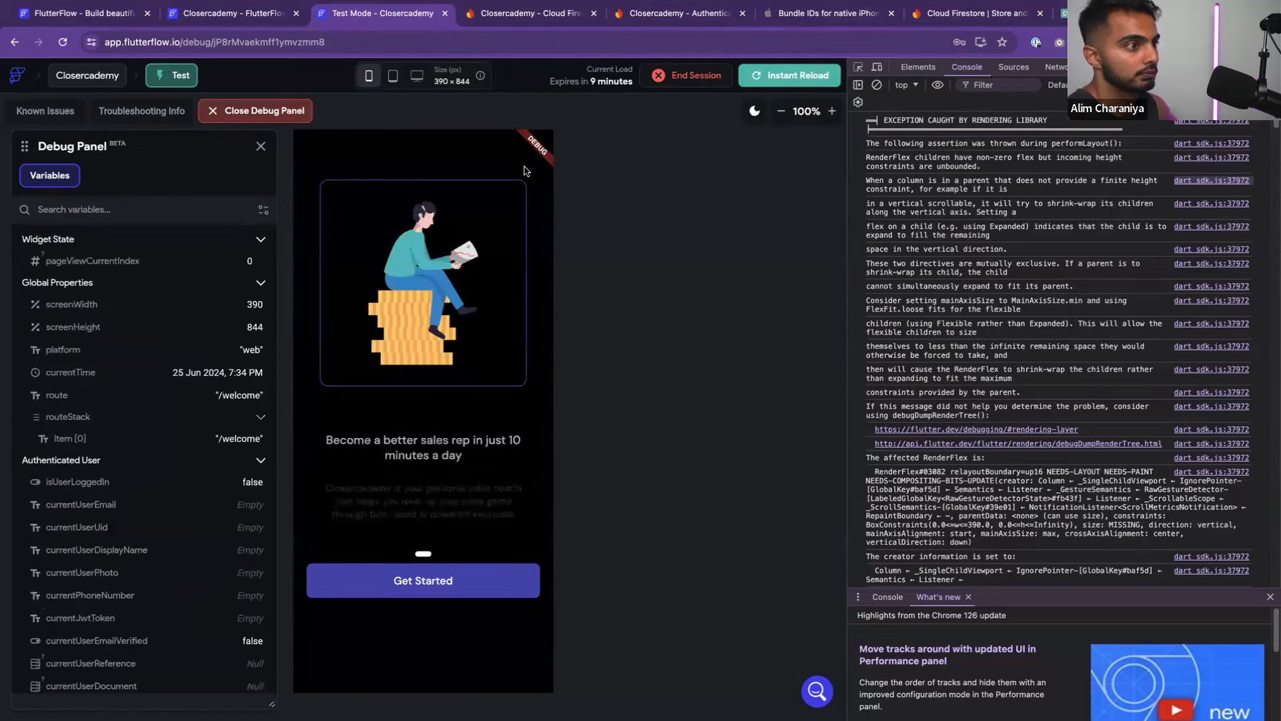
click(436, 595)
Sign up with a new e-mail and password, then tap a goal option card
click(406, 373)
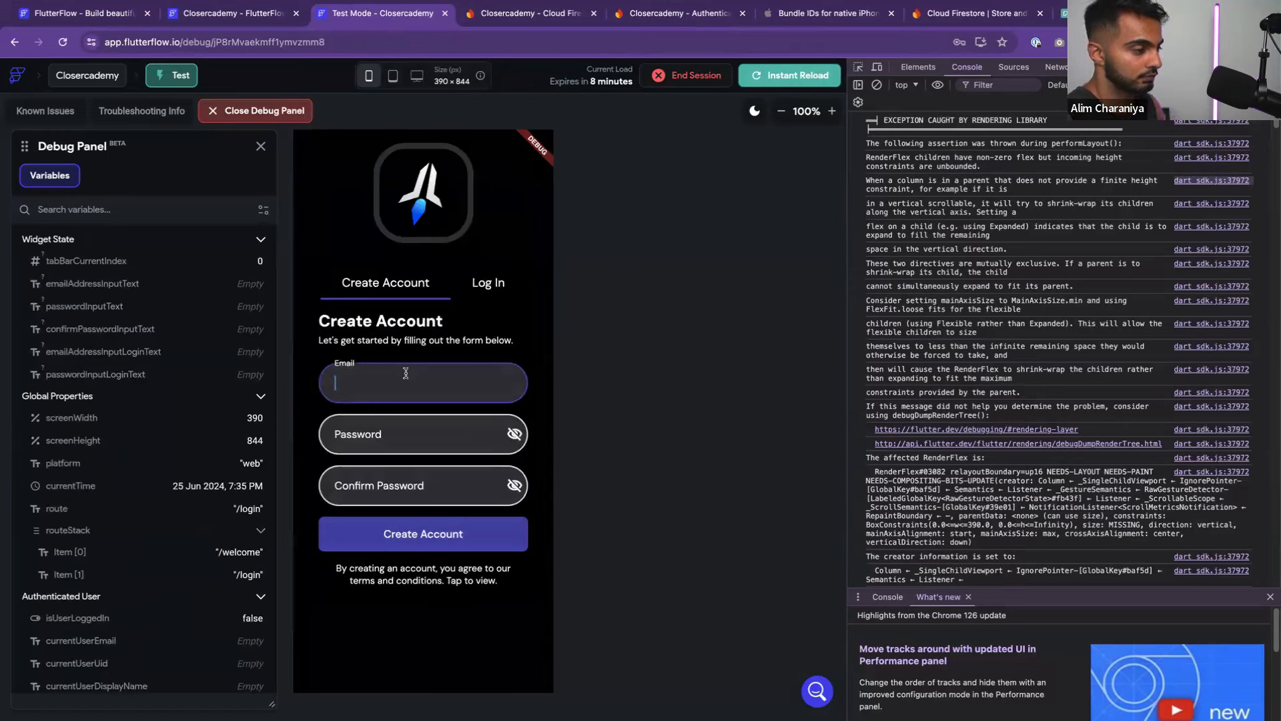
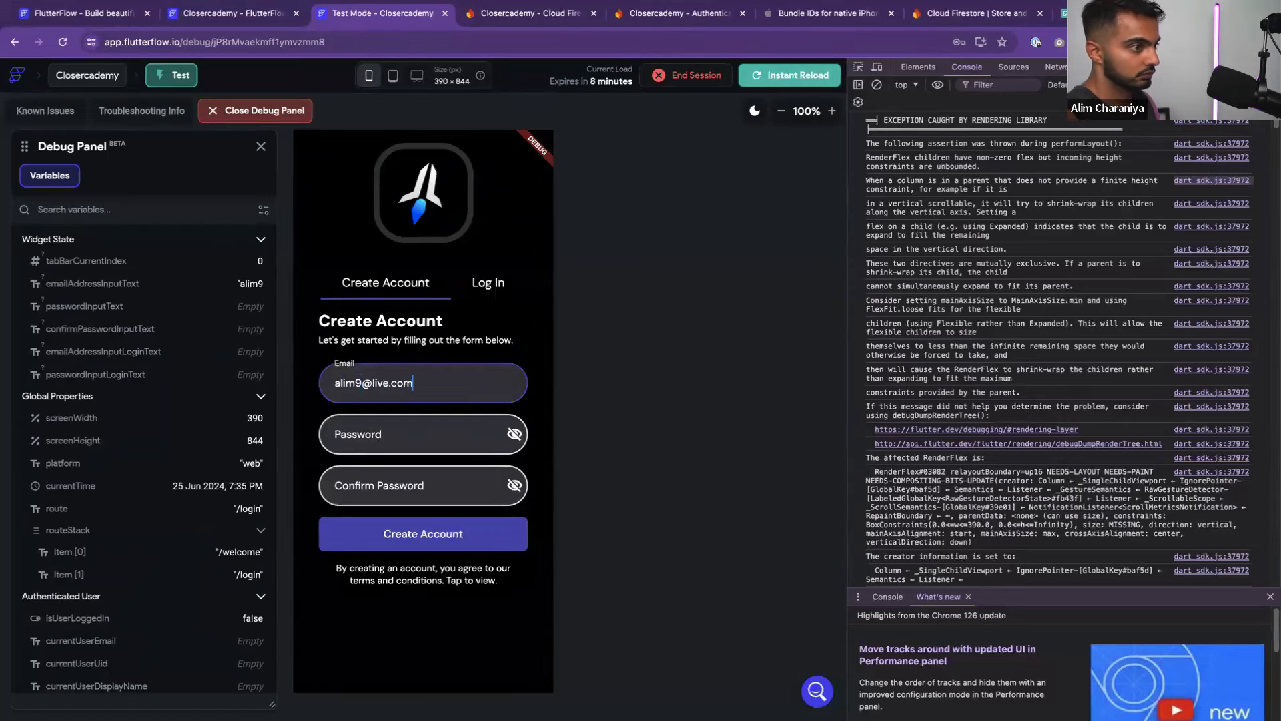
key(Tab)
text(123m123)
key(Tab)
text(alim12)
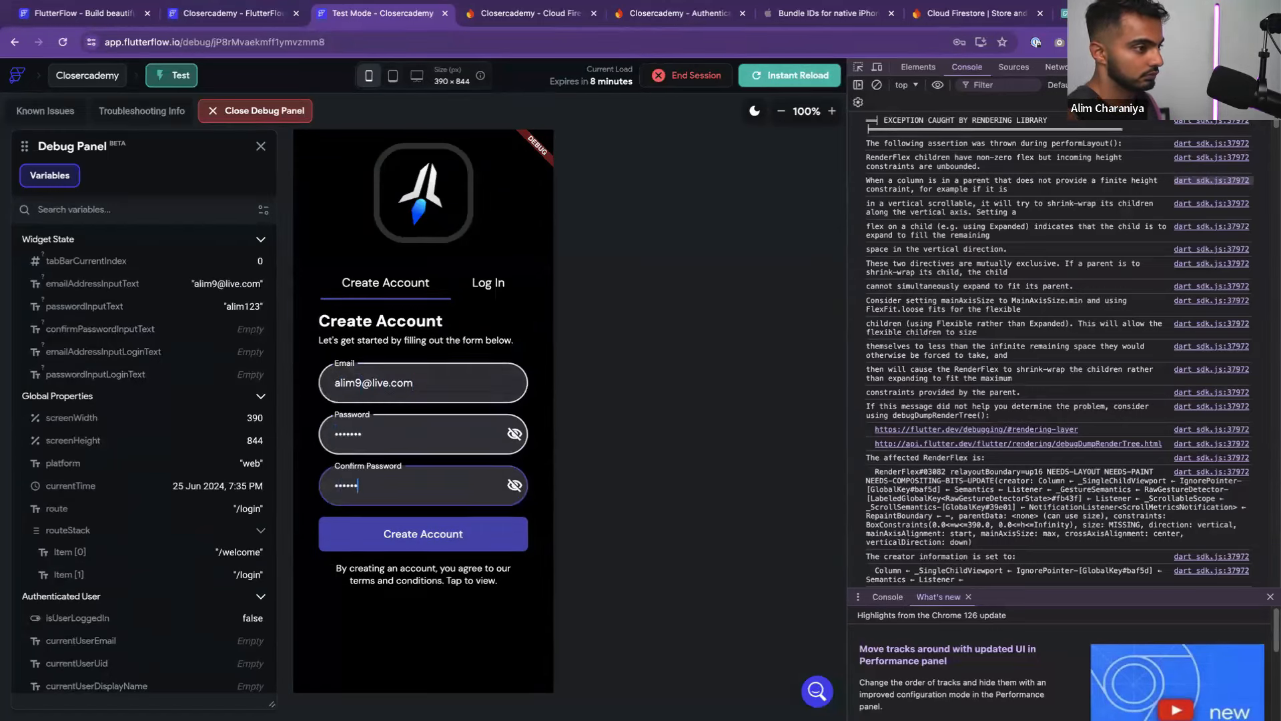
text(3)
click(421, 535)
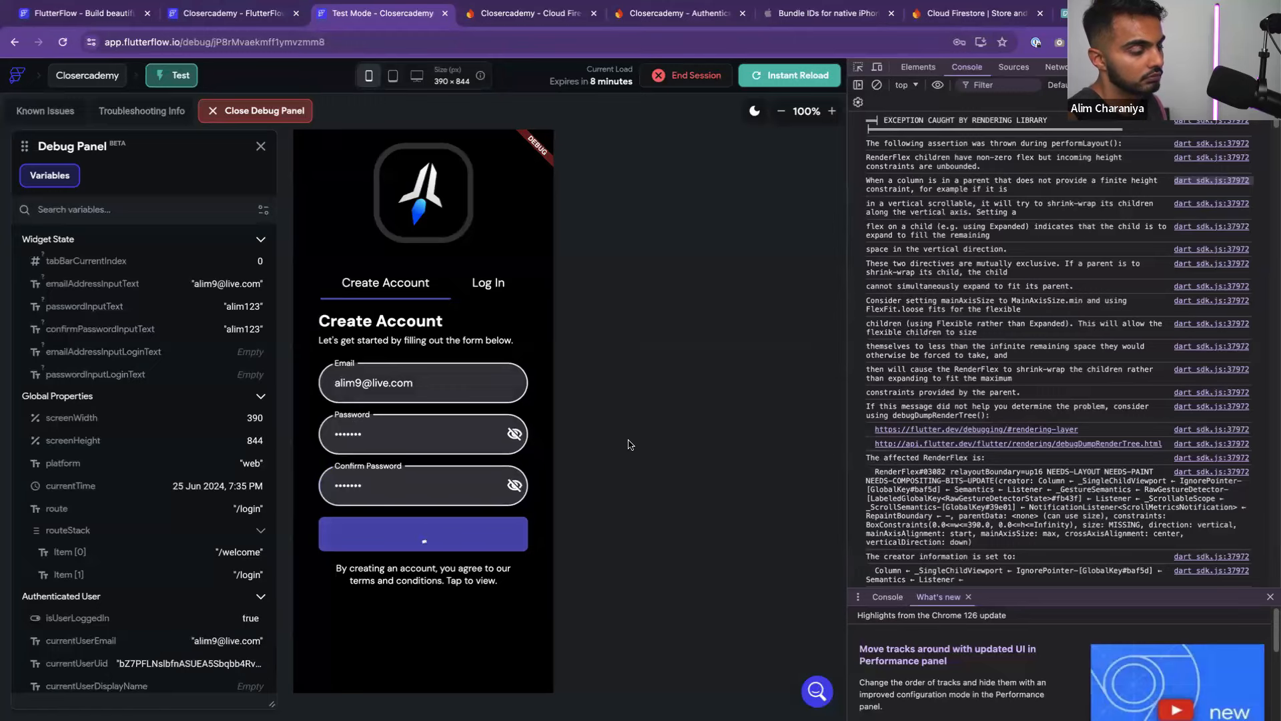
click(441, 338)
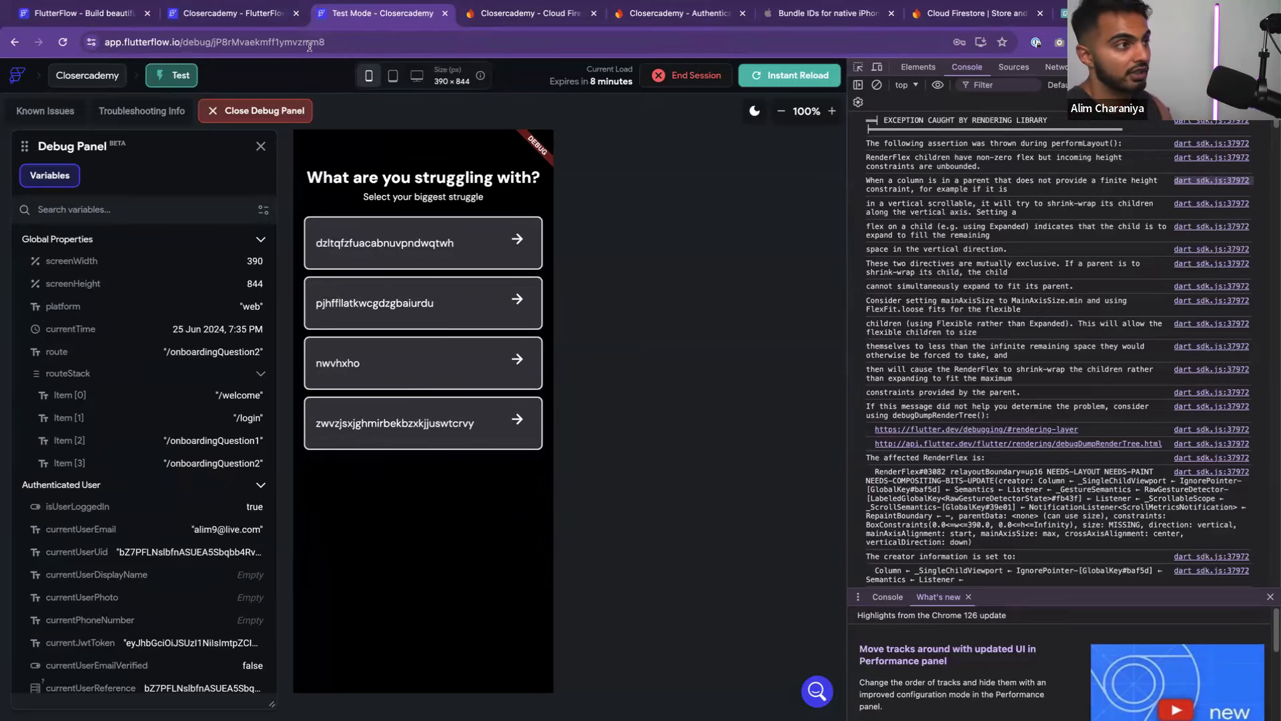
Switch from the FlutterFlow editor over to Figma and inspect the onboarding 6 title text
click(245, 15)
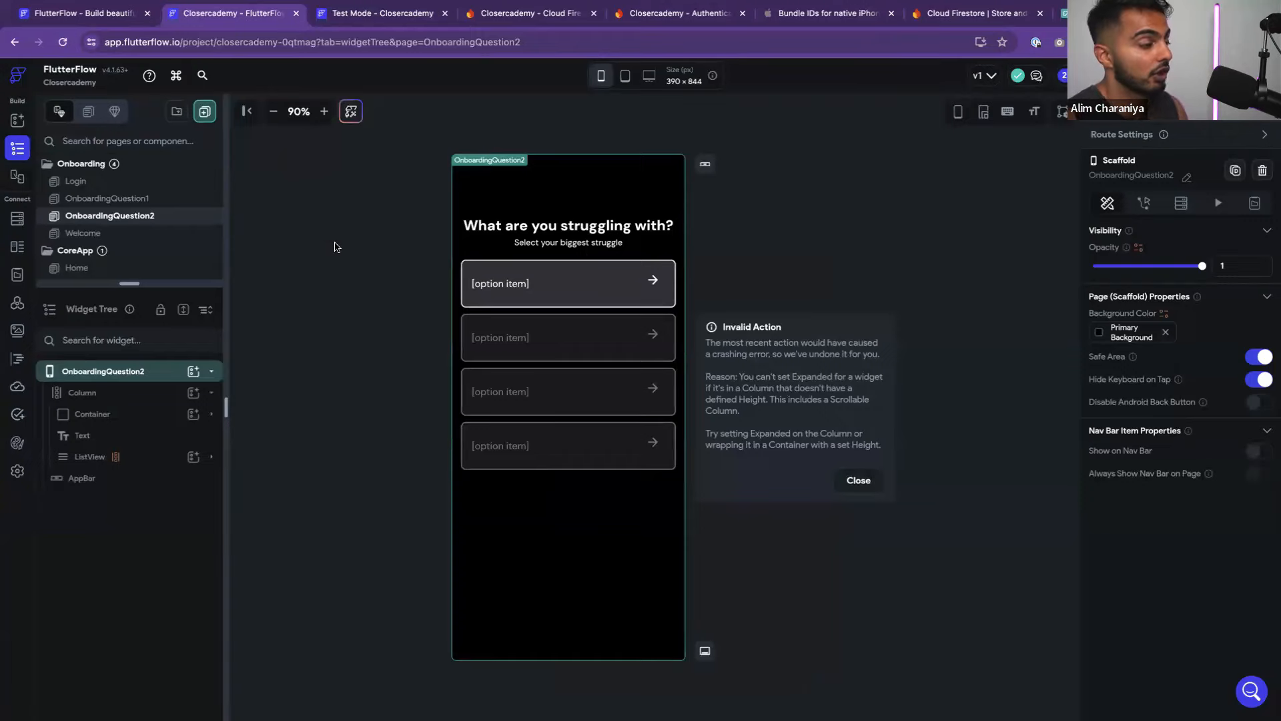
key(super+Tab)
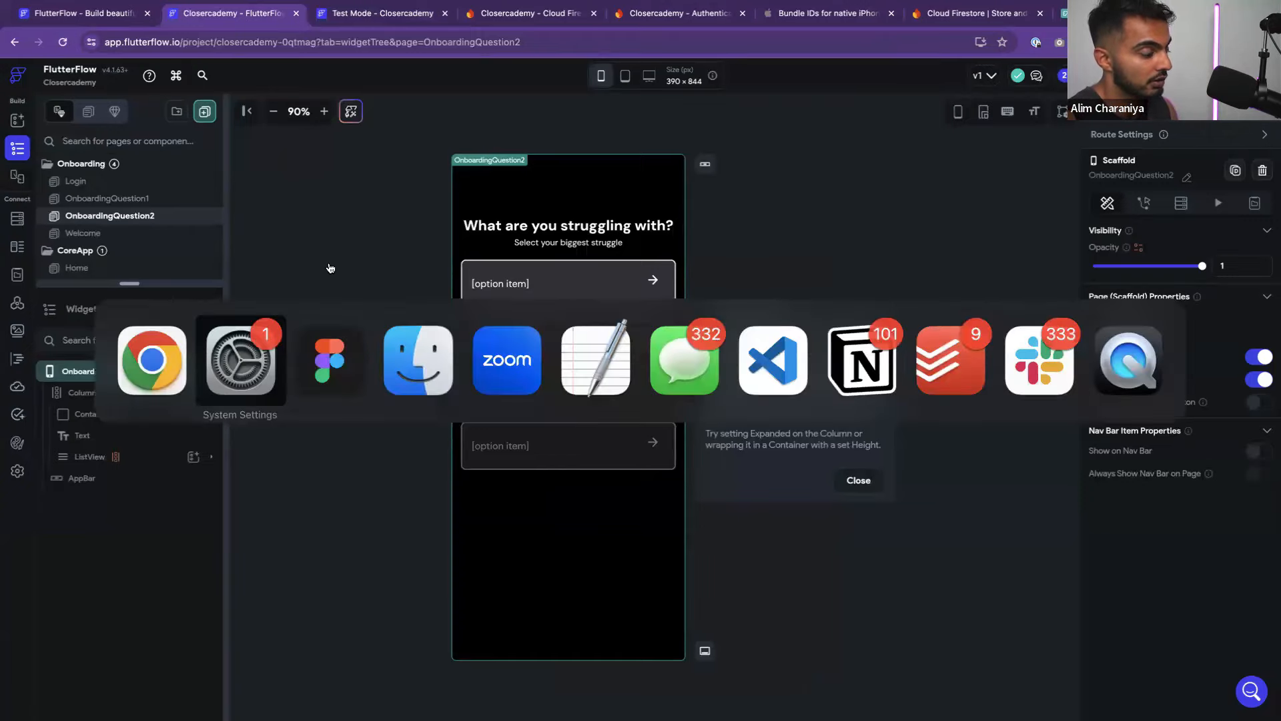
key(super+Tab)
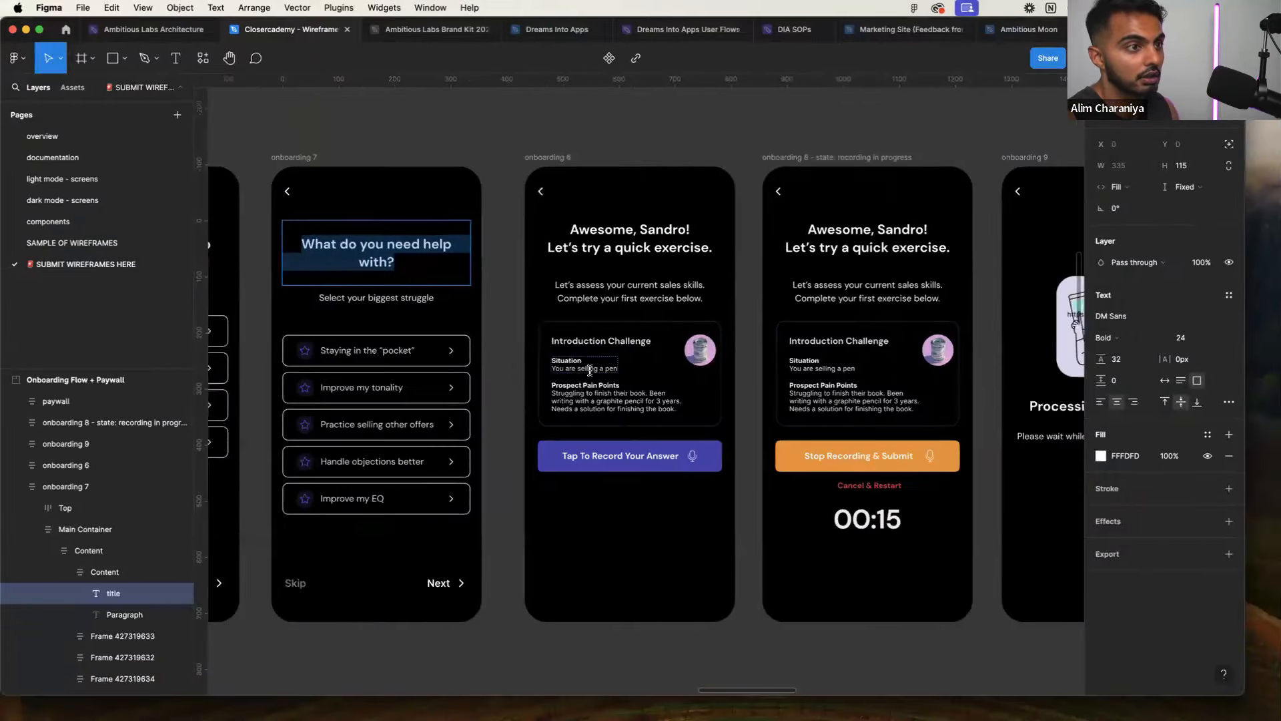
scroll(589, 371, right, 3)
click(474, 247)
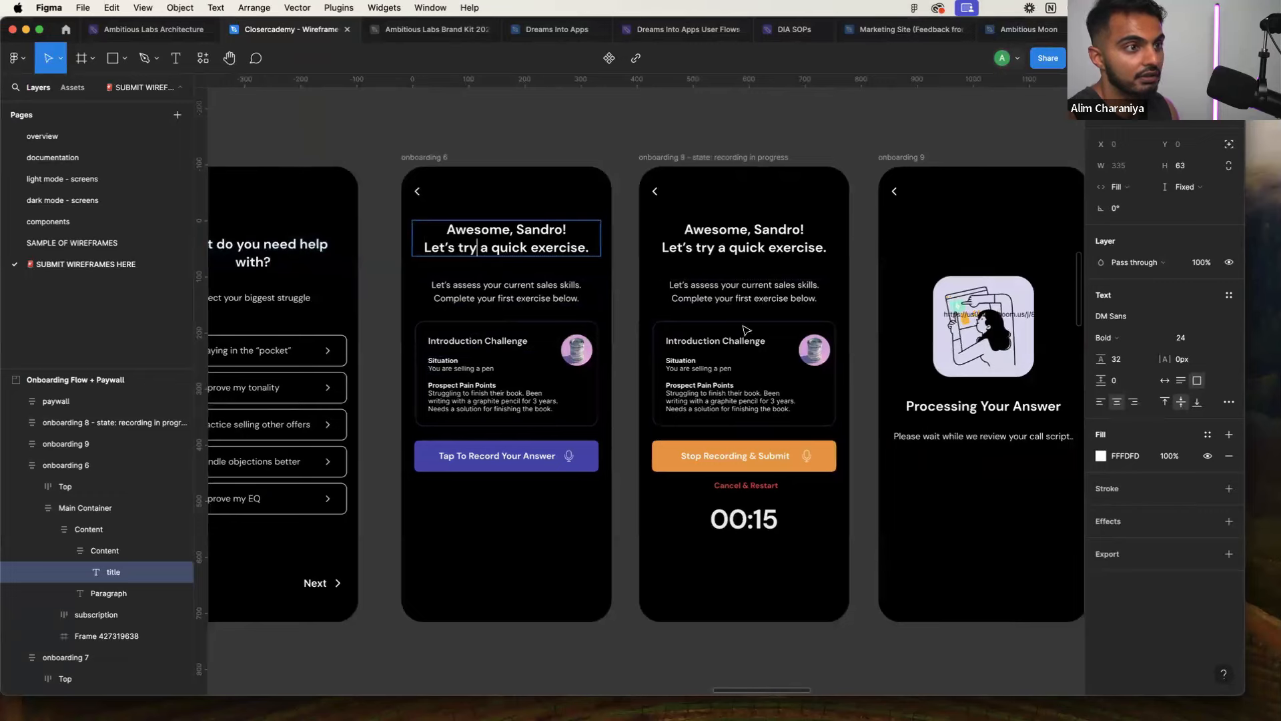
Drag the hidden link text off the onboarding 9 wireframe onto empty canvas
scroll(747, 330, down, 3)
scroll(609, 377, up, 1)
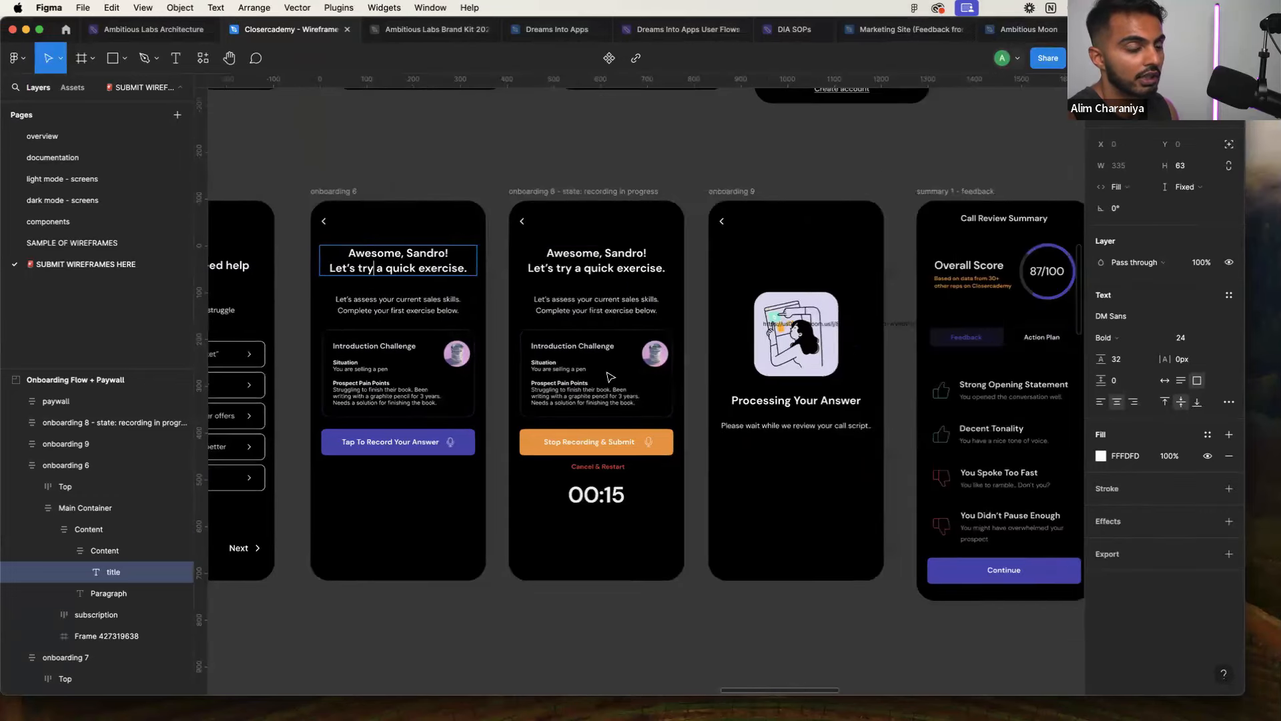
scroll(609, 378, right, 3)
click(780, 323)
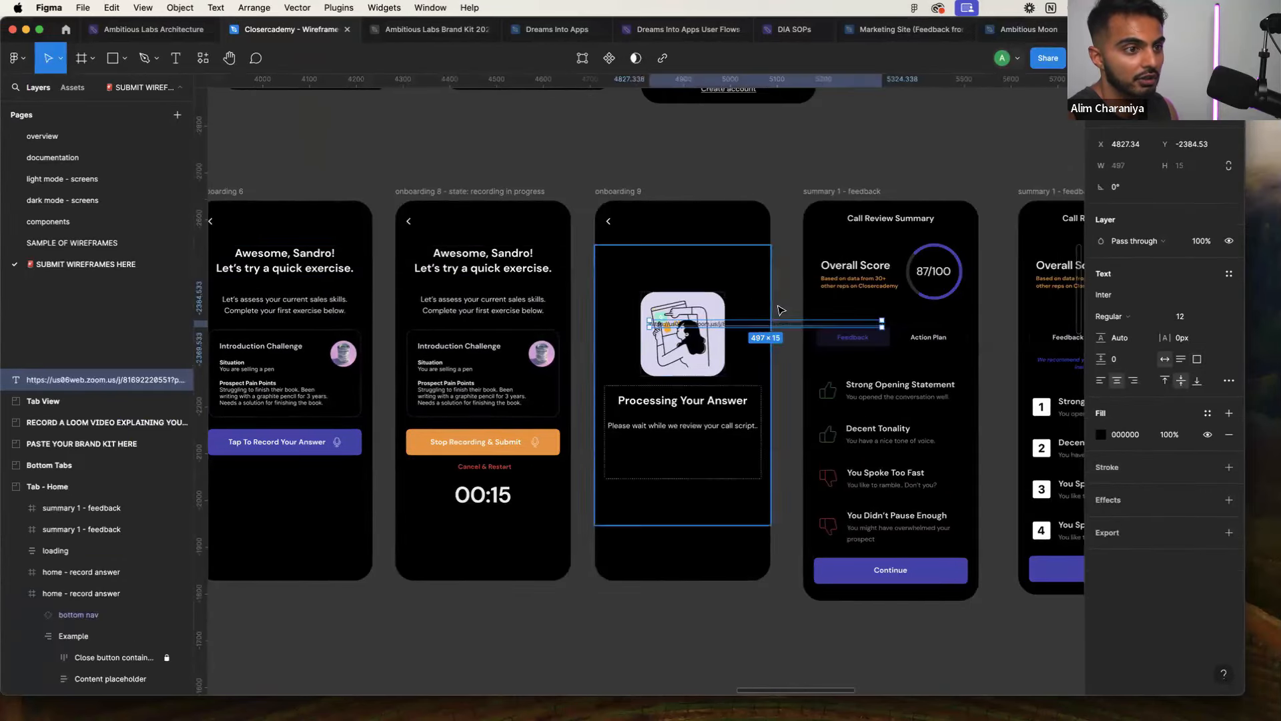
drag(795, 325, 593, 168)
click(634, 148)
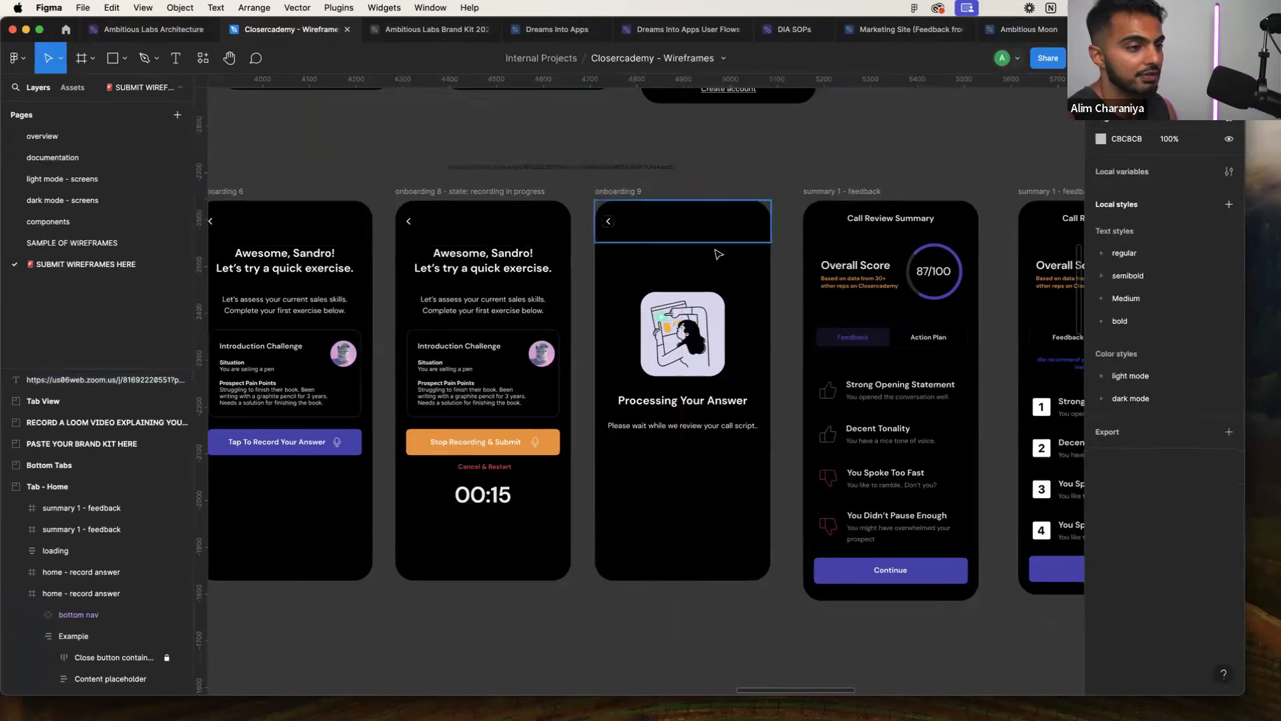
Dismiss the Invalid Action notice and return to the Test Mode app on OnboardingQuestion2
scroll(718, 254, down, 3)
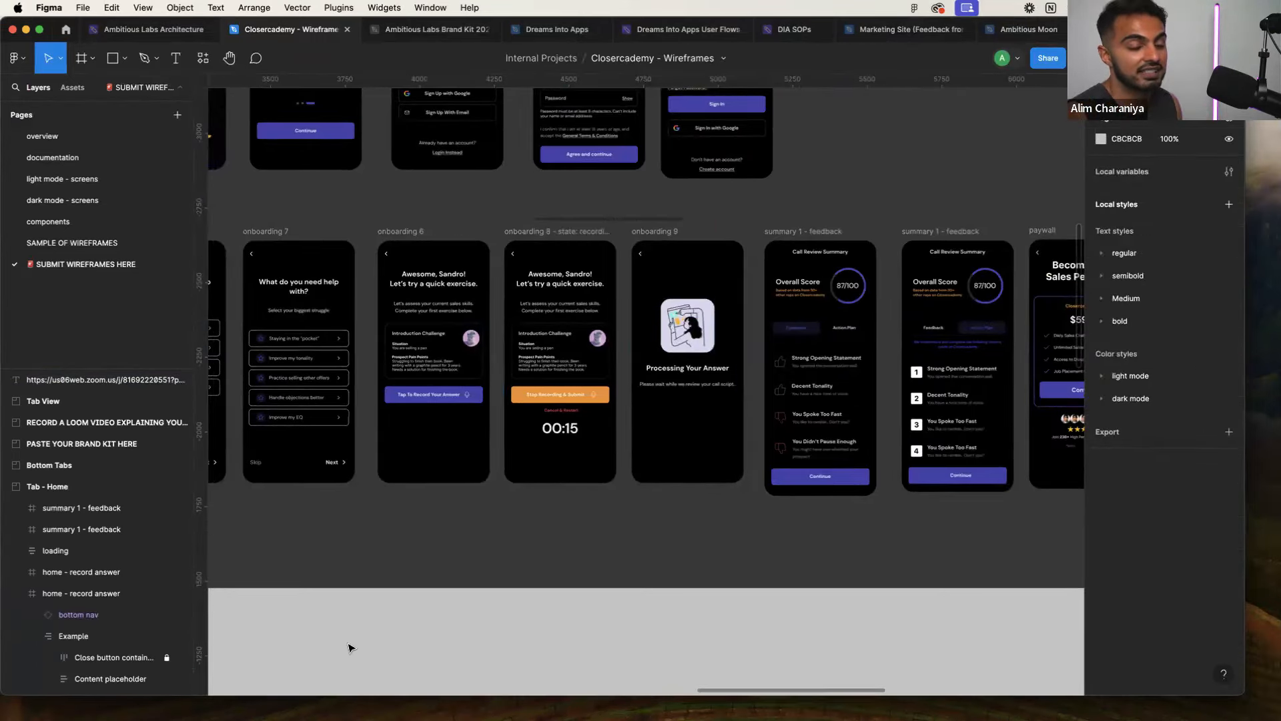
scroll(334, 614, right, 1)
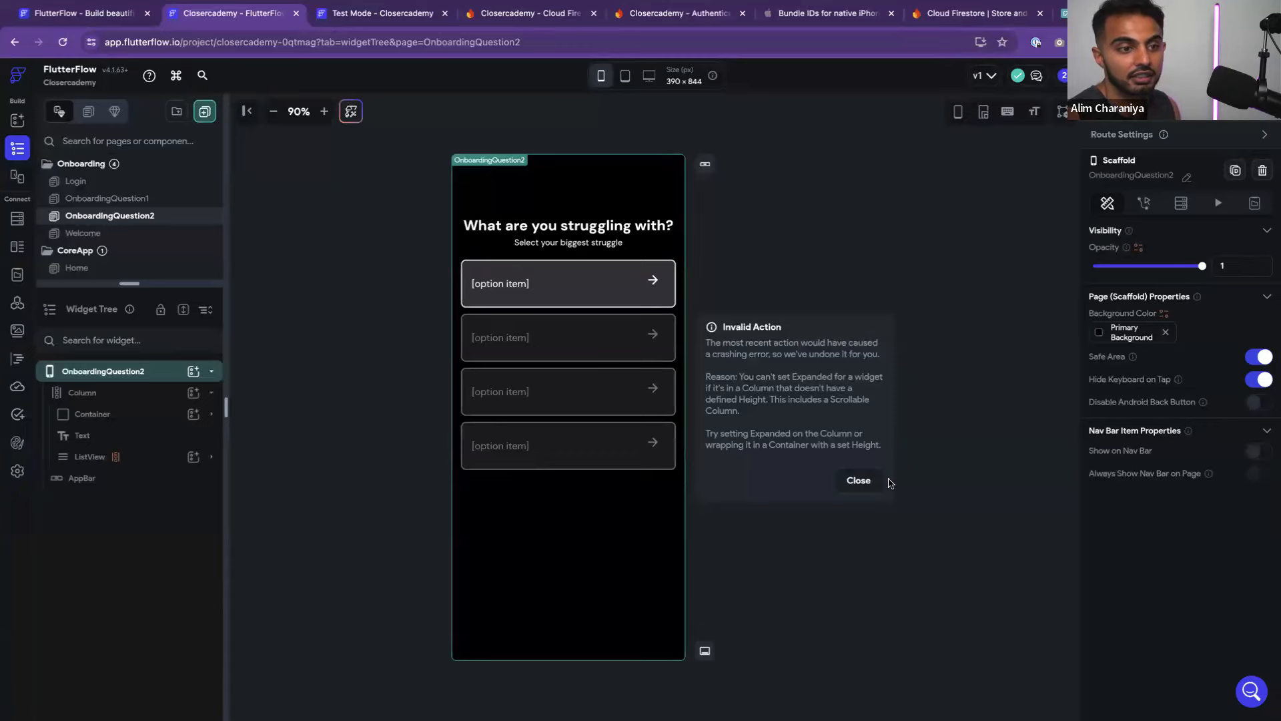
click(864, 481)
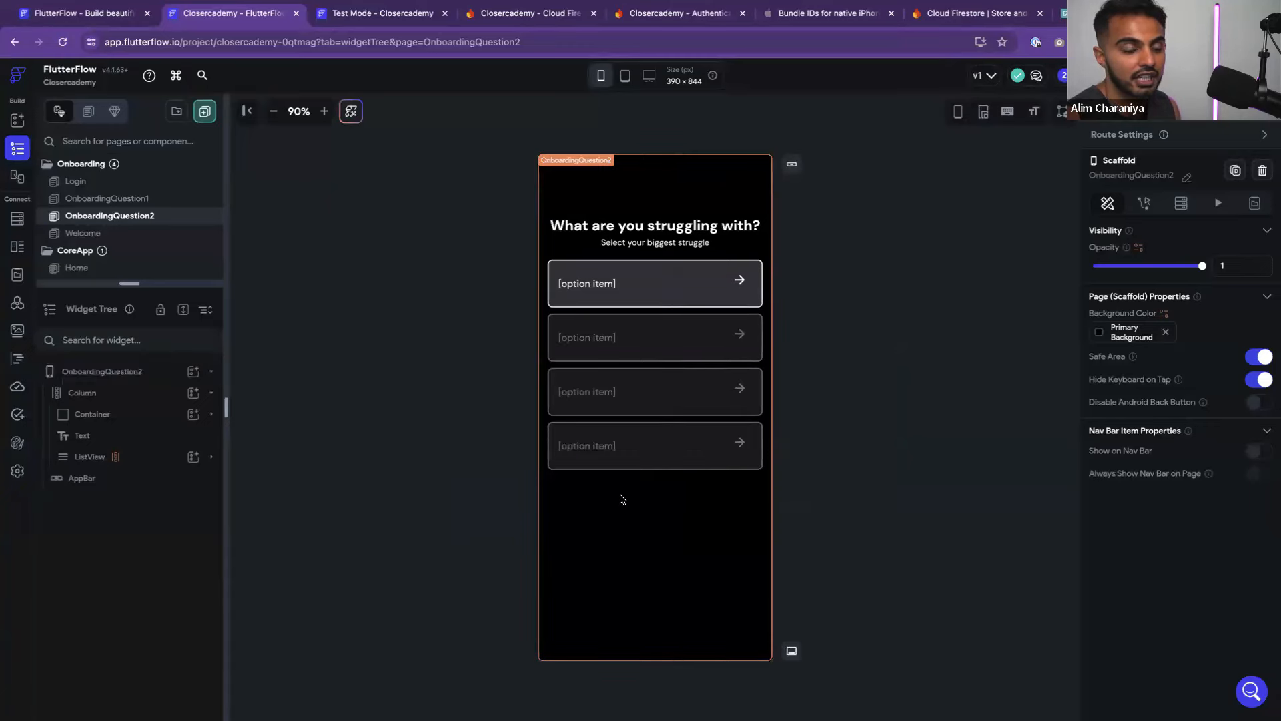
click(427, 11)
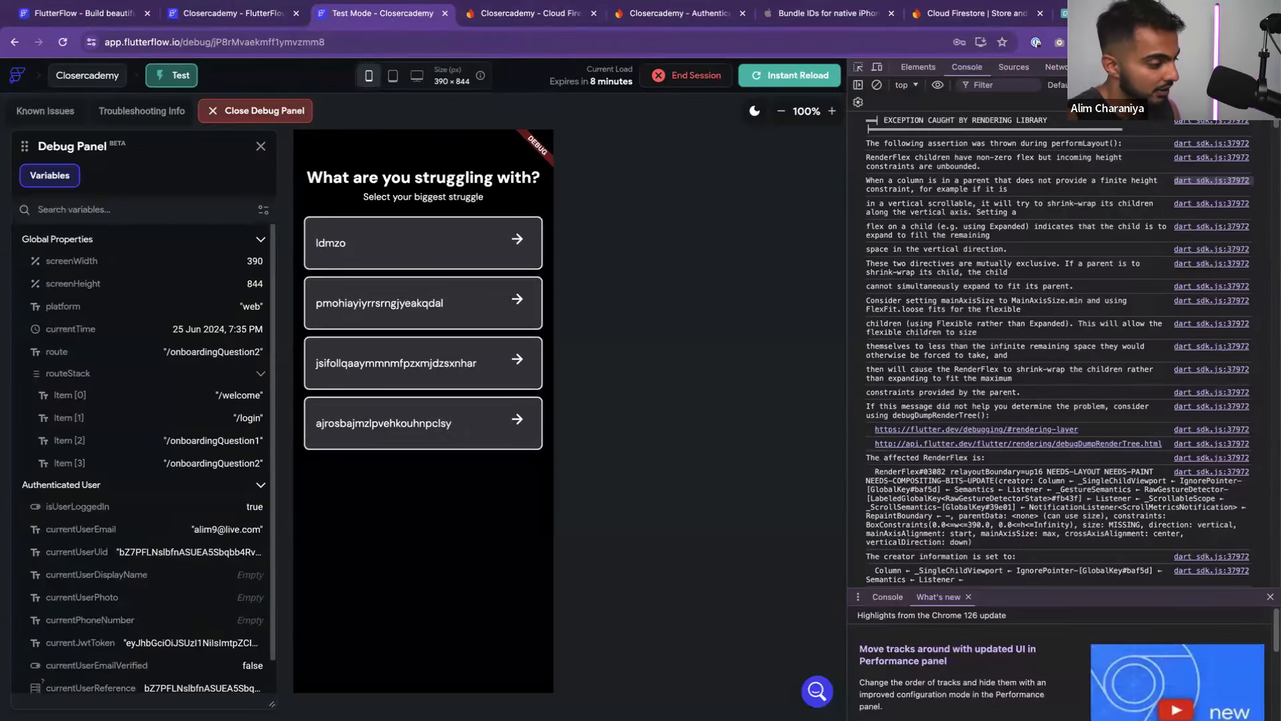